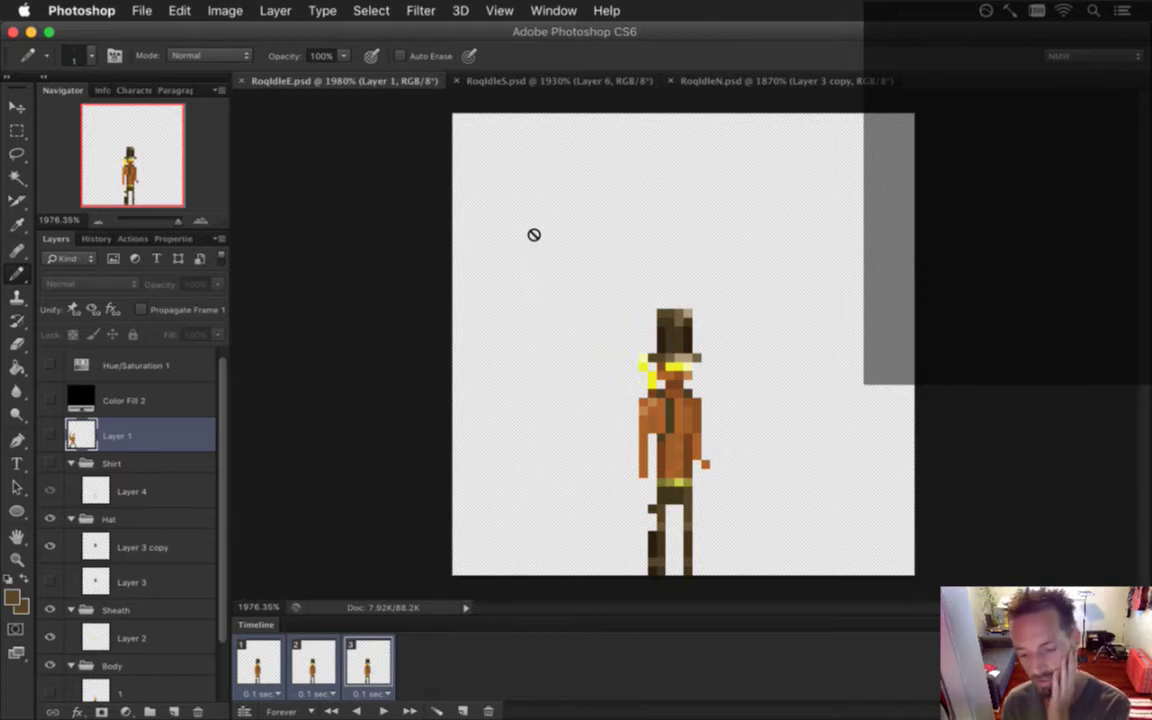
# Hide the Sheath group and show the gray Color Fill 1 copy 4 background layer in RoqIdleE.psd
pyautogui.moveTo(219, 489); pyautogui.dragTo(226, 566)
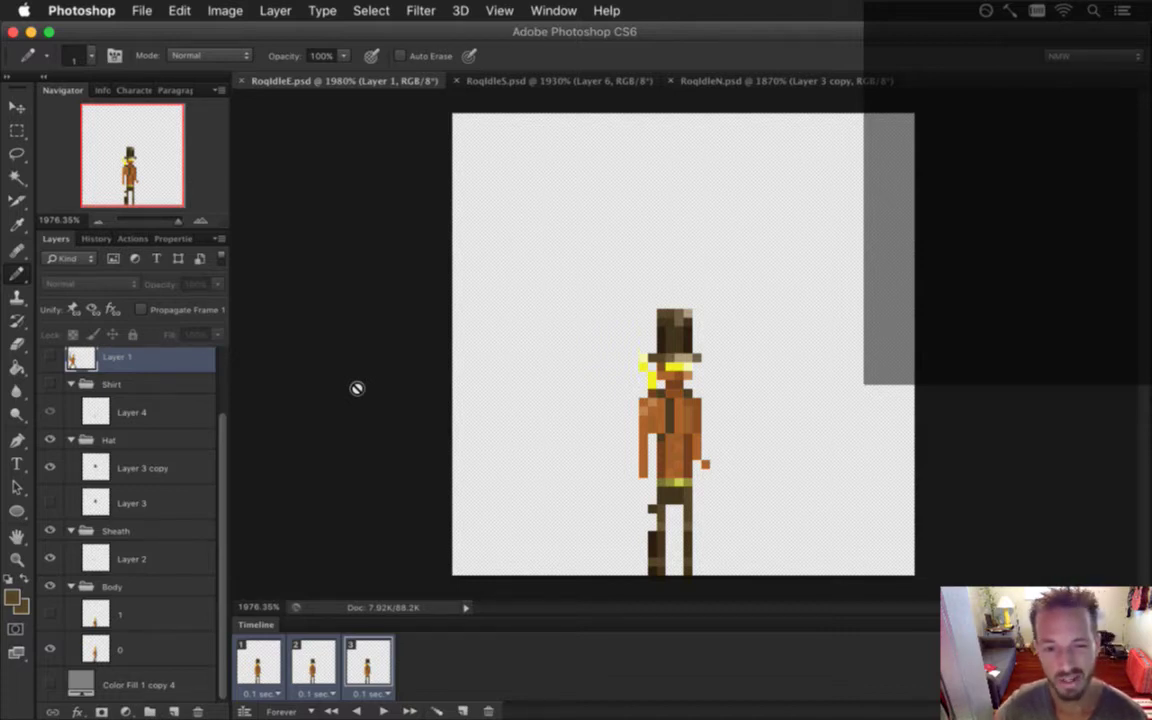
pyautogui.click(140, 385)
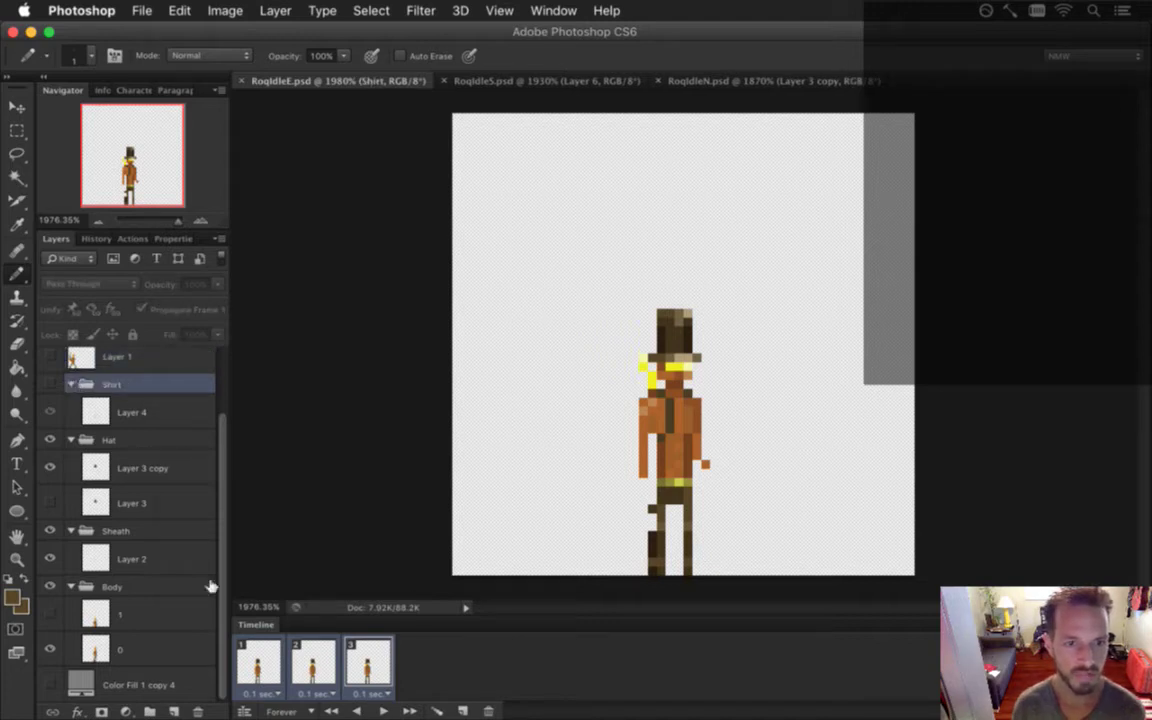
pyautogui.scroll(2, 215, 523)
pyautogui.scroll(-2, 205, 495)
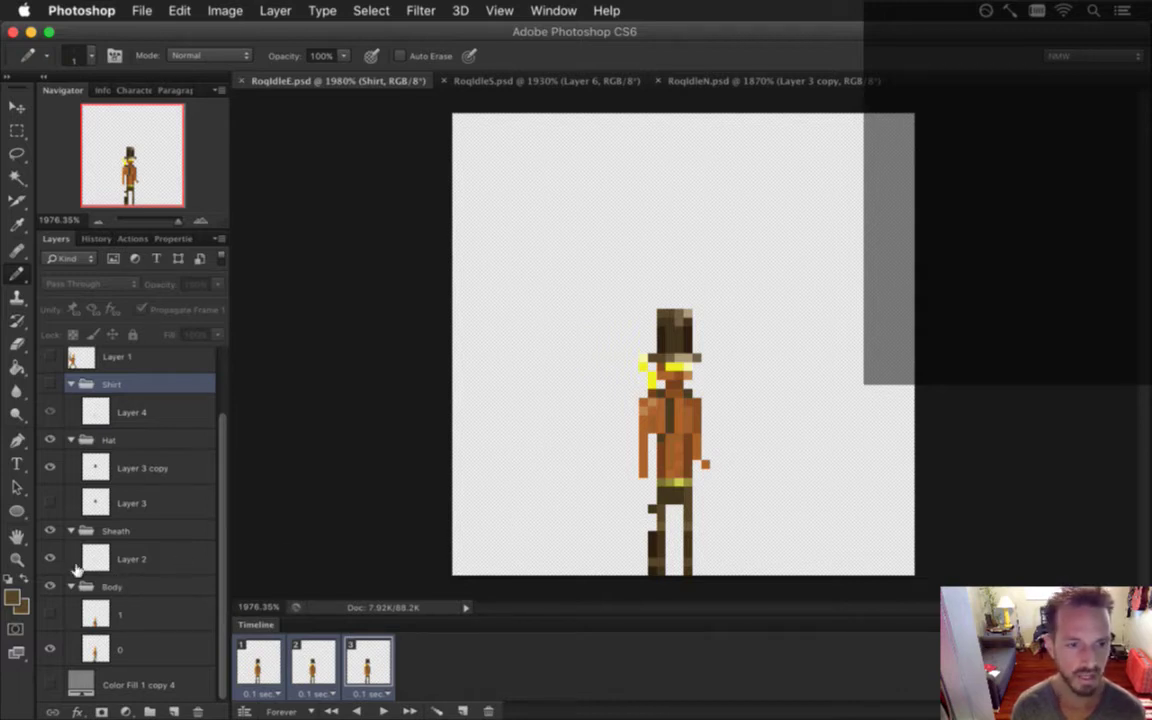
pyautogui.click(50, 530)
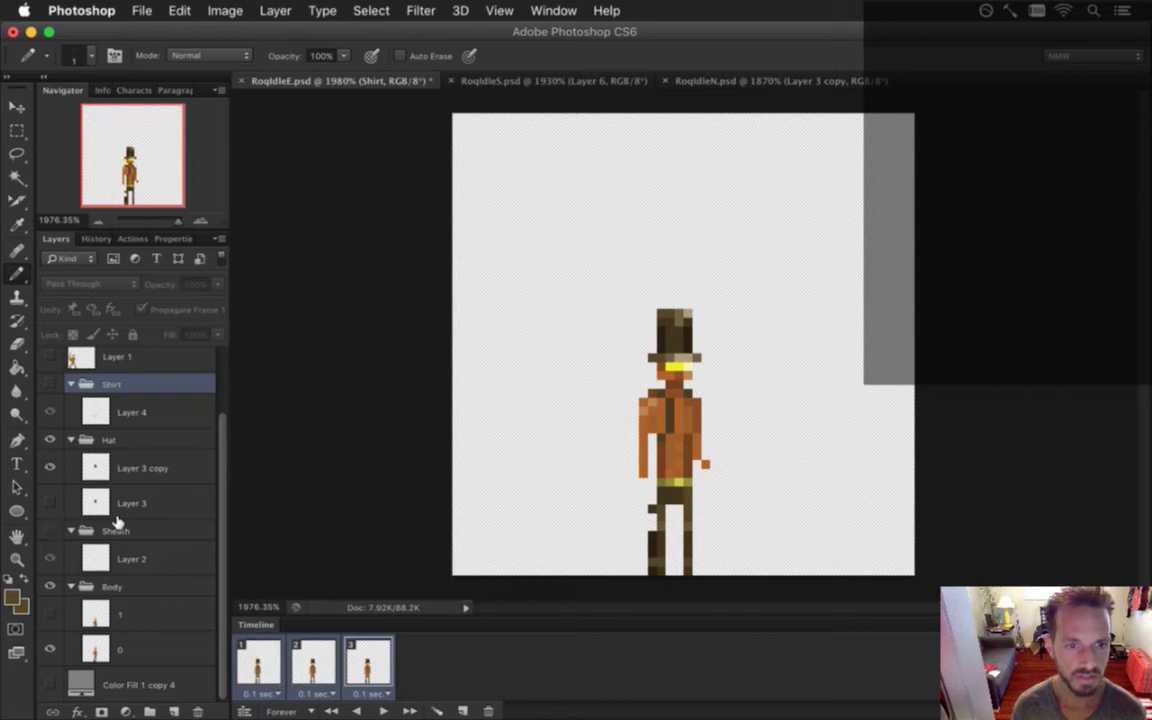
pyautogui.click(51, 684)
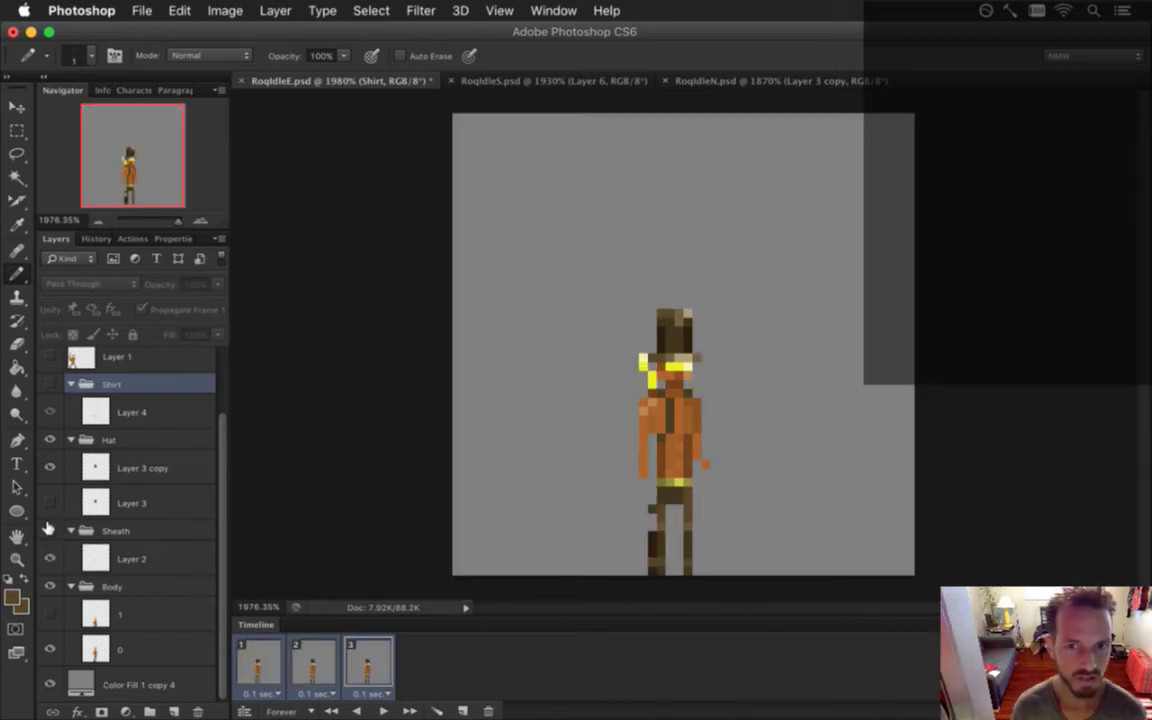
# Toggle the visibility of the Hat and Shirt groups to check which parts of the sprite each one contains
pyautogui.click(50, 440)
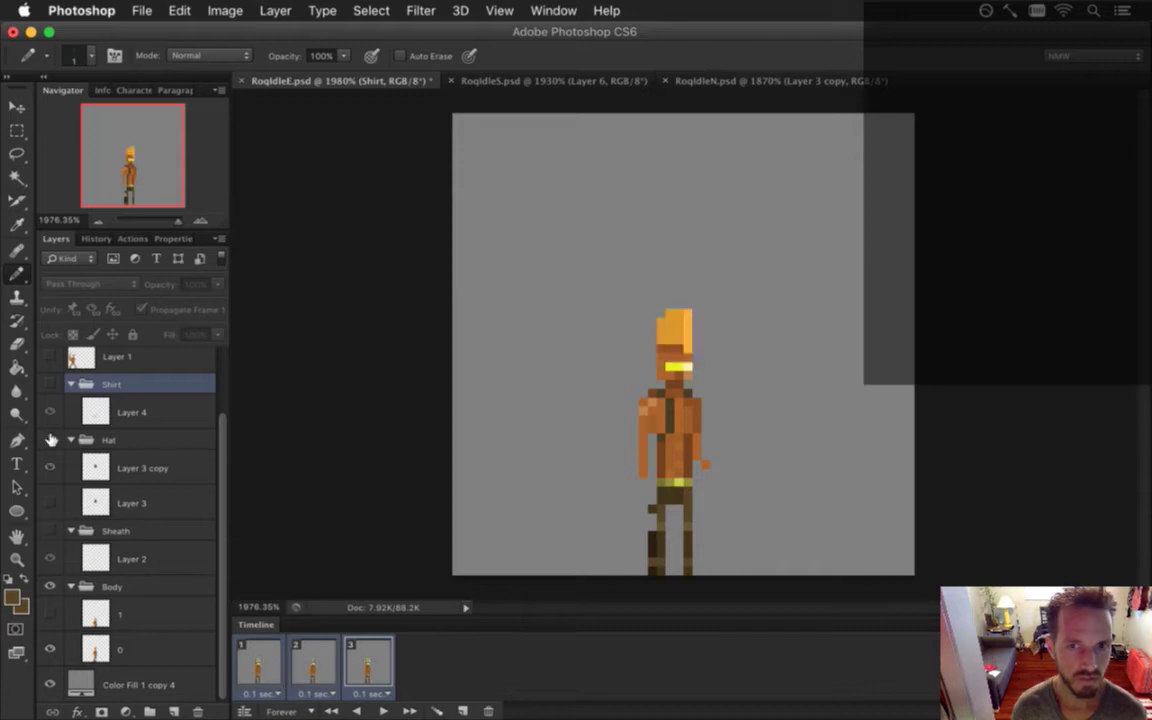
pyautogui.click(50, 440)
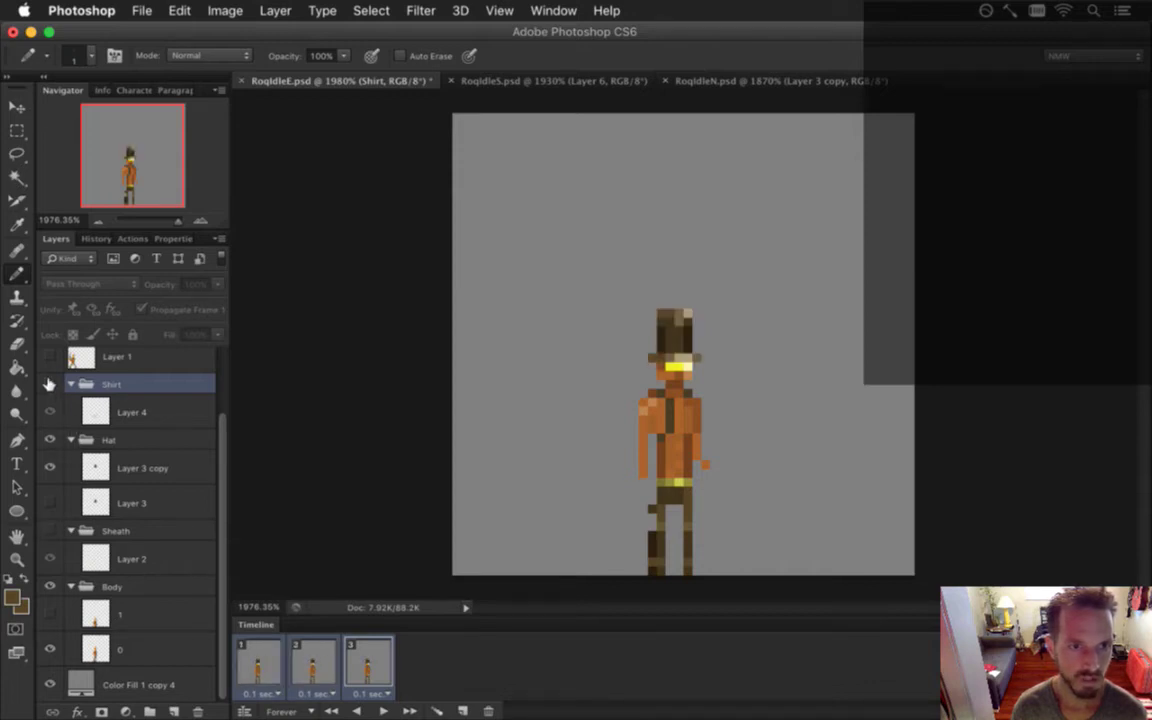
pyautogui.click(49, 384)
pyautogui.click(49, 384)
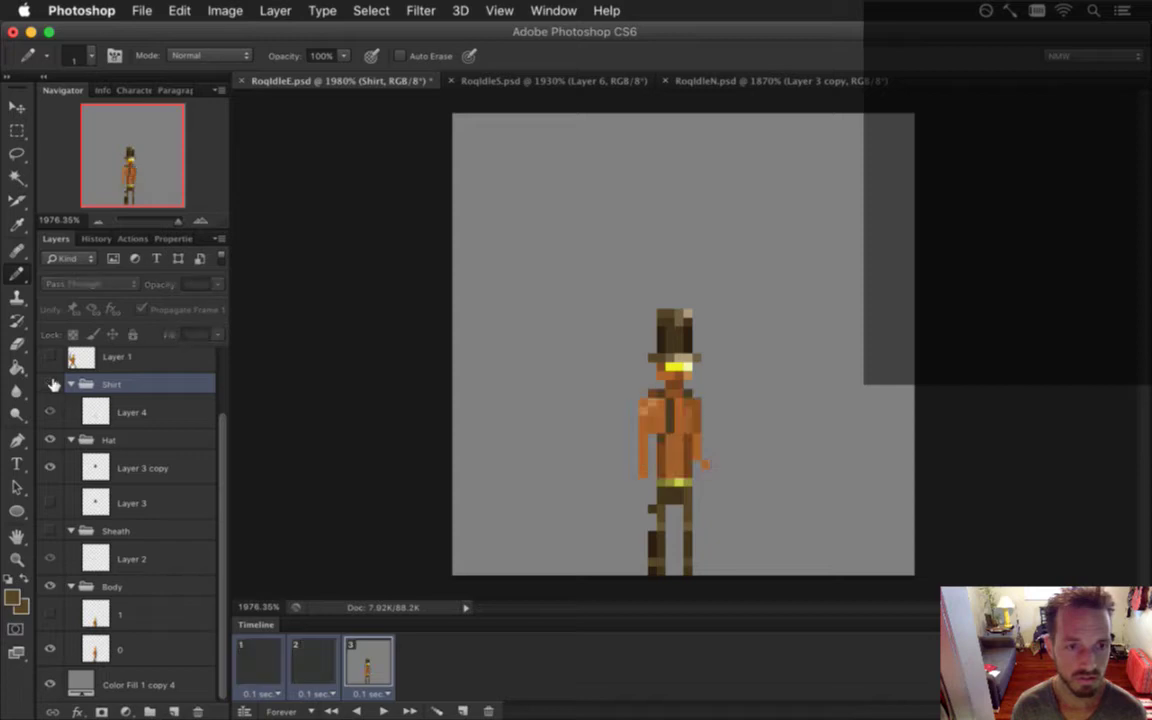
pyautogui.scroll(3, 192, 484)
pyautogui.scroll(-3, 190, 484)
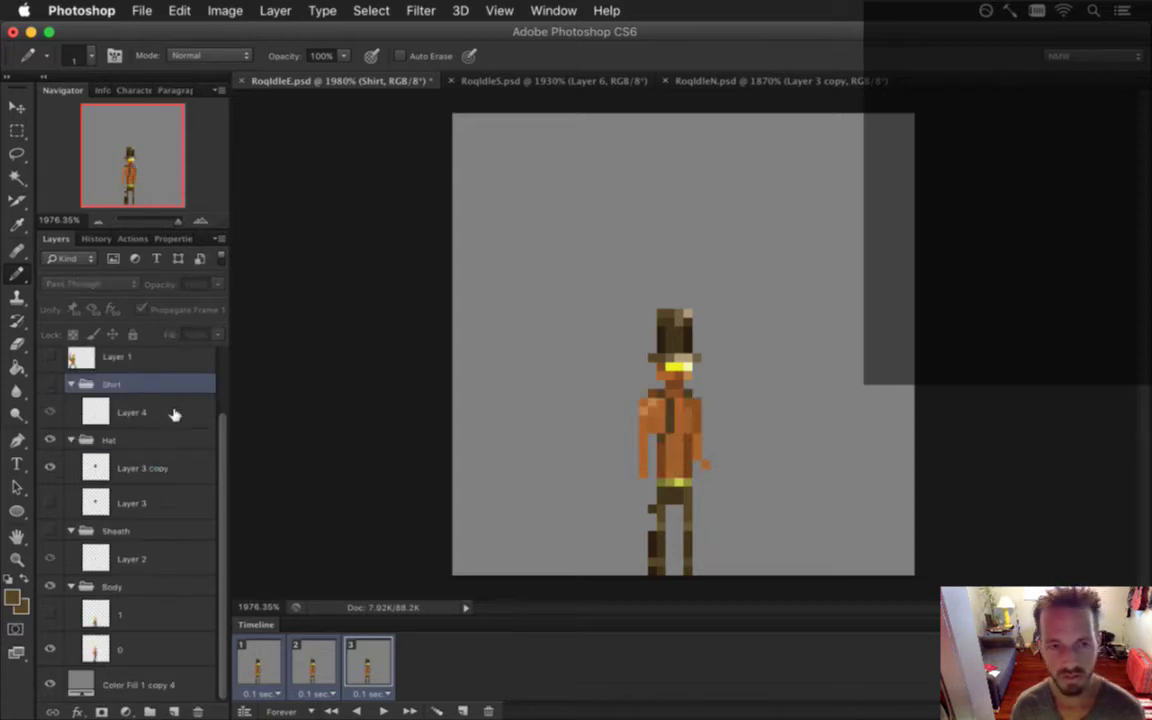
pyautogui.scroll(3, 170, 395)
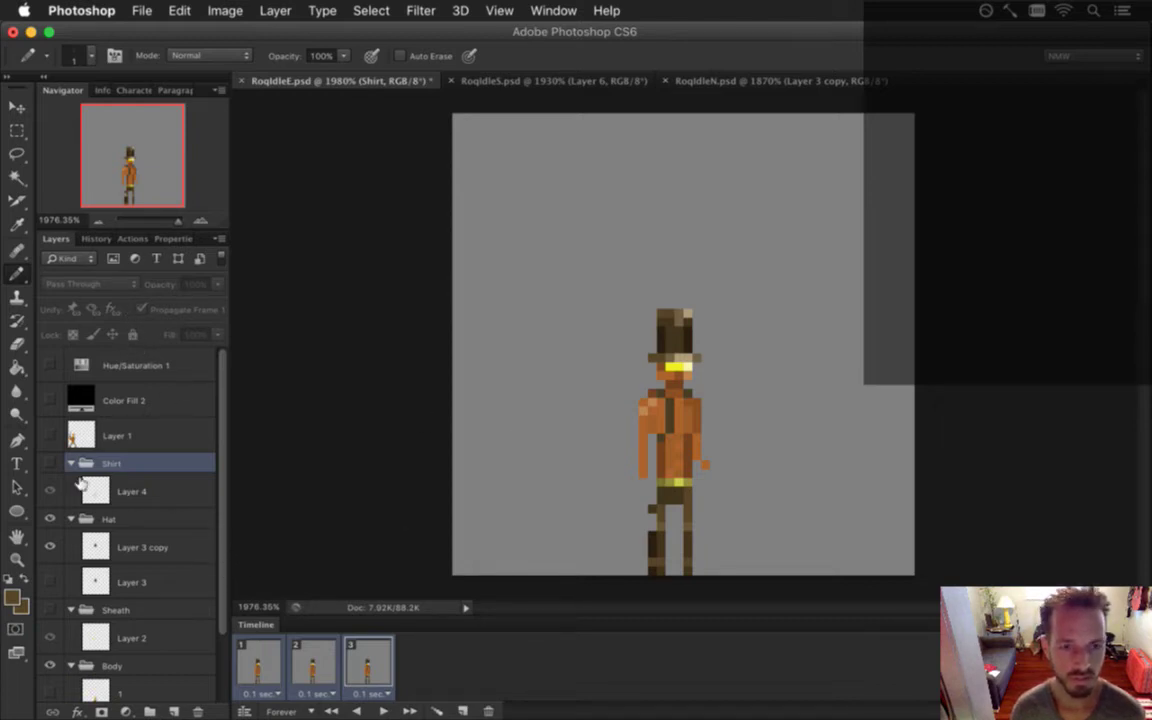
pyautogui.scroll(-2, 205, 500)
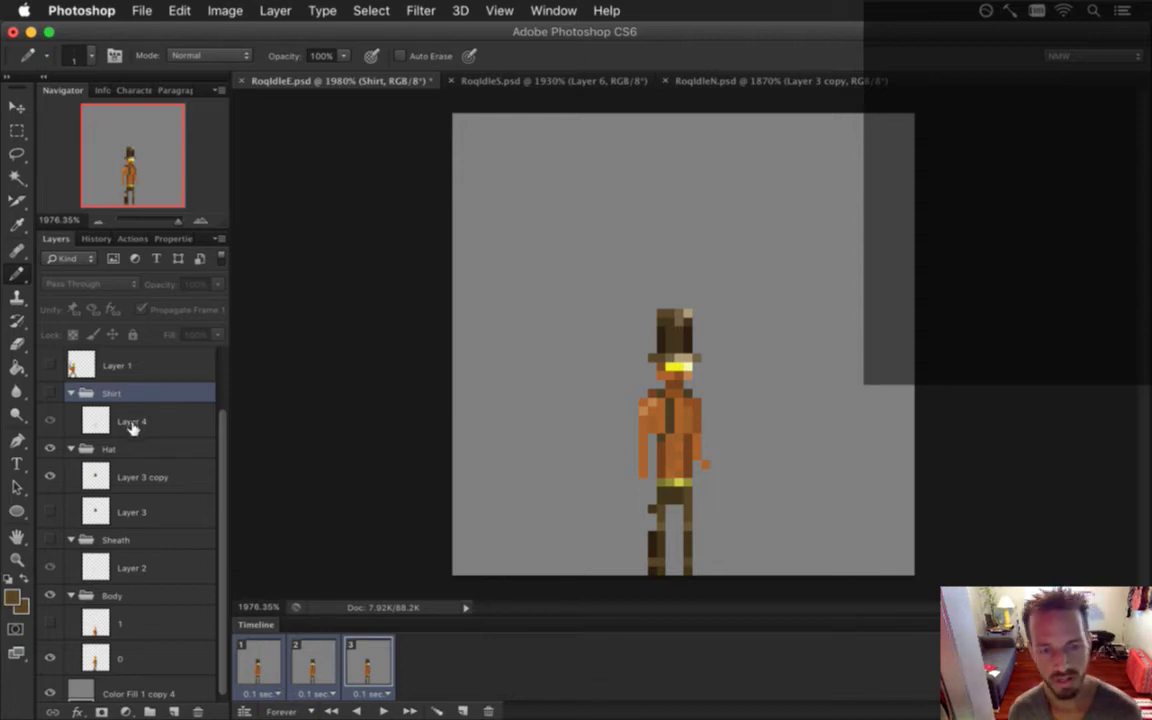
# Compare the body with and without the Hat group, and select the first animation frame
pyautogui.click(125, 595)
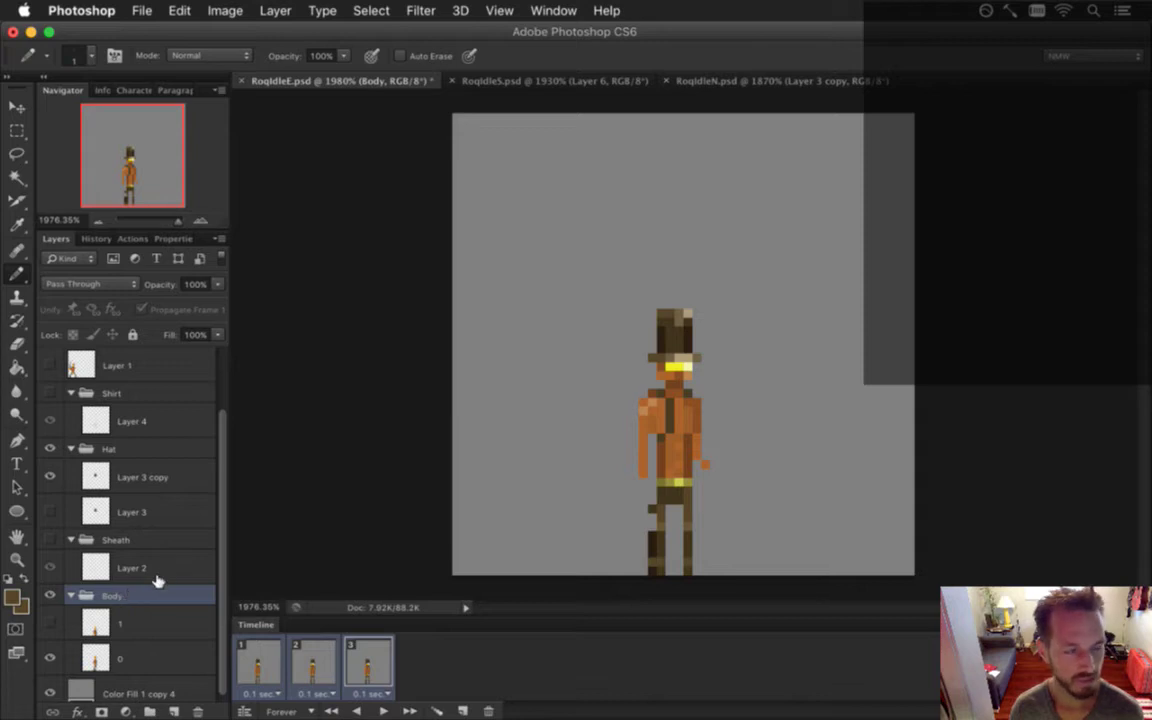
pyautogui.click(118, 449)
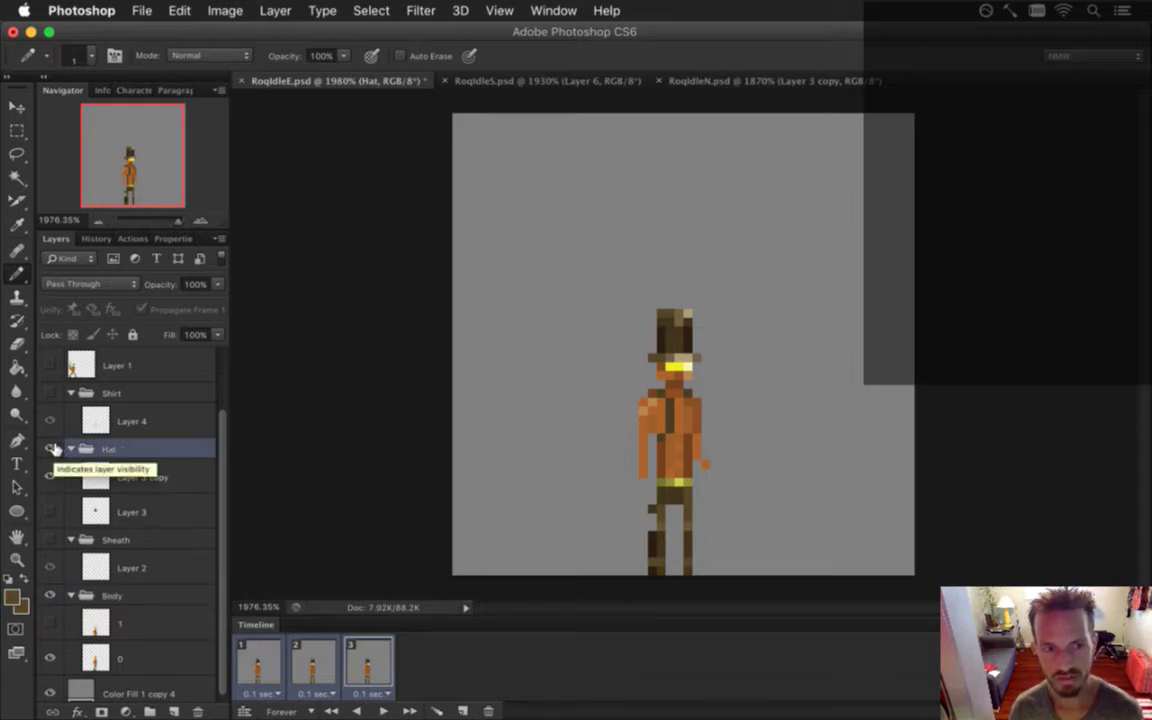
pyautogui.click(53, 449)
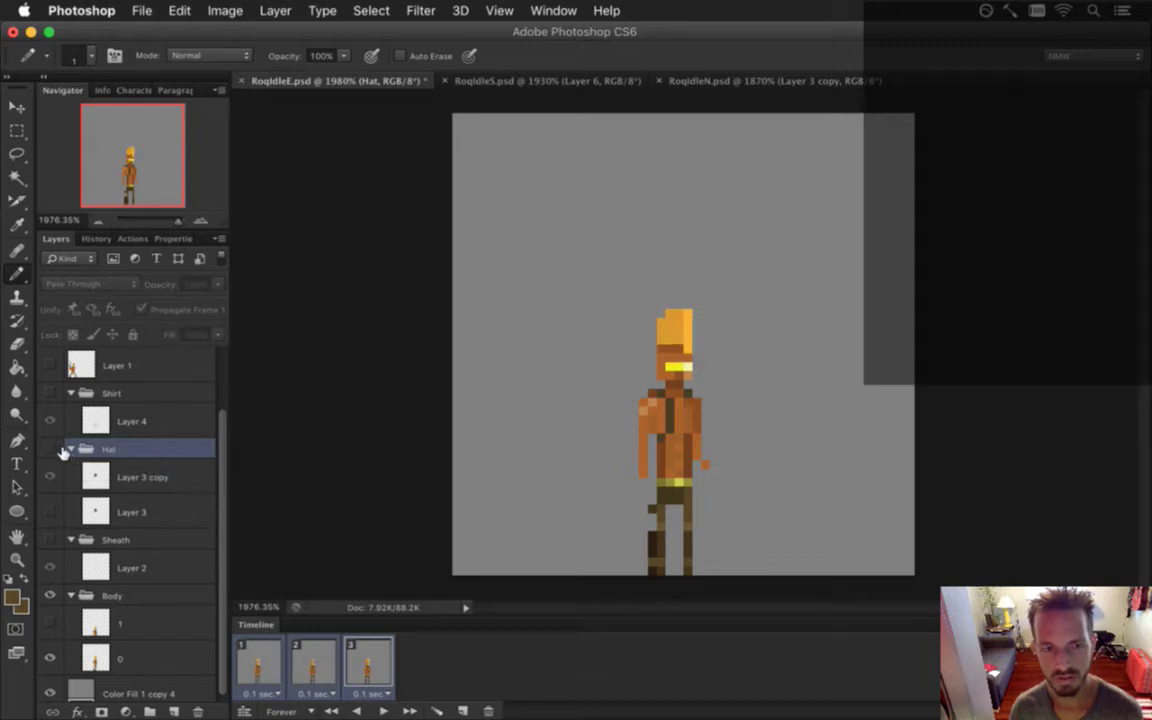
pyautogui.click(51, 449)
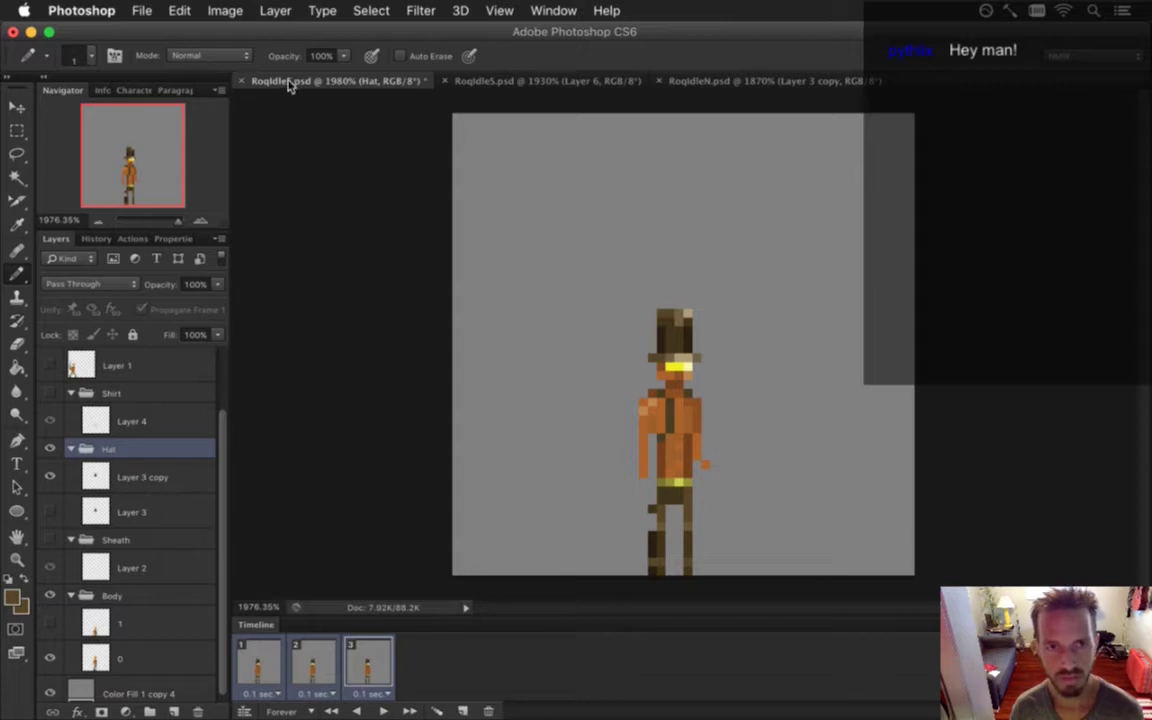
pyautogui.click(51, 449)
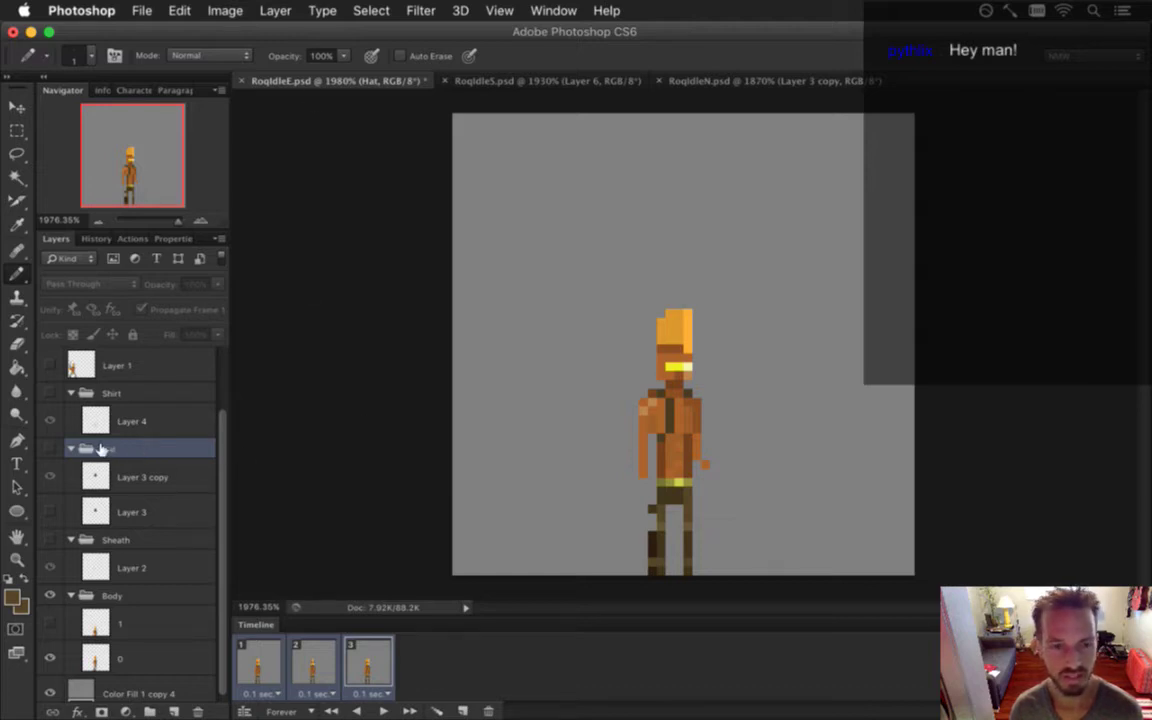
pyautogui.click(51, 449)
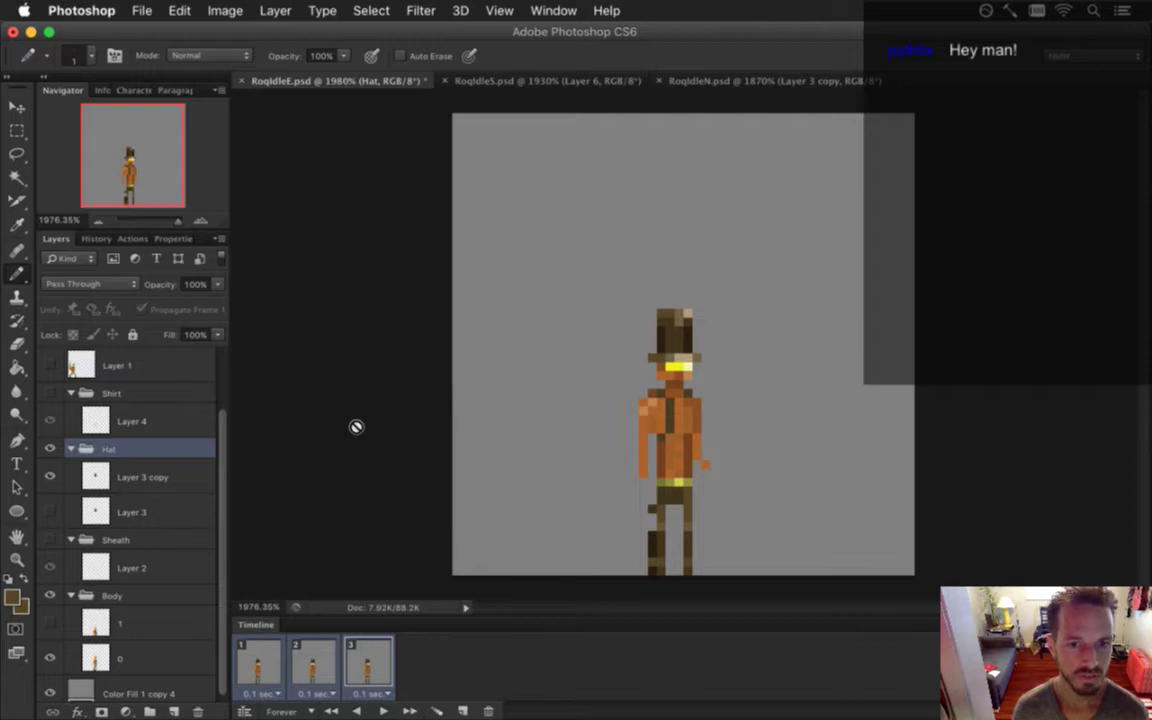
pyautogui.click(245, 662)
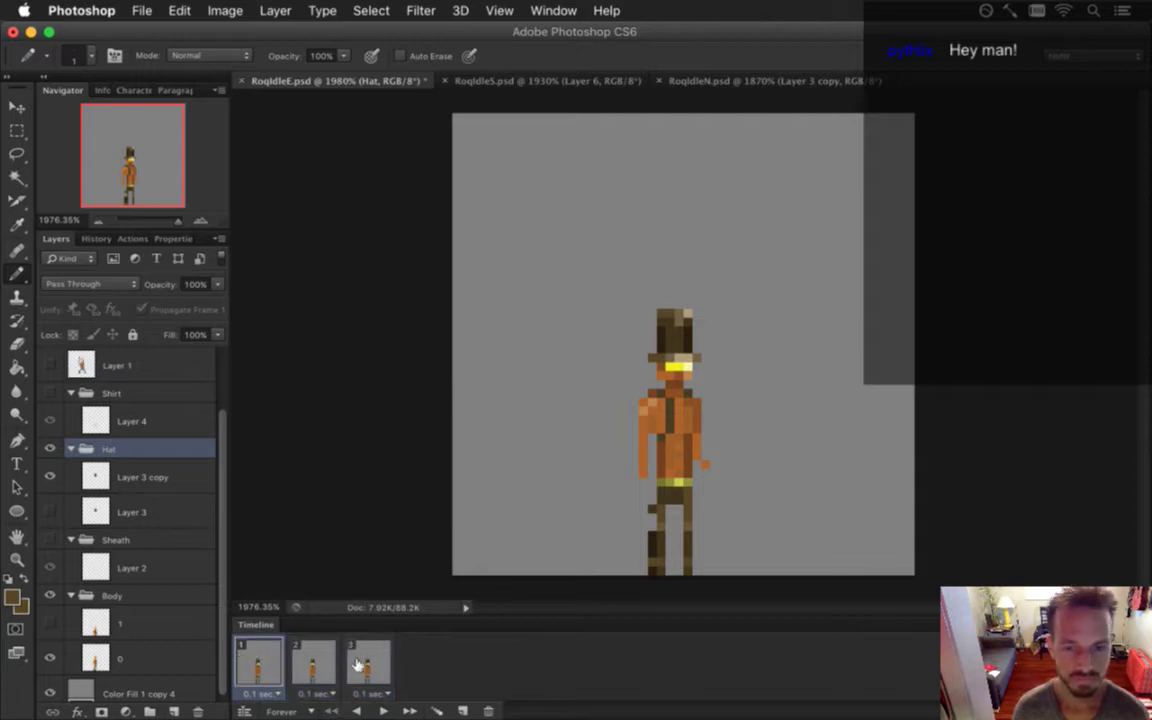
# Switch to Finder, move the Shadow folder's files from RoqIdleE0.png through RoqIdleSwordE2.png to the Trash, and return to Photoshop
pyautogui.press('super+Tab')
pyautogui.press('super+Tab')
pyautogui.press('super+Tab')
pyautogui.press('super+Tab')
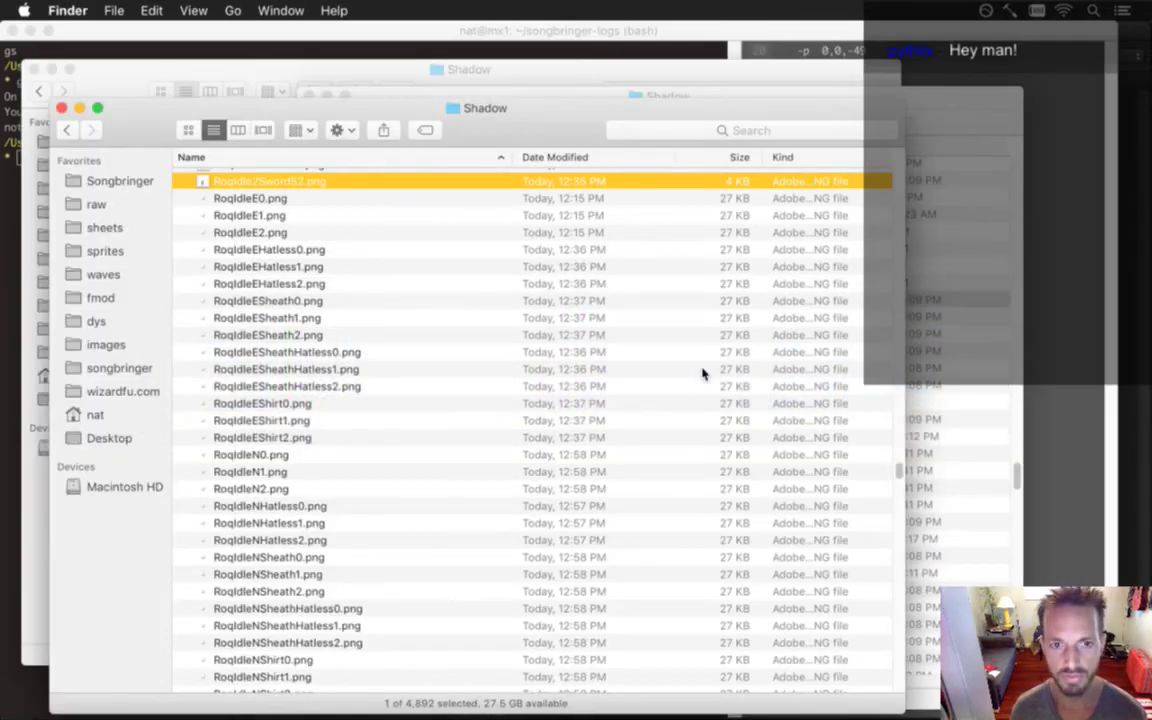
pyautogui.scroll(2, 462, 330)
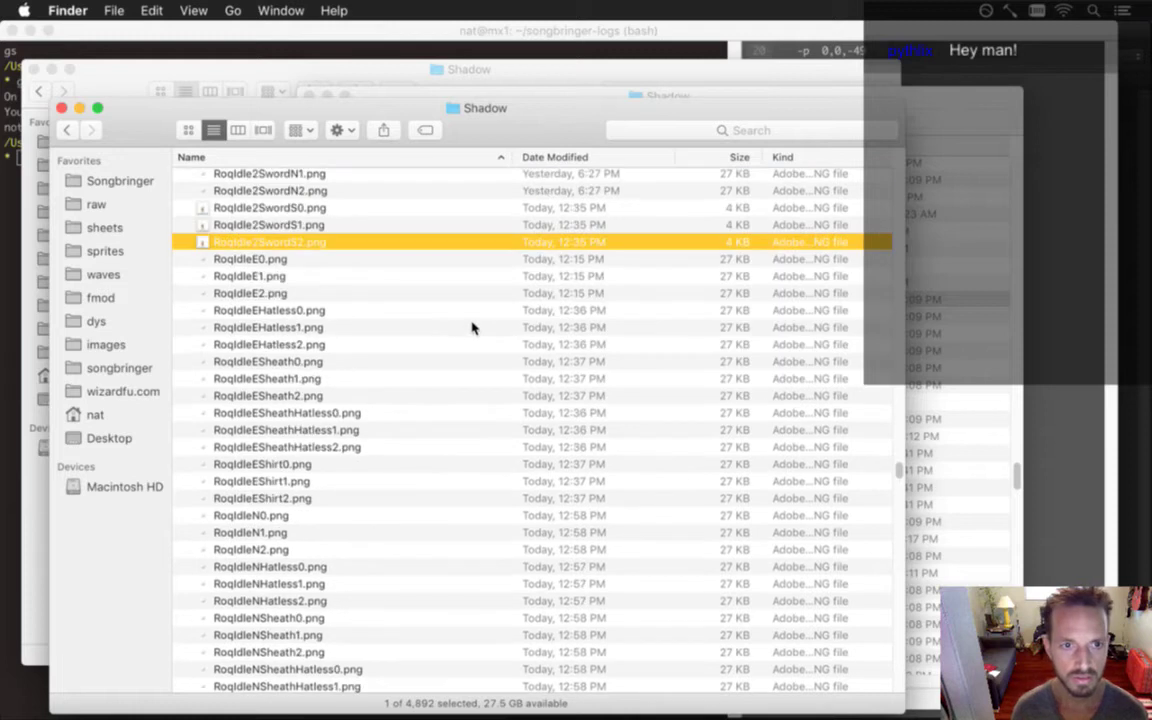
pyautogui.click(330, 258)
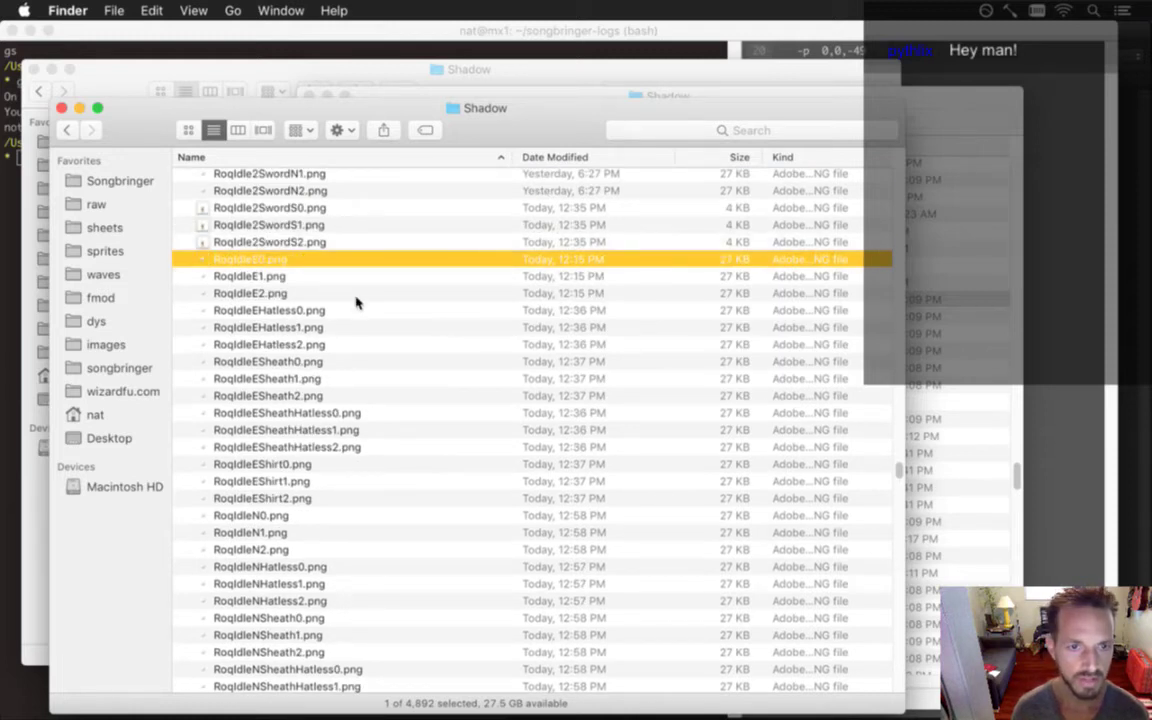
pyautogui.scroll(-3, 355, 302)
pyautogui.scroll(3, 357, 303)
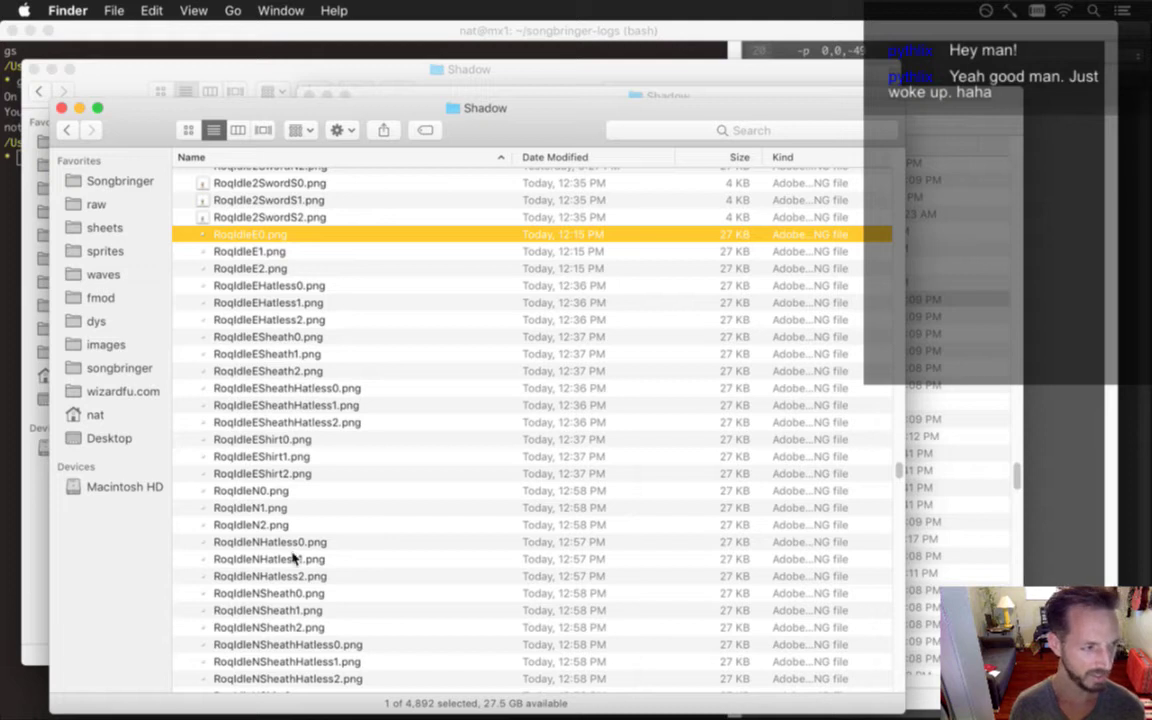
pyautogui.scroll(-2, 293, 558)
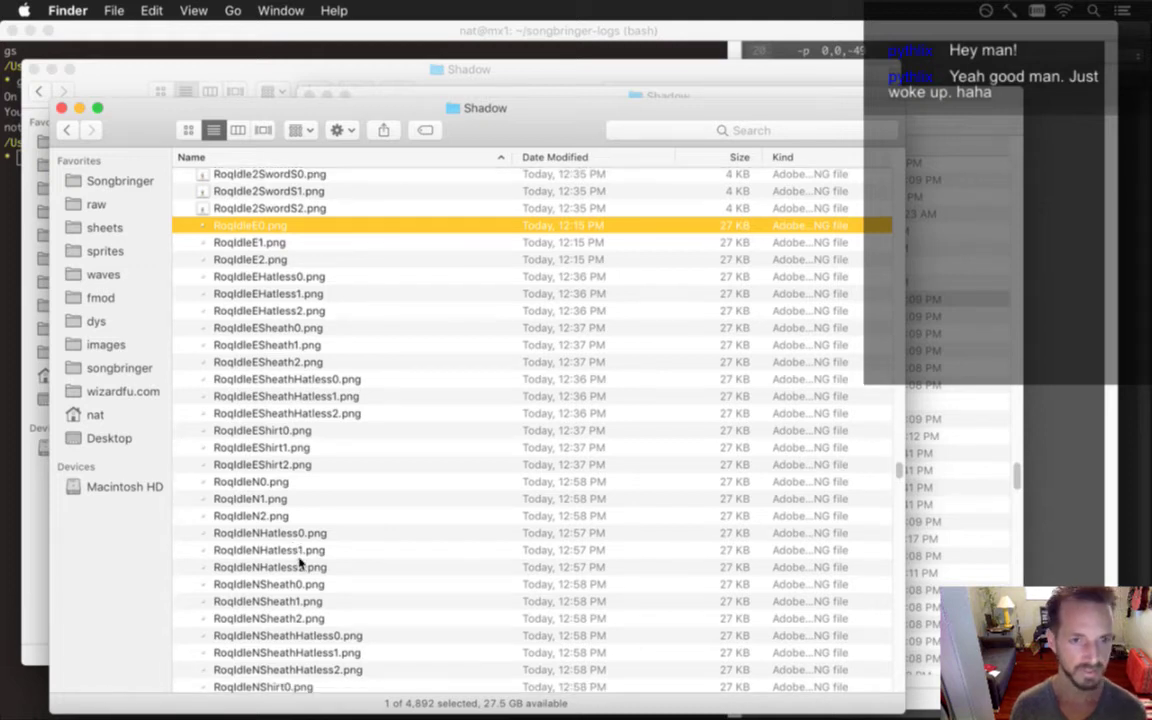
pyautogui.scroll(-4, 299, 562)
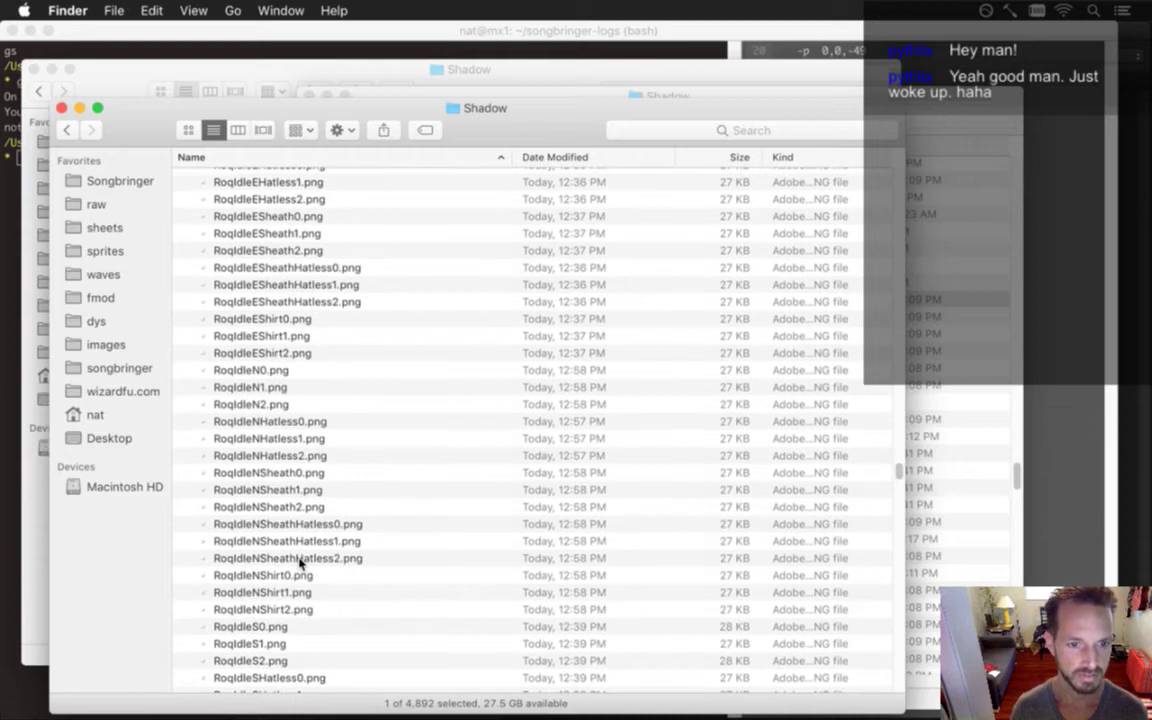
pyautogui.scroll(-10, 299, 562)
pyautogui.scroll(-7, 299, 565)
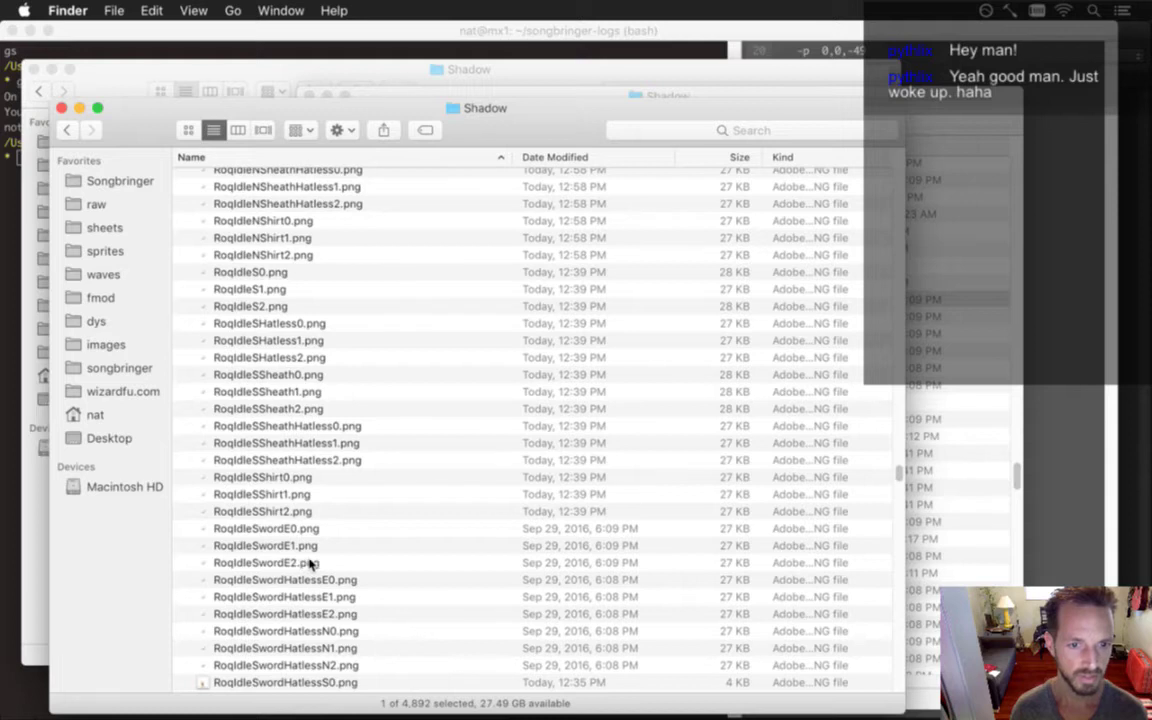
pyautogui.keyDown('shift'); pyautogui.click(310, 563); pyautogui.keyUp('shift')
pyautogui.press('super+BackSpace')
pyautogui.press('super+Tab')
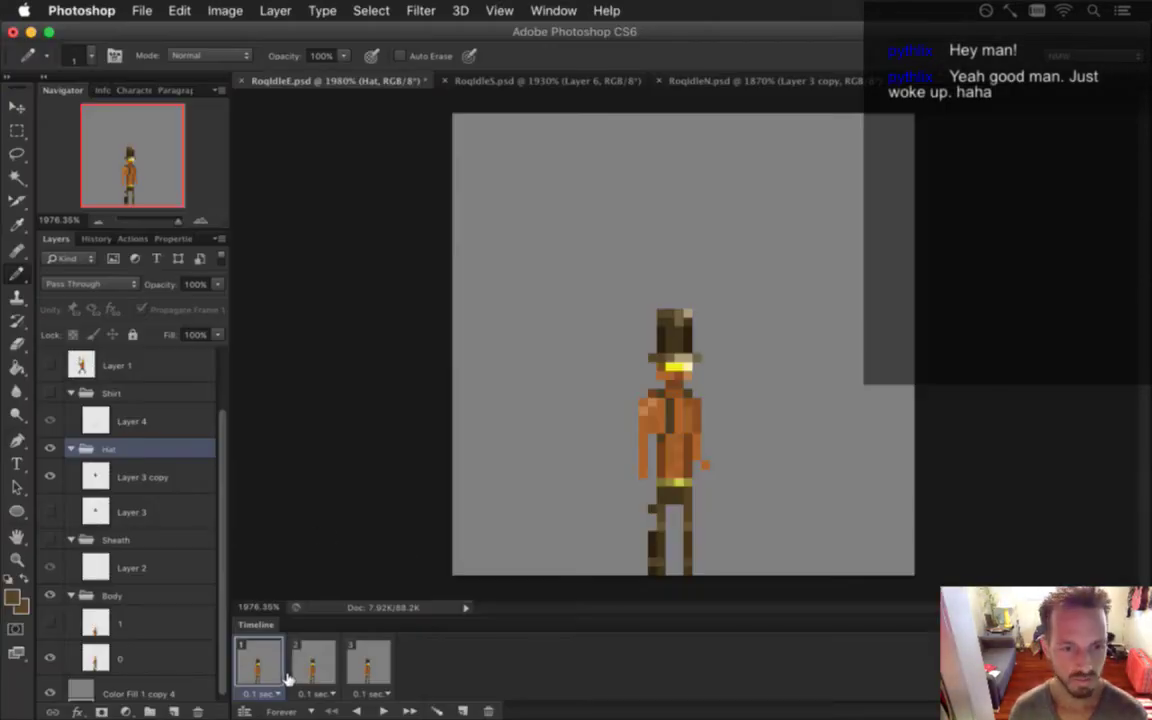
# Try giving the Body group a blank name, and restore the name Body
pyautogui.doubleClick(114, 596)
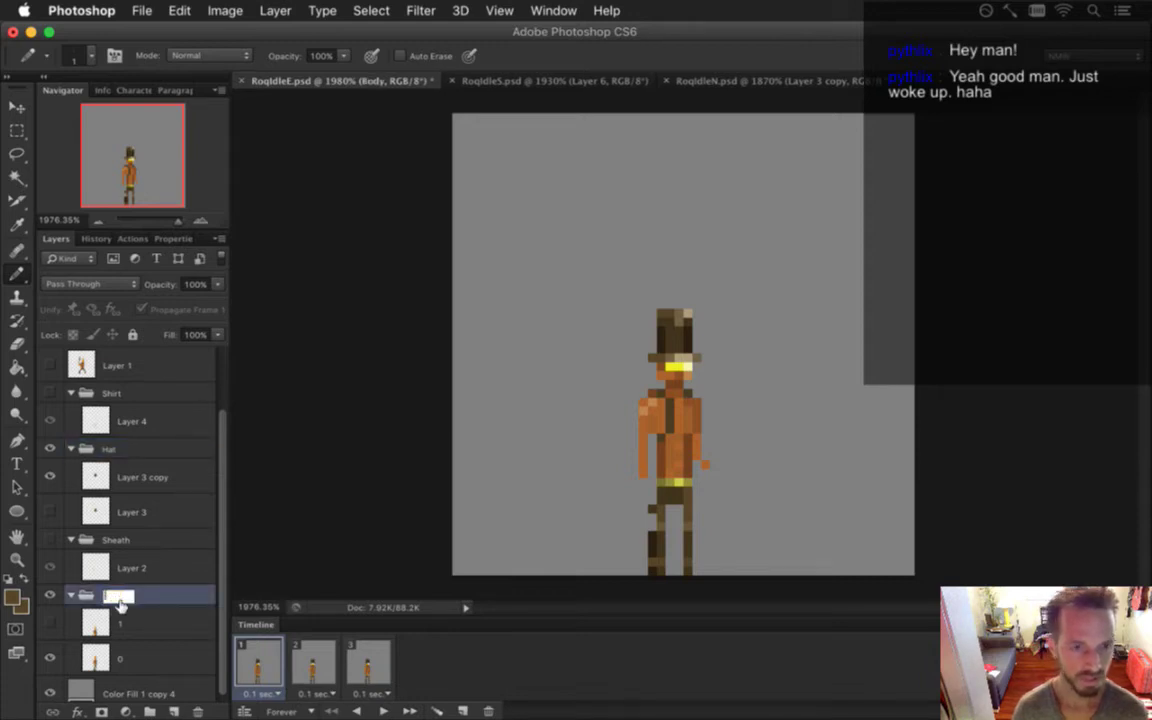
pyautogui.click(155, 597)
pyautogui.doubleClick(114, 596)
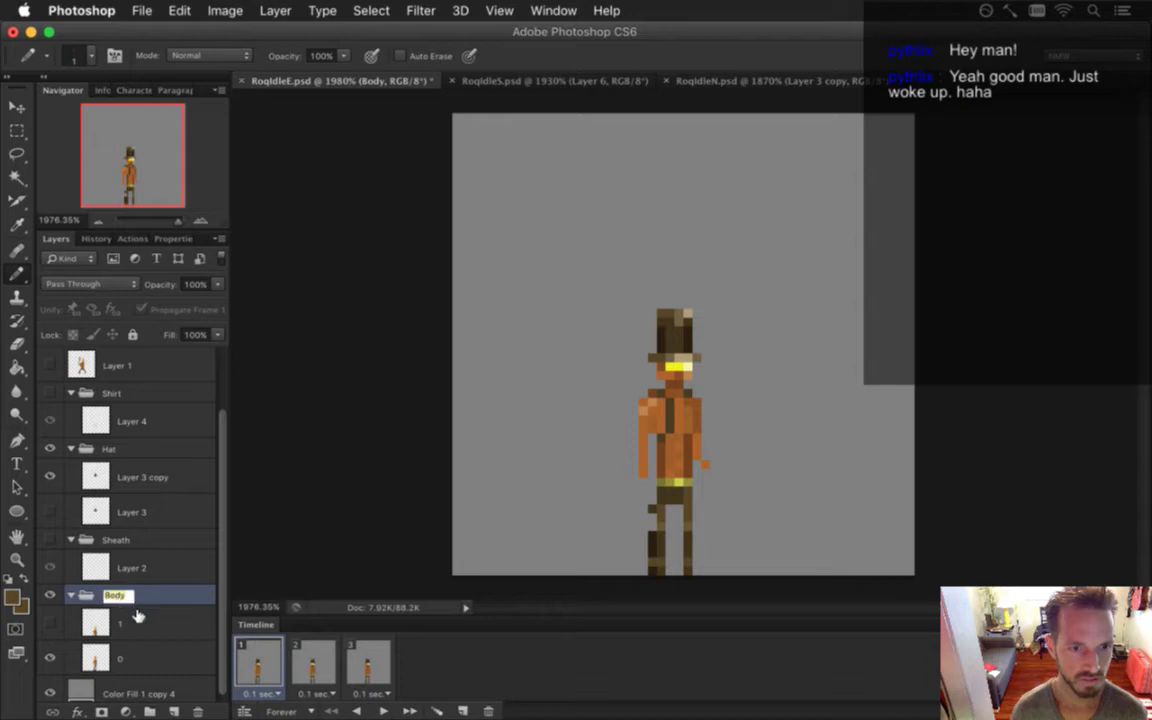
pyautogui.press('Return')
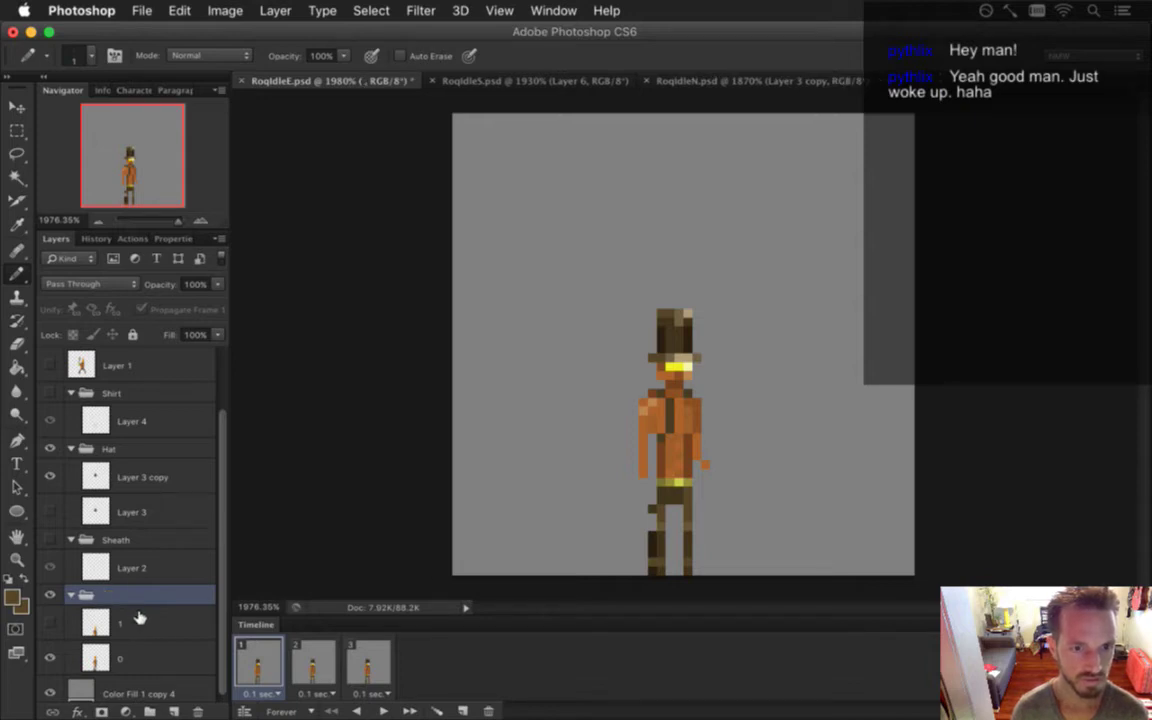
pyautogui.doubleClick(110, 595)
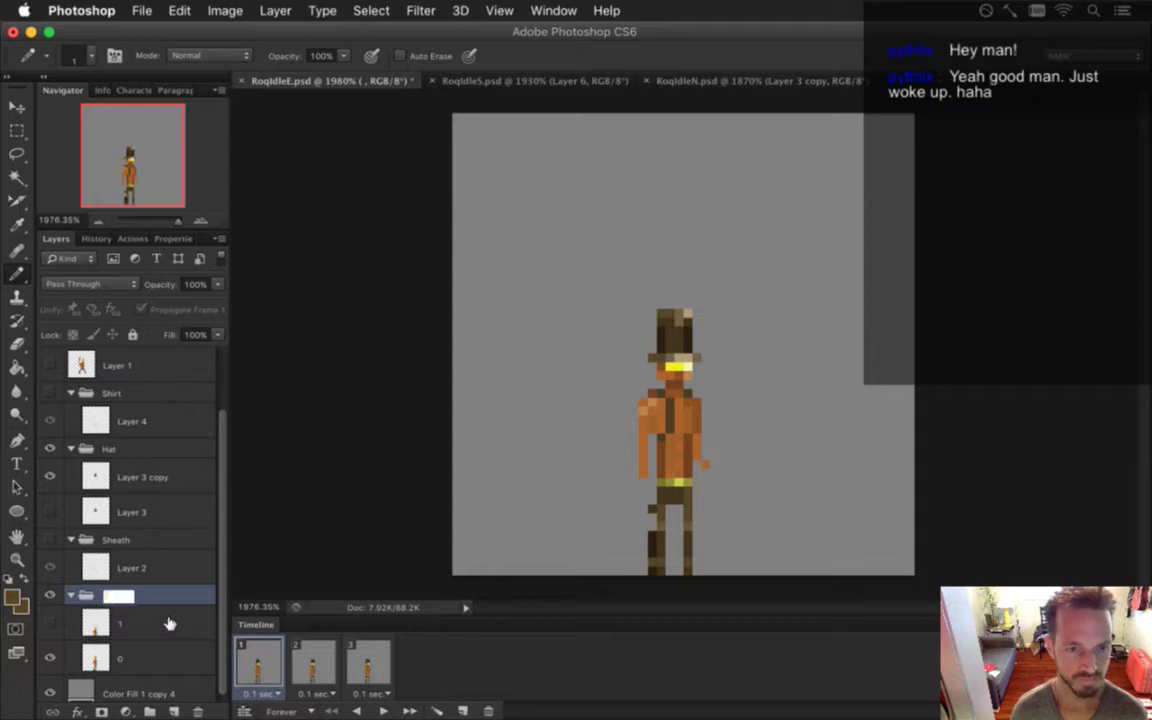
pyautogui.press('Return')
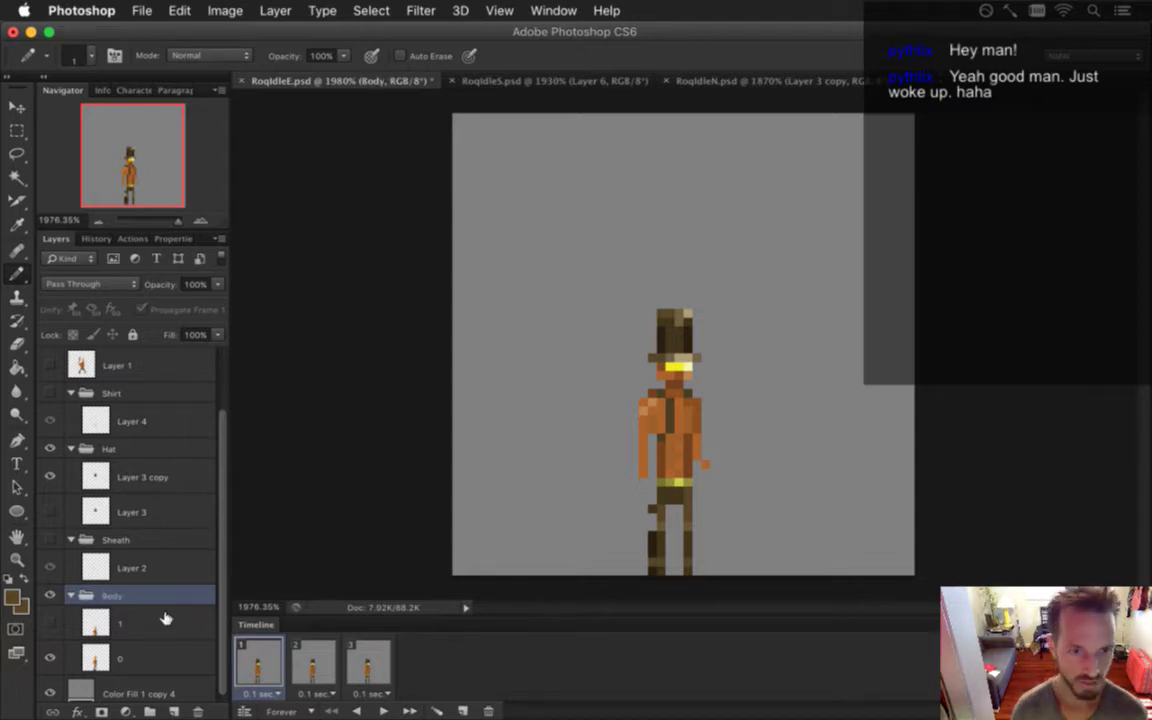
# Save the document, and hide the Hat group and the gray background layer across all three animation frames
pyautogui.press('super+s')
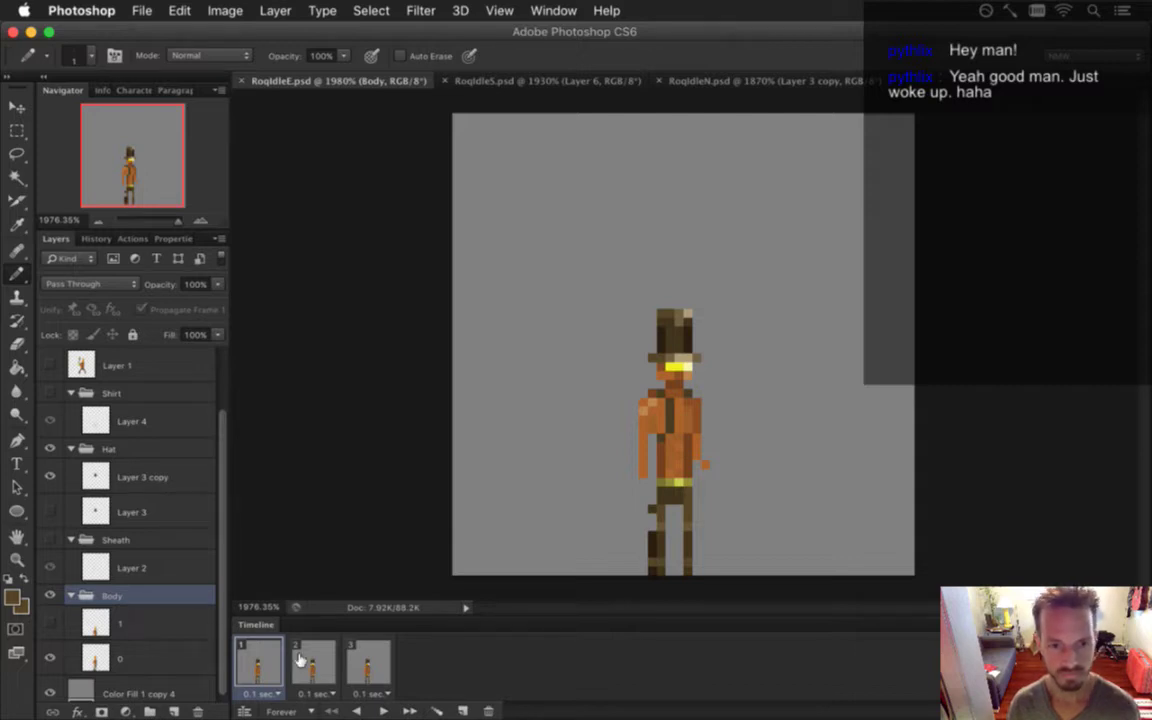
pyautogui.keyDown('shift'); pyautogui.click(367, 664); pyautogui.keyUp('shift')
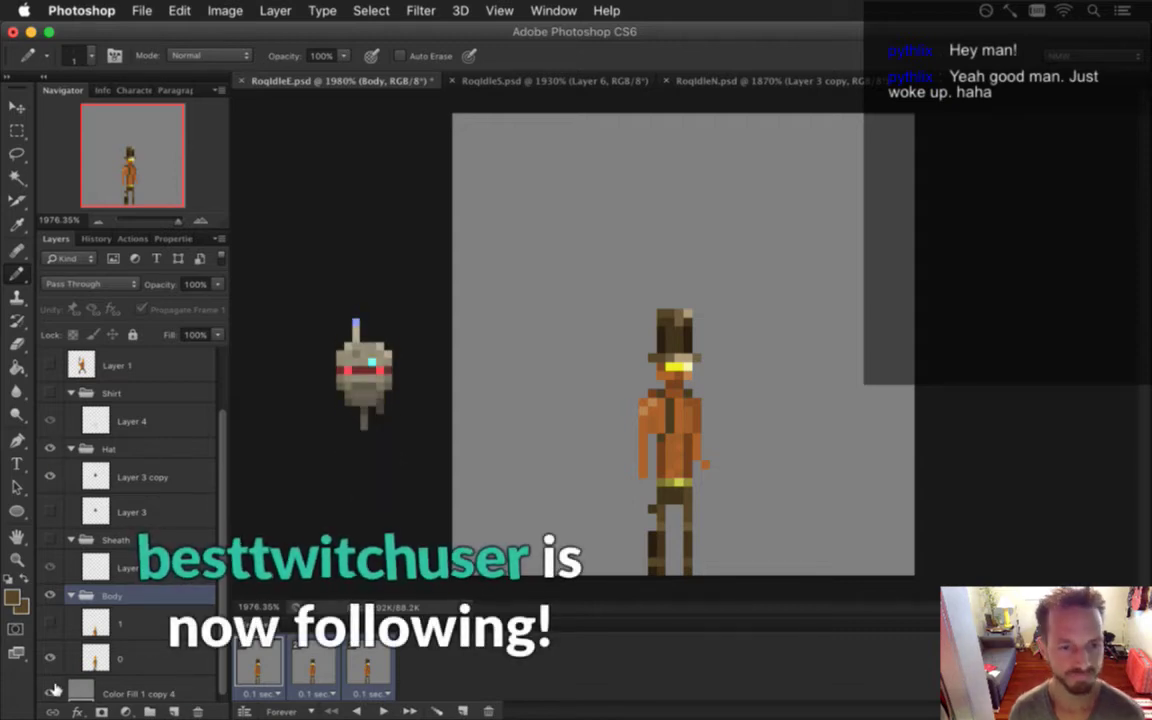
pyautogui.click(50, 448)
pyautogui.click(50, 474)
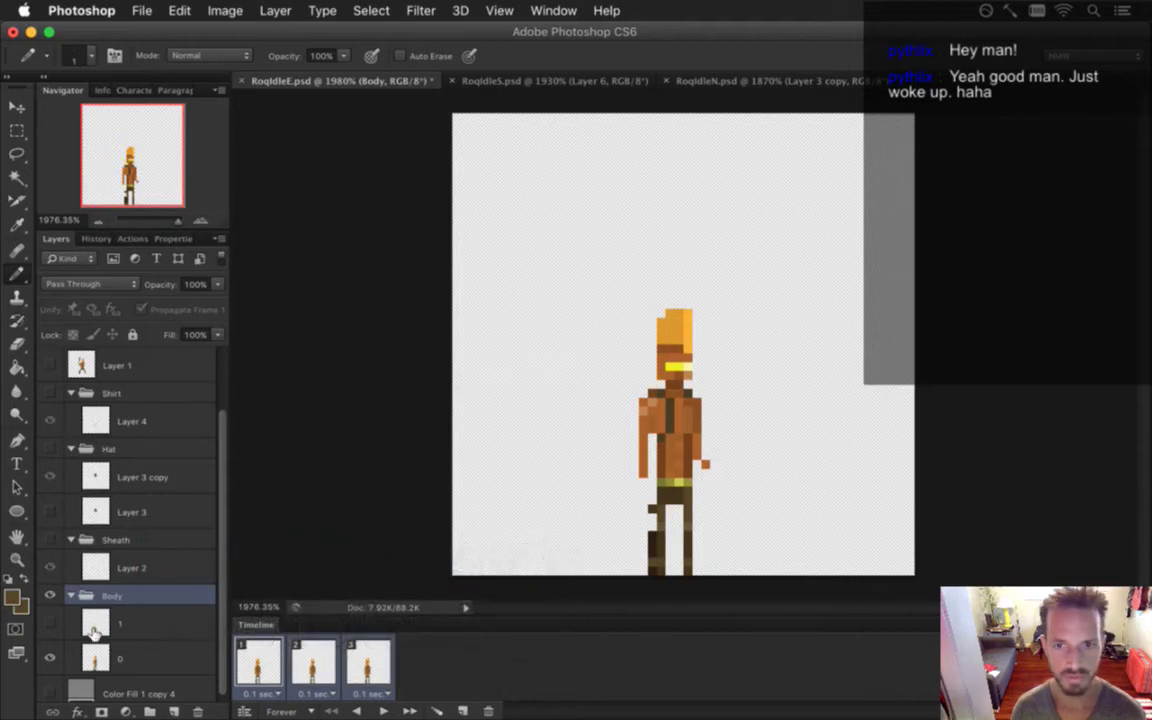
# Render the body alone as the PNG sequence RoqIdleE.png, and with the Sheath group shown as RoqIdleESheath.png
pyautogui.press('super+shift+alt+r')
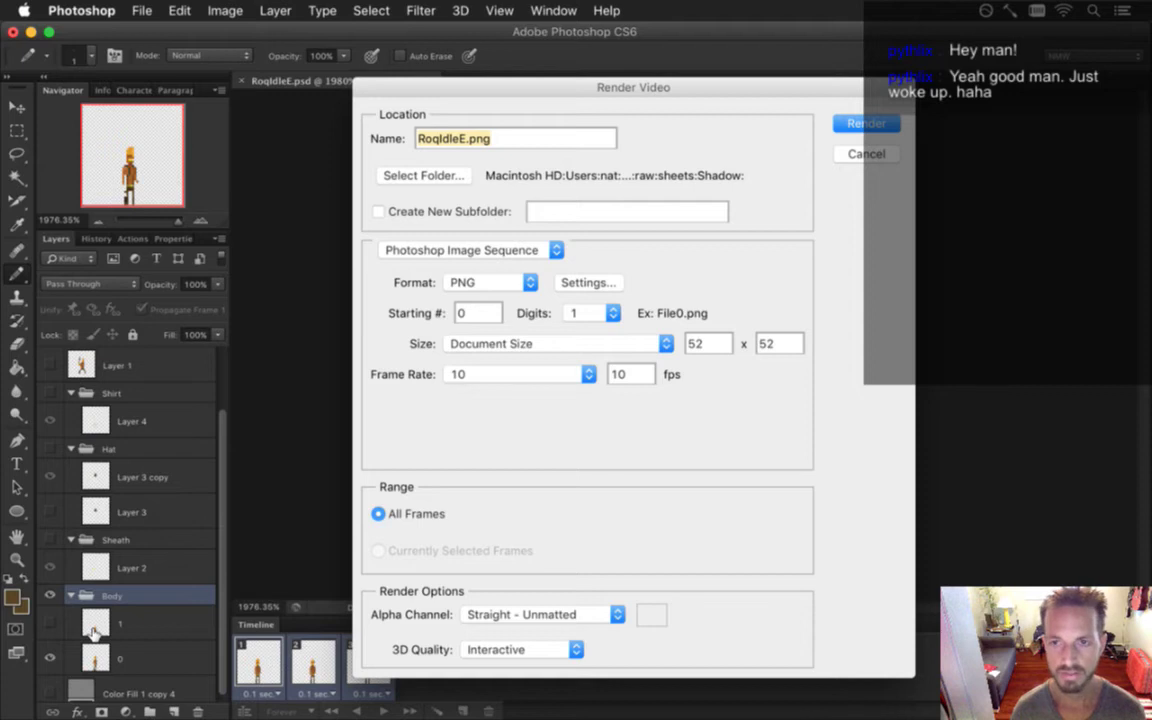
pyautogui.press('Return')
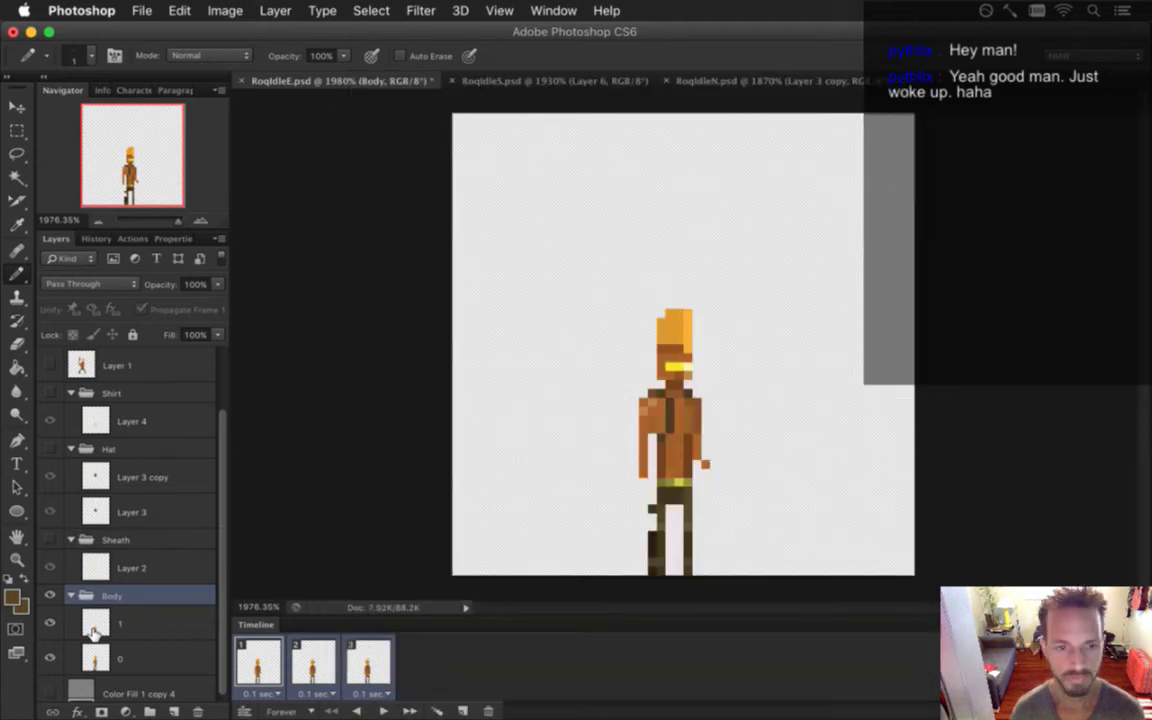
pyautogui.press('super+shift+alt+r')
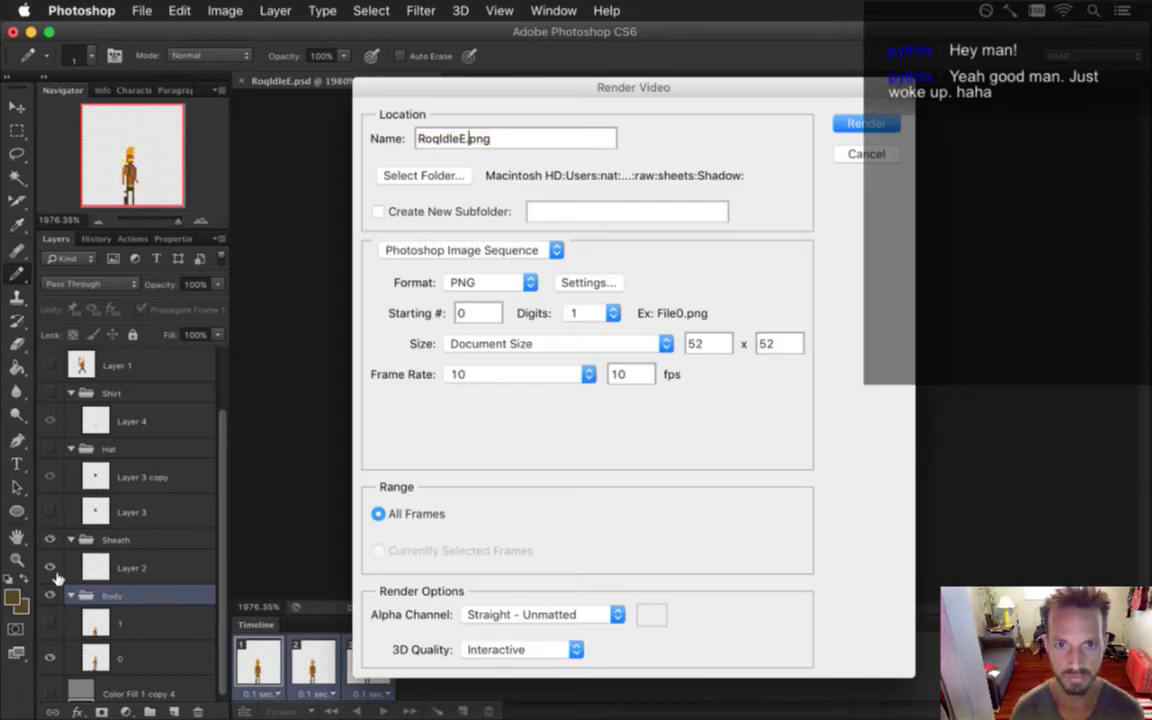
pyautogui.write('Sheath')
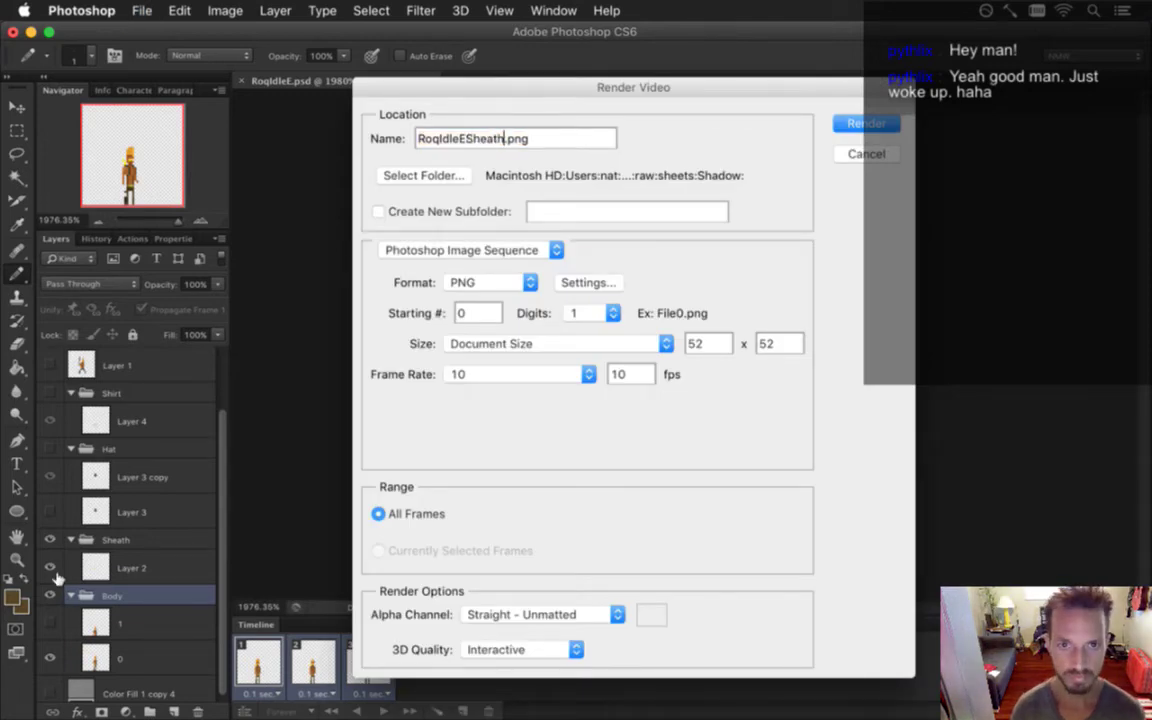
pyautogui.press('Return')
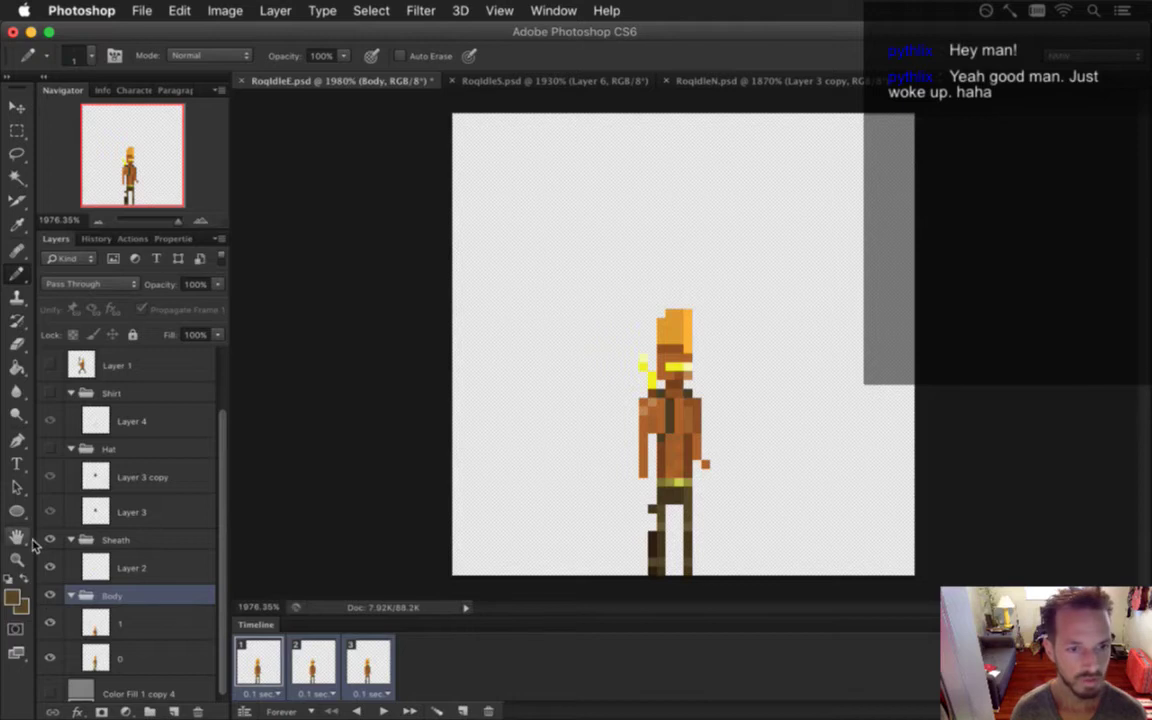
# Show the Hat group and move the Sheath group above it in the layer order
pyautogui.click(50, 449)
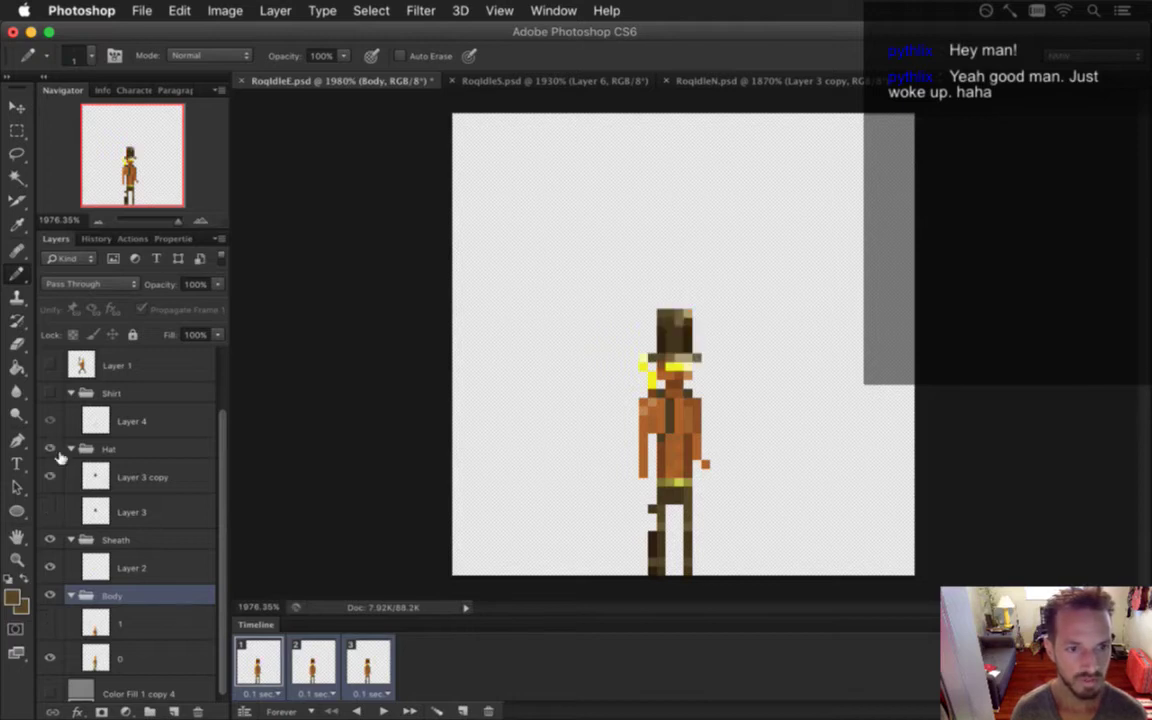
pyautogui.click(96, 539)
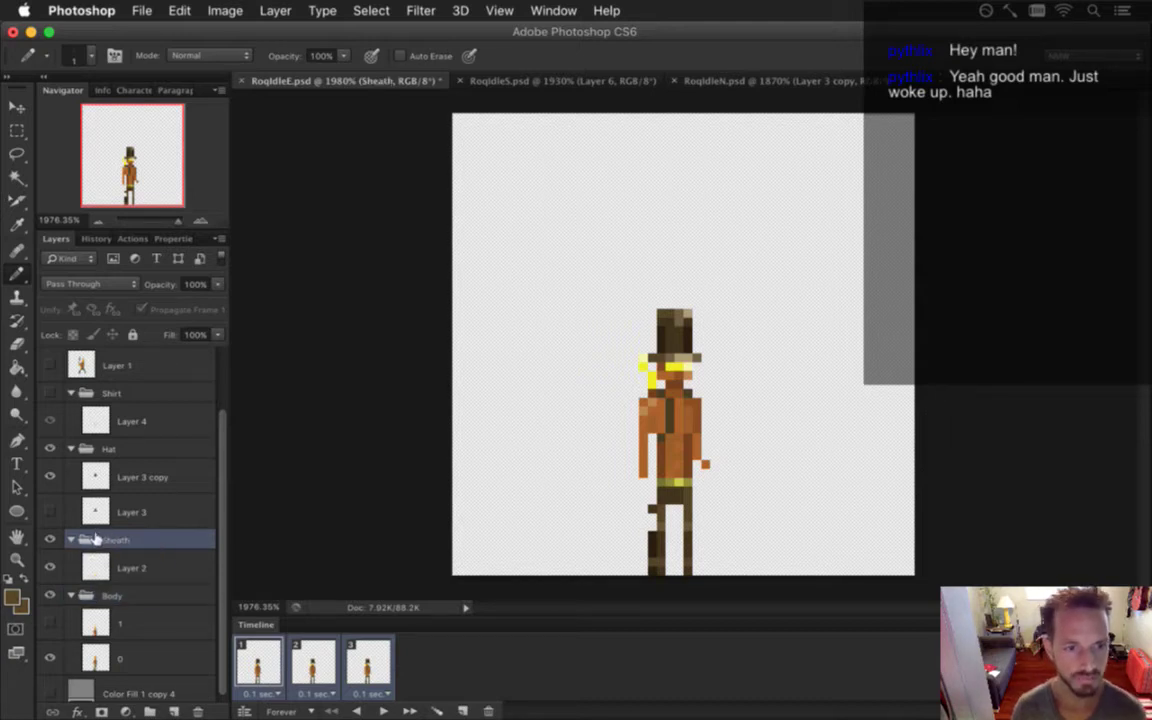
pyautogui.moveTo(90, 540); pyautogui.dragTo(101, 449)
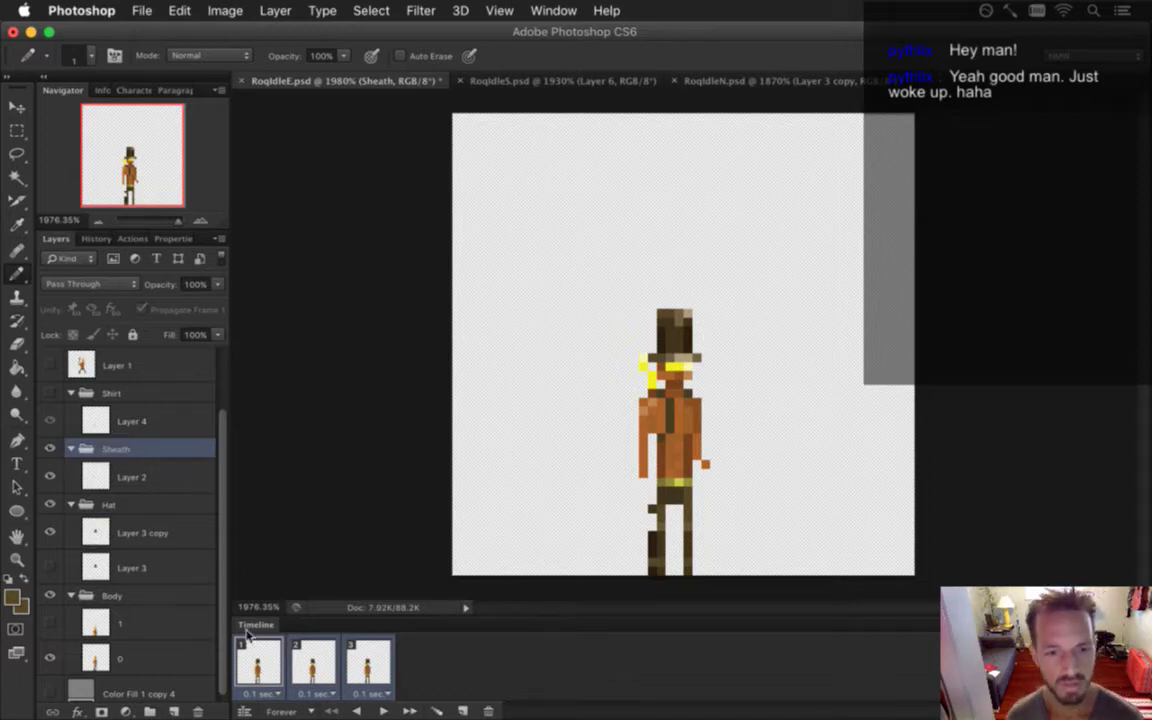
# Hide the Sheath group and render all frames of the hat variant as the PNG image sequence RoqIdleEHat.png
pyautogui.press('super+shift+r')
pyautogui.press('Return')
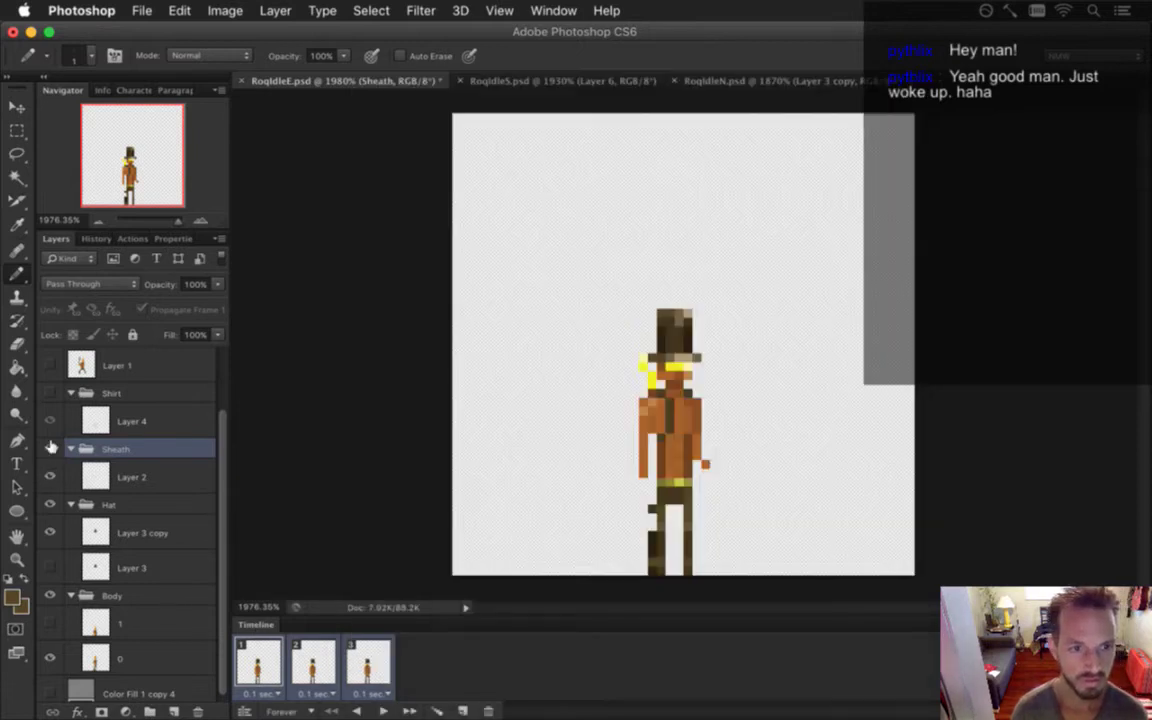
pyautogui.press('super+alt+shift+r')
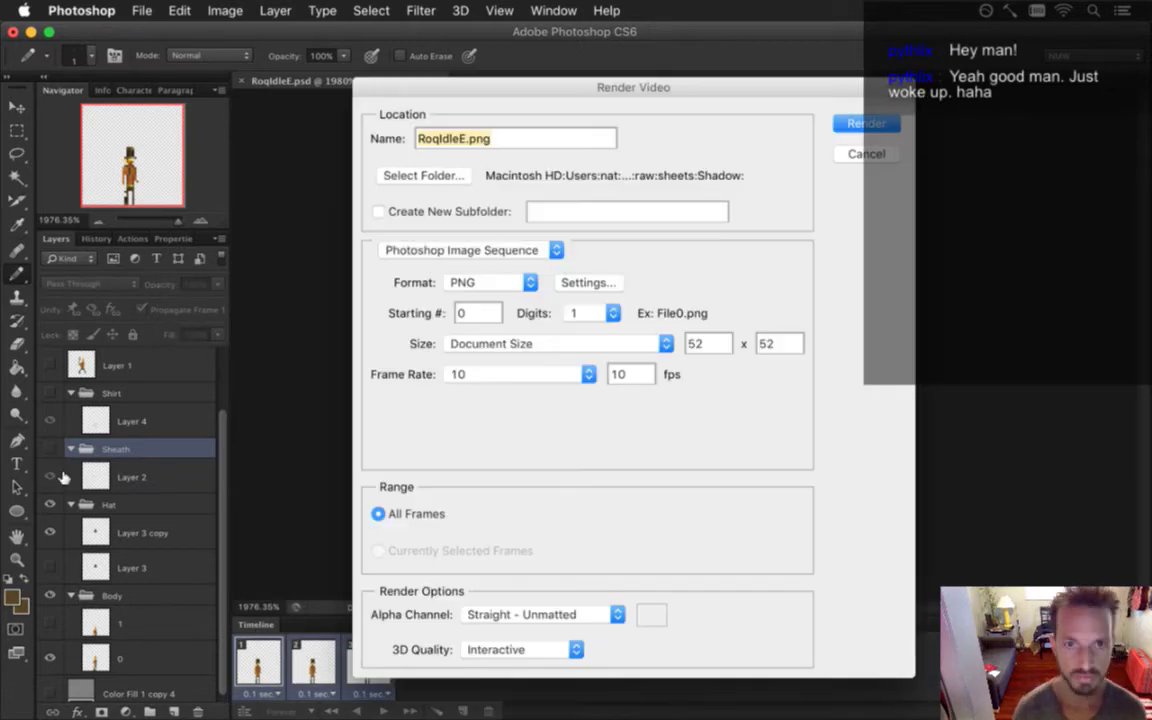
pyautogui.press('Right')
pyautogui.press('Left')
pyautogui.press('Left')
pyautogui.write('Hat')
pyautogui.press('Return')
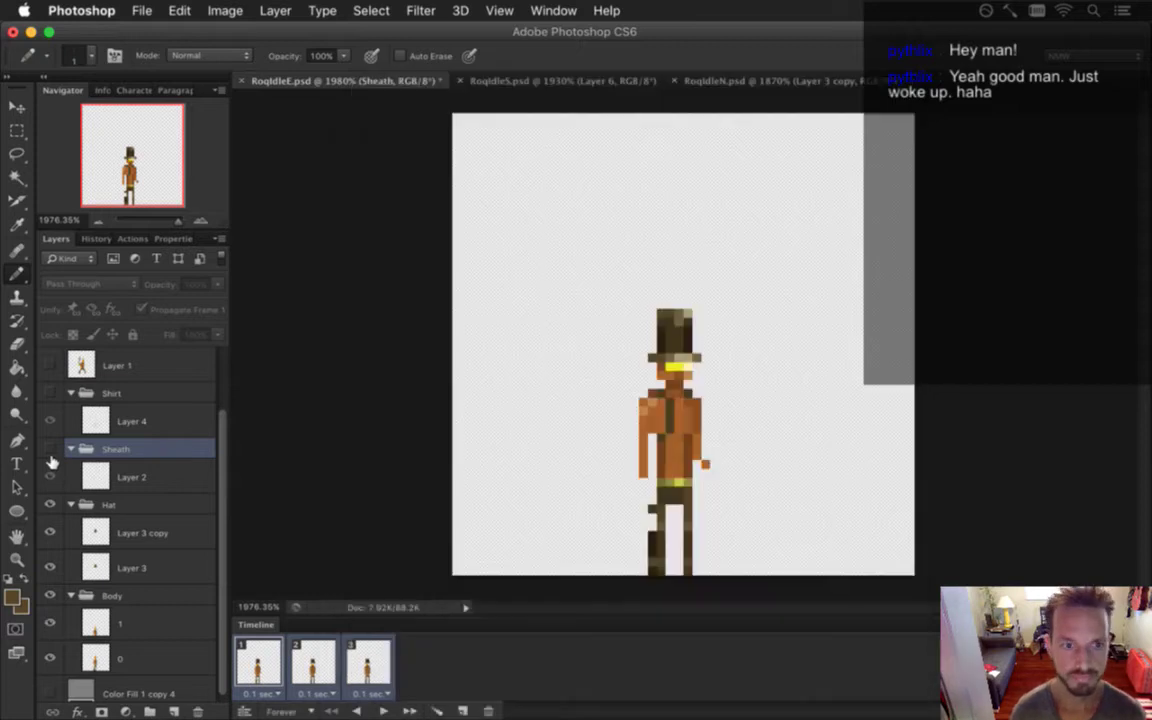
# Show the Sheath group again and render the combined hat and sheath variant as RoqIdleEHatSheath.png
pyautogui.click(50, 449)
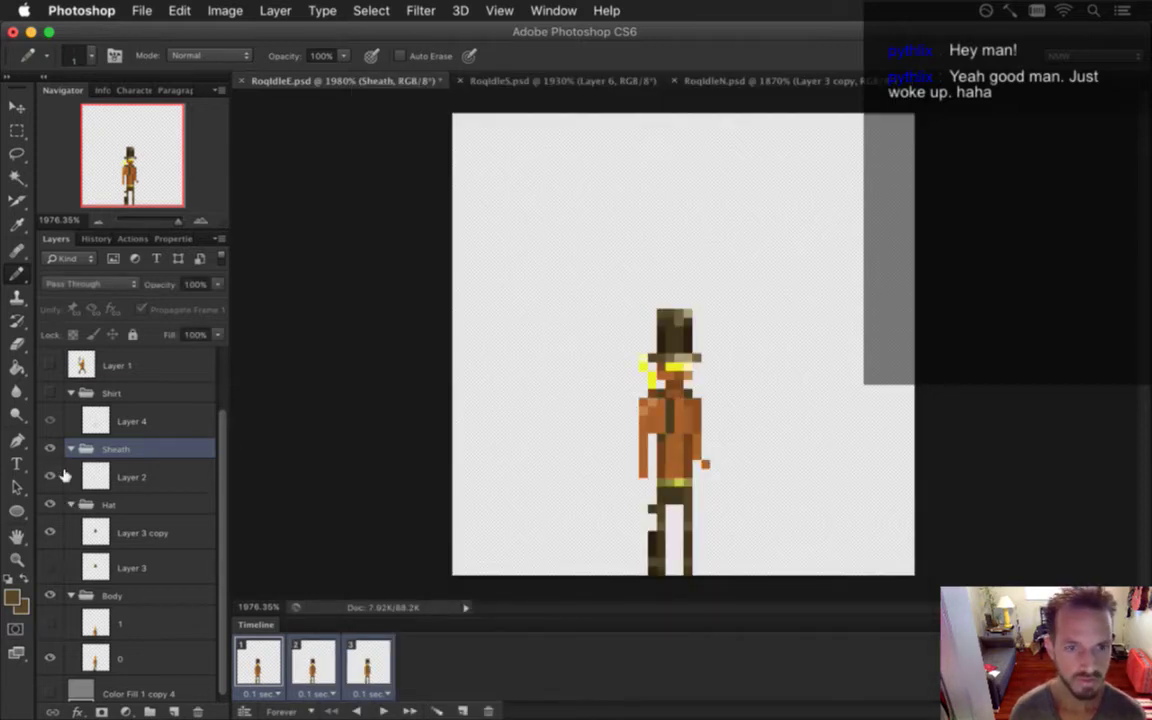
pyautogui.press('super+alt+shift+r')
pyautogui.press('Right')
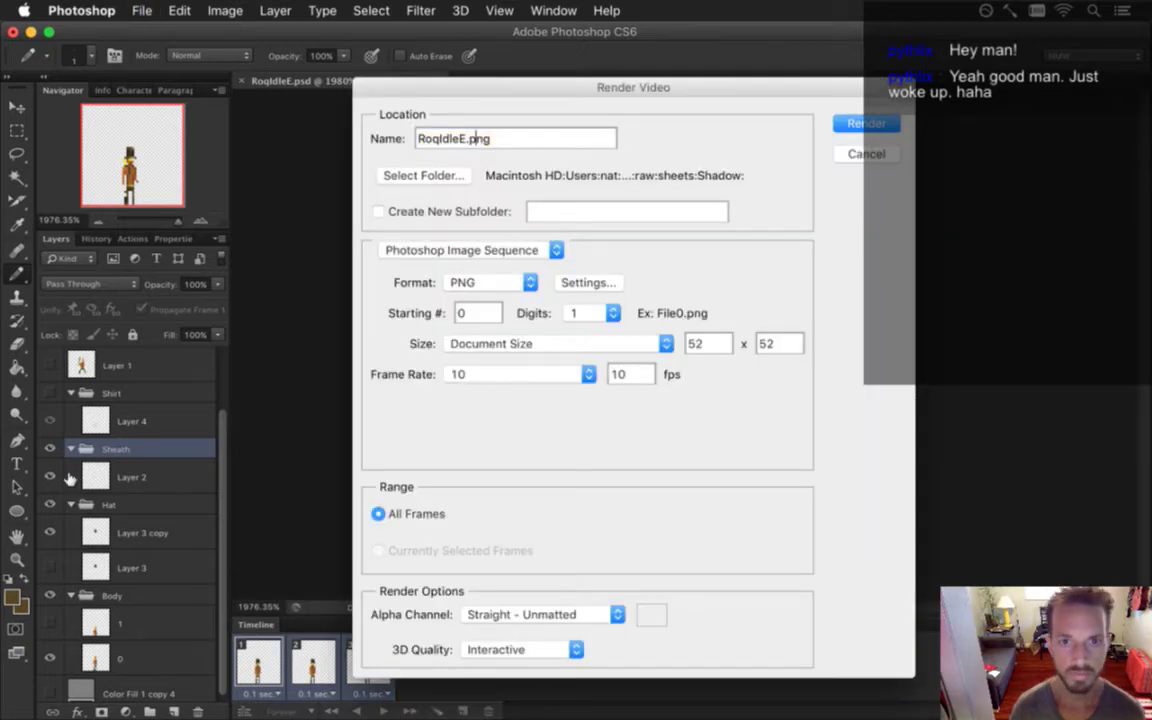
pyautogui.write('HatSheath')
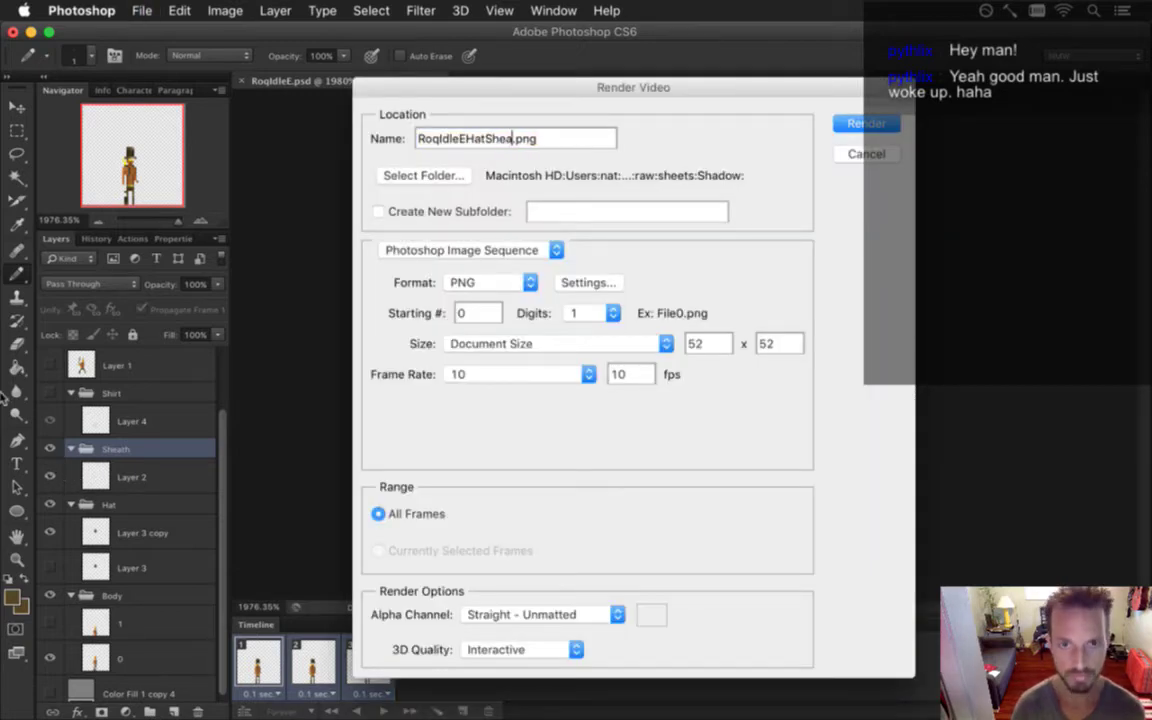
pyautogui.press('Return')
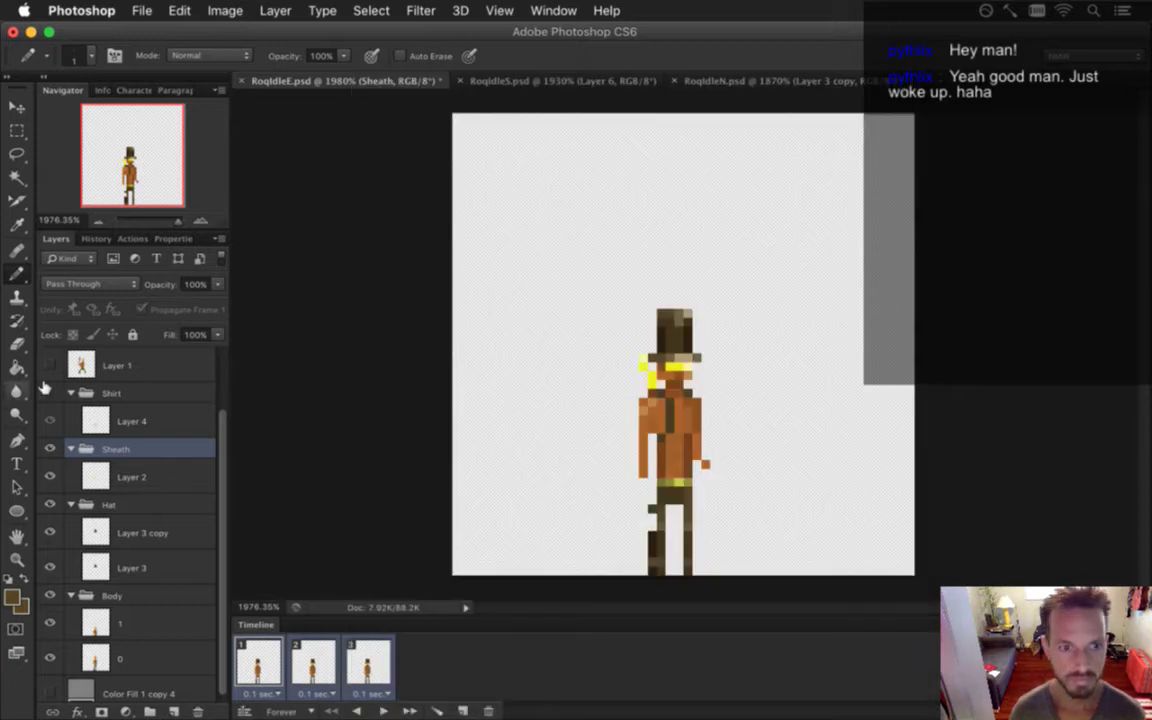
# Hide the Hat group and render the sheath-only variant again as RoqIdleESheath.png, replacing the existing files
pyautogui.click(50, 421)
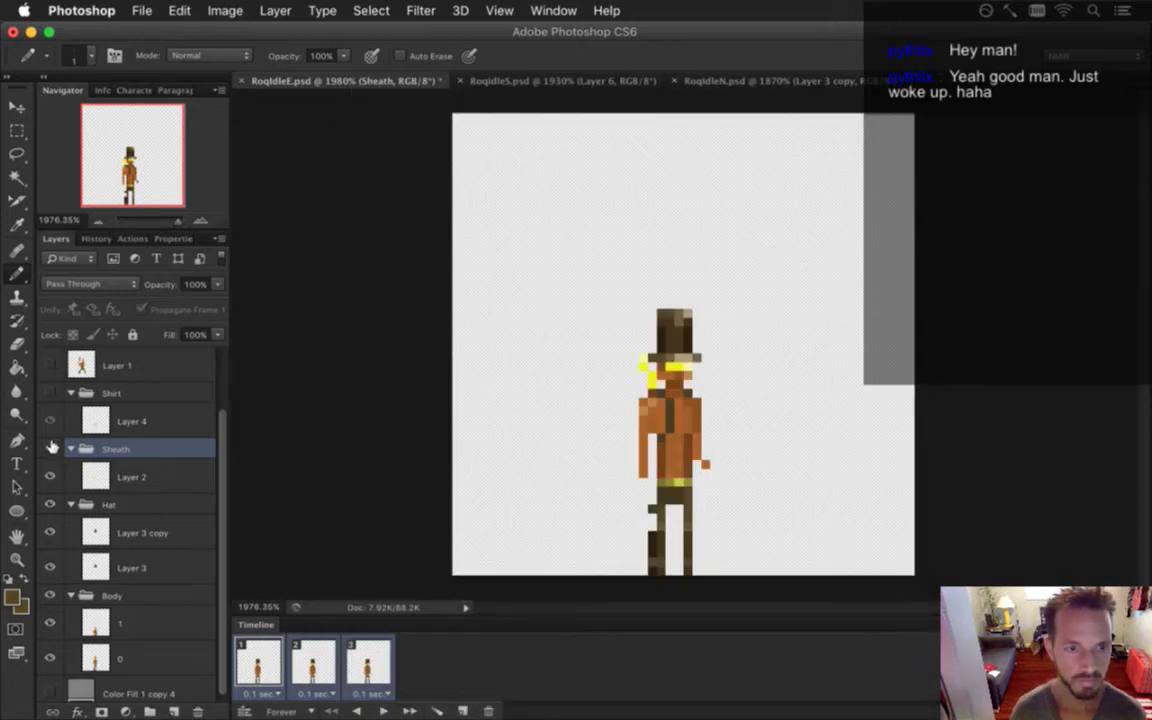
pyautogui.click(50, 504)
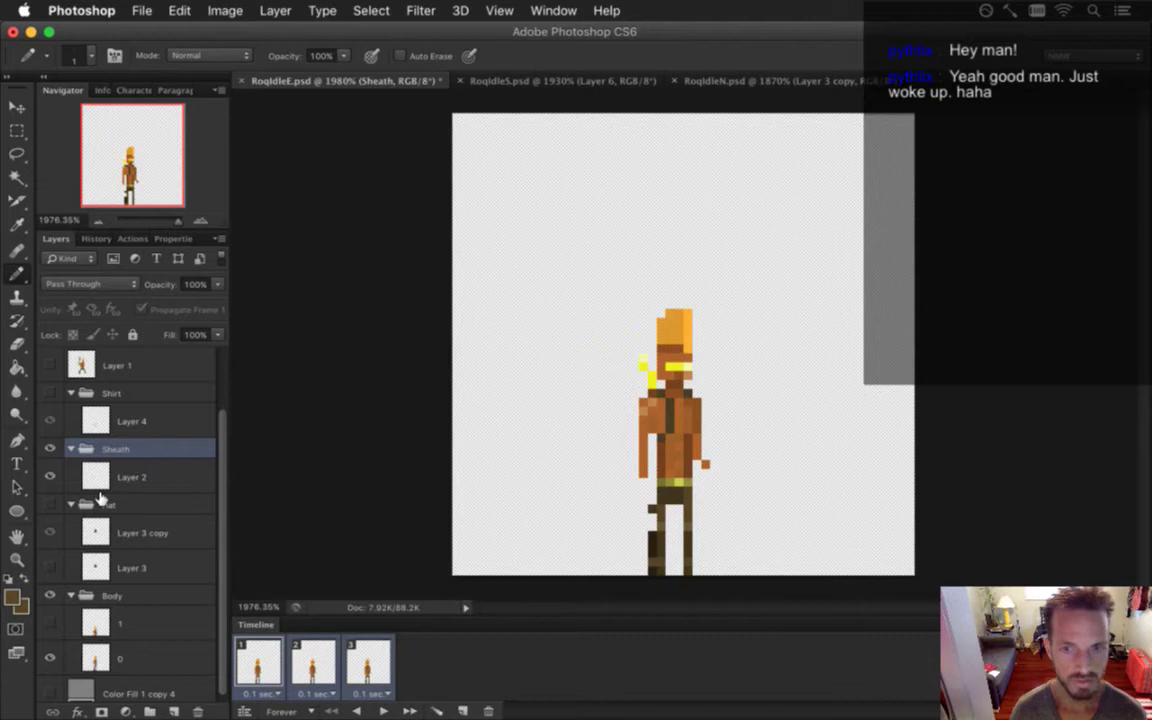
pyautogui.press('super+alt+shift+r')
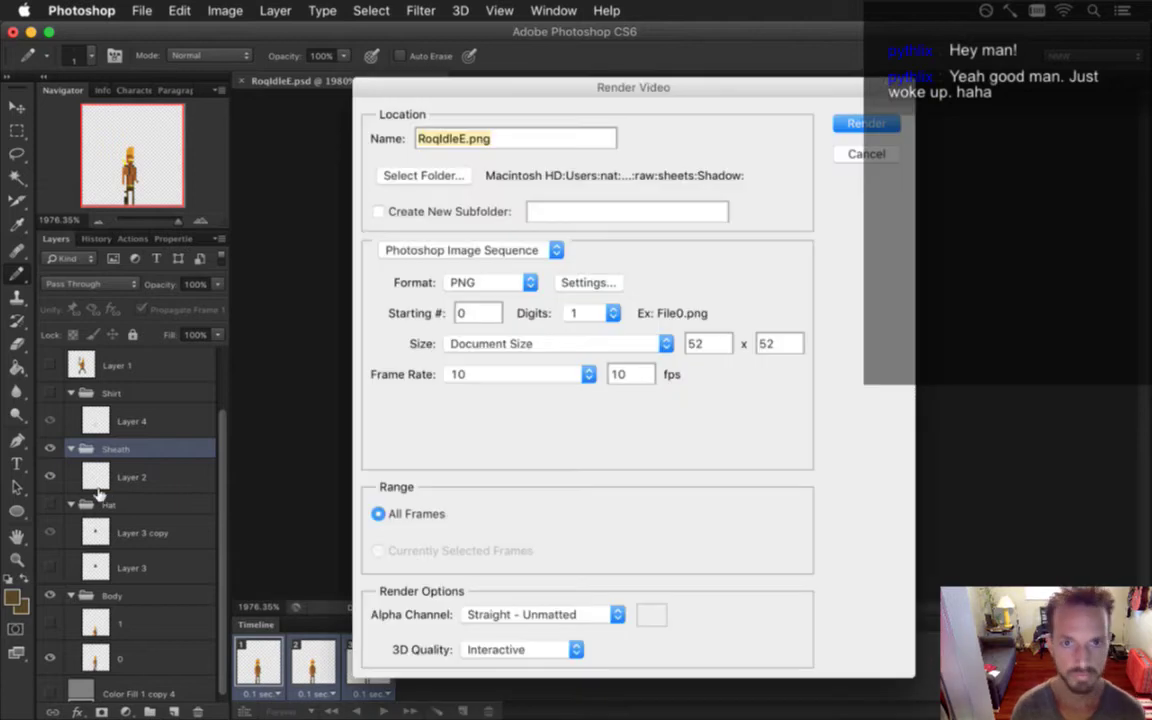
pyautogui.write('Sheath')
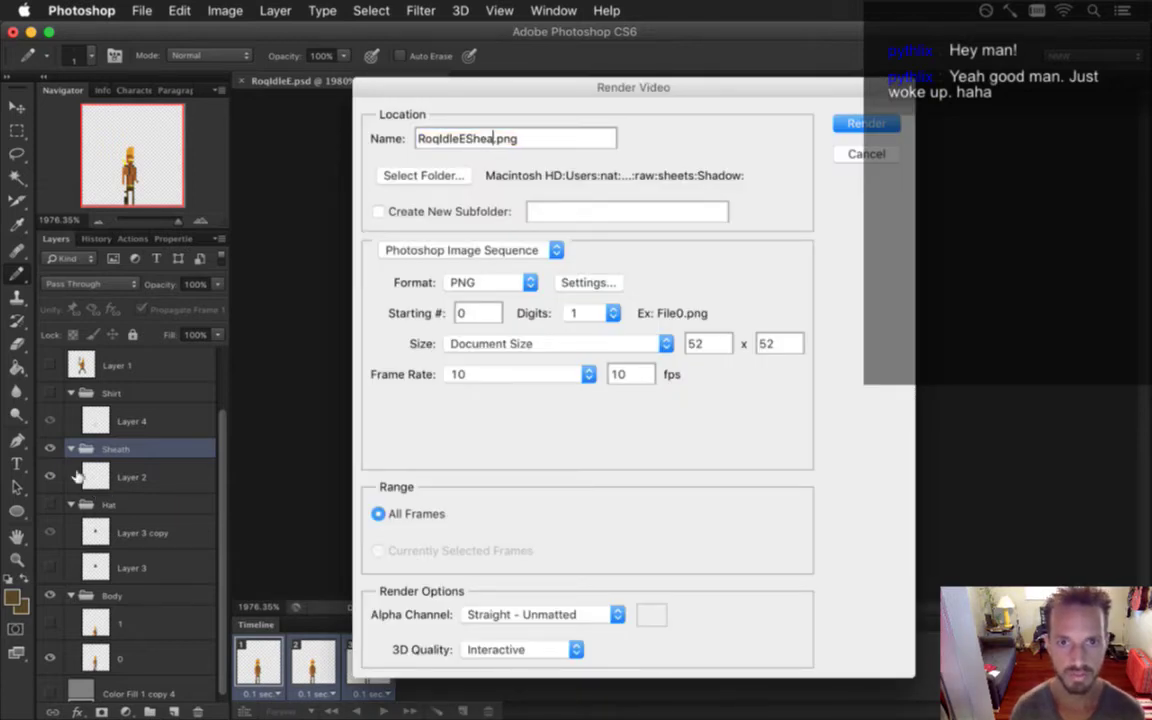
pyautogui.press('Return')
pyautogui.press('Return')
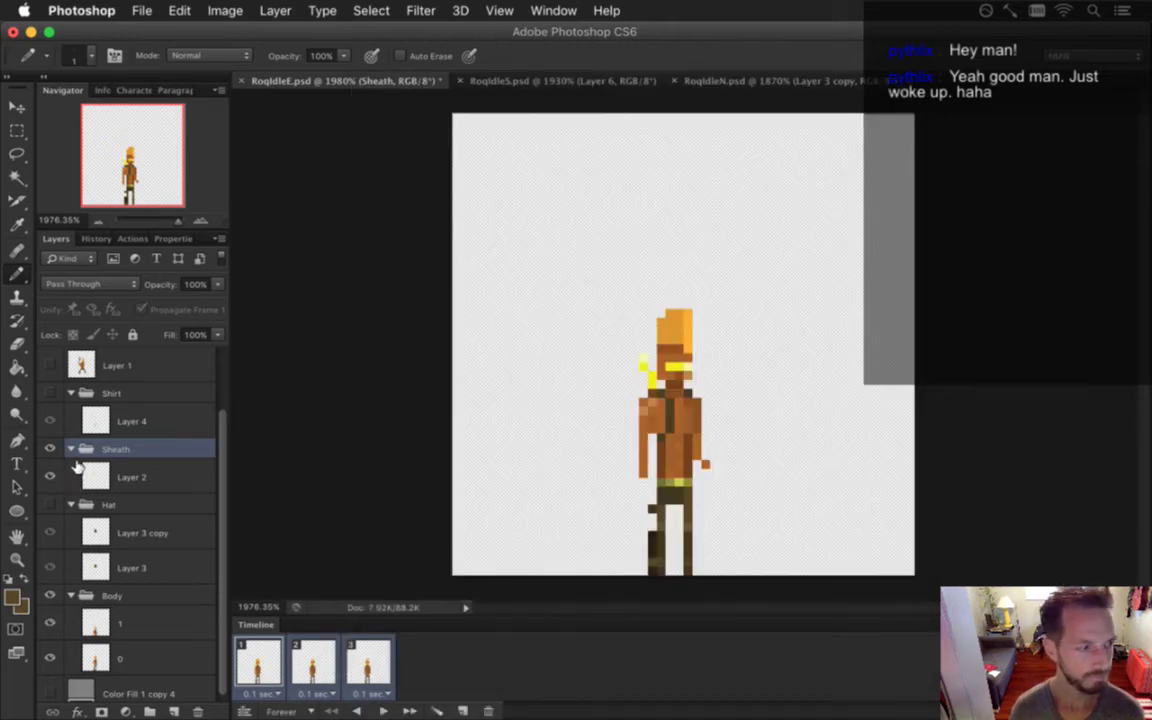
# Hide the Sheath group, show the Shirt group, and render the variant as RoqIdleEShirt.png
pyautogui.click(50, 449)
pyautogui.click(50, 393)
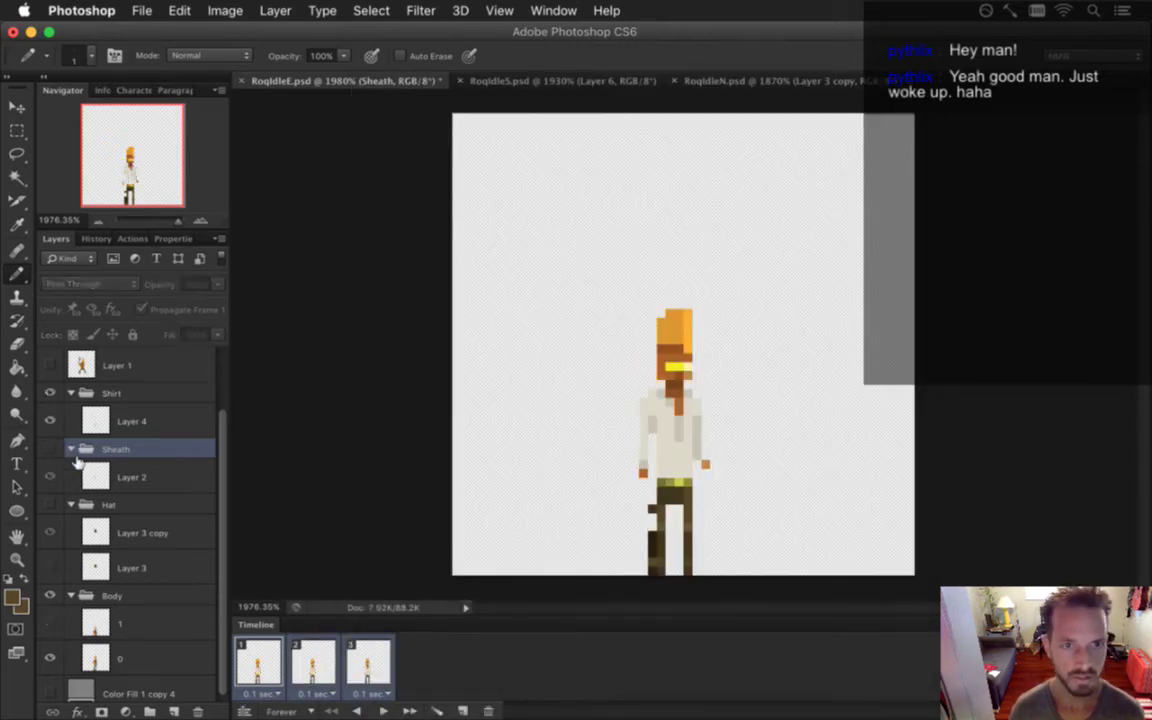
pyautogui.press('super+alt+shift+r')
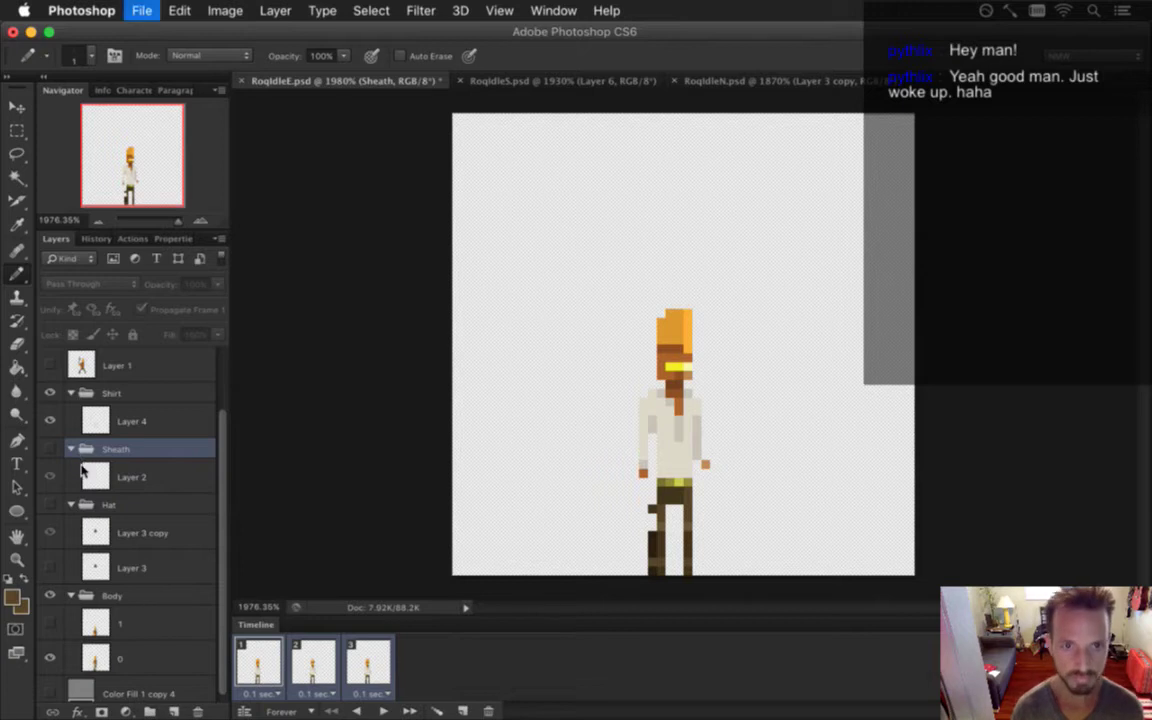
pyautogui.write('Shirt')
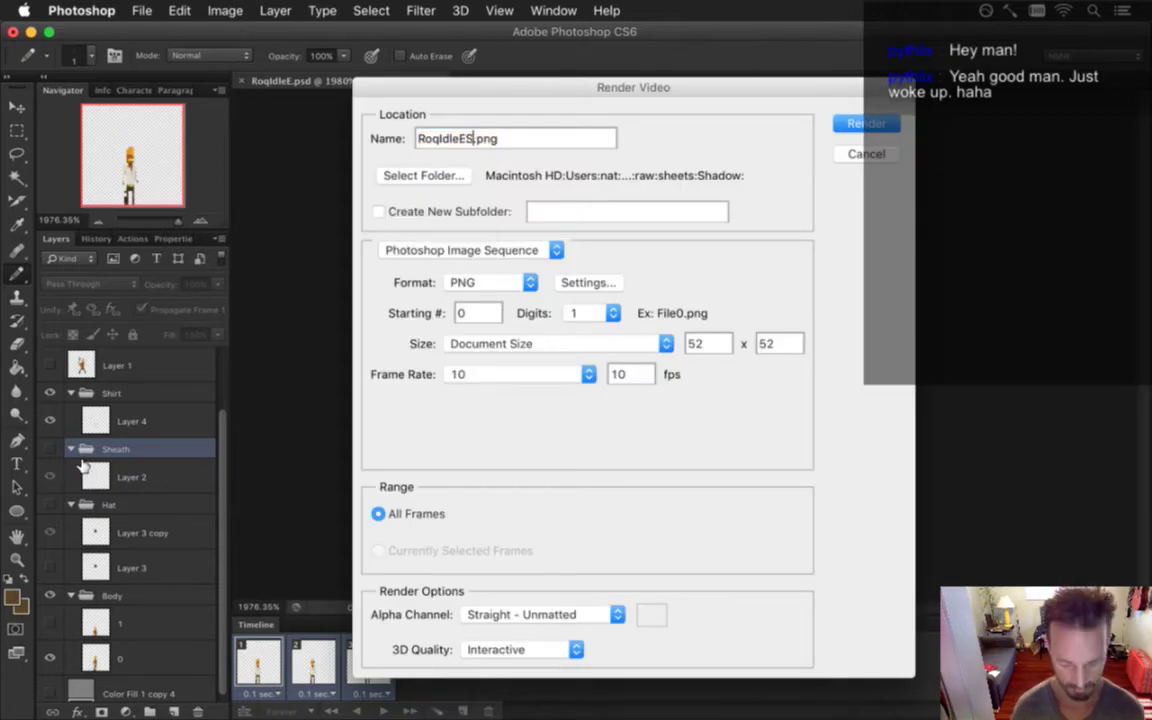
pyautogui.press('Return')
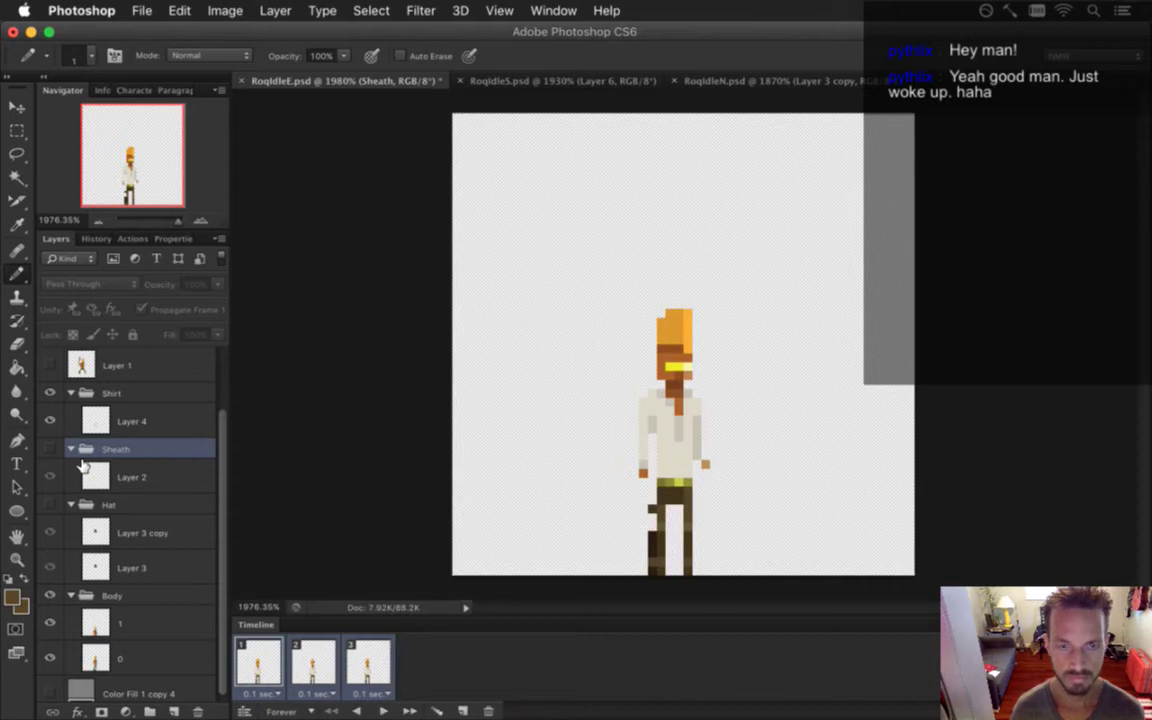
# Switch to Finder, select RoqIdleE0.png through RoqIdleEShirt2.png in the Shadow folder to review the exports, and return to Photoshop
pyautogui.press('super+Tab')
pyautogui.click(352, 377)
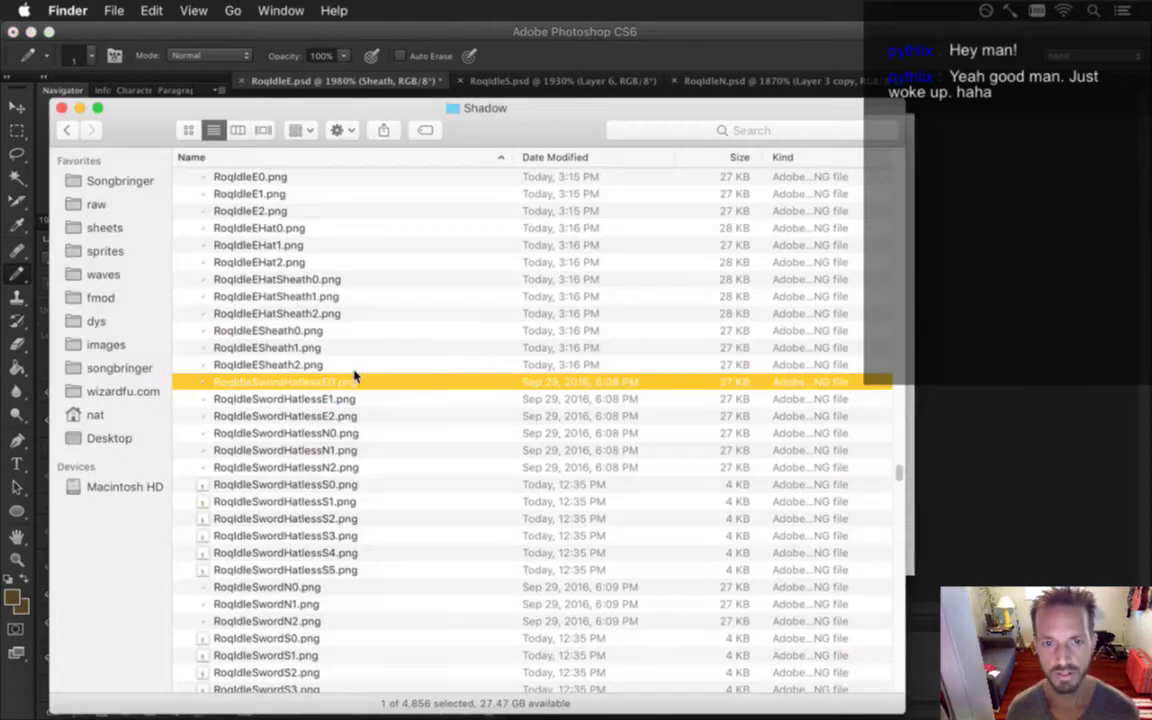
pyautogui.scroll(3, 440, 380)
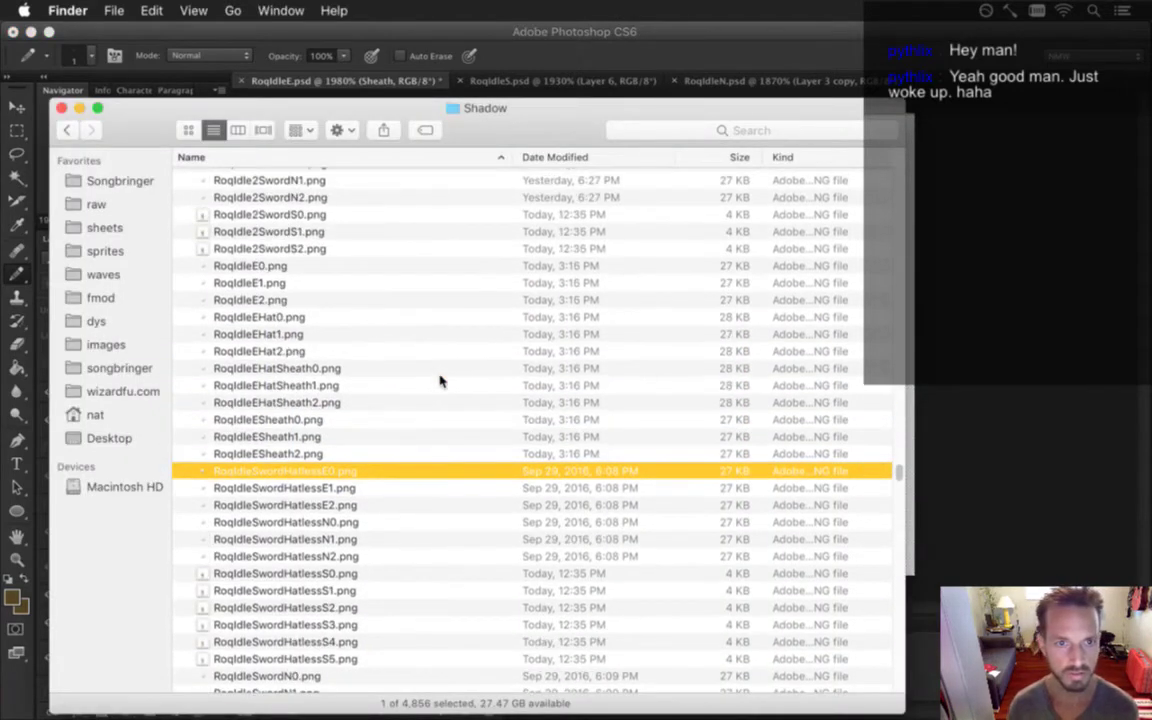
pyautogui.click(314, 267)
pyautogui.keyDown('shift'); pyautogui.click(314, 454); pyautogui.keyUp('shift')
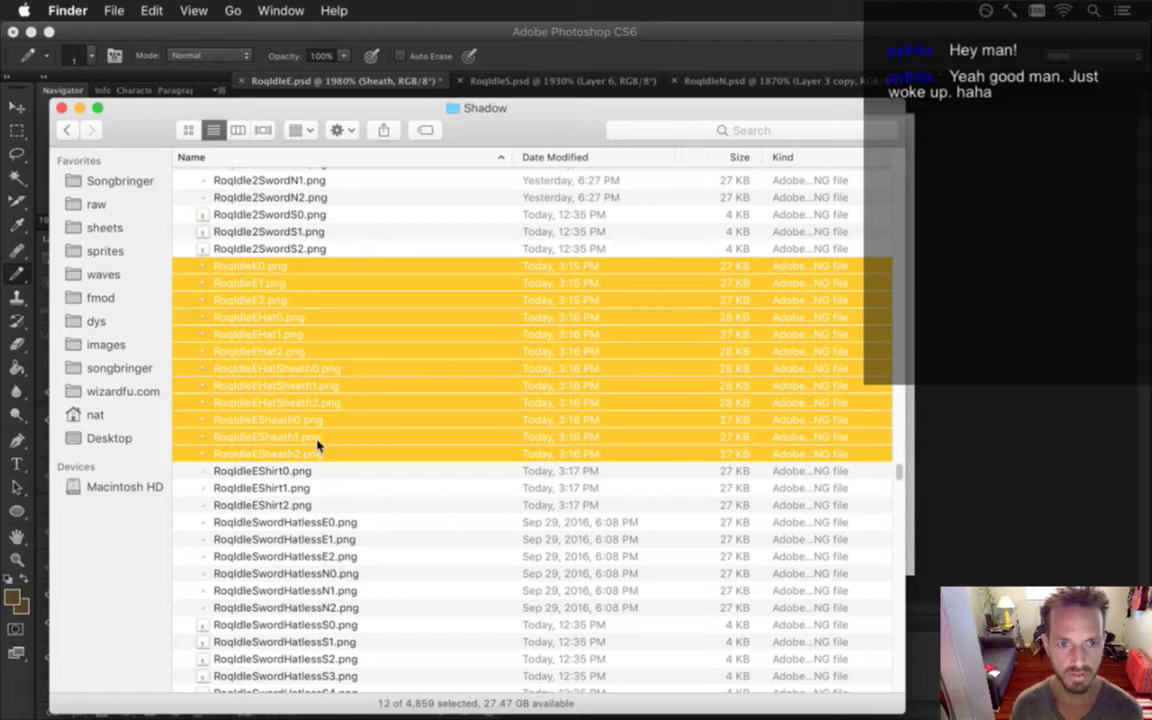
pyautogui.keyDown('shift'); pyautogui.click(318, 505); pyautogui.keyUp('shift')
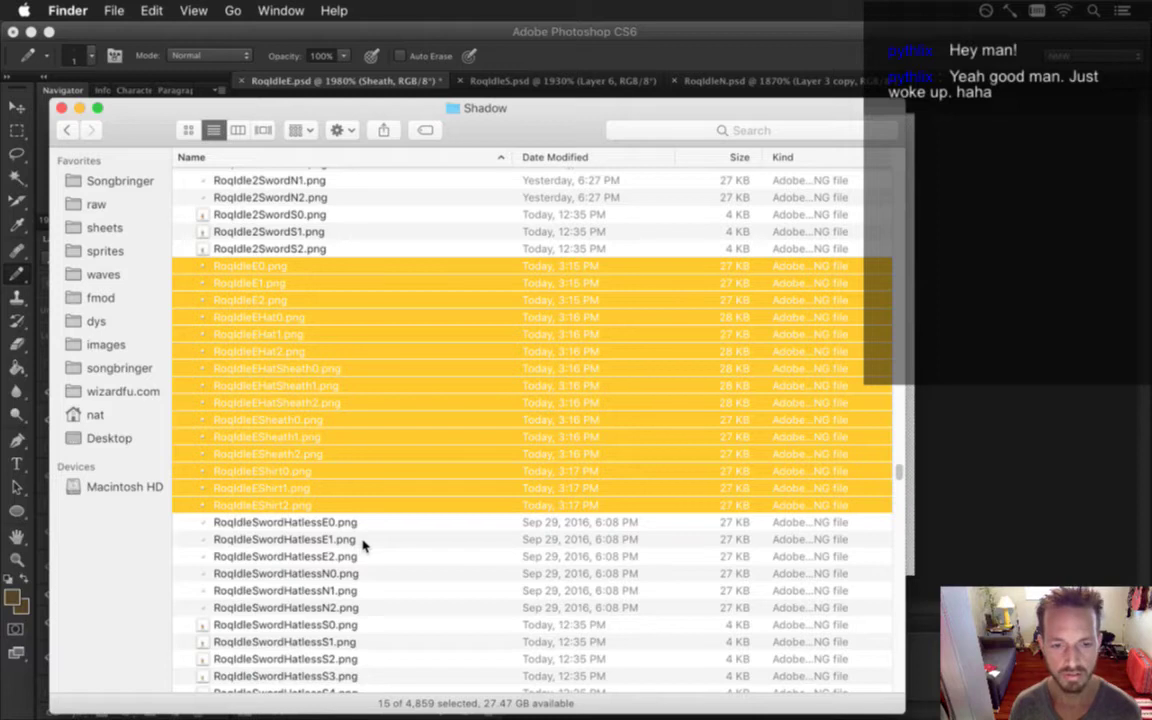
pyautogui.press('super+Tab')
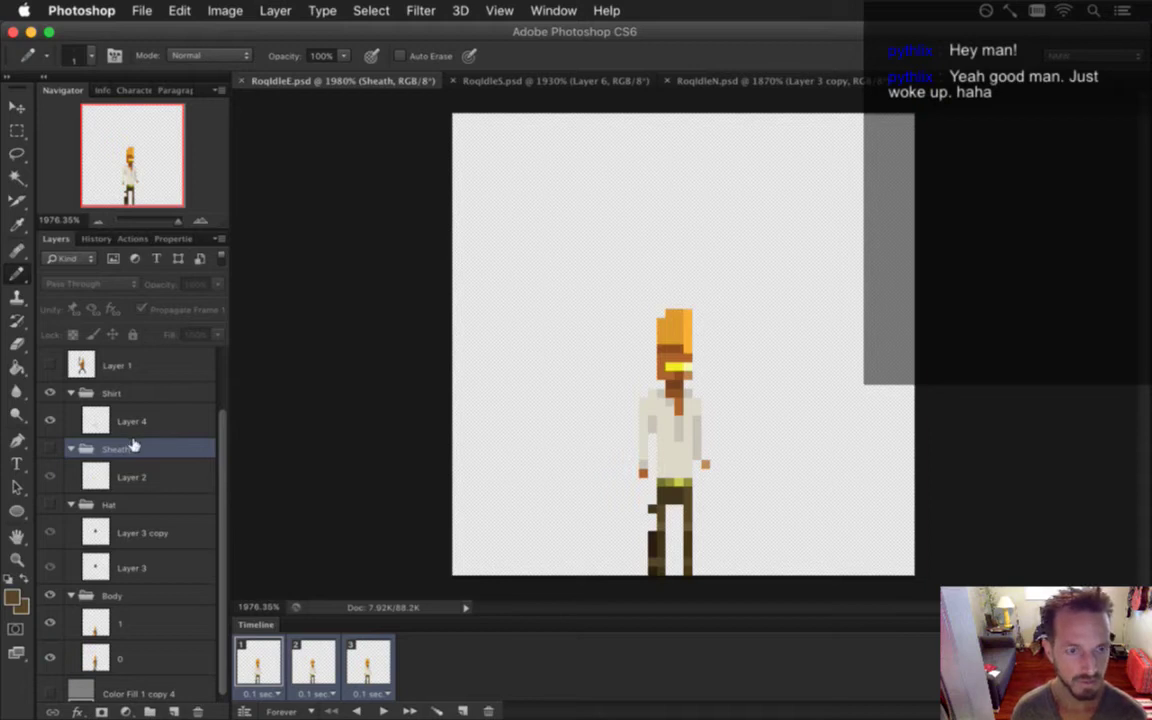
# Delete Layer 1 and the Color Fill 2 layer, and hide the Shirt group
pyautogui.click(145, 367)
pyautogui.moveTo(223, 429); pyautogui.dragTo(220, 370)
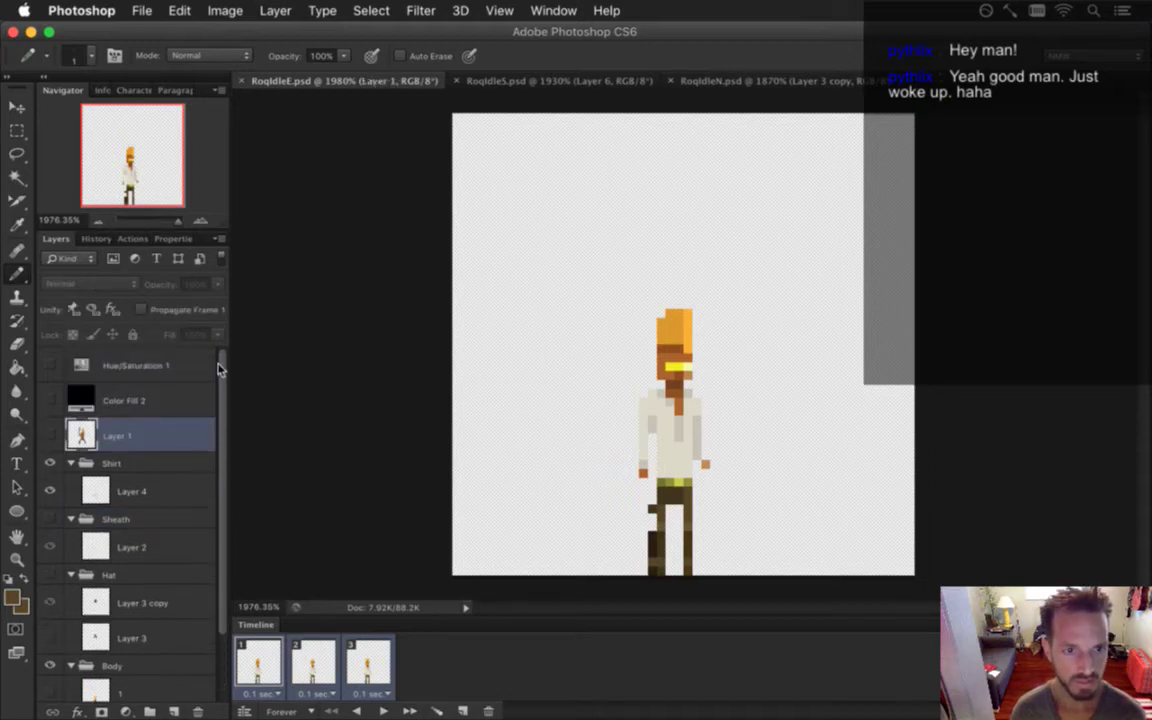
pyautogui.press('BackSpace')
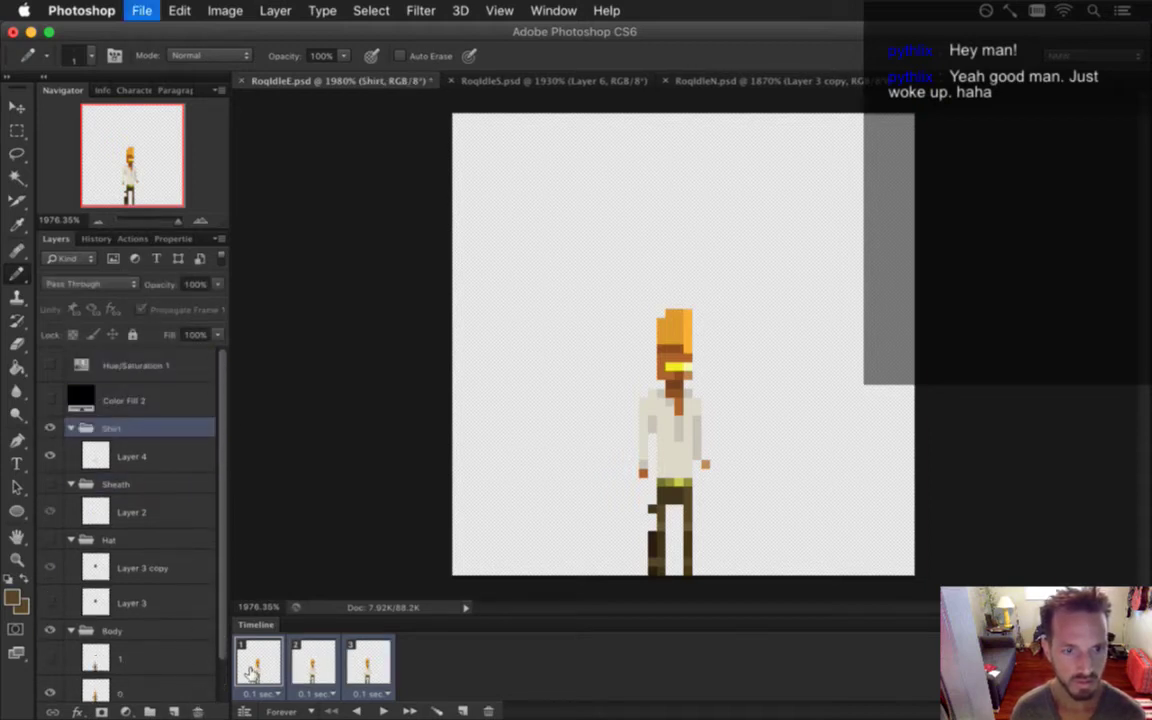
pyautogui.click(123, 400)
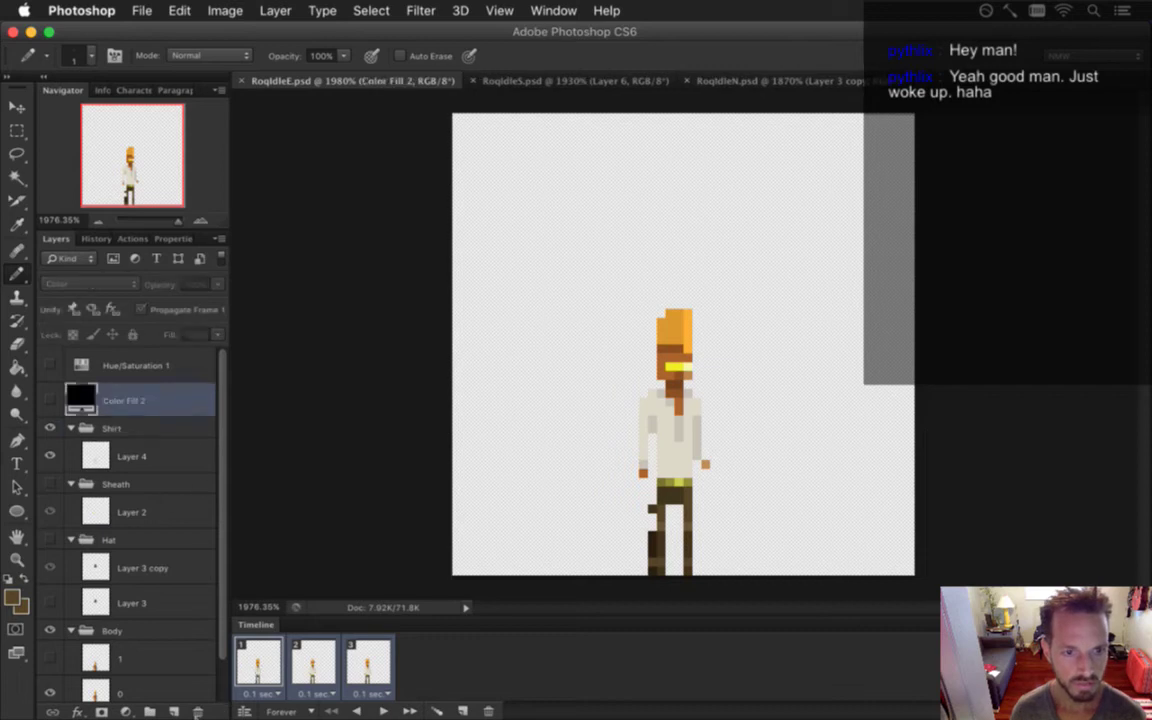
pyautogui.click(197, 711)
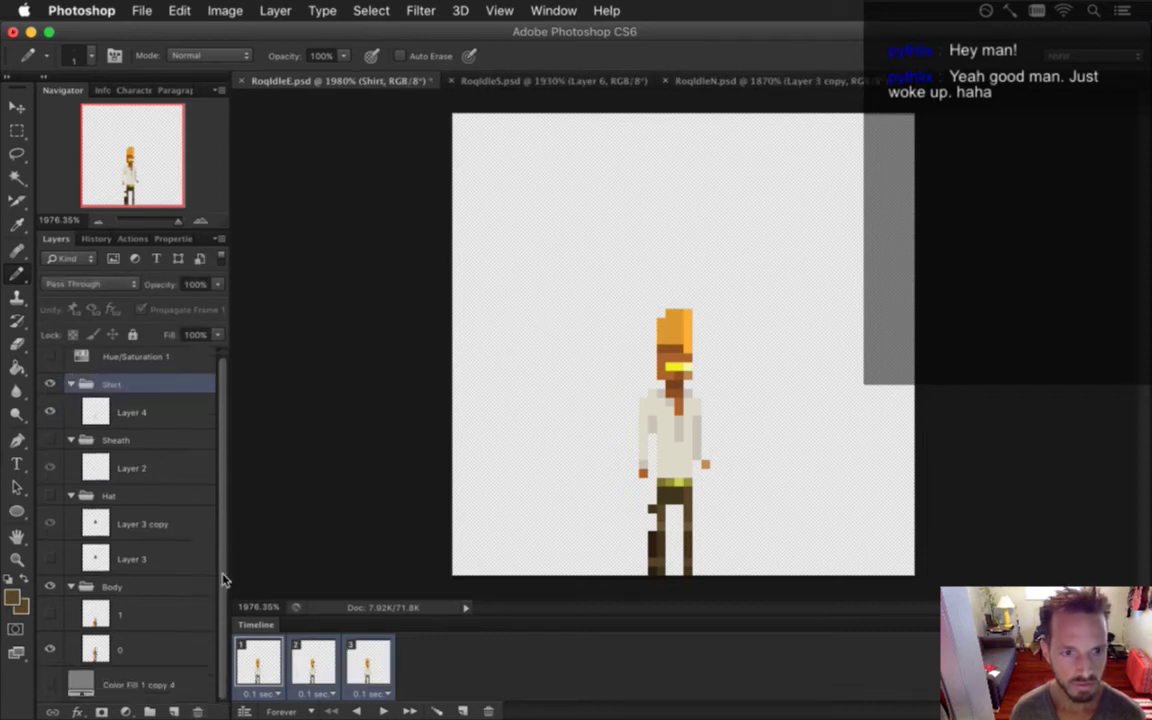
pyautogui.scroll(1, 225, 540)
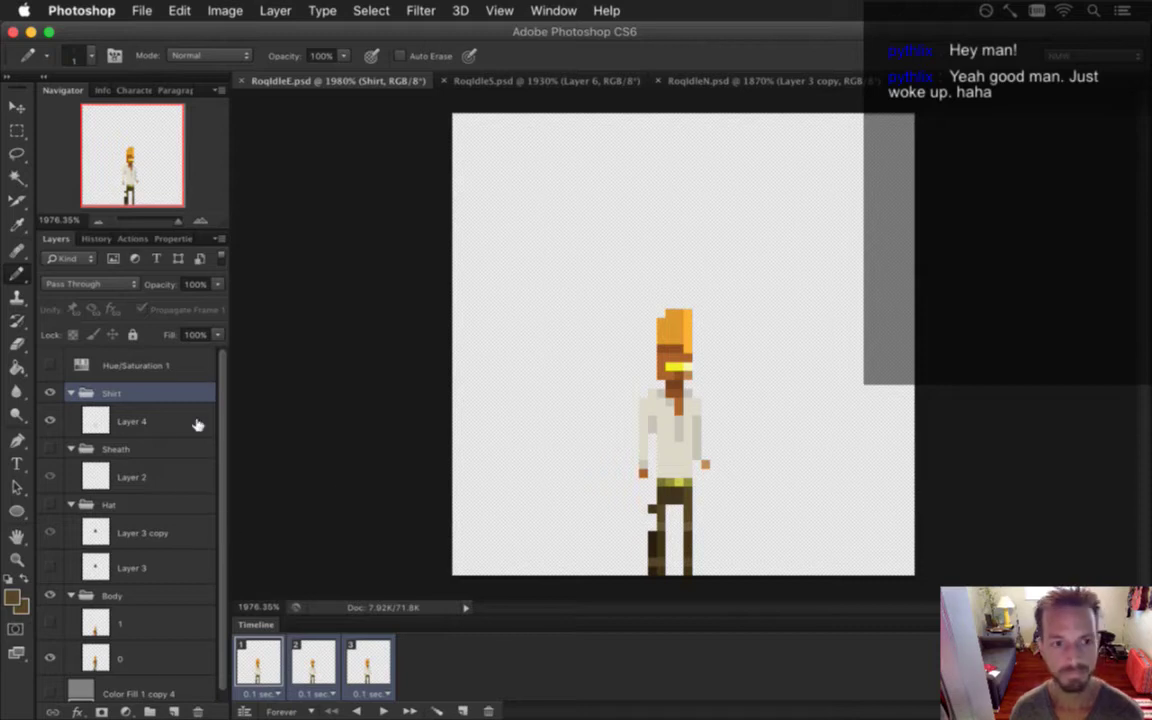
pyautogui.click(50, 393)
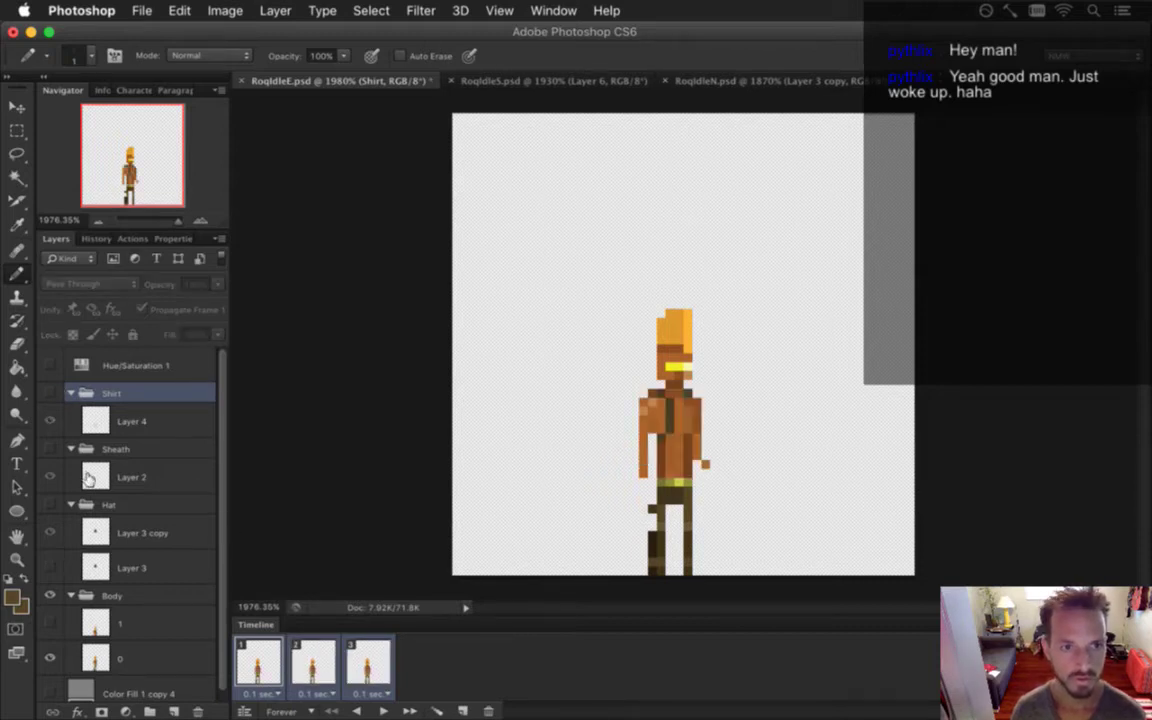
# Show the Hat group again in RoqIdleE.psd and save the document
pyautogui.click(50, 505)
pyautogui.press('super+s')
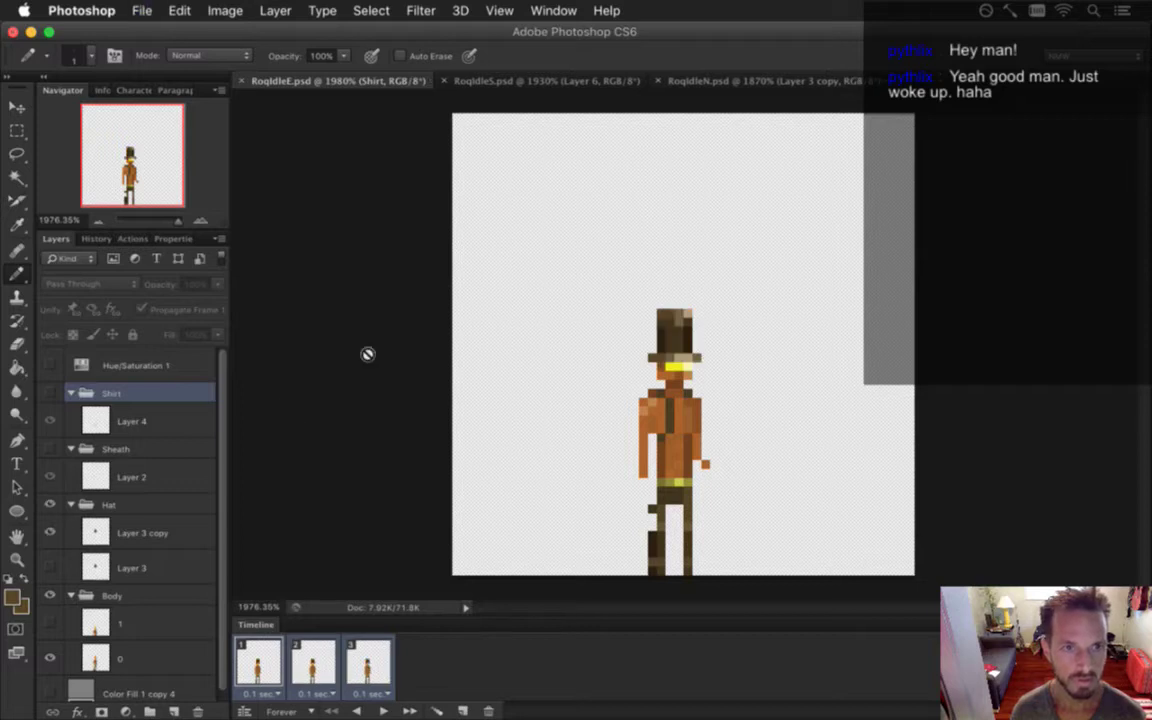
# Switch to RoqIdleS.psd, check which Body layers the three frames use, and delete the unused lower layer 1
pyautogui.click(510, 80)
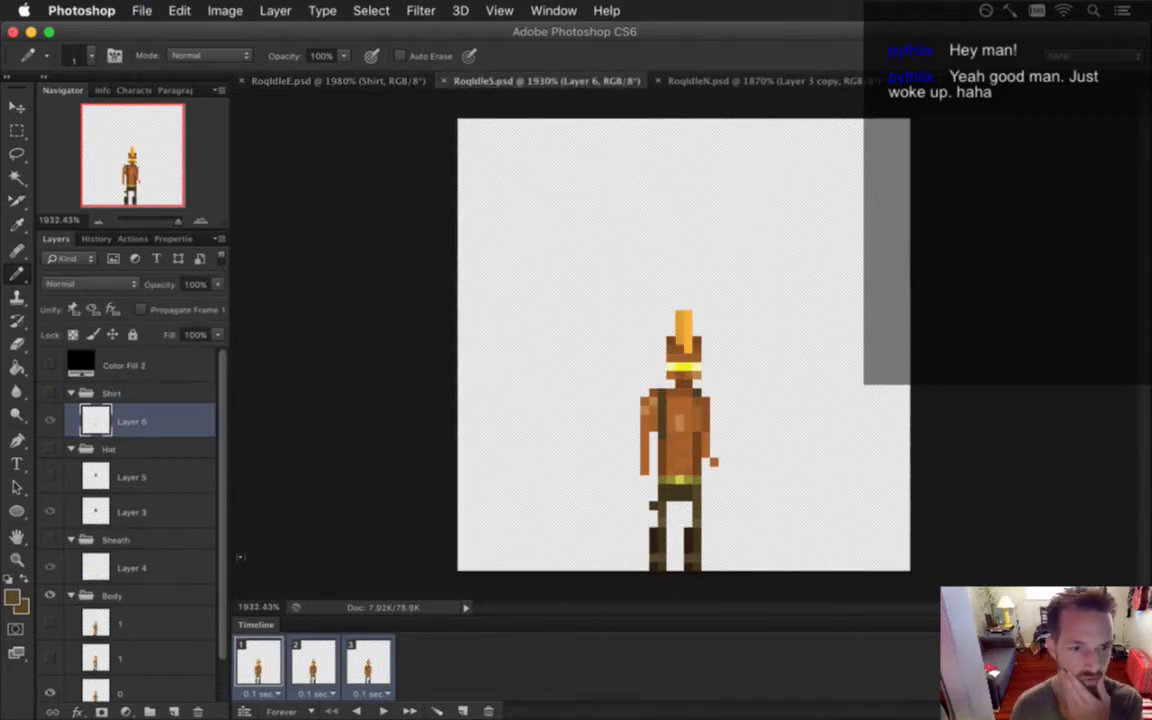
pyautogui.scroll(-2, 204, 482)
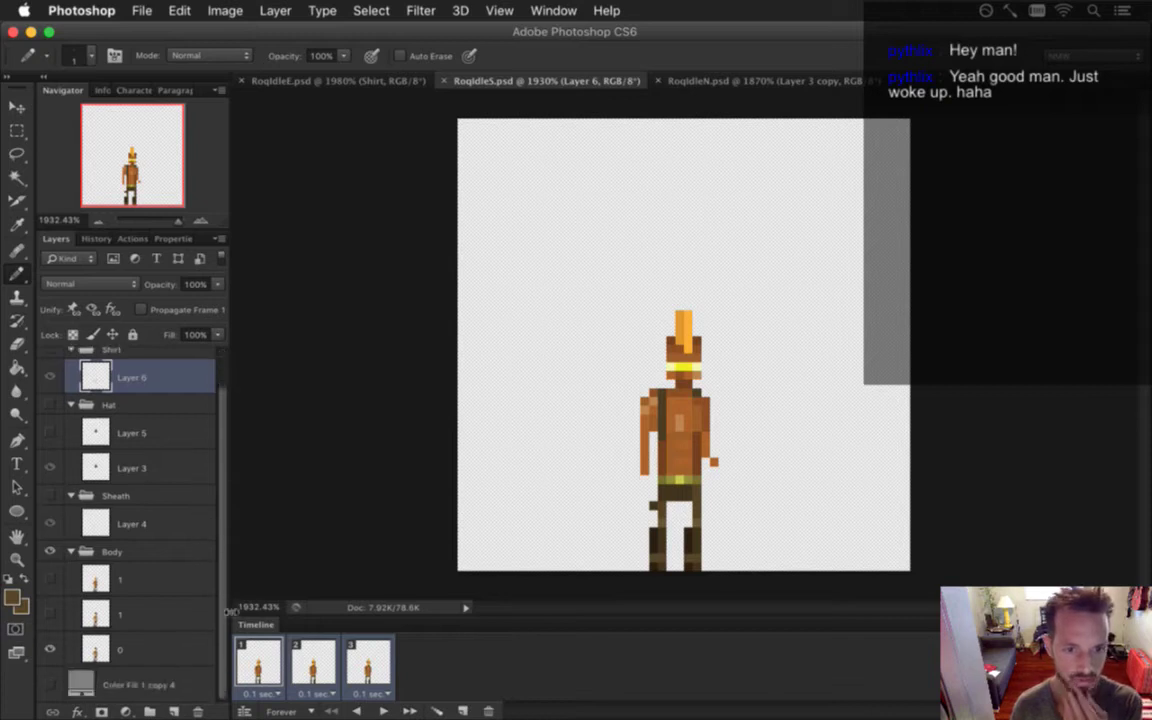
pyautogui.click(158, 617)
pyautogui.click(313, 662)
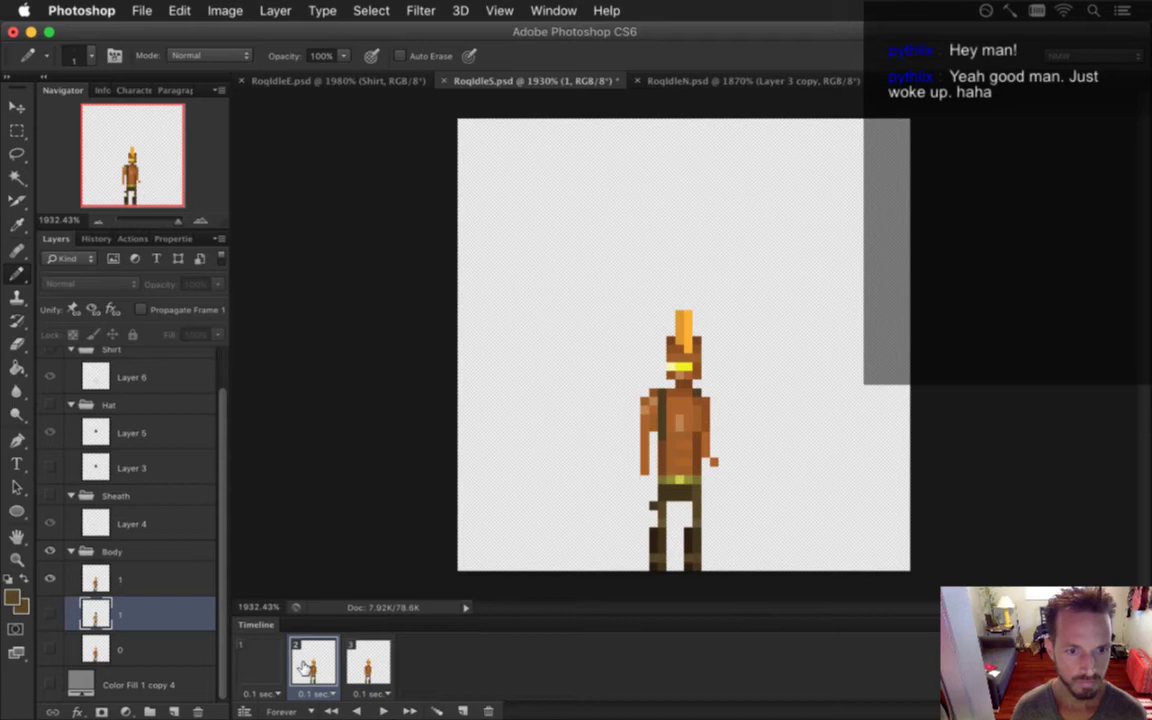
pyautogui.click(378, 667)
pyautogui.click(263, 670)
pyautogui.click(315, 668)
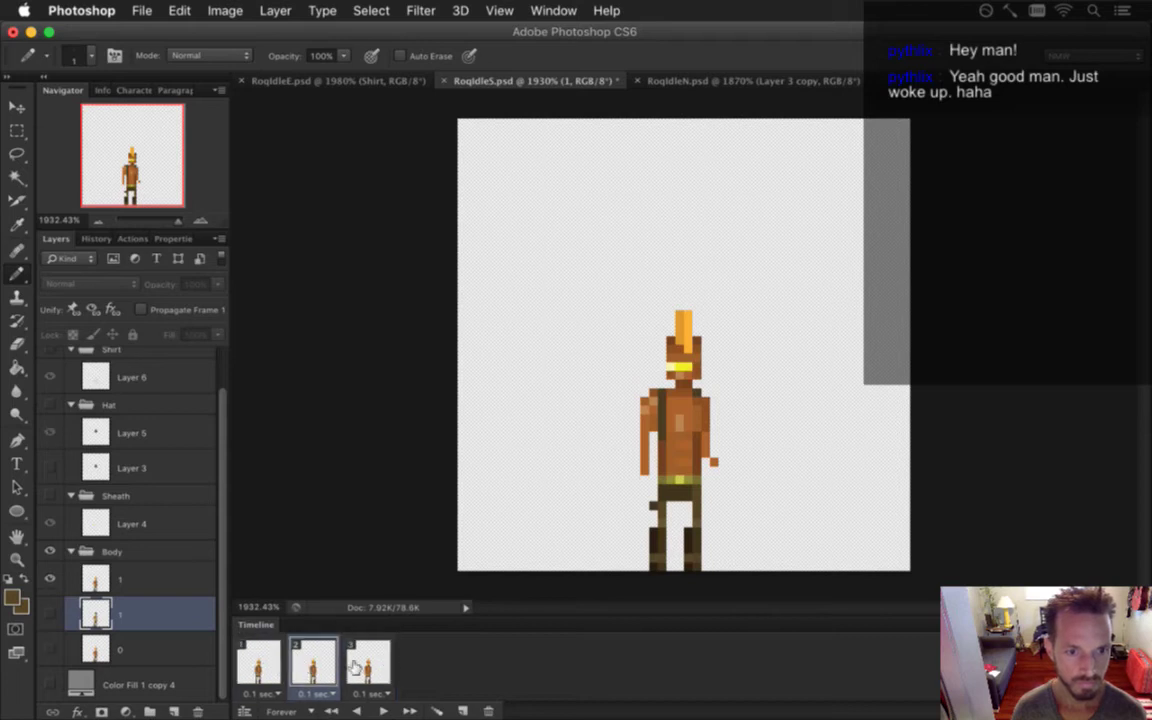
pyautogui.click(368, 665)
pyautogui.press('BackSpace')
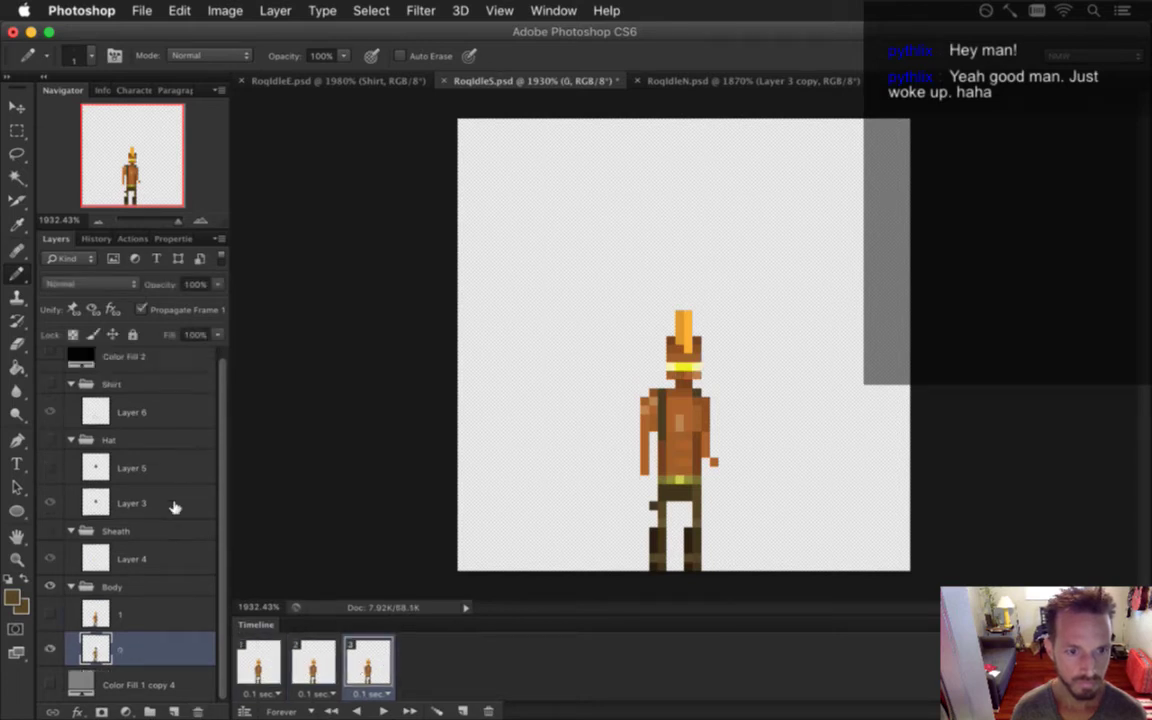
# Select the first frame and render the body-only animation as the PNG image sequence RoqIdleS.png in the Shadow folder
pyautogui.scroll(1, 219, 390)
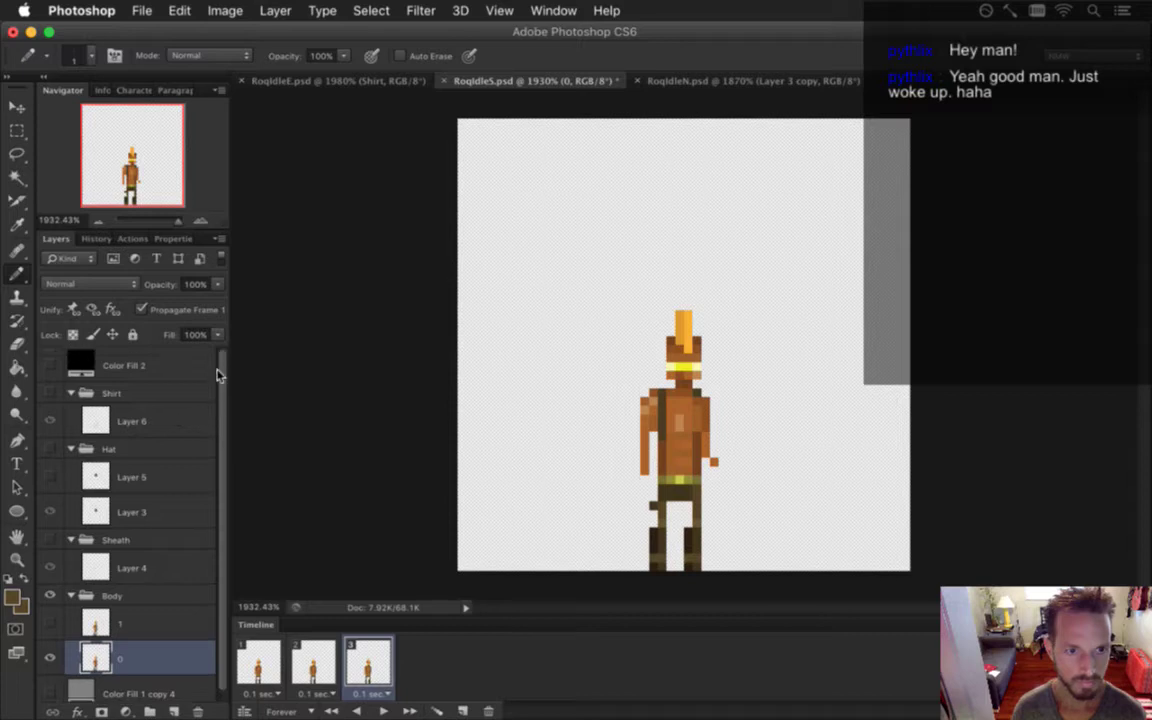
pyautogui.scroll(-1, 222, 386)
pyautogui.click(276, 666)
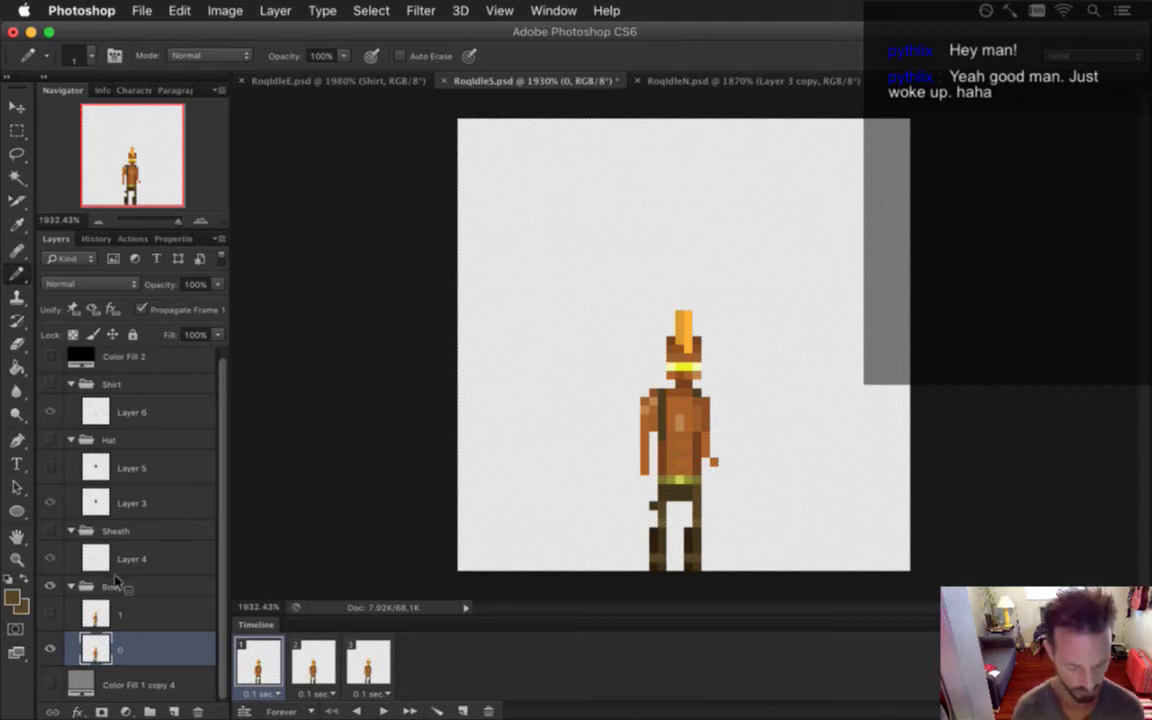
pyautogui.press('super+alt+shift+r')
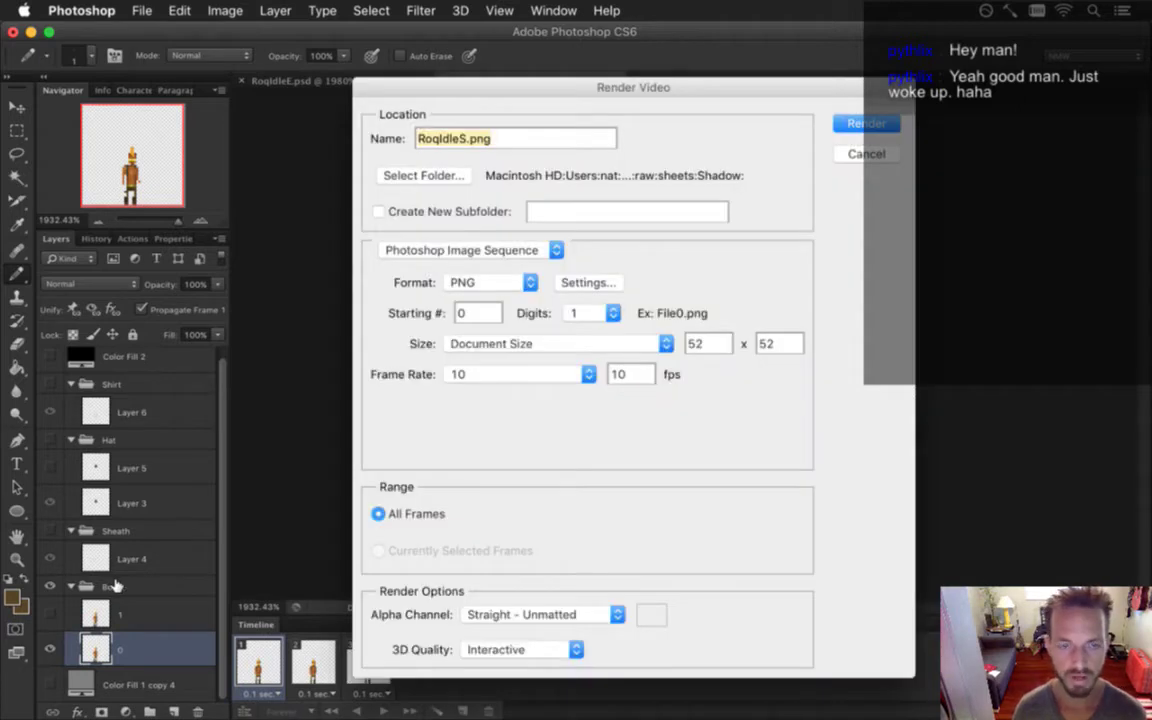
pyautogui.press('Return')
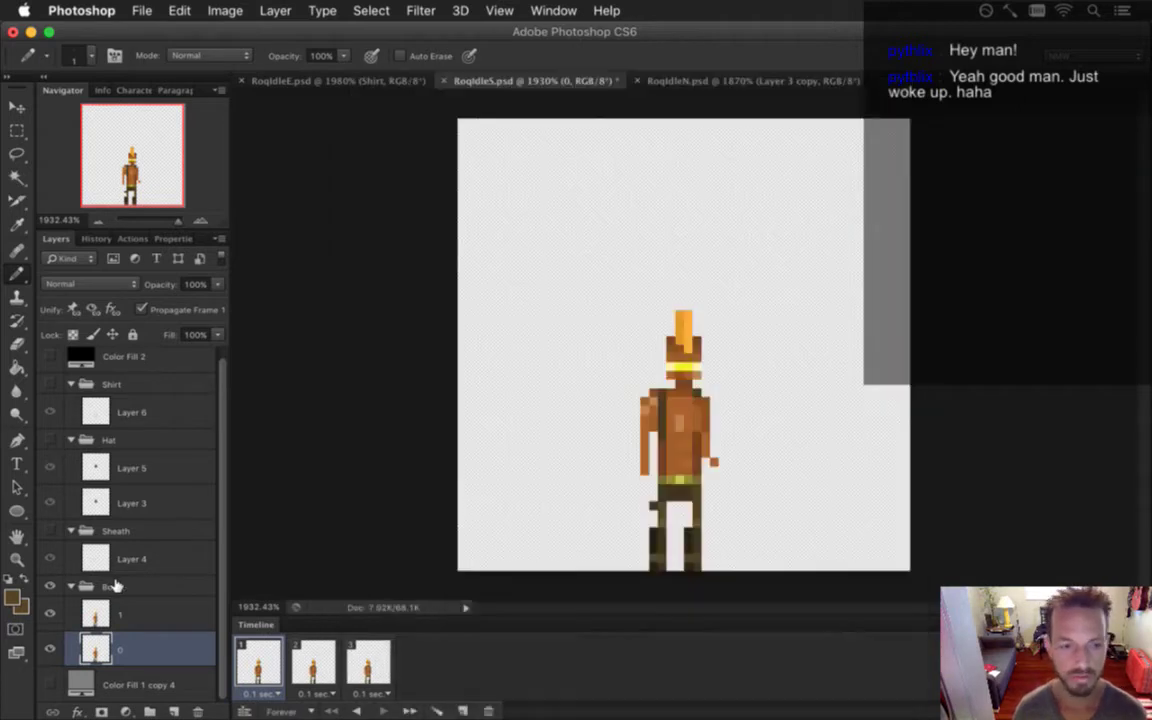
# Move the Hat group below the Sheath group and make it visible across all three frames
pyautogui.click(86, 440)
pyautogui.moveTo(86, 440); pyautogui.dragTo(88, 570)
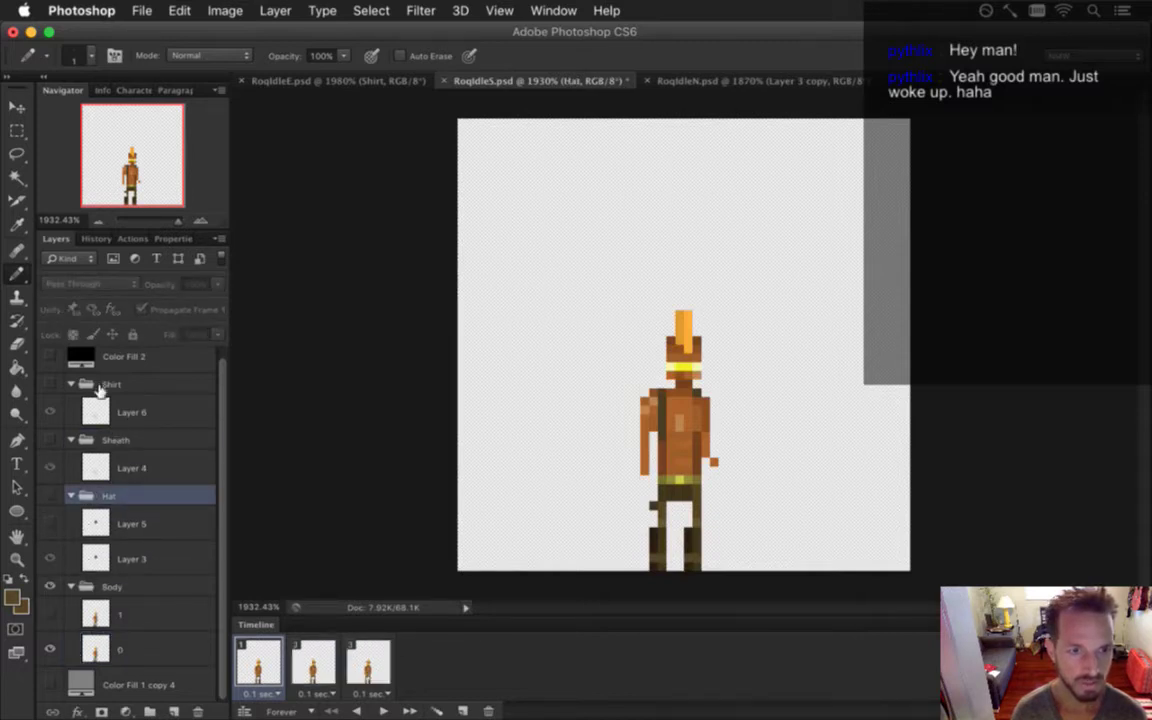
pyautogui.click(51, 495)
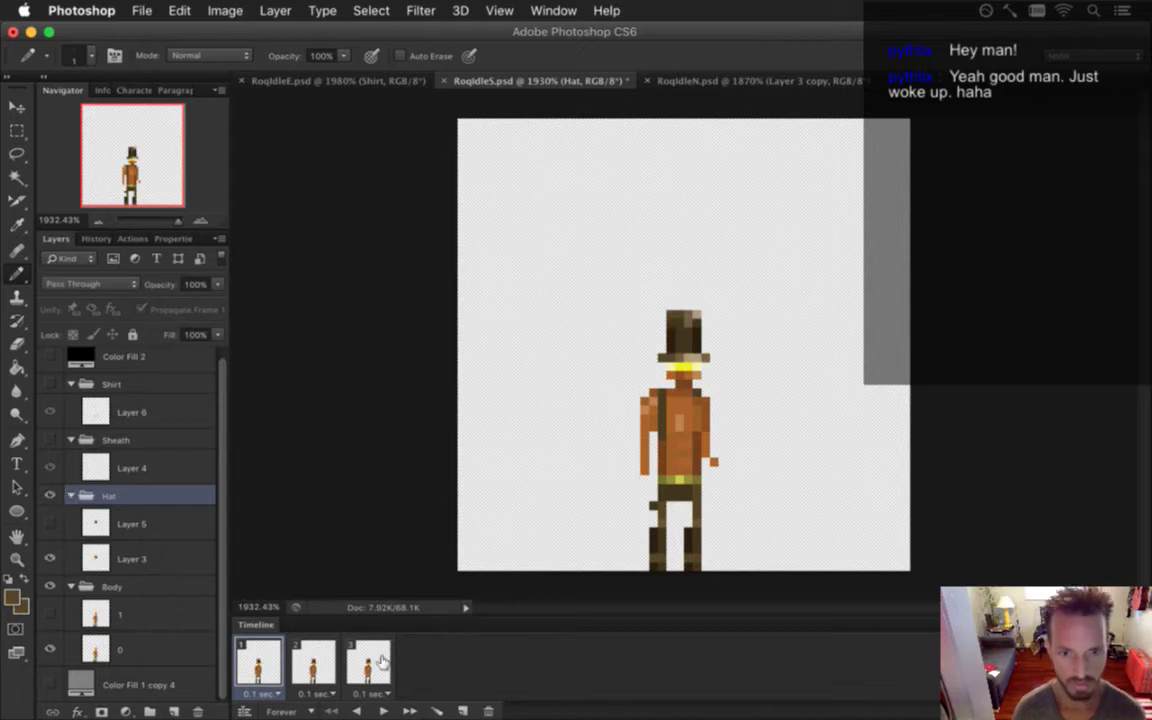
pyautogui.keyDown('shift'); pyautogui.click(365, 665); pyautogui.keyUp('shift')
pyautogui.click(49, 495)
pyautogui.click(49, 495)
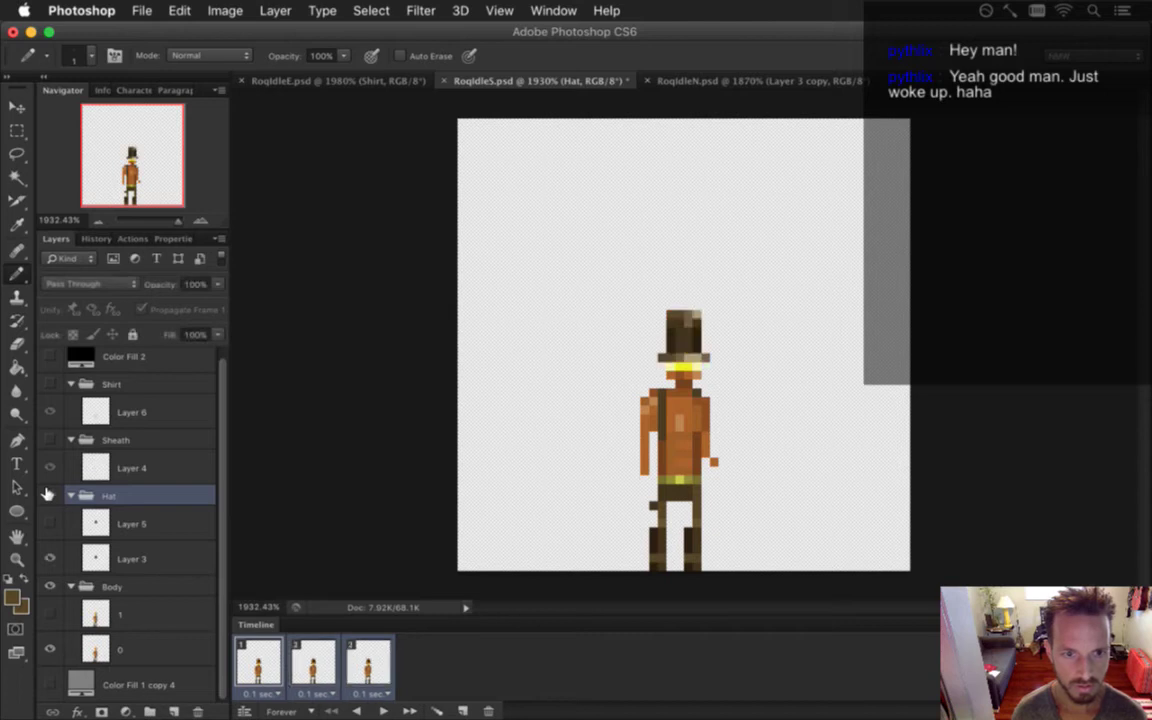
# Check the hat in each of the three frames, reselect all frames, and save RoqIdleS.psd
pyautogui.click(333, 675)
pyautogui.click(258, 662)
pyautogui.click(312, 662)
pyautogui.click(360, 660)
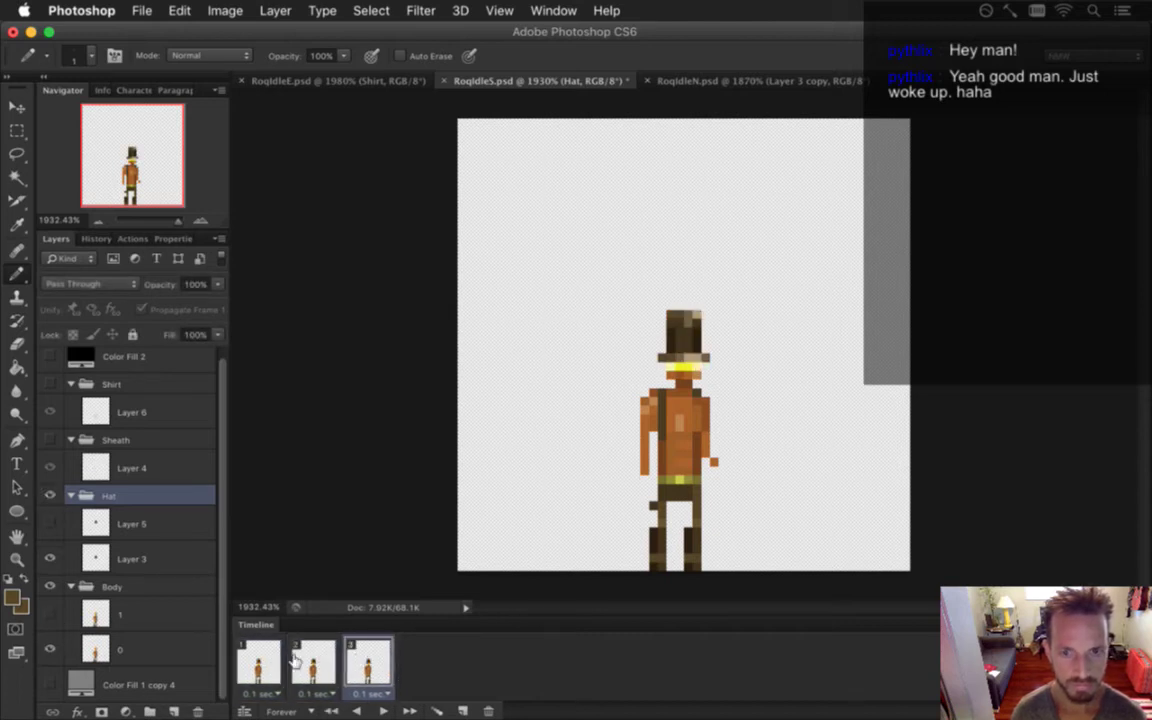
pyautogui.click(258, 662)
pyautogui.keyDown('shift'); pyautogui.click(360, 662); pyautogui.keyUp('shift')
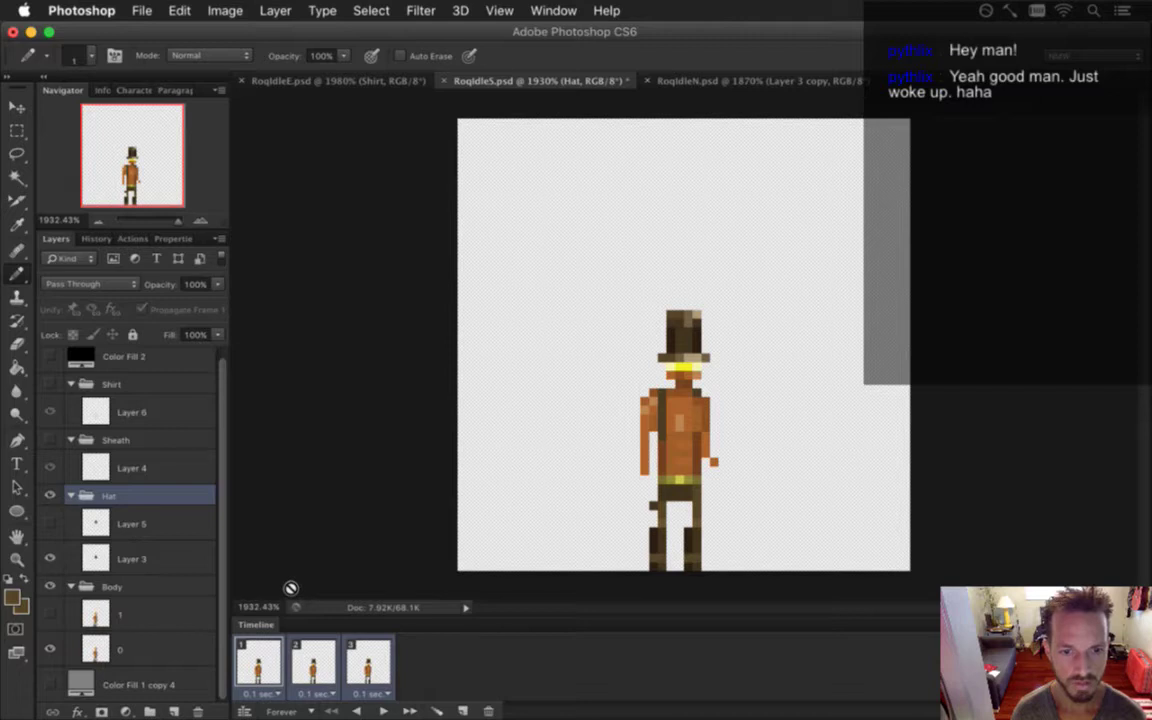
pyautogui.press('super+s')
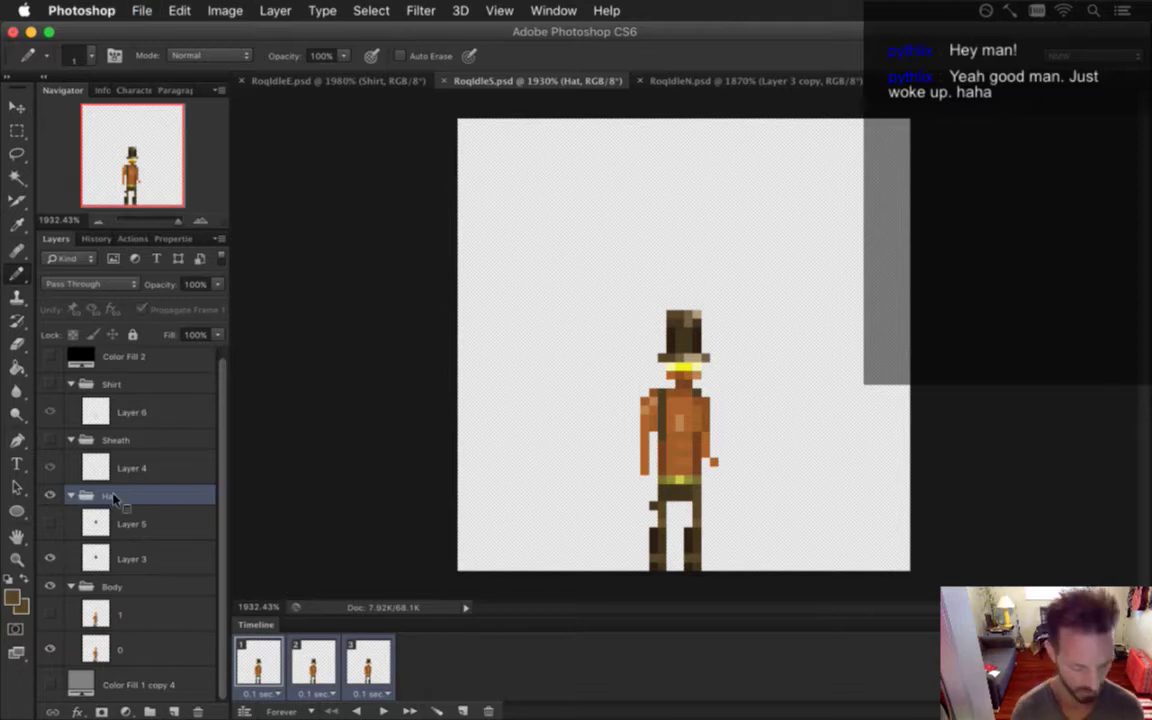
# Render the hat variant as the PNG image sequence RoqIdleSHat.png in the Shadow folder
pyautogui.press('super+alt+shift+r')
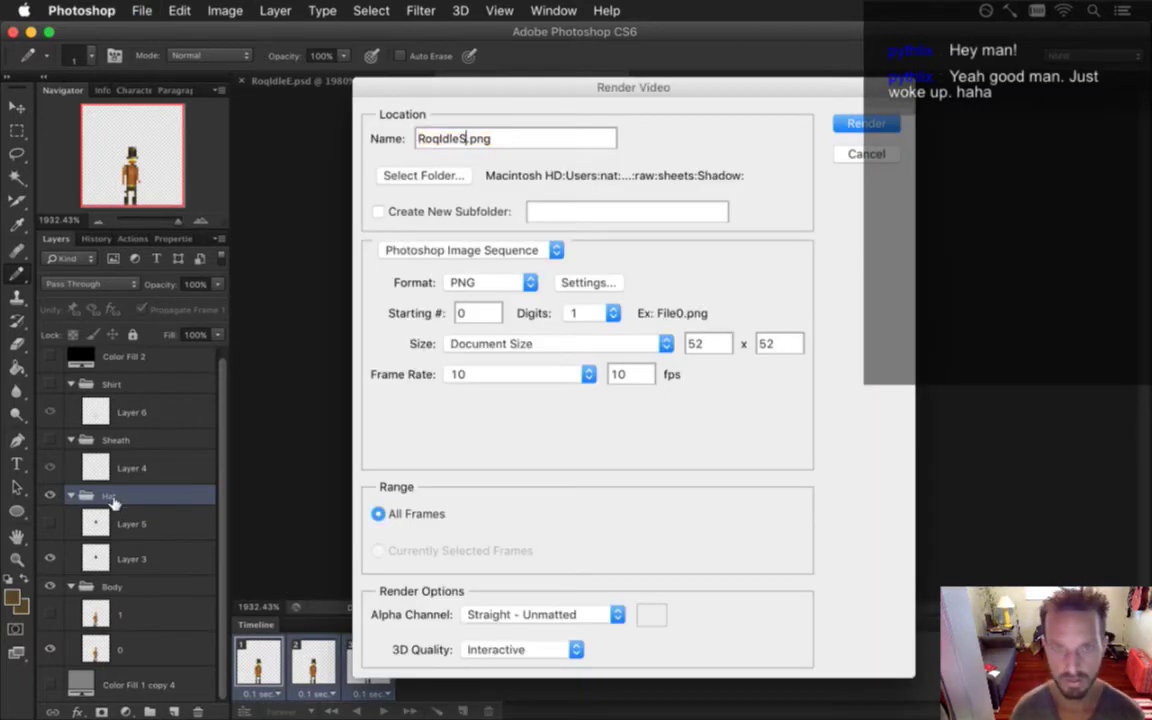
pyautogui.write('Hat')
pyautogui.press('Return')
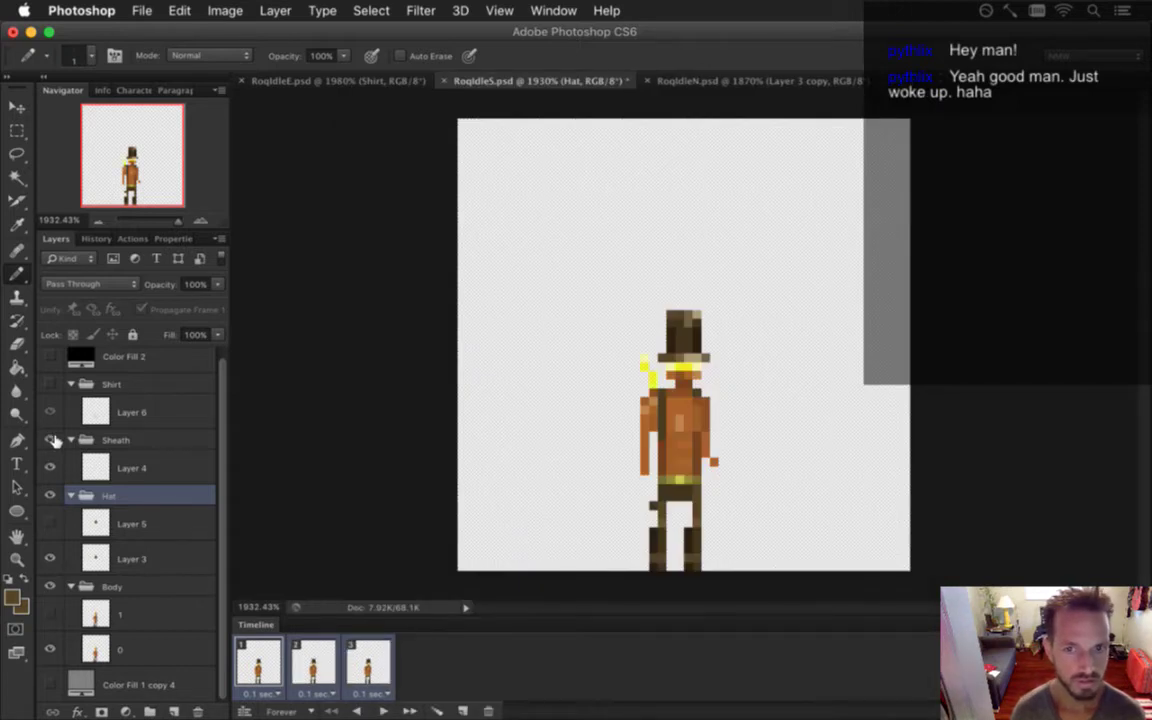
# With the Sheath group shown alongside the hat, render the variant as RoqIdleSHatSheath.png
pyautogui.press('super+alt+shift+r')
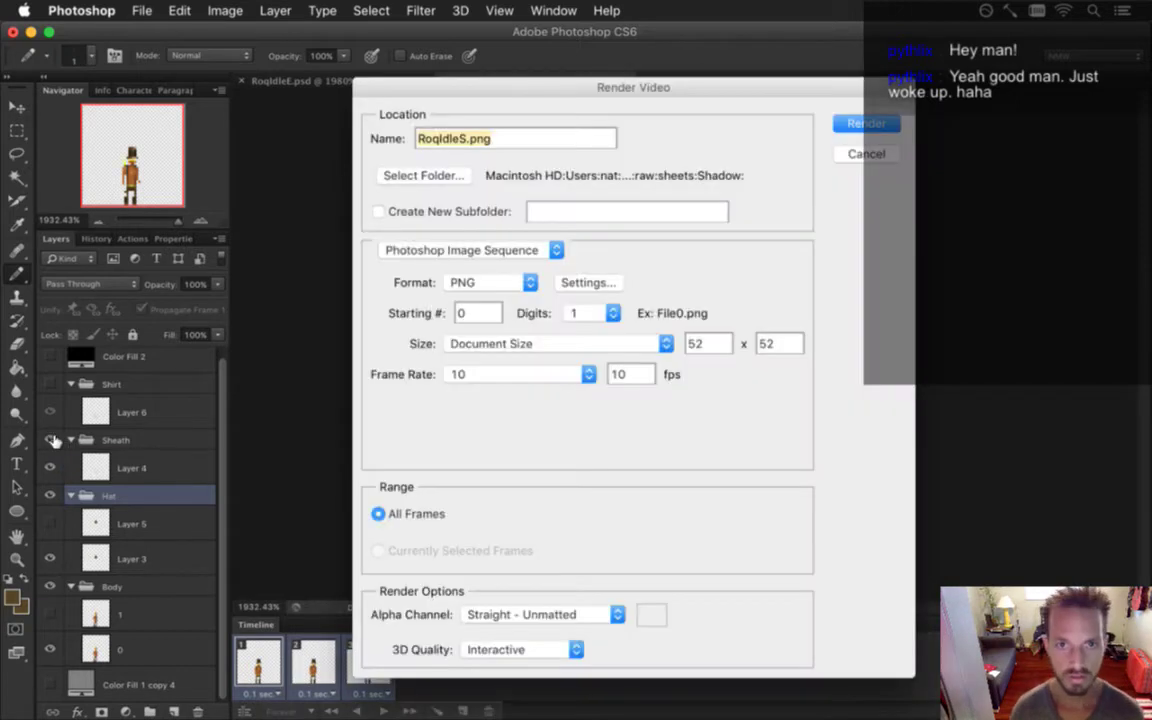
pyautogui.write('HatShe')
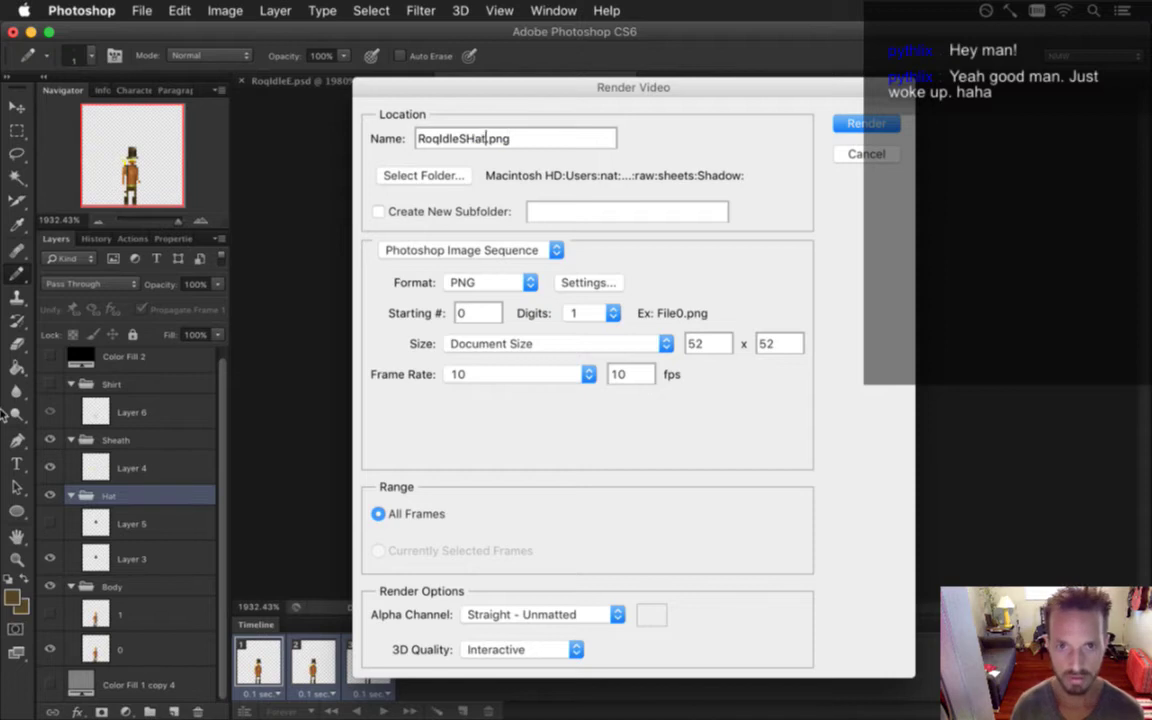
pyautogui.write('ath')
pyautogui.press('Return')
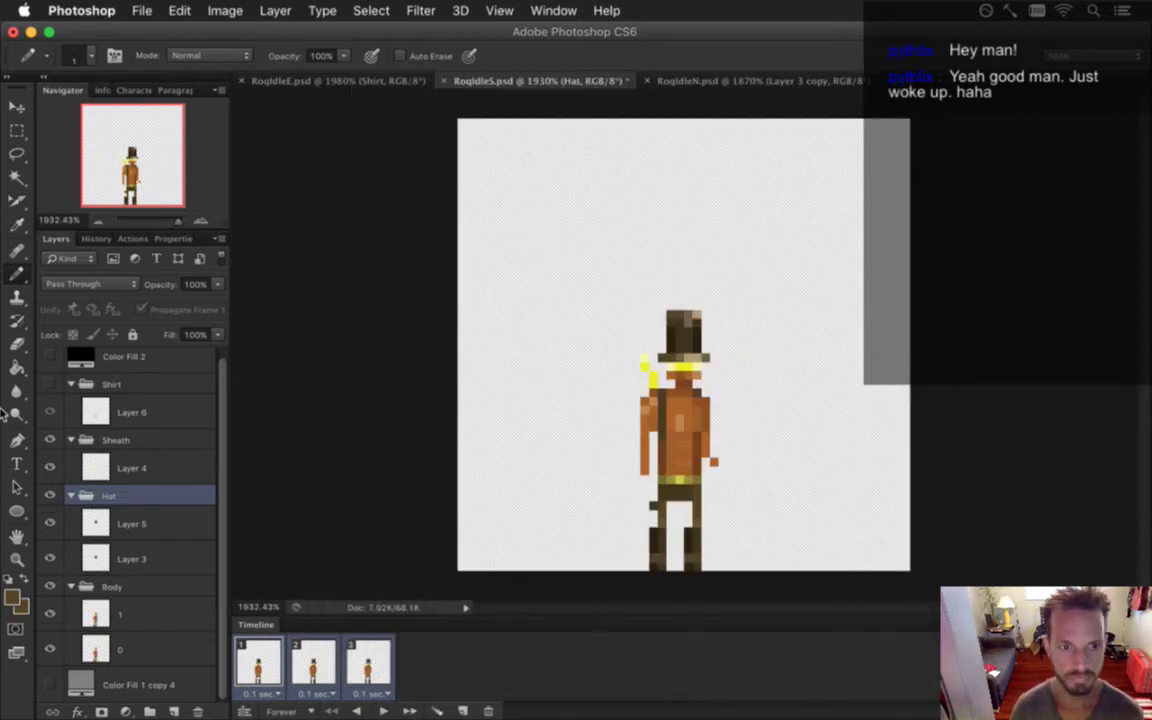
# With the Hat group hidden, render the sheath-only variant as RoqIdleSSheath.png
pyautogui.press('super+alt+shift+r')
pyautogui.write('S')
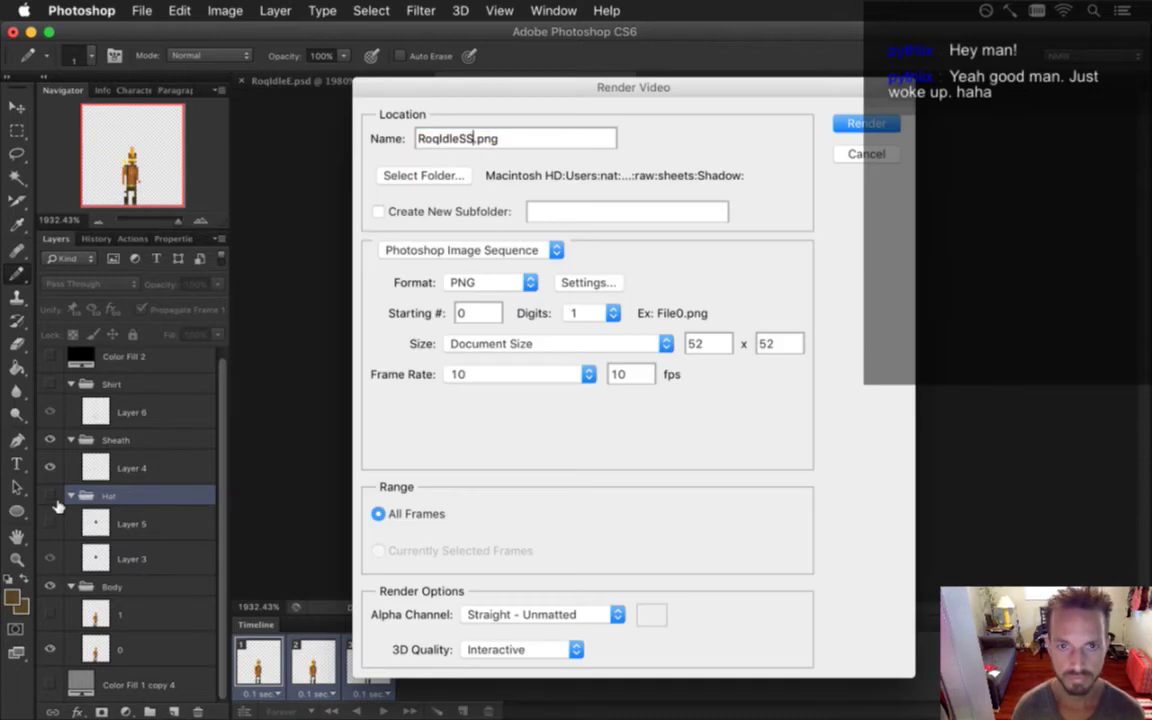
pyautogui.write('heath')
pyautogui.press('Return')
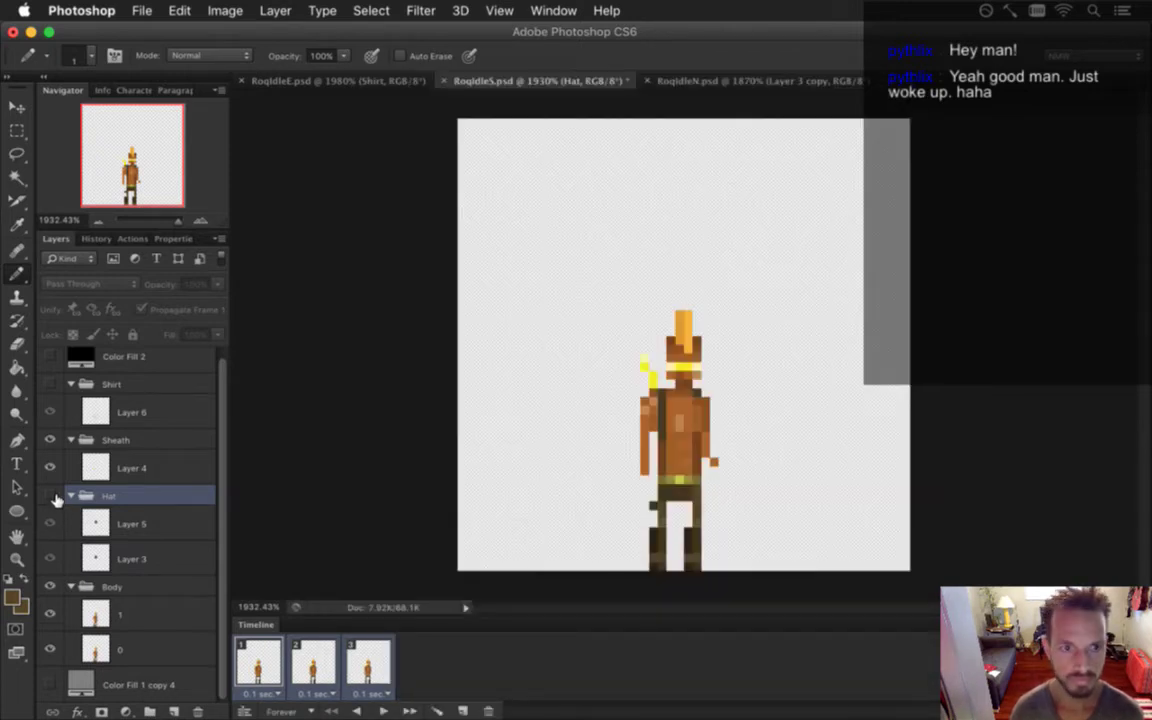
# Replace the Sheath group with the Shirt group, render the variant as RoqIdleSShirt.png, and save the document
pyautogui.click(50, 440)
pyautogui.click(50, 384)
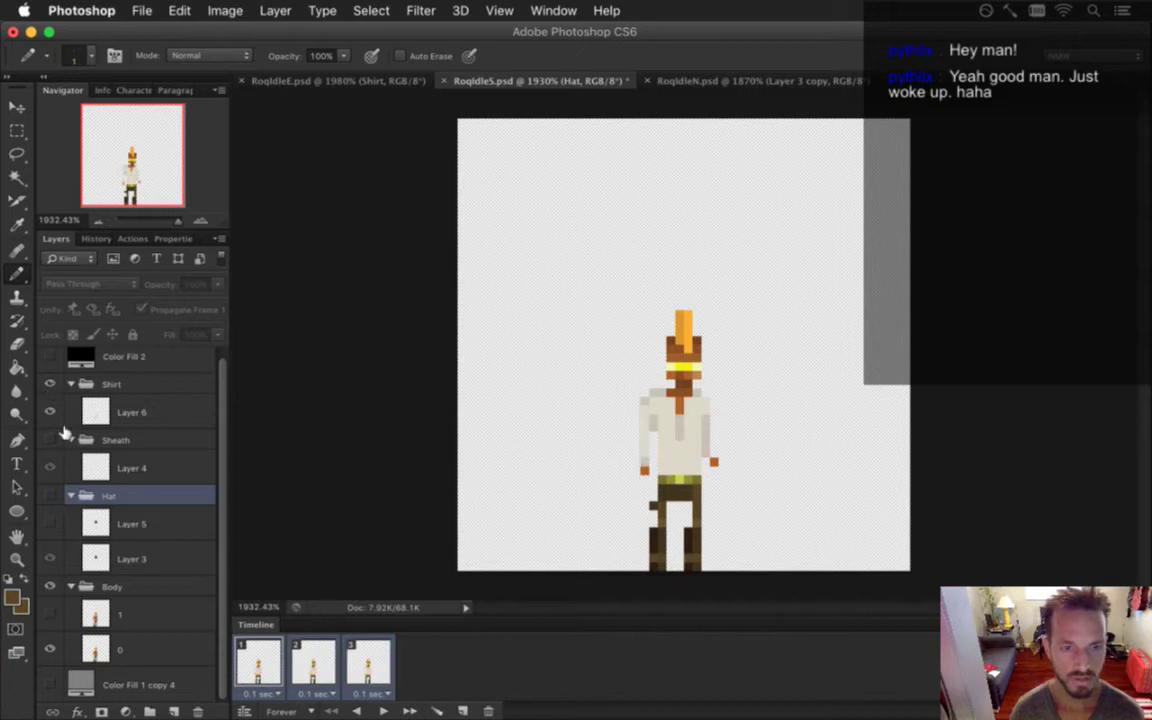
pyautogui.press('super+alt+shift+r')
pyautogui.press('Right')
pyautogui.press('Left')
pyautogui.press('Left')
pyautogui.write('hirt')
pyautogui.press('Return')
pyautogui.press('super+s')
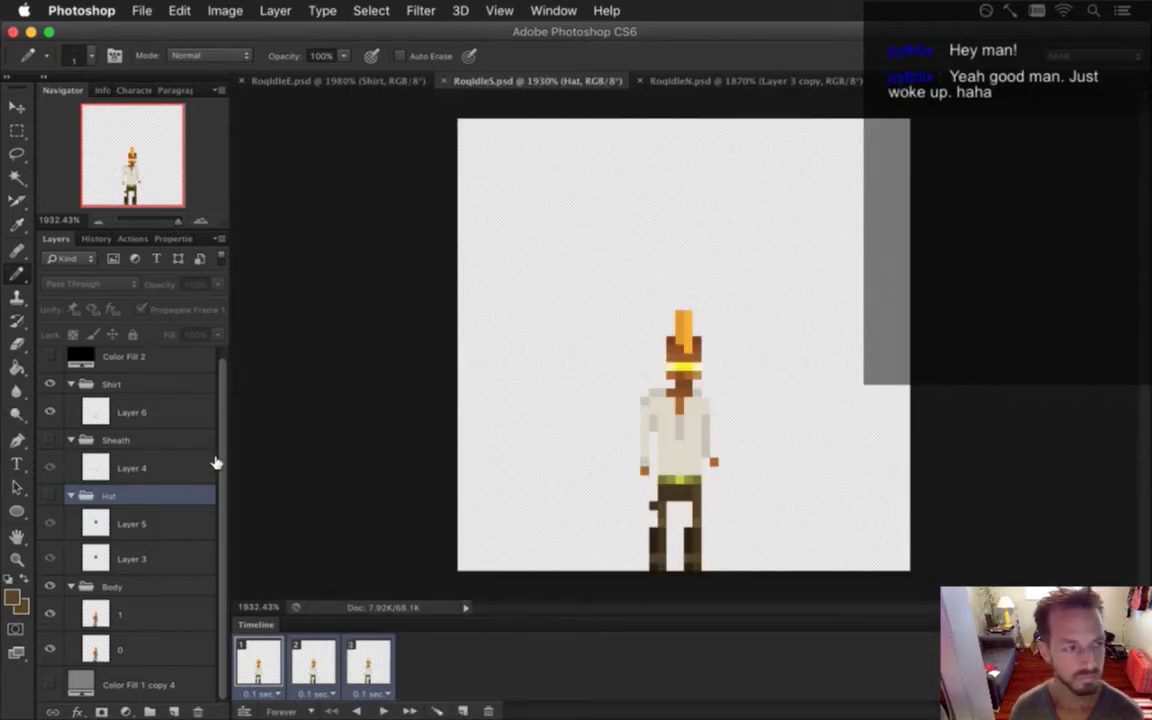
# Switch to Finder, select RoqIdleS0.png through RoqIdleSShirt2.png in the Shadow folder to review the exports, and return to Photoshop
pyautogui.press('super+Tab')
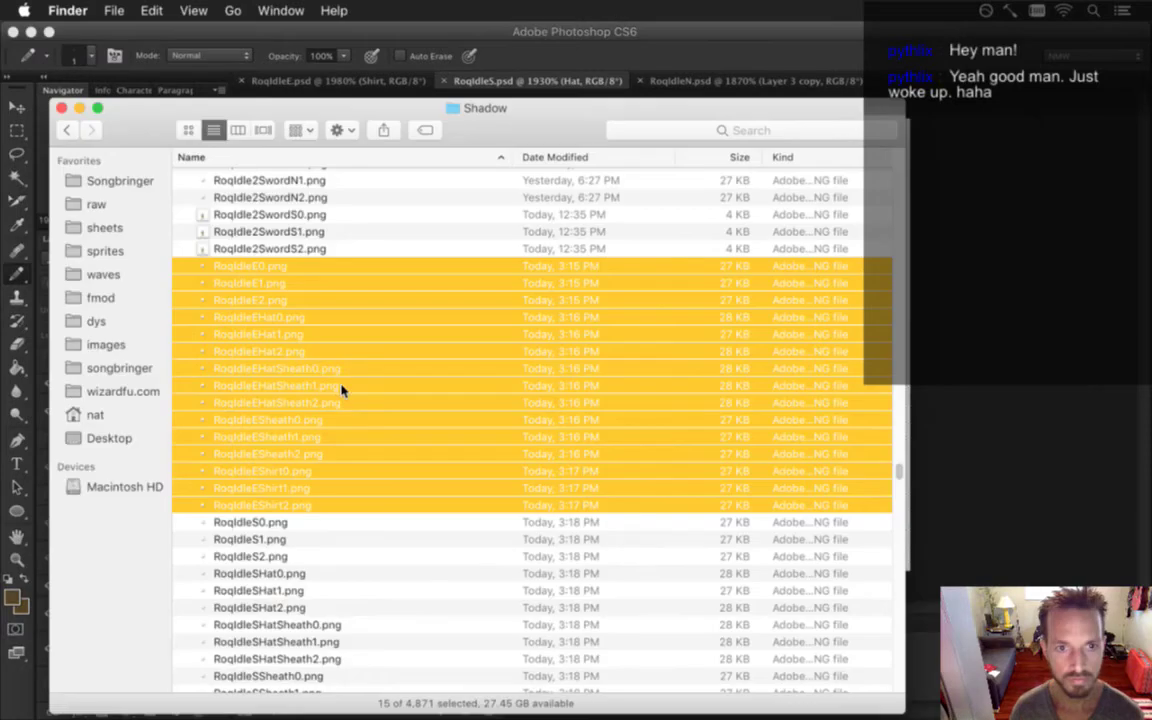
pyautogui.scroll(-5, 343, 390)
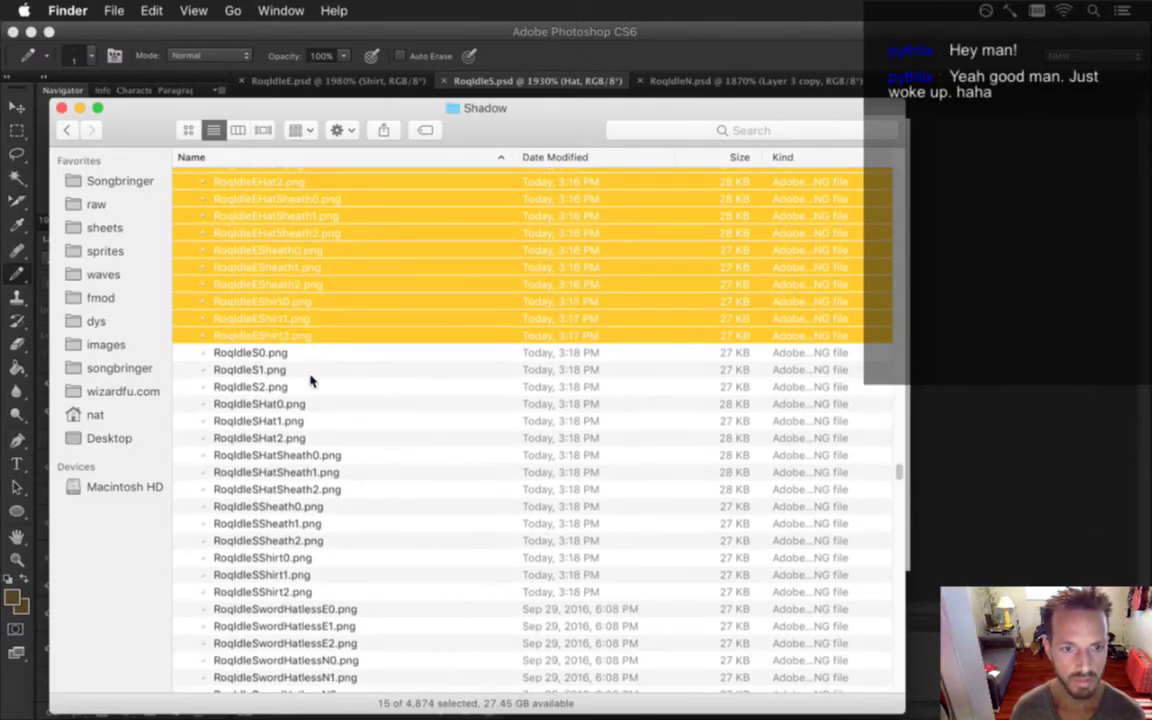
pyautogui.click(304, 354)
pyautogui.keyDown('shift'); pyautogui.click(318, 596); pyautogui.keyUp('shift')
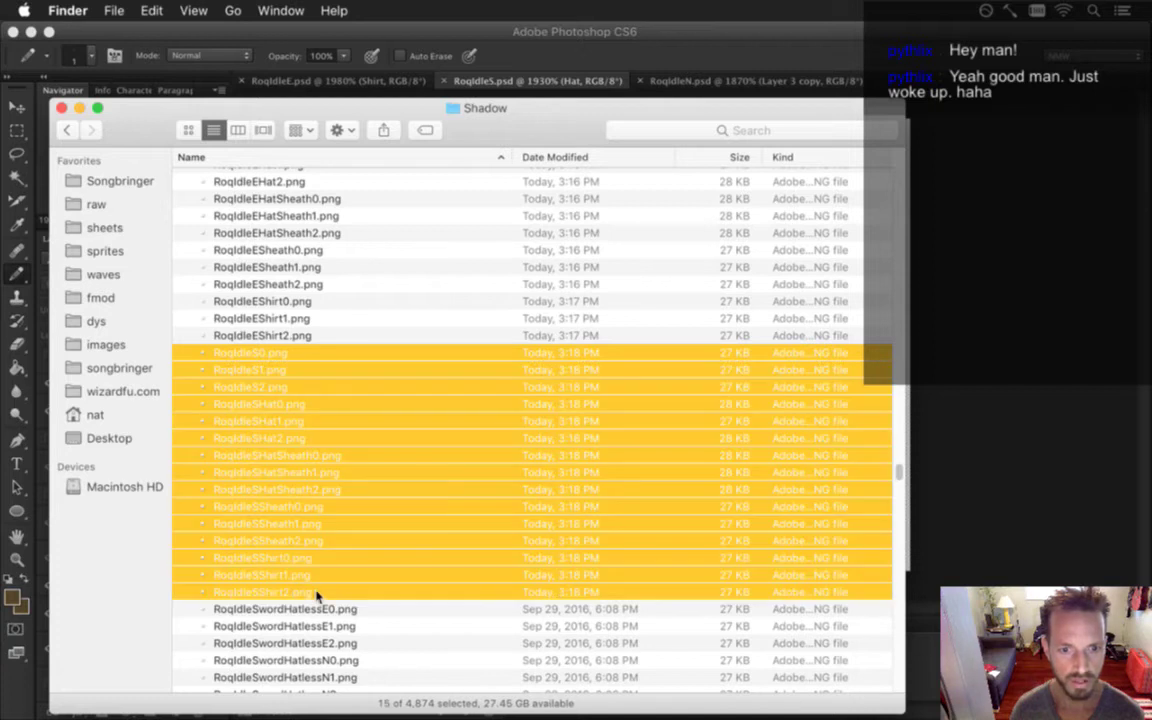
pyautogui.press('super+Tab')
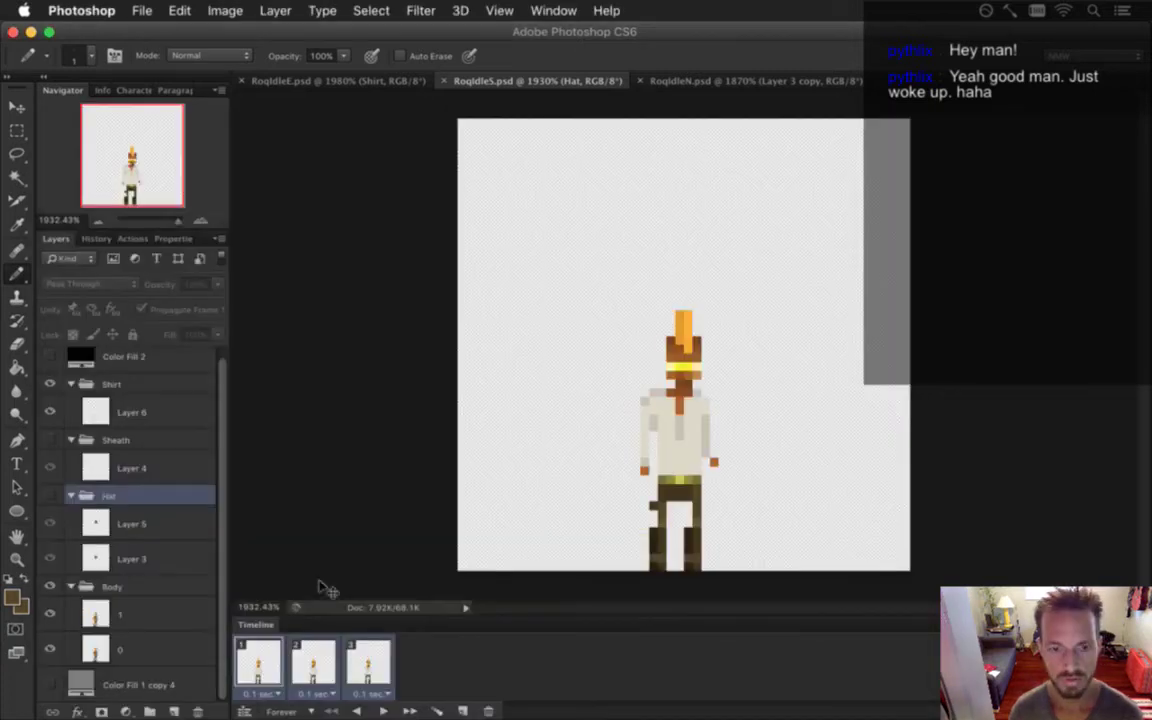
# Switch to RoqIdleN.psd and move the Hat group below the Sheath group
pyautogui.click(702, 82)
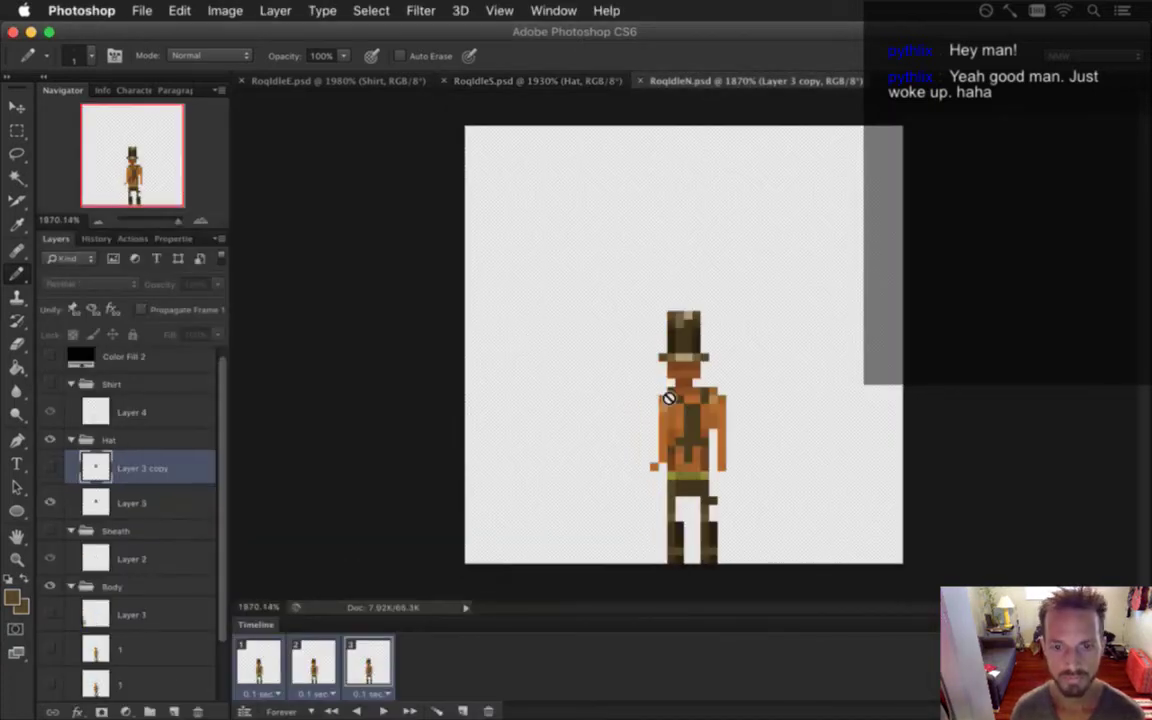
pyautogui.moveTo(93, 442); pyautogui.dragTo(96, 579)
pyautogui.moveTo(86, 505); pyautogui.dragTo(57, 584)
# Delete Layer 1 and the unused upper layer 1 from the Body group, checking each of the three animation frames
pyautogui.click(127, 600)
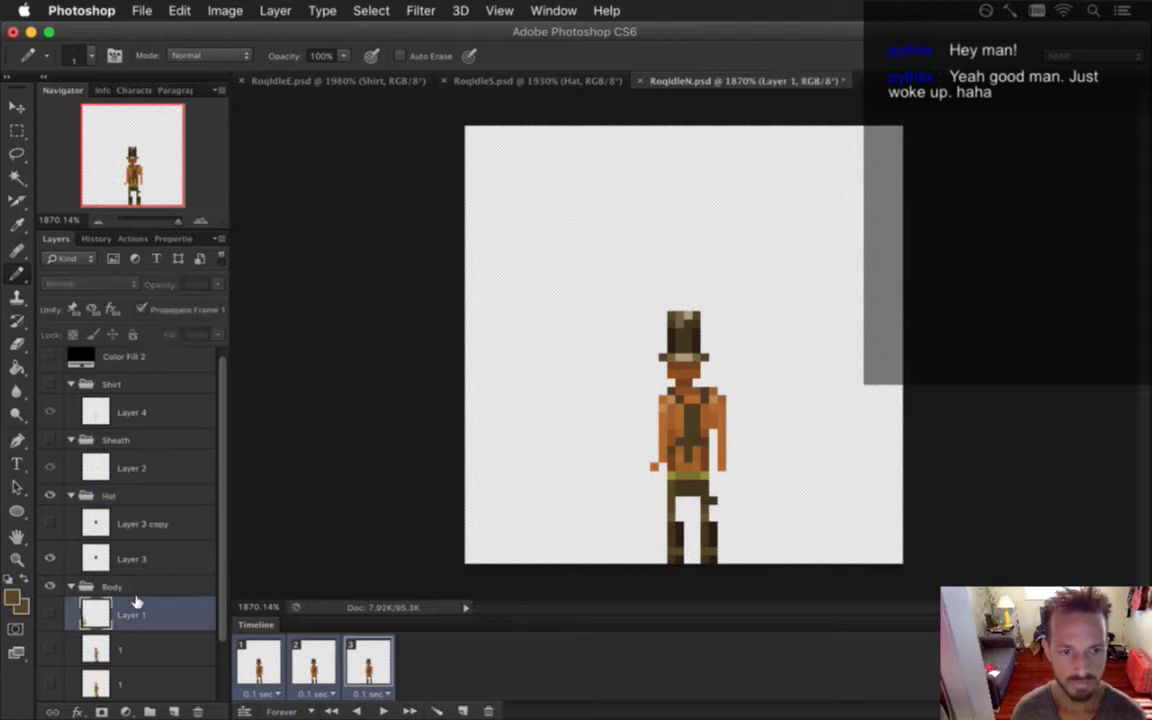
pyautogui.click(197, 711)
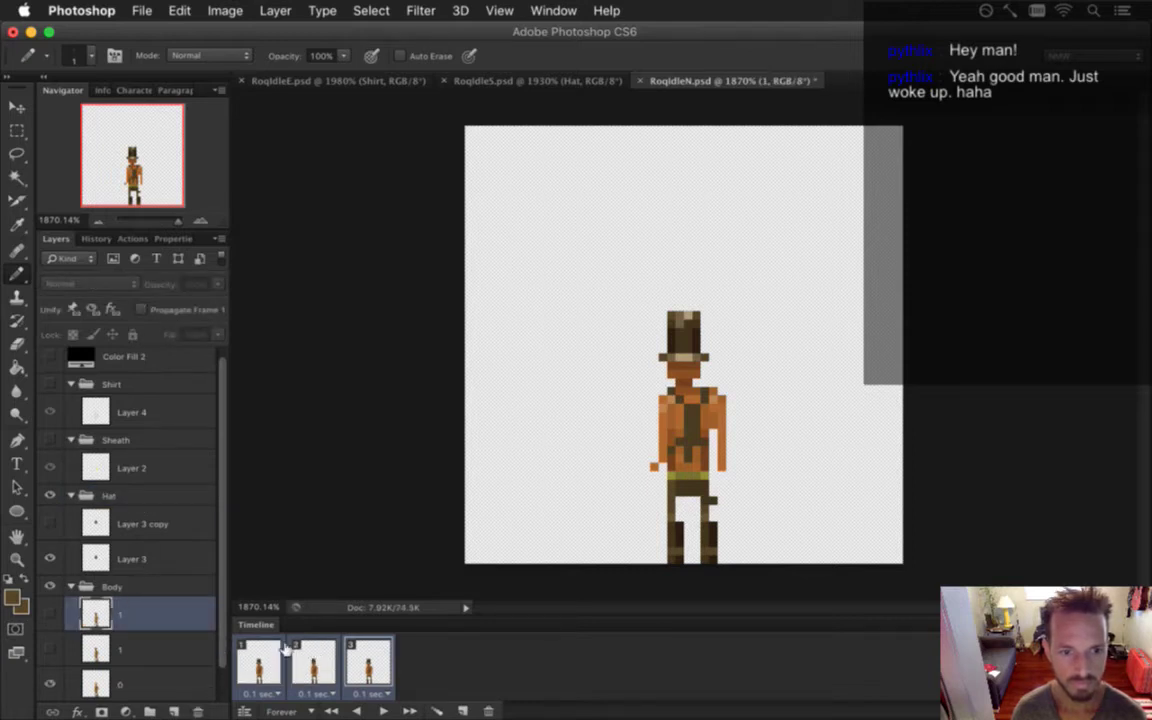
pyautogui.click(322, 666)
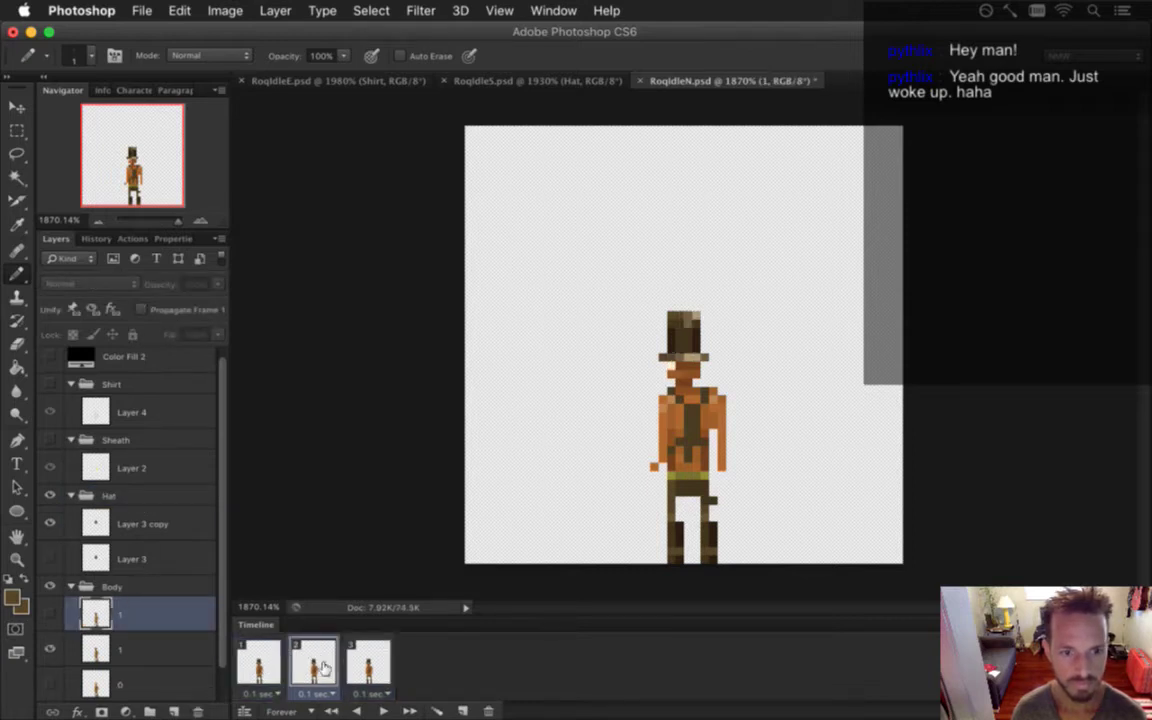
pyautogui.click(366, 668)
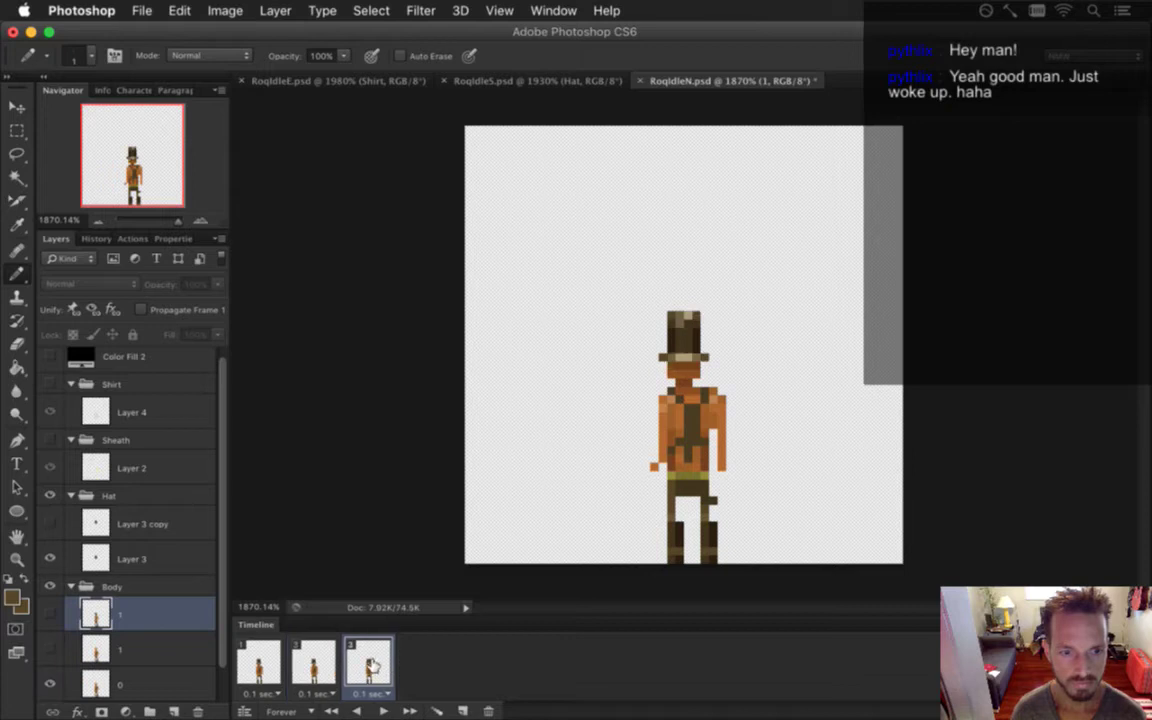
pyautogui.click(197, 708)
pyautogui.click(258, 662)
pyautogui.click(312, 662)
pyautogui.click(360, 666)
pyautogui.click(258, 662)
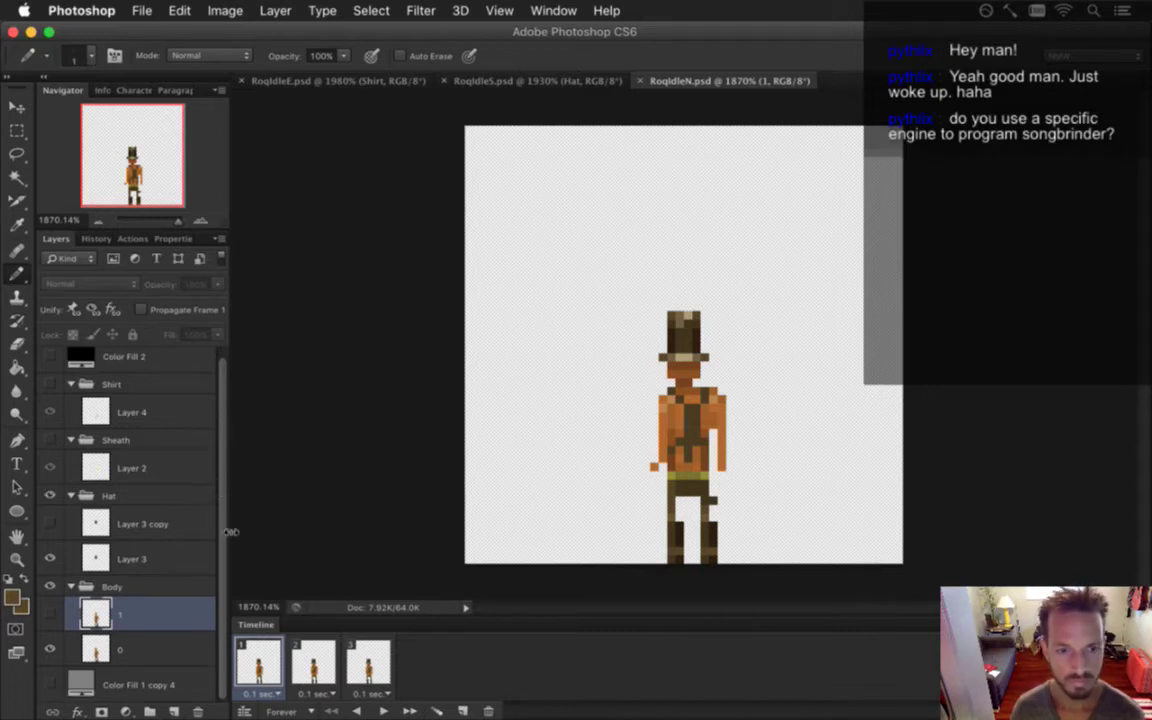
# With all three animation frames selected, hide the Hat group and render the body alone as RoqIdleN.png, replacing the existing sequence
pyautogui.keyDown('shift'); pyautogui.click(362, 663); pyautogui.keyUp('shift')
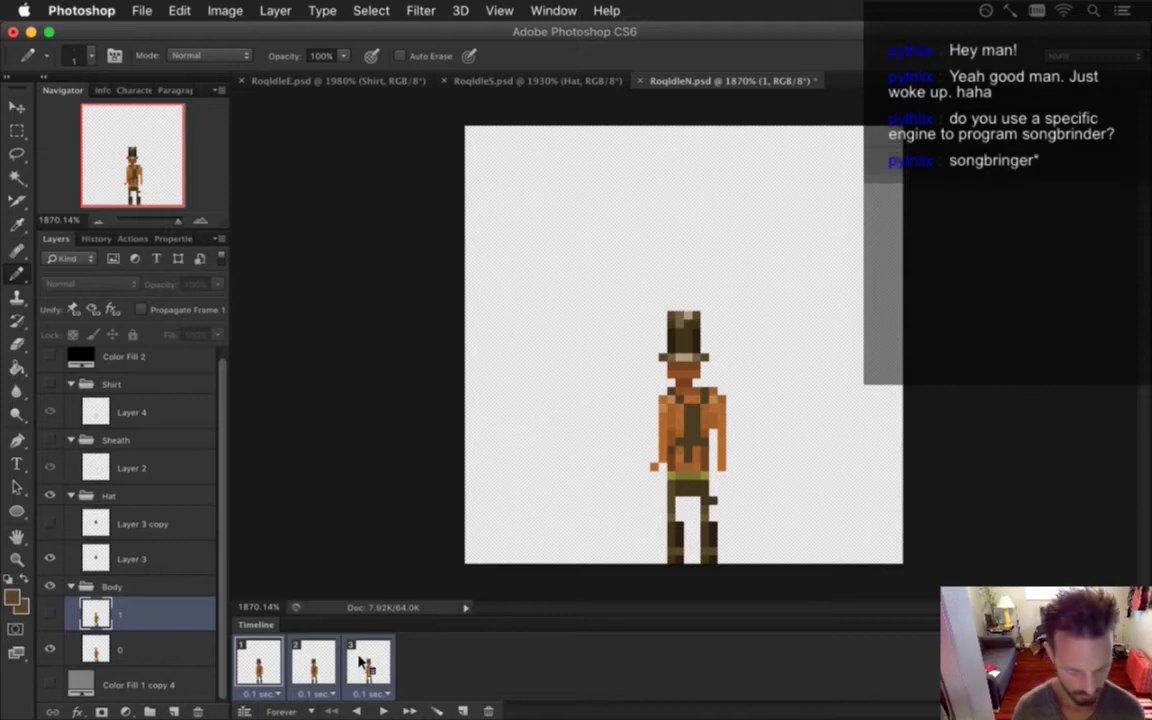
pyautogui.press('super+alt+shift+r')
pyautogui.press('Return')
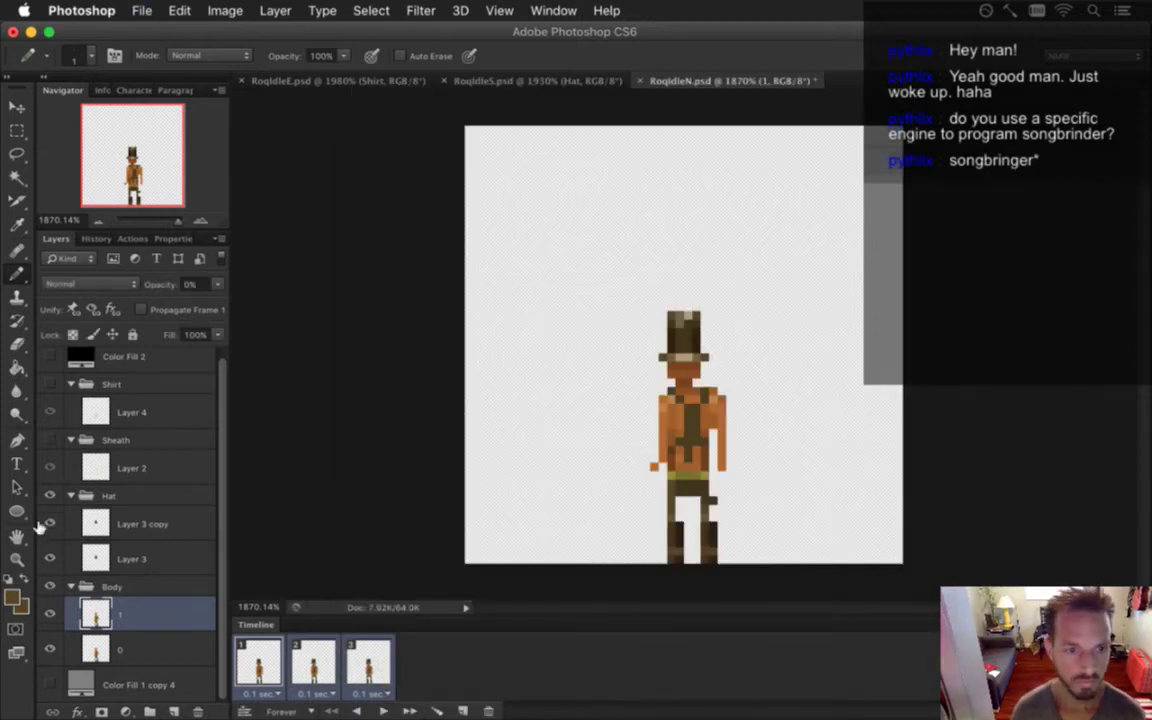
pyautogui.moveTo(51, 494); pyautogui.dragTo(73, 538)
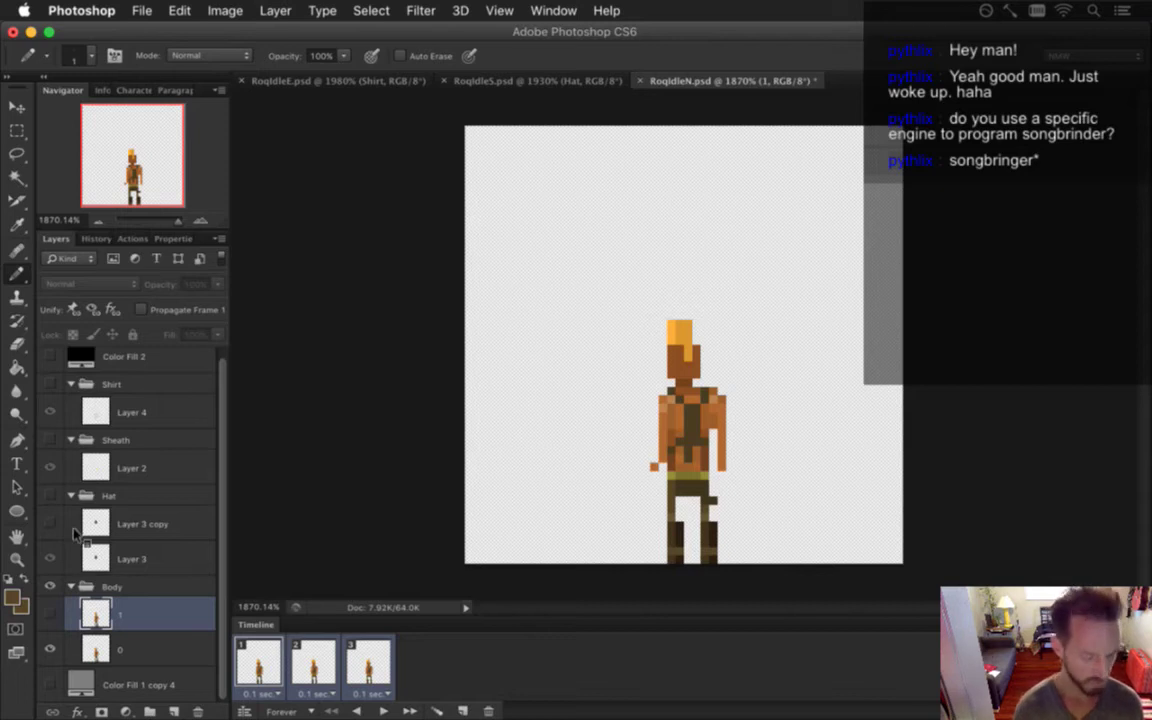
pyautogui.press('super+alt+shift+r')
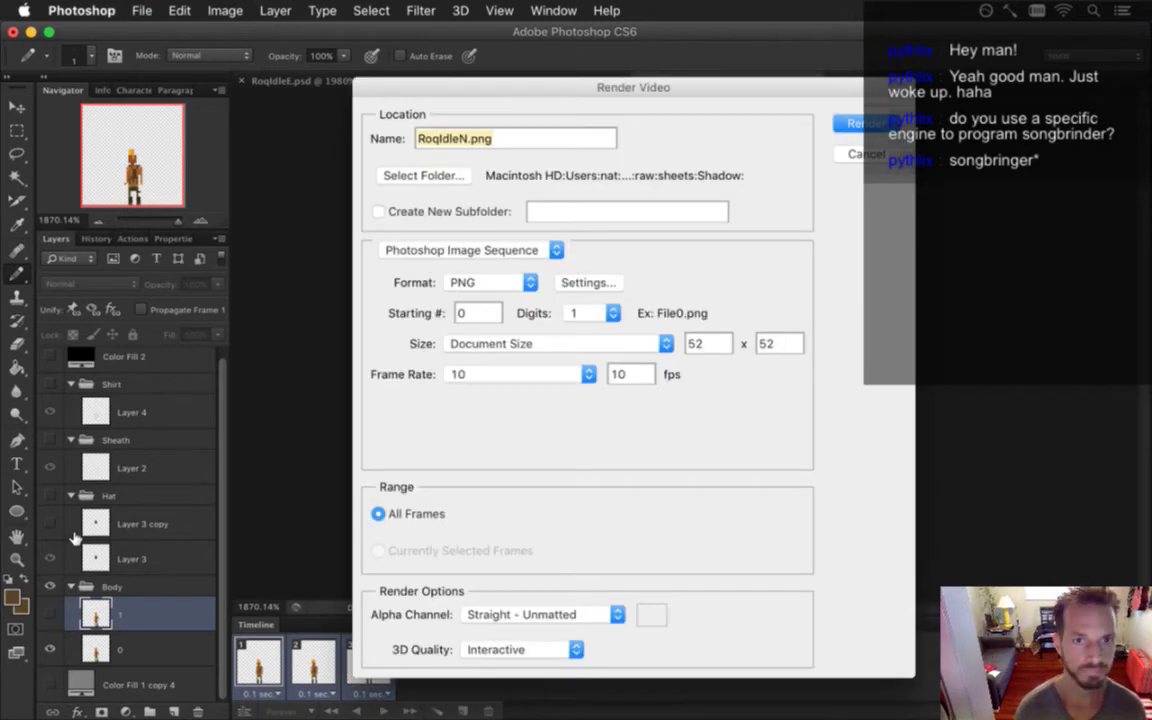
pyautogui.press('Return')
pyautogui.press('Return')
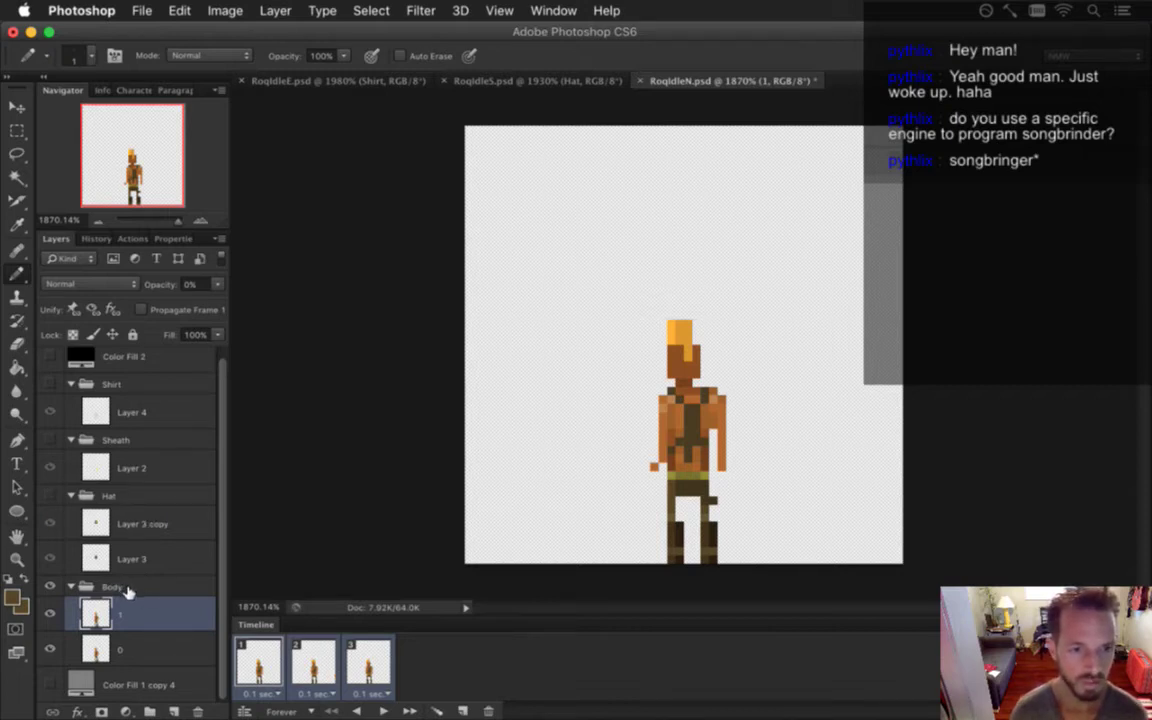
# Show the Hat group and render the variant as RoqIdleNHat.png
pyautogui.click(50, 495)
pyautogui.press('super+alt+shift+r')
pyautogui.write('Hat')
pyautogui.press('Return')
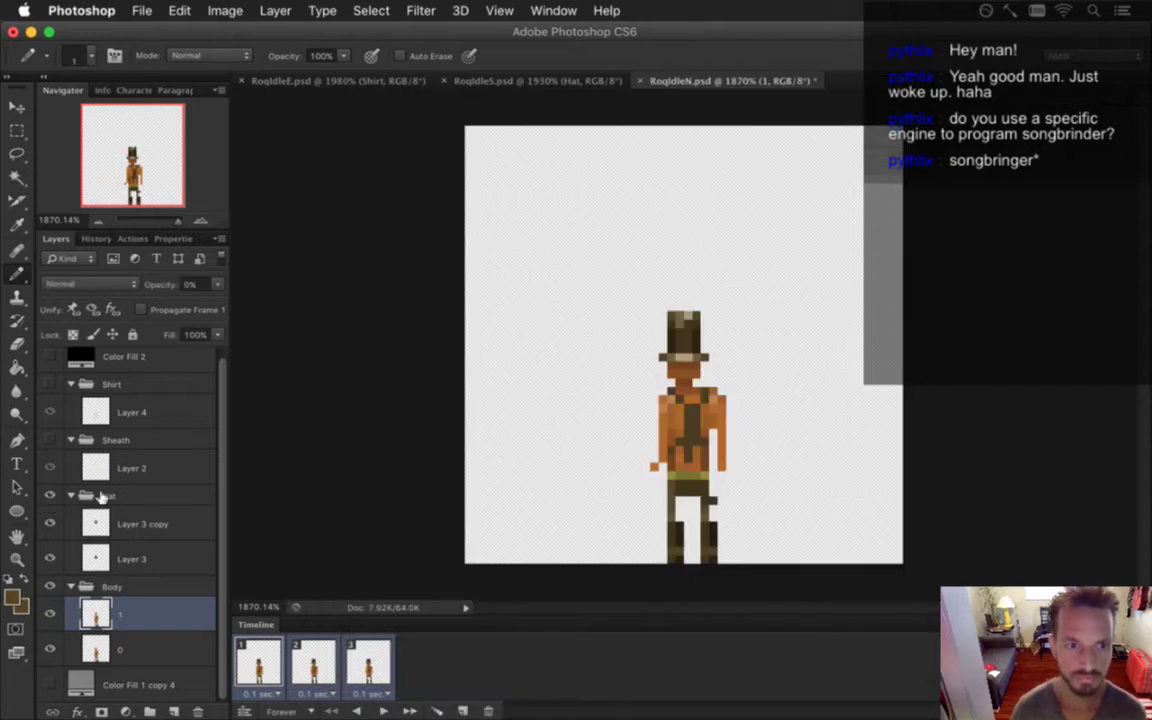
# Hide the Hat group, show the Sheath group, and render the variant as RoqIdleNSheath.png
pyautogui.click(50, 495)
pyautogui.click(50, 440)
pyautogui.press('super+alt+shift+r')
pyautogui.press('Return')
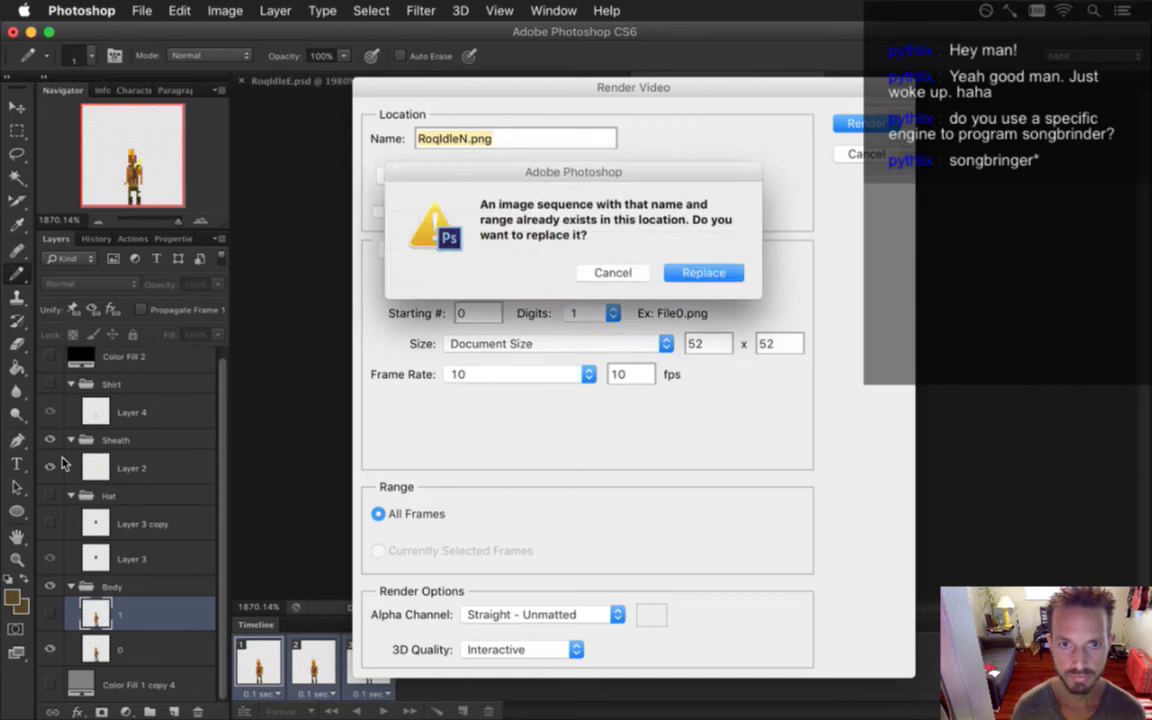
pyautogui.press('Escape')
pyautogui.write('Sheath')
pyautogui.press('Return')
# Show the Hat group together with the Sheath group and render the variant as RoqIdleNHatSheath.png
pyautogui.click(50, 495)
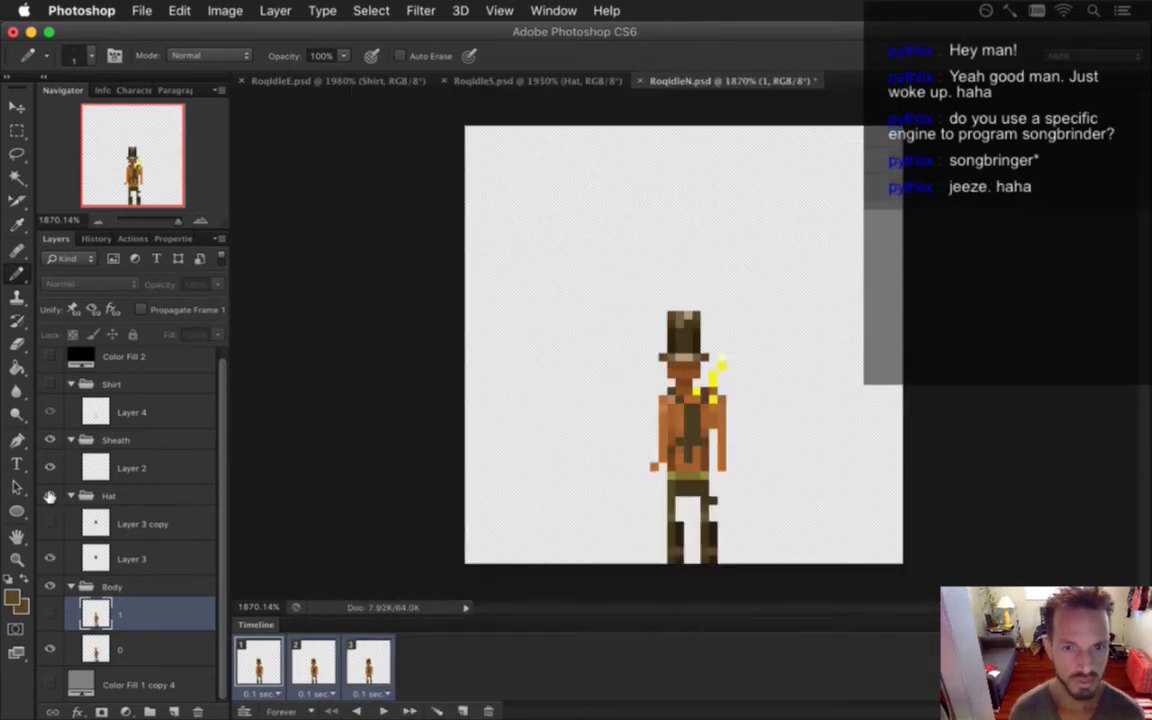
pyautogui.press('super+alt+shift+r')
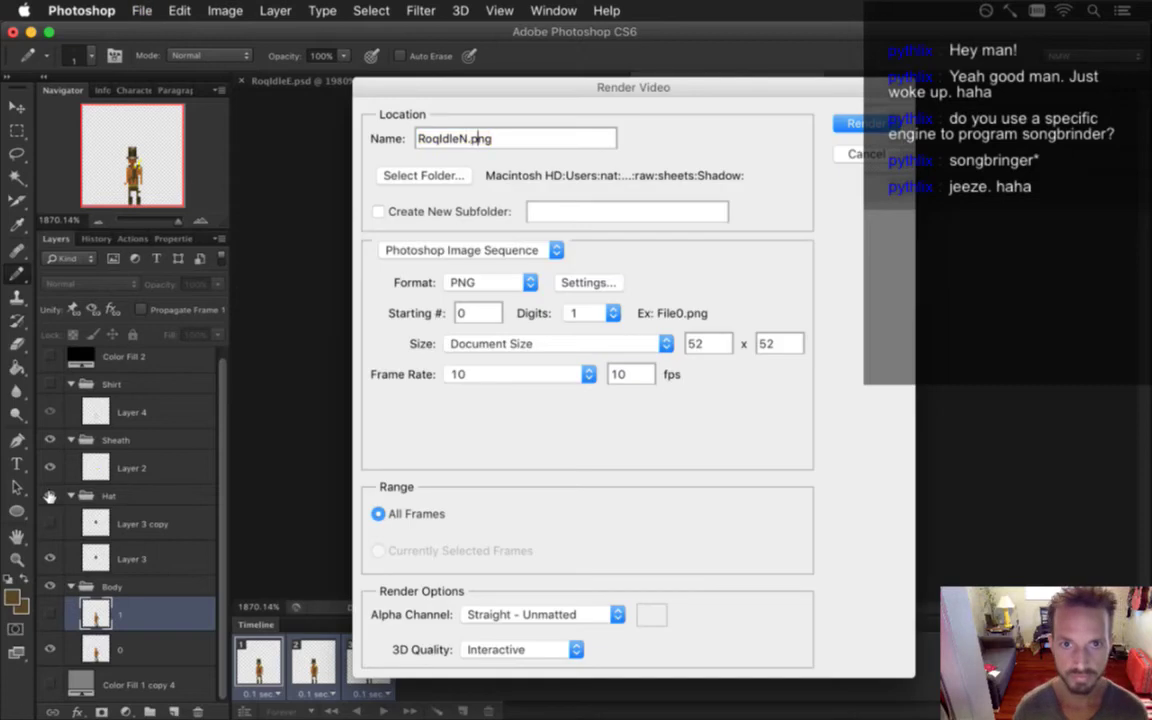
pyautogui.write('S')
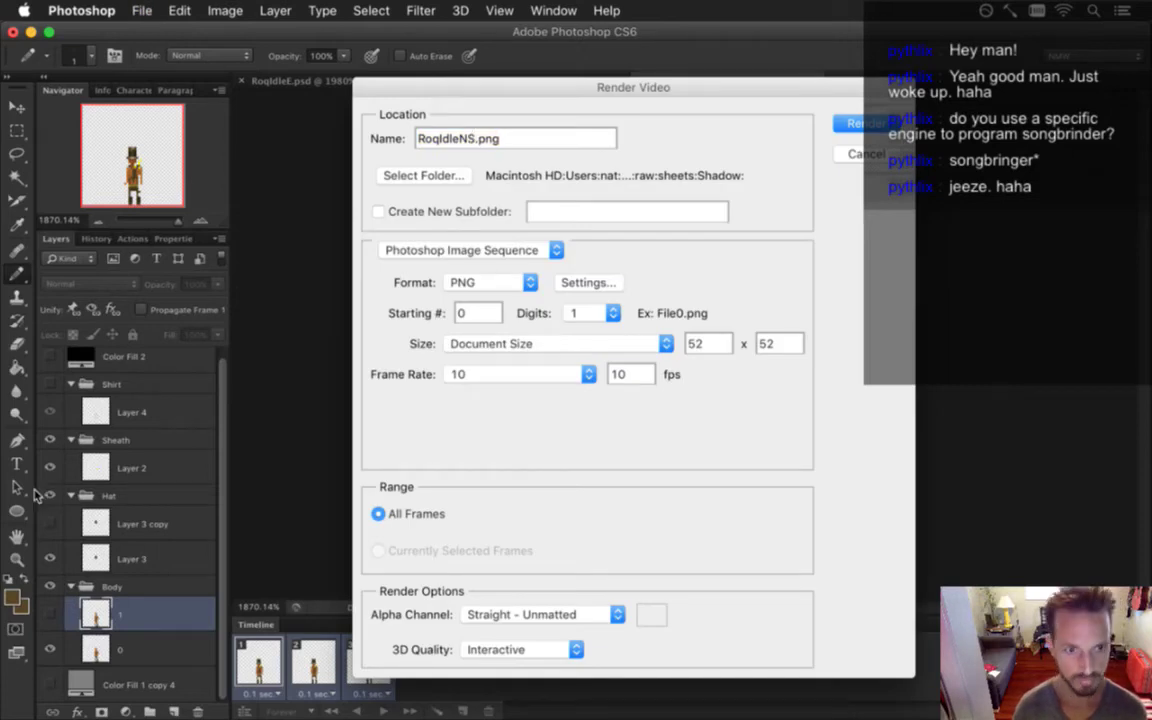
pyautogui.press('BackSpace')
pyautogui.write('HatShe')
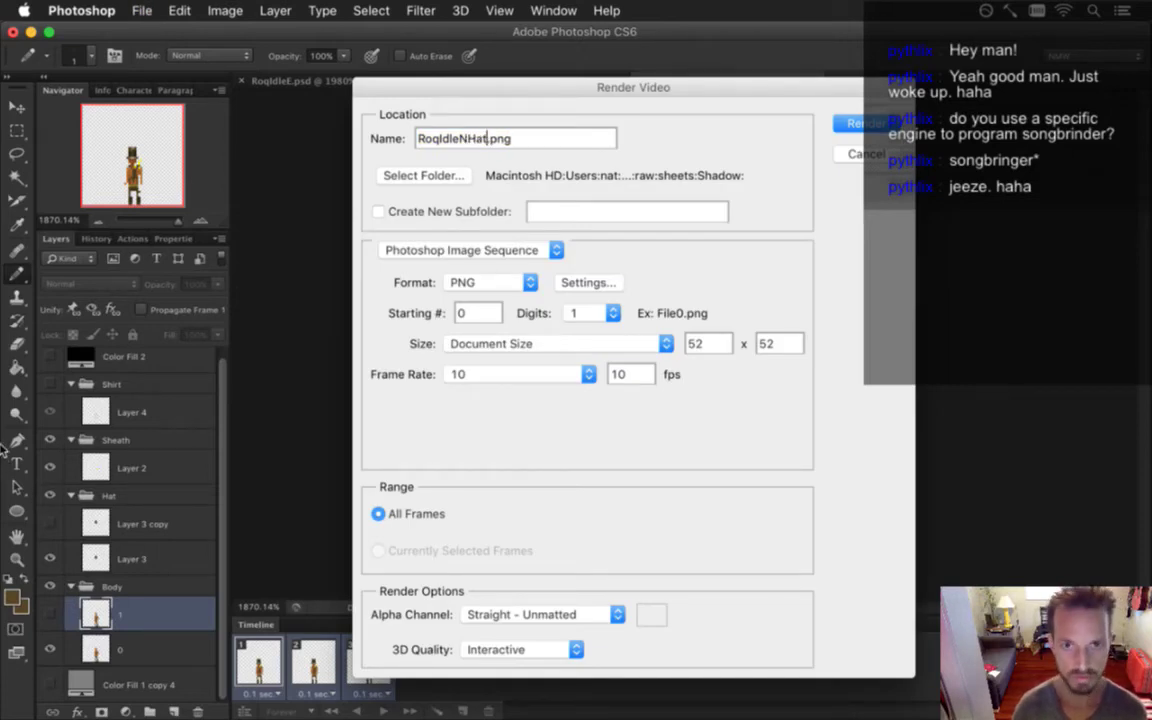
pyautogui.write('ath')
pyautogui.press('Return')
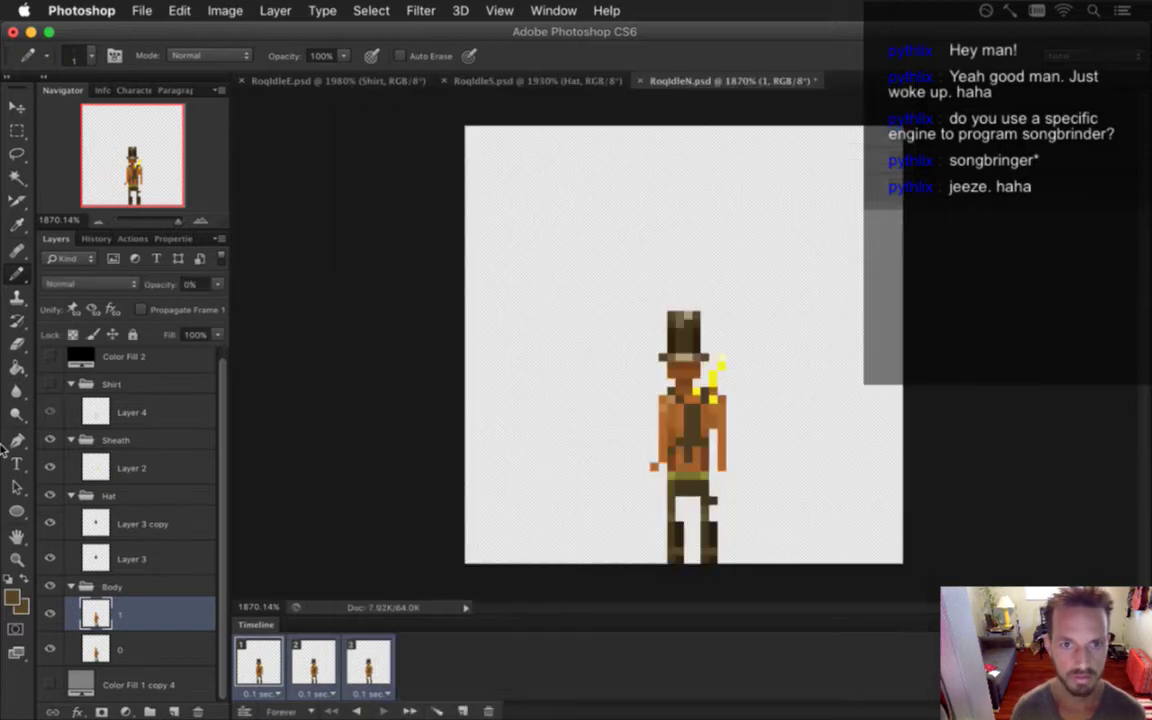
# Replace the Hat and Sheath groups with the Shirt group, render the variant as RoqIdleNShirt.png, and save the document
pyautogui.click(50, 440)
pyautogui.click(55, 384)
pyautogui.click(50, 384)
pyautogui.press('super+alt+shift+r')
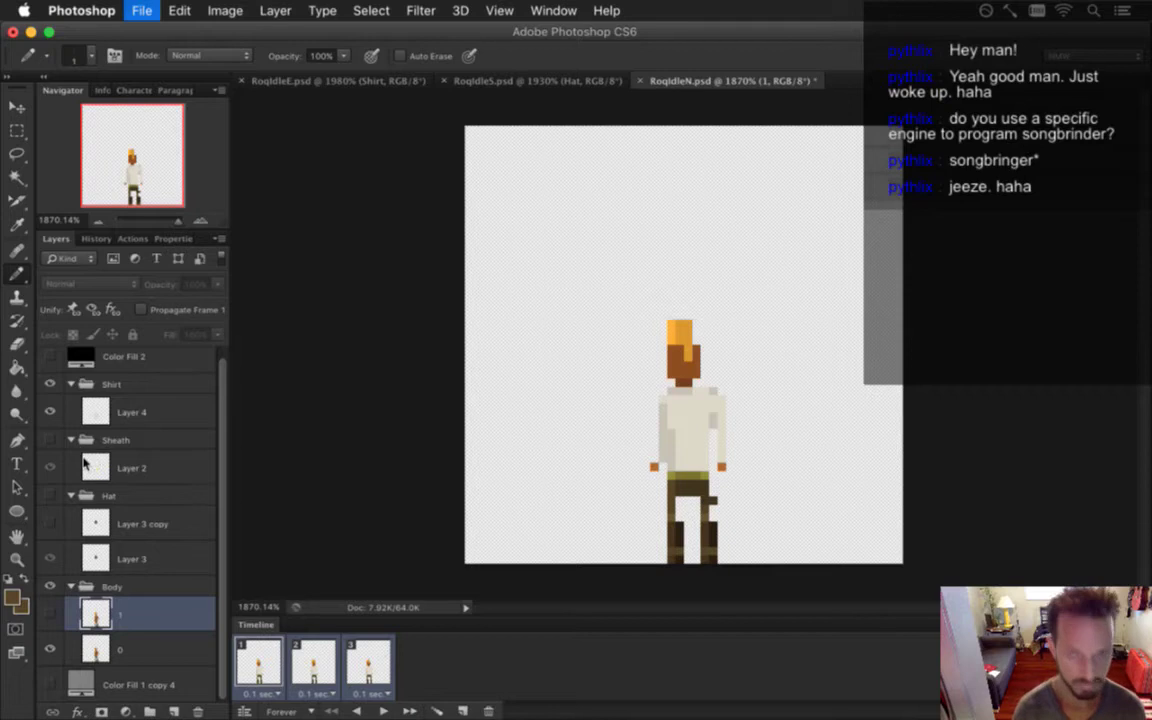
pyautogui.click(489, 138)
pyautogui.write('S')
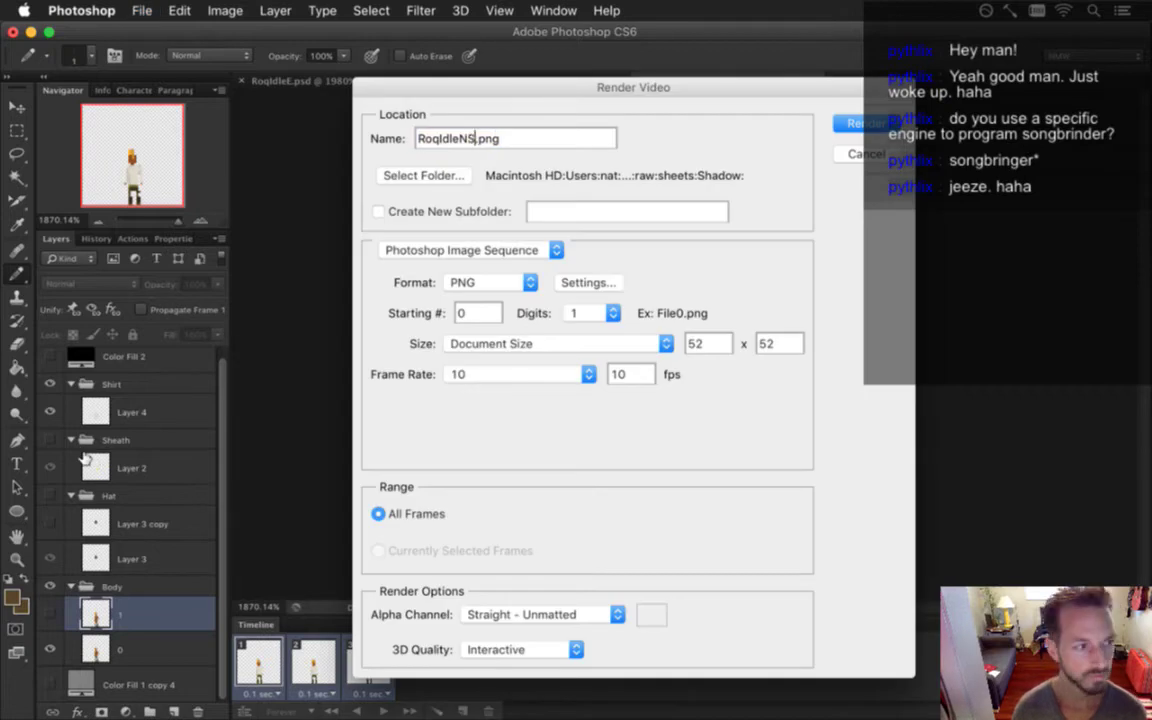
pyautogui.write('hirt')
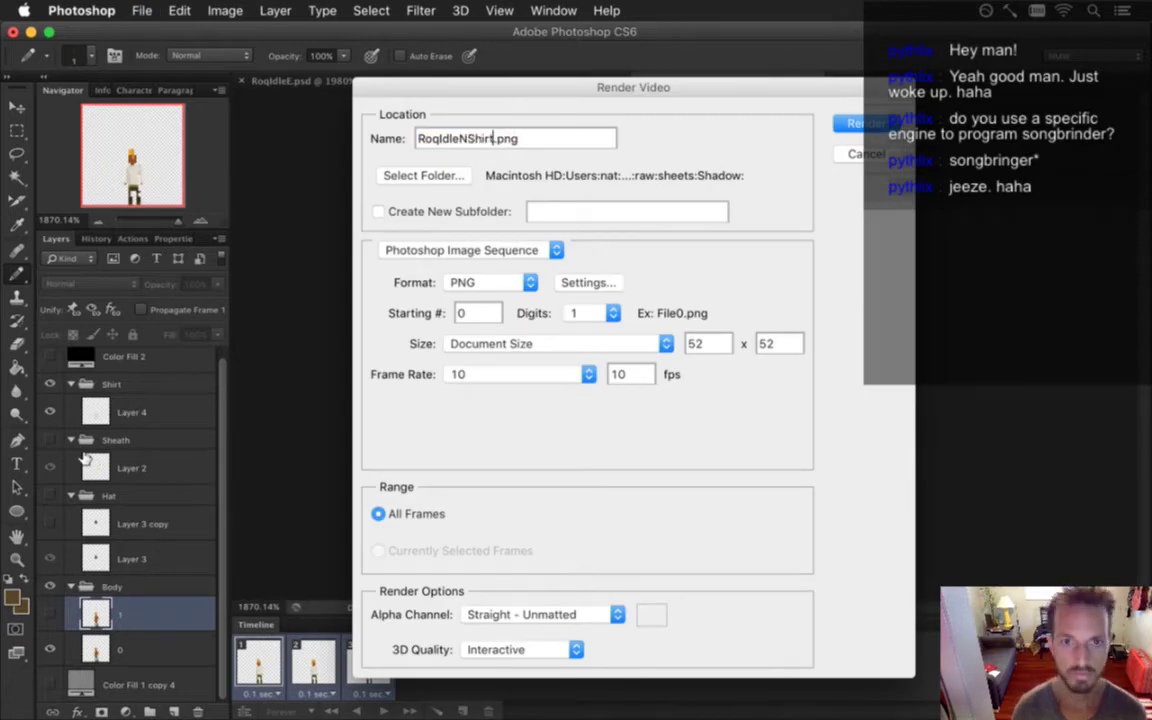
pyautogui.press('Return')
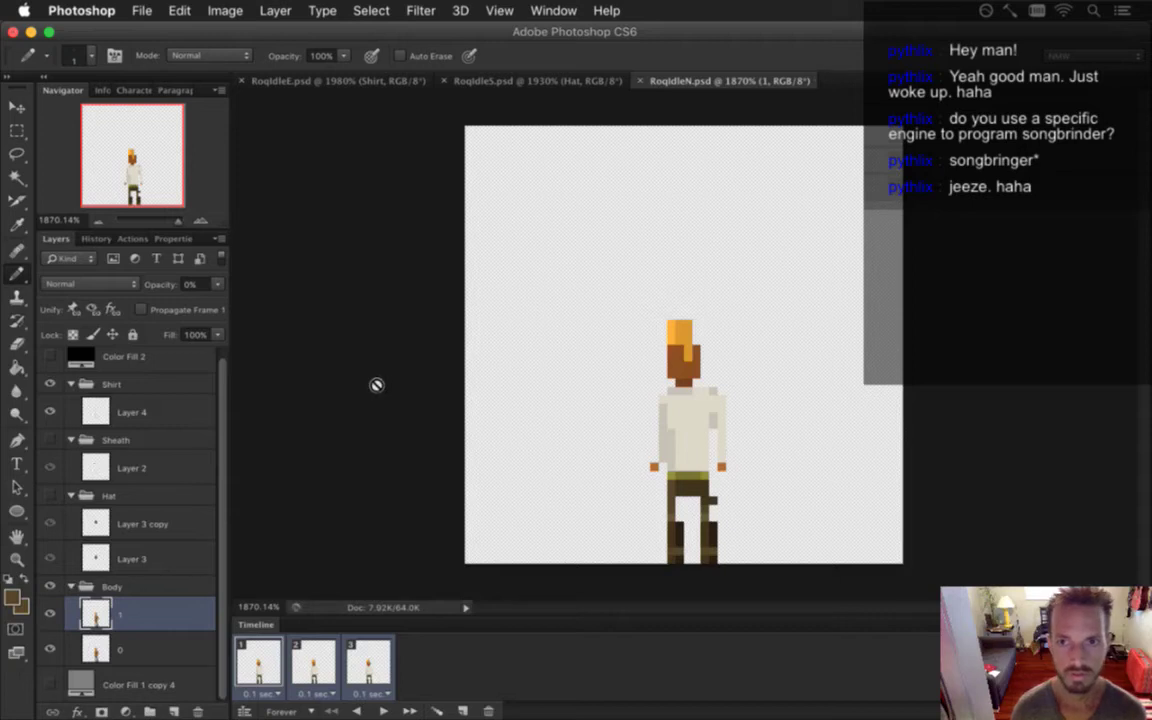
# Switch to iTerm2 and bring the suspended Vim session back to the foreground with fg
pyautogui.press('super+Tab')
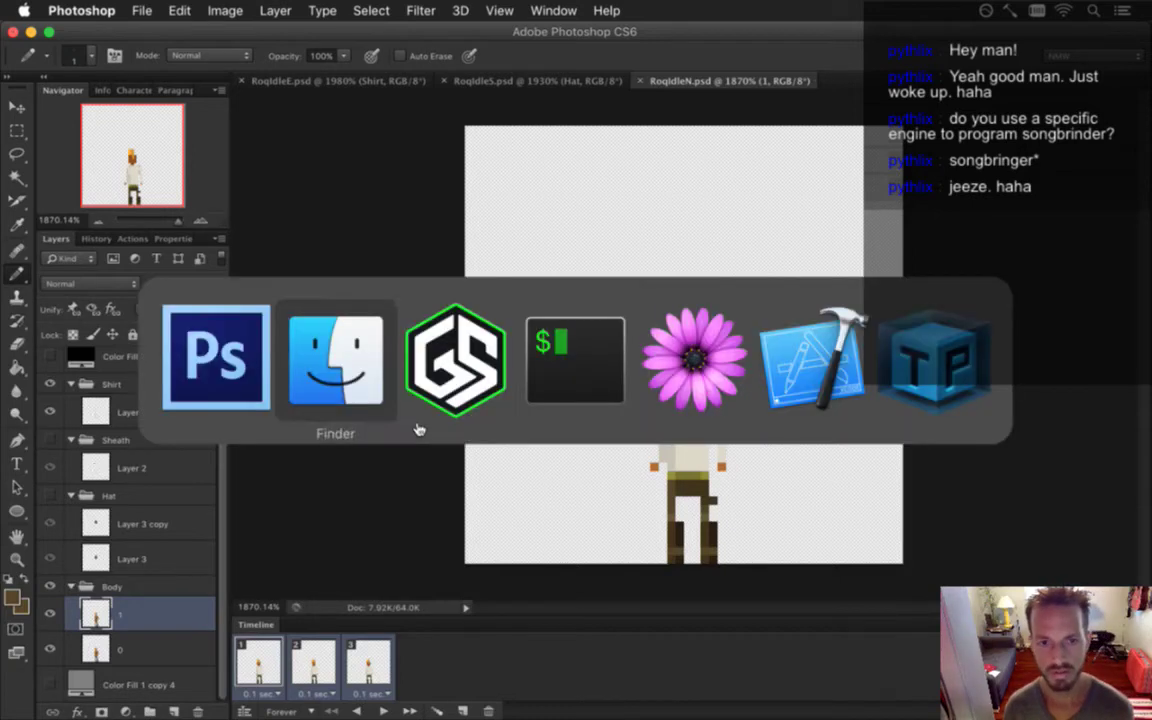
pyautogui.click(608, 393)
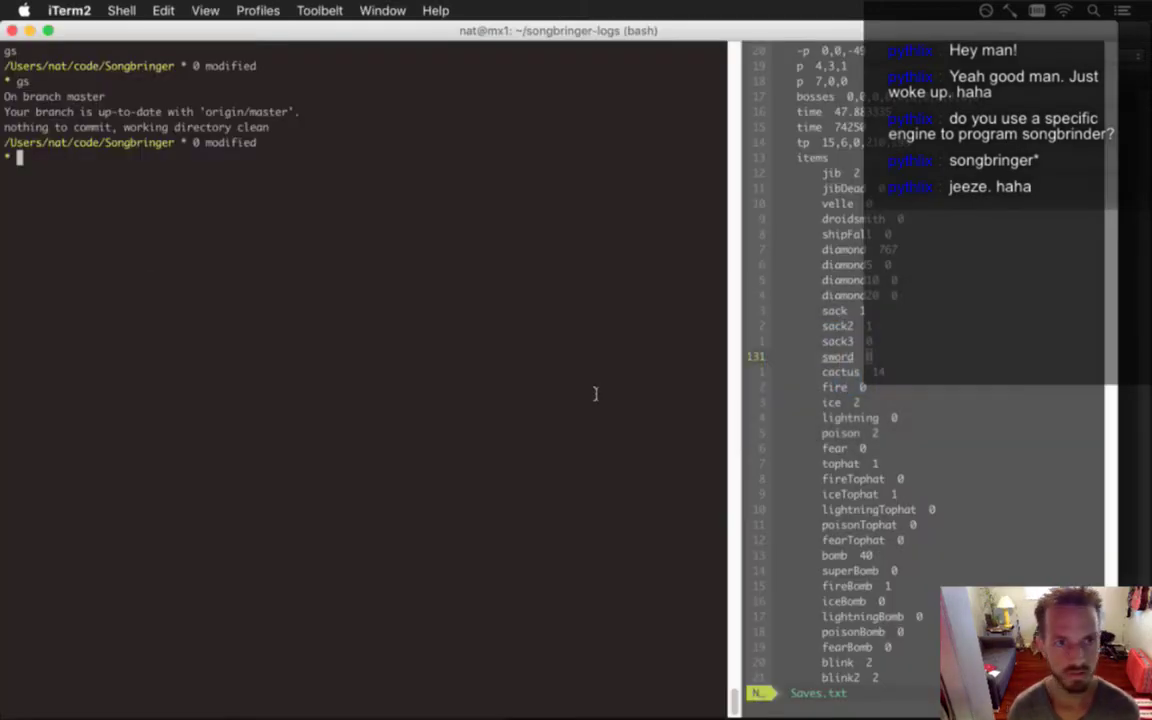
pyautogui.write('fg')
pyautogui.press('Return')
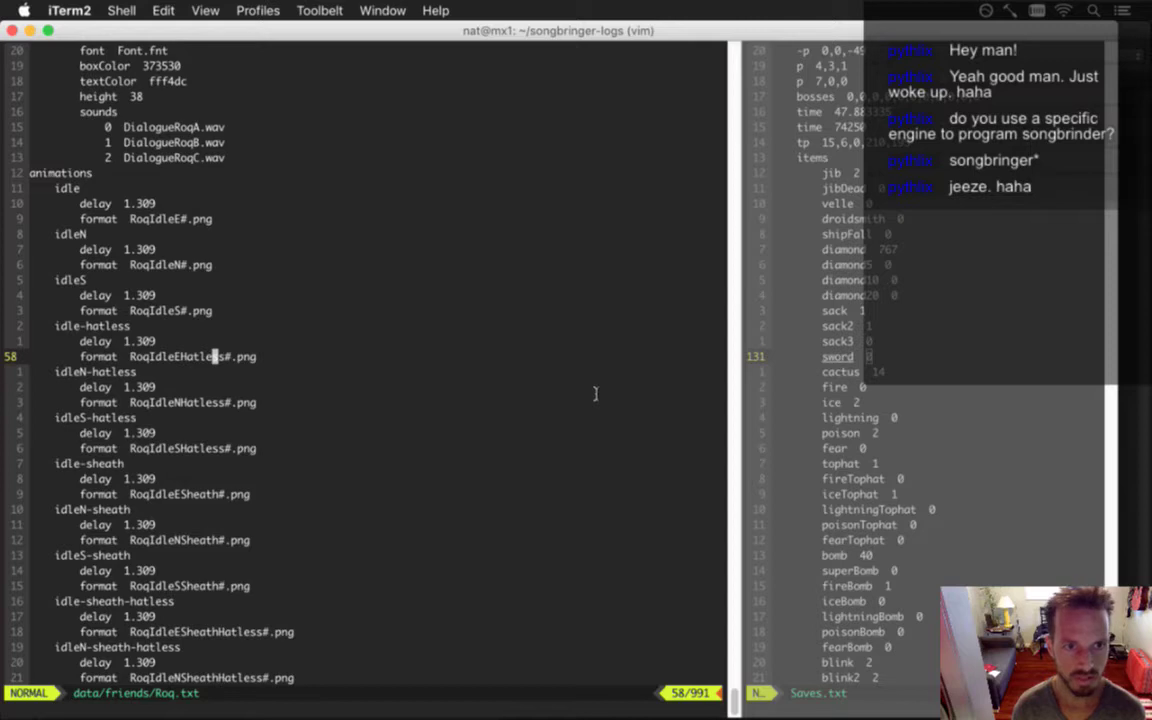
# Examine the idle, hatless and sheath animation entries and their sprite name formats in data/friends/Roq.txt
pyautogui.scroll(7, 594, 393)
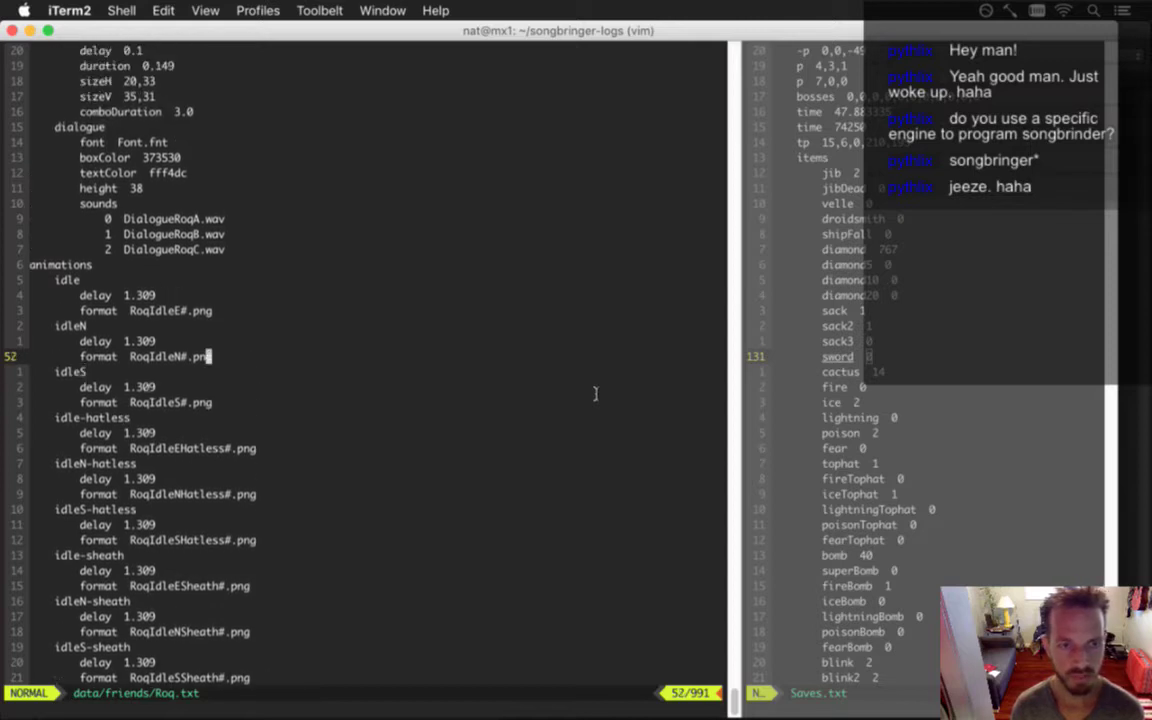
pyautogui.scroll(1, 594, 393)
pyautogui.scroll(1, 594, 393)
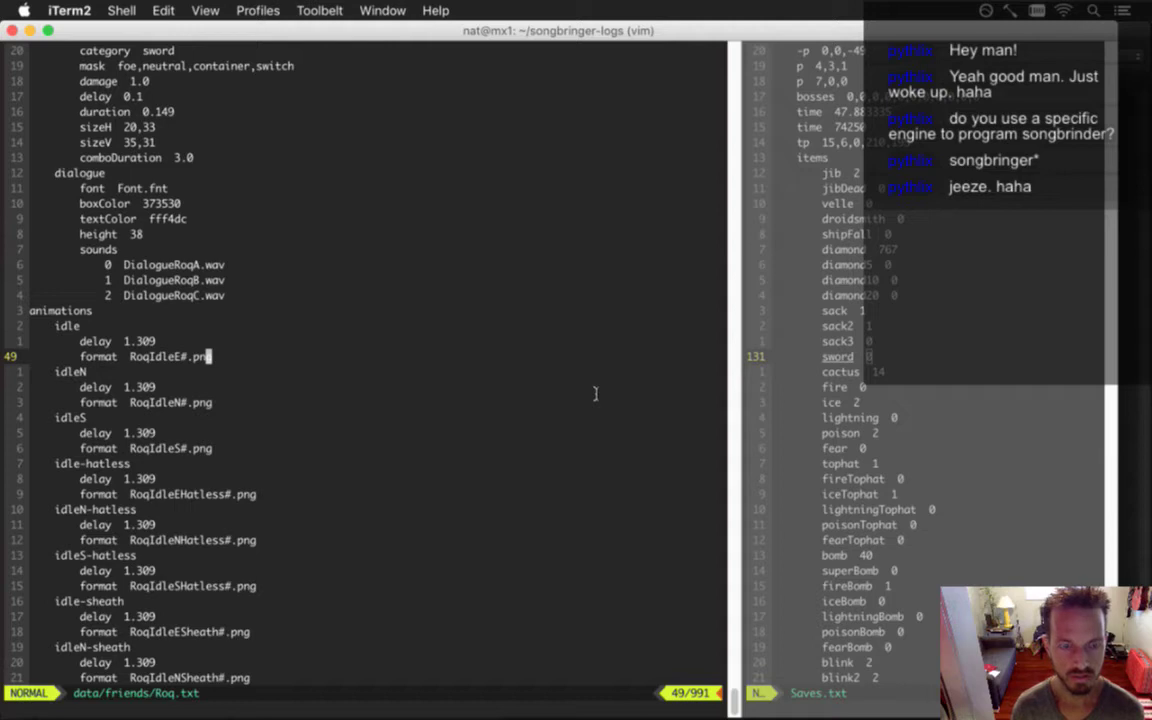
pyautogui.press('b')
pyautogui.press('b')
pyautogui.press('b')
pyautogui.press('b')
pyautogui.press('e')
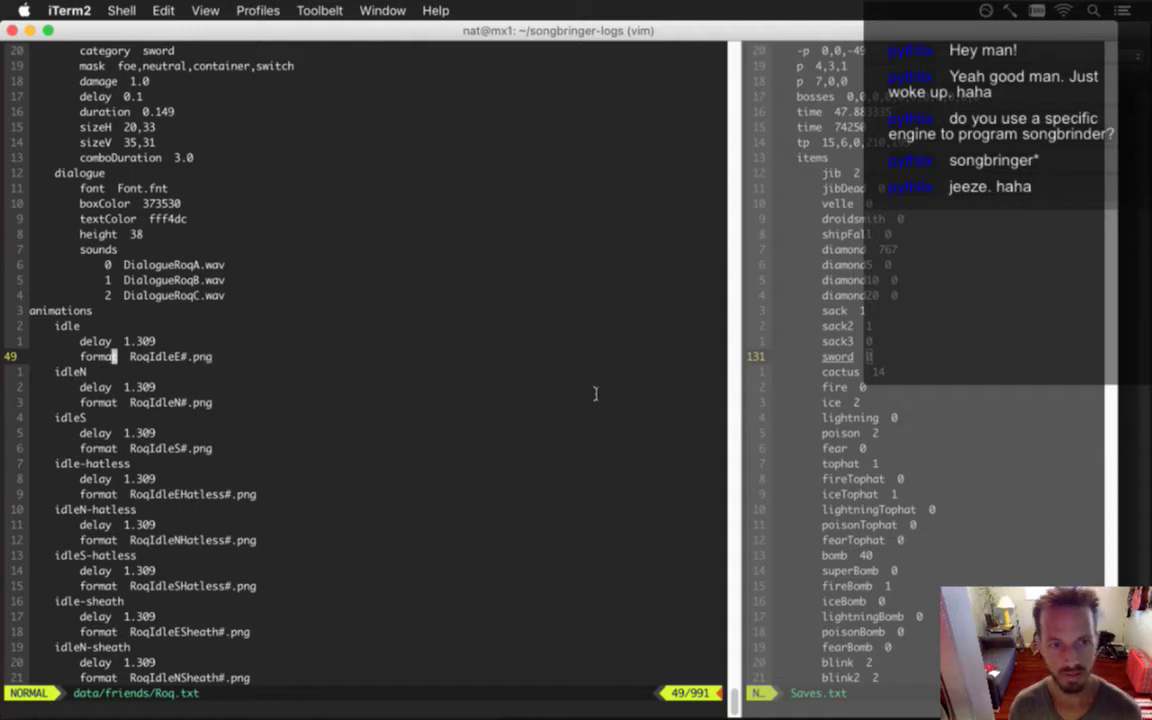
pyautogui.scroll(-9, 594, 393)
pyautogui.scroll(-9, 594, 393)
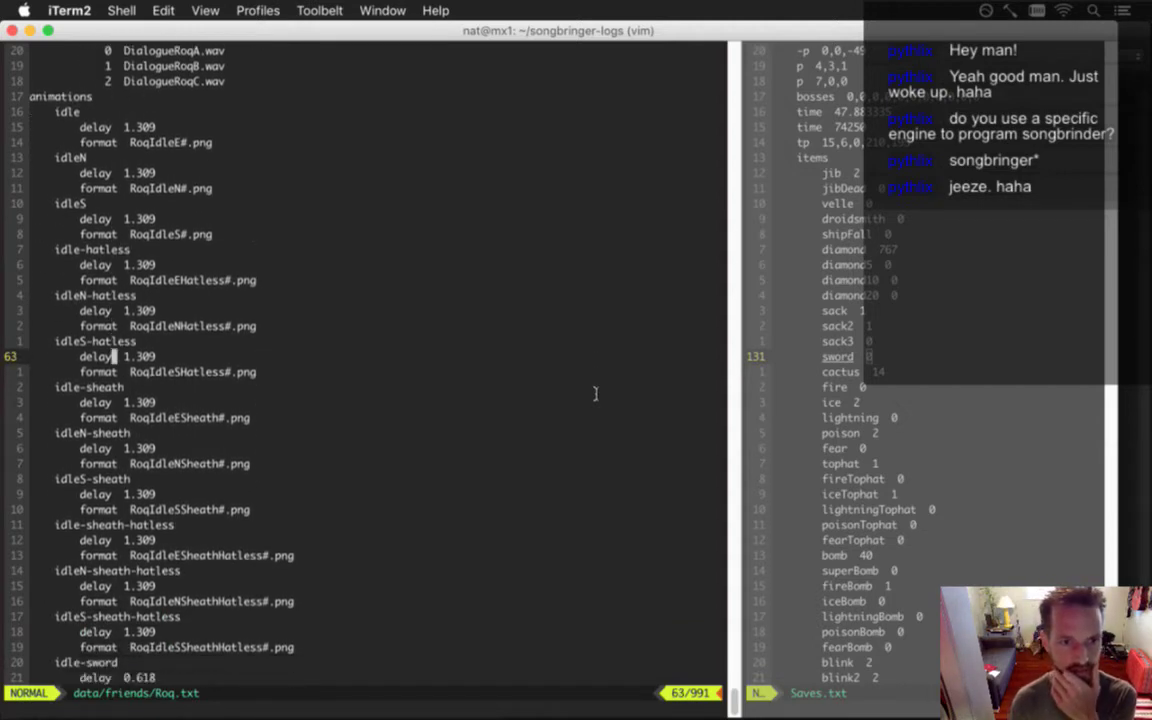
pyautogui.scroll(-3, 594, 393)
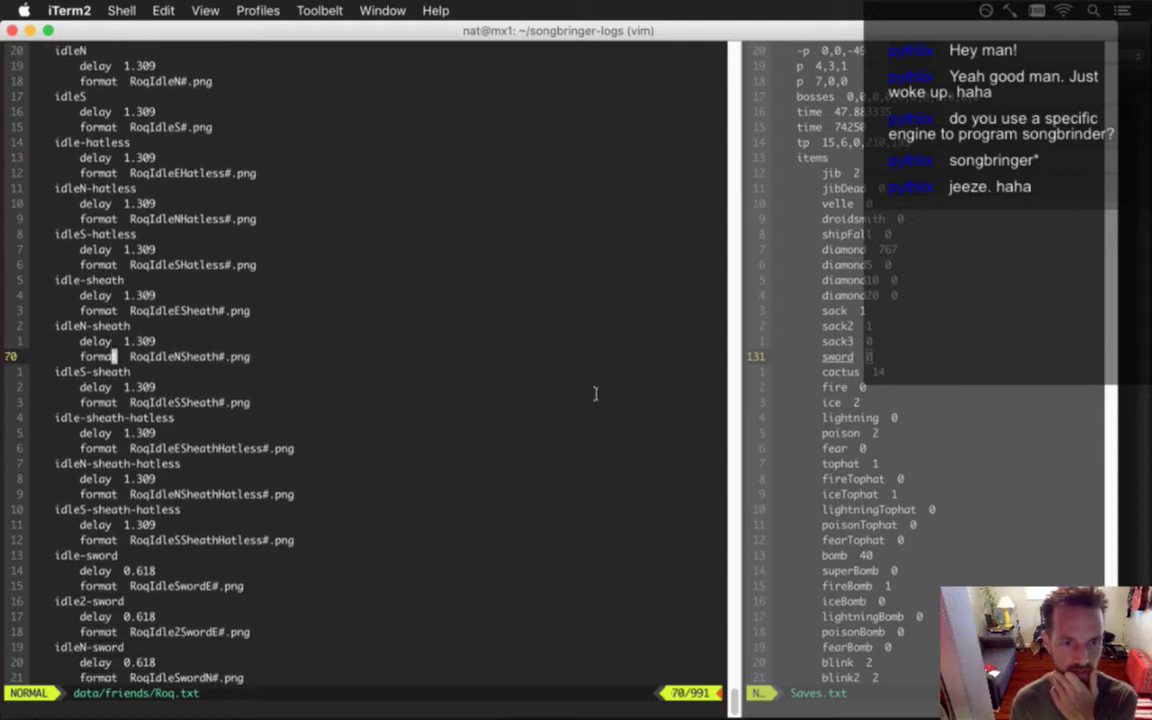
pyautogui.scroll(-6, 594, 393)
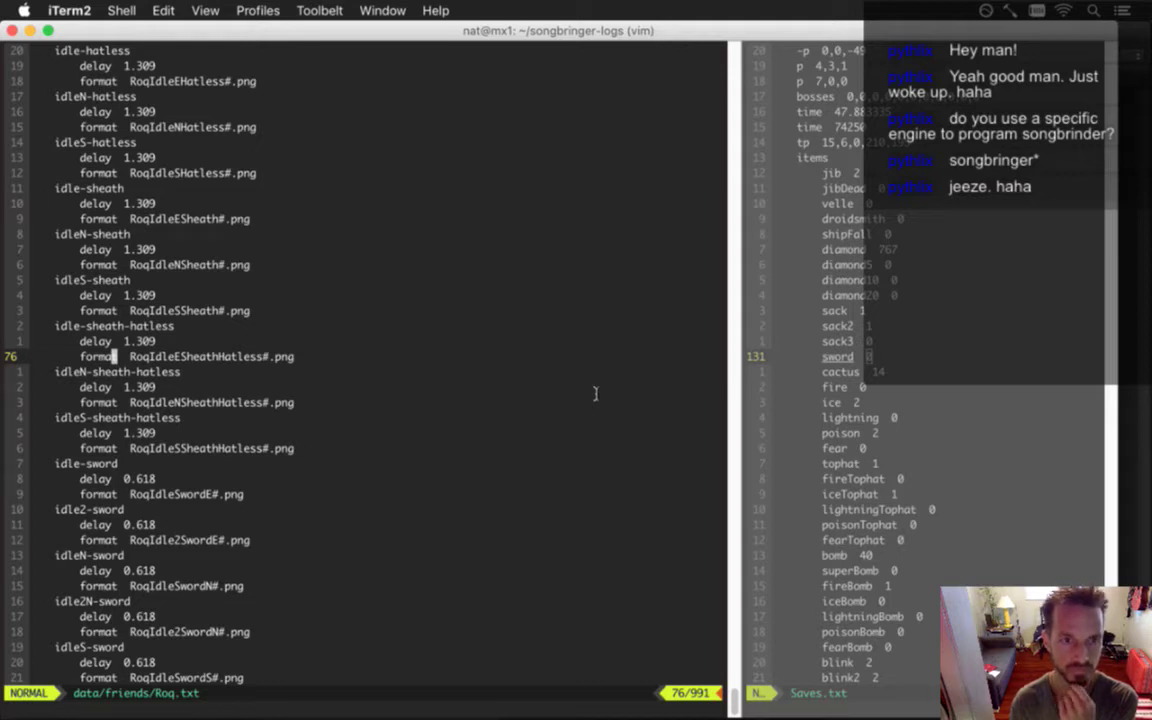
# Jump to the definition of setSkin in src/RenderSystem.cpp using a tag lookup
pyautogui.write(':tag')
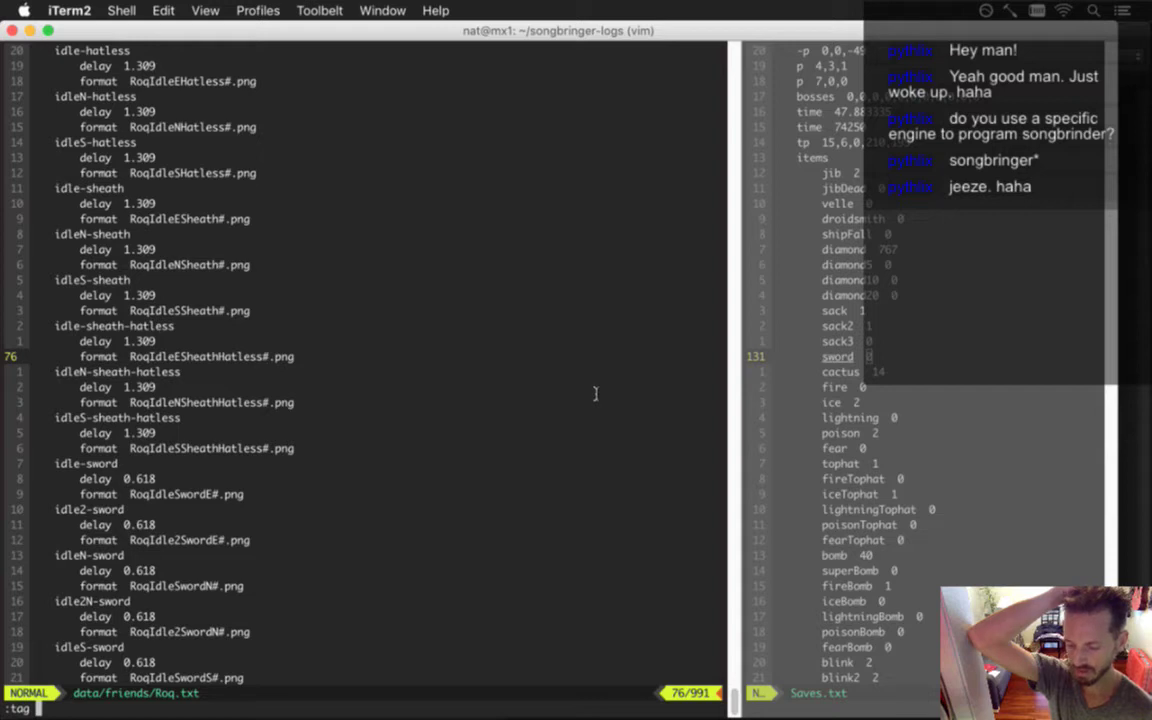
pyautogui.press('super+Tab')
pyautogui.press('super+shift+Tab')
pyautogui.press('super+shift+Tab')
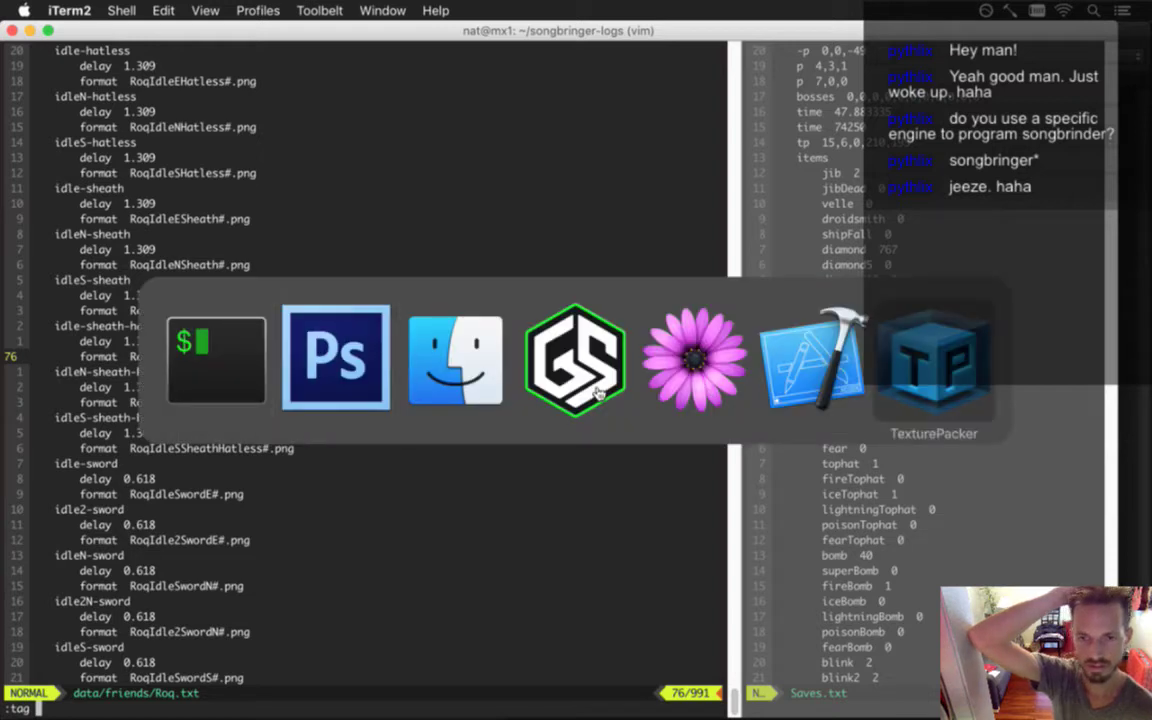
pyautogui.press('super+Tab')
pyautogui.press('super+Tab')
pyautogui.press('super+Tab')
pyautogui.write(':tag setSkin')
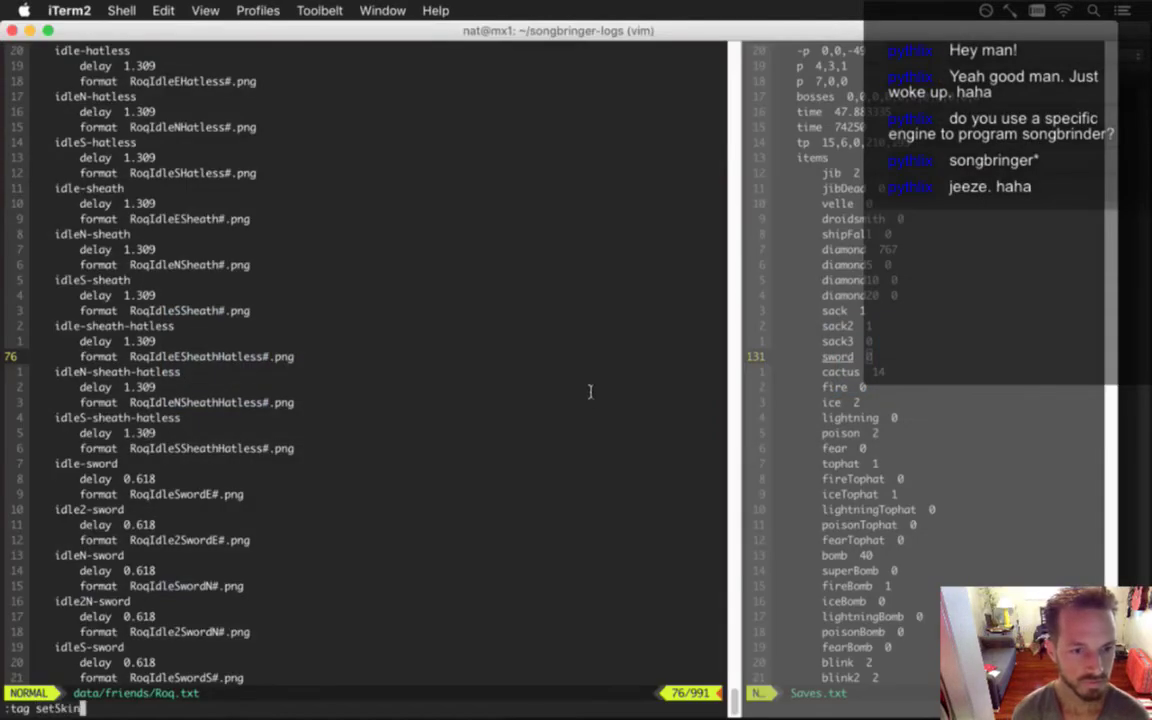
pyautogui.press('Return')
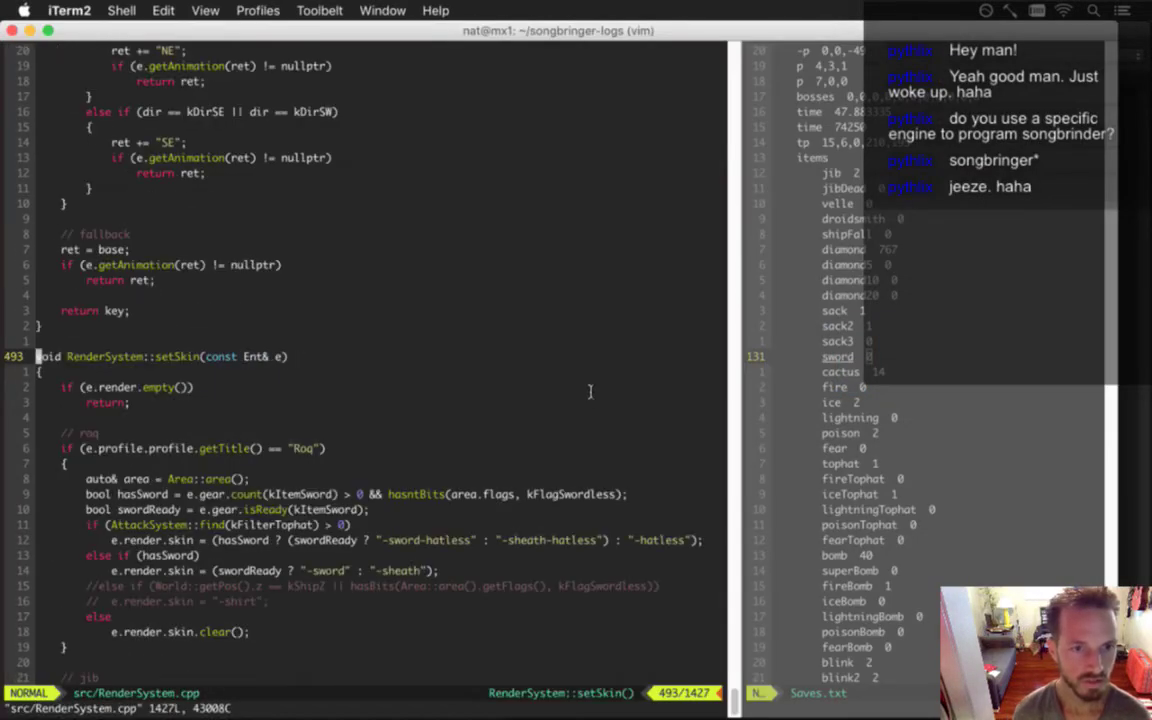
# Examine the Roq block of RenderSystem::setSkin, including its sword and tophat conditions
pyautogui.press('j')
pyautogui.press('j')
pyautogui.press('j')
pyautogui.press('j')
pyautogui.press('j')
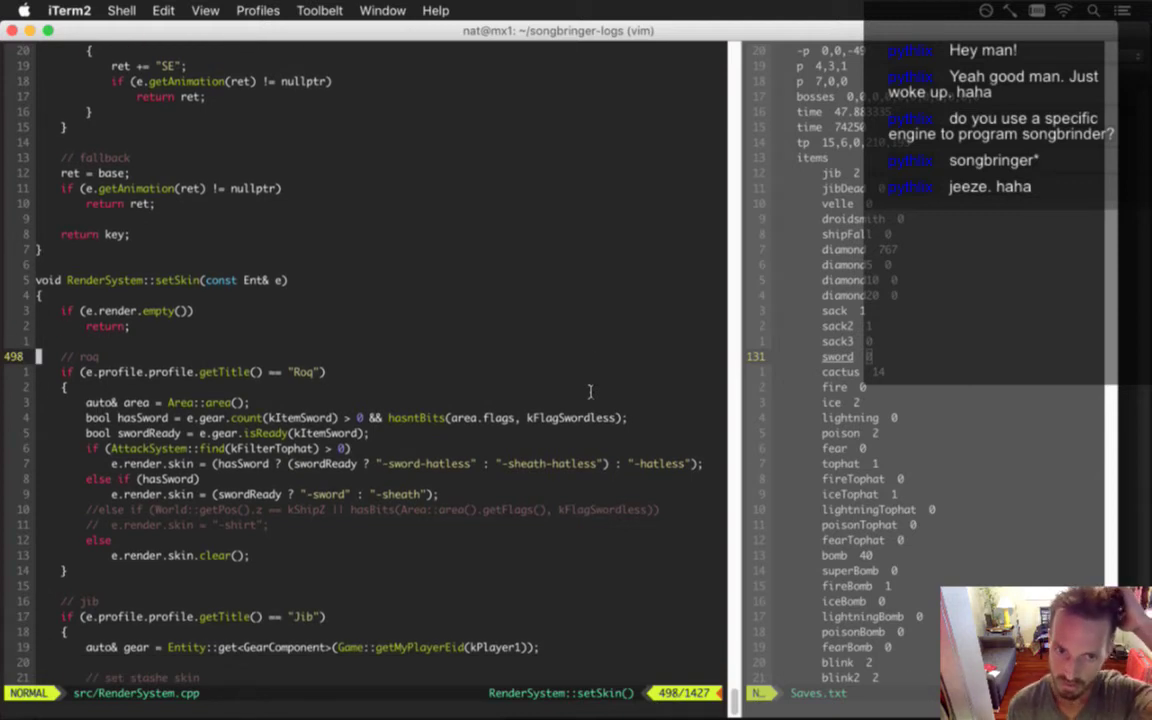
pyautogui.press('j')
pyautogui.press('j')
pyautogui.press('j')
pyautogui.press('j')
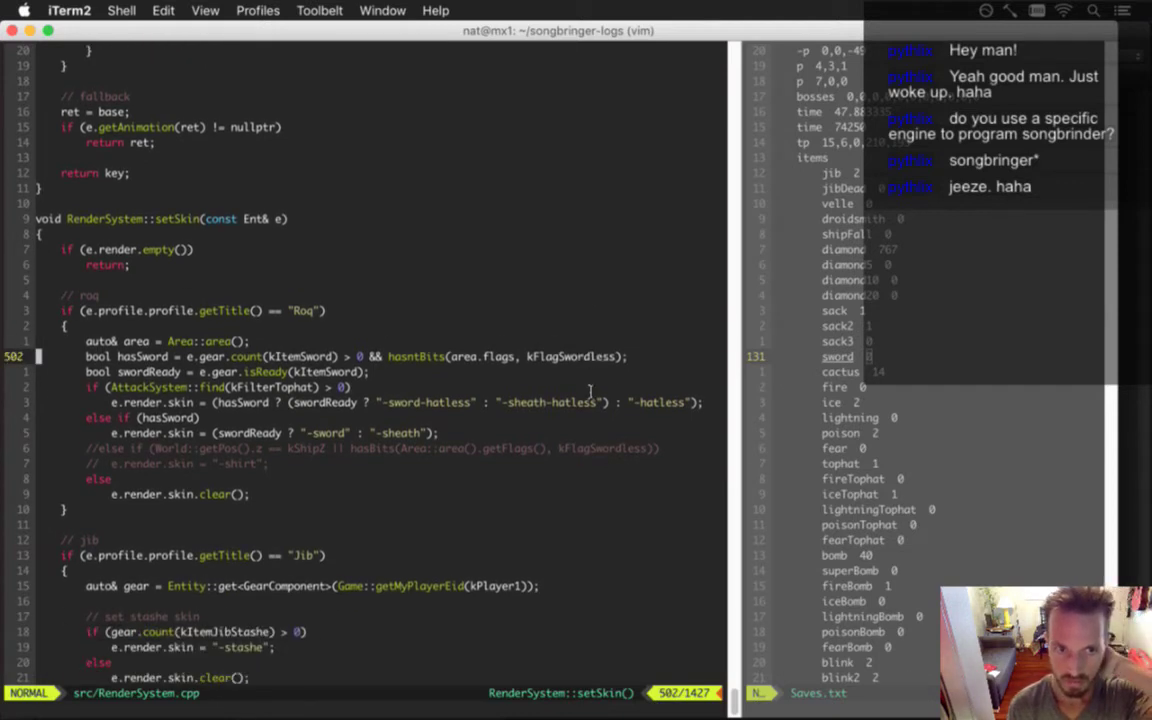
pyautogui.press('j')
pyautogui.press('j')
pyautogui.press('j')
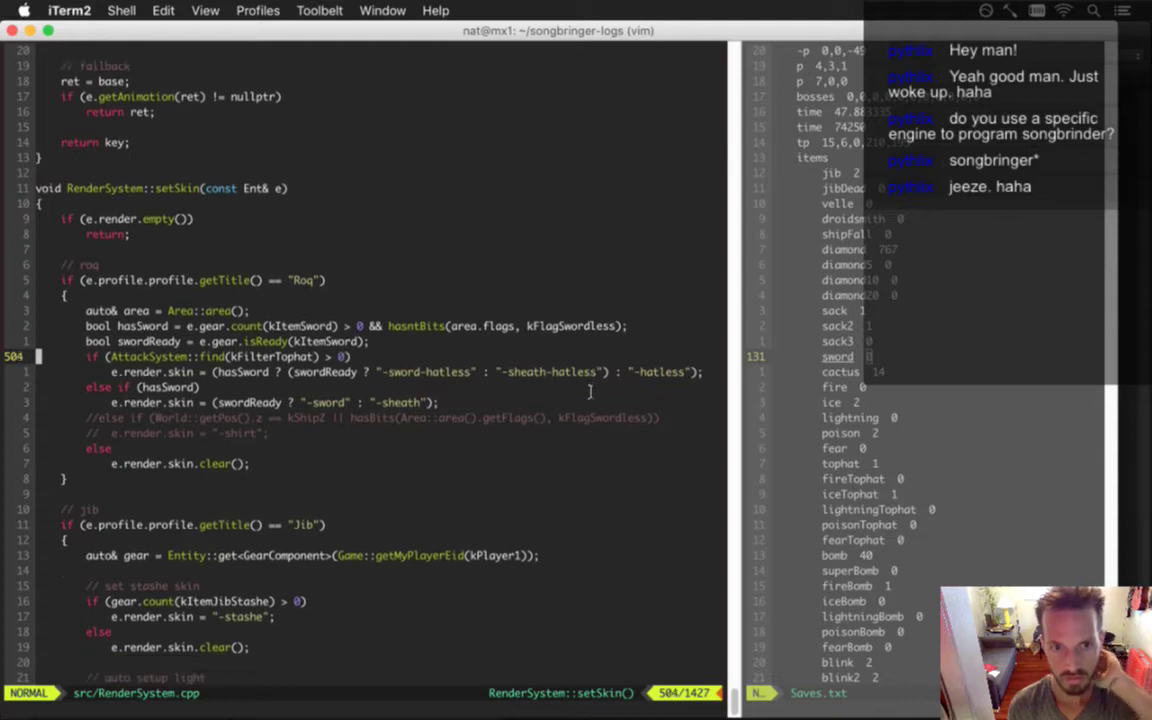
pyautogui.press('e')
pyautogui.press('e')
pyautogui.press('e')
pyautogui.press('e')
pyautogui.press('e')
pyautogui.press('e')
pyautogui.press('e')
pyautogui.press('e')
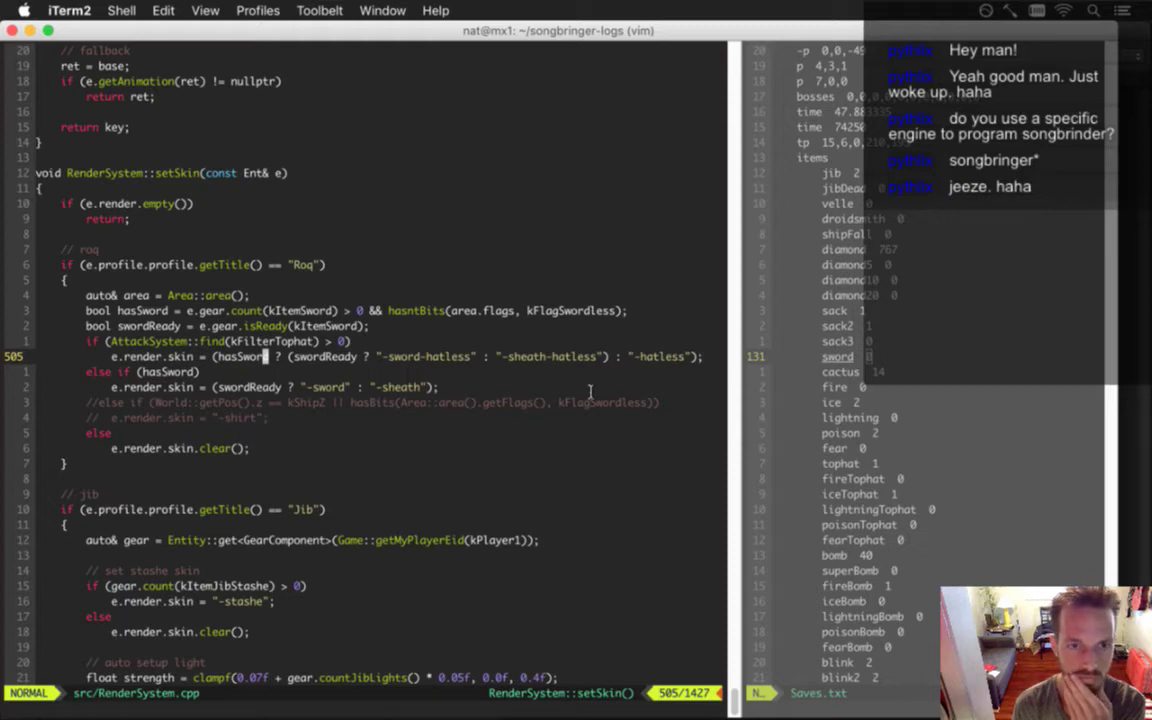
pyautogui.press('w')
pyautogui.press('w')
pyautogui.press('x')
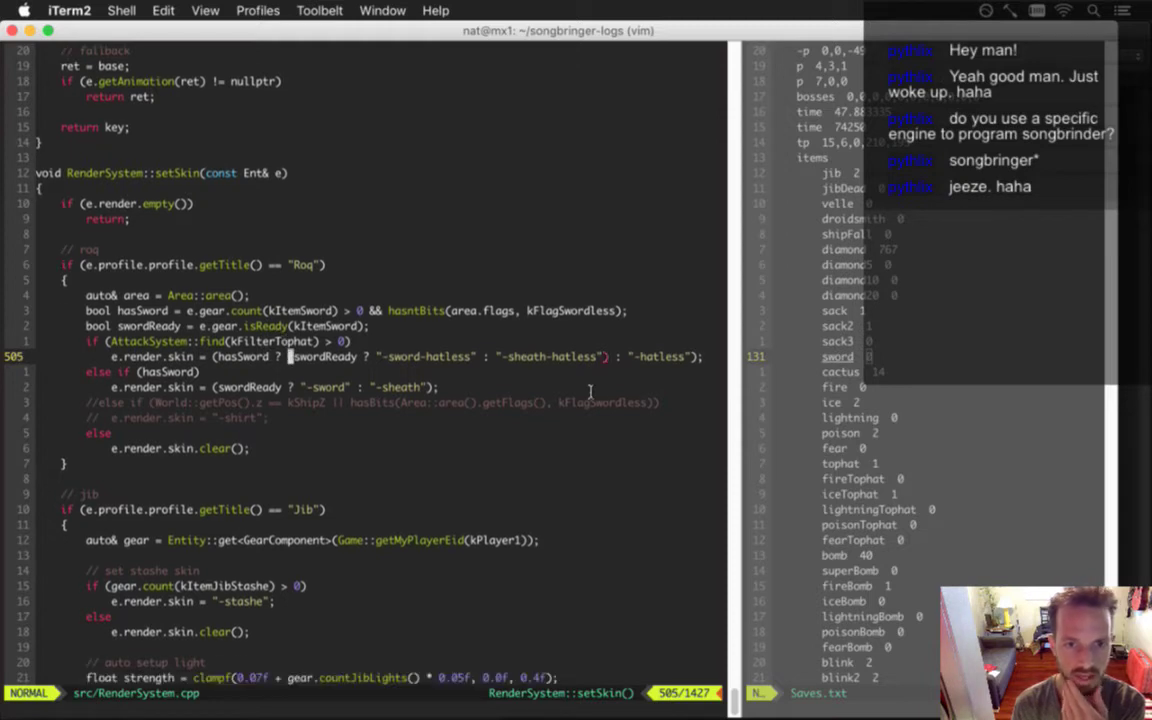
pyautogui.press('u')
# Change the skin names in the hasSword branch of setSkin to "-hat-sword" and "-hat-sheath"
pyautogui.press('j')
pyautogui.press('j')
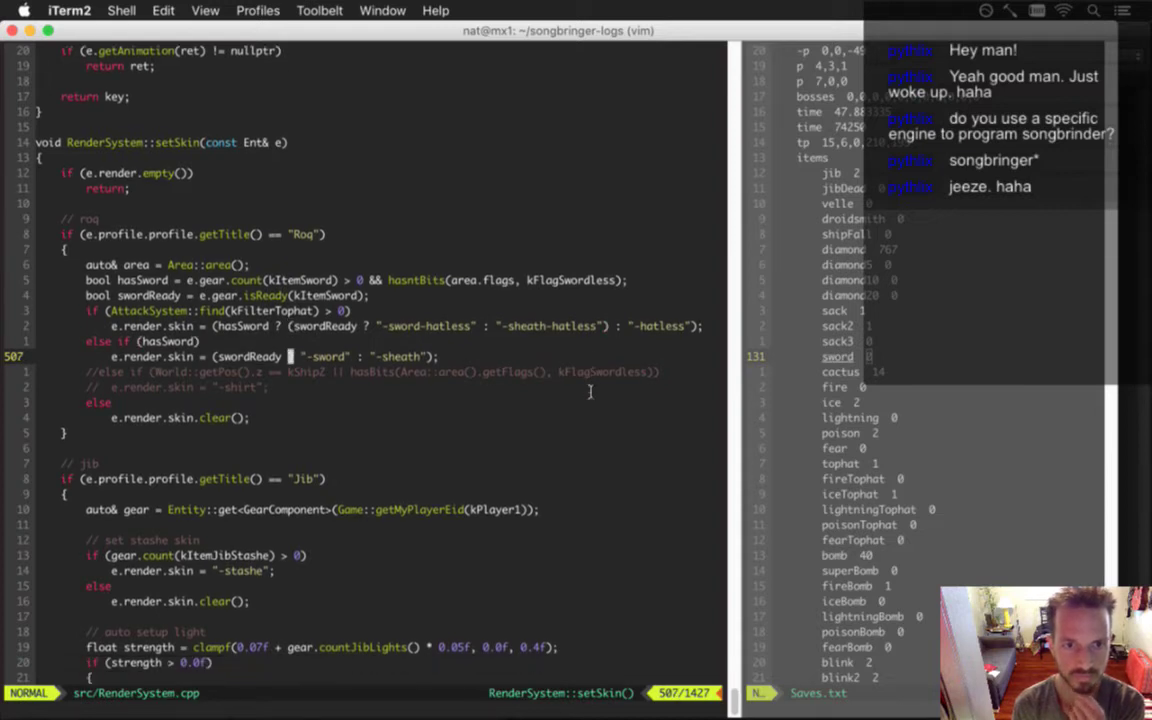
pyautogui.press('l')
pyautogui.press('l')
pyautogui.press('l')
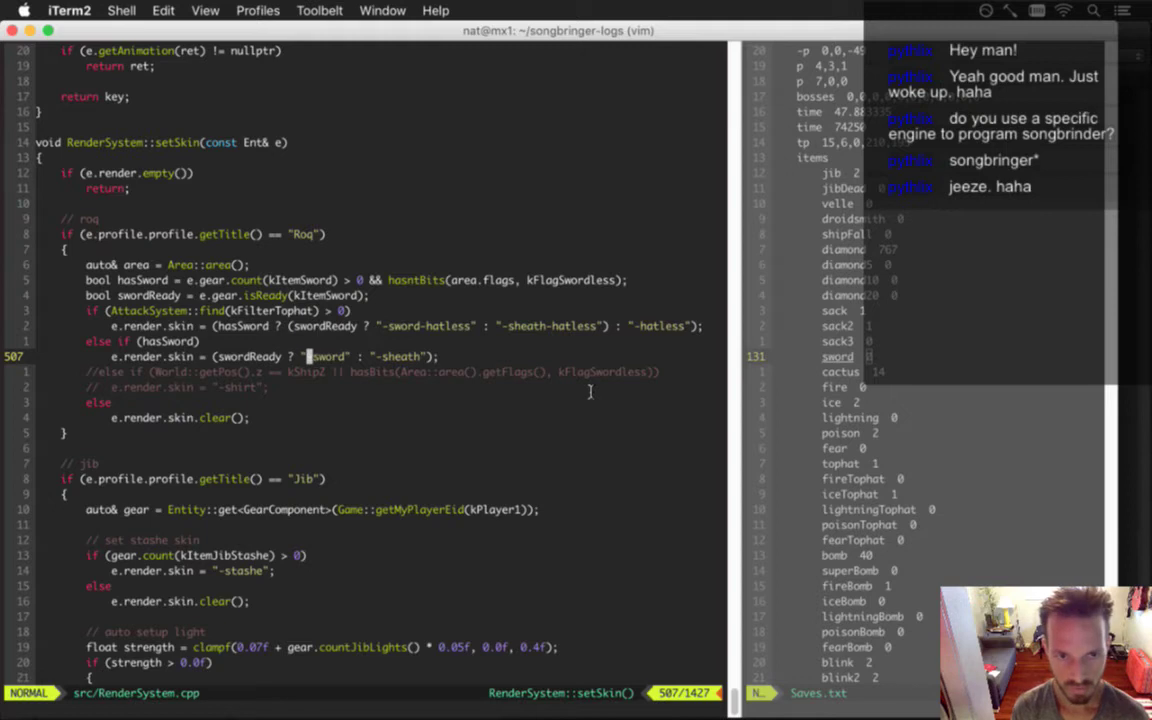
pyautogui.write('i')
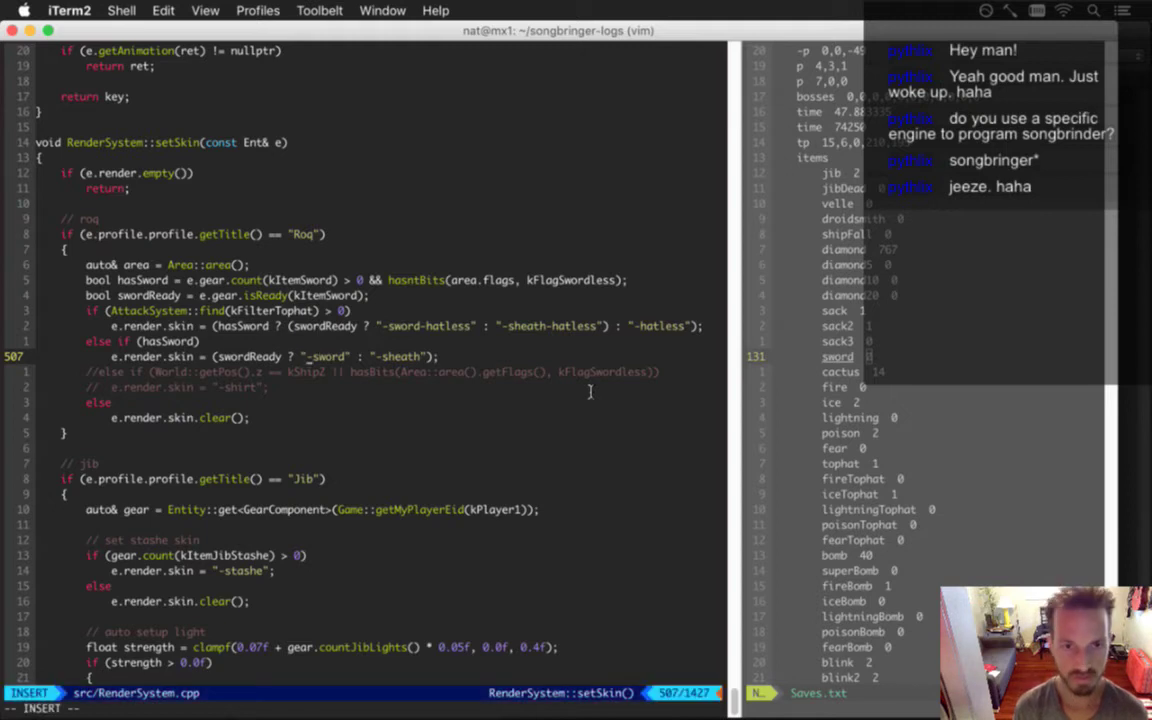
pyautogui.write('-hat')
pyautogui.press('Escape')
pyautogui.press('f')
pyautogui.press('-')
pyautogui.press(';')
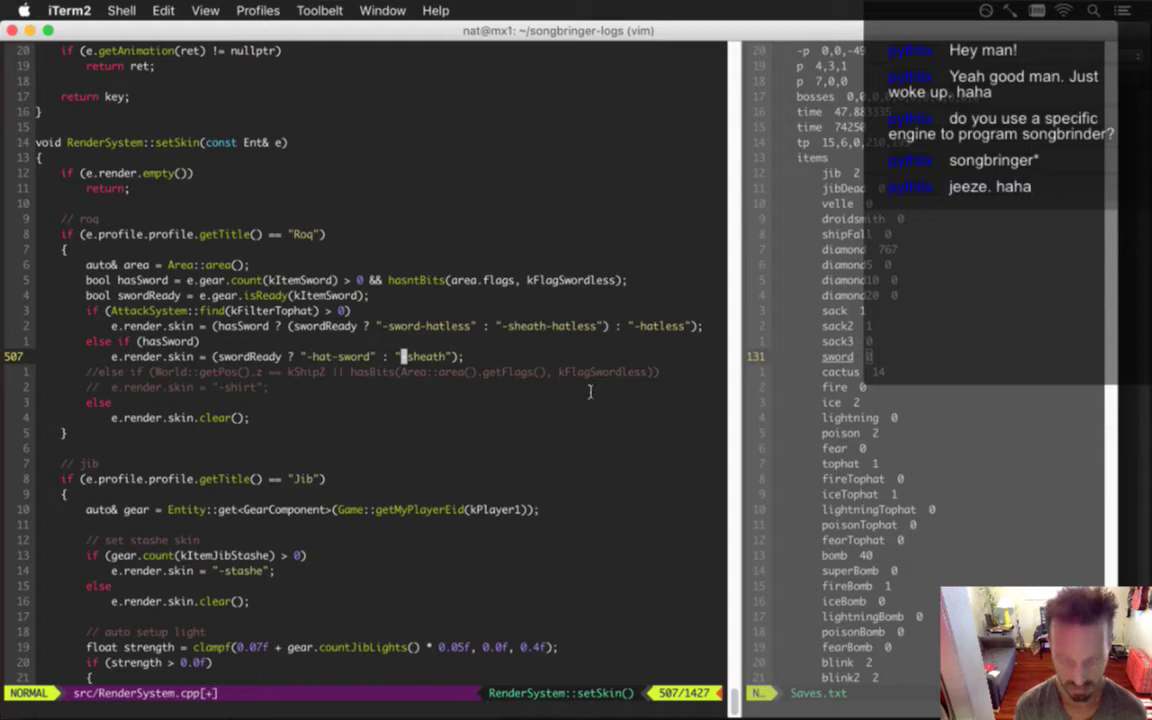
pyautogui.press('.')
# Remove the "-hatless" suffix from the sword and sheath skin names in the tophat branch, leaving "-sword" and "-sheath"
pyautogui.press('k')
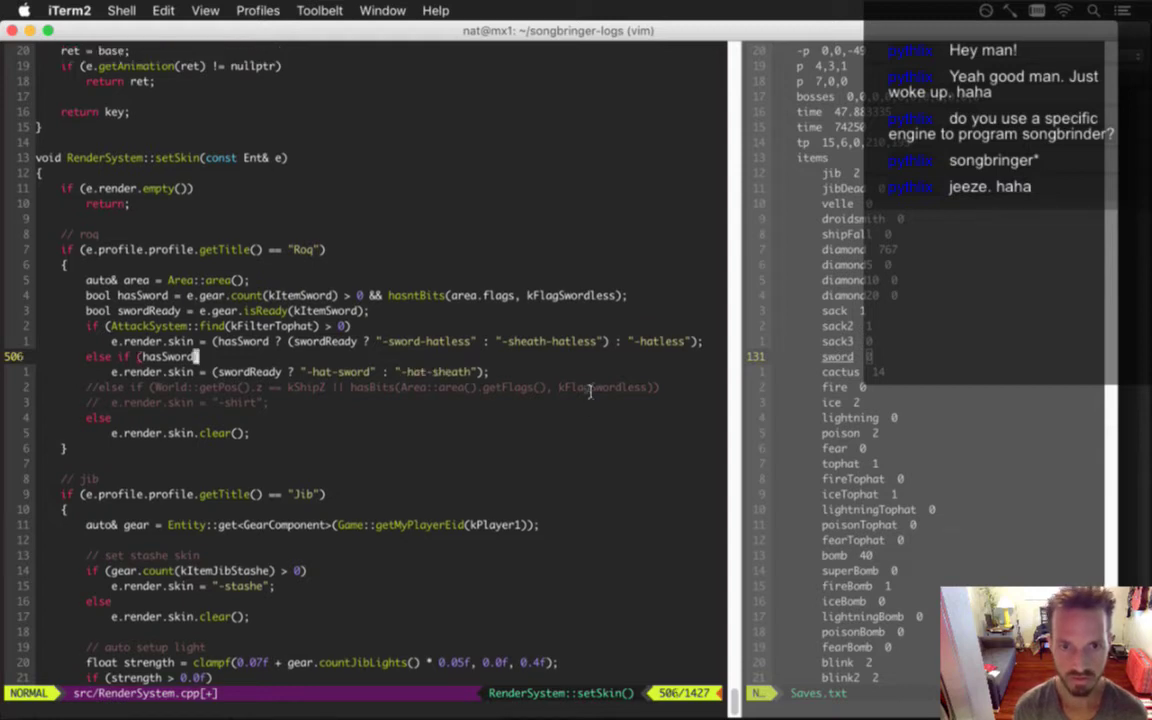
pyautogui.press('k')
pyautogui.press('h')
pyautogui.press('h')
pyautogui.press('h')
pyautogui.press('l')
pyautogui.press('l')
pyautogui.press('l')
pyautogui.press('l')
pyautogui.press('l')
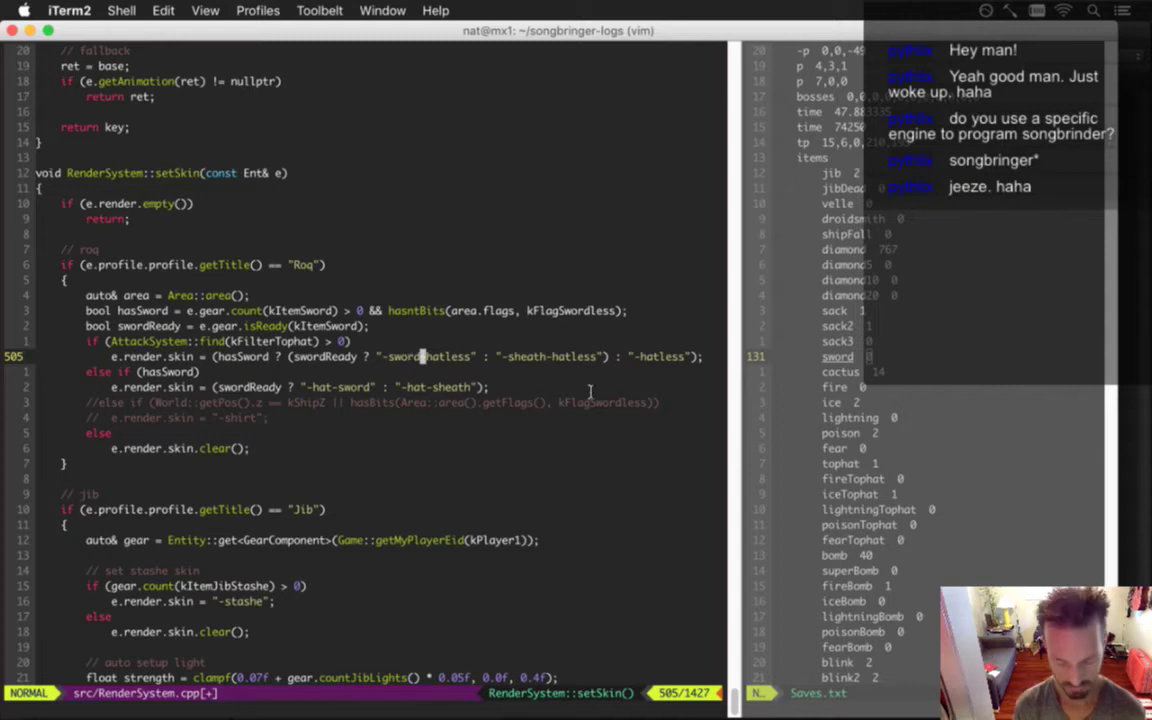
pyautogui.press('d')
pyautogui.press('t')
pyautogui.press('"')
pyautogui.press('w')
pyautogui.press('w')
pyautogui.press('e')
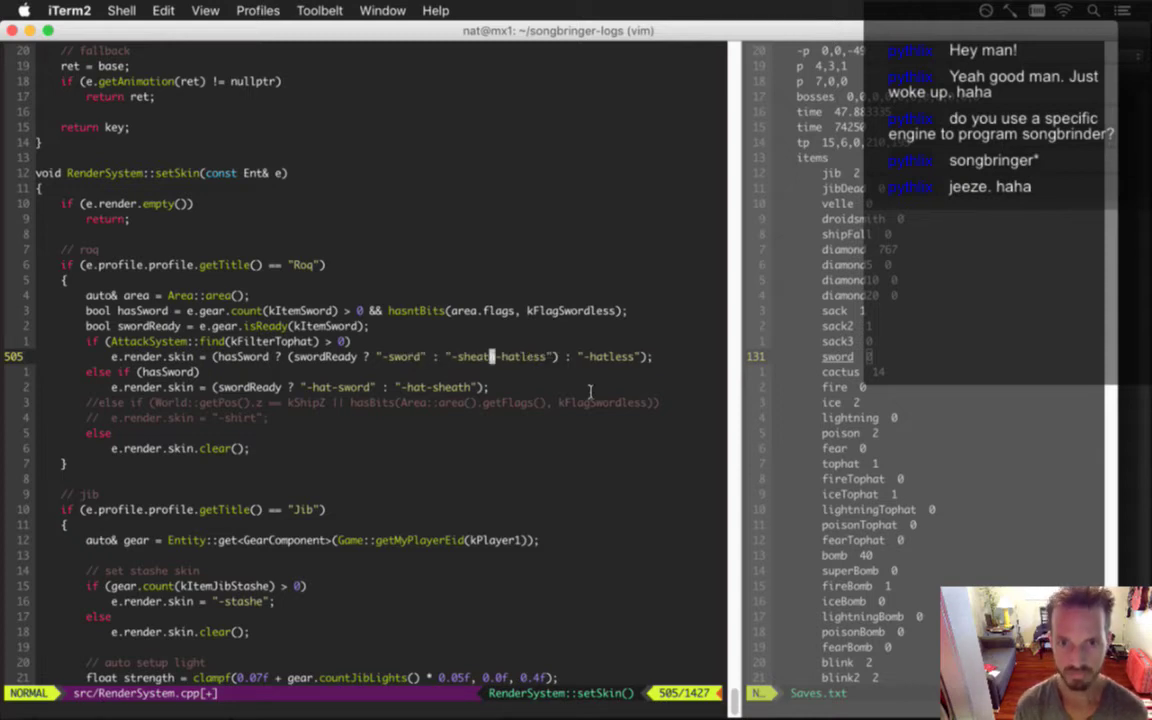
pyautogui.press('l')
pyautogui.press('d')
pyautogui.press('t')
pyautogui.press('"')
# Empty the "-hatless" fallback string in the tophat branch and save src/RenderSystem.cpp
pyautogui.press('l')
pyautogui.press('l')
pyautogui.press('l')
pyautogui.press('l')
pyautogui.press('l')
pyautogui.press('l')
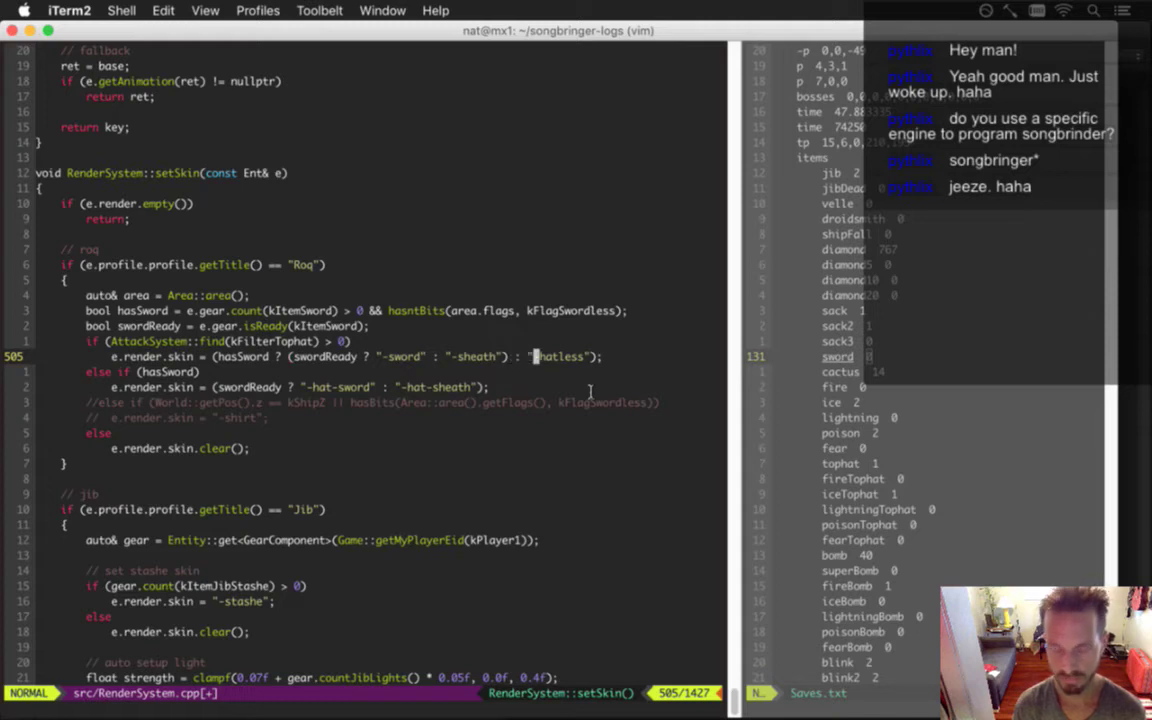
pyautogui.press('d')
pyautogui.press('t')
pyautogui.press('"')
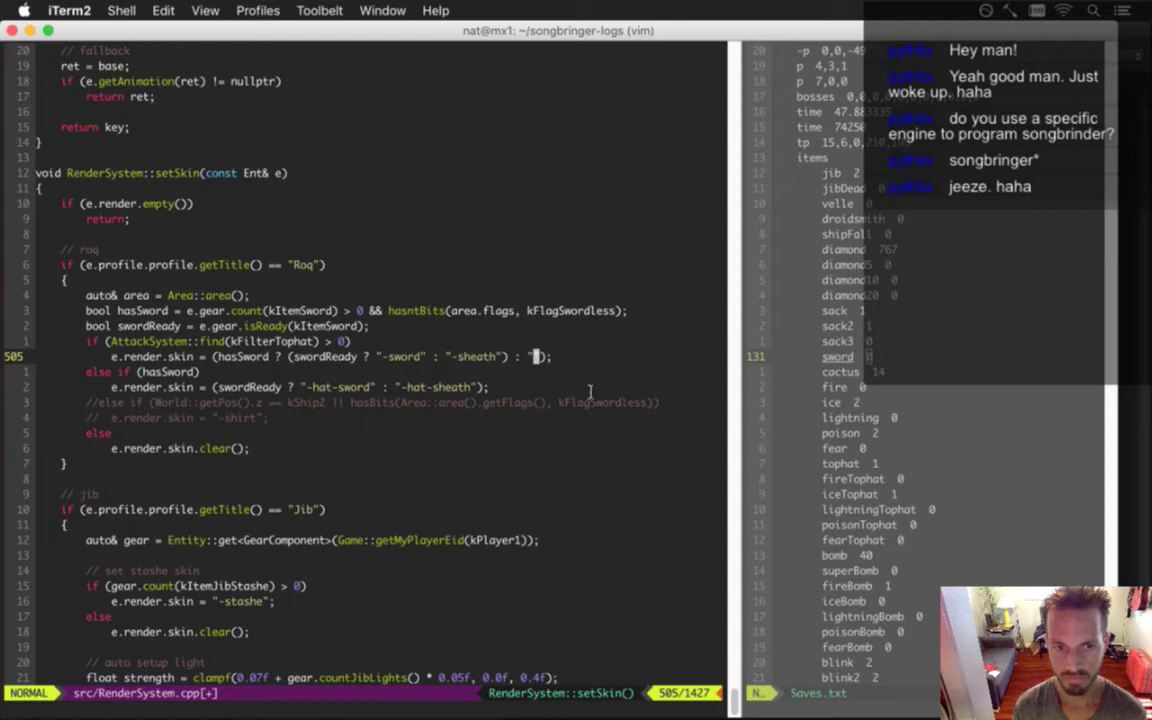
pyautogui.write(':w')
pyautogui.press('Return')
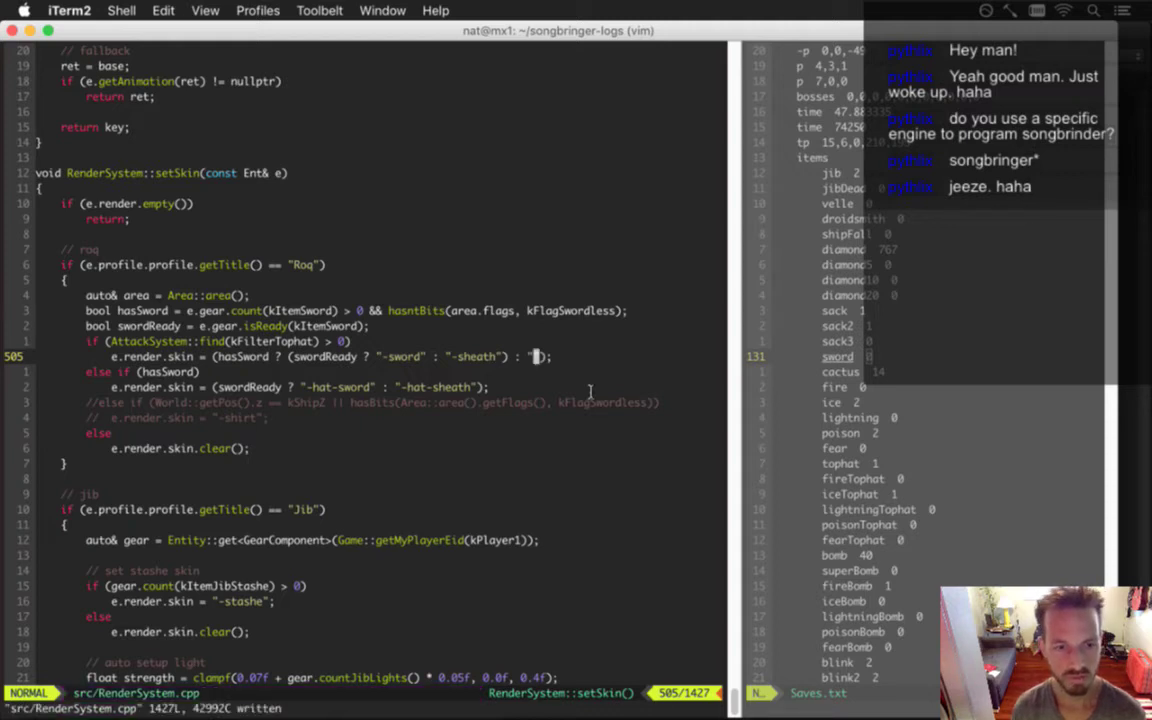
# Switch to Xcode and open Roq.txt by searching for "roq"
pyautogui.press('super+Tab')
pyautogui.press('super+Tab')
pyautogui.press('super+Tab')
pyautogui.press('super+Tab')
pyautogui.press('super+Tab')
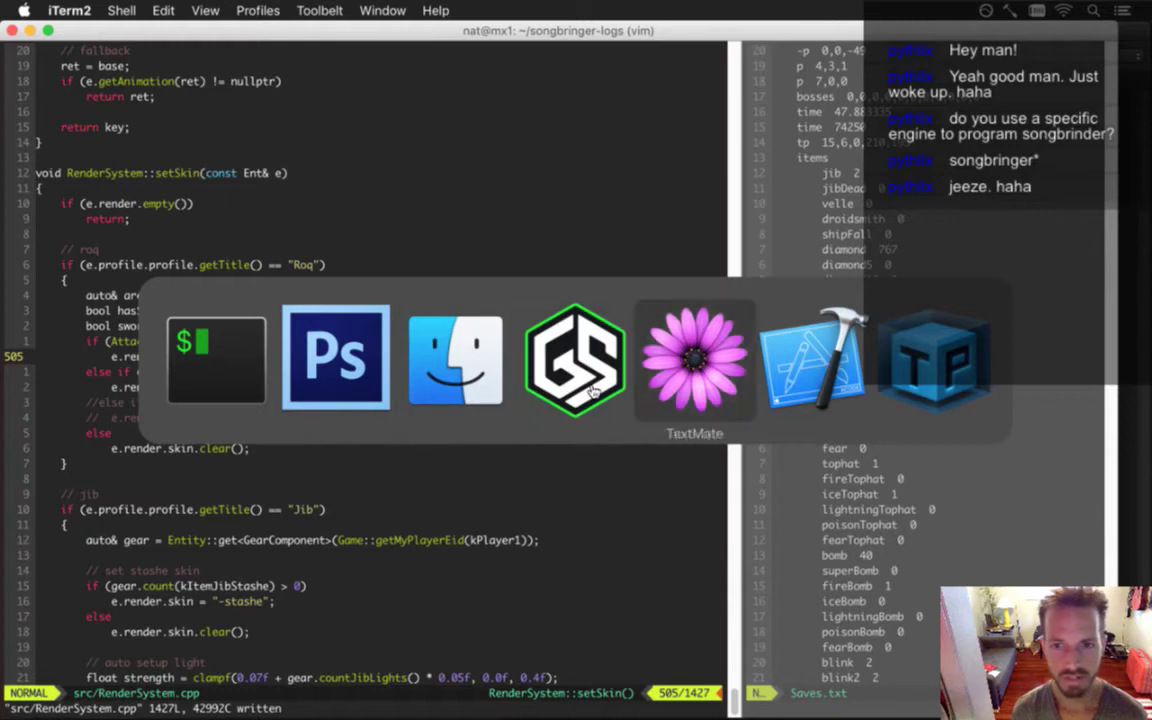
pyautogui.press('super+space')
pyautogui.write('roq')
pyautogui.press('Return')
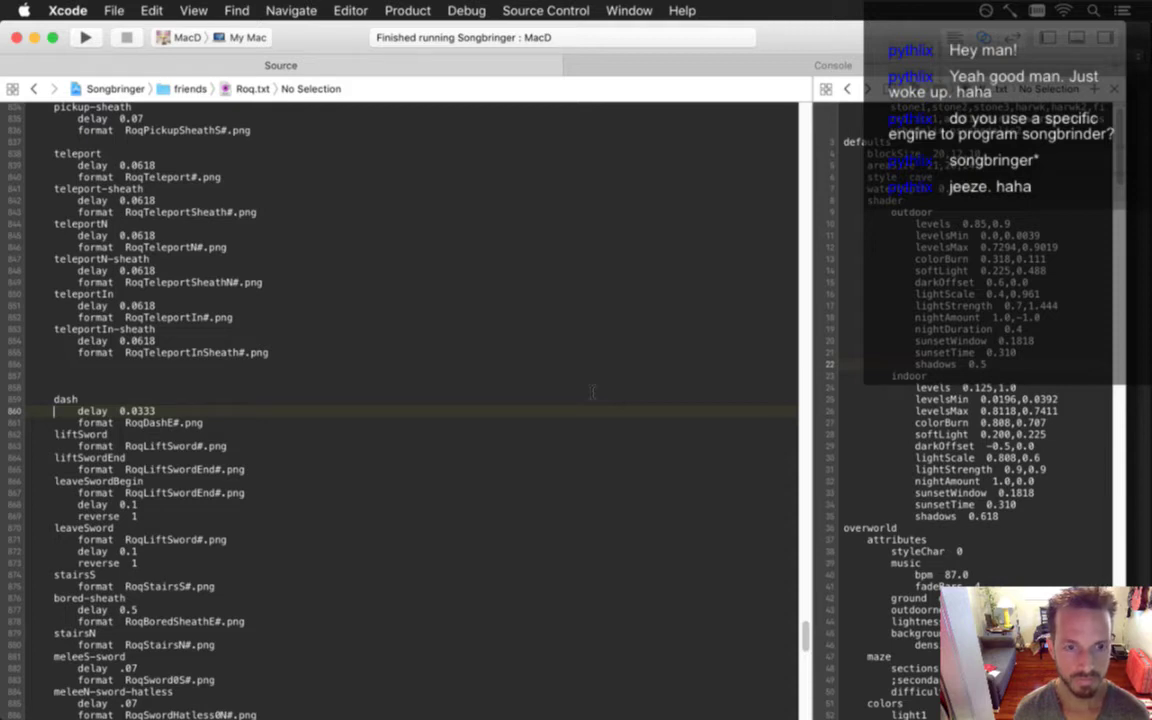
# Examine the teleport, pickup, blink and lighter animation entries and their skin suffixes in Roq.txt
pyautogui.press('pageup')
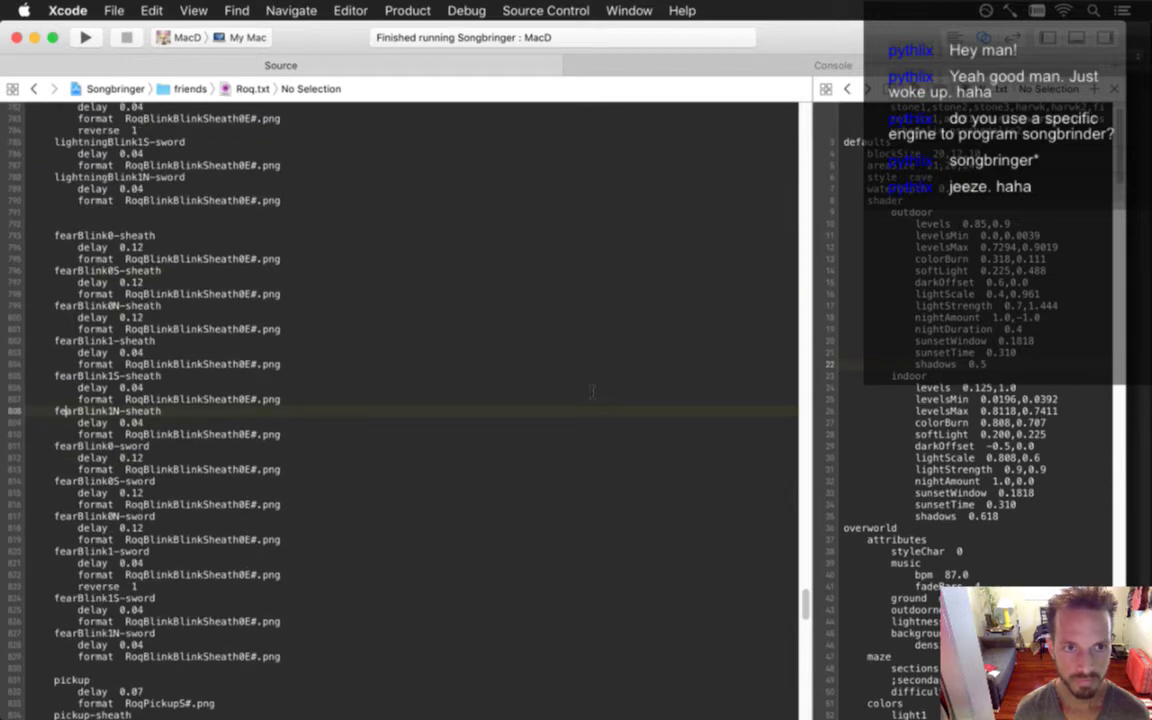
pyautogui.press('pageup')
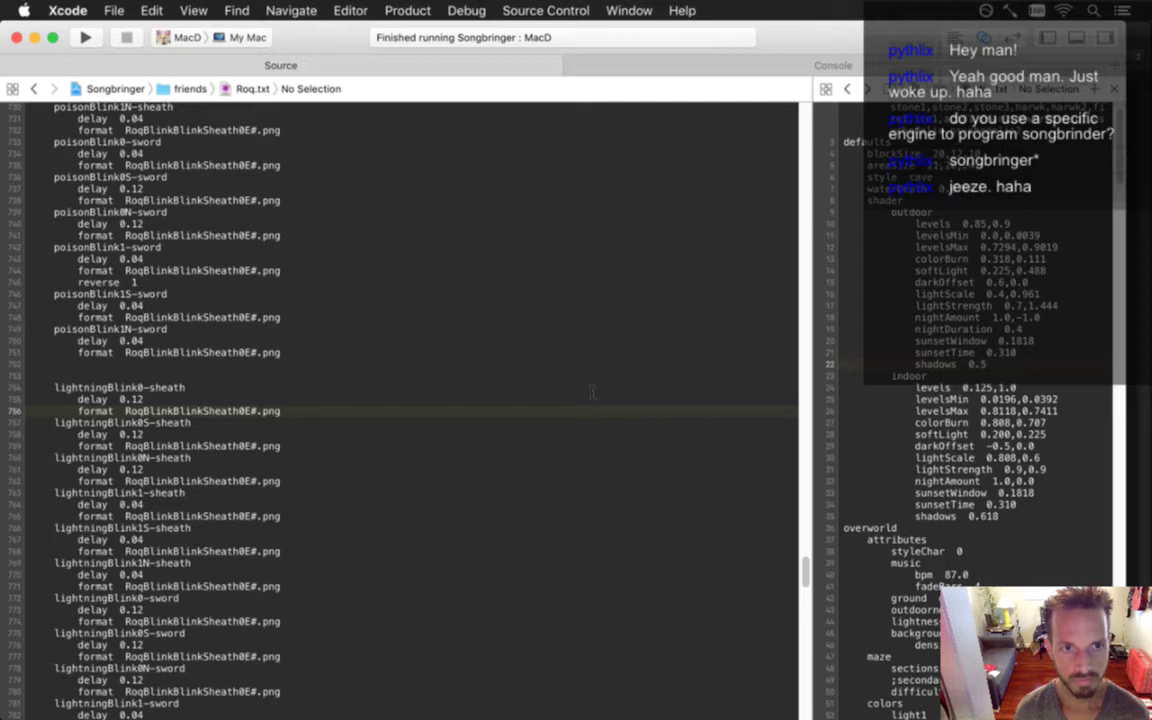
pyautogui.hotkey('alt', 'pageup')
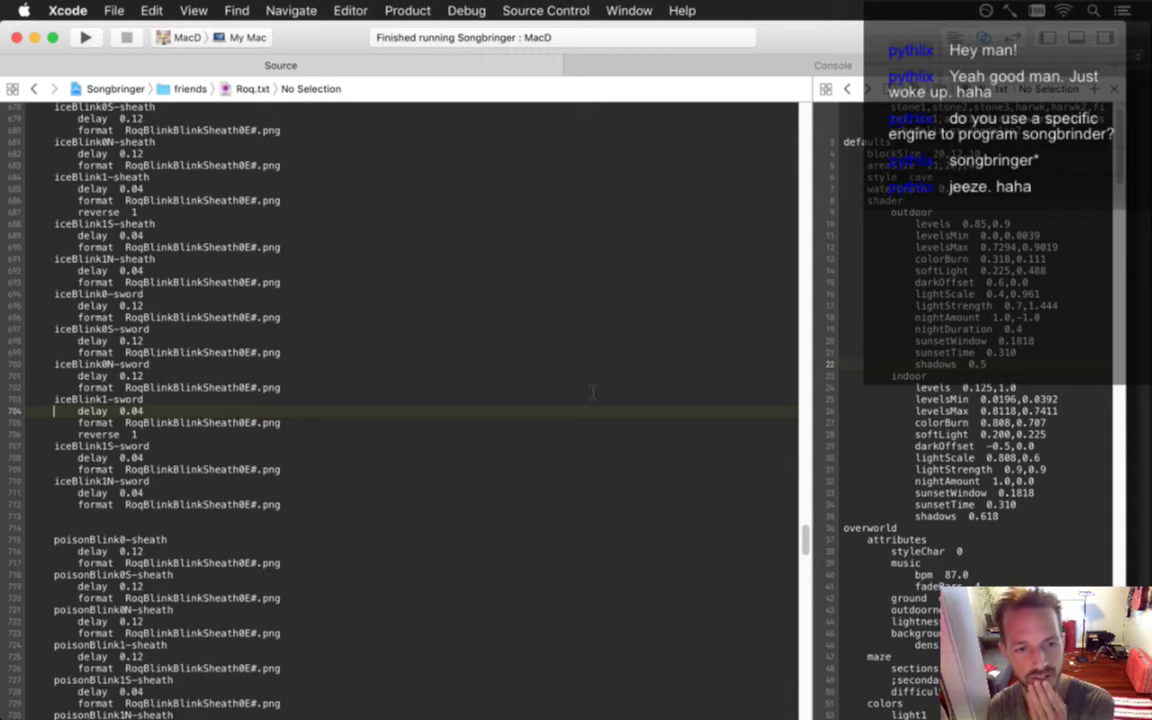
pyautogui.hotkey('alt', 'pageup')
pyautogui.hotkey('alt', 'pageup')
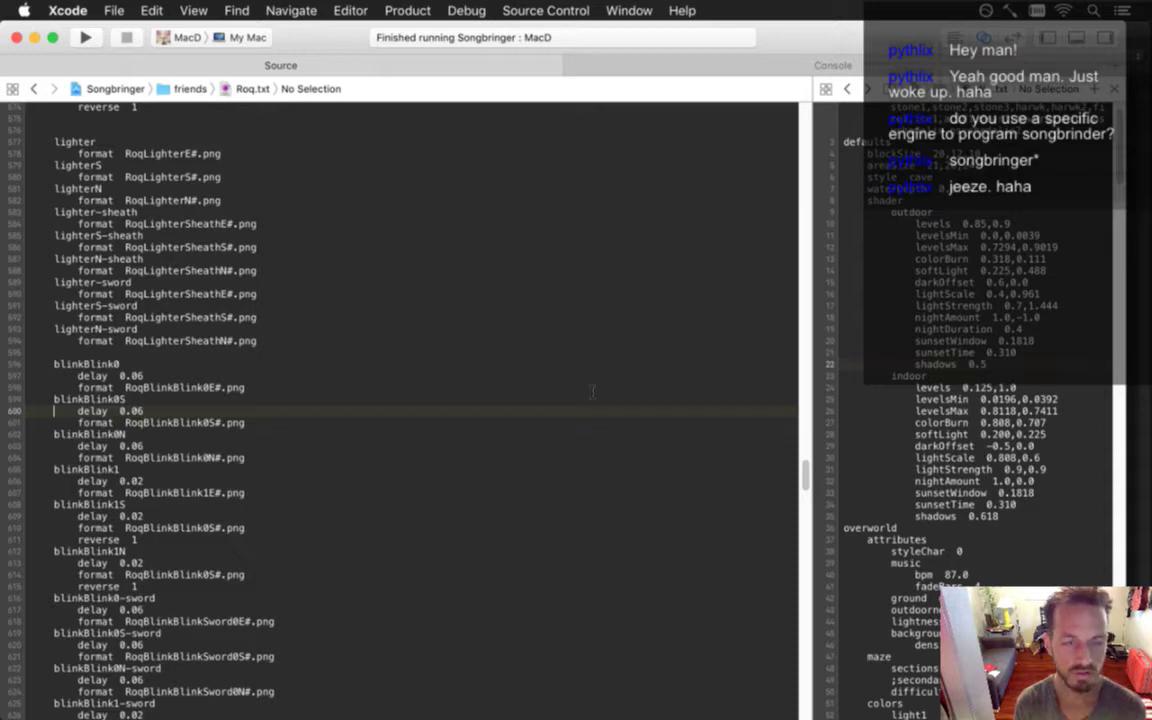
# Switch to iTerm2, undo all the hat and hatless skin name edits in setSkin and save src/RenderSystem.cpp
pyautogui.press('super+Tab')
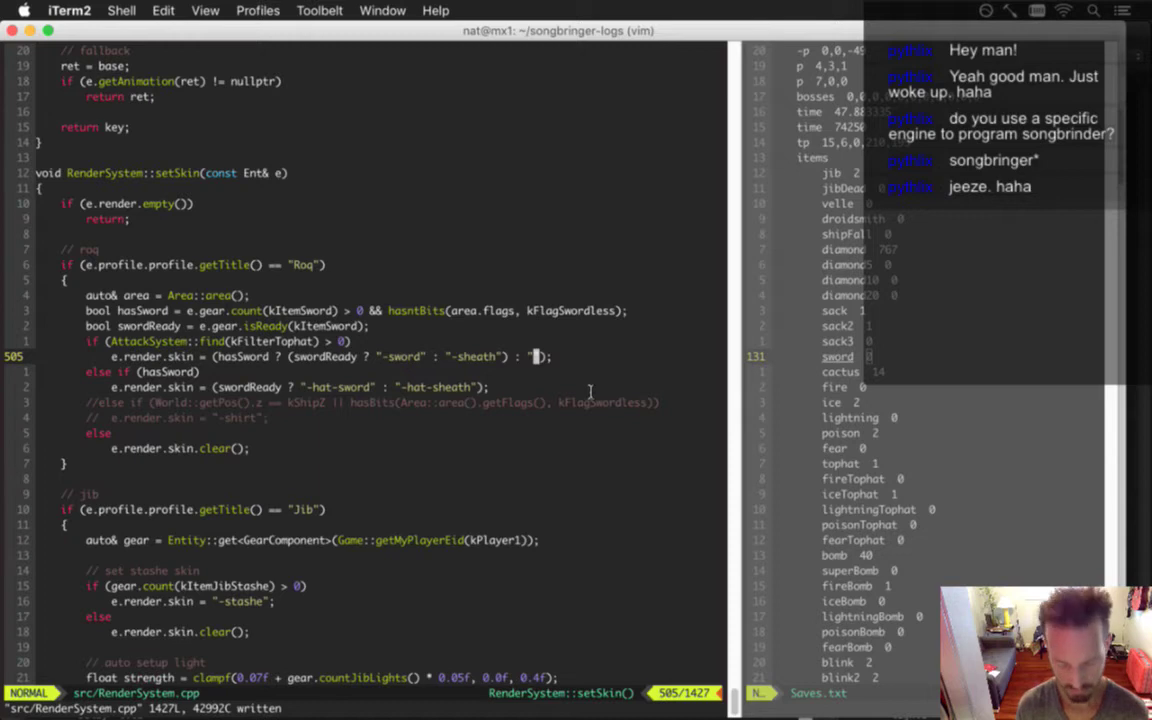
pyautogui.press('u')
pyautogui.press('u')
pyautogui.press('u')
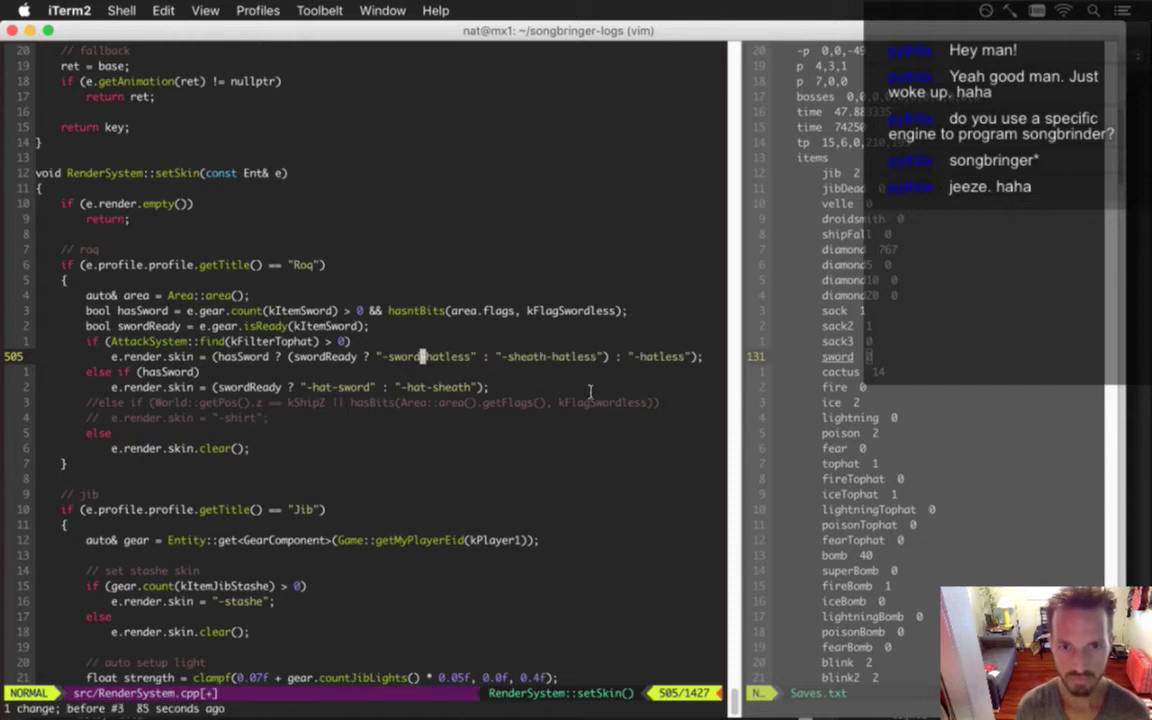
pyautogui.press('u')
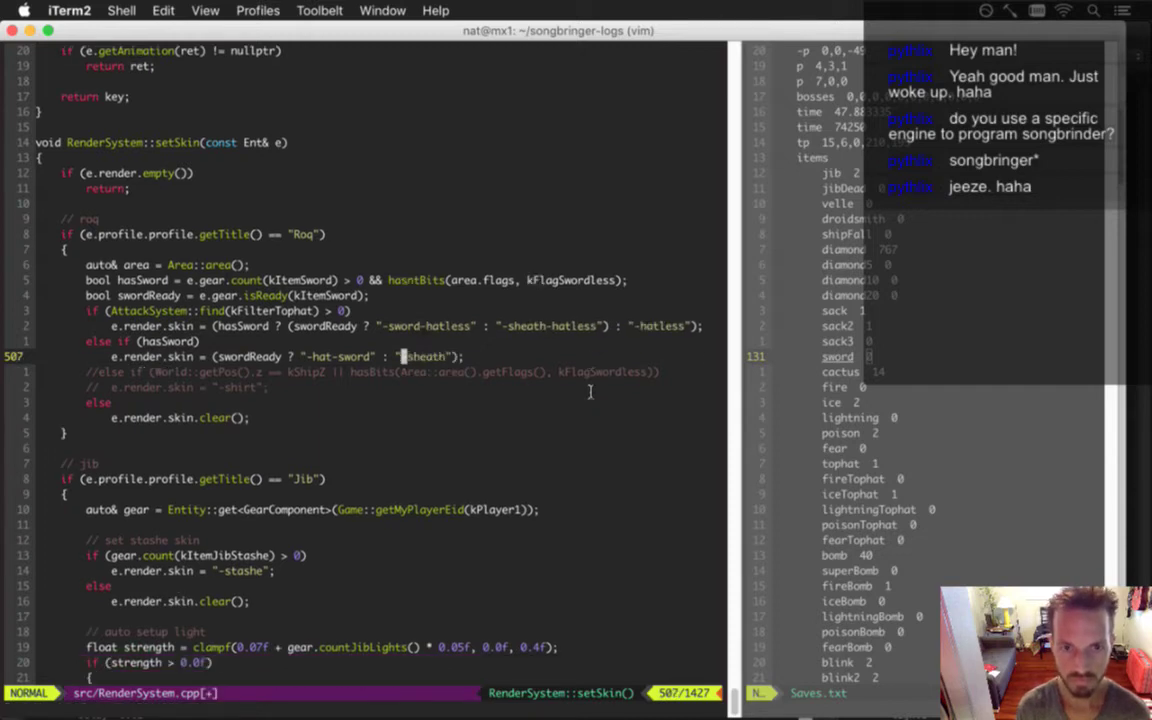
pyautogui.press('u')
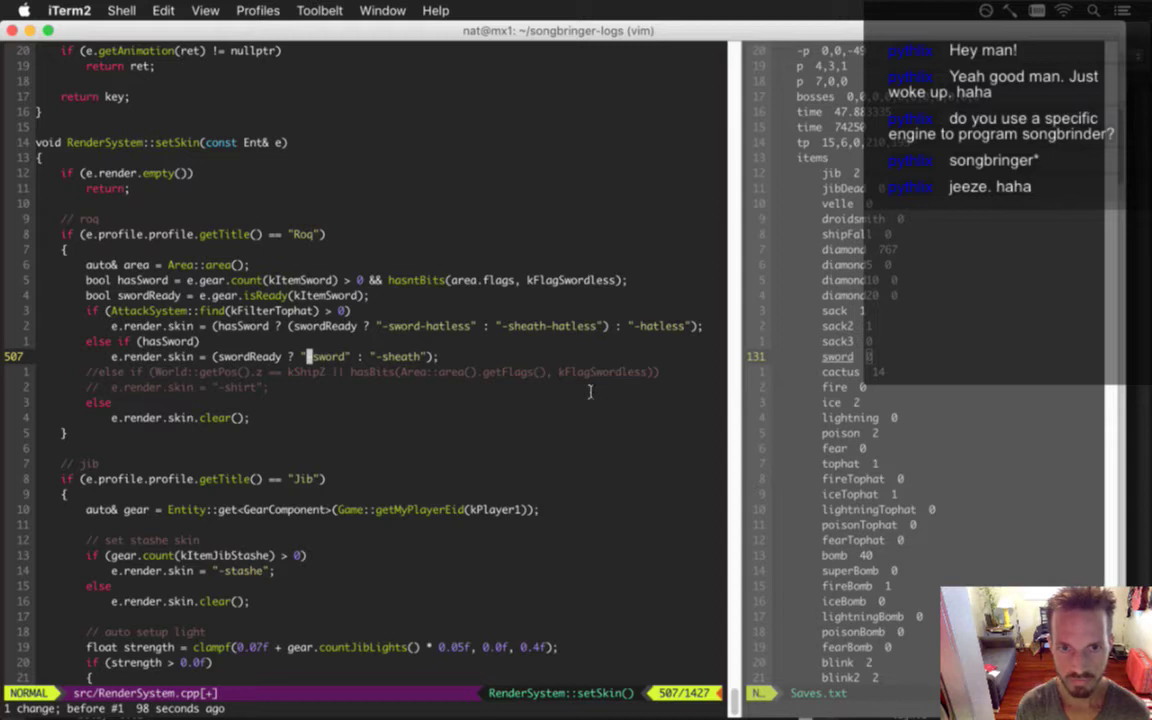
pyautogui.write(':w')
pyautogui.press('Return')
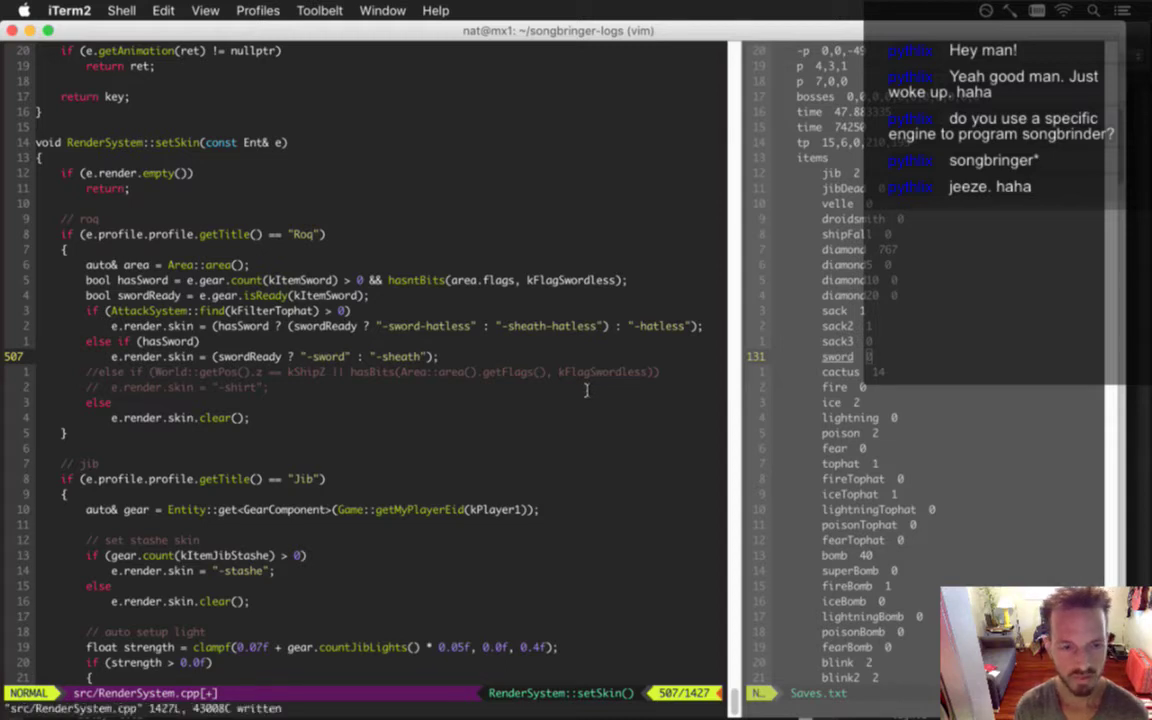
# Switch to Xcode and examine Roq.txt from the lighter entries back up to the idle animations and their formats
pyautogui.press('super+Tab')
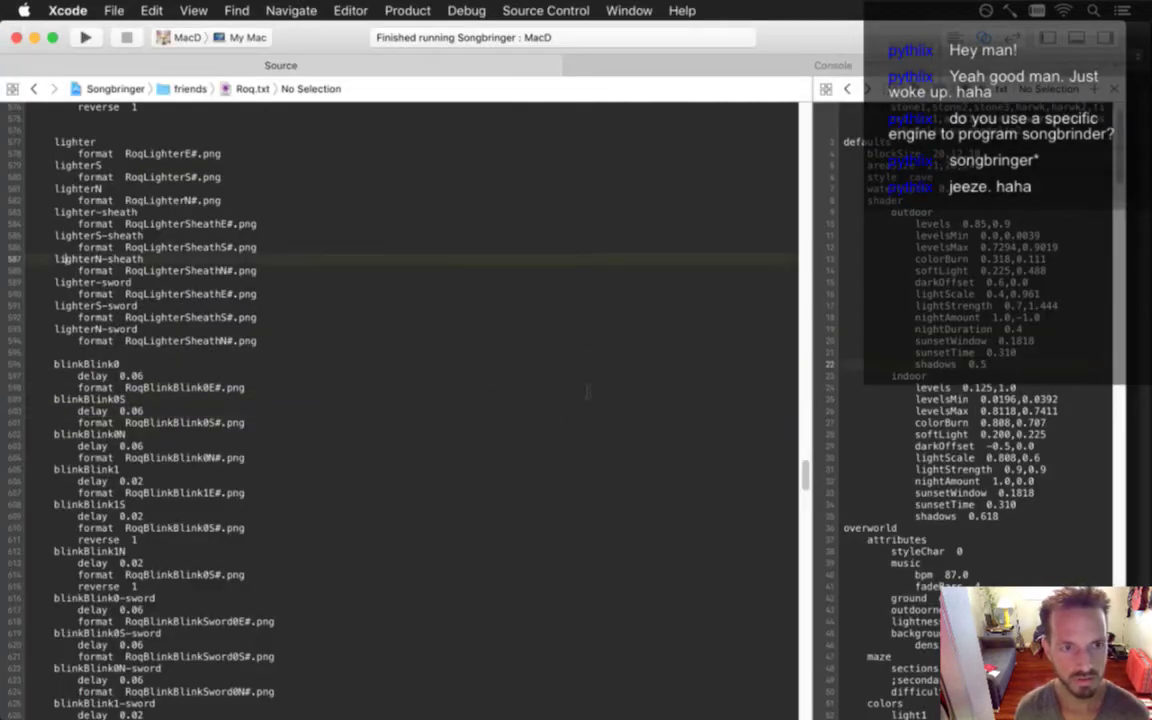
pyautogui.scroll(3, 588, 392)
pyautogui.scroll(10, 588, 392)
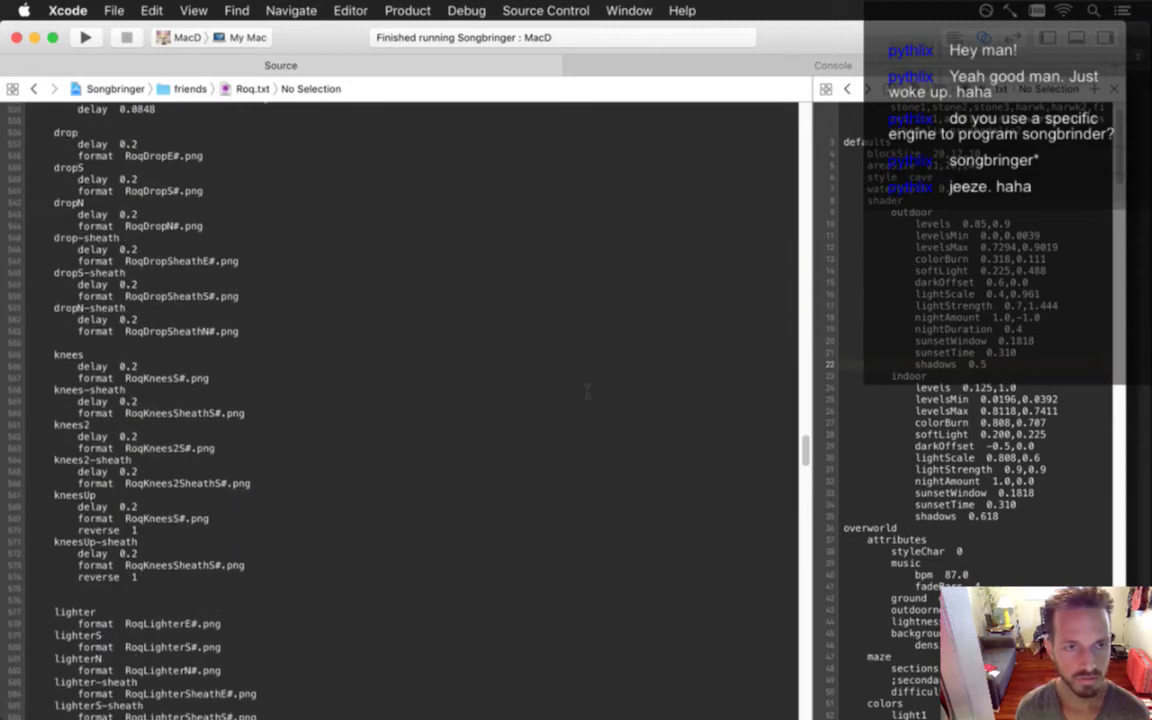
pyautogui.scroll(20, 588, 392)
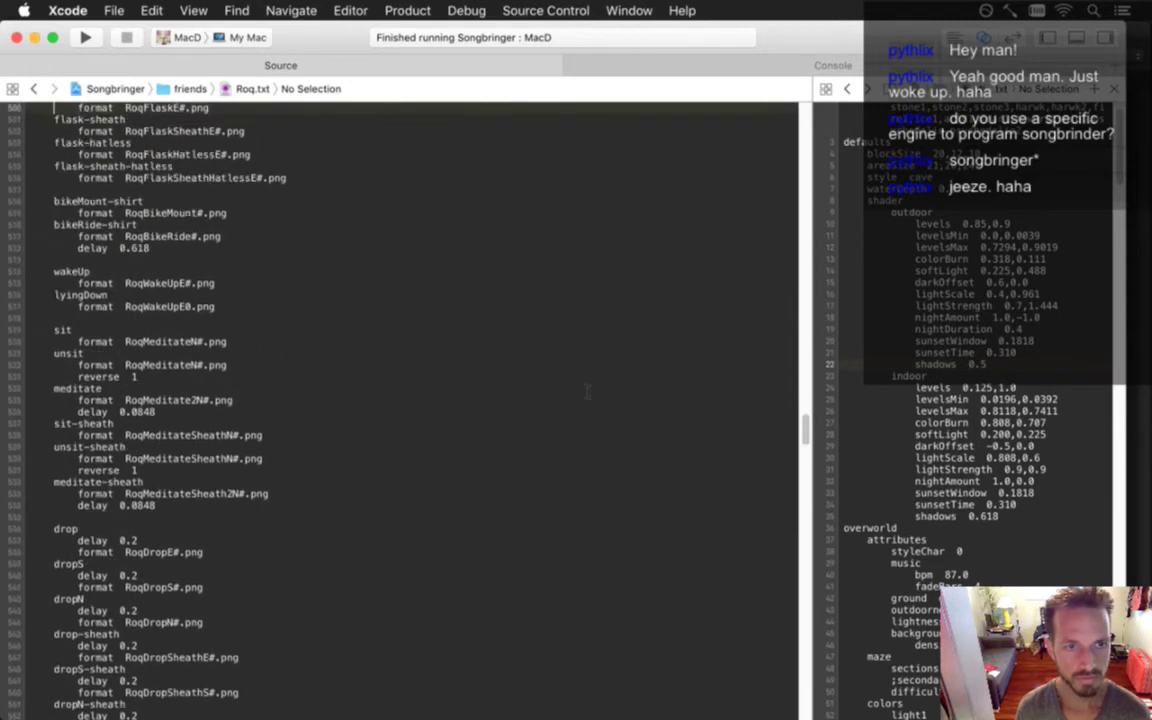
pyautogui.scroll(20, 588, 392)
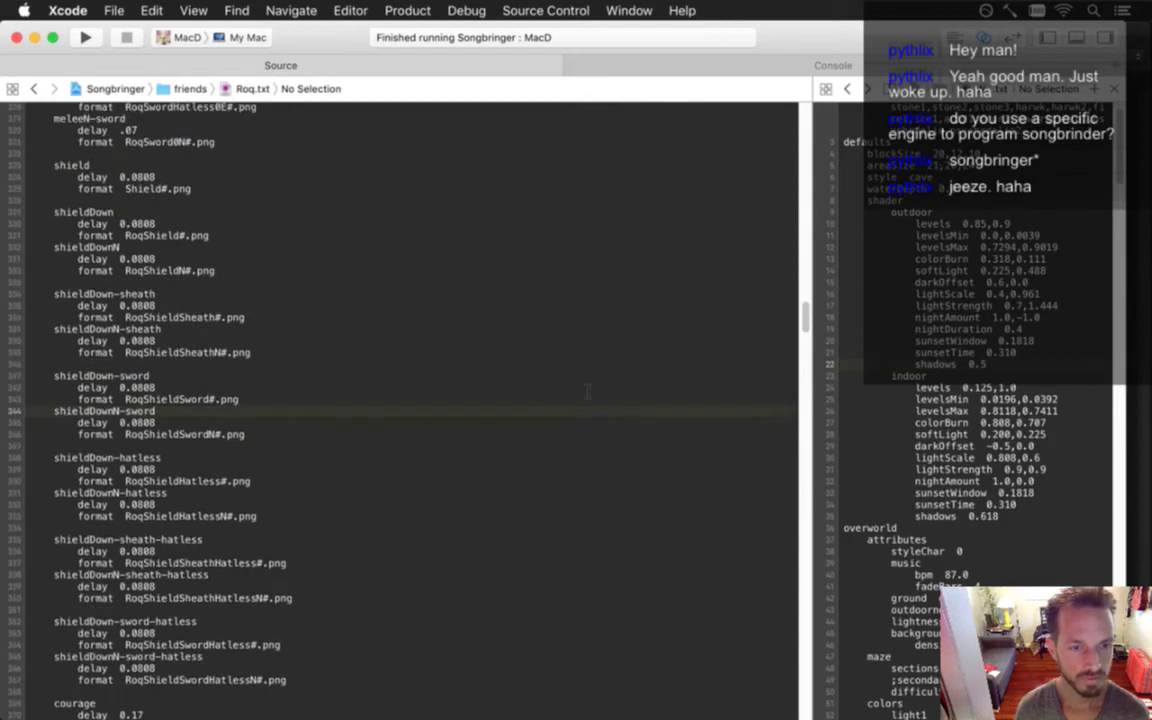
pyautogui.scroll(20, 588, 392)
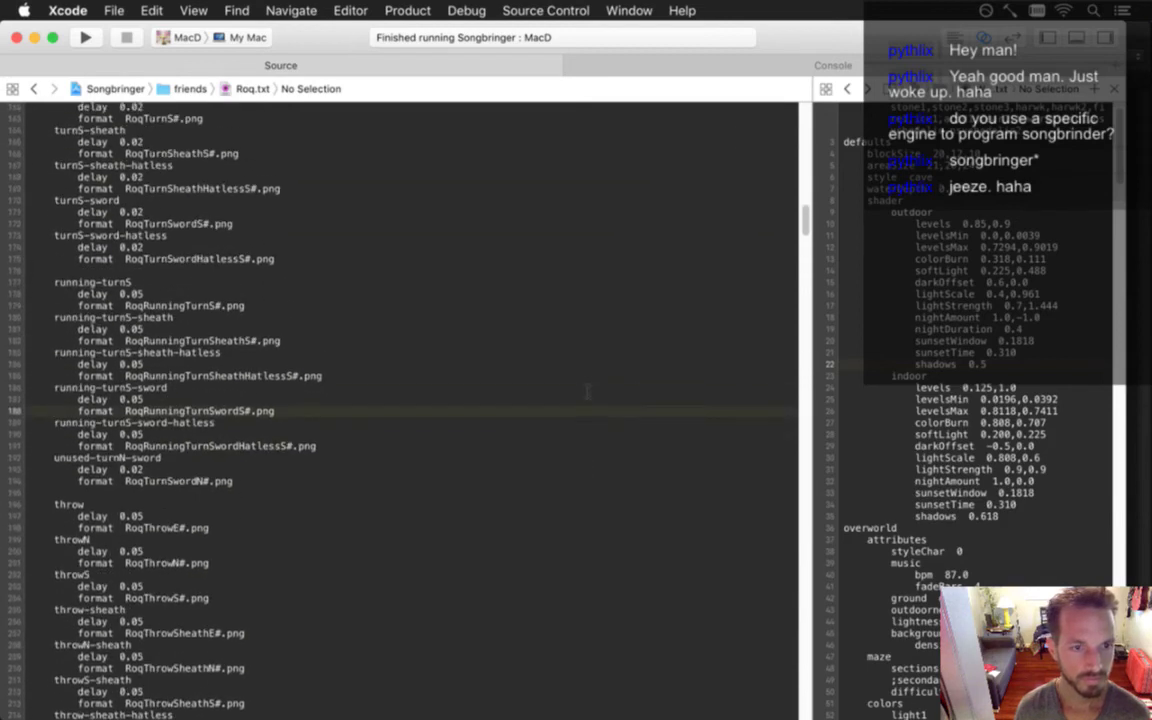
pyautogui.scroll(10, 588, 392)
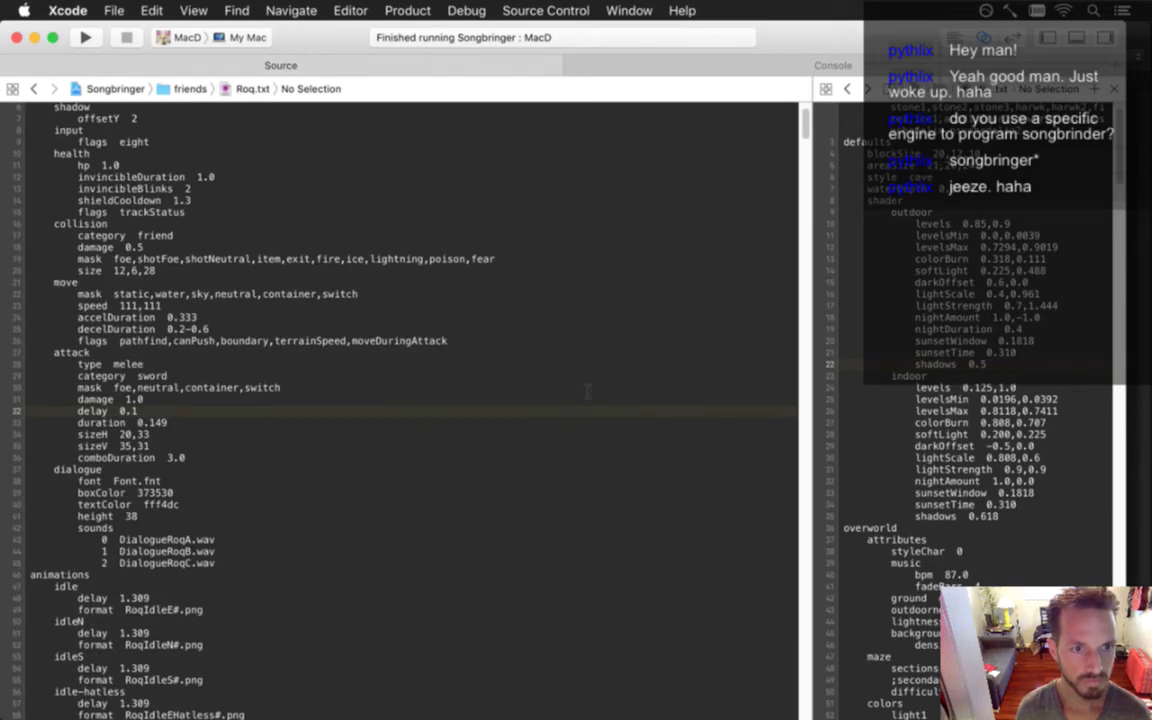
pyautogui.scroll(-5, 588, 392)
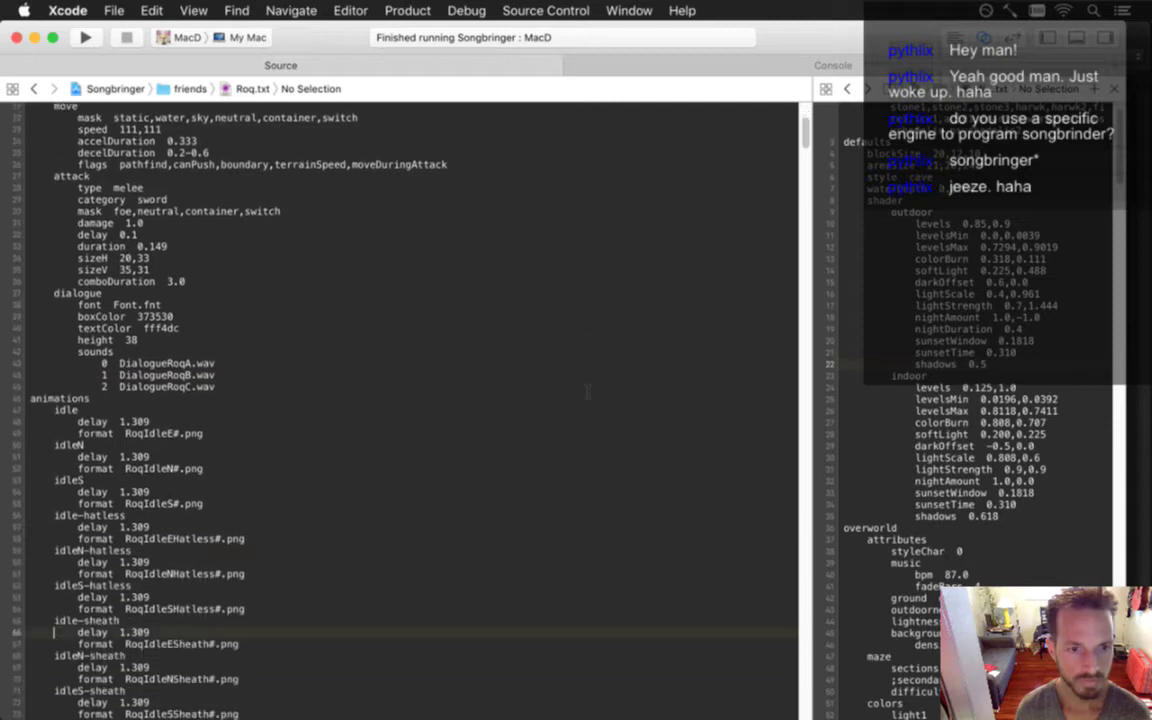
# Switch to iTerm2 and bring up data/friends/Roq.txt in Vim in place of RenderSystem.cpp
pyautogui.press('super+Tab')
pyautogui.hotkey('ctrl', '6')
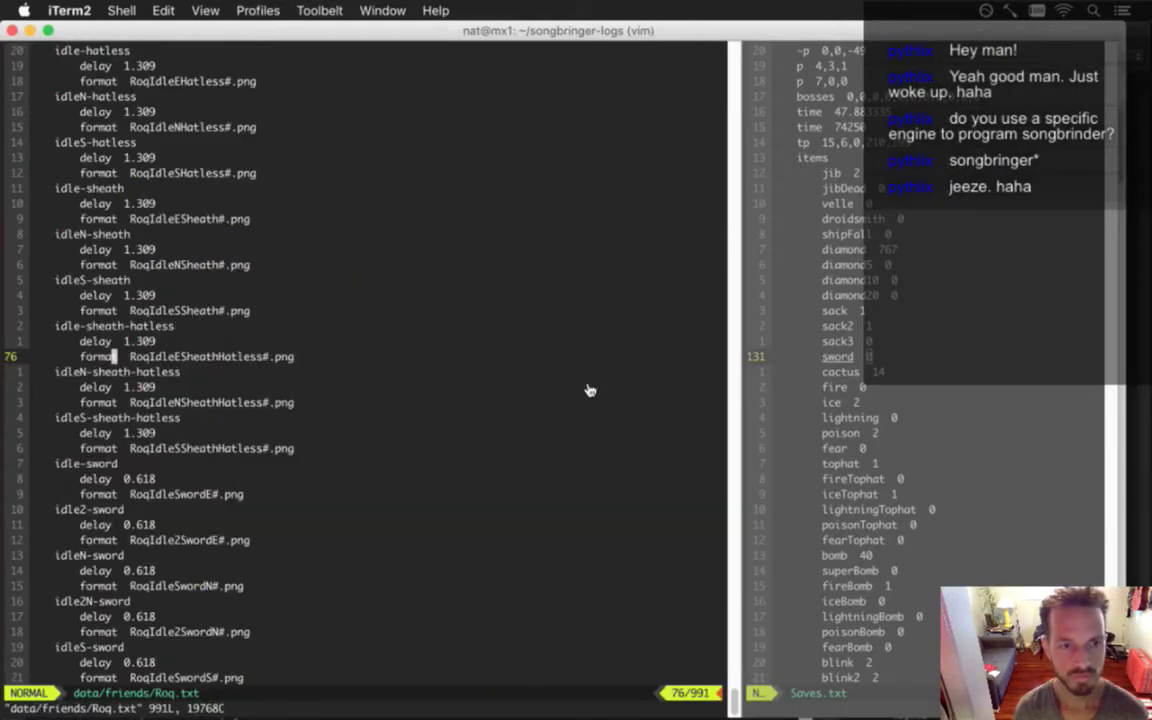
pyautogui.hotkey('ctrl', '6')
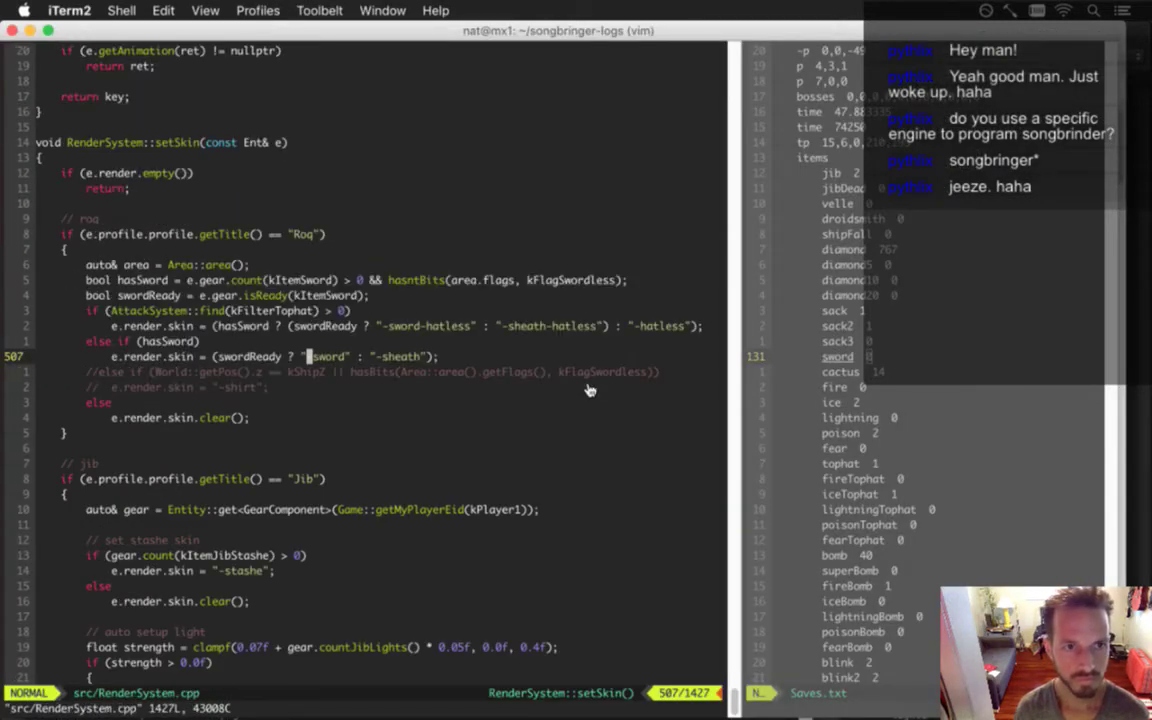
pyautogui.hotkey('ctrl', '6')
pyautogui.hotkey('ctrl', '6')
pyautogui.hotkey('ctrl', '6')
# Change the idle animation's format to RoqIdleHatE#.png
pyautogui.press('k')
pyautogui.press('k')
pyautogui.press('k')
pyautogui.press('k')
pyautogui.press('k')
pyautogui.press('k')
pyautogui.press('k')
pyautogui.press('k')
pyautogui.press('k')
pyautogui.press('k')
pyautogui.press('k')
pyautogui.press('k')
pyautogui.press('k')
pyautogui.press('k')
pyautogui.press('k')
pyautogui.press('k')
pyautogui.press('k')
pyautogui.press('k')
pyautogui.press('k')
pyautogui.press('k')
pyautogui.press('k')
pyautogui.press('k')
pyautogui.press('k')
pyautogui.press('k')
pyautogui.press('k')
pyautogui.press('w')
pyautogui.press('w')
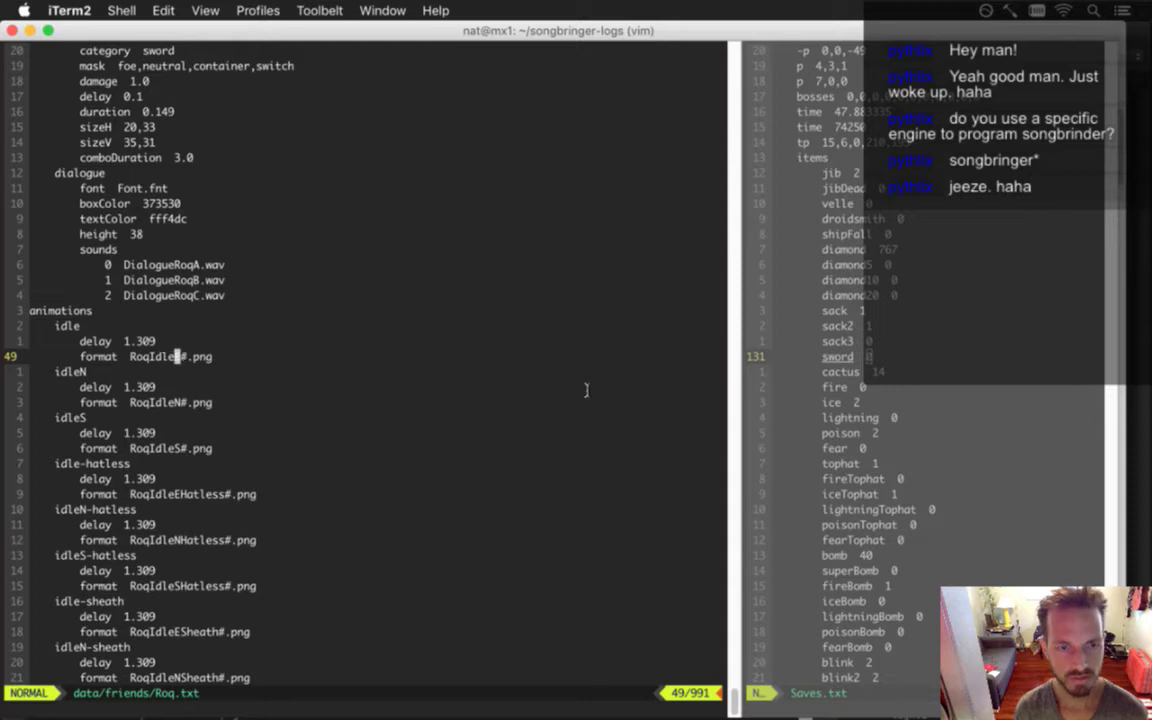
pyautogui.write('hi')
pyautogui.write('Hat')
pyautogui.press('Escape')
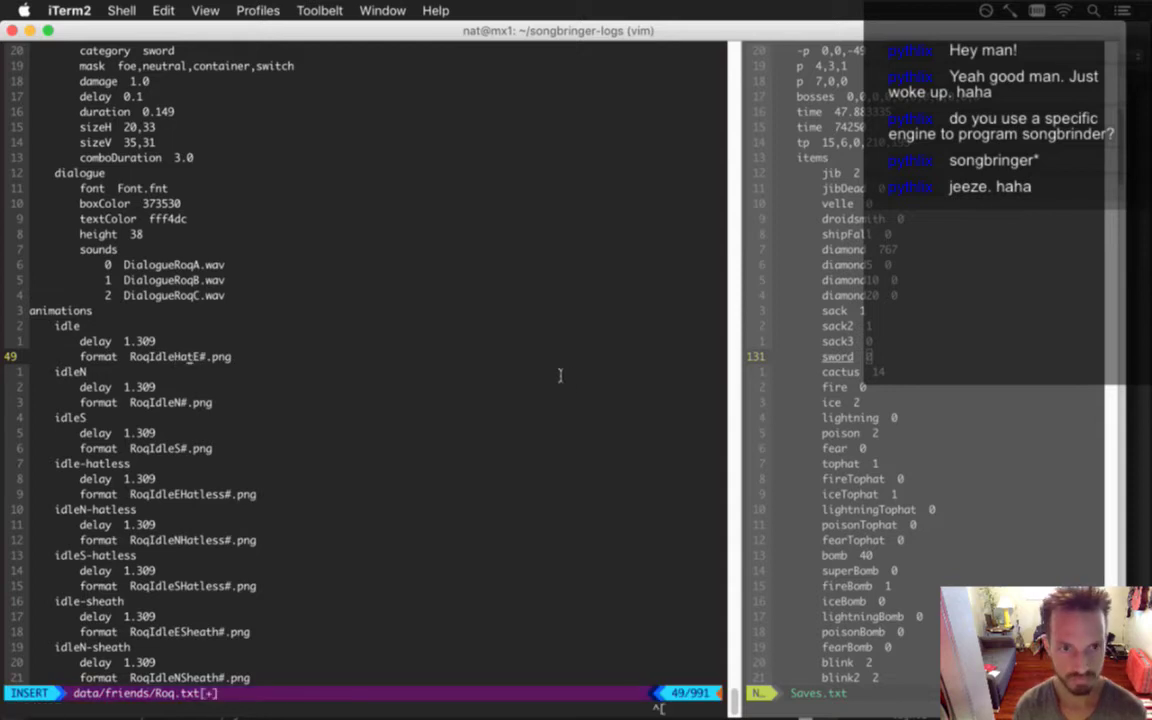
# Change the idleN animation's format to RoqIdleHatN#.png
pyautogui.press('j')
pyautogui.press('j')
pyautogui.press('j')
pyautogui.press('h')
pyautogui.press('h')
pyautogui.press('.')
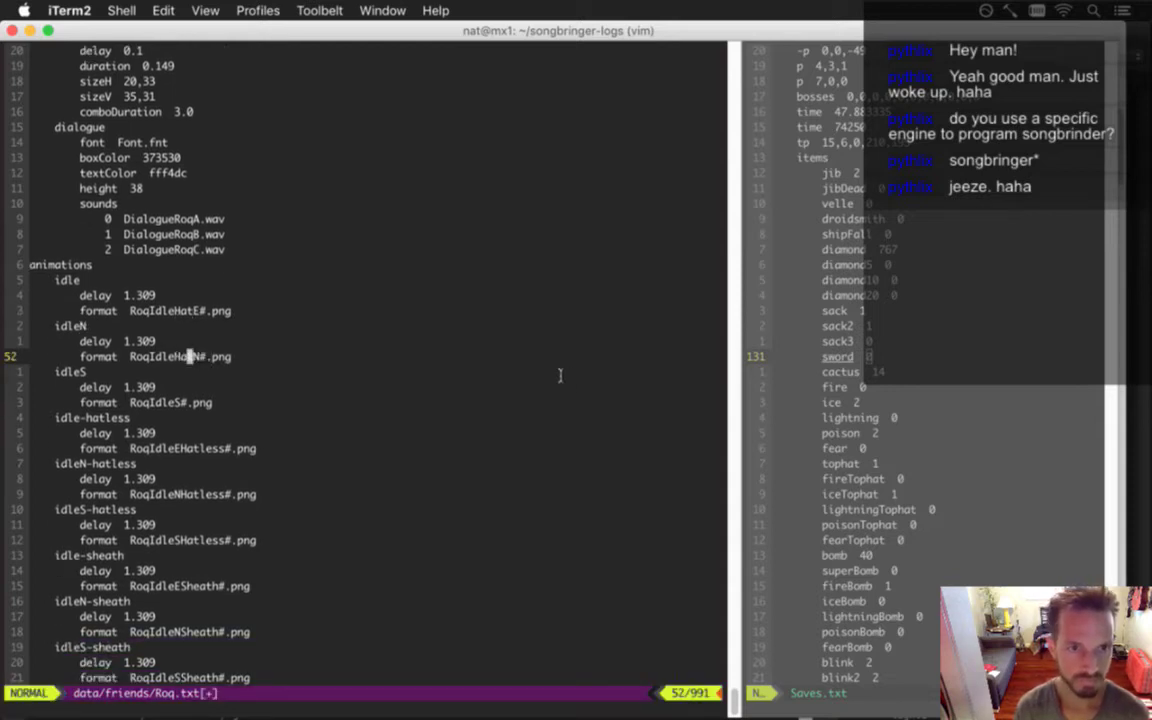
# Change the idleS animation's format to RoqIdleHatS#.png
pyautogui.press('j')
pyautogui.press('j')
pyautogui.press('j')
pyautogui.press('h')
pyautogui.press('h')
pyautogui.press('.')
# Remove Hatless from the idle-hatless animation's format so it reads RoqIdleE#.png
pyautogui.press('j')
pyautogui.press('j')
pyautogui.press('j')
pyautogui.press('h')
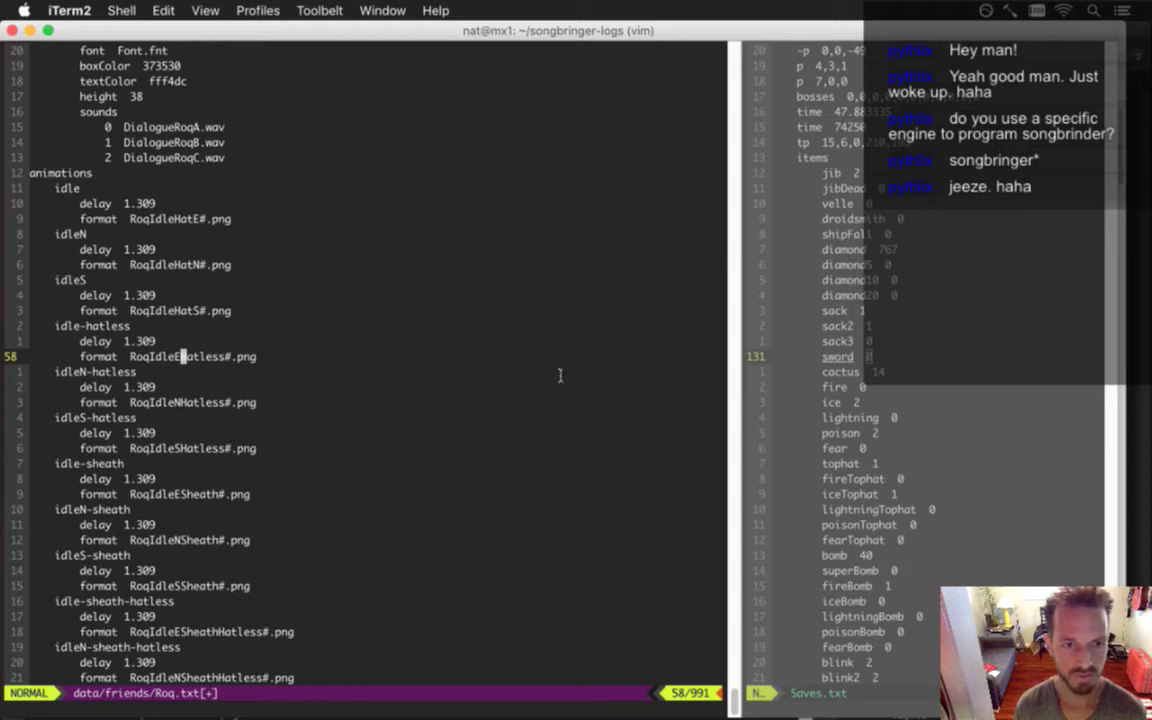
pyautogui.press('d')
pyautogui.press('t')
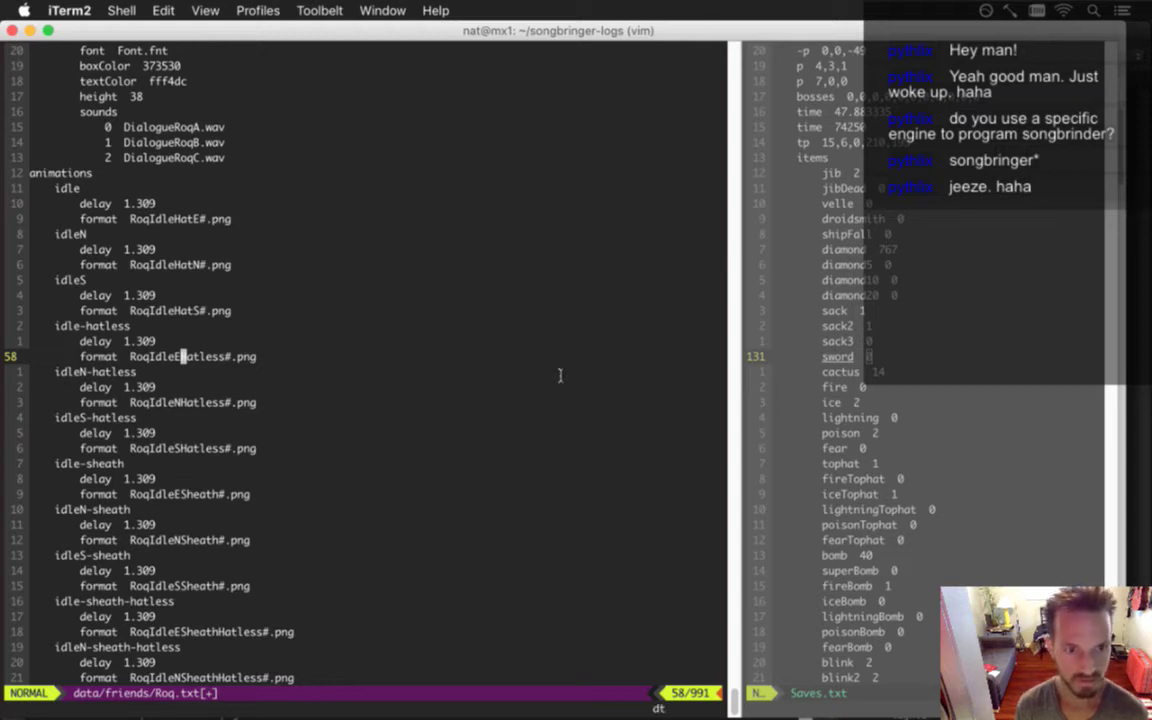
pyautogui.press('Escape')
pyautogui.press('d')
pyautogui.press('t')
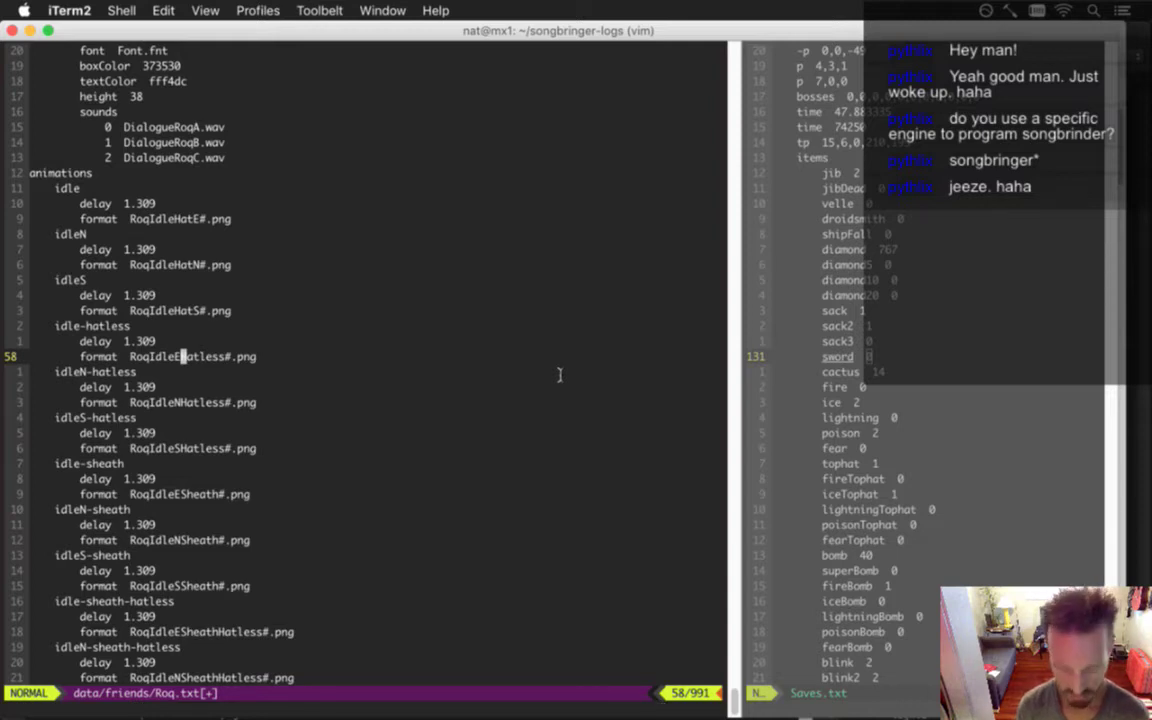
pyautogui.press('Escape')
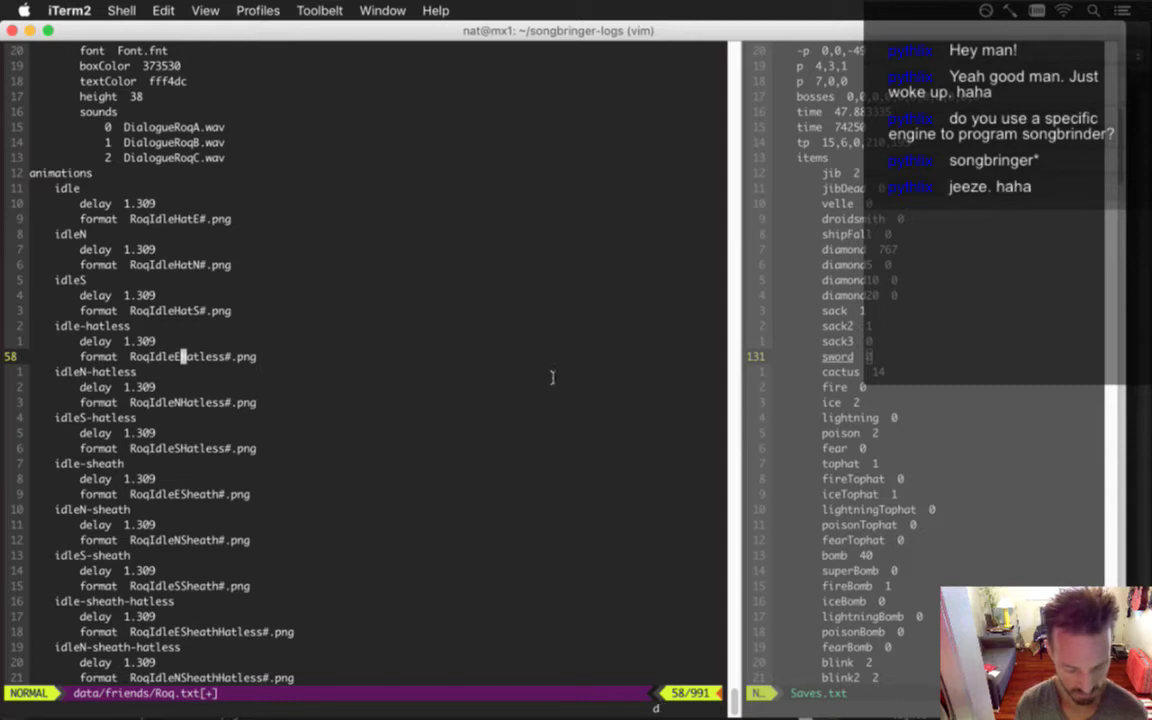
pyautogui.press('d')
pyautogui.press('t')
pyautogui.press('#')
# Change the idleN-hatless and idleS-hatless formats to RoqIdleN#.png and RoqIdleS#.png
pyautogui.press('j')
pyautogui.press('j')
pyautogui.press('j')
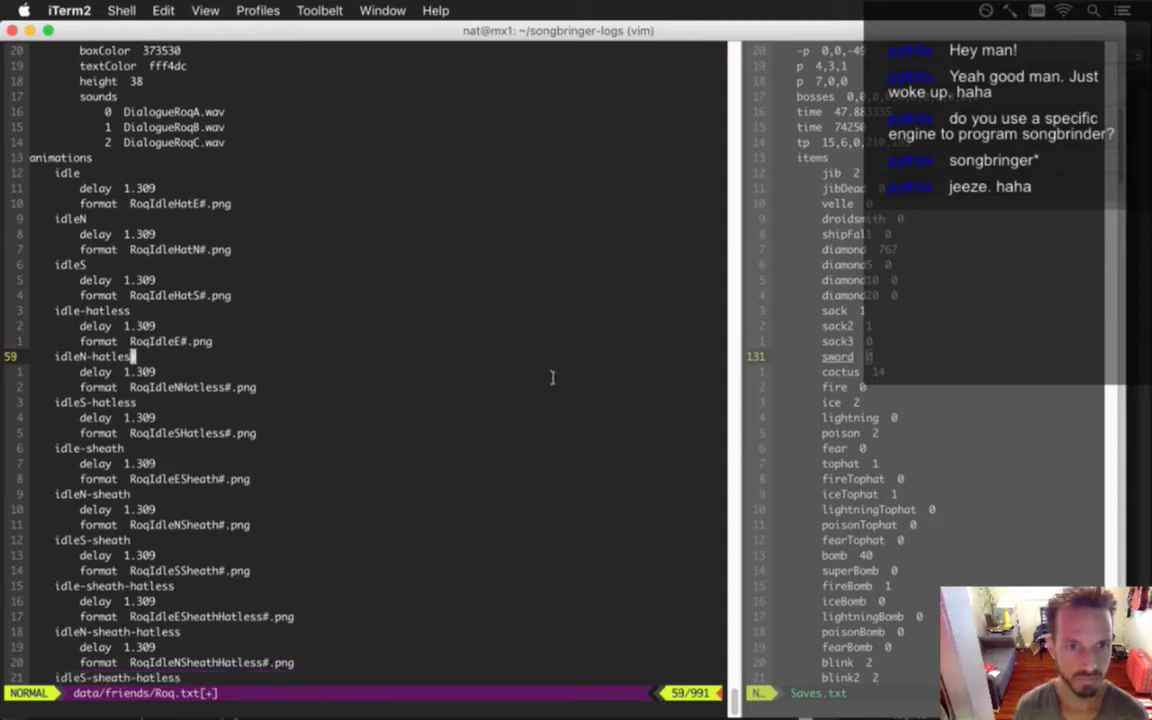
pyautogui.press('.')
pyautogui.press('j')
pyautogui.press('j')
pyautogui.press('j')
pyautogui.press('.')
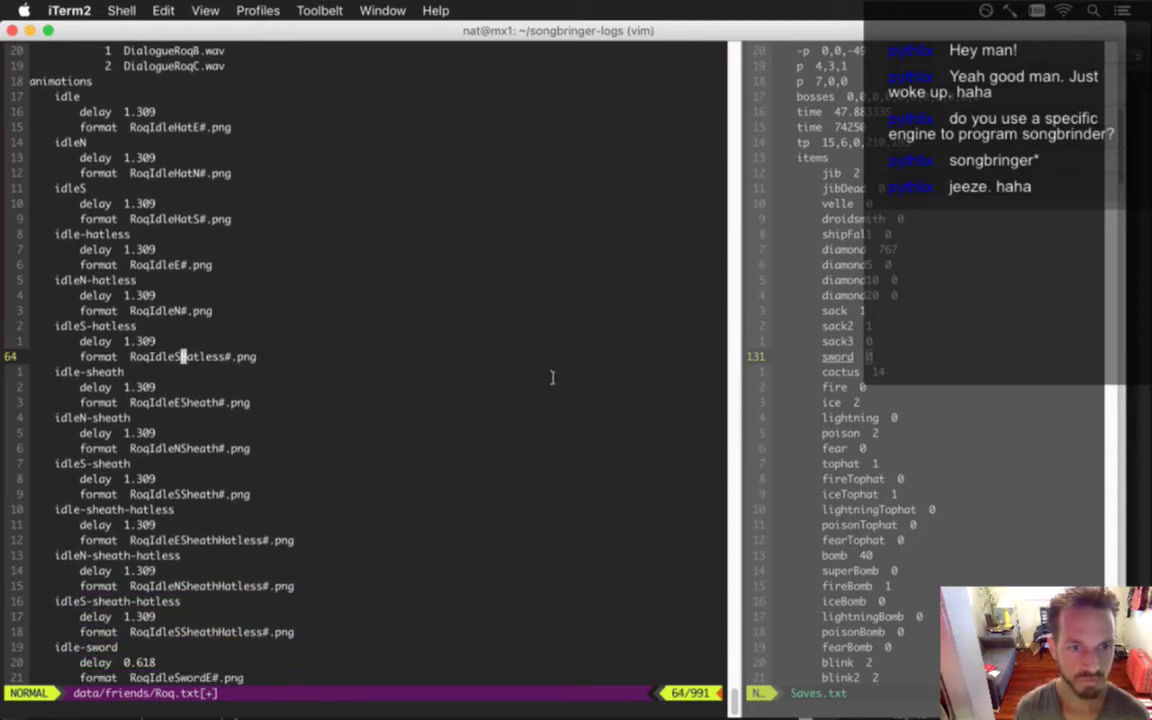
# Remove Hatless from the idle-sheath-hatless animation's format so it reads RoqIdleESheath#.png
pyautogui.press('j')
pyautogui.press('j')
pyautogui.press('j')
pyautogui.press('j')
pyautogui.press('j')
pyautogui.press('j')
pyautogui.press('j')
pyautogui.press('j')
pyautogui.press('j')
pyautogui.press('j')
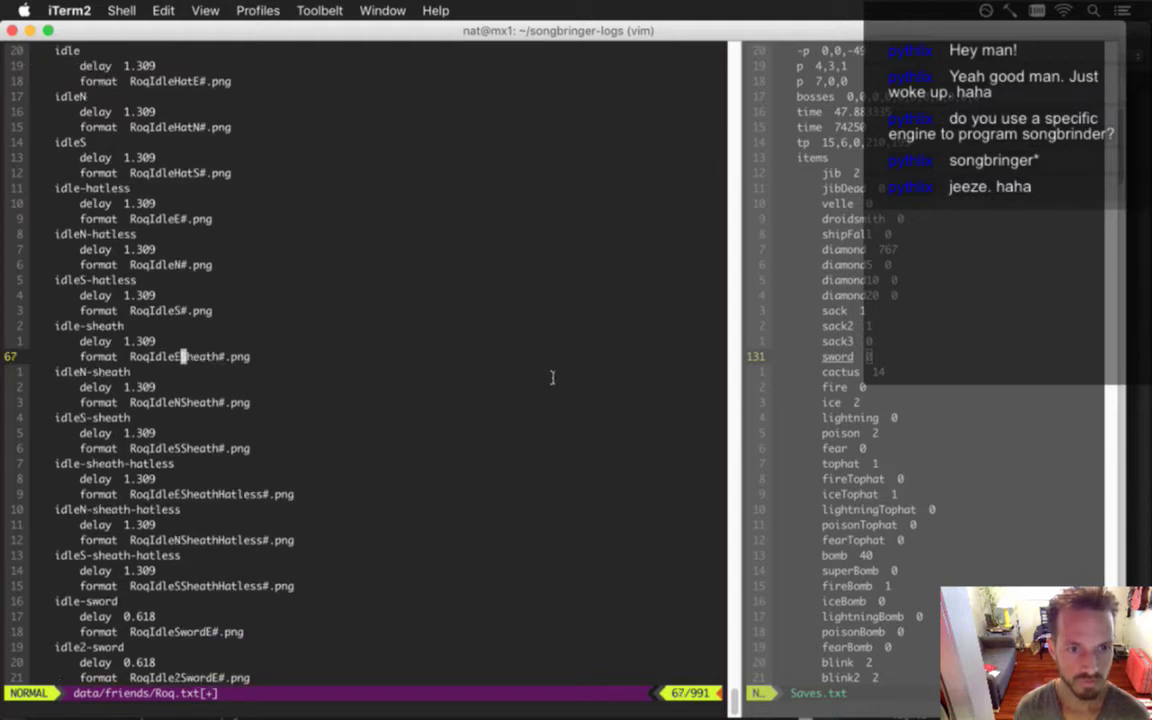
pyautogui.press('j')
pyautogui.press('j')
pyautogui.press('l')
pyautogui.press('l')
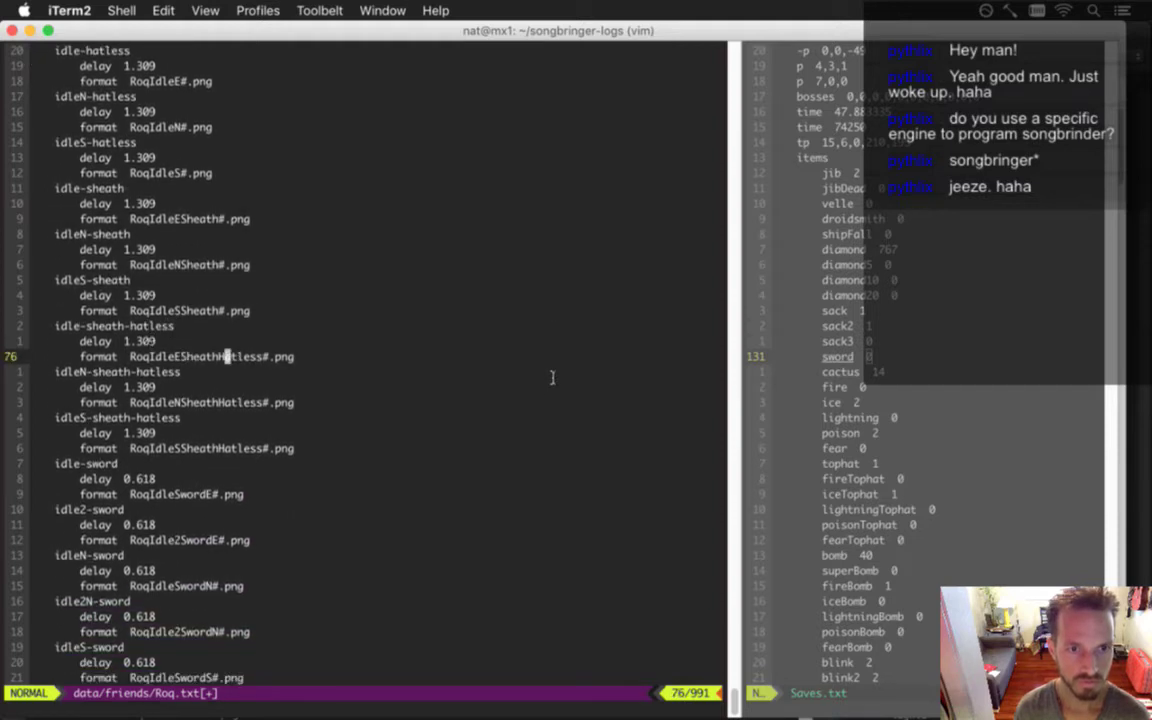
pyautogui.press('l')
pyautogui.press('l')
pyautogui.press('l')
pyautogui.press('l')
pyautogui.press('j')
pyautogui.press('k')
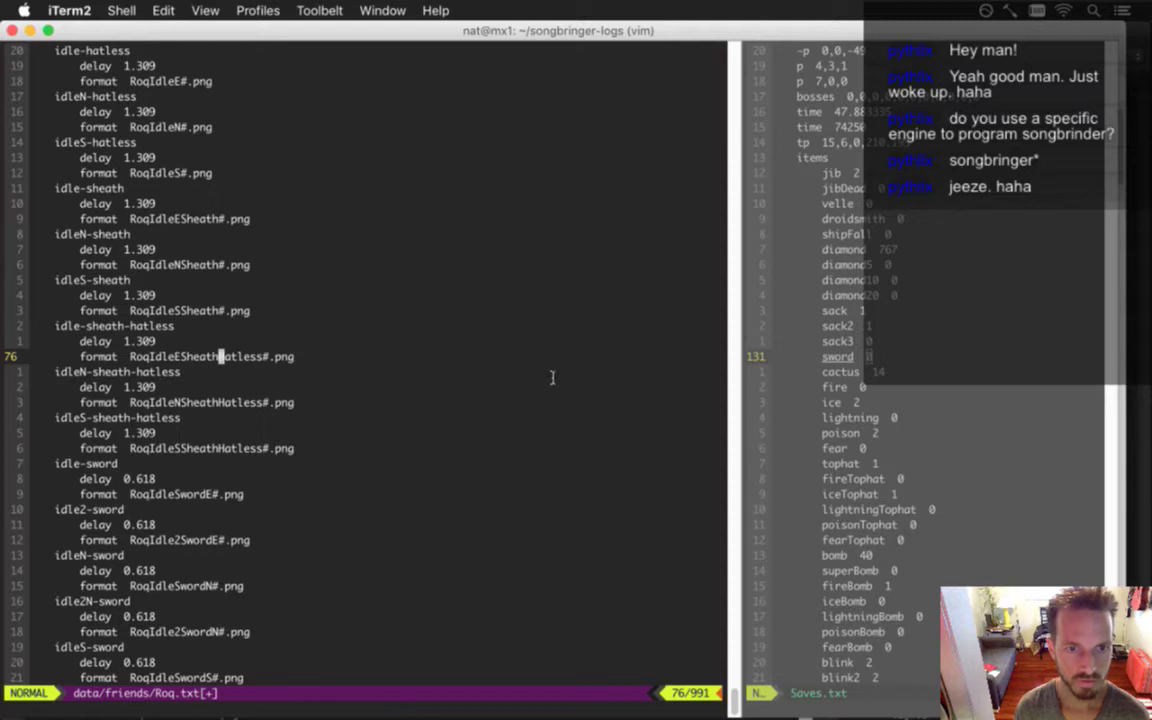
pyautogui.press('d')
pyautogui.press('w')
# Change the idleN-sheath-hatless and idleS-sheath-hatless formats to RoqIdleNSheath#.png and RoqIdleSSheath#.png
pyautogui.press('j')
pyautogui.press('j')
pyautogui.press('j')
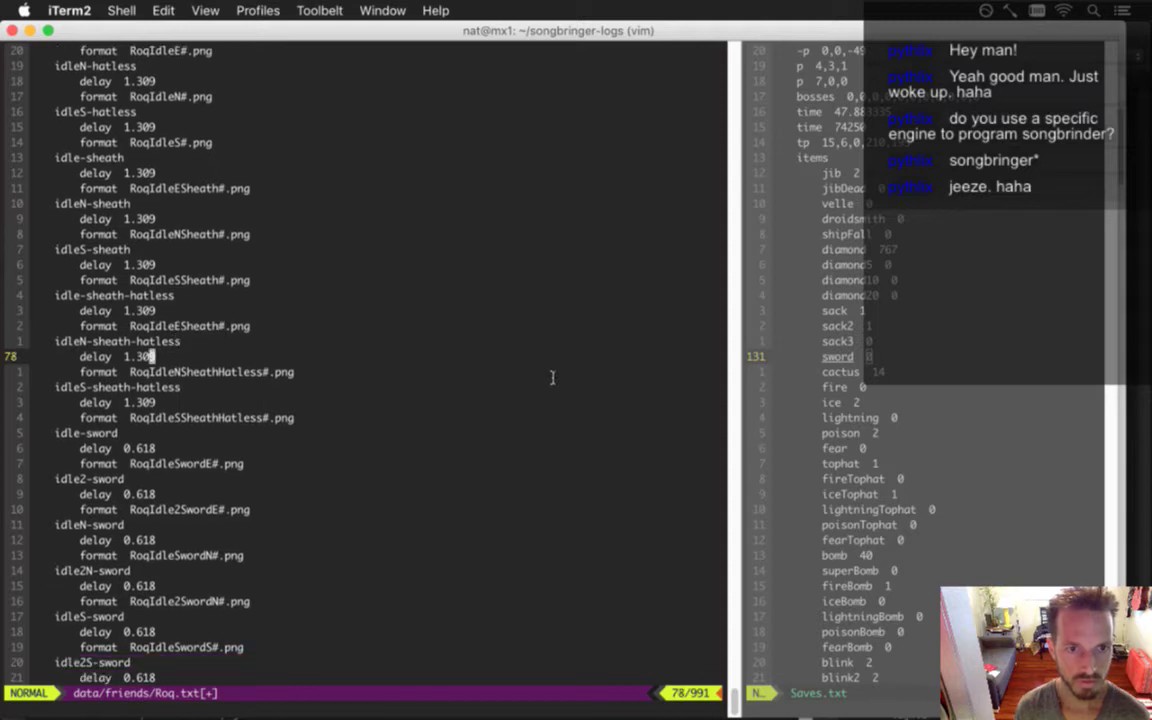
pyautogui.press('.')
pyautogui.press('j')
pyautogui.press('j')
pyautogui.press('j')
pyautogui.press('.')
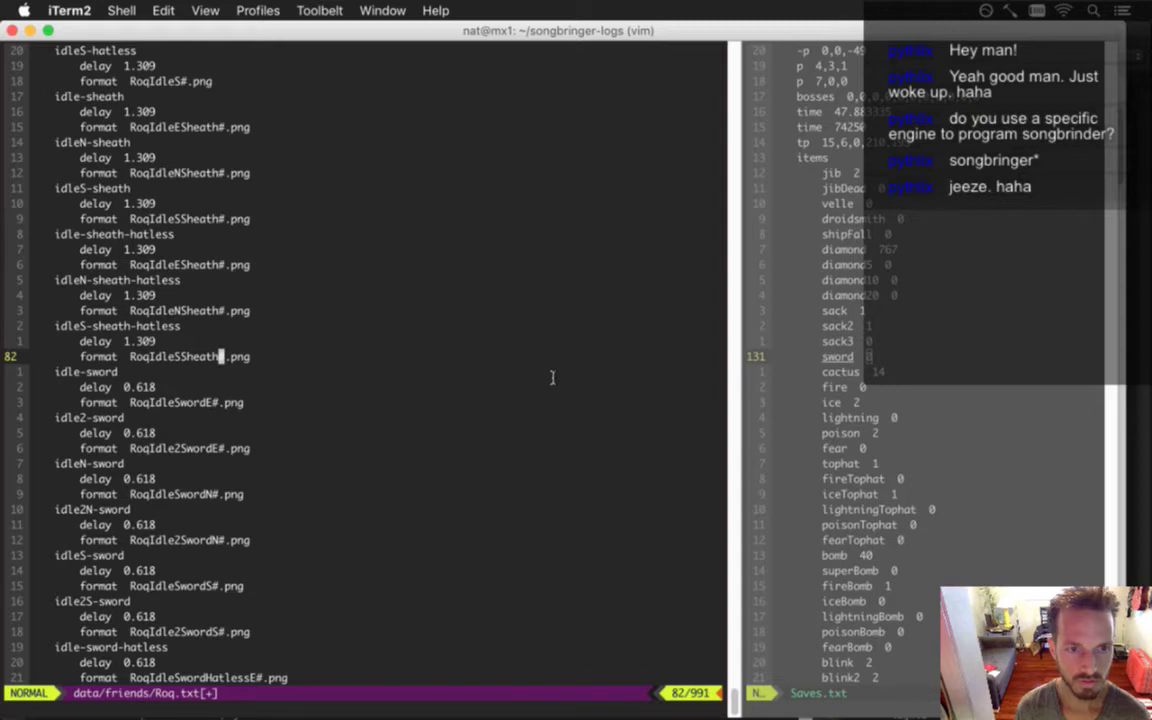
# Examine the sword and sword-hatless idle entries and their formats, and review the entries back up to idleS-hatless
pyautogui.press('j')
pyautogui.press('j')
pyautogui.press('j')
pyautogui.press('j')
pyautogui.press('j')
pyautogui.press('j')
pyautogui.press('j')
pyautogui.press('j')
pyautogui.press('j')
pyautogui.press('j')
pyautogui.press('j')
pyautogui.press('j')
pyautogui.press('j')
pyautogui.press('j')
pyautogui.press('j')
pyautogui.press('j')
pyautogui.press('j')
pyautogui.press('j')
pyautogui.press('j')
pyautogui.press('j')
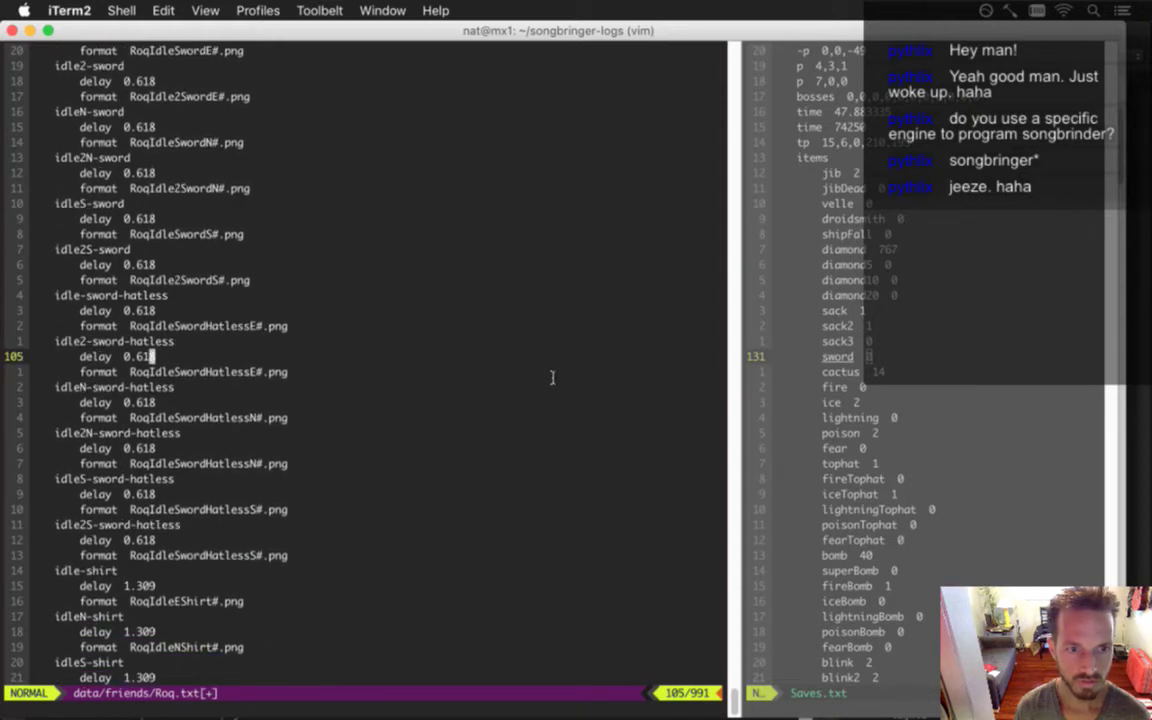
pyautogui.press('j')
pyautogui.press('j')
pyautogui.press('j')
pyautogui.press('j')
pyautogui.press('j')
pyautogui.press('j')
pyautogui.press('j')
pyautogui.press('j')
pyautogui.press('j')
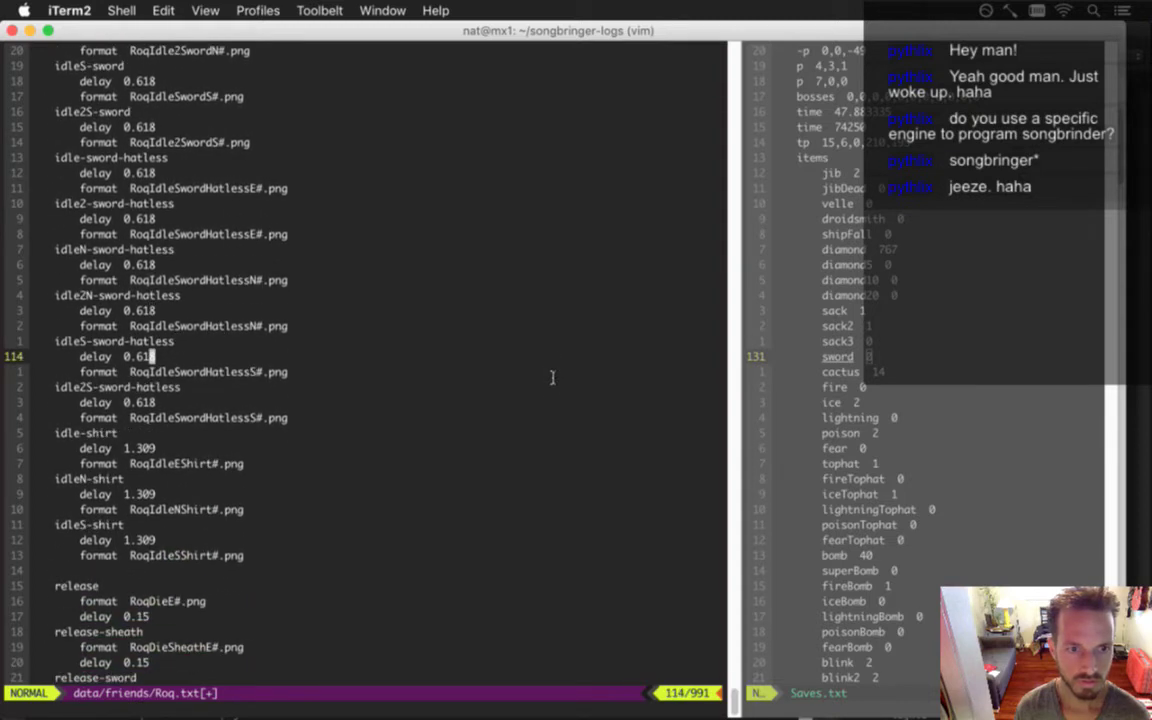
pyautogui.press('k')
pyautogui.press('k')
pyautogui.press('k')
pyautogui.press('k')
pyautogui.press('k')
pyautogui.press('k')
pyautogui.press('k')
pyautogui.press('k')
pyautogui.press('k')
pyautogui.press('k')
pyautogui.press('k')
pyautogui.press('k')
pyautogui.press('k')
pyautogui.press('k')
pyautogui.press('k')
pyautogui.press('k')
pyautogui.press('k')
pyautogui.press('k')
pyautogui.press('k')
pyautogui.press('k')
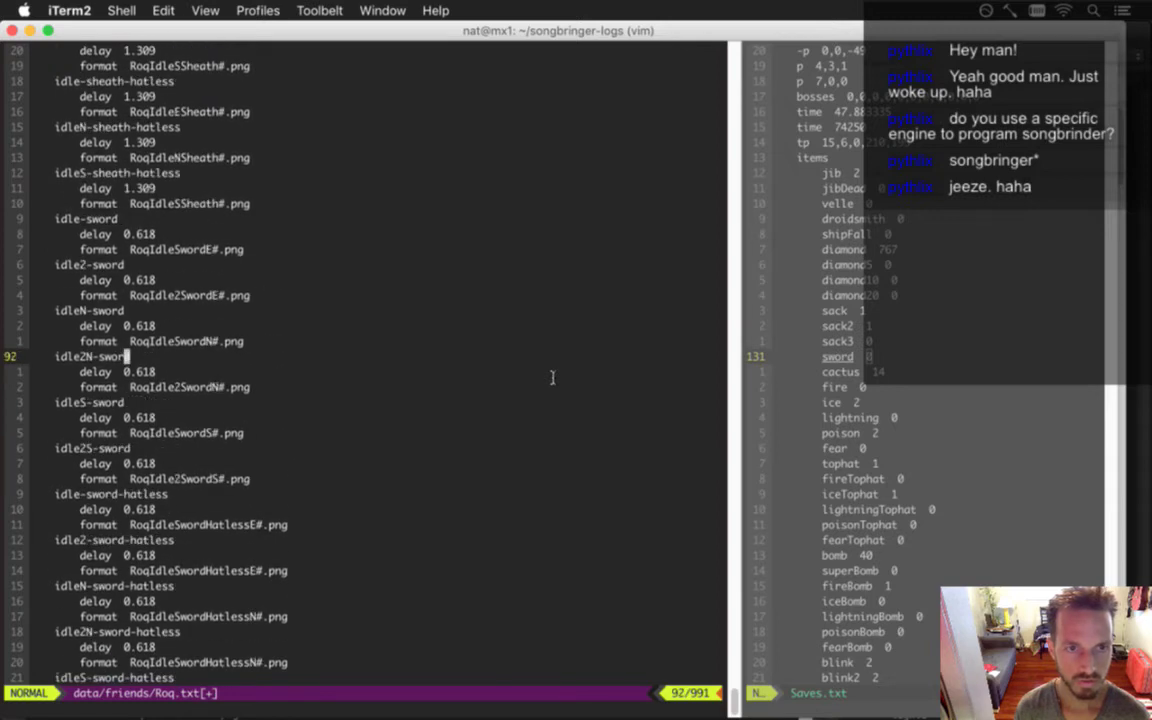
pyautogui.press('k')
pyautogui.press('k')
pyautogui.press('k')
pyautogui.press('k')
pyautogui.press('k')
pyautogui.press('k')
pyautogui.press('k')
pyautogui.press('k')
pyautogui.press('k')
pyautogui.press('k')
pyautogui.press('k')
pyautogui.press('k')
pyautogui.press('k')
pyautogui.press('k')
pyautogui.press('k')
pyautogui.press('k')
pyautogui.press('k')
pyautogui.press('k')
pyautogui.press('k')
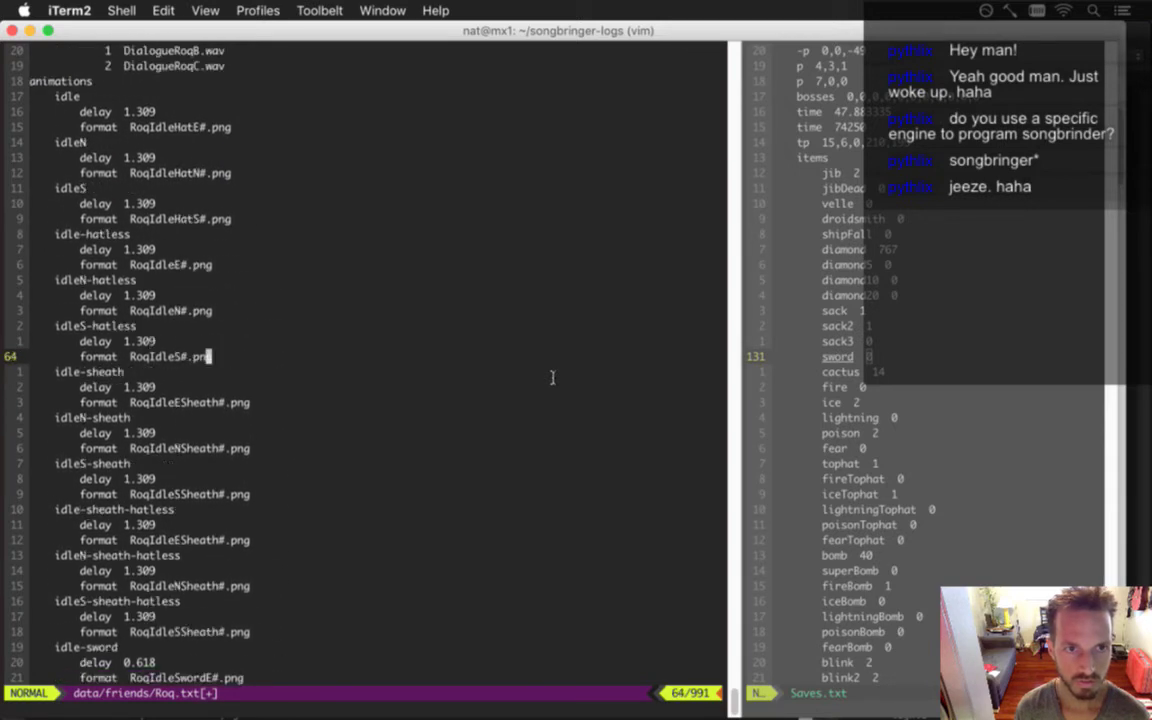
# Save the changes to data/friends/Roq.txt
pyautogui.press('k')
pyautogui.press('k')
pyautogui.write(':w')
pyautogui.press('Return')
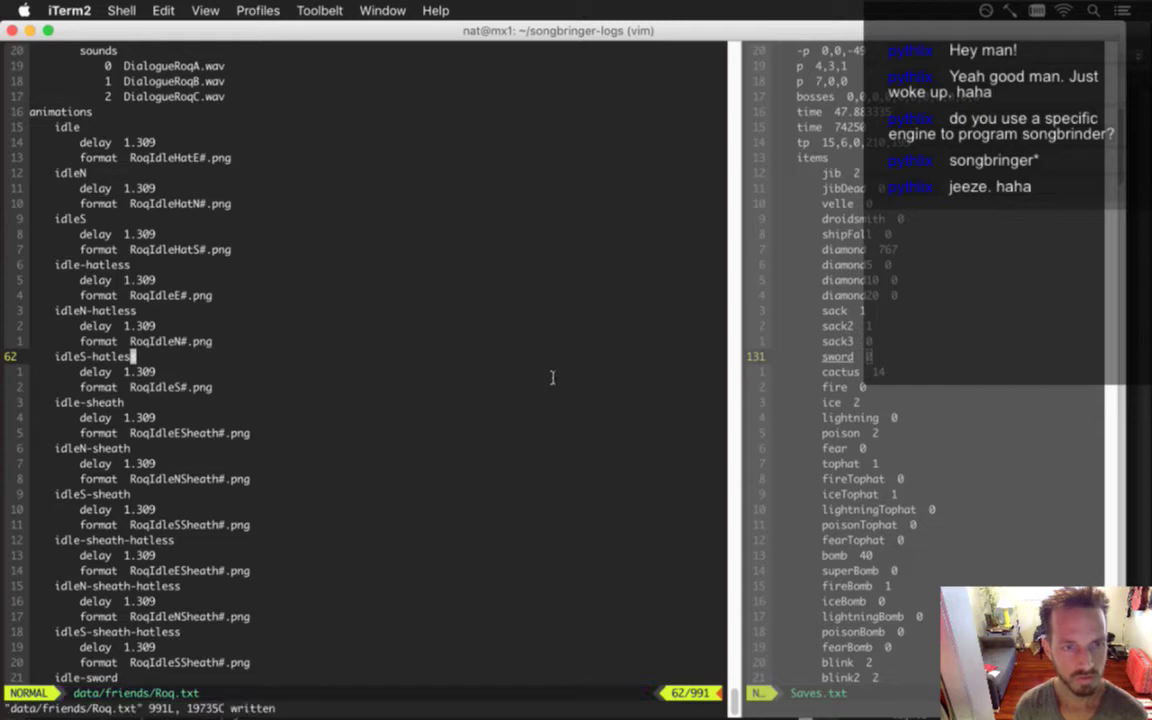
# Insert Hat into the idle-sheath animation's format so it reads RoqIdleEHatSheath#.png
pyautogui.press('k')
pyautogui.press('k')
pyautogui.press('k')
pyautogui.press('k')
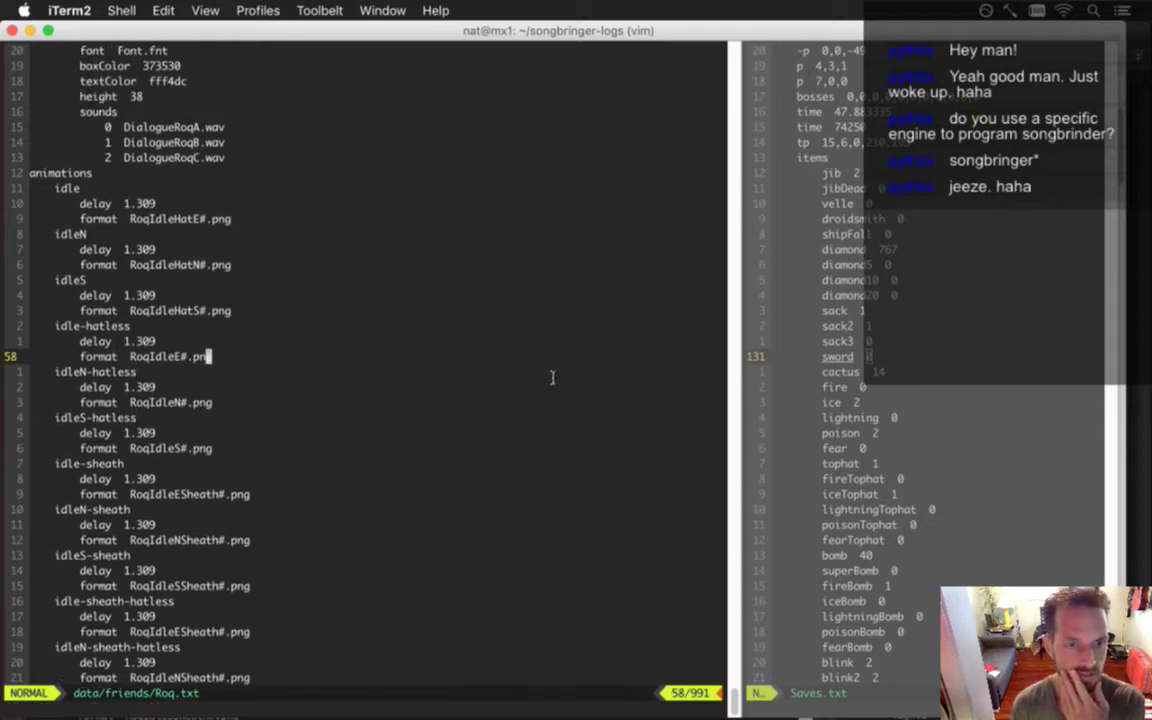
pyautogui.press('j')
pyautogui.press('j')
pyautogui.press('j')
pyautogui.press('j')
pyautogui.press('j')
pyautogui.press('j')
pyautogui.press('j')
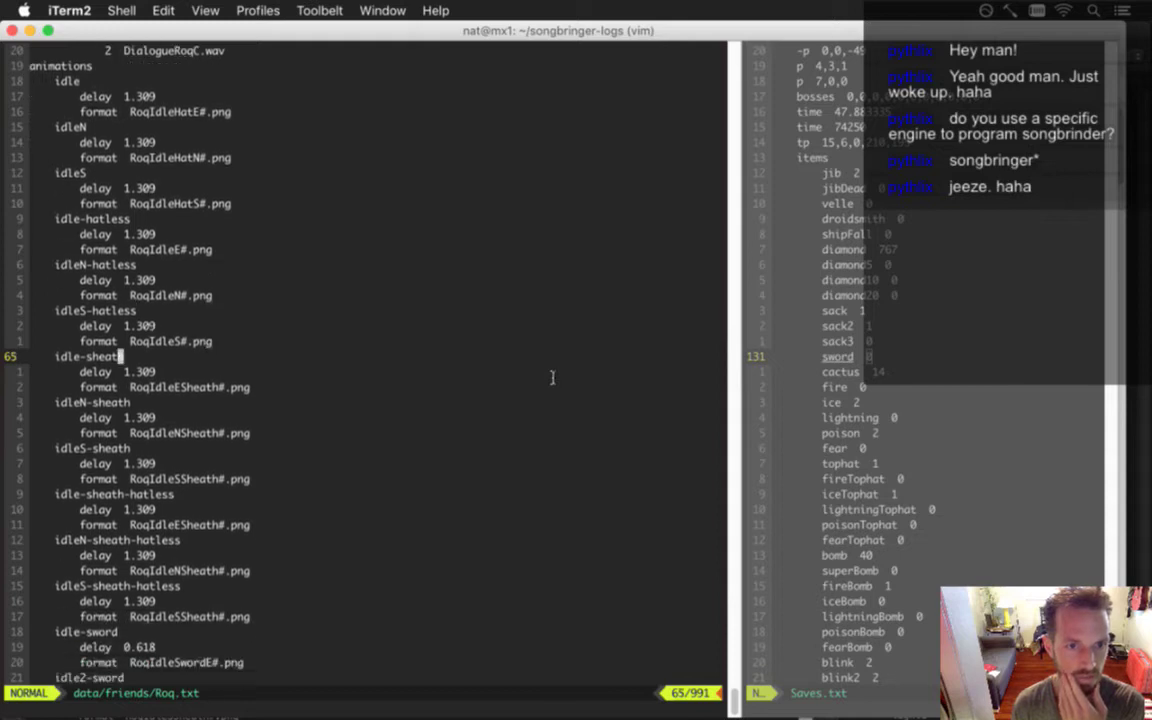
pyautogui.press('j')
pyautogui.press('j')
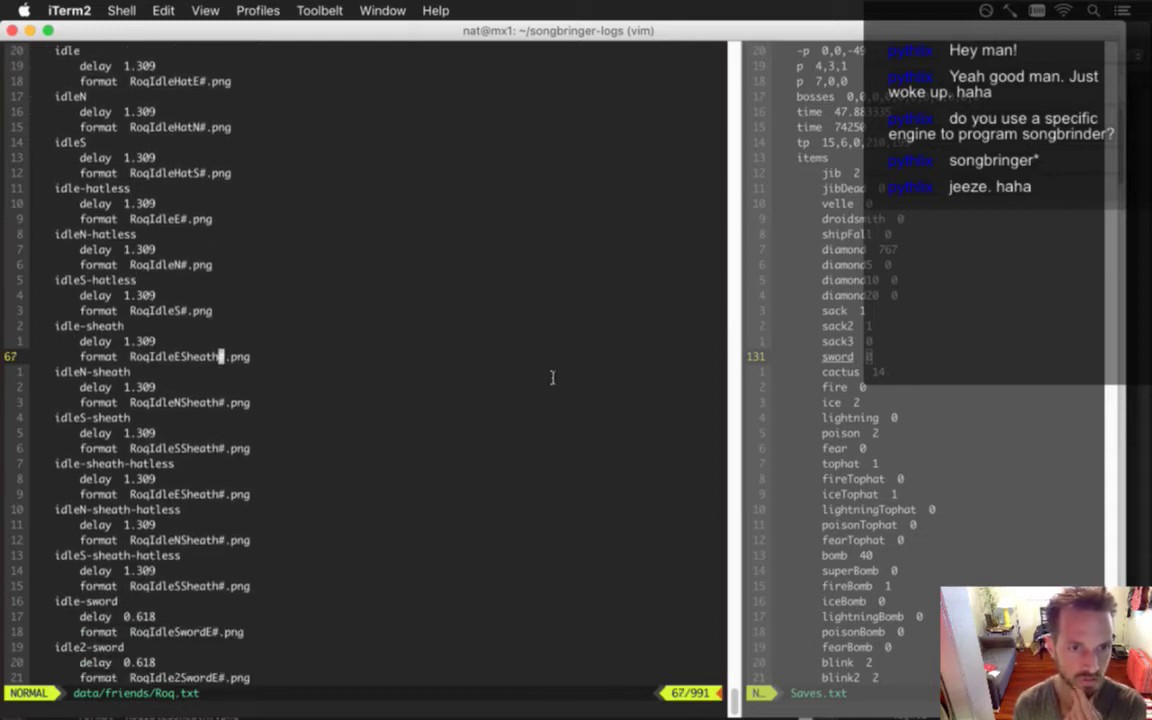
pyautogui.press('h')
pyautogui.press('h')
pyautogui.press('h')
pyautogui.press('h')
pyautogui.press('h')
pyautogui.press('h')
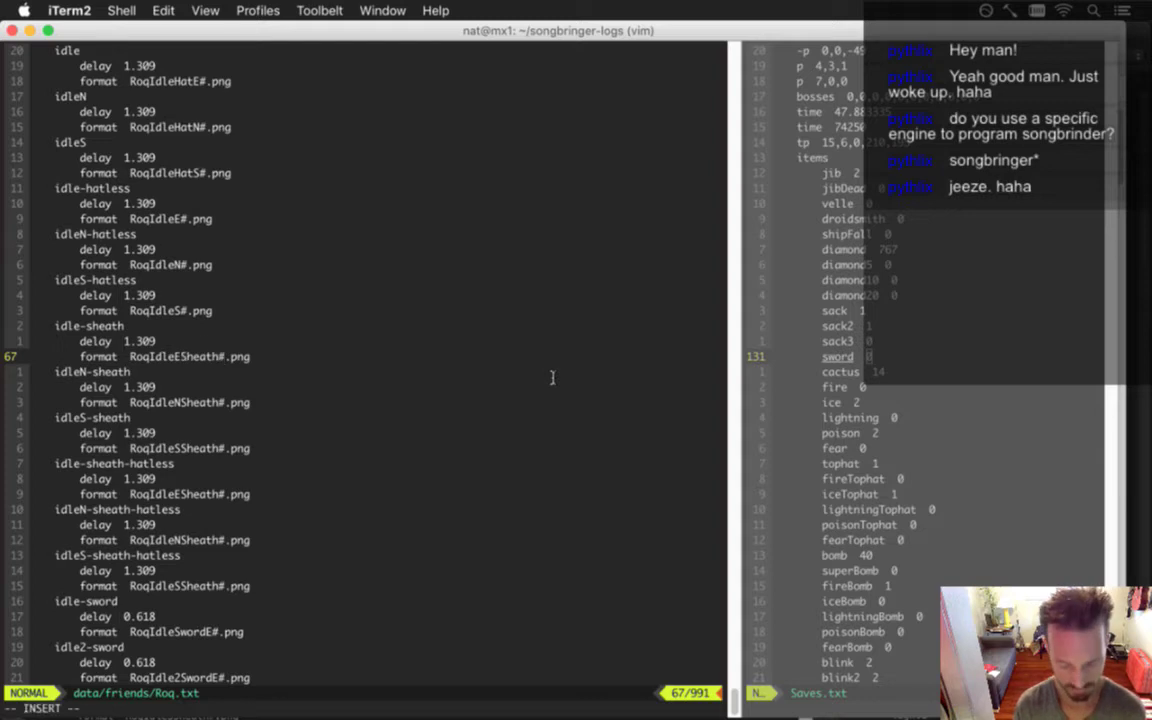
pyautogui.write('iHat')
pyautogui.press('Escape')
# Change the idleN-sheath and idleS-sheath formats to RoqIdleNHatSheath#.png and RoqIdleSHatSheath#.png
pyautogui.press('j')
pyautogui.press('j')
pyautogui.press('j')
pyautogui.press('h')
pyautogui.press('h')
pyautogui.write('iHat')
pyautogui.press('Escape')
pyautogui.press('j')
pyautogui.press('.')
# Examine the formats of the sheath-hatless, sword and sword-hatless idle entries down to idleS-sword-hatless
pyautogui.press('j')
pyautogui.press('j')
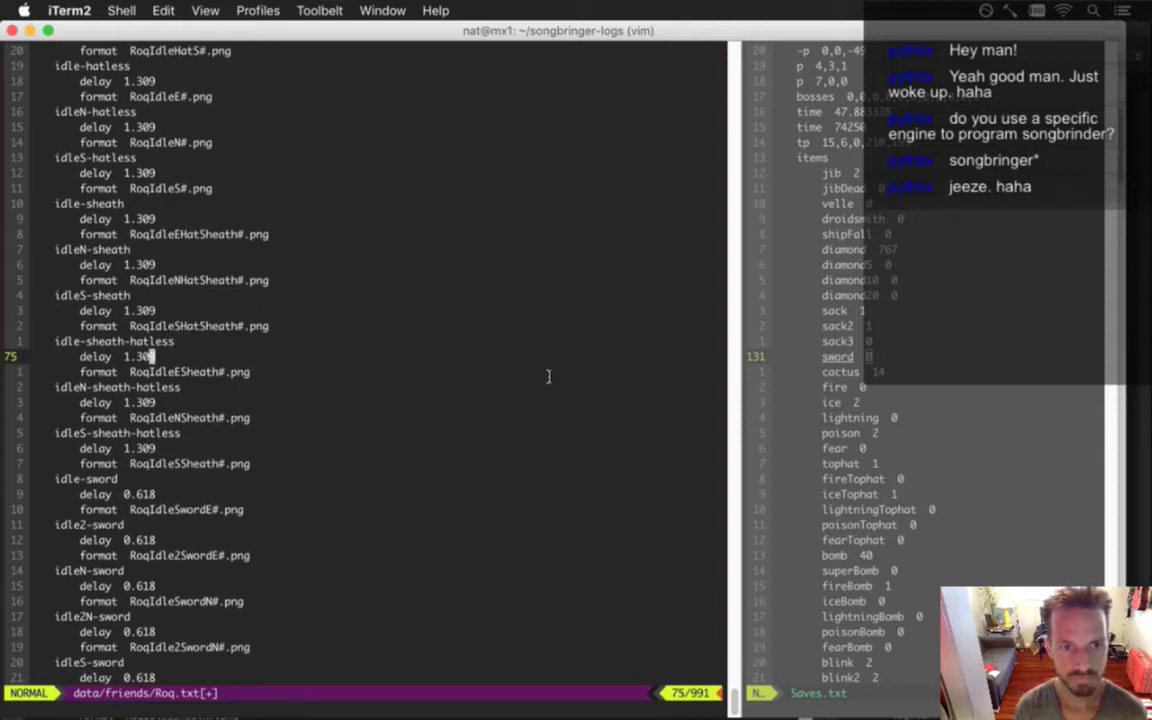
pyautogui.press('j')
pyautogui.press('j')
pyautogui.press('j')
pyautogui.press('j')
pyautogui.press('j')
pyautogui.press('j')
pyautogui.press('j')
pyautogui.press('j')
pyautogui.press('j')
pyautogui.press('j')
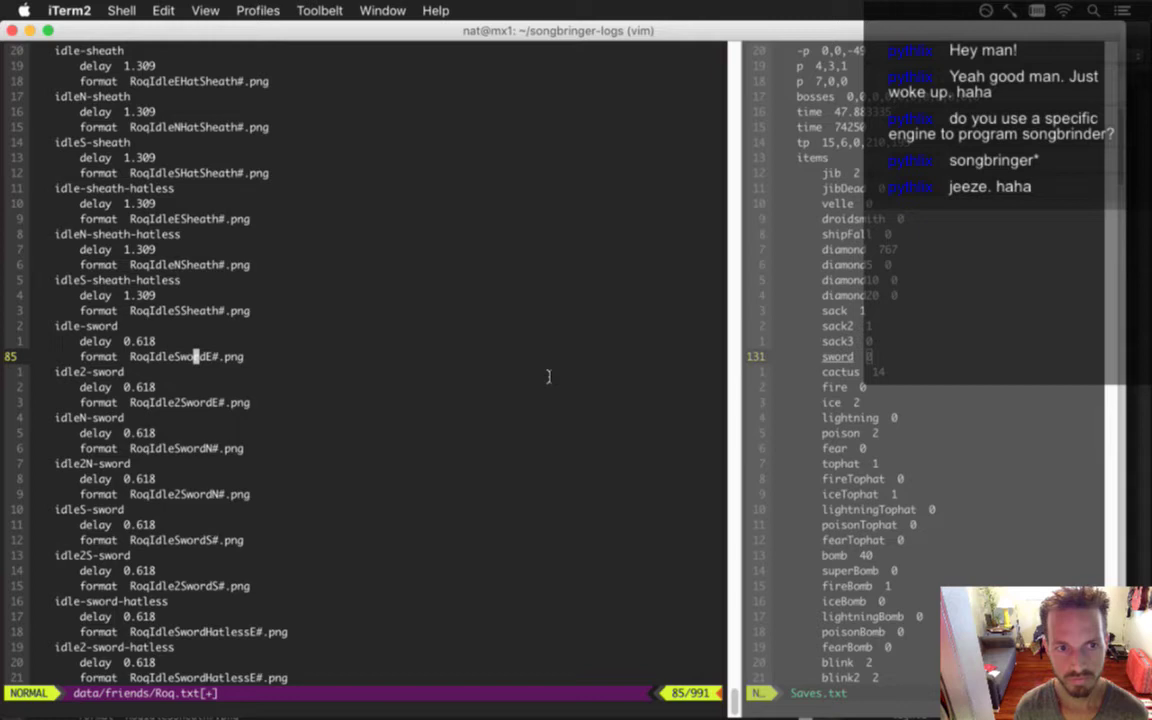
pyautogui.press('j')
pyautogui.press('j')
pyautogui.press('j')
pyautogui.press('j')
pyautogui.press('j')
pyautogui.press('j')
pyautogui.press('j')
pyautogui.press('j')
pyautogui.press('j')
pyautogui.press('j')
pyautogui.press('j')
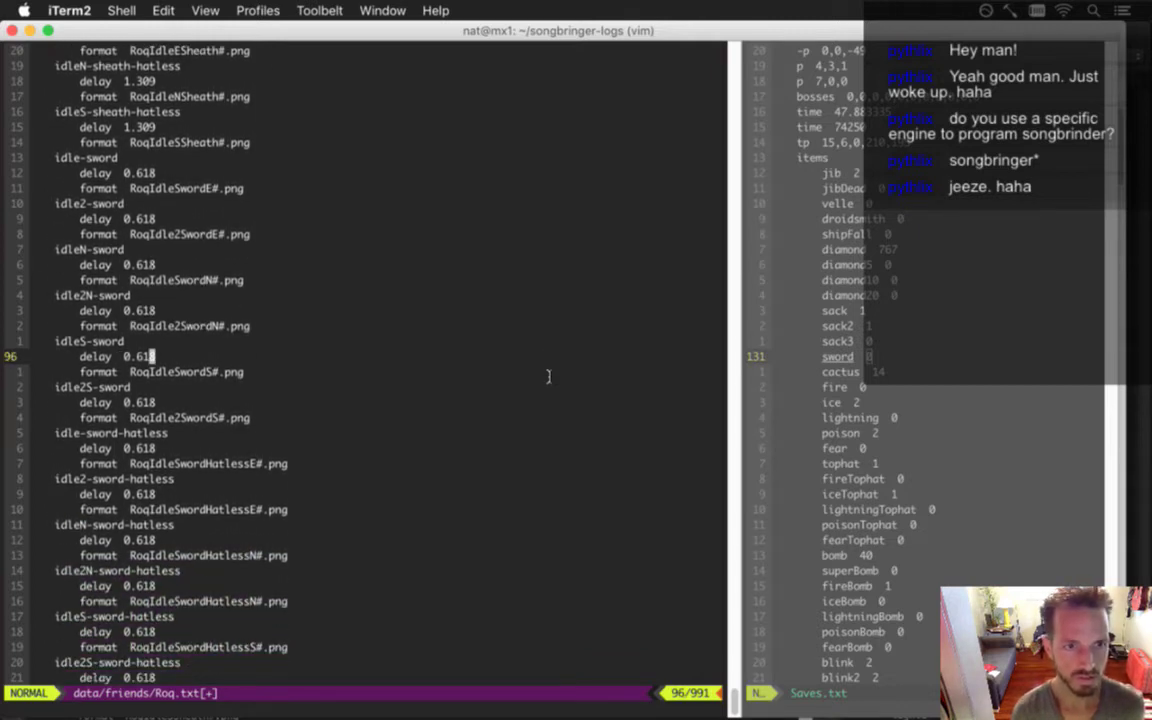
pyautogui.press('j')
pyautogui.press('j')
pyautogui.press('j')
pyautogui.press('j')
pyautogui.press('j')
pyautogui.press('j')
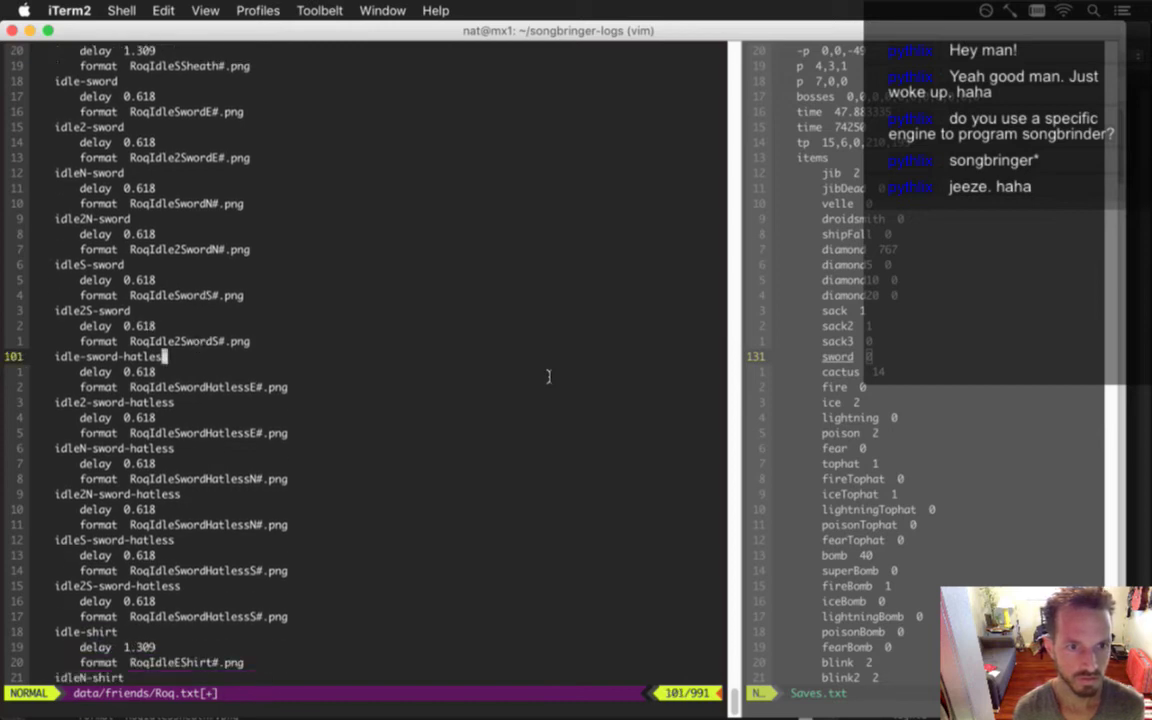
pyautogui.press('j')
pyautogui.press('j')
pyautogui.press('j')
pyautogui.press('j')
pyautogui.press('j')
pyautogui.press('j')
pyautogui.press('j')
pyautogui.press('j')
pyautogui.press('j')
pyautogui.press('j')
pyautogui.press('j')
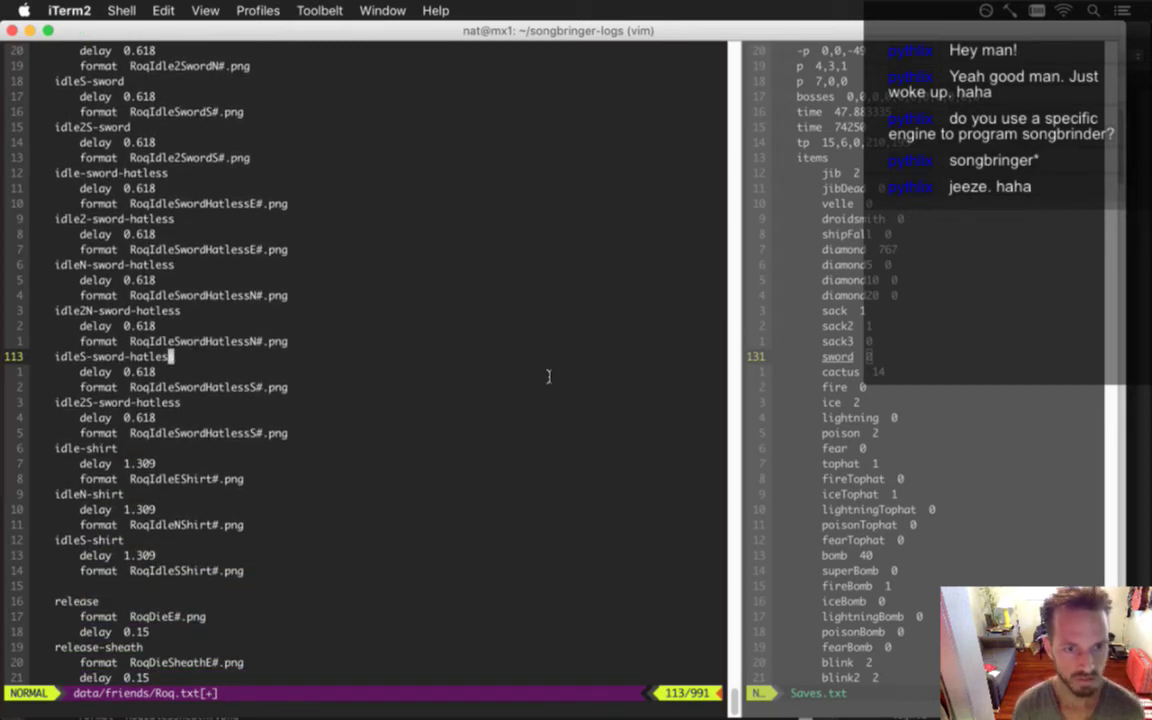
# Save data/friends/Roq.txt, and build and run the game with make
pyautogui.write(':w')
pyautogui.press('Return')
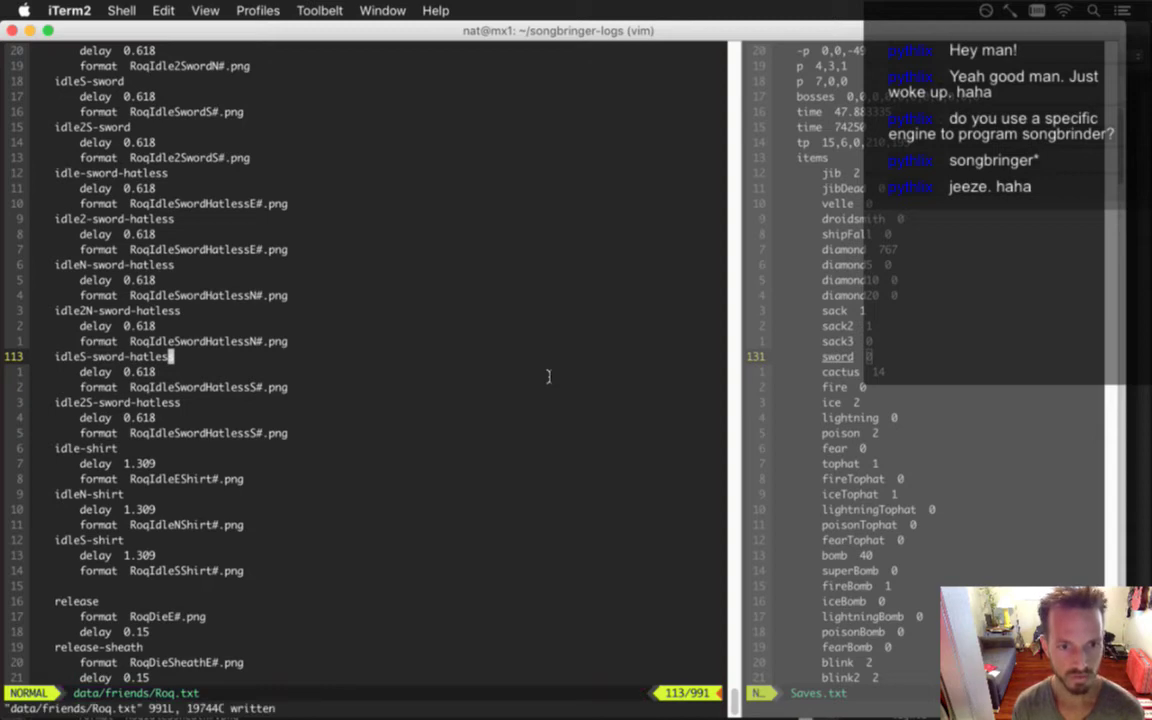
pyautogui.write(':make')
pyautogui.press('Return')
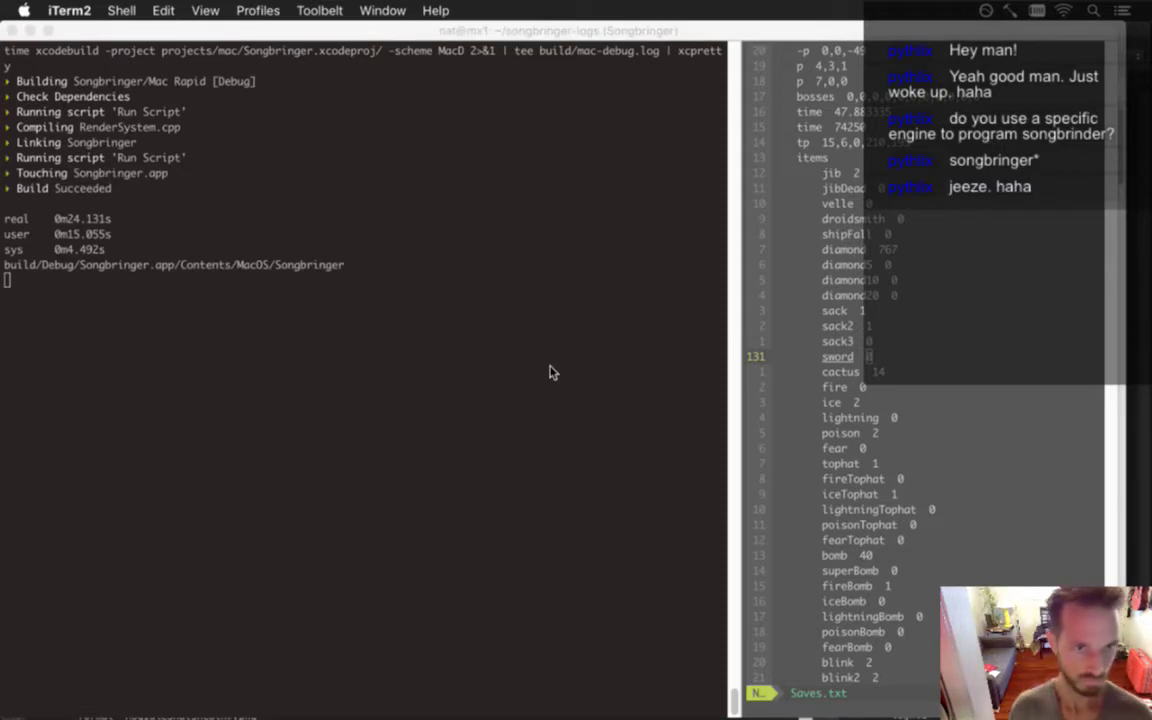
# Quit the game and examine its crash report, closing the report without sending it
pyautogui.press('super+q')
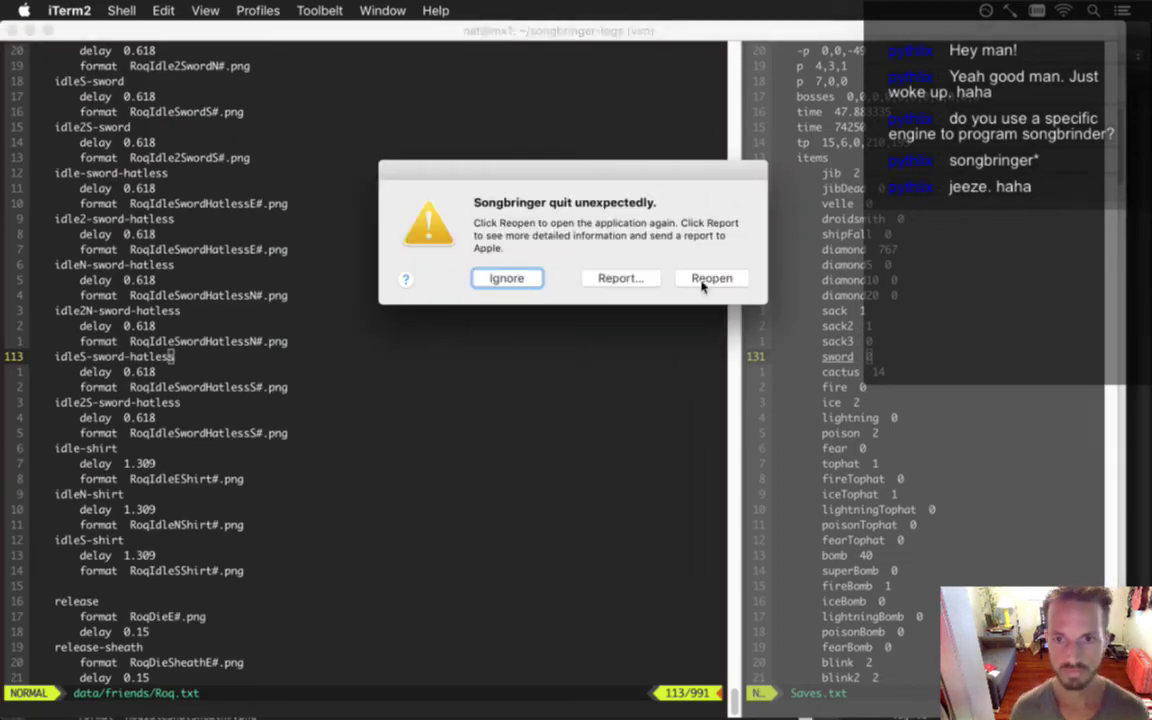
pyautogui.click(620, 278)
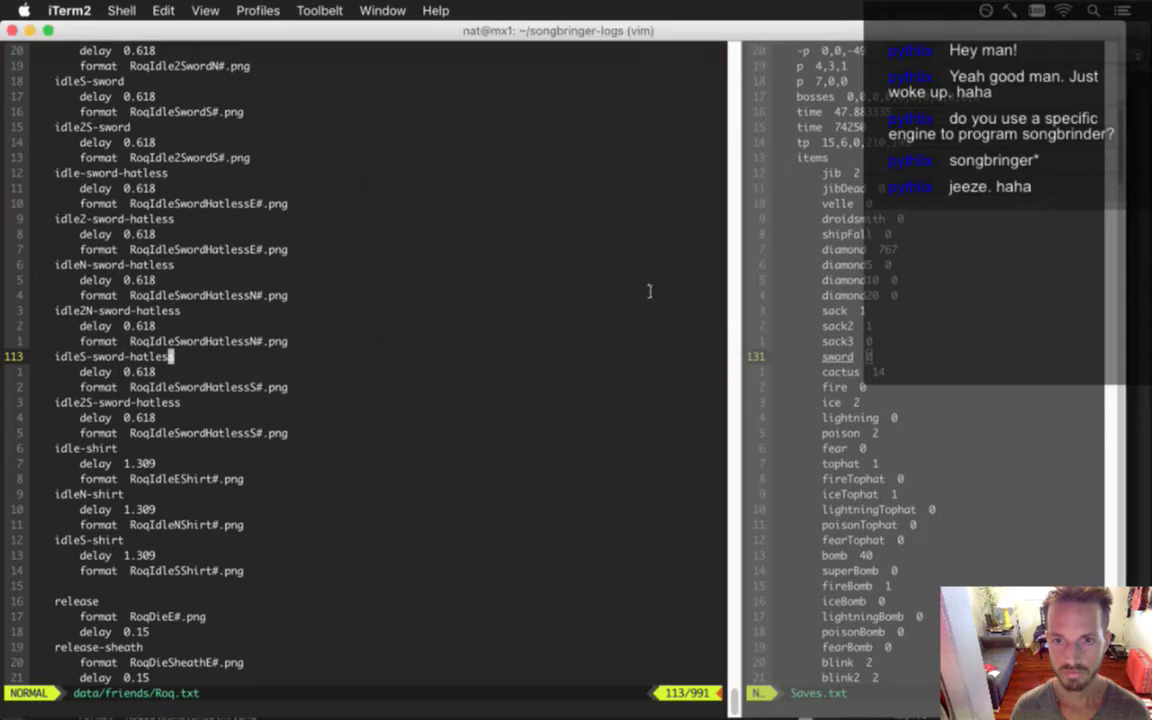
pyautogui.scroll(-3, 735, 300)
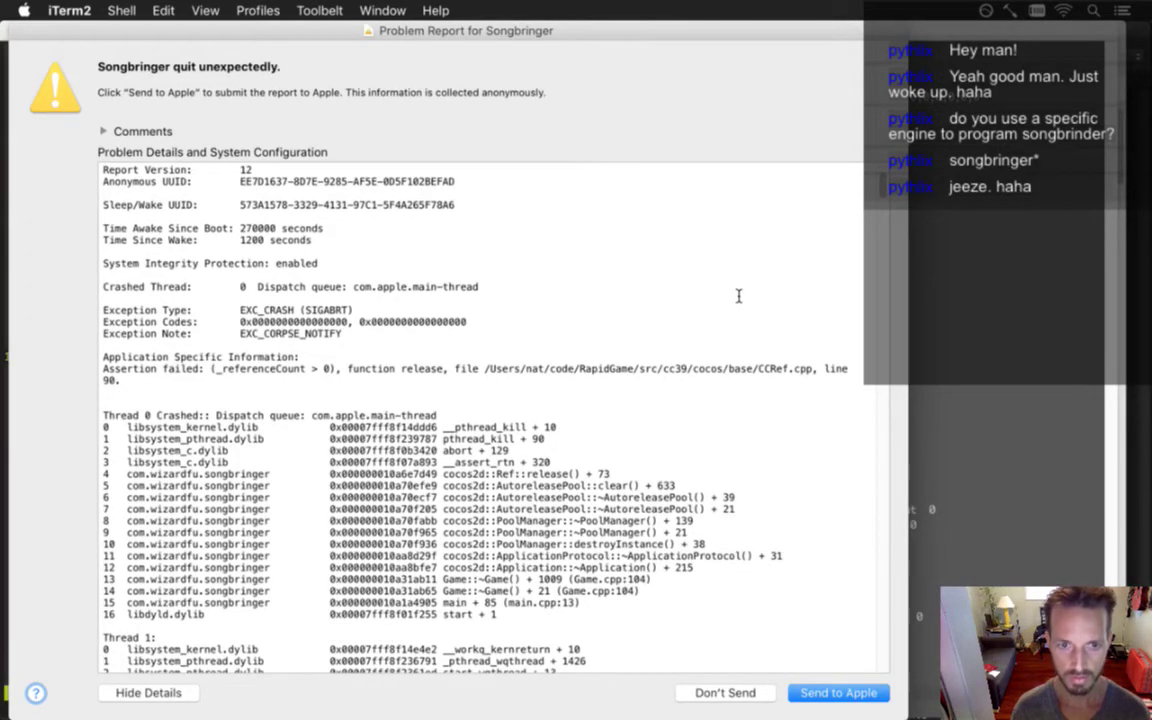
pyautogui.scroll(-5, 738, 296)
pyautogui.click(720, 693)
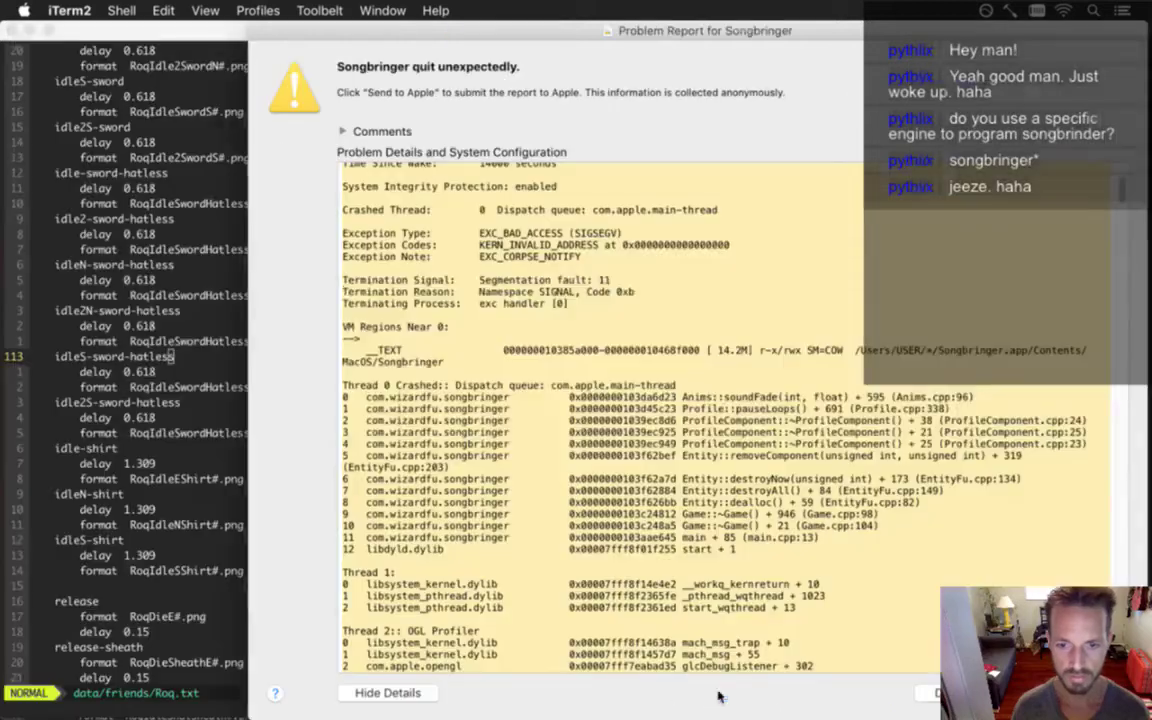
# Switch to TextMate and examine the animation messages at the end of the game's Log.txt
pyautogui.press('super+Tab')
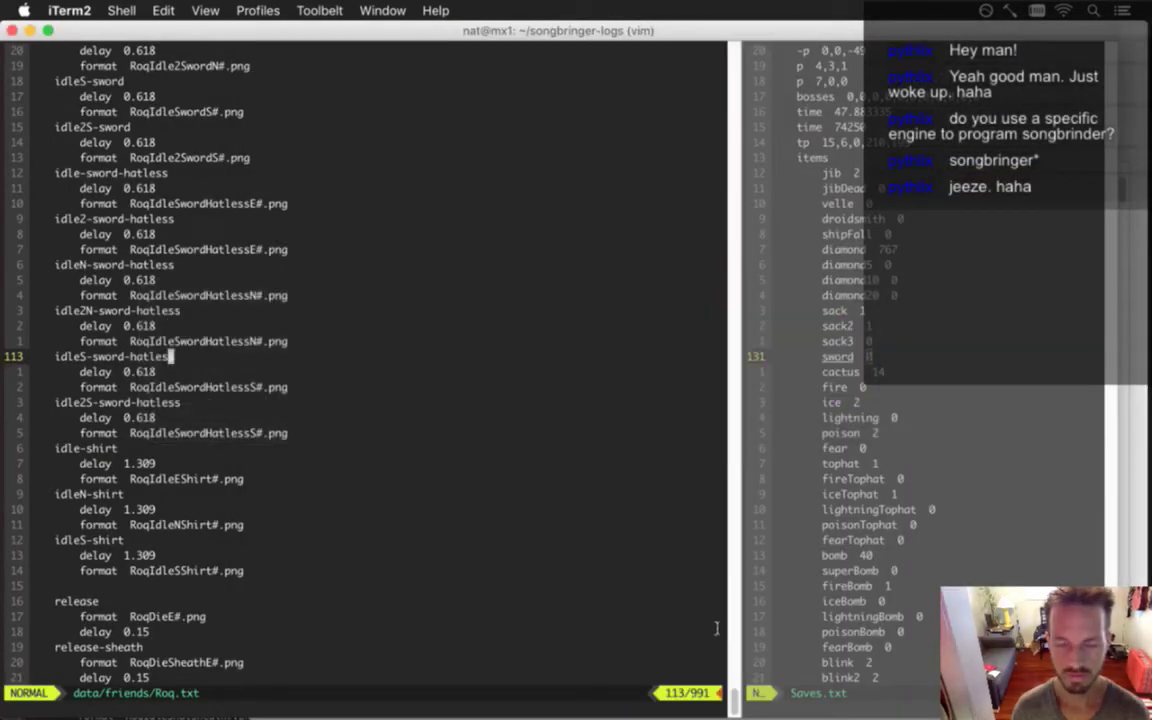
pyautogui.press('super+Tab')
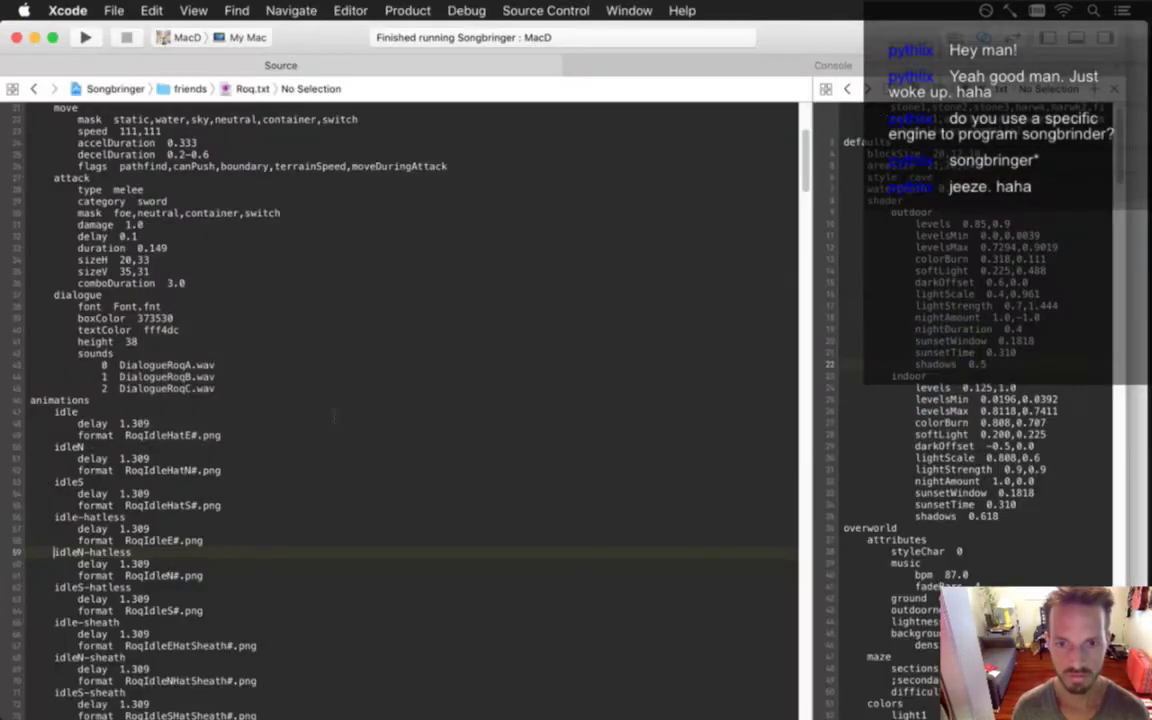
pyautogui.press('super+Tab')
pyautogui.press('Tab')
pyautogui.press('Tab')
pyautogui.press('Tab')
pyautogui.press('Tab')
pyautogui.click(404, 318)
pyautogui.press('Down')
pyautogui.press('Down')
pyautogui.press('Down')
pyautogui.press('Down')
pyautogui.press('Down')
pyautogui.press('Down')
pyautogui.press('Down')
pyautogui.press('Down')
pyautogui.press('Down')
pyautogui.press('Down')
pyautogui.press('Down')
pyautogui.press('Down')
pyautogui.press('Down')
pyautogui.press('Down')
pyautogui.press('Down')
pyautogui.press('Down')
pyautogui.press('Down')
pyautogui.press('Down')
pyautogui.press('Down')
pyautogui.press('Down')
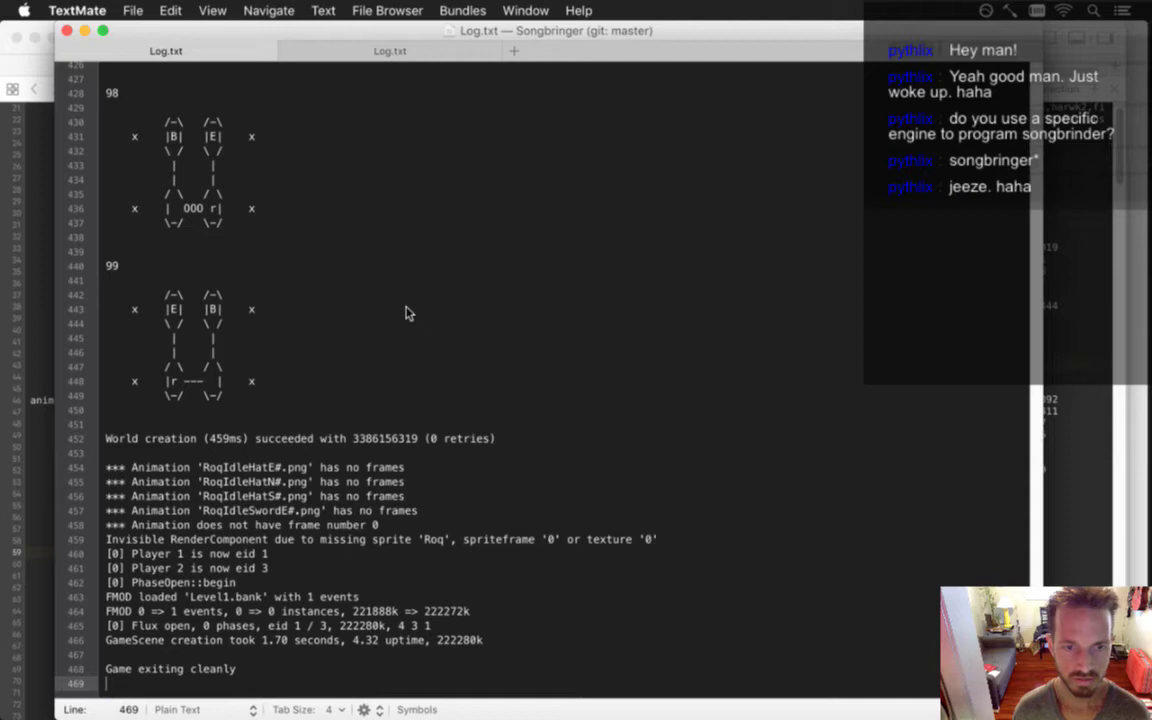
# Switch to Finder and check how the Roq idle hat sprite files are named in the Shadow folder
pyautogui.press('super+Tab')
pyautogui.press('super+Tab')
pyautogui.press('super+Tab')
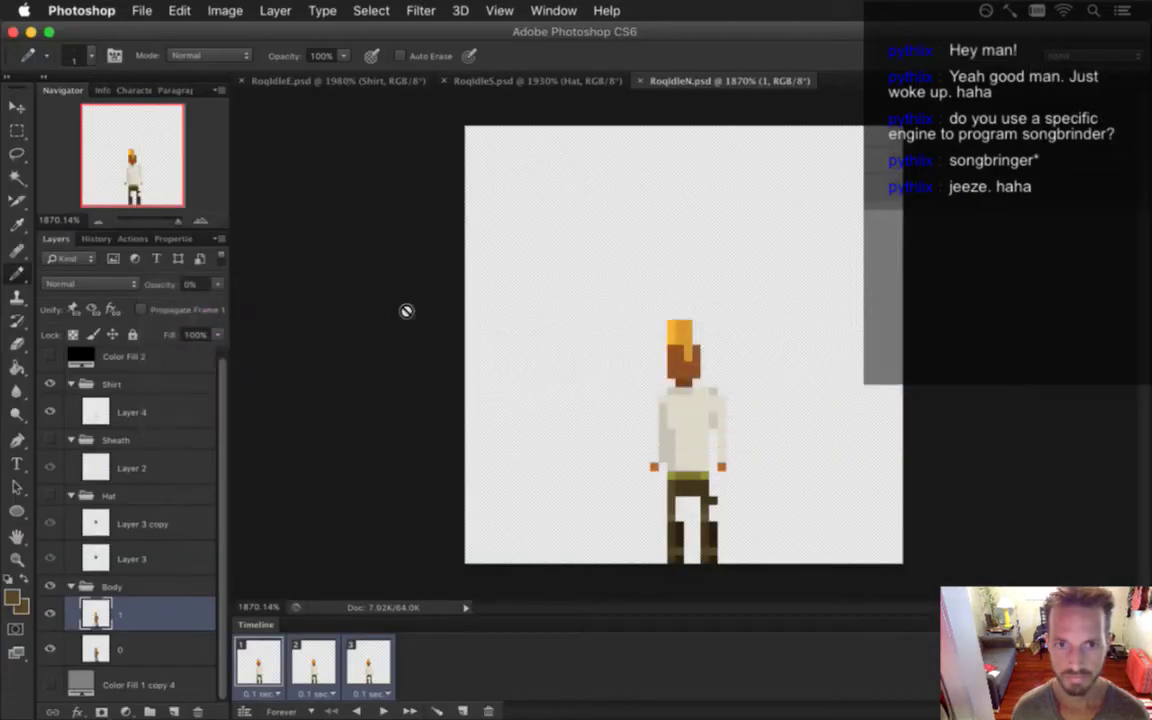
pyautogui.press('super+Tab')
pyautogui.press('super+Tab')
pyautogui.press('super+Tab')
pyautogui.press('super+Tab')
pyautogui.click(453, 318)
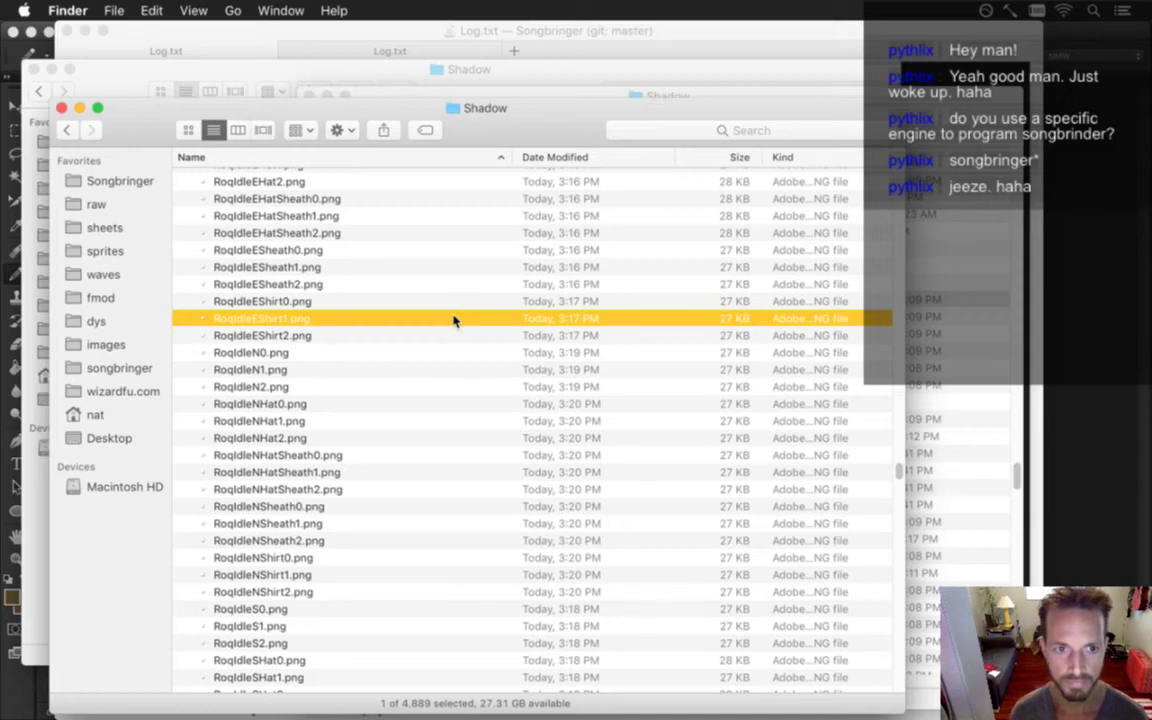
pyautogui.click(339, 404)
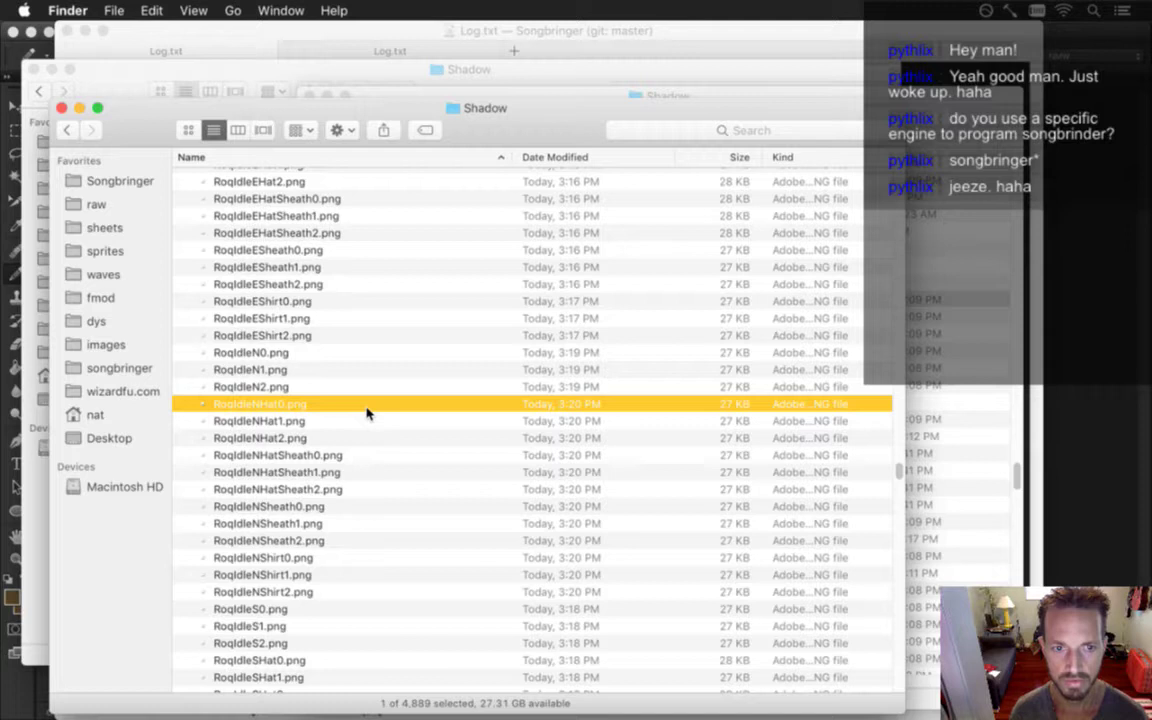
# Return to Log.txt in TextMate and check the listed Roq animation names against the sprite file names
pyautogui.press('super+Tab')
pyautogui.press('super+Tab')
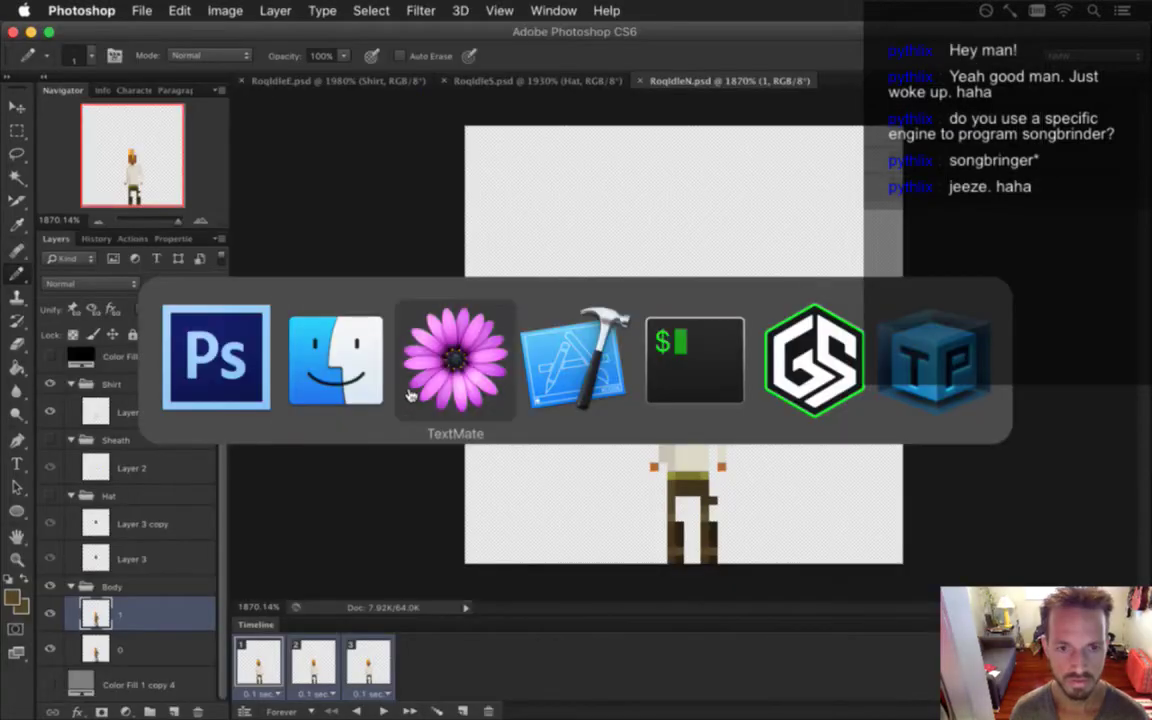
pyautogui.click(407, 396)
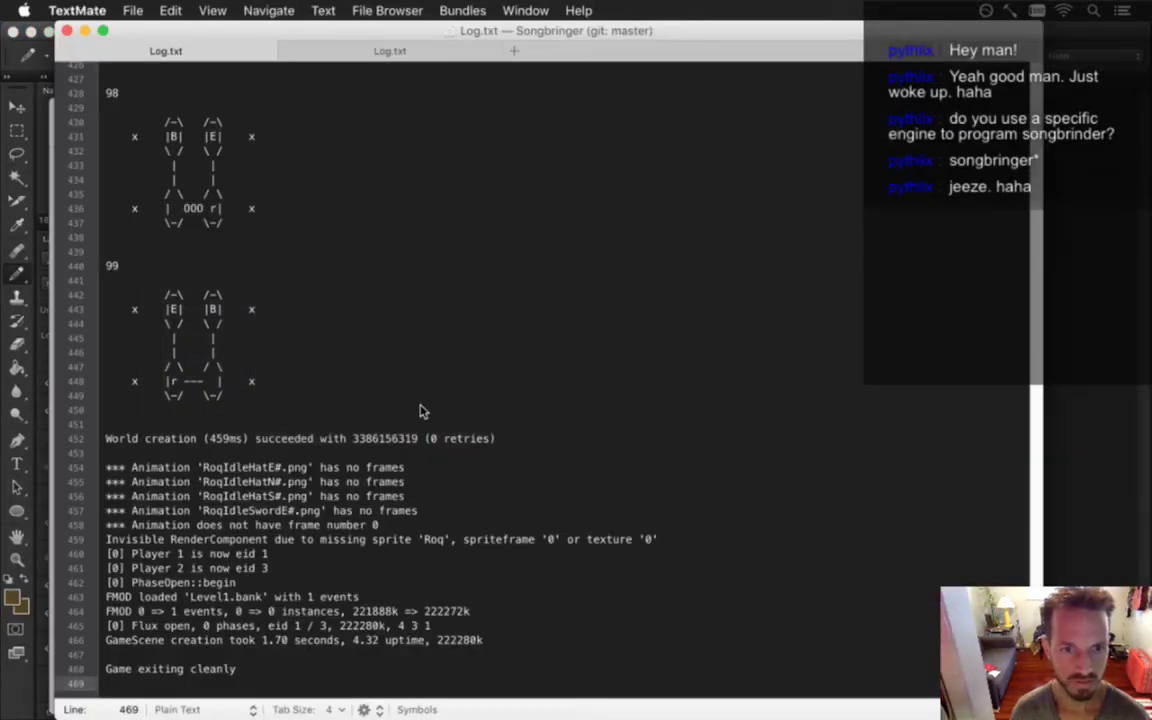
# Switch to iTerm2 and move Hat behind the direction letter in the idle animation's format, making it RoqIdleEHat#.png
pyautogui.press('super+Tab')
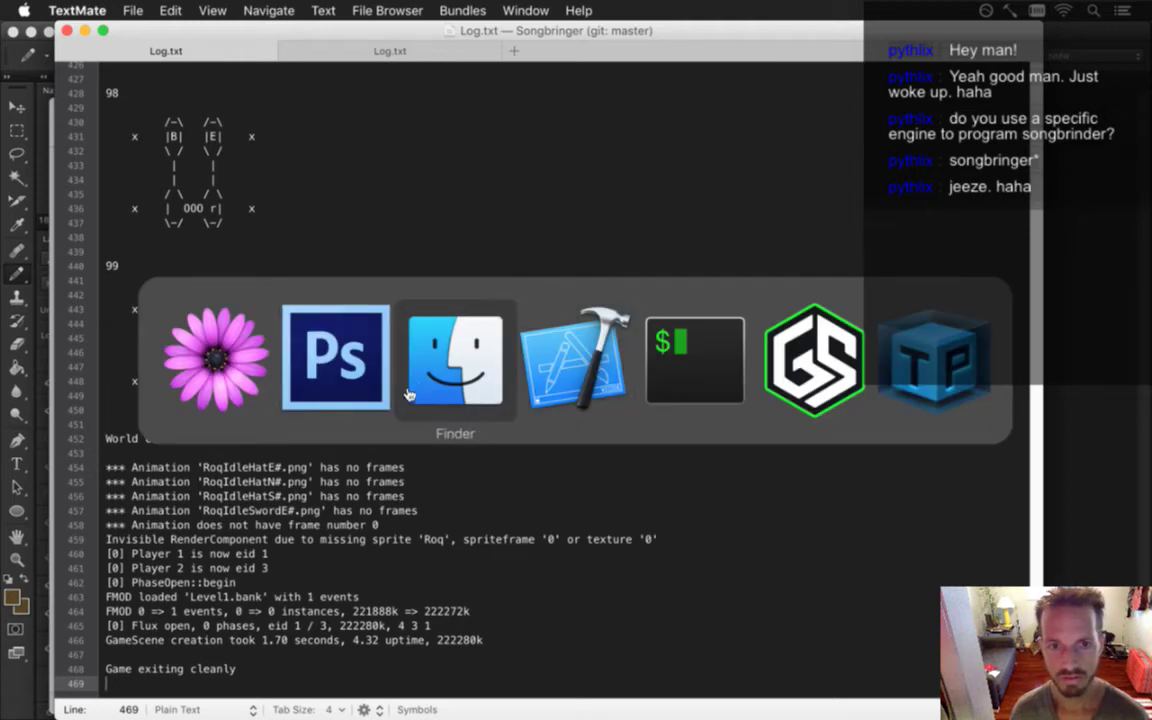
pyautogui.click(645, 405)
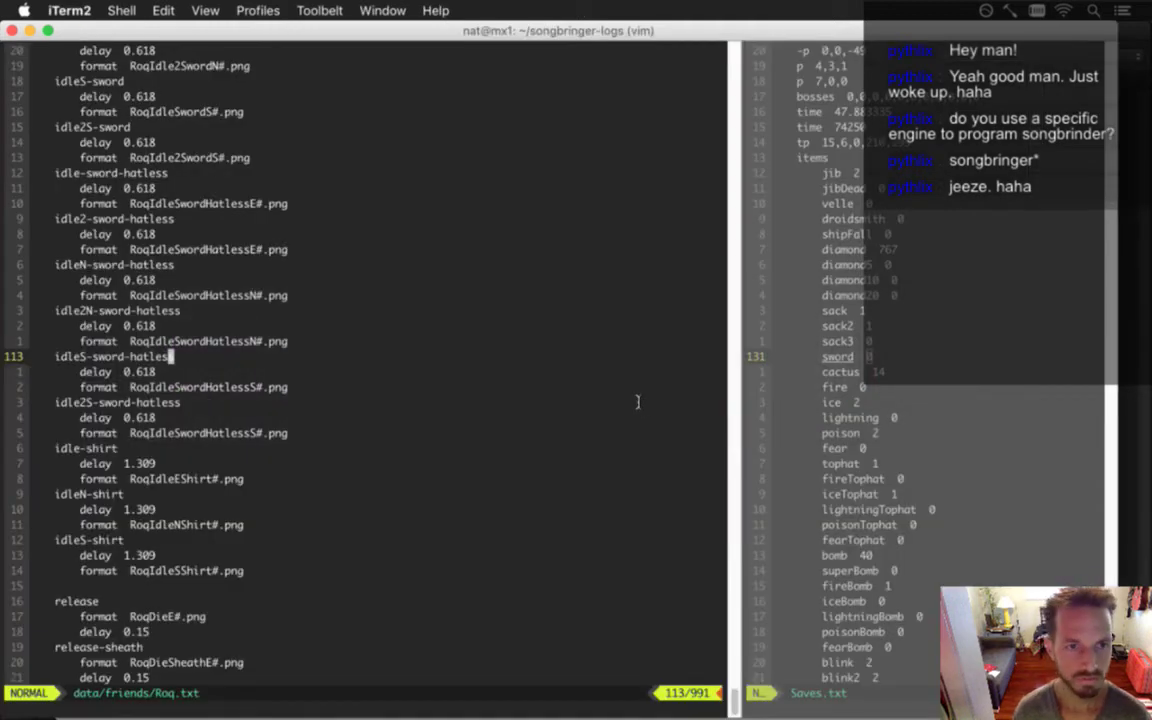
pyautogui.scroll(-1, 645, 405)
pyautogui.scroll(3, 629, 398)
pyautogui.scroll(15, 629, 398)
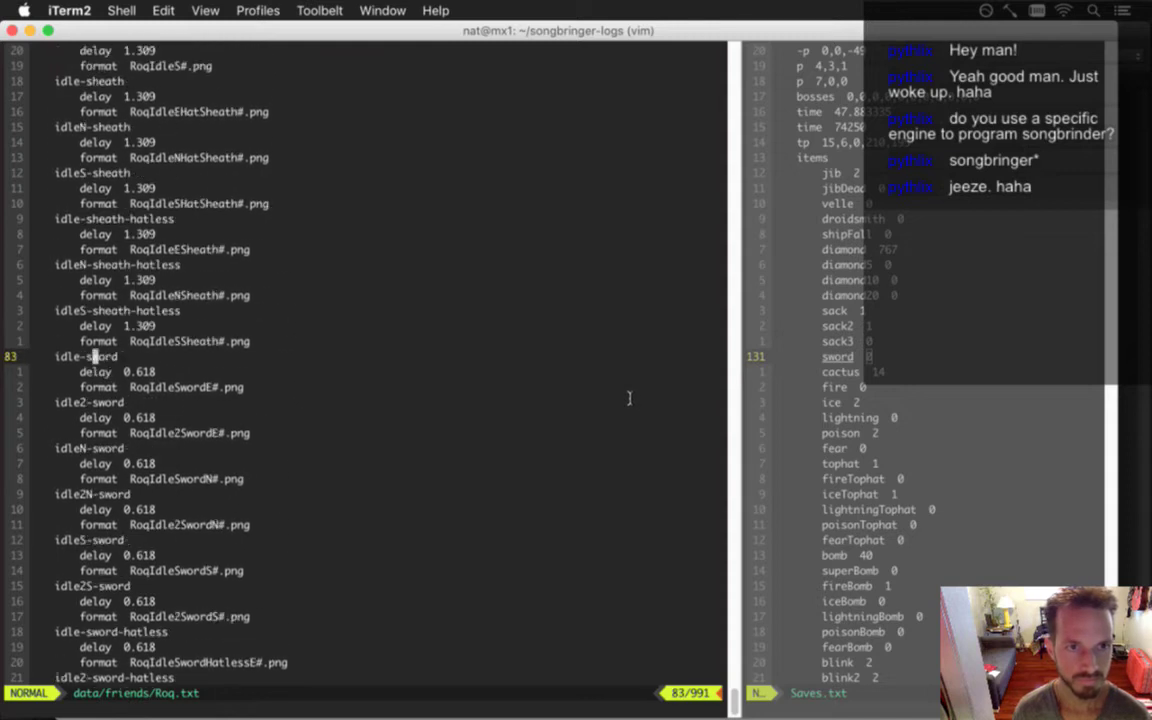
pyautogui.scroll(4, 629, 398)
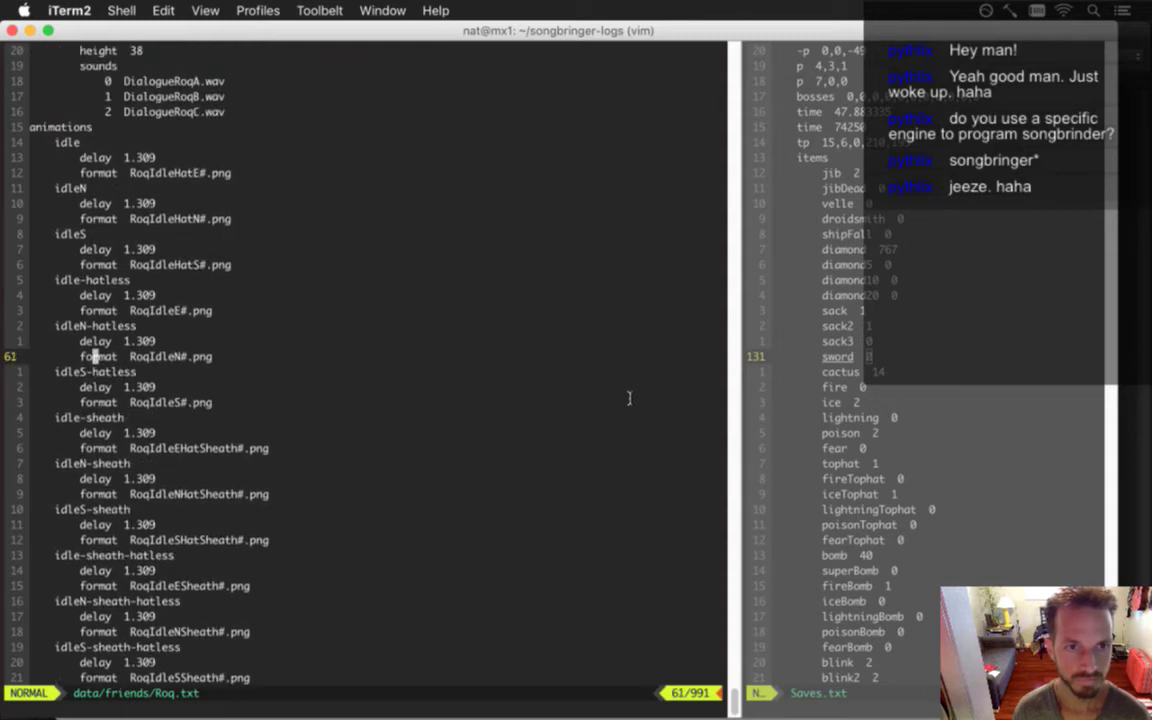
pyautogui.scroll(2, 629, 398)
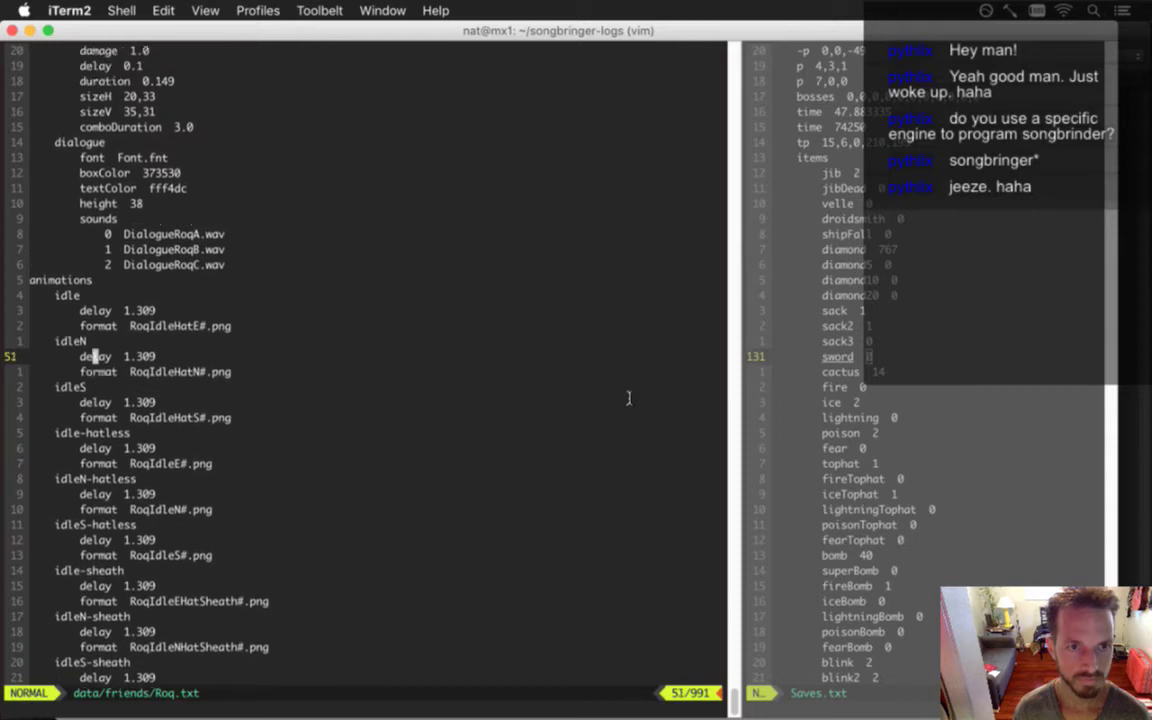
pyautogui.press('w')
pyautogui.press('l')
pyautogui.press('l')
pyautogui.press('l')
pyautogui.press('l')
pyautogui.press('l')
pyautogui.press('l')
pyautogui.press('l')
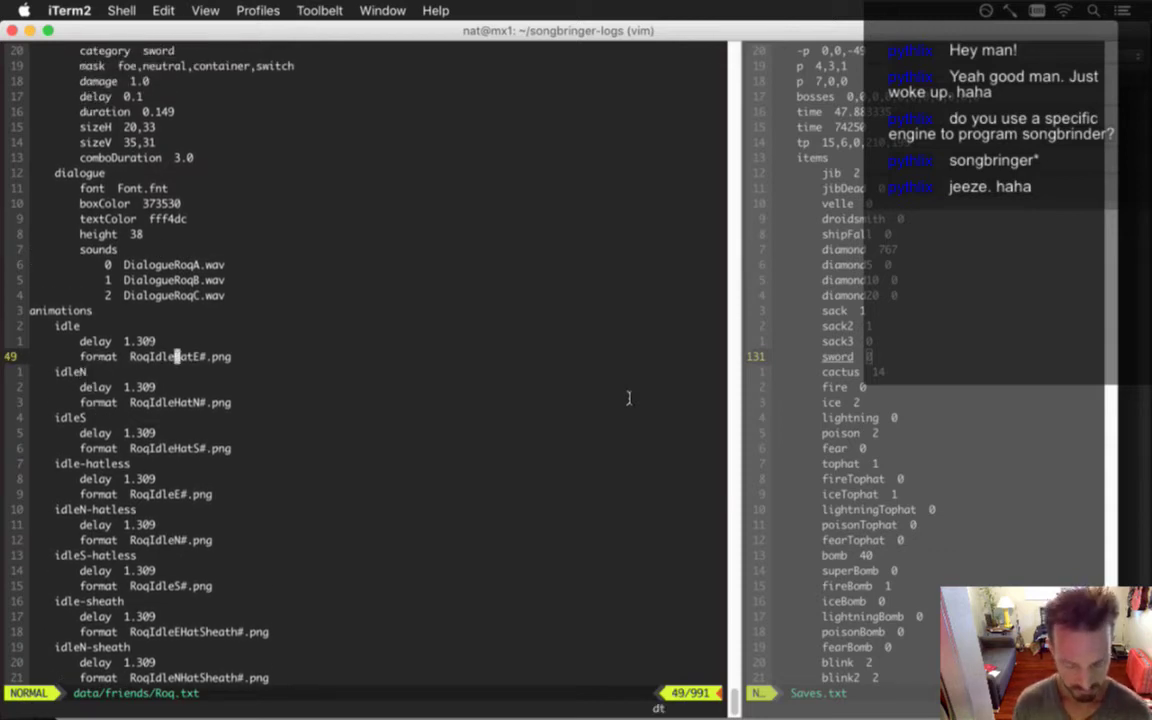
pyautogui.press('x')
pyautogui.press('x')
pyautogui.press('x')
pyautogui.press('l')
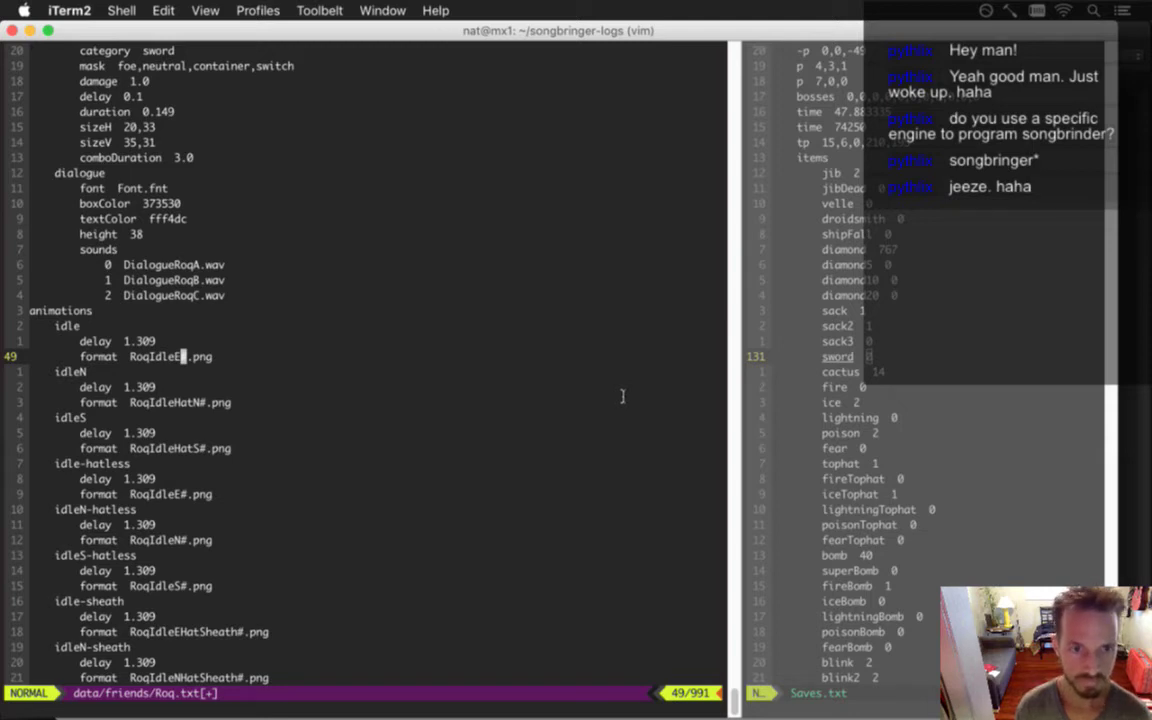
pyautogui.press('P')
# Paste Hat after the direction letter in the idleN and idleS animation formats
pyautogui.press('j')
pyautogui.press('j')
pyautogui.press('j')
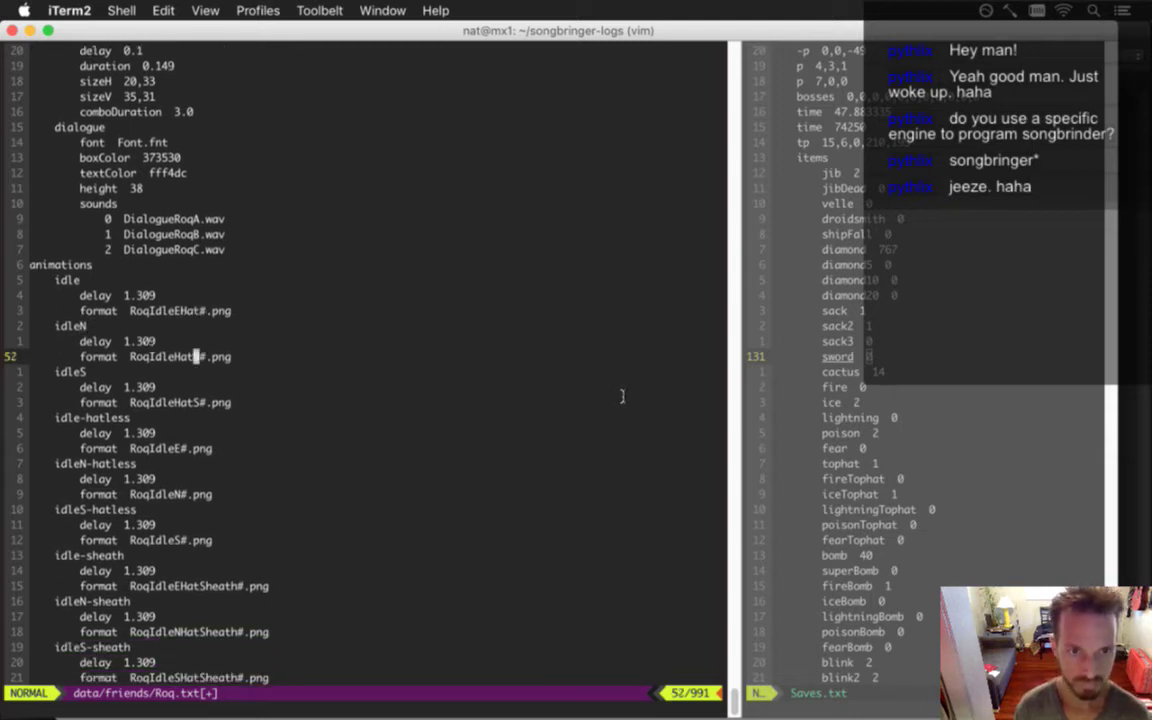
pyautogui.press('p')
pyautogui.press('j')
pyautogui.press('j')
pyautogui.press('j')
pyautogui.press('h')
pyautogui.press('h')
pyautogui.press('h')
pyautogui.press('p')
# Remove the extra Hat before the direction letter in the idleS animation's format, making it RoqIdleSHat#.png
pyautogui.press('h')
pyautogui.press('h')
pyautogui.press('h')
pyautogui.press('h')
pyautogui.press('h')
pyautogui.press('h')
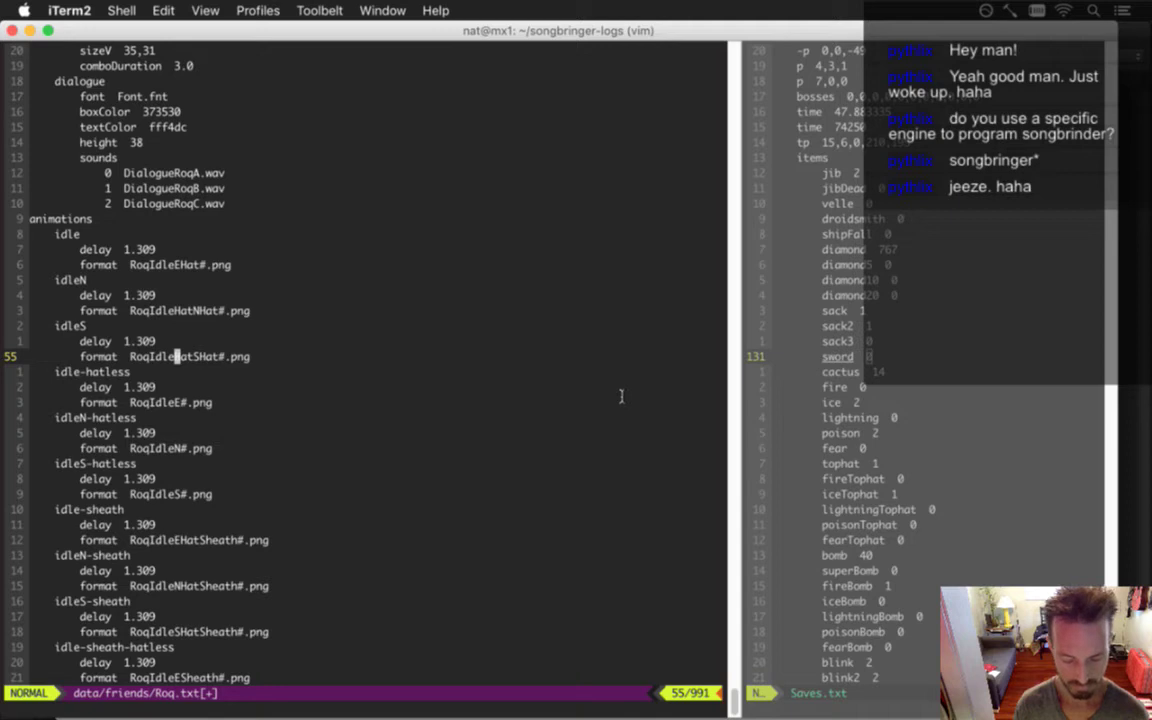
pyautogui.press('d')
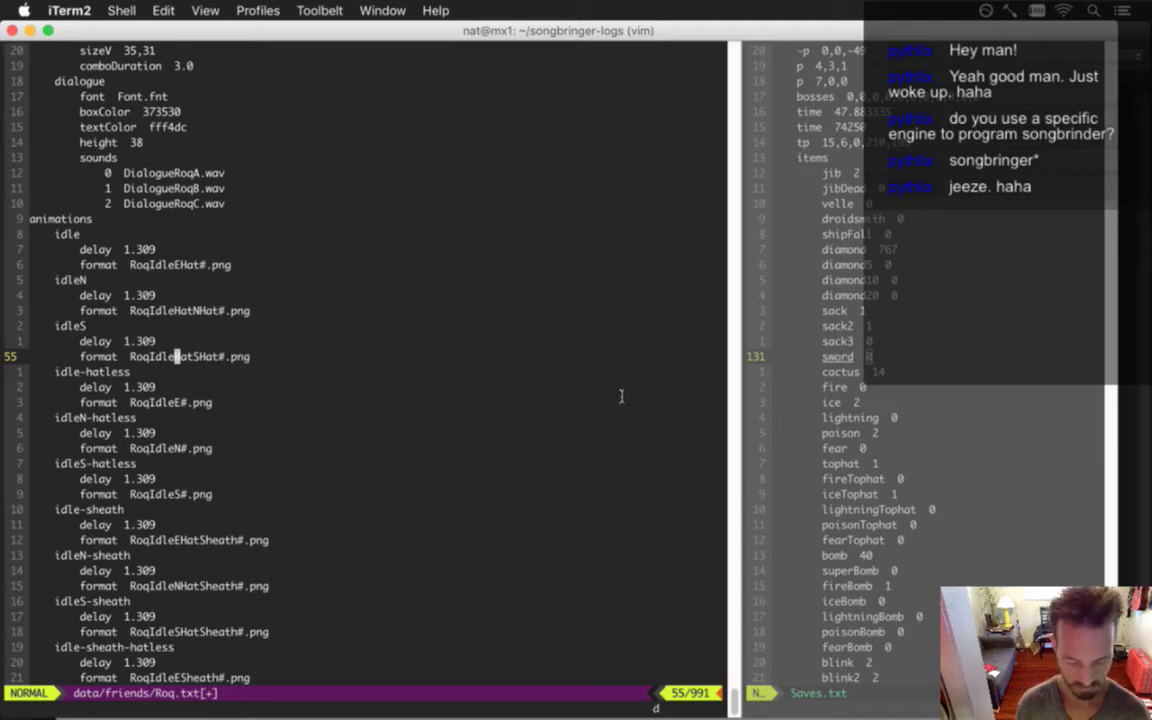
pyautogui.press('t')
pyautogui.hotkey('shift', 's')
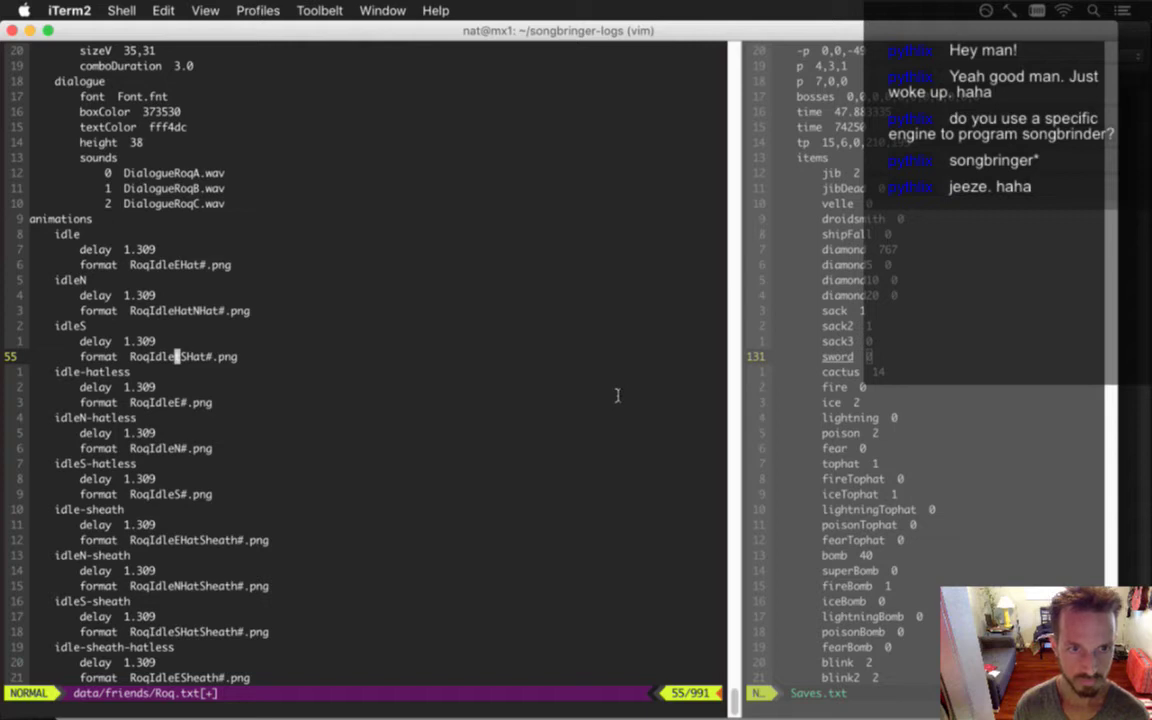
# Remove the extra Hat from the idleN animation's format, making it RoqIdleNHat#.png, and save Roq.txt
pyautogui.press('k')
pyautogui.press('k')
pyautogui.press('k')
pyautogui.press('d')
pyautogui.press('t')
pyautogui.hotkey('shift', 'n')
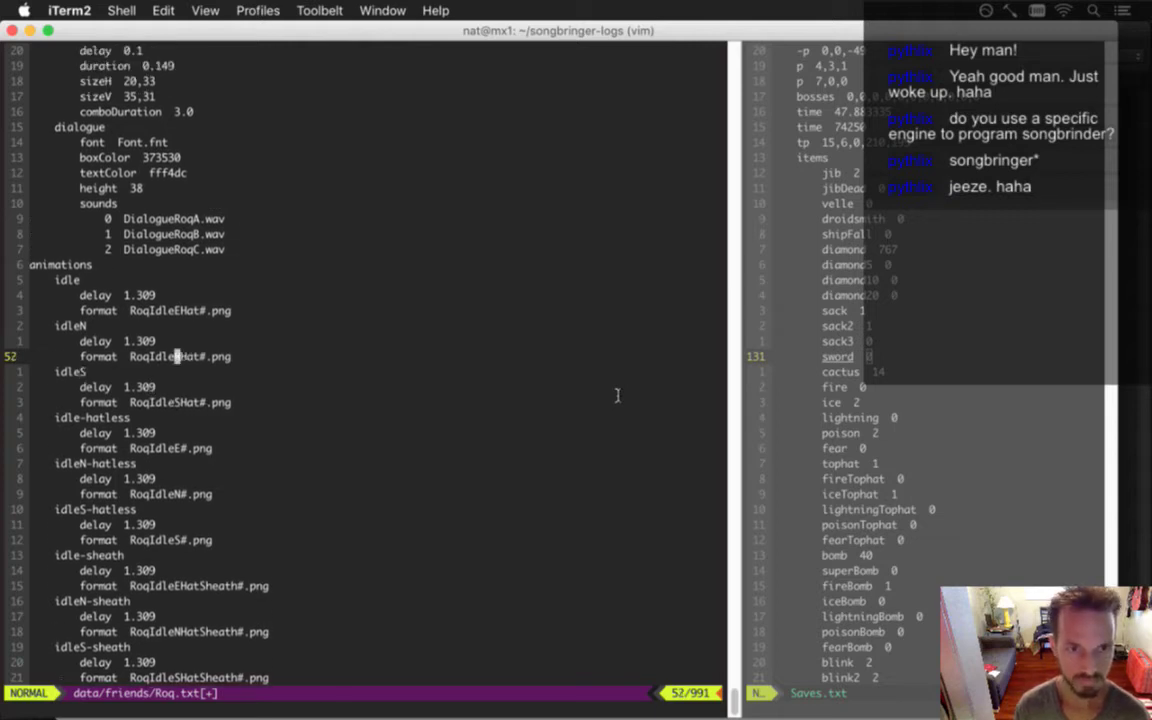
pyautogui.press('k')
pyautogui.press('j')
pyautogui.press('j')
pyautogui.press('j')
pyautogui.press('j')
pyautogui.press('j')
pyautogui.press('j')
pyautogui.write(':w')
pyautogui.press('Return')
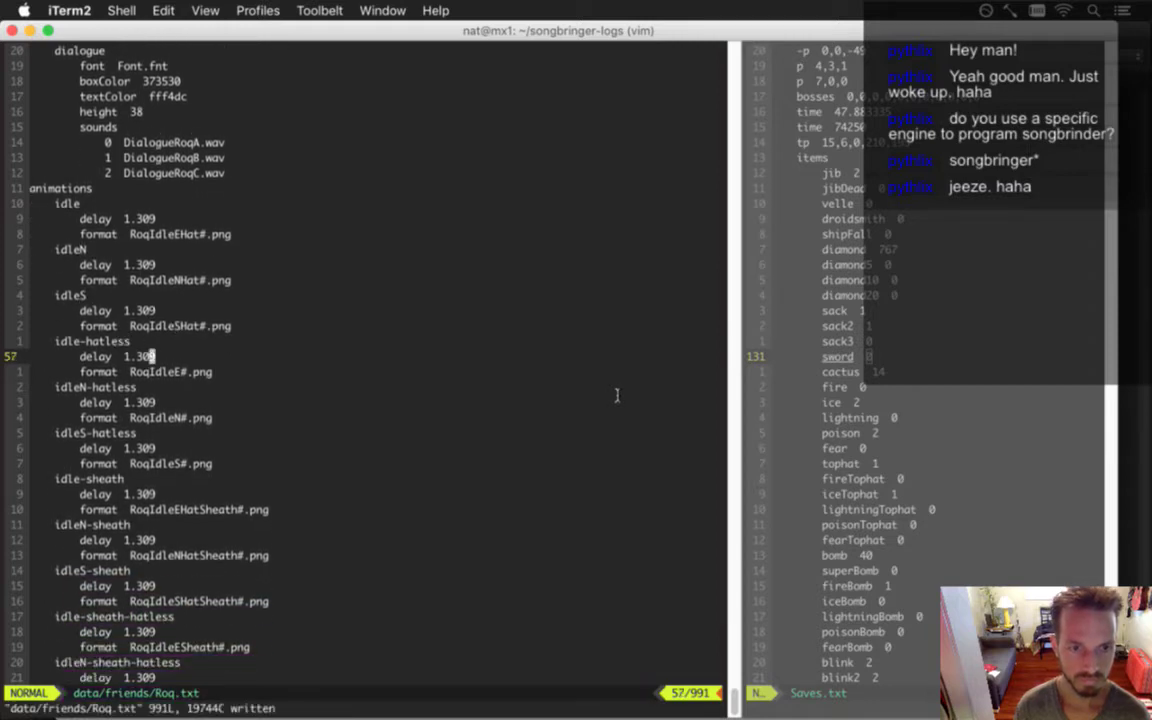
# Compare the hatless, sheath and sword idle formats in Roq.txt with the missing-frame animation names listed in Log.txt
pyautogui.press('j')
pyautogui.press('super+Tab')
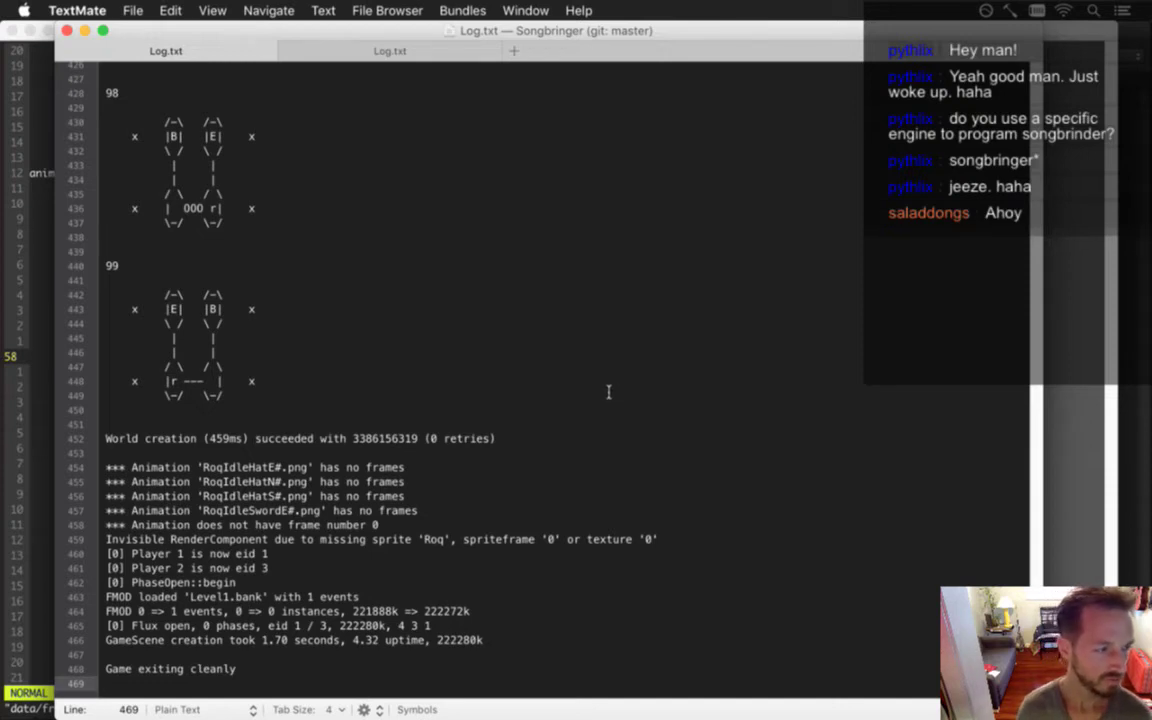
pyautogui.press('super+Tab')
pyautogui.press('j')
pyautogui.press('j')
pyautogui.press('j')
pyautogui.press('j')
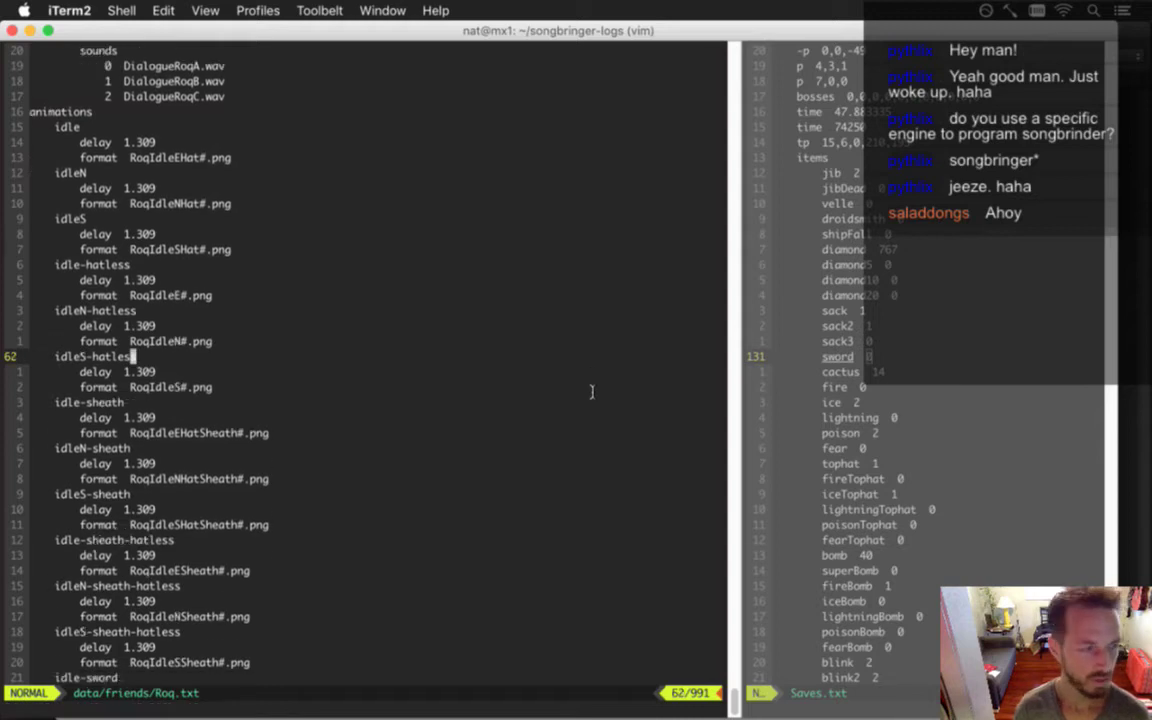
pyautogui.press('j')
pyautogui.press('j')
pyautogui.press('j')
pyautogui.press('j')
pyautogui.press('j')
pyautogui.press('j')
pyautogui.press('j')
pyautogui.press('j')
pyautogui.press('j')
pyautogui.press('j')
pyautogui.press('j')
pyautogui.press('j')
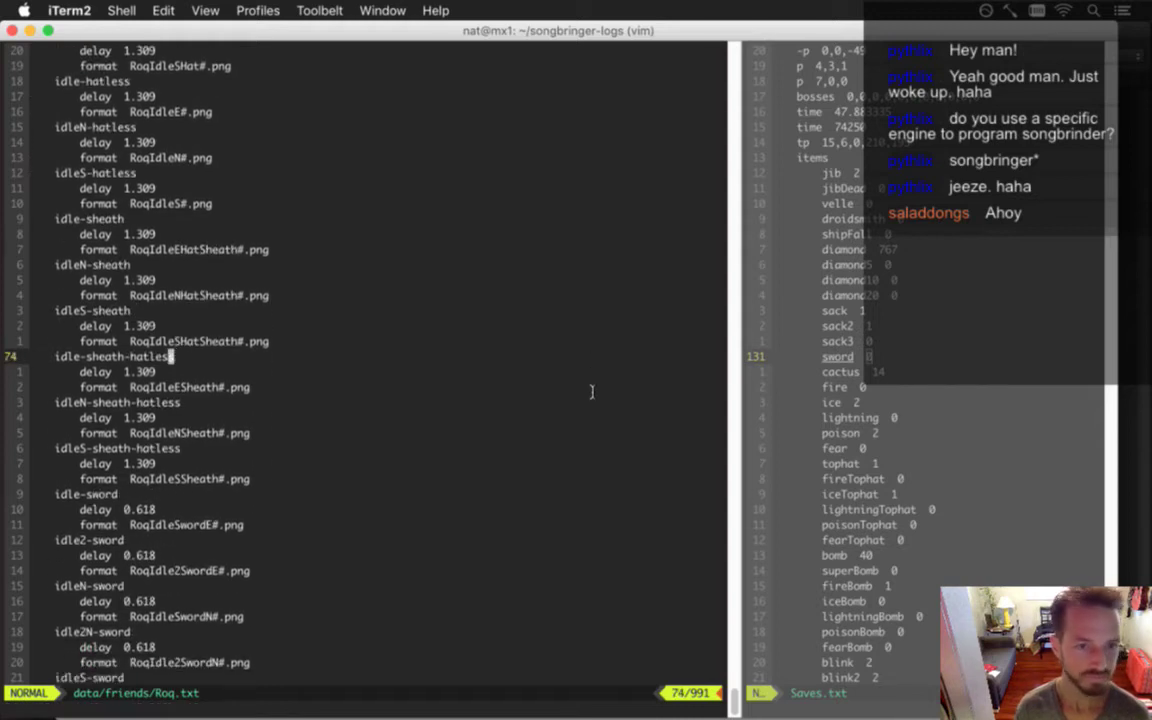
pyautogui.press('j')
pyautogui.press('super+Tab')
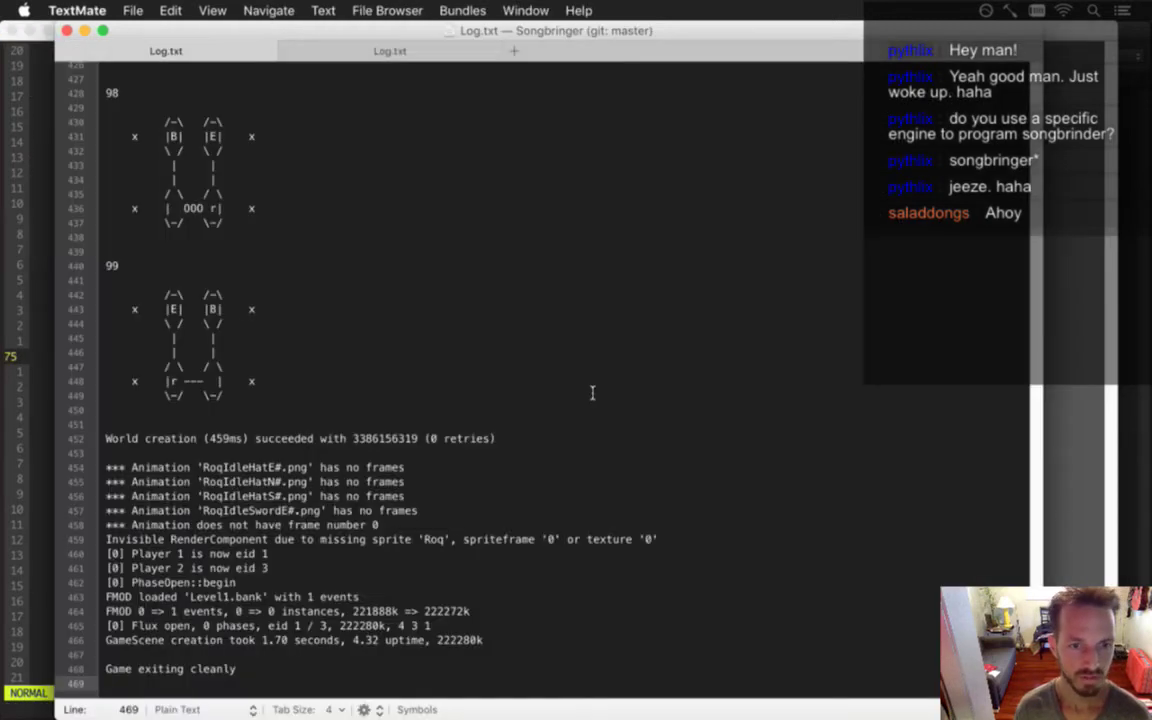
pyautogui.press('super+Tab')
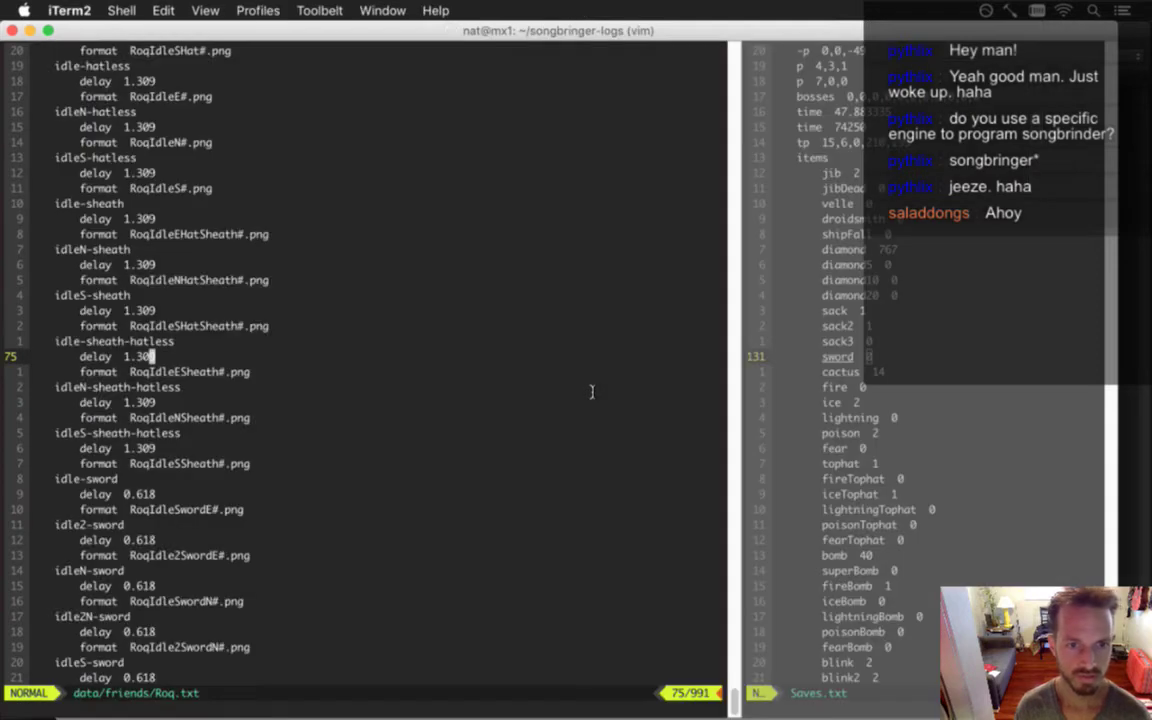
pyautogui.press('j')
pyautogui.press('j')
pyautogui.press('j')
pyautogui.press('j')
pyautogui.press('j')
pyautogui.press('j')
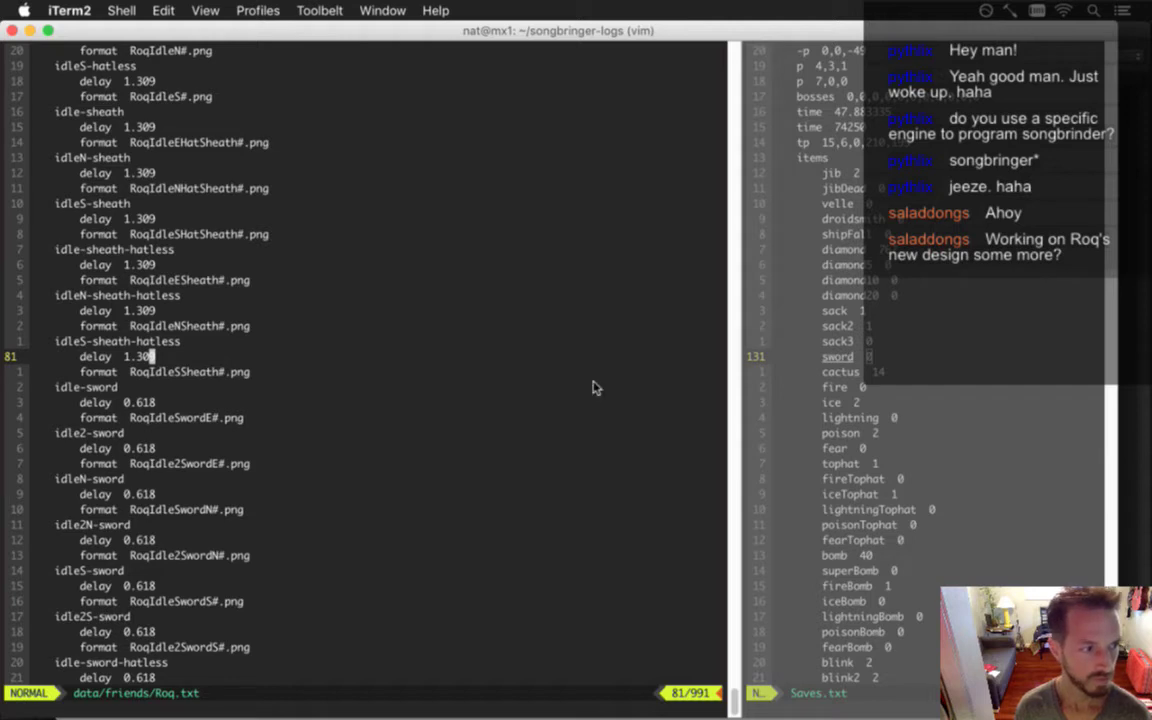
# Switch to Photoshop and show the grey background fill and the Hat group across all three frames of RoqIdleN.psd
pyautogui.press('super+Tab')
pyautogui.press('super+Tab')
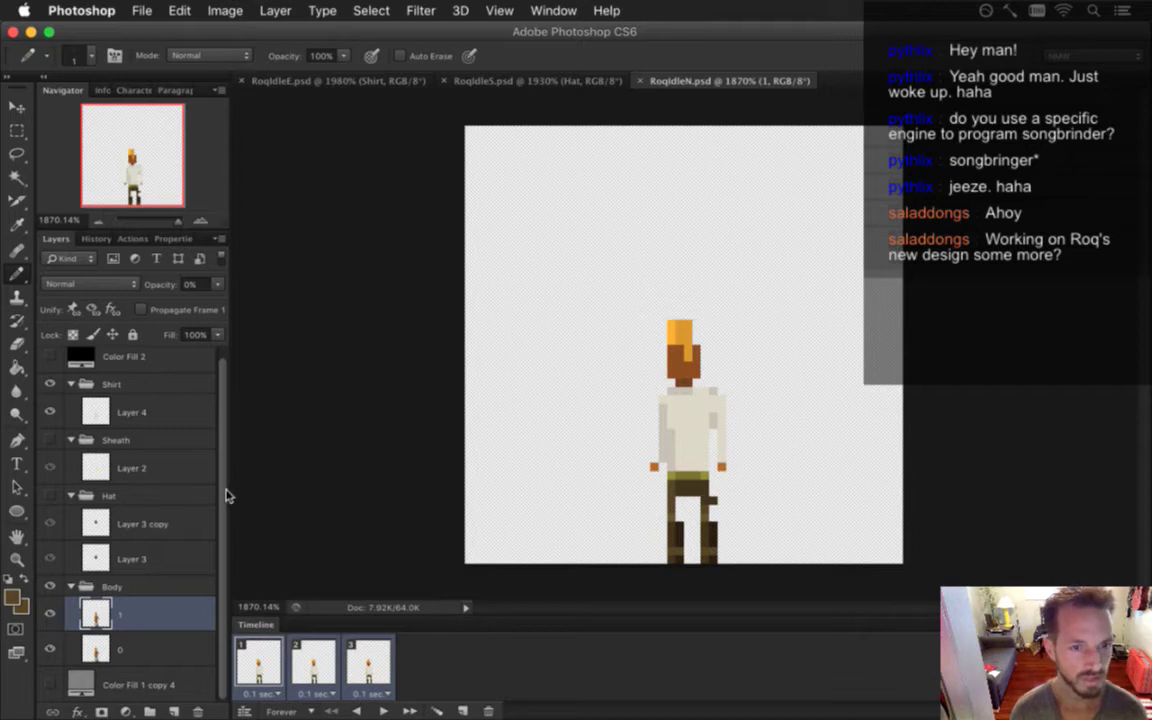
pyautogui.scroll(1, 215, 465)
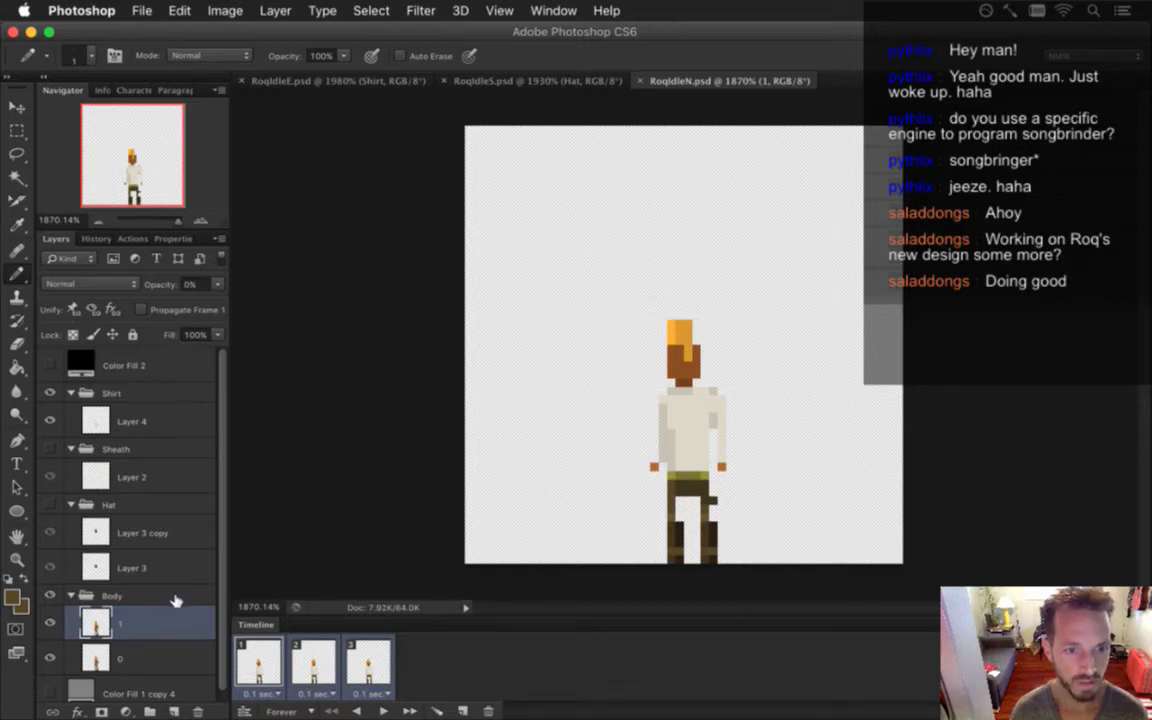
pyautogui.click(266, 656)
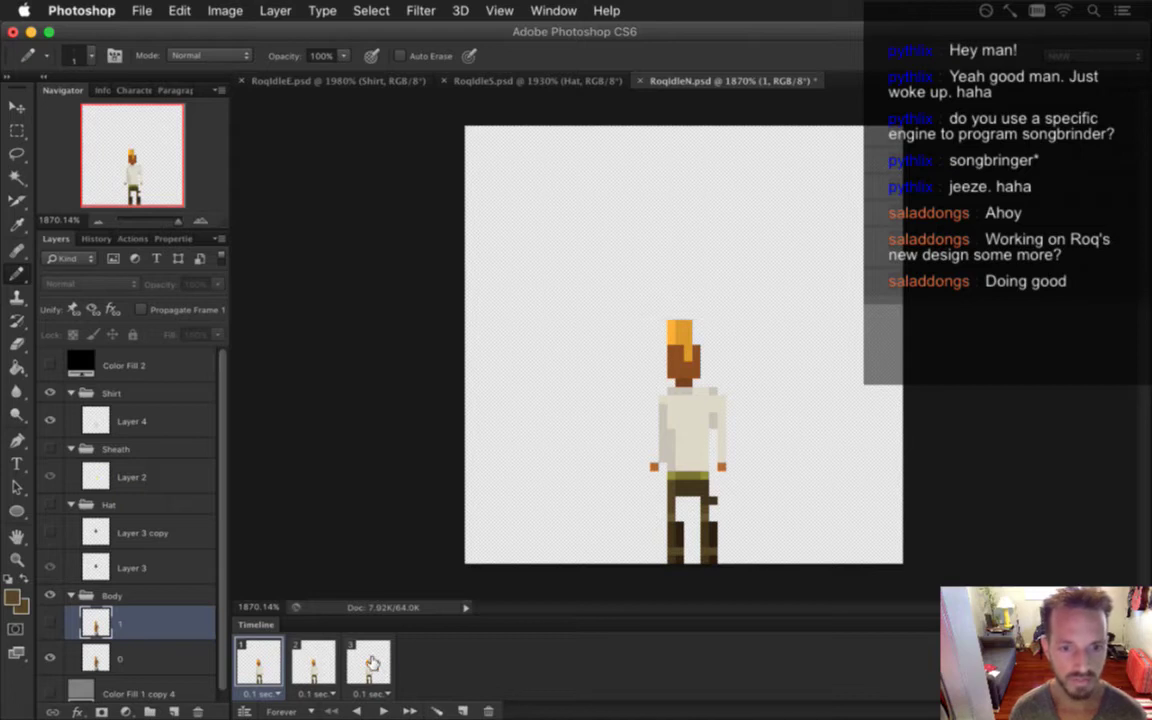
pyautogui.keyDown('shift'); pyautogui.click(366, 660); pyautogui.keyUp('shift')
pyautogui.click(52, 691)
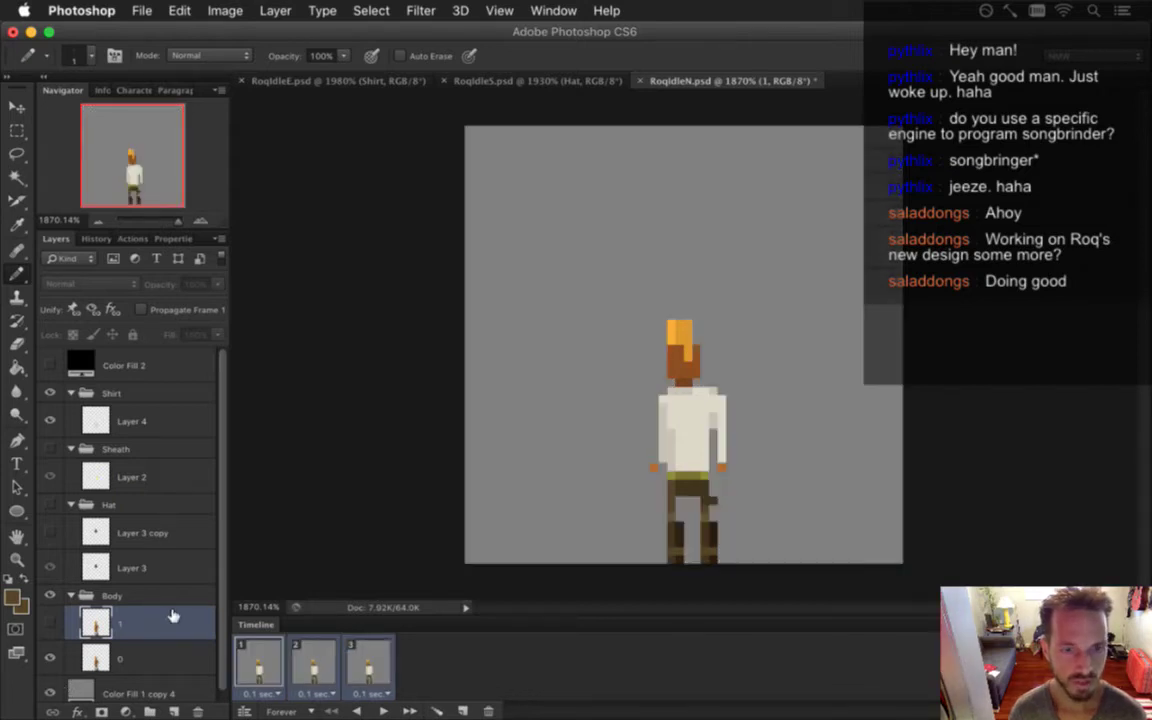
pyautogui.click(50, 505)
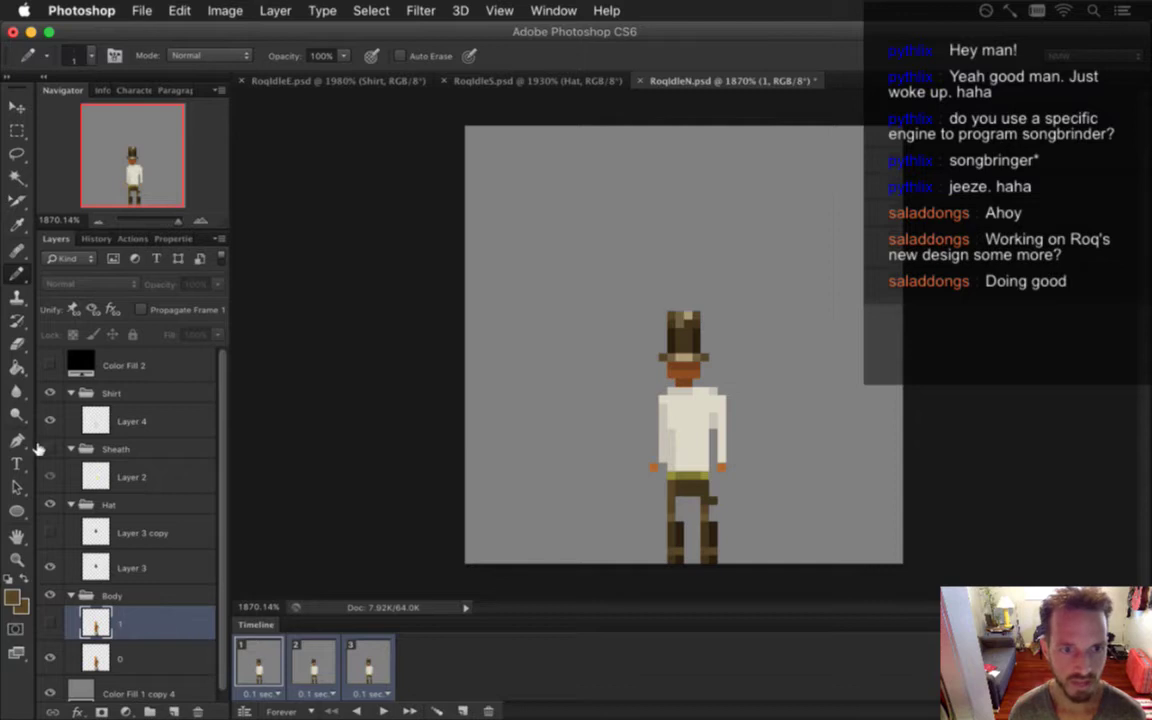
# Hide the Shirt group, the Sheath group and the grey background fill in all three frames, and save RoqIdleN.psd
pyautogui.click(51, 477)
pyautogui.click(50, 393)
pyautogui.click(50, 393)
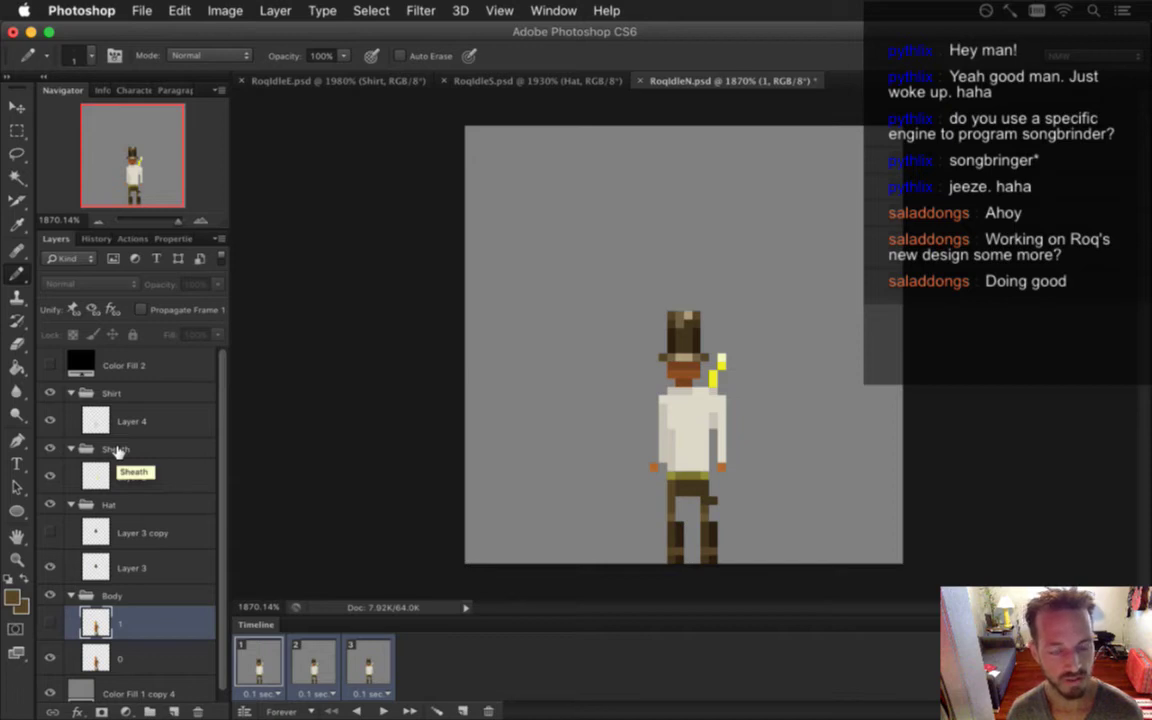
pyautogui.click(50, 393)
pyautogui.click(50, 449)
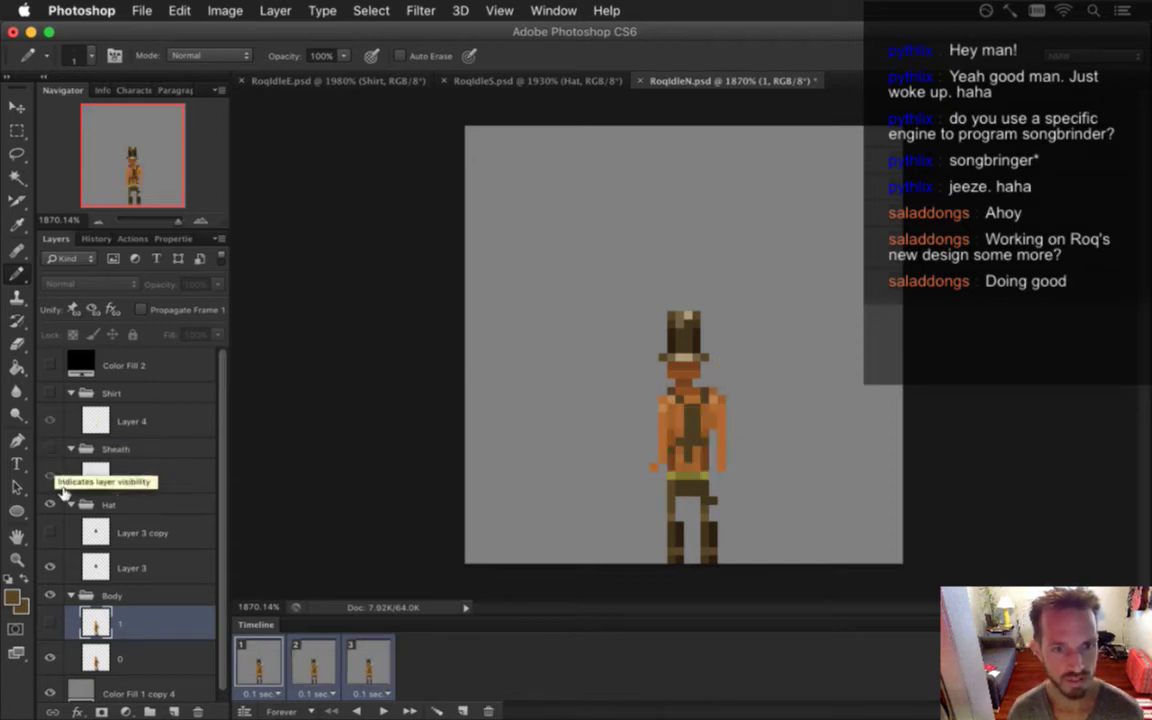
pyautogui.click(50, 504)
pyautogui.click(50, 504)
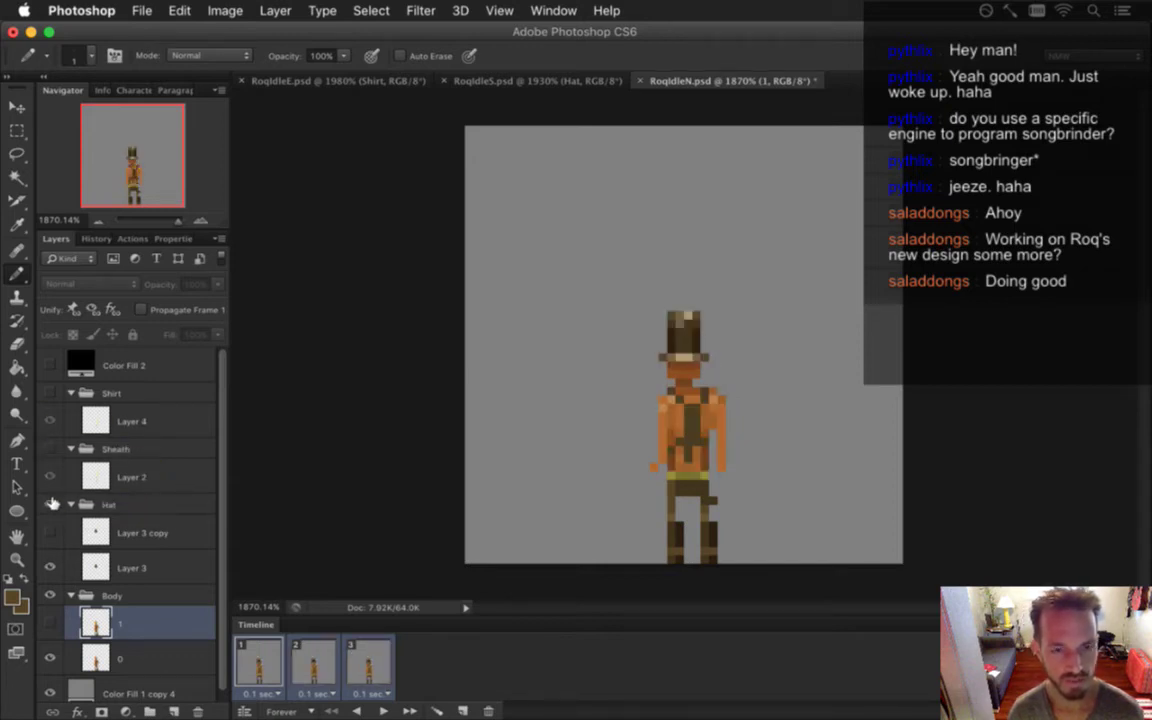
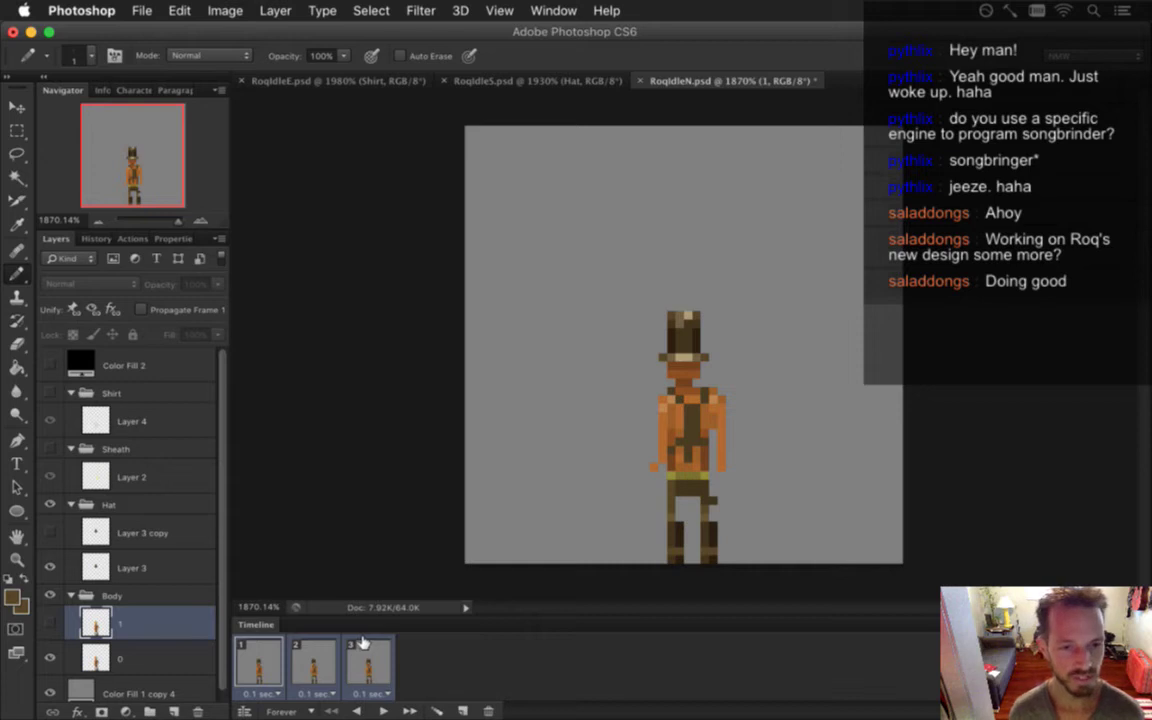
pyautogui.click(50, 688)
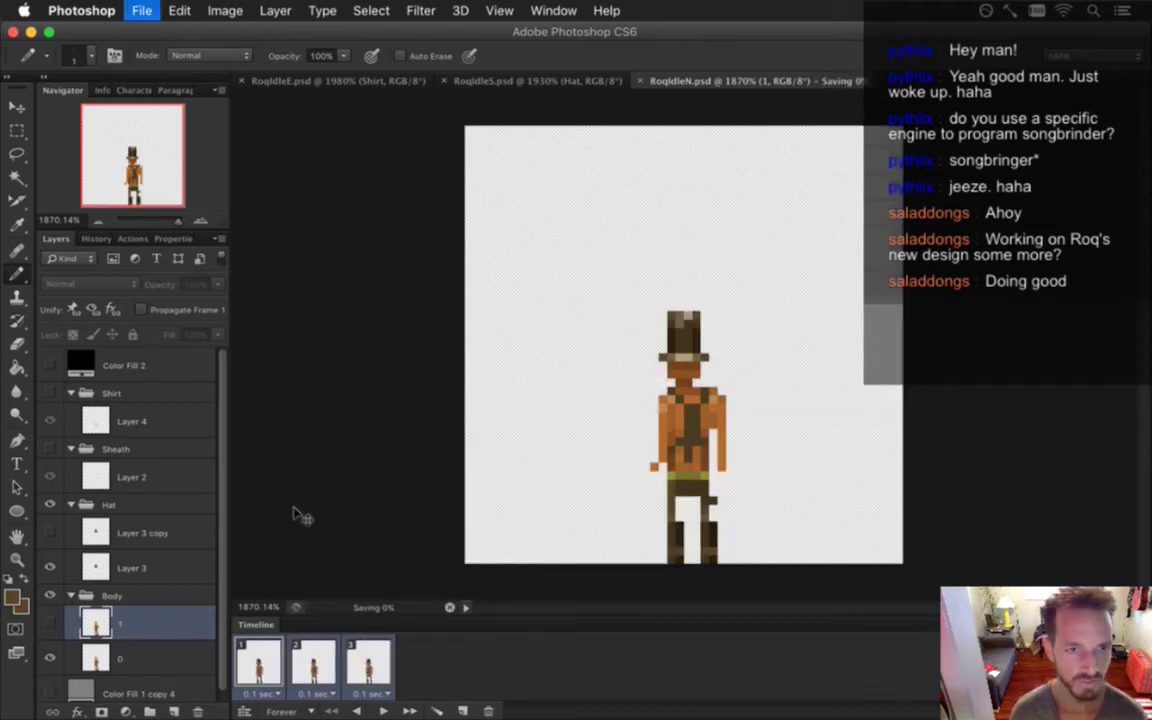
# Switch to Log.txt in TextMate and select the missing animation's name RoqIdleSwordE
pyautogui.press('super+Tab')
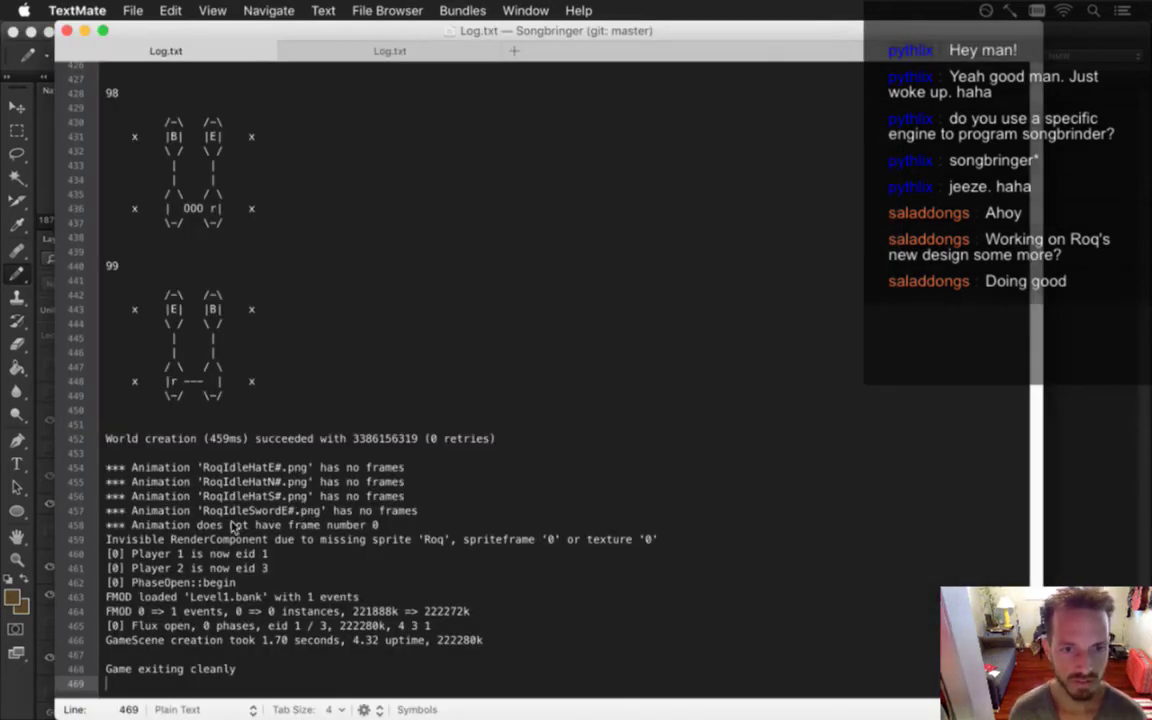
pyautogui.moveTo(203, 511); pyautogui.dragTo(278, 513)
pyautogui.hotkey('shift', 'Right')
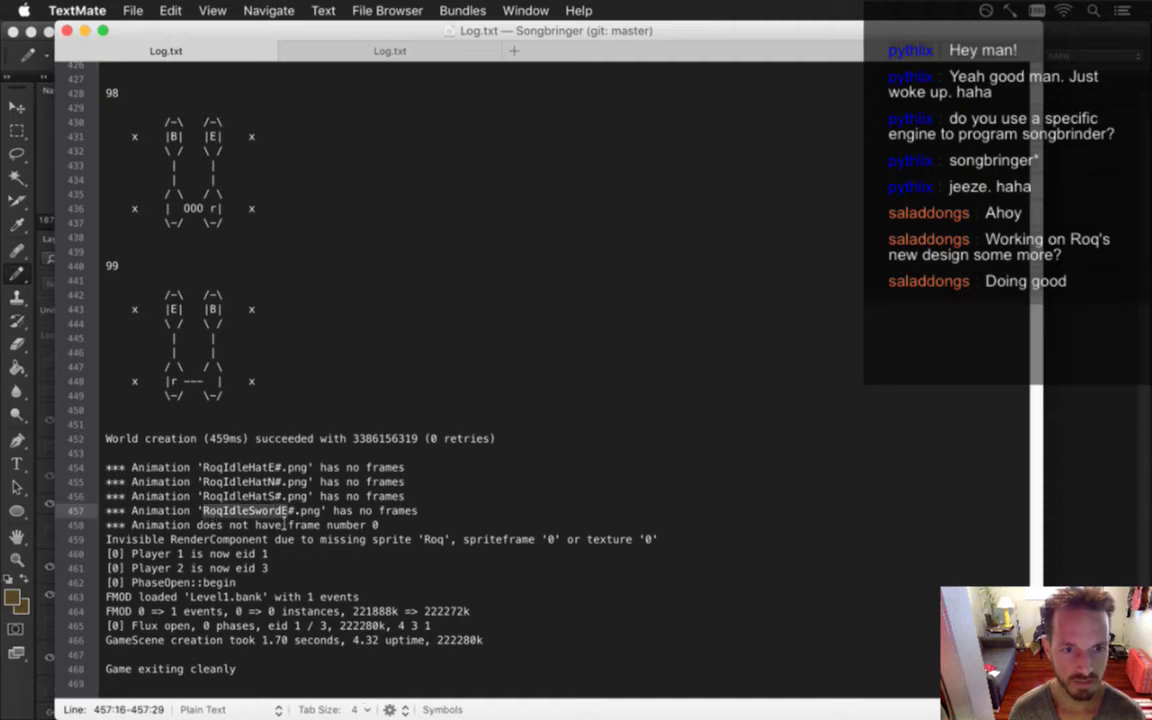
# Switch to iTerm2, suspend vim and restore the sword sprites with git checkout raw/sheets/Shadow/RoqIdleSwordE?.png
pyautogui.press('super+Tab')
pyautogui.click(458, 415)
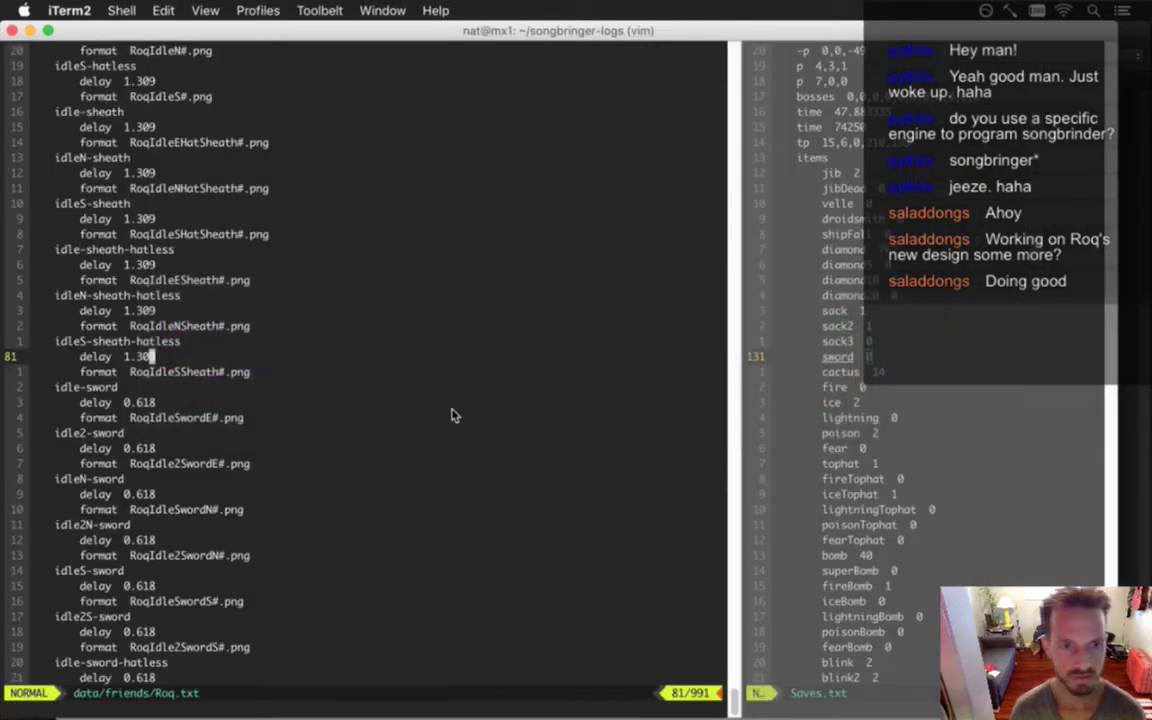
pyautogui.hotkey('ctrl', 'z')
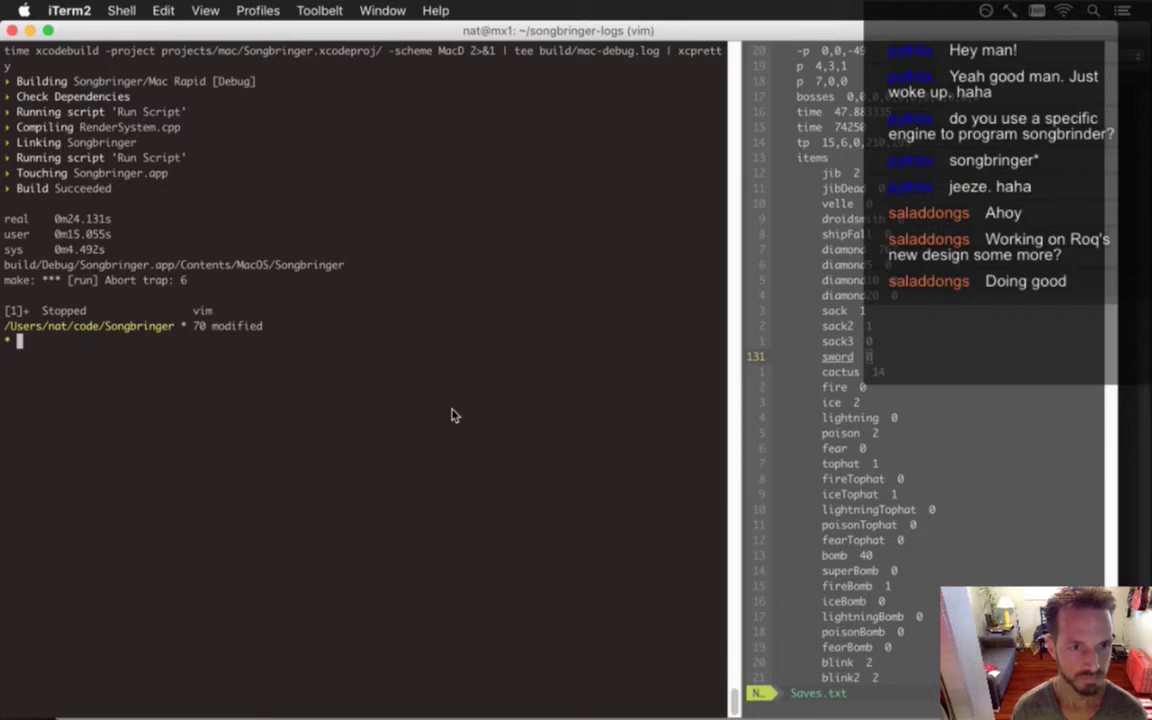
pyautogui.write('git checkout ')
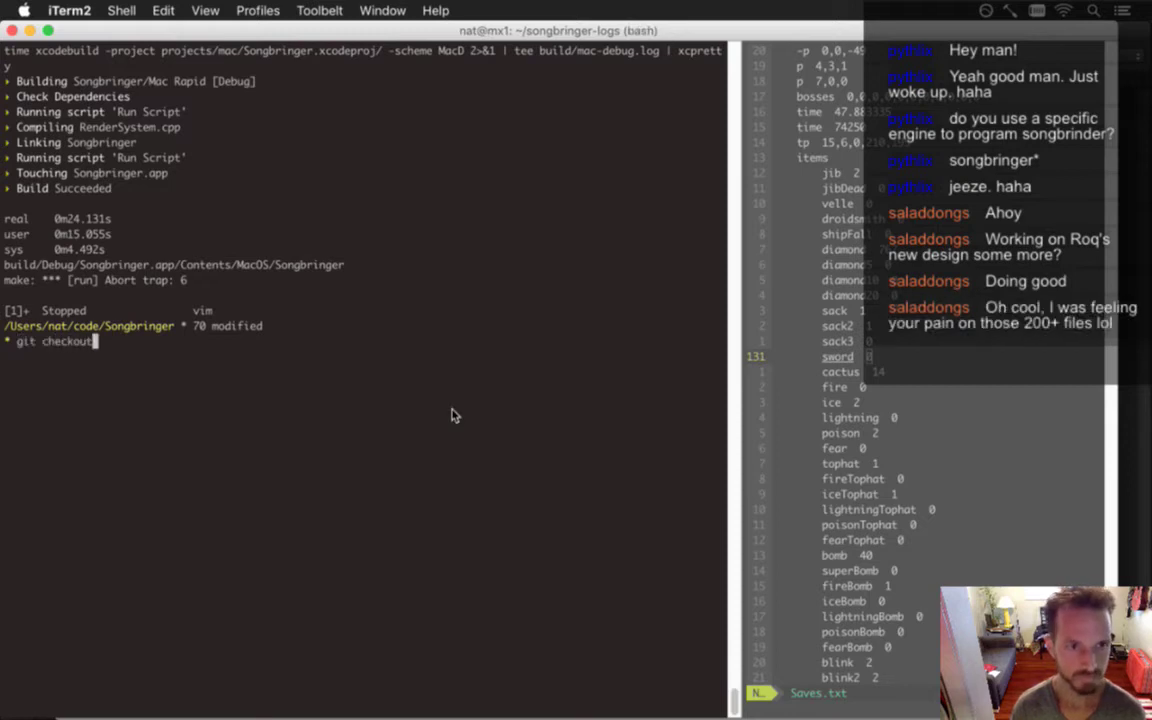
pyautogui.write('ro')
pyautogui.press('Tab')
pyautogui.press('BackSpace')
pyautogui.press('BackSpace')
pyautogui.press('BackSpace')
pyautogui.press('BackSpace')
pyautogui.press('BackSpace')
pyautogui.press('BackSpace')
pyautogui.press('BackSpace')
pyautogui.press('BackSpace')
pyautogui.press('BackSpace')
pyautogui.press('BackSpace')
pyautogui.press('BackSpace')
pyautogui.write('ro')
pyautogui.press('BackSpace')
pyautogui.write('aw/s')
pyautogui.press('Tab')
pyautogui.press('BackSpace')
pyautogui.press('BackSpace')
pyautogui.press('BackSpace')
pyautogui.press('BackSpace')
pyautogui.press('BackSpace')
pyautogui.press('BackSpace')
pyautogui.write('h')
pyautogui.press('Tab')
pyautogui.write('Sh')
pyautogui.press('Tab')
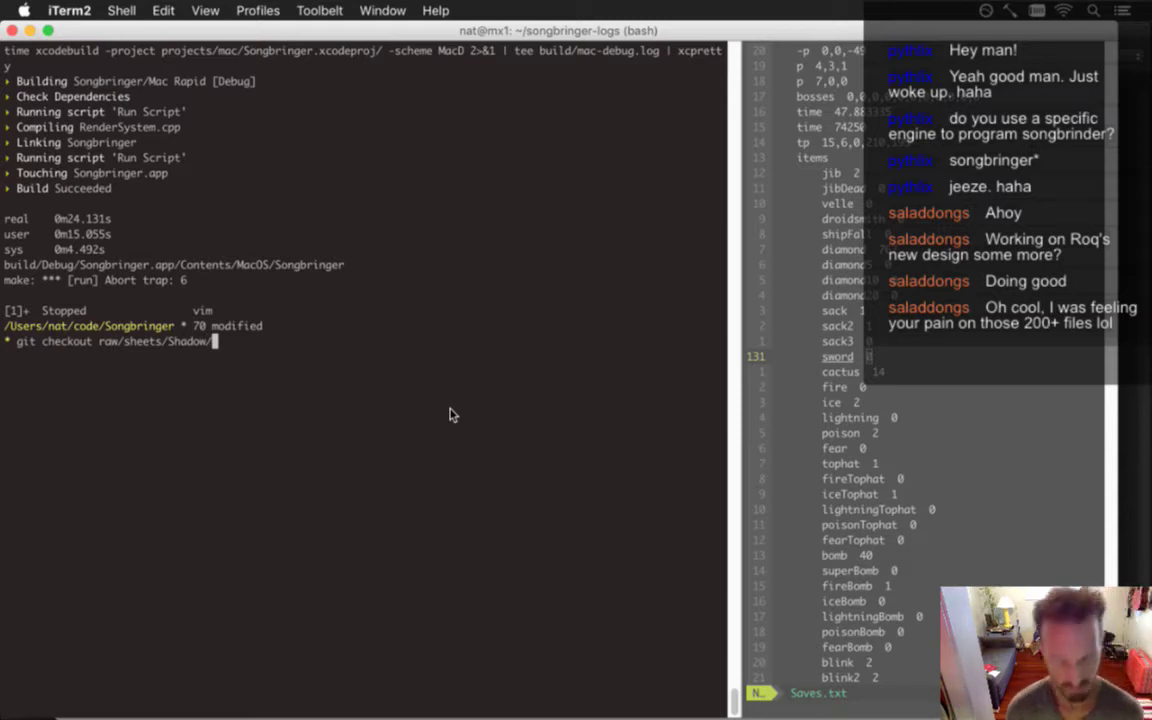
pyautogui.write('R')
pyautogui.press('Tab')
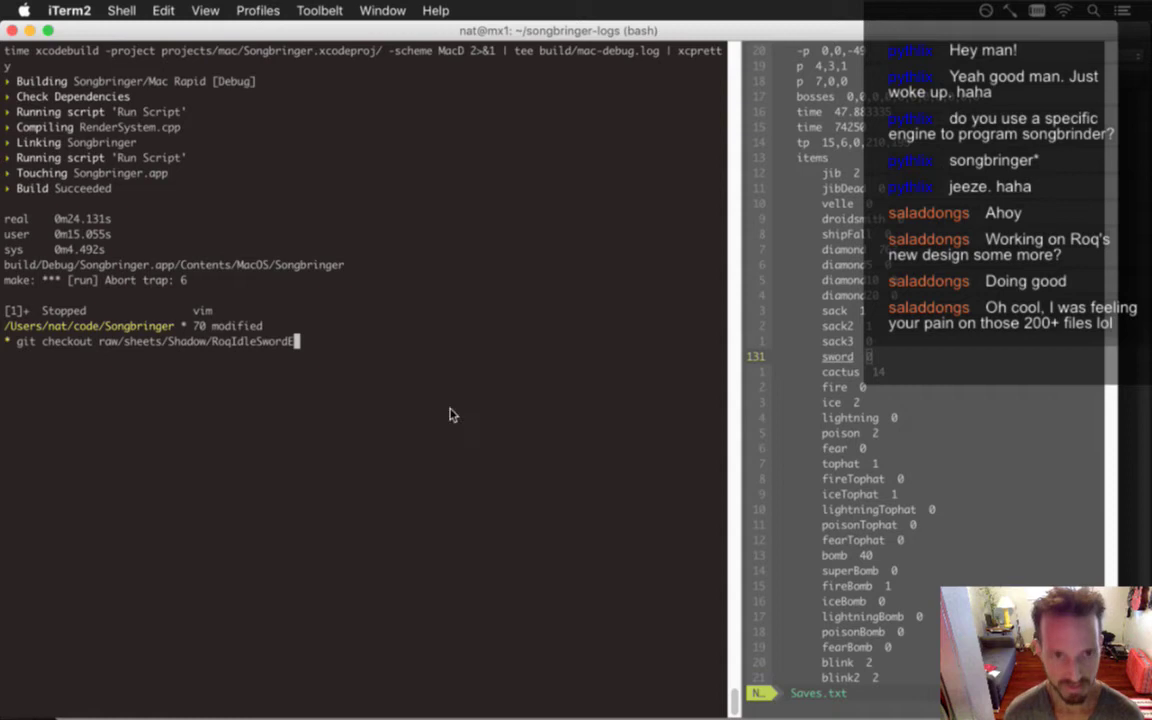
pyautogui.write('*')
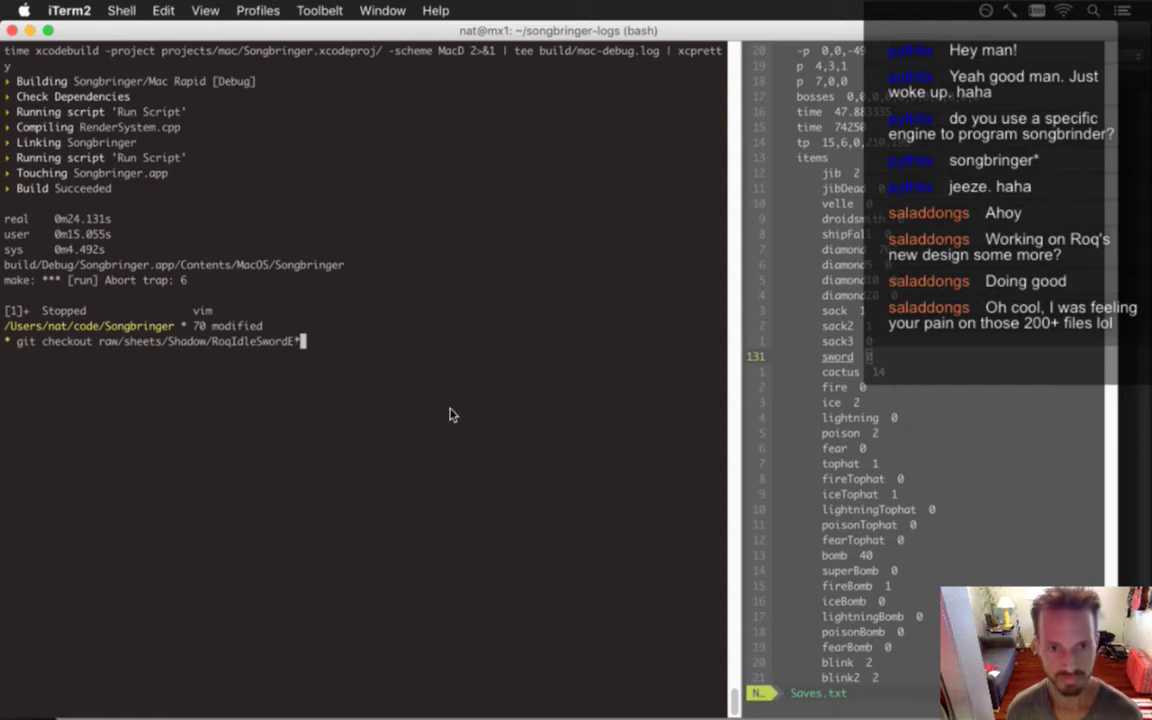
pyautogui.press('BackSpace')
pyautogui.write('?.png')
pyautogui.press('Return')
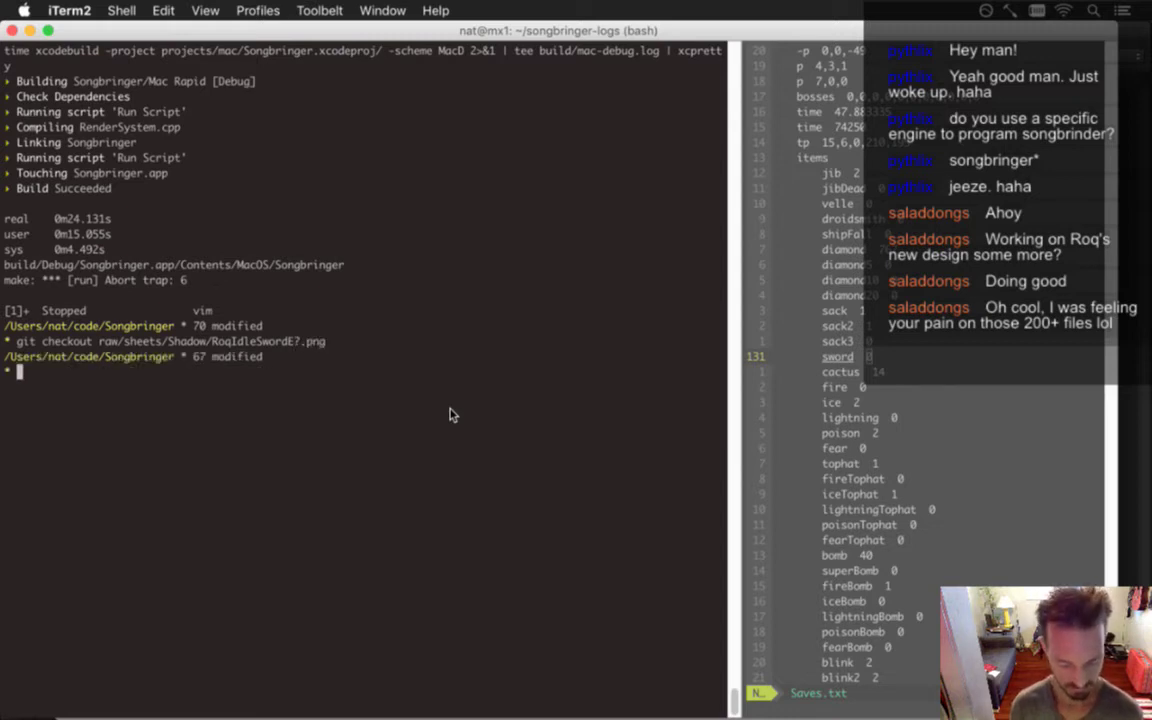
# Resume vim with fg, build and run Songbringer, and reopen its windows
pyautogui.write('fg')
pyautogui.press('Return')
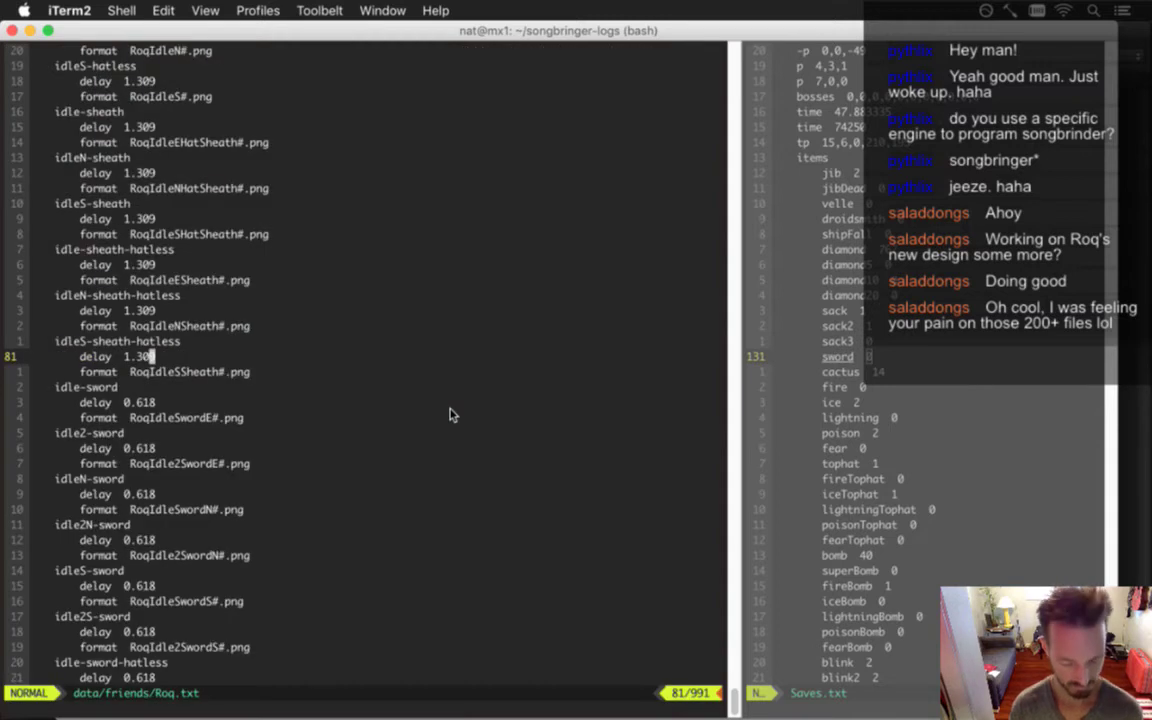
pyautogui.press('F5')
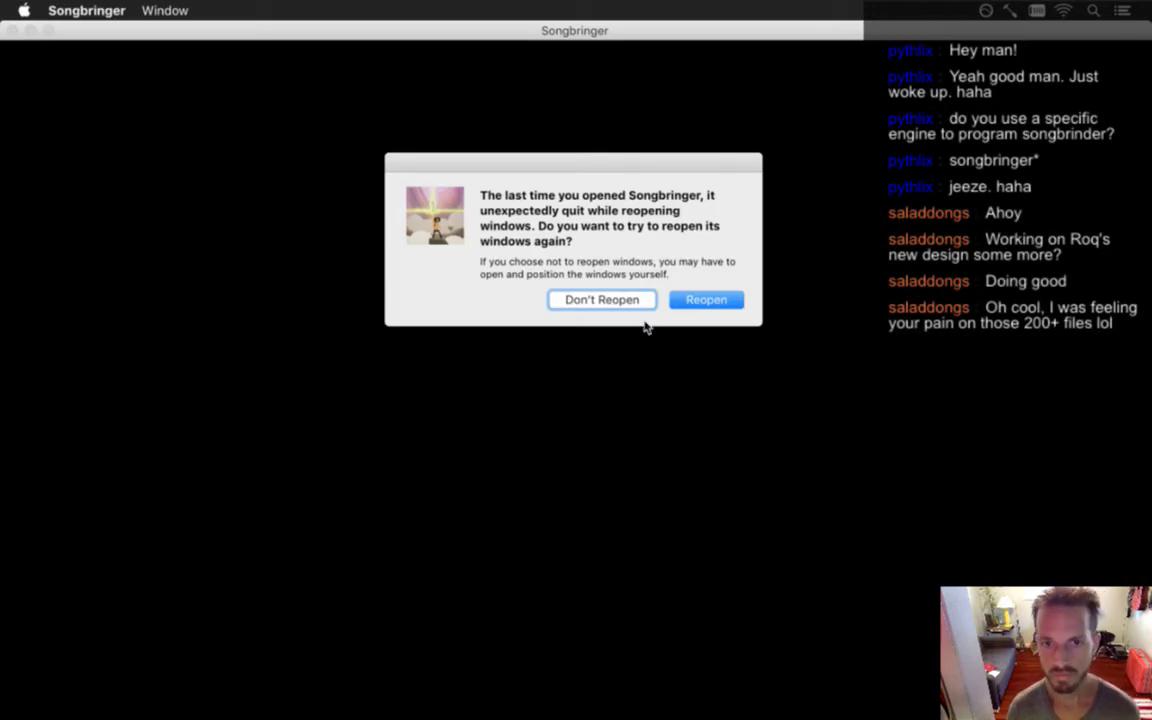
pyautogui.click(697, 300)
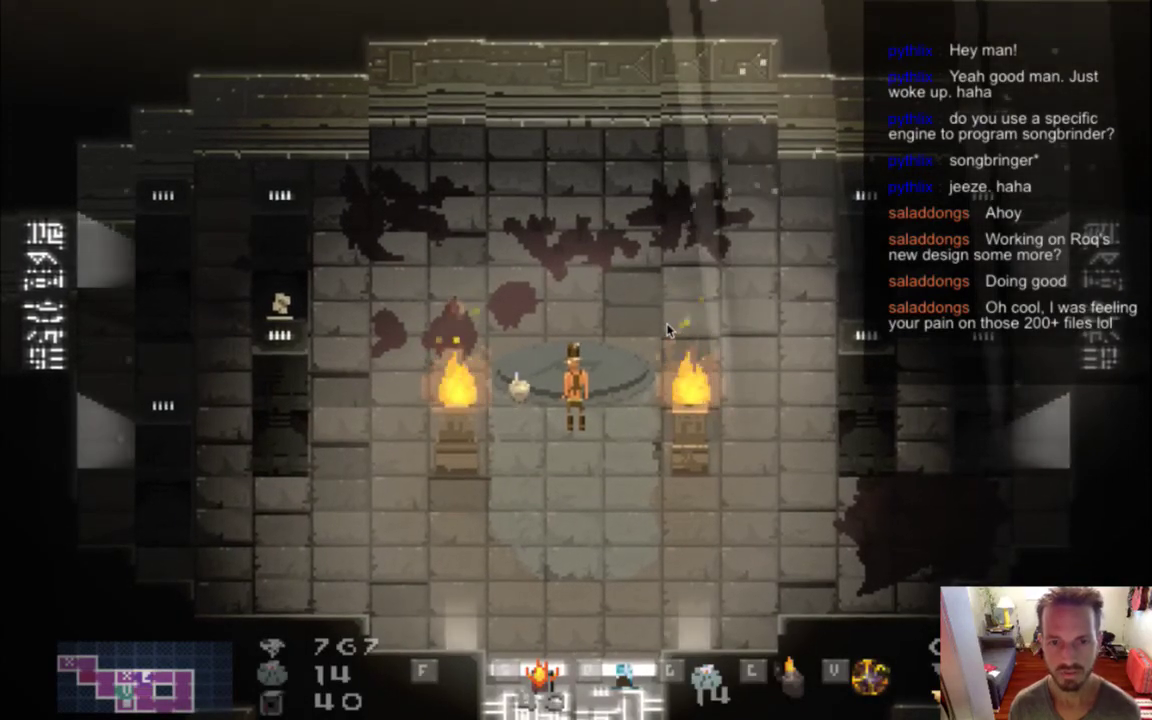
# Switch to the Songbringer game and walk Roq across the room to check his idle sprites with the hat
pyautogui.press('super+Tab')
pyautogui.press('super+Tab')
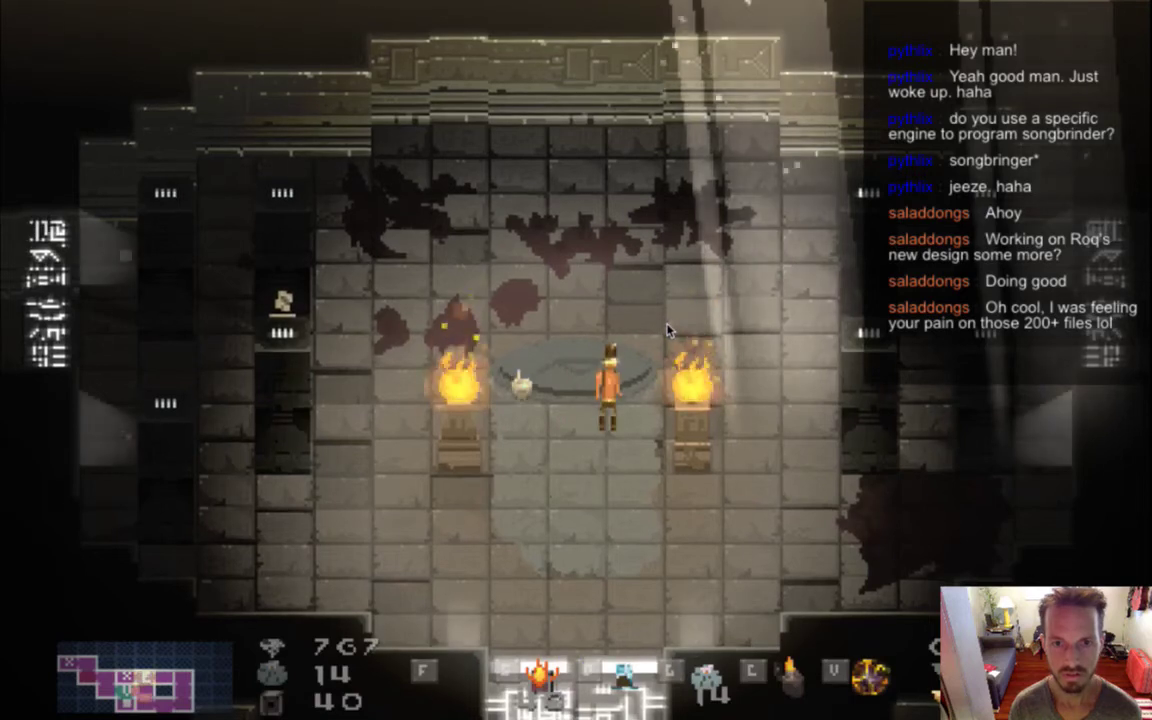
pyautogui.press('s')
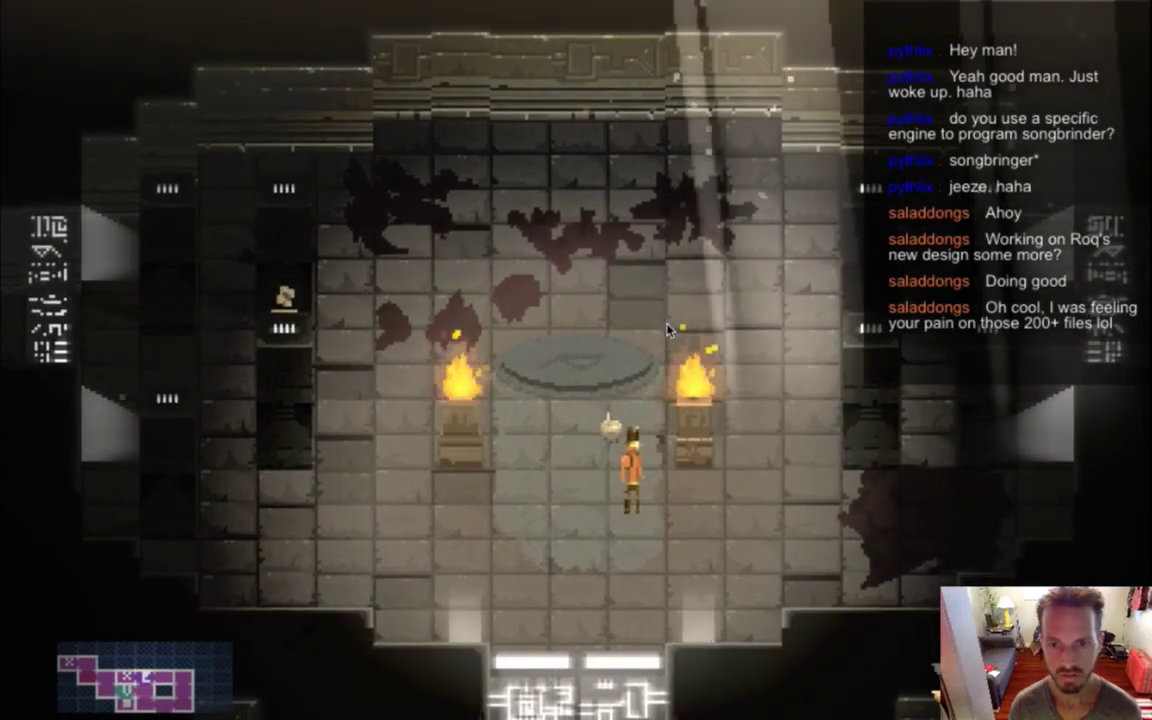
pyautogui.press('a')
pyautogui.press('a')
pyautogui.press('a')
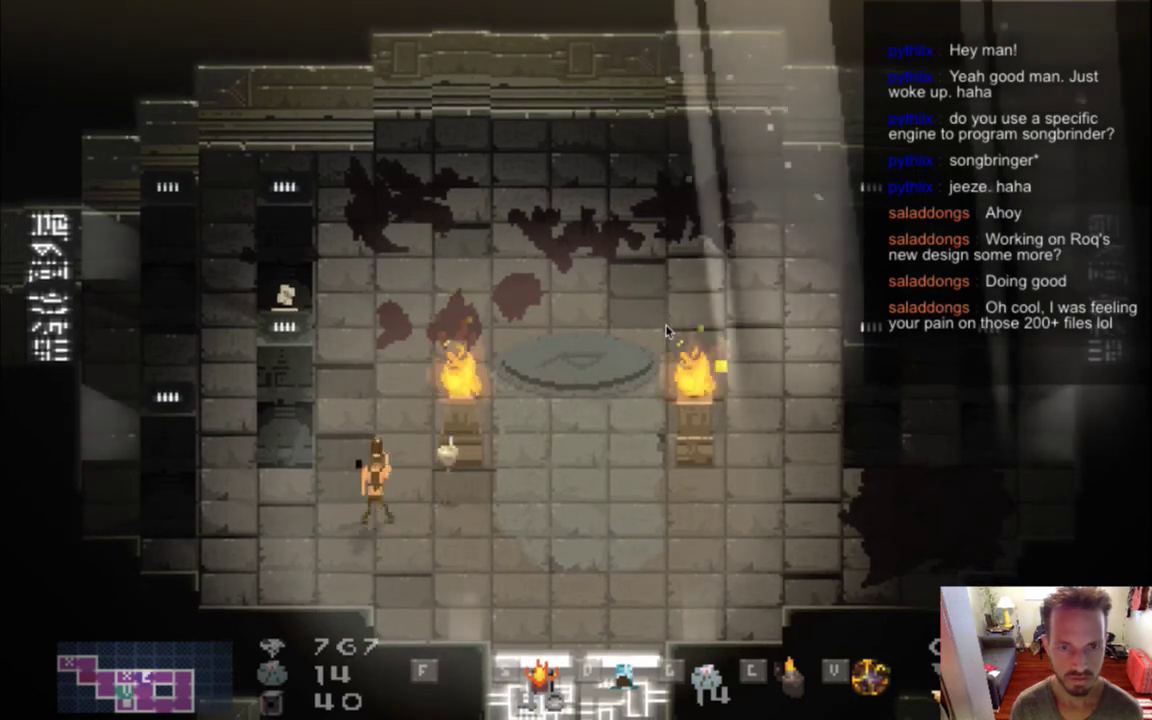
# Throw Roq's top hat in several directions while standing still to check the hatless idle sprites
pyautogui.press('space')
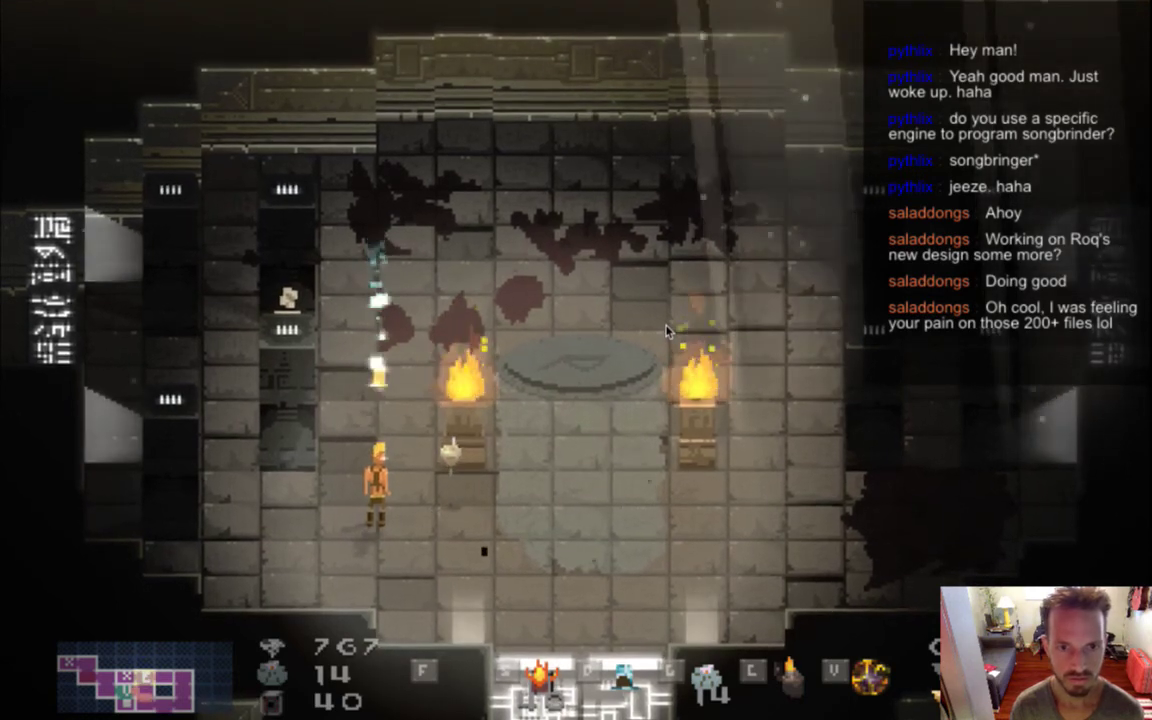
pyautogui.press('space')
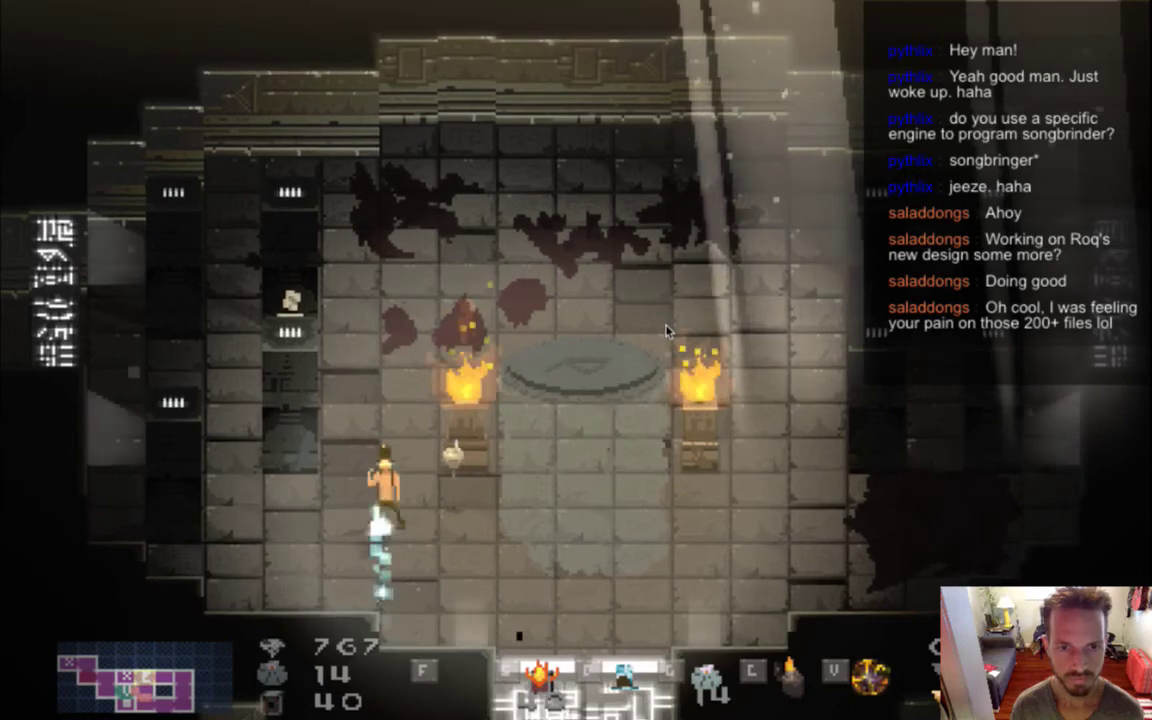
pyautogui.press('space')
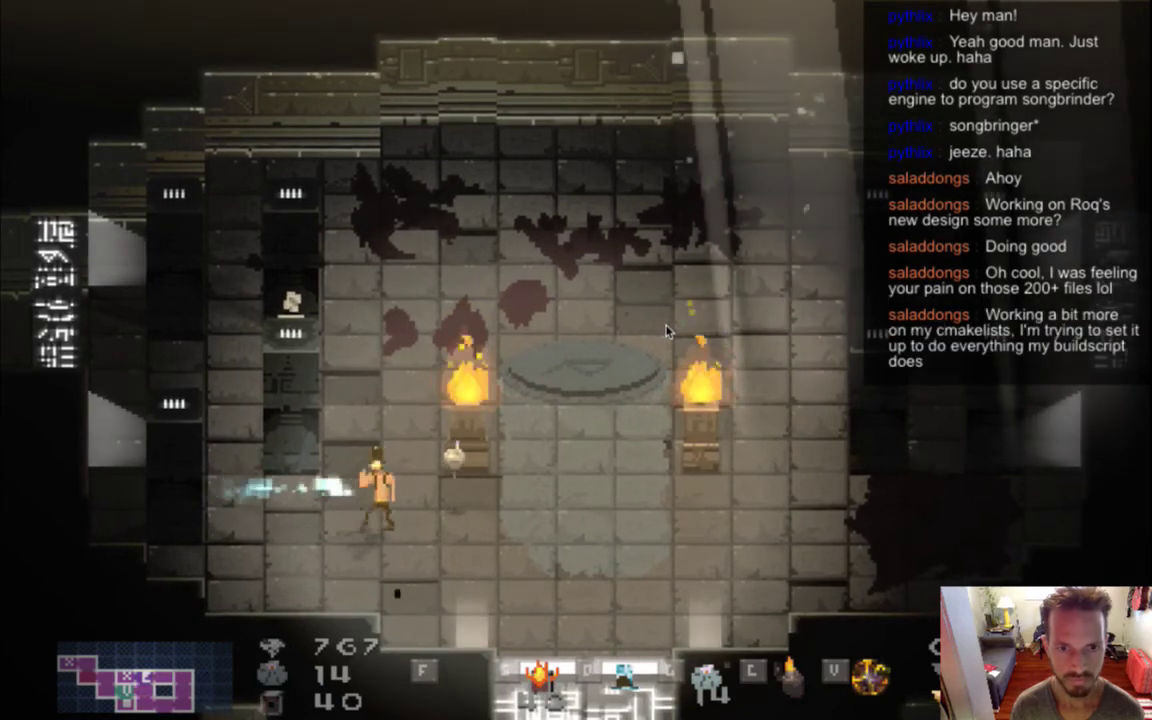
pyautogui.press('space')
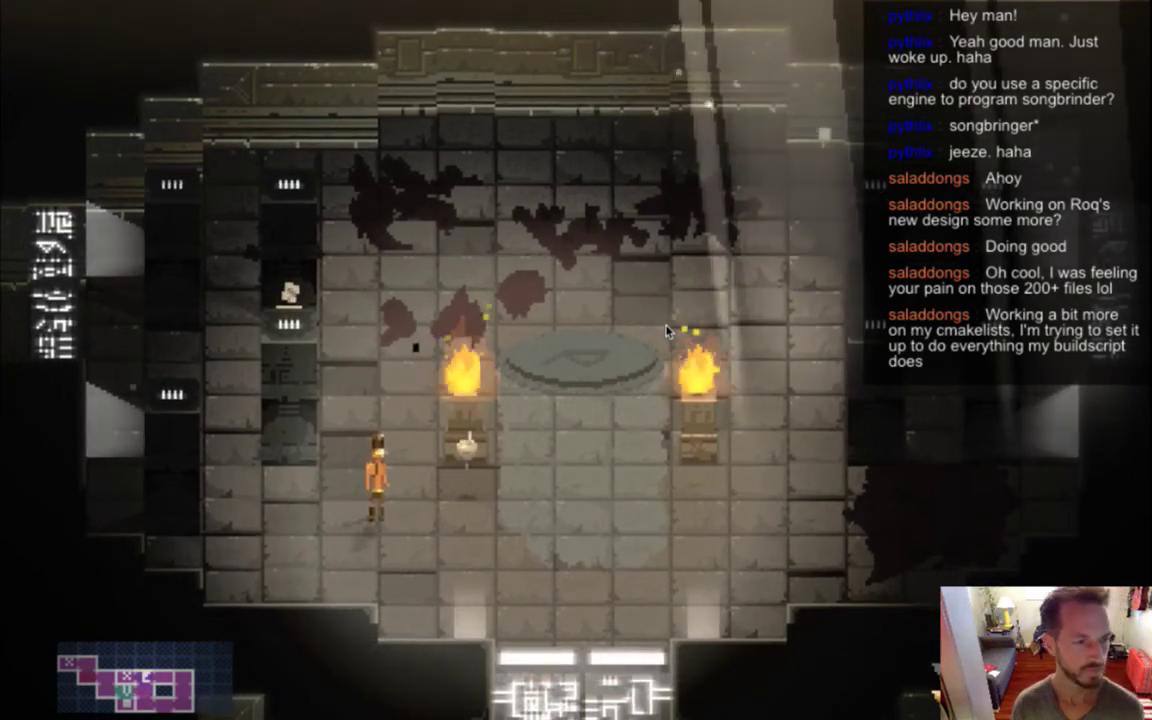
# Walk Roq around near the torch pillar while throwing the hat to check his idle sprites facing each way
pyautogui.press('d')
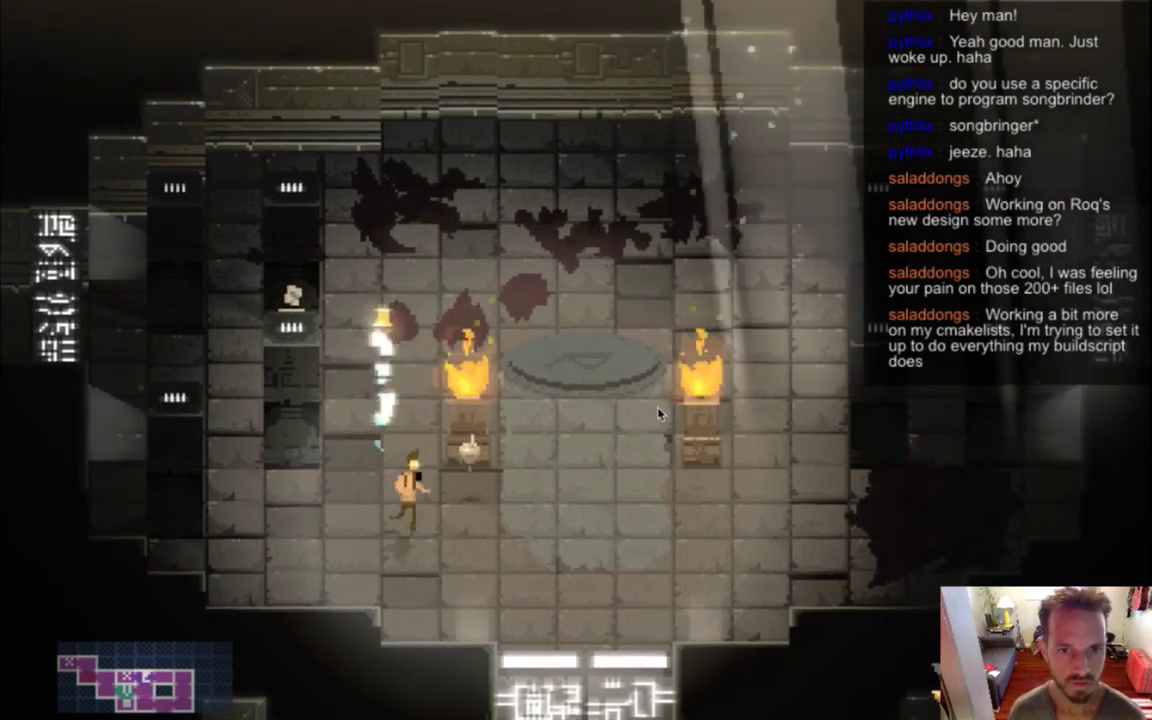
pyautogui.press('s')
pyautogui.press('a')
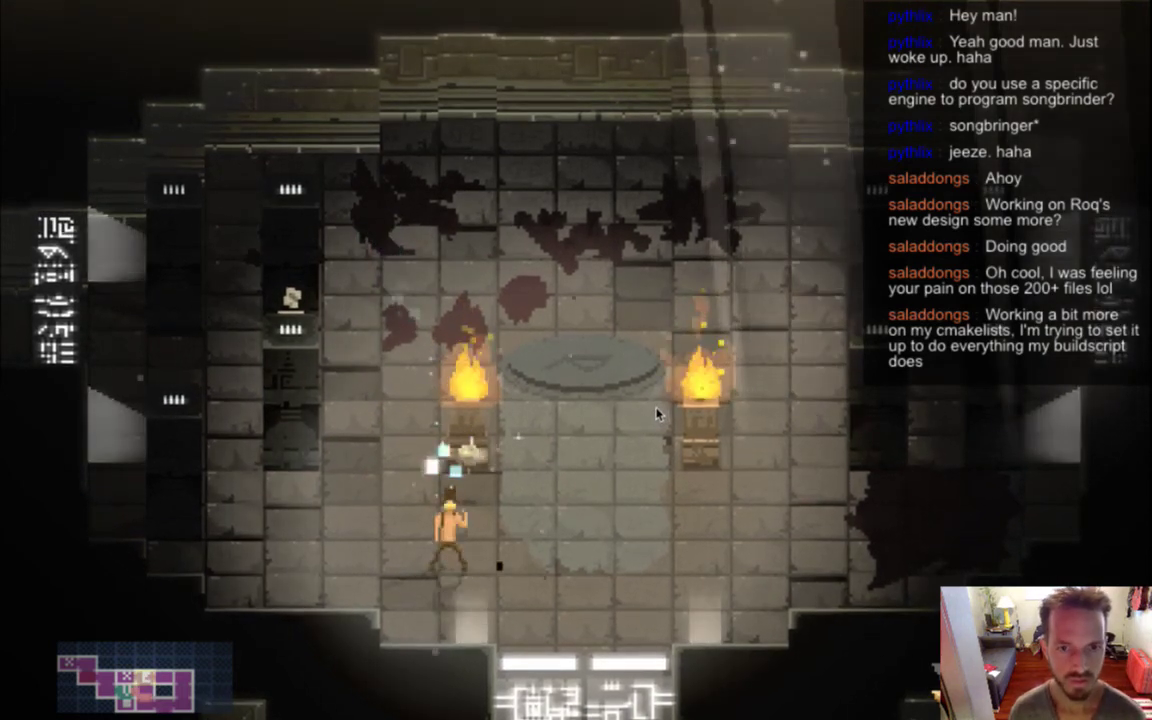
pyautogui.press('a')
pyautogui.press('w')
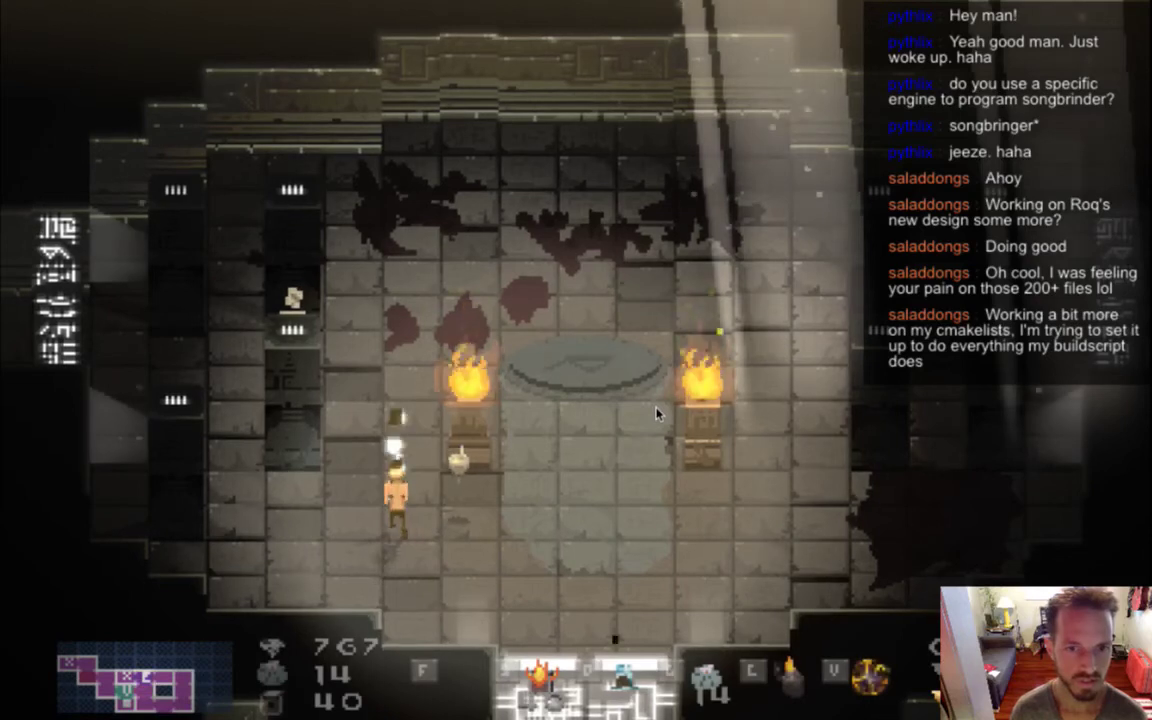
pyautogui.press('a')
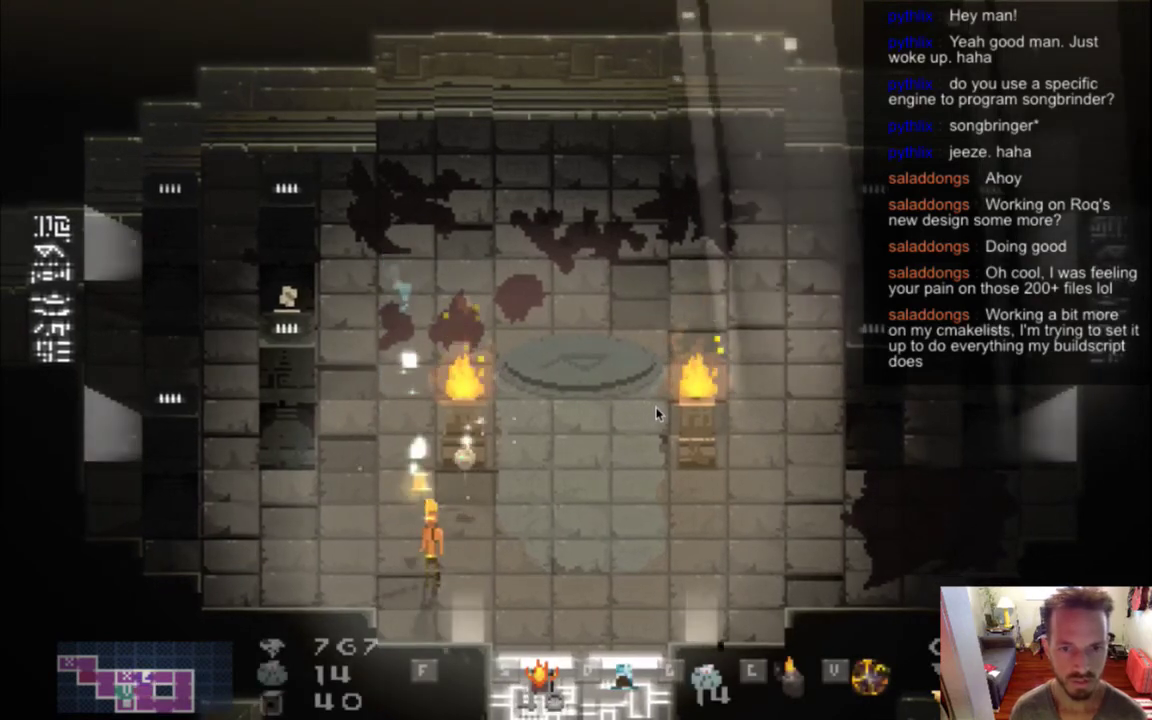
pyautogui.press('d')
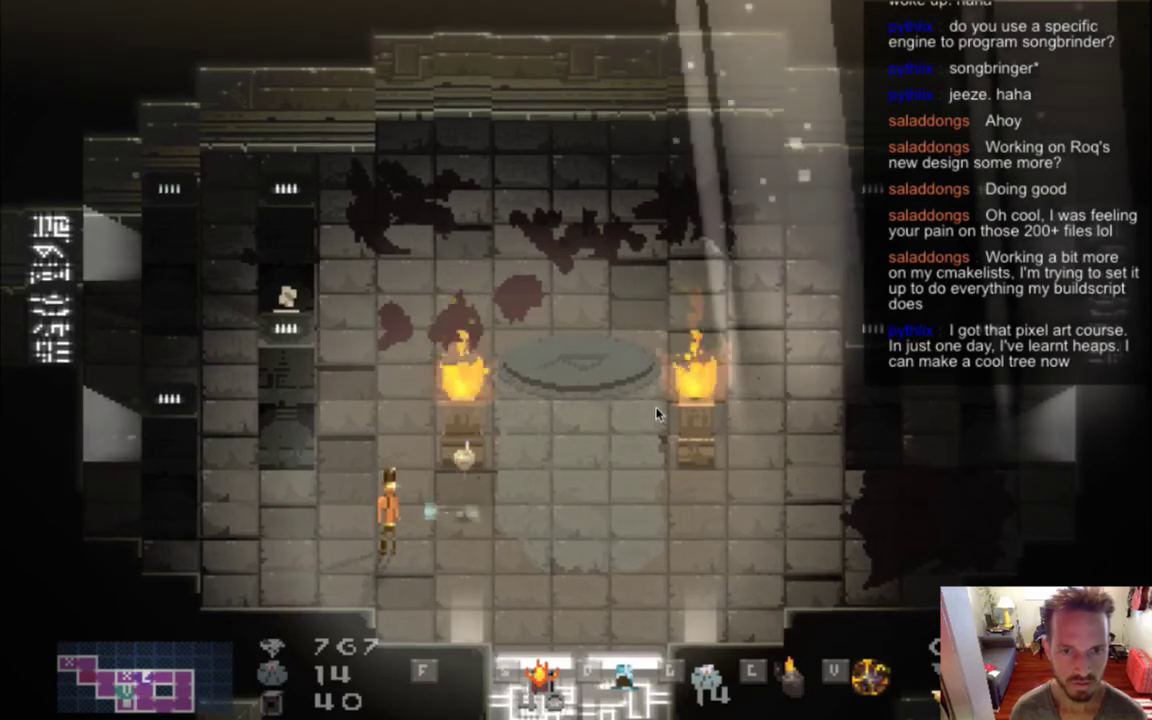
# Switch to iTerm2, suspend vim and list the repository's changes with gs
pyautogui.press('super+Tab')
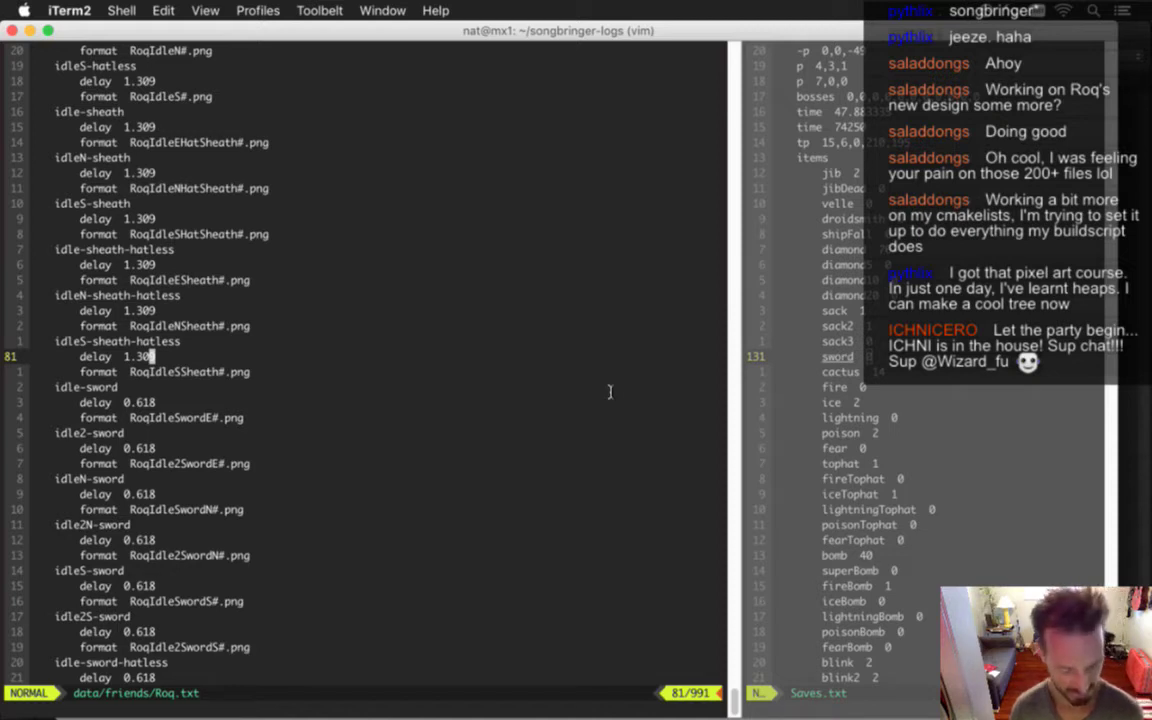
pyautogui.hotkey('ctrl', 'z')
pyautogui.write('gs')
pyautogui.press('Return')
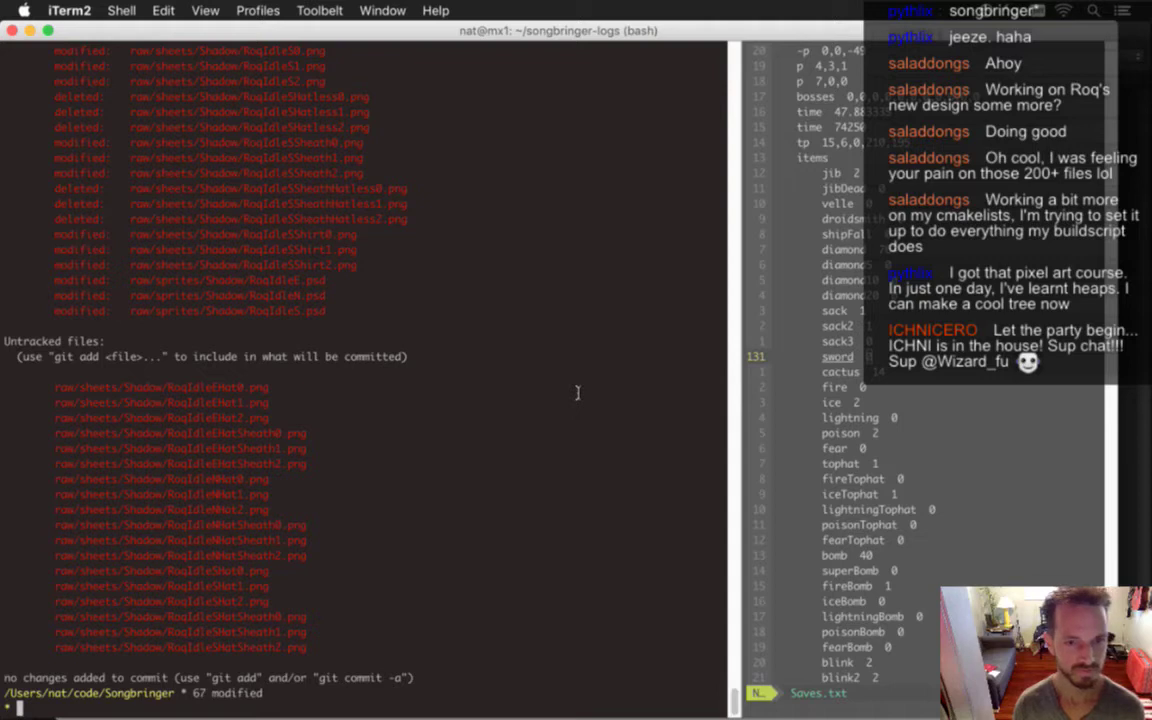
# Add all the changed and untracked sprite files with git addall, and list the repository status again
pyautogui.write('git addall')
pyautogui.press('Return')
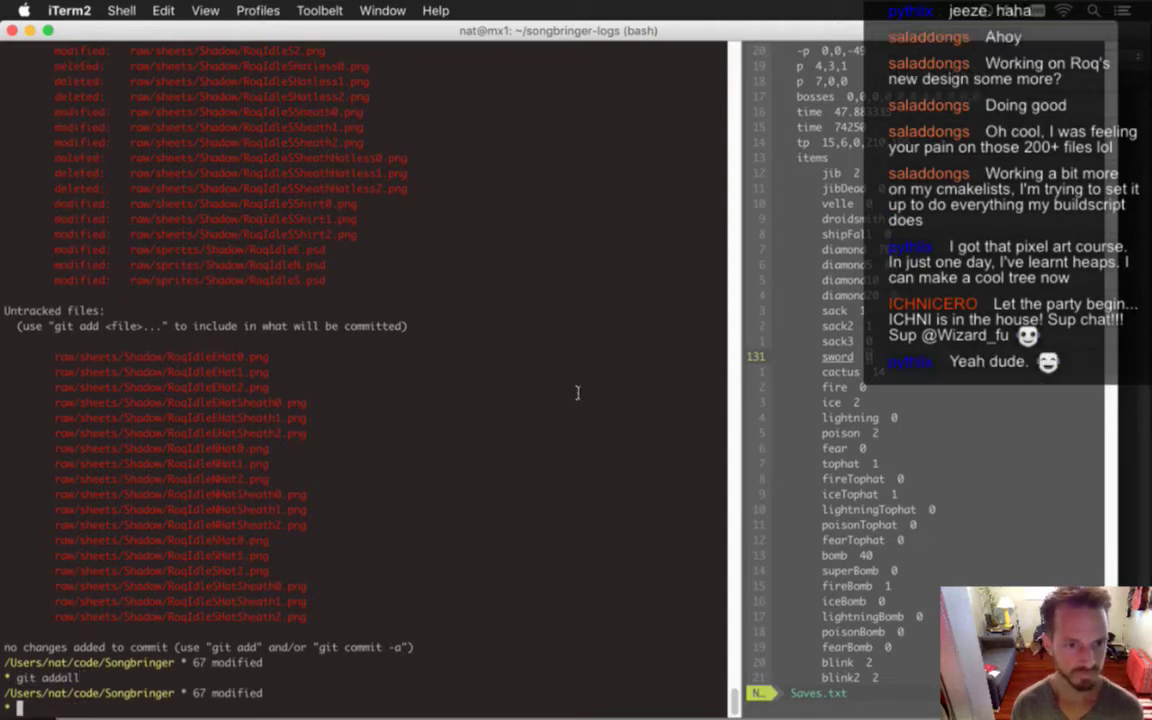
pyautogui.press('Up')
pyautogui.press('Up')
pyautogui.press('Return')
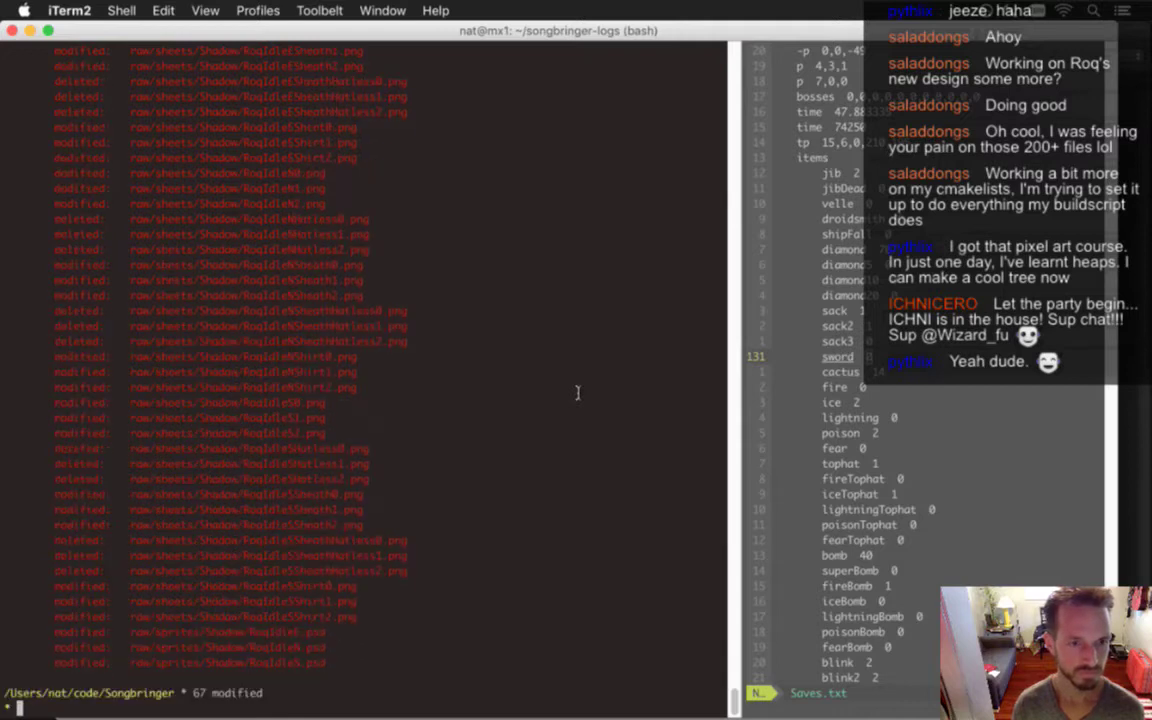
# Open the diff of the pending changes, review the Roq.txt format edits and sprite file changes through to the end, and close it
pyautogui.press('Up')
pyautogui.press('Return')
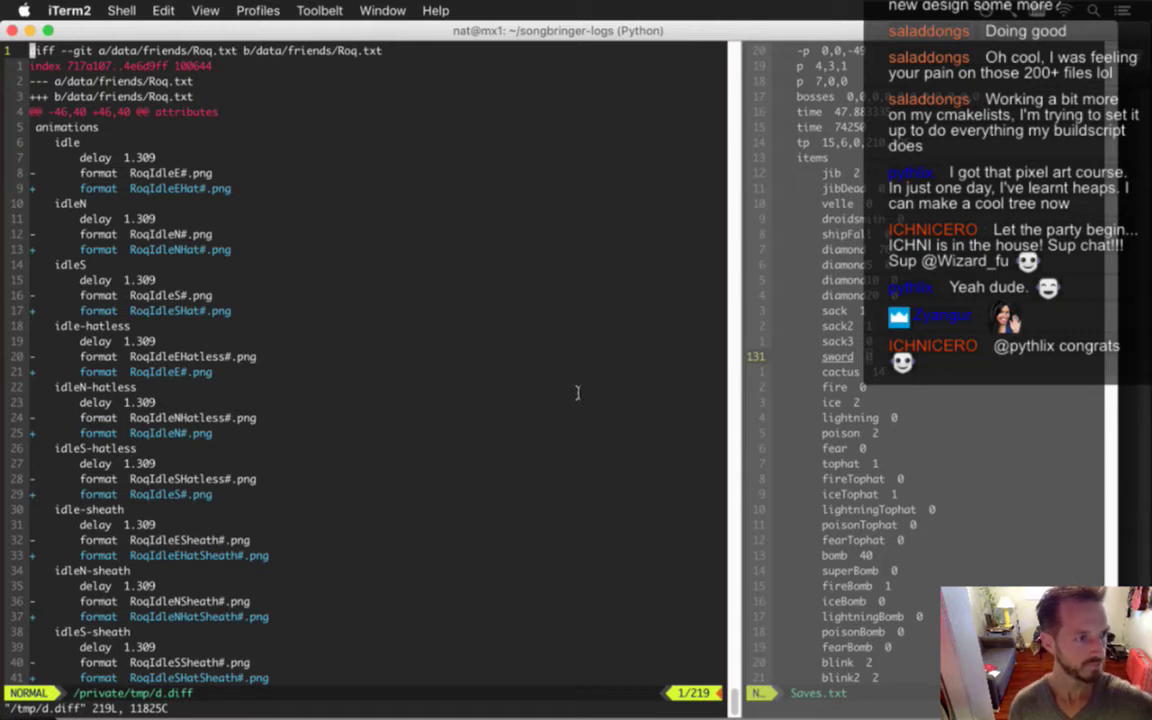
pyautogui.press('j')
pyautogui.press('j')
pyautogui.press('j')
pyautogui.press('j')
pyautogui.press('j')
pyautogui.press('j')
pyautogui.press('j')
pyautogui.press('j')
pyautogui.press('j')
pyautogui.press('j')
pyautogui.press('j')
pyautogui.press('j')
pyautogui.press('j')
pyautogui.press('j')
pyautogui.press('j')
pyautogui.press('j')
pyautogui.press('j')
pyautogui.press('j')
pyautogui.press('j')
pyautogui.press('j')
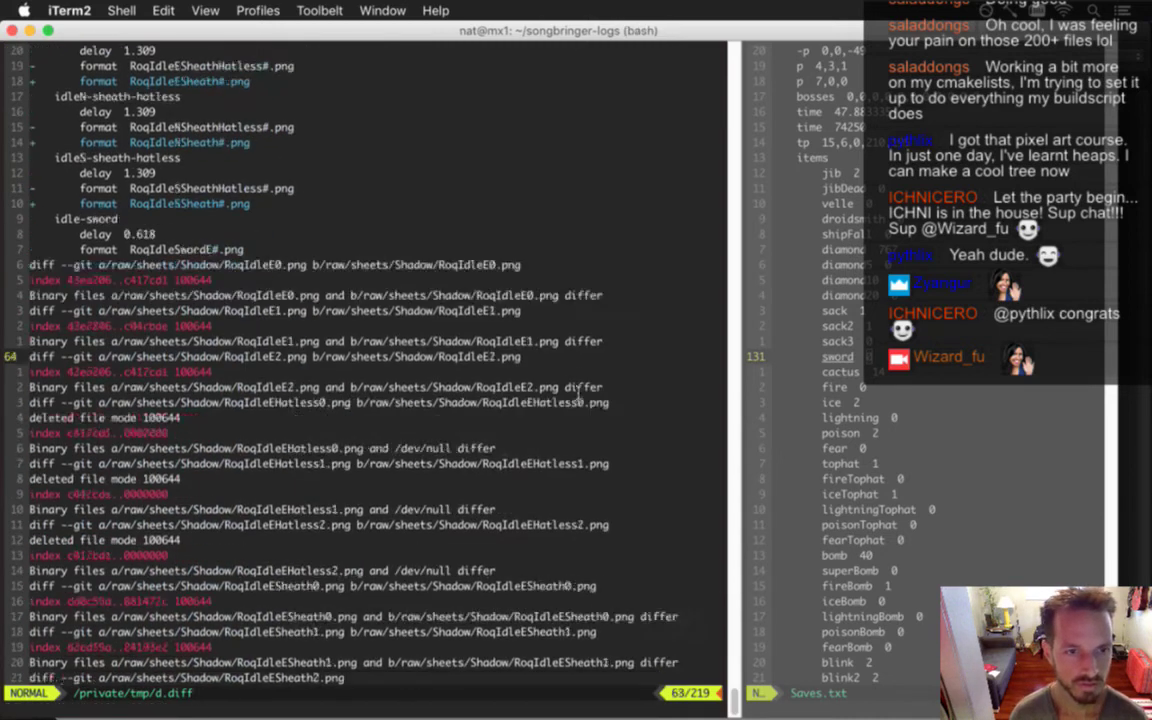
pyautogui.press('j')
pyautogui.press('j')
pyautogui.press('j')
pyautogui.press('j')
pyautogui.press('j')
pyautogui.press('j')
pyautogui.press('j')
pyautogui.press('j')
pyautogui.press('j')
pyautogui.press('j')
pyautogui.press('j')
pyautogui.press('j')
pyautogui.press('j')
pyautogui.press('j')
pyautogui.press('j')
pyautogui.press('j')
pyautogui.press('j')
pyautogui.press('j')
pyautogui.press('j')
pyautogui.press('j')
pyautogui.hotkey('shift', 'g')
pyautogui.write(':q')
pyautogui.press('Return')
# Start a git commit and write the message "new roq naming convention"
pyautogui.write('d')
pyautogui.press('Return')
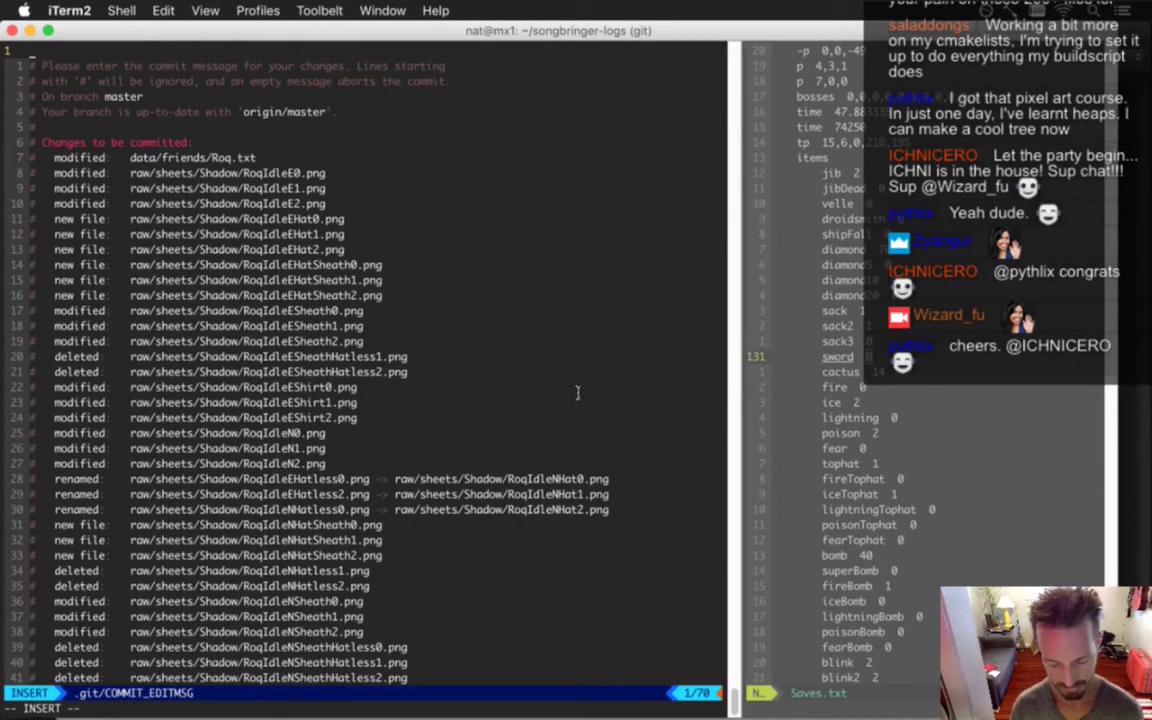
pyautogui.write('new rqoq na')
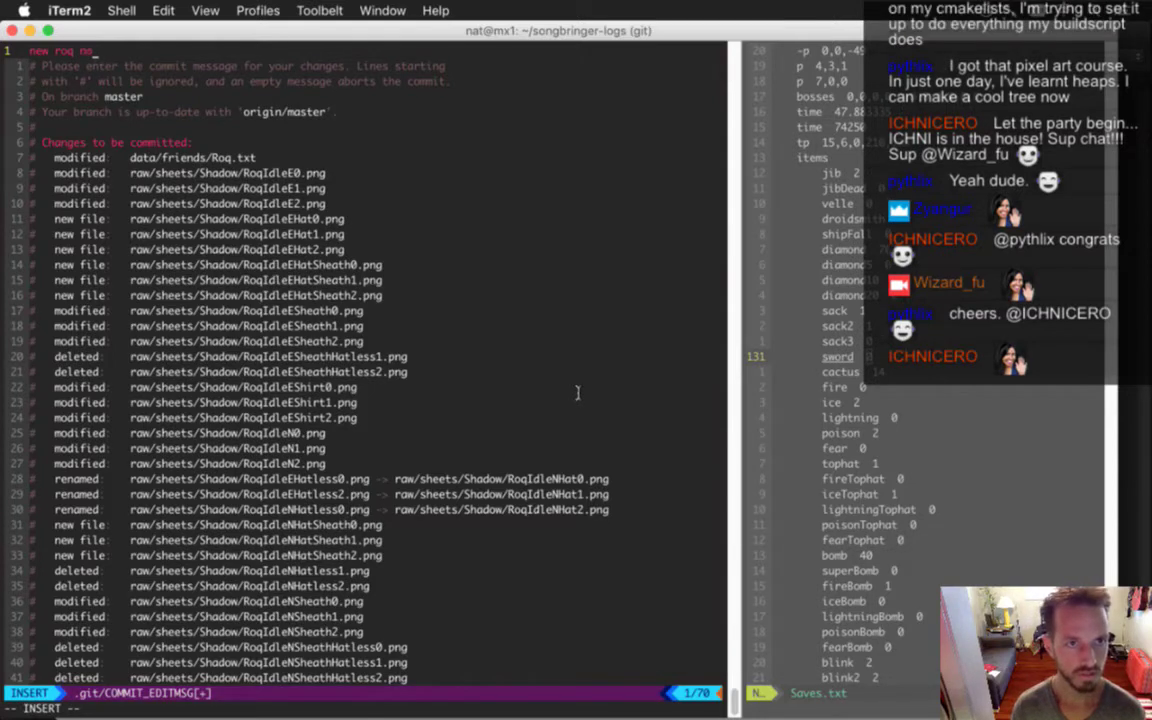
pyautogui.write('ming convention')
pyautogui.press('Escape')
pyautogui.write(':')
pyautogui.press('Escape')
# Examine the list of modified, new, renamed and deleted Roq sprite files under the changes to be committed
pyautogui.press('j')
pyautogui.press('j')
pyautogui.press('j')
pyautogui.press('j')
pyautogui.press('j')
pyautogui.press('j')
pyautogui.press('j')
pyautogui.press('j')
pyautogui.press('j')
pyautogui.press('j')
pyautogui.press('j')
pyautogui.press('j')
pyautogui.press('j')
pyautogui.press('j')
pyautogui.press('j')
pyautogui.press('j')
pyautogui.press('j')
pyautogui.press('j')
pyautogui.press('j')
pyautogui.press('j')
pyautogui.press('j')
pyautogui.press('j')
pyautogui.press('j')
pyautogui.press('j')
pyautogui.press('j')
pyautogui.press('j')
pyautogui.press('j')
pyautogui.press('j')
pyautogui.press('j')
pyautogui.press('j')
pyautogui.press('j')
pyautogui.press('j')
pyautogui.press('j')
pyautogui.press('j')
pyautogui.press('j')
pyautogui.press('j')
pyautogui.press('j')
pyautogui.press('j')
pyautogui.press('j')
pyautogui.press('j')
pyautogui.press('j')
pyautogui.press('j')
pyautogui.press('j')
pyautogui.press('j')
pyautogui.press('j')
pyautogui.press('j')
pyautogui.press('j')
pyautogui.press('j')
pyautogui.press('j')
pyautogui.press('j')
pyautogui.press('k')
pyautogui.press('k')
pyautogui.press('k')
pyautogui.press('k')
pyautogui.press('k')
pyautogui.press('k')
pyautogui.press('k')
pyautogui.press('k')
pyautogui.press('k')
pyautogui.press('k')
pyautogui.press('k')
pyautogui.press('k')
pyautogui.press('k')
pyautogui.press('k')
pyautogui.press('k')
pyautogui.press('k')
pyautogui.press('k')
pyautogui.press('k')
pyautogui.press('k')
pyautogui.press('k')
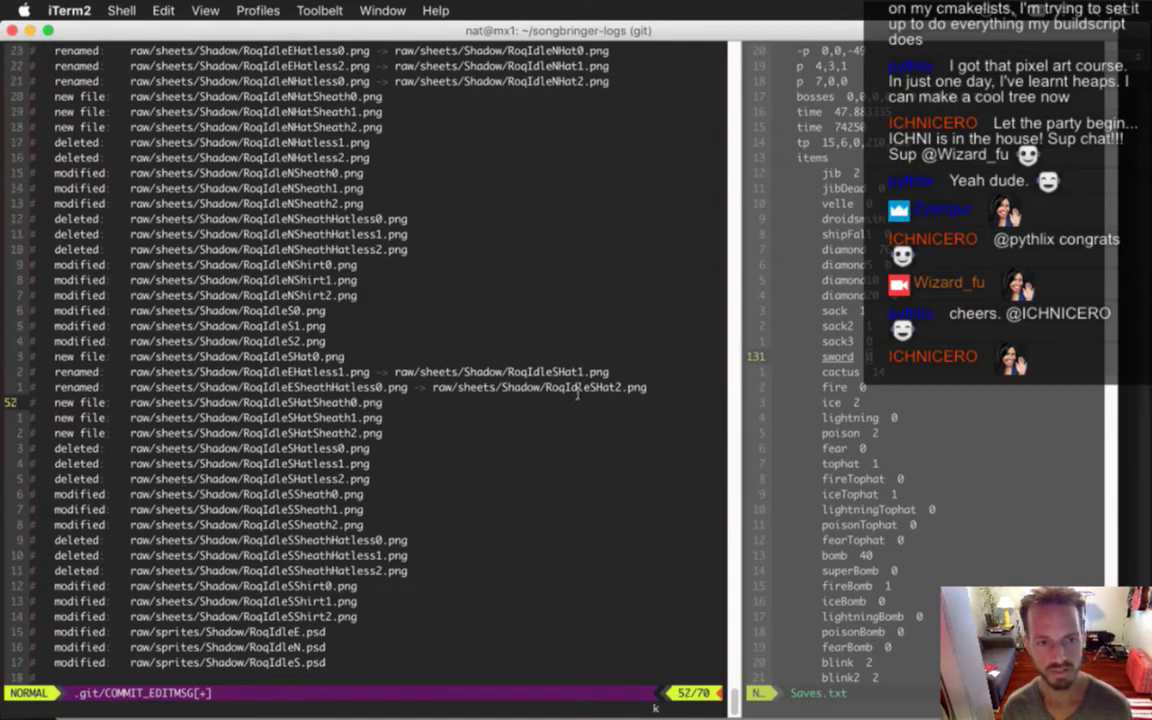
pyautogui.press('k')
pyautogui.press('k')
pyautogui.press('k')
pyautogui.press('k')
pyautogui.press('k')
pyautogui.press('k')
pyautogui.press('k')
pyautogui.press('k')
pyautogui.press('k')
pyautogui.press('k')
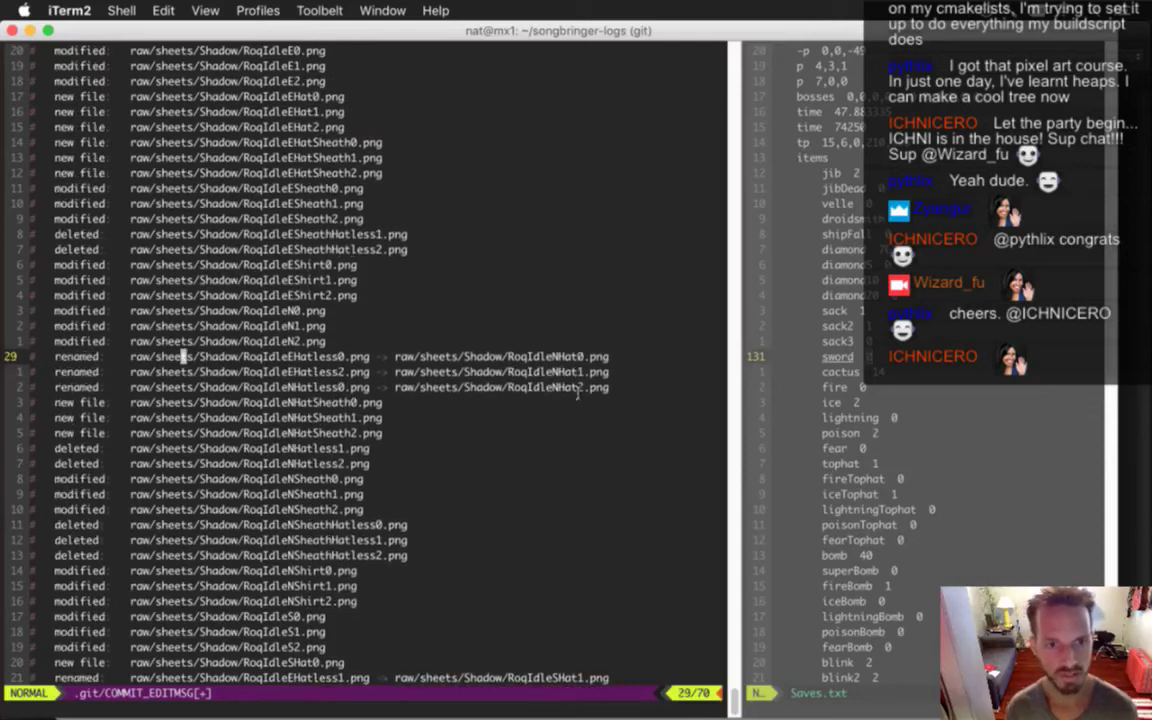
# Save and close the "new roq naming convention" commit message to complete the git commit, and clear the terminal
pyautogui.press('k')
pyautogui.press('k')
pyautogui.press('k')
pyautogui.press('k')
pyautogui.press('k')
pyautogui.press('k')
pyautogui.press('k')
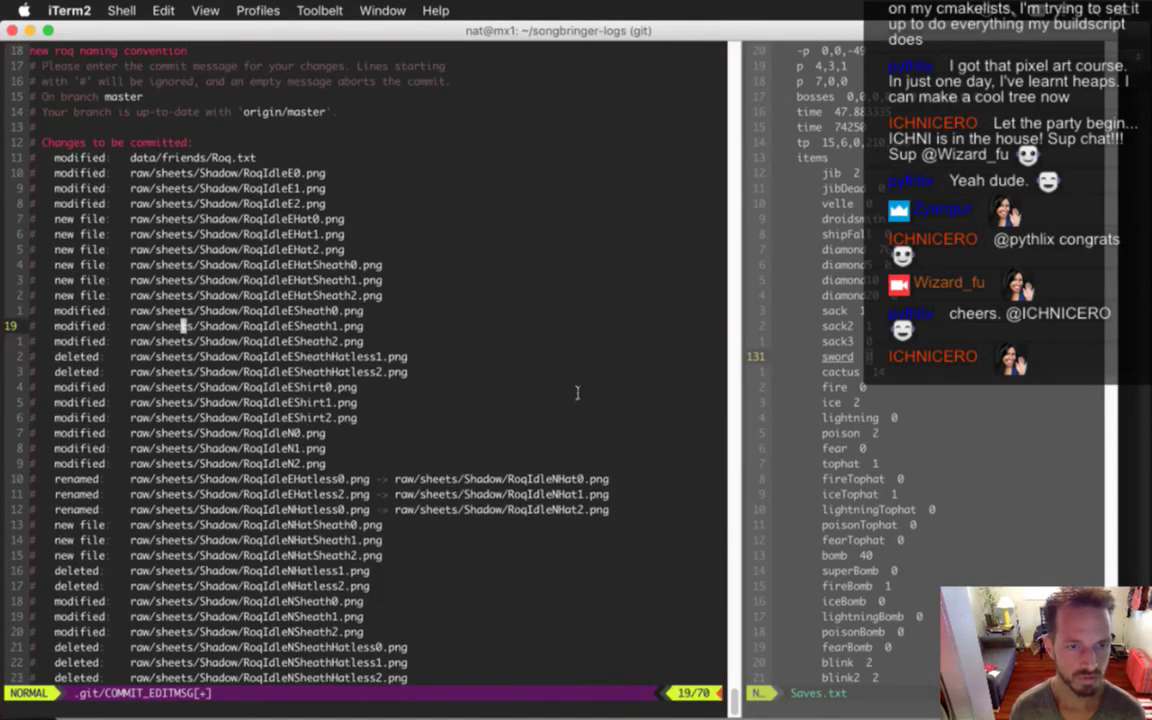
pyautogui.write(':x')
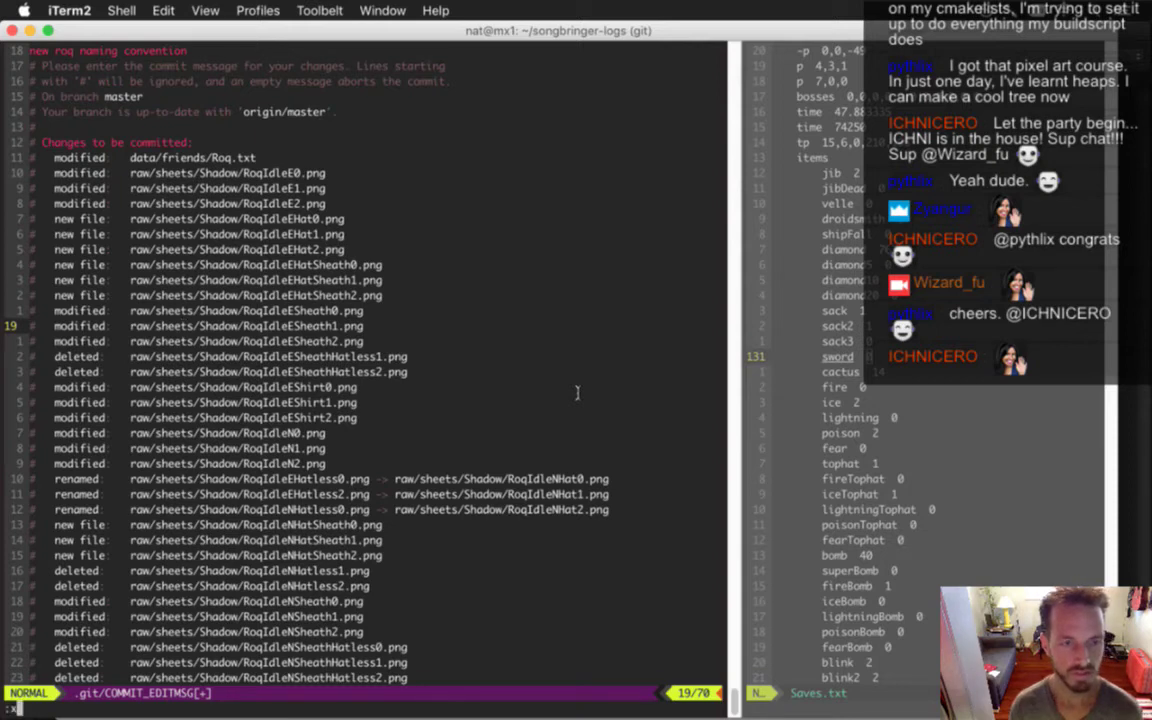
pyautogui.press('Return')
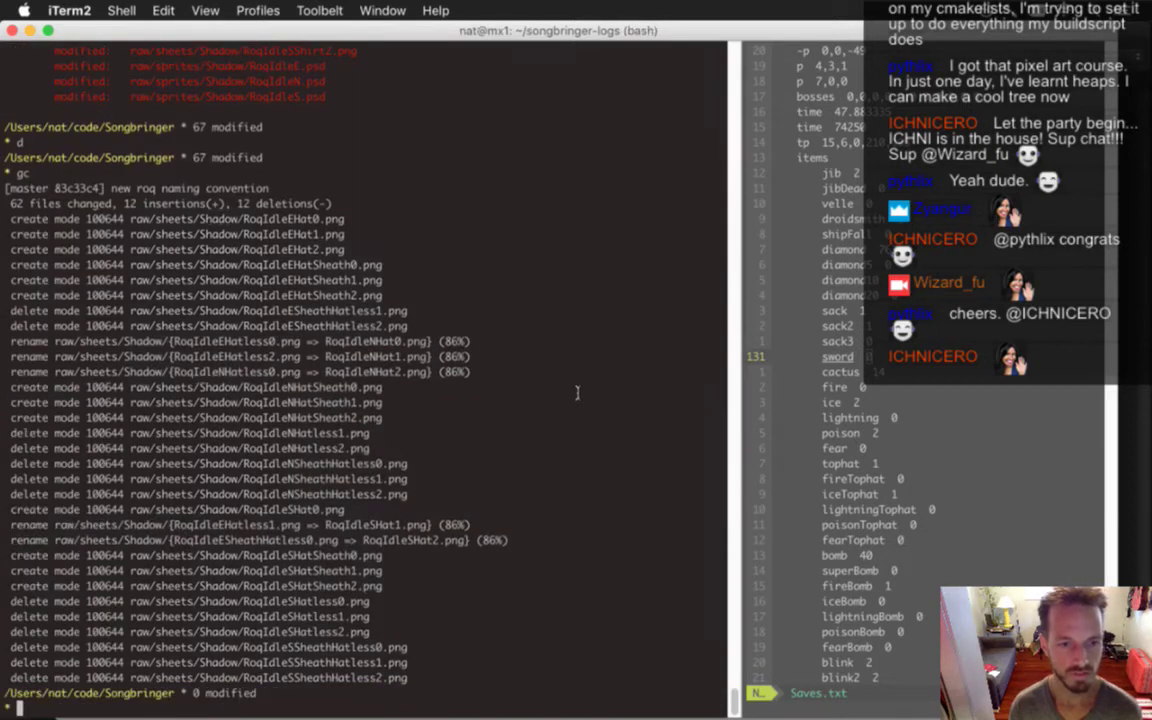
pyautogui.write('clear')
pyautogui.press('Return')
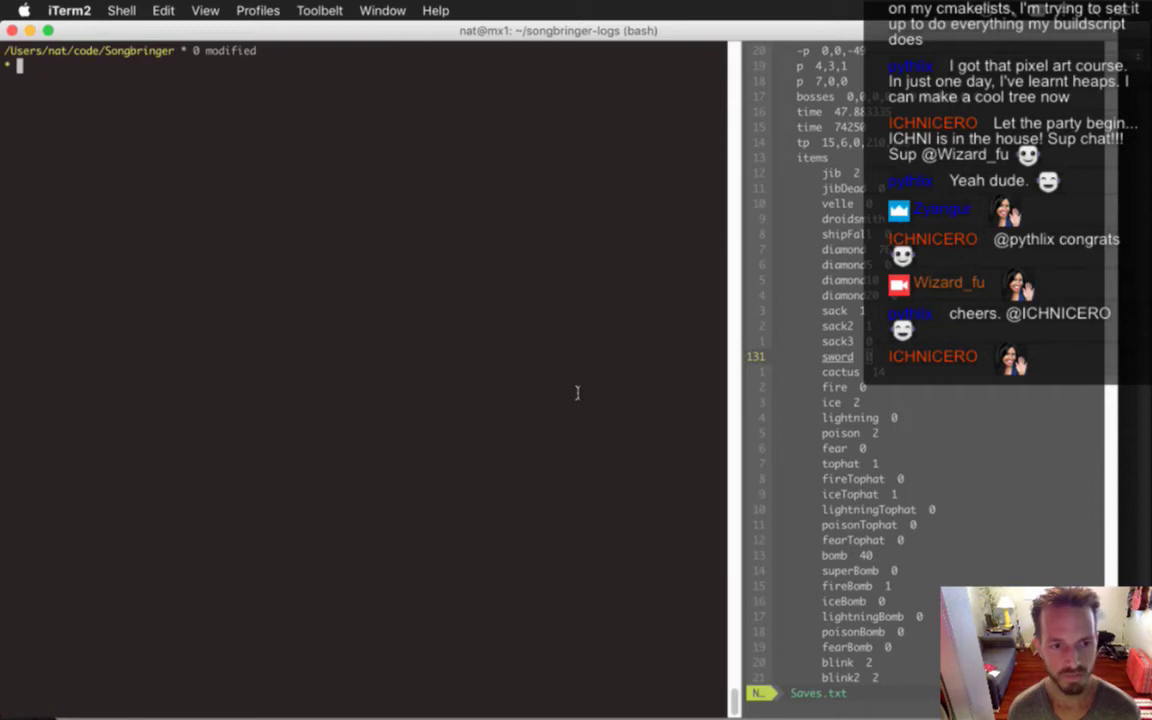
# Switch to Photoshop and make the Hat group visible in RoqIdleS.psd
pyautogui.press('super+Tab')
pyautogui.click(410, 368)
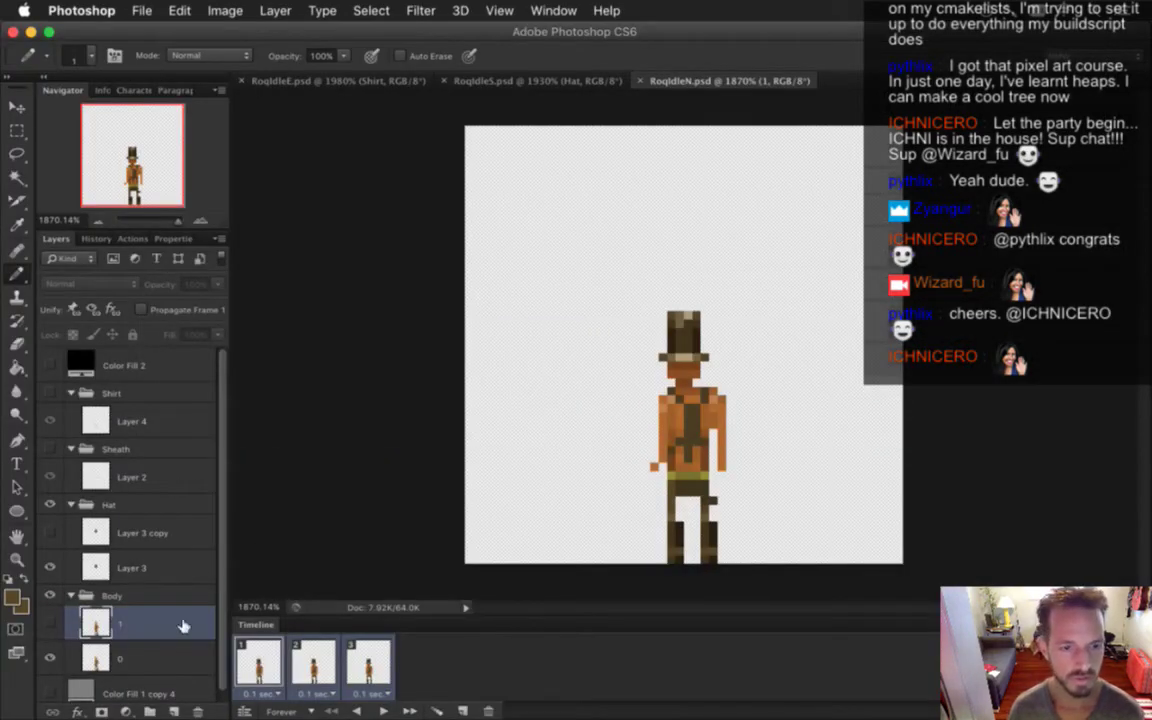
pyautogui.scroll(-1, 224, 583)
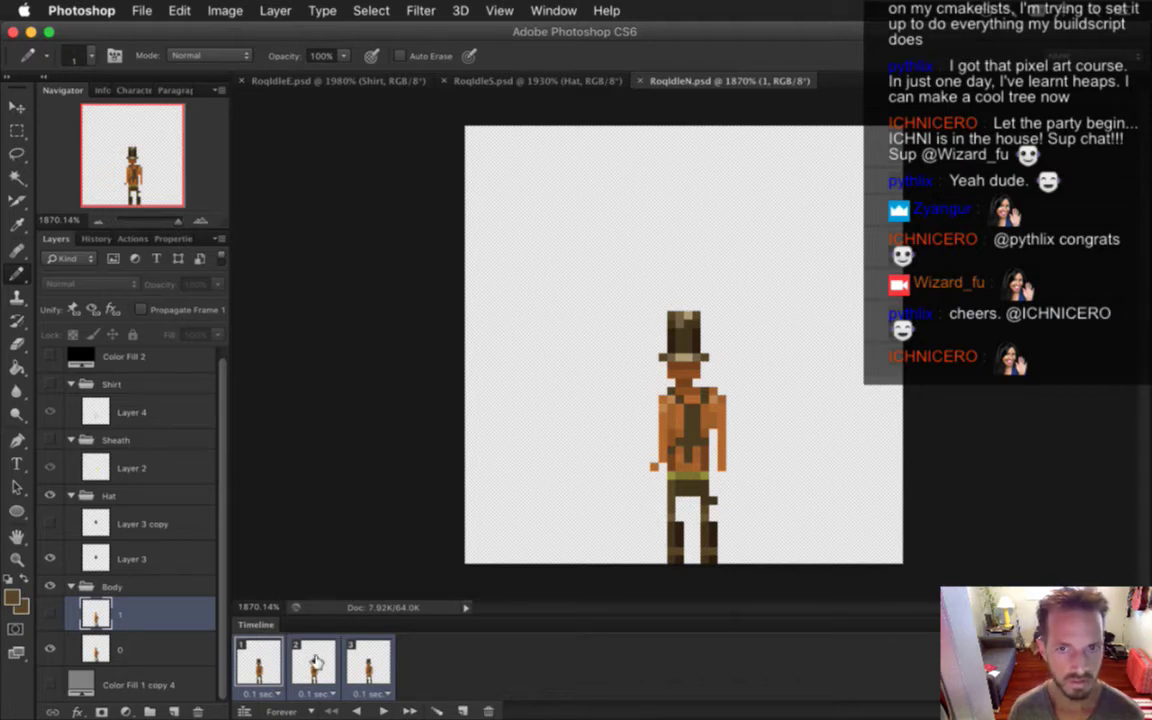
pyautogui.click(468, 81)
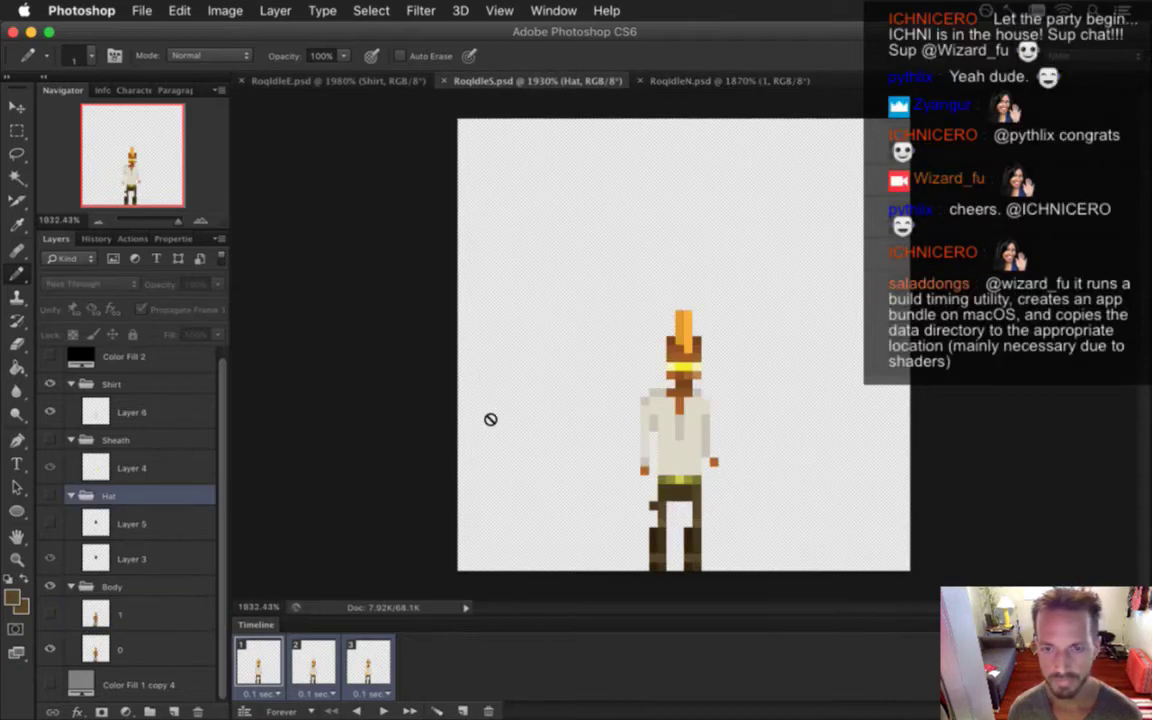
pyautogui.click(51, 495)
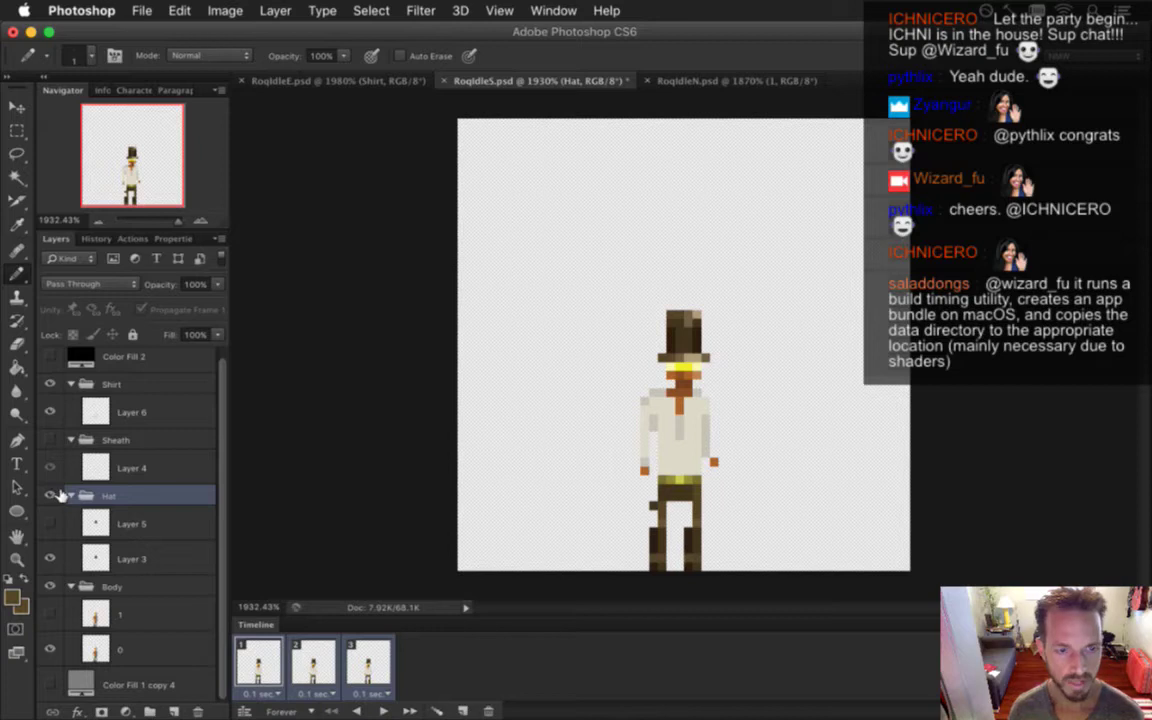
# Duplicate the Hat group as "Feather" in the same document, hide the original Hat group, and save the file
pyautogui.rightClick(145, 501)
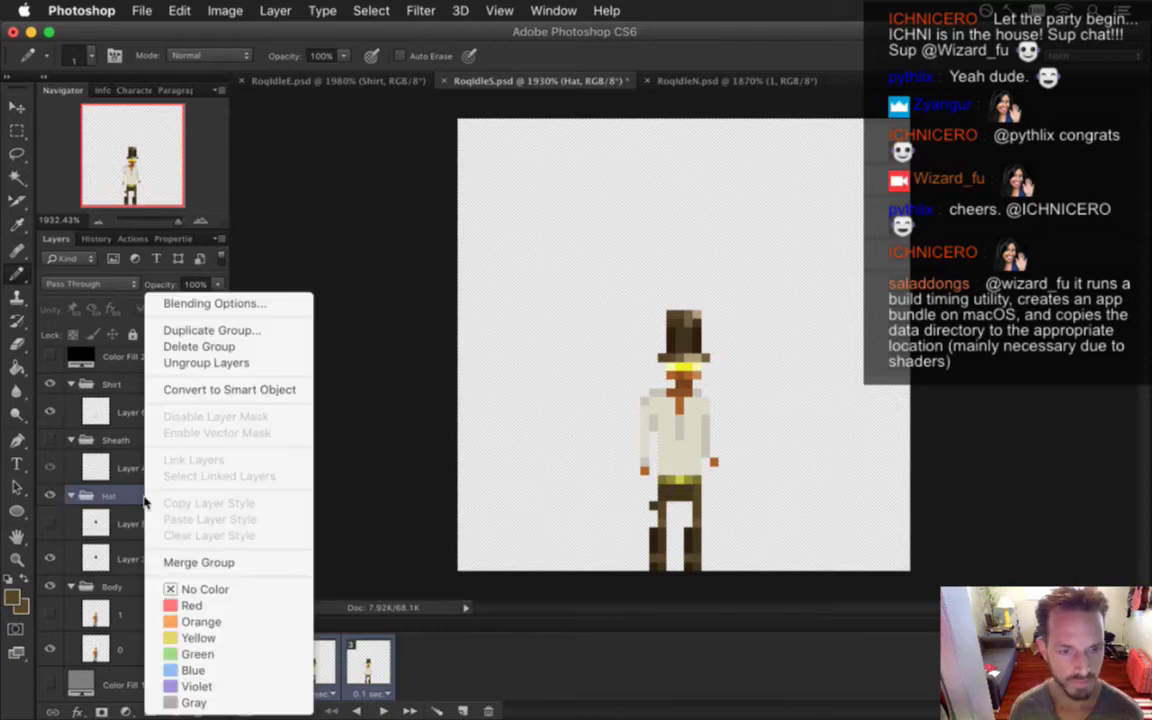
pyautogui.click(210, 331)
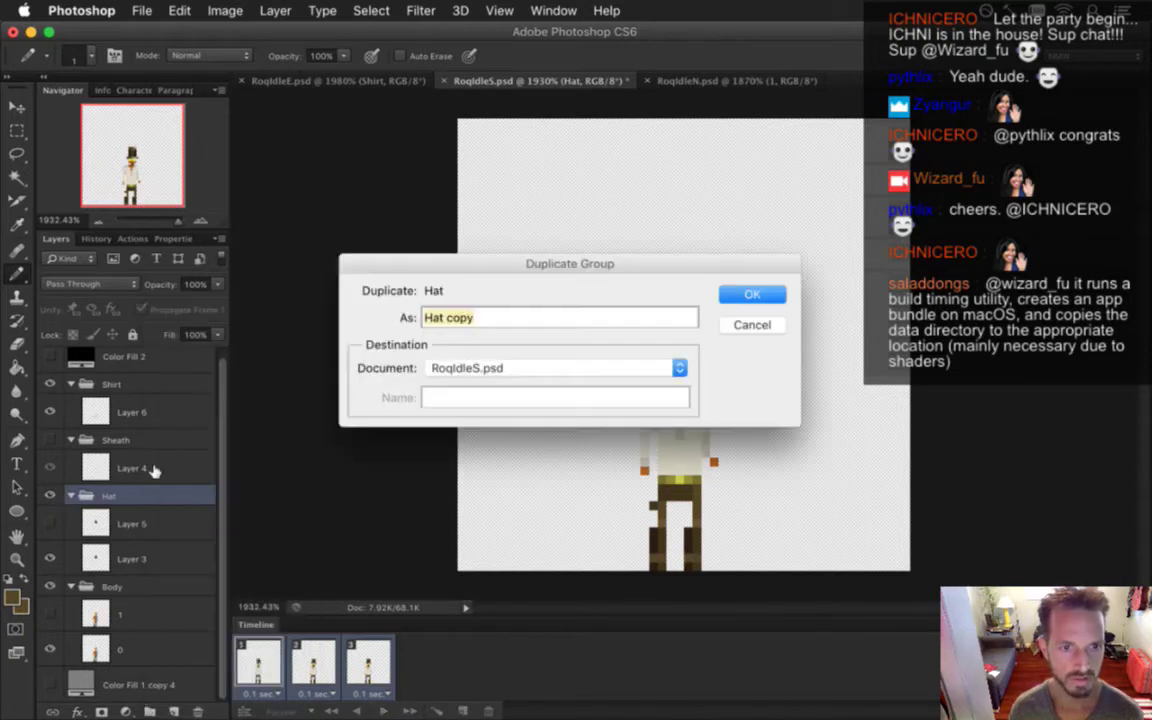
pyautogui.write('Fe')
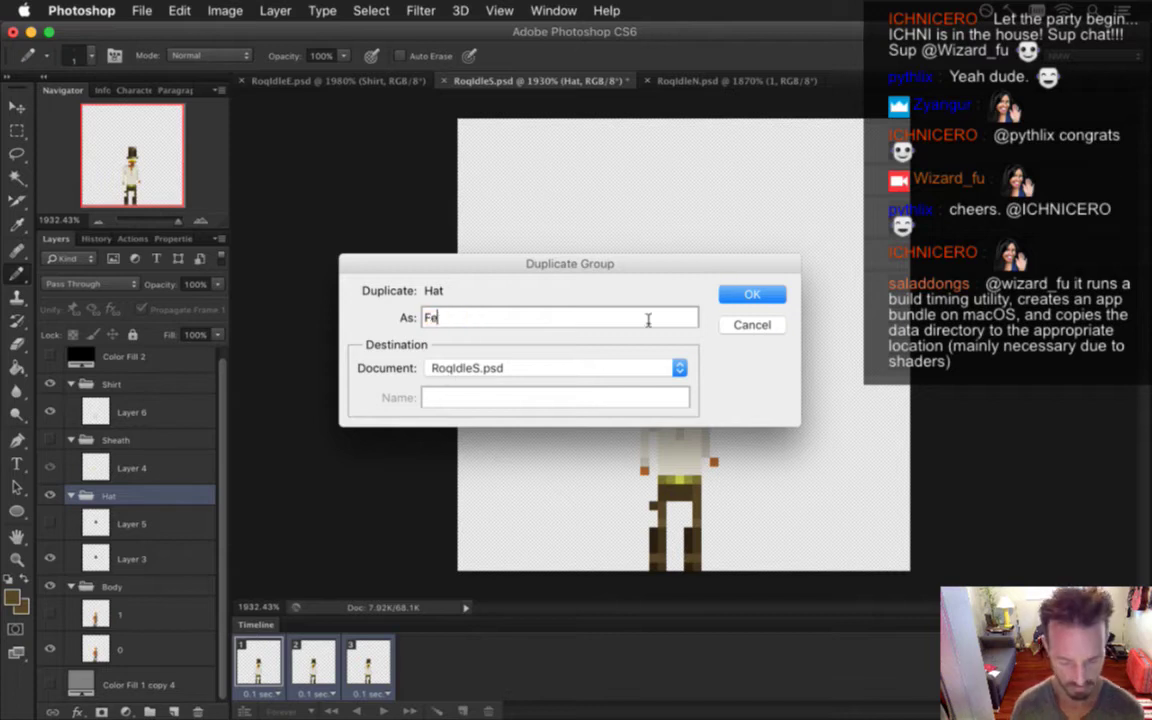
pyautogui.write('ather')
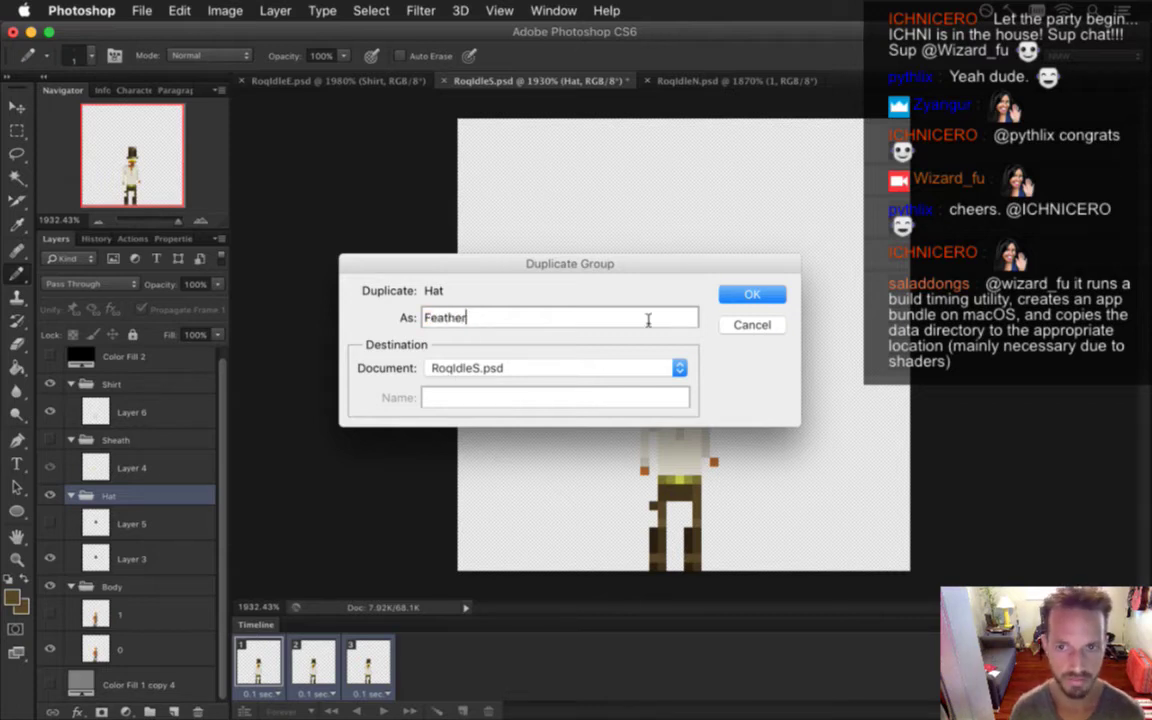
pyautogui.press('Return')
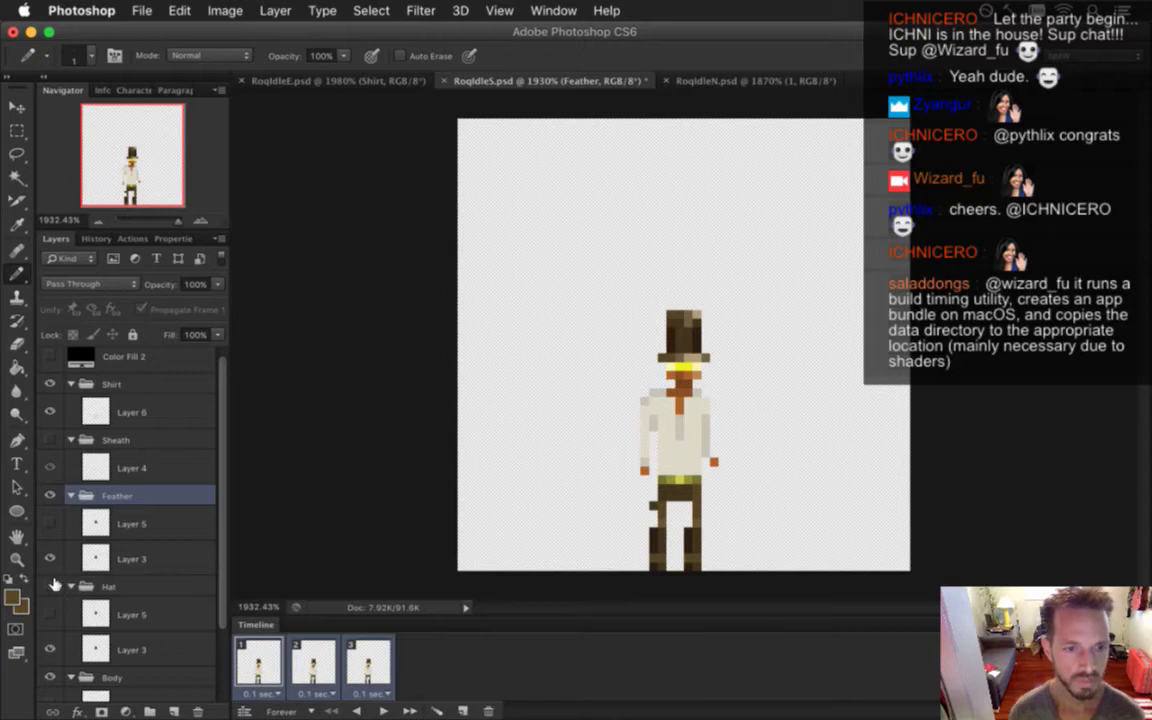
pyautogui.press('cmd+s')
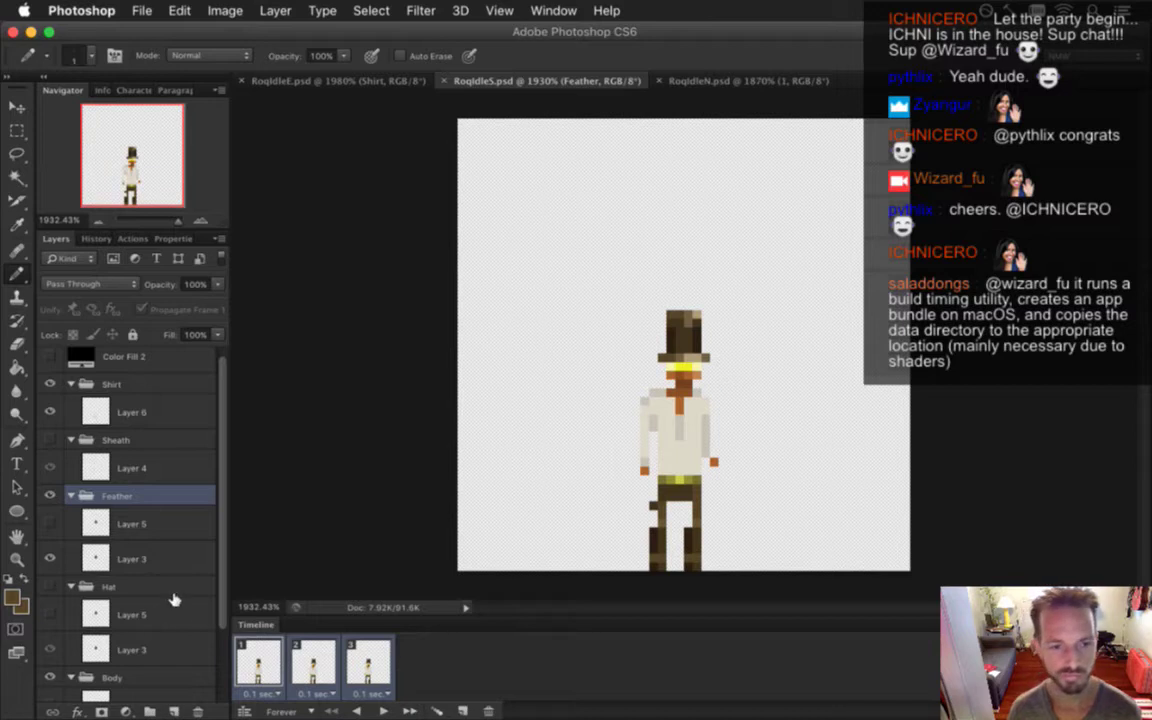
# Show the grey Color Fill 1 copy 4 layer as the sprite's background and save the document
pyautogui.scroll(-3, 225, 590)
pyautogui.click(50, 684)
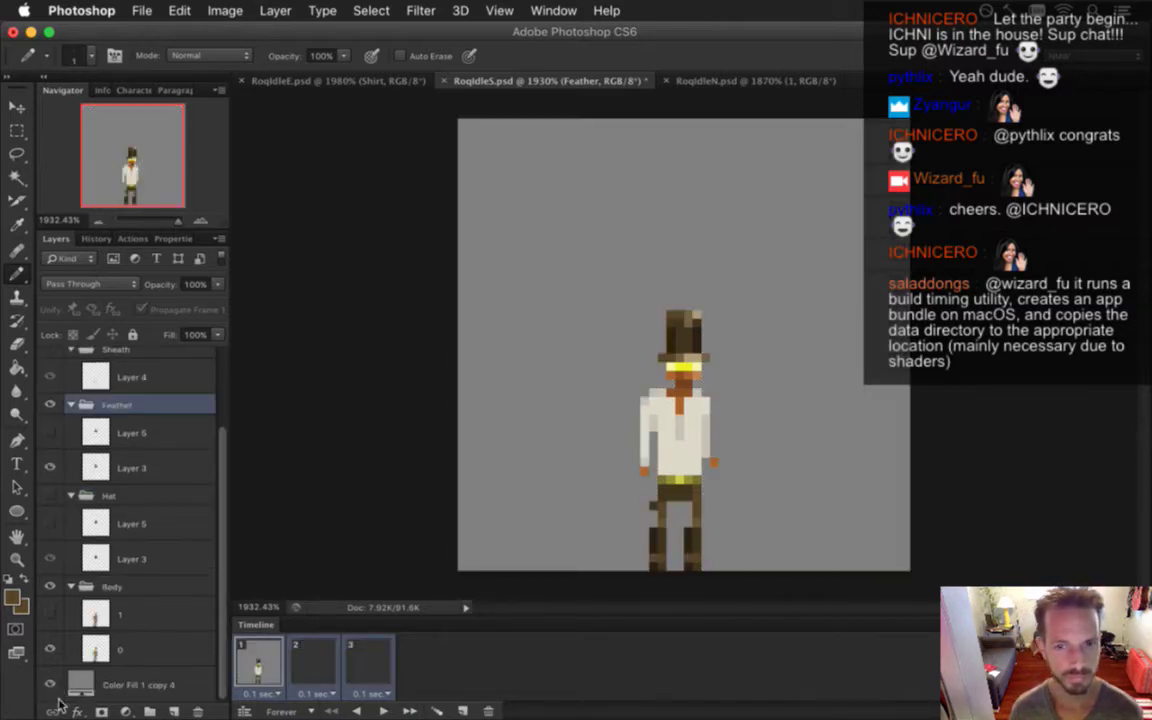
pyautogui.press('super+s')
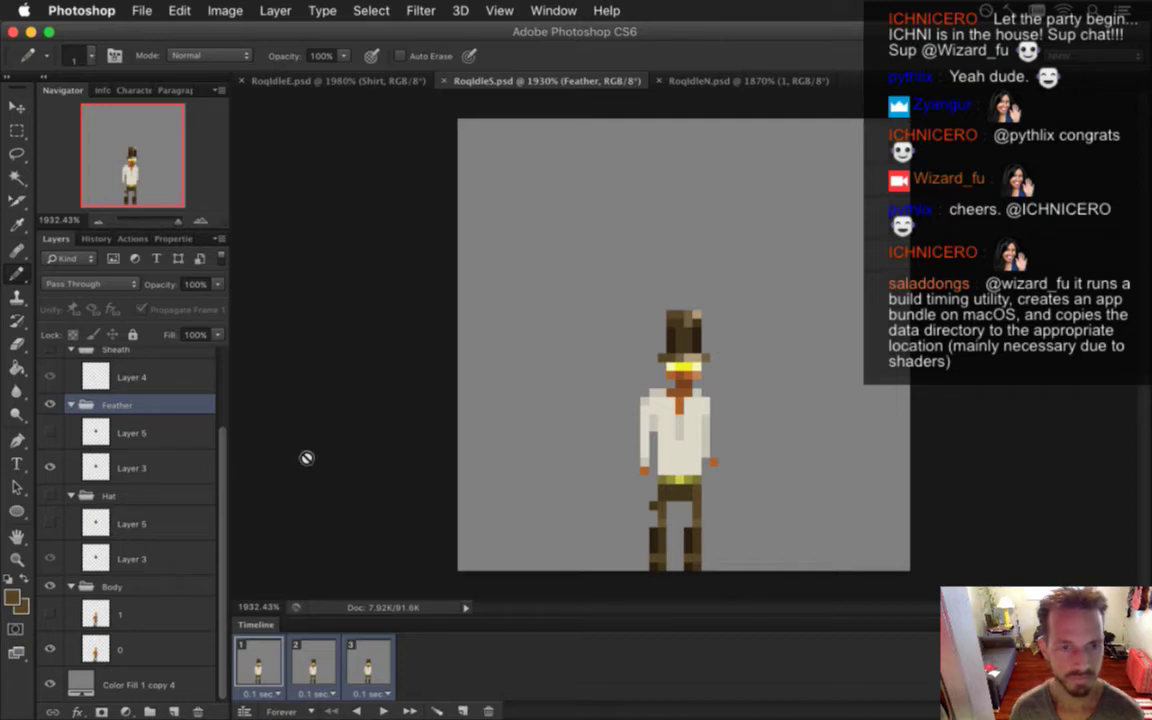
# Select Layer 3 in the Feather group and set the foreground colour to red e35748
pyautogui.click(130, 456)
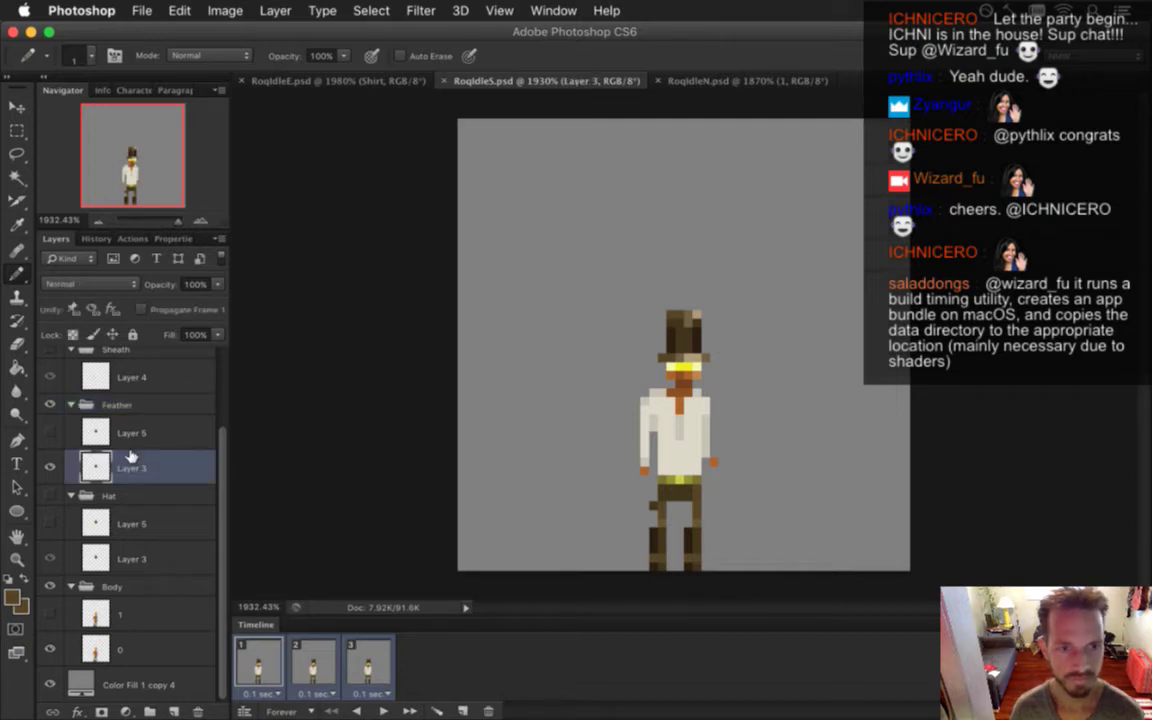
pyautogui.click(13, 598)
pyautogui.moveTo(75, 498); pyautogui.dragTo(45, 367)
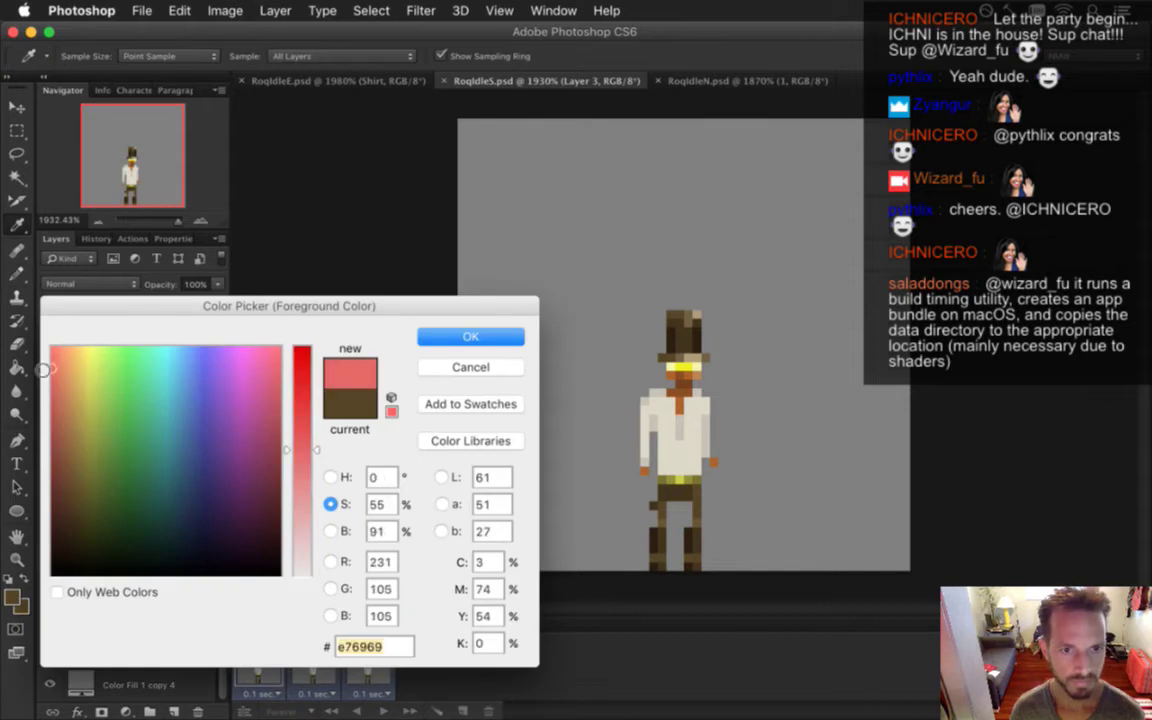
pyautogui.moveTo(301, 432); pyautogui.dragTo(305, 422)
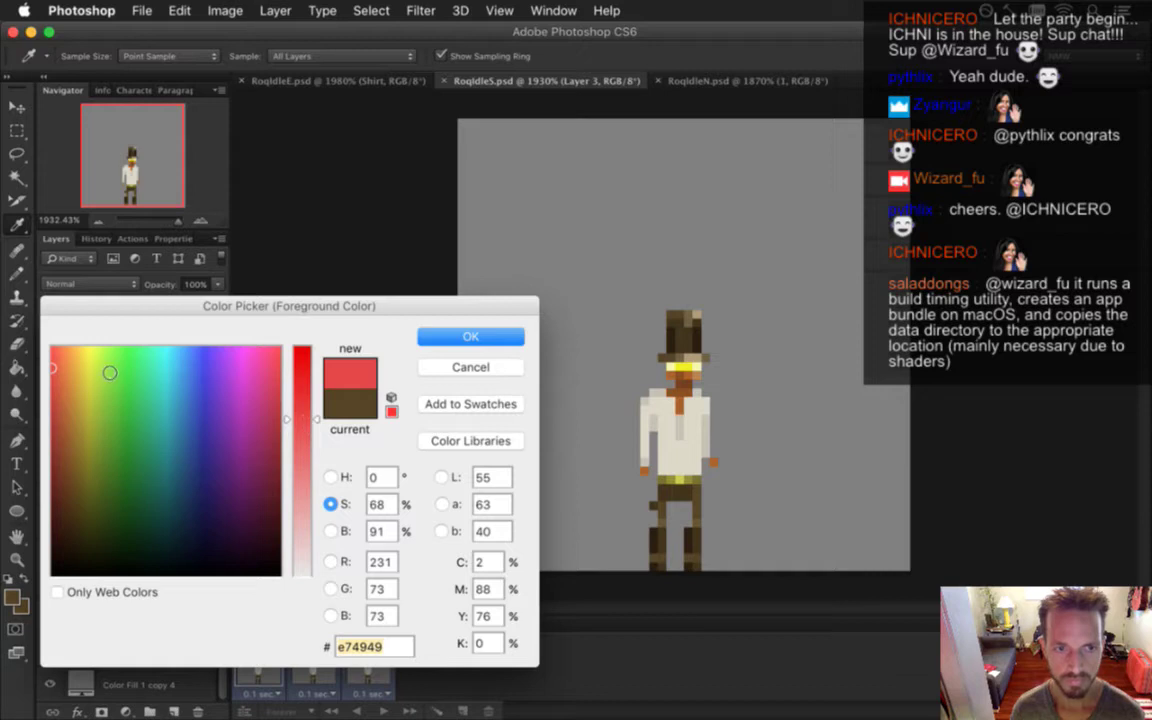
pyautogui.moveTo(51, 368); pyautogui.dragTo(55, 371)
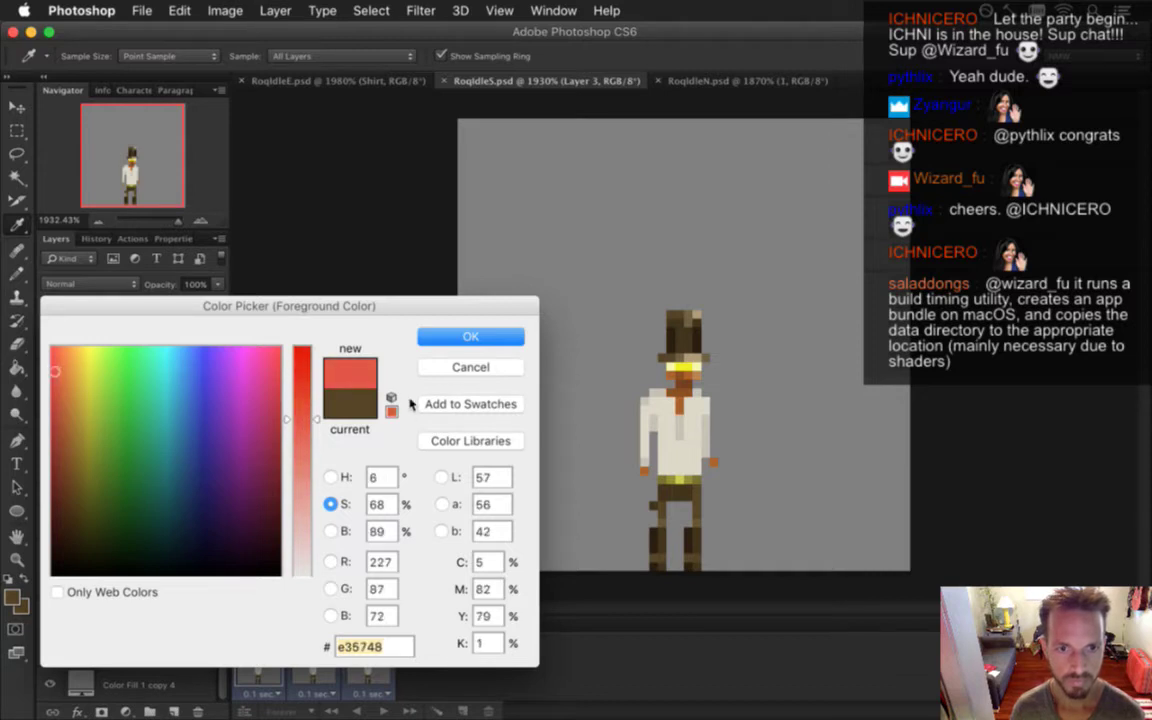
pyautogui.click(460, 340)
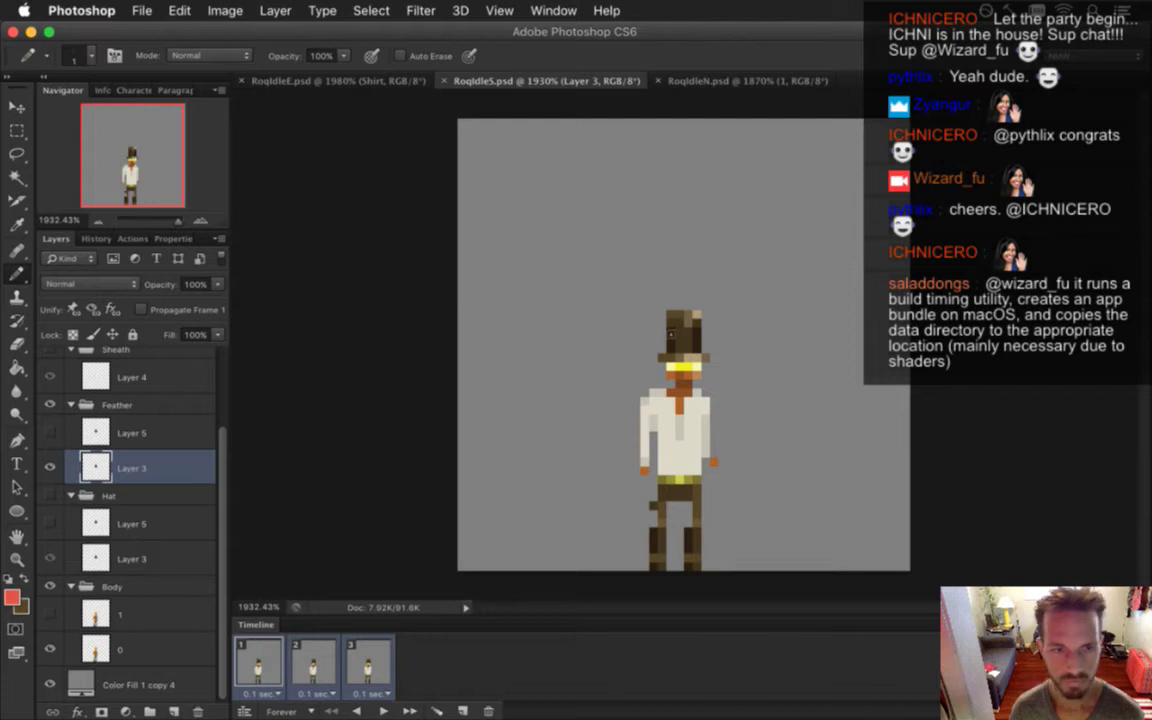
# Try a red feather of two diagonal pixels at the hat's upper-left corner, and undo it
pyautogui.click(669, 316)
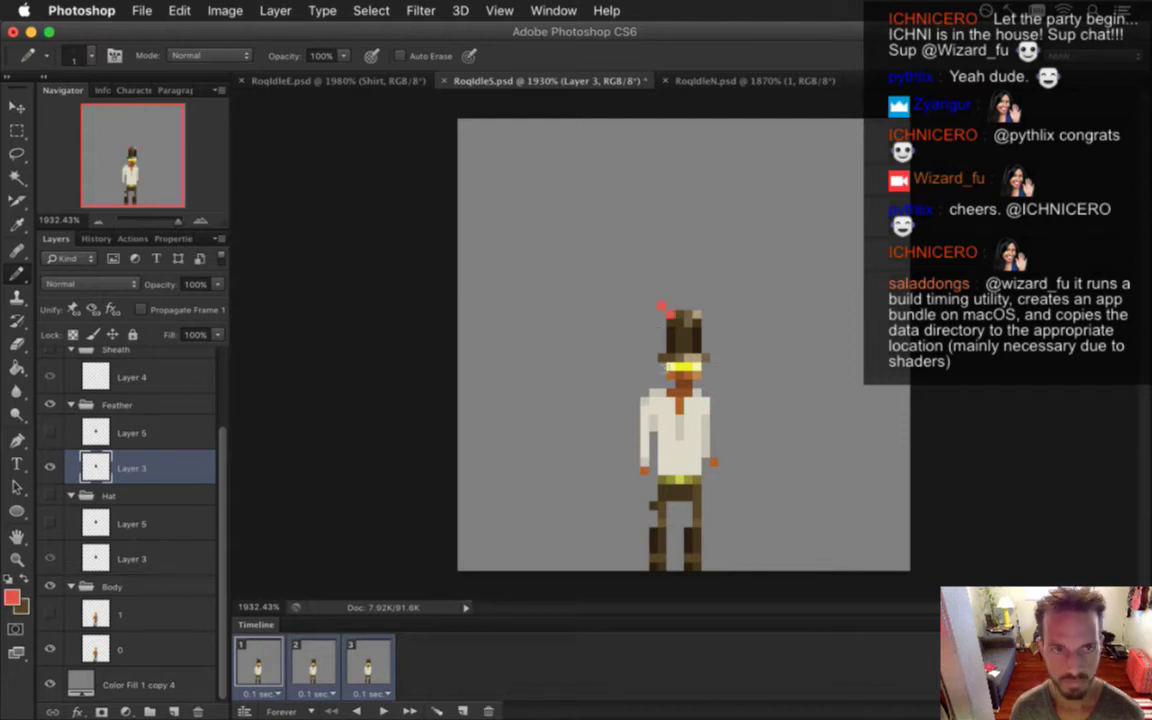
pyautogui.press('super+alt+z')
pyautogui.press('super+alt+z')
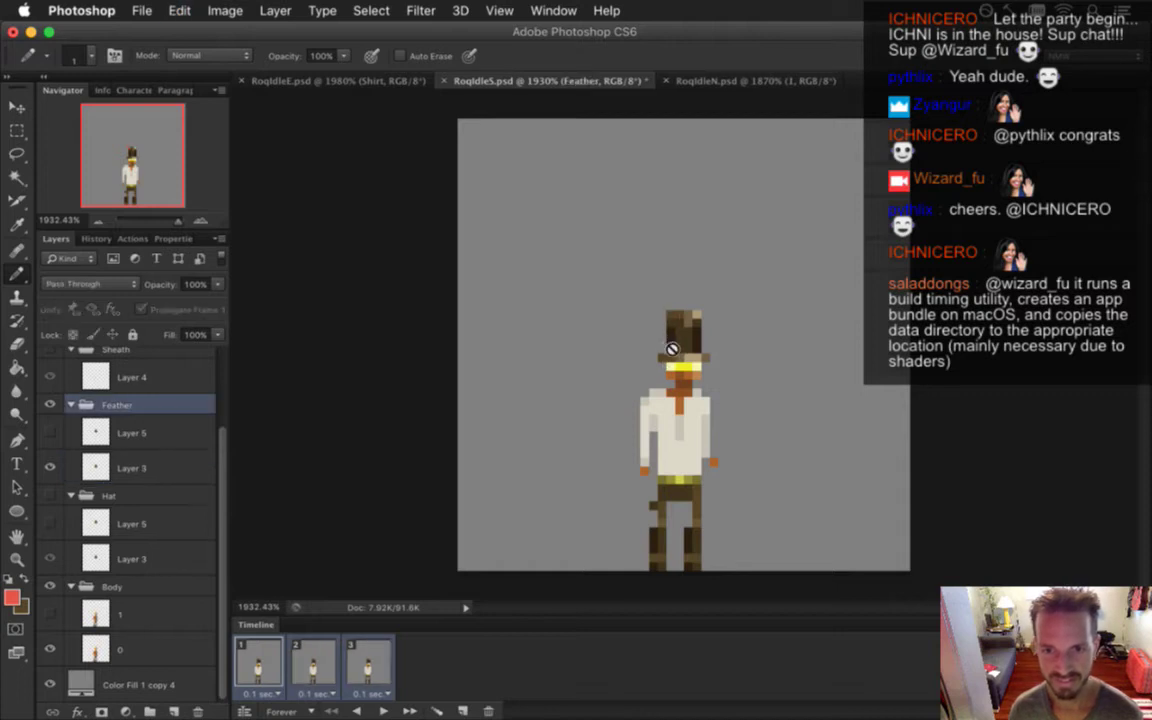
# Try red feather pixels at different heights along the hat's left edge on the Feather group's Layer 3, undoing the attempts
pyautogui.click(140, 468)
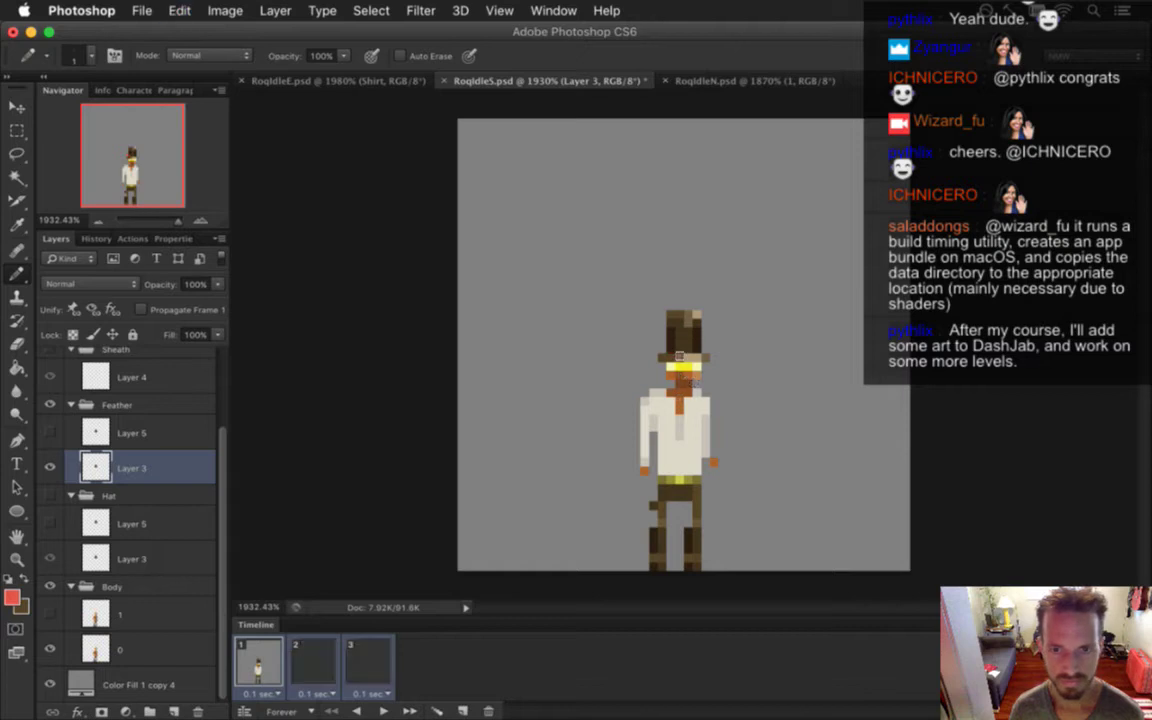
pyautogui.moveTo(603, 320); pyautogui.dragTo(598, 318)
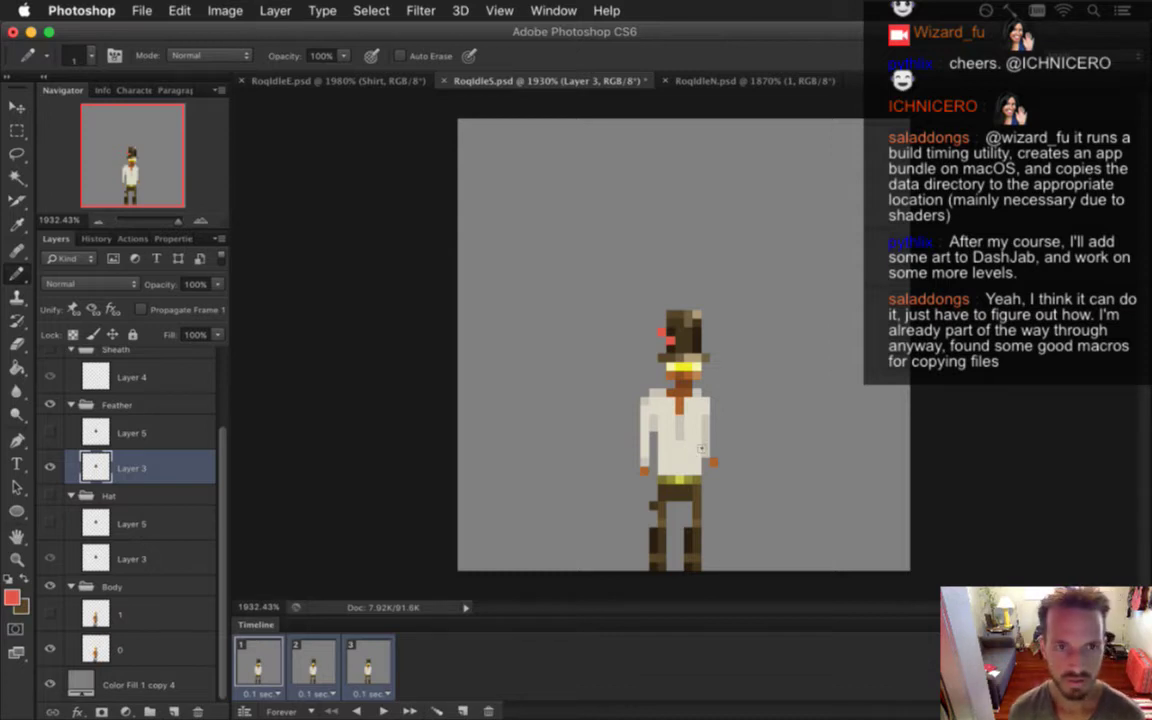
pyautogui.press('super+alt+z')
pyautogui.press('super+alt+z')
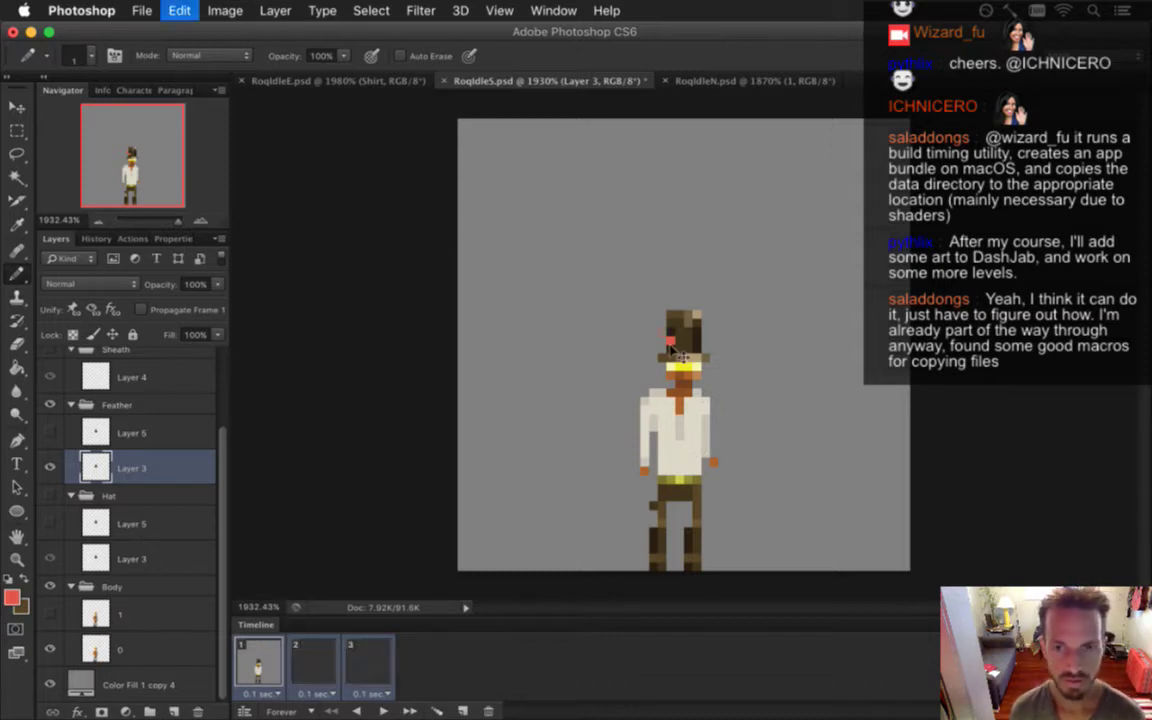
pyautogui.press('super+shift+z')
pyautogui.press('super+shift+z')
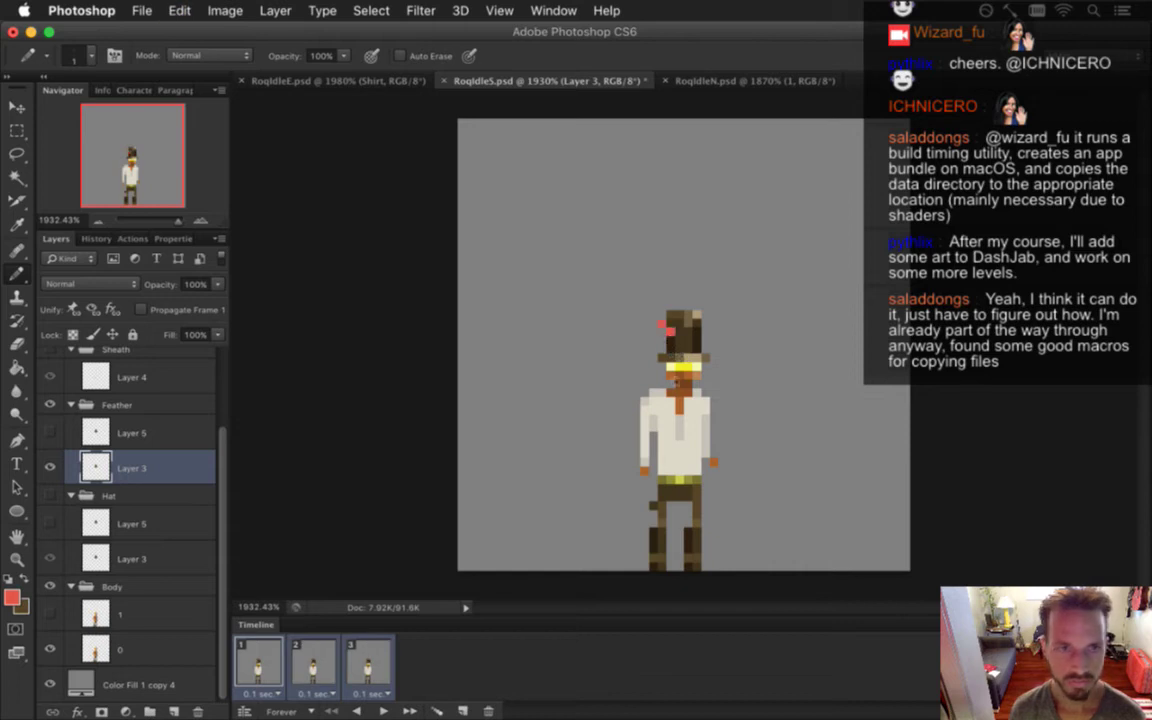
pyautogui.press('super+alt+z')
pyautogui.press('super+alt+z')
pyautogui.press('super+shift+z')
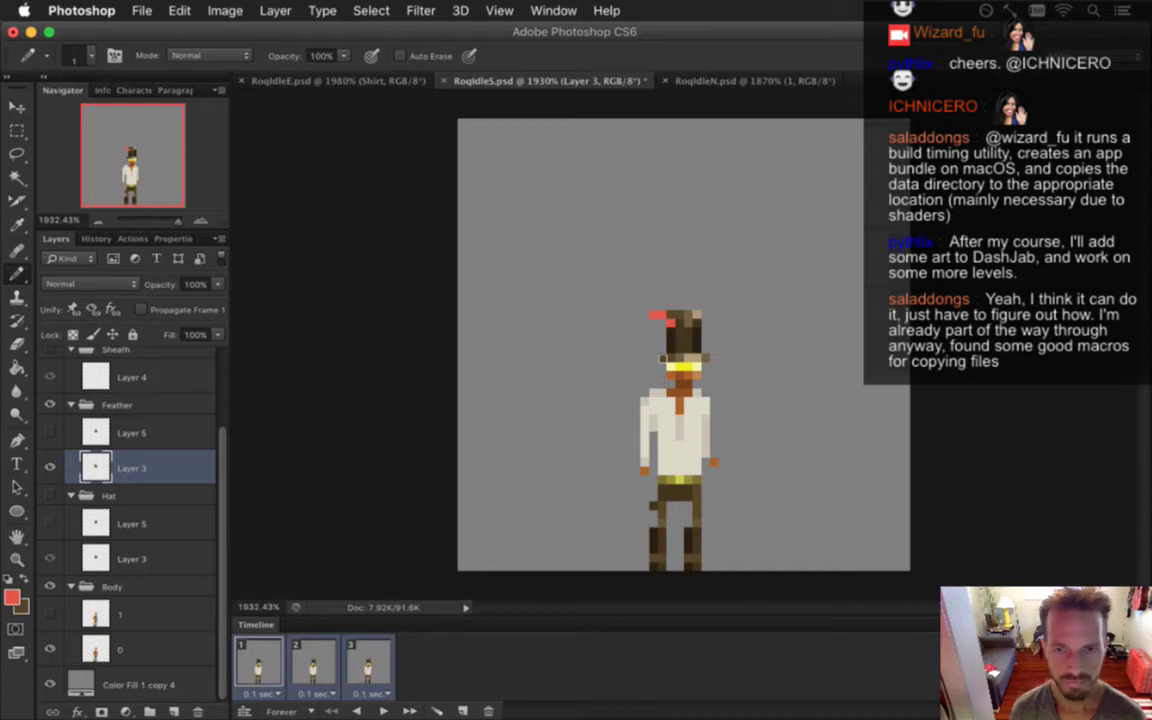
# Replace the trial feather with two diagonal red Pencil pixels at the hat's upper-left corner
pyautogui.press('e')
pyautogui.click(669, 322)
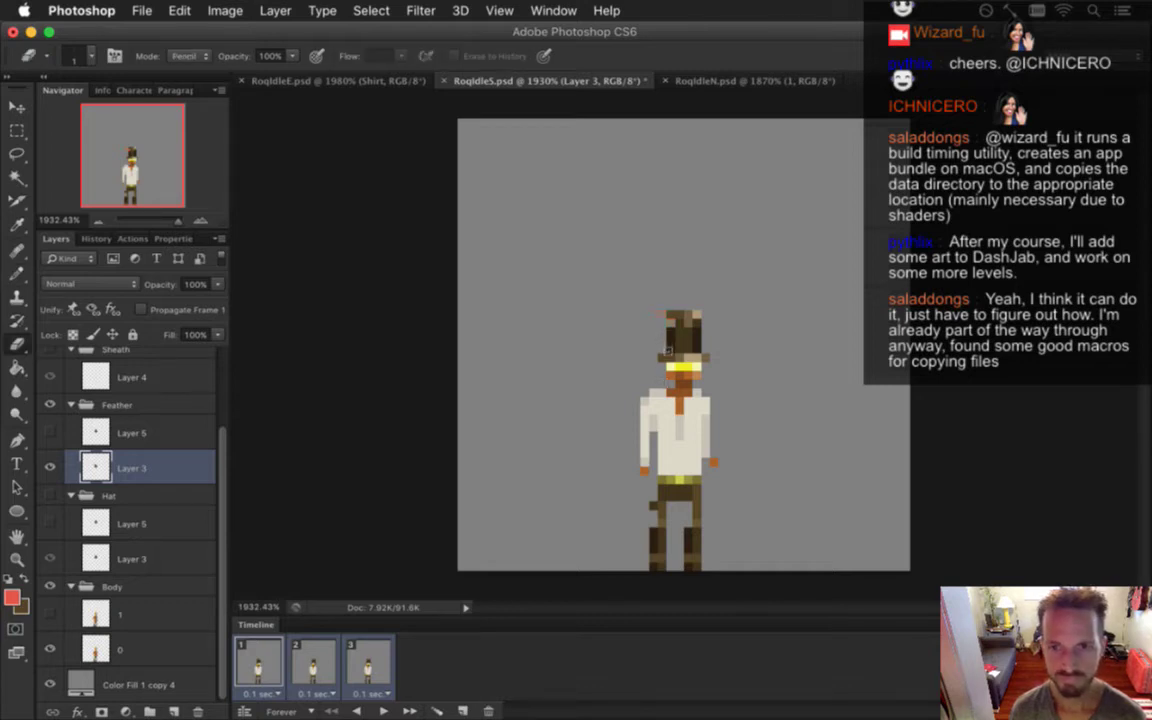
pyautogui.press('super+z')
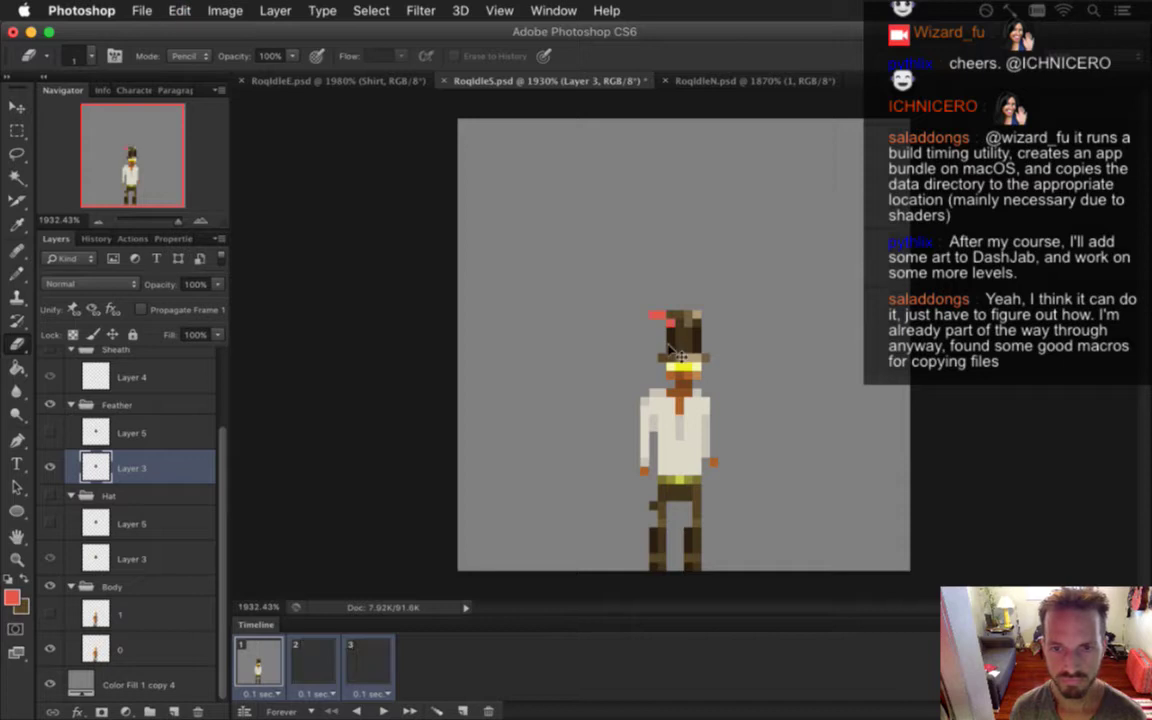
pyautogui.press('b')
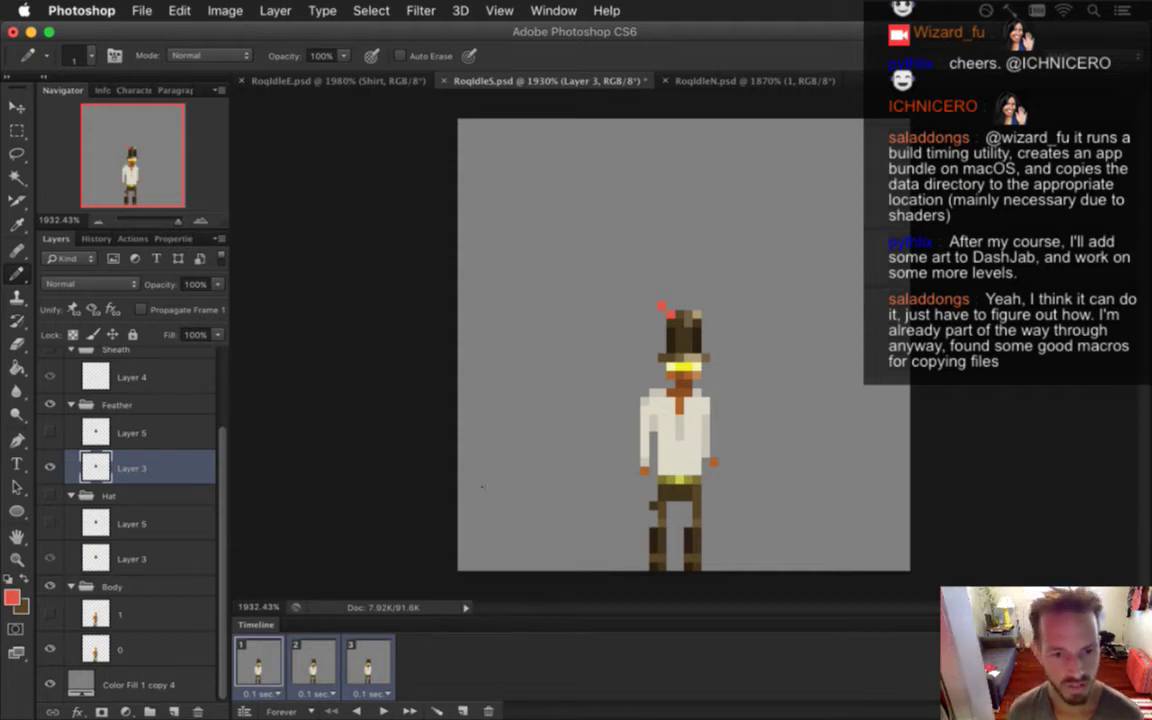
pyautogui.click(132, 405)
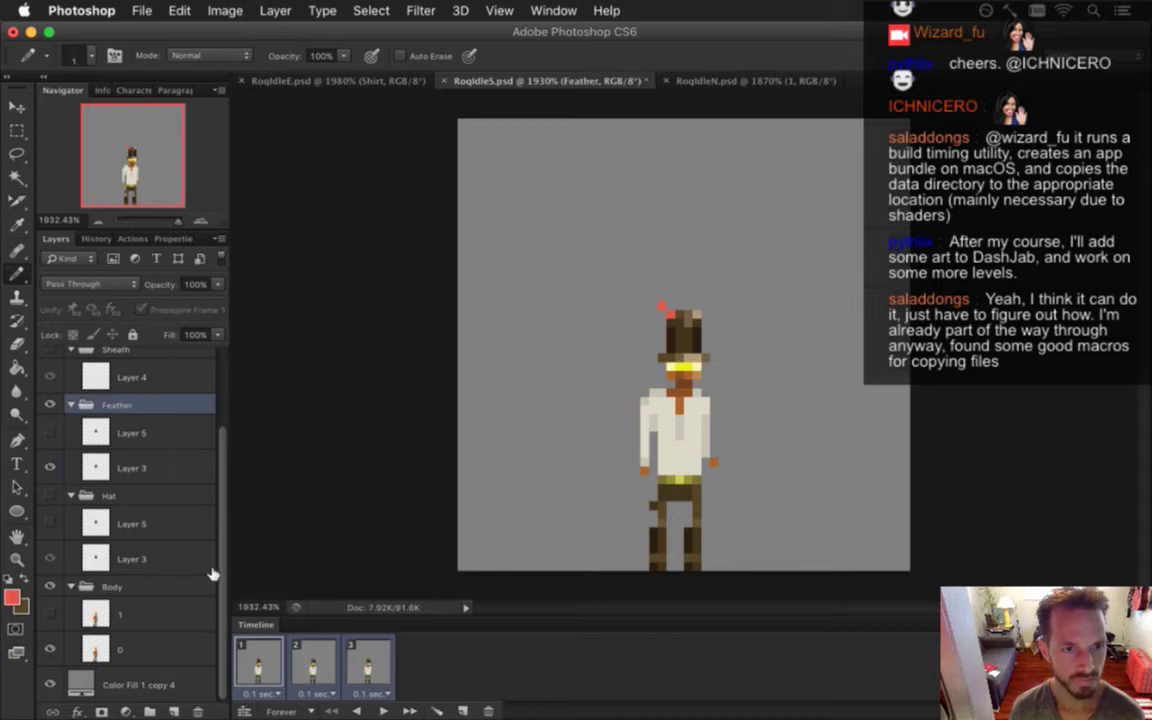
pyautogui.click(198, 708)
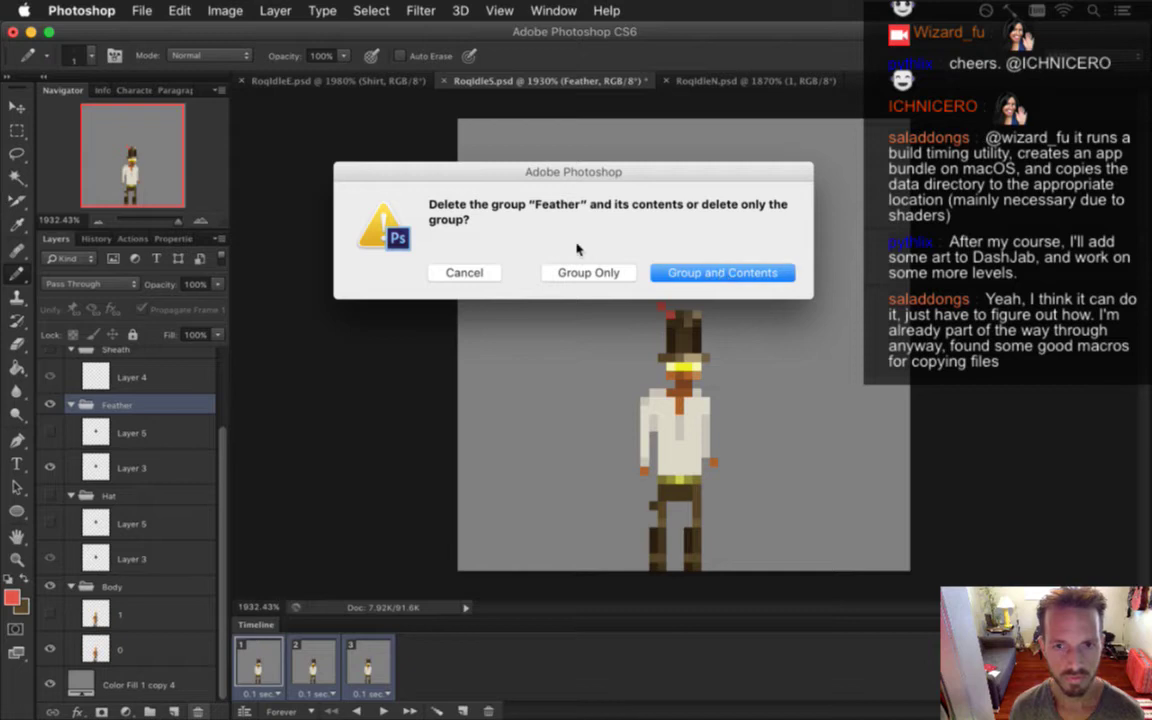
pyautogui.click(466, 272)
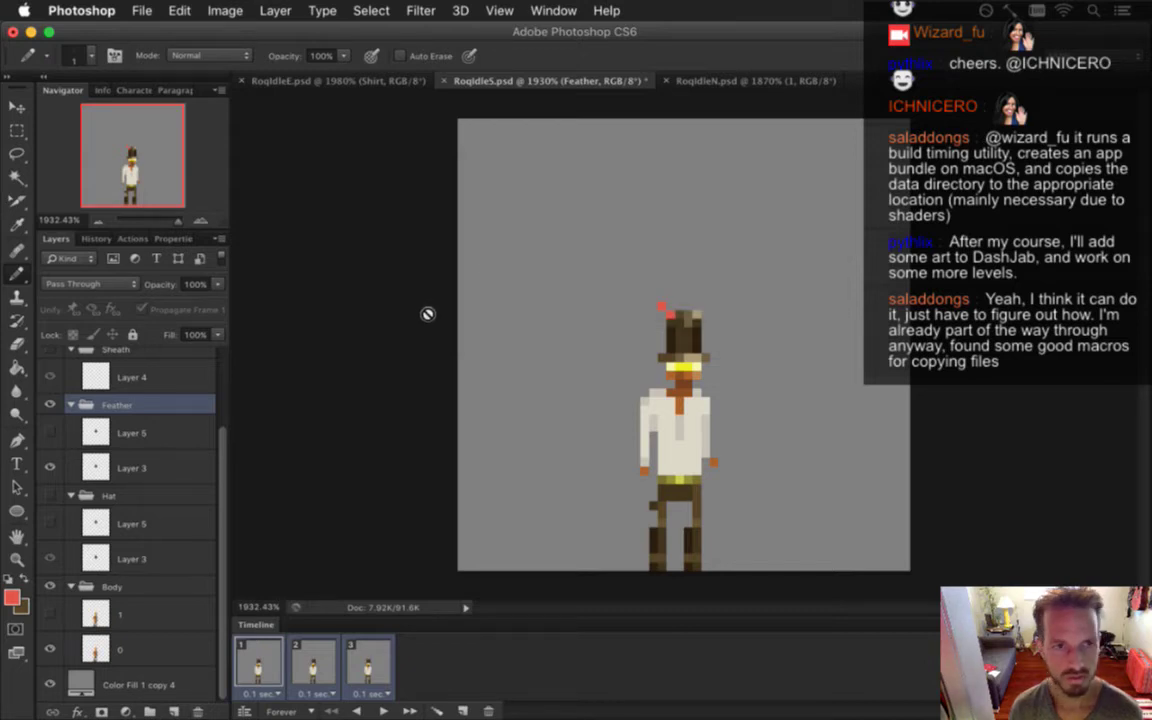
# Hide the Feather group to show the character without a hat
pyautogui.click(50, 404)
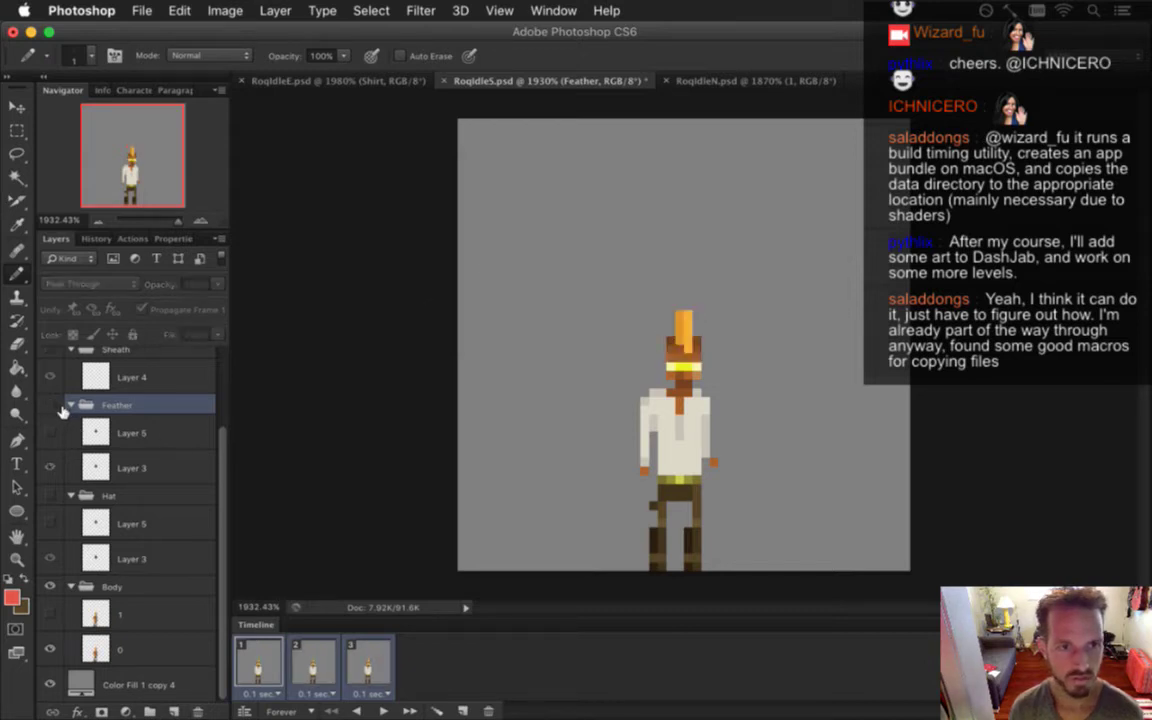
# Show the Hat group without the grey background fill, and switch to the RoqIdleN.psd document
pyautogui.click(50, 495)
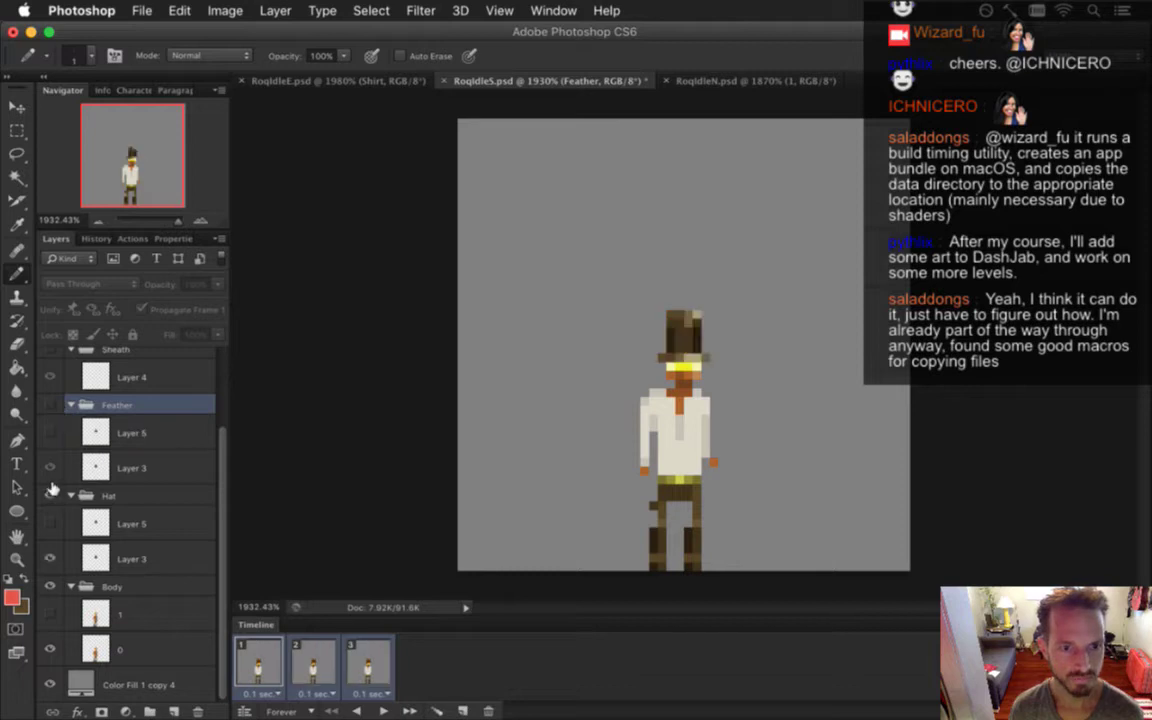
pyautogui.click(50, 684)
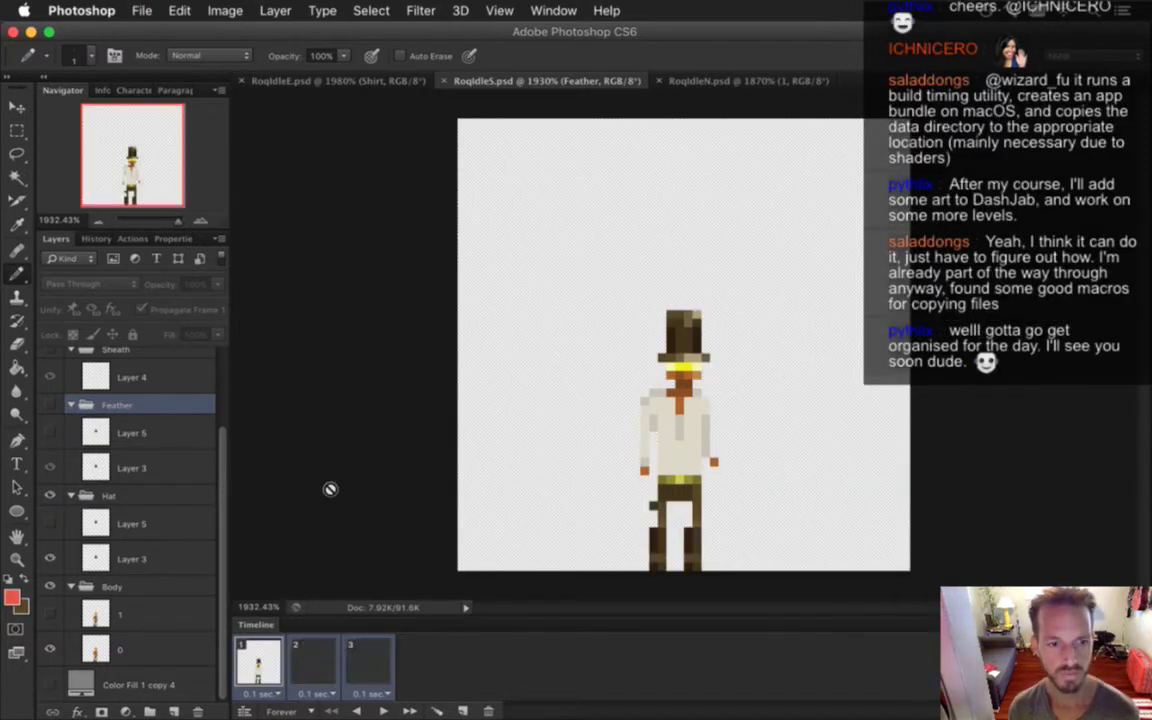
pyautogui.click(733, 81)
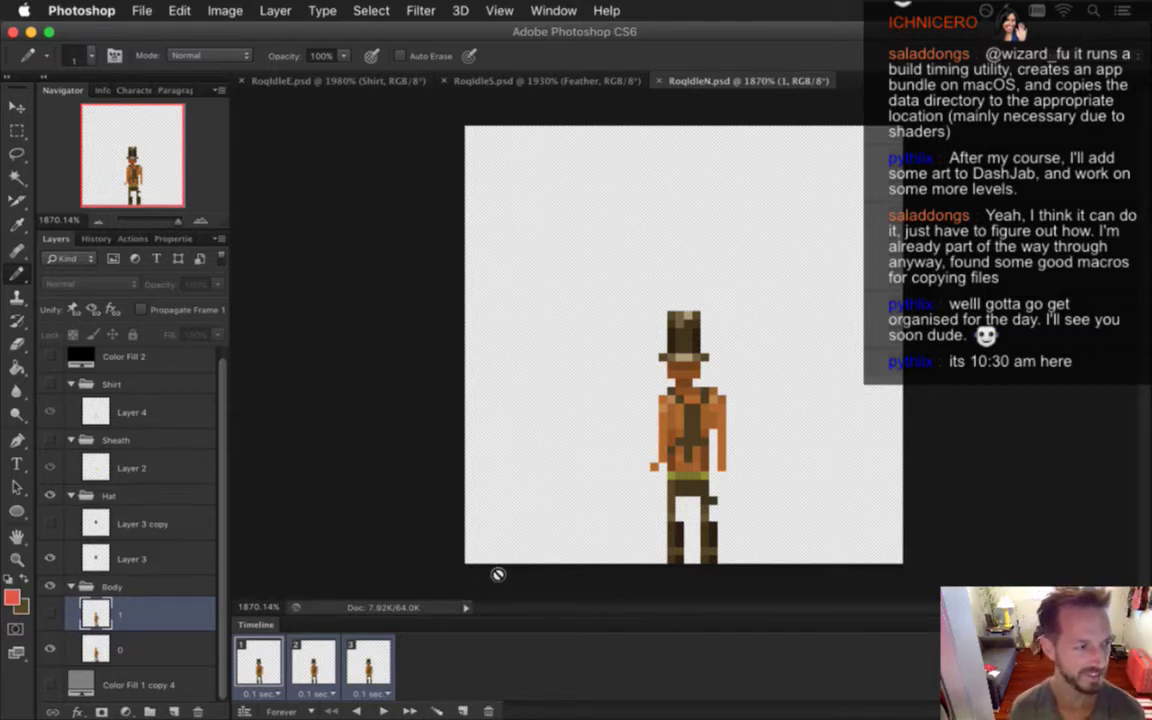
# Select the Hat group's Layer 3 in frame 1 and sample the character's brown neck colour for the Pencil
pyautogui.click(313, 655)
pyautogui.click(254, 650)
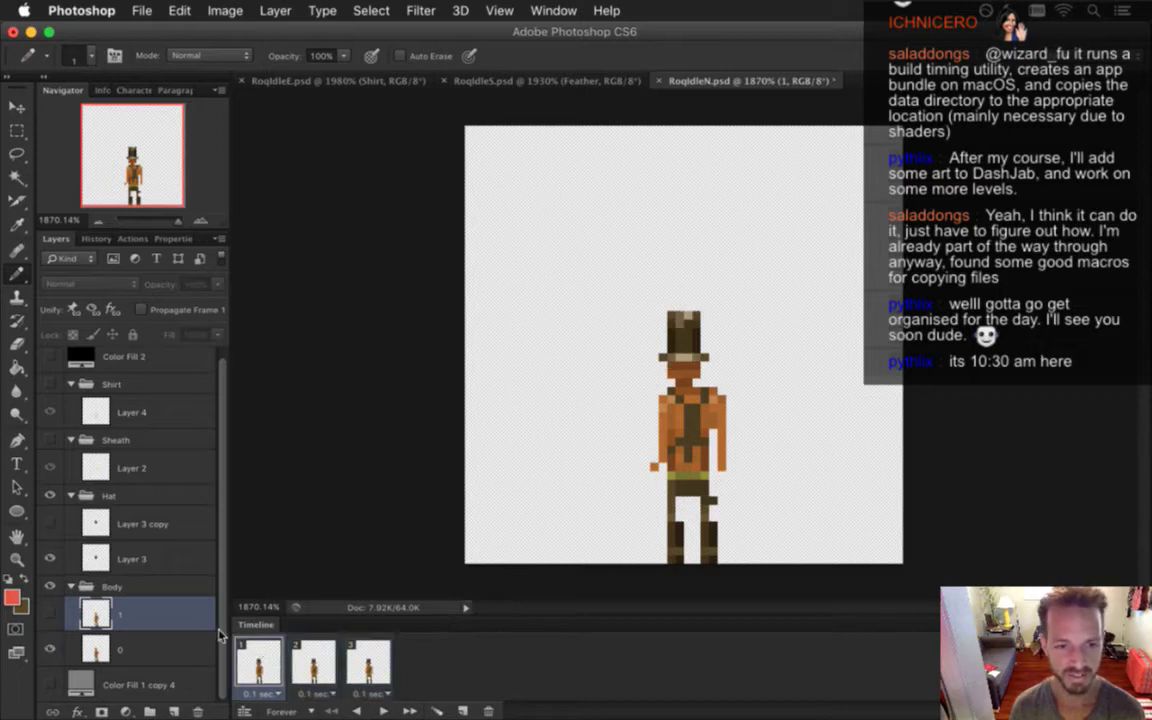
pyautogui.scroll(1, 225, 630)
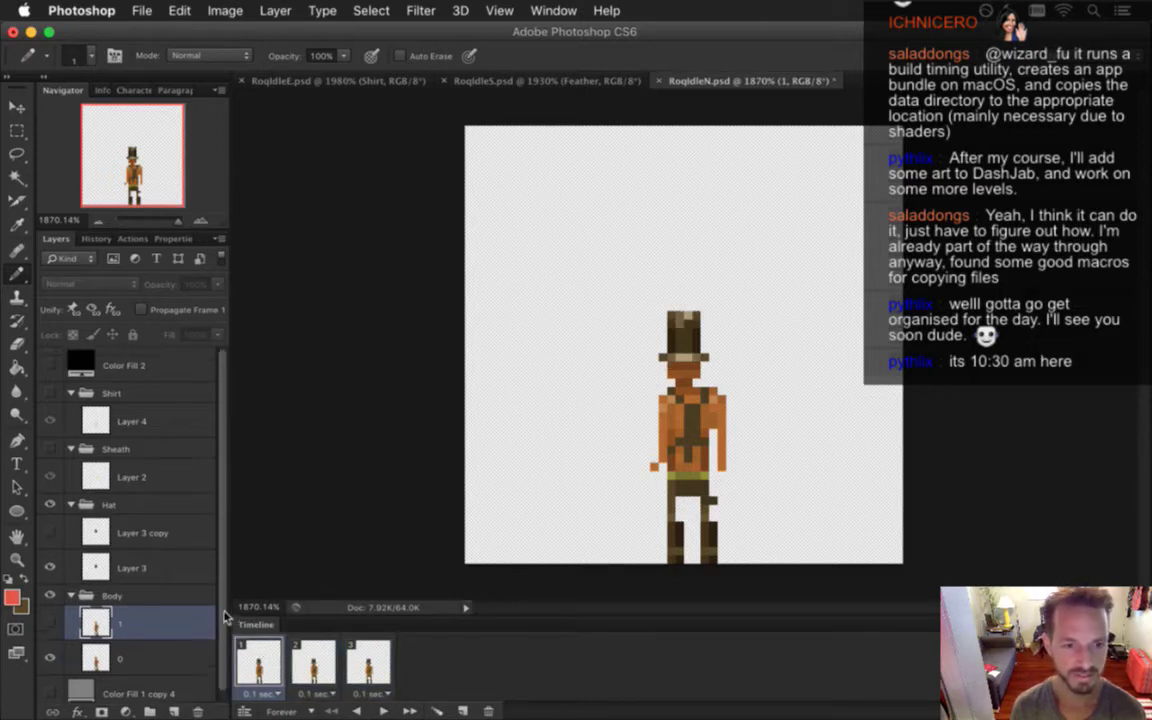
pyautogui.click(97, 660)
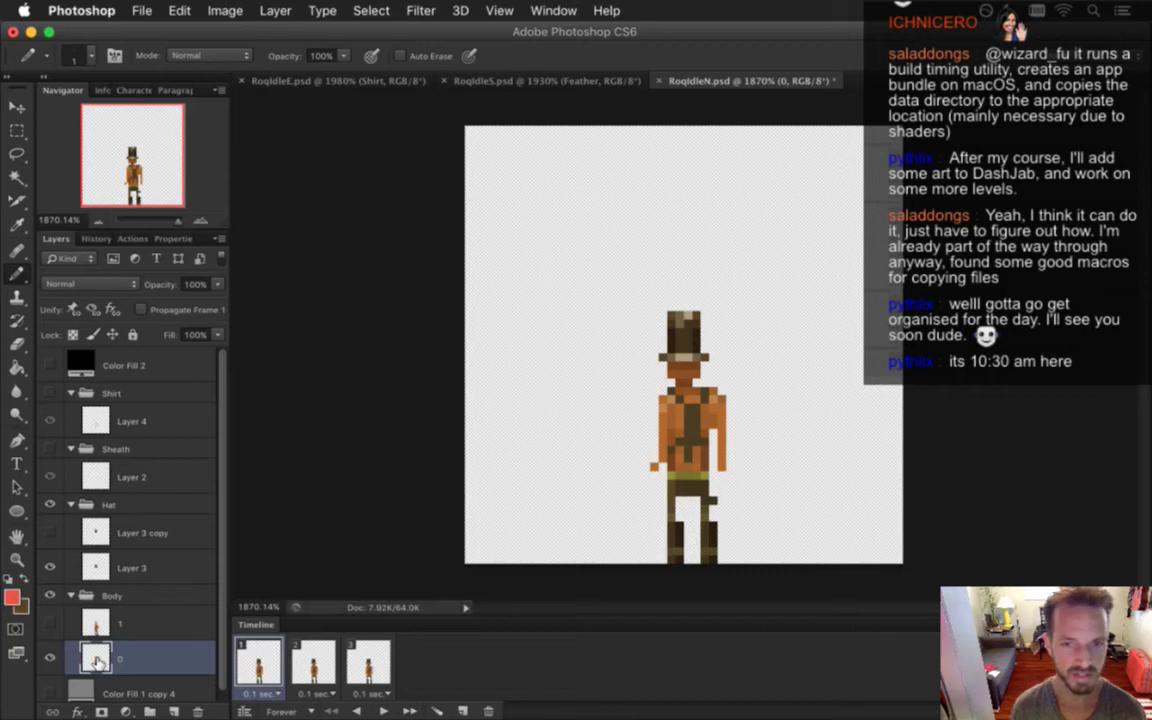
pyautogui.click(105, 567)
pyautogui.press('i')
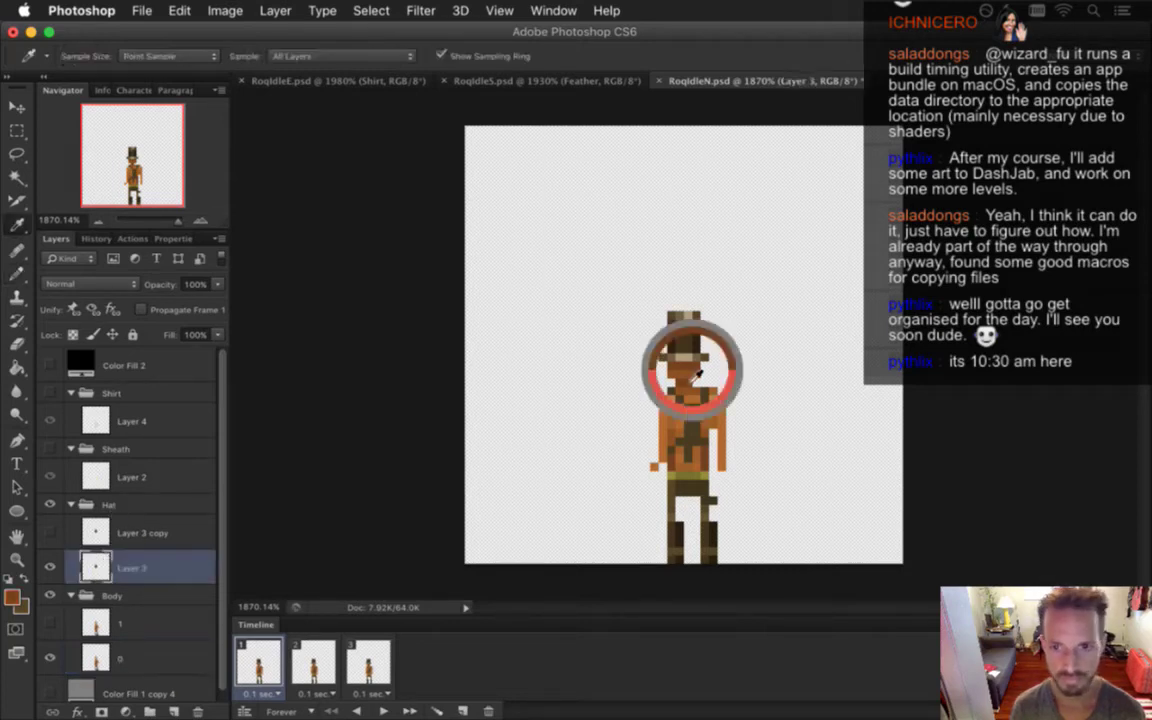
pyautogui.click(690, 381)
pyautogui.press('b')
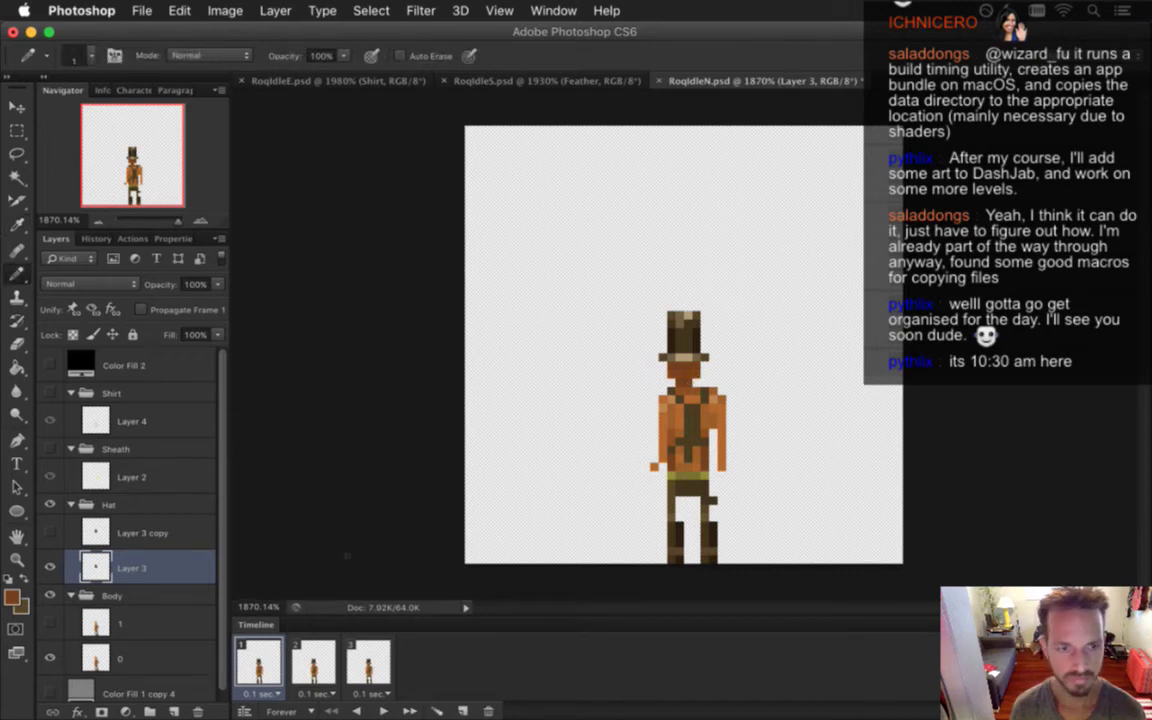
# Compare the back-view sprite with and without the Hat group across all three animation frames
pyautogui.keyDown('shift'); pyautogui.click(368, 662); pyautogui.keyUp('shift')
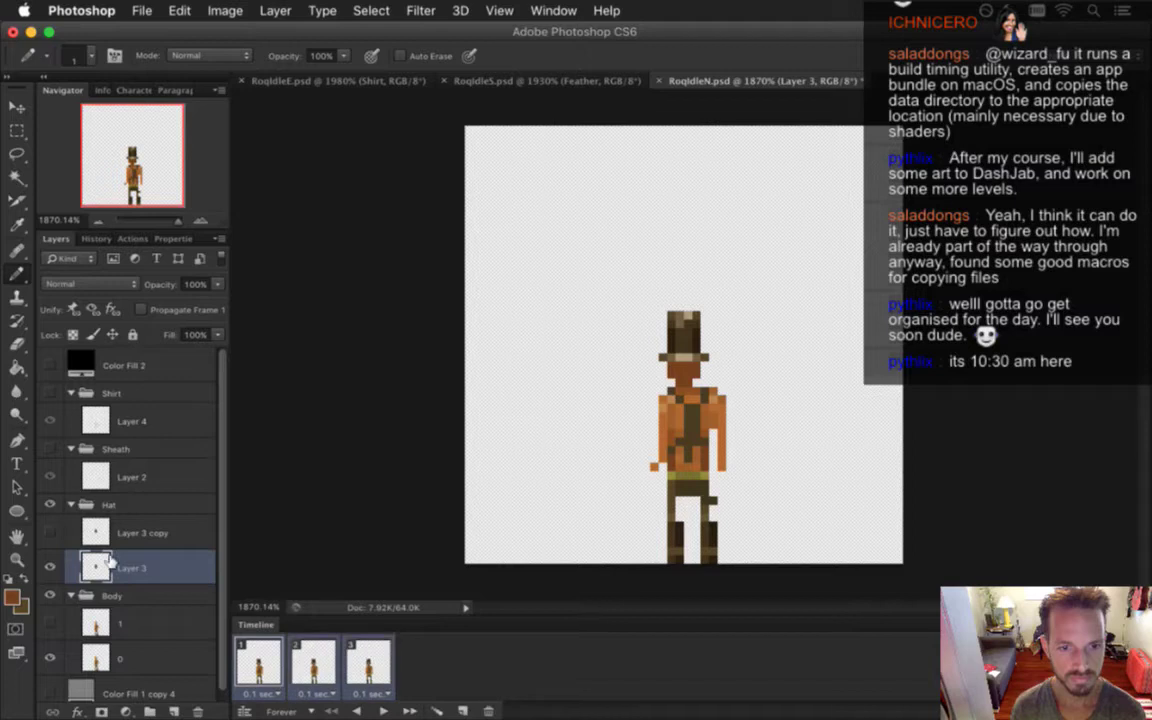
pyautogui.click(50, 505)
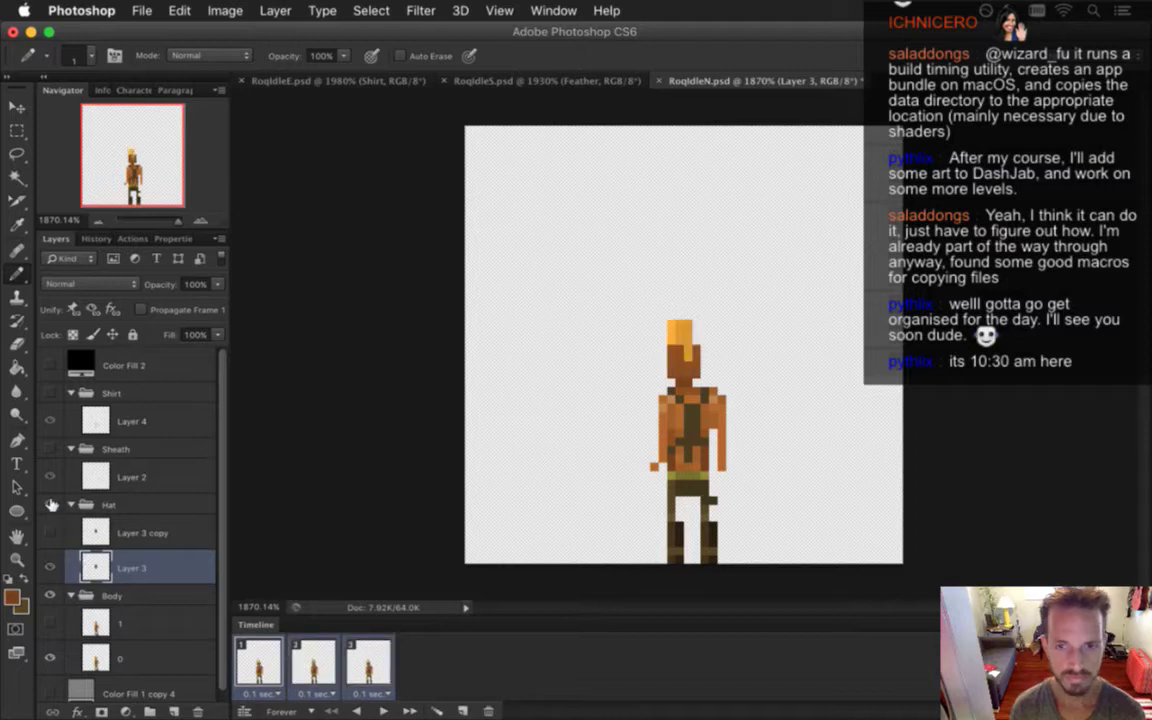
pyautogui.click(50, 505)
pyautogui.click(51, 505)
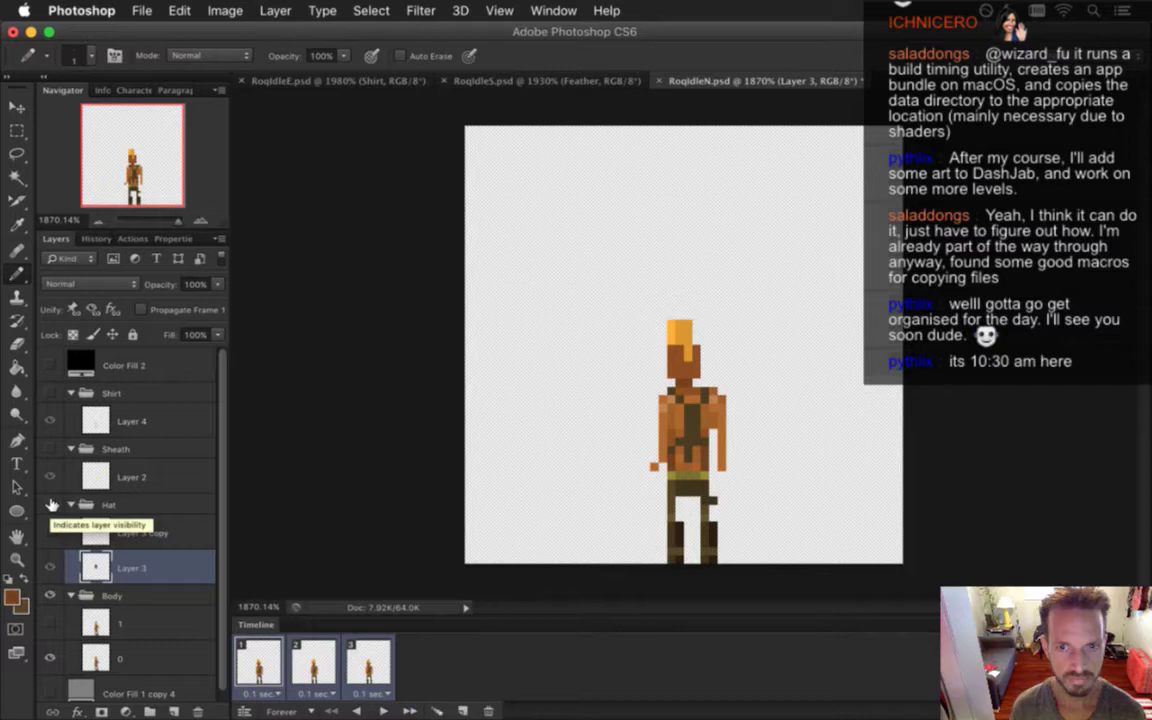
pyautogui.click(51, 505)
pyautogui.click(51, 505)
pyautogui.click(51, 505)
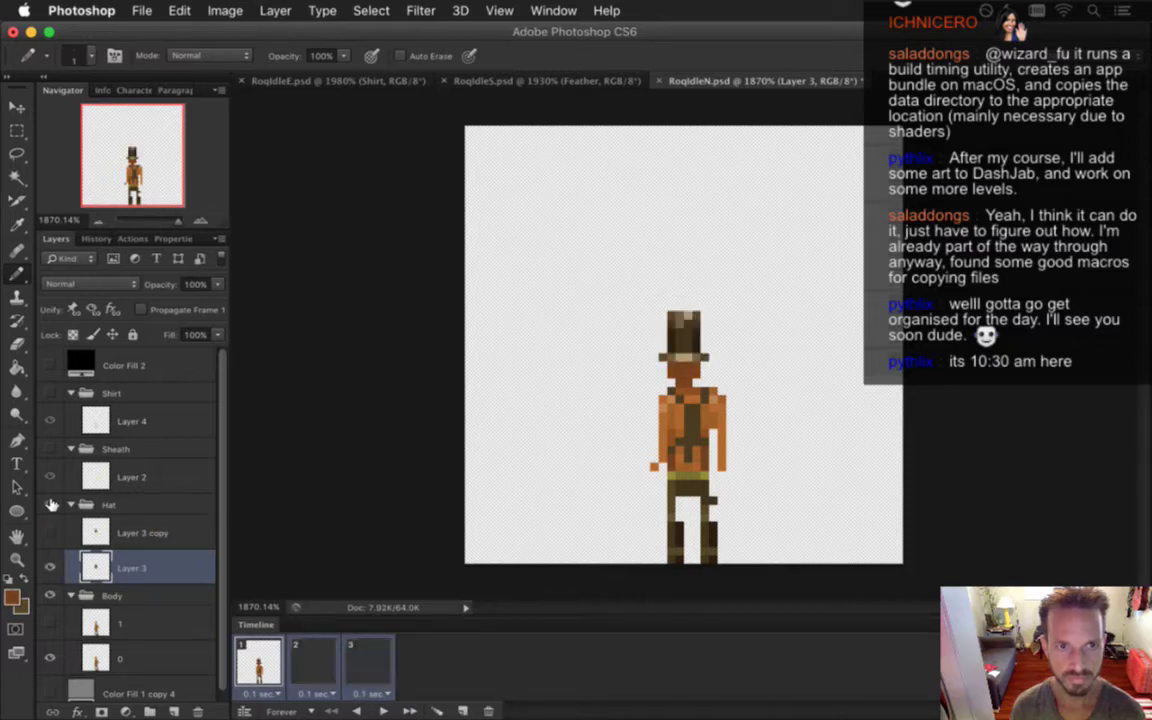
pyautogui.click(51, 505)
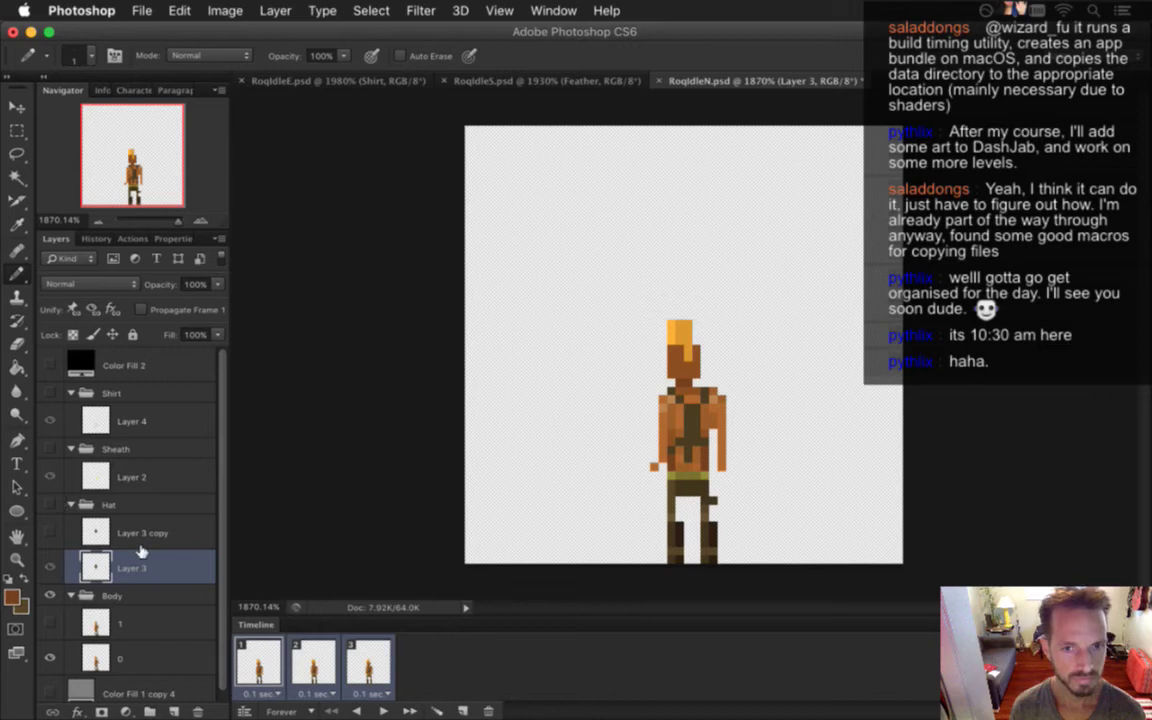
# Show the Hat group in frame 2, select its Layer 3 copy, and save the document
pyautogui.click(316, 665)
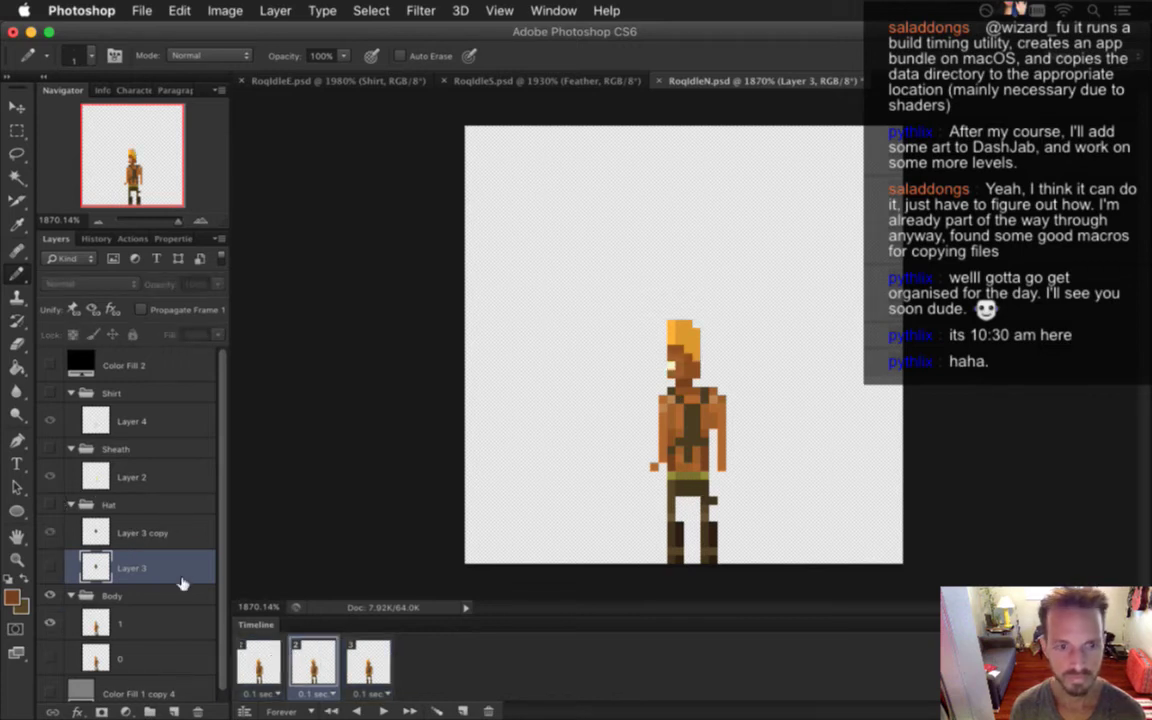
pyautogui.click(55, 504)
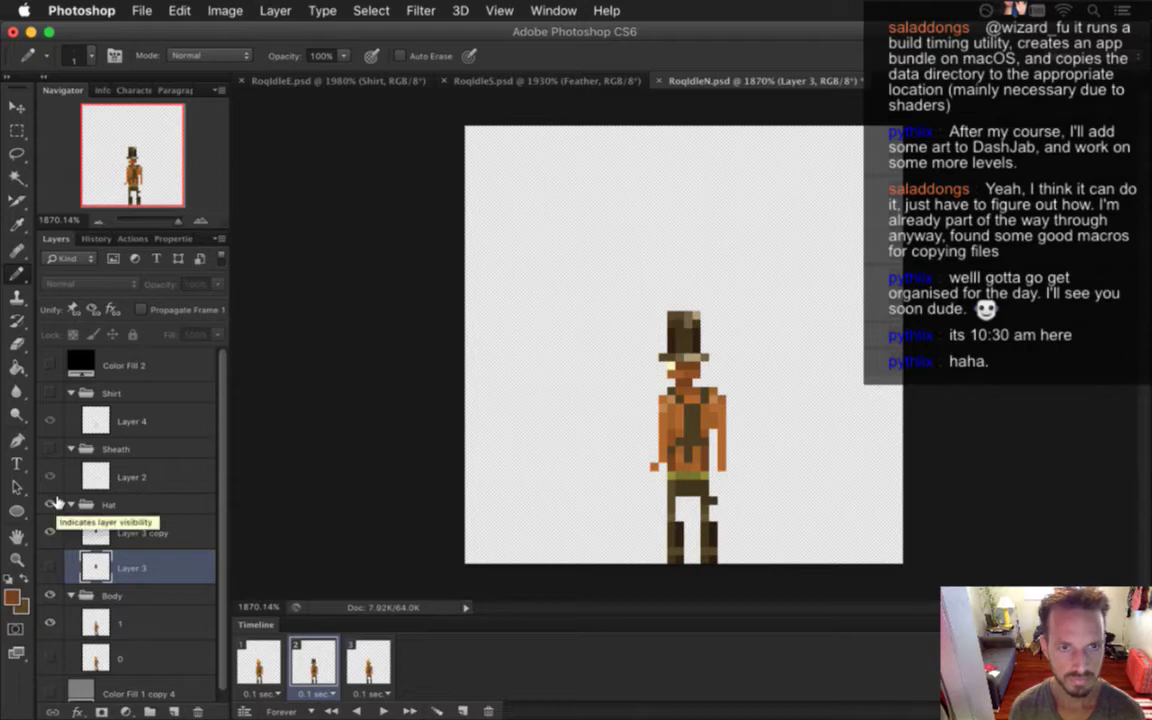
pyautogui.click(140, 533)
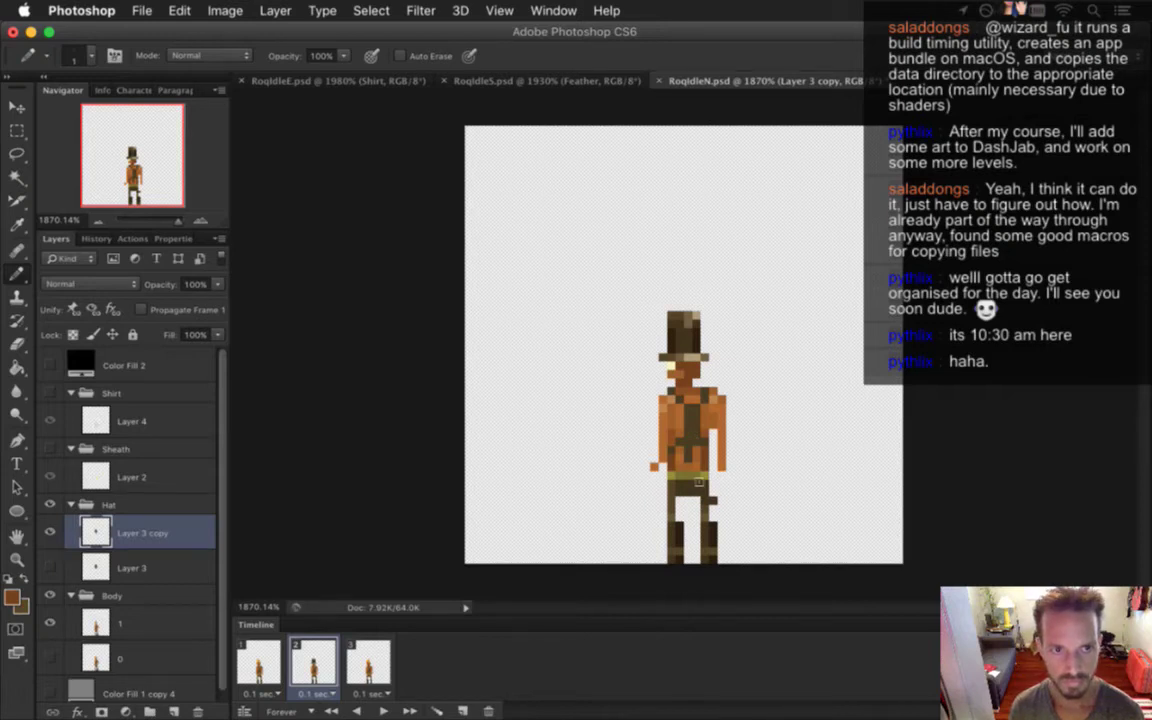
pyautogui.press('super+s')
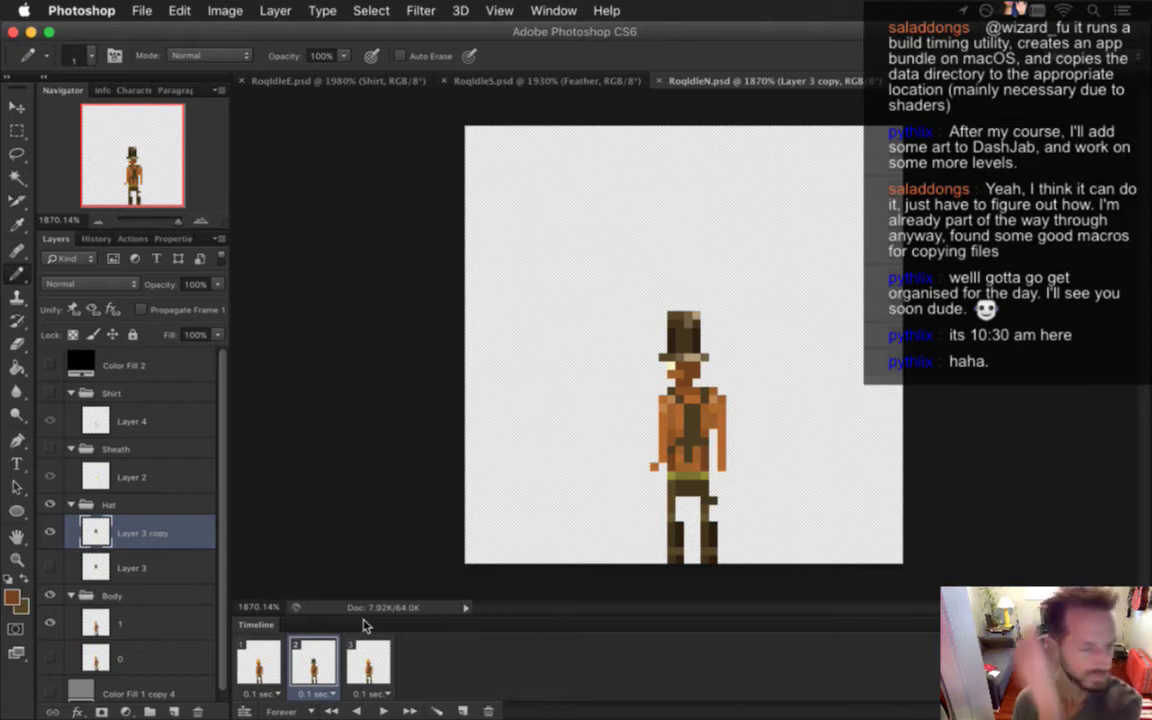
# Hide the Hat group and save RoqIdleN.psd with all three frames selected
pyautogui.click(52, 504)
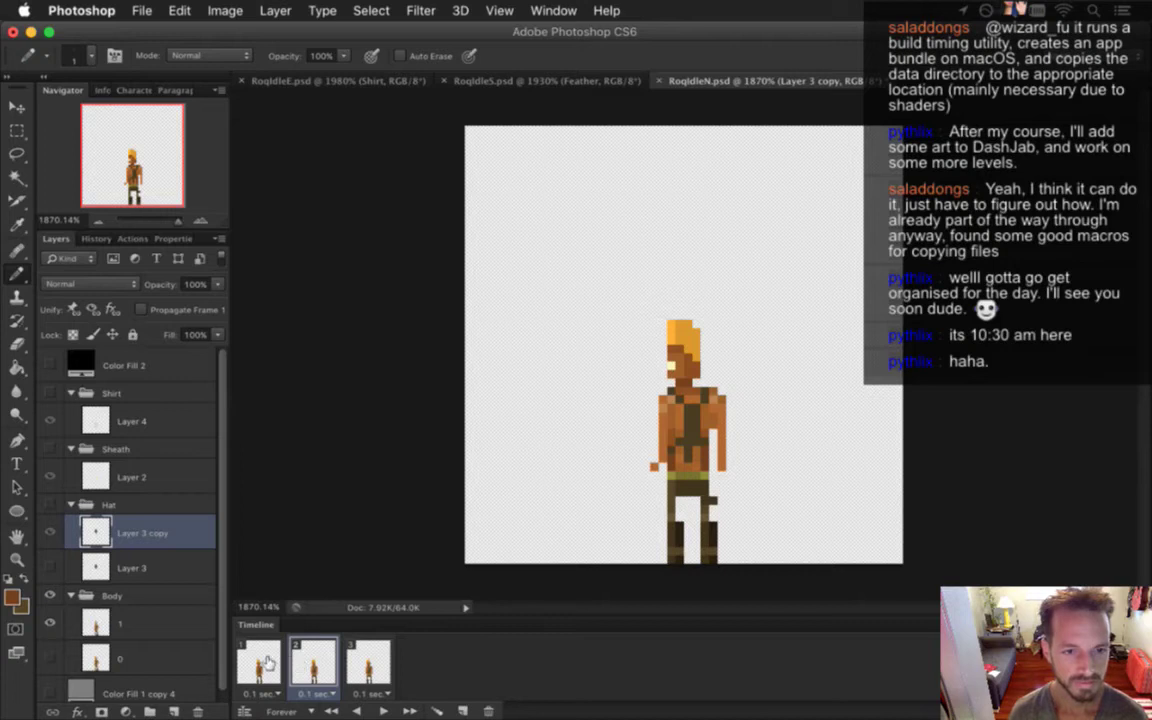
pyautogui.click(258, 663)
pyautogui.keyDown('shift'); pyautogui.click(360, 663); pyautogui.keyUp('shift')
pyautogui.press('super+s')
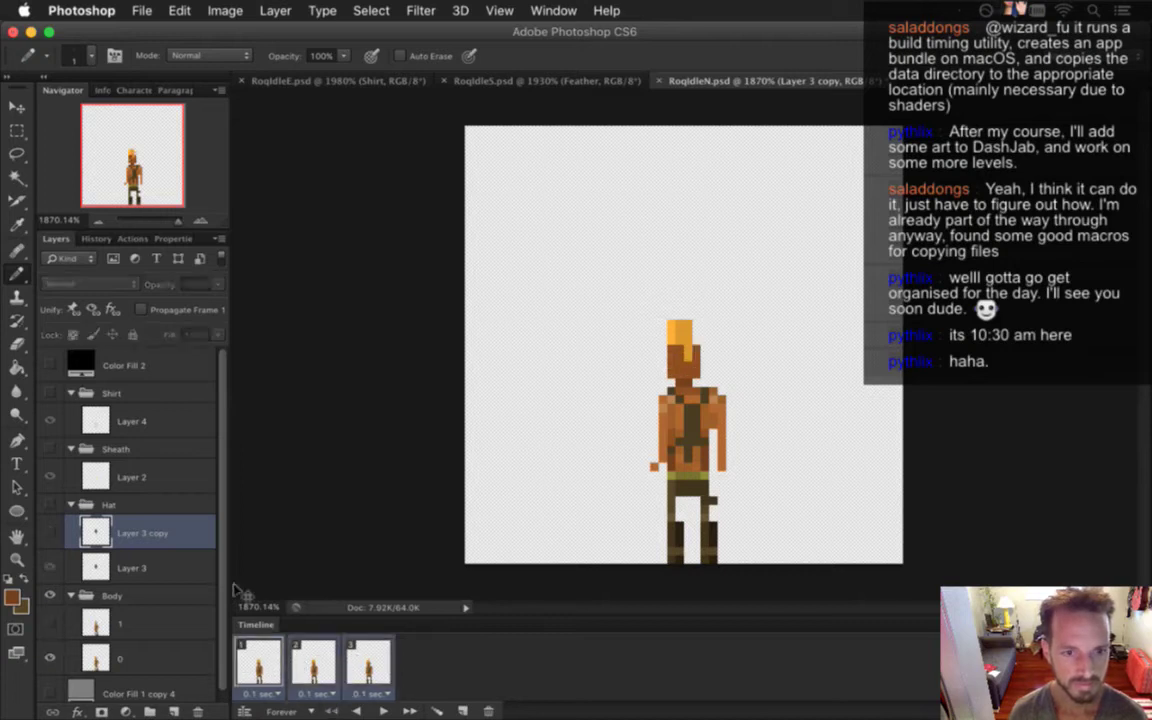
# Show the Hat group in all frames and render them as the PNG sequence RoqIdleNHat.png, replacing the existing files
pyautogui.click(50, 505)
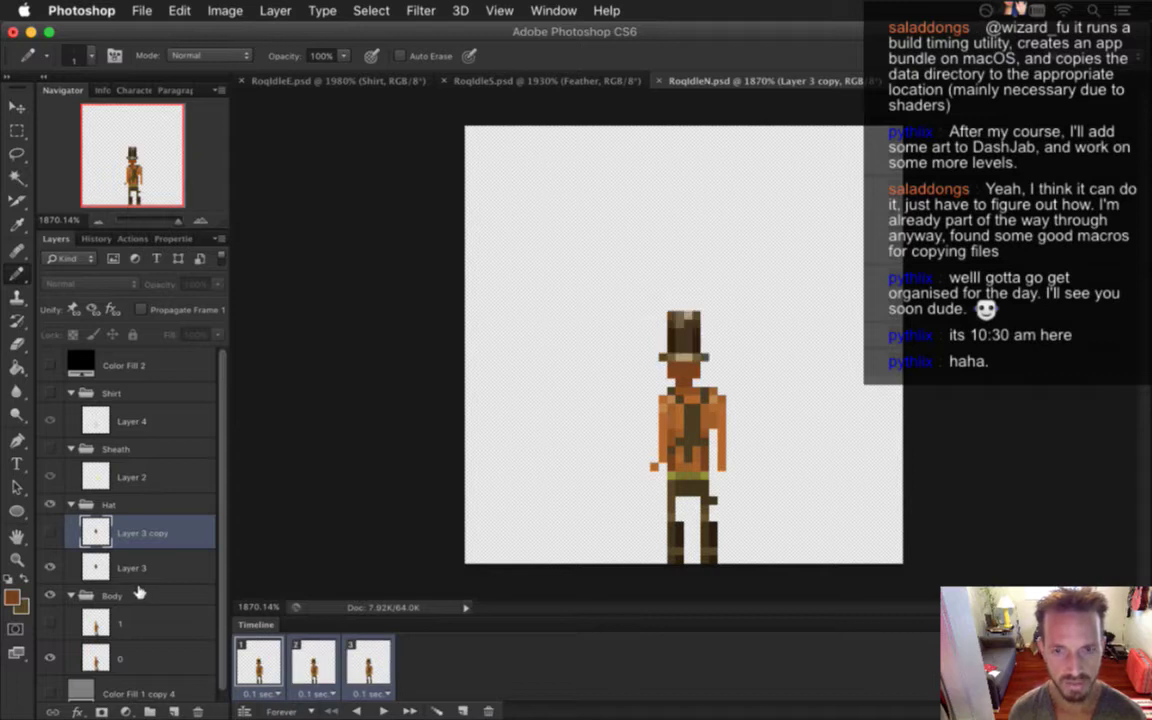
pyautogui.press('super+alt+shift+r')
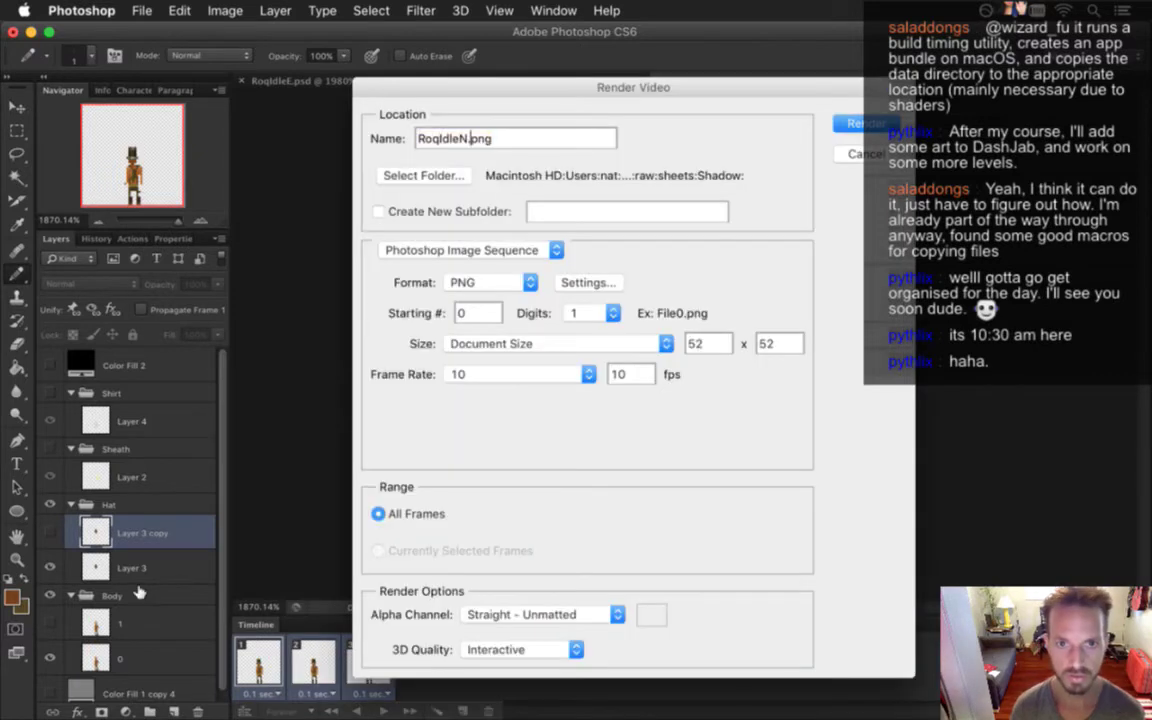
pyautogui.write('Hat')
pyautogui.press('Return')
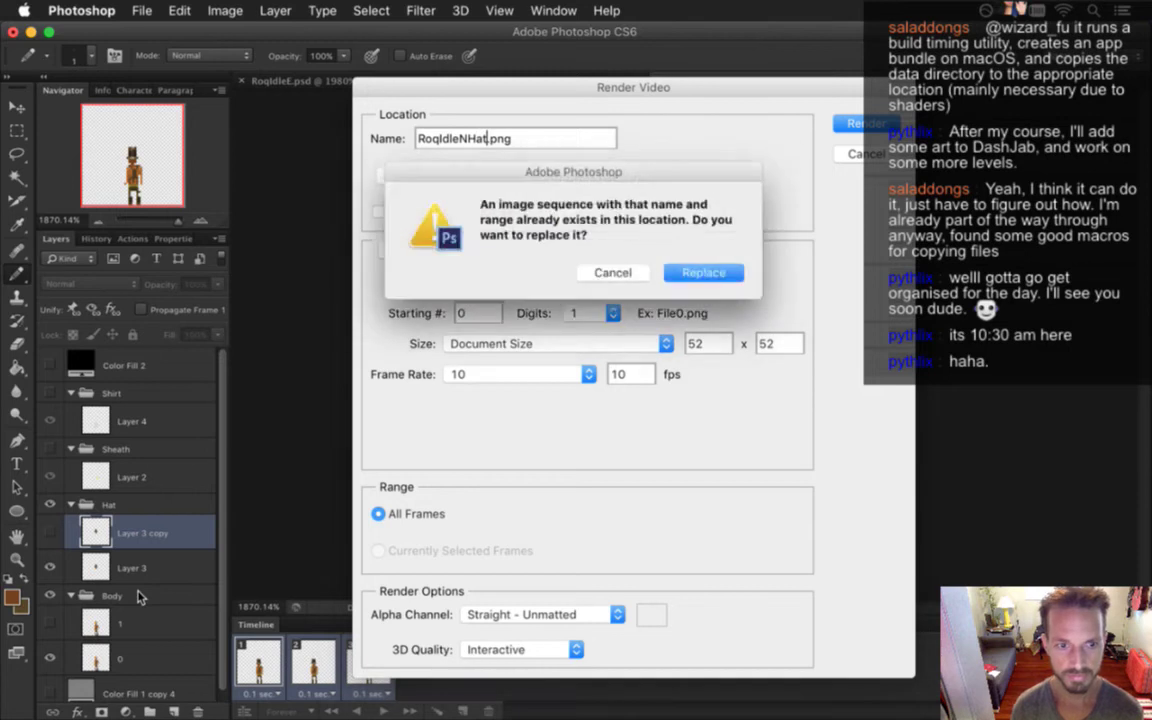
pyautogui.press('Return')
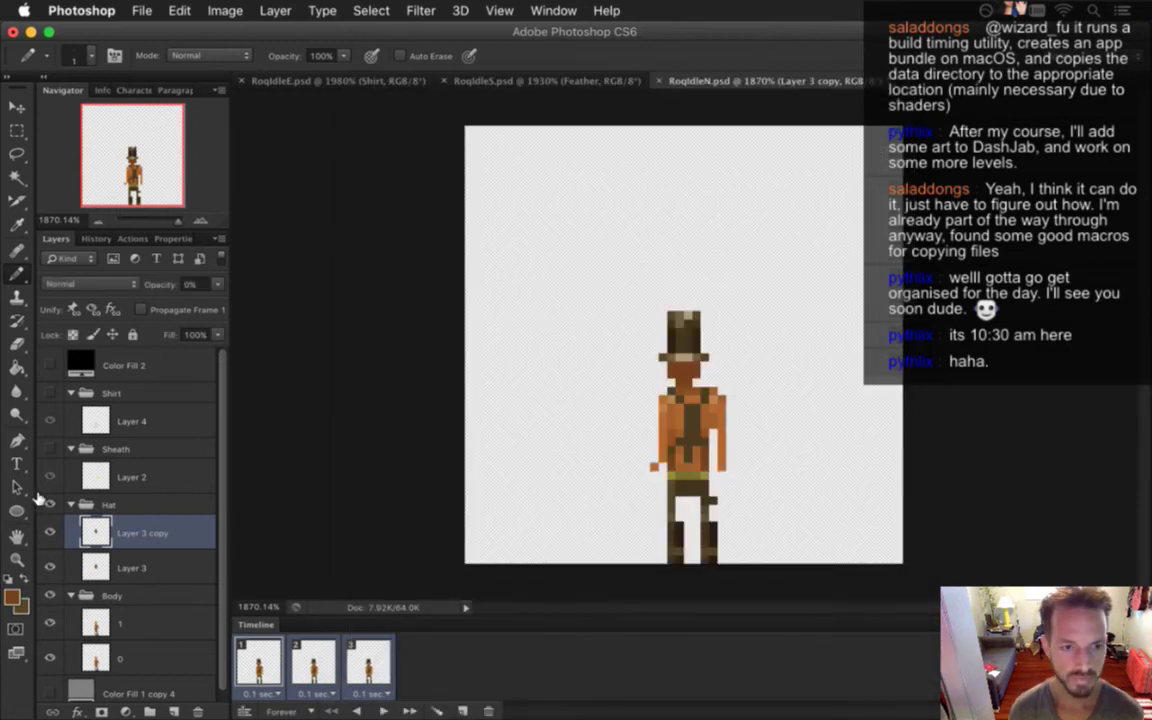
# Show the Sheath group with the hat and render the PNG sequence RoqIdleNHatSheath.png, replacing the existing files
pyautogui.click(50, 533)
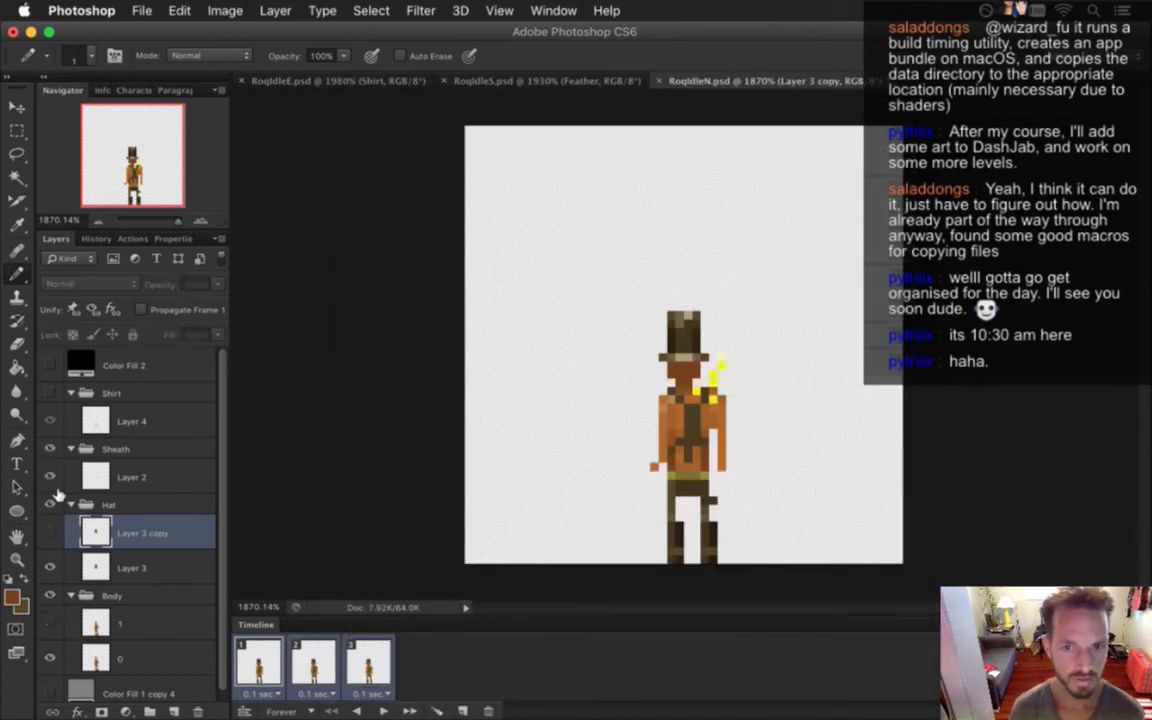
pyautogui.press('super+shift+alt+r')
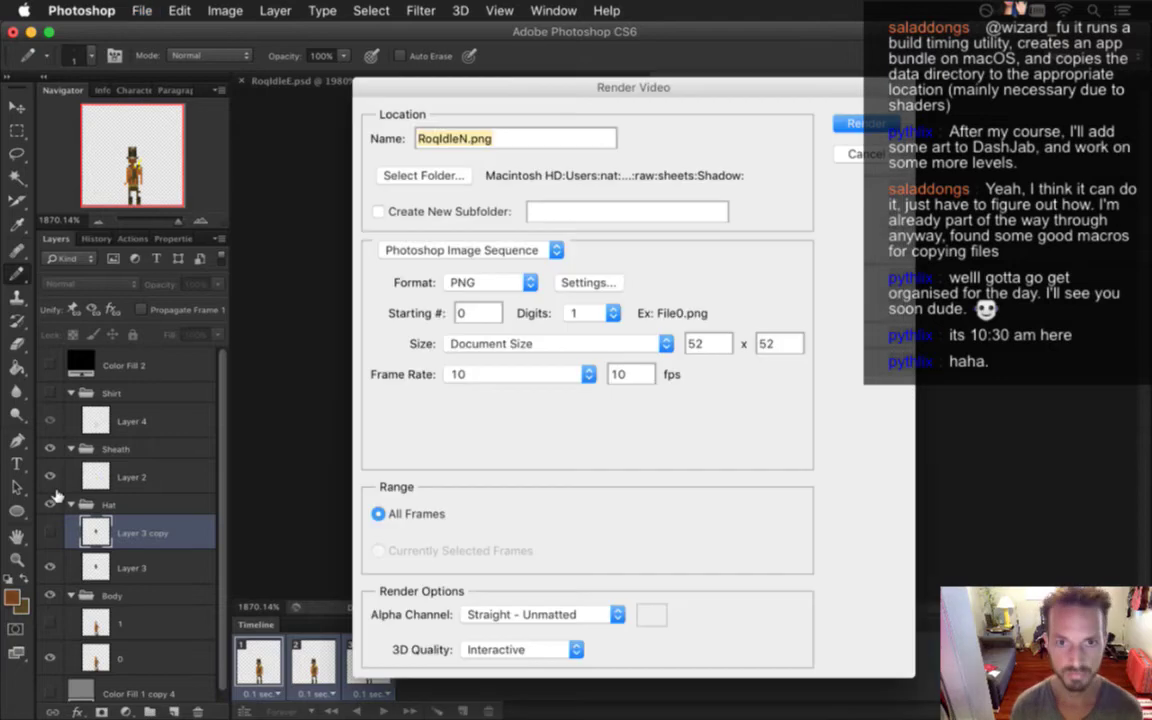
pyautogui.write('HatSheath')
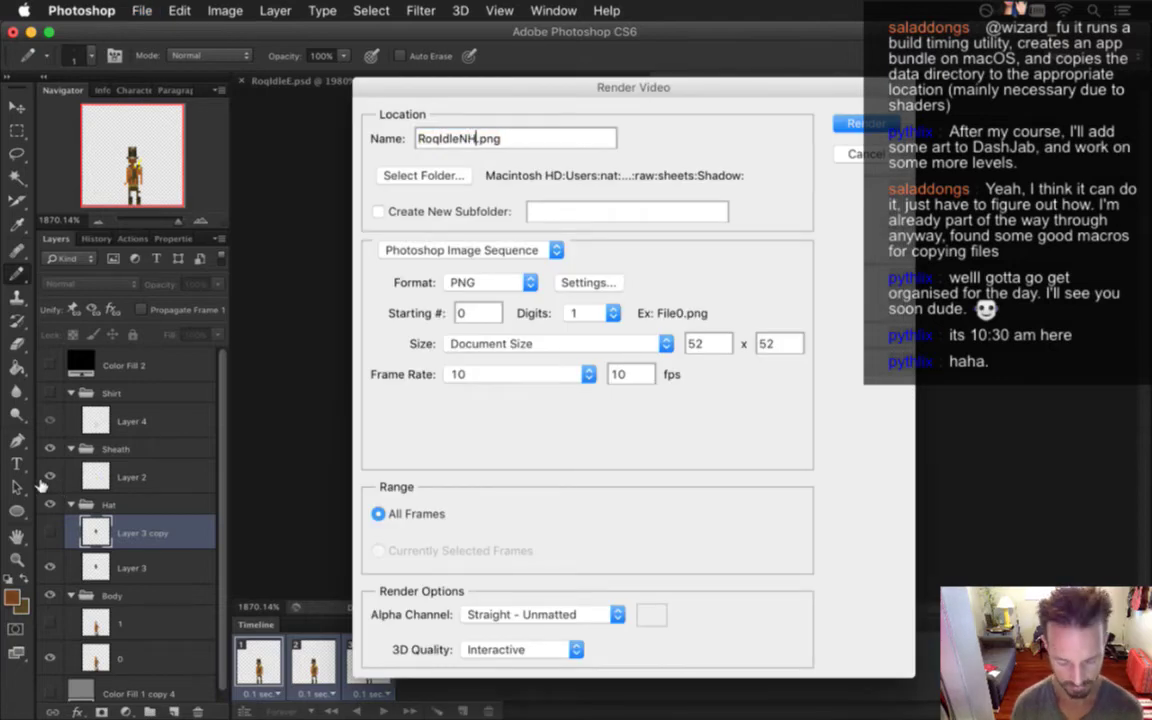
pyautogui.press('Return')
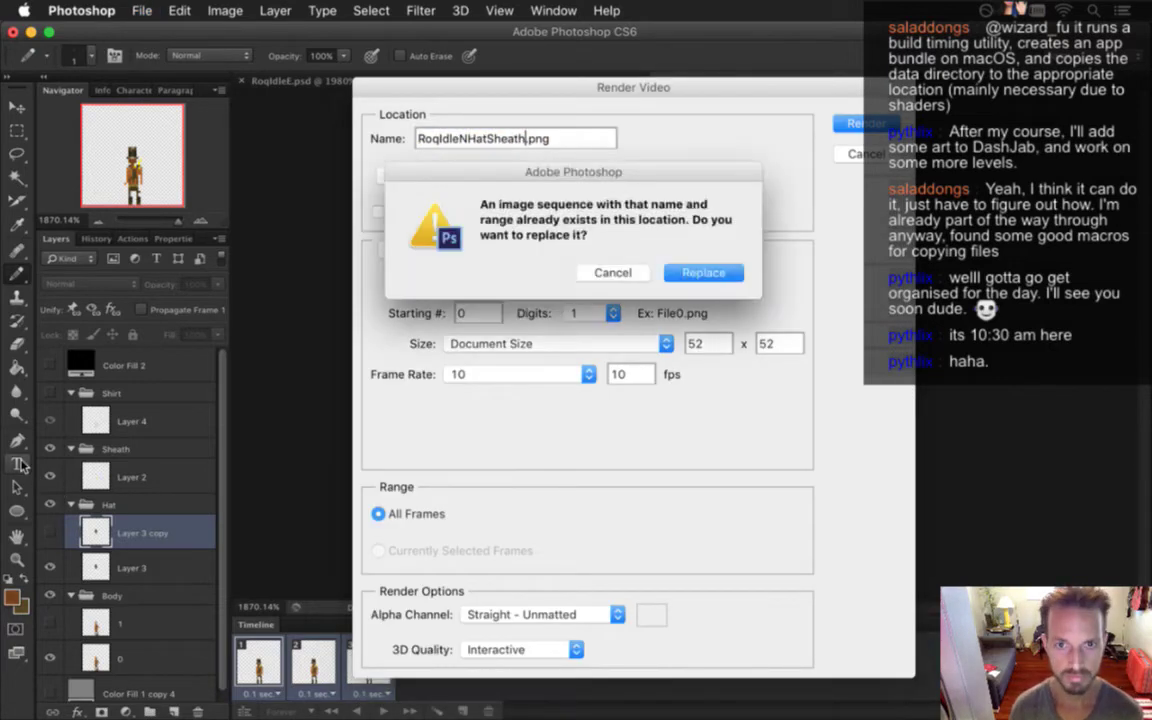
pyautogui.press('Return')
# Hide the Sheath group and show the Shirt group together with the Hat group in all three frames
pyautogui.click(57, 504)
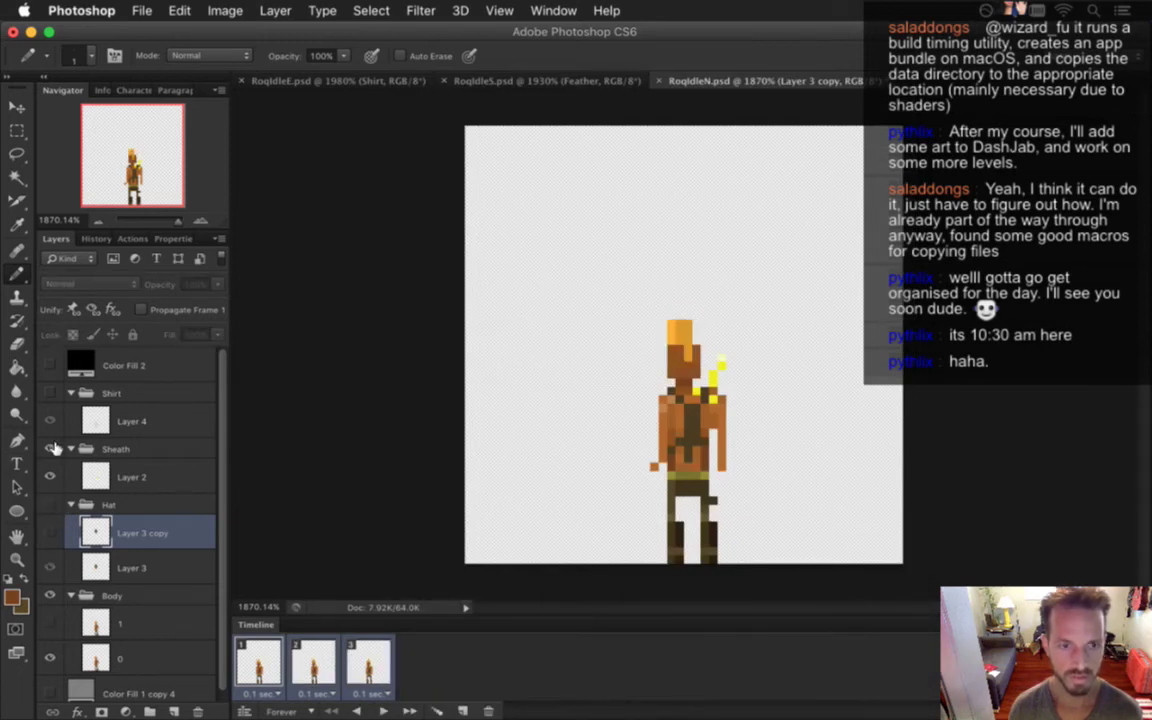
pyautogui.click(51, 449)
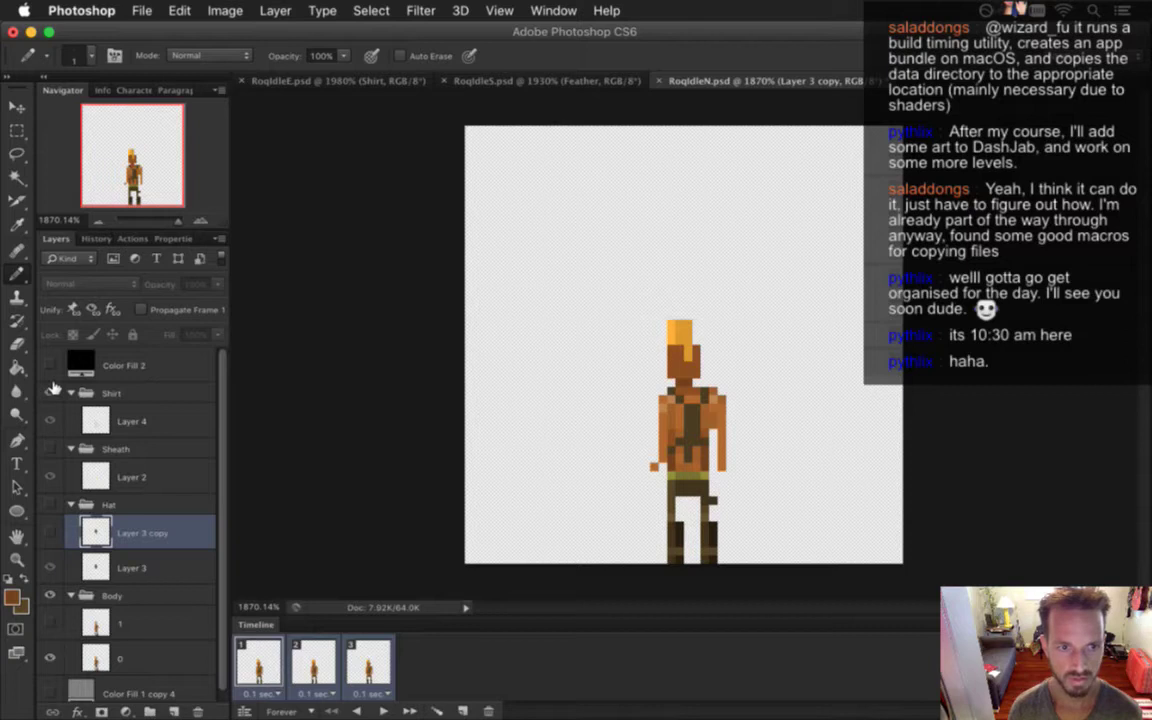
pyautogui.click(50, 392)
pyautogui.click(53, 503)
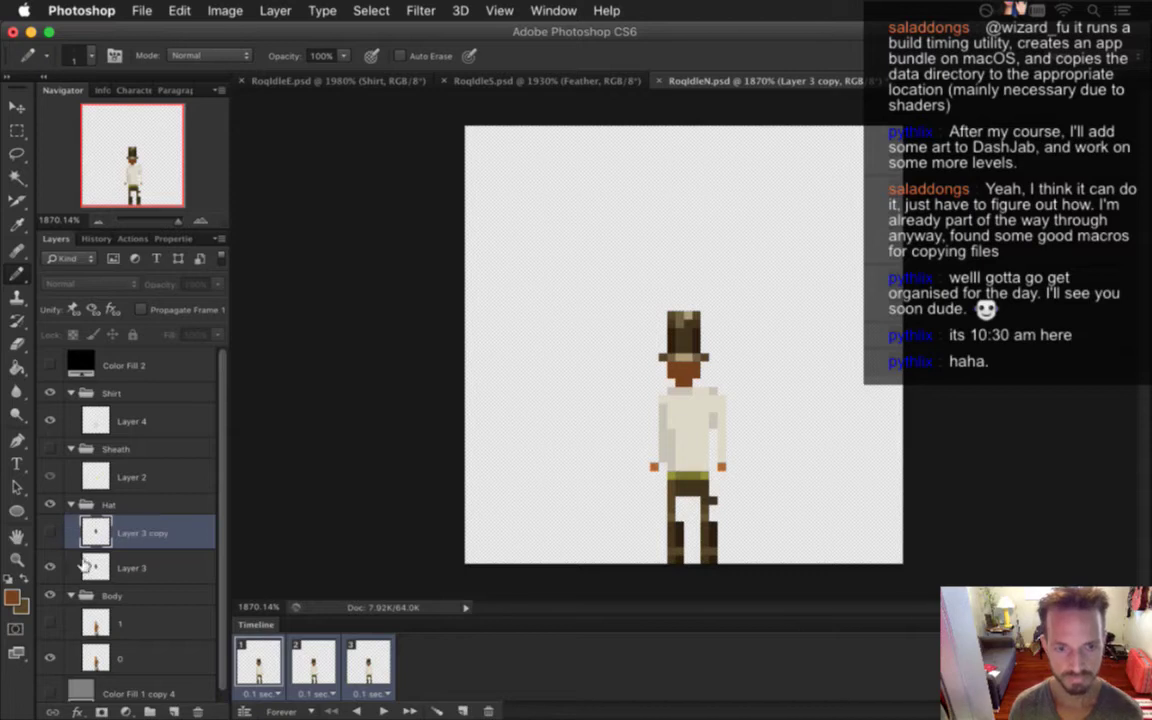
# Render the hat-and-shirt frames as the PNG image sequence RoqIdleNHatShirt.png
pyautogui.press('super+alt+shift+r')
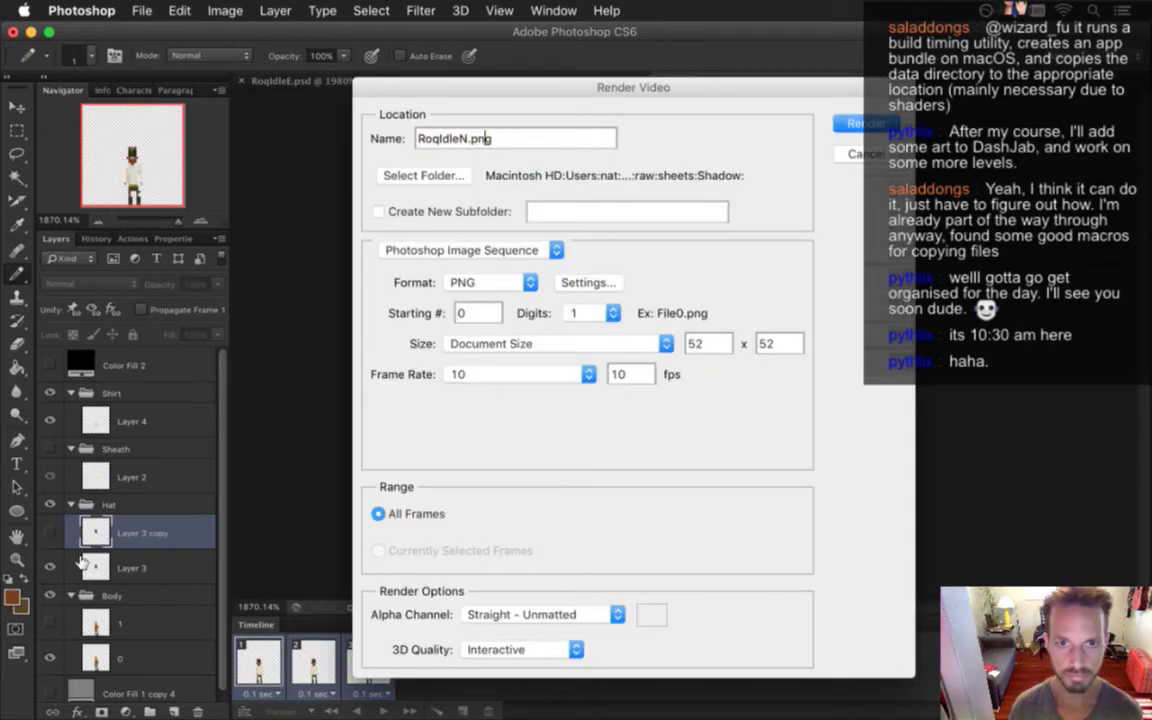
pyautogui.write('Shirt')
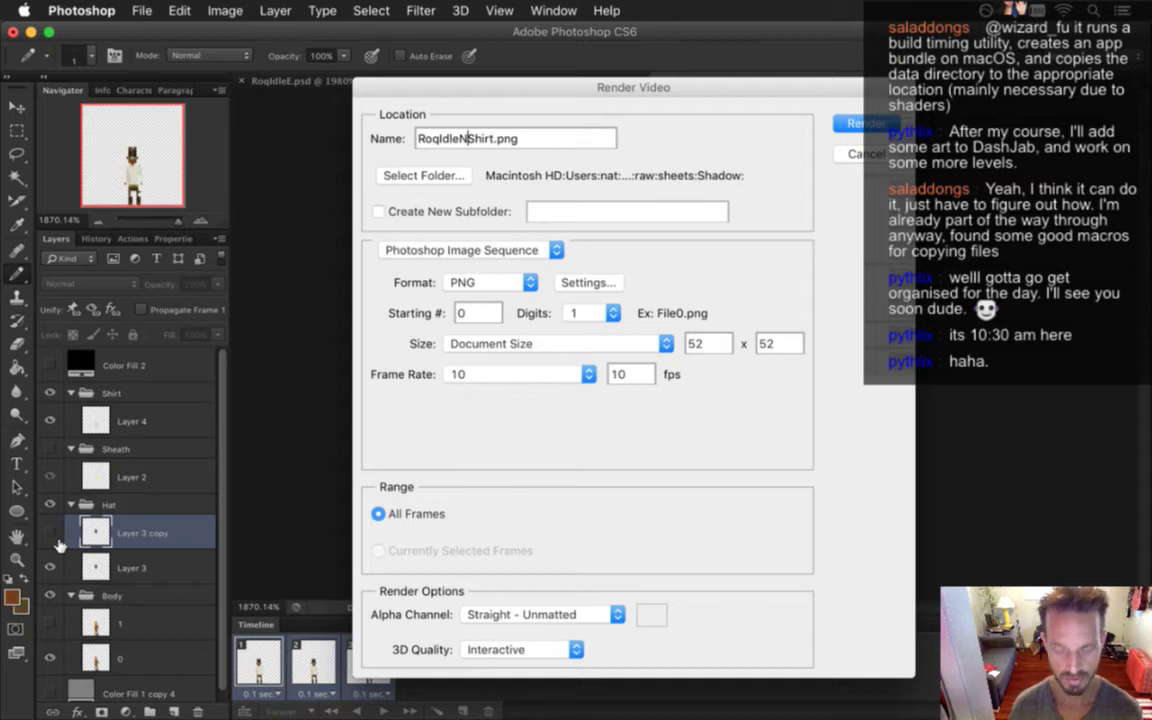
pyautogui.write('Hat')
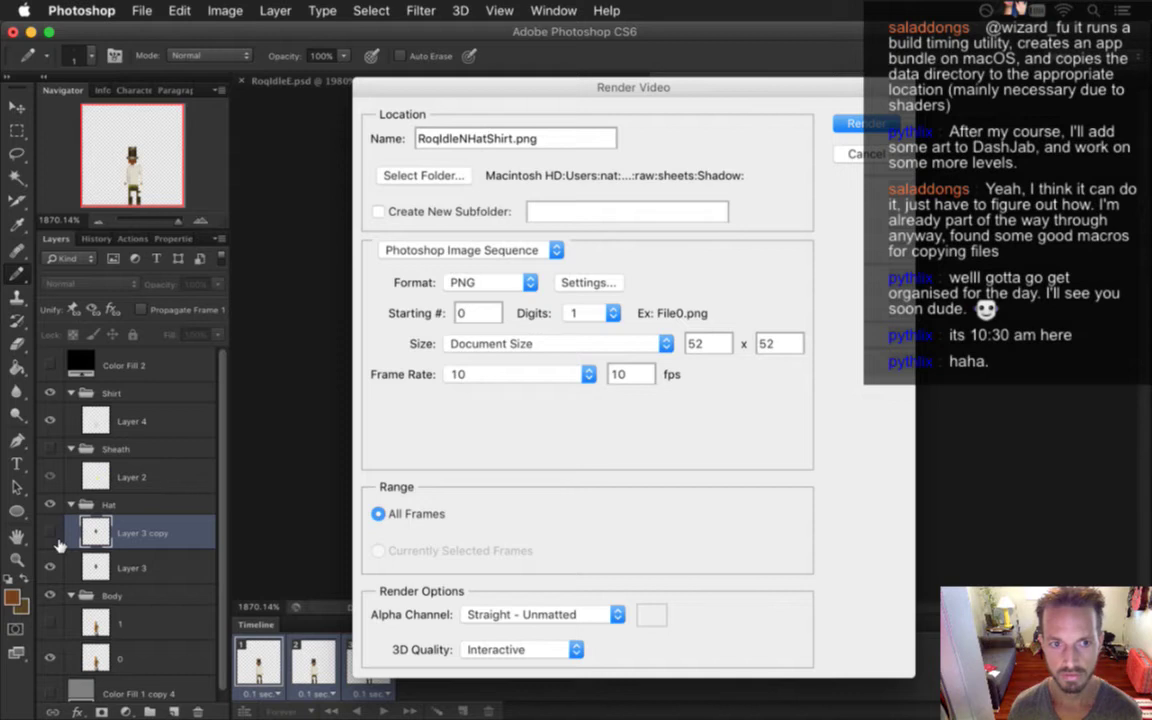
pyautogui.press('Return')
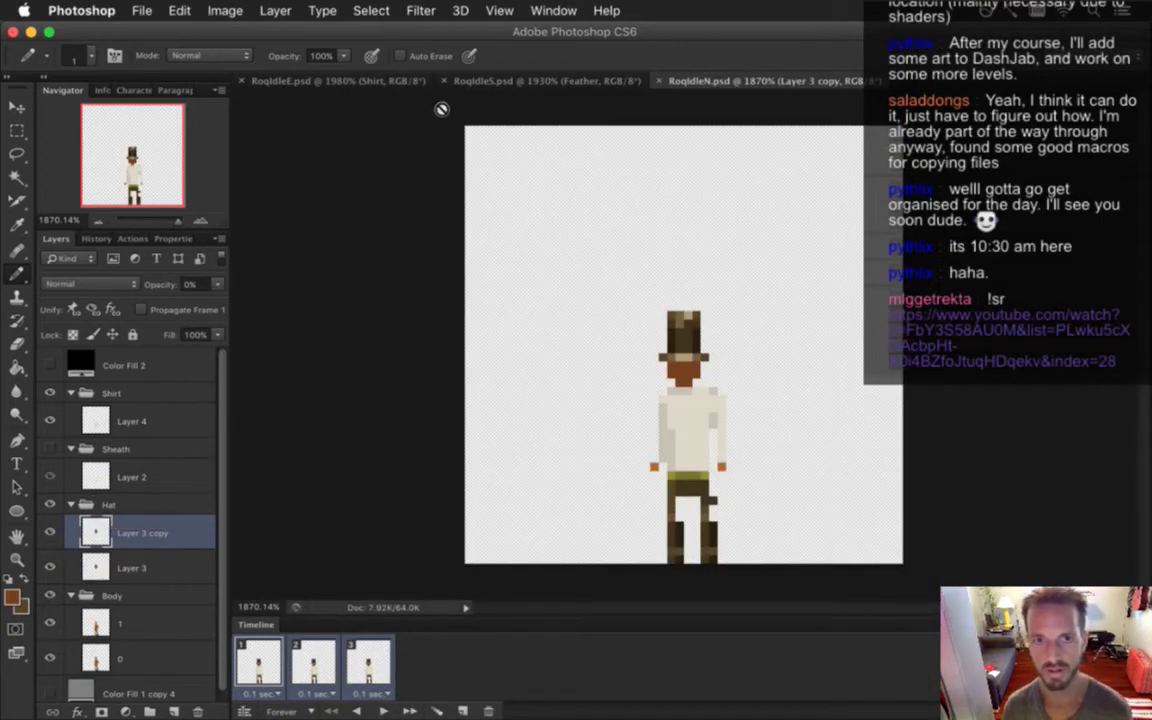
# Switch to Finder and delete RoqIdleNShirt0.png, RoqIdleNShirt1.png and RoqIdleNShirt2.png from the Shadow folder
pyautogui.click(478, 81)
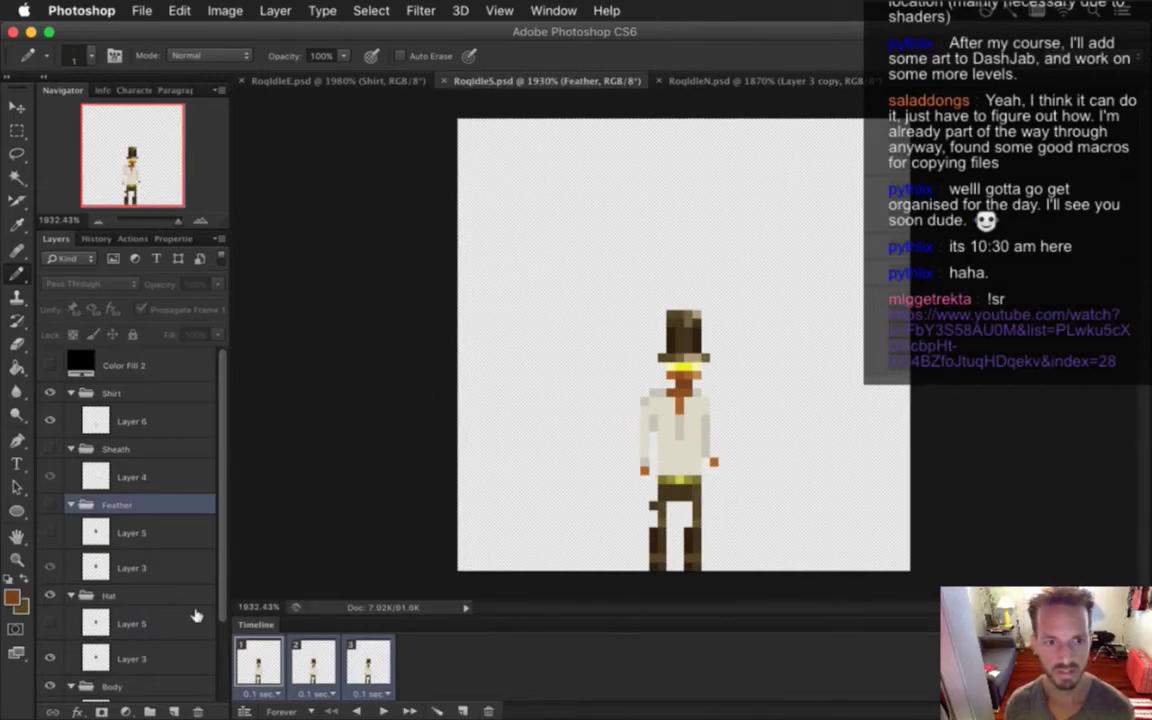
pyautogui.press('super+Tab')
pyautogui.press('super+Tab')
pyautogui.press('super+Tab')
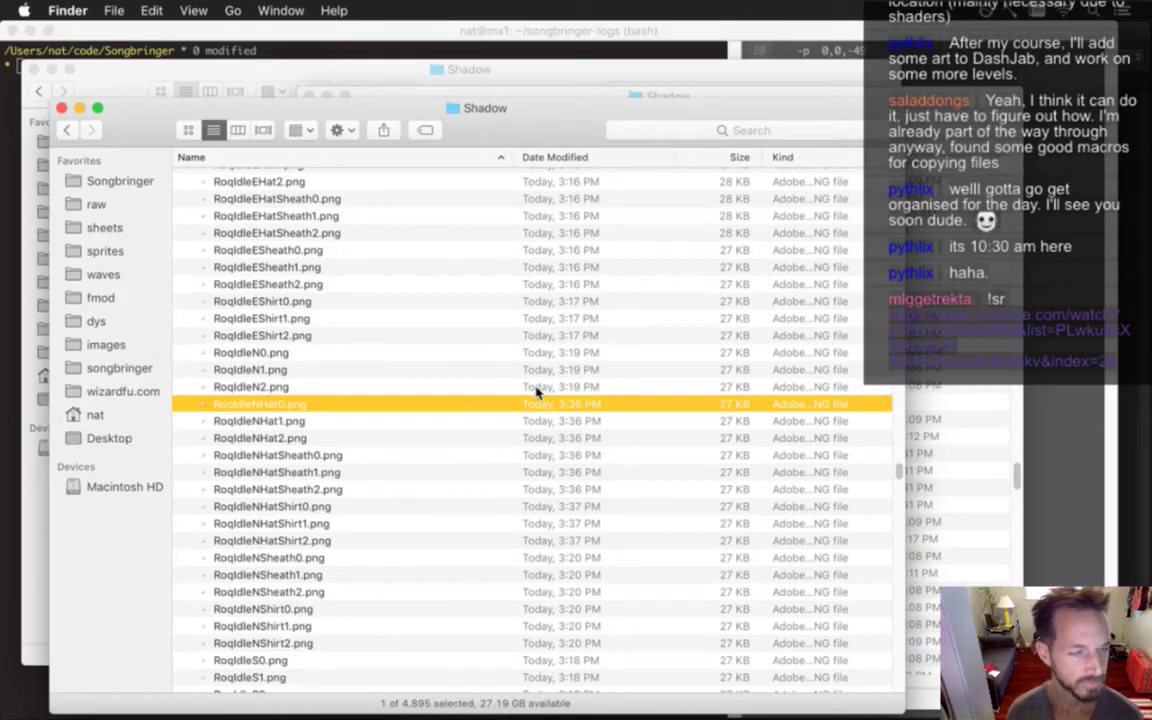
pyautogui.click(425, 388)
pyautogui.press('Down')
pyautogui.press('Down')
pyautogui.press('Down')
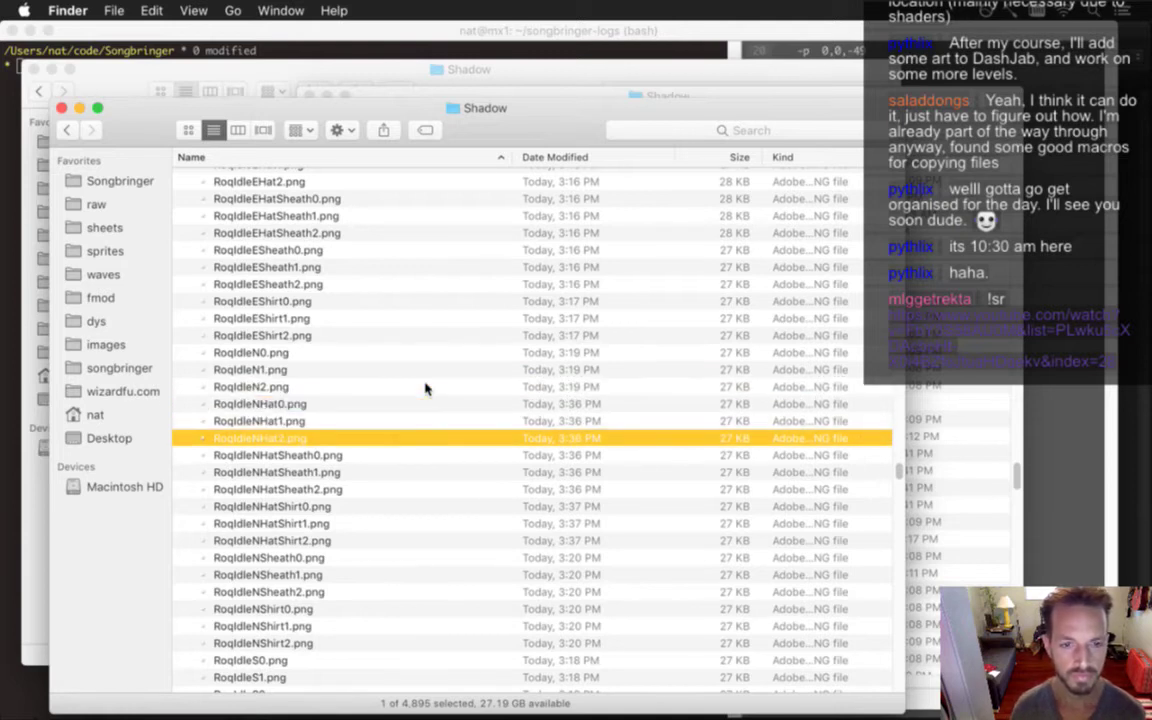
pyautogui.press('Down')
pyautogui.press('Down')
pyautogui.press('Down')
pyautogui.press('Down')
pyautogui.press('Down')
pyautogui.press('Down')
pyautogui.press('Down')
pyautogui.press('Down')
pyautogui.press('Down')
pyautogui.press('Down')
pyautogui.press('Down')
pyautogui.press('Down')
pyautogui.press('Down')
pyautogui.press('Down')
pyautogui.press('Down')
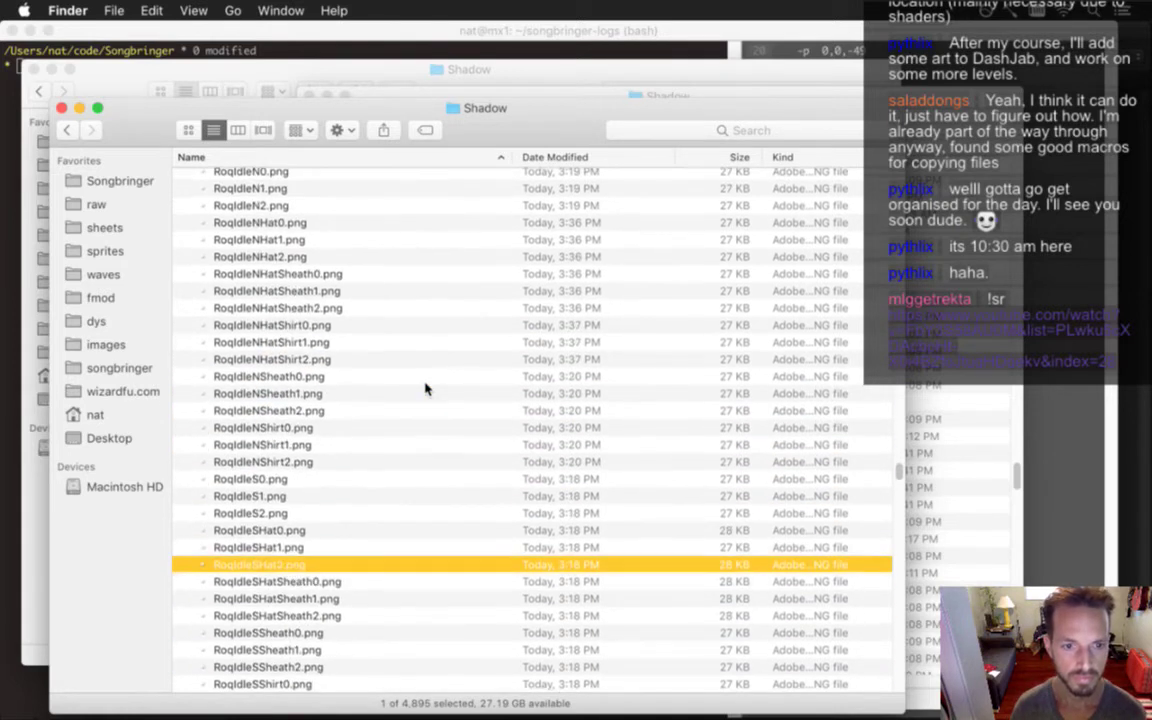
pyautogui.press('Up')
pyautogui.press('Up')
pyautogui.press('Up')
pyautogui.press('Up')
pyautogui.press('Up')
pyautogui.hotkey('shift', 'Down')
pyautogui.hotkey('shift', 'Down')
pyautogui.press('super+BackSpace')
# Delete the three south-facing shirt frames, RoqIdleSShirt0.png to RoqIdleSShirt2.png, from the Shadow folder
pyautogui.press('Down')
pyautogui.press('Down')
pyautogui.press('Down')
pyautogui.press('Down')
pyautogui.press('Down')
pyautogui.press('Down')
pyautogui.press('Down')
pyautogui.press('Down')
pyautogui.press('Down')
pyautogui.press('Down')
pyautogui.press('Down')
pyautogui.press('Down')
pyautogui.press('Down')
pyautogui.press('Down')
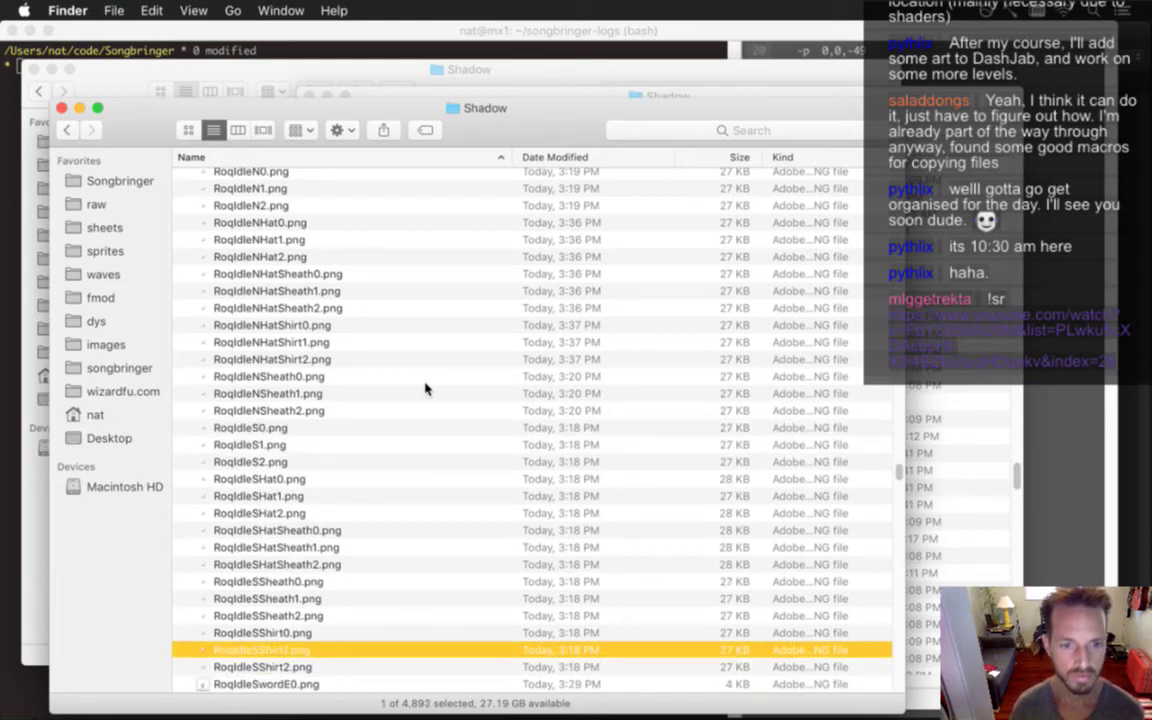
pyautogui.press('Up')
pyautogui.press('Up')
pyautogui.hotkey('shift', 'Down')
pyautogui.hotkey('shift', 'Down')
pyautogui.hotkey('shift', 'Down')
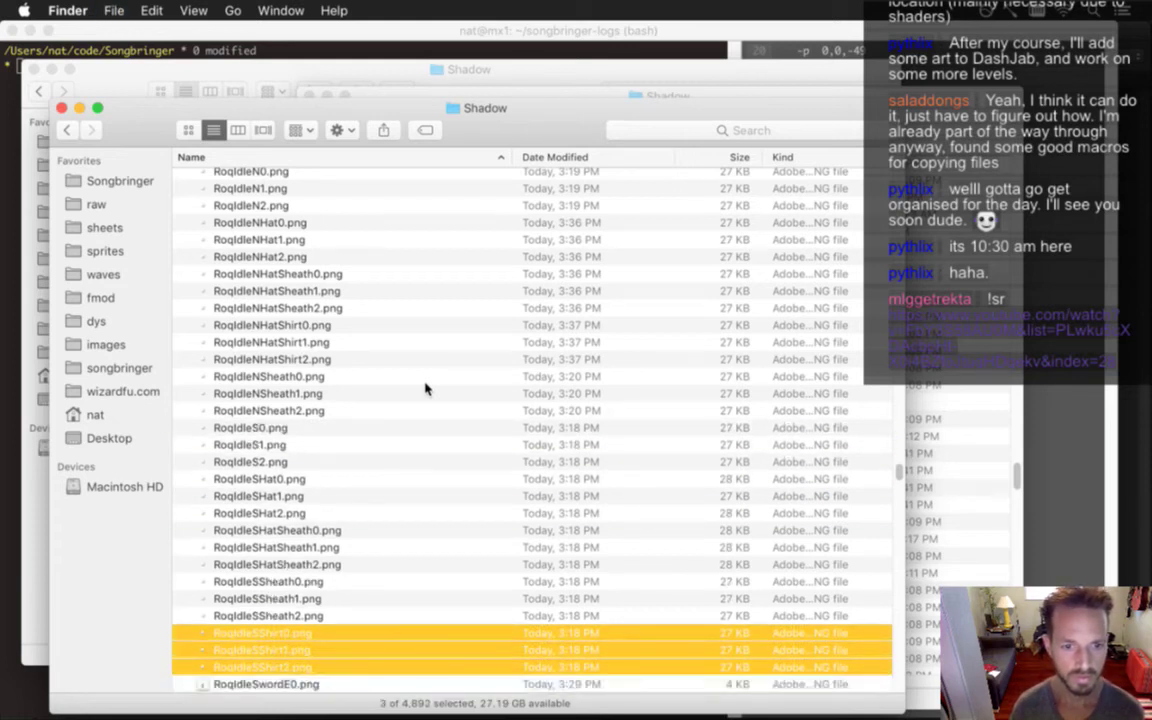
pyautogui.press('super+BackSpace')
# Delete the three east-facing shirt frames, RoqIdleEShirt0.png to RoqIdleEShirt2.png, from the Shadow folder
pyautogui.press('Up')
pyautogui.press('Up')
pyautogui.press('Up')
pyautogui.press('Up')
pyautogui.press('Up')
pyautogui.press('Up')
pyautogui.press('Up')
pyautogui.press('Up')
pyautogui.press('Up')
pyautogui.press('Up')
pyautogui.press('Up')
pyautogui.press('Up')
pyautogui.press('Up')
pyautogui.press('Up')
pyautogui.press('Up')
pyautogui.press('Up')
pyautogui.press('Up')
pyautogui.press('Up')
pyautogui.press('Up')
pyautogui.press('Up')
pyautogui.press('Up')
pyautogui.press('Up')
pyautogui.press('Up')
pyautogui.press('Up')
pyautogui.press('Up')
pyautogui.press('Up')
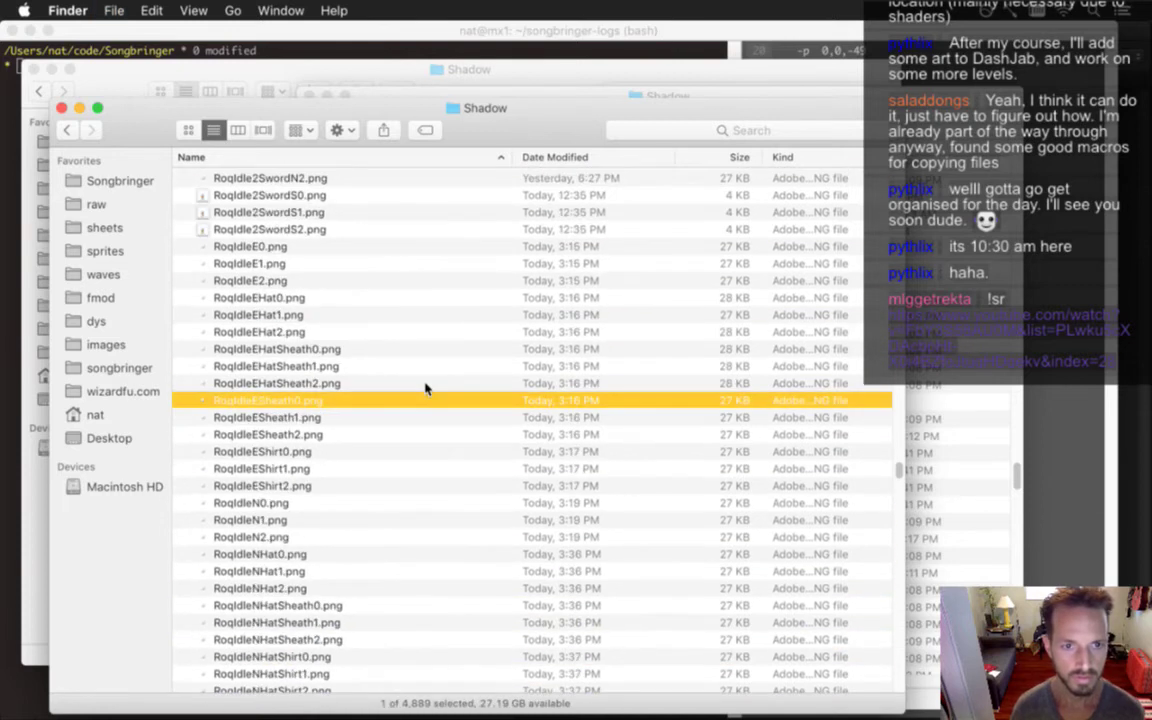
pyautogui.press('Up')
pyautogui.press('Up')
pyautogui.press('Down')
pyautogui.press('Down')
pyautogui.press('Down')
pyautogui.press('Down')
pyautogui.press('Down')
pyautogui.hotkey('shift', 'Down')
pyautogui.hotkey('shift', 'Down')
pyautogui.press('super+BackSpace')
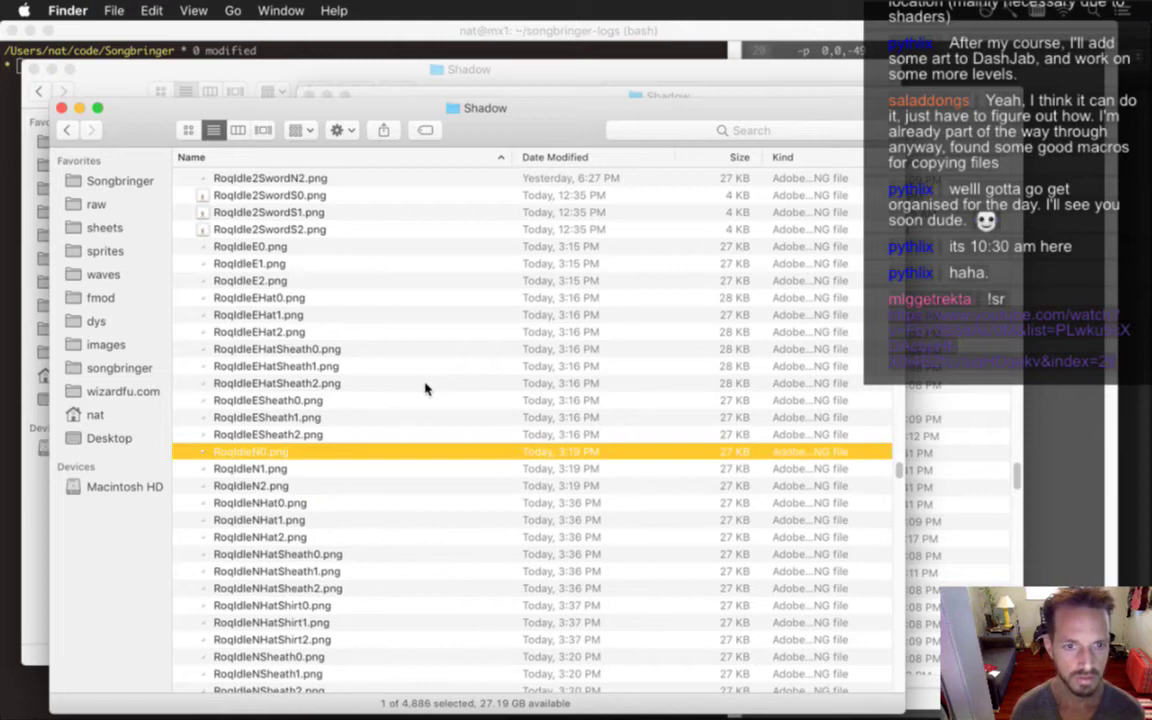
# Switch to Photoshop and render RoqIdleS.psd as a PNG image sequence named RoqIdleSHatShirt.png in the Shadow folder
pyautogui.press('Up')
pyautogui.press('super+Tab')
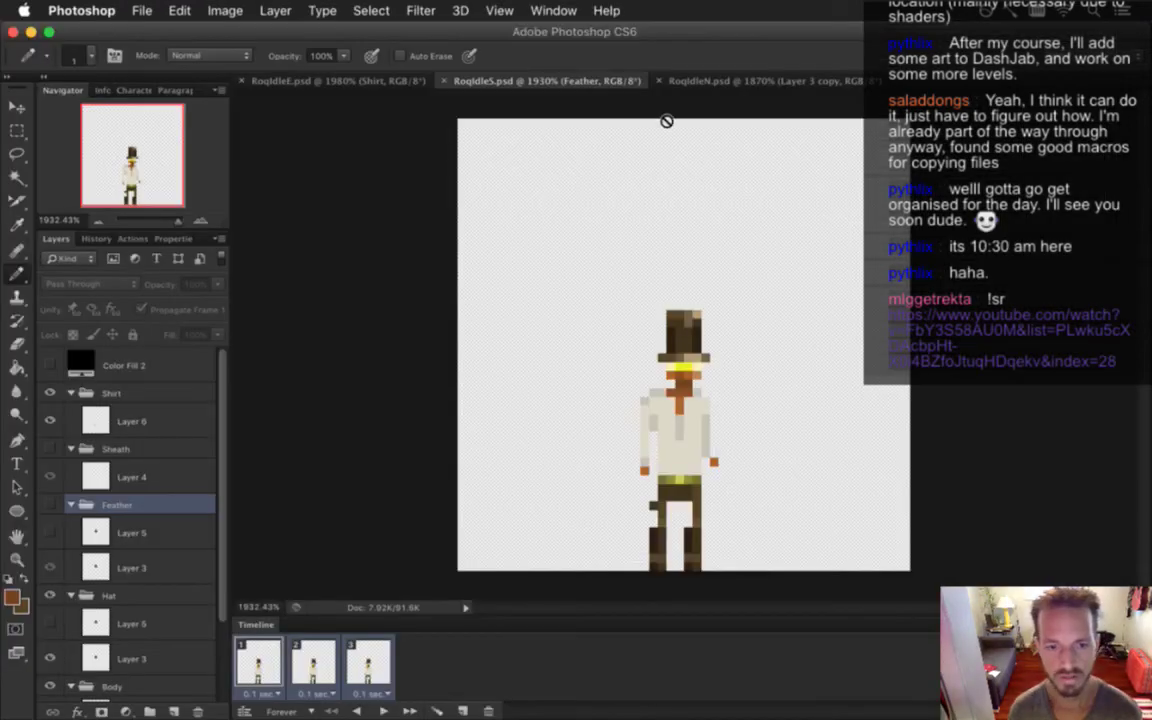
pyautogui.click(321, 86)
pyautogui.click(514, 82)
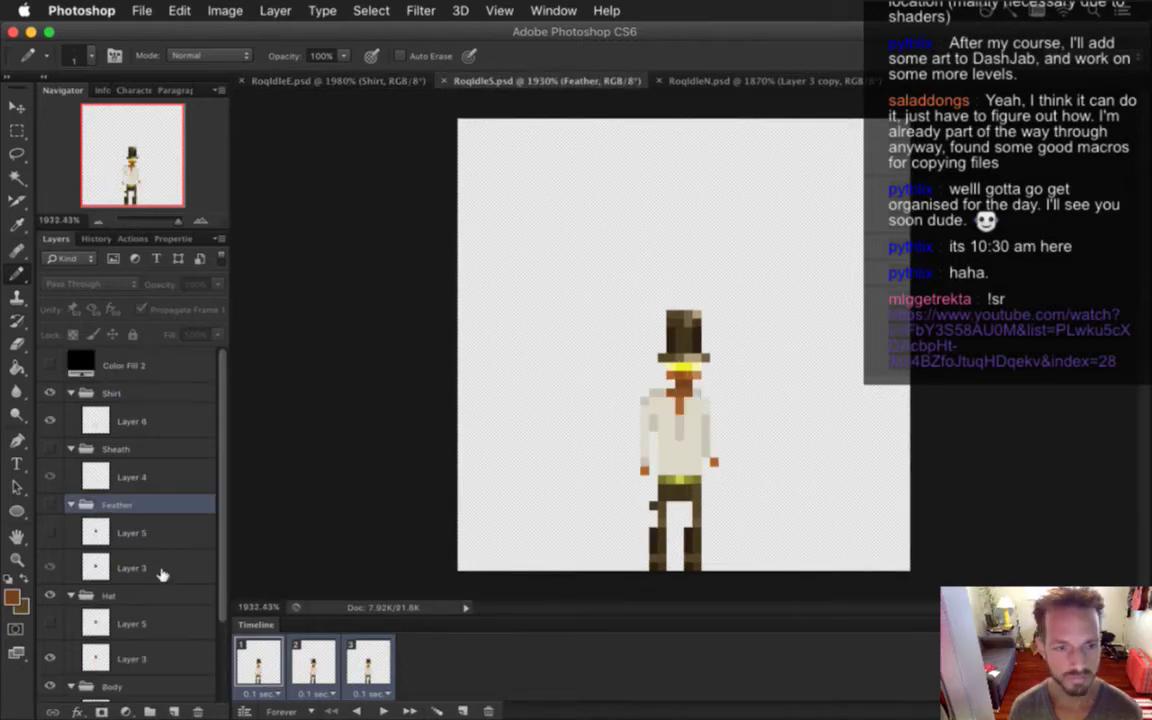
pyautogui.press('super+alt+shift+r')
pyautogui.press('Right')
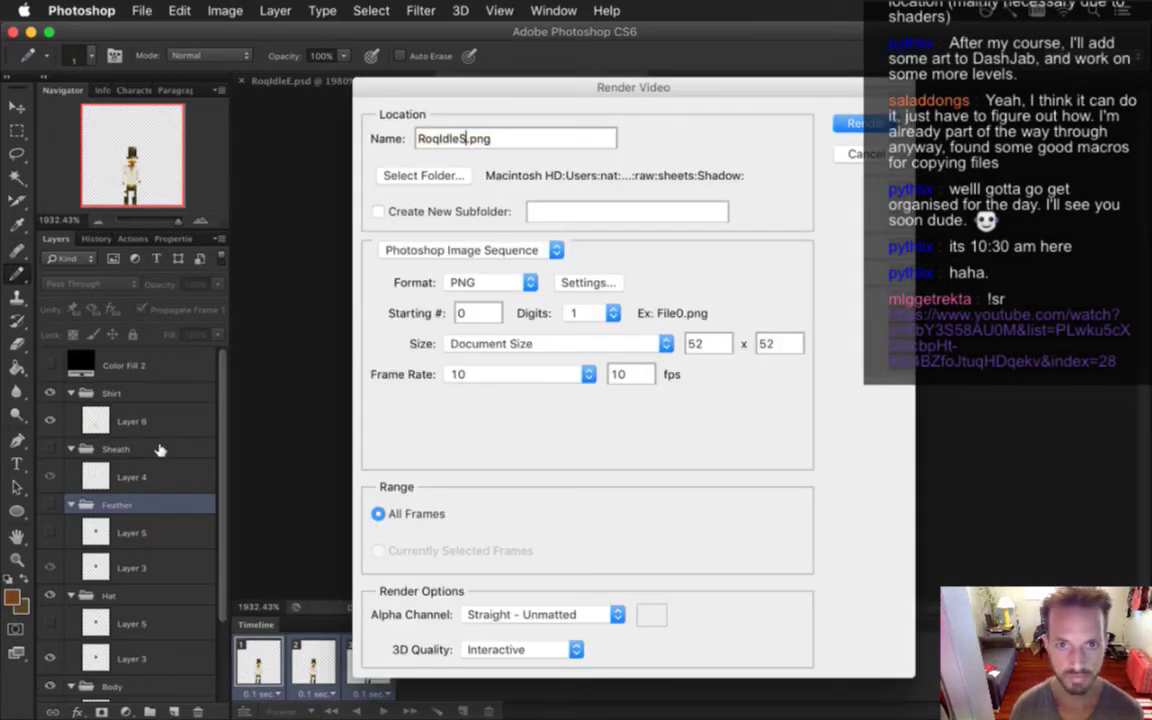
pyautogui.write('hellShirt')
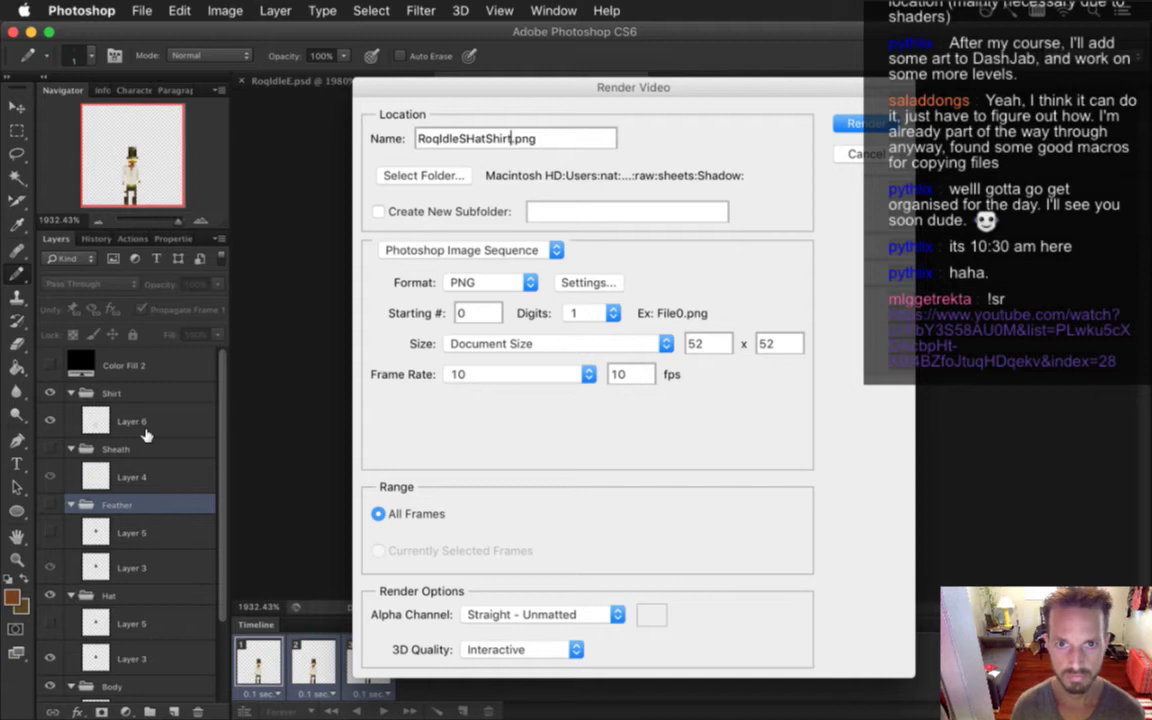
pyautogui.press('Return')
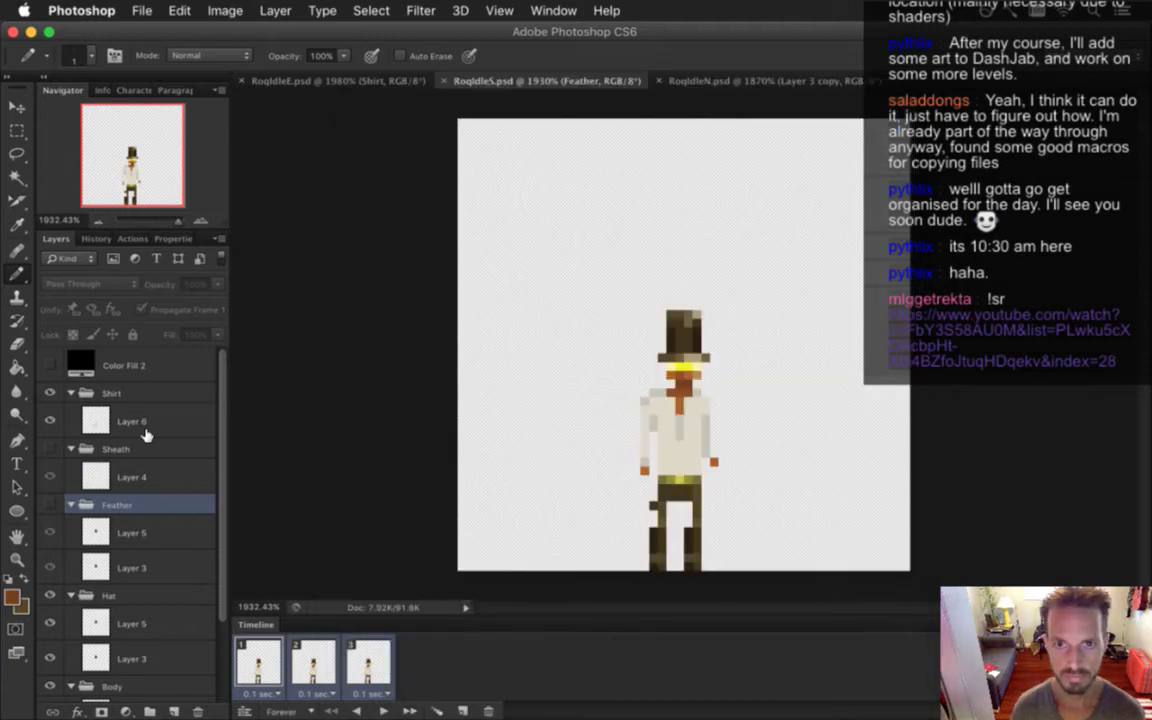
# In RoqIdleE.psd, show the Shirt group and render the frames as a PNG sequence named RoqIdleEHatShirt.png
pyautogui.click(305, 81)
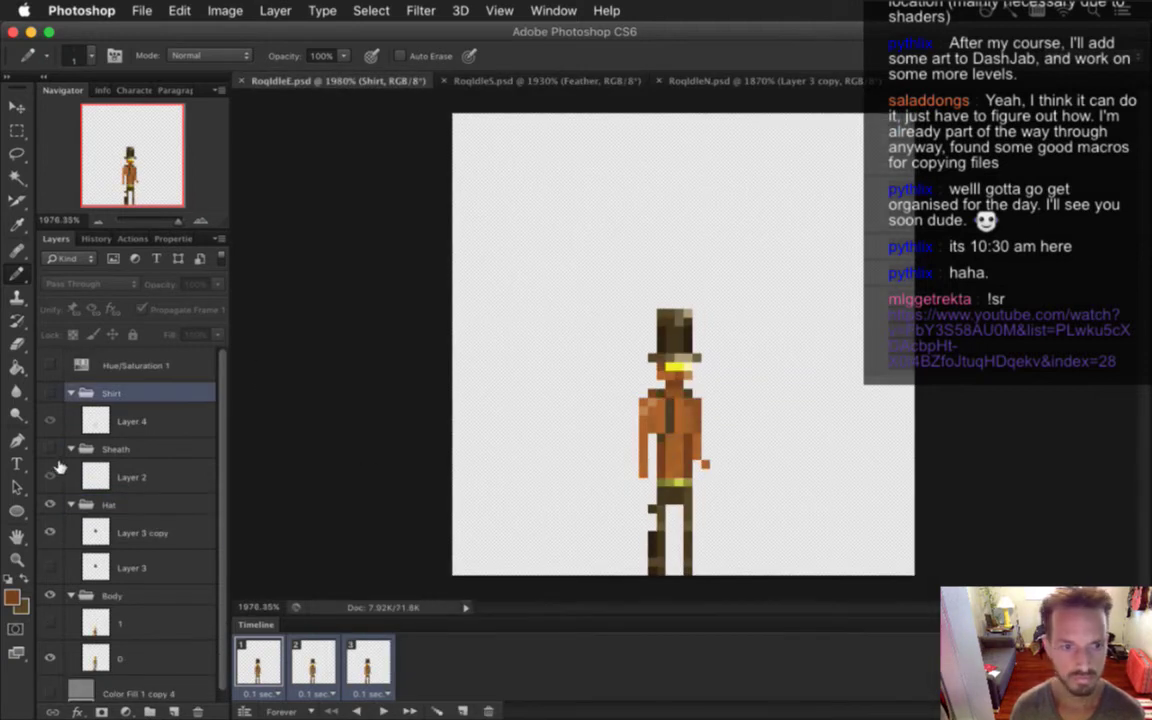
pyautogui.click(51, 393)
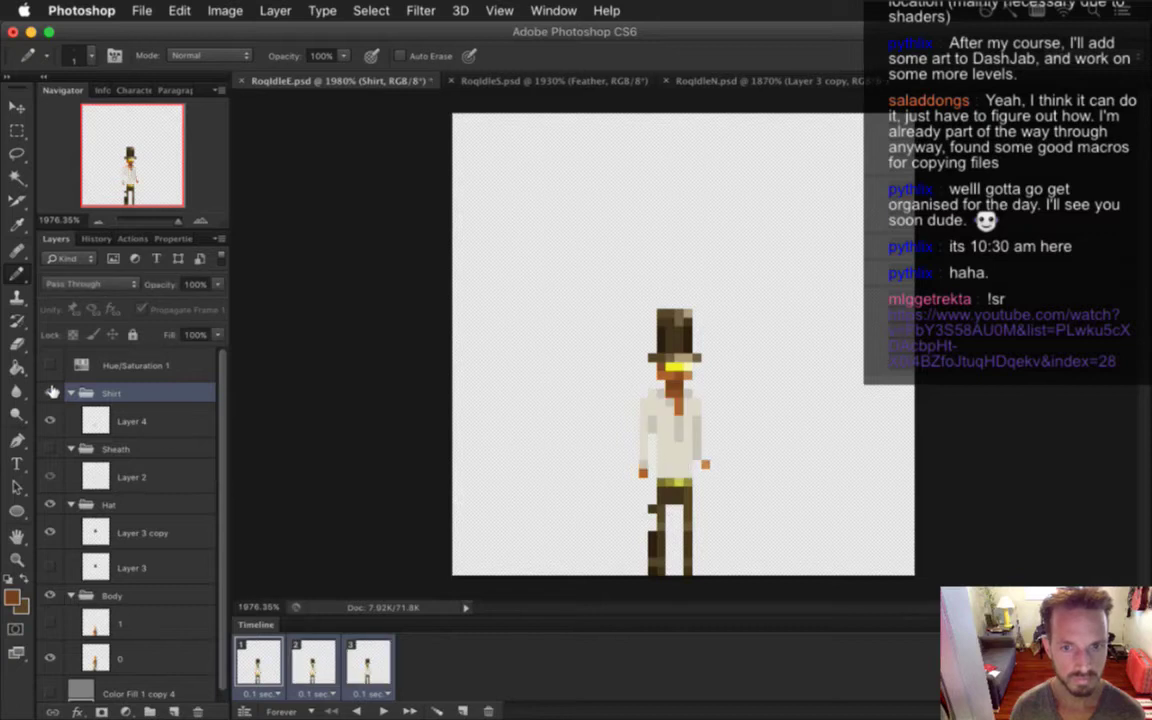
pyautogui.press('super+alt+shift+r')
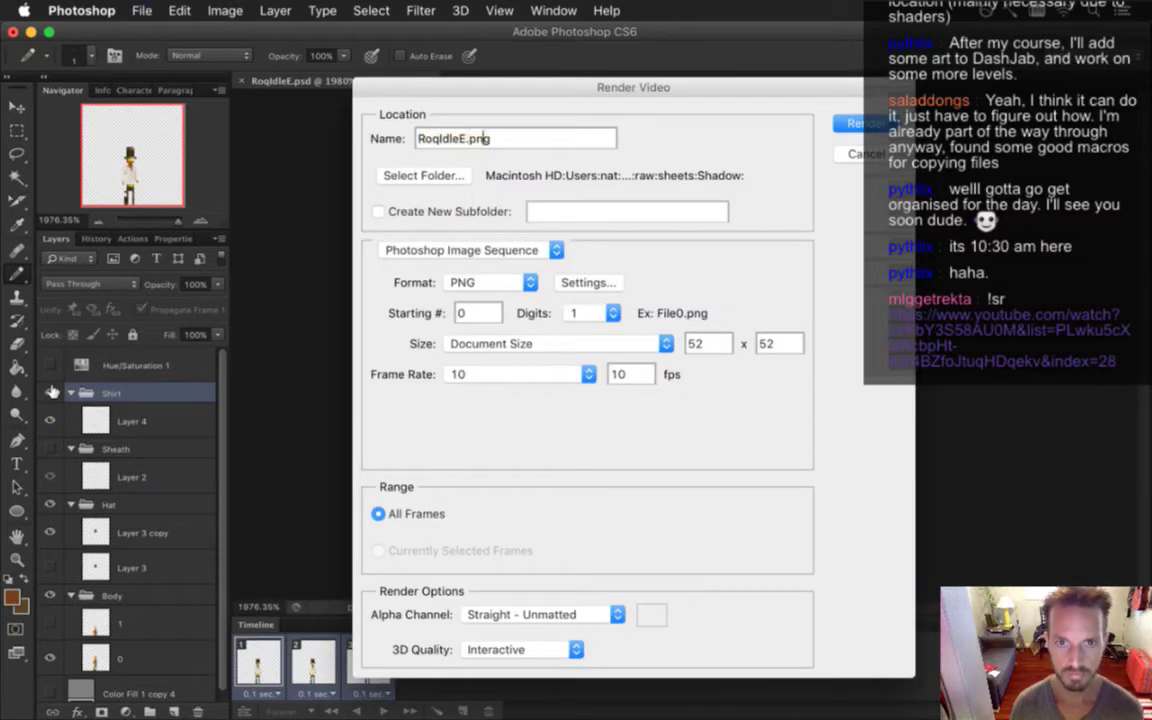
pyautogui.write('Shirt')
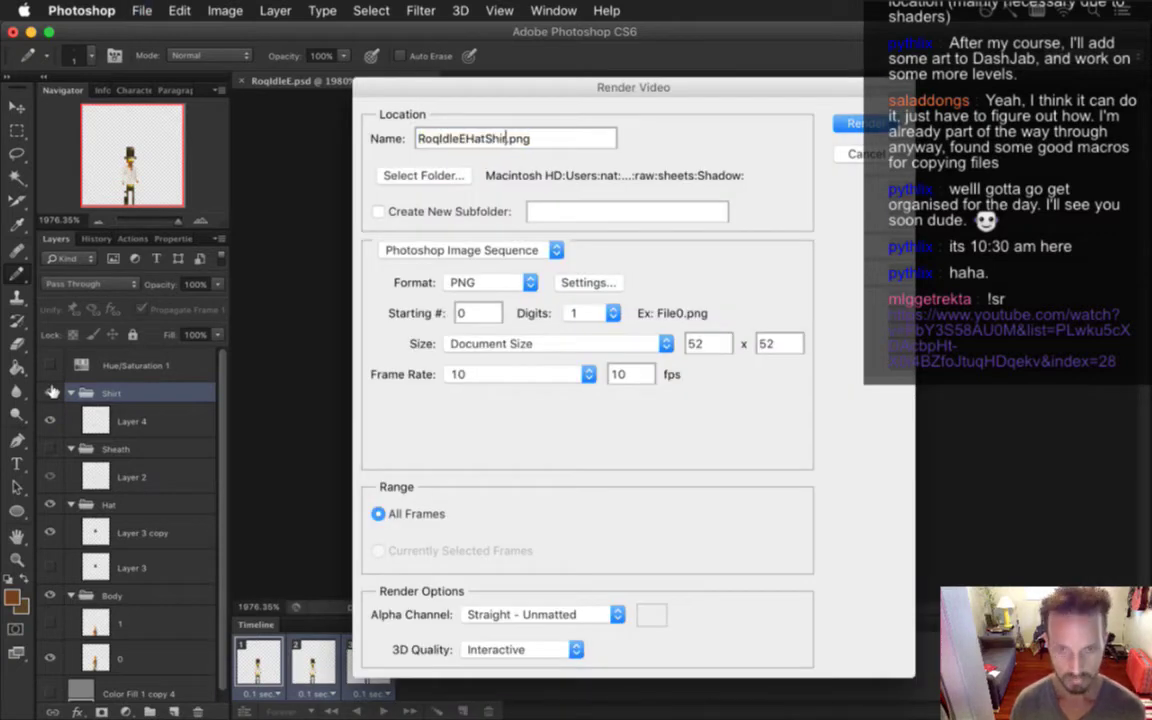
pyautogui.press('Return')
# Hide the Shirt group and show the Sheath group in RoqIdleE.psd, and save the document
pyautogui.press('super+s')
pyautogui.click(50, 392)
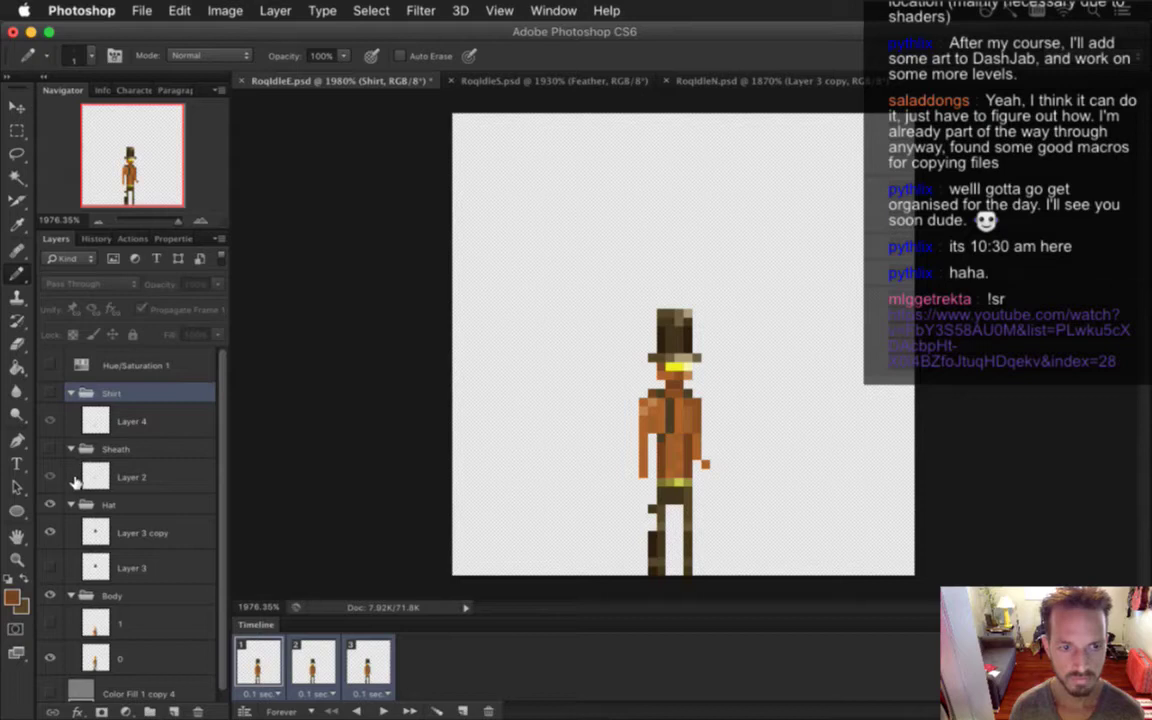
pyautogui.press('super+s')
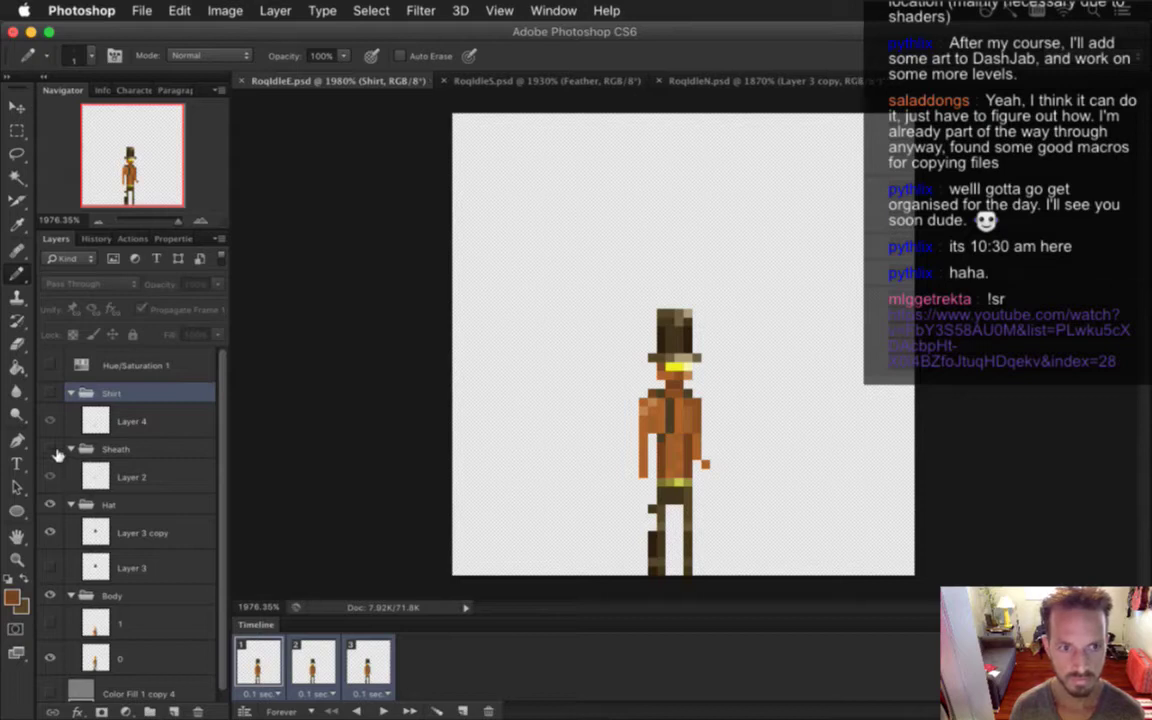
pyautogui.click(50, 447)
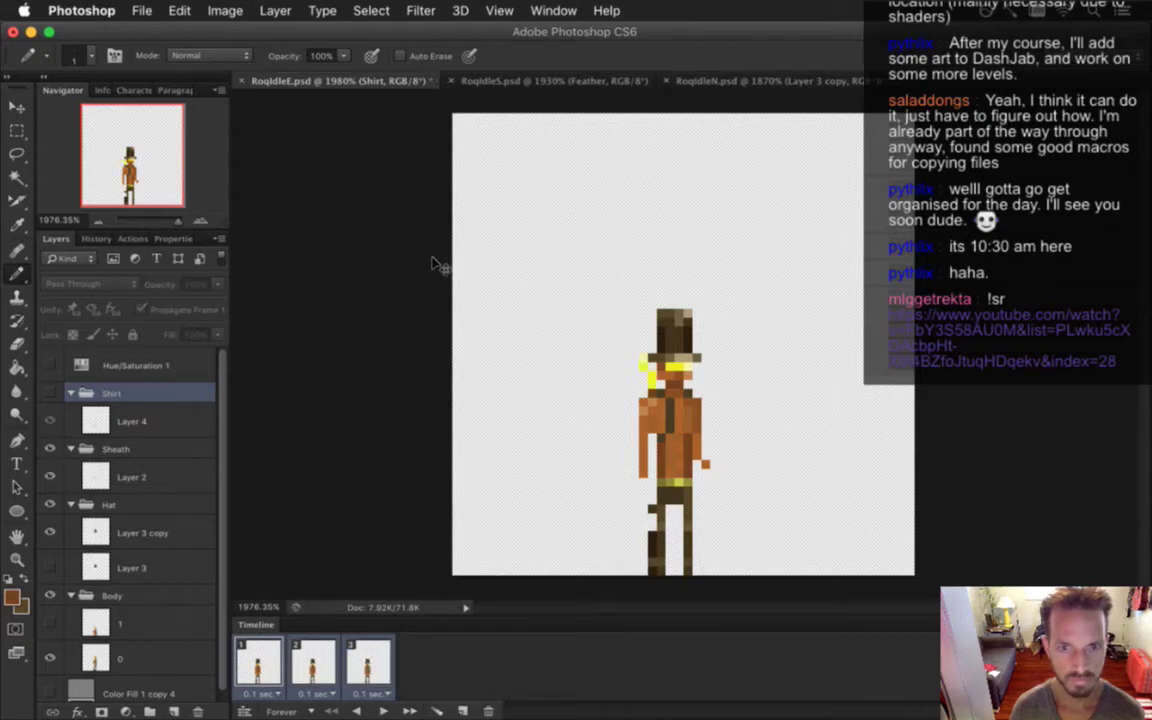
# In RoqIdleS.psd, hide the Shirt group and delete the Feather group together with its contents
pyautogui.click(500, 83)
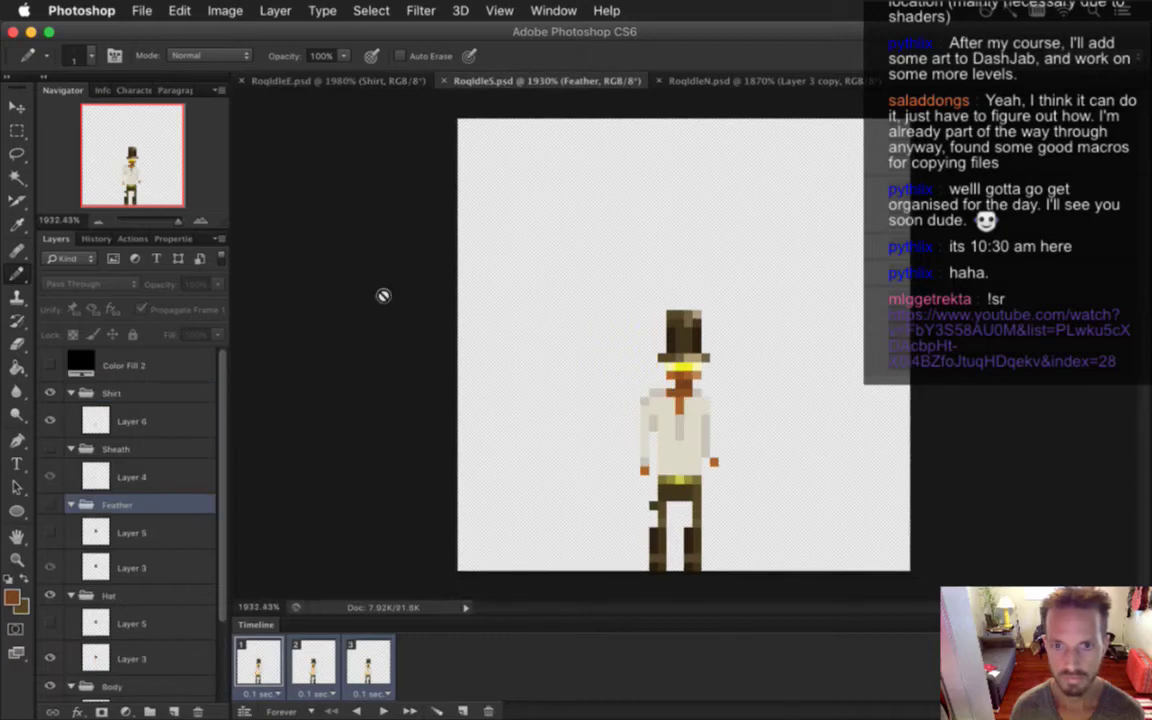
pyautogui.click(50, 393)
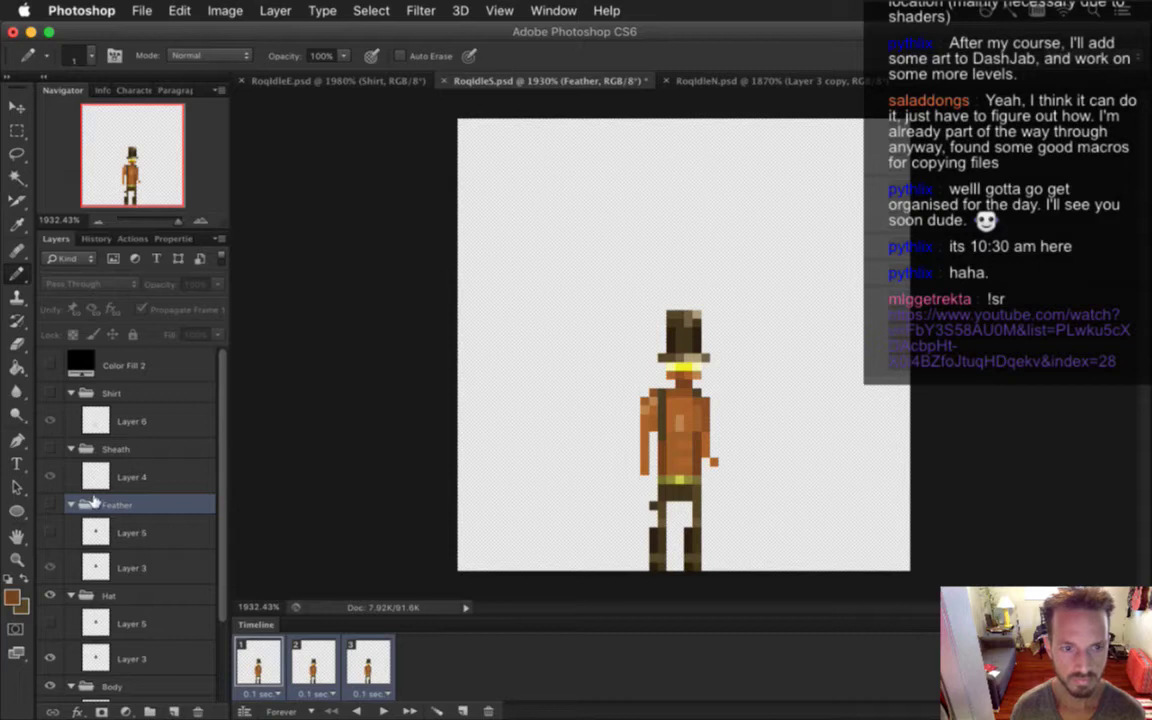
pyautogui.click(197, 711)
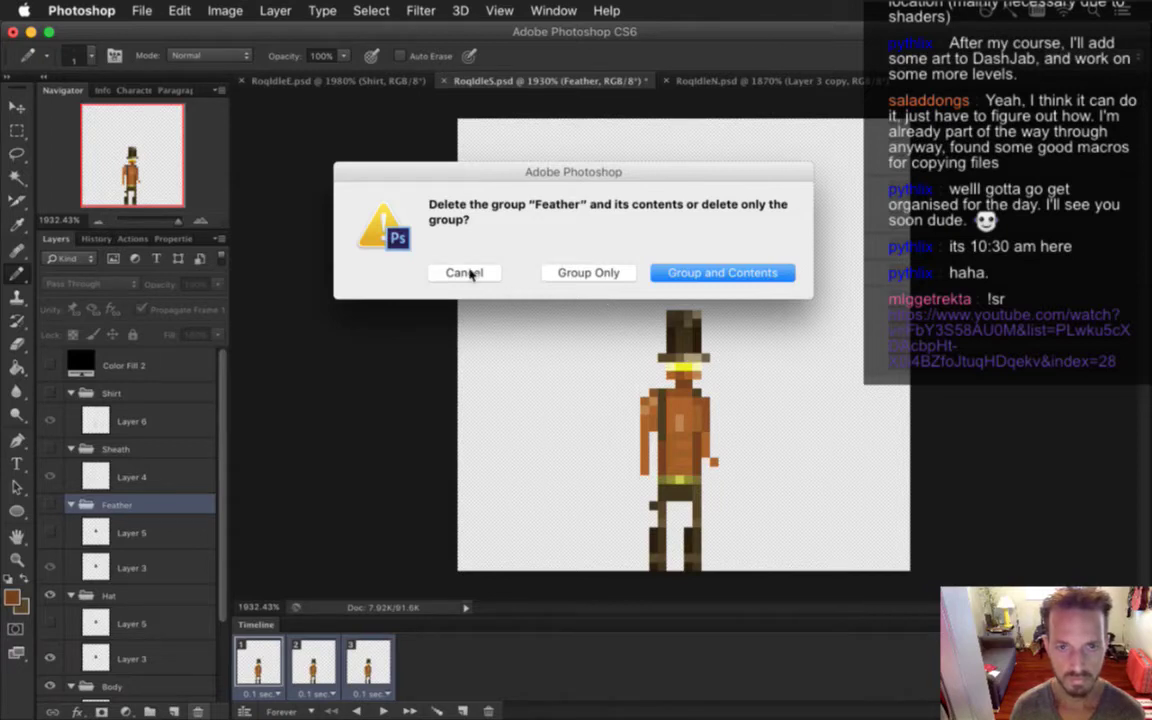
pyautogui.click(681, 272)
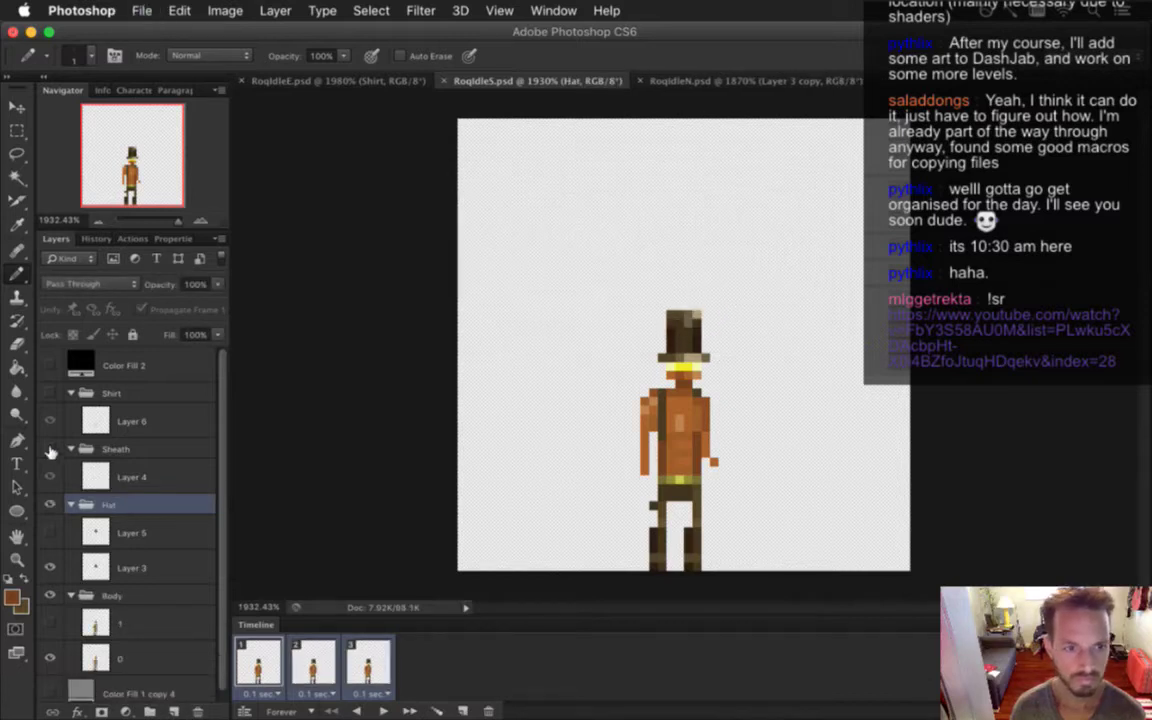
# Show the Shirt group with the Sheath group hidden and render the frames as a PNG sequence named RoqIdleSHatShirt.png
pyautogui.click(51, 448)
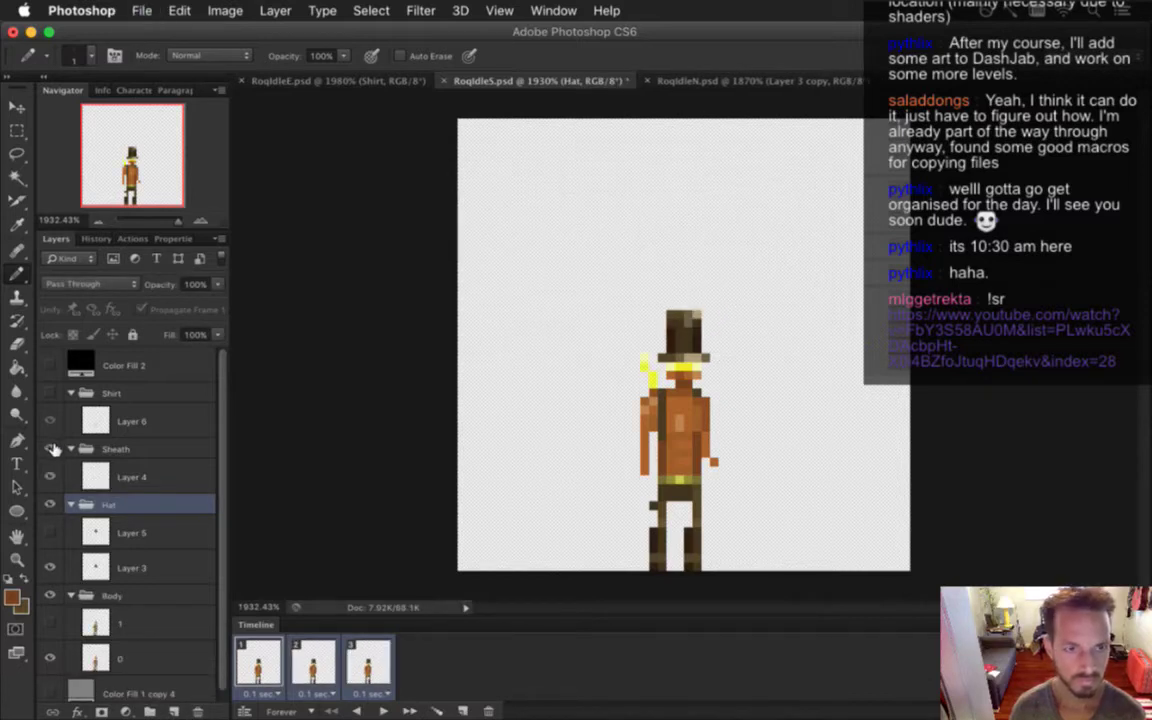
pyautogui.click(50, 393)
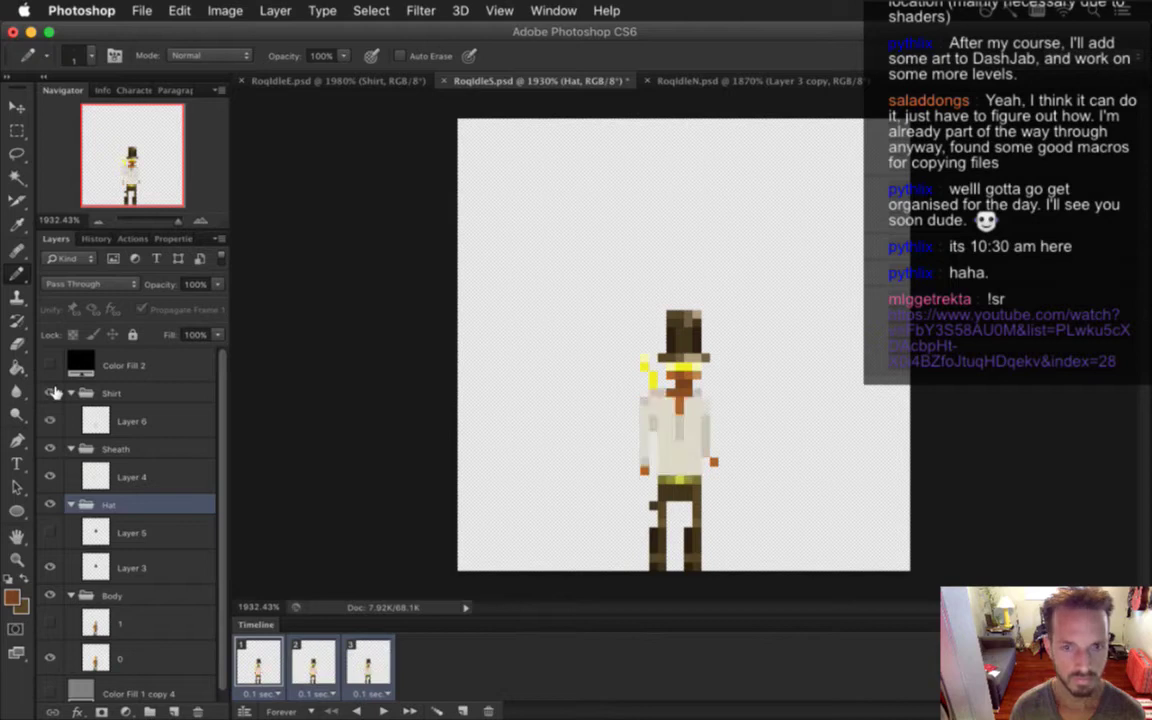
pyautogui.click(50, 448)
pyautogui.press('super+alt+shift+r')
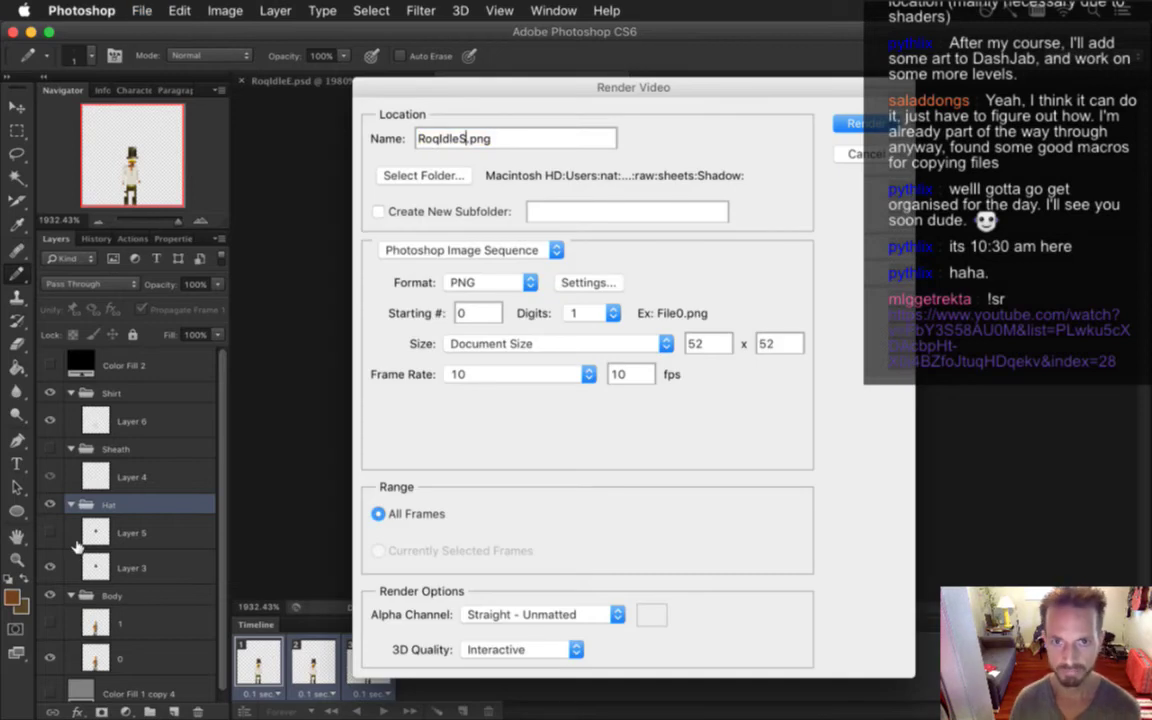
pyautogui.write('HatShirt')
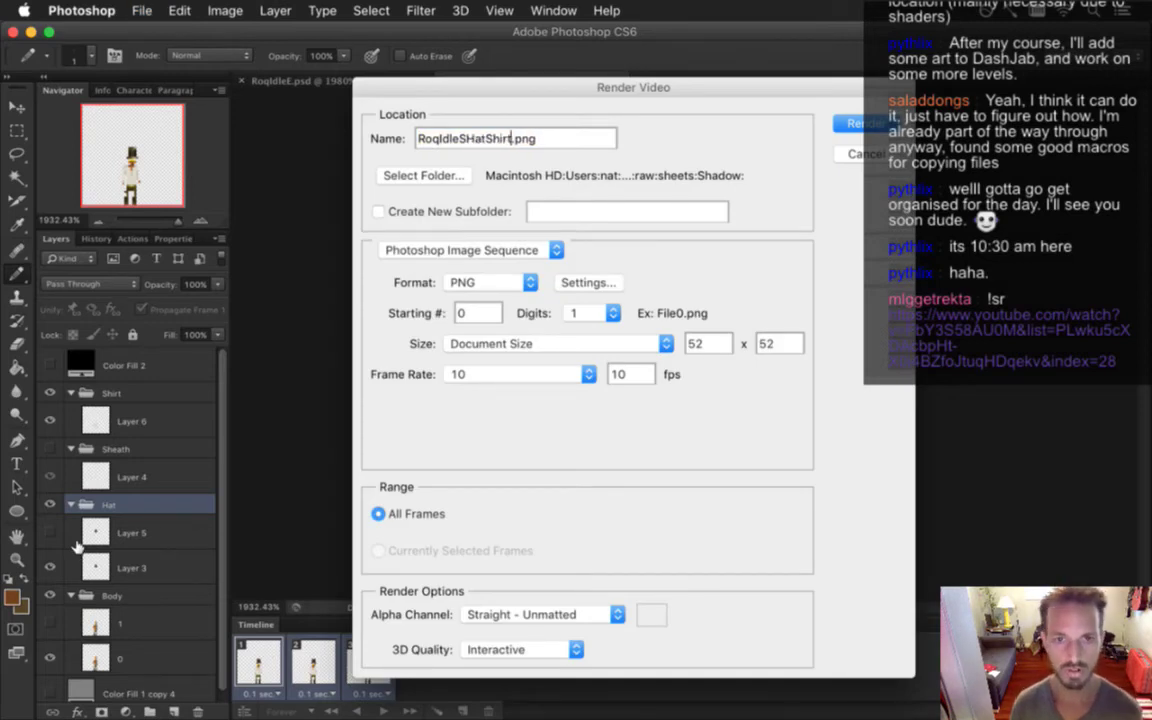
pyautogui.press('Return')
pyautogui.press('Return')
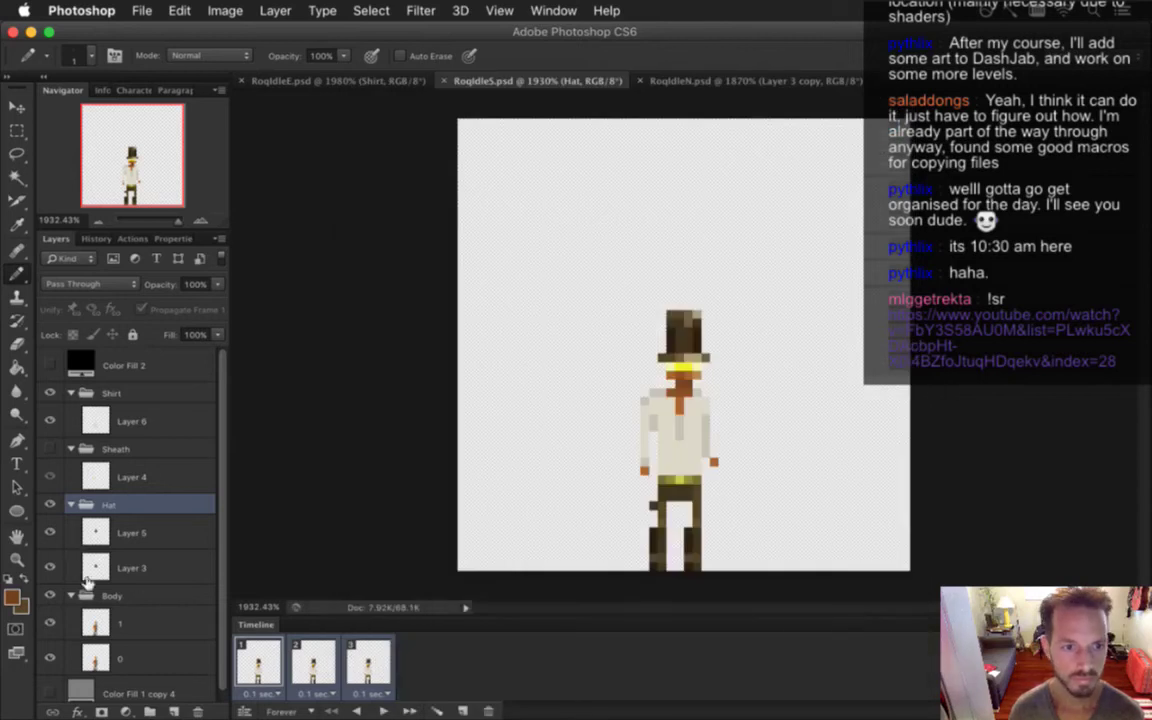
# Show the Sheath group and hide the Shirt group in RoqIdleS.psd, keeping the Hat group shown
pyautogui.click(50, 505)
pyautogui.click(50, 449)
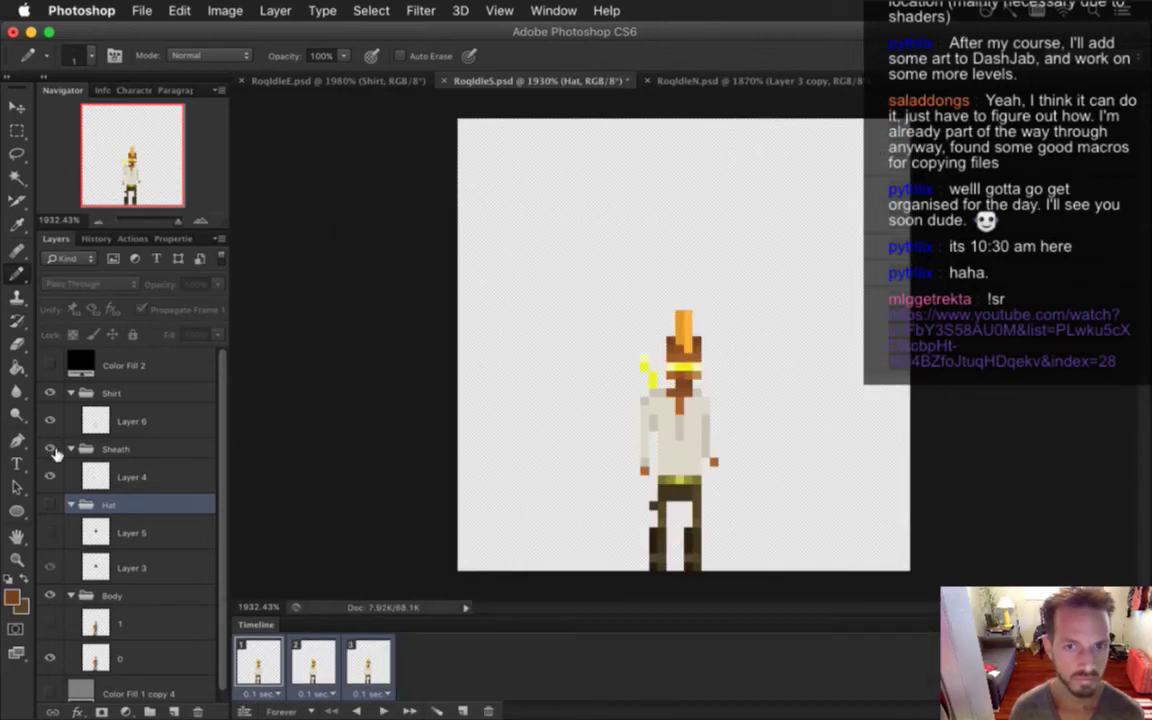
pyautogui.click(50, 505)
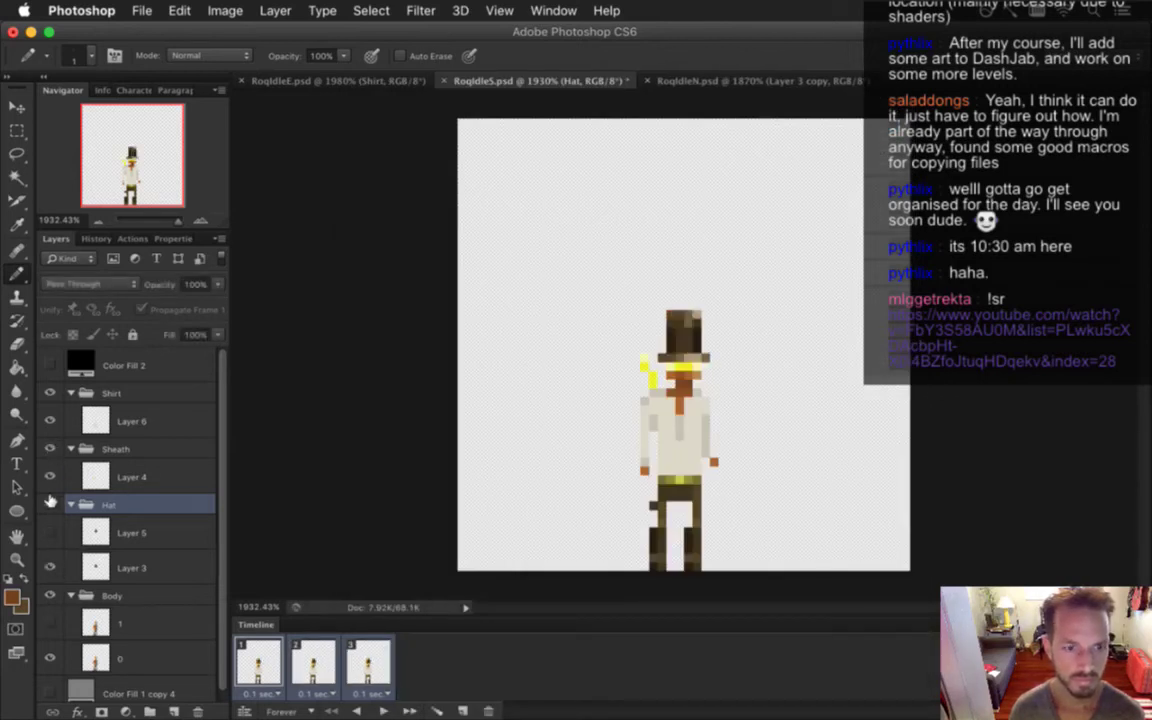
pyautogui.click(50, 393)
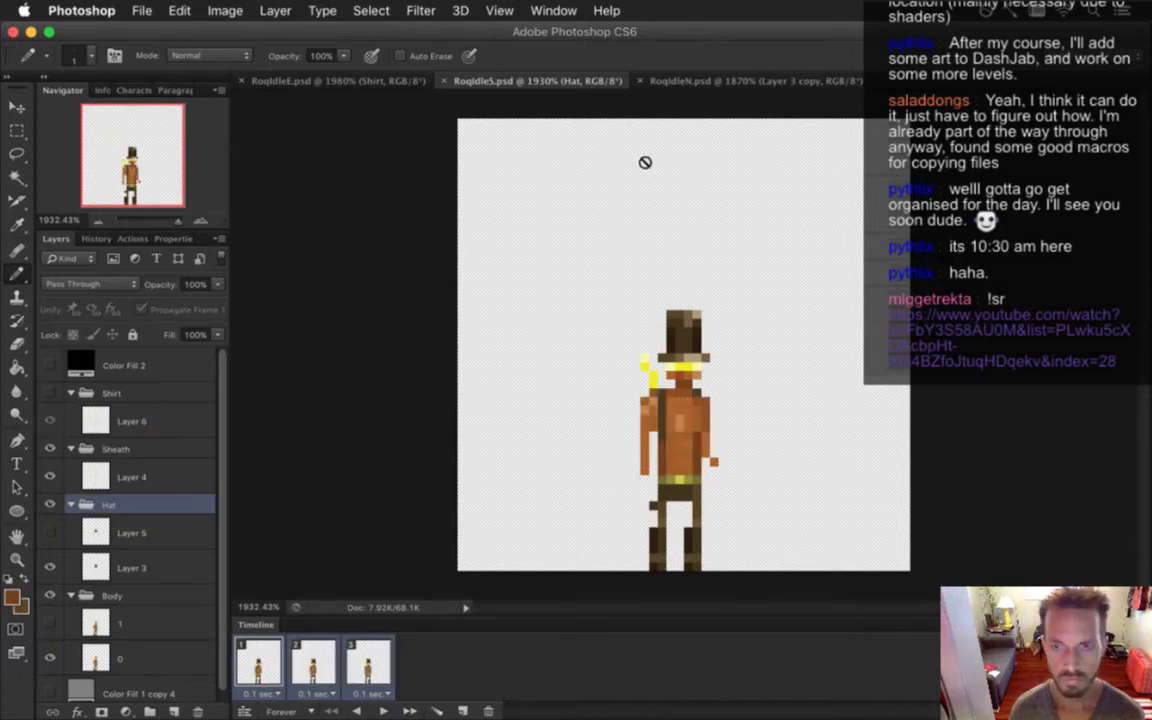
# Switch to iTerm2, open data/friends/Roq.txt and go to the idle animation entries for the sword and shirt variants
pyautogui.press('super+Tab')
pyautogui.click(413, 418)
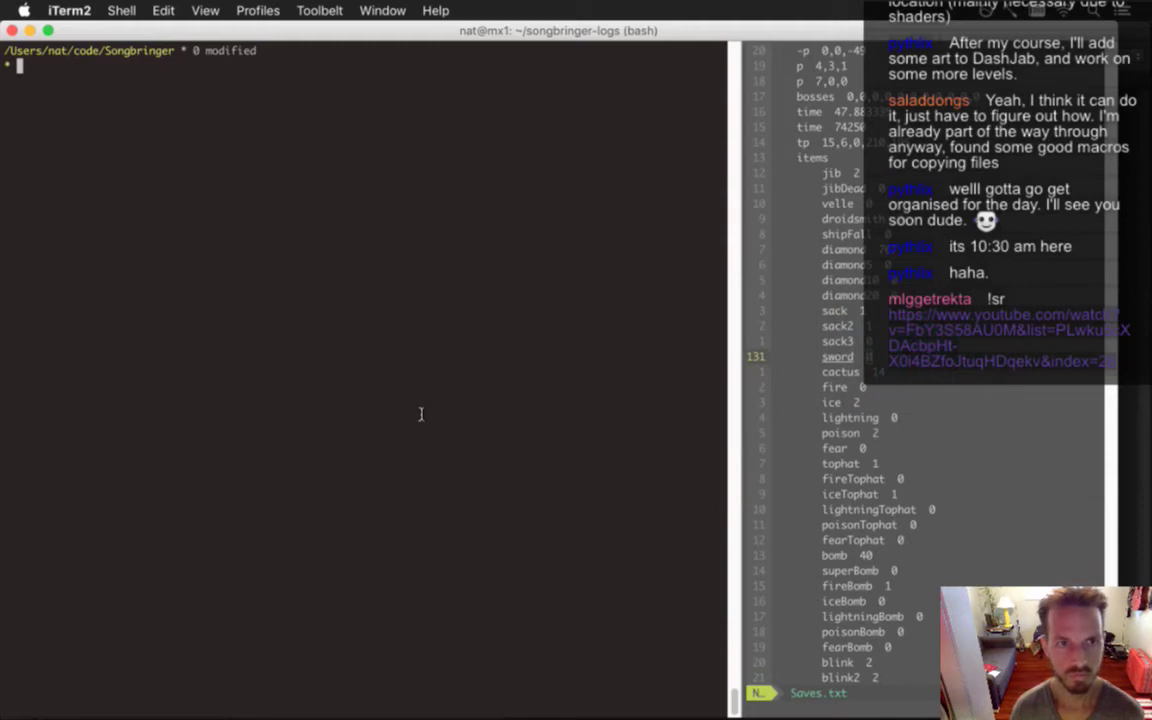
pyautogui.write('roq')
pyautogui.press('Return')
pyautogui.scroll(2, 421, 410)
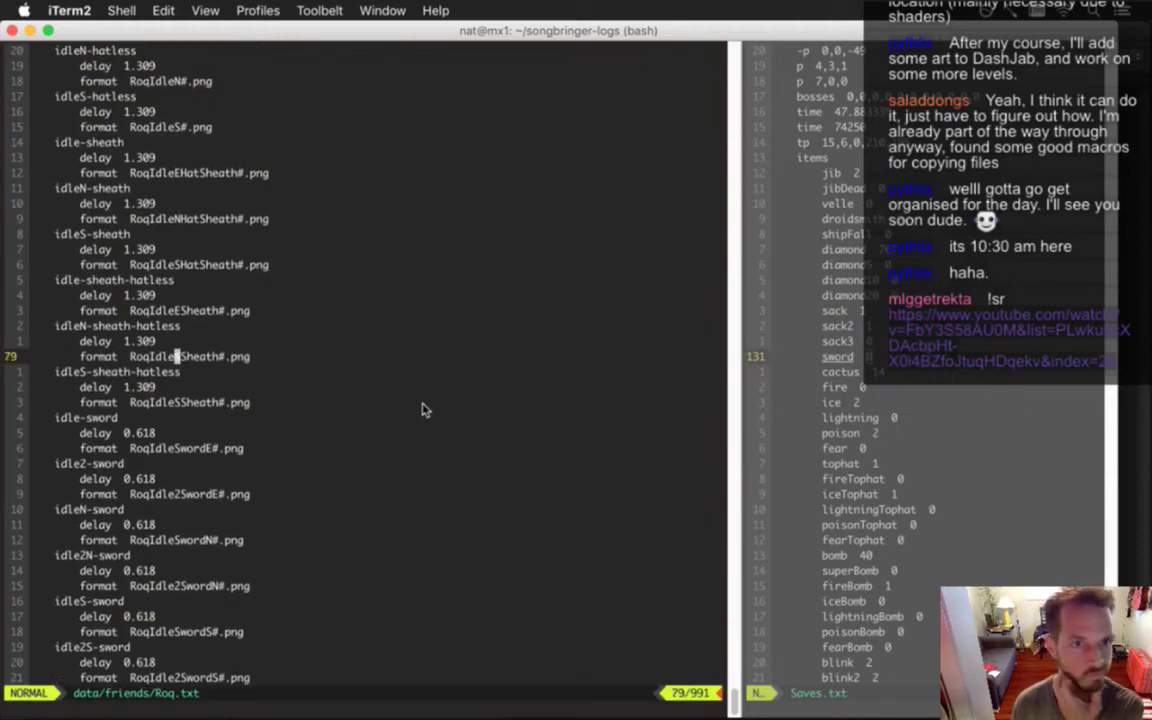
pyautogui.scroll(-12, 421, 410)
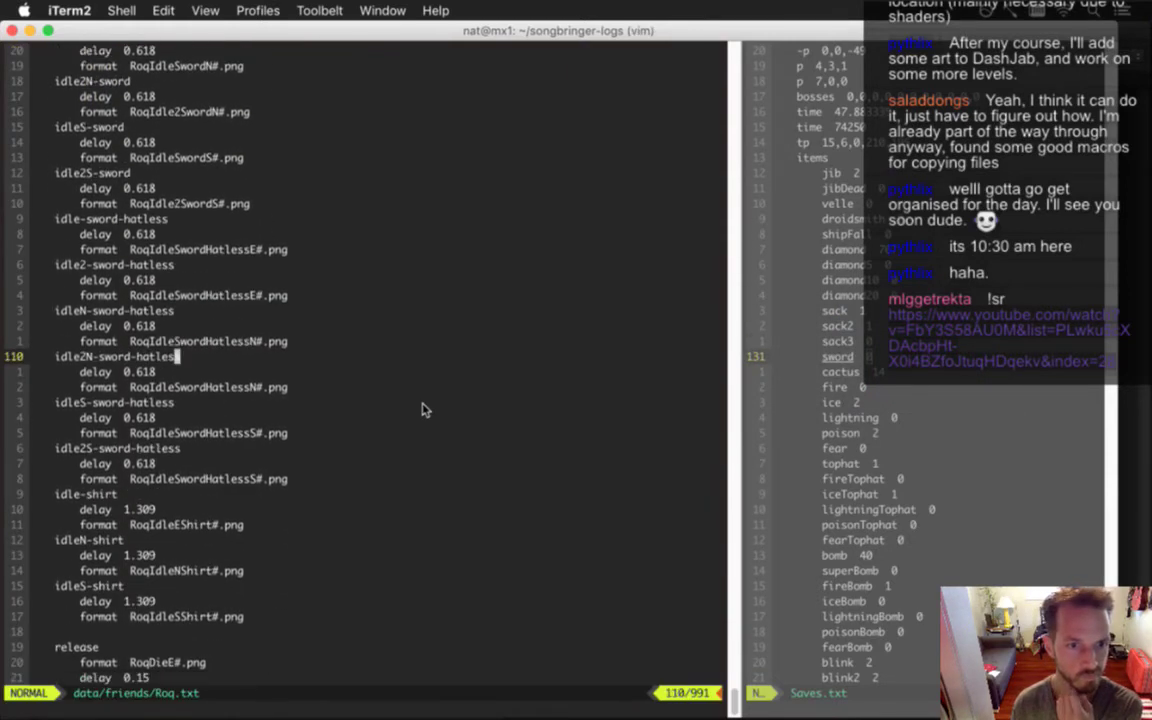
# In Roq.txt, insert Hat before Shirt in the idle-shirt, idleN-shirt and idleS-shirt format names, and save the file
pyautogui.scroll(-2, 421, 410)
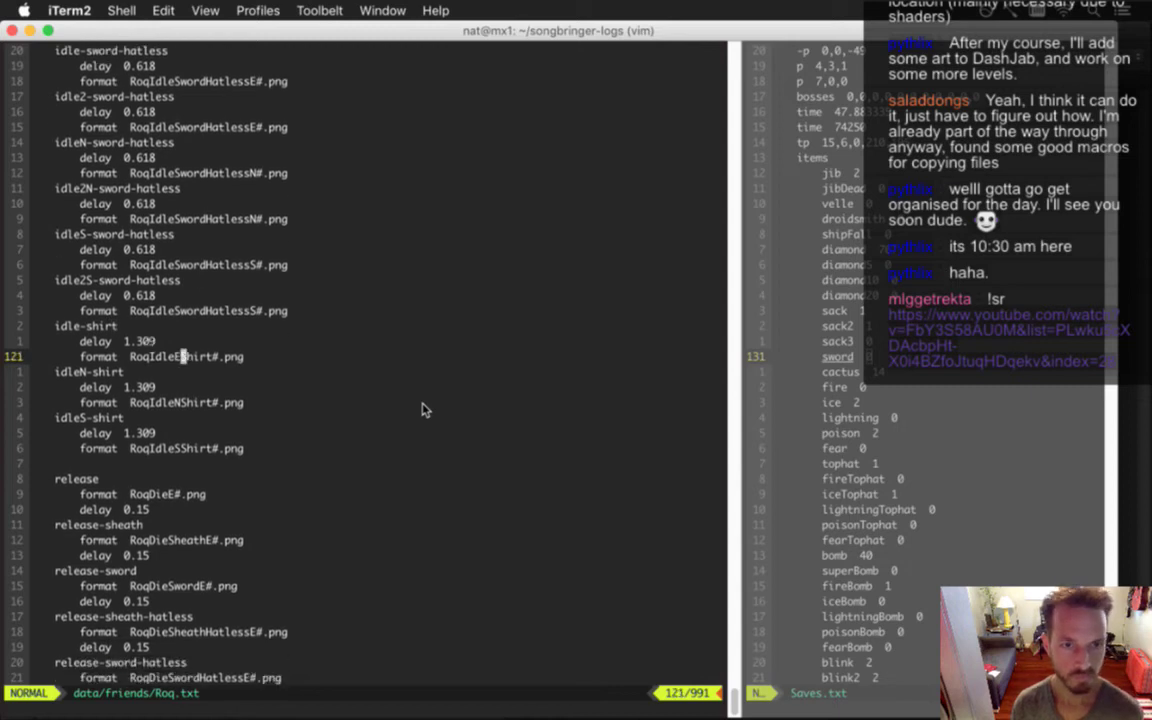
pyautogui.write('iHat')
pyautogui.press('Escape')
pyautogui.scroll(-1, 416, 404)
pyautogui.press('h')
pyautogui.press('h')
pyautogui.press('.')
pyautogui.scroll(-2, 416, 404)
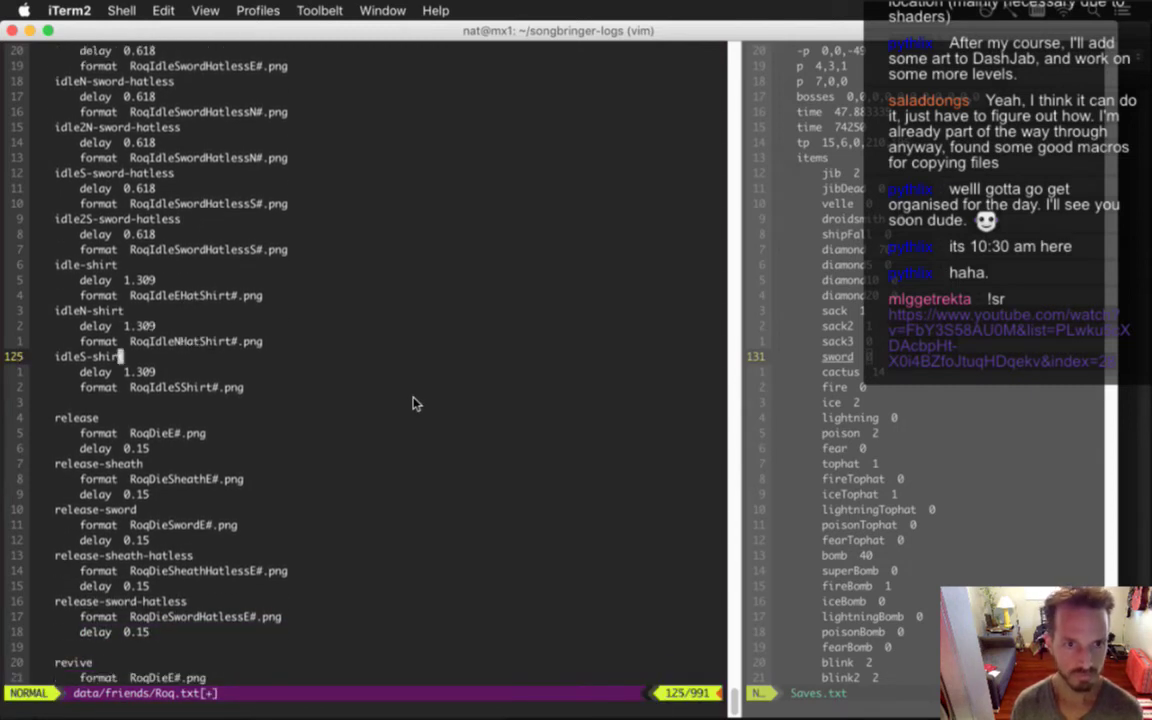
pyautogui.scroll(-1, 416, 404)
pyautogui.write('.:w')
pyautogui.press('Return')
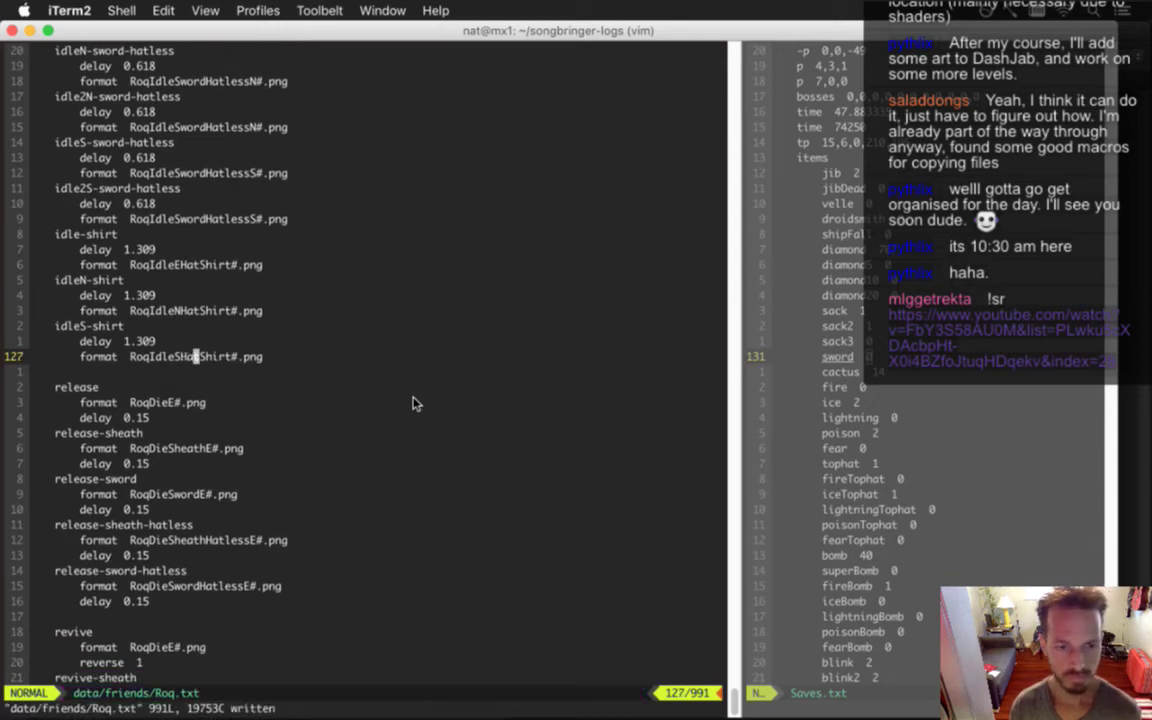
# Run the game and walk the hero a short way down the room to check the idle sprite
pyautogui.press('F5')
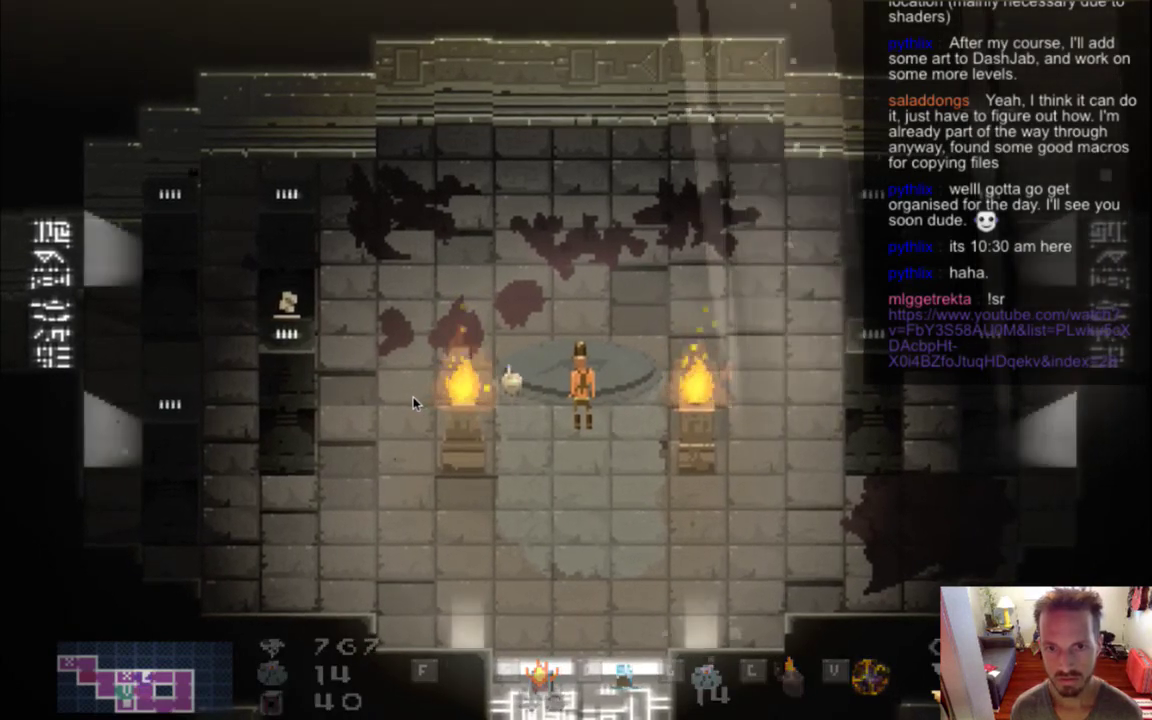
pyautogui.press('s')
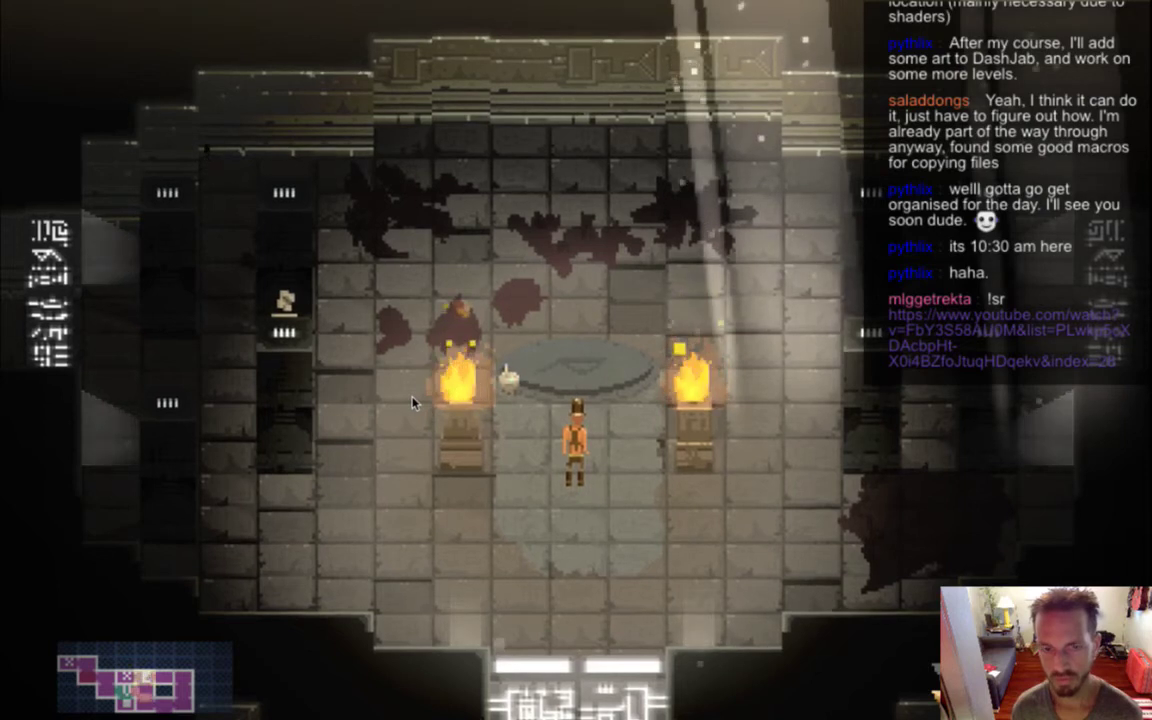
# Switch to Photoshop, bring up RoqIdleN.psd, select layer 0 in the Body group and hide the Shirt group
pyautogui.press('super+Tab')
pyautogui.press('super+Tab')
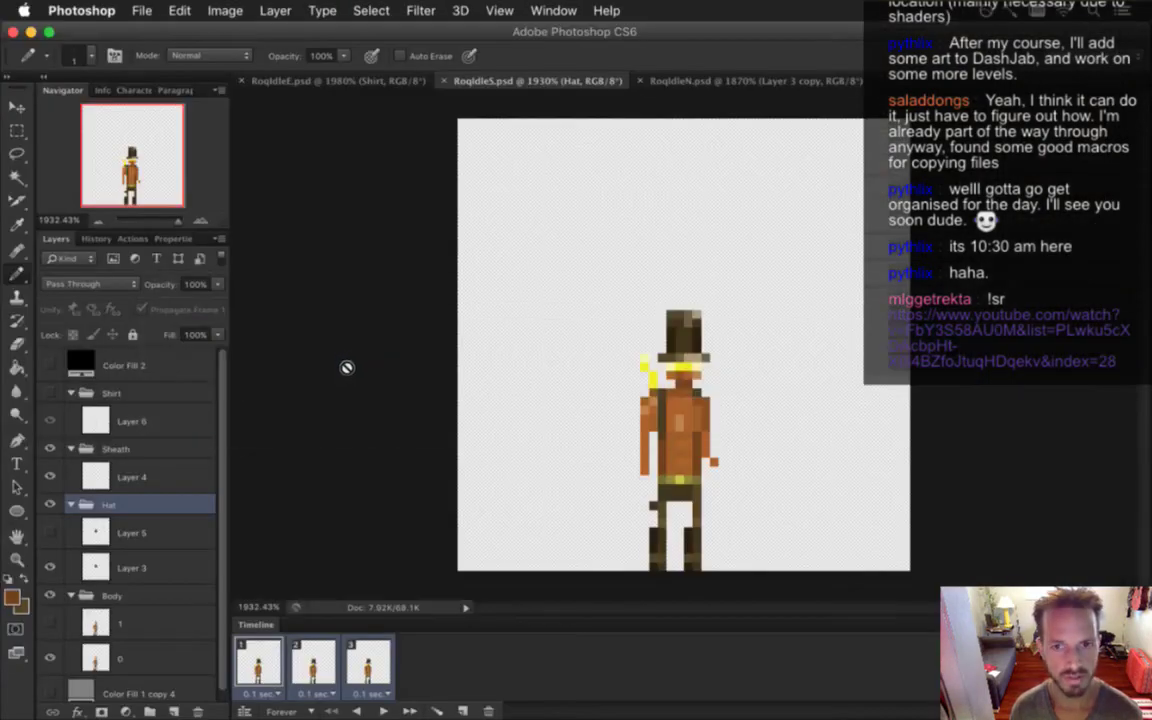
pyautogui.click(709, 80)
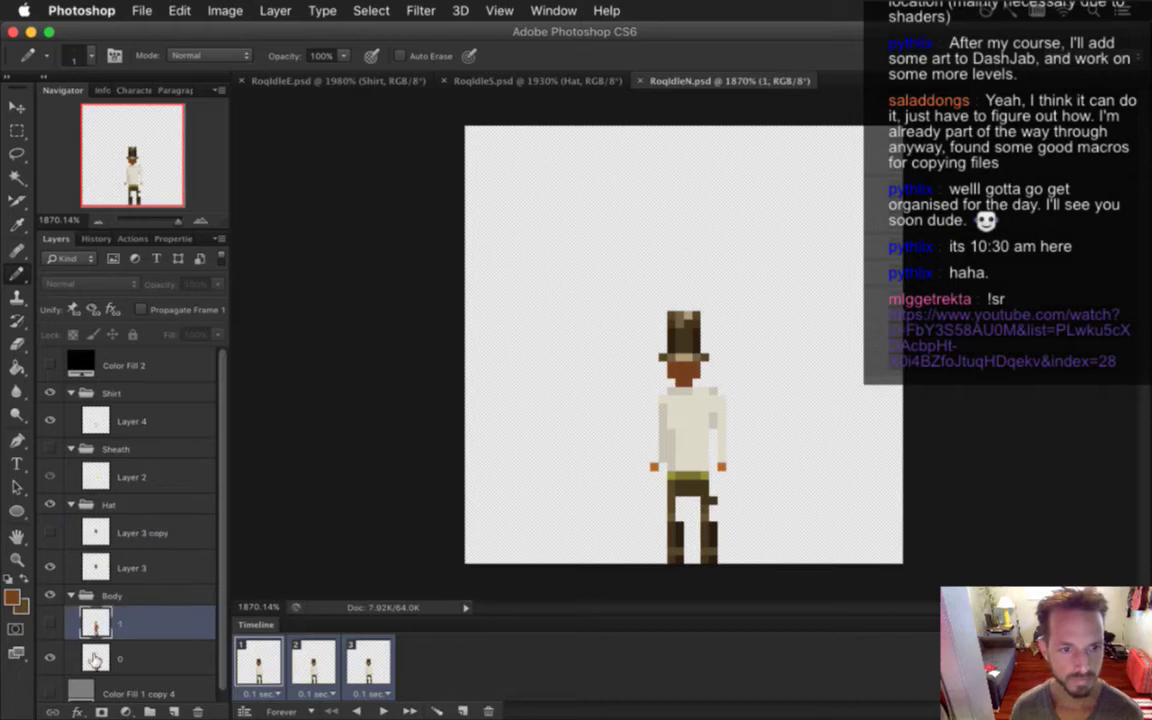
pyautogui.click(110, 657)
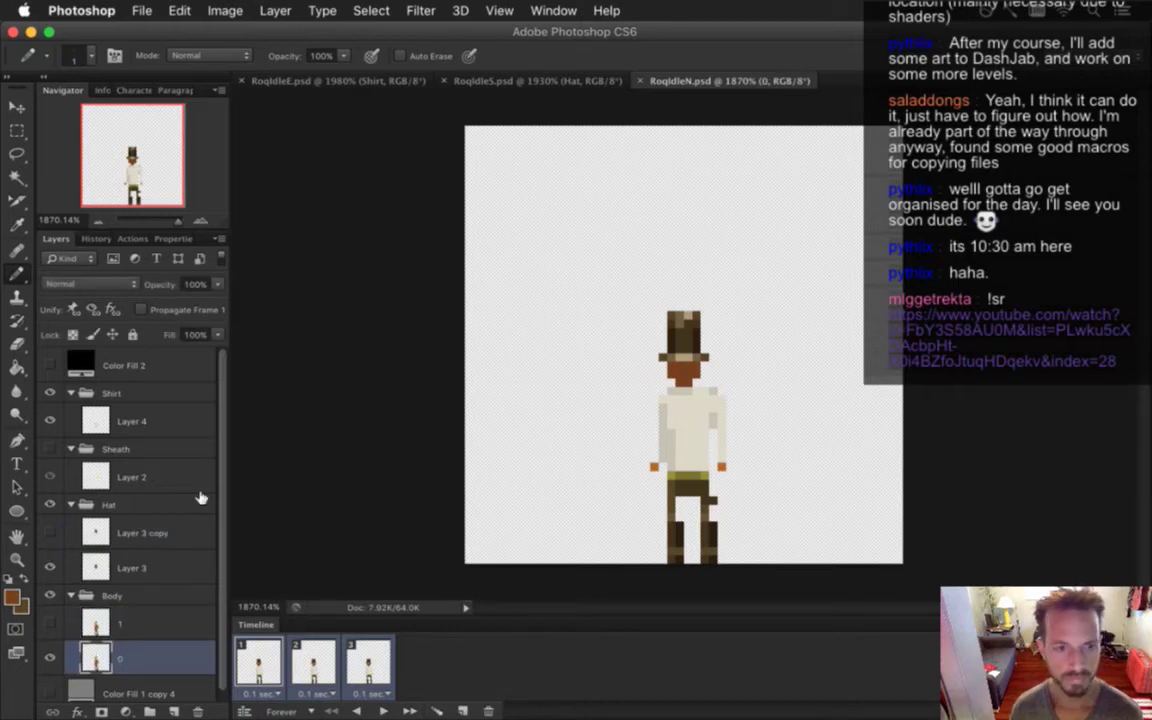
pyautogui.click(50, 393)
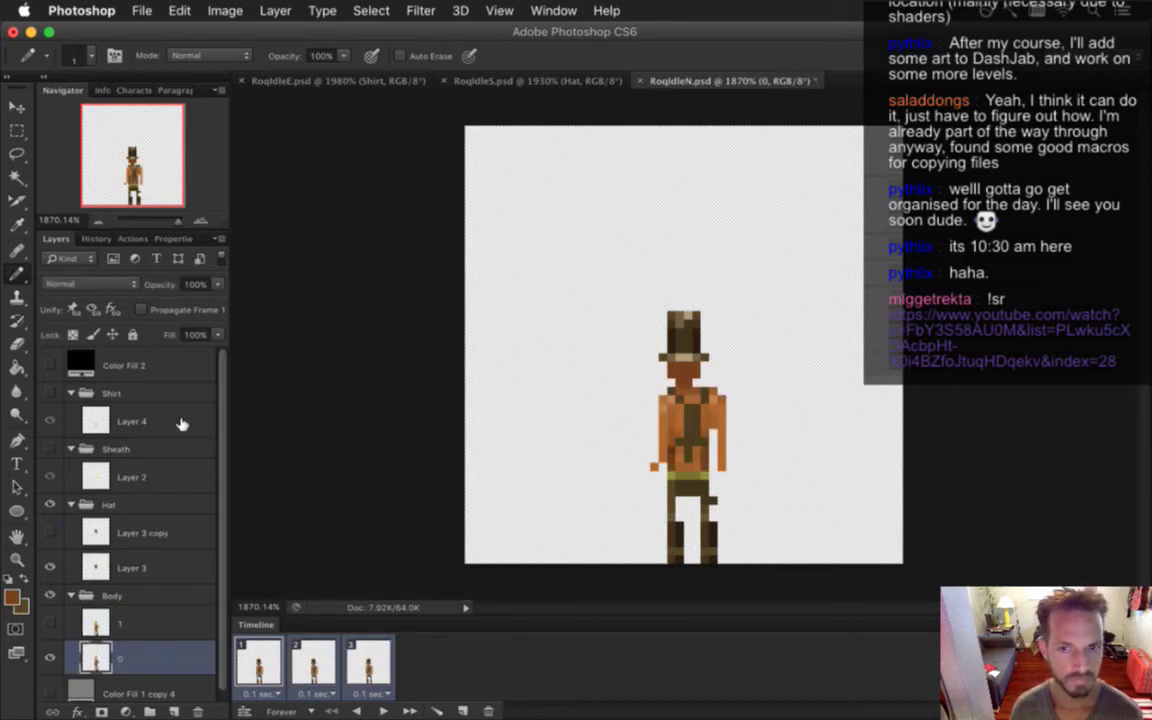
# Sample a colour from the sprite and set the foreground to a darker, redder brown, #582b15
pyautogui.press('i')
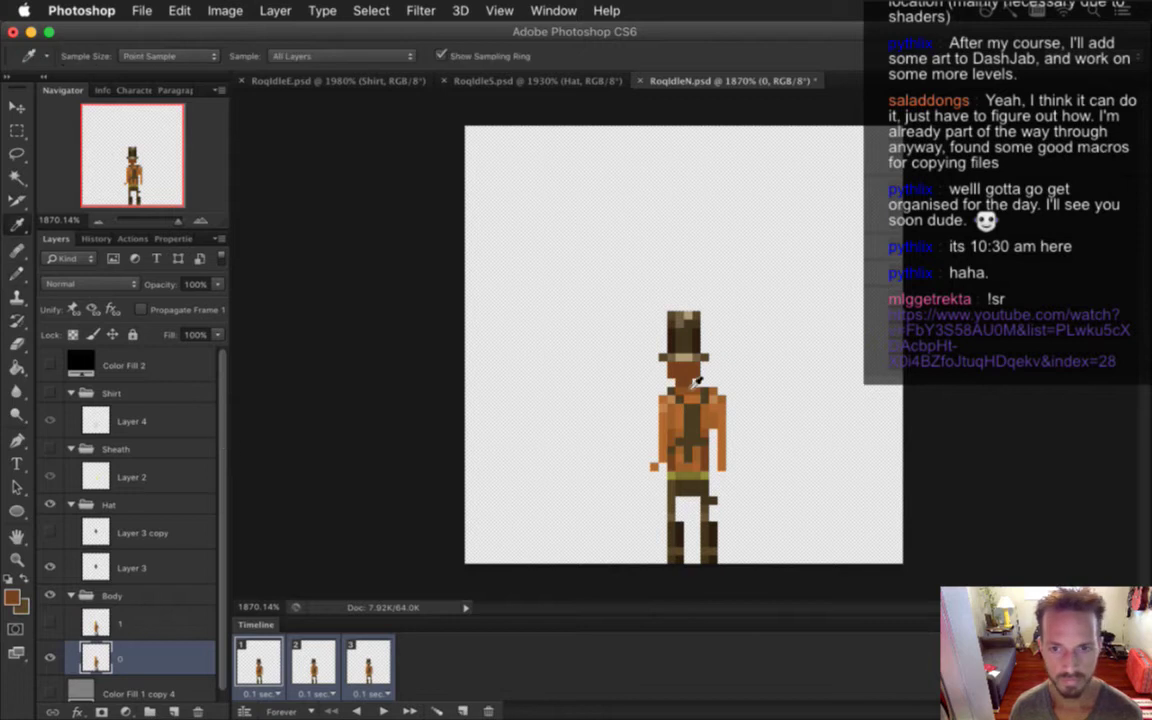
pyautogui.click(713, 469)
pyautogui.press('b')
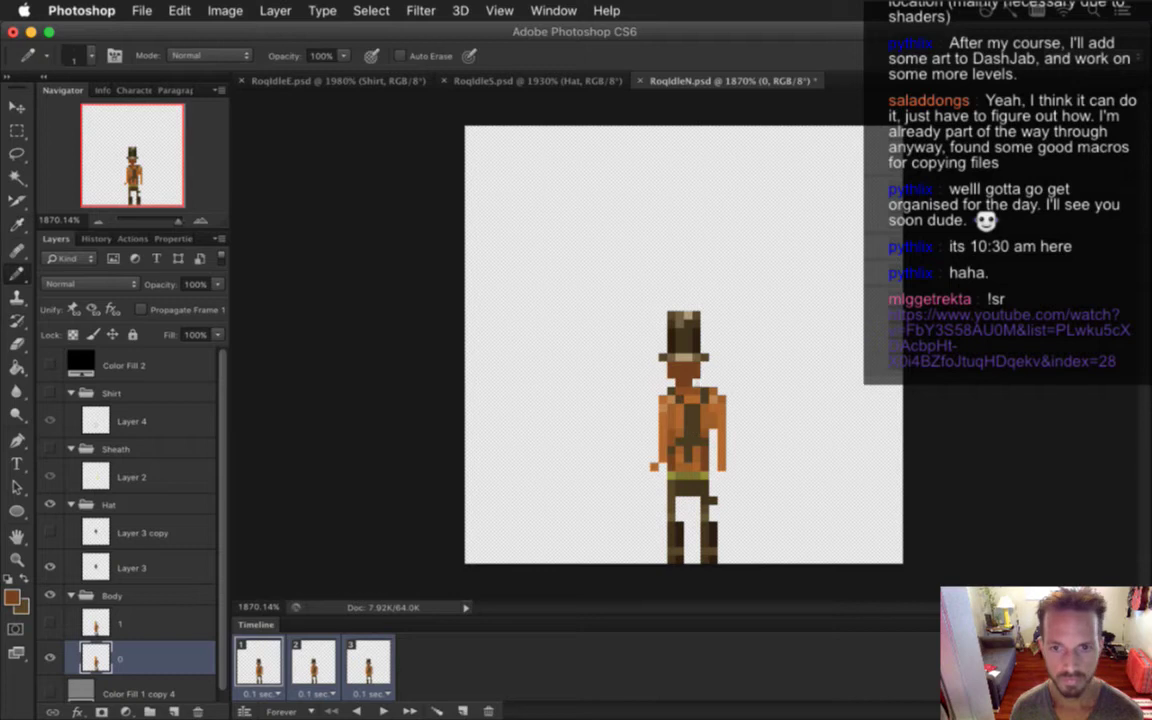
pyautogui.click(12, 596)
pyautogui.click(347, 540)
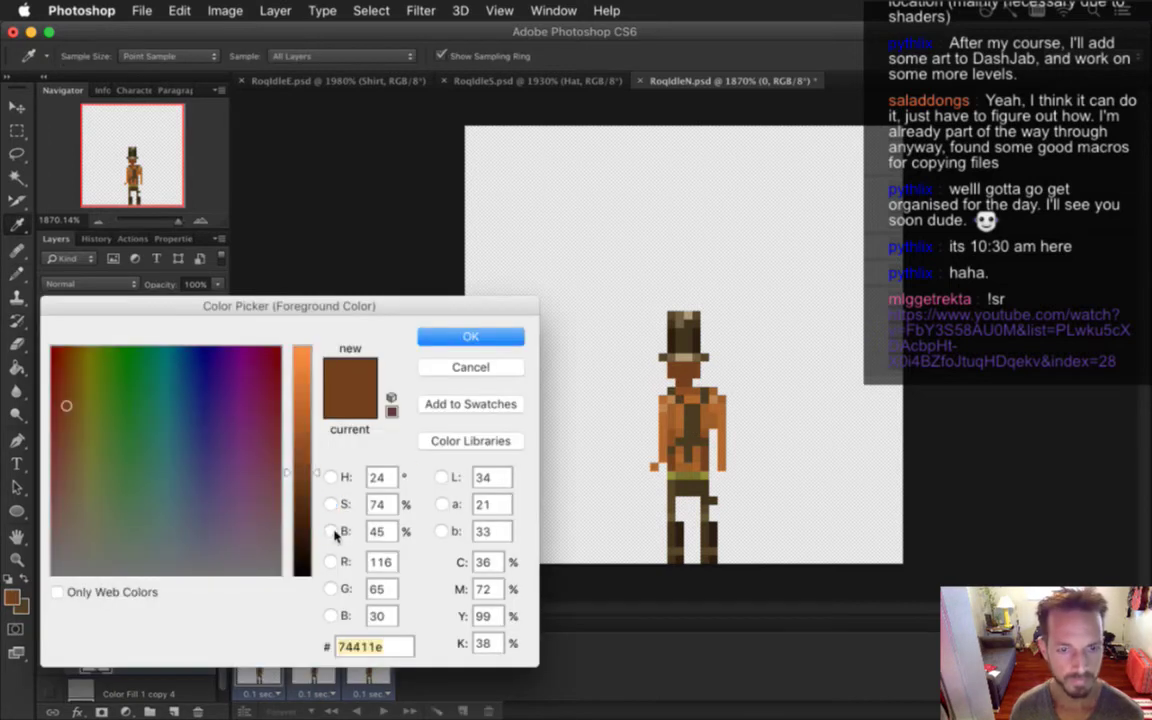
pyautogui.moveTo(312, 472); pyautogui.dragTo(310, 499)
pyautogui.click(330, 477)
pyautogui.click(315, 563)
pyautogui.moveTo(315, 565); pyautogui.dragTo(315, 566)
pyautogui.click(330, 504)
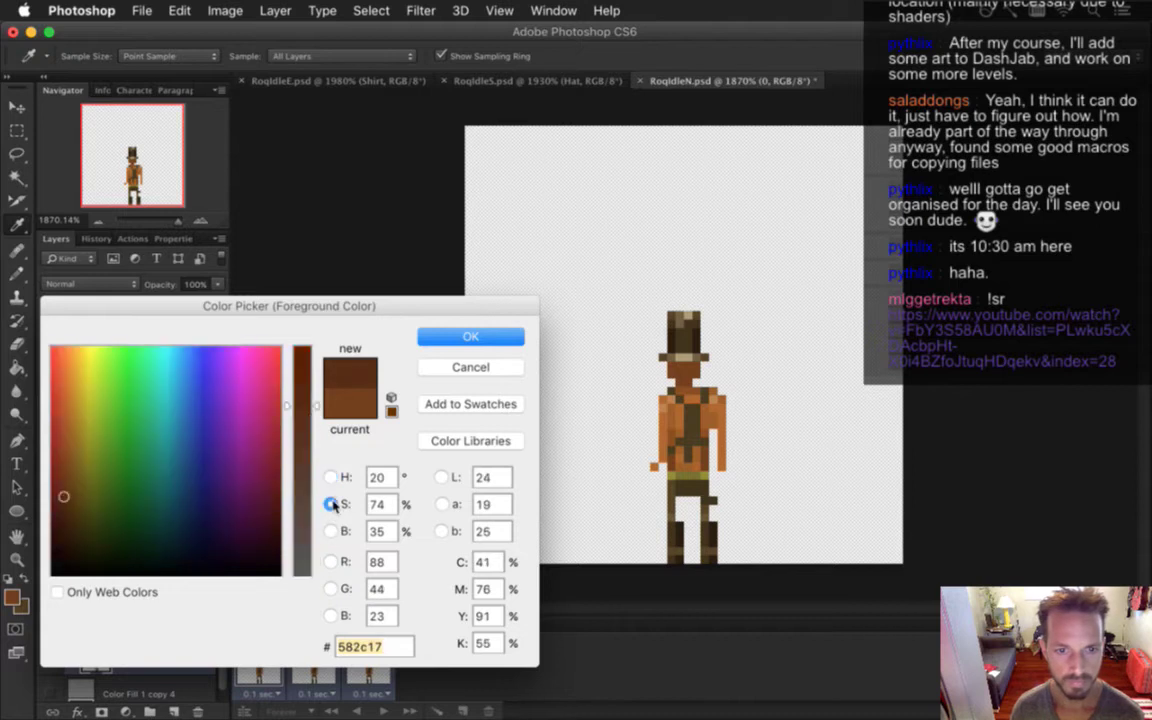
pyautogui.moveTo(316, 407); pyautogui.dragTo(314, 400)
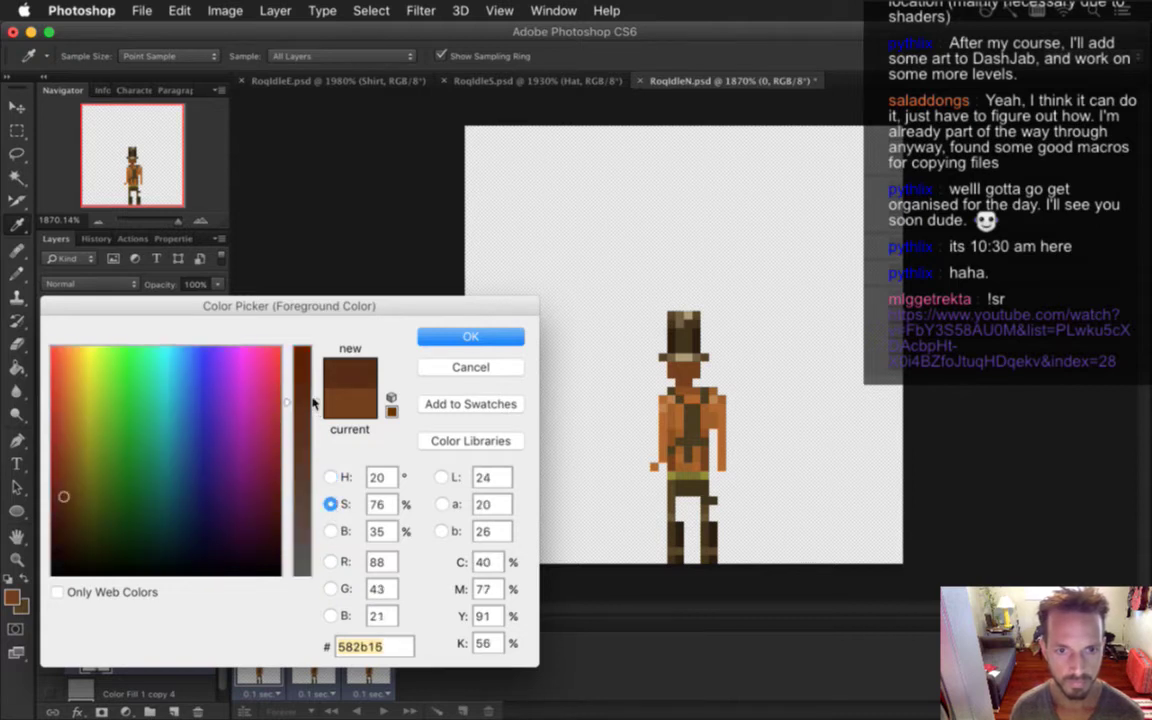
pyautogui.click(470, 337)
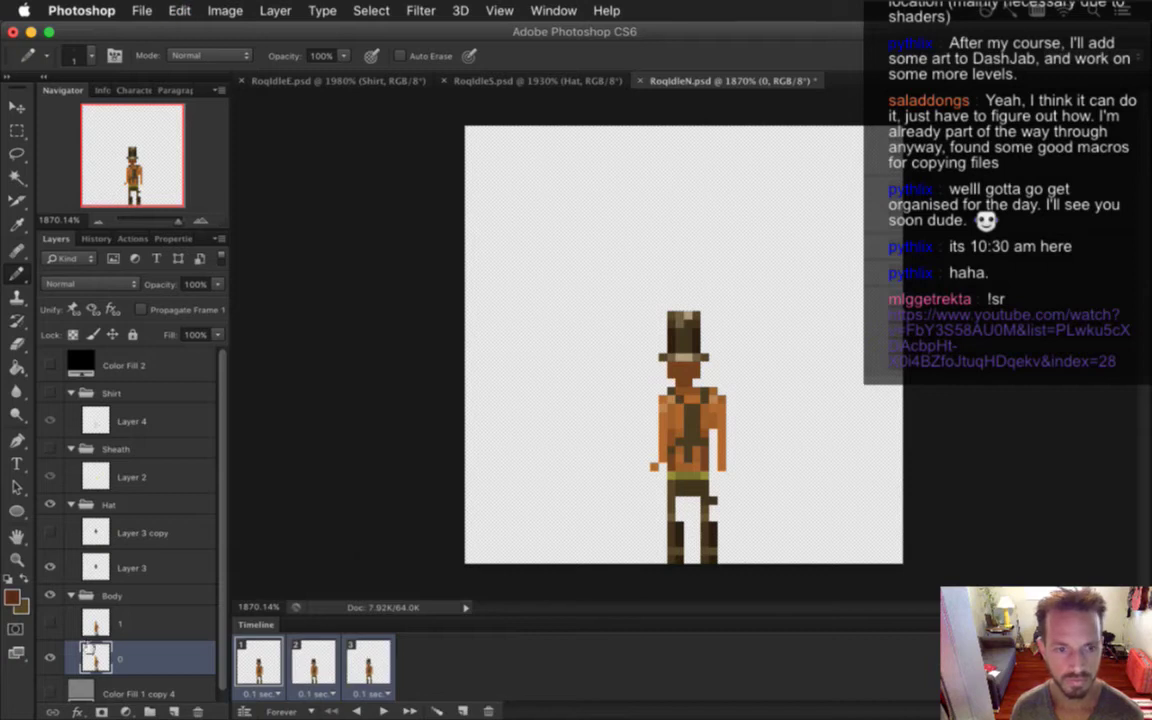
# Pencil a dark shadow row under the hat brim on Layer 3, and do the same on Layer 3 copy in frame 2
pyautogui.click(50, 658)
pyautogui.click(50, 658)
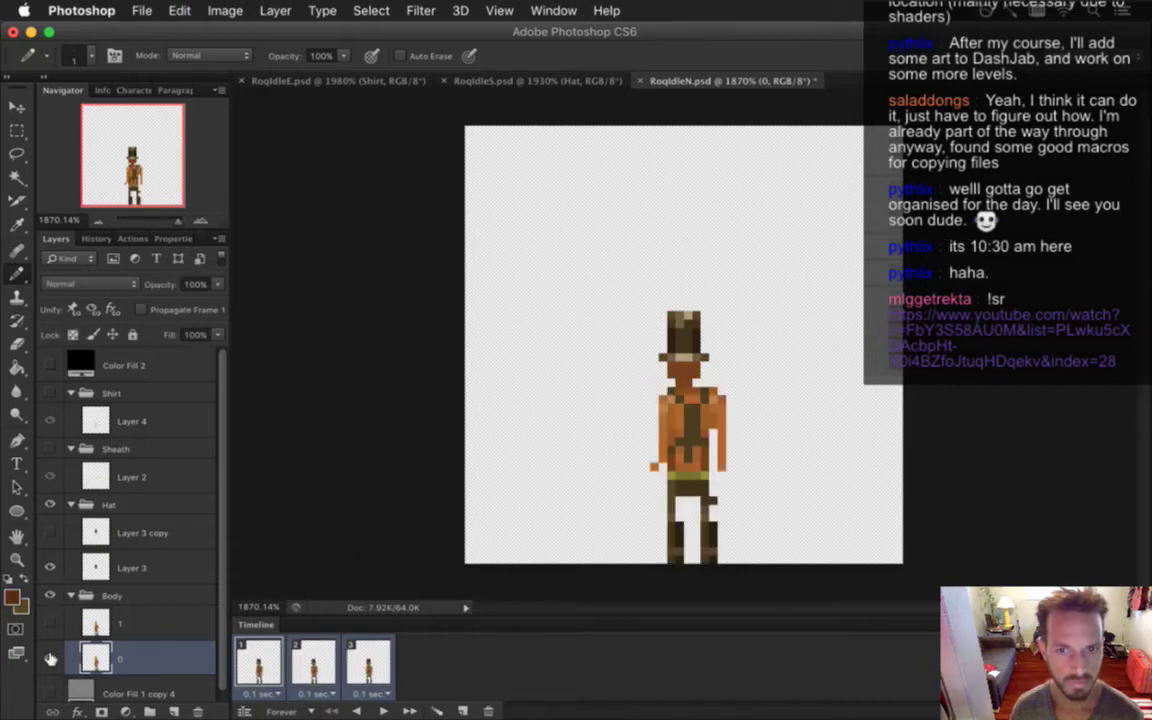
pyautogui.click(100, 568)
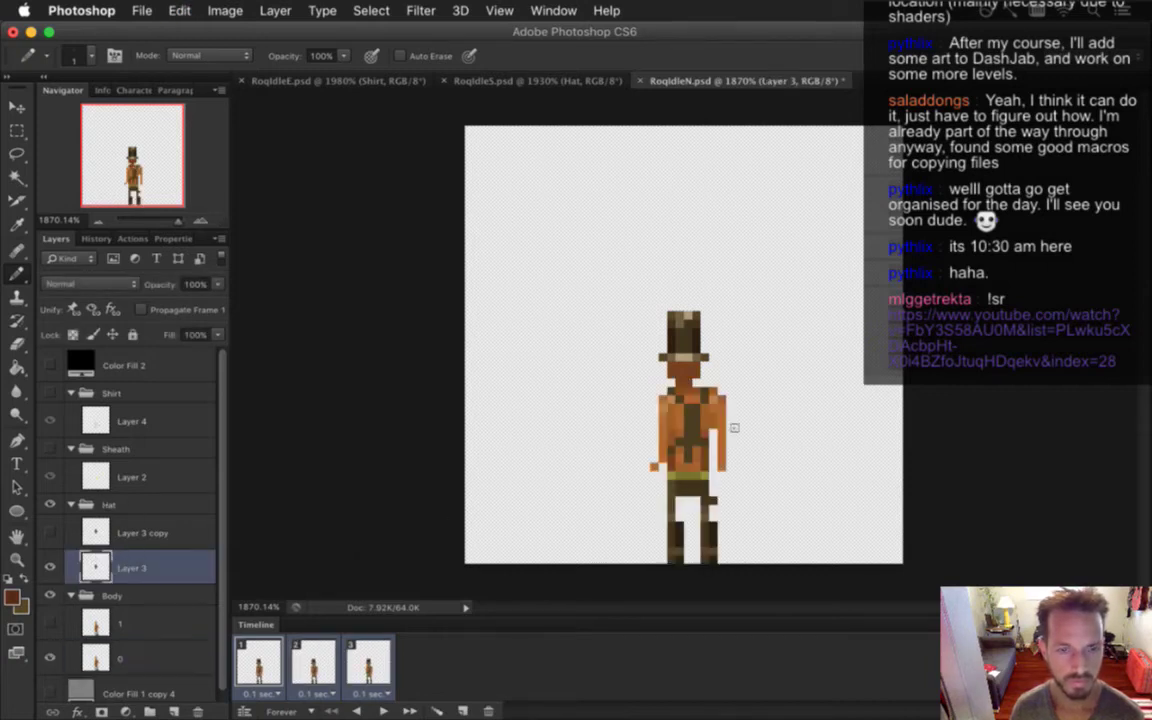
pyautogui.moveTo(676, 365); pyautogui.dragTo(692, 365)
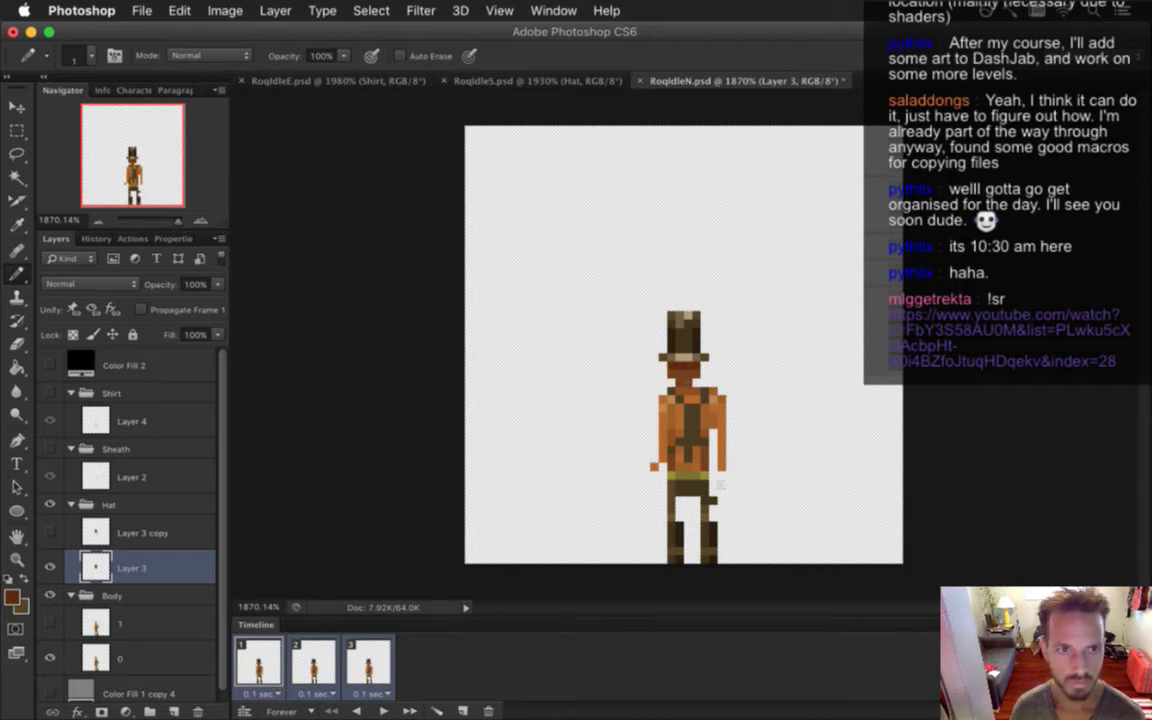
pyautogui.click(315, 660)
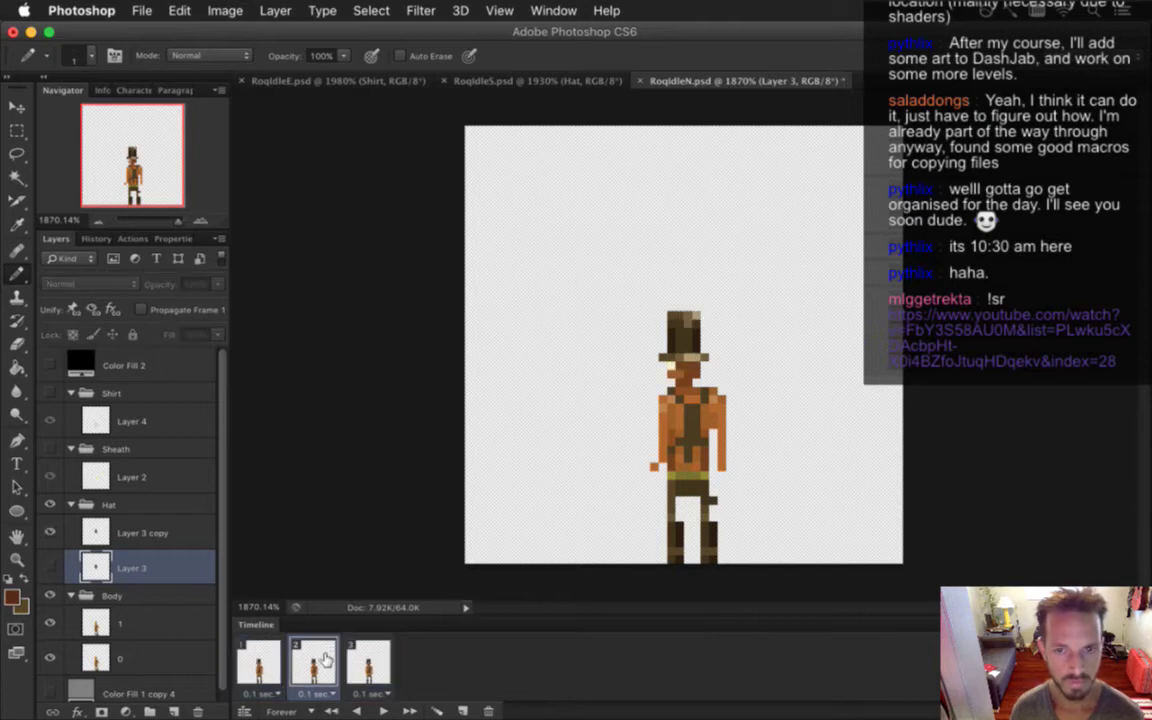
pyautogui.click(104, 530)
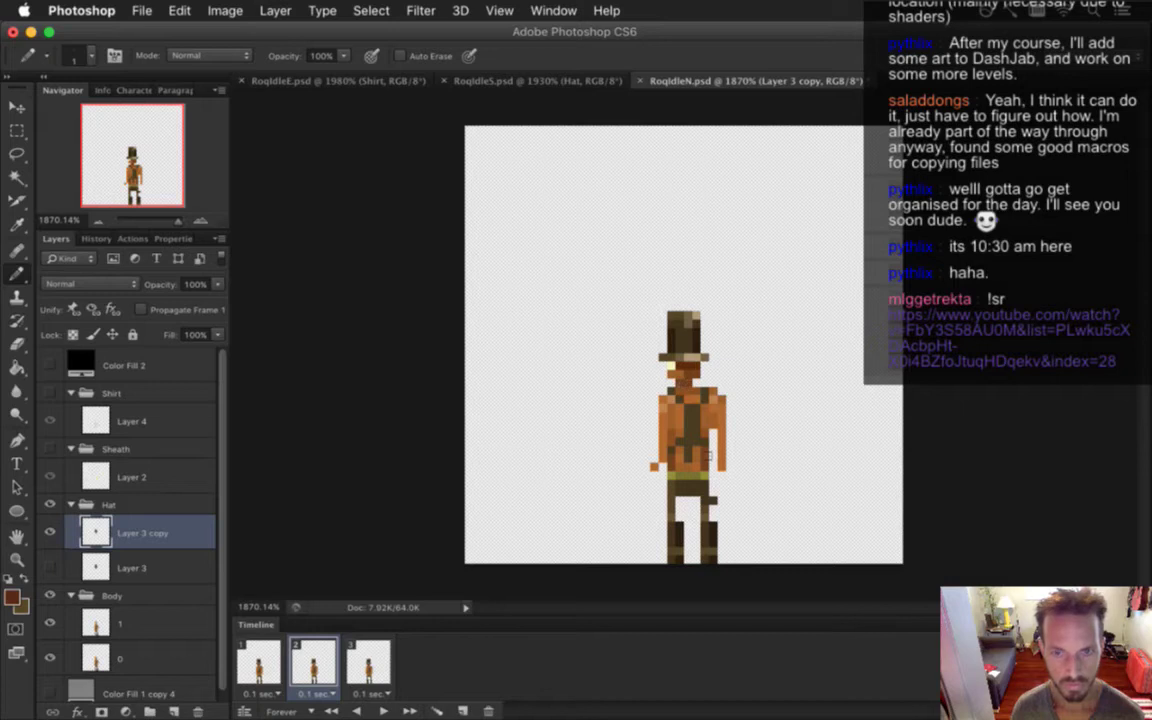
# Compare the three animation frames to check the shadow under the hat brim
pyautogui.click(368, 660)
pyautogui.keyDown('shift'); pyautogui.click(262, 660); pyautogui.keyUp('shift')
pyautogui.click(262, 660)
pyautogui.click(315, 660)
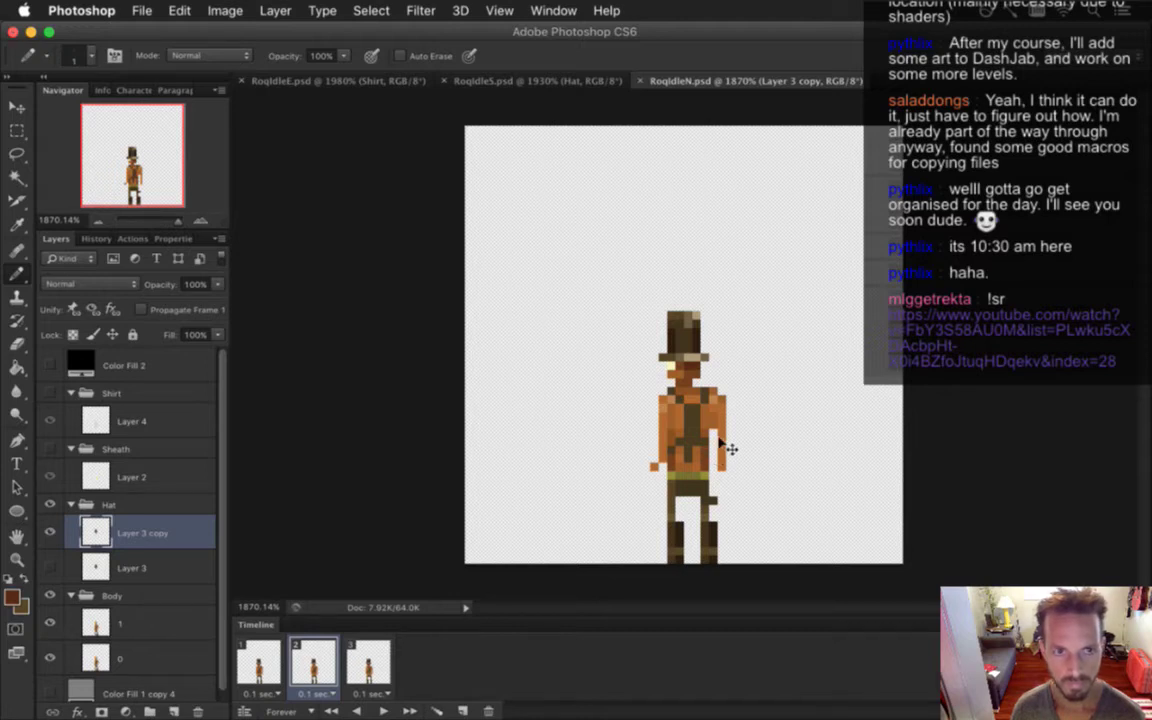
pyautogui.click(379, 656)
pyautogui.click(257, 660)
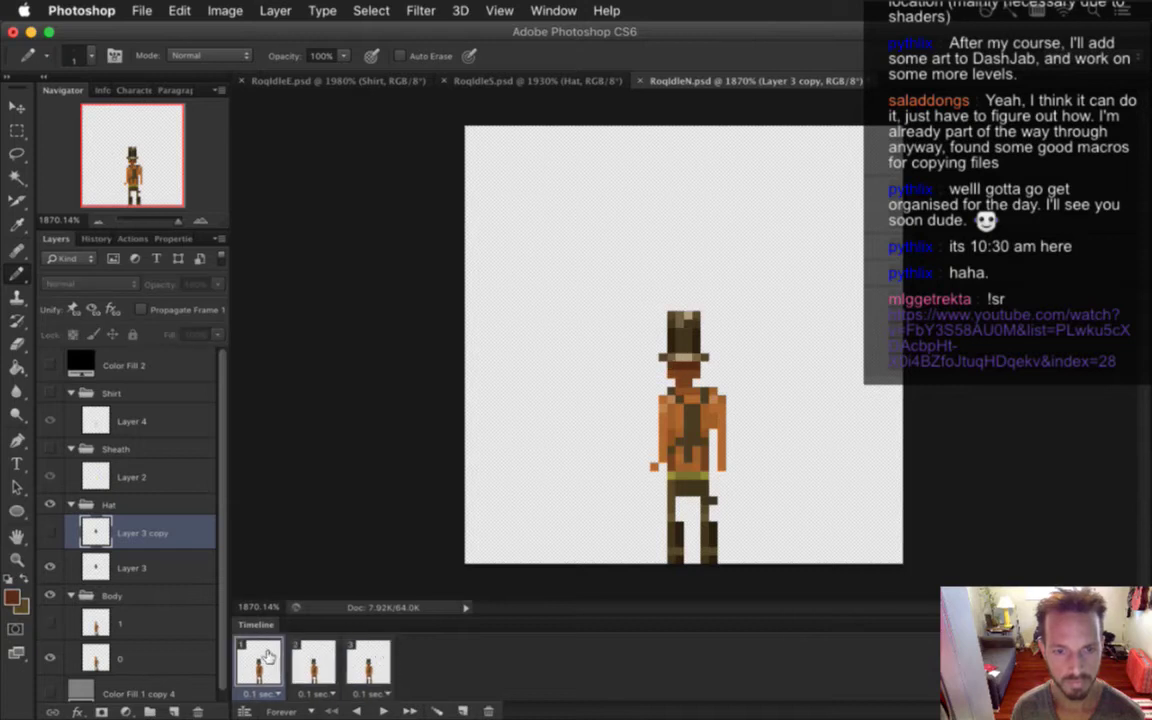
# With the Hat group hidden in all three frames, repaint the shaded back of the head on layer 0 in sampled brown and save
pyautogui.keyDown('shift'); pyautogui.click(345, 678); pyautogui.keyUp('shift')
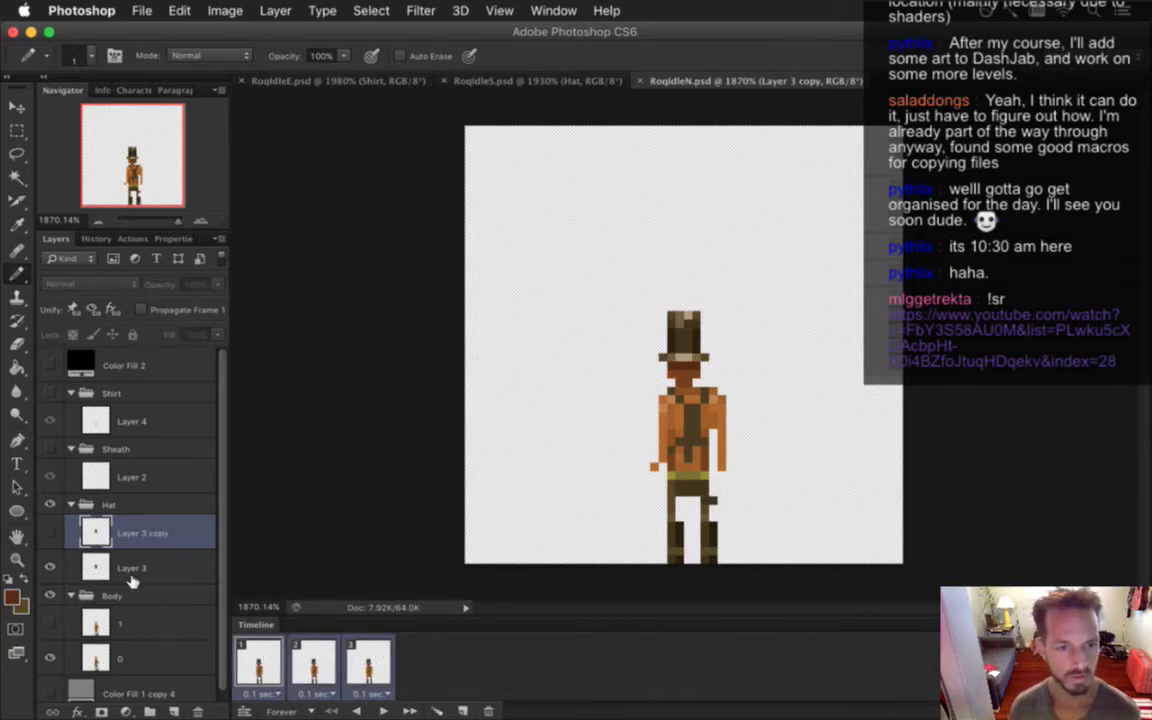
pyautogui.click(51, 504)
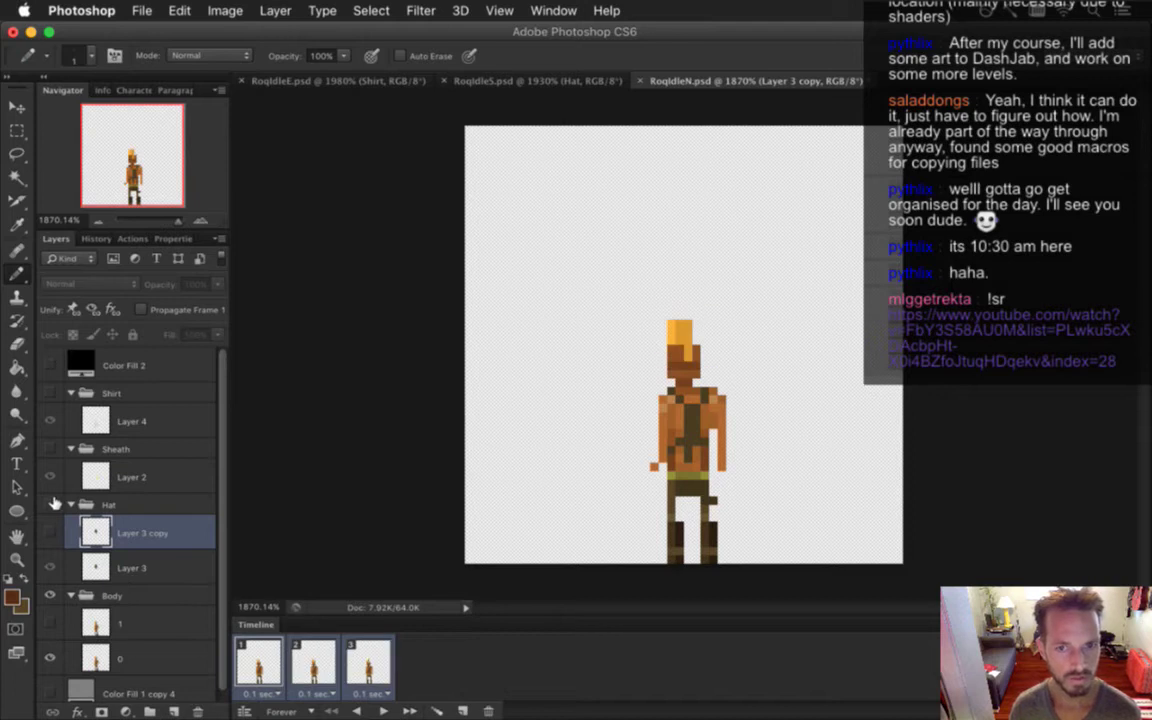
pyautogui.click(100, 660)
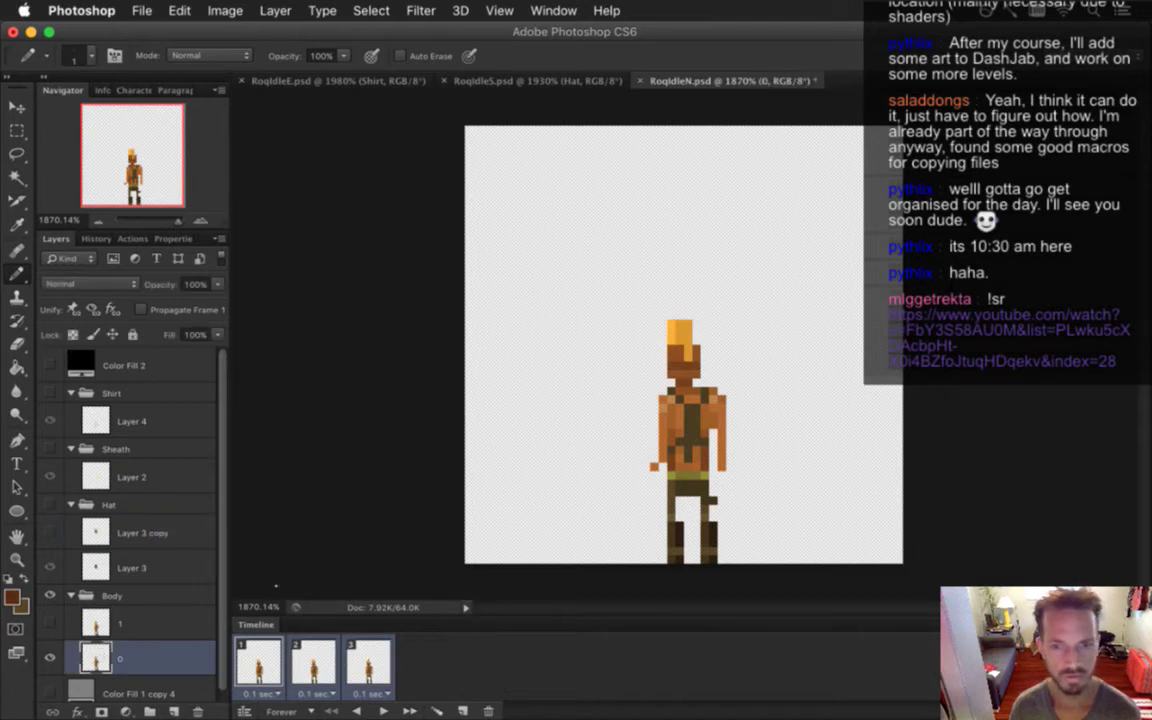
pyautogui.press('i')
pyautogui.press('b')
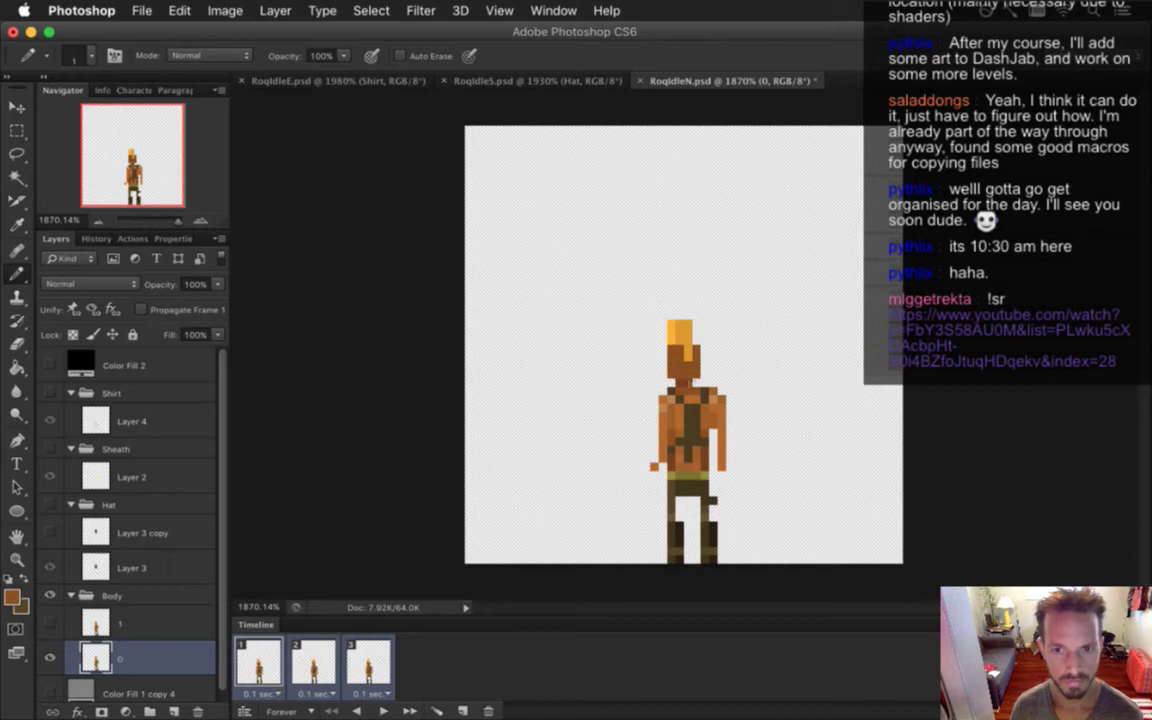
pyautogui.press('super+s')
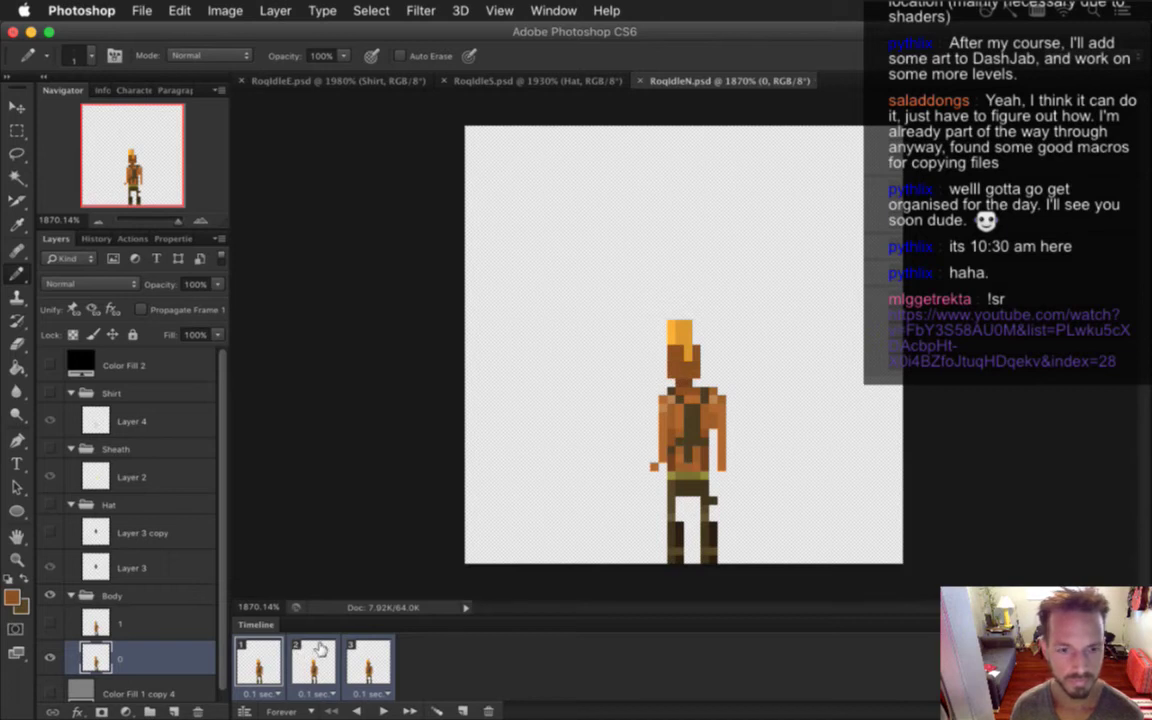
# Step through the three frames to check the repainted head without the hat
pyautogui.click(292, 652)
pyautogui.click(258, 660)
pyautogui.click(300, 655)
pyautogui.click(360, 661)
# Show the Hat group in all three frames and render them as a PNG sequence named RoqIdleNHat.png
pyautogui.keyDown('shift'); pyautogui.click(258, 663); pyautogui.keyUp('shift')
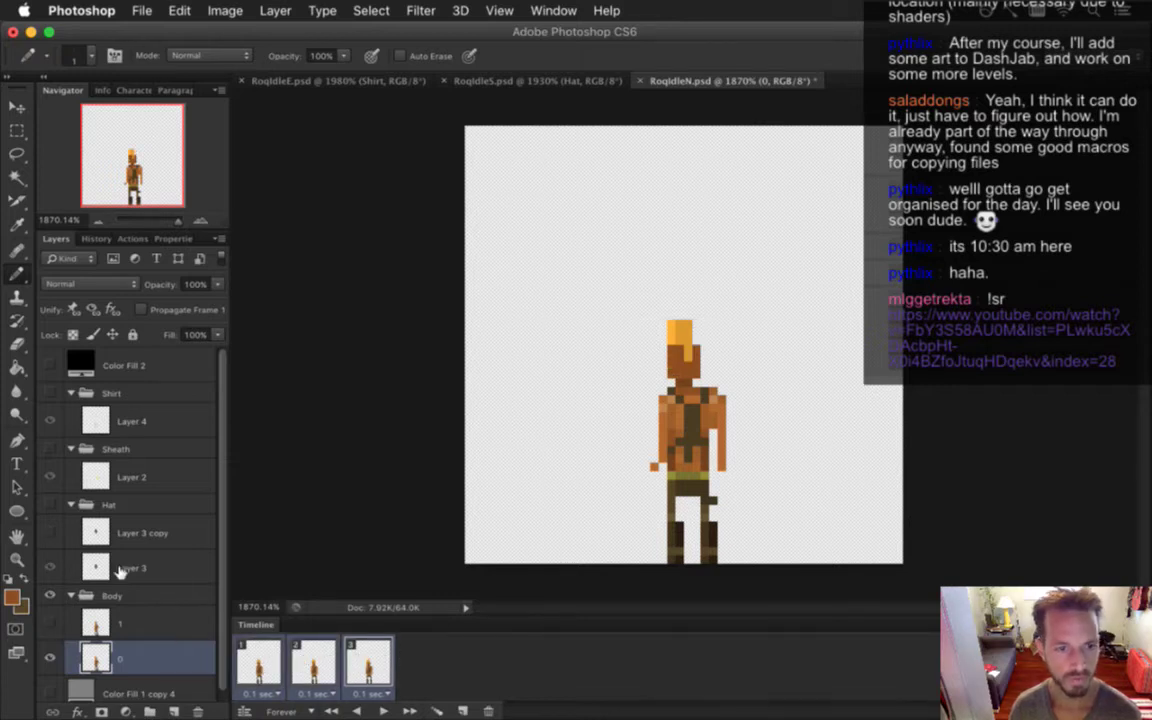
pyautogui.click(49, 503)
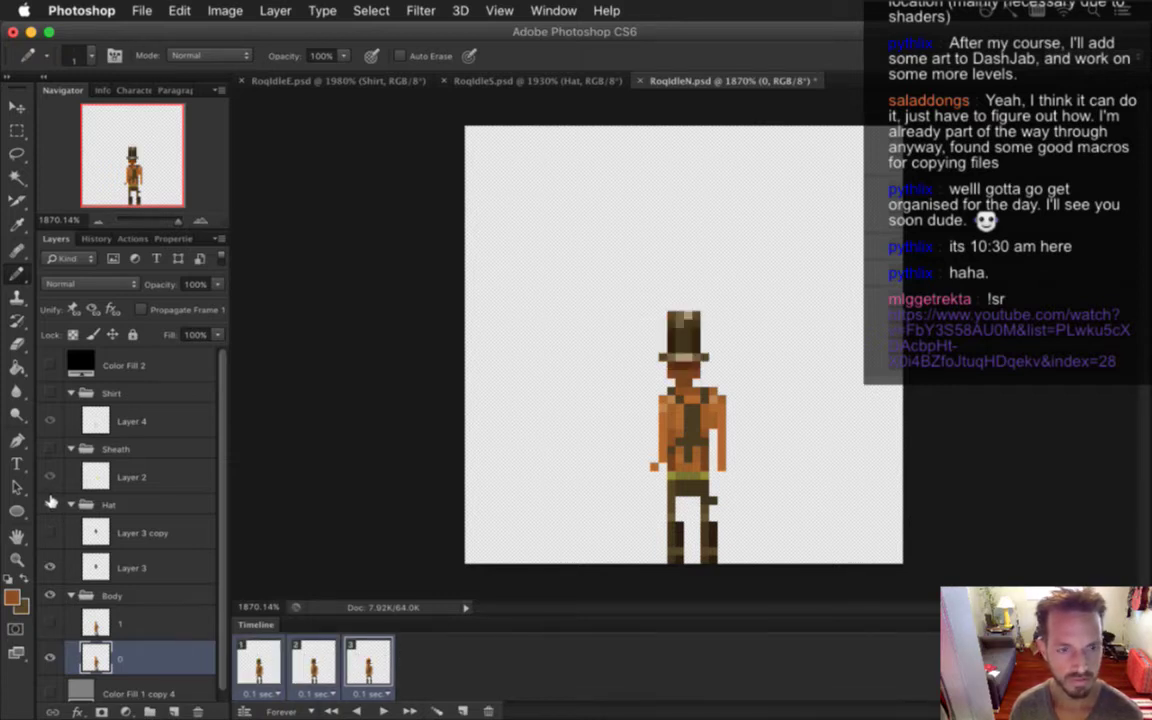
pyautogui.click(49, 503)
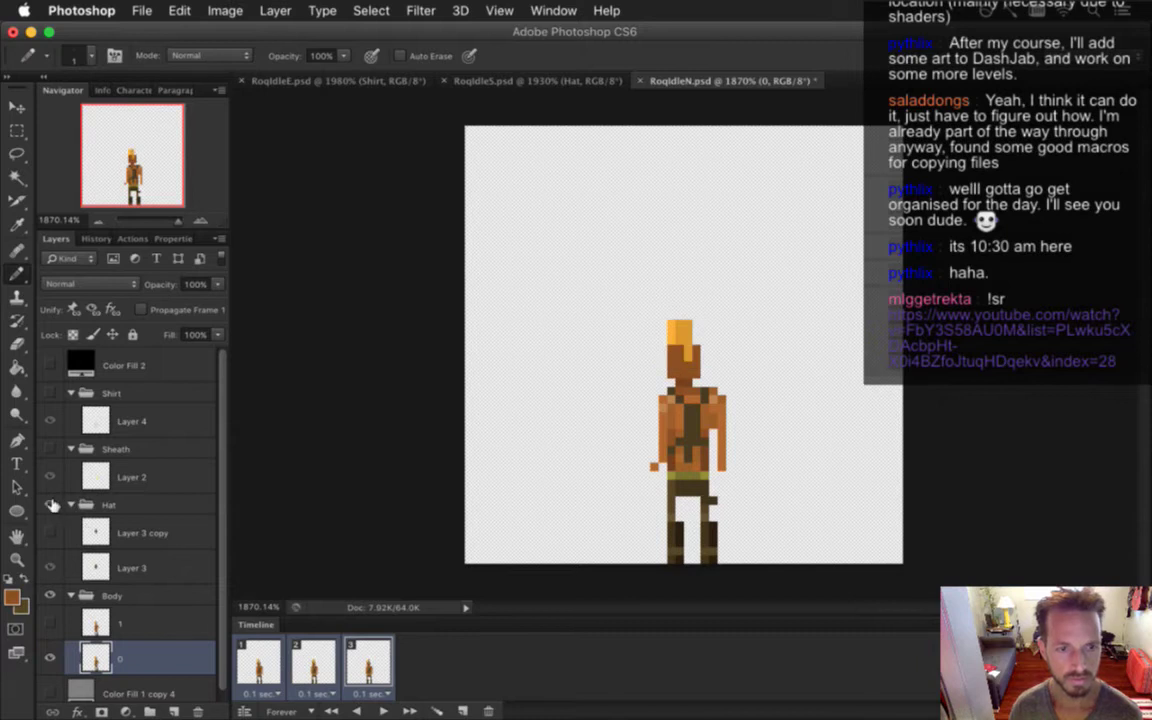
pyautogui.click(49, 504)
pyautogui.press('super+alt+shift+r')
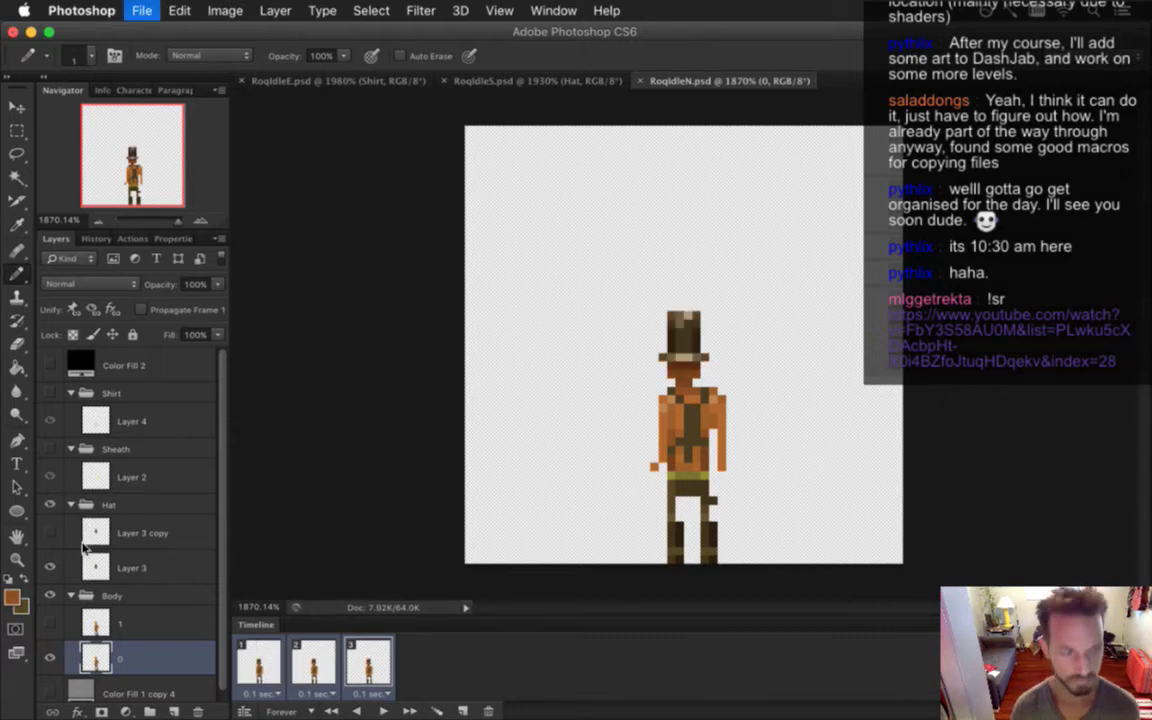
pyautogui.click(474, 139)
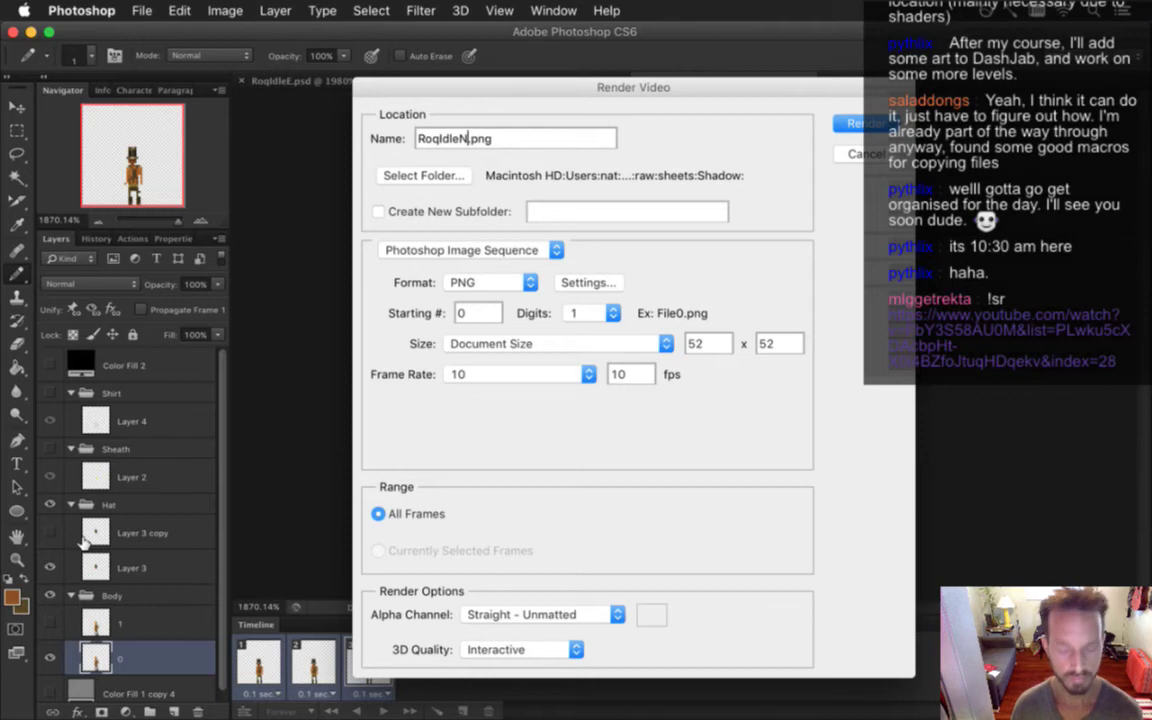
pyautogui.write('Hat')
pyautogui.press('Return')
pyautogui.press('Return')
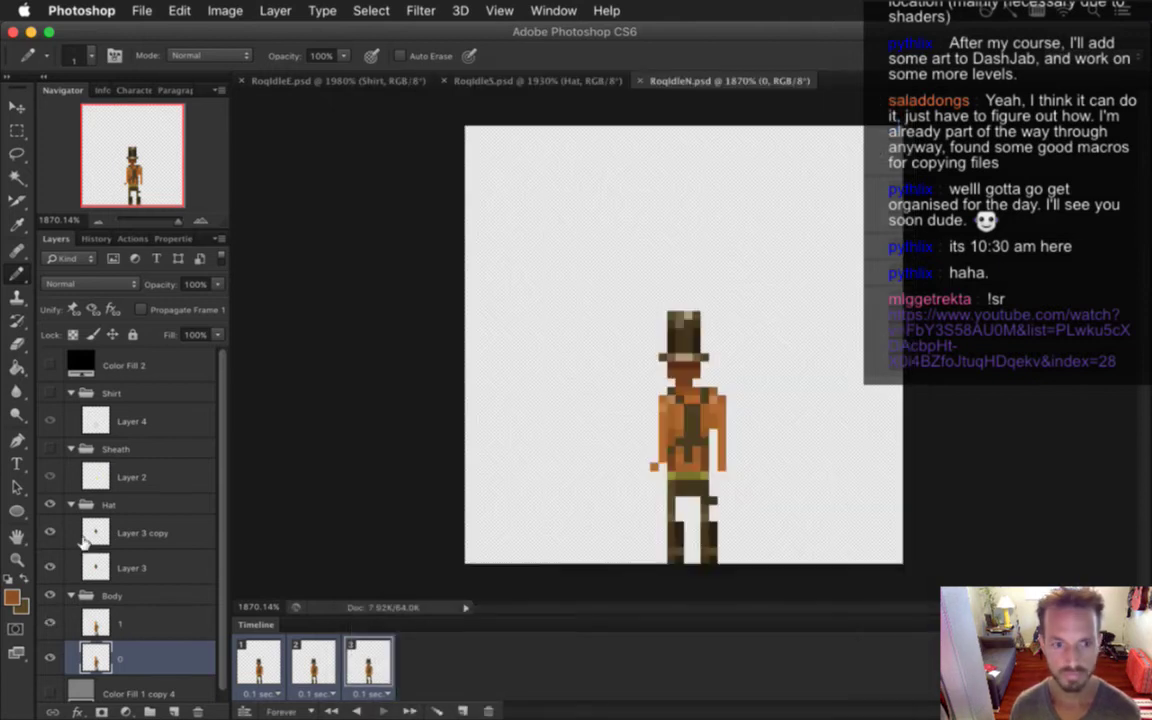
# Show the Sheath and Hat groups in all three frames and render them as RoqIdleNHatSheath.png, replacing the existing image sequence
pyautogui.click(50, 450)
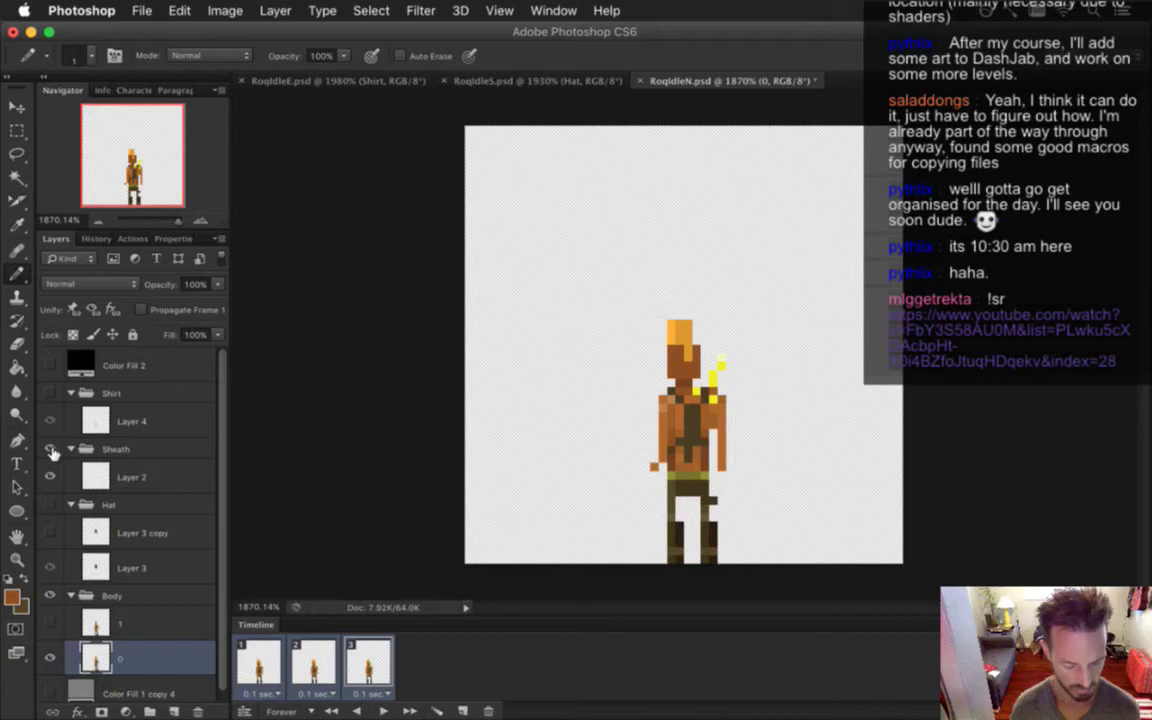
pyautogui.click(50, 505)
pyautogui.press('super+alt+shift+r')
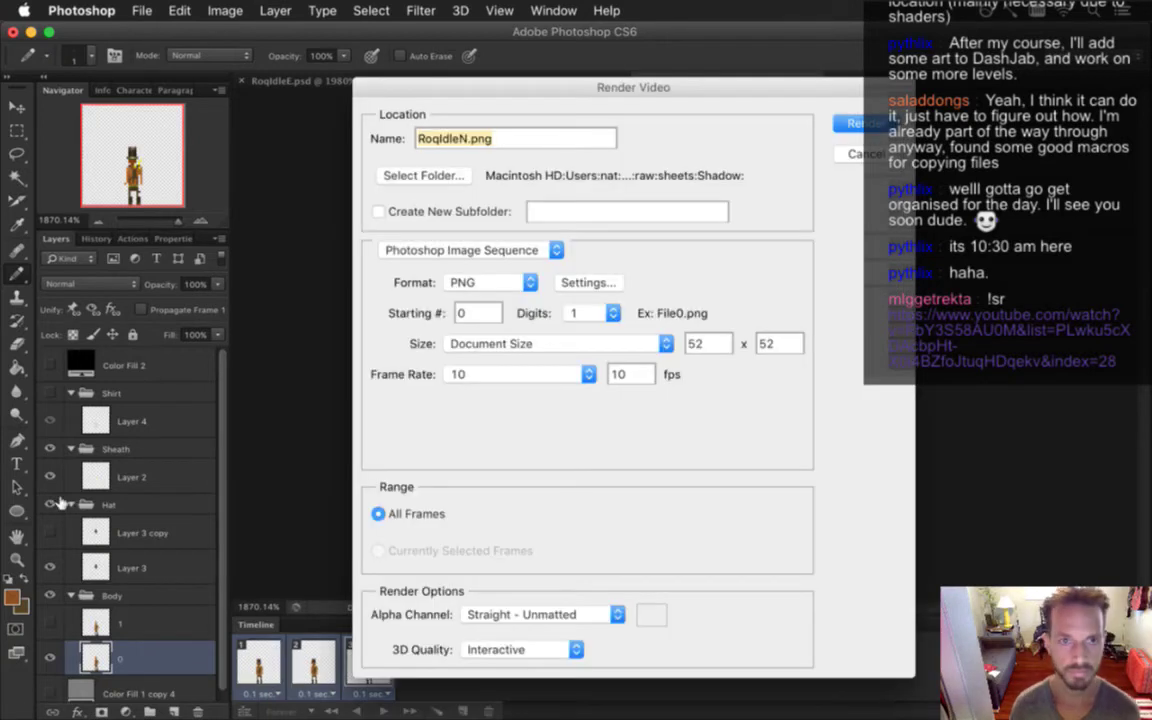
pyautogui.write('NHatSheath')
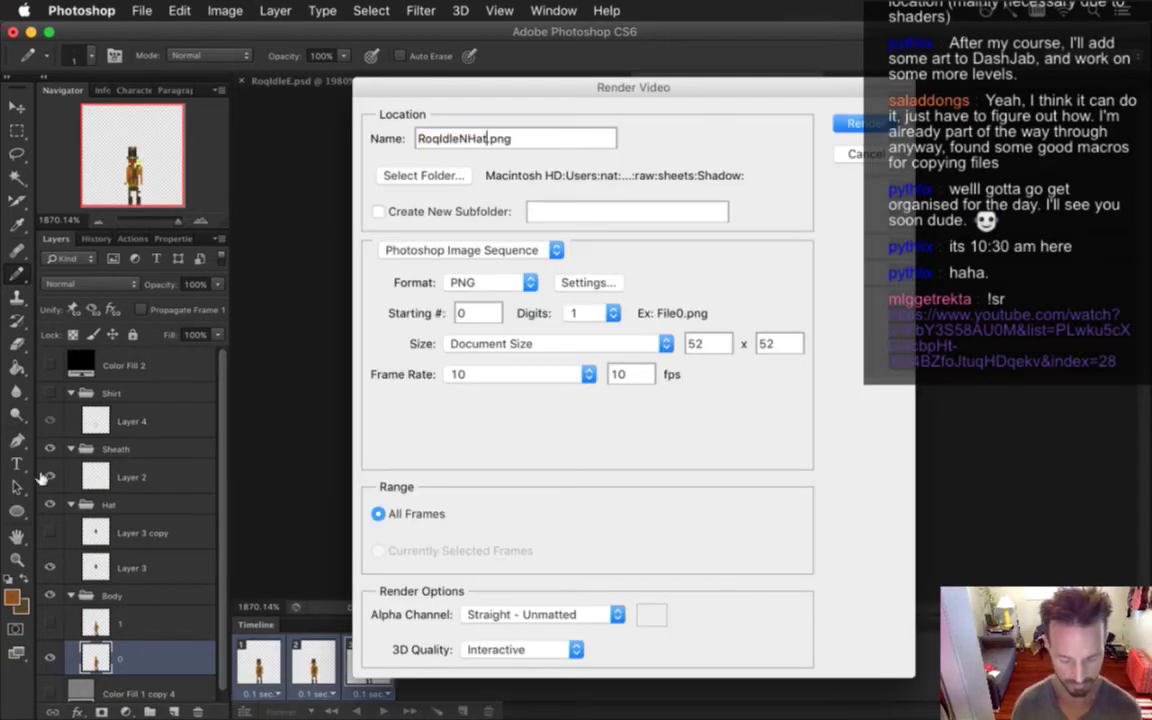
pyautogui.press('Return')
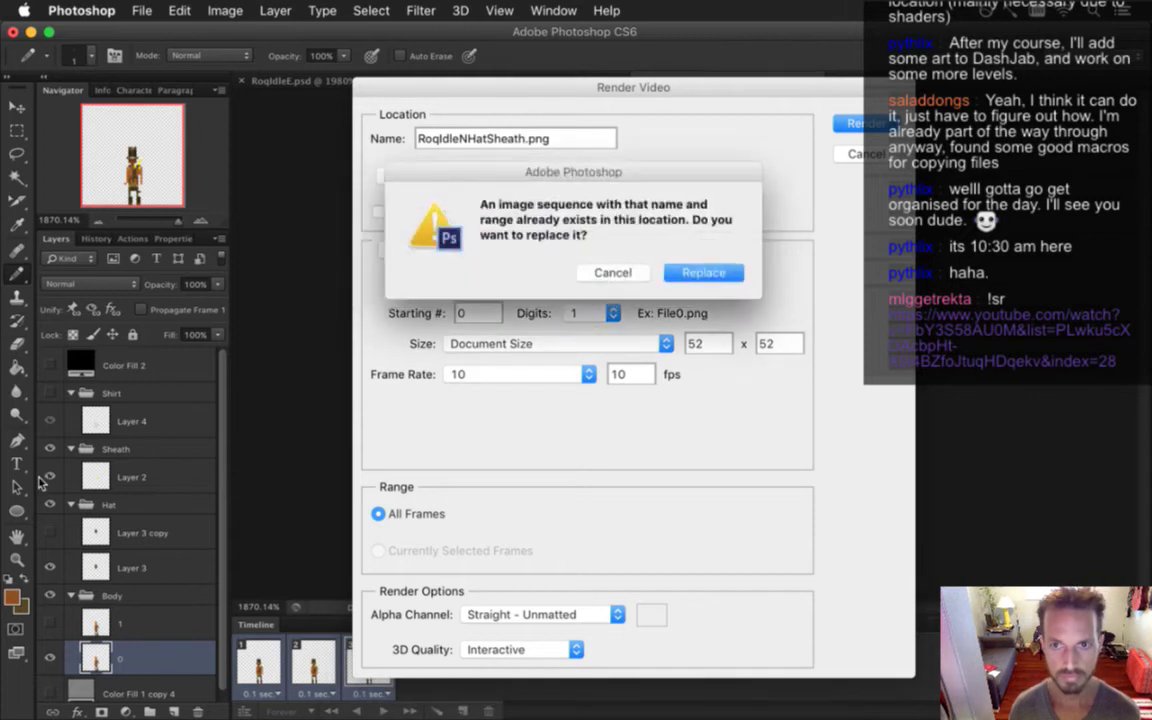
pyautogui.press('Return')
# Hide the Sheath group, show the Shirt group, and render all frames as the PNG sequence RoqIdleNHatShirt.png, replacing any existing one
pyautogui.click(50, 449)
pyautogui.click(51, 393)
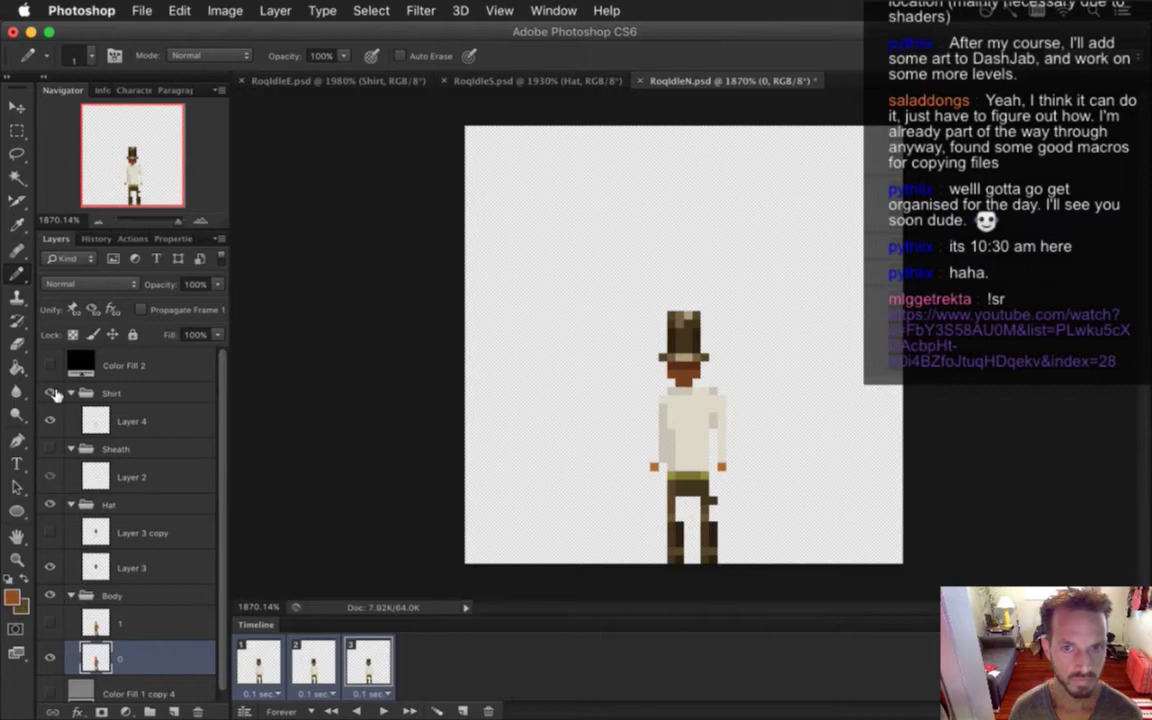
pyautogui.press('super+alt+shift+r')
pyautogui.press('Right')
pyautogui.press('Left')
pyautogui.press('Left')
pyautogui.press('Left')
pyautogui.press('Left')
pyautogui.write('HatShirt')
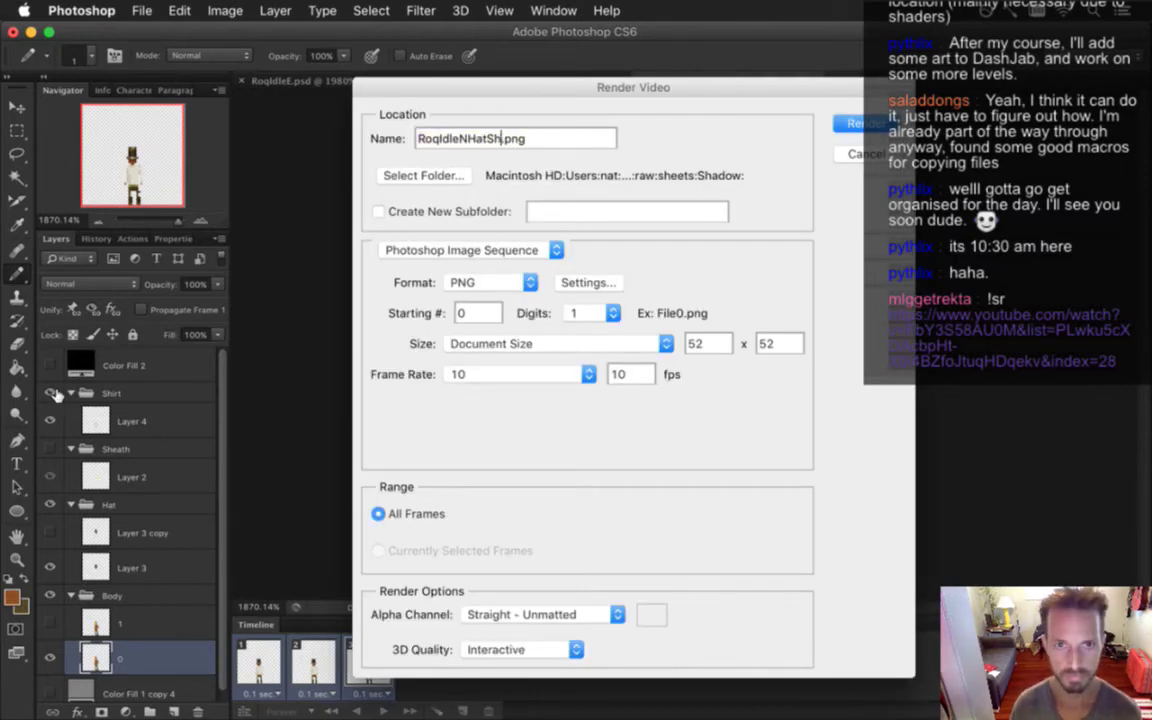
pyautogui.press('Return')
pyautogui.press('Return')
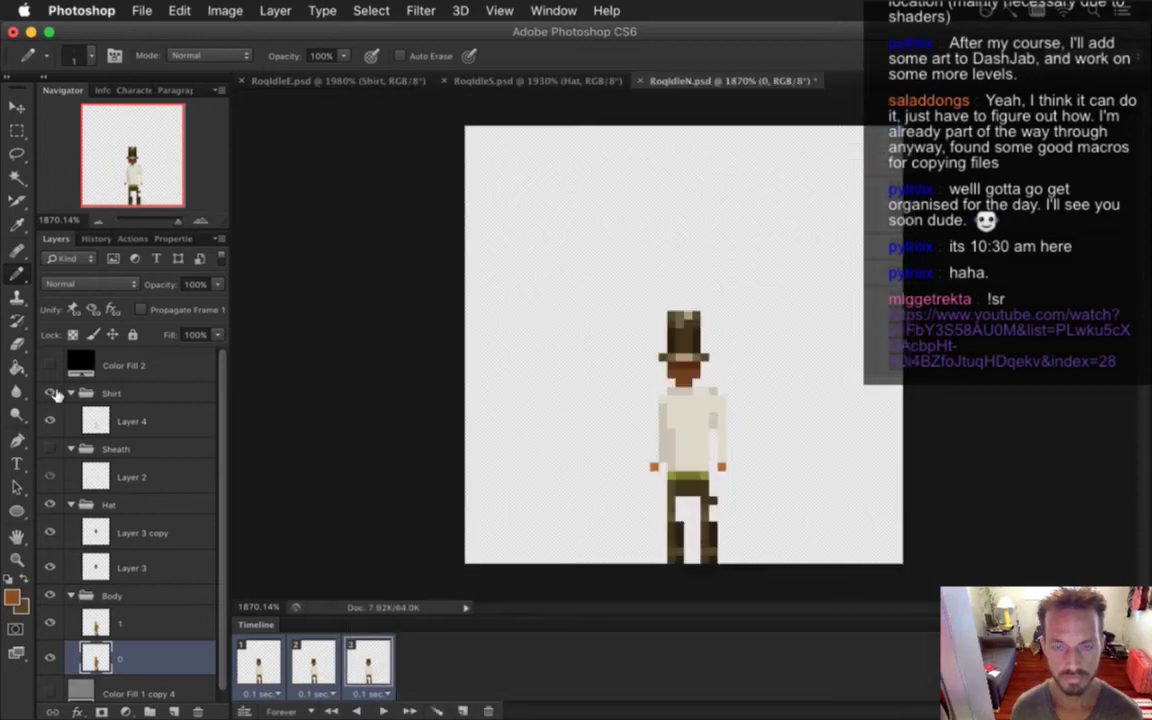
# Switch to the running game, examine the character's idle sprite with and without the hat, then quit it and return to Photoshop
pyautogui.press('super+Tab')
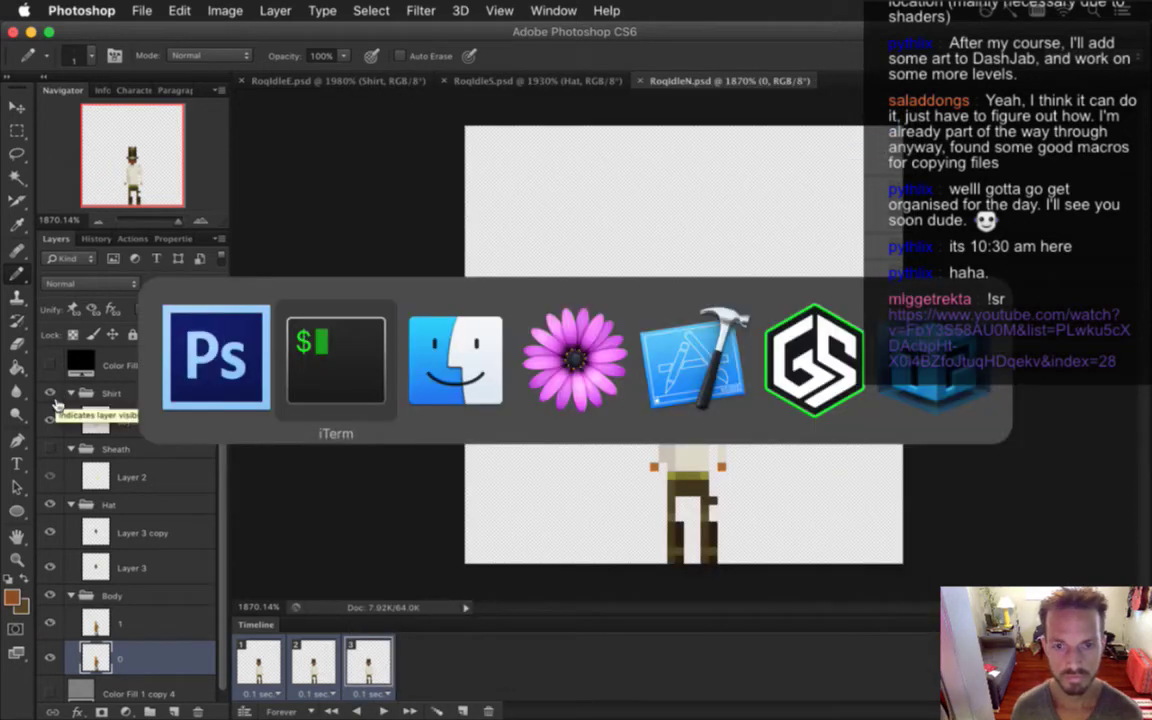
pyautogui.press('Tab')
pyautogui.press('Tab')
pyautogui.press('Tab')
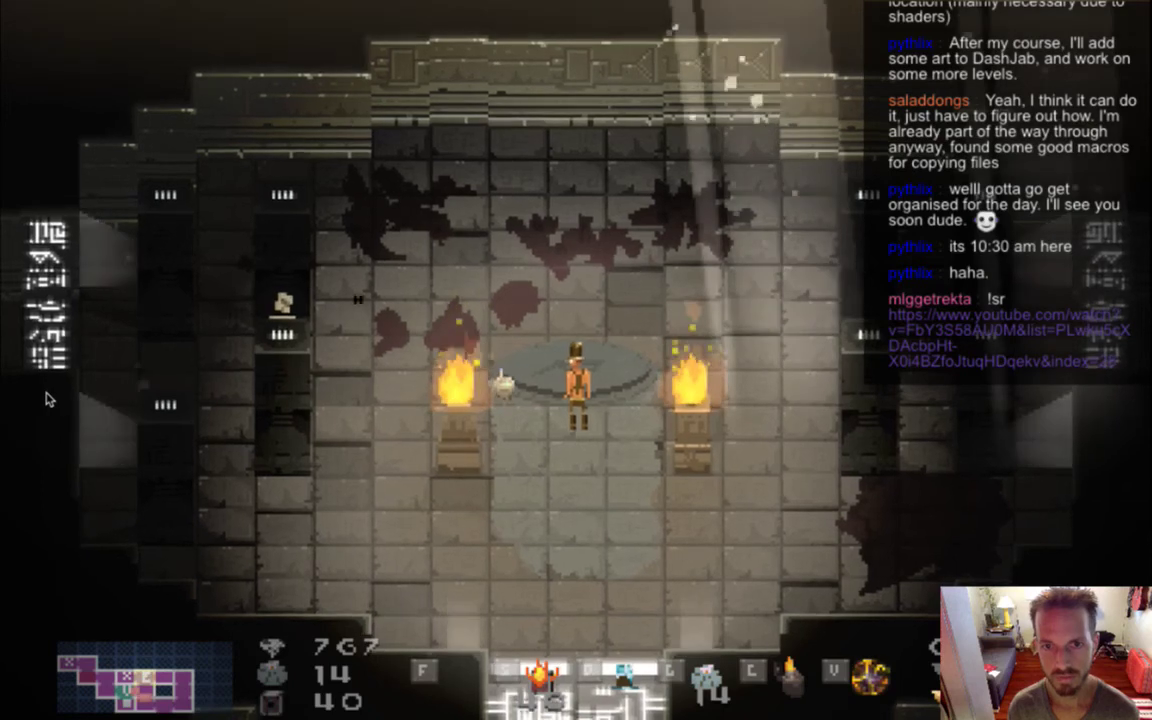
pyautogui.press('s')
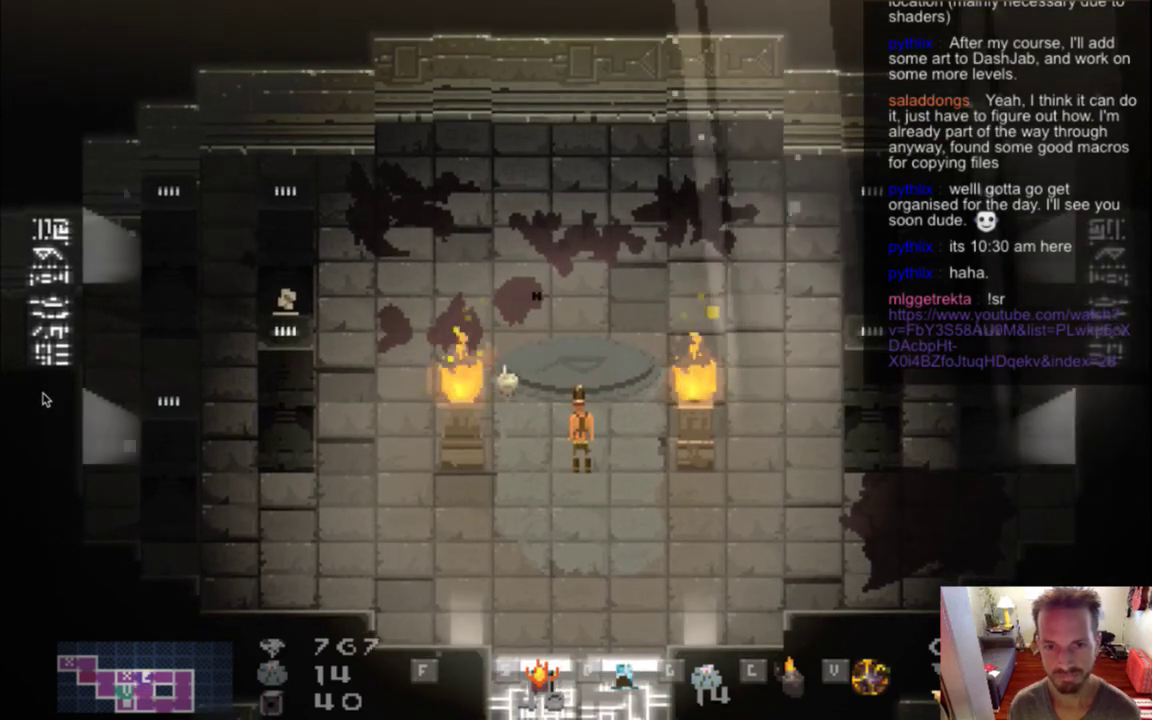
pyautogui.press('s')
pyautogui.press('d')
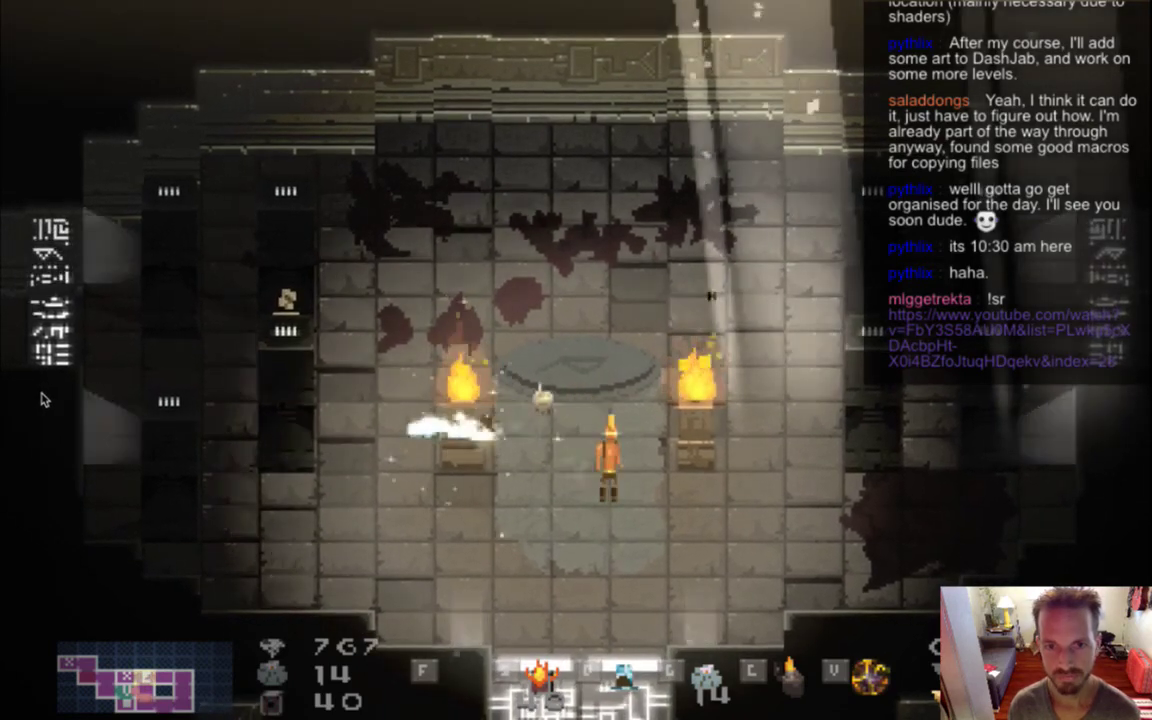
pyautogui.press('Up')
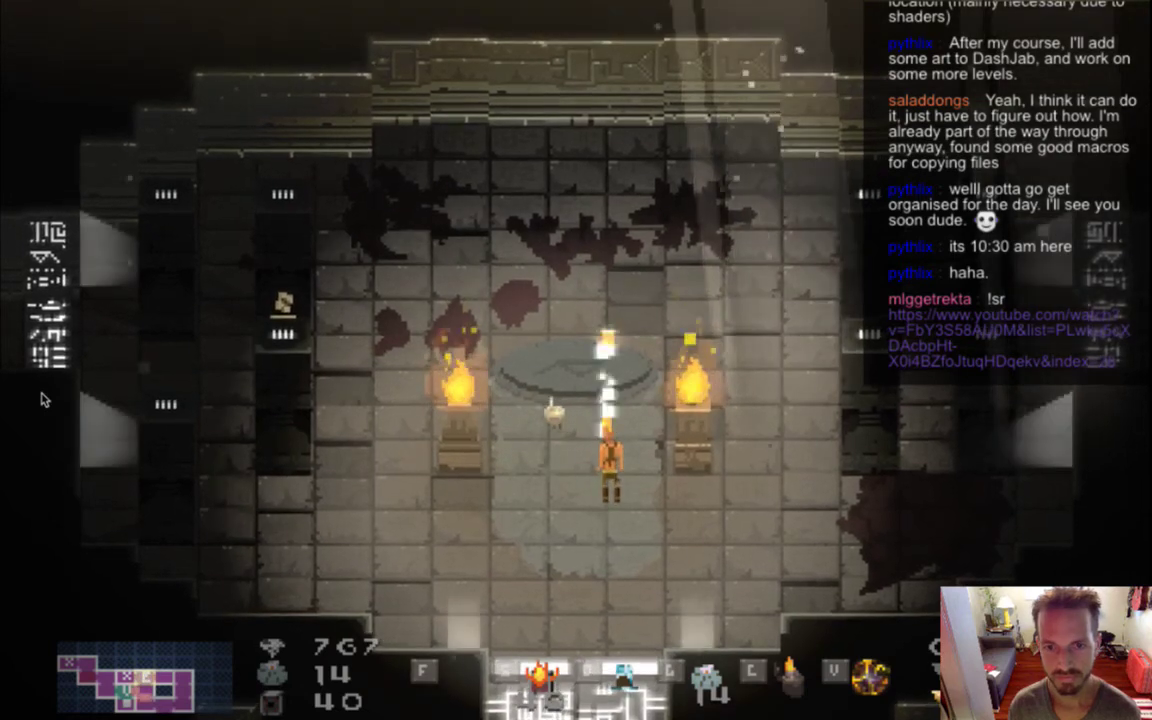
pyautogui.press('Down')
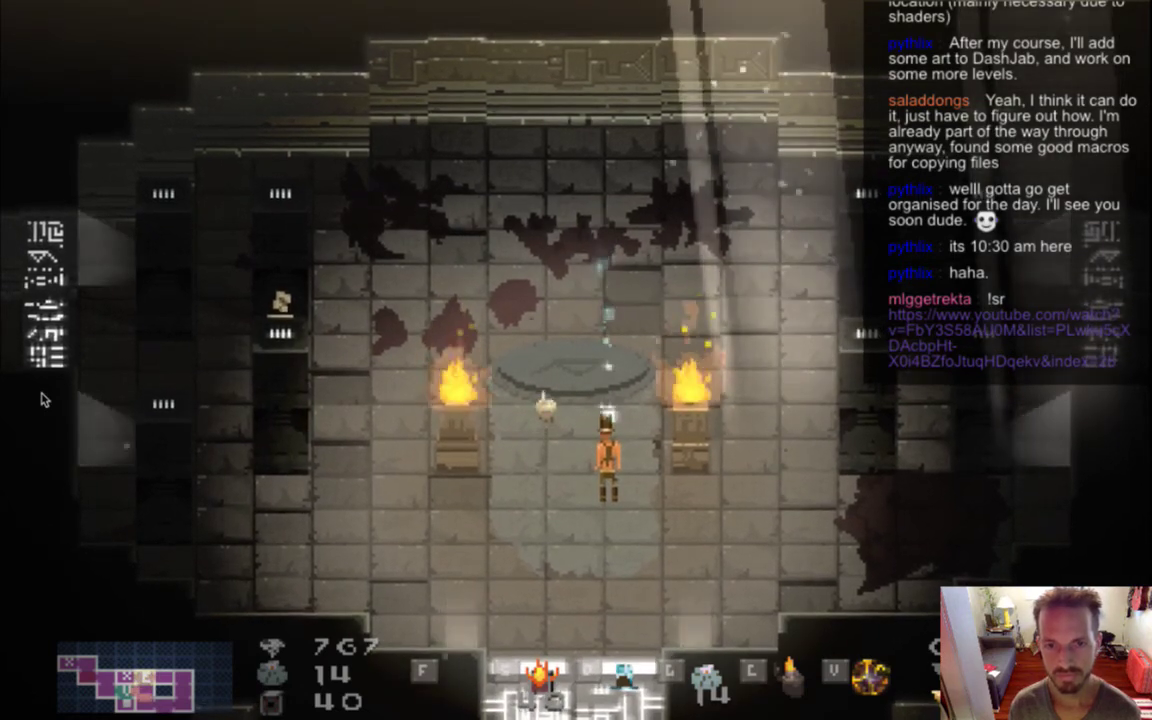
pyautogui.press('Up')
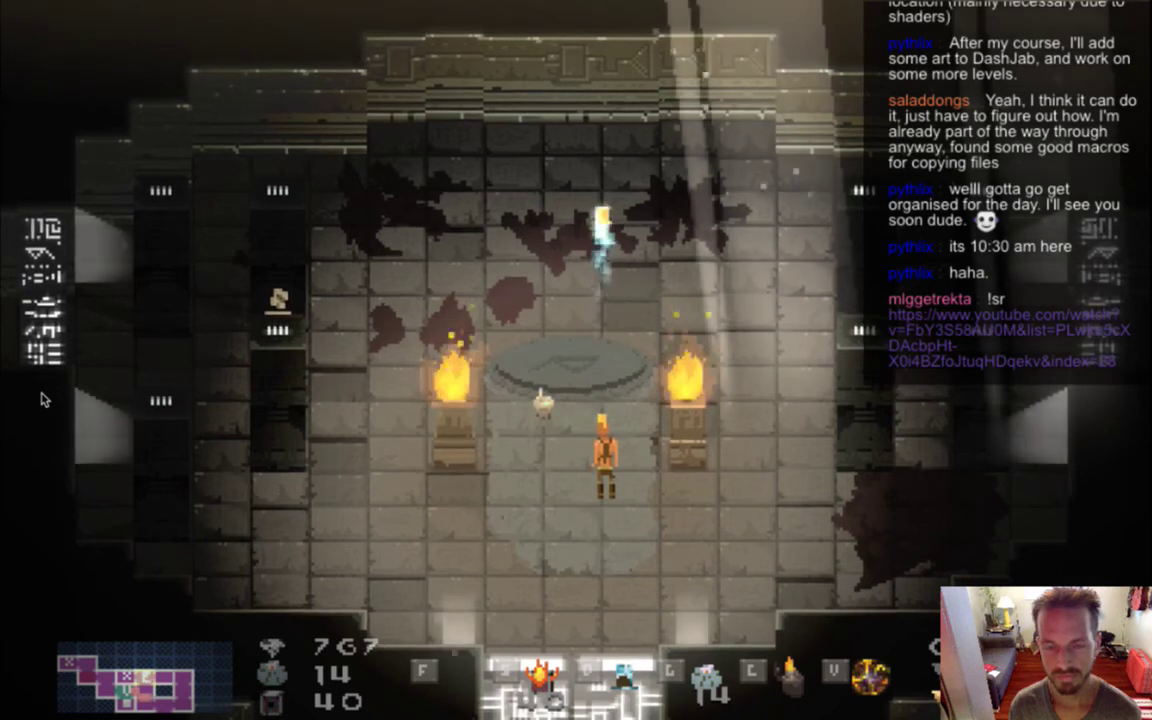
pyautogui.press('Down')
pyautogui.press('super+q')
pyautogui.press('super+Tab')
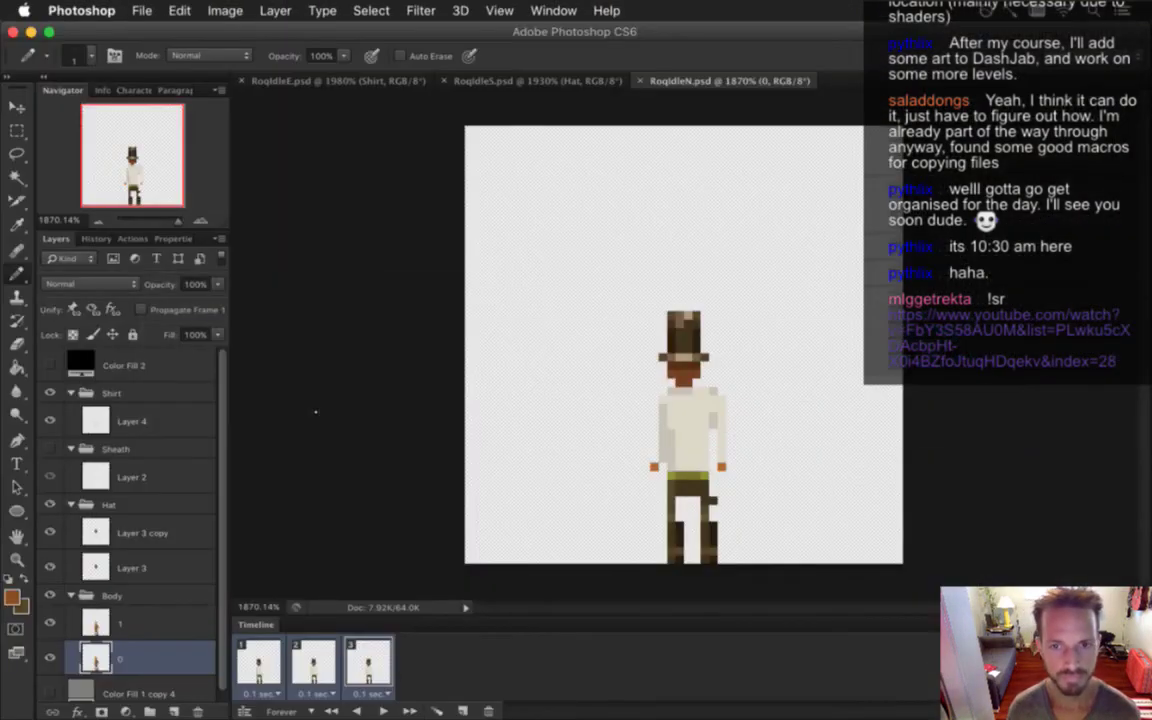
# In frame 1, retouch the shadow under the hat brim on Layer 3 with sampled browns, using the Pencil at 50% opacity and the Eraser
pyautogui.click(133, 530)
pyautogui.click(262, 658)
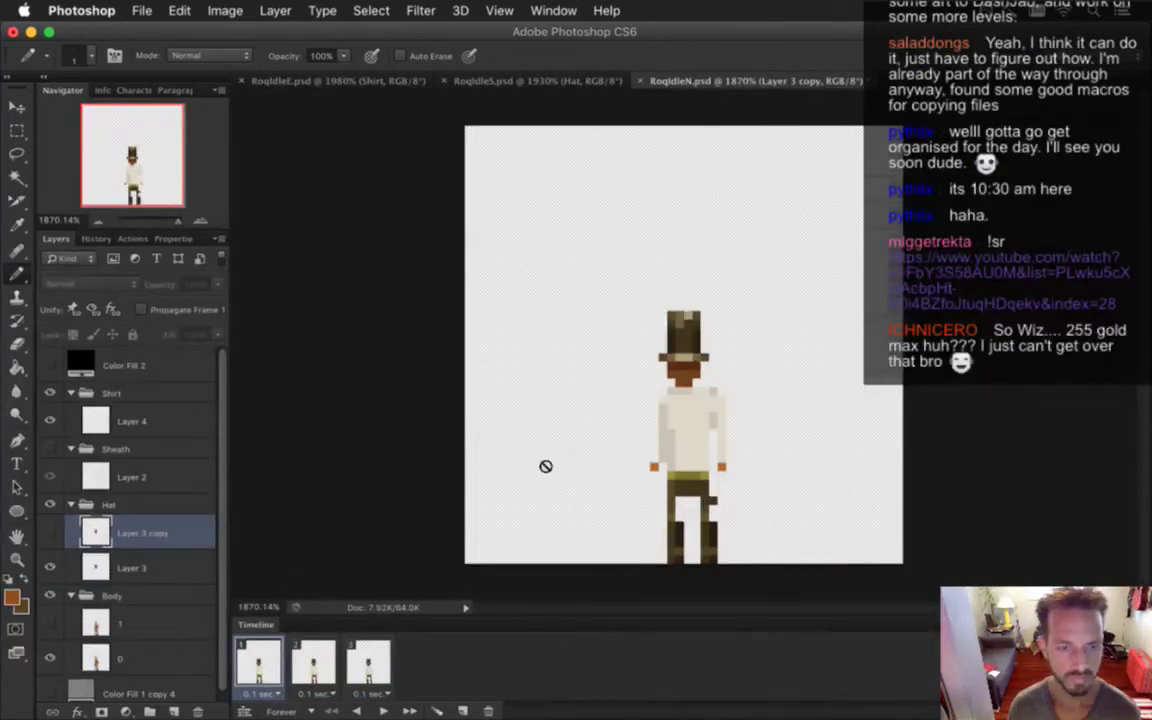
pyautogui.keyDown('alt'); pyautogui.click(683, 370); pyautogui.keyUp('alt')
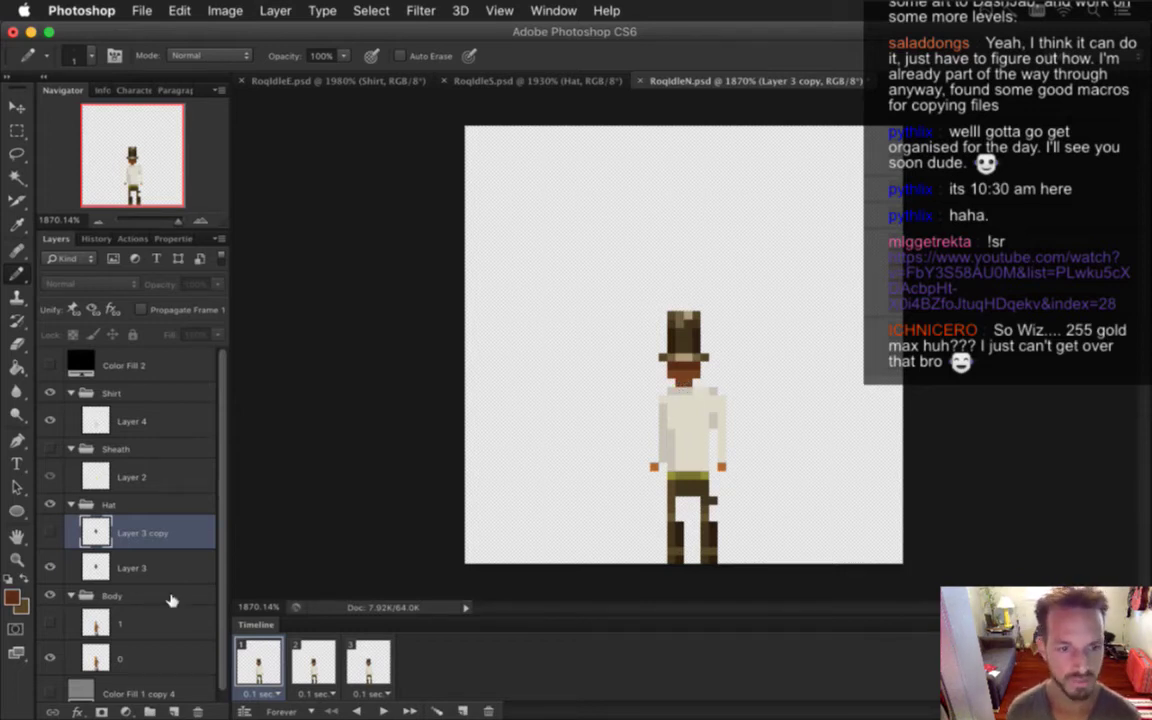
pyautogui.click(108, 568)
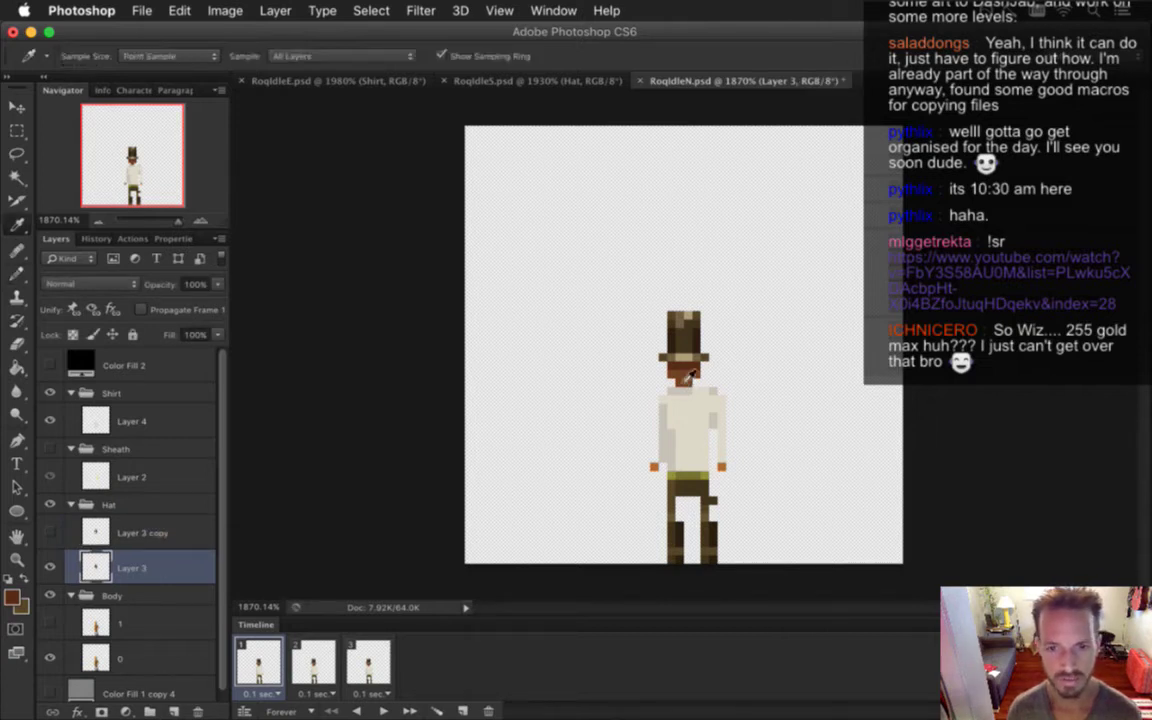
pyautogui.keyDown('alt'); pyautogui.click(616, 338); pyautogui.keyUp('alt')
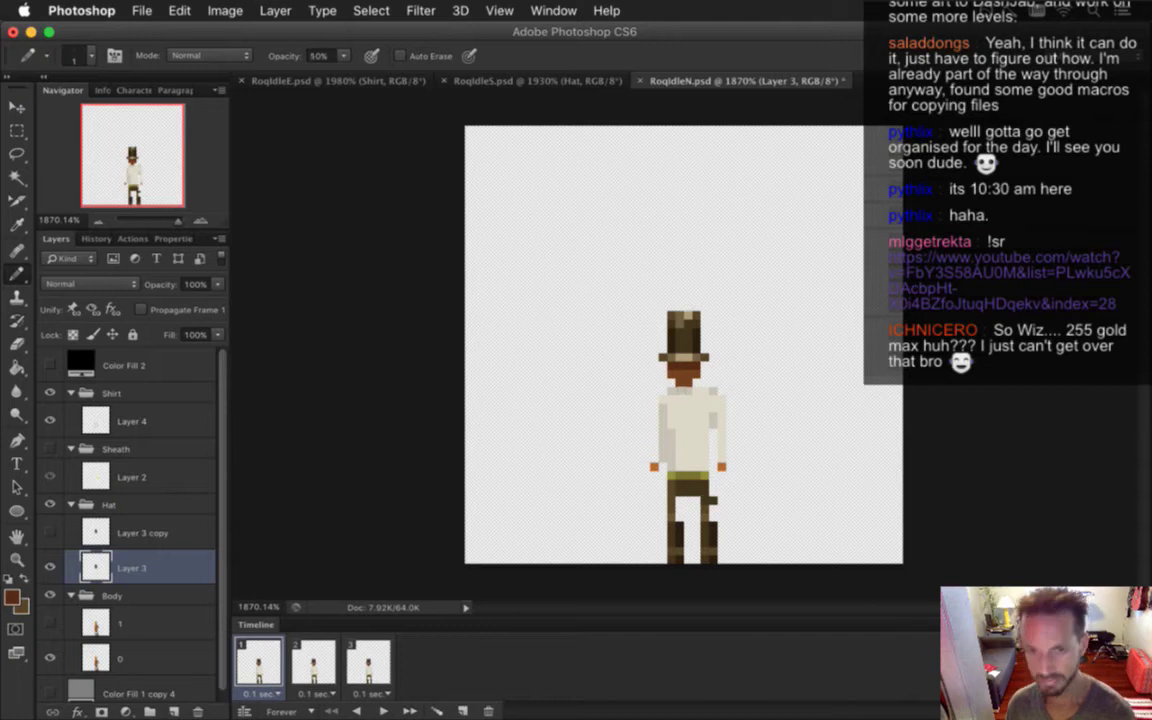
pyautogui.keyDown('alt'); pyautogui.click(683, 378); pyautogui.keyUp('alt')
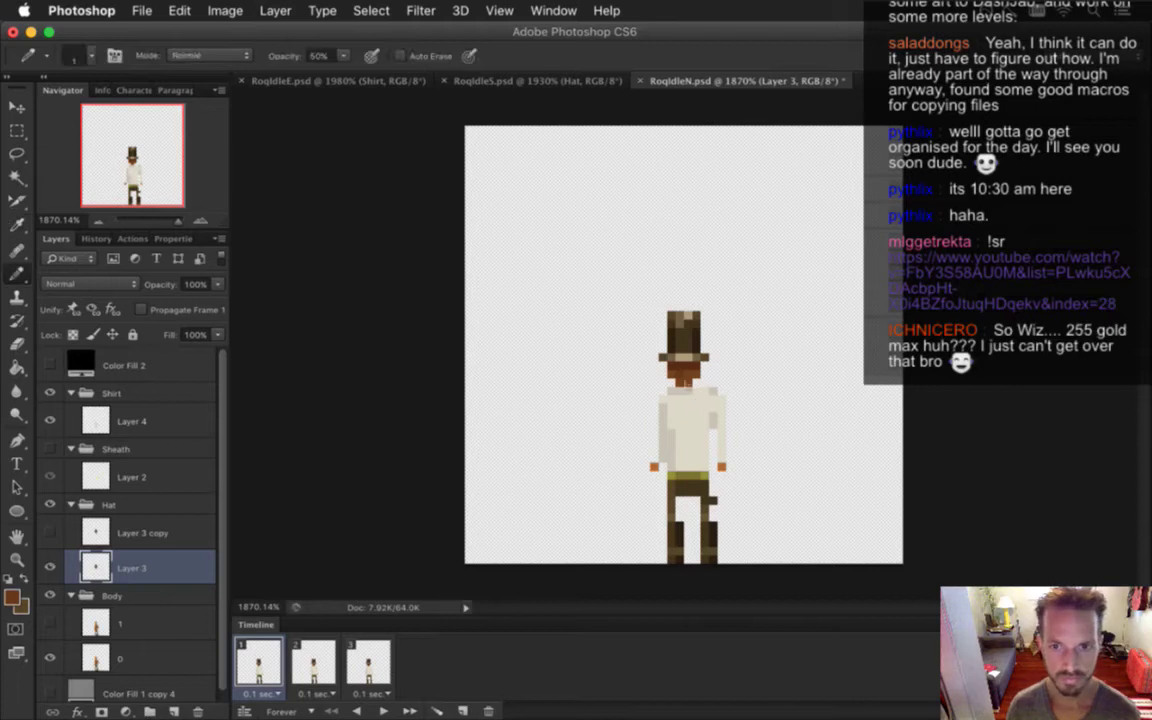
pyautogui.press('e')
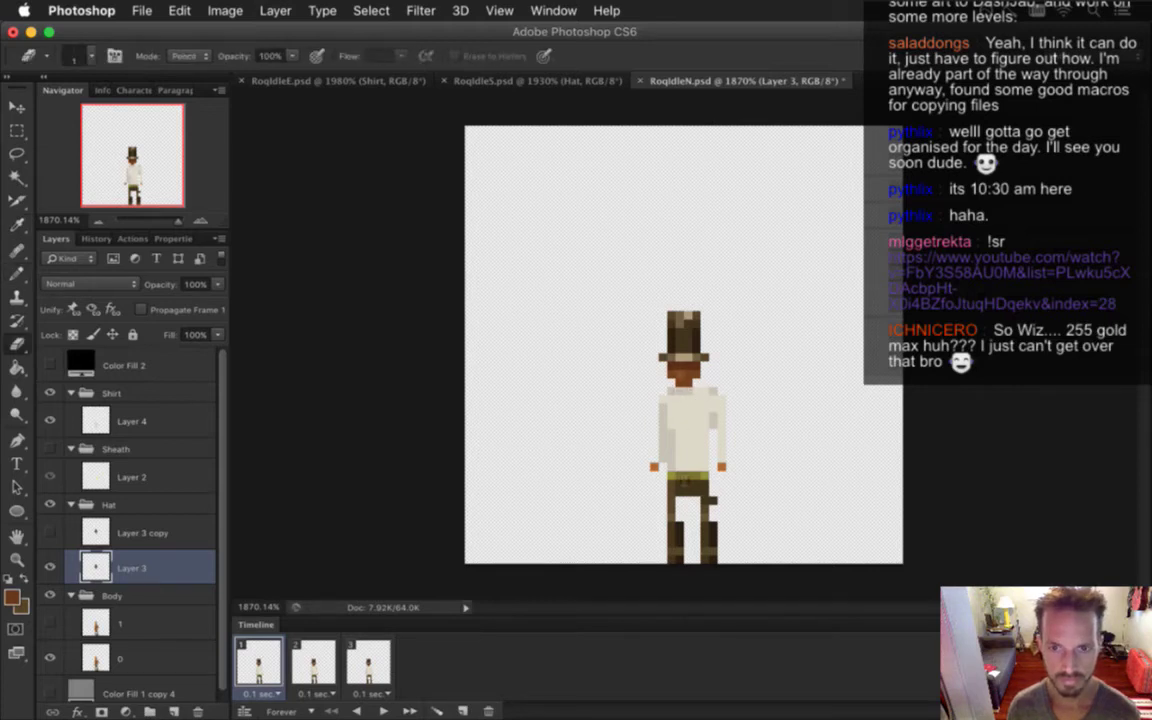
pyautogui.press('b')
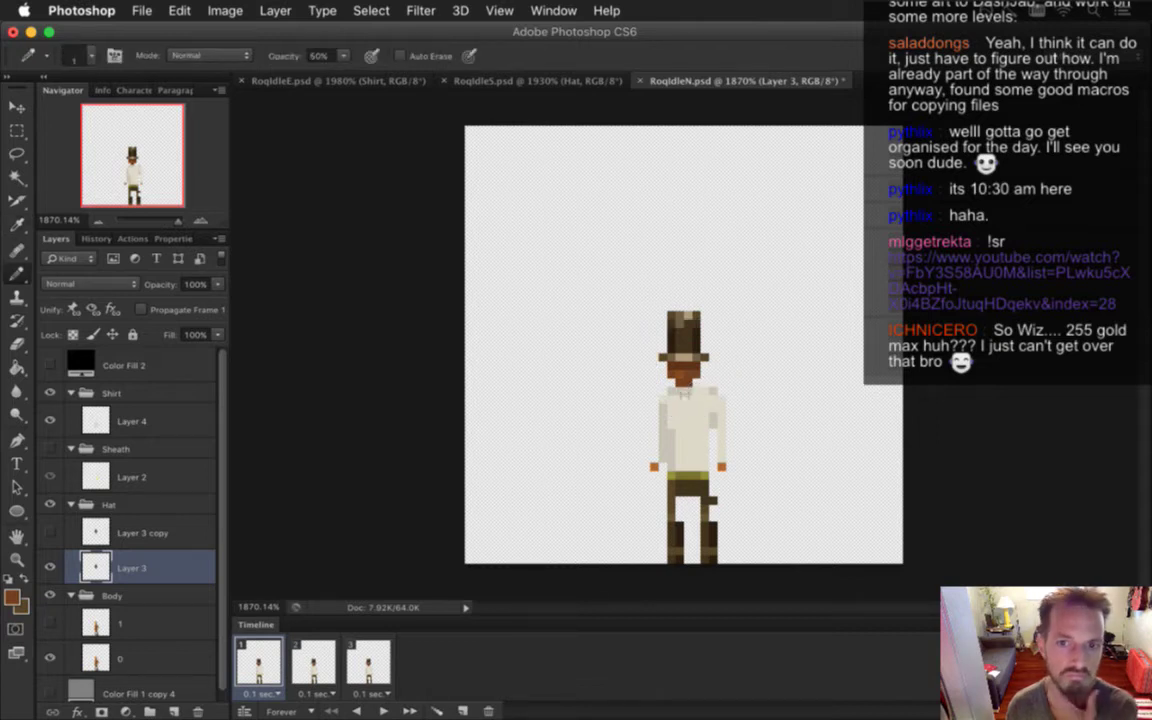
pyautogui.press('super+z')
pyautogui.press('super+z')
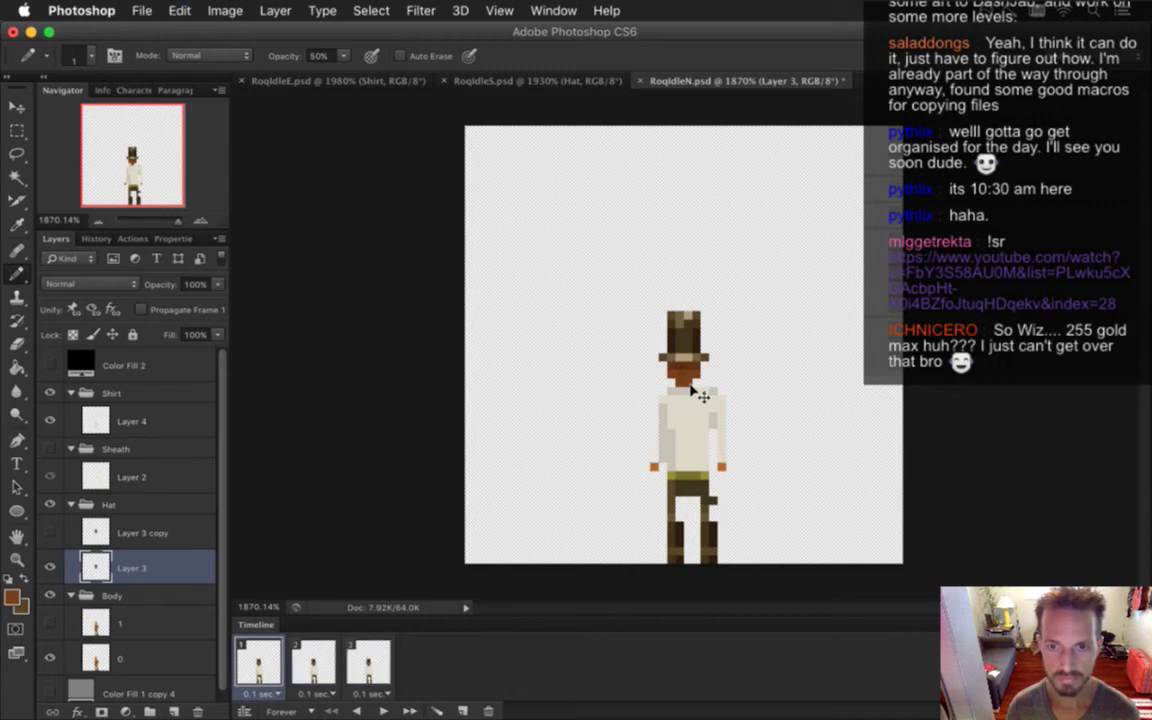
# Refine the head shading under the hat brim on Layer 3 with brown sampled near the neck, using the Pencil at 100% opacity
pyautogui.press('i')
pyautogui.click(687, 383)
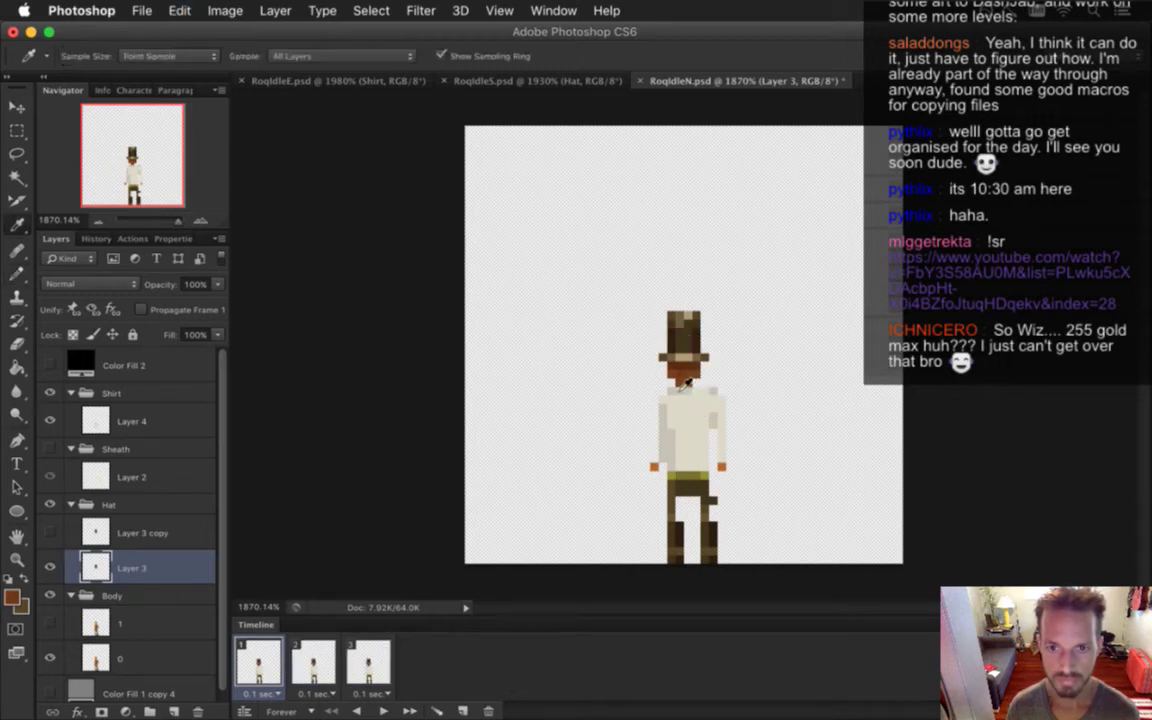
pyautogui.press('b')
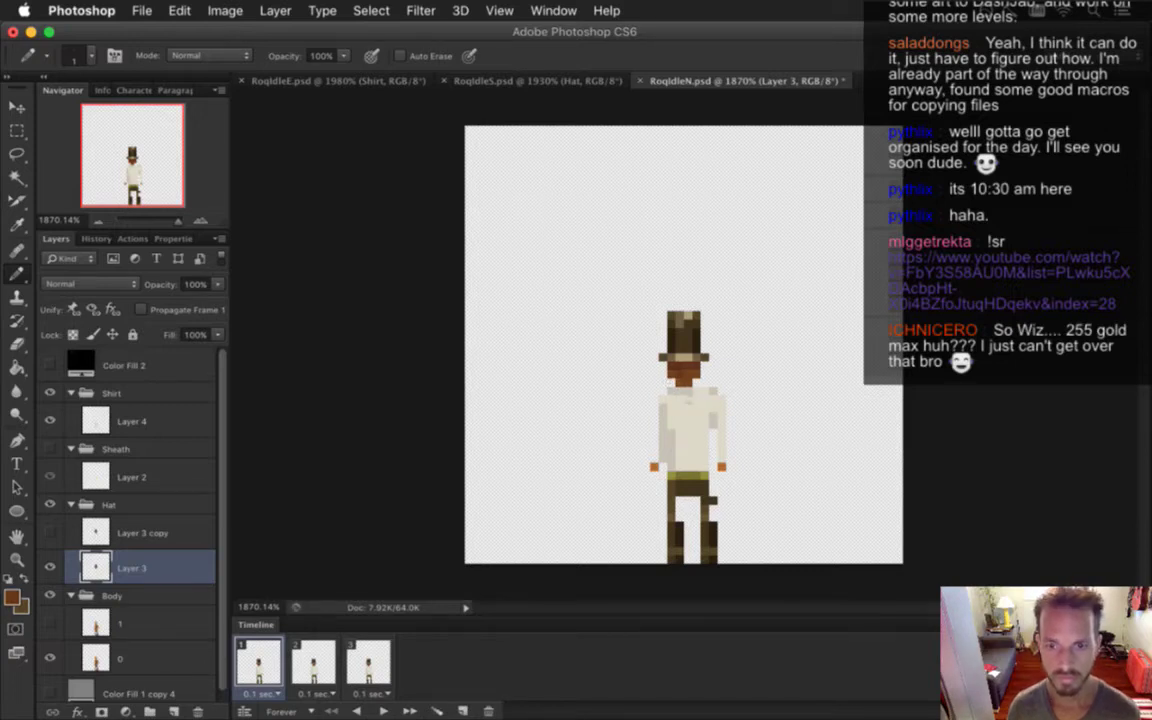
pyautogui.keyDown('alt'); pyautogui.click(623, 336); pyautogui.keyUp('alt')
pyautogui.keyDown('alt'); pyautogui.click(624, 340); pyautogui.keyUp('alt')
# Compare the shading under the hat brim on Layer 3 copy in frame 2 with that in frame 1
pyautogui.click(310, 668)
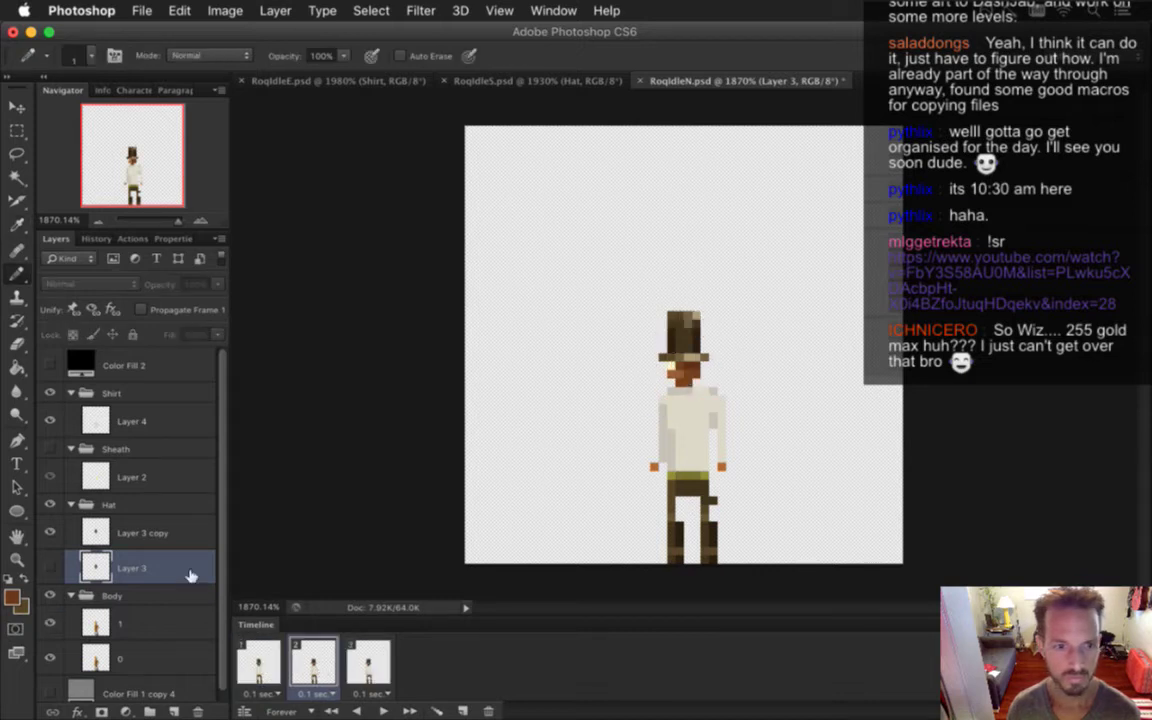
pyautogui.click(145, 533)
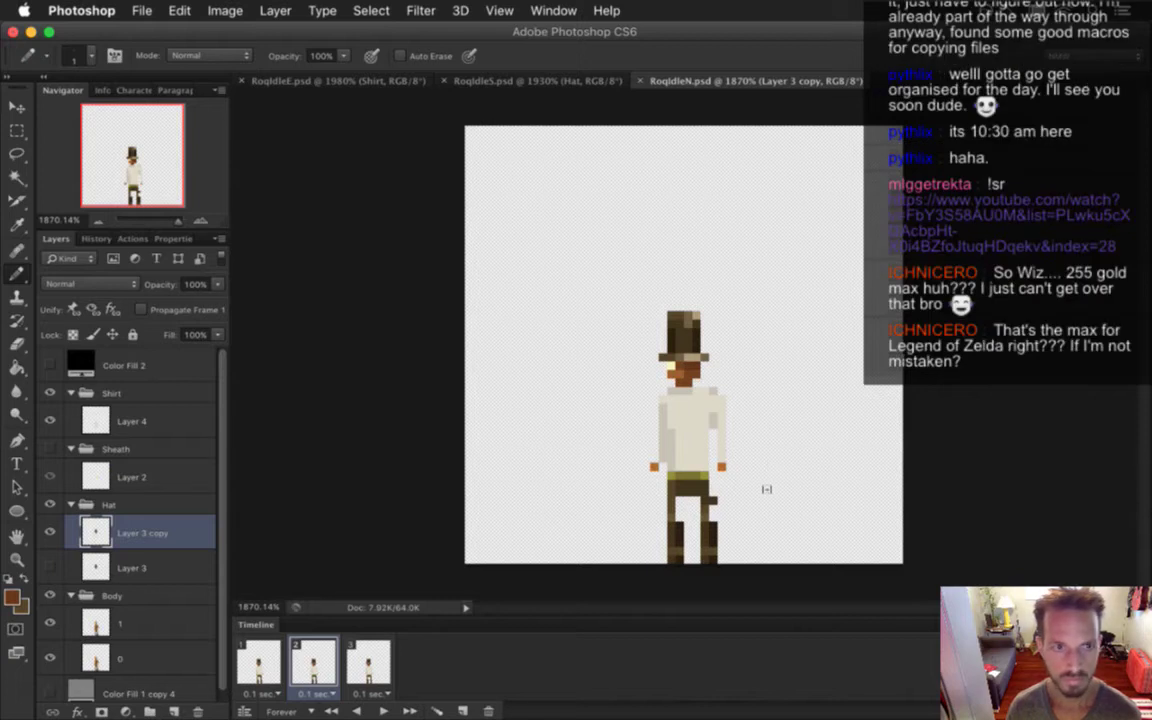
pyautogui.click(272, 663)
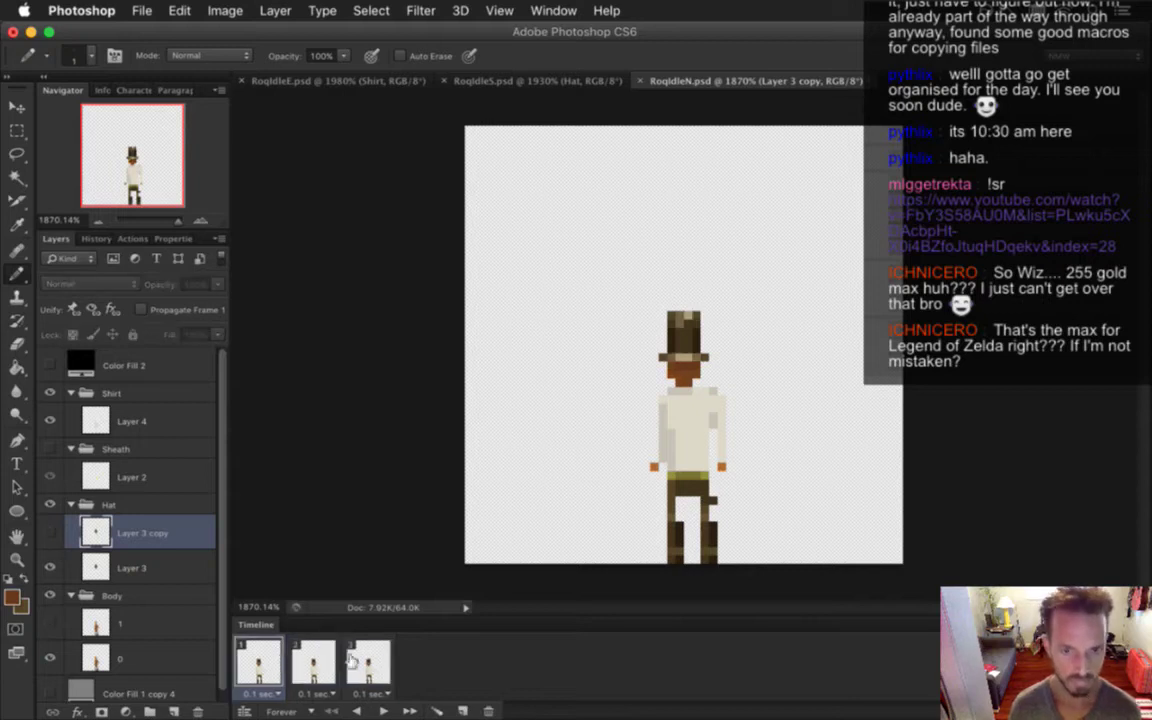
# Select all three frames and render them as the PNG sequence RoqIdleNHatShirt.png, replacing the existing one
pyautogui.keyDown('shift'); pyautogui.click(352, 648); pyautogui.keyUp('shift')
pyautogui.press('super+alt+shift+r')
pyautogui.press('Right')
pyautogui.press('Left')
pyautogui.press('Left')
pyautogui.press('Left')
pyautogui.press('Left')
pyautogui.write('HatShirt')
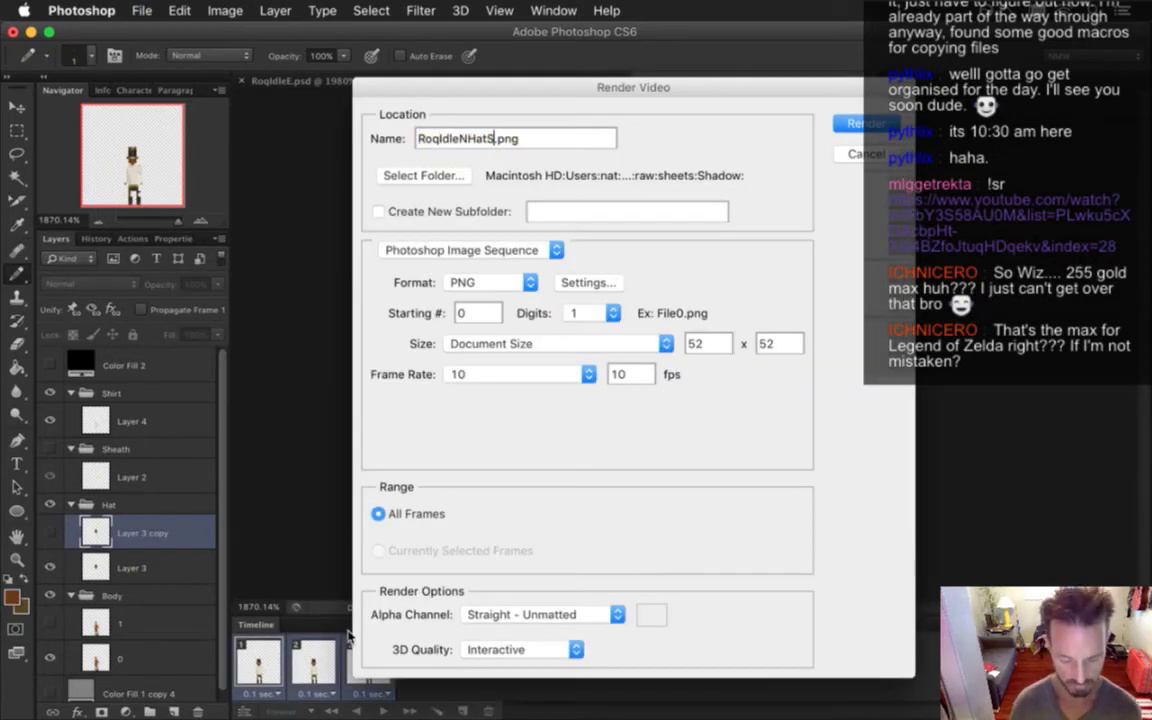
pyautogui.press('Return')
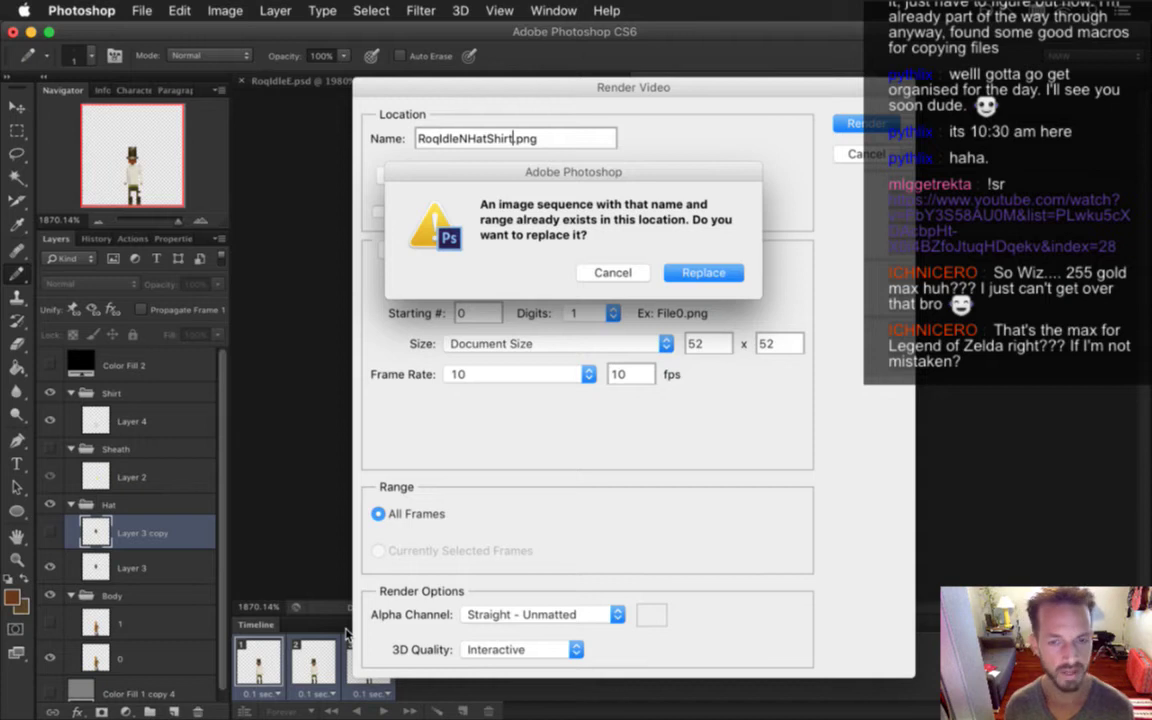
pyautogui.press('Return')
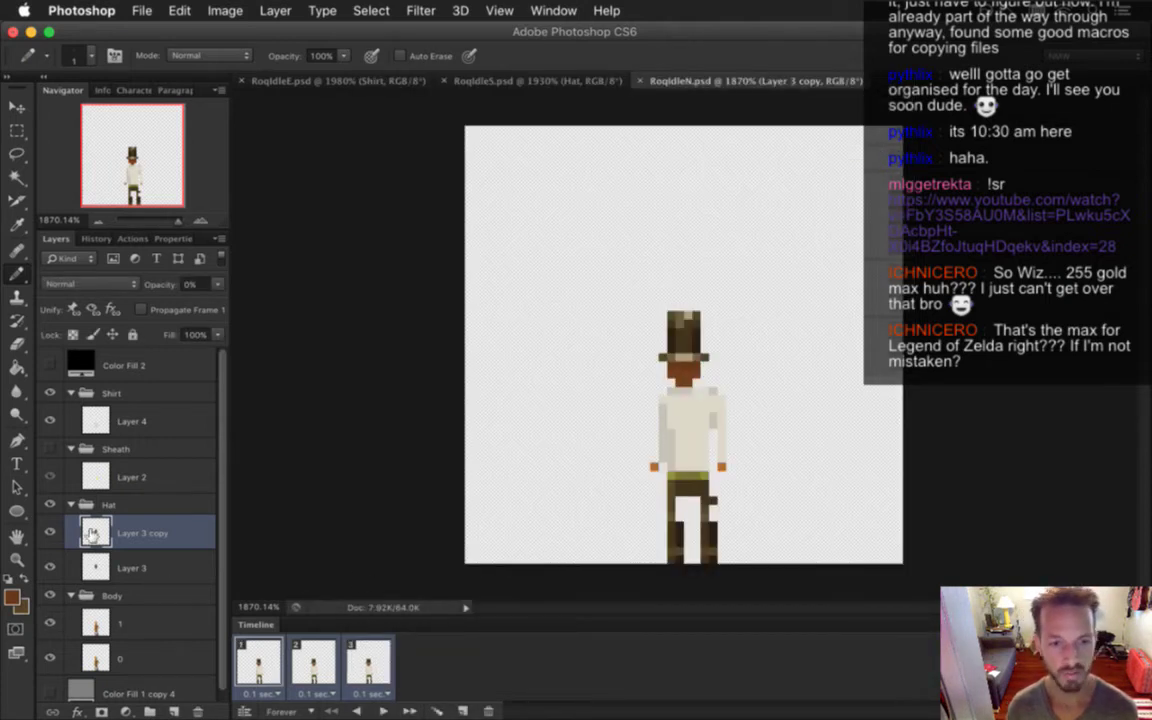
# Hide the Shirt group in all three frames and render them as the PNG sequence RoqIdleNHat.png
pyautogui.click(50, 393)
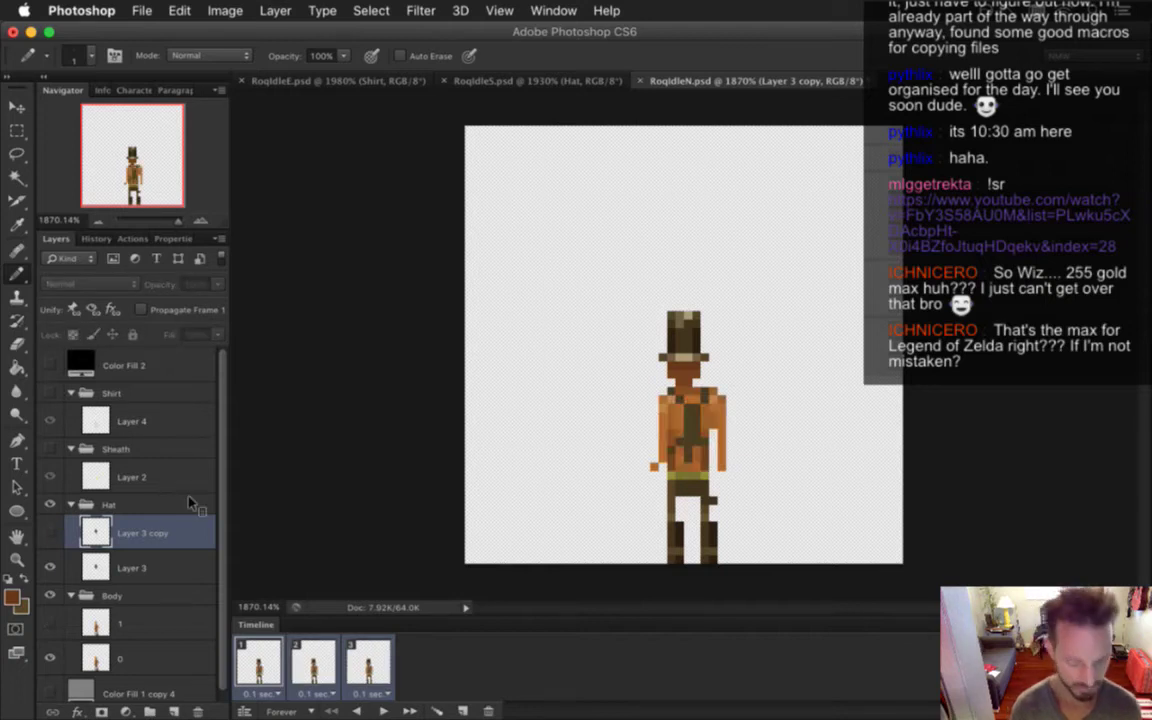
pyautogui.press('super+shift+alt+r')
pyautogui.press('Right')
pyautogui.press('Left')
pyautogui.press('Left')
pyautogui.press('Left')
pyautogui.press('Left')
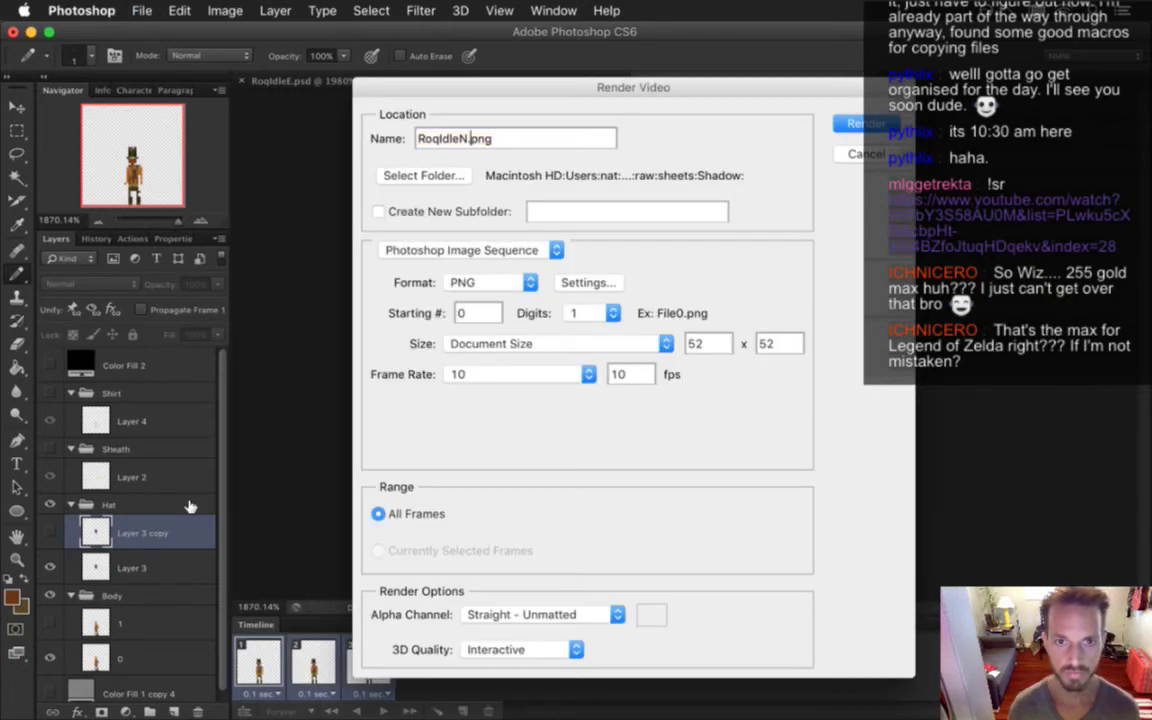
pyautogui.write('Hat')
pyautogui.press('Return')
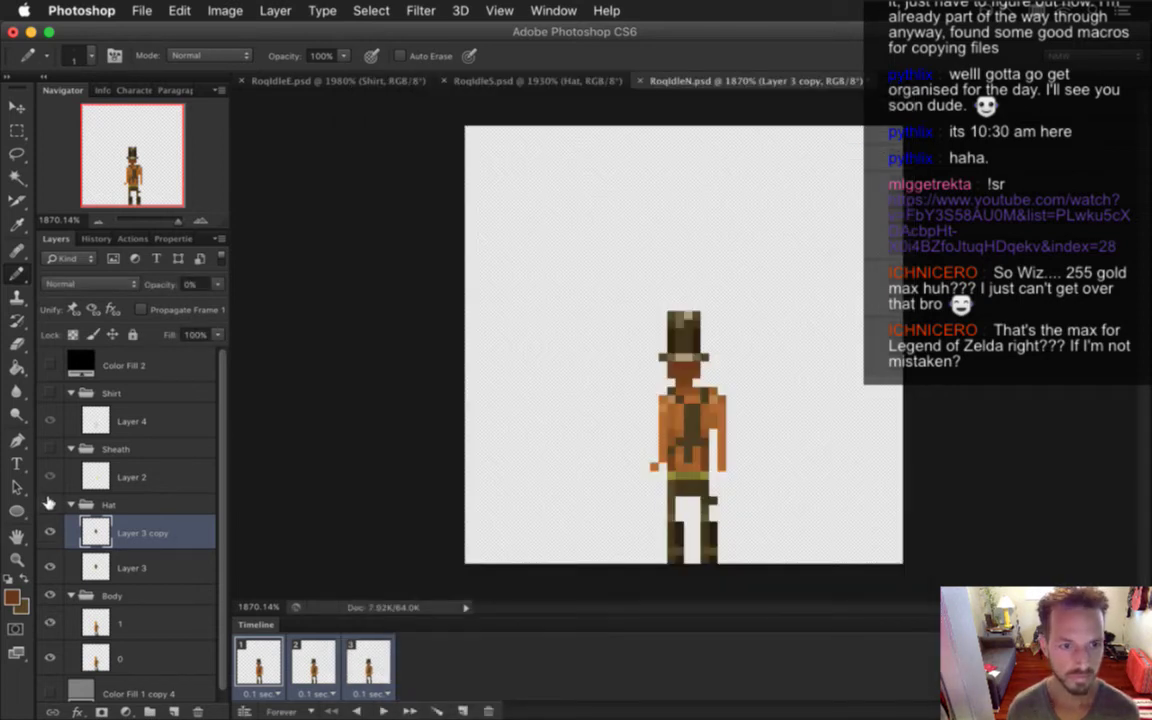
# Show the Sheath group in all three frames and render them as the PNG sequence RoqIdleNHatSheath.png, replacing the existing one
pyautogui.click(50, 449)
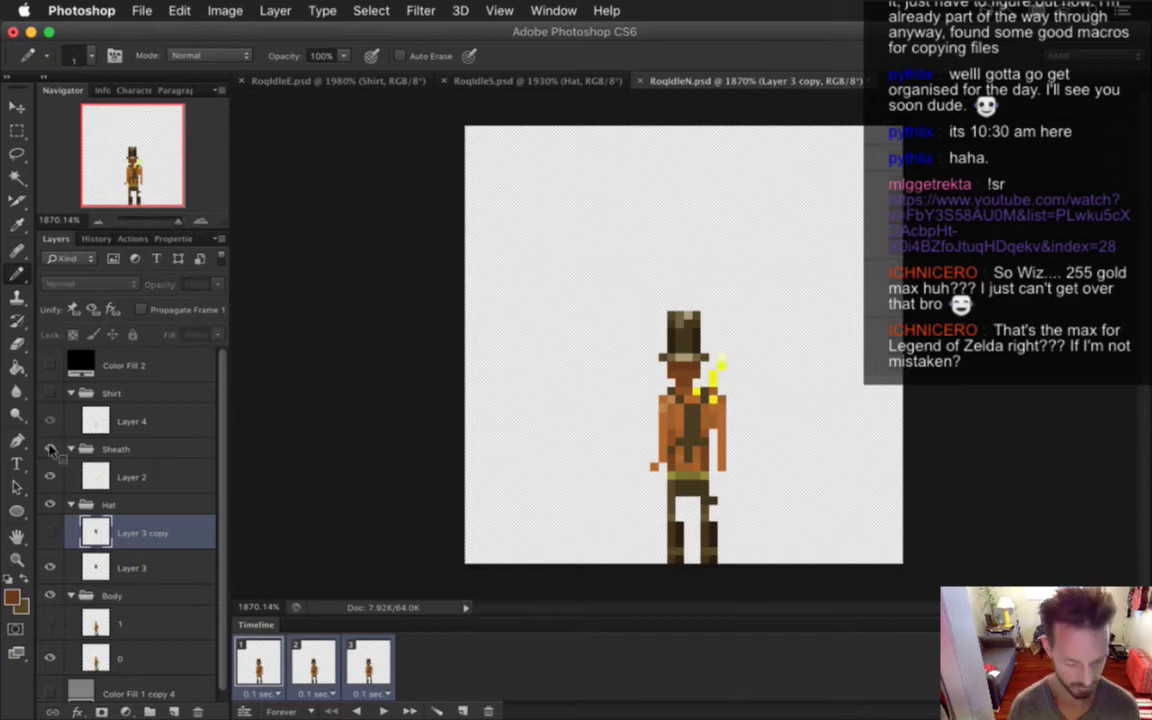
pyautogui.press('super+shift+alt+r')
pyautogui.press('Right')
pyautogui.press('BackSpace')
pyautogui.press('BackSpace')
pyautogui.press('BackSpace')
pyautogui.write('HatSheat')
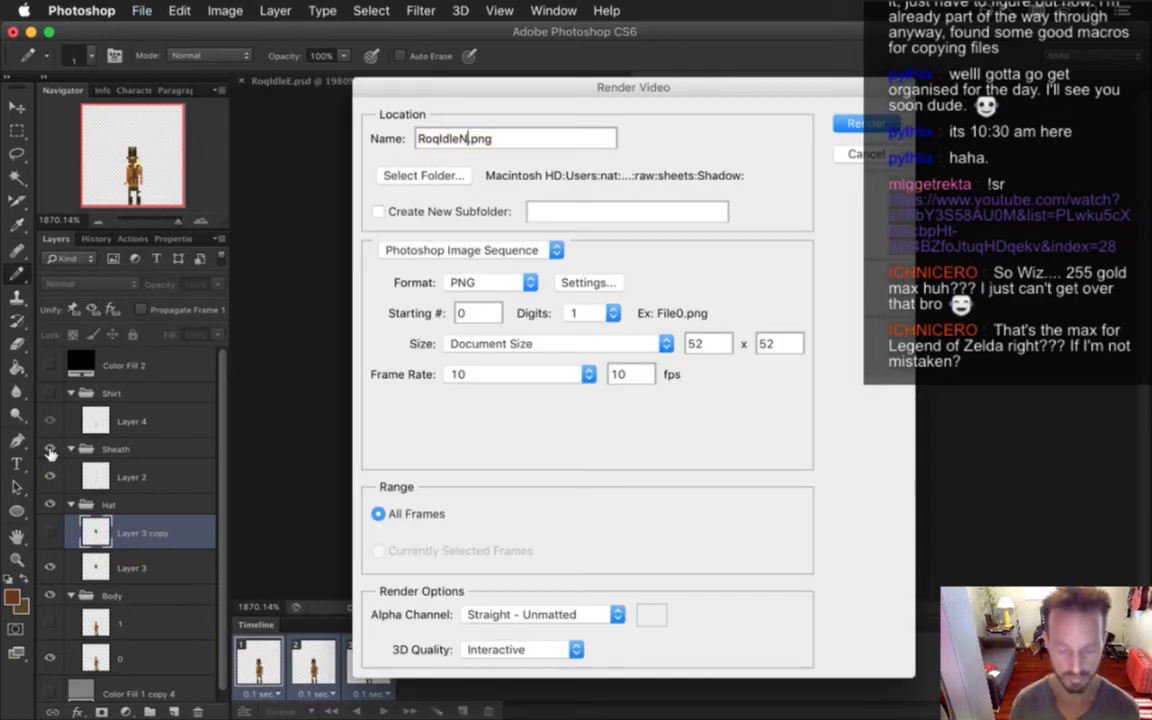
pyautogui.write('h')
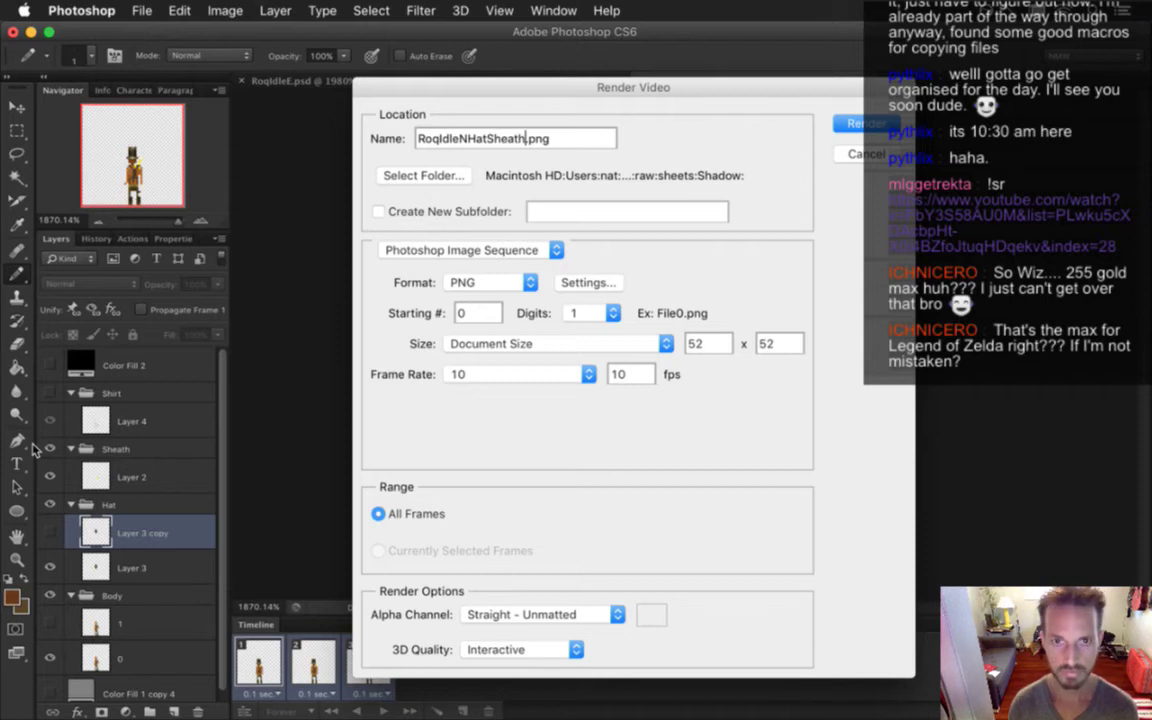
pyautogui.press('Return')
pyautogui.press('Return')
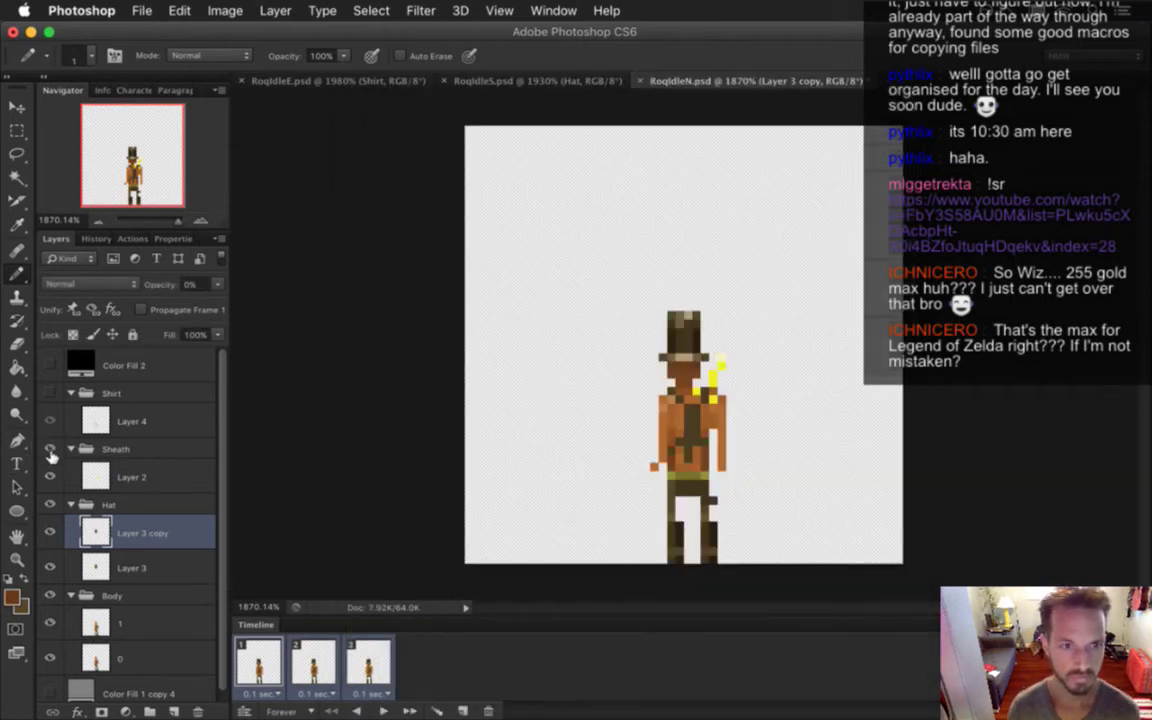
# Hide the Hat group in RoqIdleN.psd, switch to Xcode and run the Songbringer MacD build
pyautogui.click(50, 504)
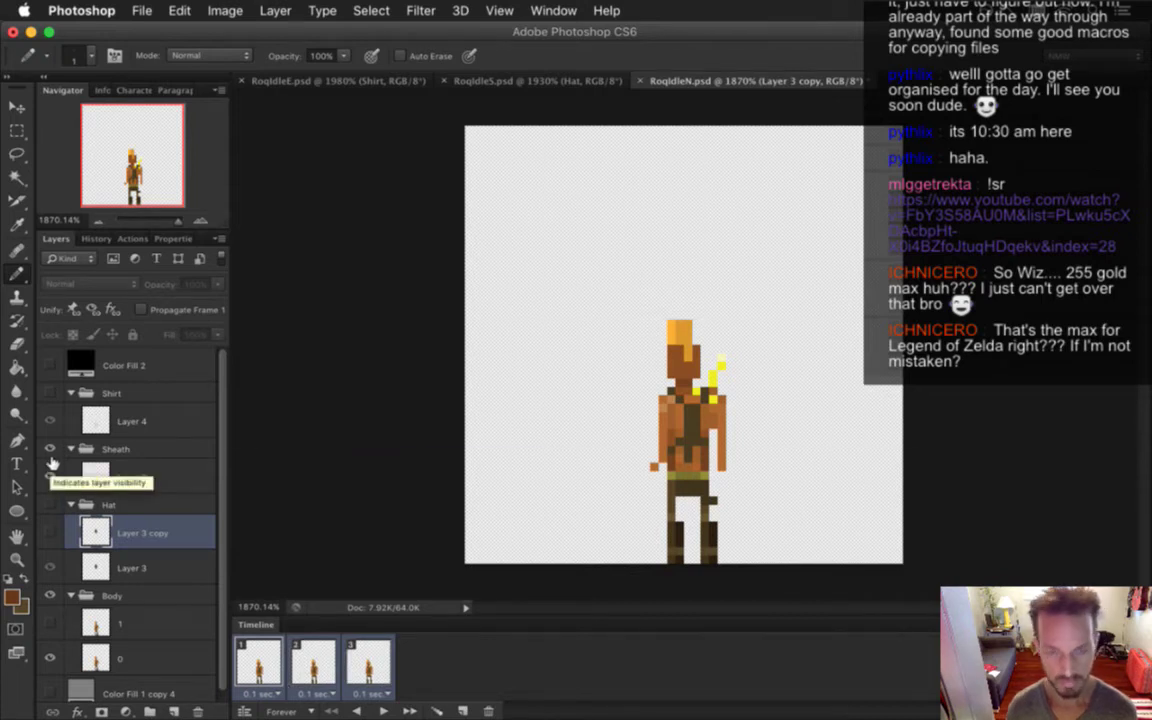
pyautogui.press('super+Tab')
pyautogui.press('super+r')
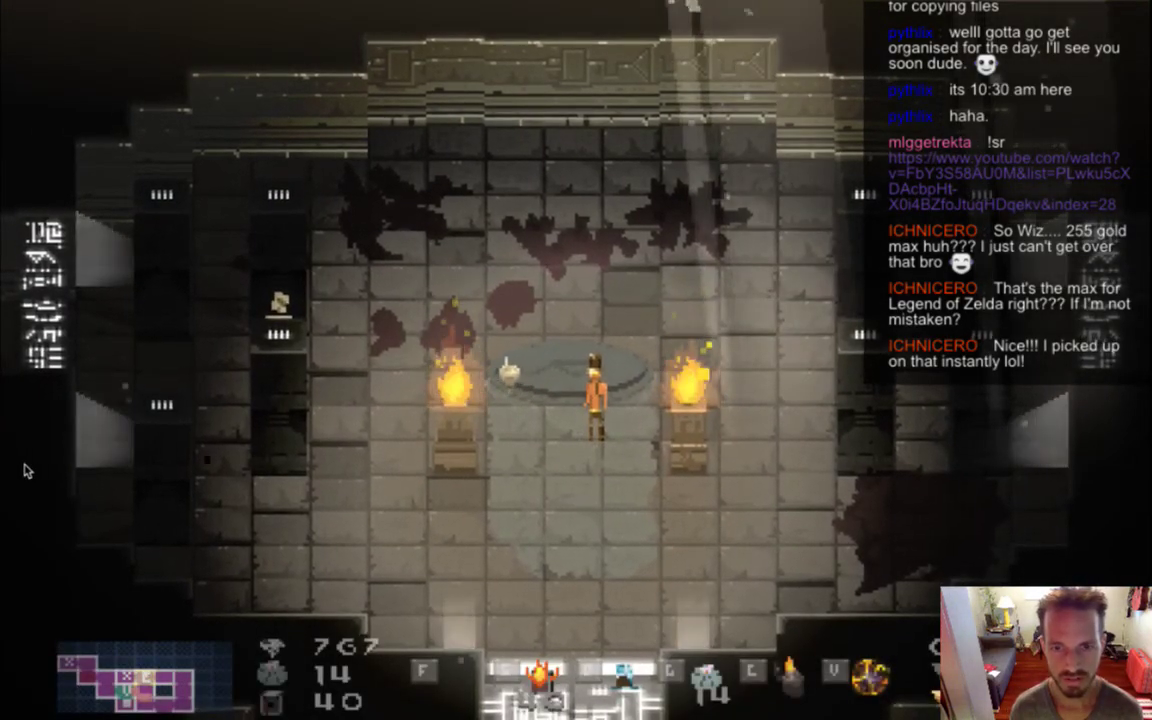
# Walk Roq through the rooms facing different directions to check his hat idle sprites in the game, and quit it
pyautogui.press('d')
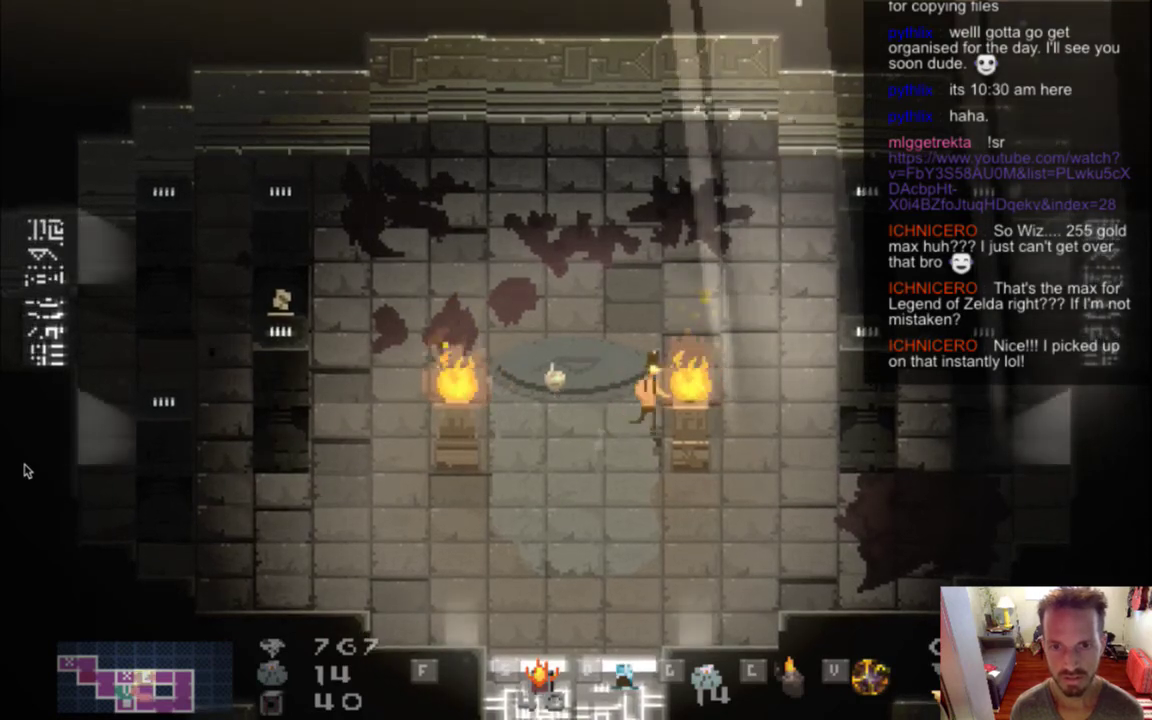
pyautogui.press('d')
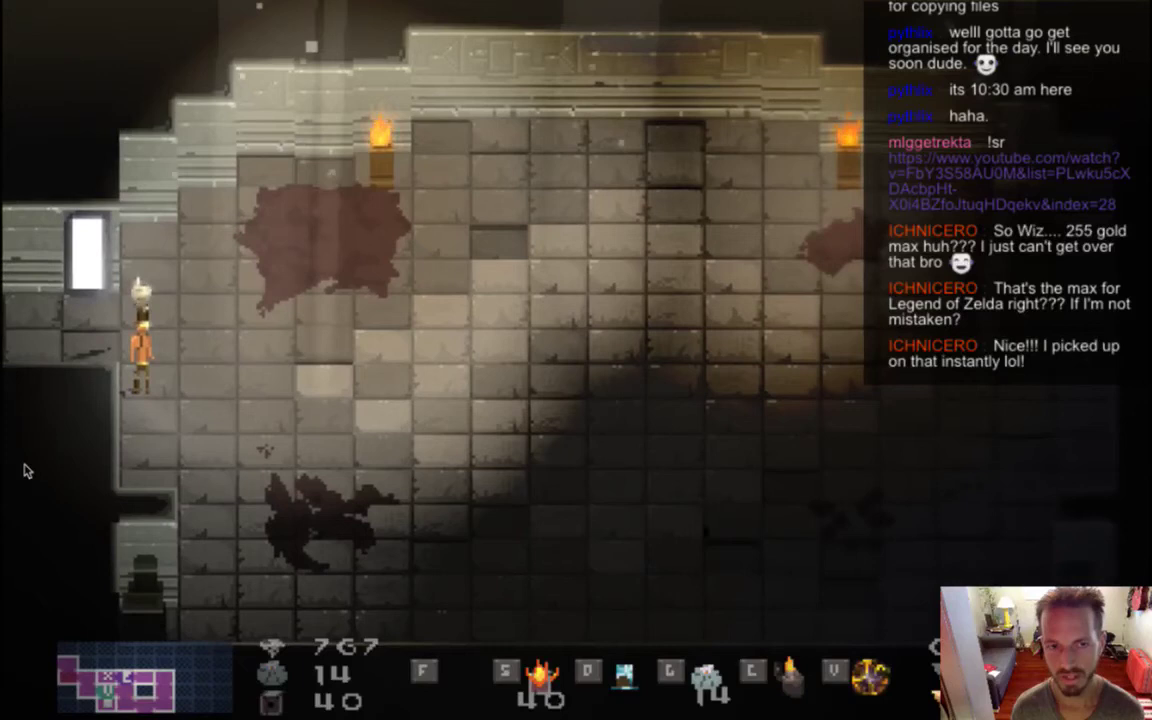
pyautogui.press('Left')
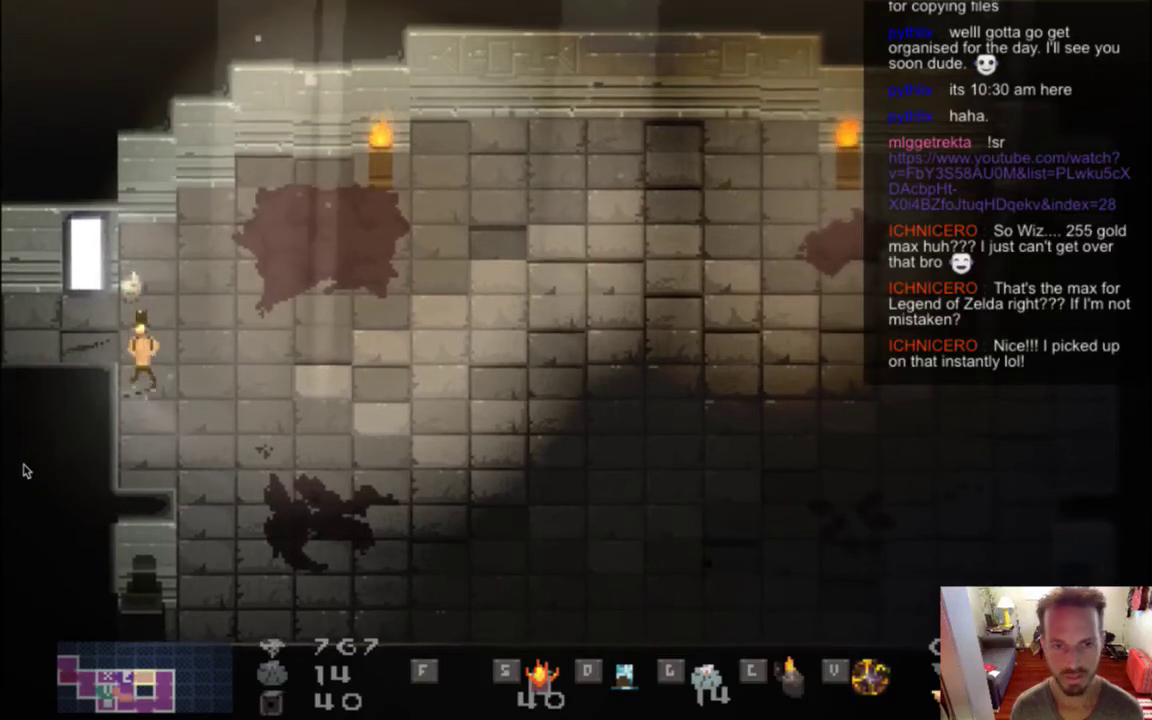
pyautogui.press('Left')
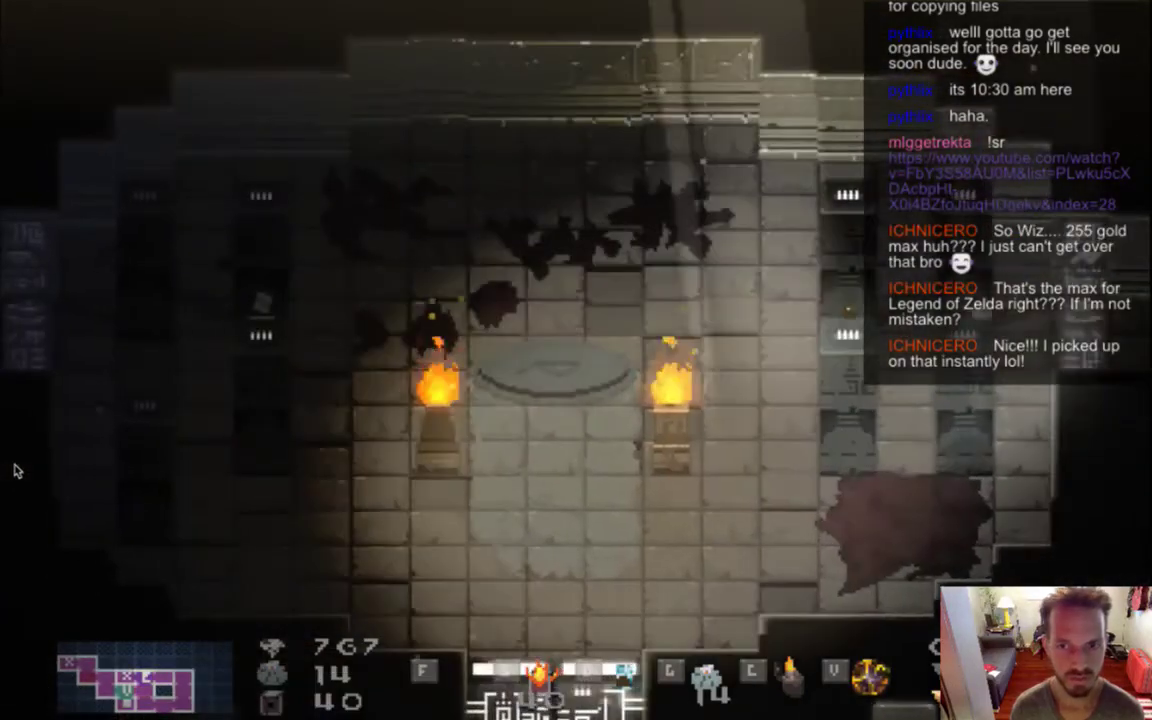
pyautogui.press('Left')
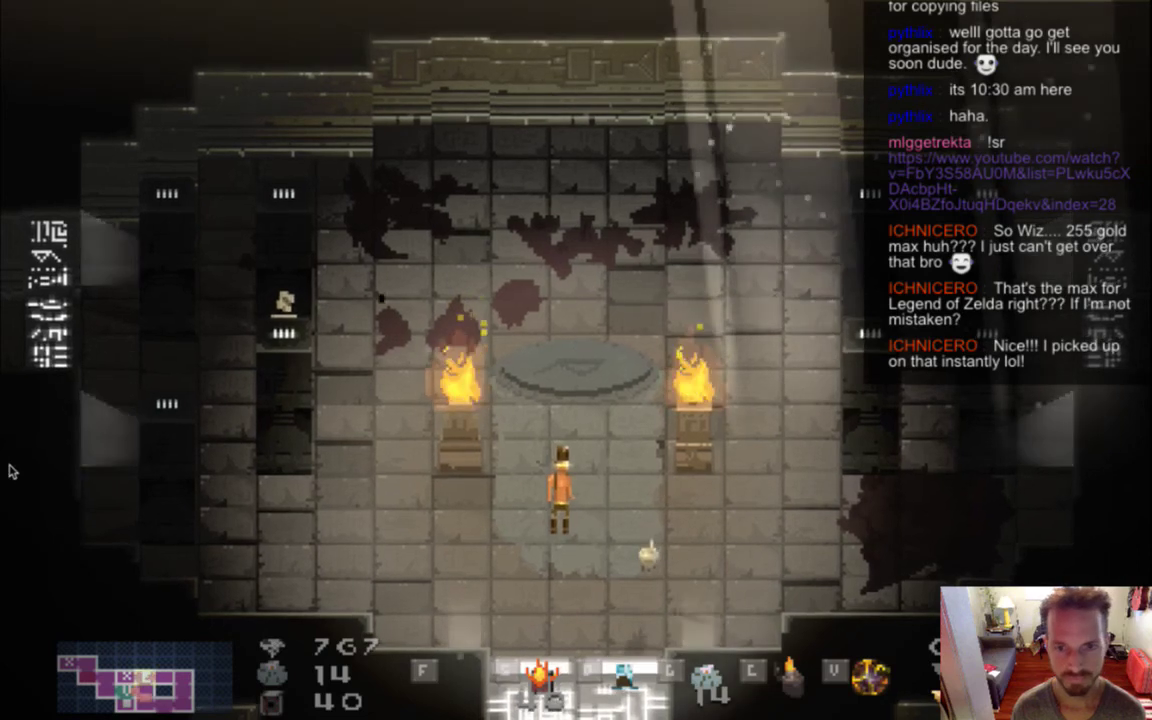
pyautogui.press('Right')
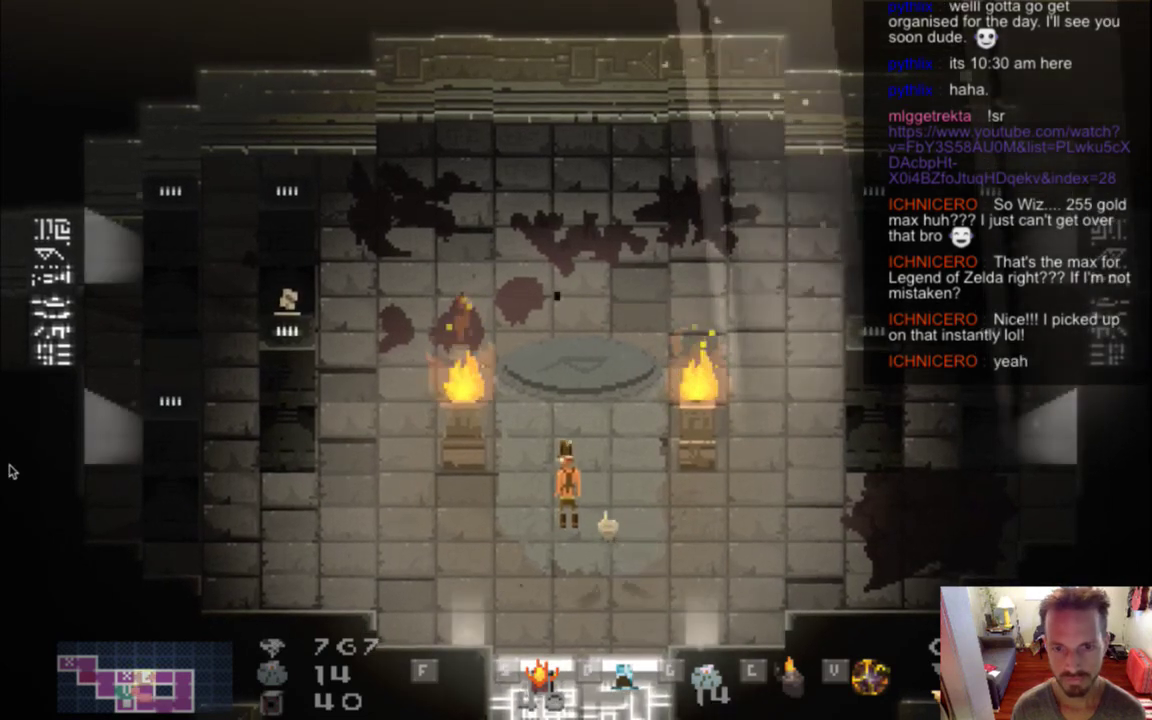
pyautogui.press('Left')
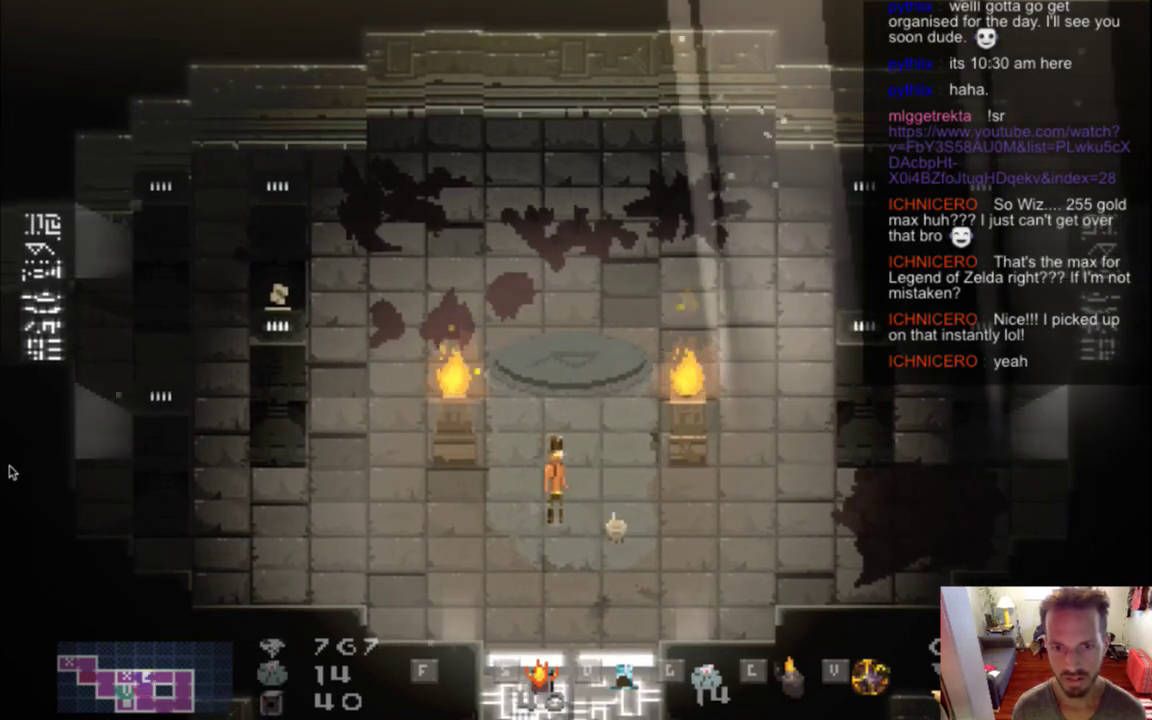
pyautogui.press('Left')
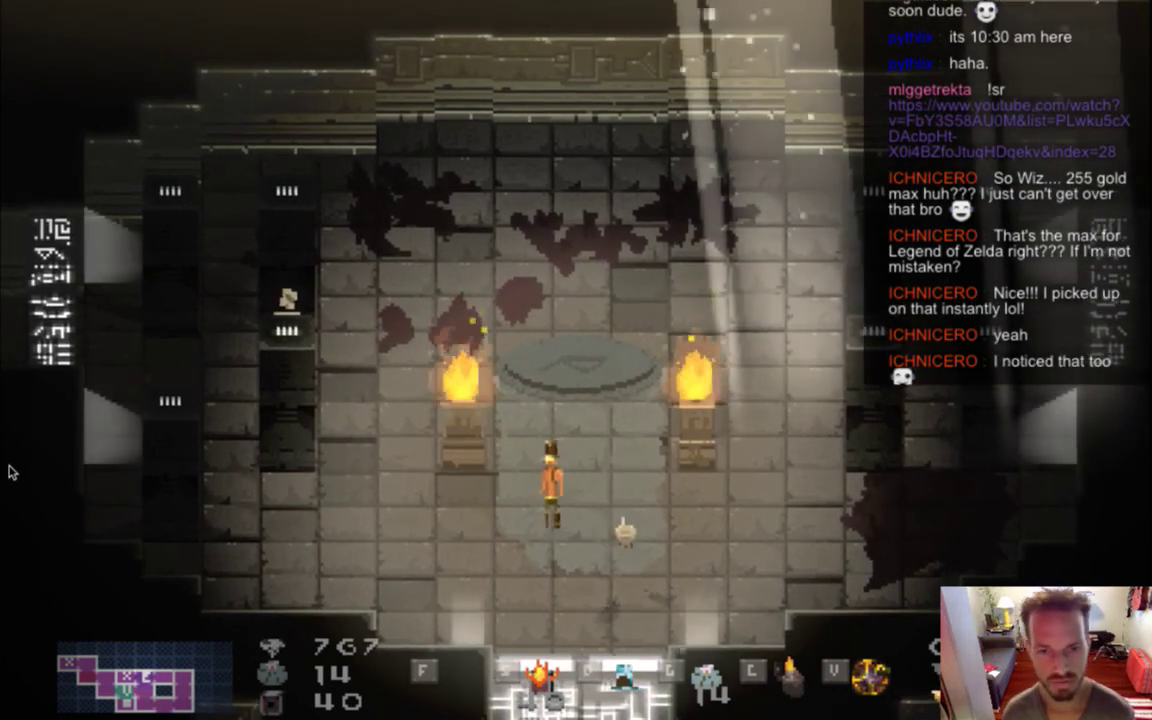
pyautogui.press('space')
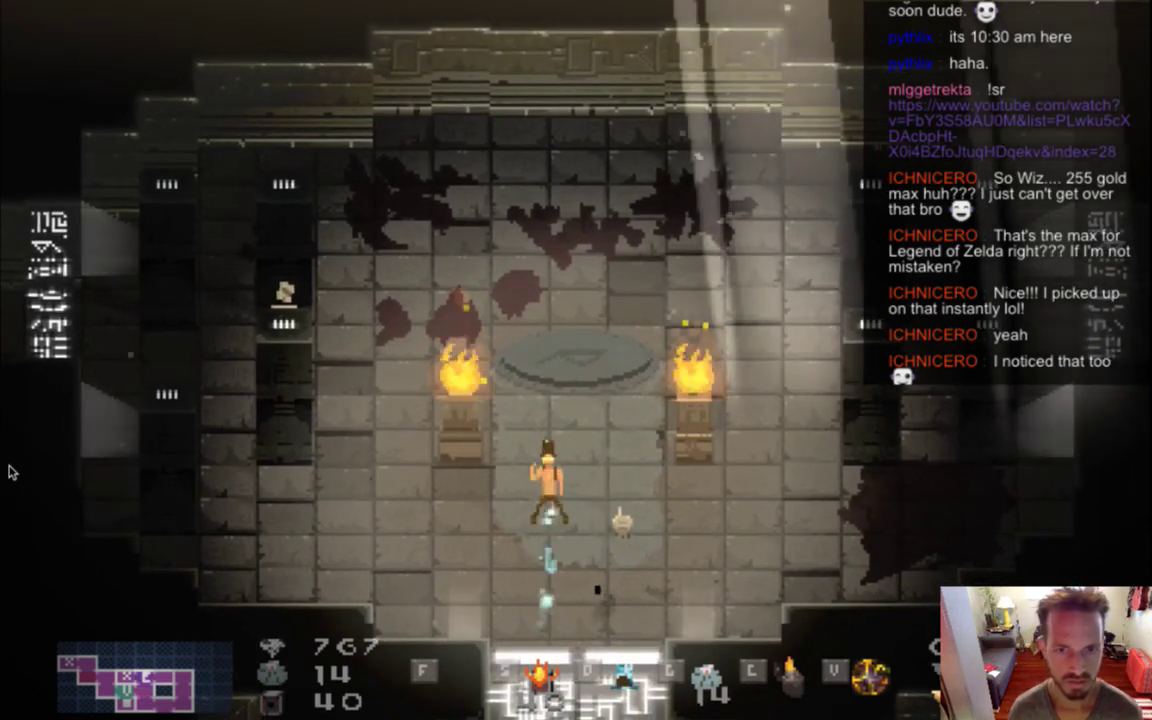
pyautogui.press('Up')
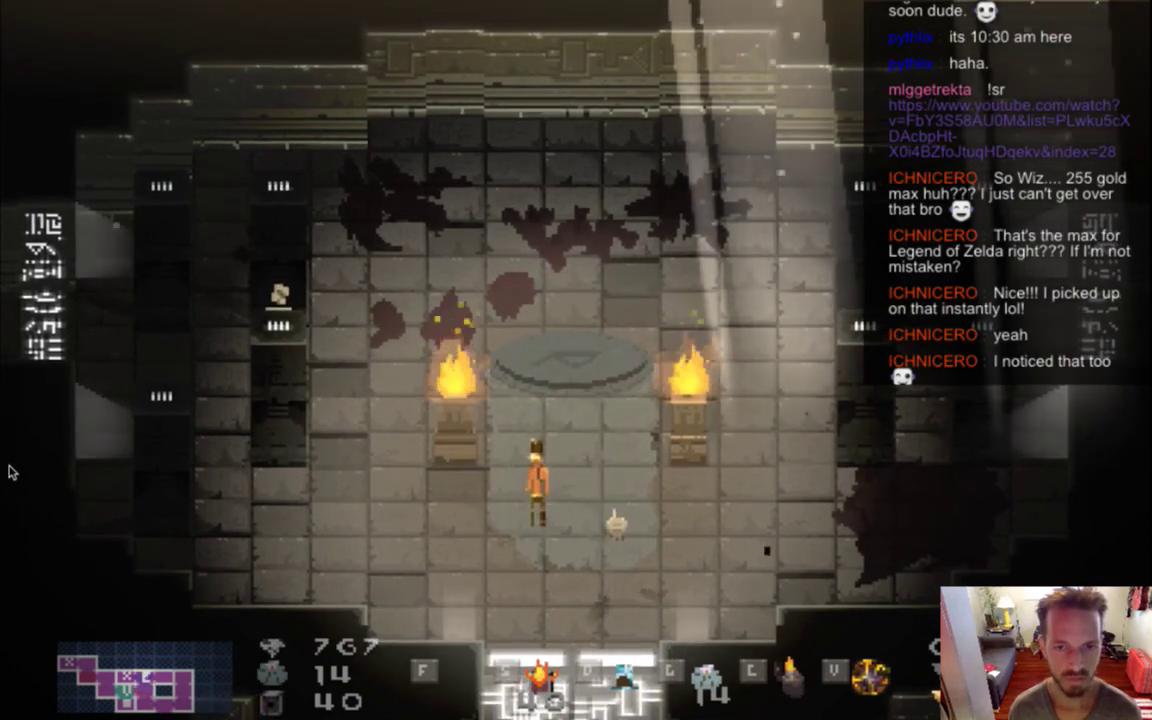
pyautogui.press('Left')
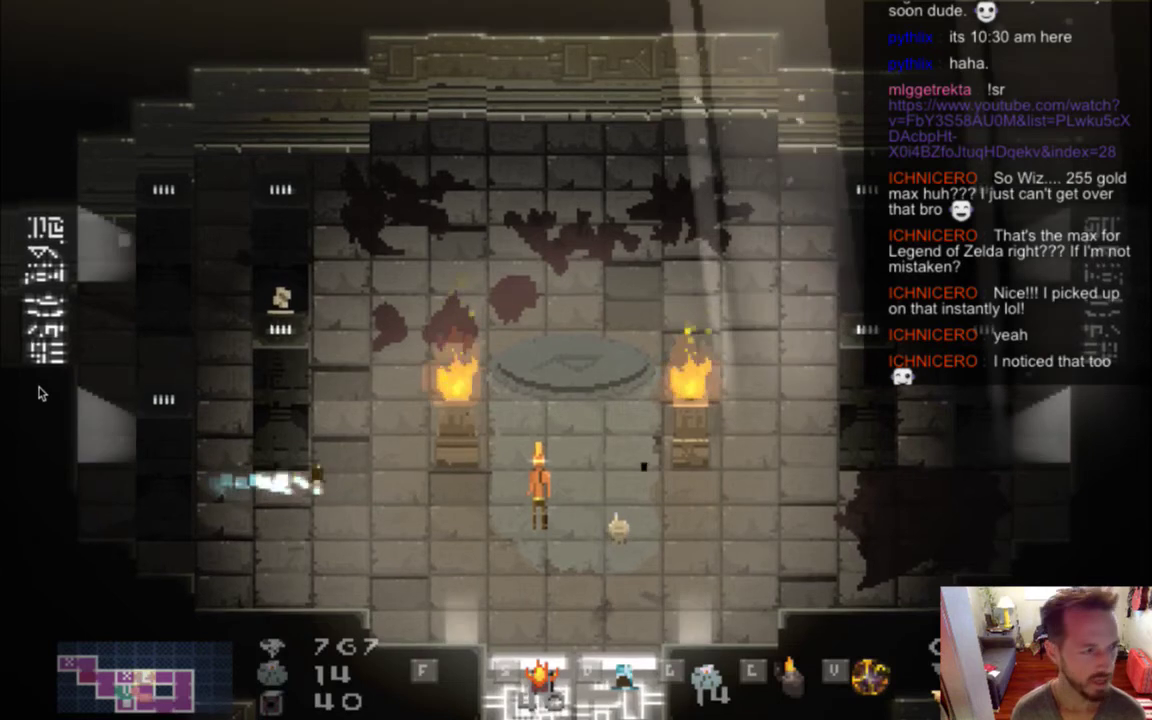
pyautogui.press('super+q')
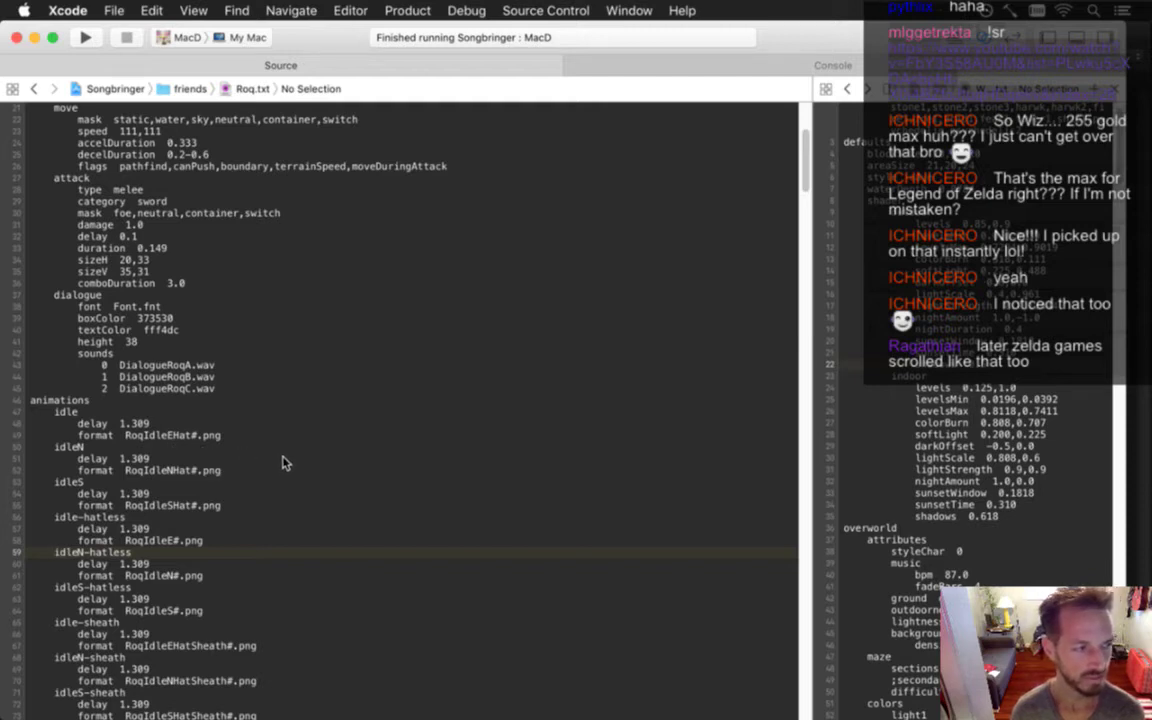
# Examine the idle, hatless and sheath animation entries in Roq.txt
pyautogui.click(424, 461)
pyautogui.press('Down')
pyautogui.press('Down')
pyautogui.press('Down')
pyautogui.press('Down')
pyautogui.press('Down')
pyautogui.press('Down')
pyautogui.press('Down')
pyautogui.press('Down')
pyautogui.press('Down')
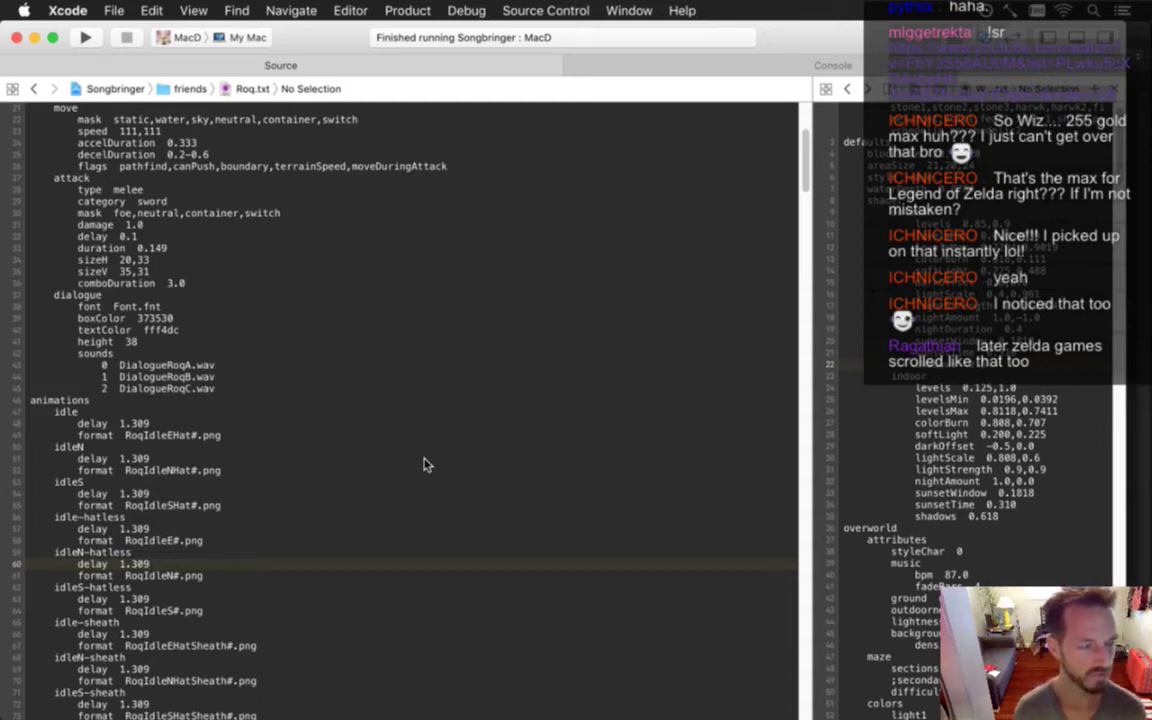
pyautogui.press('Down')
pyautogui.press('Down')
pyautogui.press('Down')
pyautogui.press('Down')
pyautogui.press('Down')
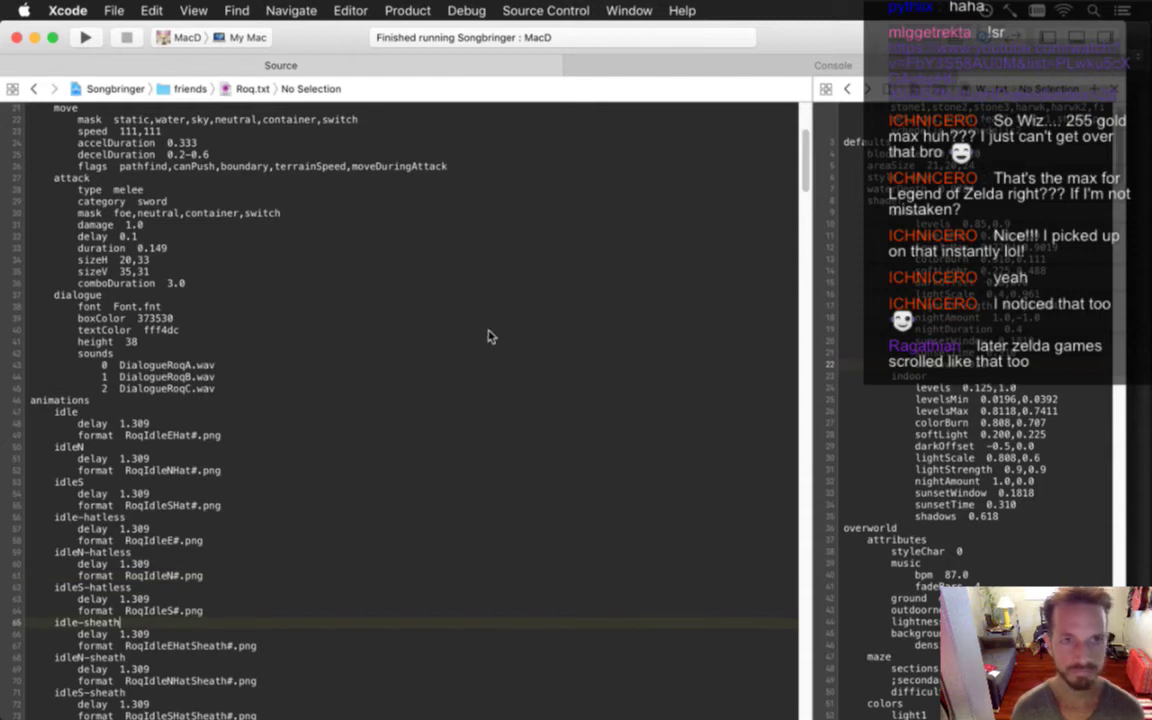
# Switch to iTerm2, suspend vim and list the repository's changed files with gs
pyautogui.press('super+Tab')
pyautogui.press('super+Tab')
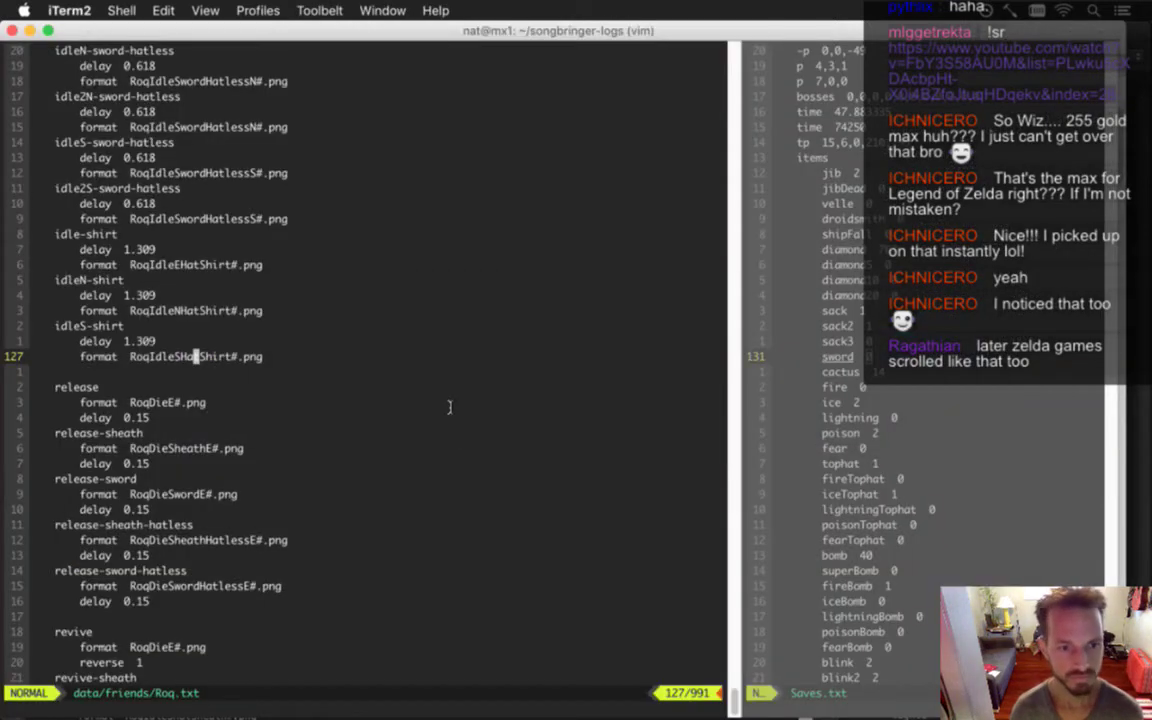
pyautogui.hotkey('ctrl', 'z')
pyautogui.write('gs')
pyautogui.press('Return')
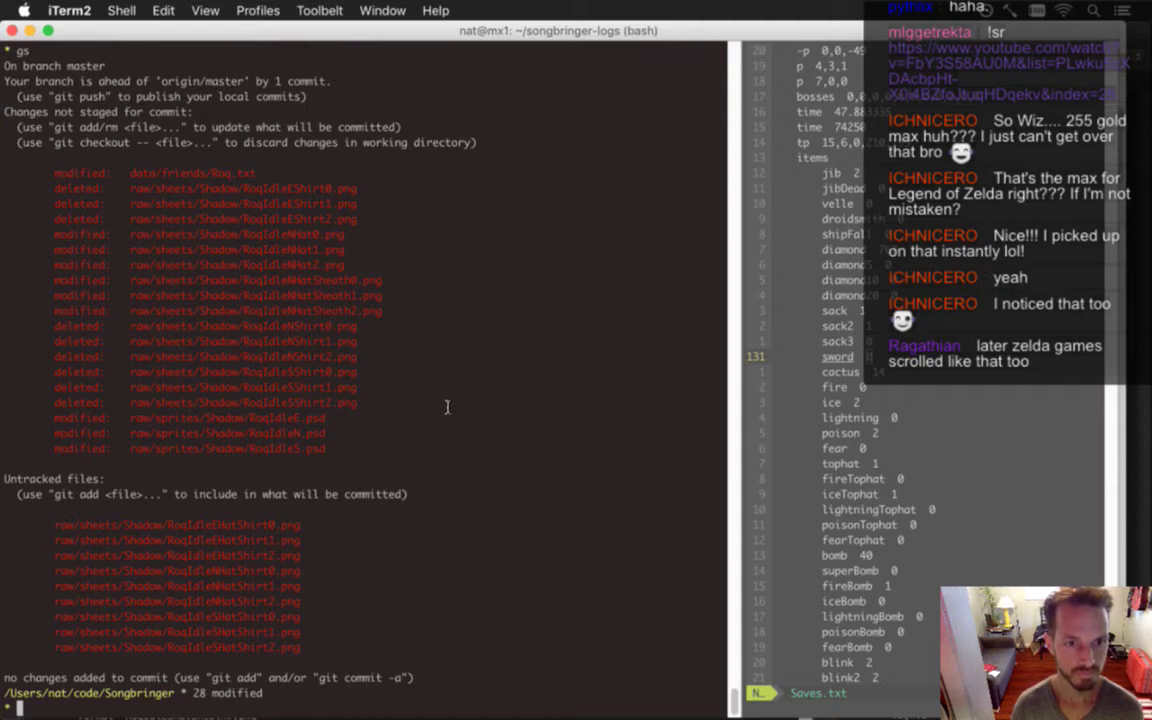
# Add the untracked sprite files with git addall and list the repository status with gs
pyautogui.write('git addall')
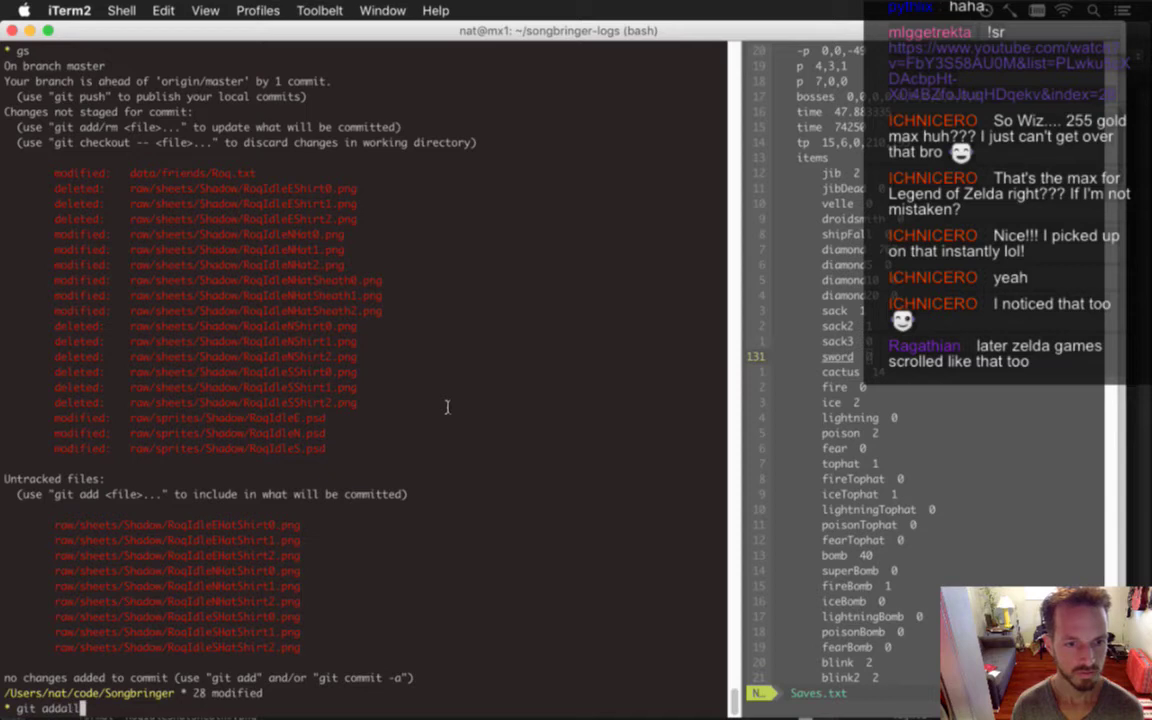
pyautogui.press('Return')
pyautogui.write('gs')
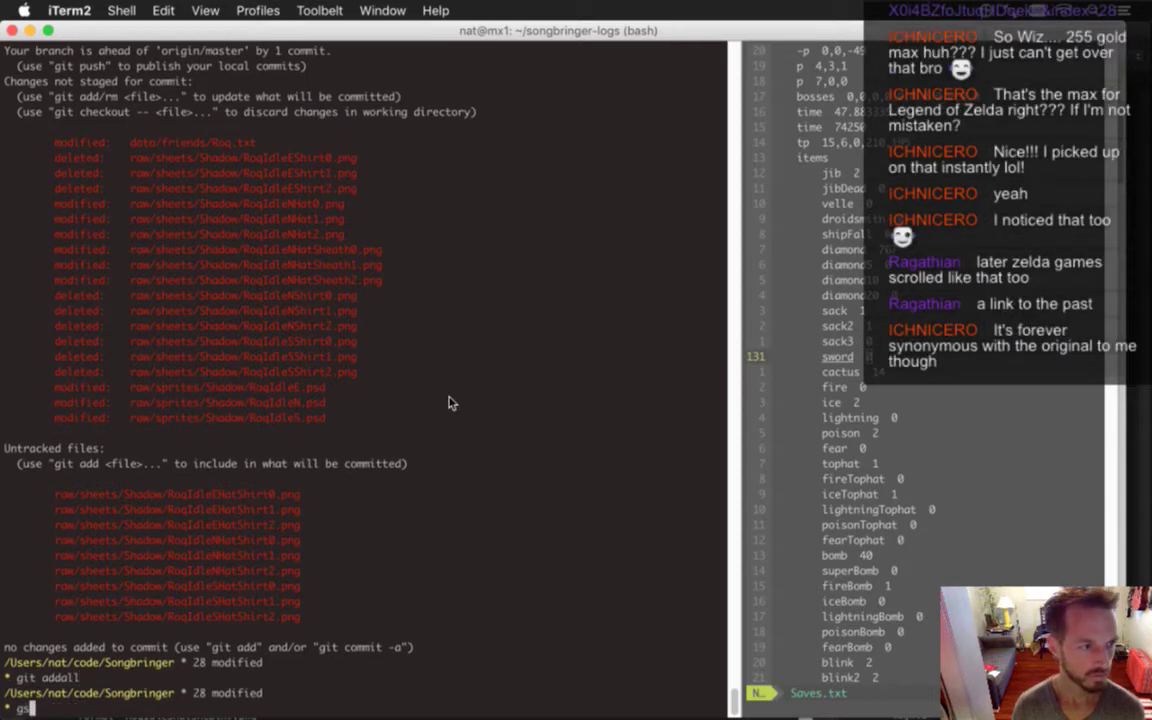
pyautogui.press('BackSpace')
pyautogui.press('BackSpace')
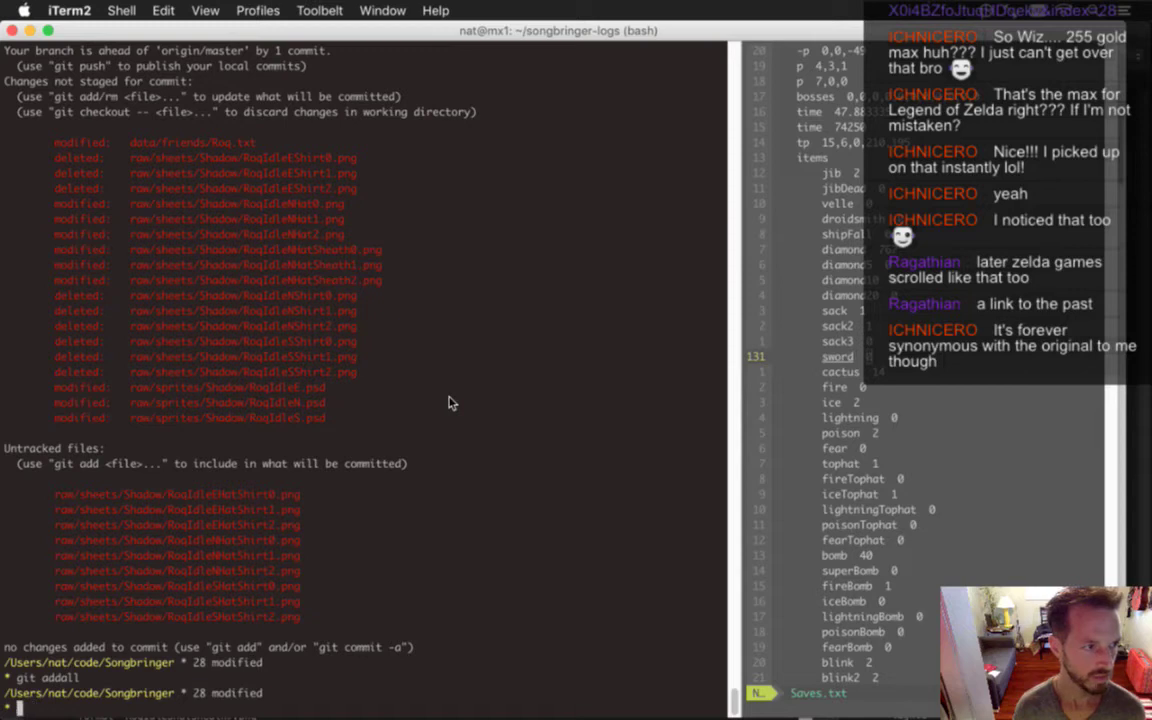
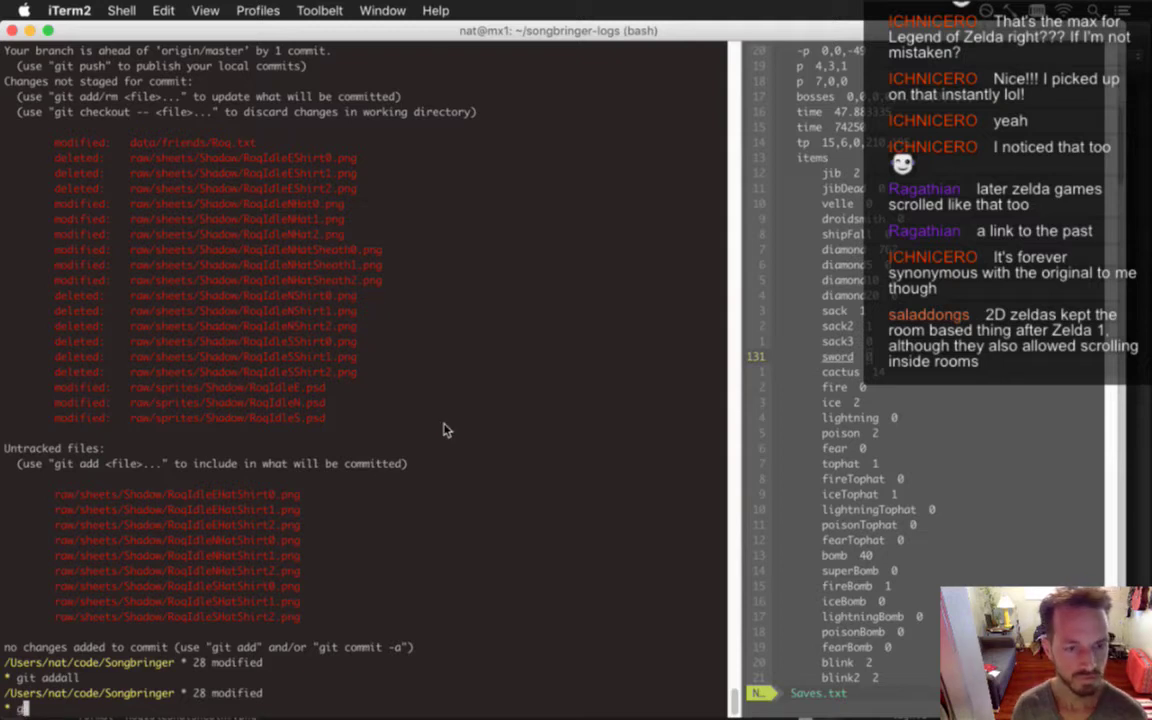
pyautogui.write('gs')
pyautogui.press('Return')
# Open the diff with gd, review the Roq.txt and sprite file changes, close it and run the d command
pyautogui.write('gd')
pyautogui.press('Return')
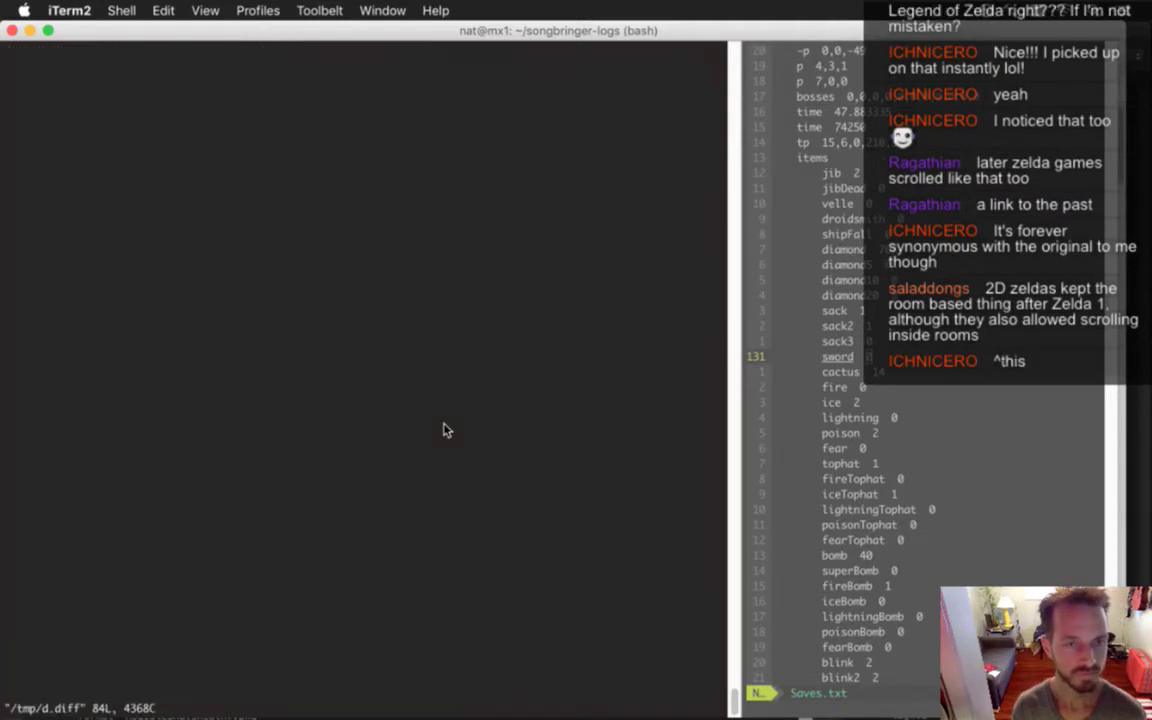
pyautogui.press('j')
pyautogui.press('j')
pyautogui.press('j')
pyautogui.press('j')
pyautogui.press('j')
pyautogui.press('j')
pyautogui.press('j')
pyautogui.press('j')
pyautogui.press('j')
pyautogui.press('j')
pyautogui.press('j')
pyautogui.press('j')
pyautogui.press('j')
pyautogui.press('j')
pyautogui.press('j')
pyautogui.press('j')
pyautogui.press('j')
pyautogui.press('j')
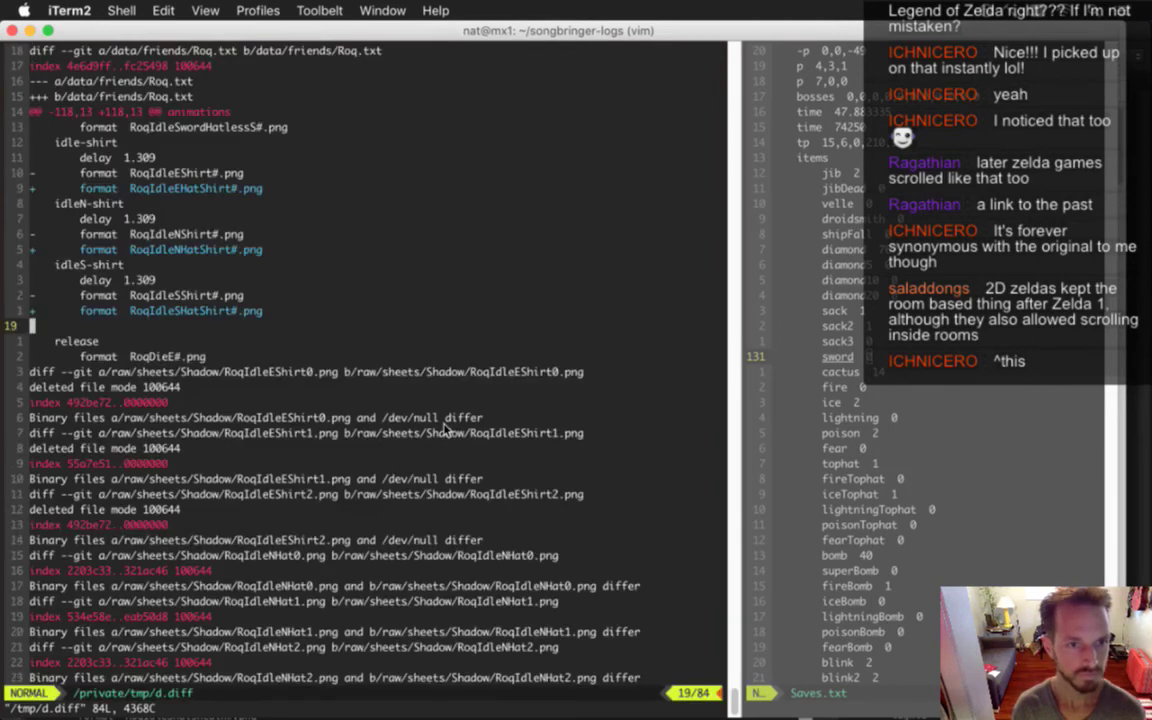
pyautogui.press('j')
pyautogui.press('j')
pyautogui.press('j')
pyautogui.press('j')
pyautogui.press('j')
pyautogui.press('j')
pyautogui.press('j')
pyautogui.press('j')
pyautogui.press('j')
pyautogui.press('j')
pyautogui.press('j')
pyautogui.press('j')
pyautogui.press('j')
pyautogui.press('j')
pyautogui.press('j')
pyautogui.press('j')
pyautogui.press('j')
pyautogui.press('j')
pyautogui.press('j')
pyautogui.press('j')
pyautogui.write(':q')
pyautogui.press('Return')
pyautogui.write('d')
pyautogui.press('Return')
# Commit all changes using gc with the message "." and push the commit with gp
pyautogui.write('gc')
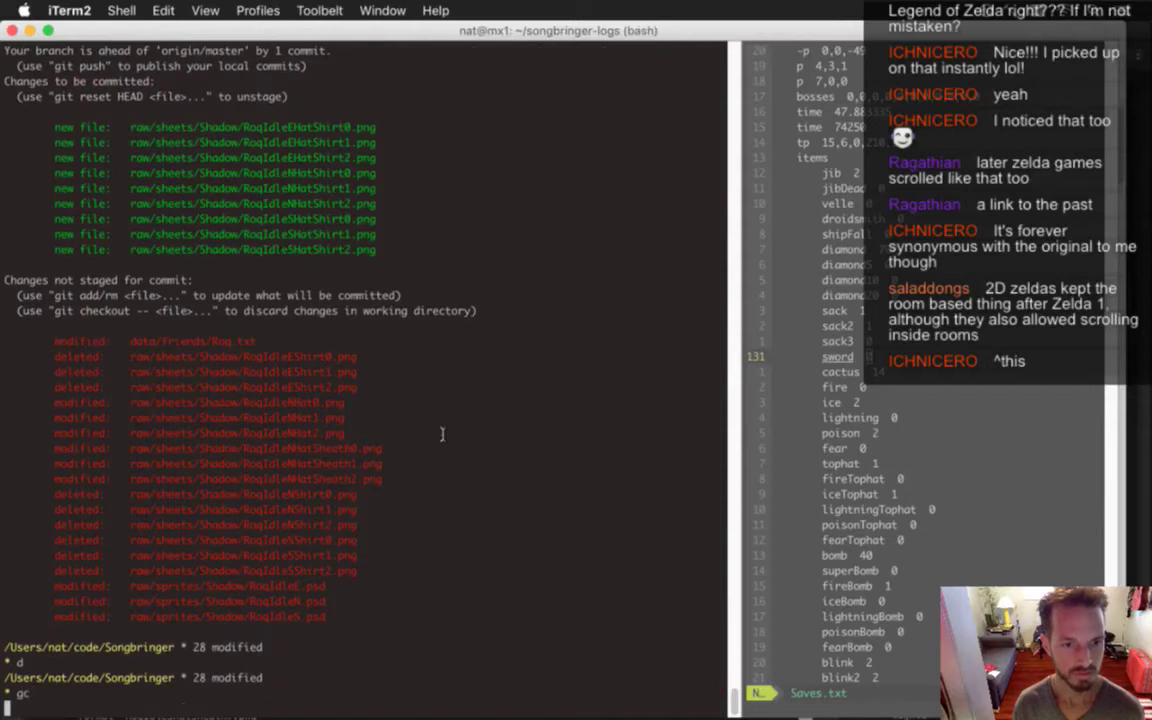
pyautogui.press('Return')
pyautogui.write('i.')
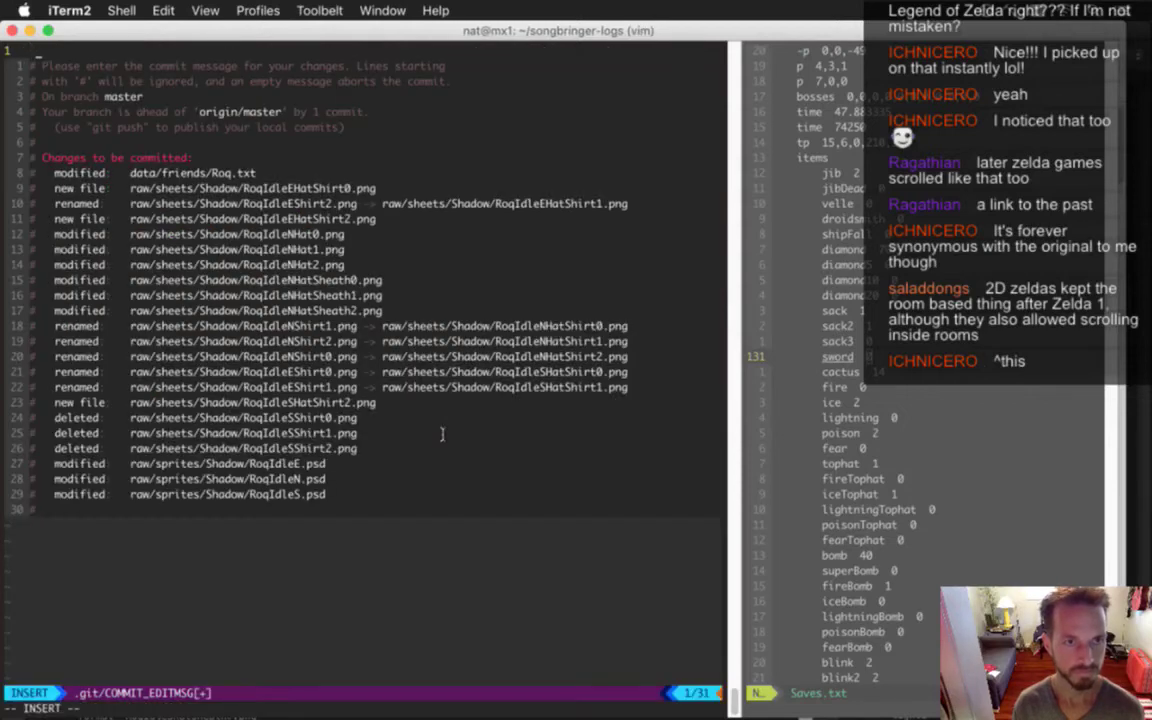
pyautogui.press('Escape')
pyautogui.write(':wq')
pyautogui.press('Return')
pyautogui.write('gp')
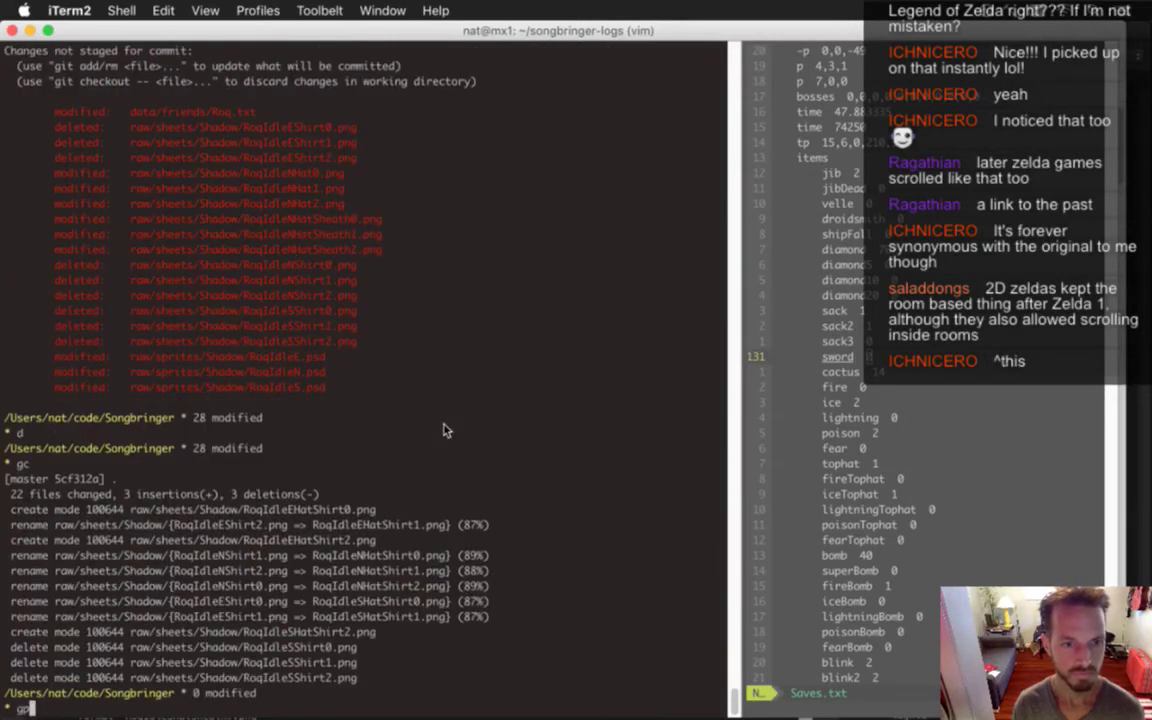
pyautogui.press('Return')
# Switch back to Photoshop and bring up RoqIdleS.psd and RoqIdleE.psd to view their sprites
pyautogui.press('super+Tab')
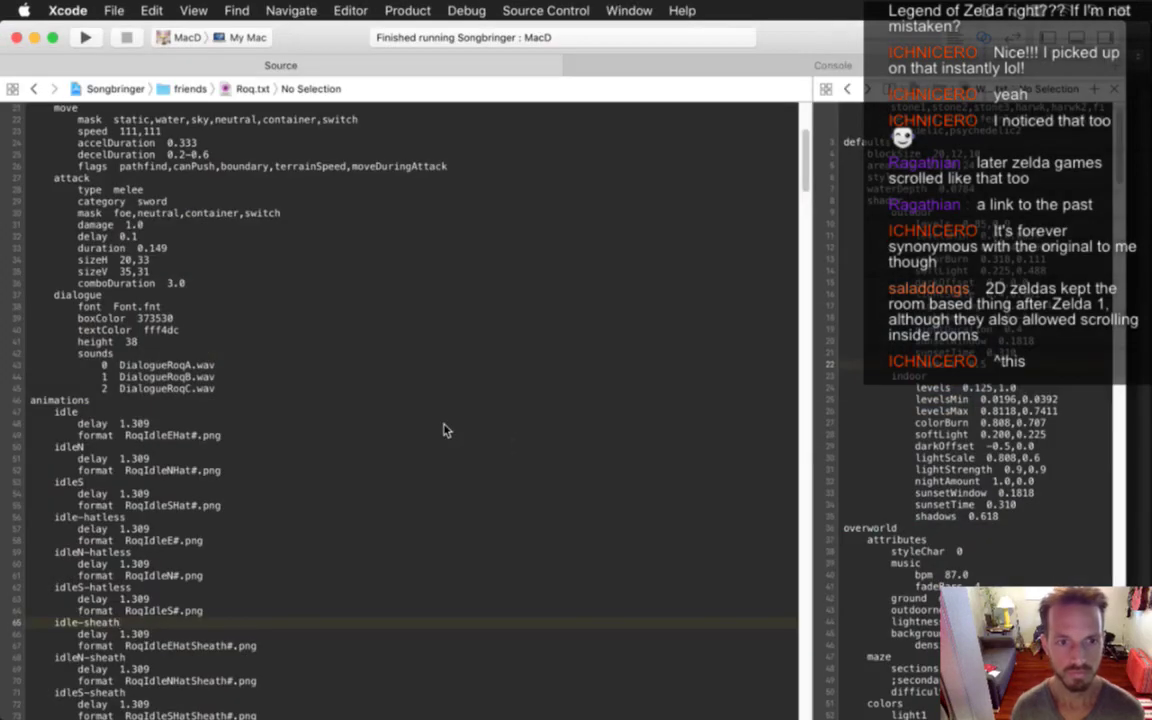
pyautogui.press('super+Tab')
pyautogui.press('super+Tab')
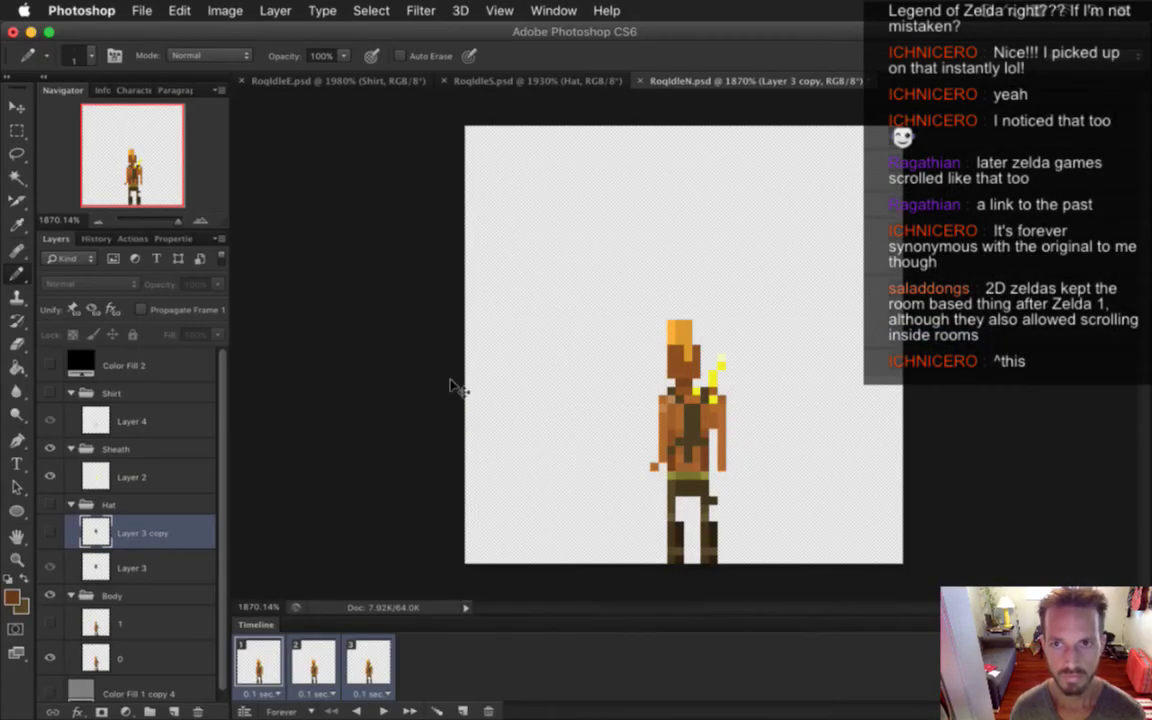
pyautogui.click(494, 82)
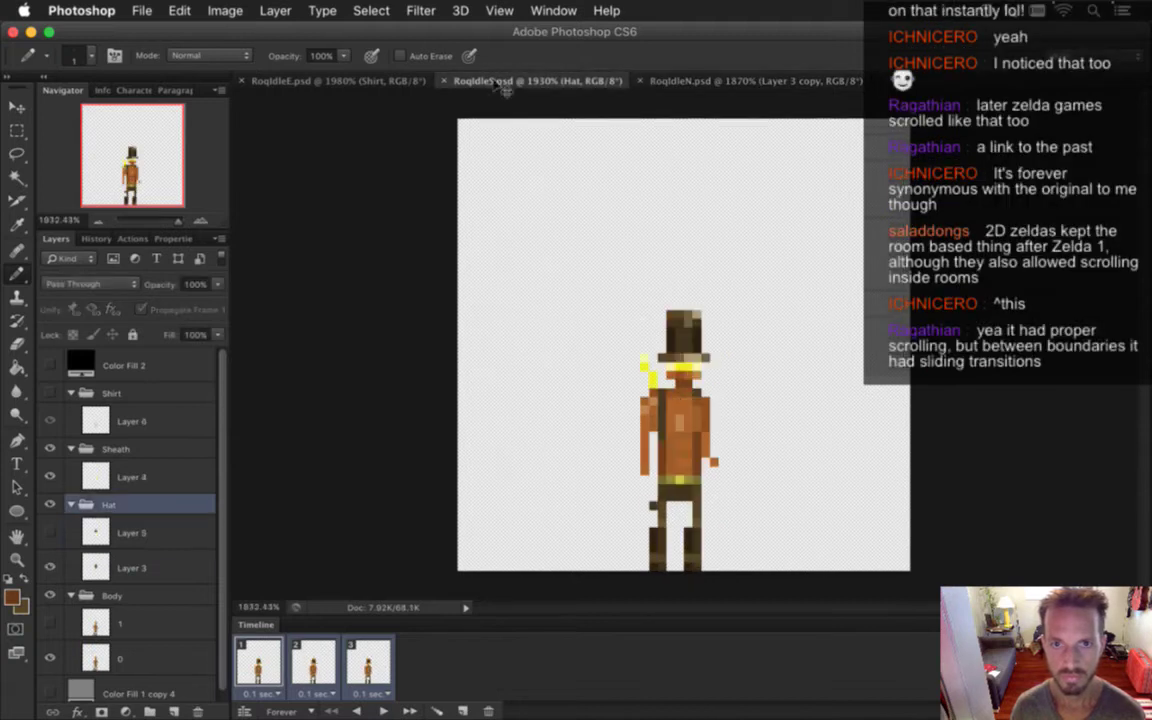
pyautogui.click(345, 82)
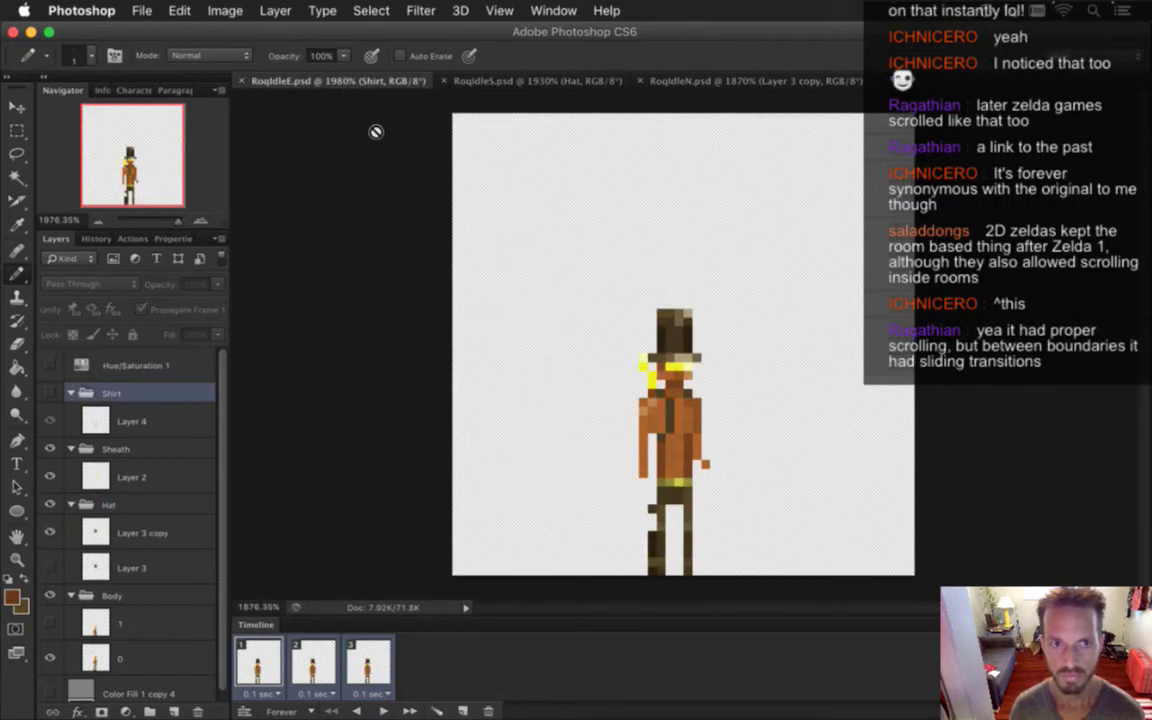
# Switch to Finder and move RoqIdleShirtE.psd, RoqIdleShirtN.psd and RoqIdleShirtS.psd from the raw sprites Shadow folder to the trash
pyautogui.press('super+Tab')
pyautogui.press('super+Tab')
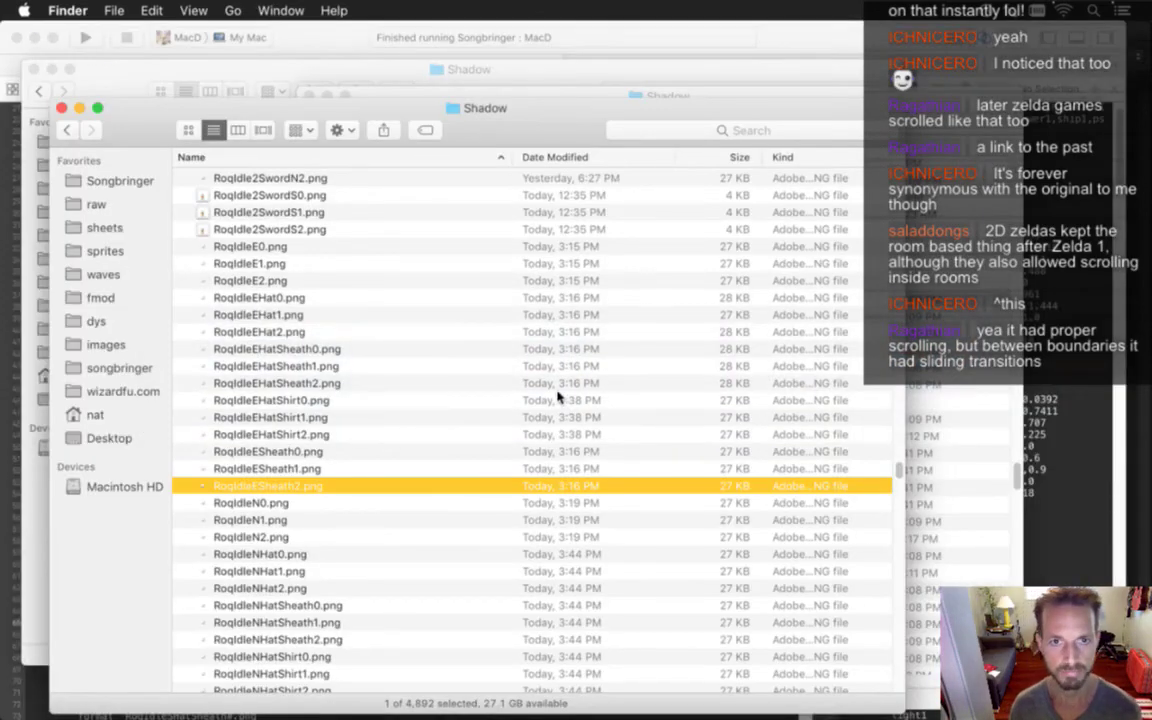
pyautogui.click(591, 95)
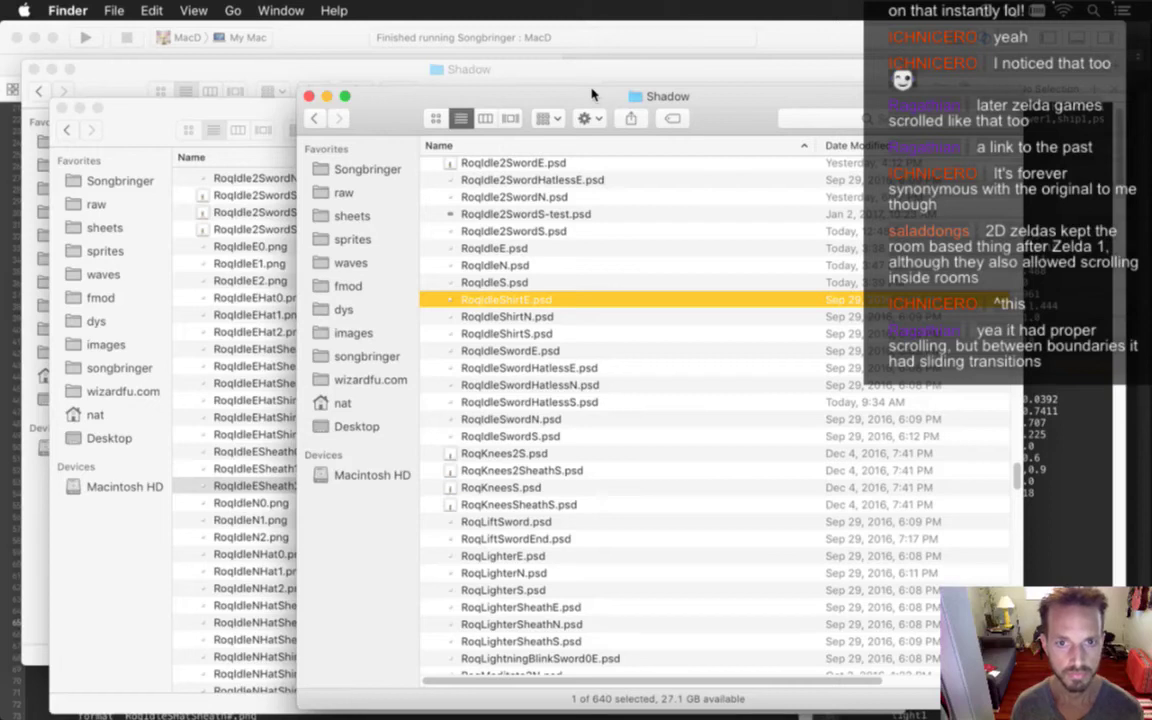
pyautogui.keyDown('super'); pyautogui.click(647, 96); pyautogui.keyUp('super')
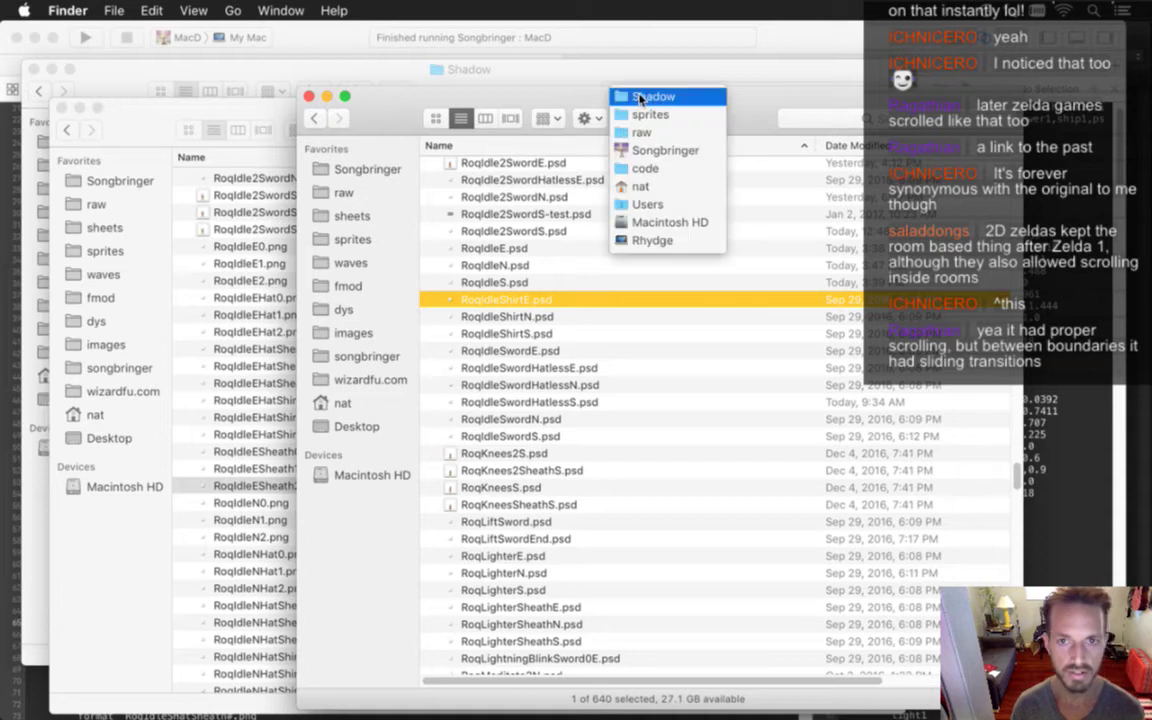
pyautogui.click(587, 103)
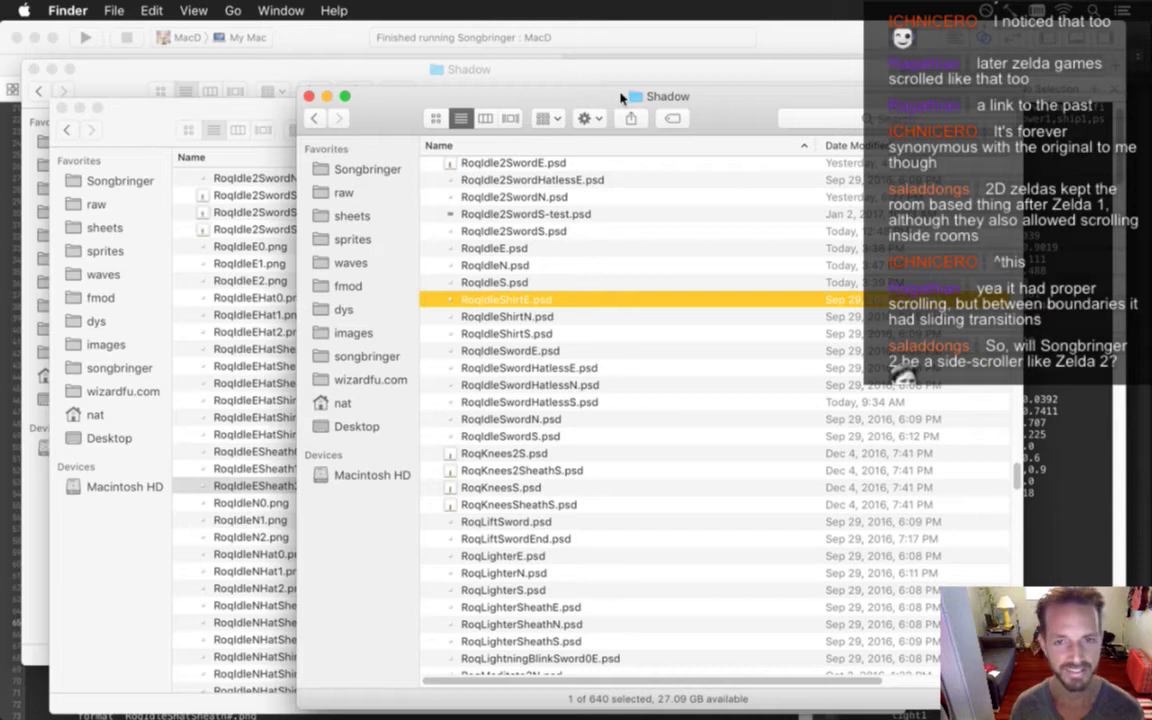
pyautogui.keyDown('super'); pyautogui.click(648, 97); pyautogui.keyUp('super')
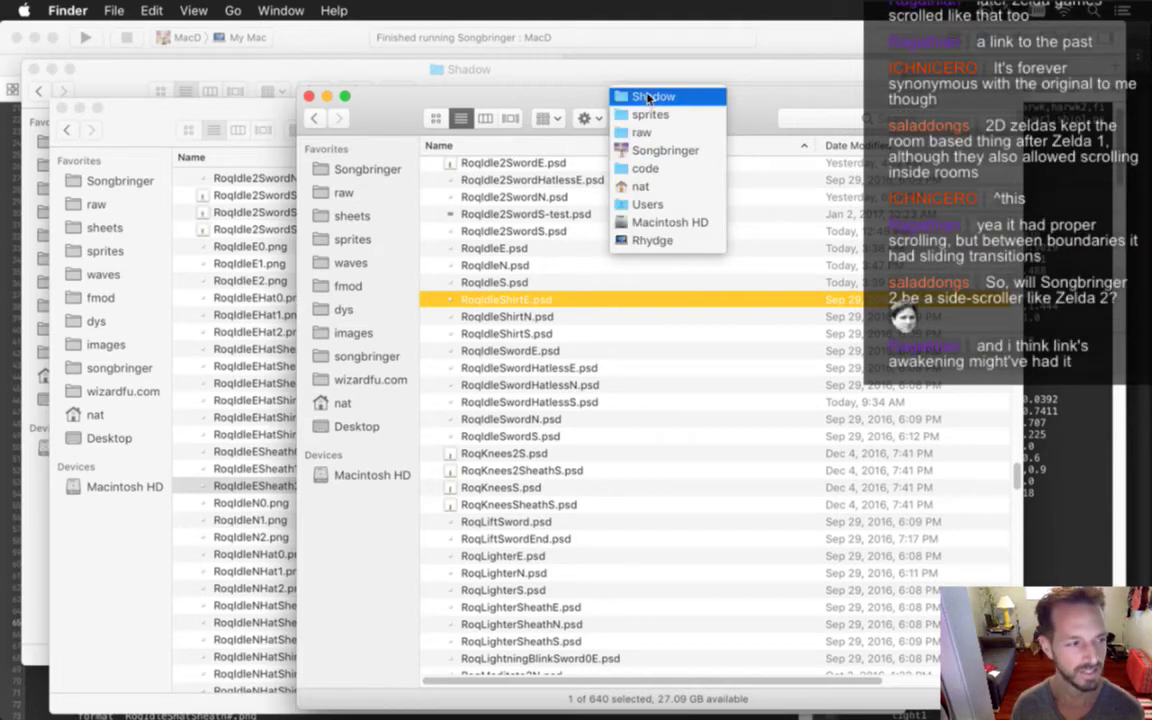
pyautogui.click(560, 103)
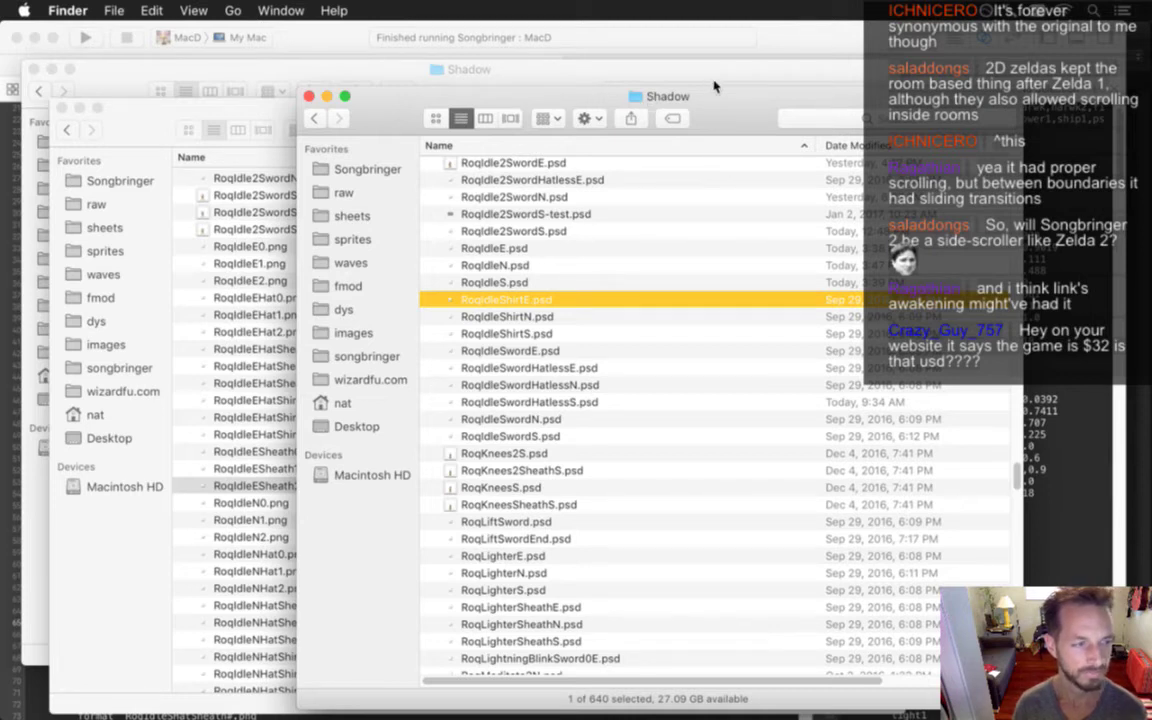
pyautogui.keyDown('super'); pyautogui.click(675, 97); pyautogui.keyUp('super')
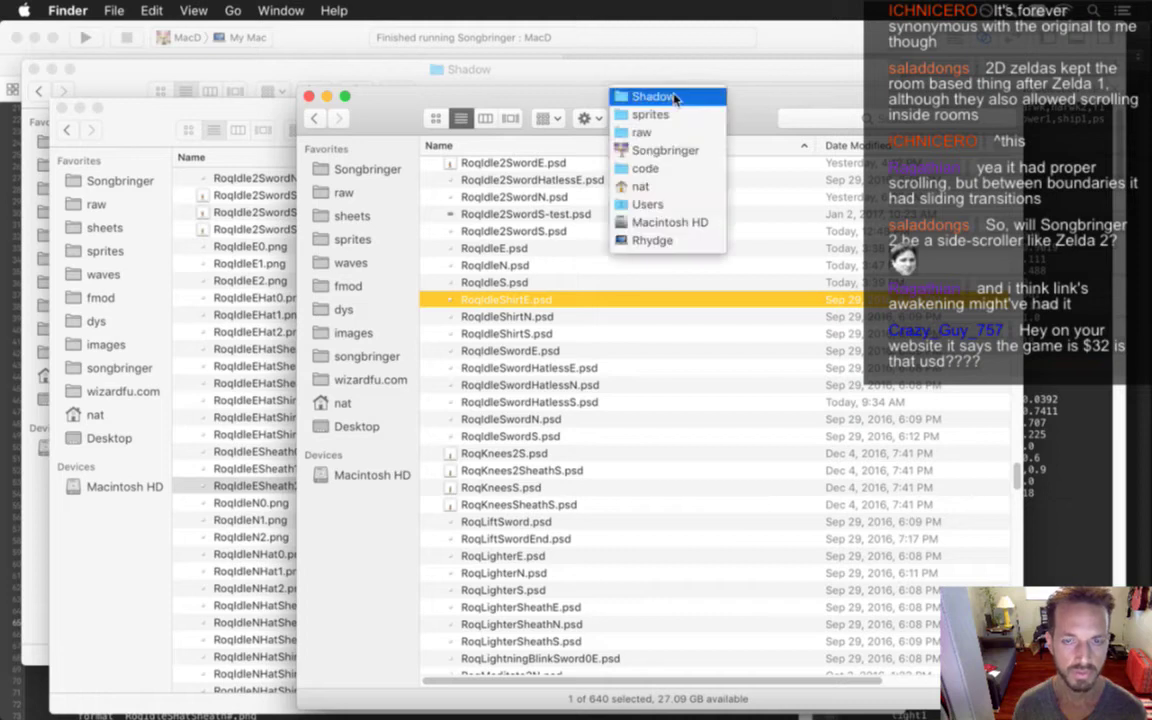
pyautogui.click(679, 99)
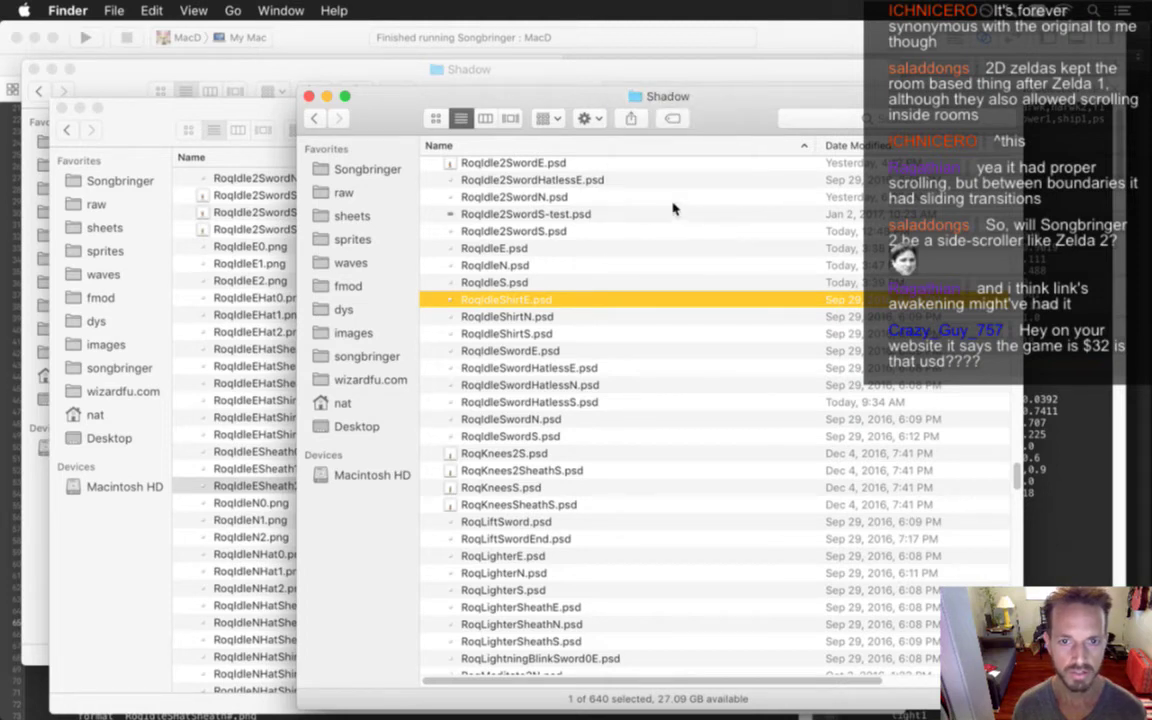
pyautogui.keyDown('shift'); pyautogui.click(552, 337); pyautogui.keyUp('shift')
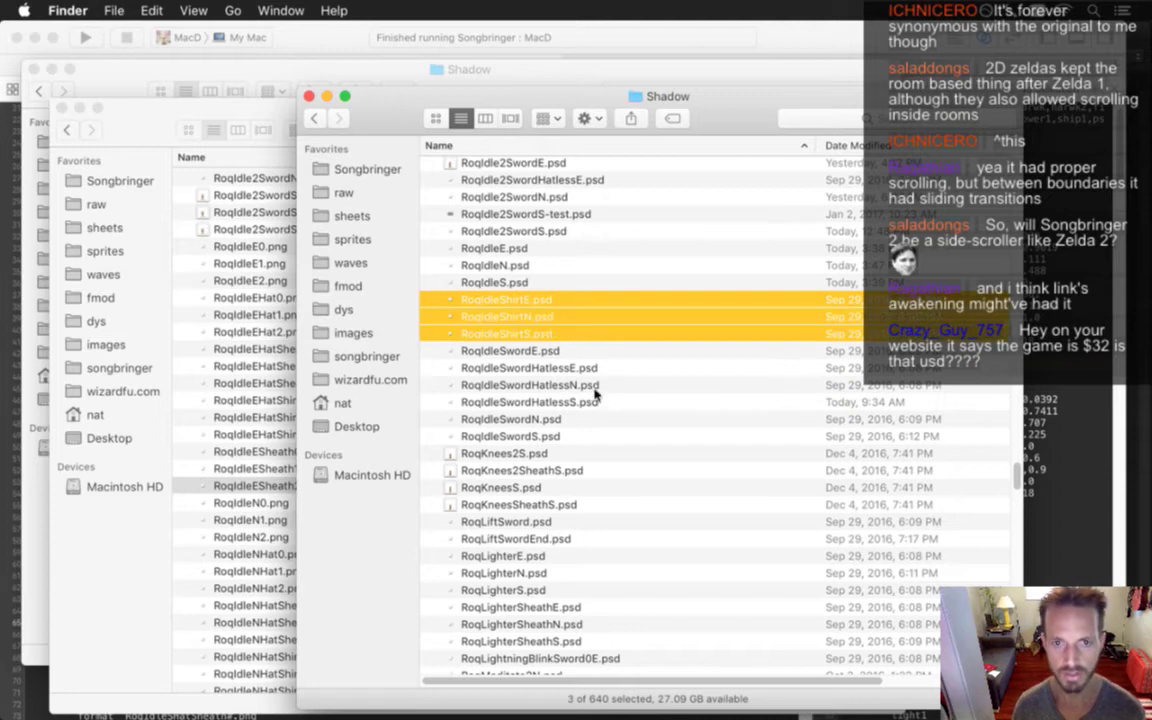
pyautogui.press('super+BackSpace')
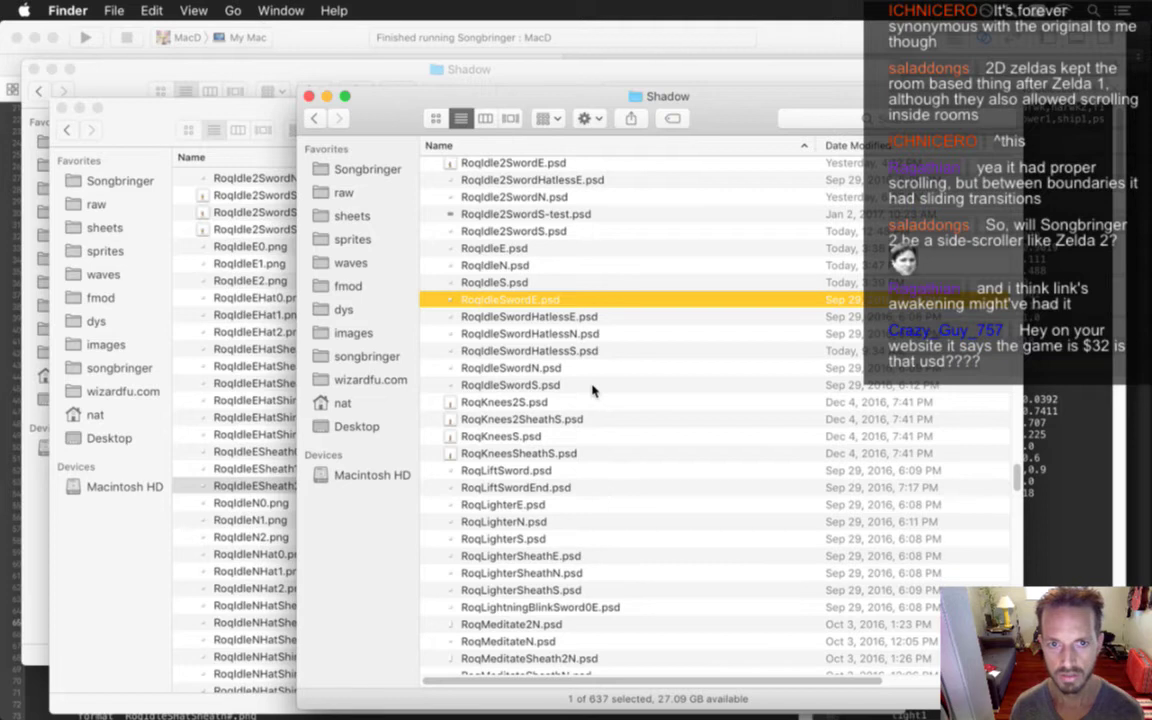
pyautogui.scroll(2, 593, 389)
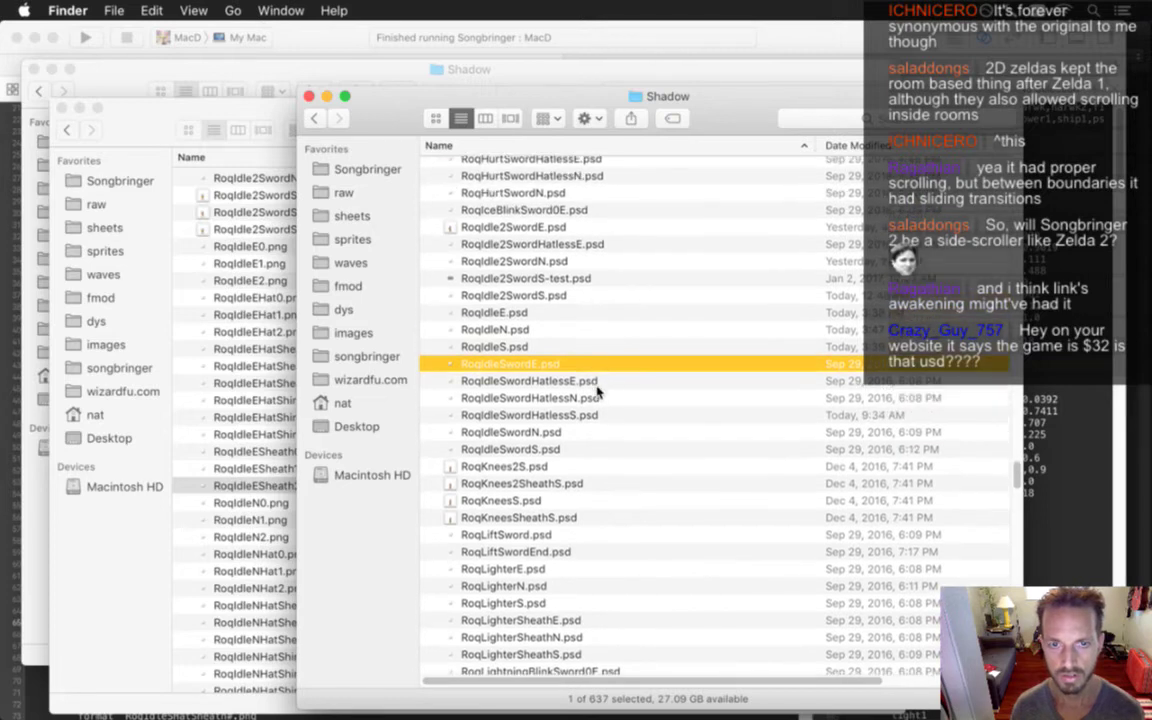
# Switch to iTerm2 and list the Songbringer repository status with gs
pyautogui.press('super+Tab')
pyautogui.press('Tab')
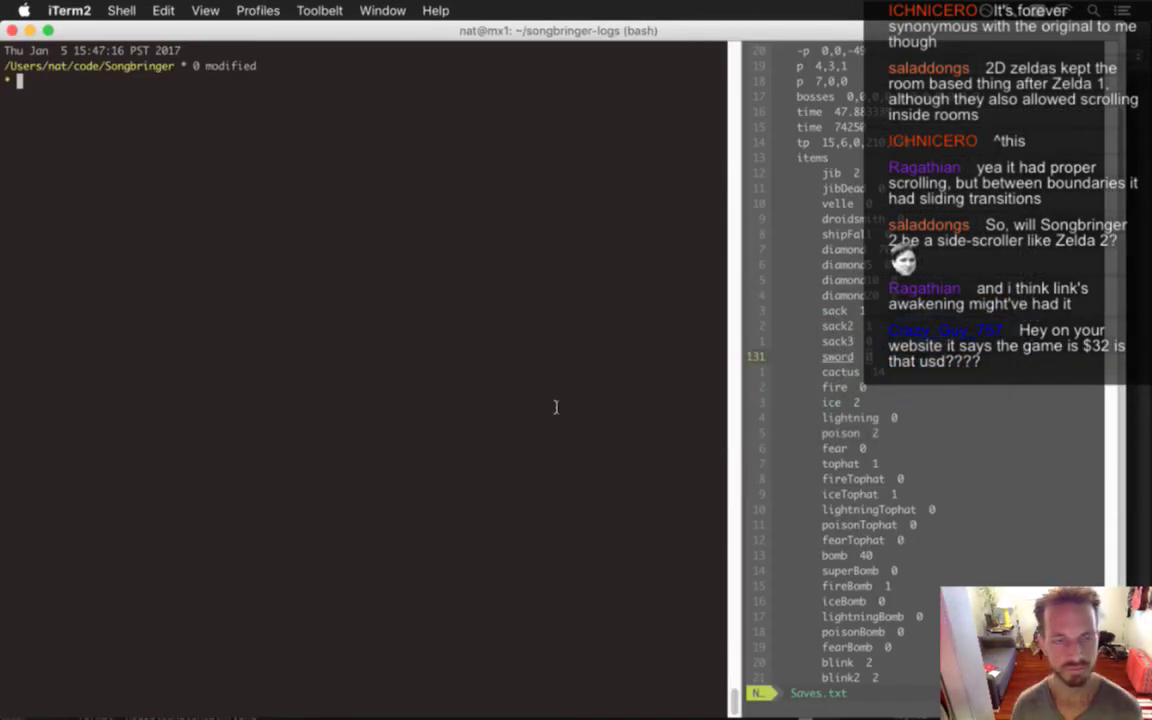
pyautogui.write('gs')
pyautogui.press('Return')
# Commit the RoqIdleN.psd change and the shirt file deletions using gc with the message ".", and push with gp
pyautogui.write('gc')
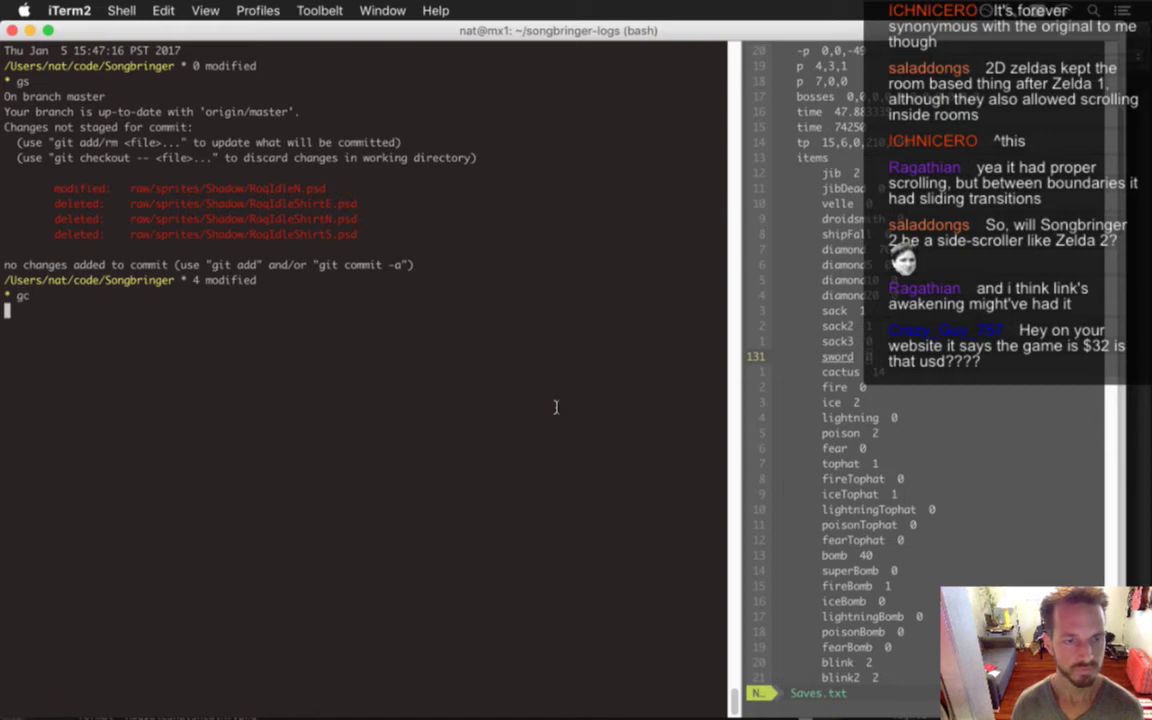
pyautogui.press('Return')
pyautogui.write('.')
pyautogui.press('Escape')
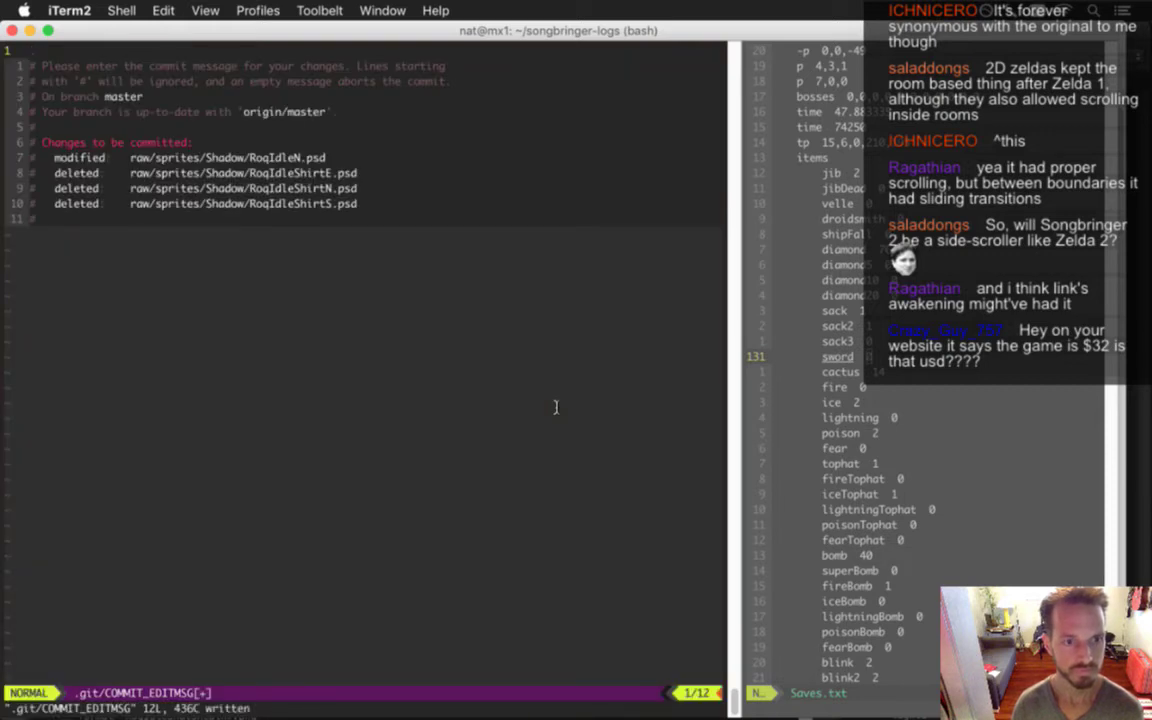
pyautogui.write(':wq')
pyautogui.press('Return')
pyautogui.write('gp')
pyautogui.press('Return')
# Switch to Finder and open the six files from RoqThrowE.psd through RoqThrowSheathS.psd in Adobe Photoshop CS6
pyautogui.press('super+Tab')
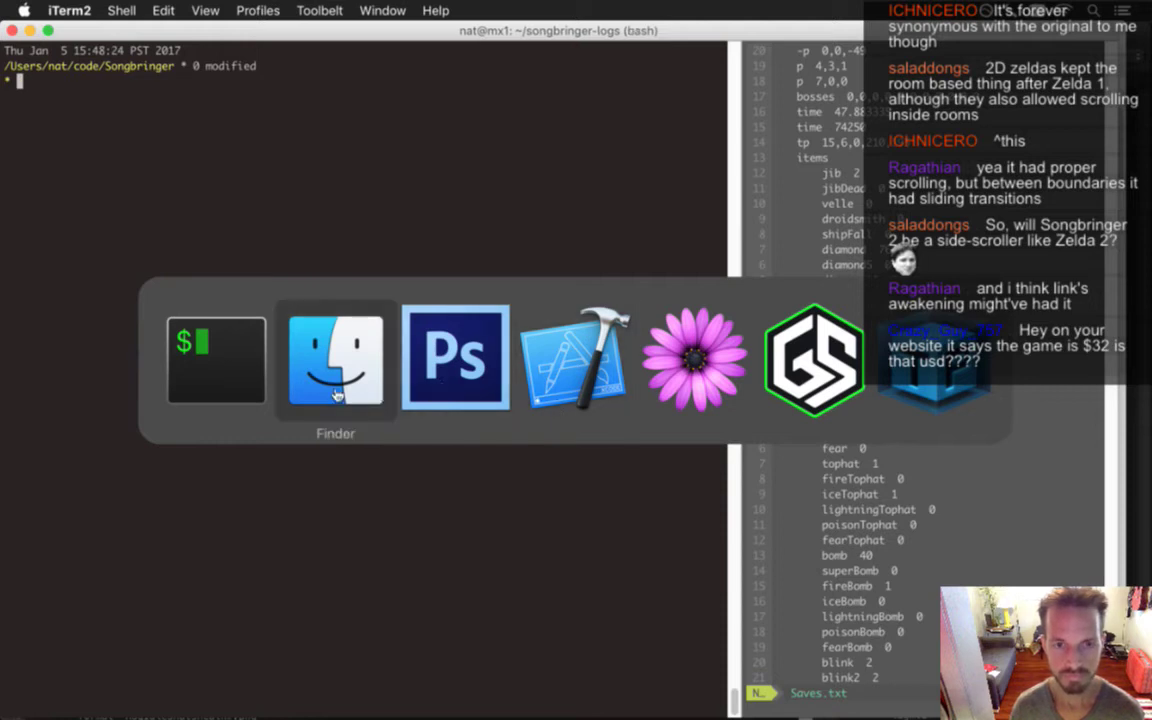
pyautogui.click(336, 360)
pyautogui.scroll(-1, 676, 402)
pyautogui.scroll(-15, 676, 402)
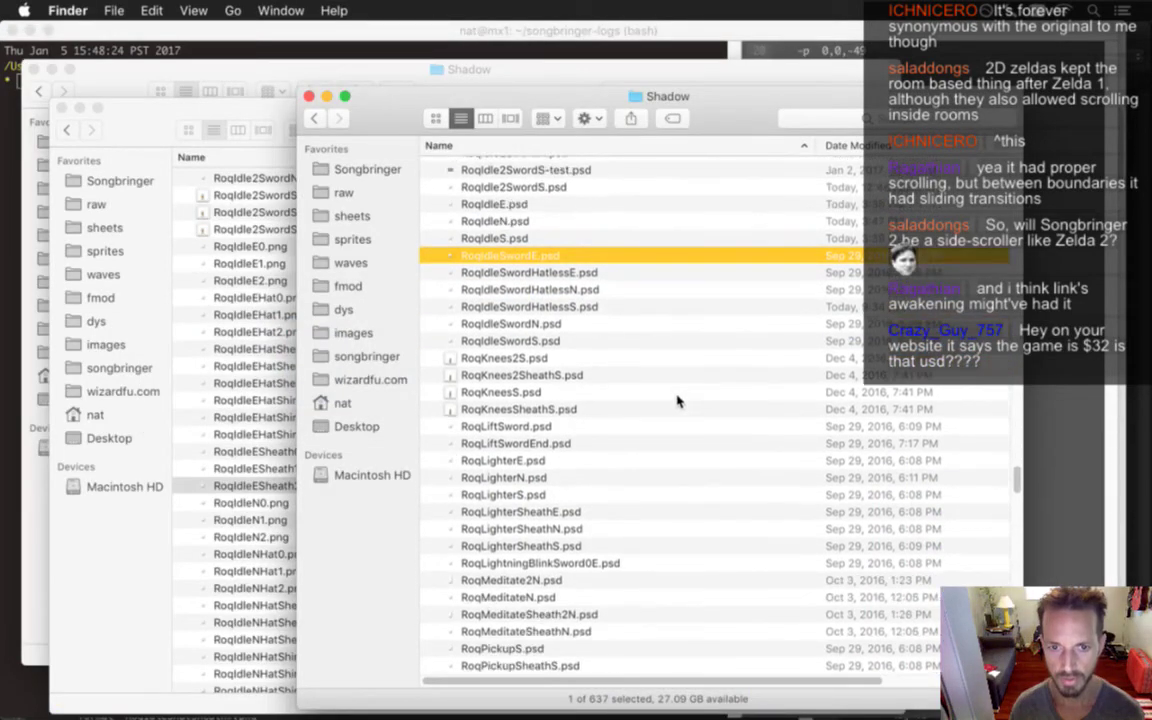
pyautogui.scroll(-15, 680, 402)
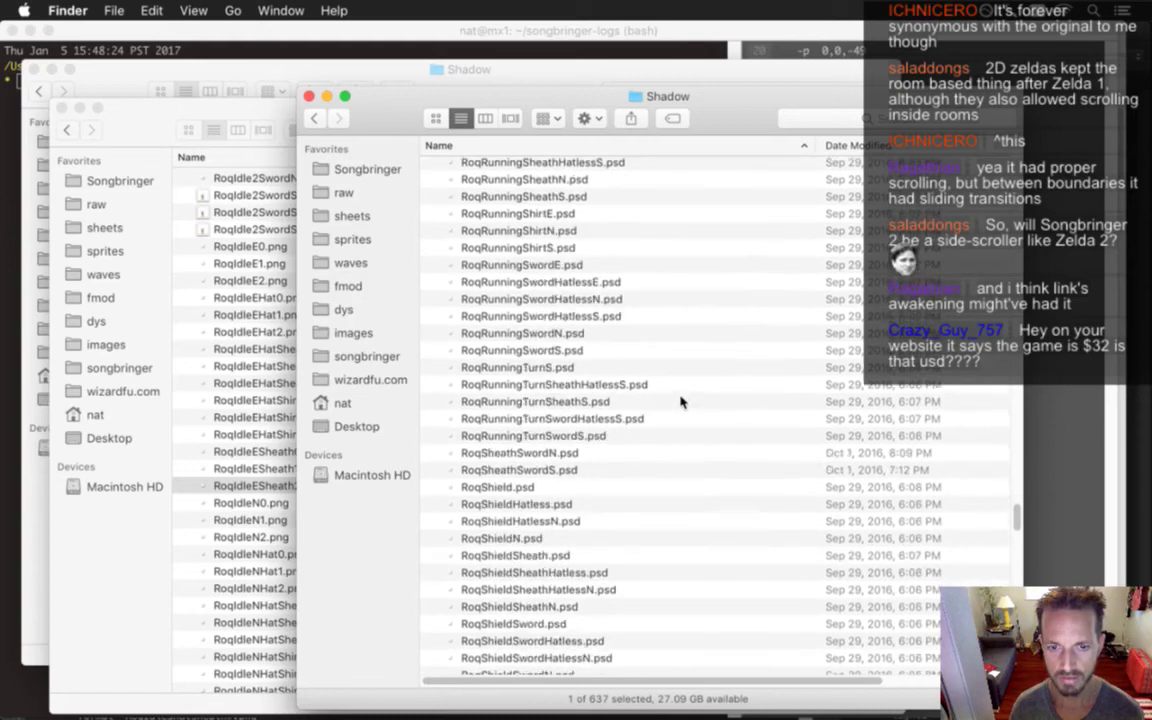
pyautogui.scroll(-5, 682, 401)
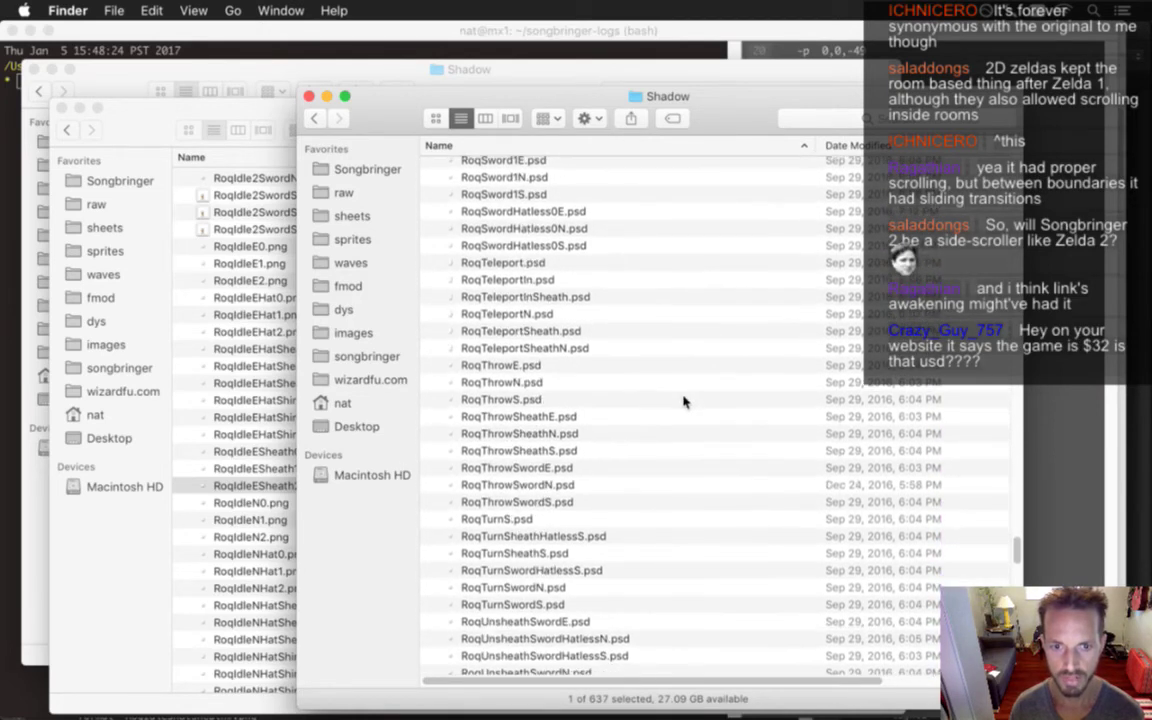
pyautogui.click(540, 365)
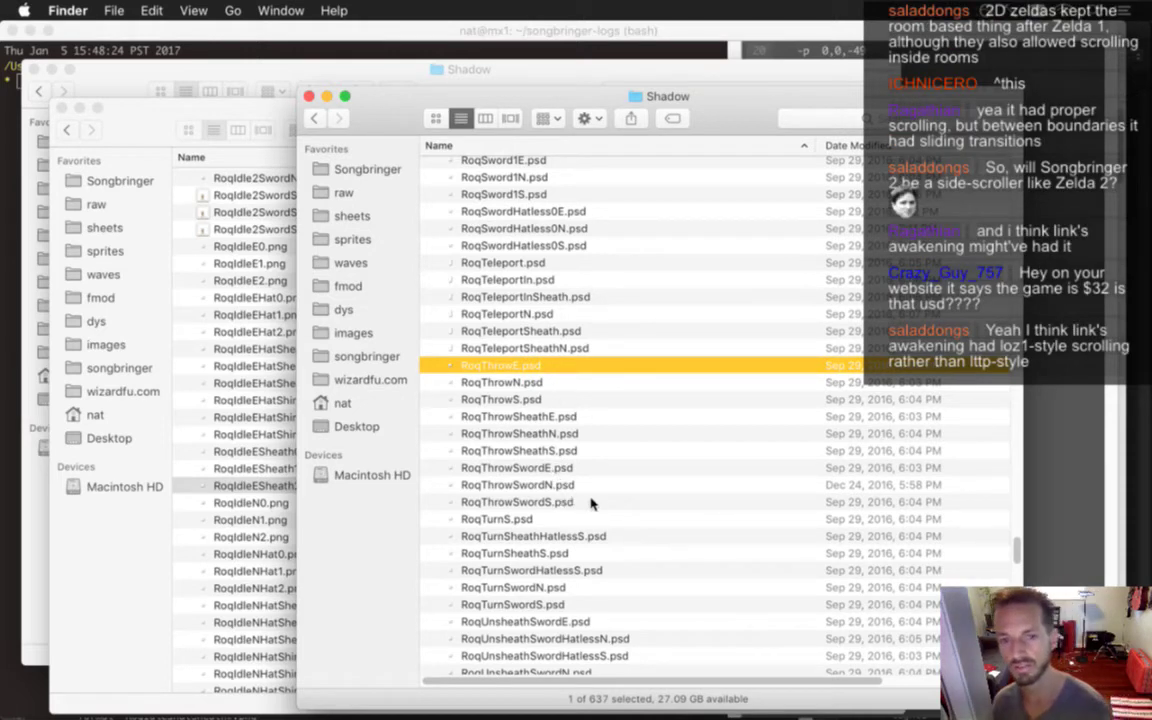
pyautogui.keyDown('shift'); pyautogui.click(598, 449); pyautogui.keyUp('shift')
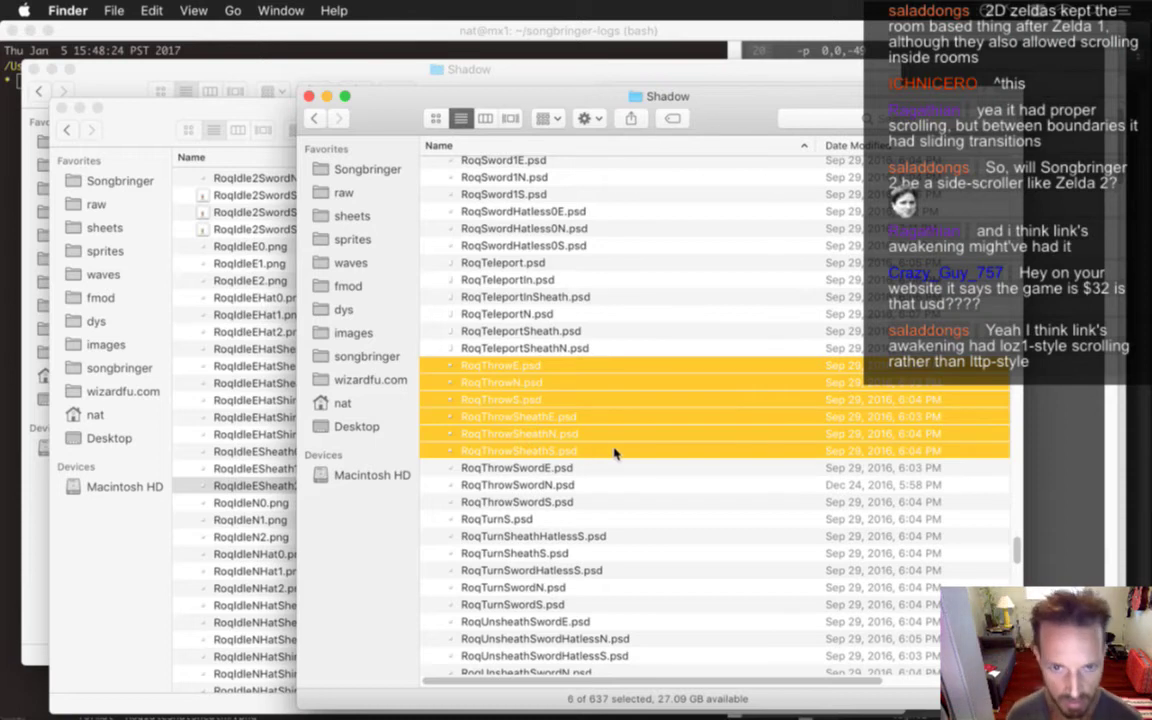
pyautogui.rightClick(556, 362)
pyautogui.moveTo(643, 414)
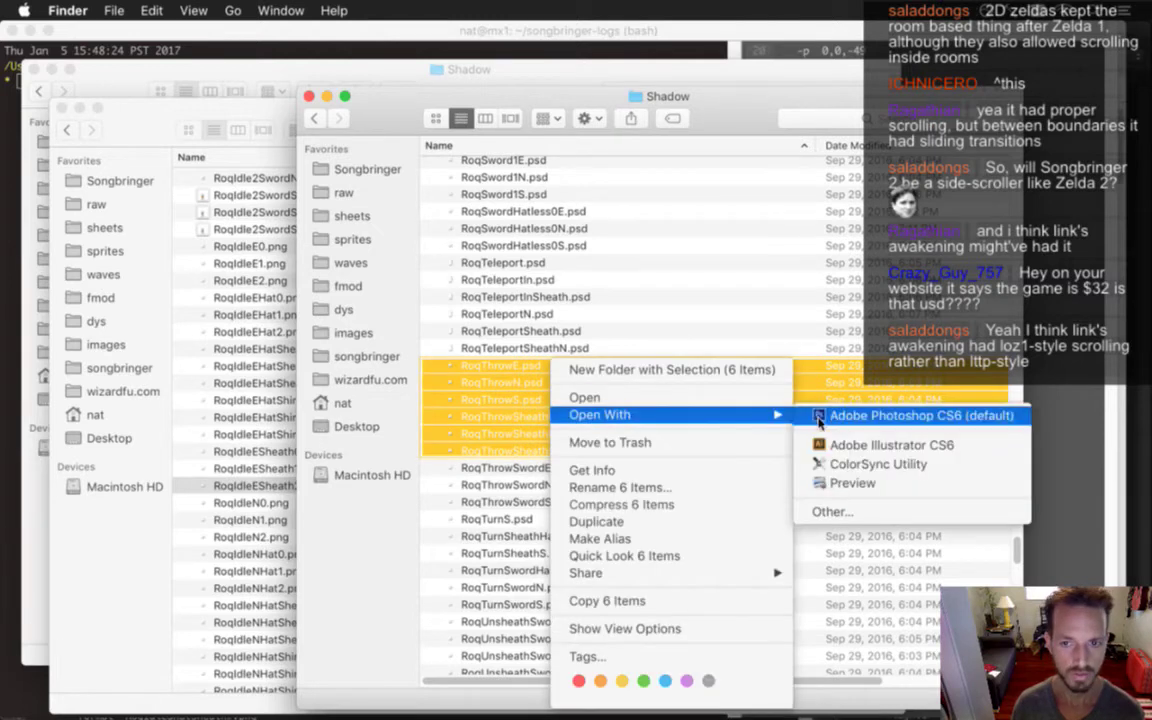
pyautogui.click(835, 418)
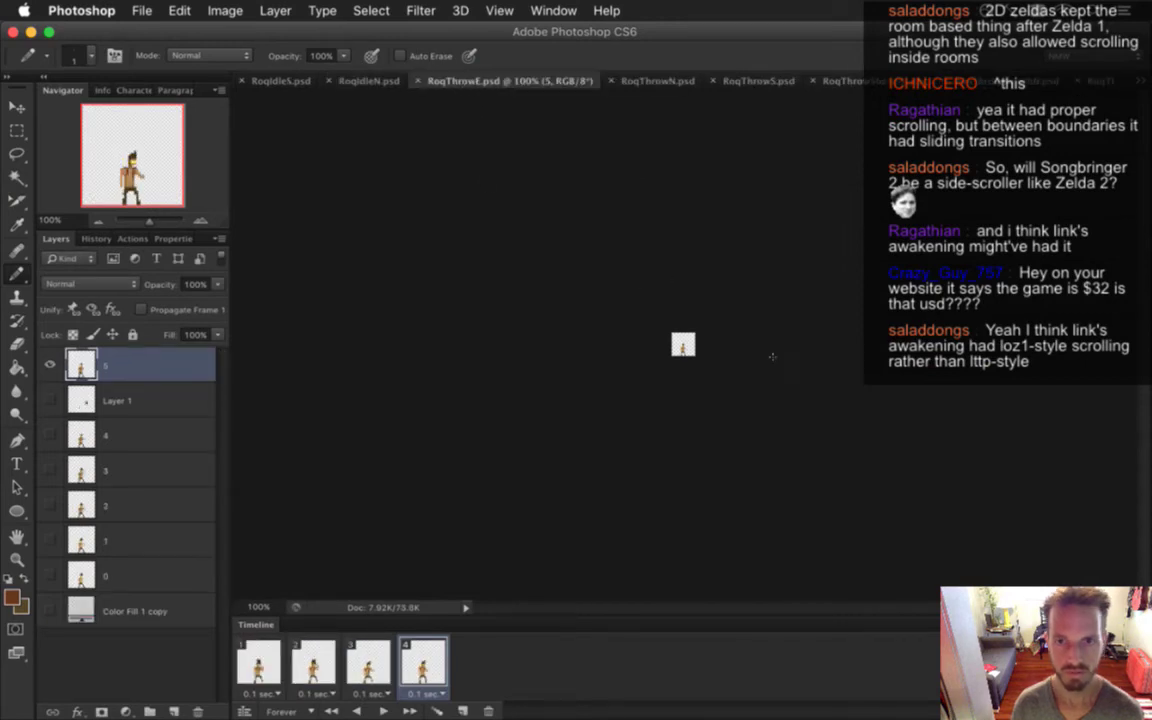
# Enlarge the RoqThrowE.psd sprite to 1900% and compare it with RoqIdleE.psd
pyautogui.moveTo(681, 342); pyautogui.dragTo(885, 378)
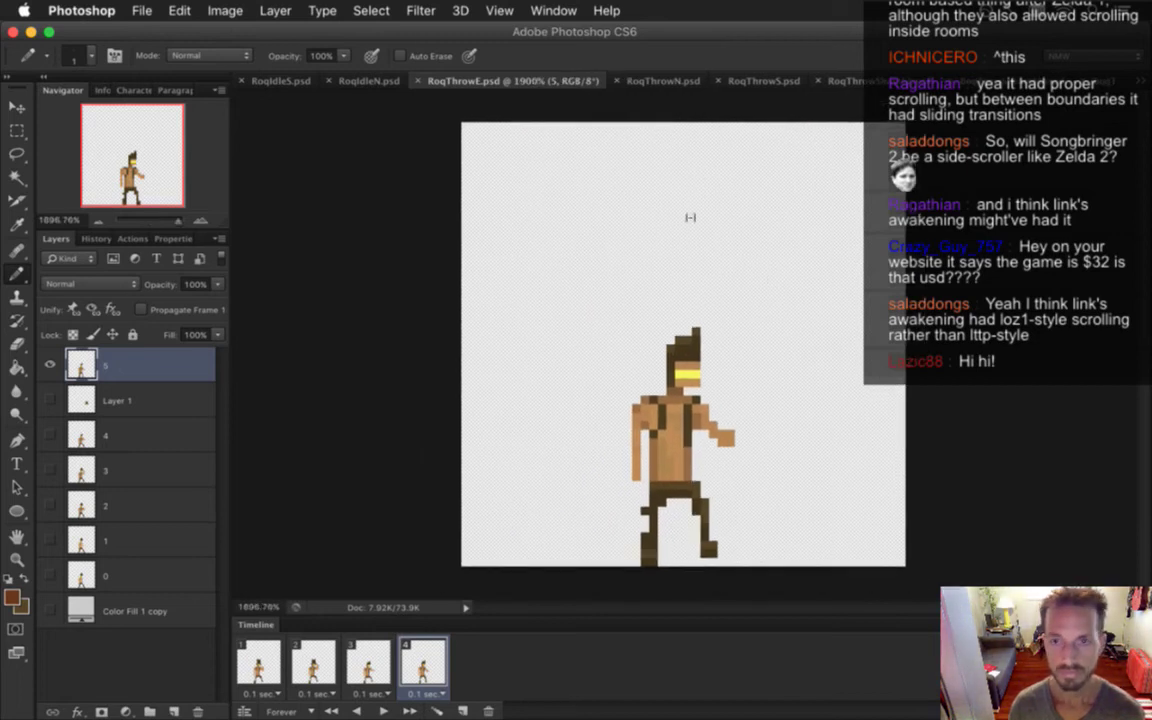
pyautogui.click(1022, 78)
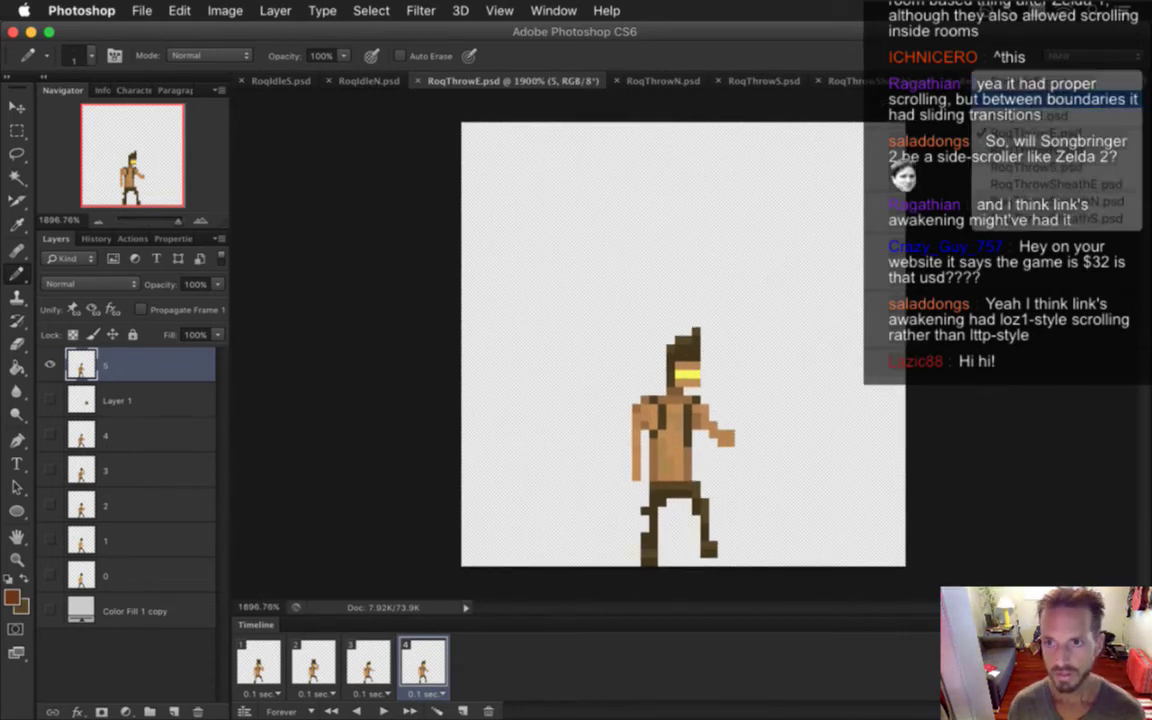
pyautogui.click(1050, 84)
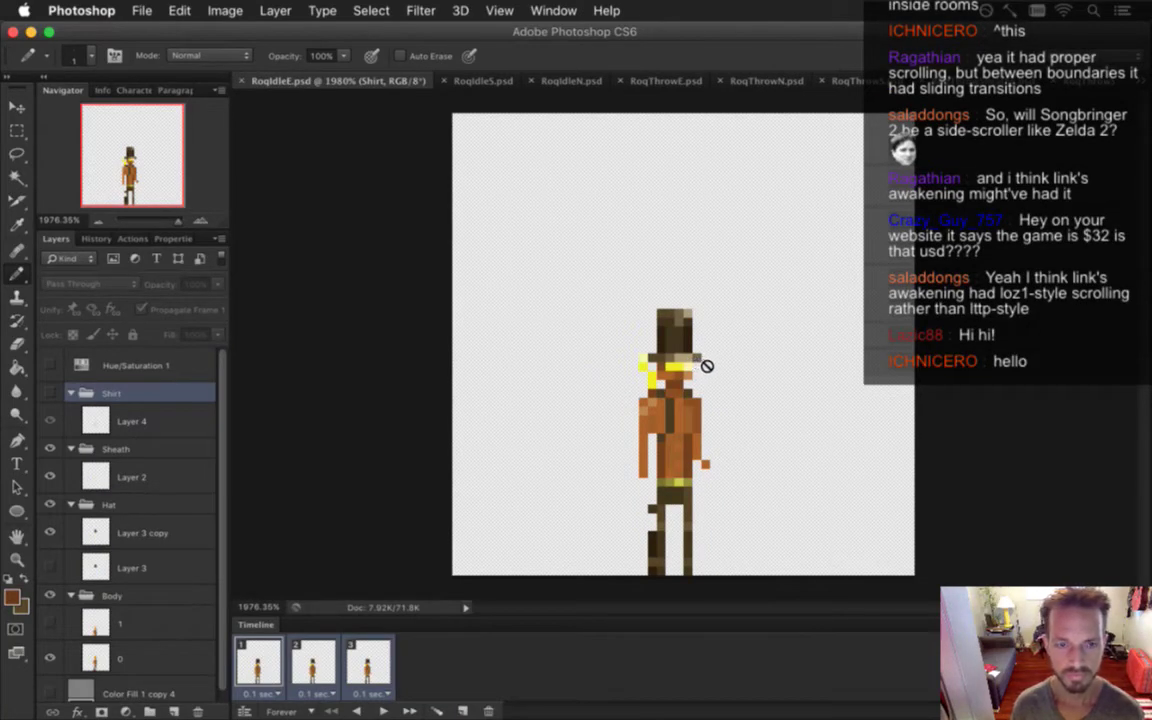
pyautogui.click(656, 81)
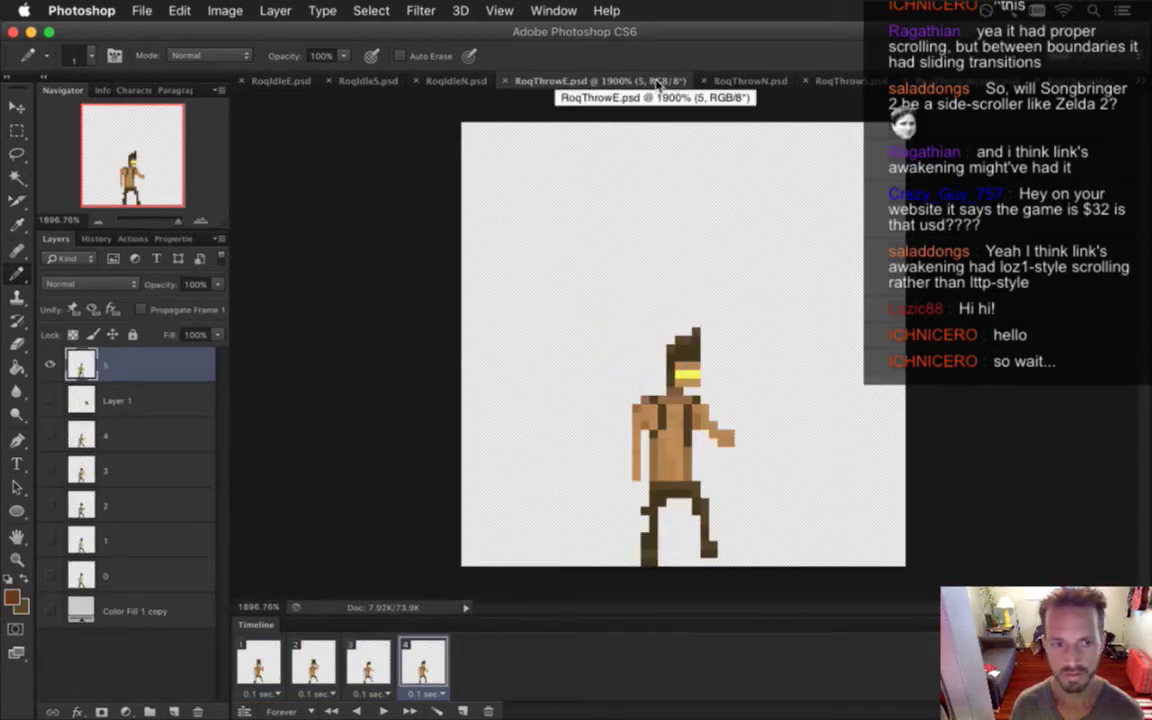
# Step through the four throw animation frames in RoqThrowE.psd and examine the layer group structure of RoqIdleE.psd
pyautogui.click(262, 663)
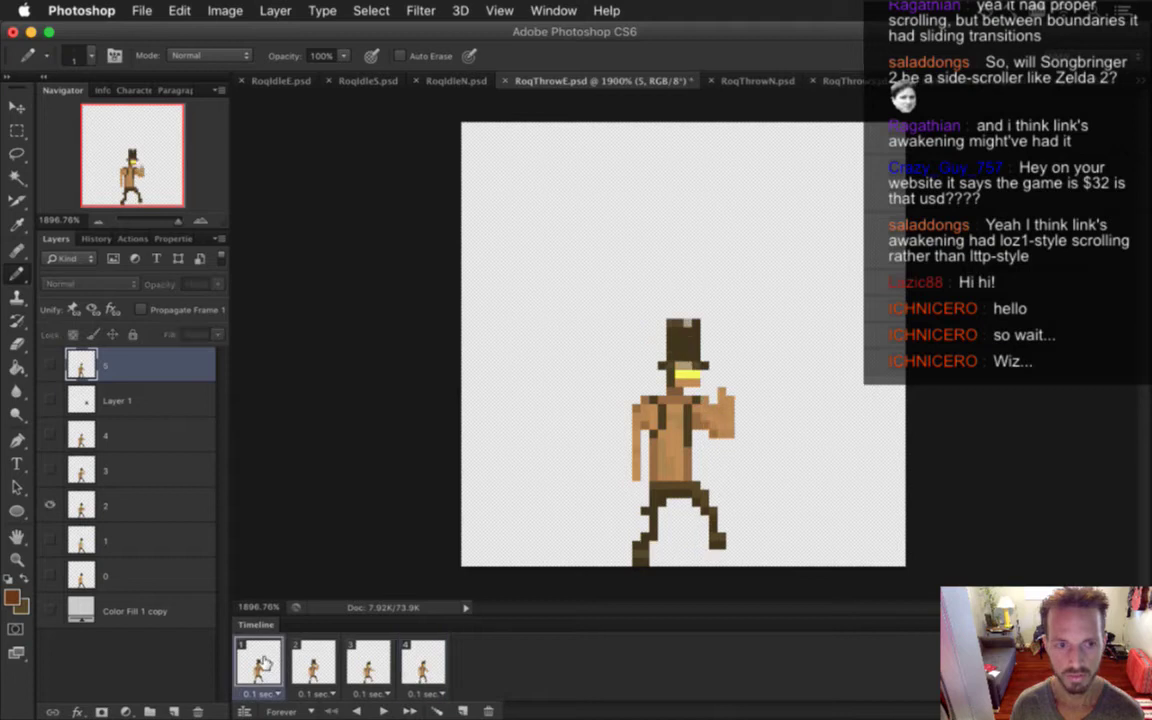
pyautogui.click(313, 663)
pyautogui.click(368, 663)
pyautogui.click(426, 664)
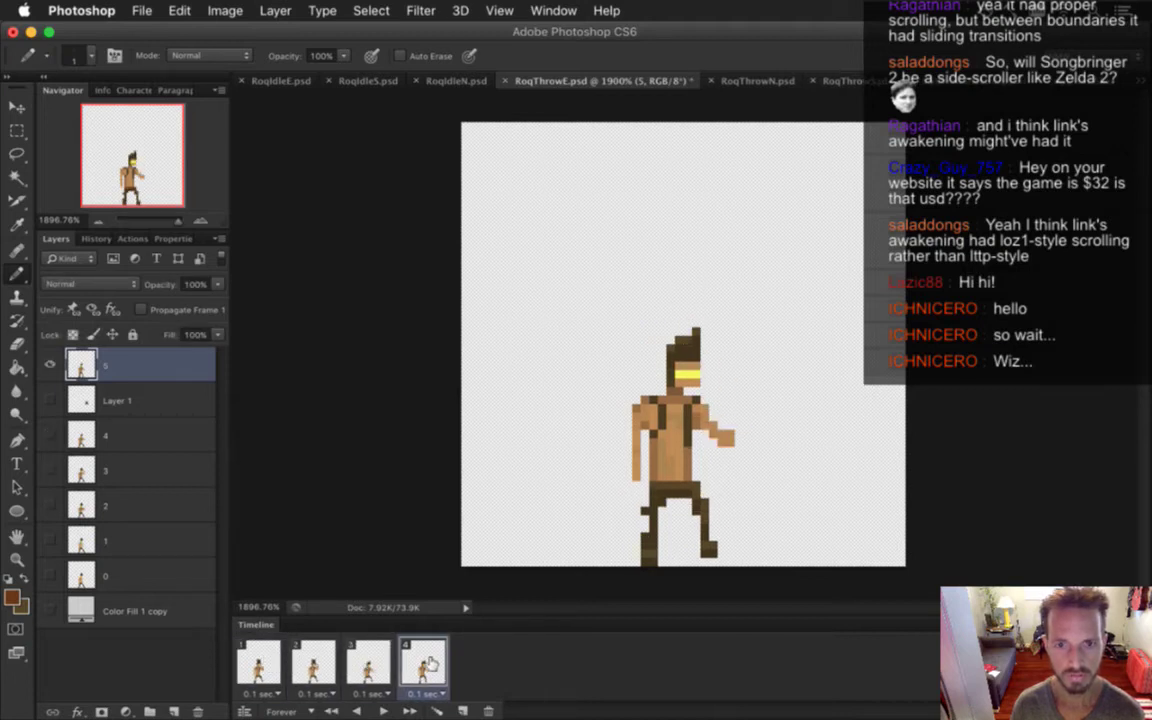
pyautogui.click(262, 663)
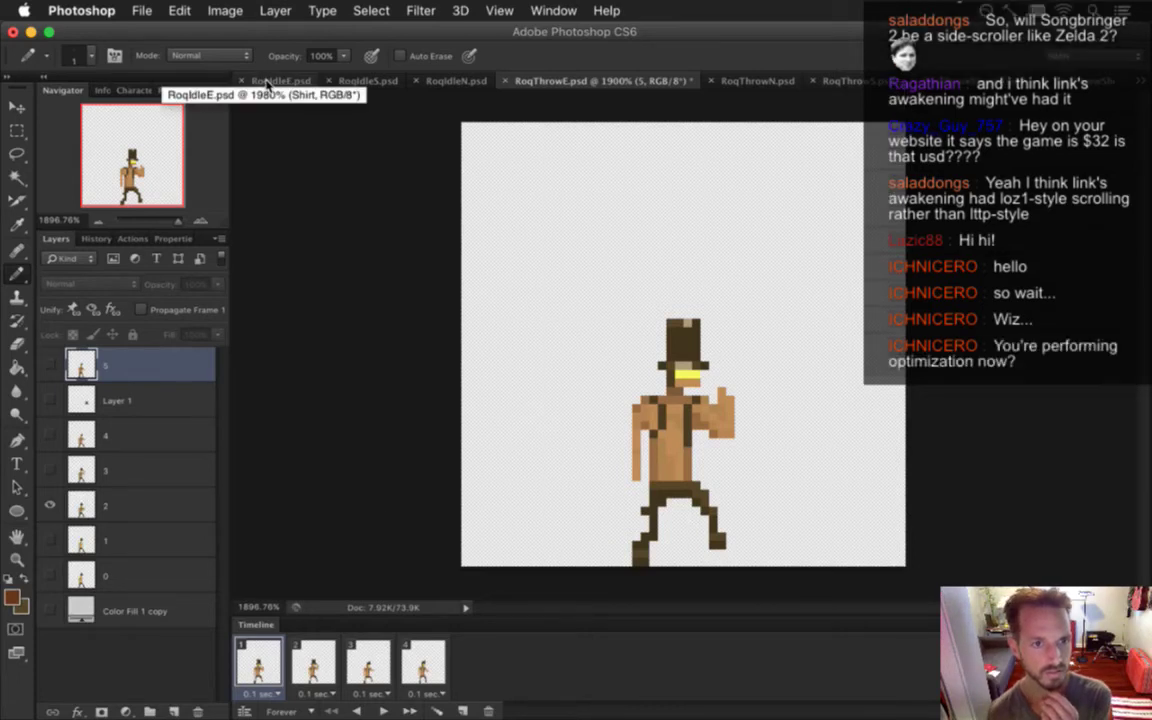
pyautogui.click(267, 83)
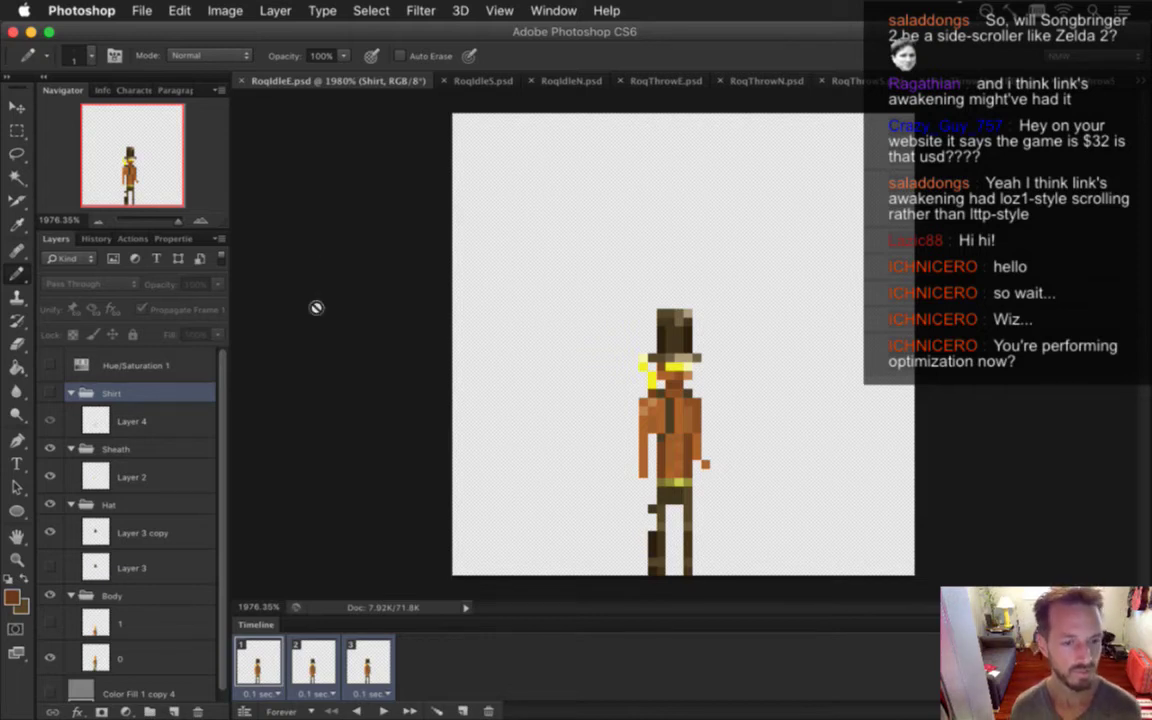
pyautogui.scroll(-1, 225, 406)
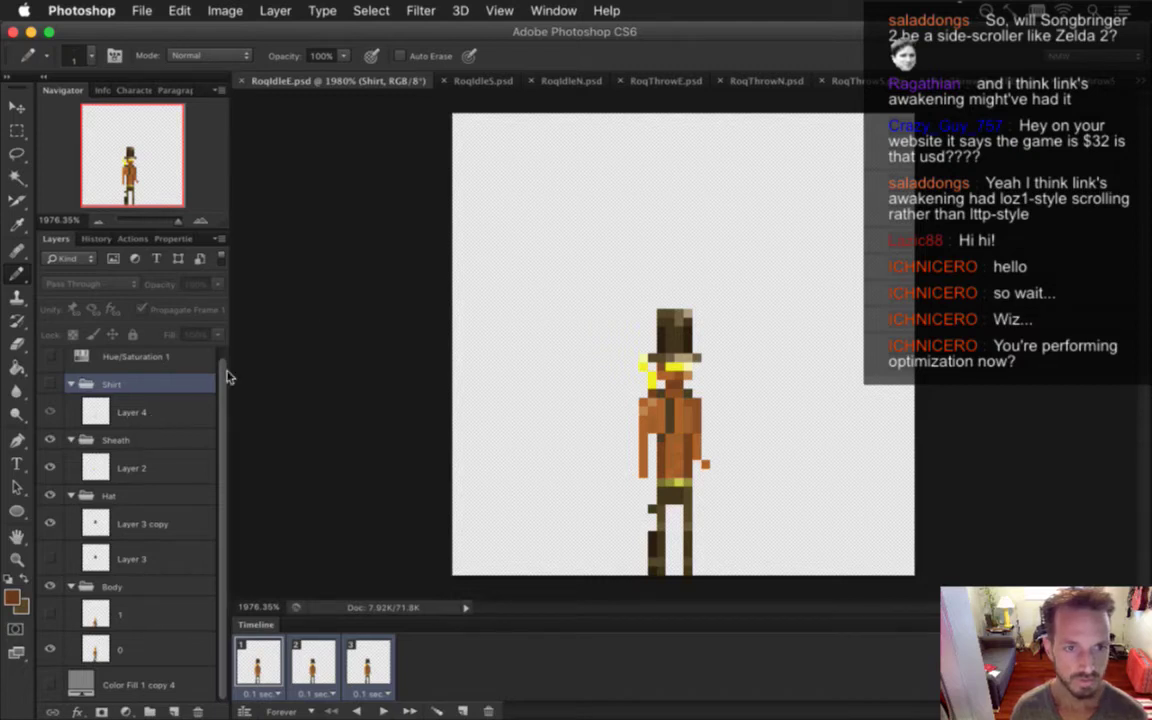
# In RoqThrowE.psd, move layers 5 through 0, including Layer 1, into the Body group and select all four timeline frames
pyautogui.click(666, 81)
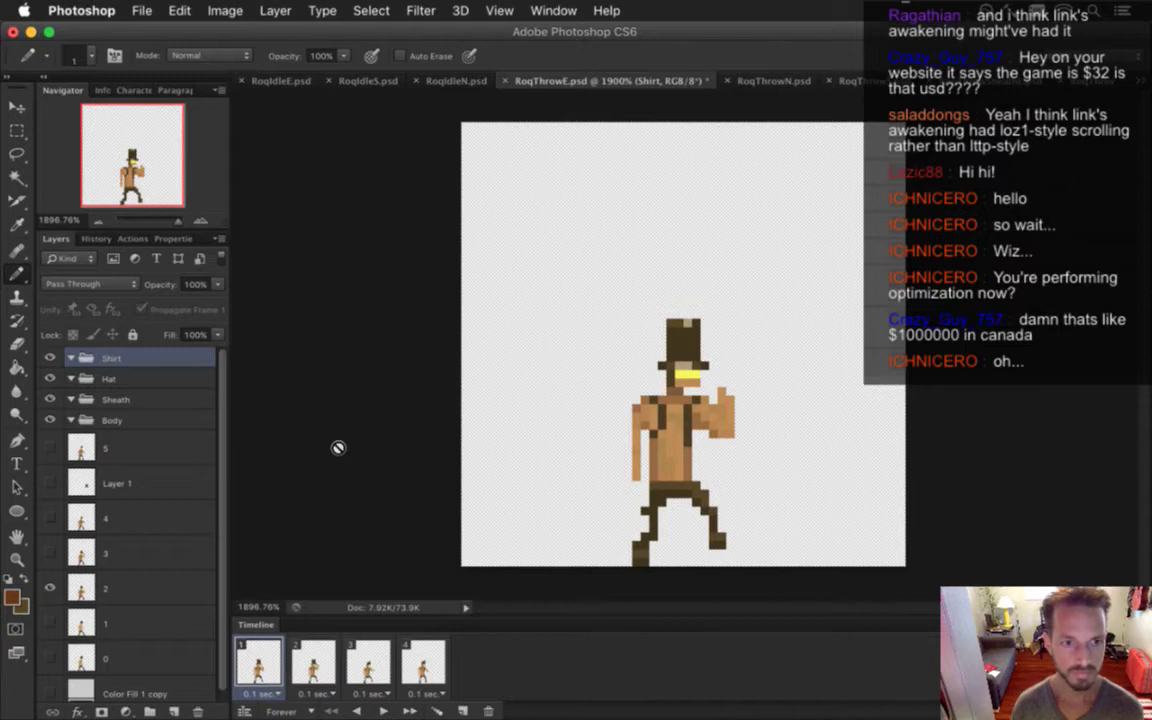
pyautogui.click(186, 448)
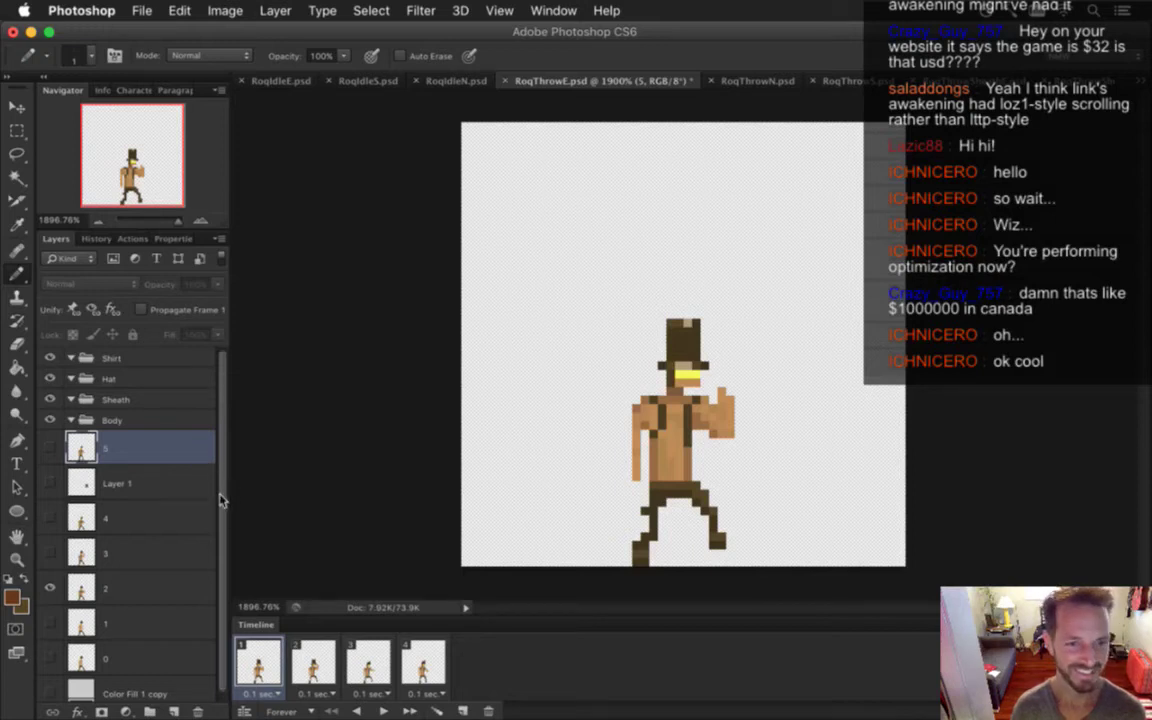
pyautogui.scroll(-1, 200, 485)
pyautogui.keyDown('shift'); pyautogui.click(134, 650); pyautogui.keyUp('shift')
pyautogui.moveTo(134, 650); pyautogui.dragTo(118, 408)
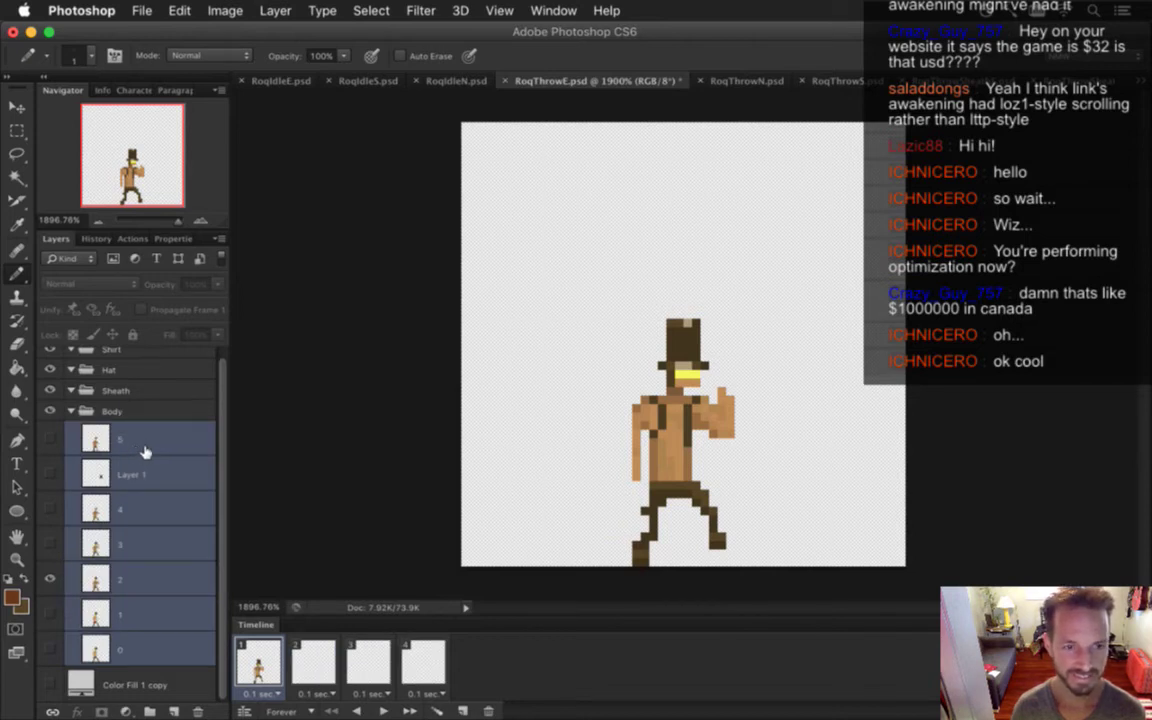
pyautogui.keyDown('shift'); pyautogui.click(432, 668); pyautogui.keyUp('shift')
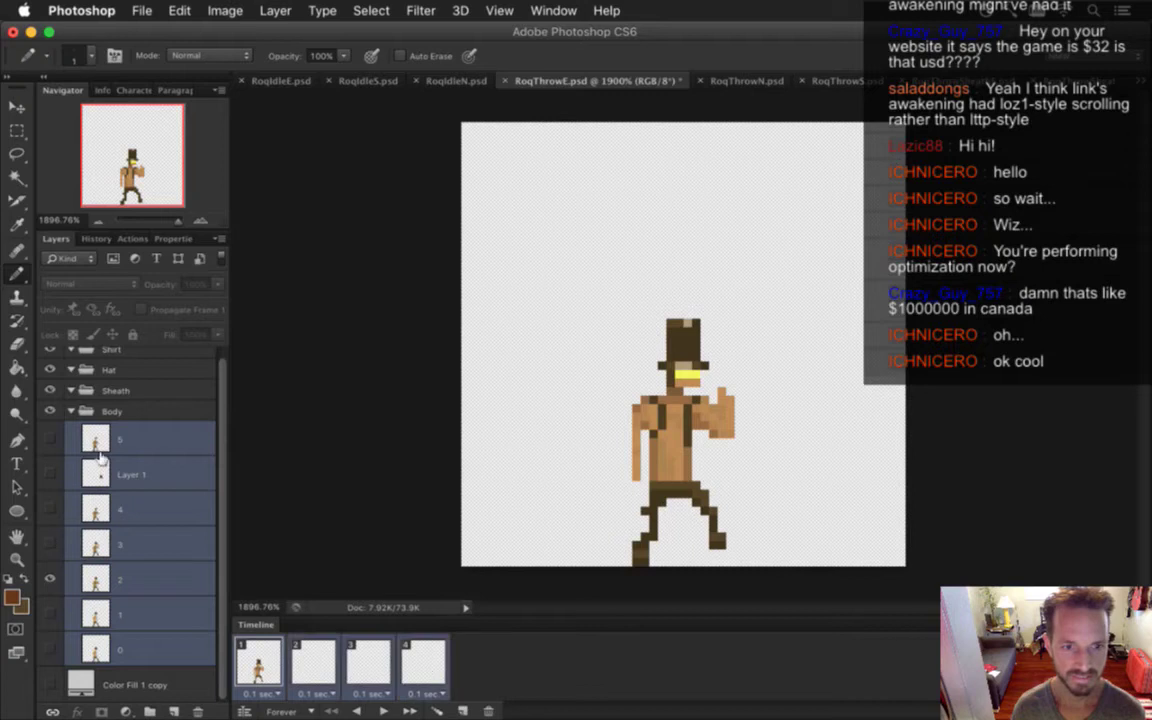
# Make the Body group visible in all four timeline frames and save RoqThrowE.psd
pyautogui.click(50, 410)
pyautogui.click(50, 410)
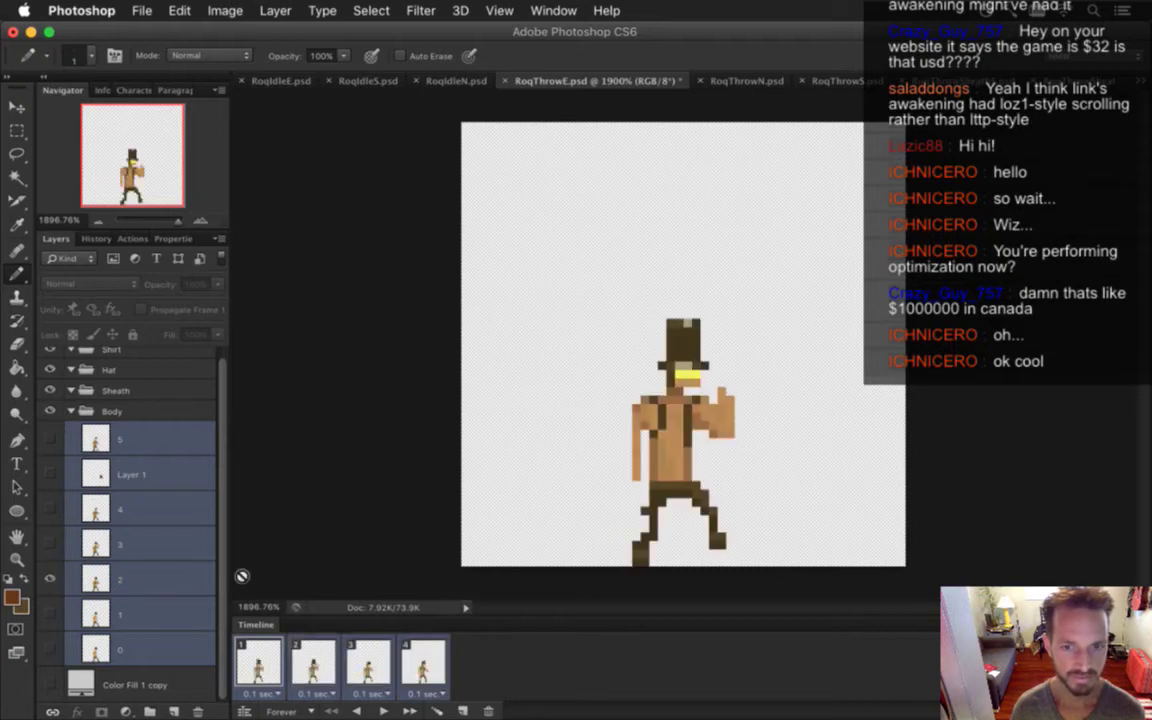
pyautogui.press('super+s')
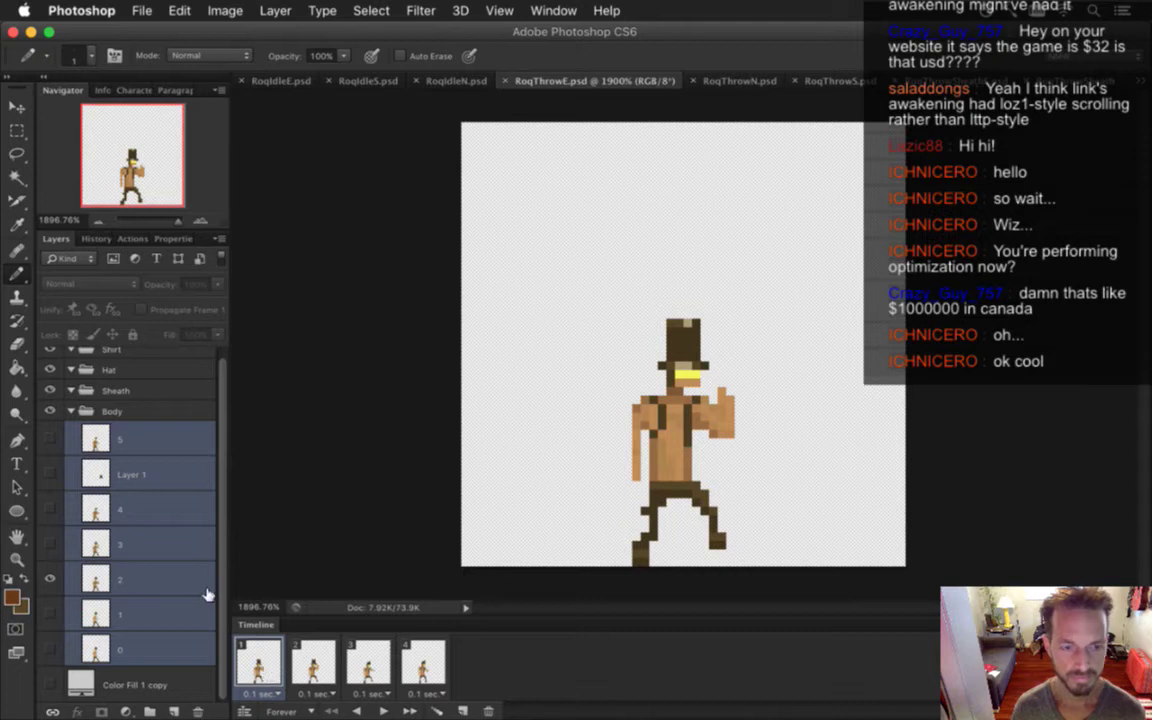
# Copy the full visible idle sprite from RoqIdleE.psd and paste it above layer 5 in RoqThrowE.psd's Body group
pyautogui.click(283, 81)
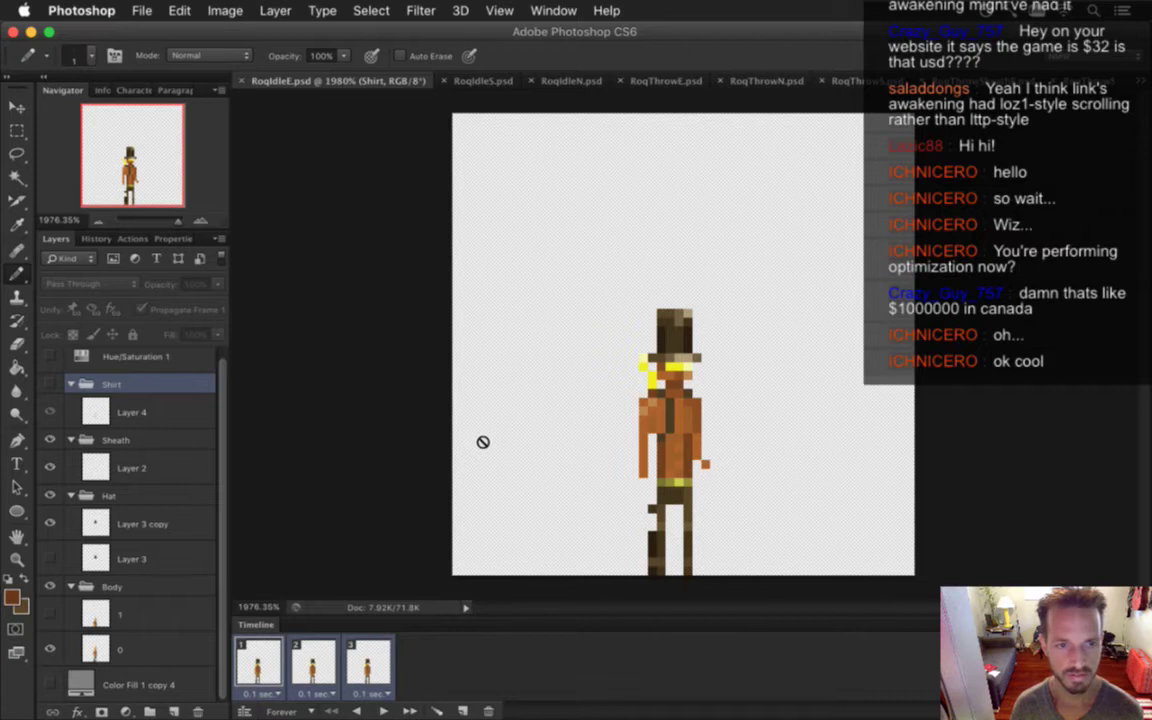
pyautogui.press('super+a')
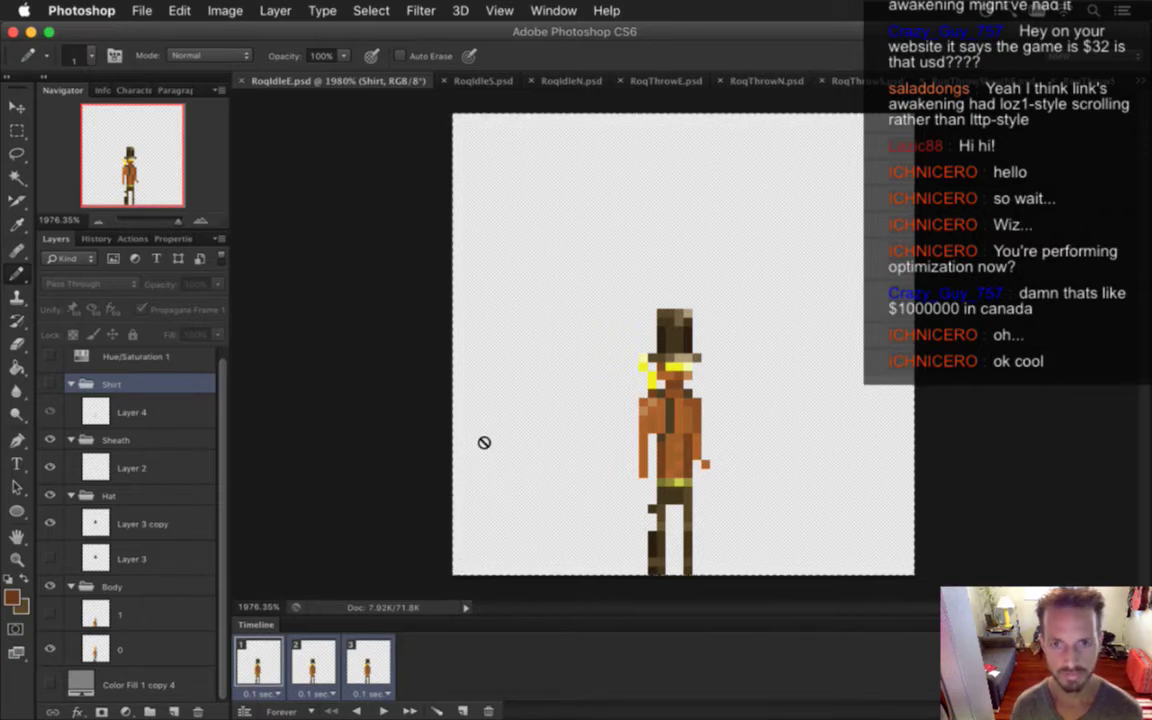
pyautogui.click(676, 80)
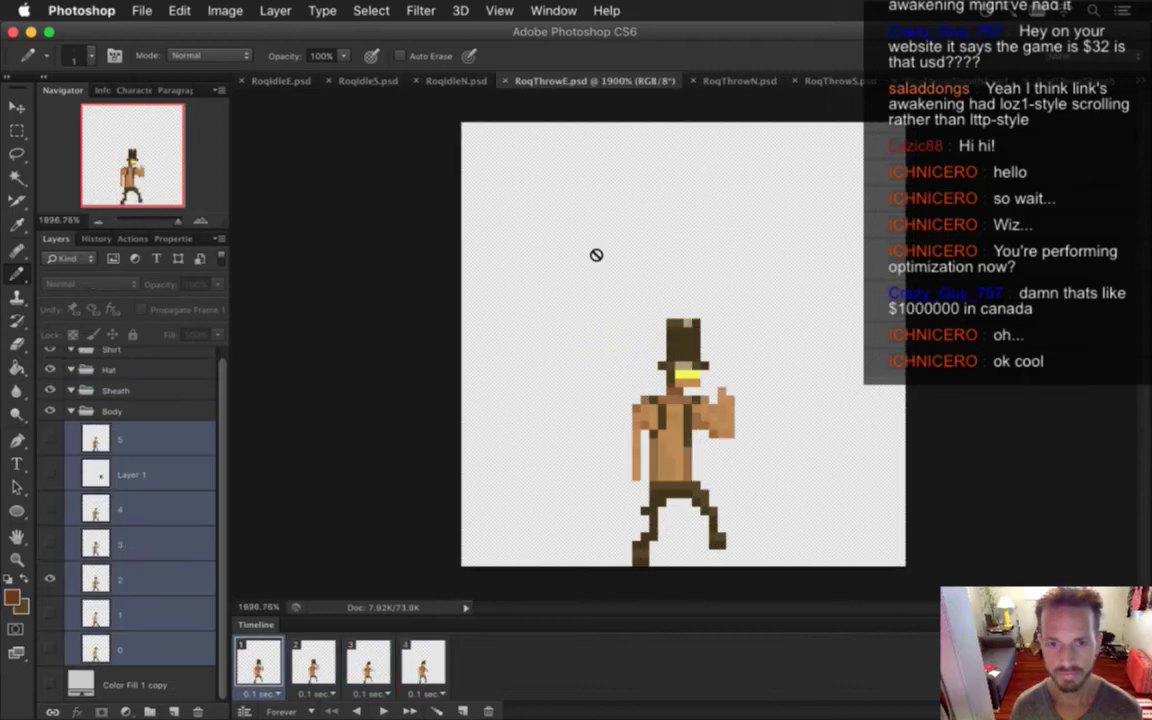
pyautogui.click(120, 440)
pyautogui.press('super+v')
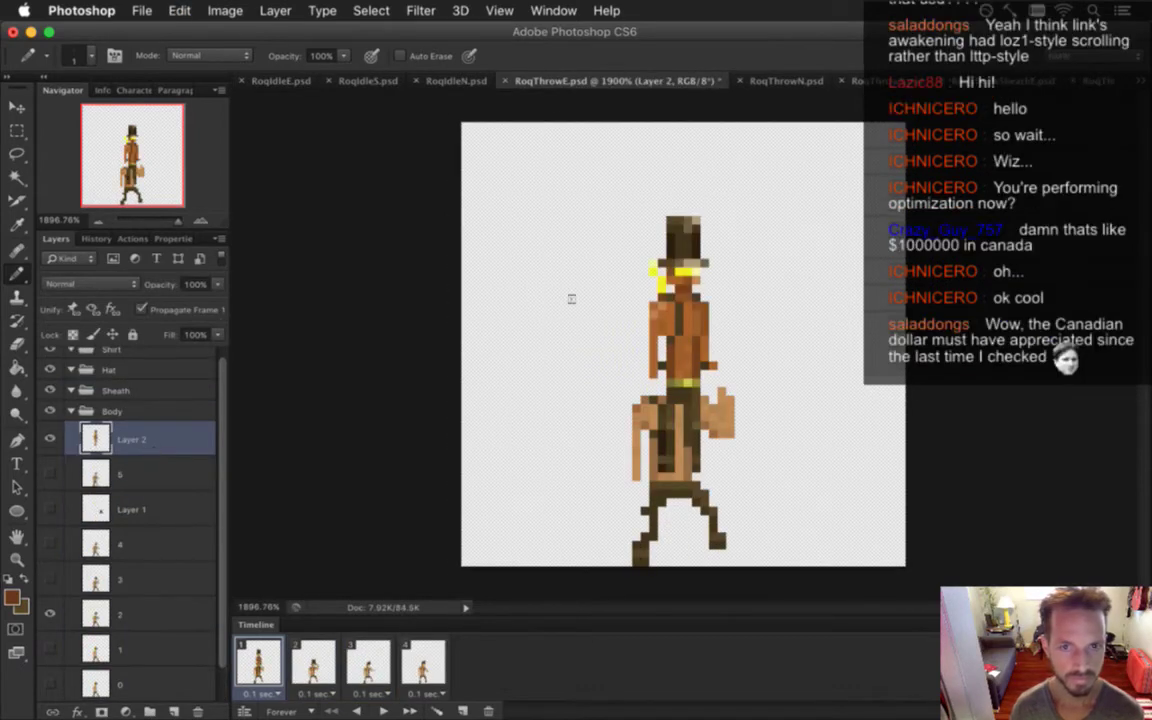
# Place the pasted idle sprite beside the throwing figure with feet at canvas bottom and turn off Propagate Frame 1
pyautogui.press('v')
pyautogui.moveTo(683, 243)
pyautogui.mouseDown()
pyautogui.moveTo(535, 267)
pyautogui.moveTo(545, 339)
pyautogui.mouseUp()
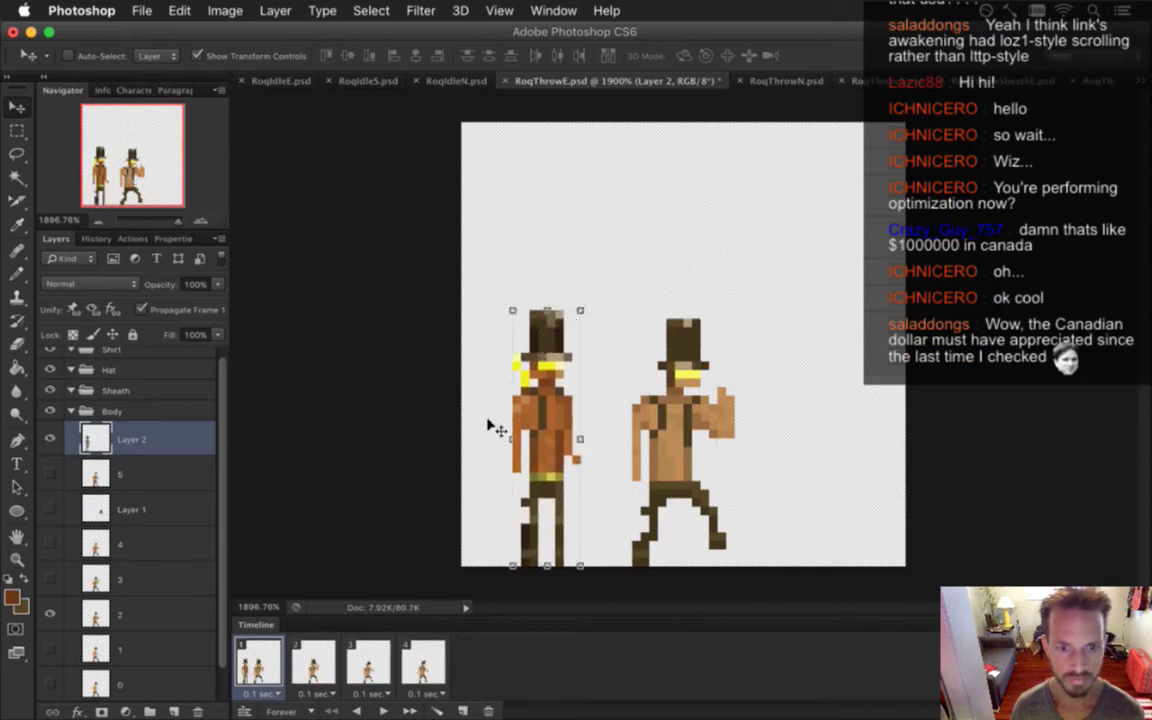
pyautogui.click(142, 310)
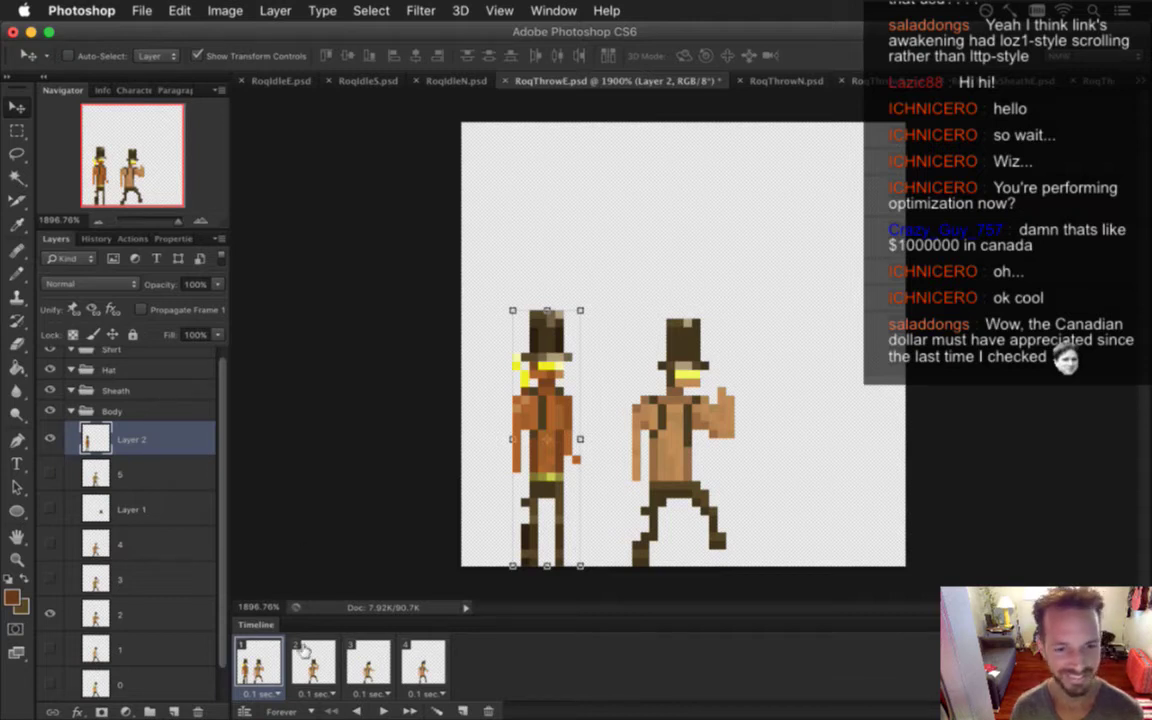
pyautogui.press('m')
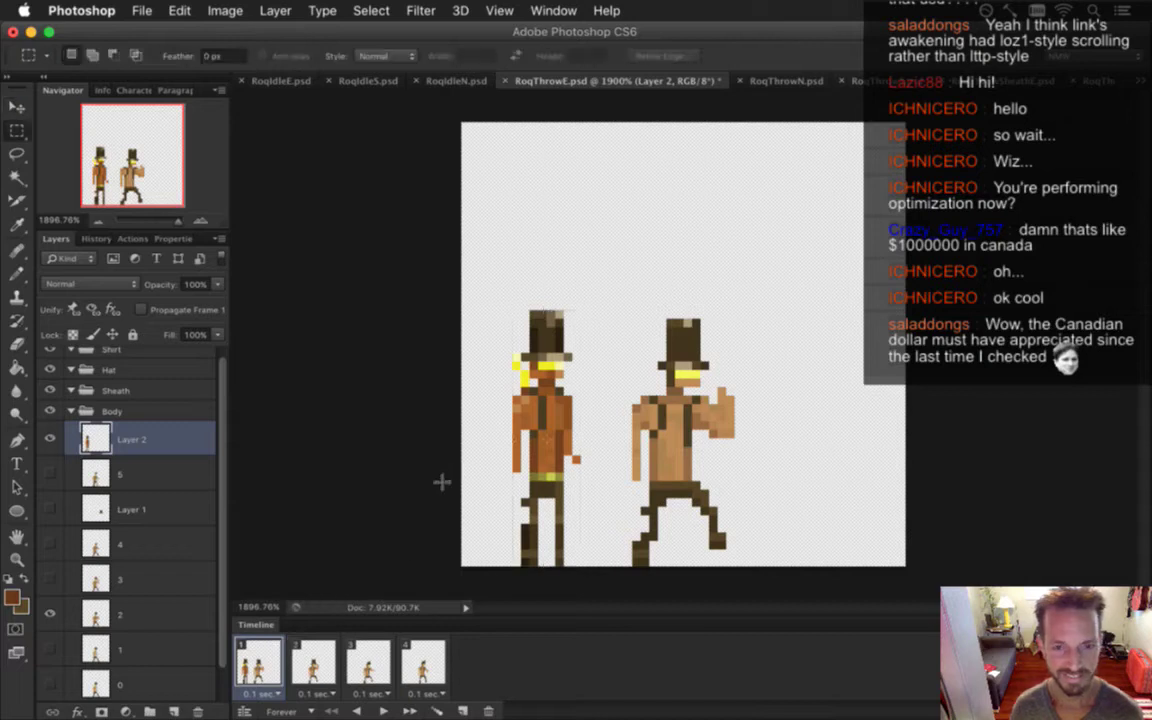
# Step through the four throw frames and examine which Body layer each one uses
pyautogui.click(166, 612)
pyautogui.scroll(-2, 205, 540)
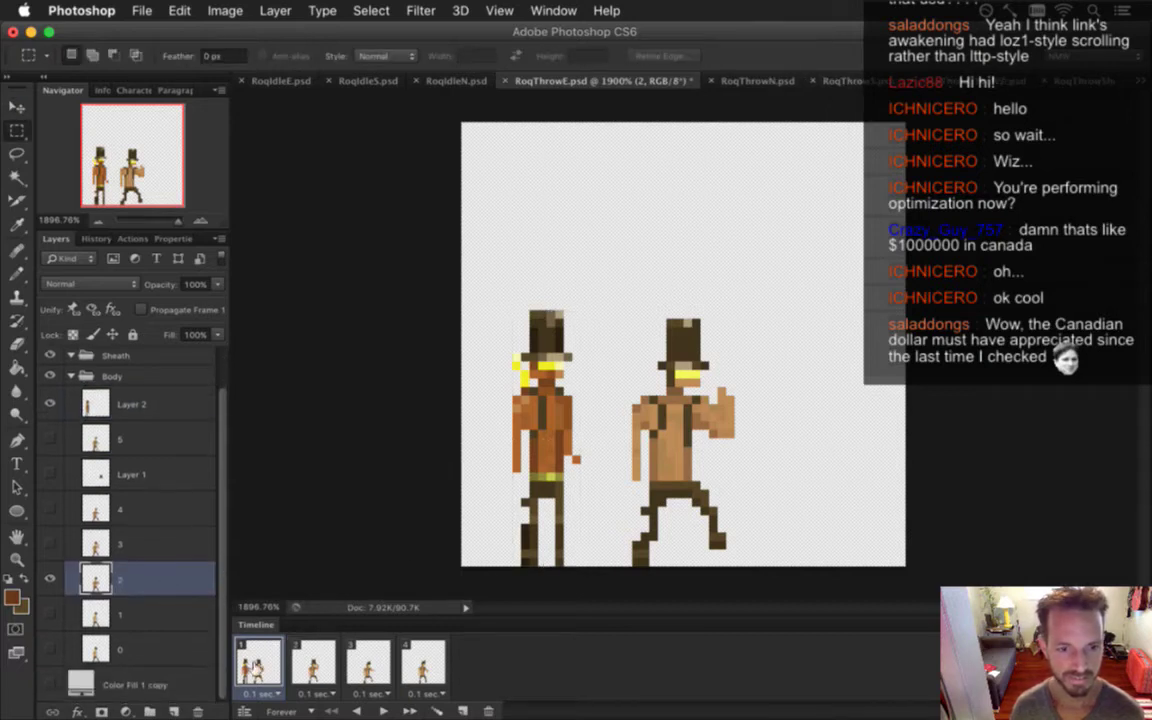
pyautogui.click(320, 657)
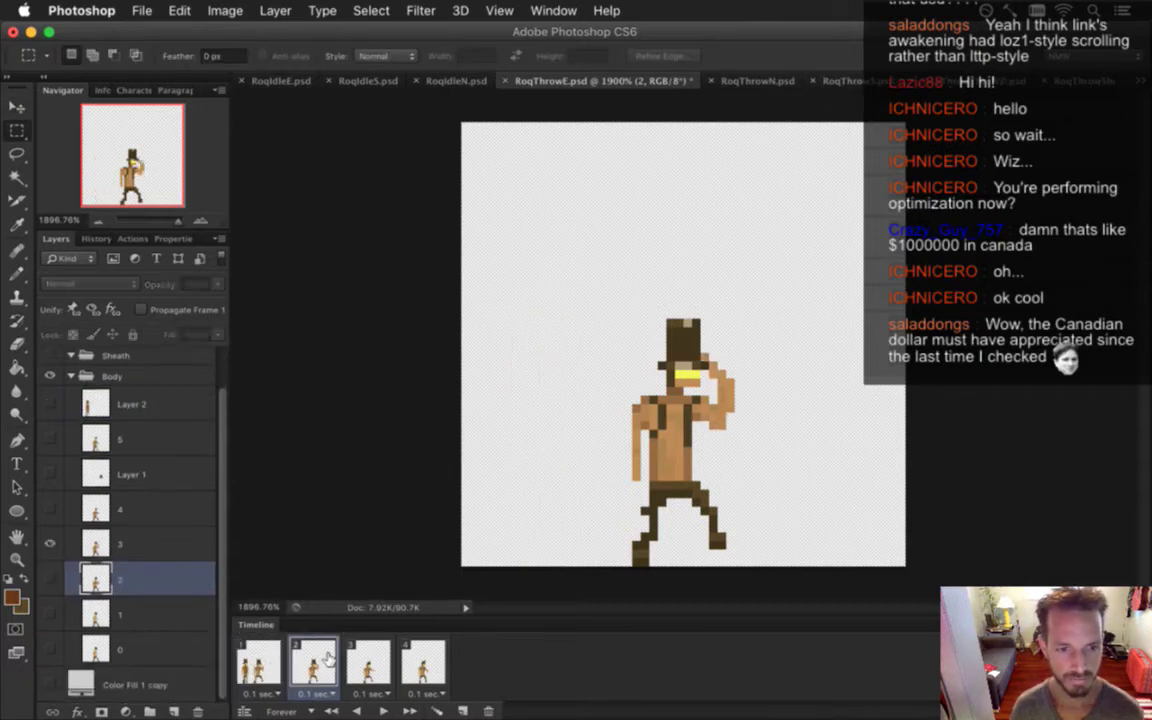
pyautogui.click(362, 657)
pyautogui.click(418, 660)
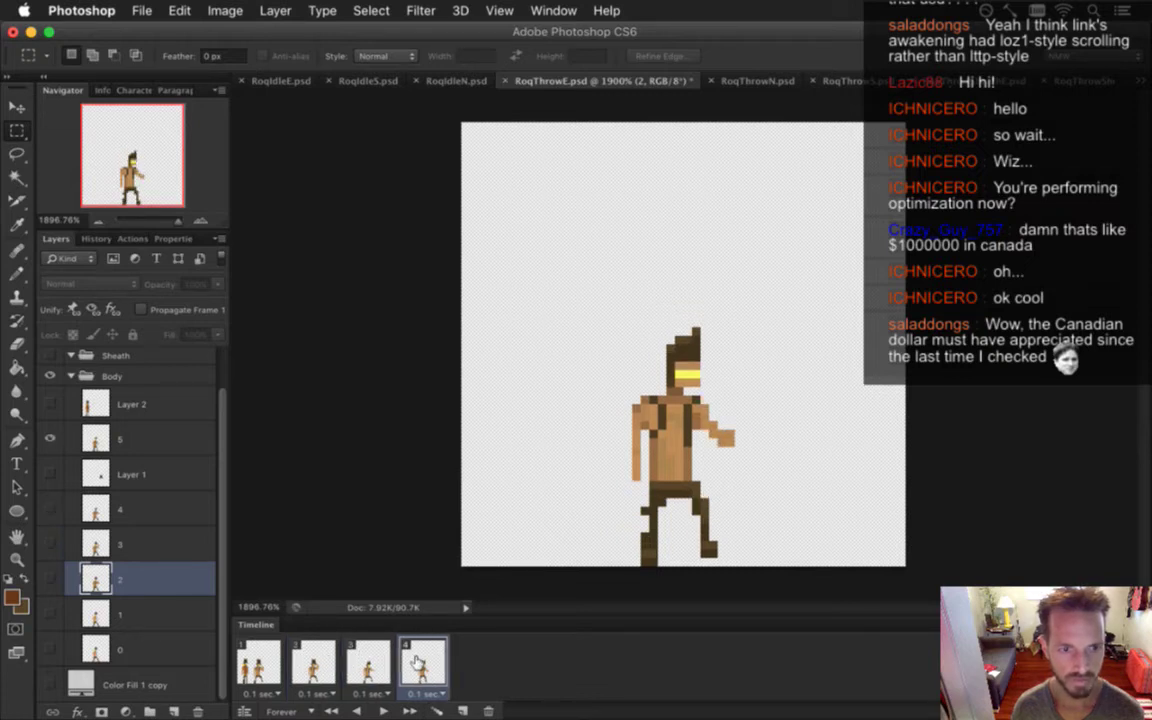
pyautogui.click(268, 657)
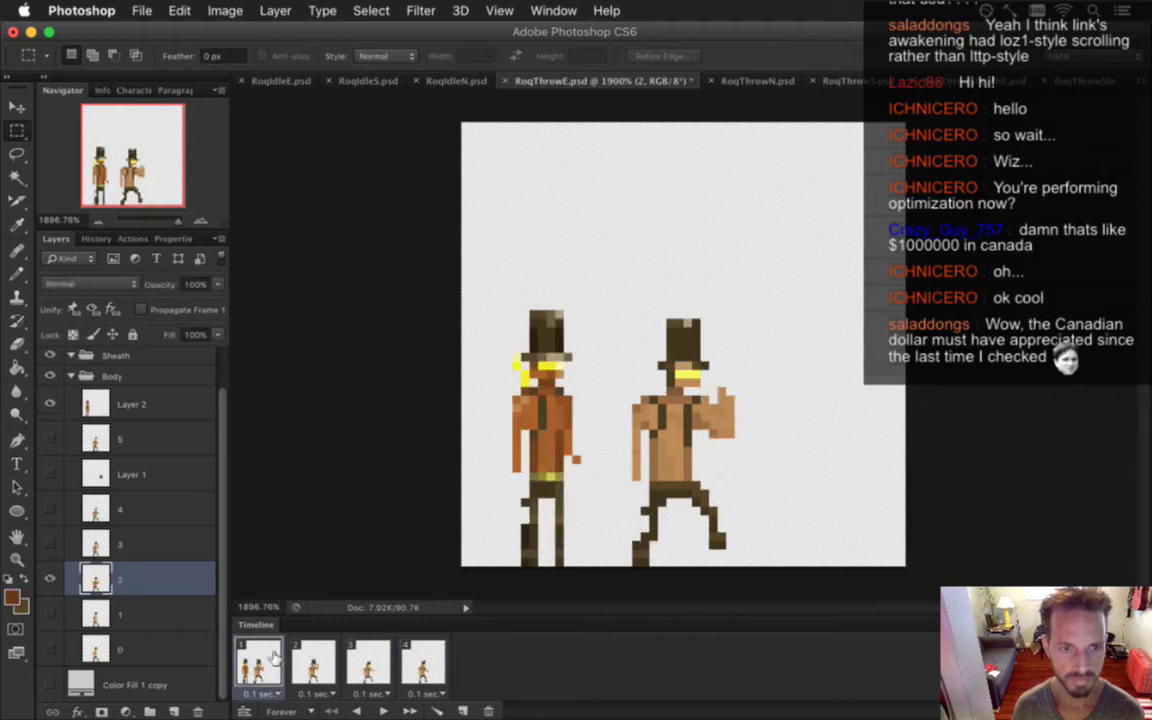
# Compare the poses on layers 1 and 0 with layer 2 in frame 1 by switching their visibility
pyautogui.click(188, 617)
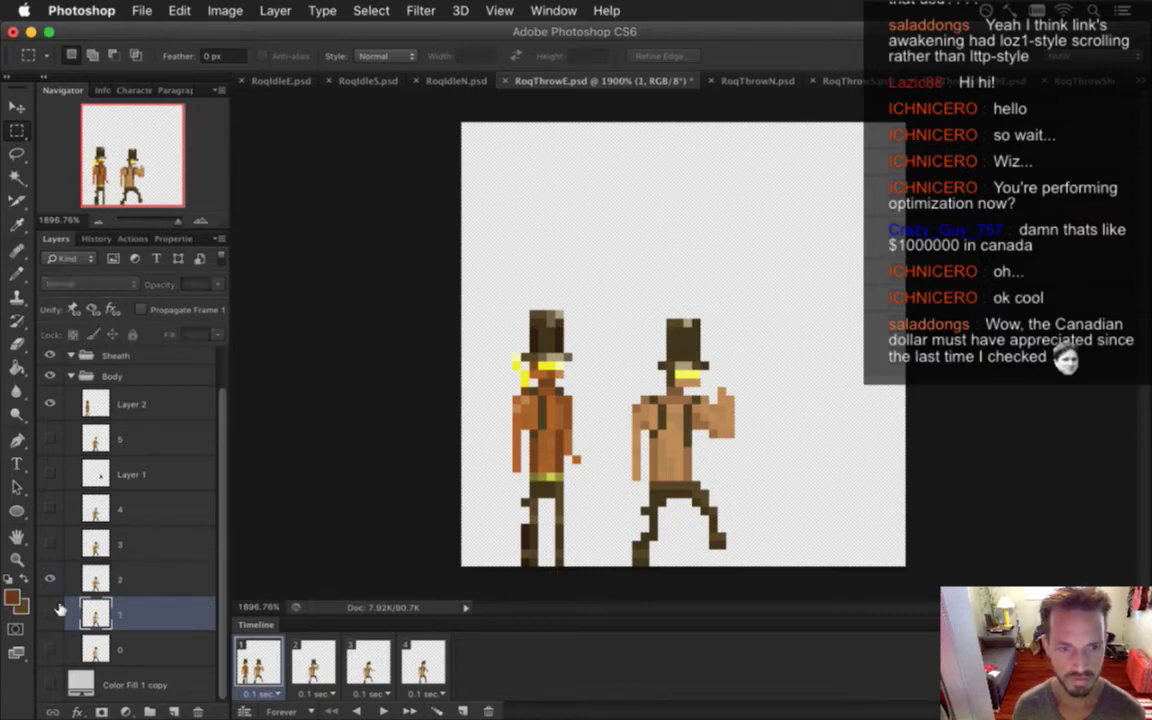
pyautogui.click(49, 614)
pyautogui.click(46, 577)
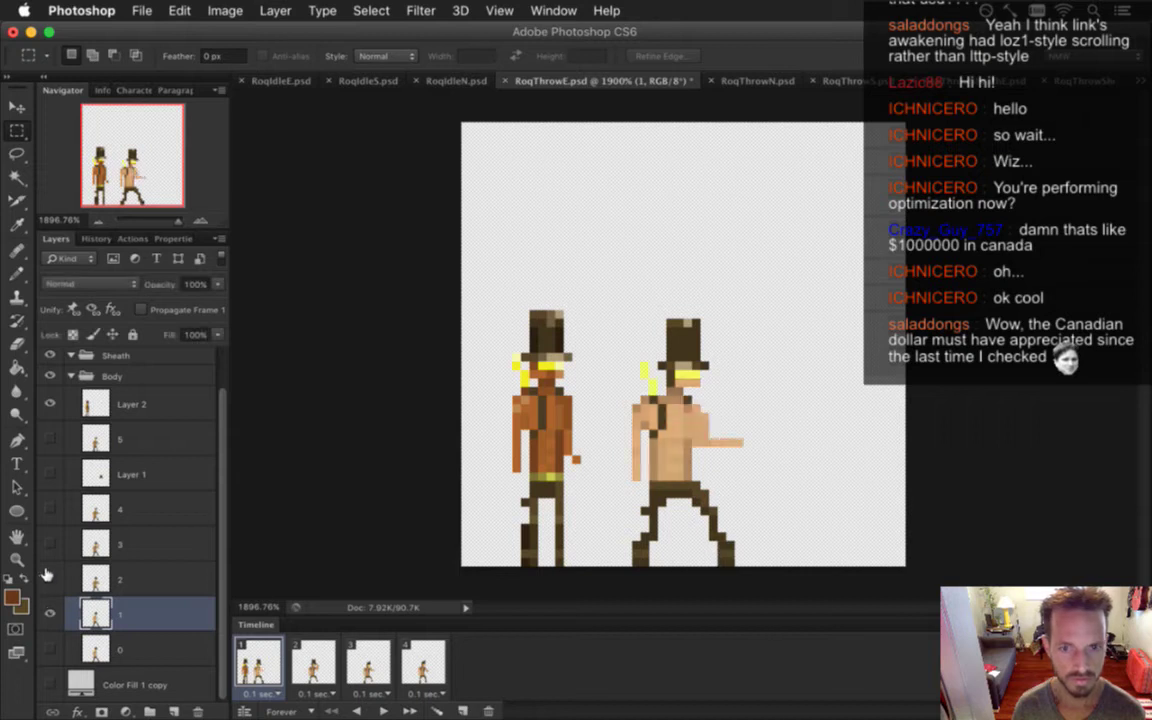
pyautogui.click(47, 578)
pyautogui.click(50, 614)
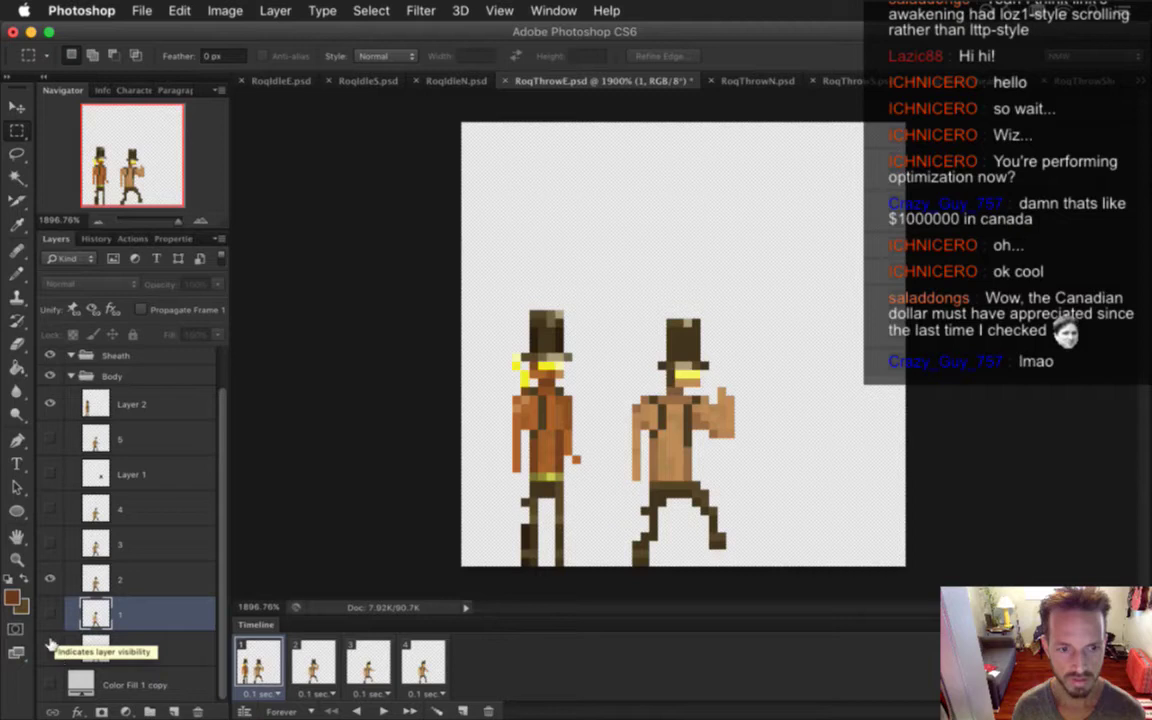
pyautogui.click(54, 650)
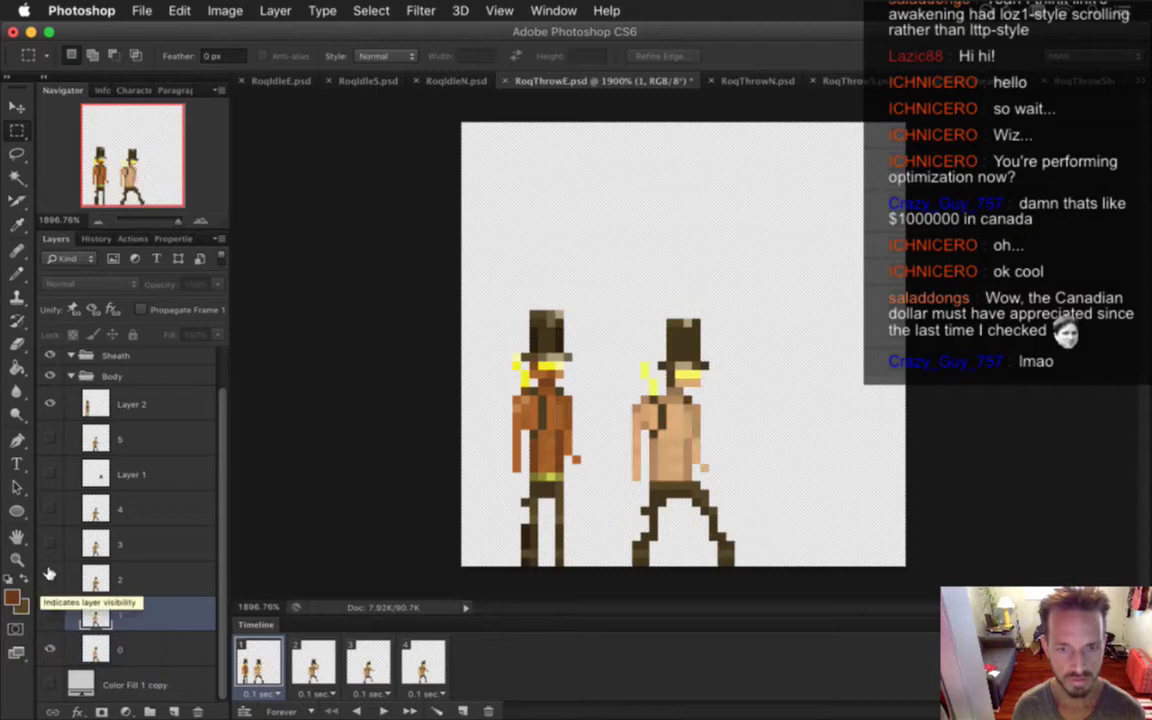
pyautogui.click(50, 578)
pyautogui.click(50, 649)
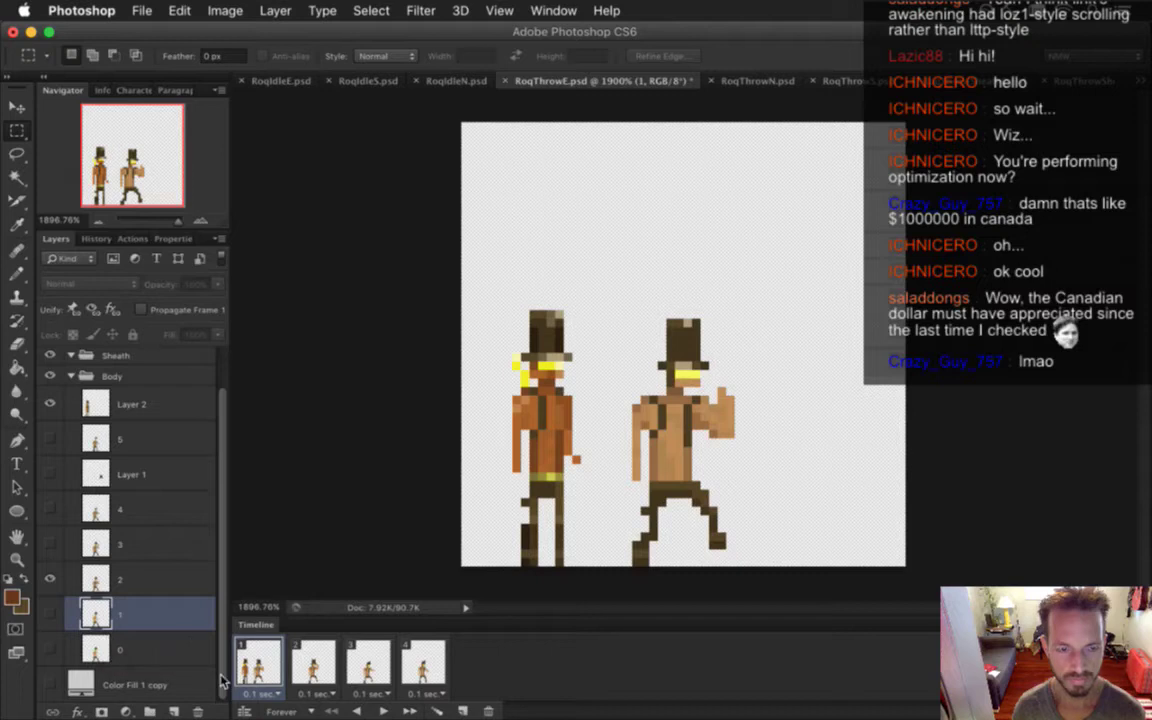
# Delete layers 1 and 0 from the Body group, check the four frames, and save RoqThrowE.psd
pyautogui.click(197, 711)
pyautogui.press('BackSpace')
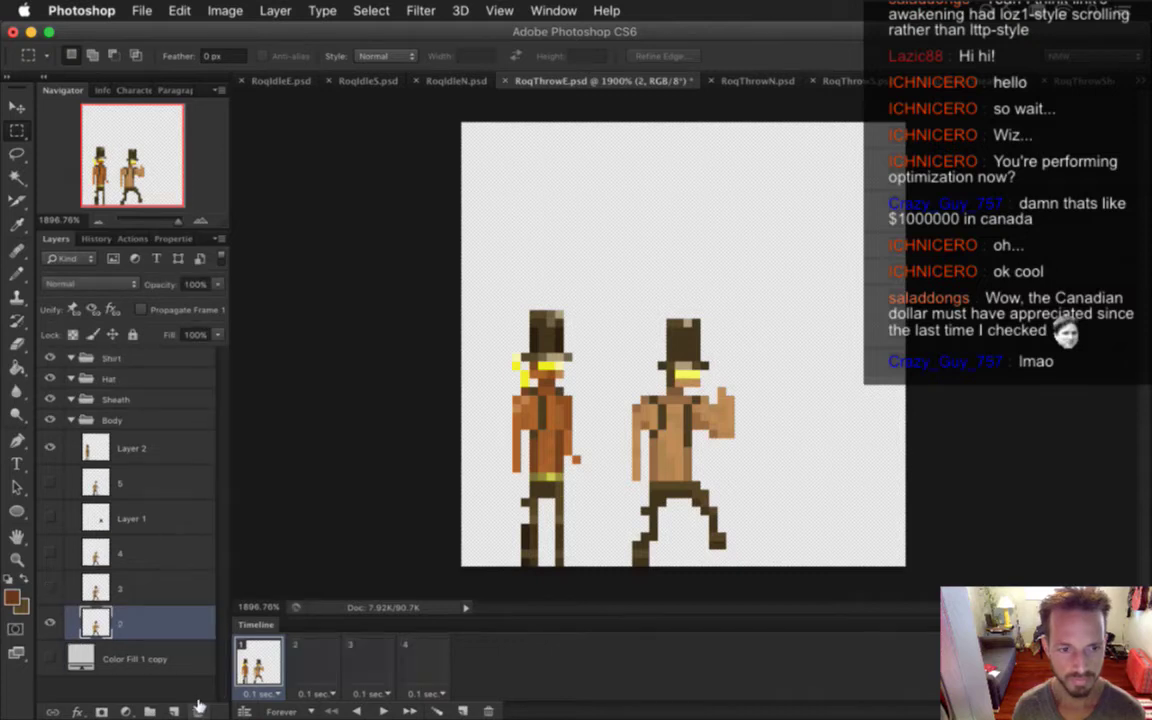
pyautogui.click(325, 655)
pyautogui.click(362, 665)
pyautogui.click(420, 668)
pyautogui.click(279, 657)
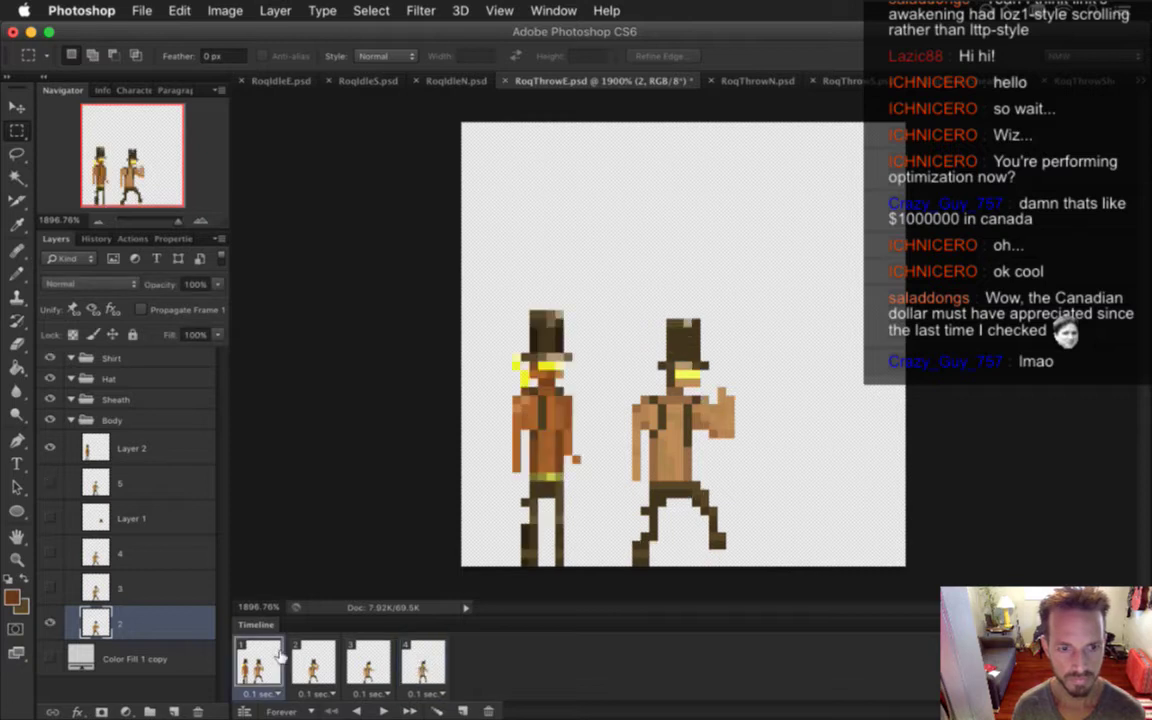
pyautogui.press('super+s')
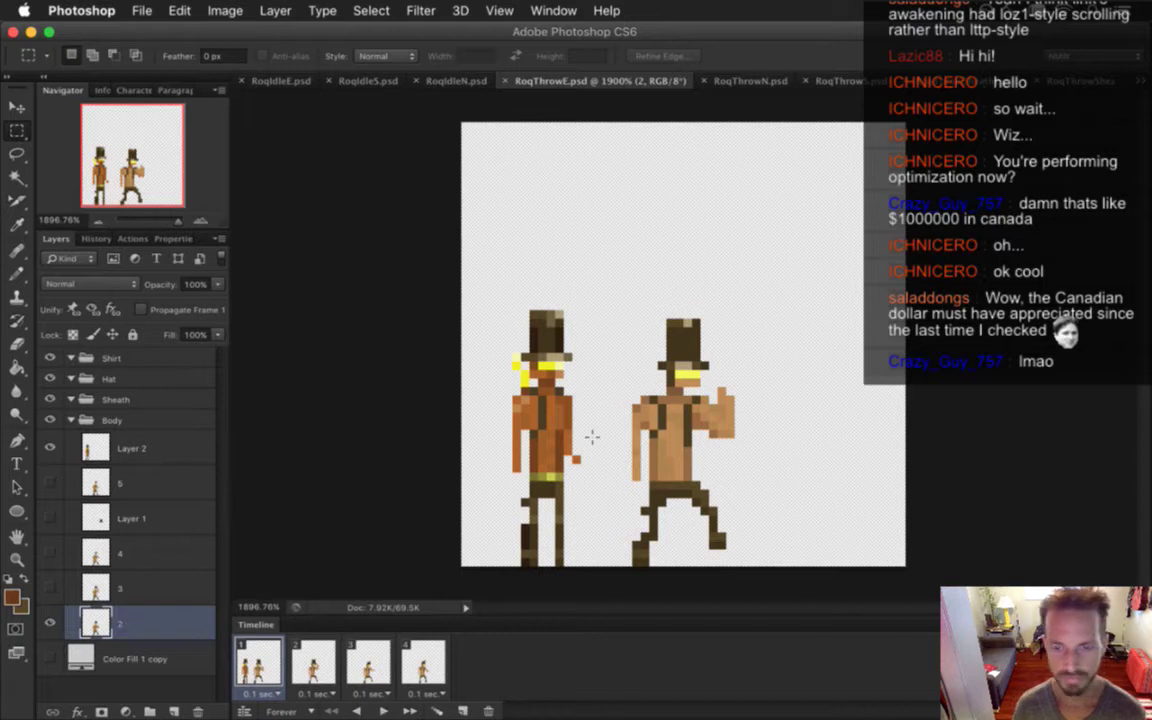
# Sample the idle sprite's orange skin tones and fill the matching pale skin areas of the throwing figure on layer 2
pyautogui.press('i')
pyautogui.click(558, 425)
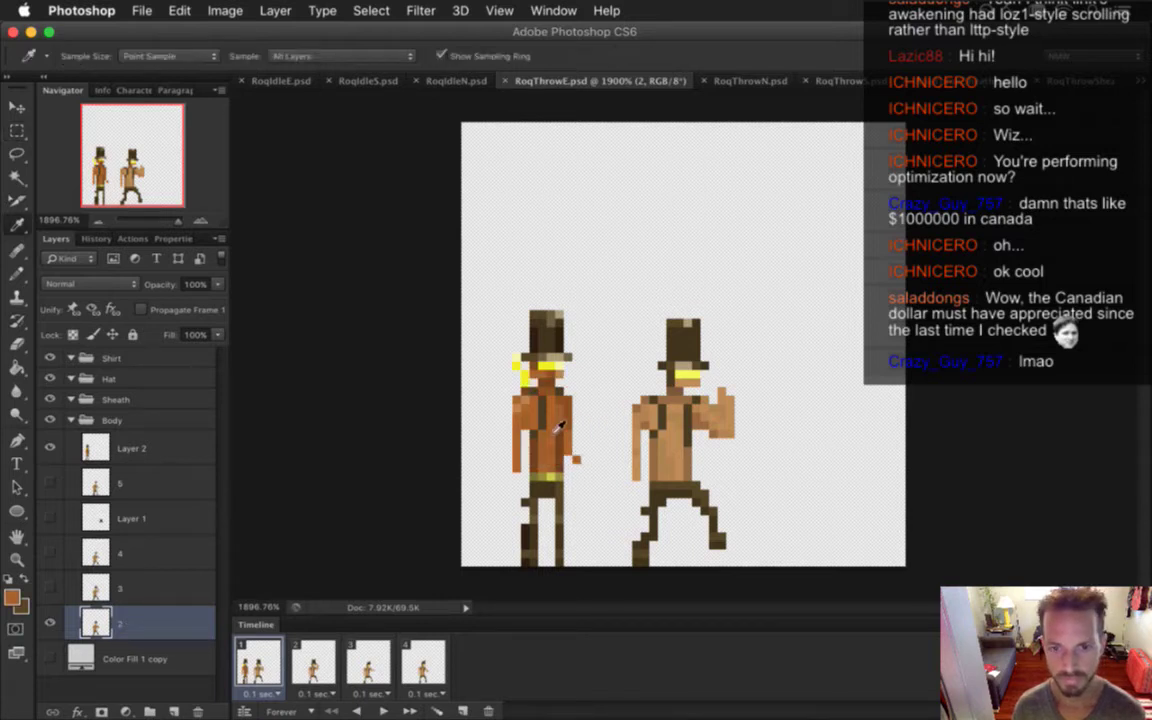
pyautogui.press('g')
pyautogui.click(688, 480)
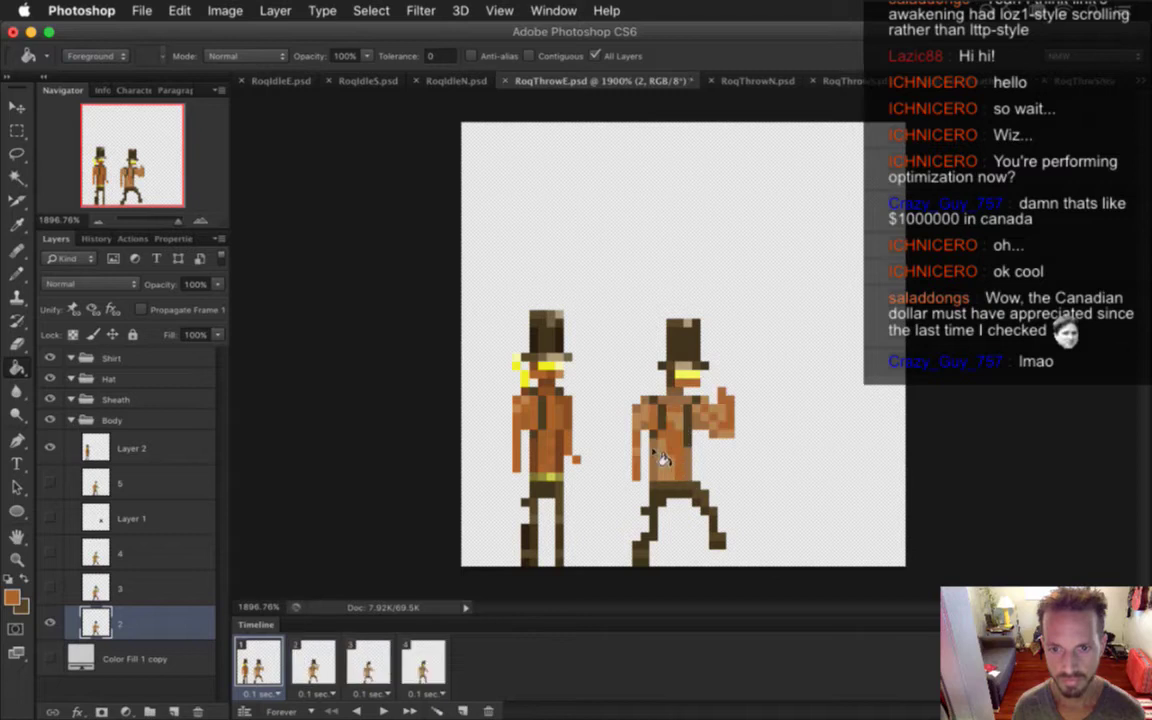
pyautogui.press('i')
pyautogui.click(514, 386)
pyautogui.press('g')
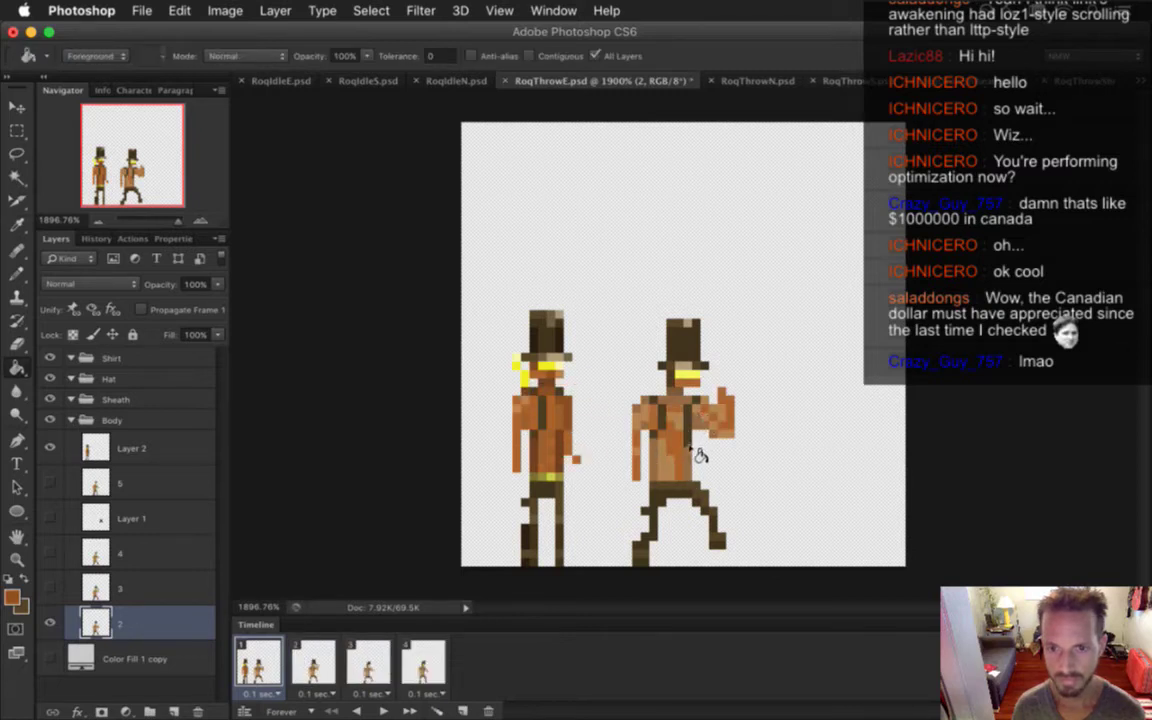
# Sample a darker skin tone from the idle sprite and pencil it into the throwing figure's torso shading on layer 2
pyautogui.press('i')
pyautogui.click(502, 404)
pyautogui.press('b')
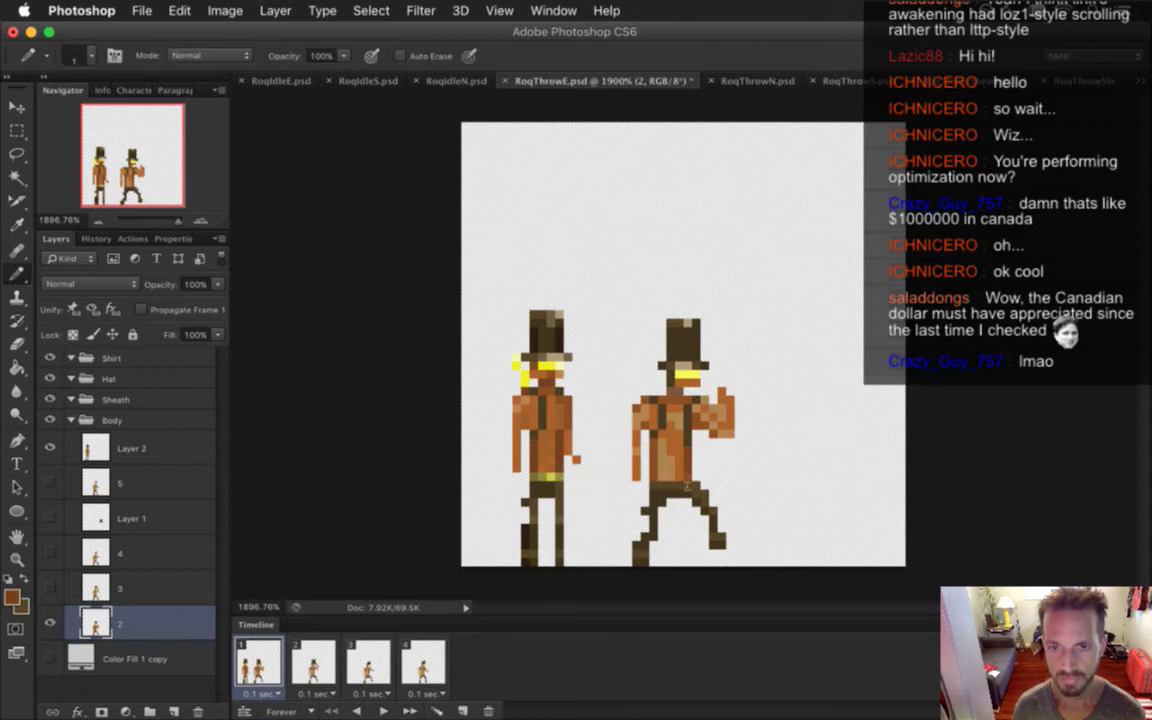
pyautogui.click(655, 490)
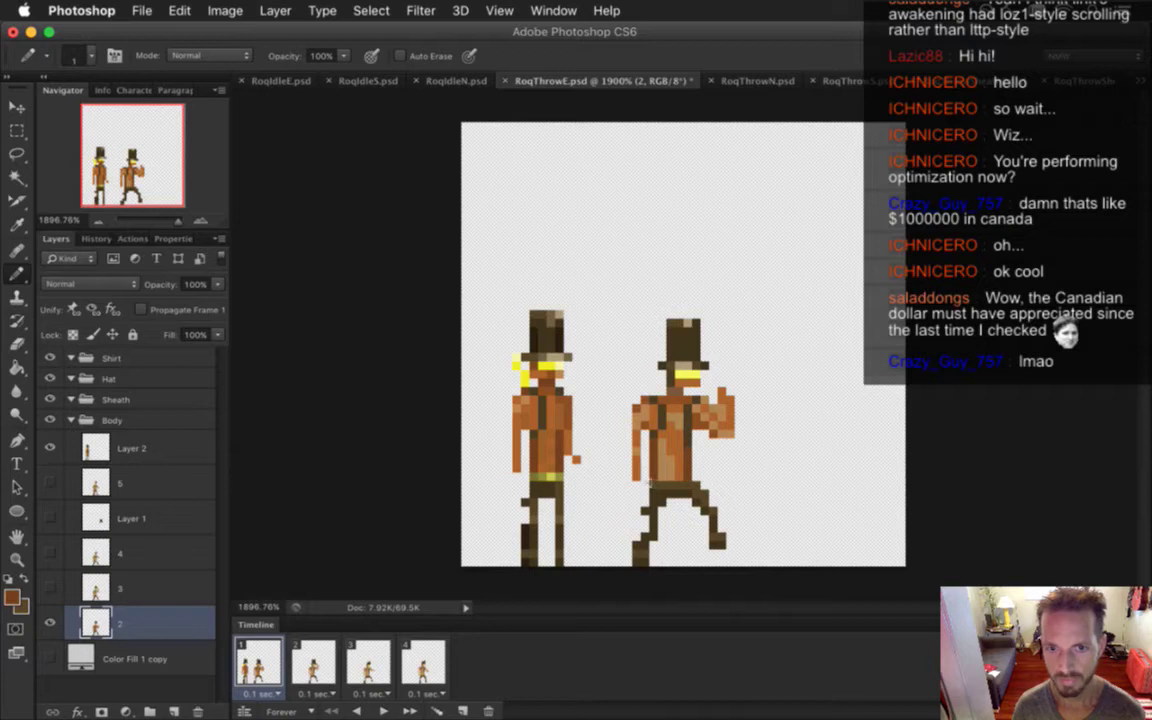
# Recolor the remaining pale torso, shoulder and hand pixels on layer 2 with the idle sprite's skin tones and save RoqThrowE.psd
pyautogui.press('i')
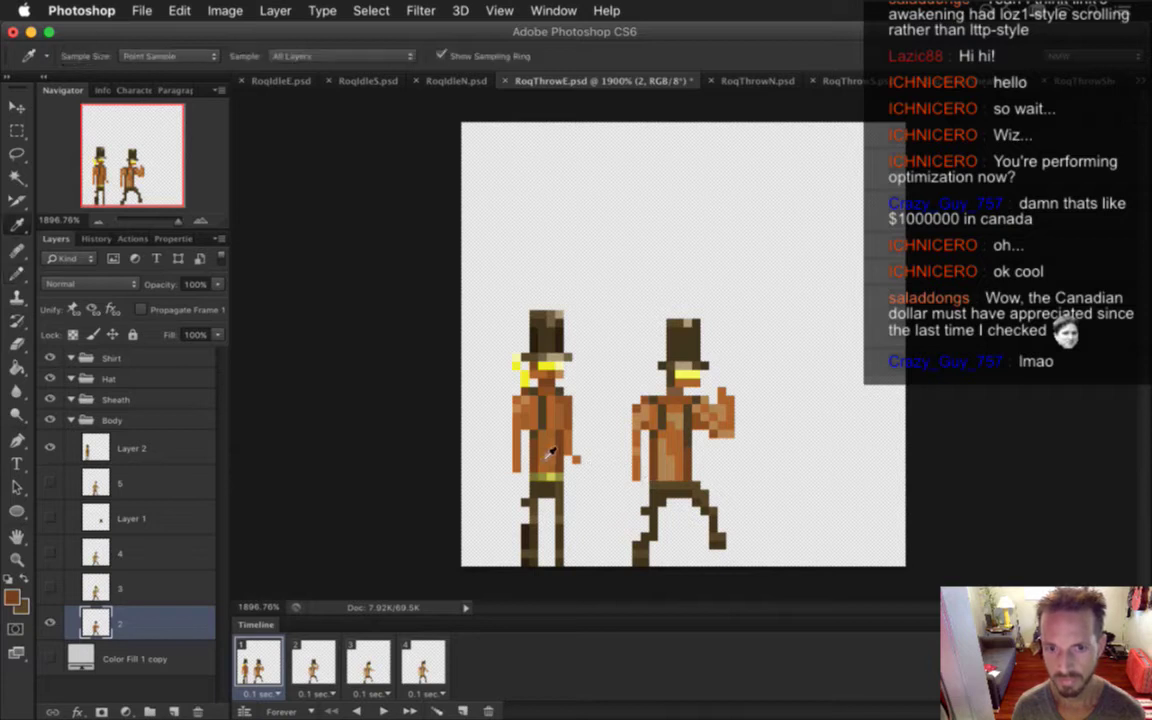
pyautogui.press('g')
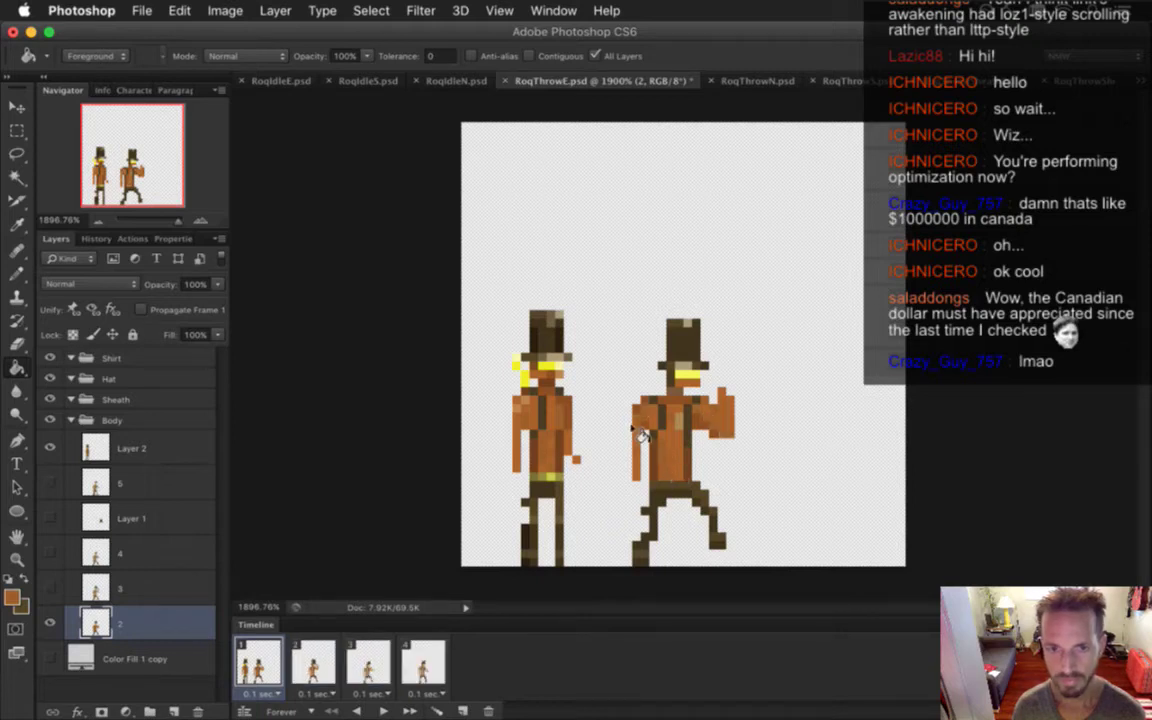
pyautogui.press('i')
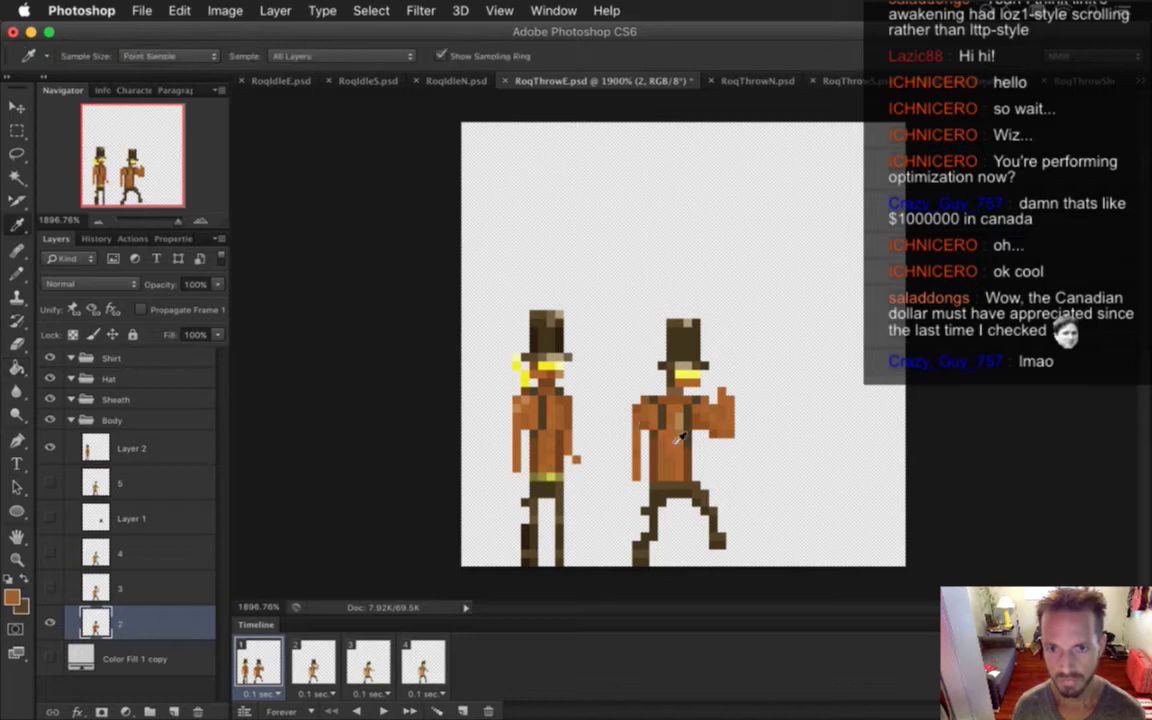
pyautogui.press('g')
pyautogui.press('i')
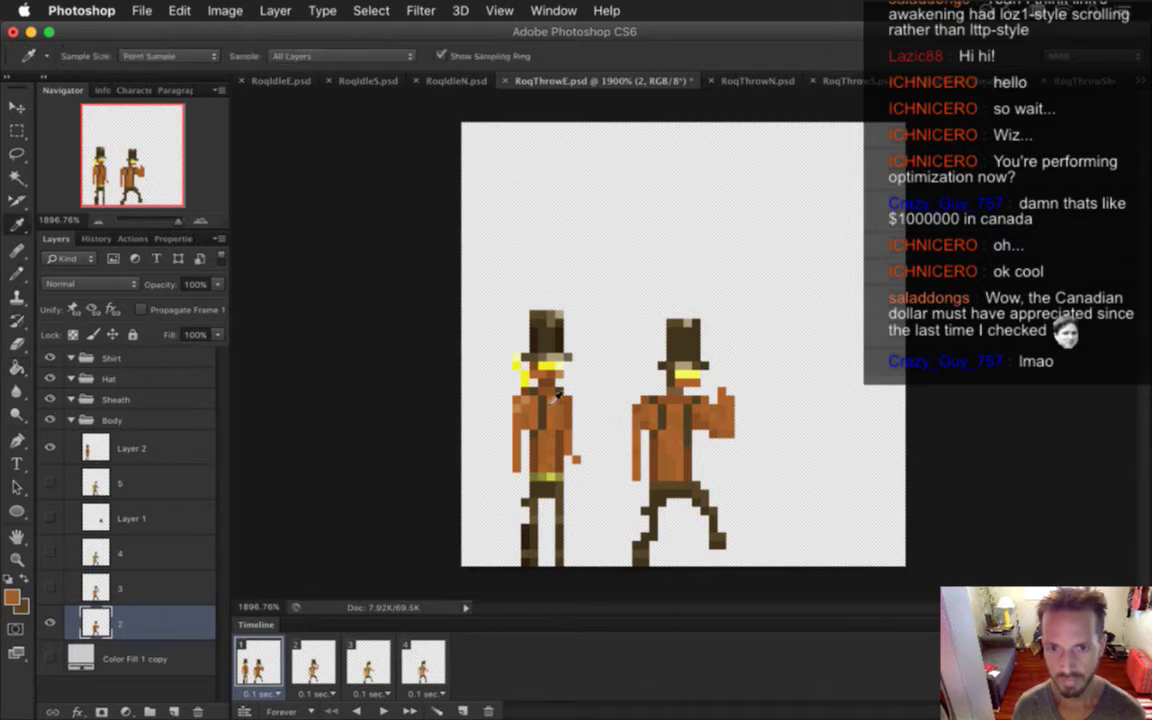
pyautogui.click(496, 353)
pyautogui.press('g')
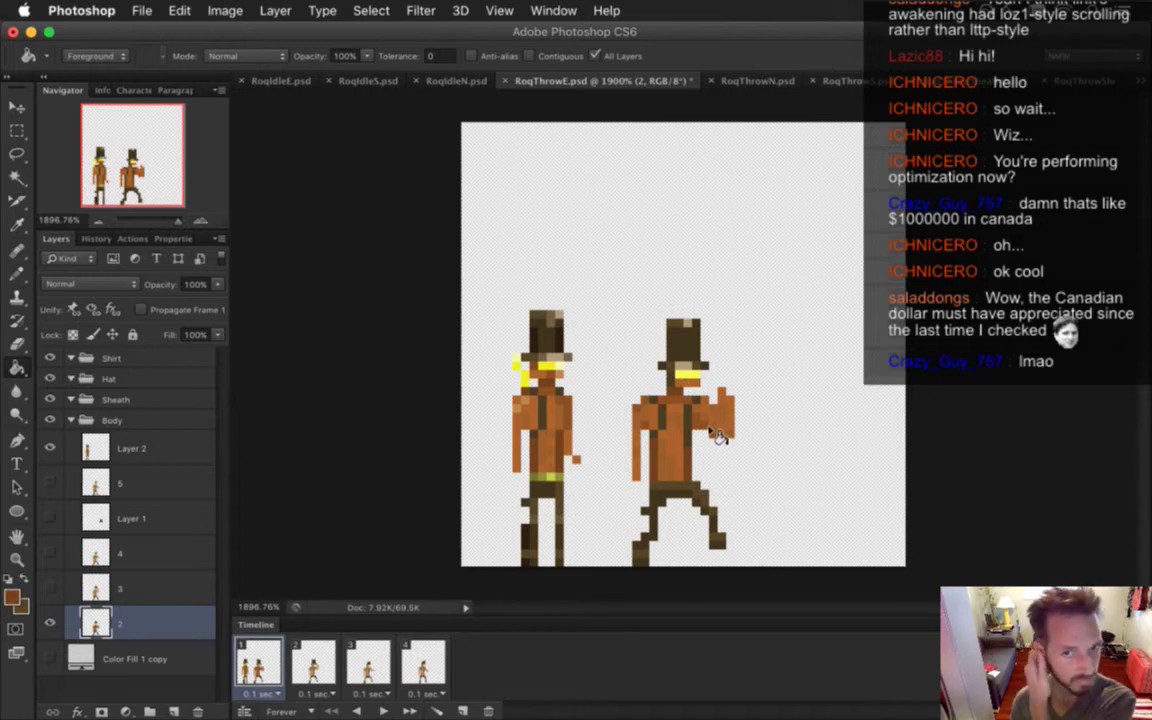
pyautogui.hotkey('ctrl', 's')
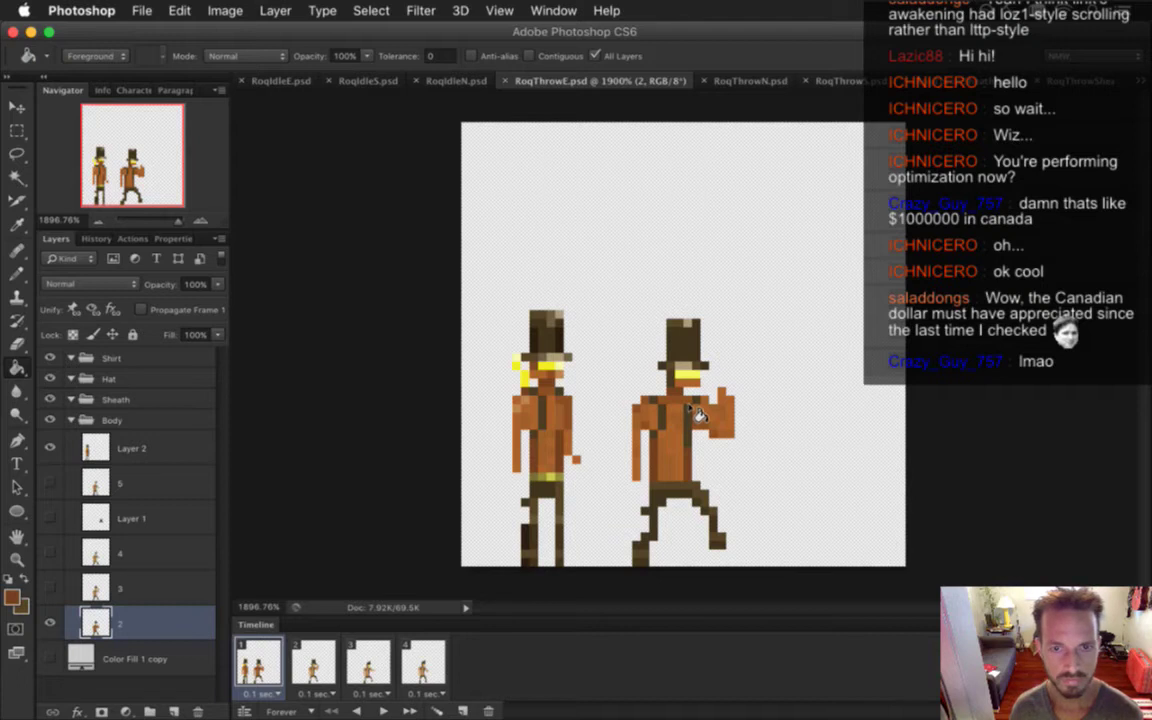
# Hide the Hat group in RoqIdleE.psd and select the orange hair above the idle sprite's face
pyautogui.click(280, 80)
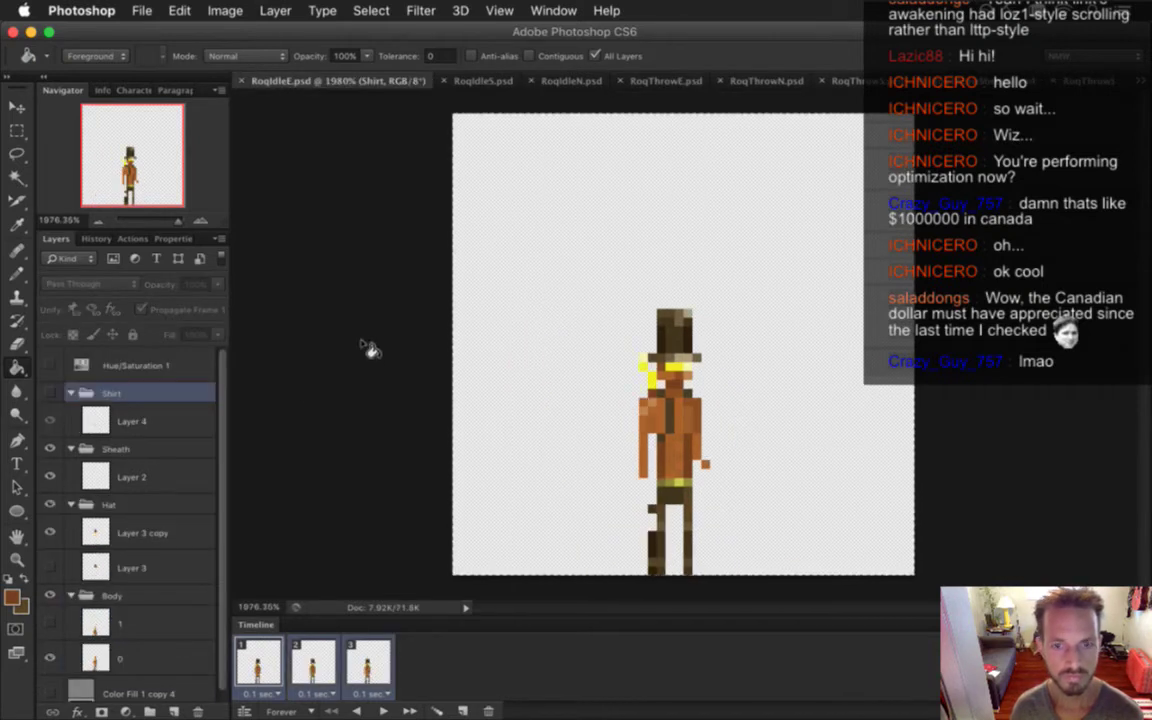
pyautogui.click(50, 504)
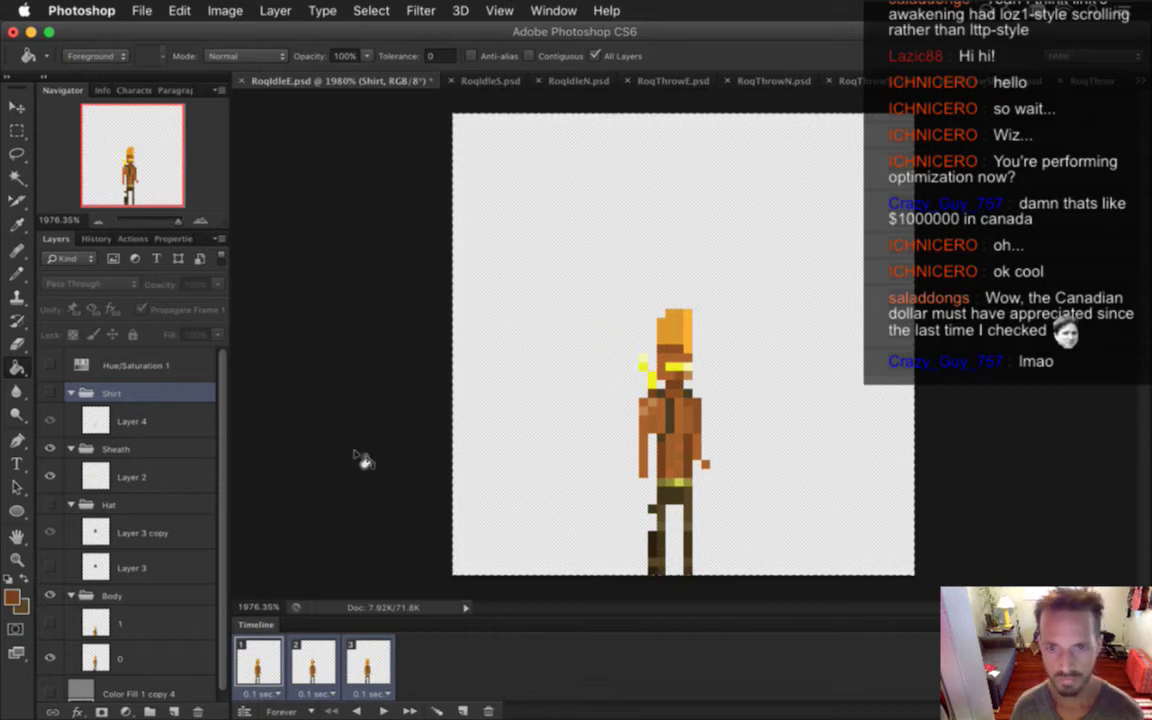
pyautogui.press('m')
pyautogui.moveTo(657, 310); pyautogui.dragTo(692, 354)
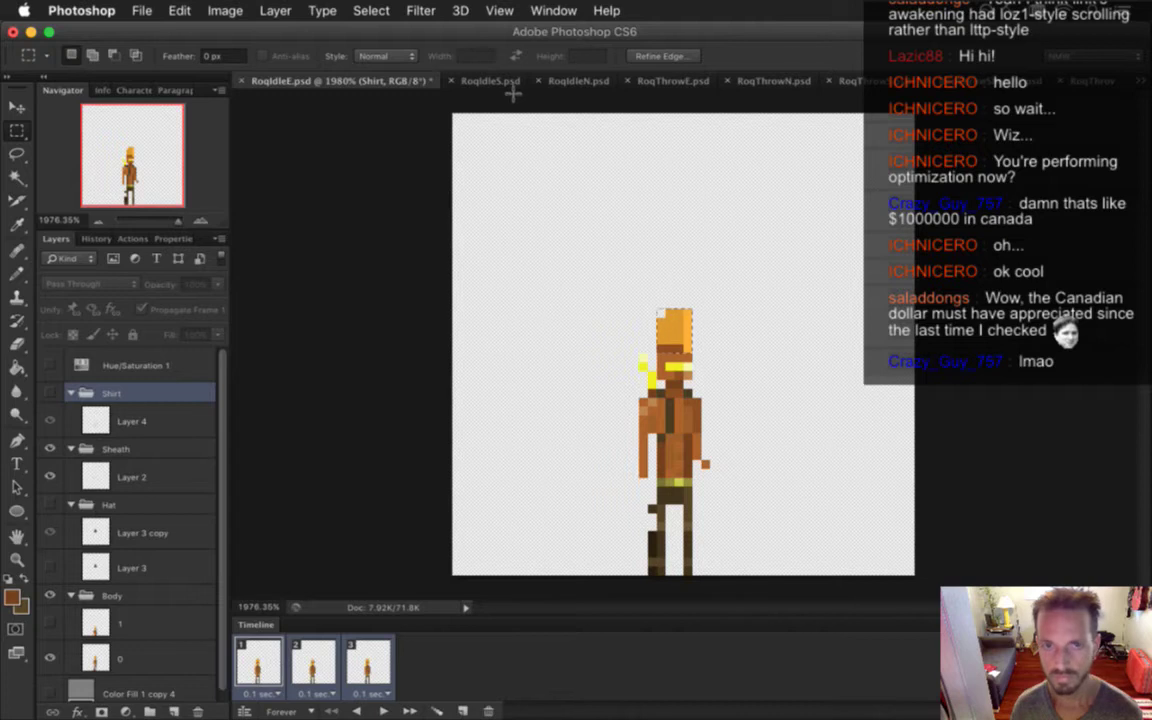
# Try to paste the clipboard sprite into RoqThrowE.psd and undo the paste
pyautogui.click(670, 80)
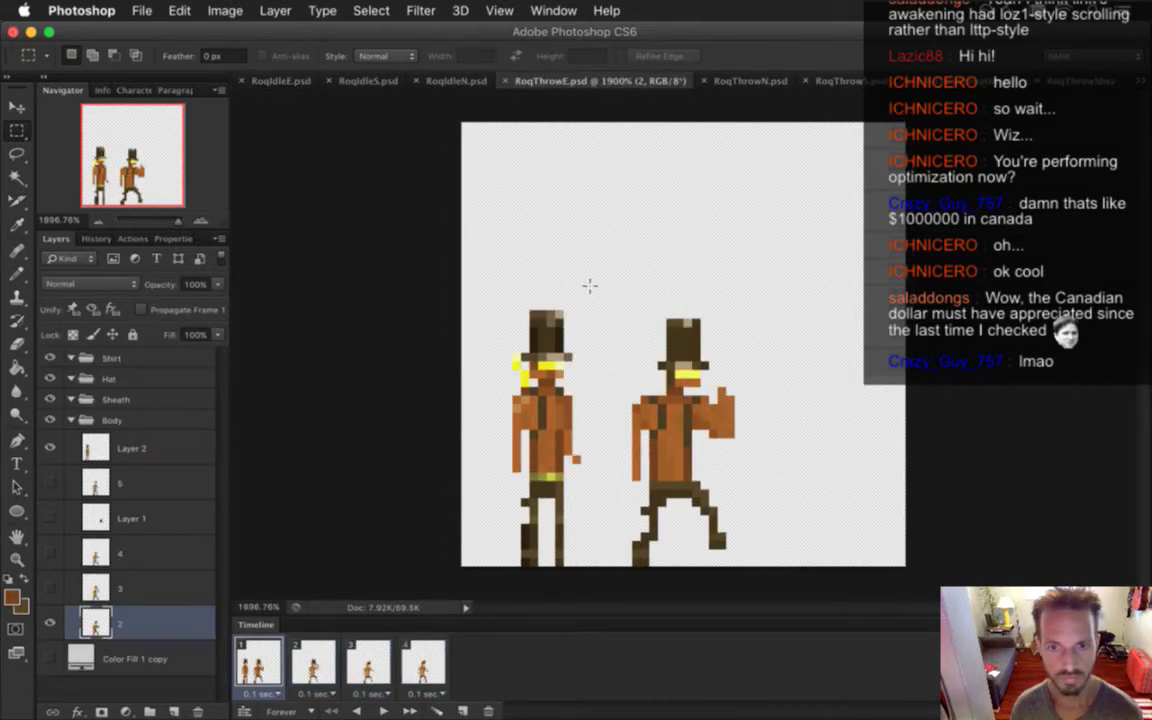
pyautogui.press('super+v')
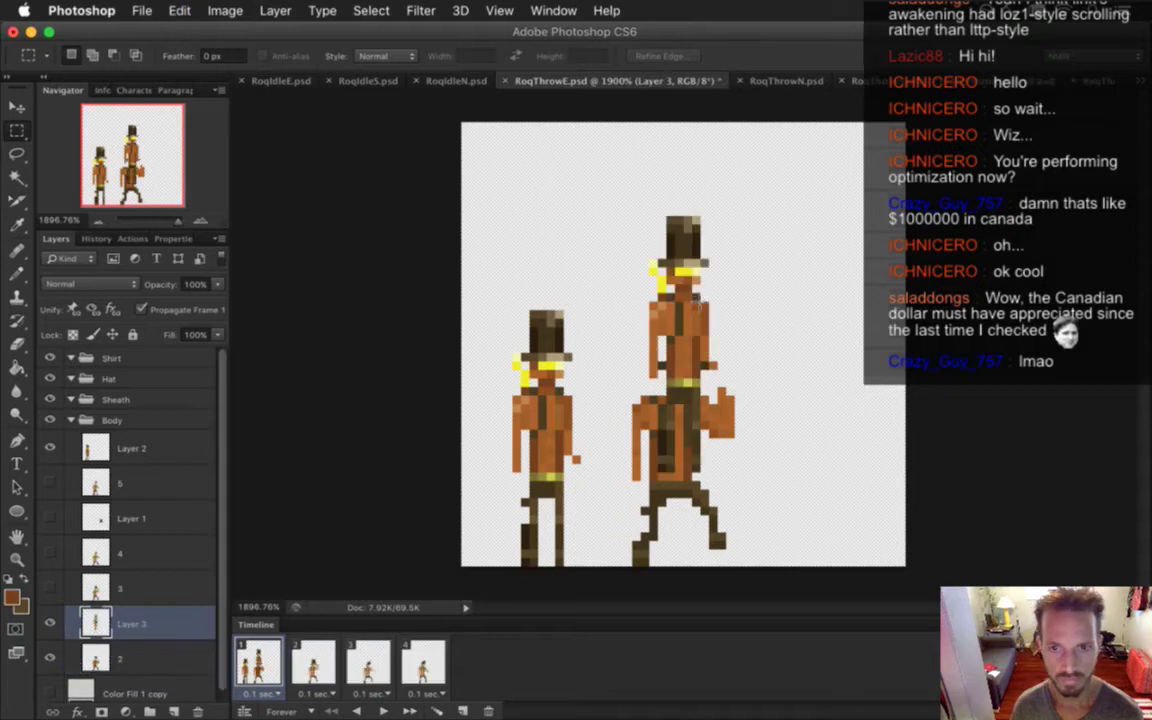
pyautogui.press('super+z')
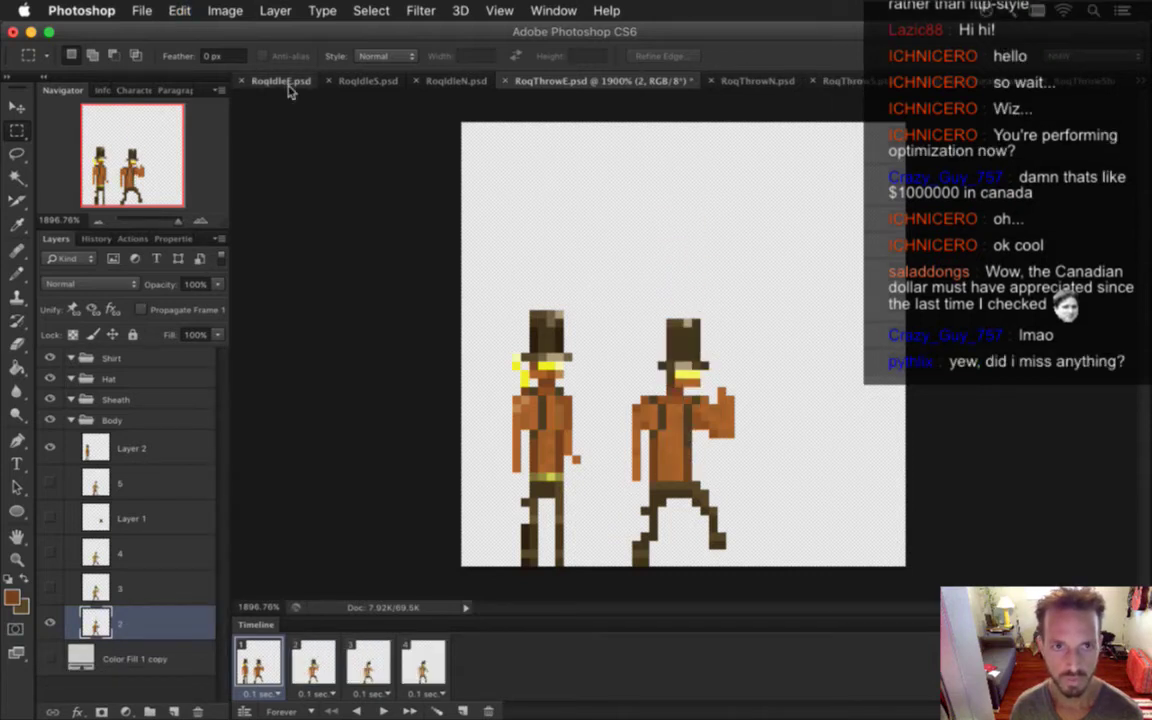
# Bring the selected orange hair from RoqIdleE.psd into RoqThrowE.psd and align it over the throwing figure's hat
pyautogui.click(283, 81)
pyautogui.press('super+s')
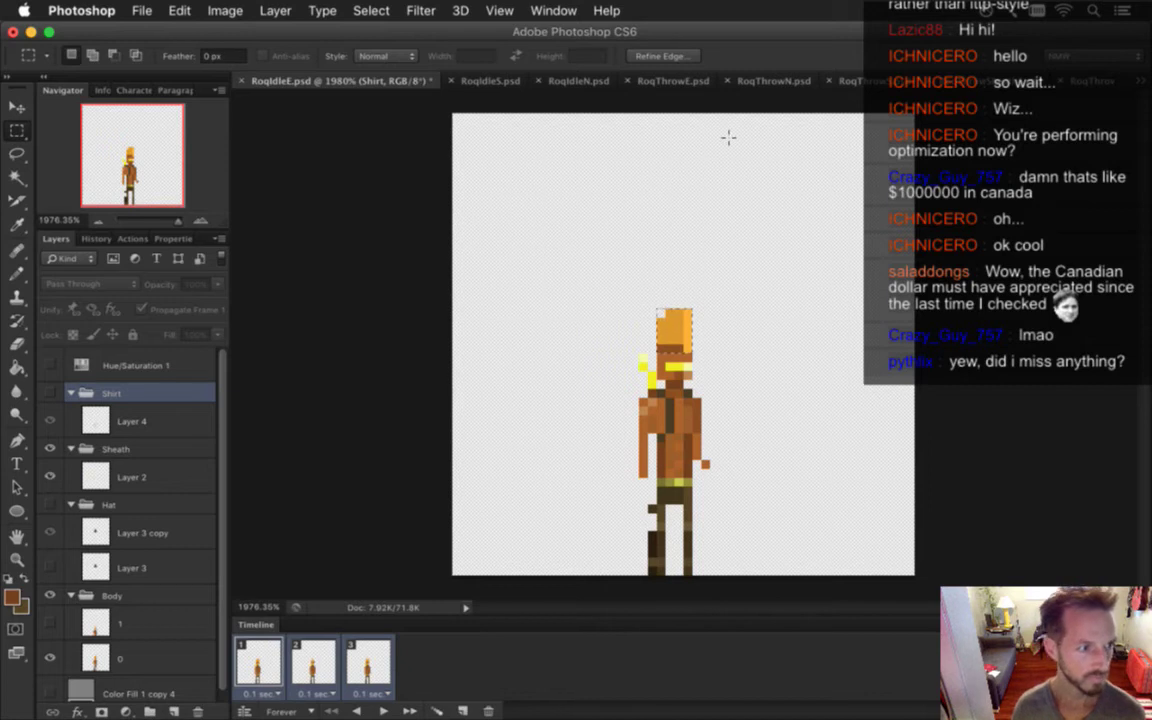
pyautogui.click(670, 81)
pyautogui.press('super+v')
pyautogui.press('super')
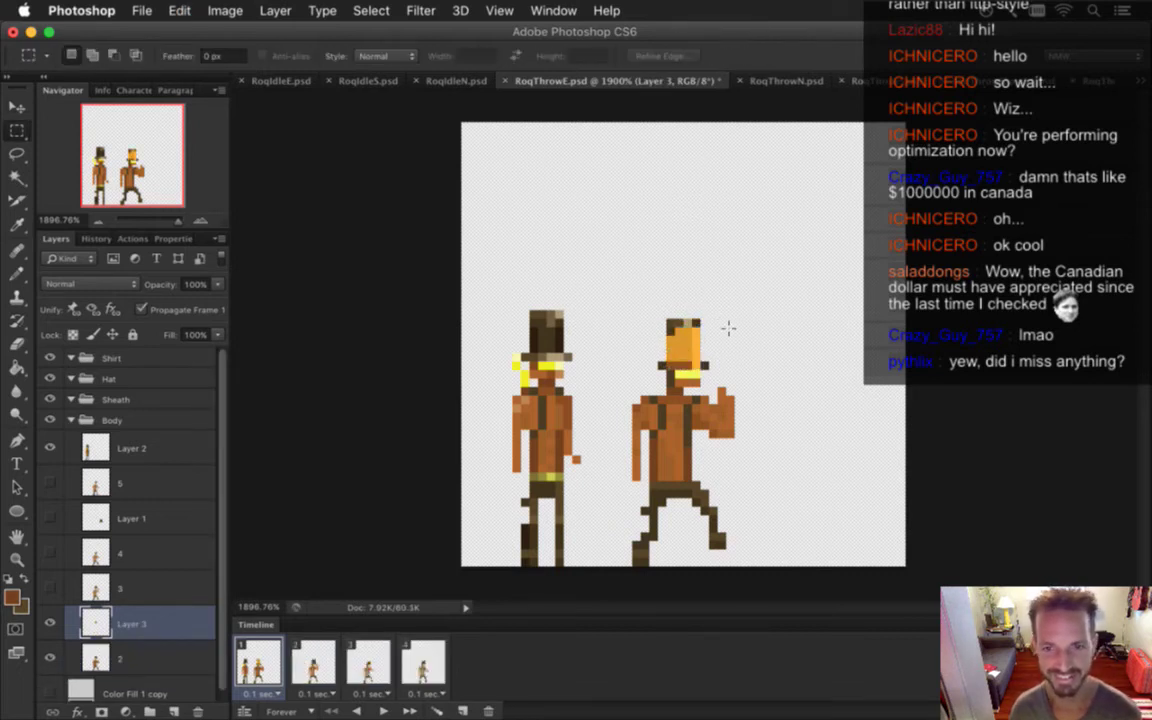
pyautogui.press('super')
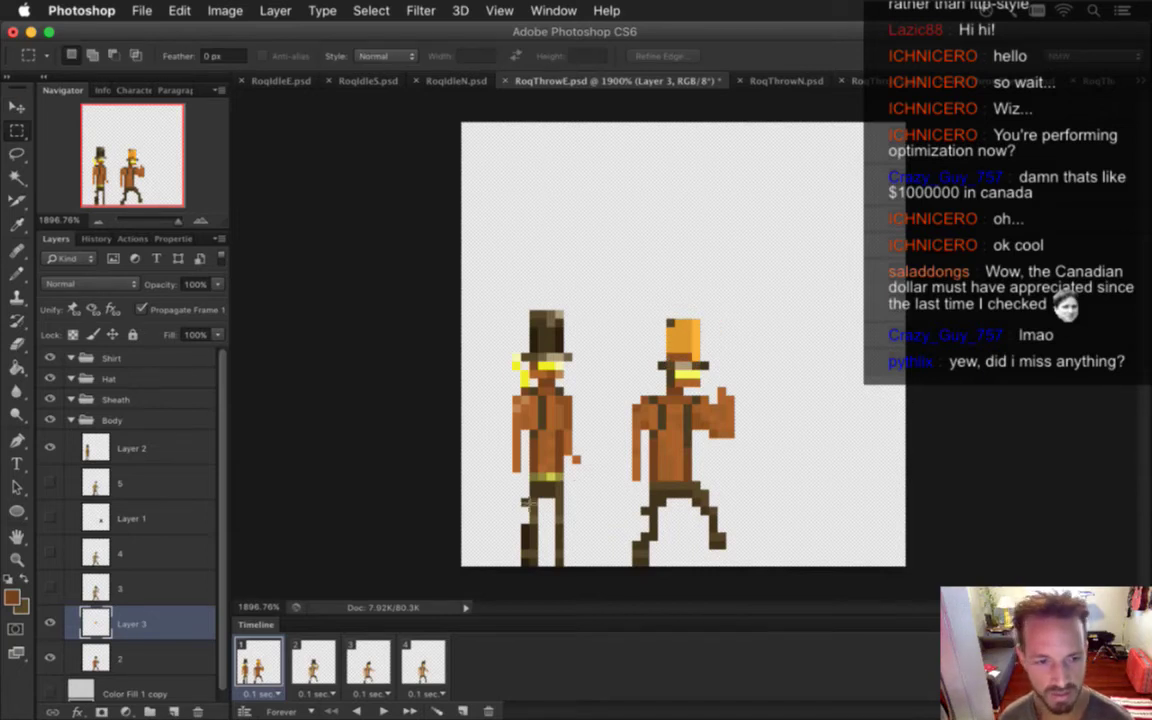
# Merge the hair layer with layer 2, then erase the leftover hat pixels and fill in the face with skin tone
pyautogui.keyDown('shift'); pyautogui.click(134, 658); pyautogui.keyUp('shift')
pyautogui.rightClick(138, 596)
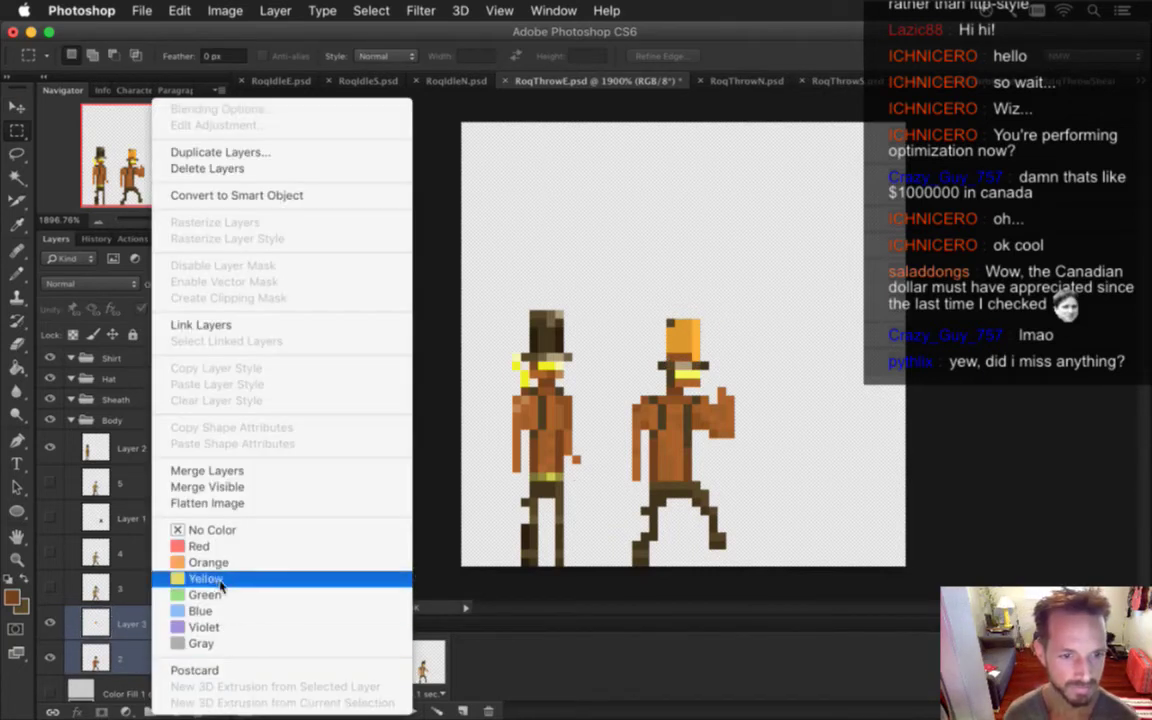
pyautogui.click(212, 470)
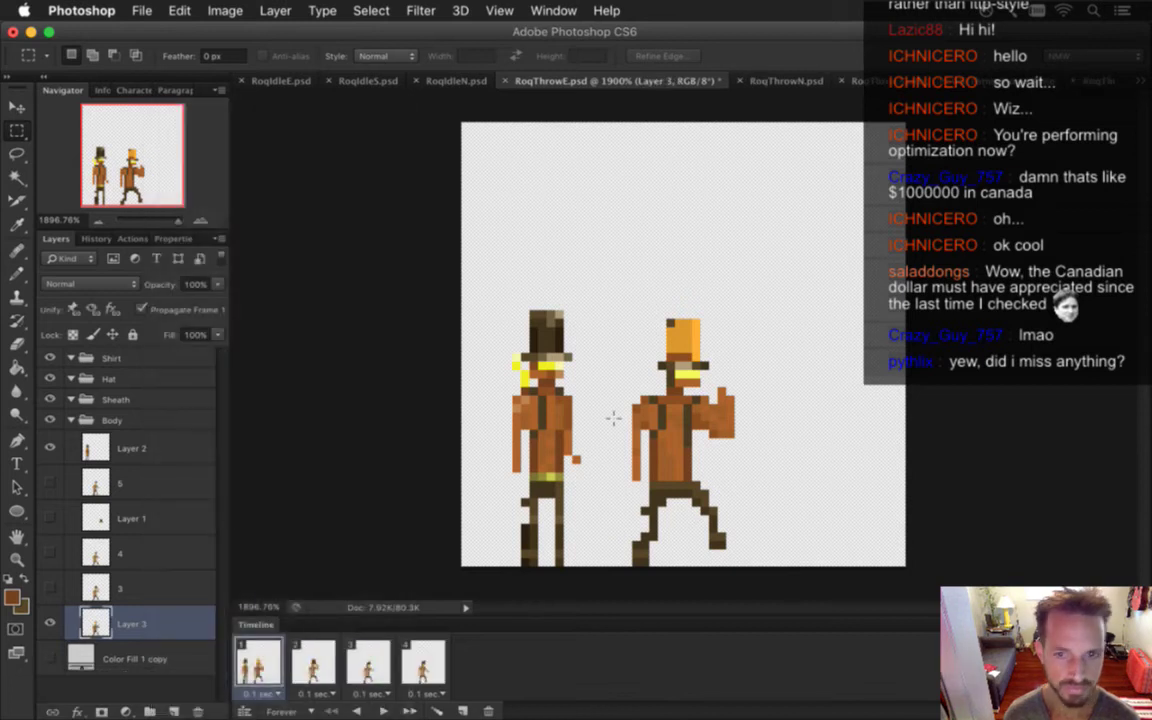
pyautogui.press('b')
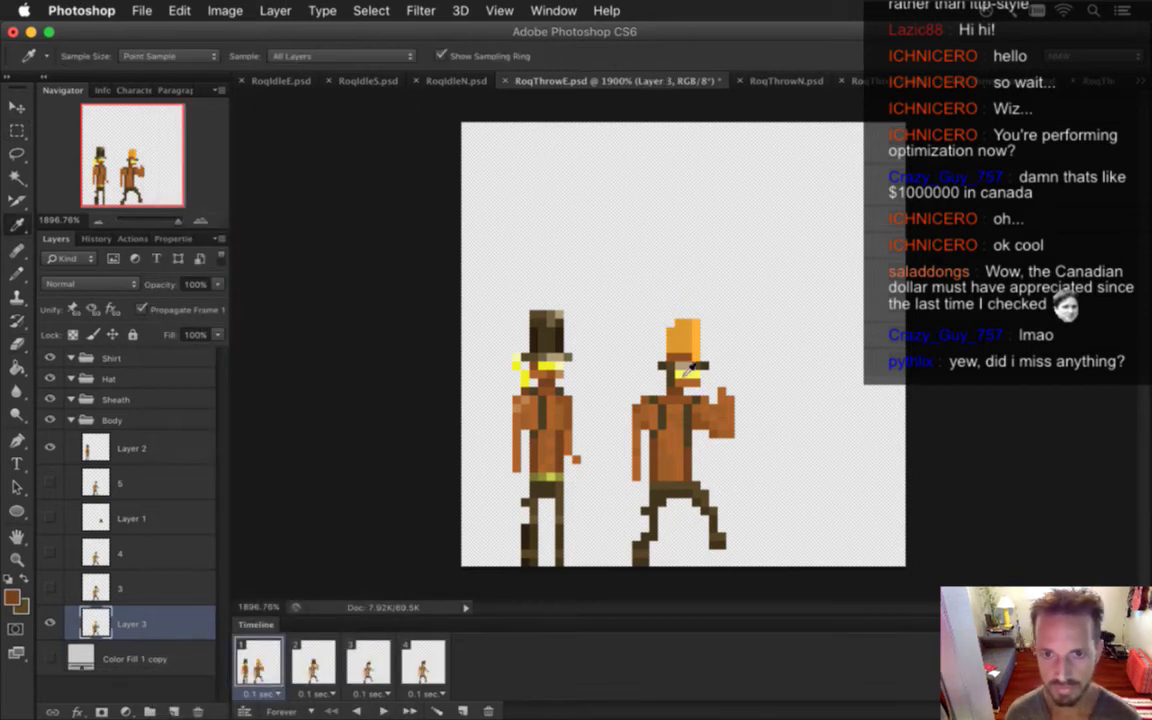
pyautogui.press('b')
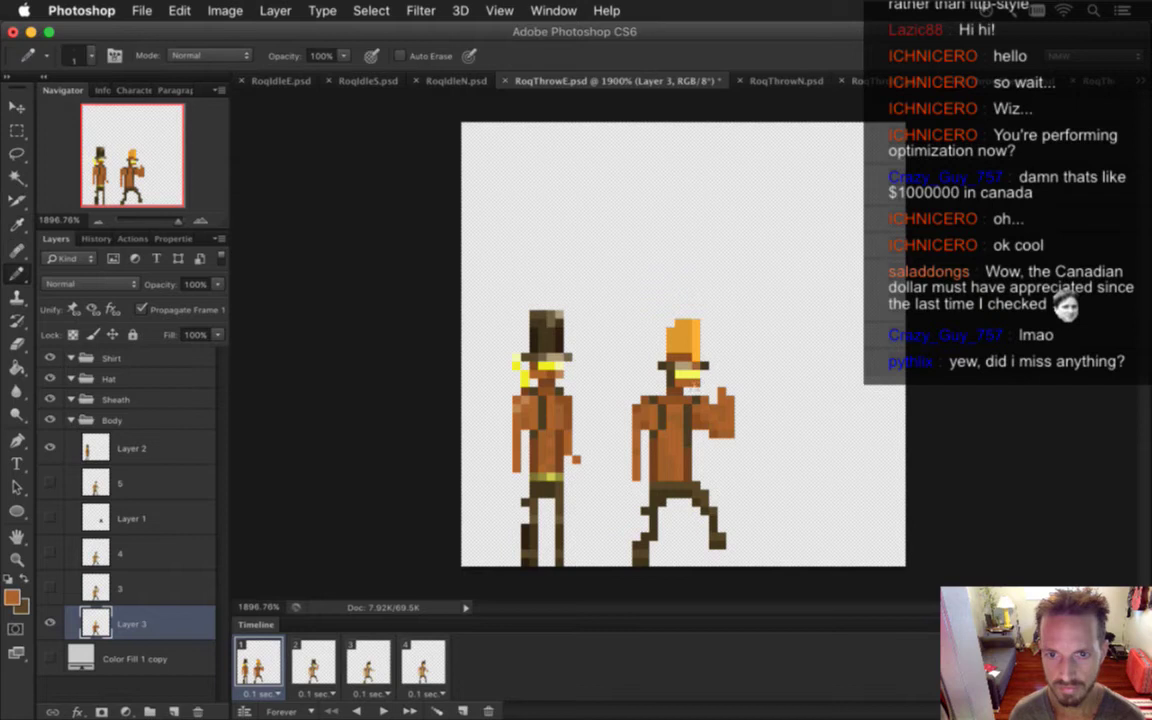
pyautogui.press('e')
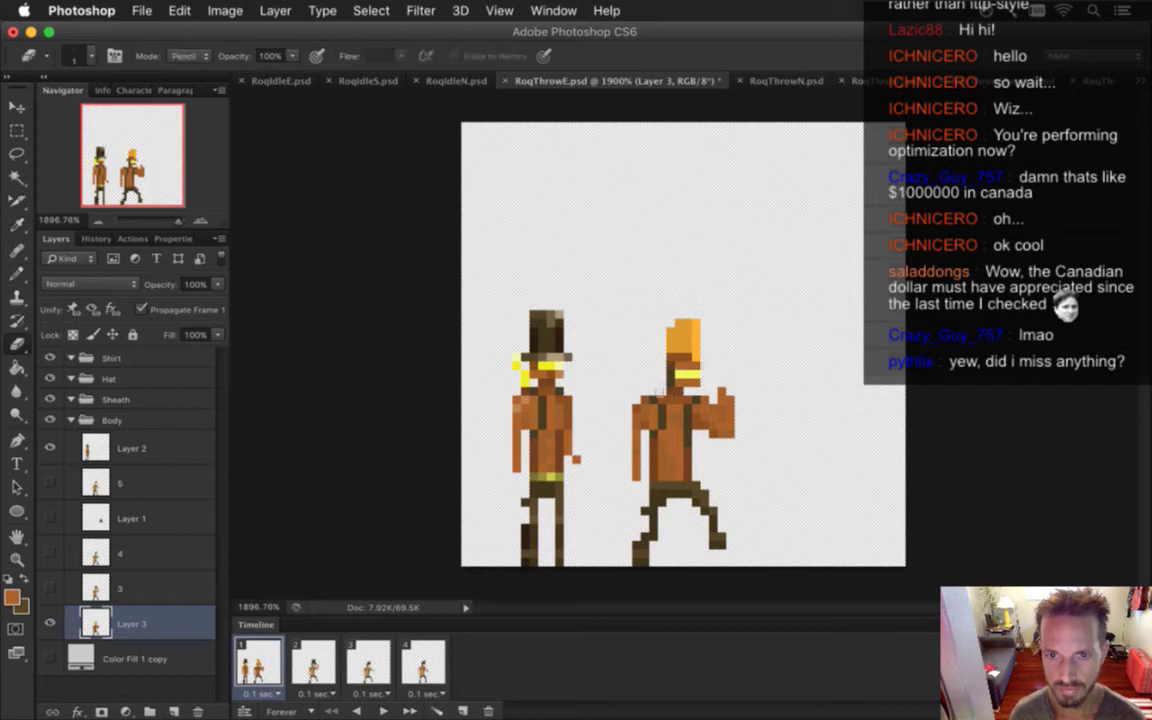
pyautogui.press('b')
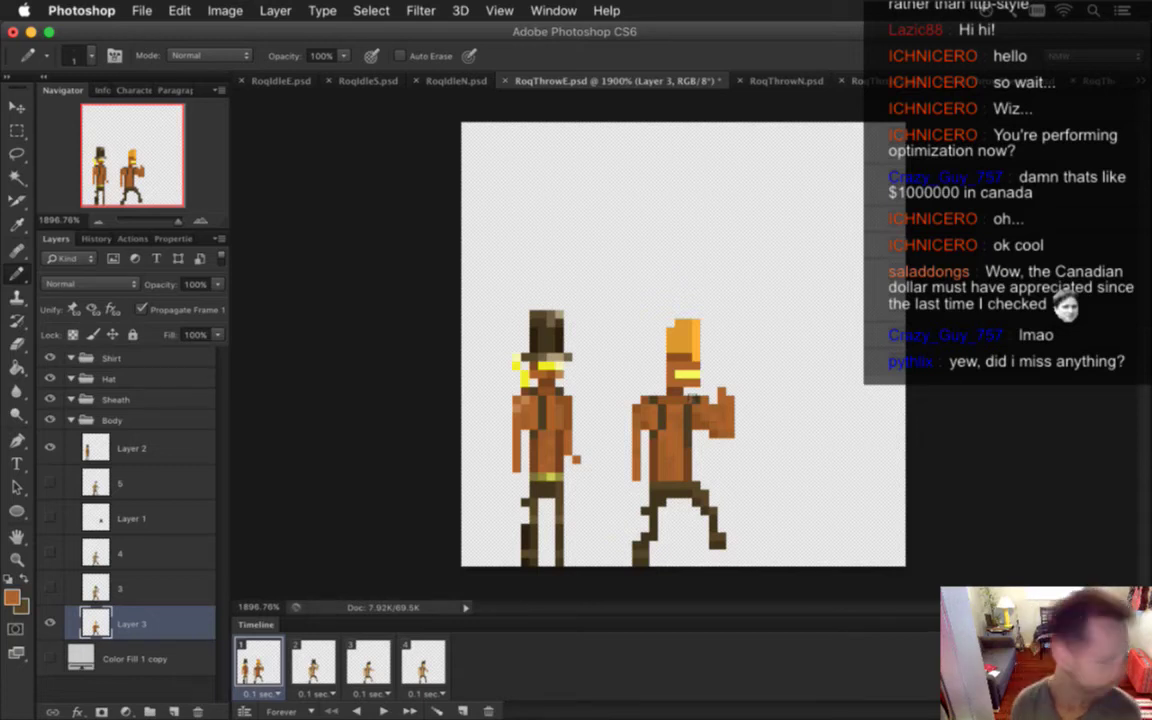
# Recolor the throwing figure's face and glasses with the idle sprite's skin and yellow tones, and save RoqThrowE.psd
pyautogui.keyDown('alt'); pyautogui.click(505, 345); pyautogui.keyUp('alt')
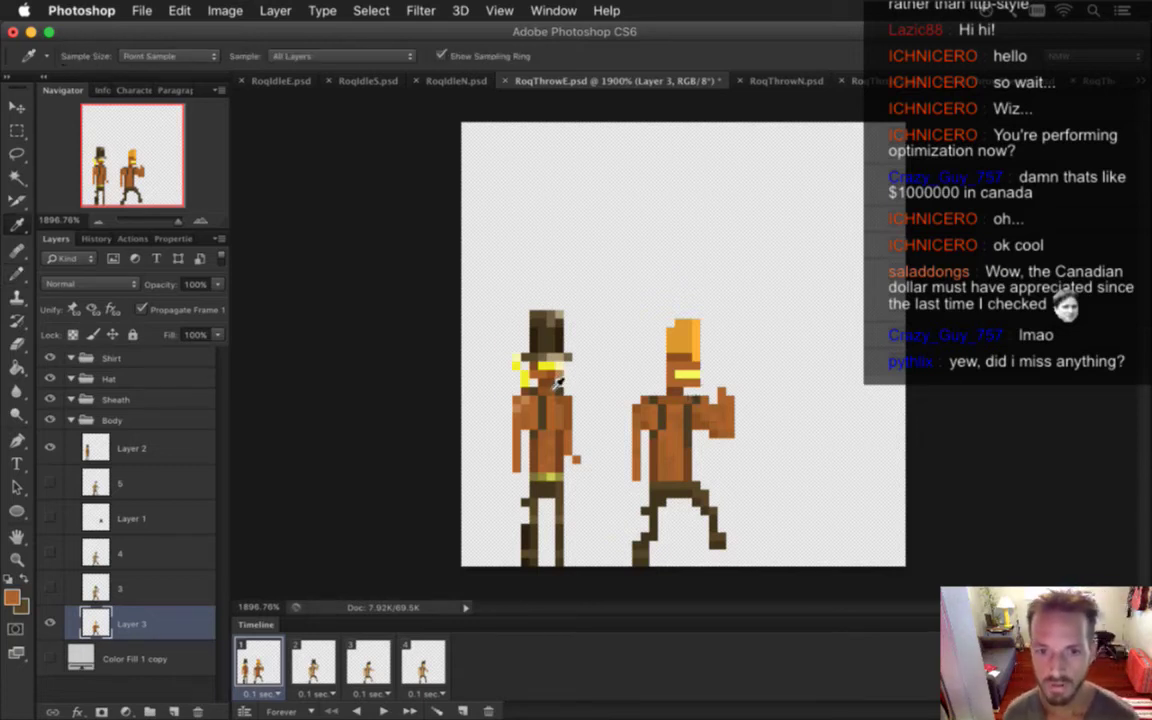
pyautogui.press('alt')
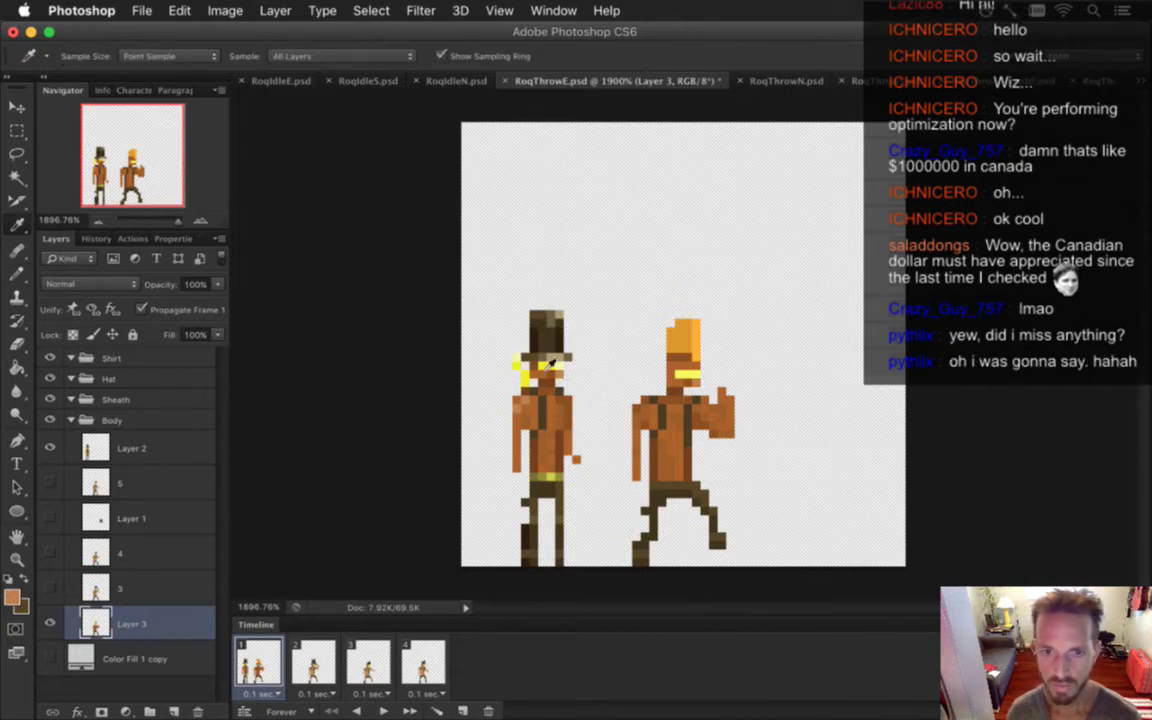
pyautogui.keyDown('alt'); pyautogui.click(513, 362); pyautogui.keyUp('alt')
pyautogui.press('g')
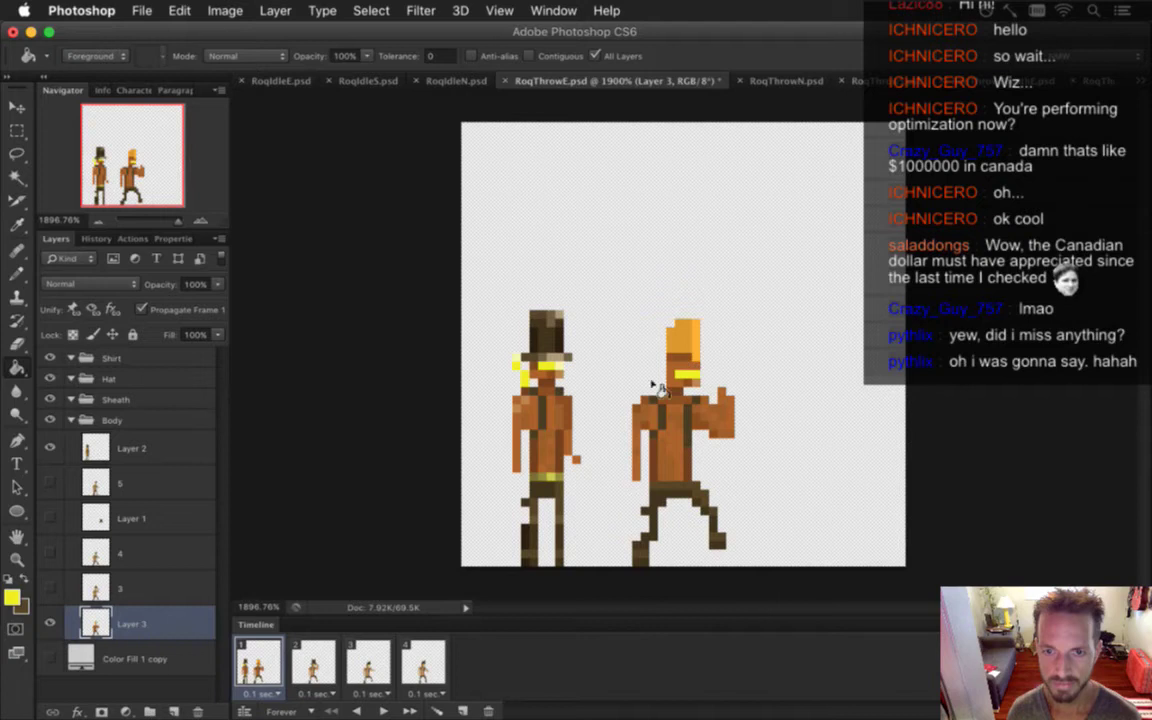
pyautogui.keyDown('alt'); pyautogui.click(511, 340); pyautogui.keyUp('alt')
pyautogui.press('b')
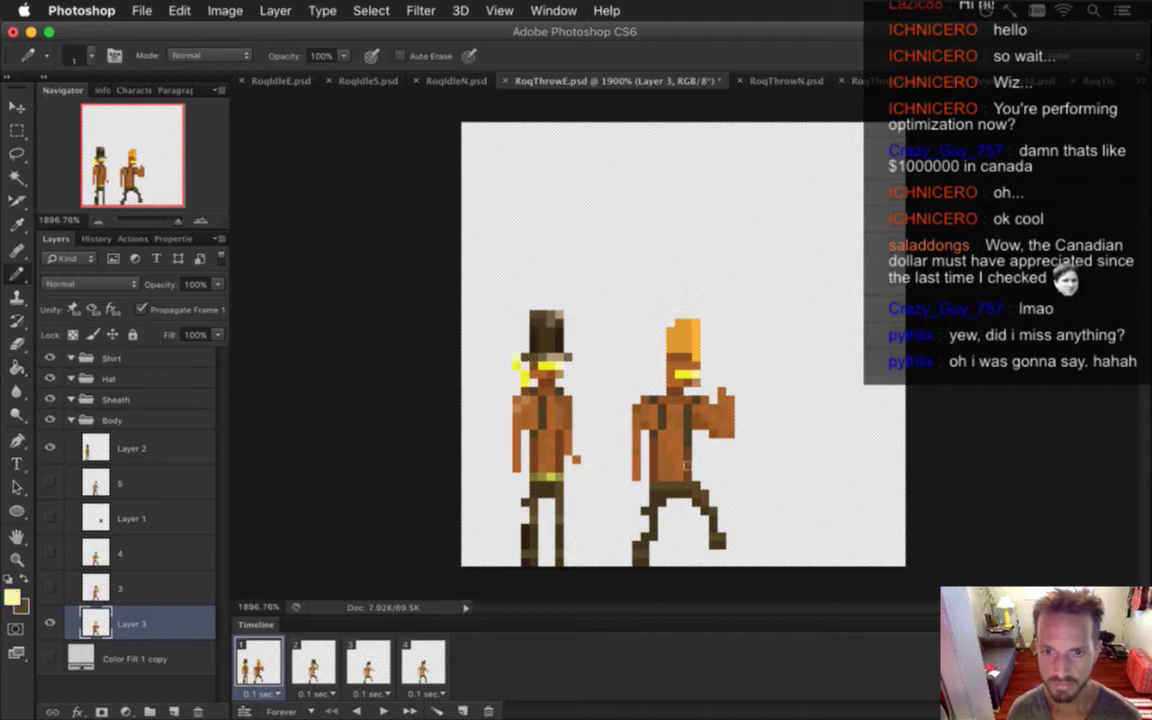
pyautogui.press('super+s')
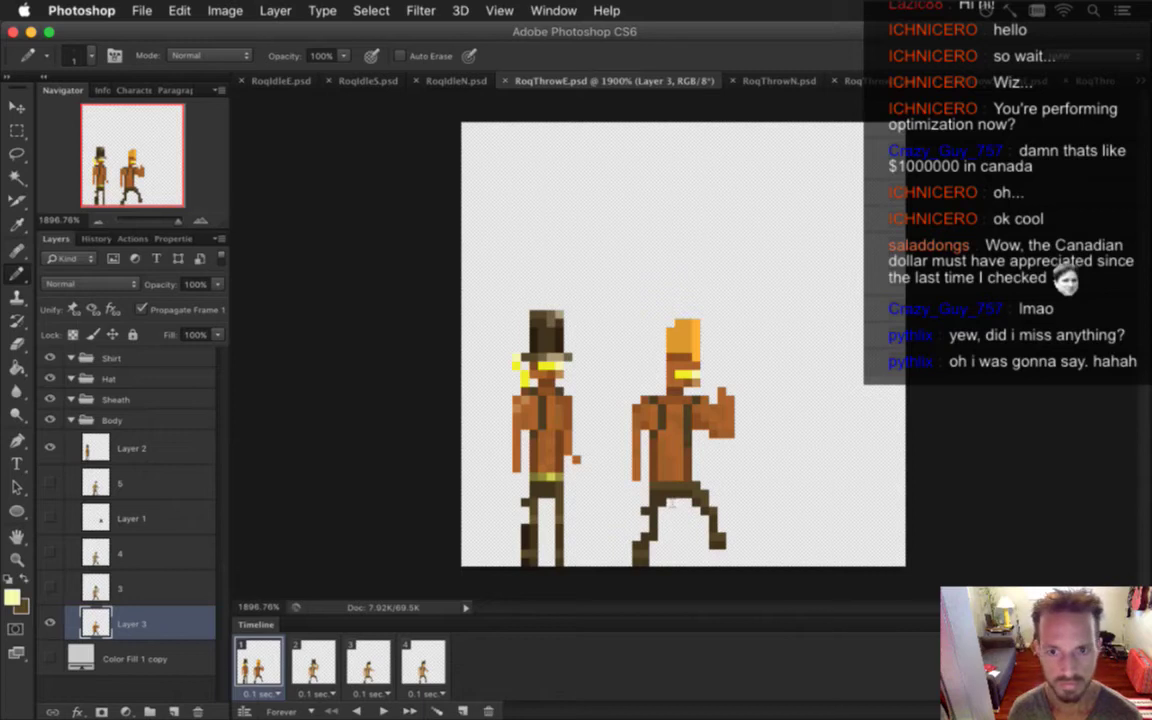
# Pencil the idle sprite's lighter skin highlight onto the throwing figure's shoulder, touch up the torso shading, and save
pyautogui.keyDown('alt'); pyautogui.click(516, 392); pyautogui.keyUp('alt')
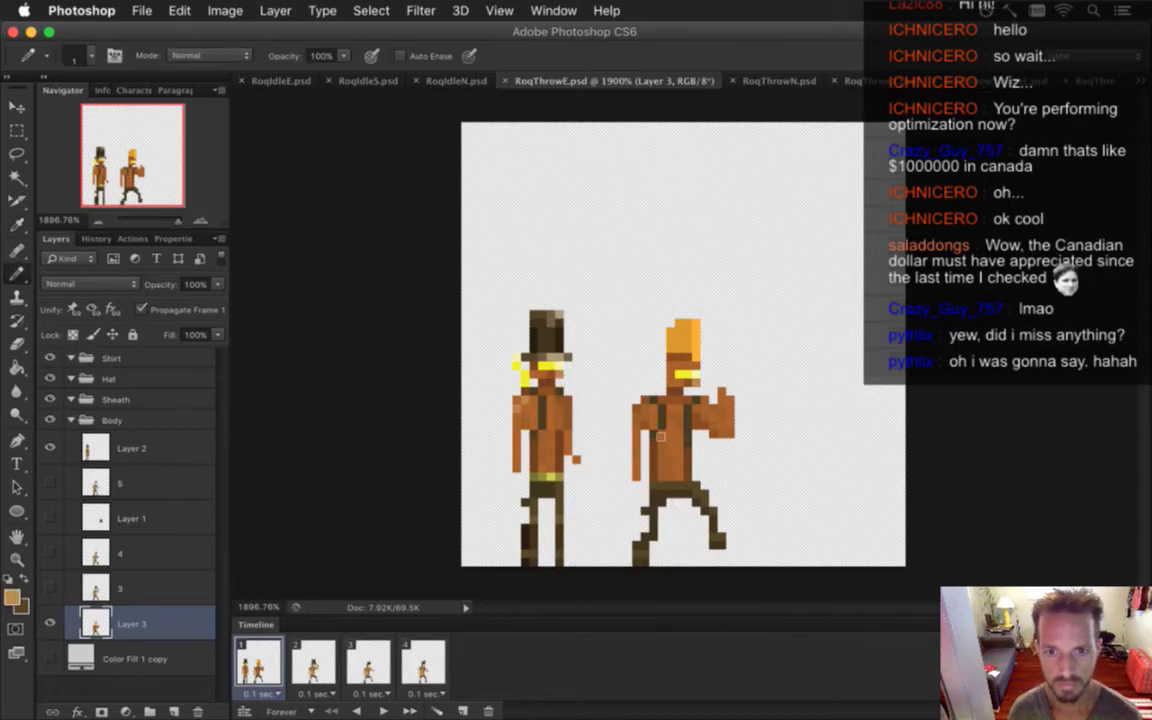
pyautogui.click(580, 380)
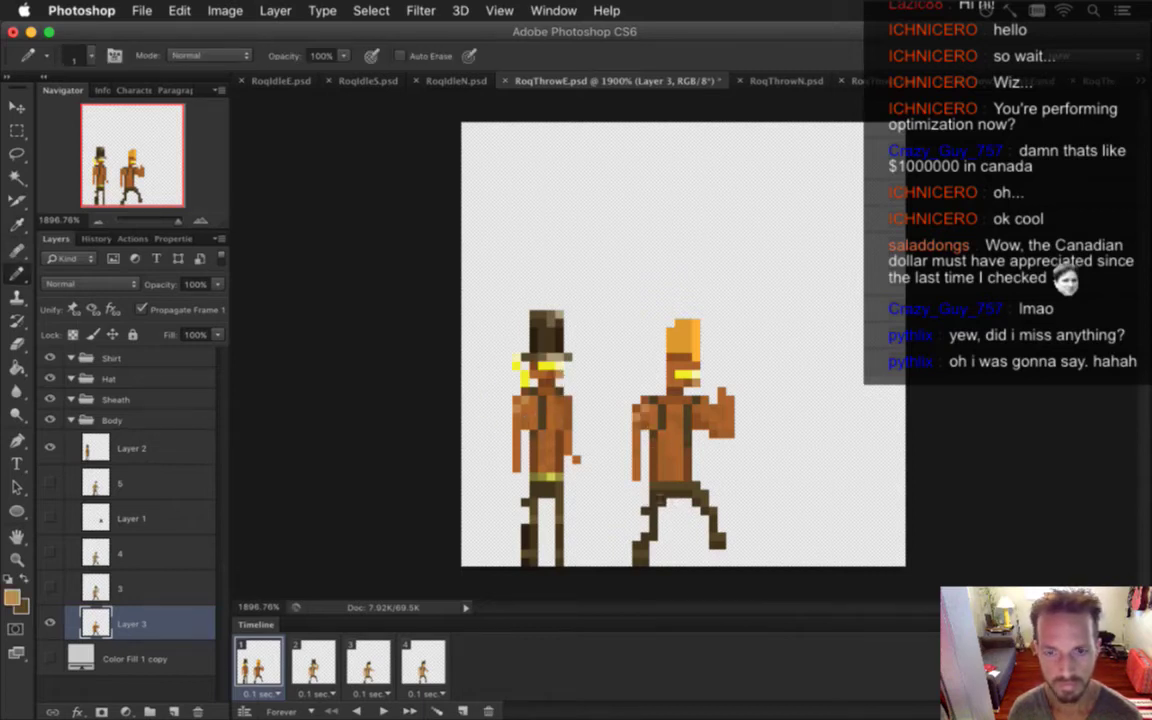
pyautogui.keyDown('alt'); pyautogui.click(607, 386); pyautogui.keyUp('alt')
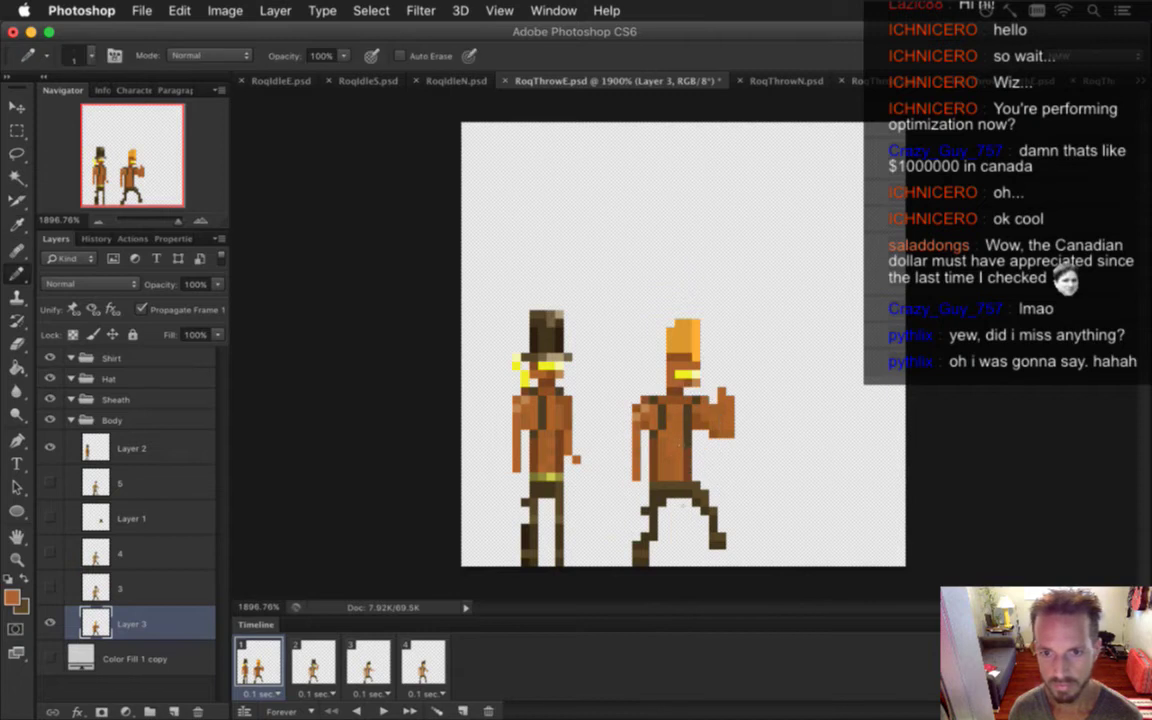
pyautogui.keyDown('alt'); pyautogui.click(674, 458); pyautogui.keyUp('alt')
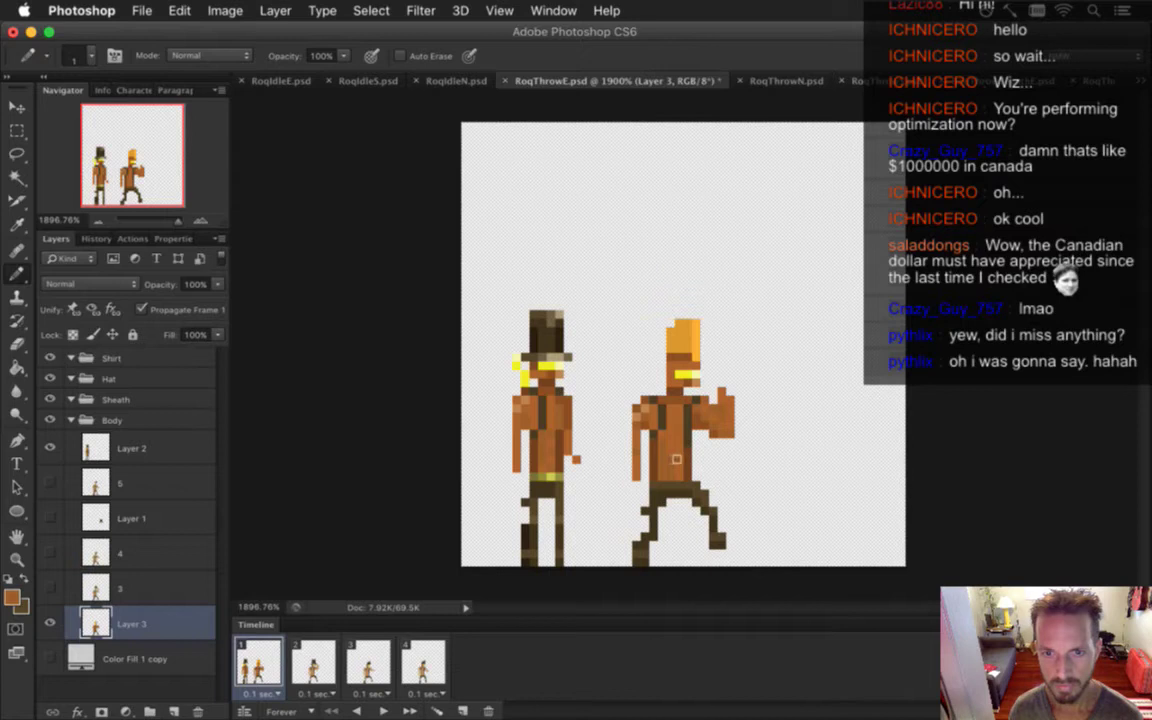
pyautogui.keyDown('alt'); pyautogui.click(607, 426); pyautogui.keyUp('alt')
pyautogui.keyDown('alt'); pyautogui.click(601, 425); pyautogui.keyUp('alt')
pyautogui.press('super+s')
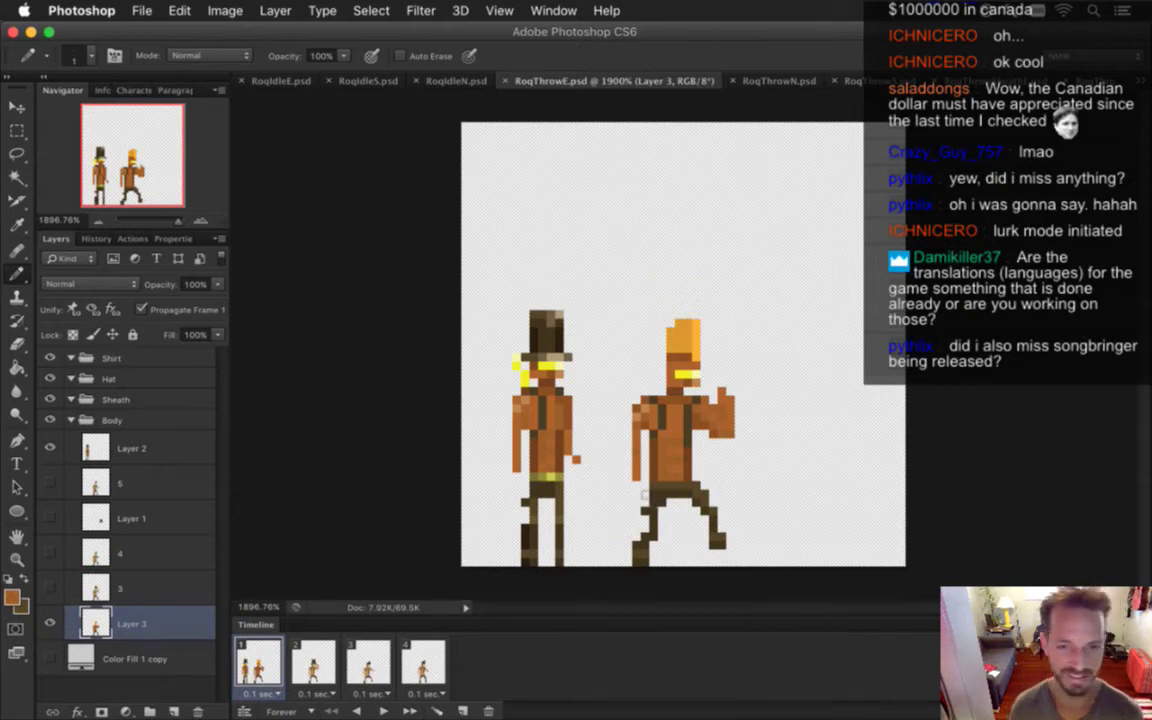
# Draw the throwing figure's belt on Layer 3 with the idle sprite's yellow-green belt colors, and save RoqThrowE.psd
pyautogui.press('i')
pyautogui.click(492, 433)
pyautogui.press('b')
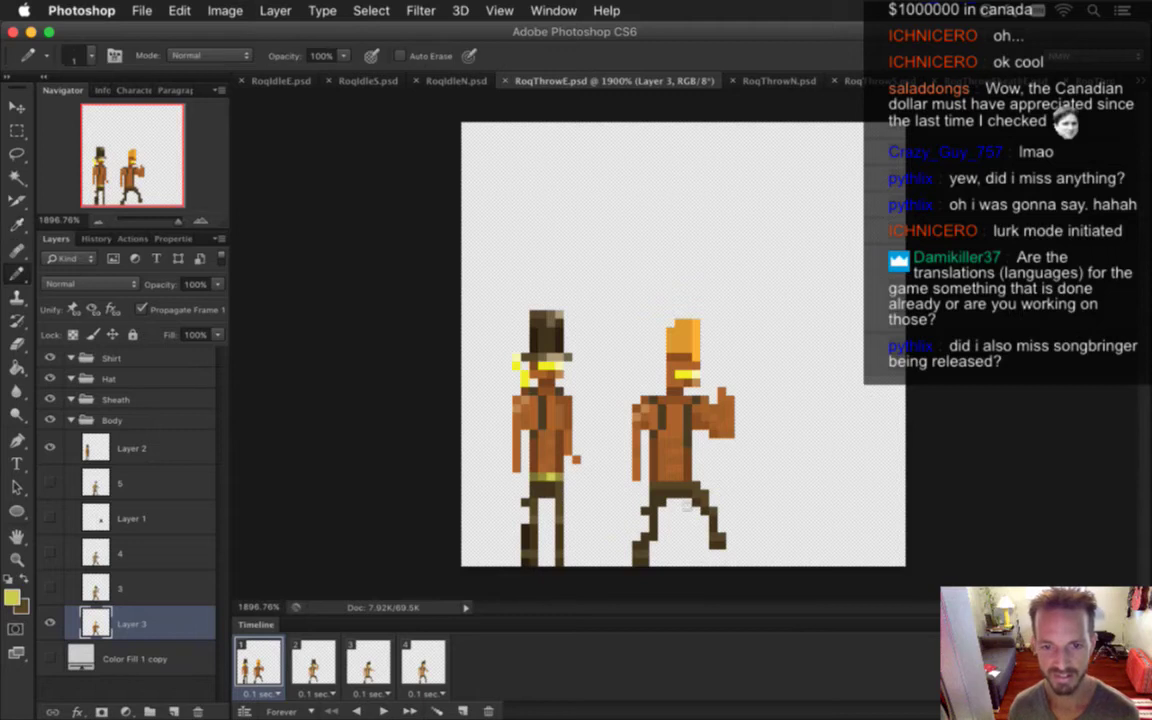
pyautogui.click(679, 485)
pyautogui.press('i')
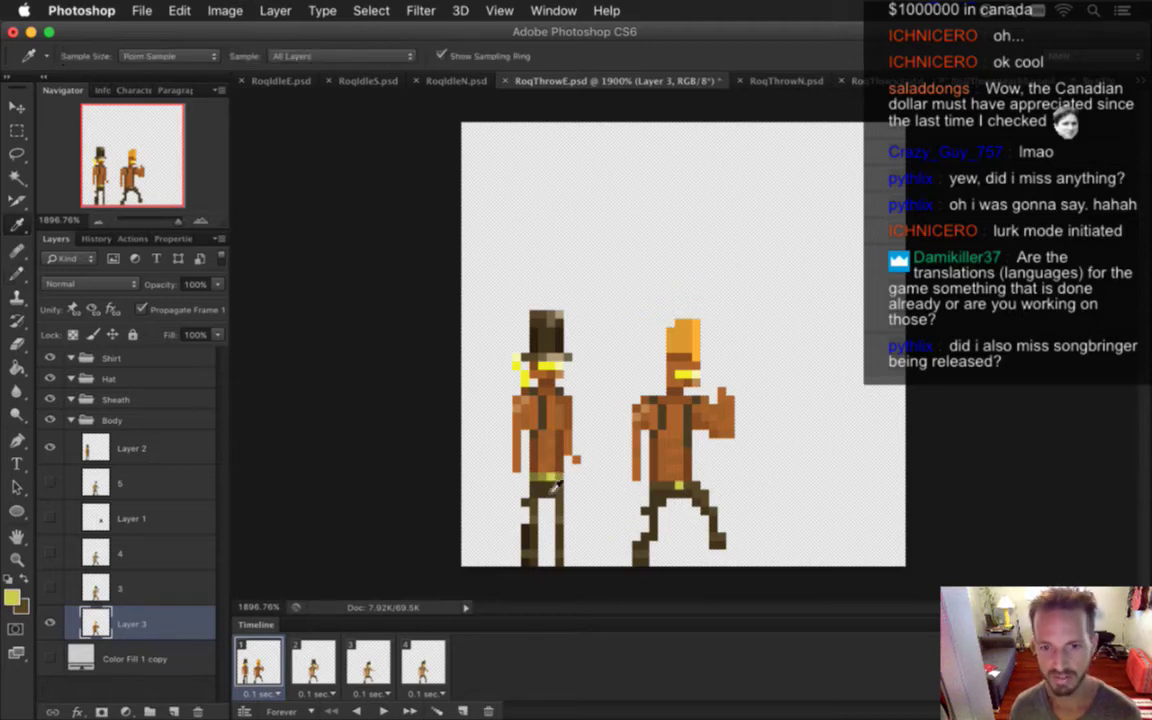
pyautogui.press('b')
pyautogui.click(686, 486)
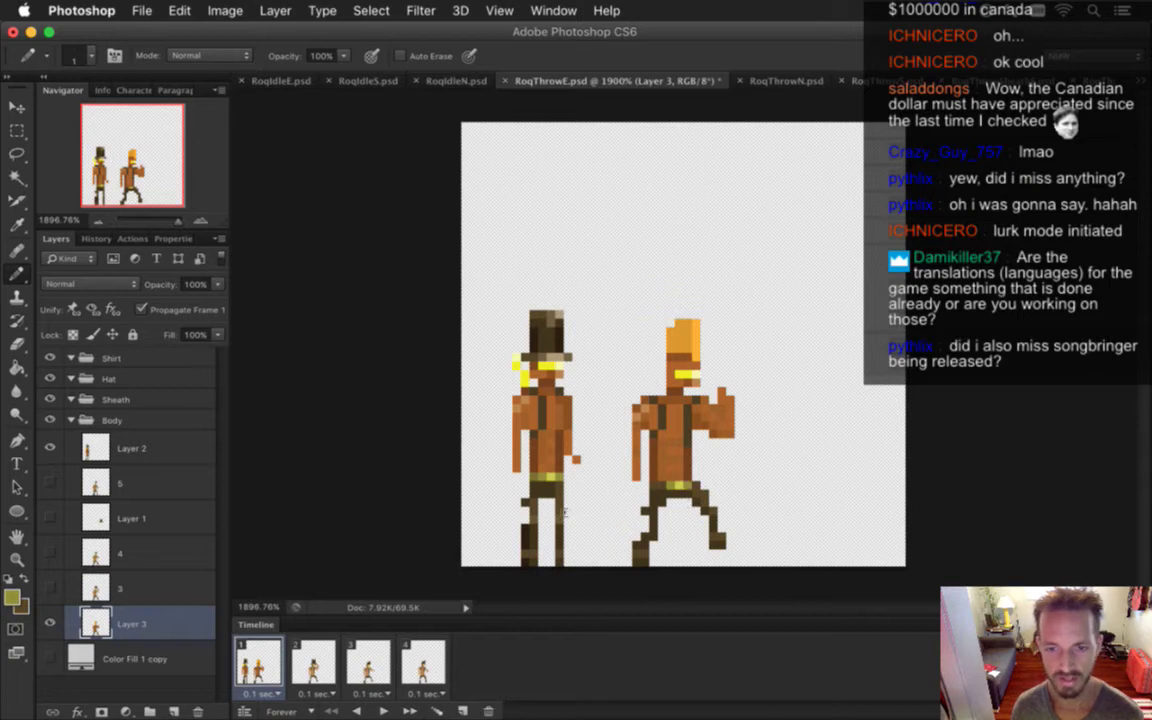
pyautogui.press('i')
pyautogui.press('b')
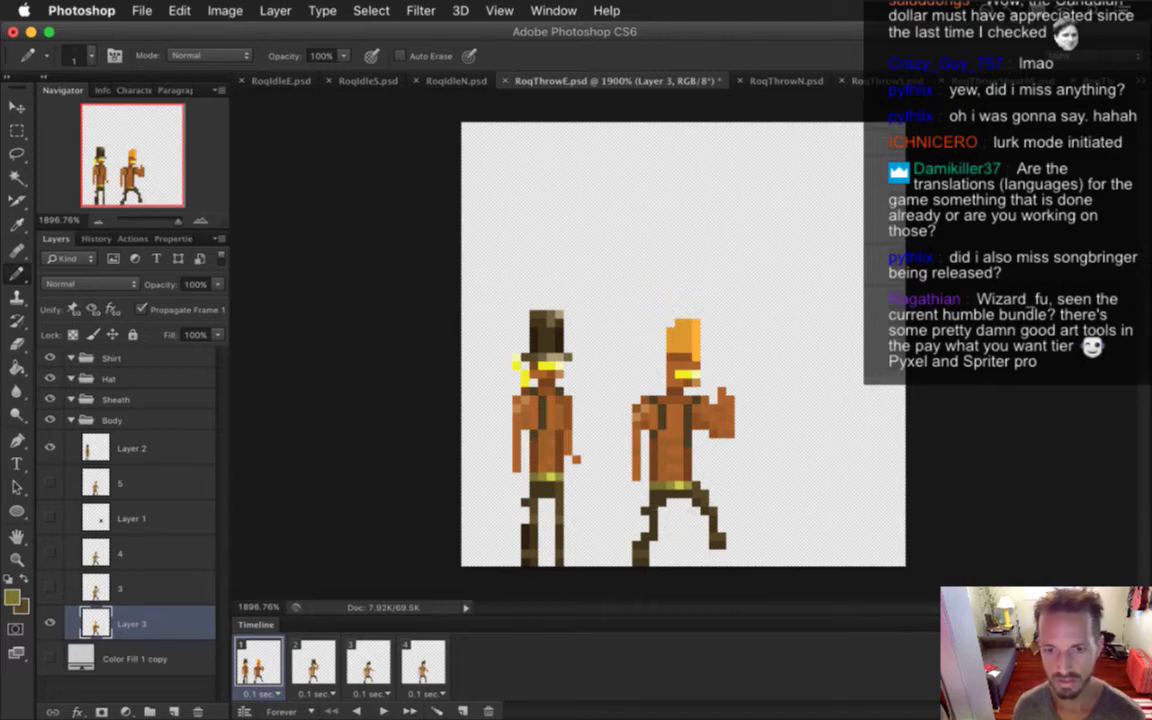
pyautogui.press('super+s')
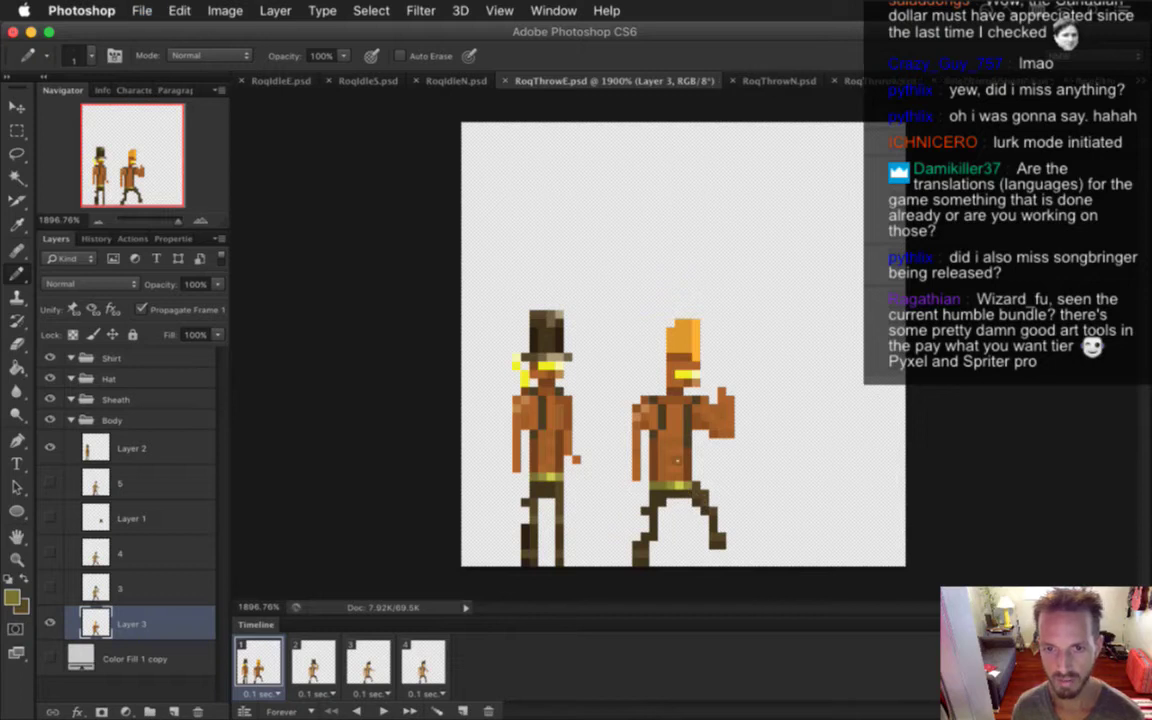
# Touch up the throwing figure with the orange skin tone sampled from its raised hand, and save RoqThrowE.psd
pyautogui.press('i')
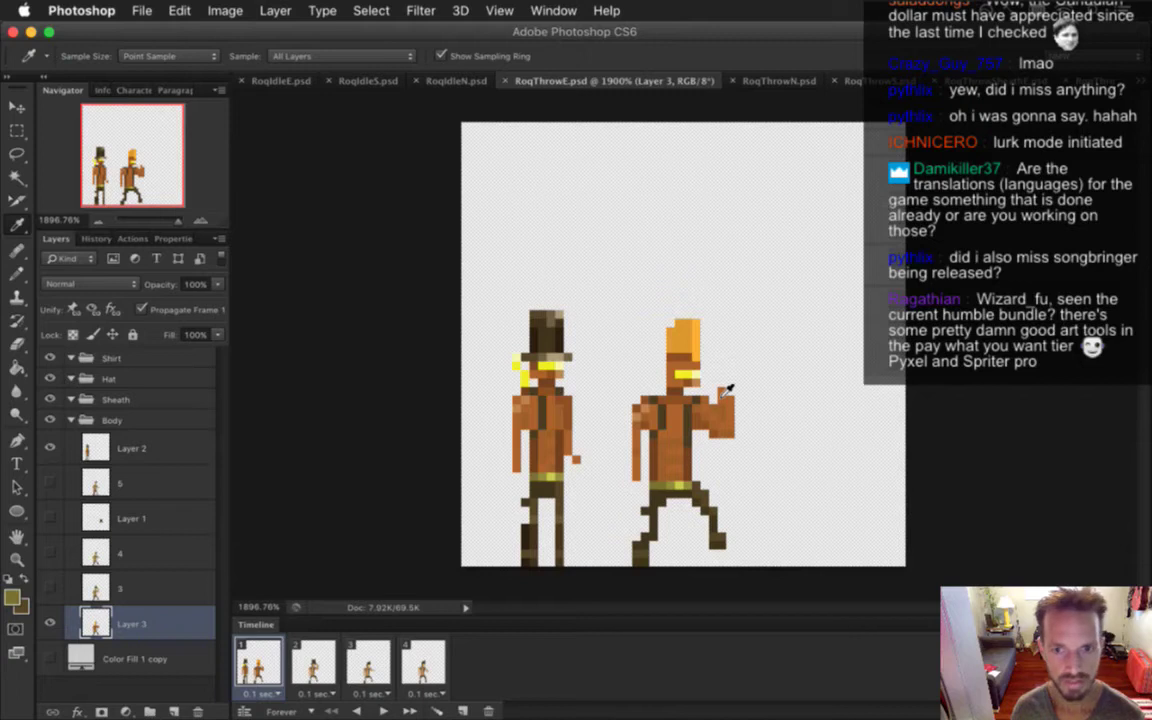
pyautogui.click(606, 380)
pyautogui.press('b')
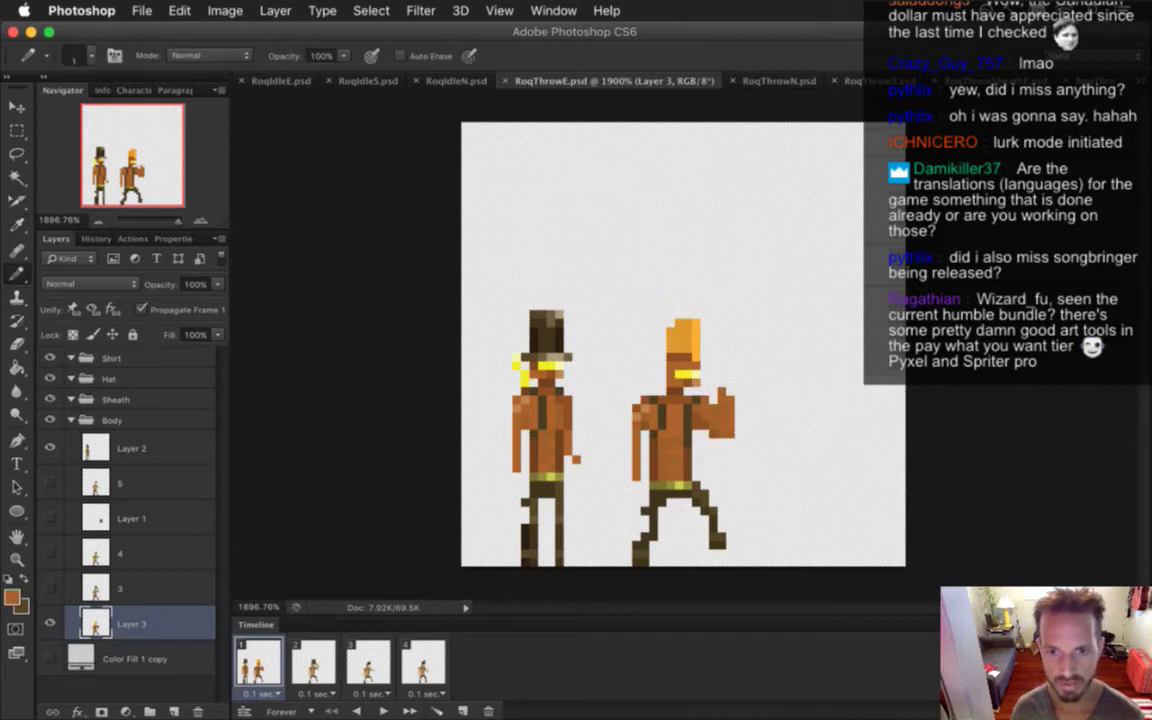
pyautogui.click(718, 505)
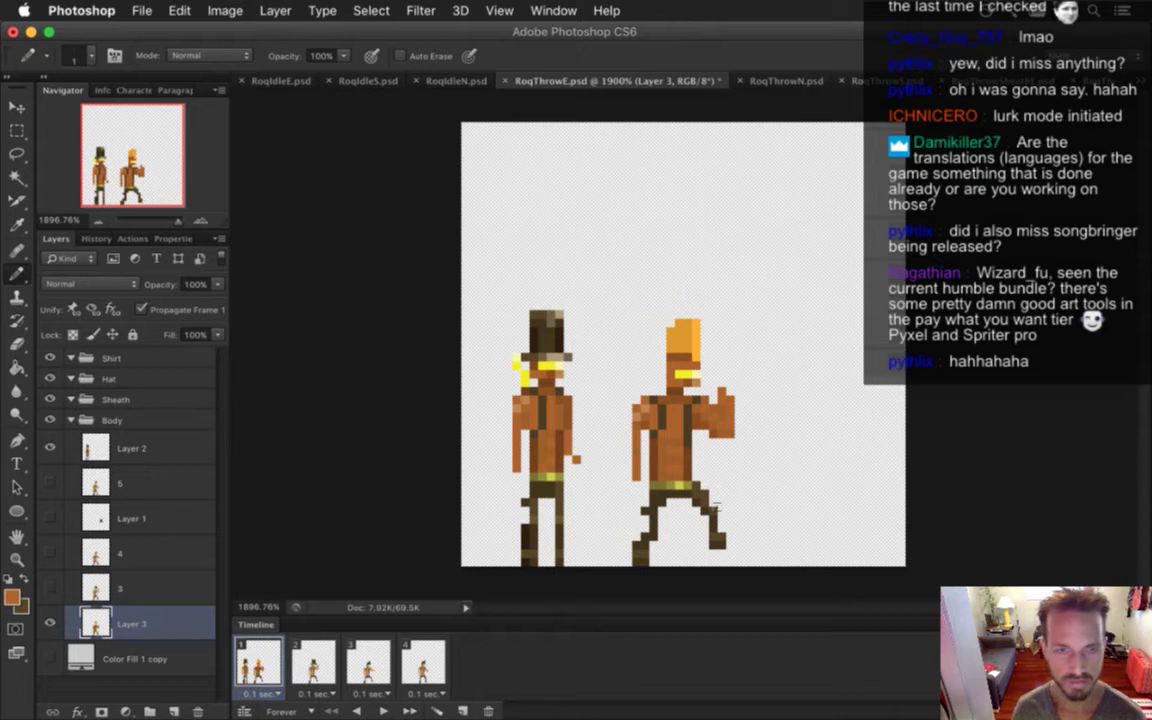
pyautogui.hotkey('ctrl', 's')
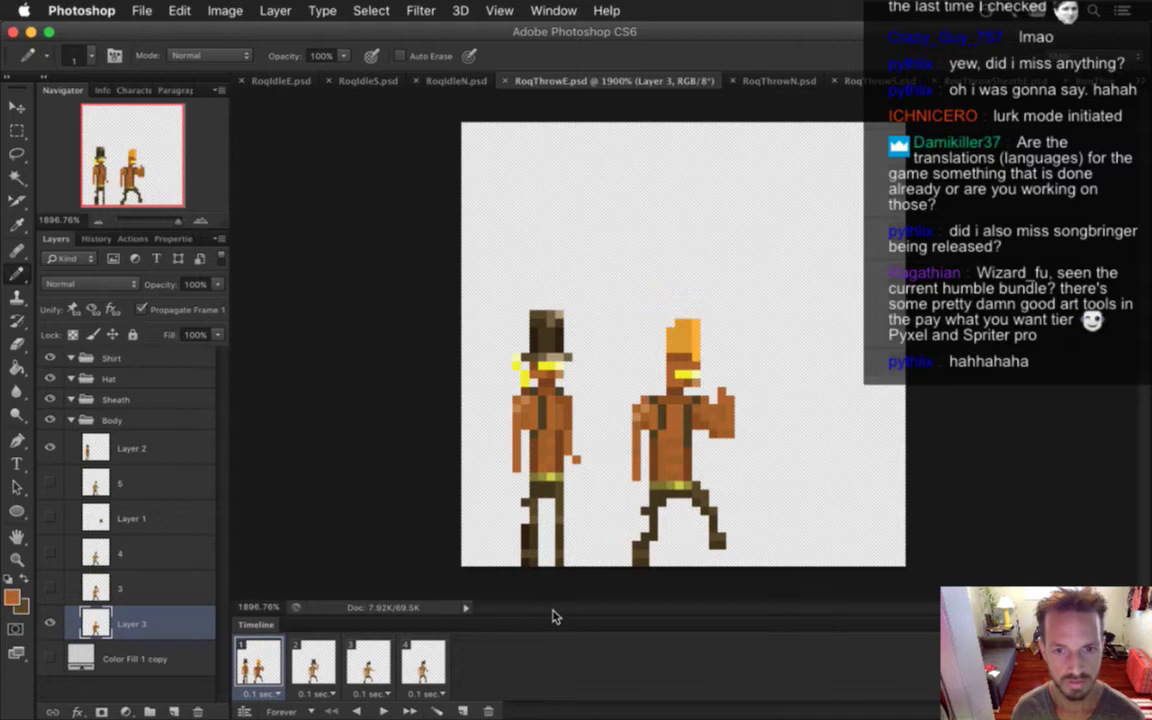
# Show the idle reference sprite on Layer 2 in animation frames 2 to 4
pyautogui.click(314, 668)
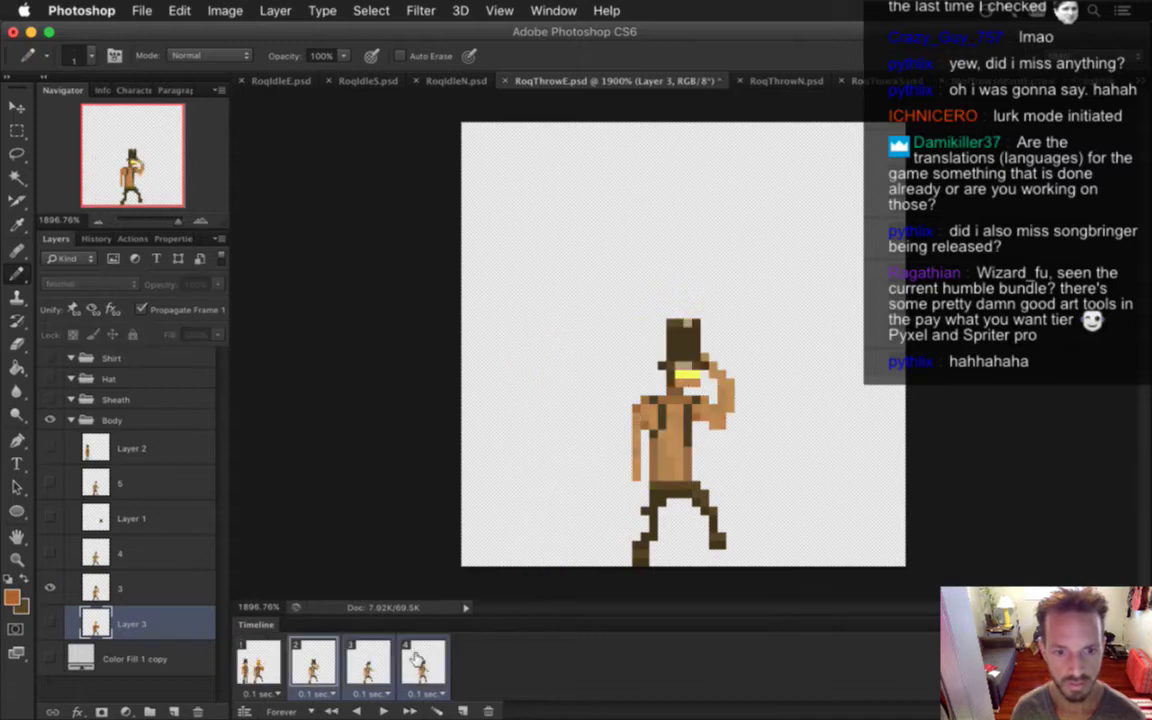
pyautogui.click(50, 448)
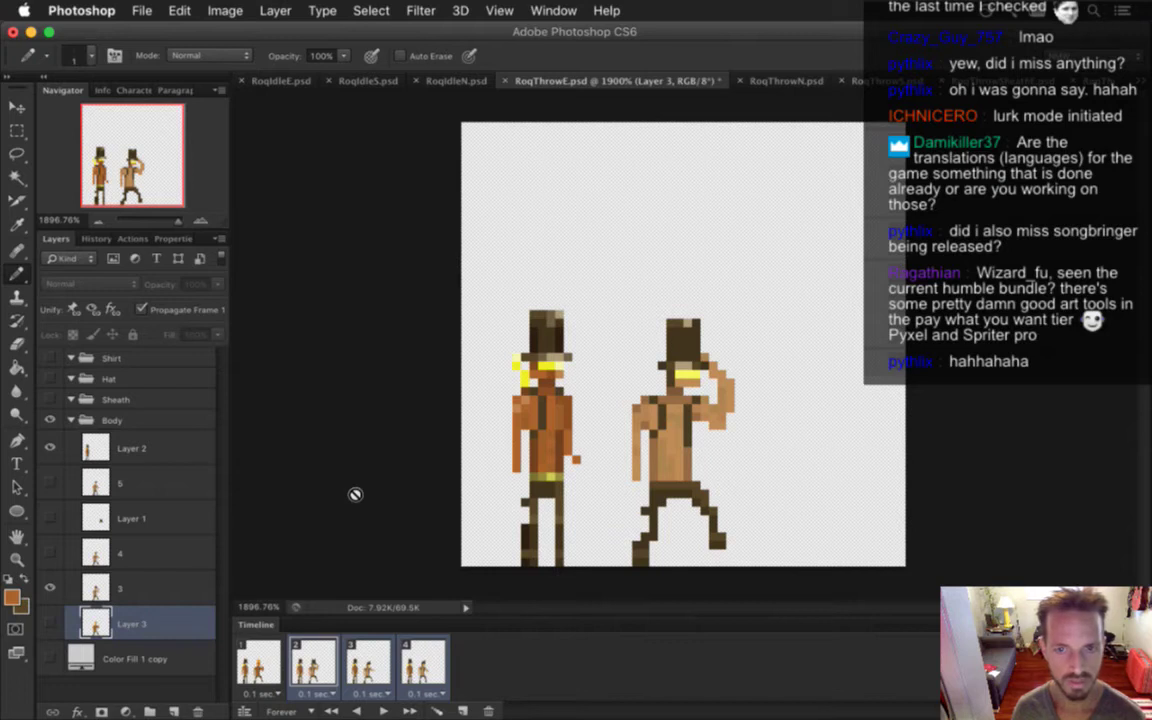
# Copy the recolored hair and face from Layer 3 in frame 1 and paste them over the throwing figure's head in frame 2
pyautogui.click(264, 658)
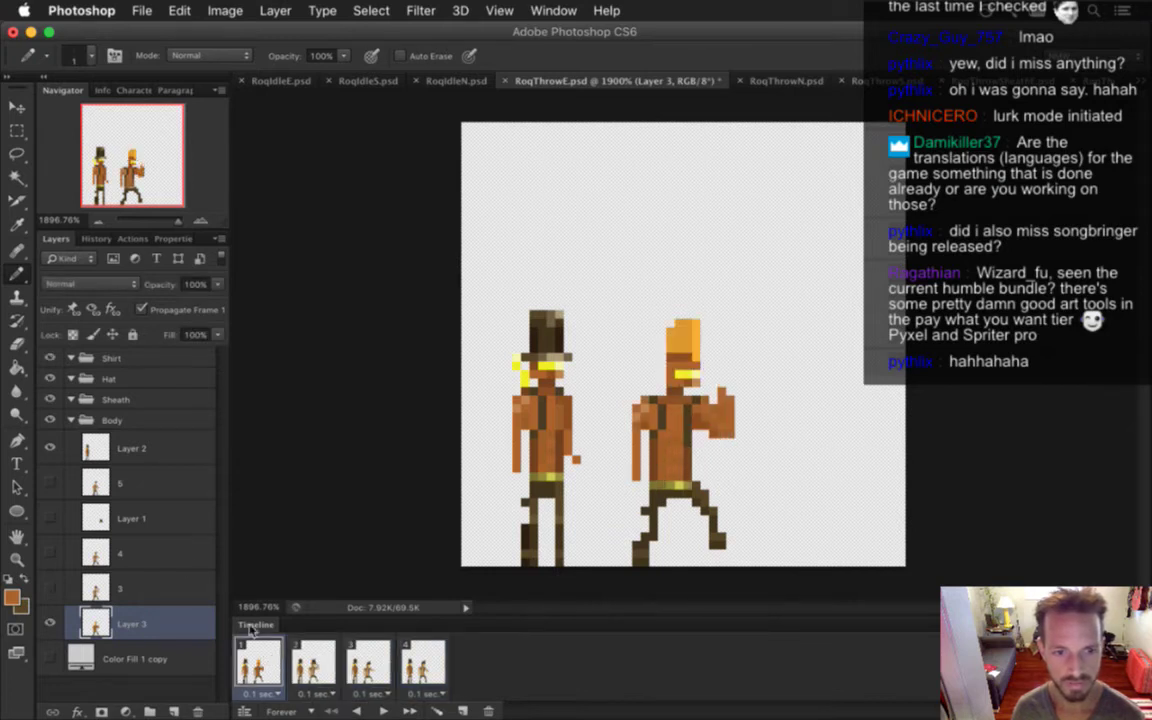
pyautogui.press('m')
pyautogui.moveTo(671, 323); pyautogui.dragTo(700, 380)
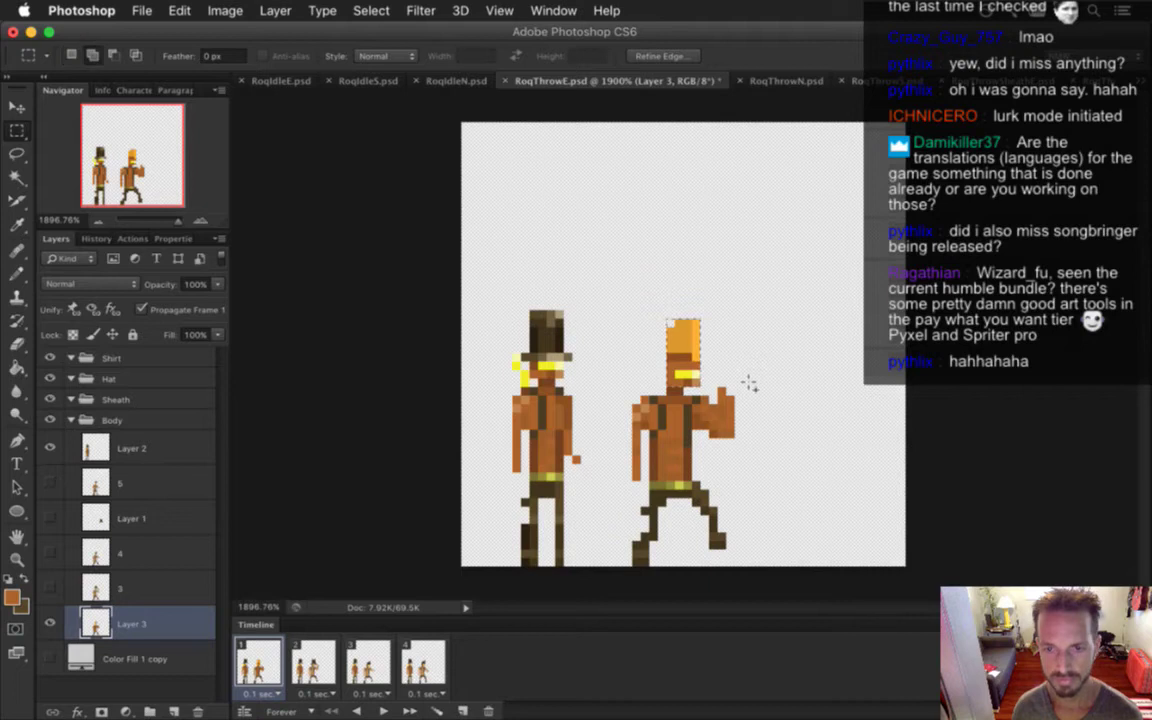
pyautogui.click(313, 662)
pyautogui.press('super+v')
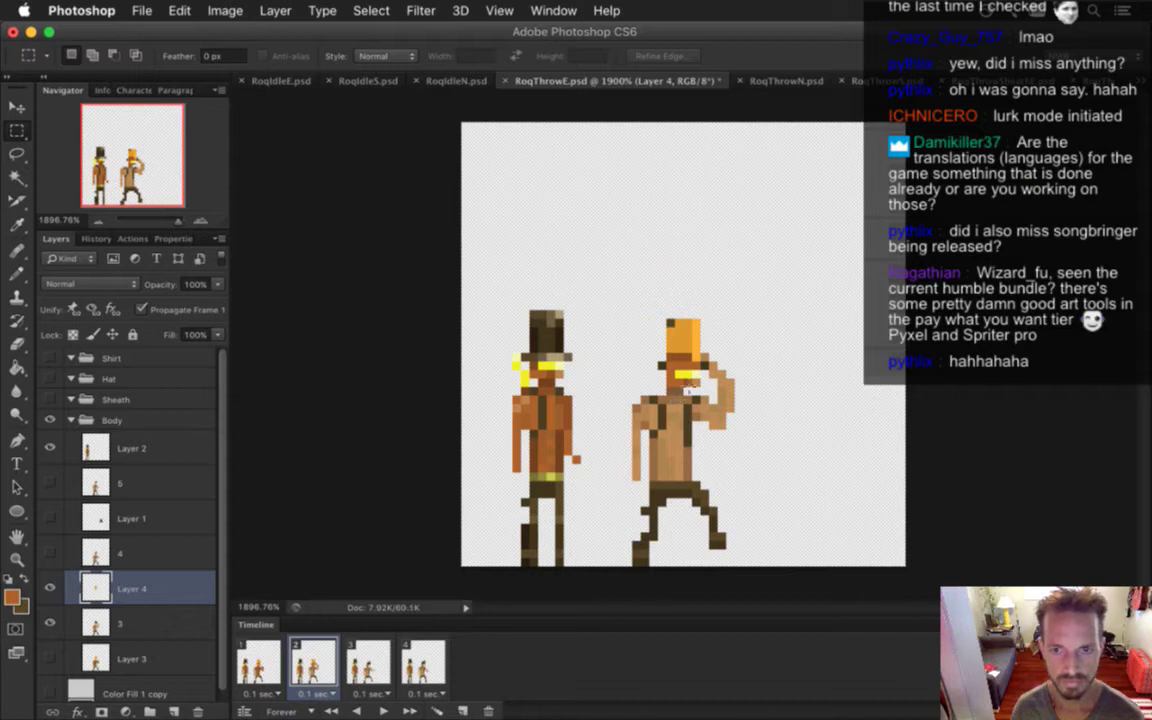
# Merge the pasted head layer with layer 3, erase the leftover hat pixels around the hair, and save RoqThrowE.psd
pyautogui.press('e')
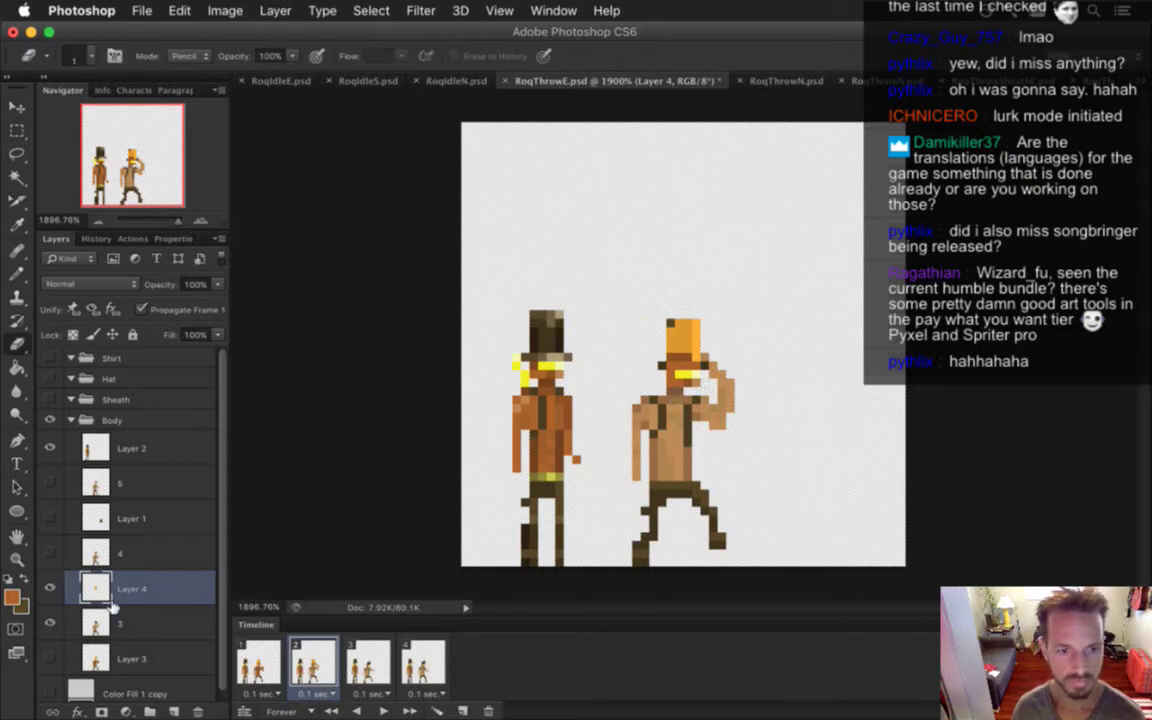
pyautogui.keyDown('shift'); pyautogui.click(147, 620); pyautogui.keyUp('shift')
pyautogui.rightClick(147, 620)
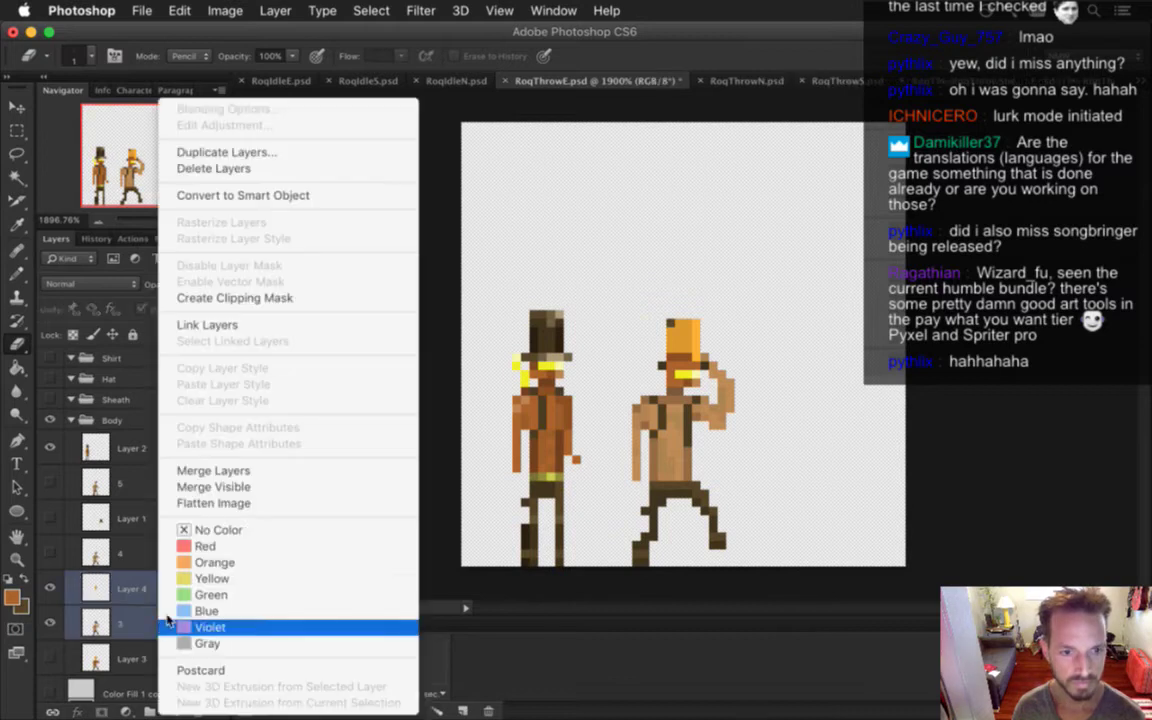
pyautogui.click(216, 470)
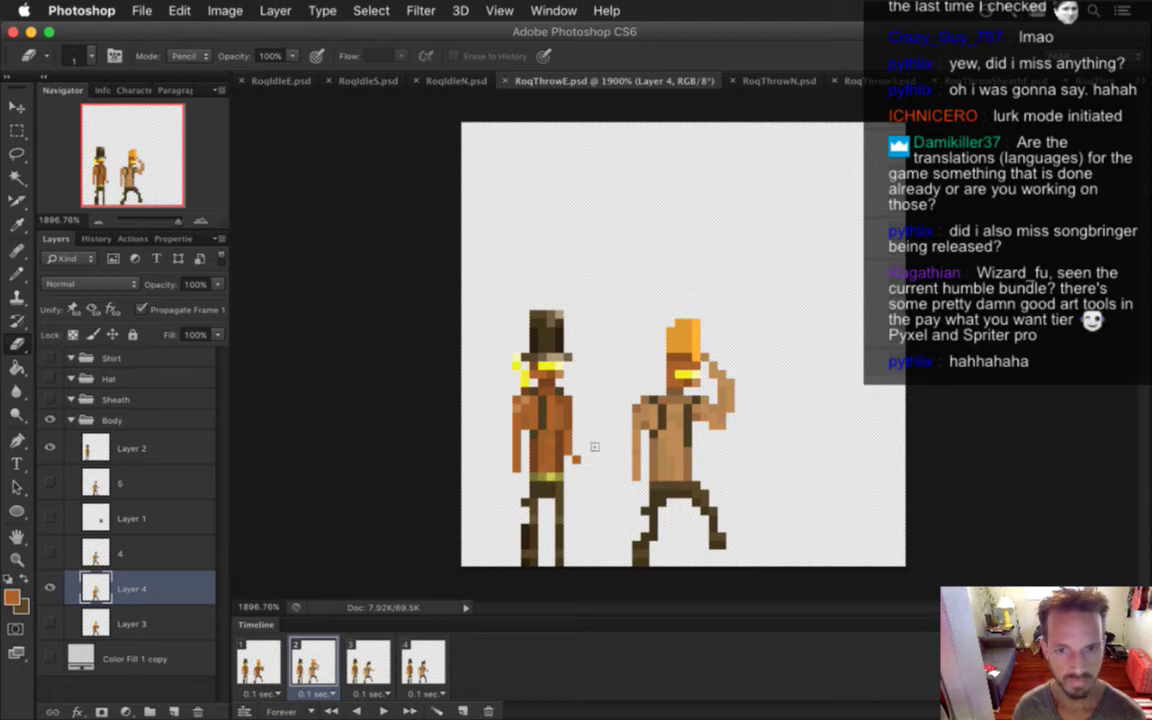
# Fill the frame 2 figure's torso, shoulders and arms on Layer 4 with the idle sprite's orange and brown skin tones
pyautogui.press('i')
pyautogui.press('g')
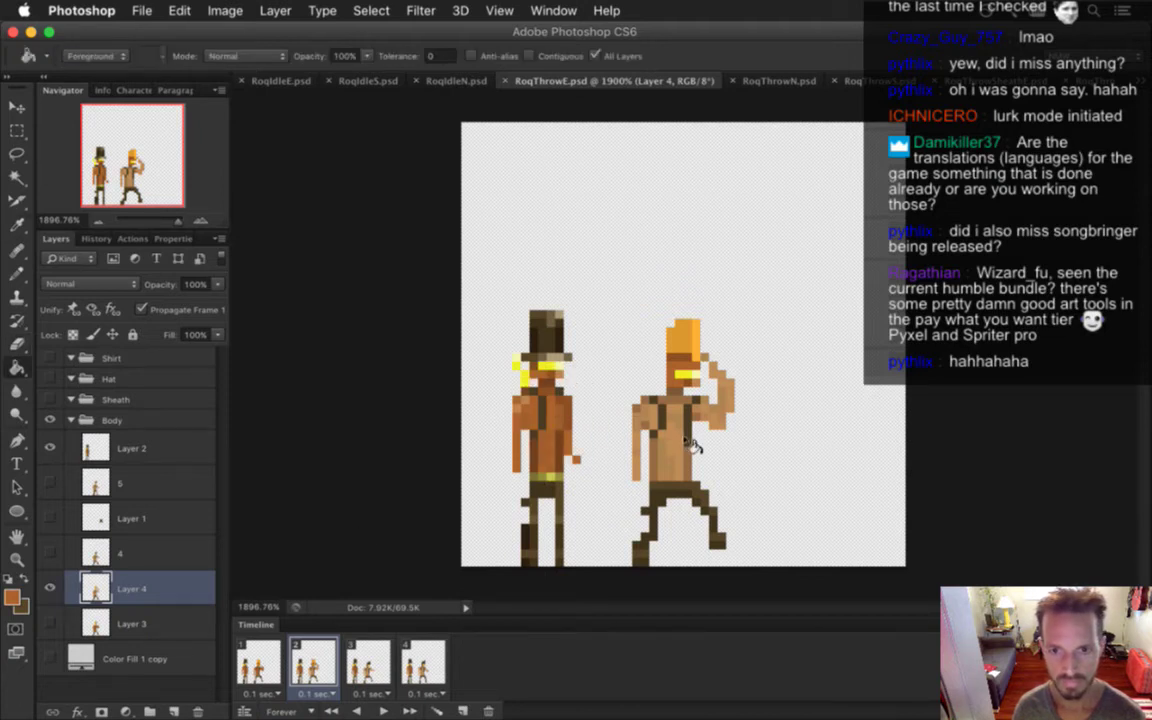
pyautogui.press('i')
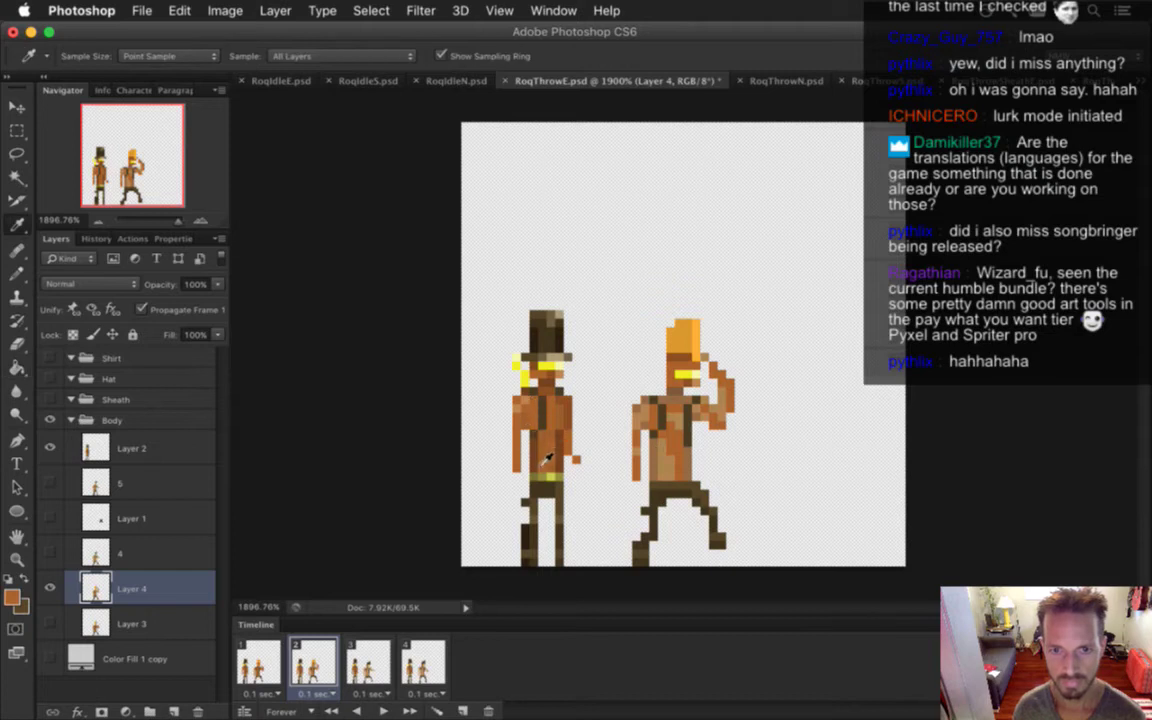
pyautogui.press('g')
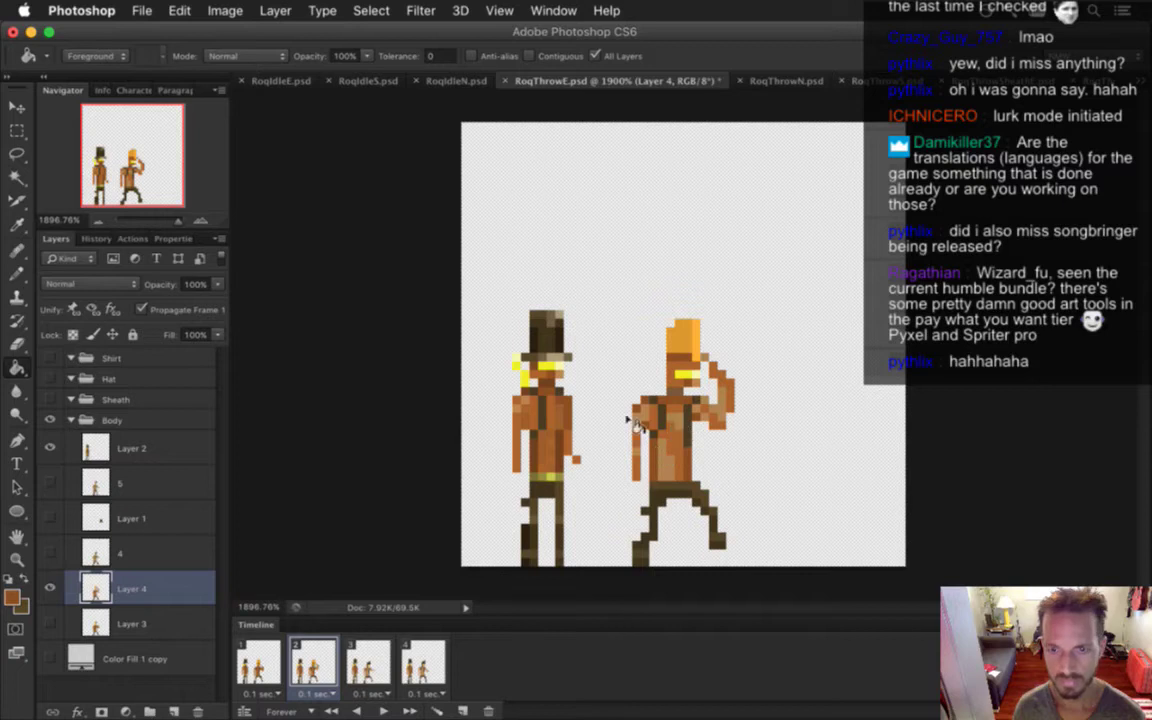
pyautogui.press('i')
pyautogui.click(566, 426)
pyautogui.press('g')
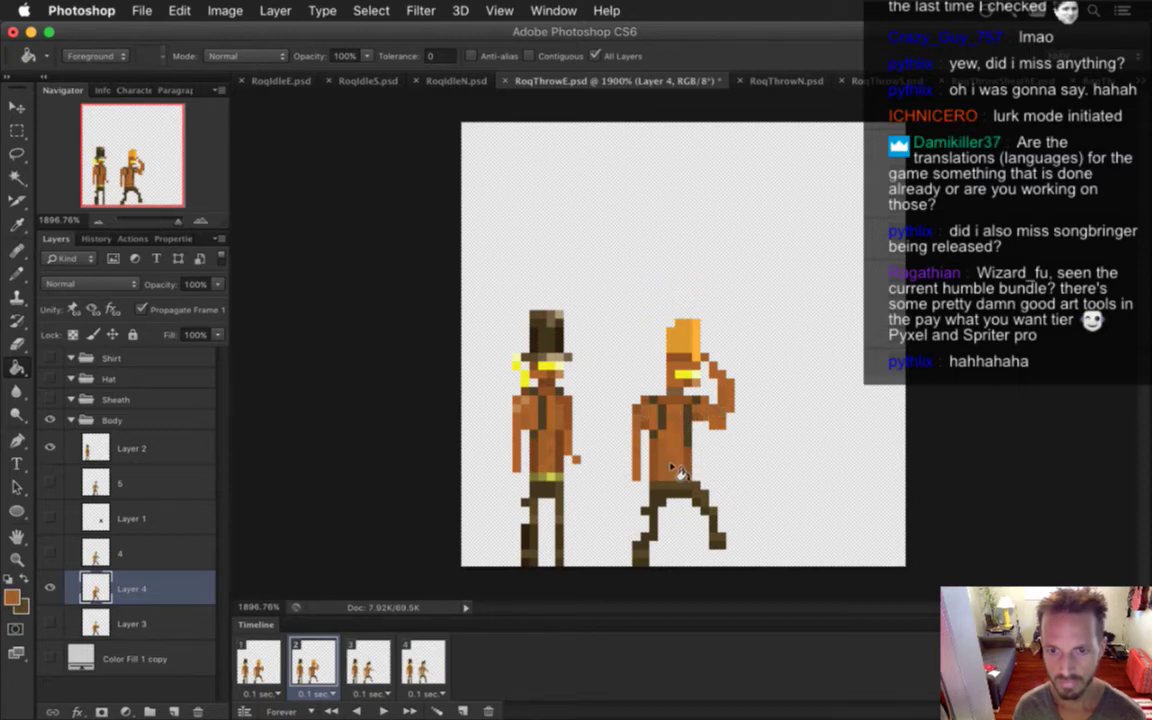
pyautogui.press('i')
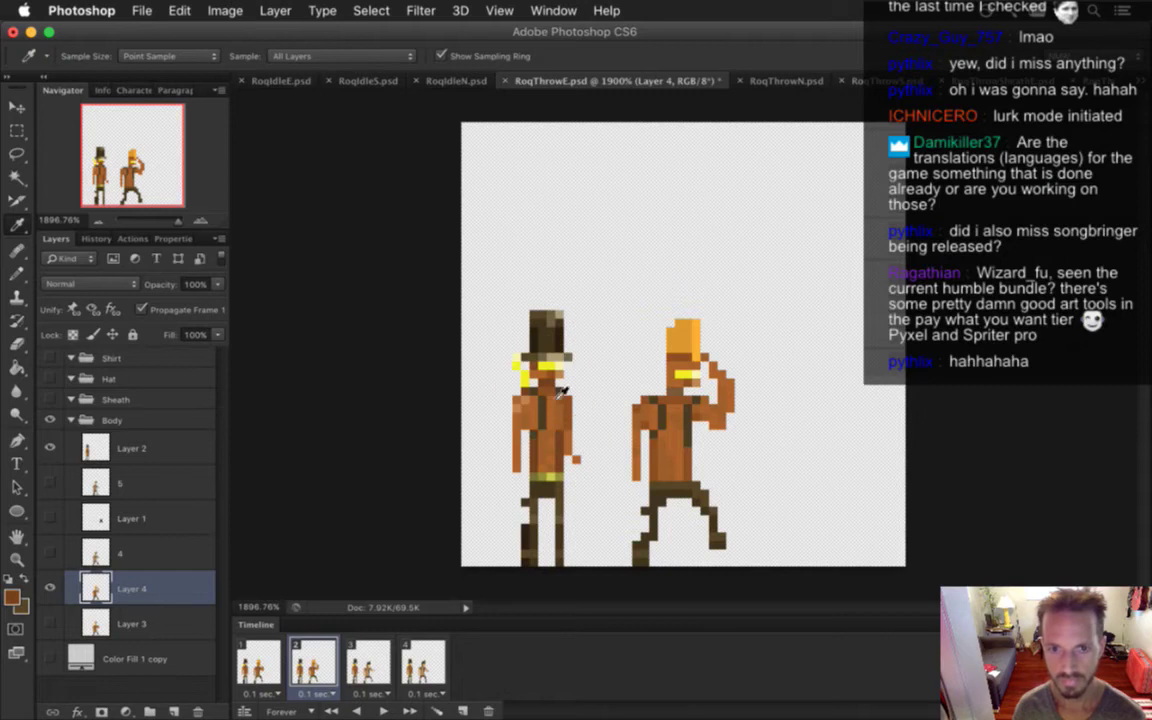
pyautogui.press('g')
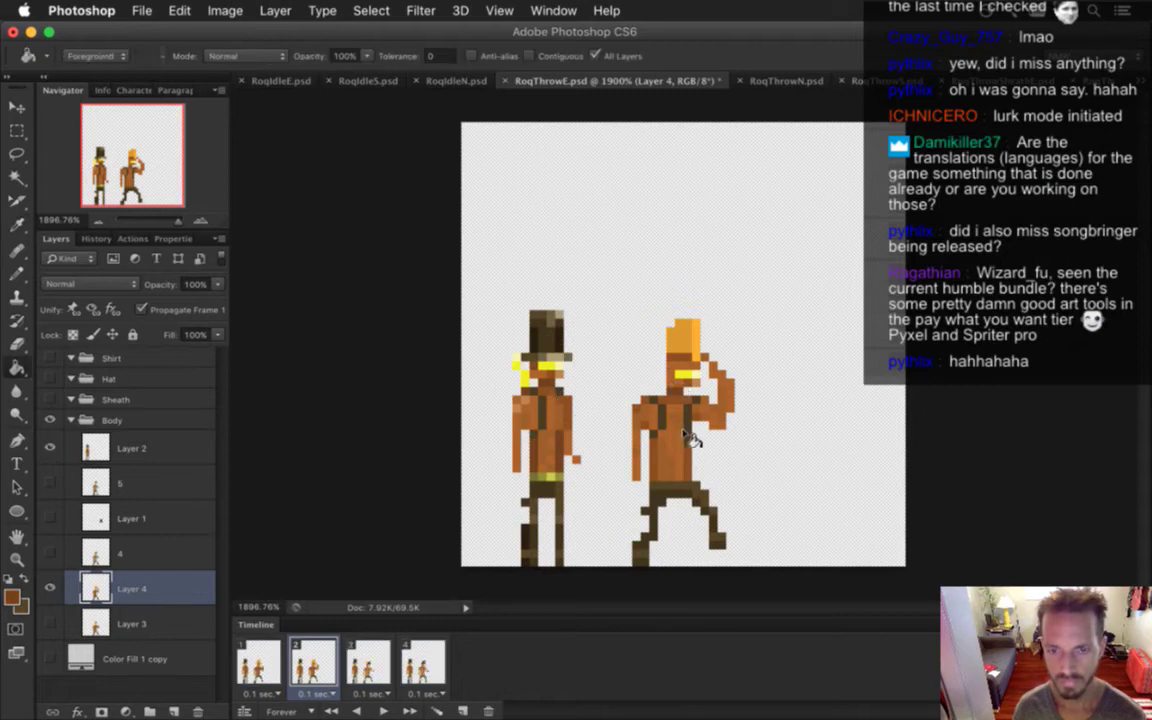
pyautogui.press('i')
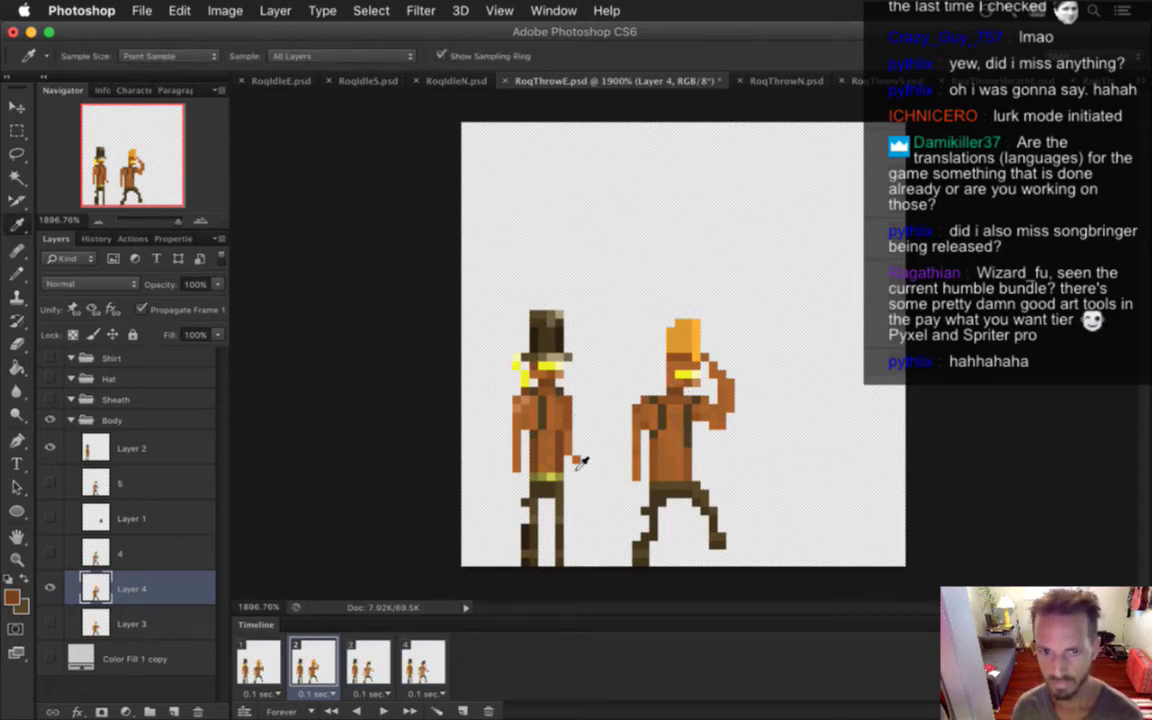
# Pencil touch-ups into the torso and strap shading on Layer 4 in frame 2 and Layer 3 in frame 1, and save RoqThrowE.psd
pyautogui.press('b')
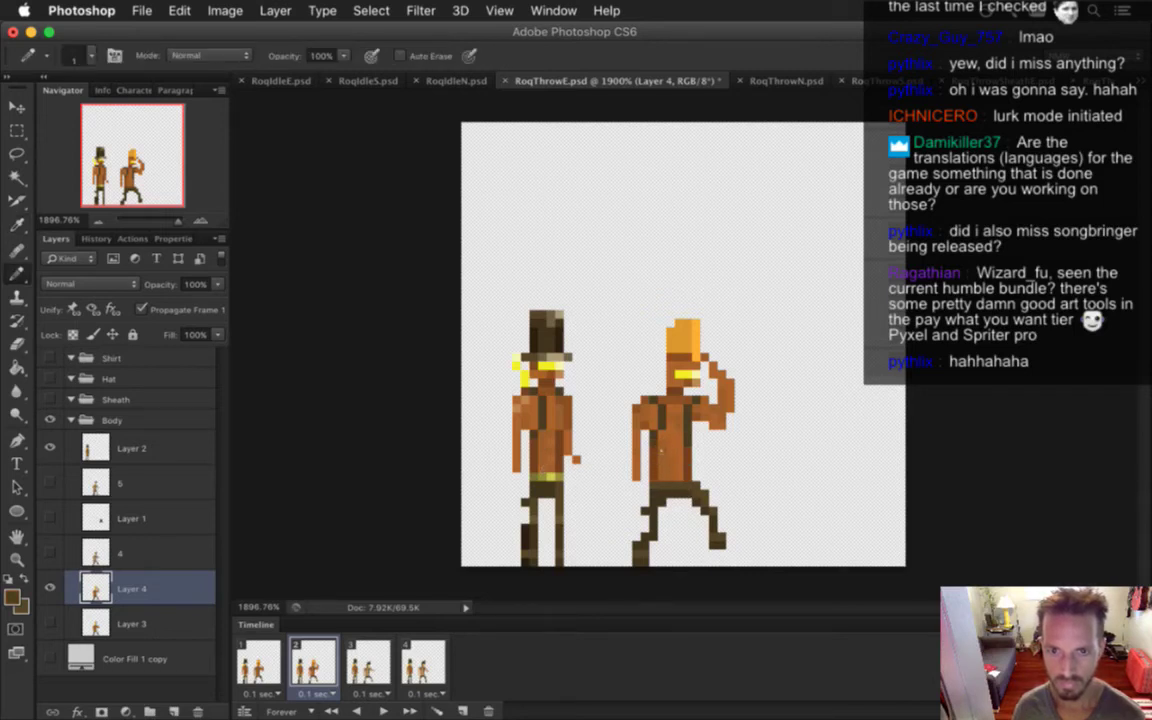
pyautogui.keyDown('alt'); pyautogui.click(660, 450); pyautogui.keyUp('alt')
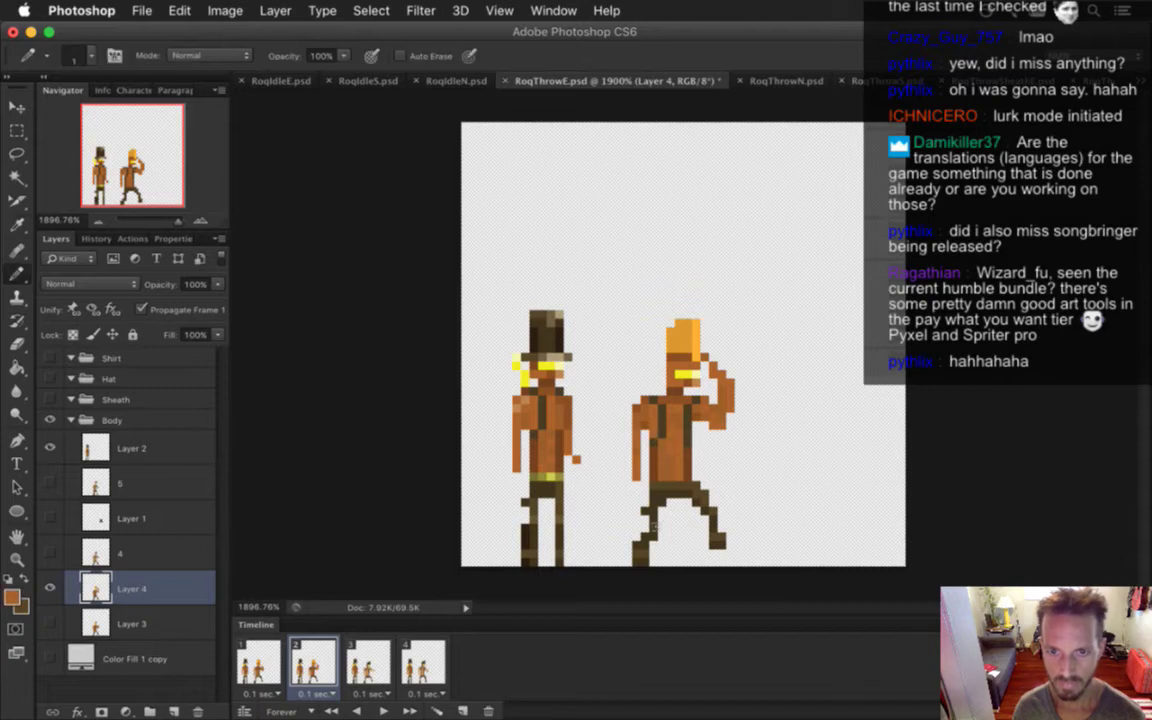
pyautogui.click(278, 662)
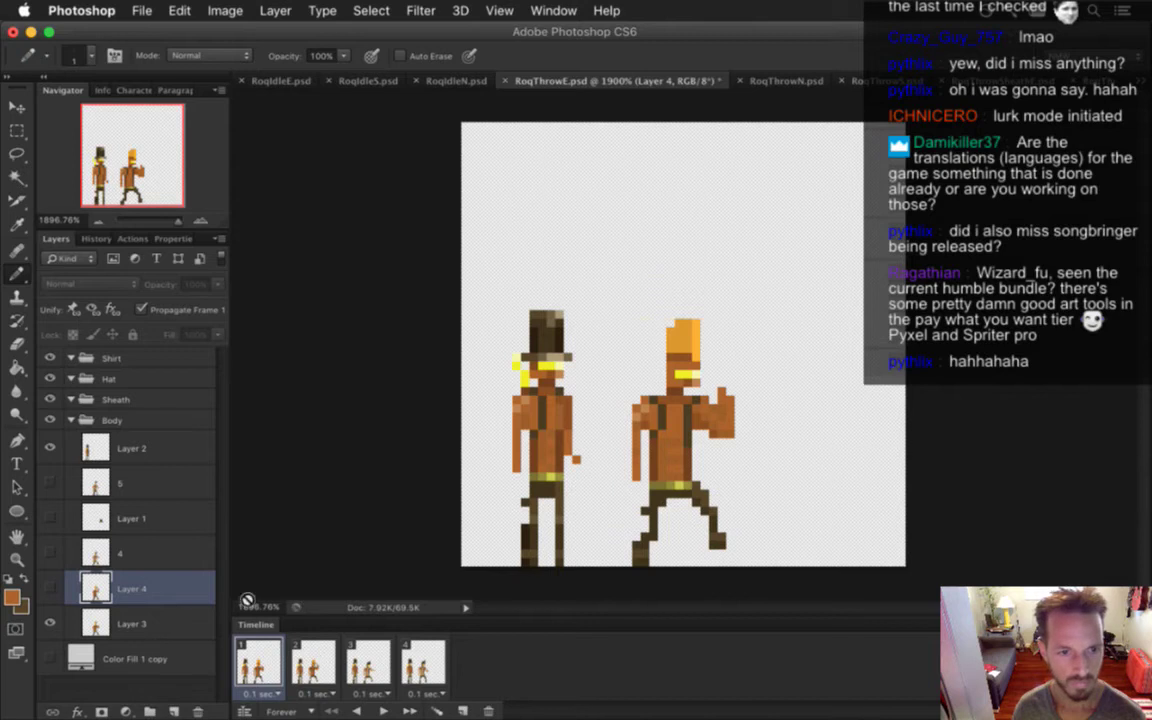
pyautogui.click(140, 623)
pyautogui.keyDown('alt'); pyautogui.click(662, 455); pyautogui.keyUp('alt')
pyautogui.keyDown('alt'); pyautogui.click(658, 452); pyautogui.keyUp('alt')
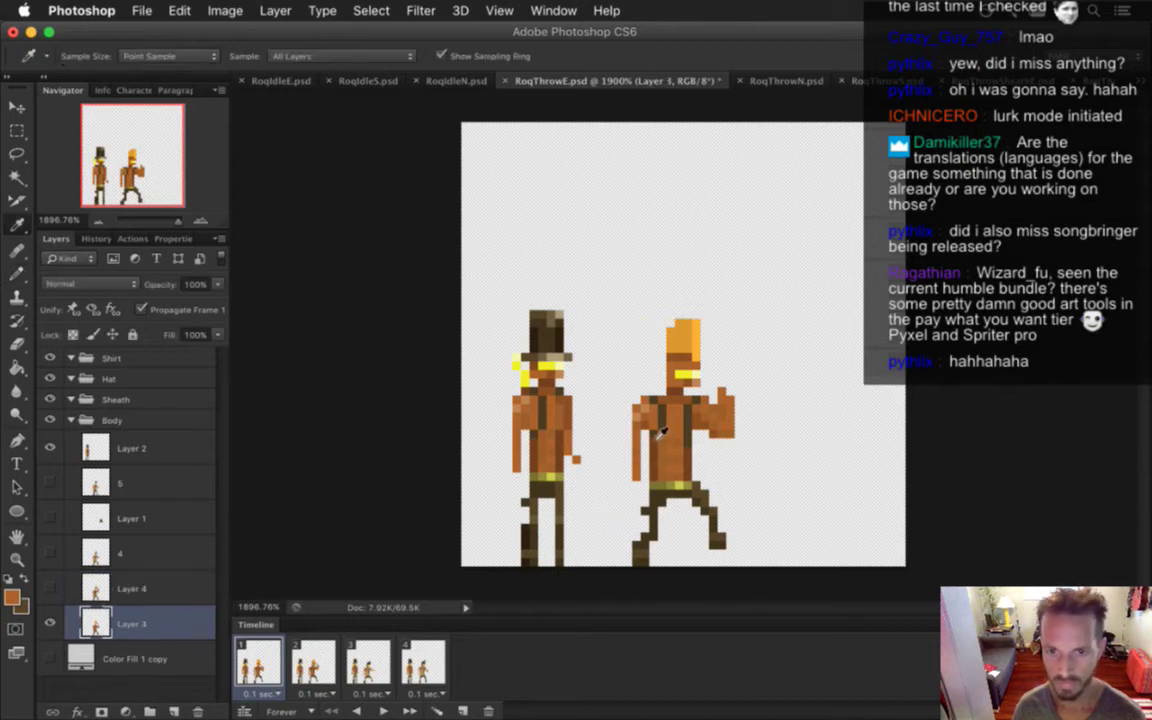
pyautogui.keyDown('alt'); pyautogui.click(659, 450); pyautogui.keyUp('alt')
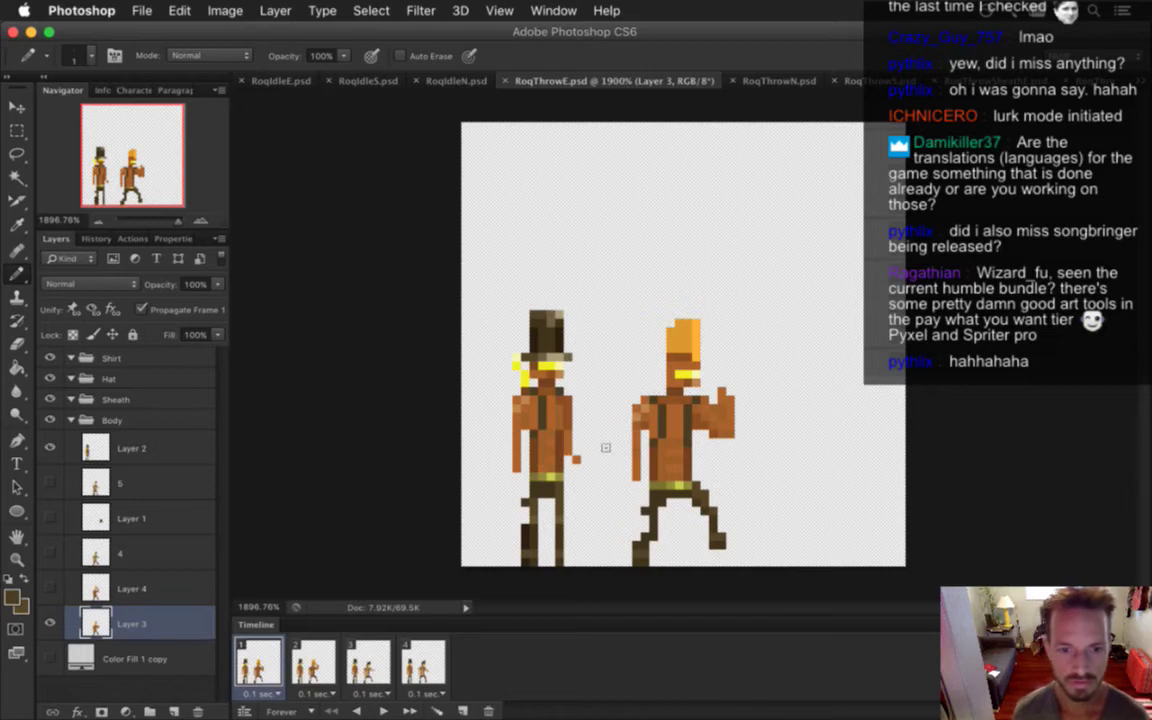
# Show the Color Fill 1 copy background, set its color to gray 7b7b7b, and save RoqThrowE.psd
pyautogui.click(50, 658)
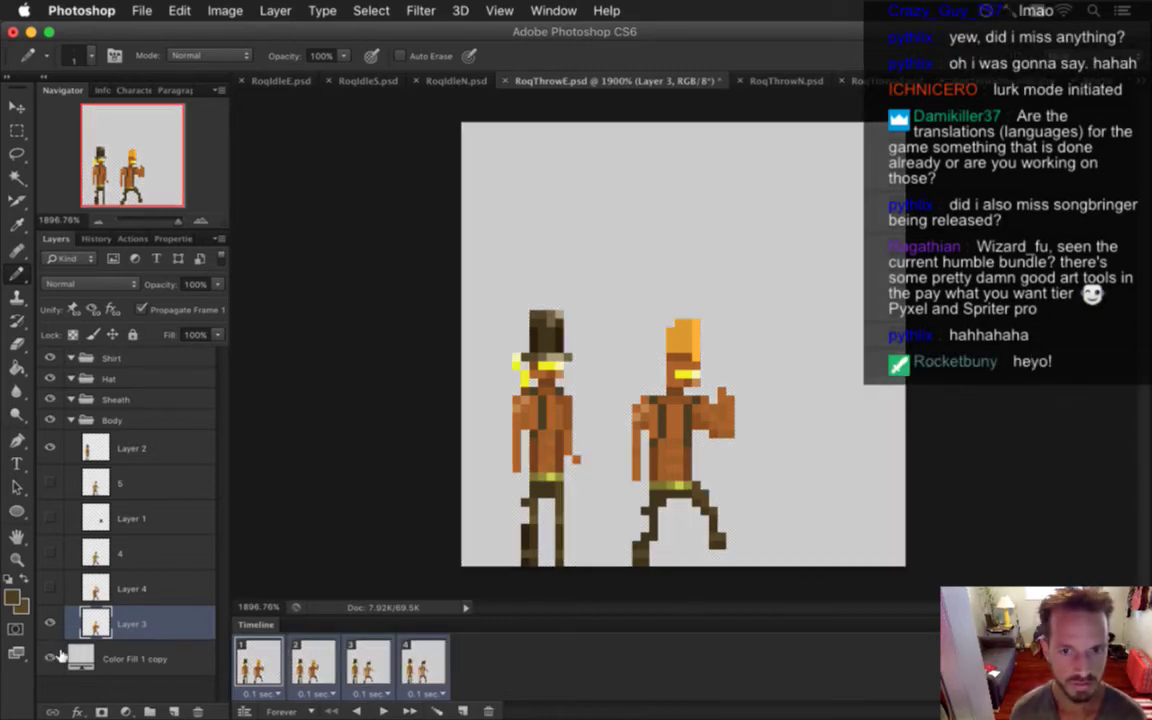
pyautogui.doubleClick(80, 660)
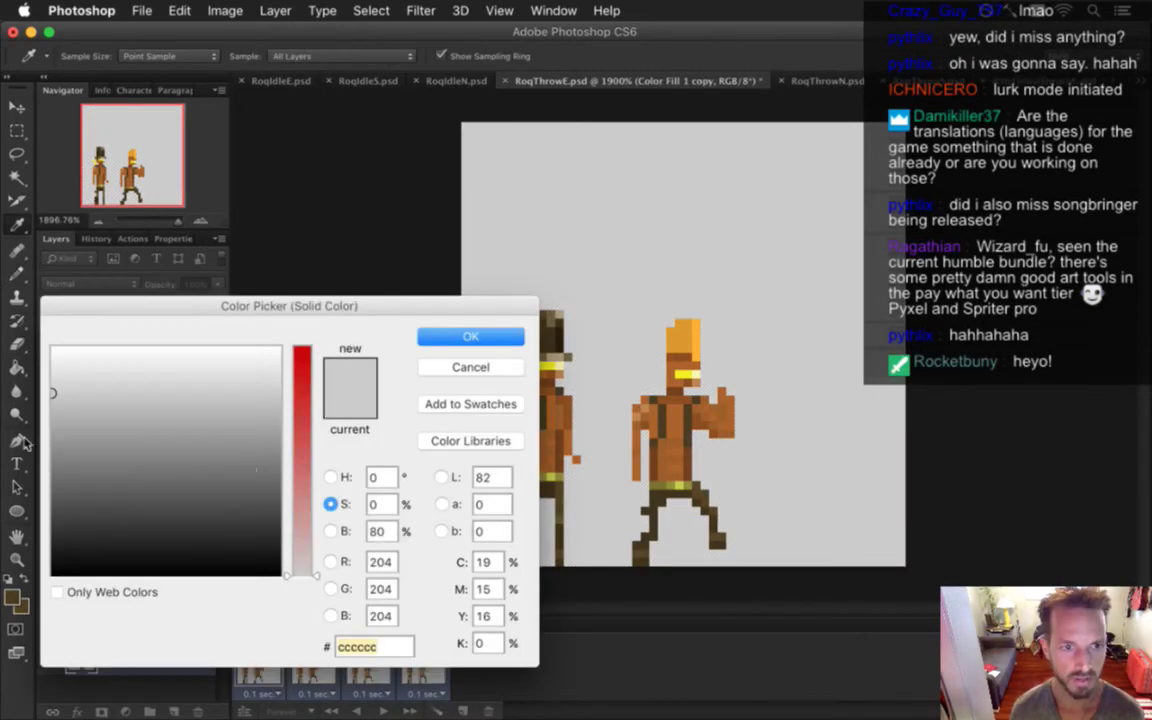
pyautogui.moveTo(57, 447); pyautogui.dragTo(54, 464)
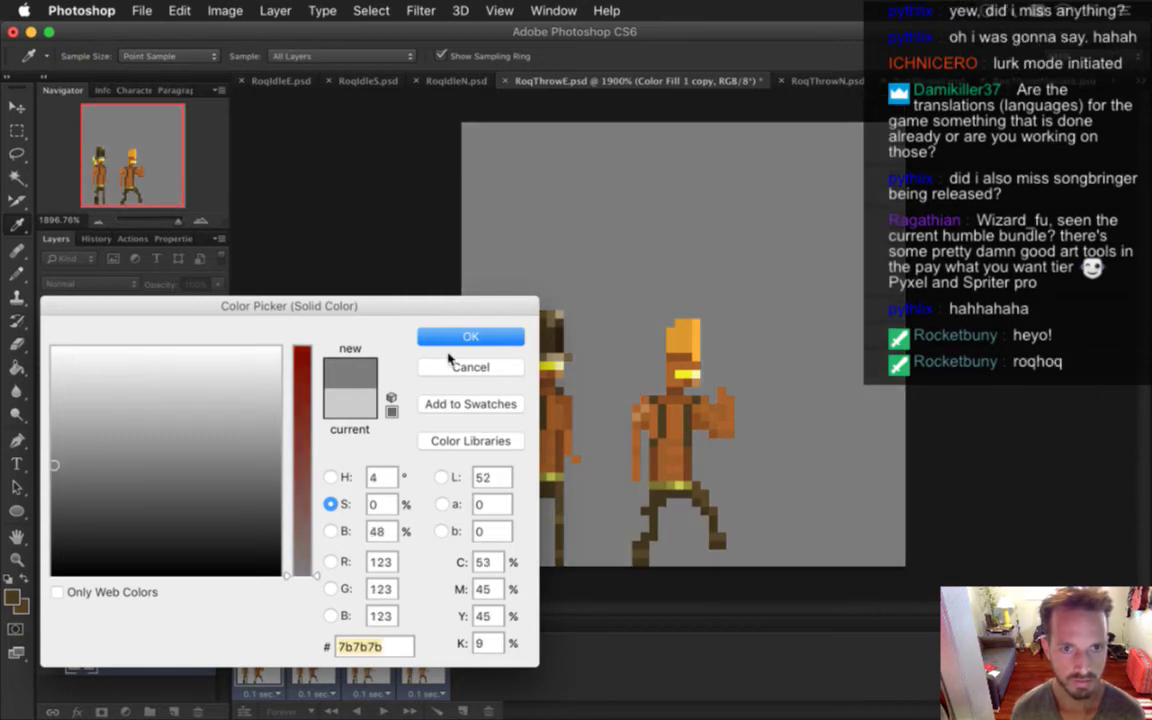
pyautogui.click(466, 337)
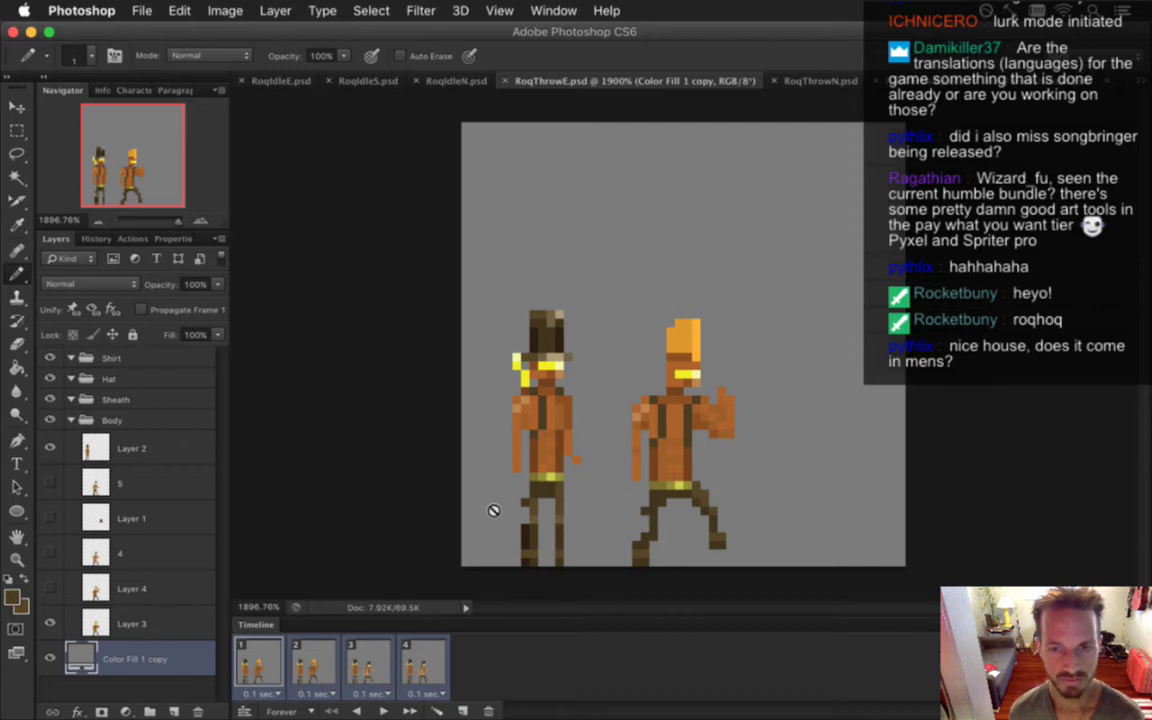
# Compare the throwing figure across the four animation frames, with Layer 4 active in frame 2
pyautogui.click(303, 660)
pyautogui.click(258, 660)
pyautogui.click(308, 655)
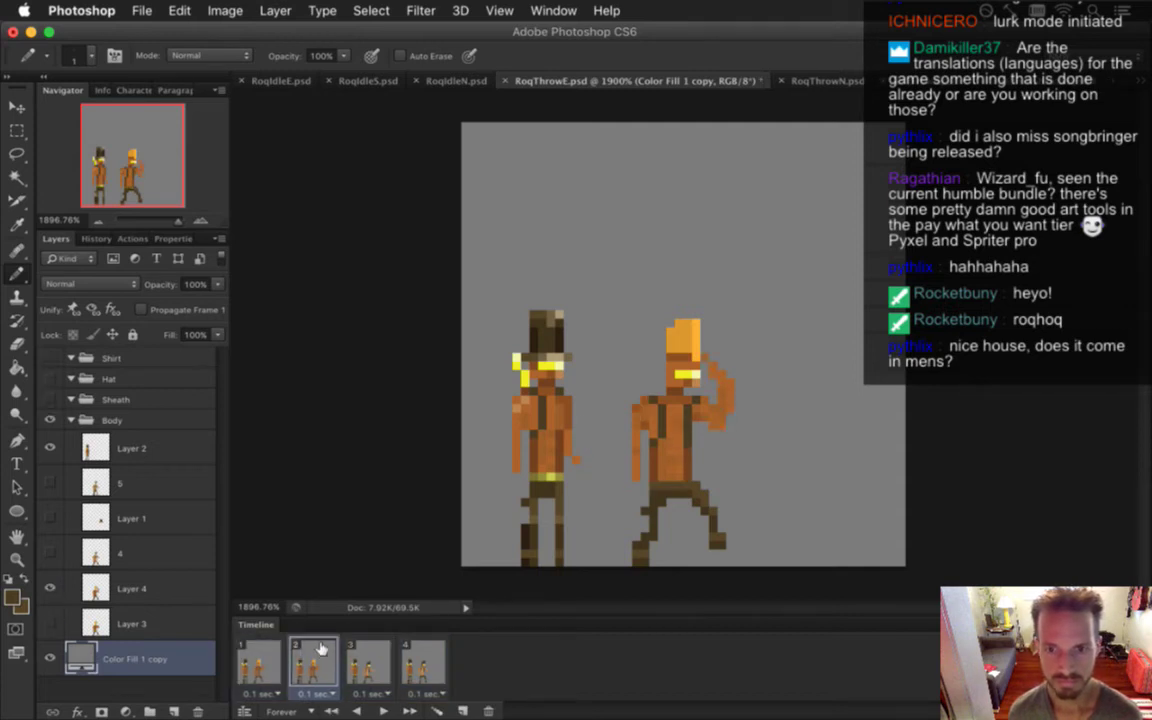
pyautogui.click(110, 590)
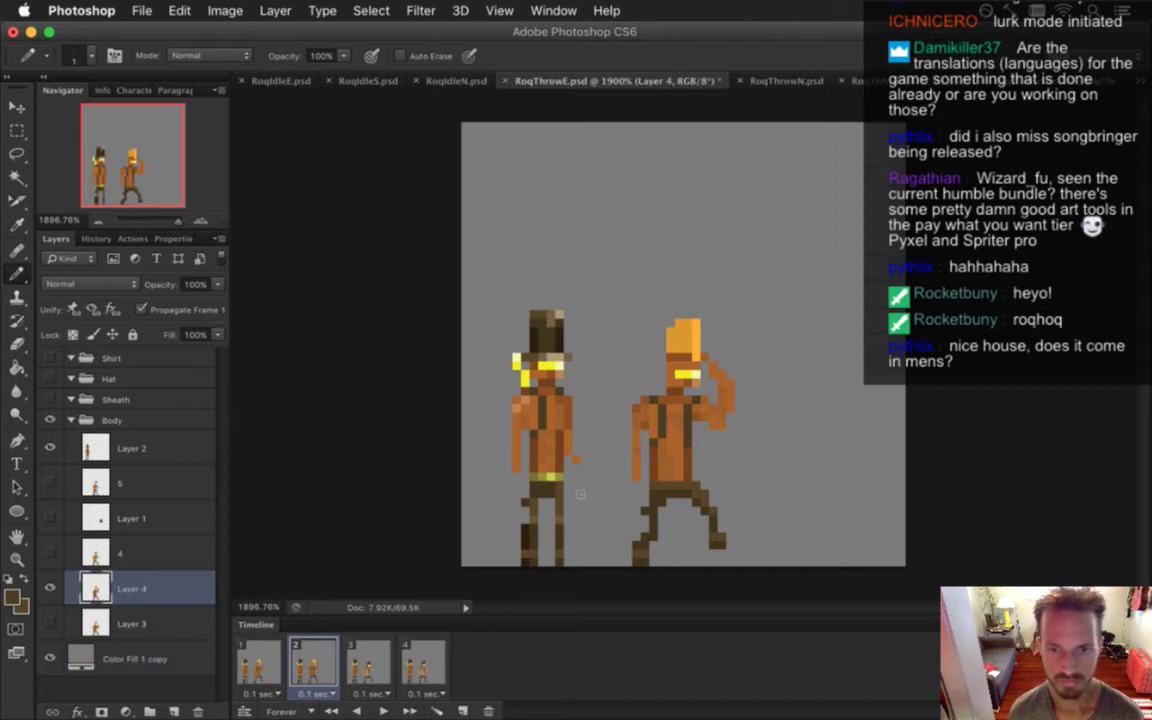
pyautogui.press('i')
pyautogui.click(366, 662)
pyautogui.click(410, 665)
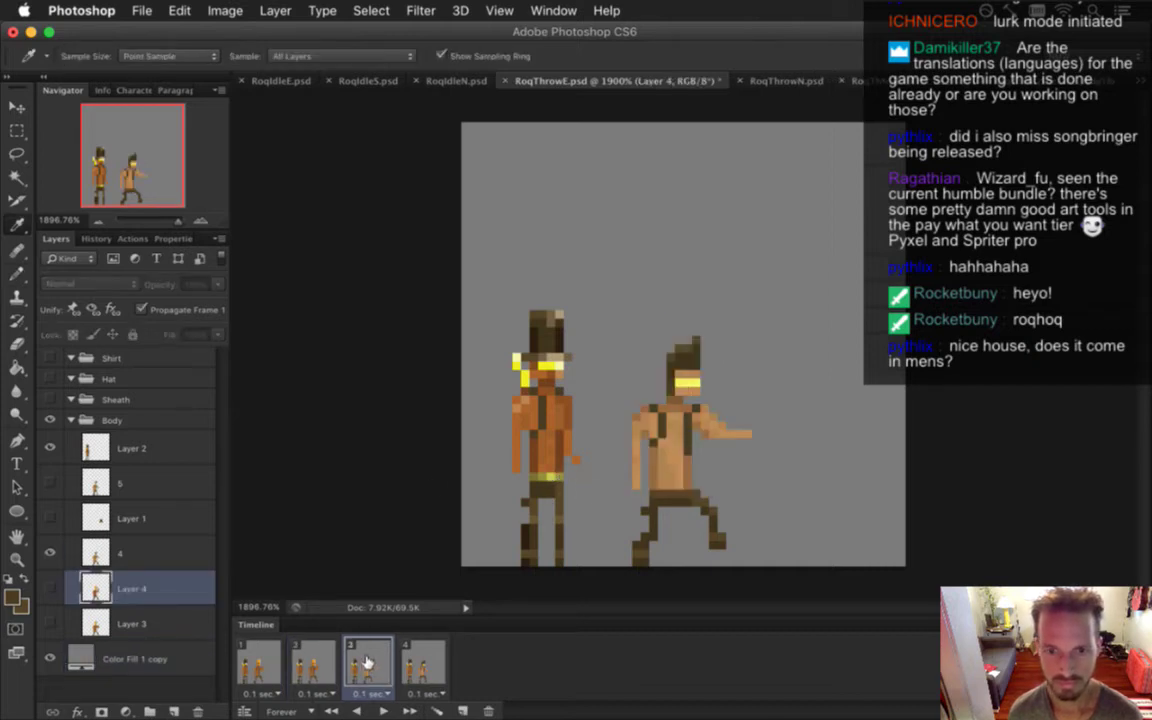
pyautogui.click(362, 664)
pyautogui.click(325, 648)
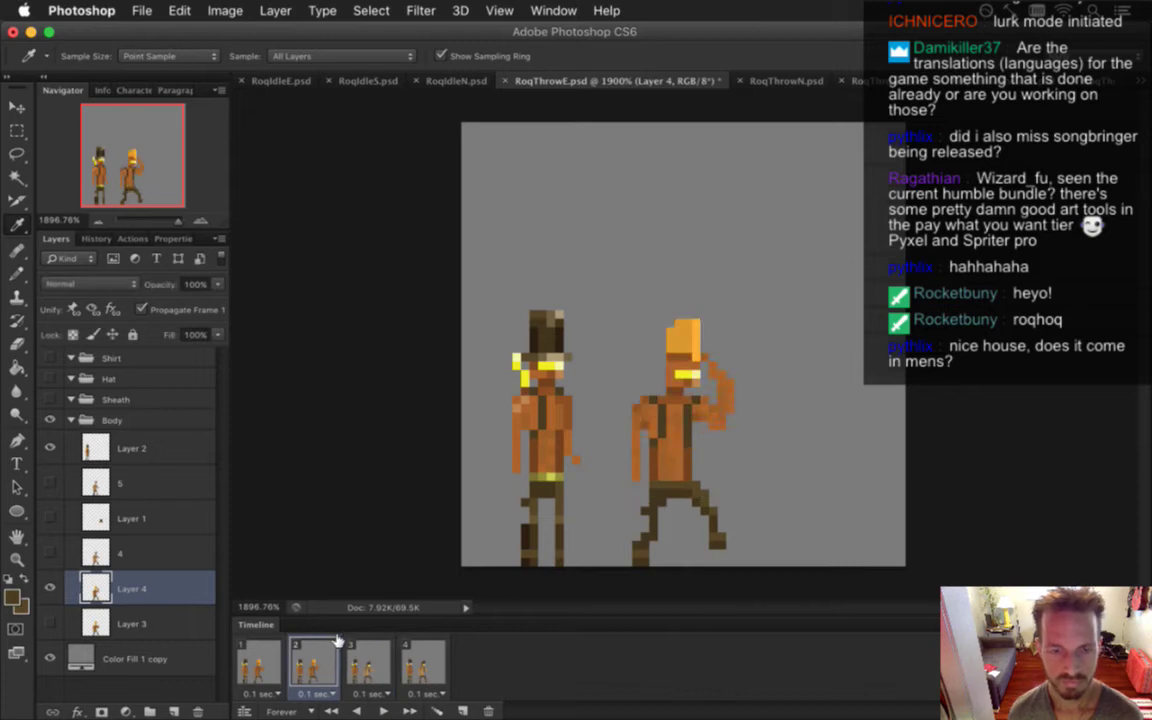
# Draw the frame 2 figure's belt on Layer 4 with the yellow-green belt and buckle colors sampled from the idle sprite
pyautogui.click(567, 487)
pyautogui.press('b')
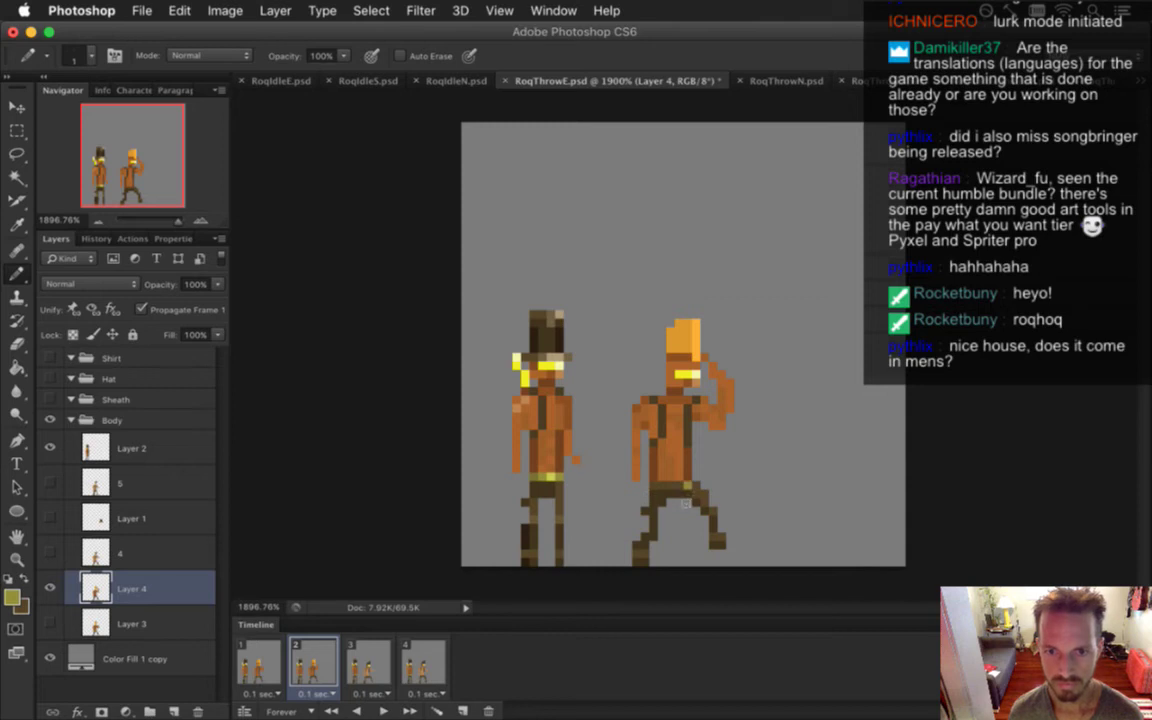
pyautogui.press('i')
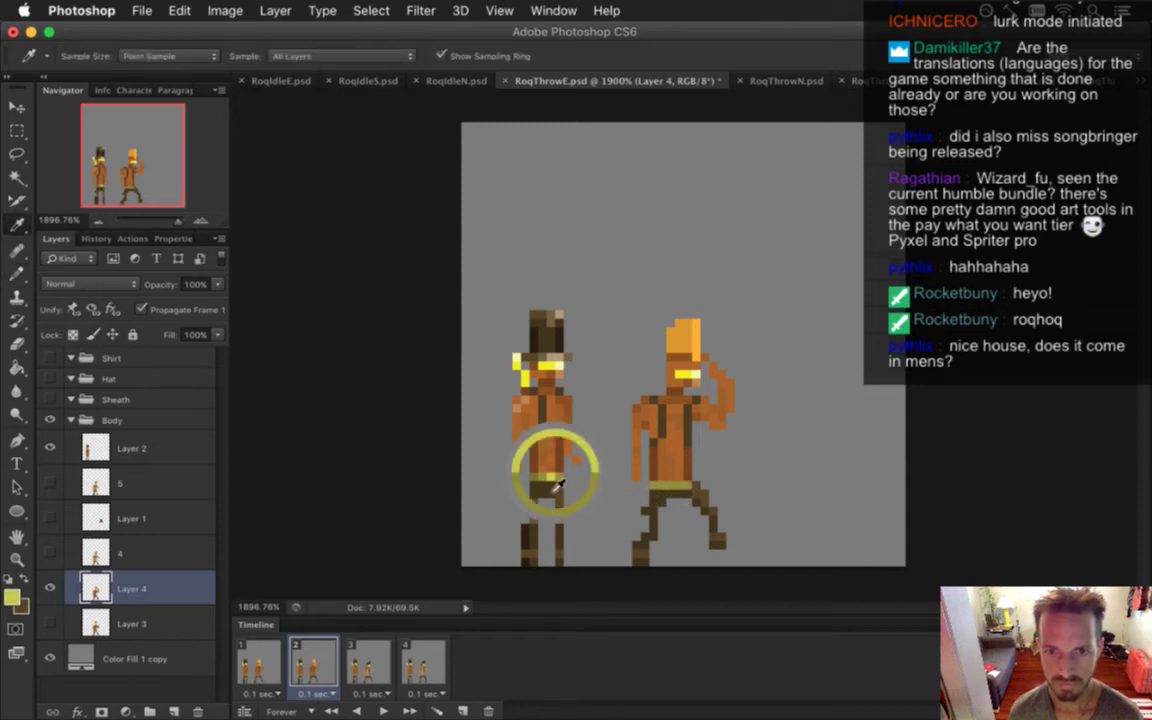
pyautogui.press('b')
pyautogui.press('i')
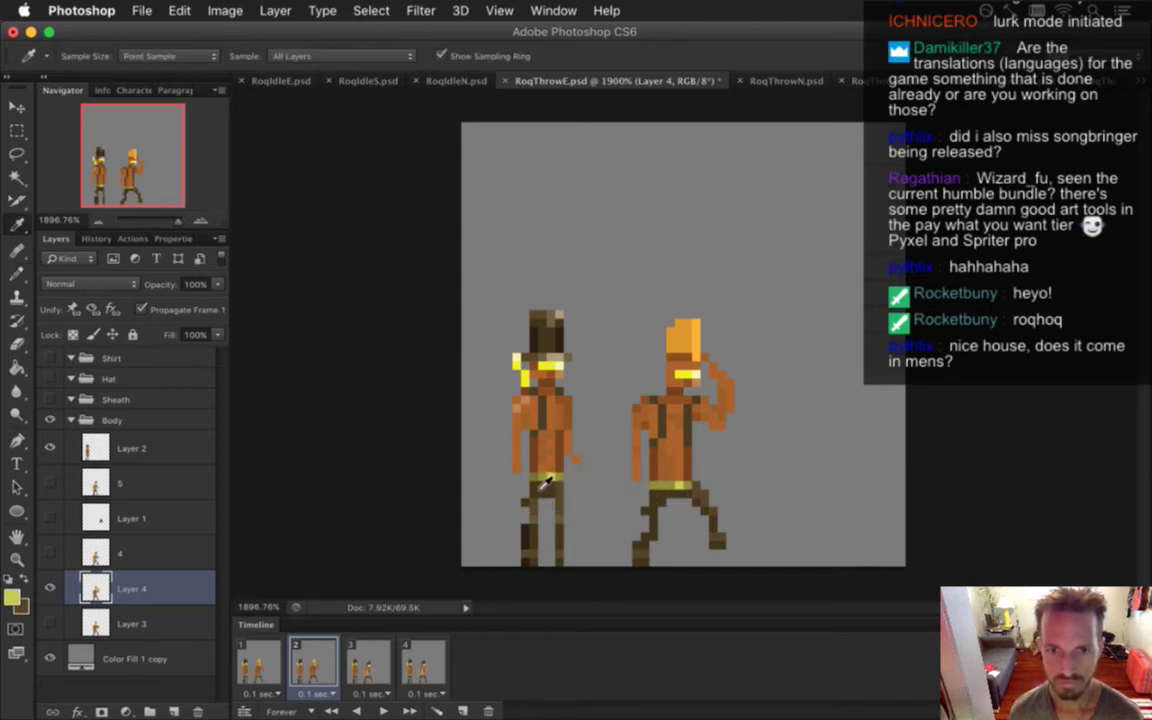
pyautogui.click(543, 485)
pyautogui.press('b')
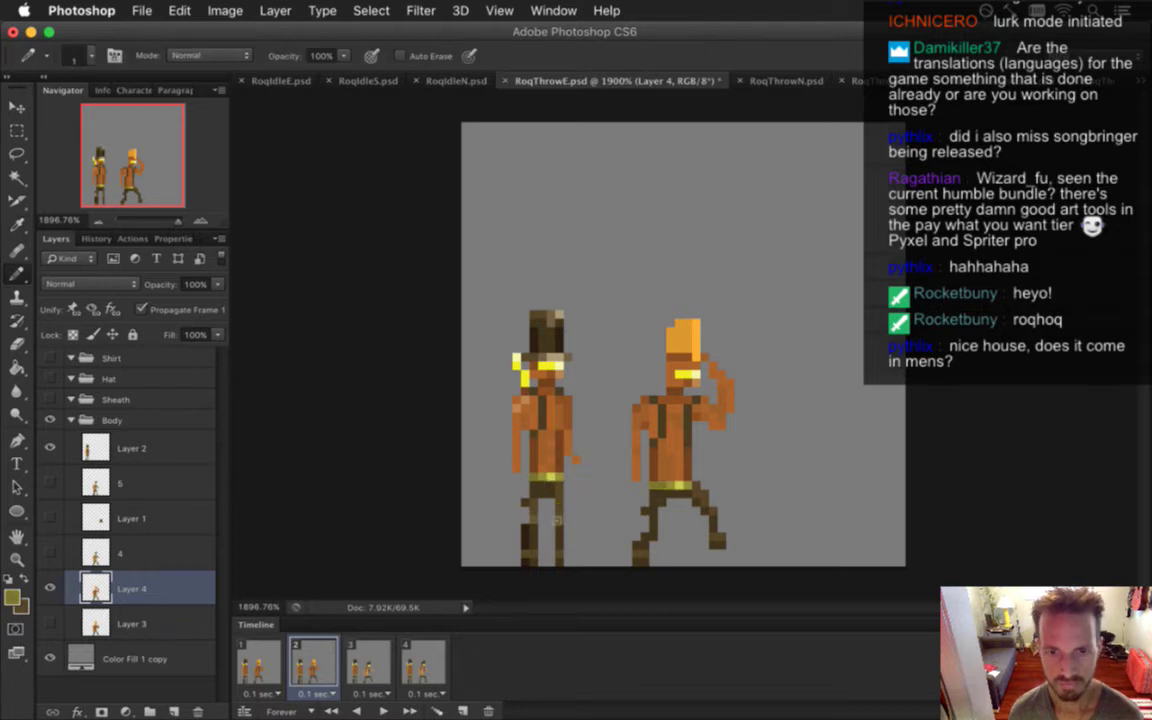
# Pencil the idle sprite's dark brown boot color onto the frame 1 figure's feet on Layer 3, and save RoqThrowE.psd
pyautogui.click(258, 662)
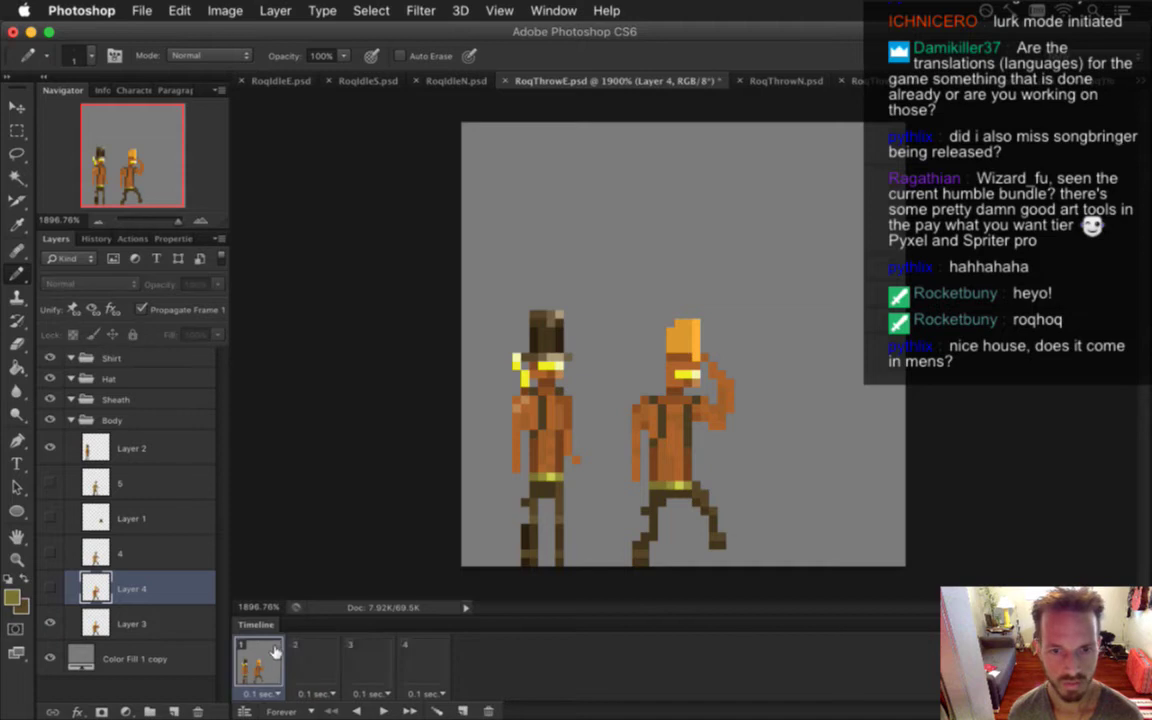
pyautogui.press('i')
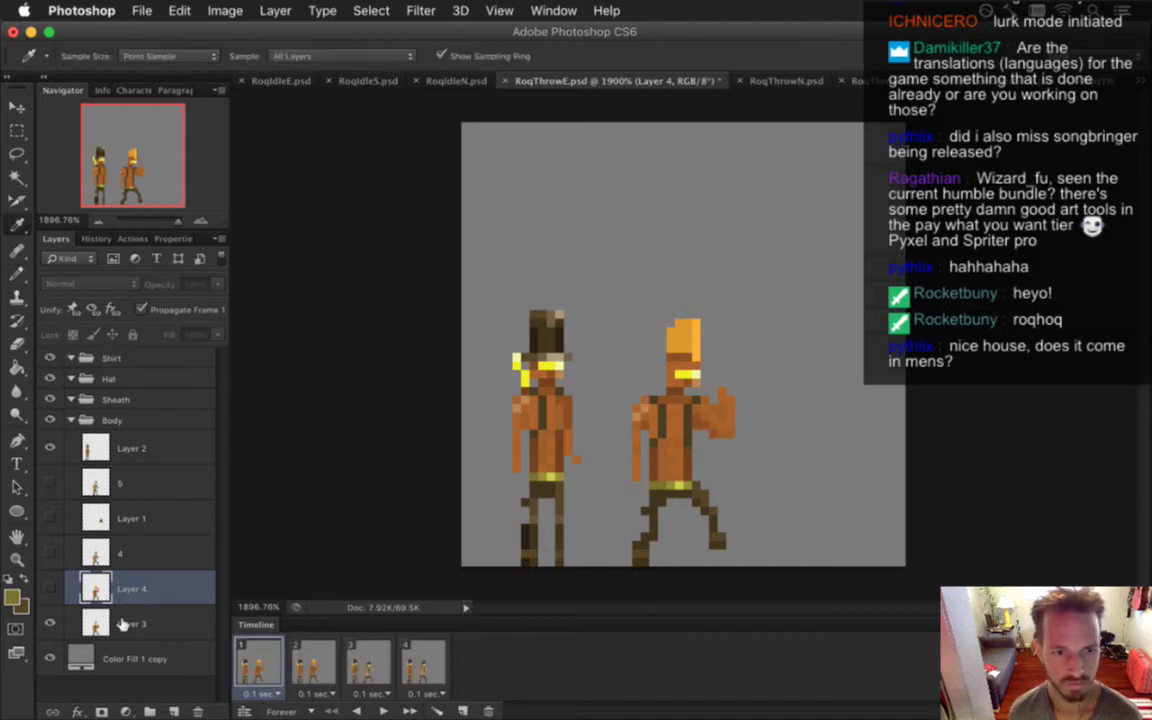
pyautogui.click(150, 620)
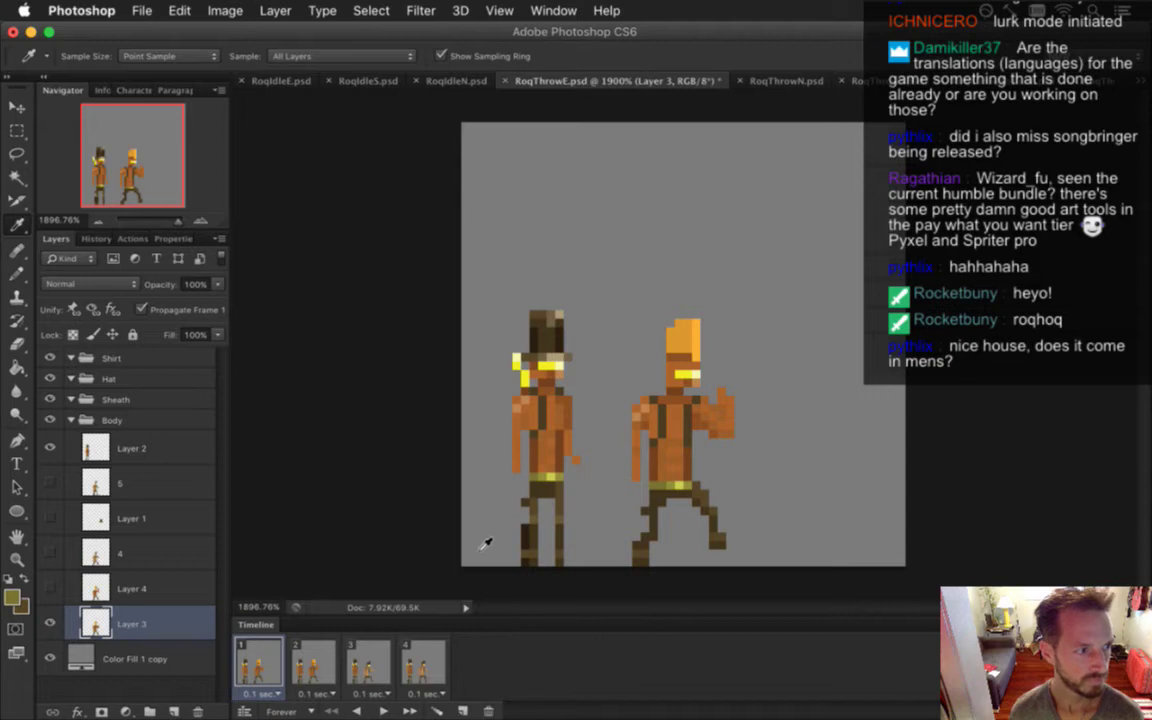
pyautogui.click(528, 546)
pyautogui.press('b')
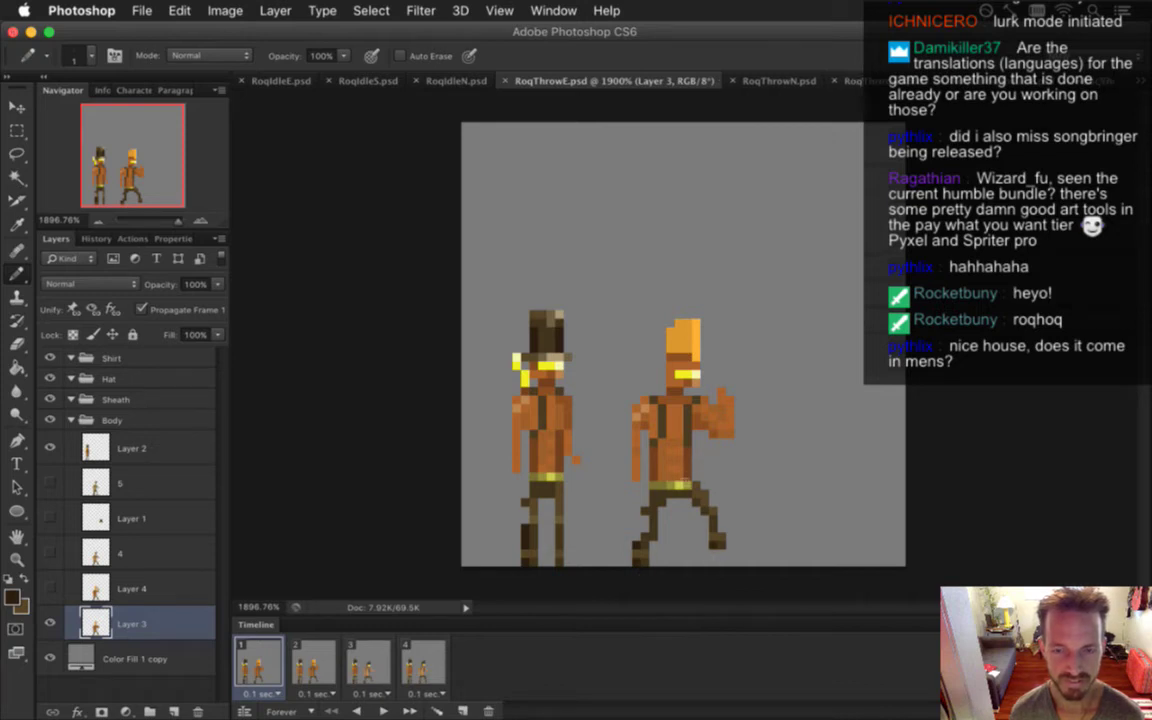
pyautogui.hotkey('ctrl', 's')
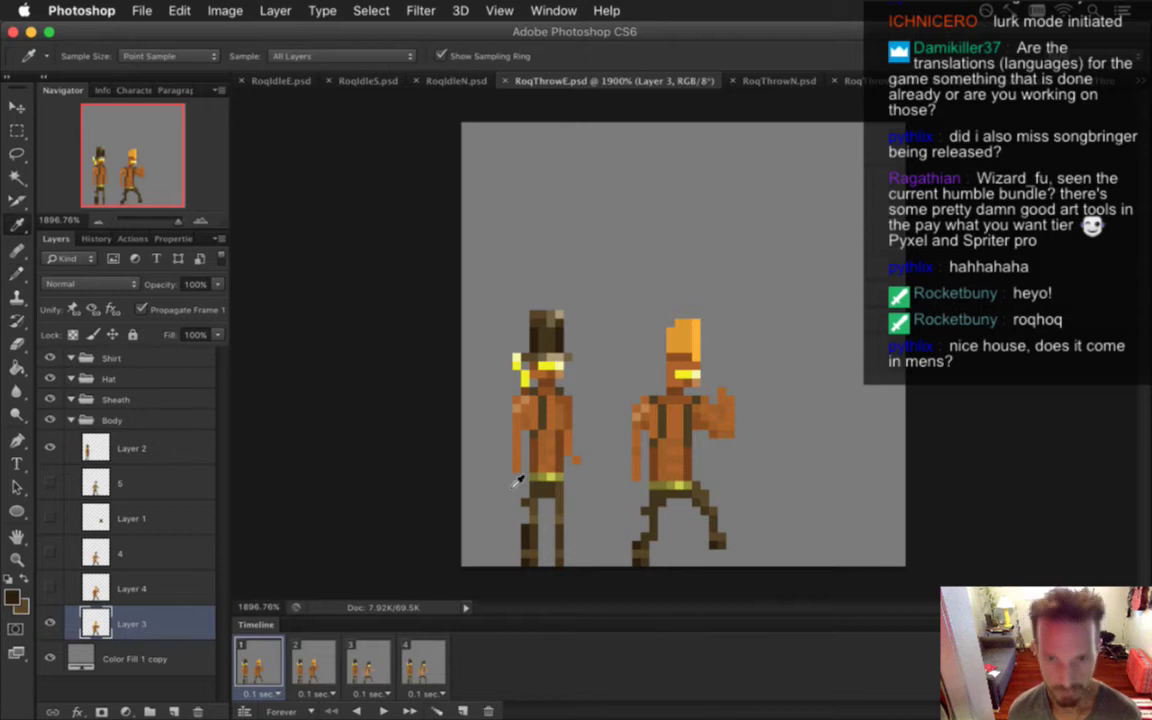
# Touch up the frame 1 figure's trouser legs on Layer 3 with the idle sprite's lighter brown, and save the file
pyautogui.click(660, 534)
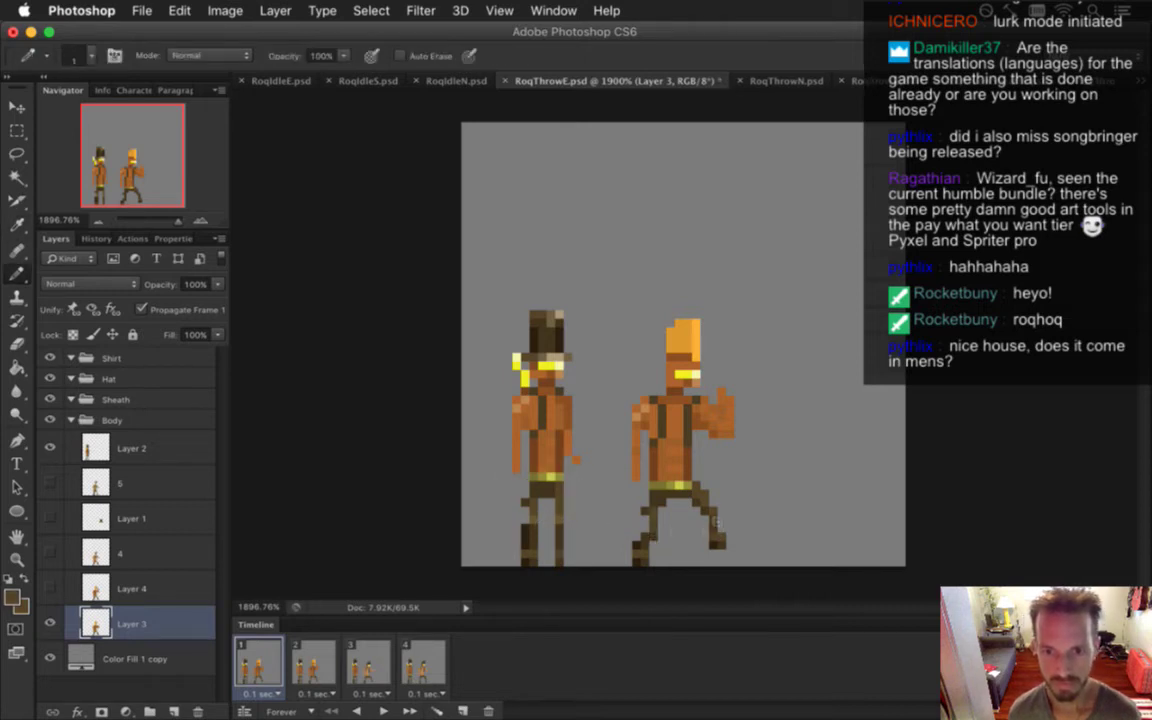
pyautogui.press('i')
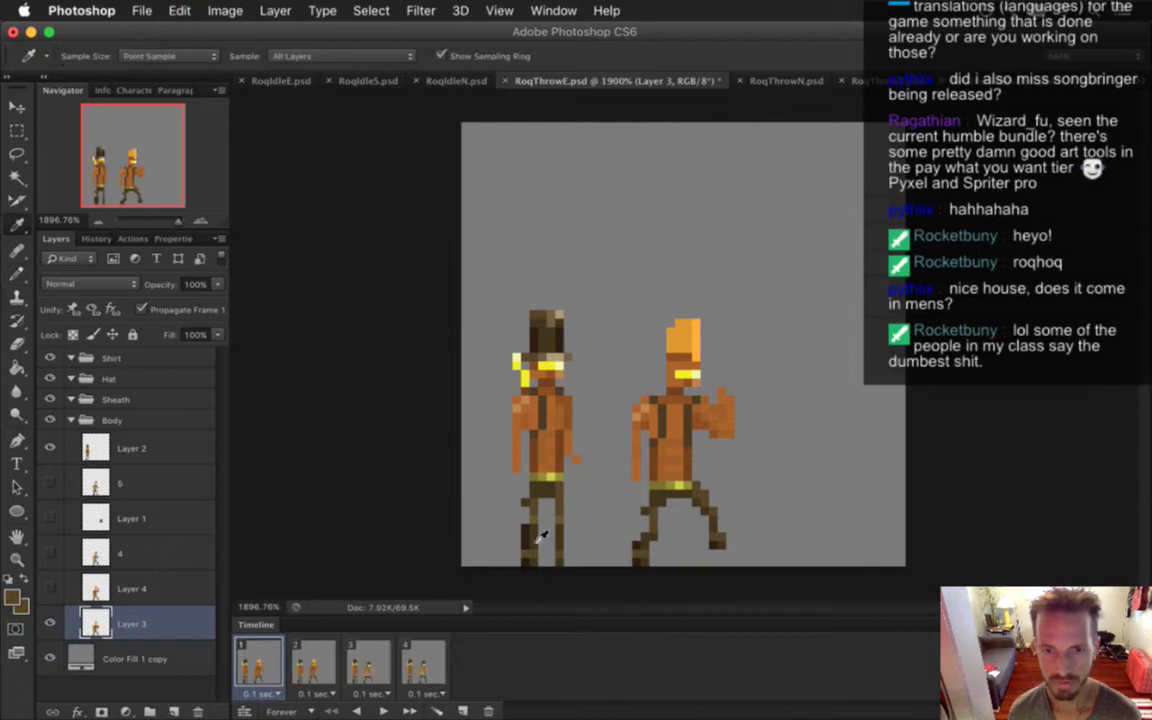
pyautogui.press('b')
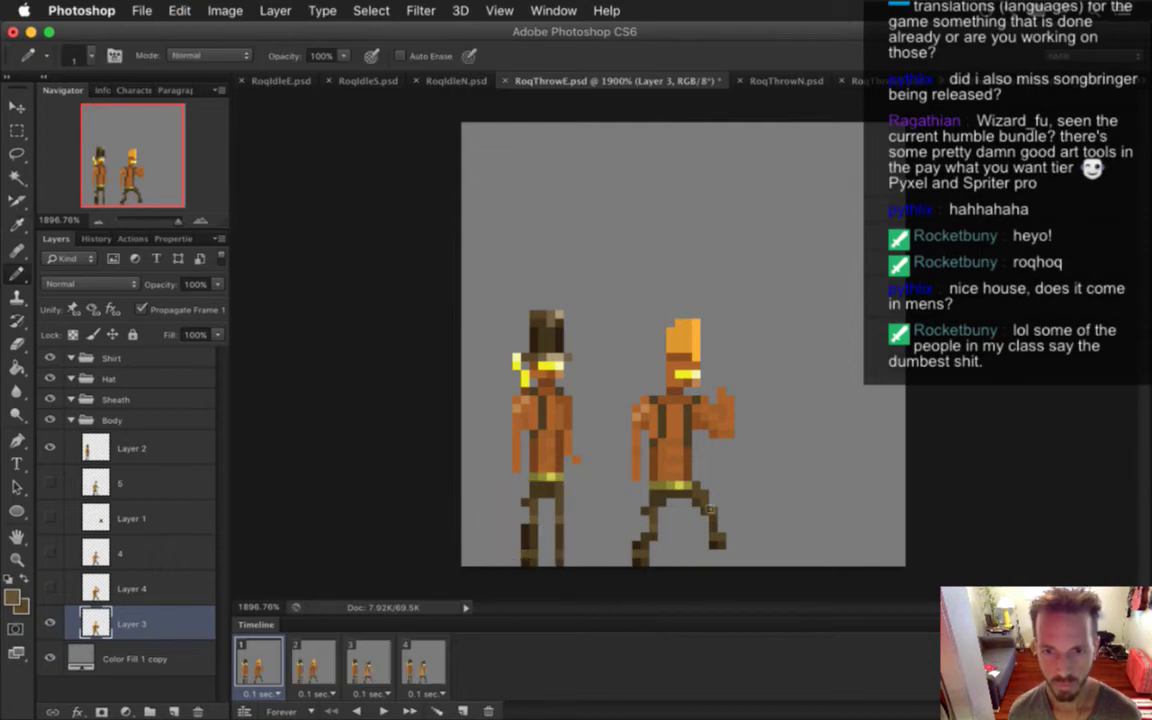
pyautogui.press('e')
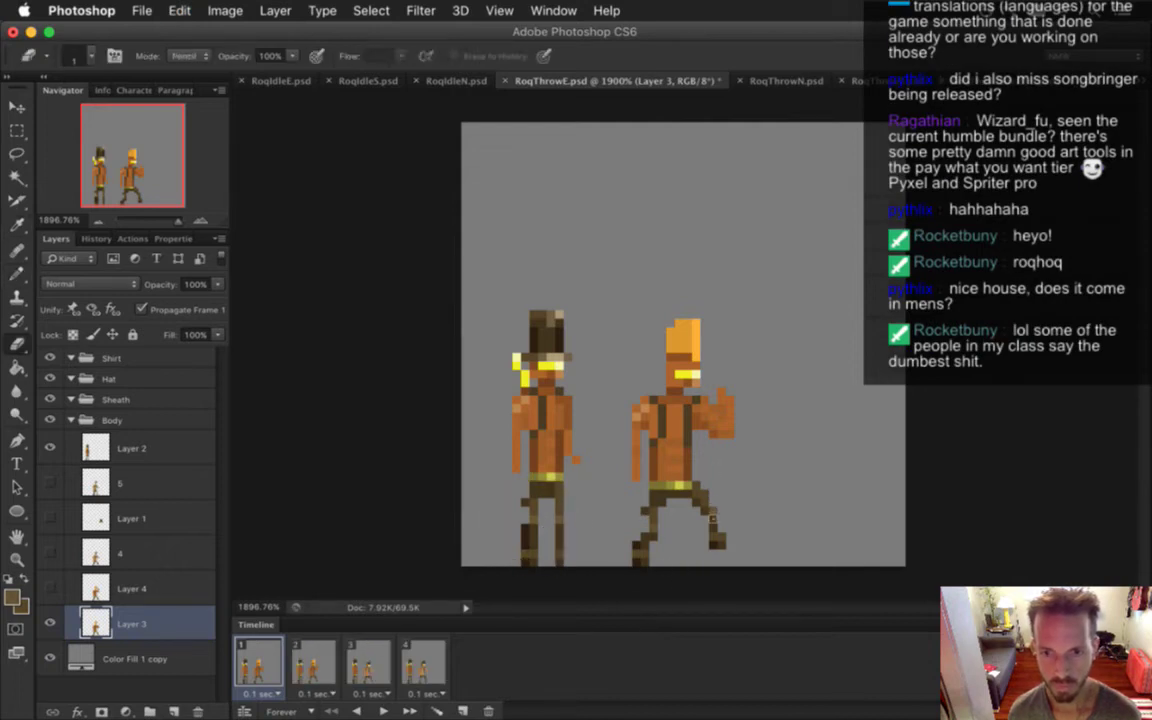
pyautogui.hotkey('ctrl', 's')
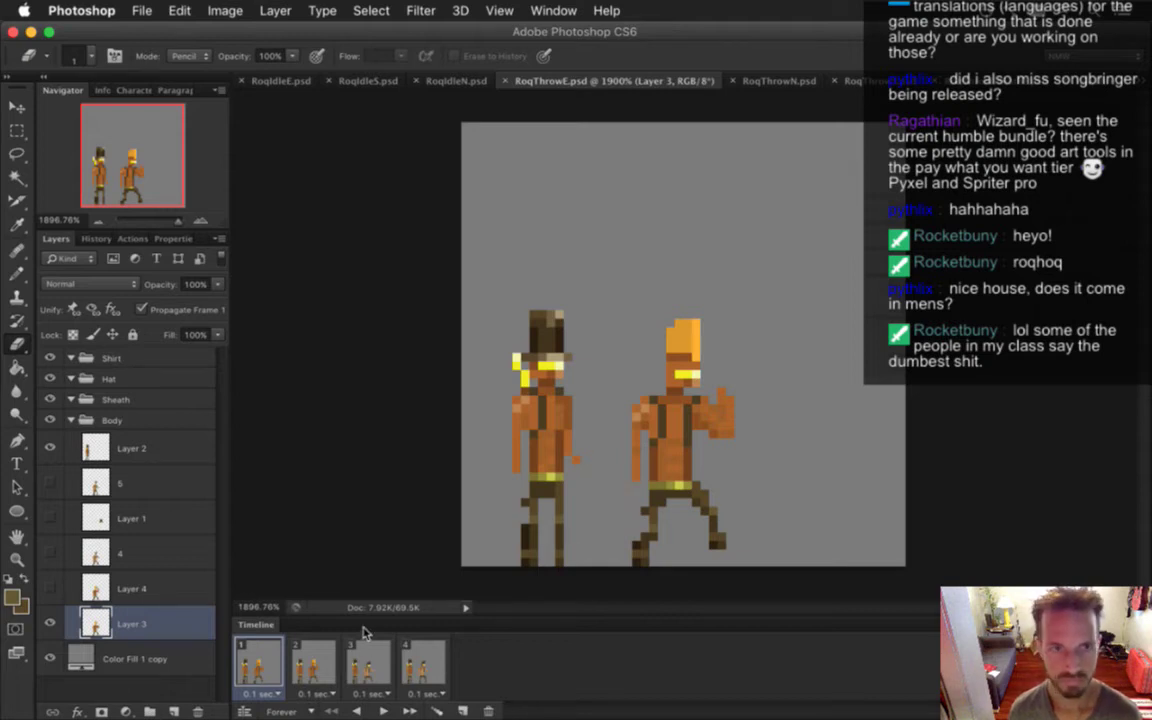
# Repeat the dark boot and lighter brown leg shading on the frame 2 figure on Layer 4, and save RoqThrowE.psd
pyautogui.click(315, 665)
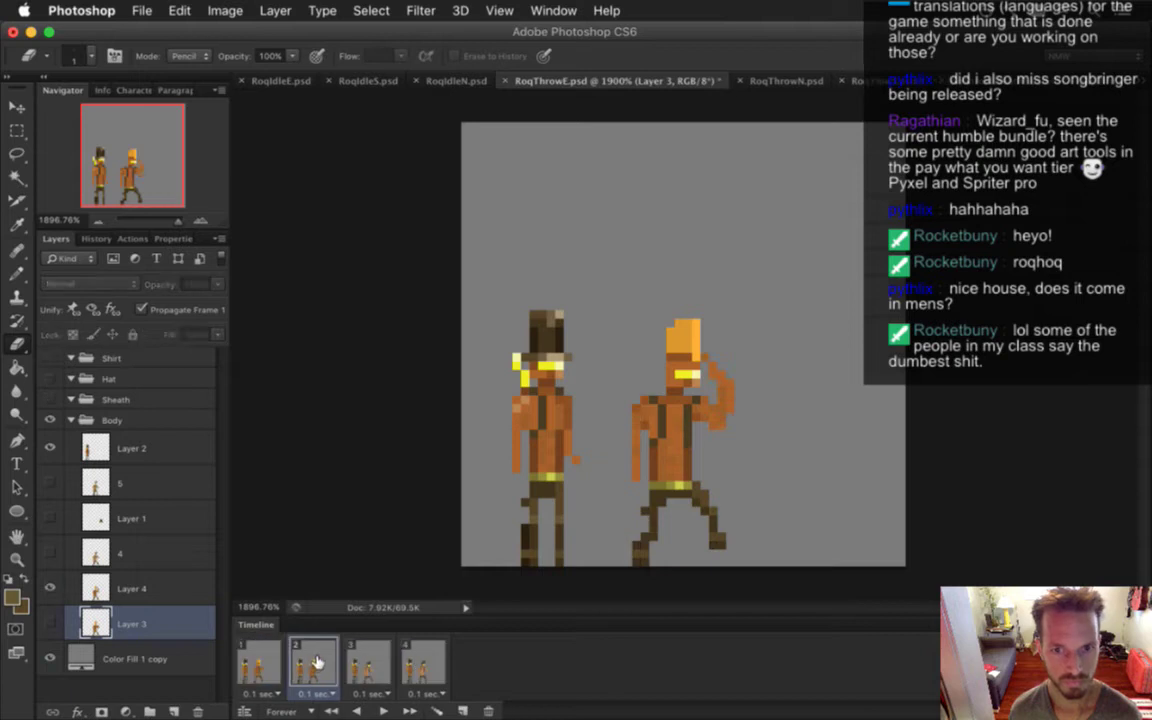
pyautogui.click(262, 663)
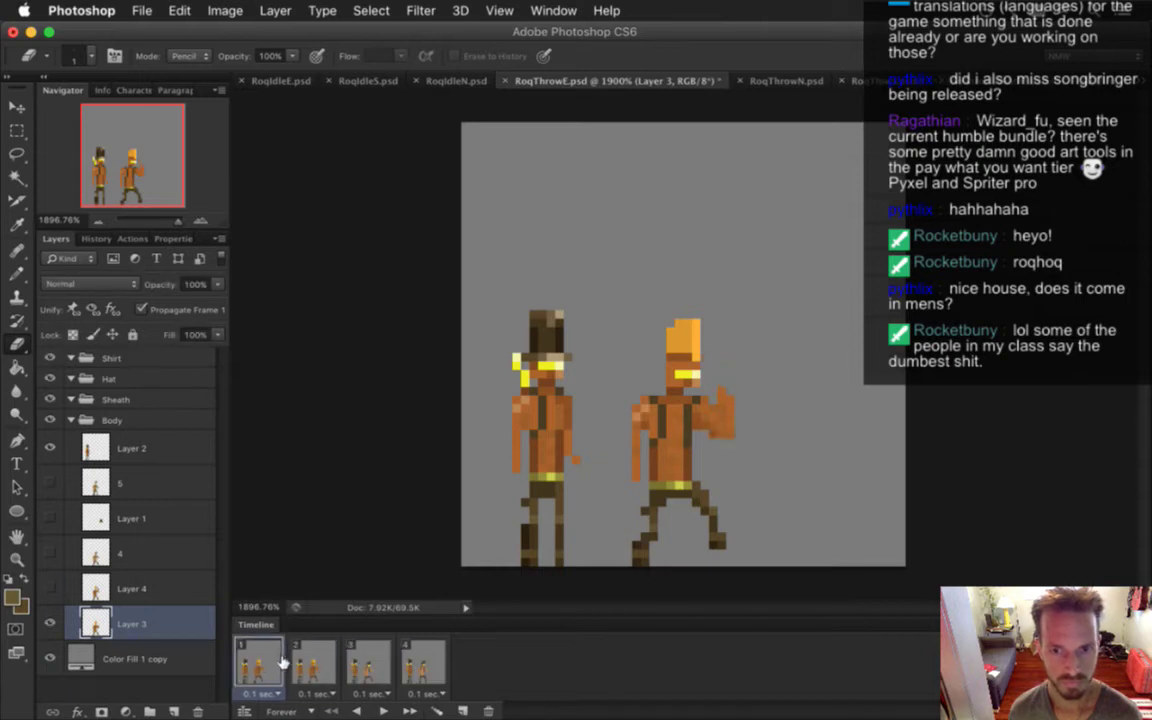
pyautogui.click(310, 663)
pyautogui.press('i')
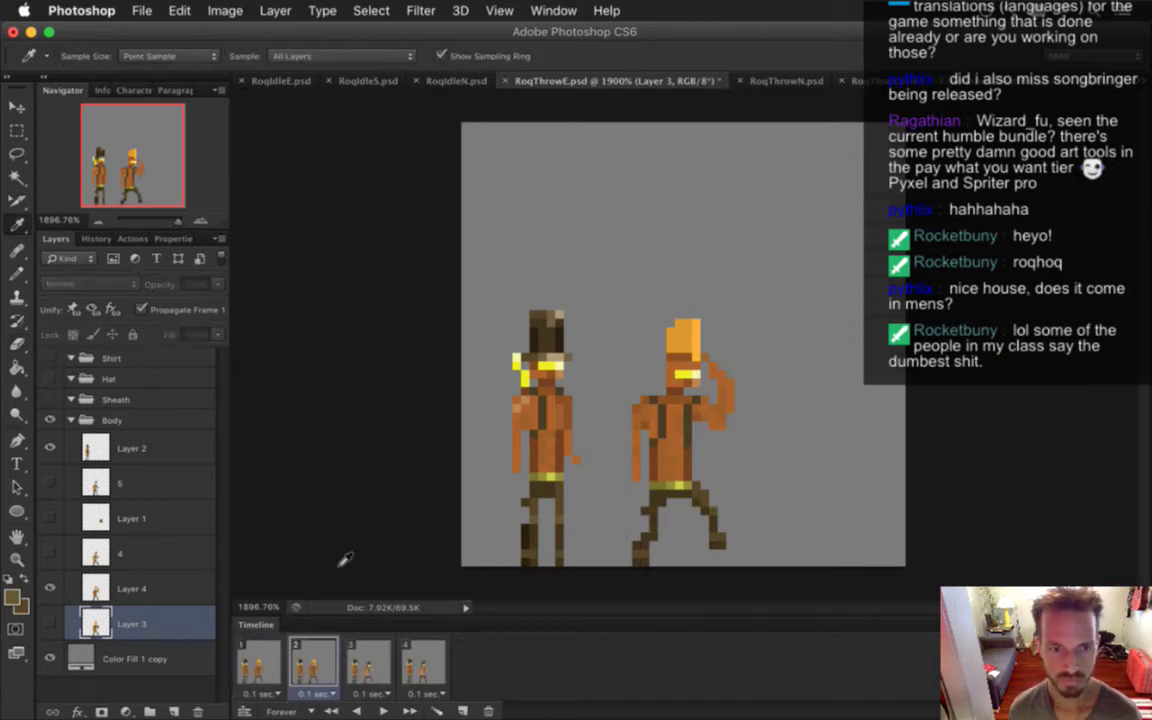
pyautogui.click(130, 588)
pyautogui.click(530, 540)
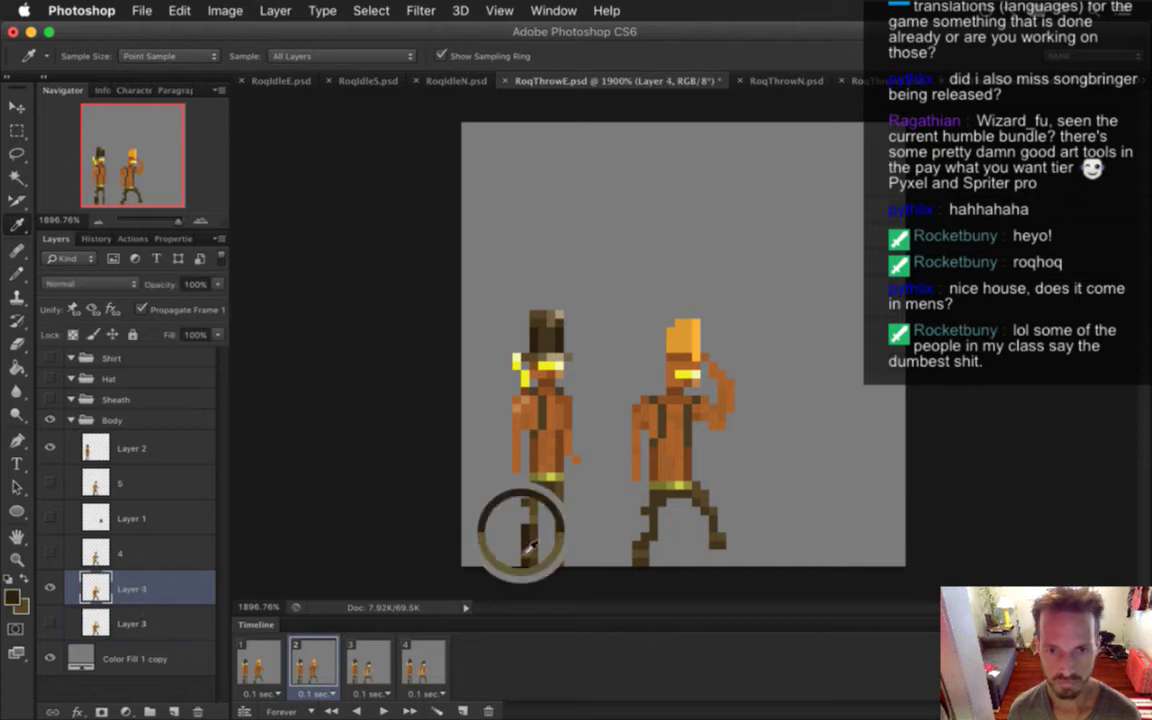
pyautogui.press('b')
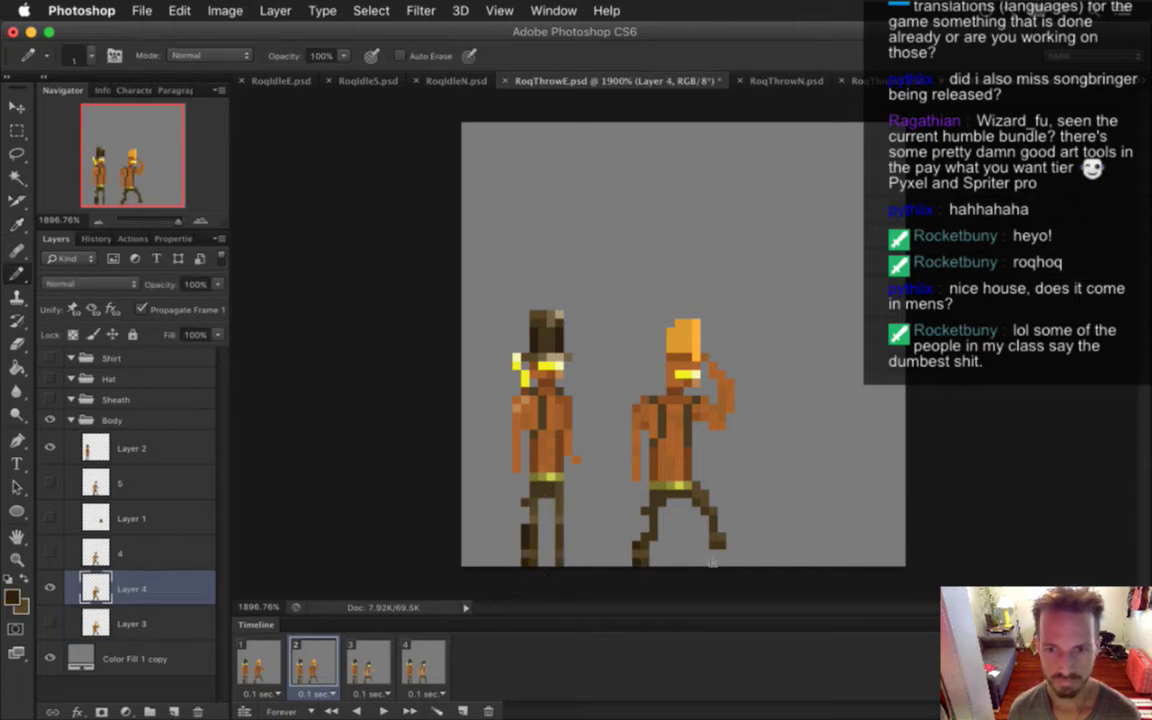
pyautogui.keyDown('alt'); pyautogui.click(488, 464); pyautogui.keyUp('alt')
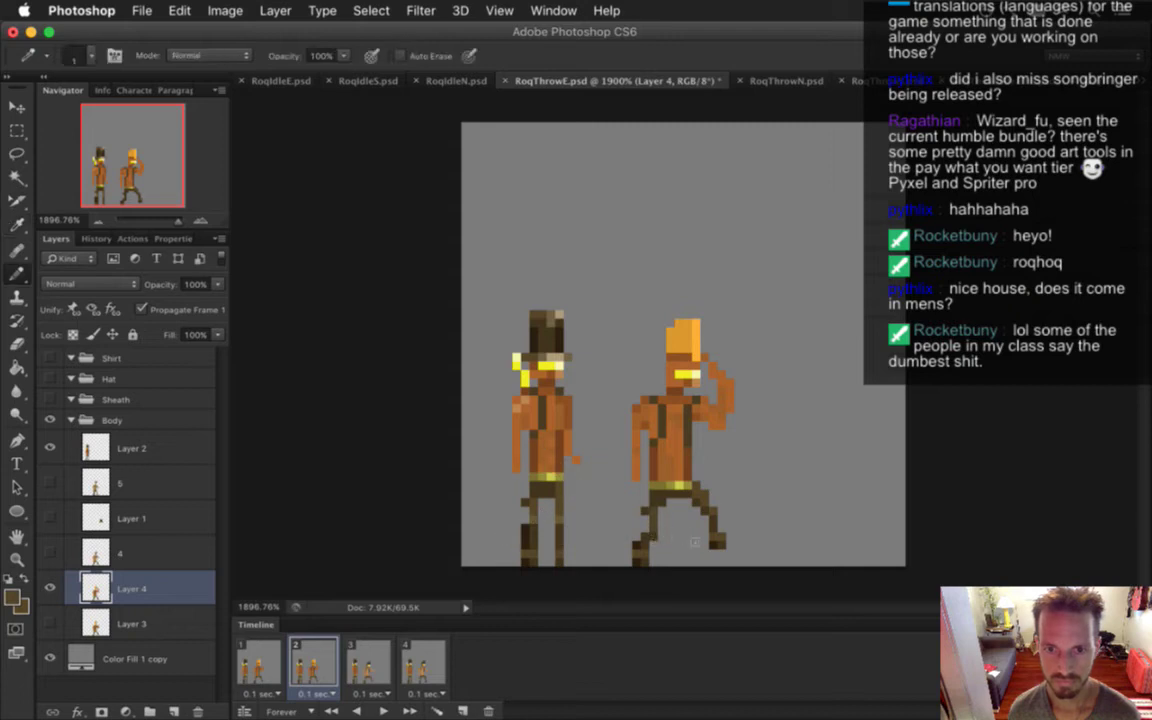
pyautogui.keyDown('alt'); pyautogui.click(485, 470); pyautogui.keyUp('alt')
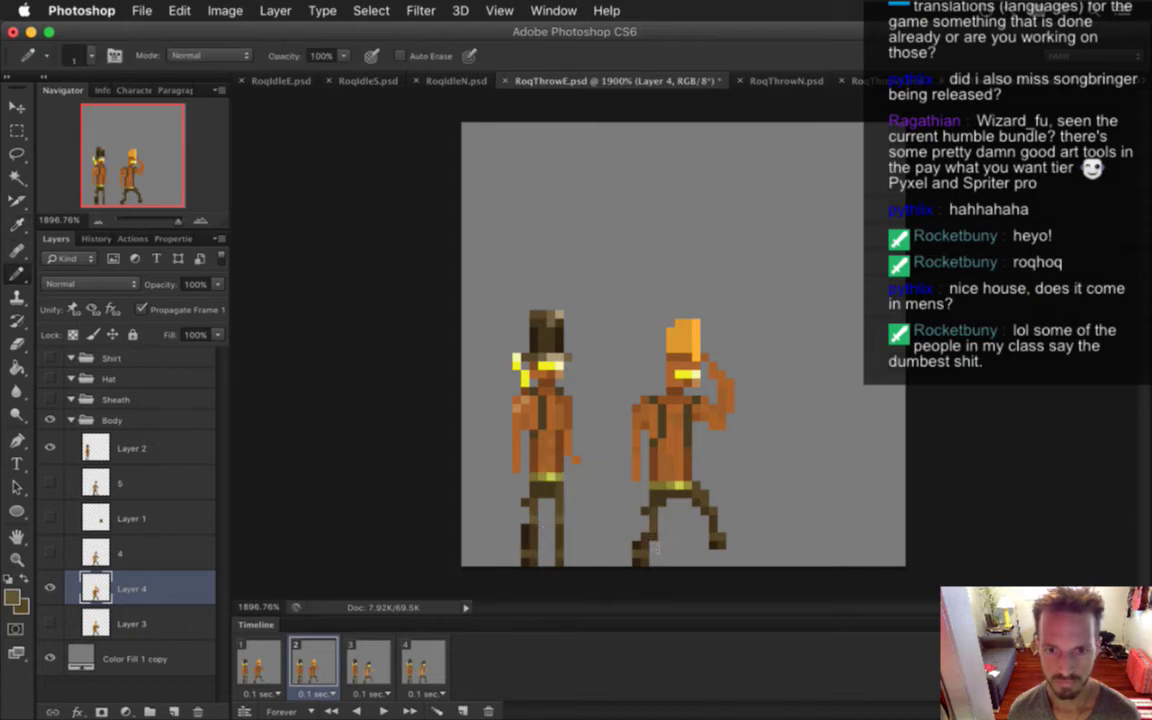
pyautogui.press('super+s')
# Shade the frame 2 figure's torso and shoulder on Layer 4 with orange skin tones sampled from the idle sprite
pyautogui.press('alt')
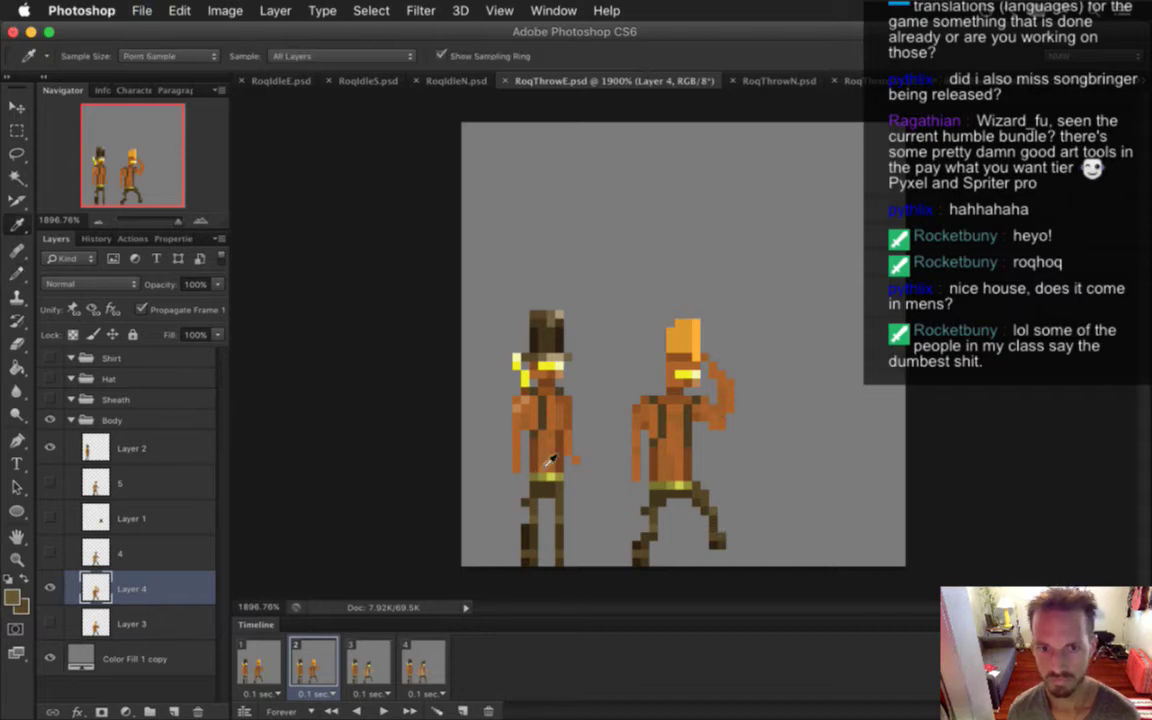
pyautogui.keyDown('alt'); pyautogui.click(550, 458); pyautogui.keyUp('alt')
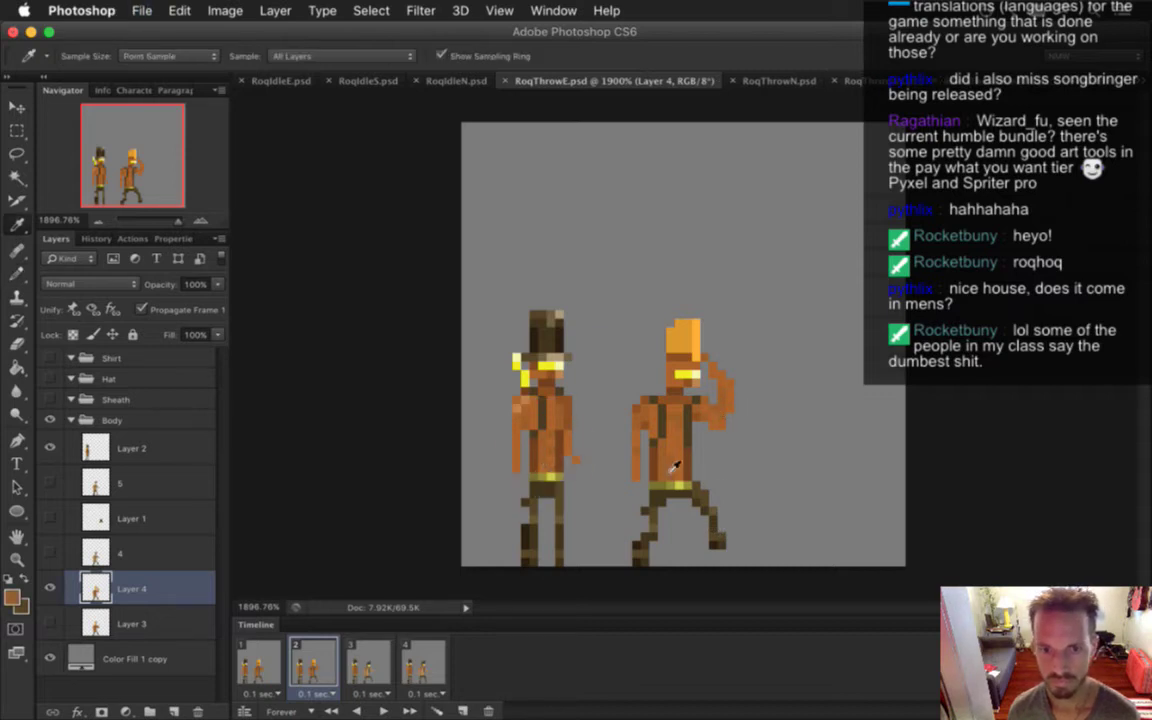
pyautogui.press('alt')
pyautogui.press('alt')
pyautogui.press('alt')
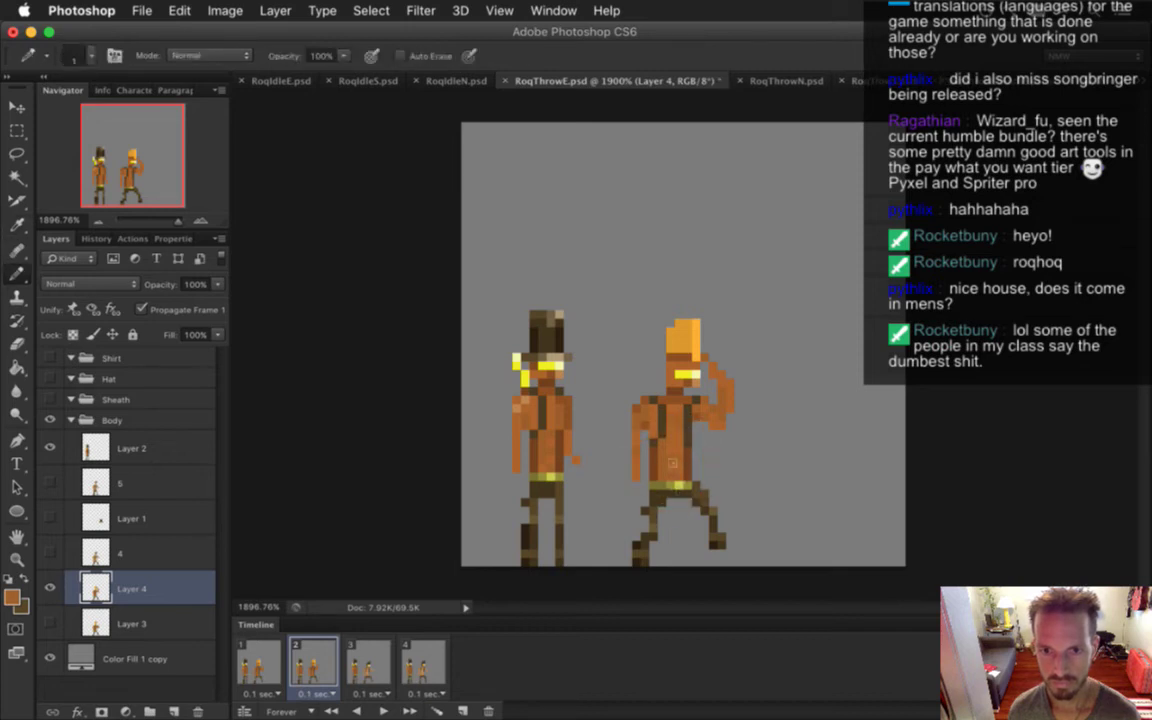
pyautogui.press('alt')
pyautogui.press('b')
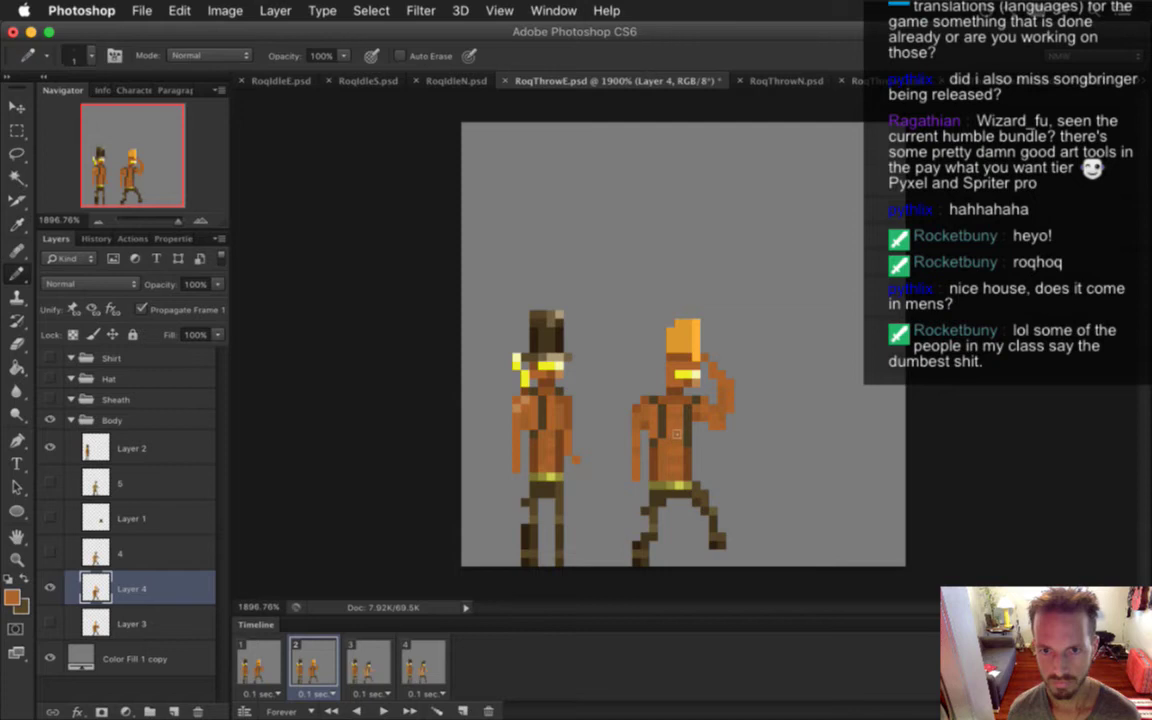
pyautogui.keyDown('alt'); pyautogui.click(478, 366); pyautogui.keyUp('alt')
pyautogui.keyDown('alt'); pyautogui.click(652, 428); pyautogui.keyUp('alt')
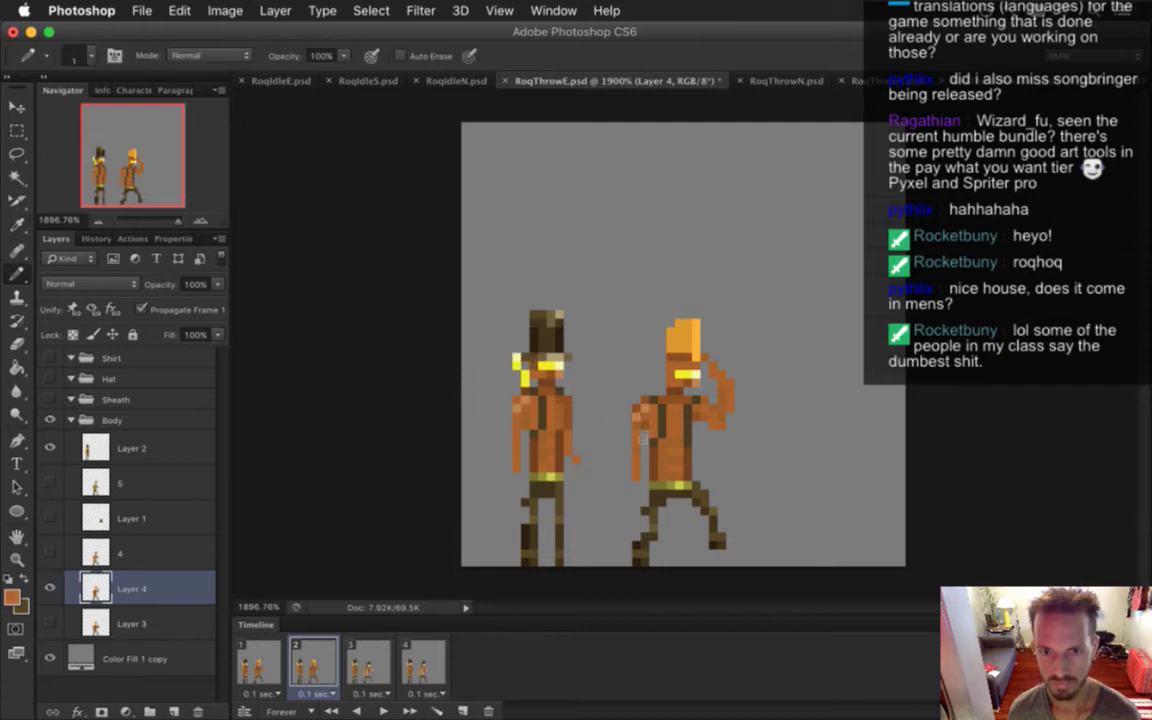
# Retouch the hanging arm's skin shading on Layer 4 in frame 2 and on Layer 3 in frame 1
pyautogui.press('i')
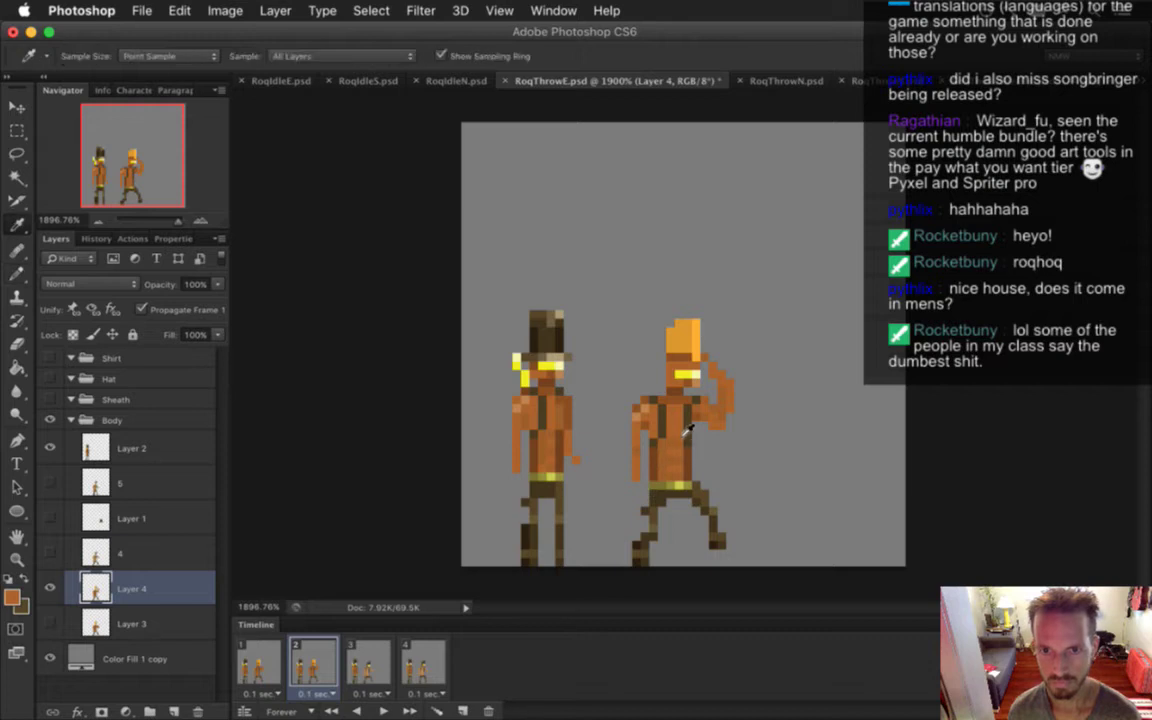
pyautogui.keyDown('alt'); pyautogui.click(610, 381); pyautogui.keyUp('alt')
pyautogui.keyDown('alt'); pyautogui.click(603, 381); pyautogui.keyUp('alt')
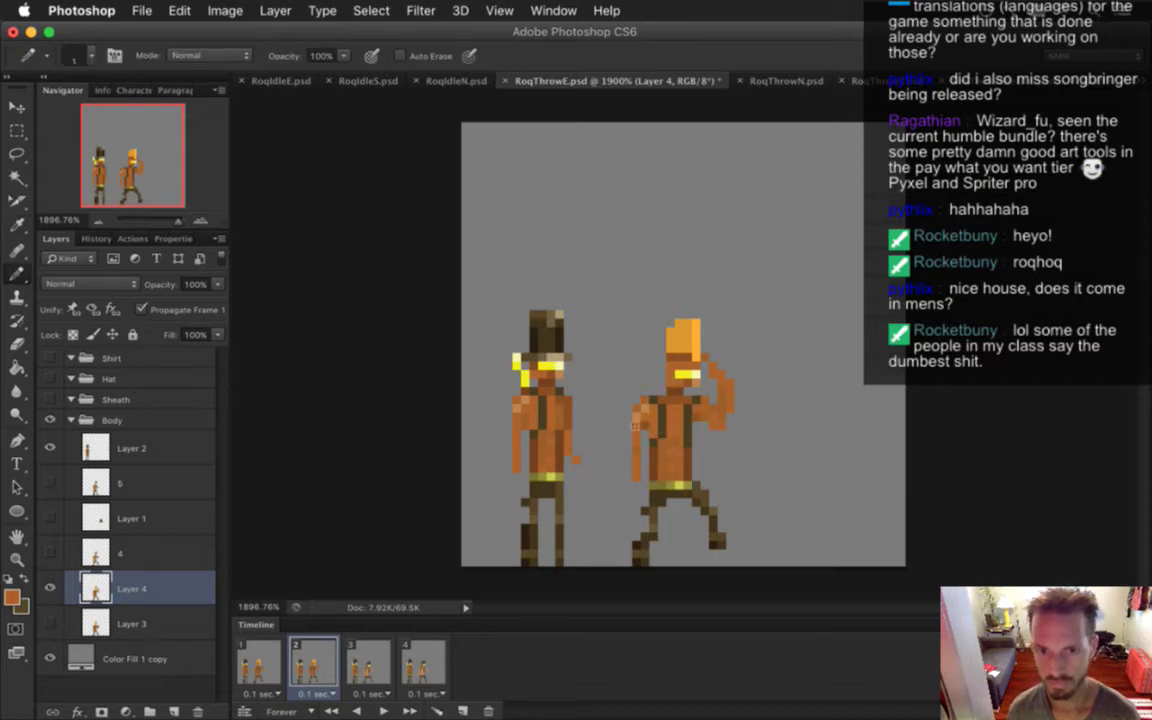
pyautogui.click(258, 658)
pyautogui.press('super+z')
pyautogui.press('super+z')
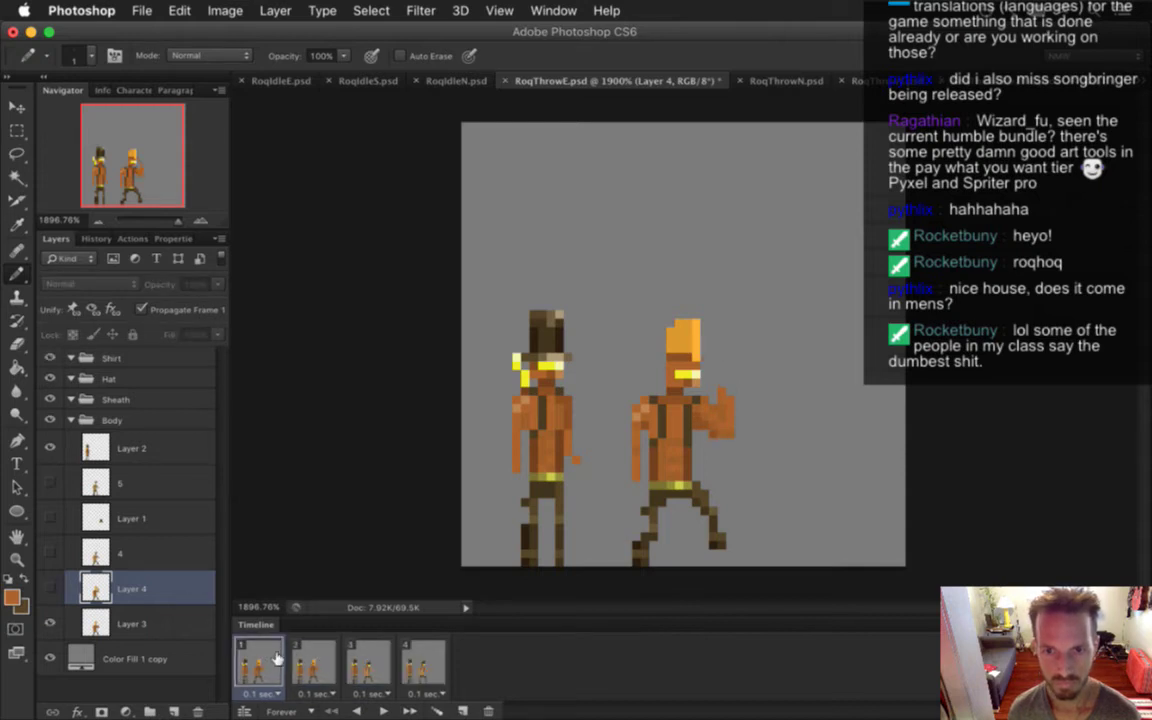
pyautogui.click(165, 615)
pyautogui.keyDown('alt'); pyautogui.click(607, 385); pyautogui.keyUp('alt')
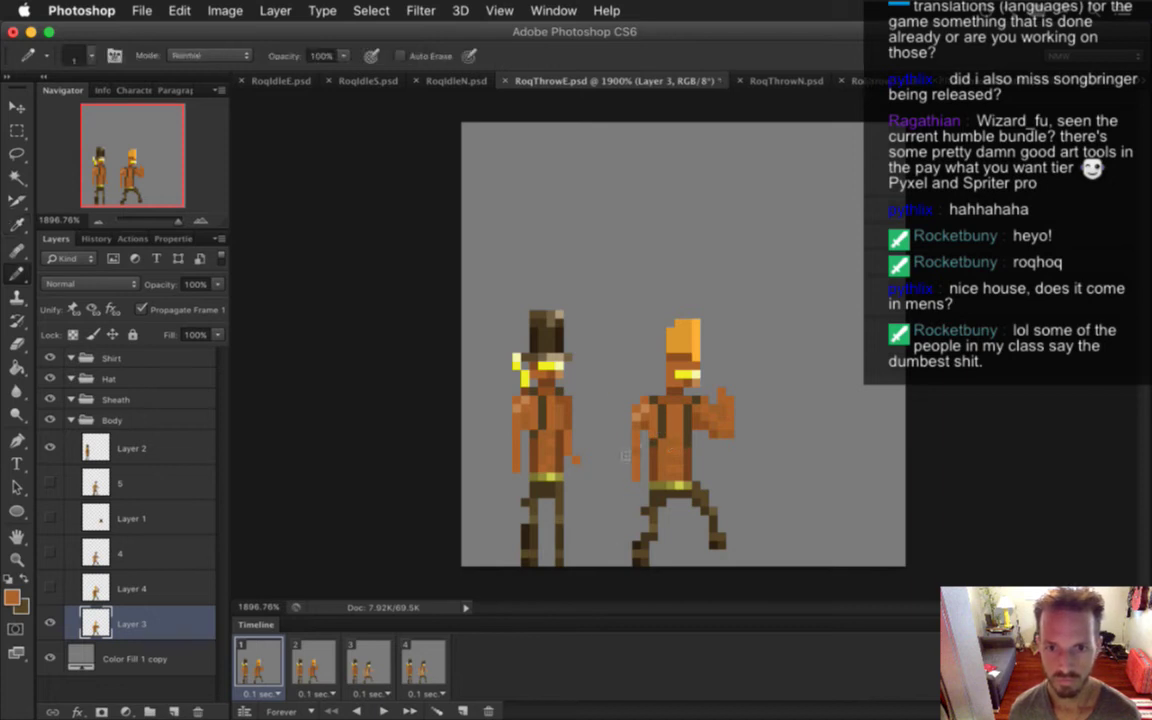
# Shade the frame 2 figure's raised arm on Layer 4 with a darker sampled orange-brown, and save RoqThrowE.psd
pyautogui.click(305, 665)
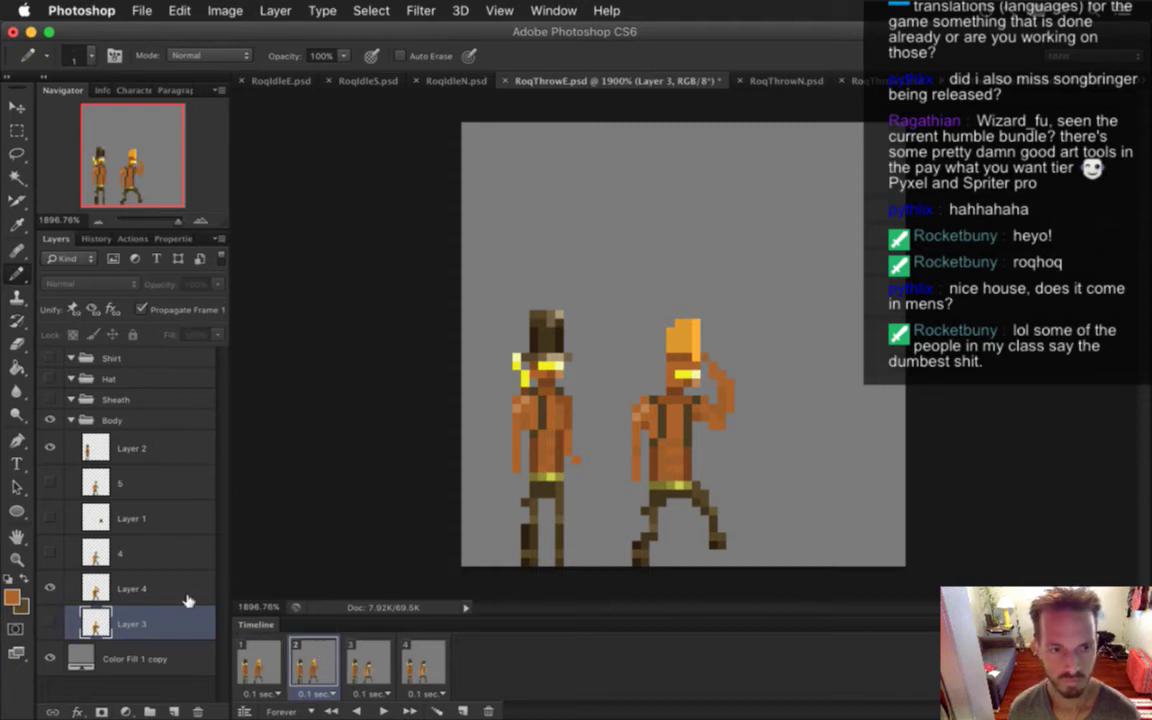
pyautogui.click(150, 588)
pyautogui.keyDown('alt'); pyautogui.click(703, 425); pyautogui.keyUp('alt')
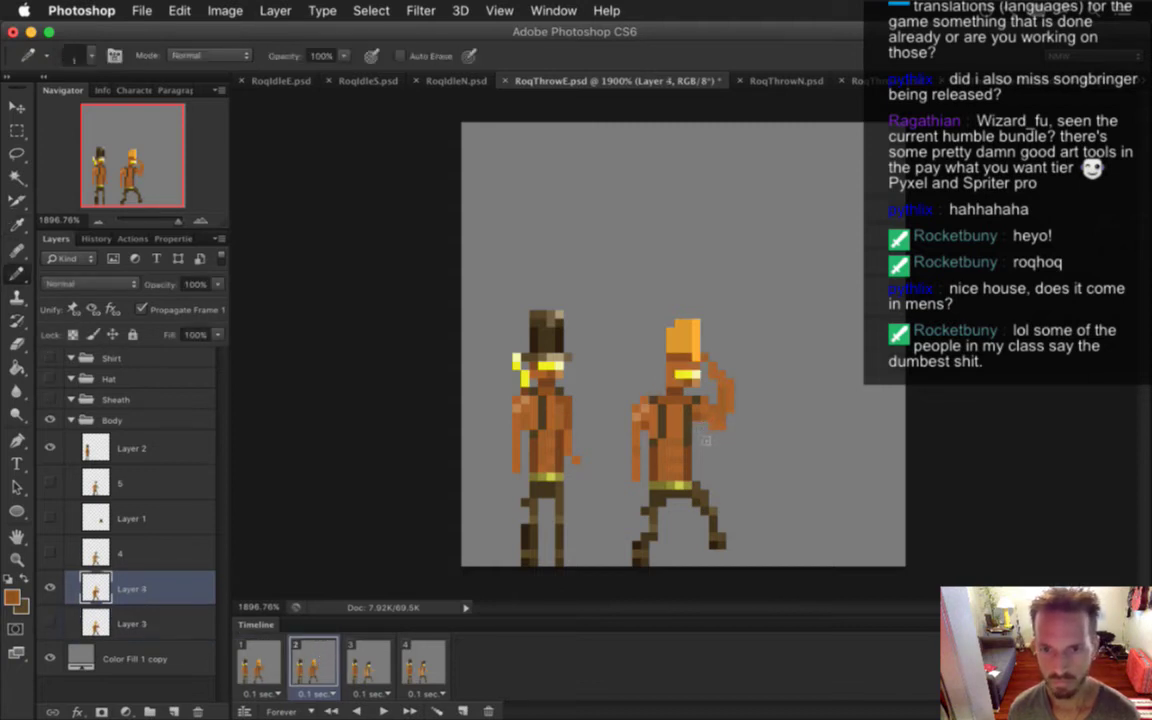
pyautogui.press('super+s')
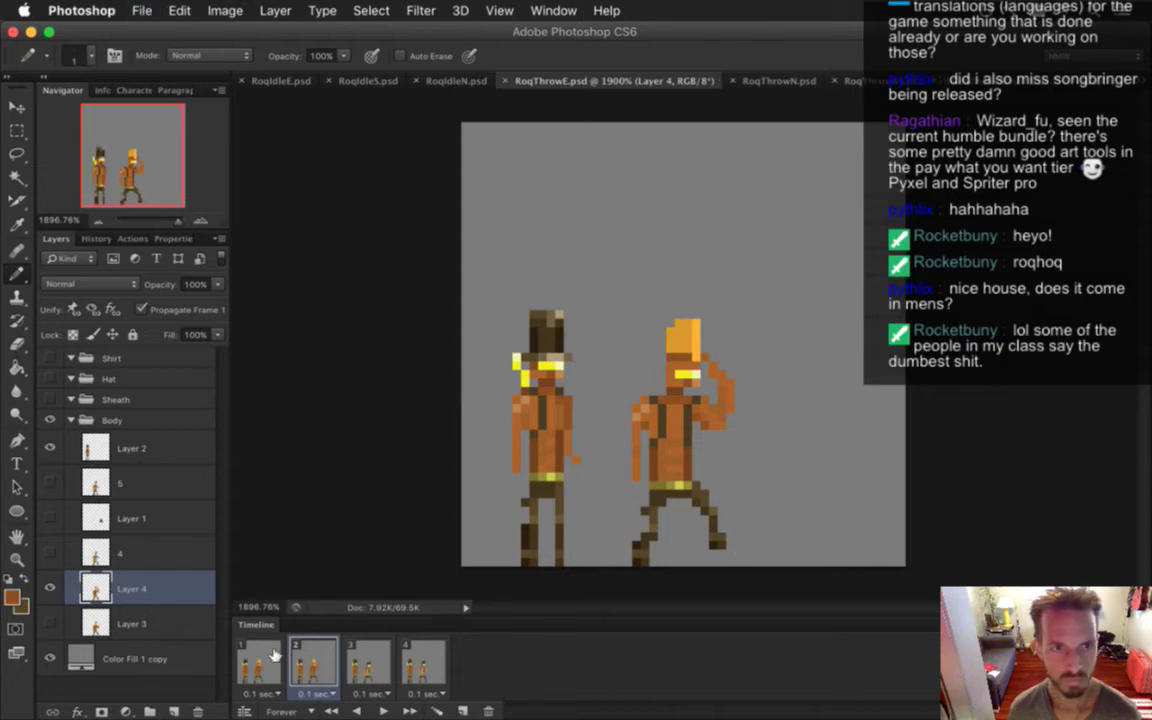
# Refine the hanging arm with darker skin pixels on Layer 4 in frame 2 and Layer 3 in frame 1, and save
pyautogui.click(312, 662)
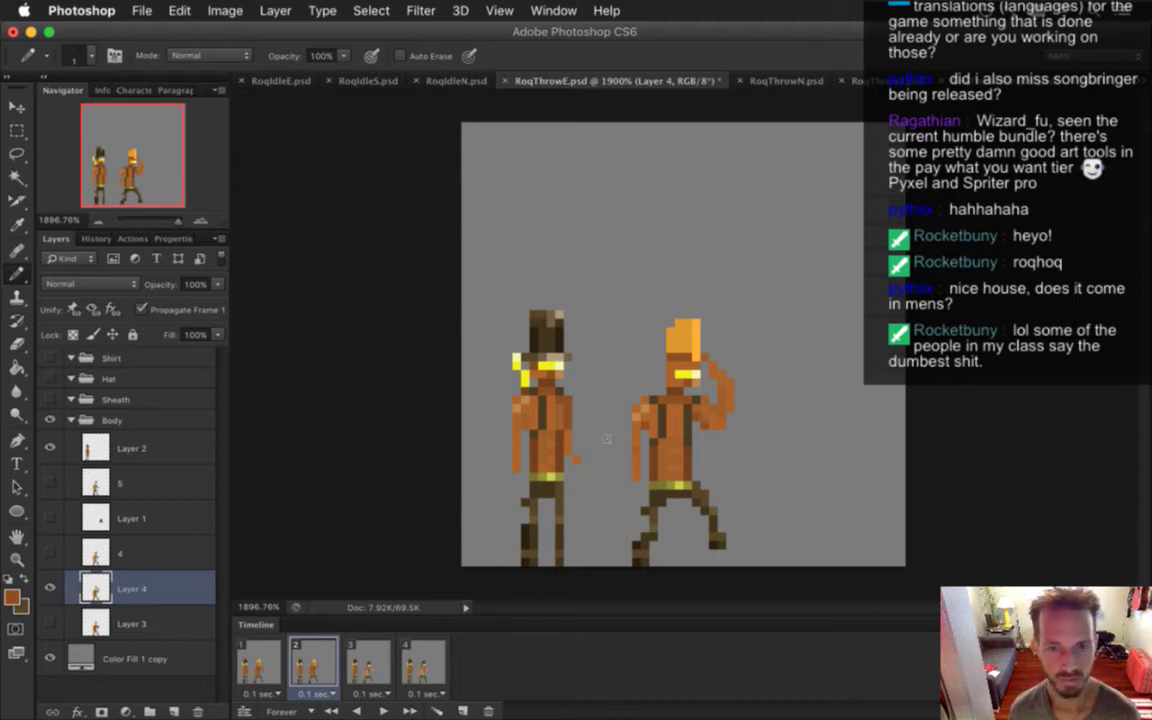
pyautogui.keyDown('alt'); pyautogui.click(580, 382); pyautogui.keyUp('alt')
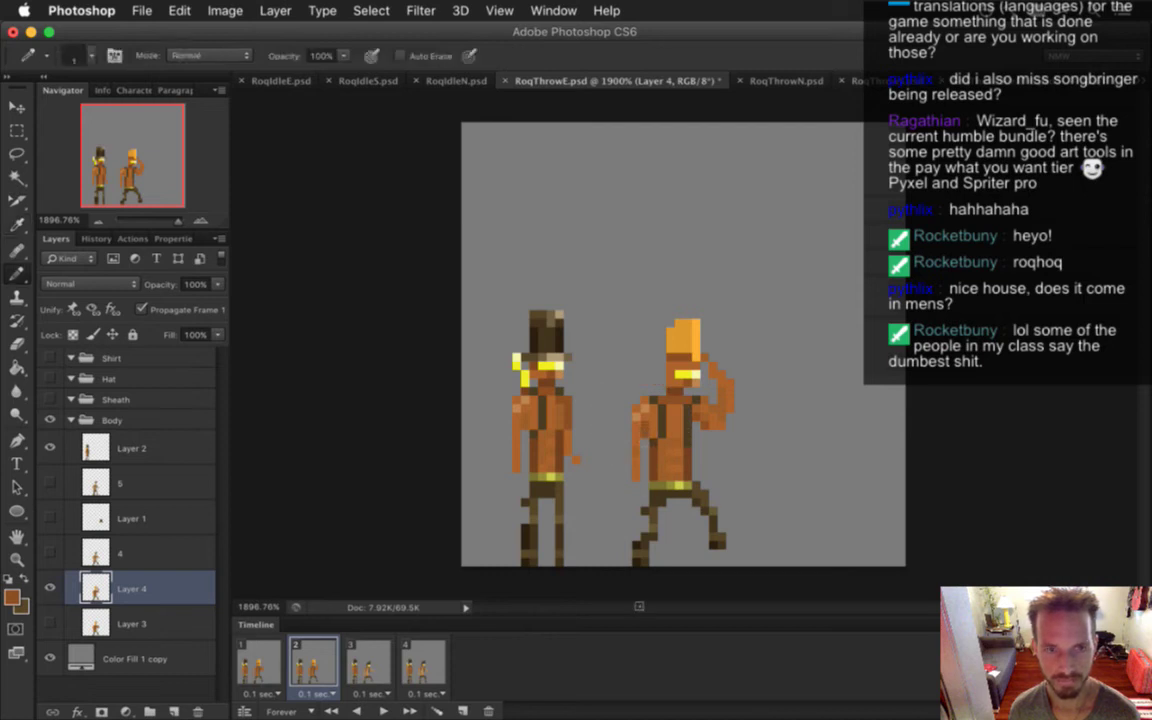
pyautogui.click(258, 660)
pyautogui.click(125, 622)
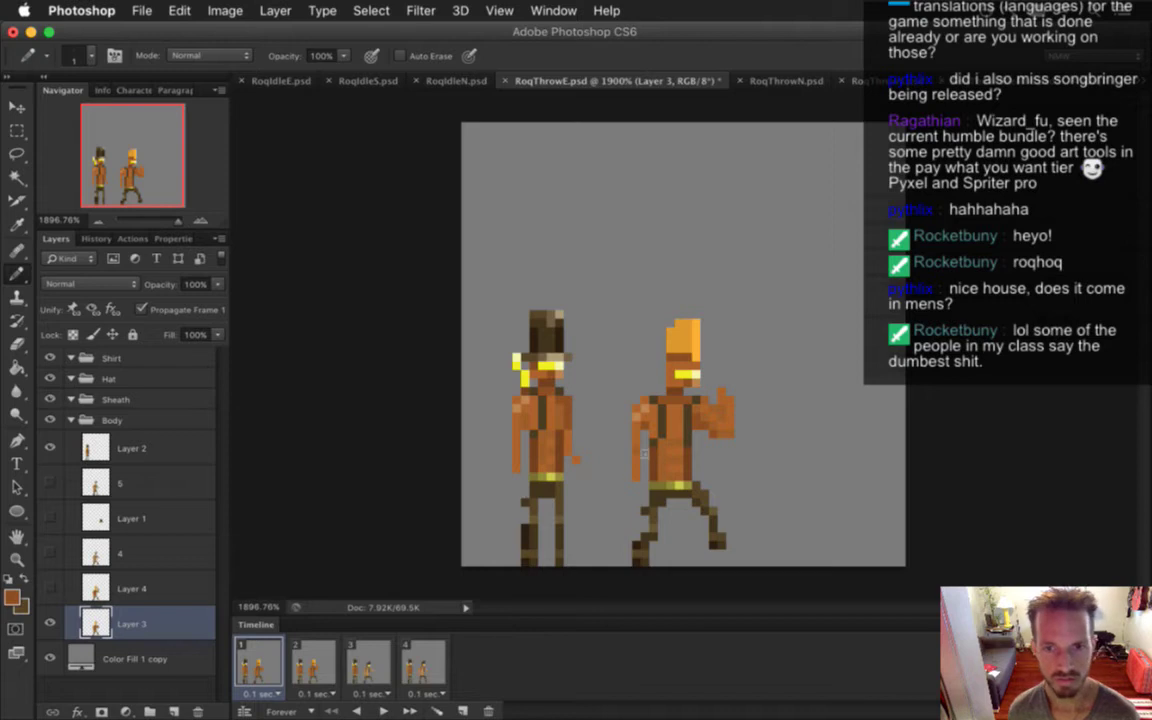
pyautogui.press('super+s')
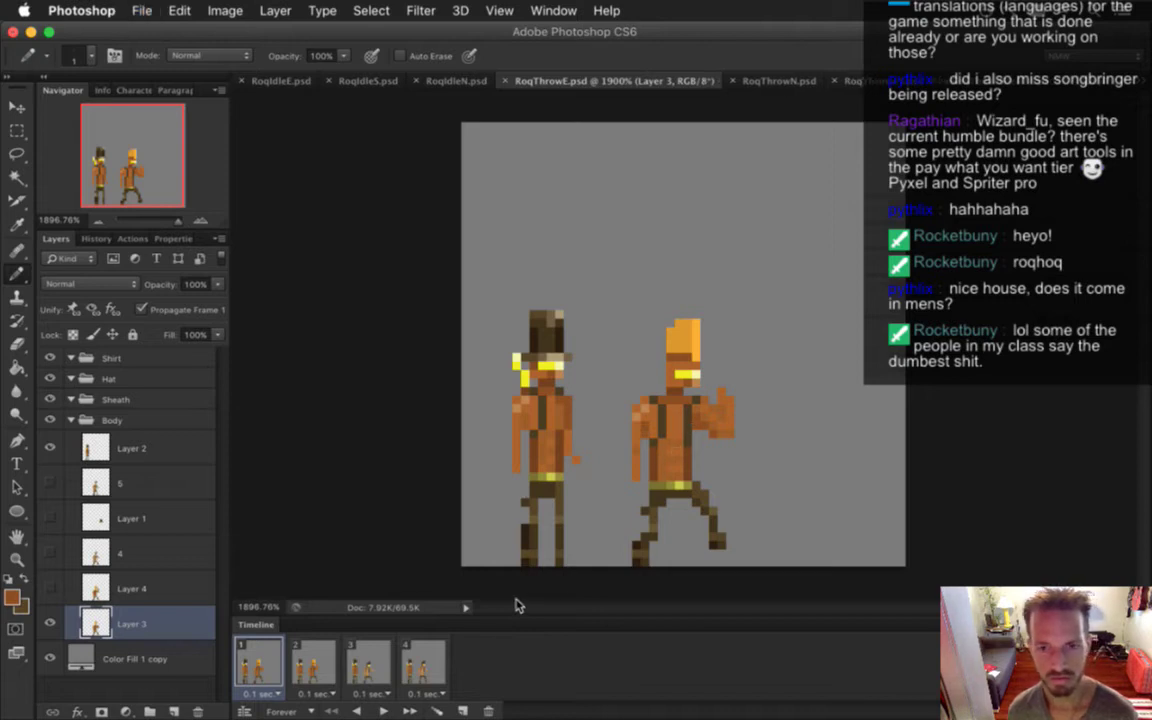
# Compare the throwing figure's body in frames 2 and 3
pyautogui.click(310, 662)
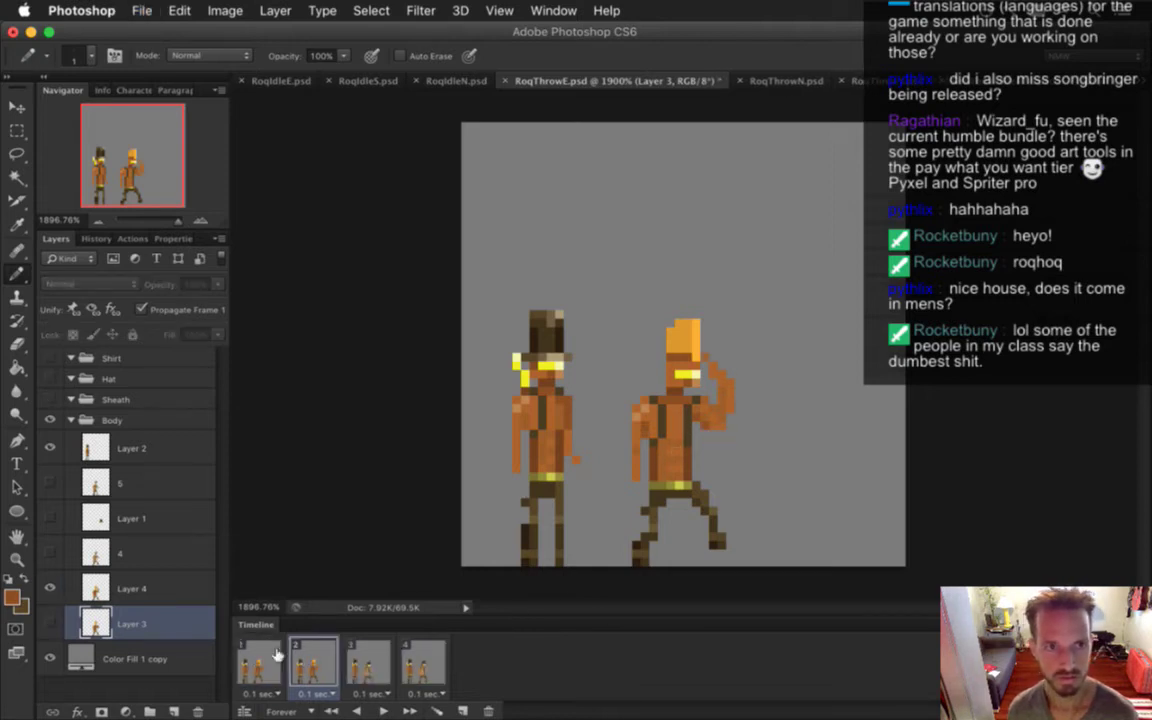
pyautogui.click(310, 662)
pyautogui.click(368, 668)
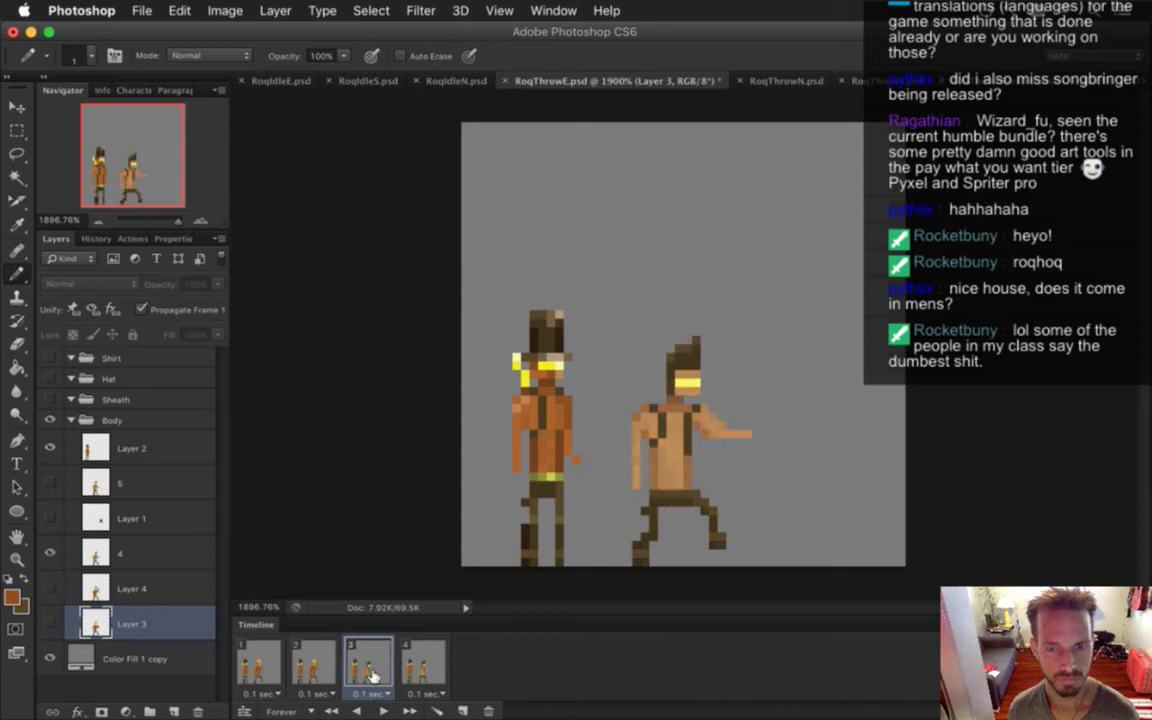
# Flip between frames 2 and 3 to check the skin colours and pose against each other
pyautogui.click(308, 662)
pyautogui.click(365, 668)
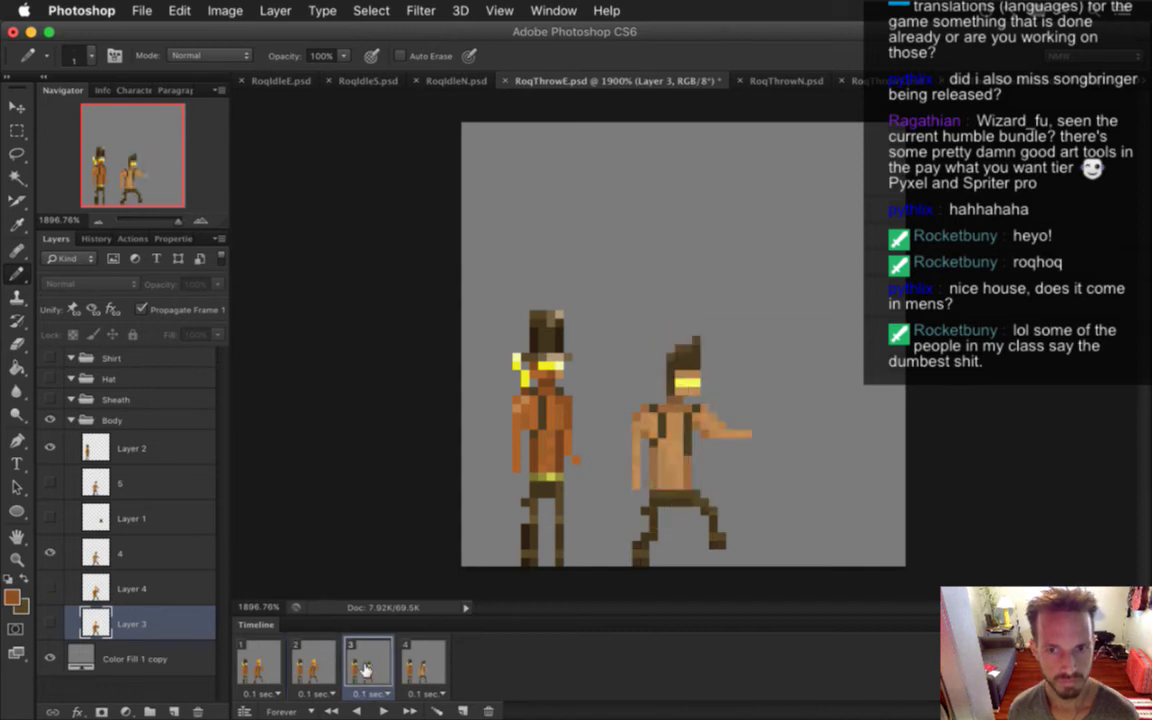
pyautogui.click(310, 662)
pyautogui.click(353, 660)
pyautogui.click(310, 662)
pyautogui.click(357, 660)
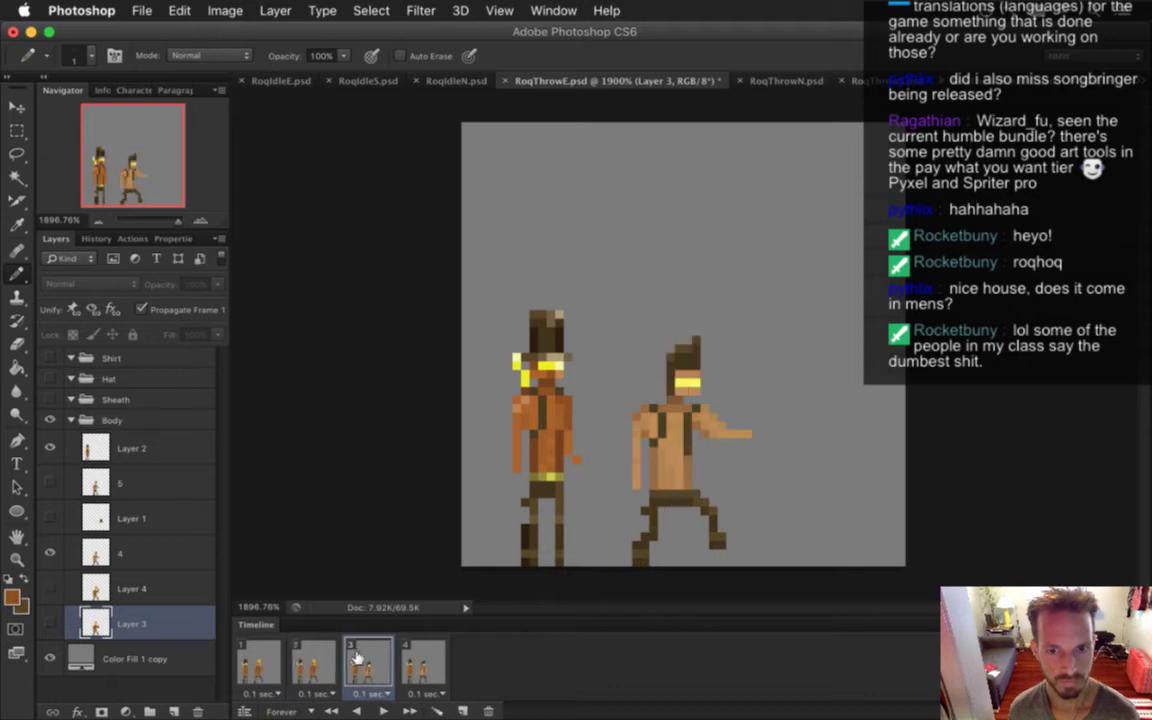
# Recolour the frame 3 figure's pale skin on layer 4 with orange-brown tones sampled from the idle sprite, and save
pyautogui.click(110, 553)
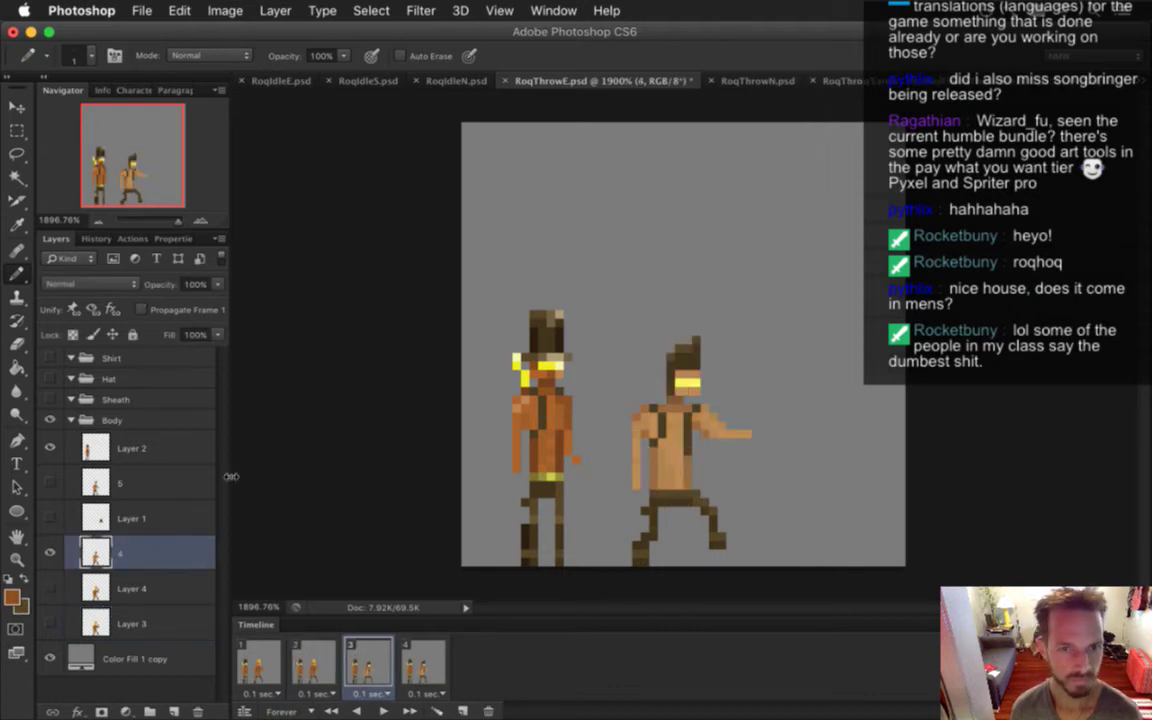
pyautogui.press('i')
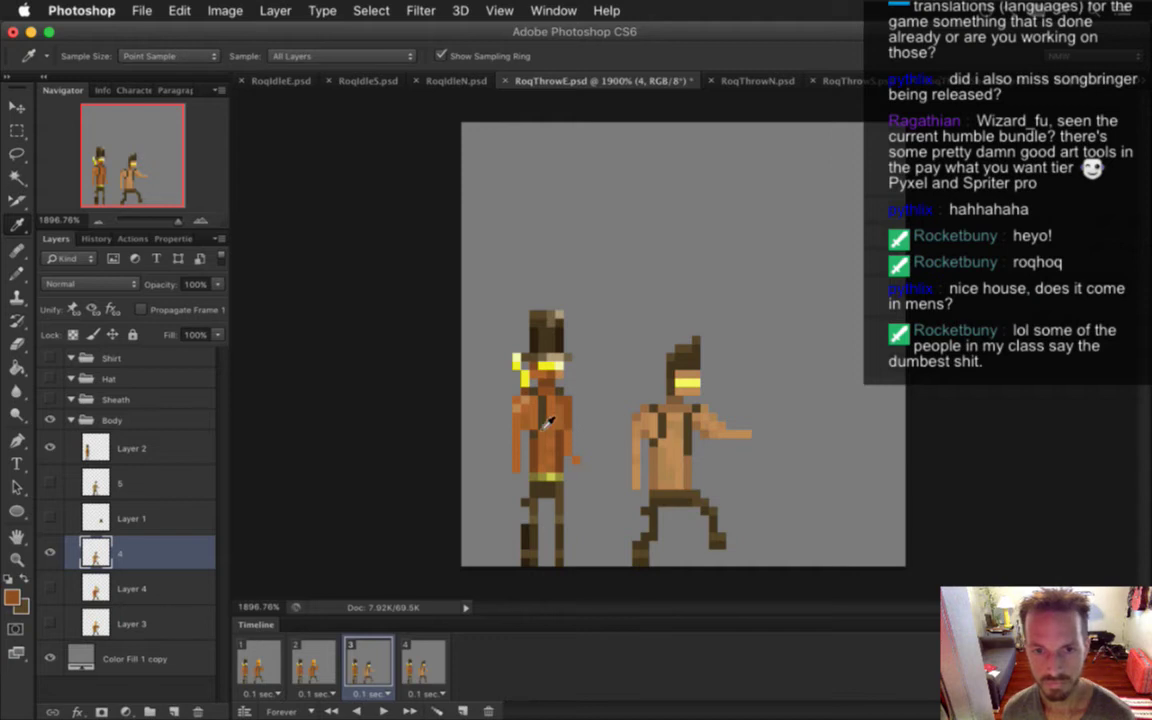
pyautogui.click(510, 412)
pyautogui.press('g')
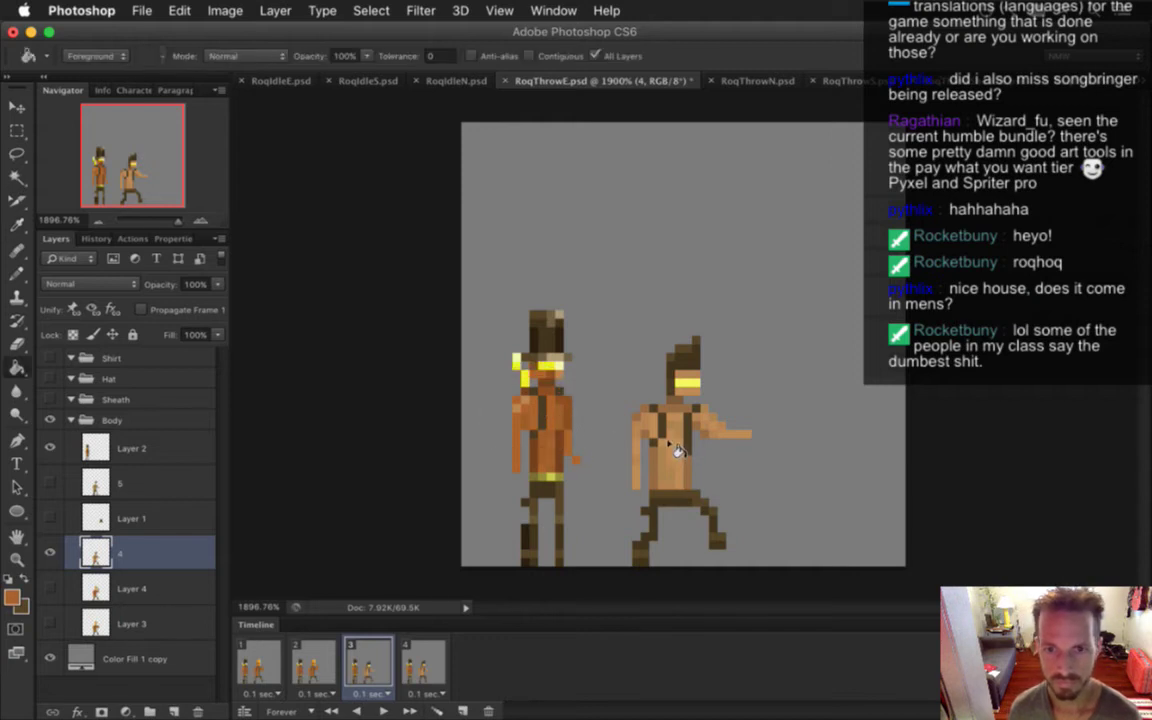
pyautogui.press('i')
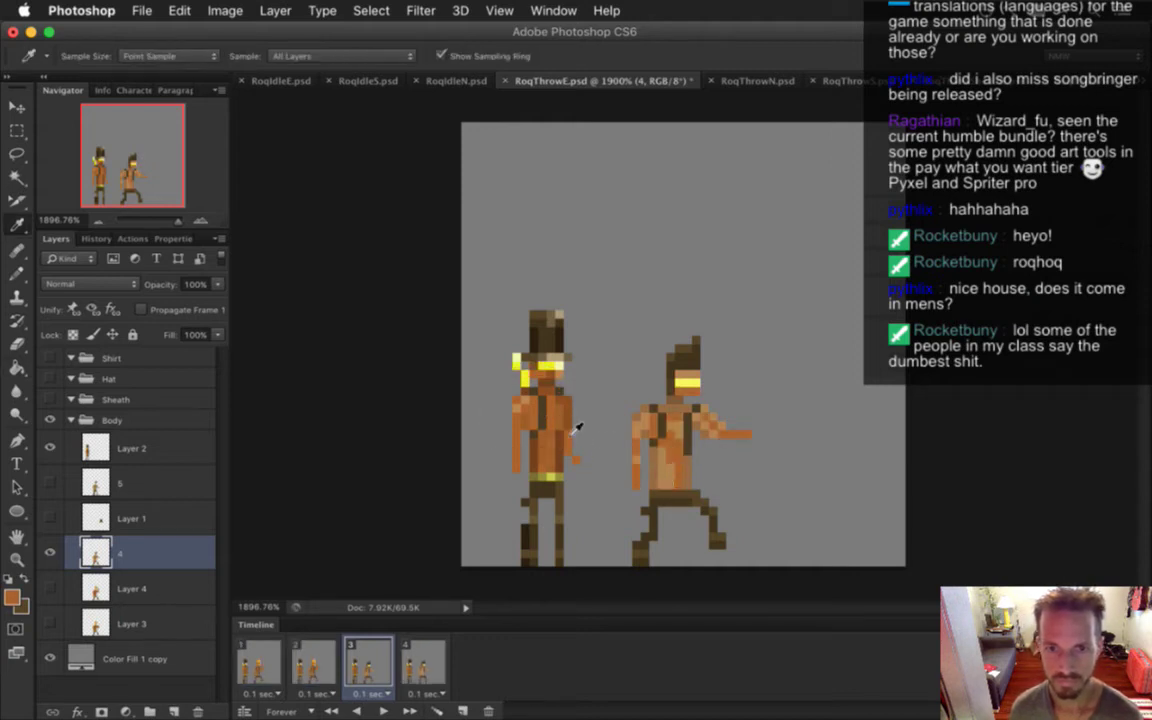
pyautogui.press('g')
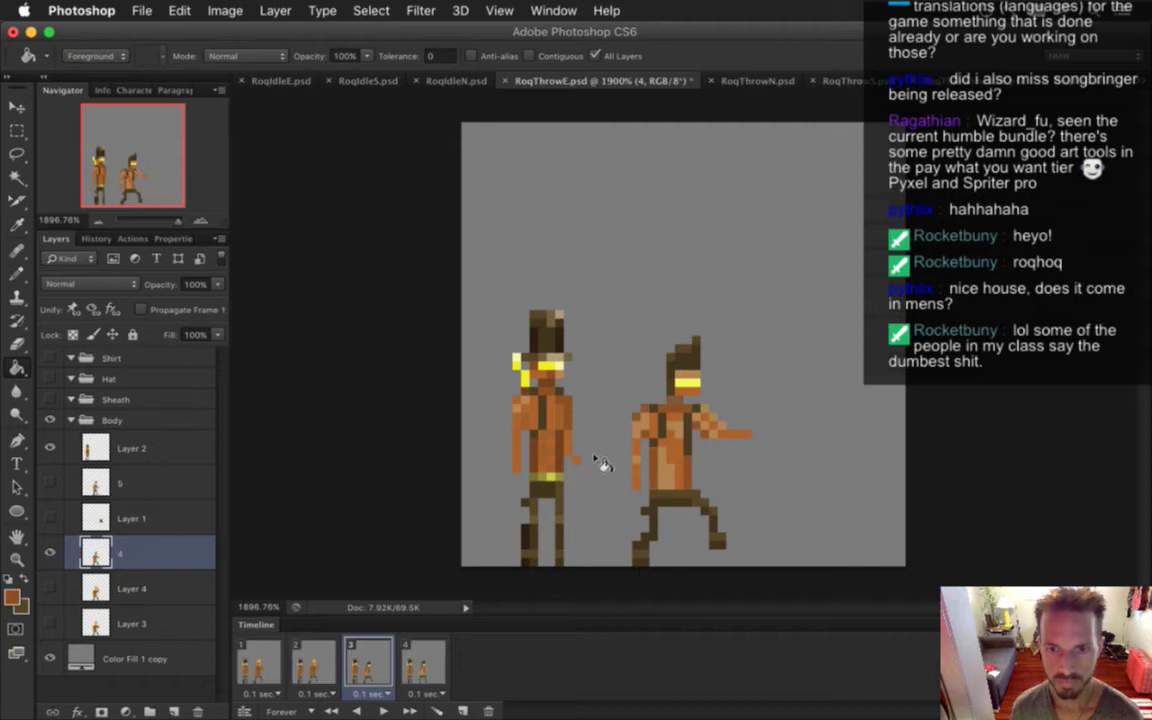
pyautogui.press('i')
pyautogui.press('g')
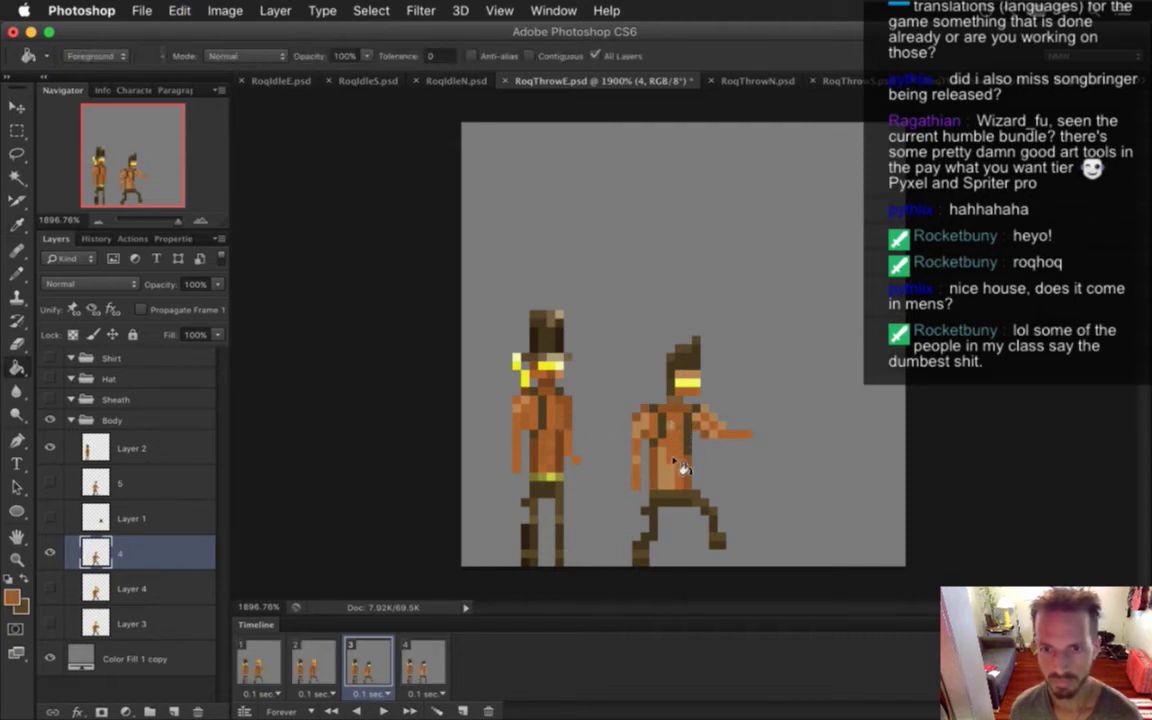
pyautogui.click(673, 468)
pyautogui.click(674, 480)
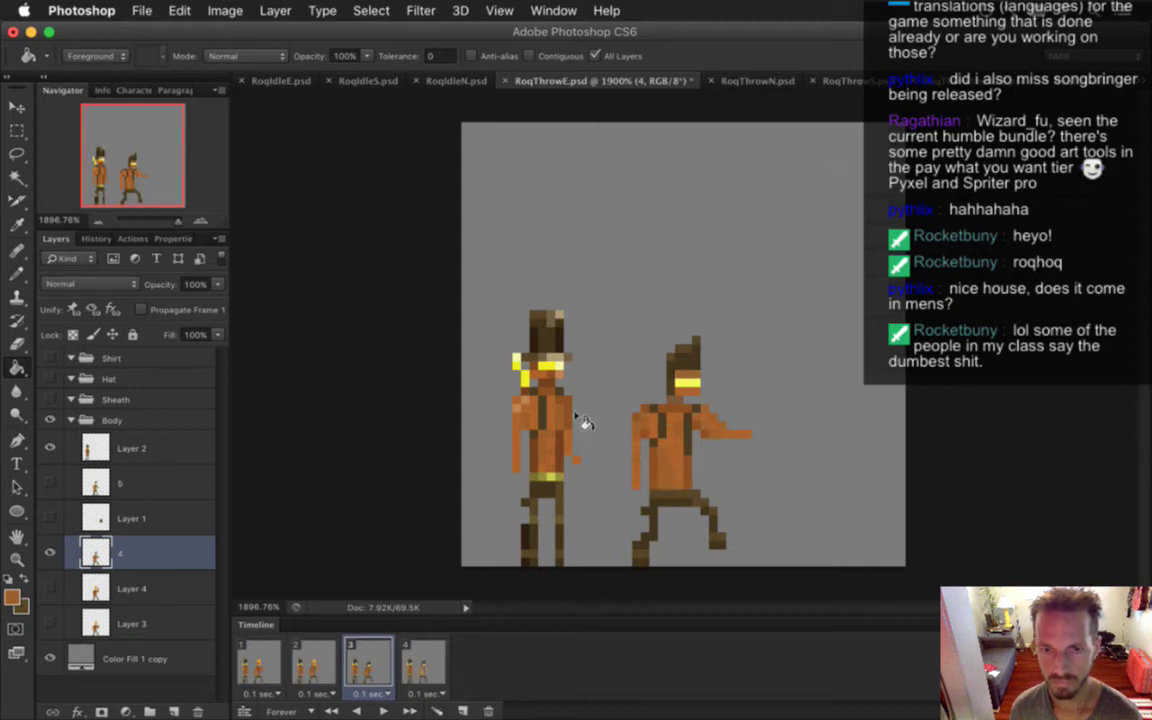
pyautogui.press('super+s')
# Copy the orange-haired head from frame 2 into frame 3 and merge the pasted layer with layer 4
pyautogui.click(316, 667)
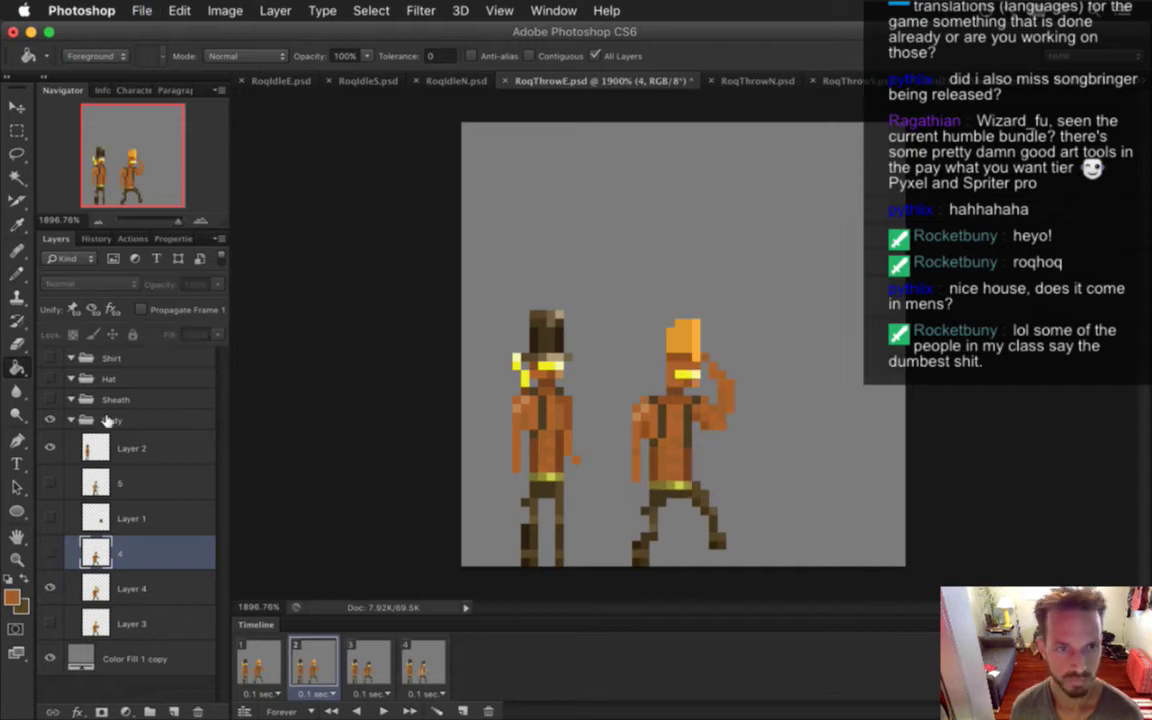
pyautogui.click(22, 128)
pyautogui.moveTo(665, 320); pyautogui.dragTo(700, 390)
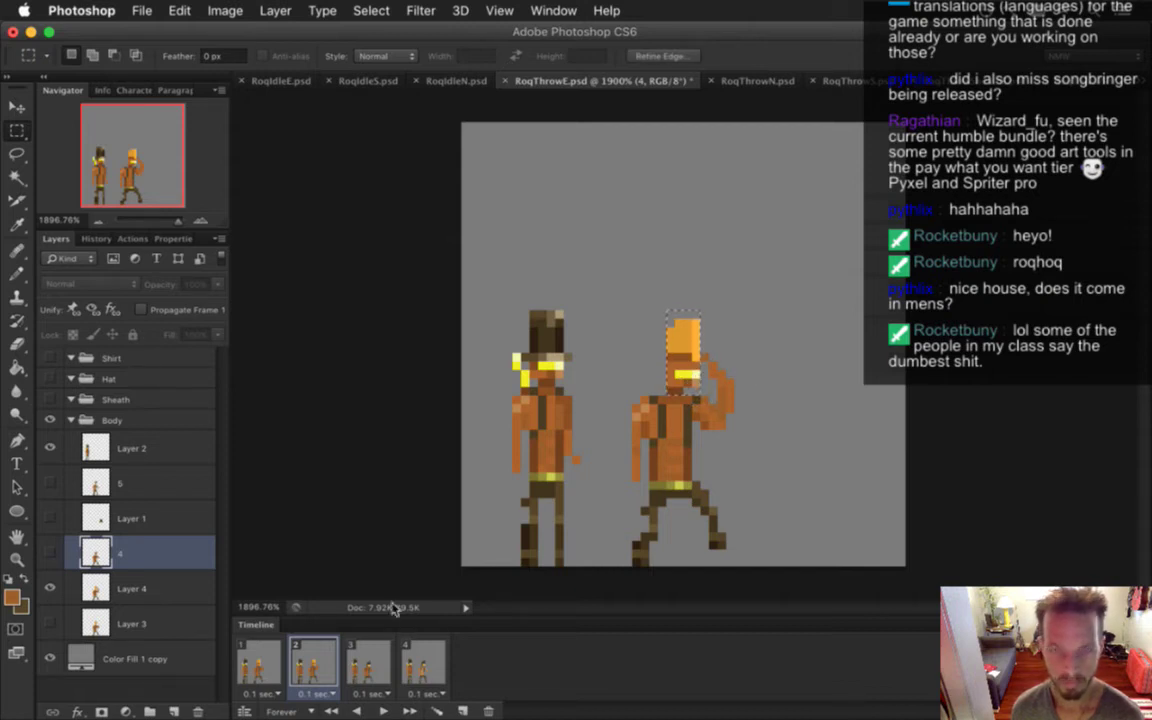
pyautogui.click(375, 663)
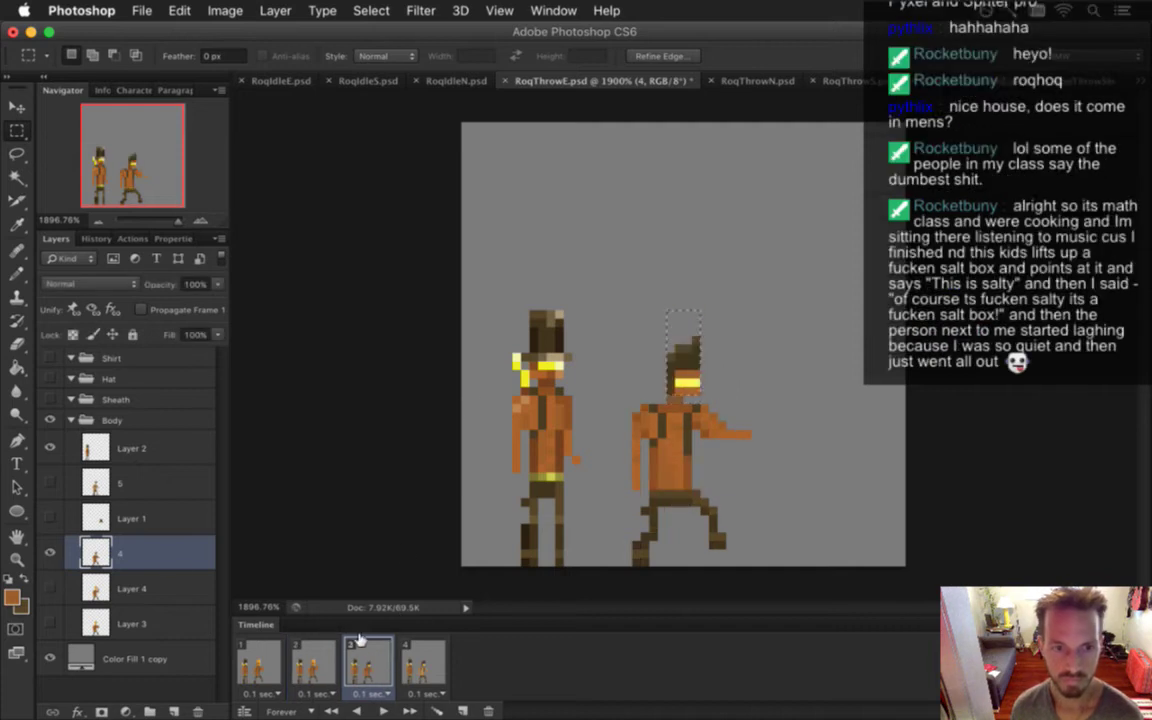
pyautogui.press('super+v')
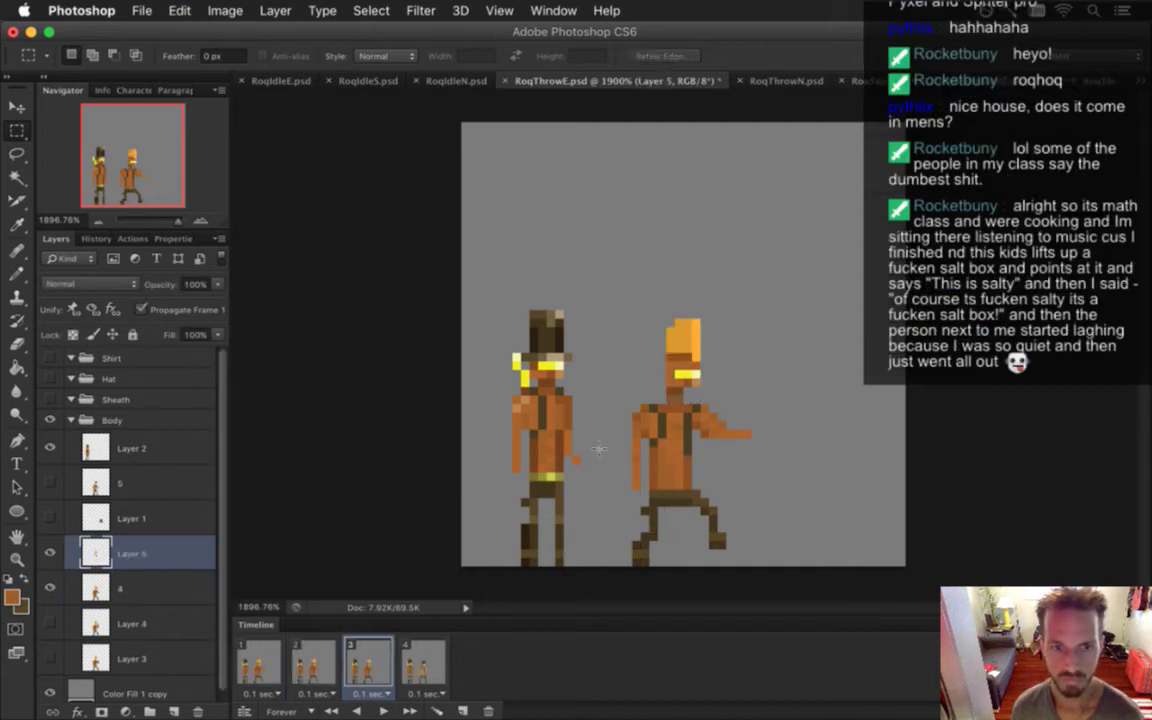
pyautogui.keyDown('shift'); pyautogui.click(165, 591); pyautogui.keyUp('shift')
pyautogui.rightClick(165, 591)
pyautogui.click(268, 472)
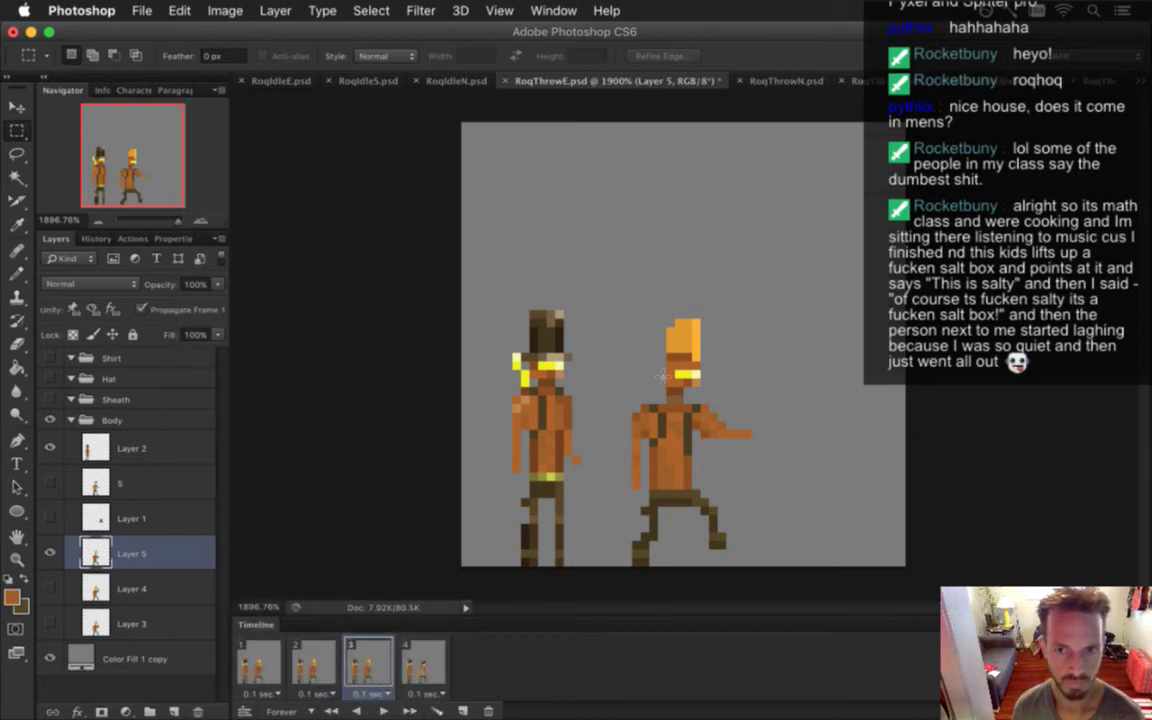
# Move the pasted head in frame 3 down one pixel, deselect it, and save
pyautogui.moveTo(666, 311); pyautogui.dragTo(702, 390)
pyautogui.press('v')
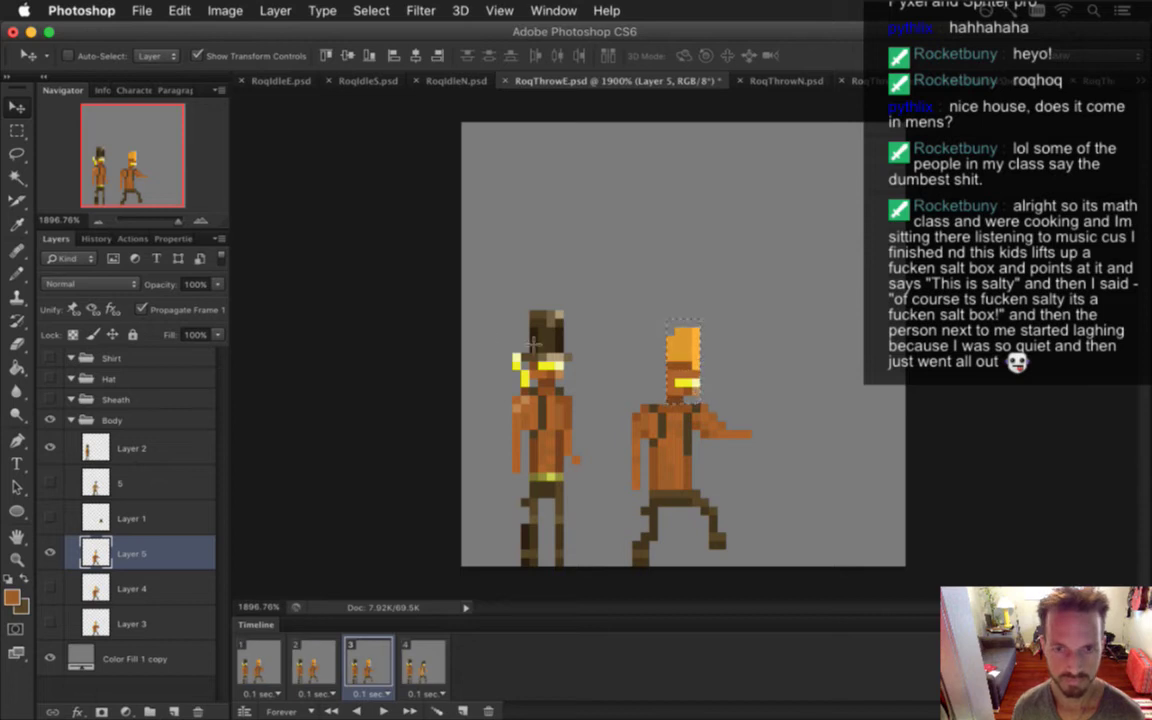
pyautogui.press('m')
pyautogui.press('super+d')
pyautogui.press('super+s')
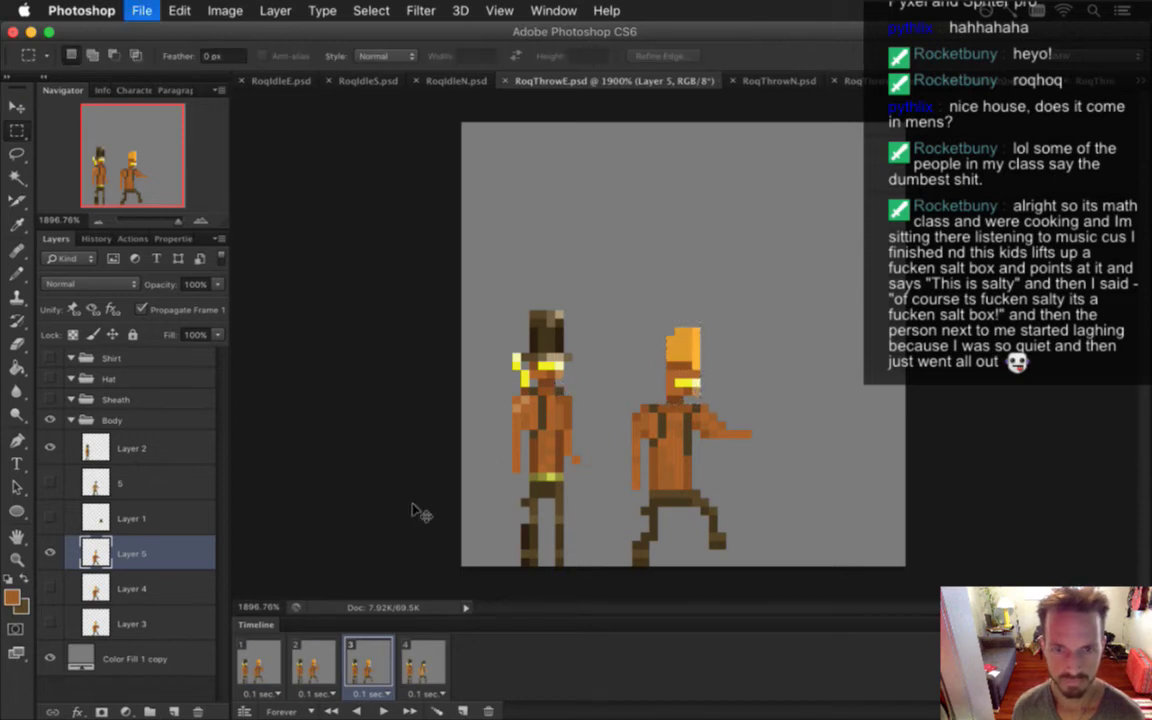
# Retouch the frame 3 figure's torso and shoulder on Layer 5 with sampled skin tones, including a lighter shoulder highlight, and save
pyautogui.click(313, 662)
pyautogui.click(370, 668)
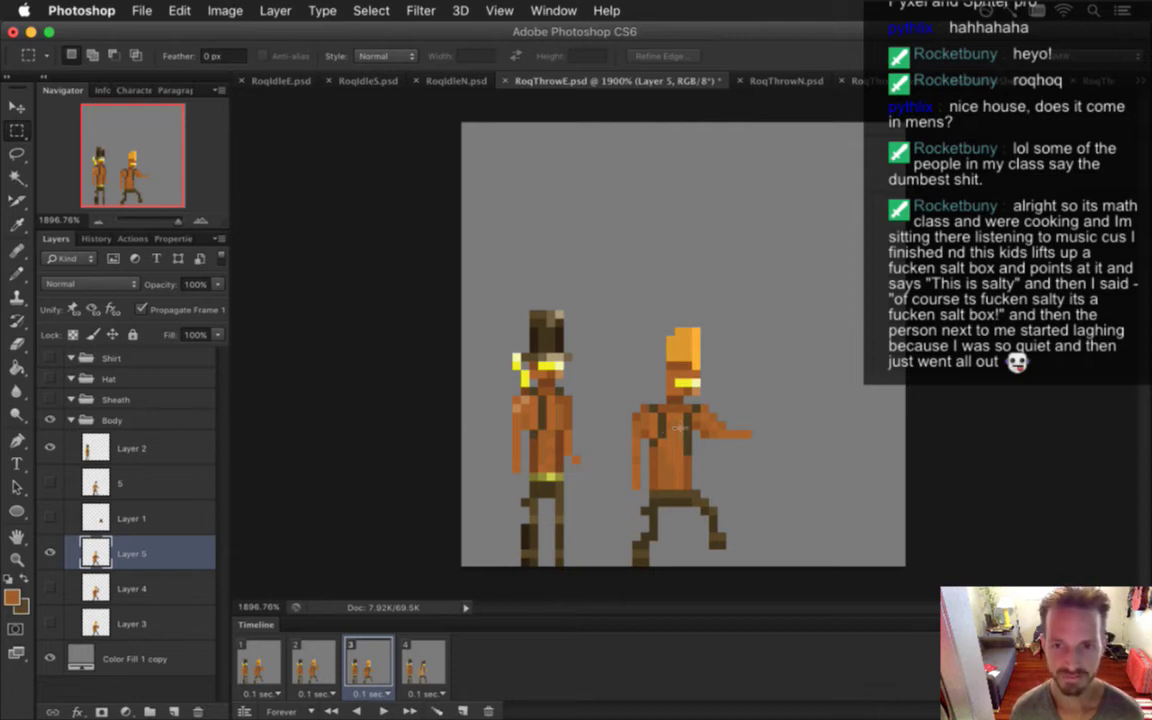
pyautogui.press('i')
pyautogui.press('b')
pyautogui.press('alt')
pyautogui.keyDown('alt'); pyautogui.click(678, 490); pyautogui.keyUp('alt')
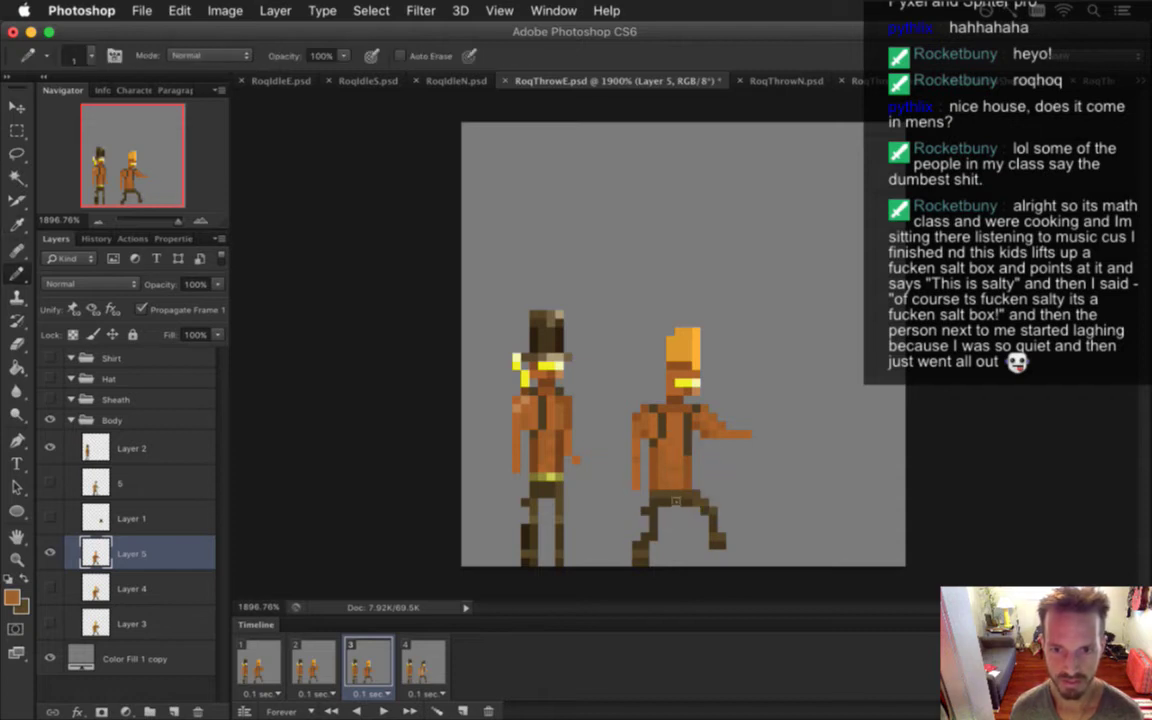
pyautogui.press('alt')
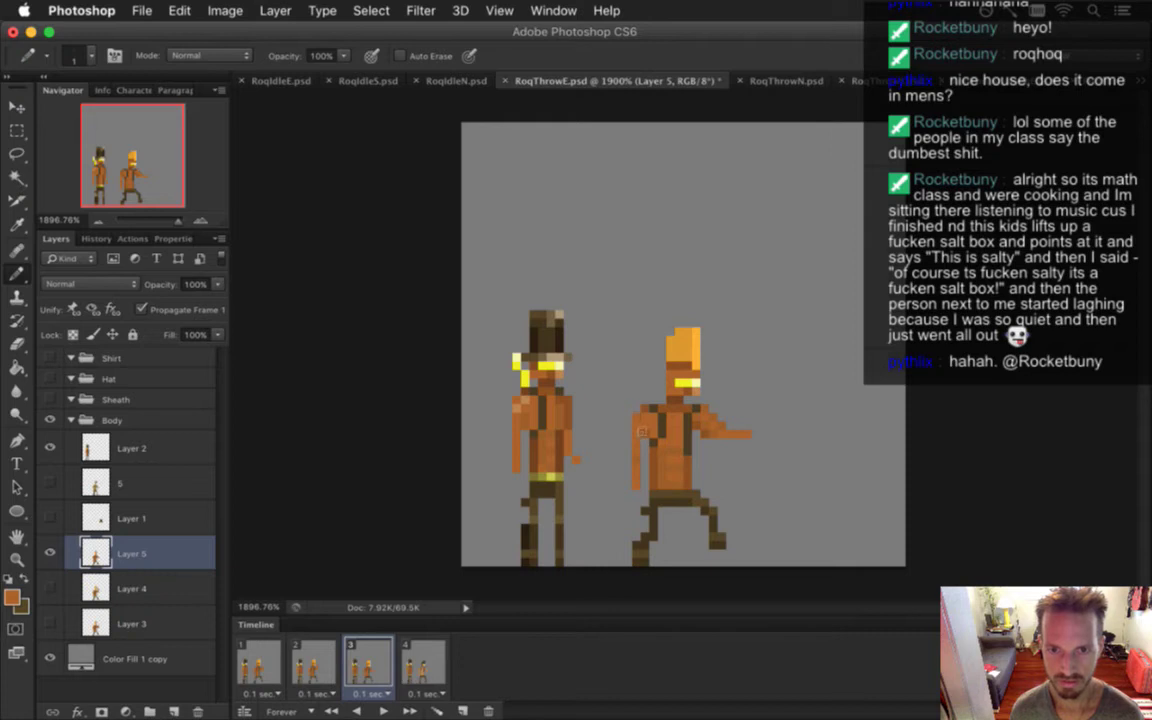
pyautogui.press('alt')
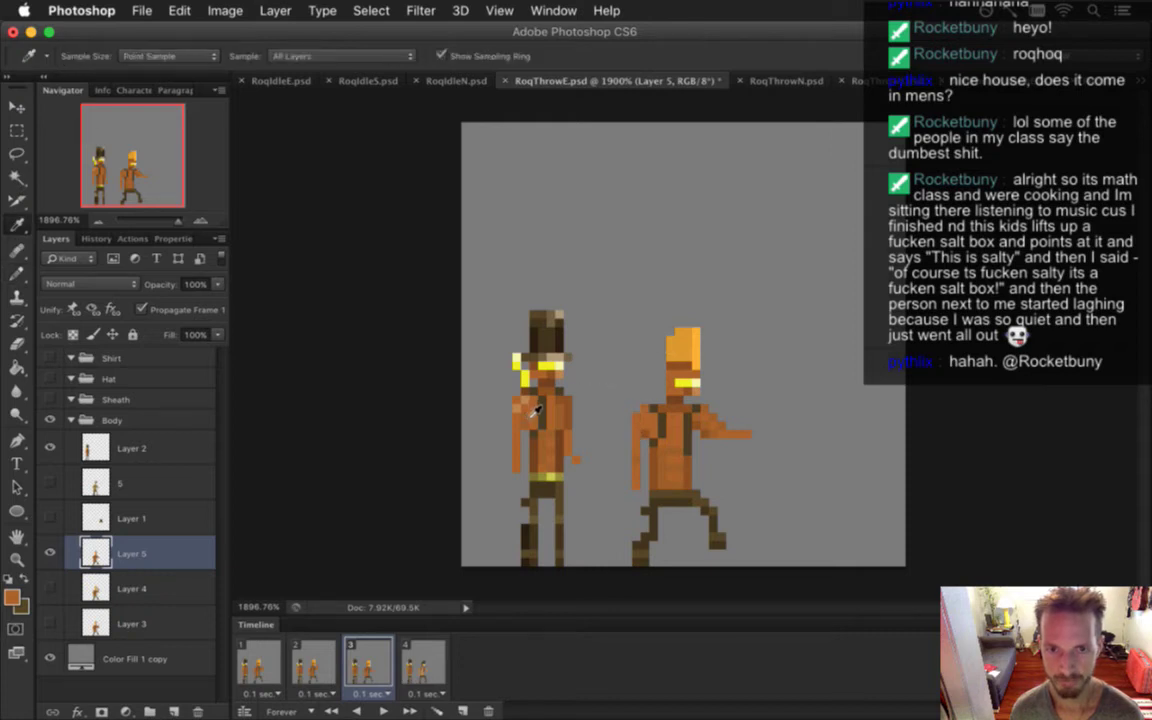
pyautogui.keyDown('alt'); pyautogui.click(535, 410); pyautogui.keyUp('alt')
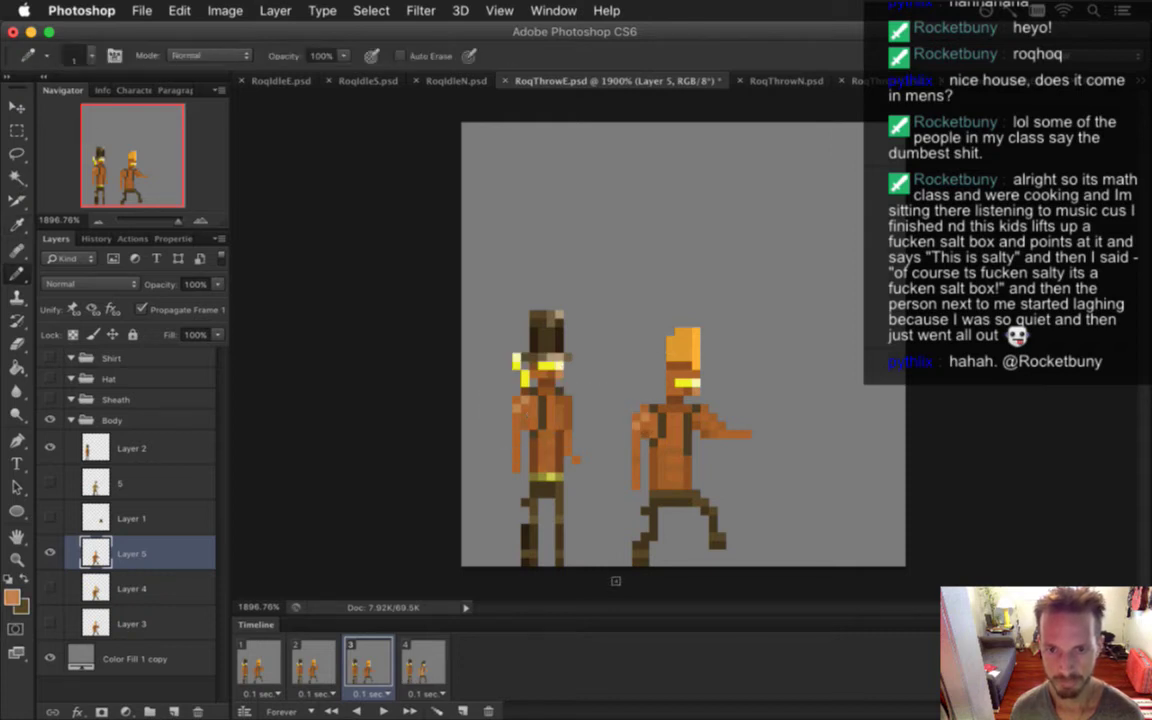
pyautogui.press('super+s')
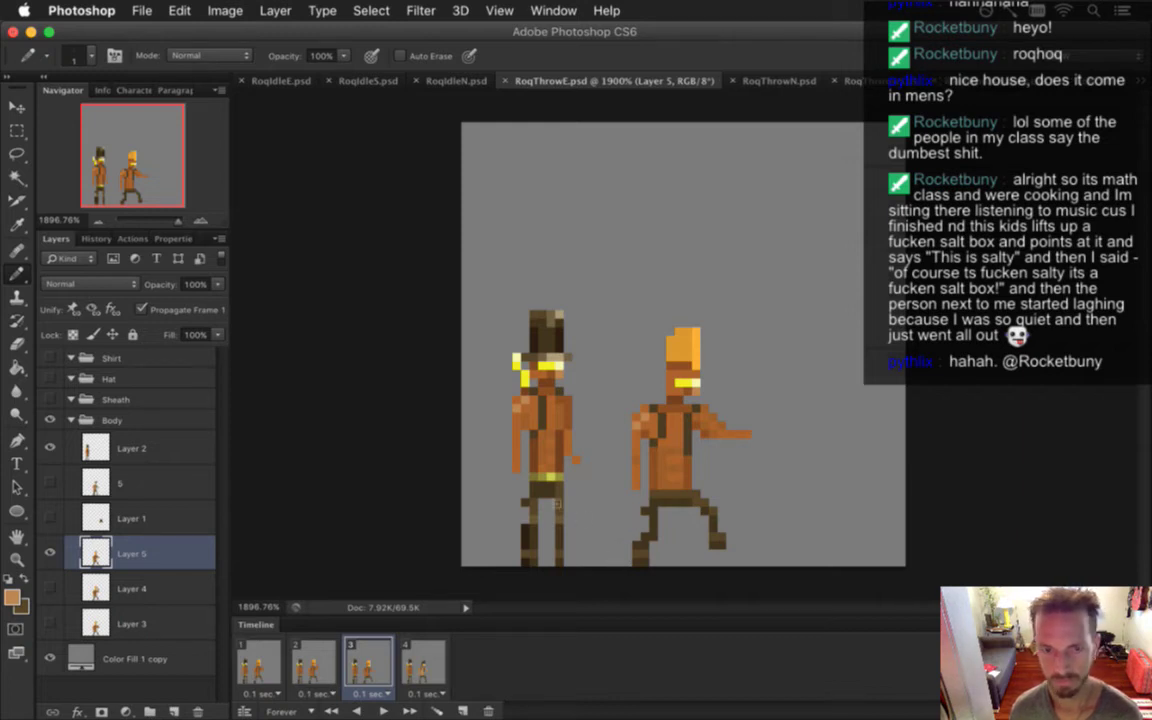
# Paint a yellow-green belt with a brighter buckle on the frame 3 figure, using the idle sprite's belt colours
pyautogui.keyDown('alt'); pyautogui.click(547, 476); pyautogui.keyUp('alt')
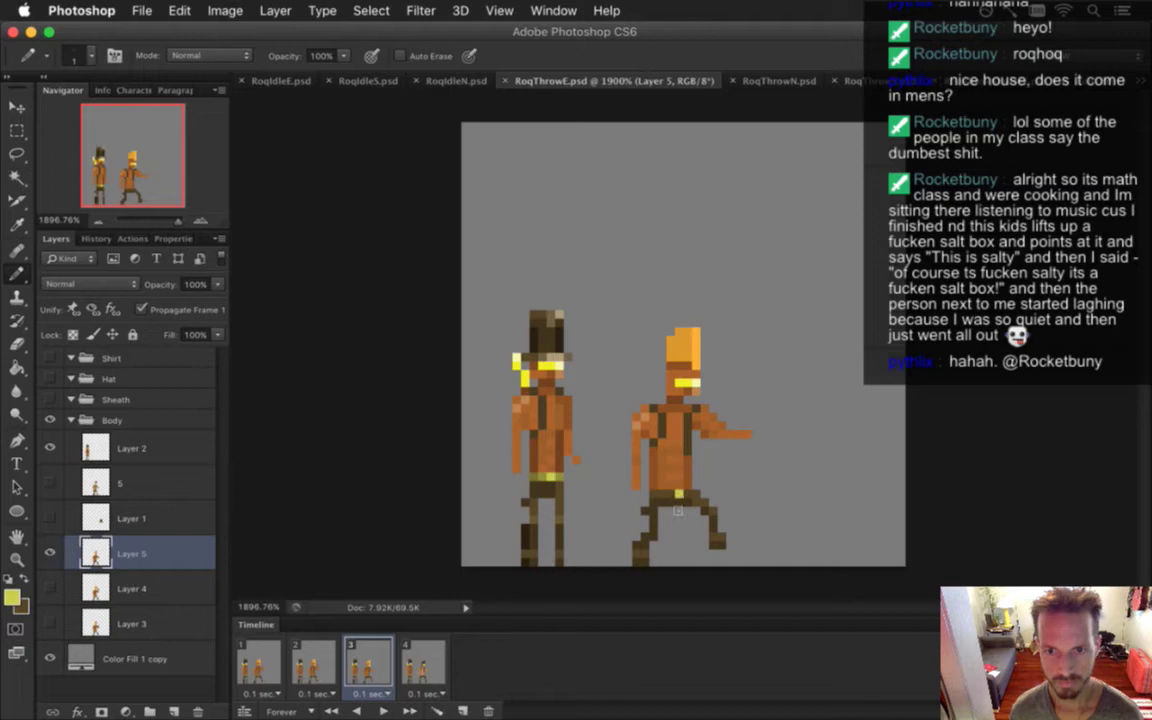
pyautogui.click(679, 493)
pyautogui.keyDown('alt'); pyautogui.click(568, 483); pyautogui.keyUp('alt')
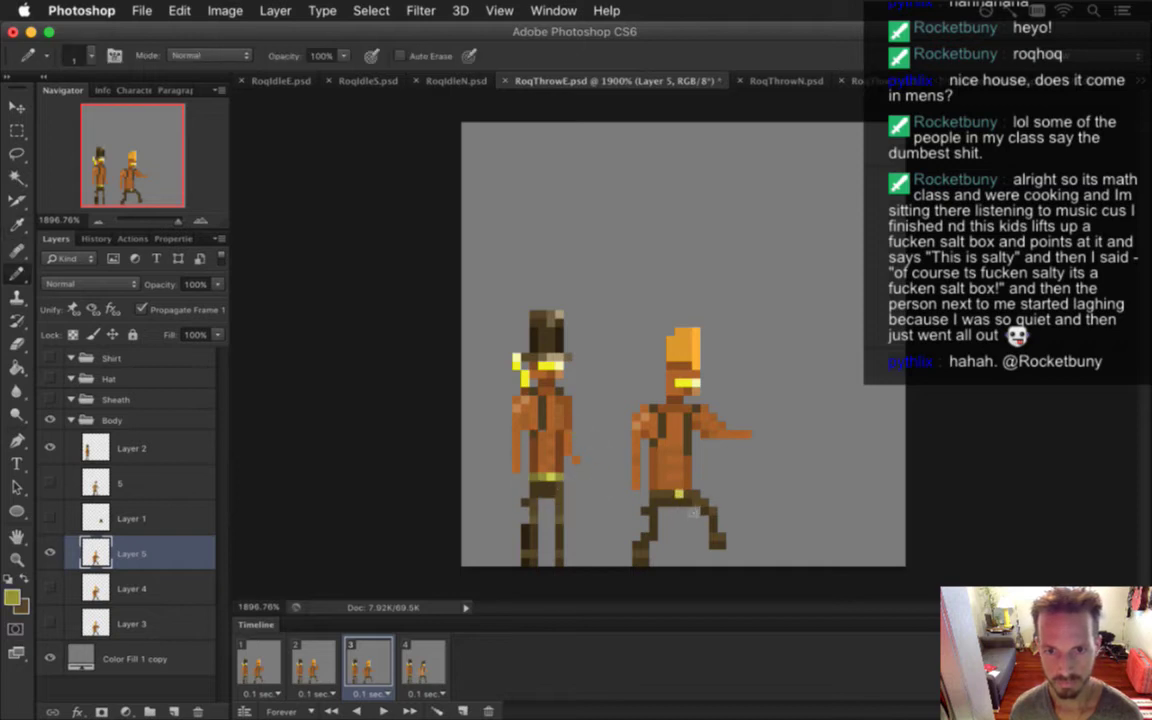
pyautogui.keyDown('alt'); pyautogui.click(582, 480); pyautogui.keyUp('alt')
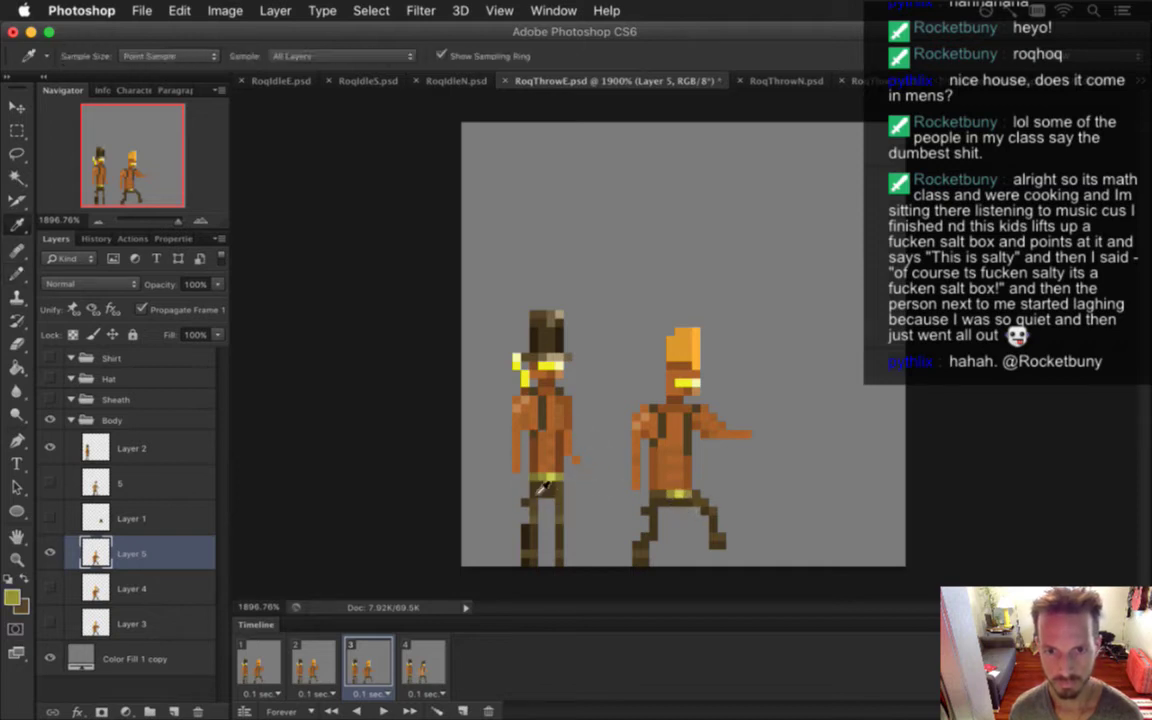
# Shade the frame 3 figure's boots and trousers with dark and lighter browns sampled from the idle sprite, and save
pyautogui.keyDown('alt'); pyautogui.click(540, 500); pyautogui.keyUp('alt')
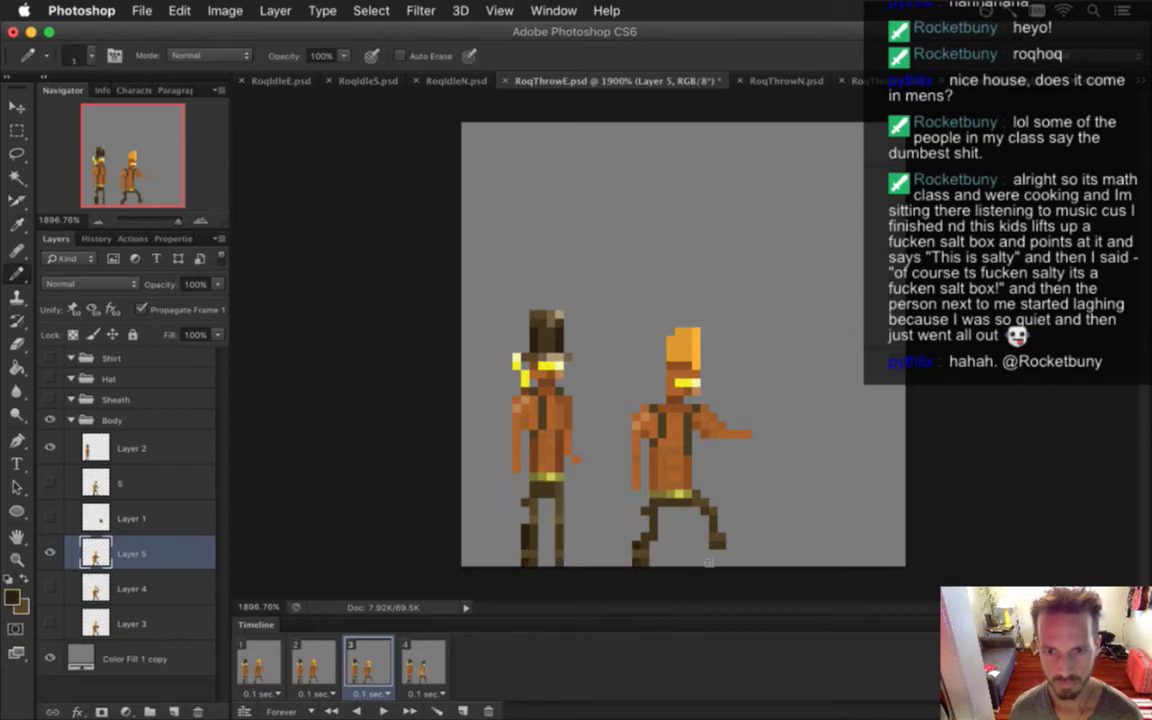
pyautogui.press('alt')
pyautogui.keyDown('alt'); pyautogui.click(541, 527); pyautogui.keyUp('alt')
pyautogui.moveTo(541, 527); pyautogui.dragTo(545, 555)
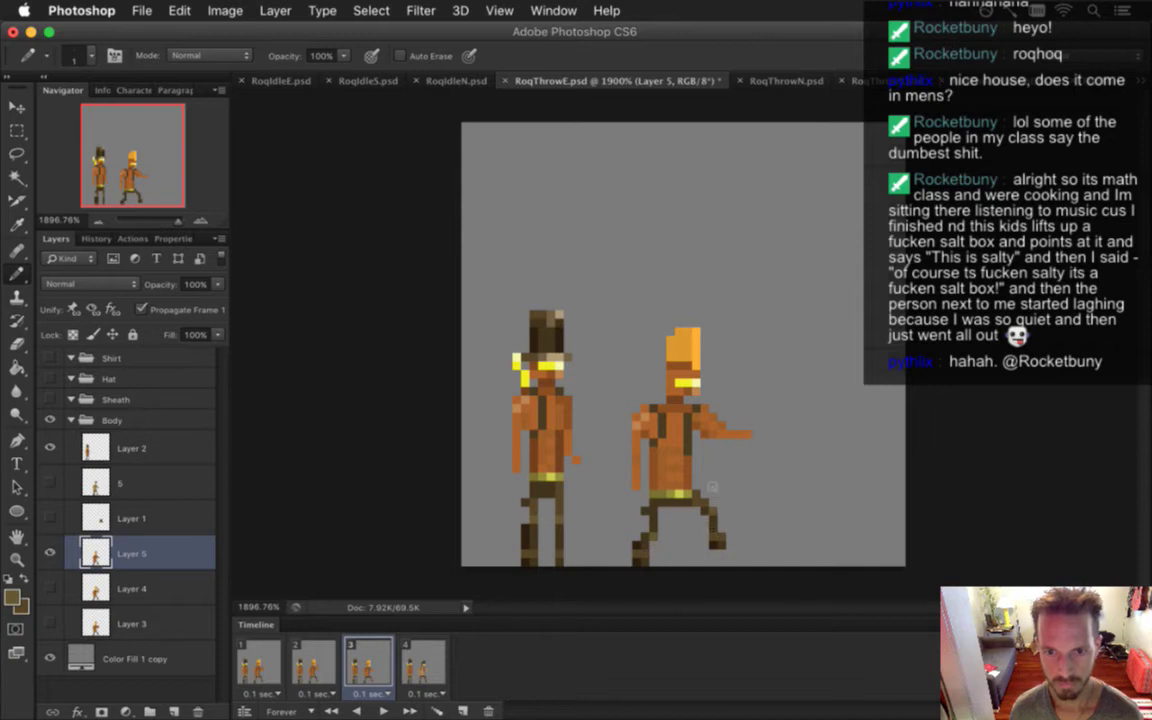
pyautogui.keyDown('alt'); pyautogui.click(541, 522); pyautogui.keyUp('alt')
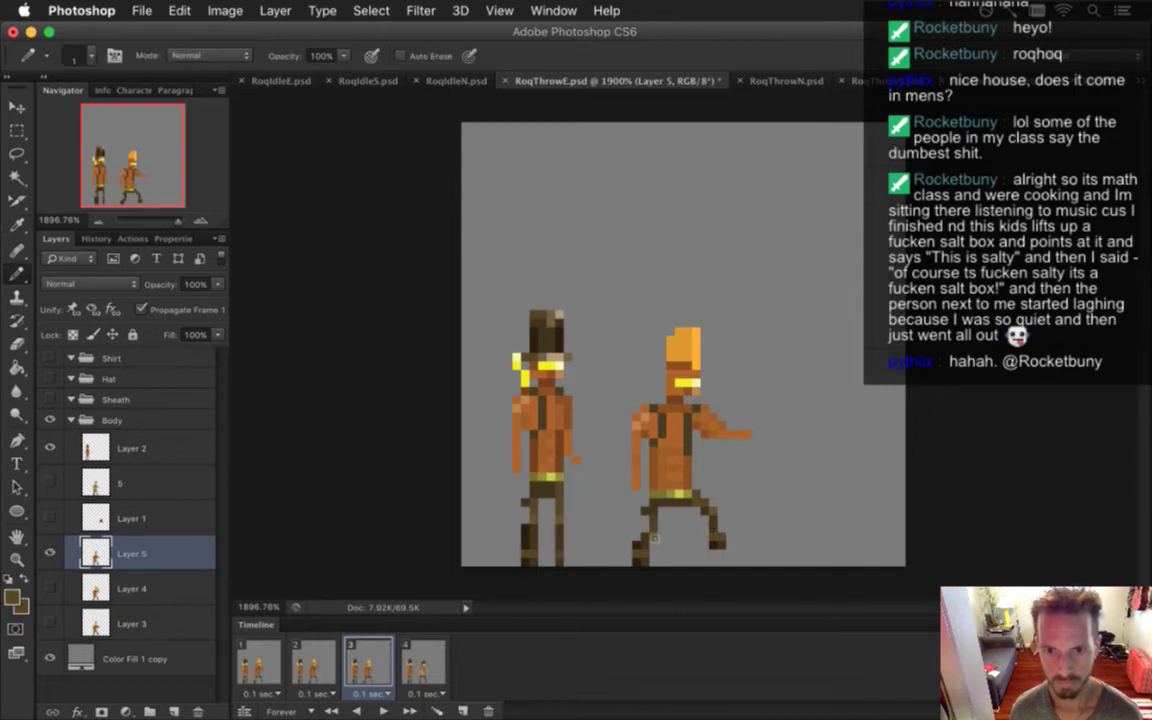
pyautogui.press('super+s')
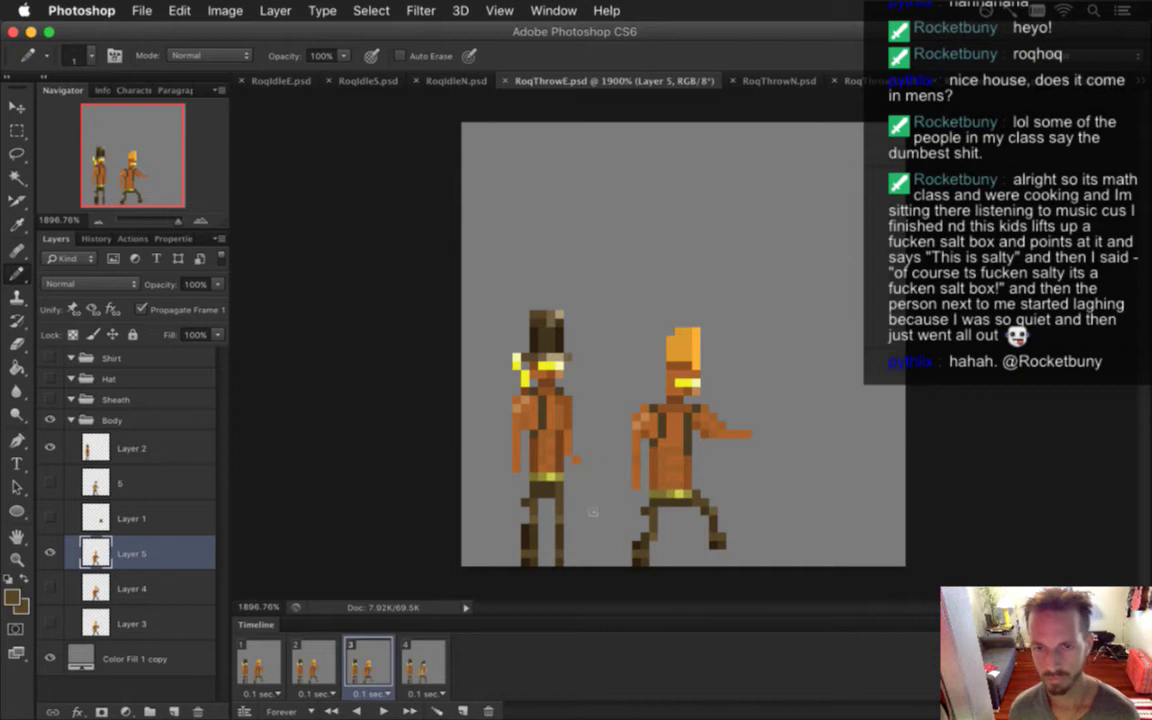
# Copy the orange-haired head from Layer 5 in frame 3 and switch to frame 4
pyautogui.click(313, 662)
pyautogui.click(368, 662)
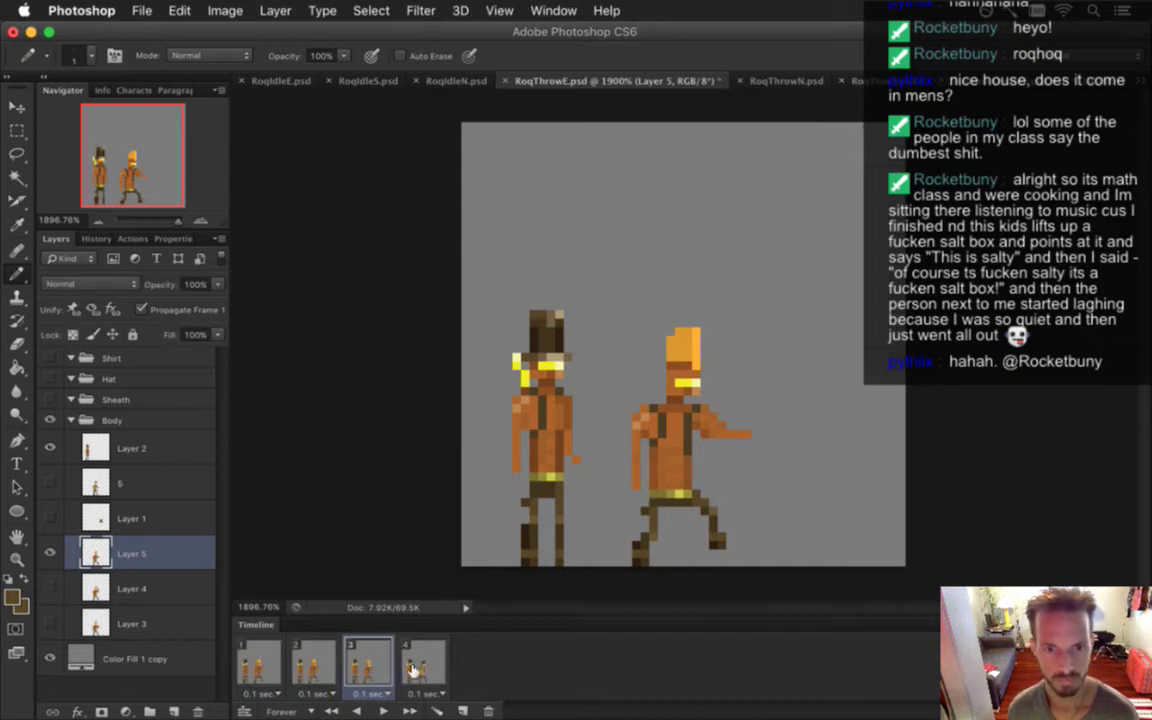
pyautogui.click(420, 664)
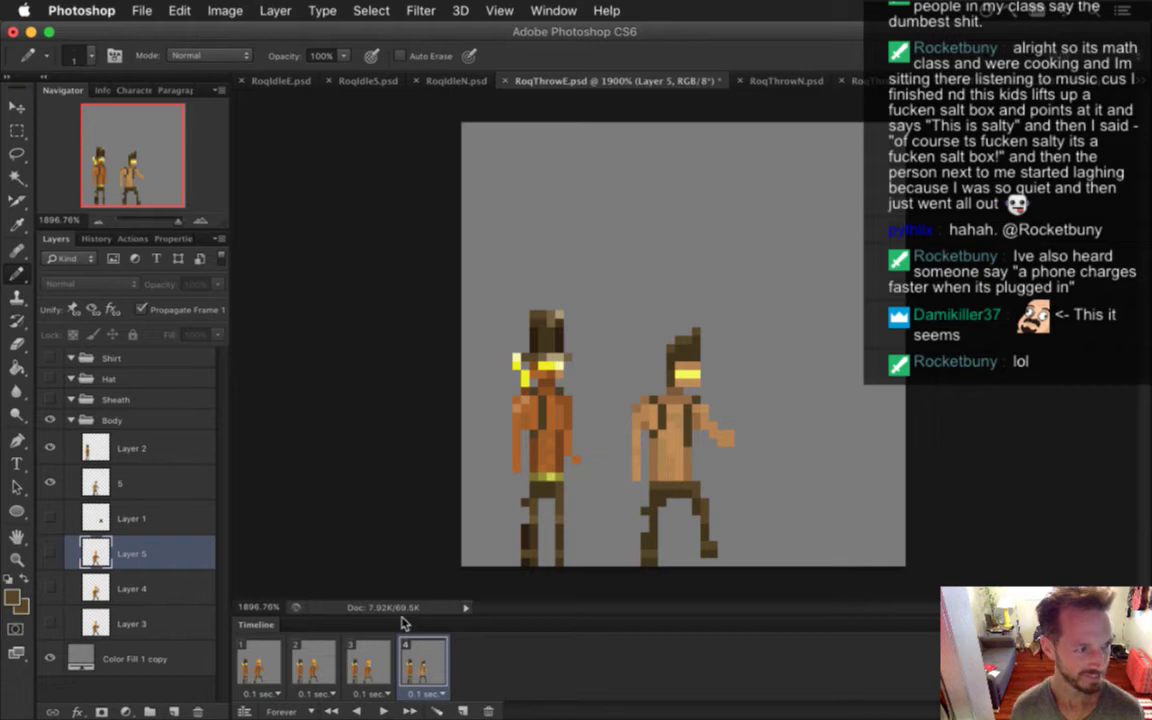
pyautogui.press('super+s')
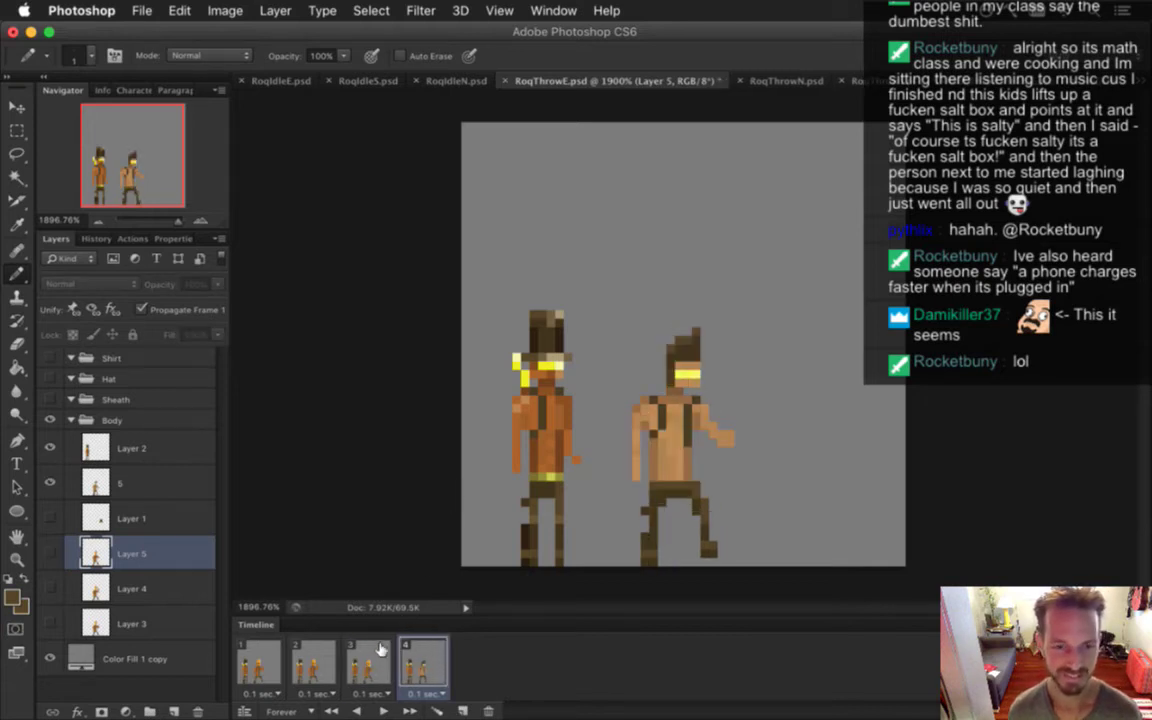
pyautogui.press('Left')
pyautogui.press('m')
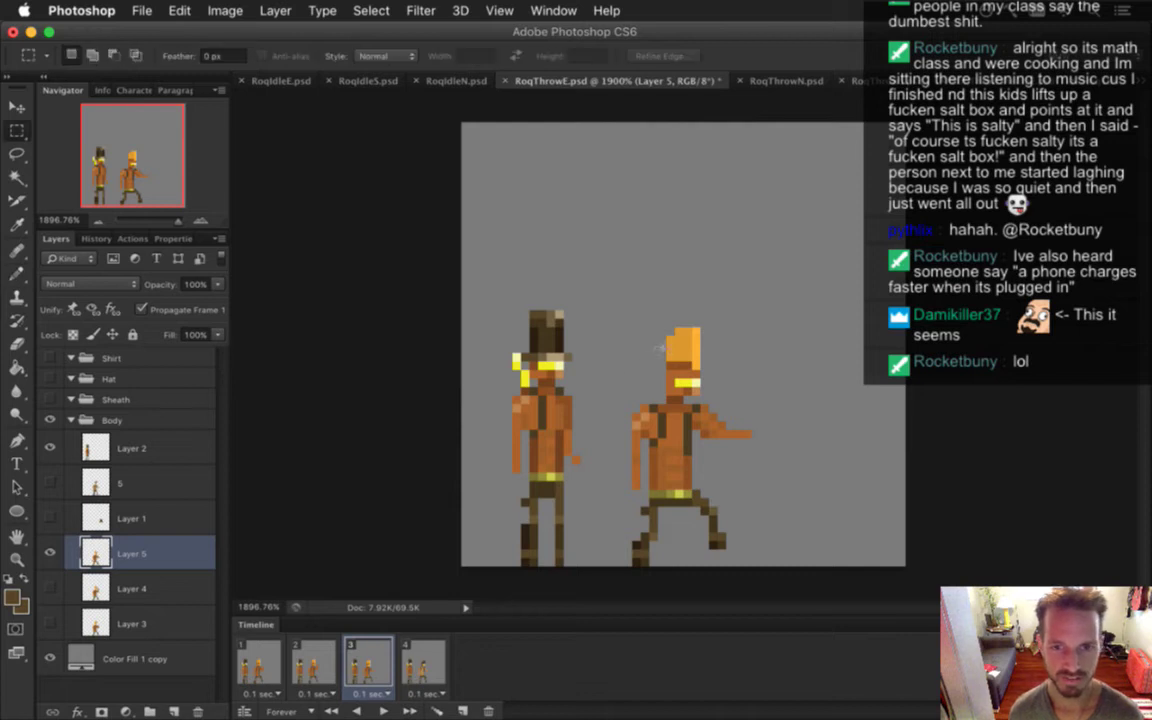
pyautogui.moveTo(667, 328); pyautogui.dragTo(701, 370)
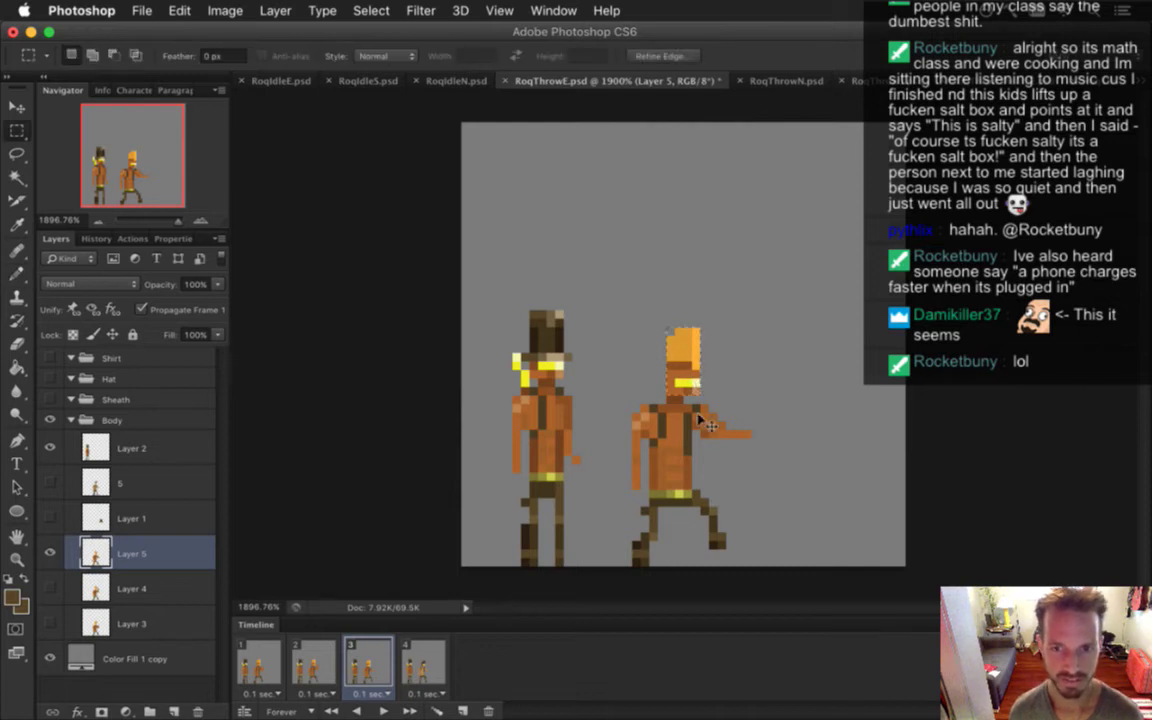
pyautogui.press('super+c')
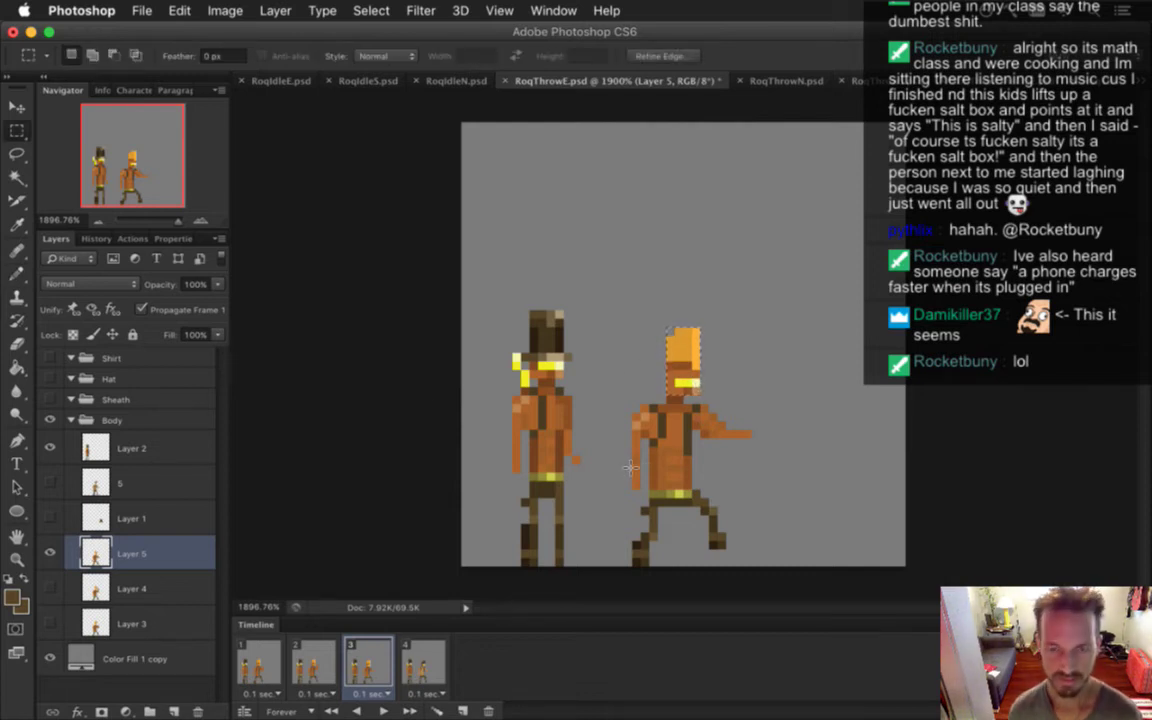
pyautogui.click(425, 665)
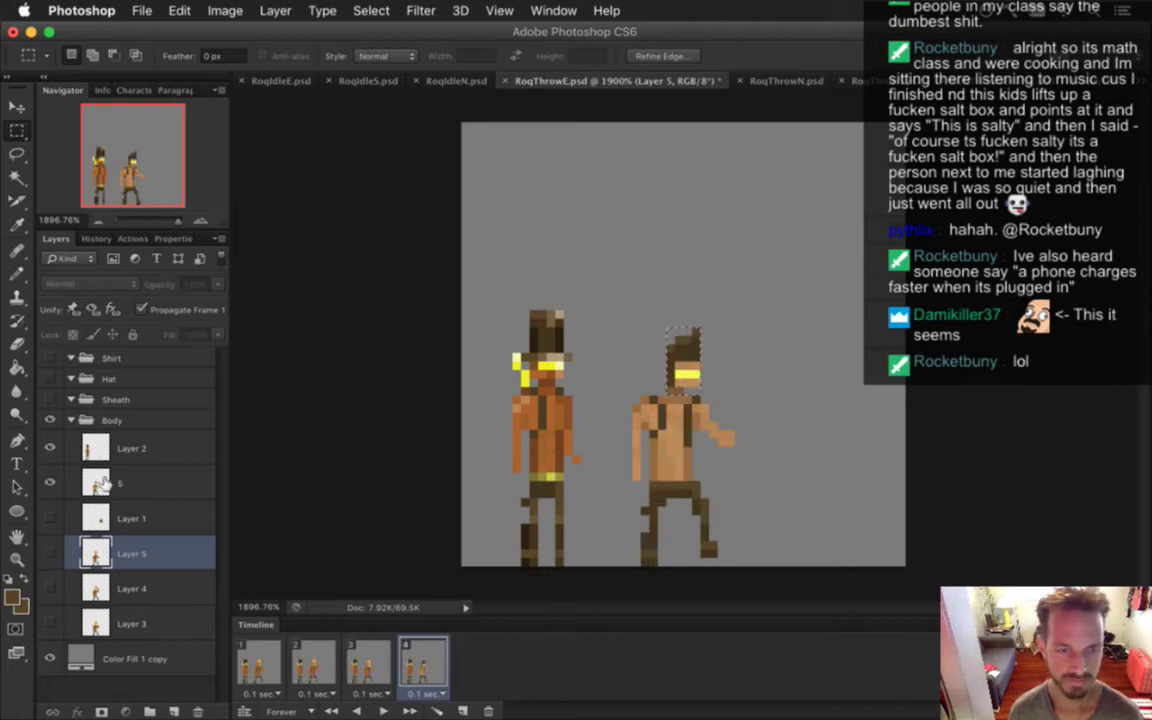
# Paste the copied head above layer 5 in frame 4 and nudge it one pixel upward
pyautogui.click(140, 483)
pyautogui.press('super+v')
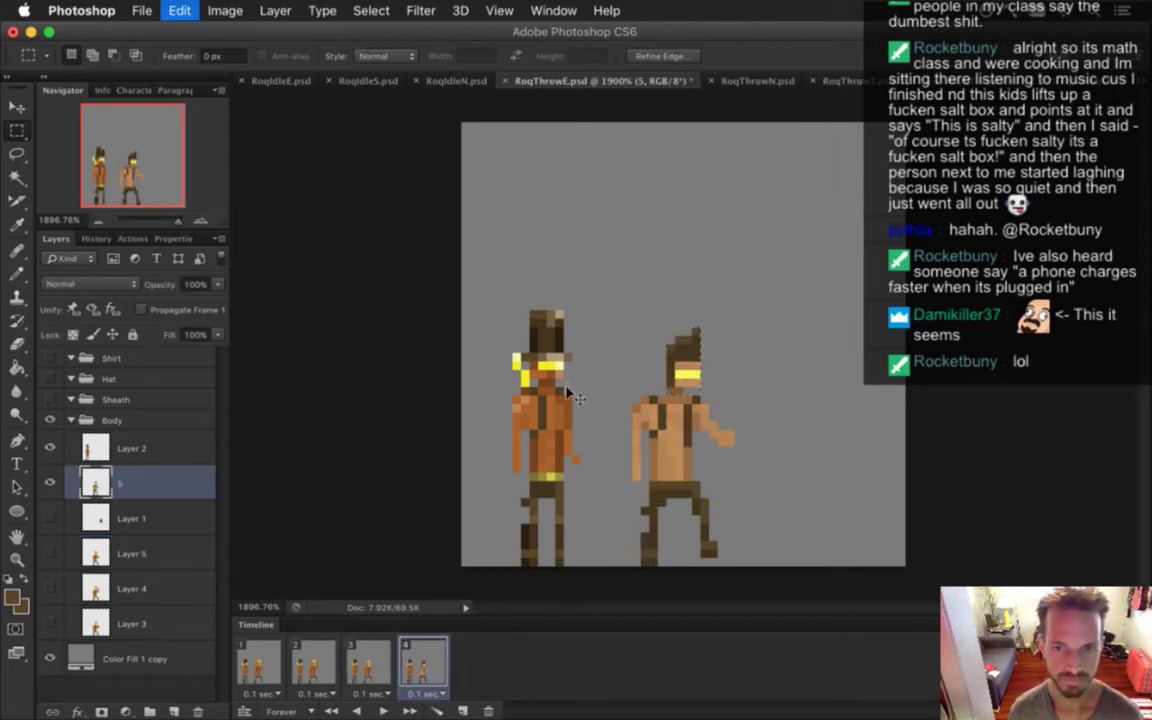
pyautogui.press('v')
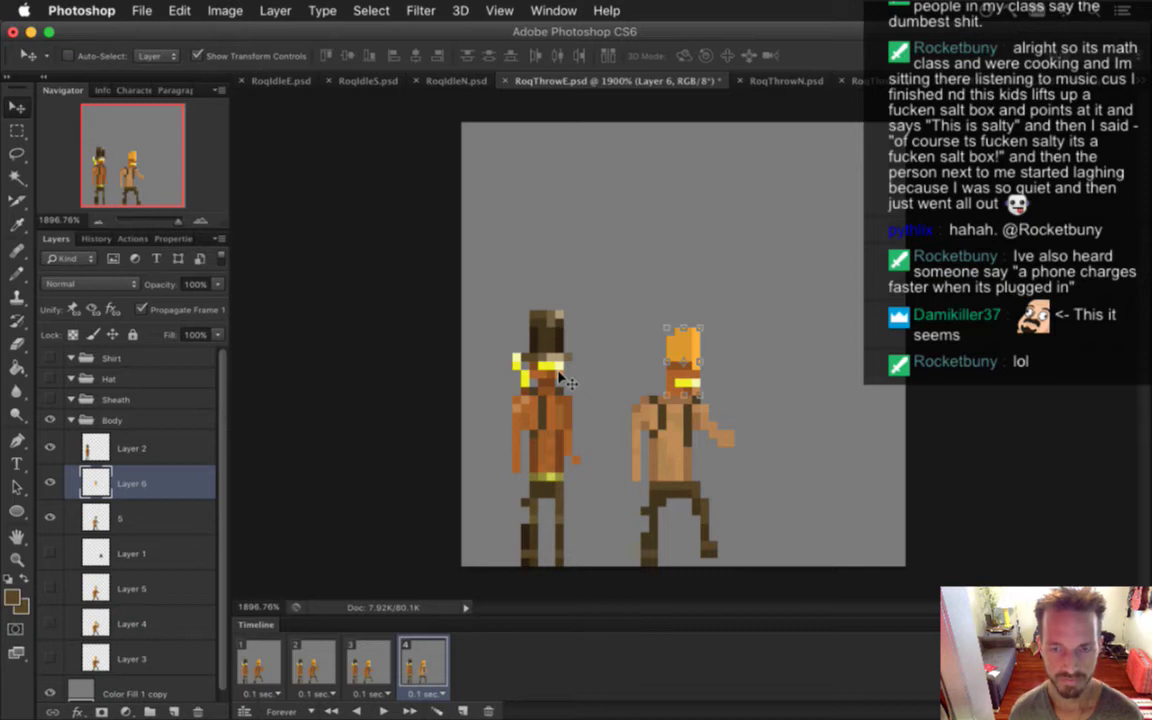
pyautogui.press('Up')
pyautogui.press('m')
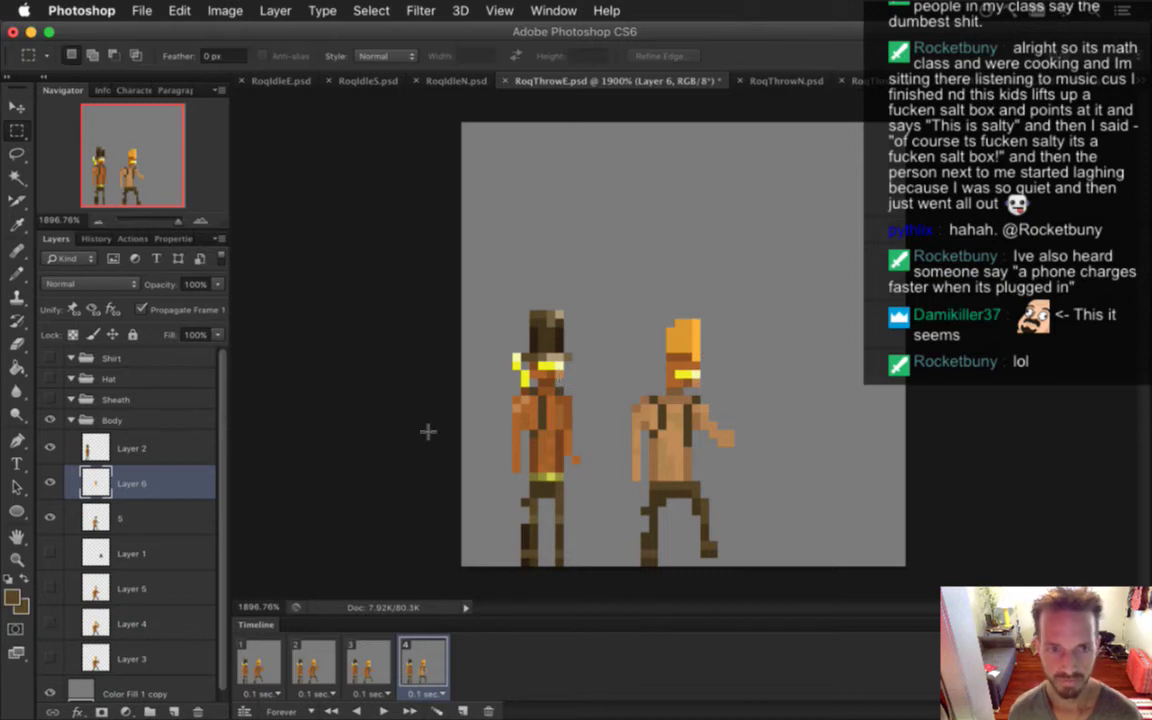
# Merge the pasted head with body layer 5 and place the merged layer below Layer 1
pyautogui.keyDown('shift'); pyautogui.click(172, 516); pyautogui.keyUp('shift')
pyautogui.rightClick(175, 514)
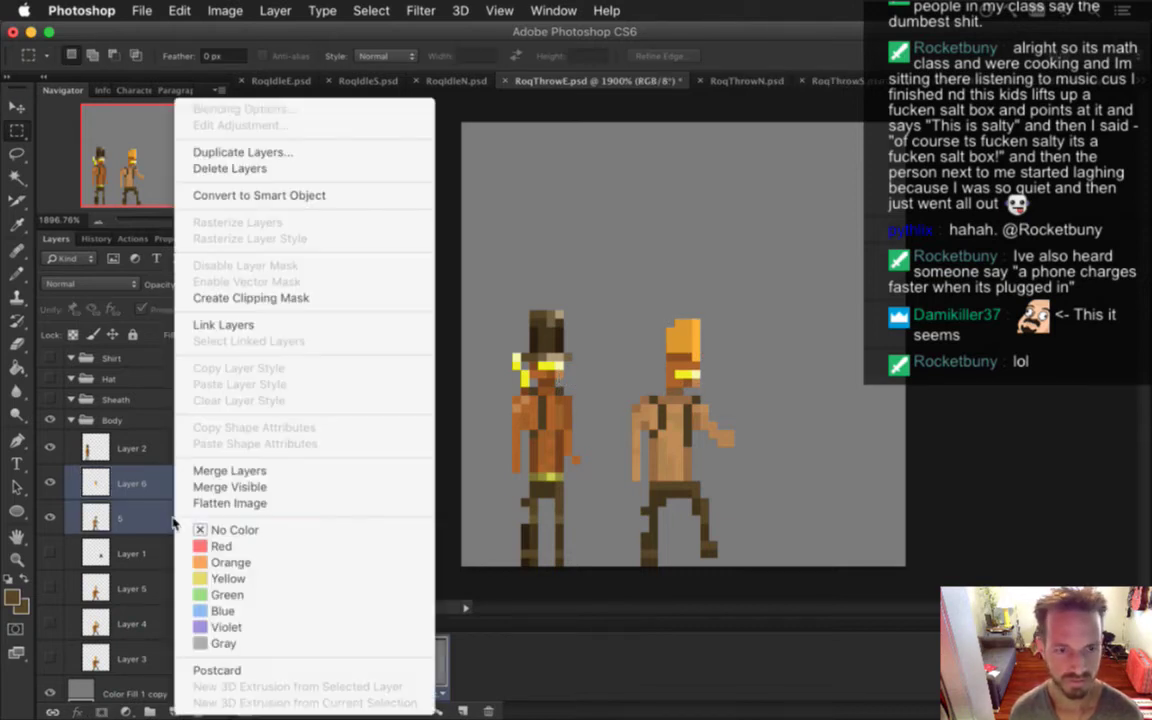
pyautogui.click(254, 471)
pyautogui.moveTo(97, 520); pyautogui.dragTo(98, 535)
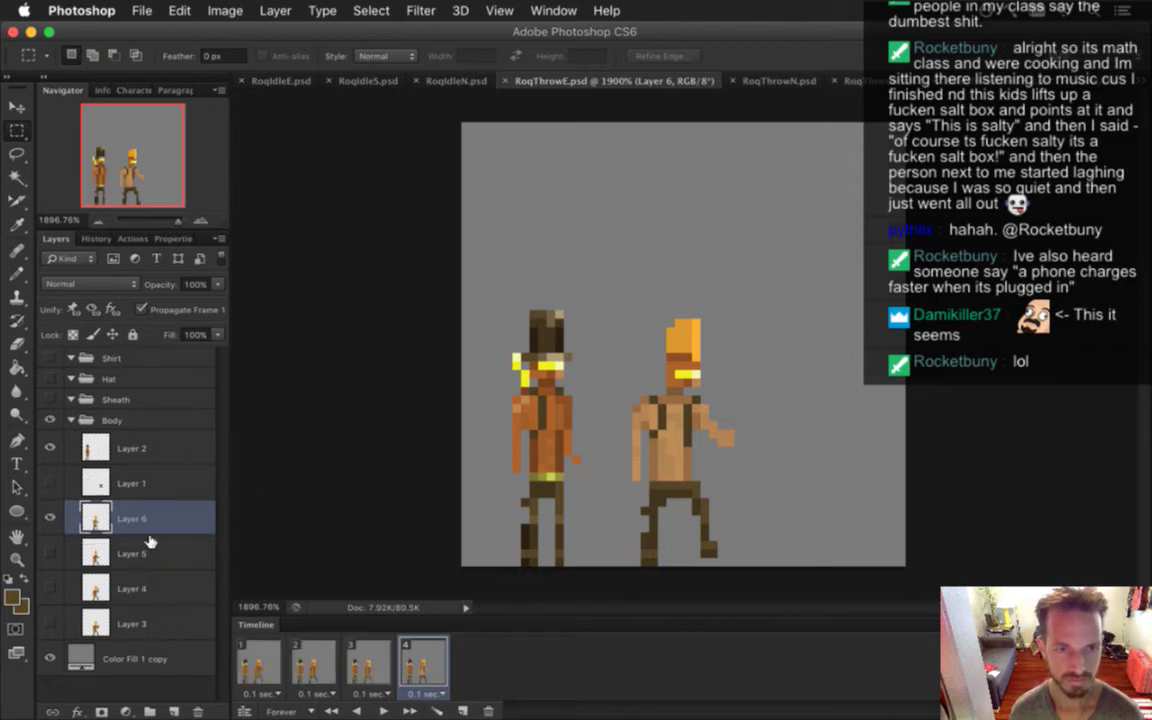
# Turn off Propagate Frame 1 for Layer 6 and Layer 5, and check the setting on Layers 4 and 3
pyautogui.click(141, 309)
pyautogui.click(94, 556)
pyautogui.click(141, 309)
pyautogui.click(93, 588)
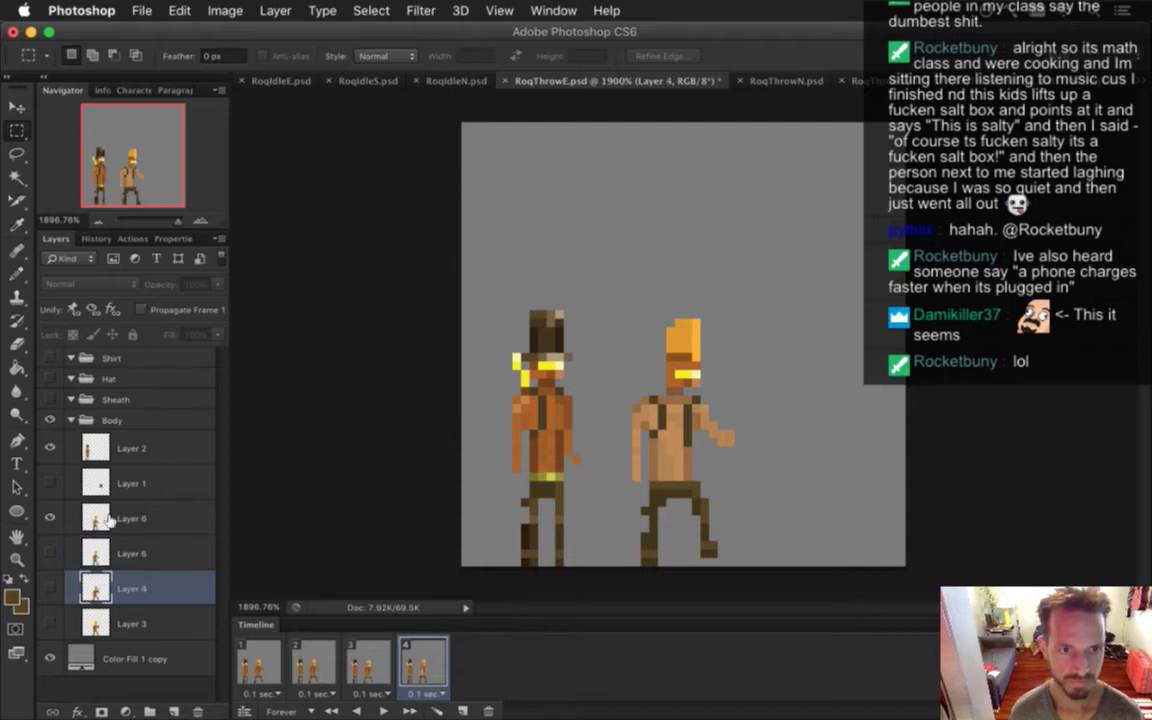
pyautogui.click(95, 622)
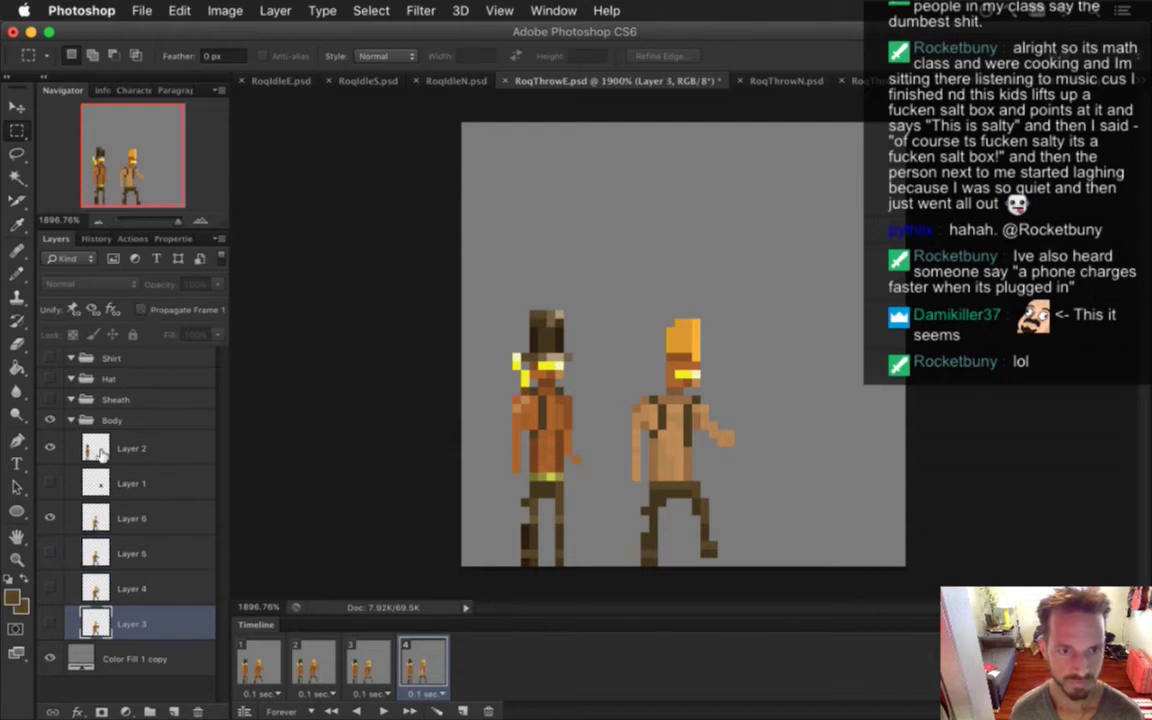
# On Layer 6, fill the throwing figure's tan skin areas with orange-brown tones sampled from the reference figure
pyautogui.click(170, 517)
pyautogui.press('i')
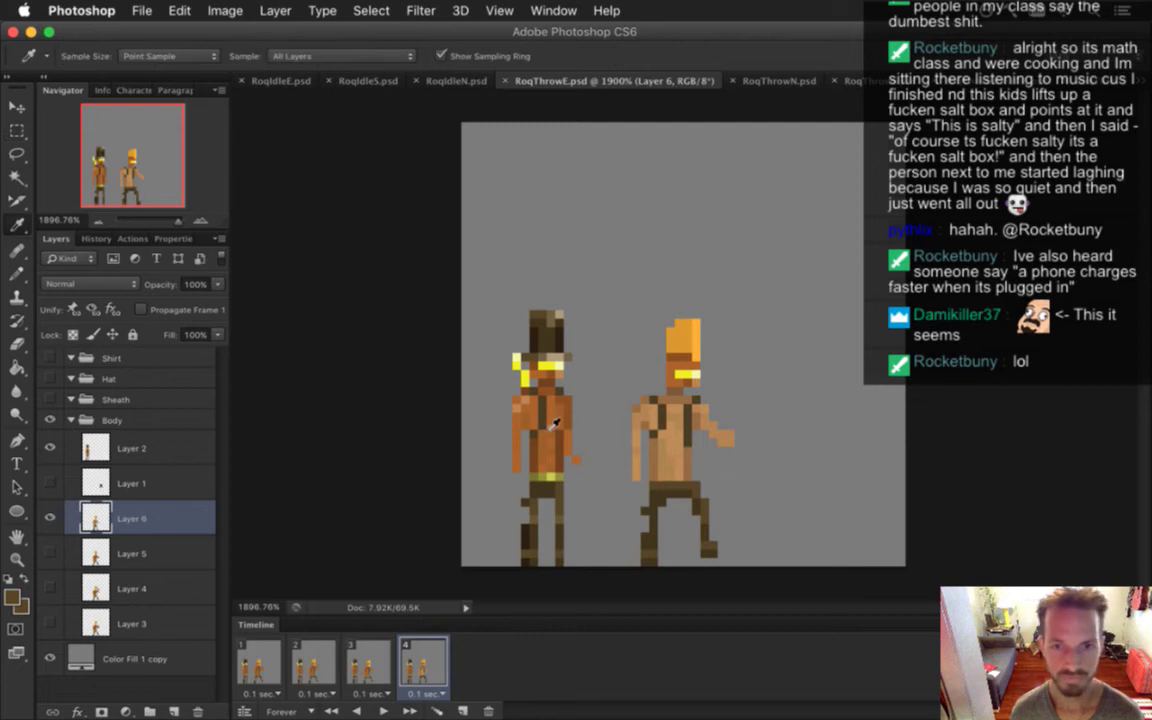
pyautogui.click(538, 428)
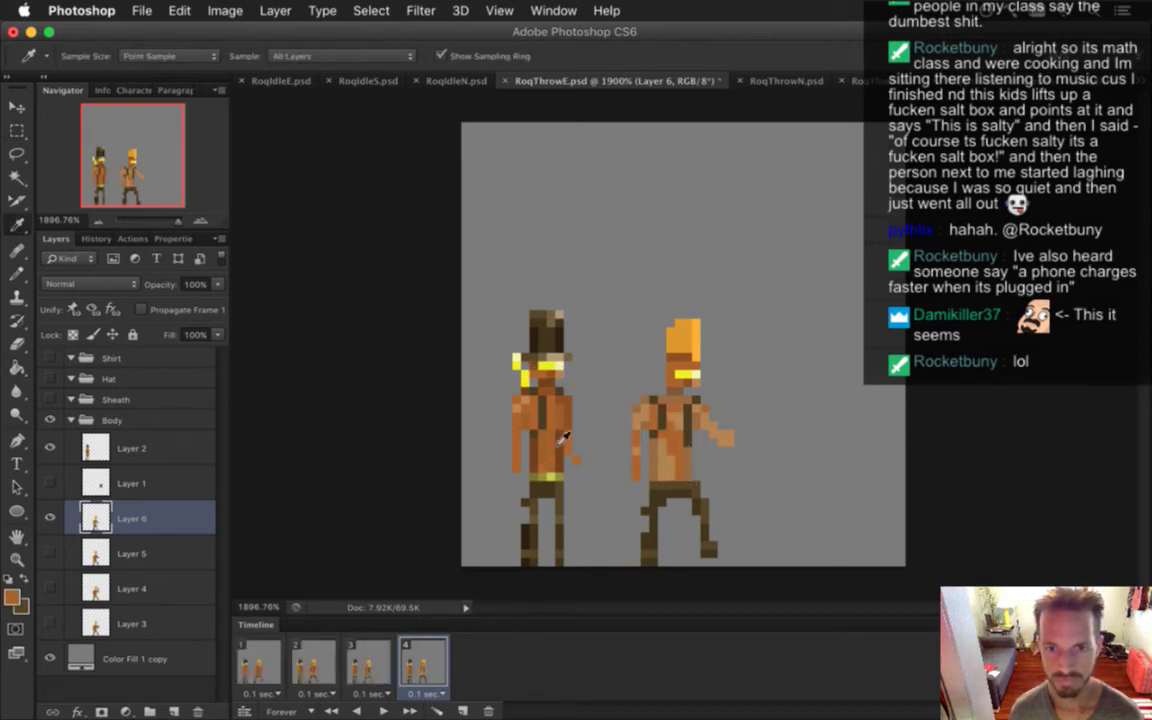
pyautogui.press('g')
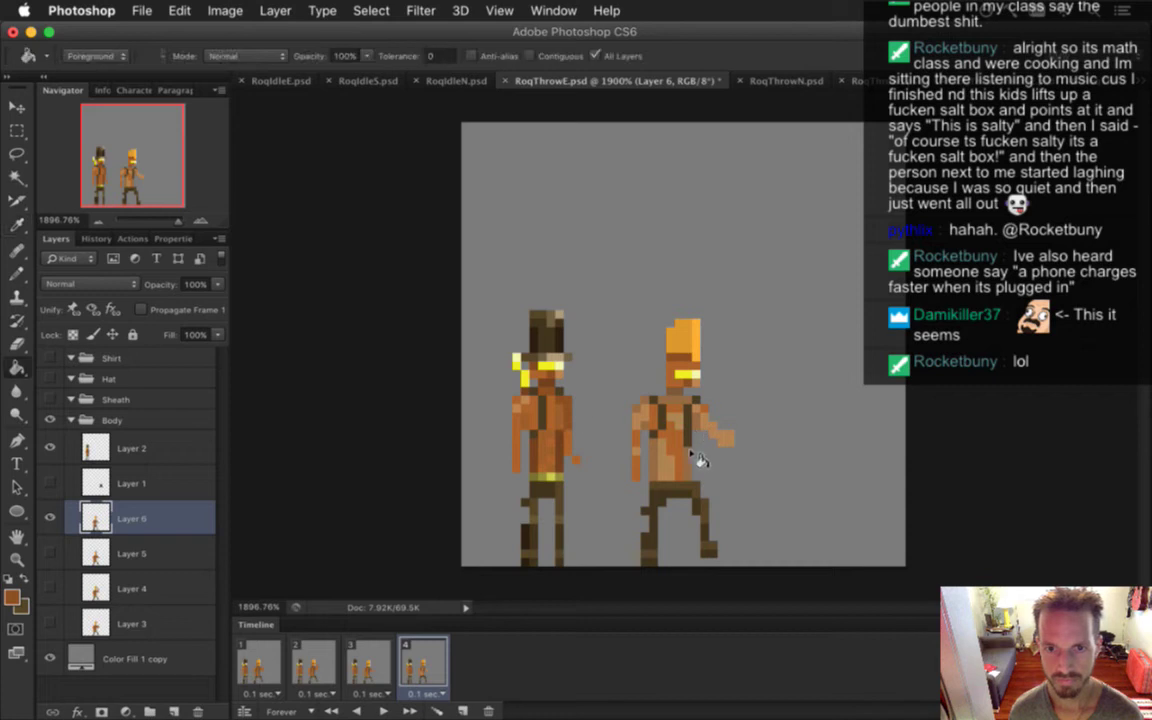
pyautogui.keyDown('alt'); pyautogui.click(520, 380); pyautogui.keyUp('alt')
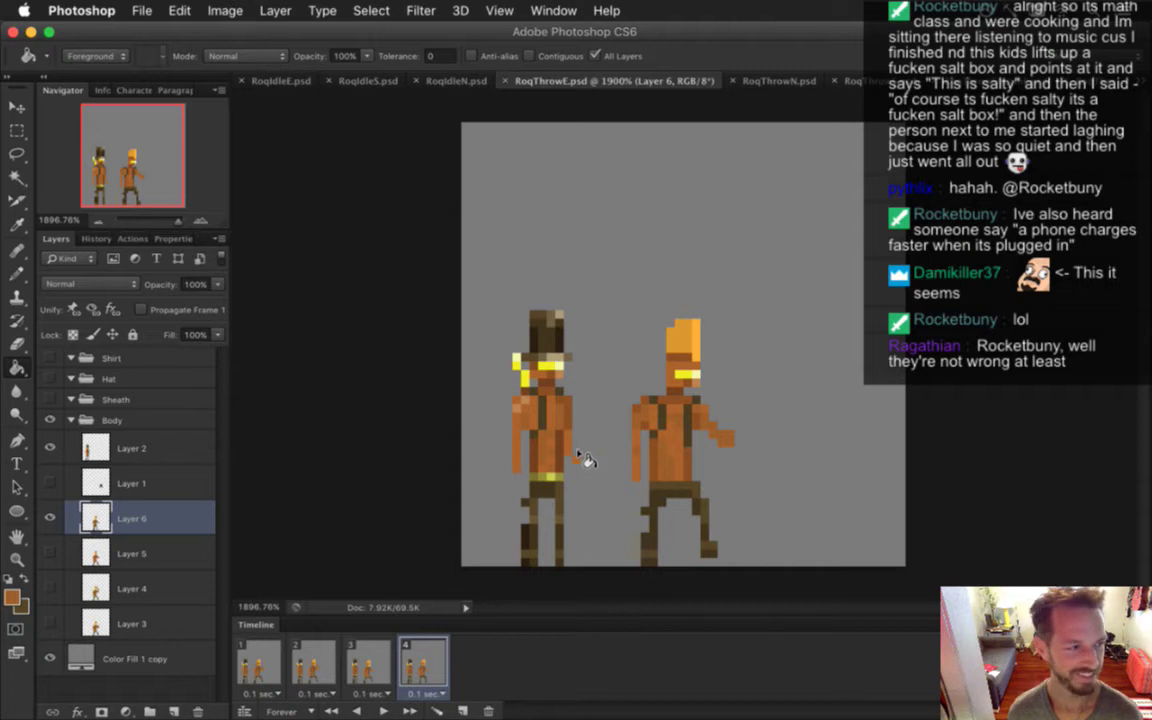
# Pencil skin tones sampled from the figures onto the throwing figure's rear shoulder and upper arm
pyautogui.press('i')
pyautogui.click(488, 365)
pyautogui.press('b')
pyautogui.press('i')
pyautogui.click(476, 365)
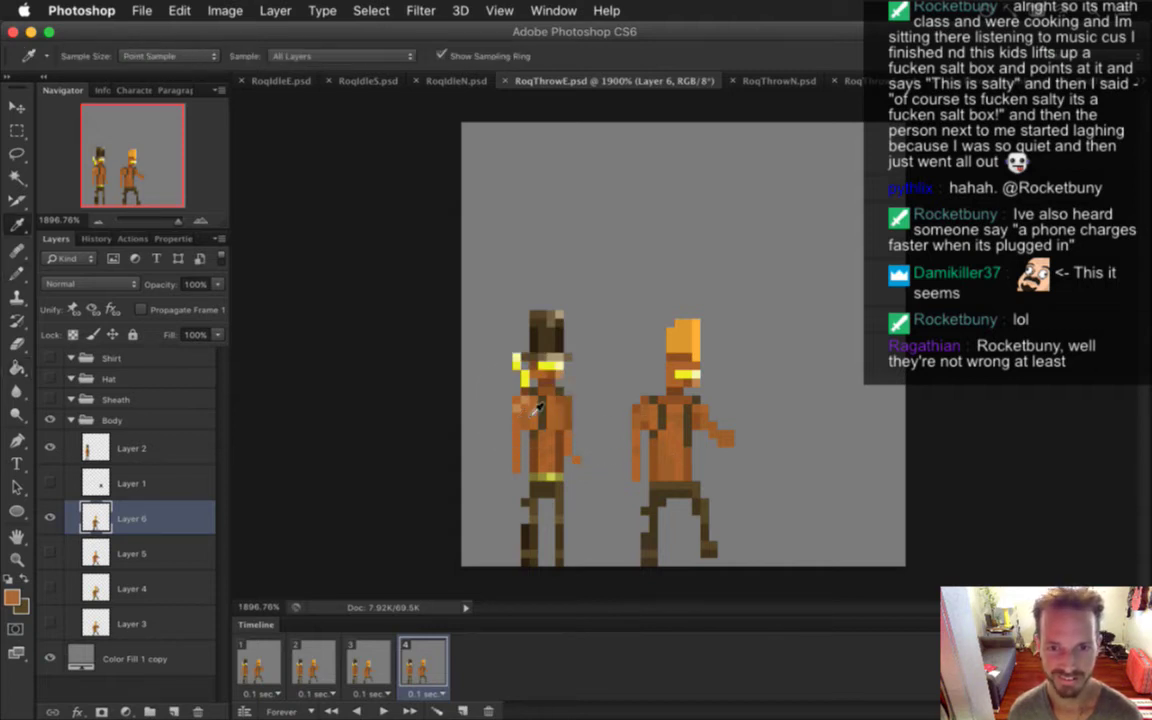
pyautogui.press('b')
pyautogui.press('i')
pyautogui.click(648, 425)
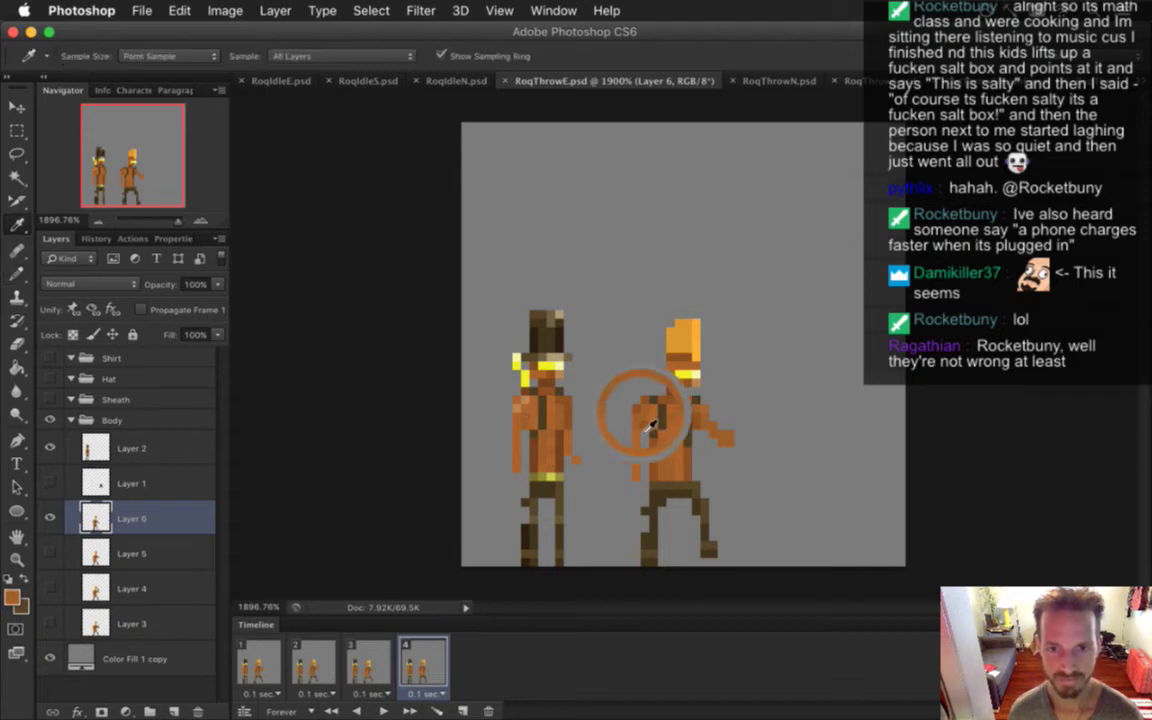
pyautogui.press('b')
pyautogui.click(574, 393)
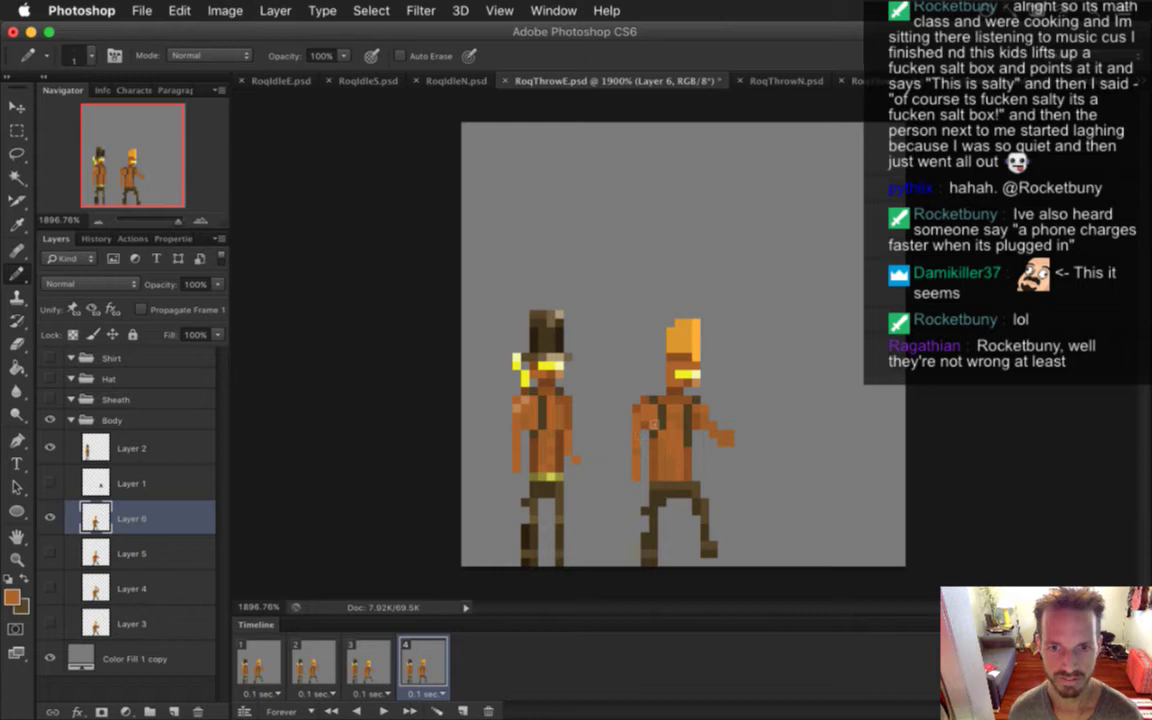
# Add lighter skin highlights to the throwing figure's rear shoulder and blend them with sampled orange tones
pyautogui.press('i')
pyautogui.click(475, 365)
pyautogui.press('b')
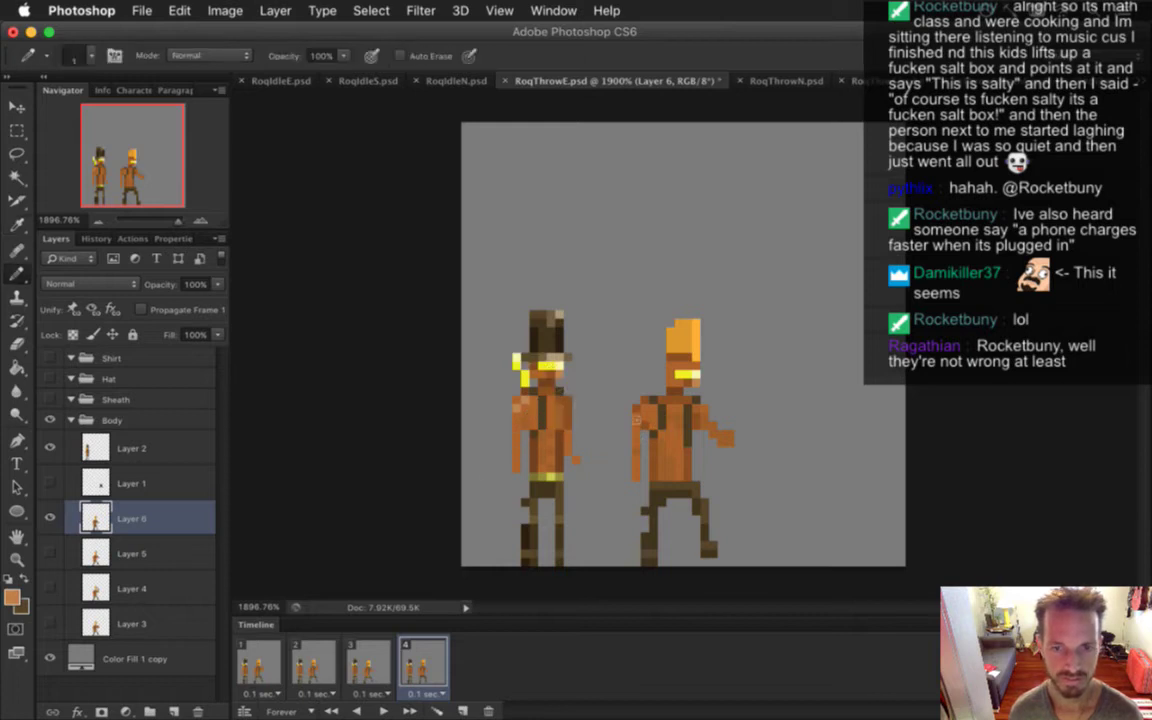
pyautogui.press('i')
pyautogui.press('b')
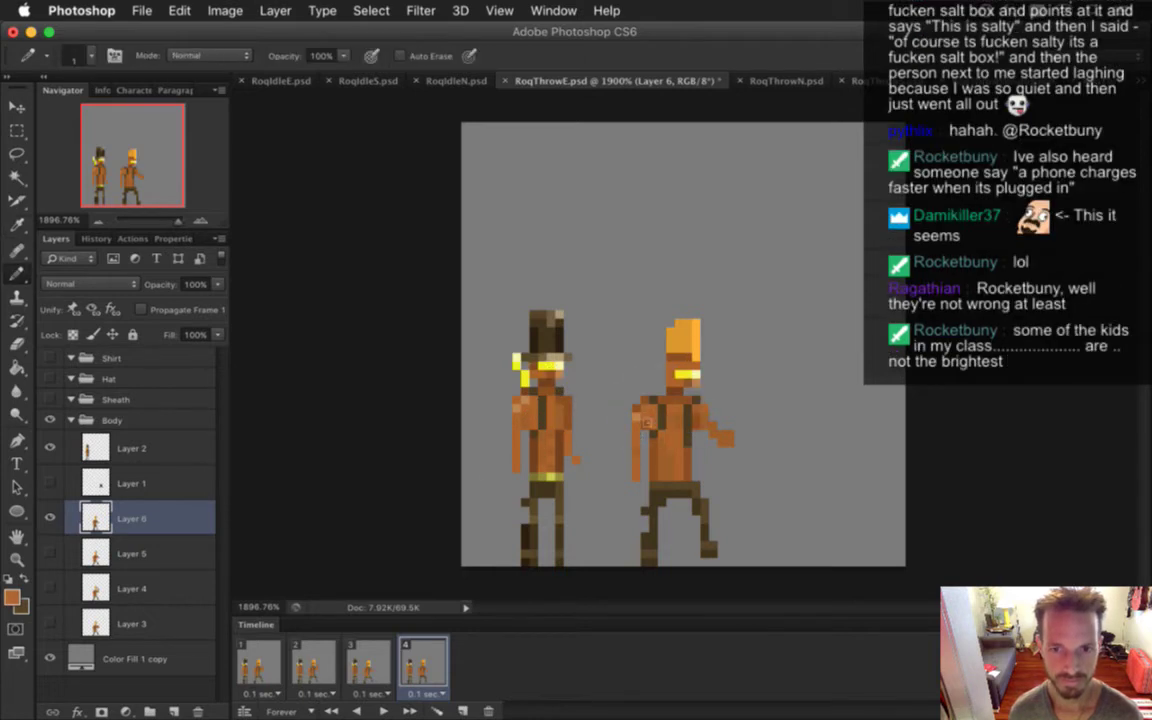
pyautogui.press('i')
pyautogui.press('b')
pyautogui.press('i')
pyautogui.press('b')
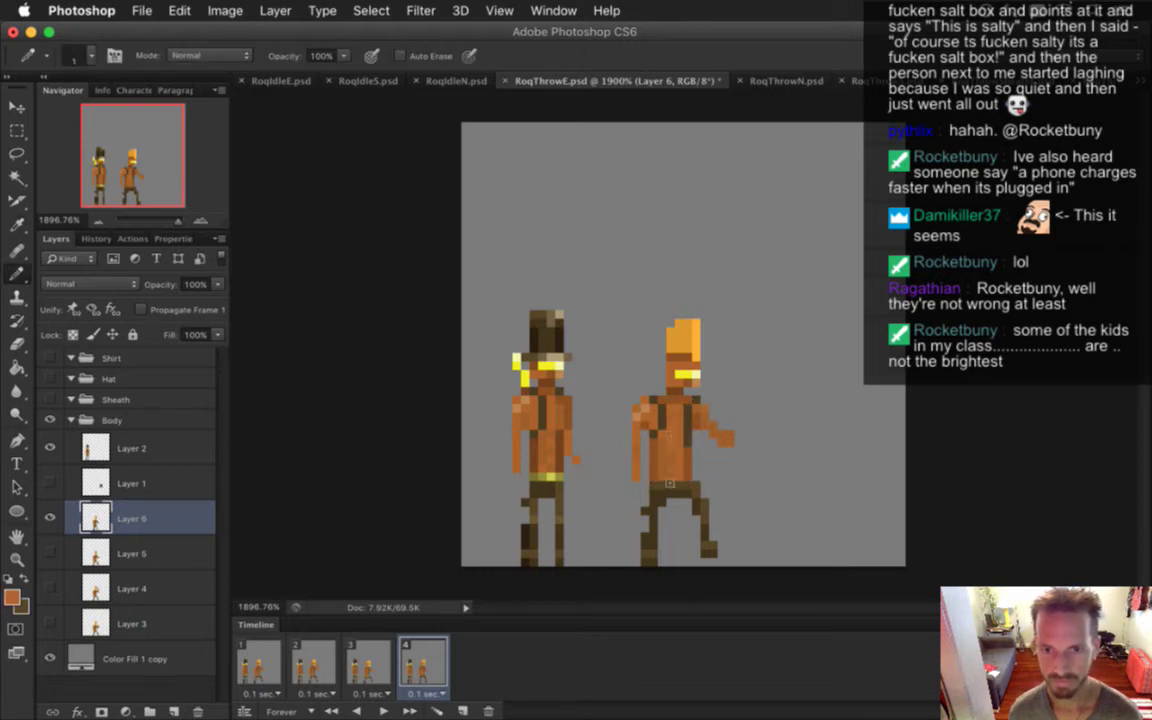
# Touch up the throwing figure's torso shading with sampled skin tones
pyautogui.press('i')
pyautogui.click(610, 410)
pyautogui.press('b')
pyautogui.press('i')
pyautogui.press('b')
# Draw a yellow-green belt at the throwing figure's waist using the belt shades sampled from the reference figure
pyautogui.press('i')
pyautogui.click(562, 478)
pyautogui.press('b')
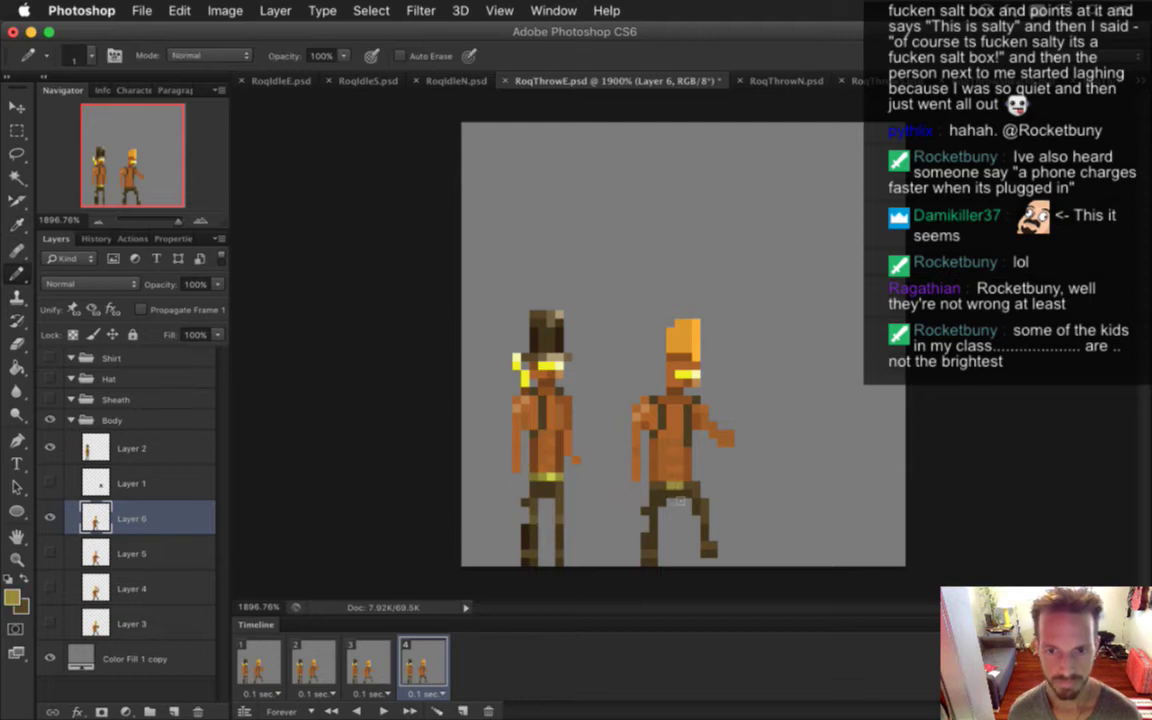
pyautogui.press('i')
pyautogui.click(543, 473)
pyautogui.press('b')
pyautogui.press('i')
pyautogui.click(545, 476)
pyautogui.press('b')
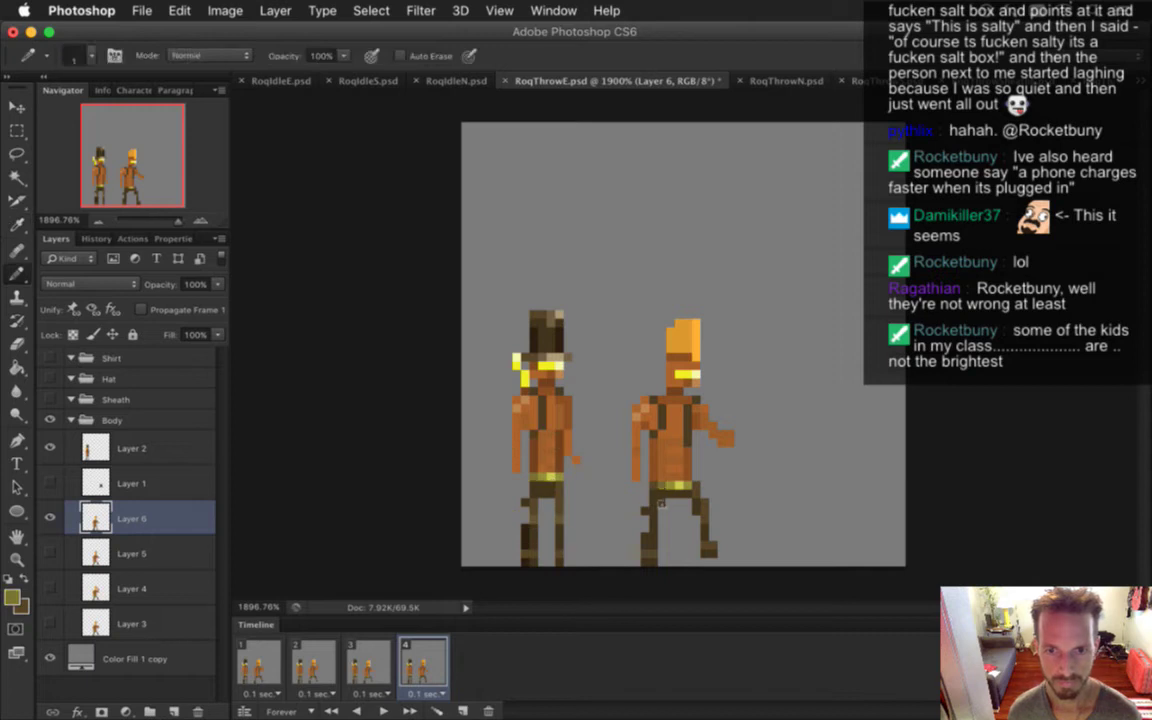
# Save the file and shade the throwing figure's rear boot with dark brown sampled from the reference boot
pyautogui.press('i')
pyautogui.click(549, 545)
pyautogui.press('b')
pyautogui.press('super+s')
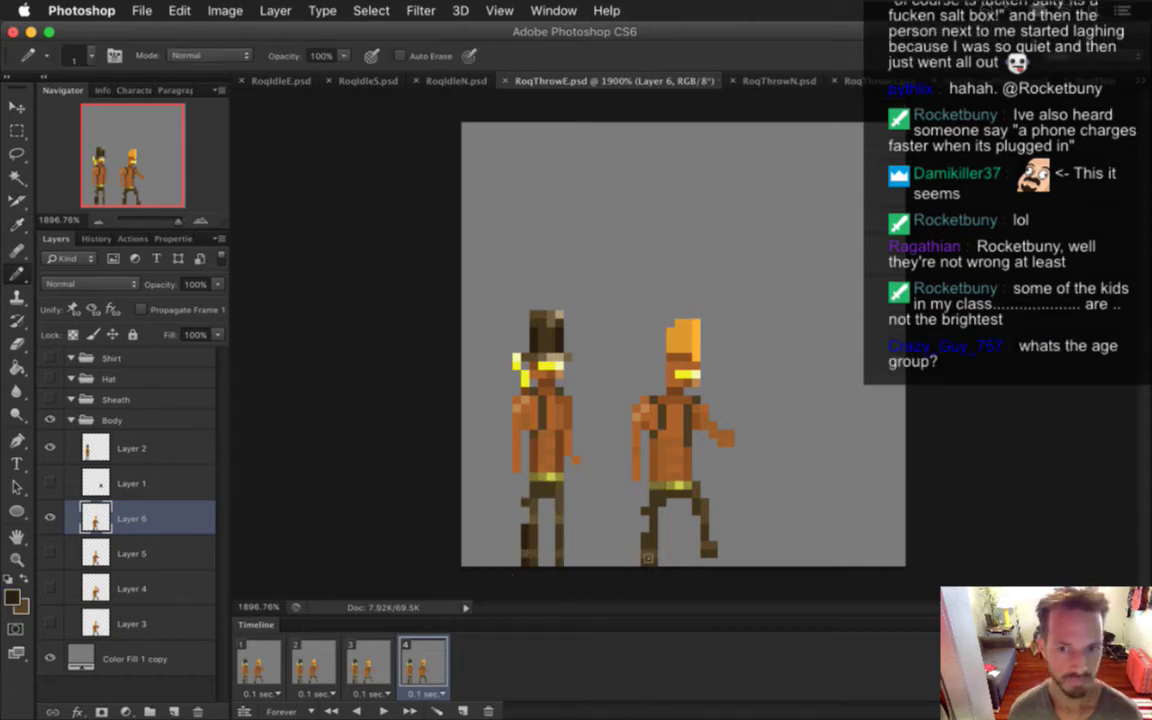
pyautogui.hotkey('ctrl', 'z')
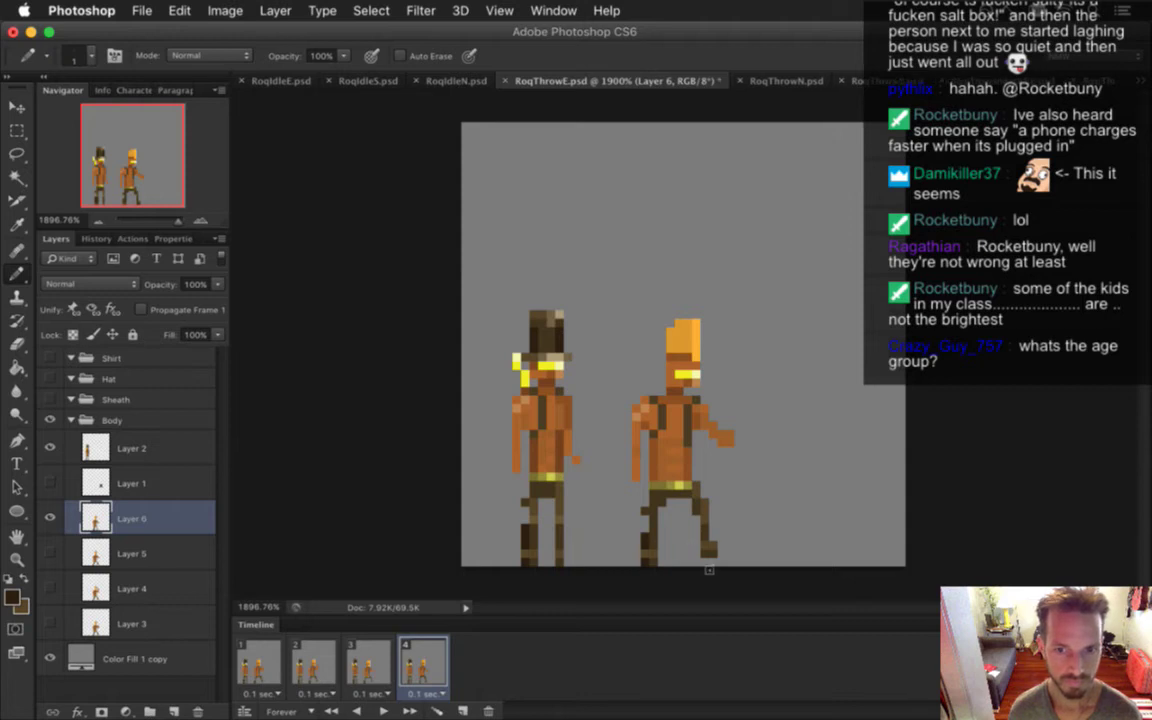
# Refine the throwing figure's trouser and boot pixels with browns sampled from the reference legs, and save the file
pyautogui.keyDown('alt'); pyautogui.click(646, 495); pyautogui.keyUp('alt')
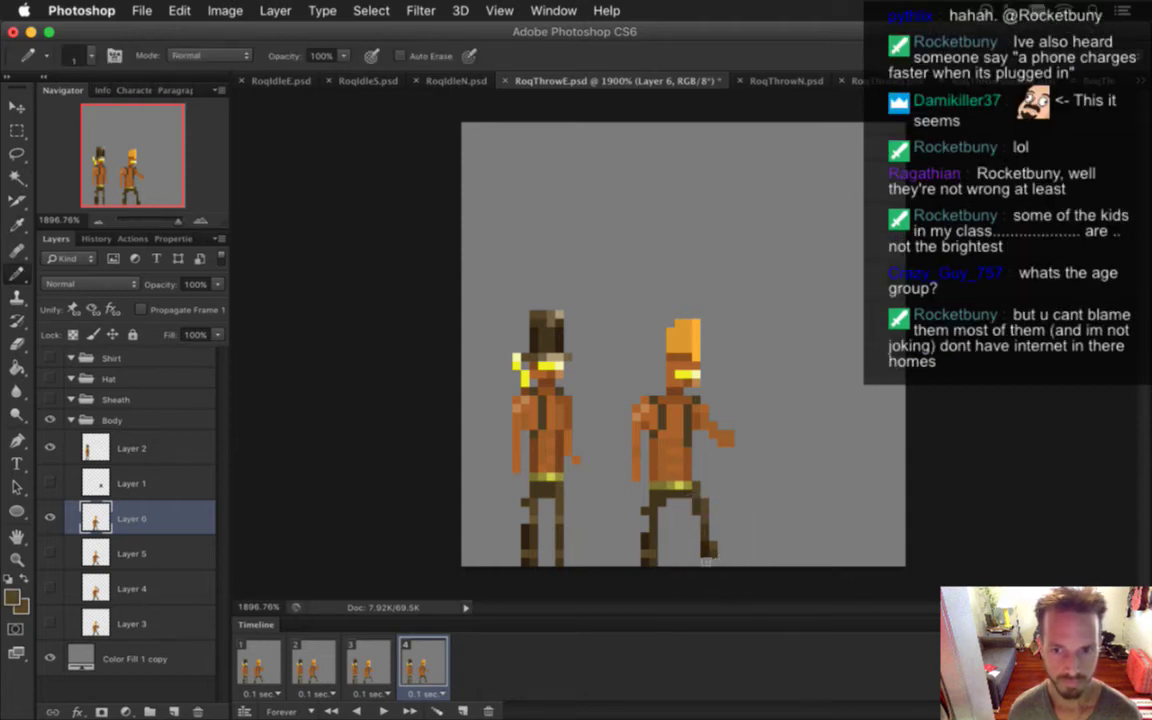
pyautogui.press('alt')
pyautogui.keyDown('alt'); pyautogui.click(538, 522); pyautogui.keyUp('alt')
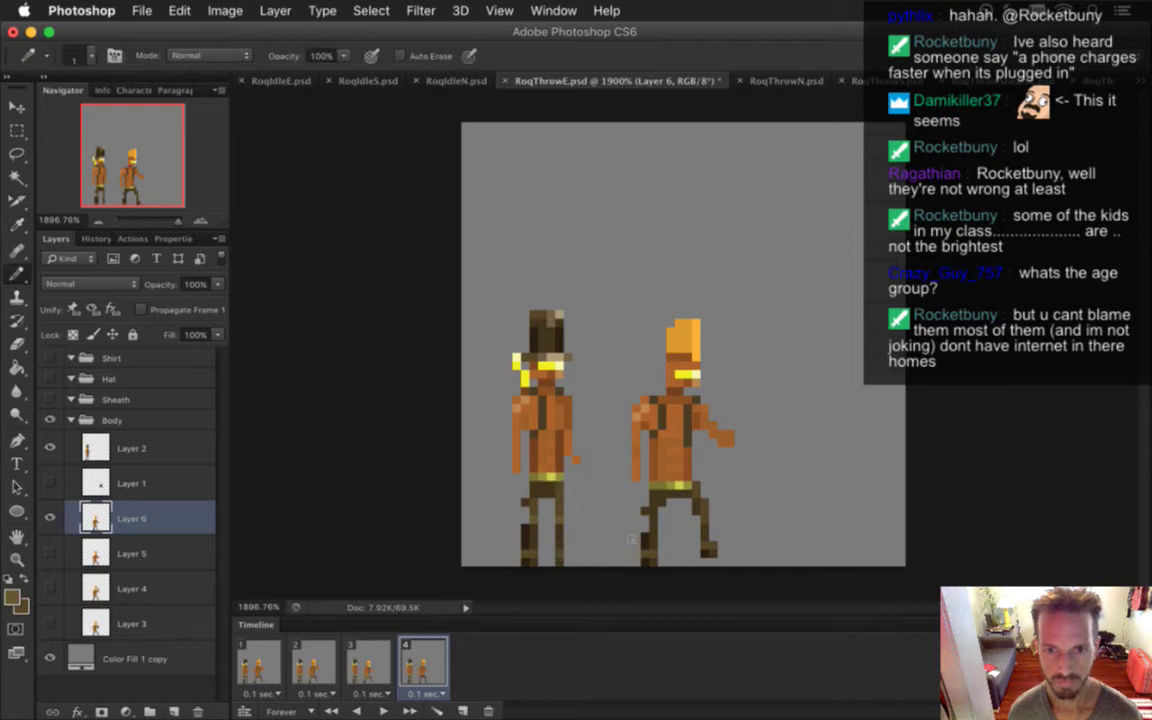
pyautogui.keyDown('alt'); pyautogui.click(525, 512); pyautogui.keyUp('alt')
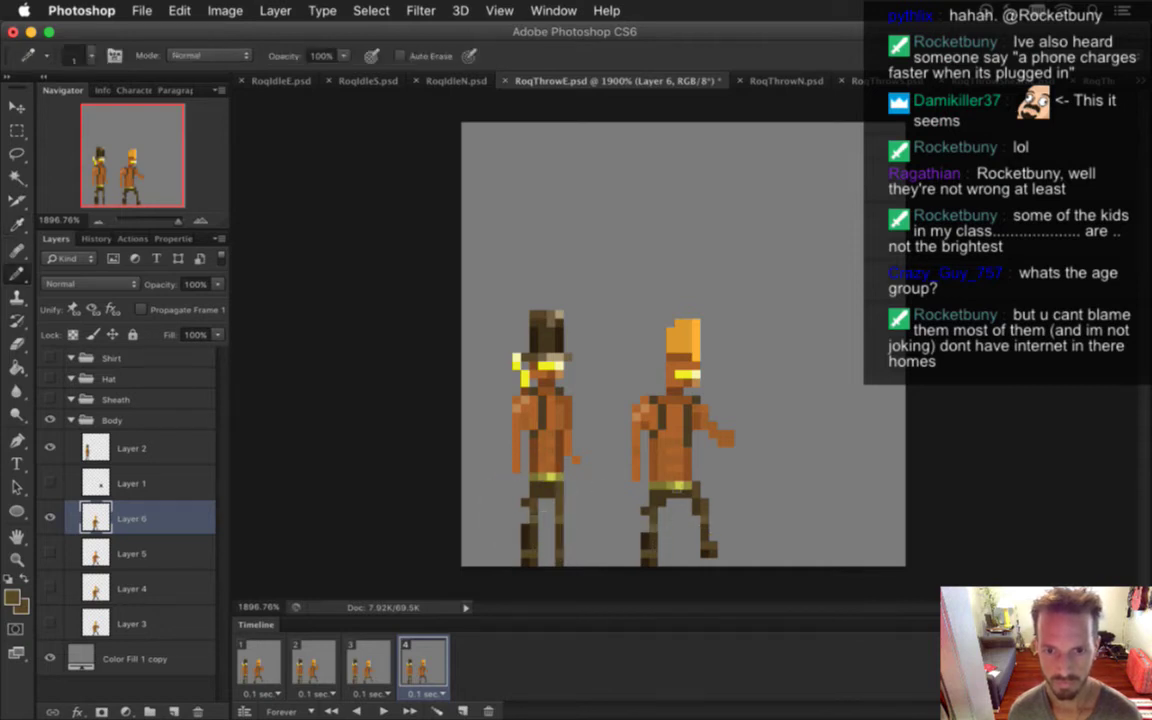
pyautogui.hotkey('ctrl', 's')
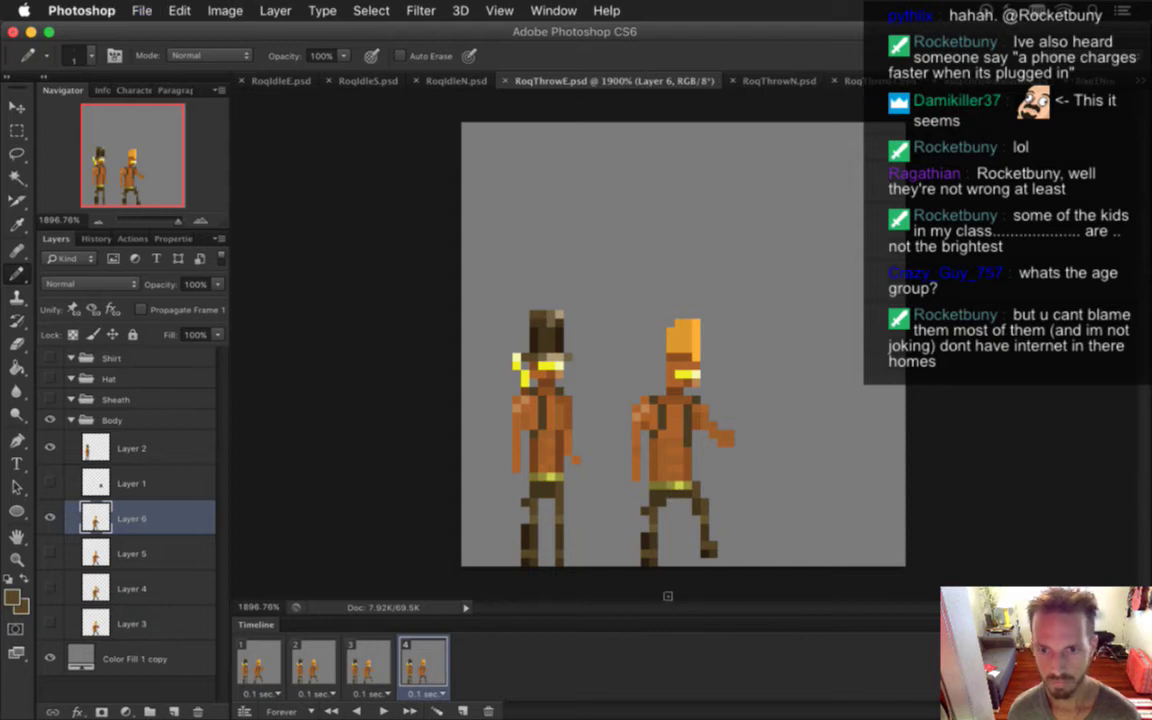
# Compare the poses in animation frames 3 and 4 by switching between them repeatedly
pyautogui.click(368, 668)
pyautogui.click(428, 668)
pyautogui.click(385, 667)
pyautogui.click(430, 667)
pyautogui.click(385, 667)
pyautogui.click(432, 664)
pyautogui.click(370, 665)
pyautogui.click(428, 665)
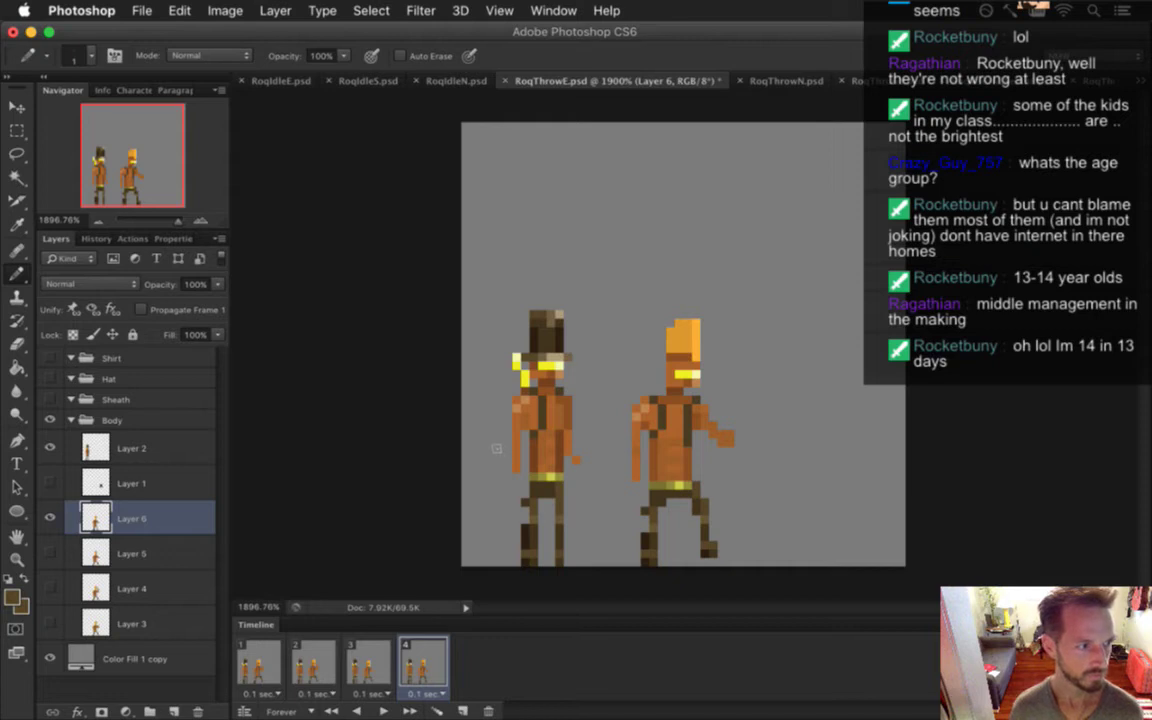
pyautogui.click(362, 664)
pyautogui.click(335, 662)
# In frame 1, copy the reference figure's top hat from Layer 2 and paste it into the Hat group
pyautogui.click(258, 662)
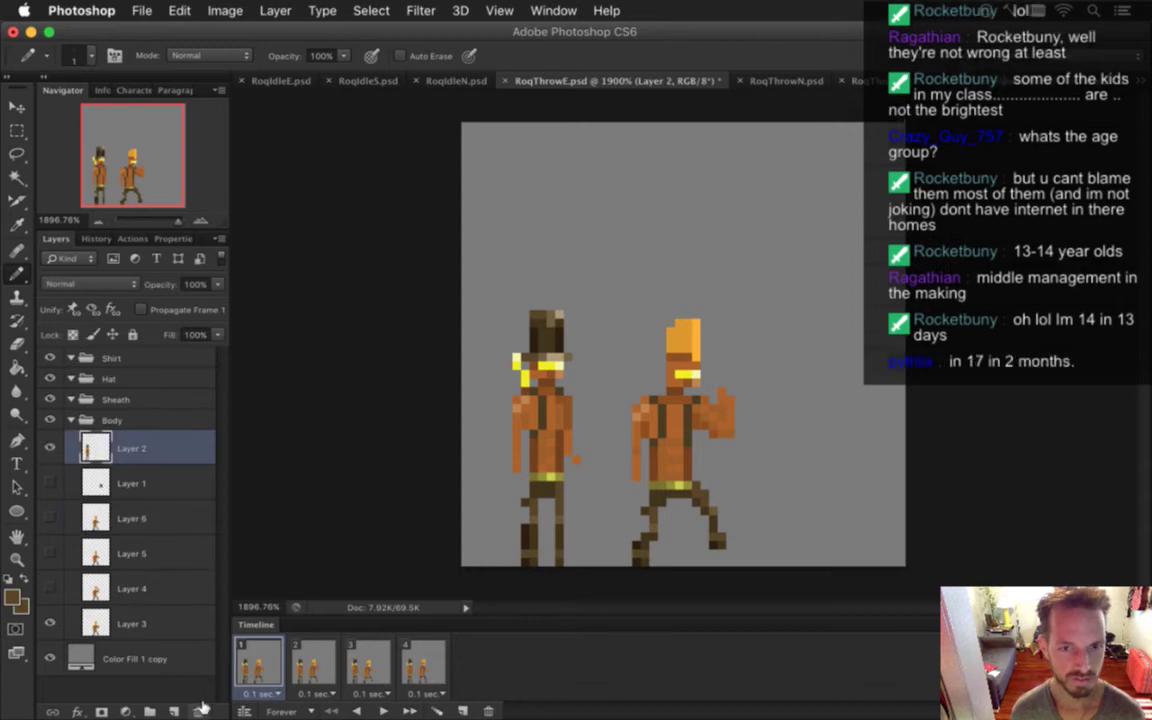
pyautogui.press('m')
pyautogui.moveTo(484, 250); pyautogui.dragTo(565, 310)
pyautogui.moveTo(567, 355); pyautogui.dragTo(568, 357)
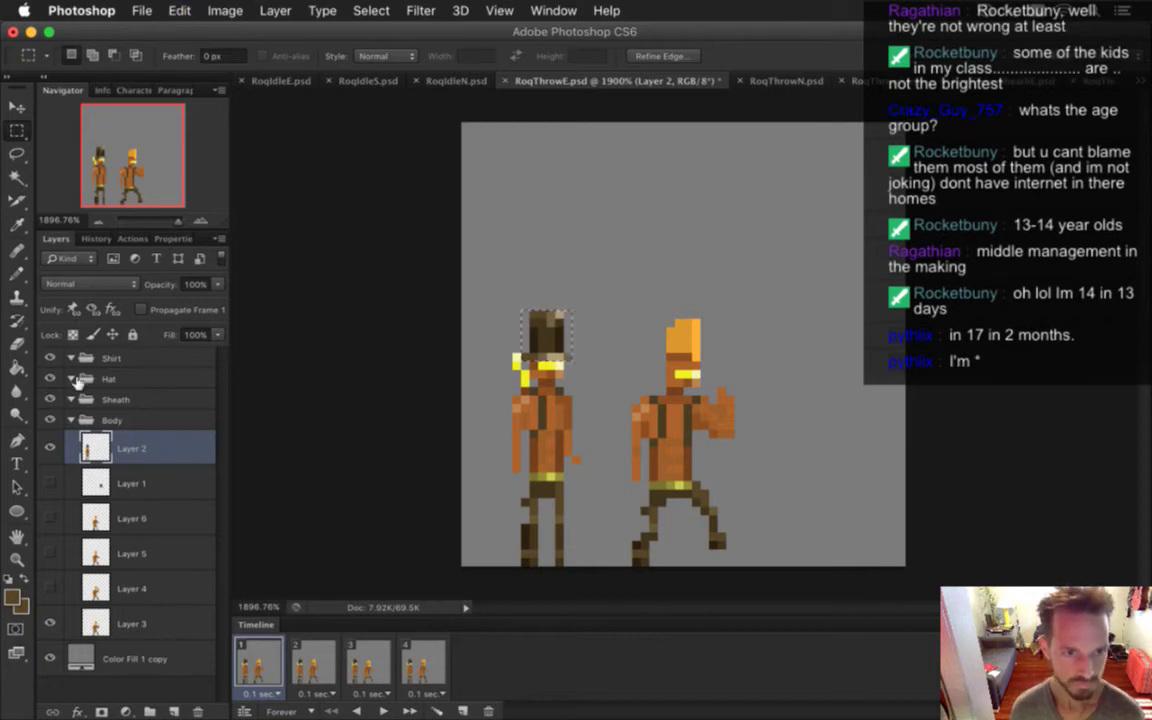
pyautogui.click(113, 378)
pyautogui.press('super+v')
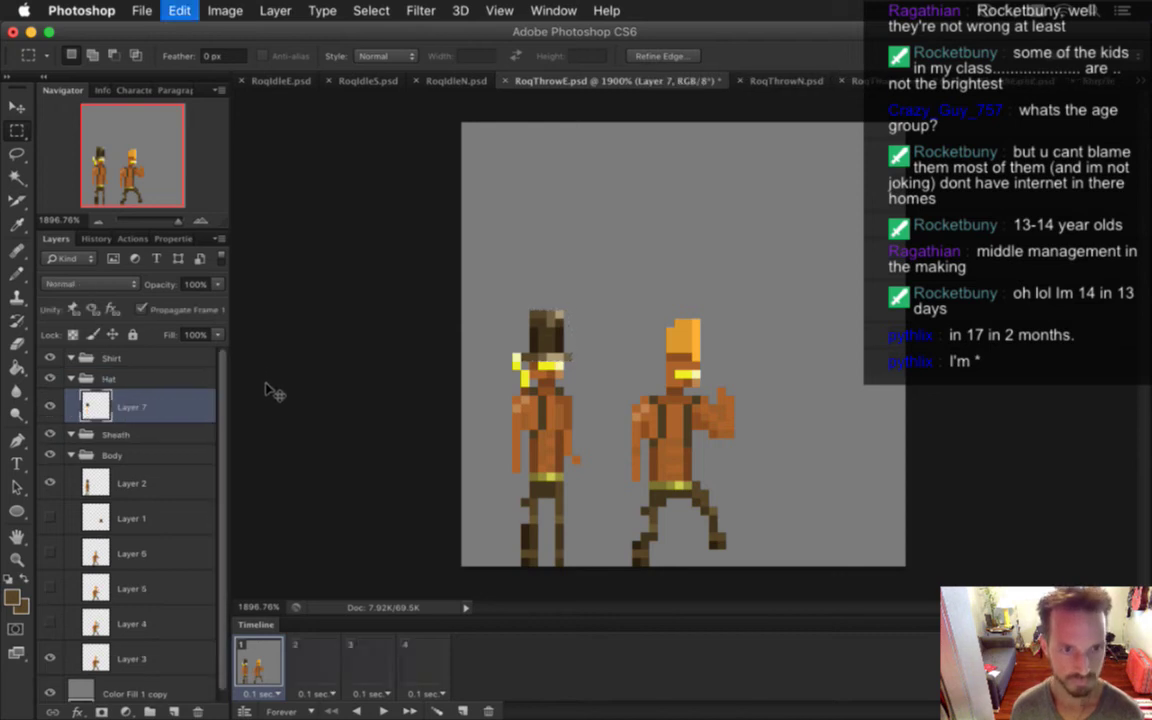
# Move the pasted hat onto the throwing figure's head, lower it one pixel, and erase its stray leftover pixels
pyautogui.press('v')
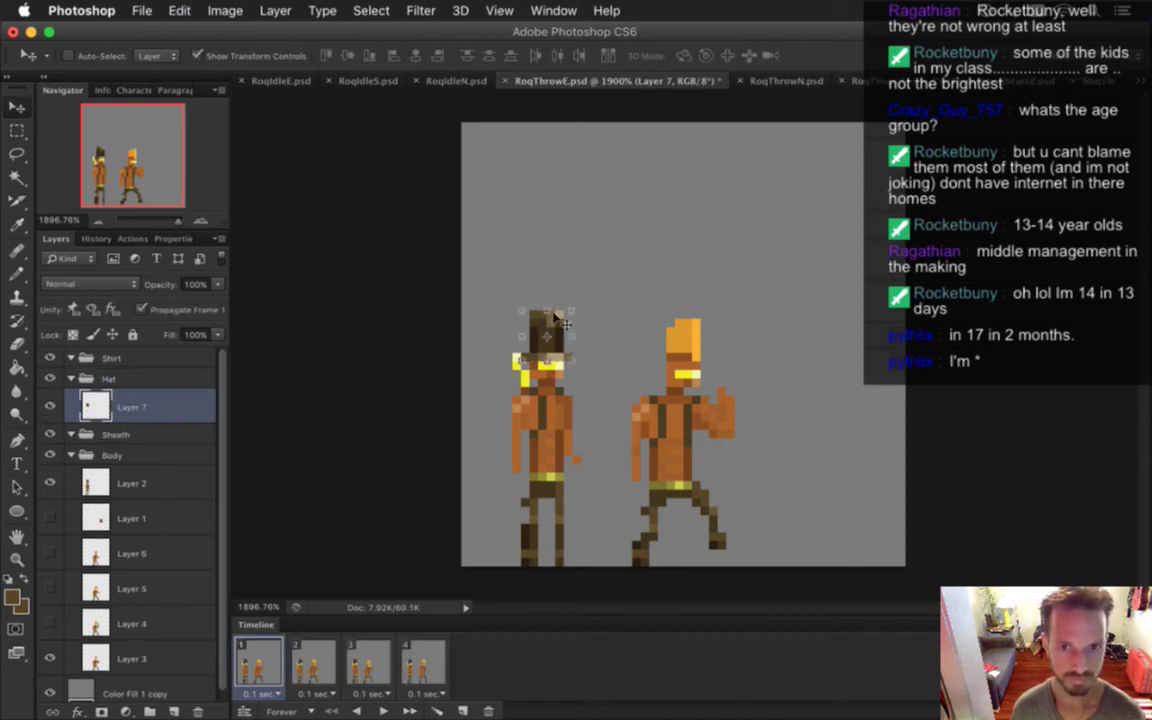
pyautogui.moveTo(557, 314); pyautogui.dragTo(688, 320)
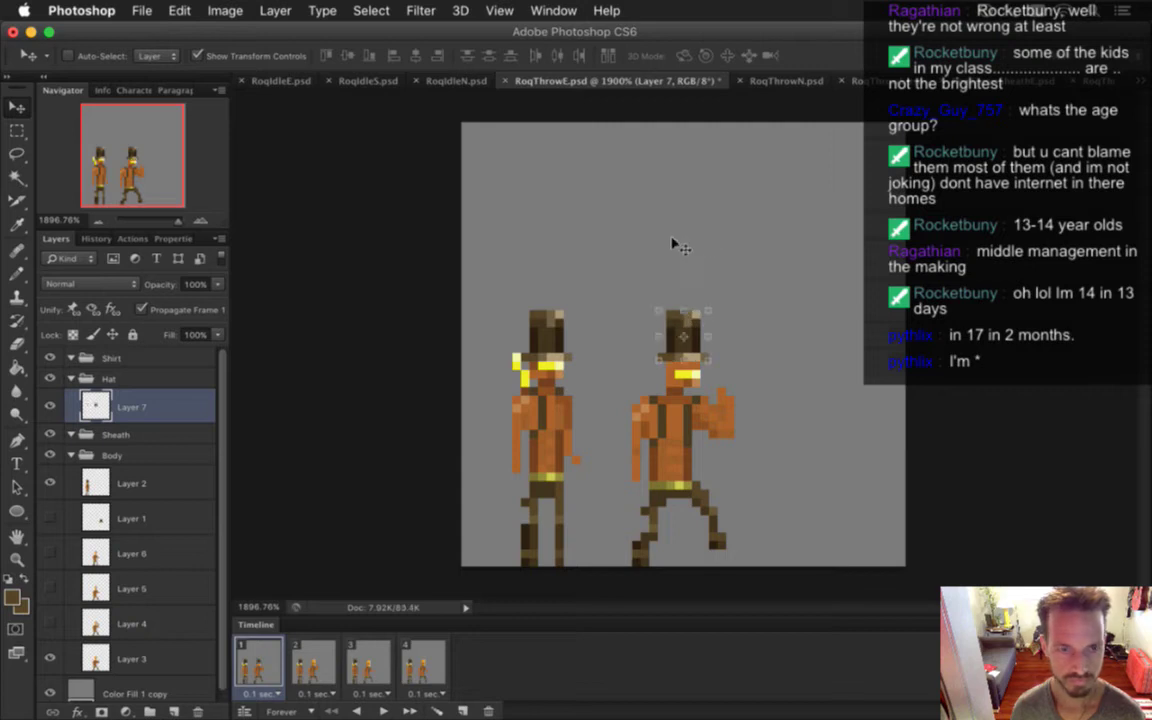
pyautogui.press('Down')
pyautogui.press('m')
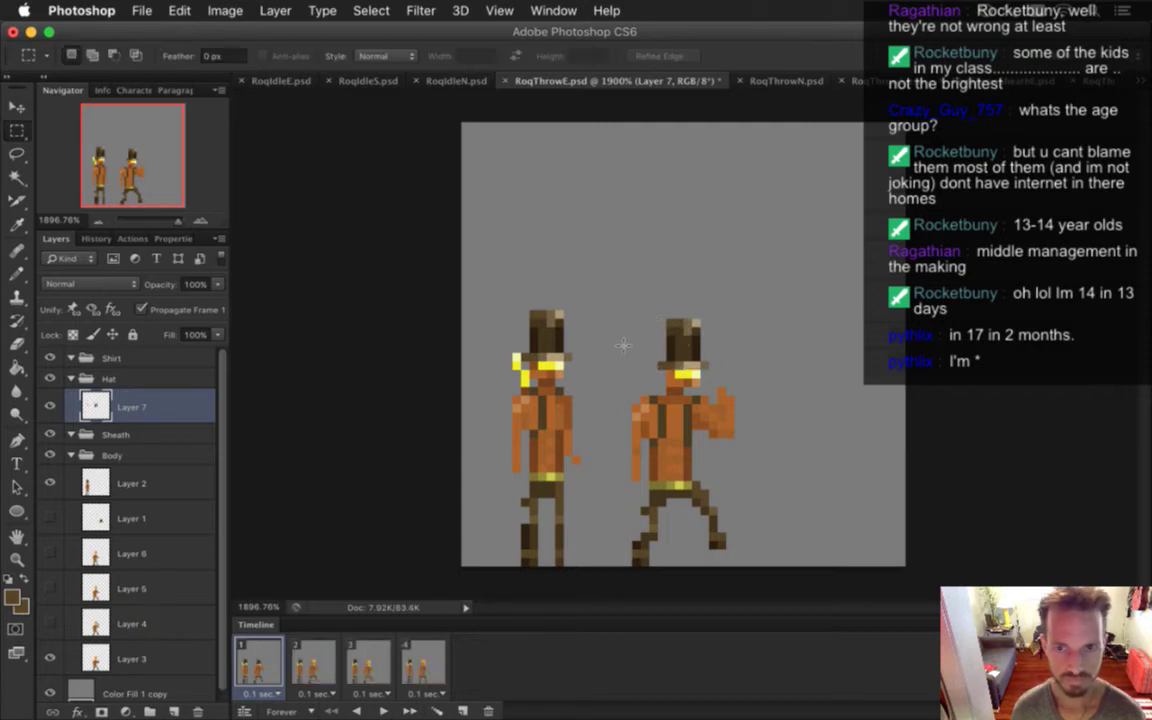
pyautogui.press('e')
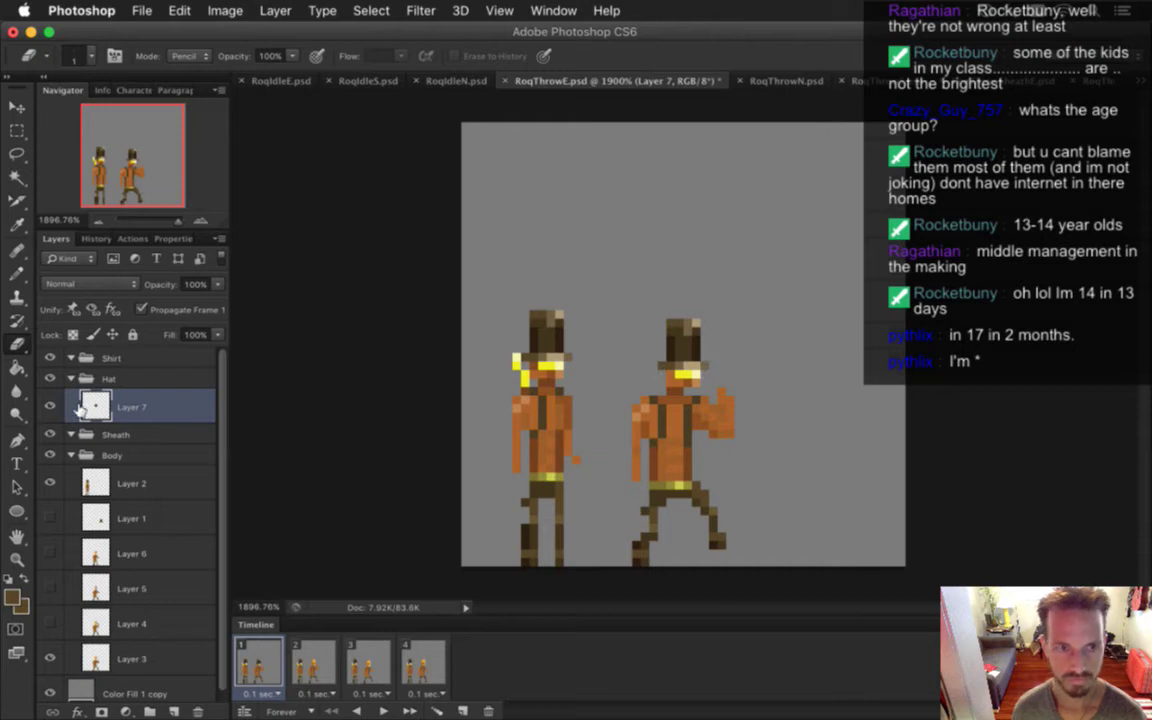
# Select all four animation frames and hide the Color Fill 1 copy background layer
pyautogui.scroll(-1, 199, 563)
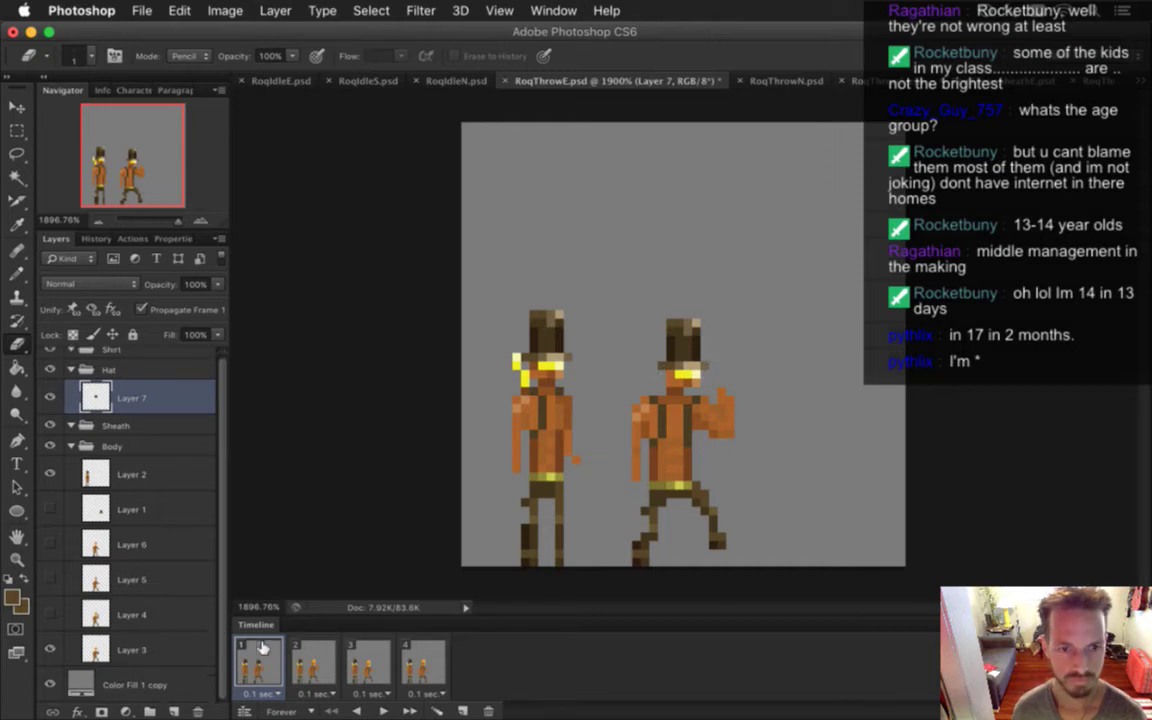
pyautogui.keyDown('shift'); pyautogui.click(423, 660); pyautogui.keyUp('shift')
pyautogui.click(50, 684)
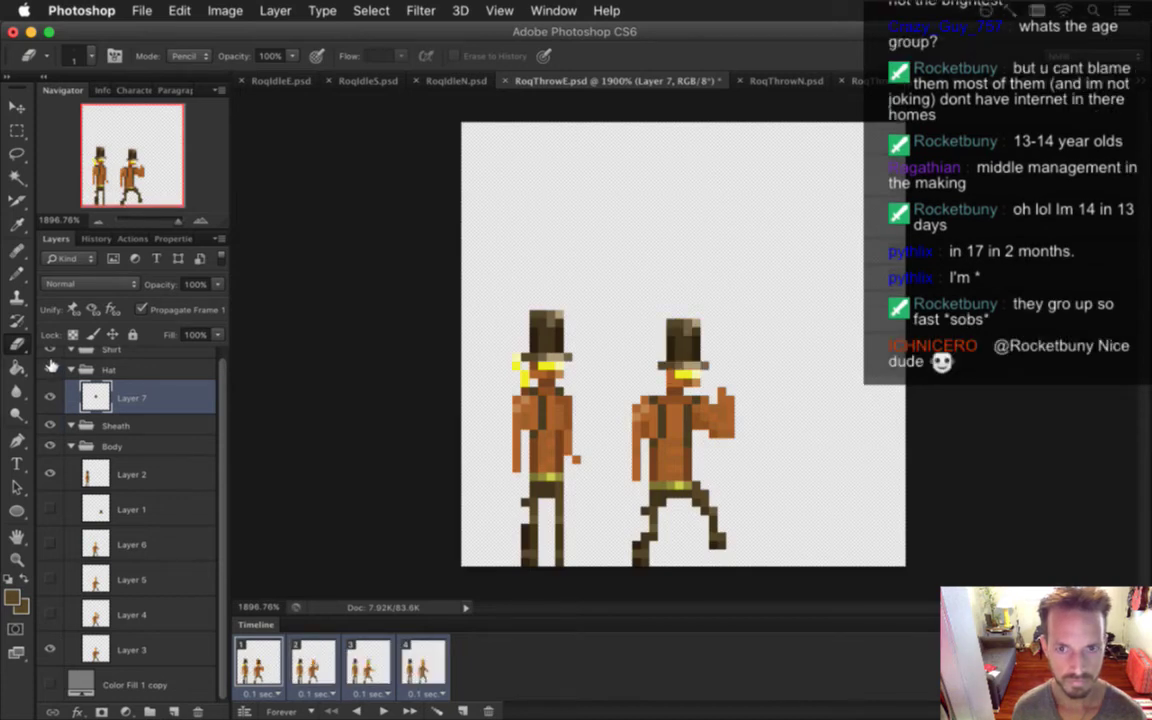
# Show the Color Fill 1 copy background in all four frames, sample the reference figure's skin brown for the Pencil, and save the file
pyautogui.click(50, 684)
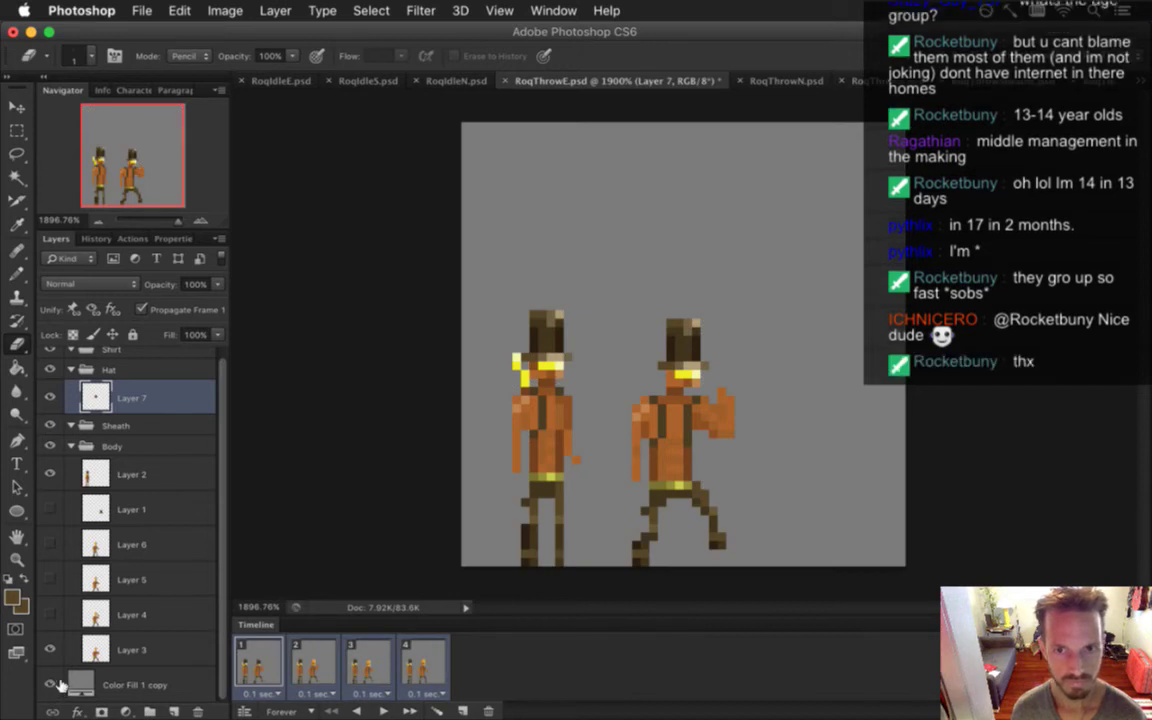
pyautogui.press('i')
pyautogui.click(540, 372)
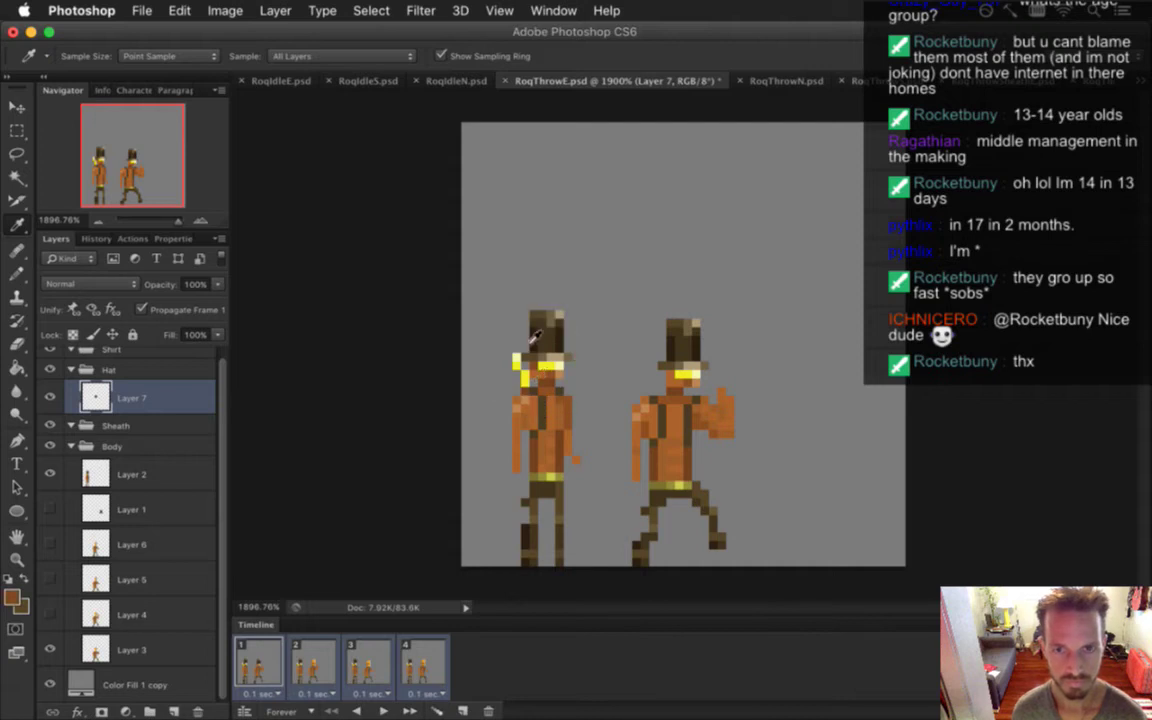
pyautogui.press('b')
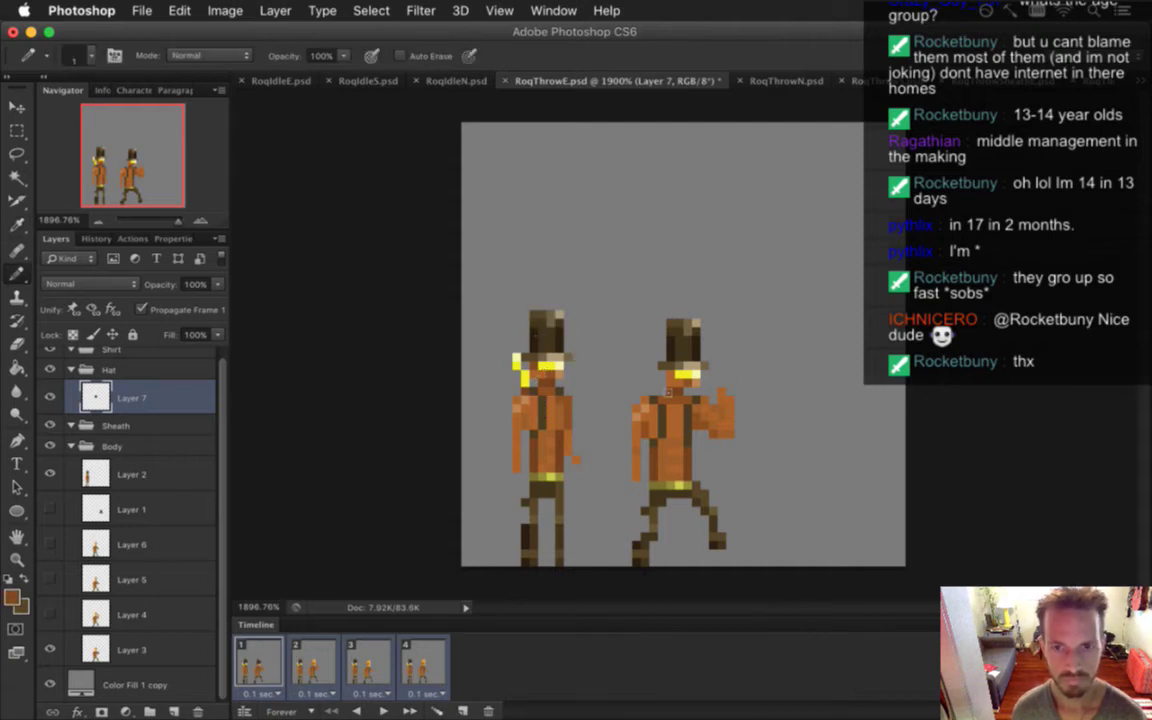
pyautogui.hotkey('ctrl', 's')
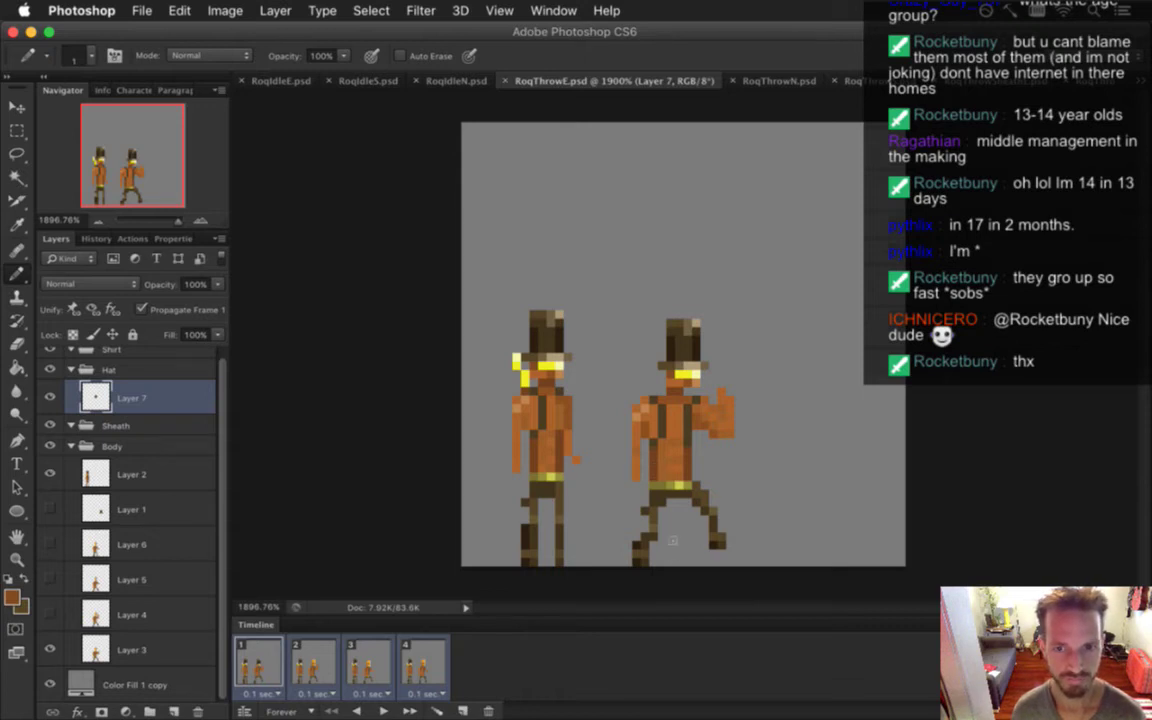
# Turn off Propagate Frame 1 while on frame 1, save, and show the hat in Layer 7 on frame 2
pyautogui.click(265, 658)
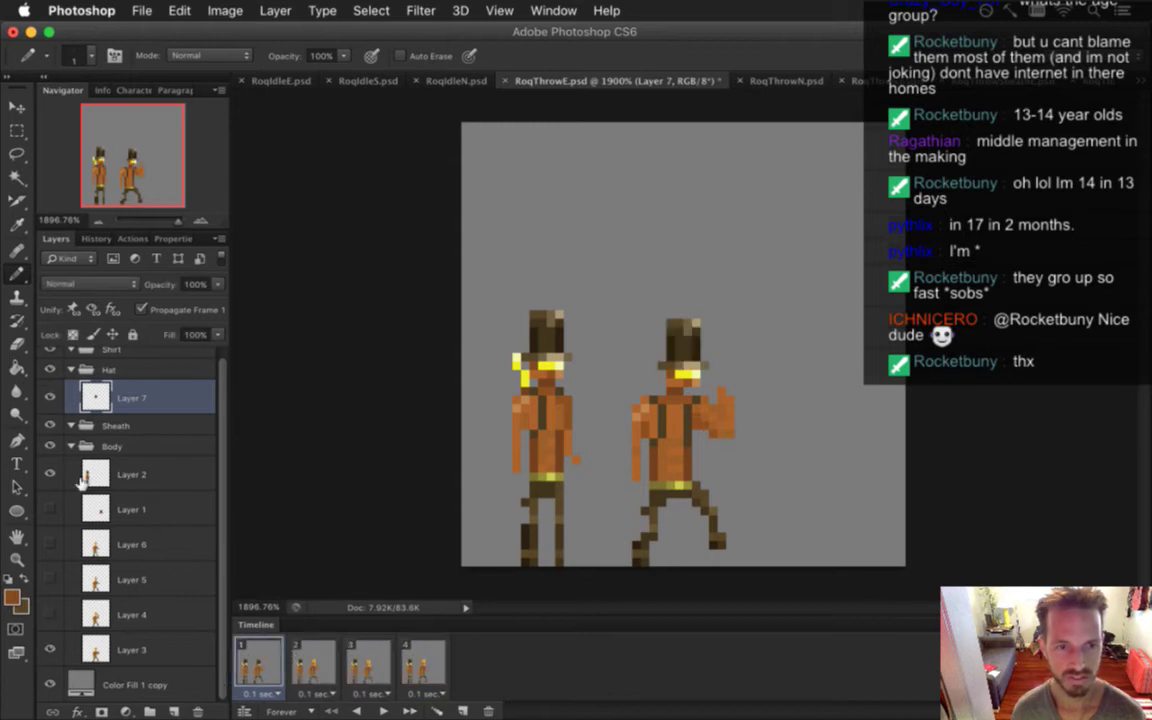
pyautogui.click(141, 309)
pyautogui.press('super+s')
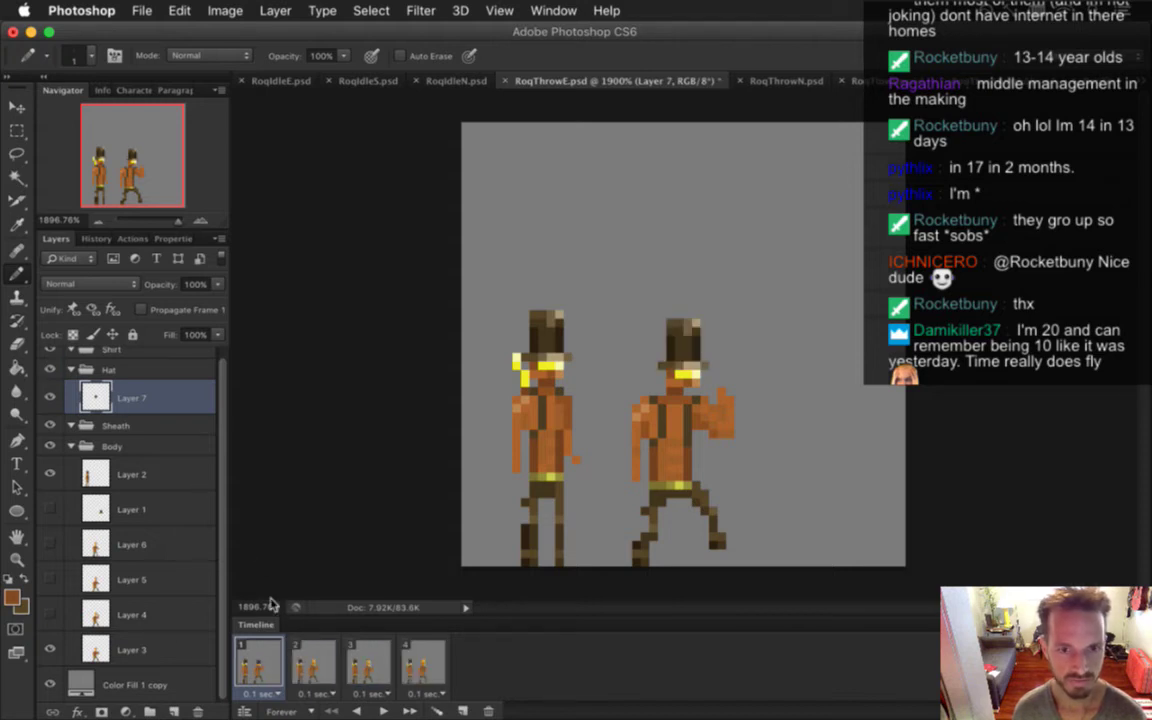
pyautogui.click(313, 645)
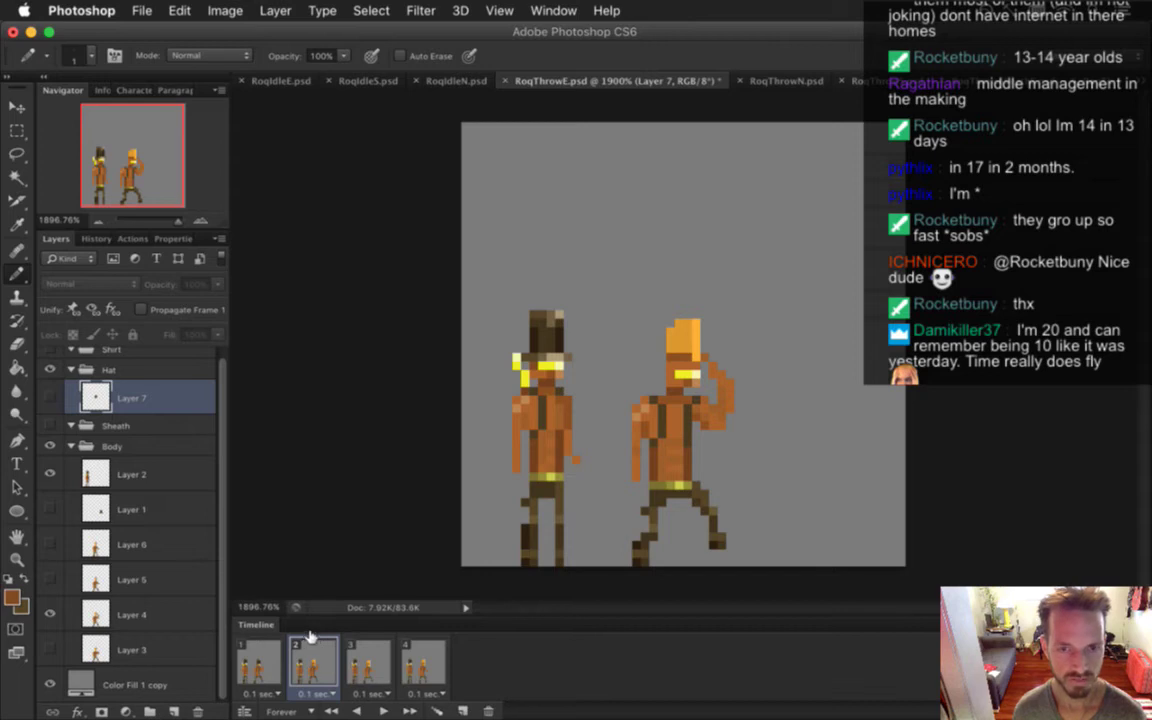
pyautogui.click(50, 397)
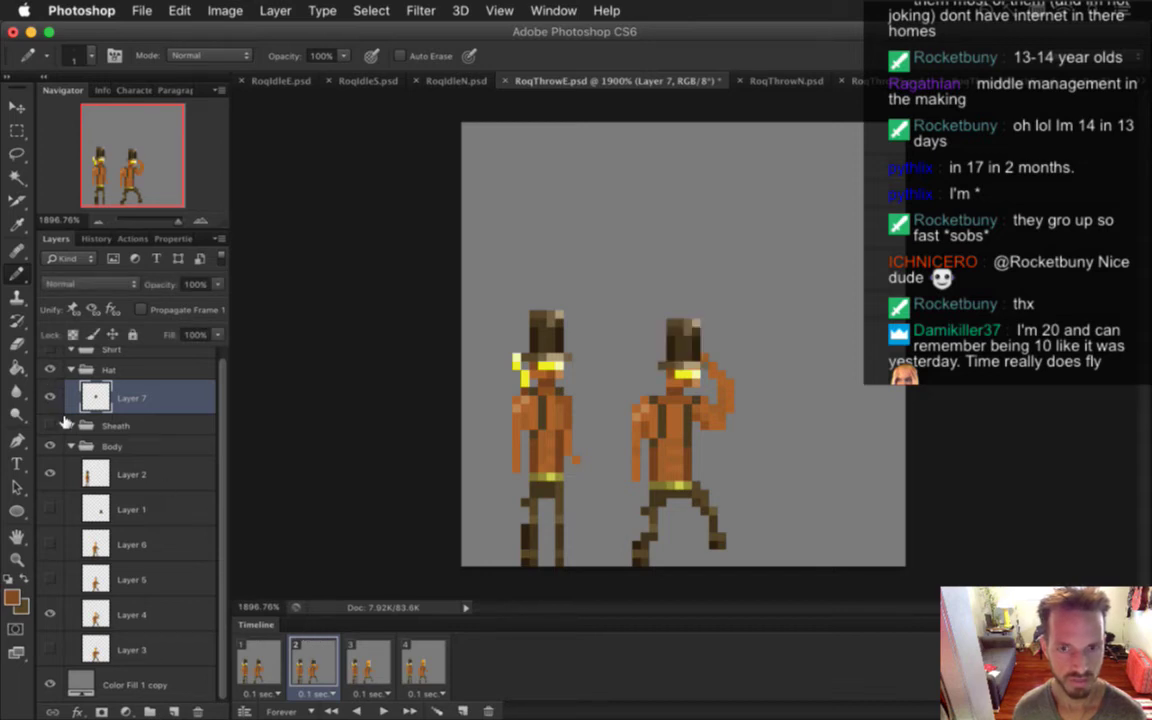
# Compare the figure's pose and head position across all four animation frames by switching back and forth between them
pyautogui.click(366, 664)
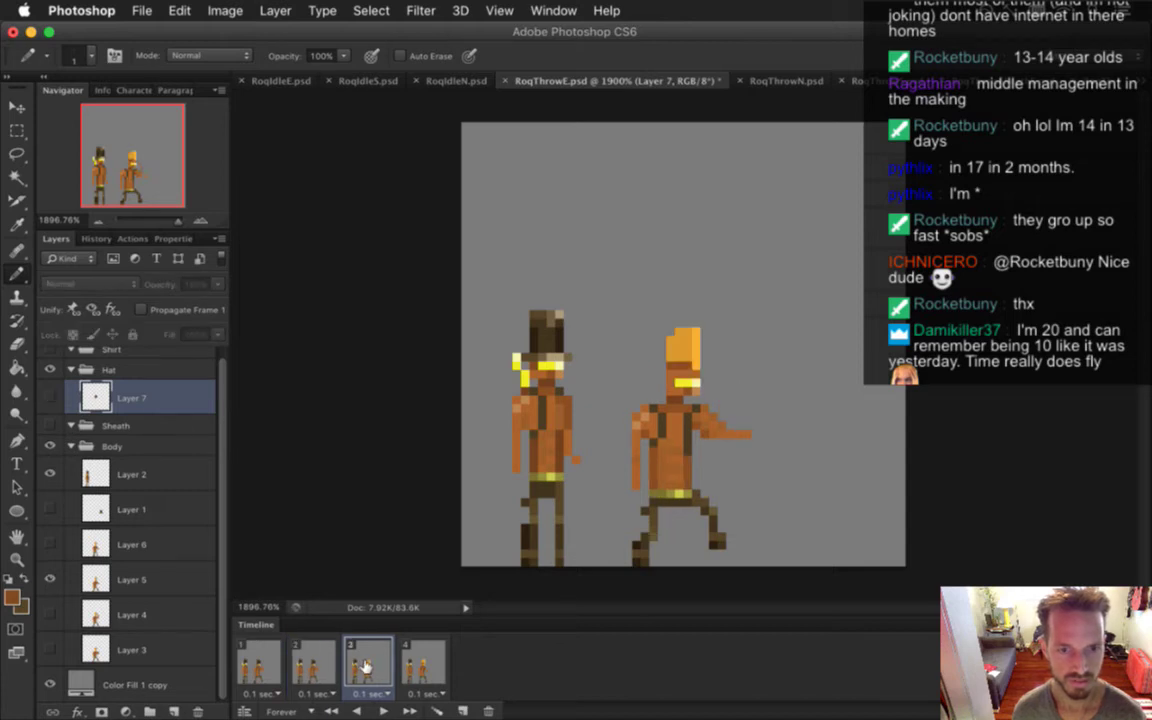
pyautogui.click(405, 664)
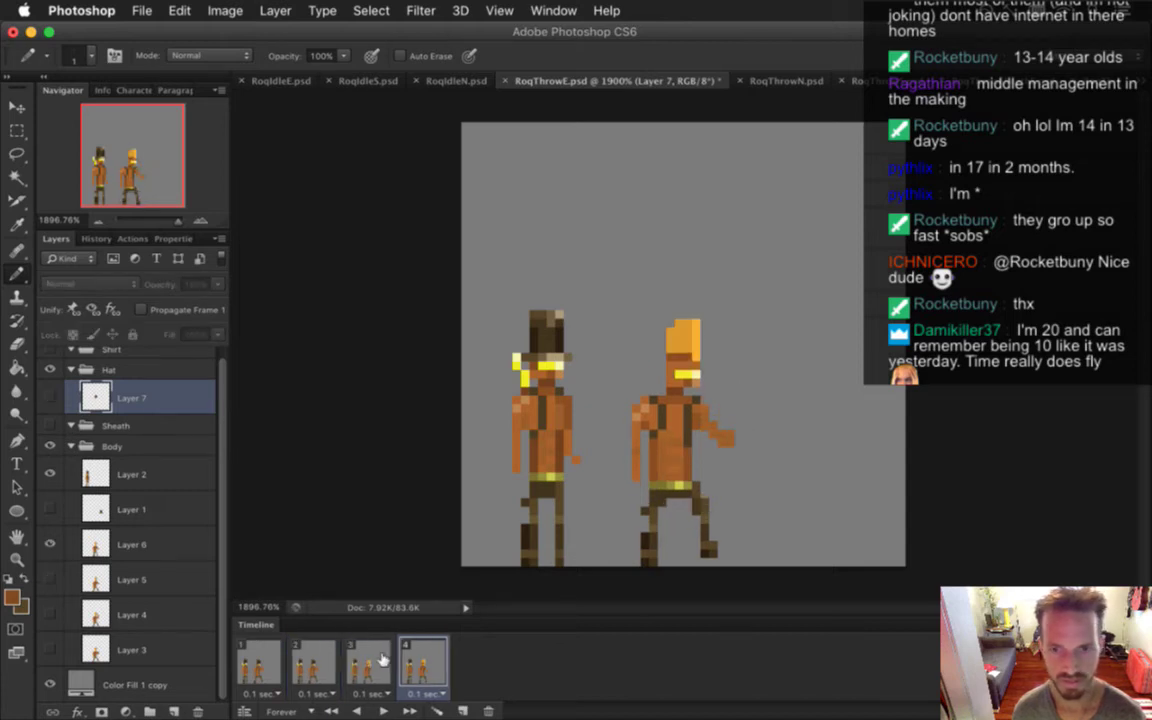
pyautogui.click(350, 664)
pyautogui.click(313, 664)
pyautogui.click(258, 664)
pyautogui.click(313, 664)
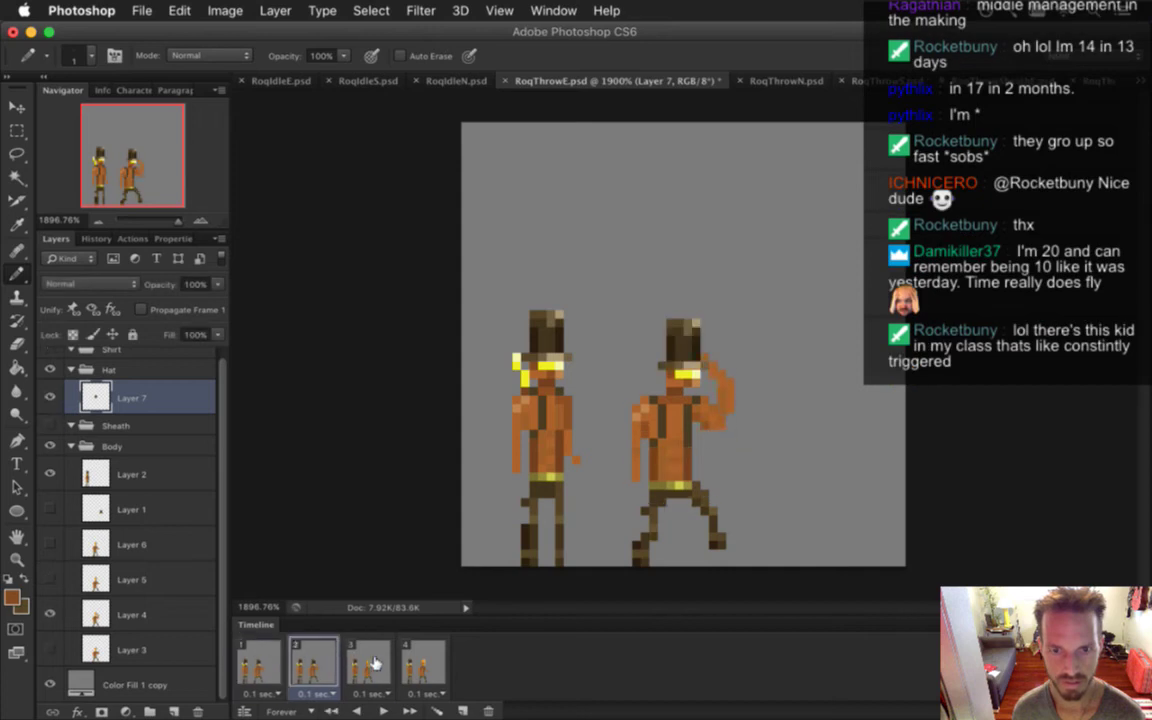
pyautogui.click(368, 664)
pyautogui.click(432, 665)
pyautogui.click(313, 664)
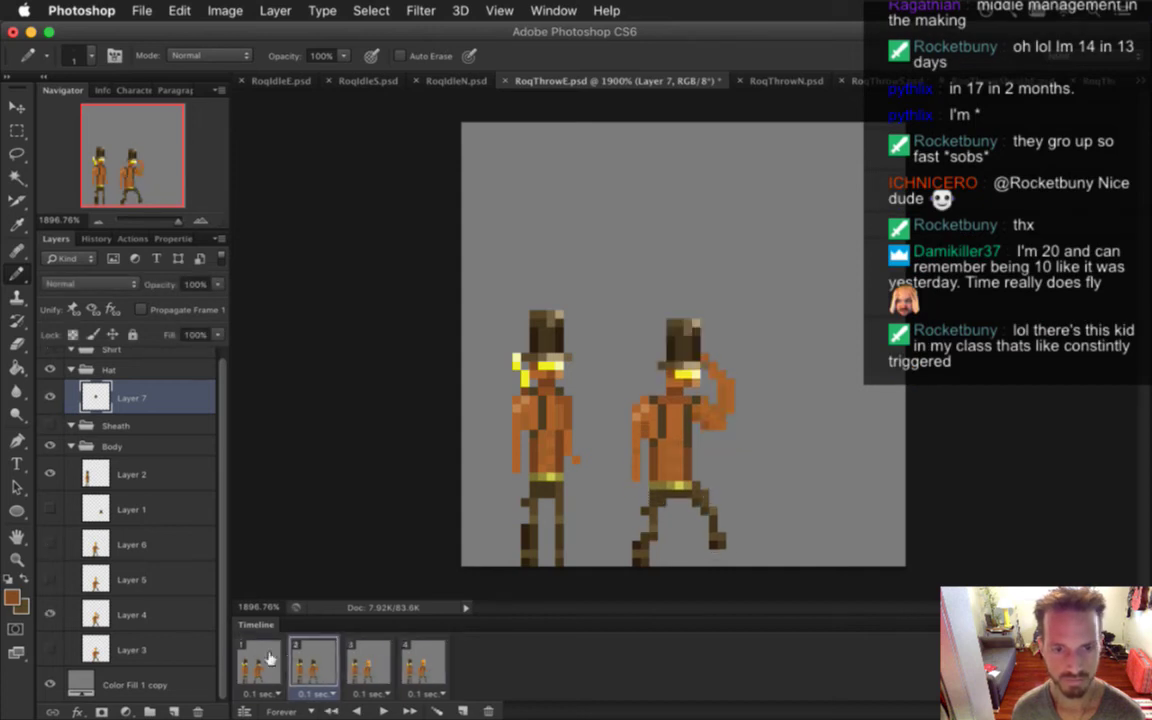
pyautogui.click(258, 655)
pyautogui.click(300, 663)
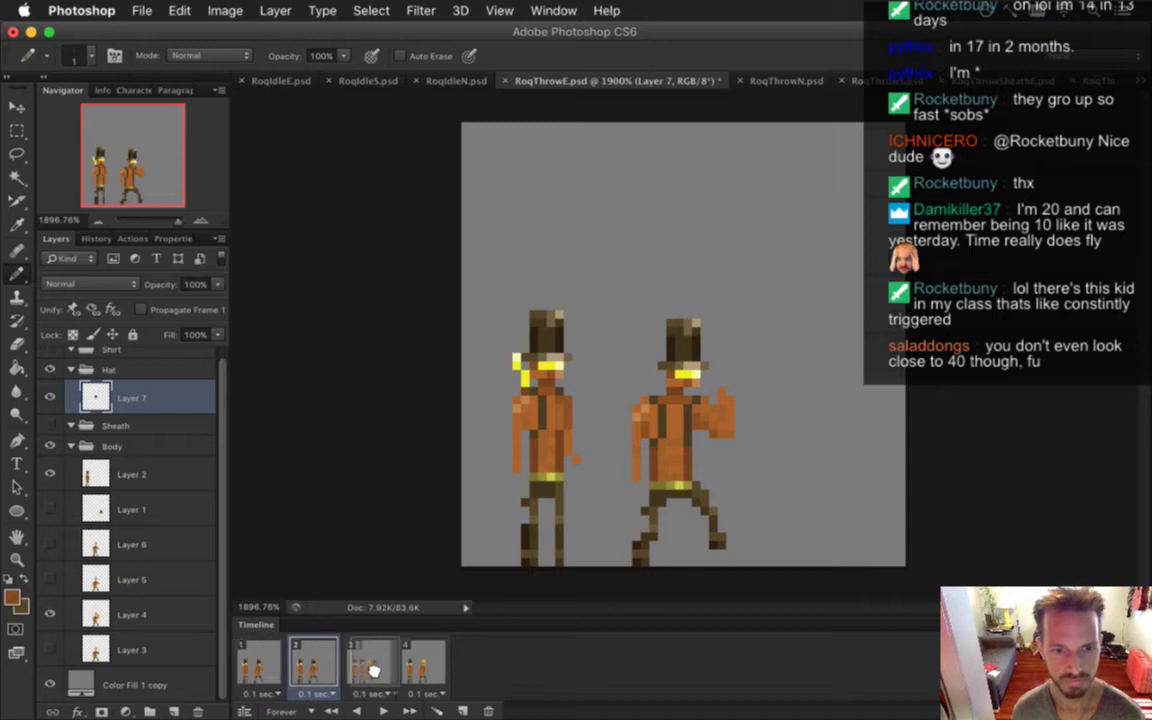
pyautogui.click(368, 664)
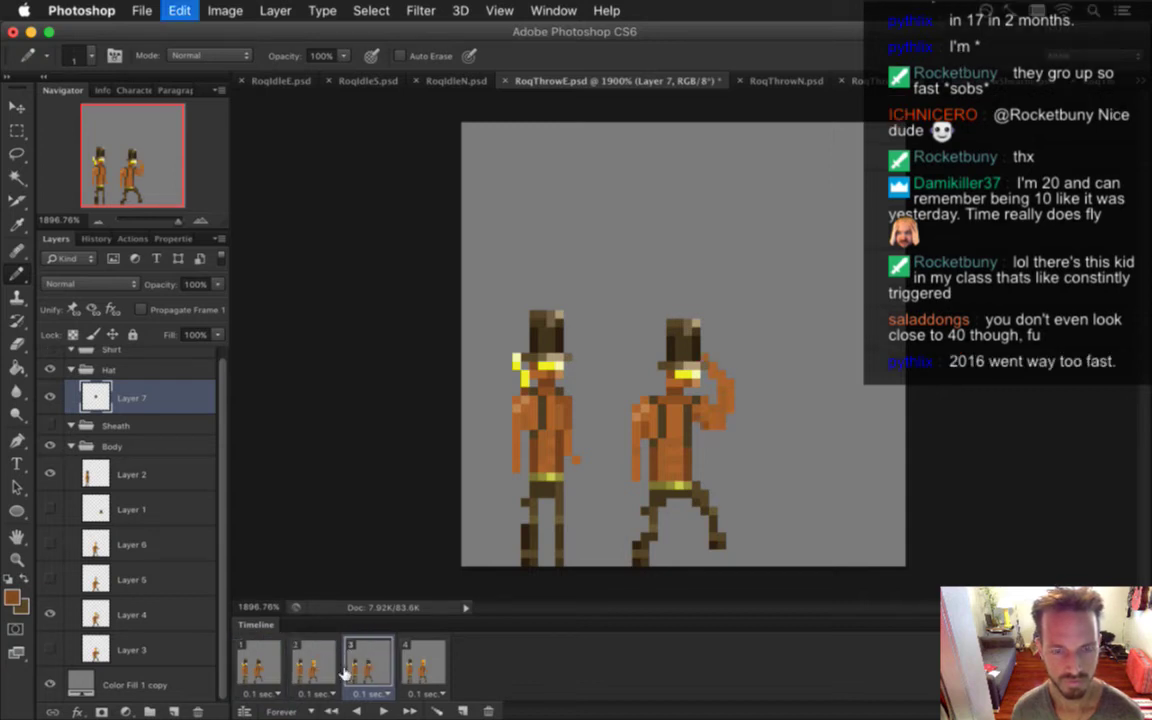
pyautogui.press('Left')
pyautogui.press('Left')
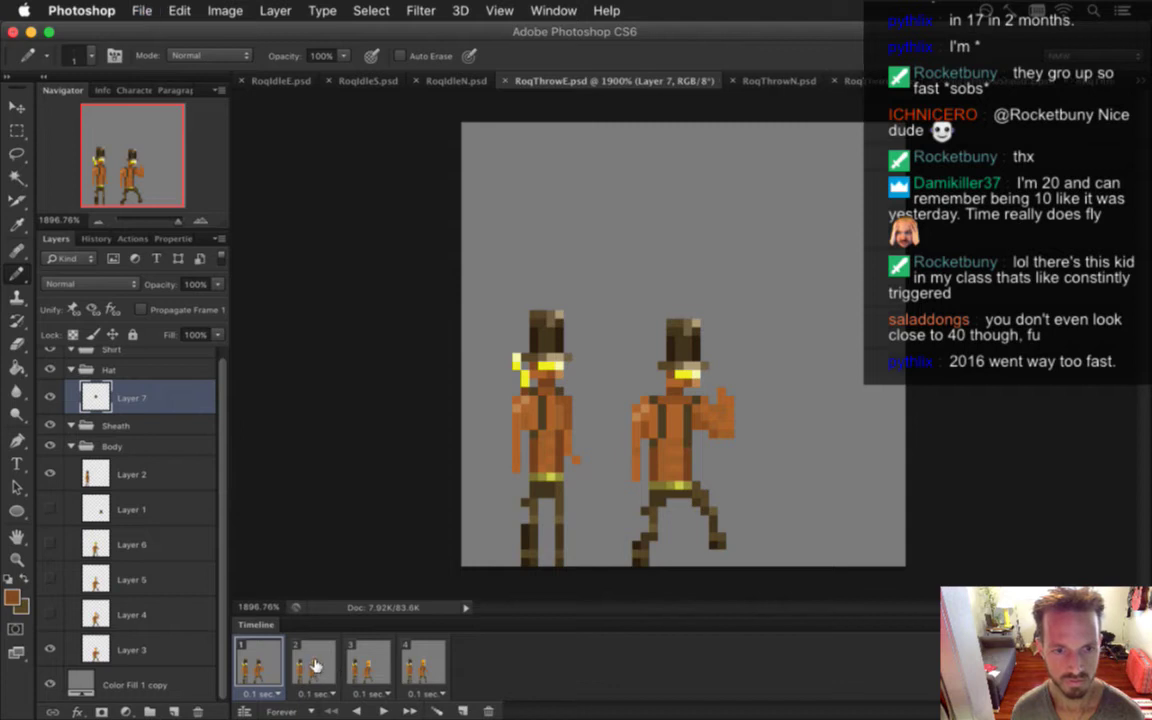
# Turn the hat layer's visibility back on in frame 2 and check the head position in frames 3 and 4
pyautogui.click(313, 667)
pyautogui.click(50, 397)
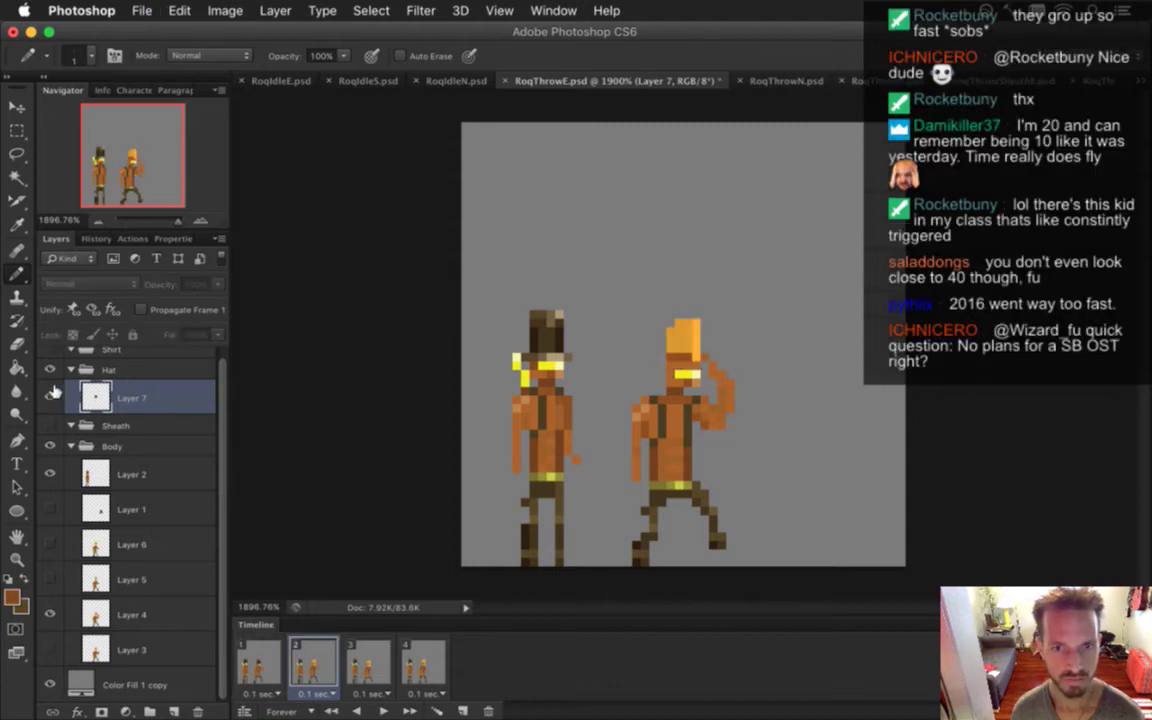
pyautogui.press('Right')
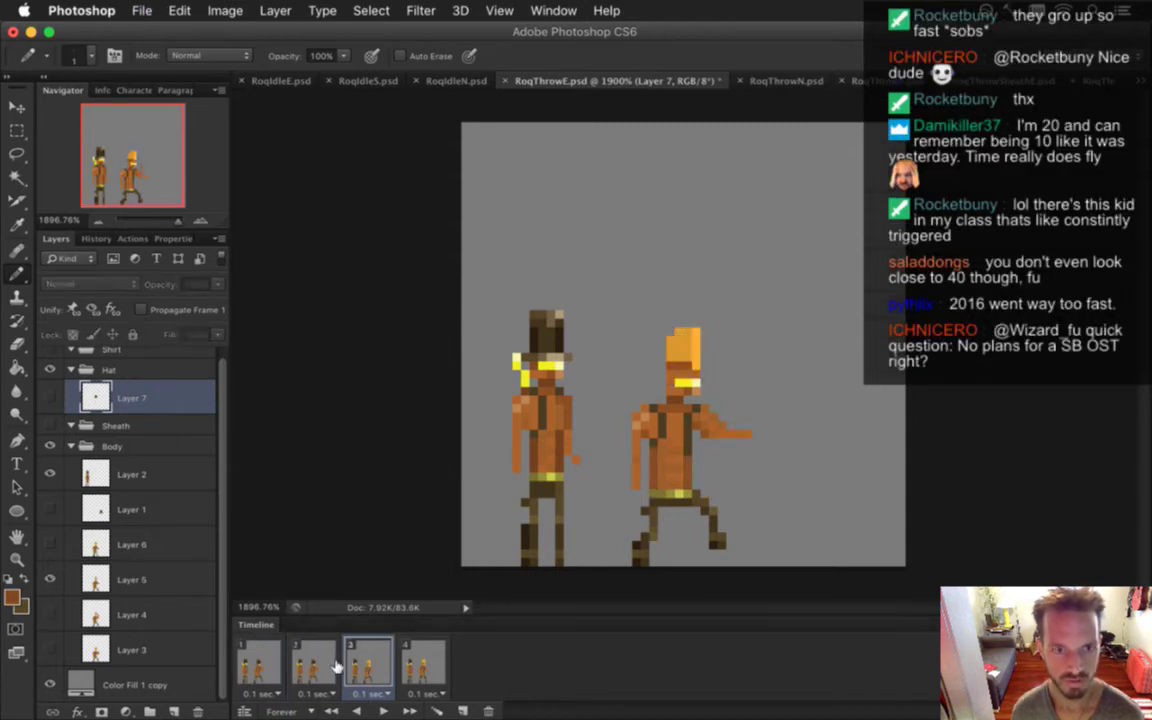
pyautogui.click(420, 665)
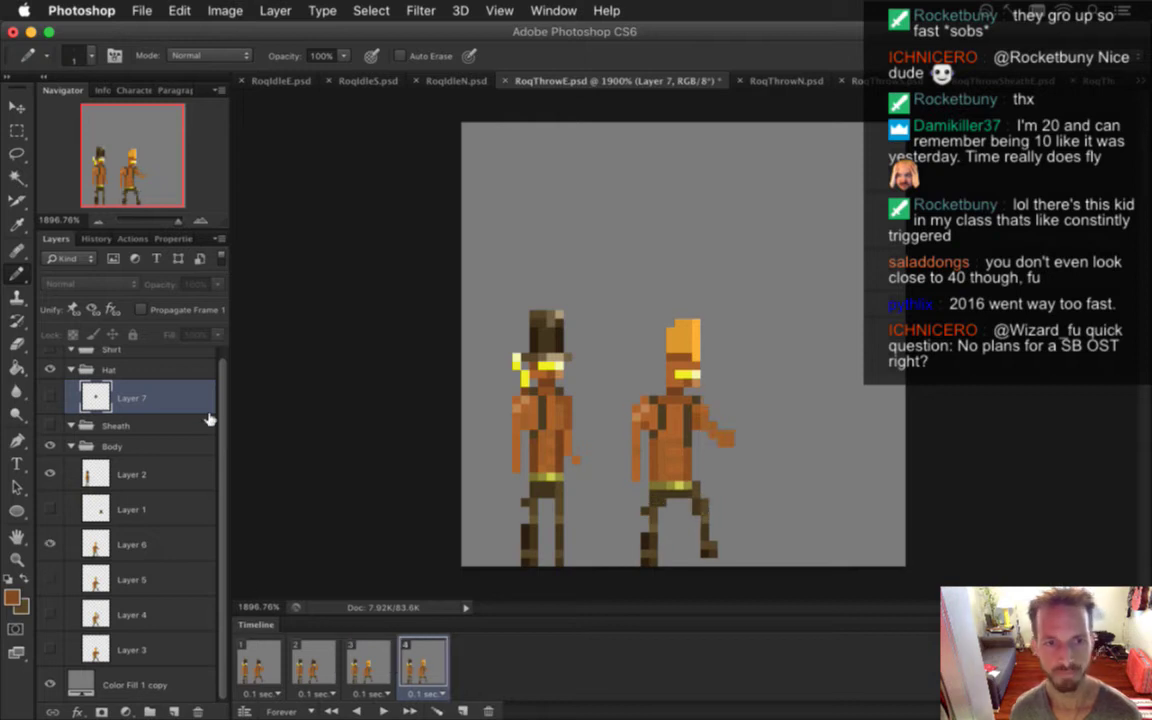
# Copy the yellow sheath pixels beside the reference figure's head into the Sheath group with all frames selected, and show the pasted layer in frame 1
pyautogui.scroll(1, 205, 360)
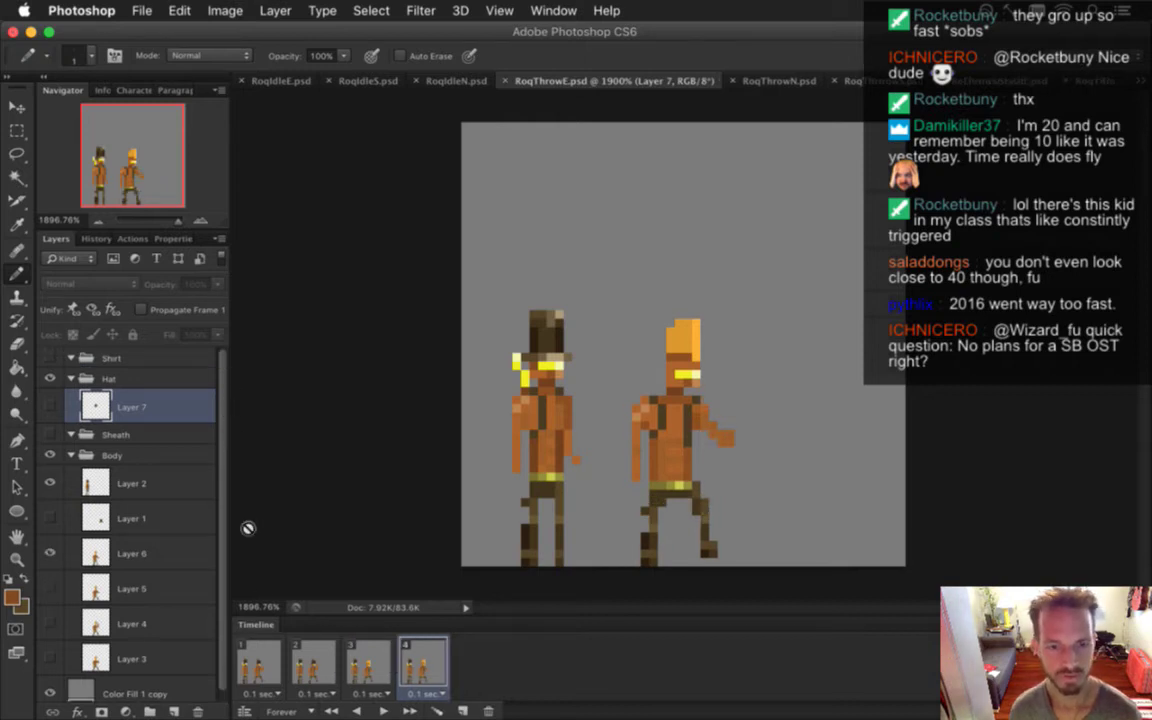
pyautogui.press('m')
pyautogui.moveTo(480, 305)
pyautogui.mouseDown()
pyautogui.moveTo(520, 345)
pyautogui.moveTo(525, 378)
pyautogui.moveTo(515, 355)
pyautogui.moveTo(498, 366)
pyautogui.moveTo(486, 350)
pyautogui.mouseUp()
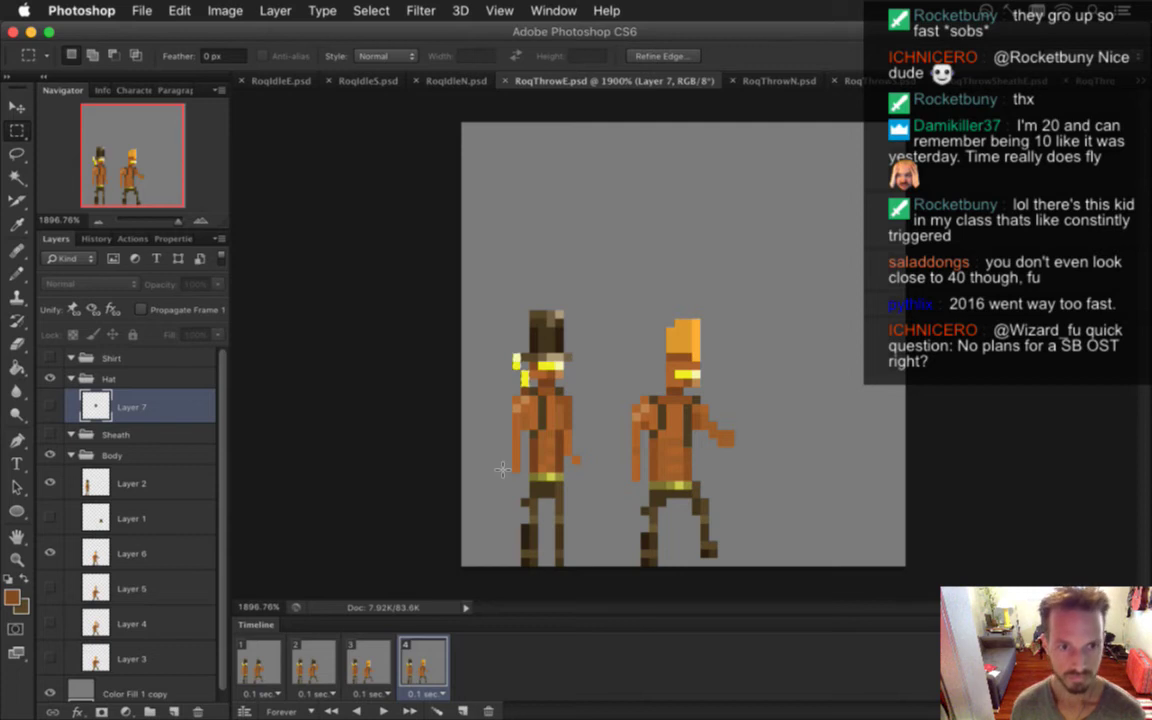
pyautogui.keyDown('shift'); pyautogui.click(258, 663); pyautogui.keyUp('shift')
pyautogui.click(112, 436)
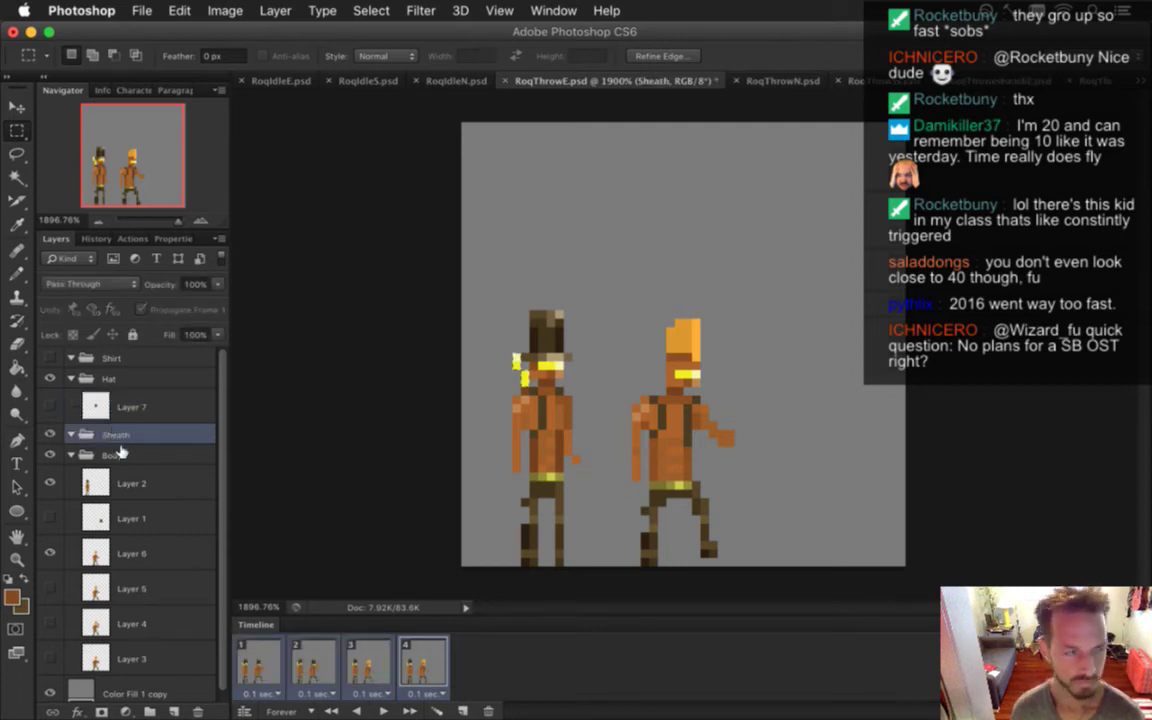
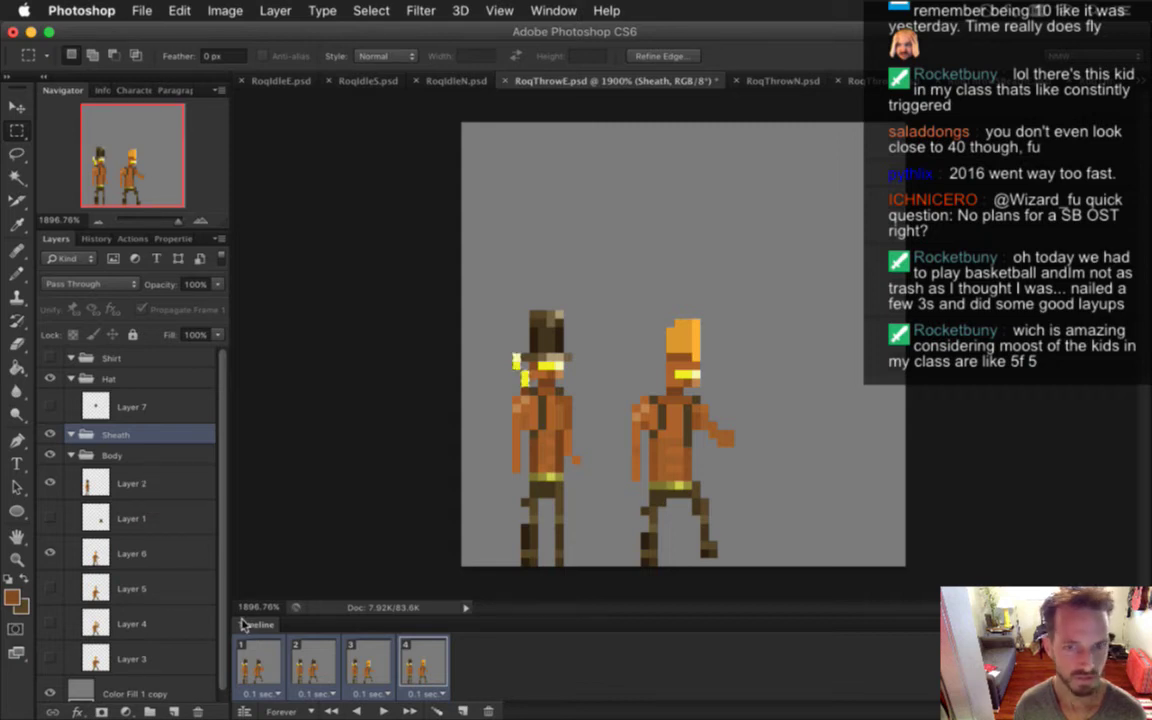
pyautogui.press('super+v')
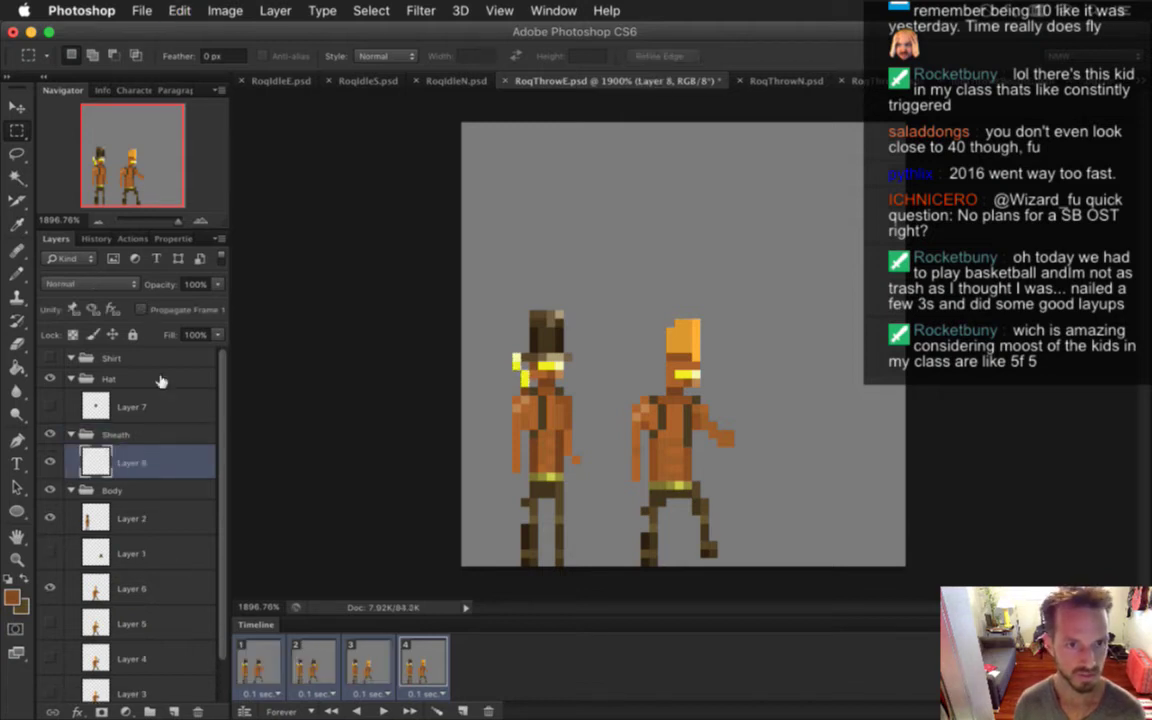
pyautogui.click(255, 664)
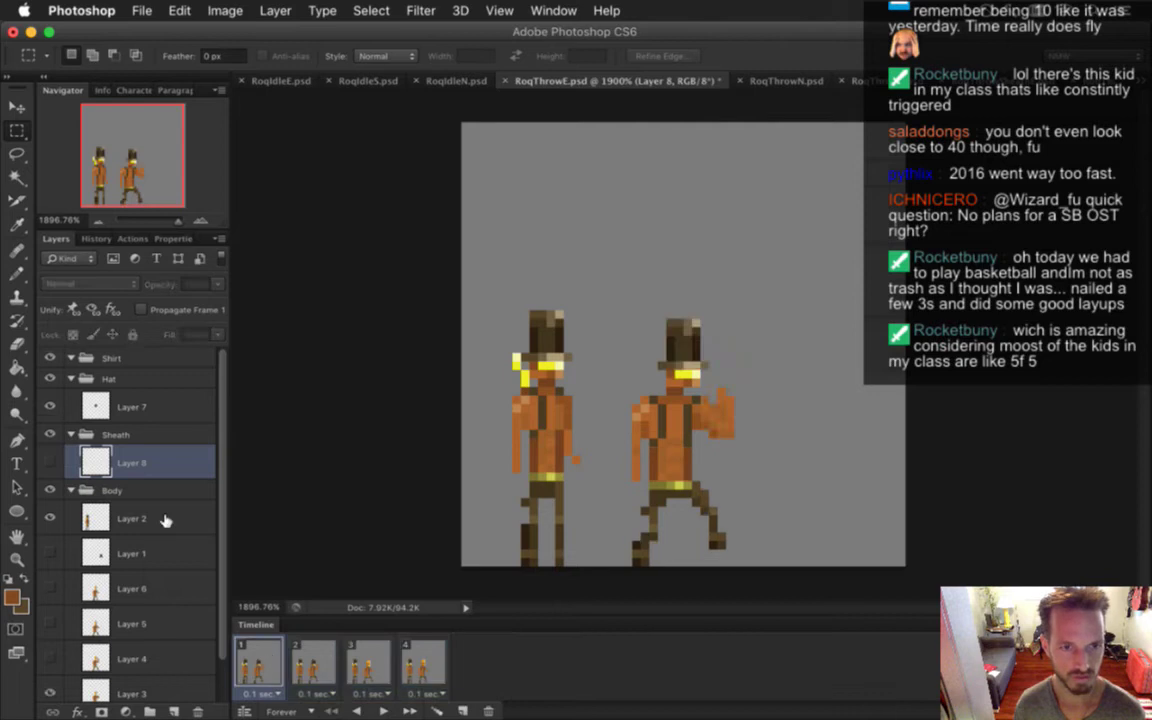
pyautogui.click(50, 462)
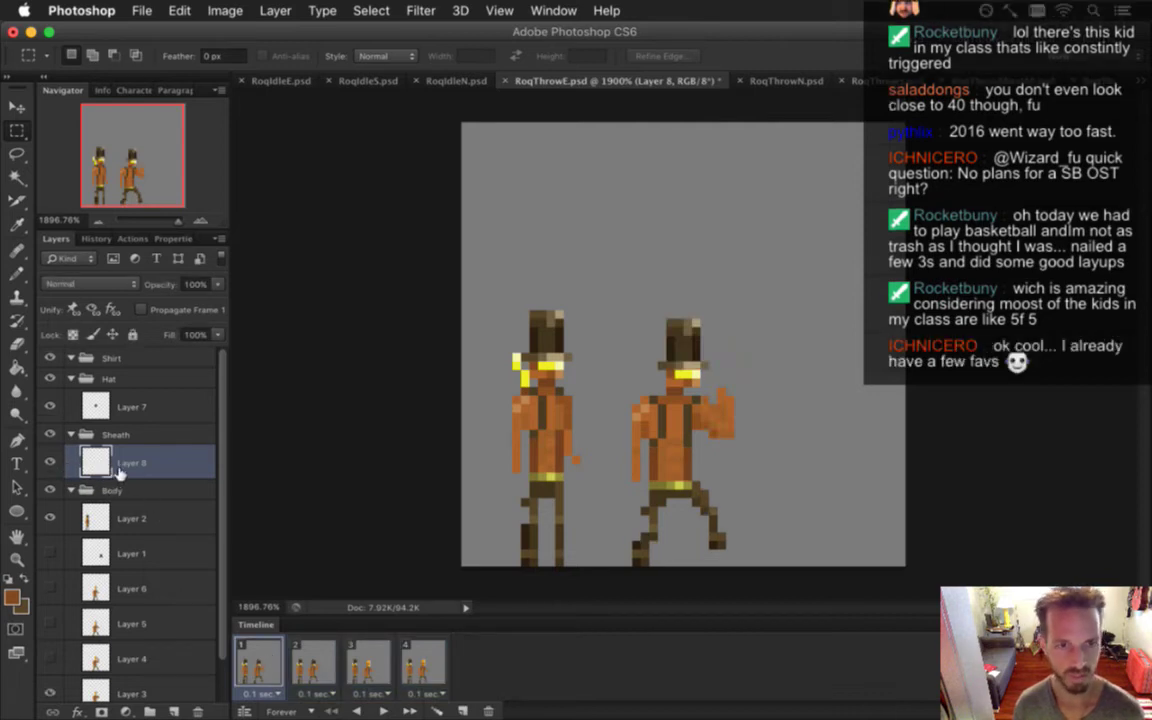
# With all four frames selected, move the pasted sheath about 15 pixels right and 1 pixel down to behind the throwing figure's head, and save
pyautogui.press('v')
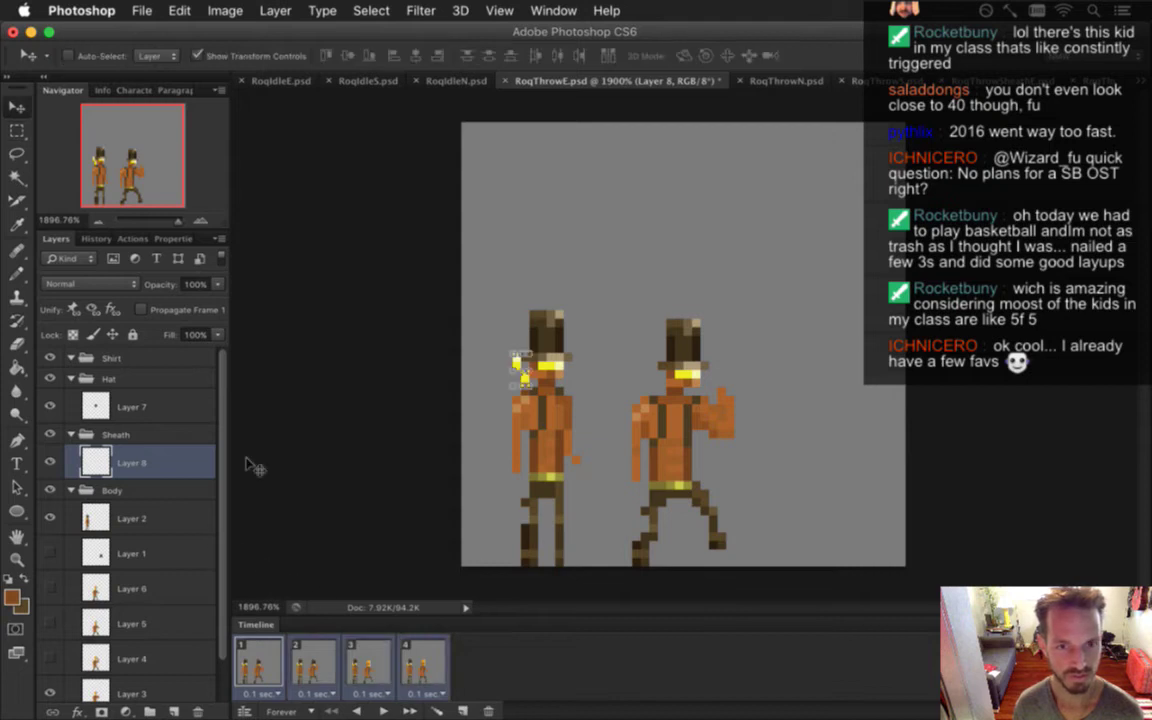
pyautogui.press('Right')
pyautogui.press('Right')
pyautogui.press('Right')
pyautogui.press('Right')
pyautogui.press('Right')
pyautogui.press('Right')
pyautogui.press('Right')
pyautogui.press('Right')
pyautogui.press('Right')
pyautogui.press('Right')
pyautogui.press('Right')
pyautogui.press('Right')
pyautogui.press('Right')
pyautogui.press('Right')
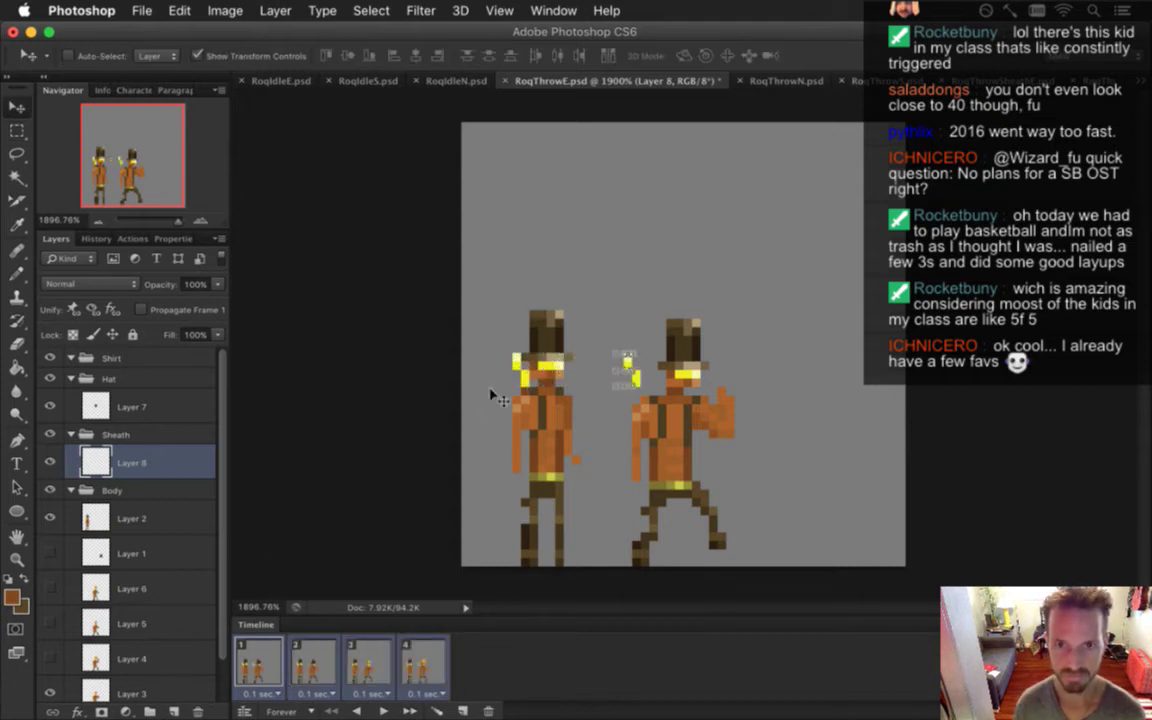
pyautogui.press('Right')
pyautogui.press('Down')
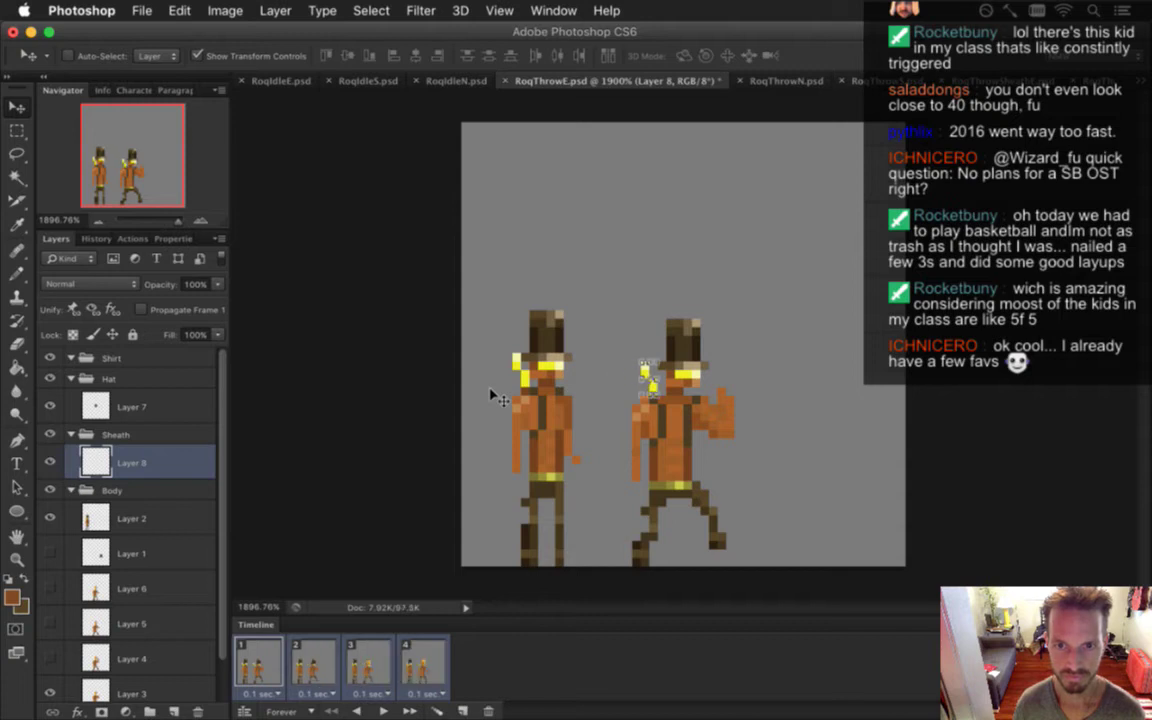
pyautogui.press('Right')
pyautogui.press('Down')
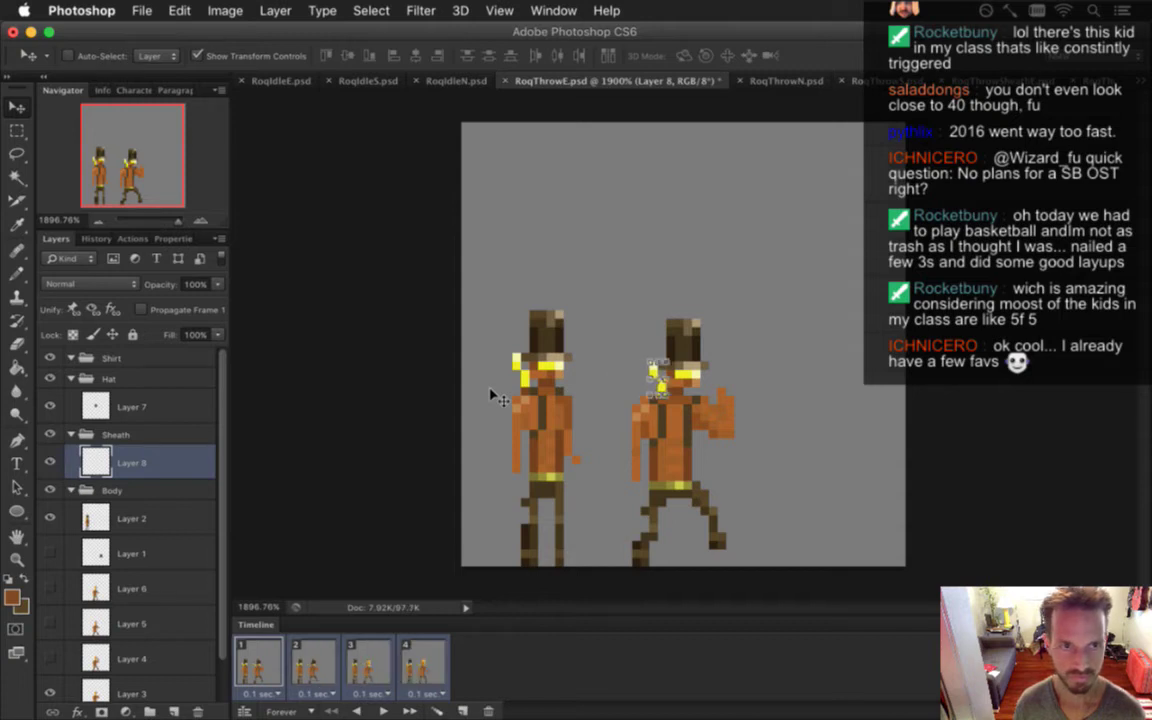
pyautogui.press('Left')
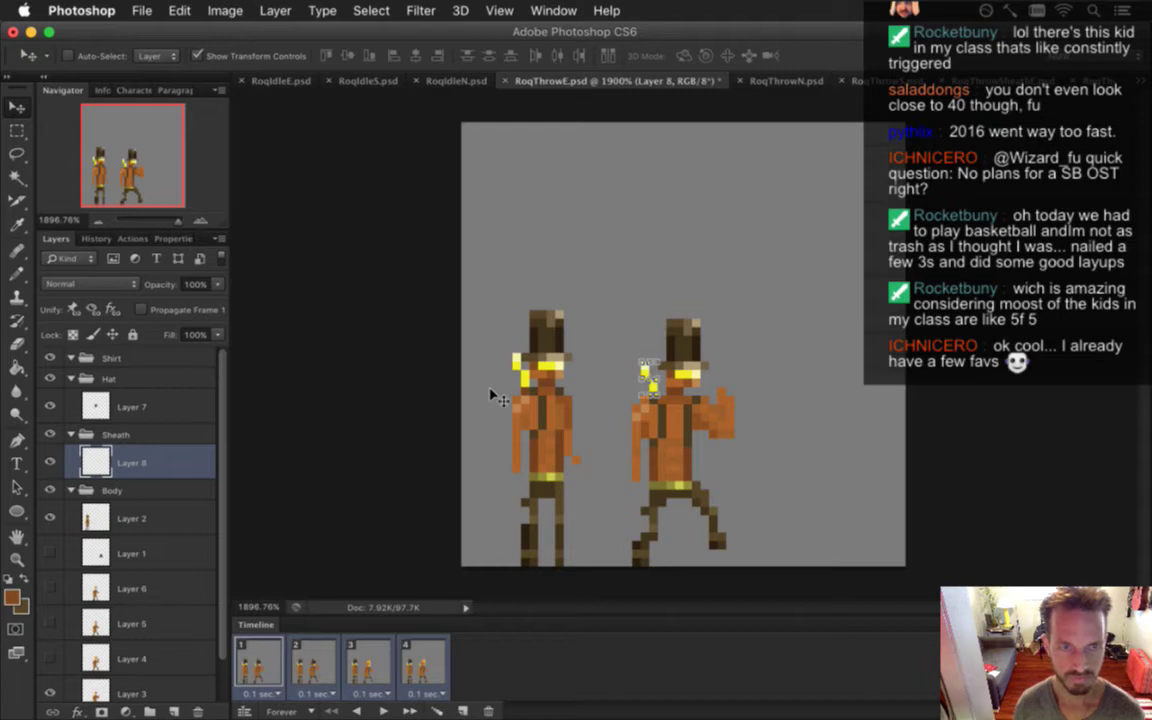
pyautogui.press('m')
pyautogui.press('super+s')
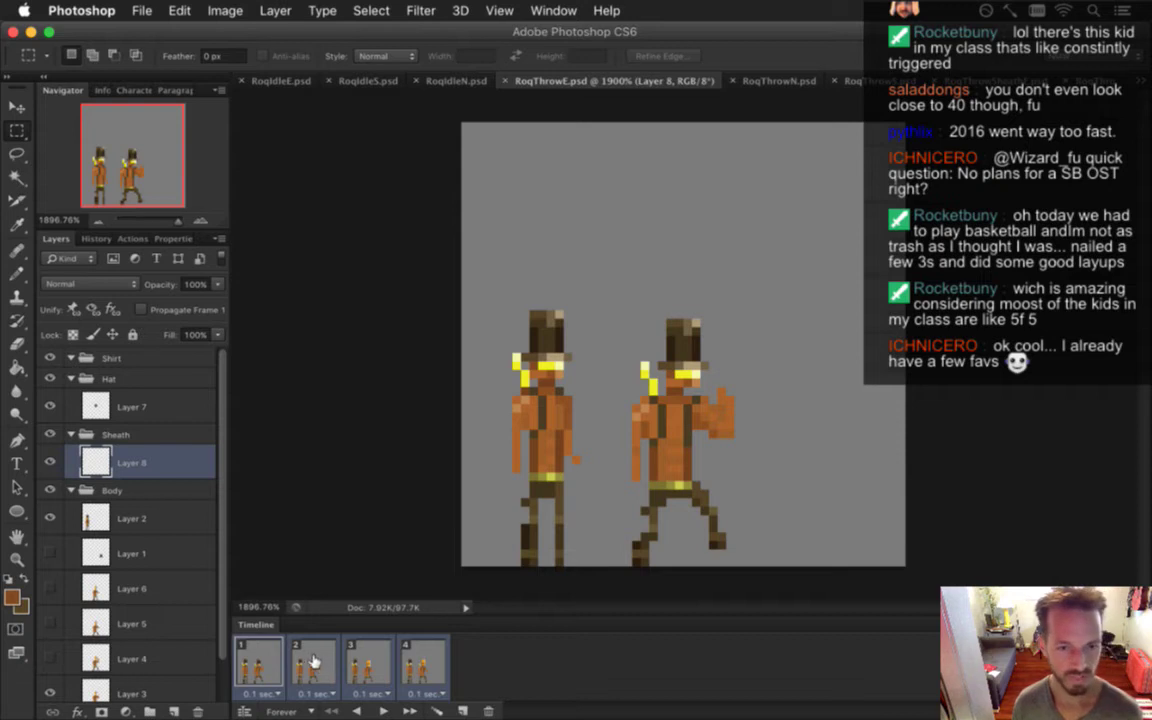
# Make the sheath in Layer 8 visible in all four frames and check its placement in frames 2 to 4
pyautogui.click(308, 674)
pyautogui.click(258, 668)
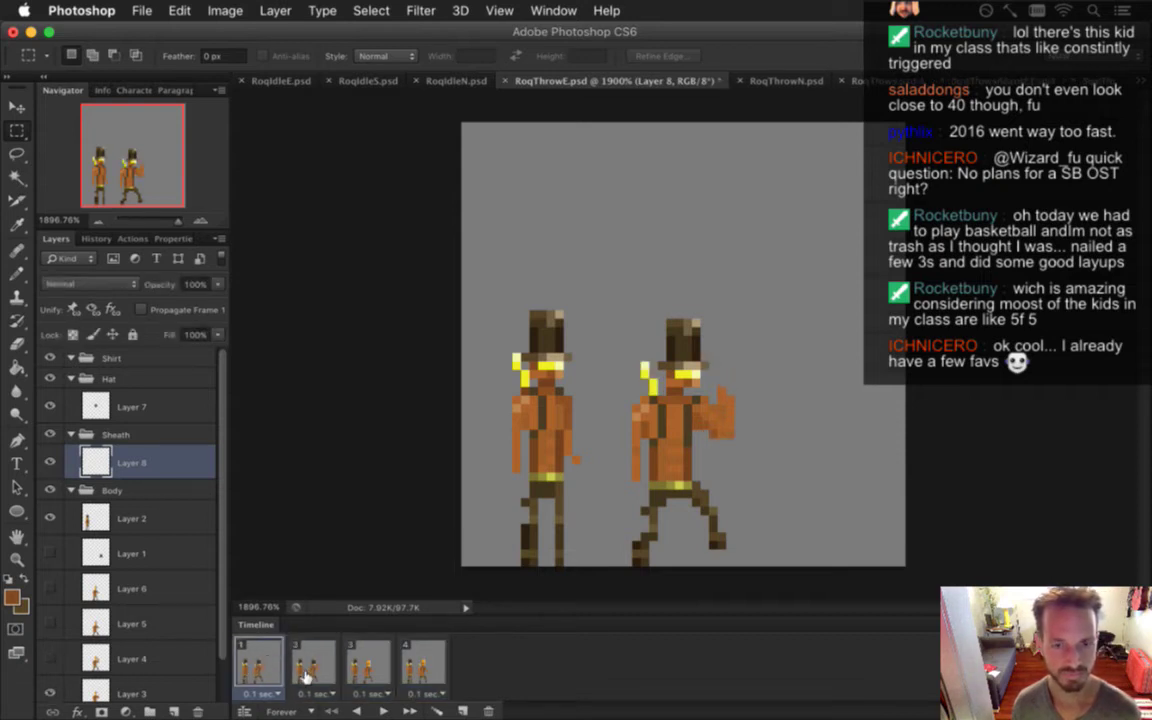
pyautogui.keyDown('shift'); pyautogui.click(418, 668); pyautogui.keyUp('shift')
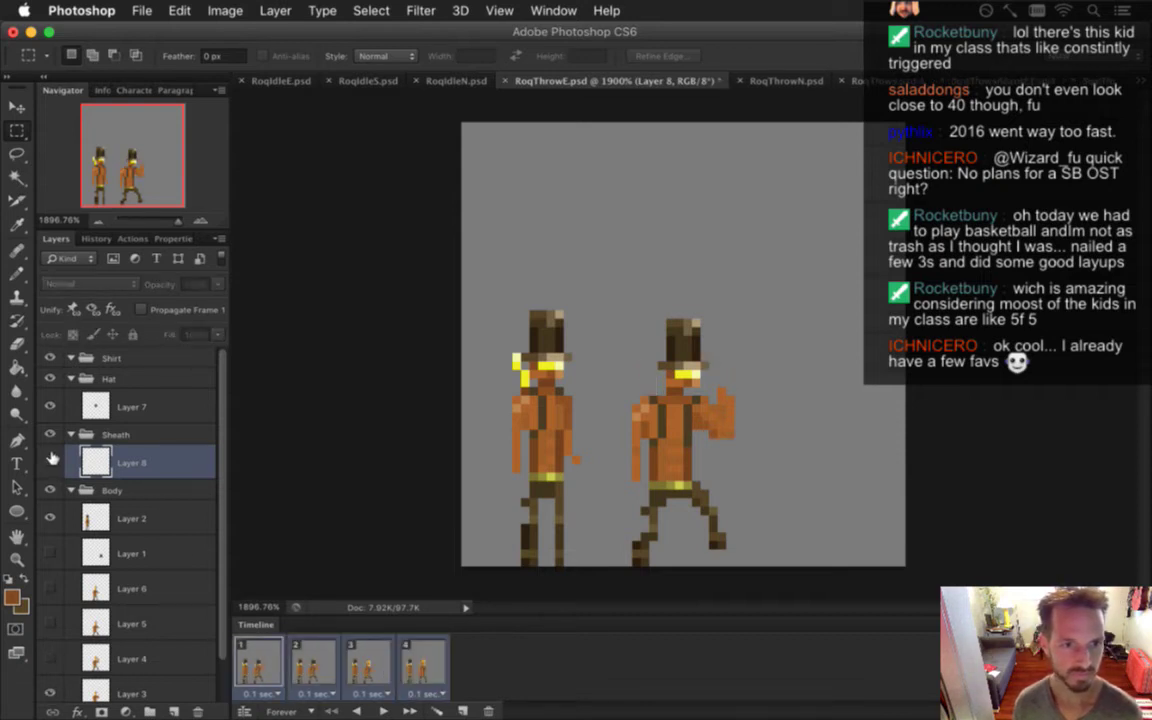
pyautogui.click(330, 660)
pyautogui.click(368, 665)
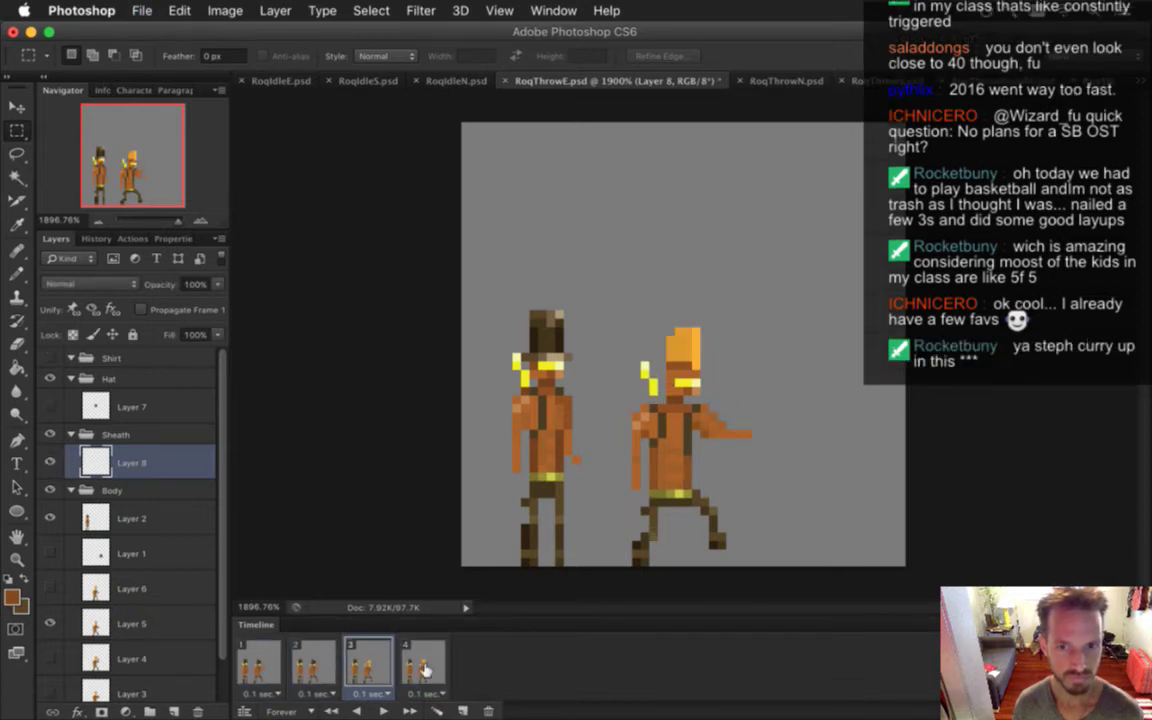
pyautogui.click(425, 668)
pyautogui.click(368, 665)
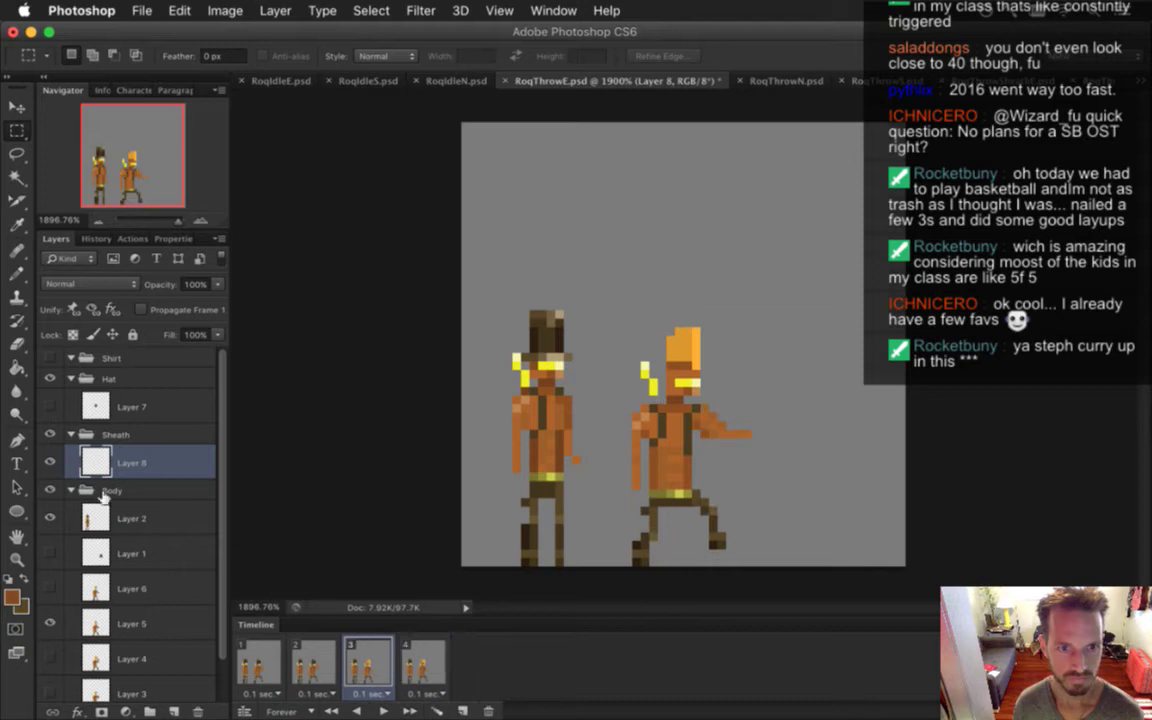
# Nudge the Layer 8 sheath down 1 pixel in frame 3 and compare its placement across the four frames
pyautogui.press('super')
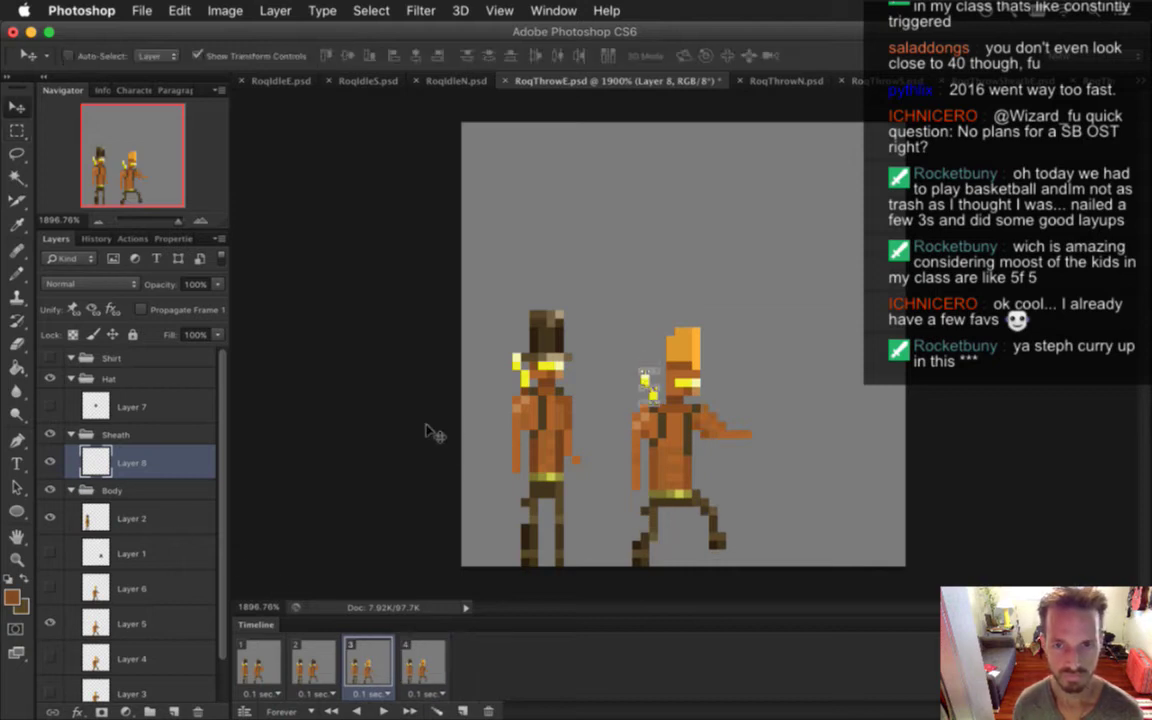
pyautogui.click(258, 662)
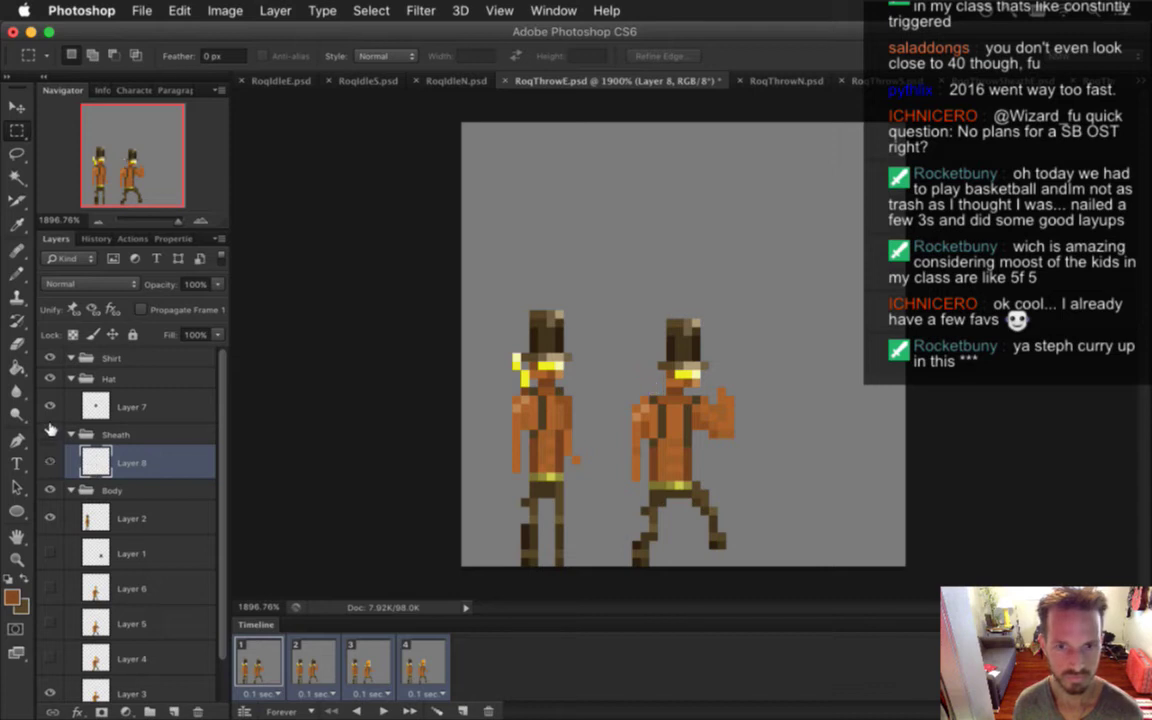
pyautogui.click(310, 662)
pyautogui.click(364, 665)
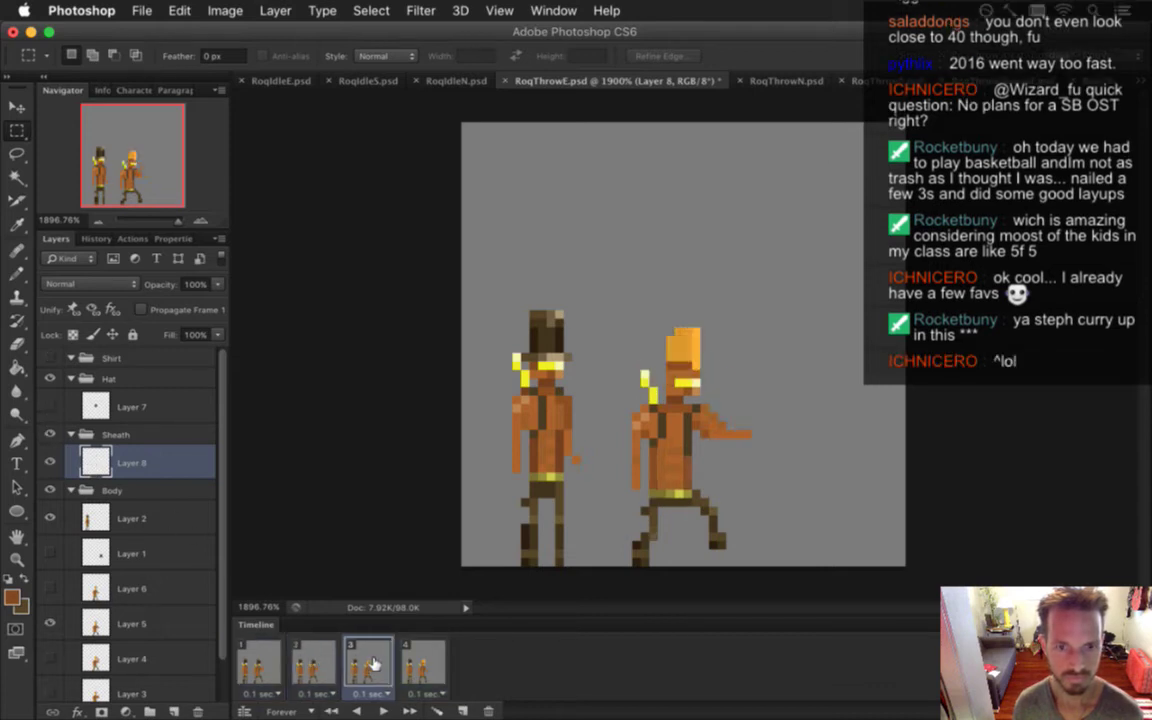
pyautogui.click(415, 662)
pyautogui.click(362, 665)
pyautogui.click(310, 662)
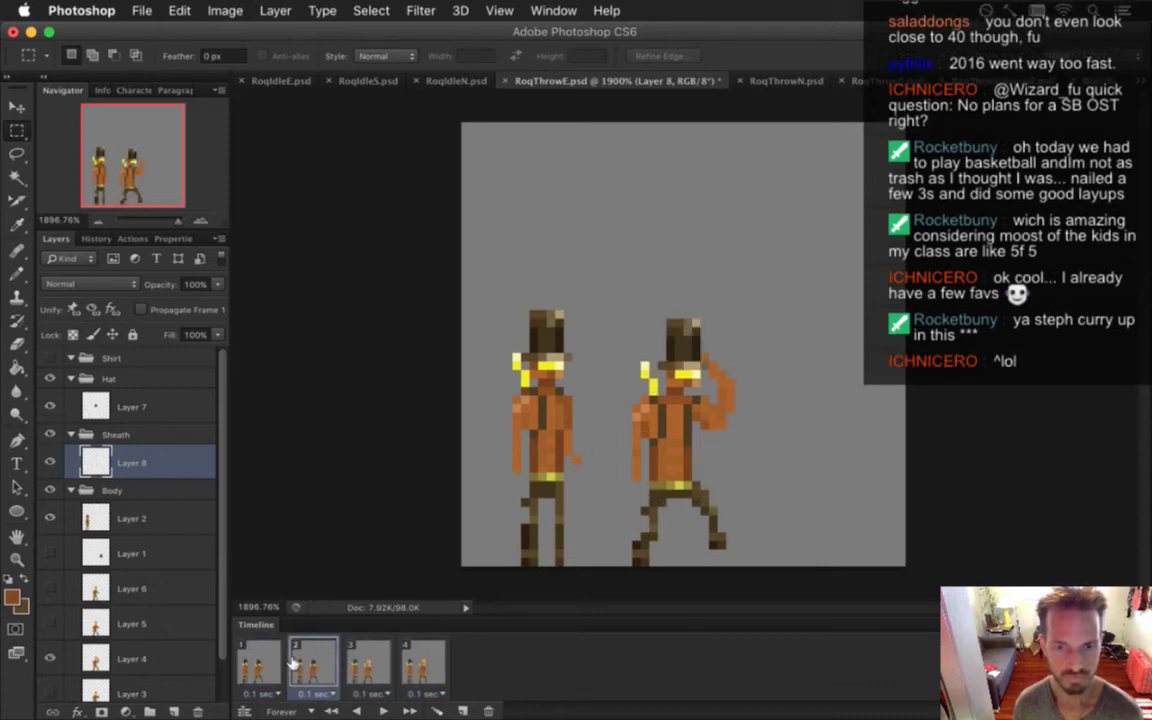
# With all four frames selected, switch the Sheath group off and back on to compare the figure without it
pyautogui.click(254, 662)
pyautogui.keyDown('shift'); pyautogui.click(415, 662); pyautogui.keyUp('shift')
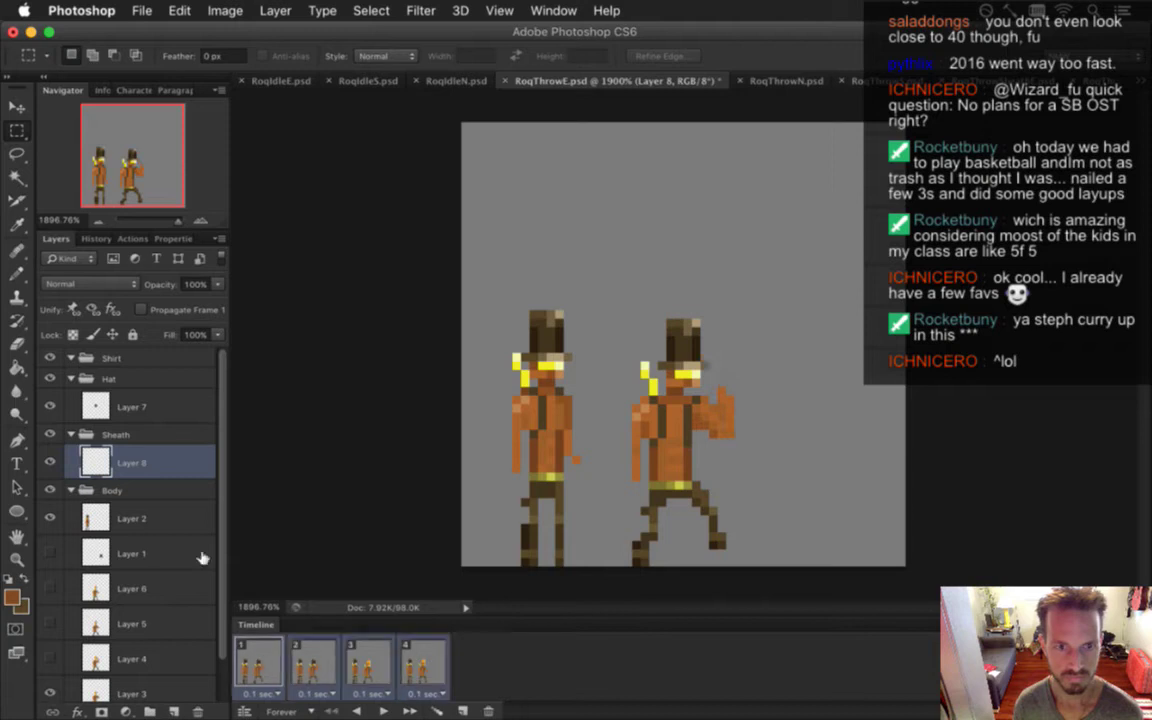
pyautogui.click(50, 434)
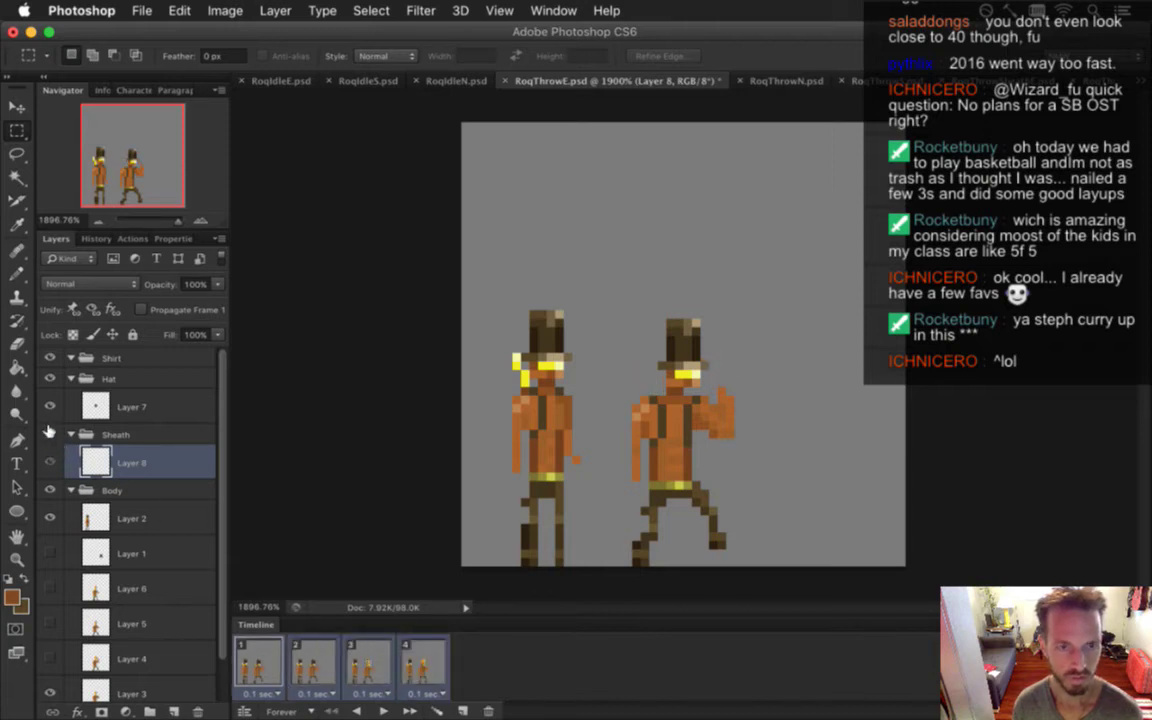
pyautogui.press('super+z')
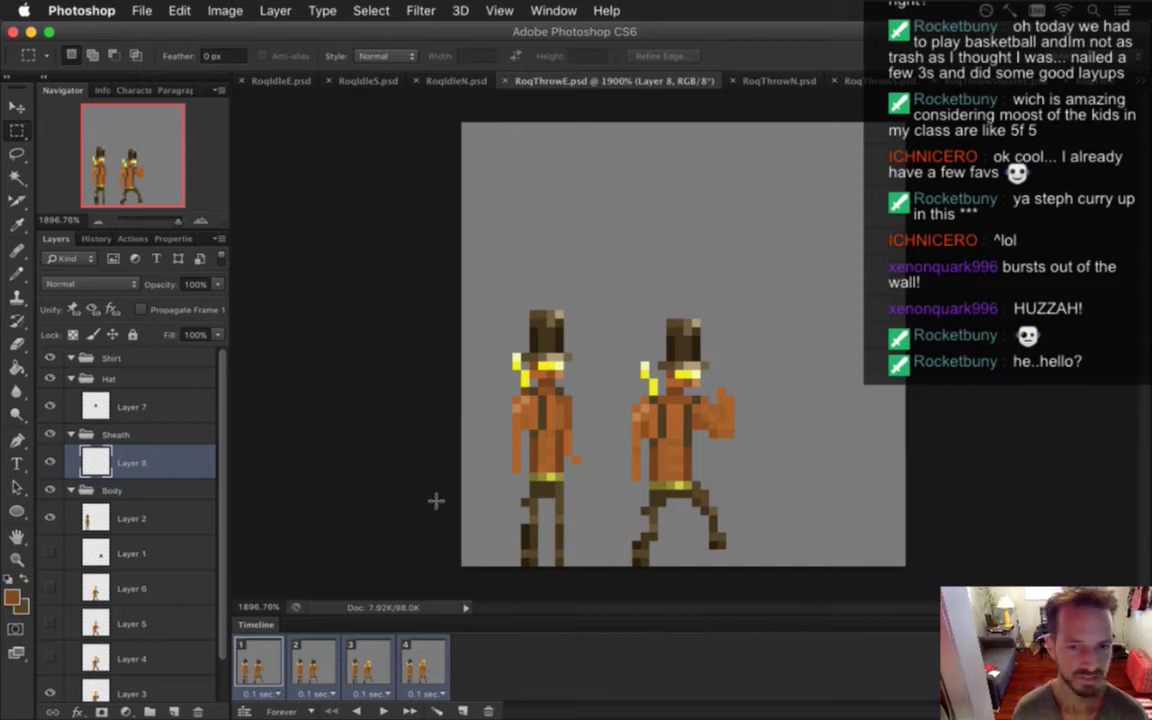
# Delete the spare hat in Layer 1 and the reference figure in Layer 2, save, and preview the animation
pyautogui.scroll(-2, 210, 500)
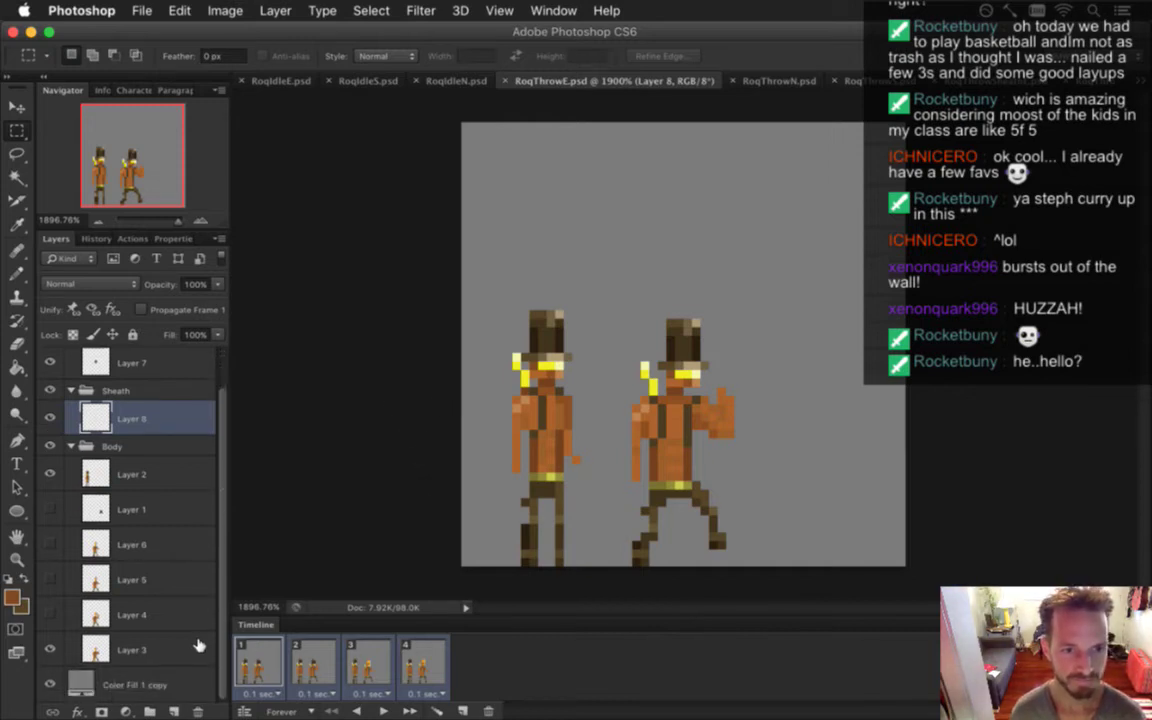
pyautogui.click(70, 509)
pyautogui.click(50, 510)
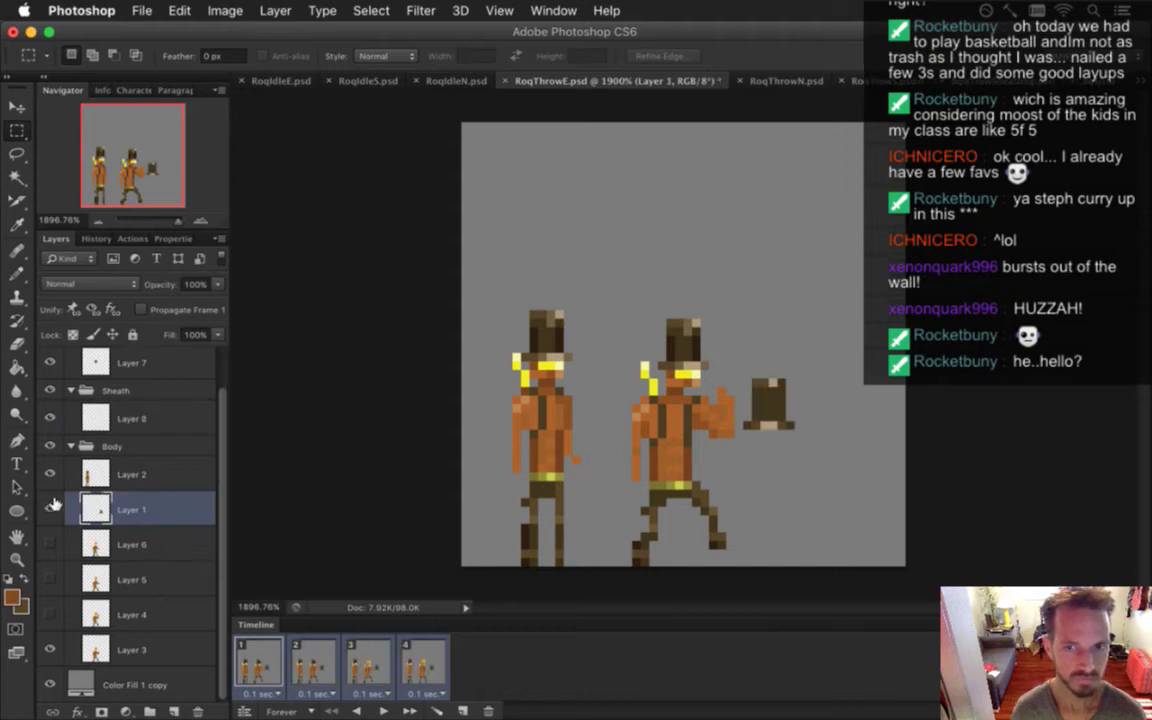
pyautogui.click(199, 711)
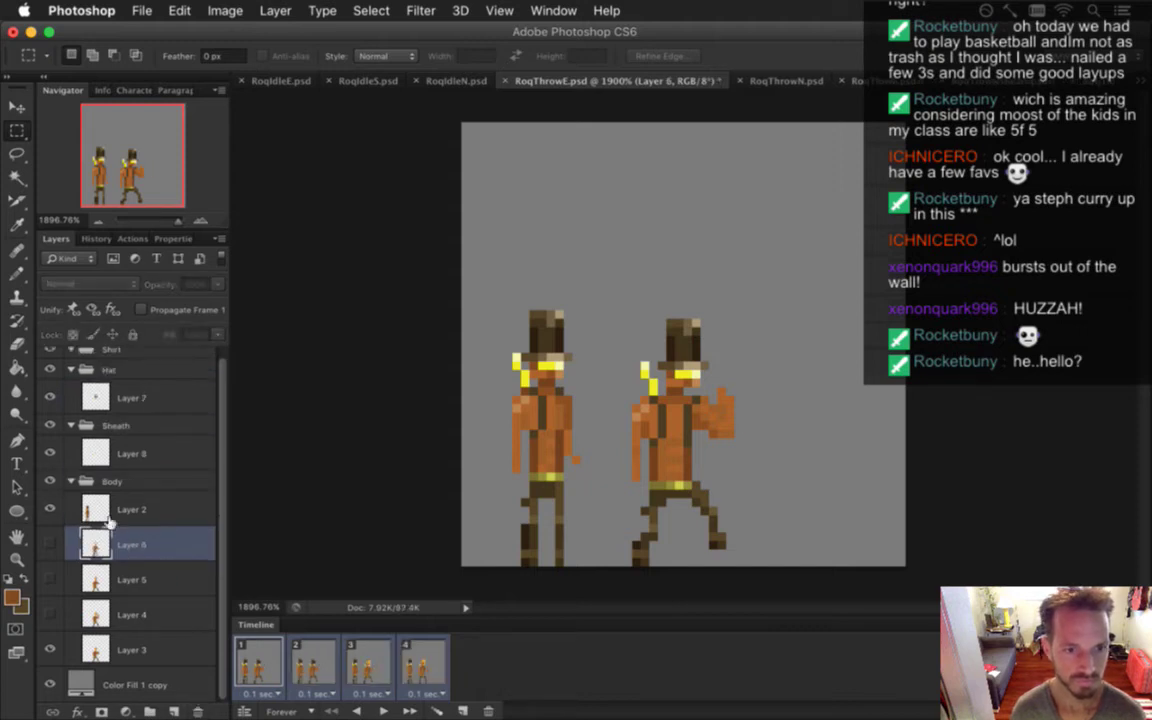
pyautogui.click(199, 711)
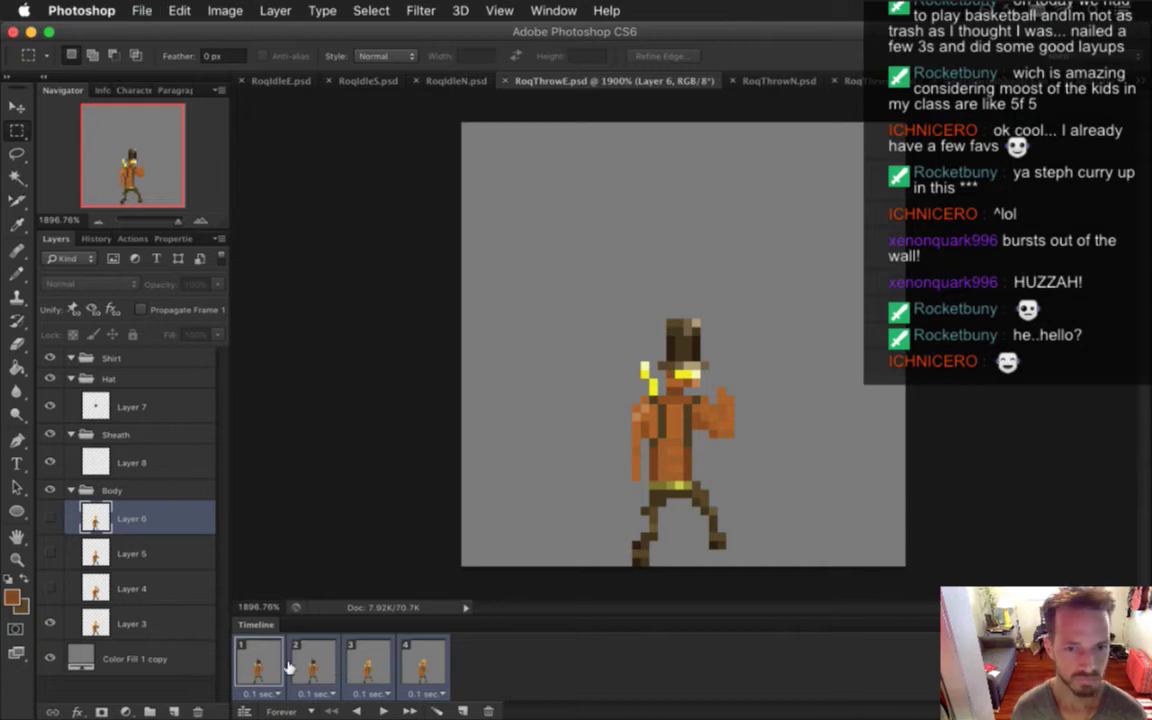
pyautogui.click(383, 709)
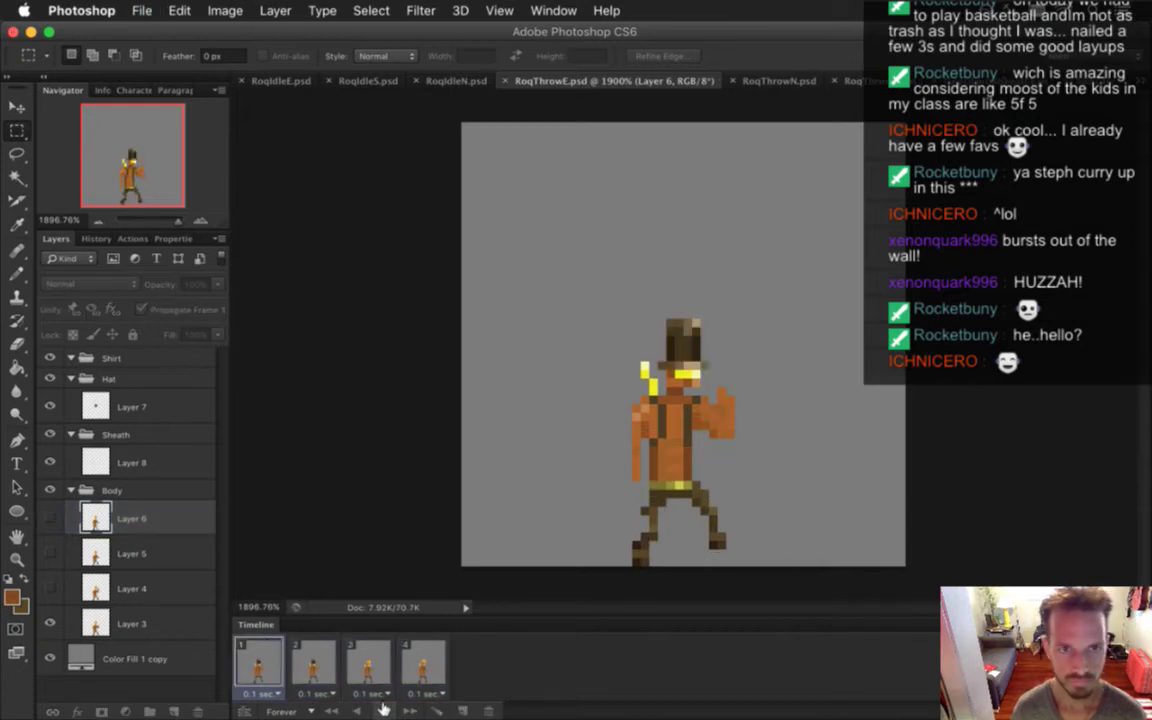
pyautogui.click(383, 709)
# With all four frames selected, delete the empty Shirt group and save the document
pyautogui.keyDown('shift'); pyautogui.click(403, 663); pyautogui.keyUp('shift')
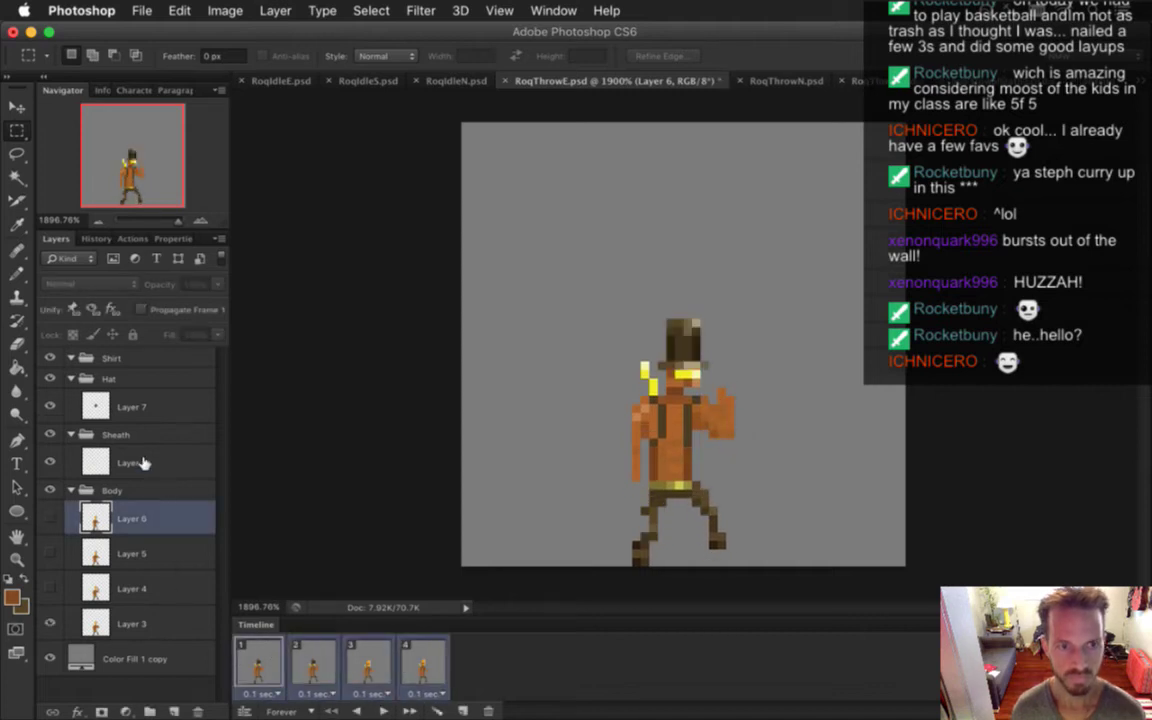
pyautogui.click(104, 357)
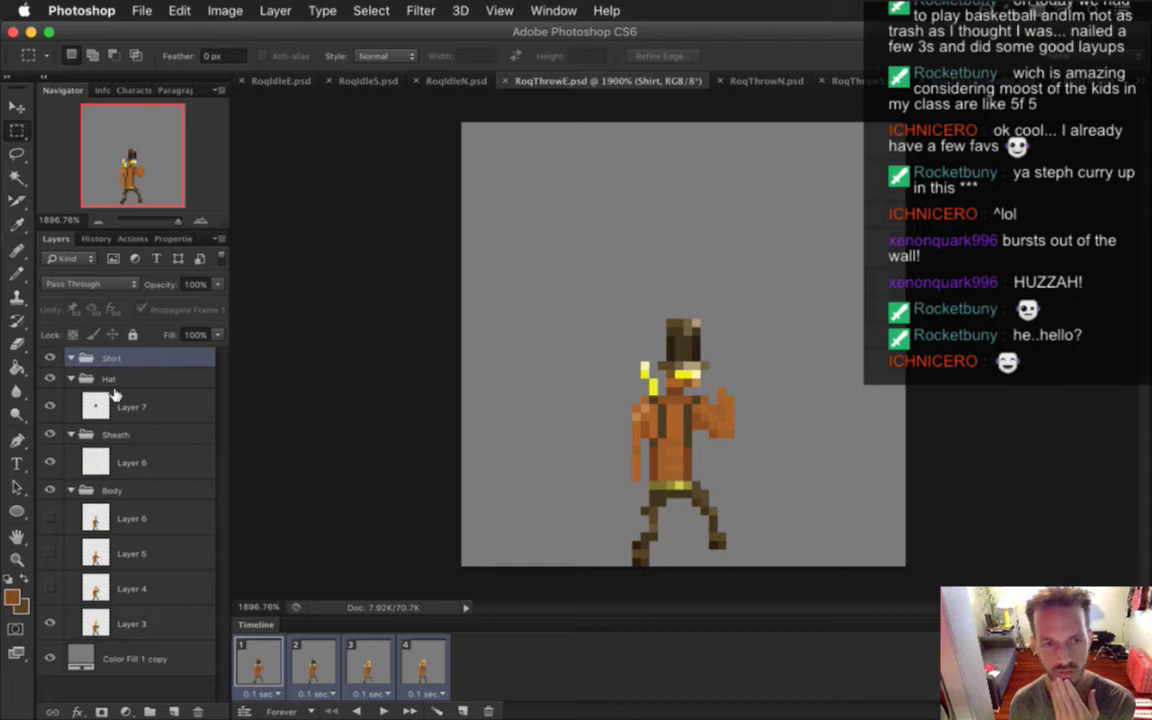
pyautogui.click(198, 711)
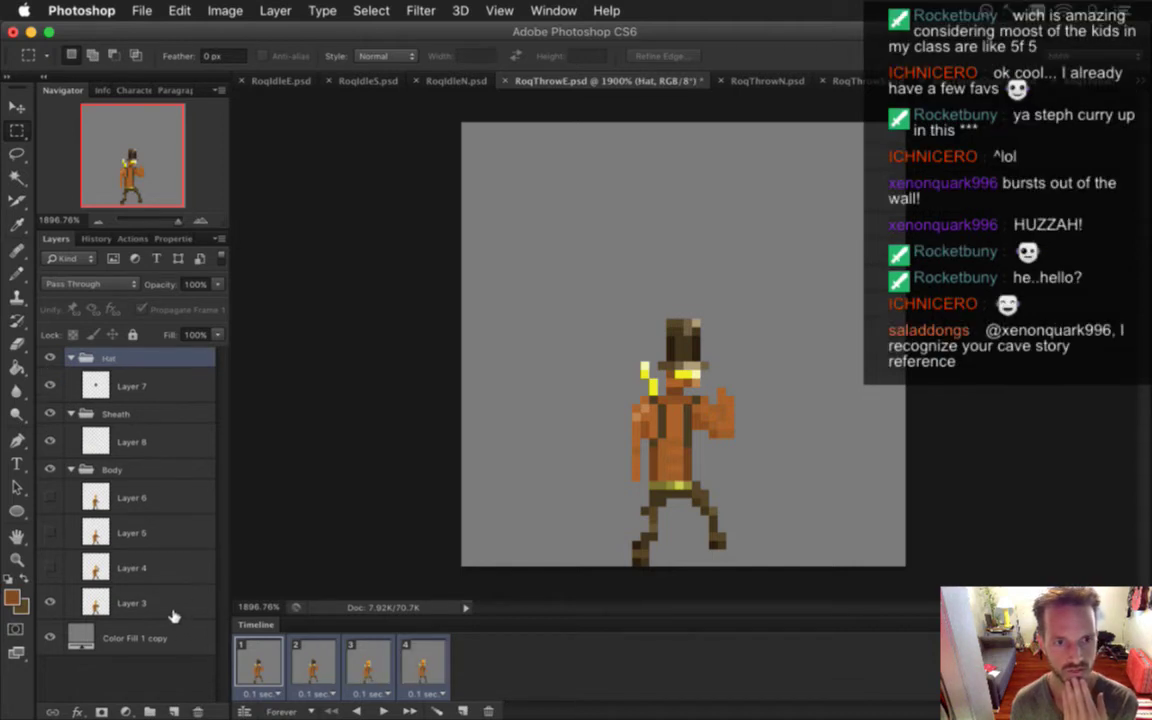
pyautogui.press('super+s')
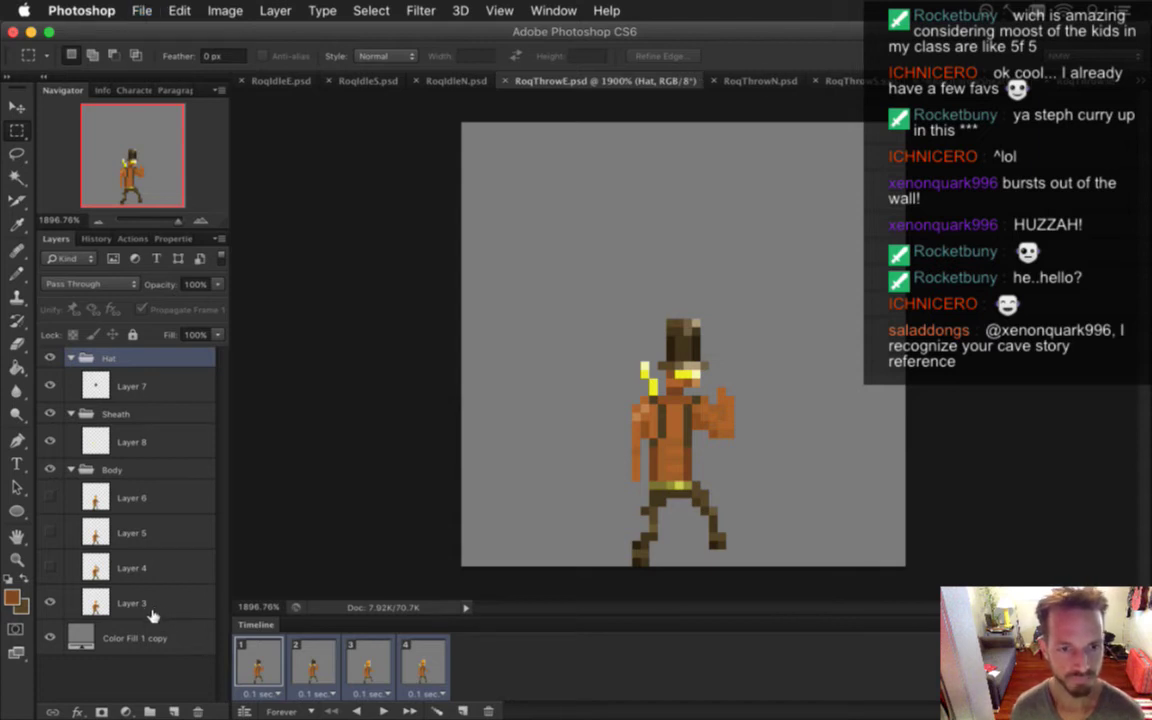
# Hide the Color Fill 1 copy background and the Sheath and Hat groups in all frames, leaving only the body
pyautogui.click(50, 637)
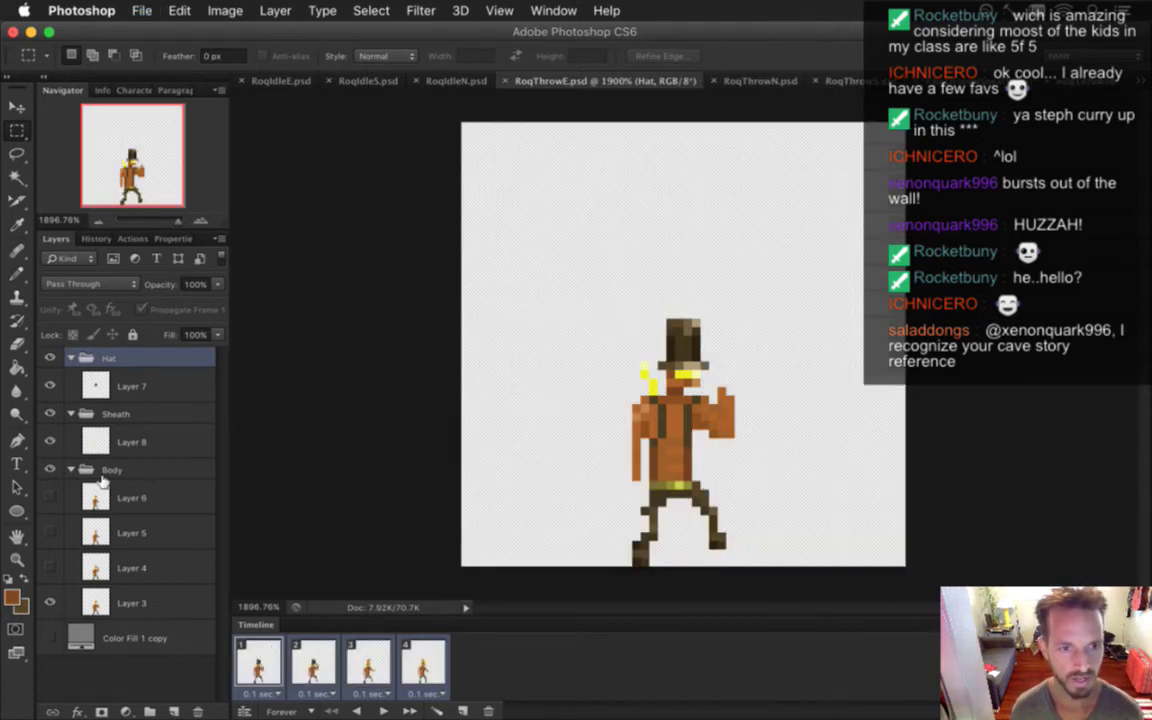
pyautogui.click(50, 413)
pyautogui.click(50, 358)
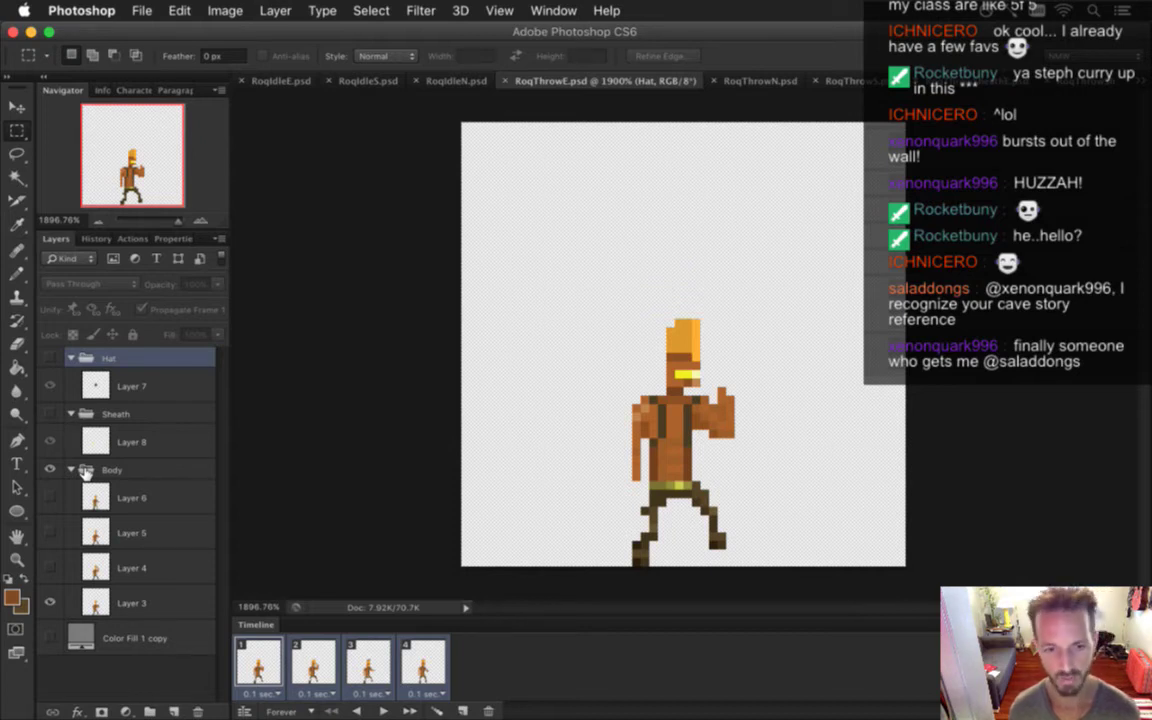
pyautogui.press('super+shift+alt+r')
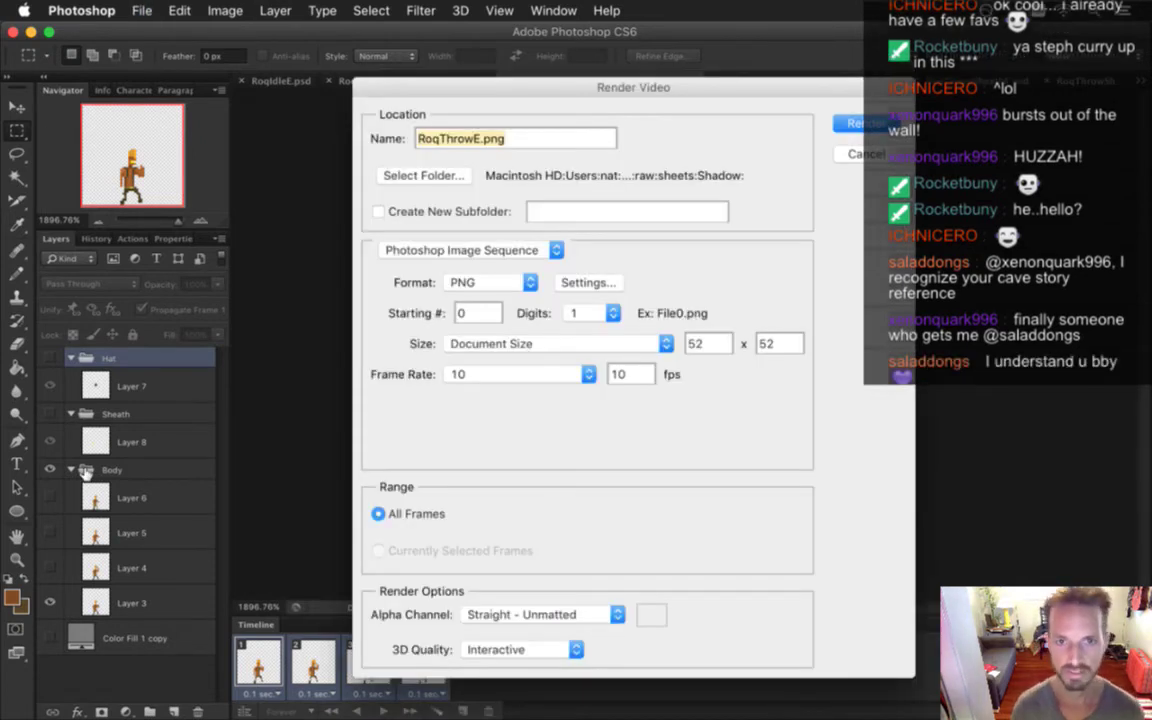
pyautogui.press('Right')
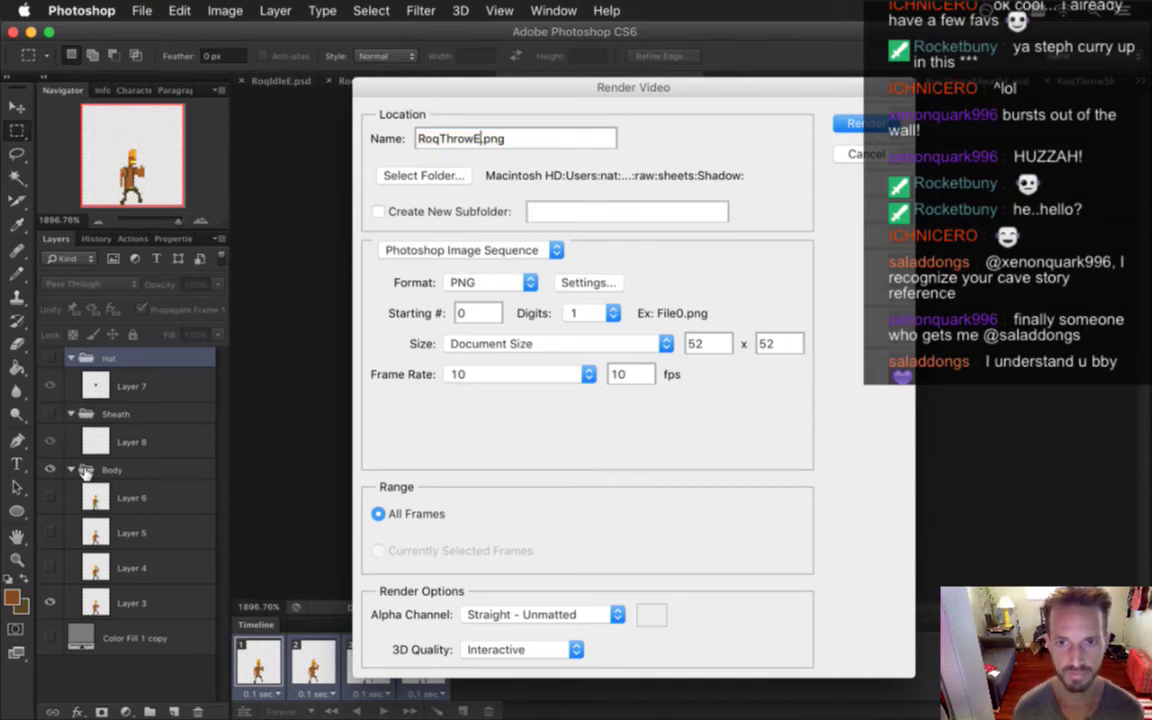
pyautogui.press('super+Tab')
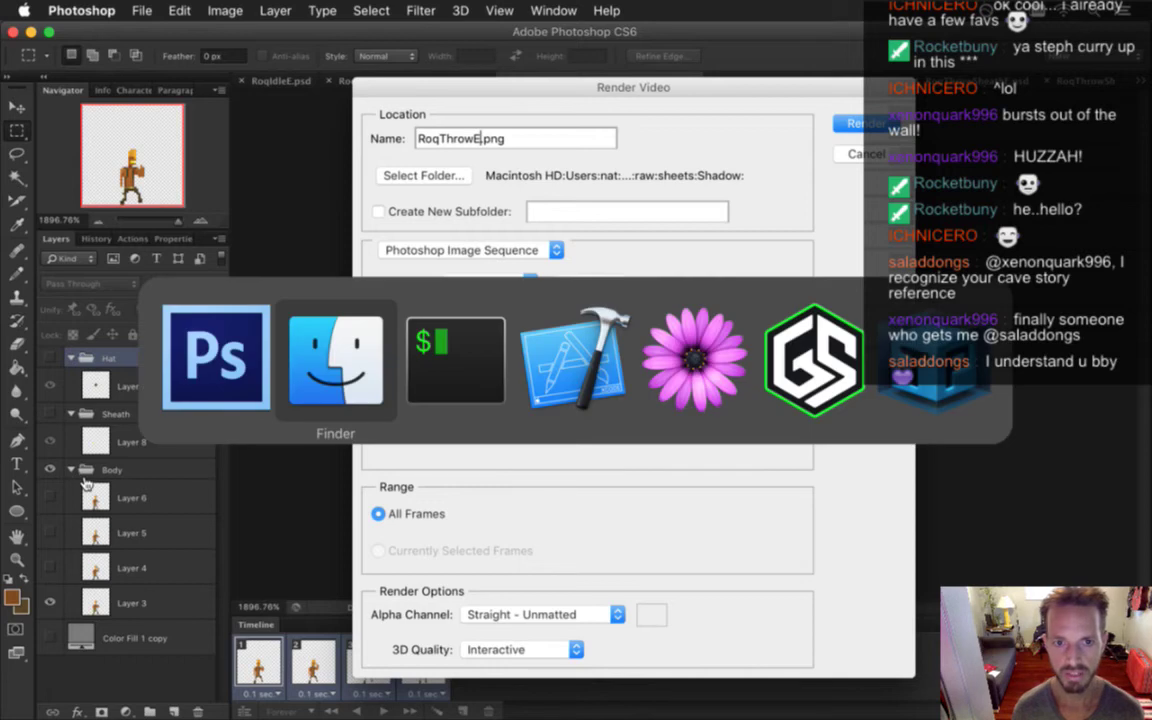
pyautogui.press('super+Tab')
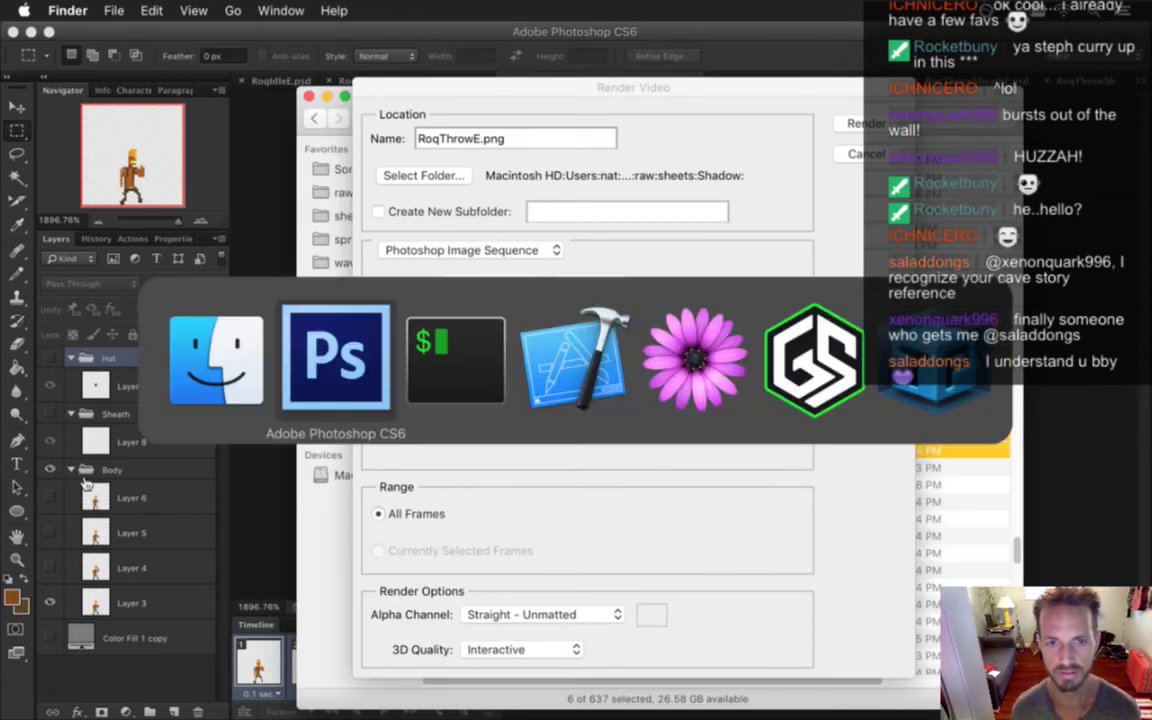
pyautogui.press('super+Tab')
pyautogui.press('super+Tab')
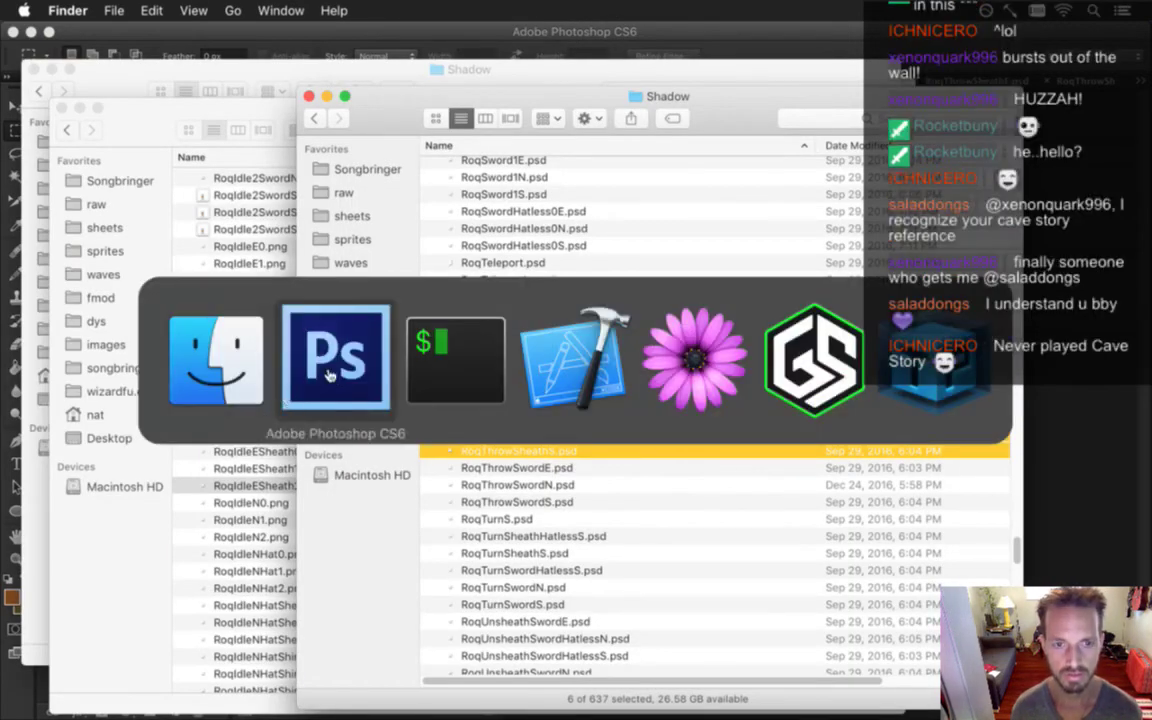
pyautogui.press('Escape')
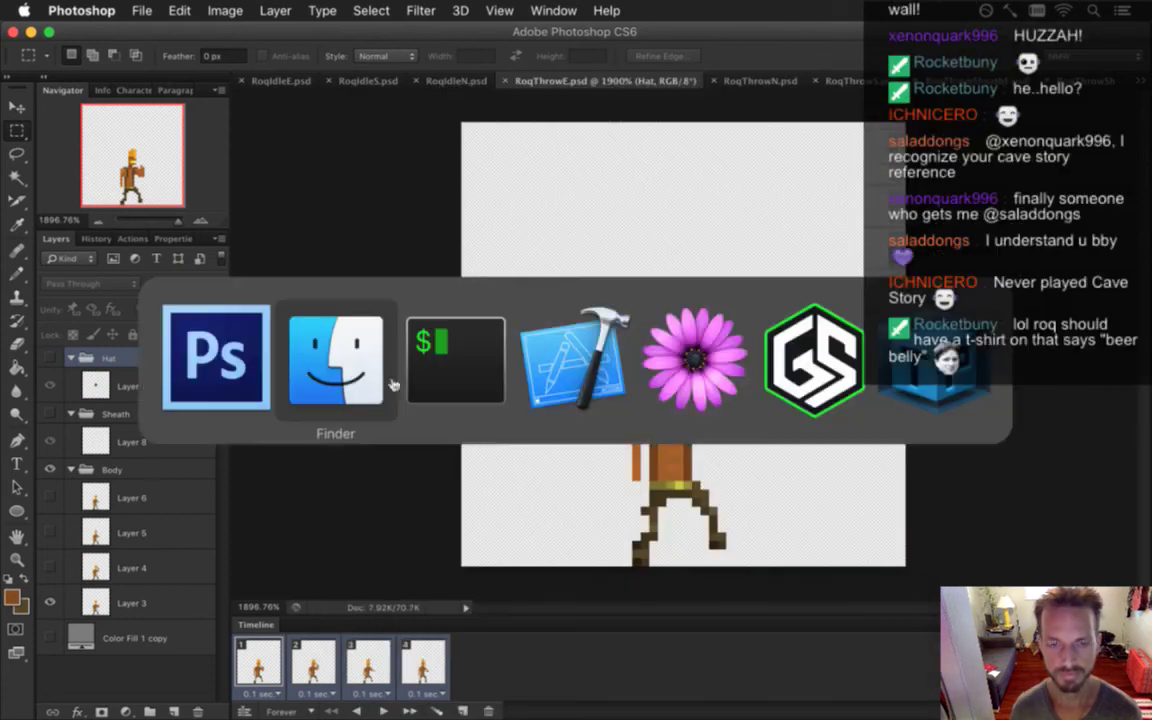
# Switch to Finder and check the folder paths of the open Shadow windows to find the one holding the exported PNGs
pyautogui.press('super+Tab')
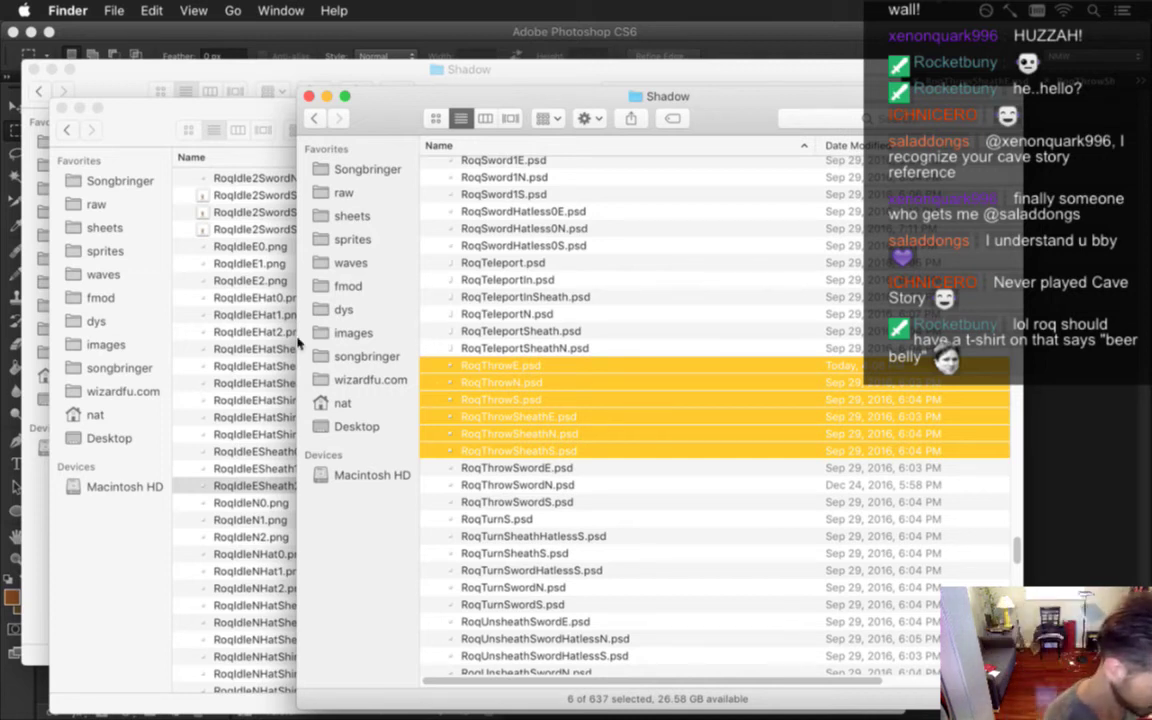
pyautogui.click(437, 384)
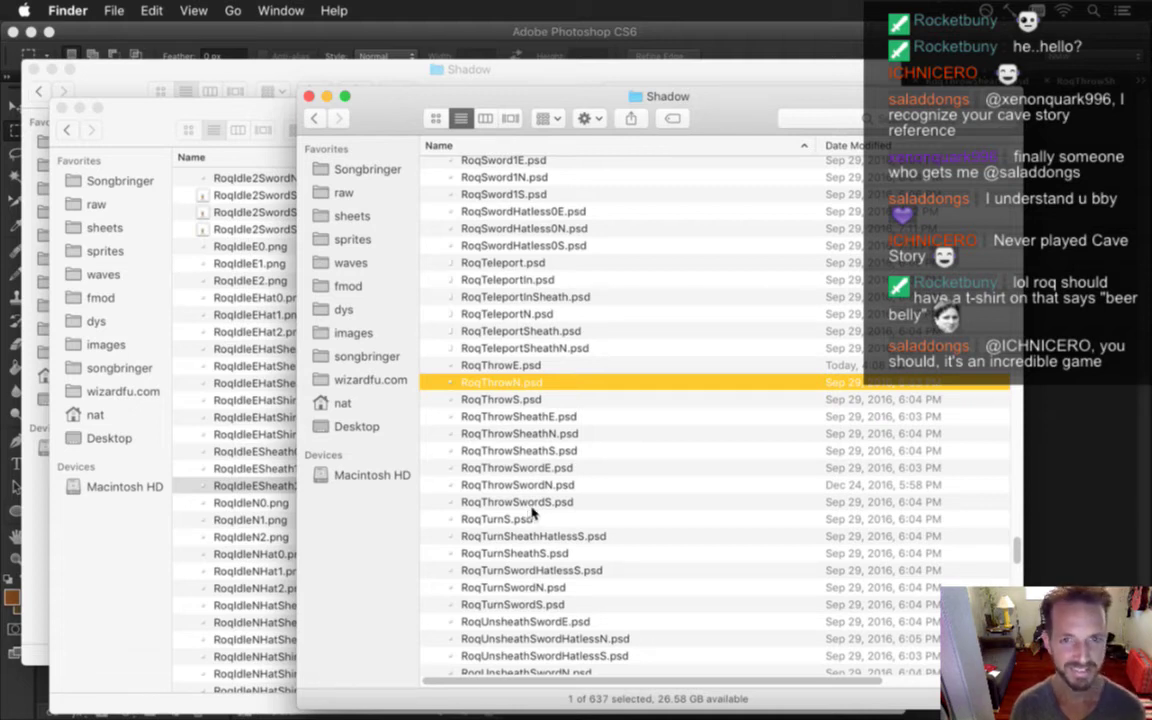
pyautogui.click(150, 72)
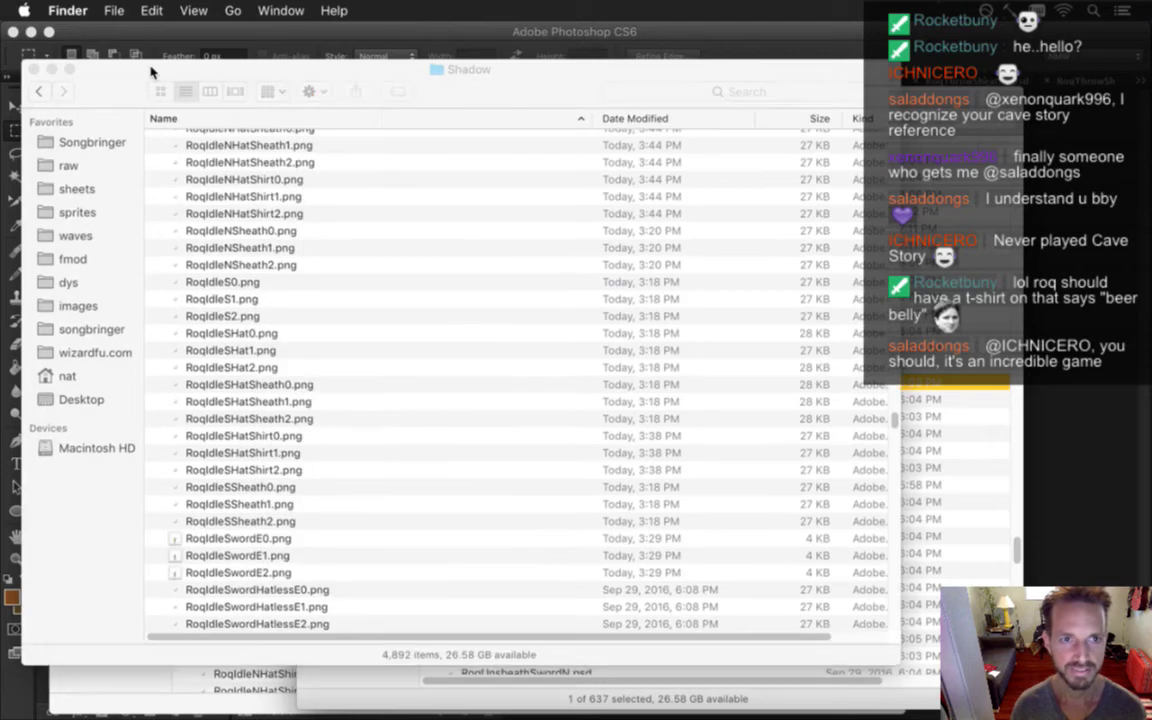
pyautogui.keyDown('super'); pyautogui.click(458, 69); pyautogui.keyUp('super')
pyautogui.click(352, 72)
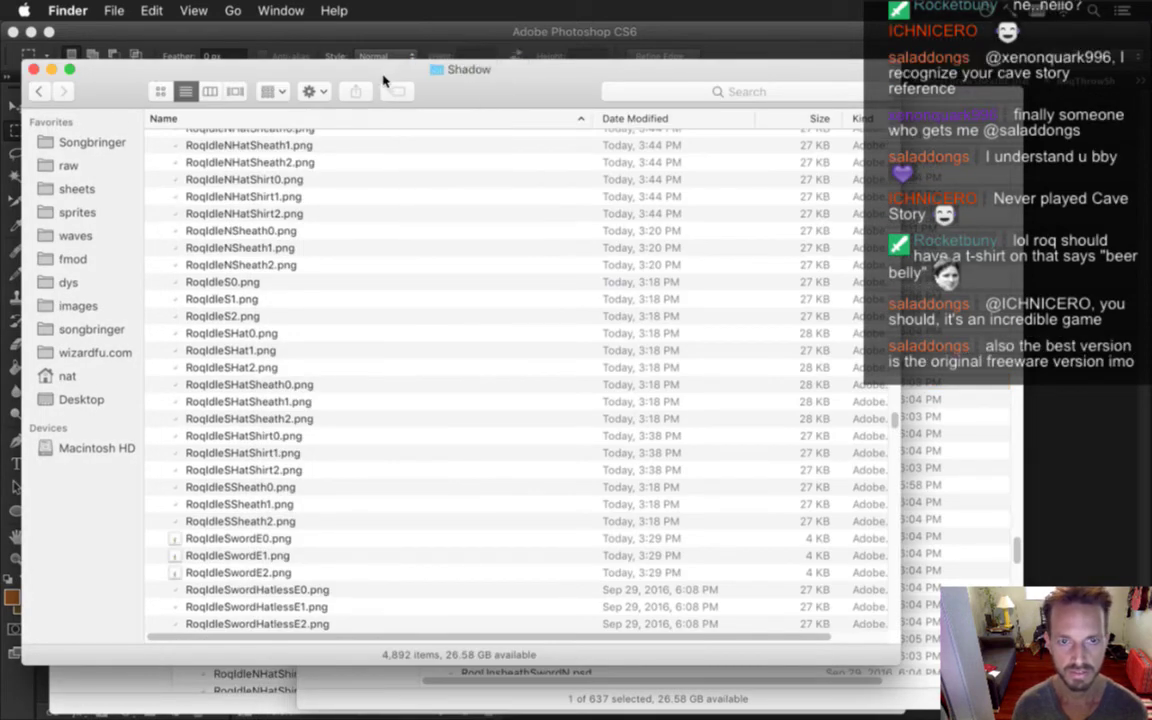
pyautogui.press('super+grave')
pyautogui.click(256, 110)
pyautogui.keyDown('super'); pyautogui.click(412, 106); pyautogui.keyUp('super')
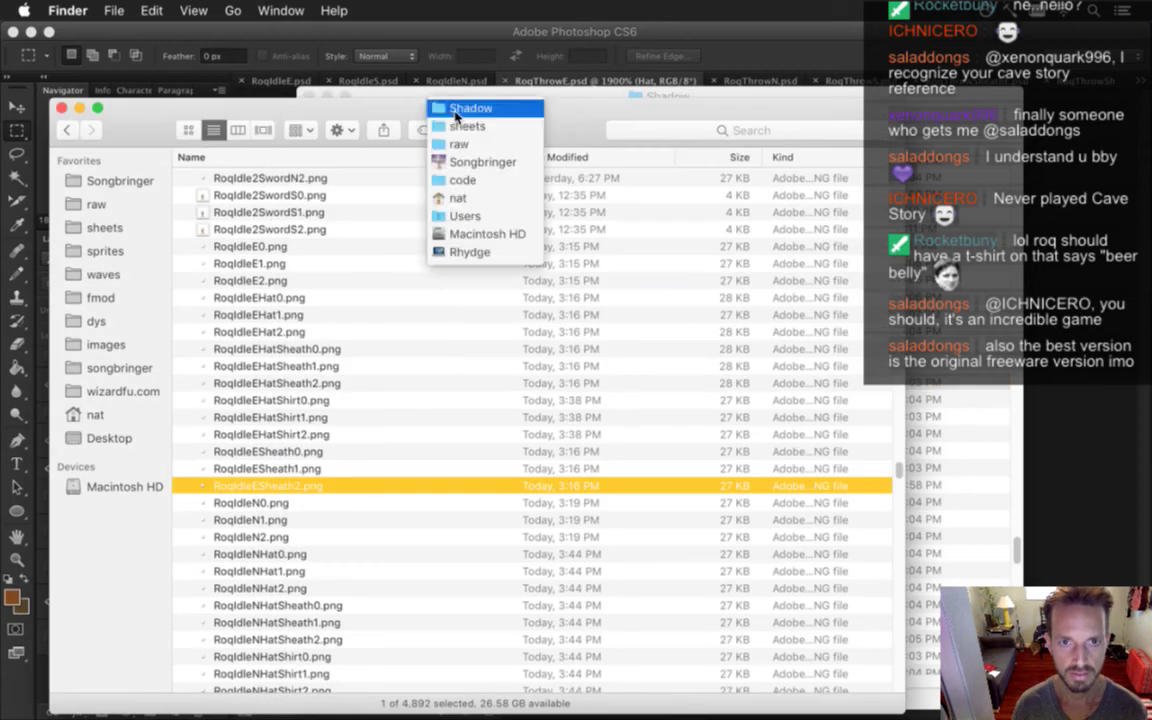
pyautogui.click(404, 107)
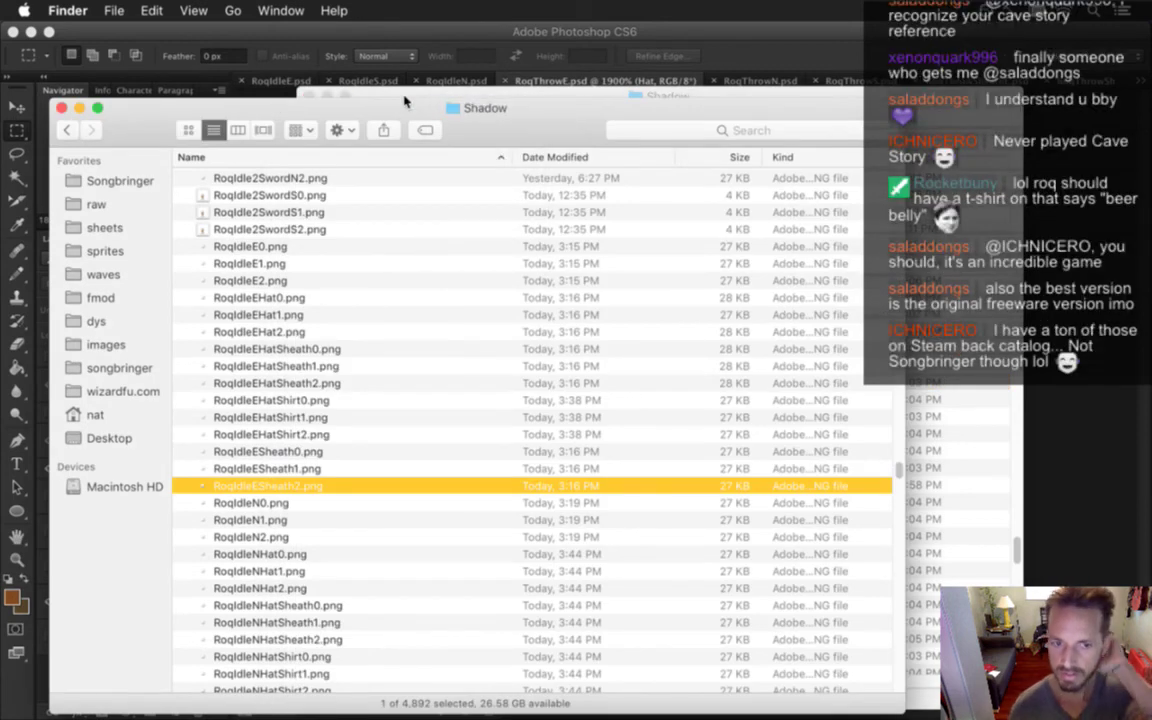
# Find the existing RoqThrow PNG frames in the Shadow export folder and select RoqThrowE0.png
pyautogui.scroll(-10, 432, 594)
pyautogui.scroll(-15, 432, 590)
pyautogui.scroll(-5, 435, 585)
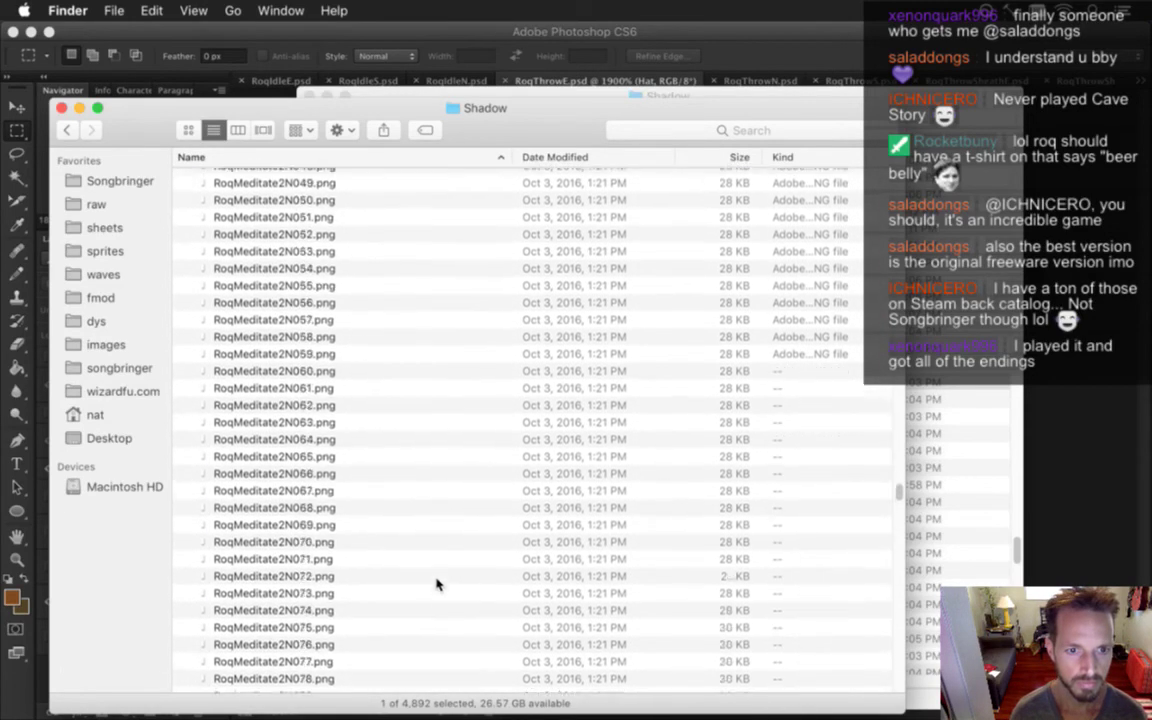
pyautogui.moveTo(897, 496); pyautogui.dragTo(897, 535)
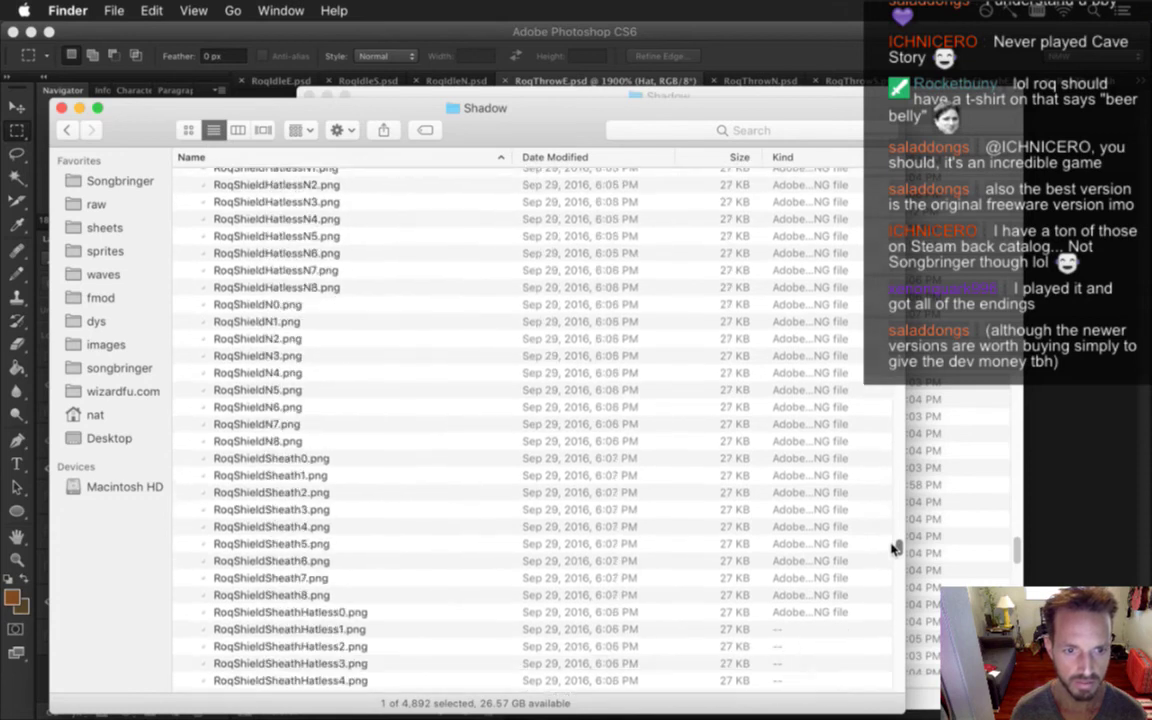
pyautogui.moveTo(893, 552); pyautogui.dragTo(893, 555)
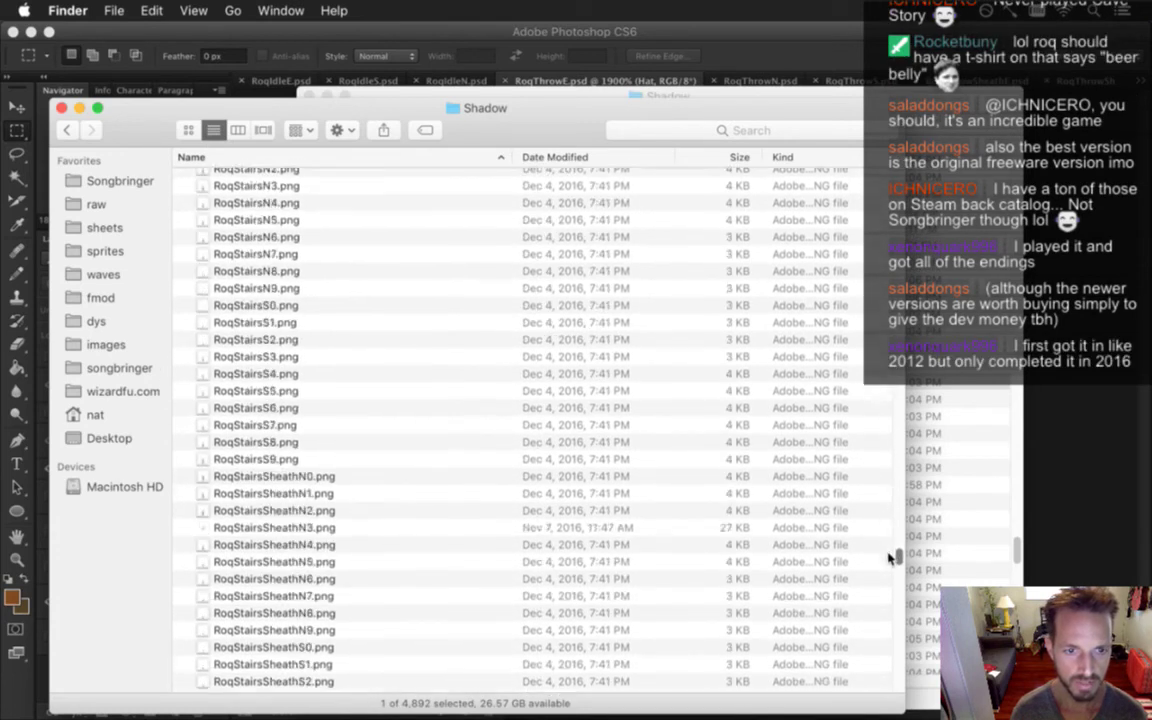
pyautogui.moveTo(886, 566); pyautogui.dragTo(886, 582)
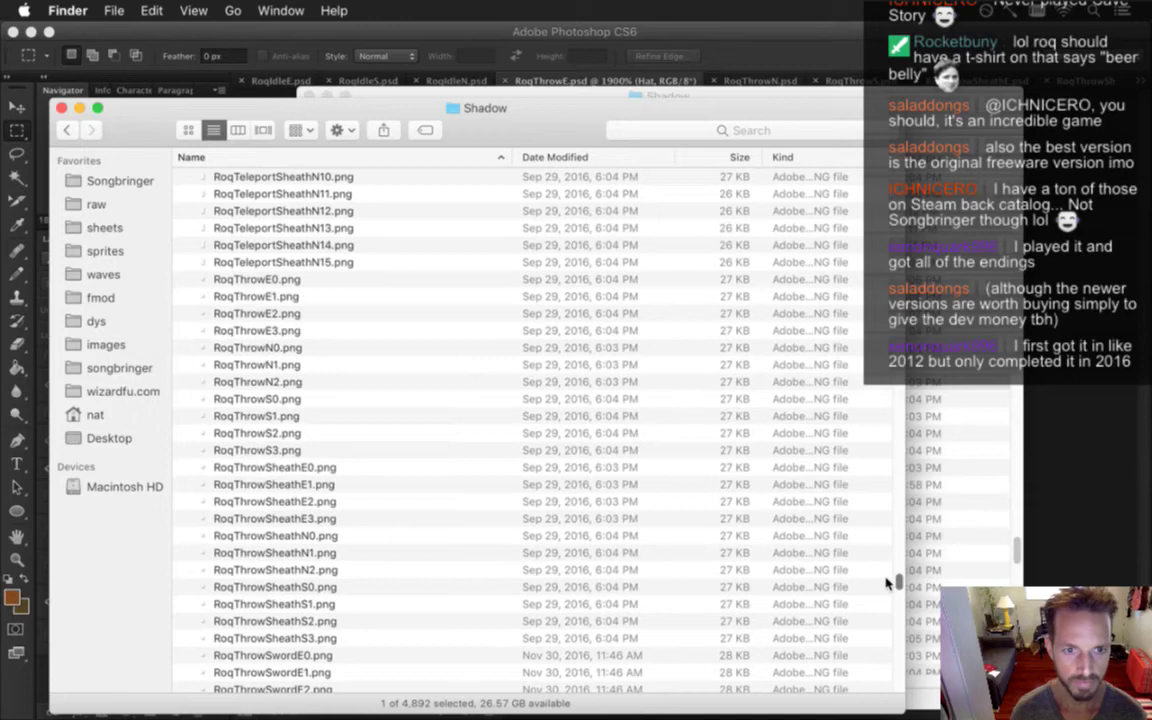
pyautogui.click(363, 287)
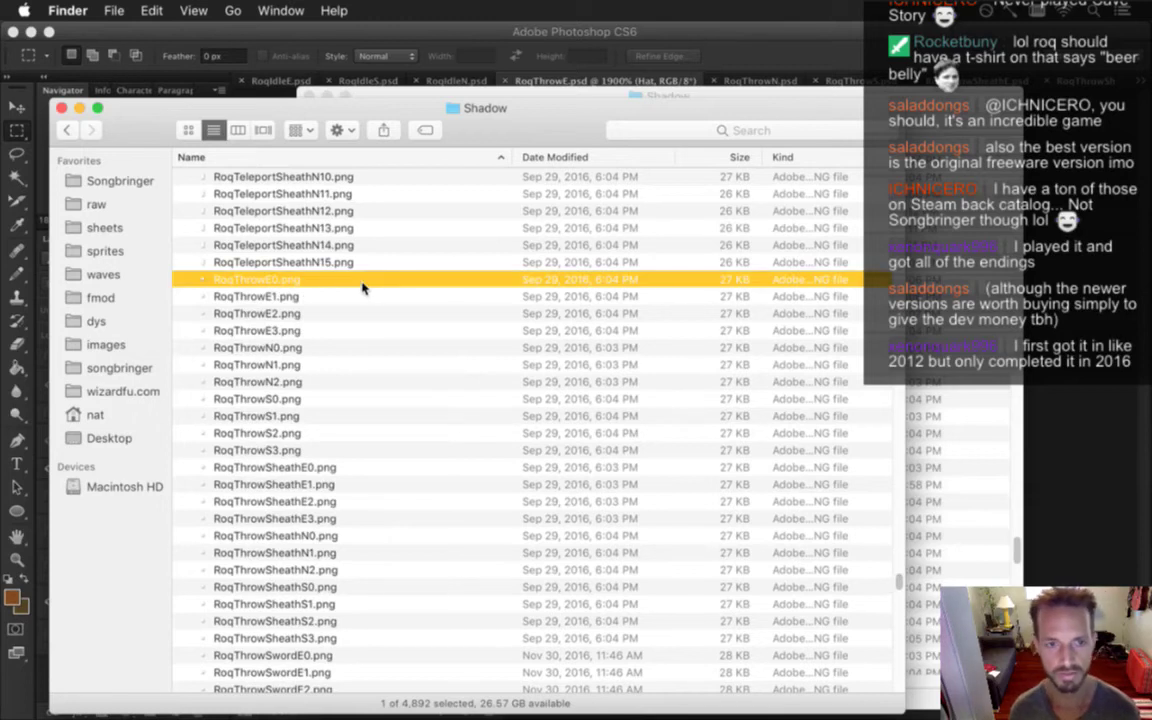
# Delete all RoqThrow and RoqThrowSheath PNG frames, from RoqThrowE0.png through RoqThrowSheathS3.png, from the Shadow folder, keeping the RoqThrowSword files
pyautogui.hotkey('shift', 'Down')
pyautogui.hotkey('shift', 'Down')
pyautogui.hotkey('shift', 'Down')
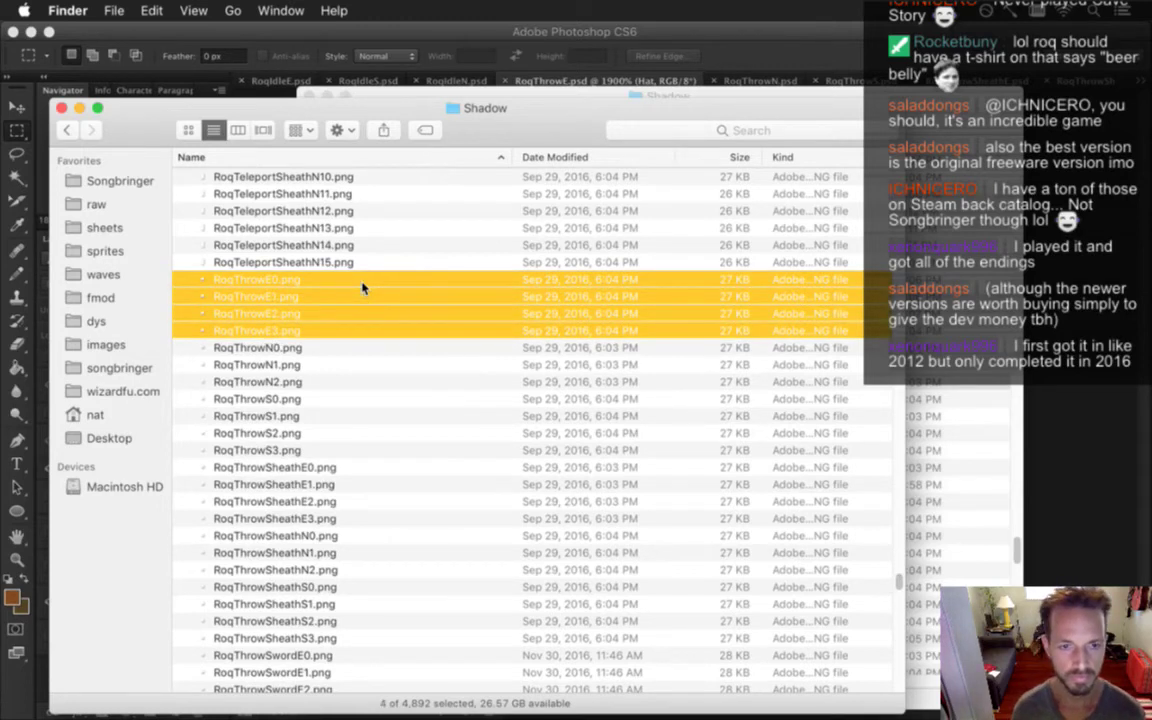
pyautogui.hotkey('shift', 'Down')
pyautogui.hotkey('shift', 'Down')
pyautogui.hotkey('shift', 'Down')
pyautogui.hotkey('shift', 'Down')
pyautogui.hotkey('shift', 'Down')
pyautogui.hotkey('shift', 'Down')
pyautogui.hotkey('shift', 'Down')
pyautogui.hotkey('shift', 'Down')
pyautogui.hotkey('shift', 'Down')
pyautogui.hotkey('shift', 'Down')
pyautogui.hotkey('shift', 'Down')
pyautogui.hotkey('shift', 'Down')
pyautogui.hotkey('shift', 'Down')
pyautogui.hotkey('shift', 'Down')
pyautogui.hotkey('shift', 'Down')
pyautogui.hotkey('shift', 'Down')
pyautogui.hotkey('shift', 'Down')
pyautogui.hotkey('shift', 'Down')
pyautogui.hotkey('shift', 'Down')
pyautogui.hotkey('shift', 'Down')
pyautogui.hotkey('shift', 'Down')
pyautogui.hotkey('shift', 'Down')
pyautogui.hotkey('shift', 'Down')
pyautogui.hotkey('shift', 'Down')
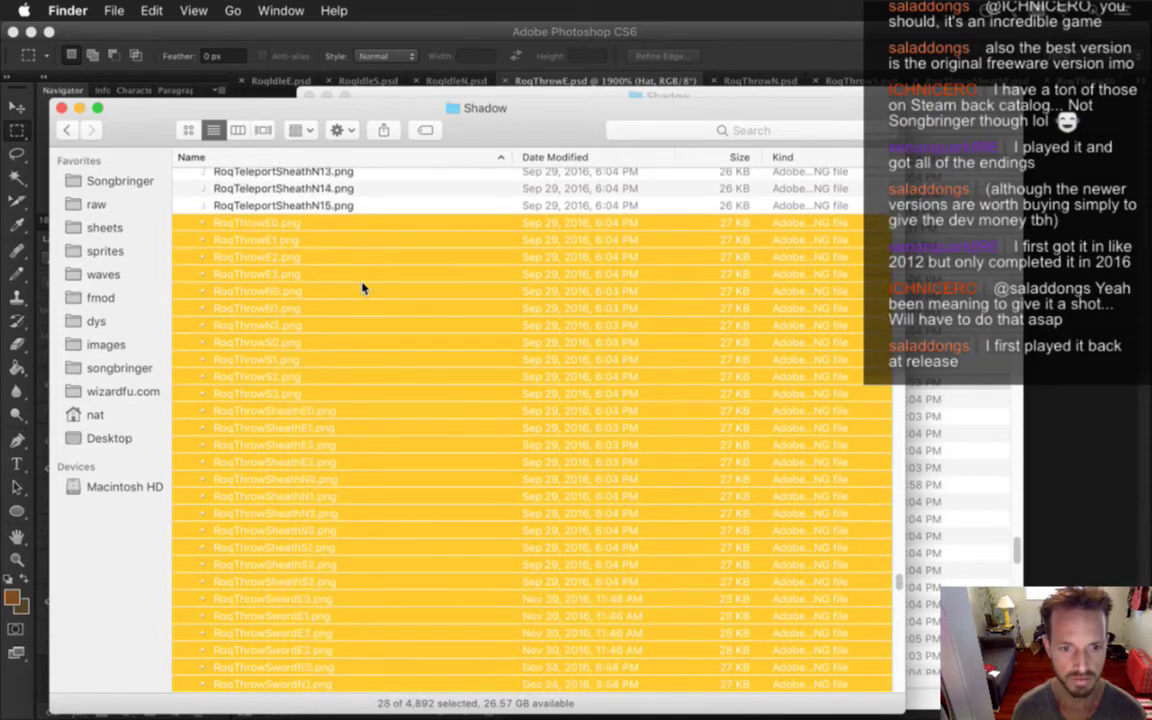
pyautogui.hotkey('shift', 'Down')
pyautogui.hotkey('shift', 'Down')
pyautogui.scroll(-3, 362, 288)
pyautogui.hotkey('shift', 'Down')
pyautogui.hotkey('shift', 'Down')
pyautogui.hotkey('shift', 'Down')
pyautogui.hotkey('shift', 'Up')
pyautogui.hotkey('shift', 'Up')
pyautogui.hotkey('shift', 'Up')
pyautogui.hotkey('shift', 'Up')
pyautogui.hotkey('shift', 'Up')
pyautogui.hotkey('shift', 'Up')
pyautogui.hotkey('shift', 'Up')
pyautogui.hotkey('shift', 'Up')
pyautogui.hotkey('shift', 'Up')
pyautogui.hotkey('shift', 'Up')
pyautogui.hotkey('shift', 'Up')
pyautogui.hotkey('shift', 'Up')
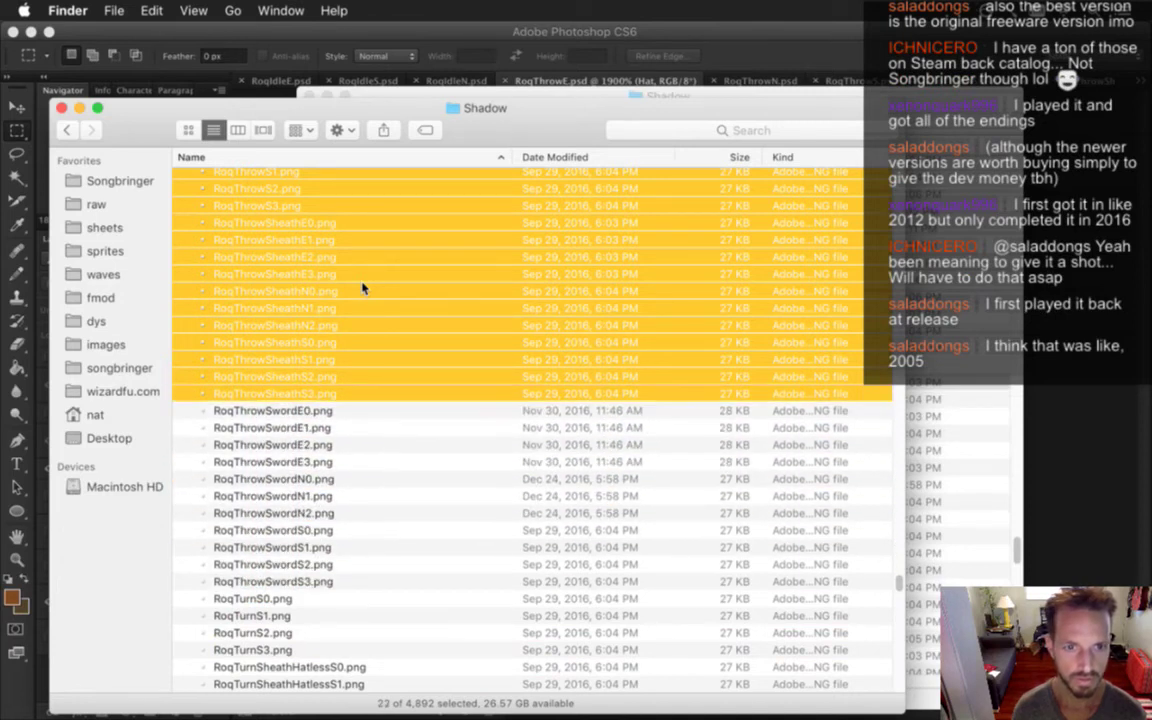
pyautogui.hotkey('shift', 'Down')
pyautogui.press('super+BackSpace')
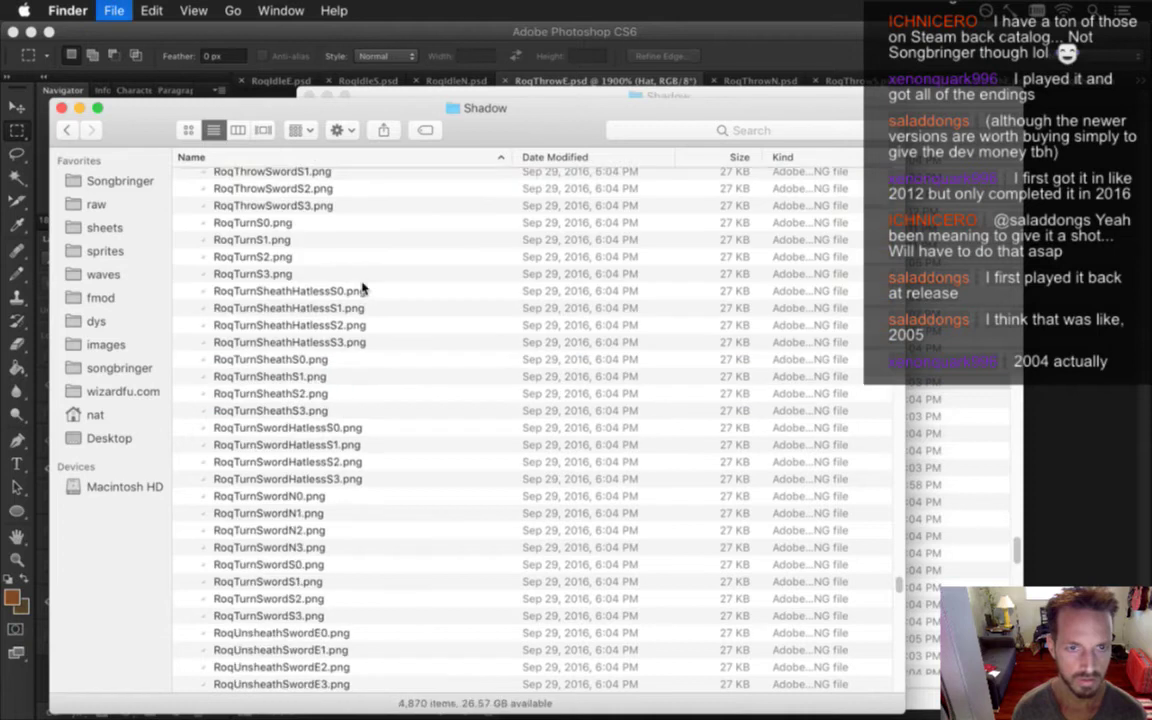
pyautogui.press('Up')
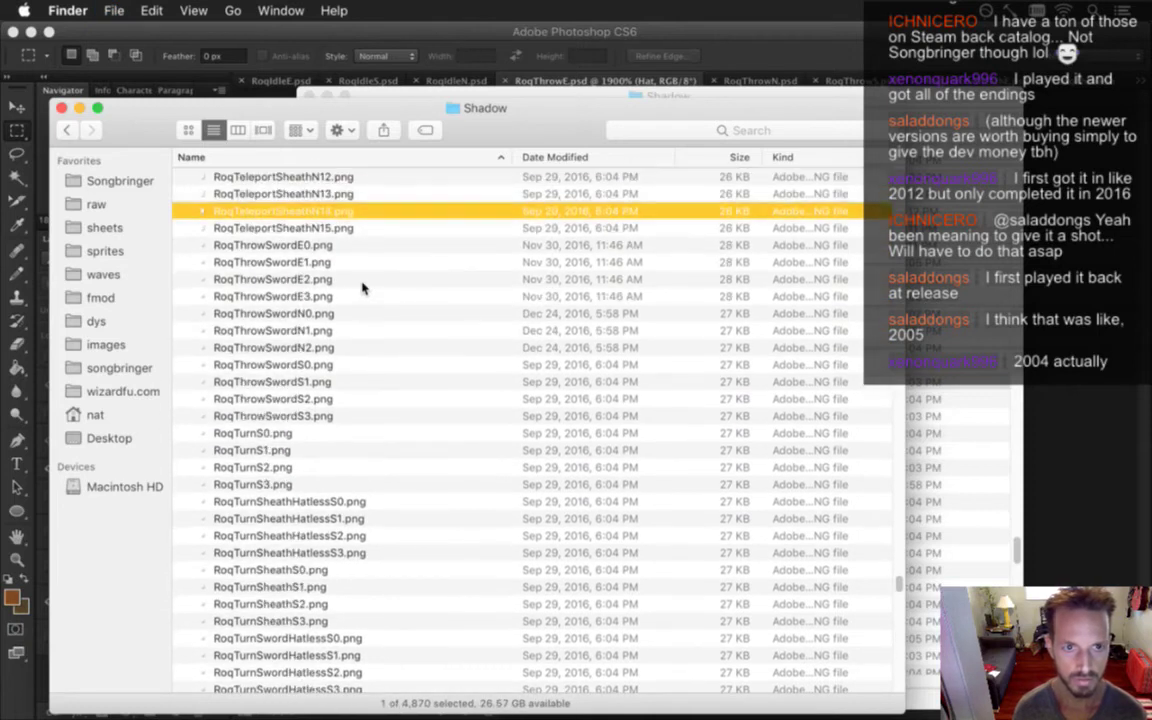
pyautogui.press('Down')
pyautogui.press('Down')
pyautogui.press('Down')
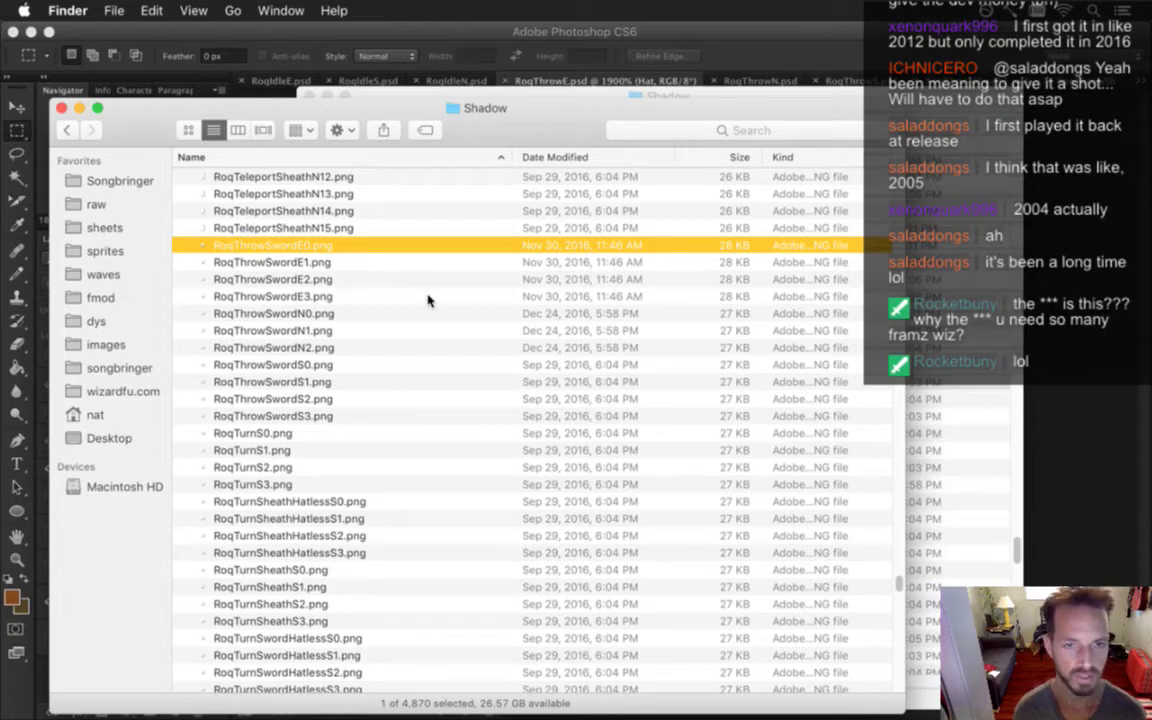
# Switch to Photoshop and render all frames of RoqThrowE.psd as a PNG sequence named RoqThrowE.png into the Shadow folder
pyautogui.press('super+Tab')
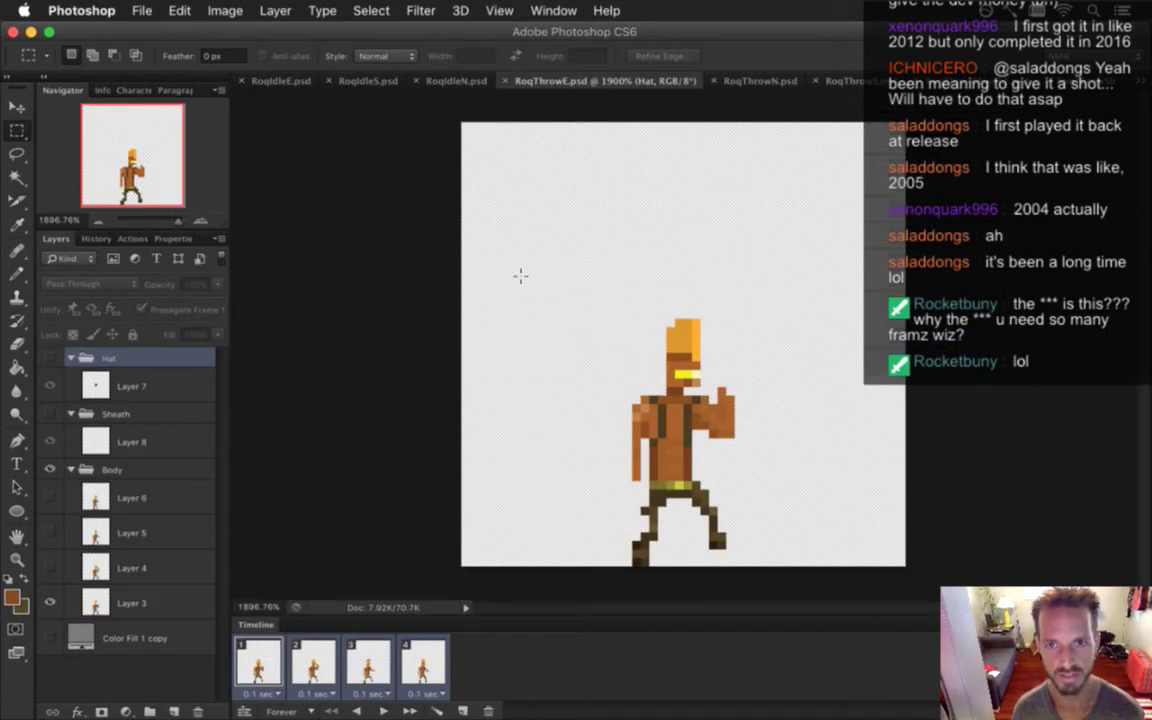
pyautogui.click(745, 82)
pyautogui.moveTo(681, 350); pyautogui.dragTo(869, 391)
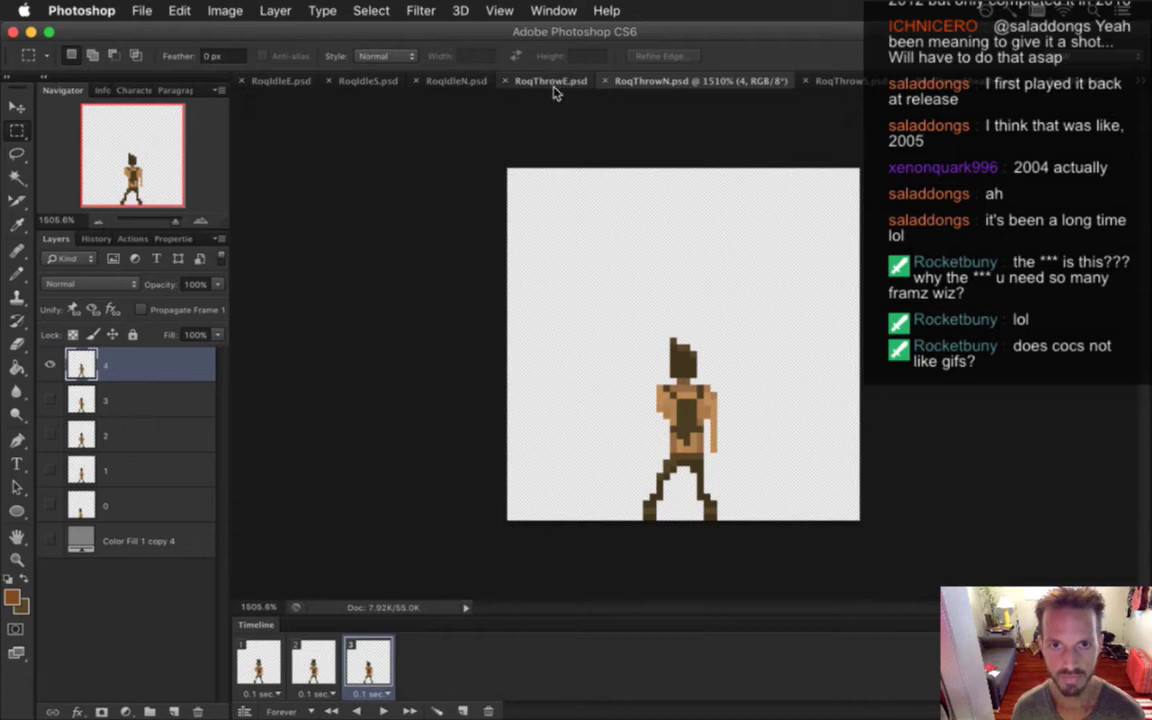
pyautogui.click(522, 81)
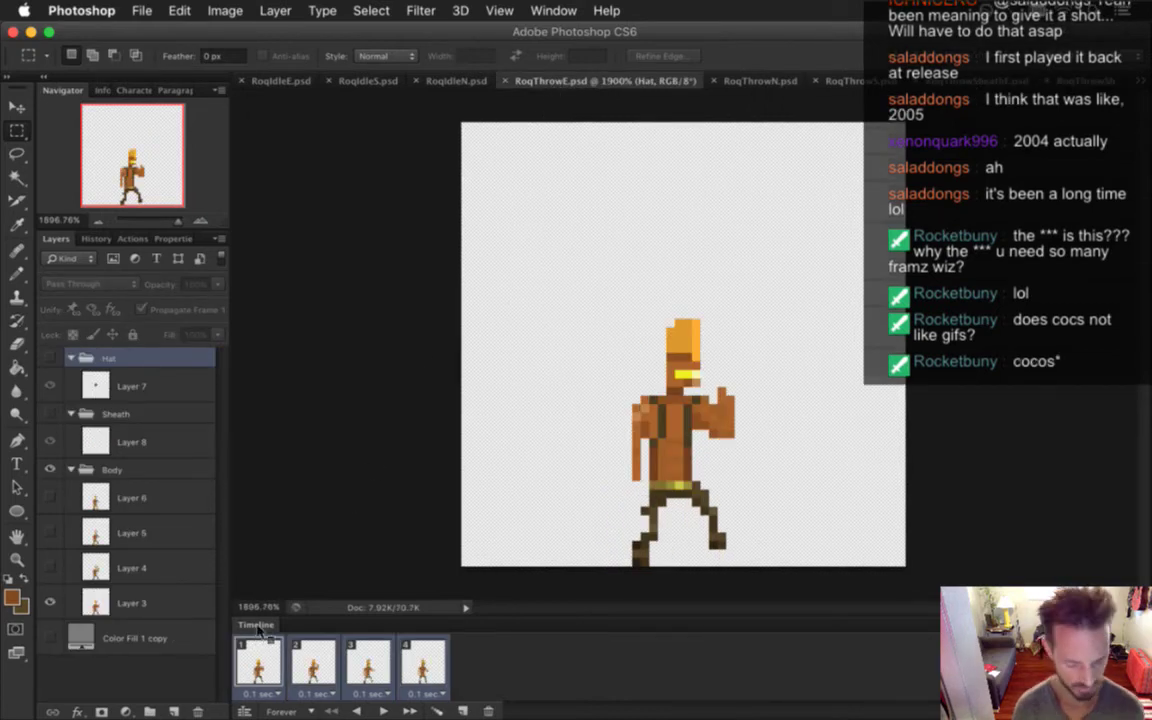
pyautogui.press('super+alt+shift+r')
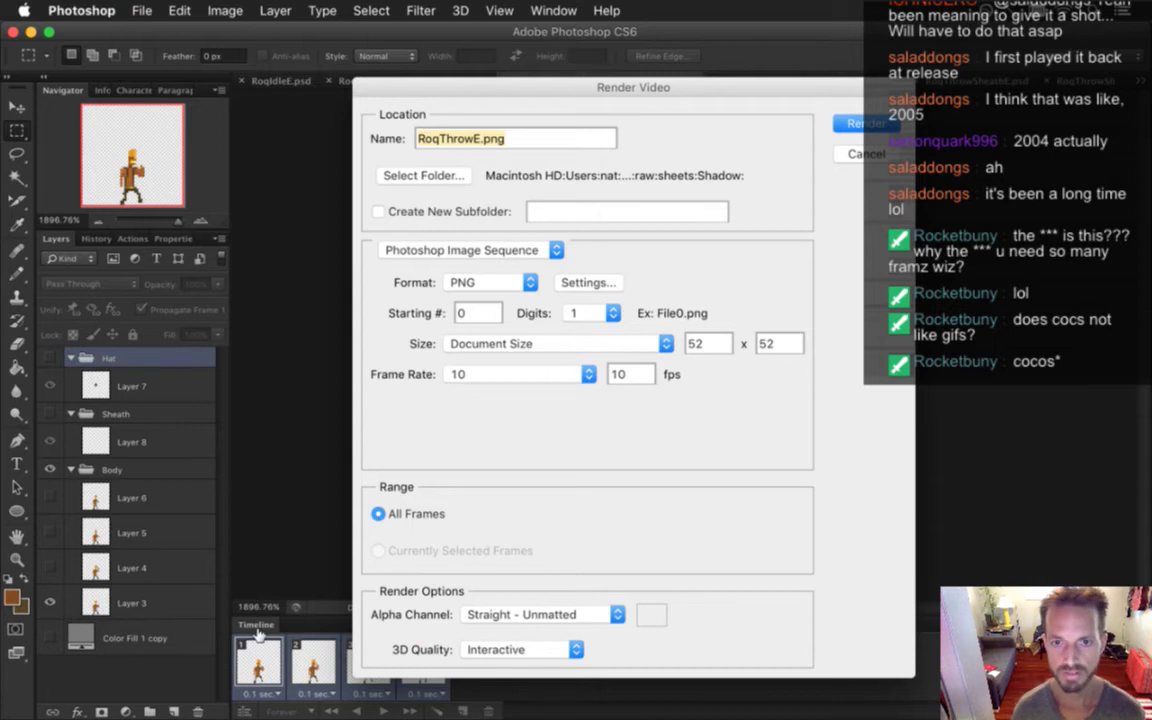
pyautogui.press('Return')
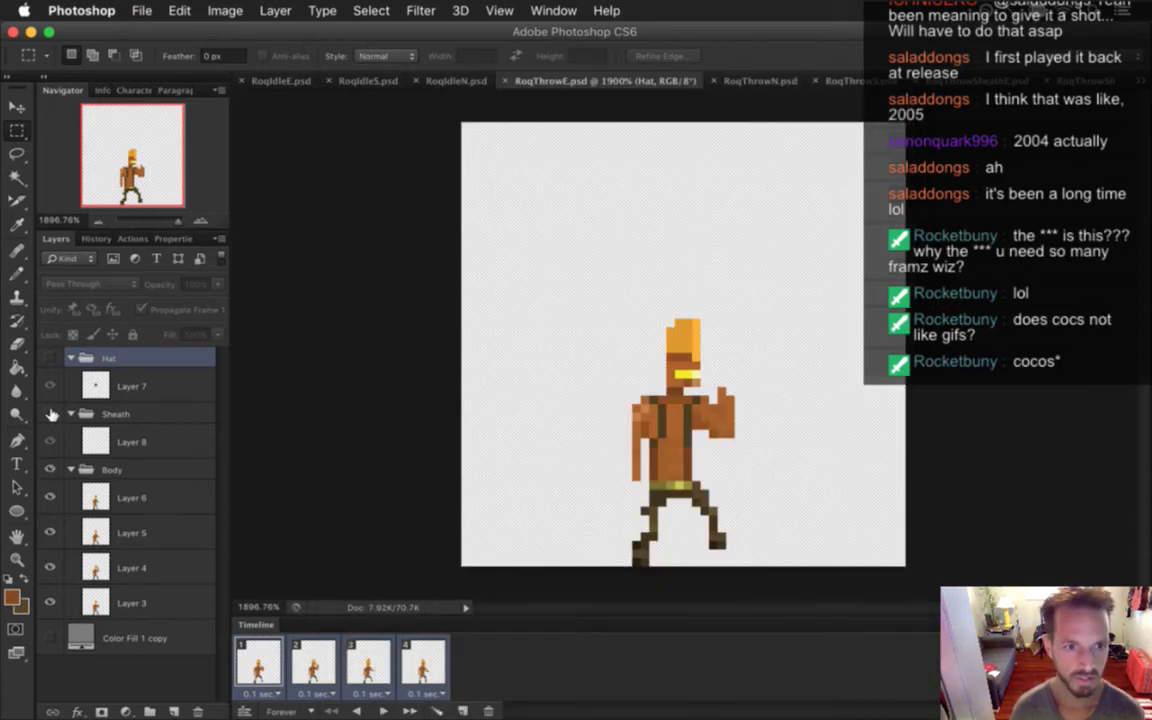
# Reorder the layer stack so the Hat group sits between the Sheath and Body groups
pyautogui.moveTo(95, 441); pyautogui.dragTo(74, 417)
pyautogui.moveTo(102, 366); pyautogui.dragTo(62, 457)
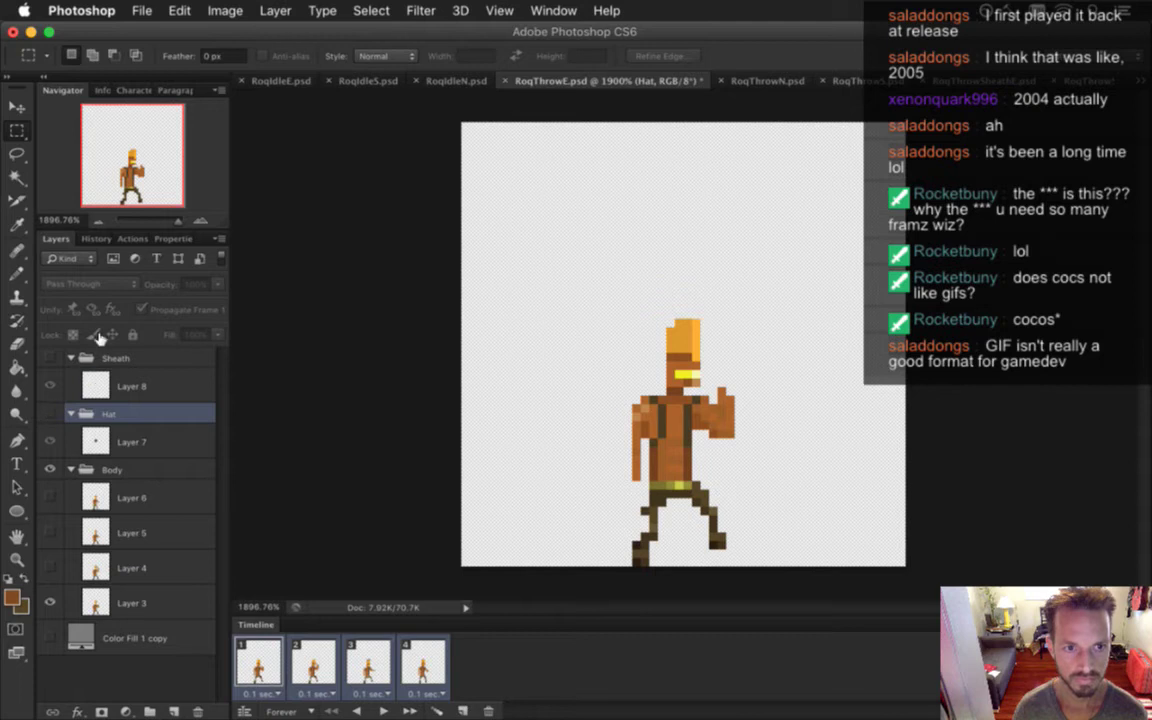
# In the Groups action, move the third Make Group and Set current layer pair ahead of the pair that names the Sheath group
pyautogui.click(126, 238)
pyautogui.scroll(-1, 222, 567)
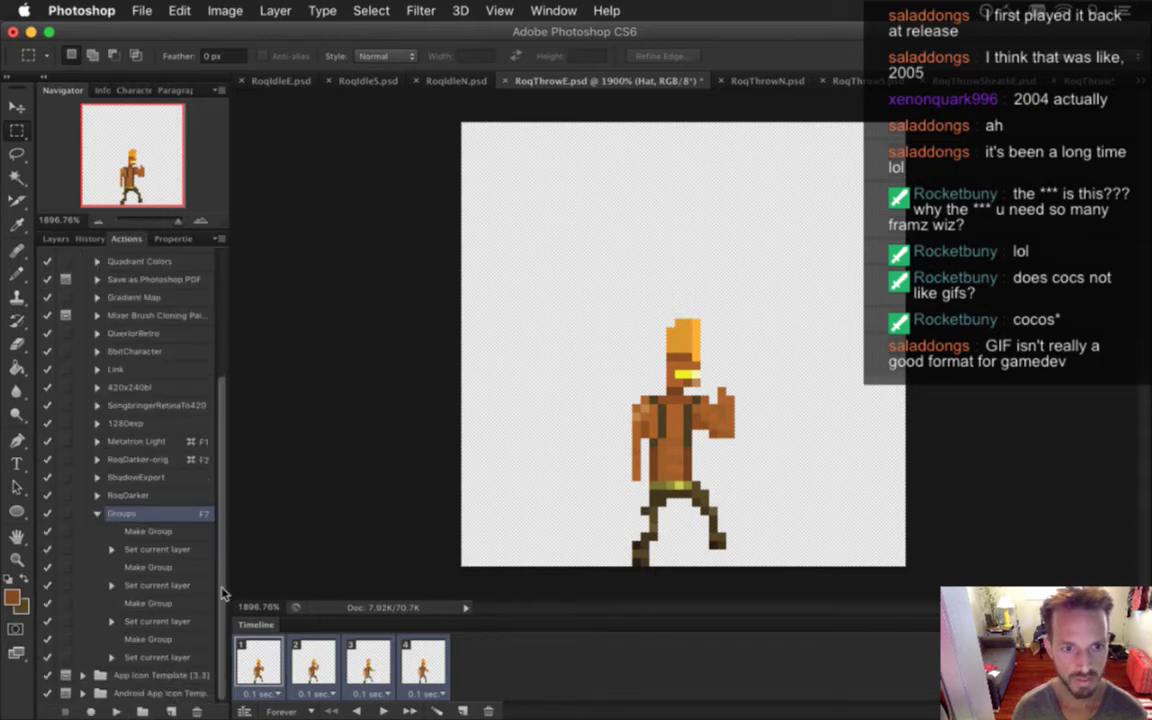
pyautogui.click(110, 584)
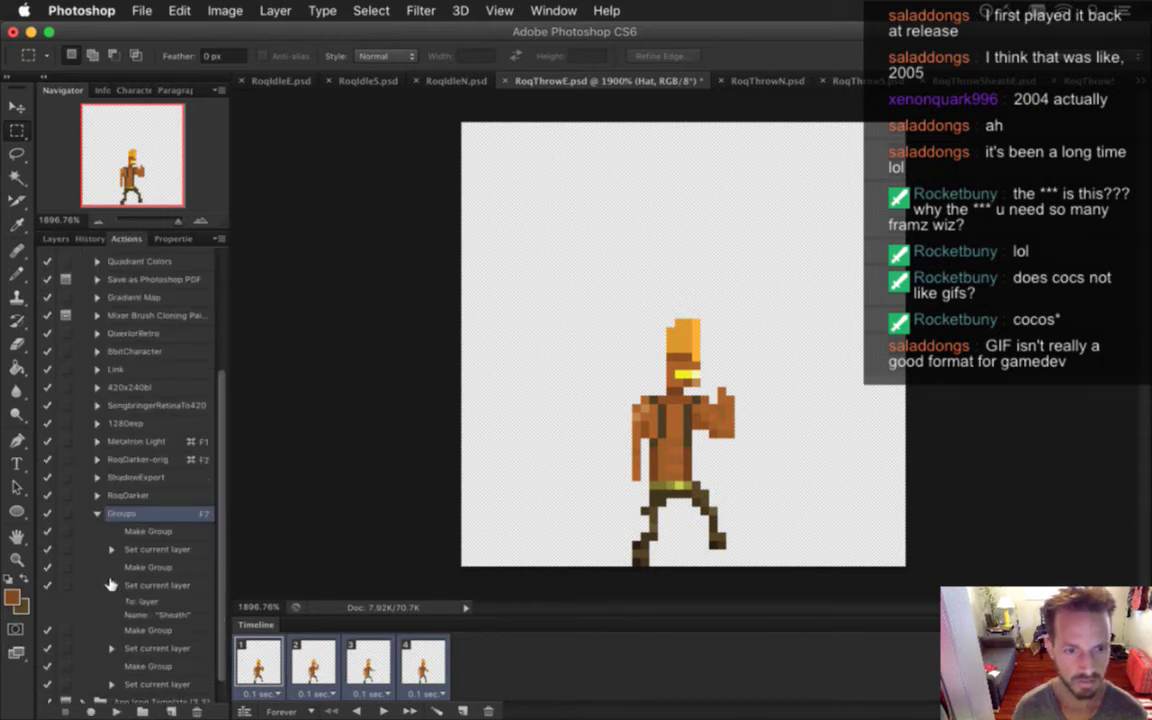
pyautogui.click(111, 585)
pyautogui.click(111, 585)
pyautogui.click(112, 585)
pyautogui.click(146, 623)
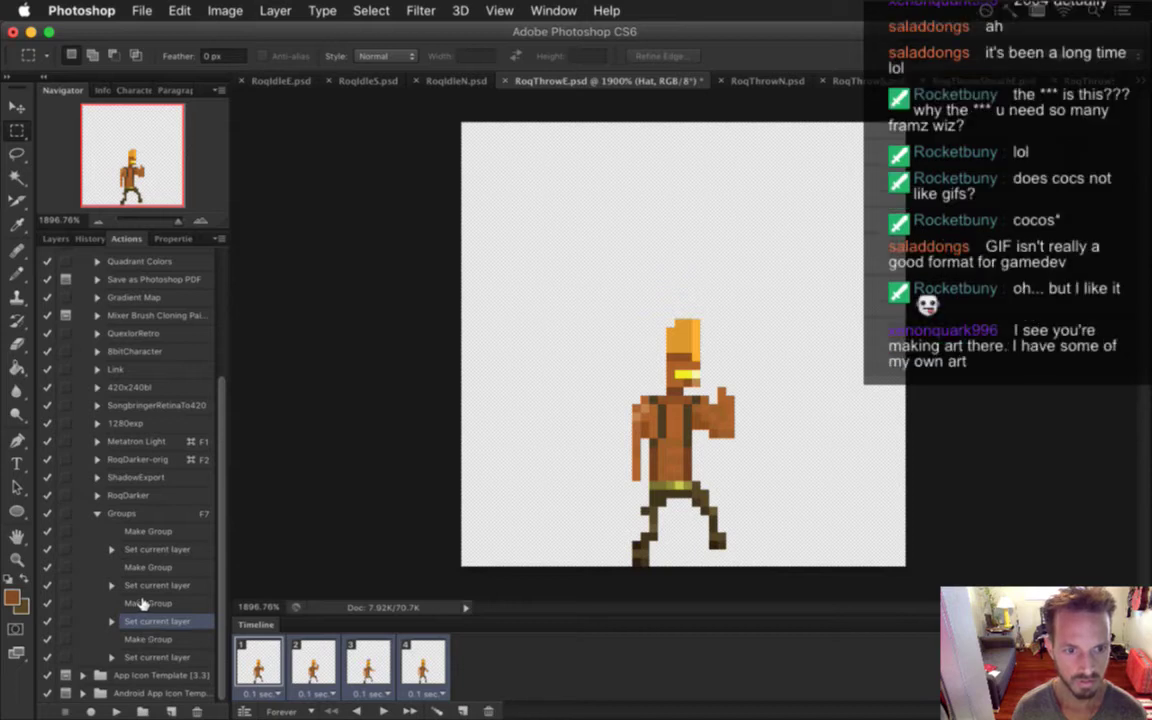
pyautogui.keyDown('shift'); pyautogui.click(136, 603); pyautogui.keyUp('shift')
pyautogui.moveTo(130, 600); pyautogui.dragTo(158, 562)
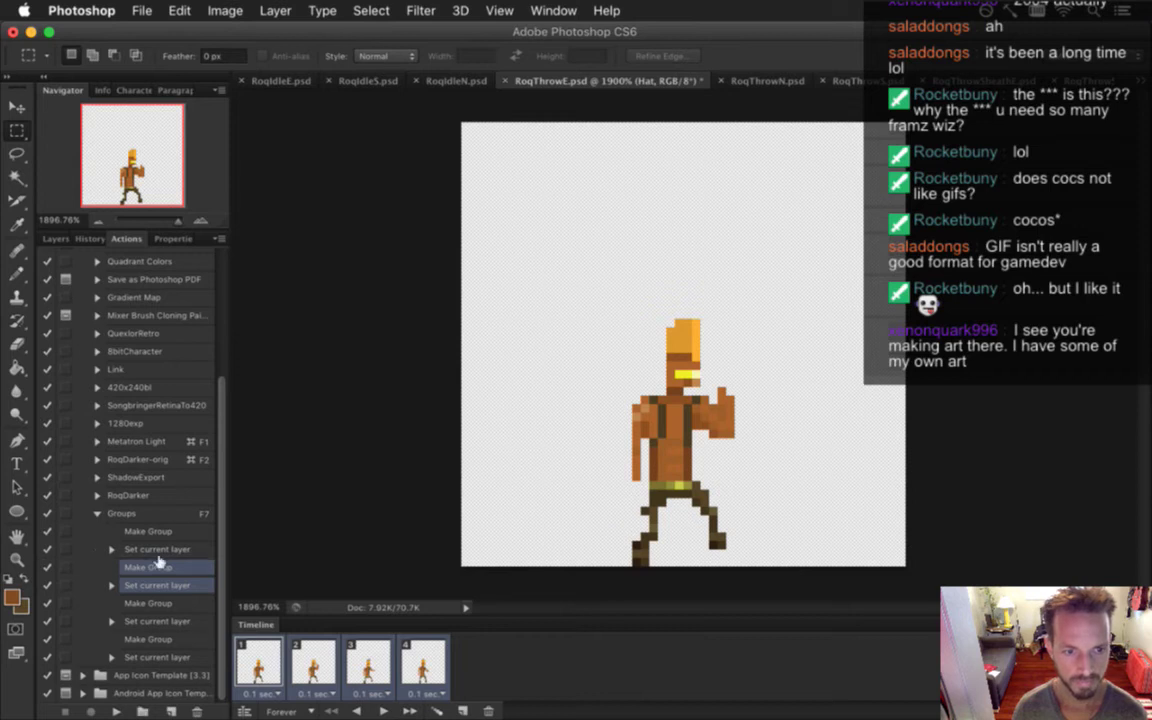
# Check the layer names set in the Groups action, and delete its final Make Group and Set current layer steps
pyautogui.click(120, 549)
pyautogui.click(112, 549)
pyautogui.click(113, 549)
pyautogui.click(112, 585)
pyautogui.click(112, 585)
pyautogui.click(112, 621)
pyautogui.click(112, 621)
pyautogui.click(112, 585)
pyautogui.click(112, 585)
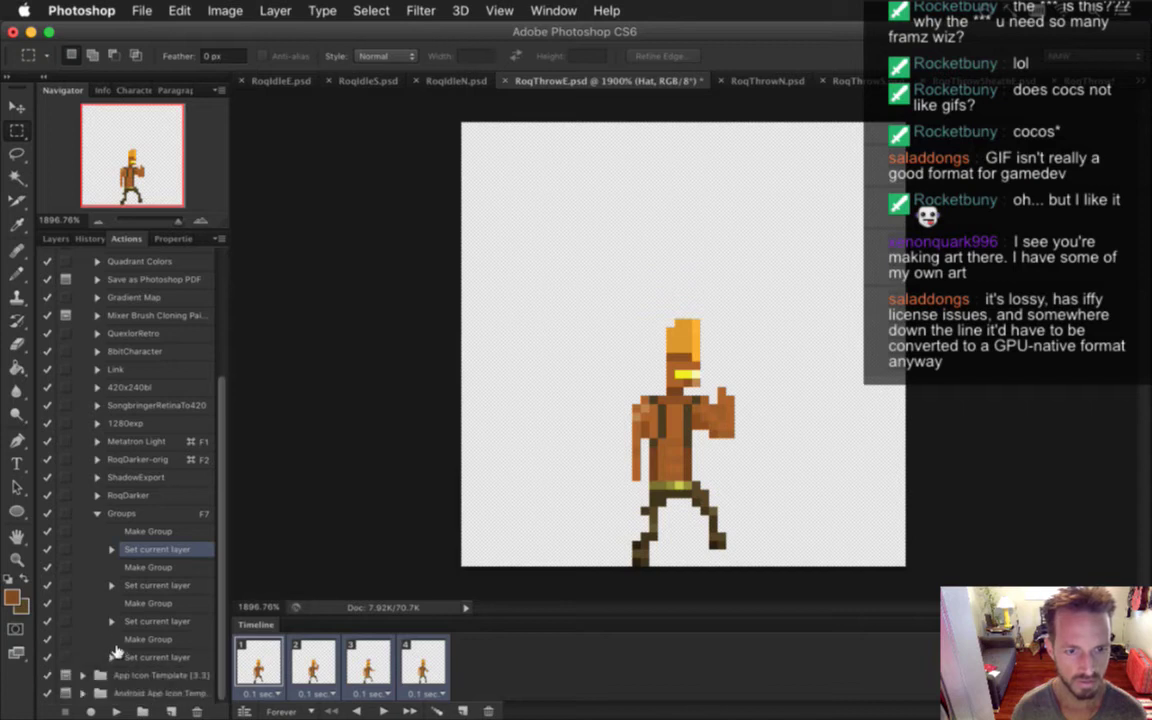
pyautogui.click(125, 657)
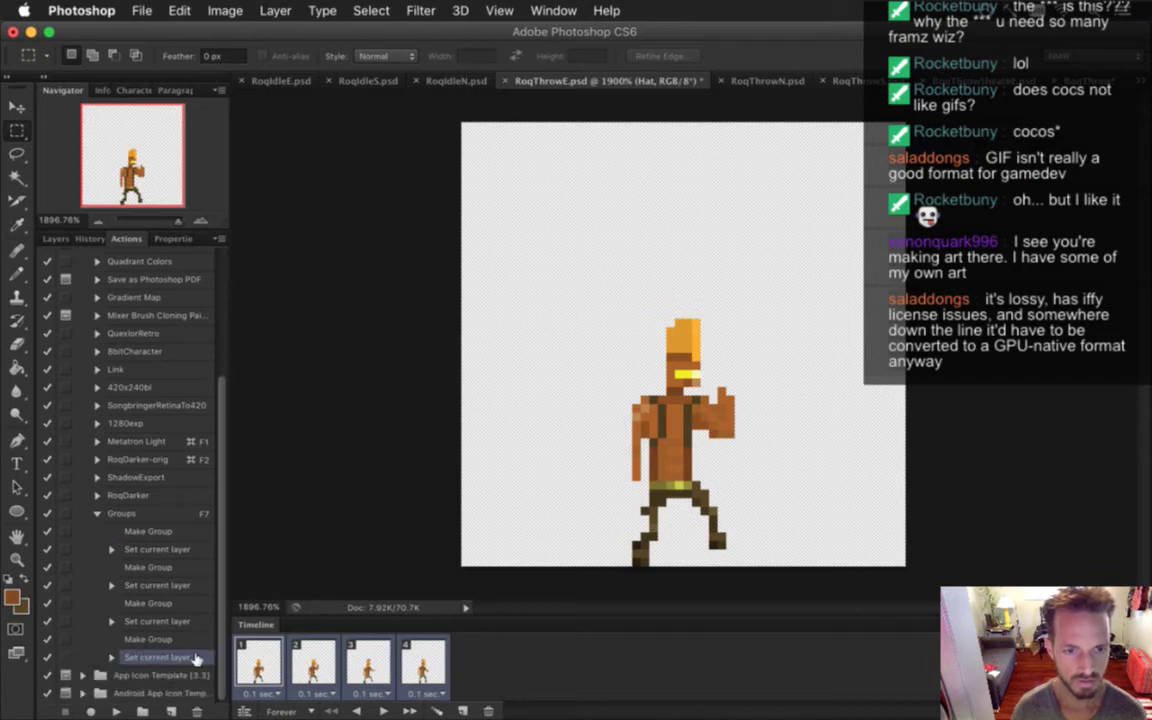
pyautogui.click(199, 707)
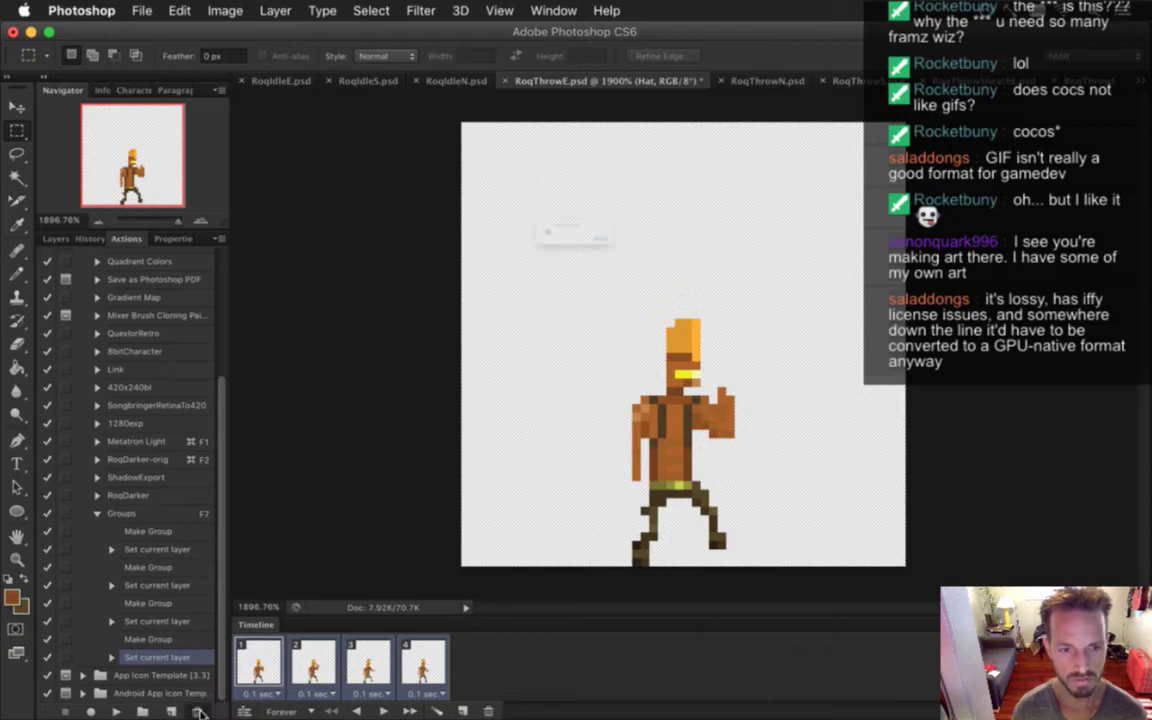
pyautogui.click(680, 279)
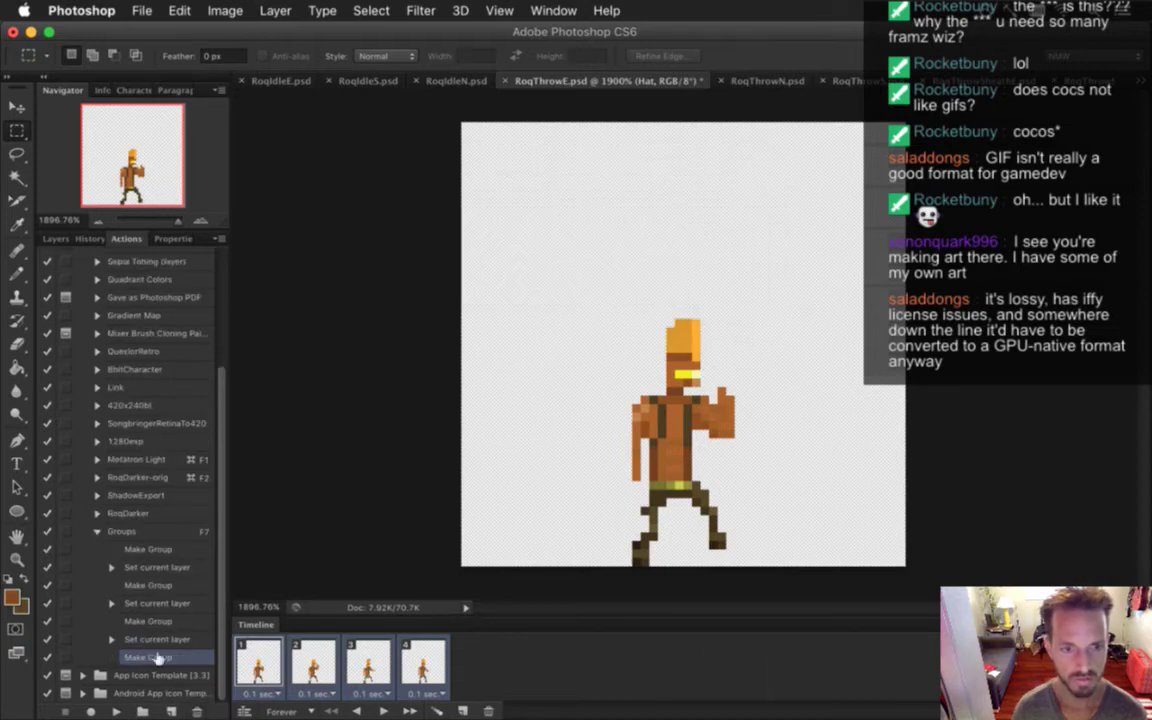
pyautogui.click(199, 707)
pyautogui.press('Return')
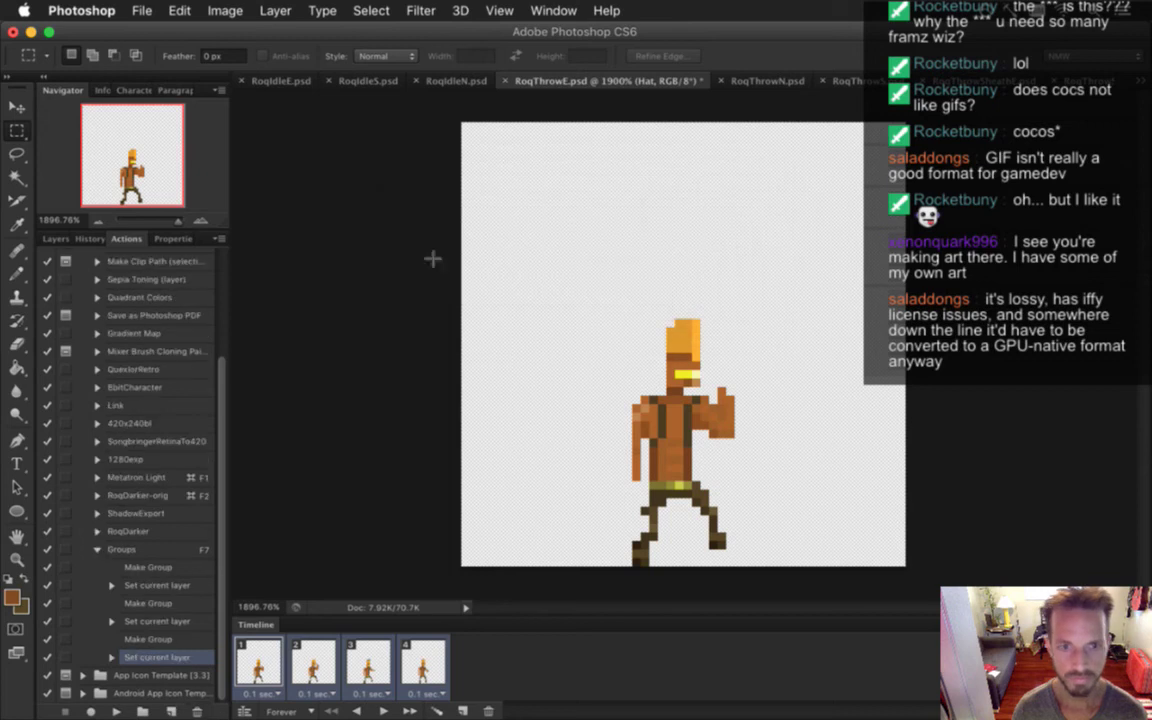
# Save RoqThrowE.psd, select all four frames and show the Hat group in them
pyautogui.click(55, 238)
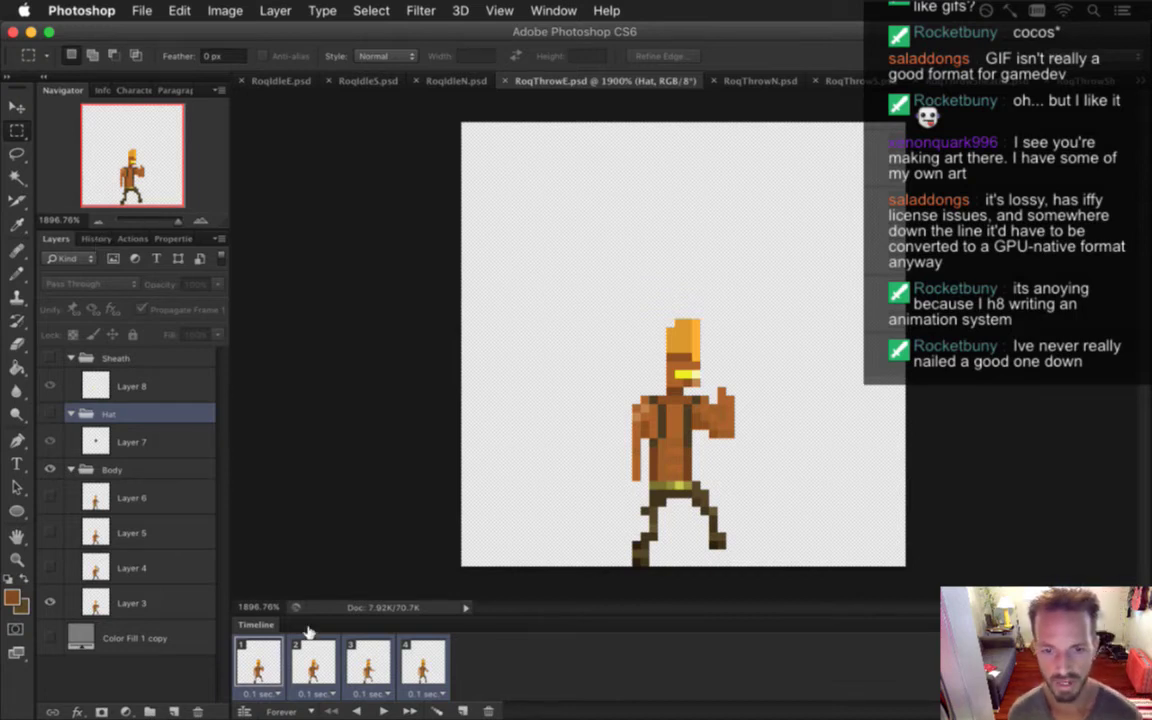
pyautogui.click(308, 662)
pyautogui.click(258, 662)
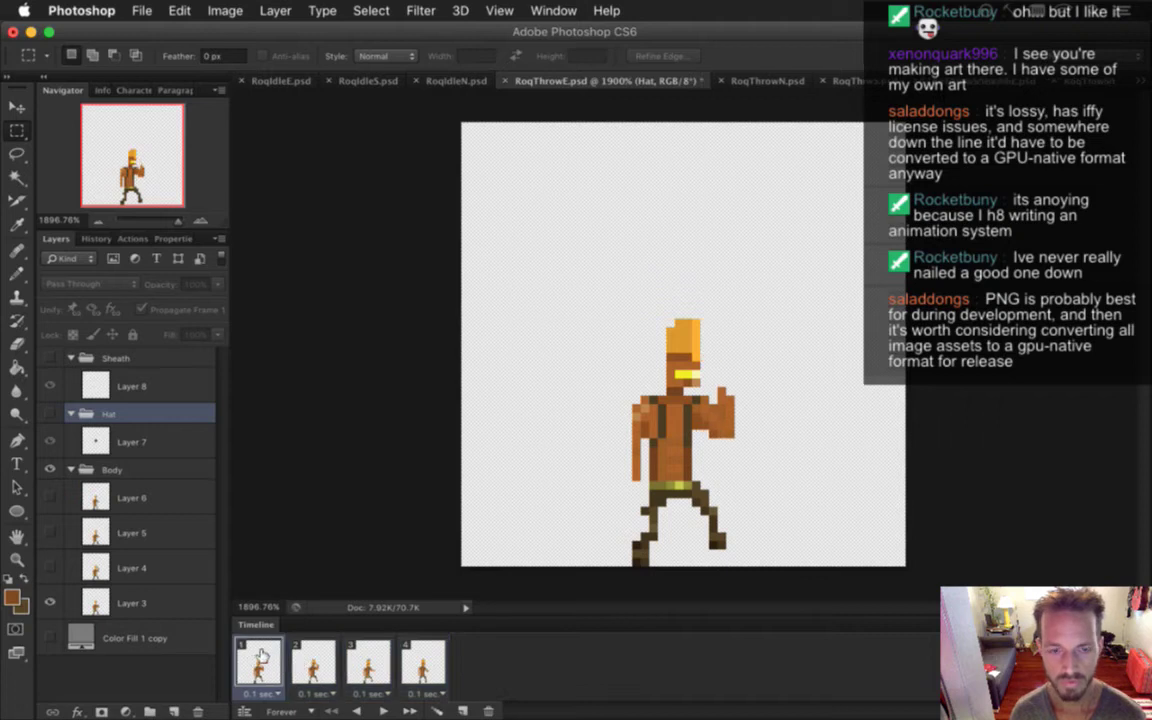
pyautogui.keyDown('shift'); pyautogui.click(415, 665); pyautogui.keyUp('shift')
pyautogui.click(50, 414)
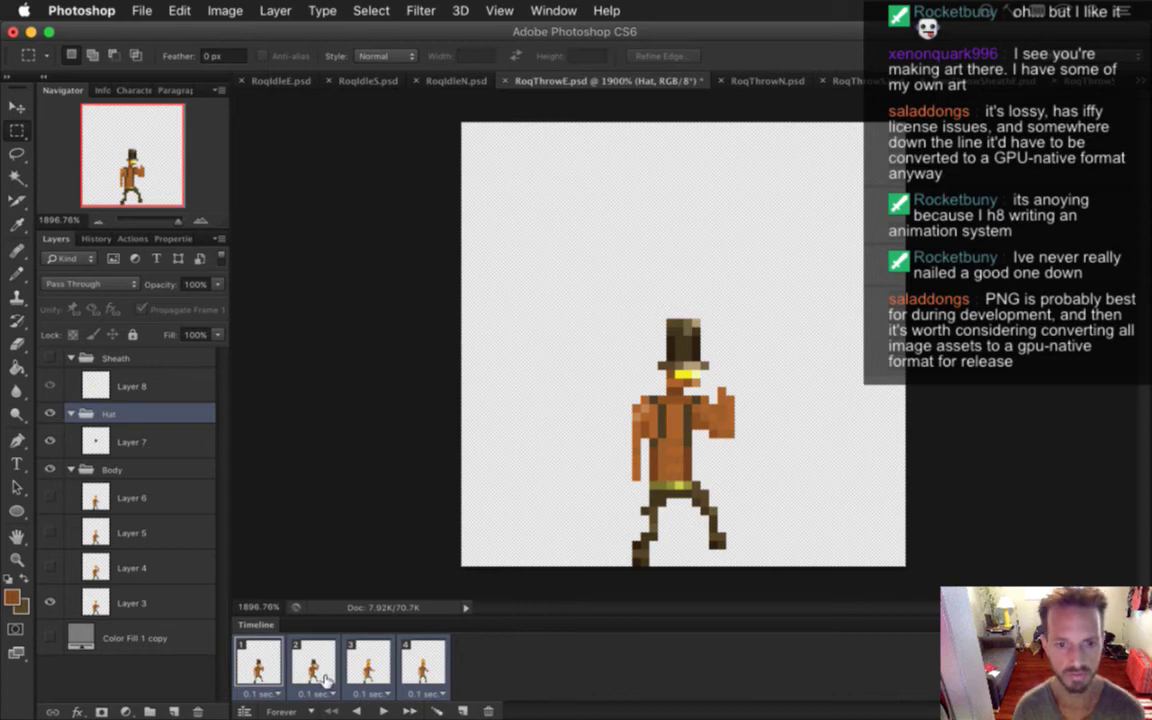
# Play through the animation and erase the stray grey pixels around the head on Layer 5 in frame 3 and Layer 6 in frame 4
pyautogui.click(380, 707)
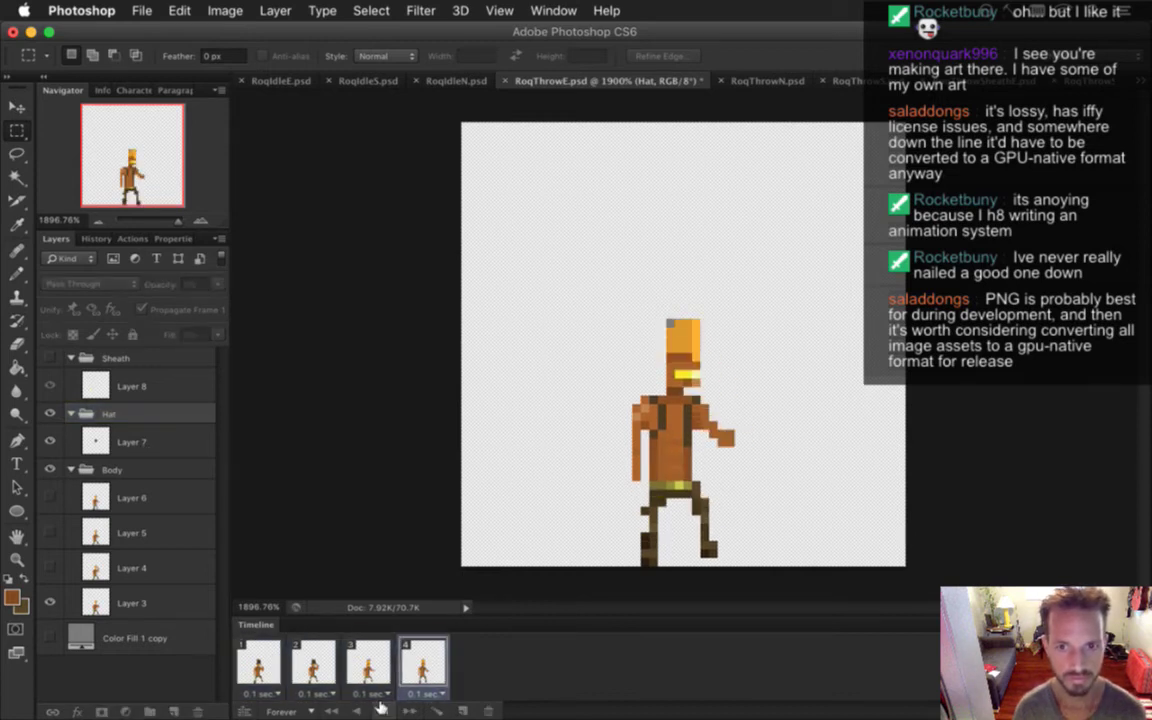
pyautogui.click(382, 709)
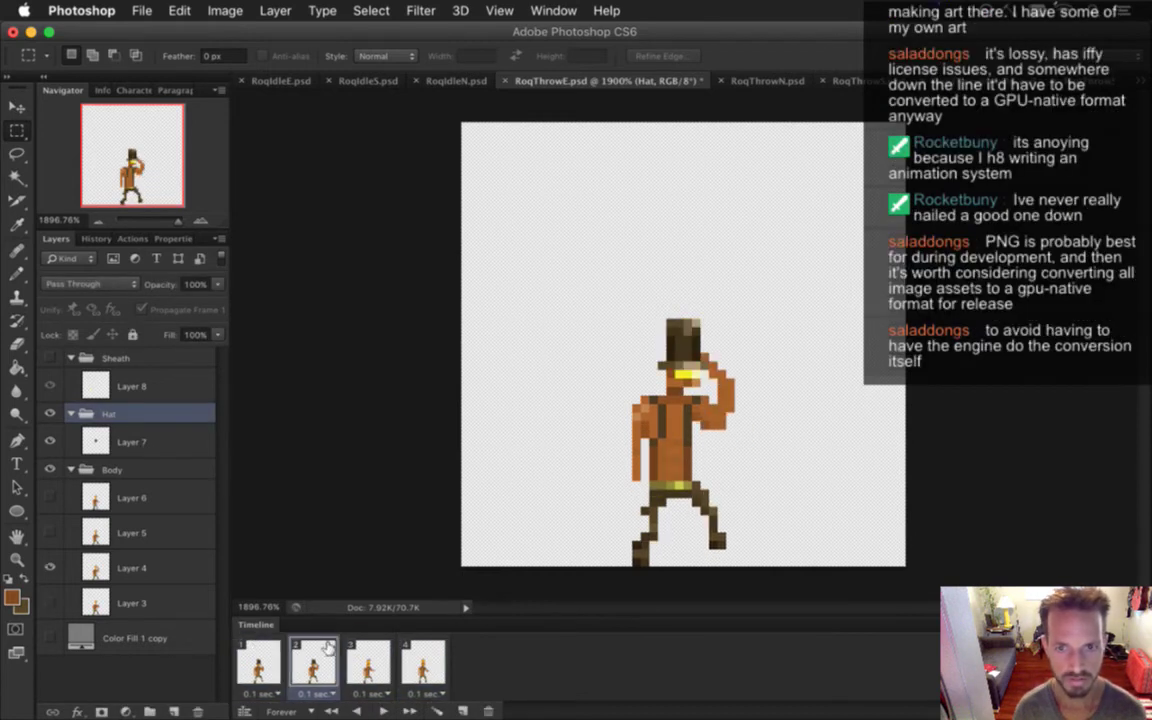
pyautogui.click(376, 655)
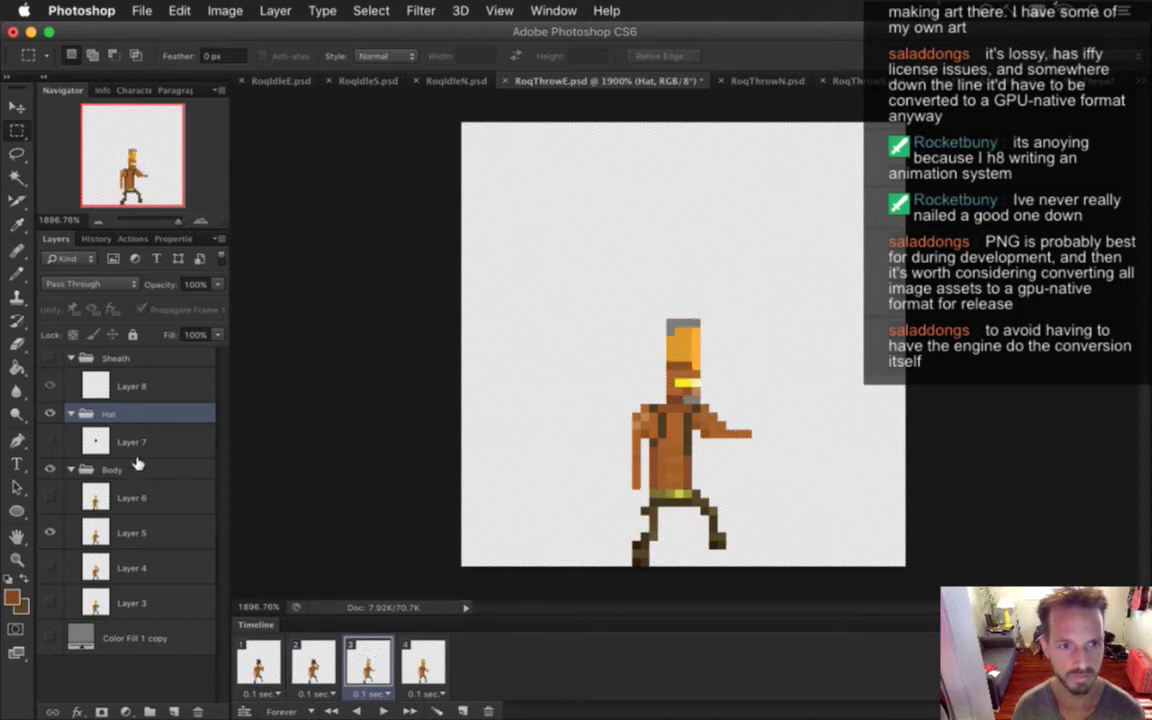
pyautogui.click(98, 533)
pyautogui.press('e')
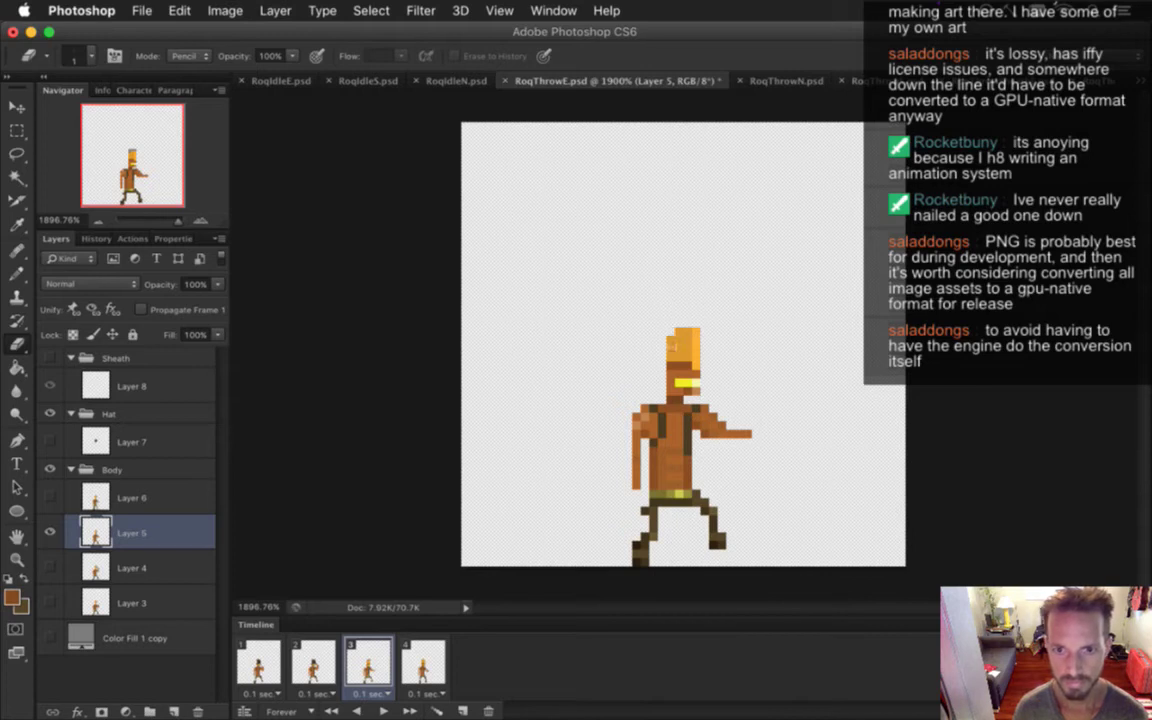
pyautogui.hotkey('ctrl', 'z')
pyautogui.click(437, 665)
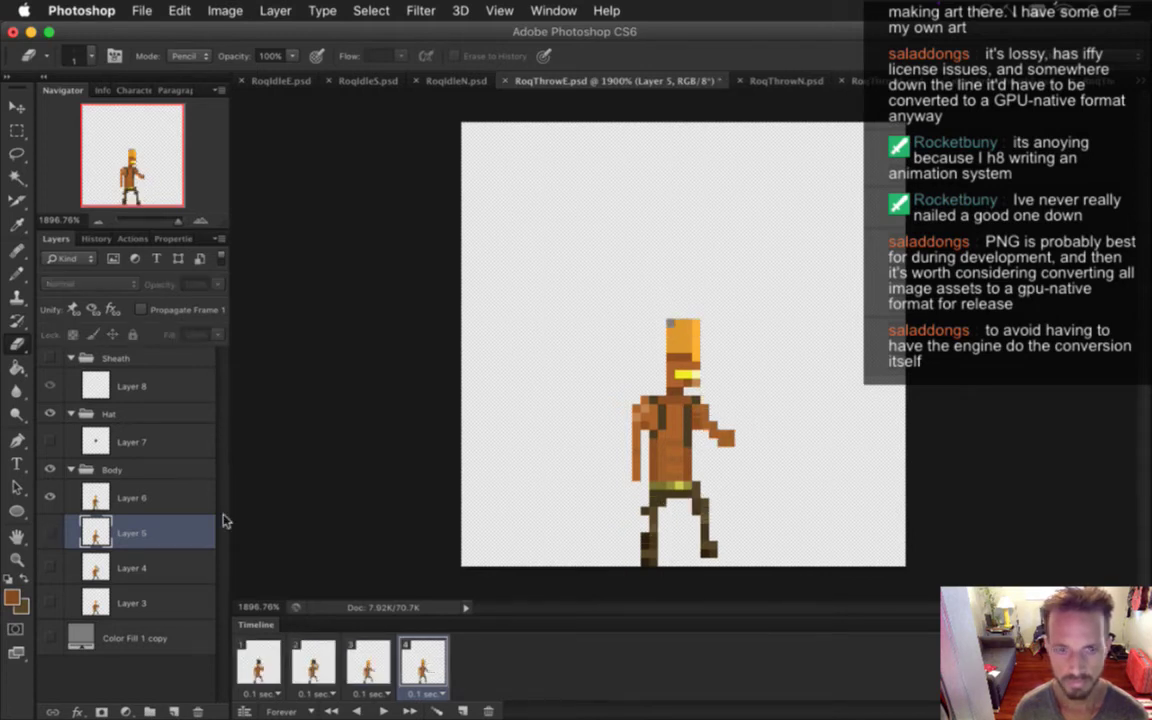
pyautogui.hotkey('ctrl', 'z')
# Select all four frames, render them as a PNG sequence named RoqThrowEHat.png into the Shadow folder, and hide the Hat group again
pyautogui.keyDown('shift'); pyautogui.click(262, 663); pyautogui.keyUp('shift')
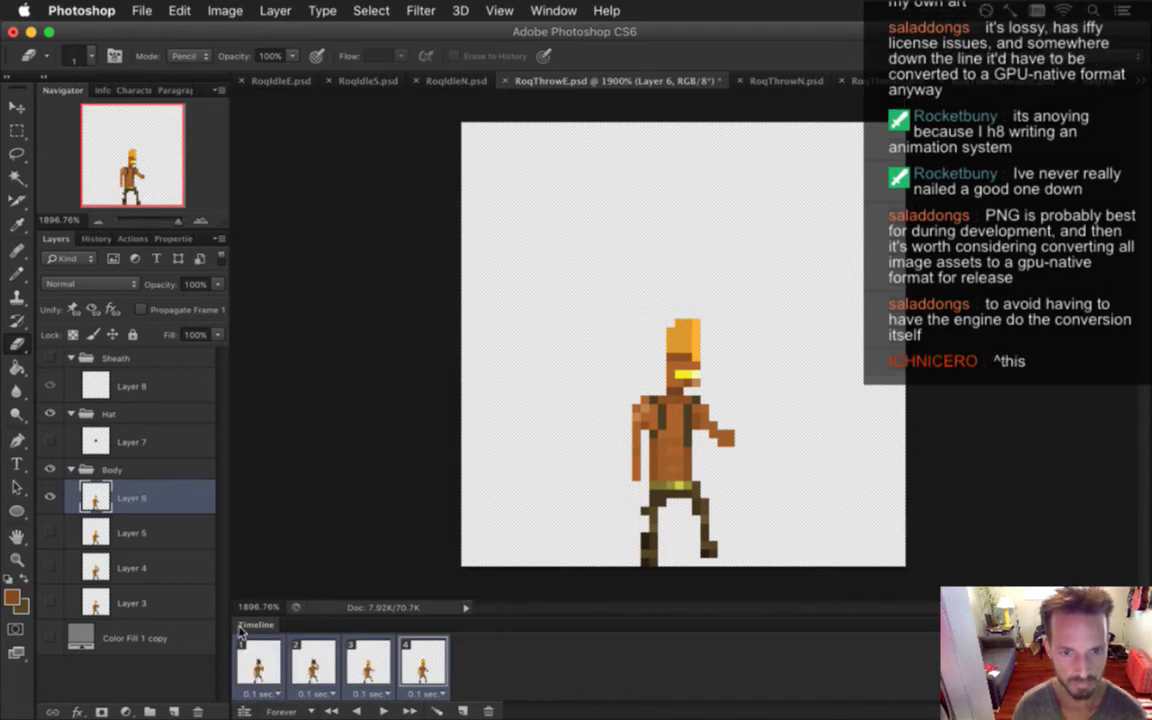
pyautogui.press('super+alt+shift+r')
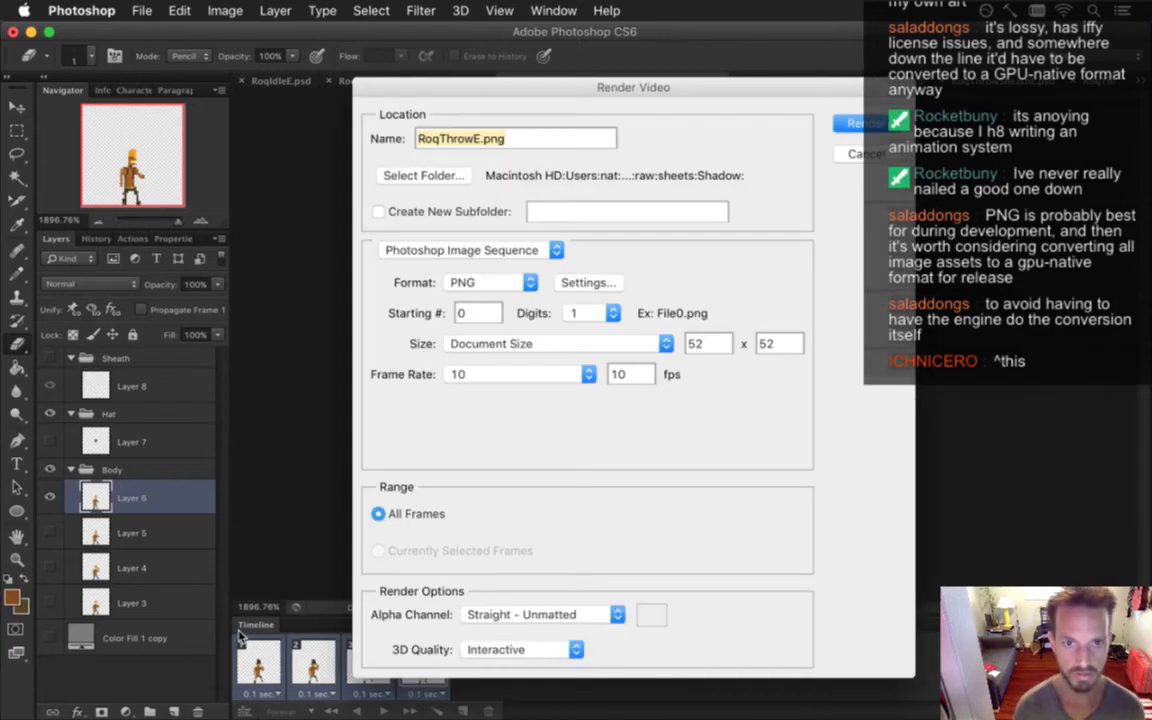
pyautogui.press('Right')
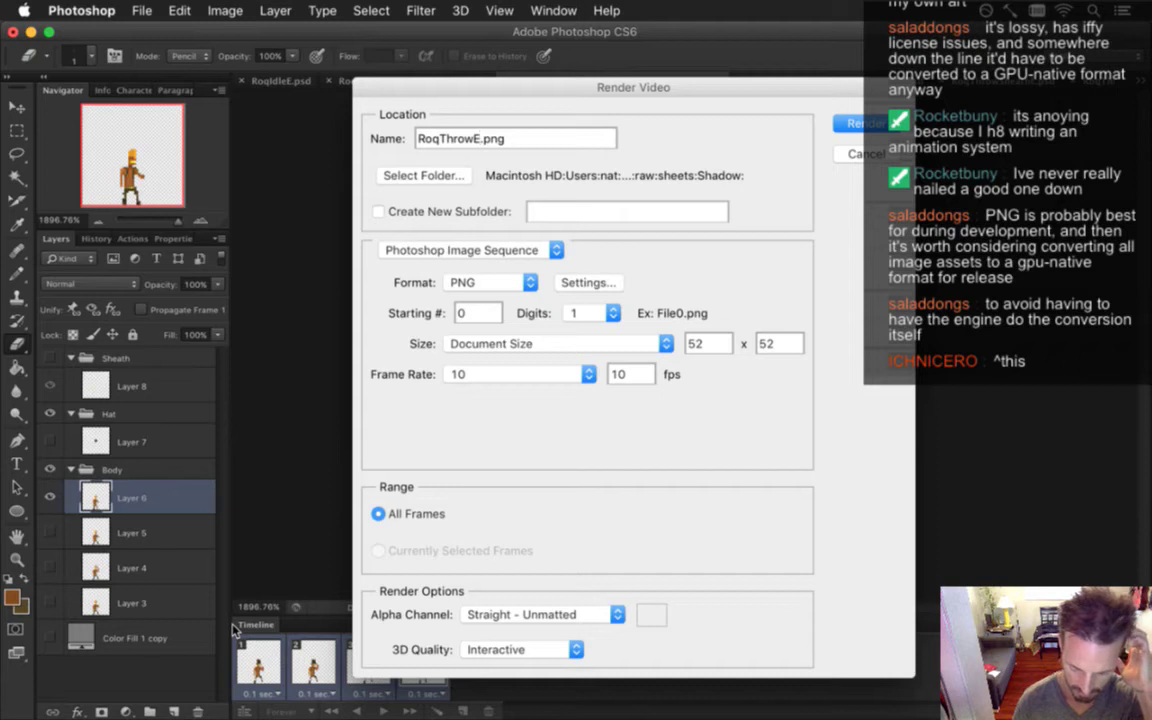
pyautogui.write('EHat')
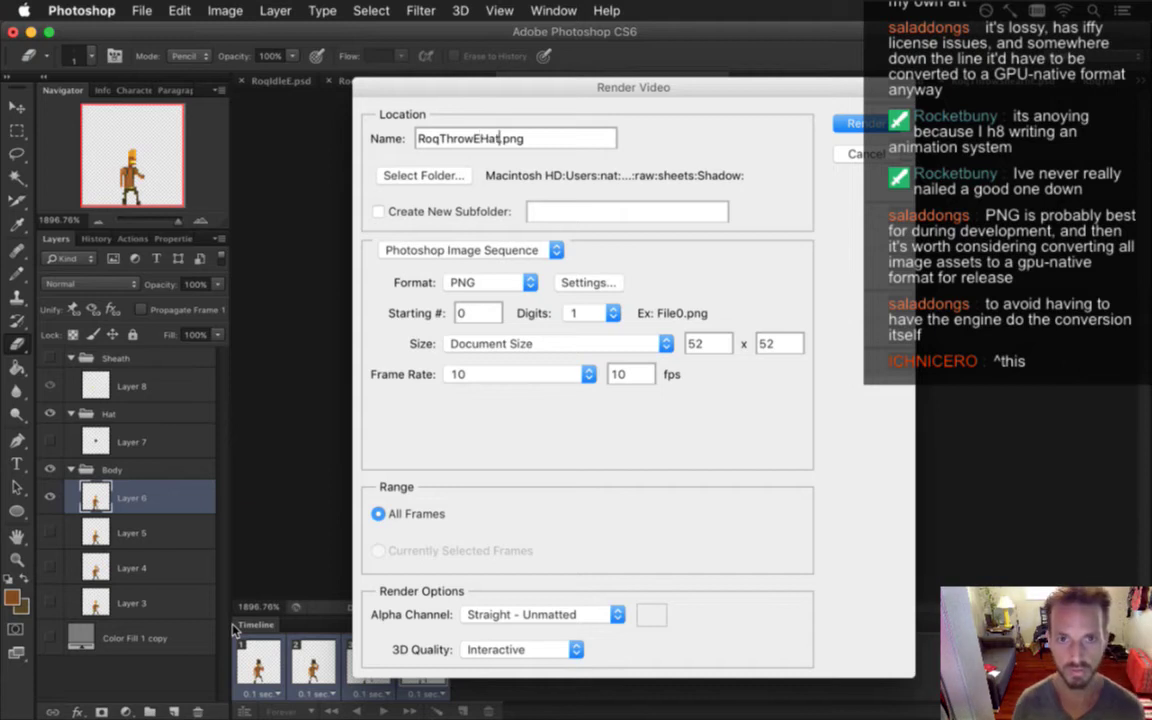
pyautogui.press('Return')
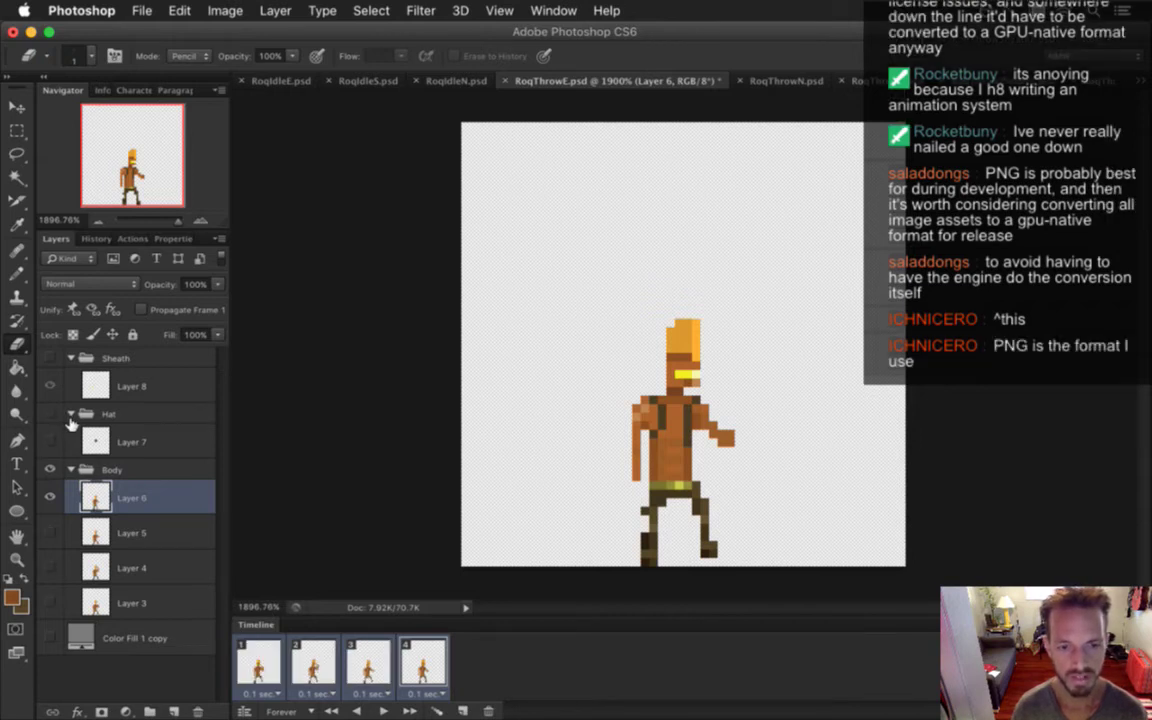
# Switch to Finder, delete RoqThrowE0.png through RoqThrowE3.png from the Shadow folder, and return to Photoshop
pyautogui.press('super+Tab')
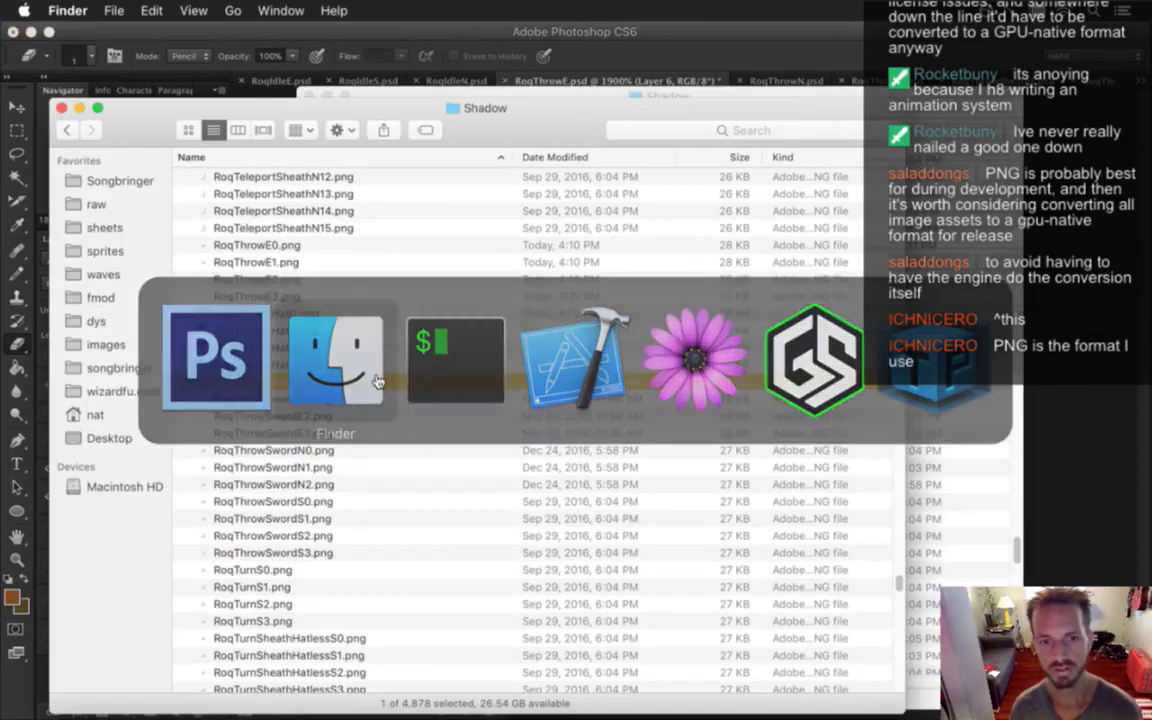
pyautogui.click(336, 245)
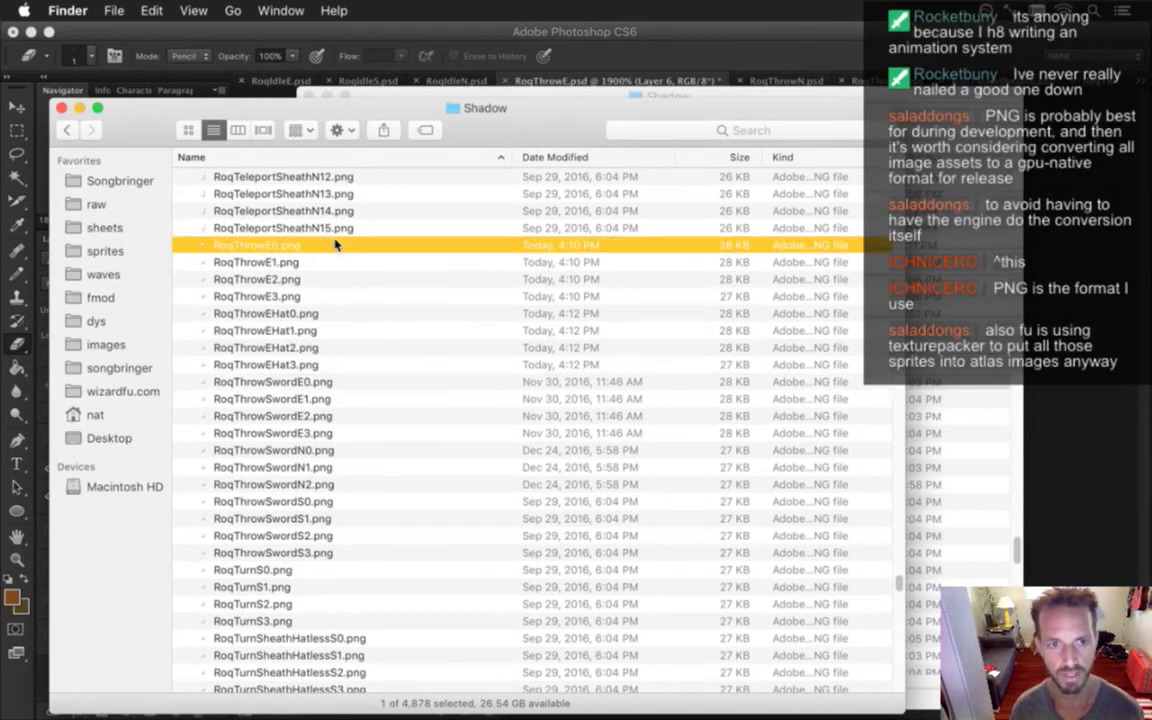
pyautogui.hotkey('shift', 'Down')
pyautogui.hotkey('shift', 'Down')
pyautogui.hotkey('shift', 'Down')
pyautogui.press('super+BackSpace')
pyautogui.click(336, 245)
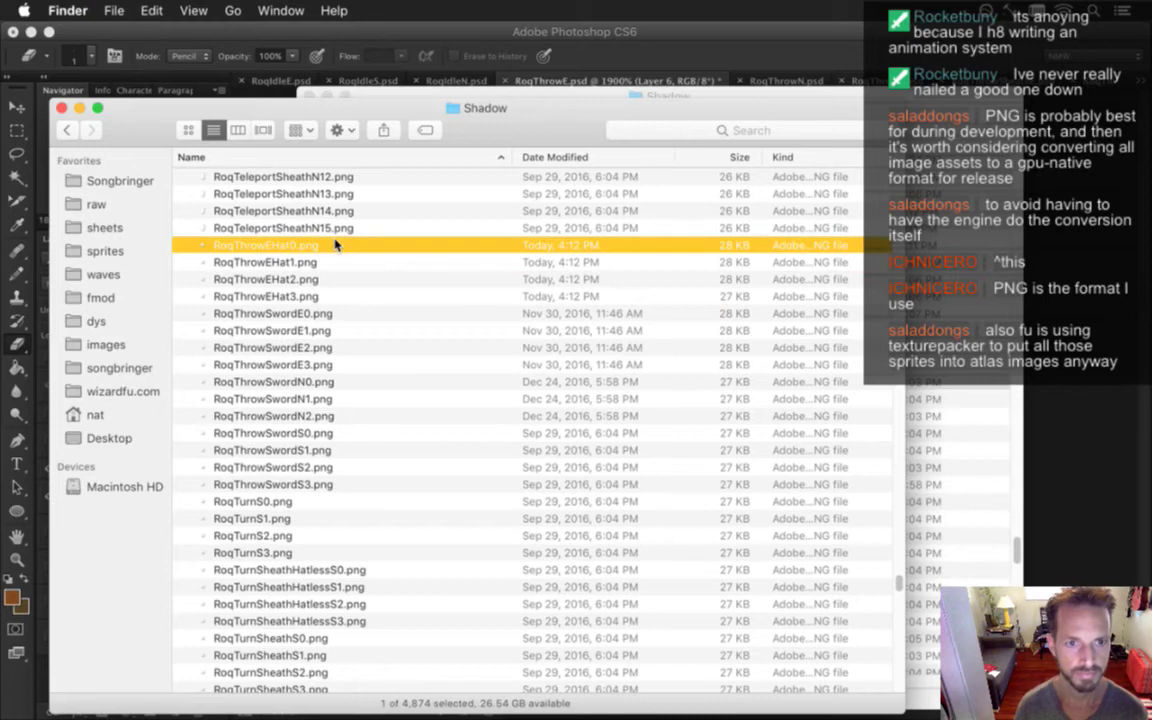
pyautogui.press('super+Tab')
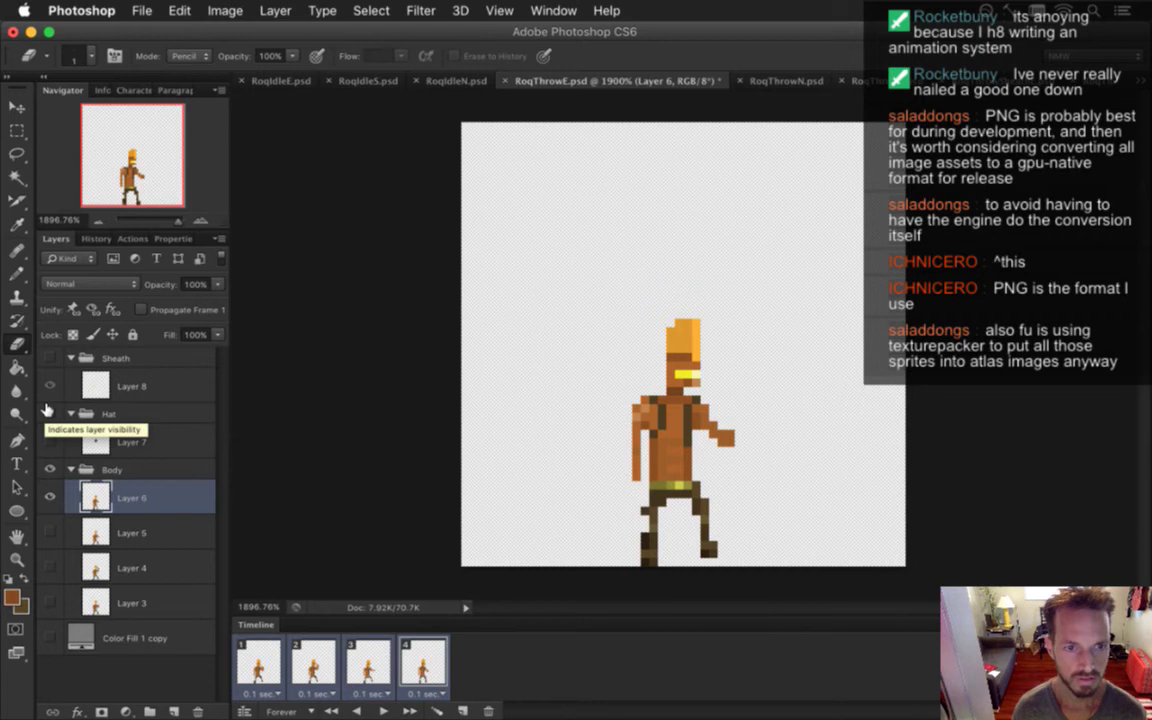
# Show the Sheath and Hat groups in all four frames and check each frame of the animation
pyautogui.click(51, 357)
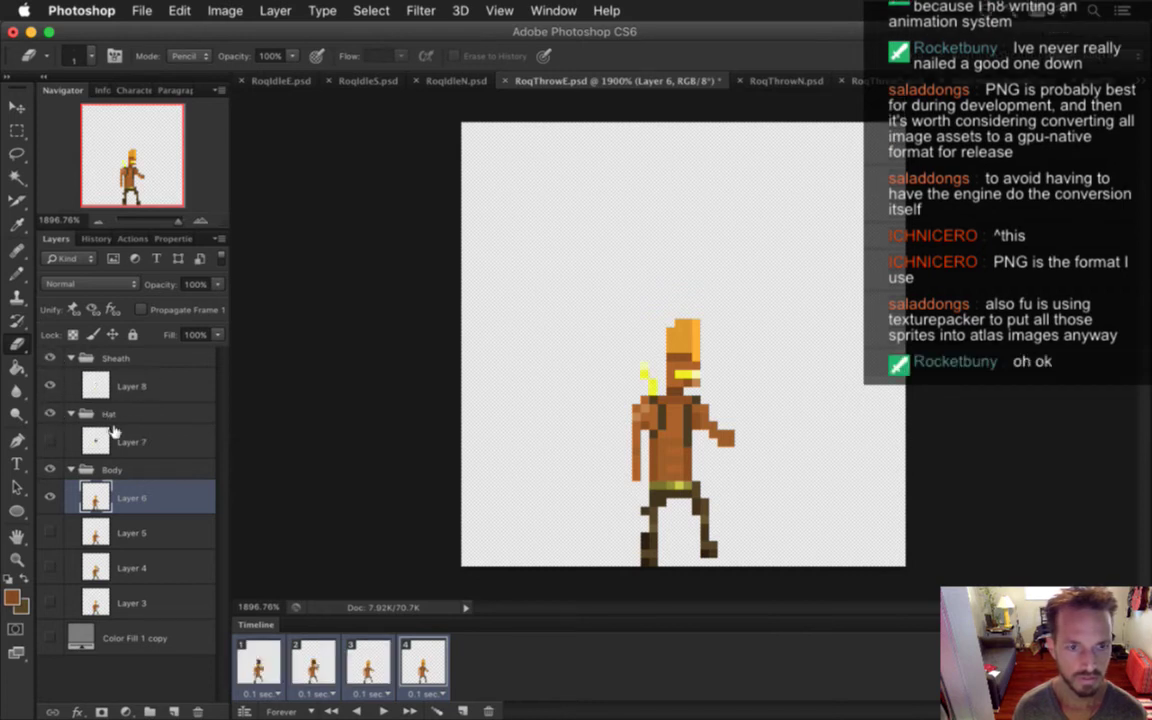
pyautogui.click(258, 662)
pyautogui.click(313, 662)
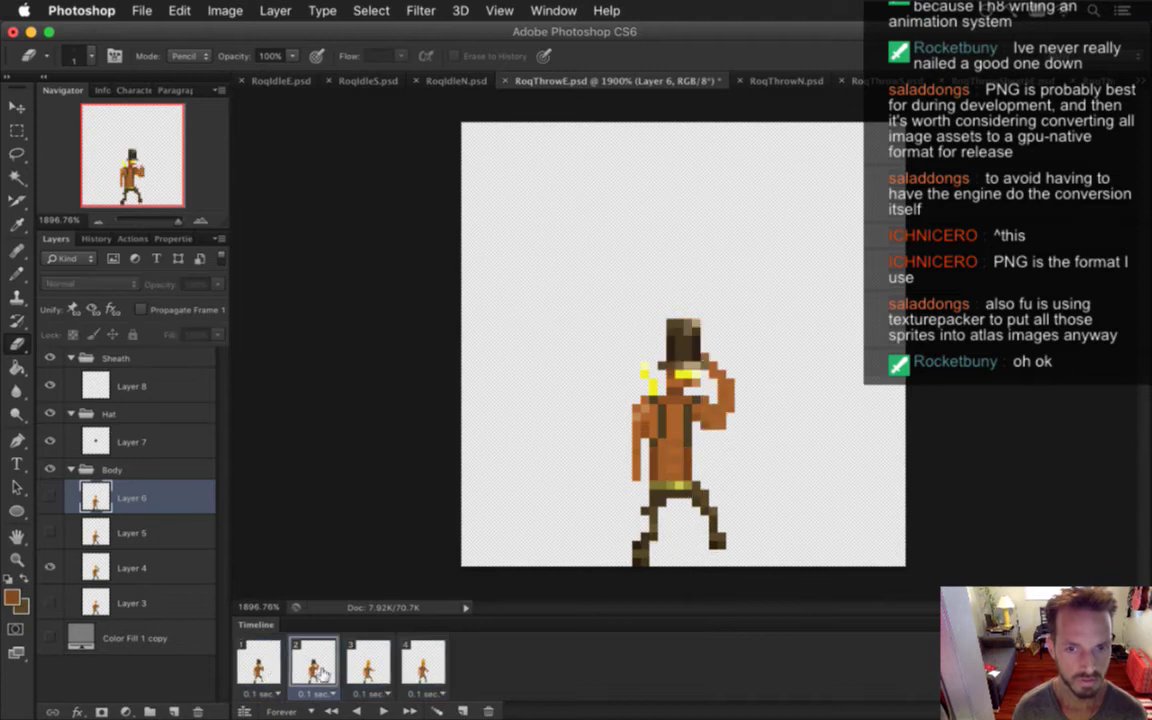
pyautogui.click(370, 676)
pyautogui.click(418, 670)
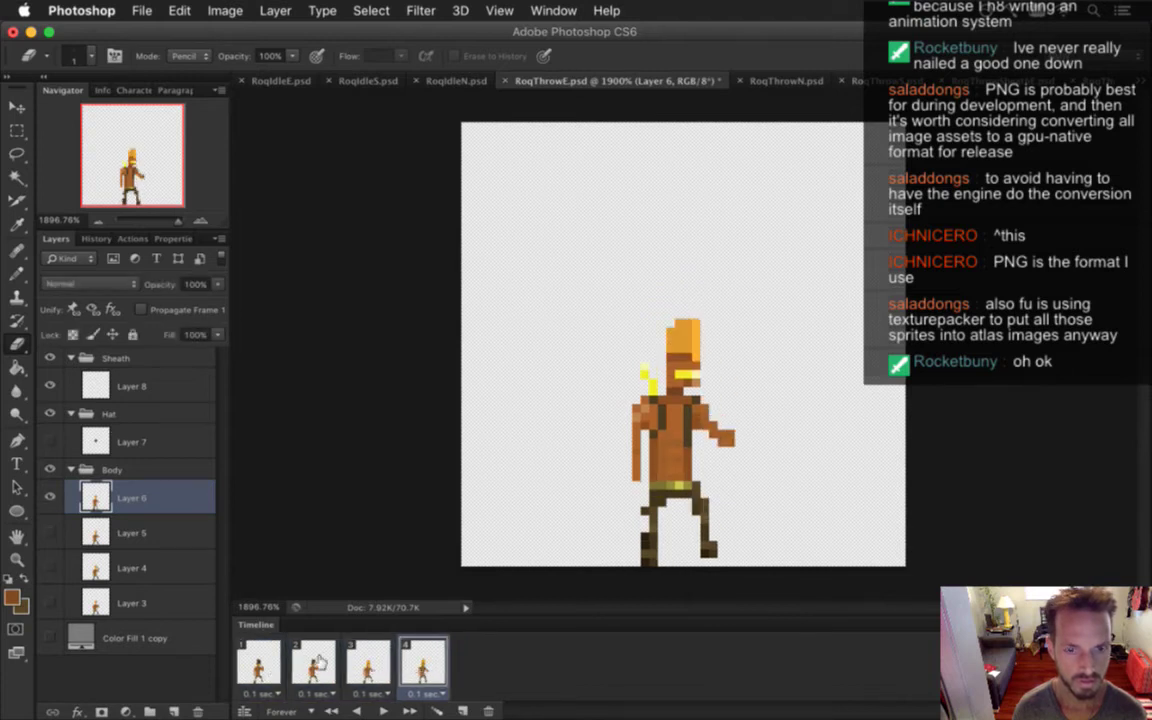
# Select all four frames and render them as a PNG sequence into the Shadow folder, adding Sheath to the RoqThrowE file name
pyautogui.keyDown('shift'); pyautogui.click(264, 651); pyautogui.keyUp('shift')
pyautogui.press('super+alt+shift+r')
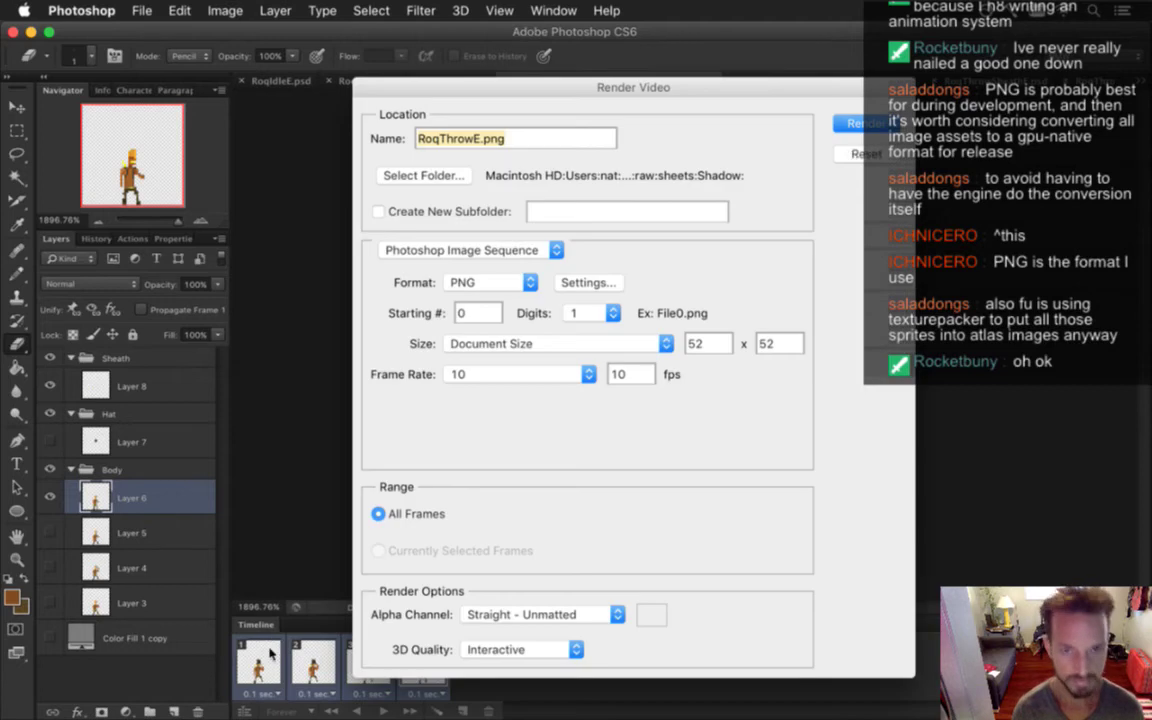
pyautogui.press('Right')
pyautogui.write('Sheath')
pyautogui.press('Return')
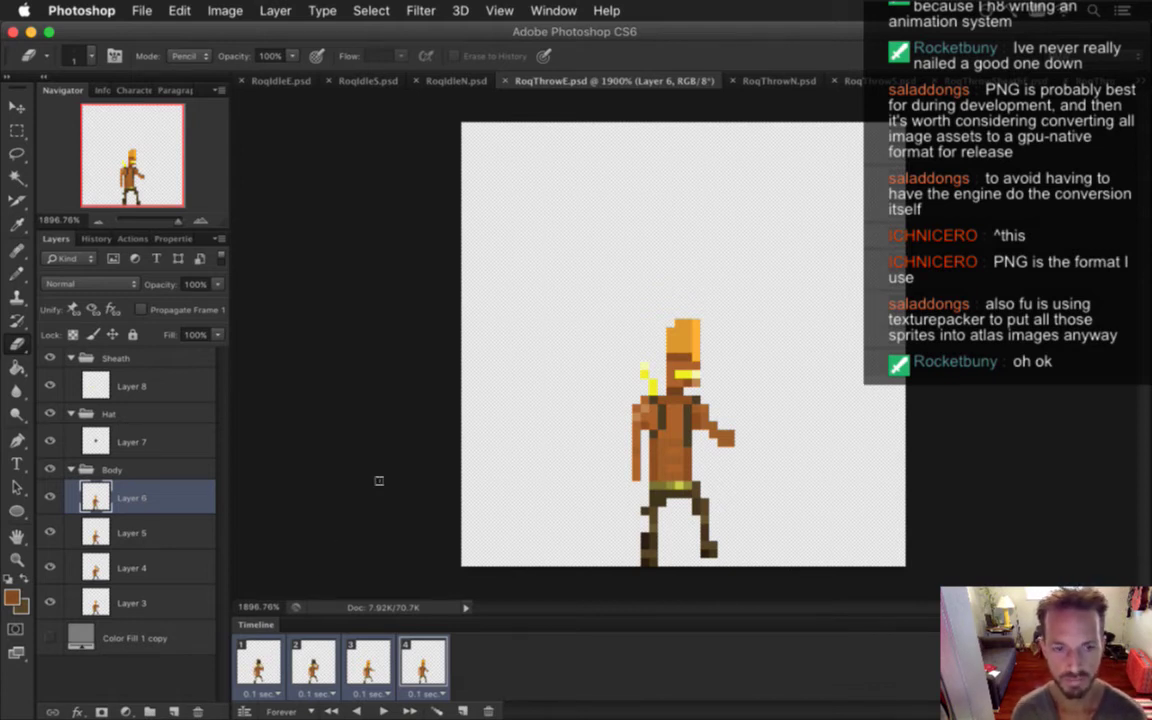
# Select all three frames in RoqThrowN.psd and run the Groups action to add the Sheath, Hat and Body groups
pyautogui.press('super+Tab')
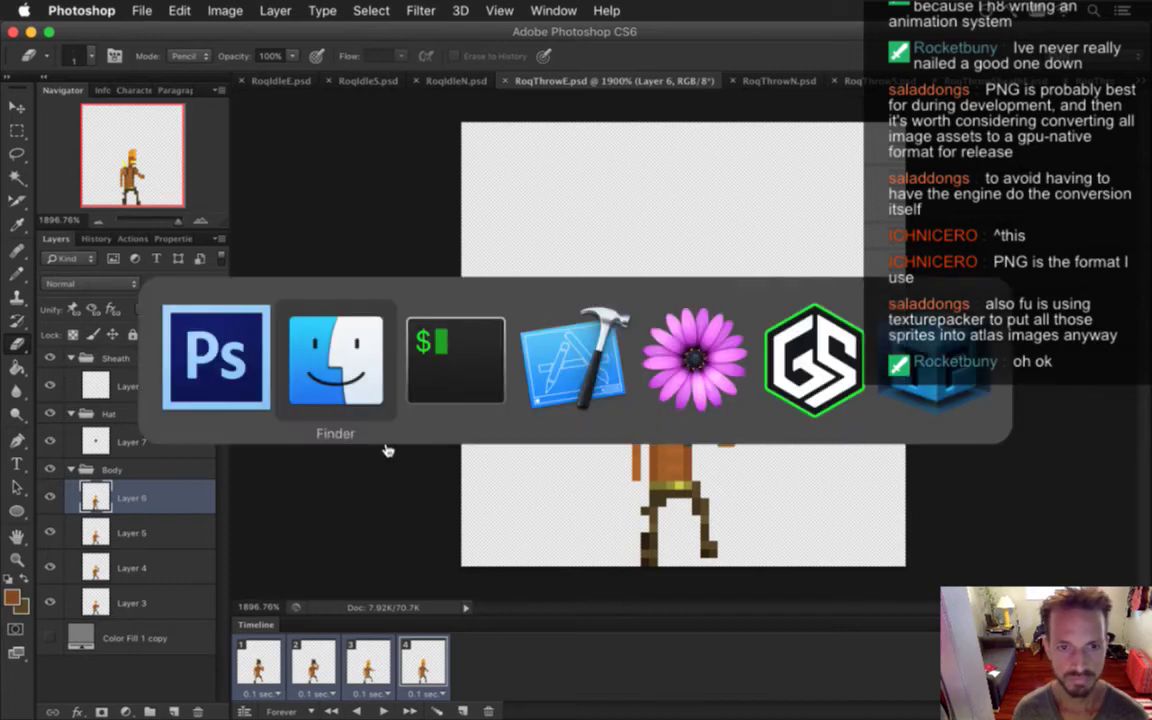
pyautogui.click(778, 84)
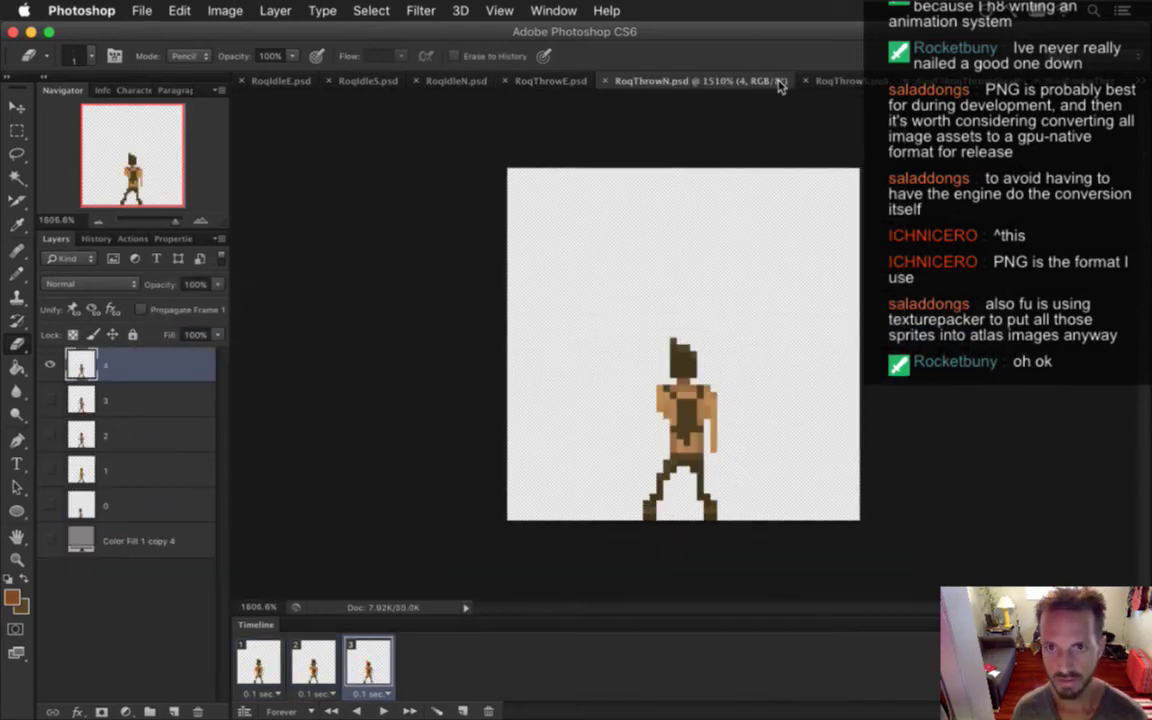
pyautogui.keyDown('shift'); pyautogui.click(268, 673); pyautogui.keyUp('shift')
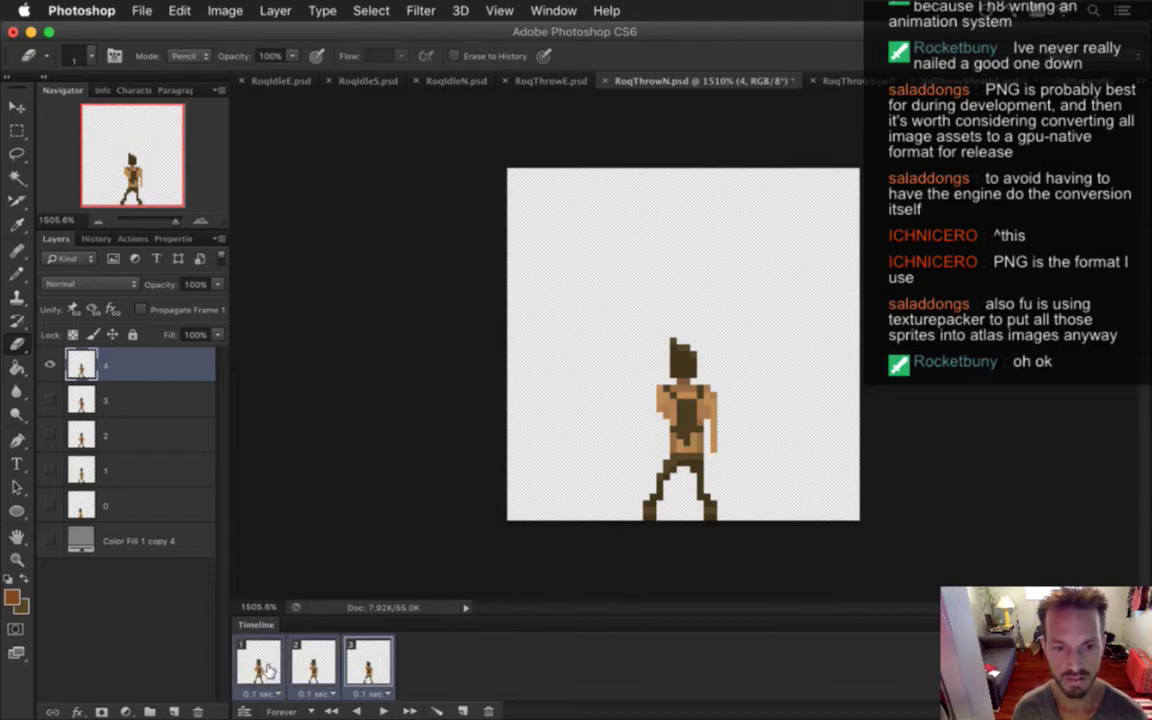
pyautogui.click(564, 83)
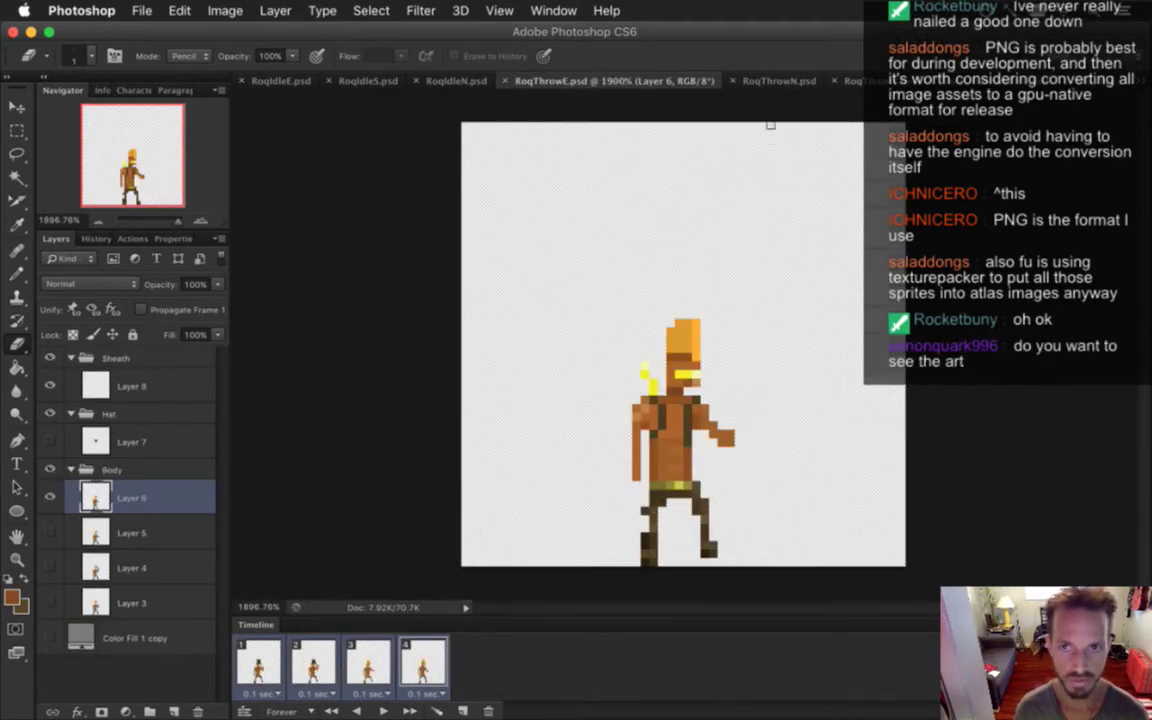
pyautogui.click(776, 83)
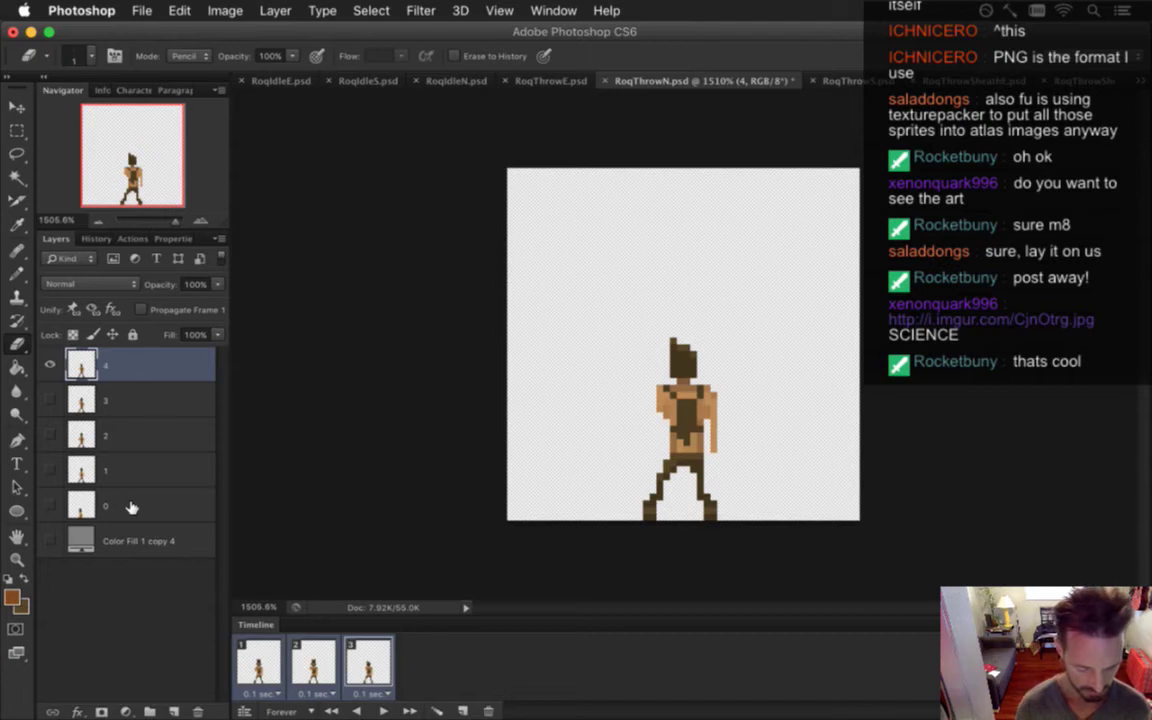
pyautogui.press('super+z')
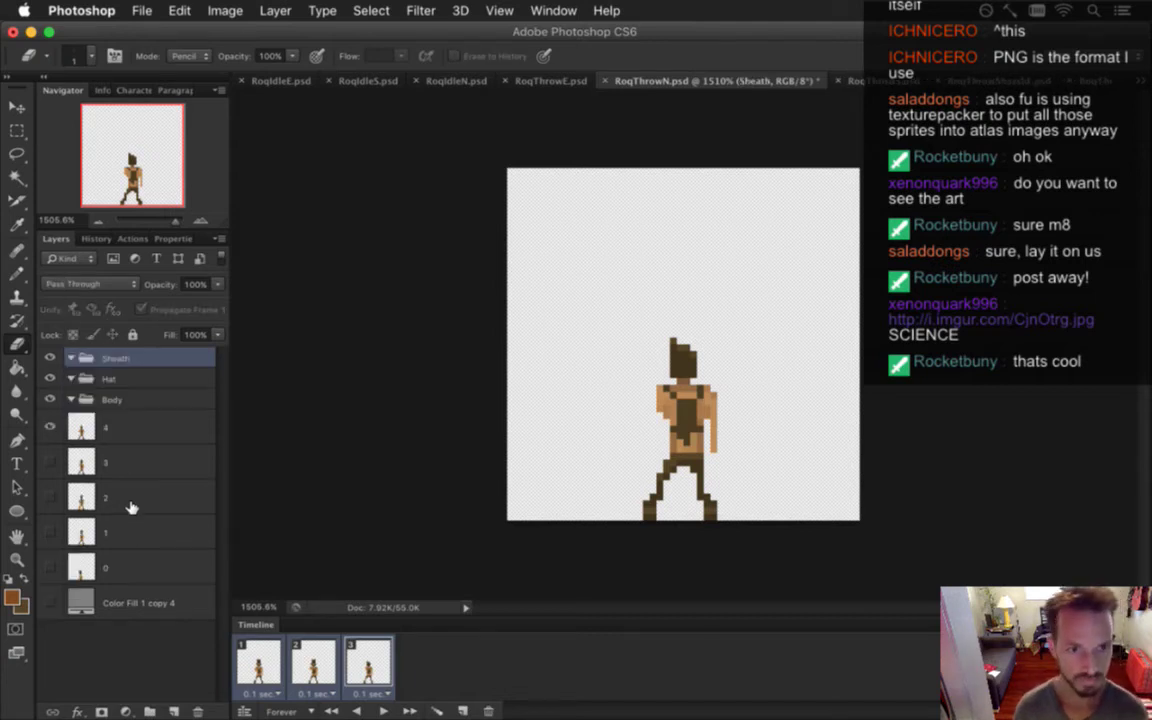
# Move layers 4 through 0 into the Body group and make that group visible in all three frames
pyautogui.click(128, 421)
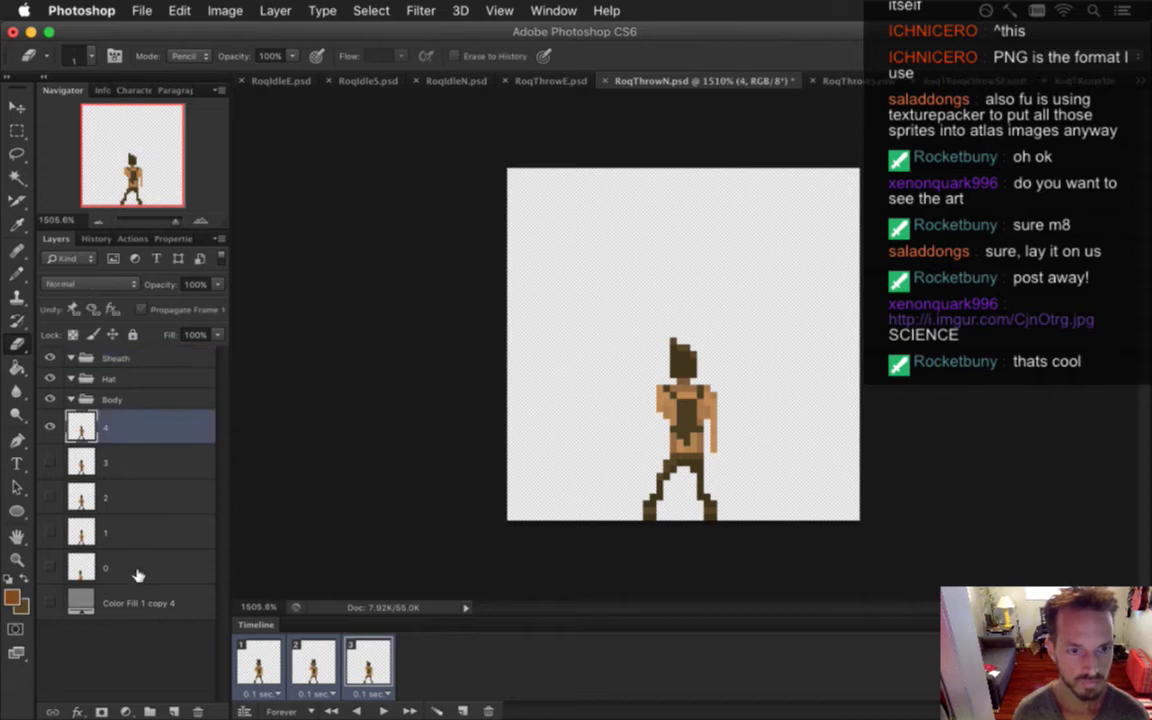
pyautogui.keyDown('shift'); pyautogui.click(136, 570); pyautogui.keyUp('shift')
pyautogui.moveTo(129, 414); pyautogui.dragTo(149, 401)
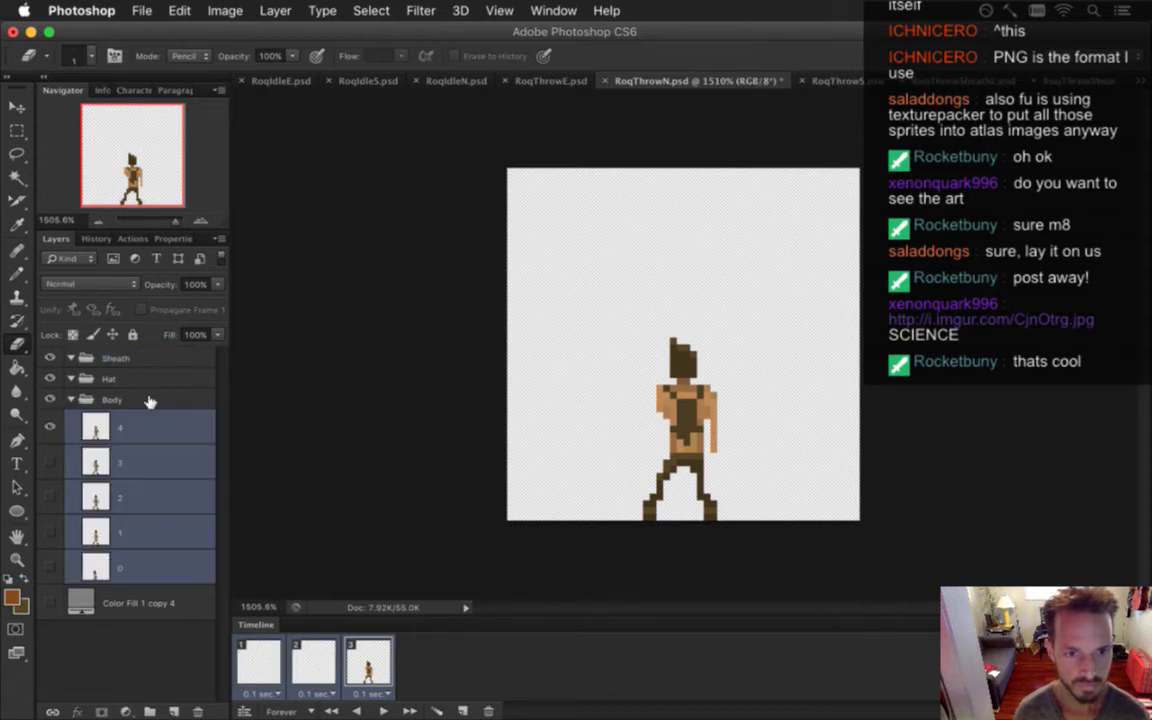
pyautogui.click(266, 666)
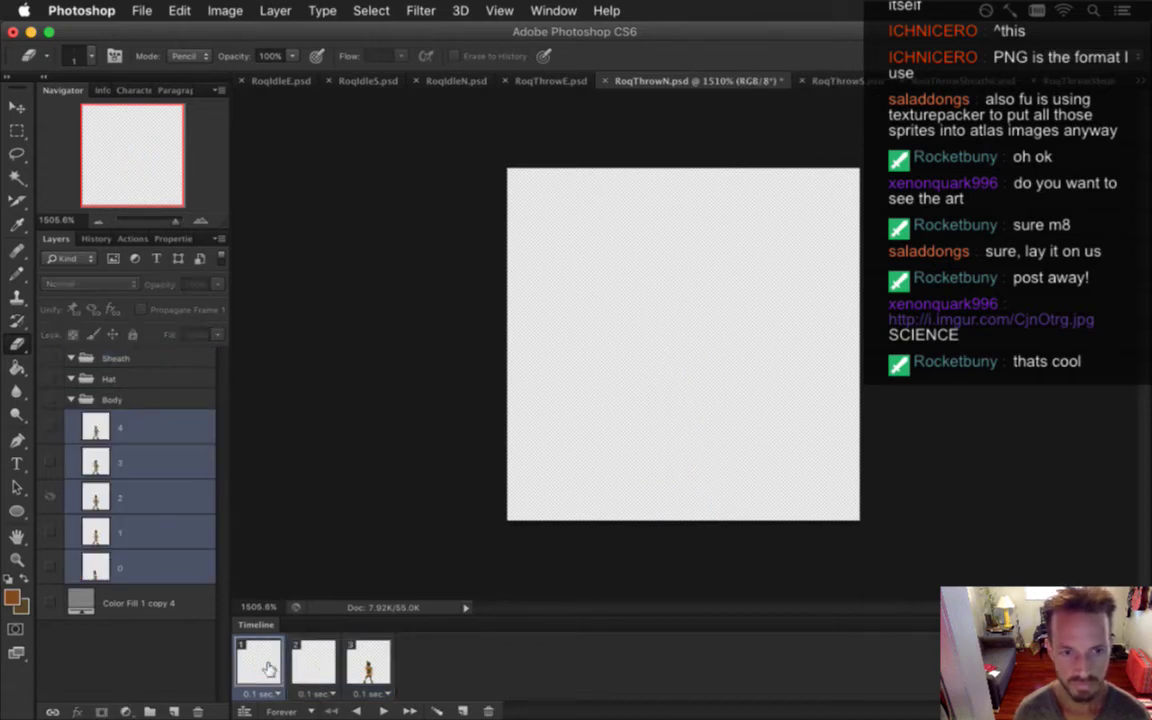
pyautogui.keyDown('shift'); pyautogui.click(370, 670); pyautogui.keyUp('shift')
pyautogui.click(51, 399)
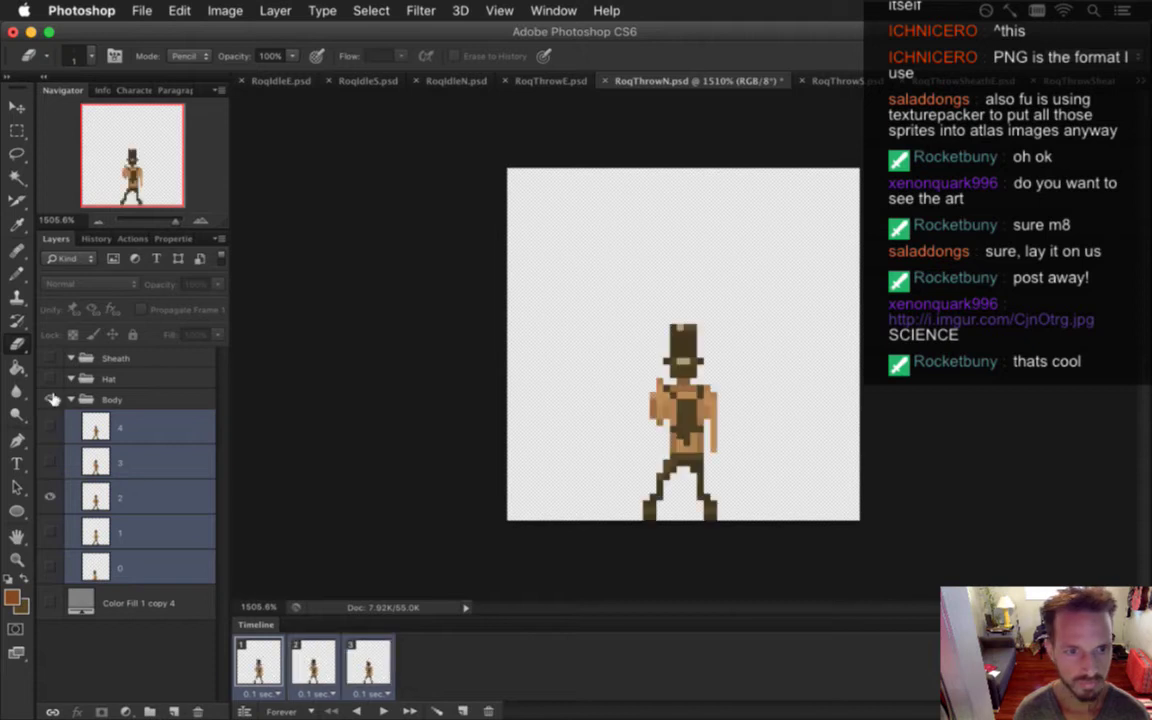
# Go through layers 4 to 0 in the Body group and show the Color Fill 1 copy 4 background in all frames
pyautogui.click(95, 427)
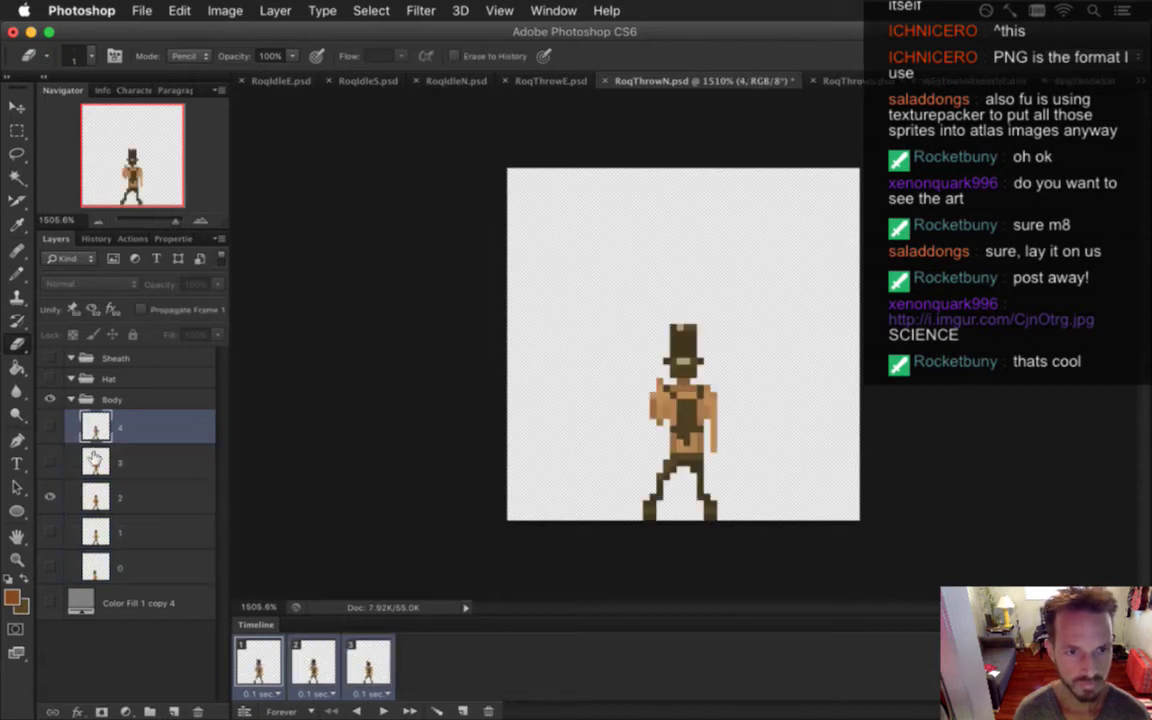
pyautogui.click(95, 462)
pyautogui.click(95, 497)
pyautogui.click(96, 532)
pyautogui.click(102, 567)
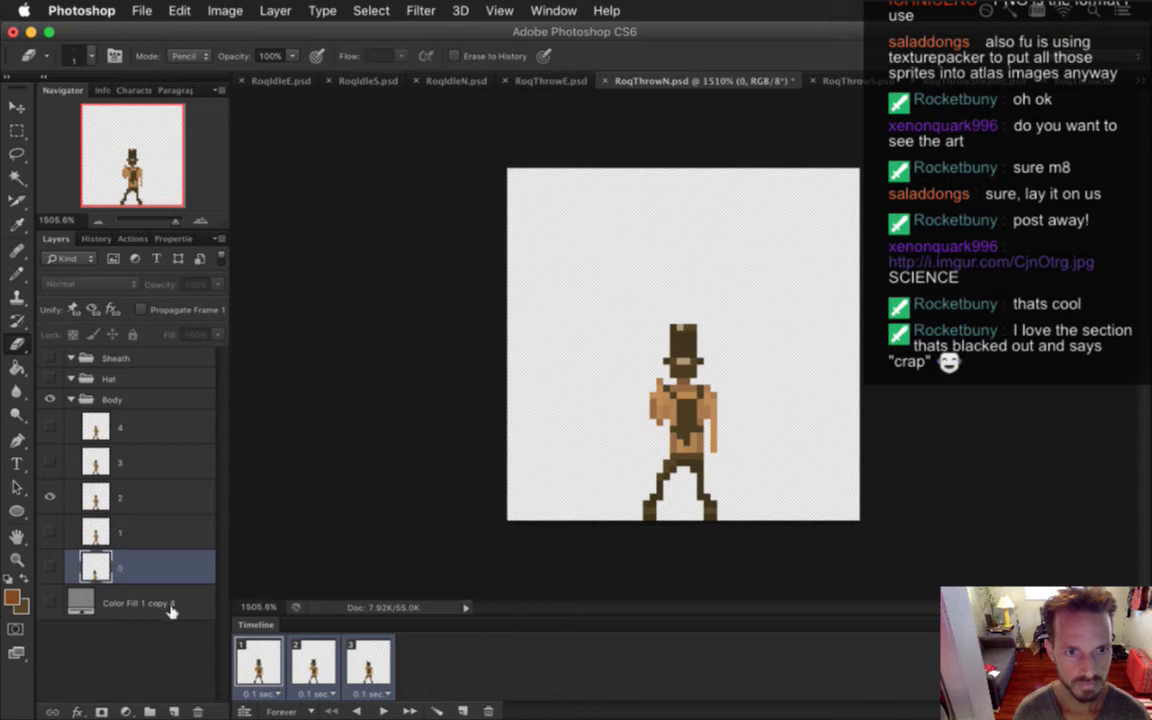
pyautogui.click(50, 603)
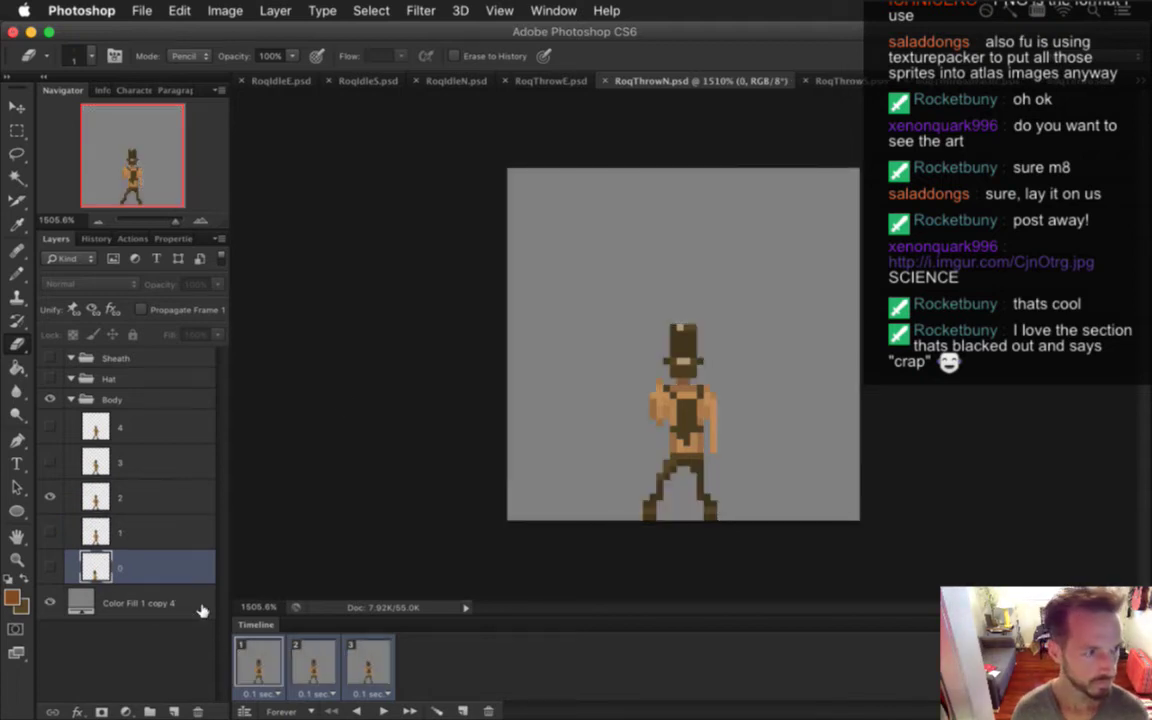
# Close RoqThrowE.psd, and save and close RoqIdleE.psd
pyautogui.click(540, 80)
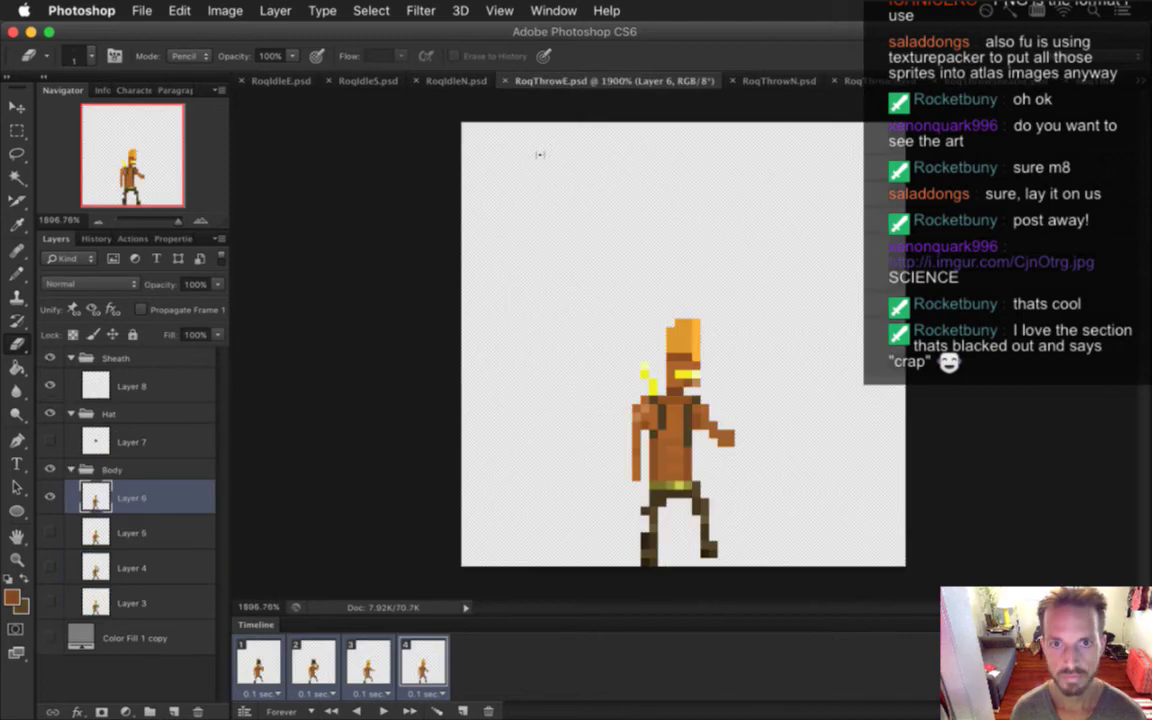
pyautogui.press('super+w')
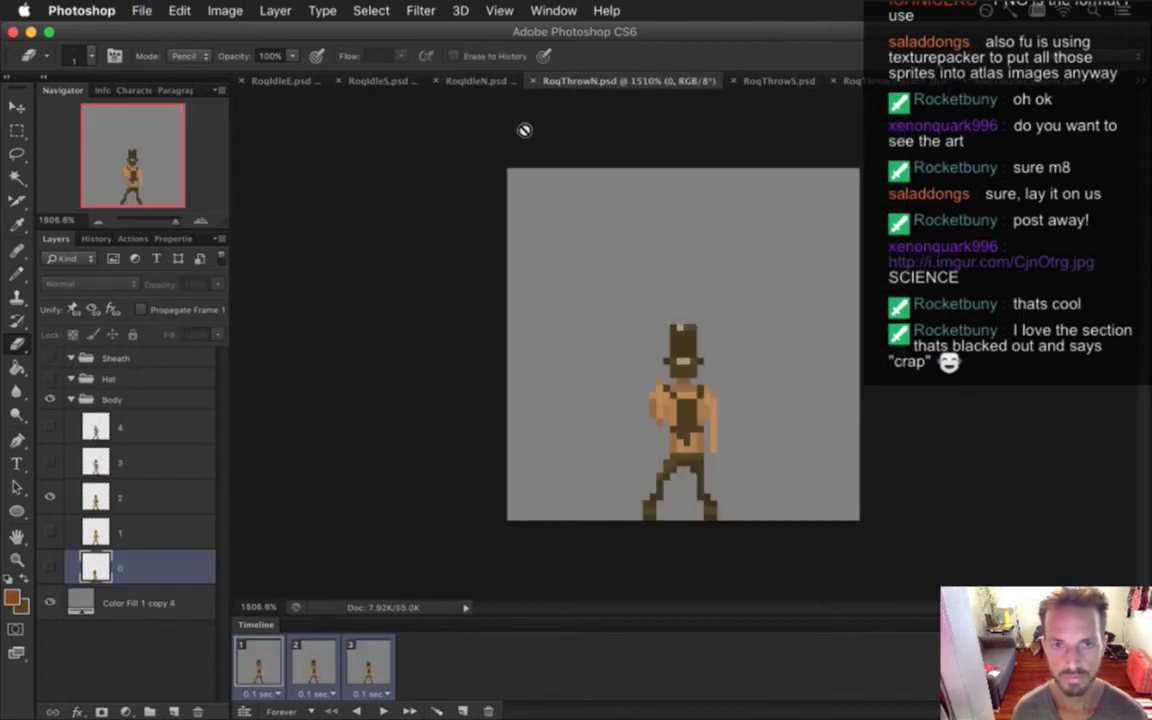
pyautogui.click(286, 84)
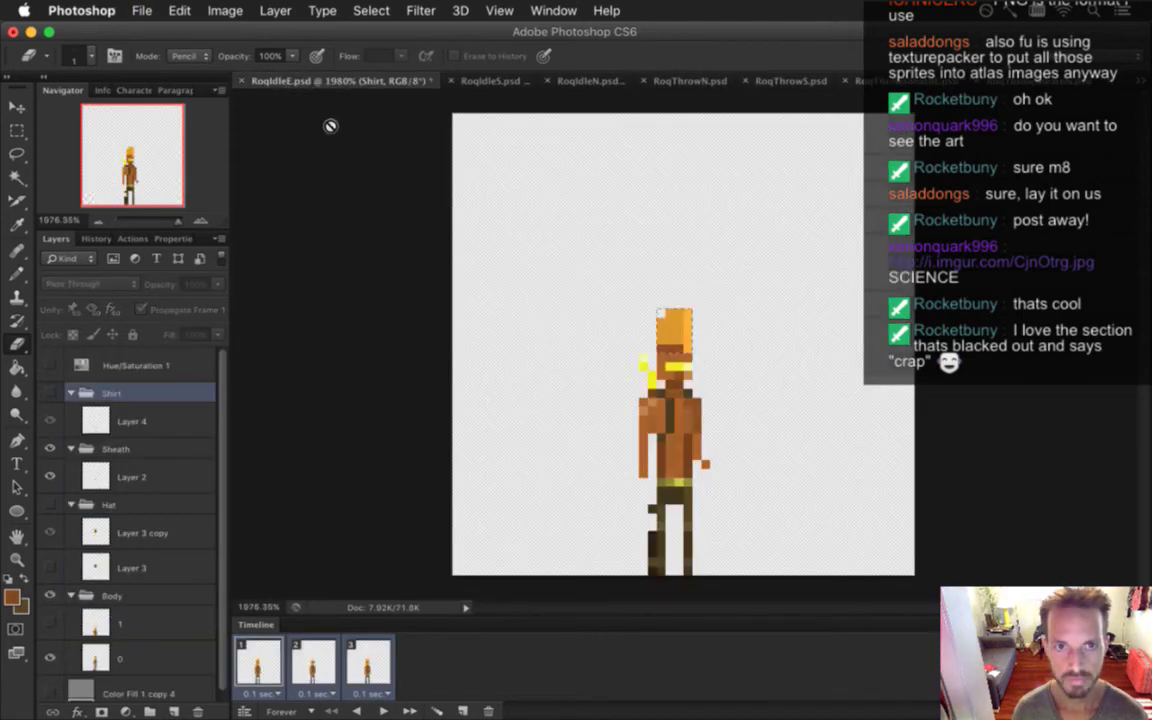
pyautogui.press('super+w')
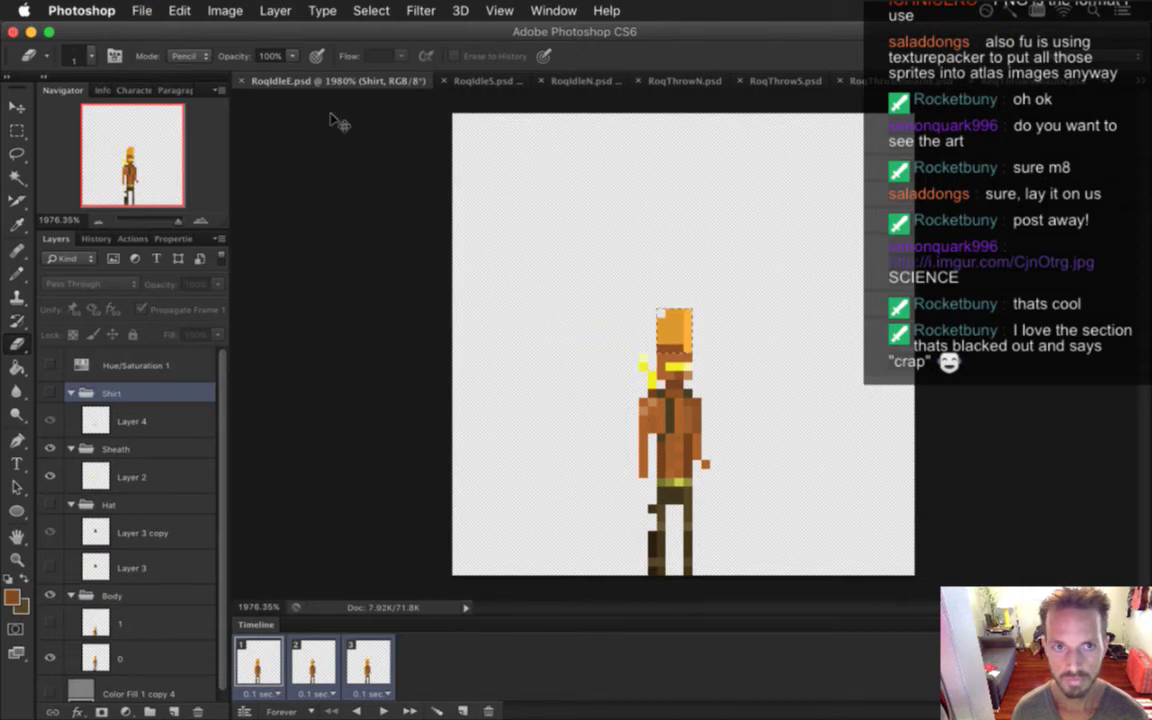
pyautogui.press('super+w')
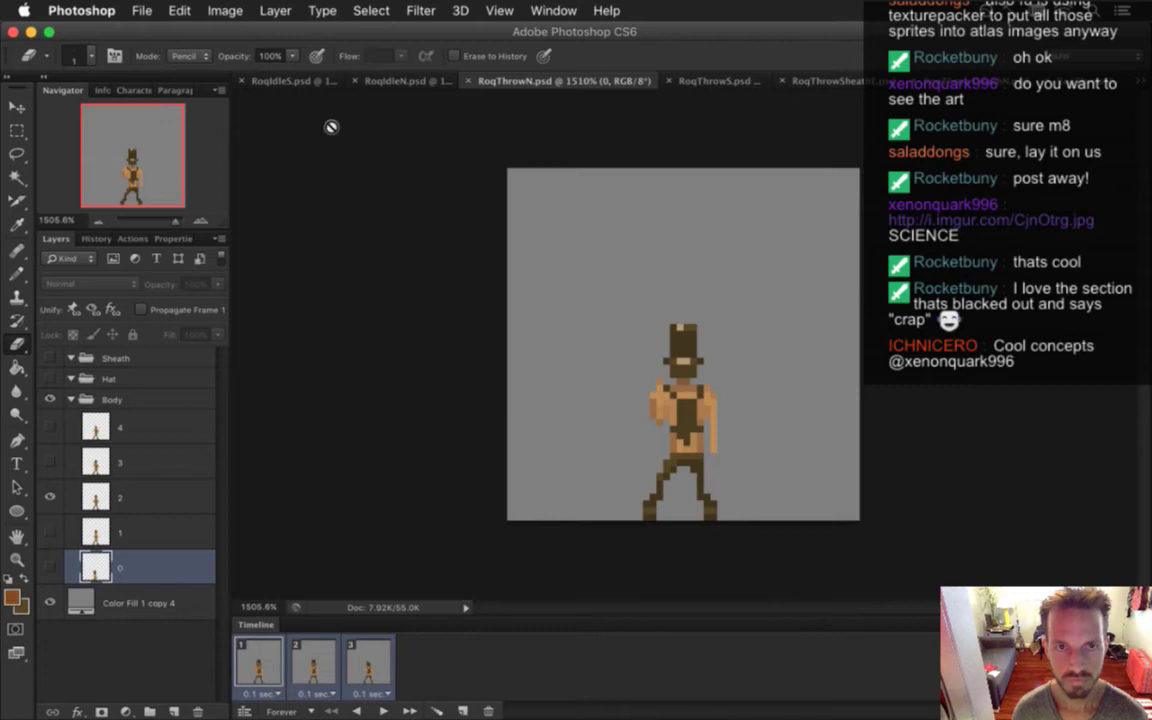
# Hide the Sheath group in RoqIdleN.psd, copy its visible character, and paste it above layer 4 in the Body group of RoqThrowN.psd
pyautogui.click(405, 80)
pyautogui.press('super+d')
pyautogui.press('super+a')
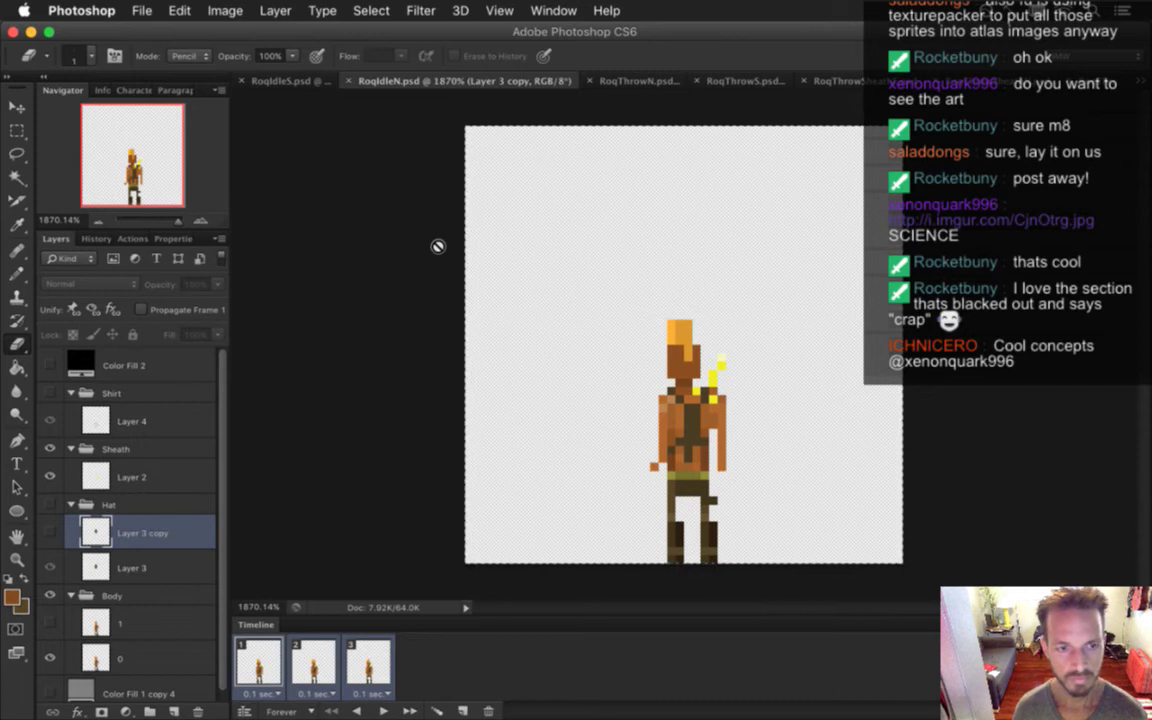
pyautogui.click(50, 448)
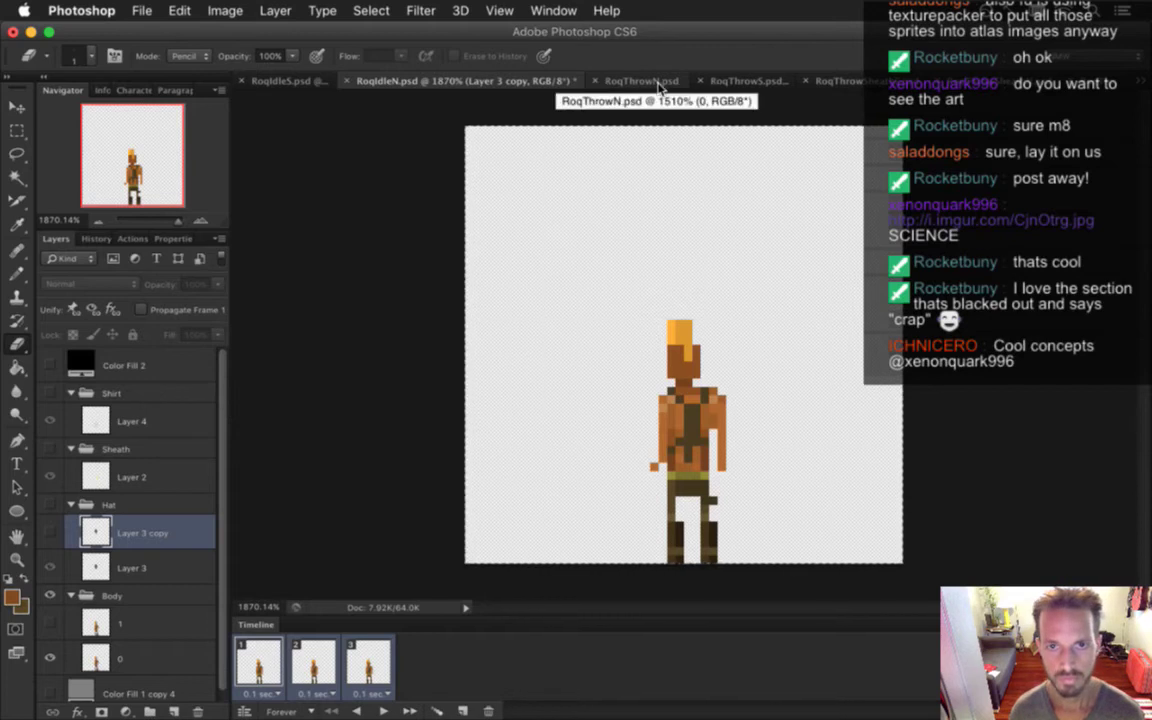
pyautogui.click(655, 86)
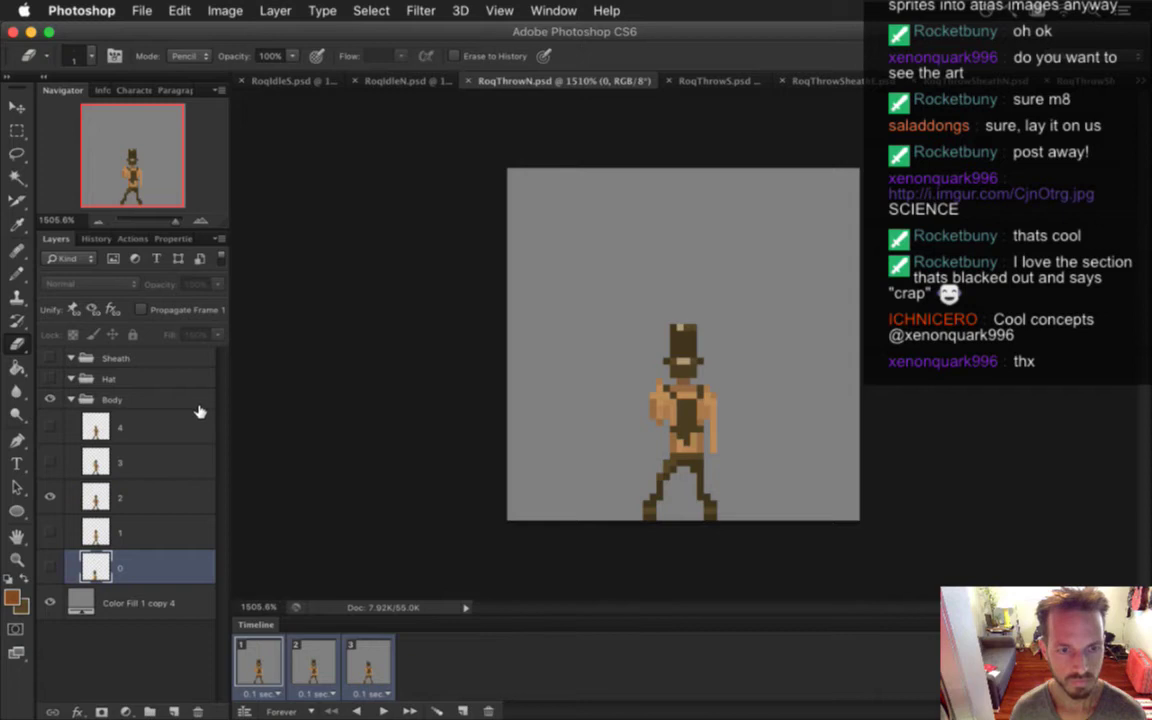
pyautogui.click(122, 429)
pyautogui.press('super+v')
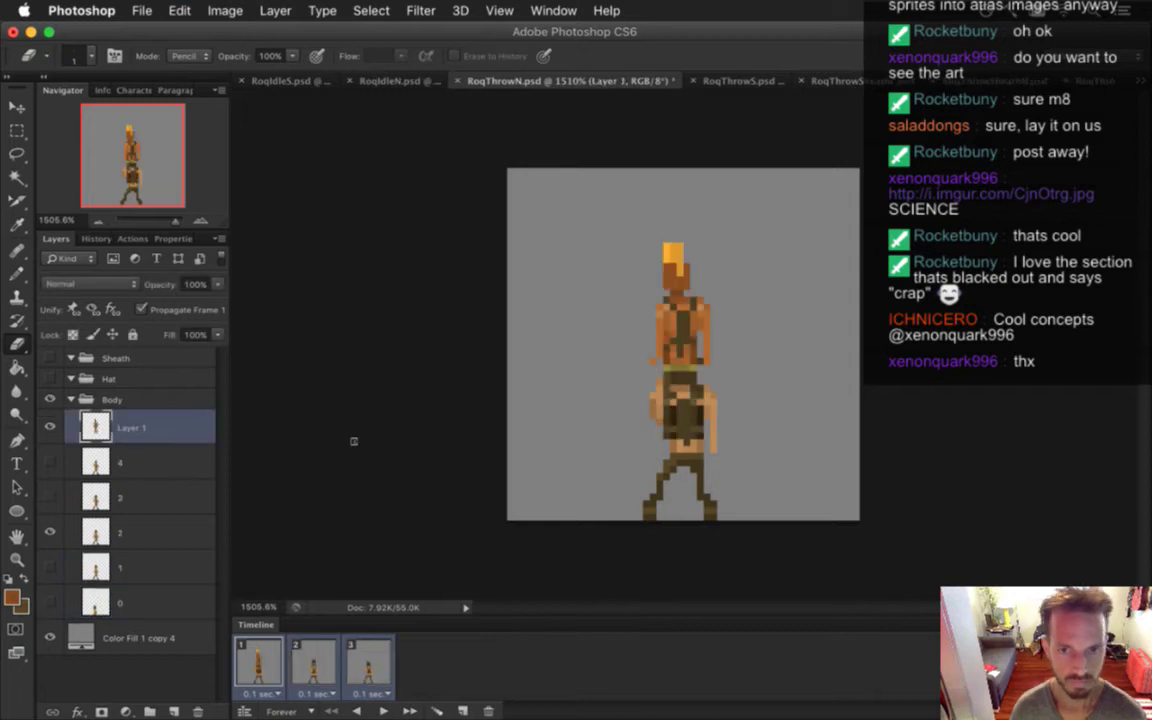
# Move the pasted idle character to the left of the throwing character, with their feet on the same baseline
pyautogui.press('v')
pyautogui.moveTo(676, 256)
pyautogui.mouseDown()
pyautogui.moveTo(555, 320)
pyautogui.moveTo(575, 341)
pyautogui.mouseUp()
pyautogui.scroll(4, 680, 345)
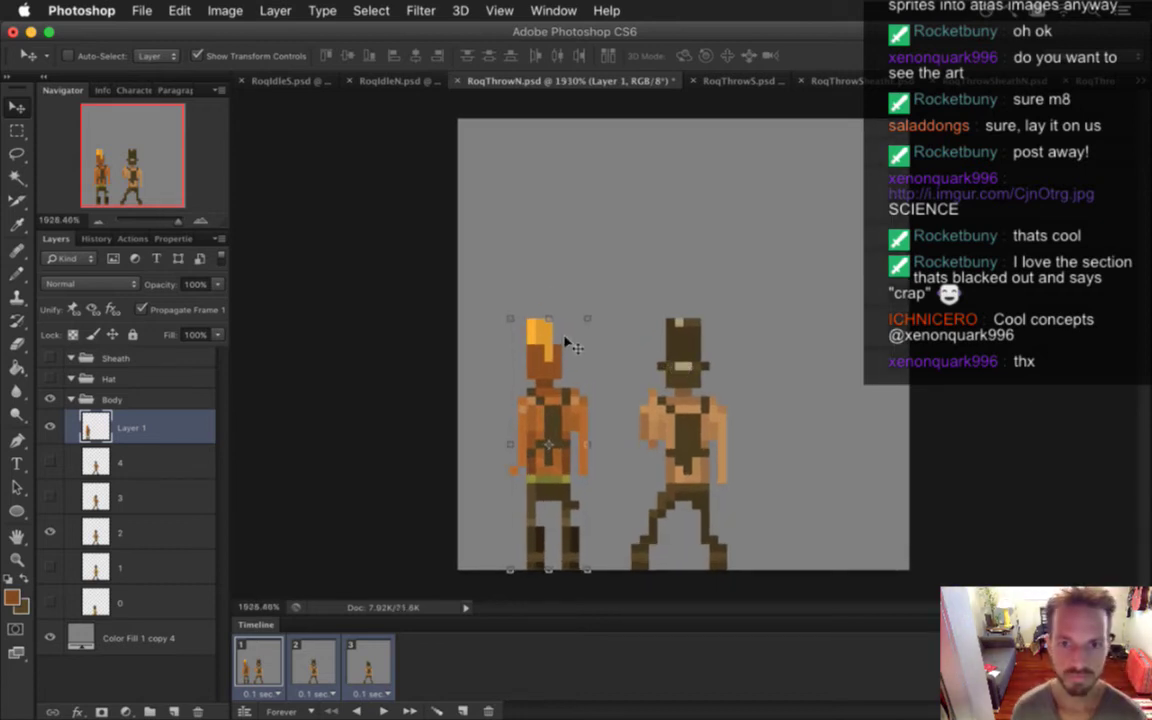
# Check the three animation frames, then delete the unused layers 1 and 0 from the Body group
pyautogui.press('m')
pyautogui.click(140, 535)
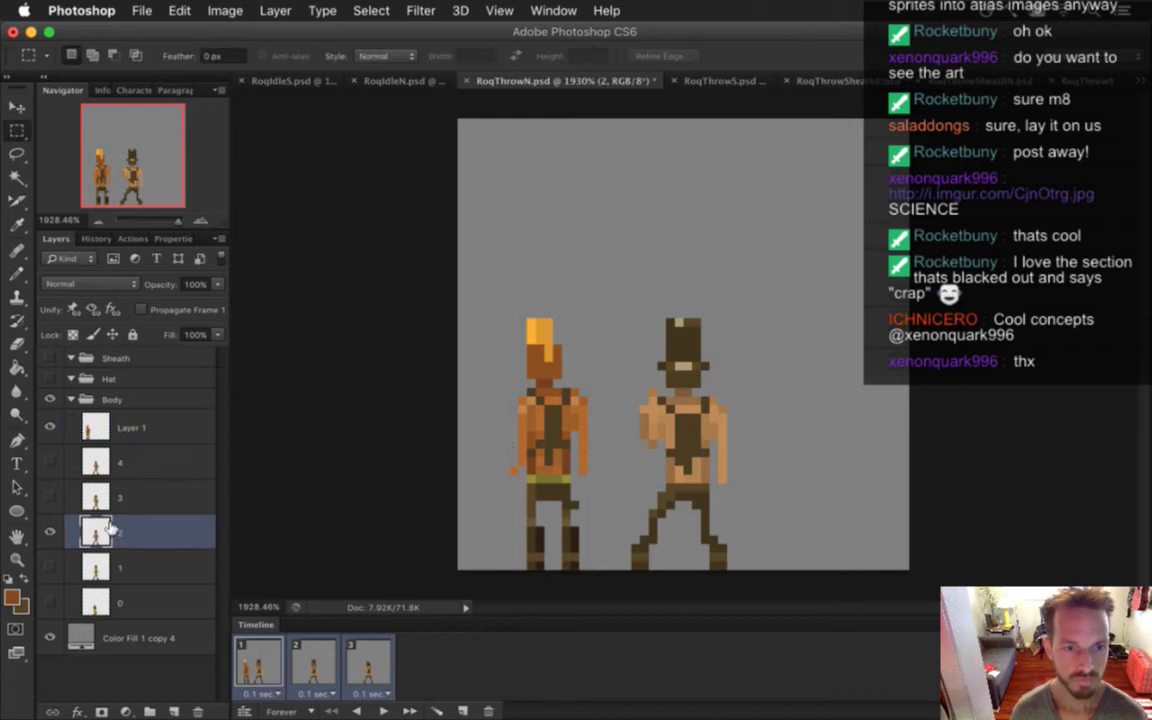
pyautogui.click(314, 660)
pyautogui.click(368, 660)
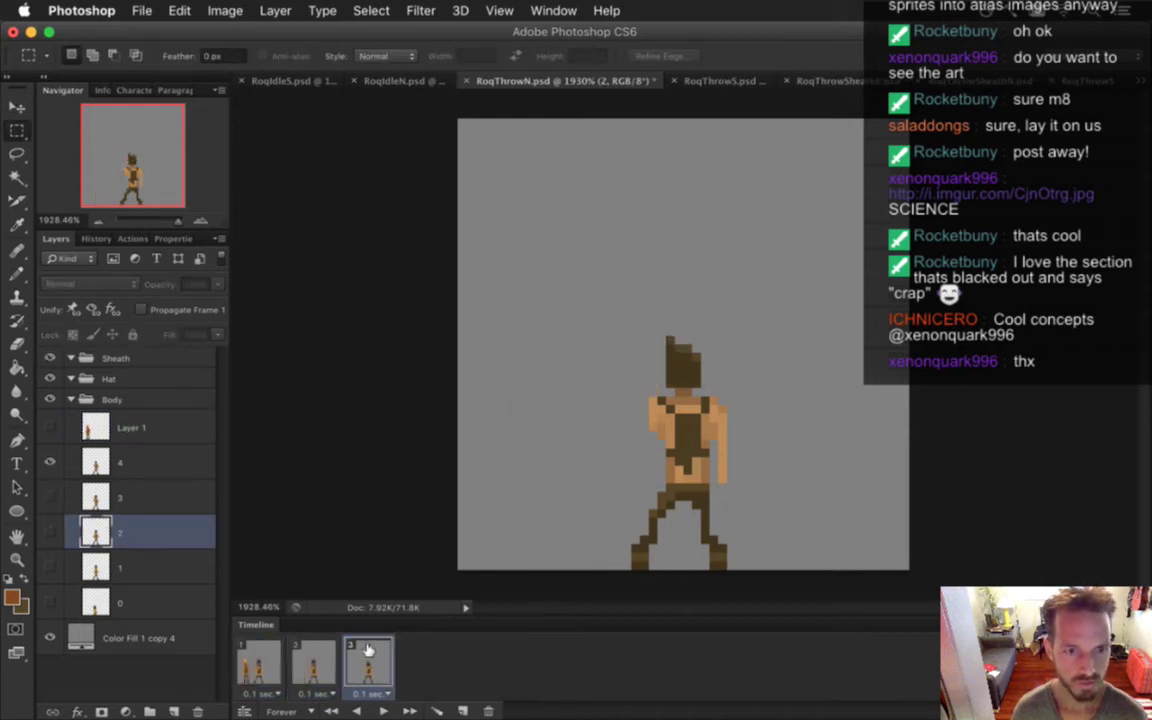
pyautogui.click(242, 645)
pyautogui.click(150, 568)
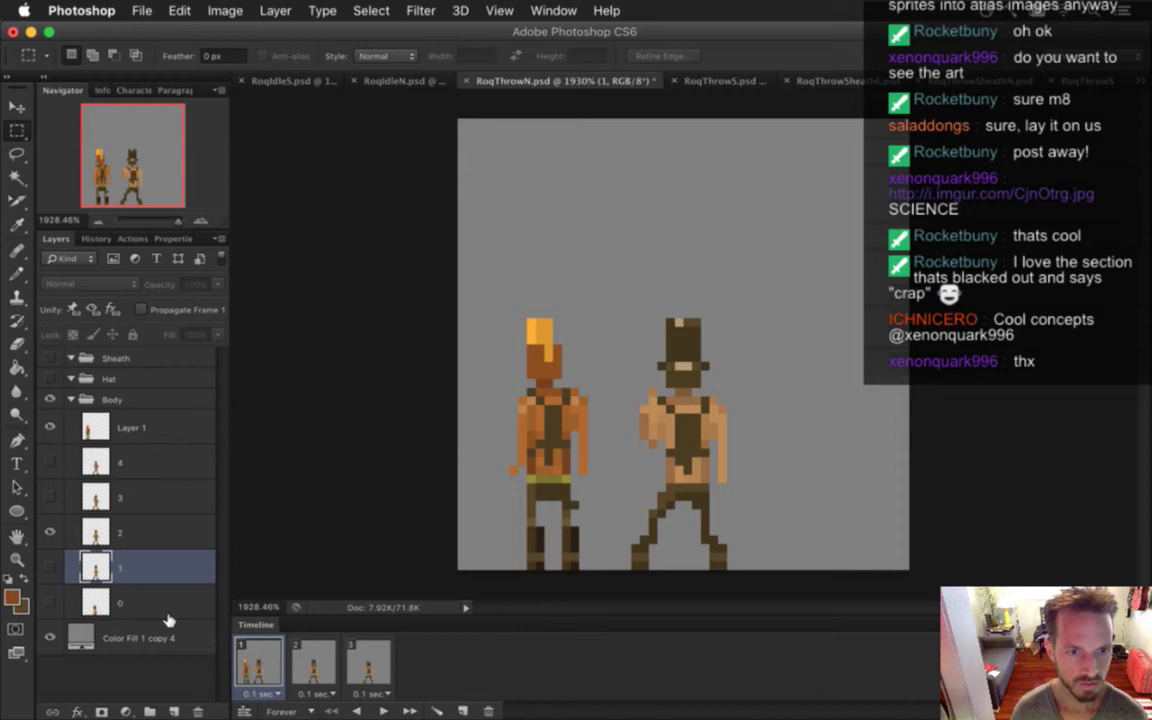
pyautogui.click(196, 712)
pyautogui.click(196, 712)
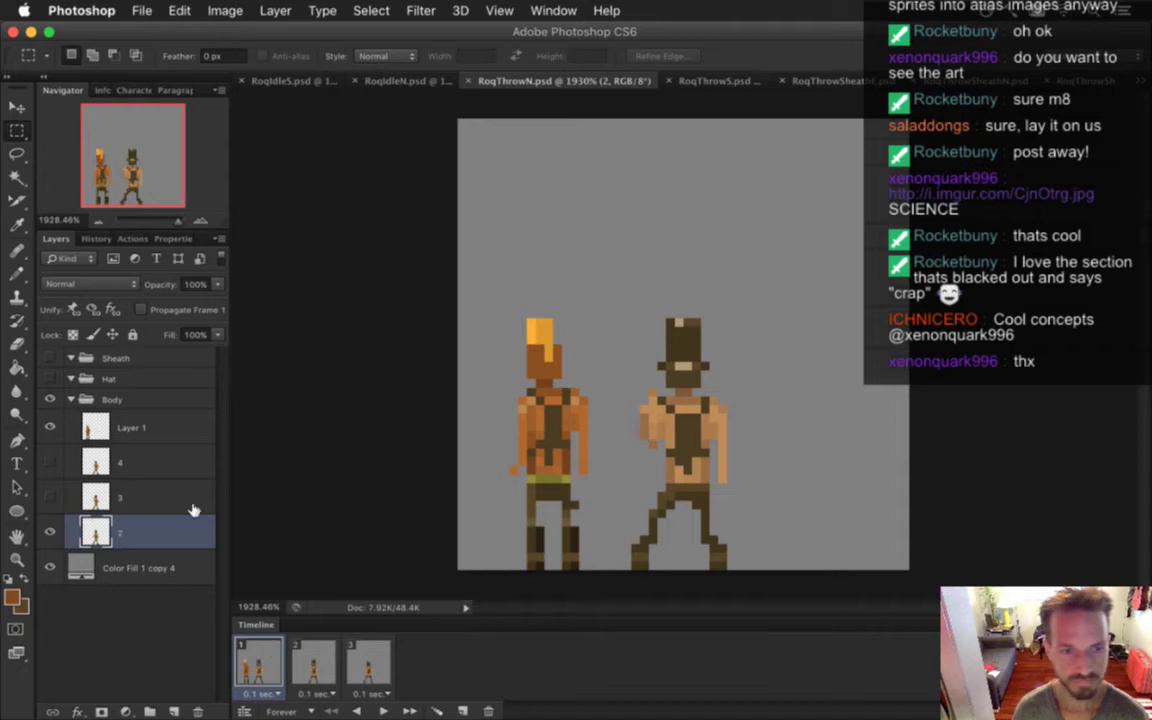
# Recolour the throwing character's arm skin and lower-back shadow on layer 2 with the idle character's orange and darker brown tones
pyautogui.press('i')
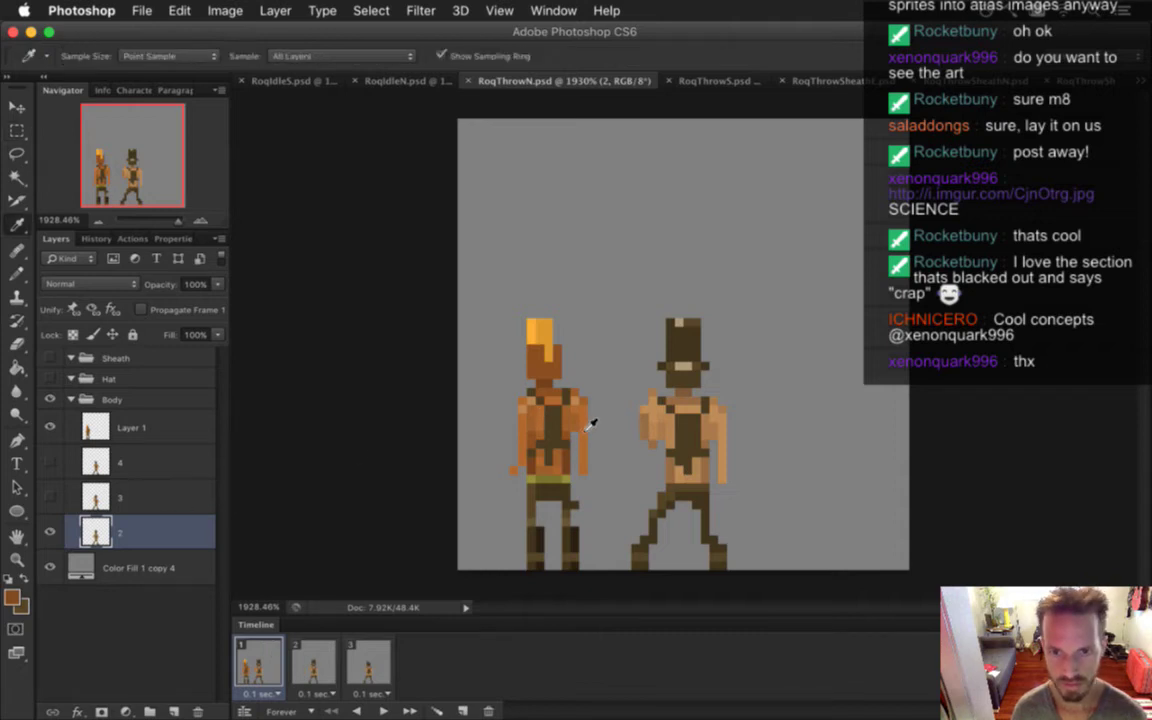
pyautogui.press('g')
pyautogui.click(645, 415)
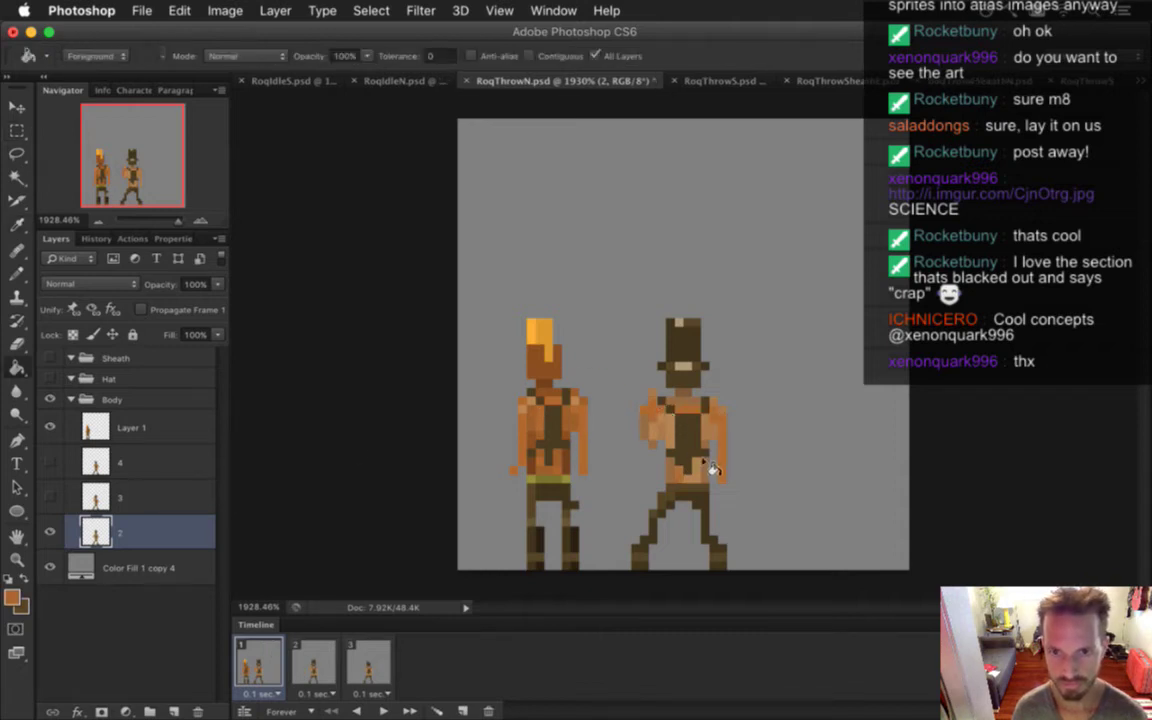
pyautogui.press('i')
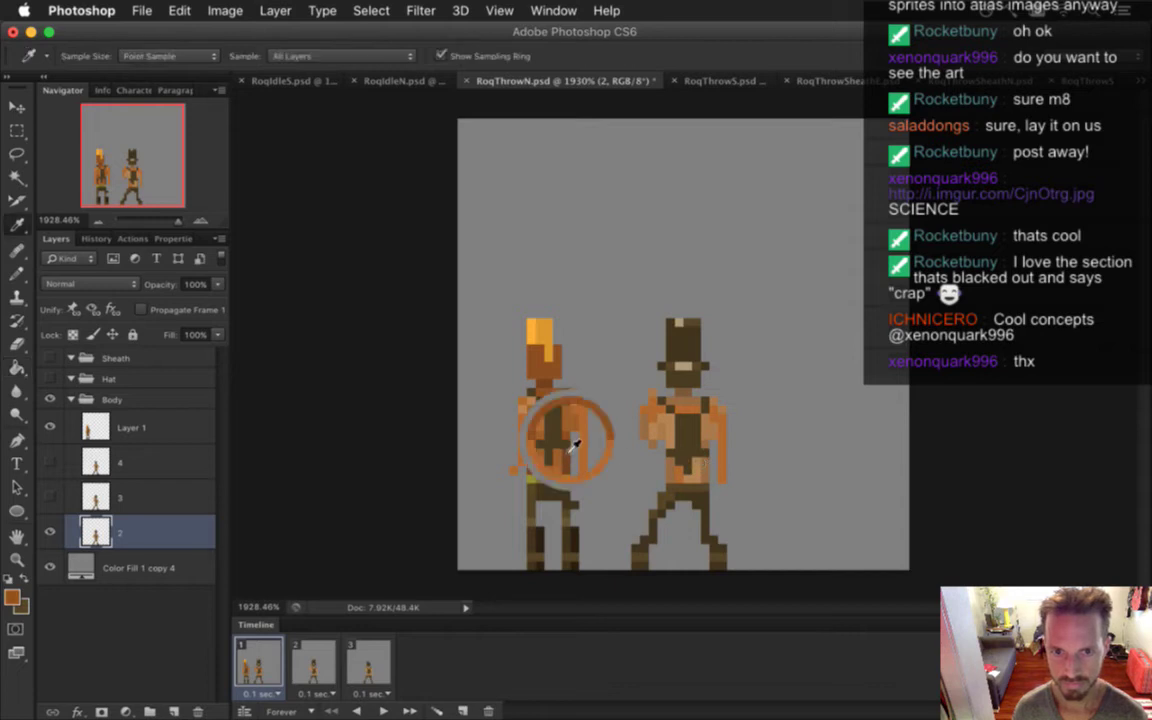
pyautogui.click(515, 402)
pyautogui.press('g')
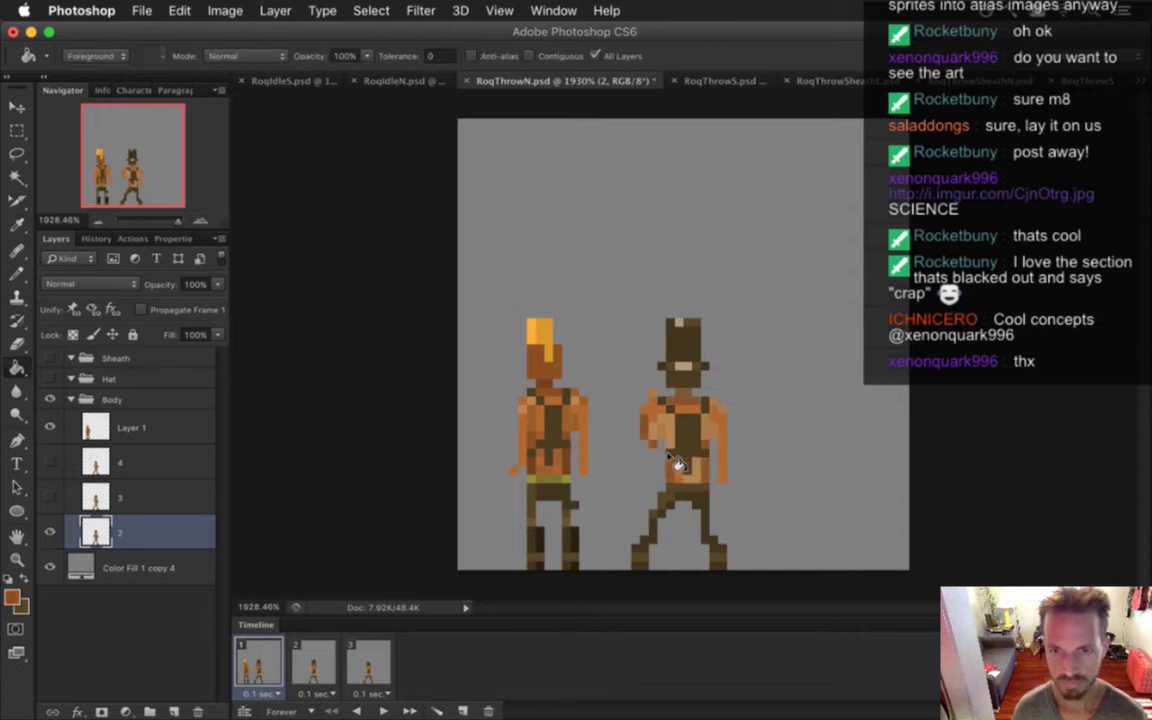
# Fill the pale mid-tone areas of the throwing character's shoulders and back with the idle character's matching skin tones
pyautogui.press('i')
pyautogui.click(488, 390)
pyautogui.press('g')
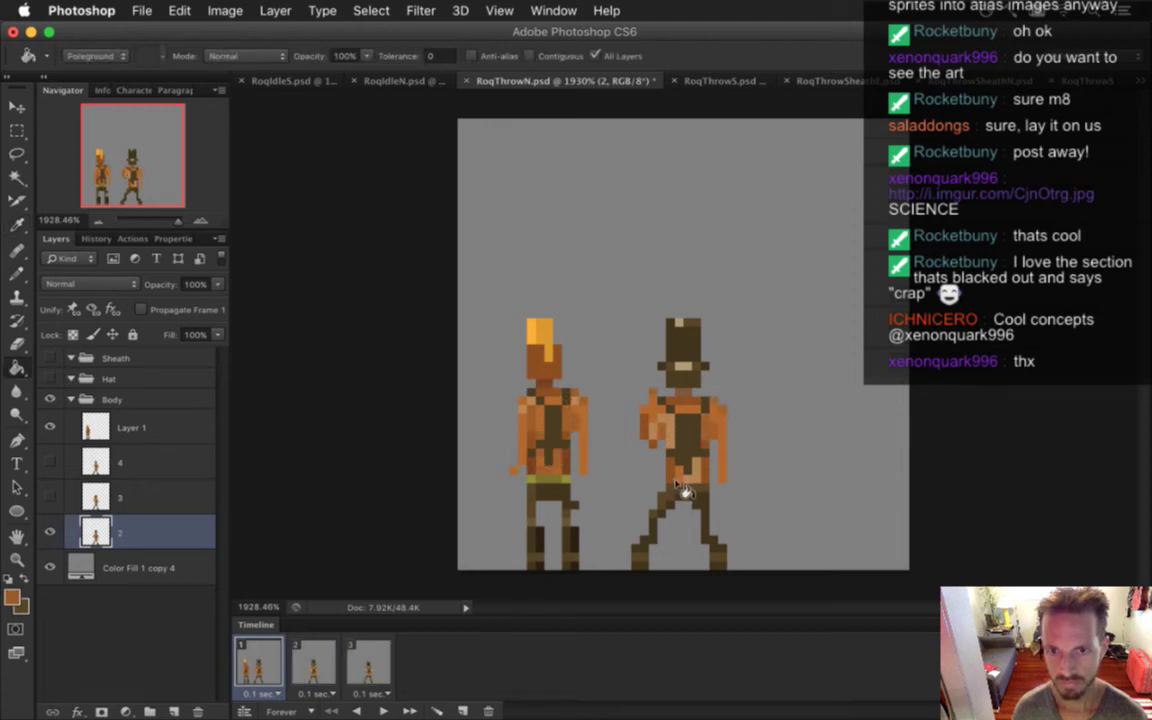
pyautogui.press('i')
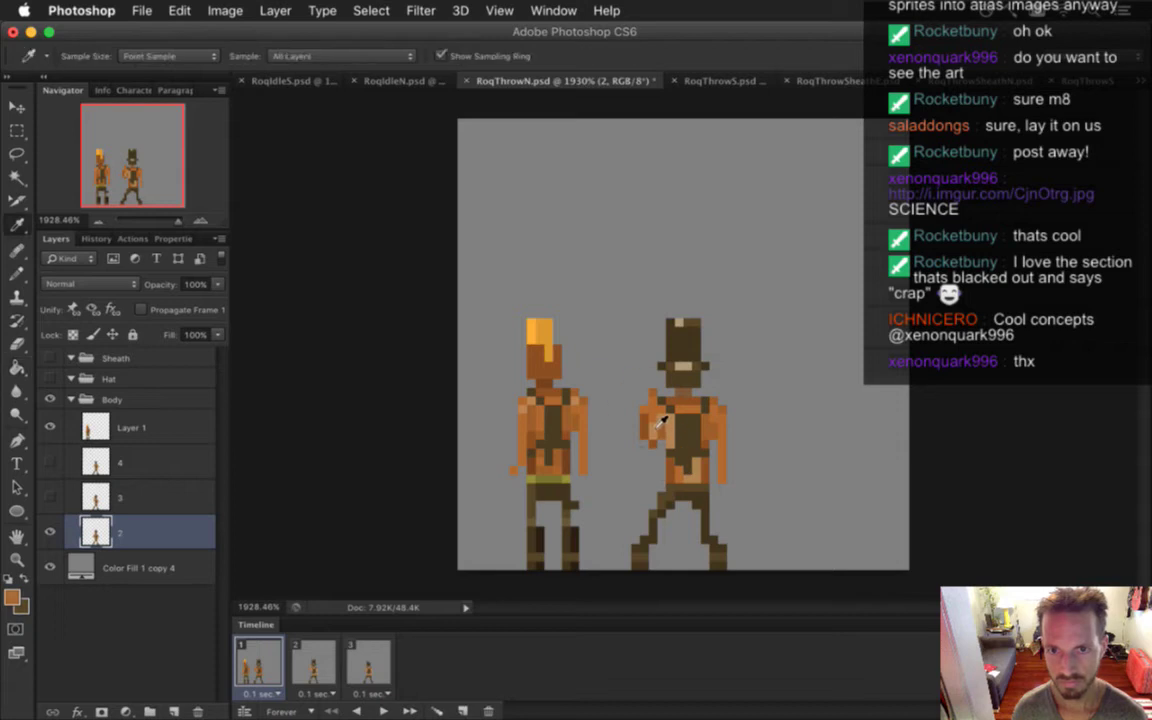
pyautogui.press('g')
pyautogui.click(655, 425)
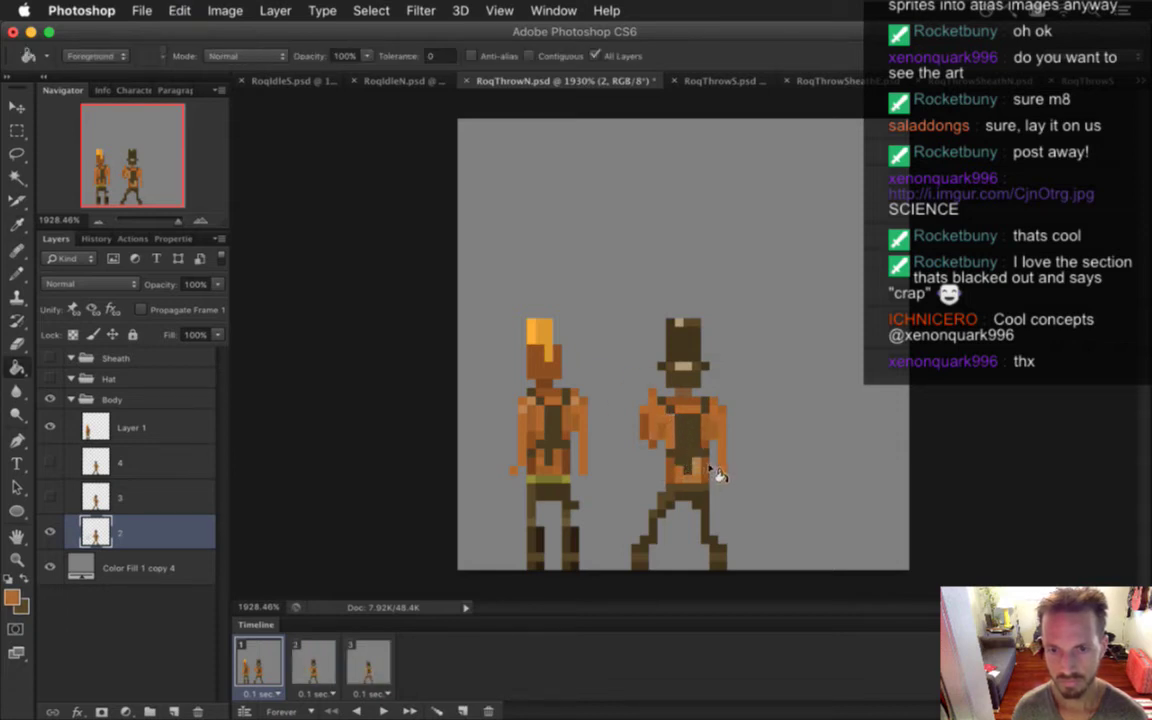
# Pencil over the leftover pale pixels on the throwing character's lower back and neck with the new skin tones
pyautogui.press('i')
pyautogui.press('b')
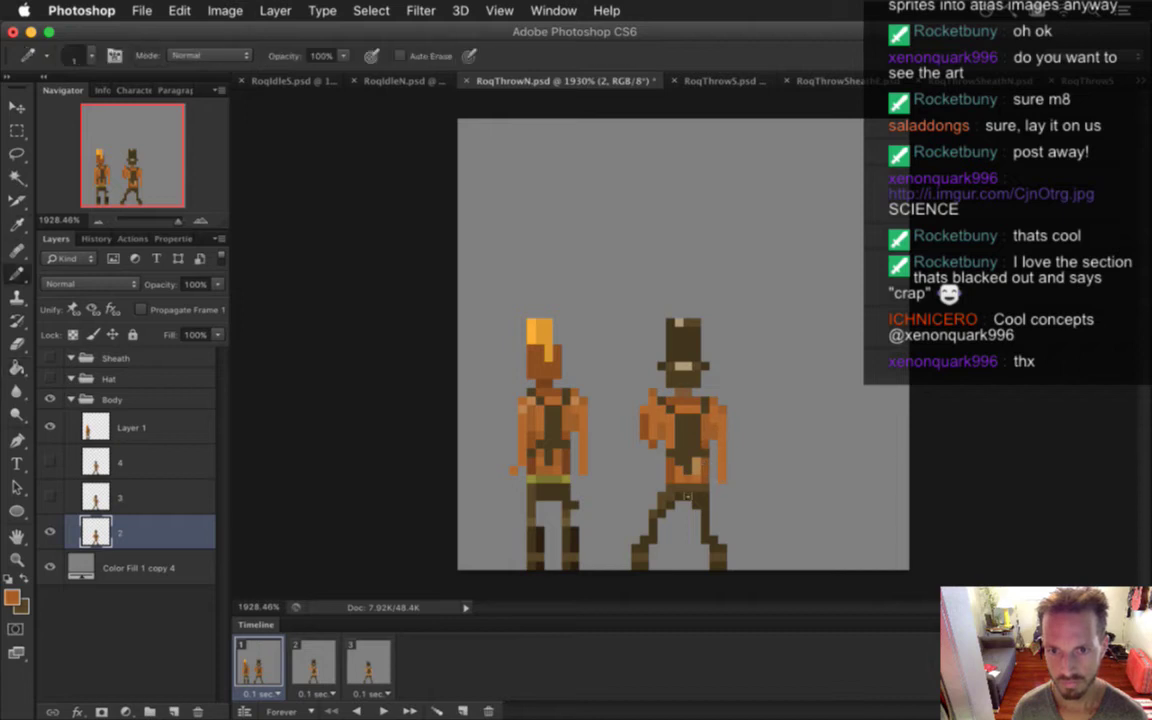
pyautogui.keyDown('alt'); pyautogui.click(690, 488); pyautogui.keyUp('alt')
pyautogui.keyDown('alt'); pyautogui.click(682, 410); pyautogui.keyUp('alt')
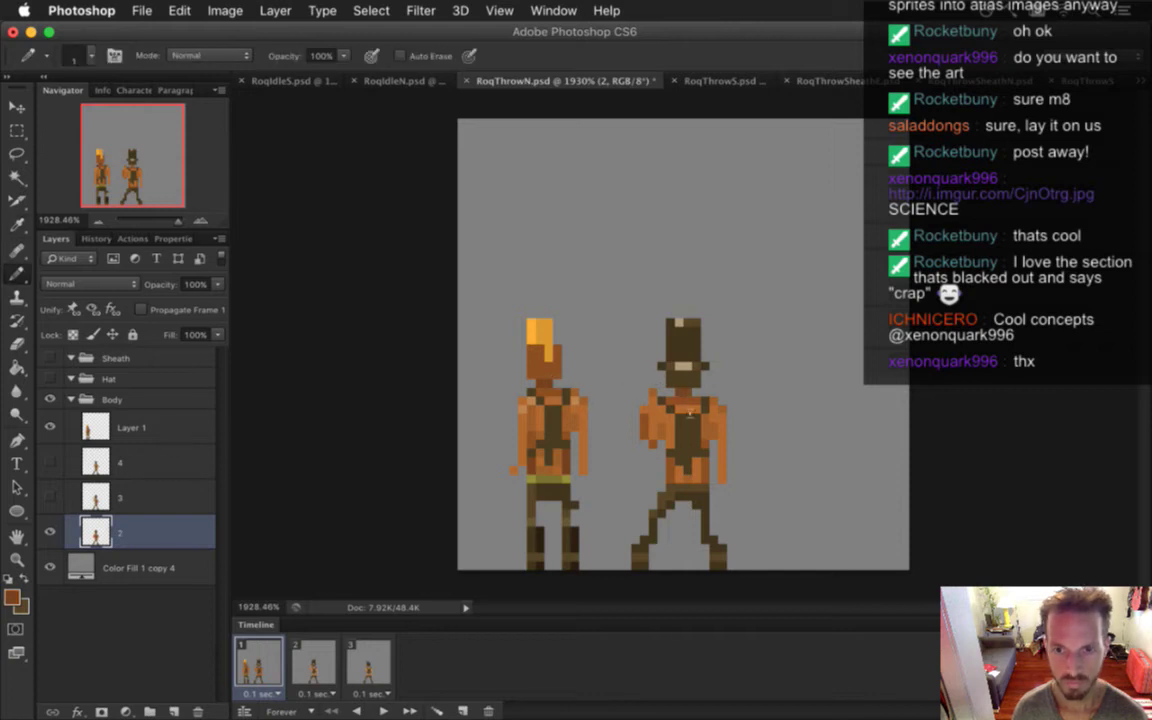
pyautogui.press('alt')
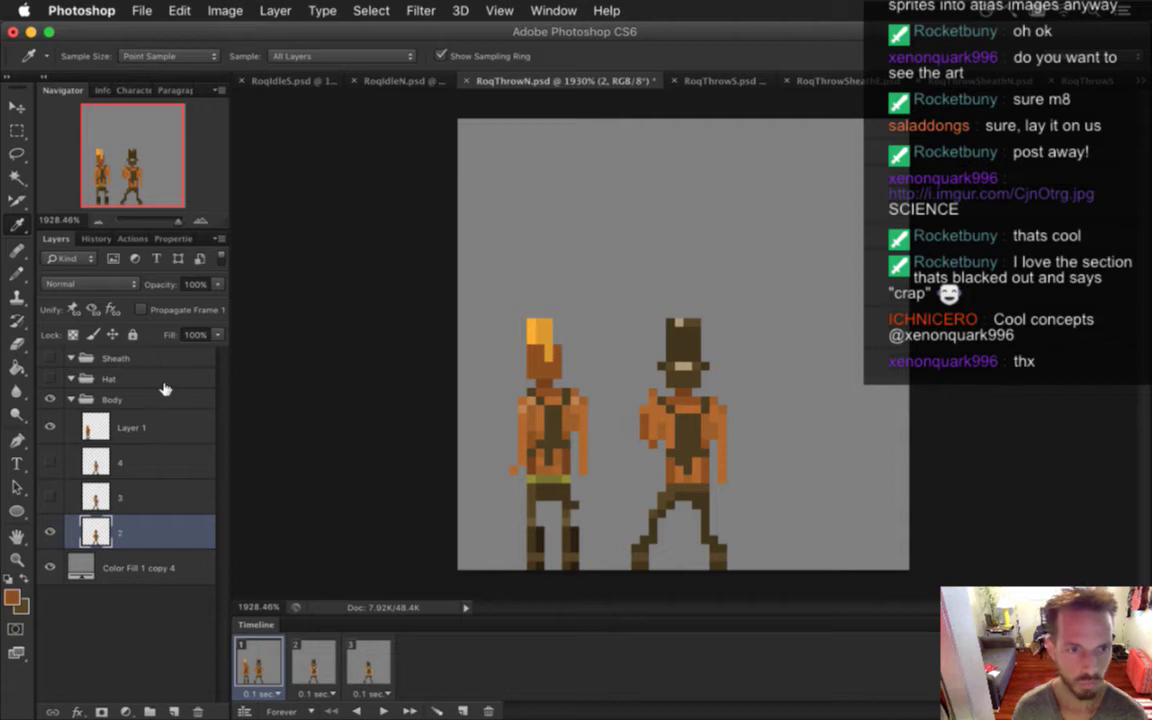
# Copy the idle character's head from Layer 1, paste it above layer 2, and place it over the throwing character's head
pyautogui.click(95, 427)
pyautogui.press('m')
pyautogui.moveTo(518, 318); pyautogui.dragTo(563, 380)
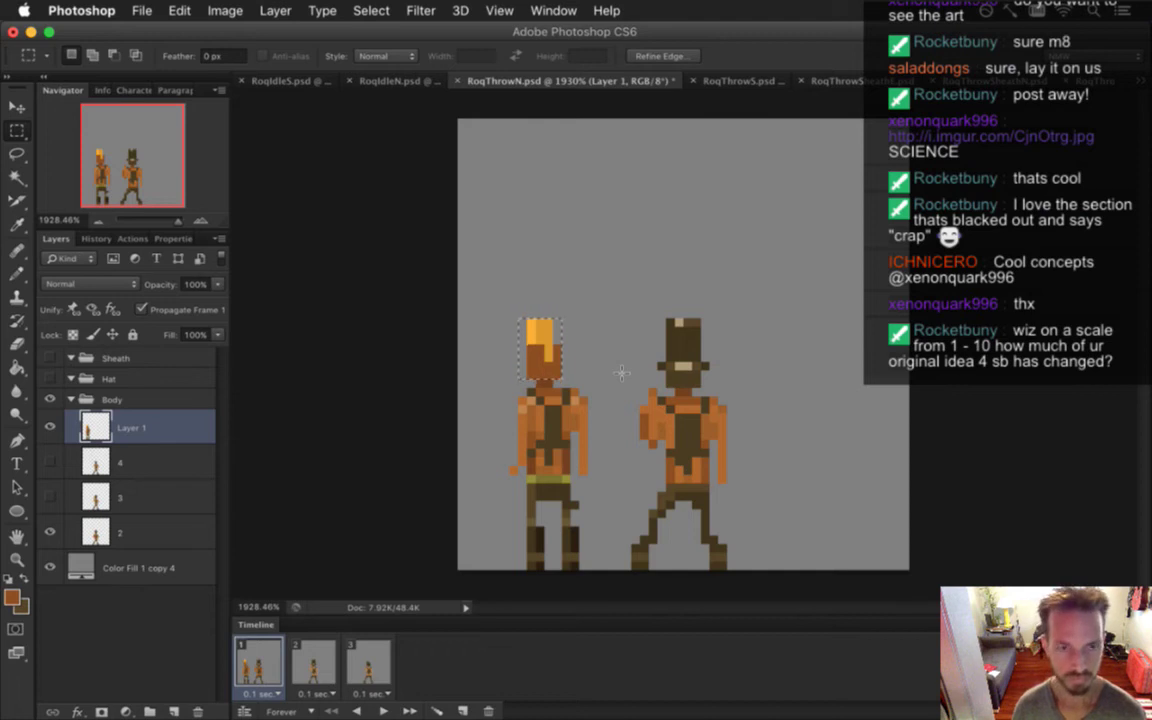
pyautogui.press('super+c')
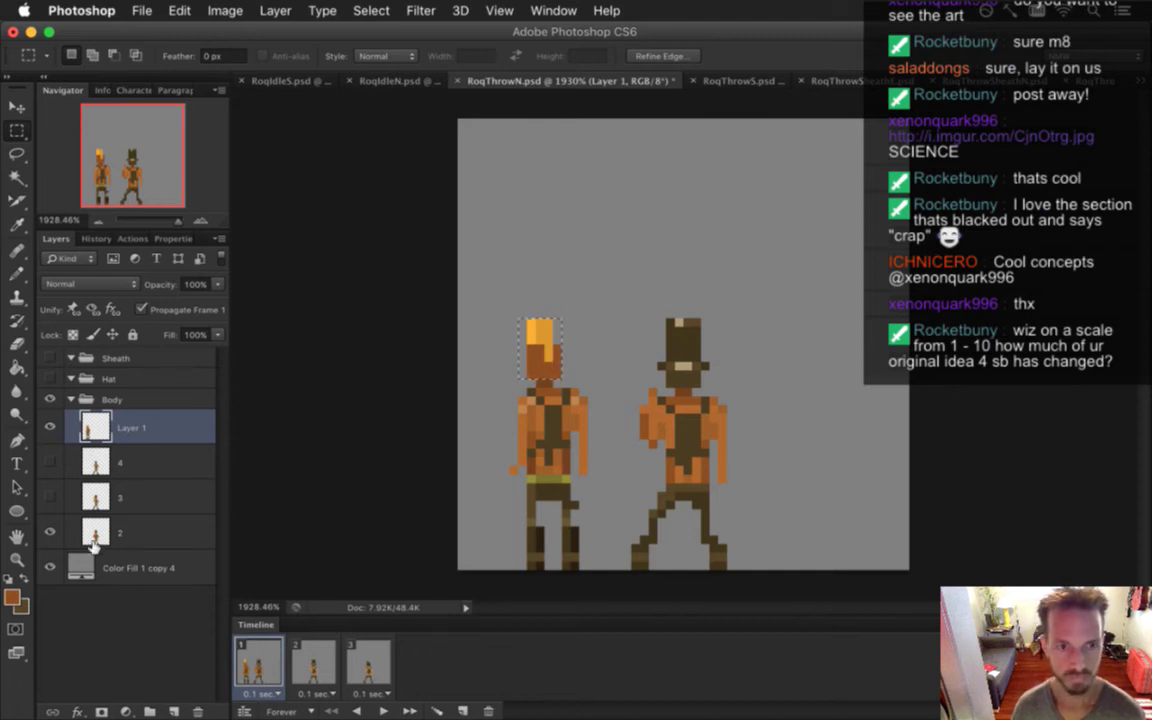
pyautogui.click(95, 532)
pyautogui.press('super+v')
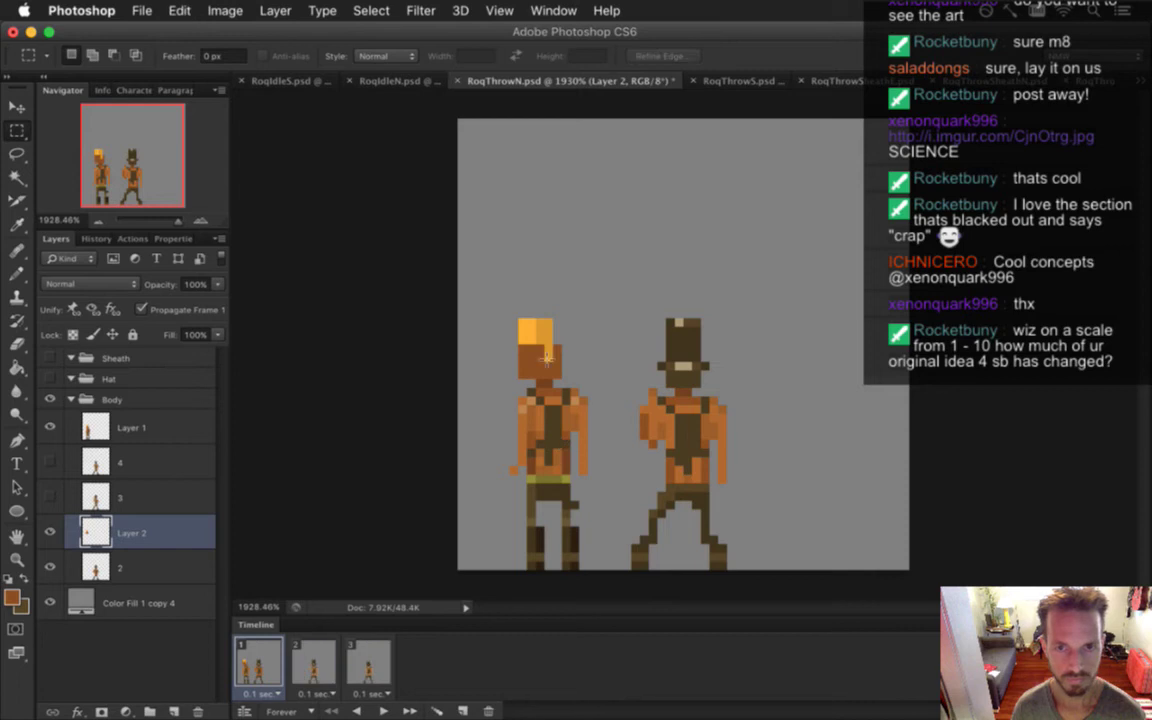
pyautogui.press('v')
pyautogui.moveTo(535, 332); pyautogui.dragTo(678, 343)
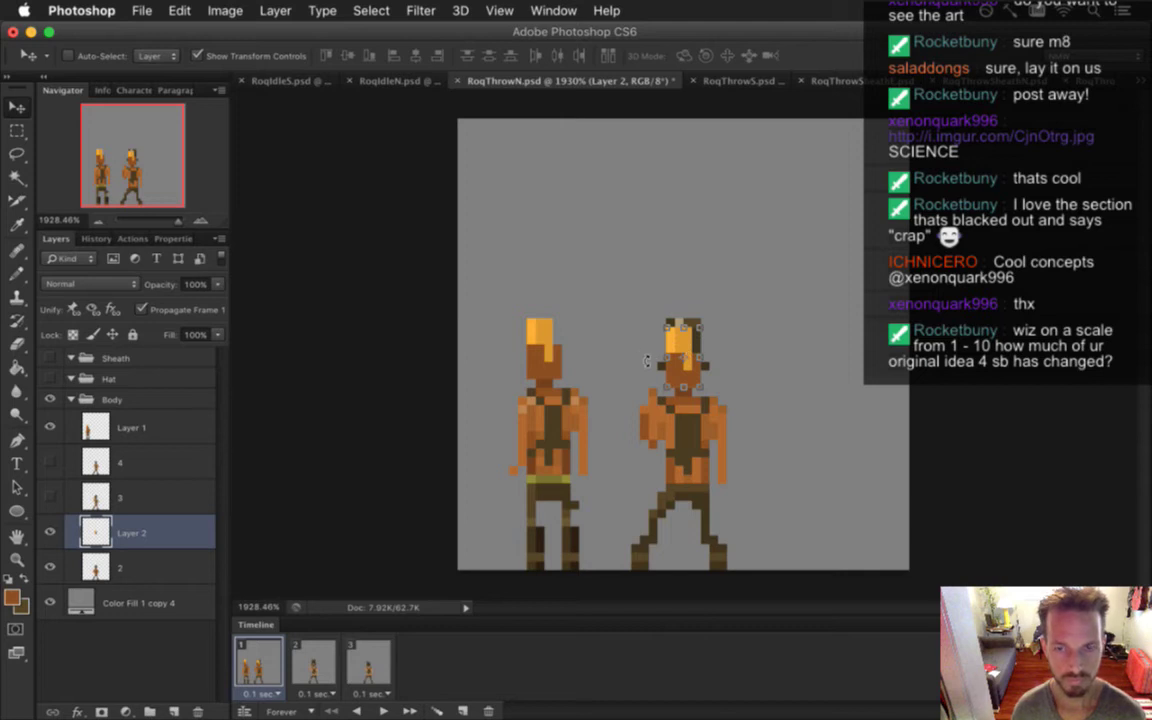
# Merge the pasted head with layer 2 and erase the old hat pixels still showing around it
pyautogui.press('m')
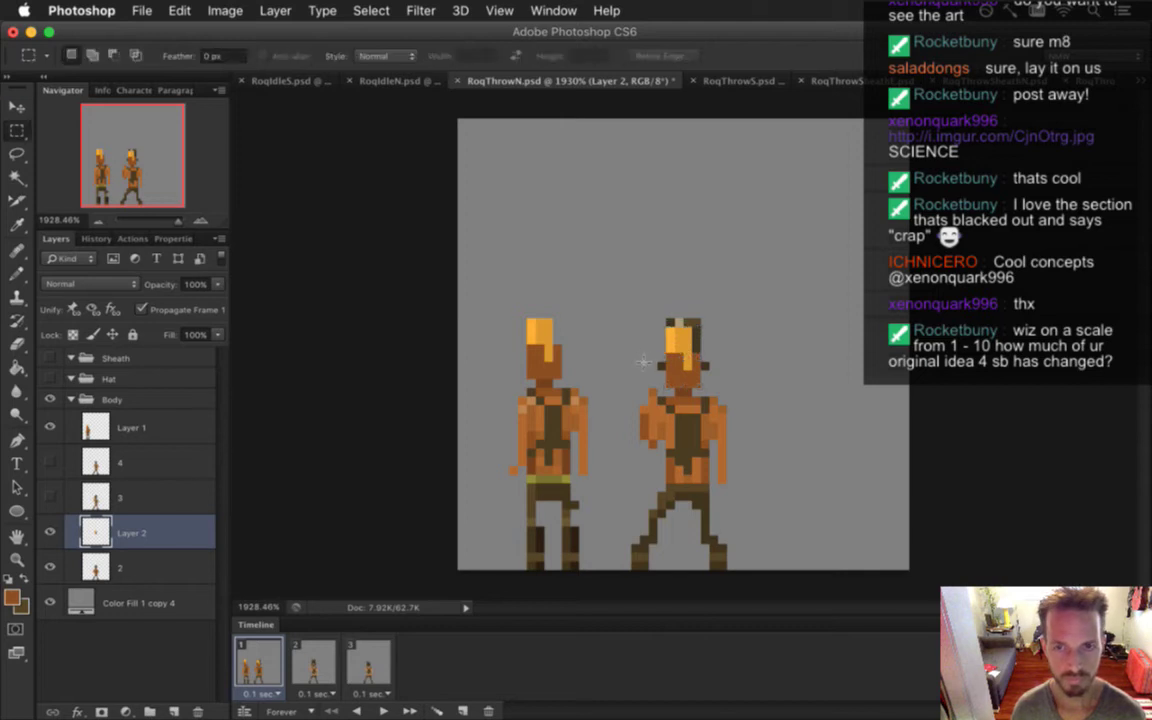
pyautogui.keyDown('shift'); pyautogui.click(125, 568); pyautogui.keyUp('shift')
pyautogui.rightClick(167, 568)
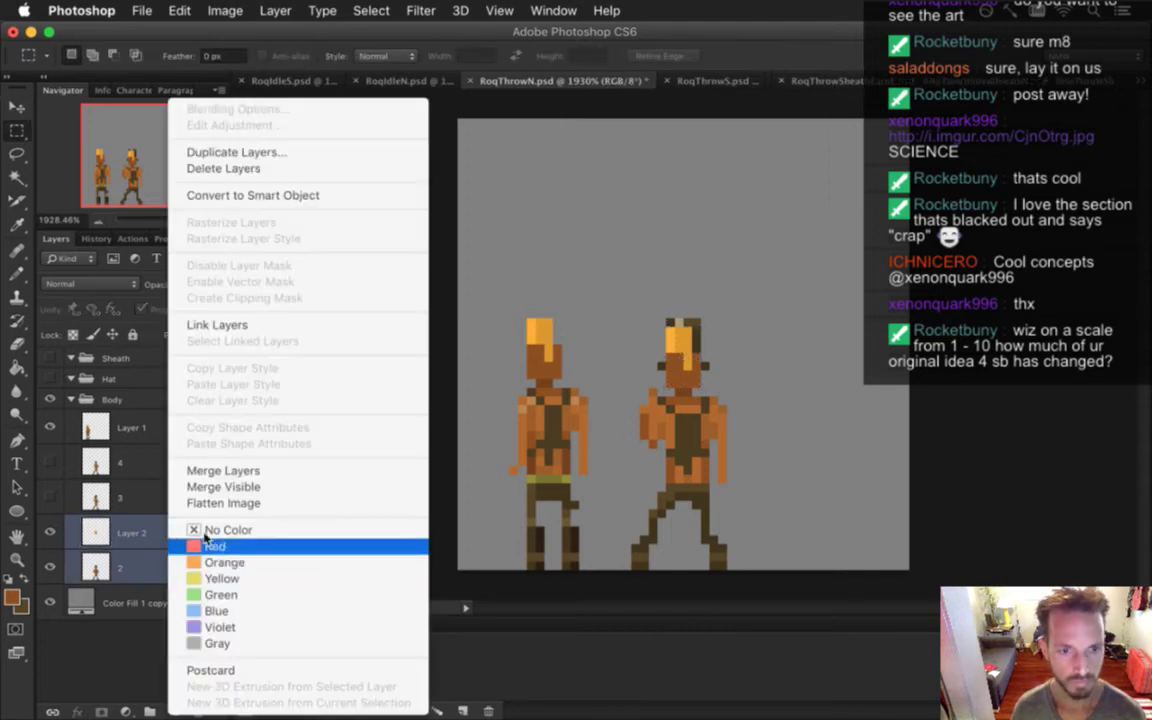
pyautogui.click(230, 472)
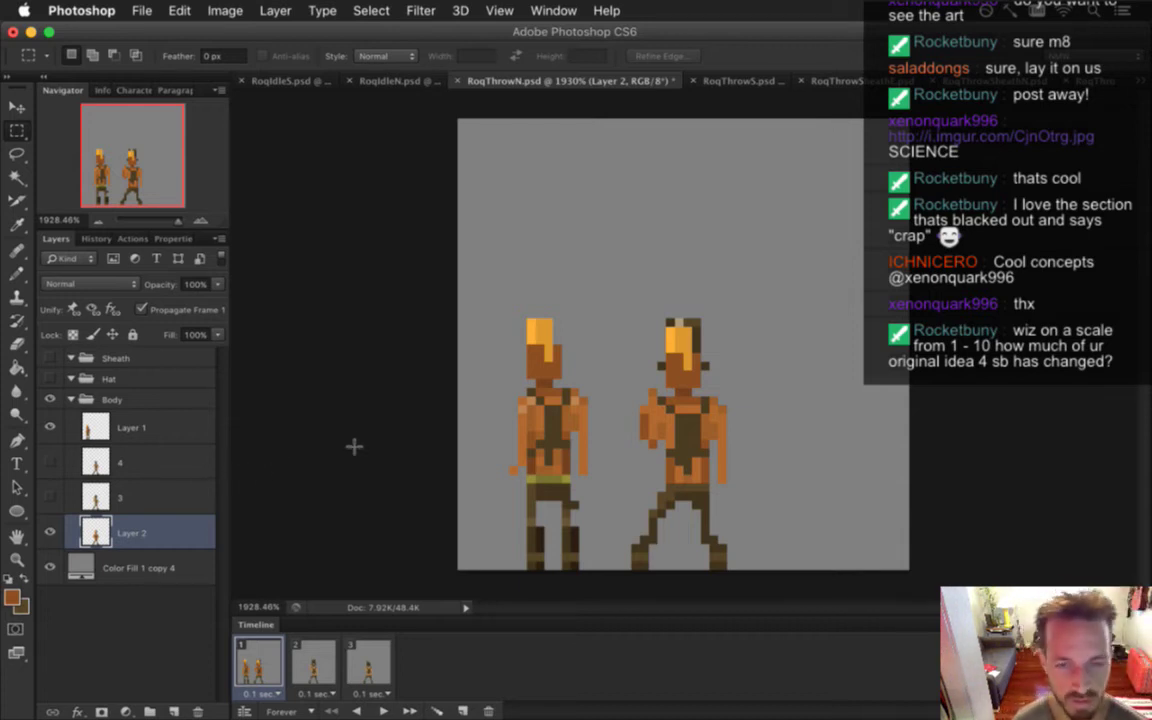
pyautogui.press('b')
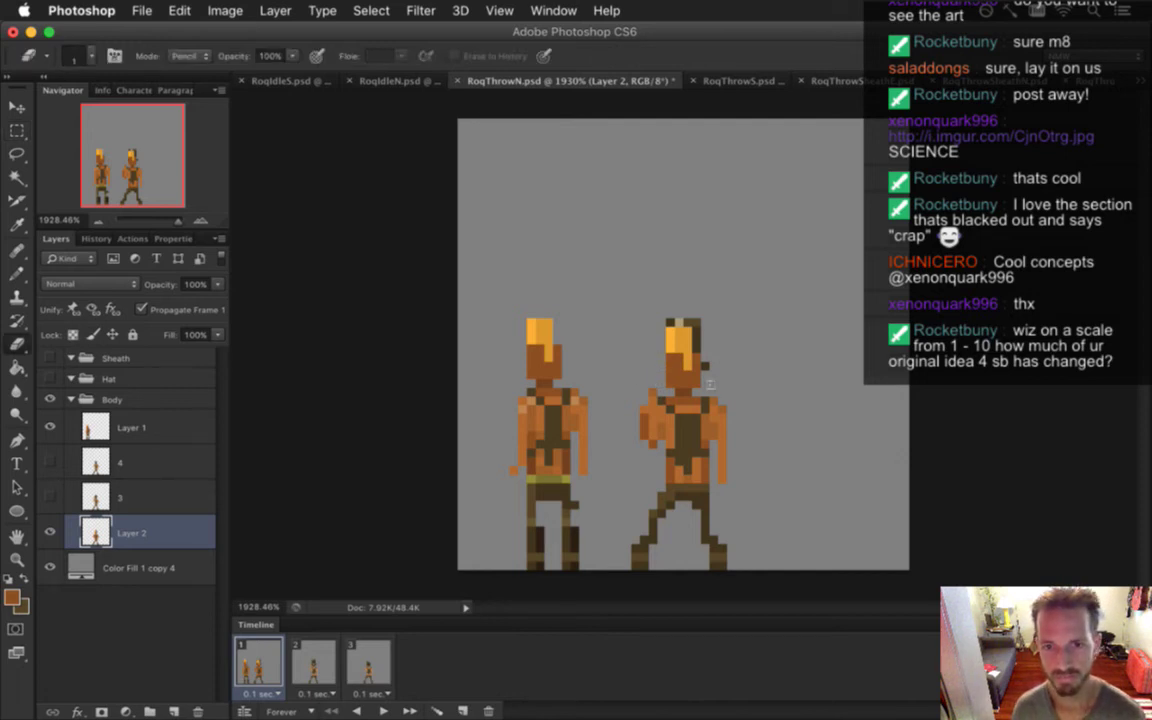
pyautogui.moveTo(695, 322); pyautogui.dragTo(676, 324)
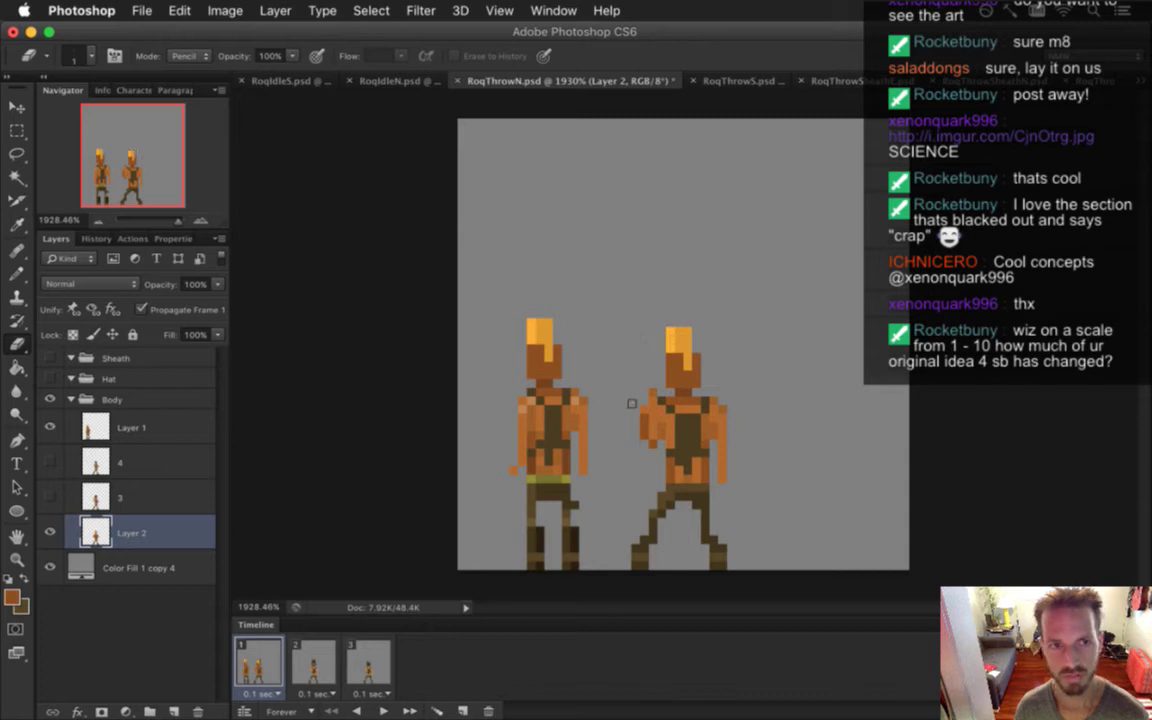
# Pencil a two-tone olive-green belt across the throwing character's waist using the idle character's belt colours
pyautogui.press('i')
pyautogui.click(498, 445)
pyautogui.press('b')
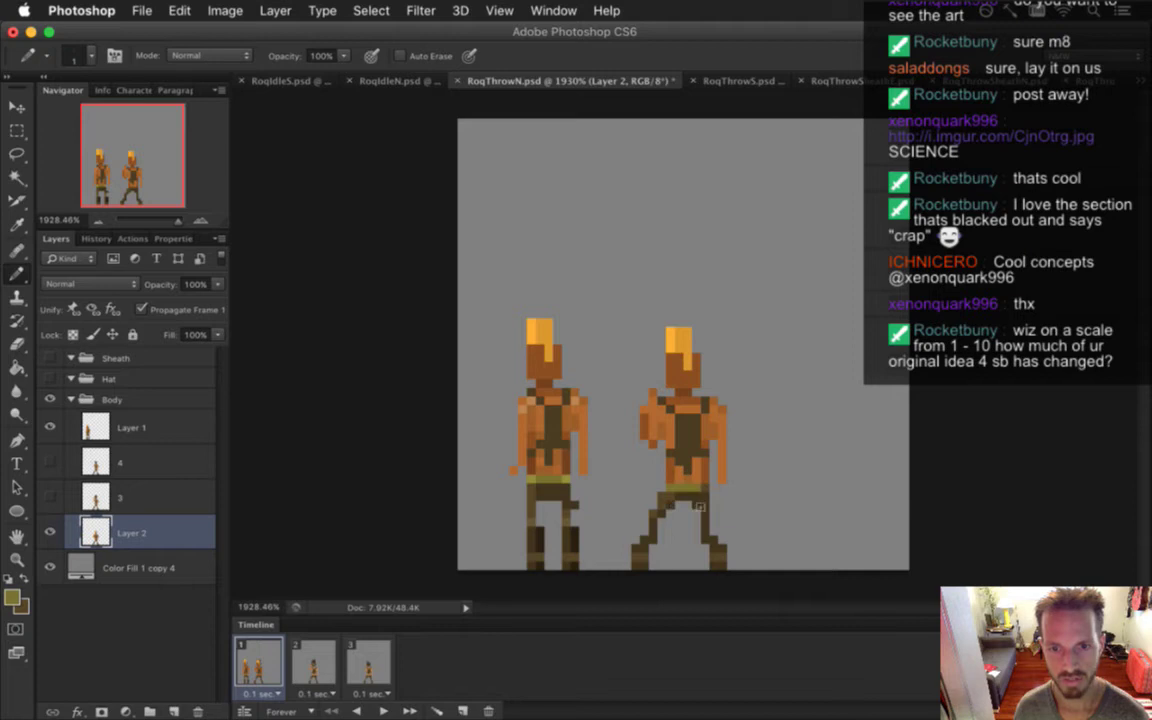
pyautogui.press('i')
pyautogui.press('b')
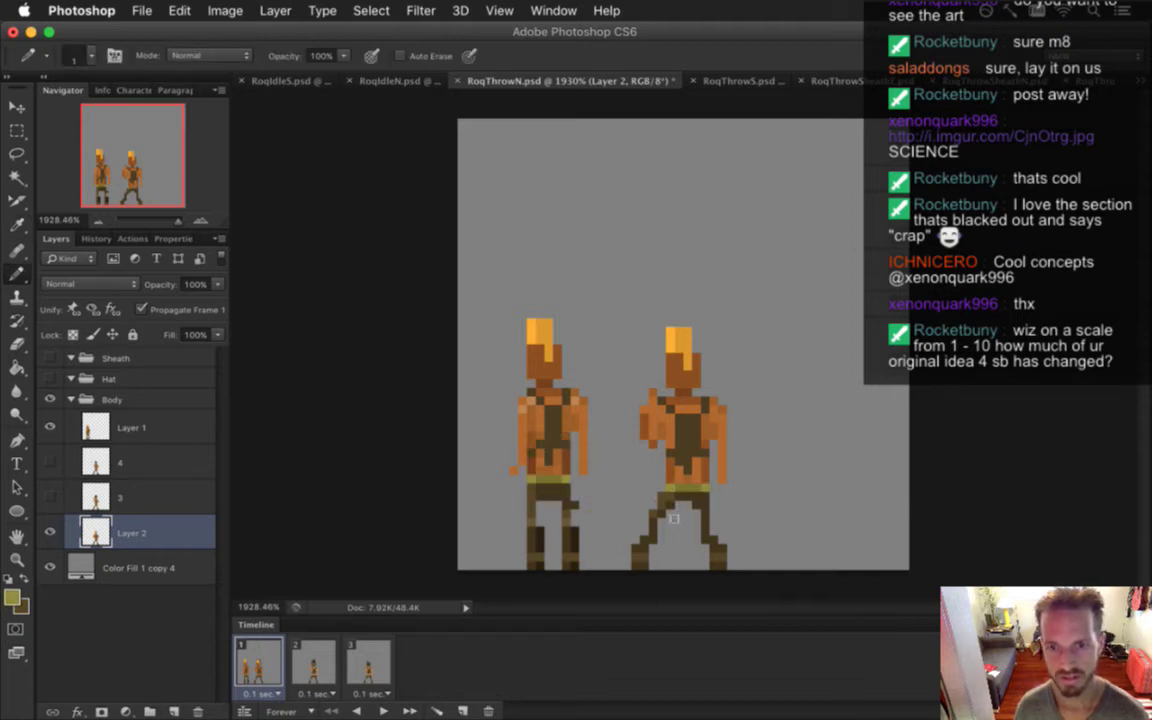
# Pencil the idle character's darkest brown onto the throwing character's boots
pyautogui.press('i')
pyautogui.click(575, 512)
pyautogui.press('b')
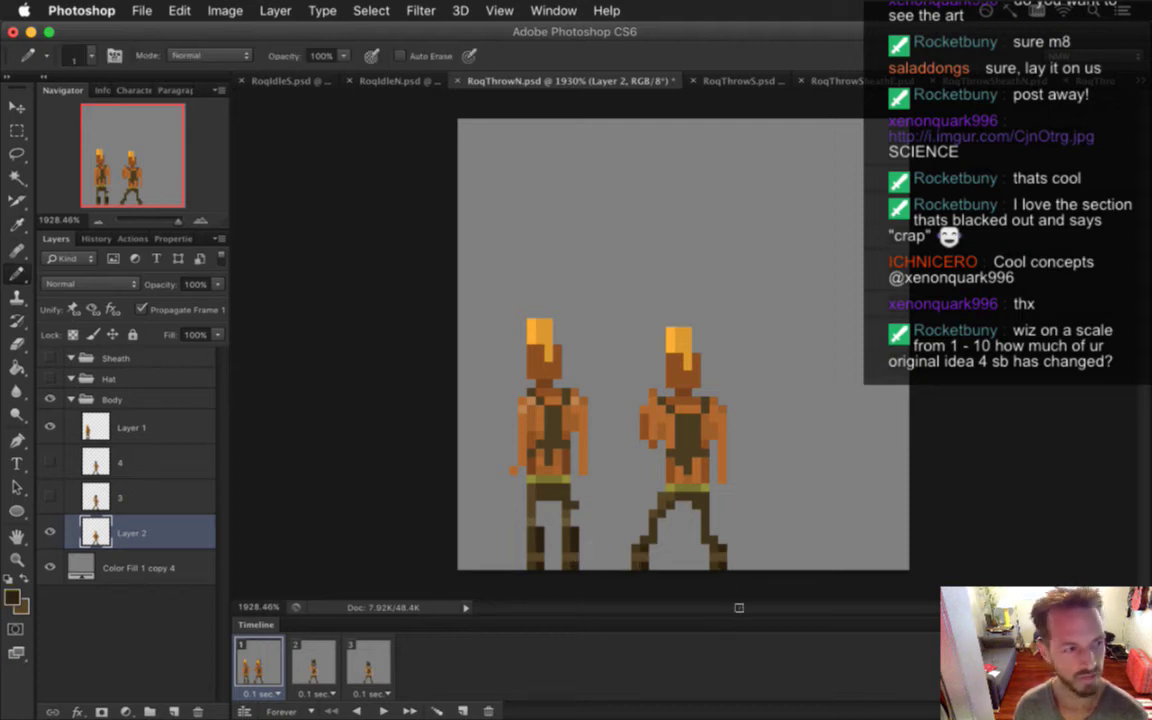
# Shade the throwing character's trouser legs with brown tones sampled from the idle character's trousers, and save the file
pyautogui.press('i')
pyautogui.click(484, 467)
pyautogui.press('b')
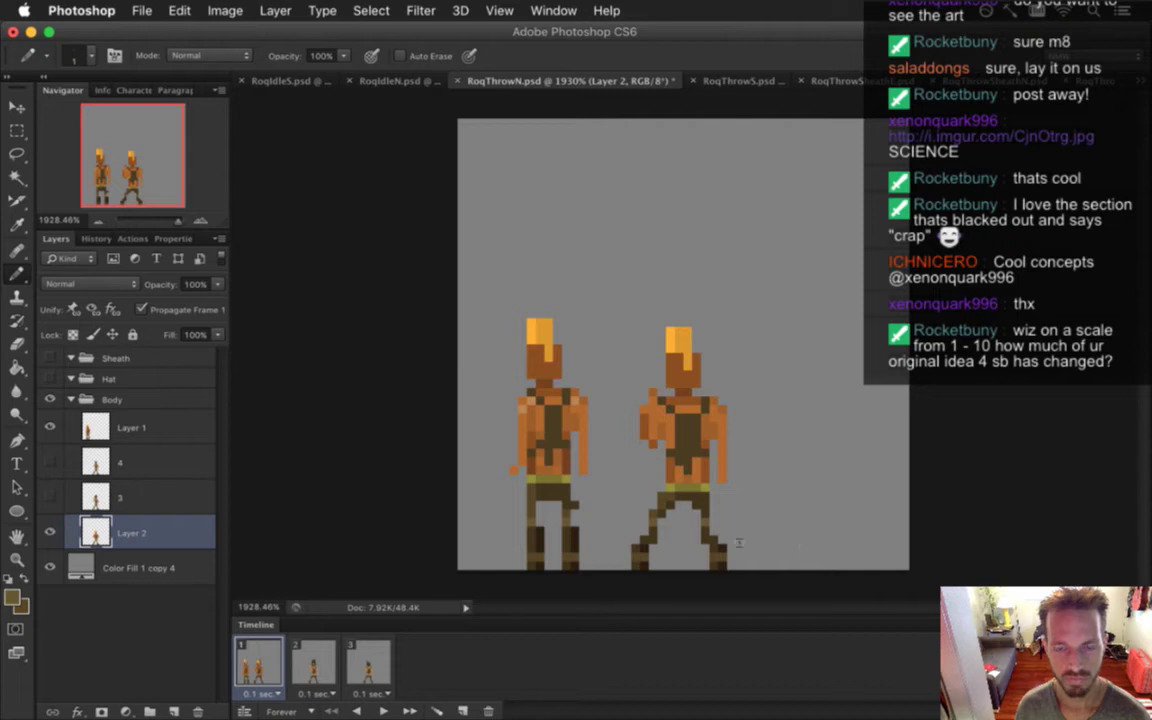
pyautogui.press('i')
pyautogui.click(542, 512)
pyautogui.press('b')
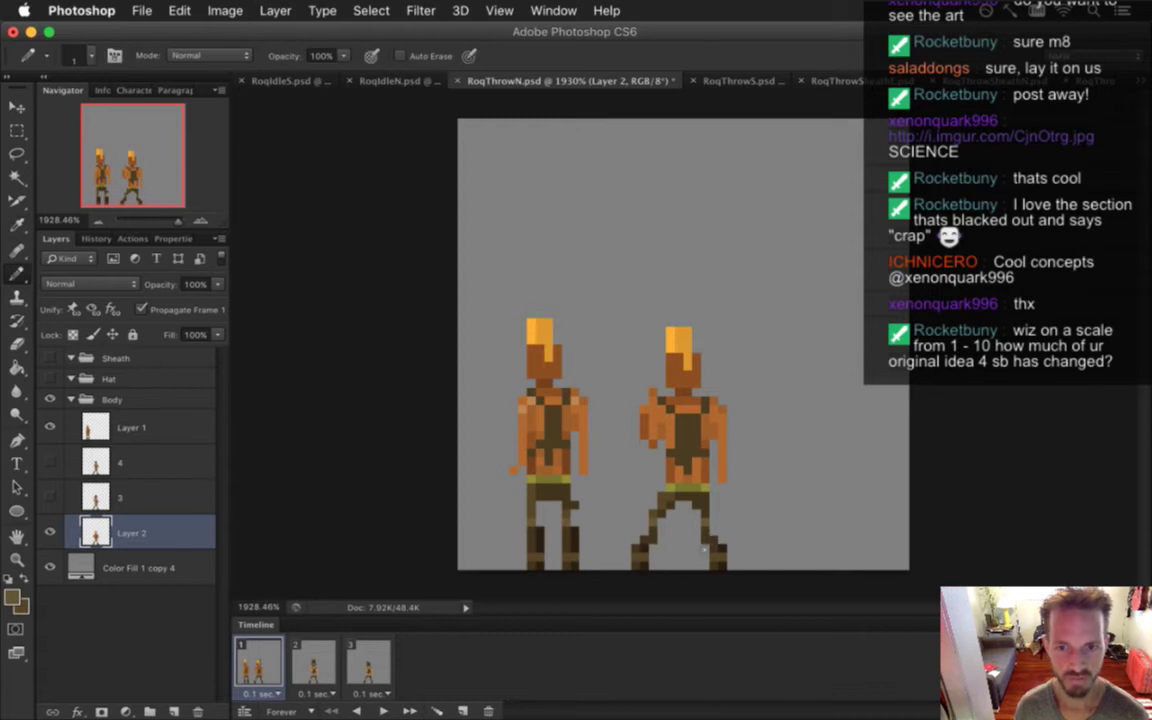
pyautogui.press('alt')
pyautogui.keyDown('alt'); pyautogui.click(690, 505); pyautogui.keyUp('alt')
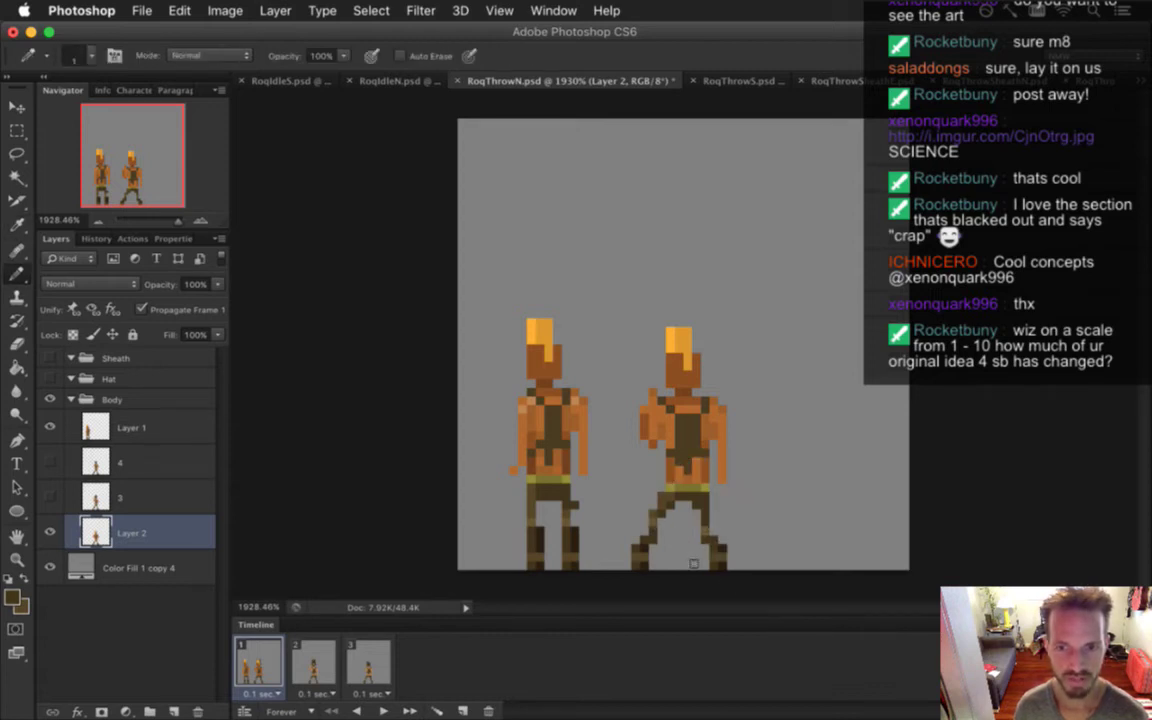
pyautogui.press('super+s')
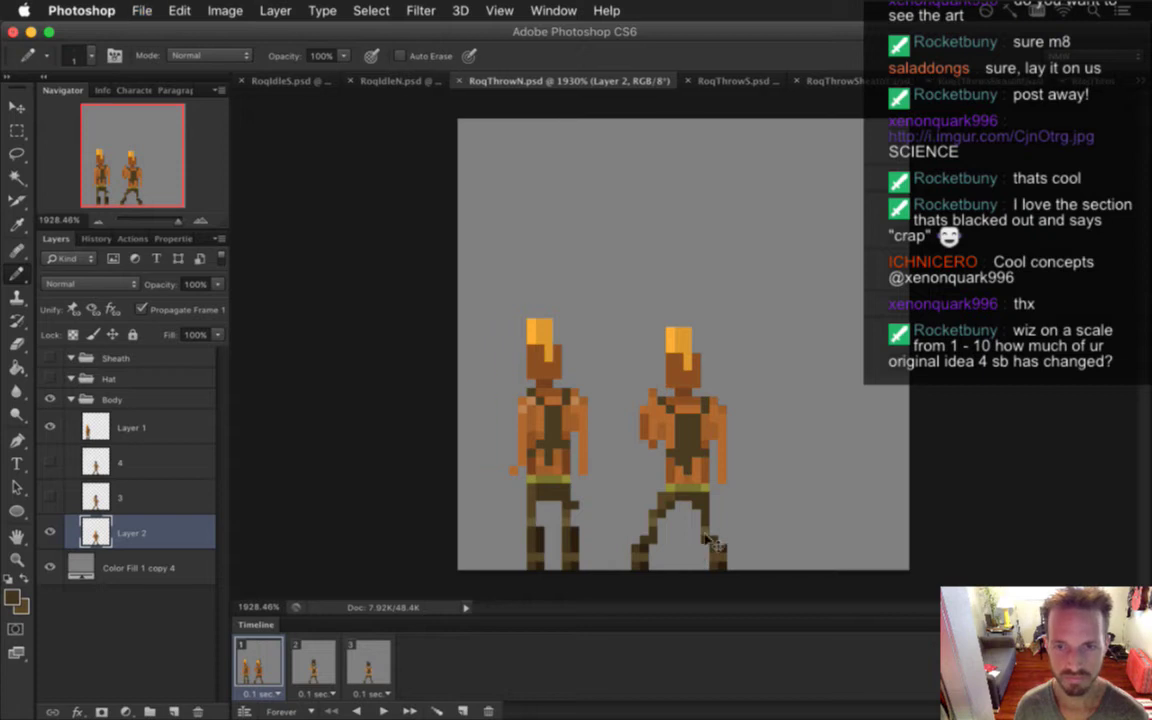
# Pencil light skin highlights and blending tones onto the throwing character's shoulder and arm, and save the file
pyautogui.keyDown('alt'); pyautogui.click(516, 466); pyautogui.keyUp('alt')
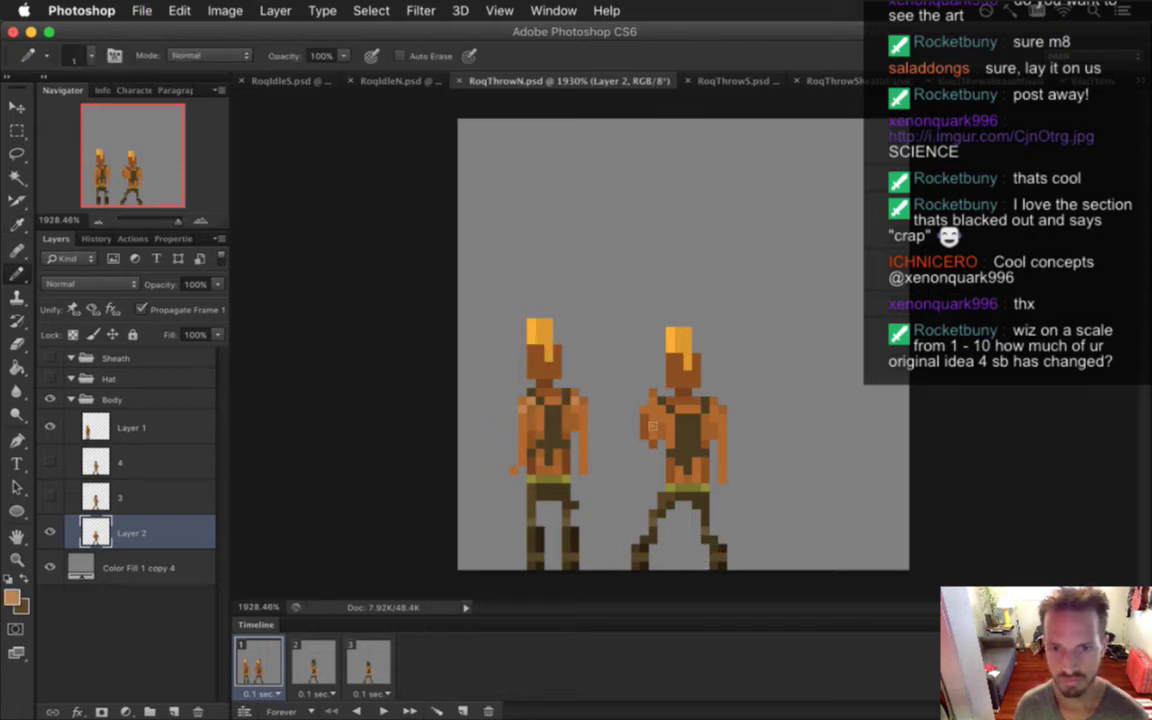
pyautogui.click(586, 382)
pyautogui.press('super+s')
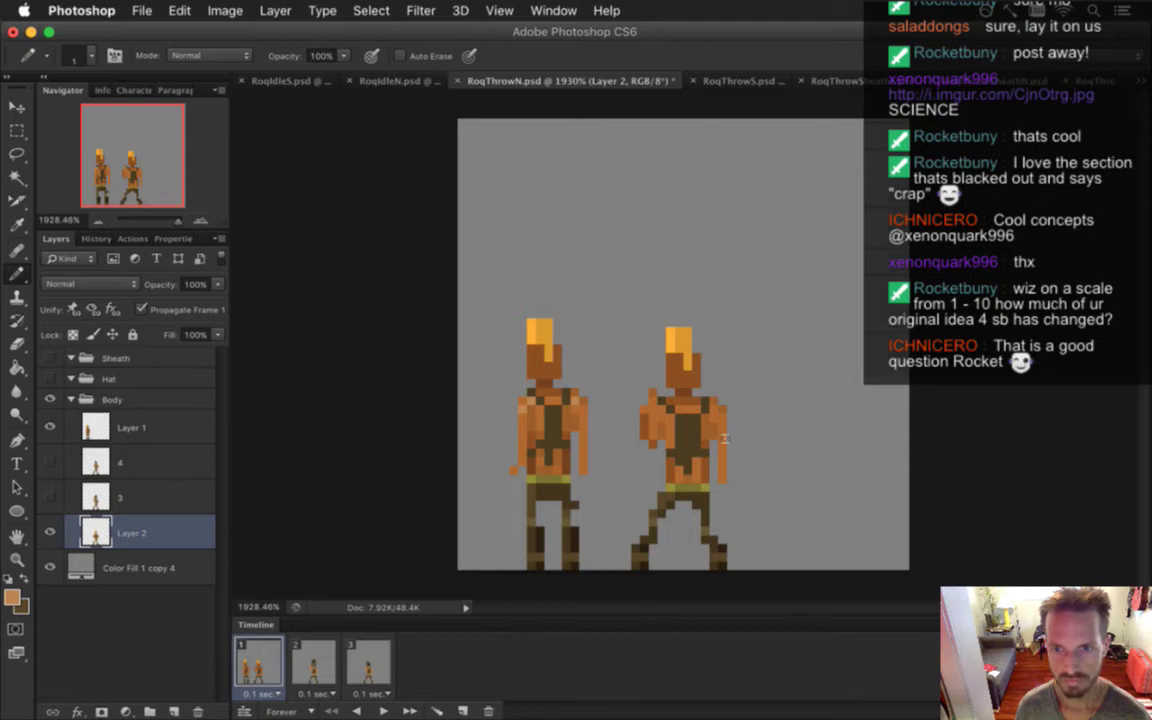
pyautogui.press('i')
pyautogui.click(720, 424)
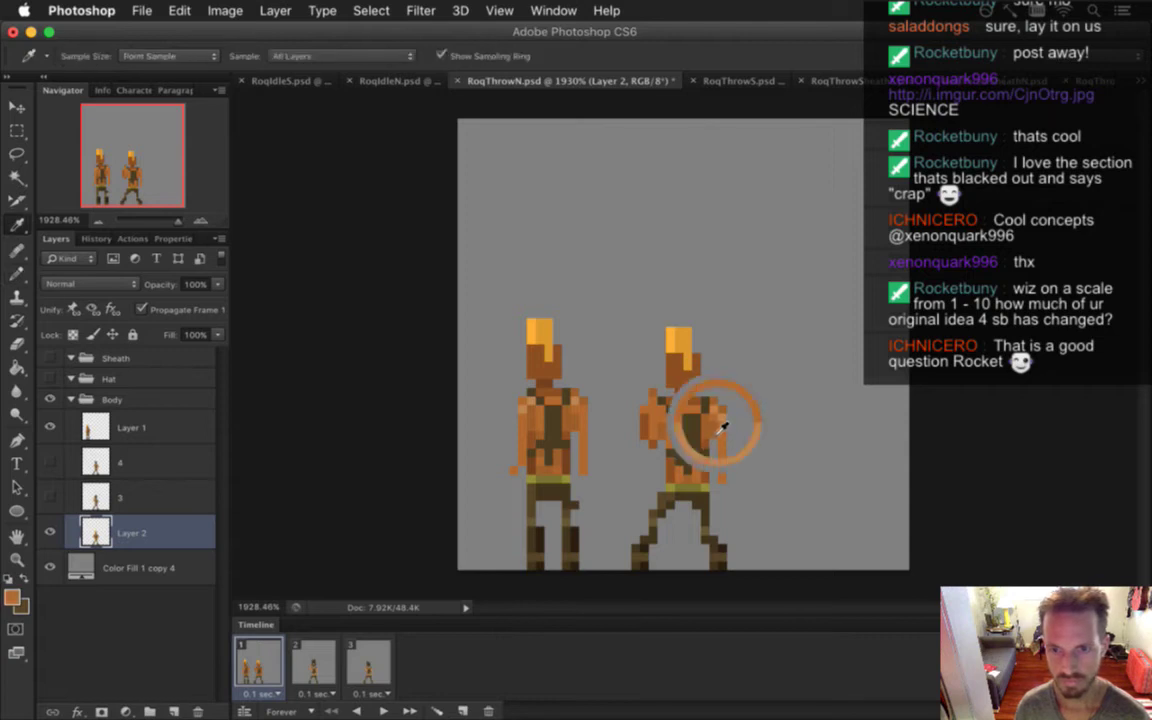
pyautogui.press('b')
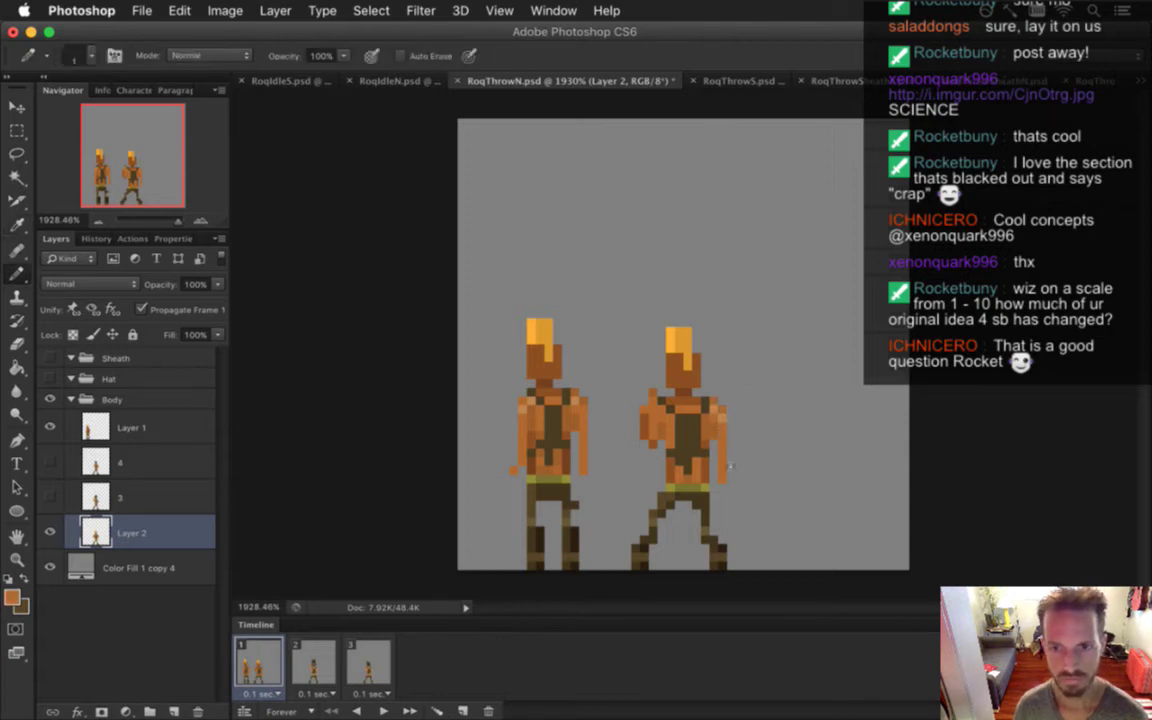
pyautogui.press('super+s')
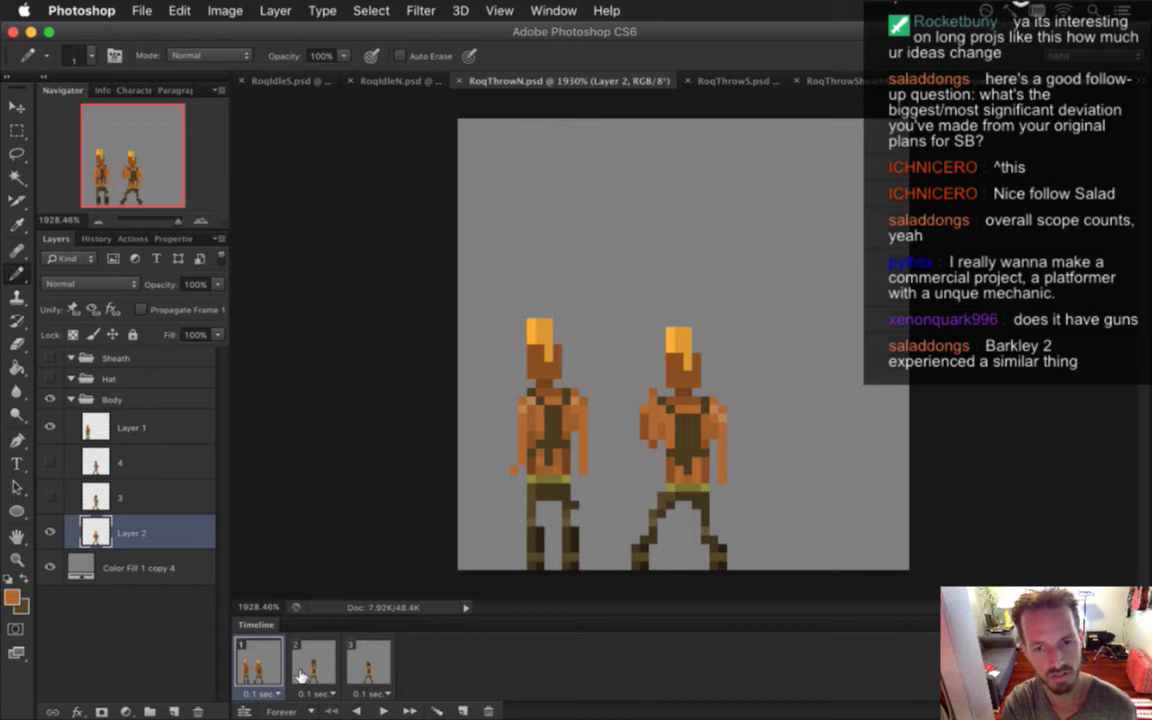
# Switch to Chrome and search Google Images for "barkley 2"
pyautogui.press('i')
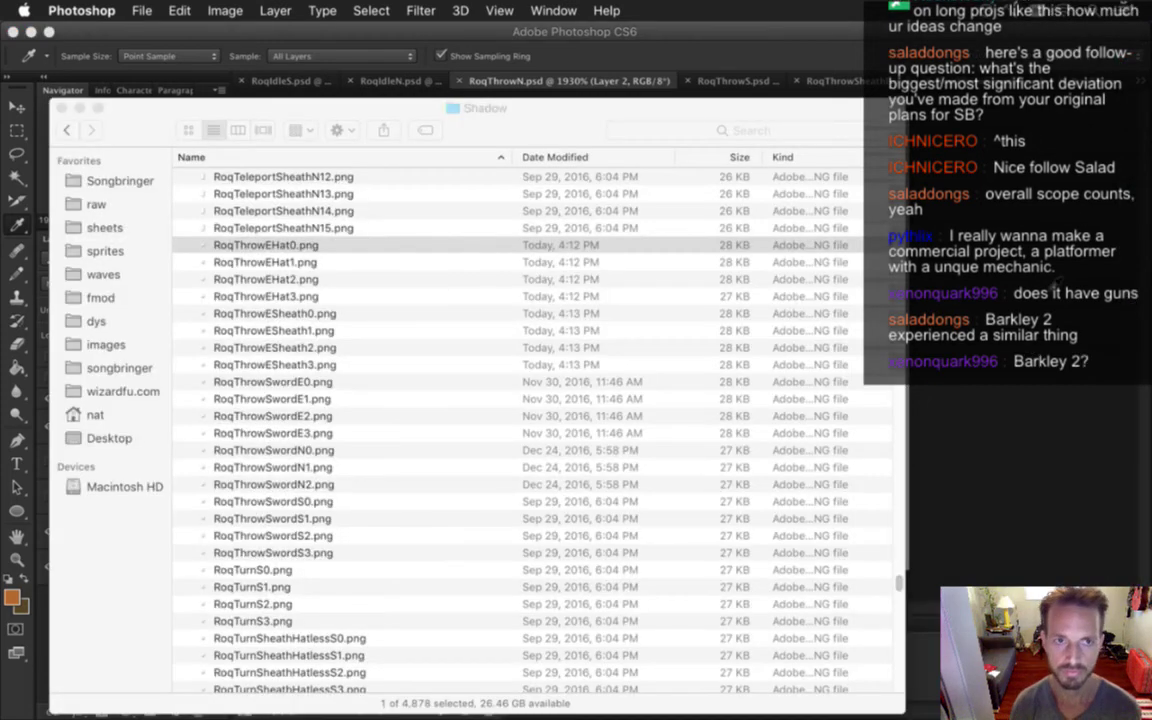
pyautogui.click(1052, 283)
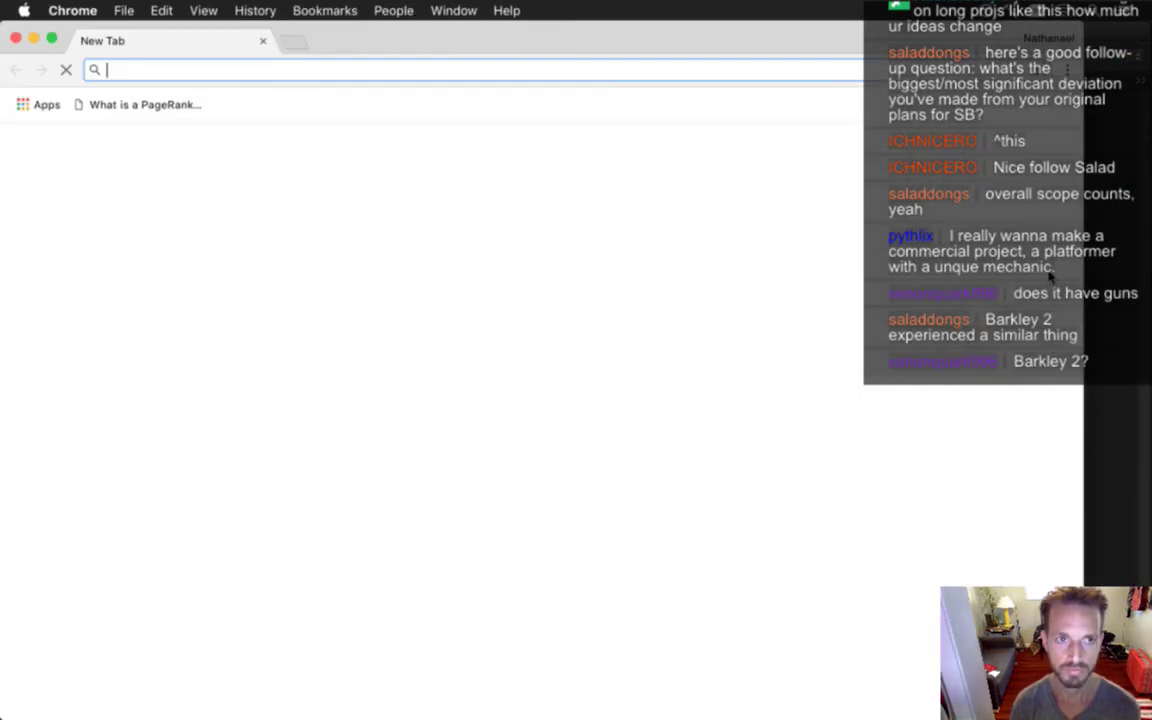
pyautogui.write('barkl')
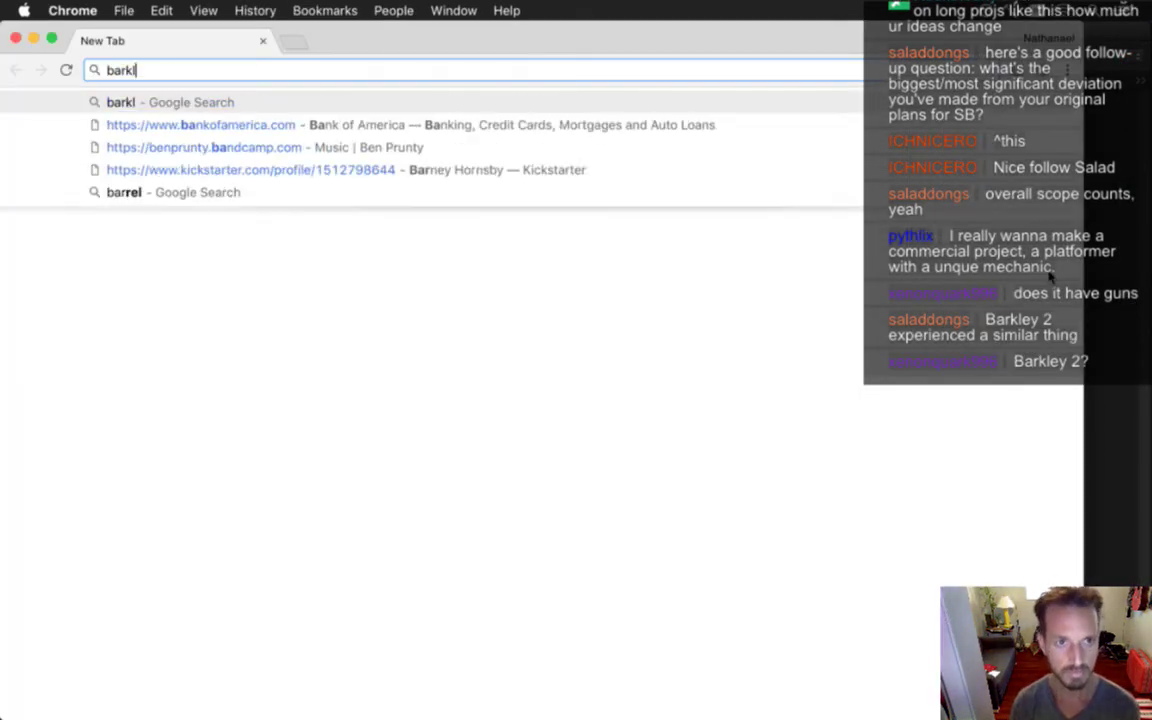
pyautogui.write('ey 2')
pyautogui.press('Return')
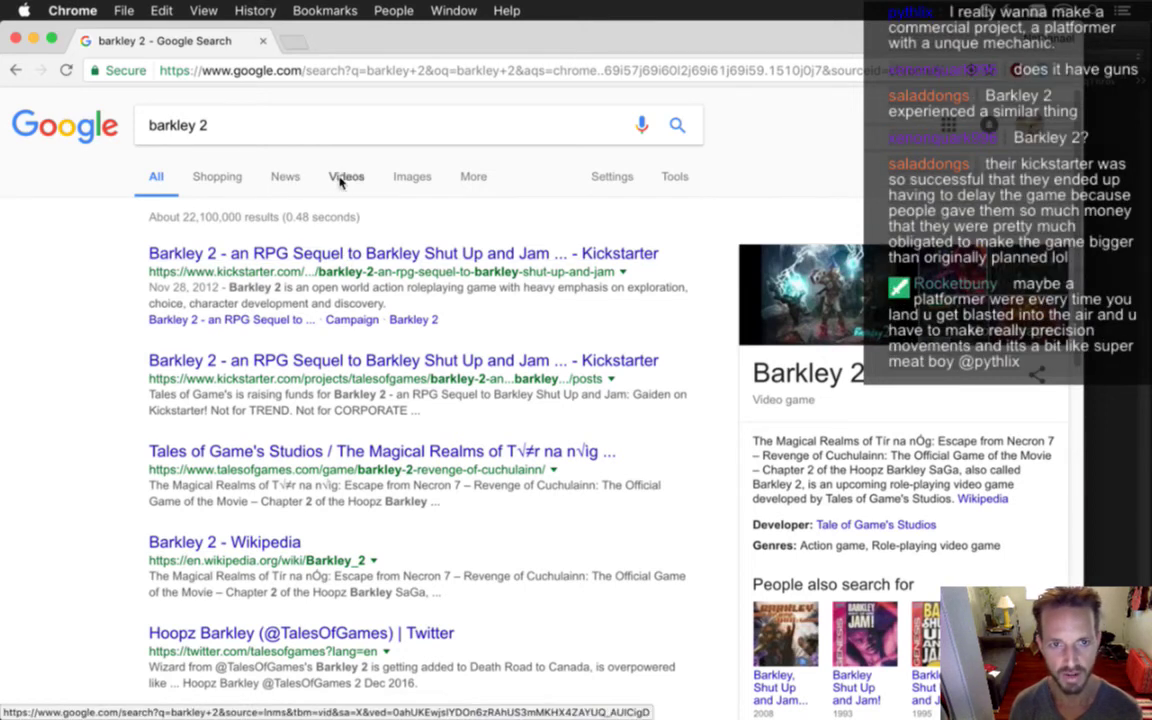
pyautogui.click(412, 178)
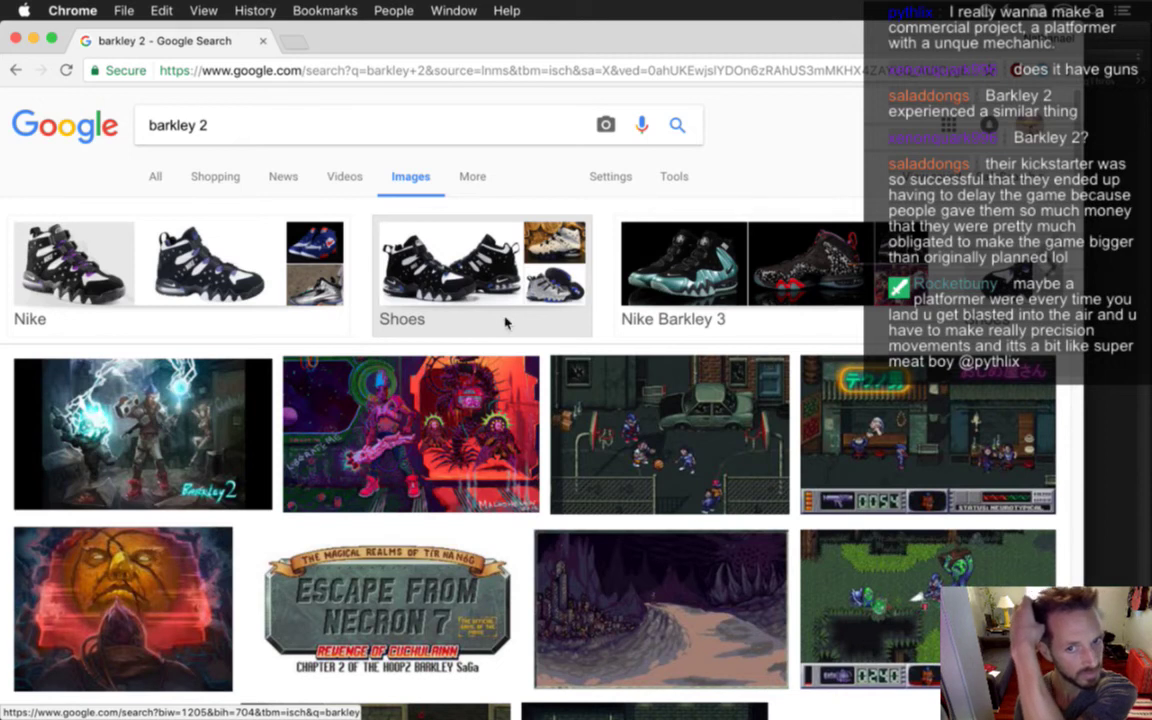
# Look through the Barkley 2 image results for its pixel-art screenshots, and return to Photoshop
pyautogui.scroll(-3, 505, 323)
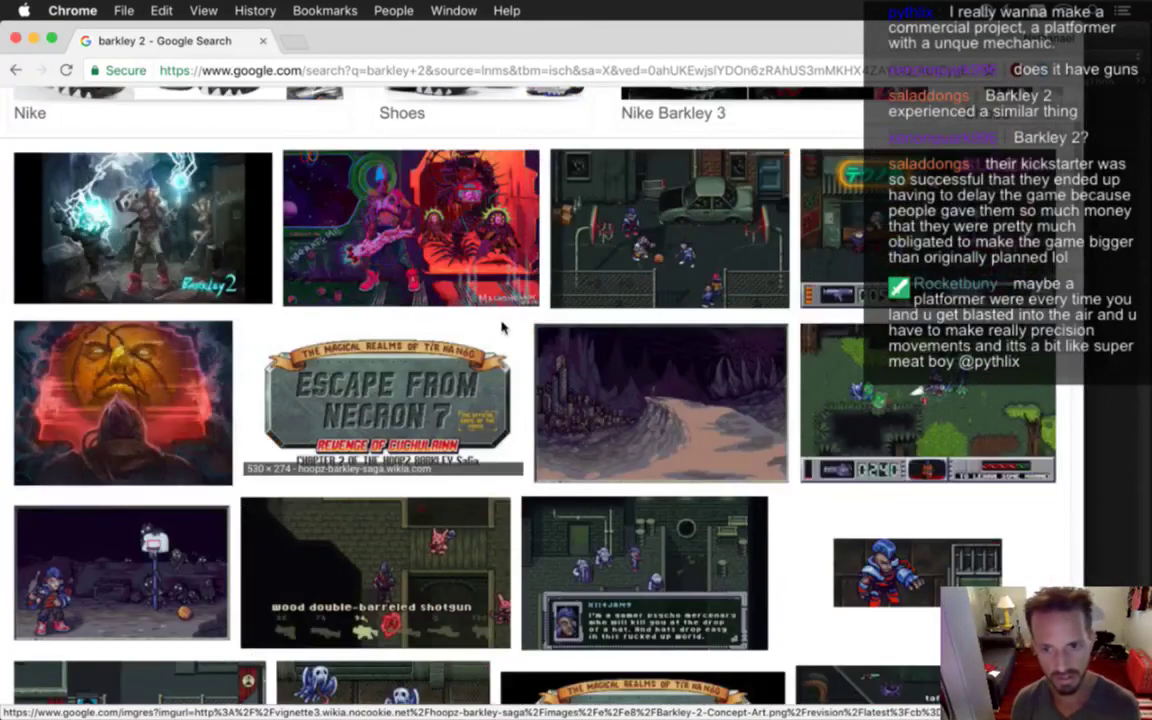
pyautogui.scroll(-2, 502, 325)
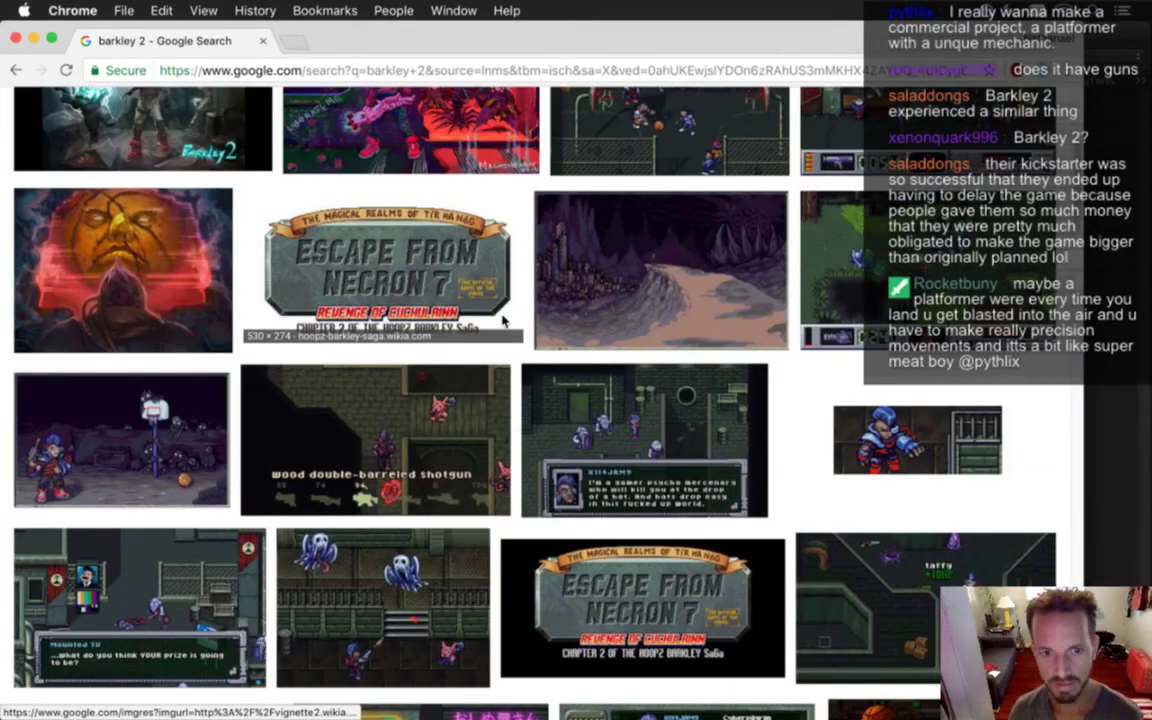
pyautogui.scroll(-4, 503, 320)
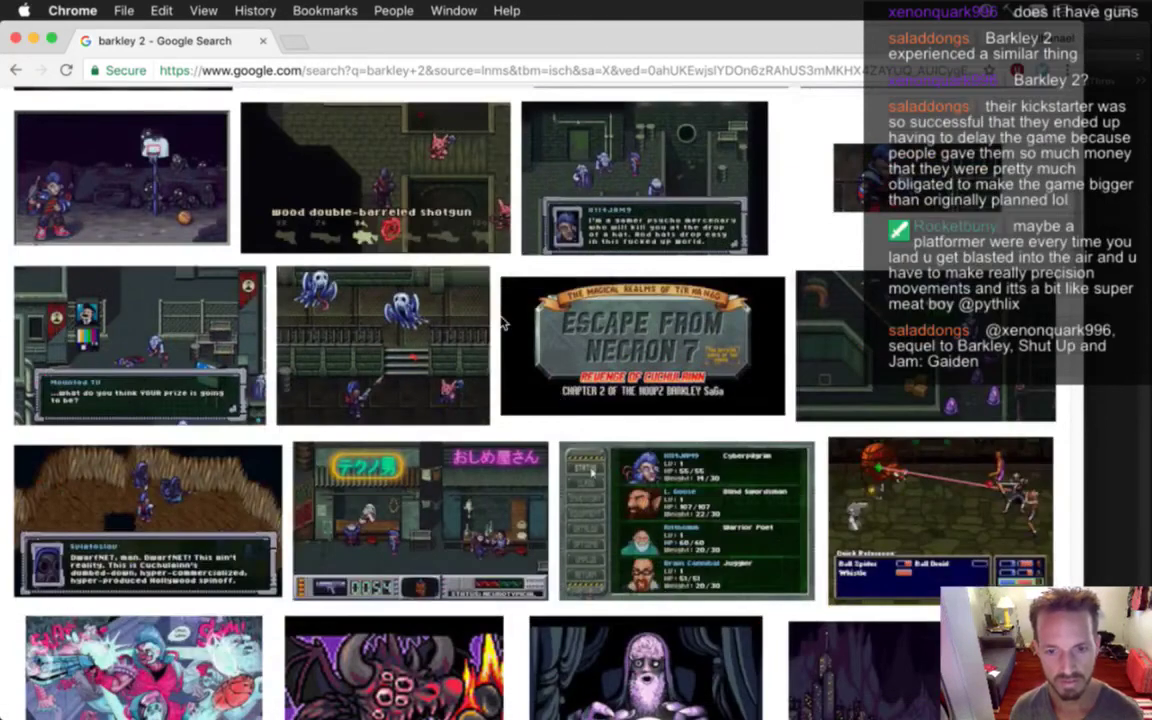
pyautogui.scroll(-1, 503, 323)
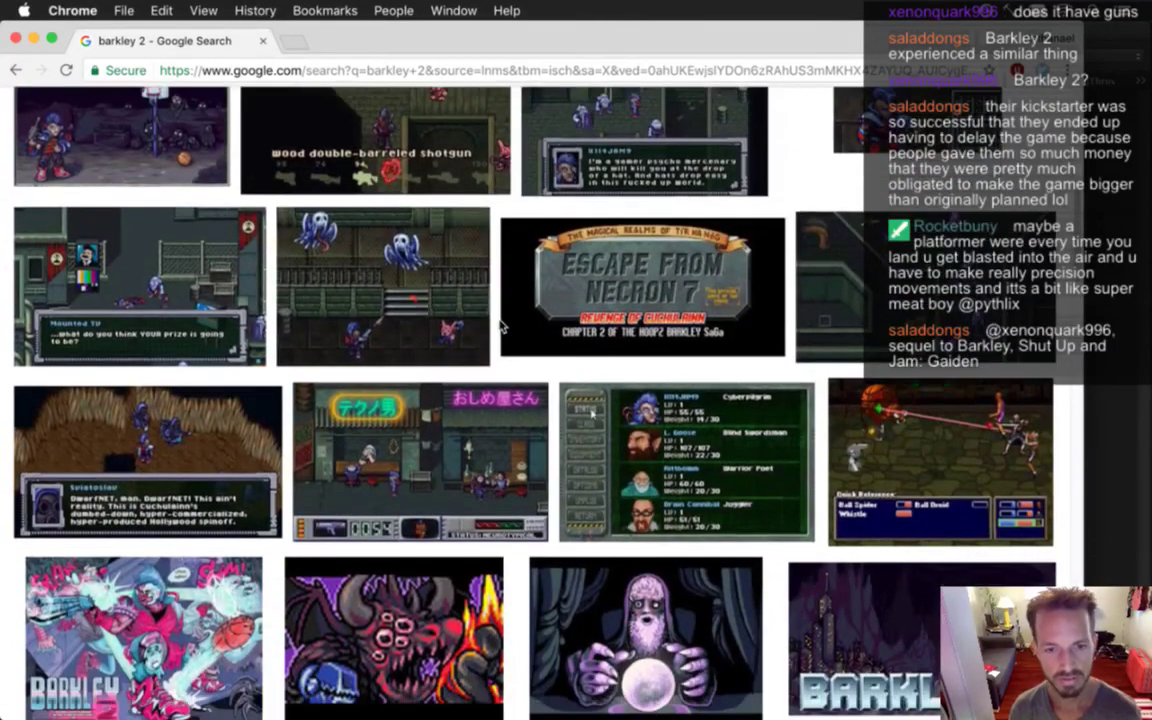
pyautogui.press('super+Tab')
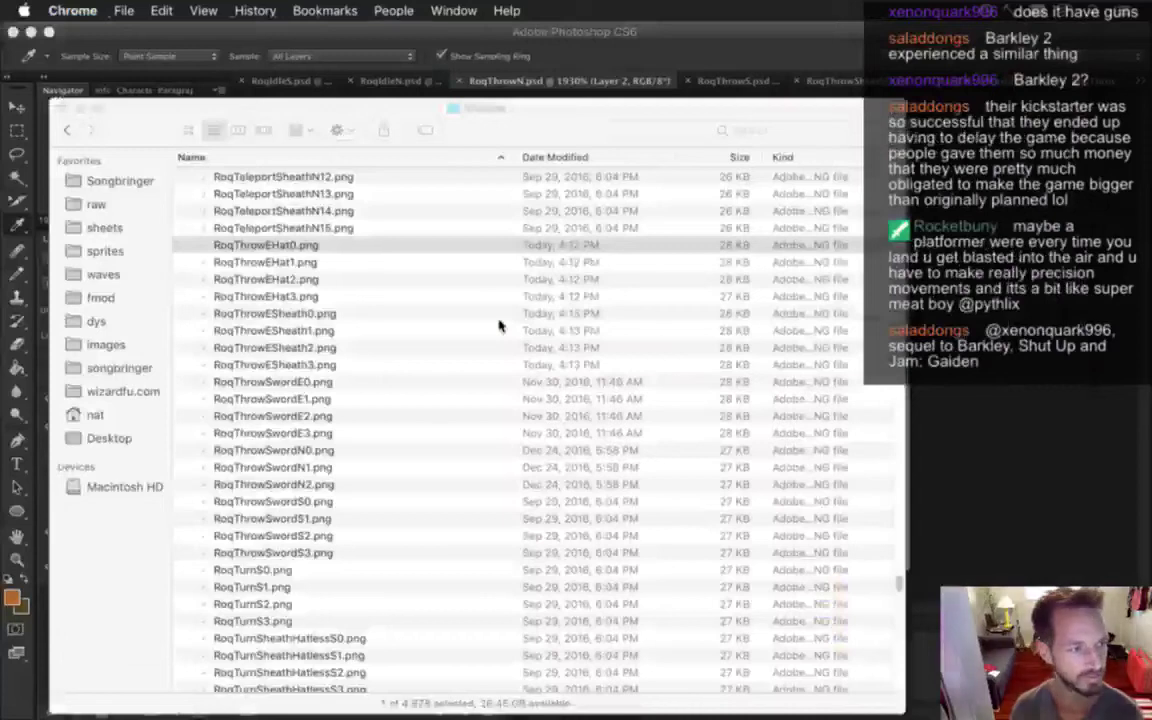
pyautogui.press('super+Tab')
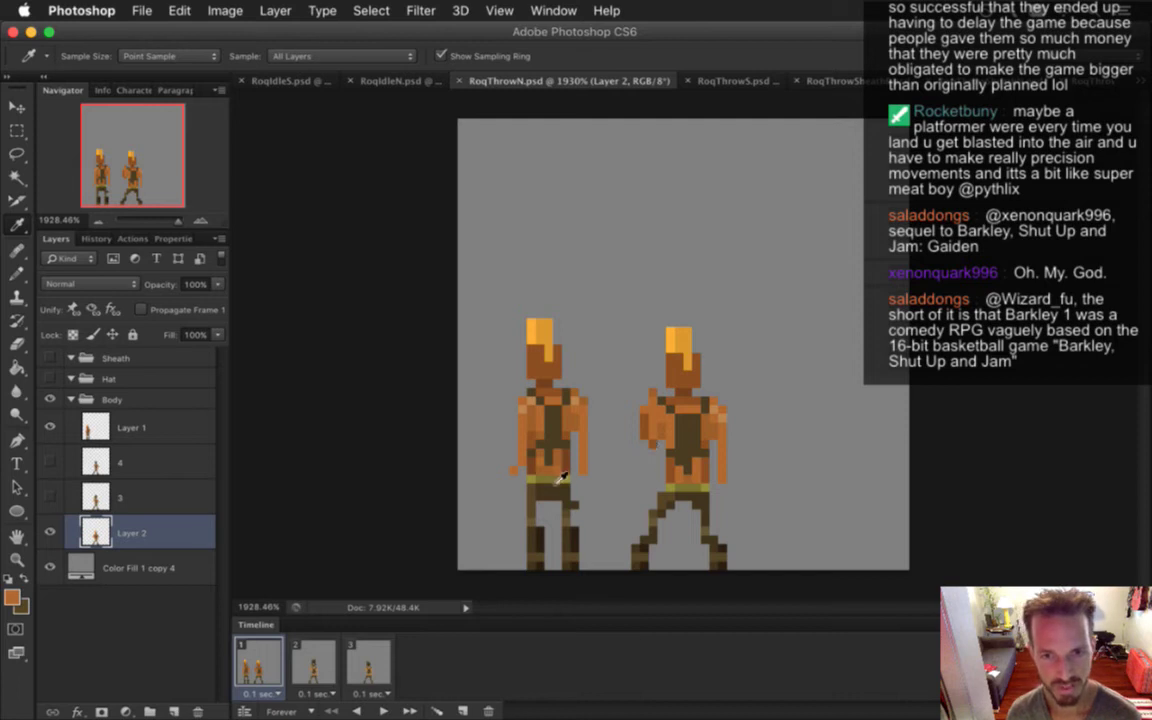
# Pencil a darker brown skin shade sampled from the idle character onto the throwing character's bent arm, and save the file
pyautogui.click(512, 420)
pyautogui.press('b')
pyautogui.click(636, 446)
pyautogui.click(636, 442)
pyautogui.click(642, 425)
pyautogui.click(647, 427)
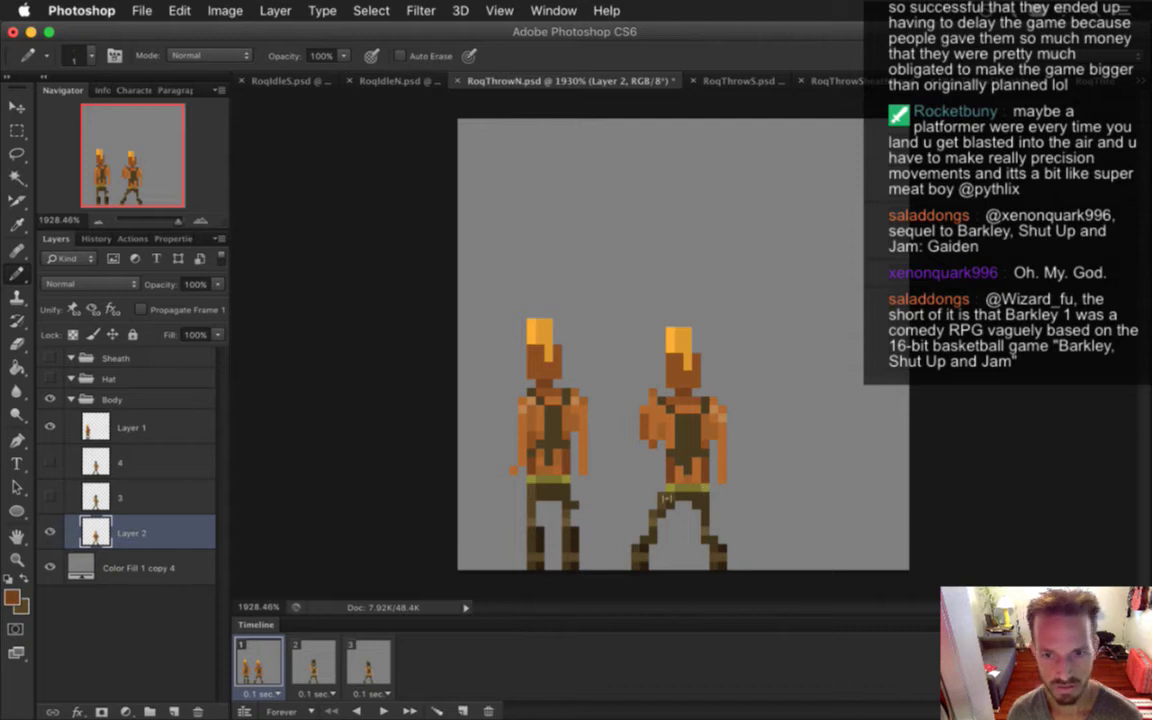
pyautogui.press('super+z')
pyautogui.press('super+z')
pyautogui.press('super+s')
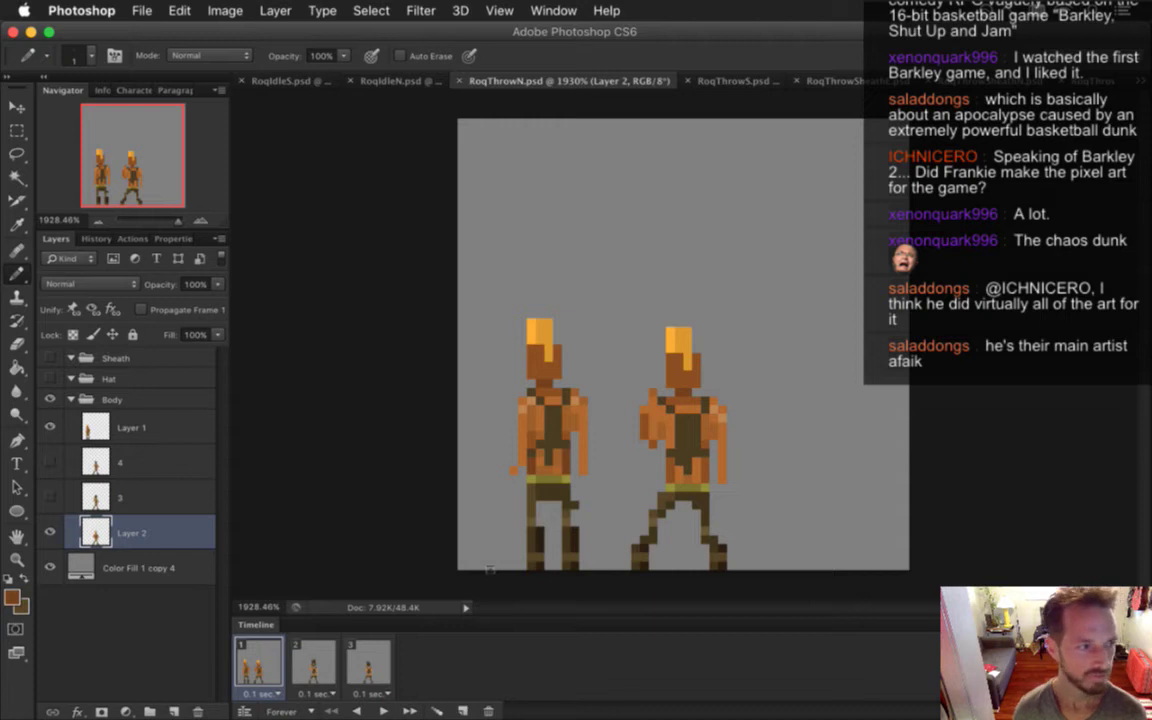
# Compare the character's pose in throw frames 1 and 2 by alternating between them
pyautogui.click(300, 662)
pyautogui.click(262, 662)
pyautogui.click(300, 662)
pyautogui.click(275, 662)
pyautogui.click(302, 664)
pyautogui.click(279, 665)
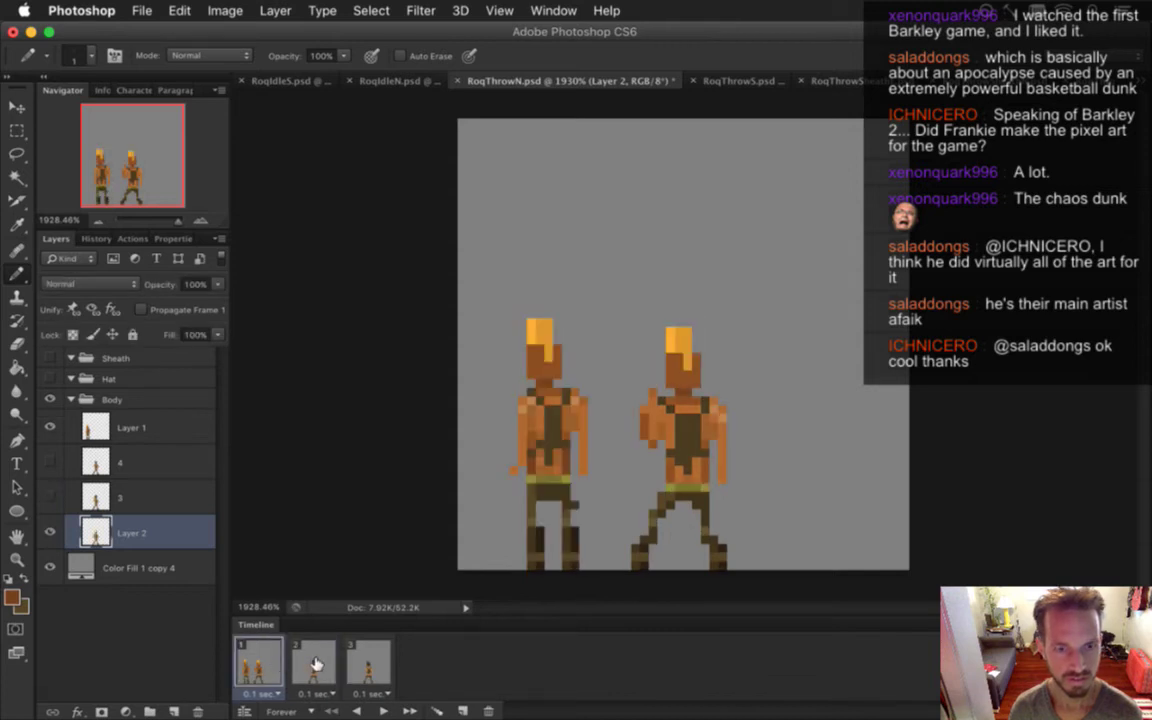
pyautogui.click(302, 664)
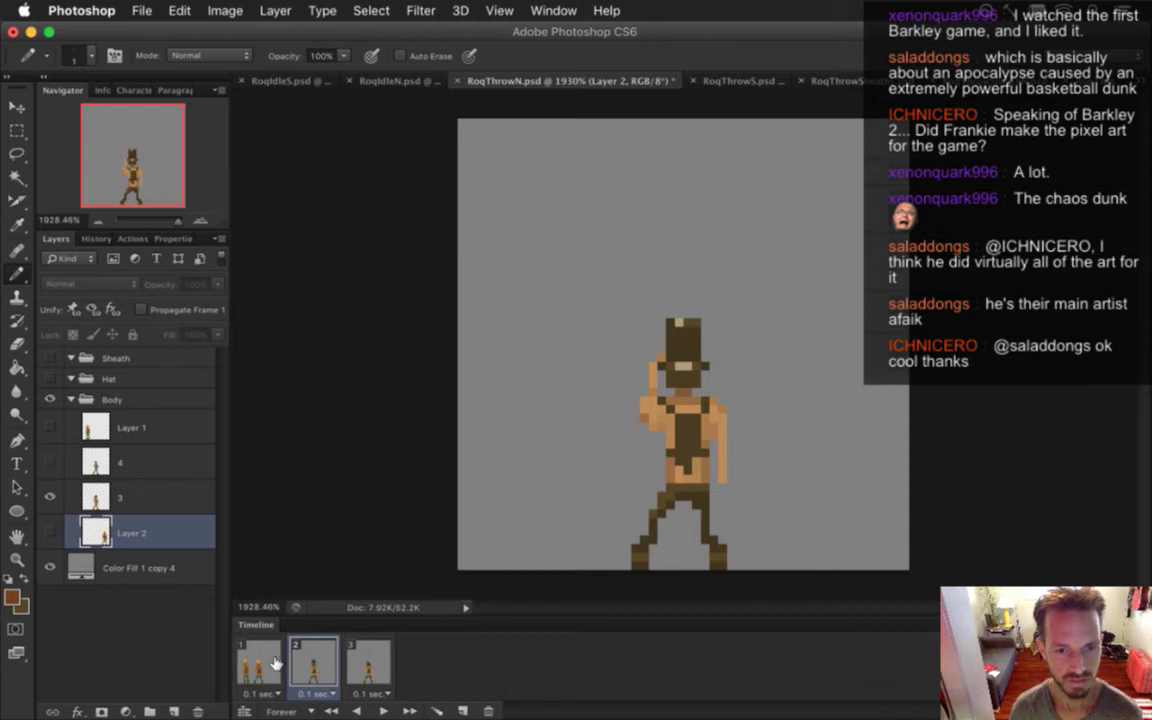
pyautogui.click(275, 663)
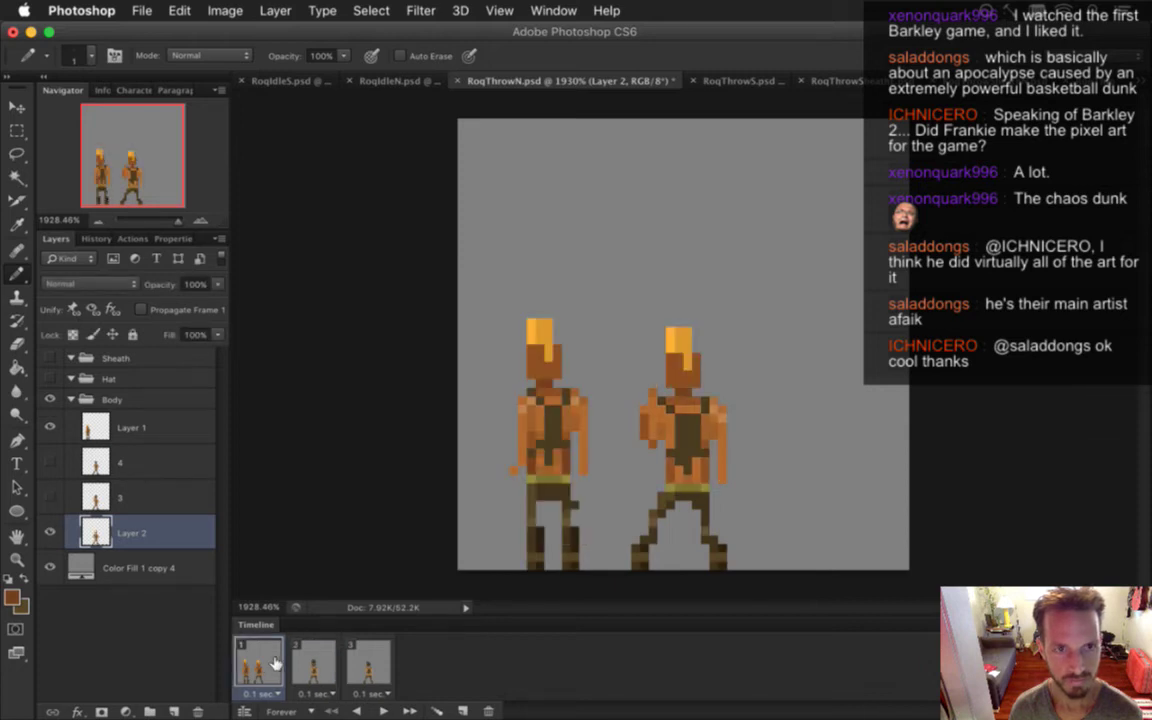
pyautogui.click(300, 663)
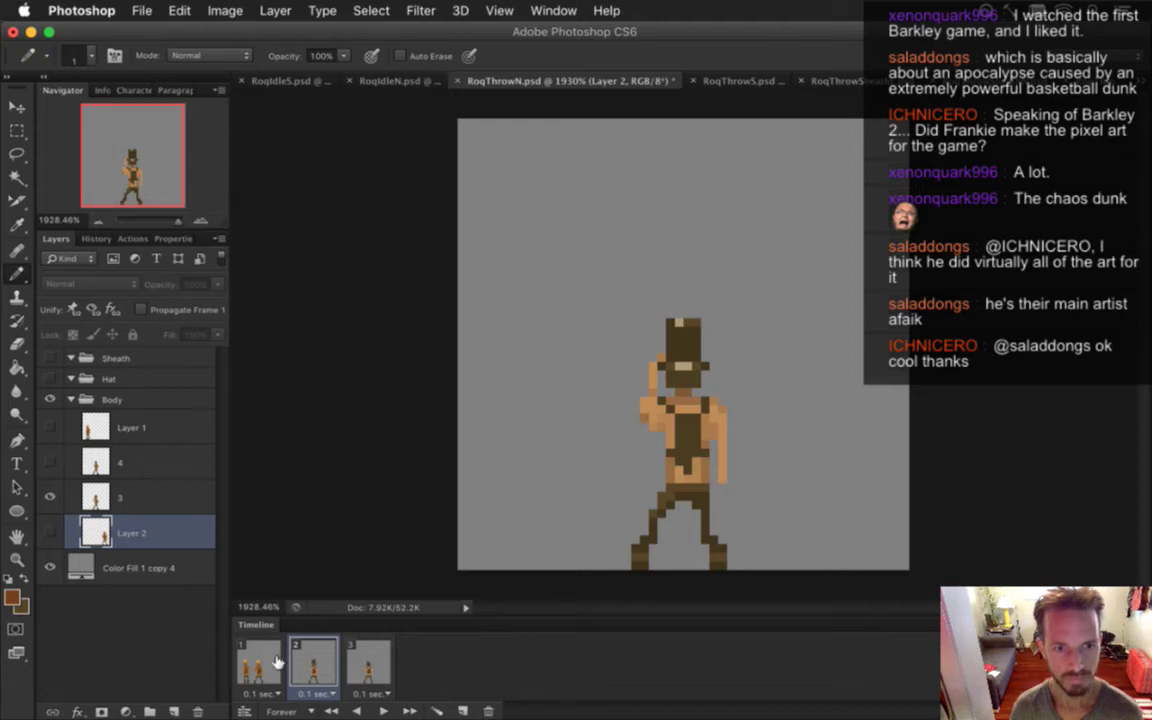
pyautogui.click(279, 662)
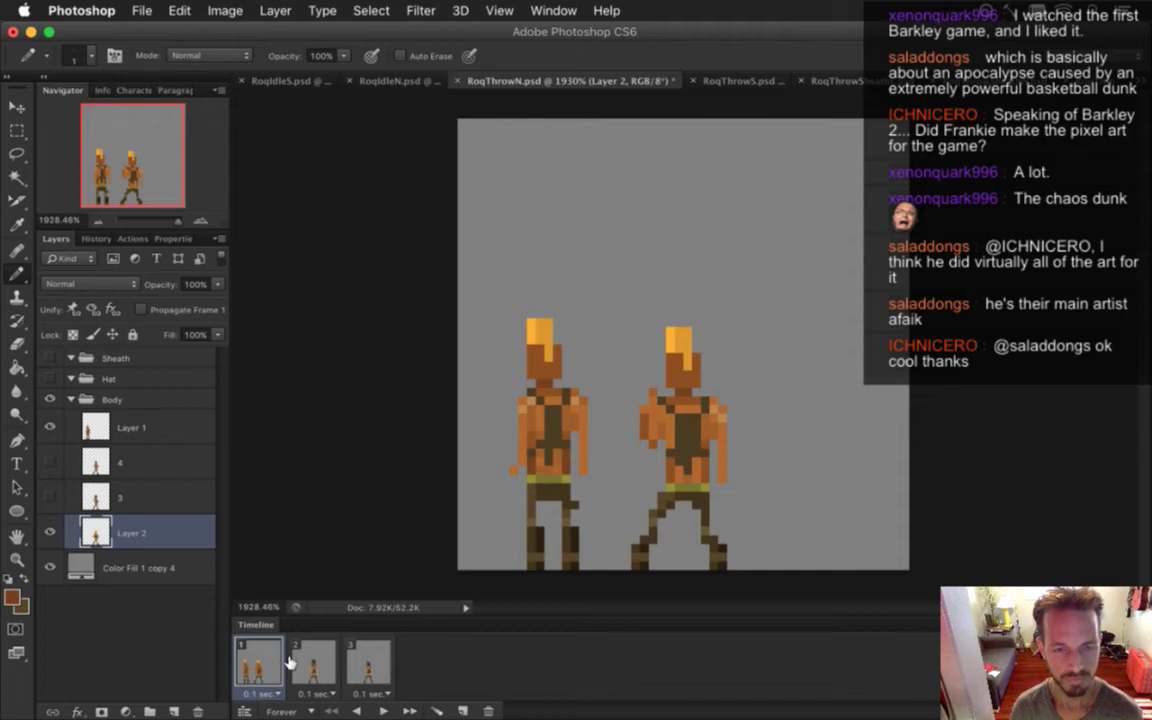
# Duplicate Layer 2 and make the copy visible in frame 2 of the animation
pyautogui.click(309, 663)
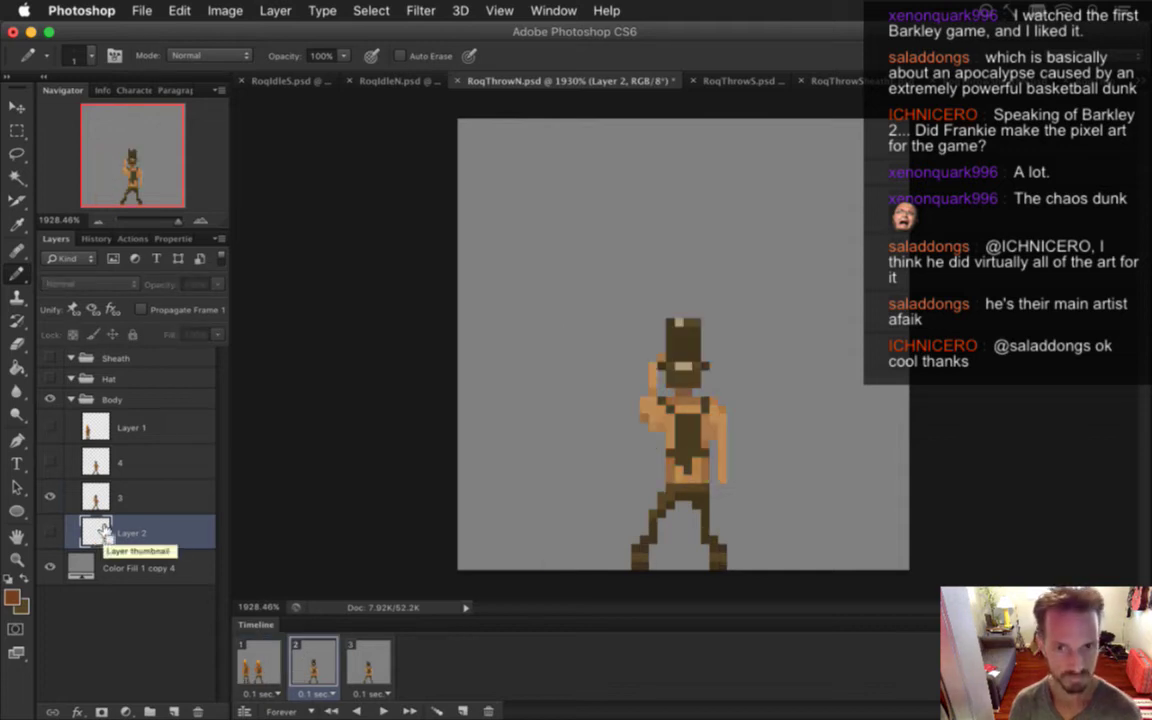
pyautogui.press('super+j')
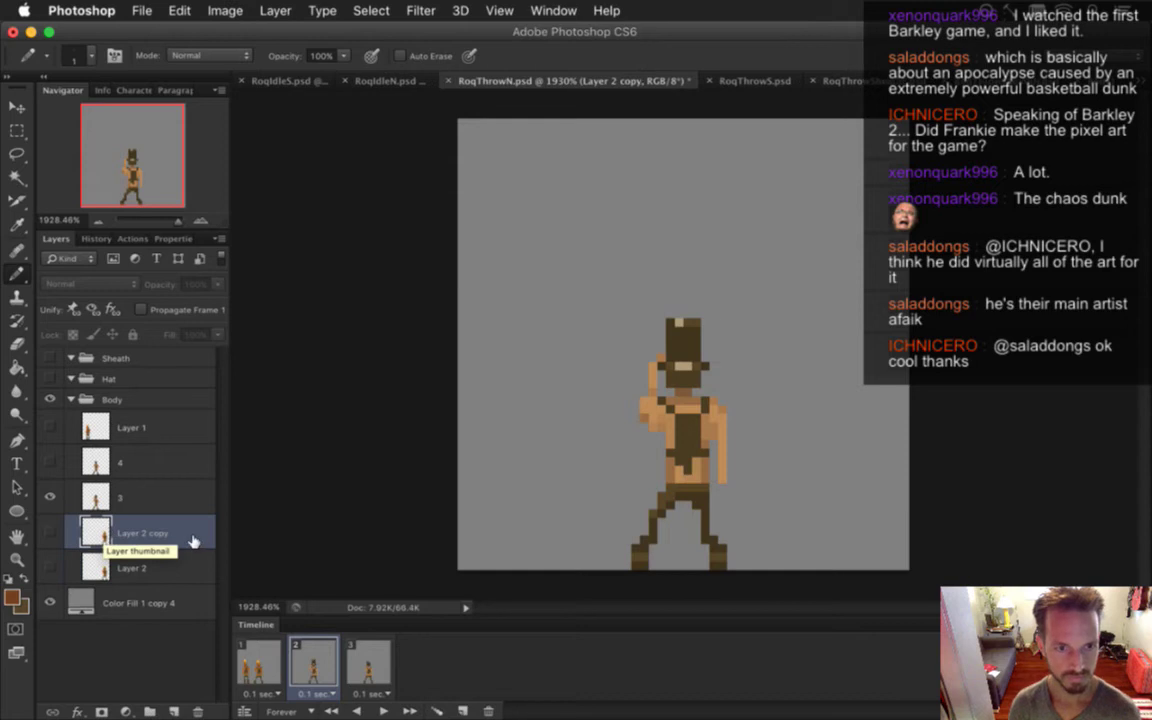
pyautogui.click(51, 530)
pyautogui.press('v')
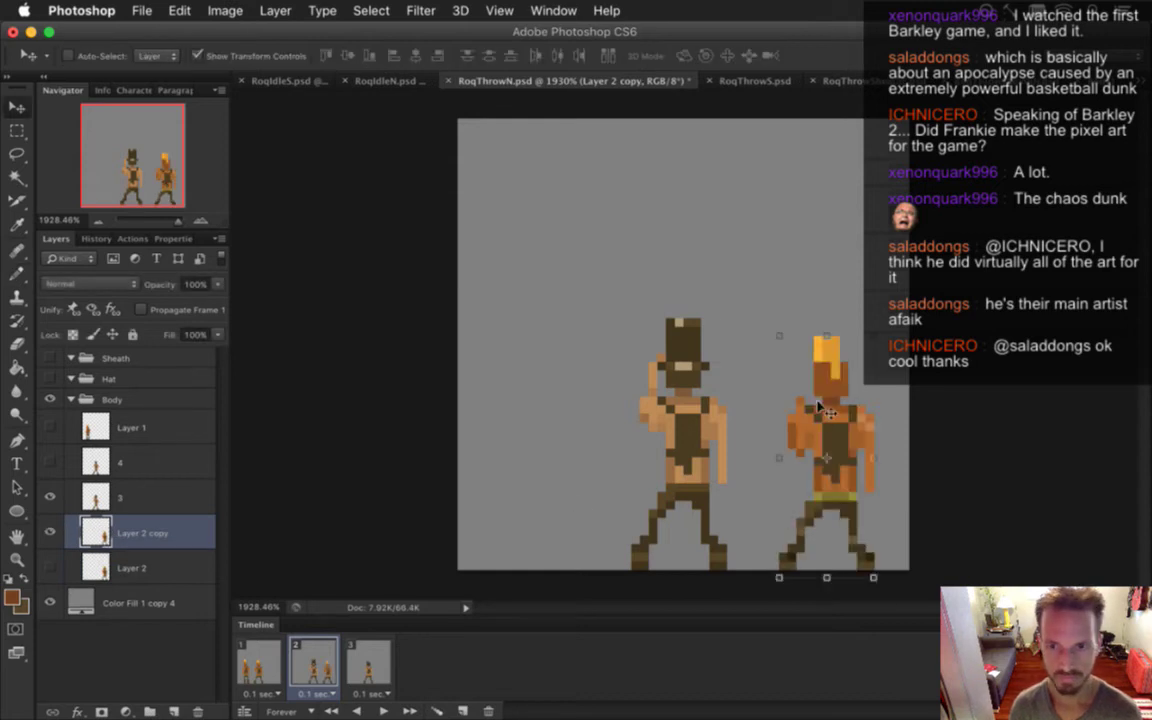
# Redraw the copied character's bent arm by erasing its lower part and pencilling a skin-toned forearm raised to the head
pyautogui.press('m')
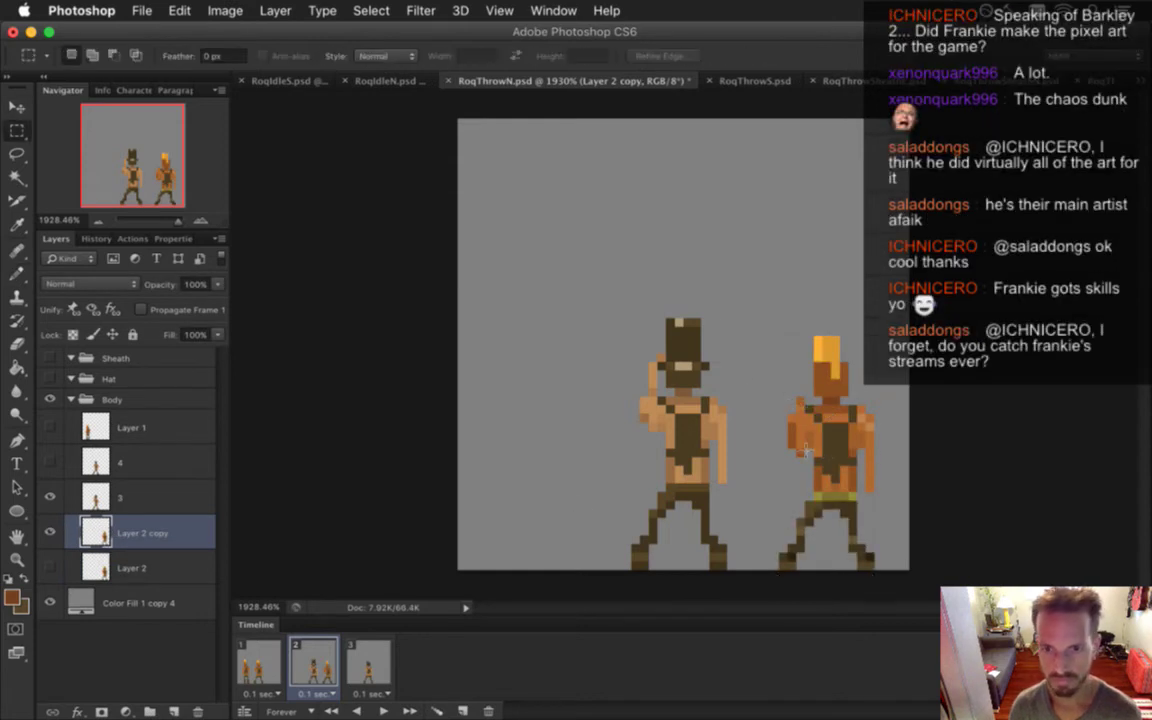
pyautogui.press('e')
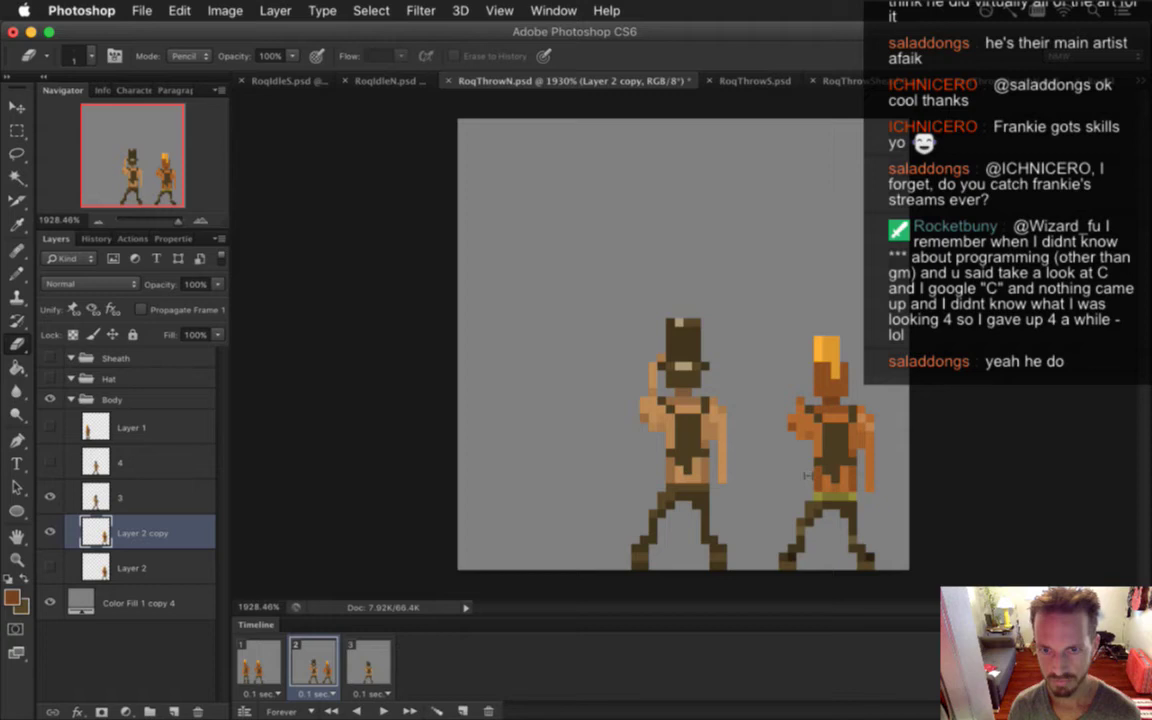
pyautogui.press('i')
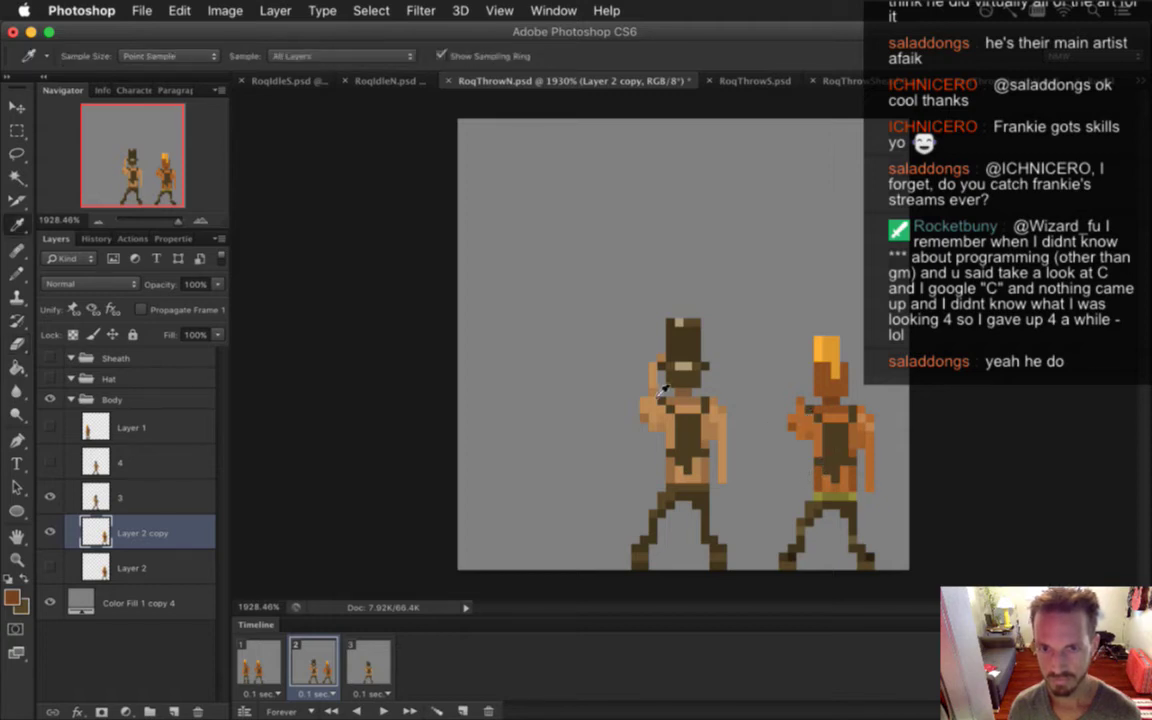
pyautogui.press('b')
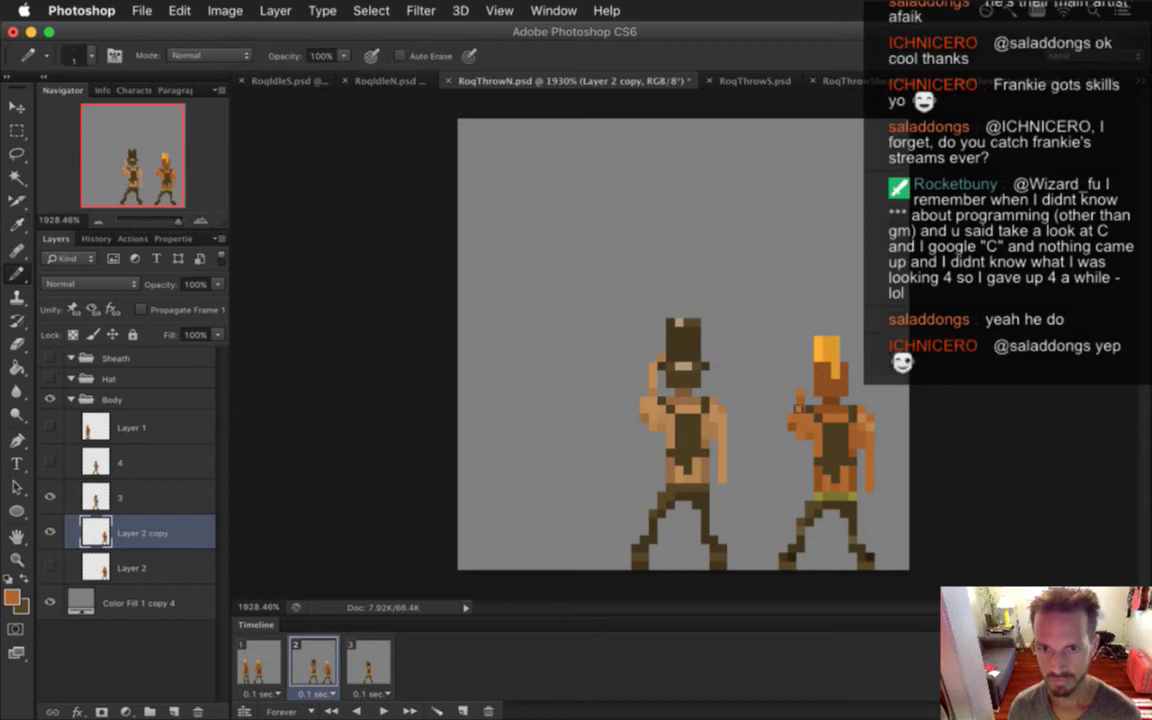
pyautogui.click(800, 397)
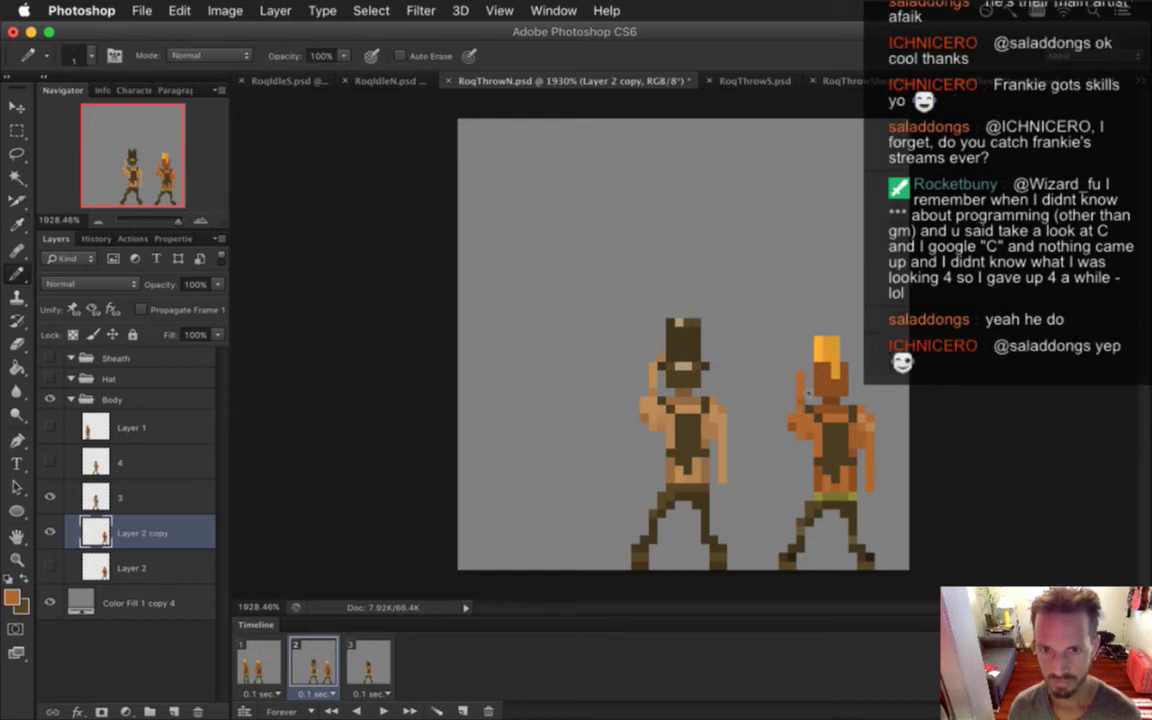
pyautogui.moveTo(806, 420); pyautogui.dragTo(806, 400)
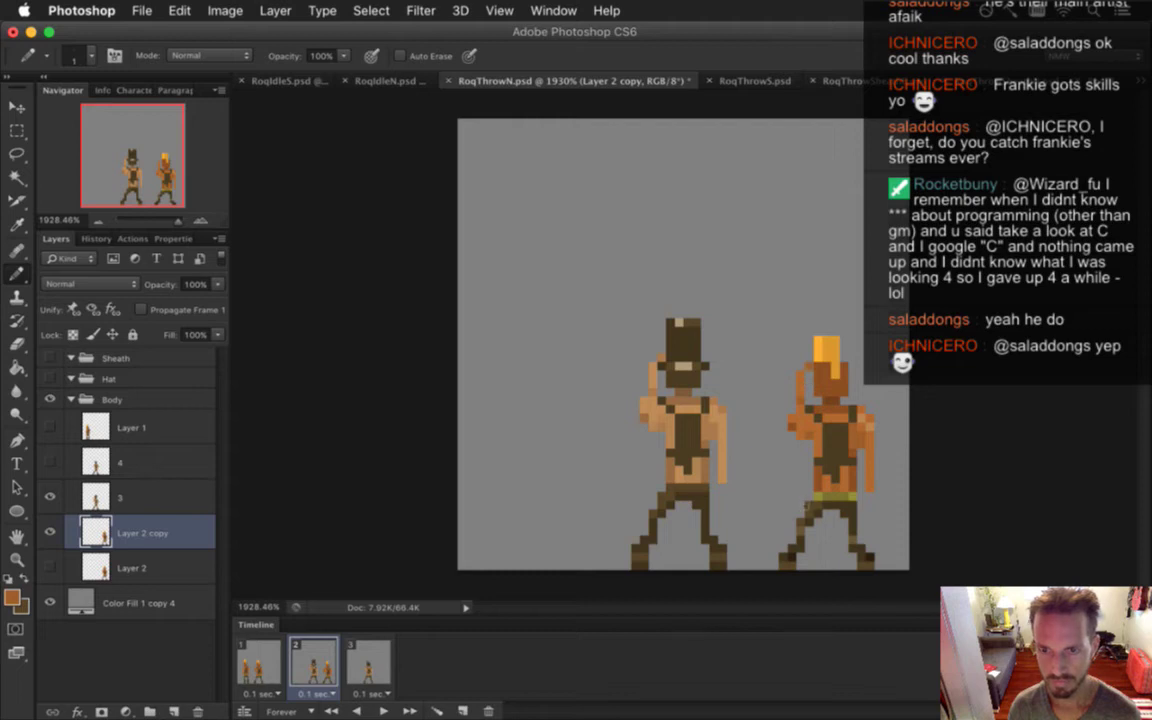
# Move the recoloured copy exactly over the old hatted figure in frame 2
pyautogui.press('v')
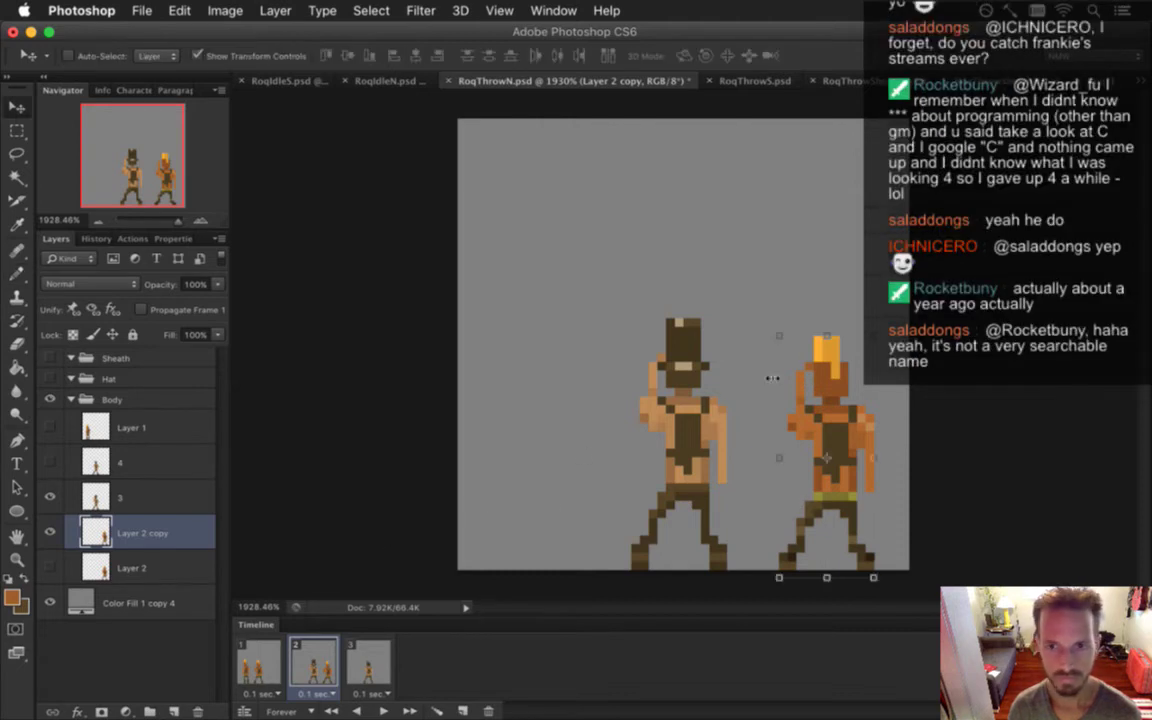
pyautogui.moveTo(816, 349); pyautogui.dragTo(668, 361)
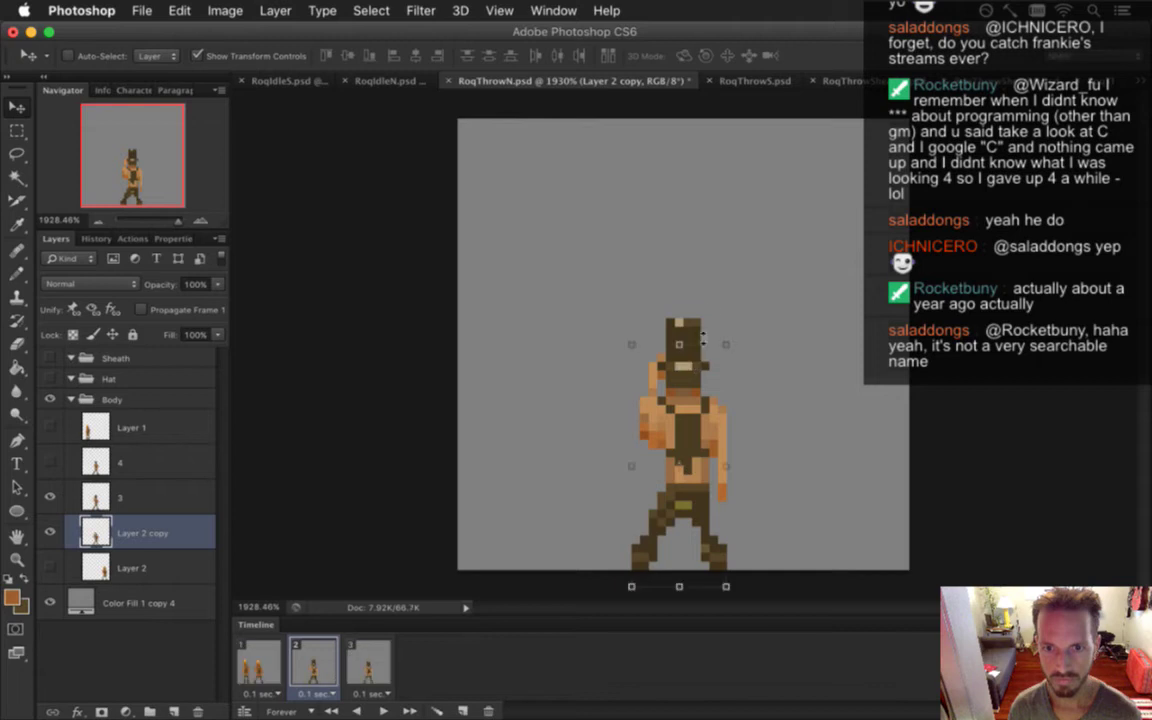
pyautogui.press('Up')
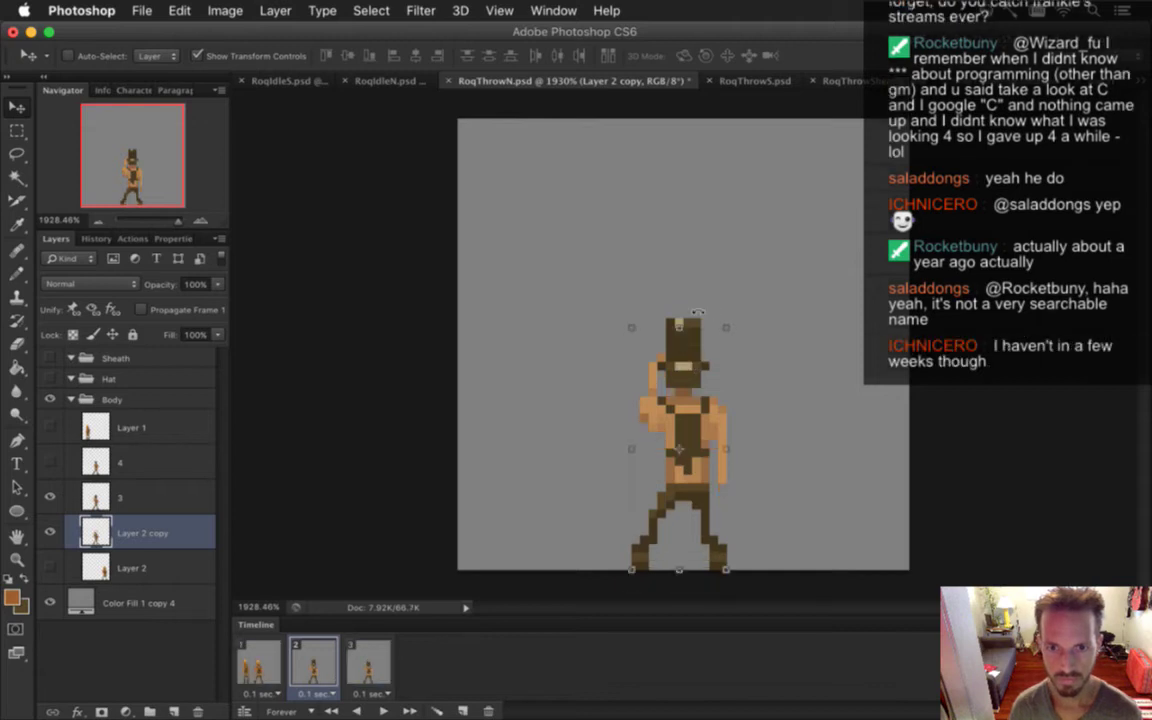
# Delete the old hatted figure's layer 3 and save the file
pyautogui.click(155, 492)
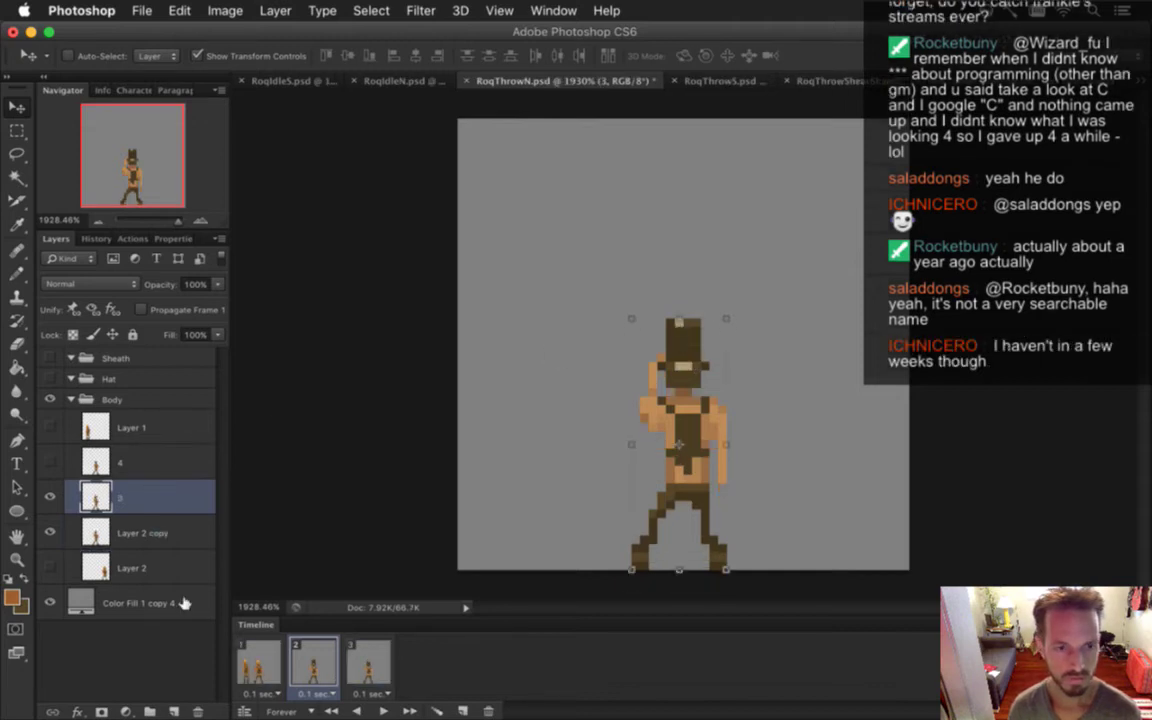
pyautogui.click(197, 710)
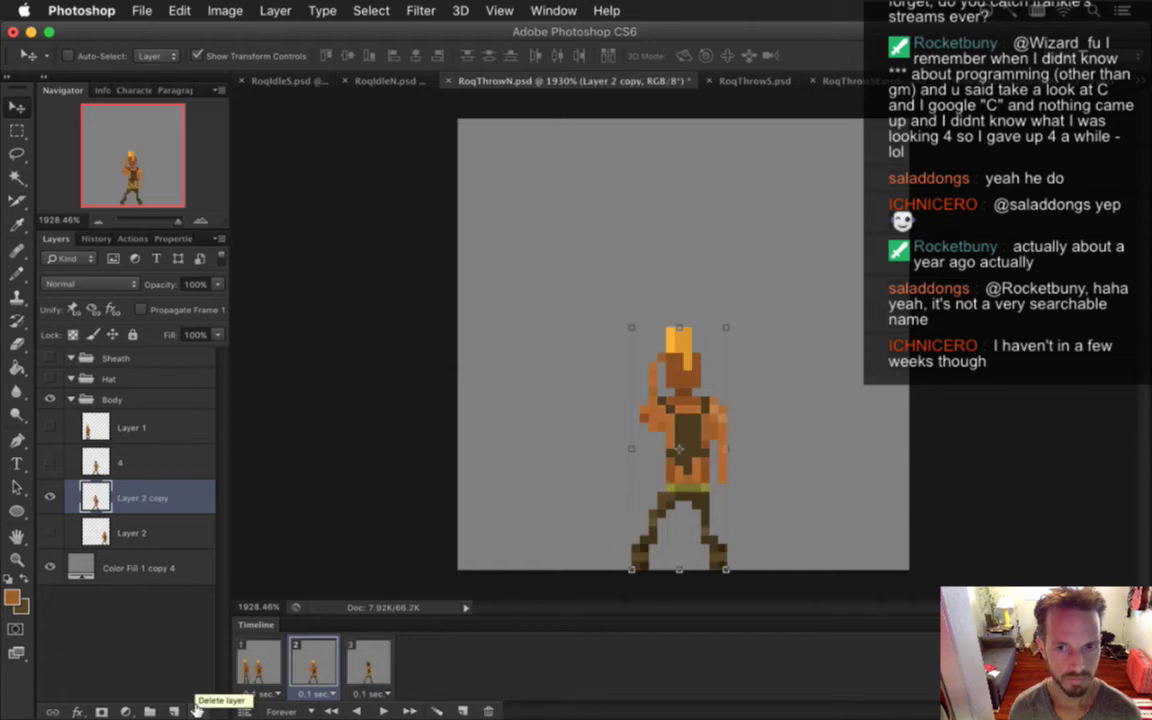
pyautogui.press('super+s')
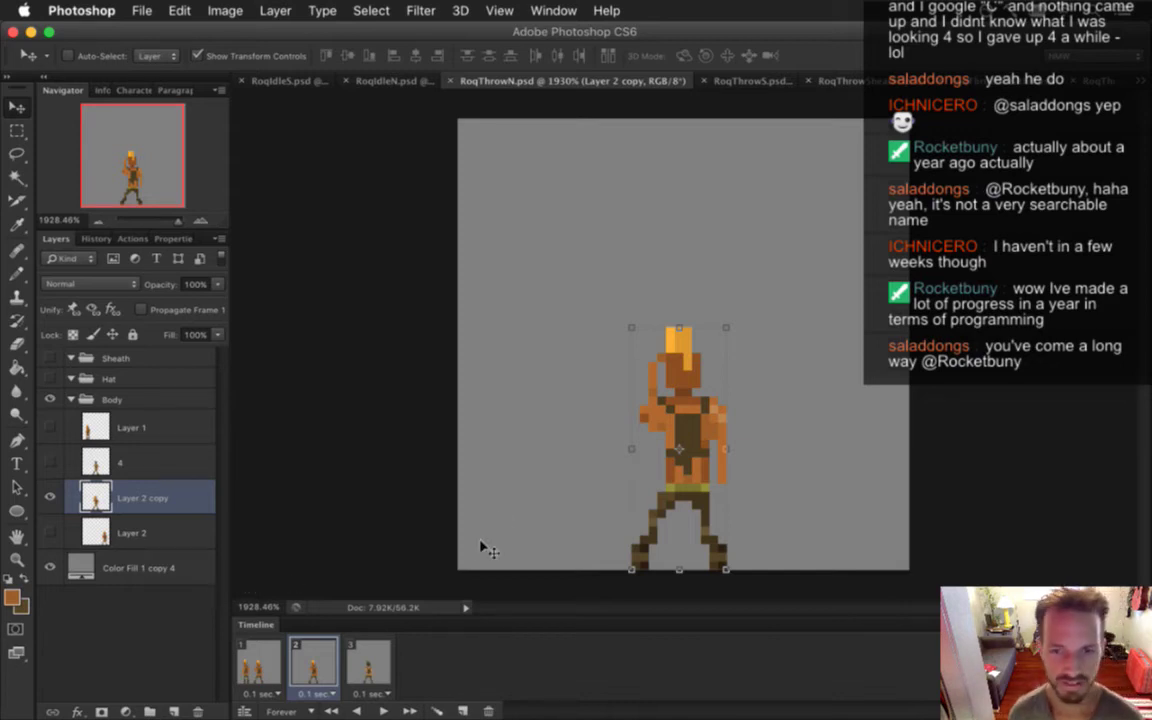
# Compare the poses across the three throw frames, alternating between frames 2 and 3
pyautogui.press('m')
pyautogui.click(258, 662)
pyautogui.click(313, 662)
pyautogui.click(370, 662)
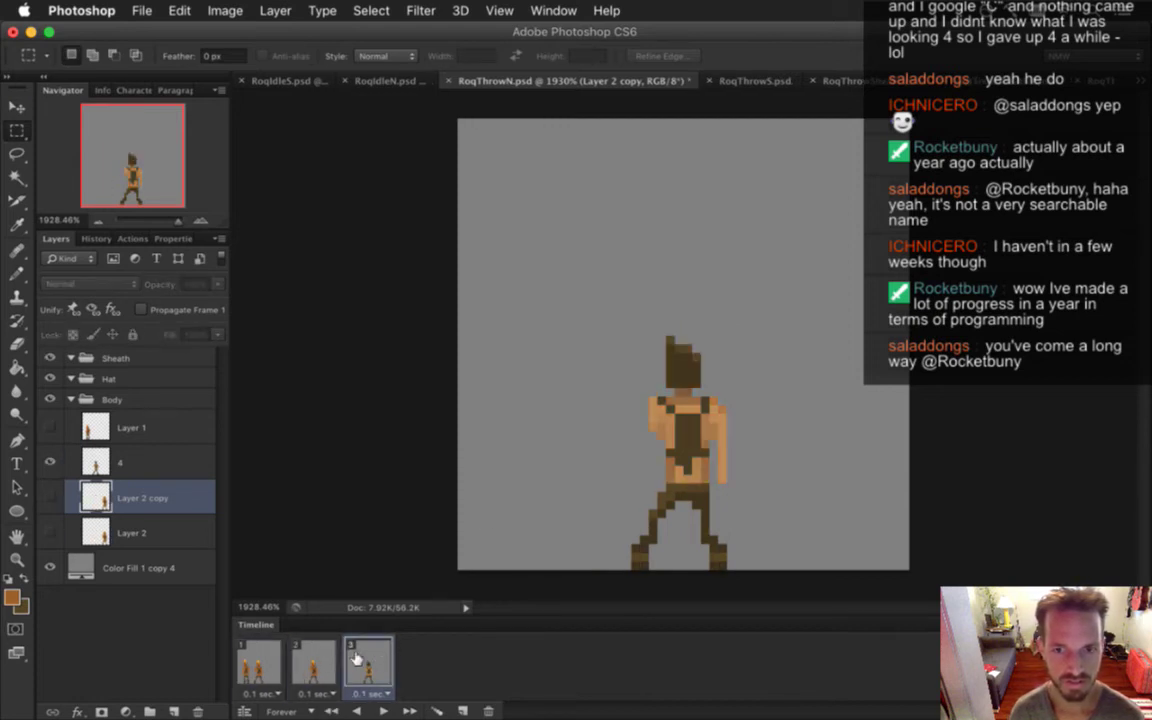
pyautogui.click(313, 662)
pyautogui.click(358, 662)
pyautogui.click(313, 662)
pyautogui.click(375, 662)
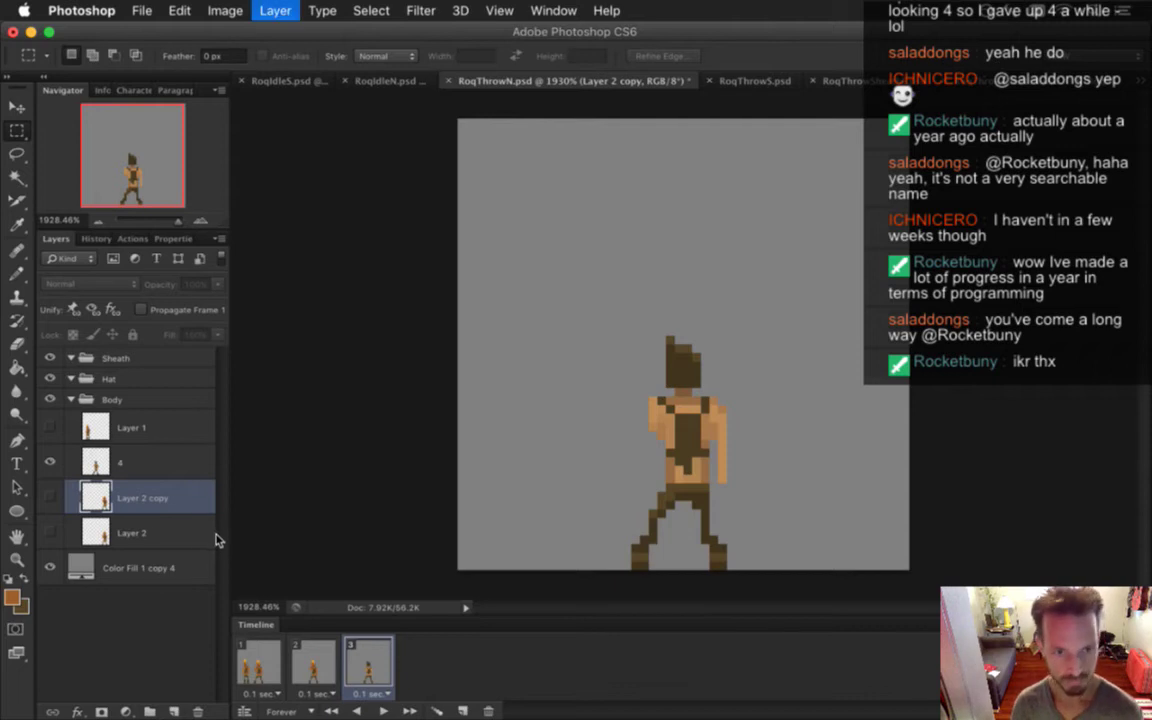
pyautogui.press('super+j')
pyautogui.press('super+z')
pyautogui.click(160, 531)
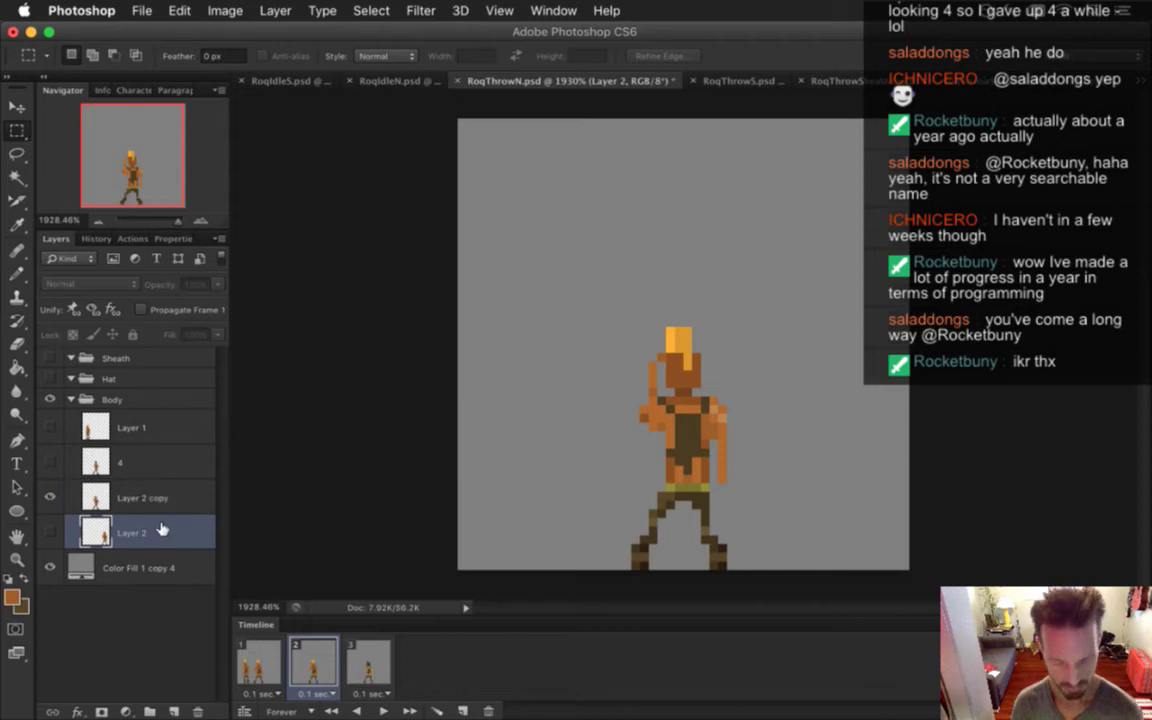
pyautogui.press('super+j')
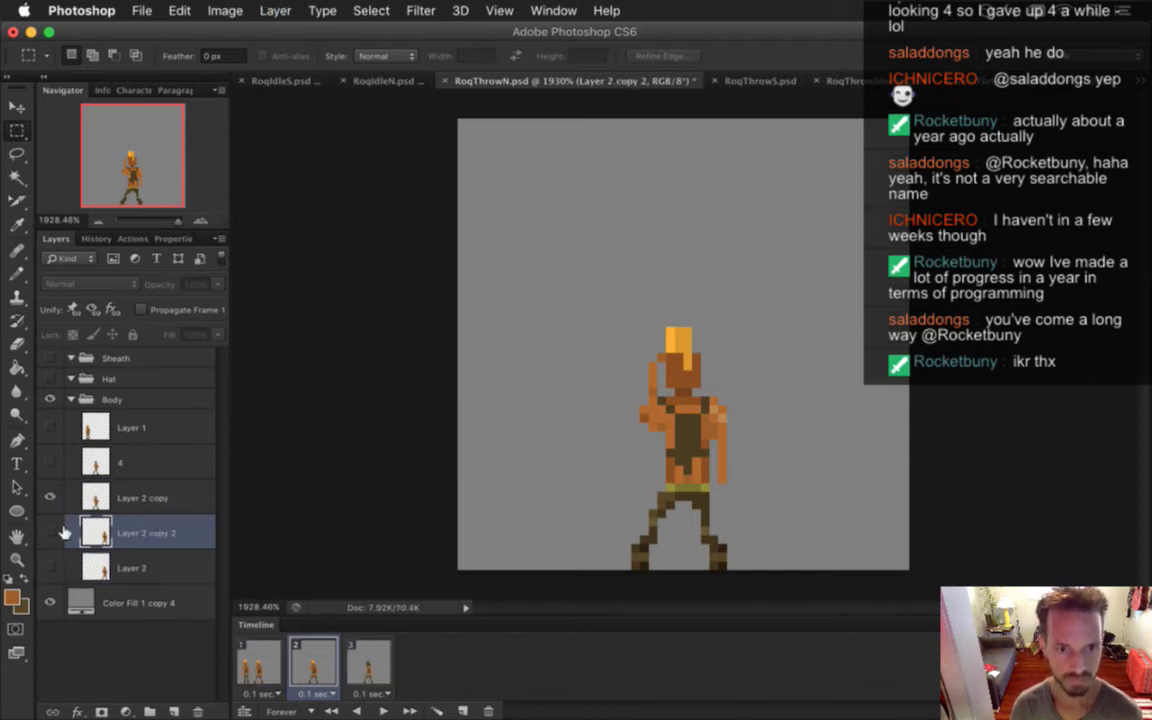
pyautogui.press('super+z')
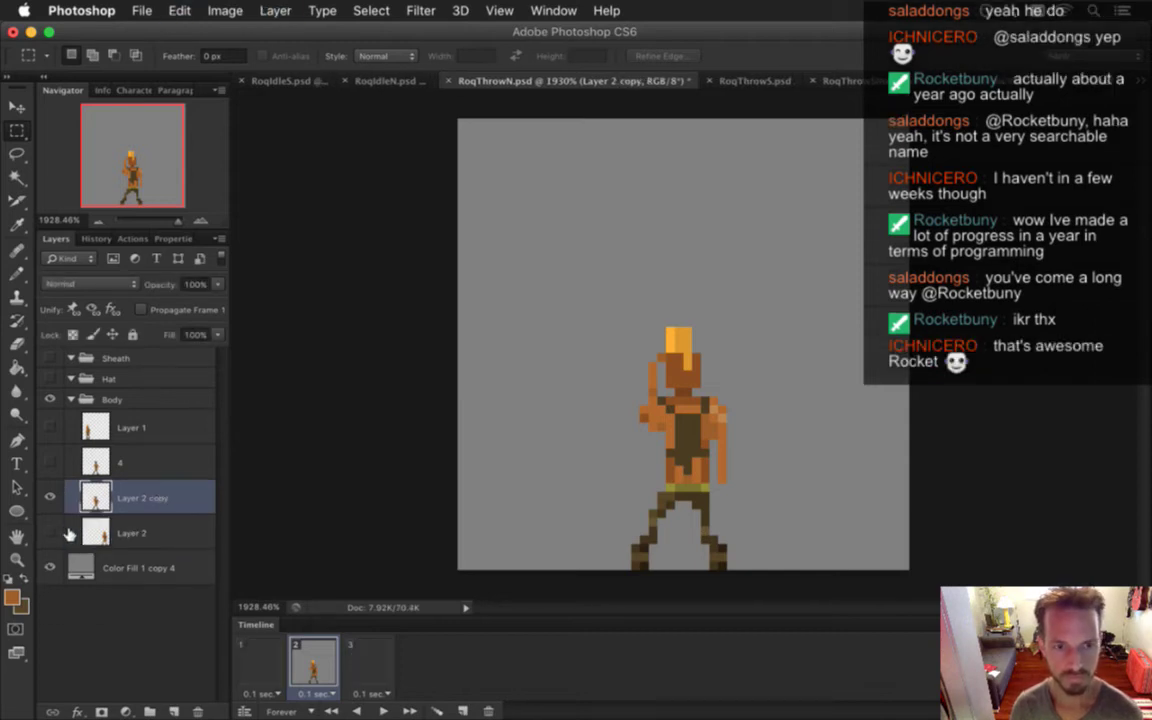
# Duplicate the raised-arm figure's Layer 2 copy in frame 3 and make the duplicate visible
pyautogui.click(366, 662)
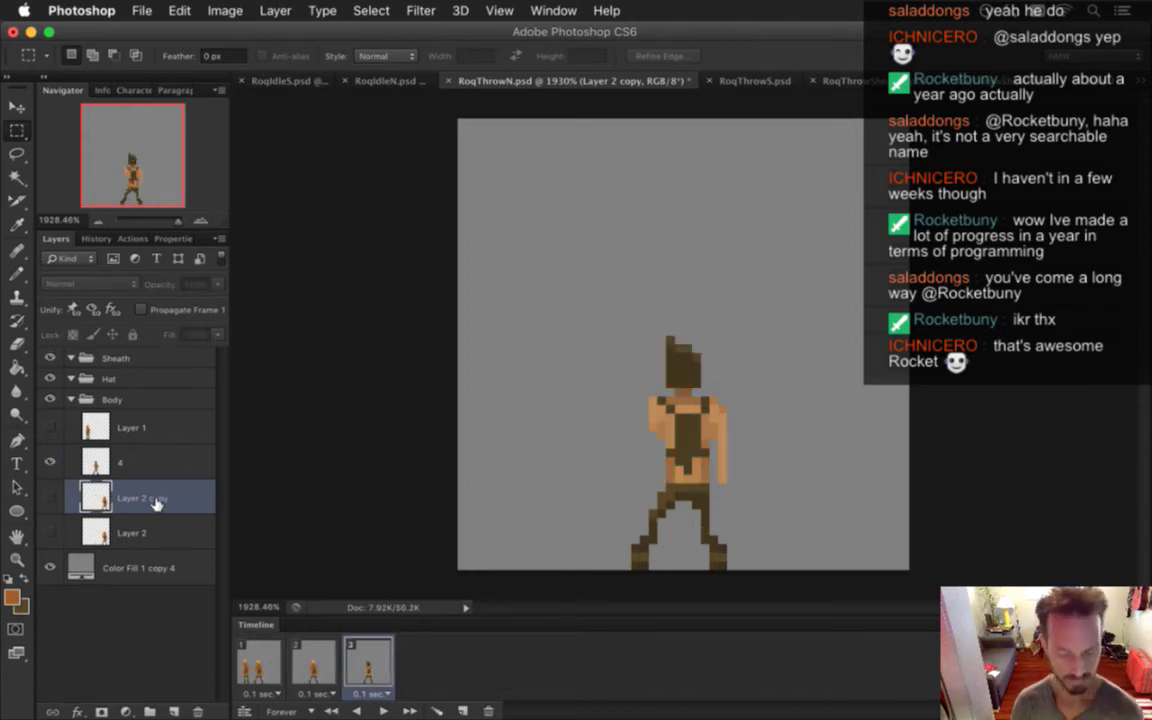
pyautogui.press('super+j')
pyautogui.click(50, 497)
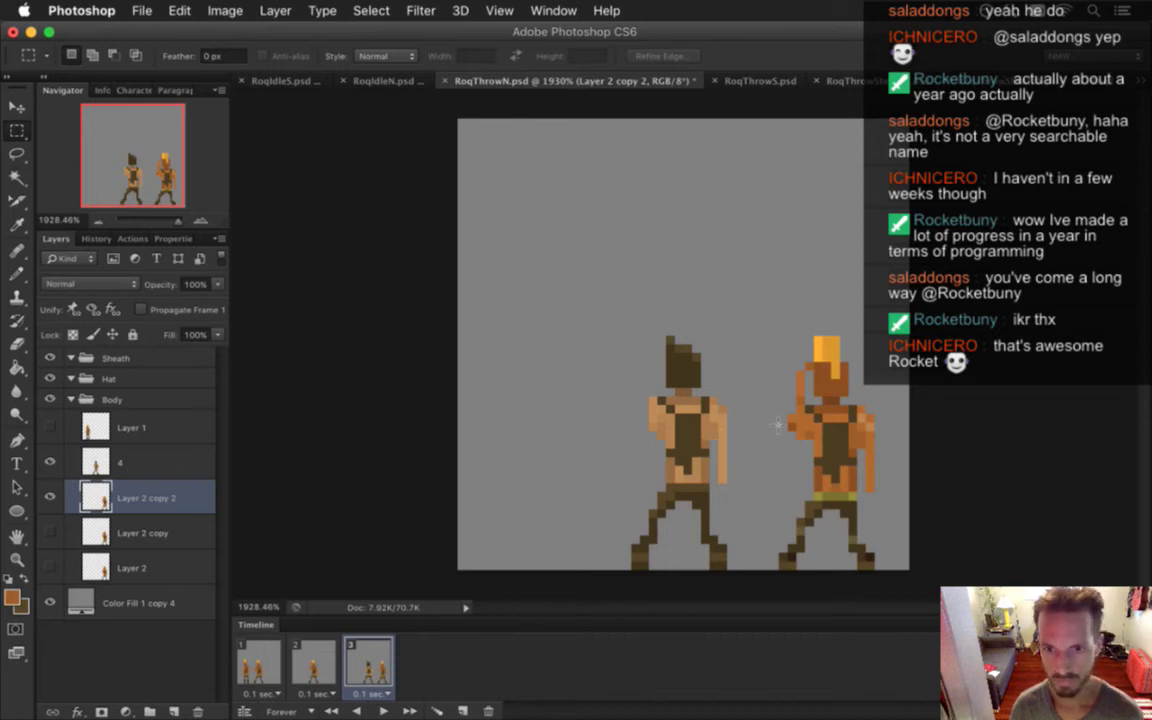
# Erase the raised forearm beside the duplicated figure's head to match the old figure's pose, and save the file
pyautogui.press('i')
pyautogui.press('e')
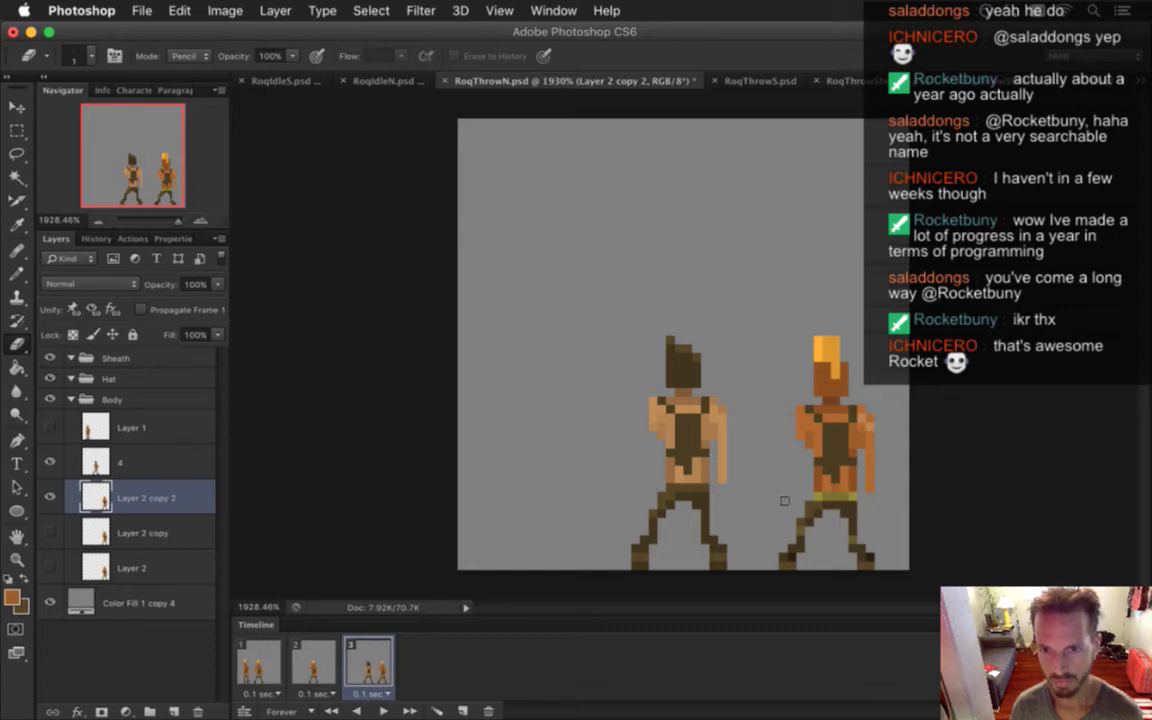
pyautogui.press('super+s')
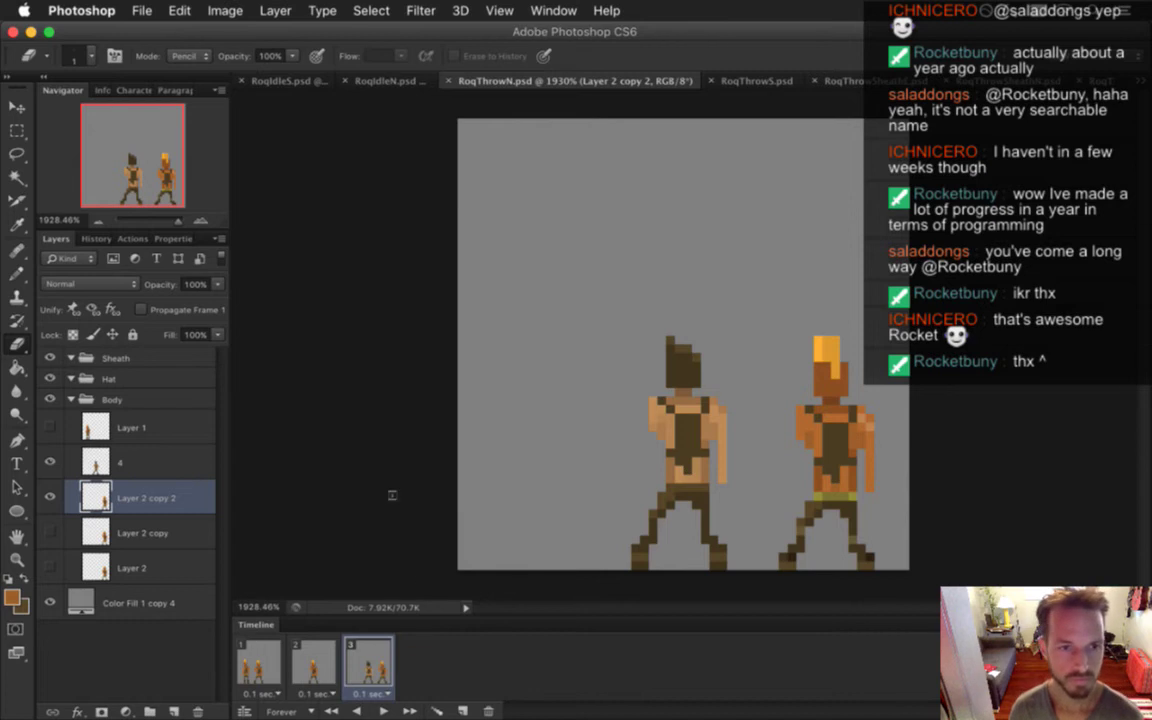
# Move the recoloured duplicate exactly over the old dark-haired figure in frame 3
pyautogui.press('v')
pyautogui.moveTo(810, 392); pyautogui.dragTo(660, 391)
pyautogui.press('Up')
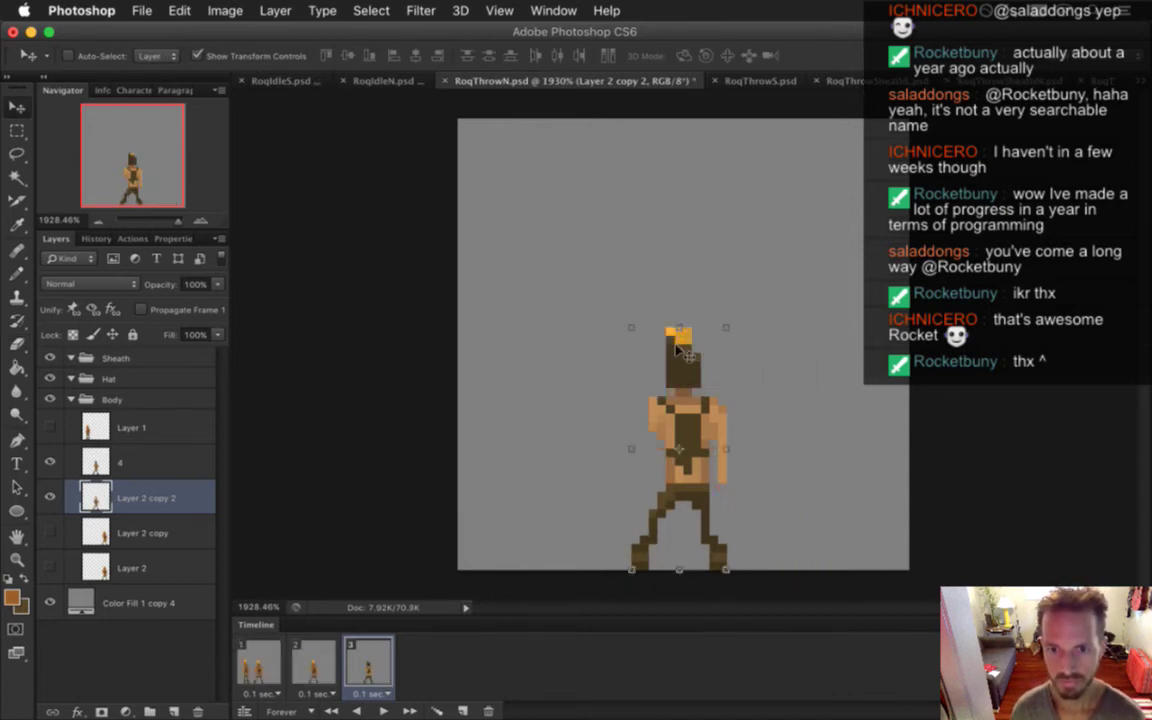
# Delete the old figure's layer 4 and save the file
pyautogui.click(175, 455)
pyautogui.click(199, 710)
pyautogui.press('super+s')
pyautogui.press('m')
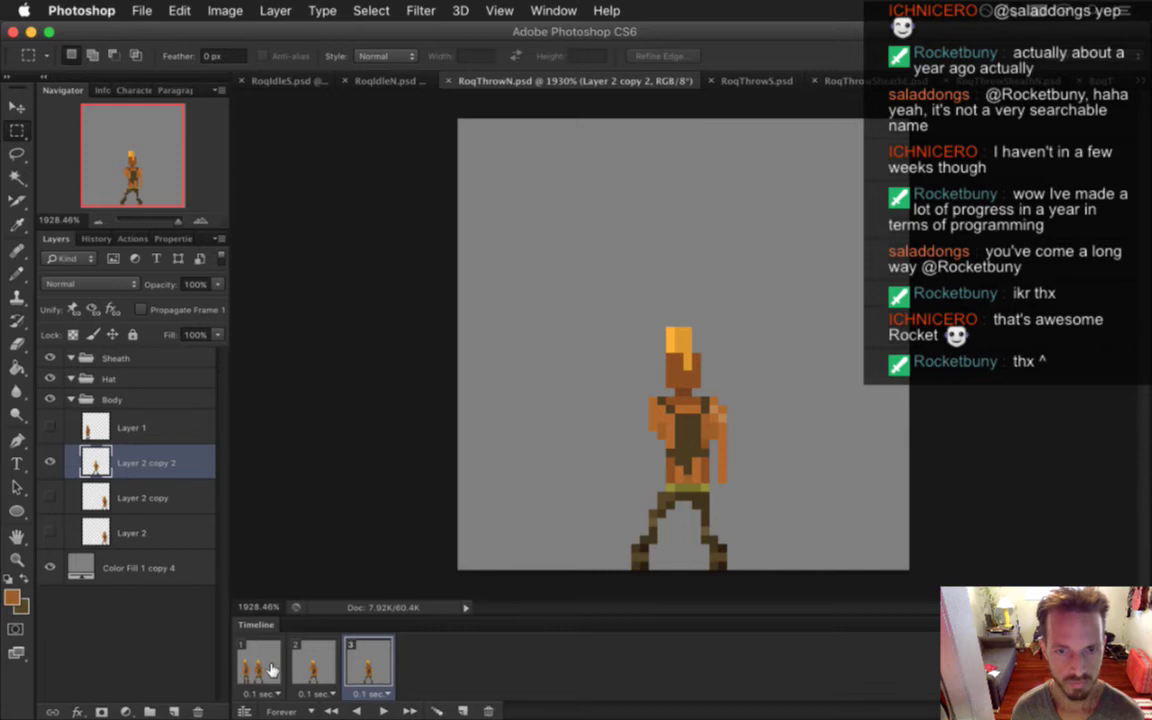
# Check the three frames, delete the standing reference figure's Layer 1 from frame 1, and save the file
pyautogui.click(259, 664)
pyautogui.click(314, 664)
pyautogui.click(386, 668)
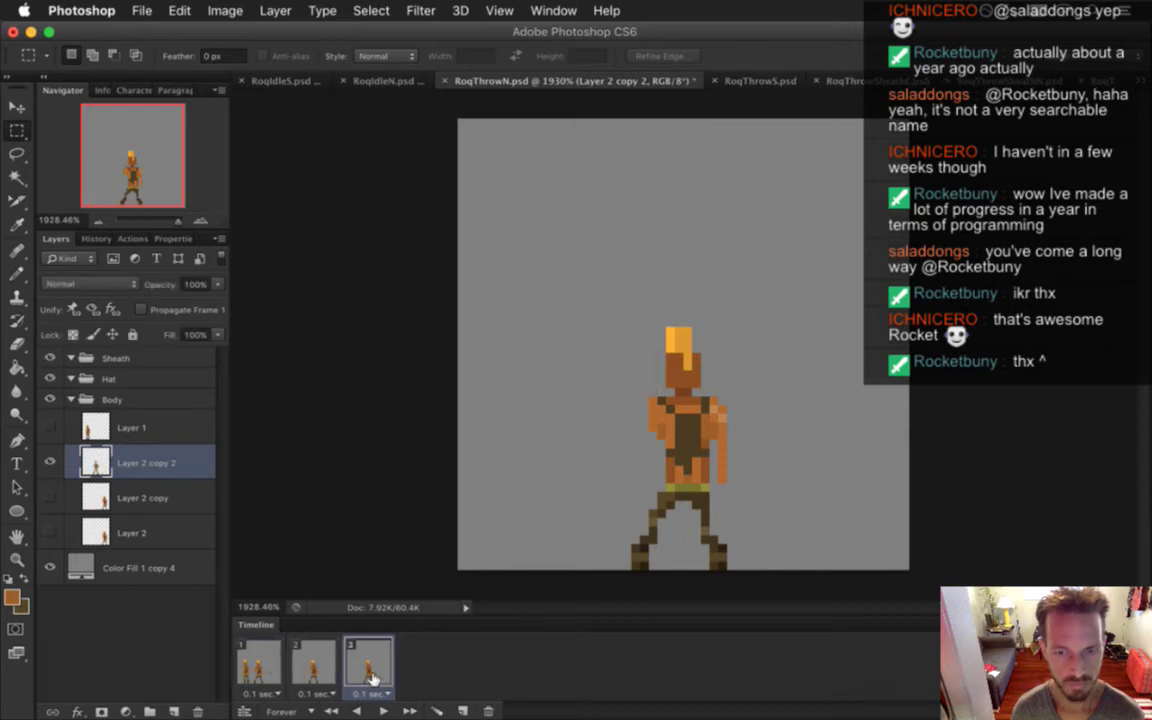
pyautogui.click(259, 665)
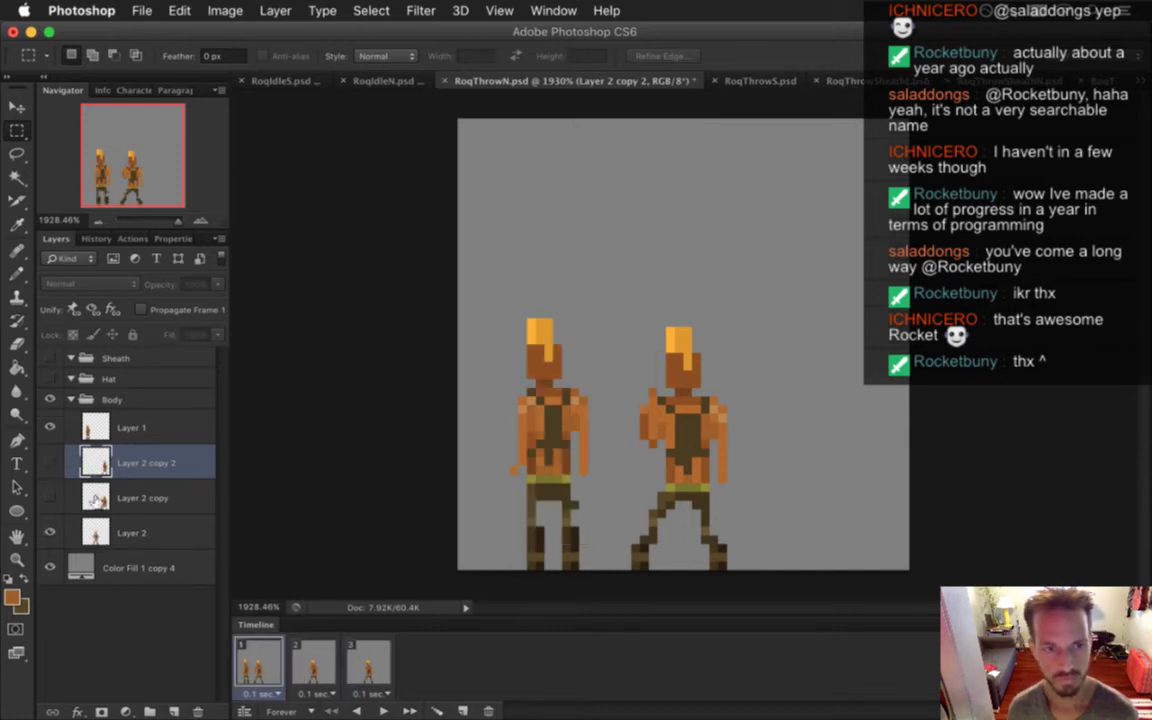
pyautogui.click(100, 424)
pyautogui.click(198, 708)
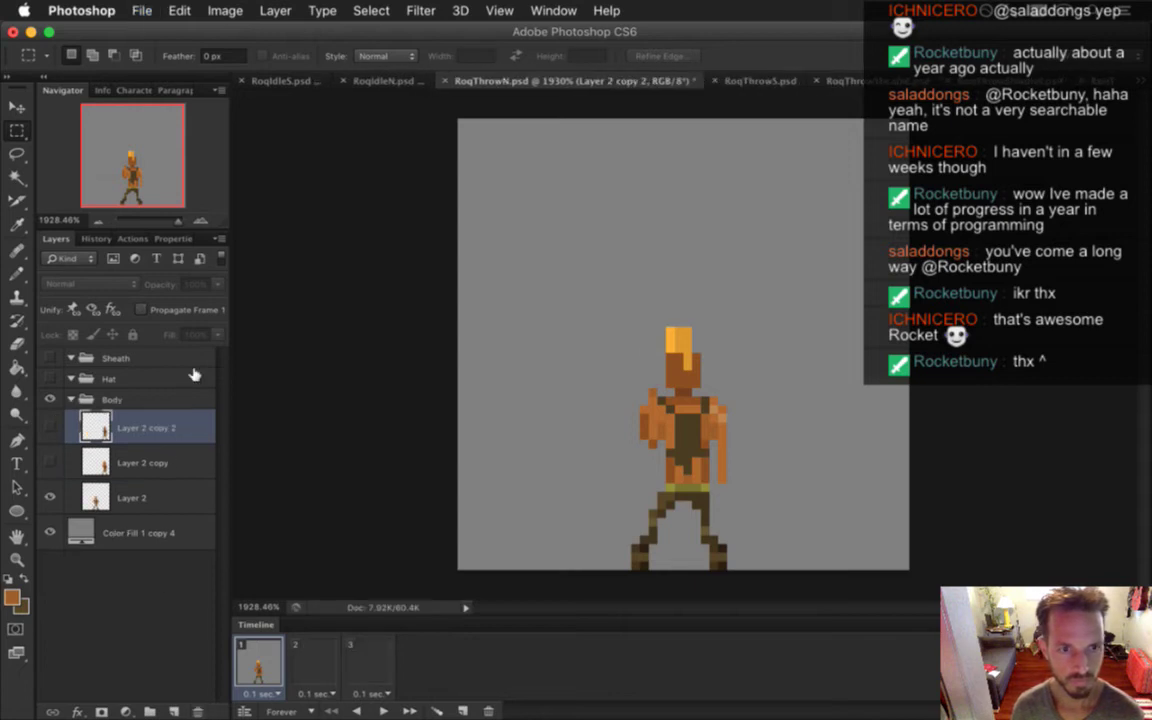
pyautogui.click(130, 465)
pyautogui.click(135, 490)
pyautogui.press('super+s')
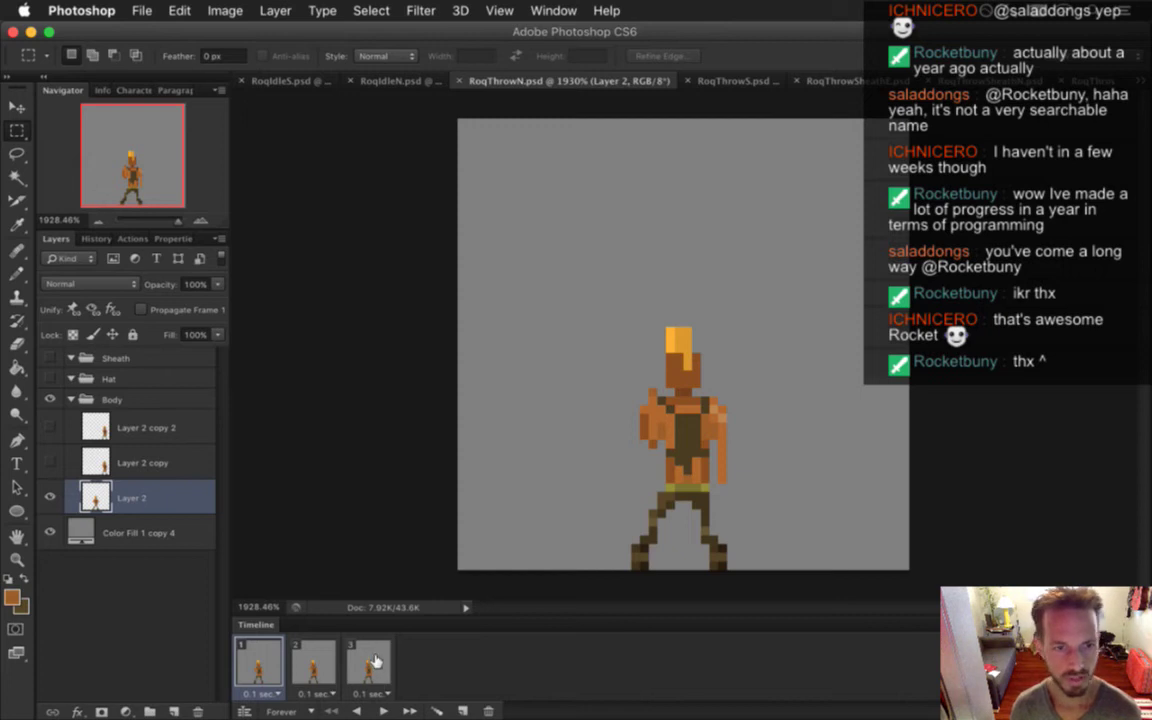
# Make the Hat and Sheath groups visible in all three frames
pyautogui.click(84, 378)
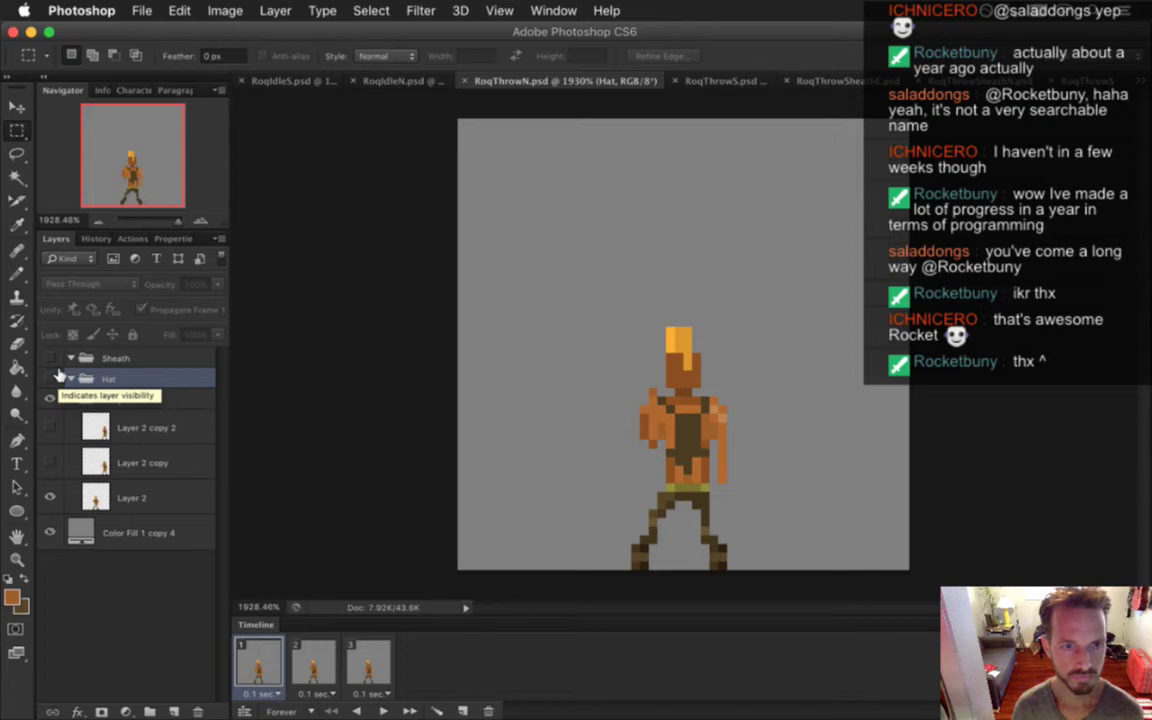
pyautogui.keyDown('shift'); pyautogui.click(368, 662); pyautogui.keyUp('shift')
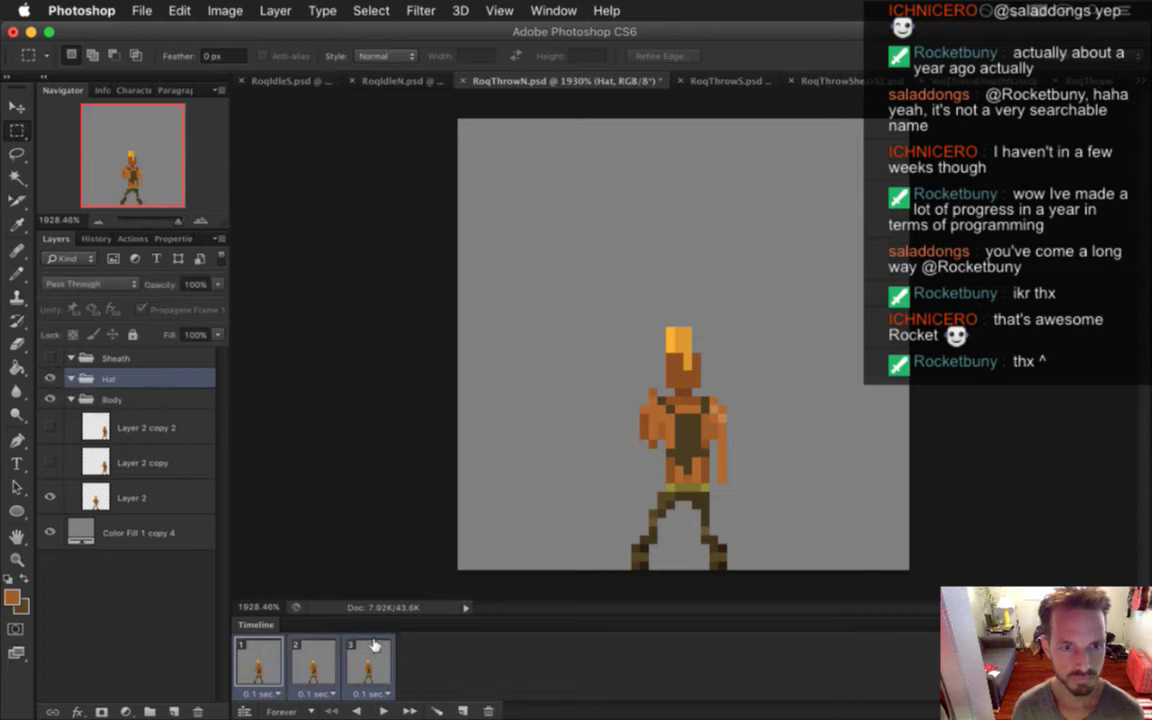
pyautogui.click(49, 377)
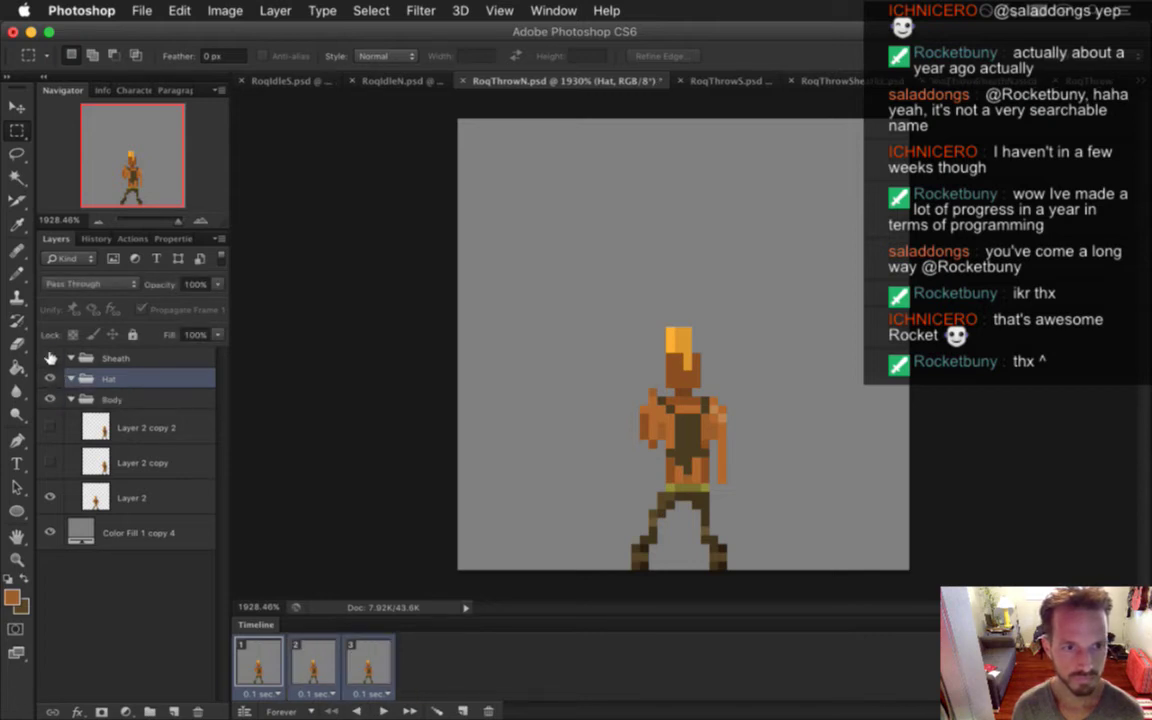
pyautogui.click(50, 357)
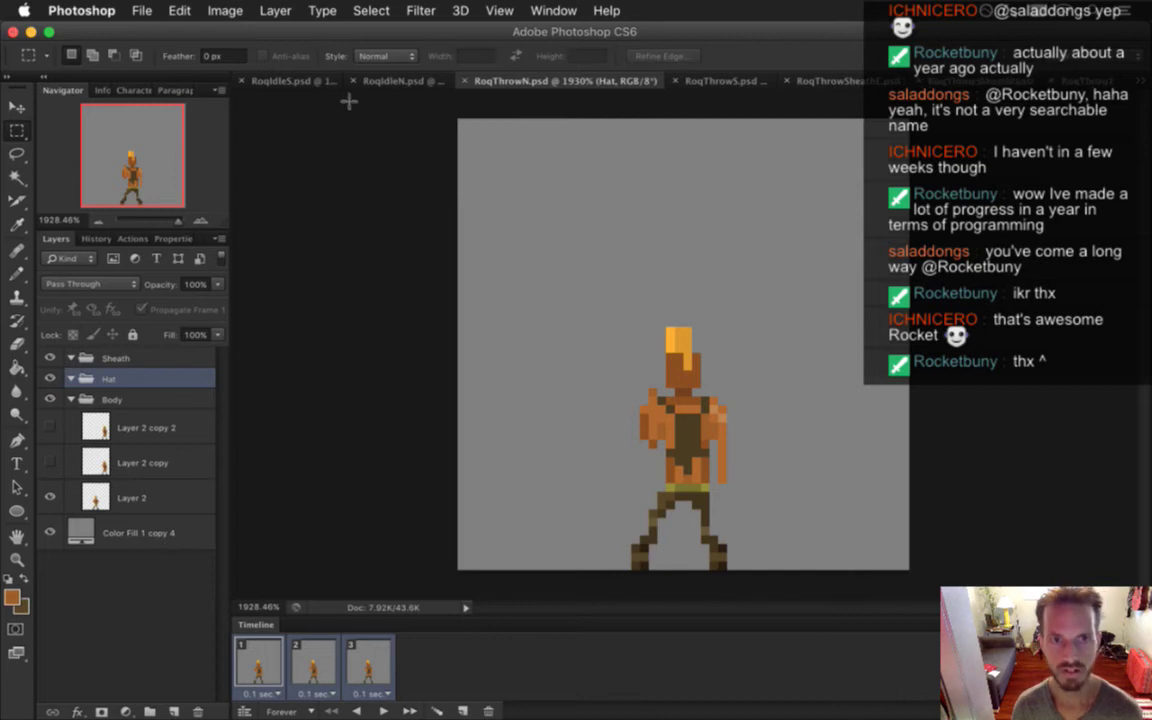
# Copy the top hat on Layer 3 of RoqIdleN.psd and paste it into the Hat group of RoqThrowN.psd
pyautogui.click(403, 81)
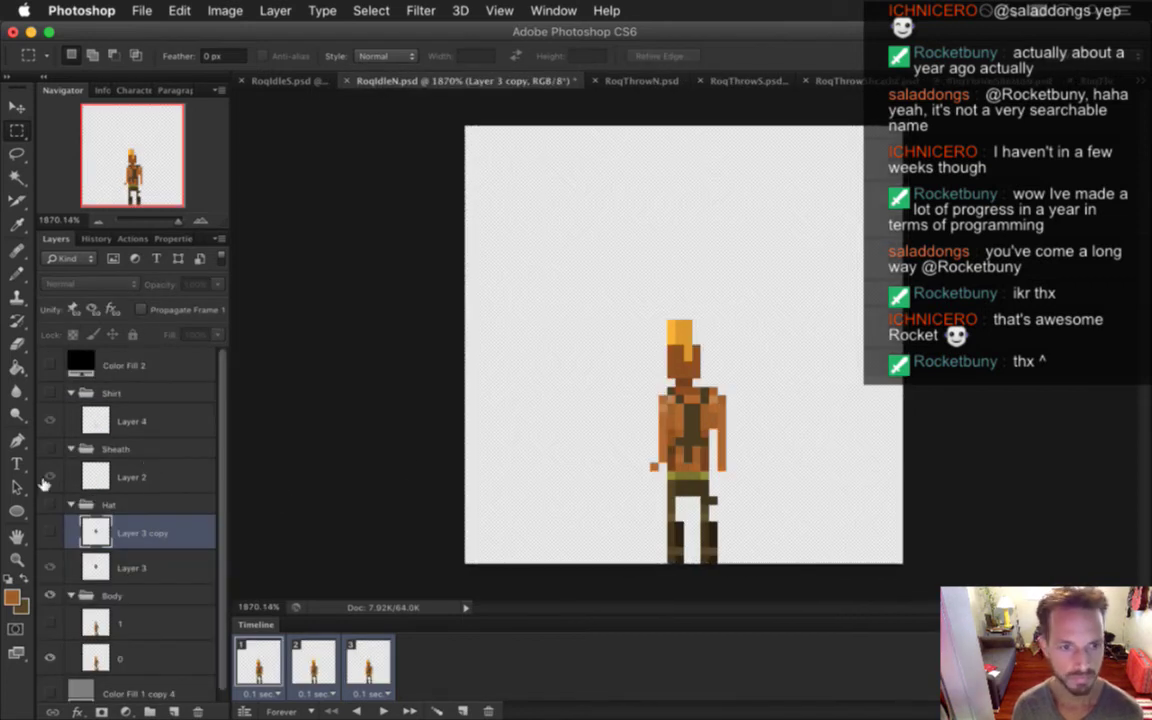
pyautogui.click(50, 504)
pyautogui.click(110, 566)
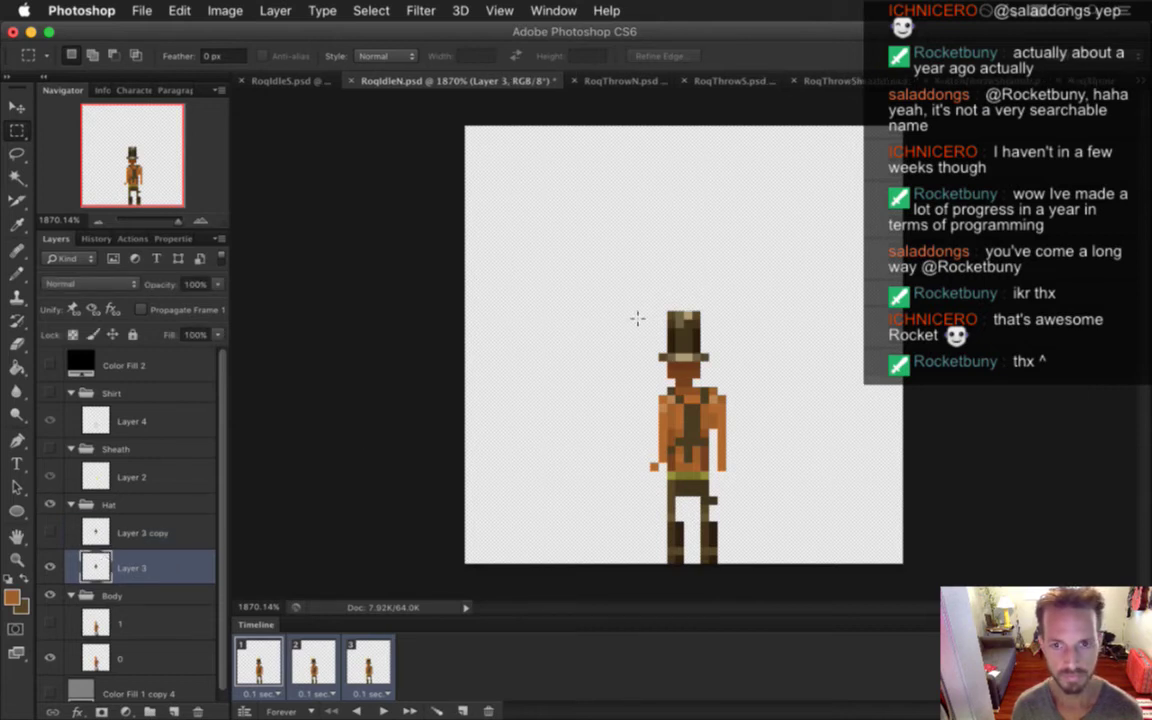
pyautogui.press('super+a')
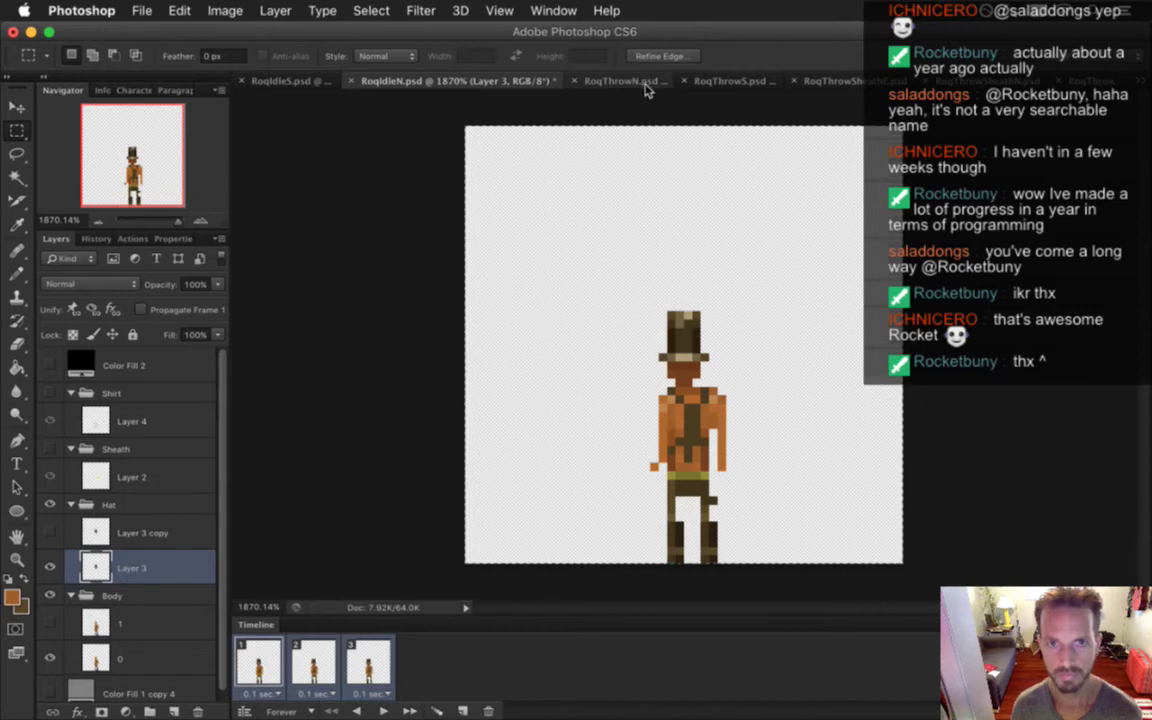
pyautogui.click(645, 90)
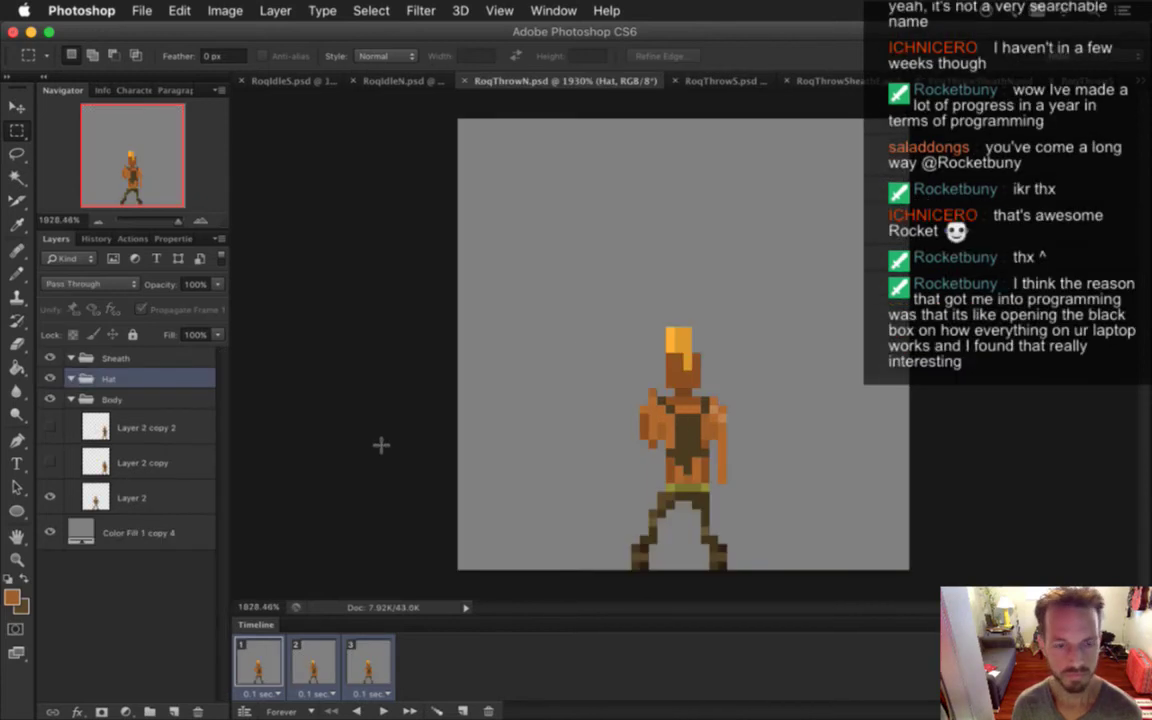
pyautogui.press('super+v')
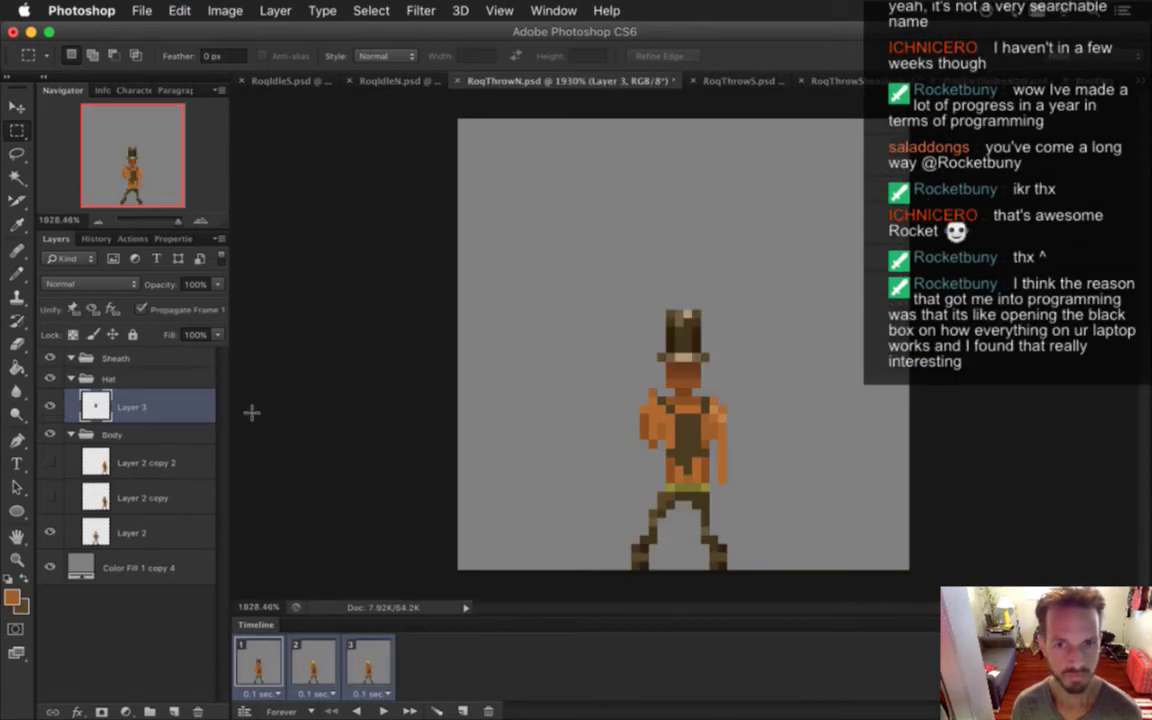
# Lower the pasted hat by one pixel on the character's head and make it visible in frame 2
pyautogui.press('v')
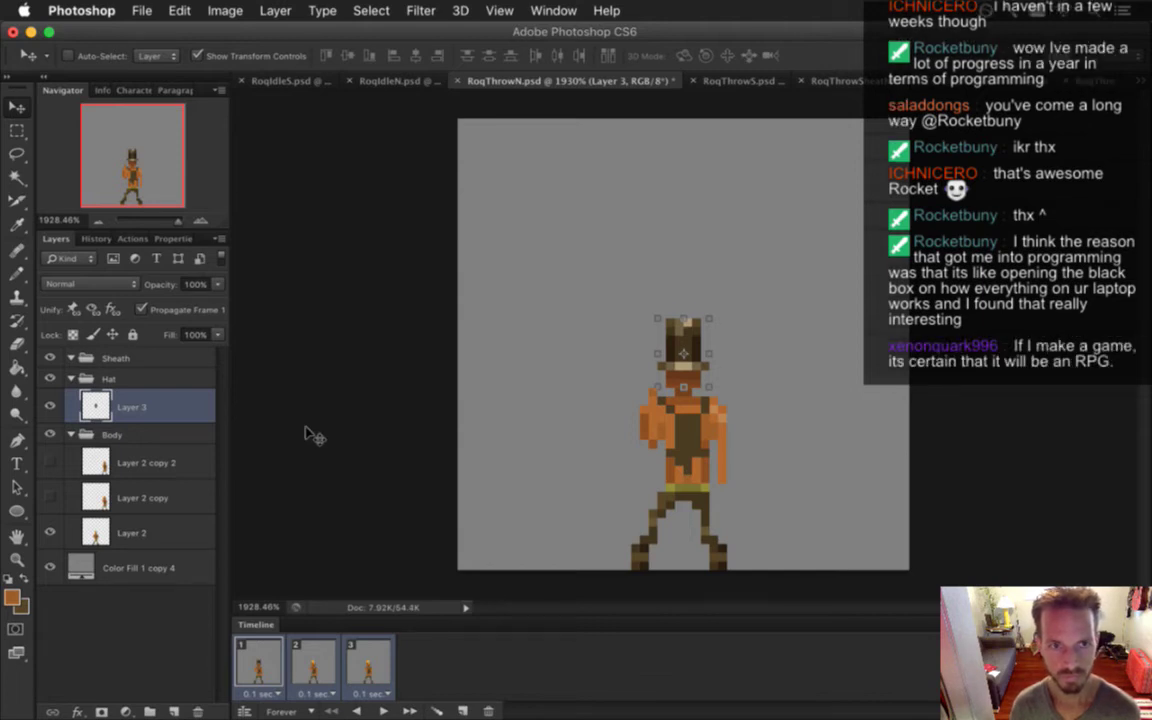
pyautogui.press('m')
pyautogui.click(309, 665)
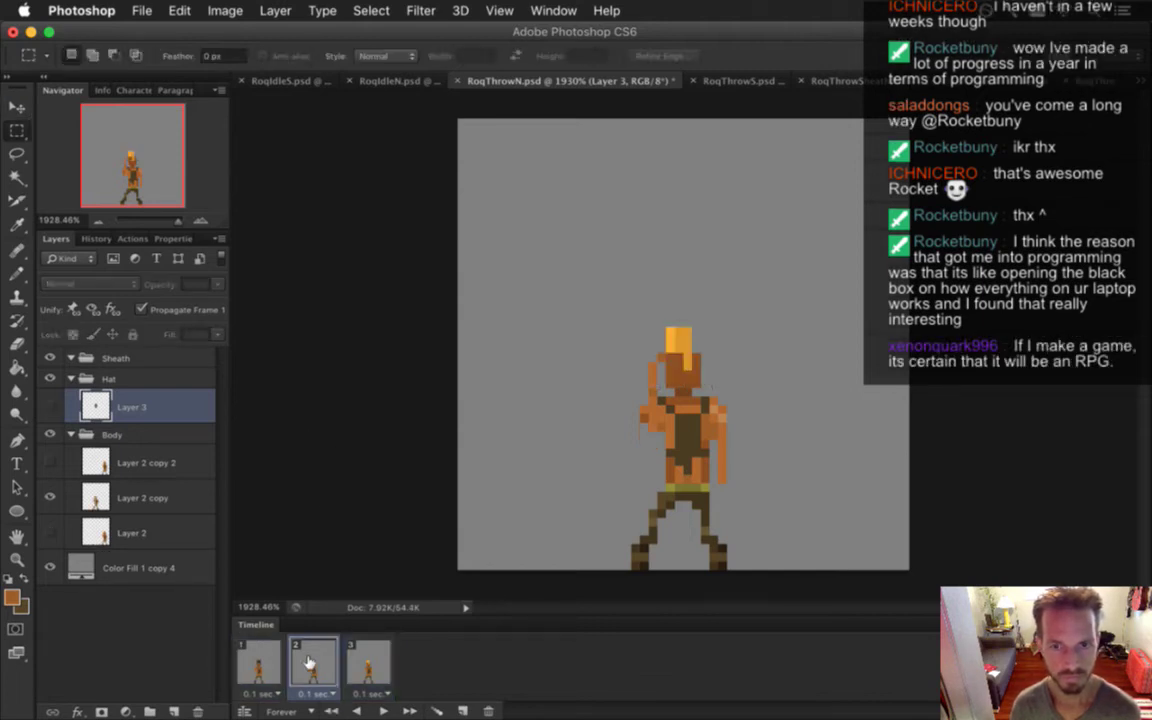
pyautogui.click(51, 406)
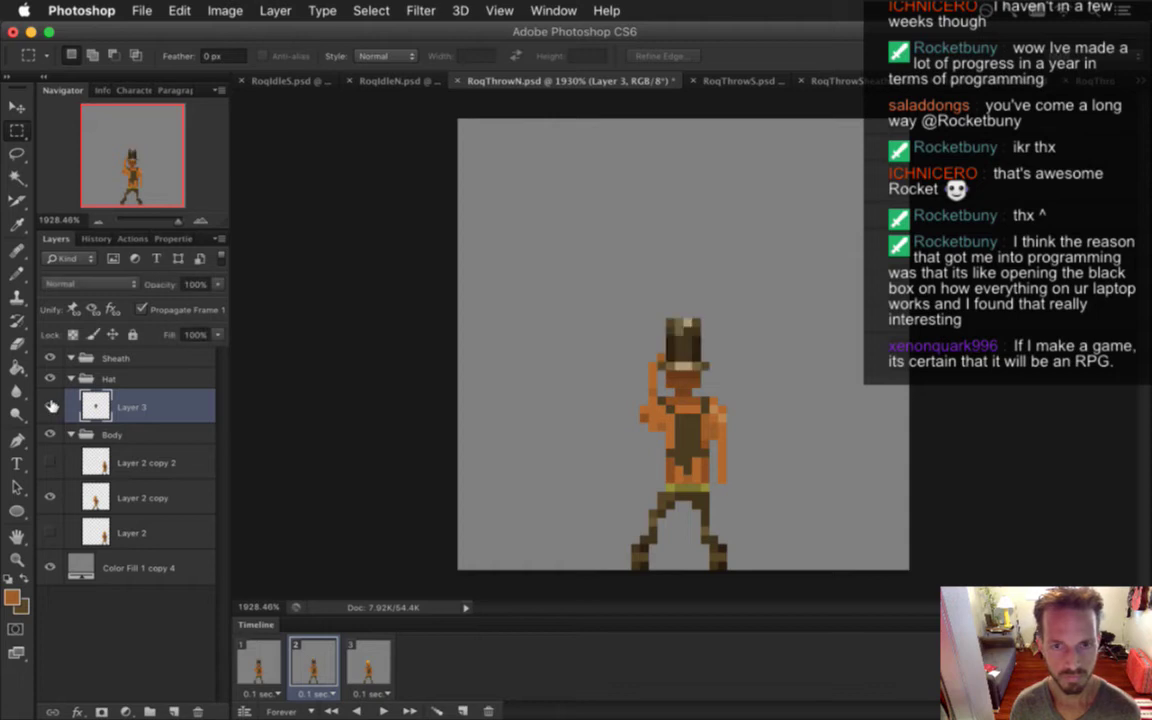
# Check the hat across the frames and turn off Propagate Frame 1 for the hat layer
pyautogui.click(255, 662)
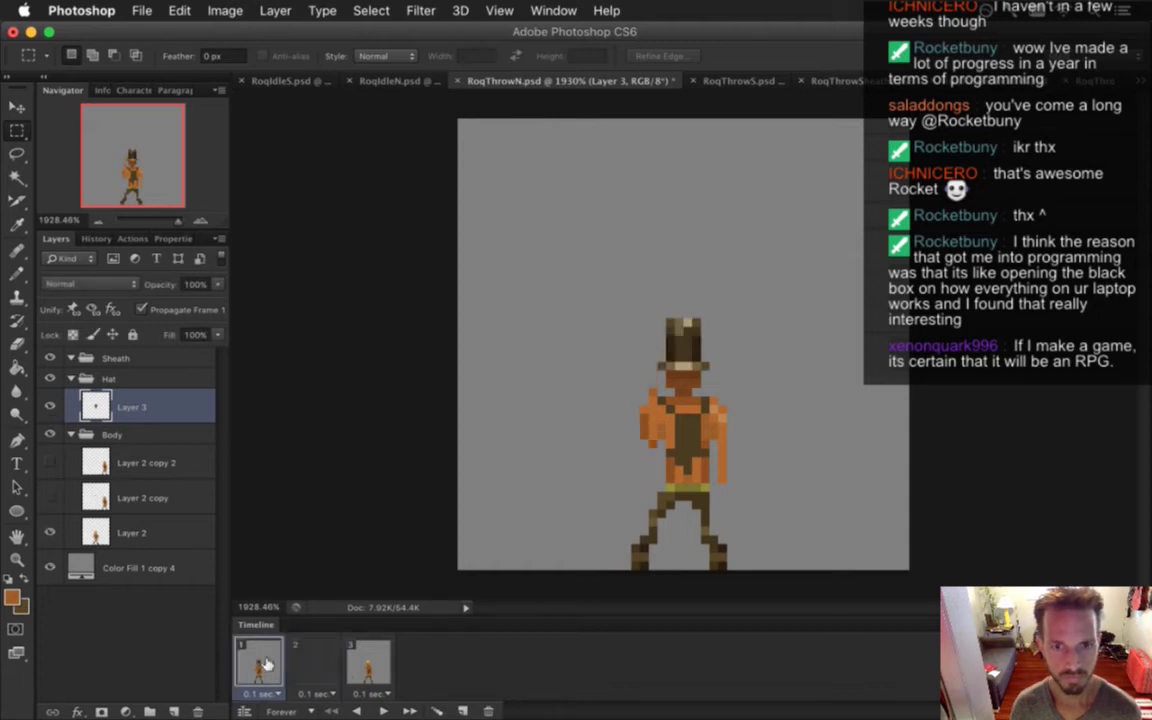
pyautogui.click(310, 664)
pyautogui.click(376, 668)
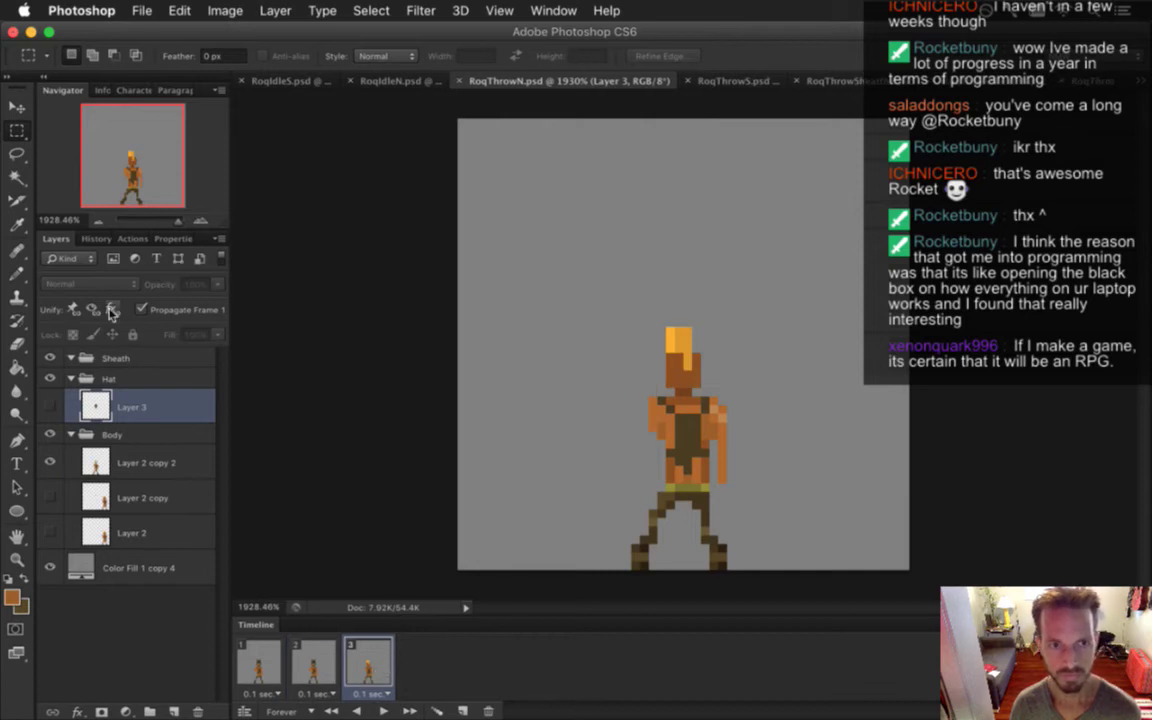
pyautogui.click(141, 309)
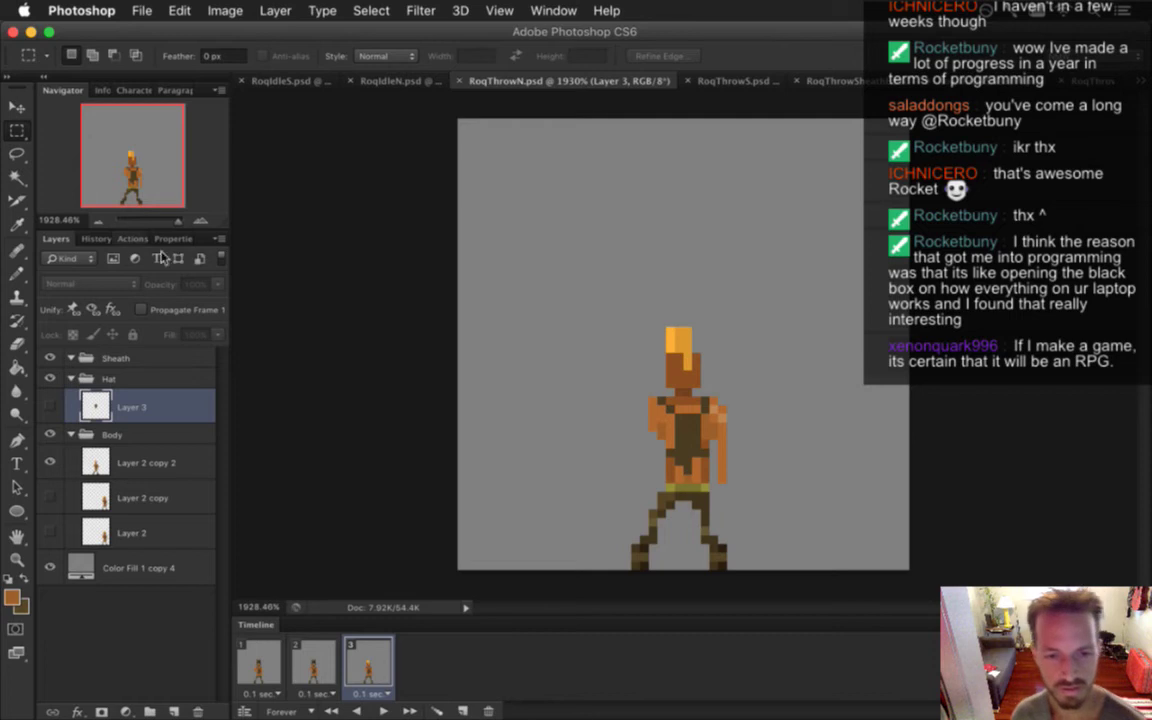
# Compare the hat and arm positions across the three throw frames
pyautogui.click(258, 651)
pyautogui.click(313, 660)
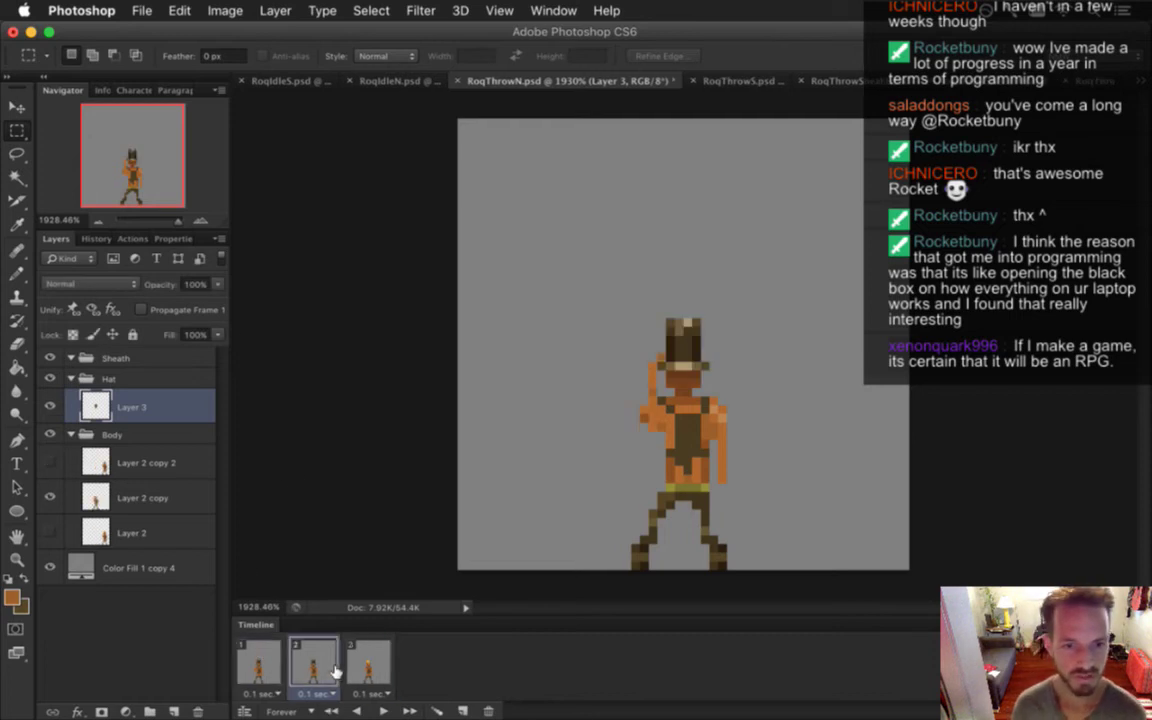
pyautogui.click(372, 662)
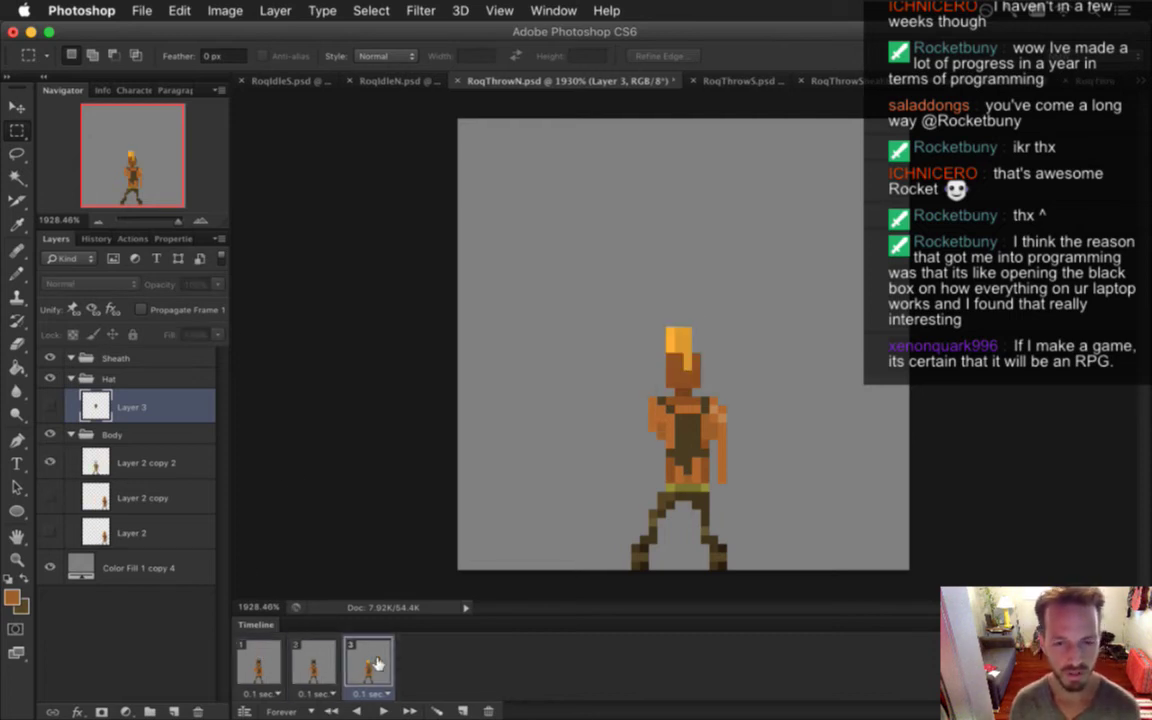
pyautogui.click(315, 660)
pyautogui.click(252, 660)
pyautogui.click(333, 660)
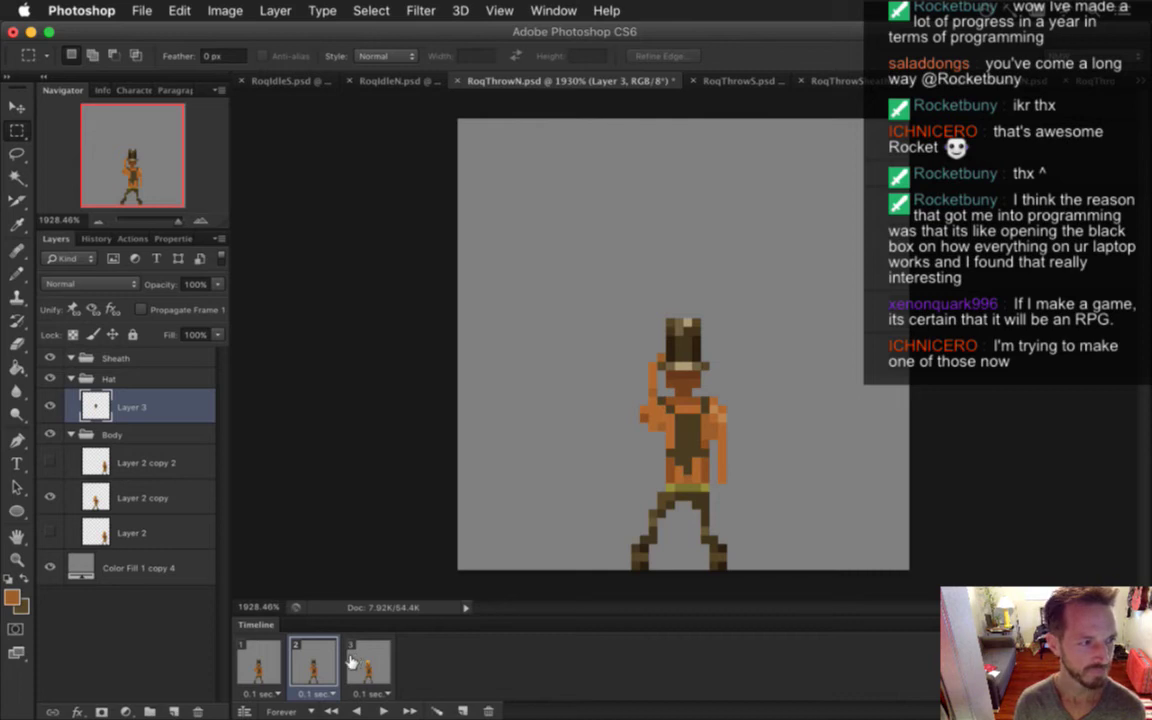
pyautogui.click(355, 662)
pyautogui.click(262, 663)
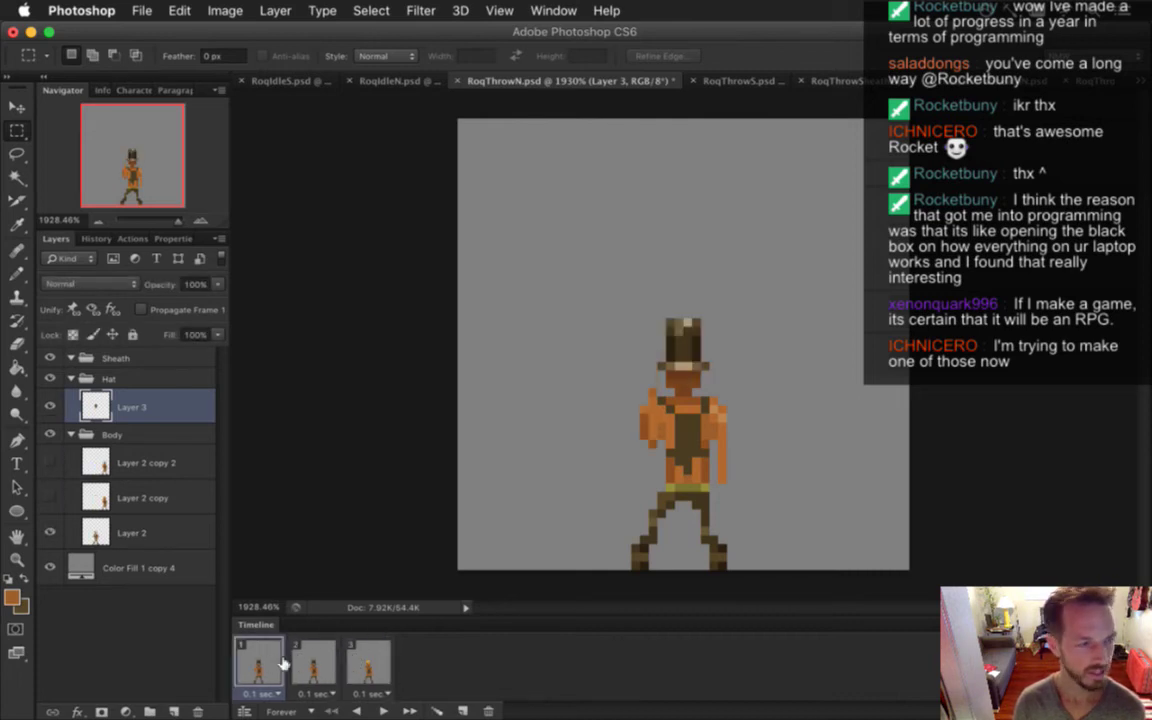
pyautogui.click(300, 662)
pyautogui.click(368, 658)
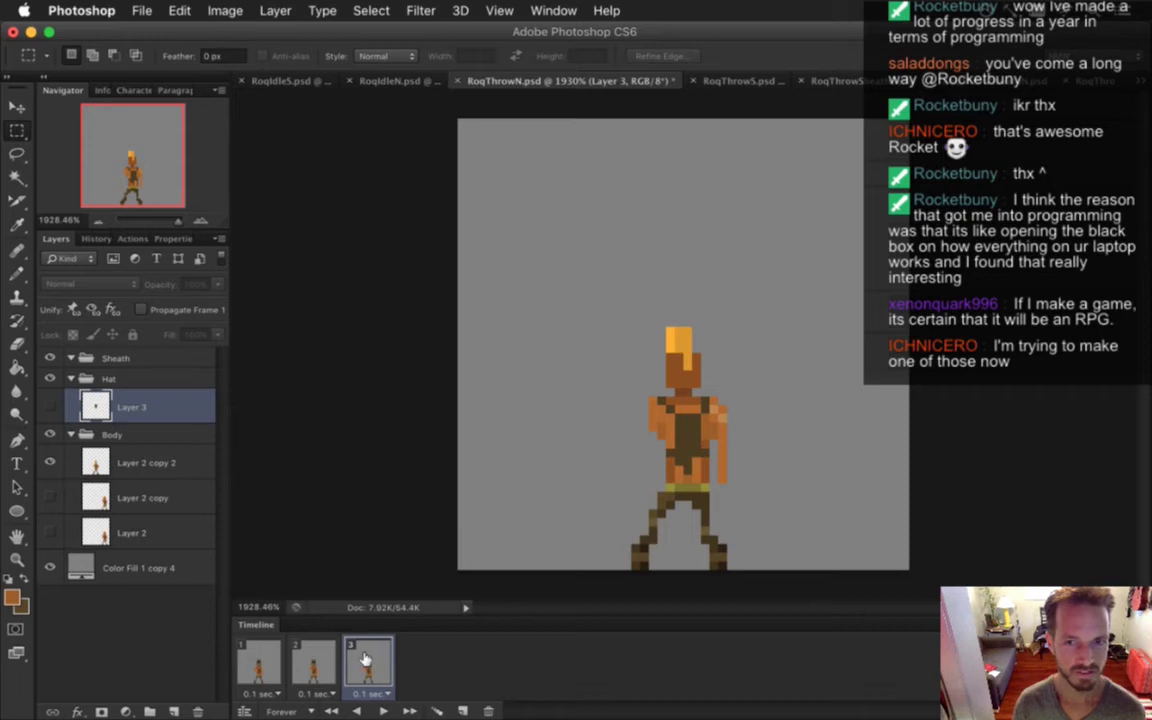
# Copy the sheath on Layer 2 of RoqIdleN.psd and paste it into the Sheath group of RoqThrowN.psd
pyautogui.click(155, 358)
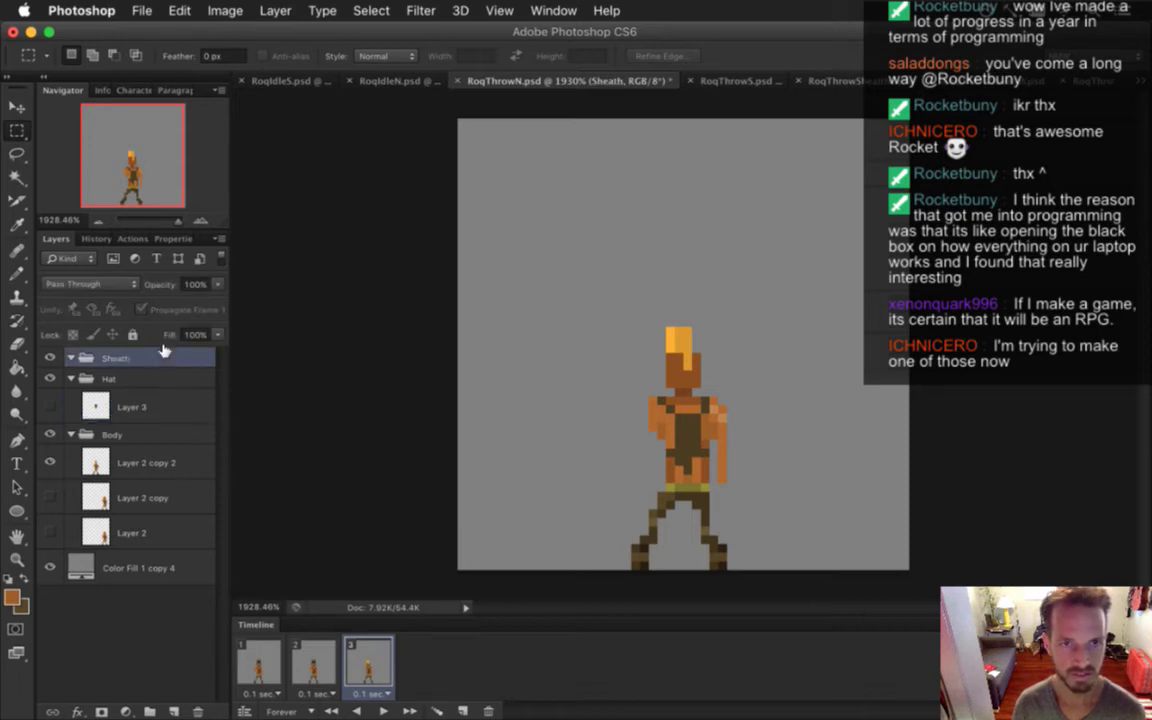
pyautogui.click(300, 84)
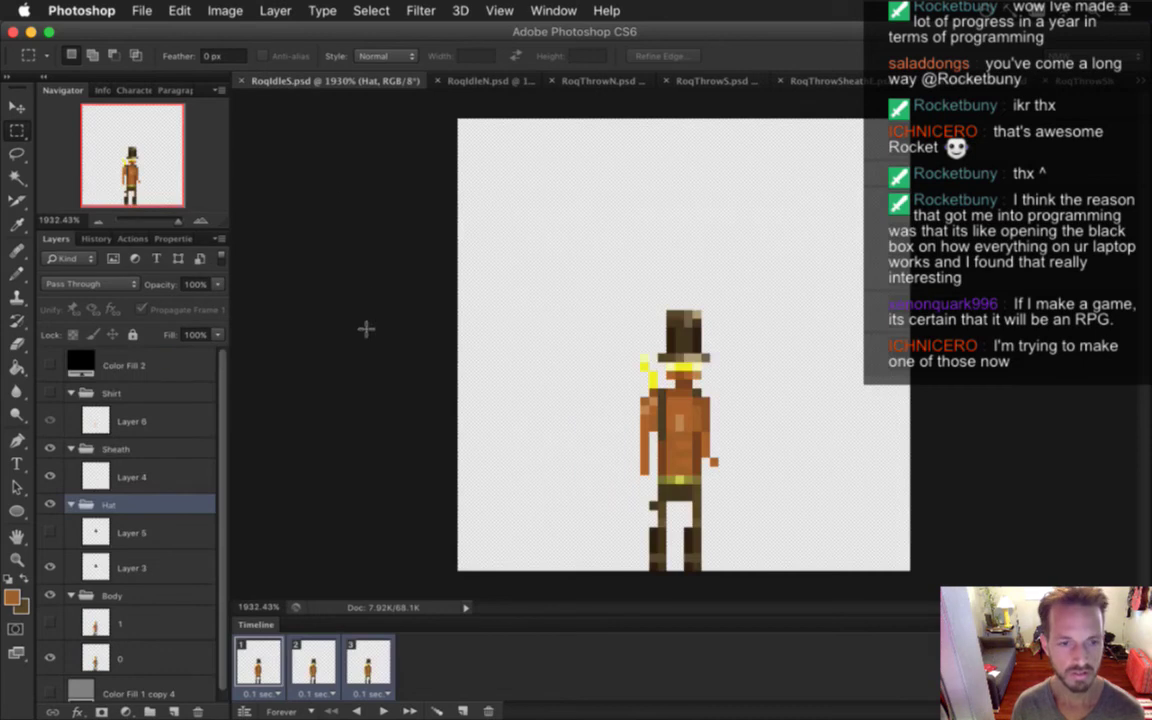
pyautogui.click(460, 81)
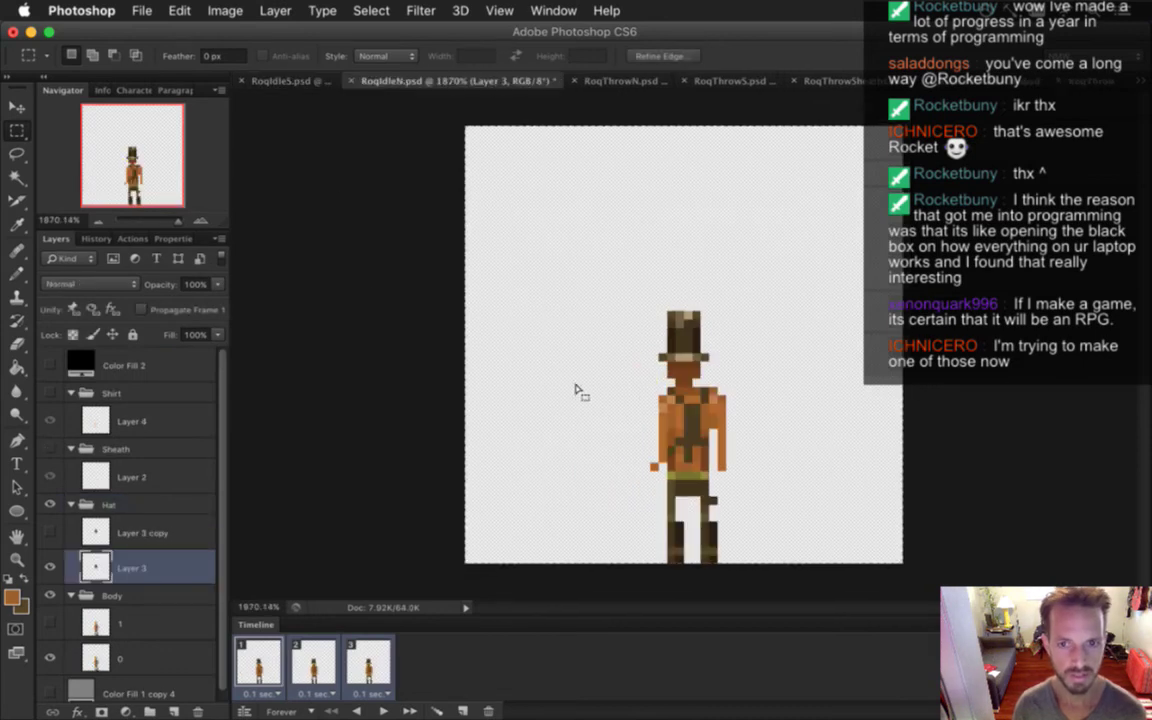
pyautogui.click(50, 477)
pyautogui.click(50, 505)
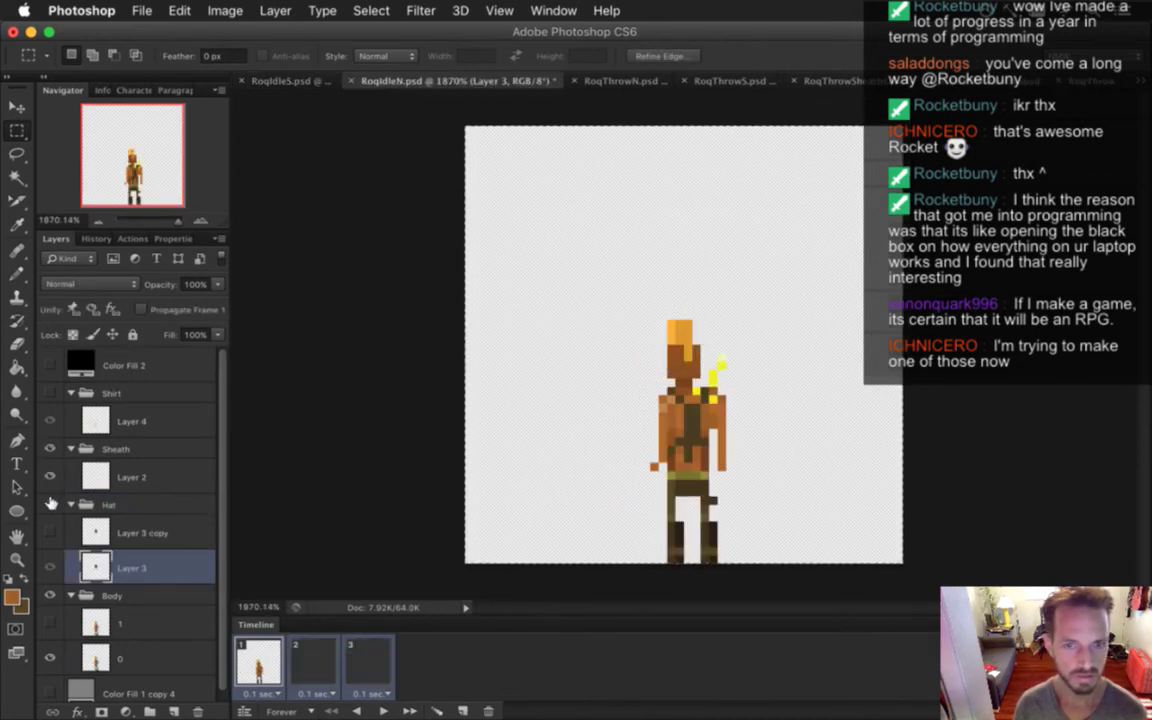
pyautogui.click(124, 476)
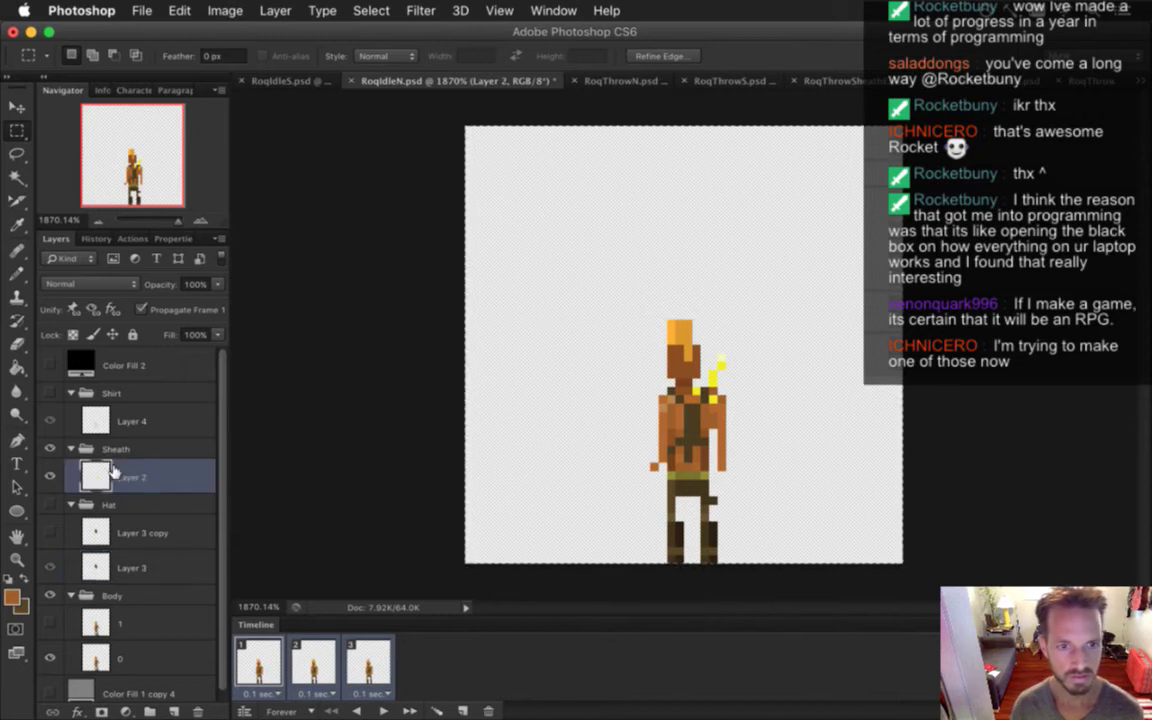
pyautogui.press('super+d')
pyautogui.press('super+a')
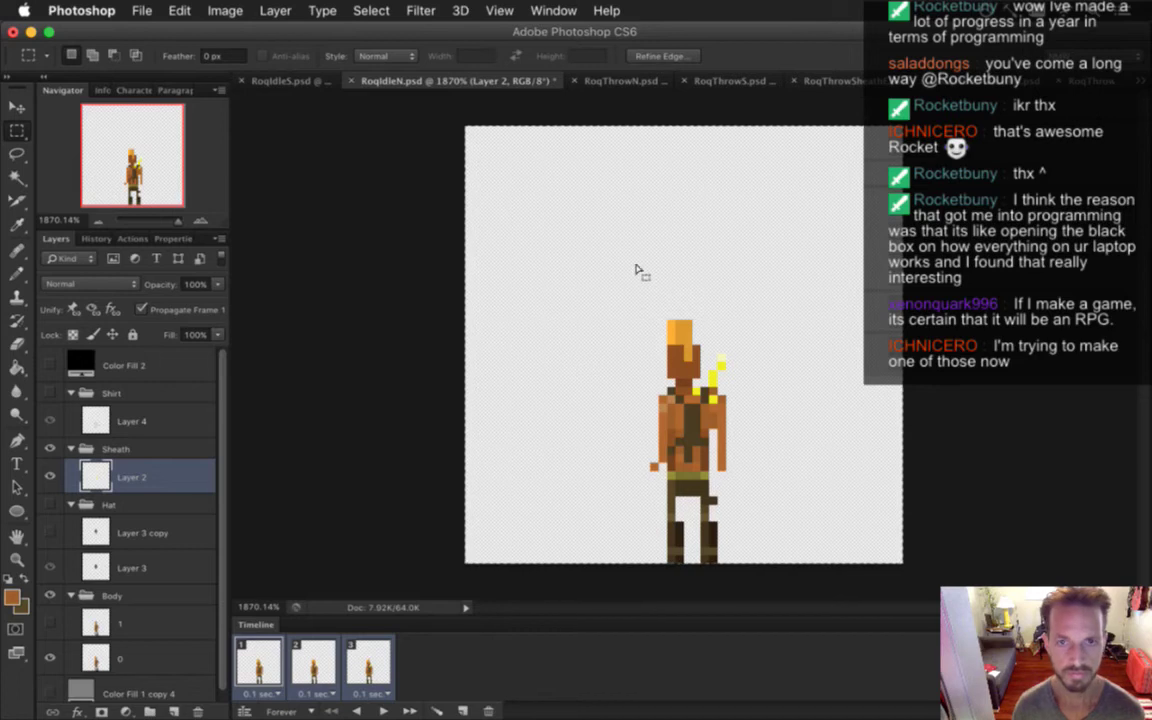
pyautogui.click(635, 81)
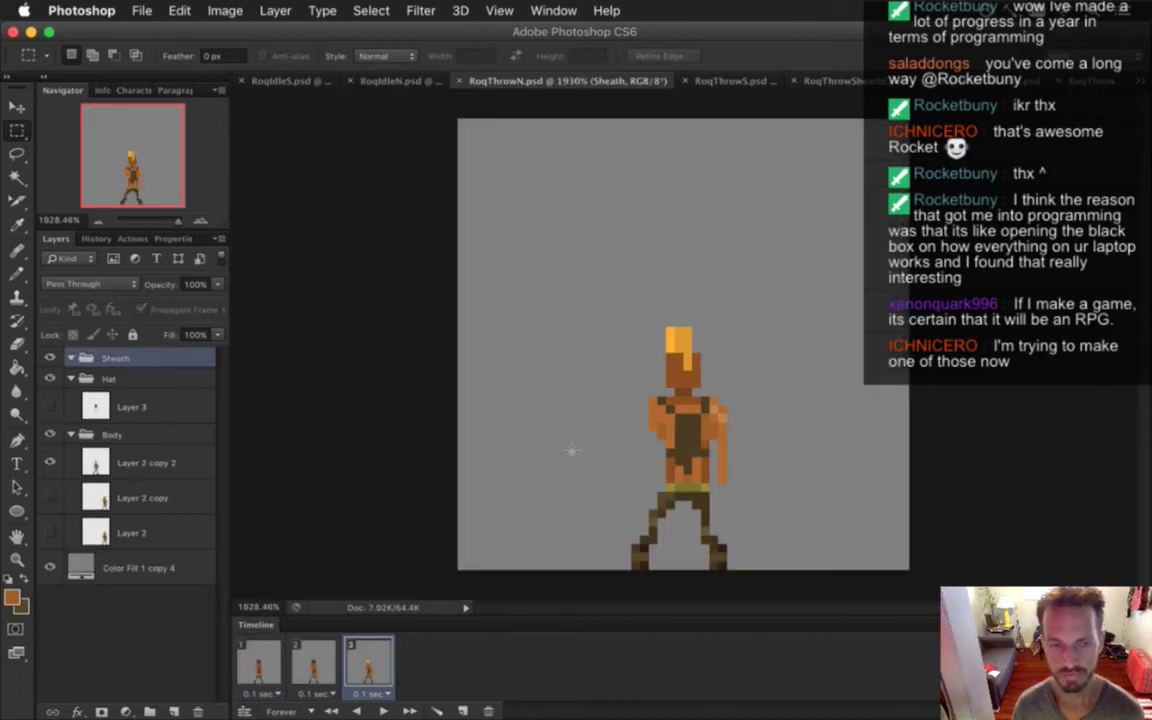
pyautogui.press('super+v')
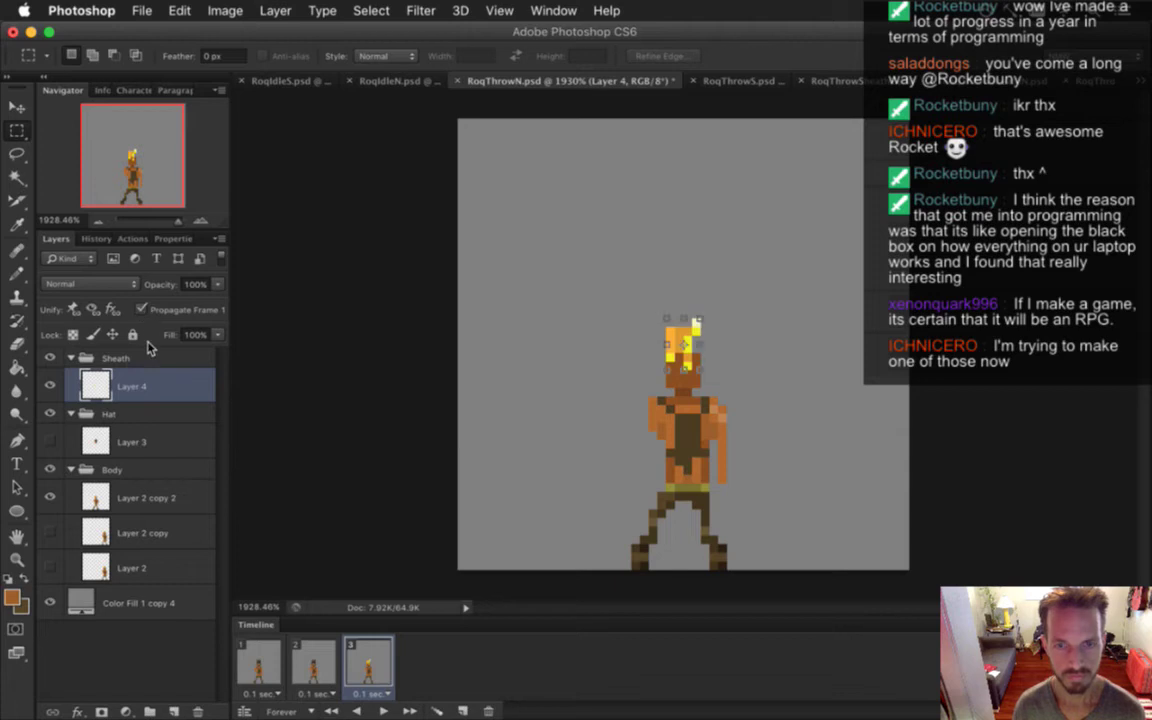
# Move the pasted sheath in frame 3 five pixels down and three pixels right onto the character's back
pyautogui.press('v')
pyautogui.press('Right')
pyautogui.press('Down')
pyautogui.press('Down')
pyautogui.press('Down')
pyautogui.press('Down')
pyautogui.press('Right')
pyautogui.press('m')
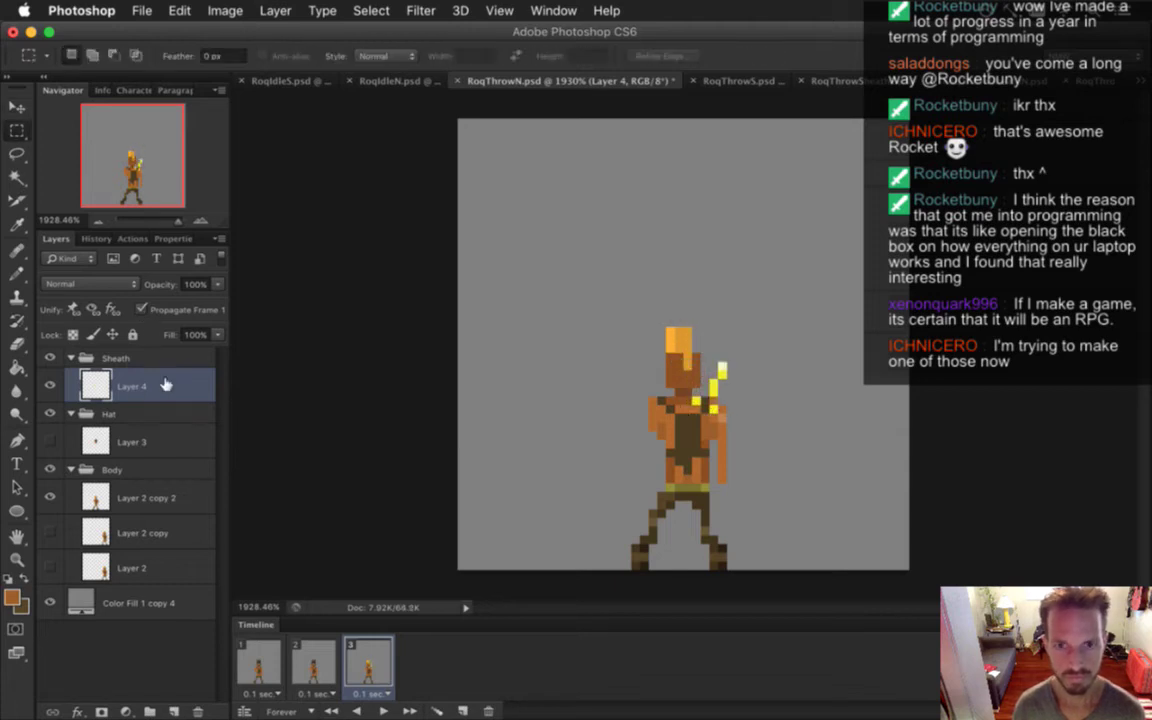
# Reposition the sheath in frame 1 five pixels down and three pixels right onto the character's back
pyautogui.keyDown('shift'); pyautogui.click(262, 665); pyautogui.keyUp('shift')
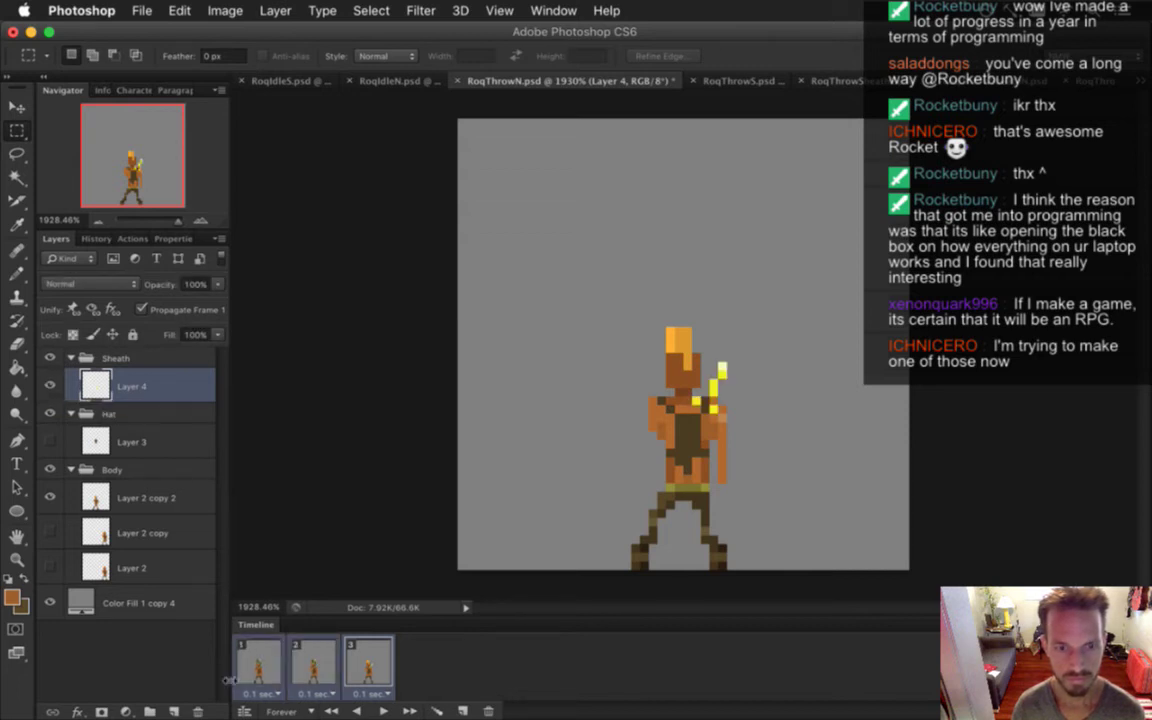
pyautogui.click(258, 668)
pyautogui.press('v')
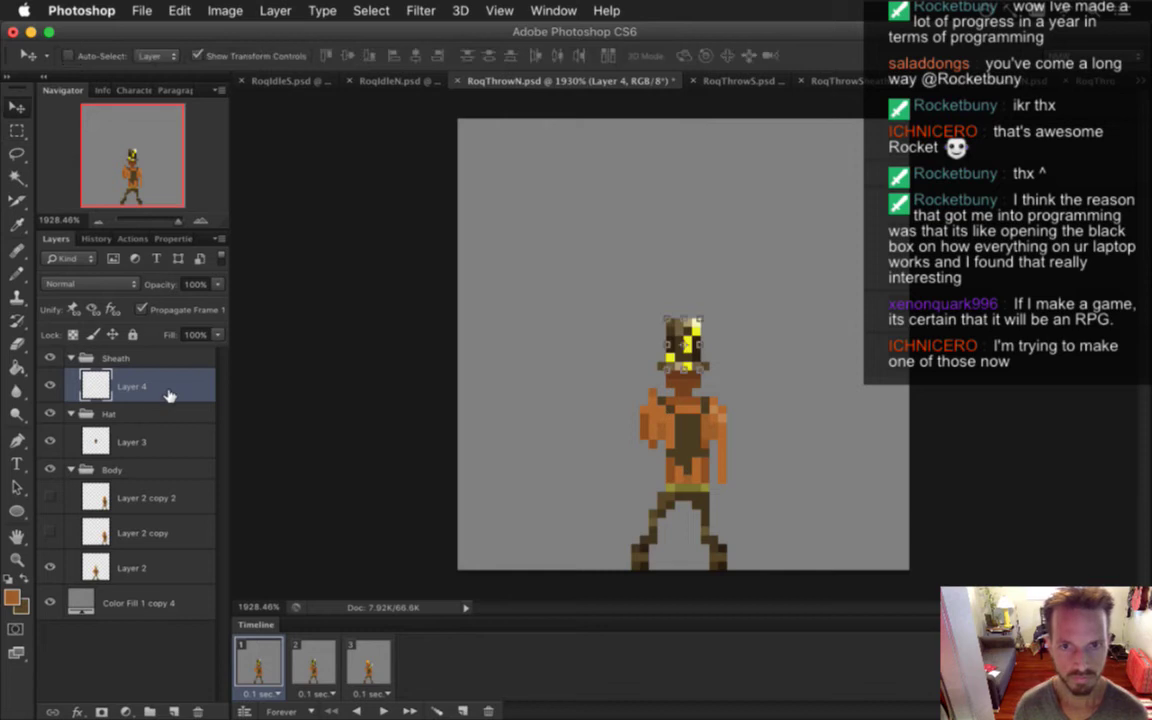
pyautogui.press('Down')
pyautogui.press('Right')
pyautogui.press('Down')
pyautogui.press('Right')
pyautogui.press('Down')
pyautogui.press('m')
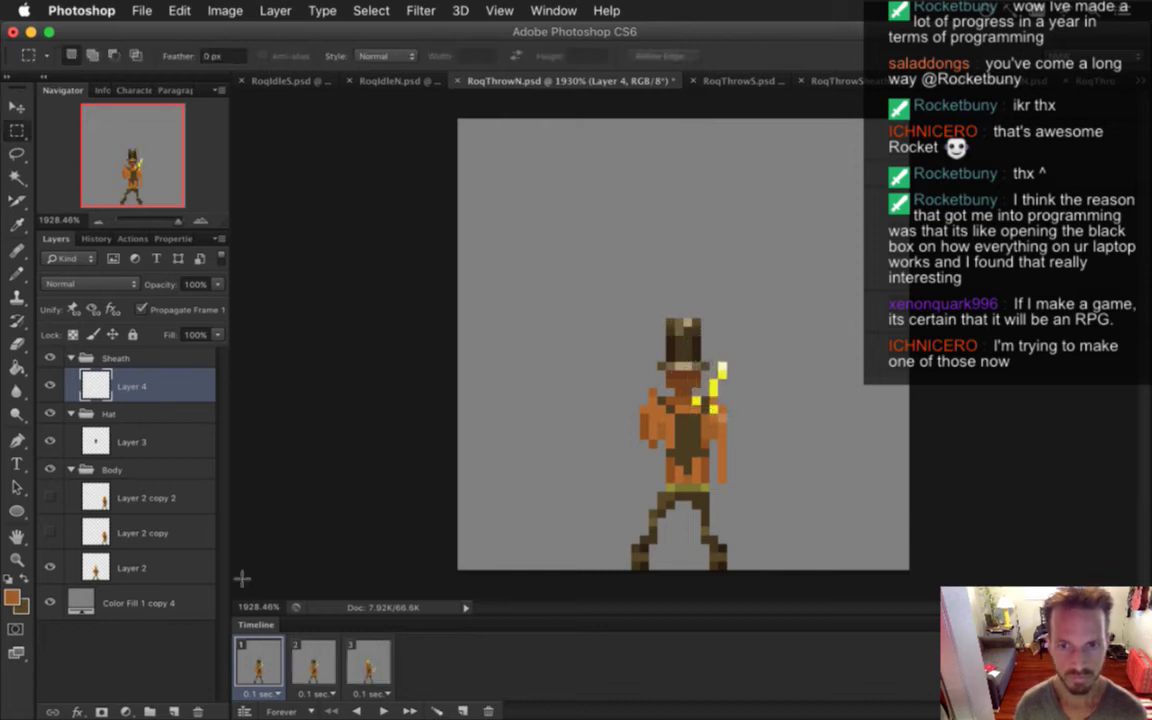
# Turn off Propagate Frame 1 for the sheath layer and shift the sheath in frame 3 five pixels up and three left
pyautogui.click(297, 660)
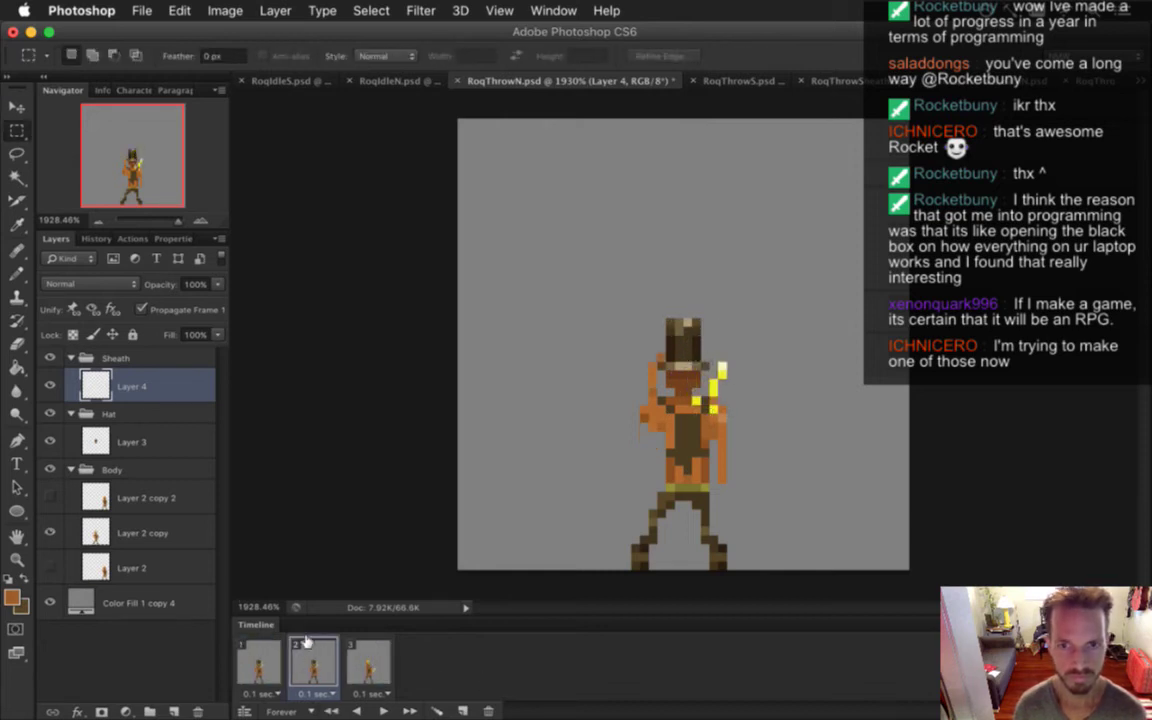
pyautogui.click(369, 662)
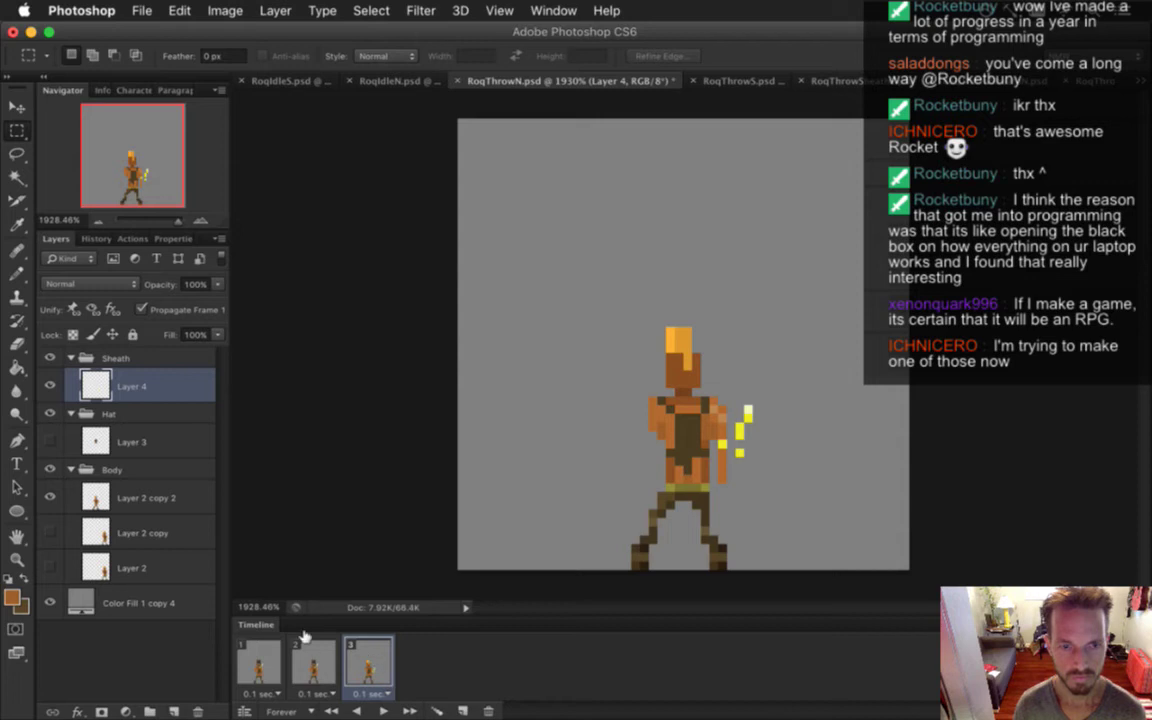
pyautogui.click(141, 309)
pyautogui.press('v')
pyautogui.press('Up')
pyautogui.press('Up')
pyautogui.press('Up')
pyautogui.press('Up')
pyautogui.press('Up')
pyautogui.press('Left')
pyautogui.press('Left')
pyautogui.press('Left')
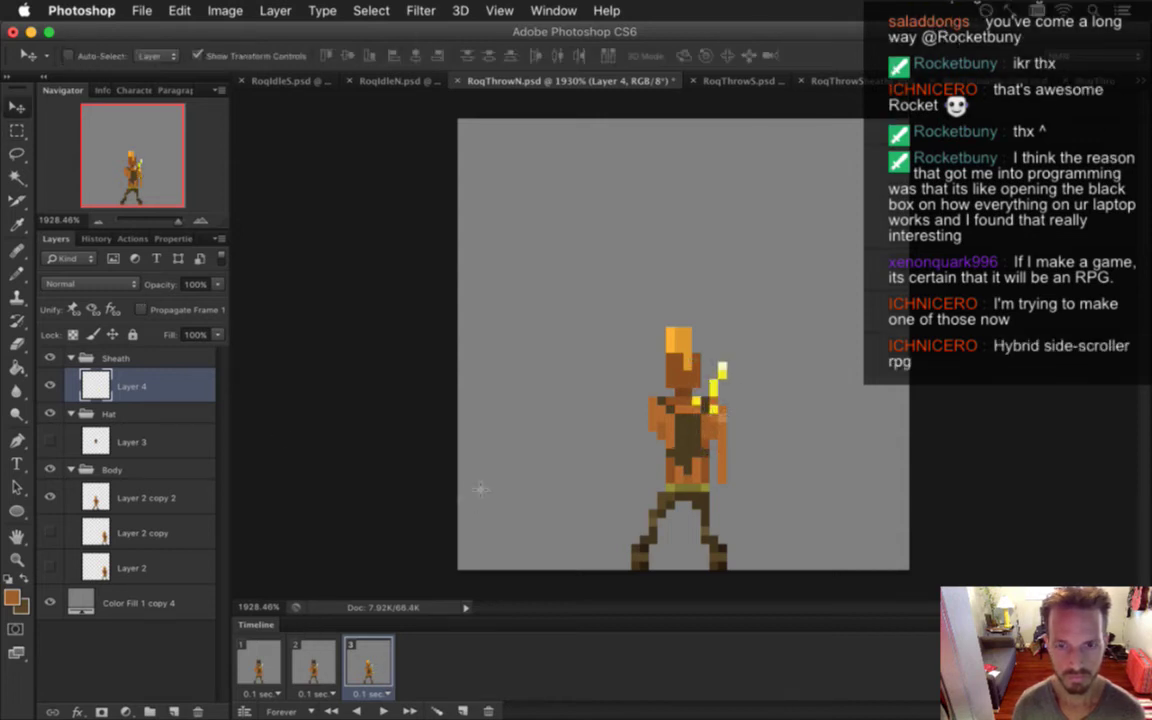
pyautogui.press('m')
# Compare the sheath position across the three throw frames and save RoqThrowN.psd with all frames selected
pyautogui.click(313, 662)
pyautogui.click(262, 658)
pyautogui.click(313, 662)
pyautogui.click(370, 665)
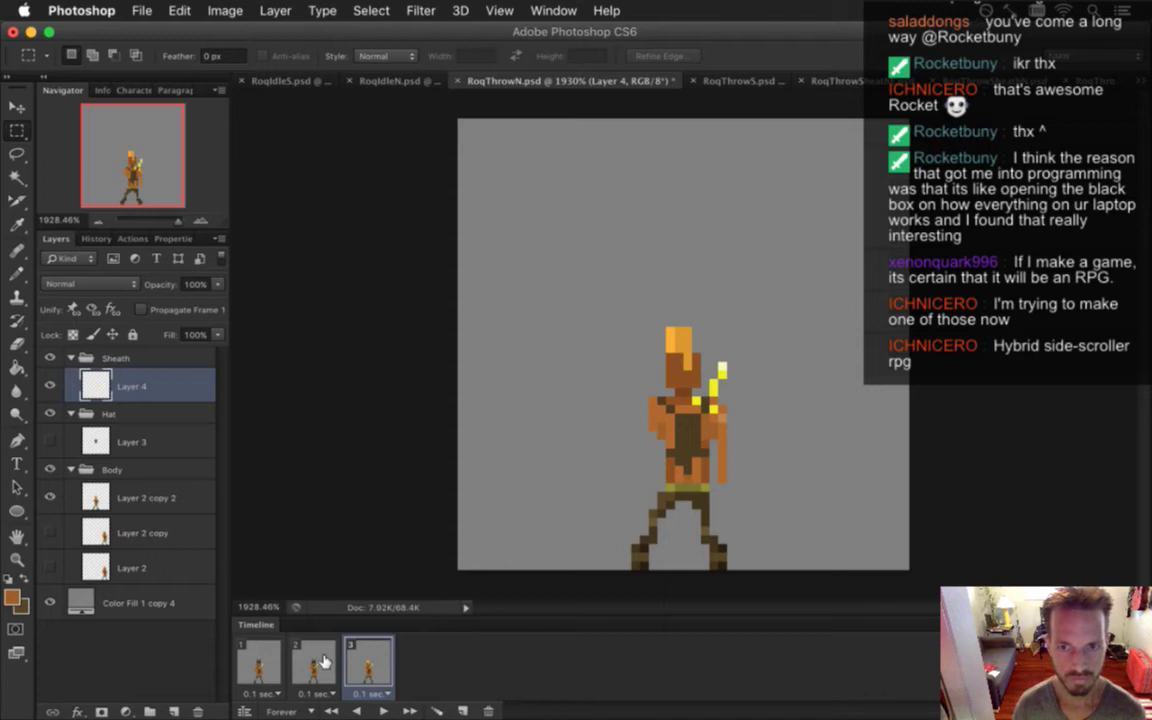
pyautogui.keyDown('shift'); pyautogui.click(258, 662); pyautogui.keyUp('shift')
pyautogui.press('super+s')
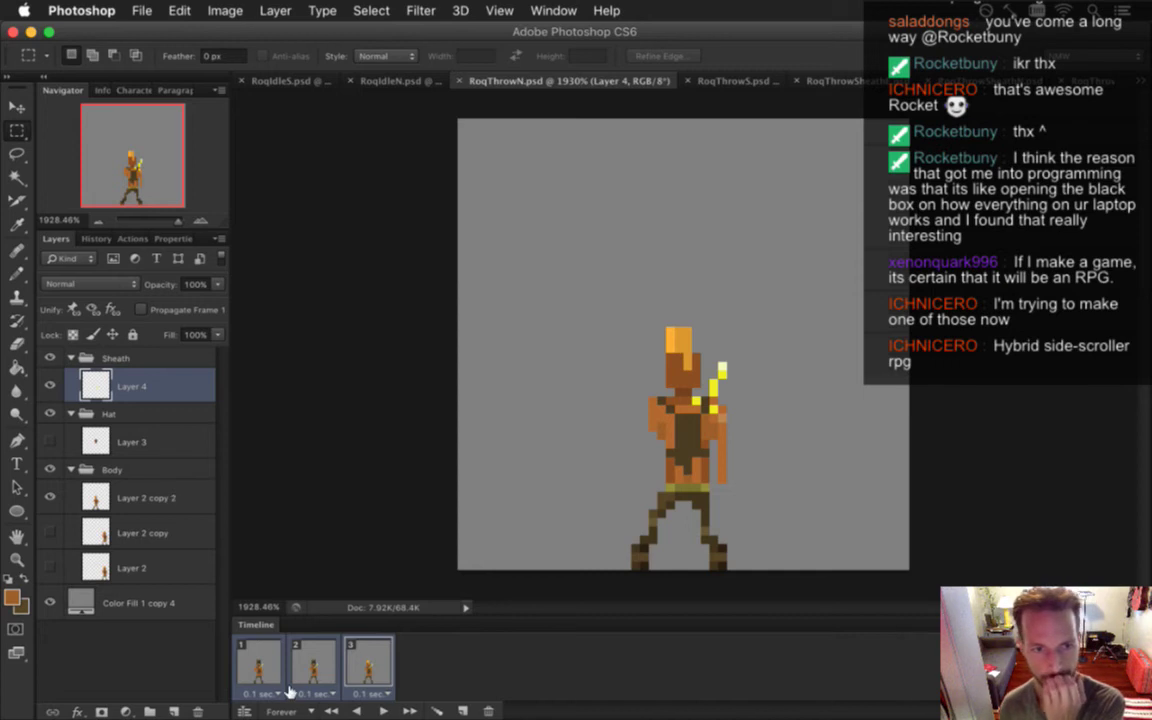
# Hide the Sheath group in all three frames and check each frame
pyautogui.click(313, 662)
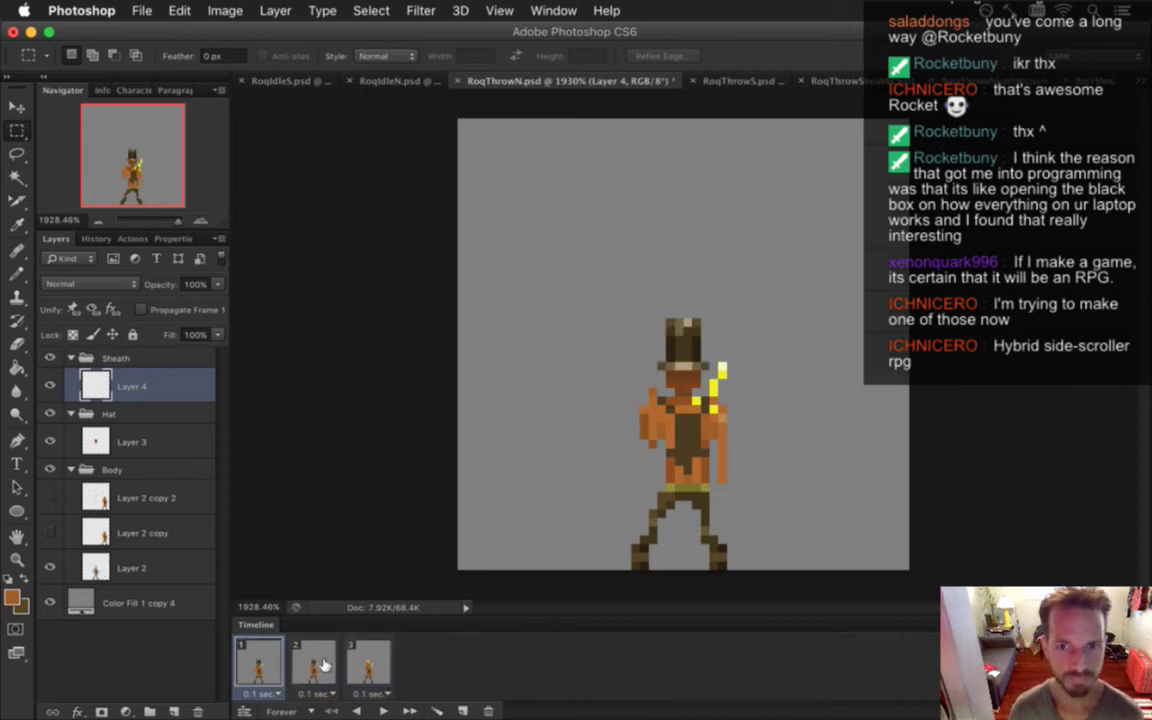
pyautogui.click(368, 665)
pyautogui.click(50, 357)
pyautogui.keyDown('shift'); pyautogui.click(258, 662); pyautogui.keyUp('shift')
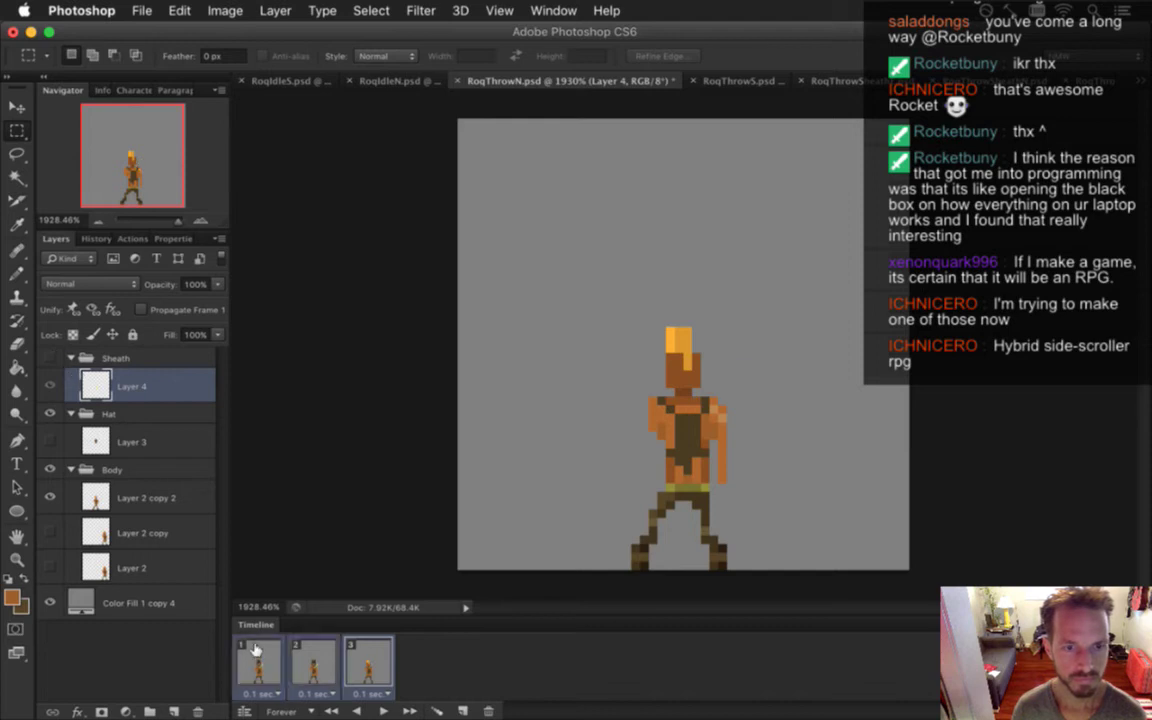
pyautogui.click(50, 357)
pyautogui.click(49, 357)
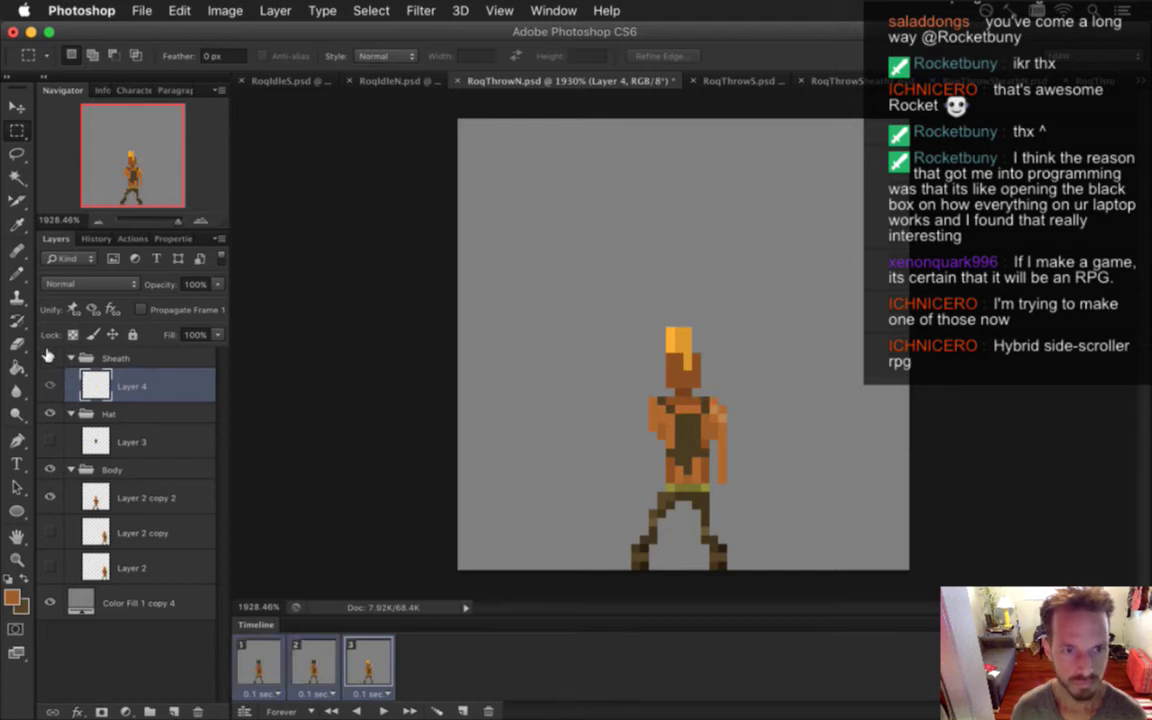
pyautogui.click(258, 662)
pyautogui.click(318, 660)
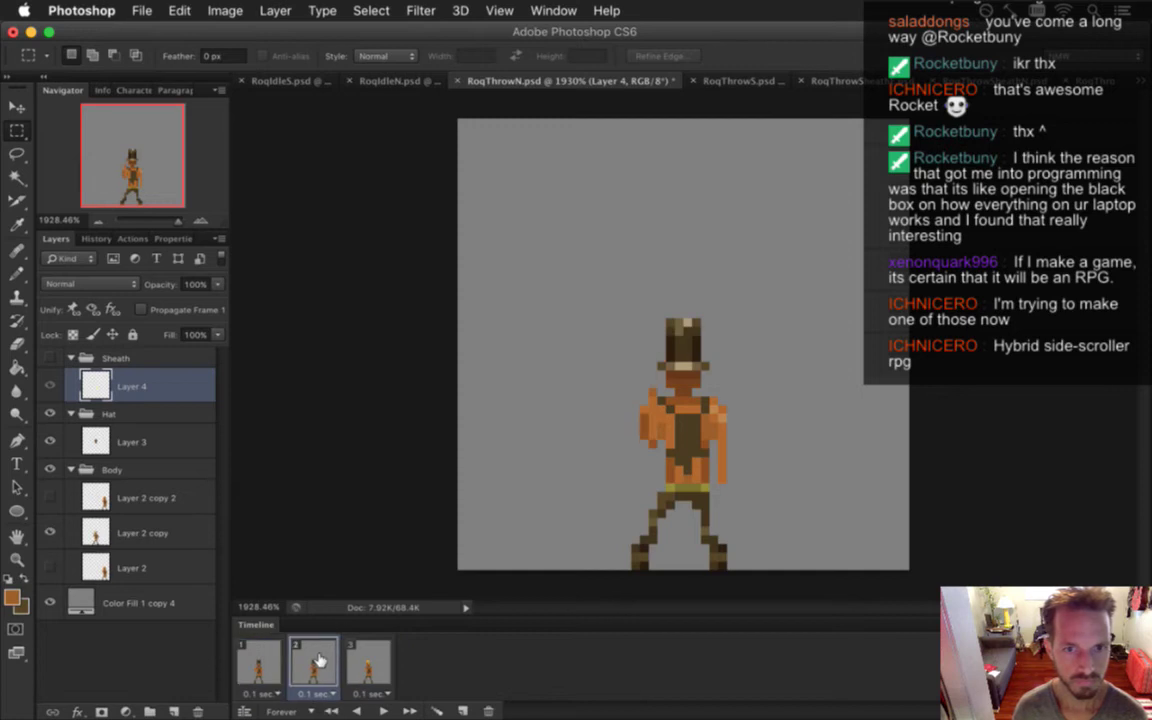
pyautogui.click(370, 662)
# Hide the grey Color Fill 1 copy 4 background in all three frames and save the document
pyautogui.keyDown('shift'); pyautogui.click(258, 662); pyautogui.keyUp('shift')
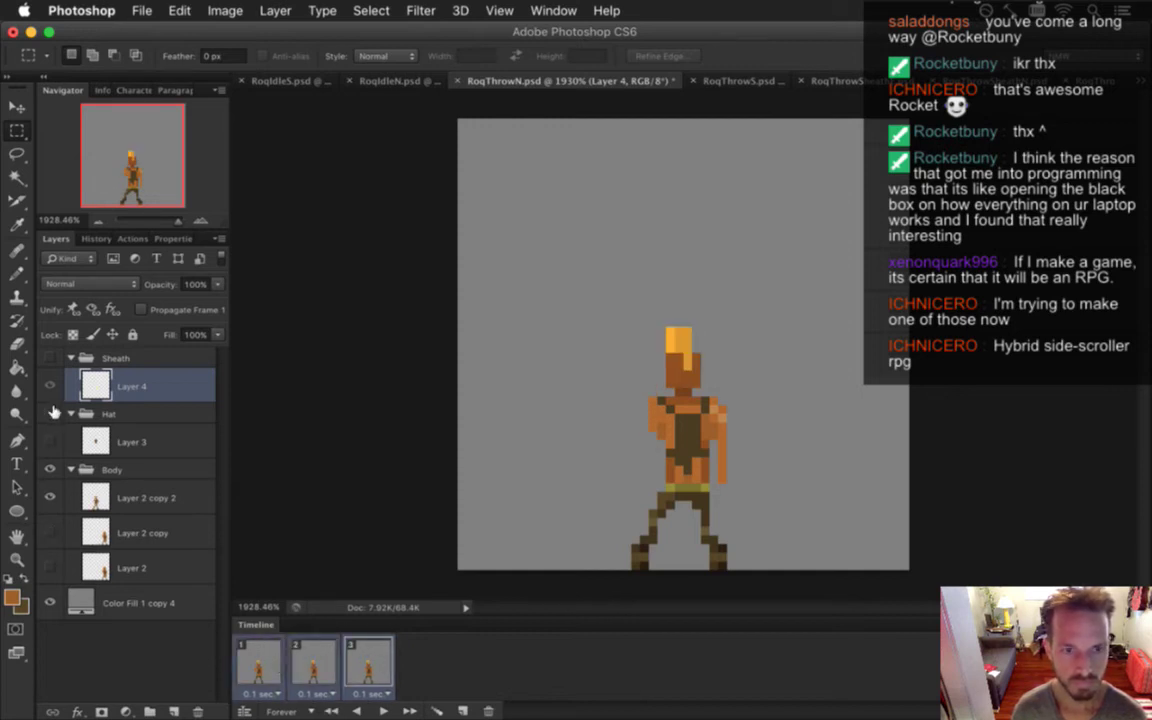
pyautogui.press('super+s')
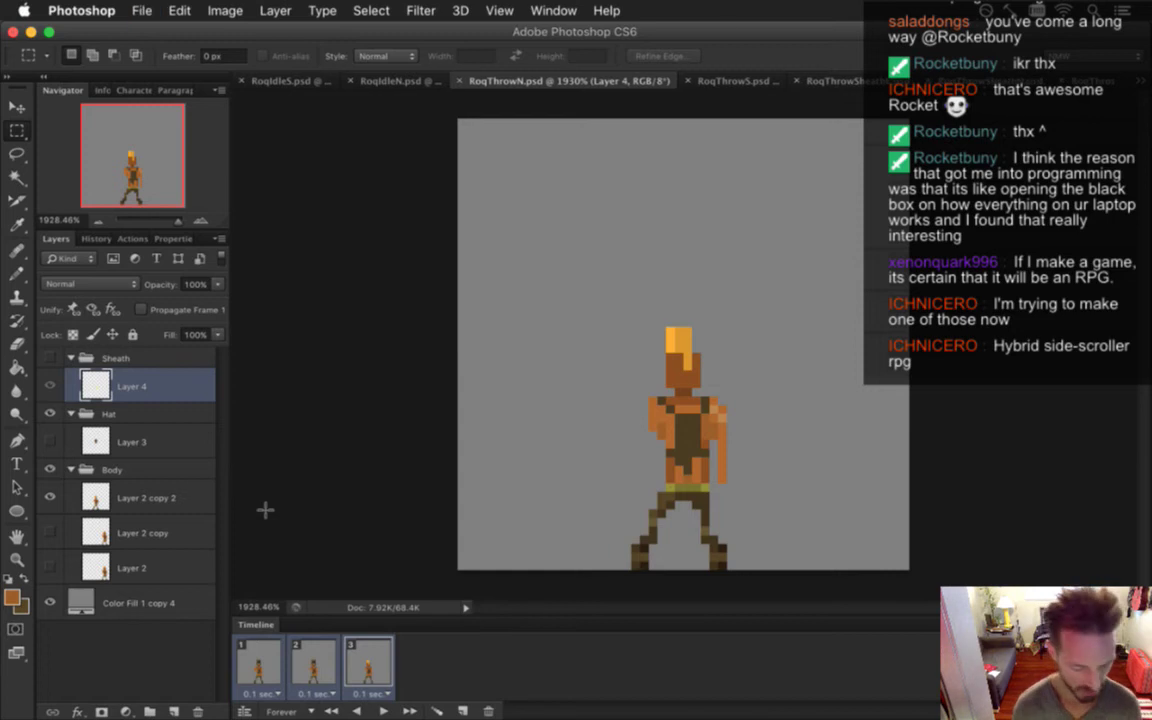
pyautogui.click(50, 603)
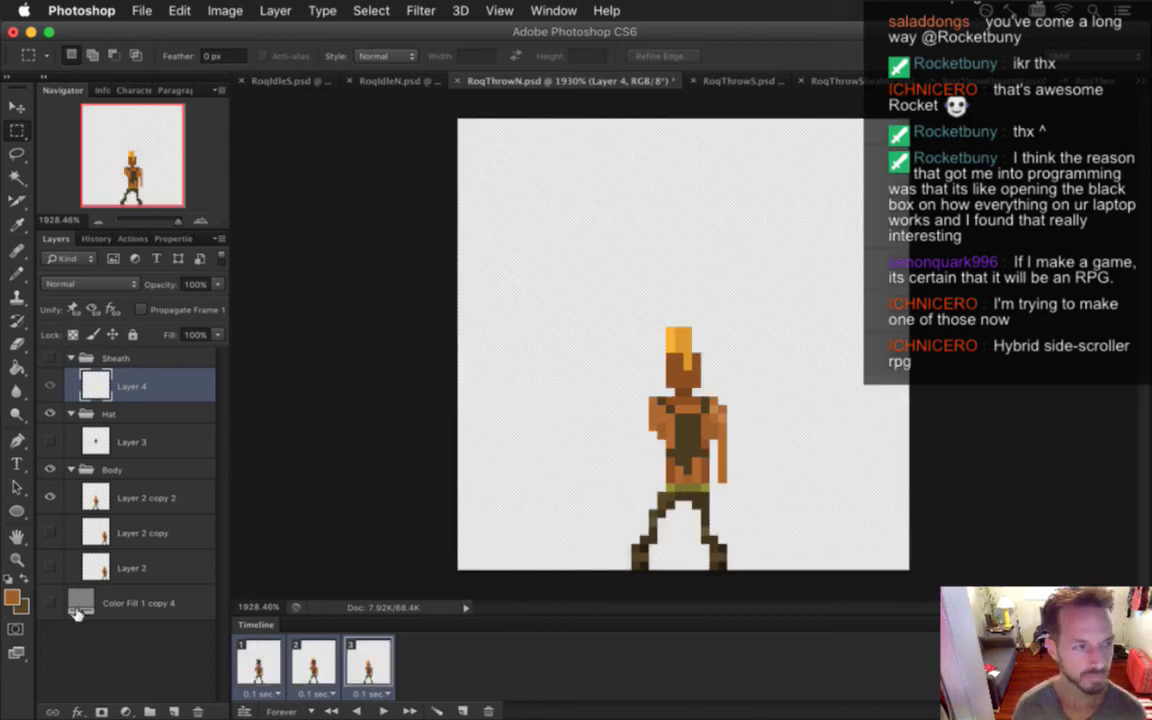
pyautogui.press('super+s')
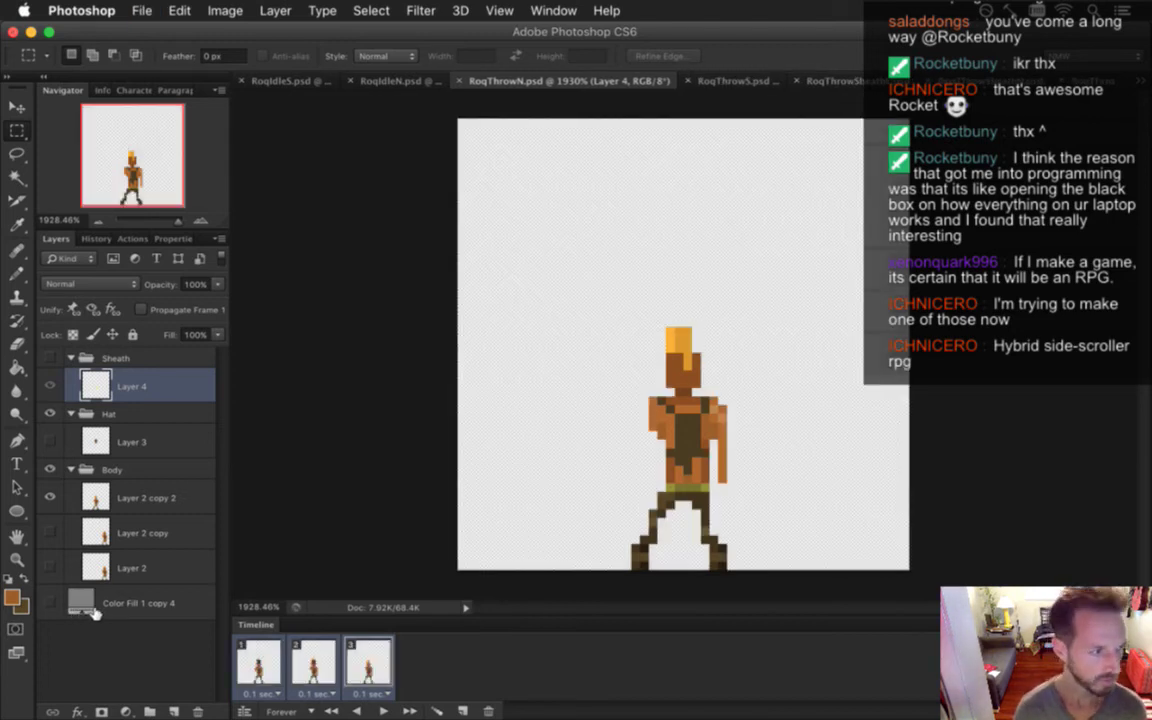
# Render all frames as a PNG image sequence named RoqThrowNHat.png in the Shadow folder
pyautogui.press('super+alt+shift+r')
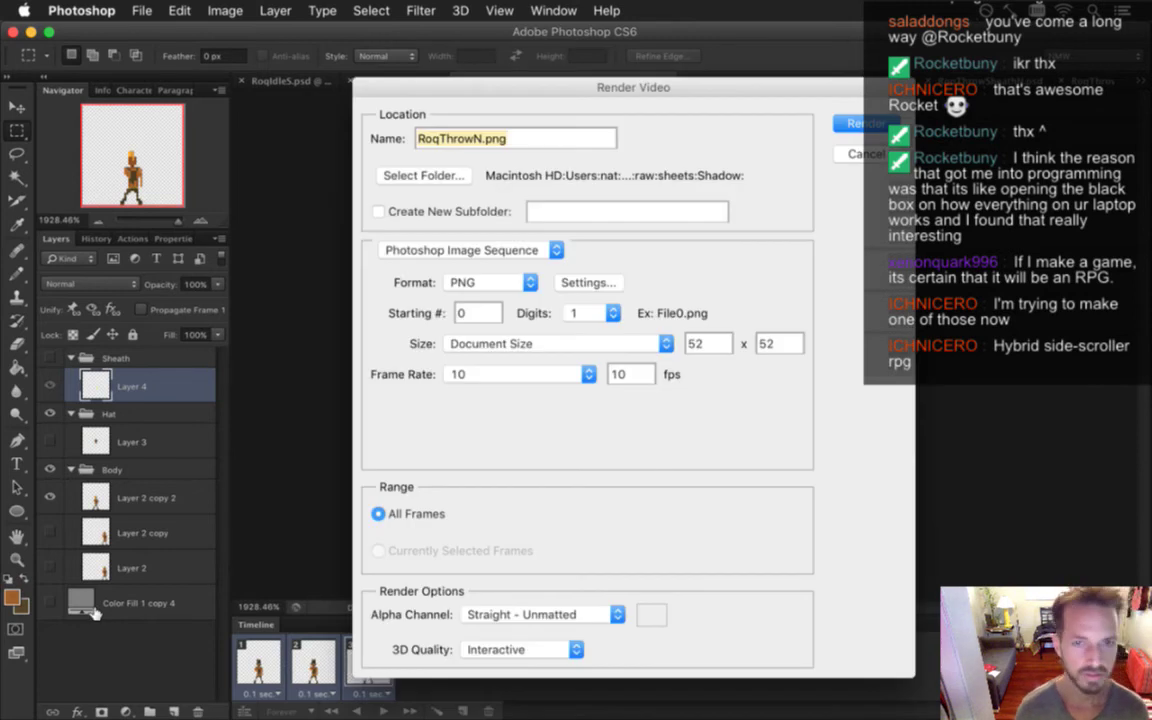
pyautogui.press('Right')
pyautogui.press('Left')
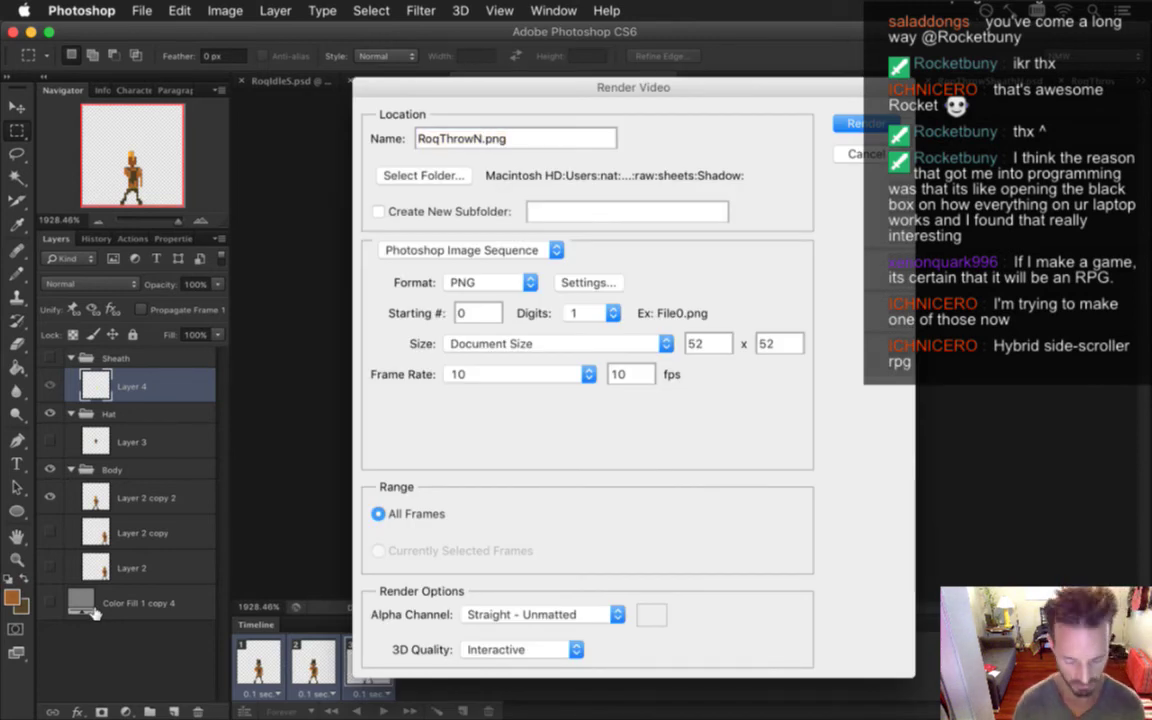
pyautogui.write('Hat')
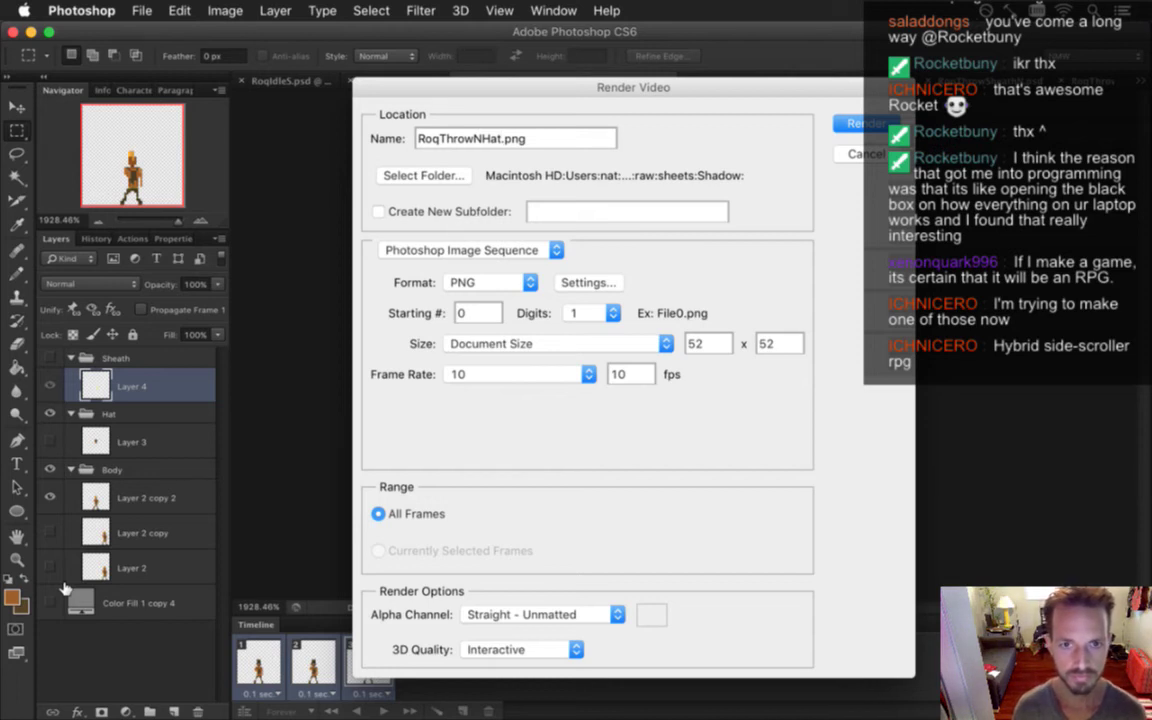
pyautogui.press('Return')
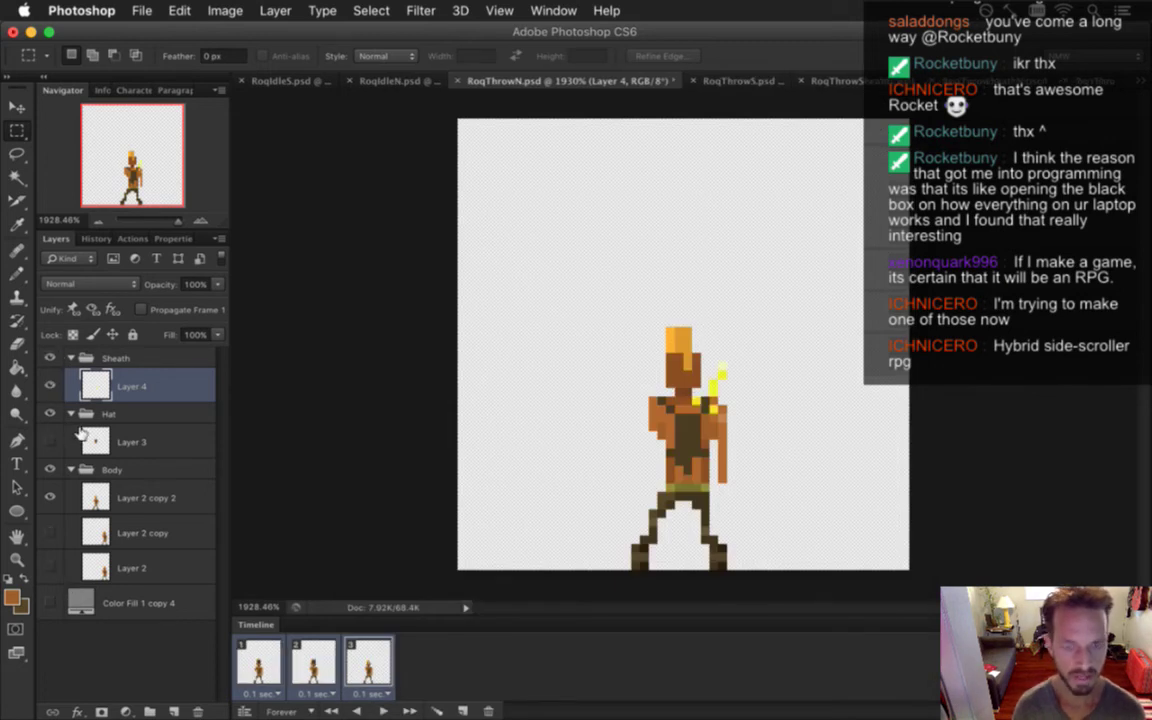
# Render all frames with the Sheath group visible as a PNG image sequence named RoqThrowNHatSheath.png
pyautogui.press('super+alt+shift+r')
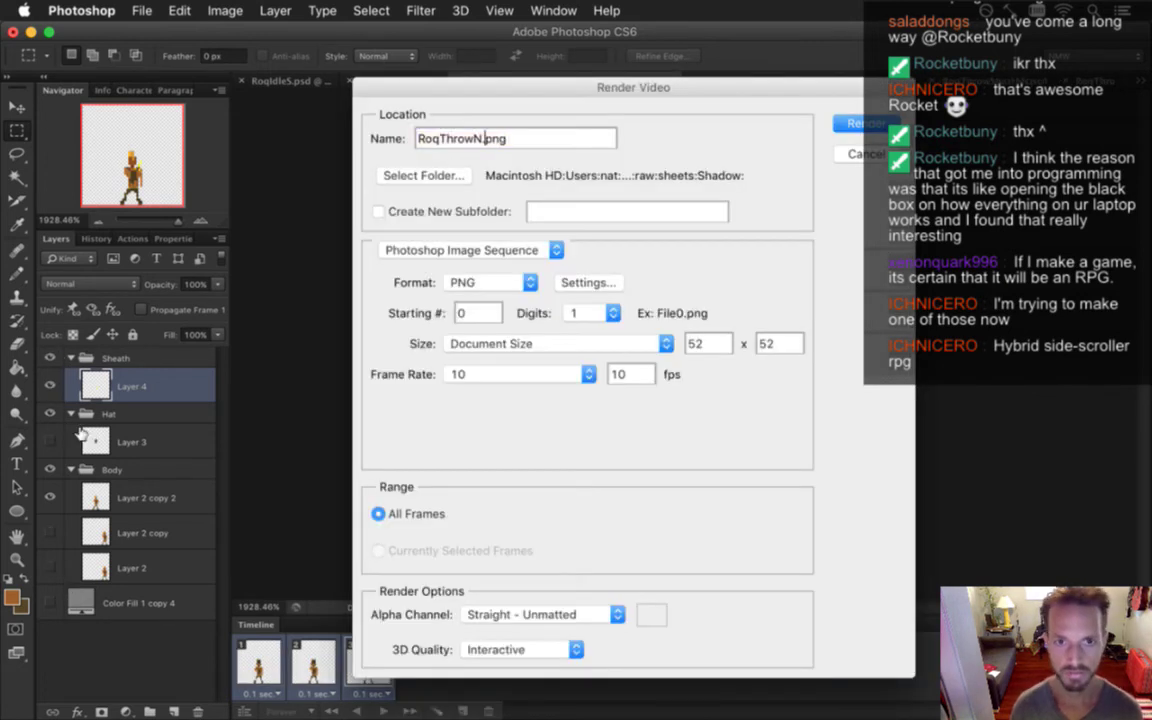
pyautogui.write('HatSheath')
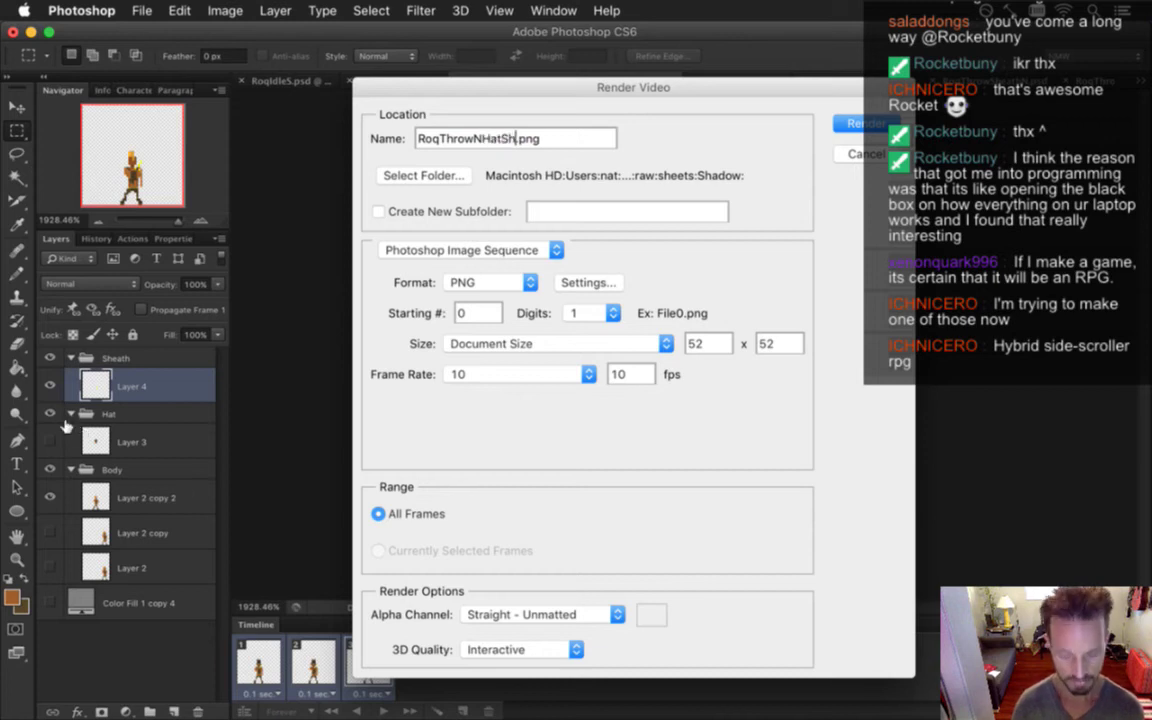
pyautogui.press('Return')
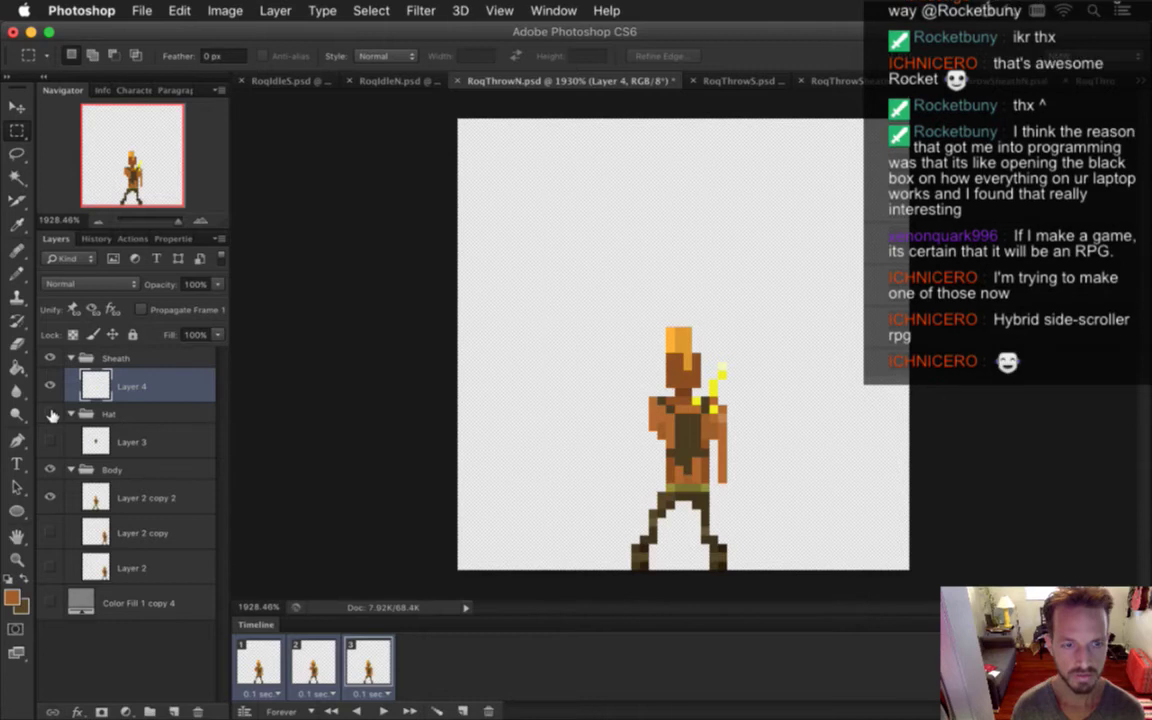
# Toggle the Sheath group off and on, and switch to Finder to check the rendered RoqThrowN files in the Shadow folder
pyautogui.click(49, 358)
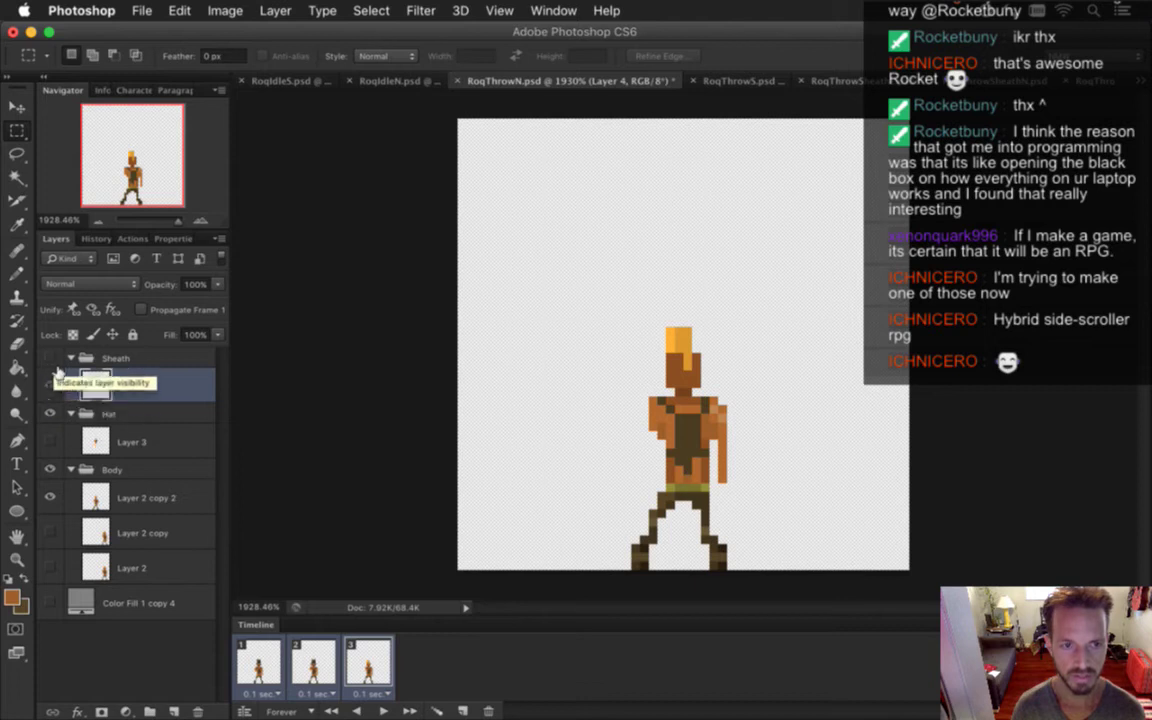
pyautogui.click(52, 384)
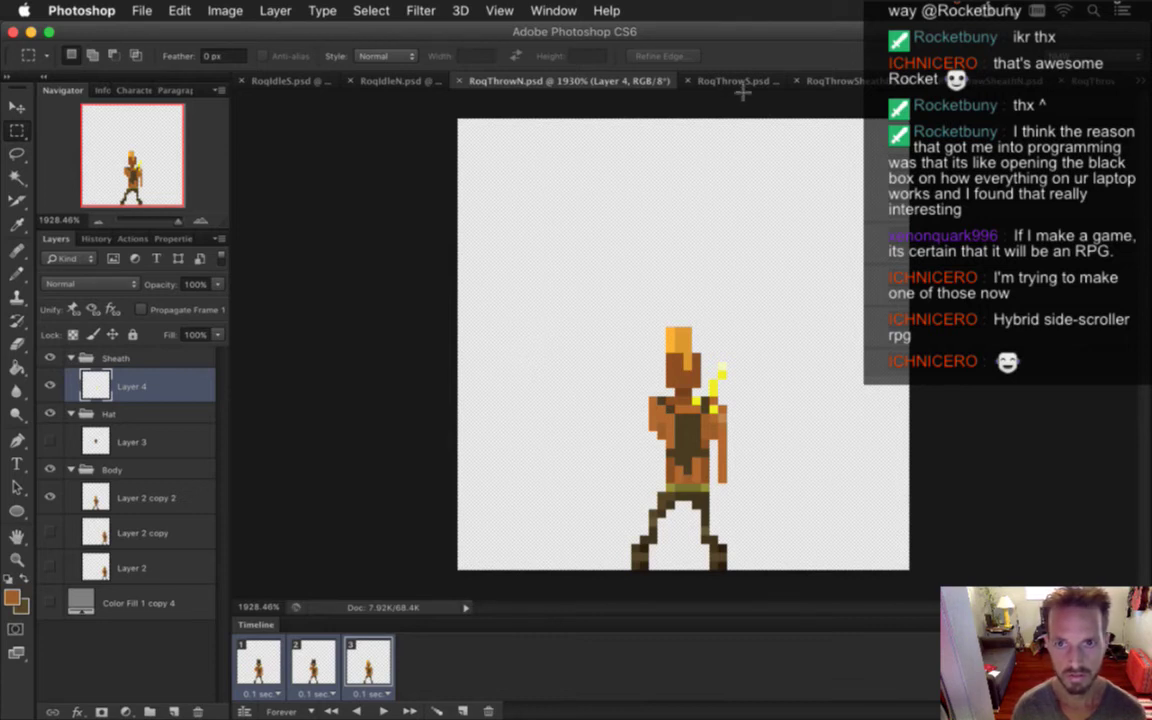
pyautogui.press('super+Tab')
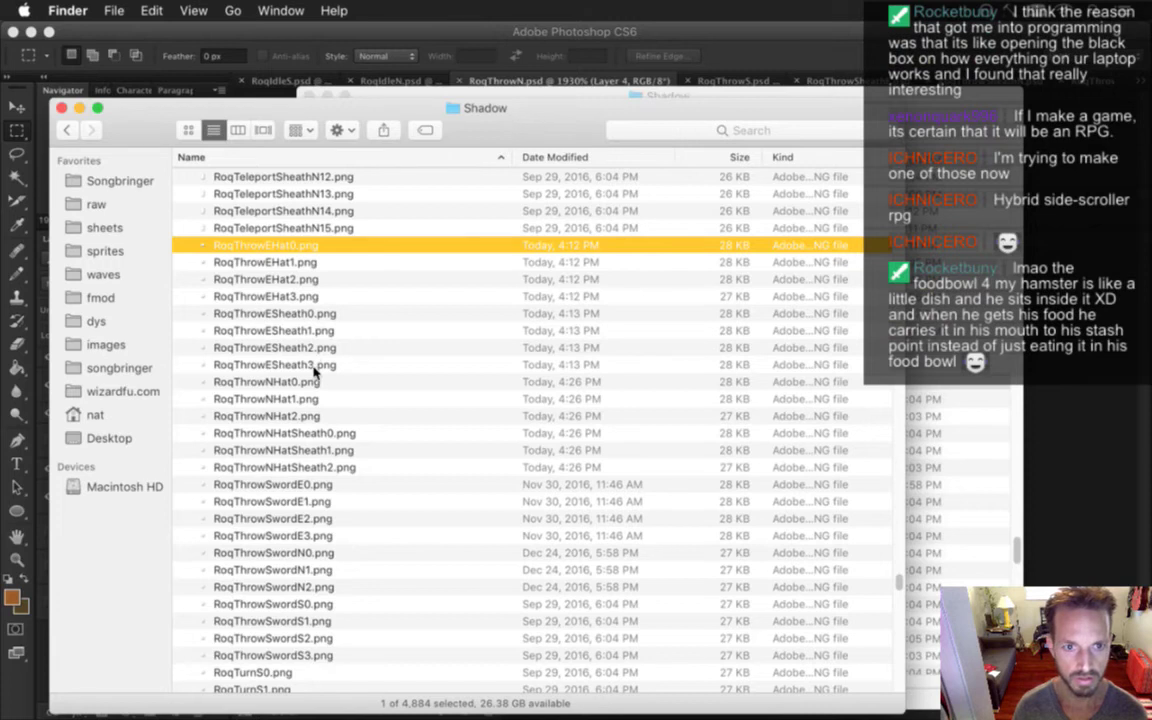
# Delete the four files RoqThrowESheath0.png to RoqThrowESheath3.png from the Shadow folder
pyautogui.click(305, 315)
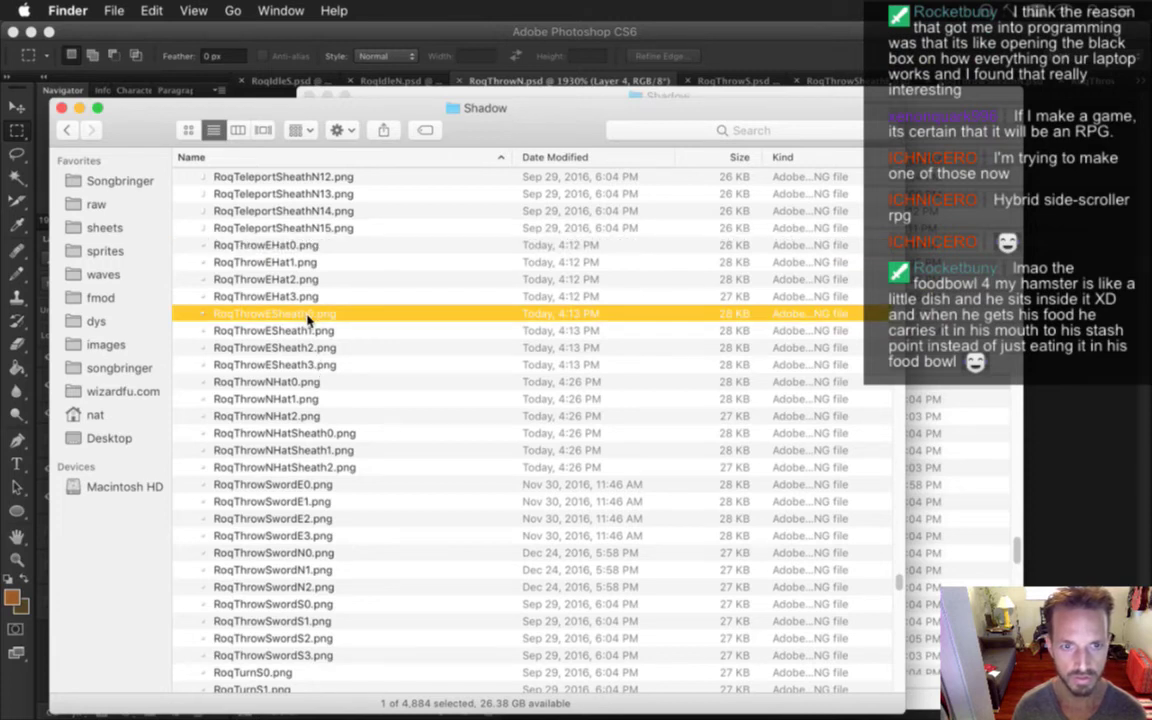
pyautogui.keyDown('shift'); pyautogui.click(334, 367); pyautogui.keyUp('shift')
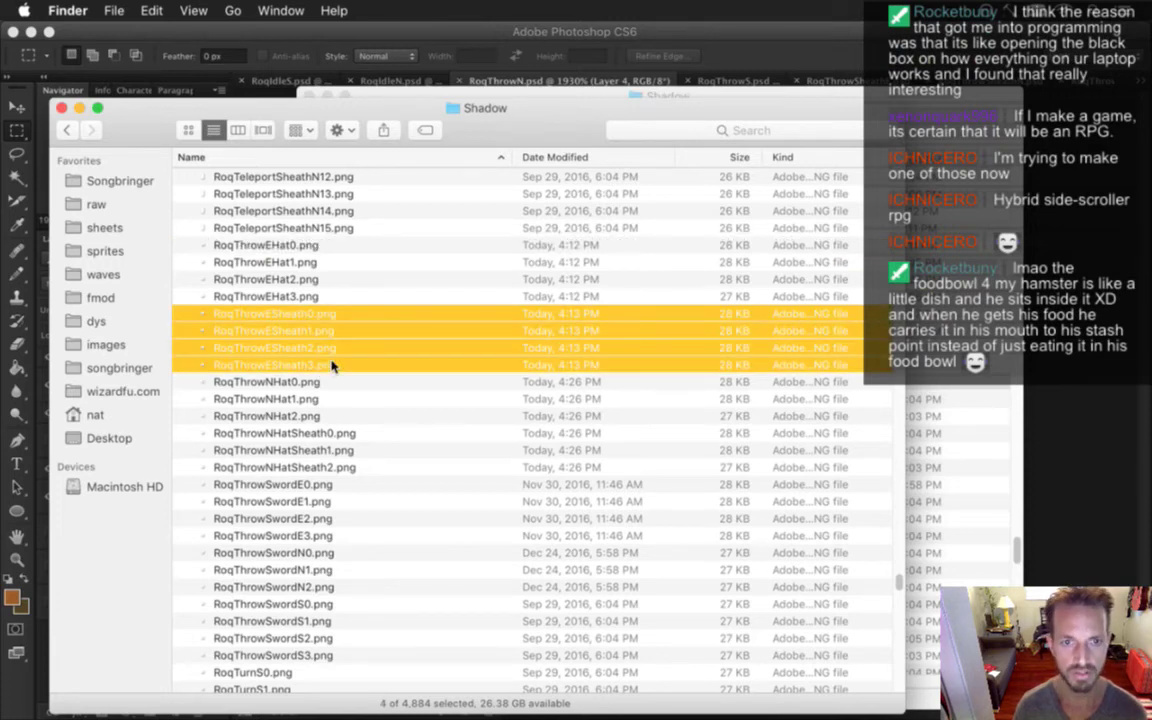
pyautogui.press('super+BackSpace')
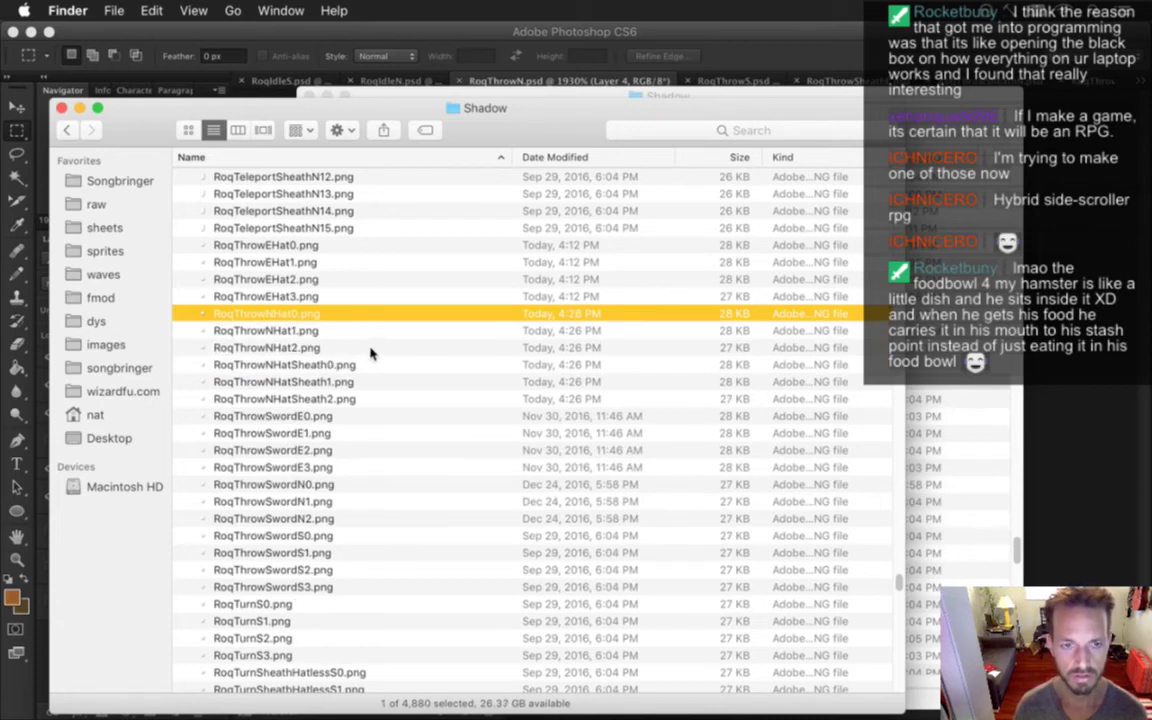
# Switch to Photoshop, reopen the recent document RoqThrowE.psd and place it directly after RoqIdleN.psd among the open documents
pyautogui.press('super+Tab')
pyautogui.click(143, 11)
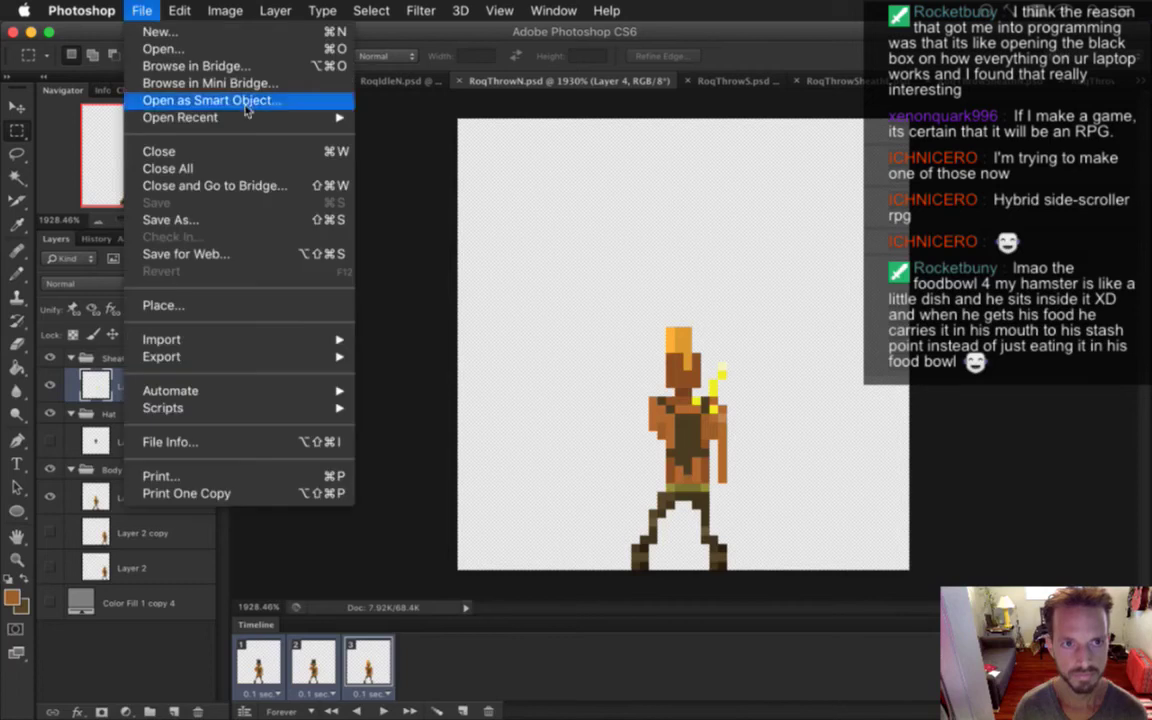
pyautogui.moveTo(240, 117)
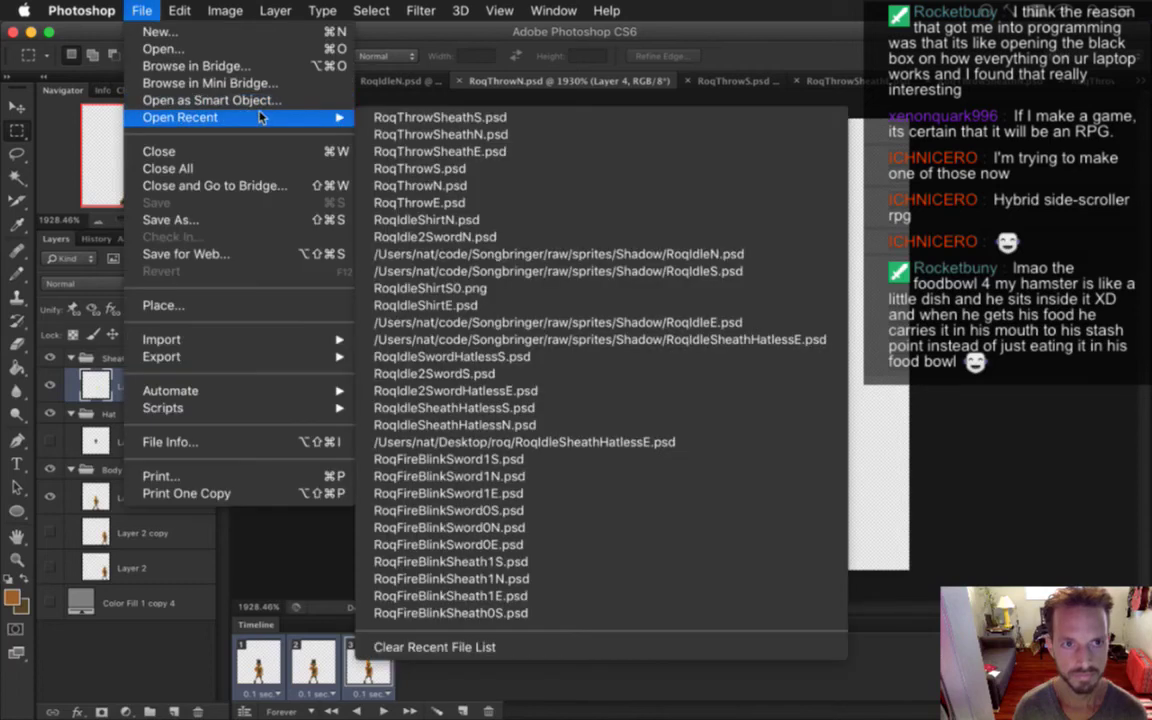
pyautogui.click(400, 185)
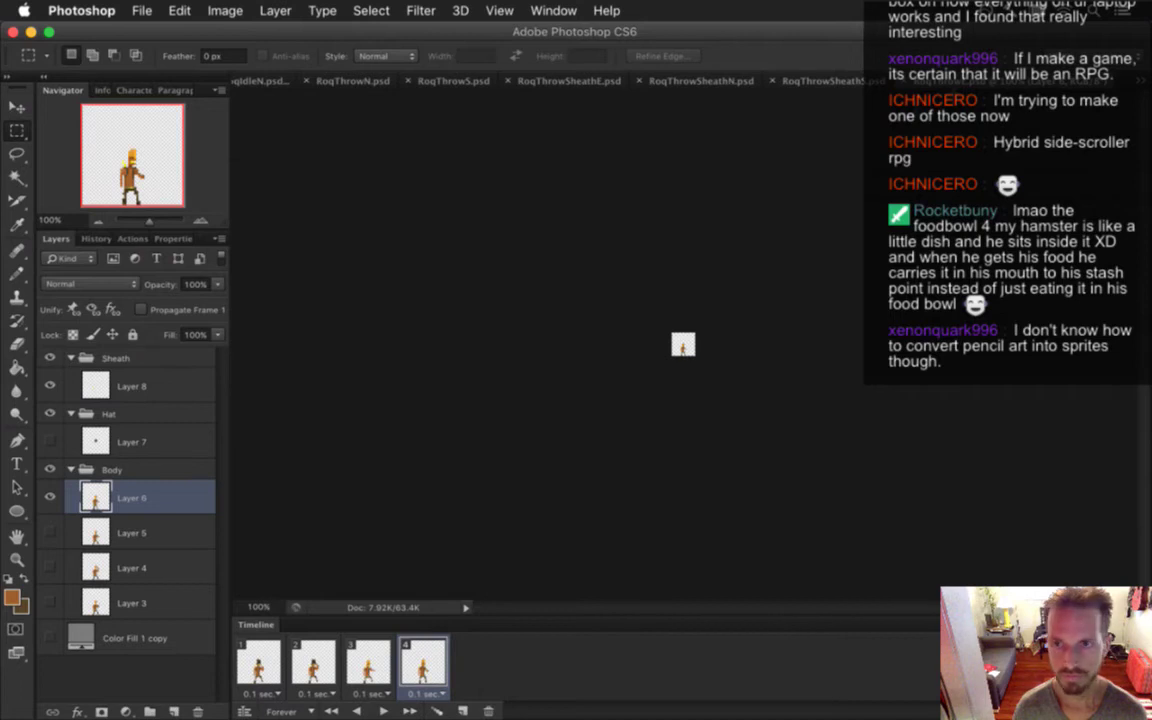
pyautogui.moveTo(962, 86); pyautogui.dragTo(393, 87)
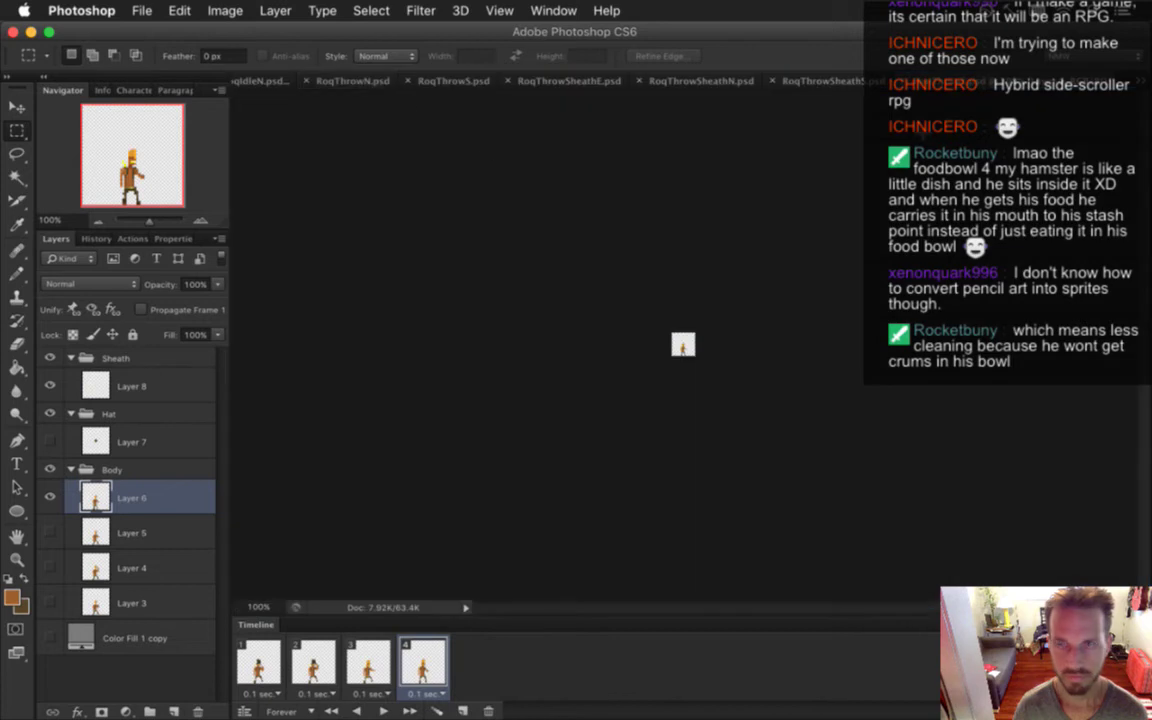
pyautogui.click(1140, 81)
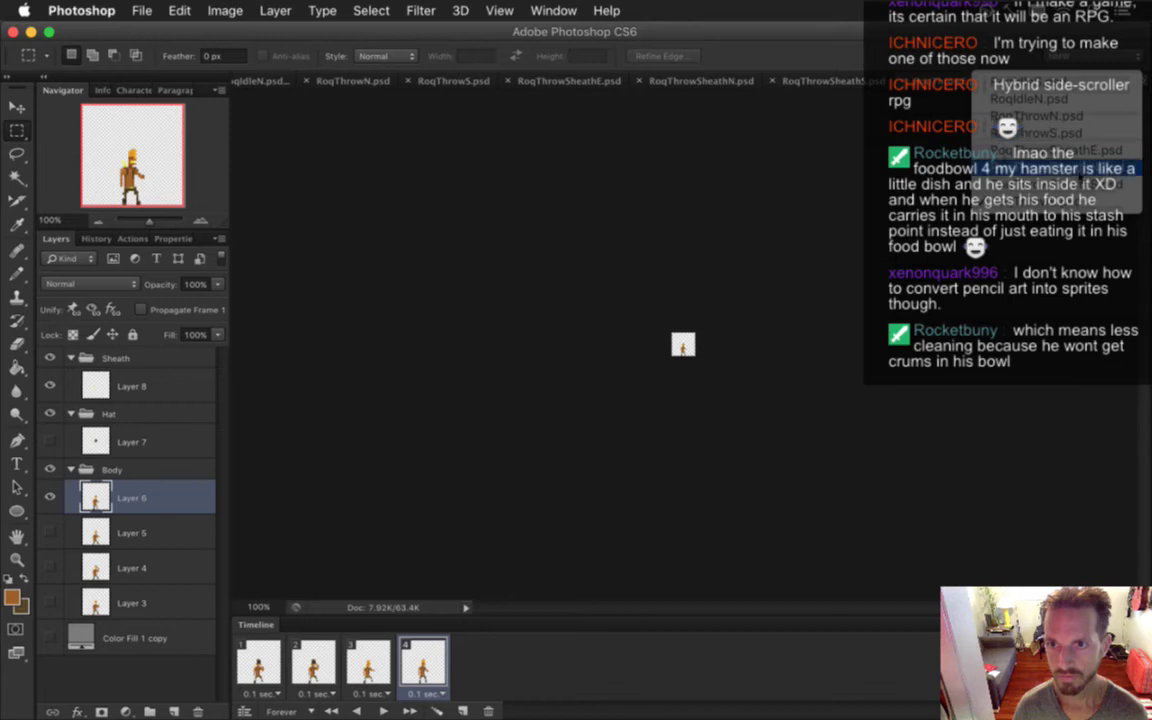
pyautogui.click(1046, 132)
pyautogui.moveTo(890, 80); pyautogui.dragTo(368, 85)
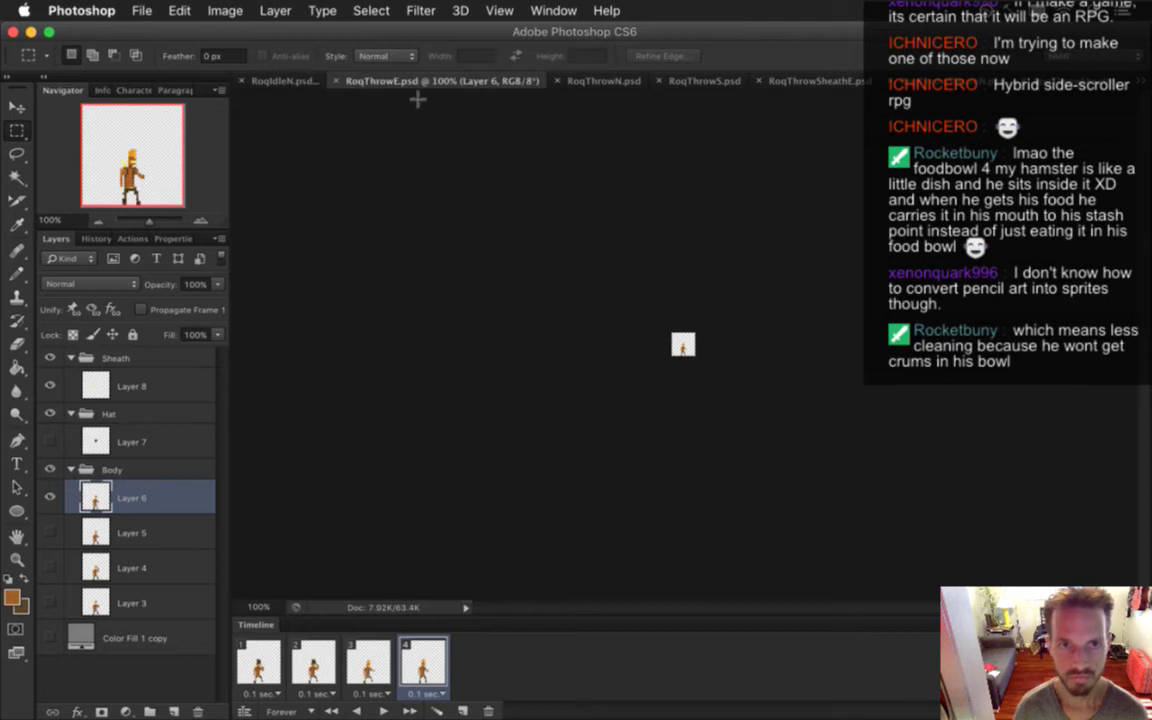
# Render all four frames of RoqThrowE.psd as a PNG image sequence with HatSheath added to the name
pyautogui.moveTo(845, 390); pyautogui.dragTo(877, 396)
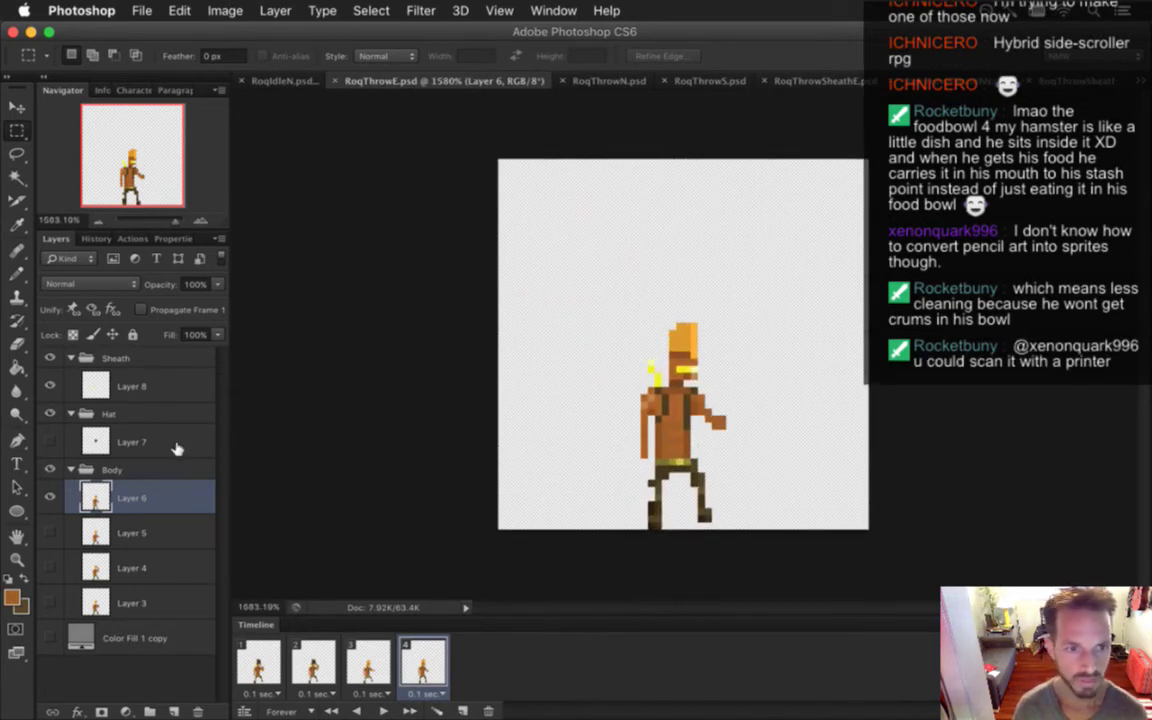
pyautogui.press('super+alt+a')
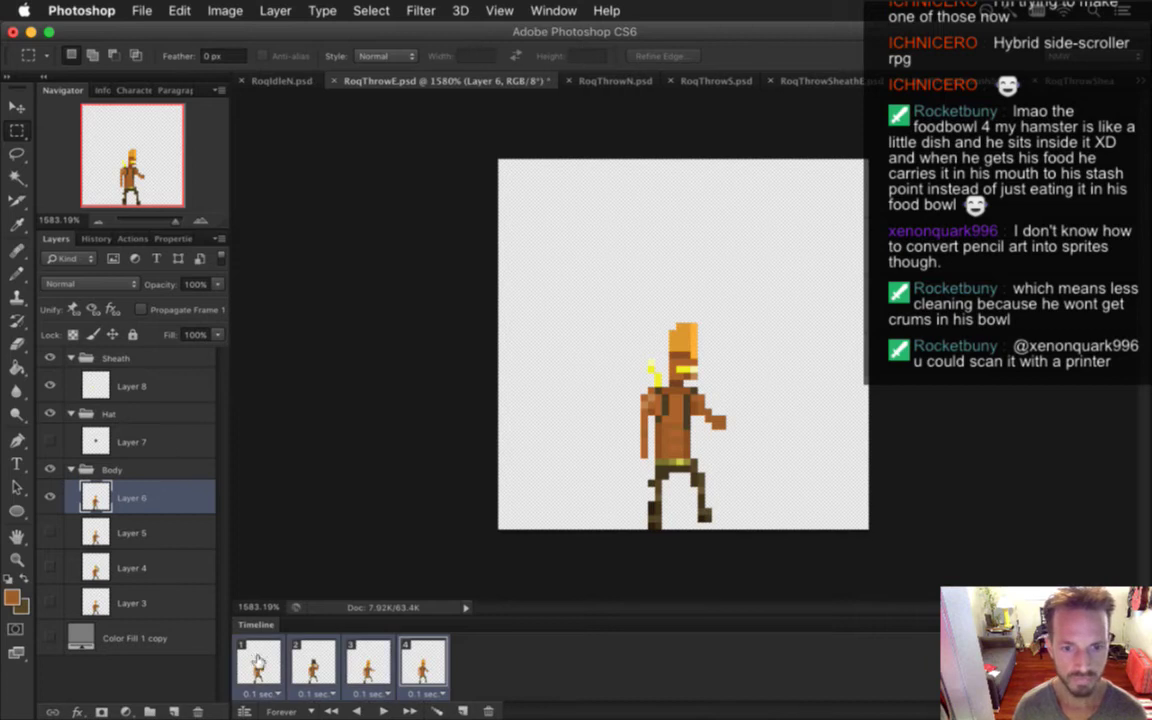
pyautogui.press('super+alt+shift+r')
pyautogui.write('HatSheath')
pyautogui.press('Return')
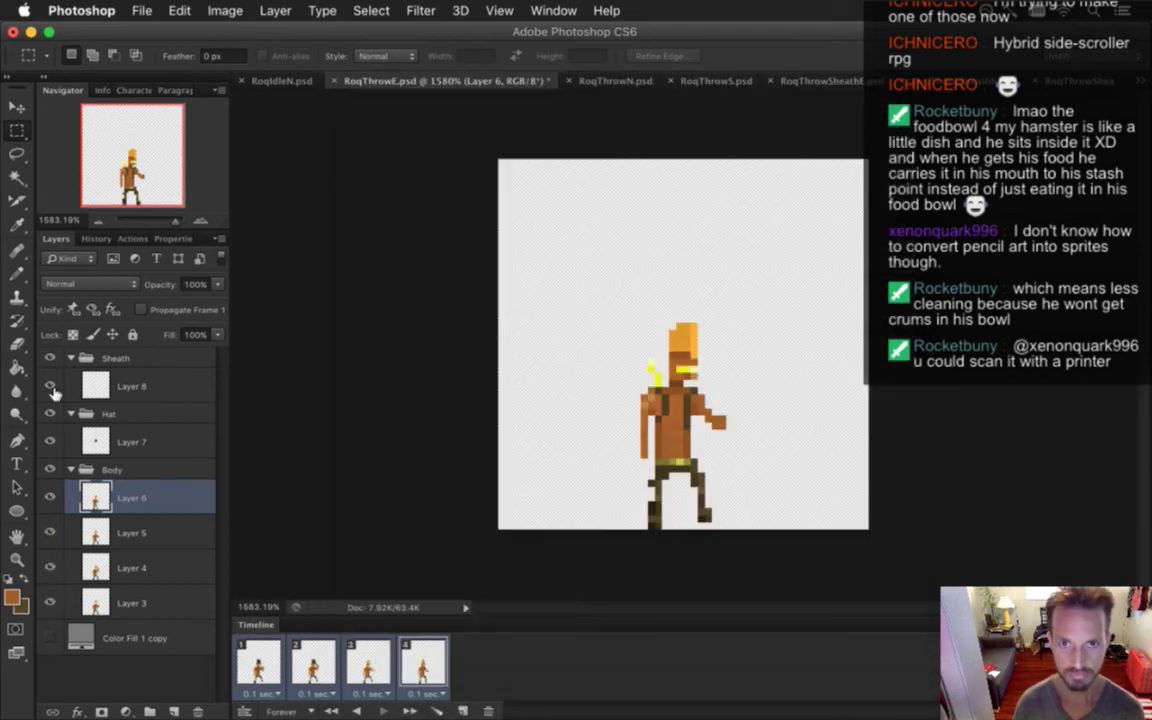
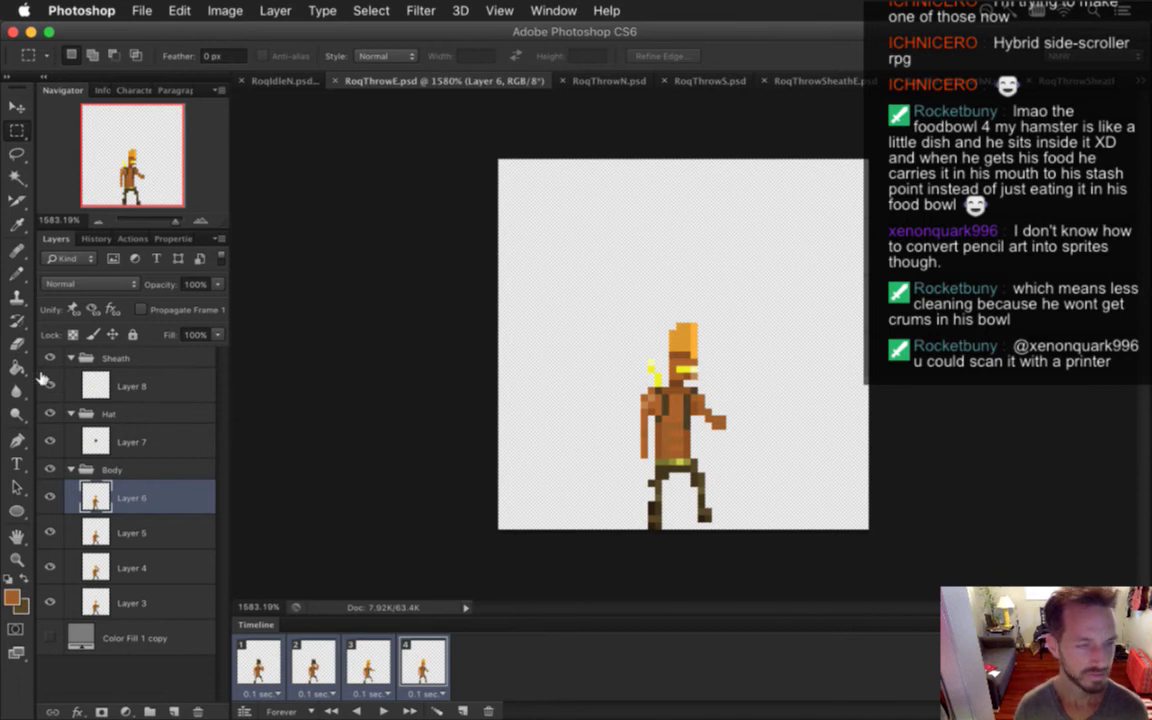
# Switch to iTerm2, resume the suspended vim session with Roq.txt and search for "throw"
pyautogui.press('super+Tab')
pyautogui.click(560, 400)
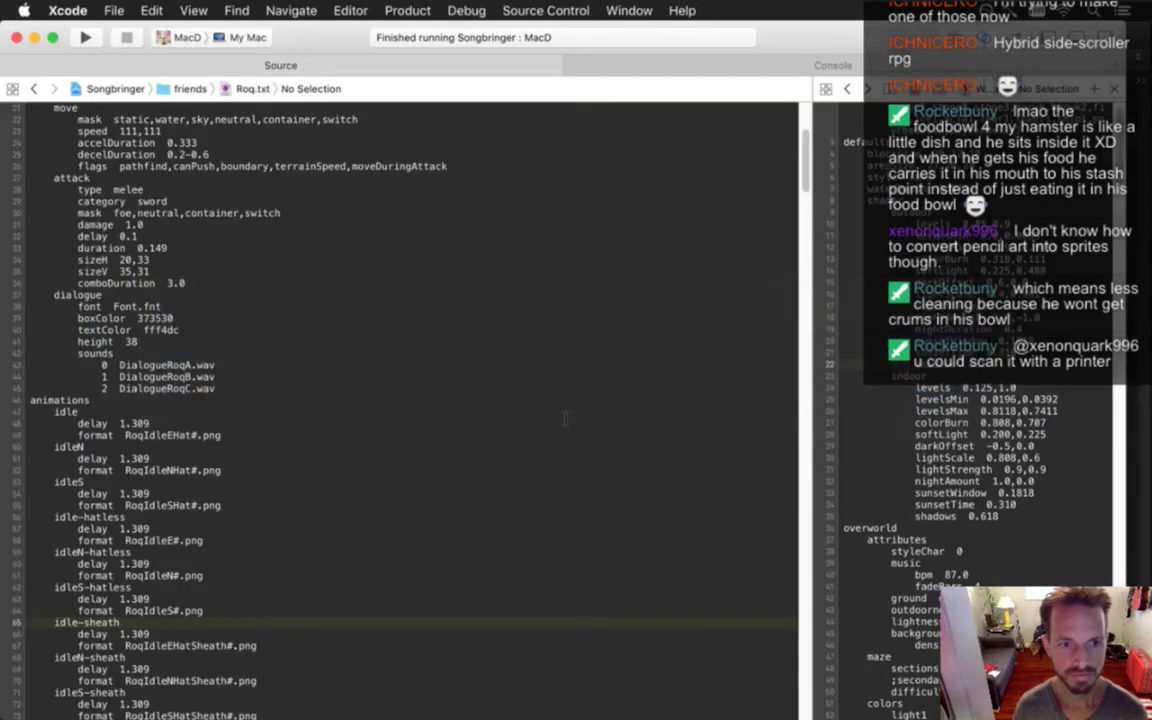
pyautogui.press('super+Tab')
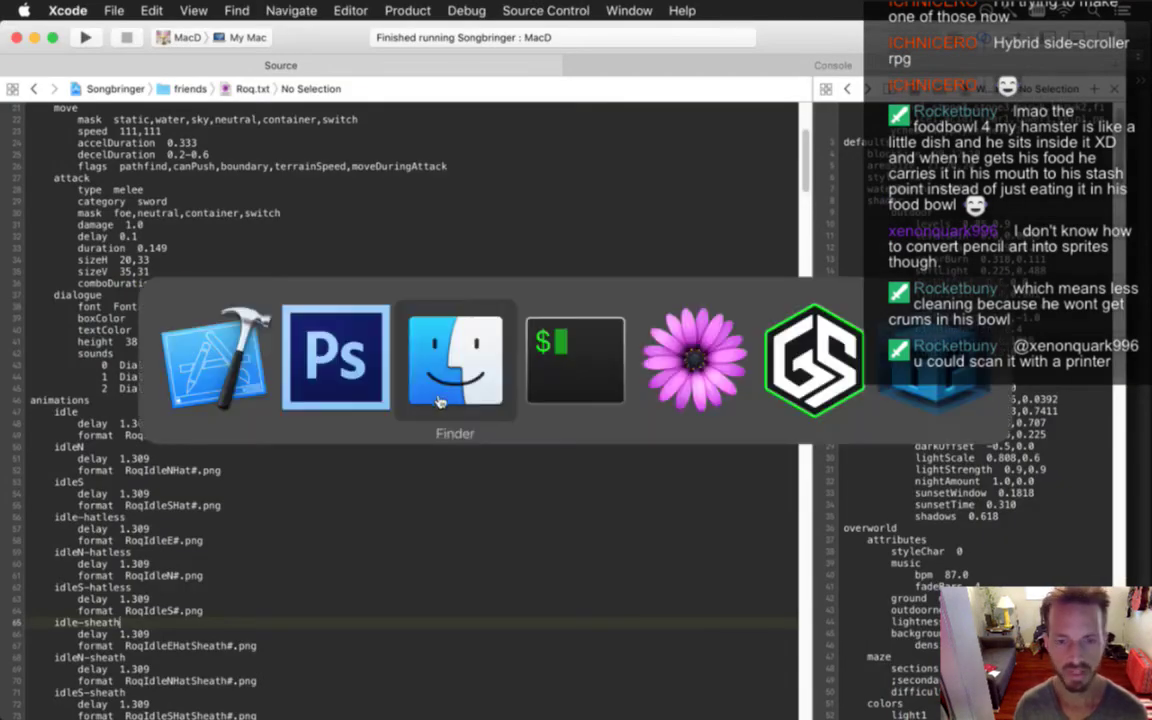
pyautogui.click(548, 385)
pyautogui.write('fg')
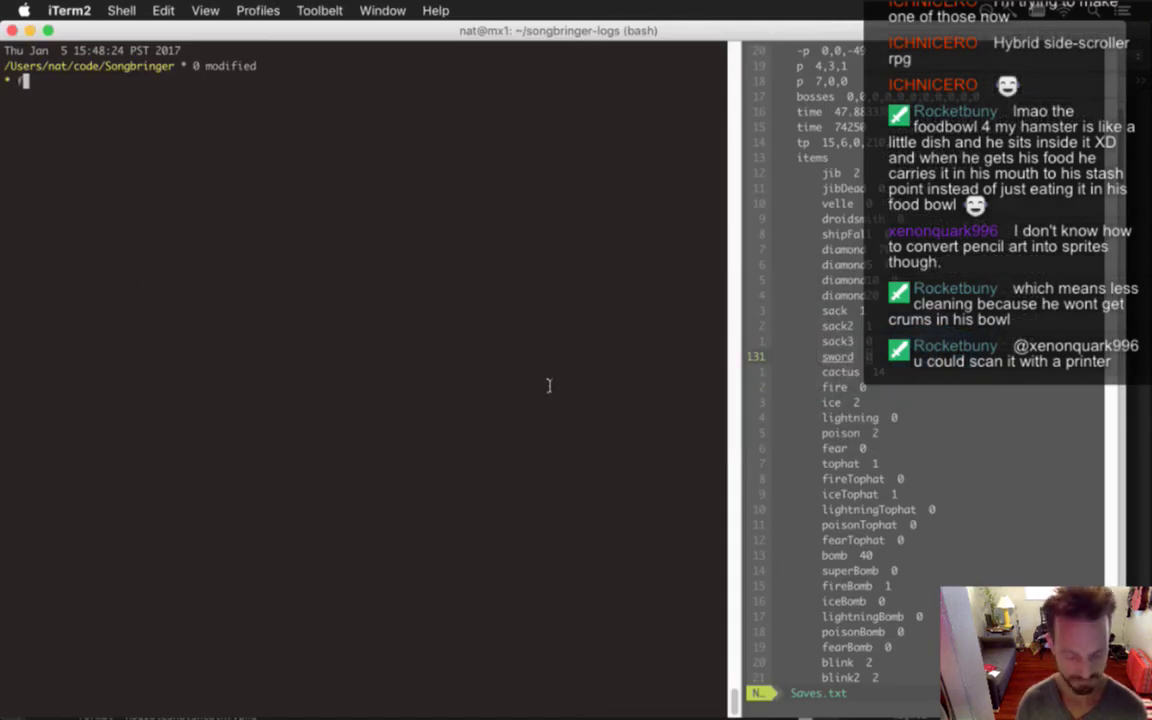
pyautogui.press('Return')
pyautogui.scroll(5, 541, 381)
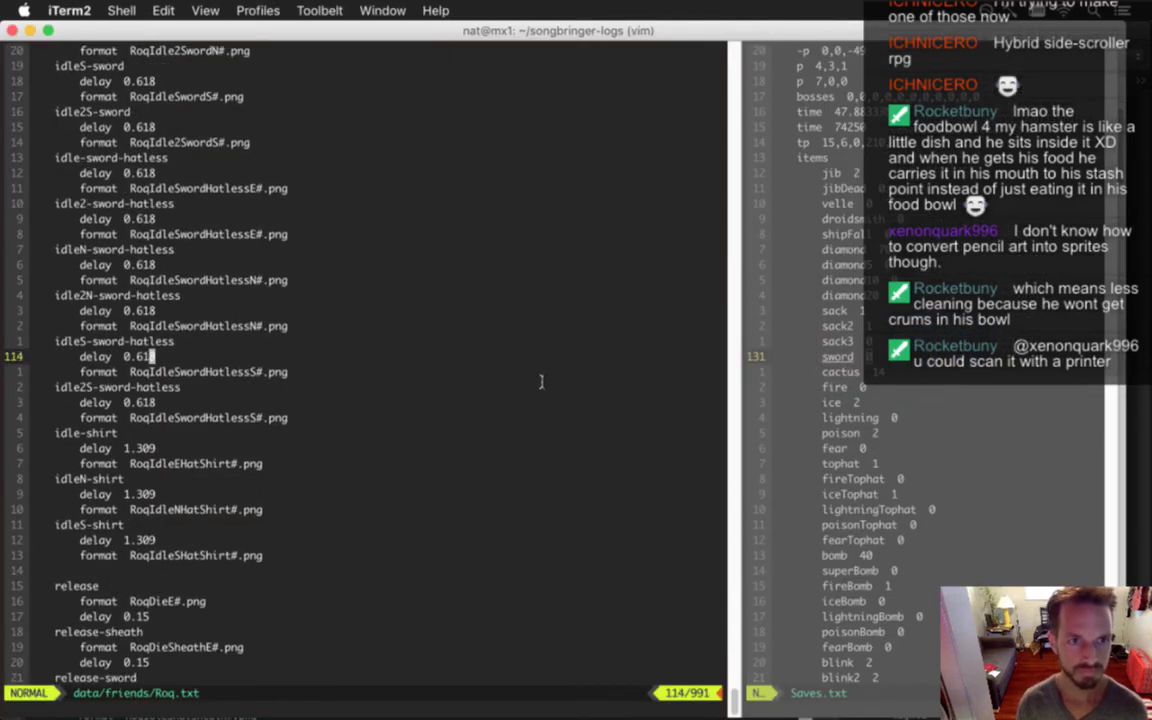
pyautogui.scroll(-3, 541, 381)
pyautogui.write('/throw')
pyautogui.press('Return')
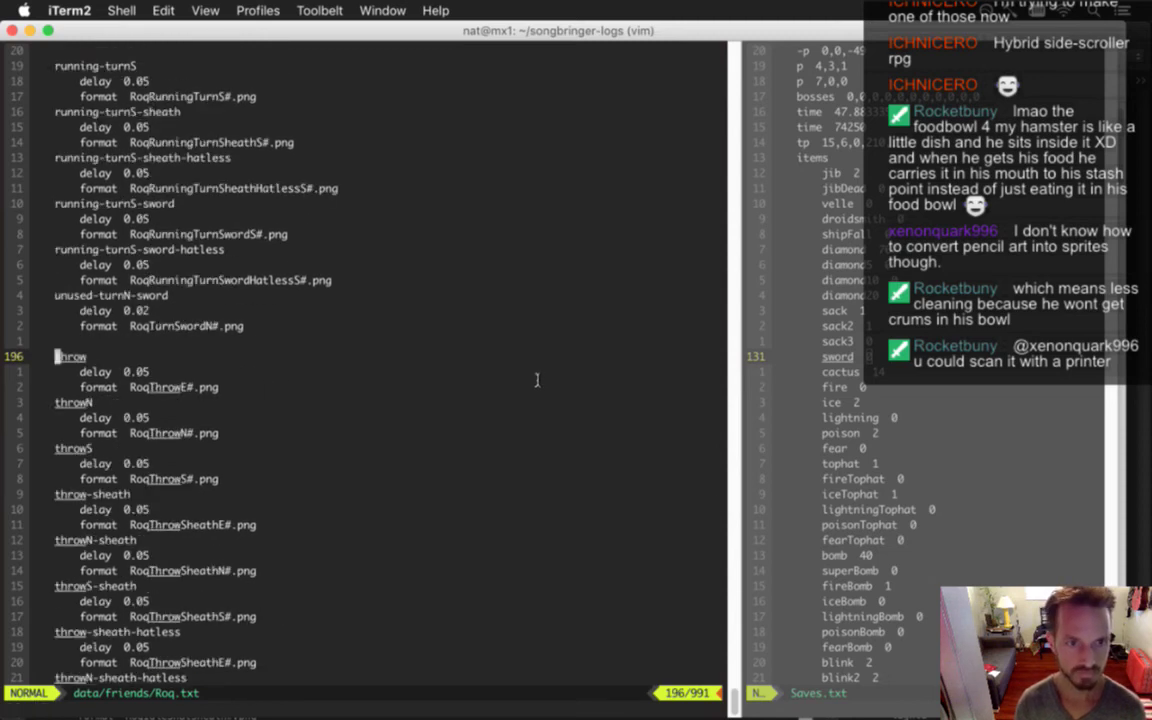
# Change the format of the throw animation to RoqThrowEHat#.png
pyautogui.scroll(-4, 537, 380)
pyautogui.scroll(2, 537, 380)
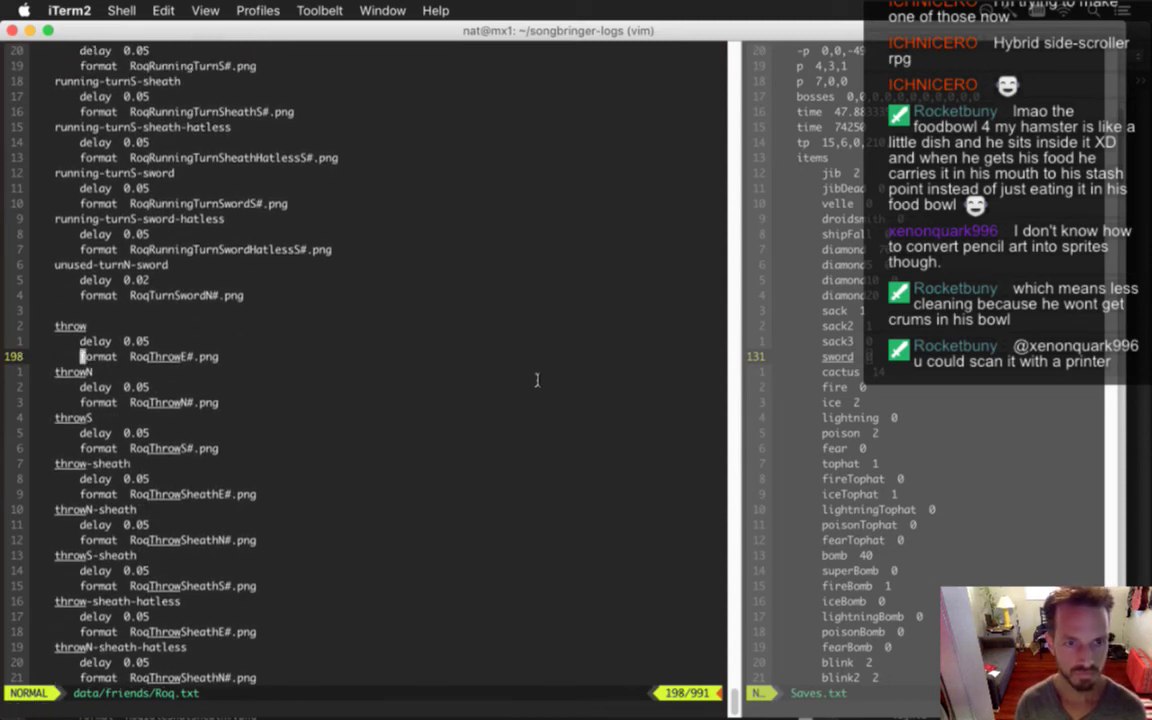
pyautogui.press('l')
pyautogui.press('l')
pyautogui.press('l')
pyautogui.press('l')
pyautogui.press('l')
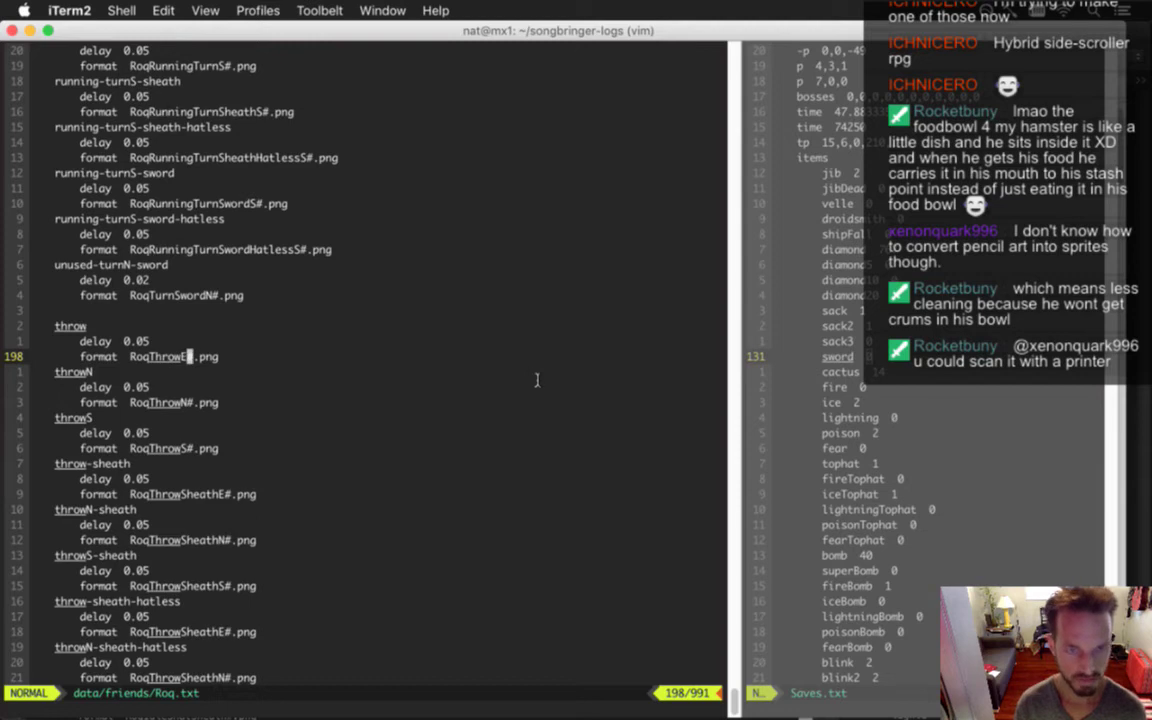
pyautogui.write('aHat')
pyautogui.press('Escape')
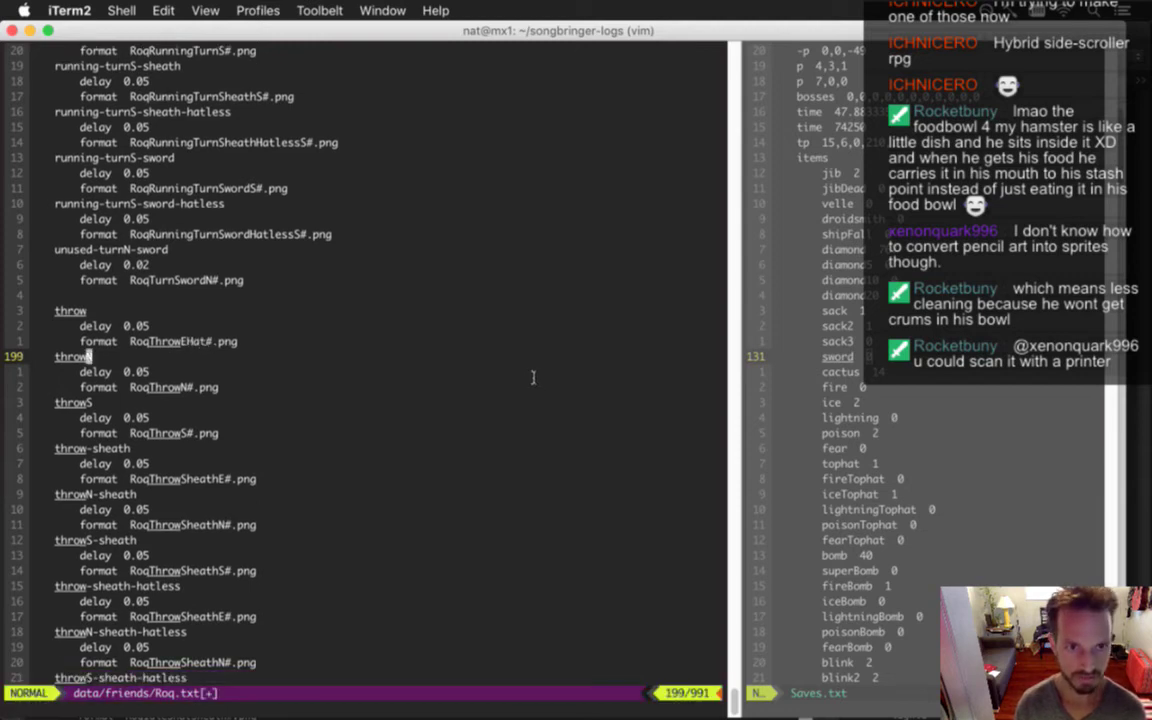
# Change the throwN and throwS formats to RoqThrowNHat#.png and RoqThrowSHat#.png
pyautogui.press('j')
pyautogui.press('j')
pyautogui.press('j')
pyautogui.press('h')
pyautogui.press('h')
pyautogui.press('h')
pyautogui.press('.')
pyautogui.press('j')
pyautogui.press('j')
pyautogui.press('j')
pyautogui.press('h')
pyautogui.press('h')
pyautogui.press('h')
pyautogui.press('.')
# Insert Hat before Sheath in the format names of throw-sheath, throwN-sheath and throwS-sheath
pyautogui.press('j')
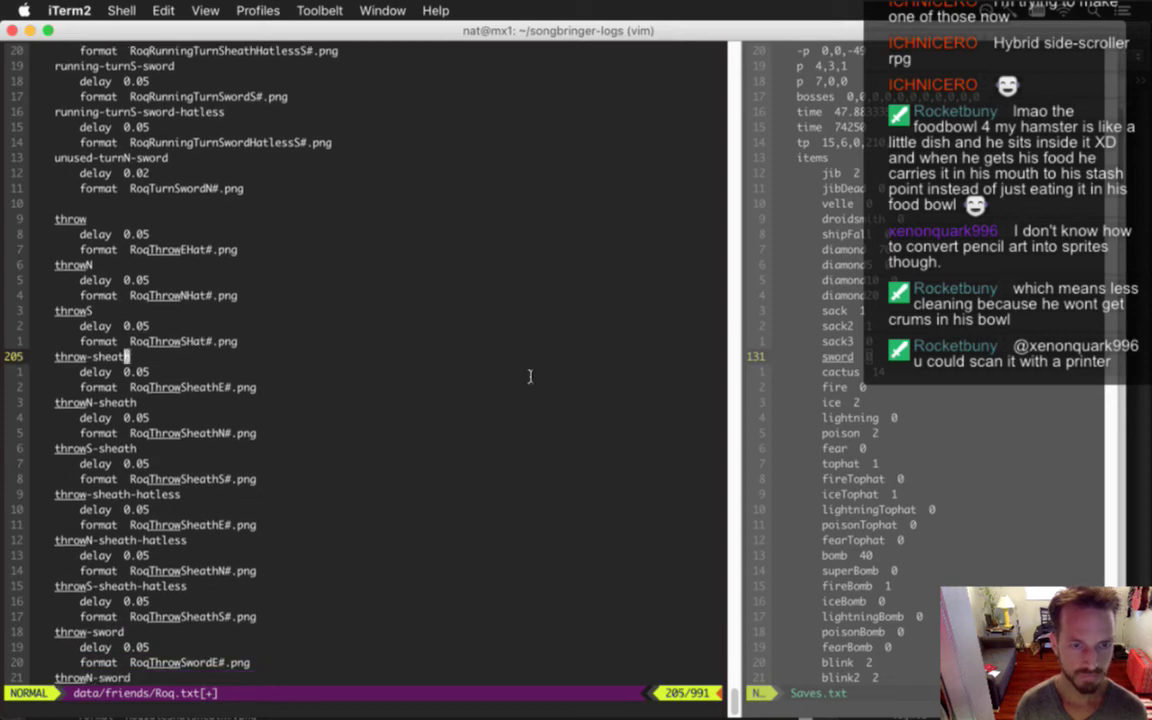
pyautogui.press('j')
pyautogui.press('j')
pyautogui.press('h')
pyautogui.press('h')
pyautogui.press('h')
pyautogui.press('.')
pyautogui.press('j')
pyautogui.press('j')
pyautogui.press('j')
pyautogui.press('h')
pyautogui.press('h')
pyautogui.press('h')
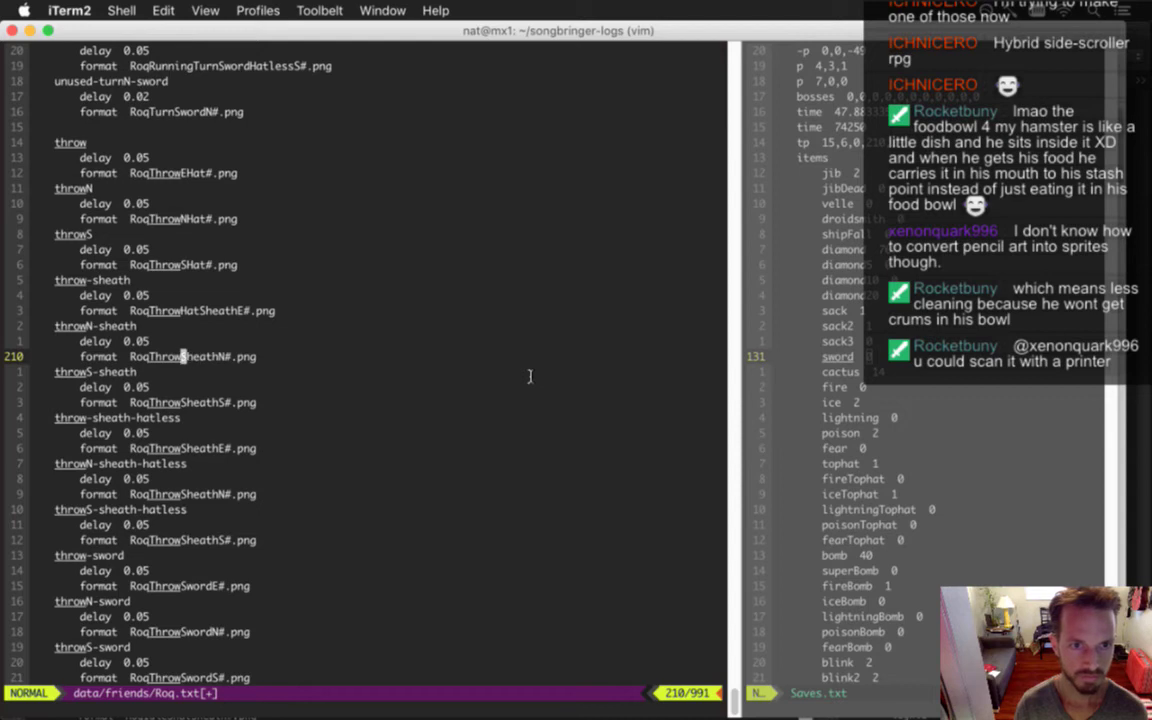
pyautogui.press('.')
pyautogui.press('j')
pyautogui.press('j')
pyautogui.press('j')
pyautogui.press('h')
pyautogui.press('h')
pyautogui.press('h')
pyautogui.press('.')
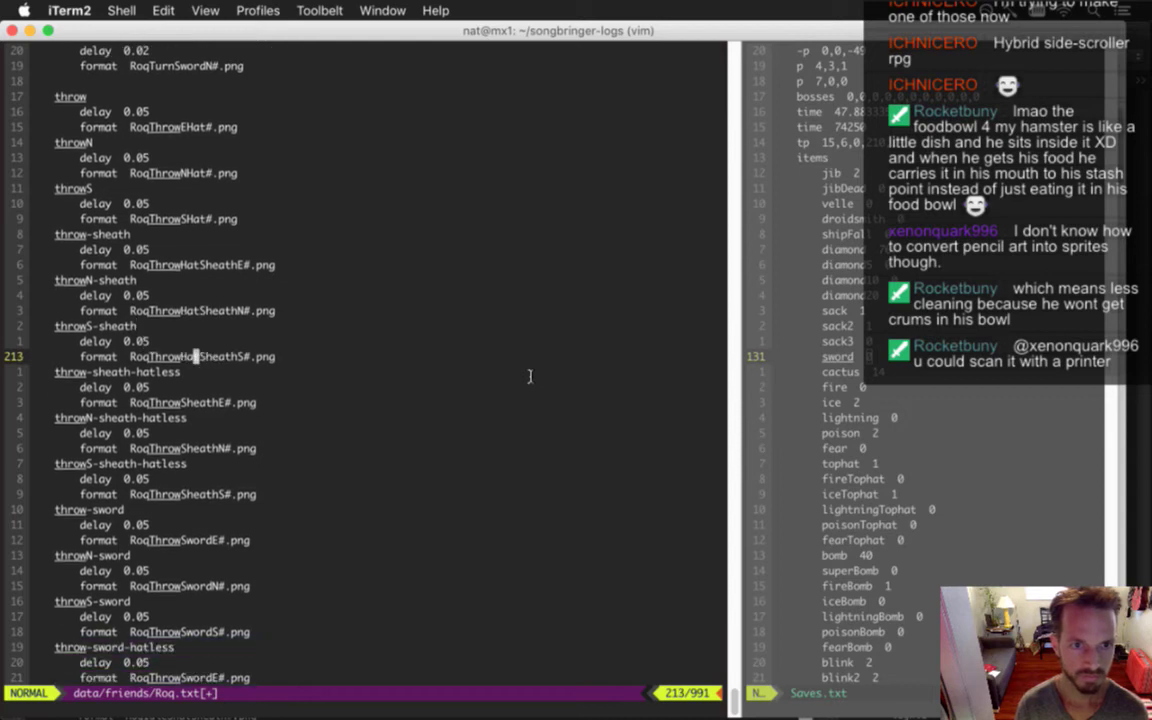
# Insert Hat before Sheath in the format names of throw-sheath-hatless, throwN-sheath-hatless and throwS-sheath-hatless
pyautogui.press('j')
pyautogui.press('j')
pyautogui.press('j')
pyautogui.press('h')
pyautogui.press('h')
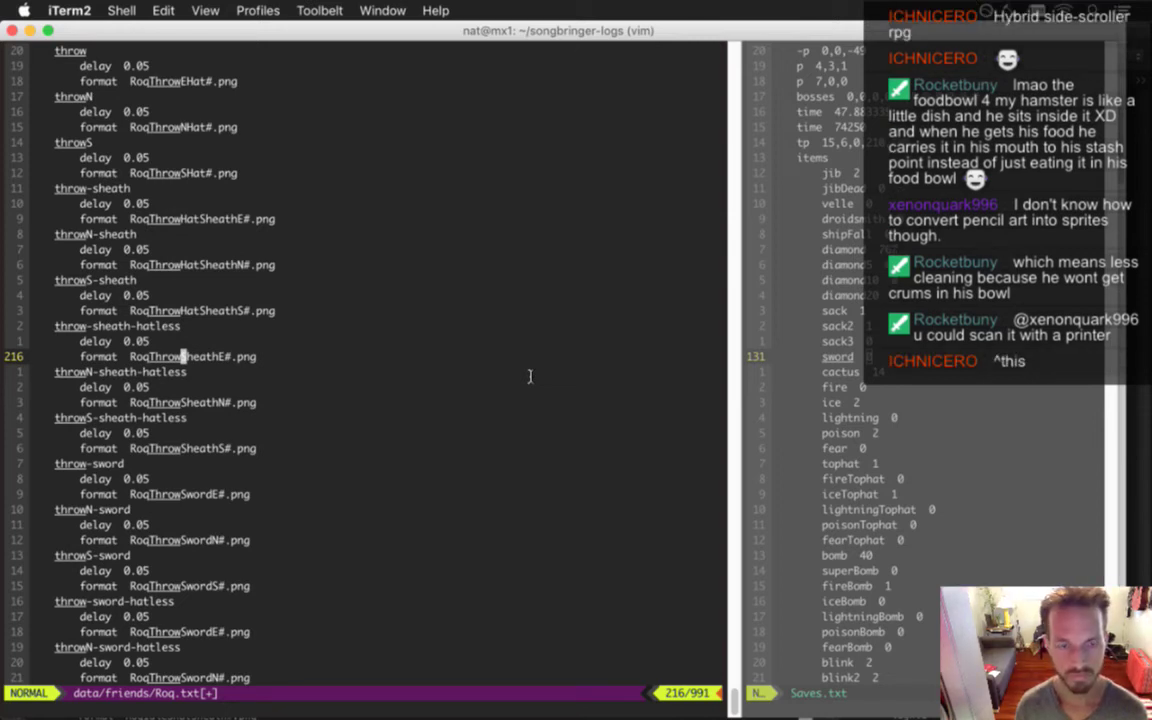
pyautogui.press('.')
pyautogui.press('j')
pyautogui.press('j')
pyautogui.press('j')
pyautogui.press('.')
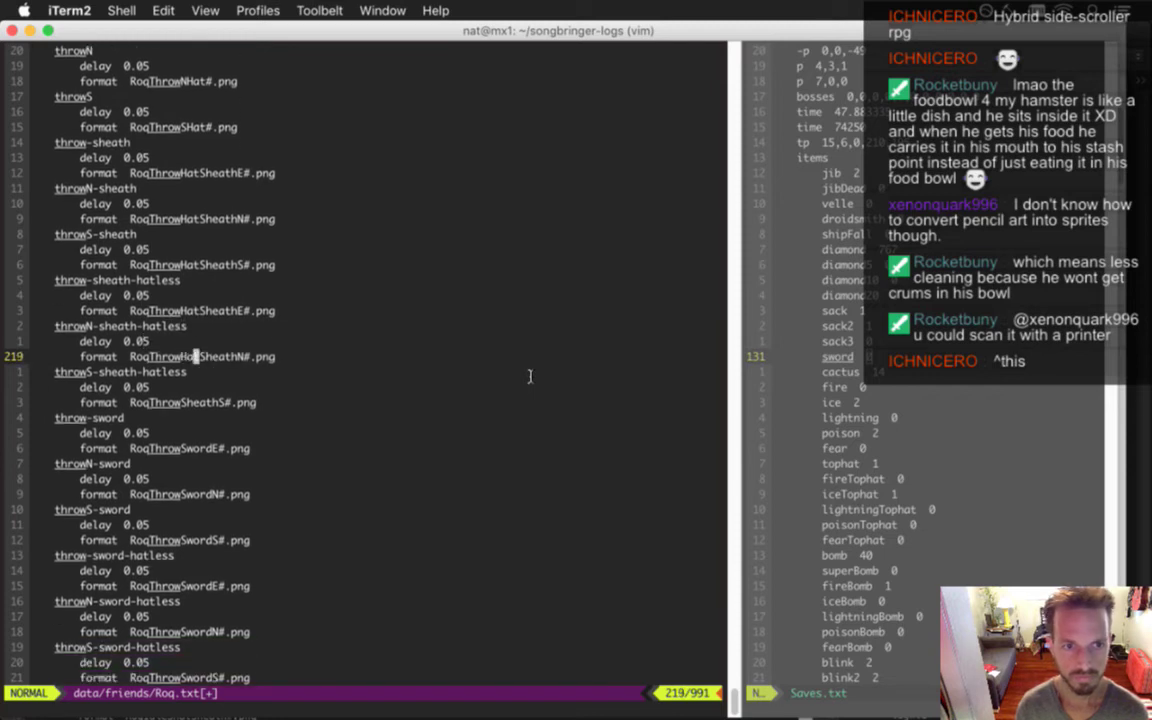
pyautogui.press('j')
pyautogui.press('j')
pyautogui.press('j')
pyautogui.press('.')
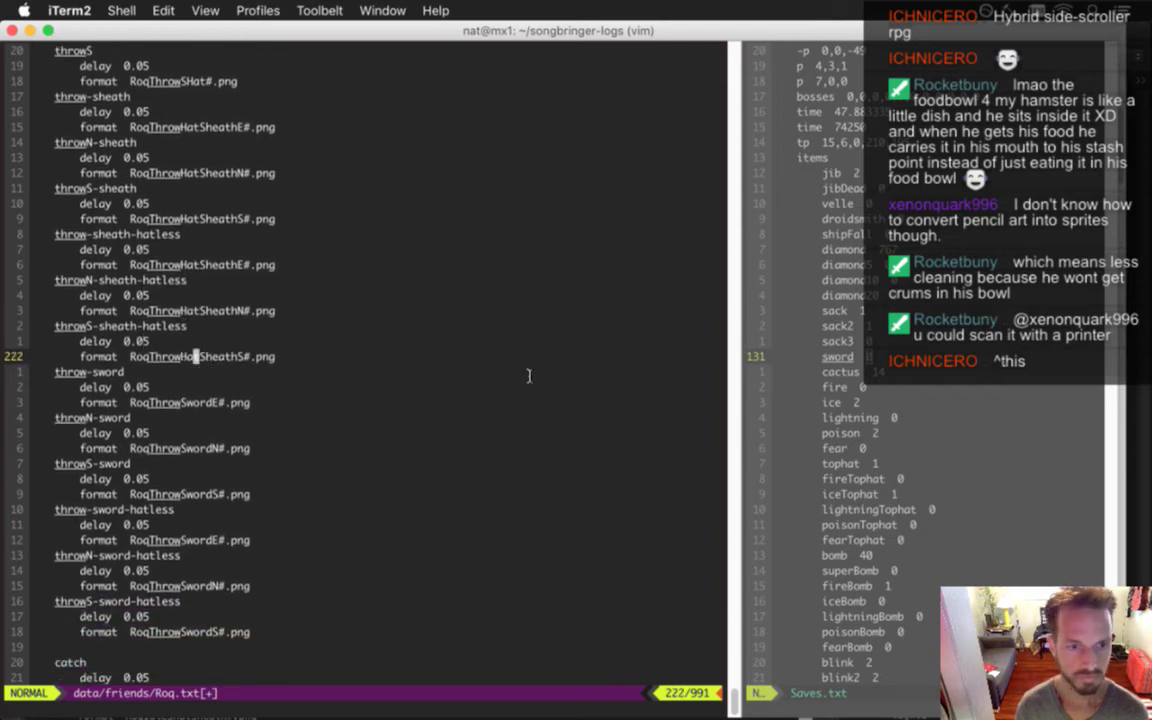
# Move the direction letter E in the throw-sheath format before Hat so it reads RoqThrowEHatSheath#.png
pyautogui.press('k')
pyautogui.press('k')
pyautogui.press('k')
pyautogui.press('k')
pyautogui.press('k')
pyautogui.press('k')
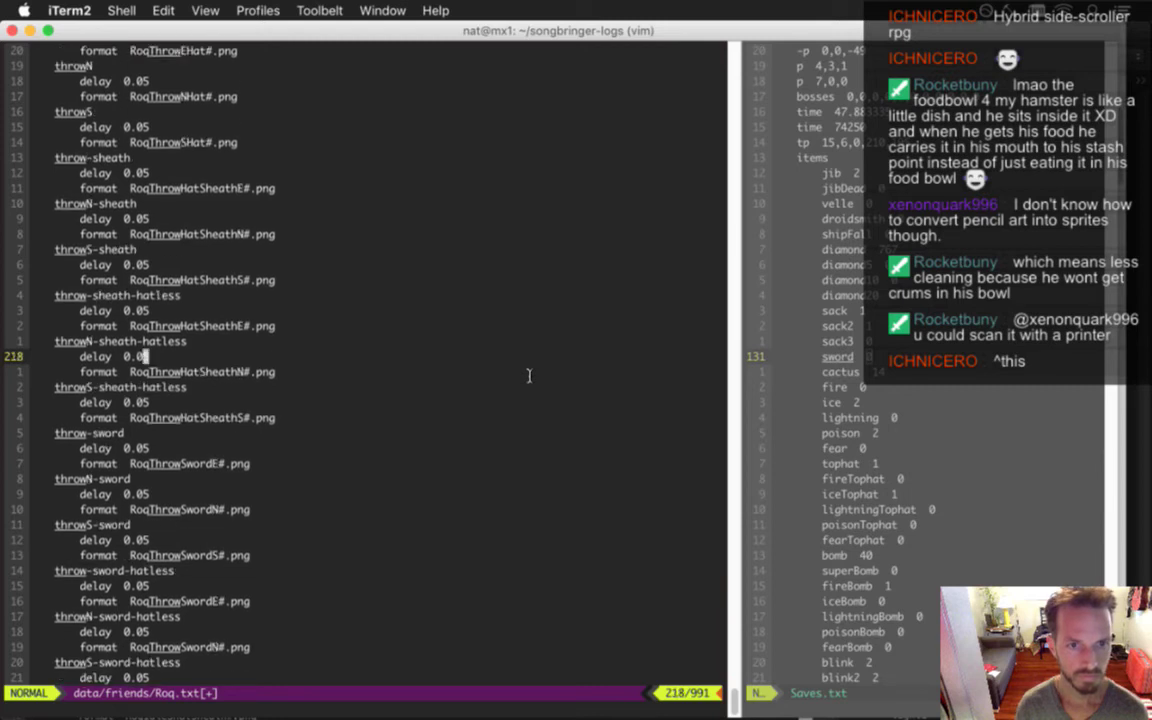
pyautogui.press('k')
pyautogui.press('k')
pyautogui.press('k')
pyautogui.press('k')
pyautogui.press('k')
pyautogui.press('k')
pyautogui.press('k')
pyautogui.press('k')
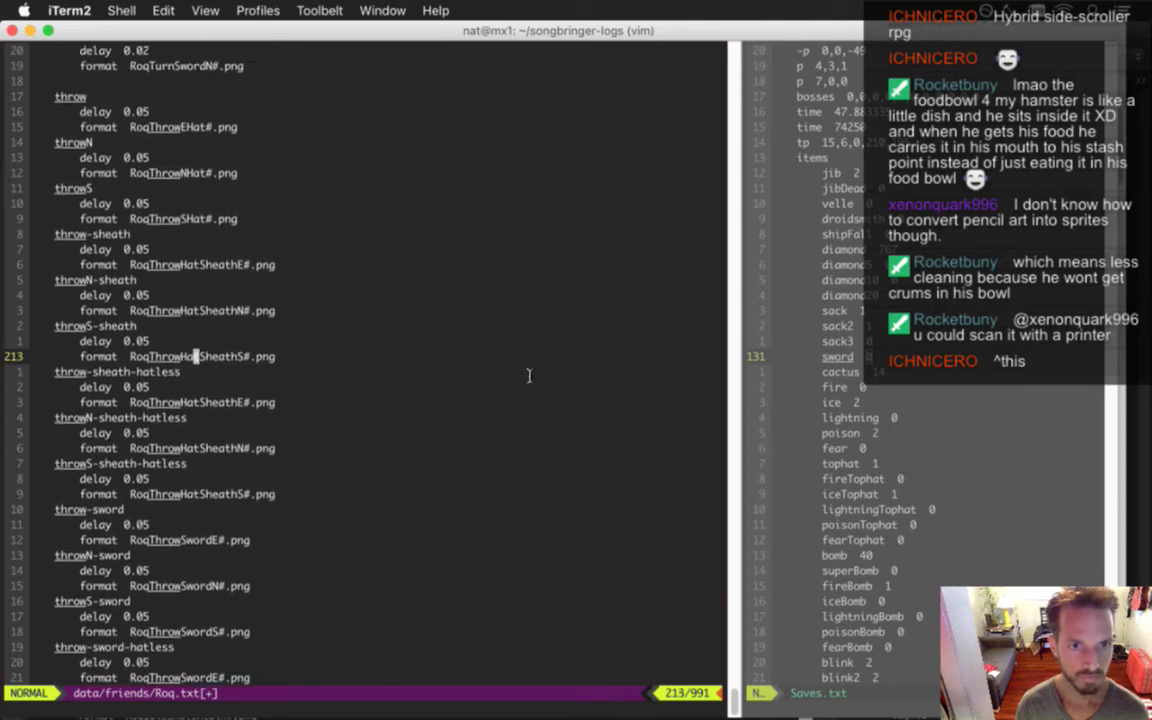
pyautogui.write('kfHiE')
pyautogui.press('Escape')
pyautogui.press('t')
pyautogui.press('#')
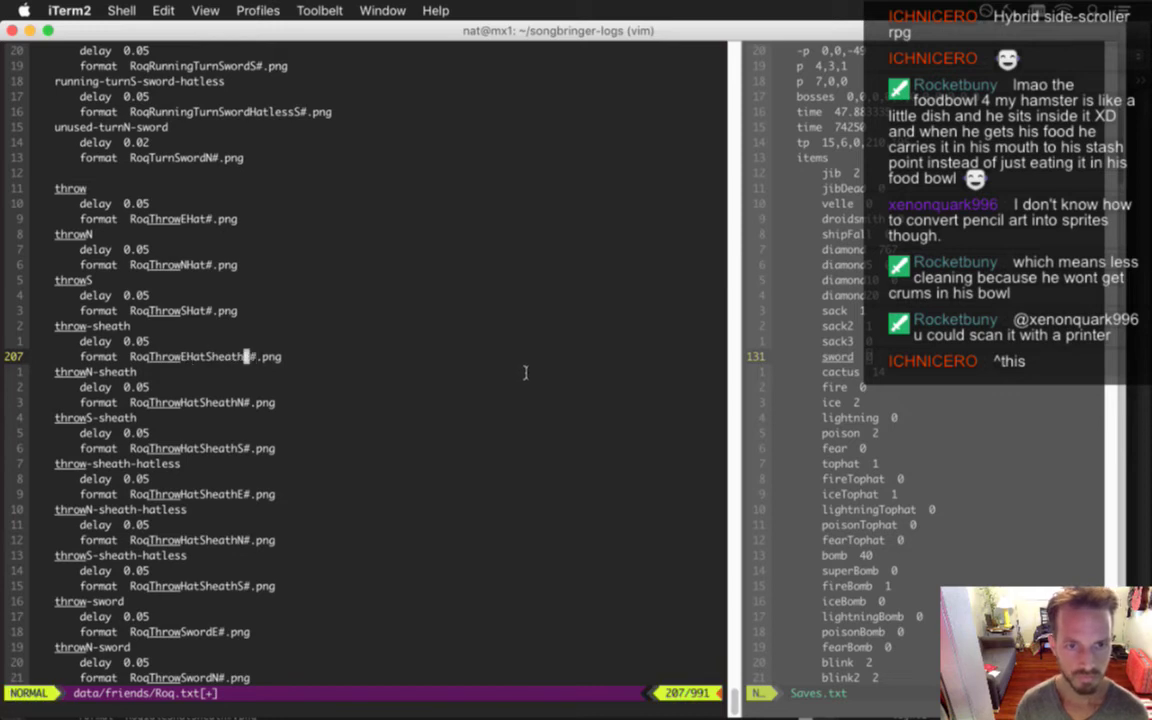
pyautogui.press('x')
# Move the direction letter N in the throwN-sheath format before Hat so it reads RoqThrowNHatSheath#.png
pyautogui.press('j')
pyautogui.press('j')
pyautogui.press('j')
pyautogui.press('x')
pyautogui.press('h')
pyautogui.press('h')
pyautogui.press('h')
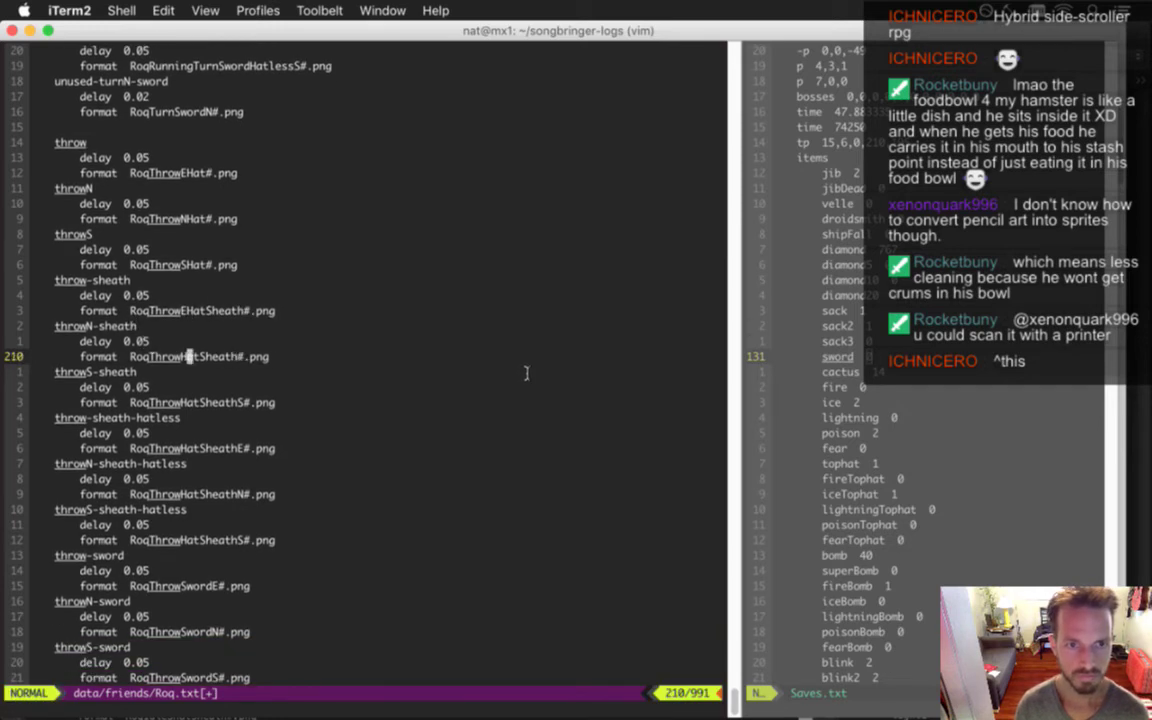
pyautogui.write('iN')
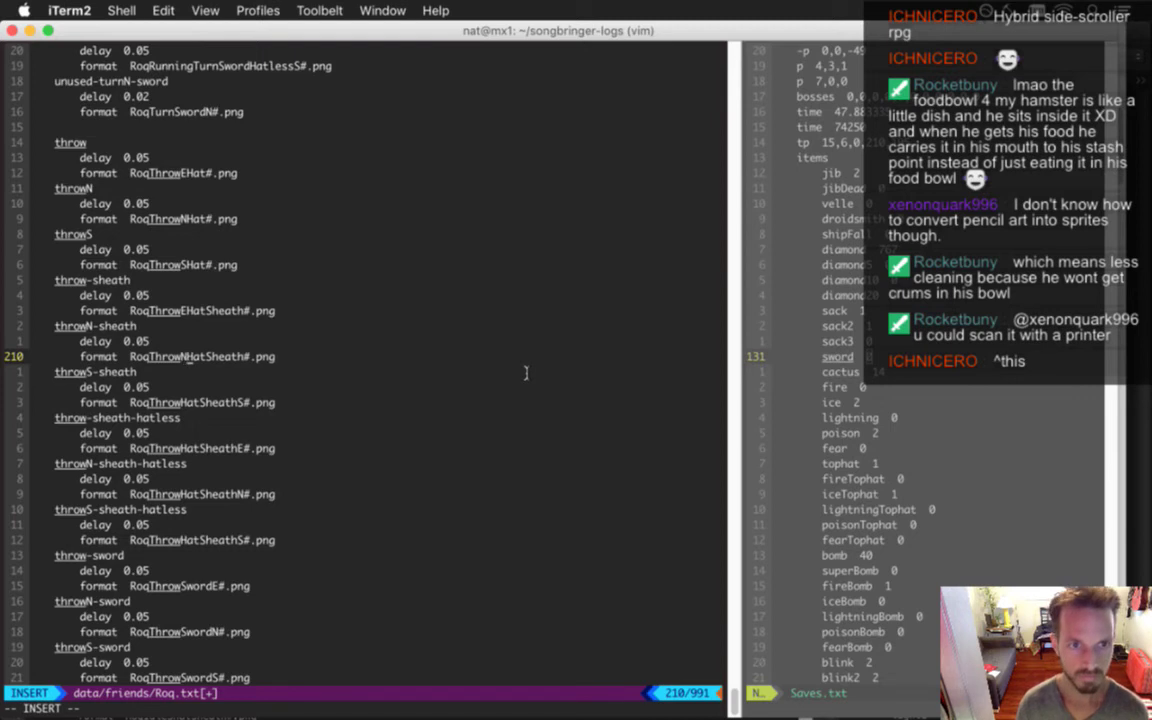
# Change the throwS-sheath format entry in Roq.txt to RoqThrowSHatSheath#.png
pyautogui.press('Escape')
pyautogui.press('j')
pyautogui.press('j')
pyautogui.press('j')
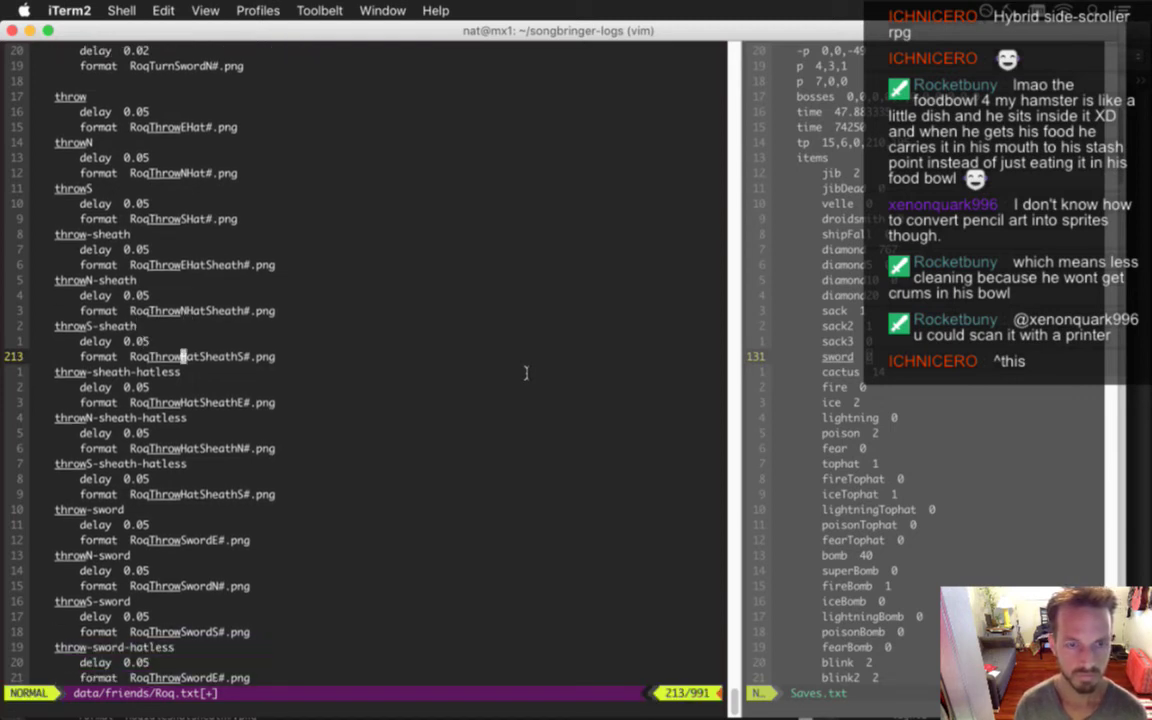
pyautogui.write('iS')
pyautogui.press('Escape')
pyautogui.press('l')
pyautogui.press('l')
pyautogui.press('l')
pyautogui.press('l')
pyautogui.press('l')
pyautogui.press('l')
pyautogui.press('l')
pyautogui.press('l')
pyautogui.press('l')
pyautogui.press('l')
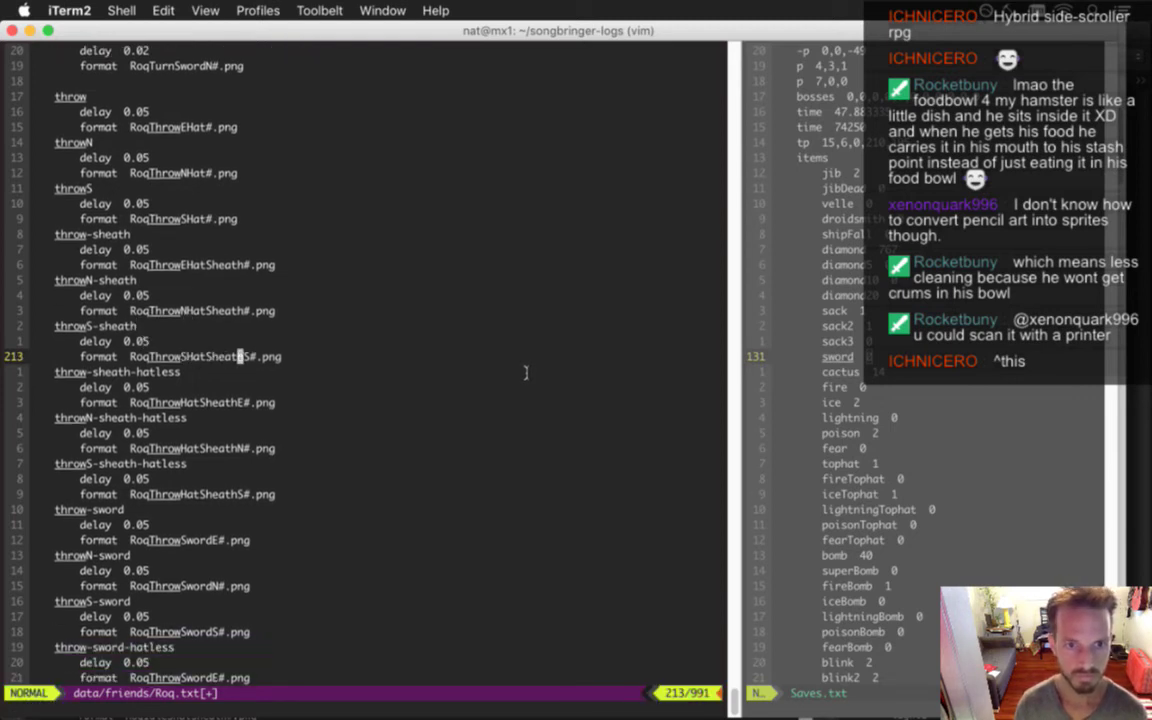
pyautogui.press('x')
# Change the throw-sheath-hatless format entry to RoqThrowEHatSheath#.png
pyautogui.press('j')
pyautogui.press('j')
pyautogui.press('j')
pyautogui.press('h')
pyautogui.write('xFHiE')
pyautogui.press('Escape')
# Change the throwN-sheath-hatless format entry to RoqThrowNHatSheath#.png
pyautogui.press('j')
pyautogui.press('j')
pyautogui.press('j')
pyautogui.write('i')
pyautogui.write('N')
pyautogui.press('Escape')
pyautogui.press('f')
pyautogui.press('N')
pyautogui.press('x')
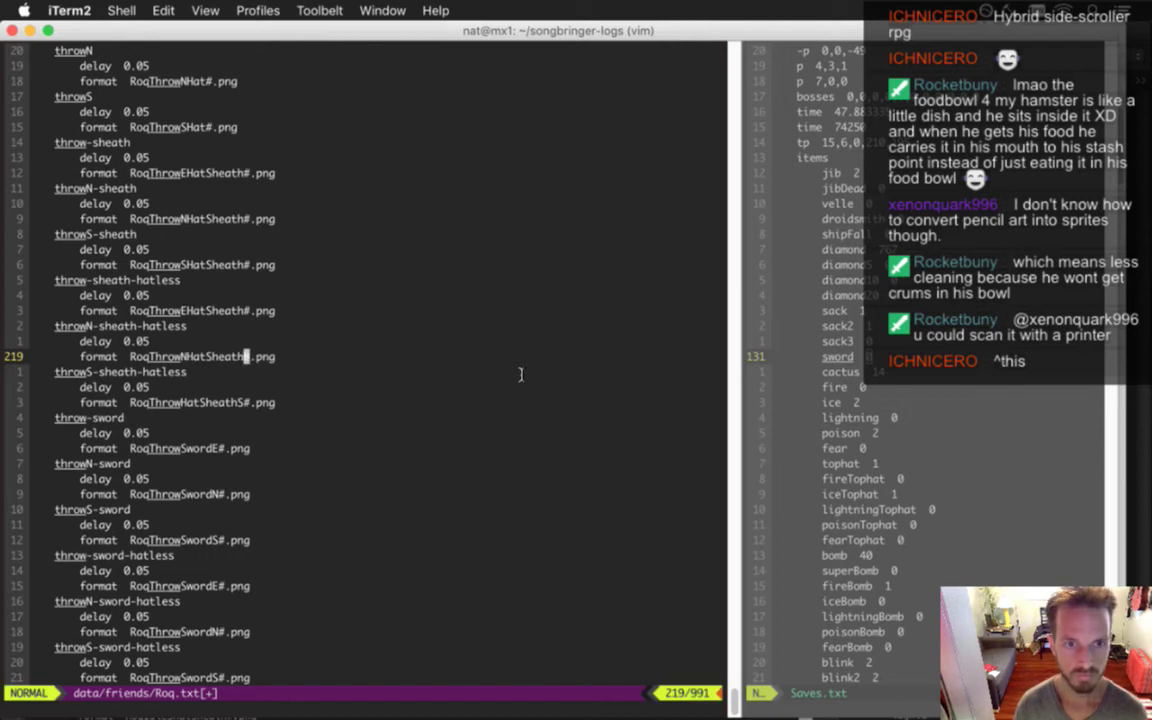
# Change the throwS-sheath-hatless format entry to RoqThrowSHatSheath#.png and save Roq.txt
pyautogui.press('j')
pyautogui.press('j')
pyautogui.press('j')
pyautogui.press('X')
pyautogui.write('FSFHiS')
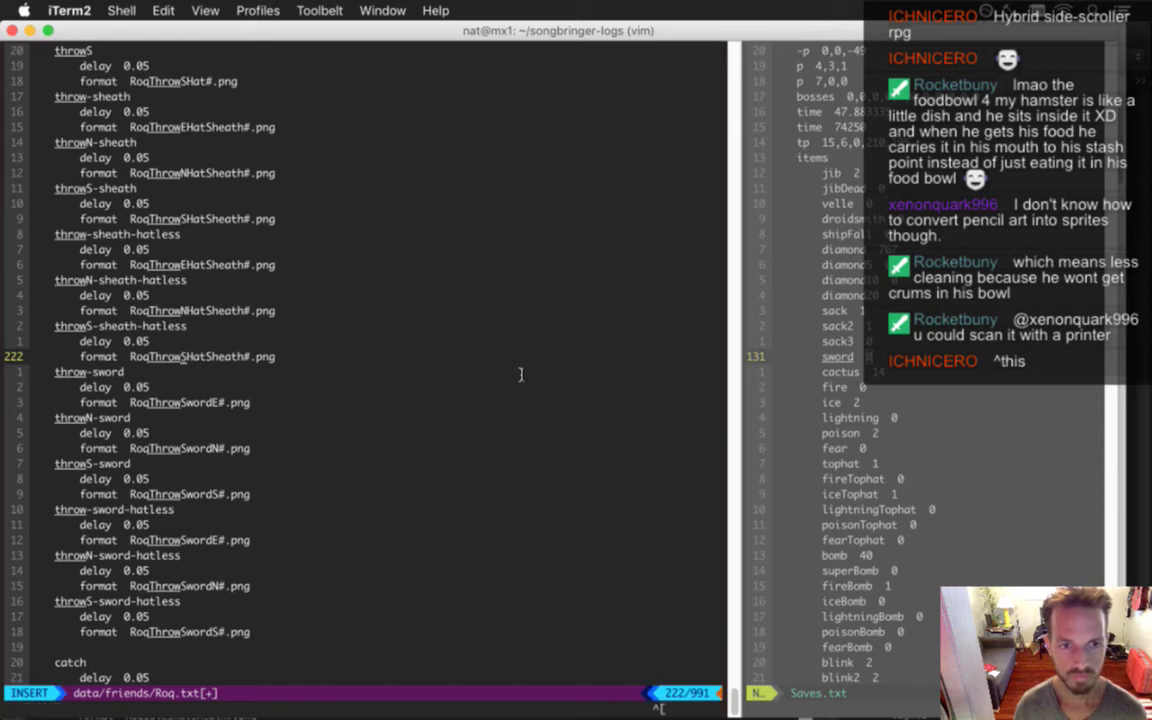
pyautogui.press('Escape')
pyautogui.write(':w')
pyautogui.press('Return')
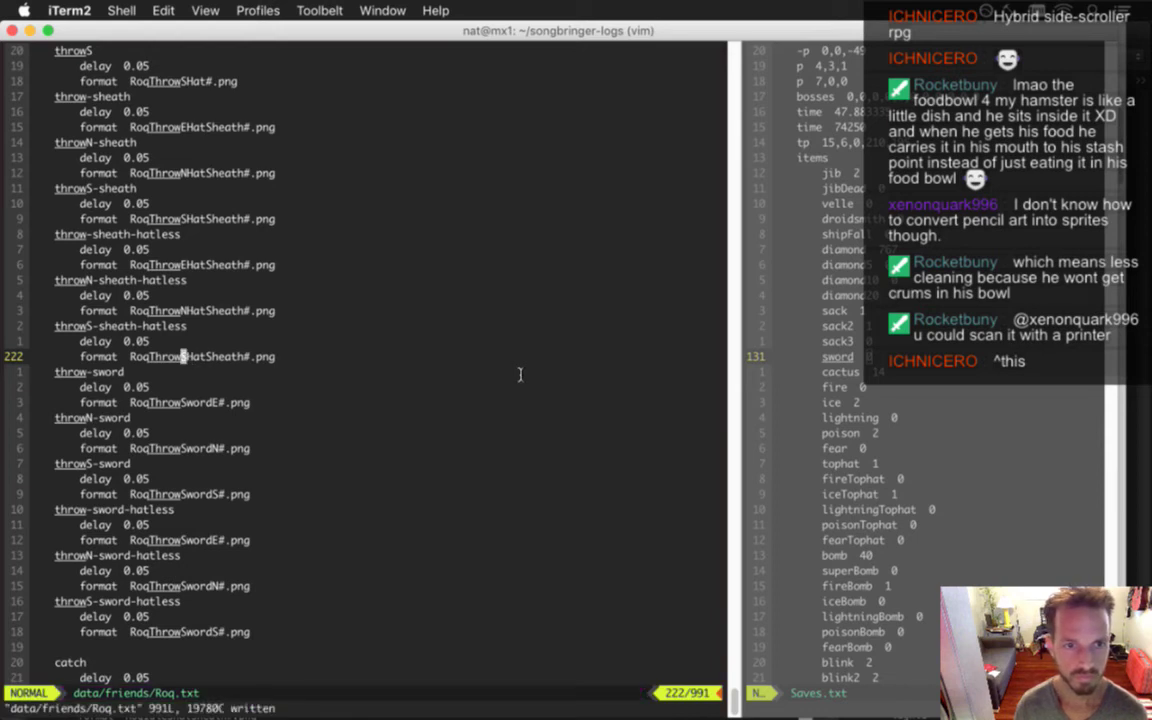
# Review the edited throw-sheath format entries from throwS-sheath-hatless back up to throwN-sheath
pyautogui.press('k')
pyautogui.press('k')
pyautogui.press('k')
pyautogui.press('k')
pyautogui.press('k')
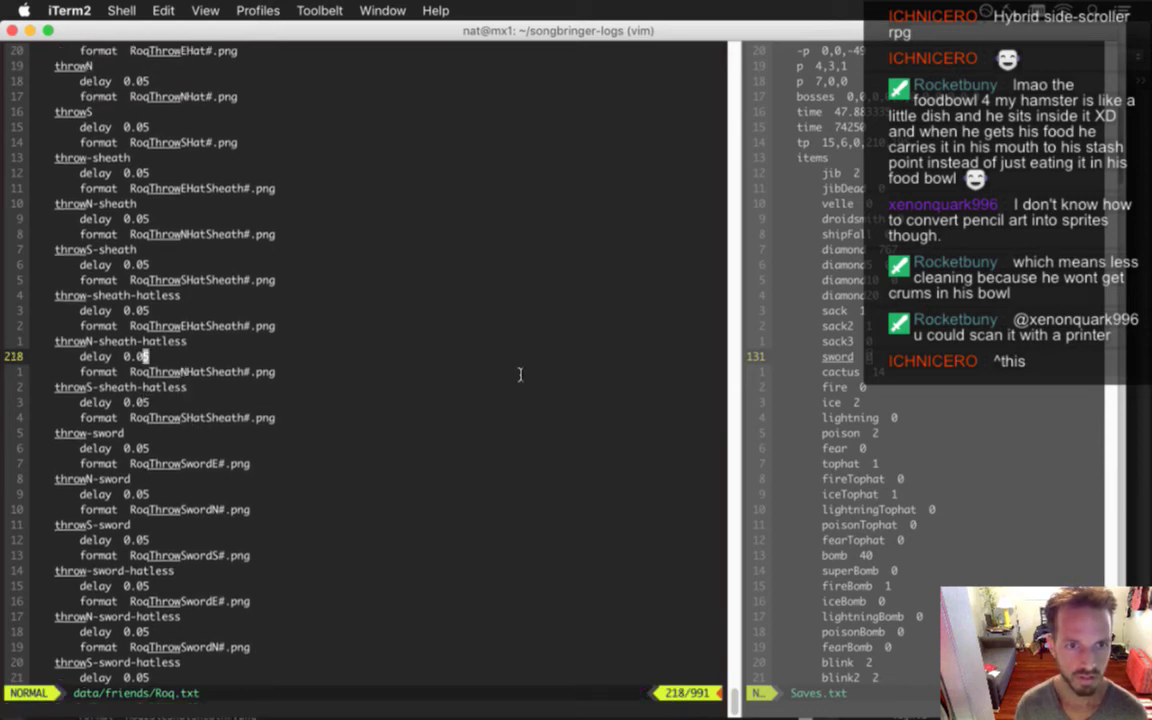
pyautogui.press('k')
pyautogui.press('k')
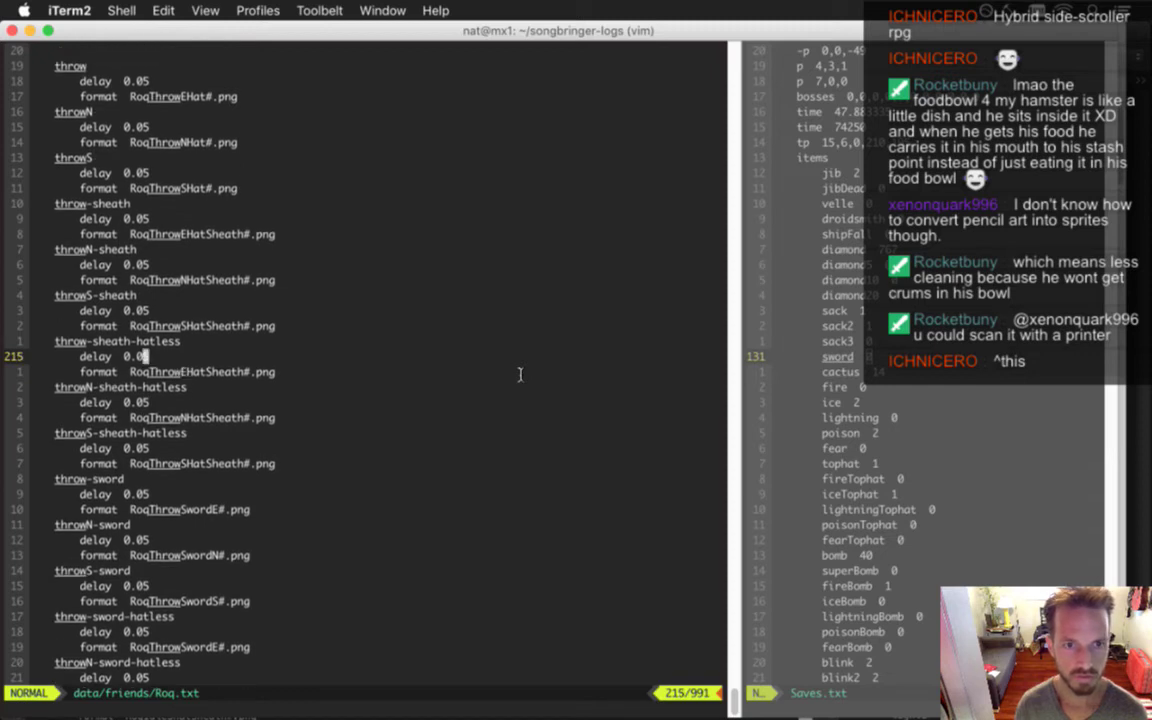
pyautogui.press('k')
pyautogui.press('k')
pyautogui.press('k')
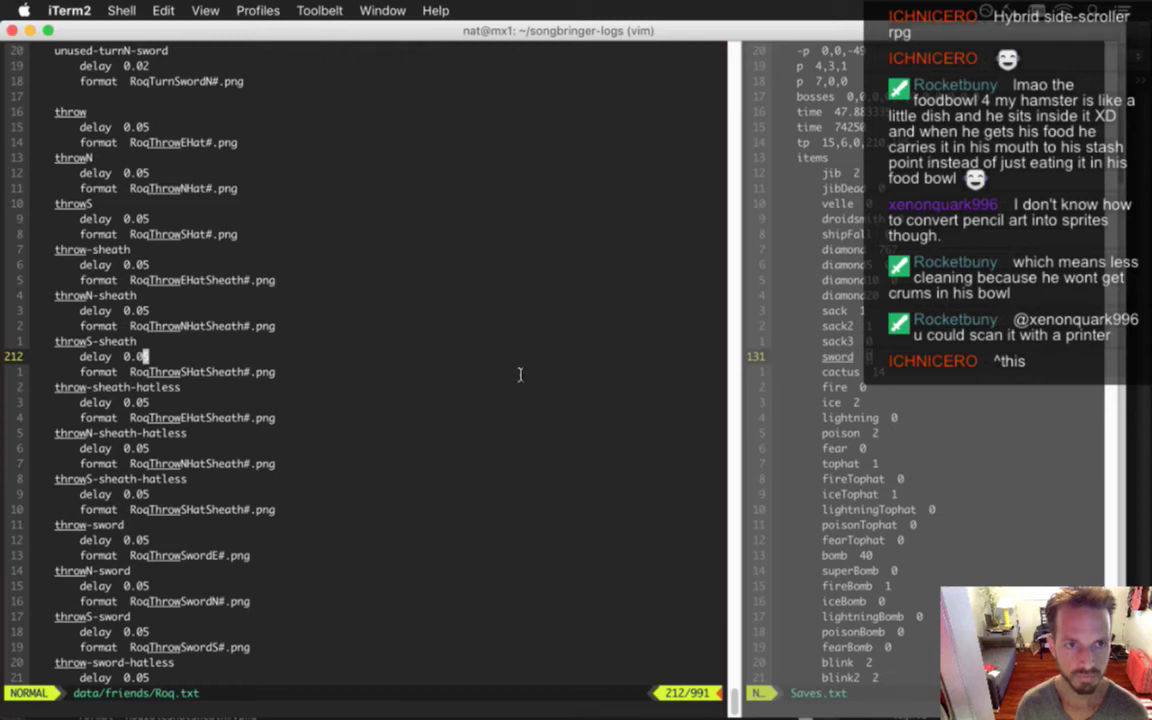
pyautogui.press('k')
pyautogui.press('k')
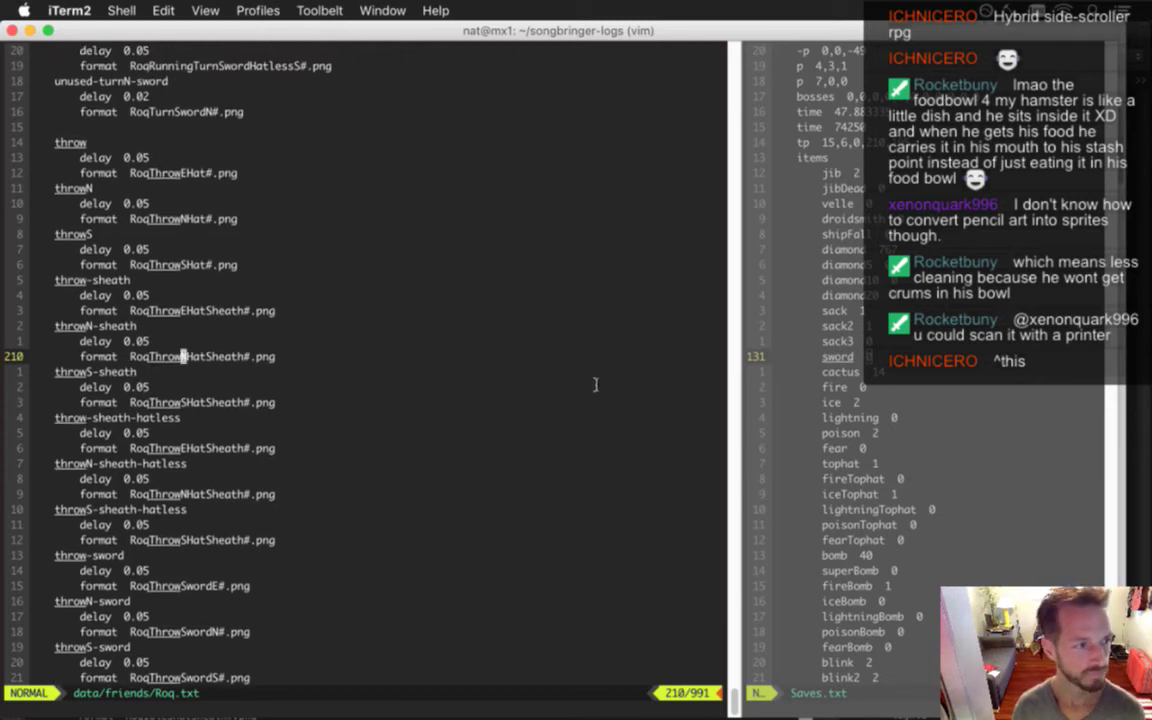
# Switch to Adobe Photoshop CS6, where the RoqThrow sprite documents are open
pyautogui.press('super+Tab')
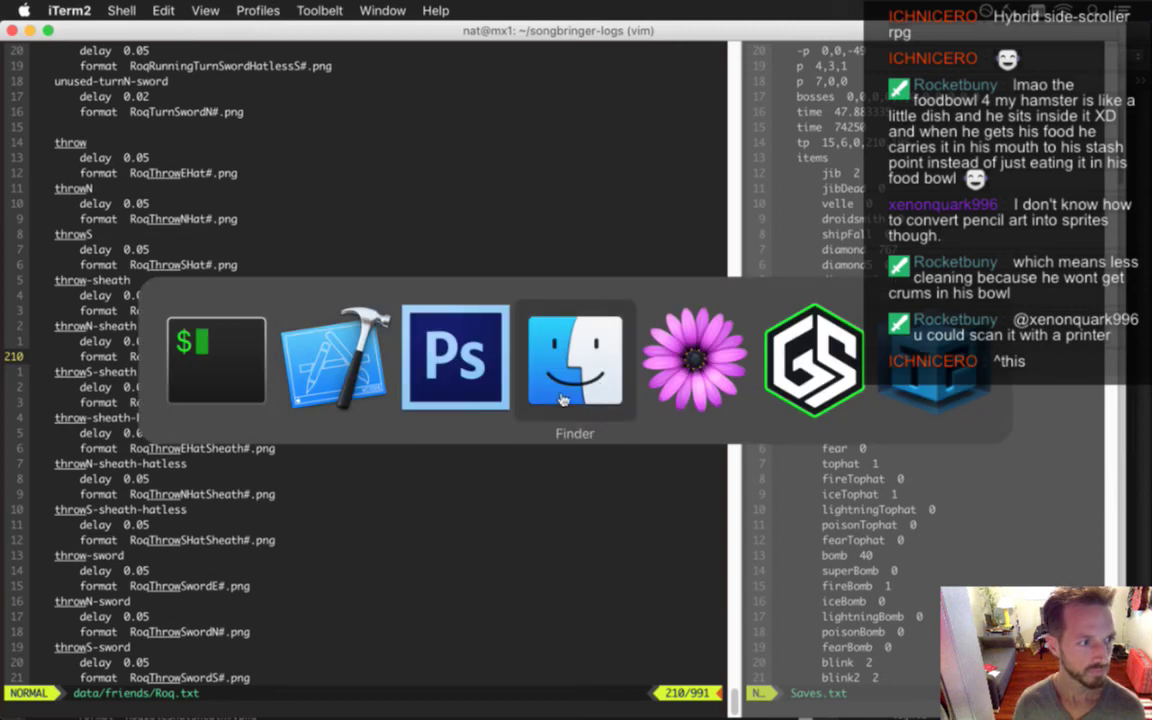
pyautogui.click(296, 398)
pyautogui.press('super+Tab')
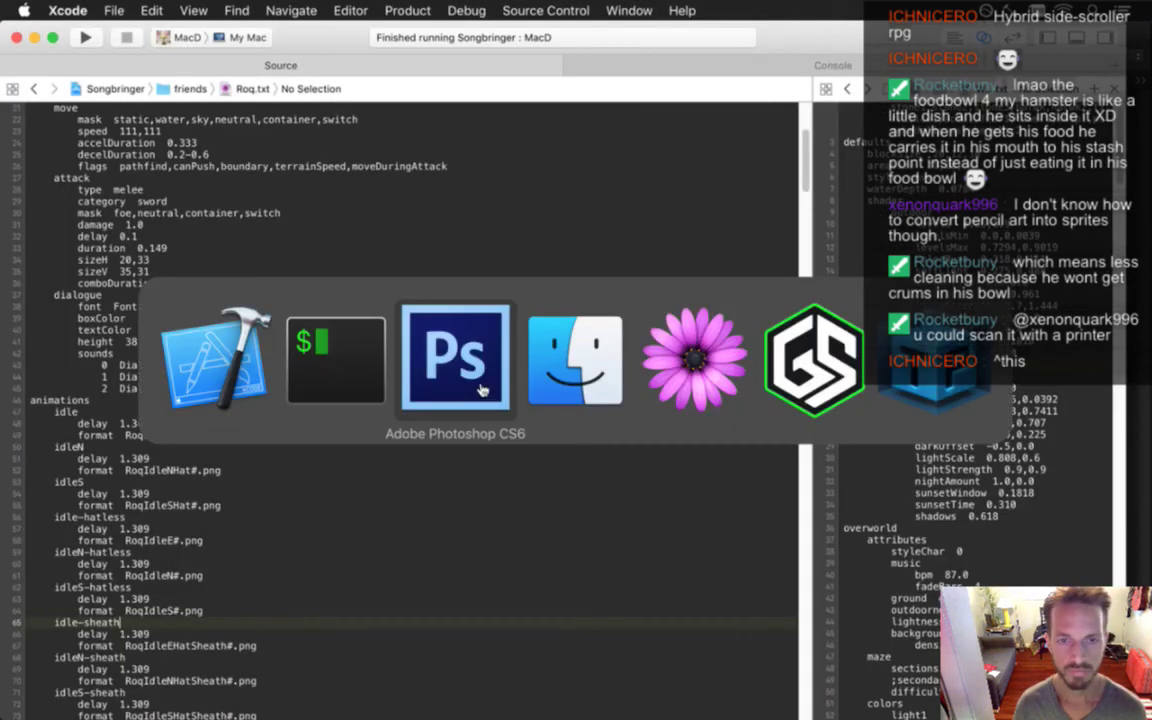
pyautogui.click(440, 350)
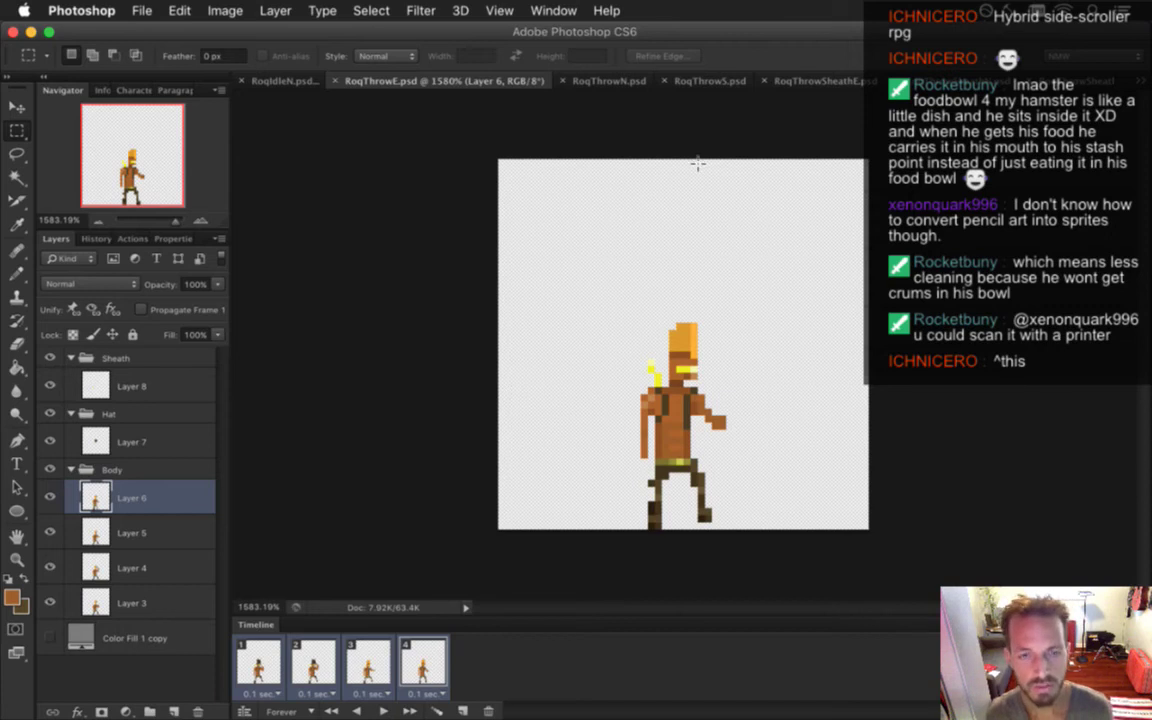
# Compare the layer structure of RoqThrowN.psd and RoqThrowE.psd, and bring up RoqThrowS.psd enlarged for editing
pyautogui.click(607, 80)
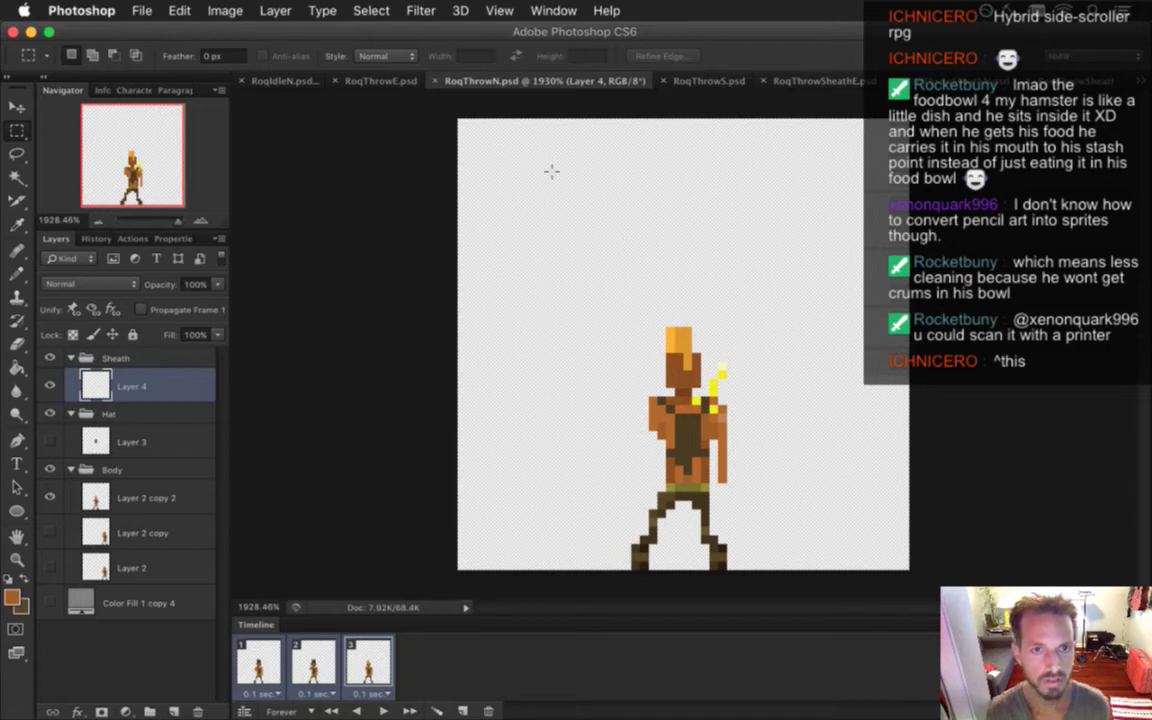
pyautogui.click(374, 80)
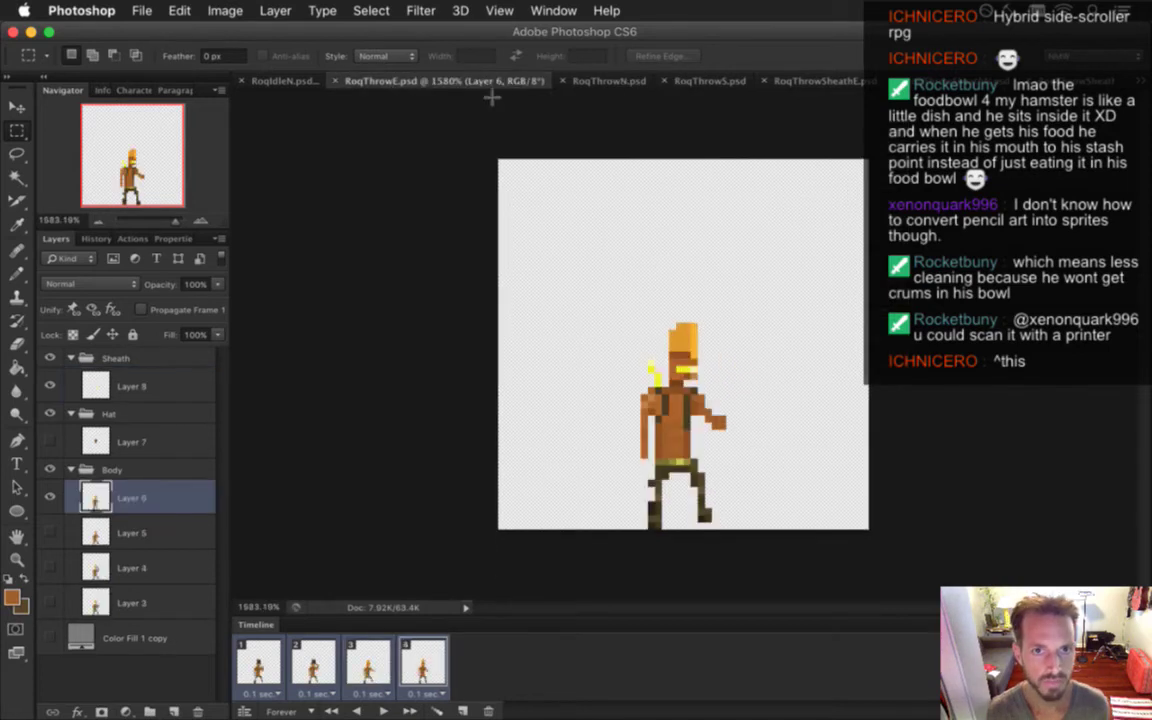
pyautogui.click(612, 82)
pyautogui.click(695, 82)
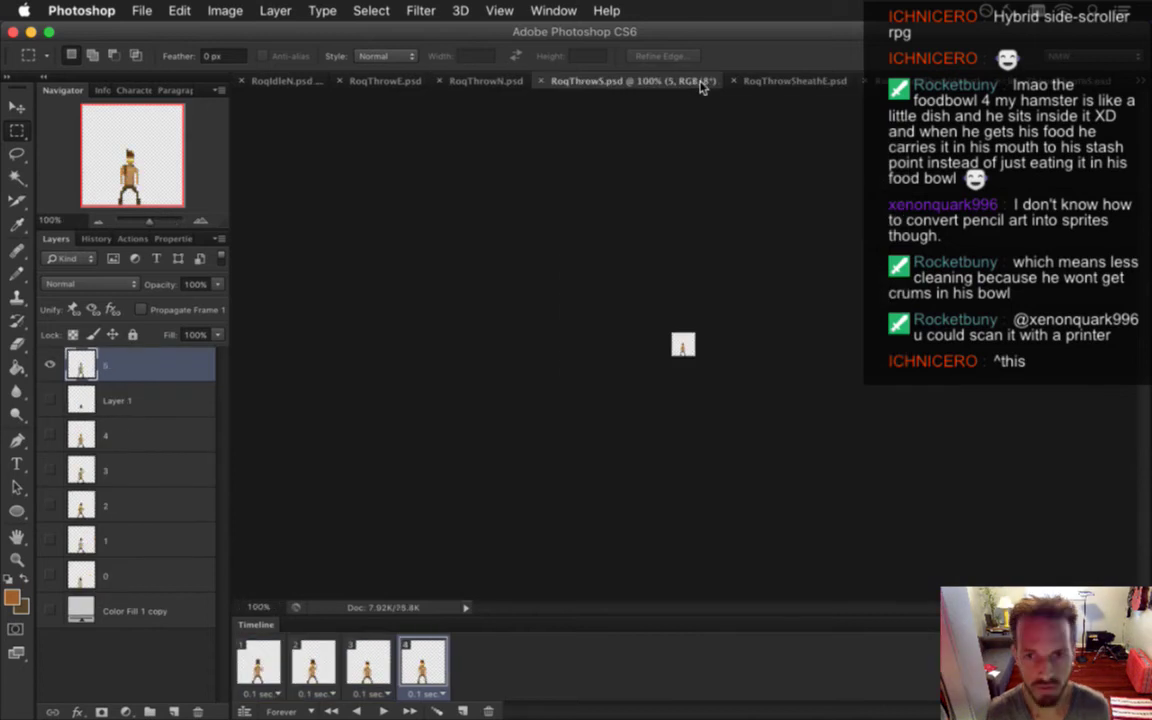
pyautogui.moveTo(687, 399); pyautogui.dragTo(771, 419)
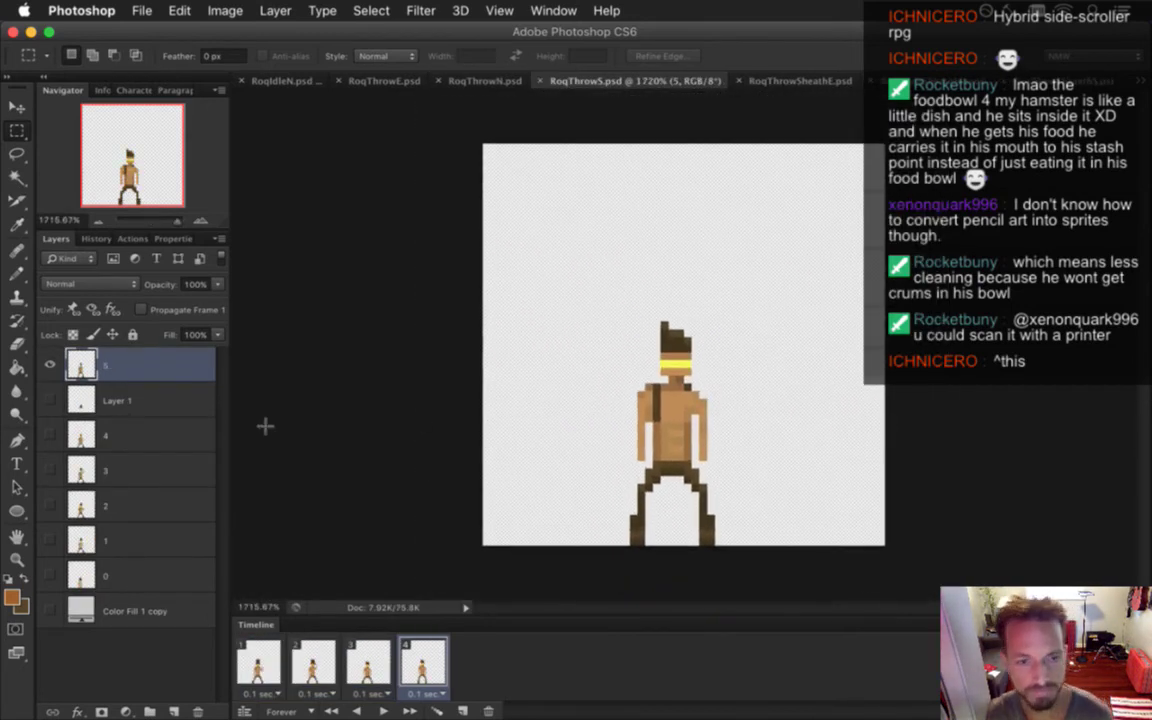
# Add Sheath, Hat and Body layer groups above layer 5 in RoqThrowS.psd
pyautogui.keyDown('shift'); pyautogui.click(258, 660); pyautogui.keyUp('shift')
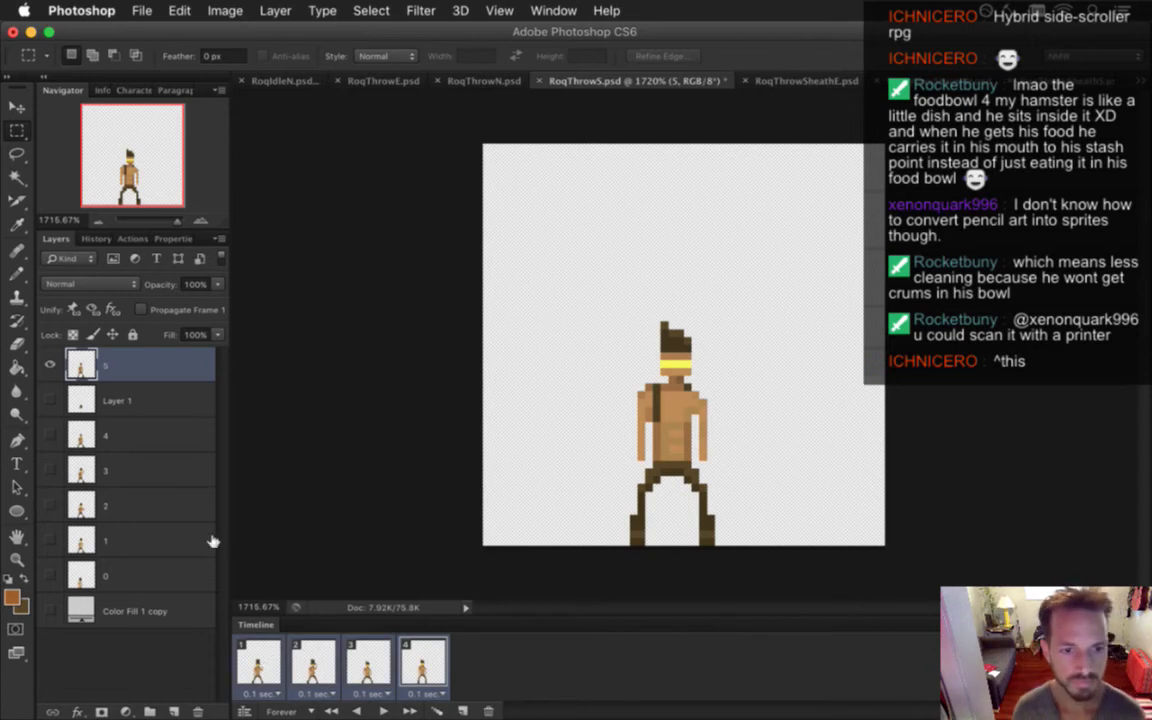
pyautogui.click(130, 399)
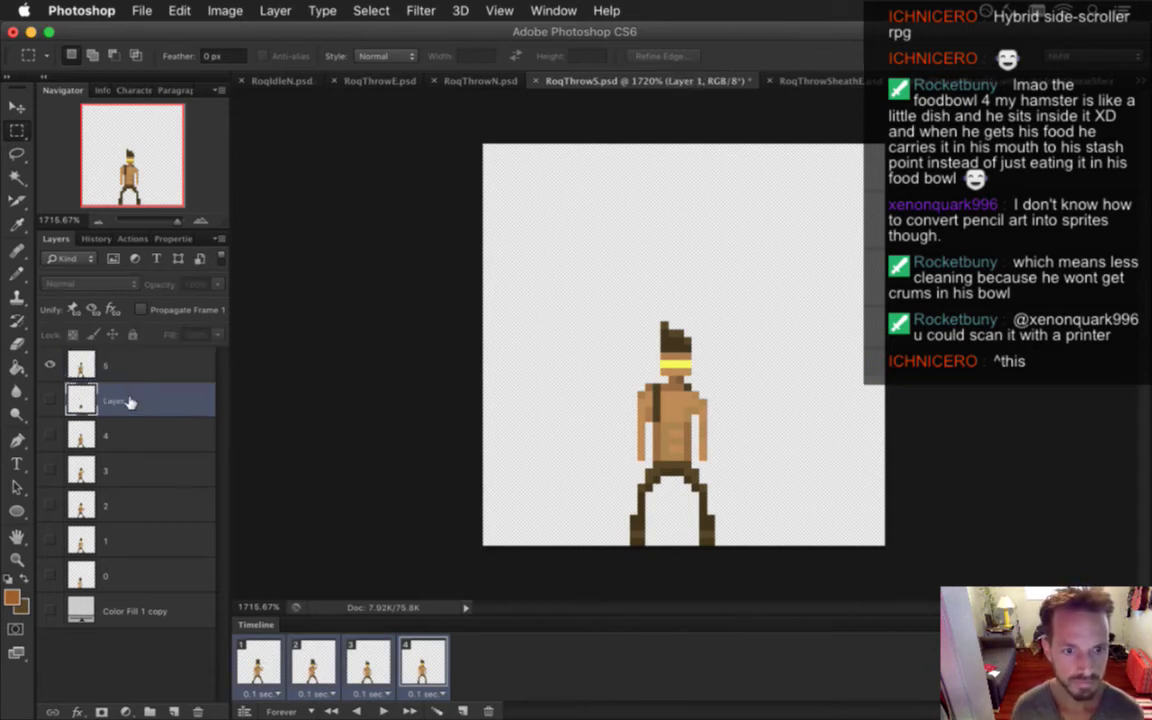
pyautogui.click(258, 660)
pyautogui.click(139, 376)
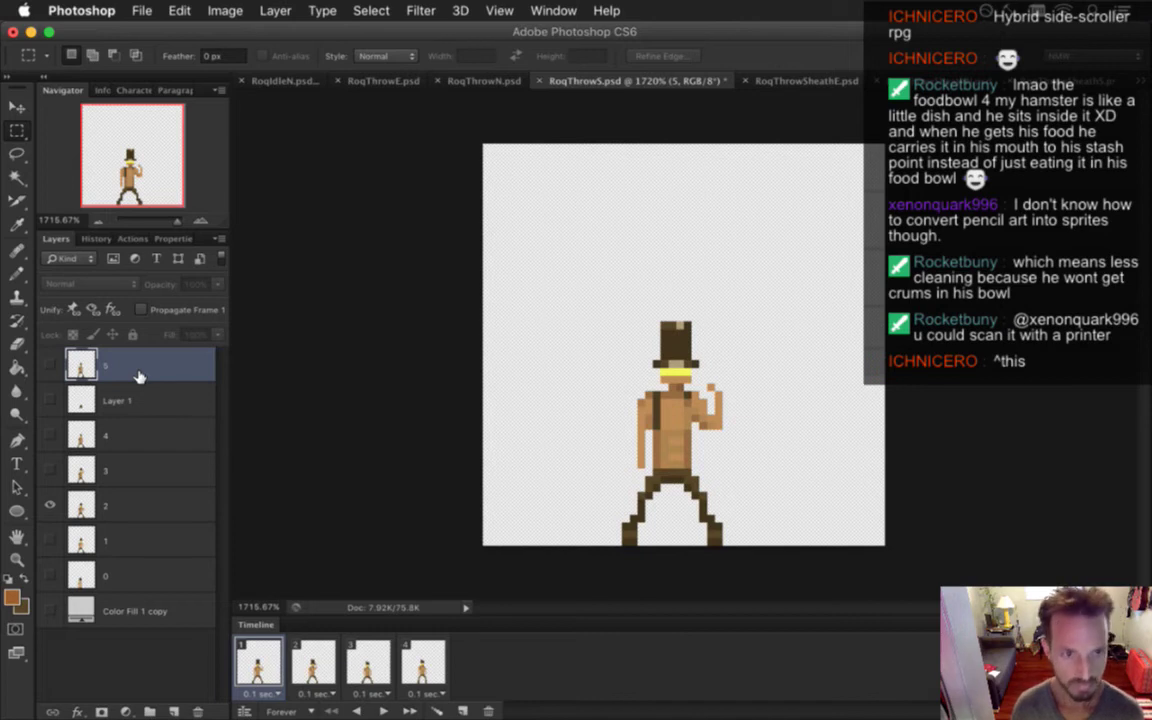
pyautogui.hotkey('alt', '.')
pyautogui.click(182, 432)
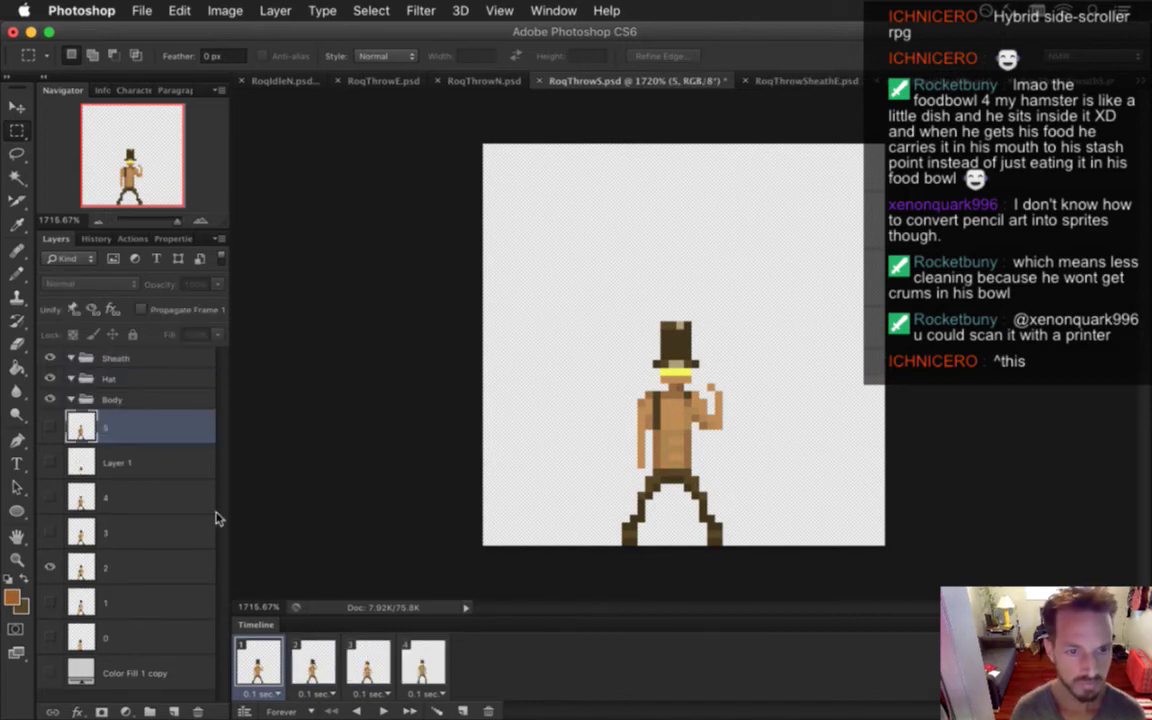
# Show the Color Fill 1 copy background in all frames and change its fill to a medium gray
pyautogui.click(48, 671)
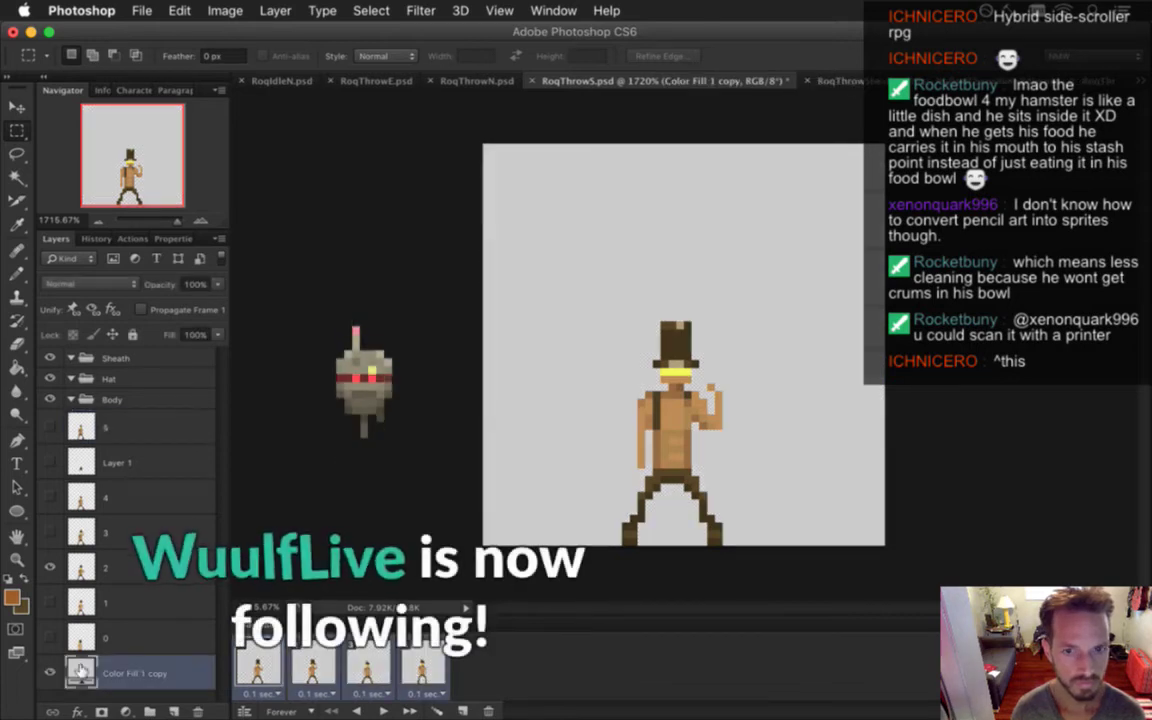
pyautogui.doubleClick(81, 673)
pyautogui.press('Return')
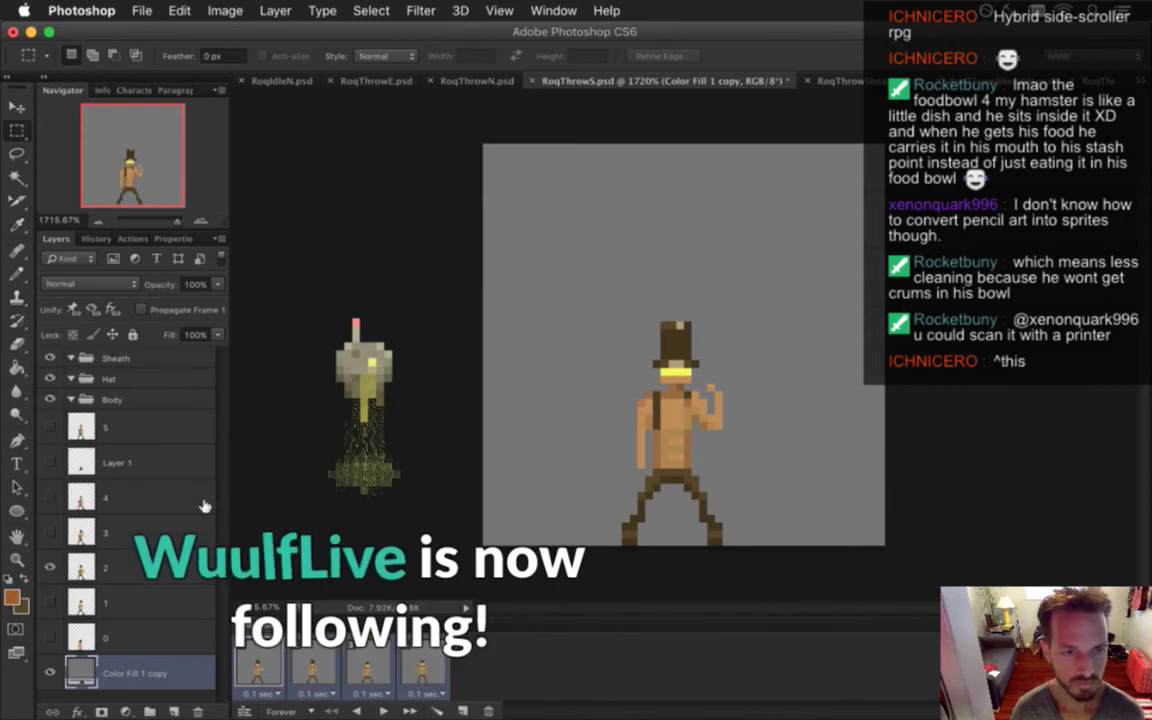
# Move all the sprite layers from 5 down to 0 into the Body group
pyautogui.click(121, 437)
pyautogui.keyDown('shift'); pyautogui.click(121, 637); pyautogui.keyUp('shift')
pyautogui.moveTo(136, 438); pyautogui.dragTo(144, 406)
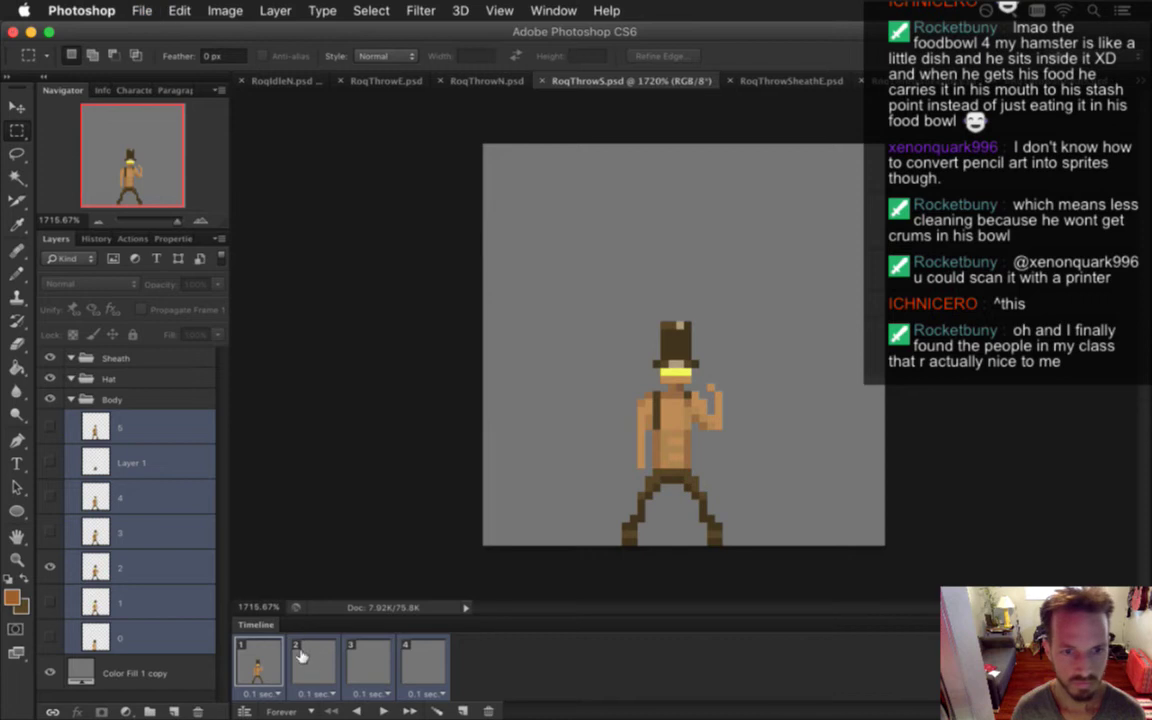
# Make the Sheath, Hat and Body groups visible in all four animation frames
pyautogui.click(50, 399)
pyautogui.click(50, 399)
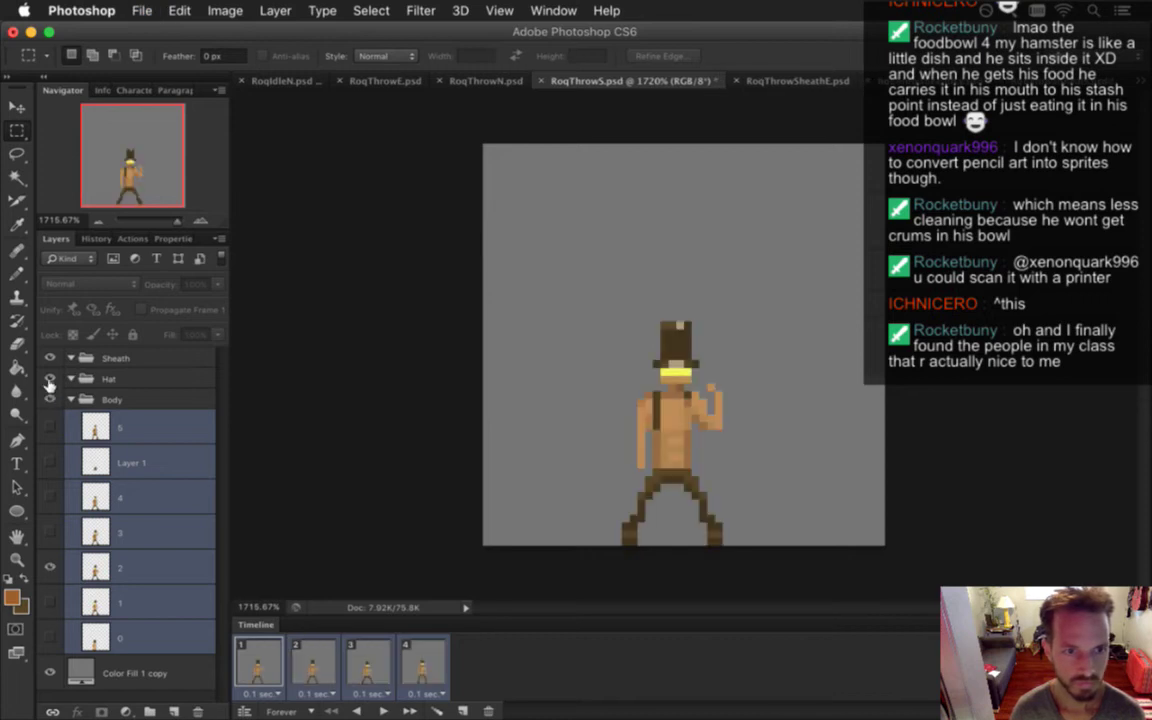
pyautogui.click(49, 357)
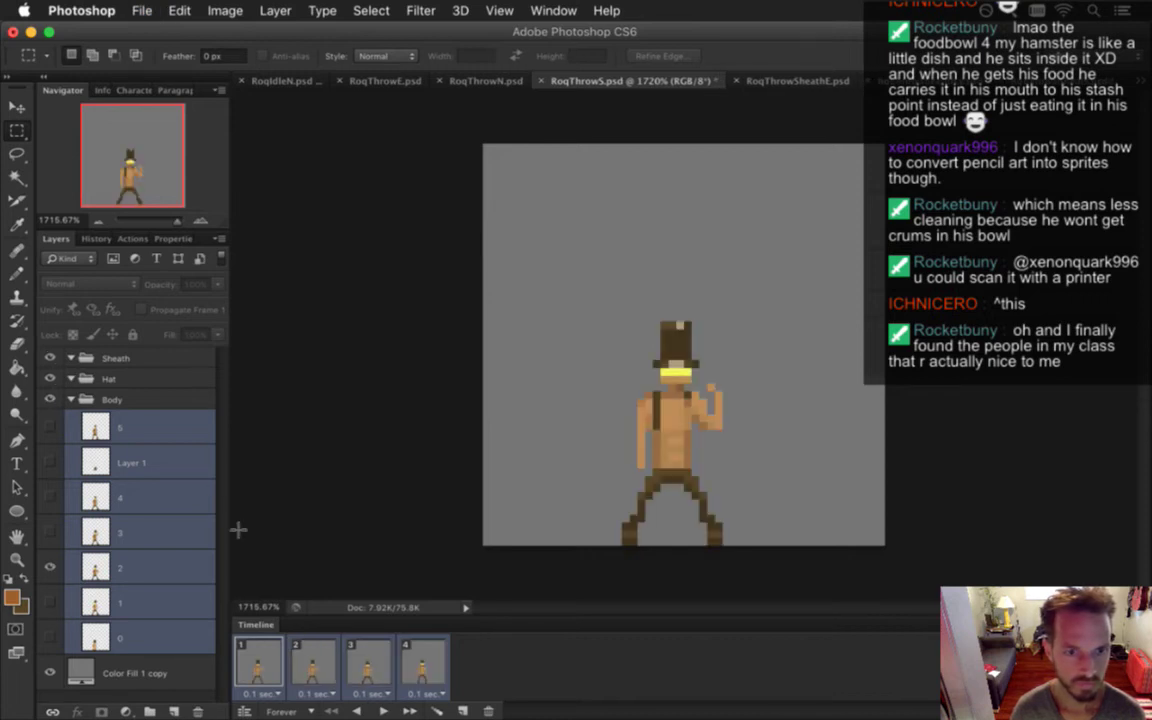
# Step back and forth through the four timeline frames to examine each pose and the layer it uses
pyautogui.click(265, 663)
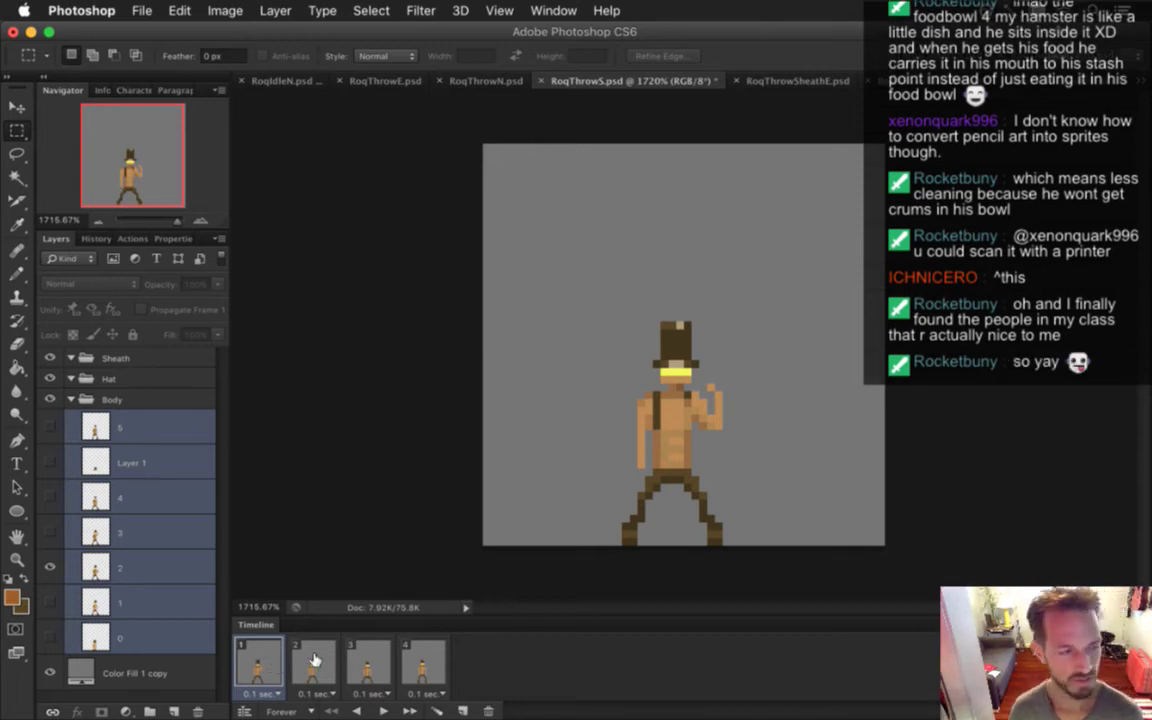
pyautogui.click(314, 660)
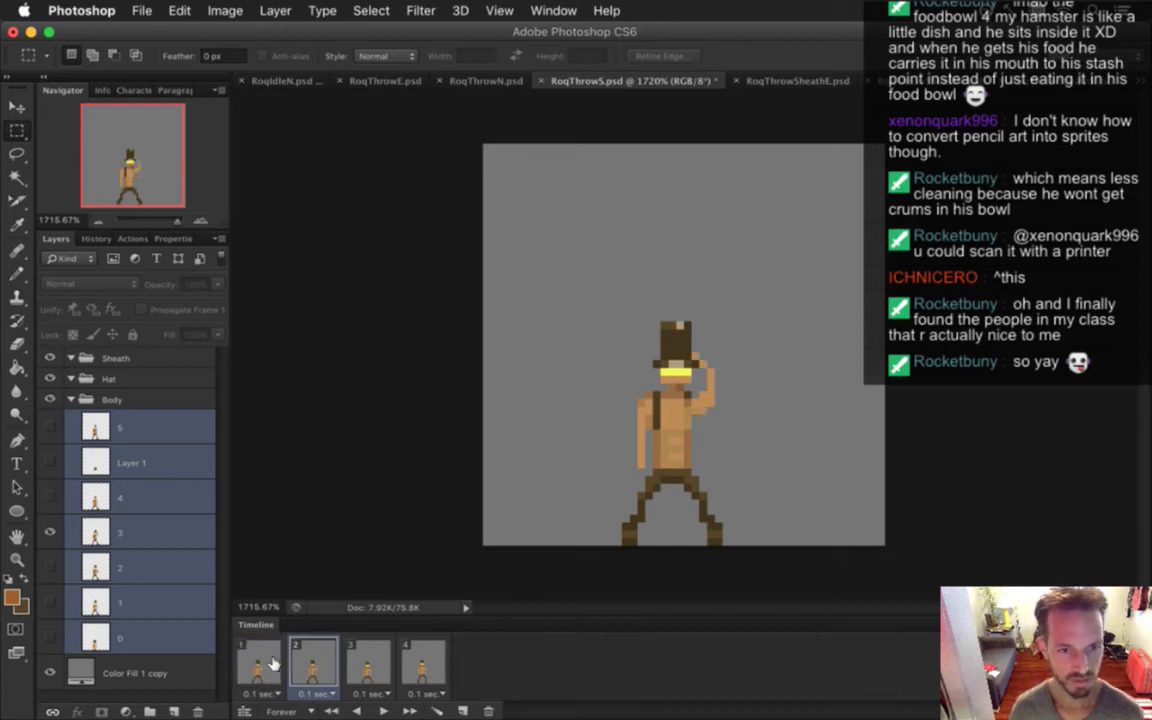
pyautogui.click(268, 663)
pyautogui.click(310, 660)
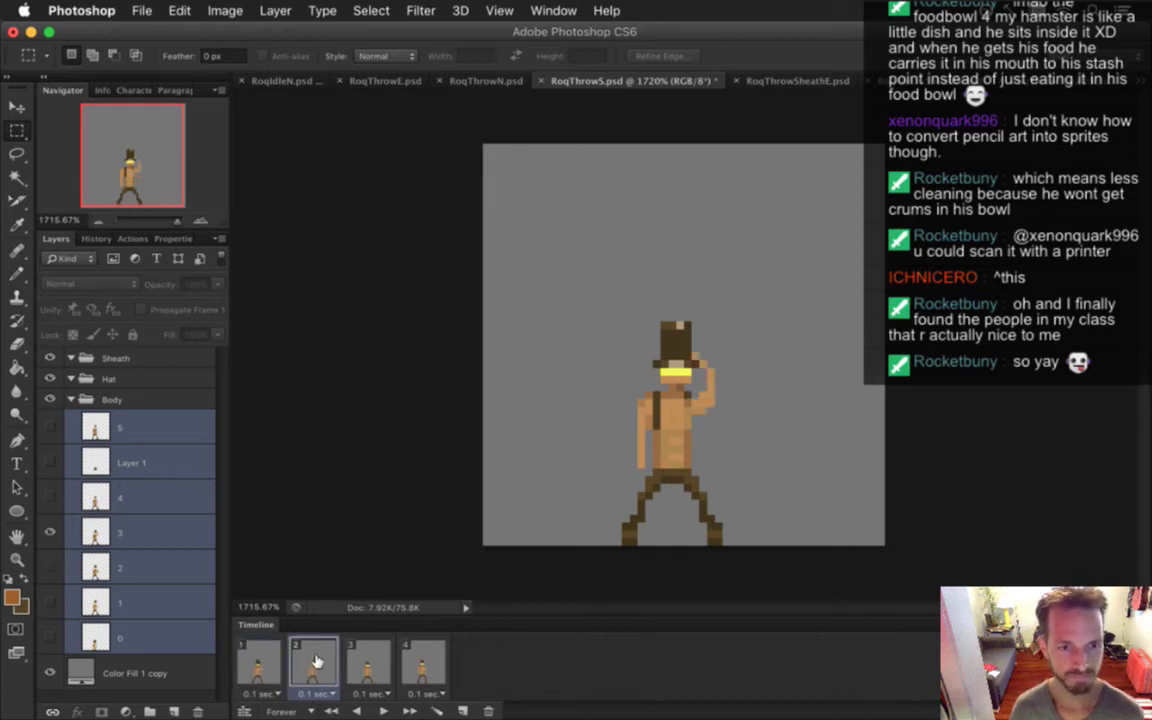
pyautogui.click(375, 663)
pyautogui.click(422, 663)
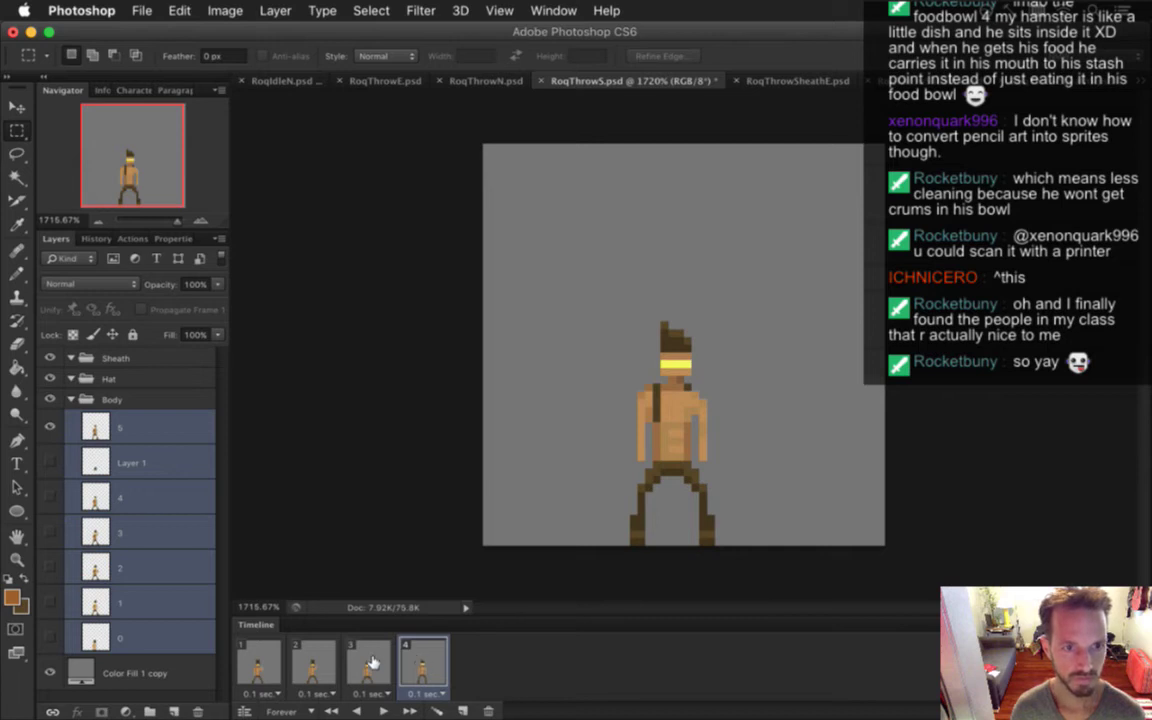
pyautogui.click(372, 663)
pyautogui.click(318, 663)
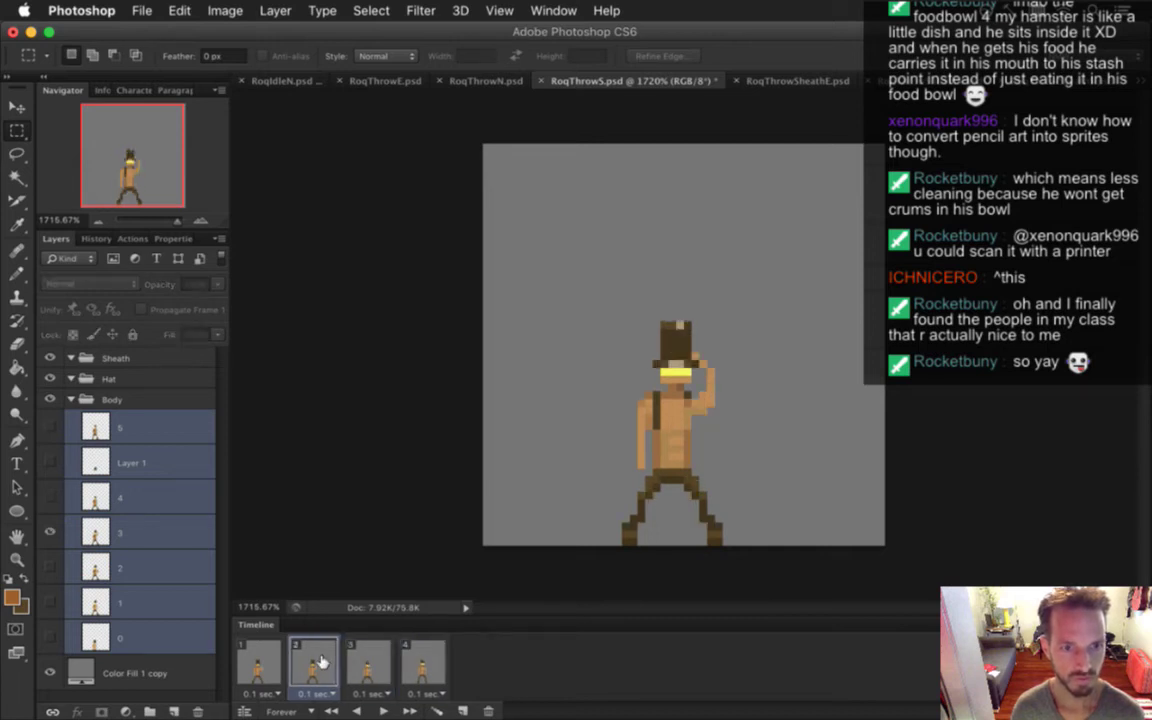
pyautogui.click(258, 663)
# Delete layers 1 and 0 from the Body group
pyautogui.click(130, 603)
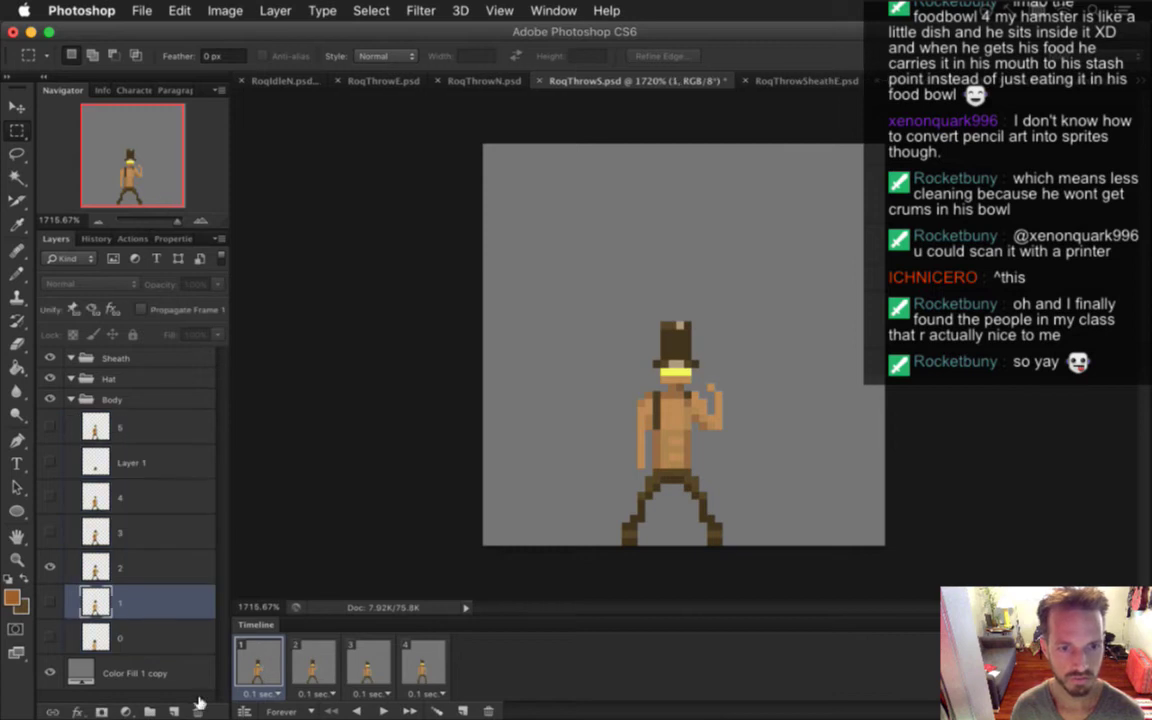
pyautogui.click(198, 709)
pyautogui.click(198, 709)
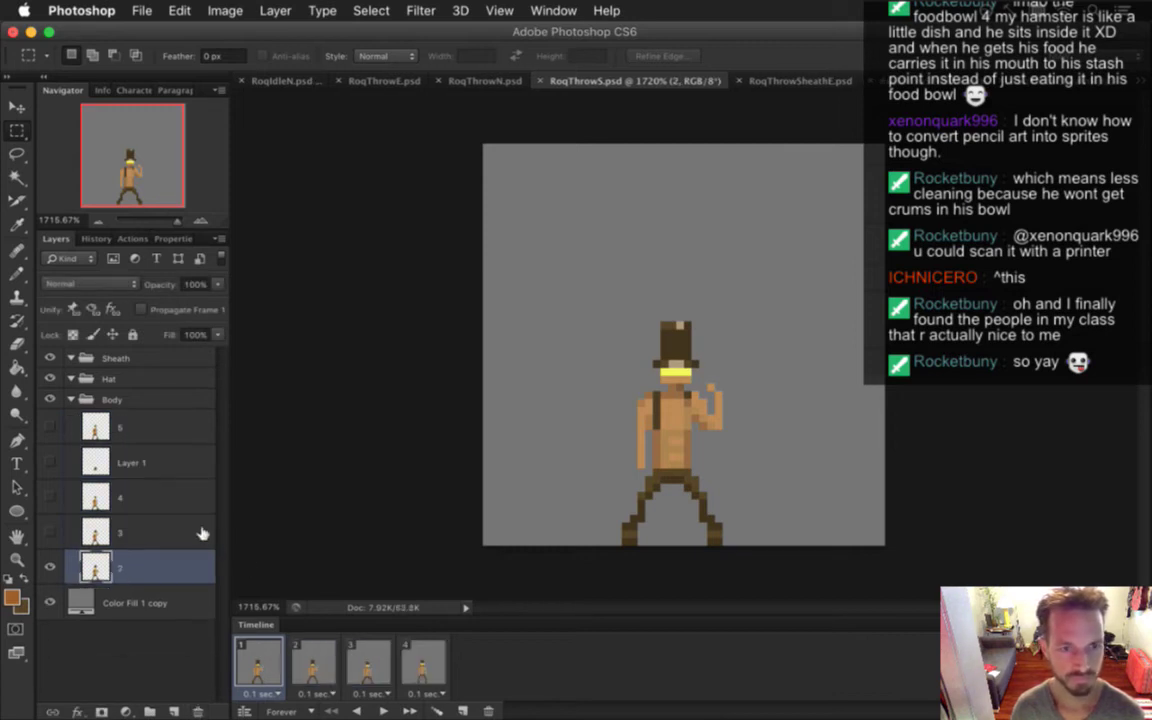
# Check the poses in frames 2 to 4, and delete the unused Layer 1 from the Body group
pyautogui.click(313, 662)
pyautogui.click(380, 657)
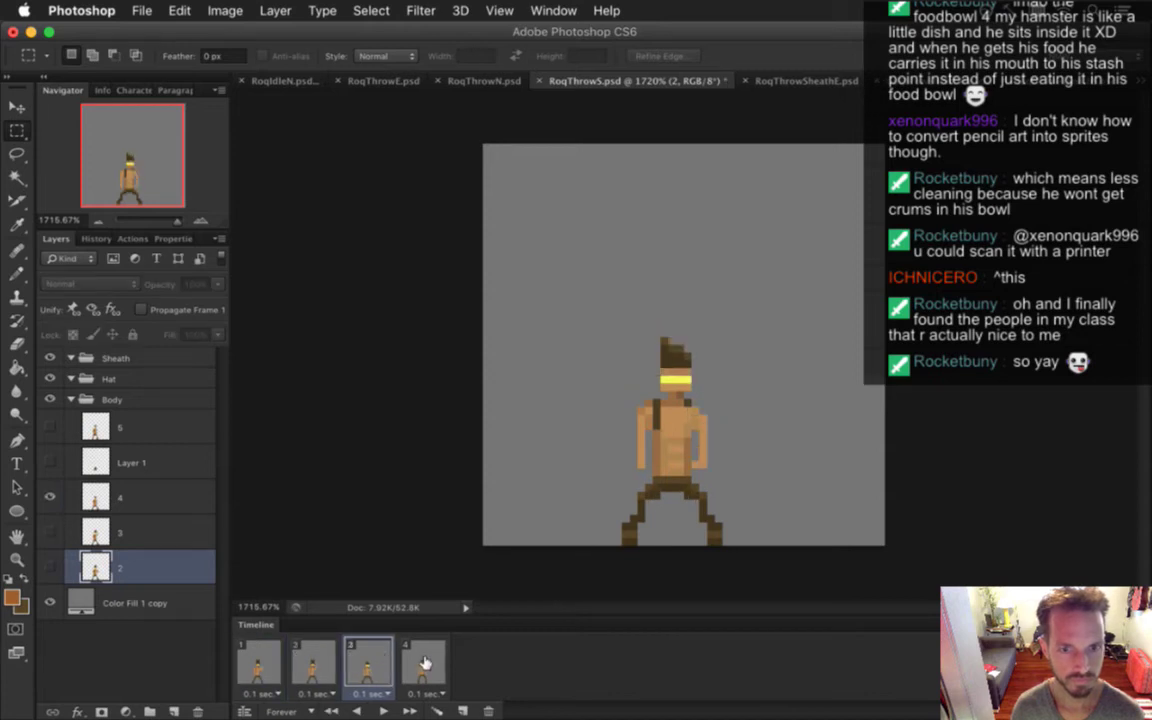
pyautogui.click(423, 662)
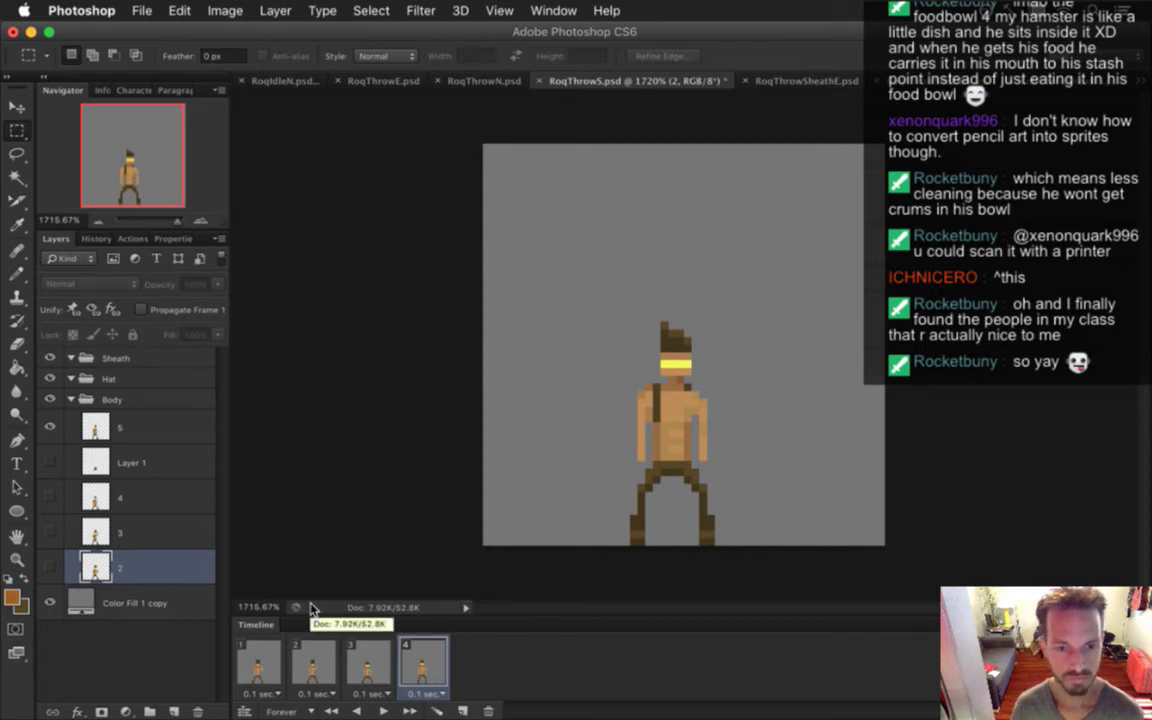
pyautogui.click(130, 462)
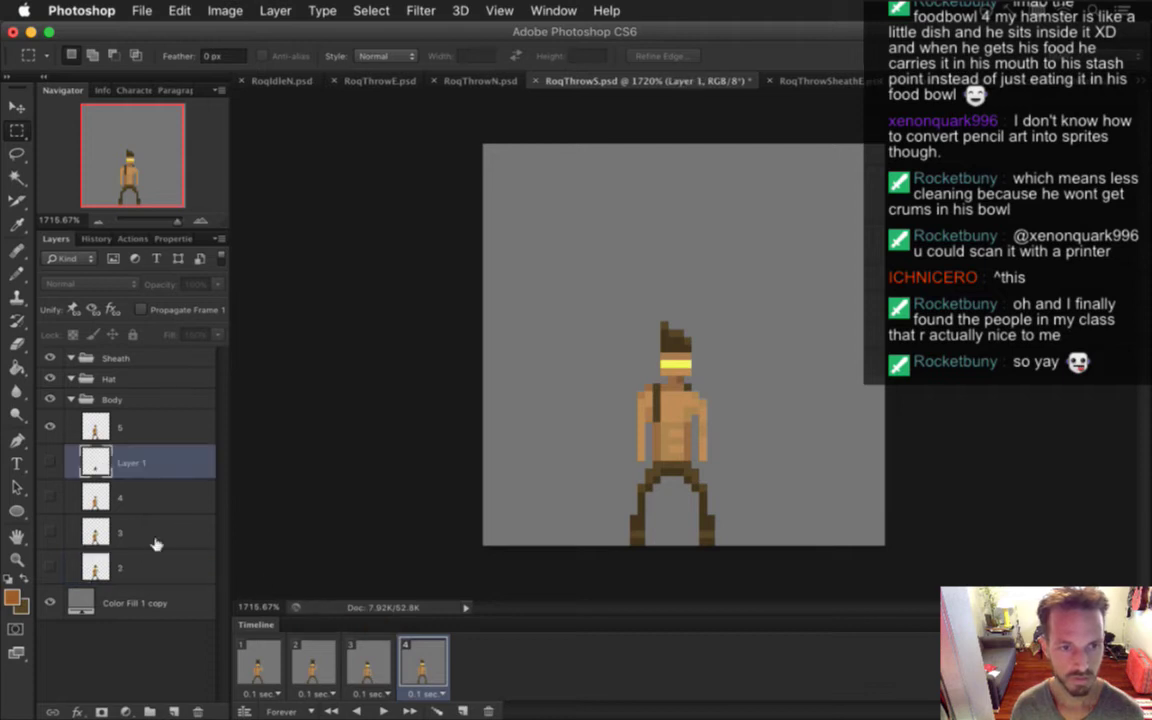
pyautogui.click(197, 709)
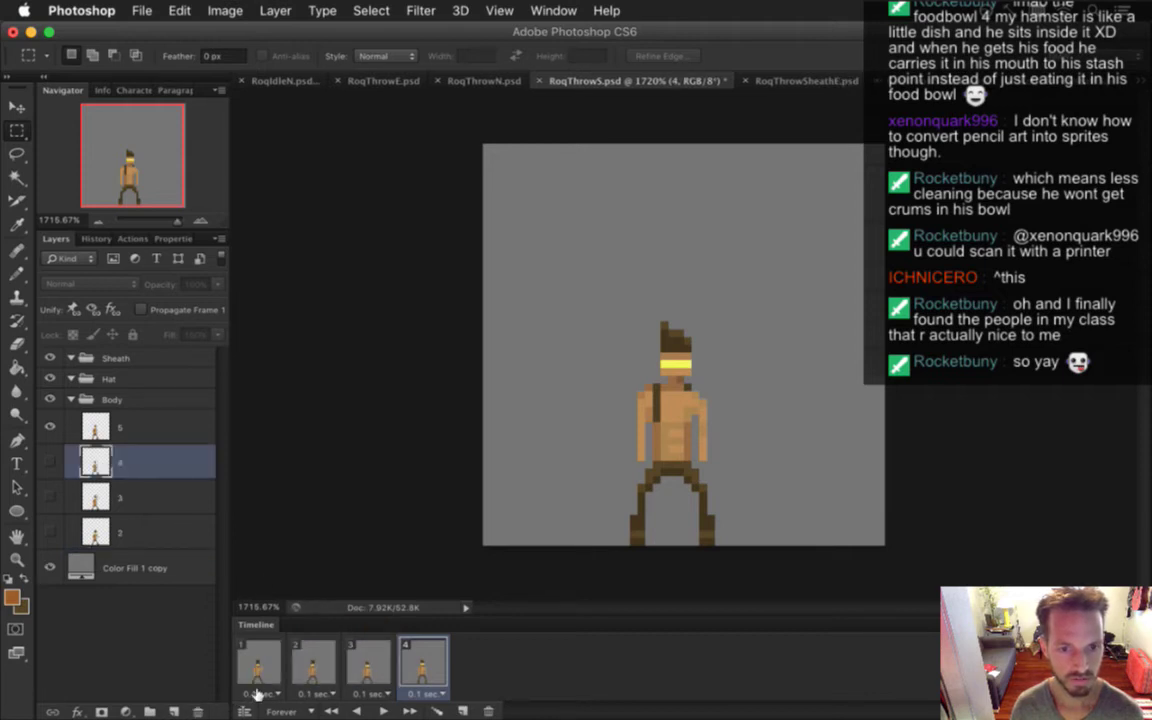
# Go through all four timeline frames and back to frame 1 to check the pose in each
pyautogui.click(262, 662)
pyautogui.click(302, 662)
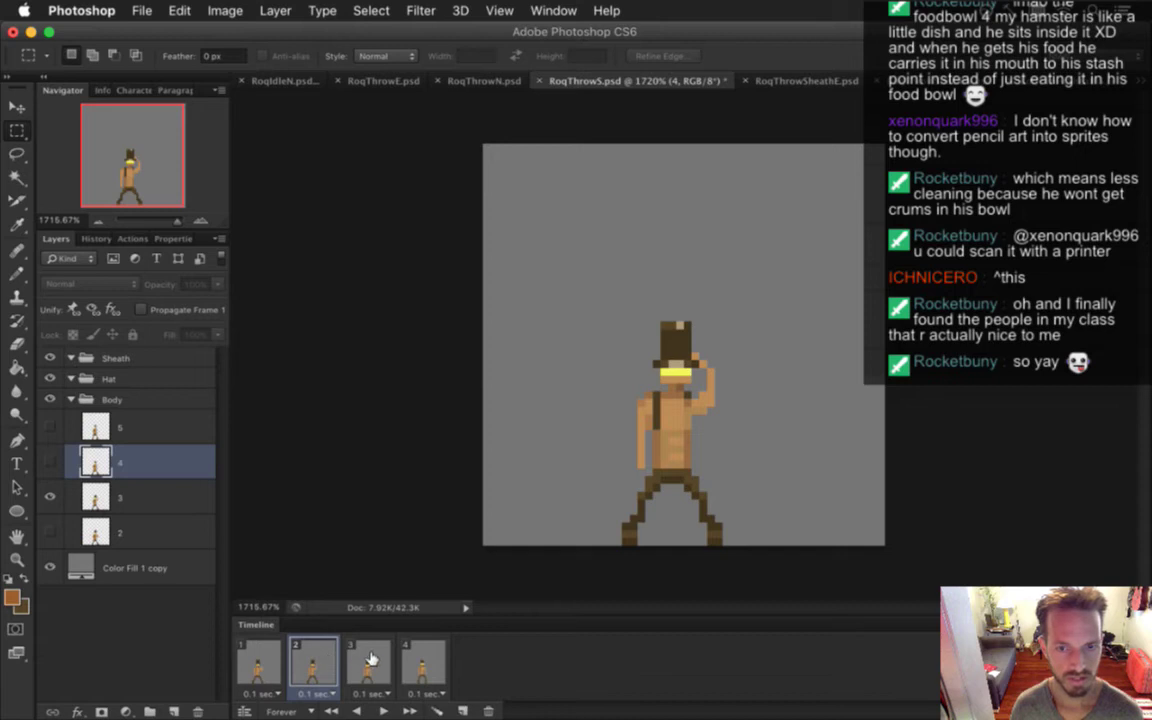
pyautogui.click(352, 664)
pyautogui.click(423, 663)
pyautogui.click(277, 657)
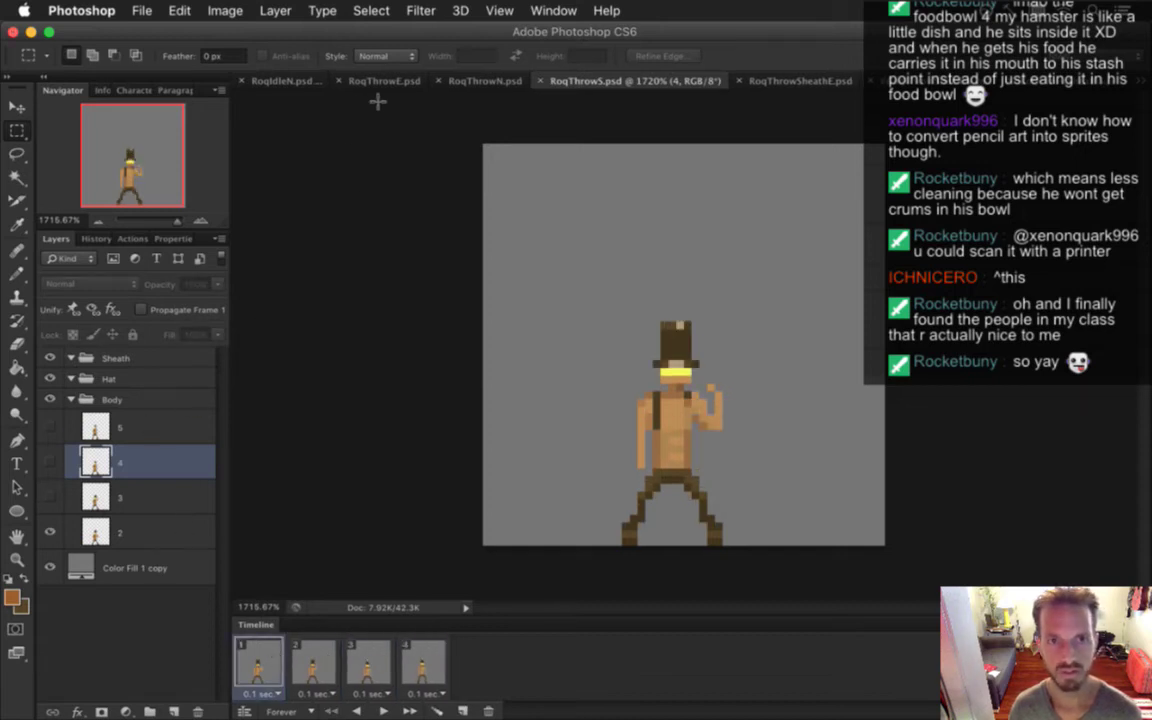
# In RoqIdleS.psd, hide the Hat group, copy the entire visible sprite, and return to RoqThrowS.psd
pyautogui.click(1093, 92)
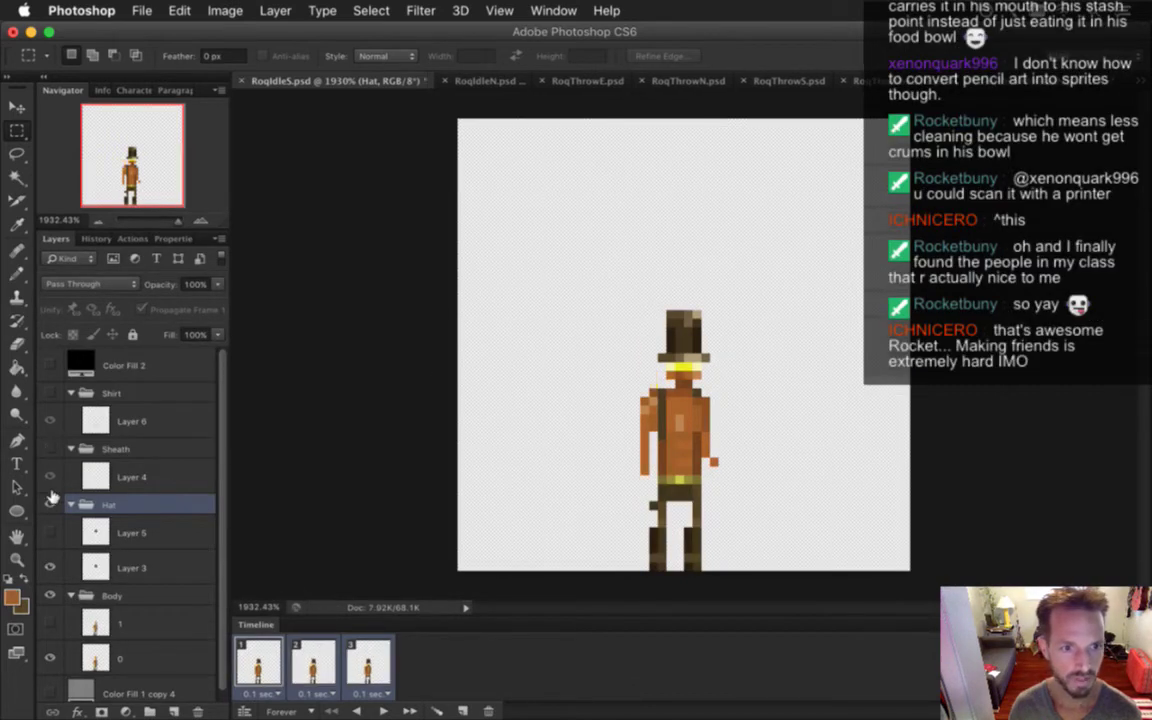
pyautogui.click(93, 538)
pyautogui.press('super+a')
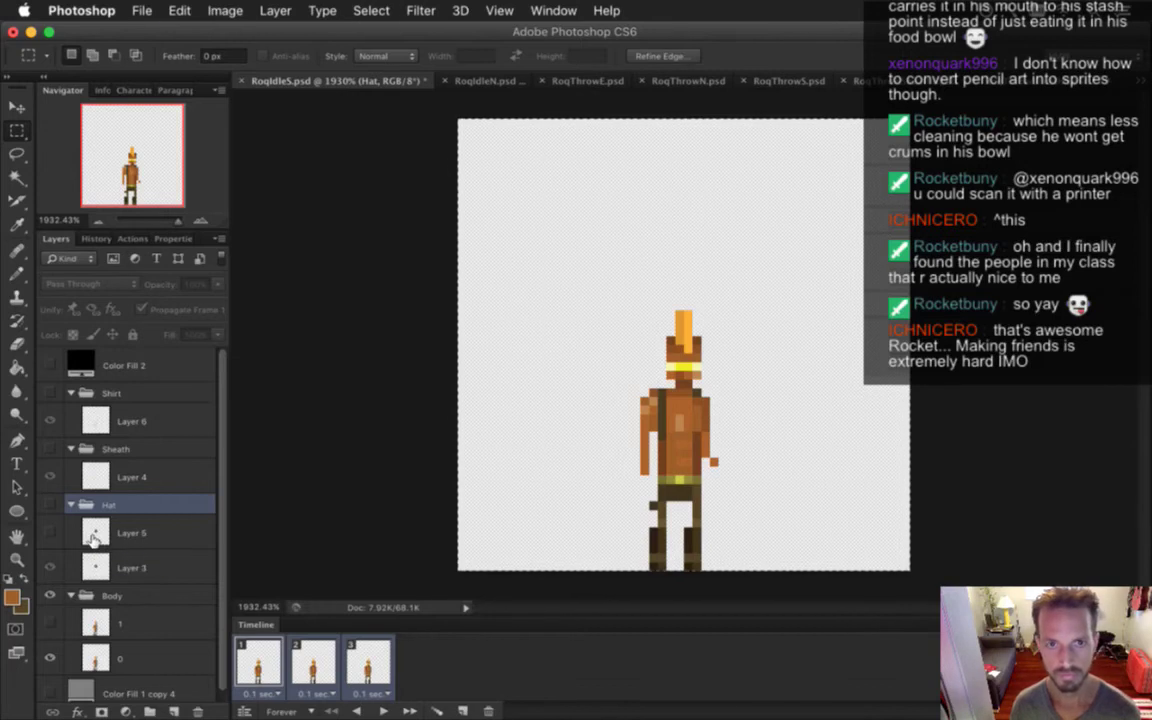
pyautogui.hotkey('ctrl', 'Tab')
pyautogui.hotkey('ctrl', 'Tab')
pyautogui.hotkey('ctrl', 'Tab')
pyautogui.hotkey('ctrl', 'Tab')
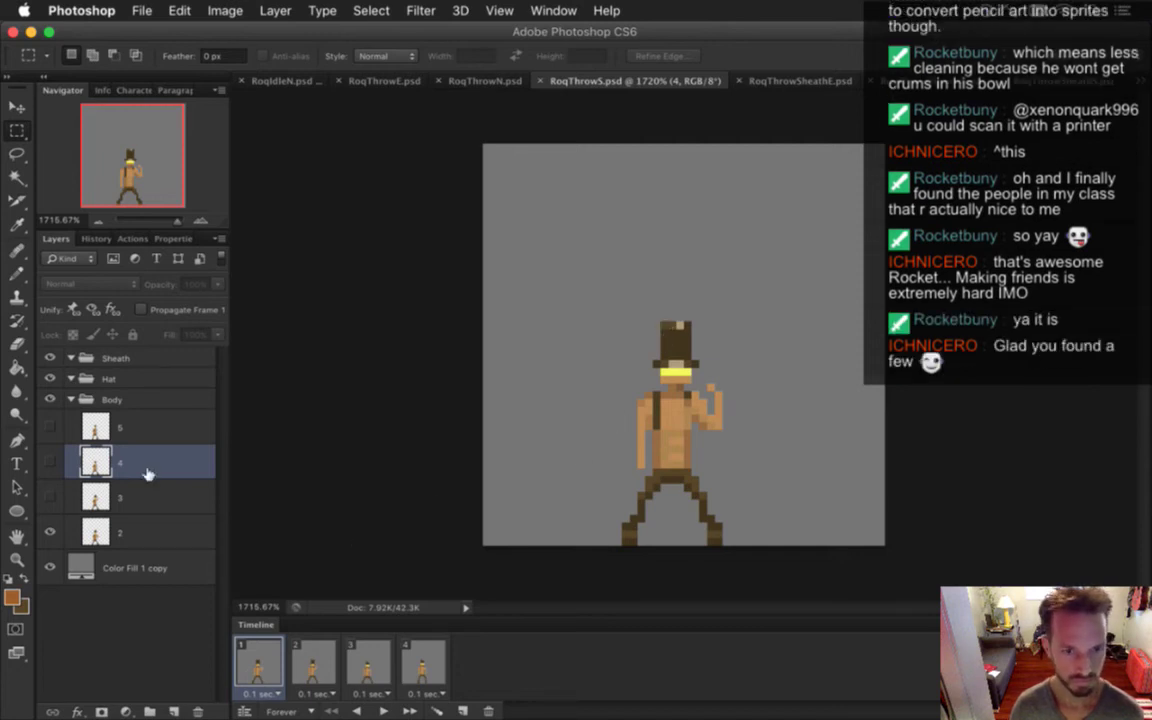
# Paste the copied idle sprite into the Body group beside the throwing pose and switch off Propagate Frame 1 for it
pyautogui.click(133, 399)
pyautogui.hotkey('ctrl', 'v')
pyautogui.press('v')
pyautogui.moveTo(688, 294); pyautogui.dragTo(565, 378)
pyautogui.press('m')
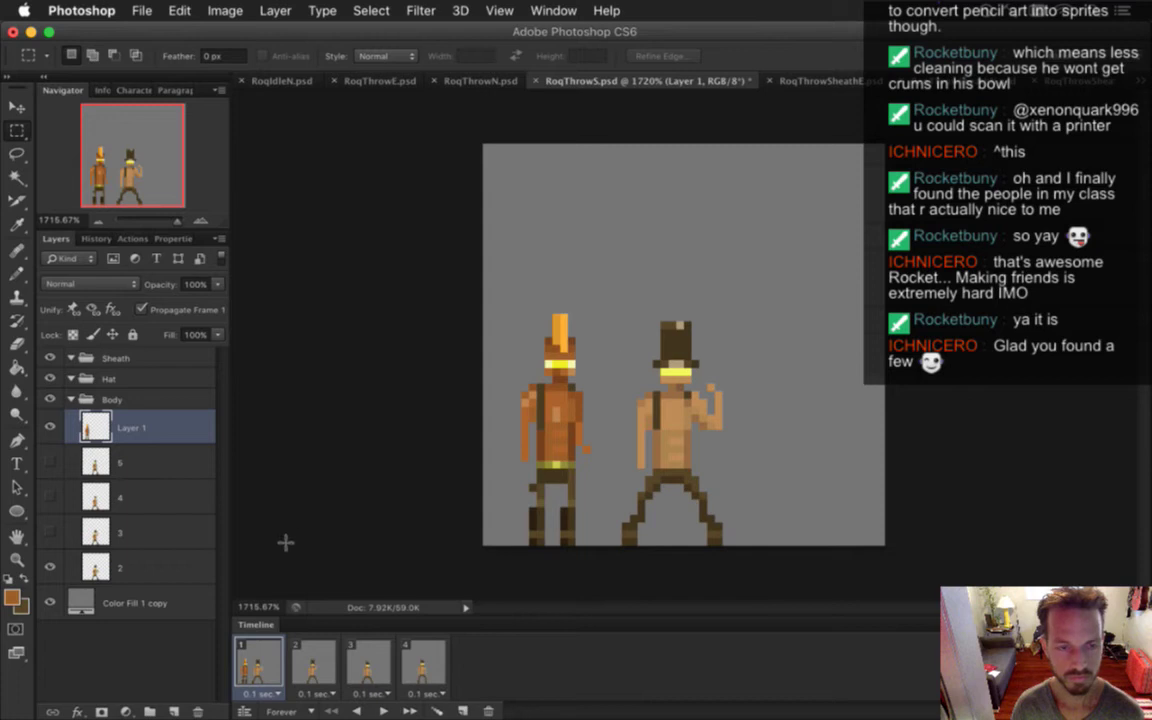
pyautogui.click(141, 310)
# On layer 2, fill the throwing pose's main skin tone with the orange-brown sampled from the idle sprite's chest
pyautogui.click(120, 568)
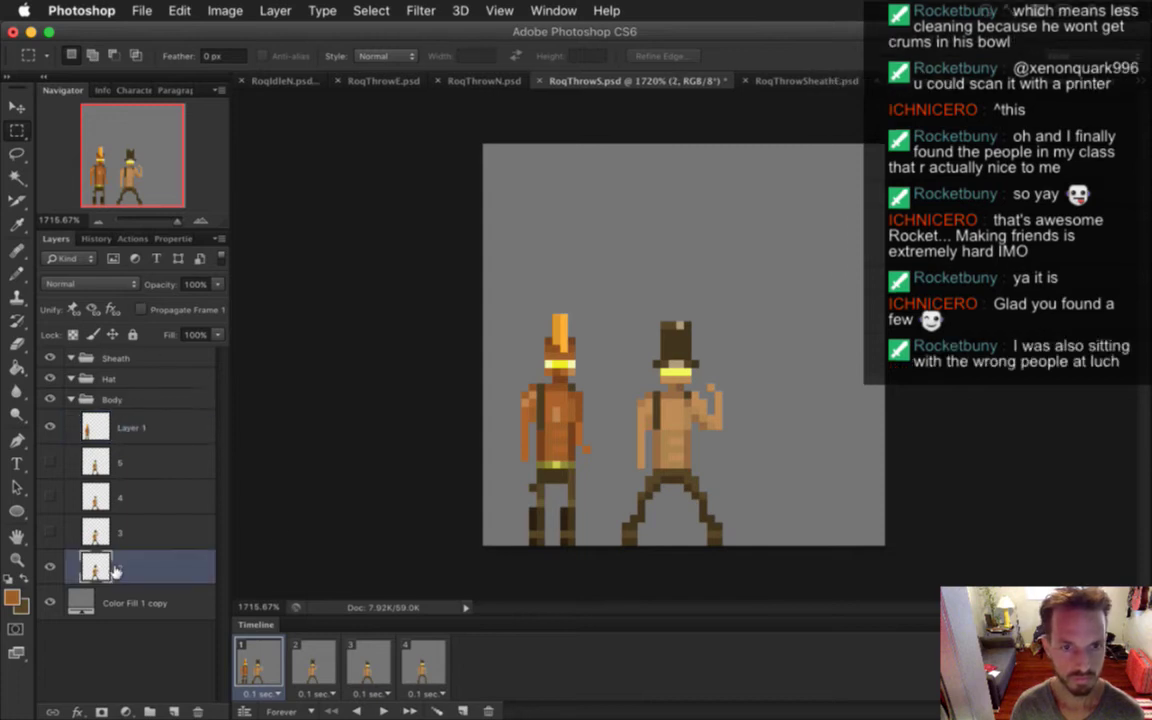
pyautogui.press('i')
pyautogui.click(566, 412)
pyautogui.press('g')
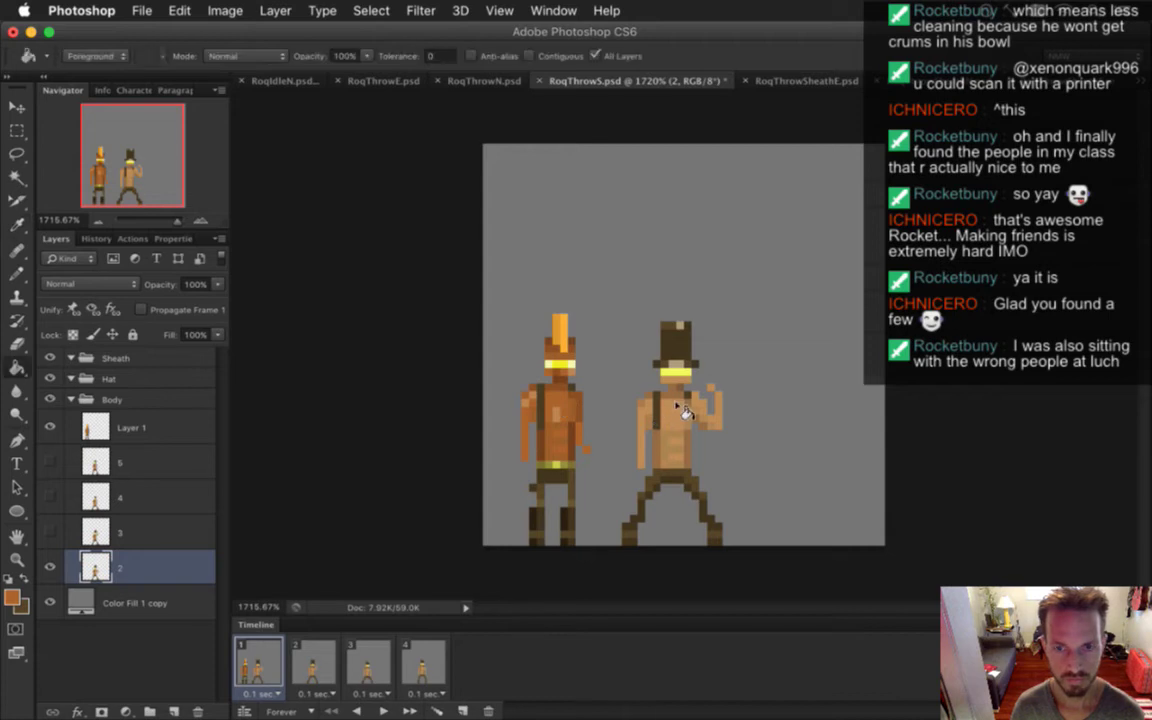
pyautogui.click(685, 415)
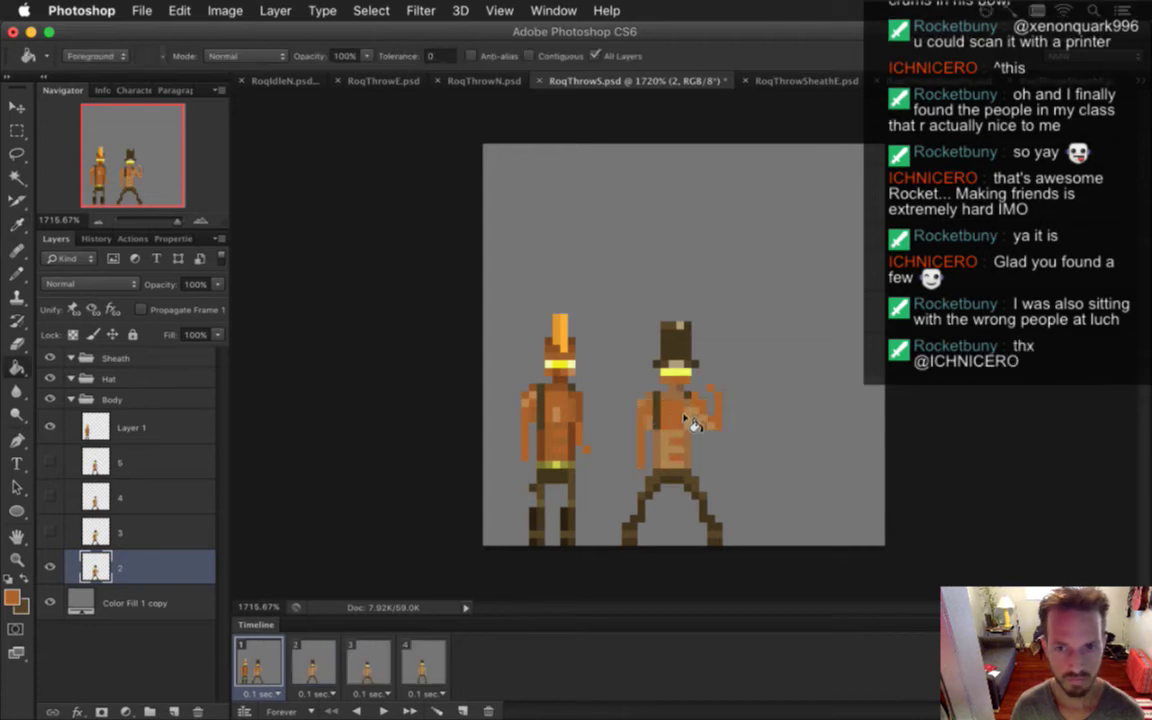
# Fill the throwing pose's shaded skin on layer 2 with a darker brown sampled from the idle sprite
pyautogui.press('i')
pyautogui.press('g')
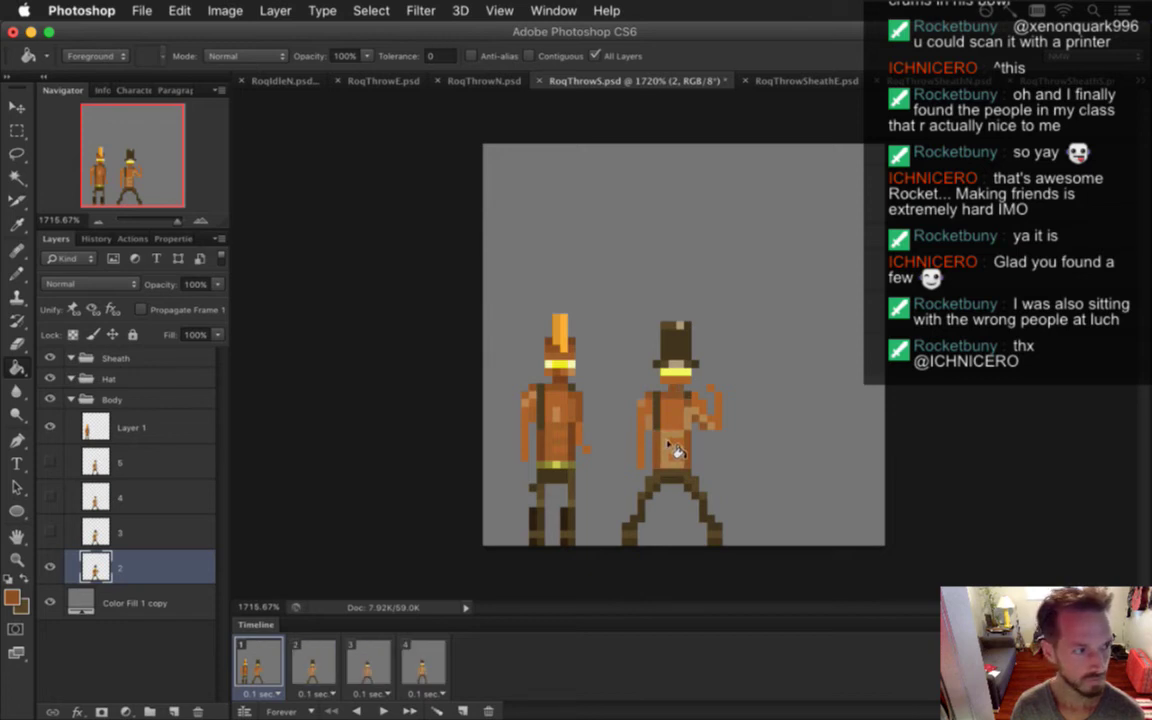
pyautogui.click(677, 406)
pyautogui.press('b')
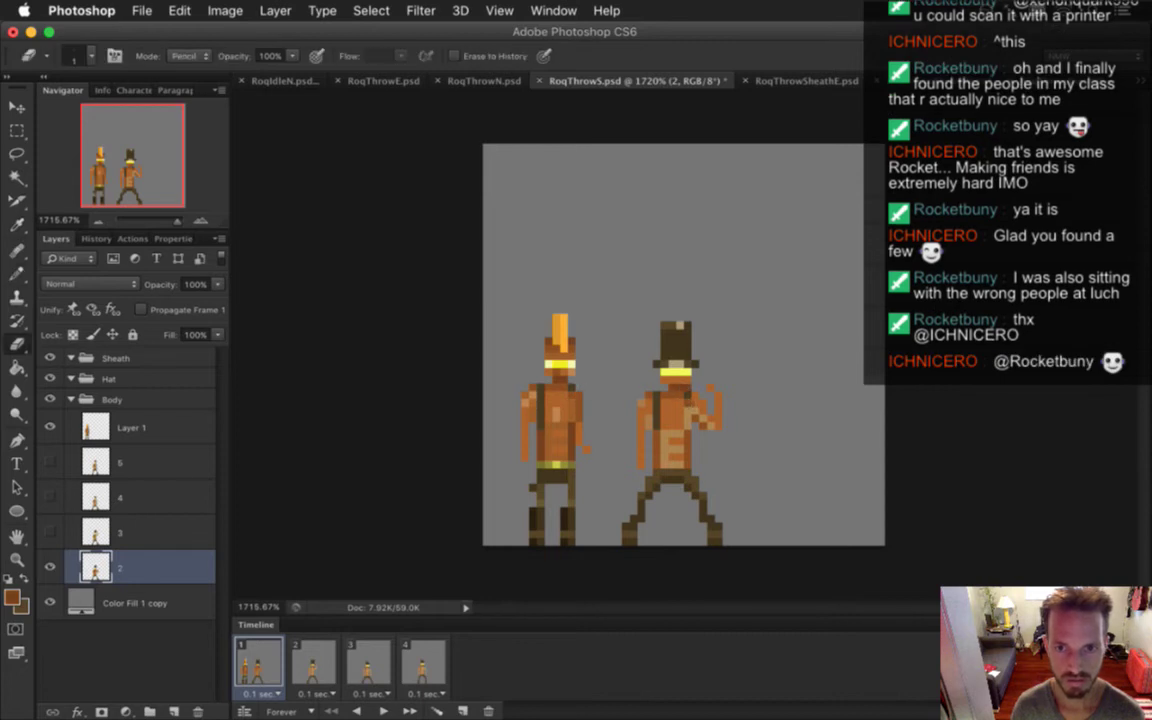
# Fill the remaining pale skin patches on the throwing pose's chest, stomach and raised arm with medium orange-brown
pyautogui.press('i')
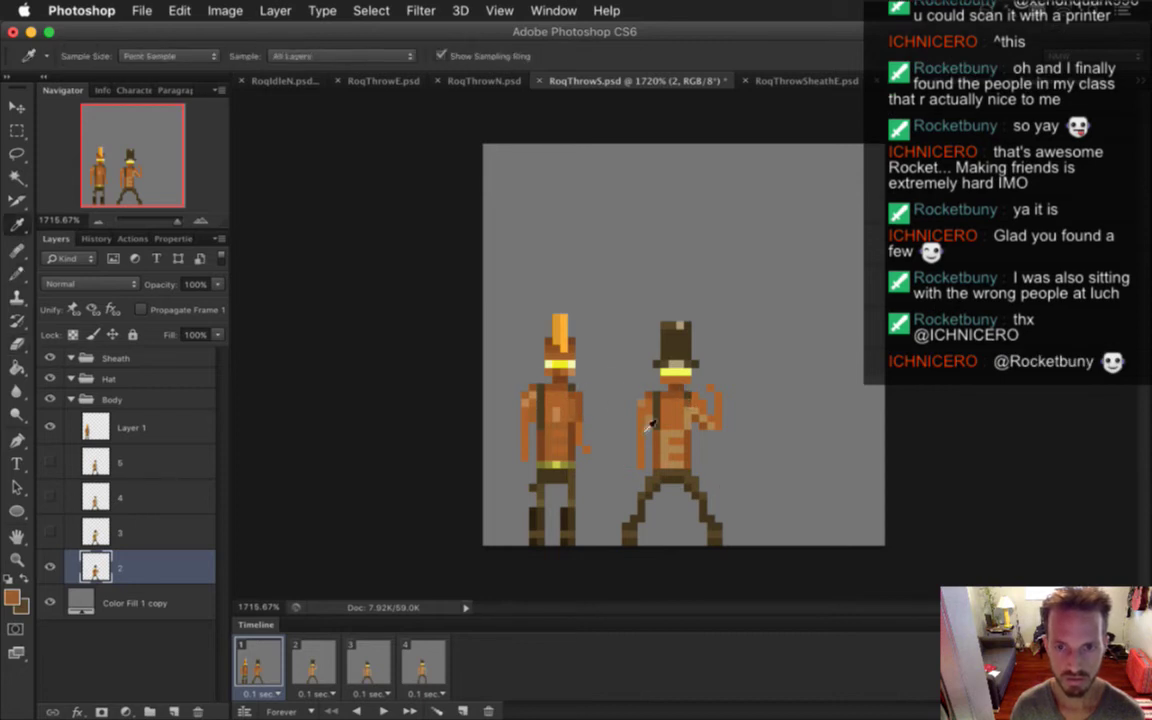
pyautogui.press('g')
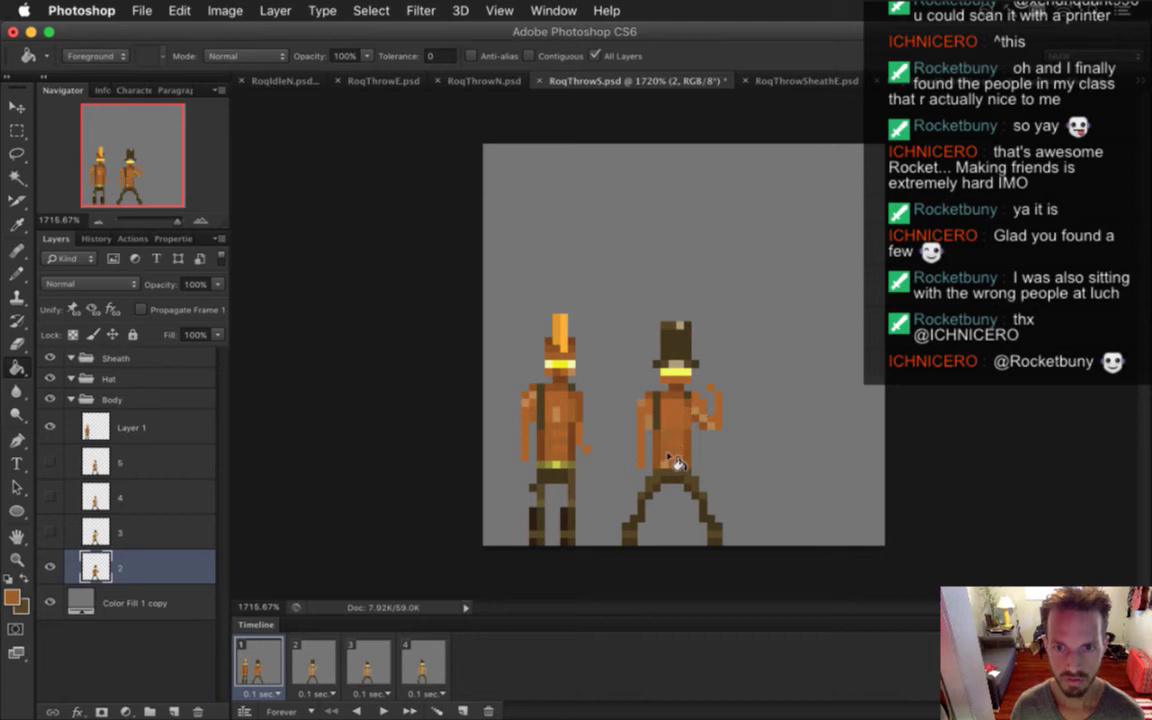
pyautogui.click(700, 415)
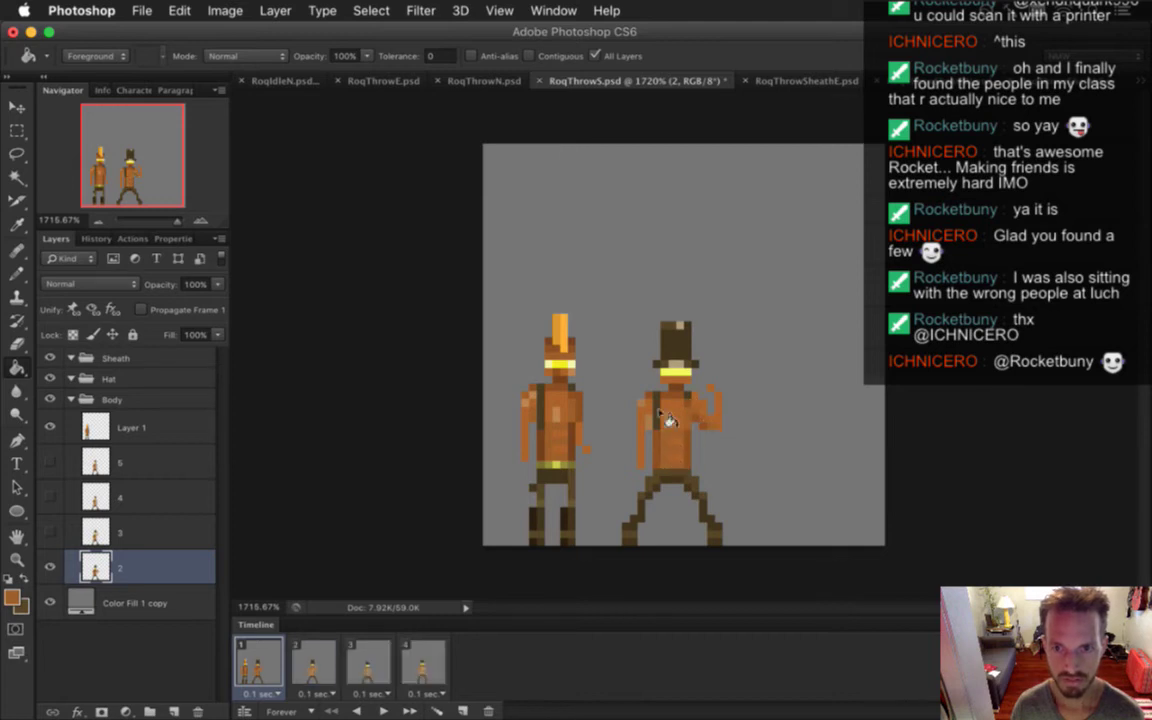
pyautogui.click(664, 424)
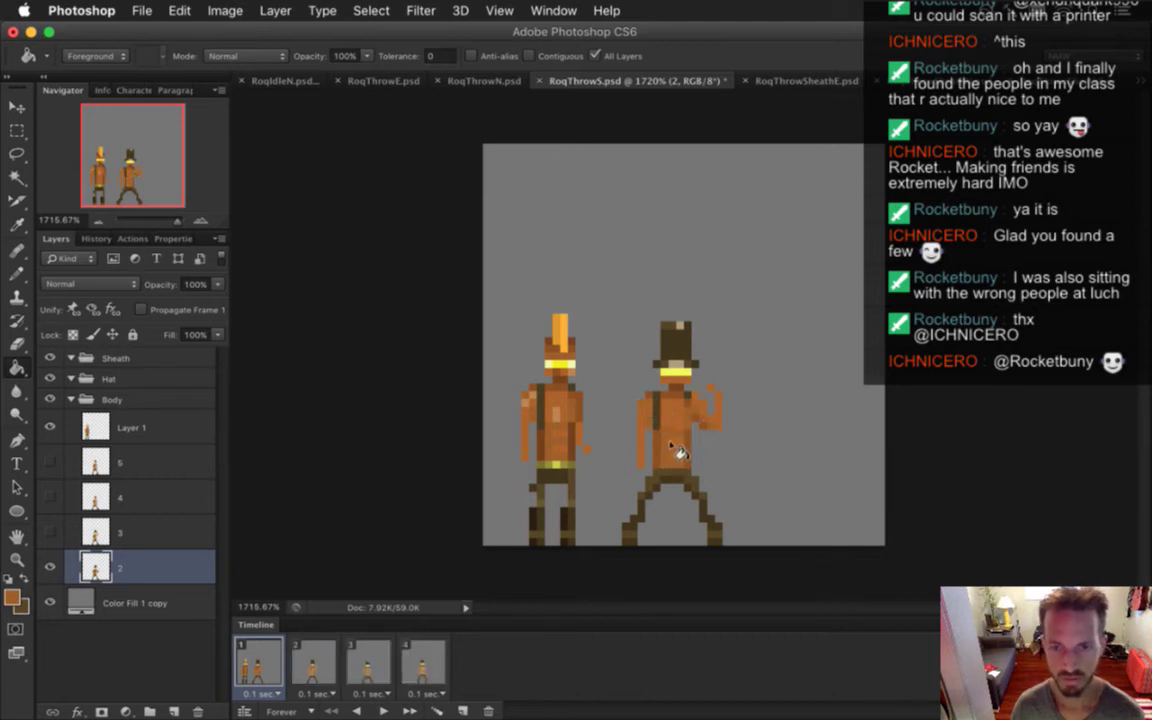
# Pencil light skin highlights sampled from the idle sprite onto the throwing pose, and save RoqThrowS.psd
pyautogui.press('i')
pyautogui.press('b')
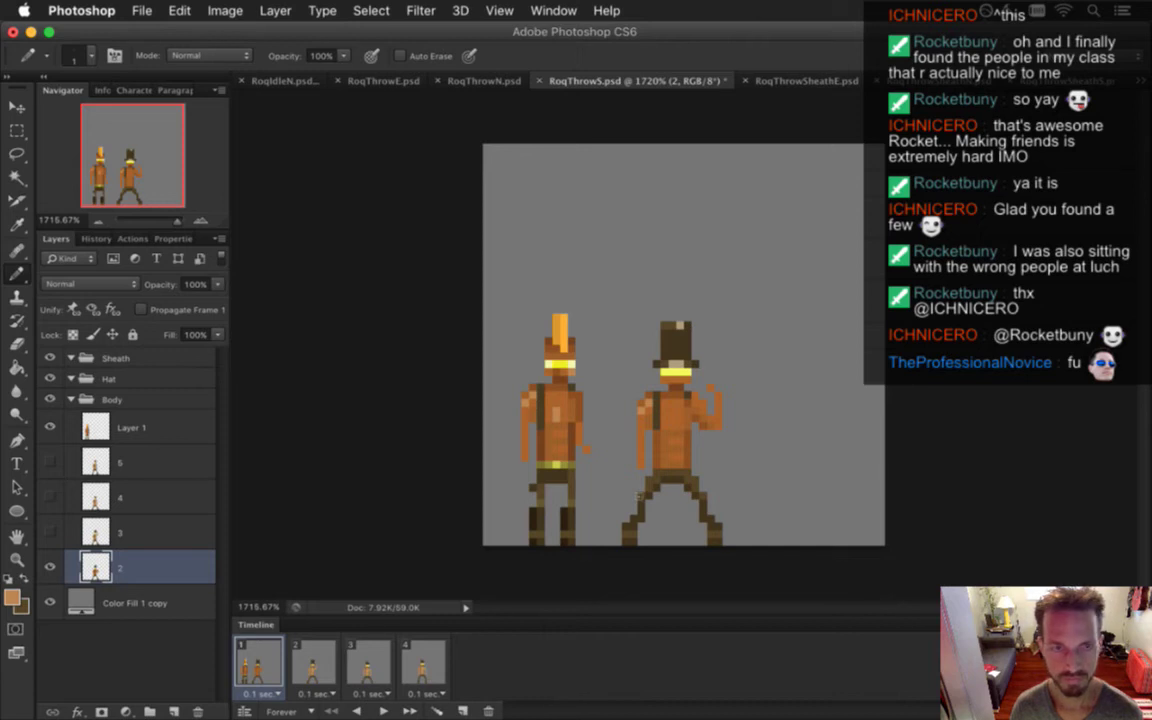
pyautogui.press('super+s')
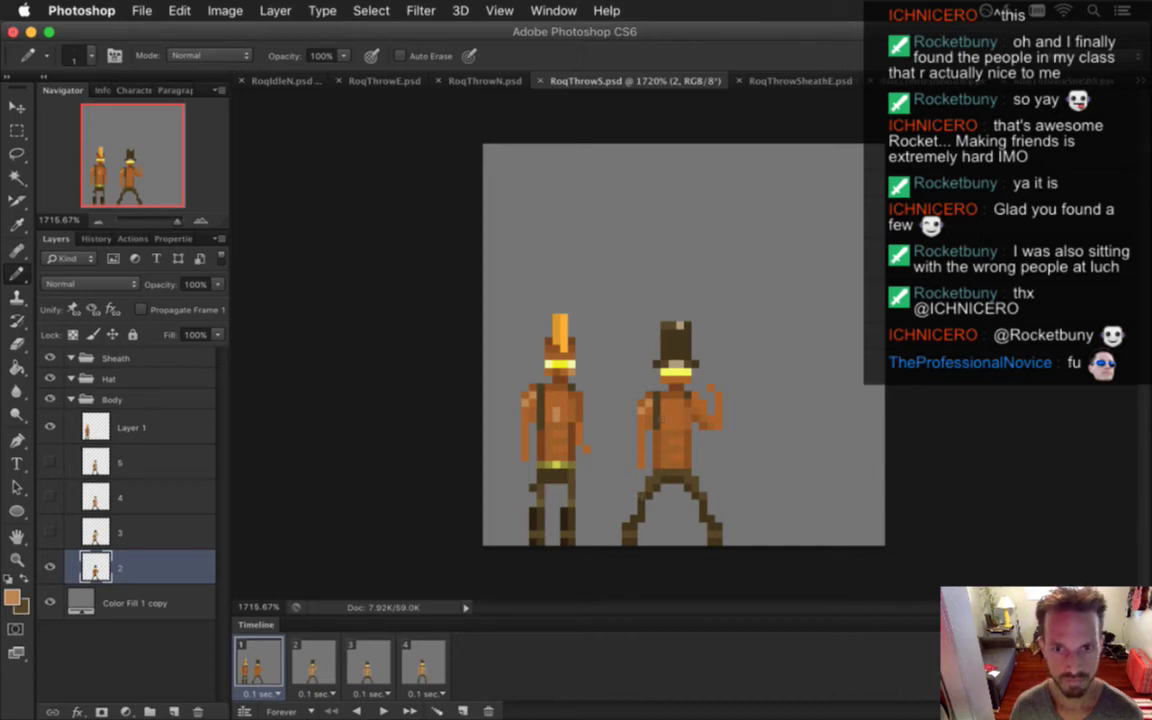
# Copy the idle sprite's head with its orange mohawk and paste it over the throwing pose's hat, aligned with the head
pyautogui.press('m')
pyautogui.moveTo(545, 305); pyautogui.dragTo(574, 368)
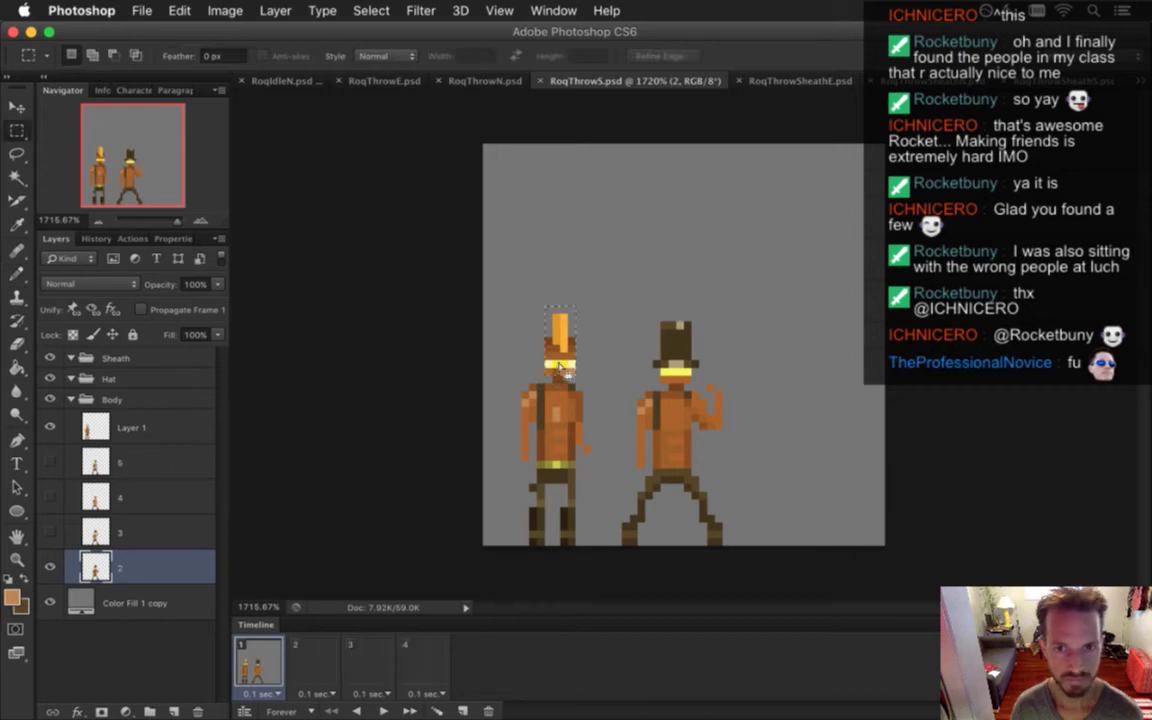
pyautogui.click(201, 430)
pyautogui.click(122, 566)
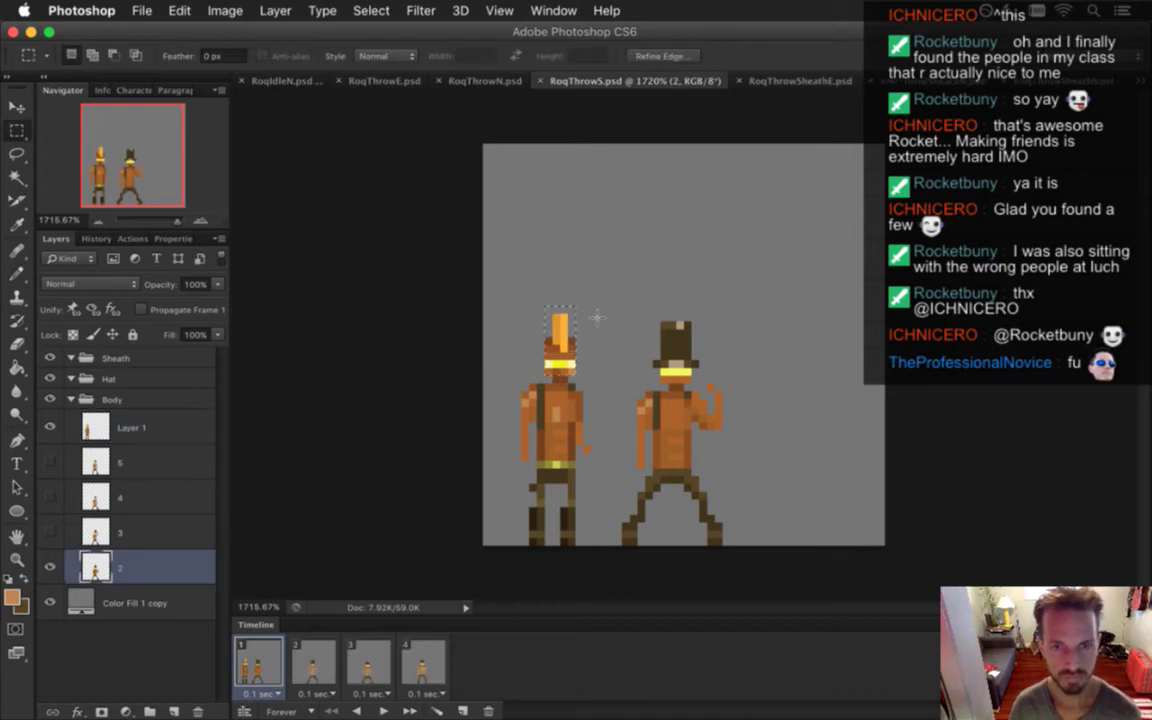
pyautogui.moveTo(661, 311); pyautogui.dragTo(668, 362)
pyautogui.hotkey('ctrl', 'v')
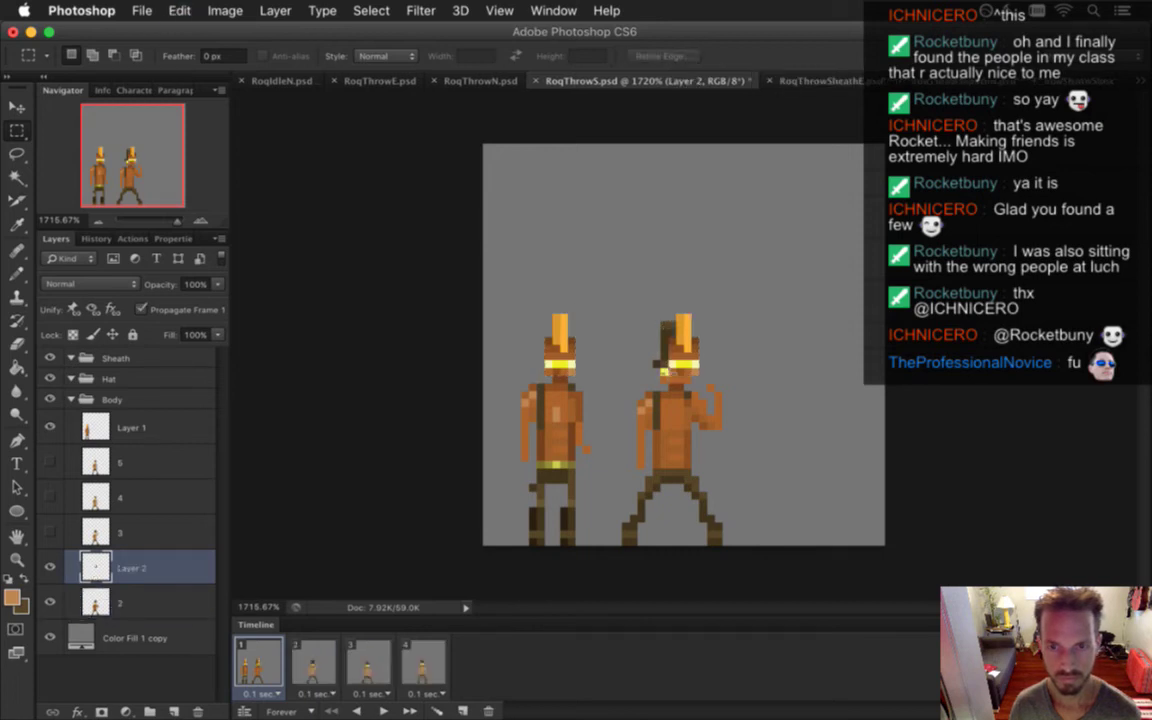
pyautogui.press('v')
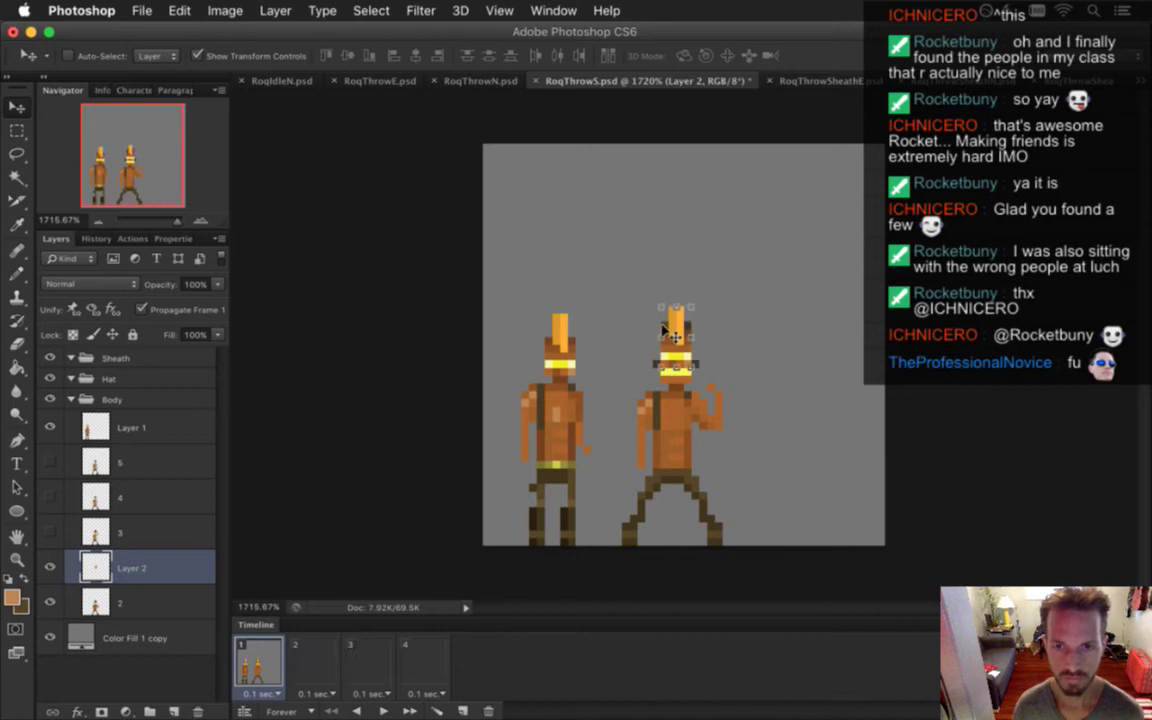
pyautogui.press('m')
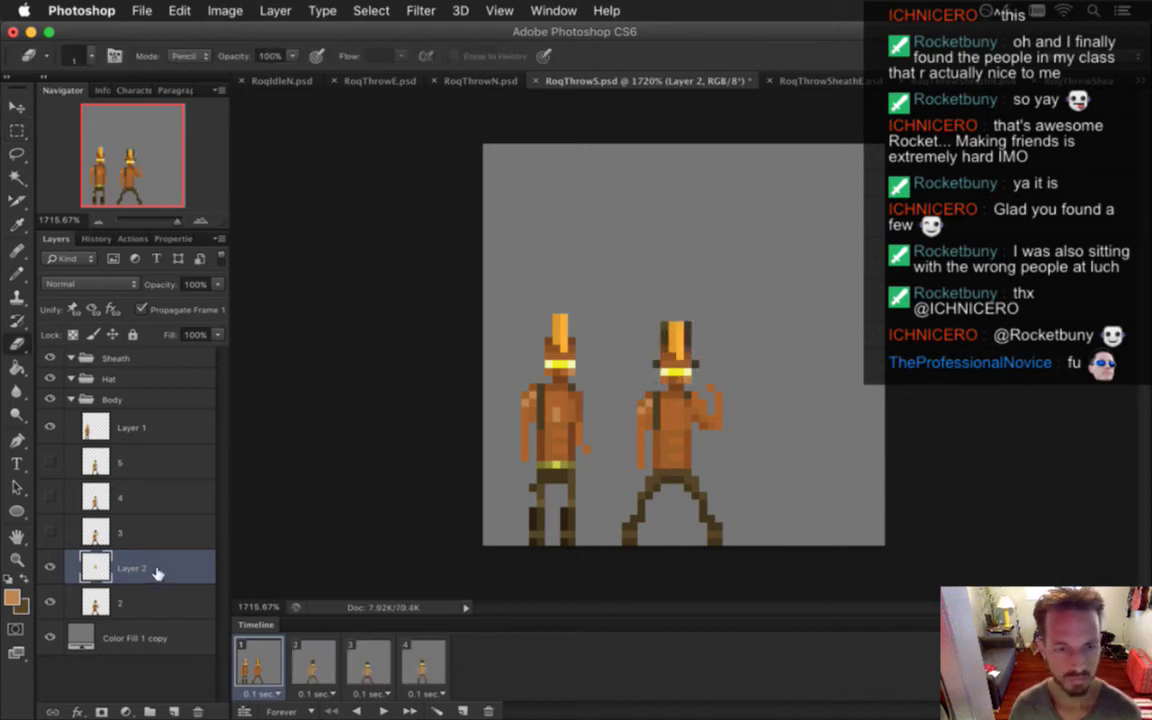
# Merge the pasted head with layer 2 and erase the leftover top-hat pixels around the mohawk
pyautogui.keyDown('shift'); pyautogui.click(170, 600); pyautogui.keyUp('shift')
pyautogui.rightClick(170, 600)
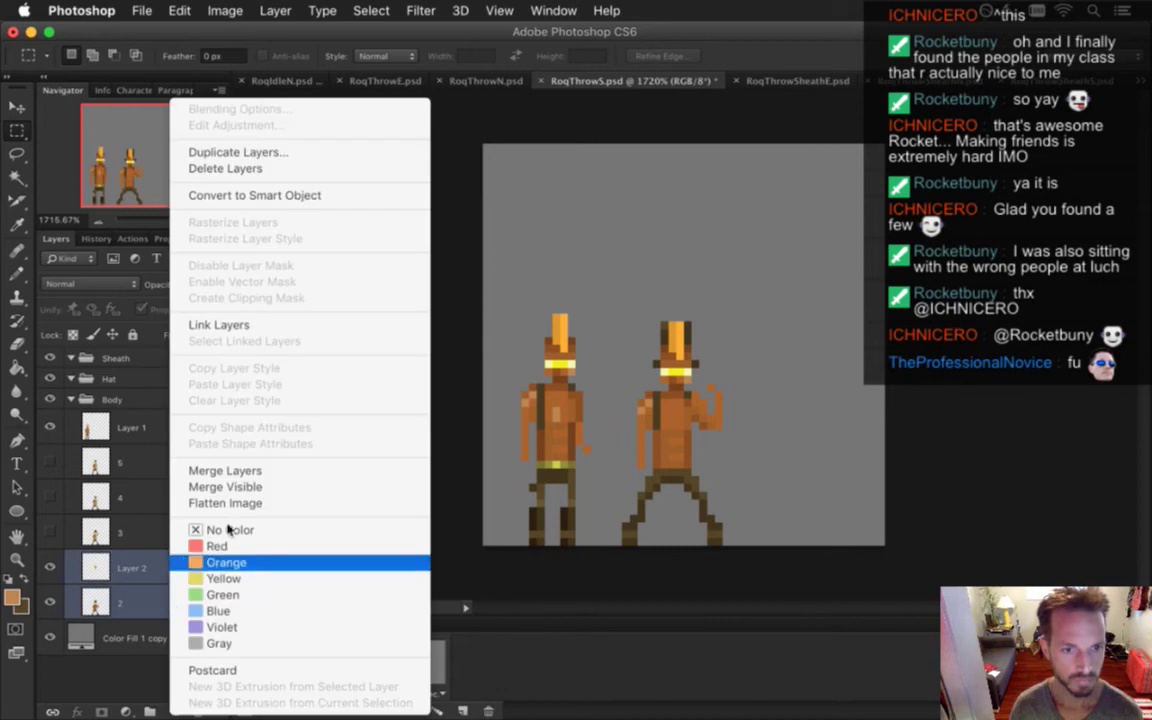
pyautogui.click(240, 473)
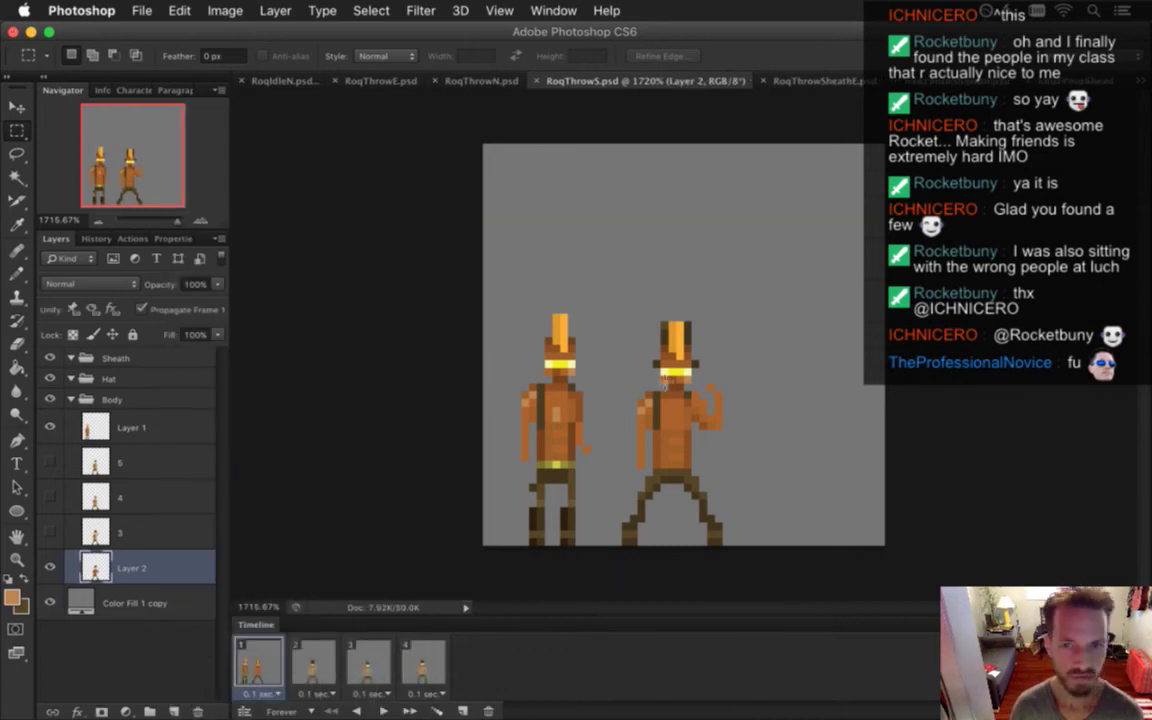
pyautogui.press('e')
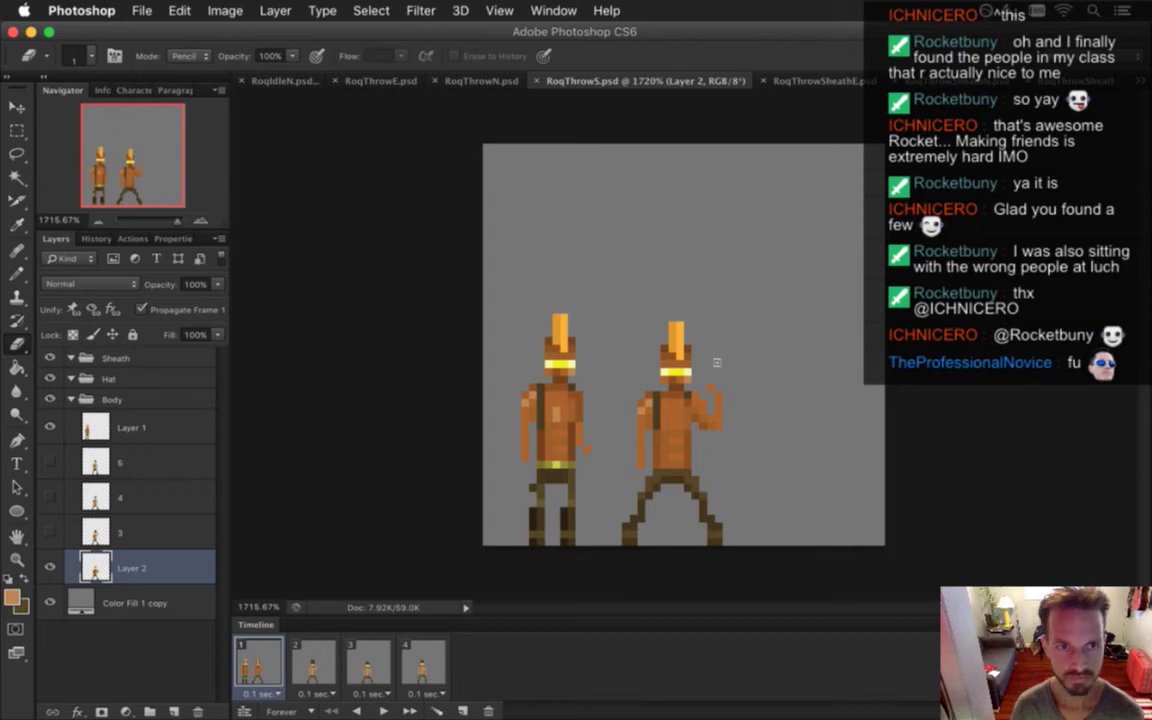
# Pencil an olive belt with a bright yellow-green buckle on the throwing pose, using colours sampled from the idle sprite's belt
pyautogui.press('i')
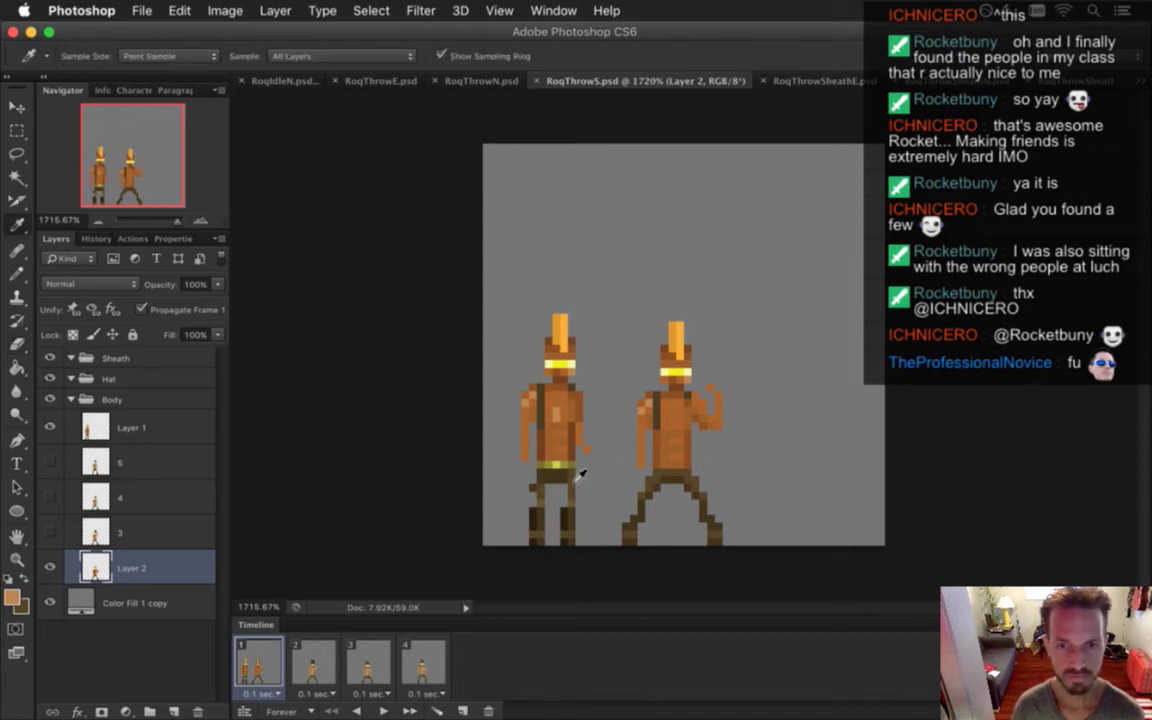
pyautogui.click(581, 474)
pyautogui.press('b')
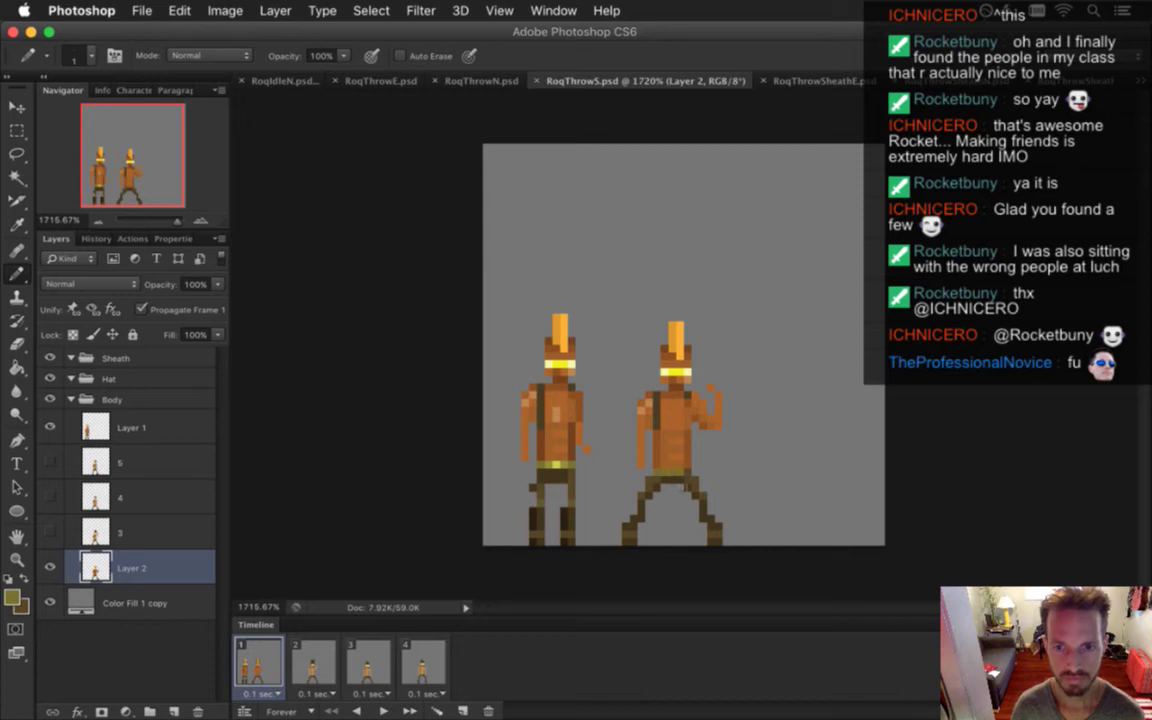
pyautogui.press('i')
pyautogui.click(567, 471)
pyautogui.press('b')
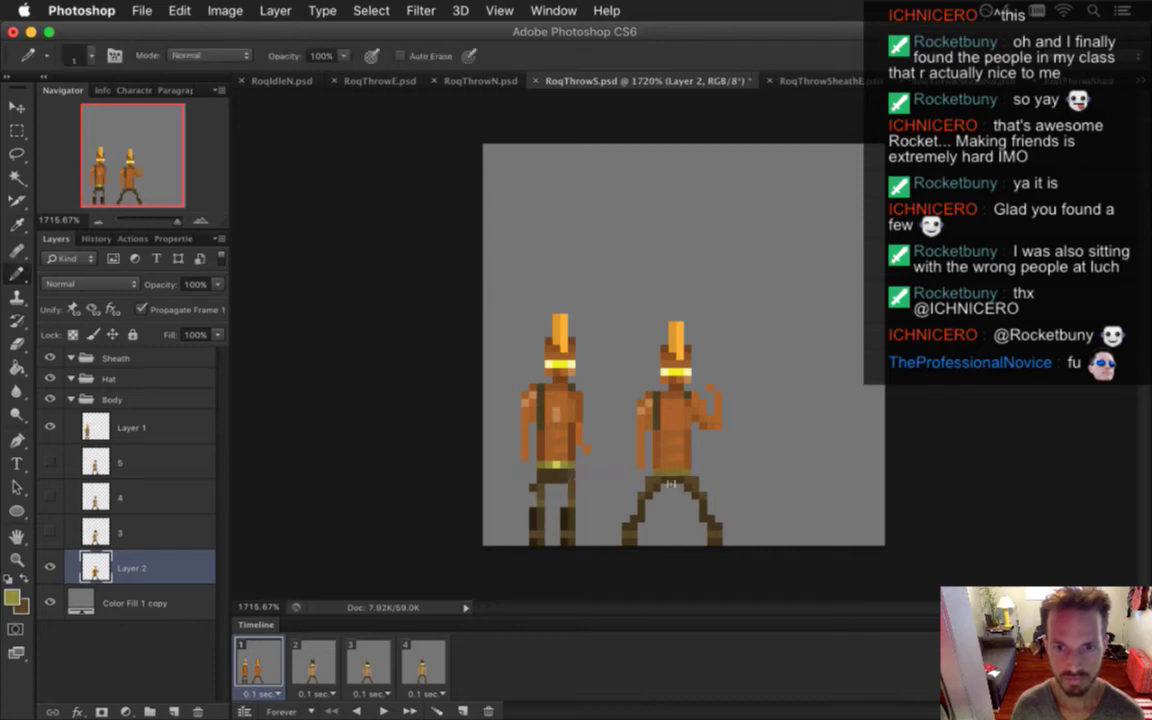
pyautogui.press('i')
pyautogui.click(555, 470)
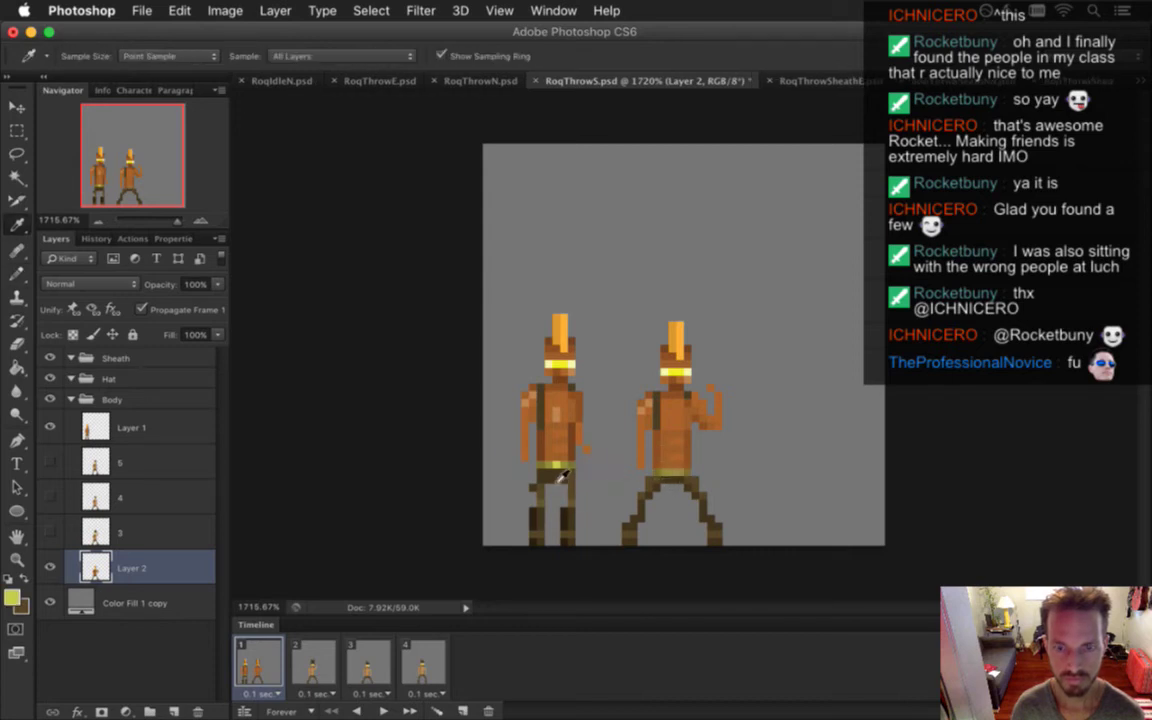
pyautogui.press('b')
# Pencil lighter and darker brown shades, sampled from the idle sprite's trousers and boots, onto the throwing pose's legs and save RoqThrowS.psd
pyautogui.press('i')
pyautogui.click(520, 452)
pyautogui.press('b')
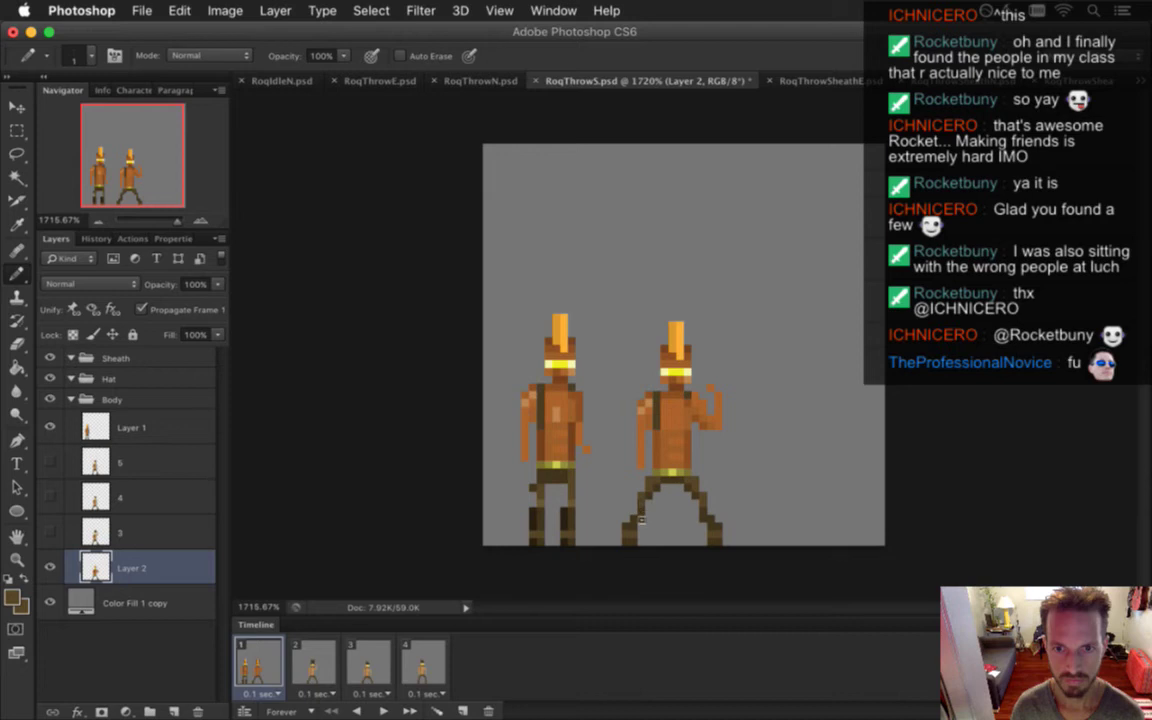
pyautogui.press('i')
pyautogui.press('b')
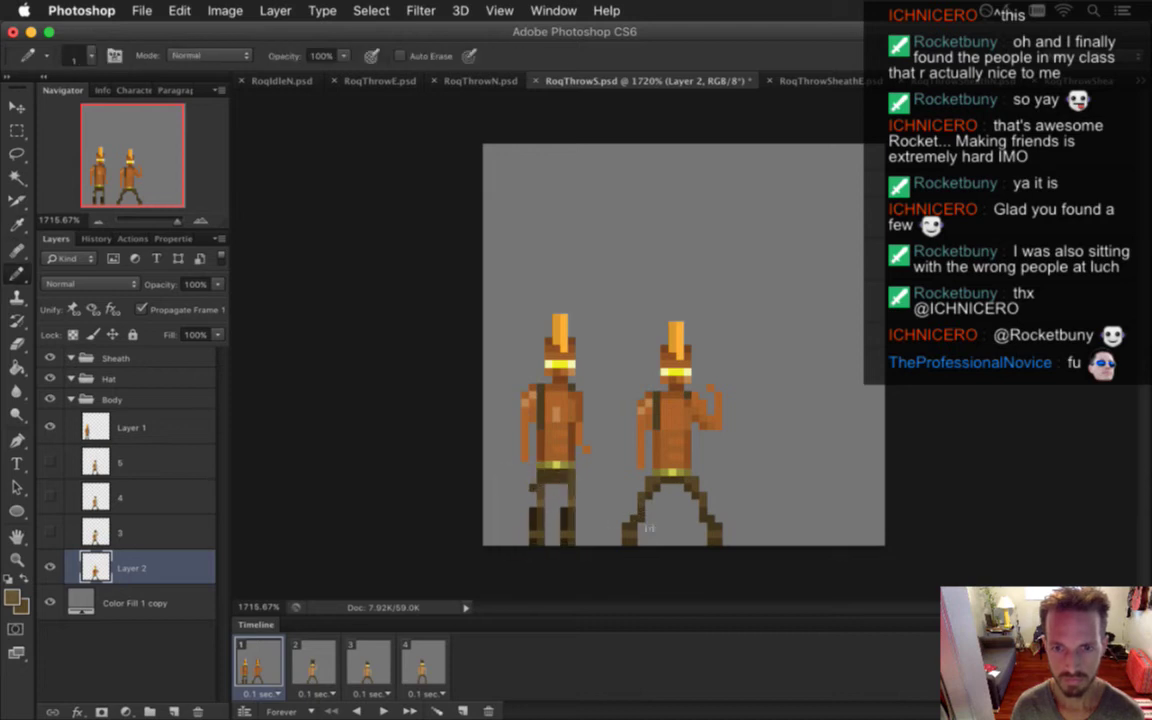
pyautogui.press('i')
pyautogui.click(540, 526)
pyautogui.press('b')
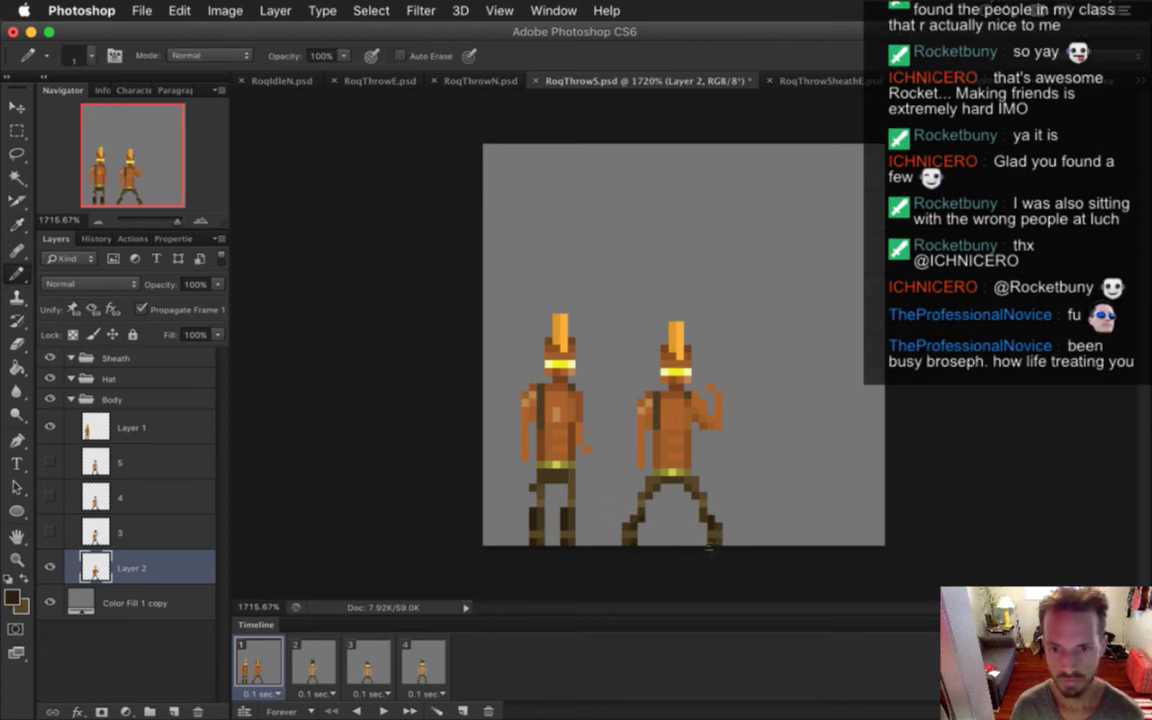
pyautogui.keyDown('alt'); pyautogui.click(715, 522); pyautogui.keyUp('alt')
pyautogui.press('super+s')
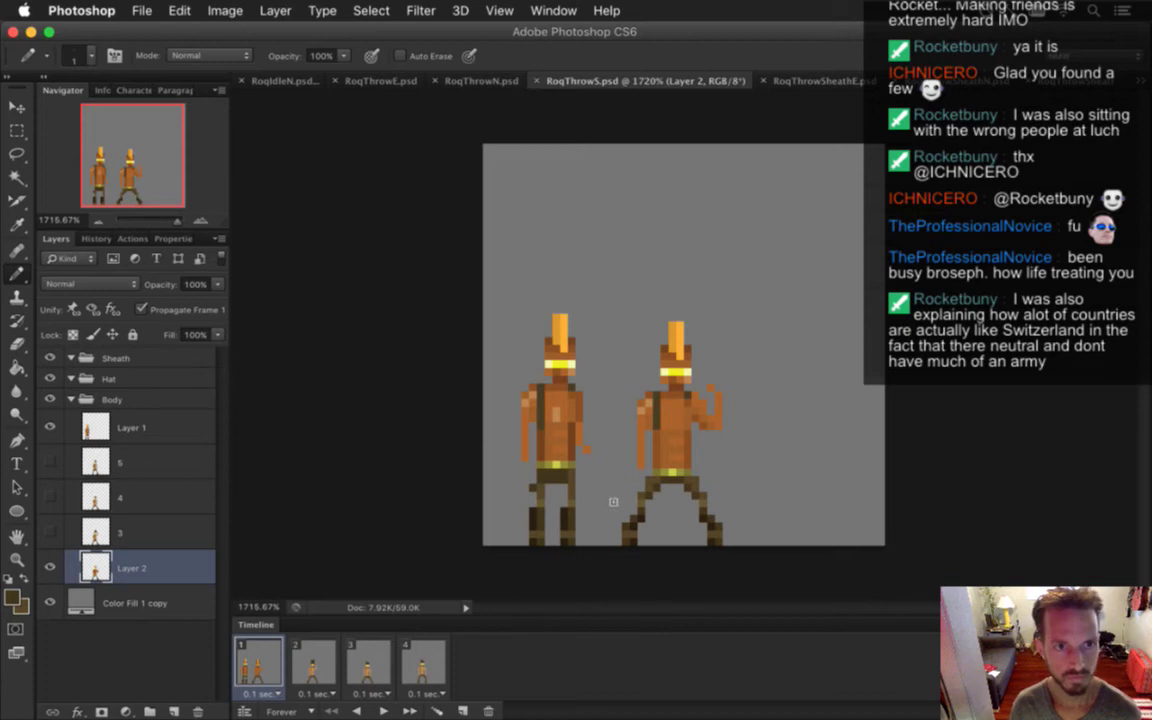
# Pencil a light tan highlight in the middle of the throwing pose's chest and save the file
pyautogui.keyDown('alt'); pyautogui.click(590, 372); pyautogui.keyUp('alt')
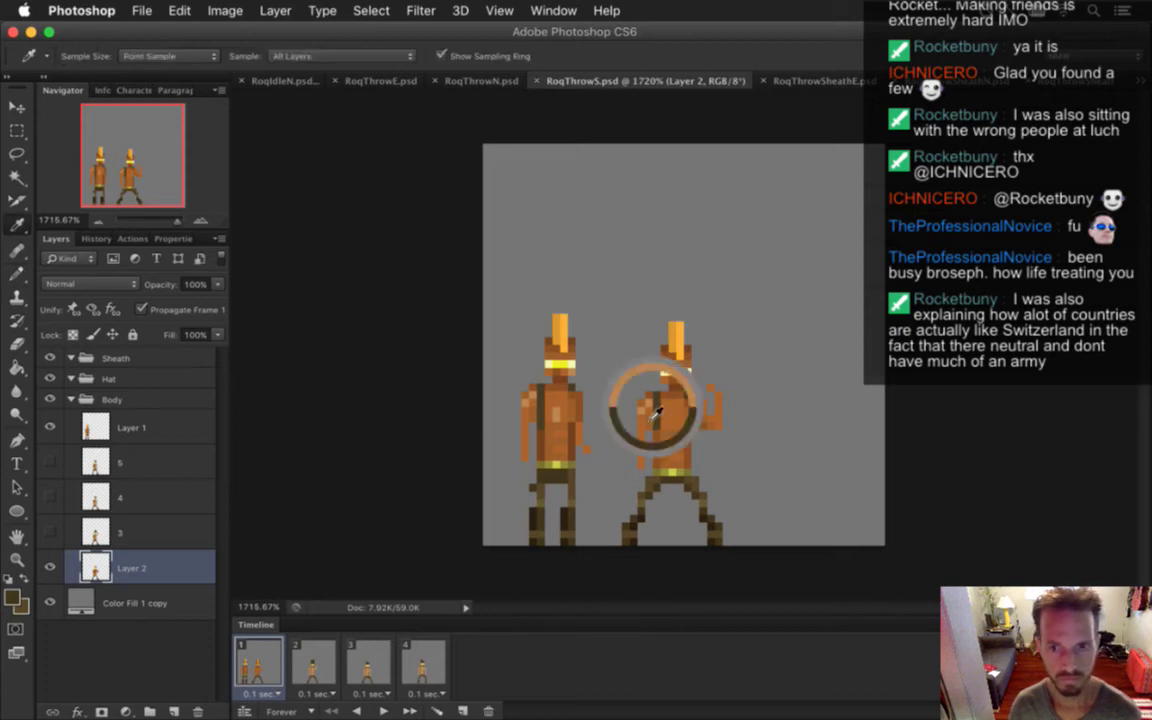
pyautogui.click(665, 461)
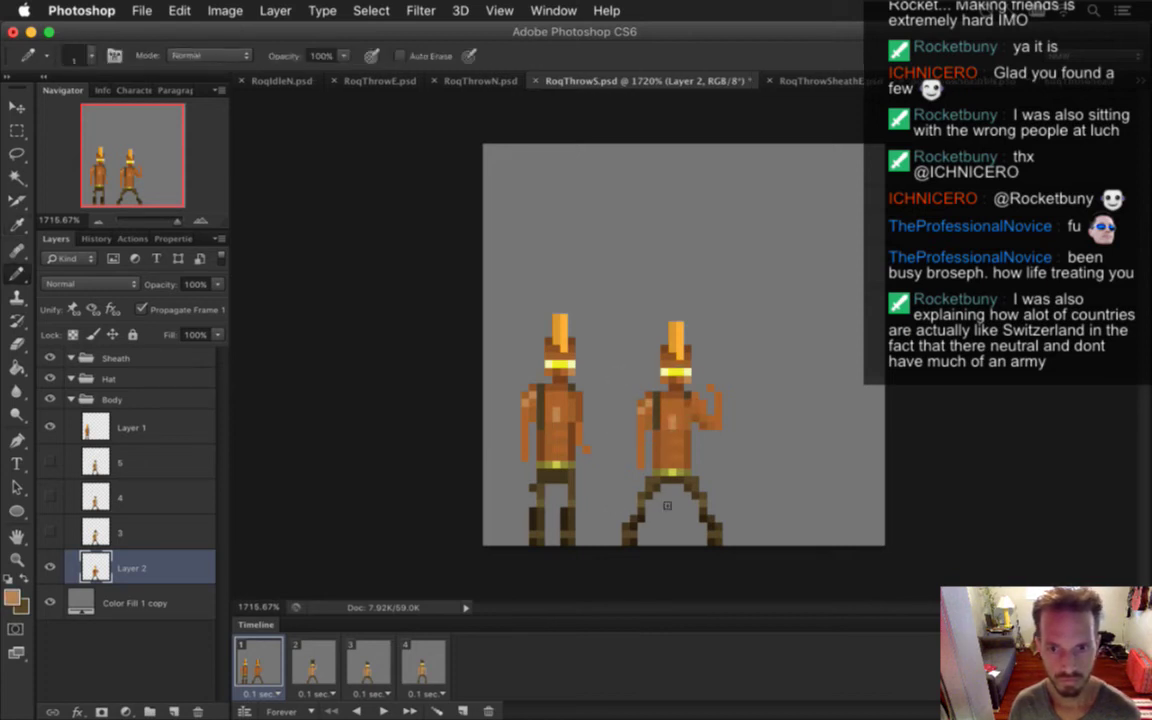
pyautogui.press('super+s')
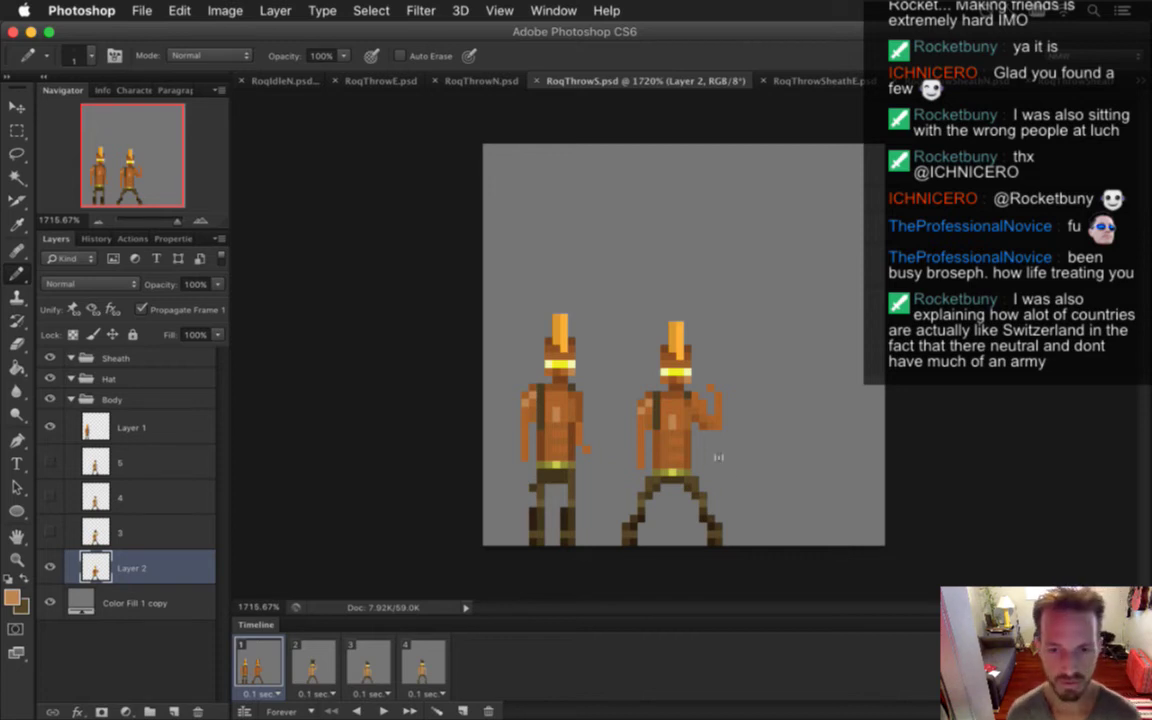
# Turn off Propagate Frame 1 and make Layer 2 the active layer in the Body group
pyautogui.click(141, 309)
pyautogui.click(132, 536)
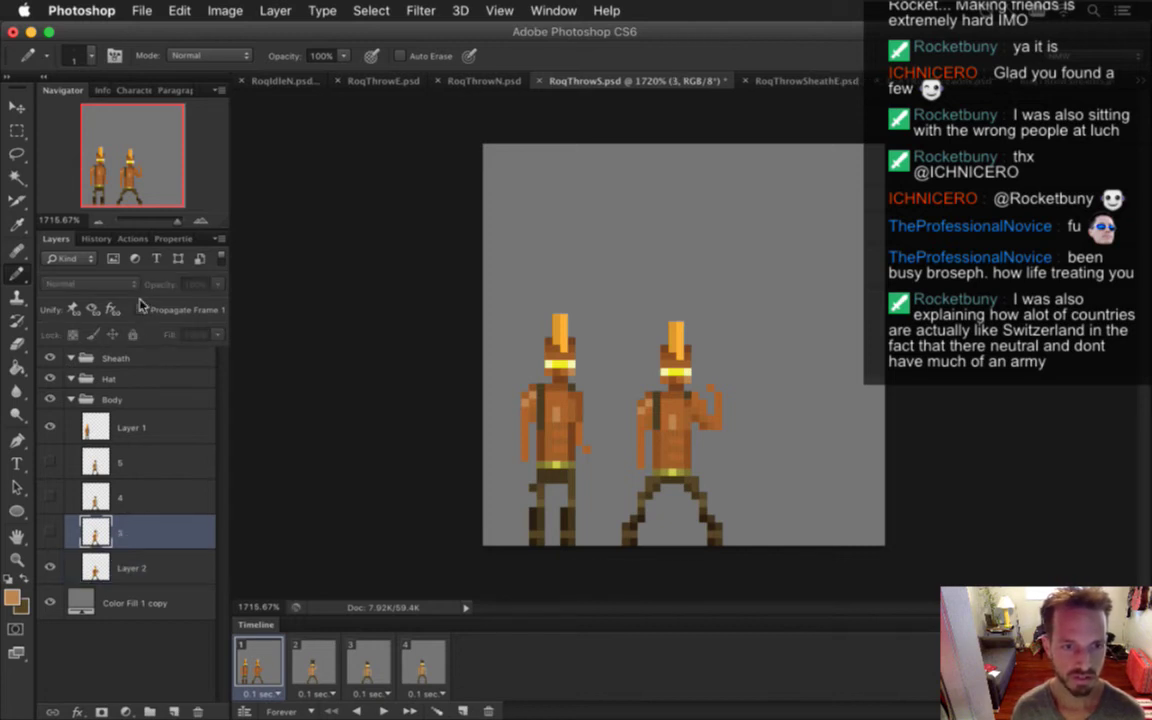
pyautogui.click(120, 500)
pyautogui.click(132, 457)
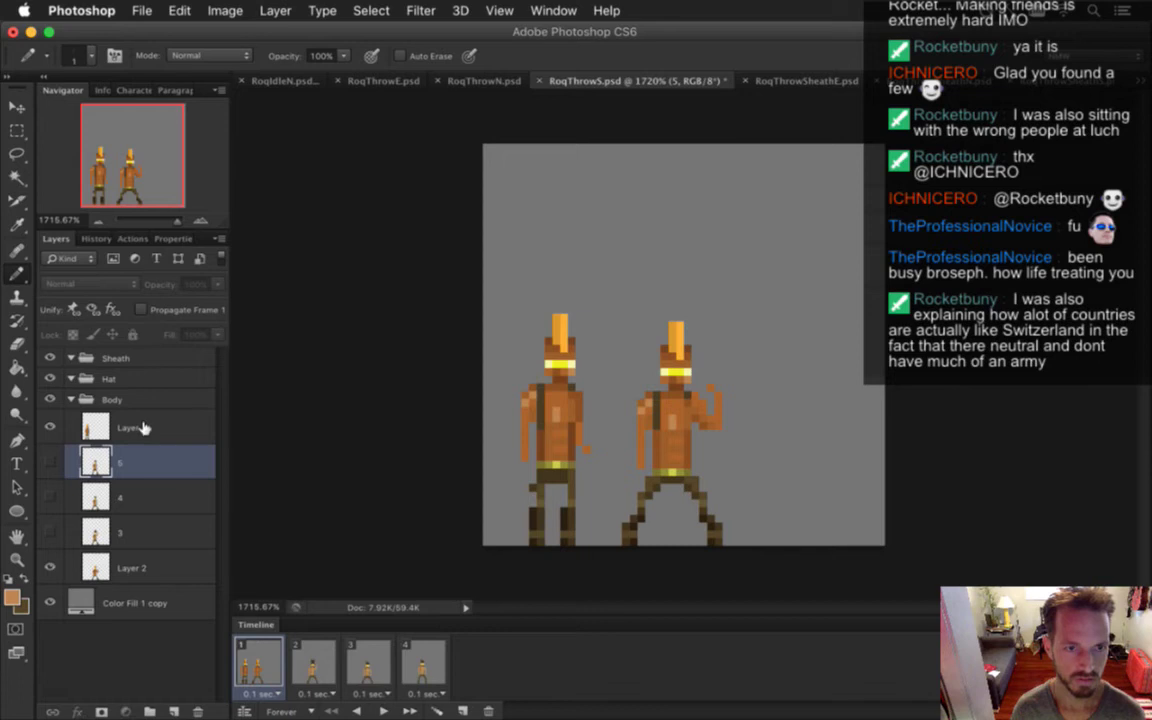
pyautogui.click(133, 420)
pyautogui.click(116, 550)
# In frame 2, duplicate Layer 2, show the copy and move it to the right of the old top-hat pose
pyautogui.click(313, 662)
pyautogui.click(272, 660)
pyautogui.click(305, 660)
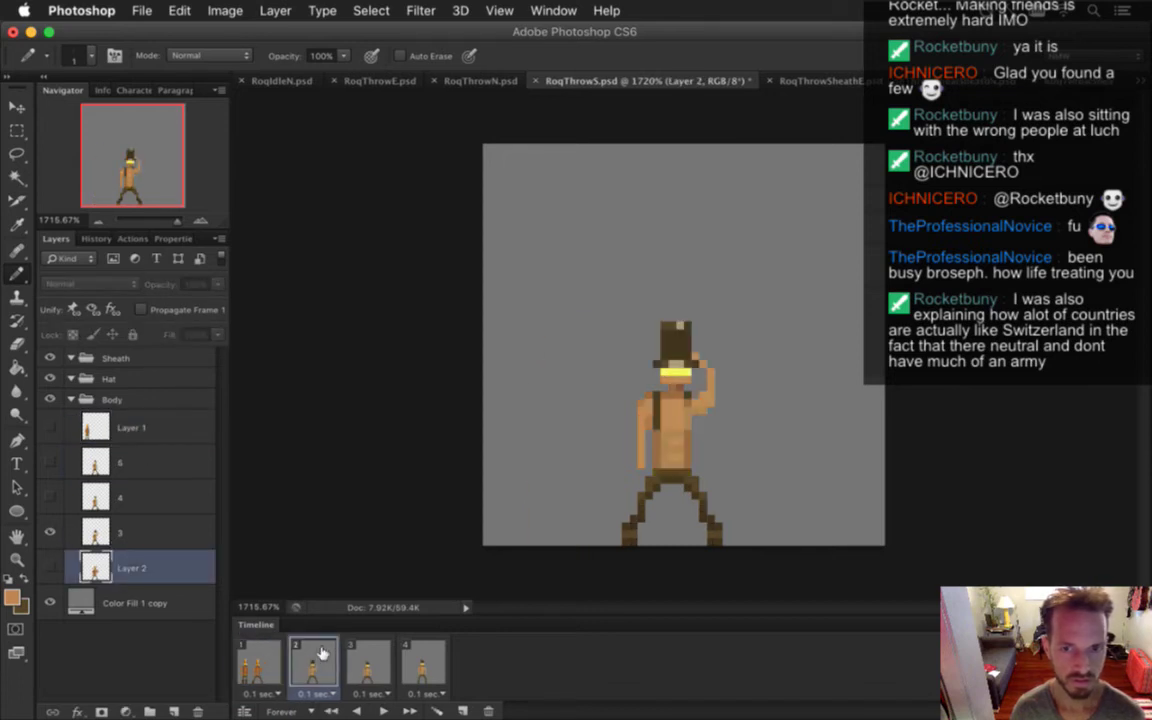
pyautogui.click(260, 648)
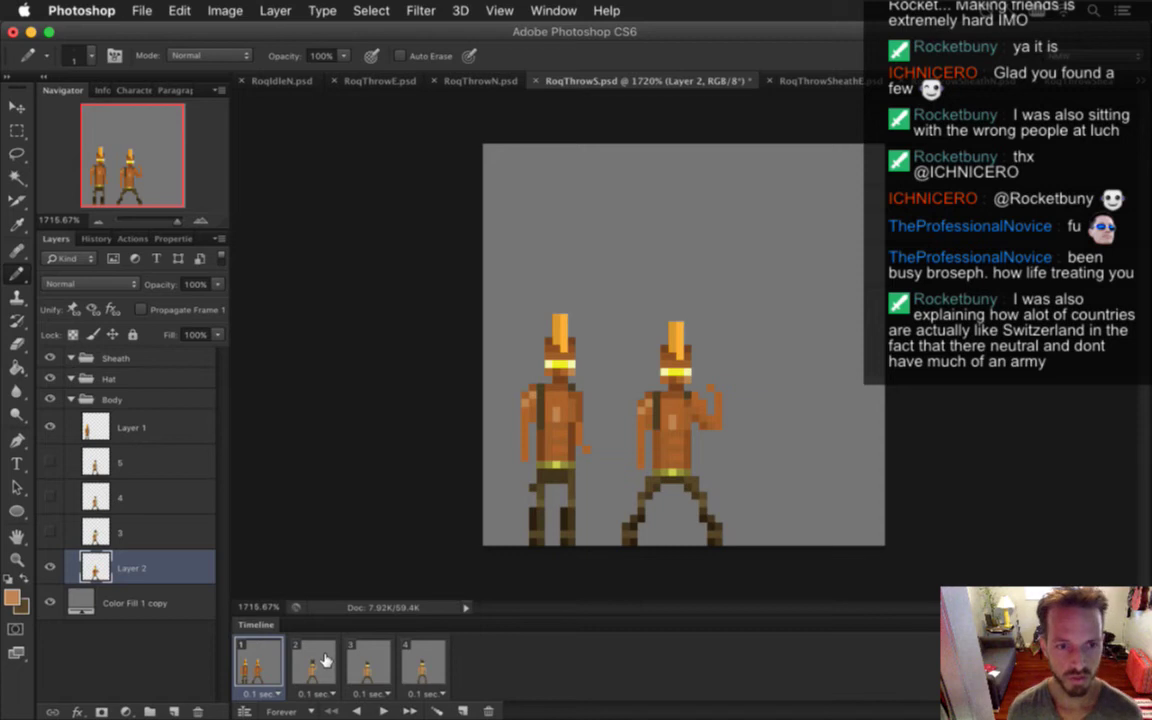
pyautogui.click(323, 655)
pyautogui.click(281, 657)
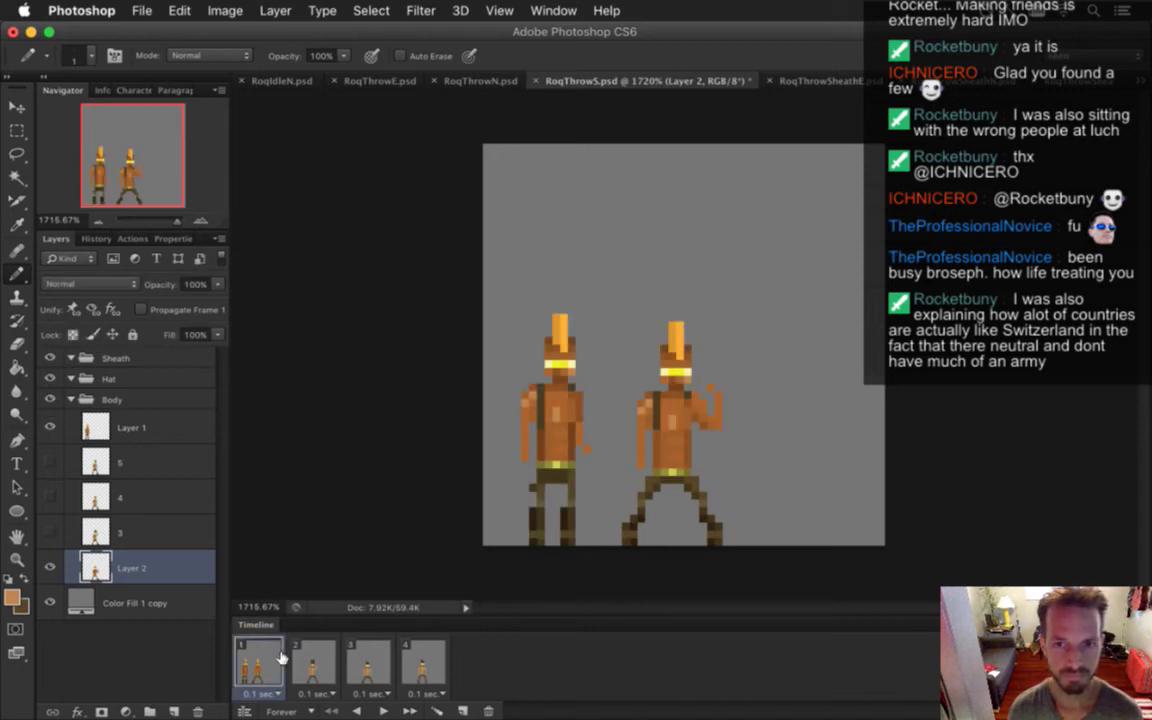
pyautogui.click(320, 661)
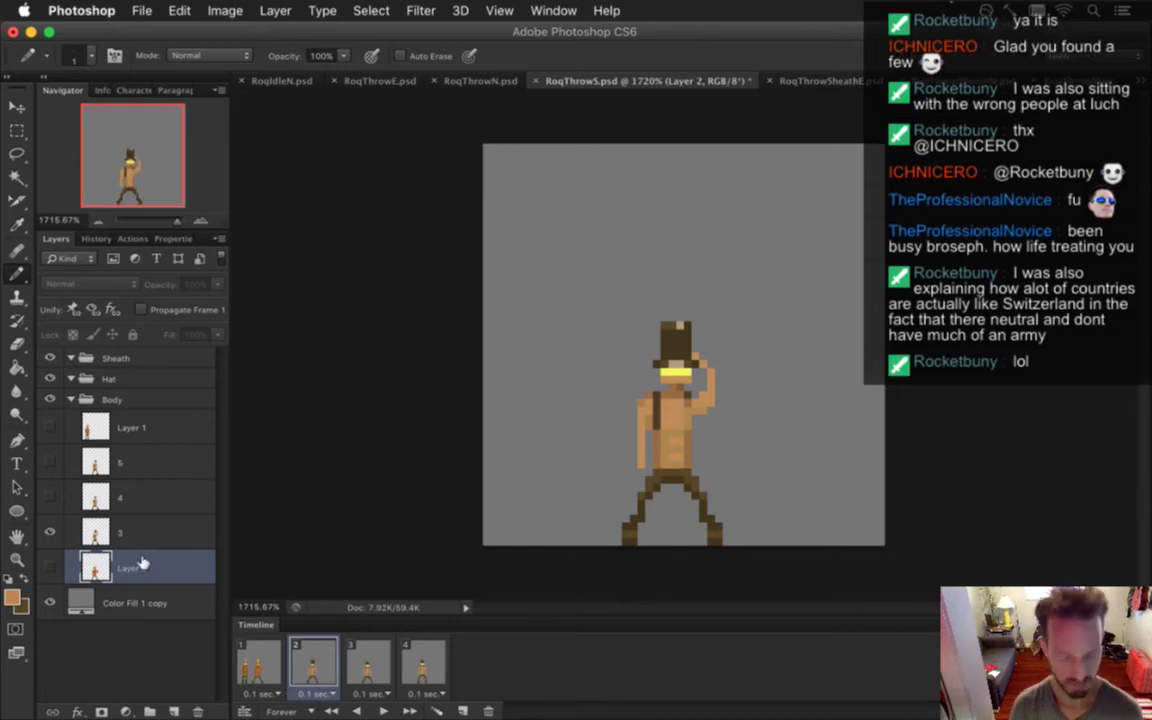
pyautogui.press('super+j')
pyautogui.press('v')
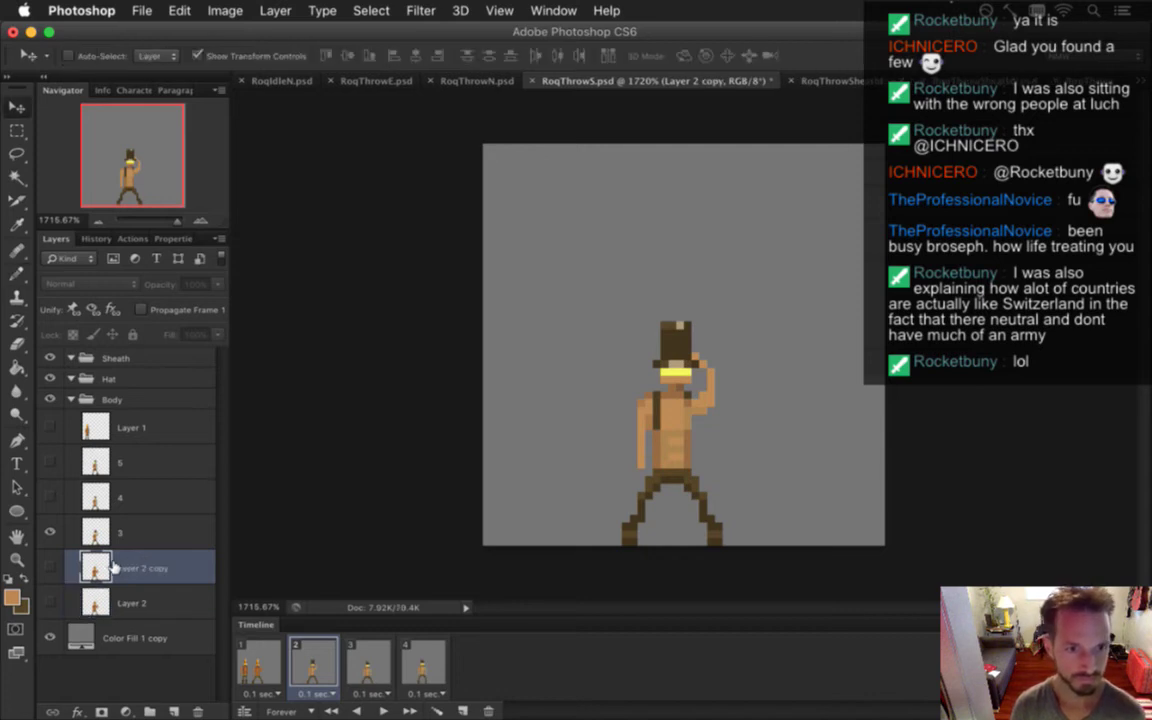
pyautogui.click(50, 567)
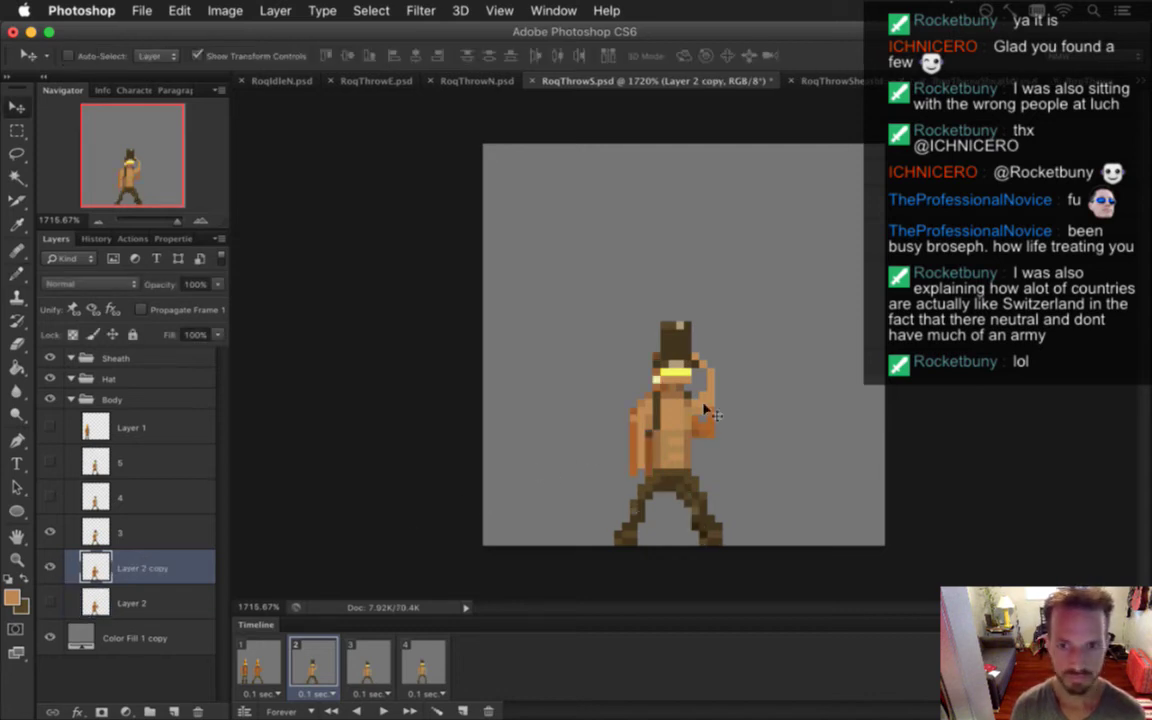
pyautogui.moveTo(690, 378); pyautogui.dragTo(815, 384)
pyautogui.press('m')
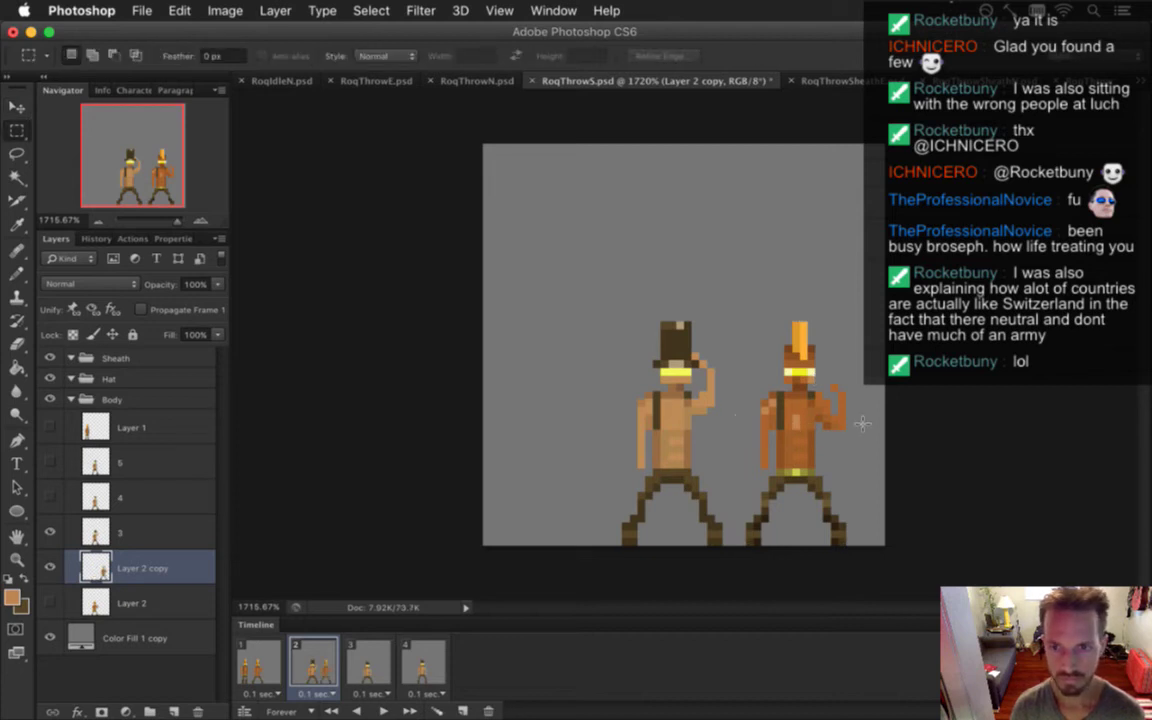
# Erase the copied pose's raised forearm, pencil it bent up to the head in sampled skin orange like the old pose, and save
pyautogui.press('b')
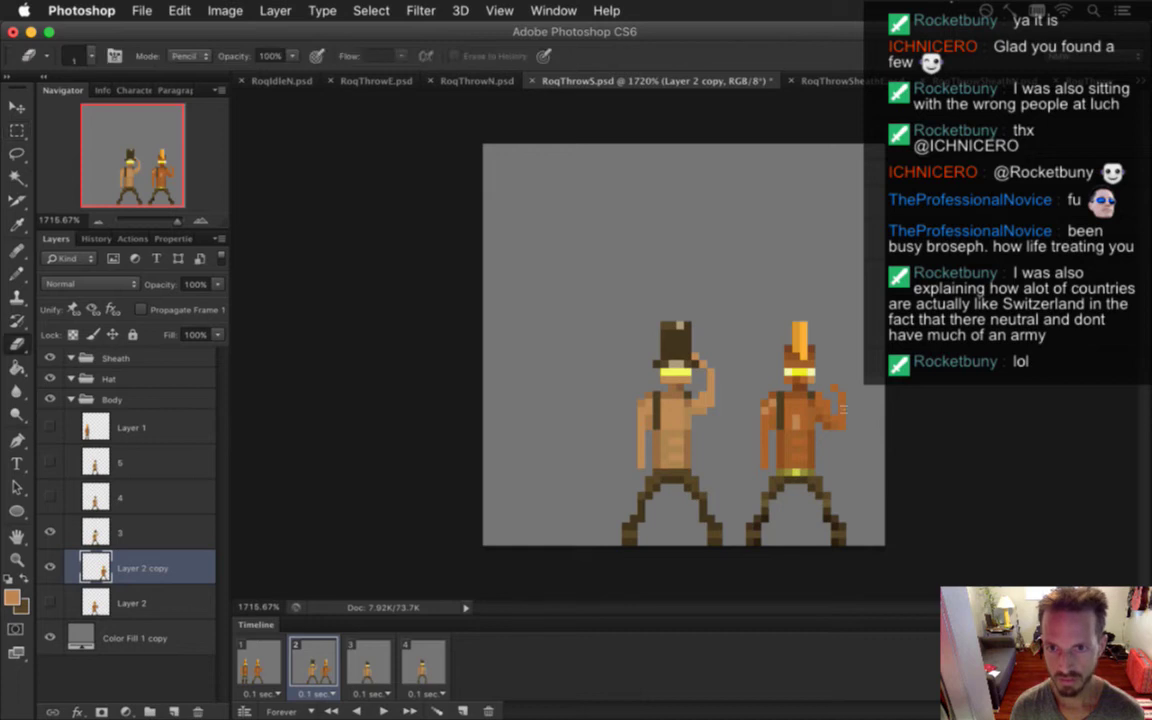
pyautogui.click(840, 396)
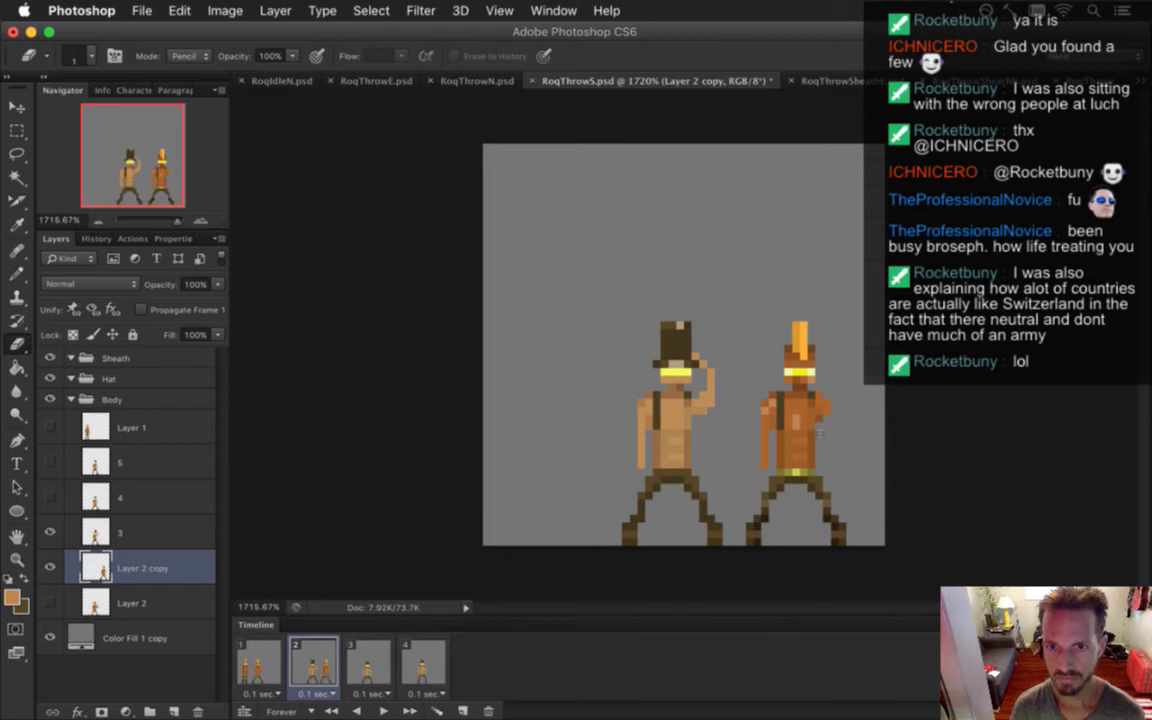
pyautogui.press('i')
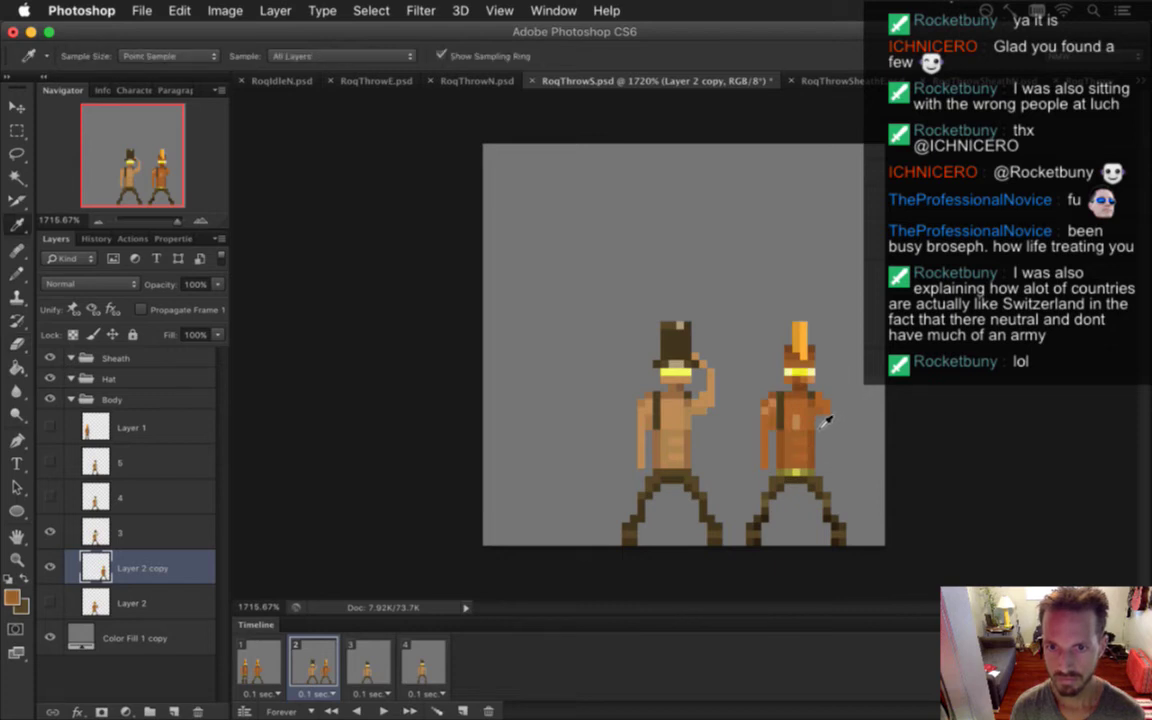
pyautogui.press('b')
pyautogui.press('i')
pyautogui.press('b')
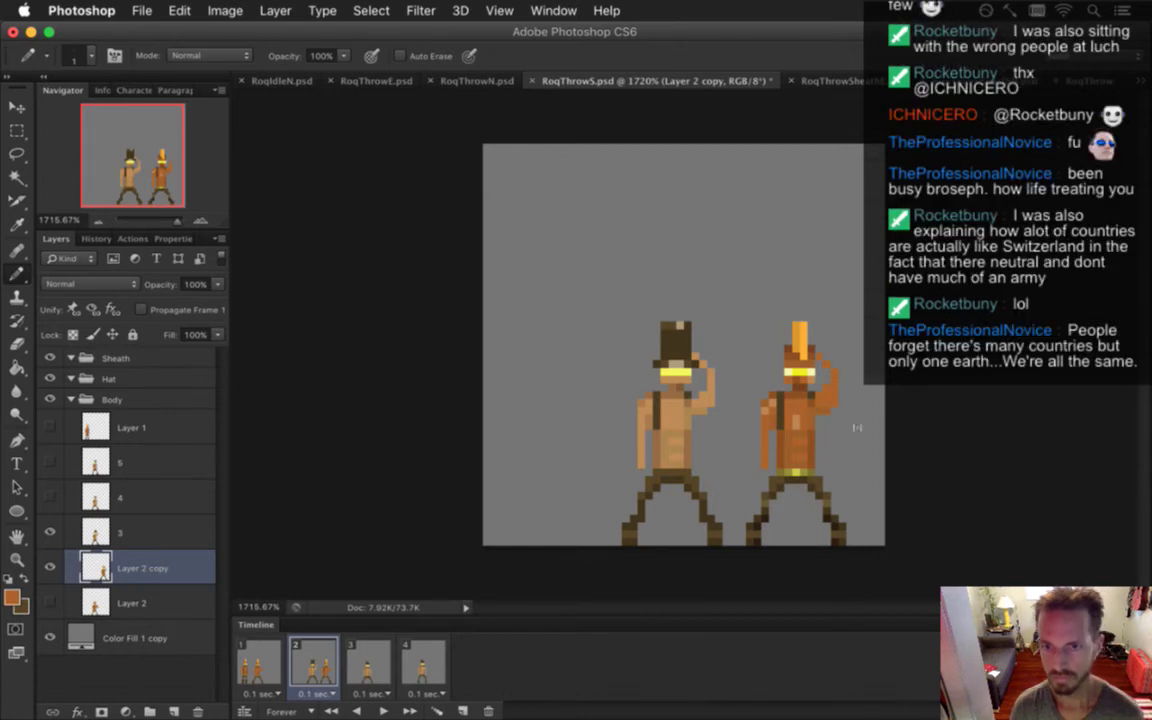
pyautogui.press('super+s')
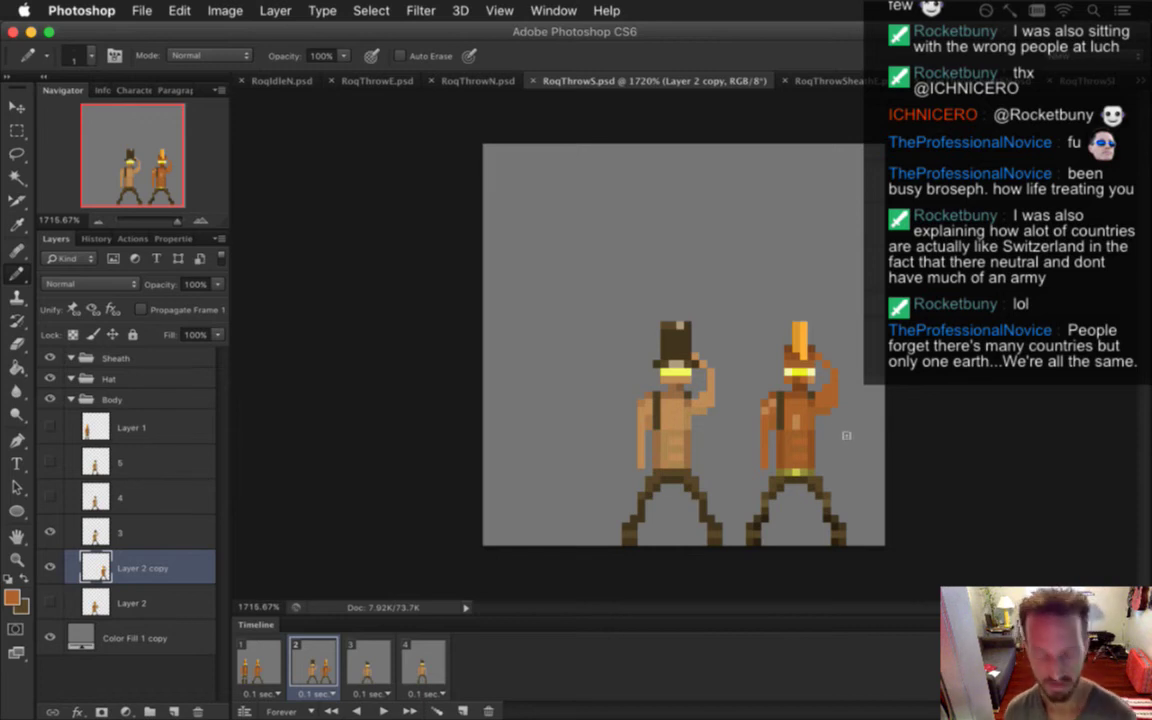
# Shade the redrawn raised arm with skin tones sampled from the body
pyautogui.press('i')
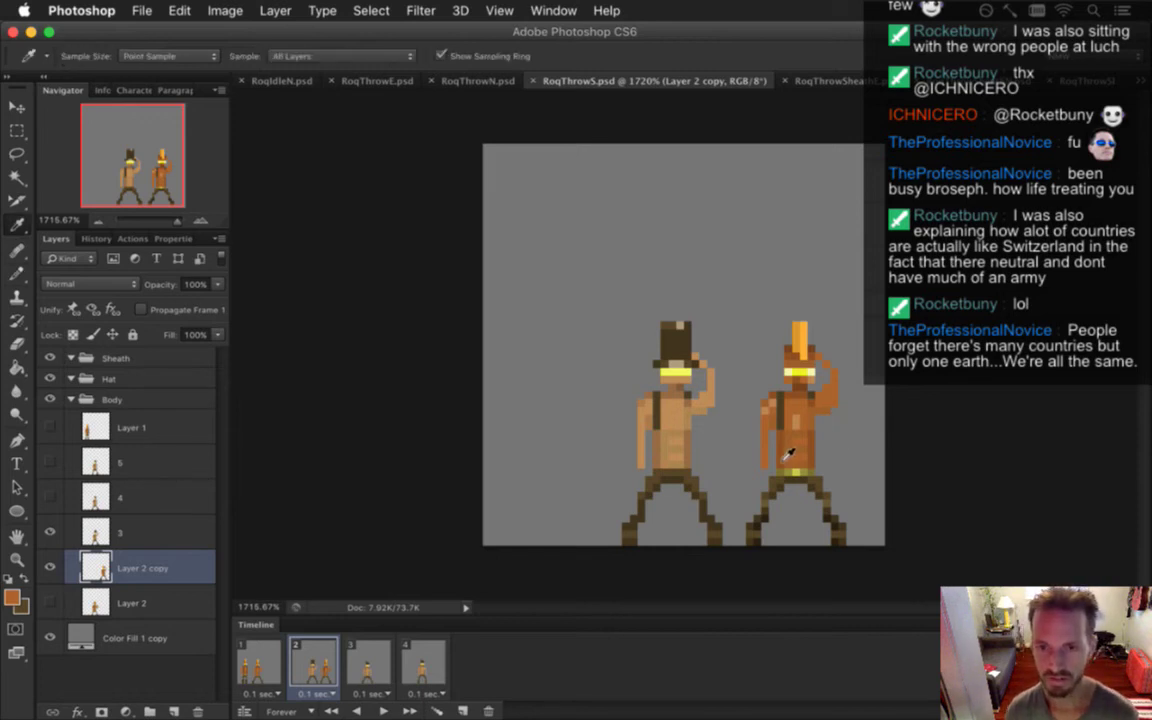
pyautogui.press('b')
pyautogui.click(828, 403)
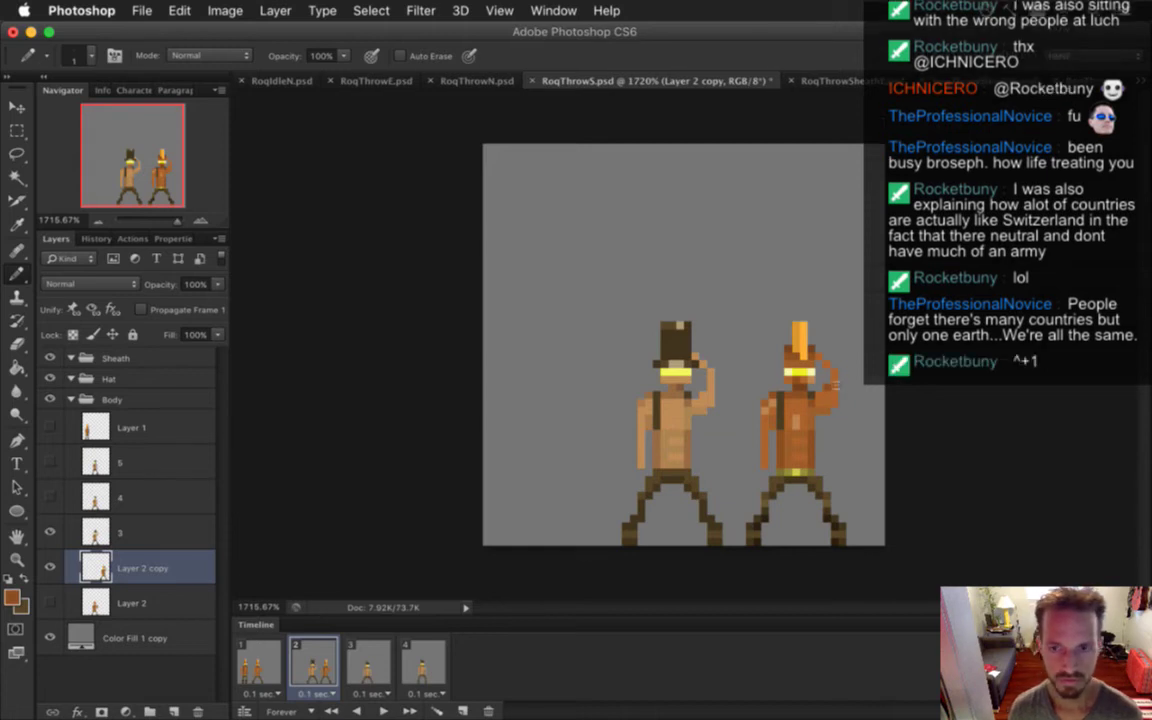
pyautogui.keyDown('alt'); pyautogui.click(750, 377); pyautogui.keyUp('alt')
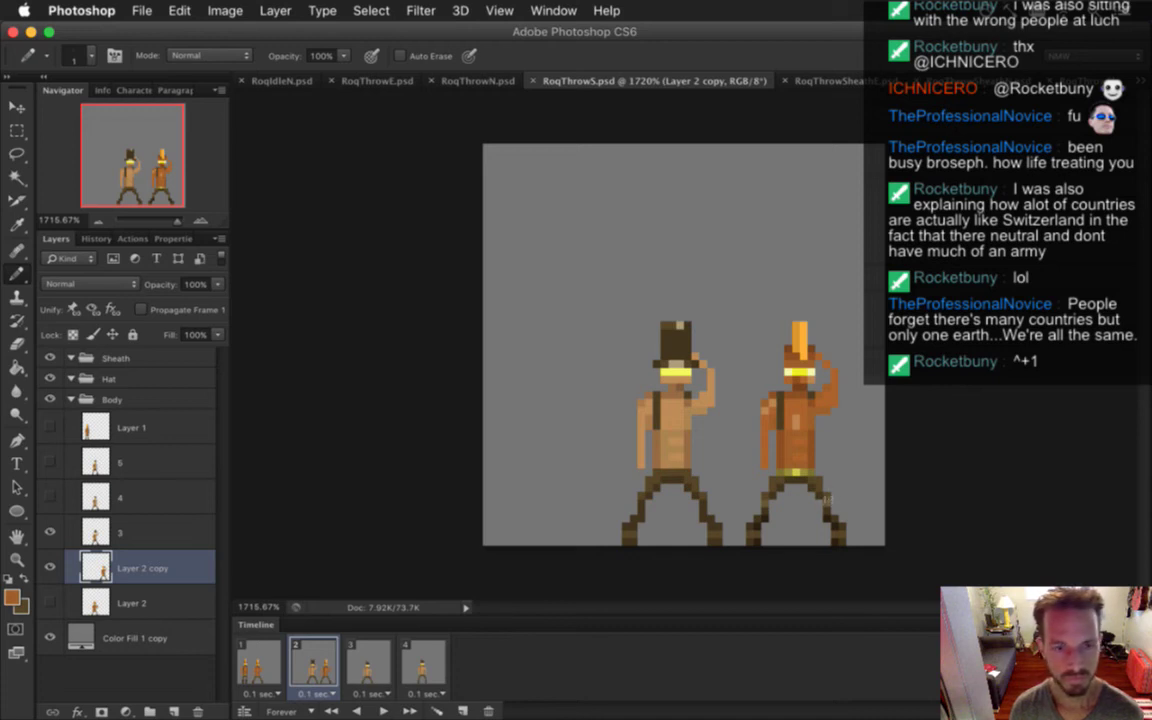
# Move the recoloured copy back over the old top-hat pose in frame 2 and delete layer 3
pyautogui.press('v')
pyautogui.moveTo(812, 392); pyautogui.dragTo(686, 390)
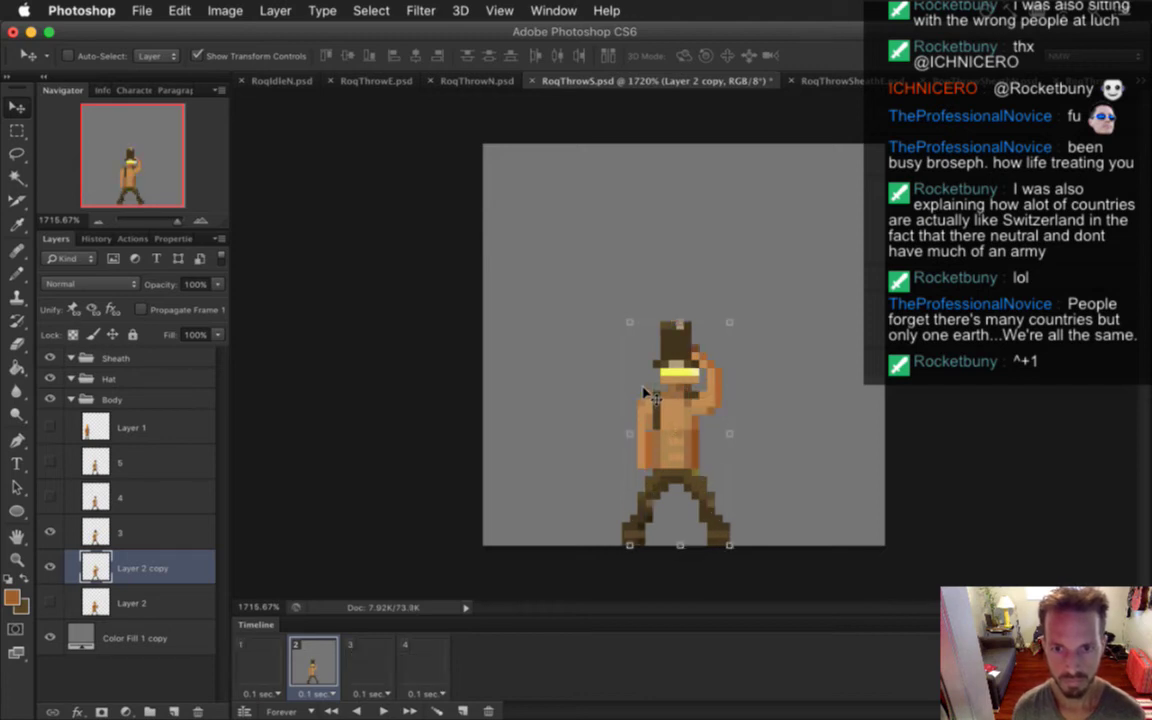
pyautogui.press('m')
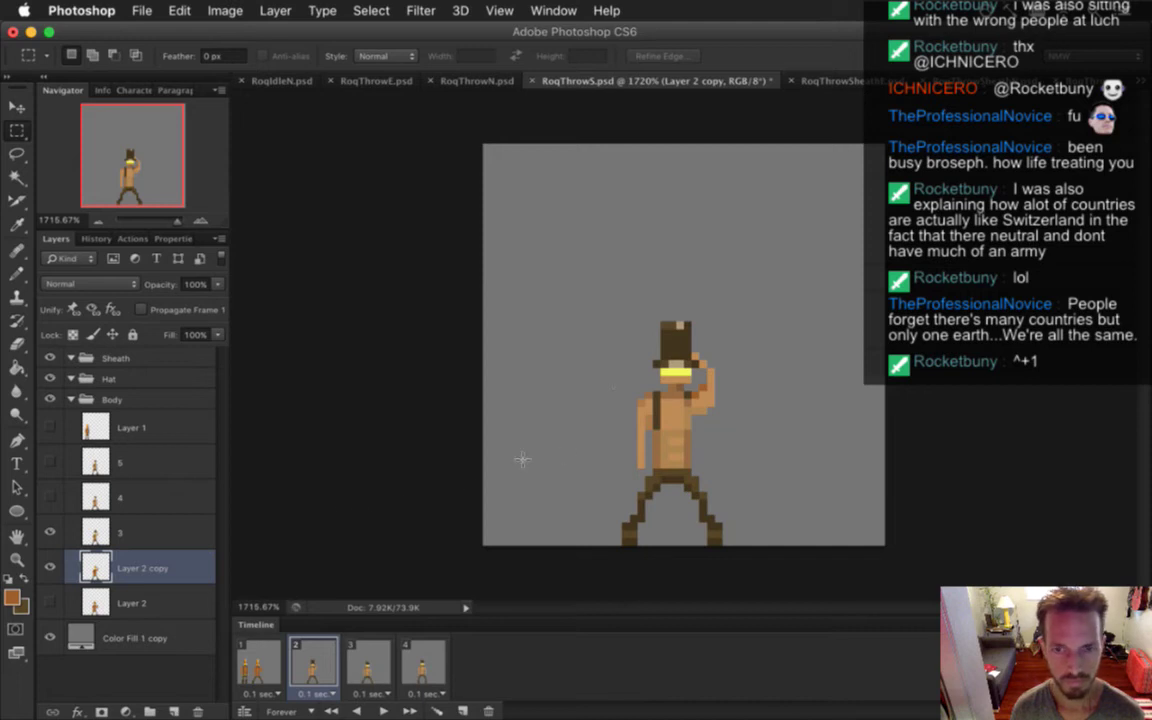
pyautogui.click(110, 530)
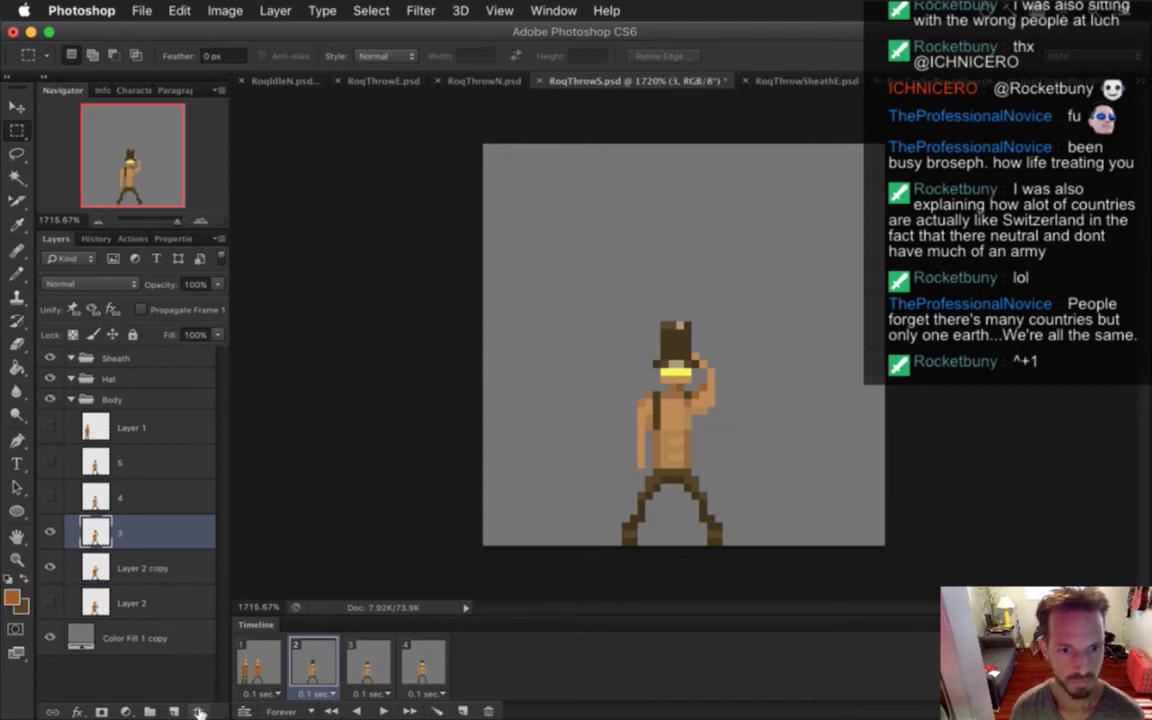
pyautogui.click(199, 712)
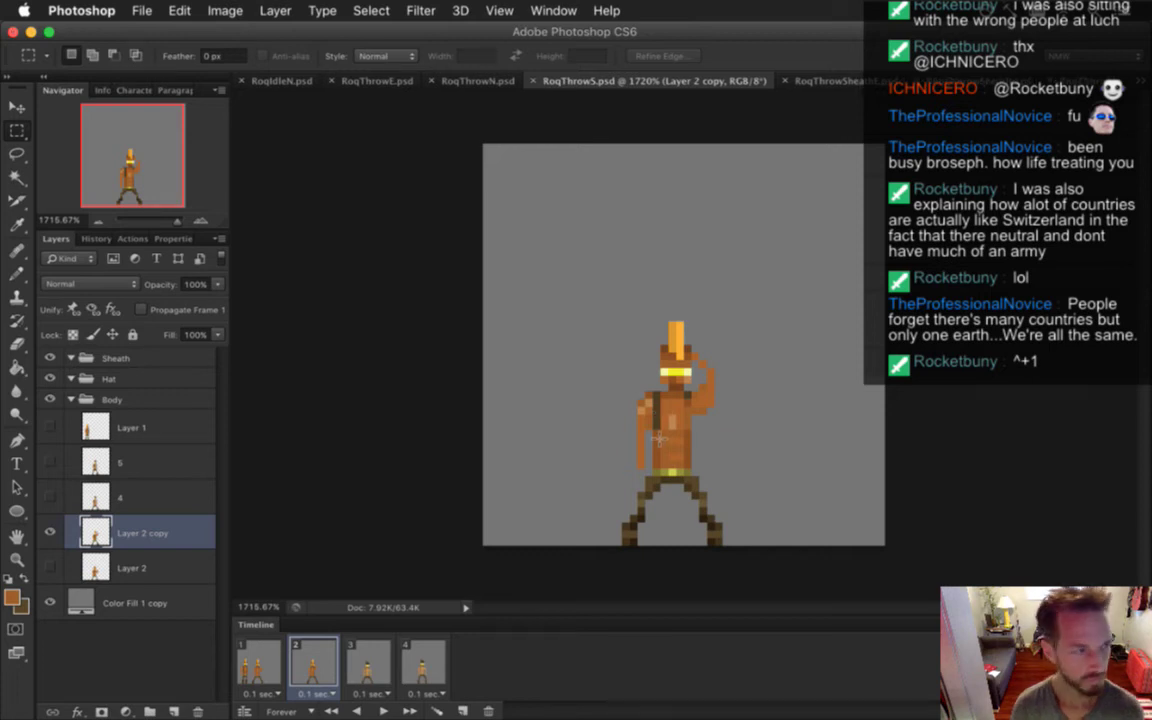
# In frame 3, duplicate Layer 2 copy, show the duplicate and move it to the right of the old layer 4 pose
pyautogui.click(362, 660)
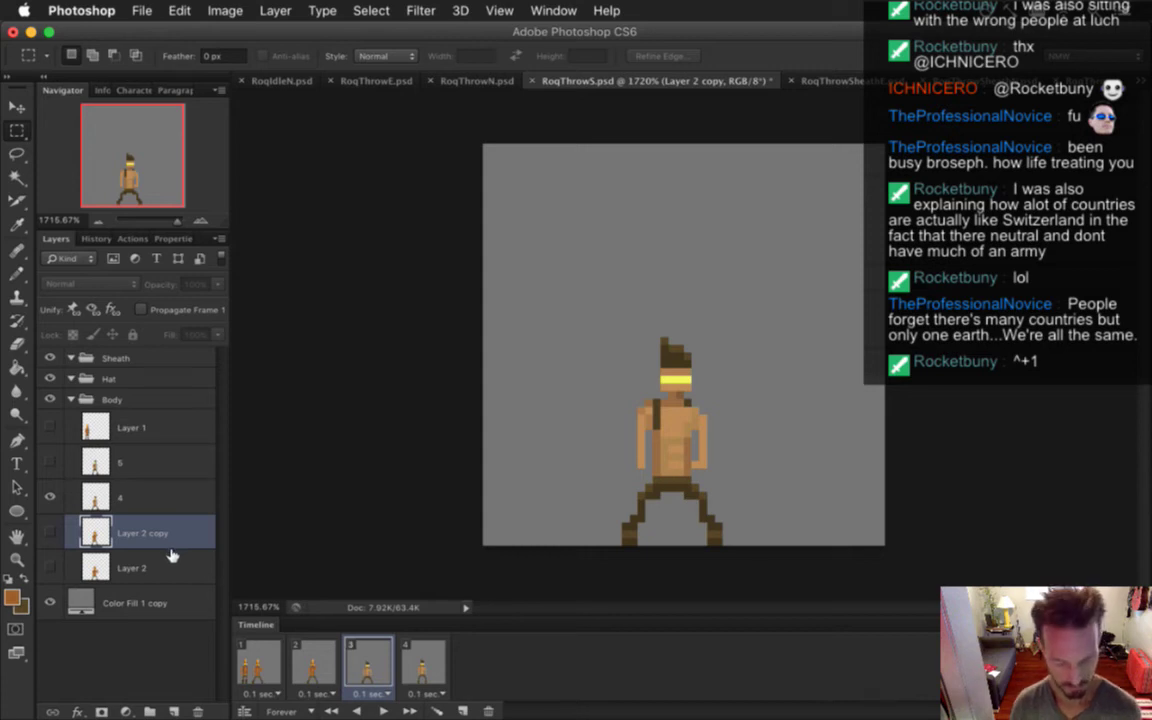
pyautogui.press('super+j')
pyautogui.click(50, 532)
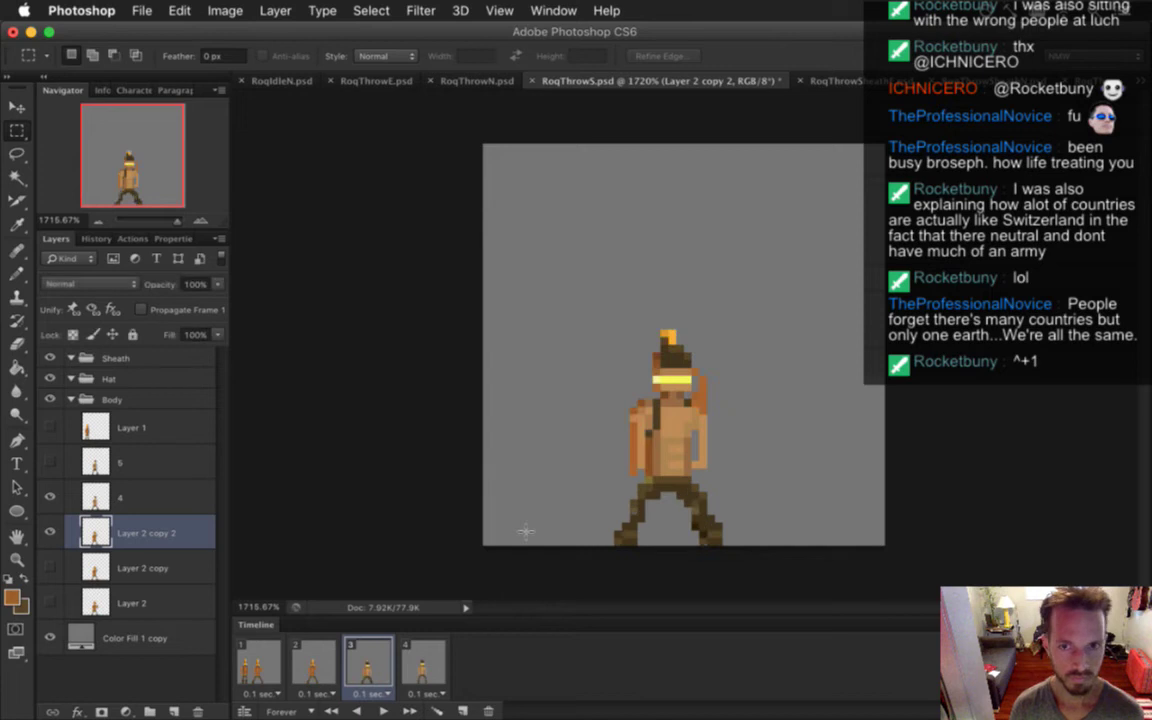
pyautogui.press('v')
pyautogui.moveTo(683, 405); pyautogui.dragTo(815, 408)
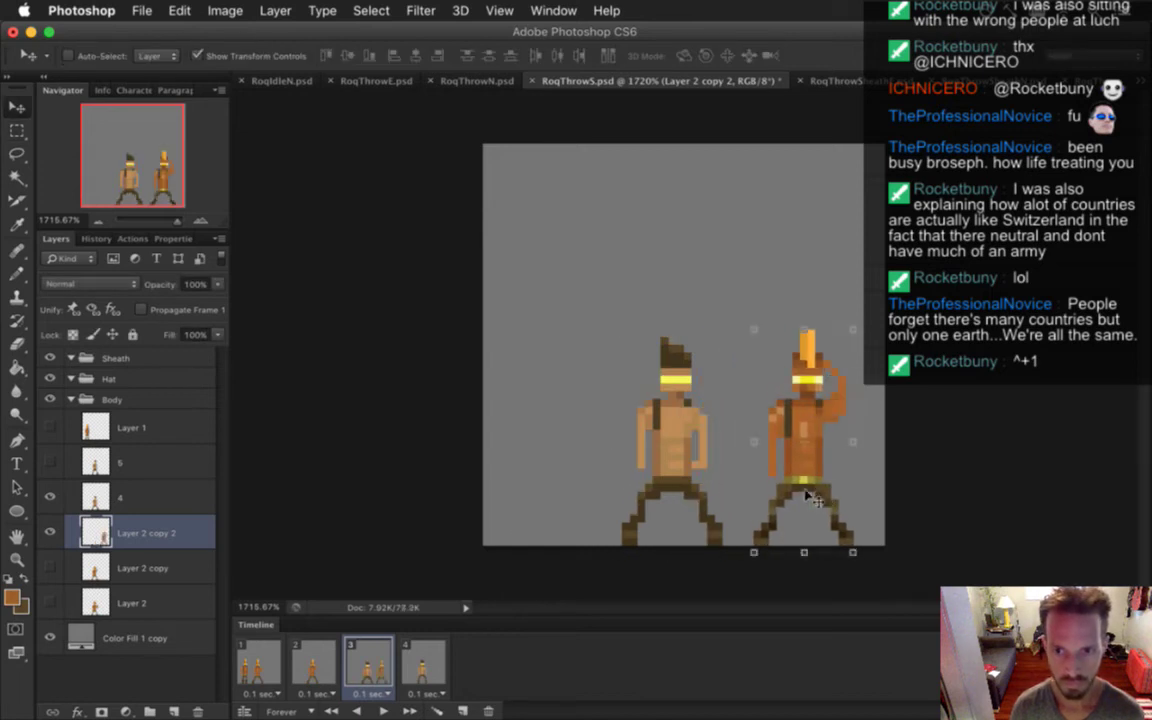
pyautogui.press('m')
# Compare the body position in frame 2 with the poses in frame 3
pyautogui.click(314, 662)
pyautogui.click(368, 664)
pyautogui.click(312, 664)
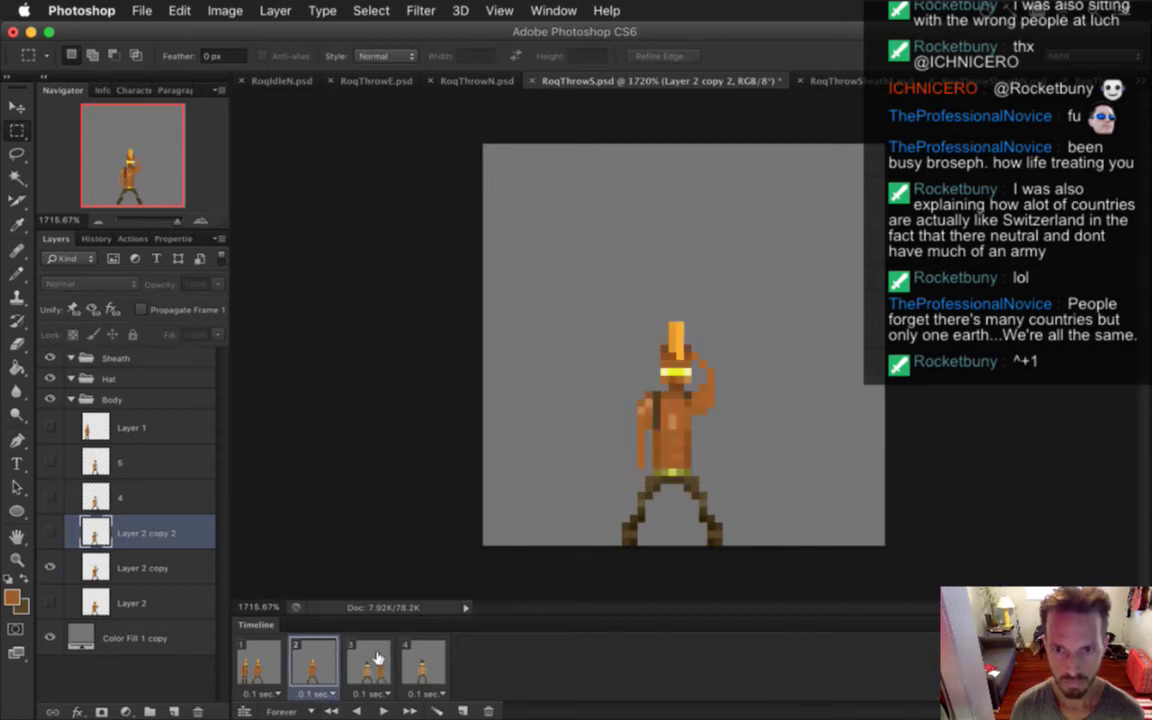
pyautogui.click(380, 657)
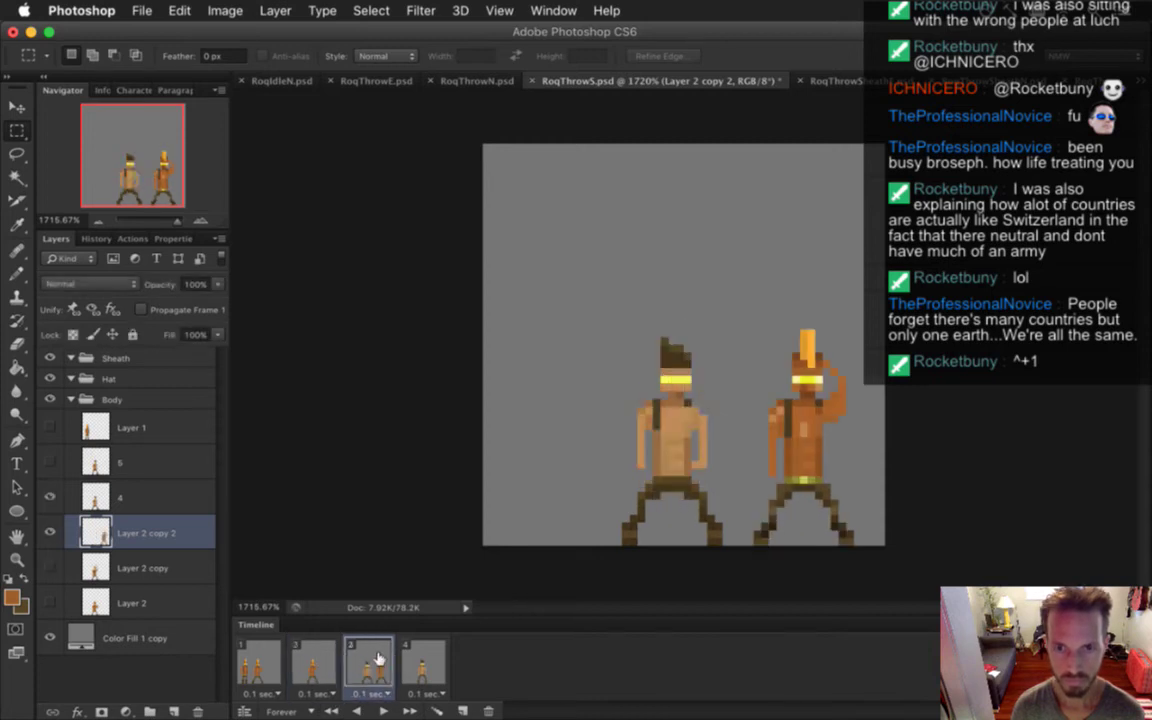
pyautogui.click(333, 657)
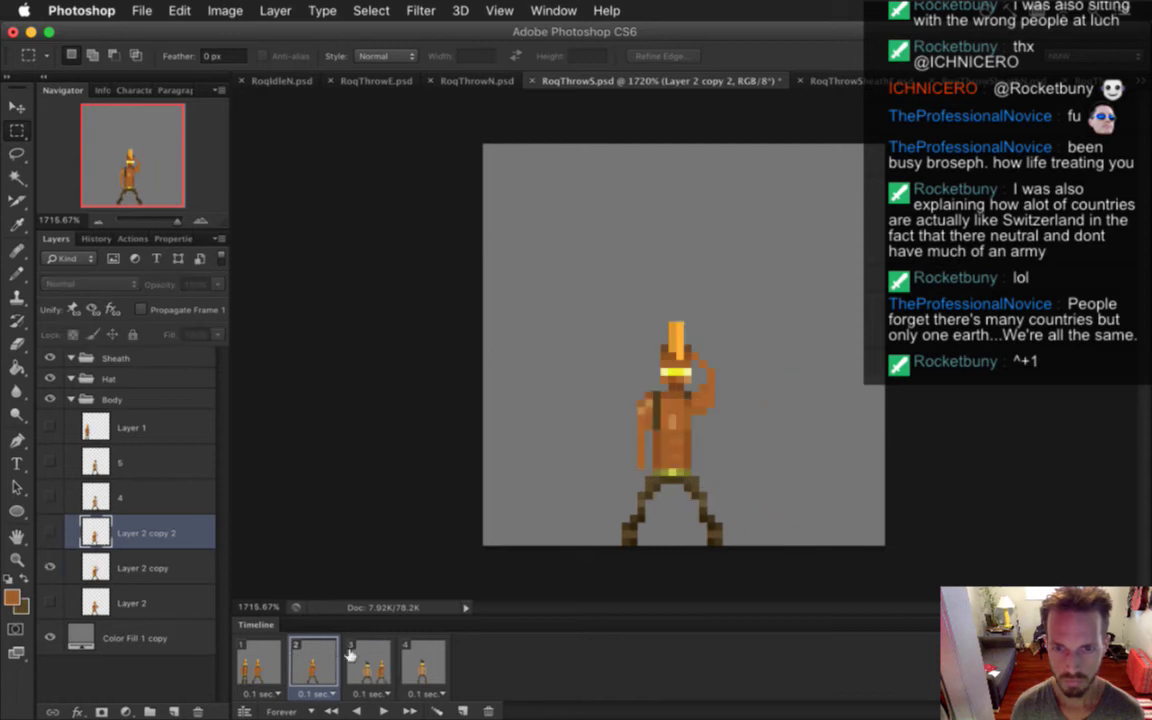
pyautogui.moveTo(605, 356); pyautogui.dragTo(692, 362)
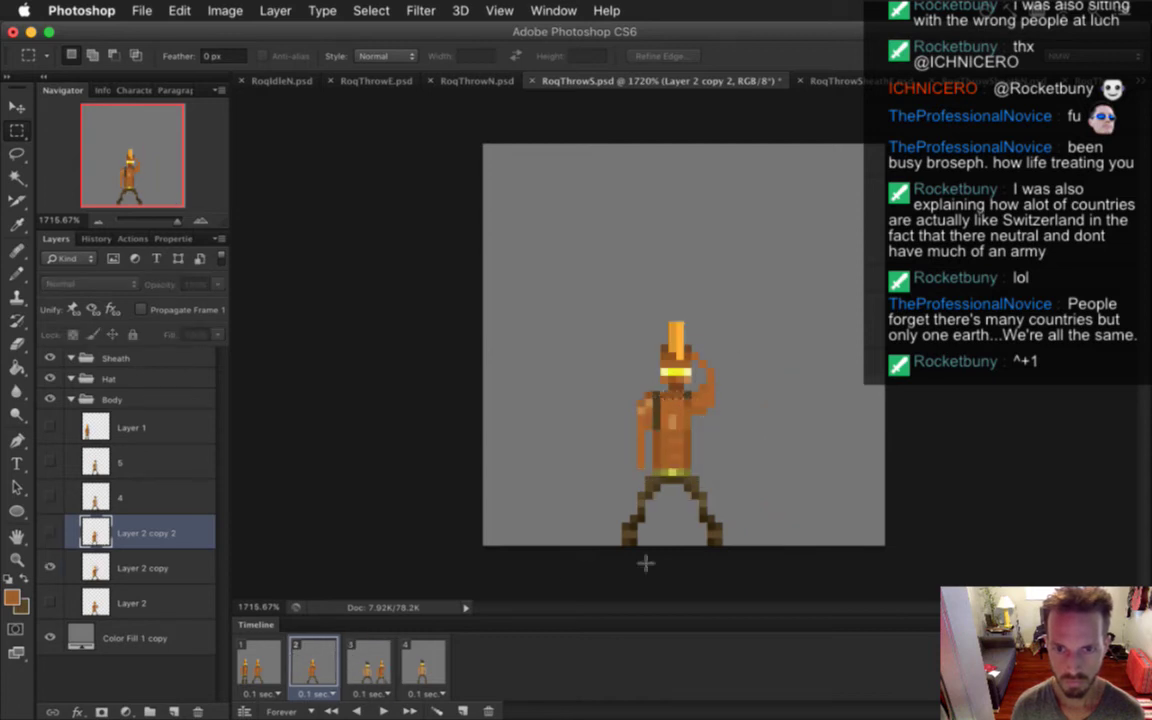
# Alternate between frames 2 and 3 to compare how the head and torso shift from one pose to the other
pyautogui.click(370, 655)
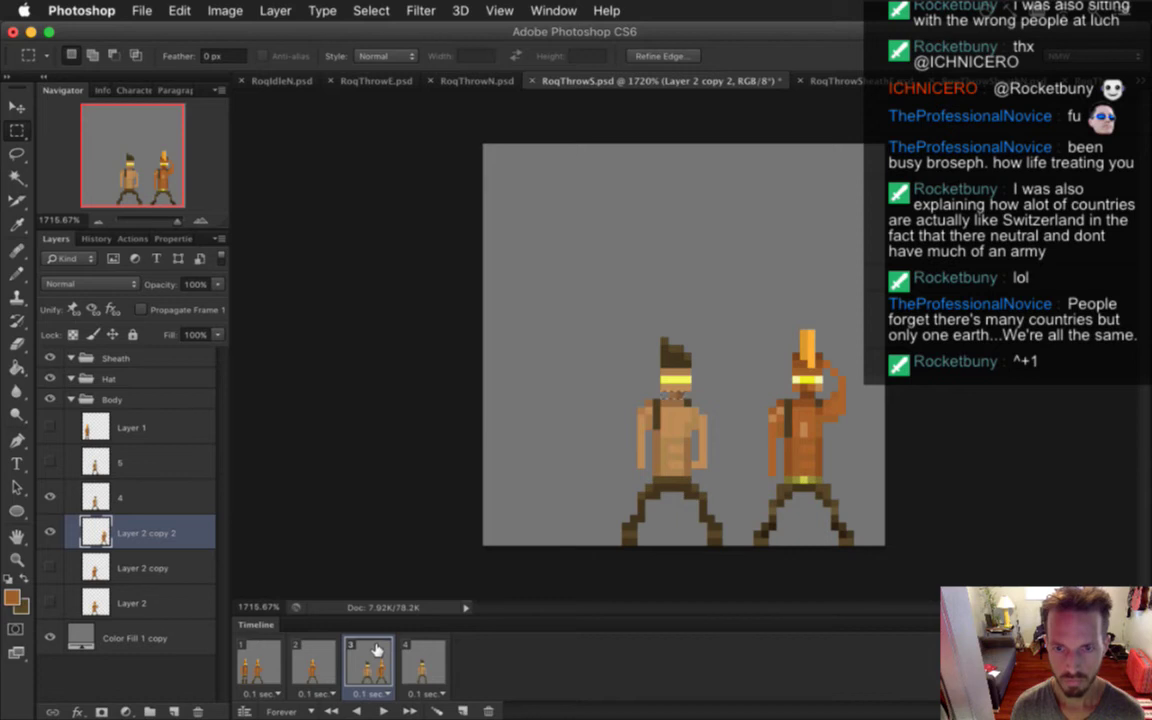
pyautogui.click(334, 660)
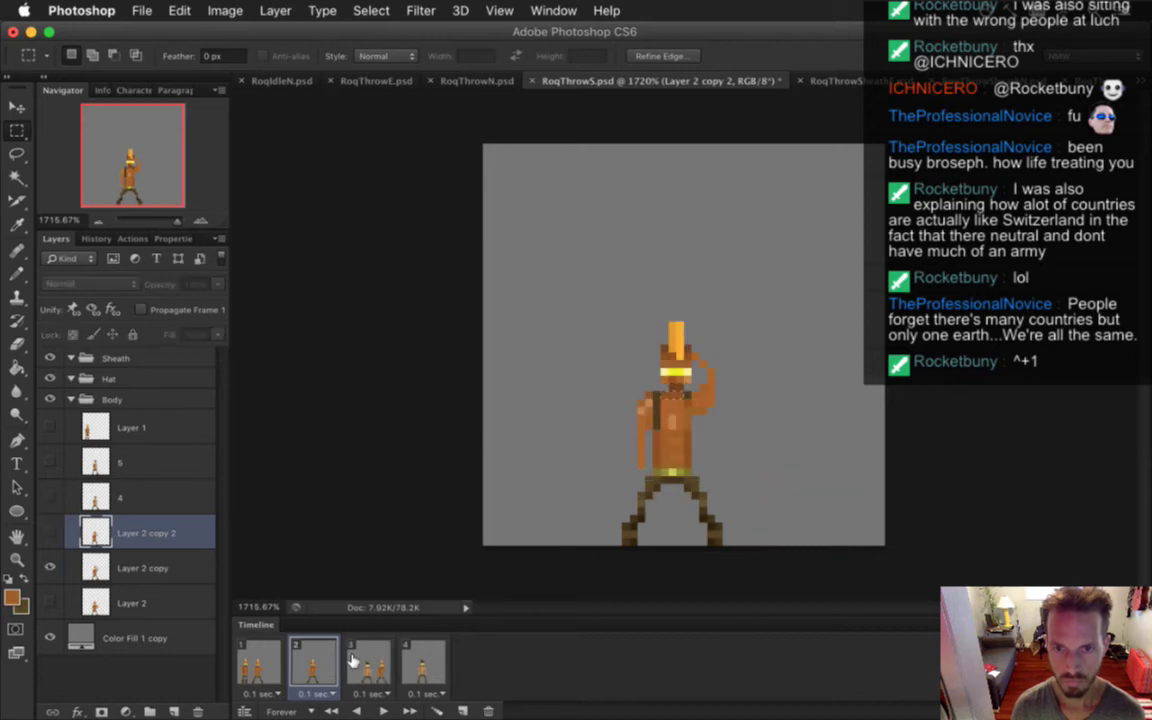
pyautogui.click(596, 361)
pyautogui.moveTo(676, 390); pyautogui.dragTo(682, 386)
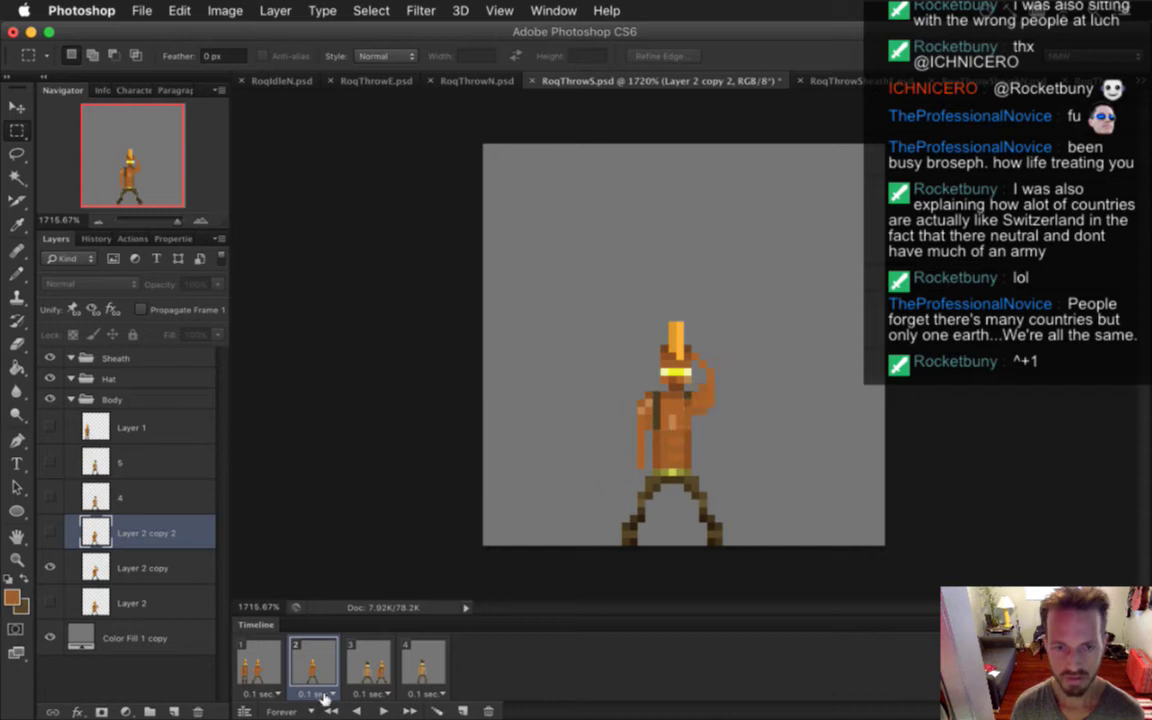
pyautogui.click(366, 665)
pyautogui.moveTo(603, 360); pyautogui.dragTo(690, 434)
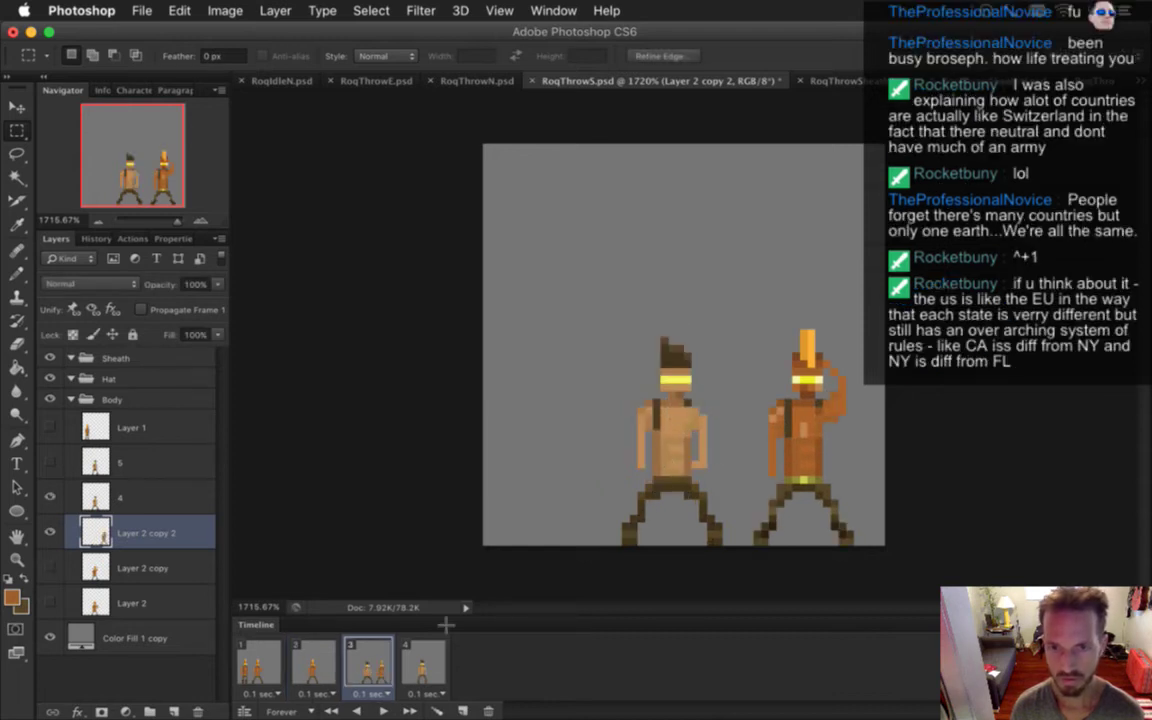
pyautogui.click(306, 676)
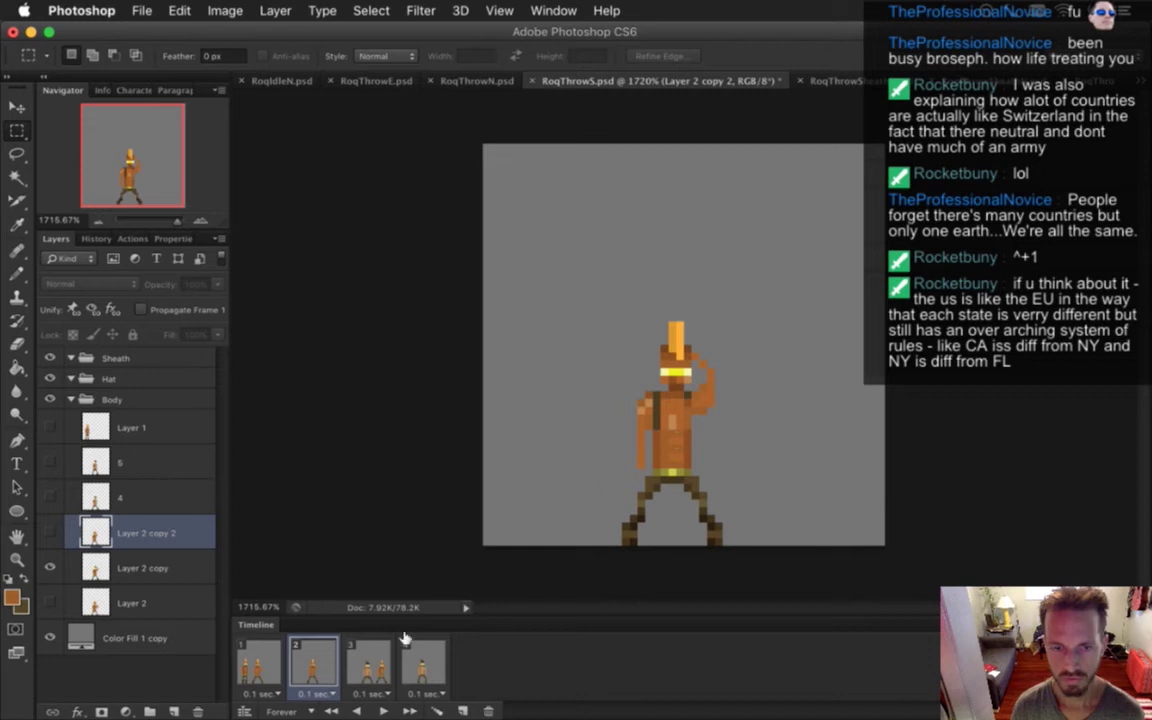
pyautogui.click(370, 662)
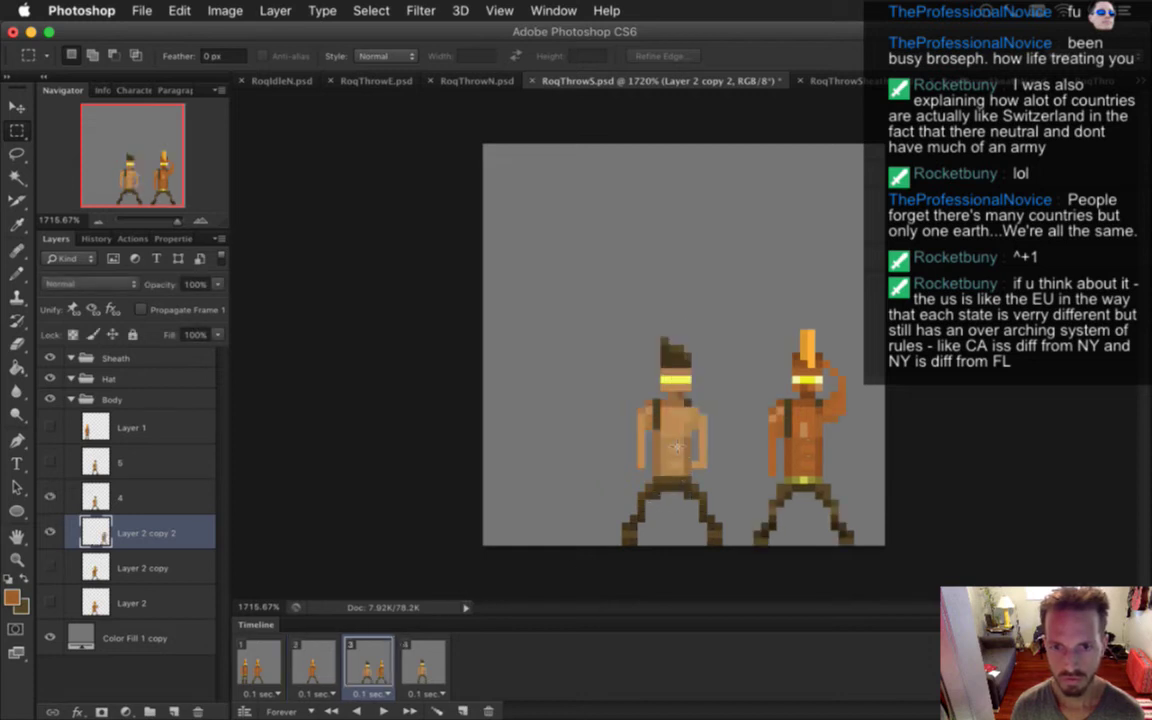
pyautogui.moveTo(672, 435); pyautogui.dragTo(679, 473)
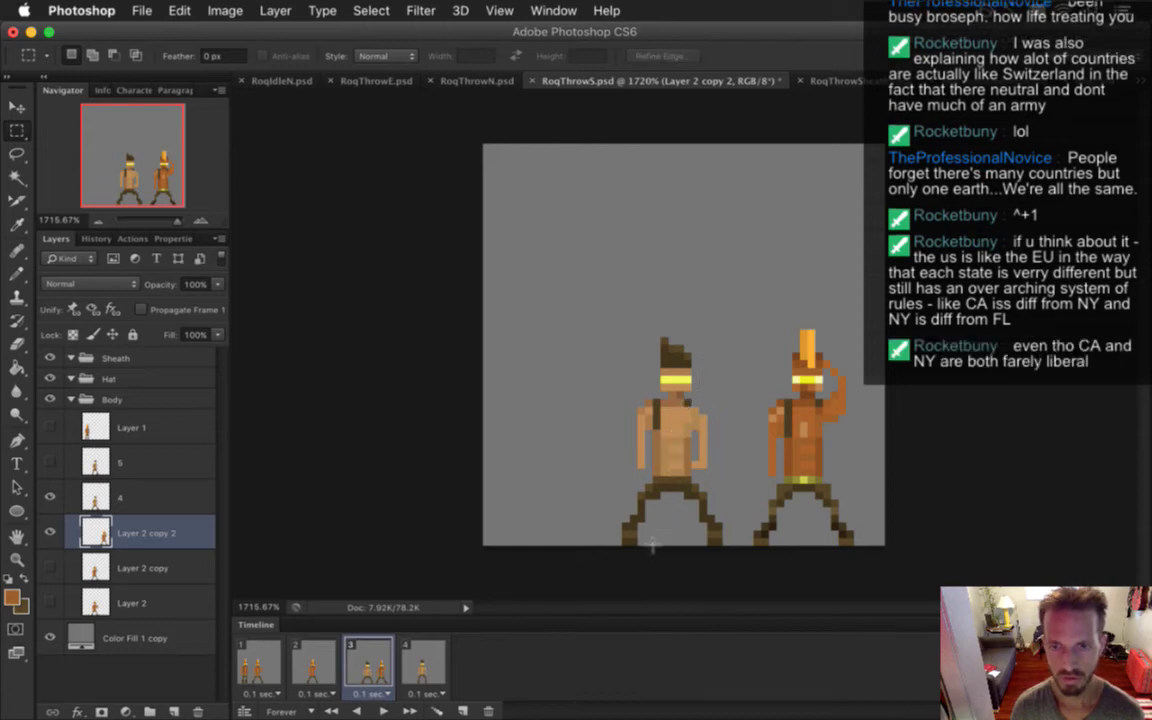
pyautogui.click(313, 668)
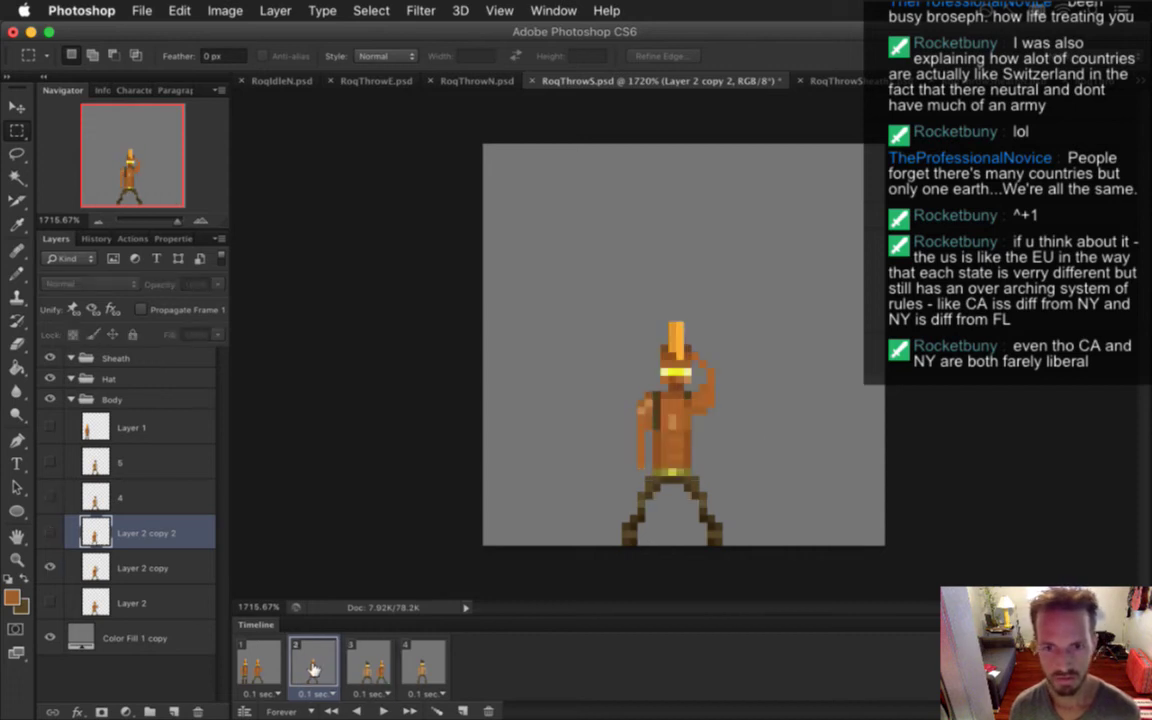
pyautogui.click(366, 660)
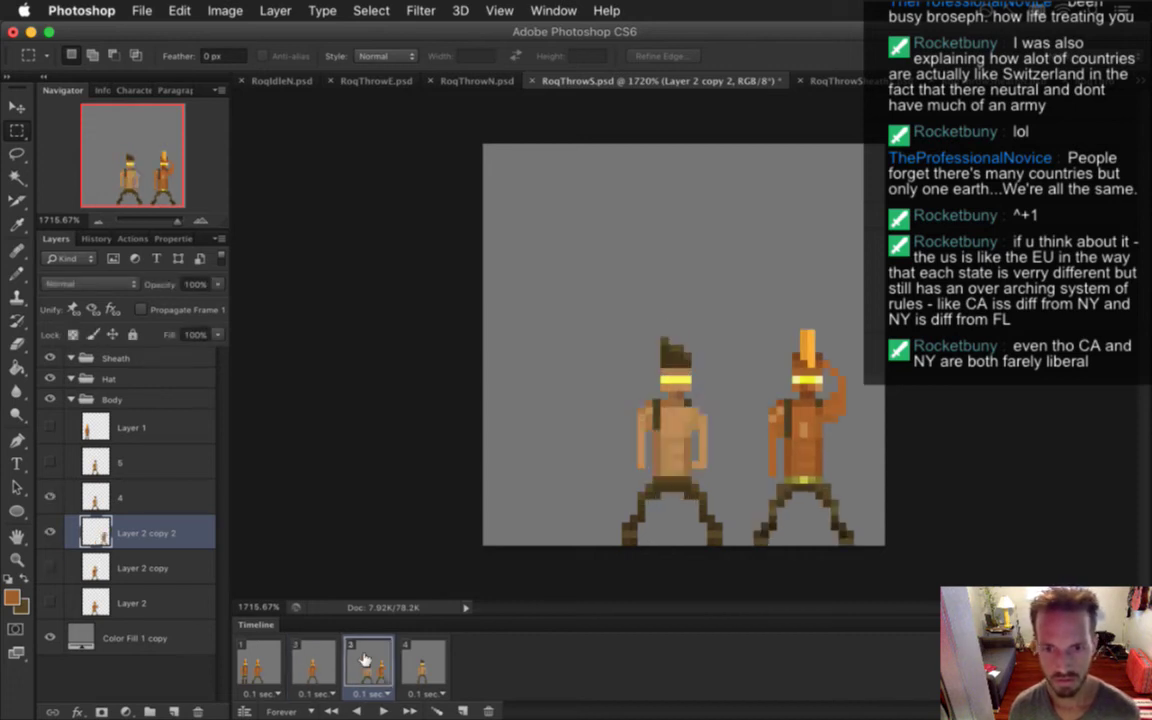
# In frame 3, shift only the head and torso of Layer 2 copy 2 down one pixel, leaving the lower legs in place
pyautogui.press('v')
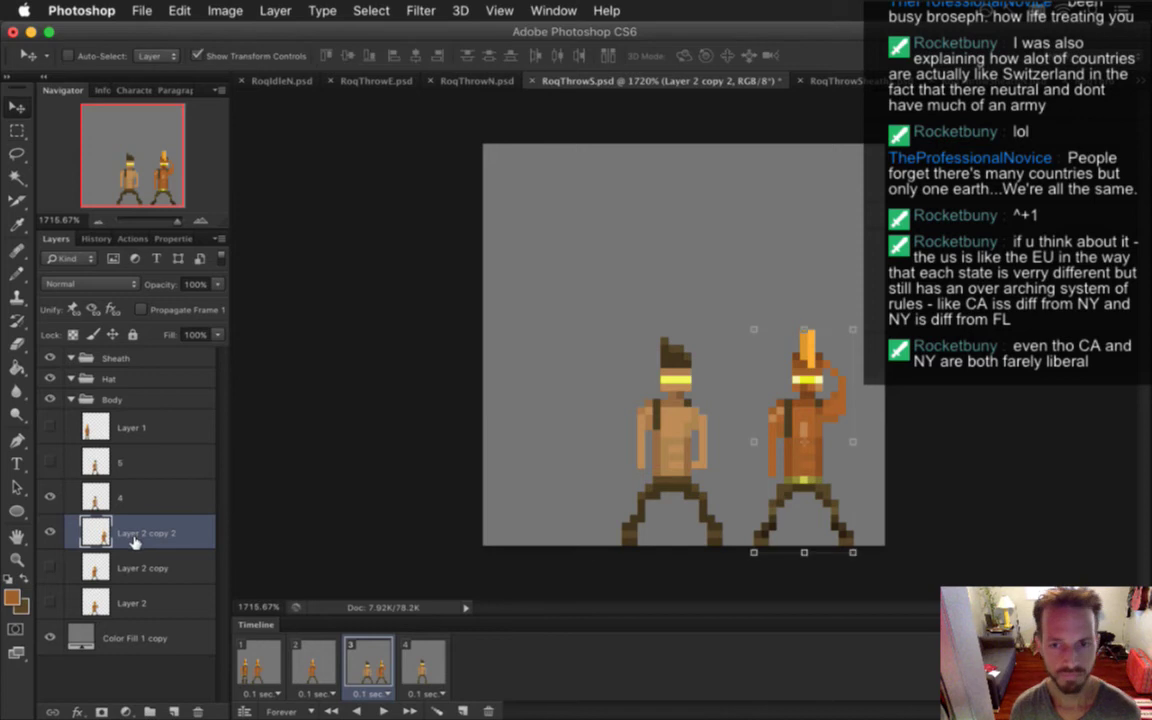
pyautogui.press('m')
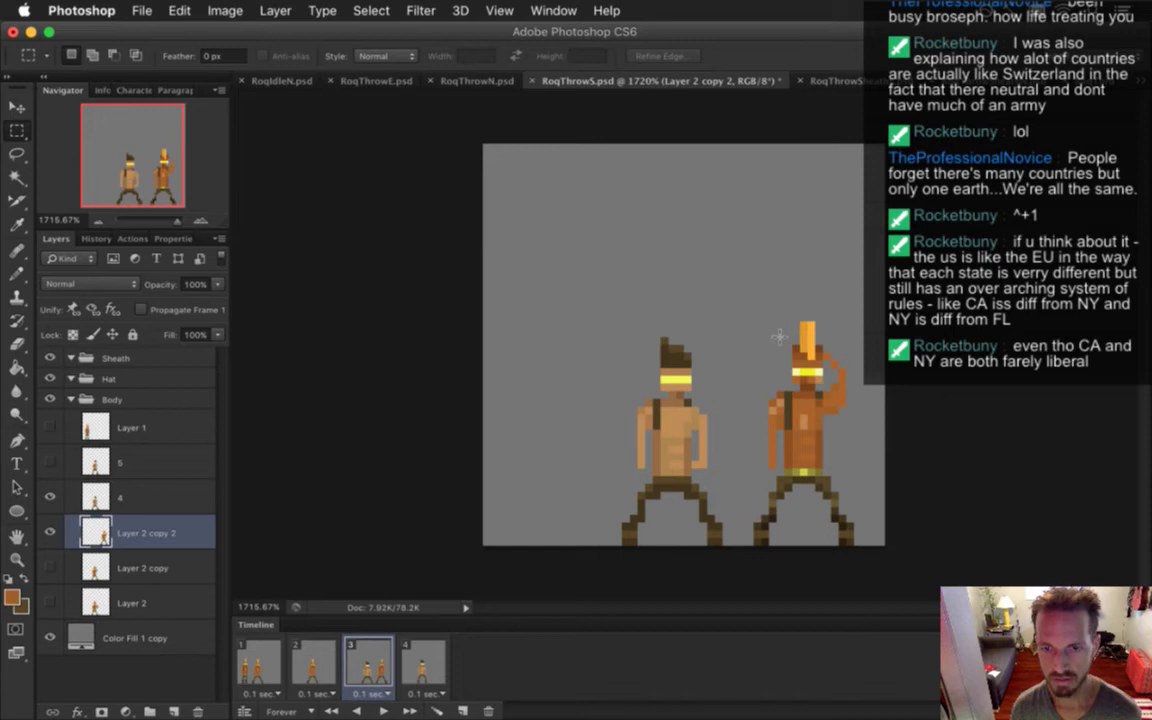
pyautogui.moveTo(746, 320); pyautogui.dragTo(859, 495)
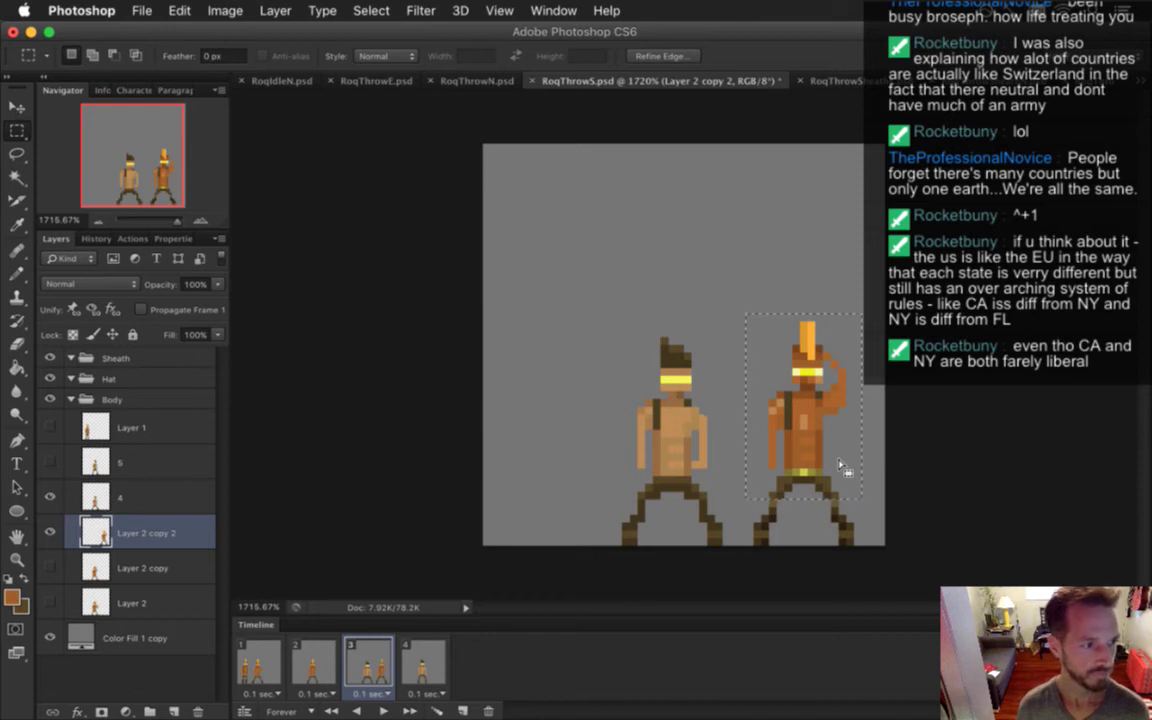
pyautogui.press('v')
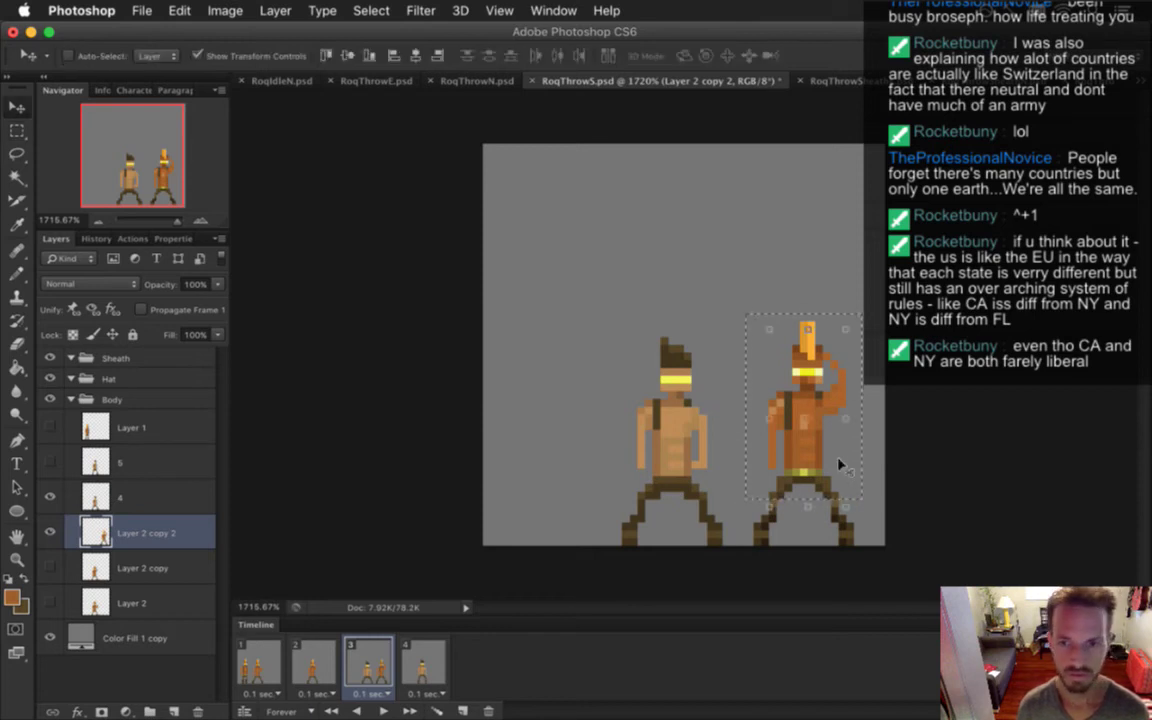
pyautogui.hotkey('ctrl', 'd')
pyautogui.press('m')
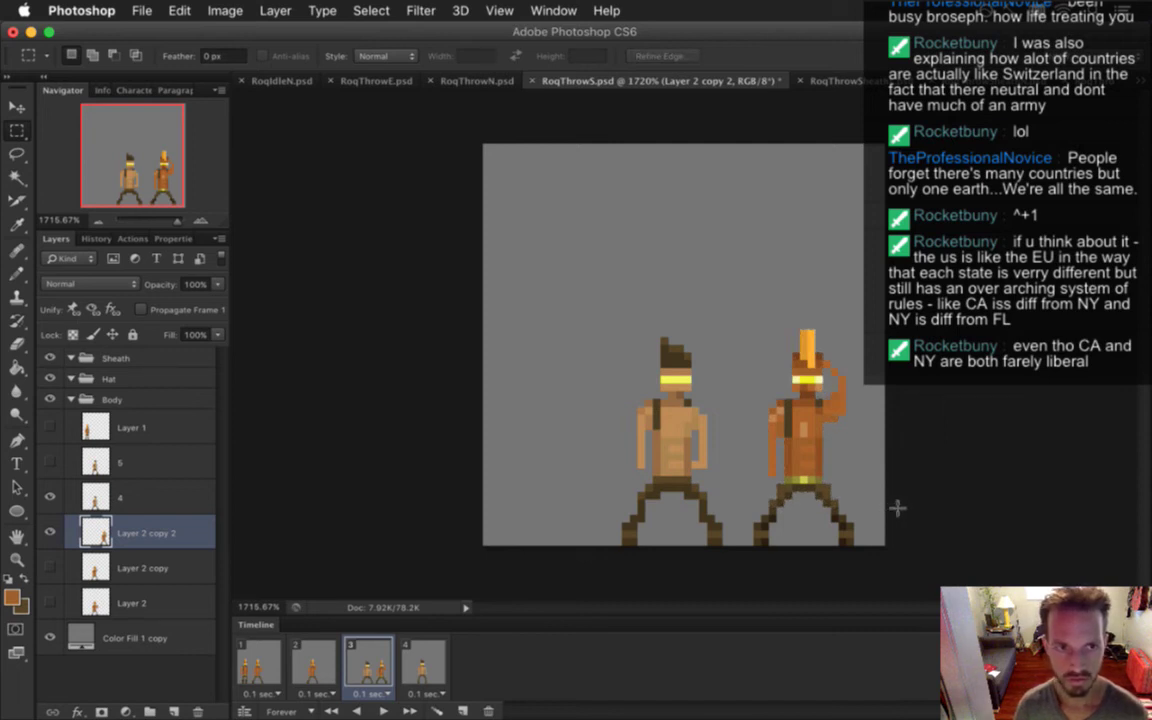
# Touch up the legs of the duplicate in frame 3 with trouser browns sampled from its leg, then save the file
pyautogui.press('i')
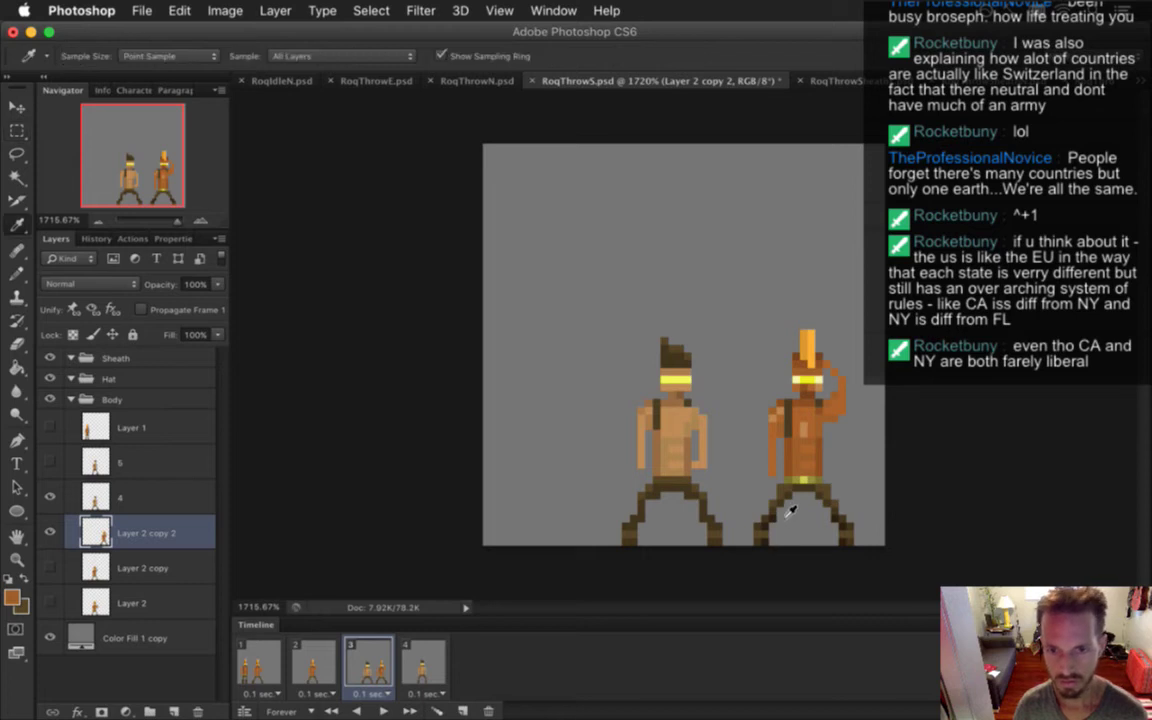
pyautogui.click(770, 510)
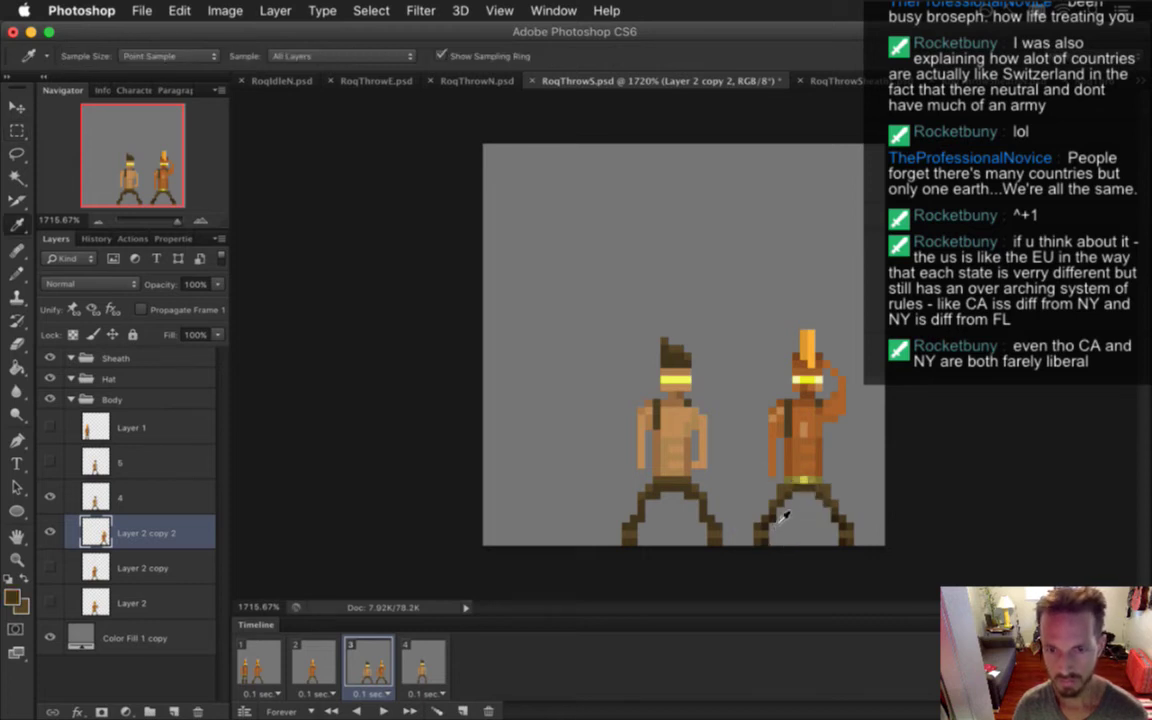
pyautogui.click(778, 513)
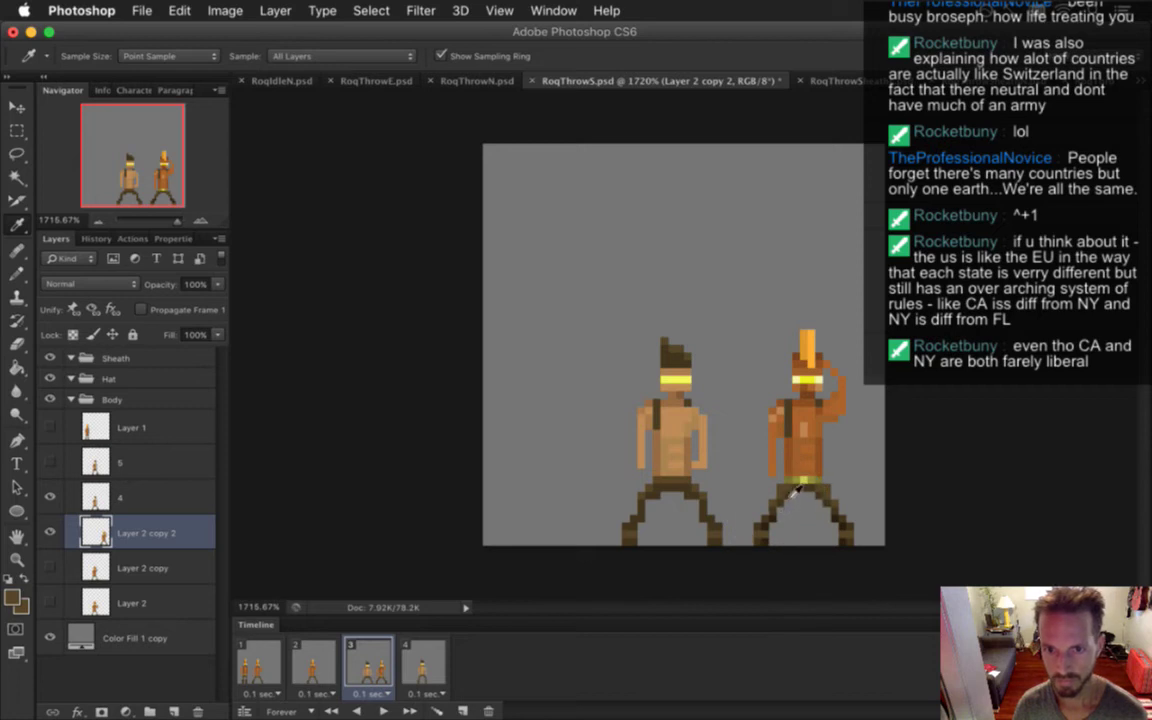
pyautogui.press('b')
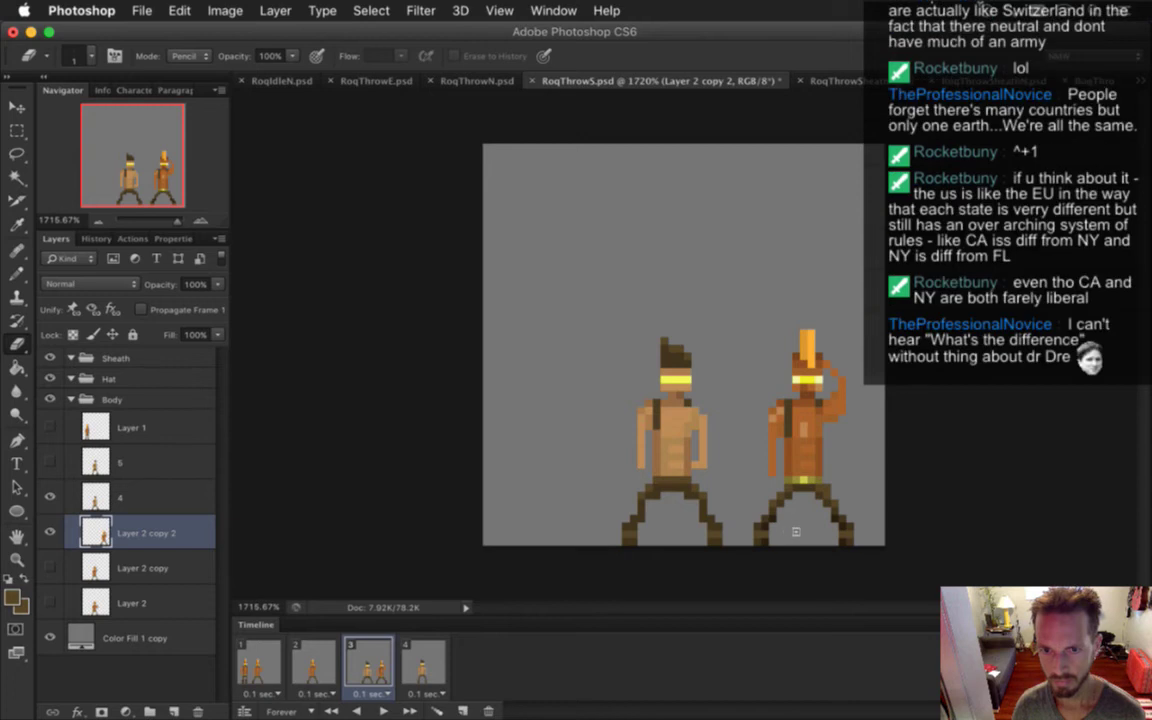
pyautogui.press('b')
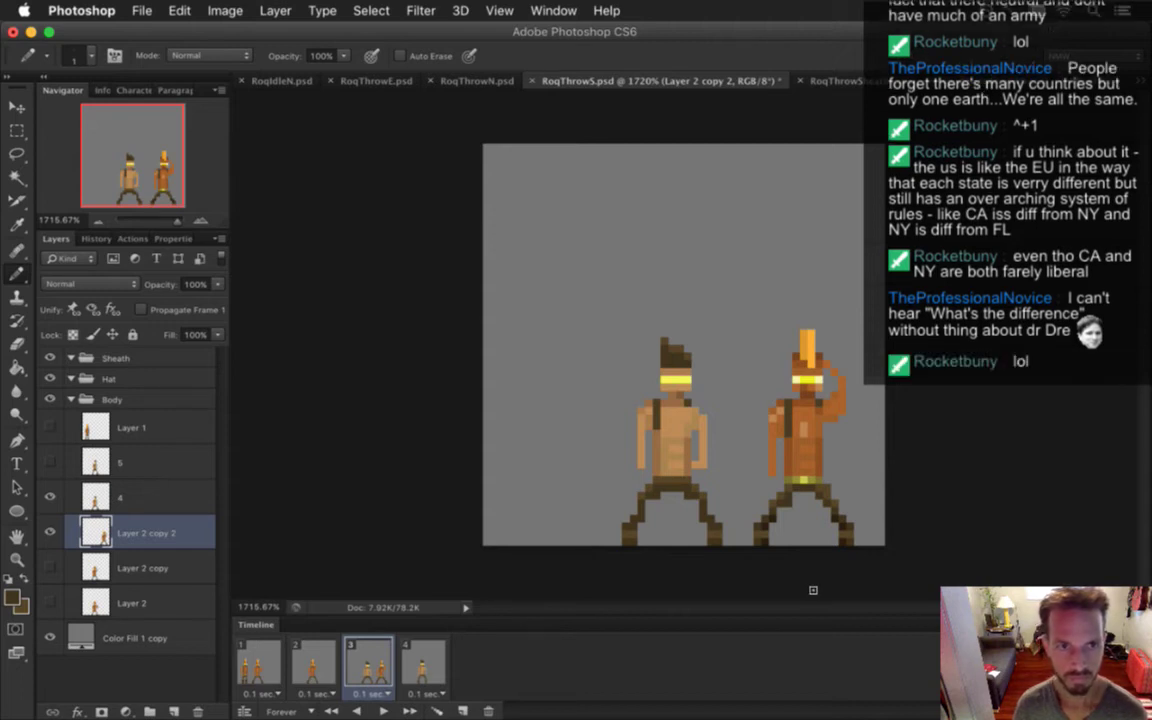
pyautogui.press('super+z')
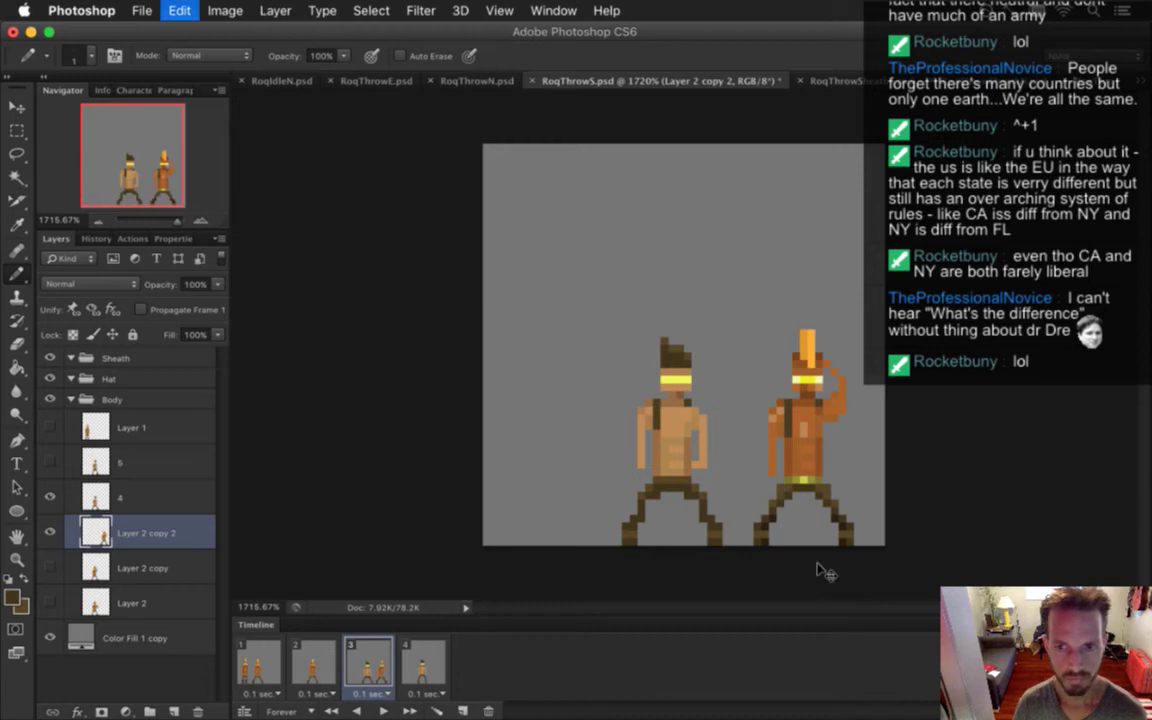
pyautogui.press('m')
pyautogui.press('super+d')
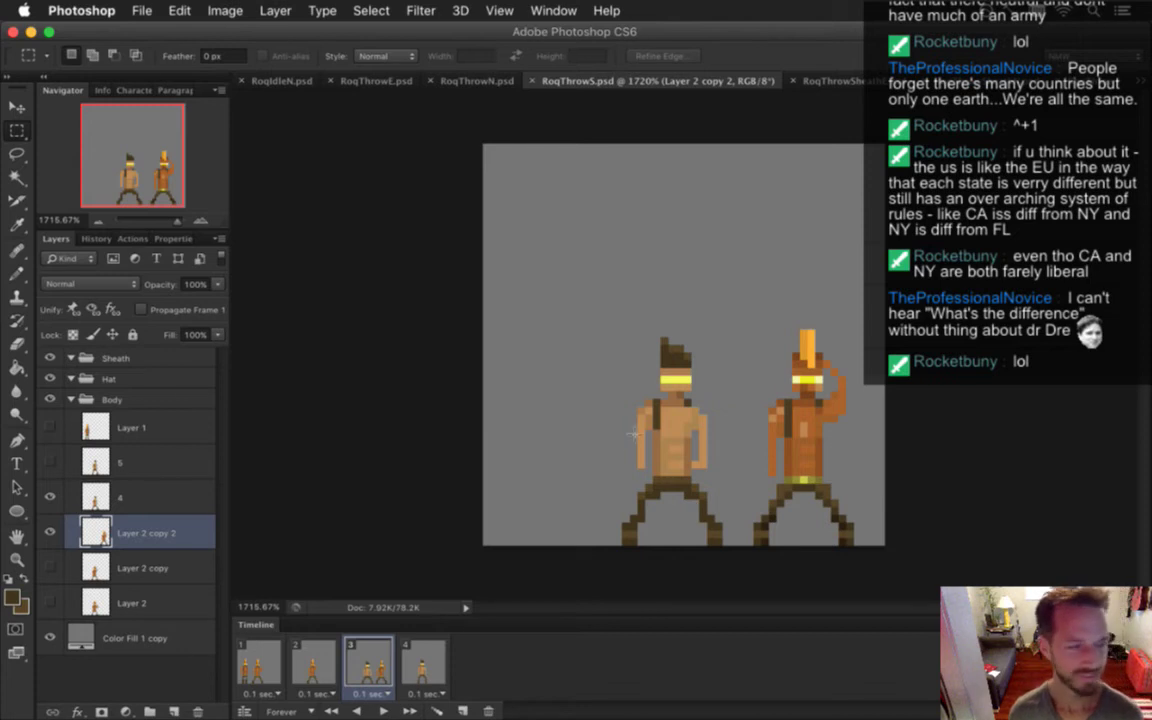
# Try overlaying Layer 2 copy 2 on the old layer 4 pose in frame 3 to compare their alignment
pyautogui.press('v')
pyautogui.press('Left')
pyautogui.press('Left')
pyautogui.press('Left')
pyautogui.press('Left')
pyautogui.press('Left')
pyautogui.press('Left')
pyautogui.press('Left')
pyautogui.press('Left')
pyautogui.press('Left')
pyautogui.press('Left')
pyautogui.press('Left')
pyautogui.press('Left')
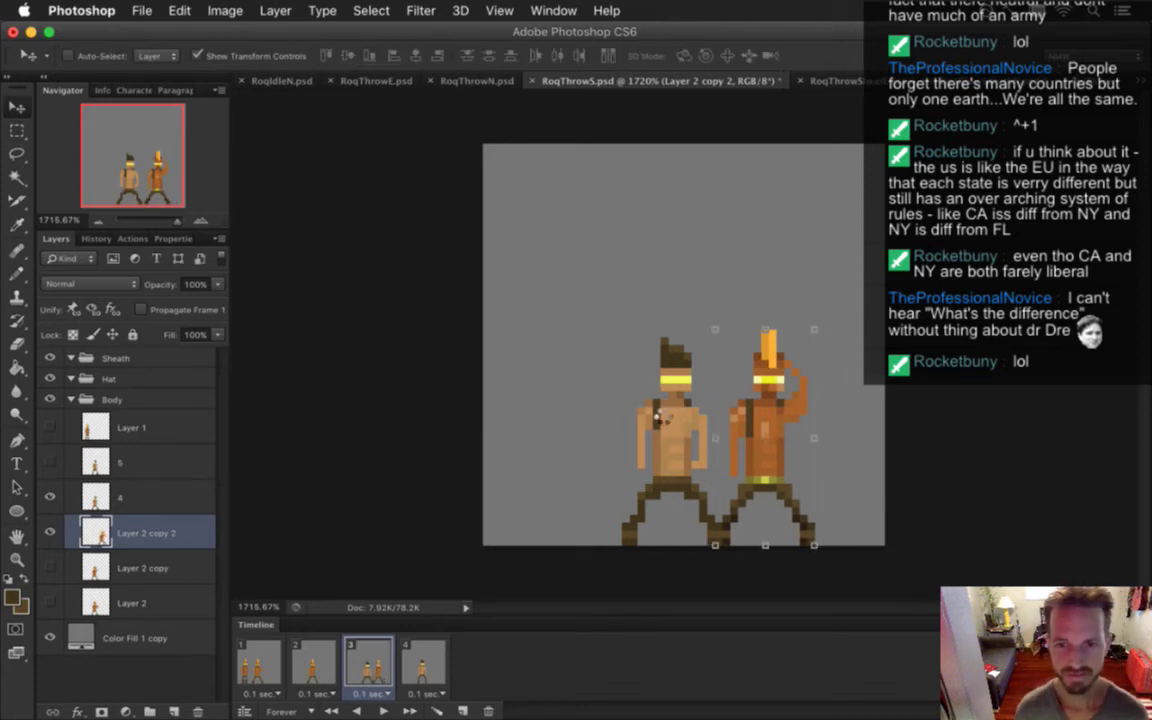
pyautogui.press('Left')
pyautogui.press('Left')
pyautogui.press('Left')
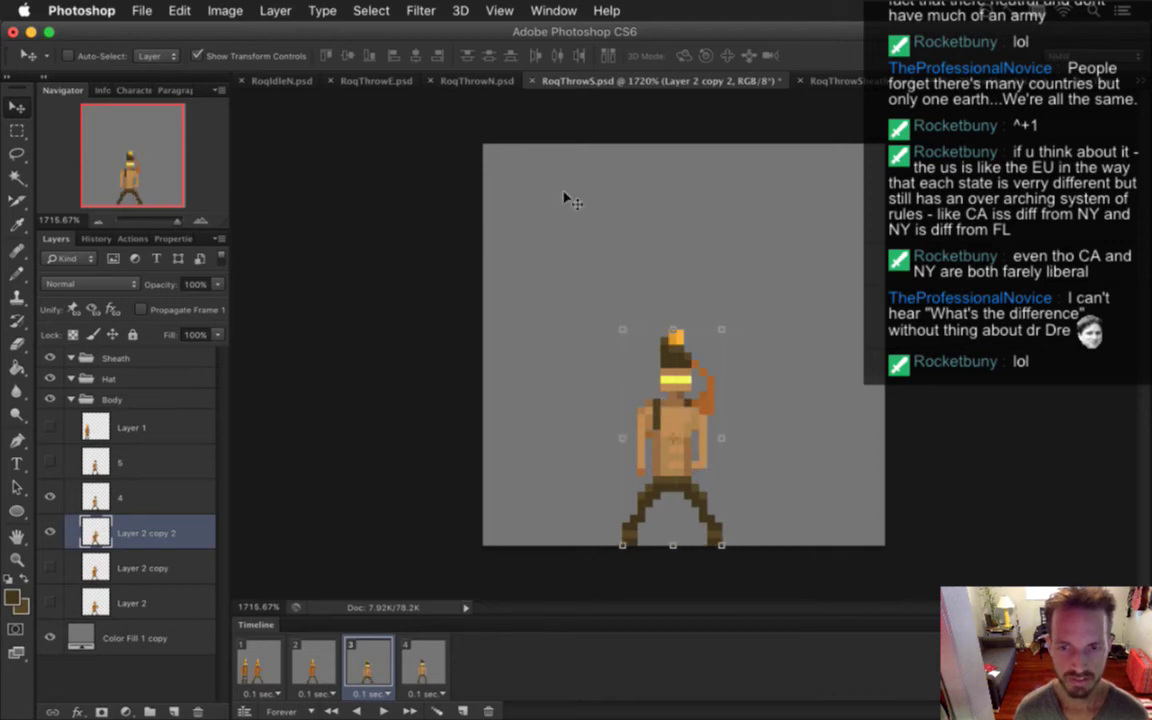
pyautogui.press('m')
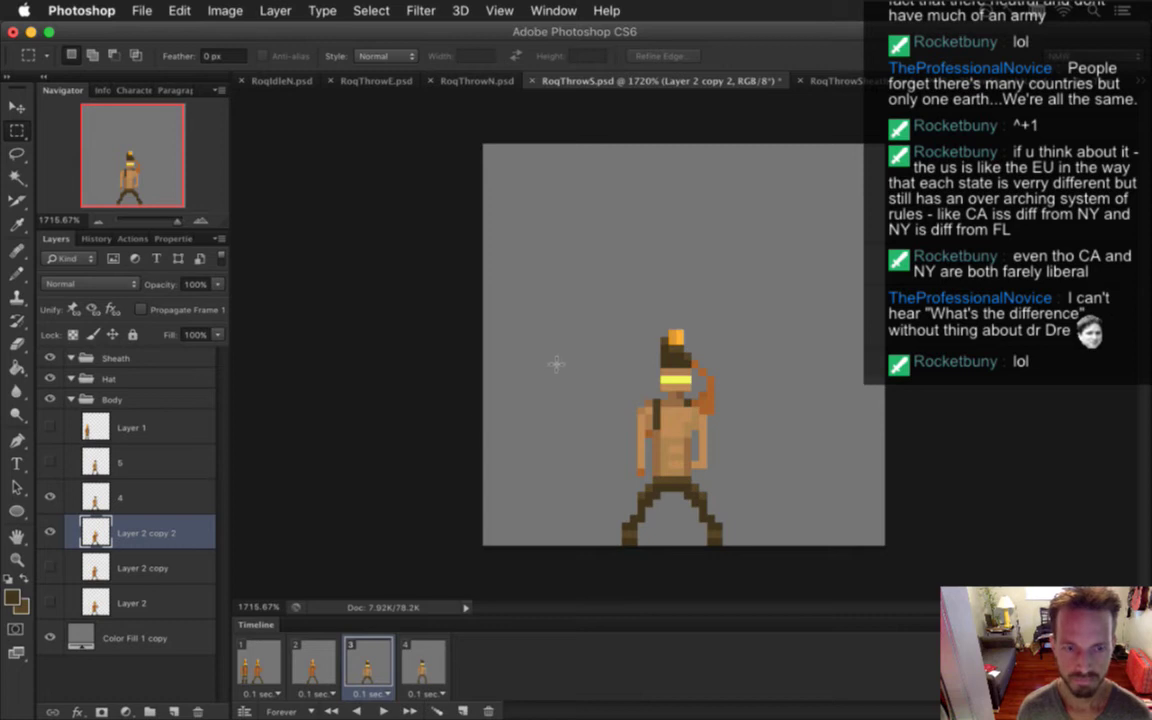
pyautogui.click(167, 498)
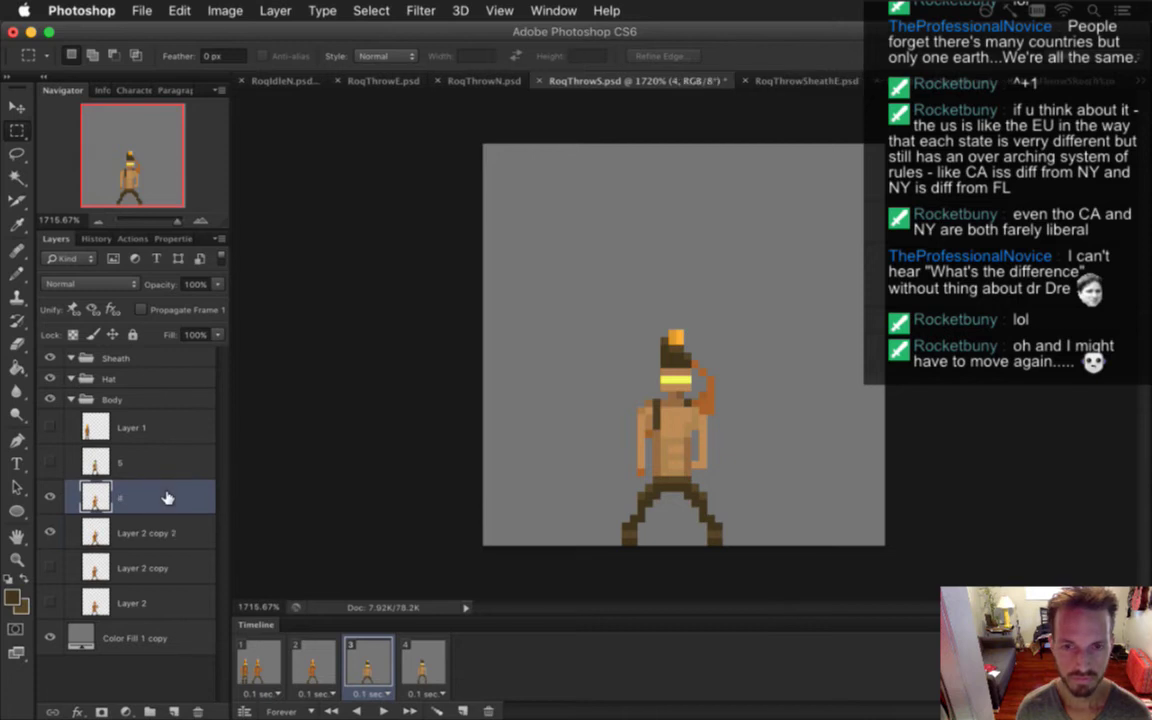
pyautogui.click(178, 521)
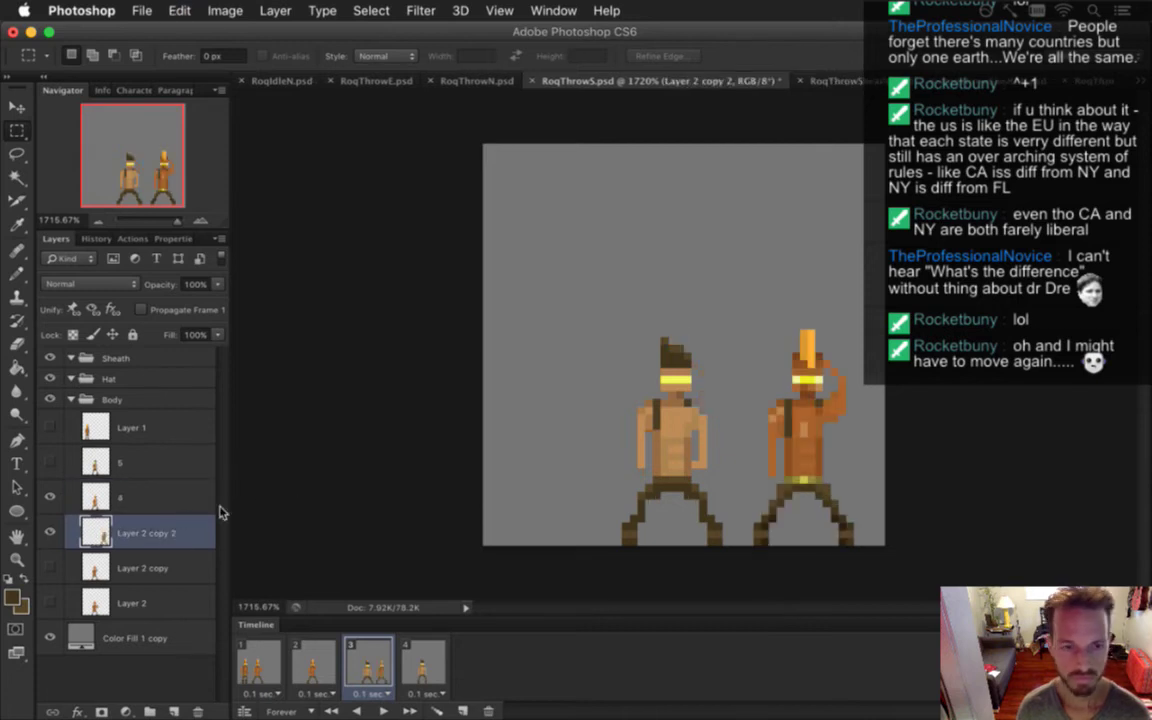
# Erase the raised arm from the orange duplicate in frame 3, sampling its skin tone
pyautogui.press('b')
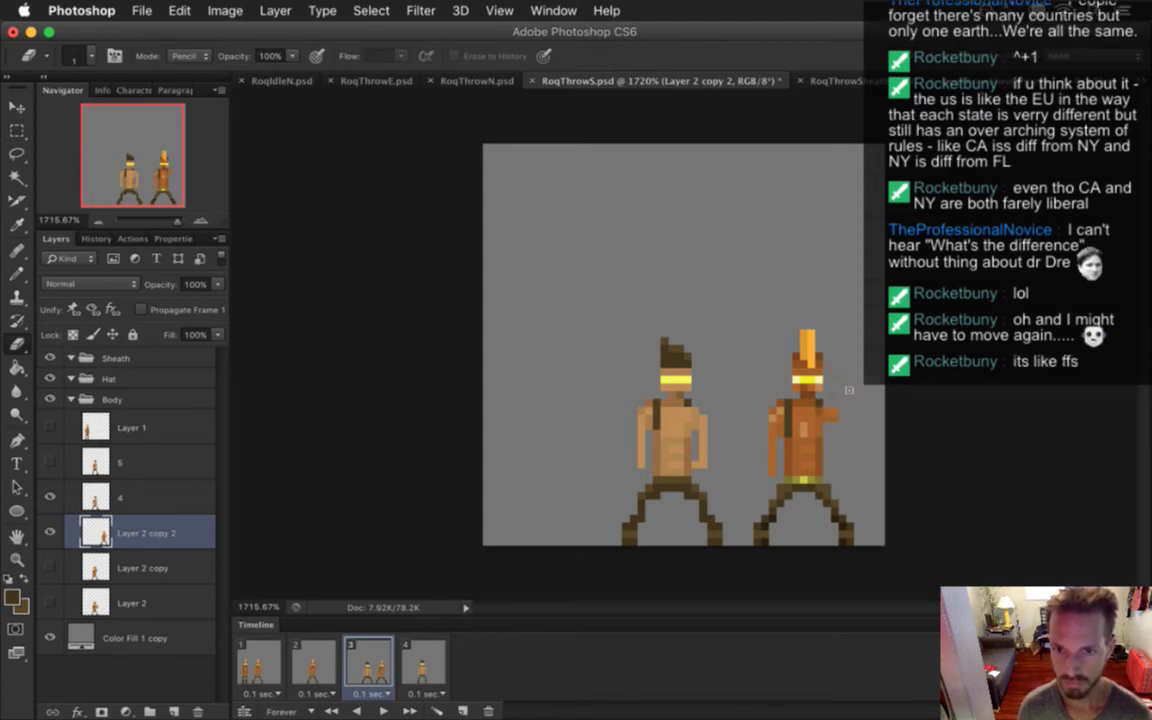
pyautogui.press('i')
pyautogui.click(836, 410)
pyautogui.press('b')
pyautogui.press('e')
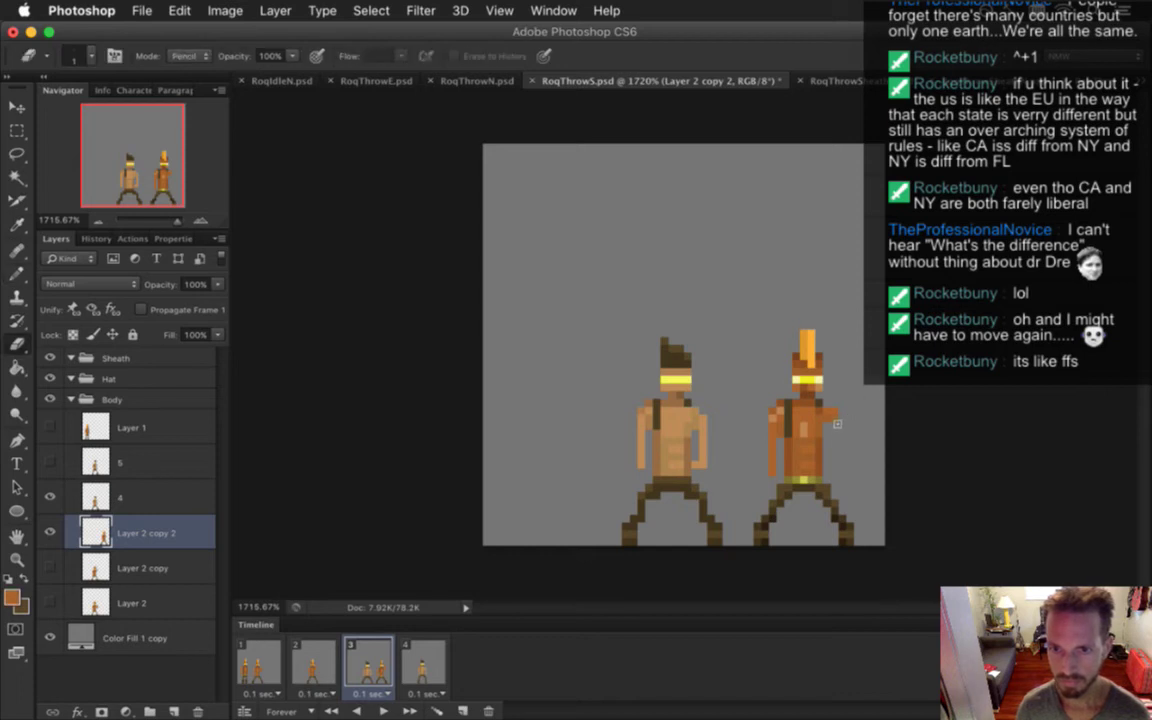
pyautogui.press('i')
pyautogui.press('e')
# Draw a lowered arm at the duplicate's side in sampled skin tone, matching the old layer 4 pose
pyautogui.press('i')
pyautogui.click(810, 420)
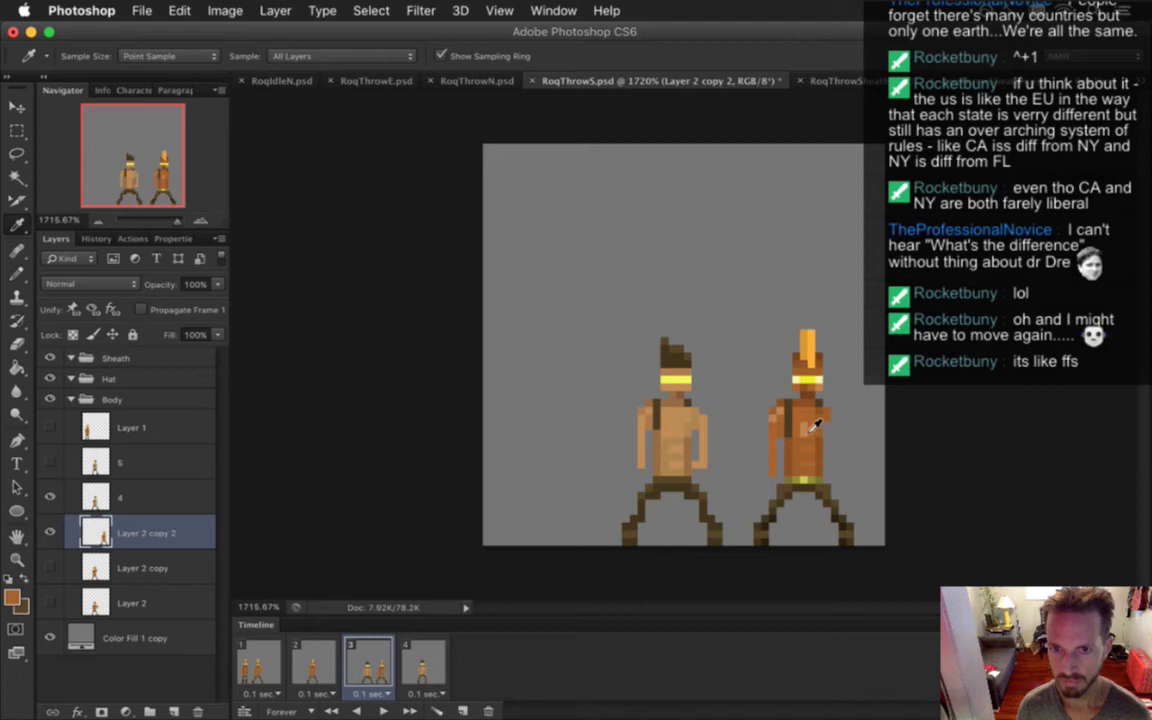
pyautogui.press('b')
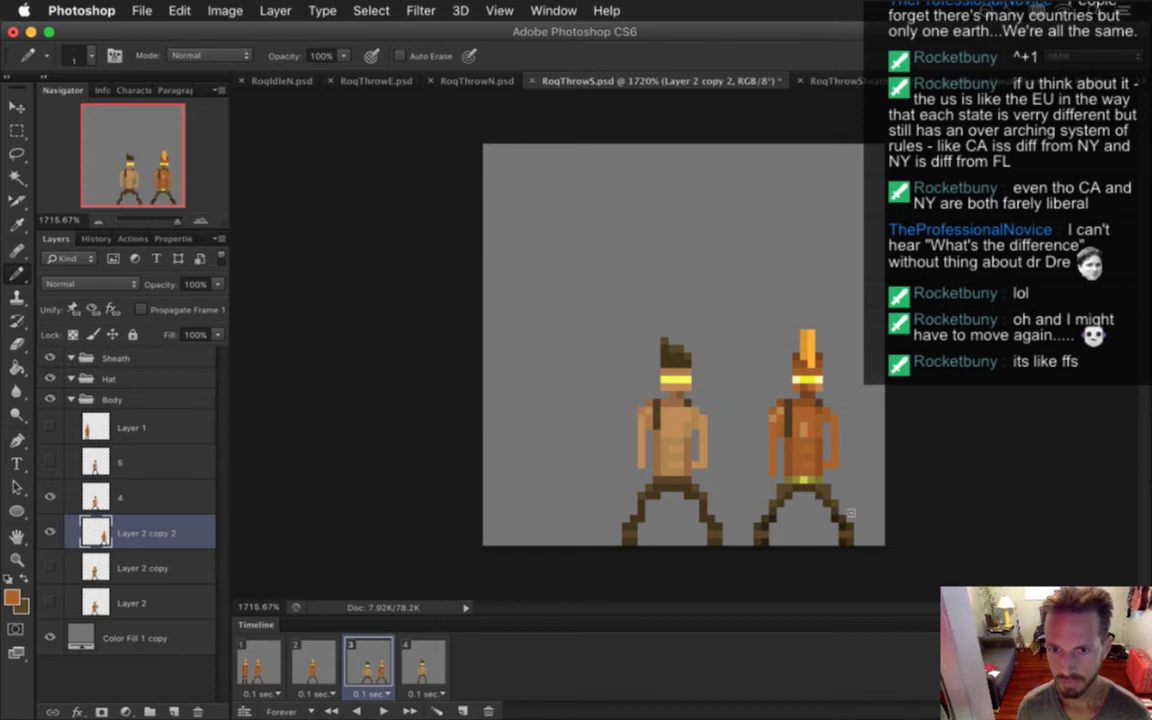
pyautogui.press('e')
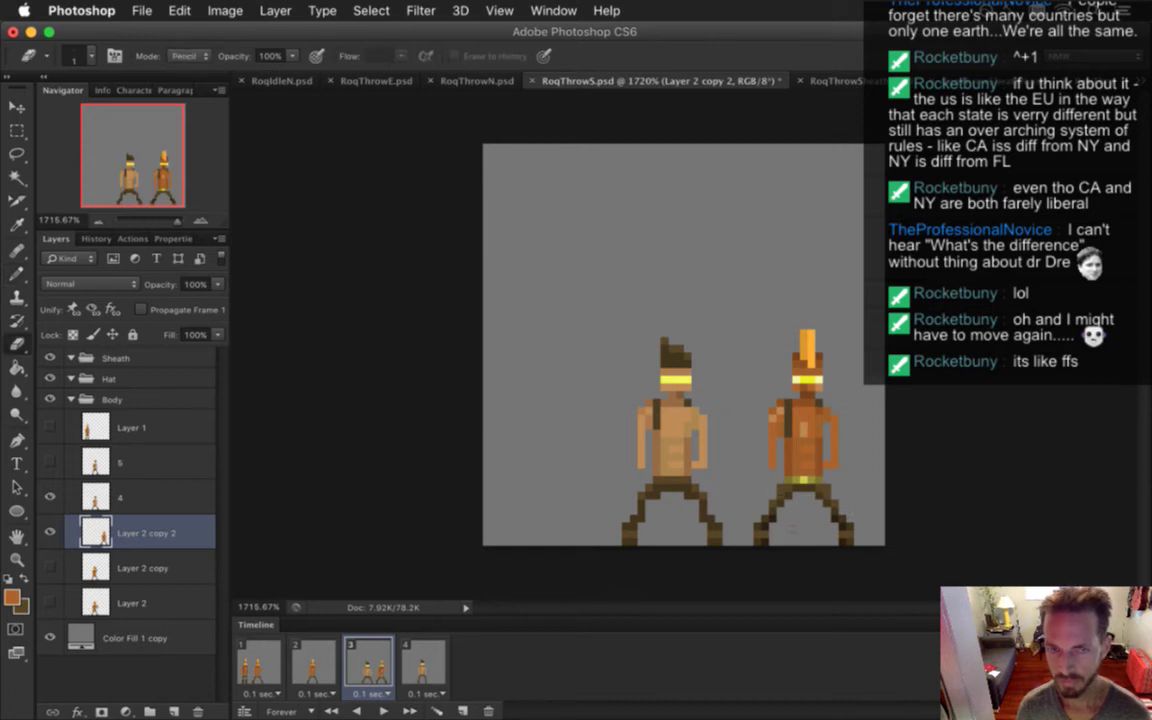
pyautogui.press('b')
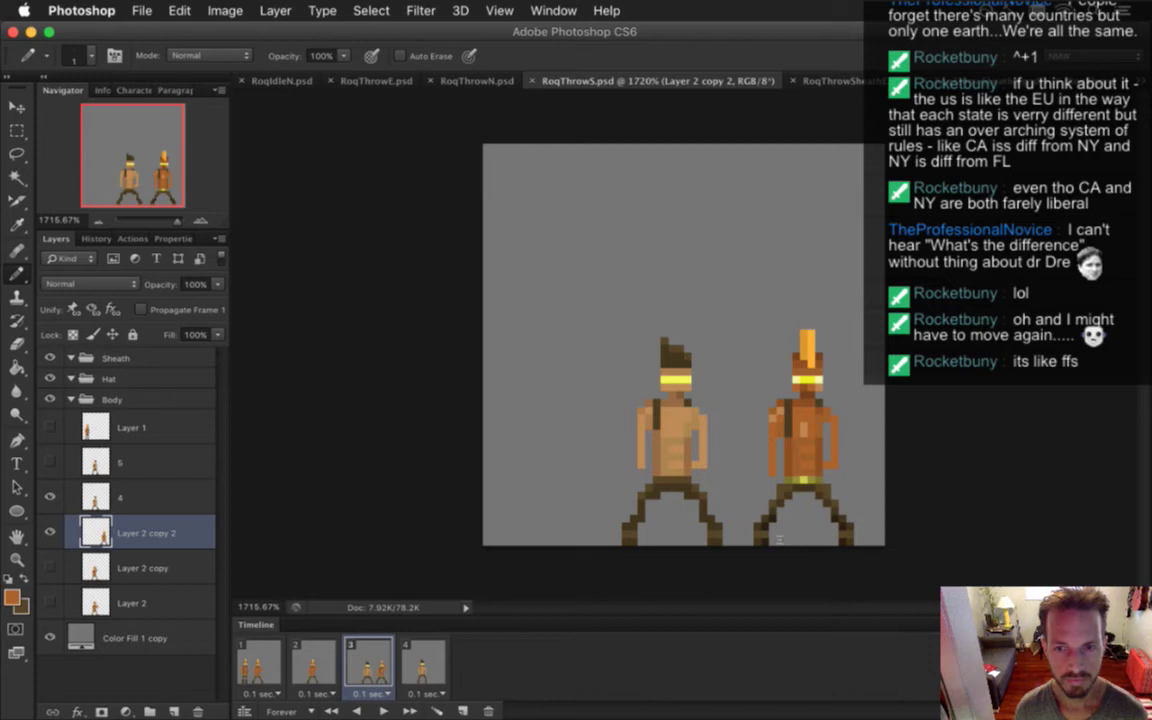
pyautogui.press('i')
pyautogui.press('b')
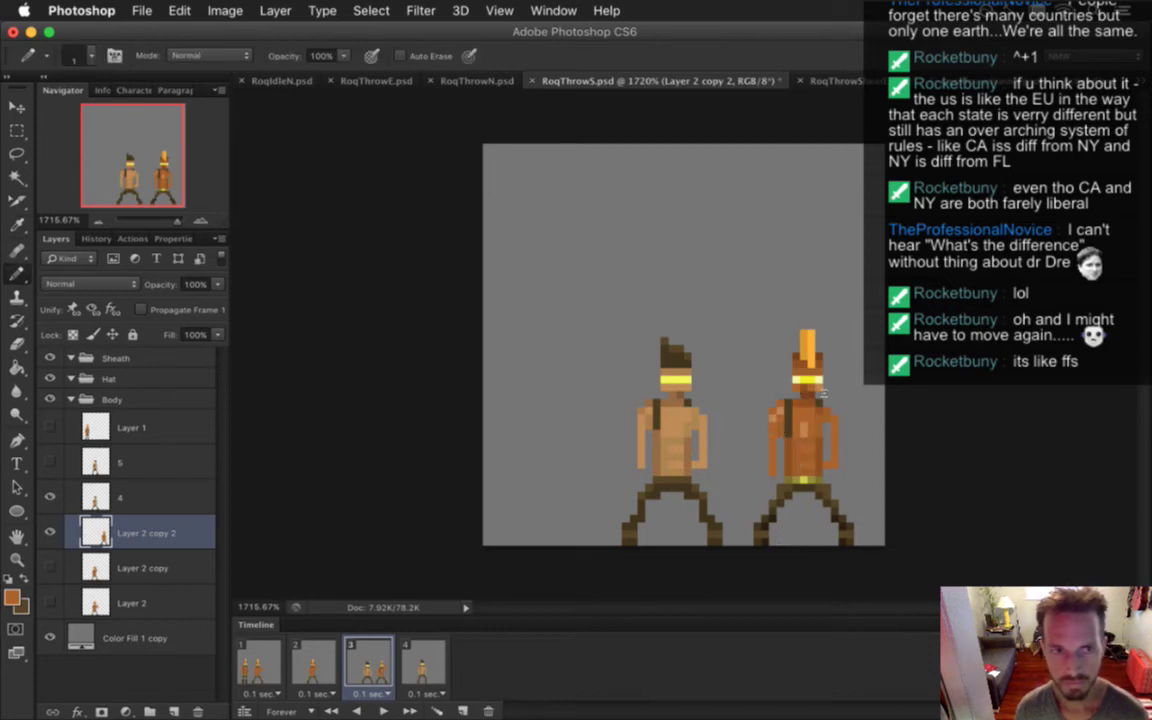
# Compare the body poses in frames 2 and 1, and return to Layer 2 copy 2 in frame 3
pyautogui.click(313, 662)
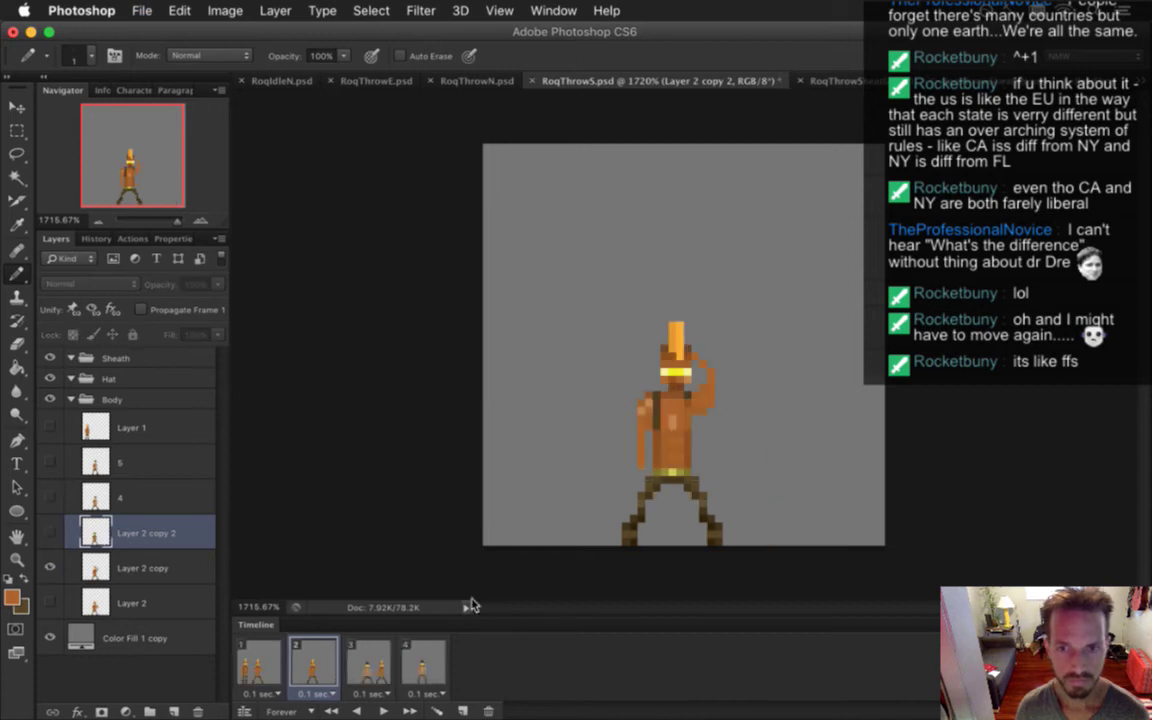
pyautogui.click(130, 568)
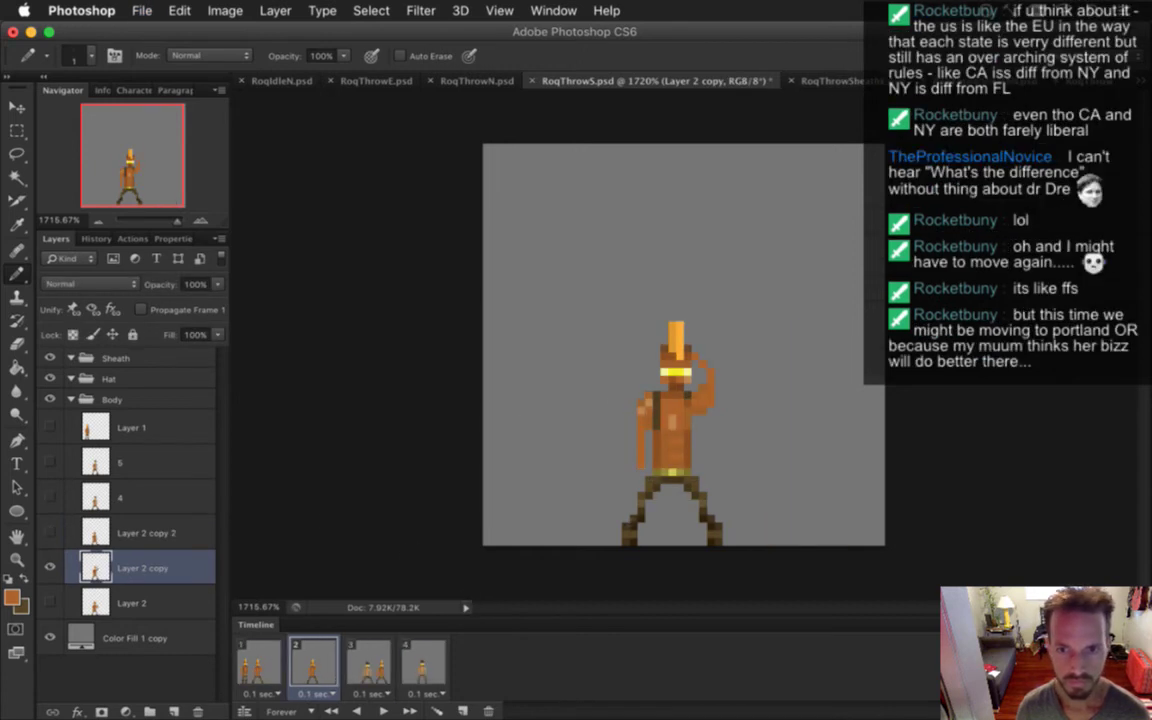
pyautogui.click(273, 662)
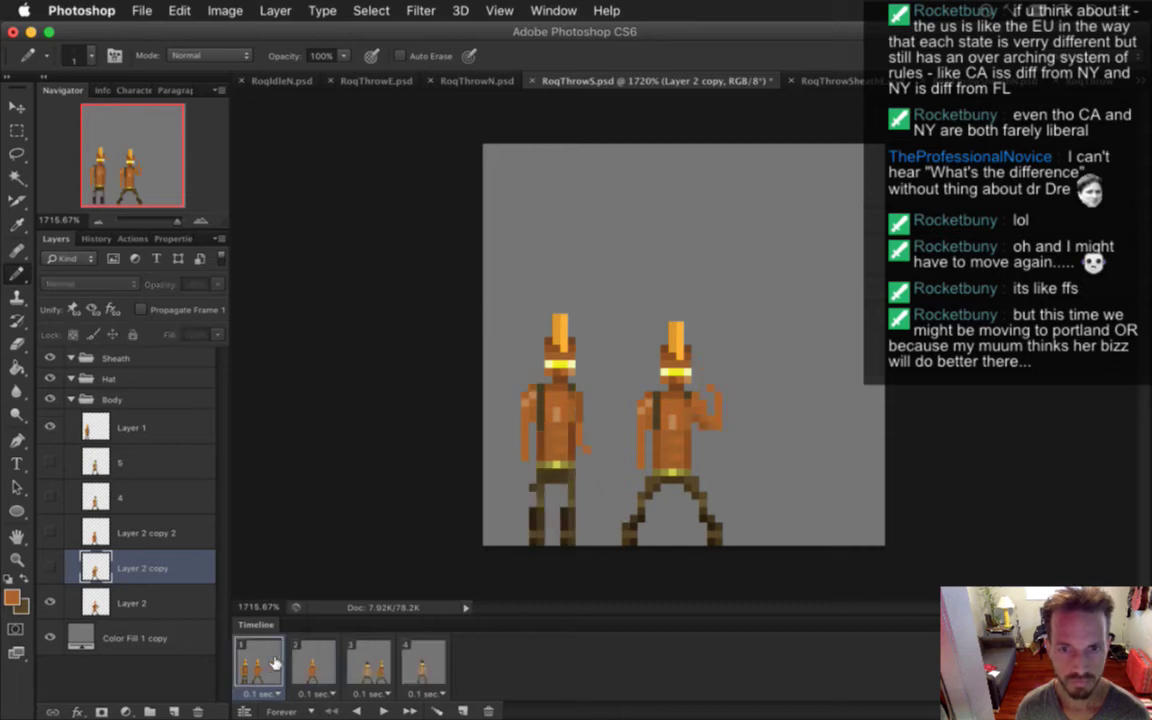
pyautogui.click(130, 603)
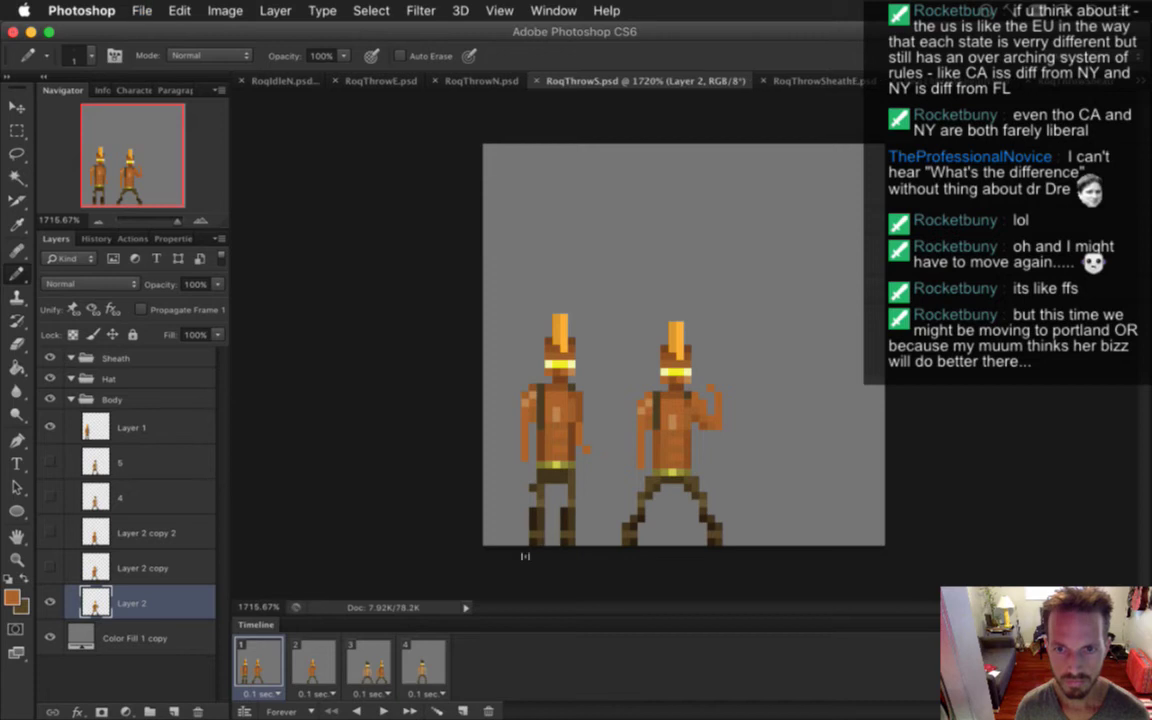
pyautogui.click(372, 665)
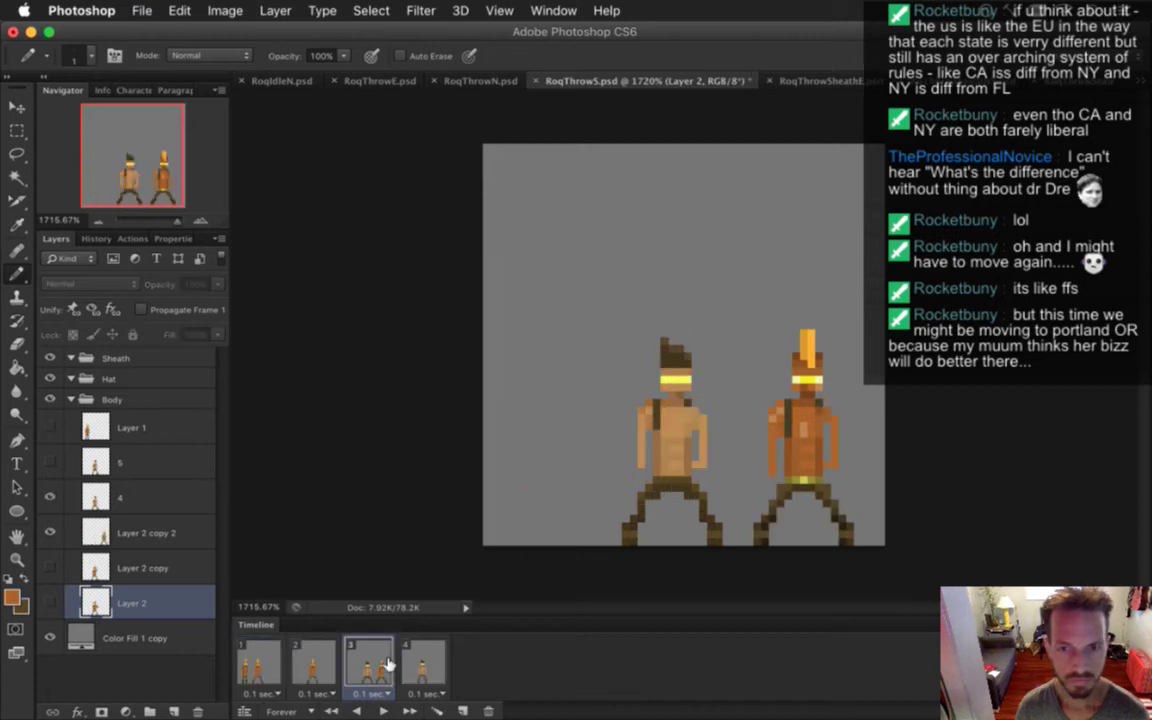
pyautogui.click(150, 533)
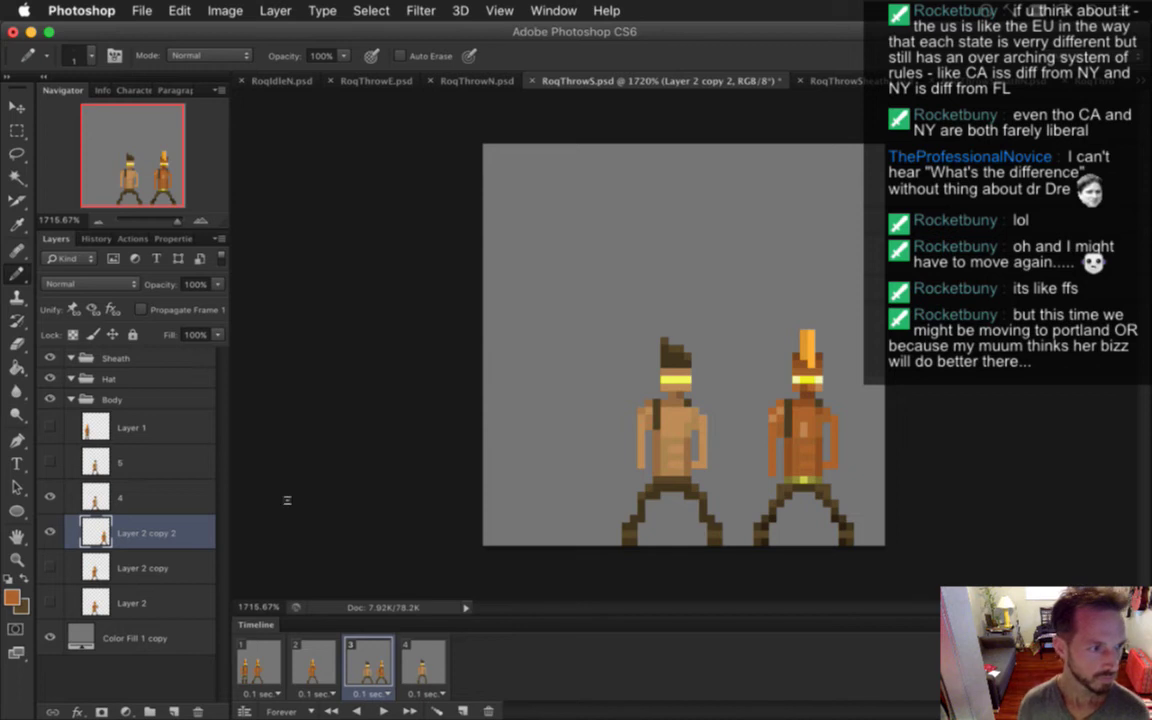
# Move Layer 2 copy 2 in frame 3 left until it lines up with the old layer 4 pose
pyautogui.press('v')
pyautogui.press('Left')
pyautogui.press('Left')
pyautogui.press('Left')
pyautogui.press('Left')
pyautogui.press('Left')
pyautogui.press('Left')
pyautogui.press('Left')
pyautogui.press('Left')
pyautogui.press('Left')
pyautogui.press('Left')
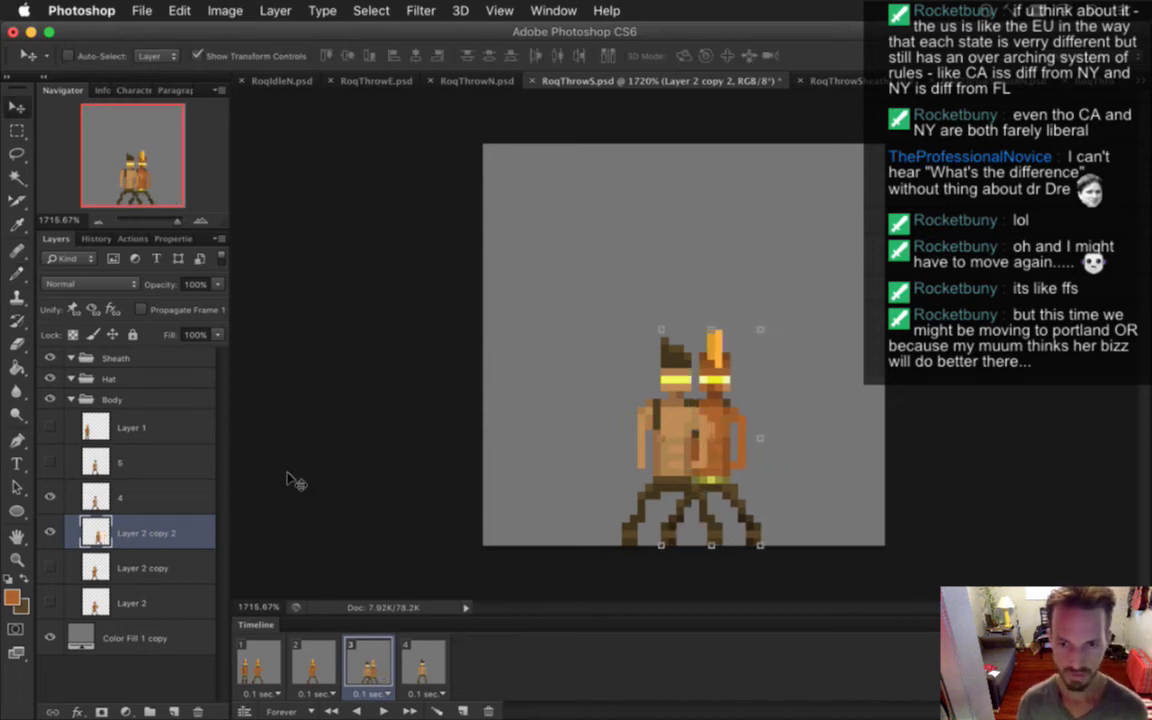
pyautogui.hotkey('ctrl', 'z')
pyautogui.hotkey('ctrl', 'z')
pyautogui.hotkey('ctrl', 'z')
pyautogui.hotkey('ctrl', 'z')
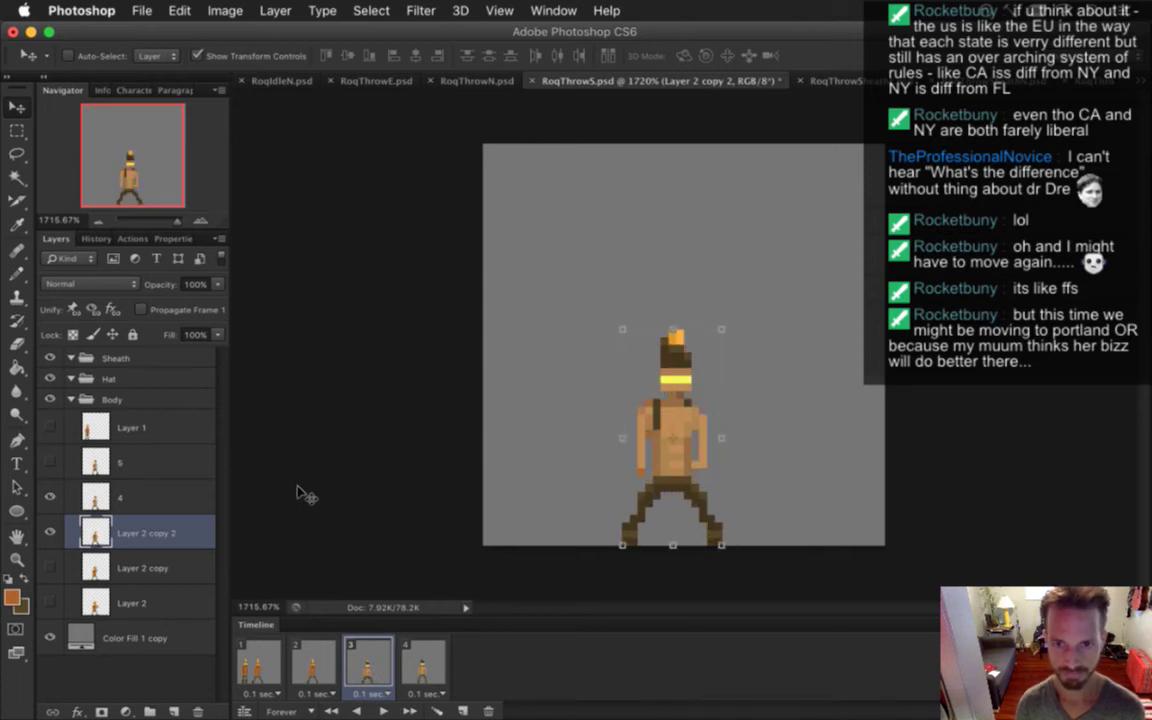
# Delete the old layer 4 from the Body group
pyautogui.press('m')
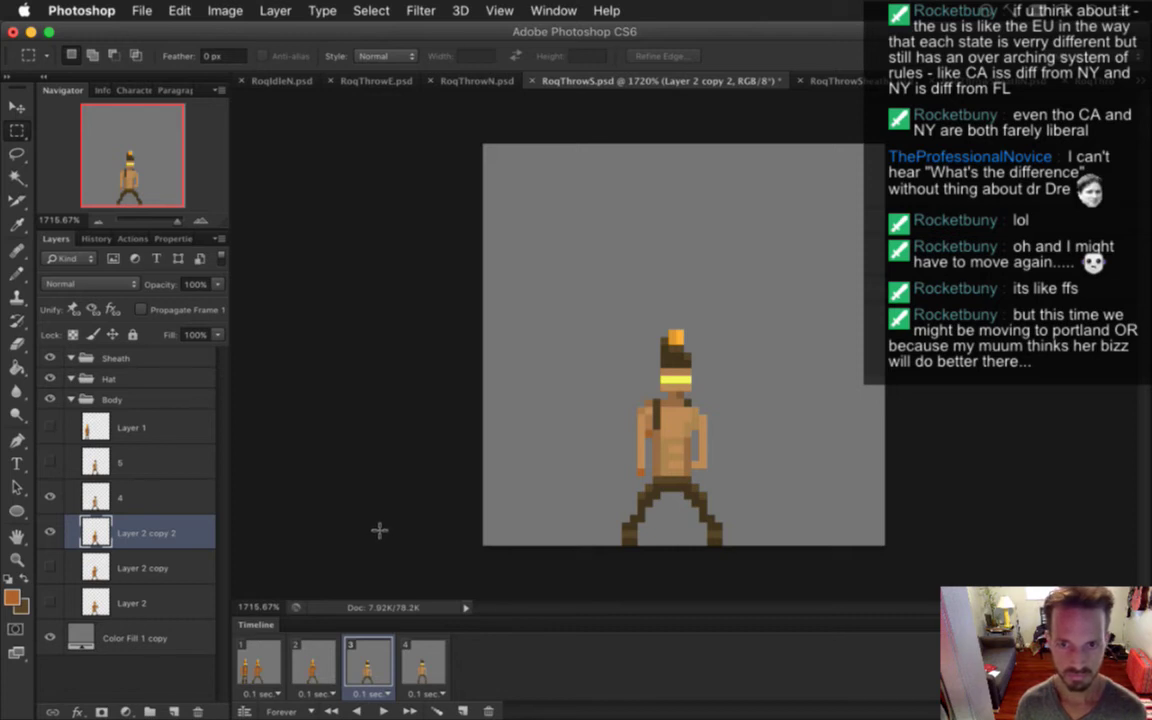
pyautogui.click(135, 499)
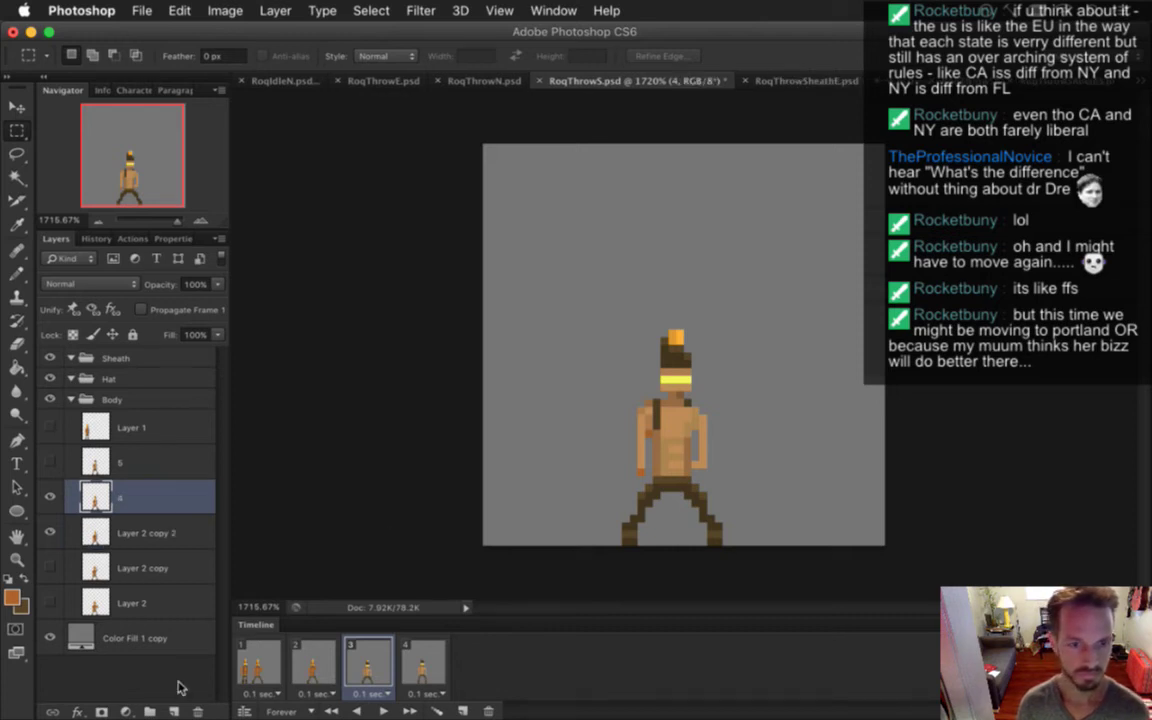
pyautogui.click(200, 708)
# Touch up the lowered arm in frame 3 with a sampled skin tone, save, and compare the frame with frame 2
pyautogui.press('e')
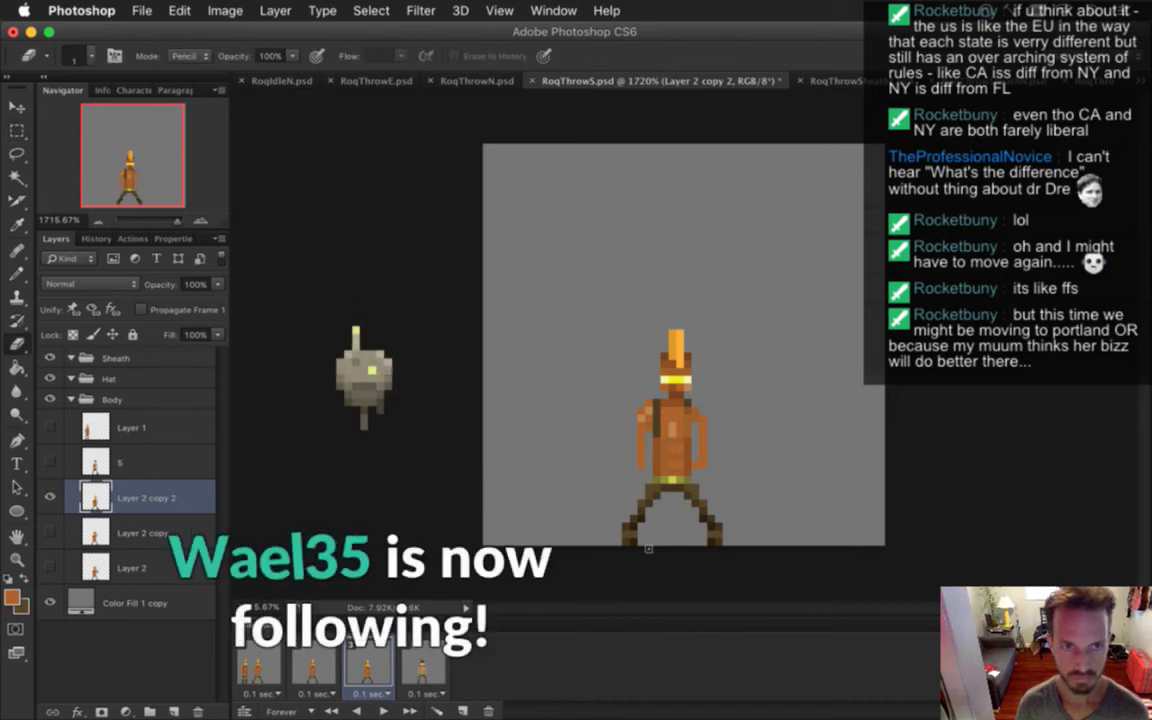
pyautogui.press('b')
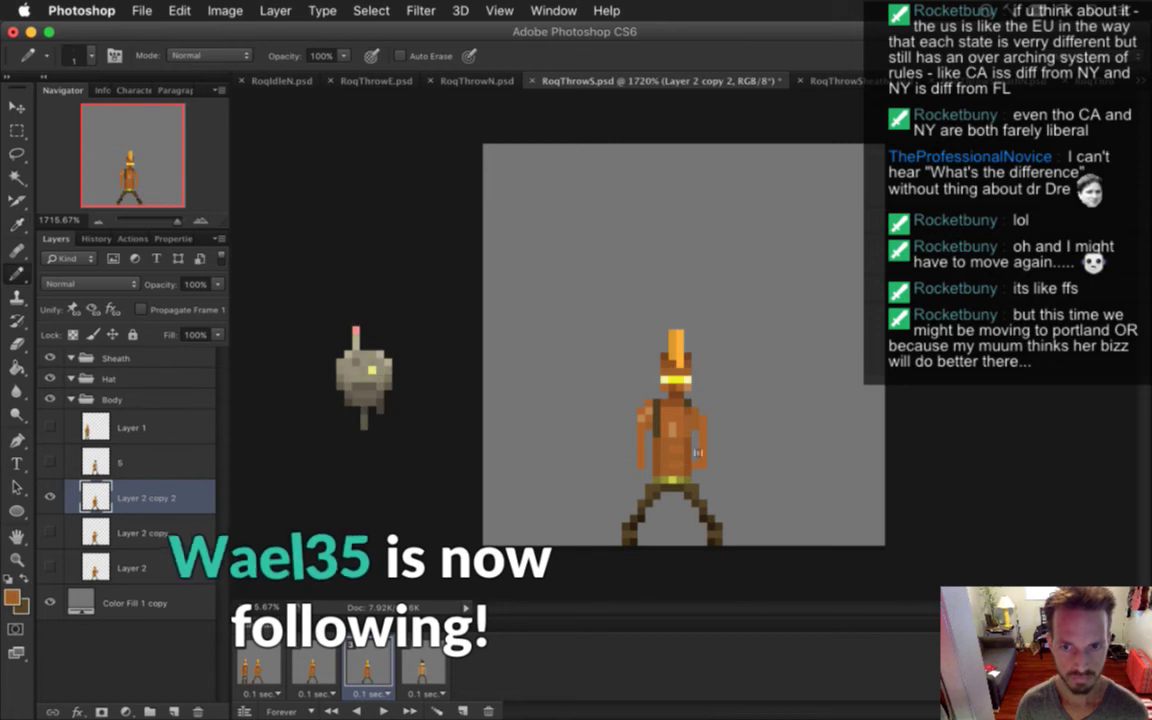
pyautogui.press('i')
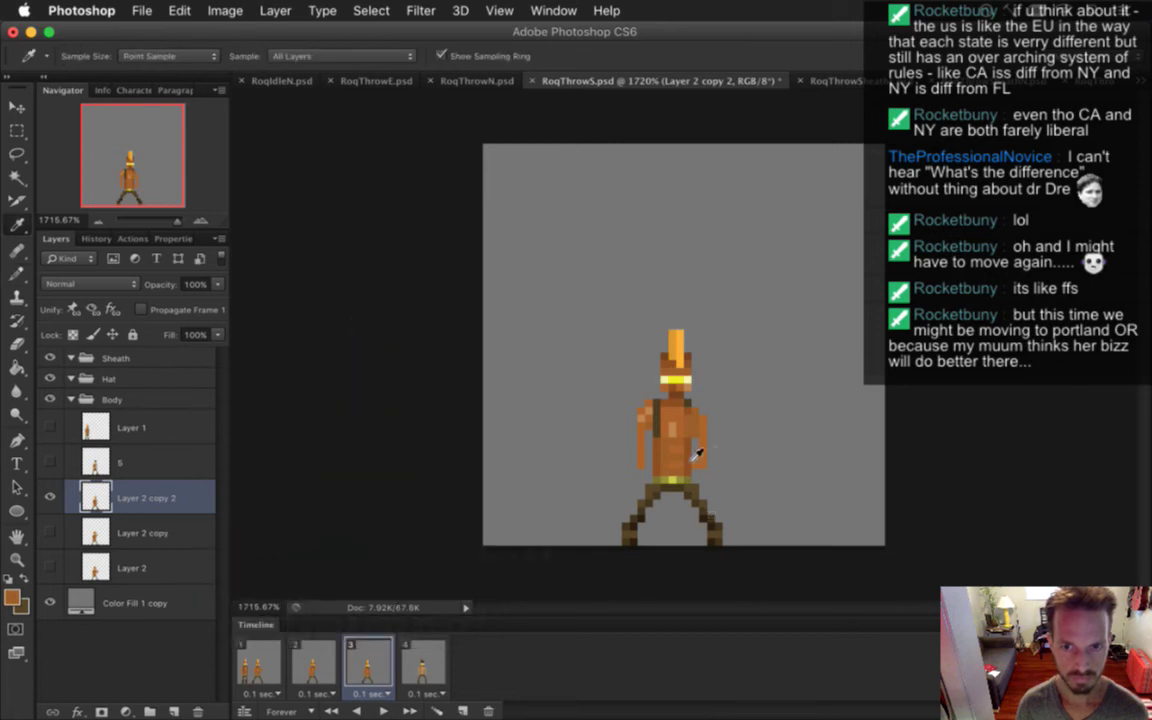
pyautogui.press('b')
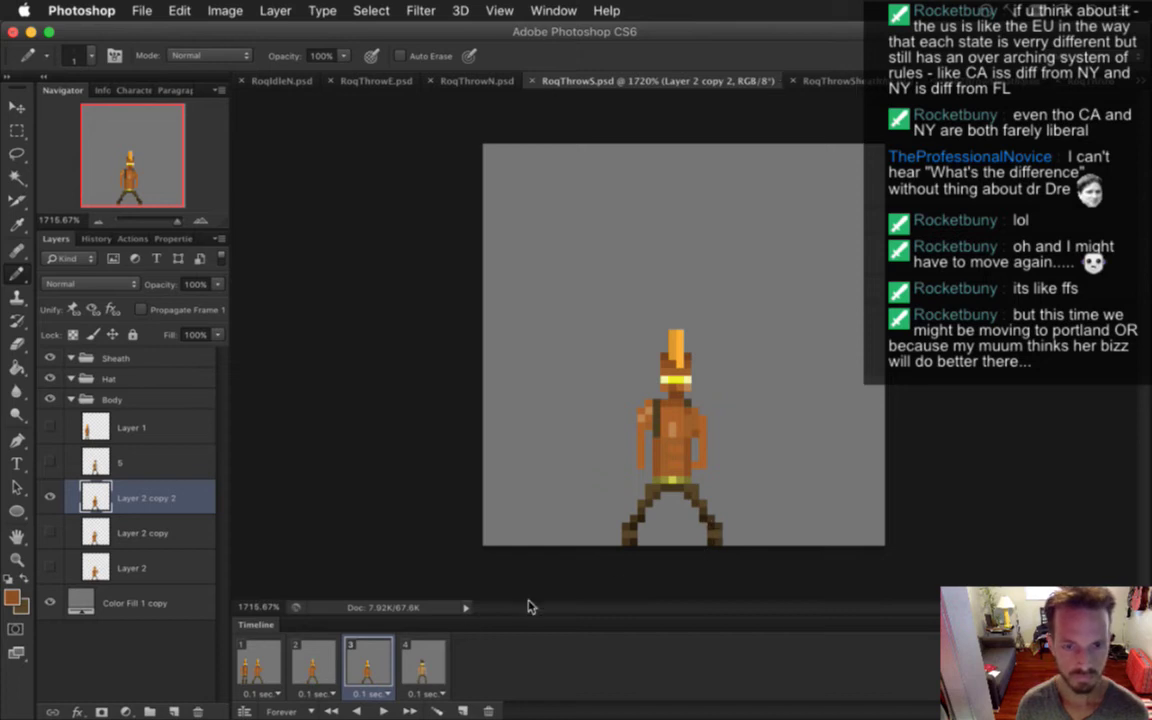
pyautogui.click(312, 662)
pyautogui.click(350, 662)
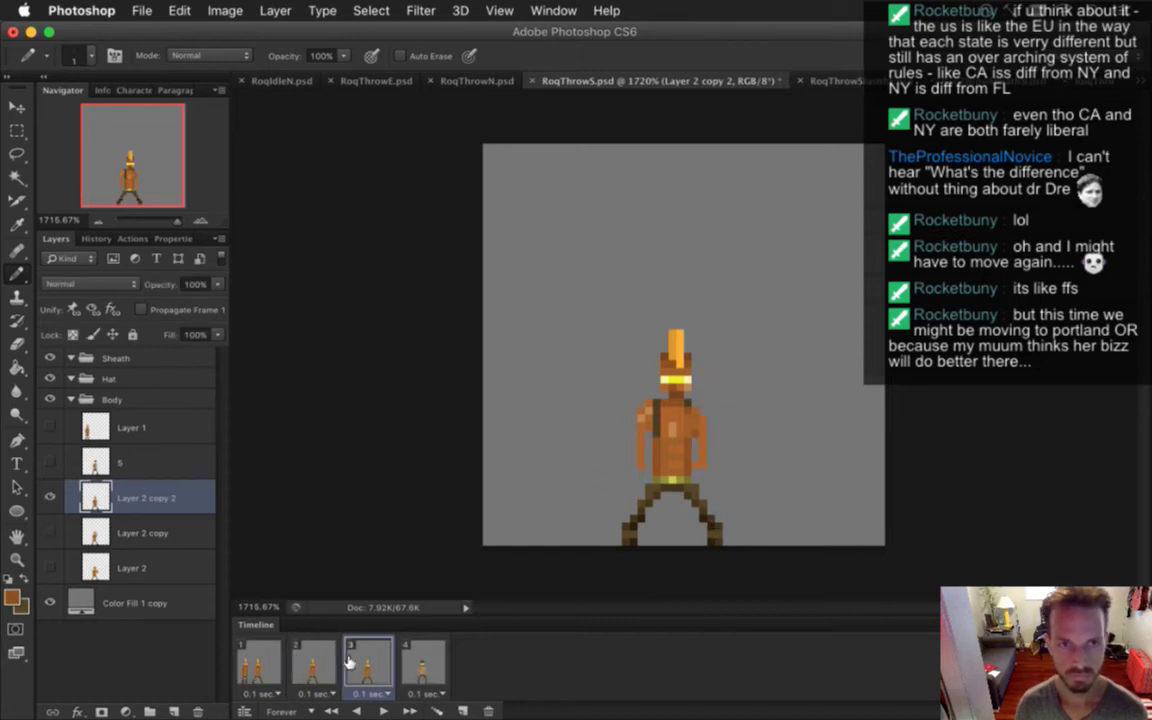
# Show Layer 1 in frame 4, copy its head with the orange mohawk, and paste it above layer 5
pyautogui.click(424, 668)
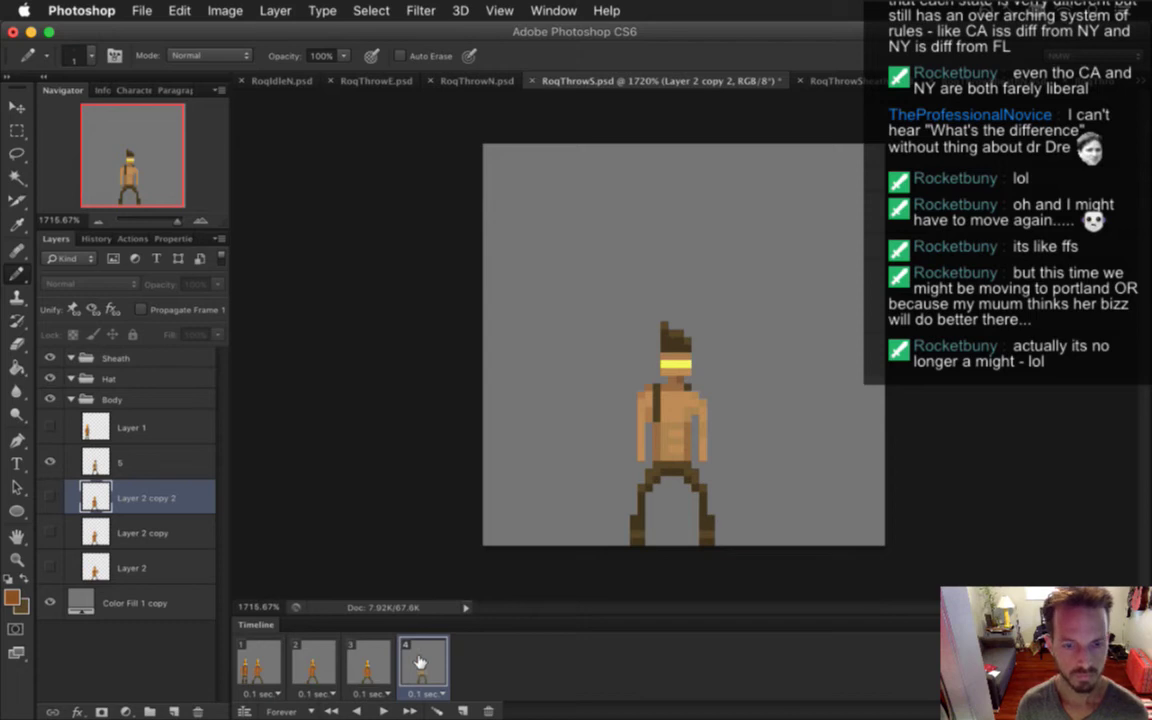
pyautogui.click(50, 427)
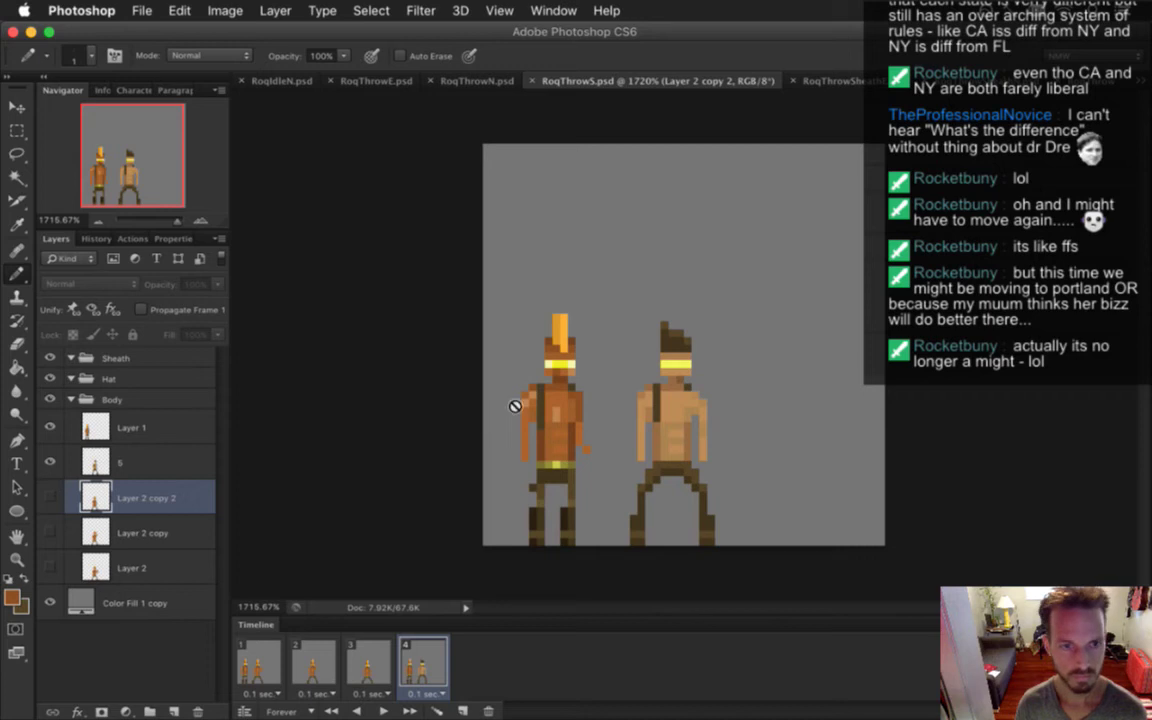
pyautogui.click(185, 428)
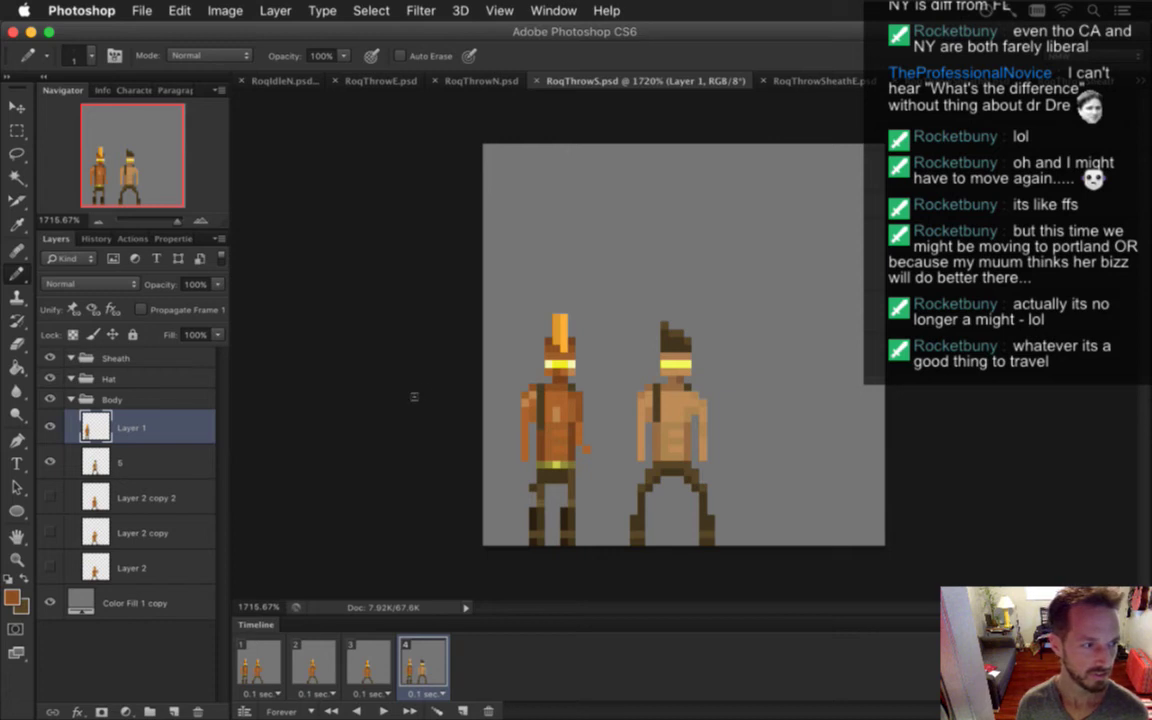
pyautogui.press('m')
pyautogui.moveTo(490, 288)
pyautogui.mouseDown()
pyautogui.moveTo(492, 343)
pyautogui.moveTo(583, 376)
pyautogui.mouseUp()
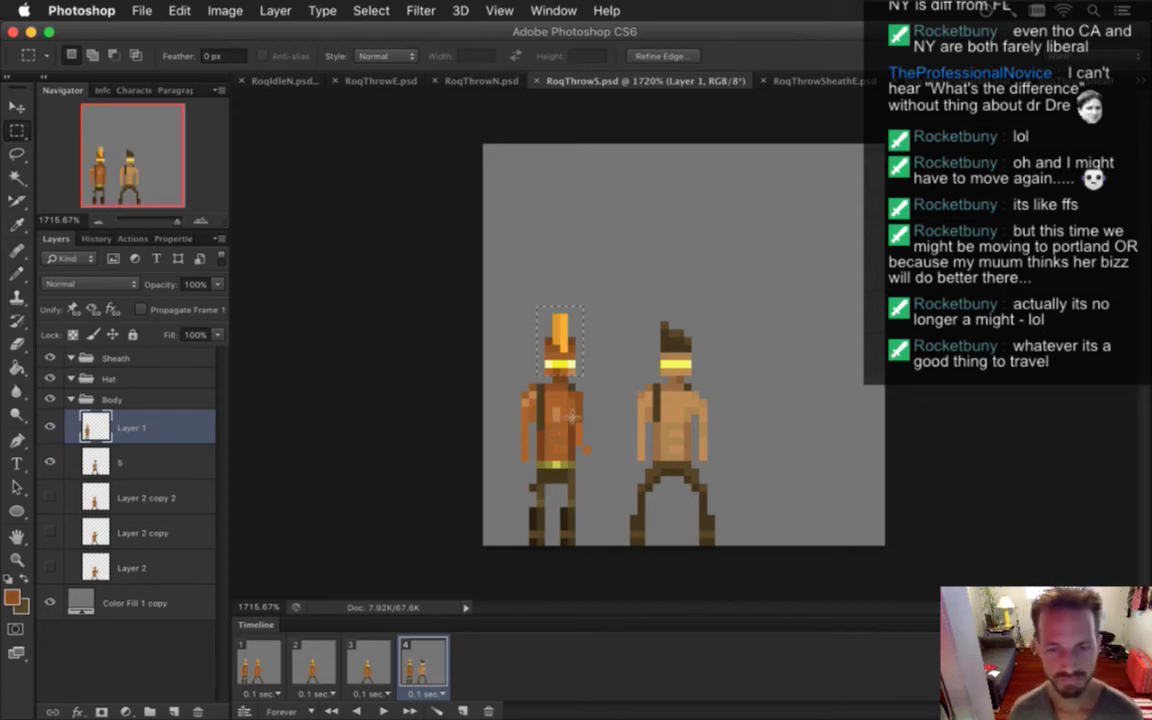
pyautogui.moveTo(529, 306); pyautogui.dragTo(590, 378)
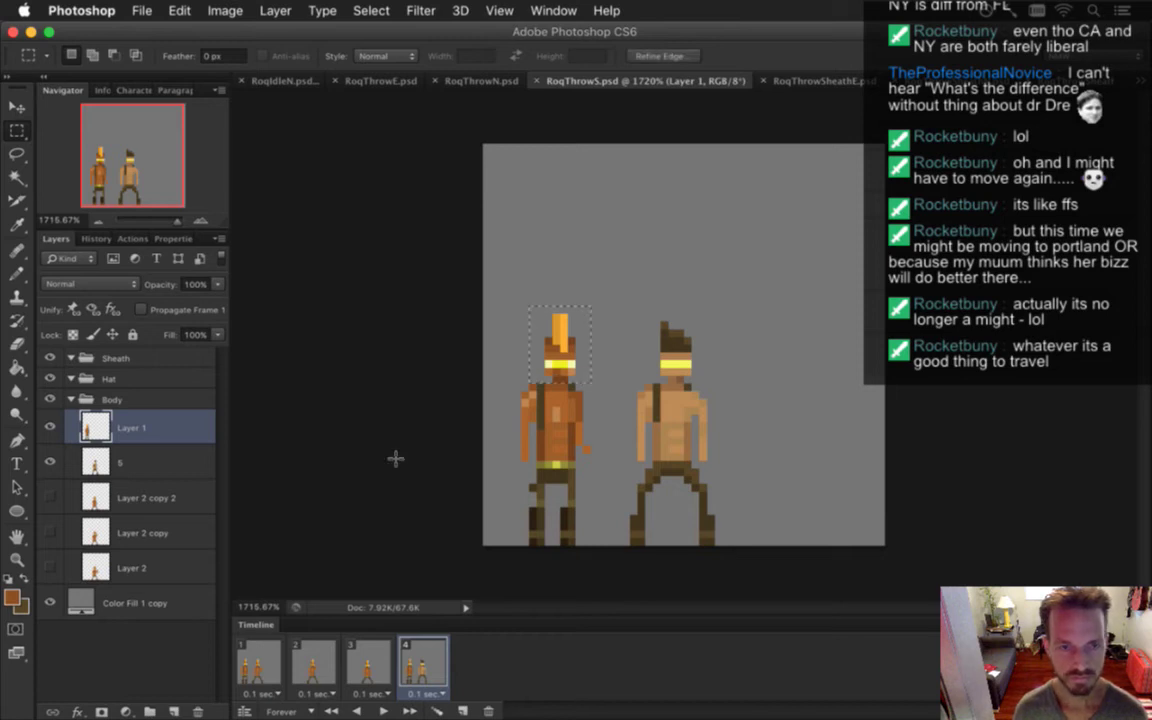
pyautogui.click(147, 466)
pyautogui.press('super+v')
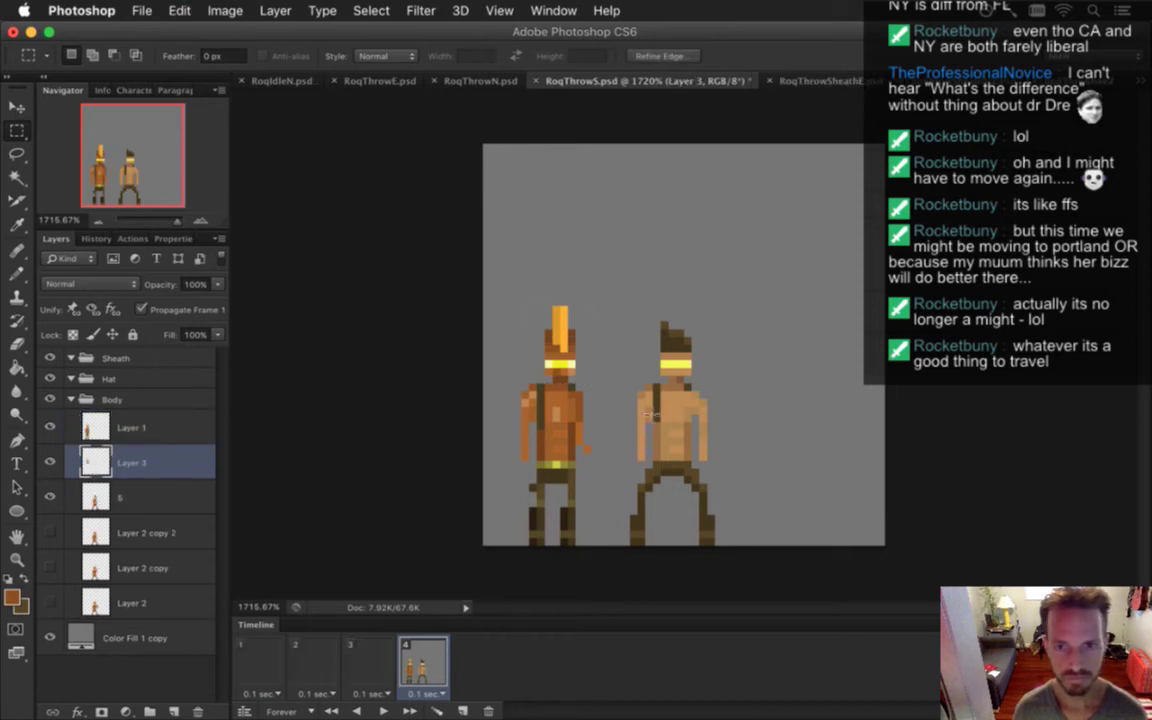
# Position the pasted head over the old head of the frame 4 pose
pyautogui.press('v')
pyautogui.moveTo(566, 321); pyautogui.dragTo(681, 328)
pyautogui.press('e')
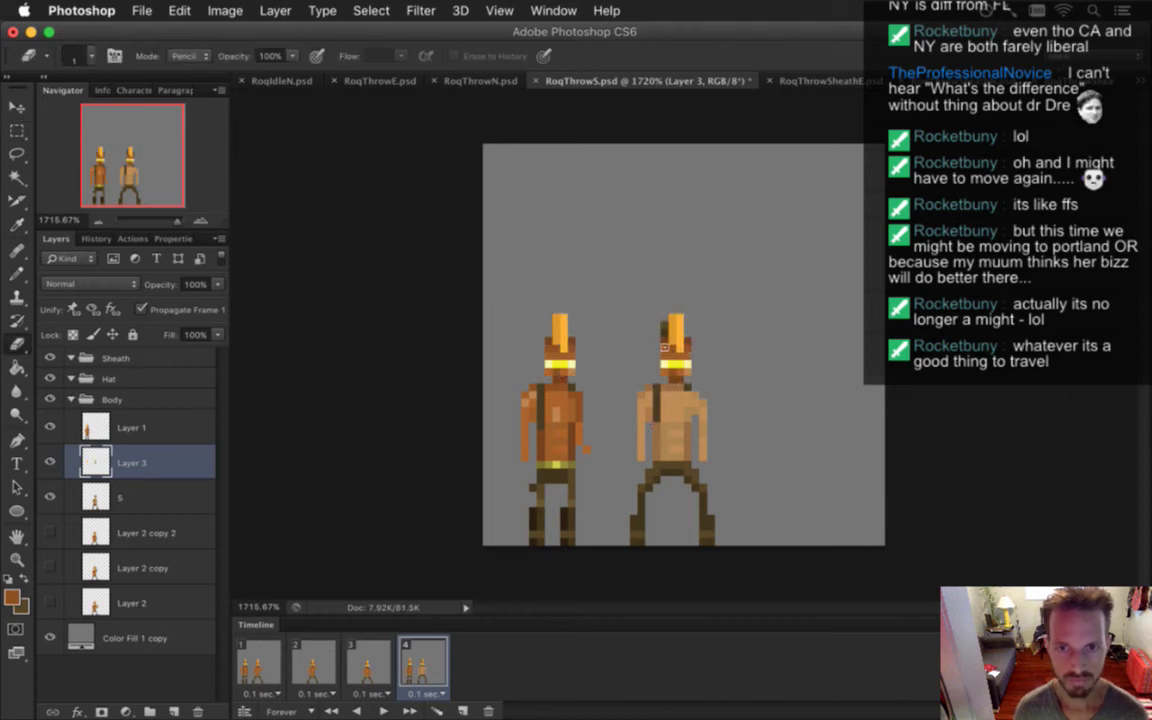
# Merge the pasted head with layer 5 and clear the old brown hair beside the mohawk
pyautogui.keyDown('shift'); pyautogui.click(160, 495); pyautogui.keyUp('shift')
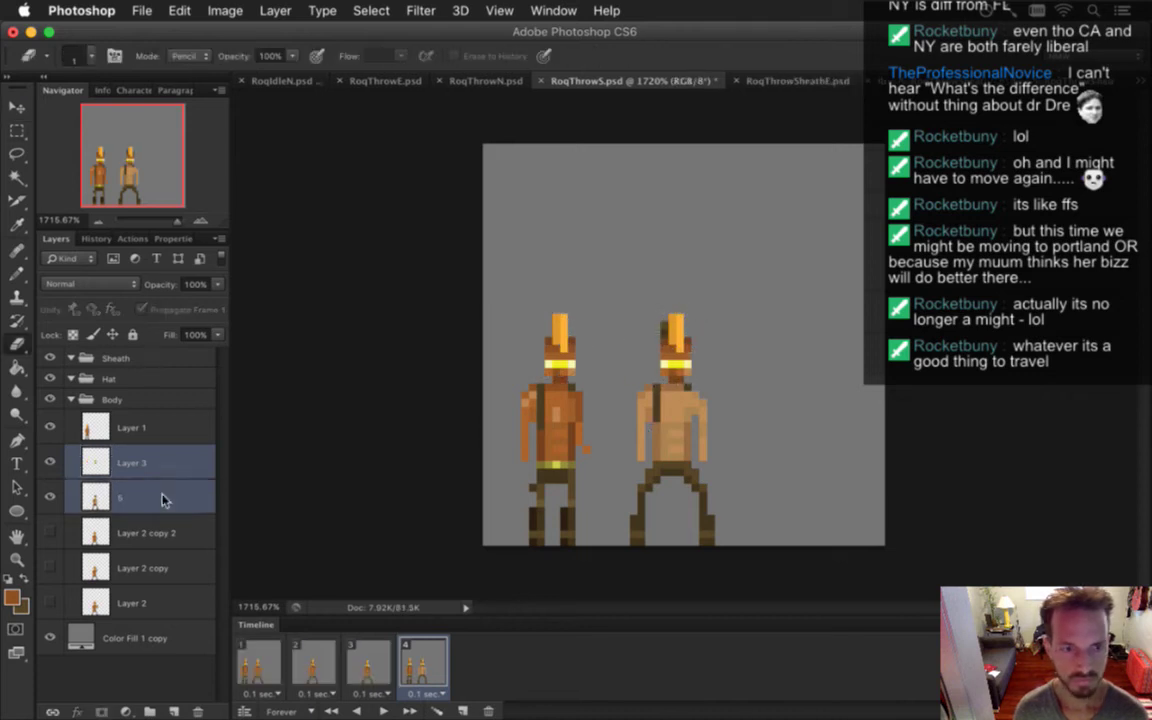
pyautogui.rightClick(162, 494)
pyautogui.click(212, 472)
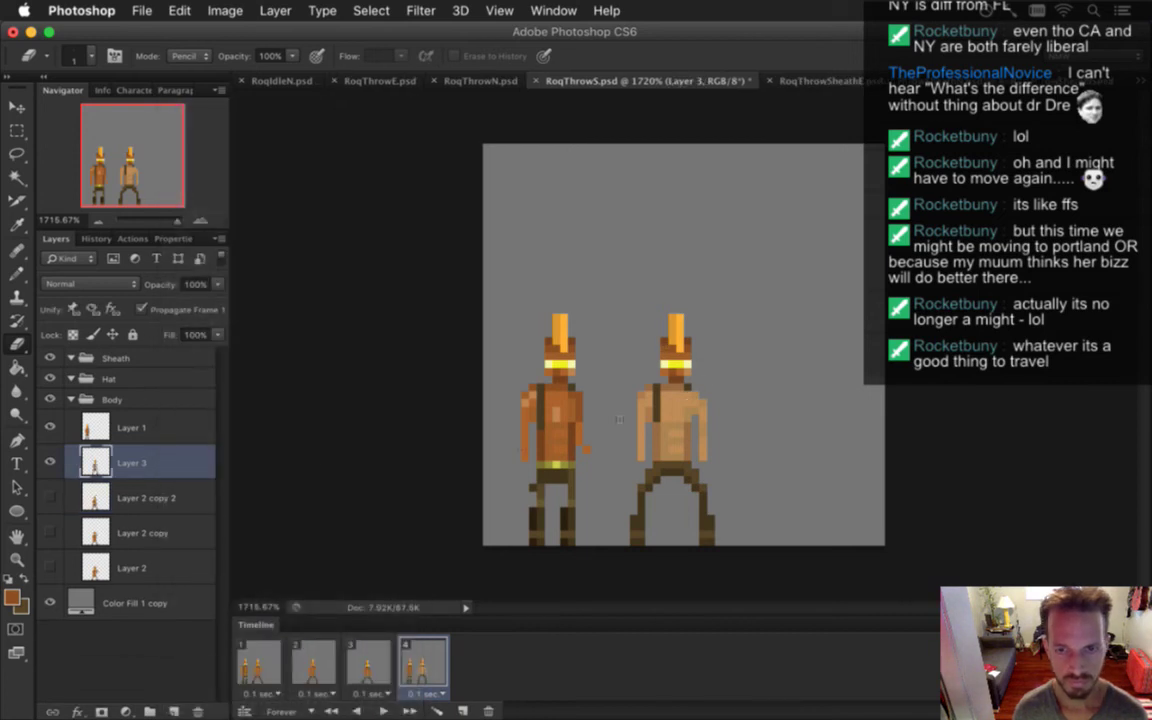
# Fill the pale skin areas of the frame 4 body with orange-brown skin tones sampled from Layer 1
pyautogui.press('g')
pyautogui.hotkey('shift', 'g')
pyautogui.click(688, 405)
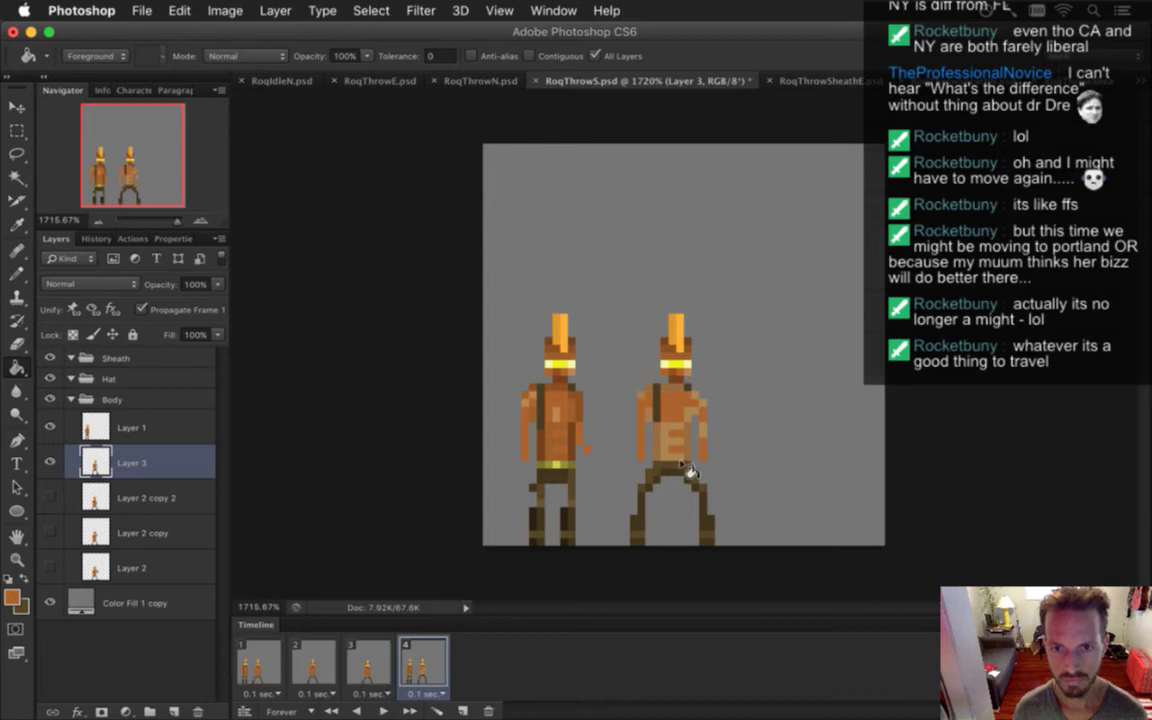
pyautogui.press('i')
pyautogui.click(518, 372)
pyautogui.press('g')
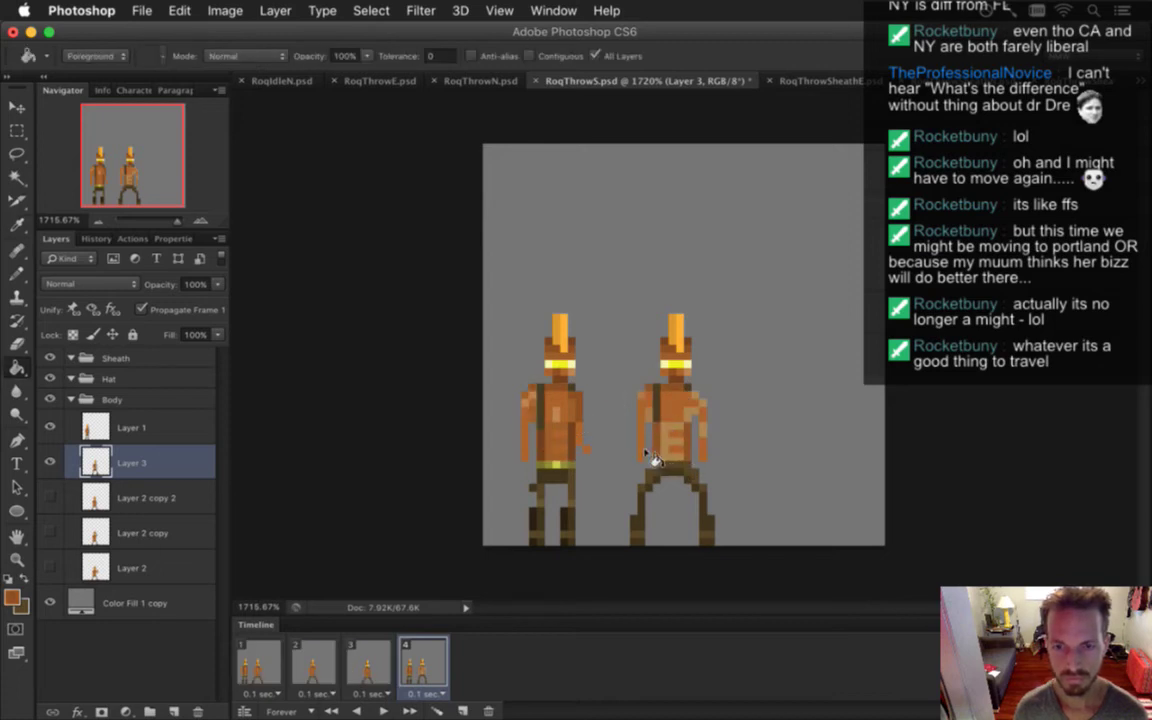
pyautogui.press('i')
pyautogui.click(576, 415)
pyautogui.press('g')
pyautogui.click(678, 423)
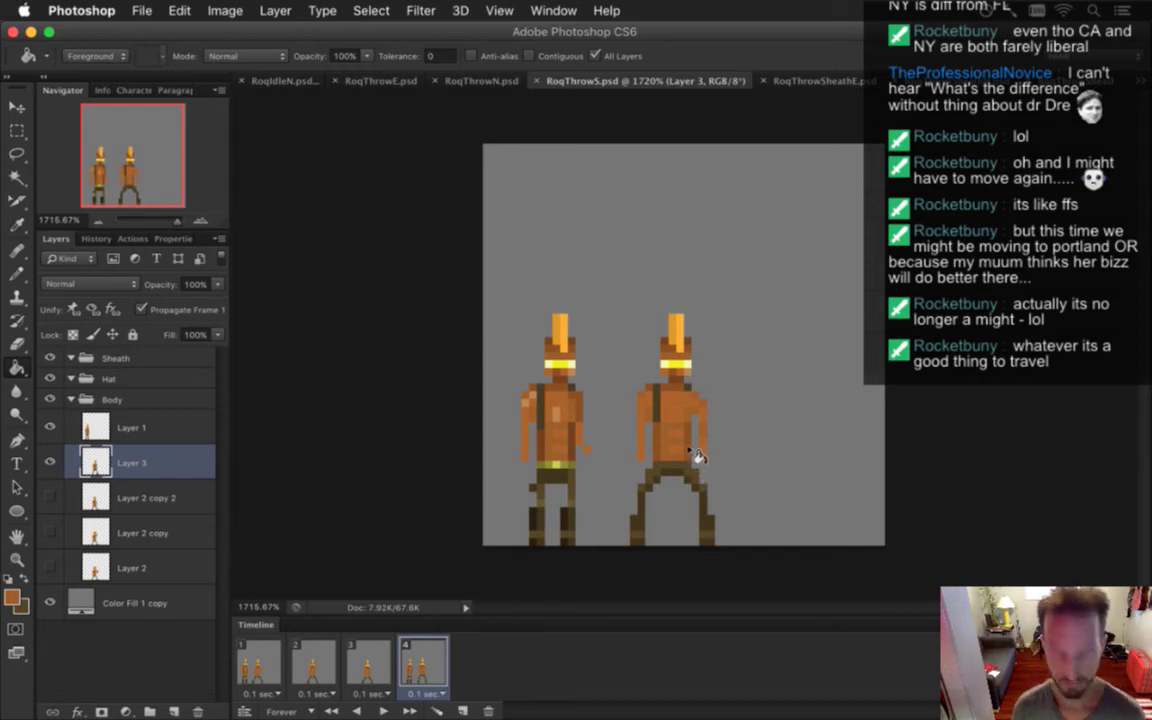
# Shade the frame 4 torso with a sampled darker skin tone and save the file
pyautogui.press('i')
pyautogui.press('b')
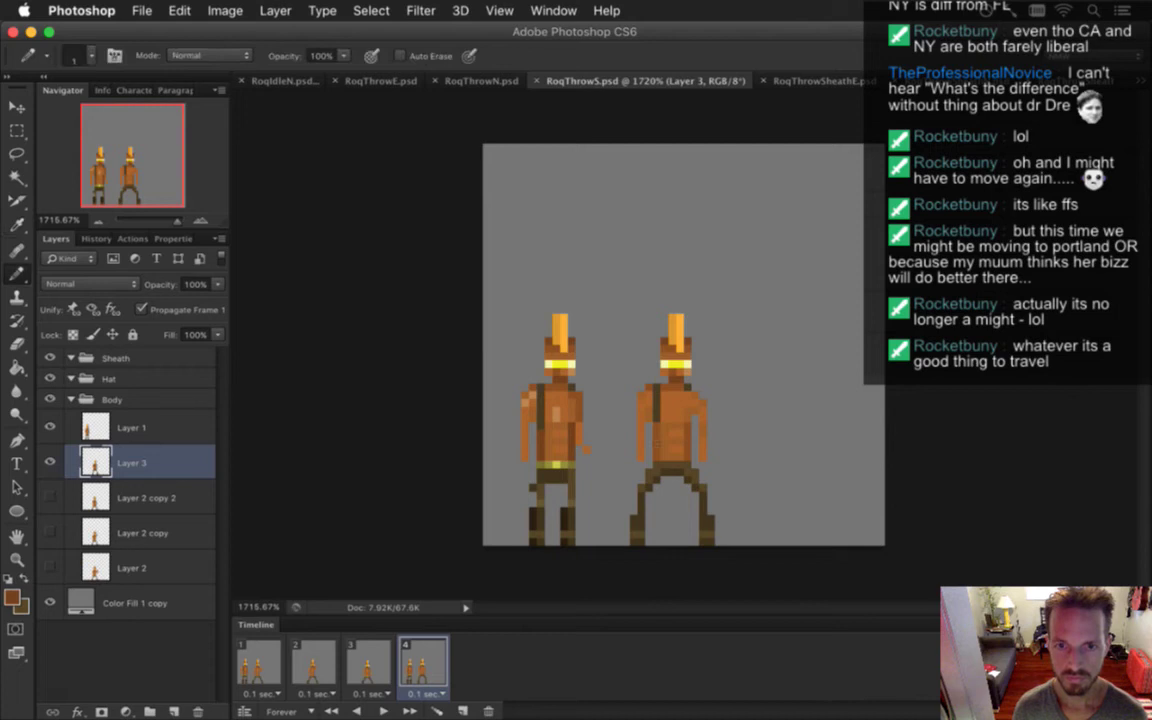
pyautogui.press('g')
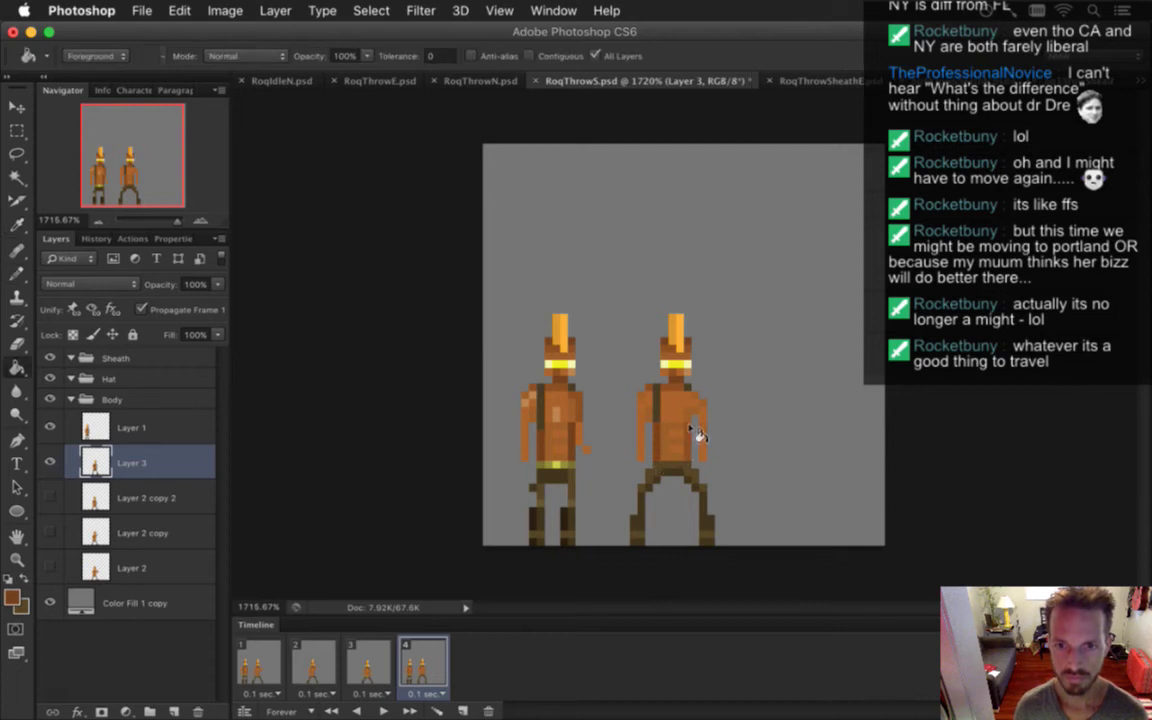
pyautogui.press('b')
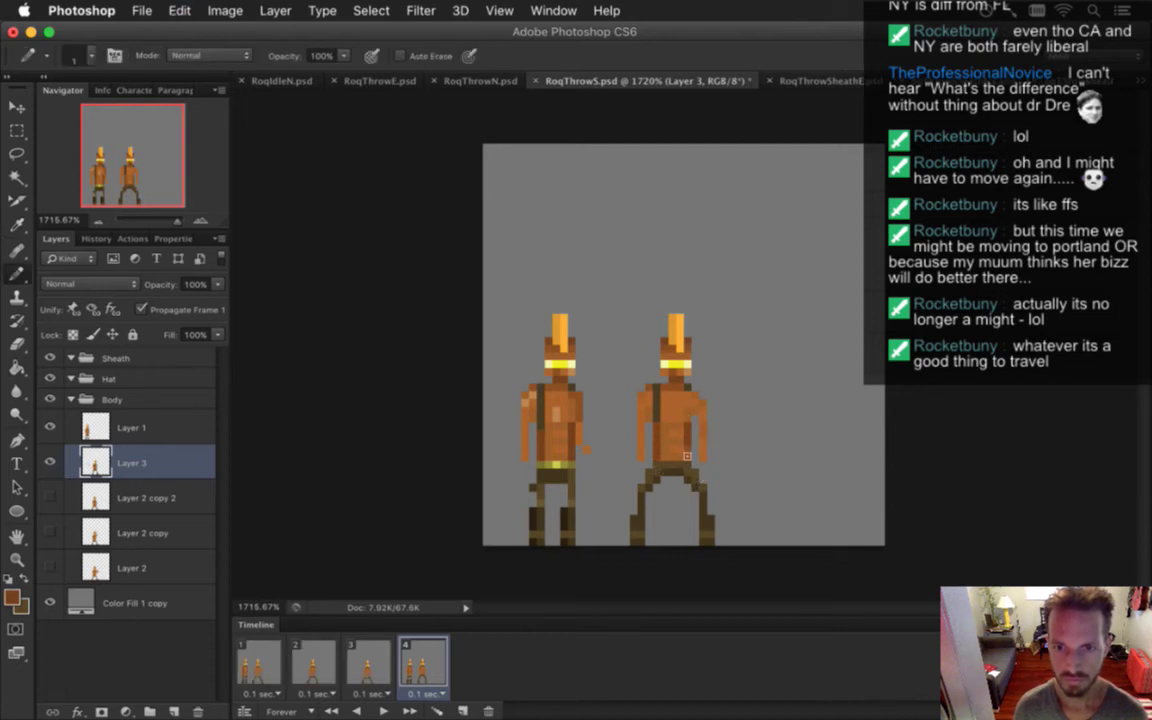
pyautogui.press('super+s')
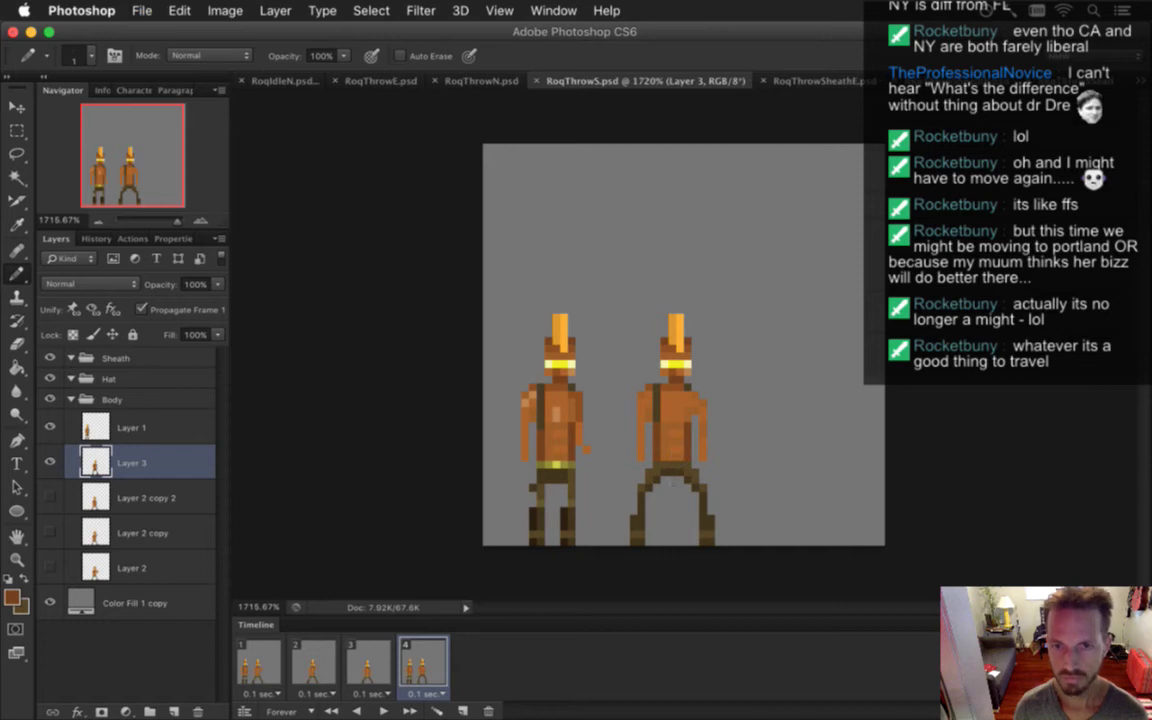
# Paint a belt on the frame 4 body with olive and yellow tones sampled from Layer 1's belt, and save the file
pyautogui.keyDown('alt'); pyautogui.click(572, 468); pyautogui.keyUp('alt')
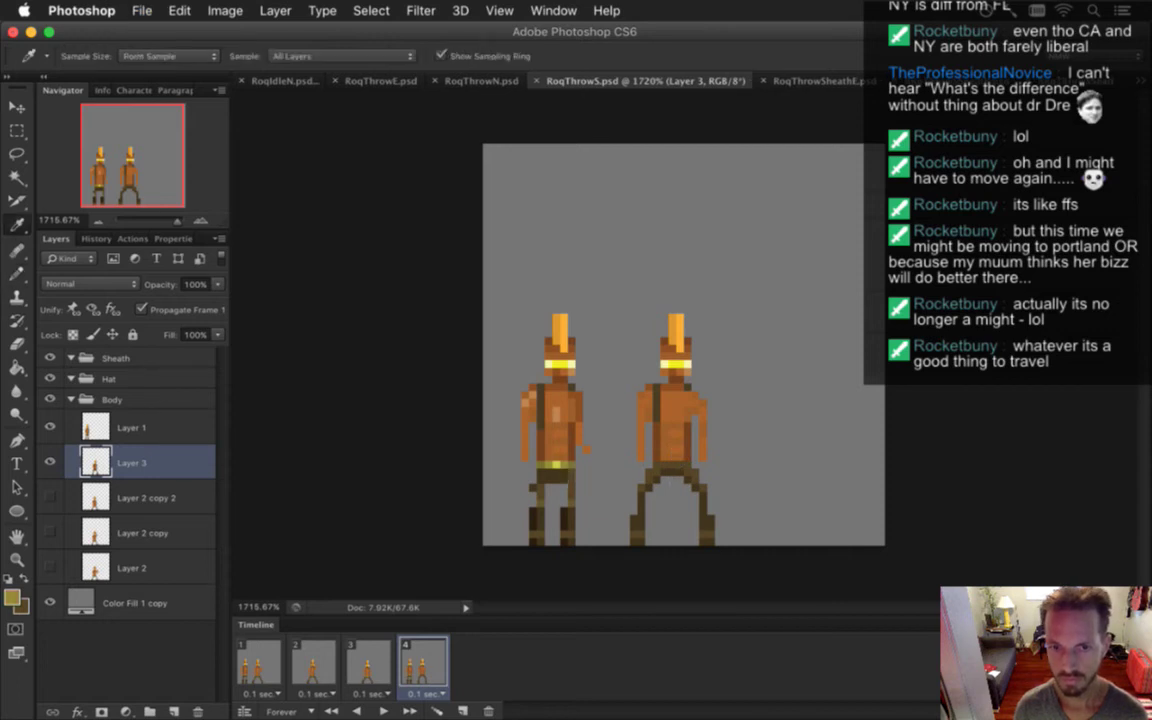
pyautogui.click(678, 481)
pyautogui.keyDown('alt'); pyautogui.click(559, 466); pyautogui.keyUp('alt')
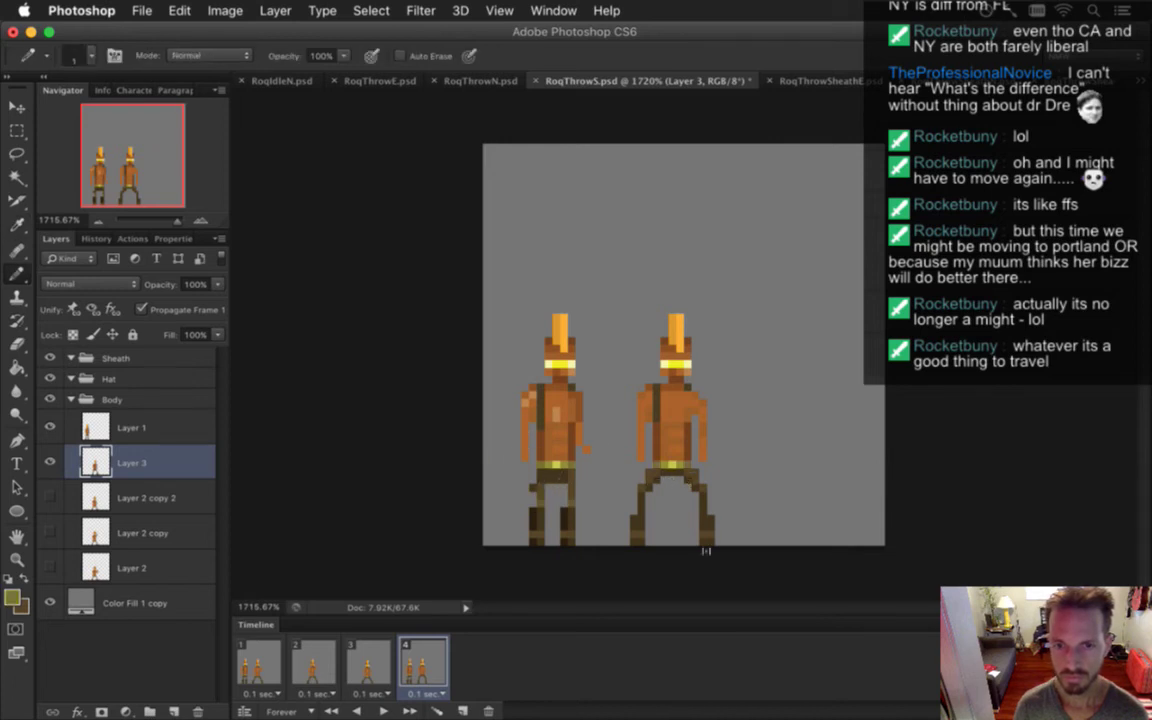
pyautogui.hotkey('ctrl', 's')
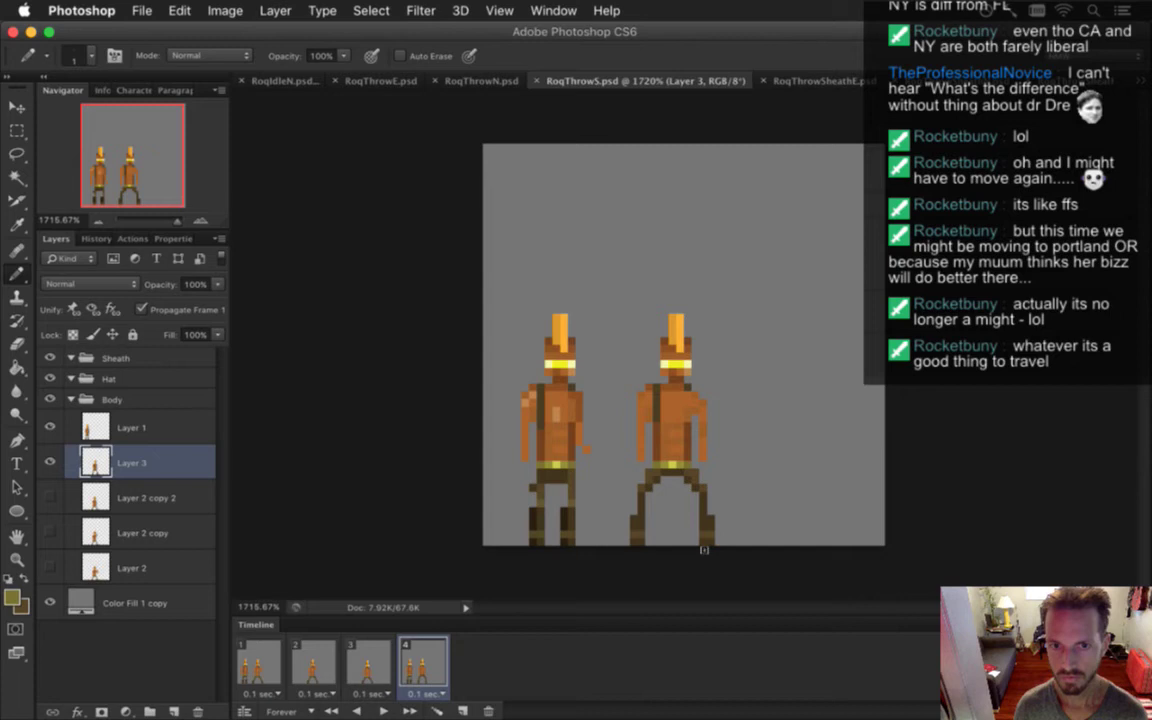
# Shade the frame 4 trousers and boots with dark brown tones sampled from Layer 1's legs, and save the file
pyautogui.keyDown('alt'); pyautogui.click(506, 465); pyautogui.keyUp('alt')
pyautogui.click(576, 487)
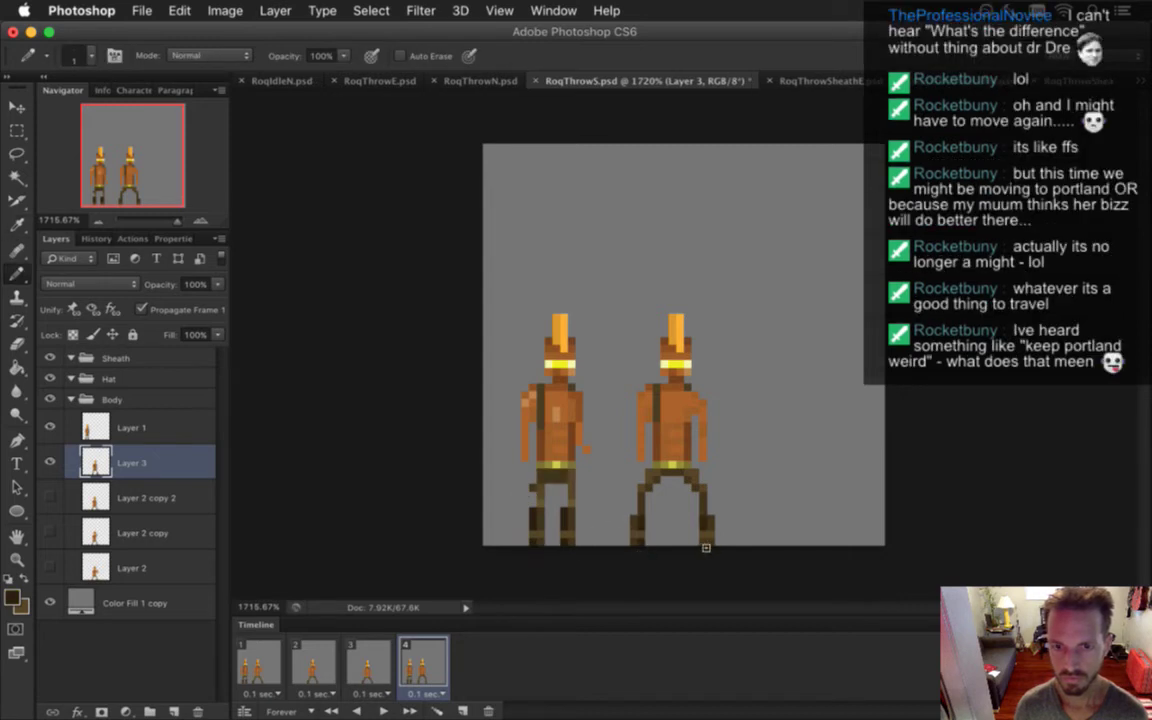
pyautogui.keyDown('alt'); pyautogui.click(581, 514); pyautogui.keyUp('alt')
pyautogui.keyDown('alt'); pyautogui.click(704, 510); pyautogui.keyUp('alt')
pyautogui.press('super+s')
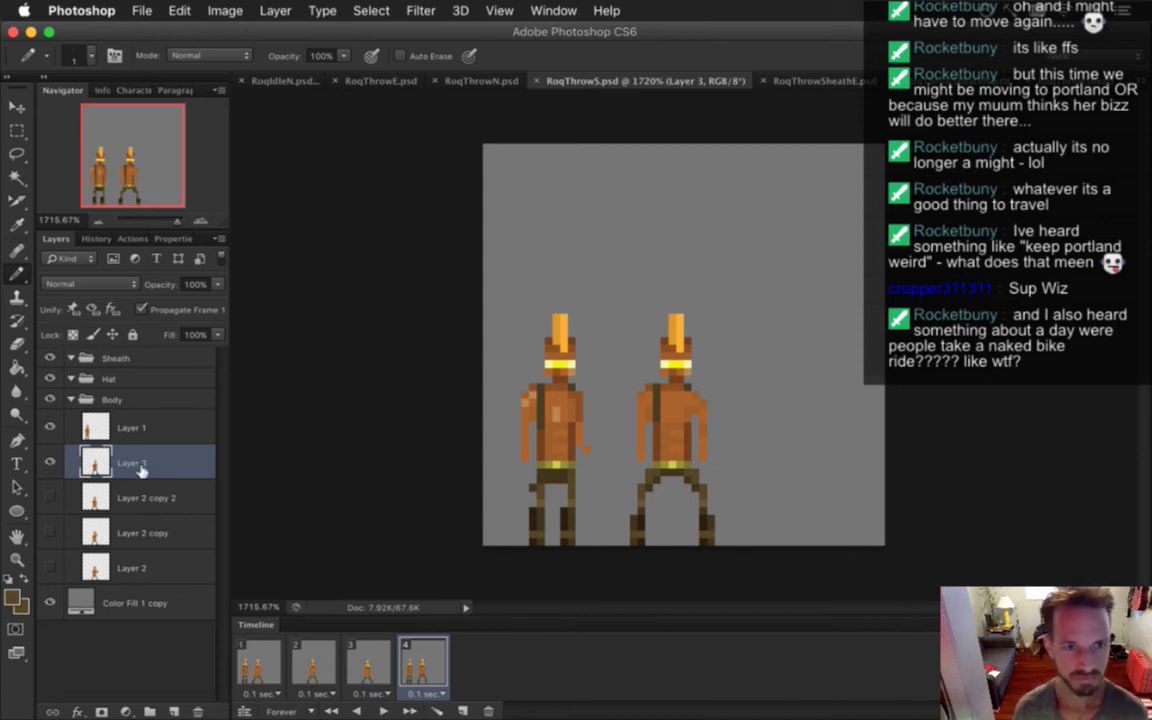
# Delete the reference sprite on Layer 1 and turn off Propagate Frame 1 for Layer 3
pyautogui.click(123, 428)
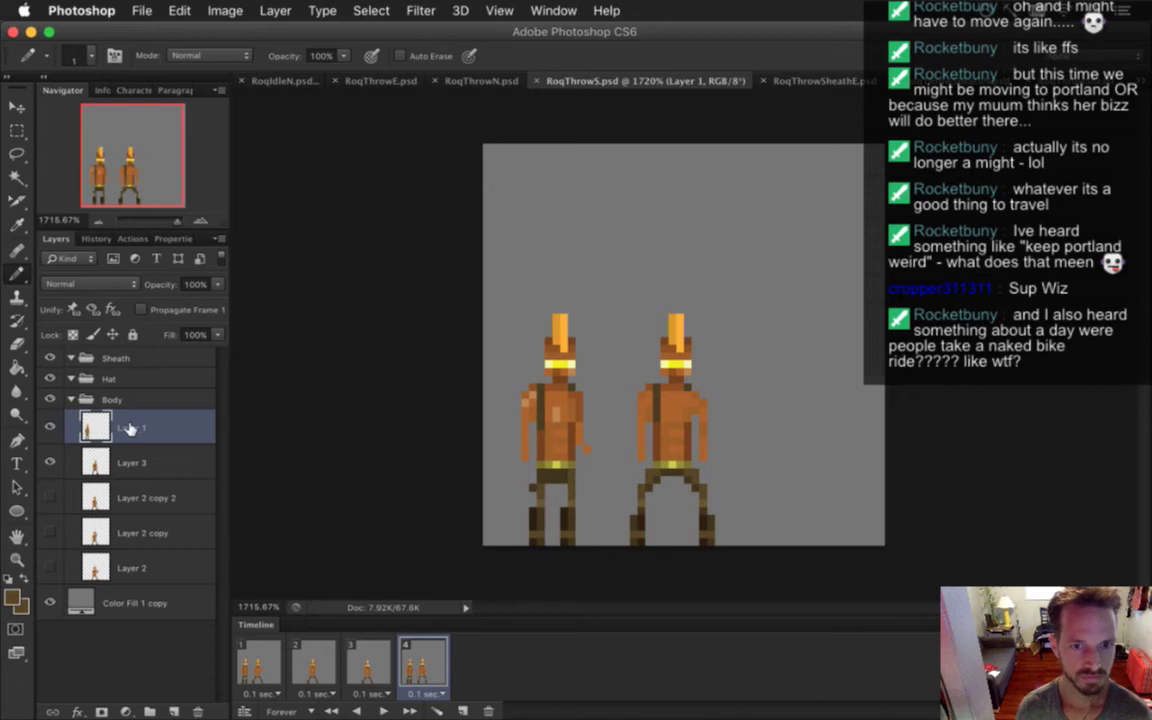
pyautogui.press('BackSpace')
pyautogui.click(141, 309)
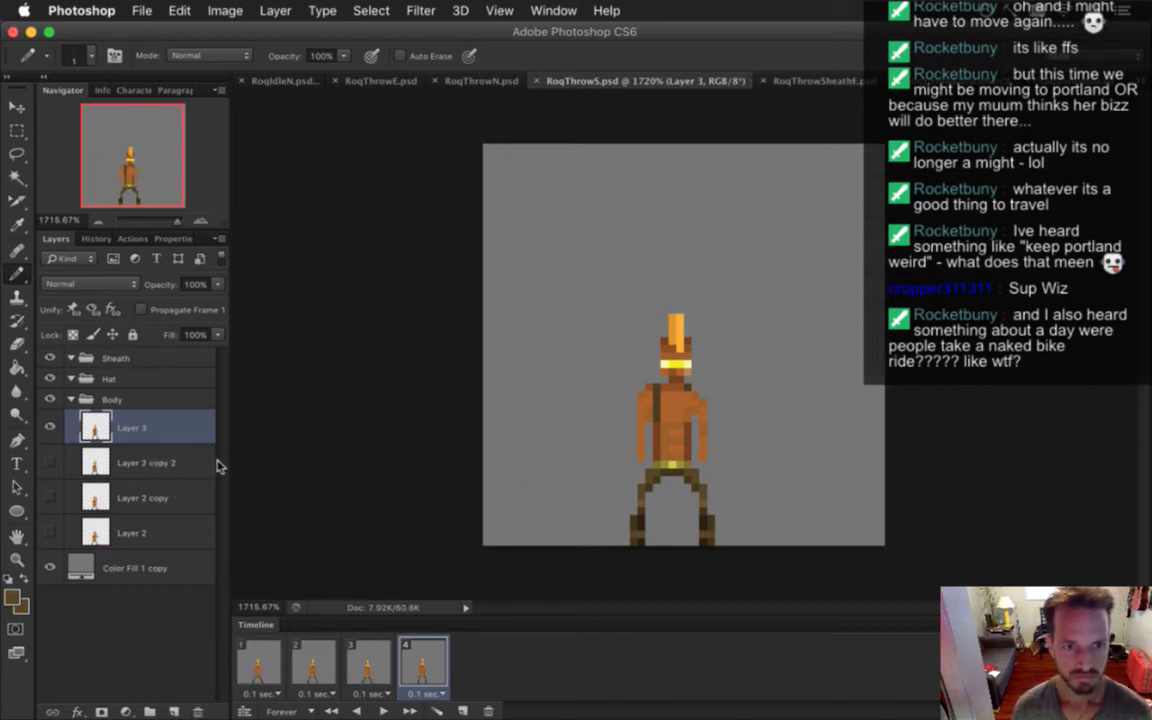
# Add lighter skin highlights sampled from frame 3 to the chest and shoulder of the frame 4 body
pyautogui.click(368, 660)
pyautogui.click(311, 663)
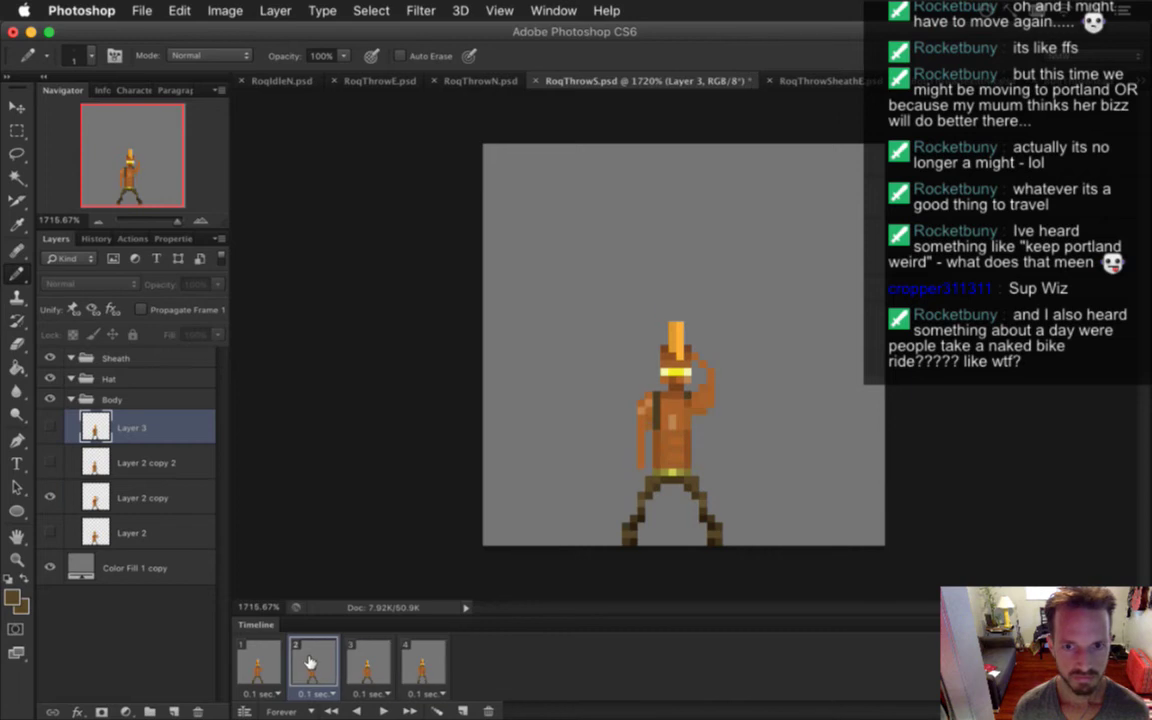
pyautogui.click(369, 665)
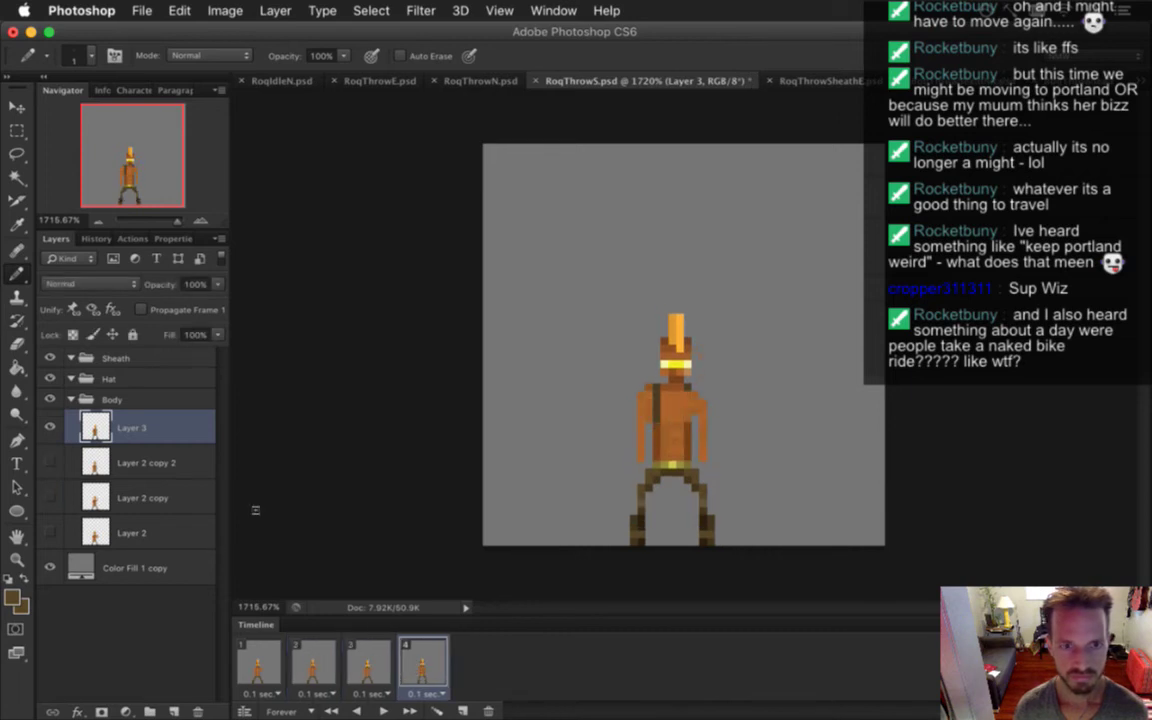
pyautogui.click(368, 662)
pyautogui.press('i')
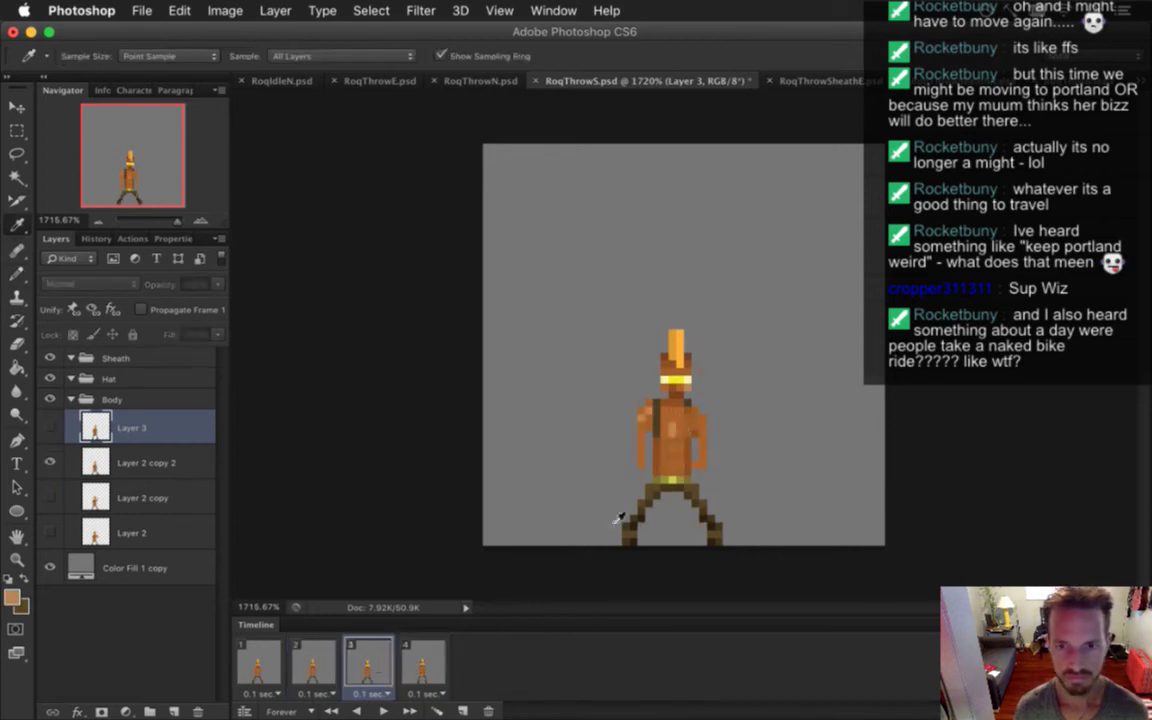
pyautogui.click(424, 664)
pyautogui.press('b')
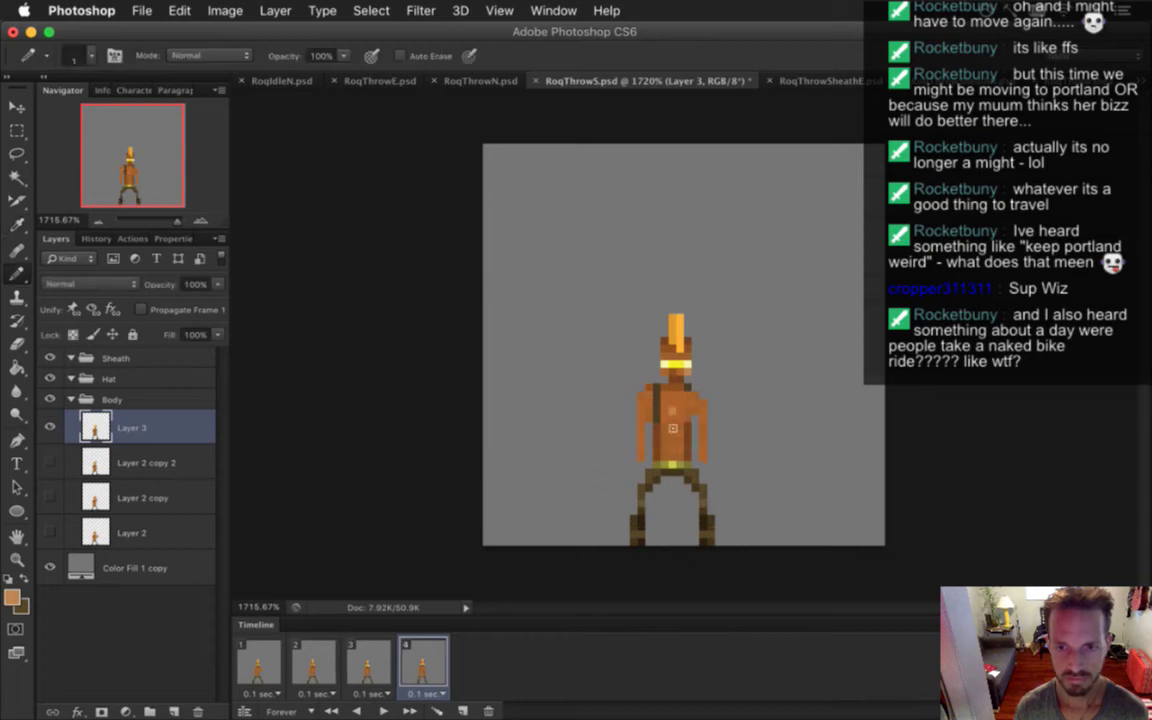
pyautogui.click(641, 402)
pyautogui.keyDown('alt'); pyautogui.click(641, 402); pyautogui.keyUp('alt')
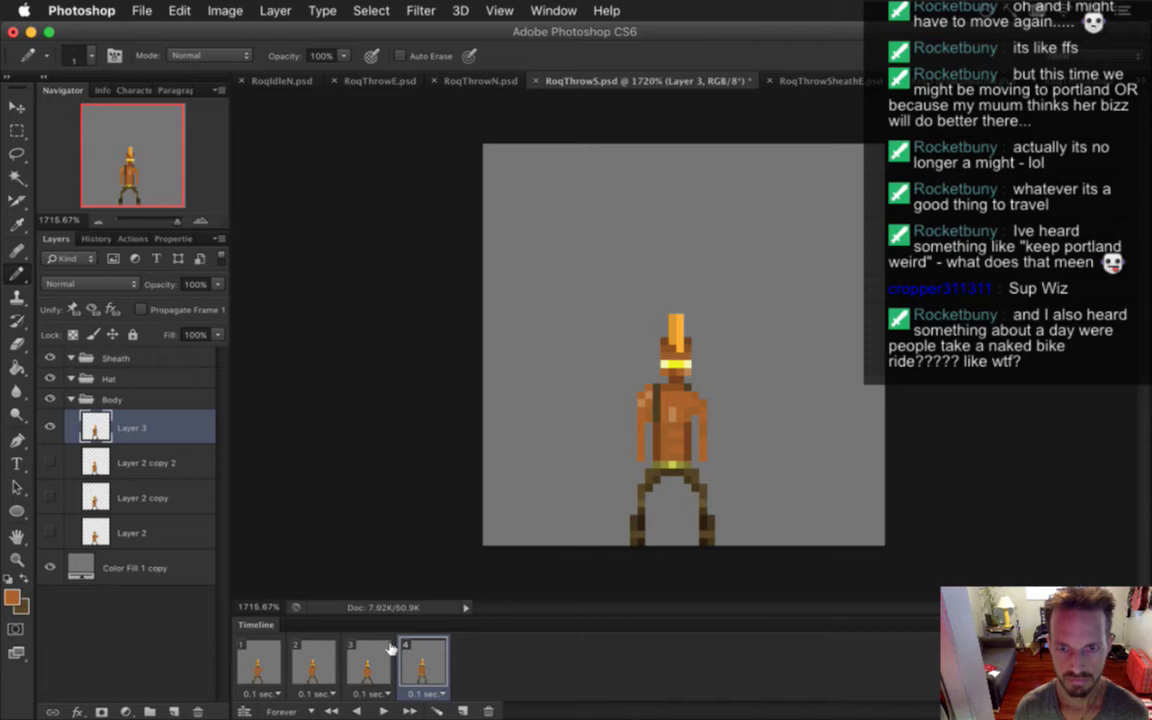
# Compare the body shading in frames 3 and 4, and play the throw animation from frame 1
pyautogui.click(369, 663)
pyautogui.press('Right')
pyautogui.click(382, 662)
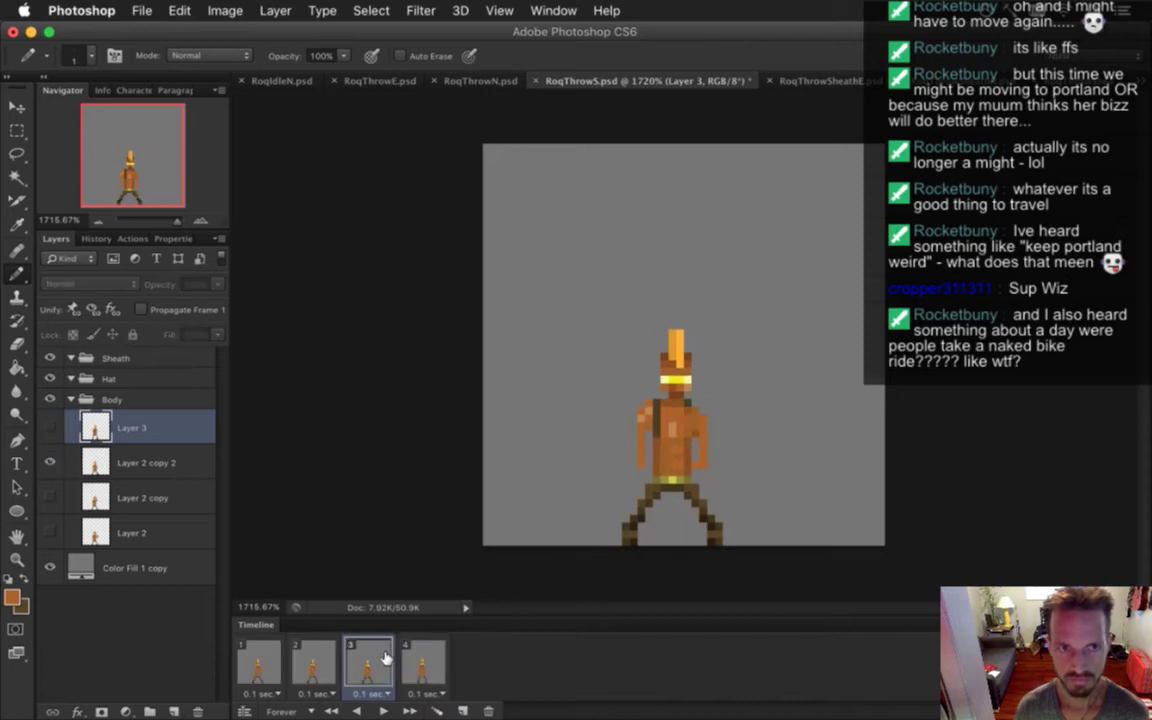
pyautogui.click(434, 661)
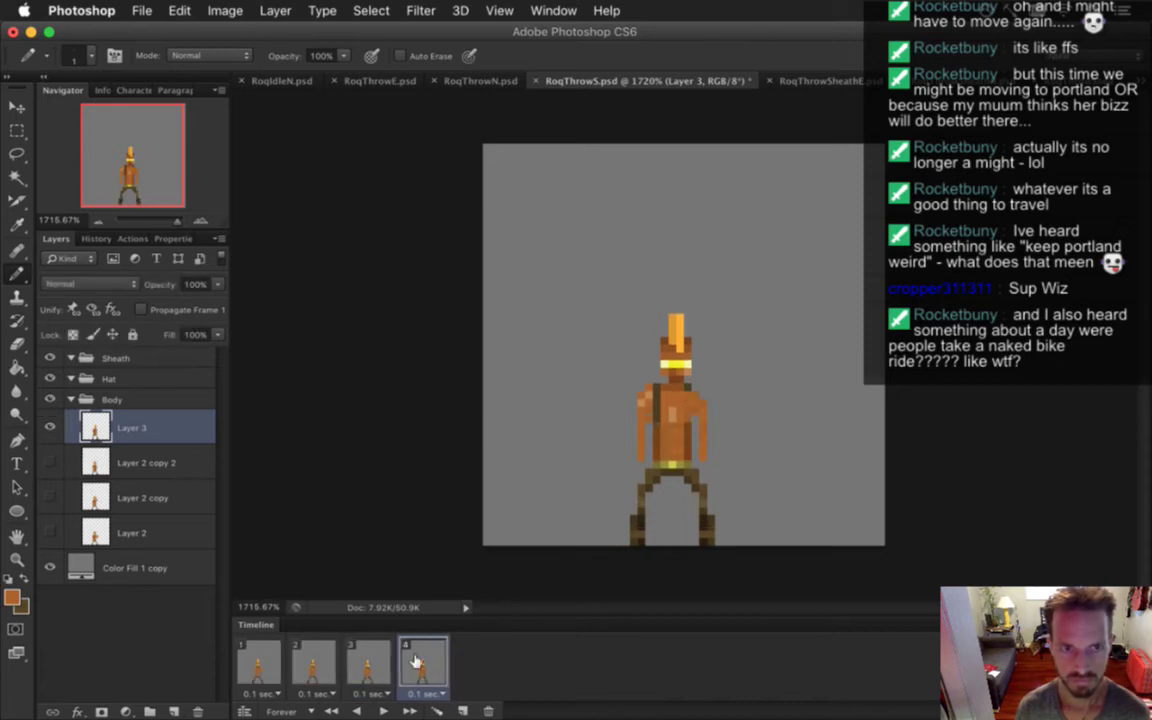
pyautogui.click(258, 660)
pyautogui.click(383, 710)
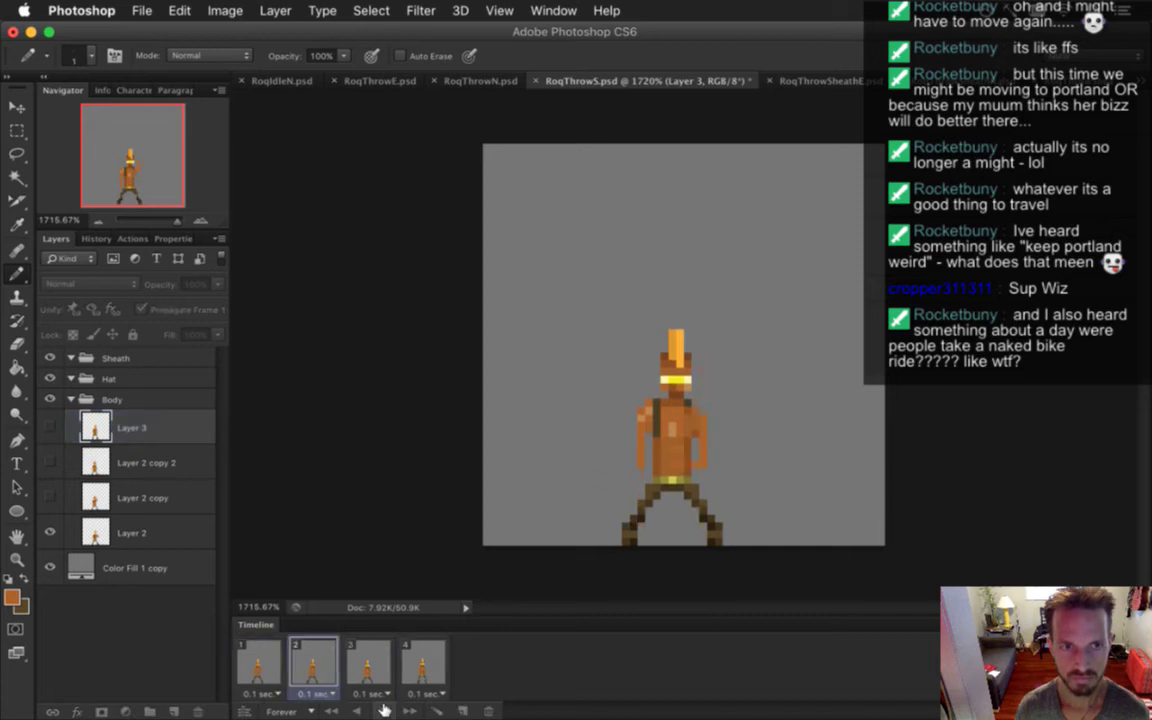
pyautogui.click(383, 710)
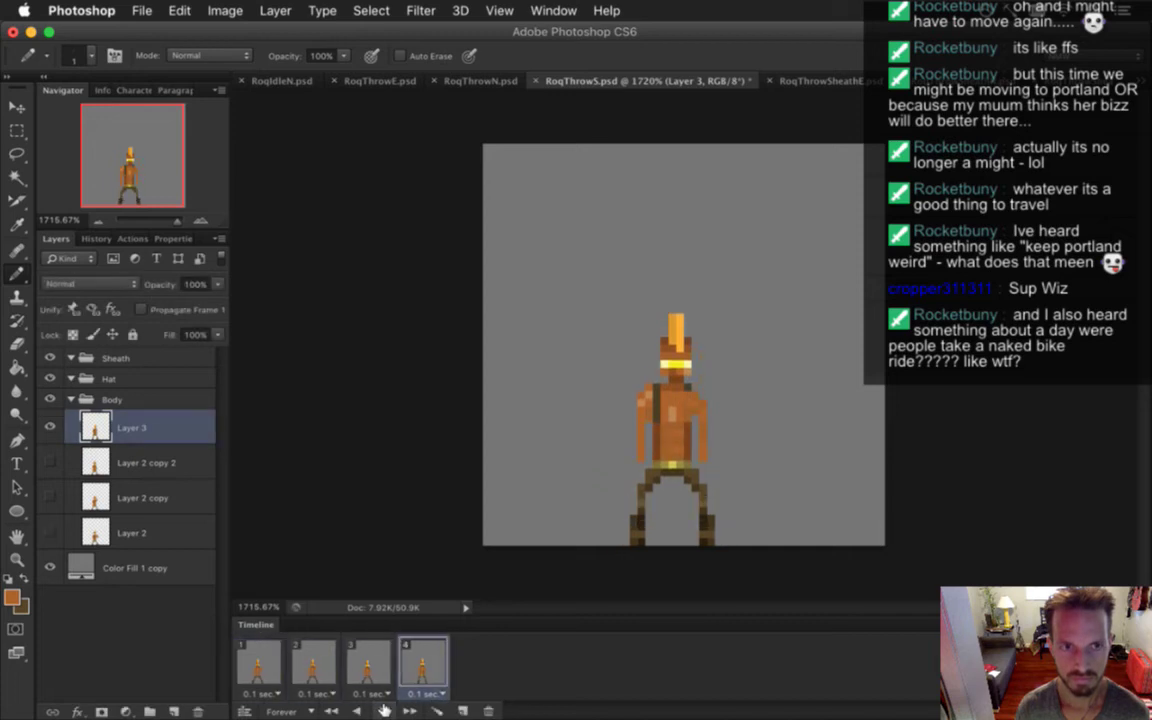
# Target the Hat group across all RoqThrowS.psd frames, and copy the top hat from Layer 3 of RoqIdleS.psd with its Hat group shown
pyautogui.keyDown('shift'); pyautogui.click(270, 662); pyautogui.keyUp('shift')
pyautogui.click(120, 378)
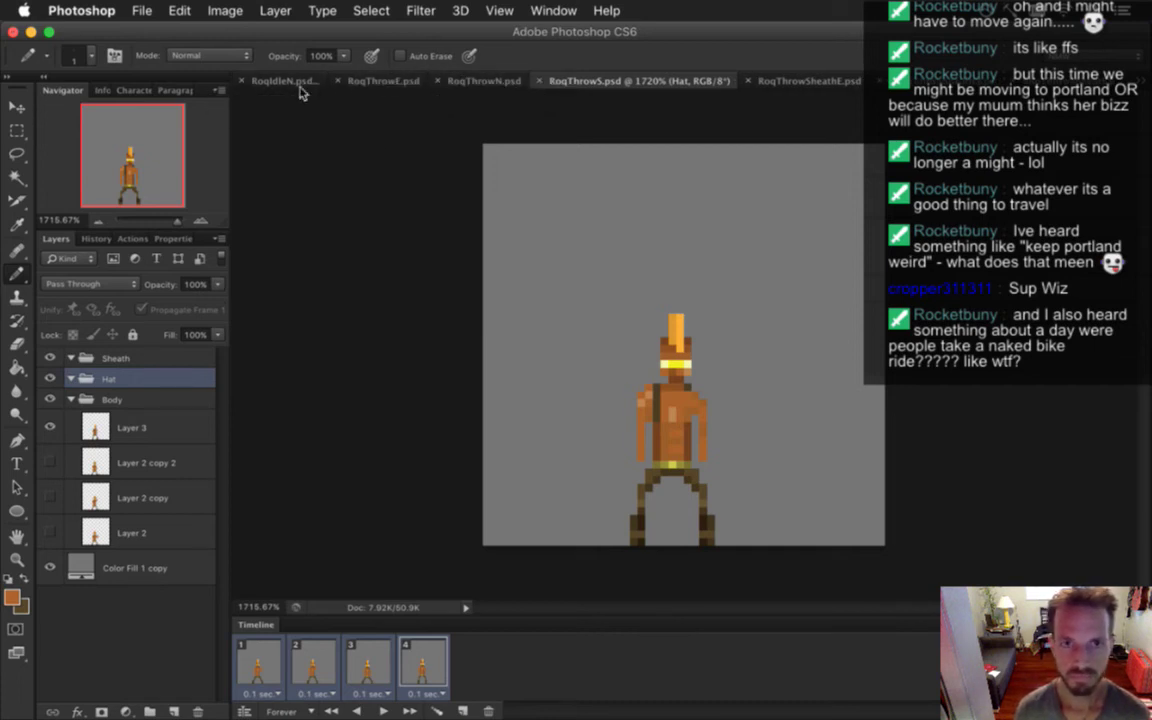
pyautogui.click(876, 80)
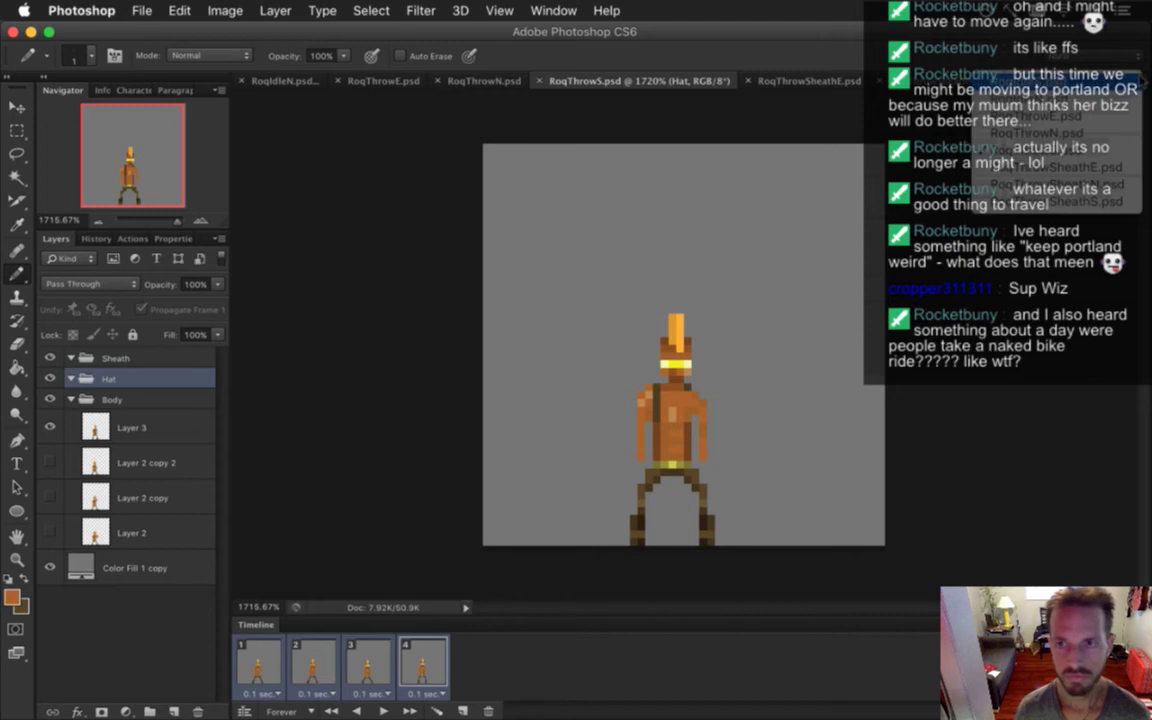
pyautogui.click(930, 88)
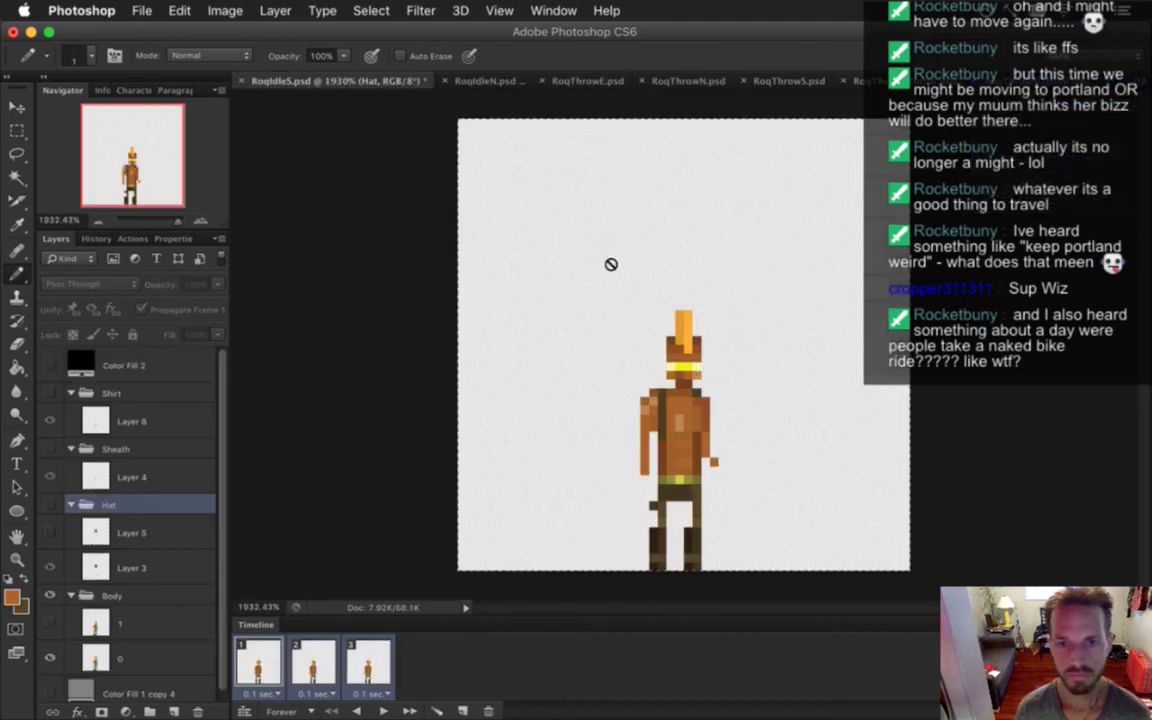
pyautogui.press('m')
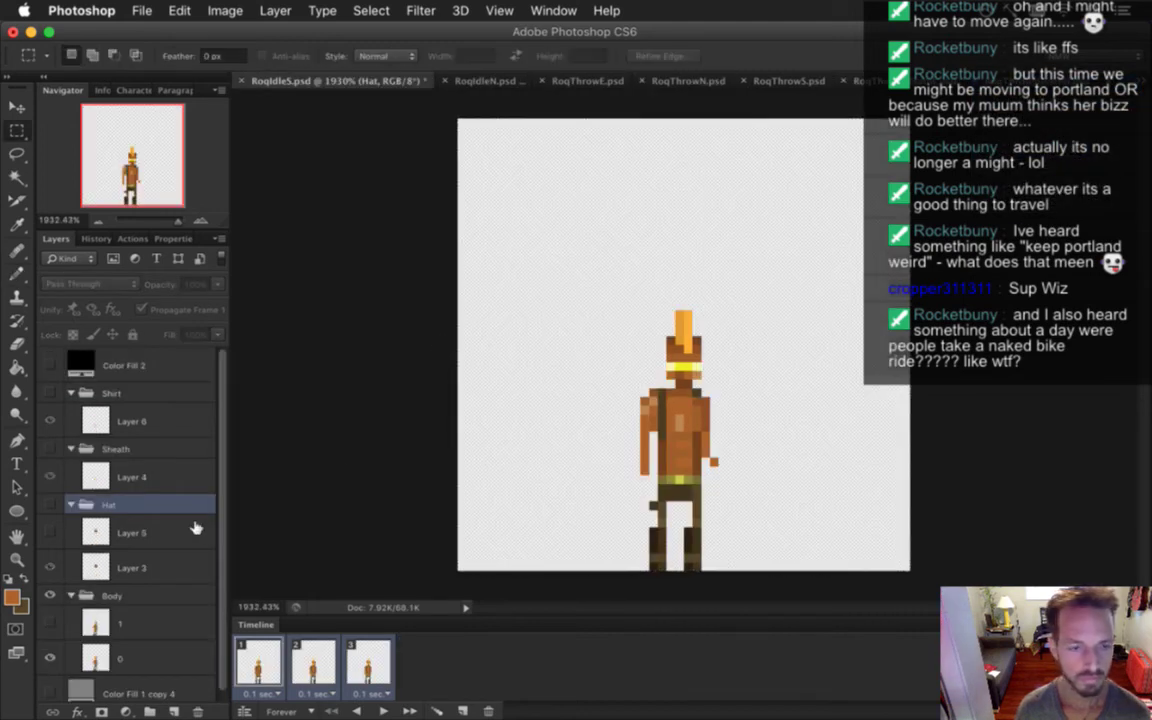
pyautogui.click(50, 505)
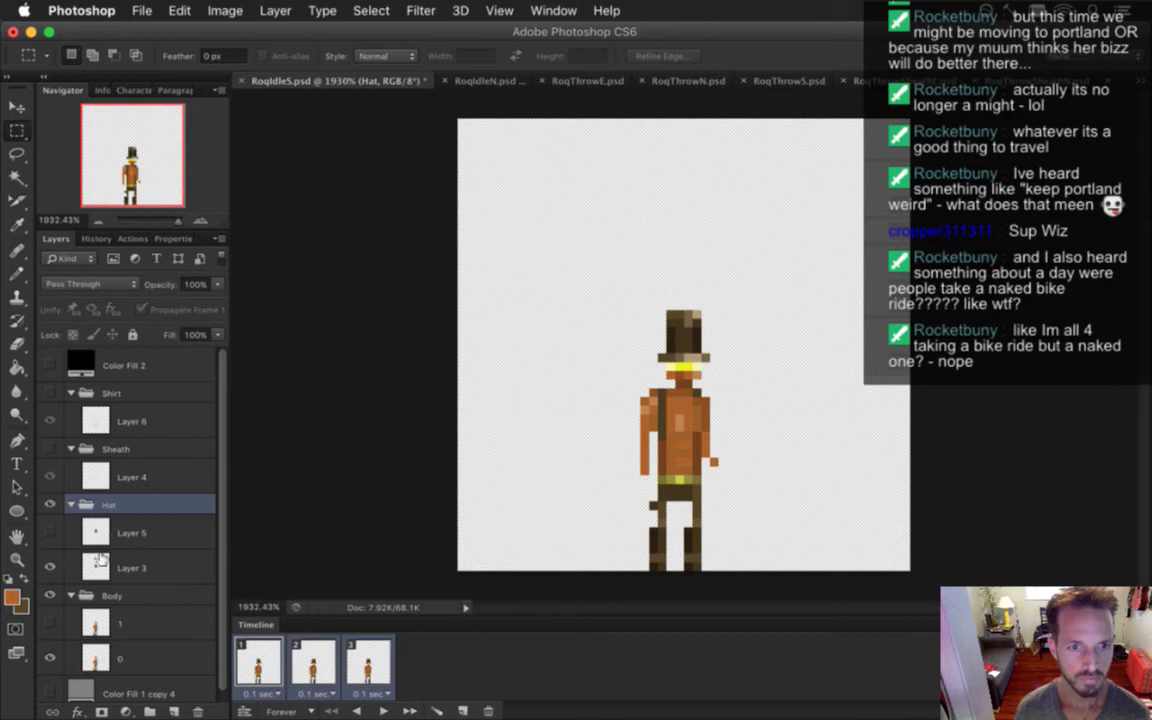
pyautogui.click(101, 558)
pyautogui.keyDown('ctrl'); pyautogui.click(101, 558); pyautogui.keyUp('ctrl')
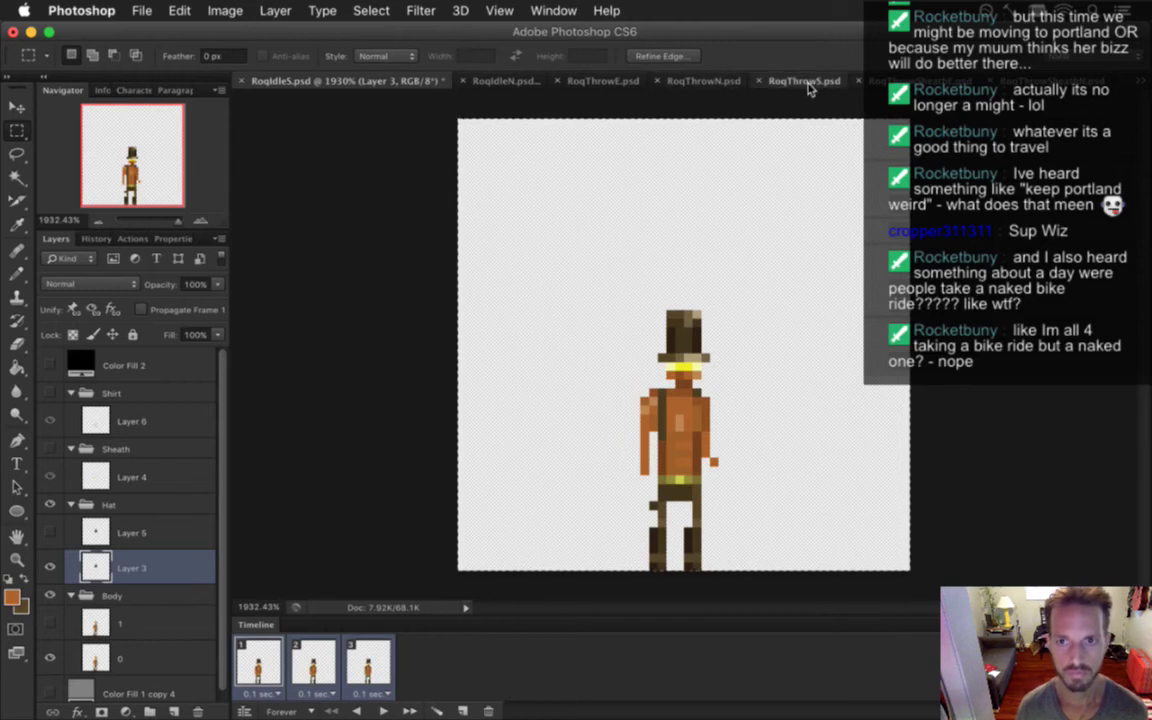
# Paste the top hat into the Hat group of RoqThrowS.psd and nudge it left to sit on the frame 1 head
pyautogui.click(802, 80)
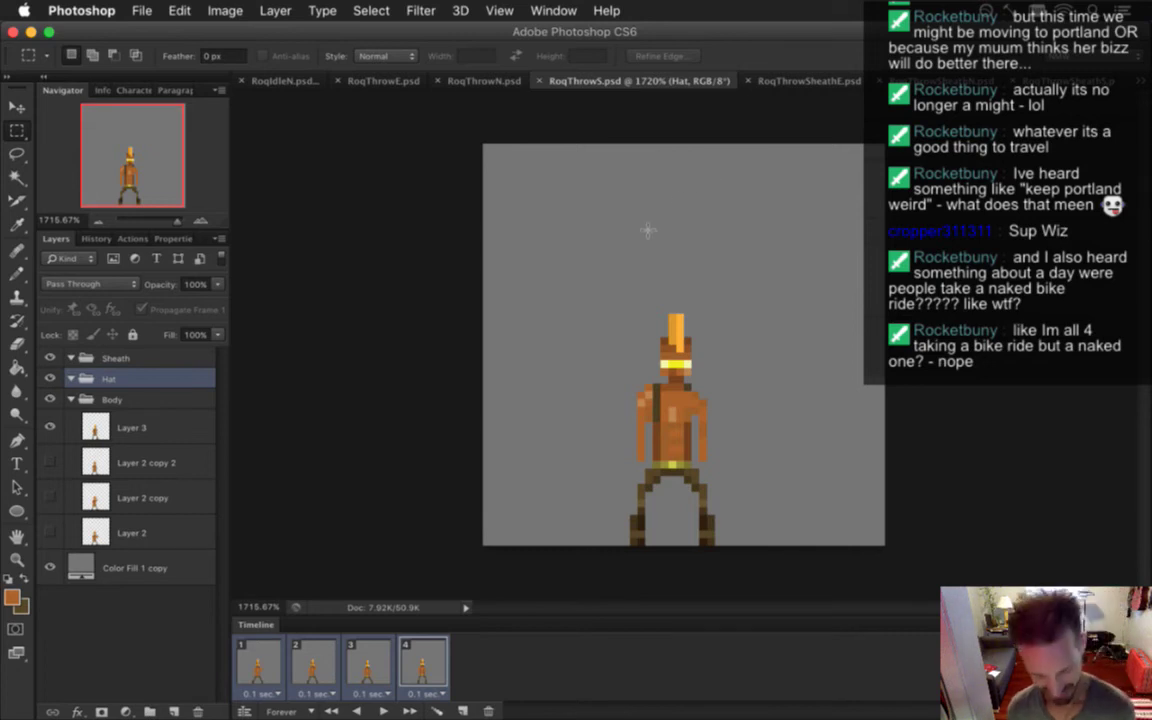
pyautogui.click(258, 662)
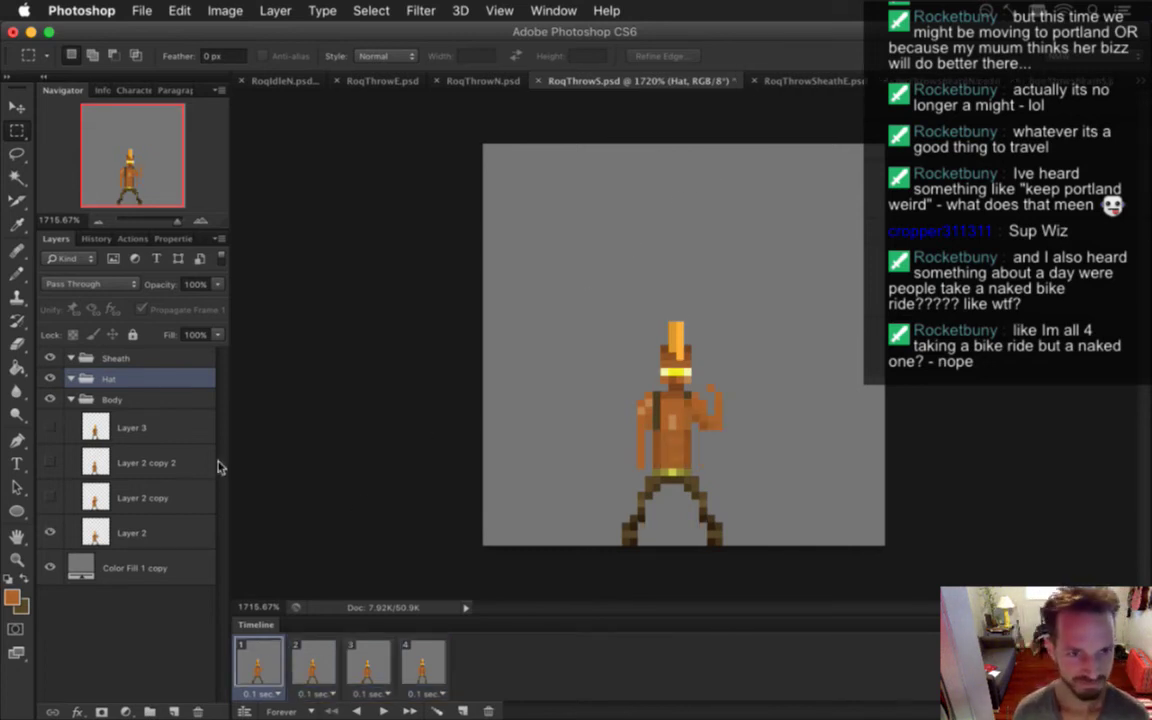
pyautogui.press('super+v')
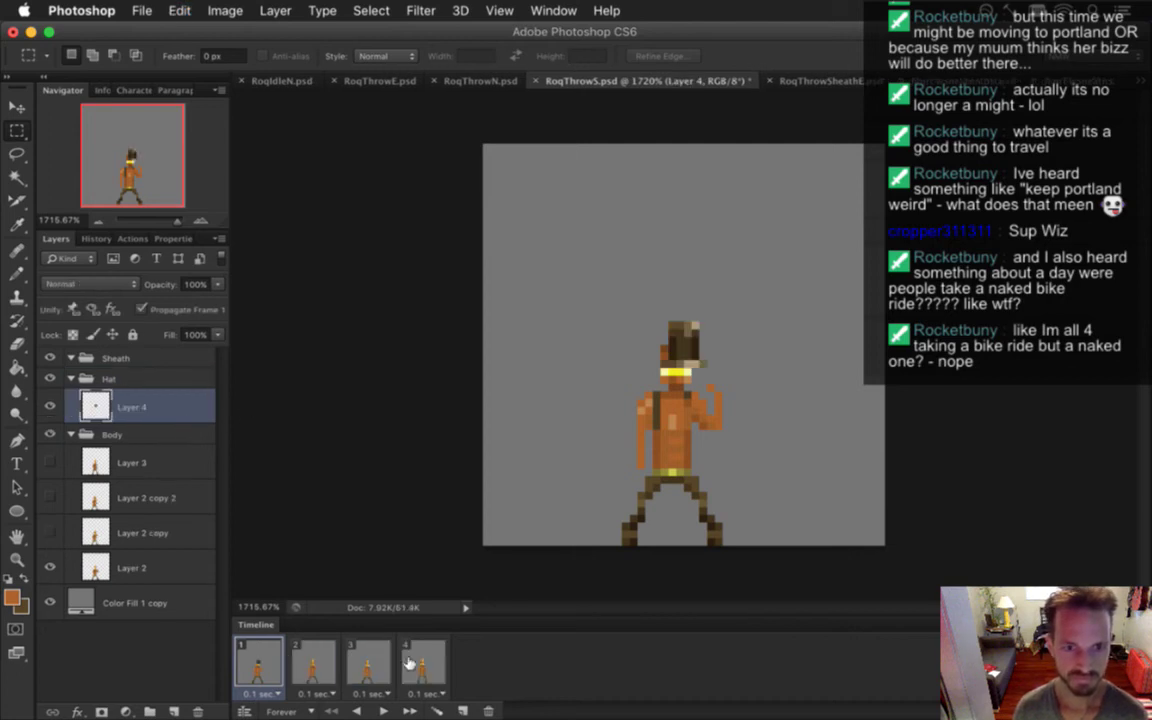
pyautogui.press('v')
pyautogui.press('Left')
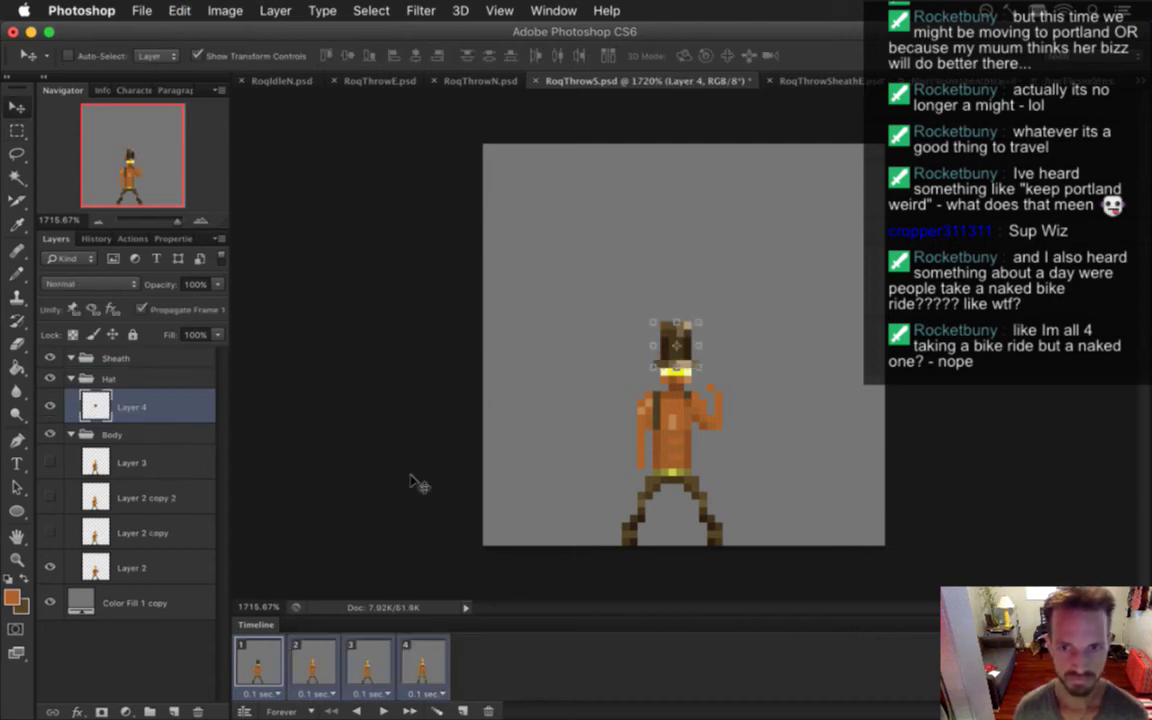
pyautogui.press('m')
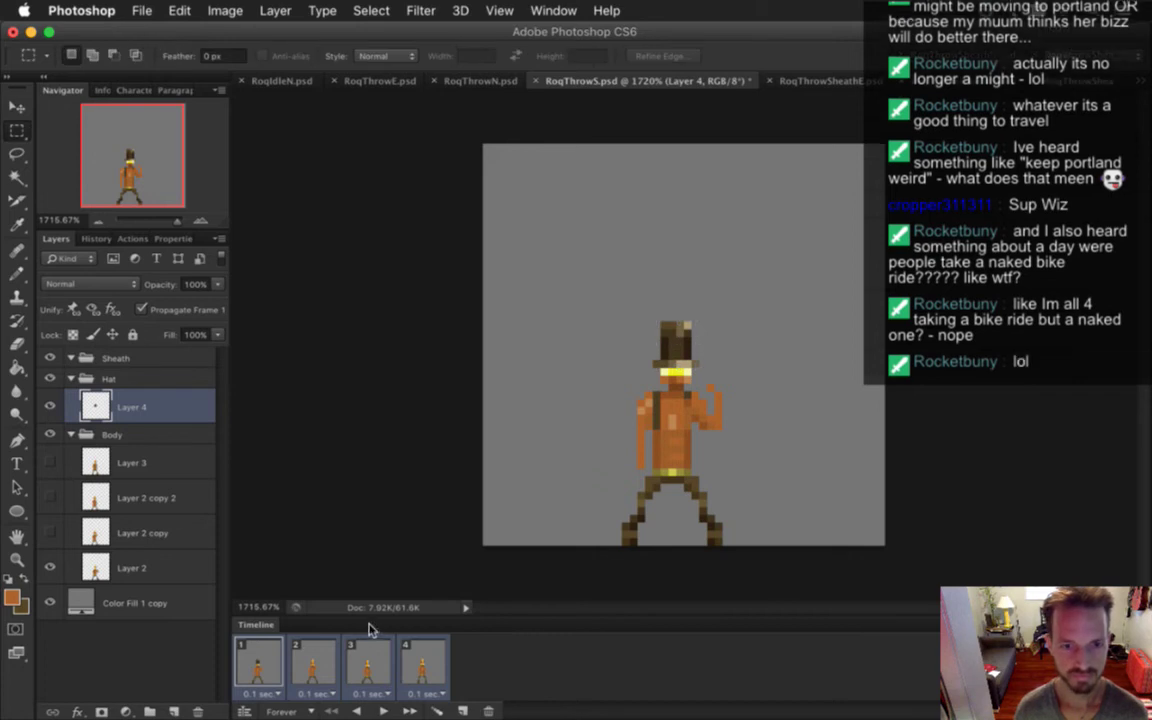
# Check the hat's position on the heads in frames 2 and 3, and select all four frames again
pyautogui.click(313, 665)
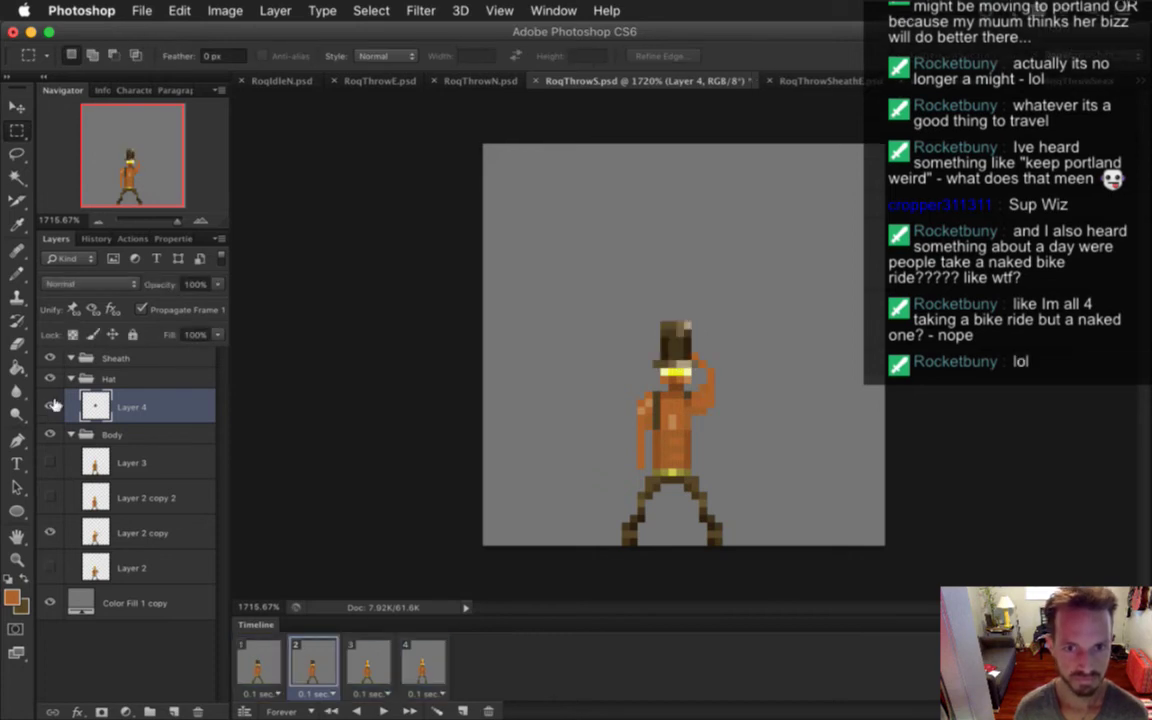
pyautogui.click(378, 665)
pyautogui.click(258, 665)
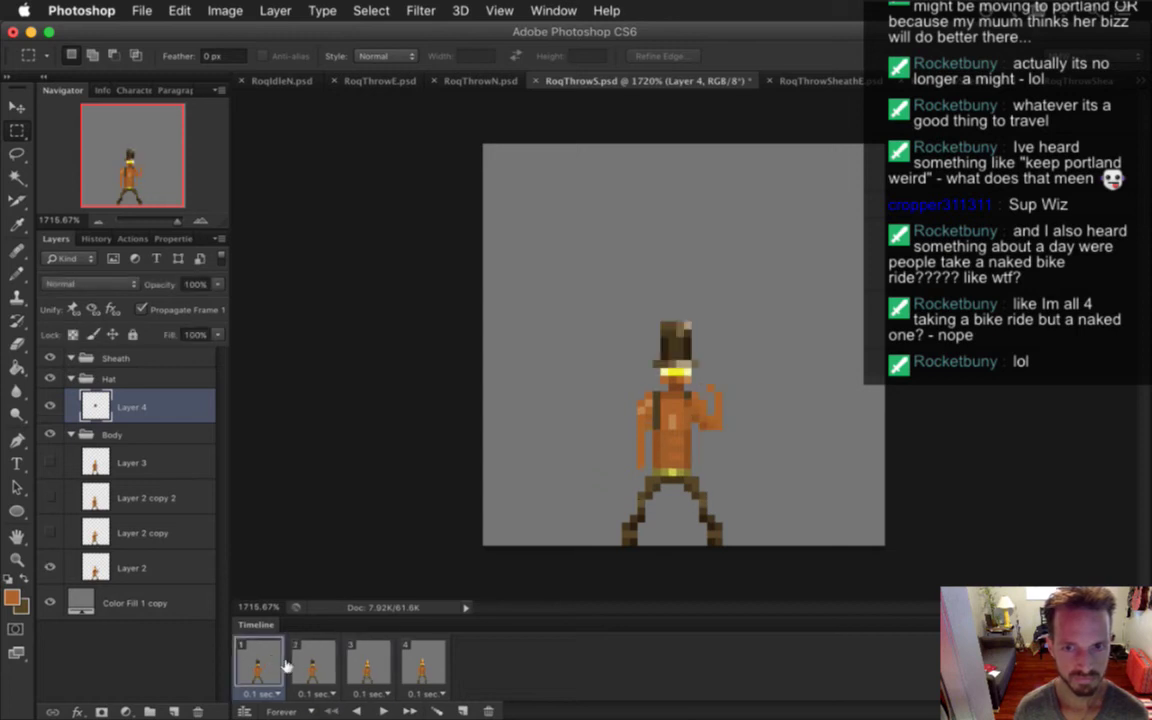
pyautogui.keyDown('shift'); pyautogui.click(437, 658); pyautogui.keyUp('shift')
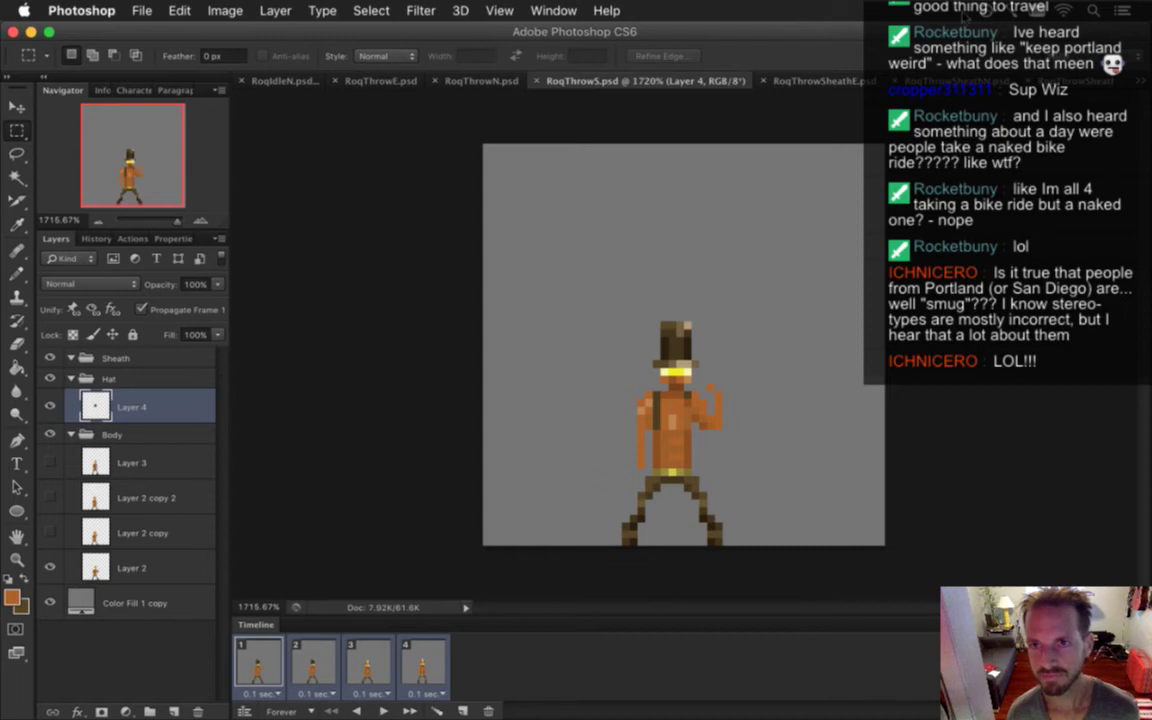
# Switch to f.lux and temporarily disable its screen tint
pyautogui.click(889, 8)
pyautogui.moveTo(900, 124)
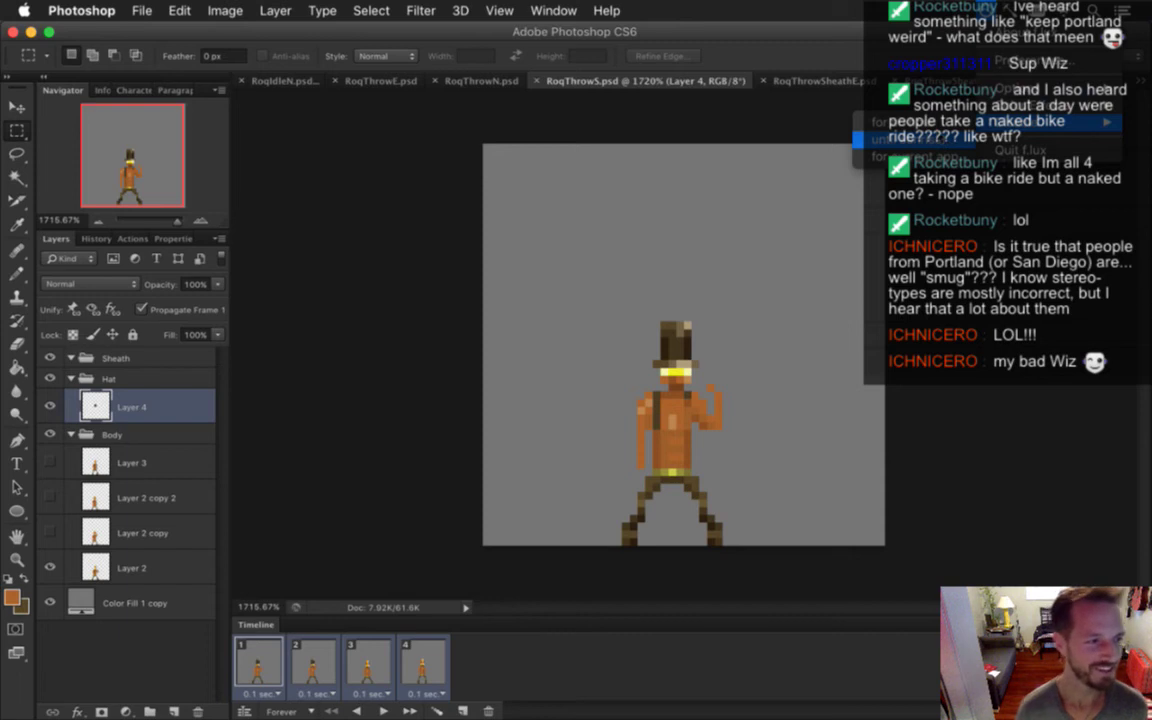
pyautogui.click(872, 140)
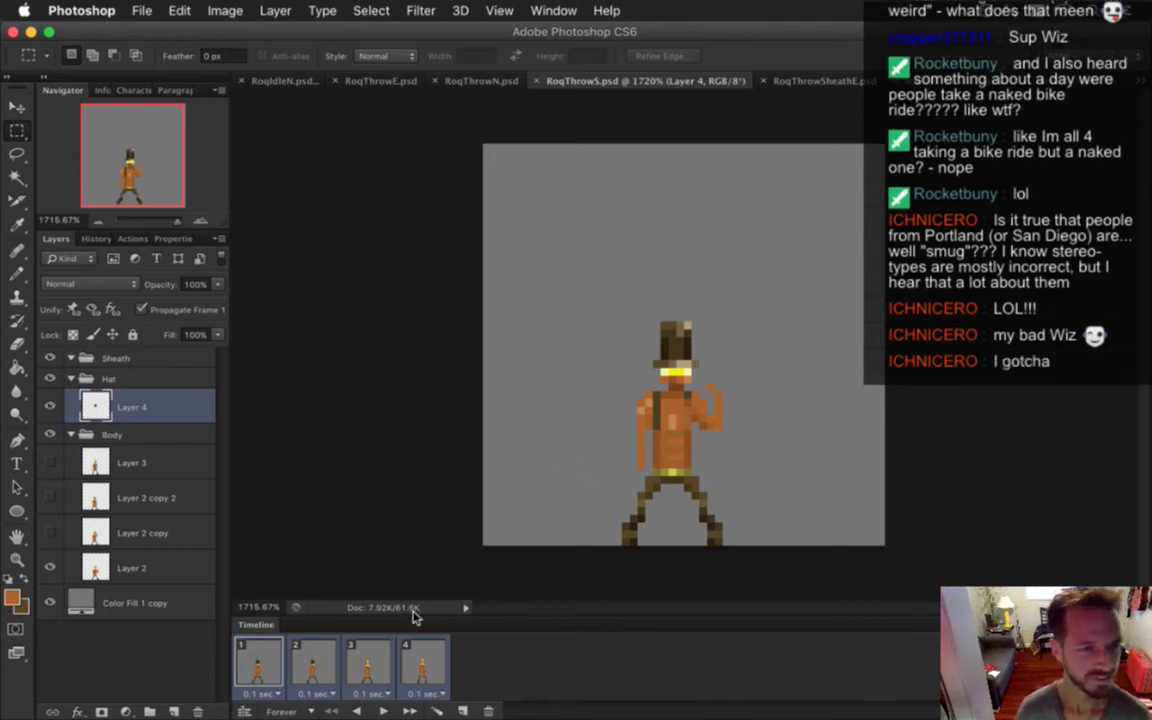
# Turn off Propagate Frame 1 for the hat layer, save the file and check the hat across the animation frames
pyautogui.click(141, 310)
pyautogui.press('super+s')
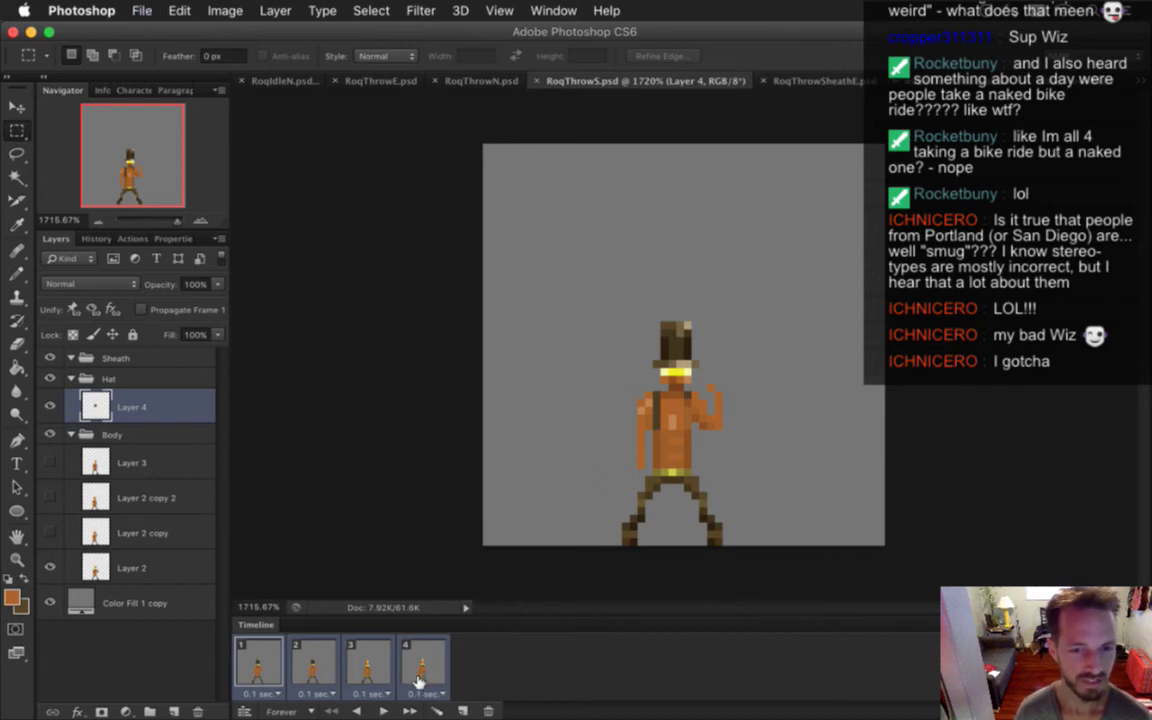
pyautogui.click(420, 678)
pyautogui.click(258, 663)
pyautogui.click(313, 661)
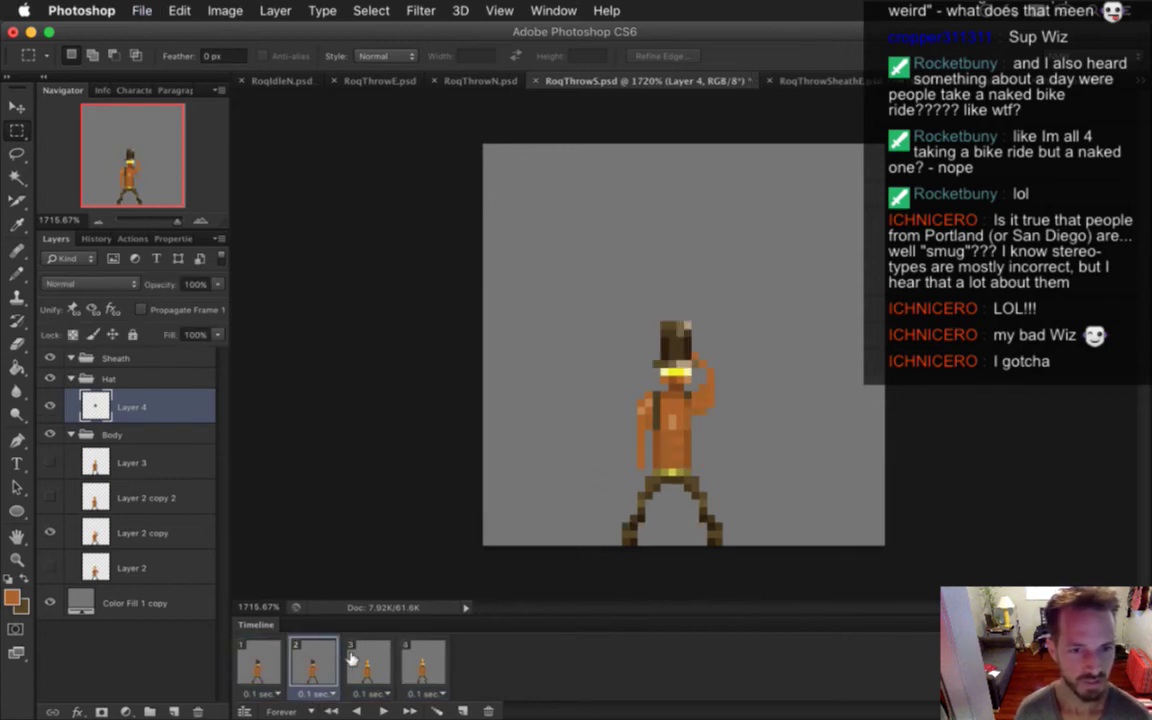
pyautogui.click(362, 660)
pyautogui.click(258, 663)
pyautogui.keyDown('shift'); pyautogui.click(420, 665); pyautogui.keyUp('shift')
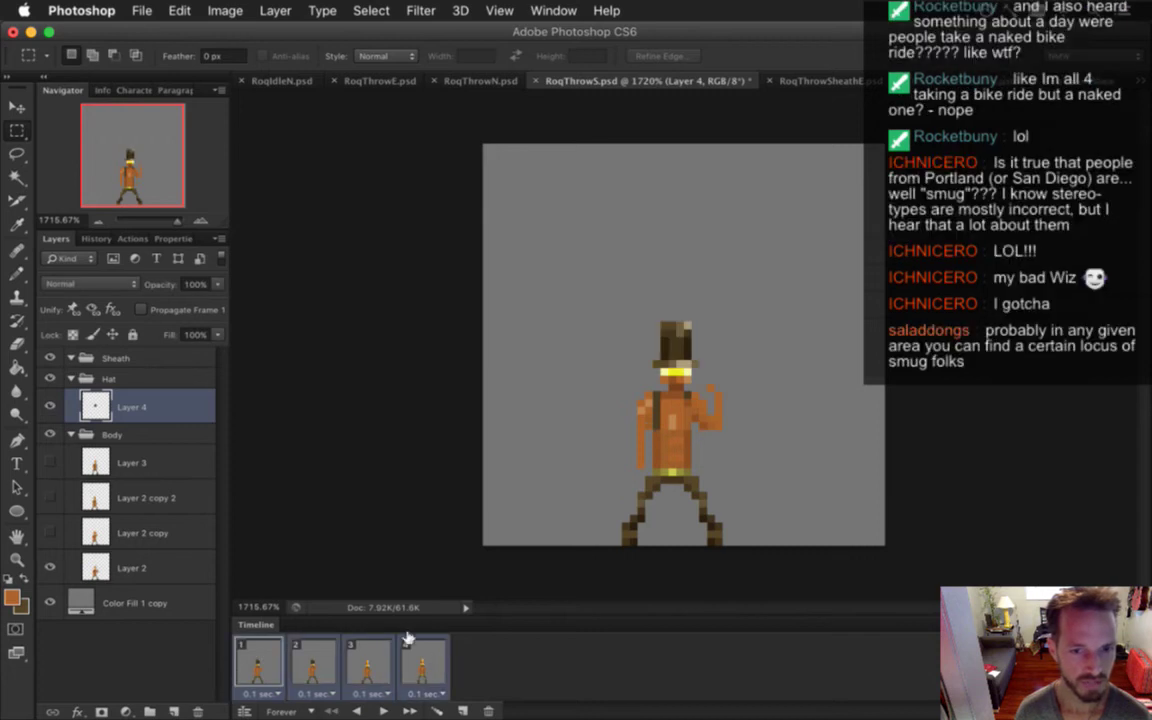
# In RoqIdleS.psd, show the Sheath group, turn off Propagate Frame 1 for its sheath layer and copy the sheath artwork
pyautogui.click(116, 358)
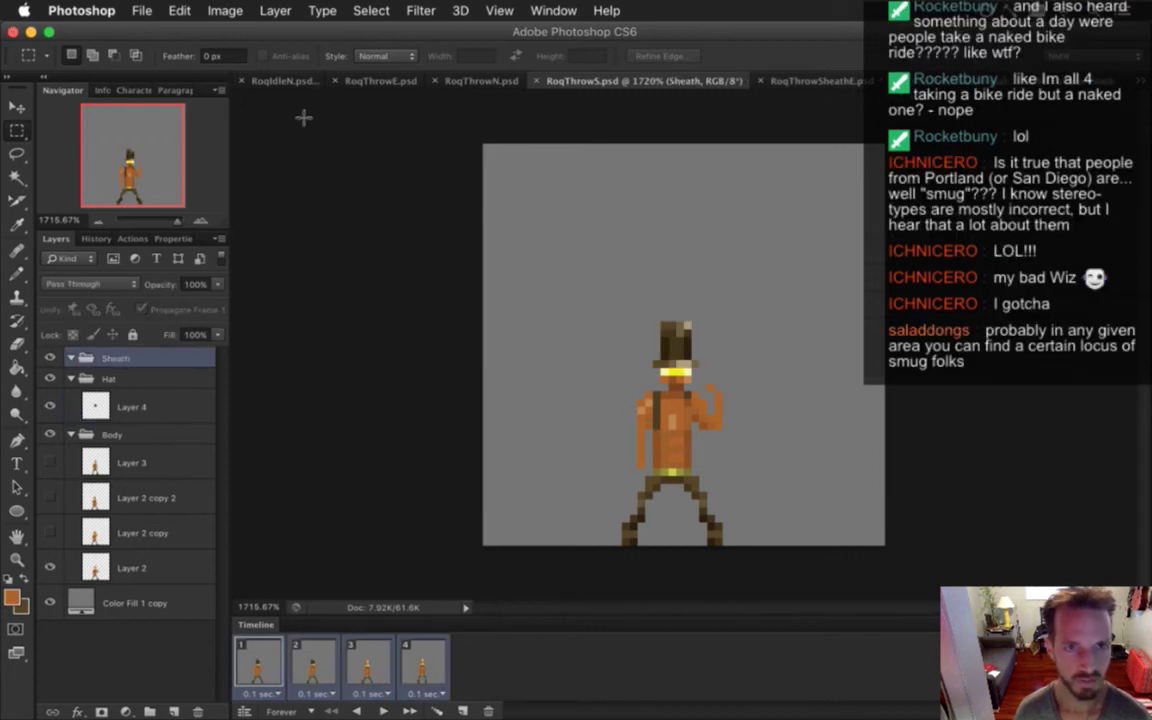
pyautogui.click(1140, 80)
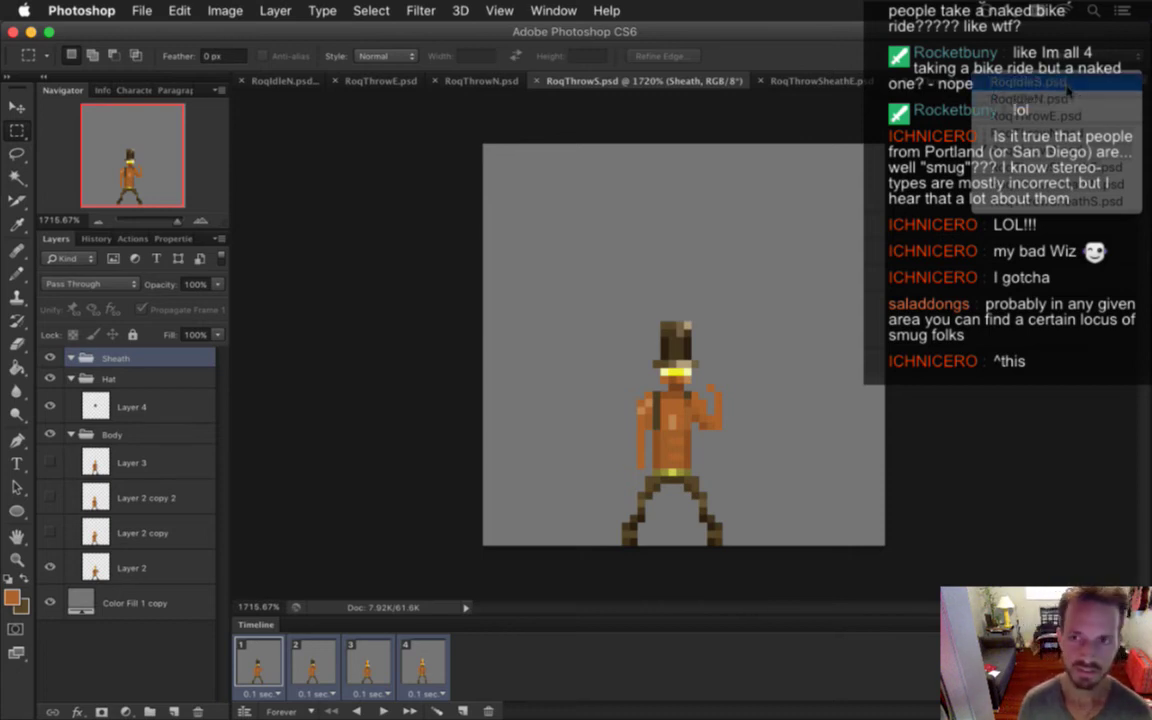
pyautogui.click(1066, 85)
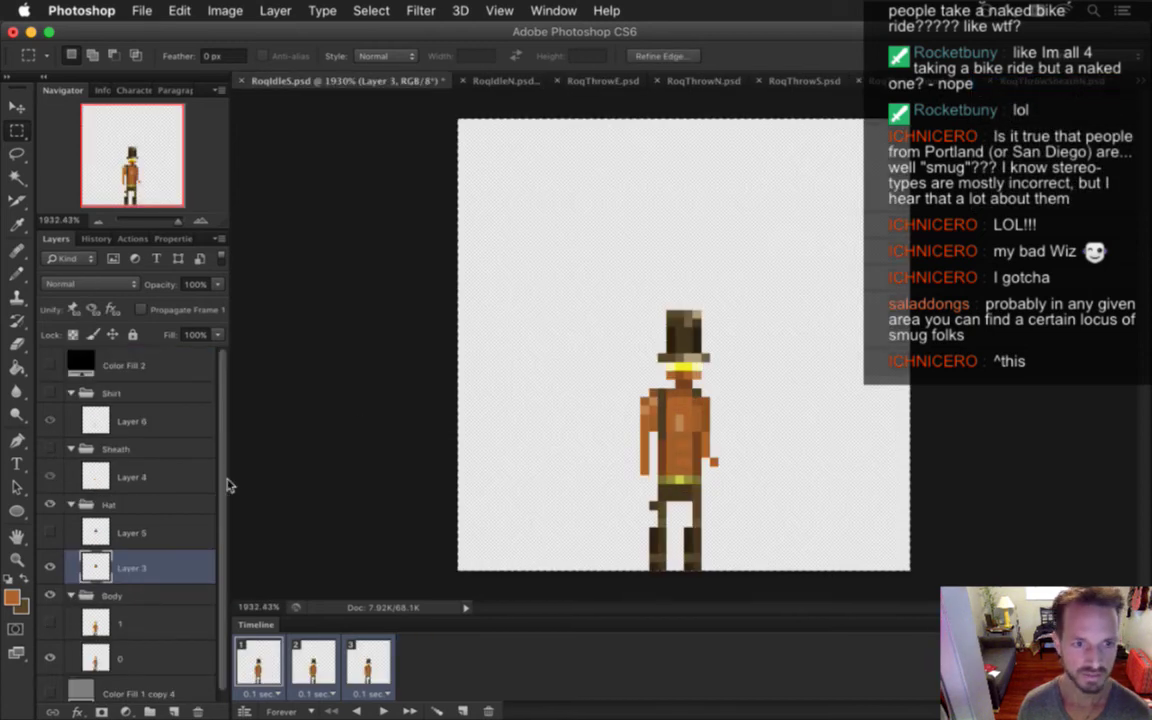
pyautogui.click(50, 449)
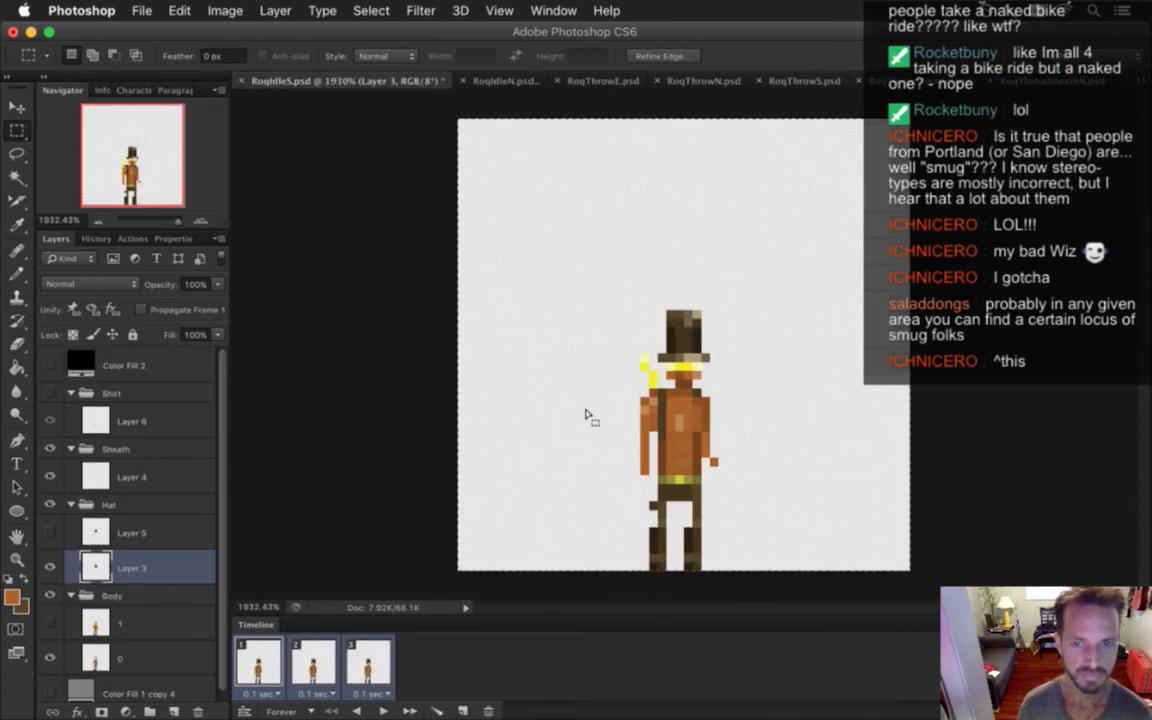
pyautogui.click(110, 481)
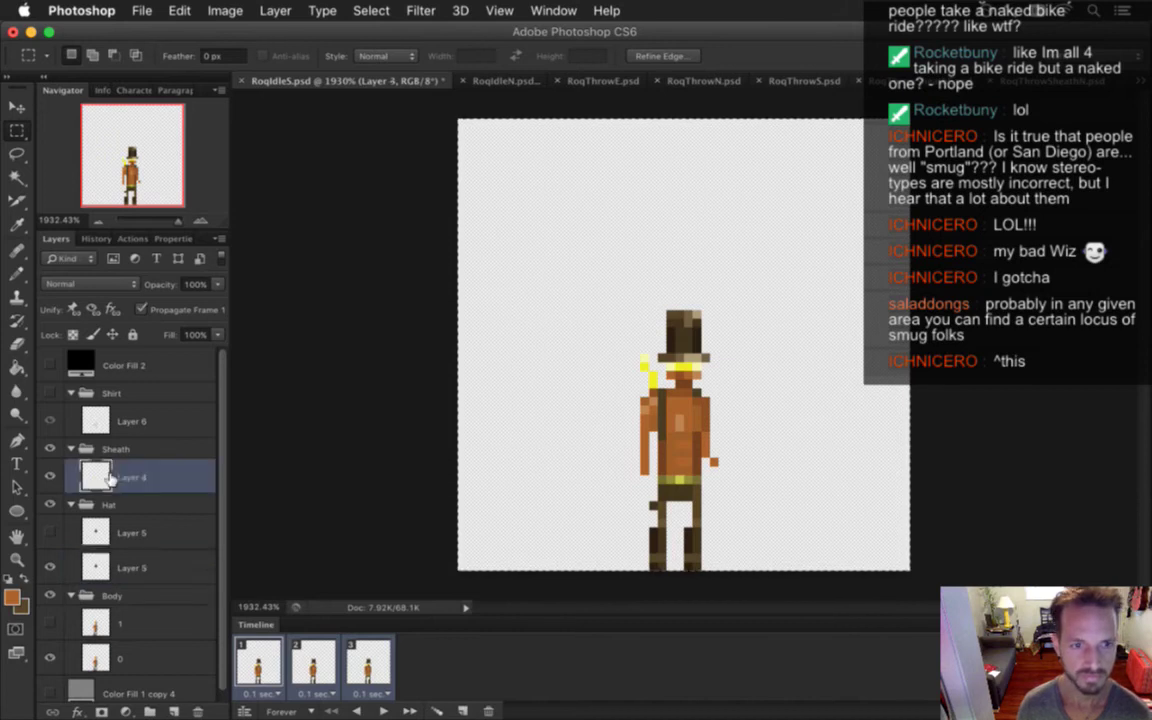
pyautogui.click(141, 309)
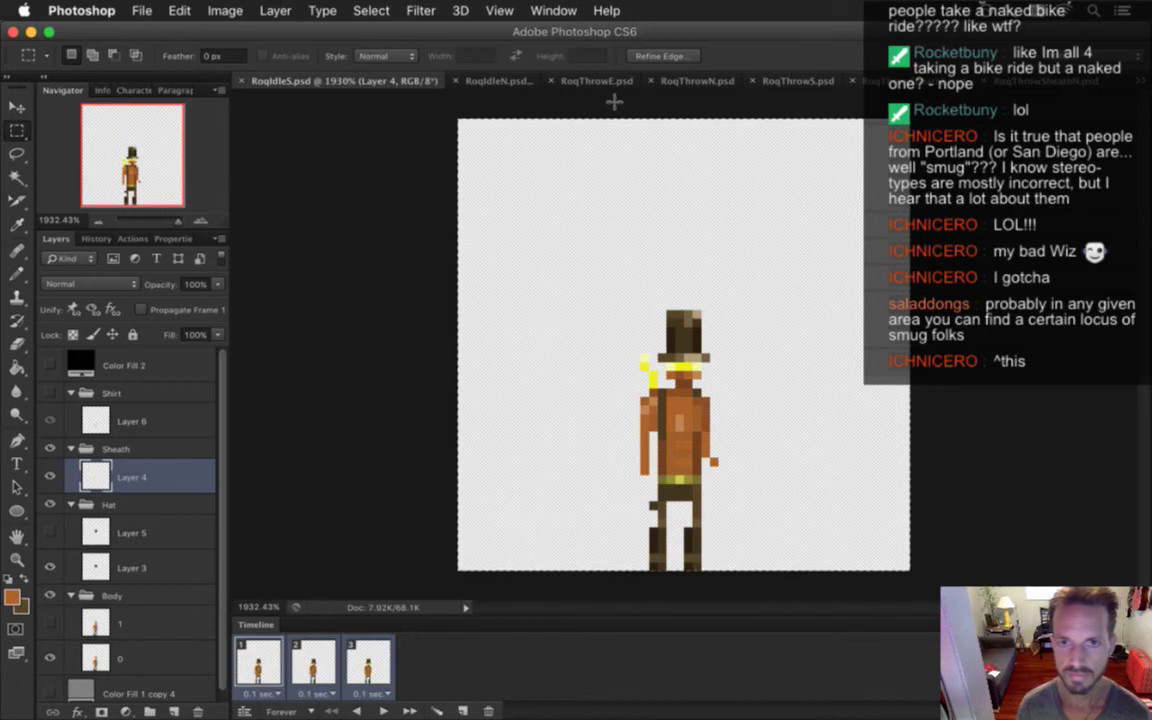
pyautogui.press('super+c')
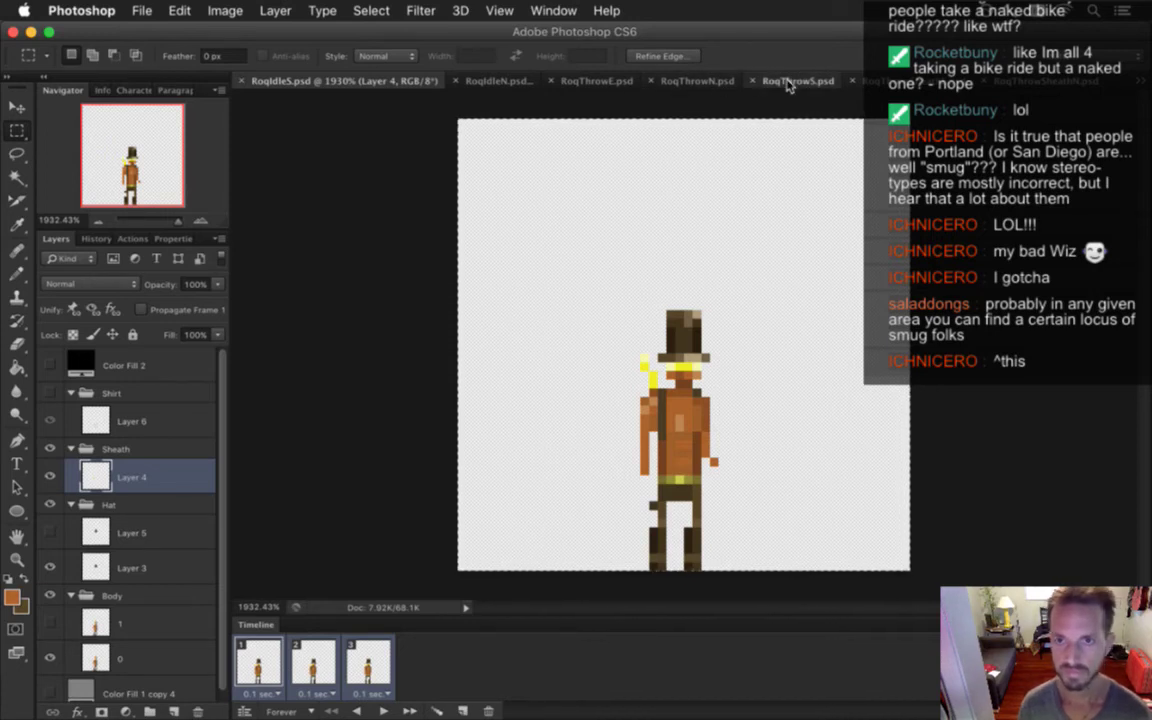
# Paste the sheath into the Sheath group of RoqThrowS.psd, turn off Propagate Frame 1 and move it behind the character's shoulder opposite the raised arm
pyautogui.click(760, 82)
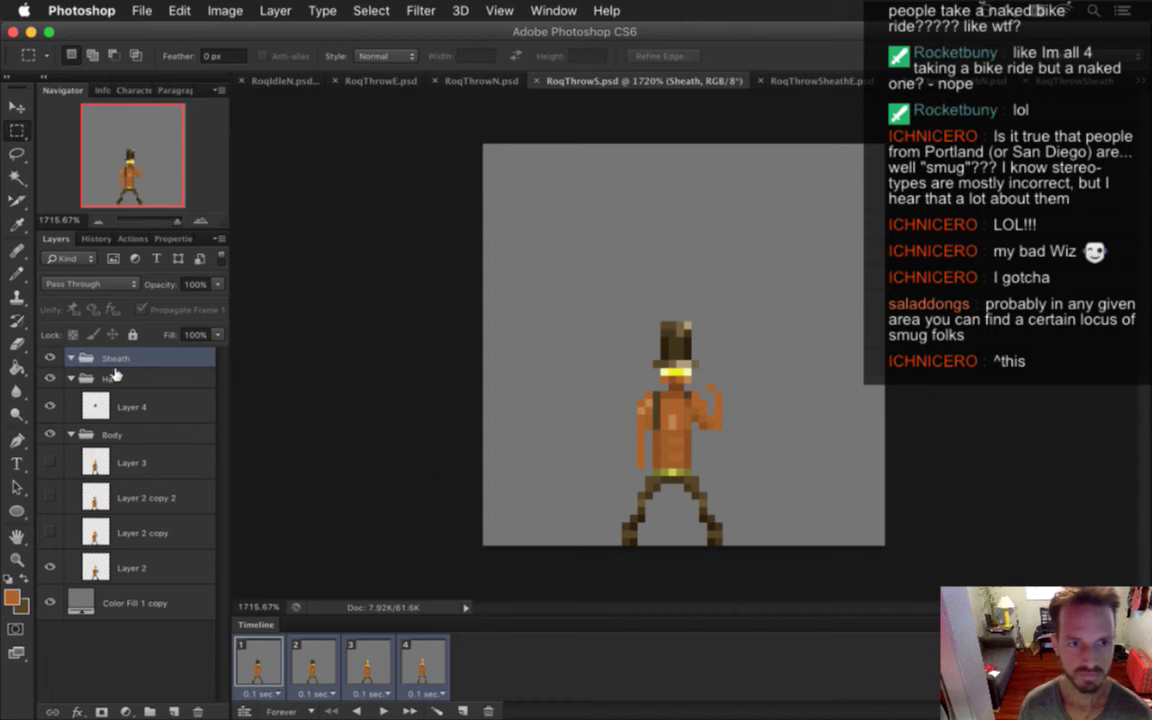
pyautogui.press('super+v')
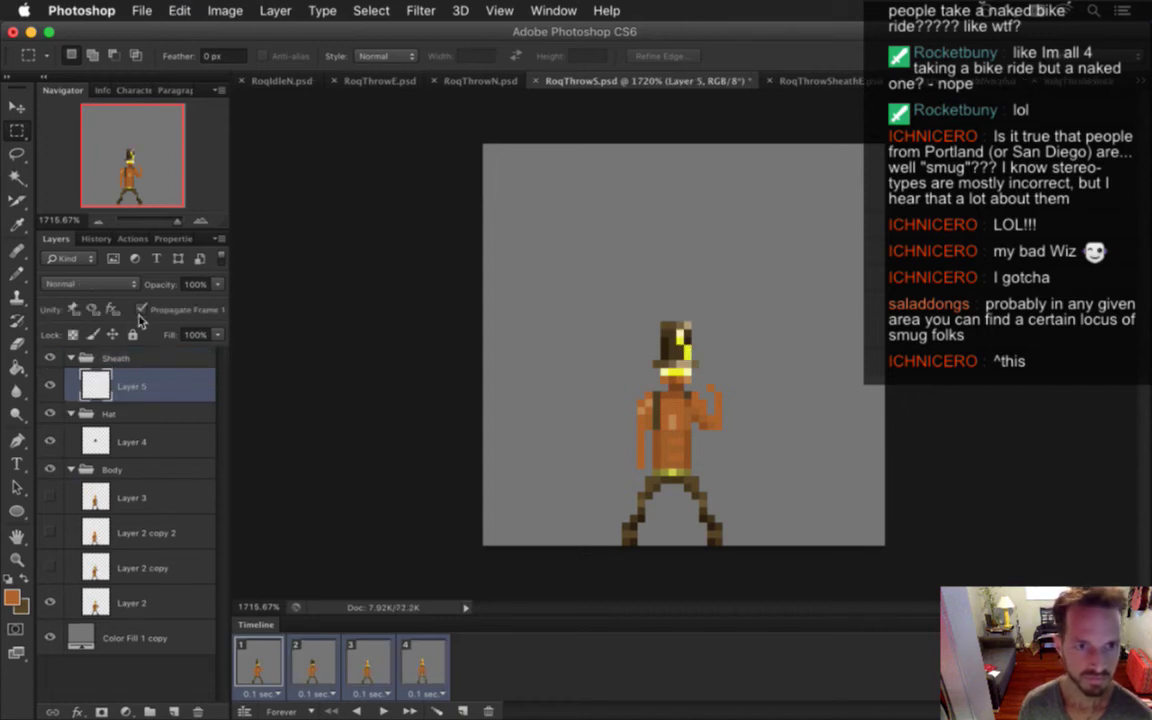
pyautogui.press('v')
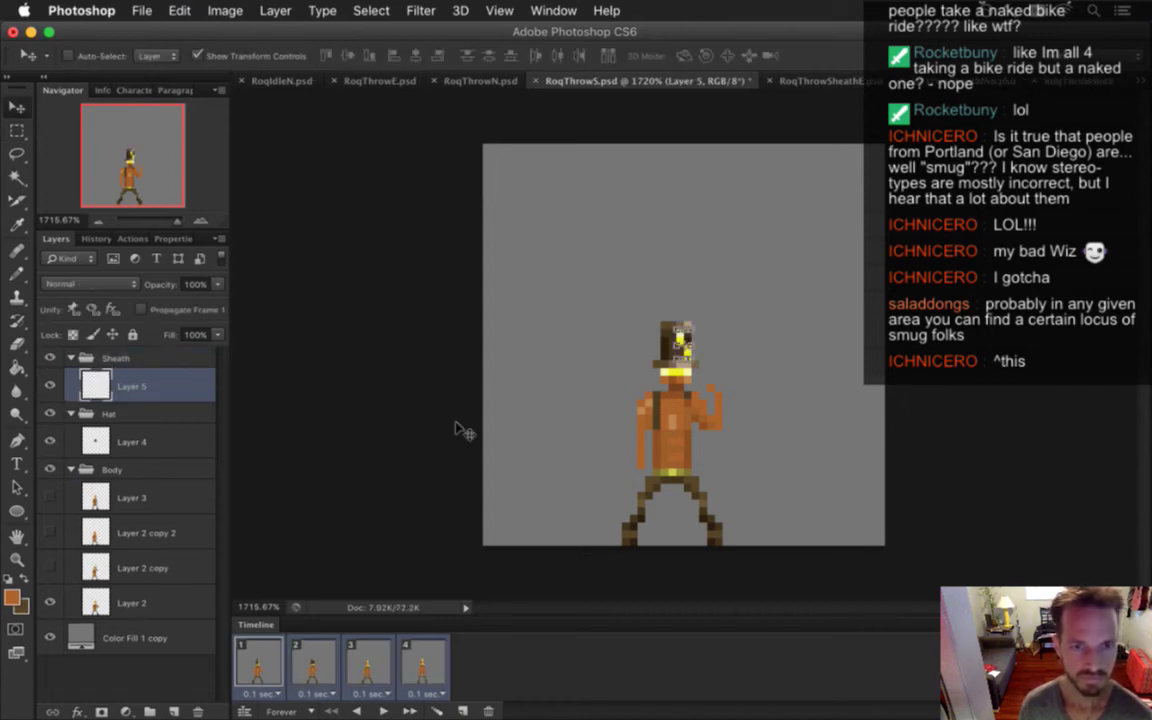
pyautogui.press('Left')
pyautogui.press('Left')
pyautogui.press('Down')
pyautogui.press('Down')
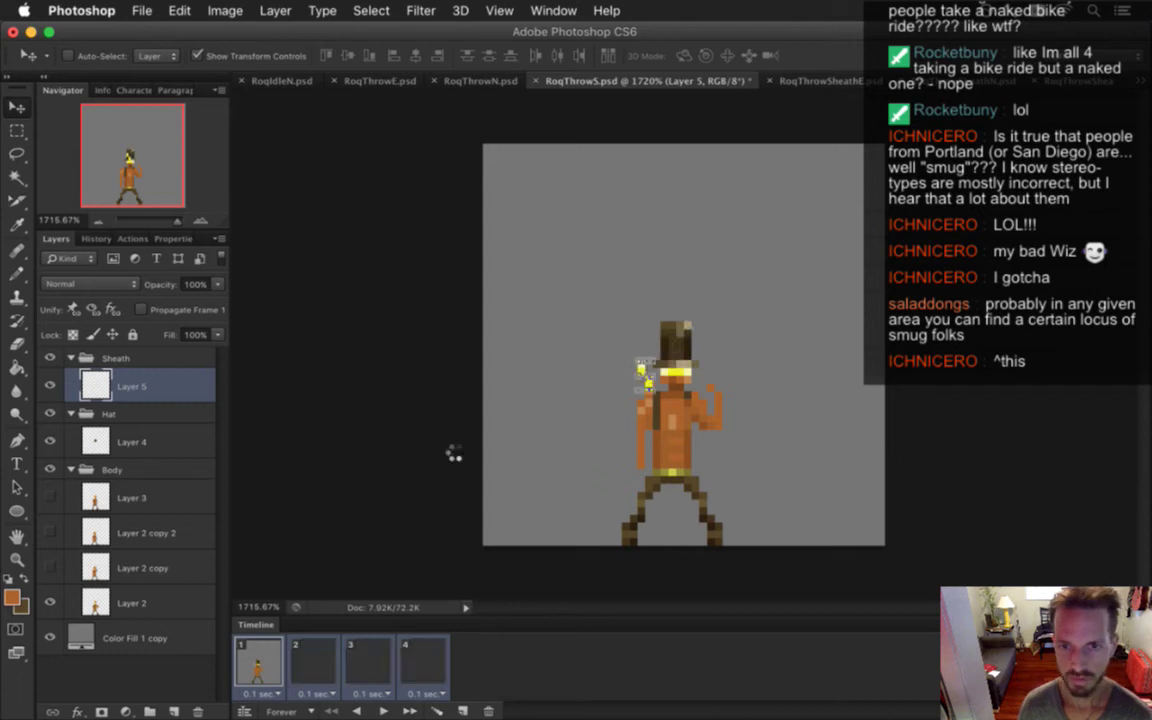
pyautogui.press('Left')
pyautogui.press('Down')
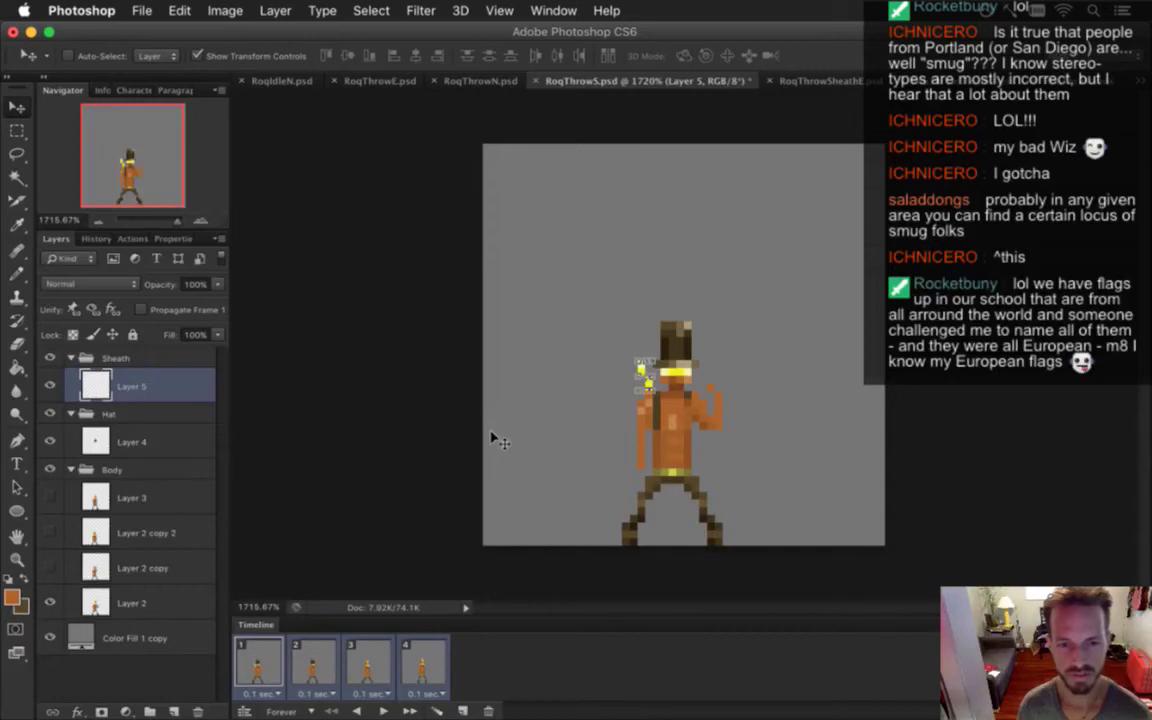
# Toggle the sheath layer and check its position against the body in each of the four throw frames
pyautogui.click(314, 665)
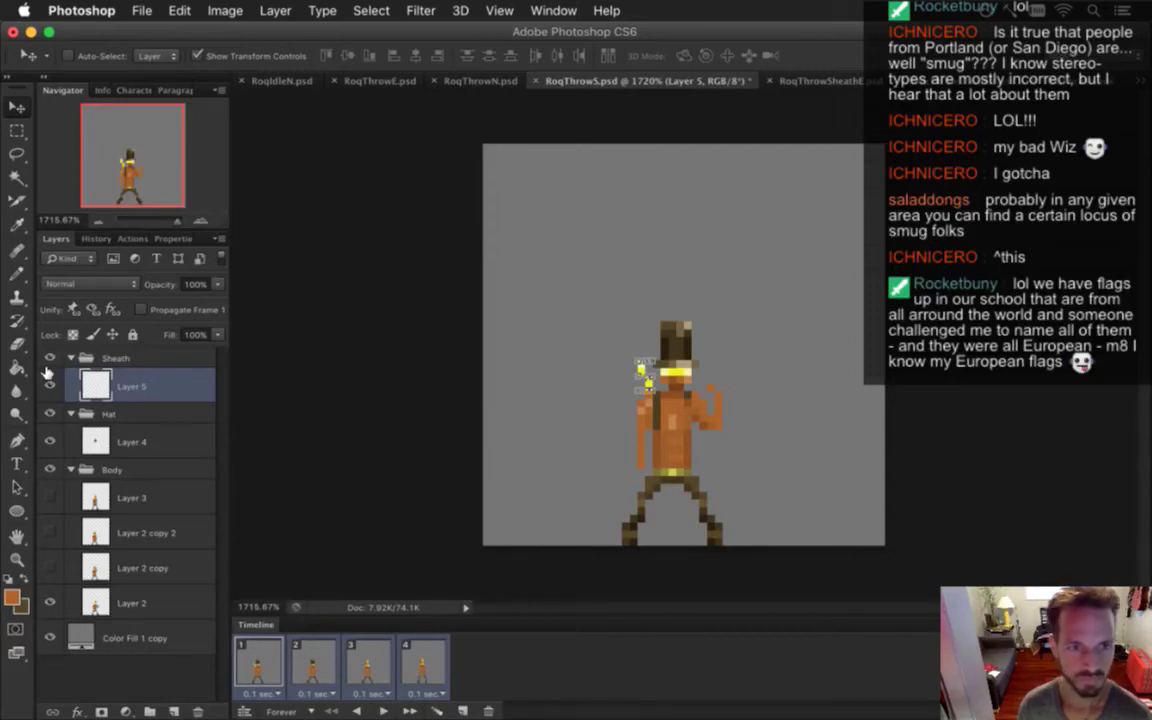
pyautogui.click(49, 385)
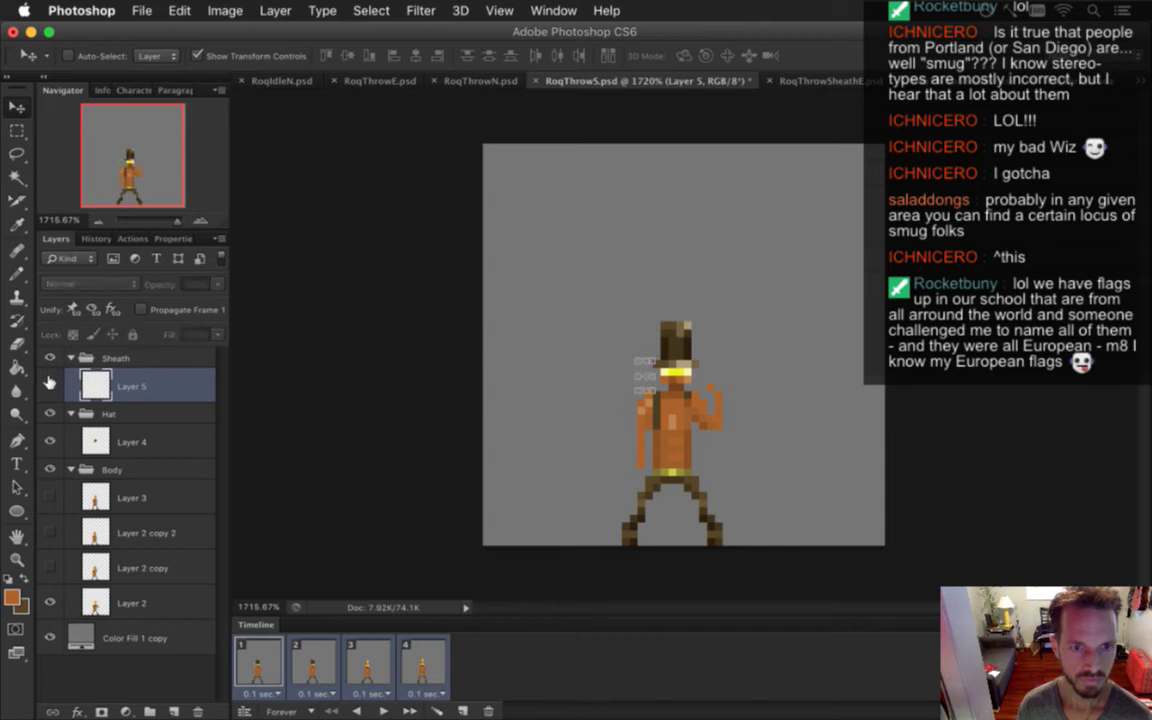
pyautogui.click(310, 667)
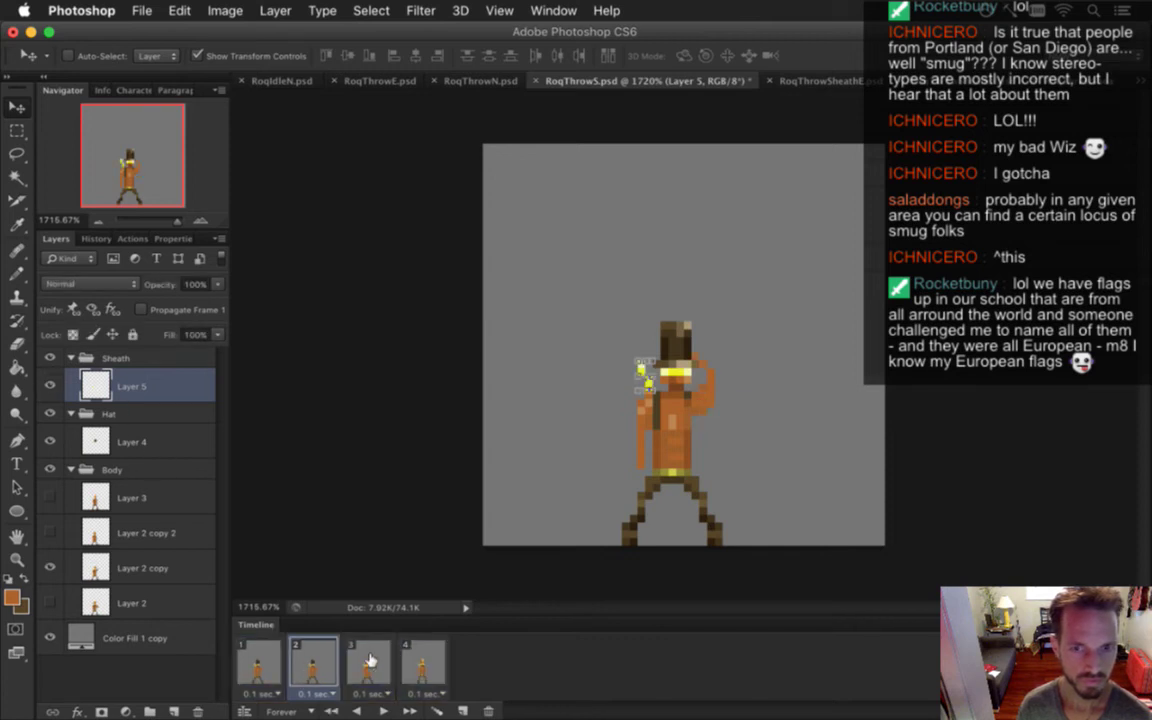
pyautogui.click(368, 662)
pyautogui.click(422, 662)
pyautogui.click(368, 662)
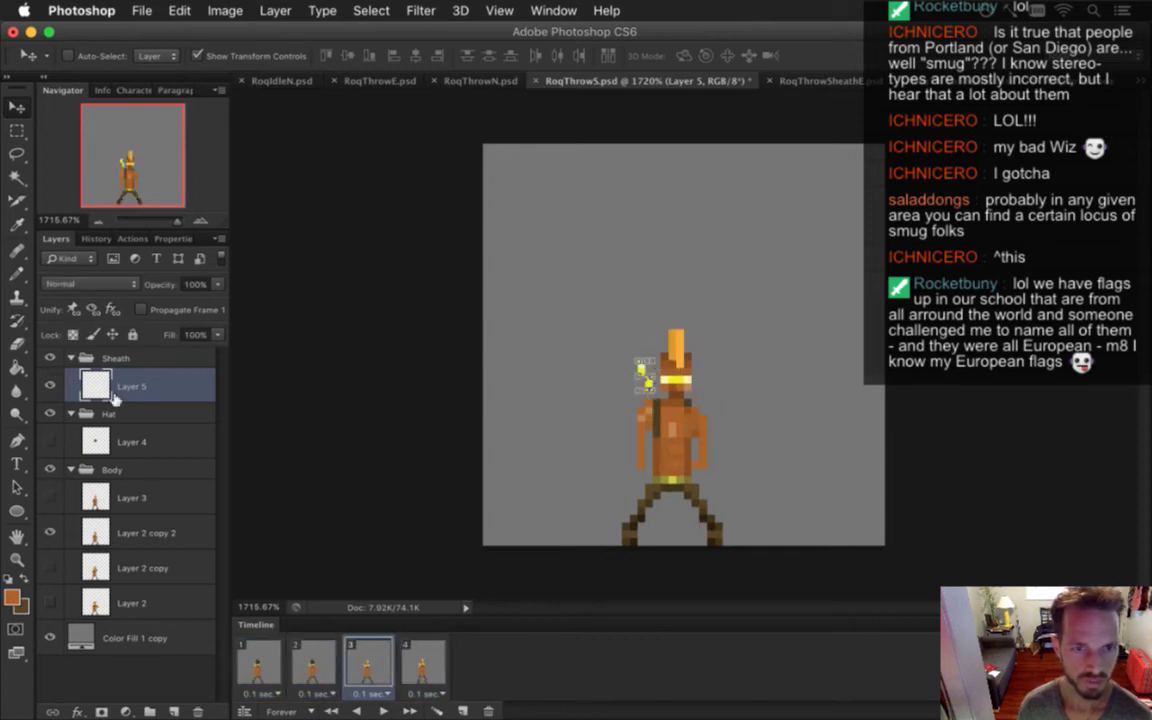
pyautogui.press('m')
pyautogui.press('v')
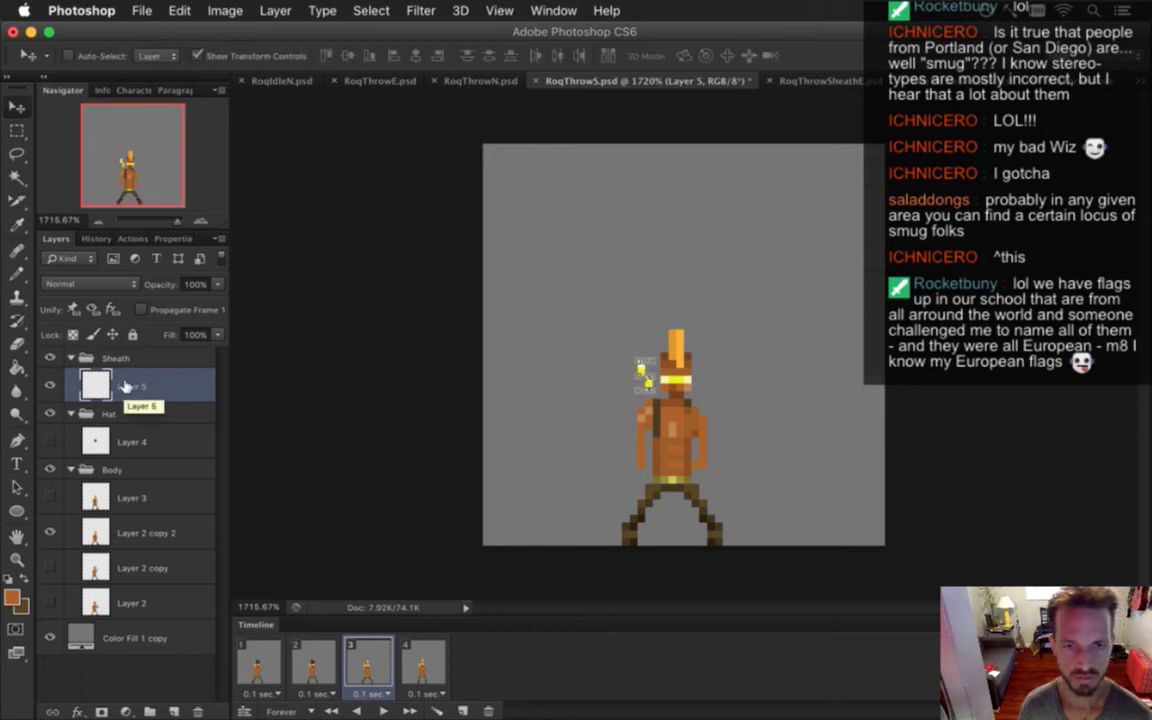
pyautogui.press('m')
pyautogui.click(313, 662)
pyautogui.click(368, 662)
pyautogui.click(422, 662)
pyautogui.click(270, 654)
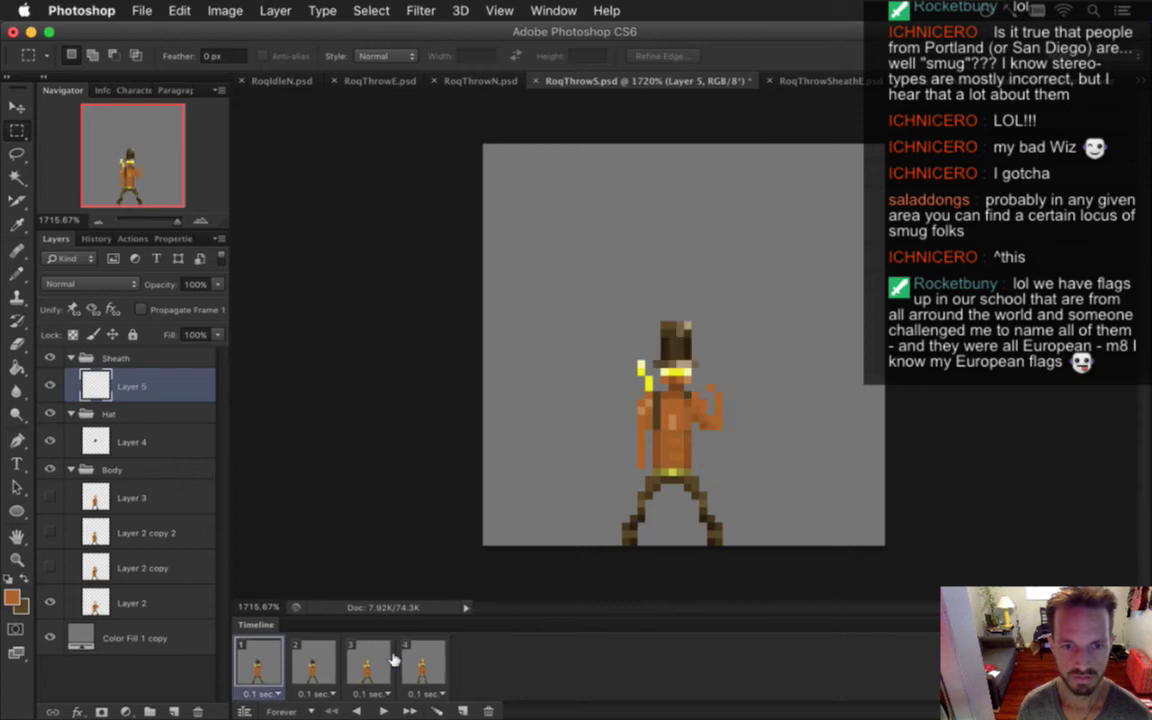
# Hide the gray Color Fill 1 copy background with all four frames selected and save RoqThrowS.psd
pyautogui.keyDown('shift'); pyautogui.click(422, 662); pyautogui.keyUp('shift')
pyautogui.click(48, 638)
pyautogui.press('super+s')
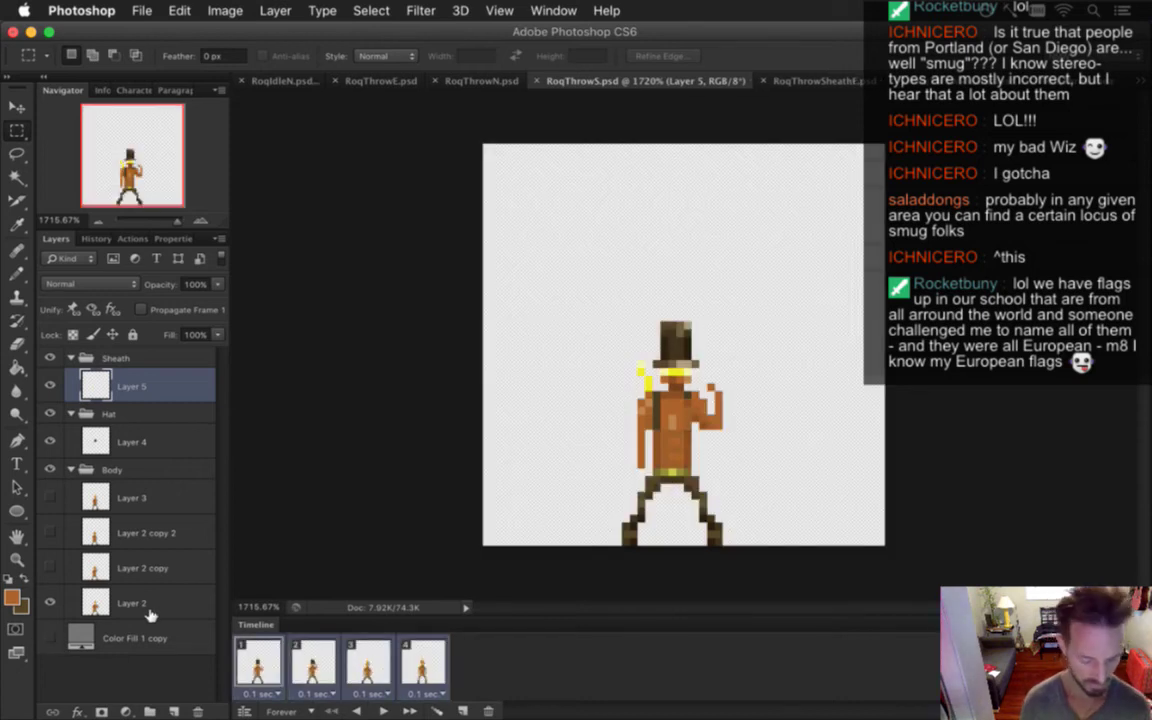
# Render all frames with the sheath showing as a PNG image sequence named RoqThrowSHat.png
pyautogui.press('super+alt+shift+r')
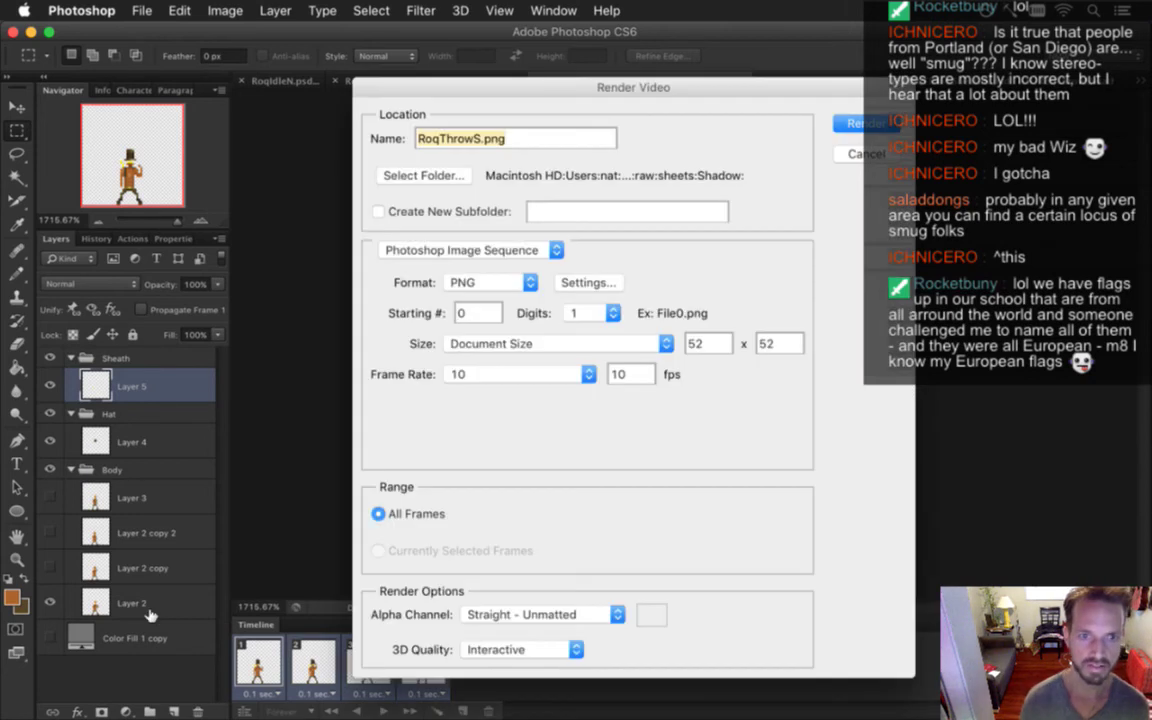
pyautogui.write('Hat')
pyautogui.press('Return')
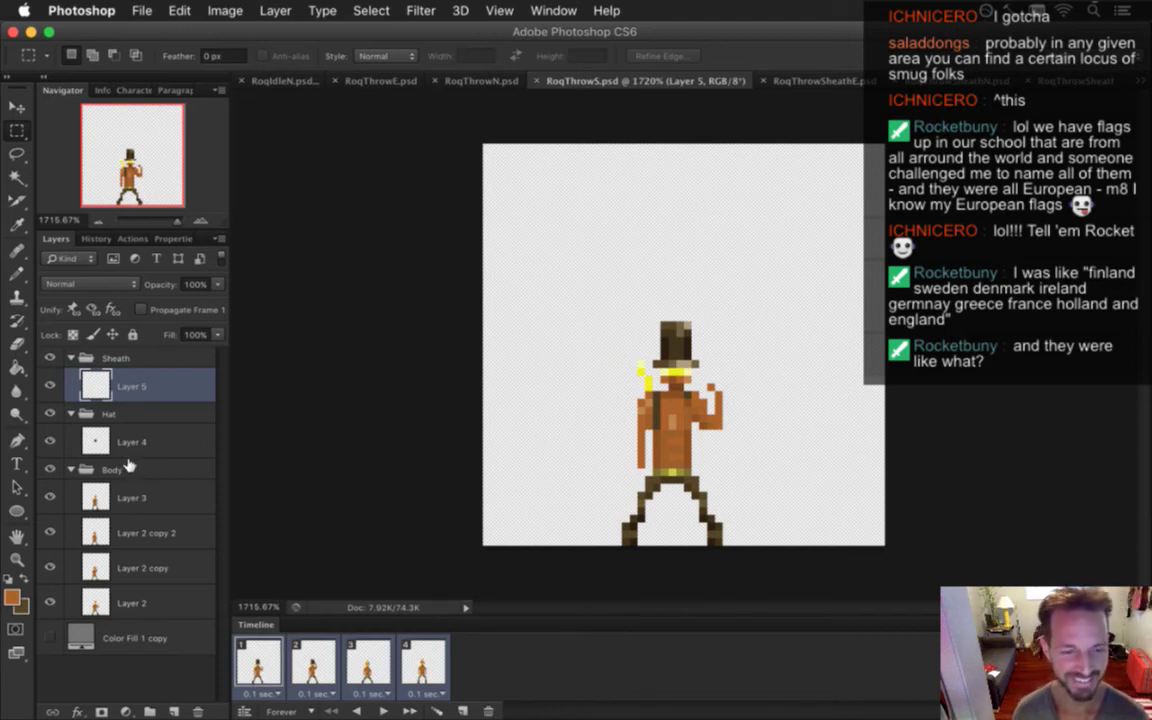
# Hide the Sheath group and render all frames as the PNG sequence RoqThrowSHat.png, replacing the existing sequence
pyautogui.click(50, 357)
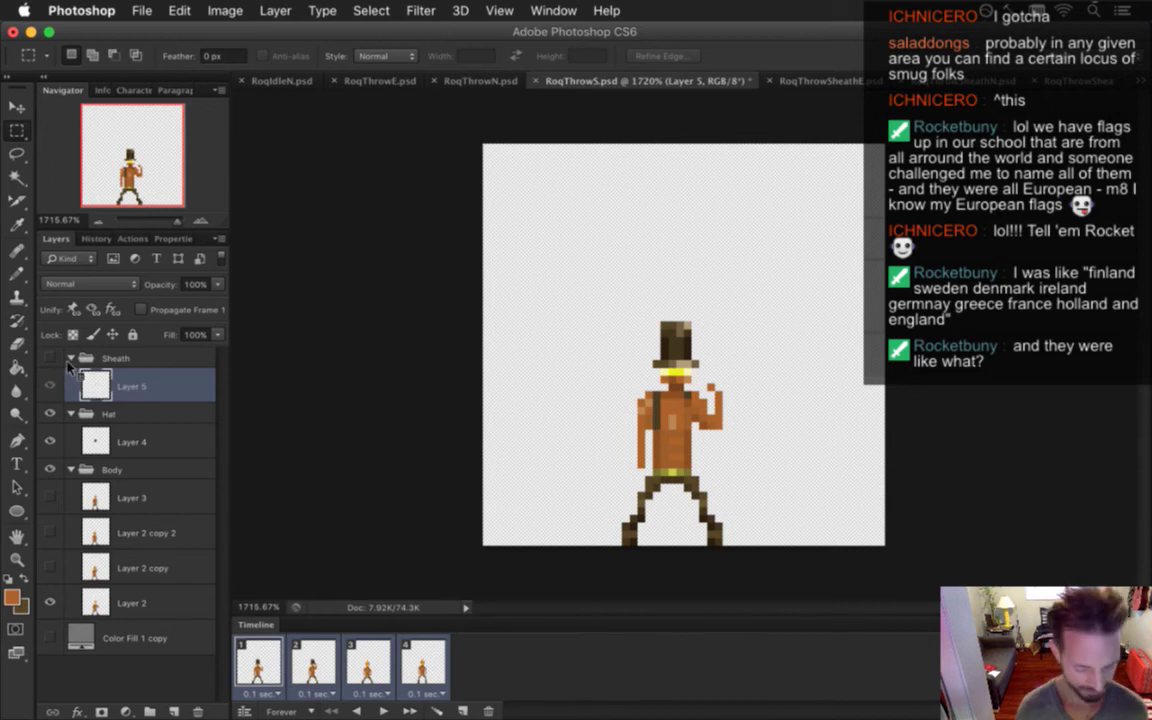
pyautogui.press('super+shift+alt+r')
pyautogui.press('Right')
pyautogui.write('Hat')
pyautogui.press('Return')
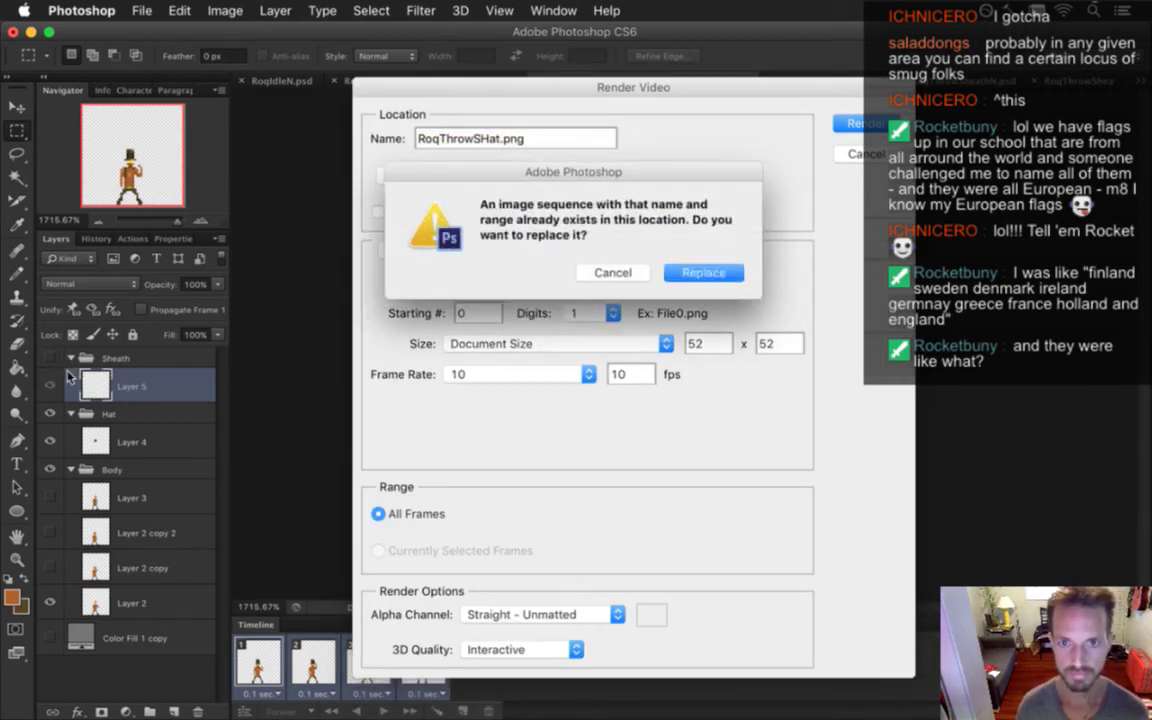
pyautogui.press('Return')
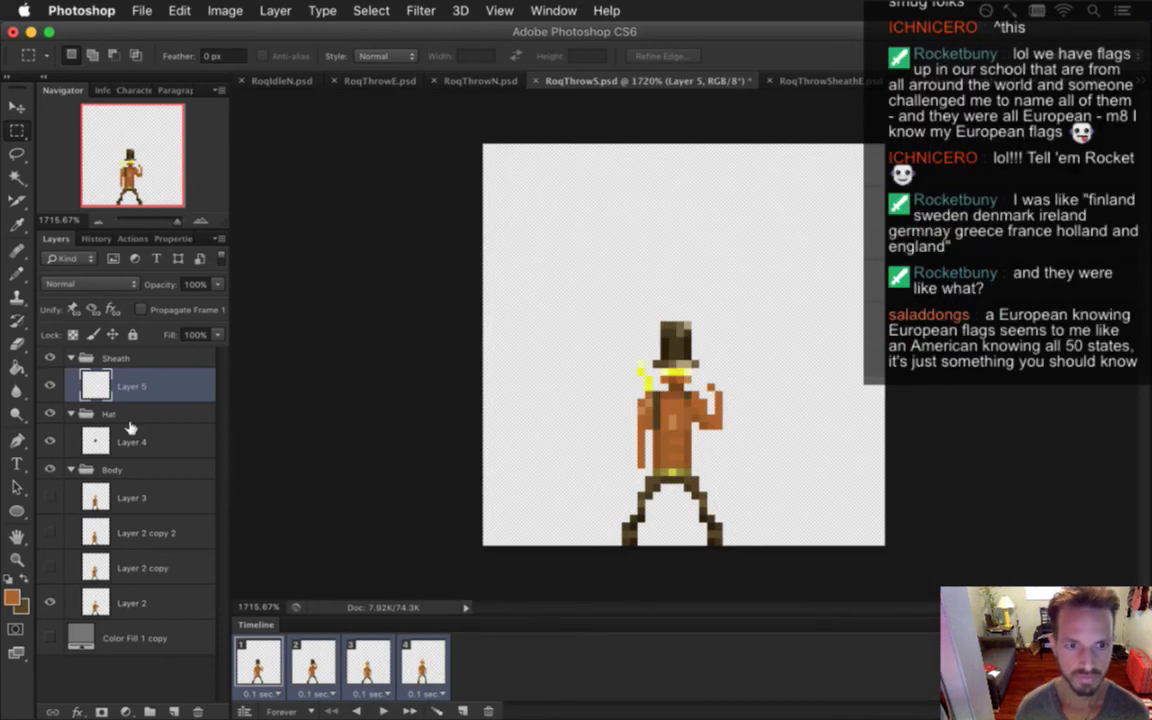
# With the Sheath group shown again, render all frames as the PNG sequence RoqThrowSHatSheath.png
pyautogui.press('super+alt+shift+r')
pyautogui.press('Right')
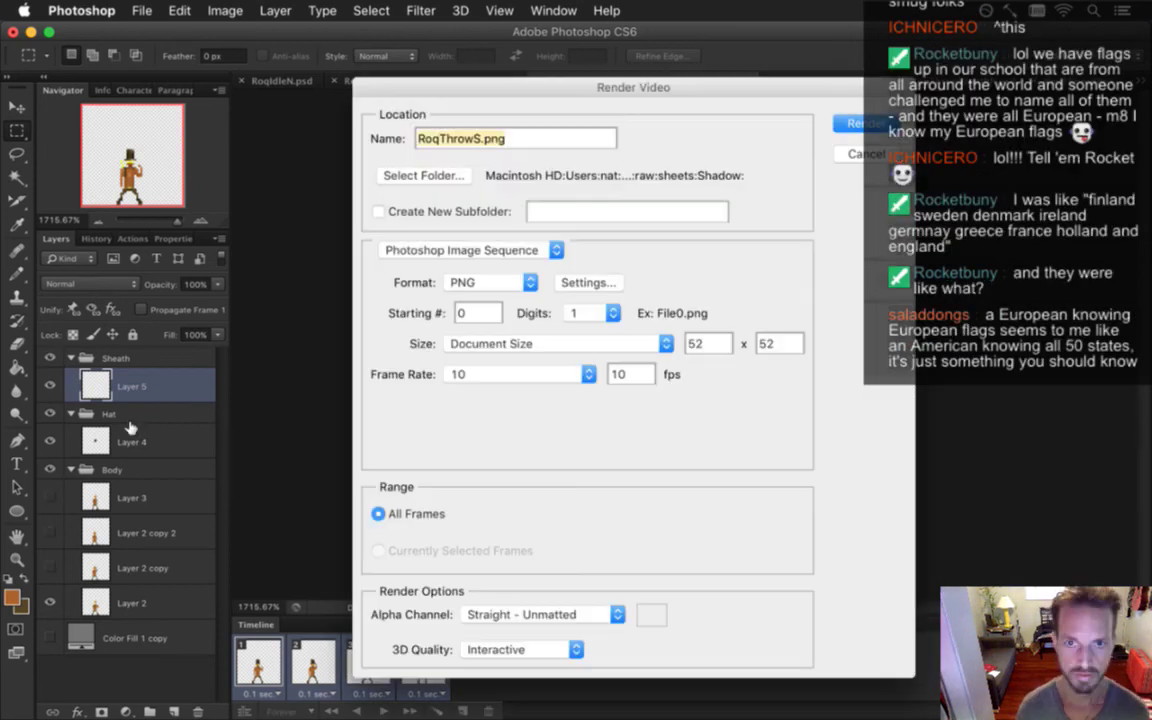
pyautogui.write('heathS')
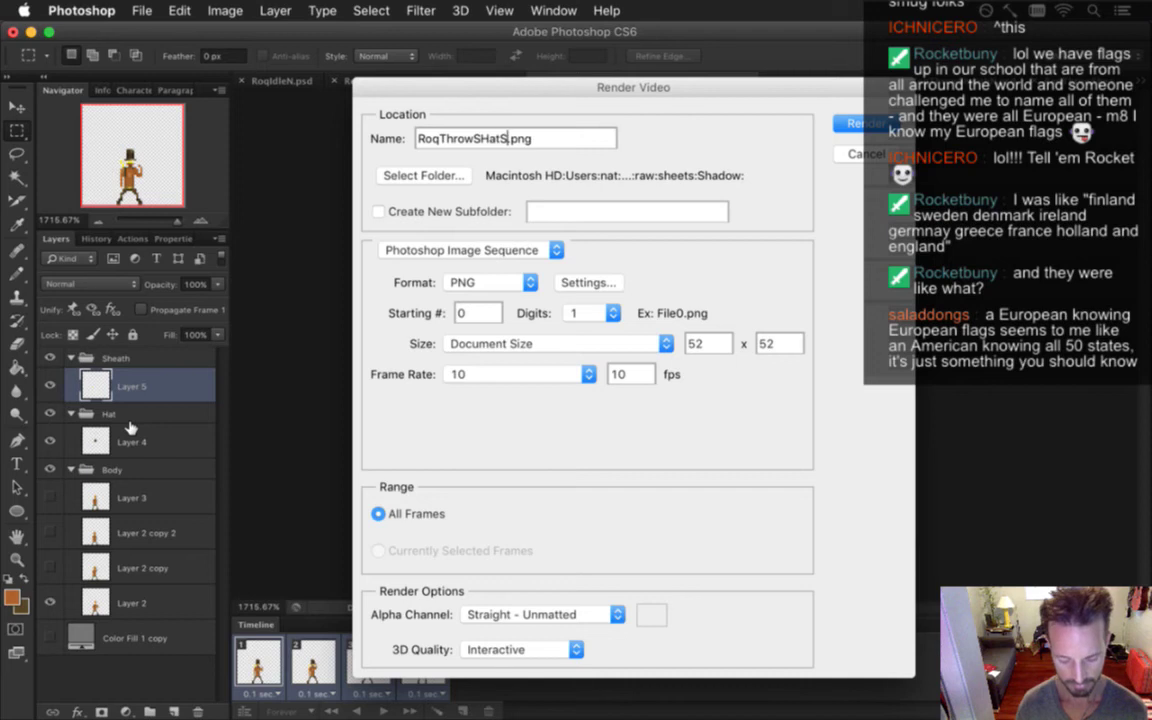
pyautogui.press('Return')
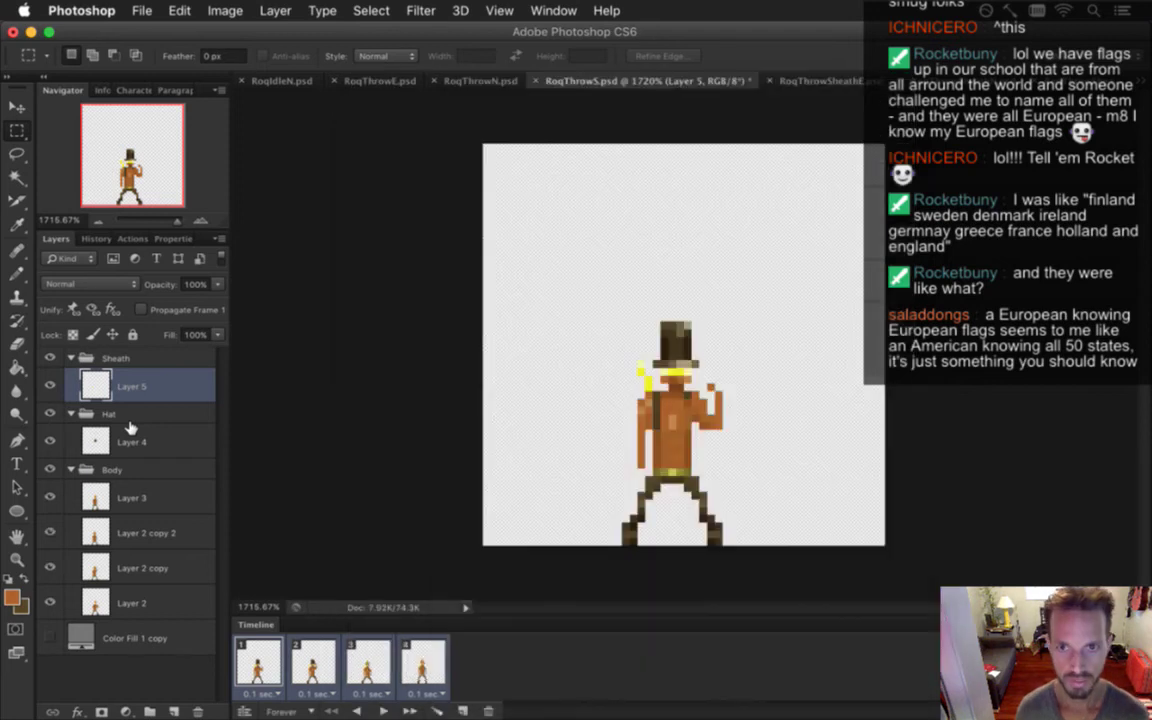
# Switch to Xcode and build and run the Songbringer game
pyautogui.press('super+Tab')
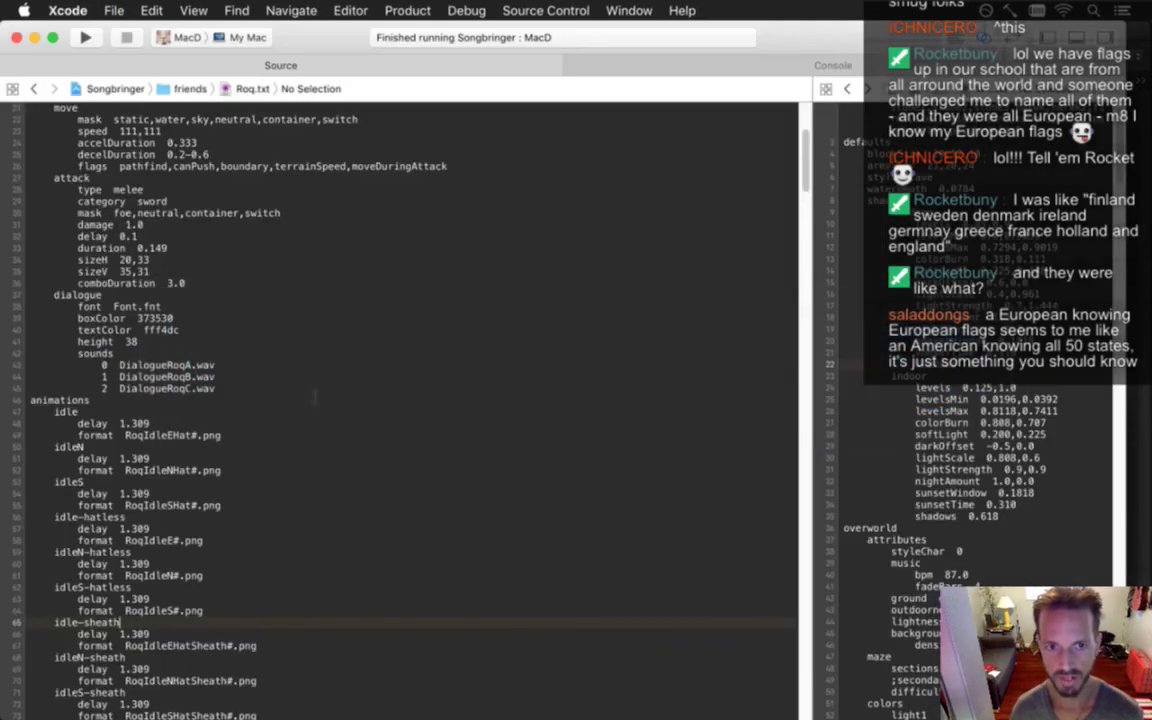
pyautogui.press('super+Tab')
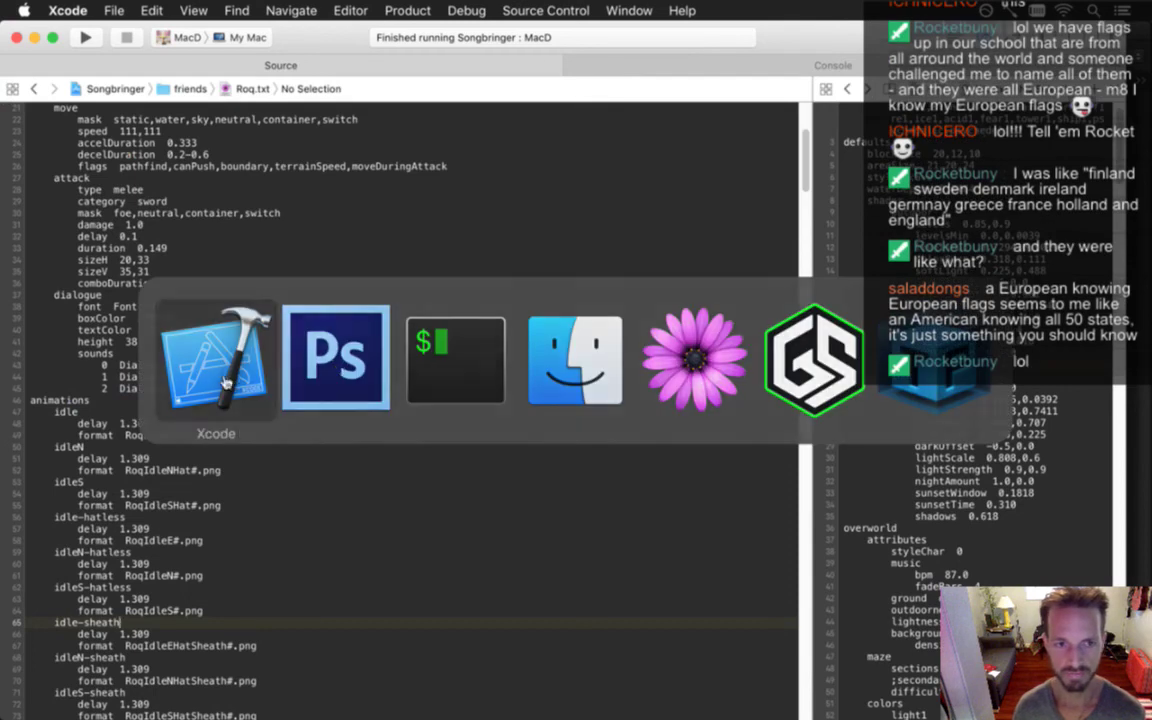
pyautogui.click(252, 320)
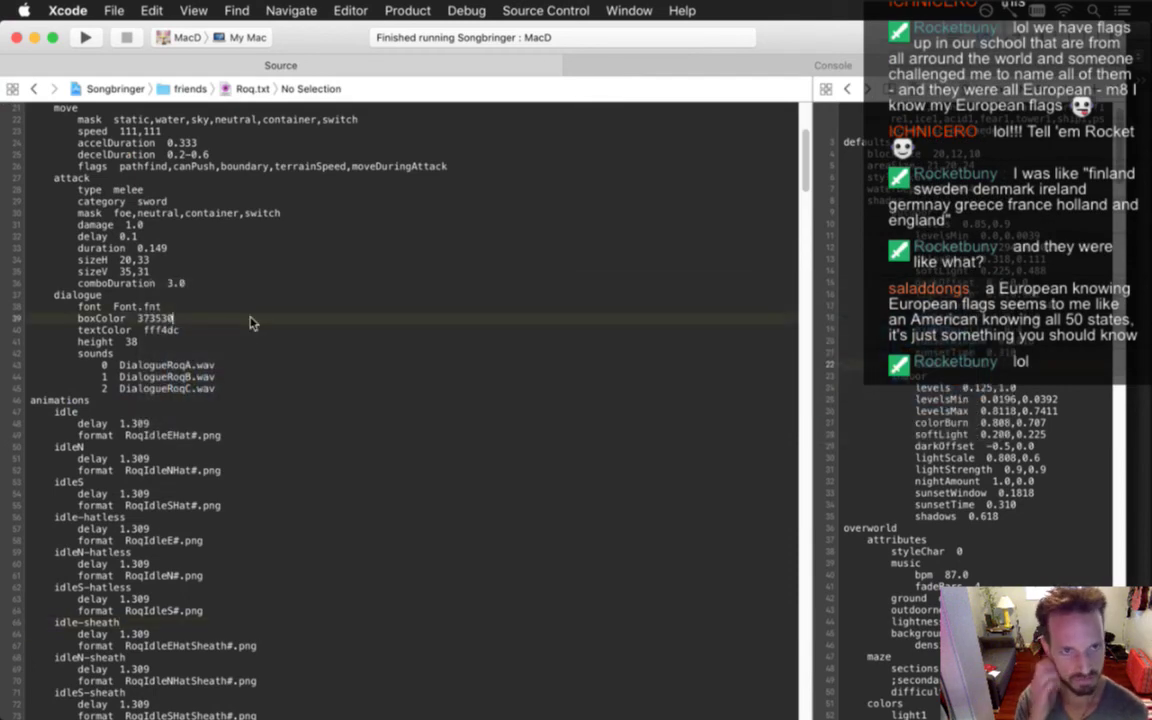
pyautogui.press('super+r')
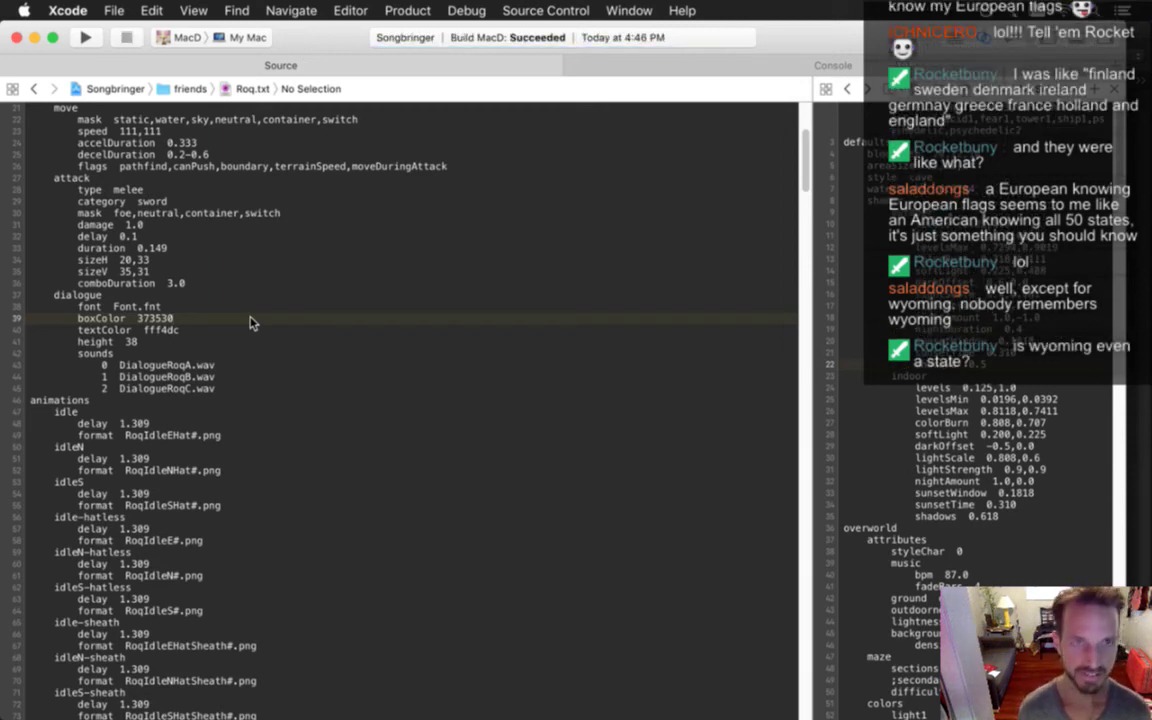
pyautogui.press('super+r')
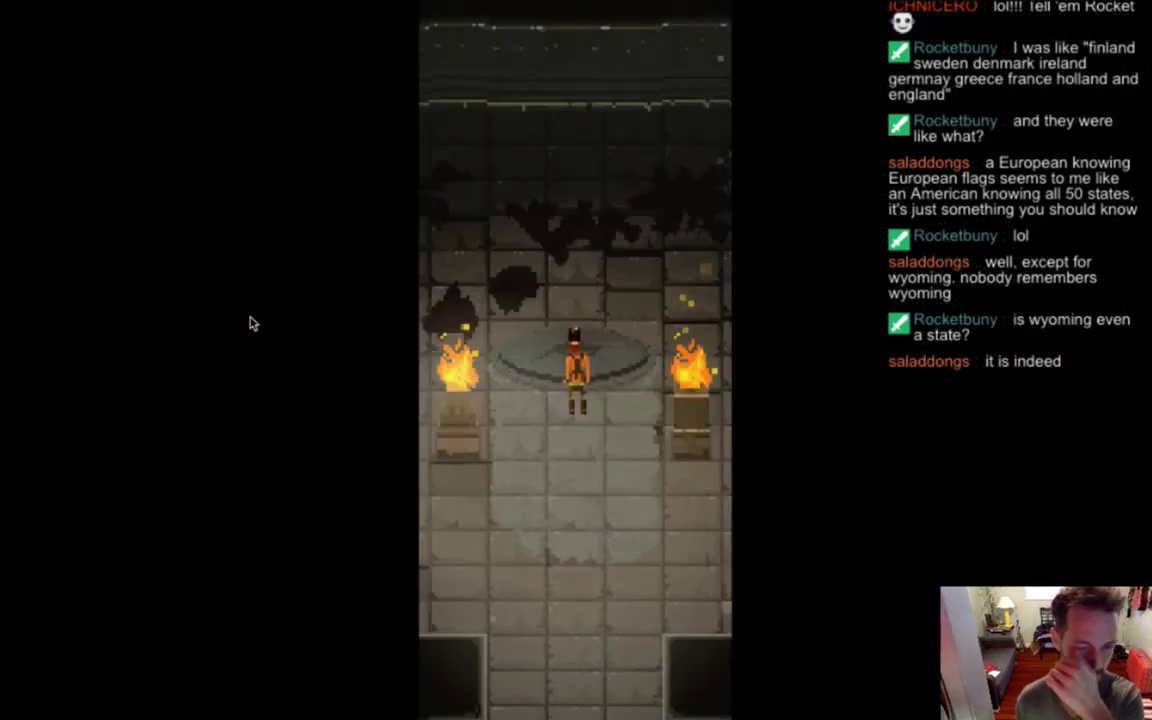
# Walk the character down and left in the game and make him throw to test the throw animation
pyautogui.press('Down')
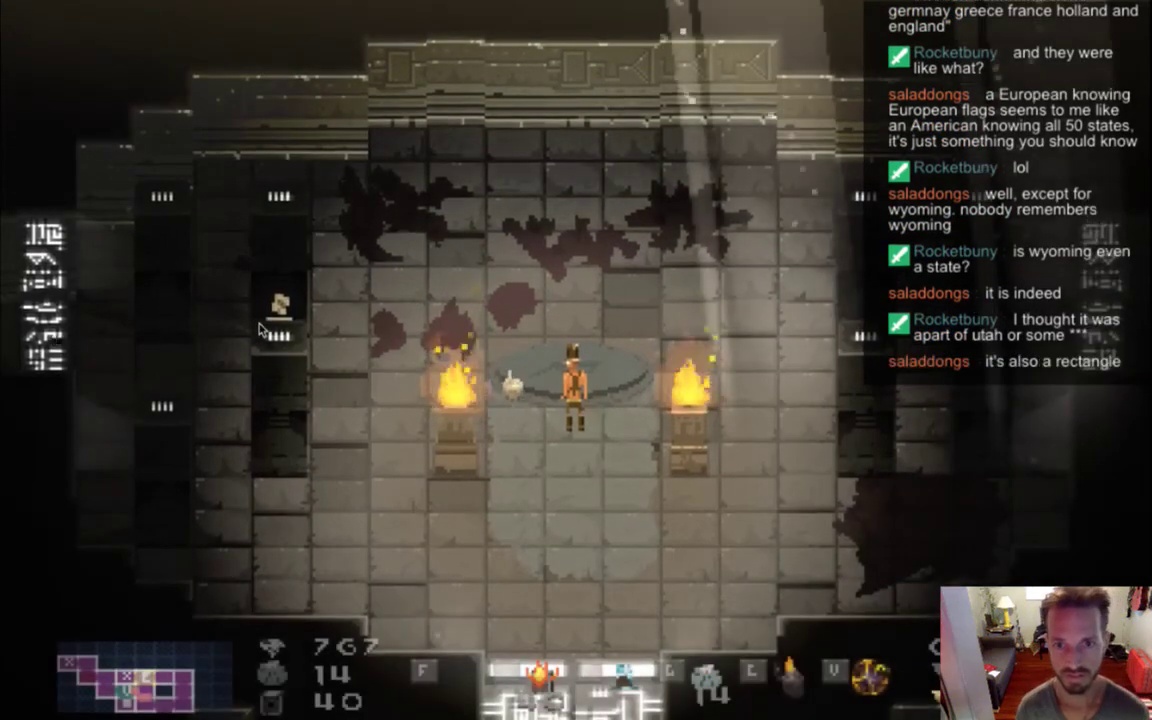
pyautogui.press('Left')
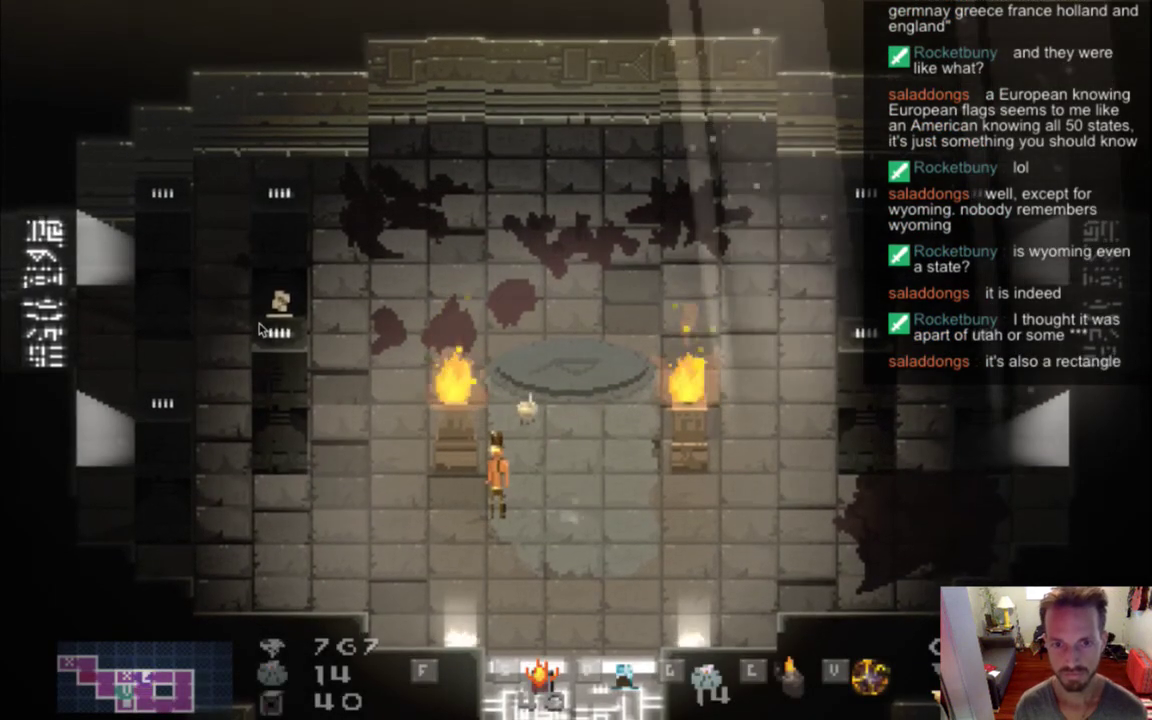
pyautogui.press('x')
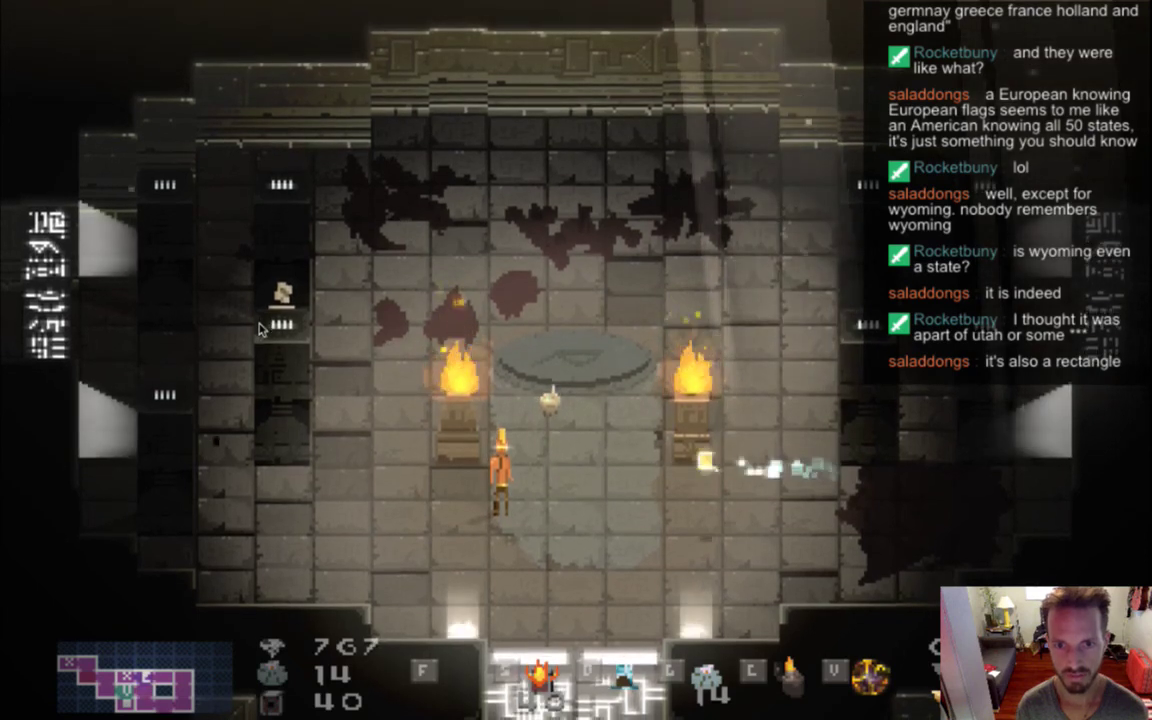
# Throw the top hat sideways repeatedly in the game, switching between 0.1x and 1.0x speed, to examine the east-facing throw animation
pyautogui.press('x')
pyautogui.press('x')
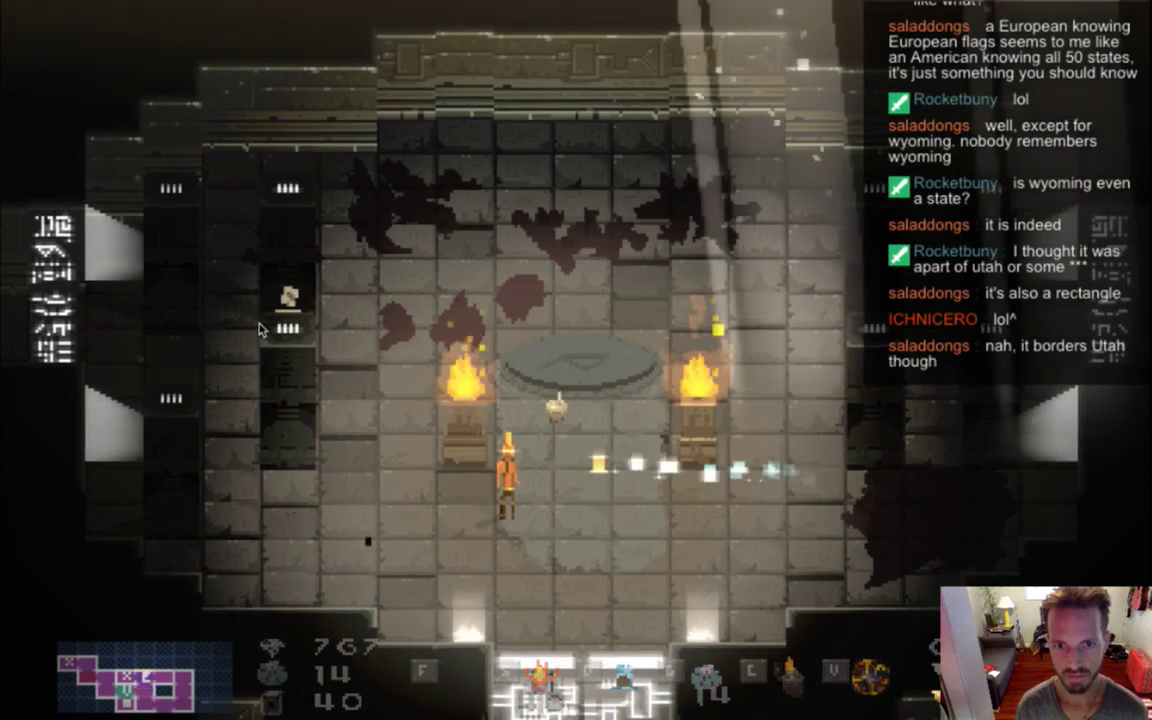
pyautogui.press('Up')
pyautogui.press('x')
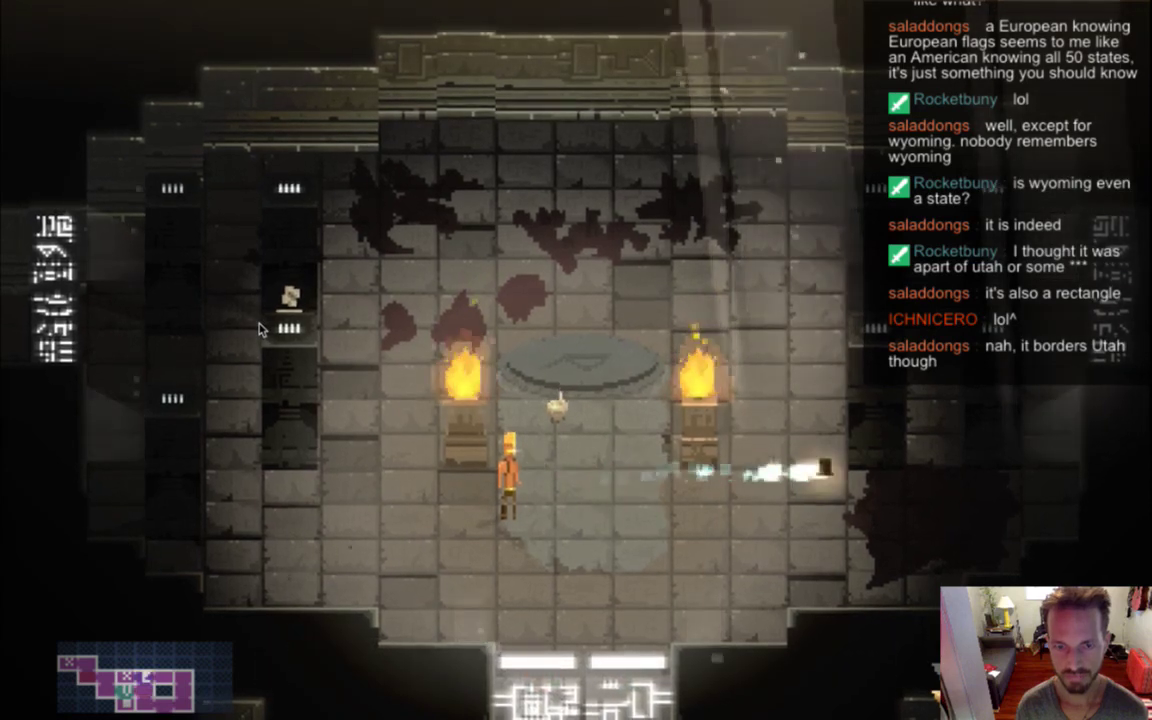
pyautogui.press('x')
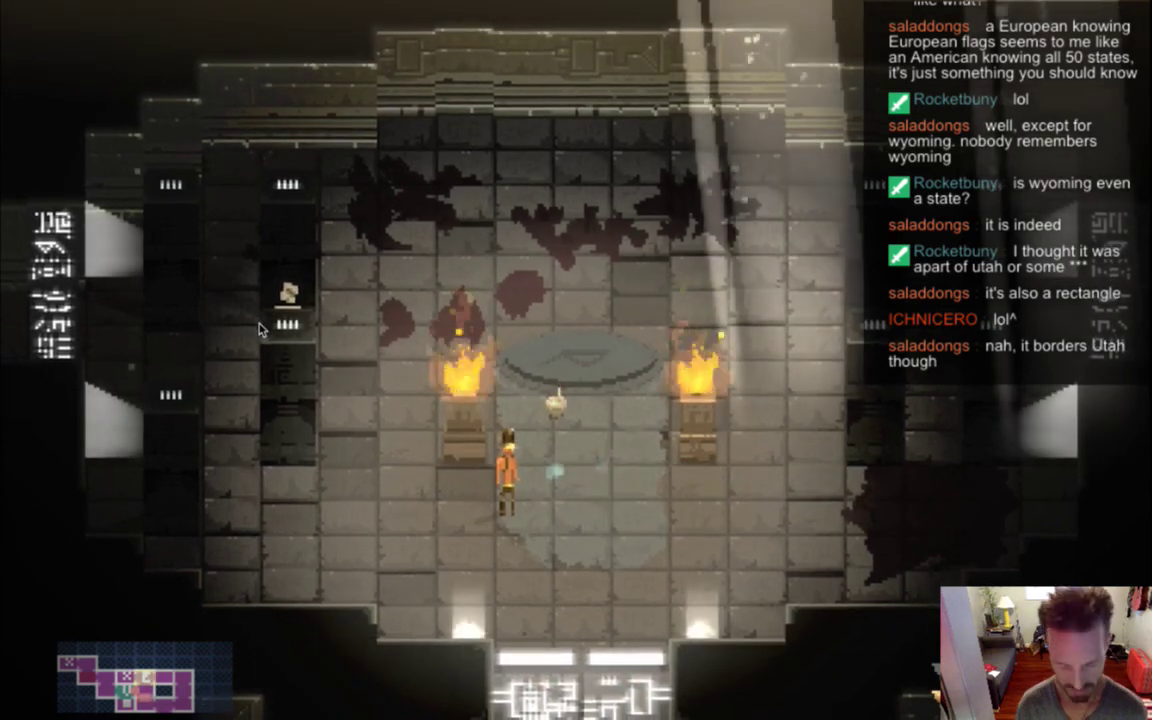
pyautogui.press('x')
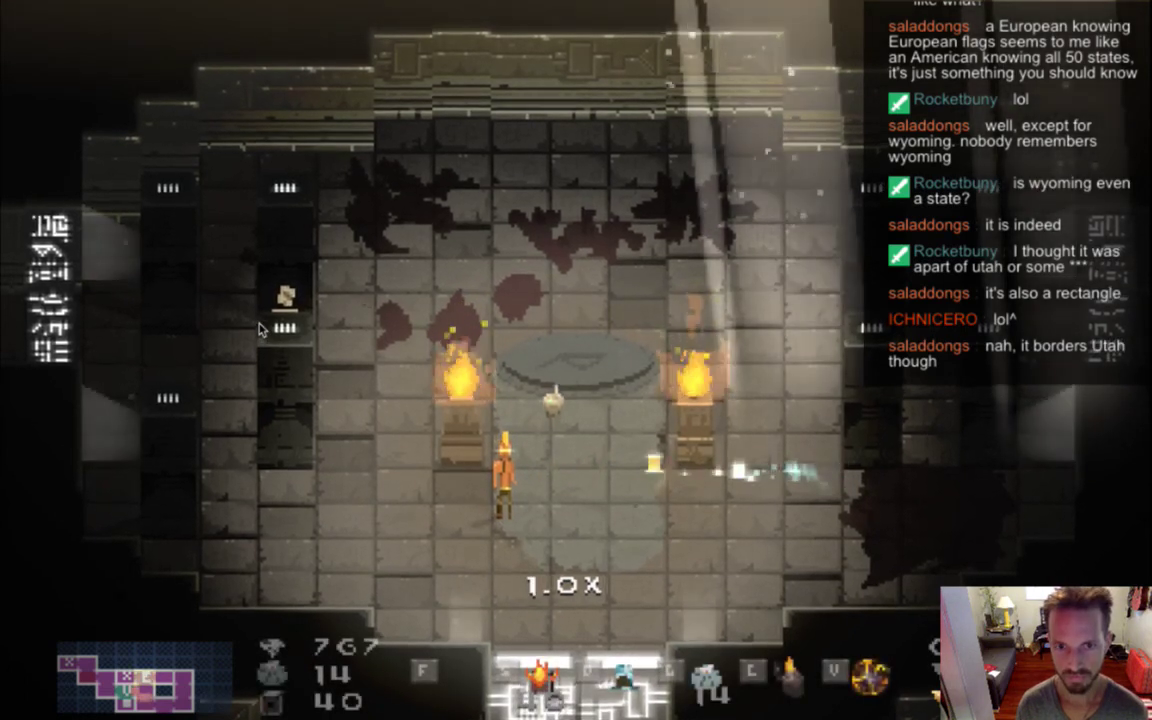
pyautogui.press('x')
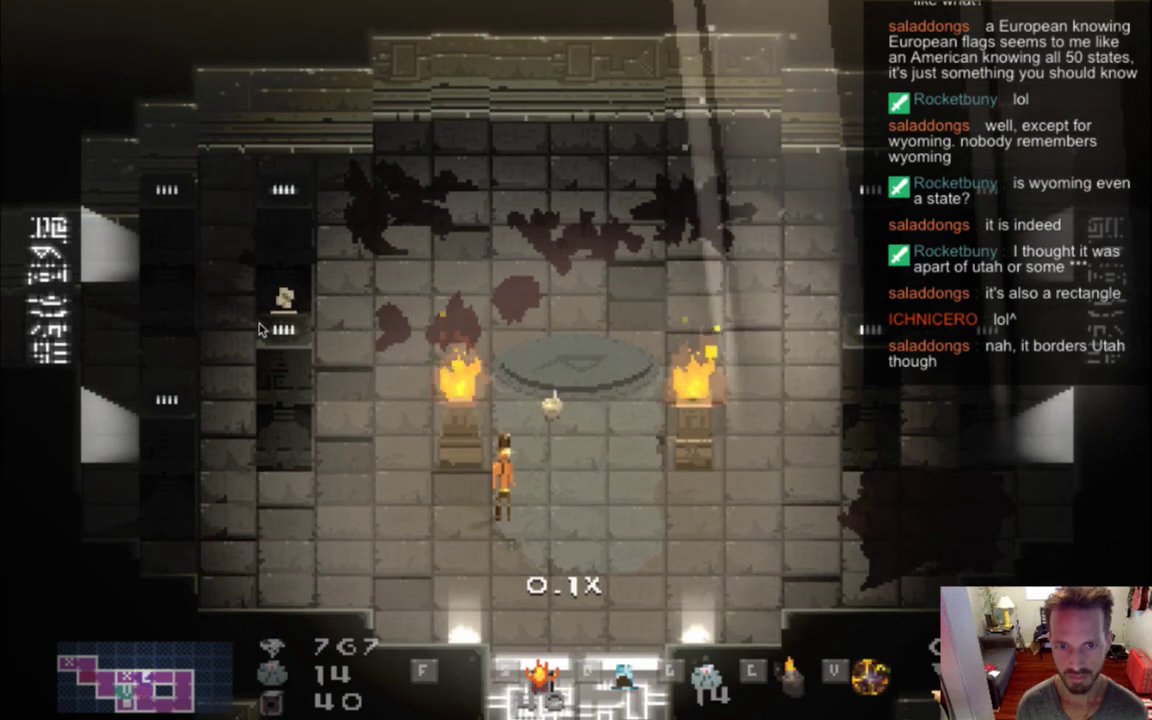
pyautogui.press('x')
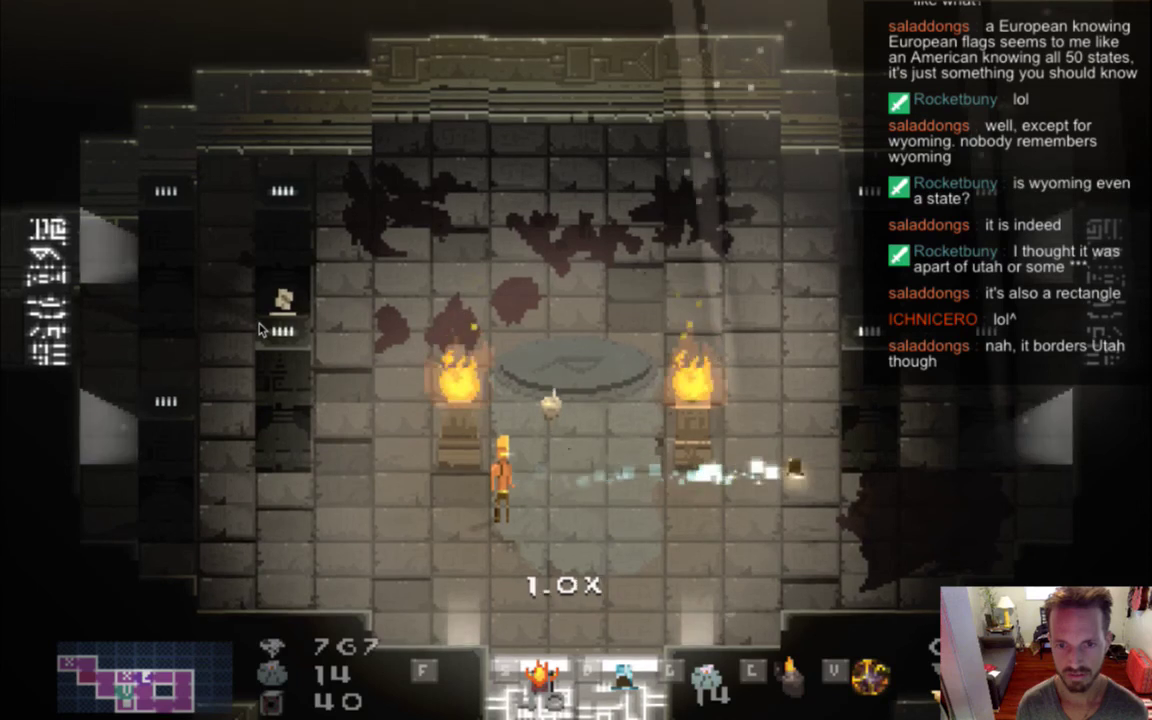
# Move the character to the middle of the room and throw the hat upward and downward in slow motion to examine both animations
pyautogui.press('d')
pyautogui.press('s')
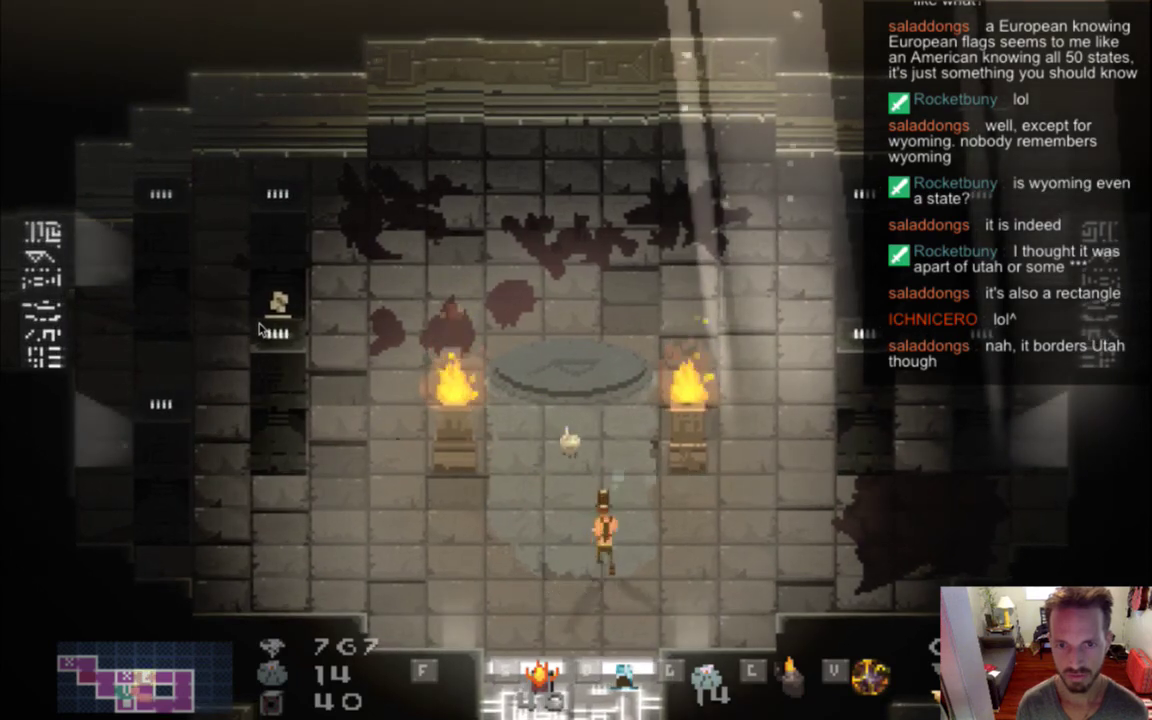
pyautogui.press('Up')
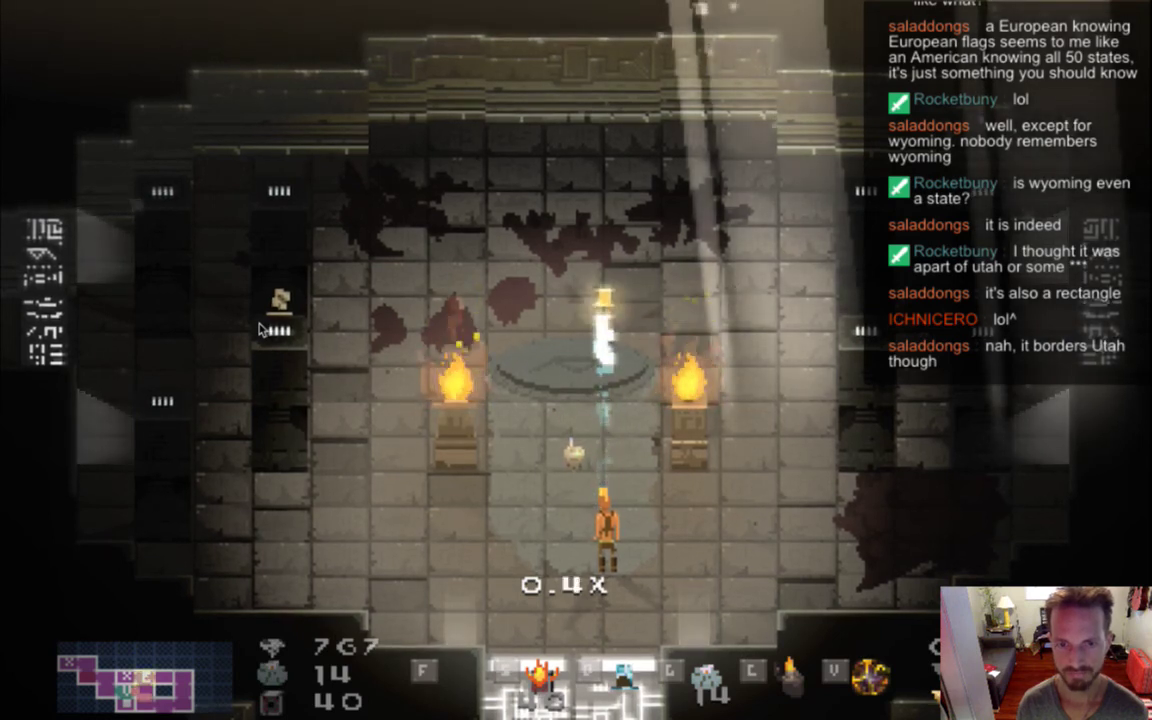
pyautogui.press('w')
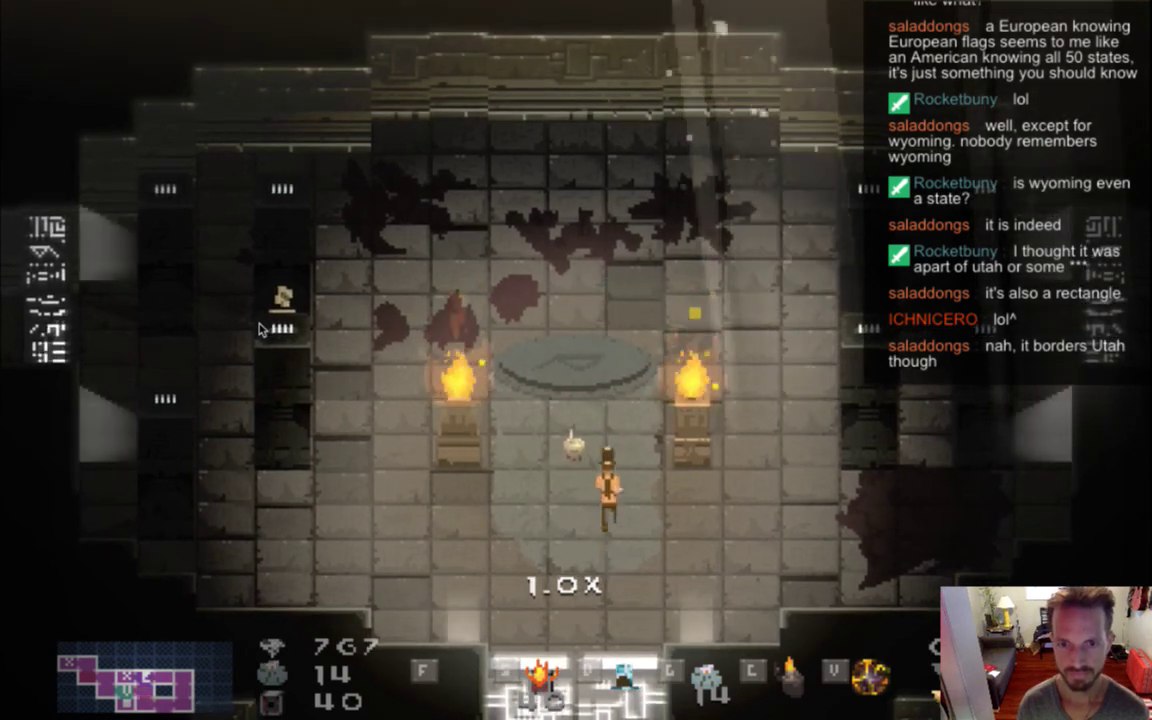
pyautogui.press('space')
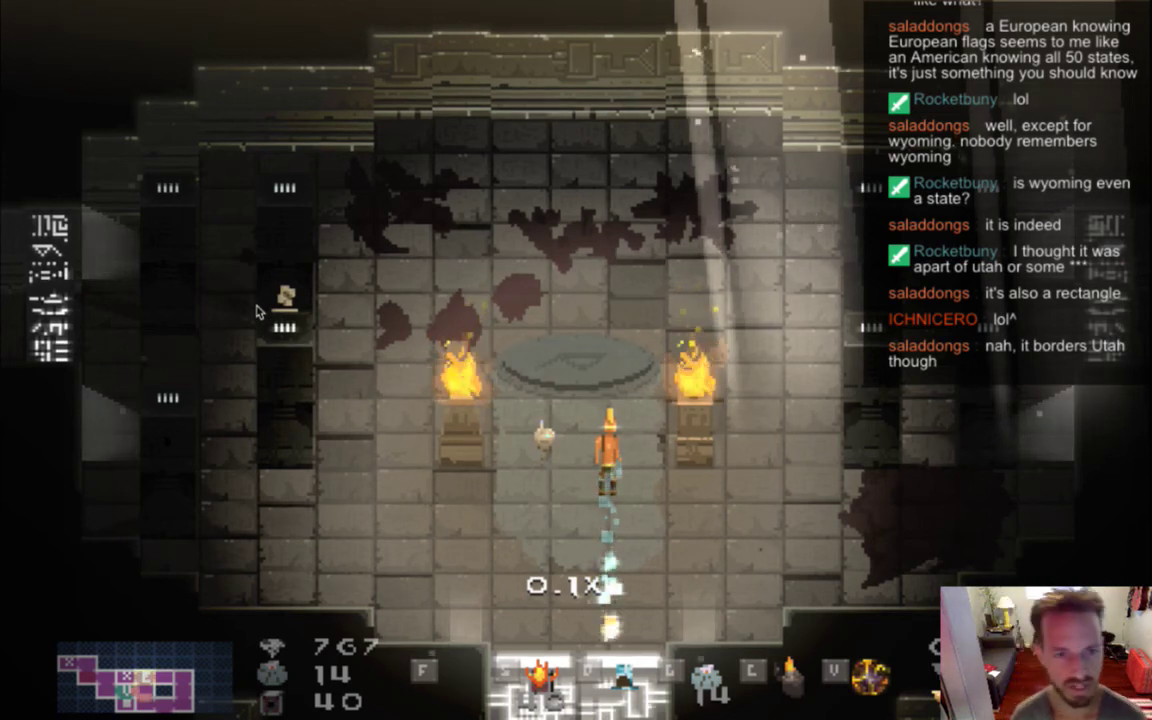
# Quit the game, switch to iTerm and suspend Vim to return to the Songbringer shell prompt
pyautogui.press('super+q')
pyautogui.press('super+Tab')
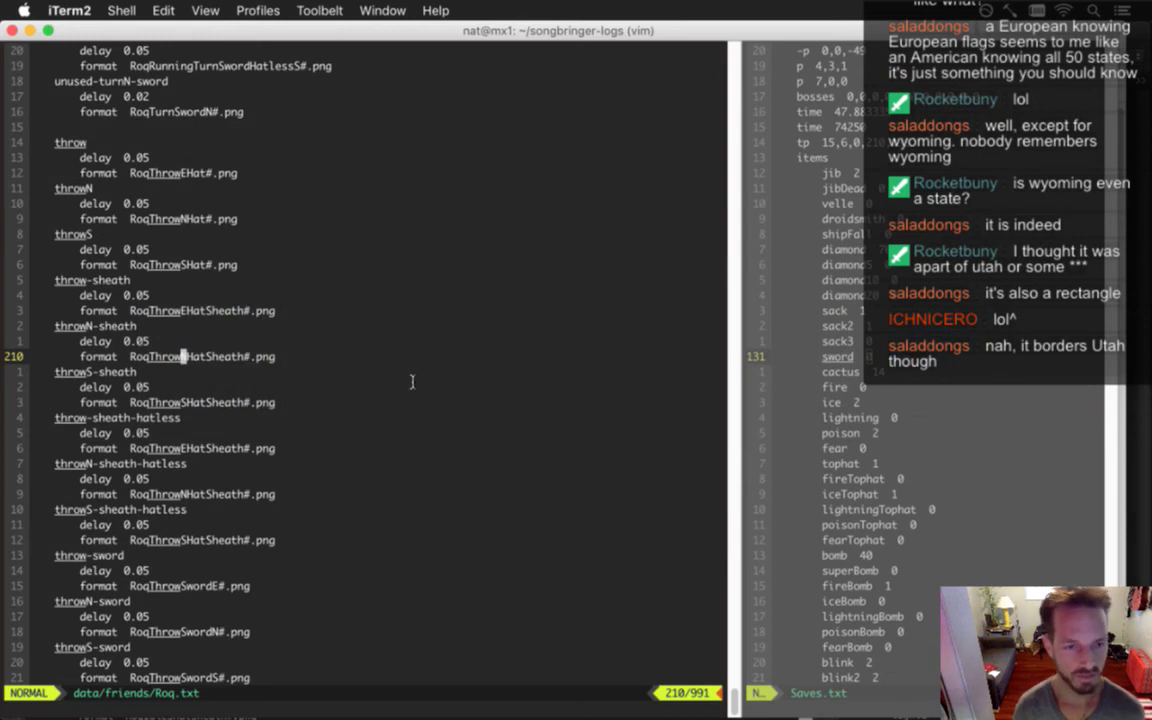
pyautogui.hotkey('ctrl', 'z')
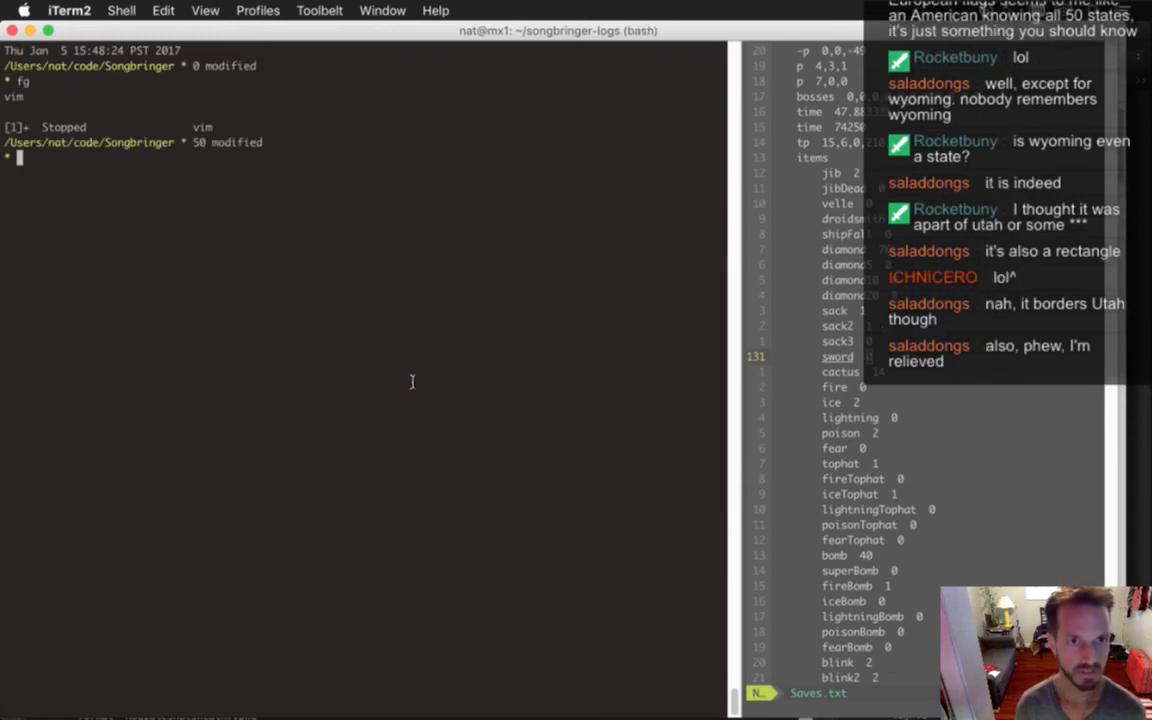
# Switch to Photoshop, look through the open Roq idle and throw documents, and close the old RoqThrowSheath documents
pyautogui.press('super+Tab')
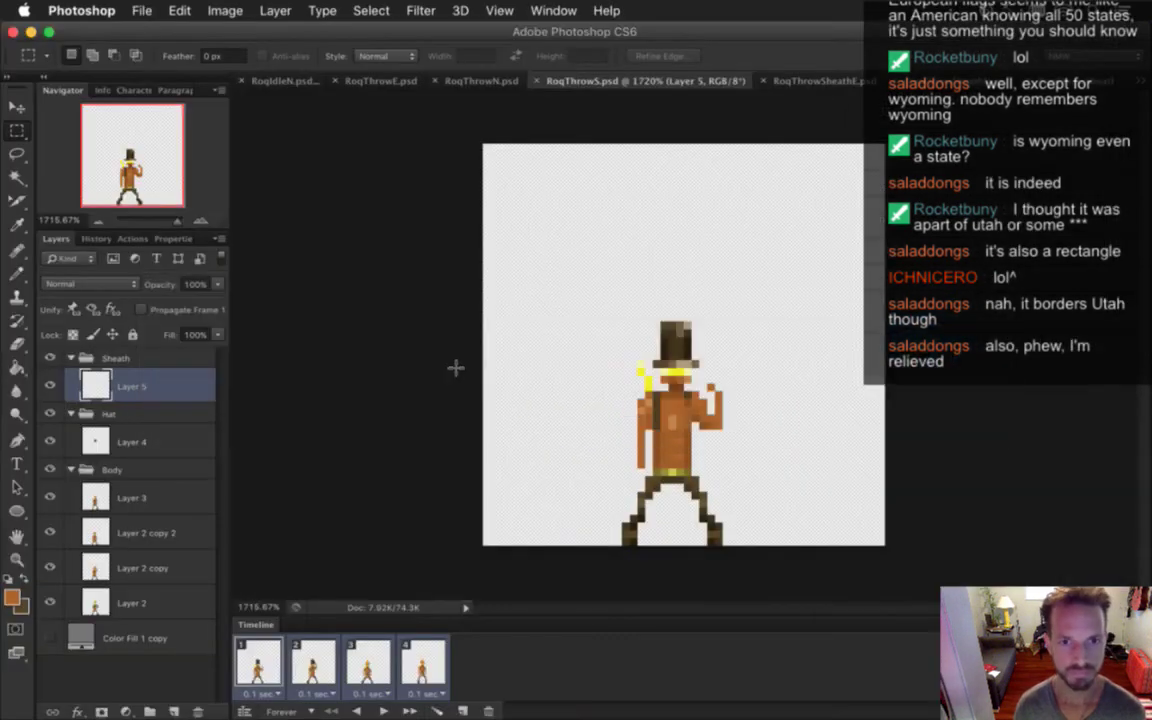
pyautogui.click(478, 82)
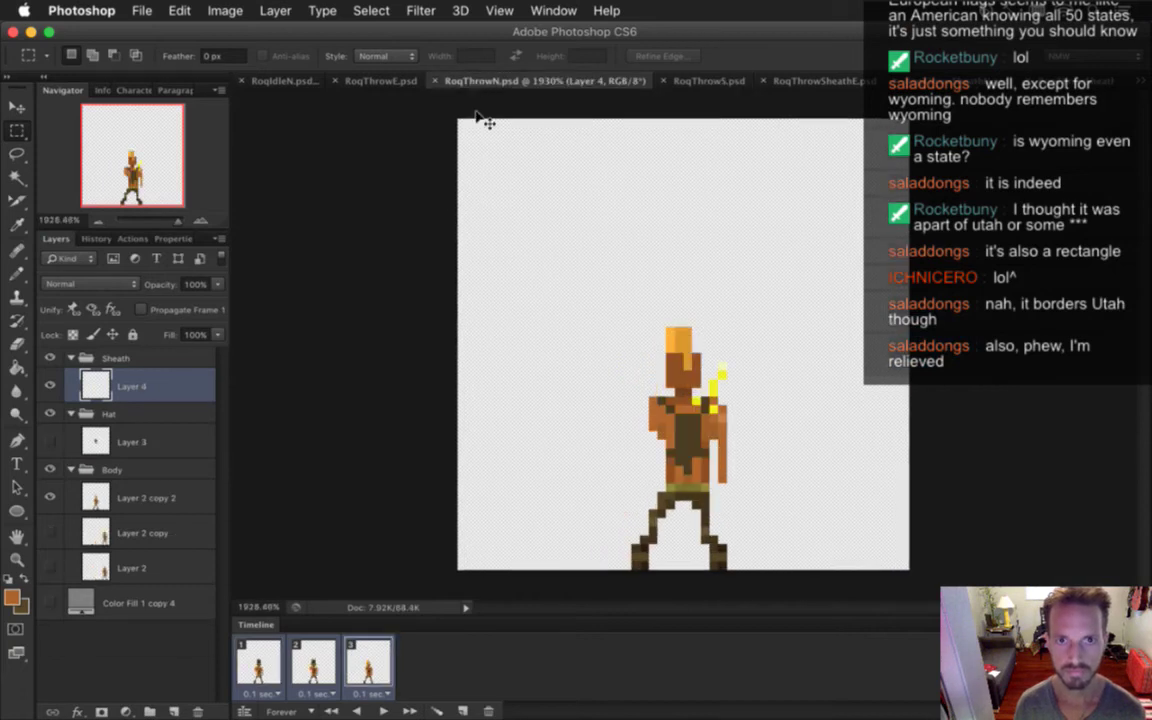
pyautogui.click(380, 84)
pyautogui.click(275, 82)
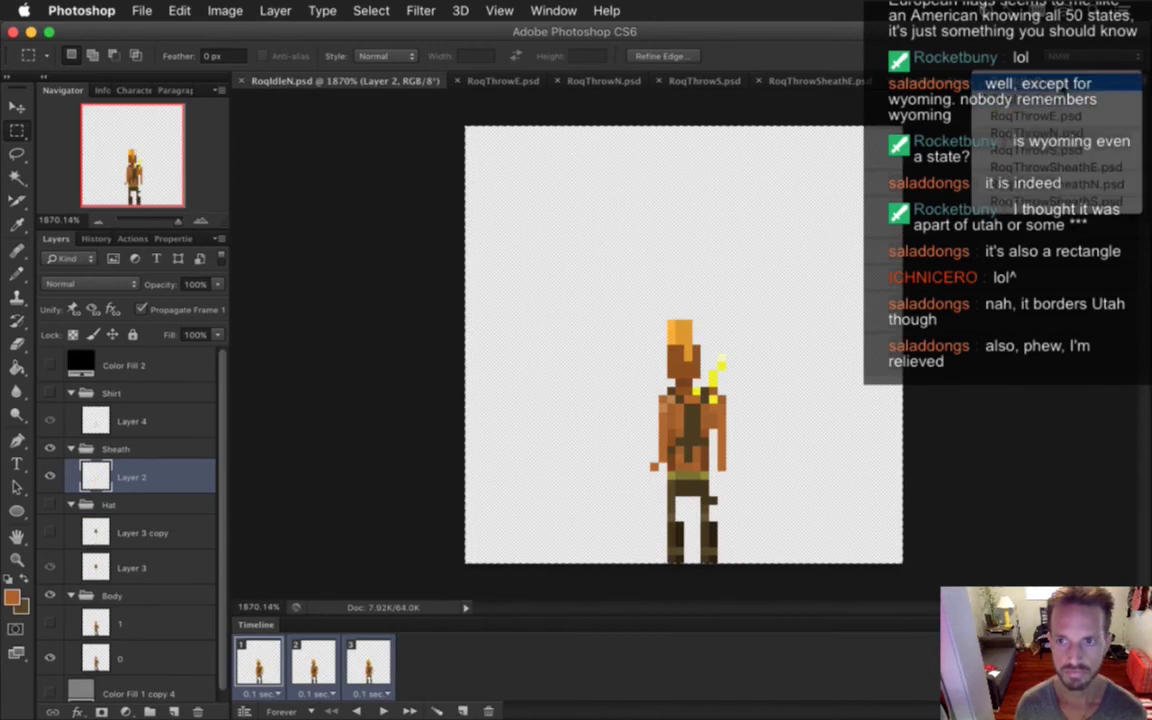
pyautogui.hotkey('ctrl', 'Tab')
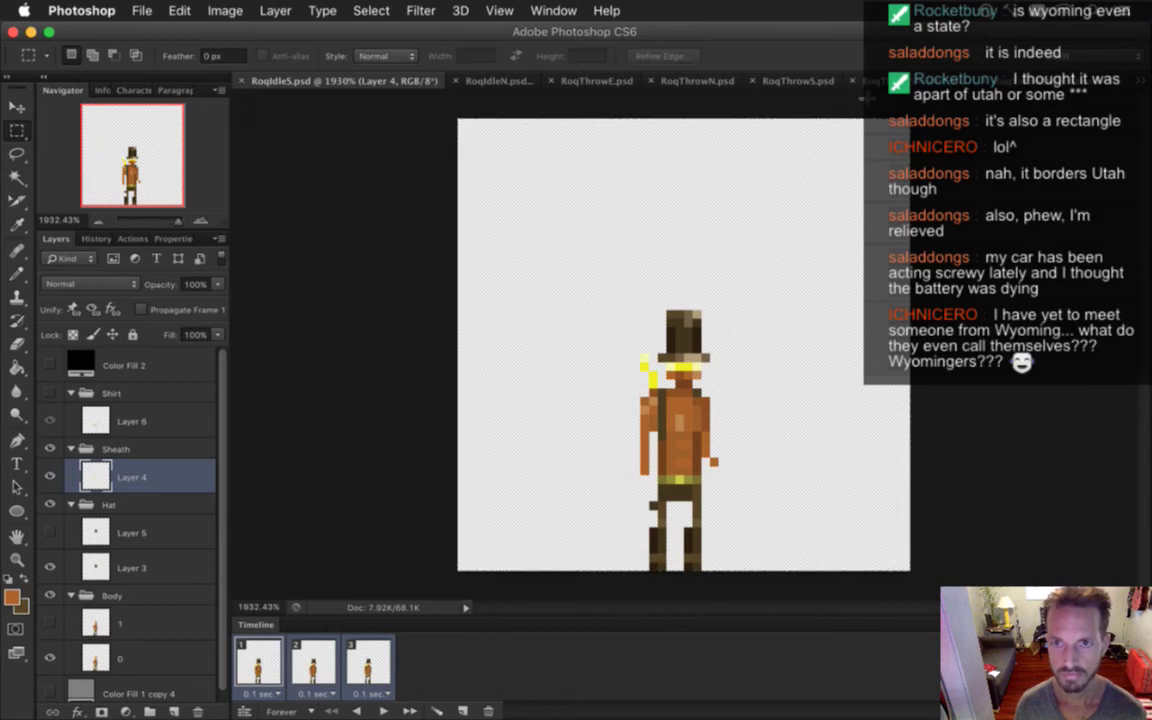
pyautogui.hotkey('ctrl', 'shift', 'Tab')
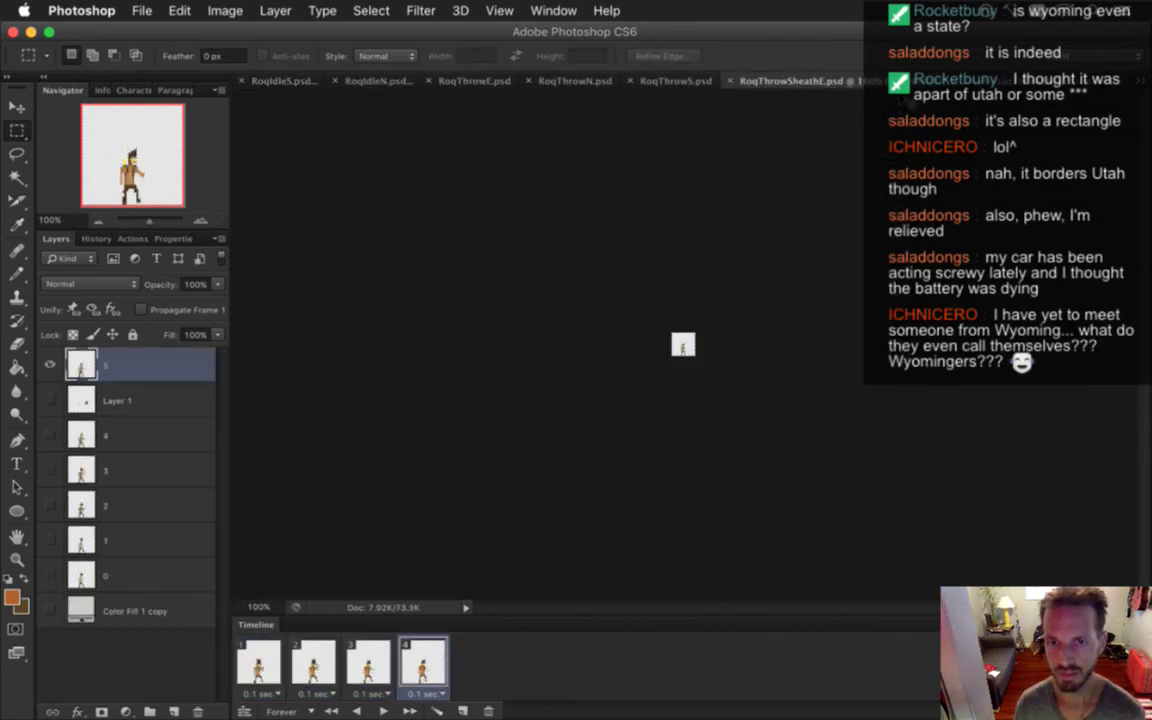
pyautogui.hotkey('ctrl', 'Tab')
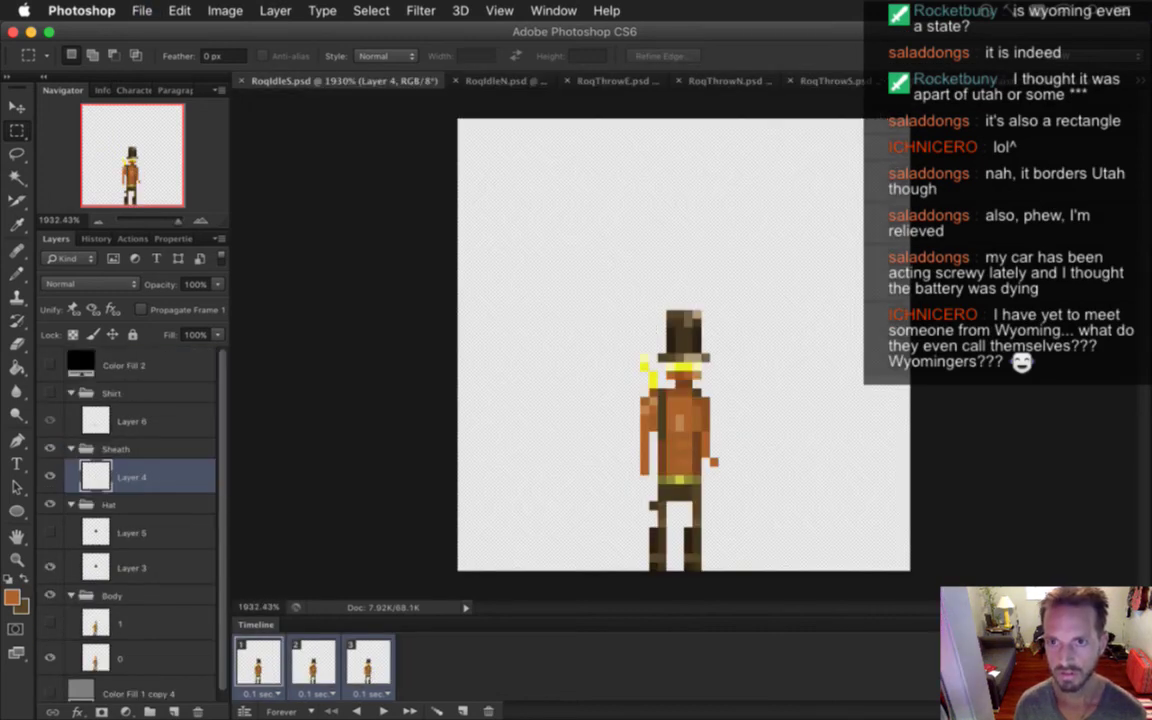
pyautogui.click(790, 80)
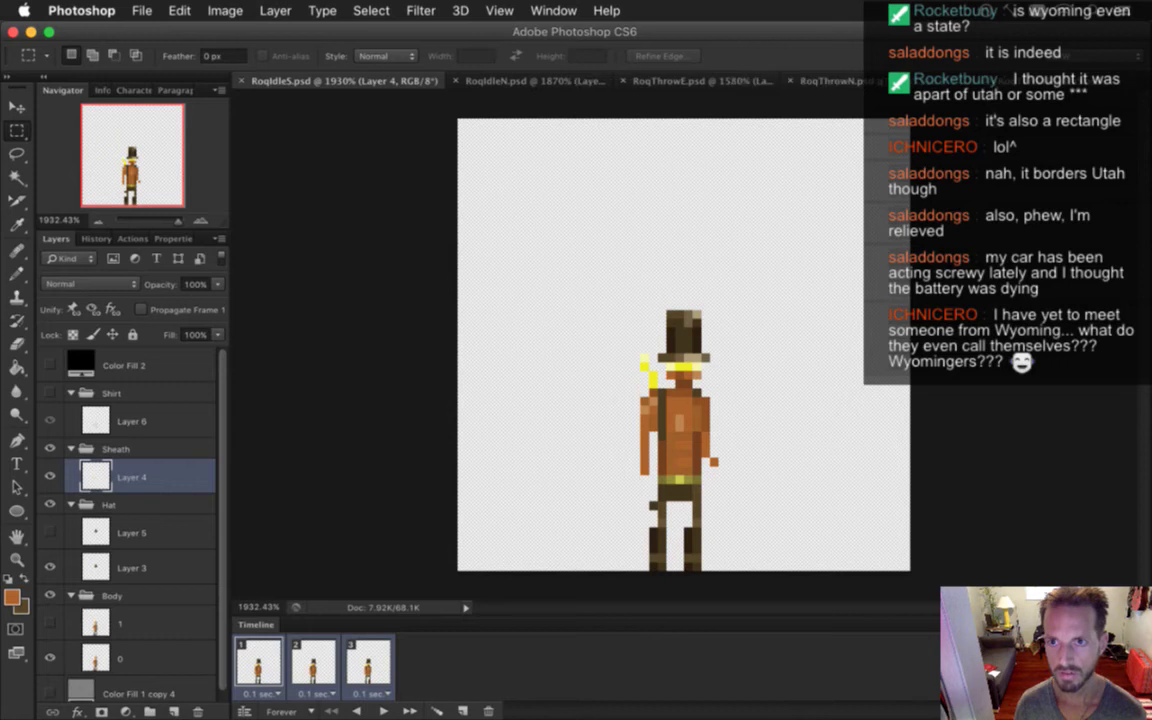
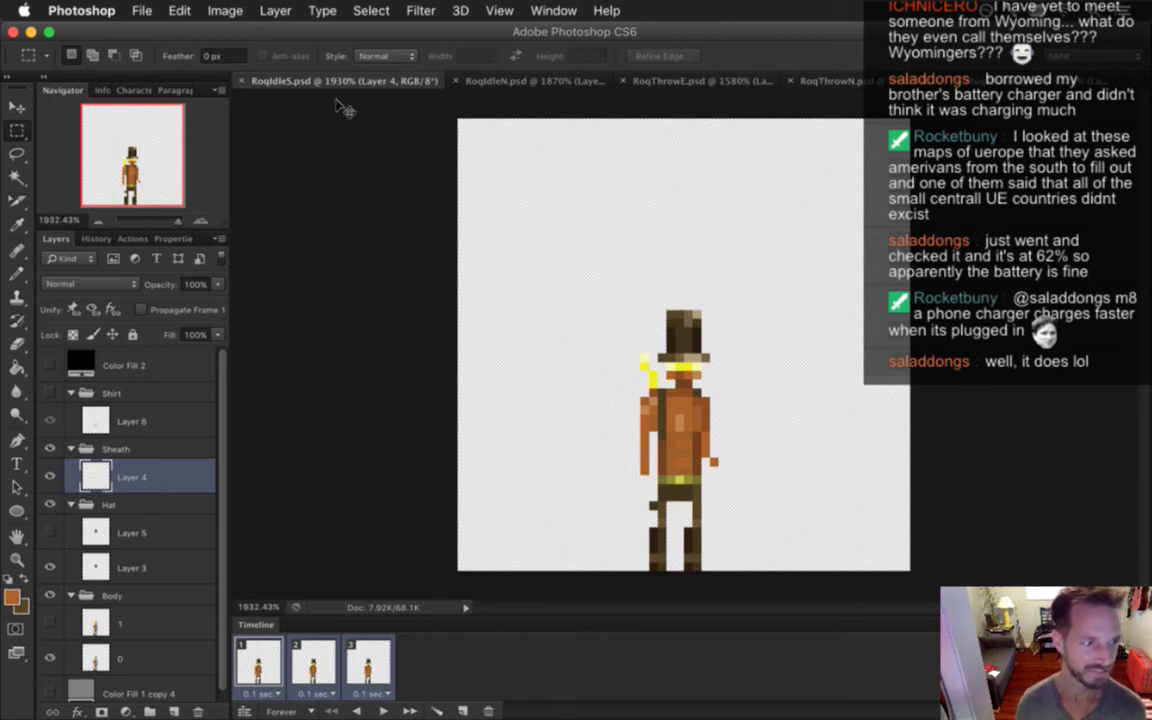
# Switch to iTerm, check the repository status with gs, stage the new files with git addall, and check the status again
pyautogui.press('super+Tab')
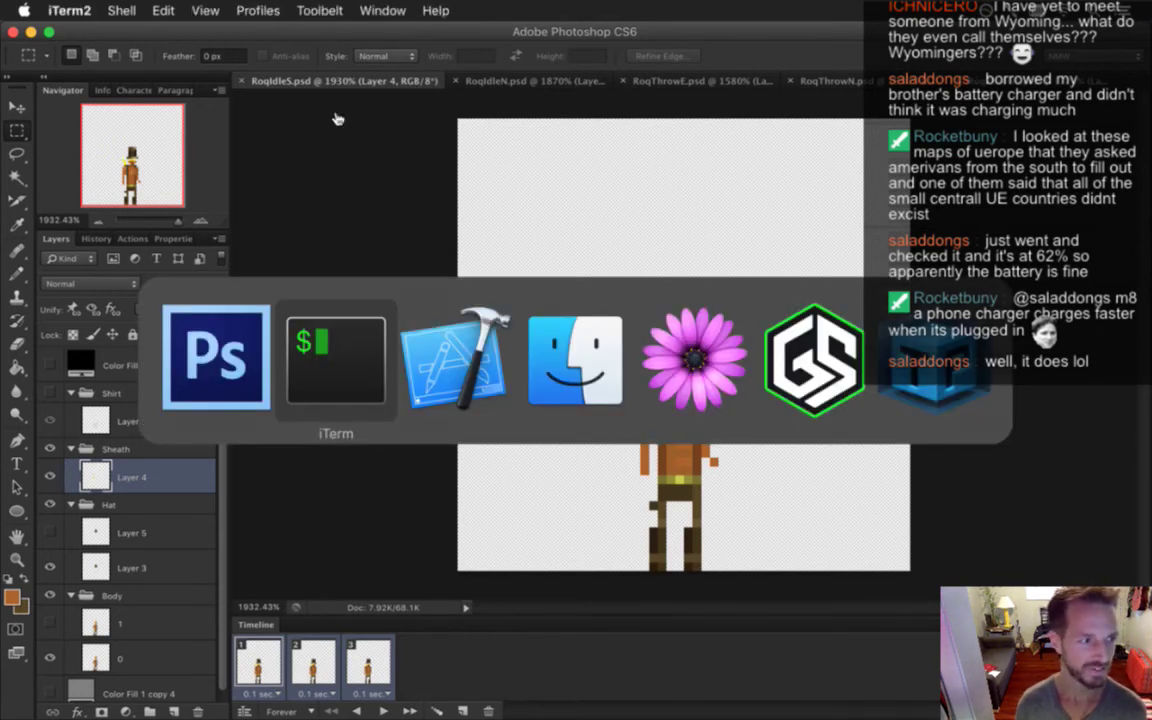
pyautogui.write('gs')
pyautogui.press('Return')
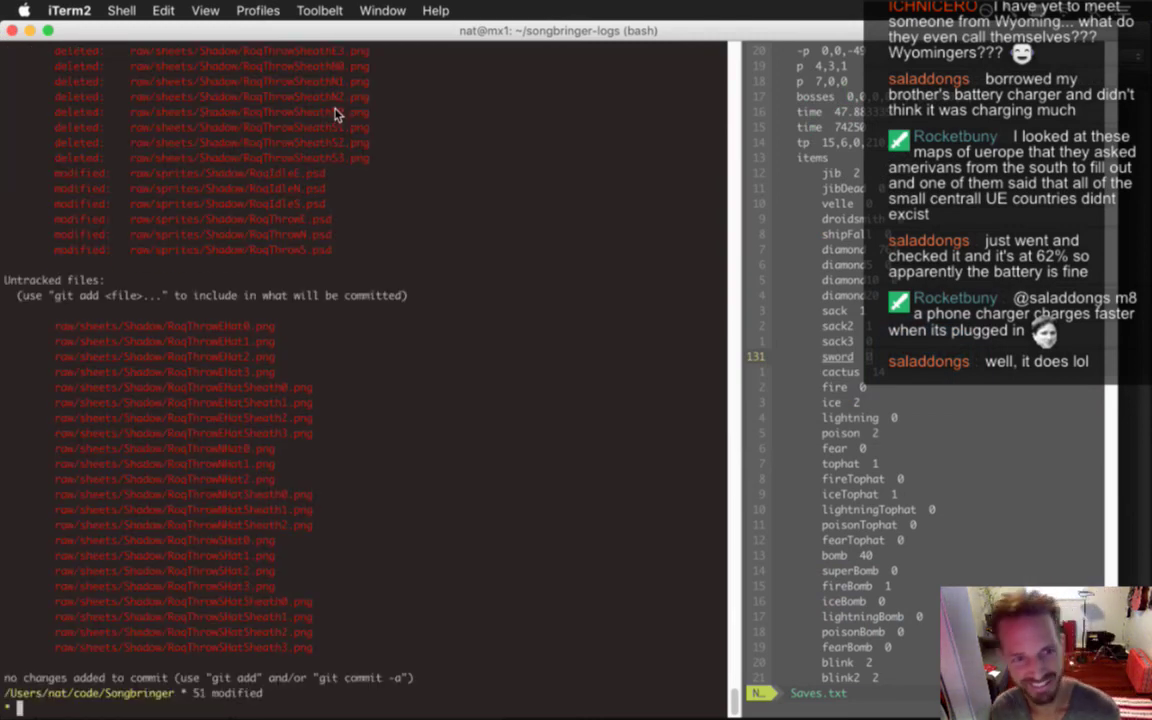
pyautogui.write('git addall')
pyautogui.press('Return')
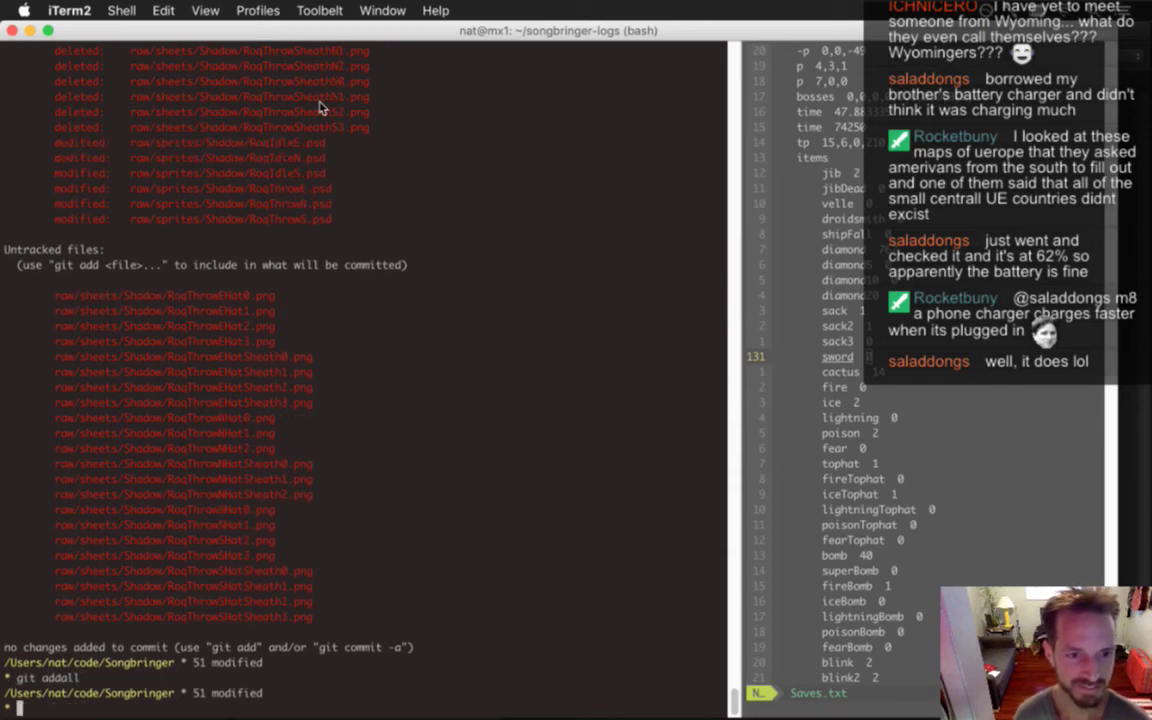
pyautogui.write('gs')
pyautogui.press('Return')
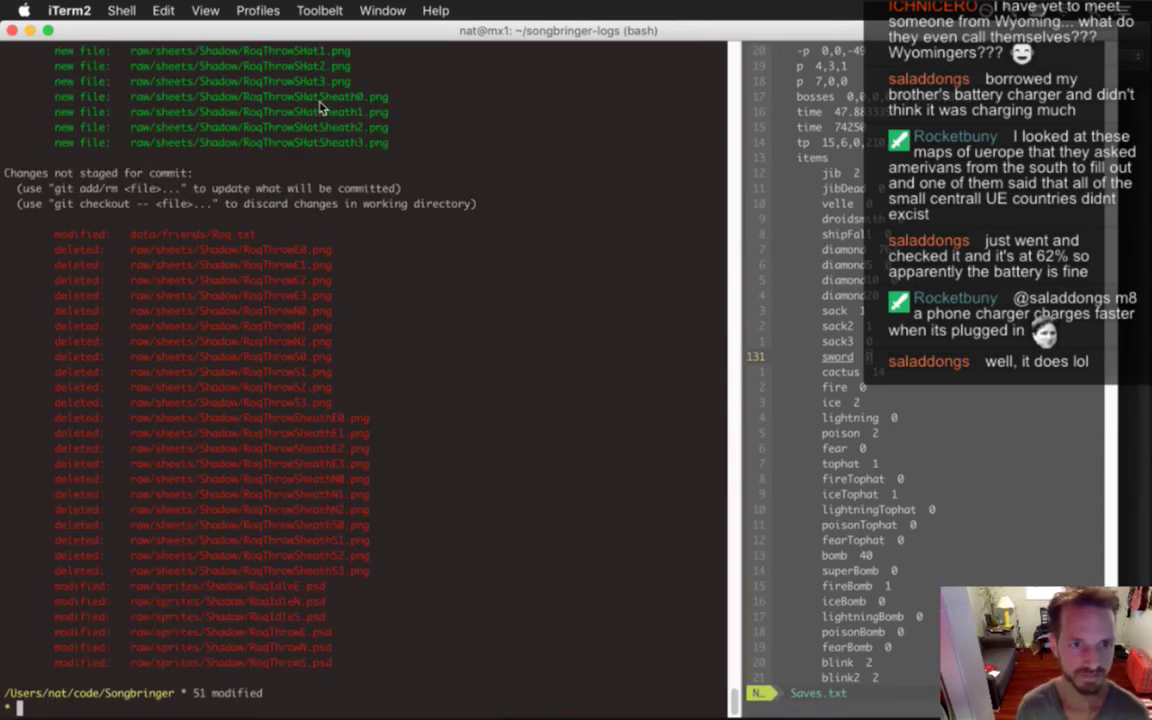
# Open the uncommitted diff with d, examine the Roq.txt animation changes and the changed sprite files through to the end, and close it
pyautogui.write('d')
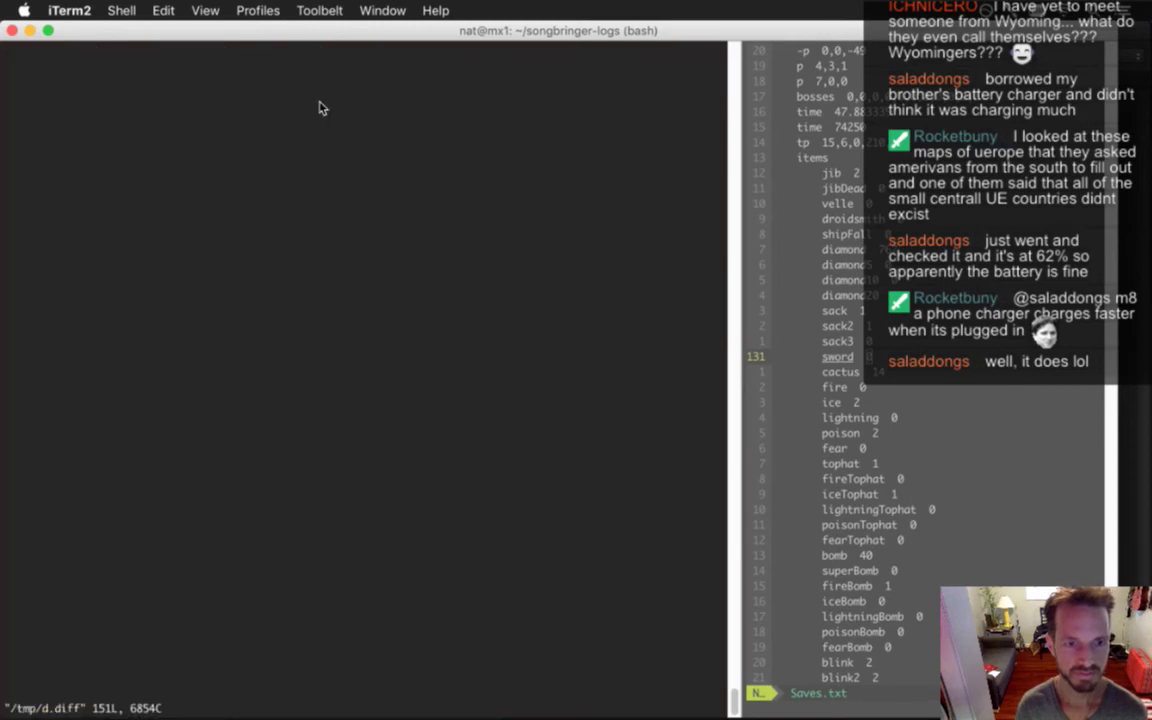
pyautogui.press('Return')
pyautogui.press('j')
pyautogui.press('j')
pyautogui.press('j')
pyautogui.press('j')
pyautogui.press('j')
pyautogui.press('j')
pyautogui.press('j')
pyautogui.press('j')
pyautogui.press('j')
pyautogui.press('j')
pyautogui.press('j')
pyautogui.press('j')
pyautogui.press('j')
pyautogui.press('j')
pyautogui.press('j')
pyautogui.press('j')
pyautogui.press('j')
pyautogui.press('j')
pyautogui.press('j')
pyautogui.press('j')
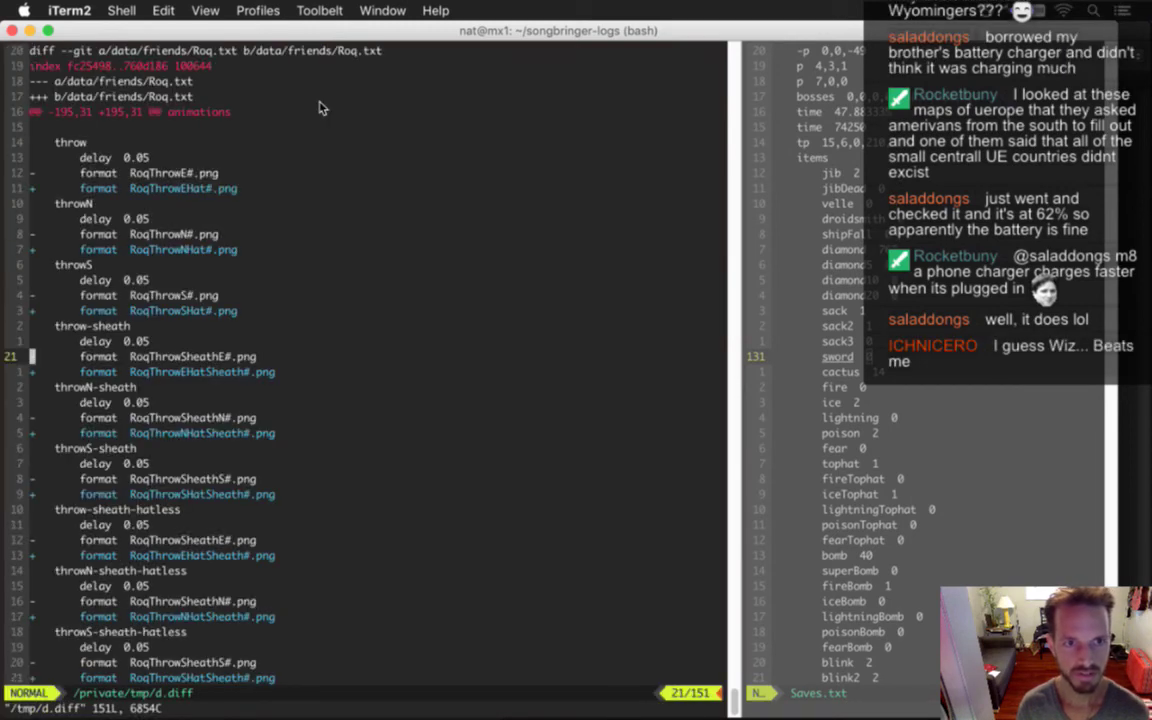
pyautogui.press('j')
pyautogui.press('j')
pyautogui.press('j')
pyautogui.press('j')
pyautogui.press('j')
pyautogui.press('j')
pyautogui.press('j')
pyautogui.press('j')
pyautogui.press('j')
pyautogui.press('j')
pyautogui.press('j')
pyautogui.press('j')
pyautogui.press('j')
pyautogui.press('j')
pyautogui.press('j')
pyautogui.press('j')
pyautogui.press('j')
pyautogui.press('j')
pyautogui.press('j')
pyautogui.press('j')
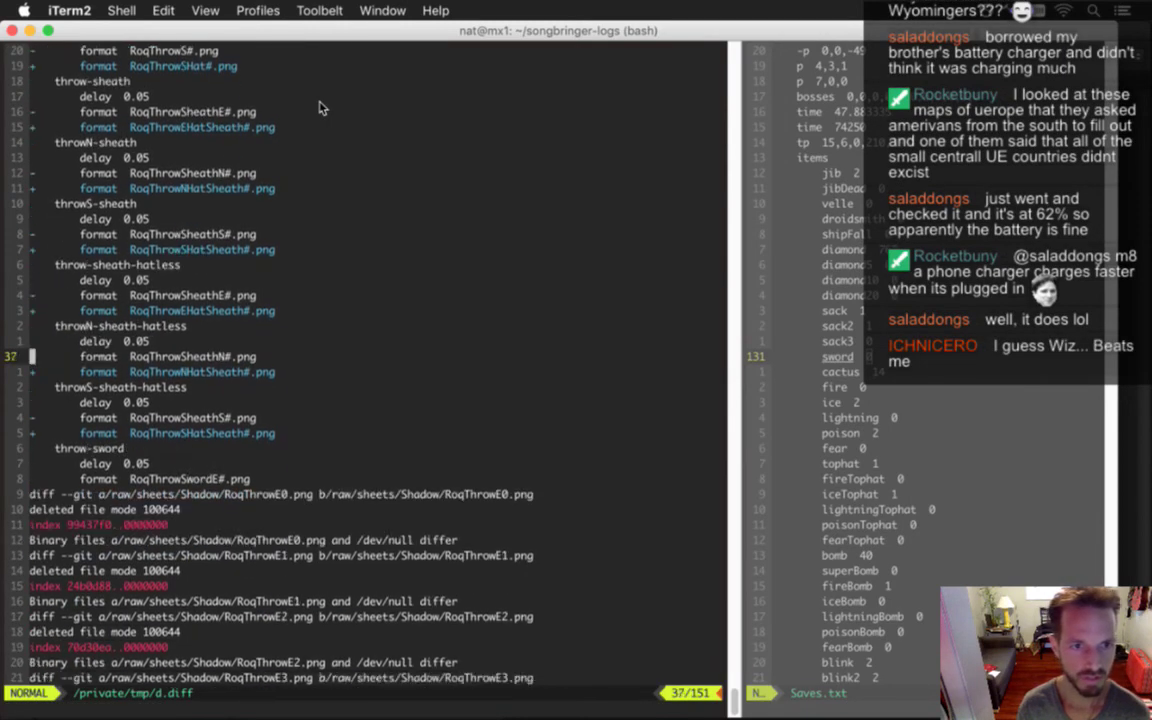
pyautogui.press('j')
pyautogui.press('j')
pyautogui.press('j')
pyautogui.press('j')
pyautogui.press('j')
pyautogui.press('j')
pyautogui.press('j')
pyautogui.press('j')
pyautogui.press('j')
pyautogui.press('j')
pyautogui.press('j')
pyautogui.press('j')
pyautogui.press('j')
pyautogui.press('j')
pyautogui.press('j')
pyautogui.press('j')
pyautogui.press('j')
pyautogui.press('j')
pyautogui.press('j')
pyautogui.press('j')
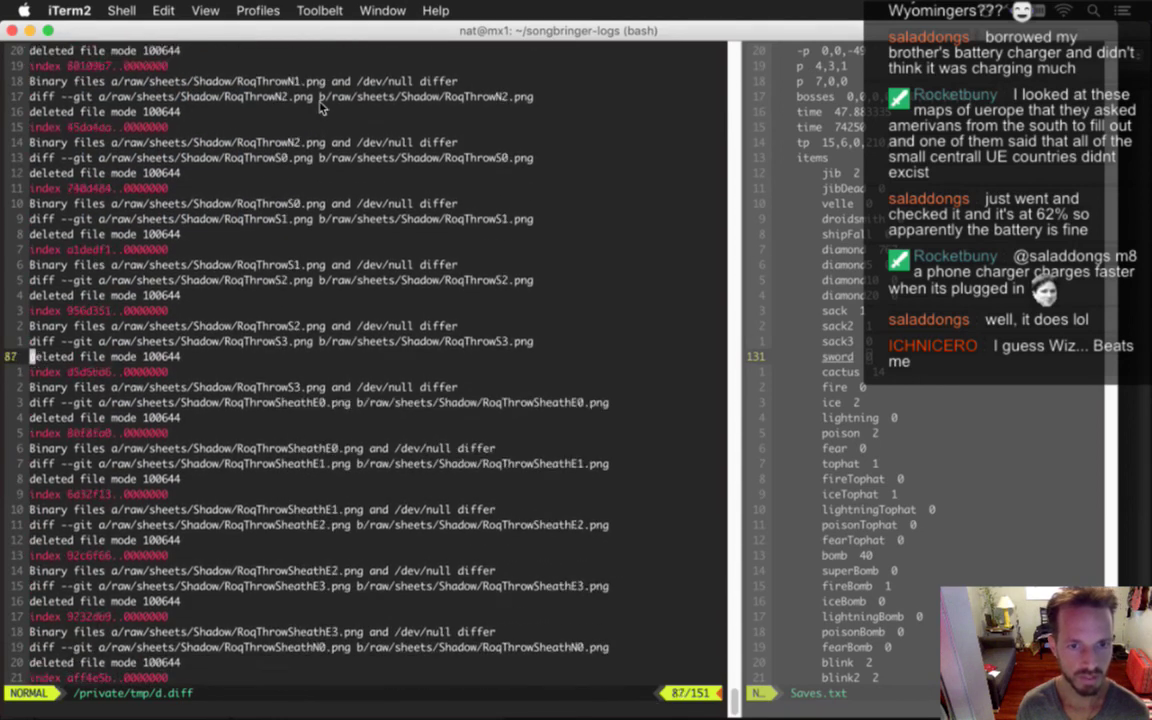
pyautogui.press('j')
pyautogui.press('j')
pyautogui.press('j')
pyautogui.press('j')
pyautogui.press('j')
pyautogui.press('j')
pyautogui.press('j')
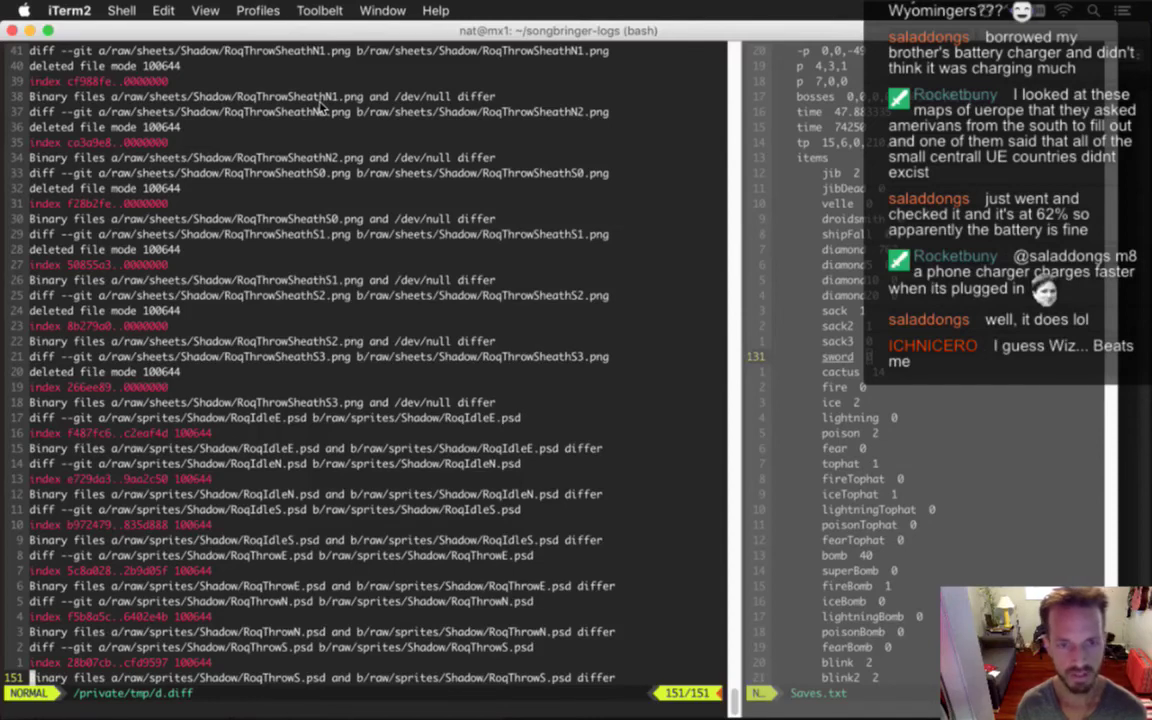
pyautogui.press(':')
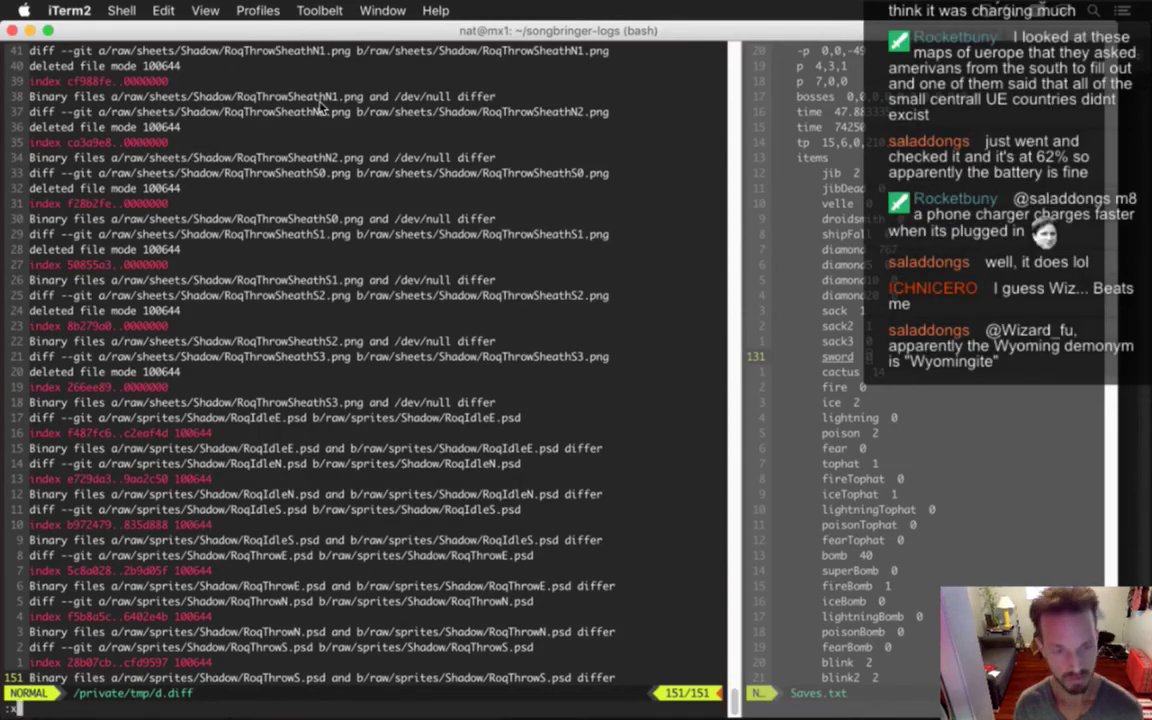
pyautogui.write('q')
pyautogui.press('Return')
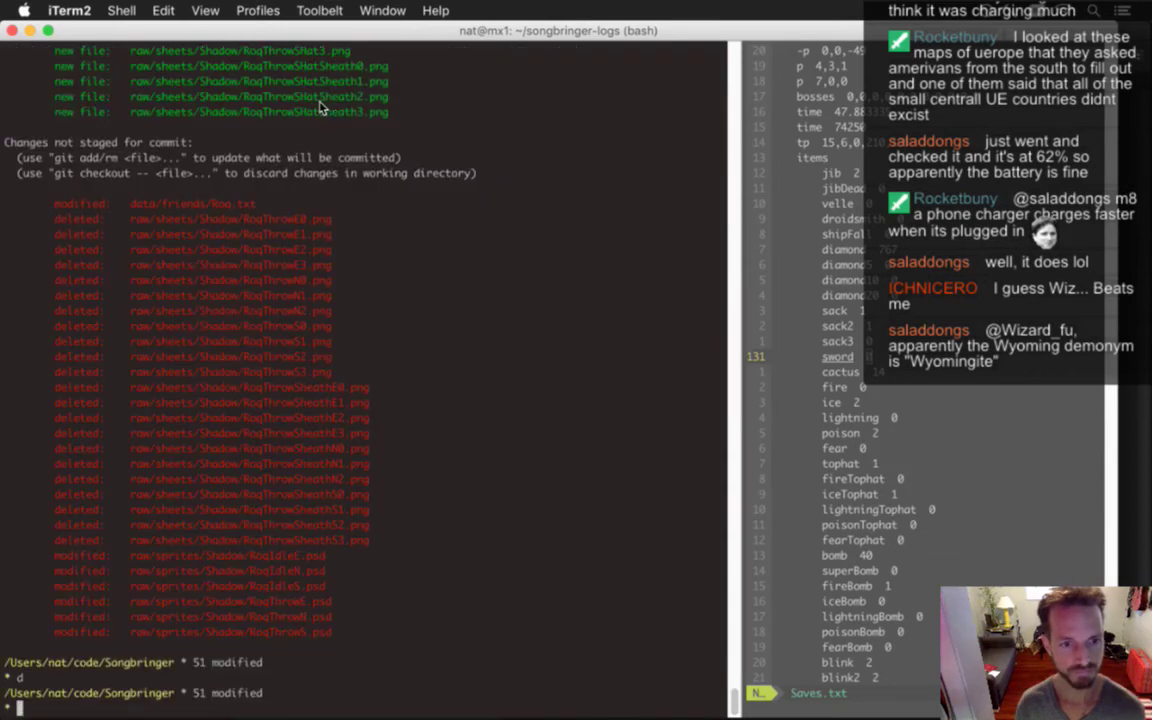
# Commit all the changes with gc, using the message "roq throw"
pyautogui.write('c')
pyautogui.press('Return')
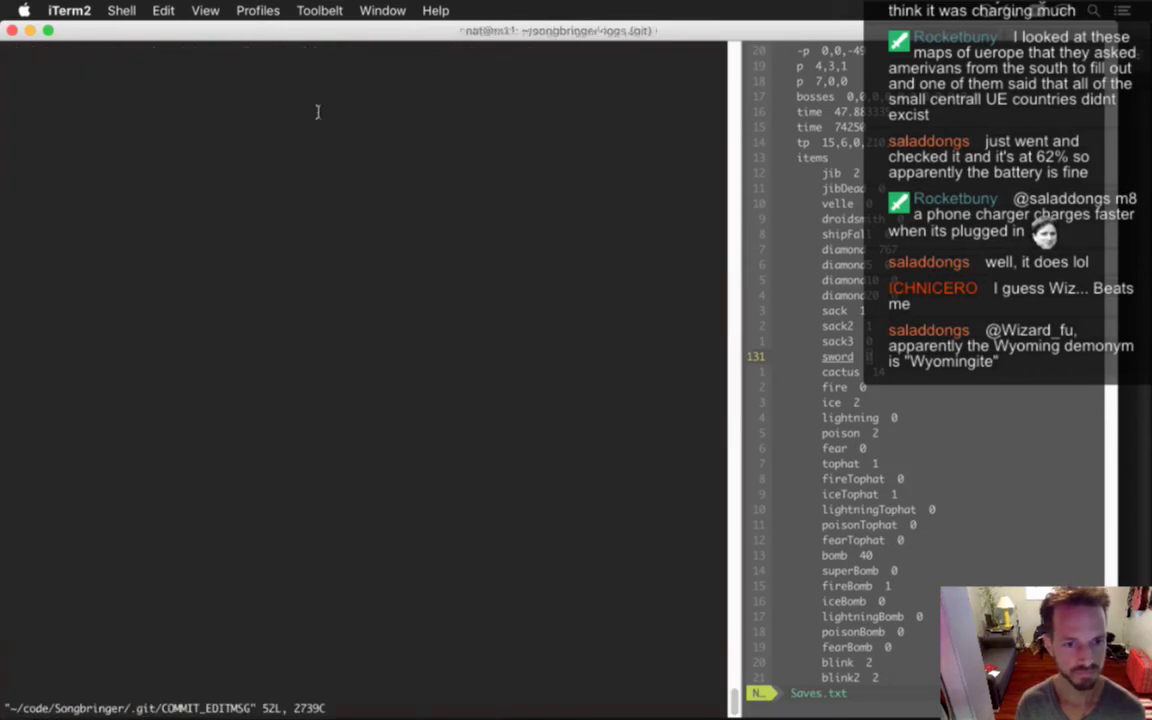
pyautogui.press('i')
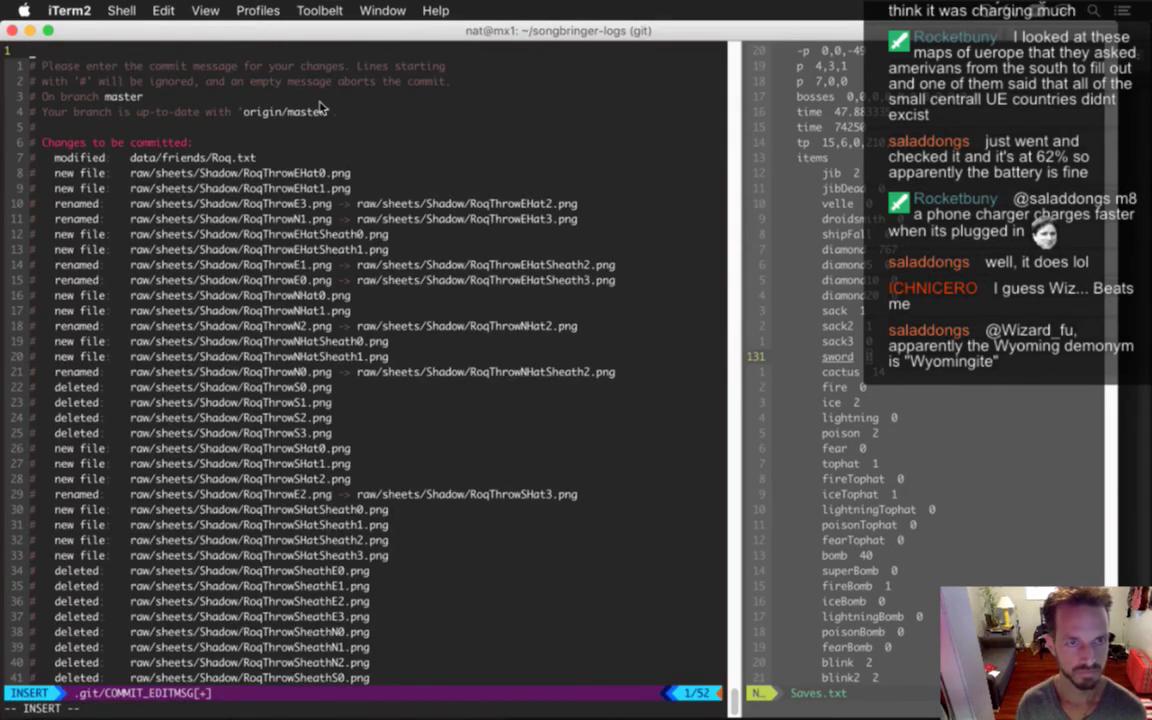
pyautogui.write('roq throw')
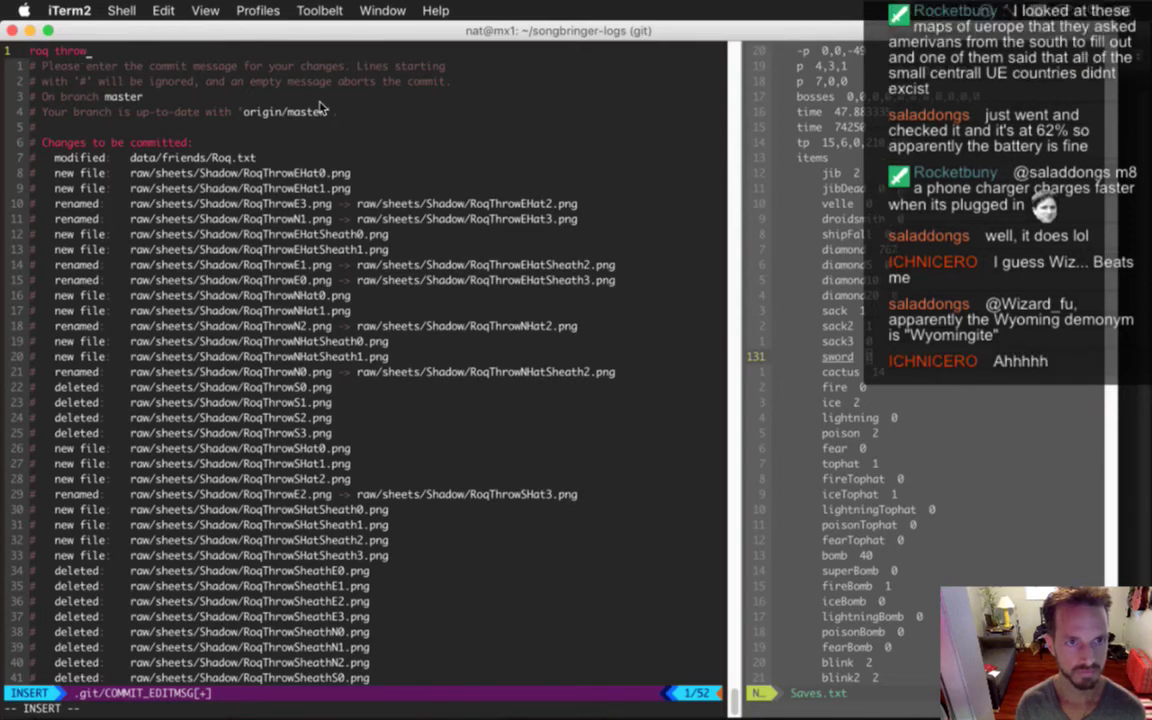
pyautogui.press('Escape')
pyautogui.write(':x')
pyautogui.press('Return')
# Push the "roq throw" commit to the remote repository with gp
pyautogui.write('gp')
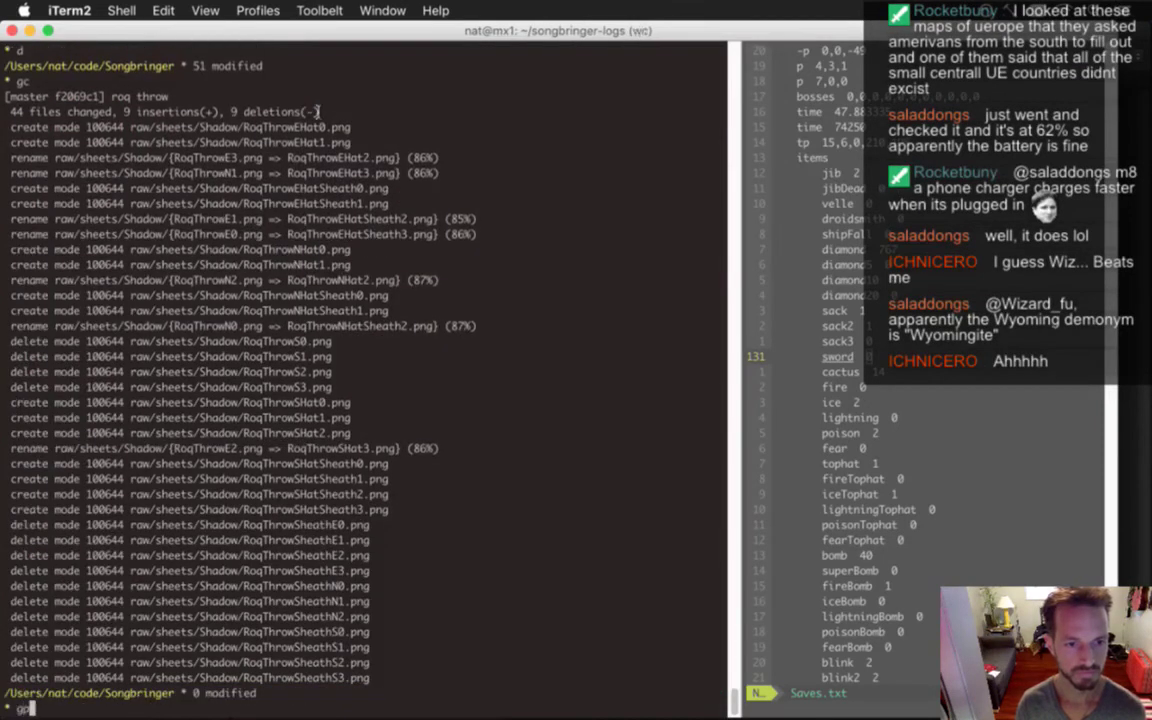
pyautogui.press('Return')
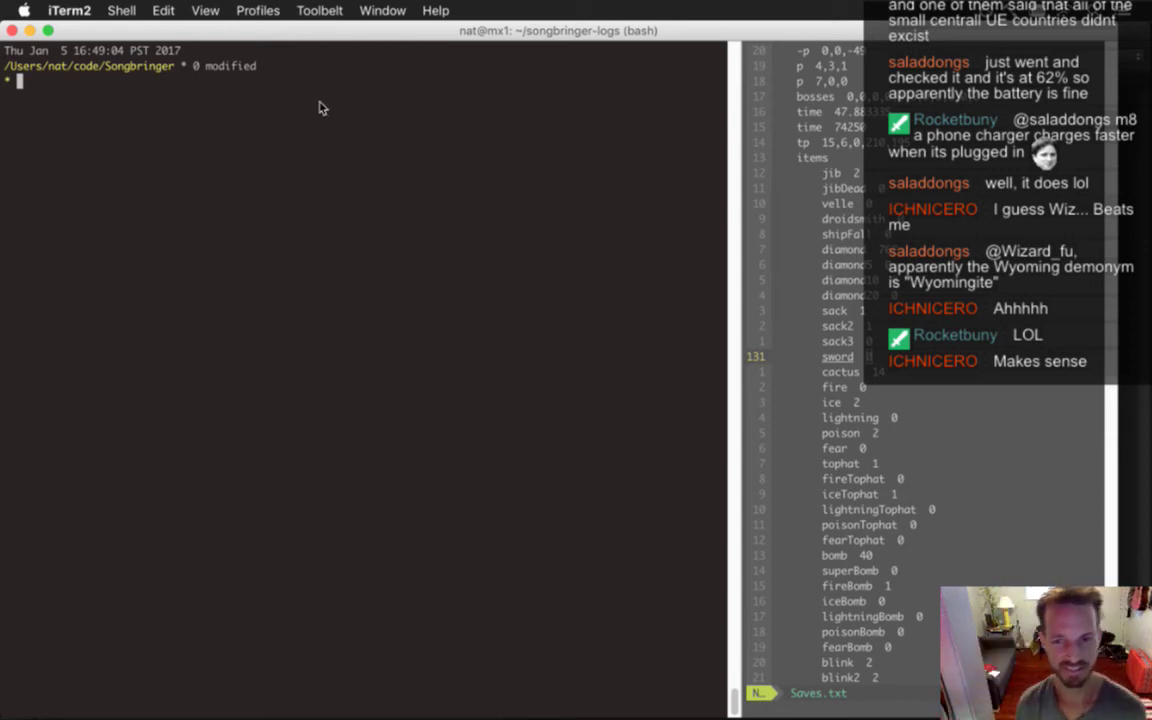
# Set the sword item to 3 in Saves.txt and save the file, overwriting the version changed on disk
pyautogui.press('super+Tab')
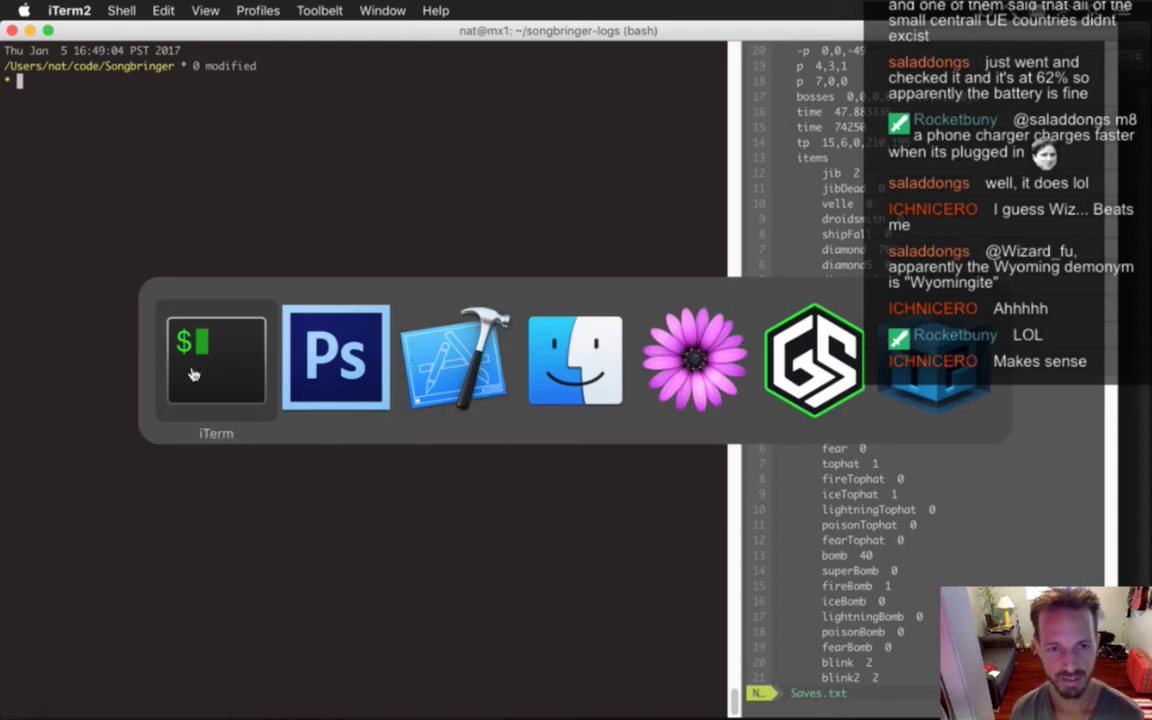
pyautogui.press('super+bracketright')
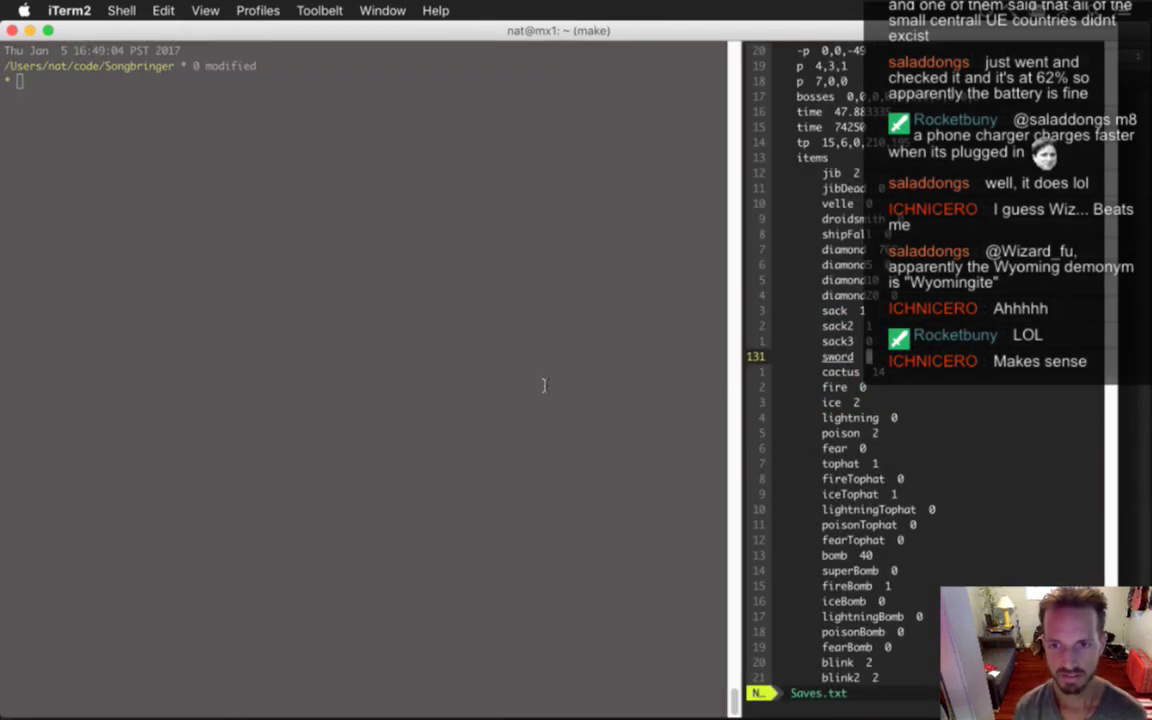
pyautogui.write('r3')
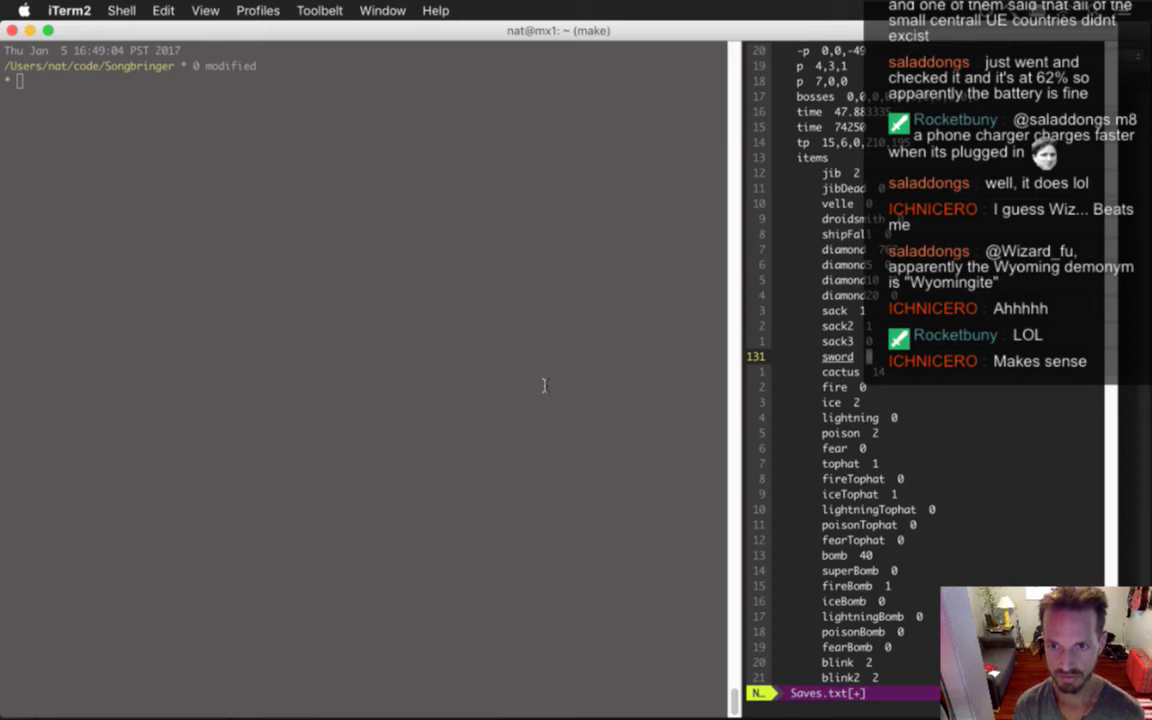
pyautogui.write('w')
pyautogui.press('Return')
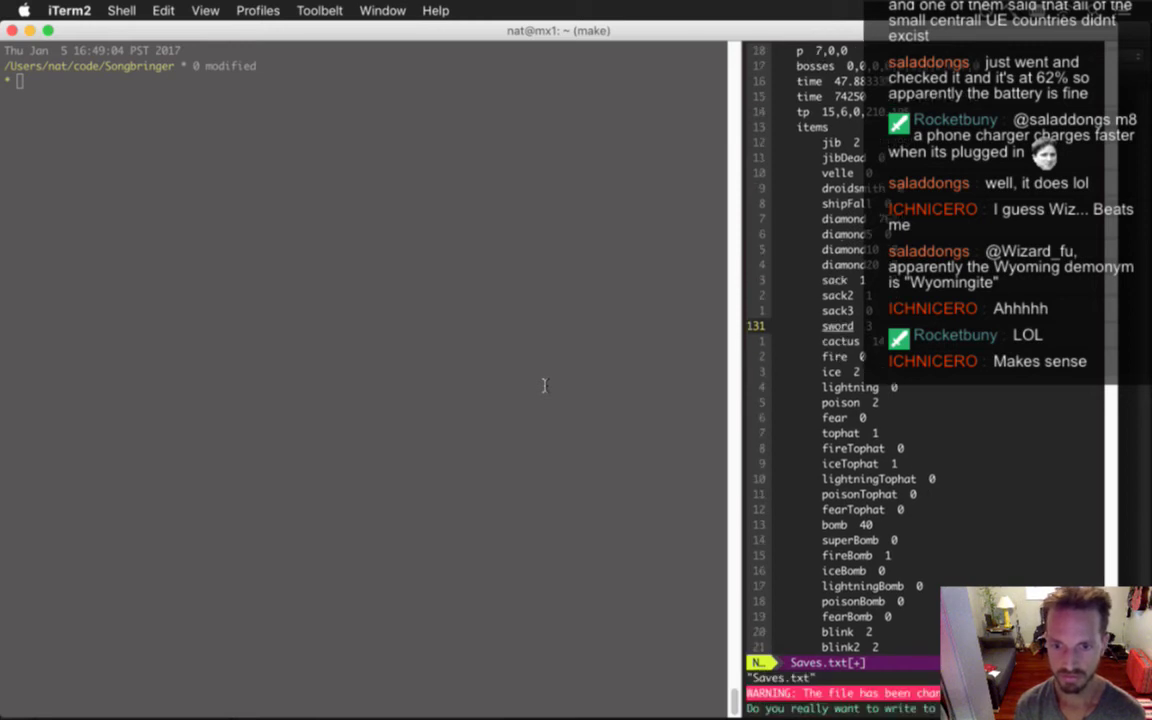
pyautogui.press('y')
pyautogui.press('l')
pyautogui.press('Return')
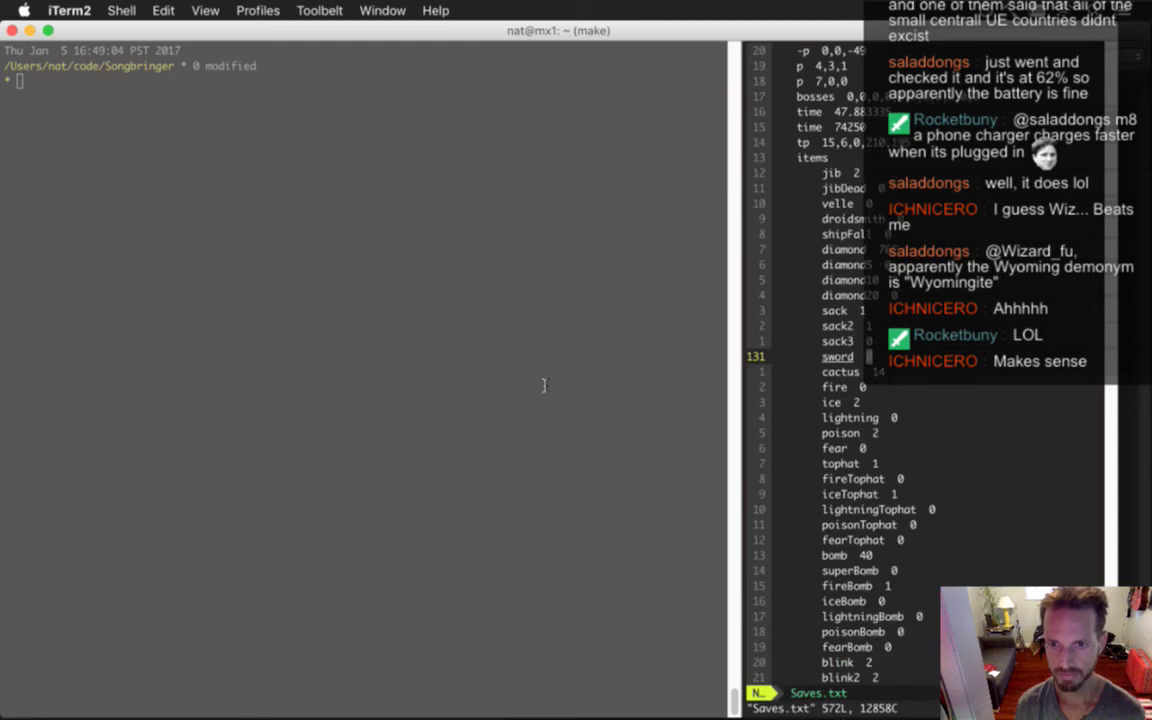
pyautogui.write(':wq')
pyautogui.press('Return')
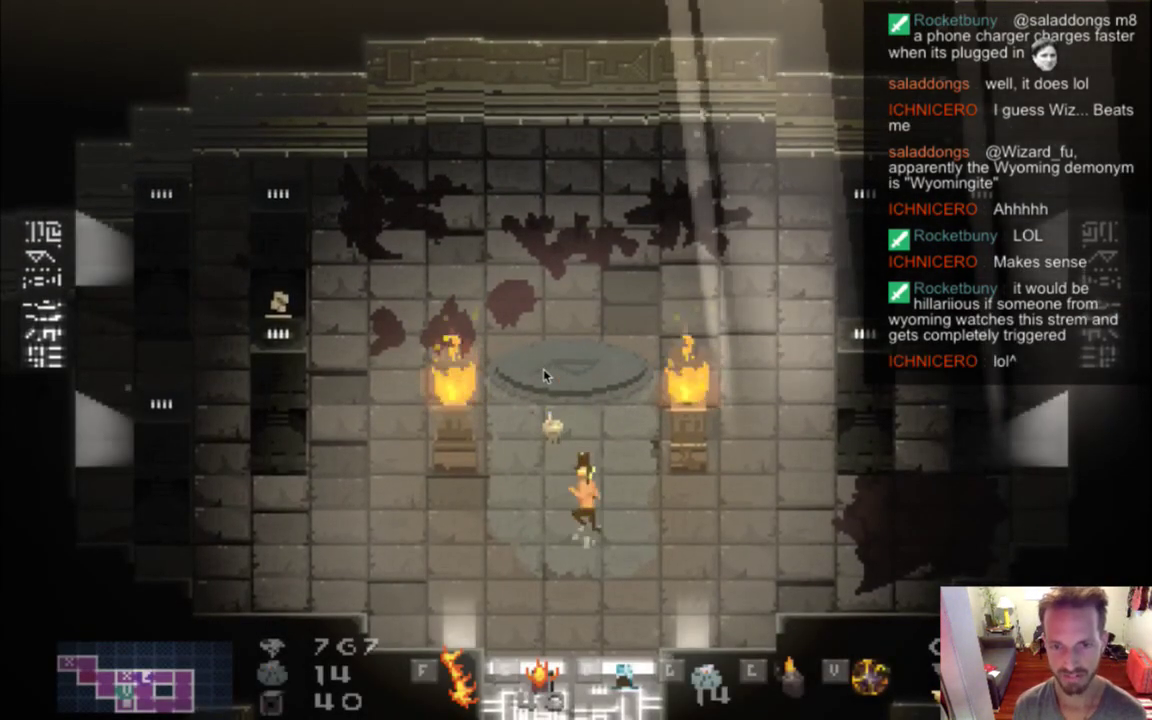
# In the Songbringer game, test Roq's top hat throw animation in all four directions, slowing down the game speed to inspect it
pyautogui.press('a')
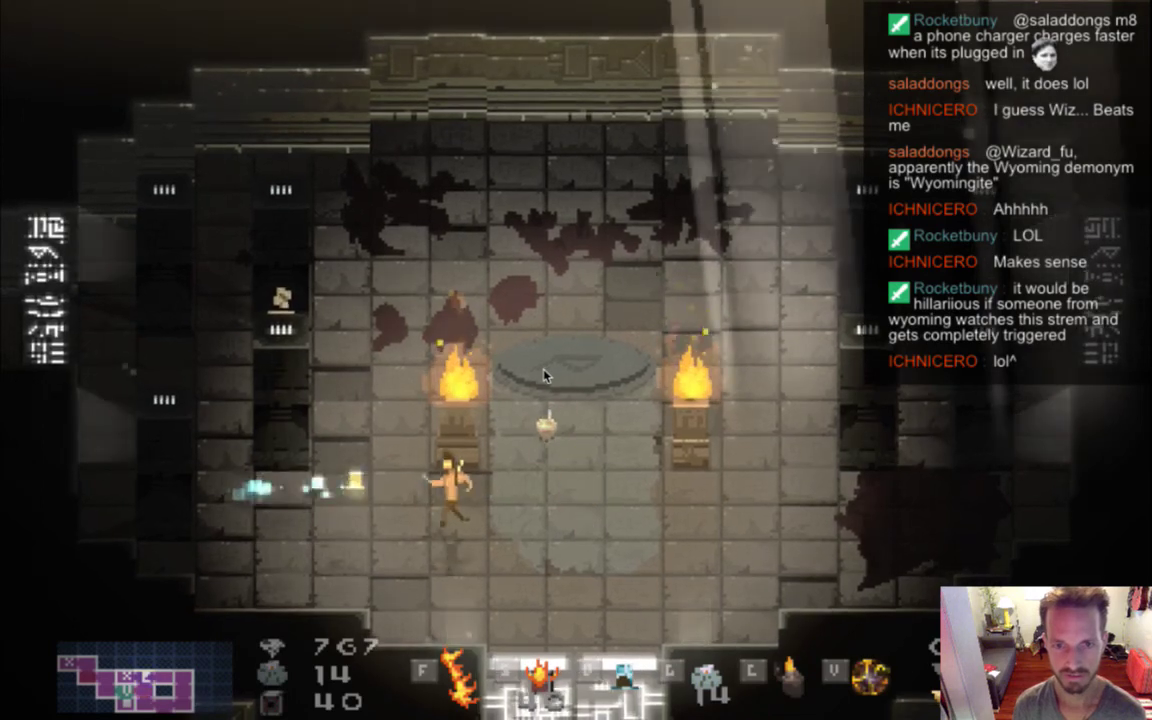
pyautogui.press('a')
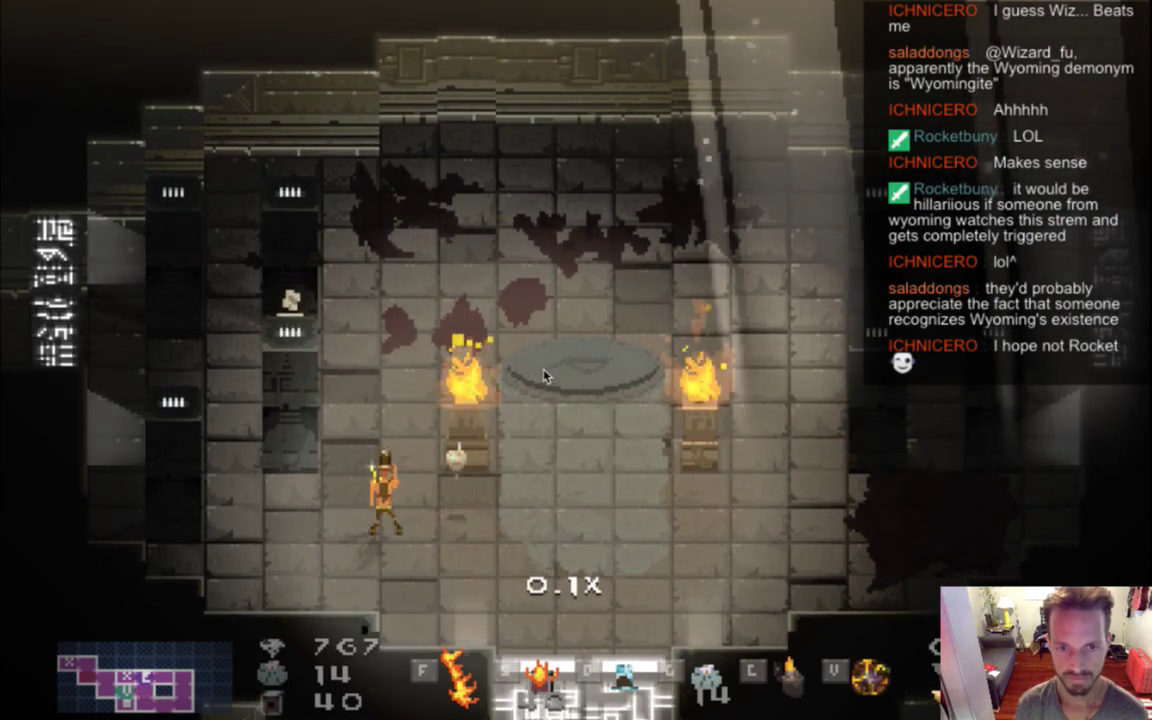
pyautogui.press('Up')
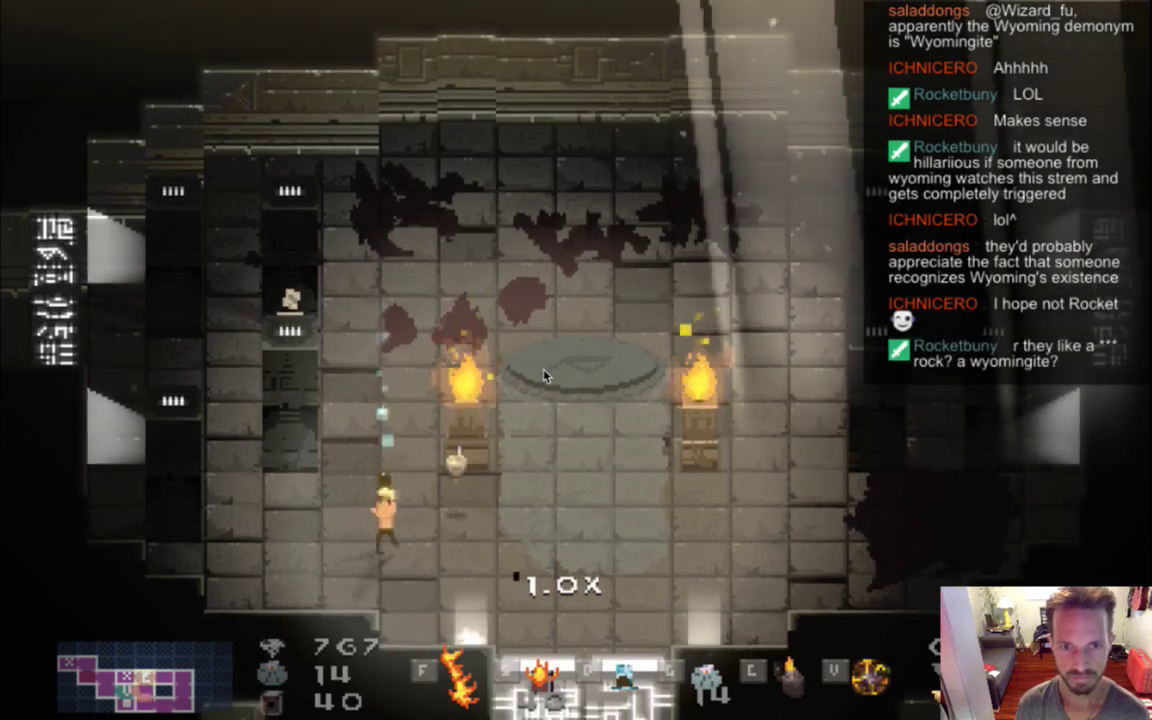
pyautogui.press('d')
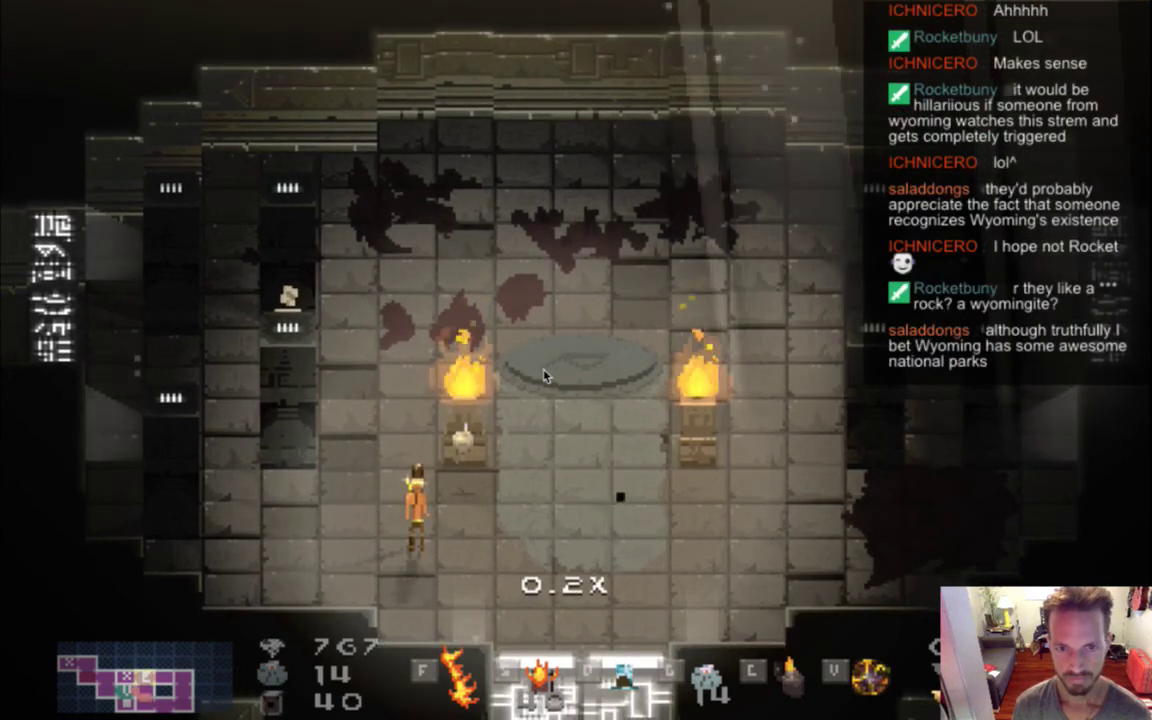
pyautogui.press('Right')
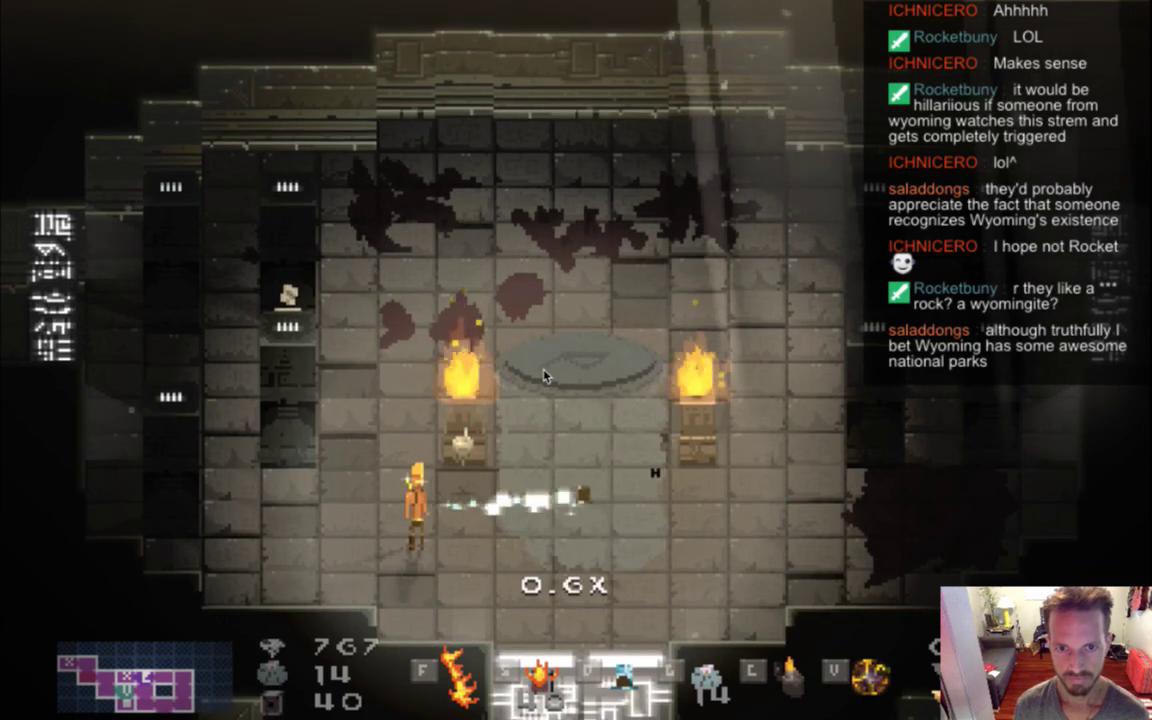
pyautogui.press('w')
pyautogui.press('a')
pyautogui.press('w')
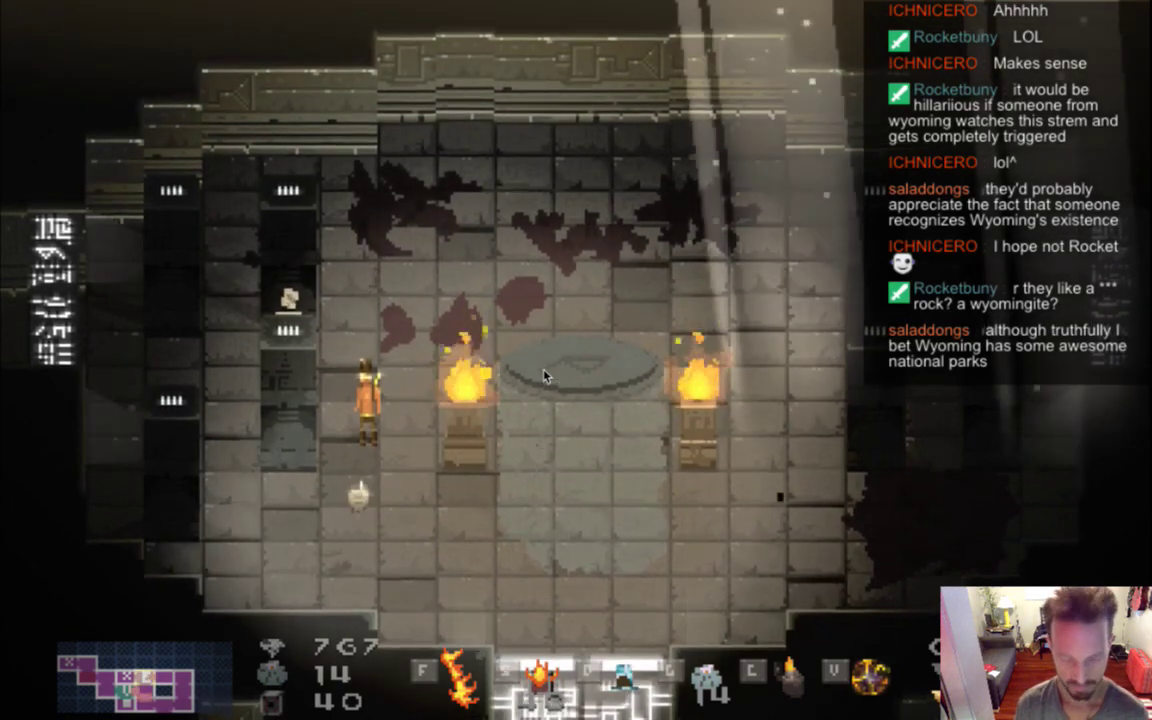
pyautogui.press('w')
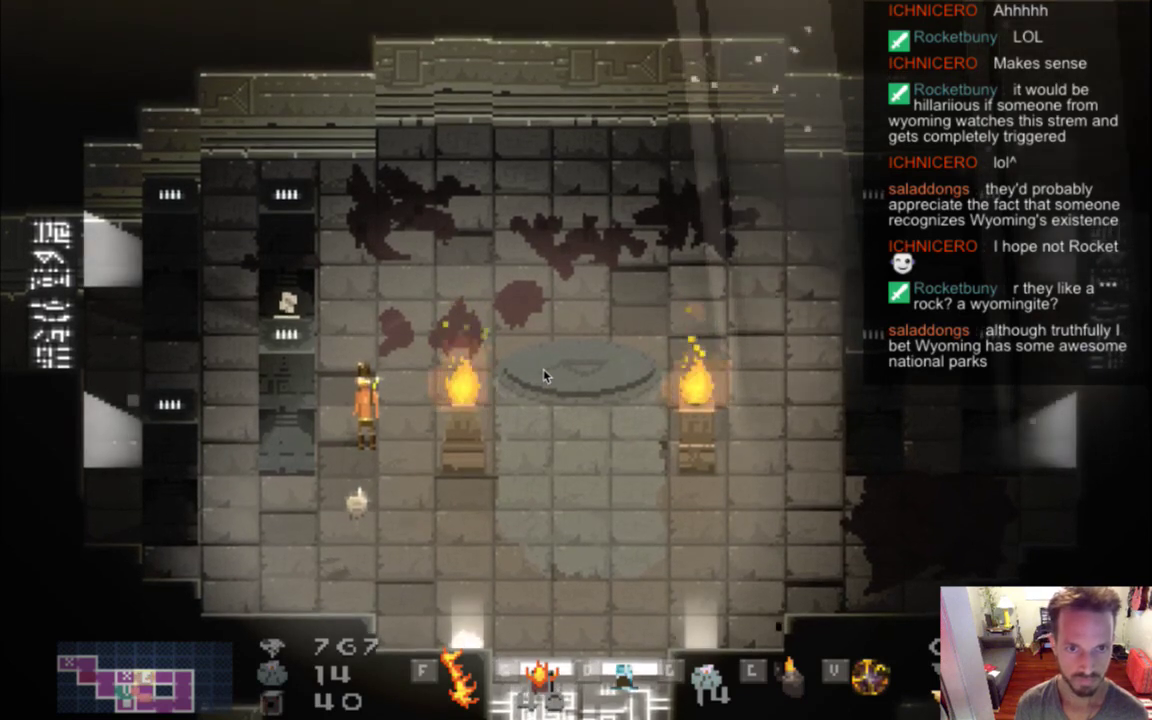
pyautogui.press('w')
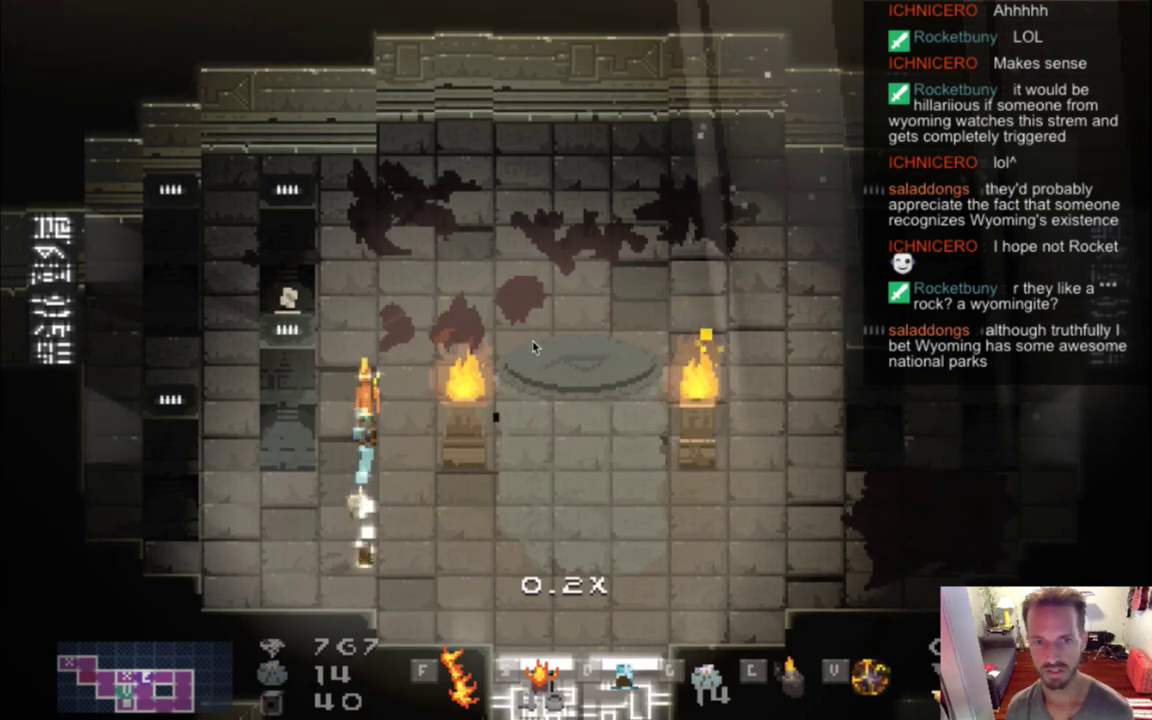
# Switch to iTerm and resume the suspended vim session on data/friends/Roq.txt with fg
pyautogui.press('super+Tab')
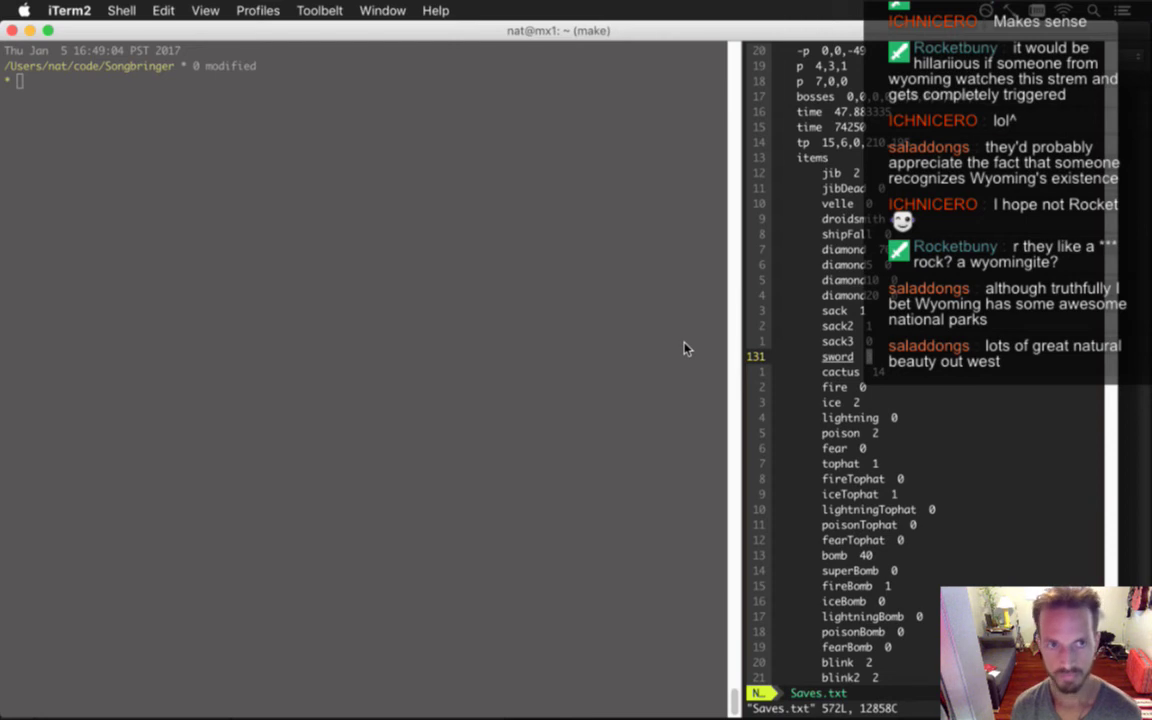
pyautogui.click(680, 351)
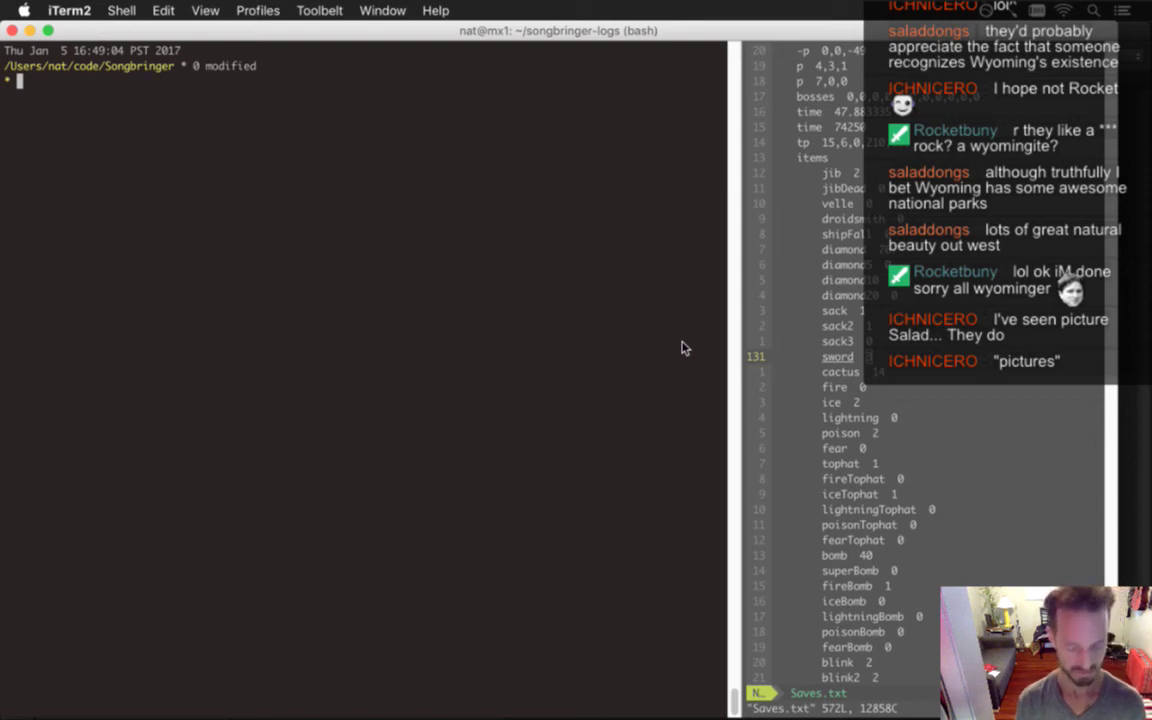
pyautogui.write('fg')
pyautogui.press('Return')
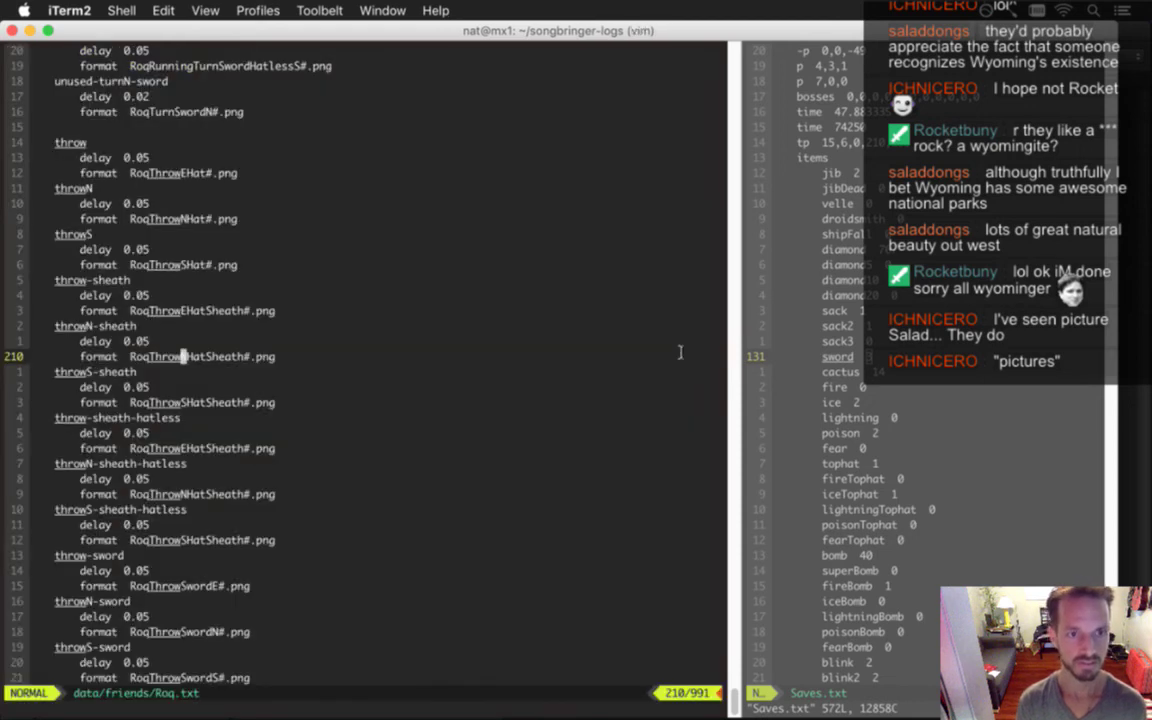
# Switch to Finder and delete RoqCatchSheathE.psd, RoqCatchSheathN.psd and RoqCatchSheathS.psd from the Shadow folder of PSD files
pyautogui.press('super+Tab')
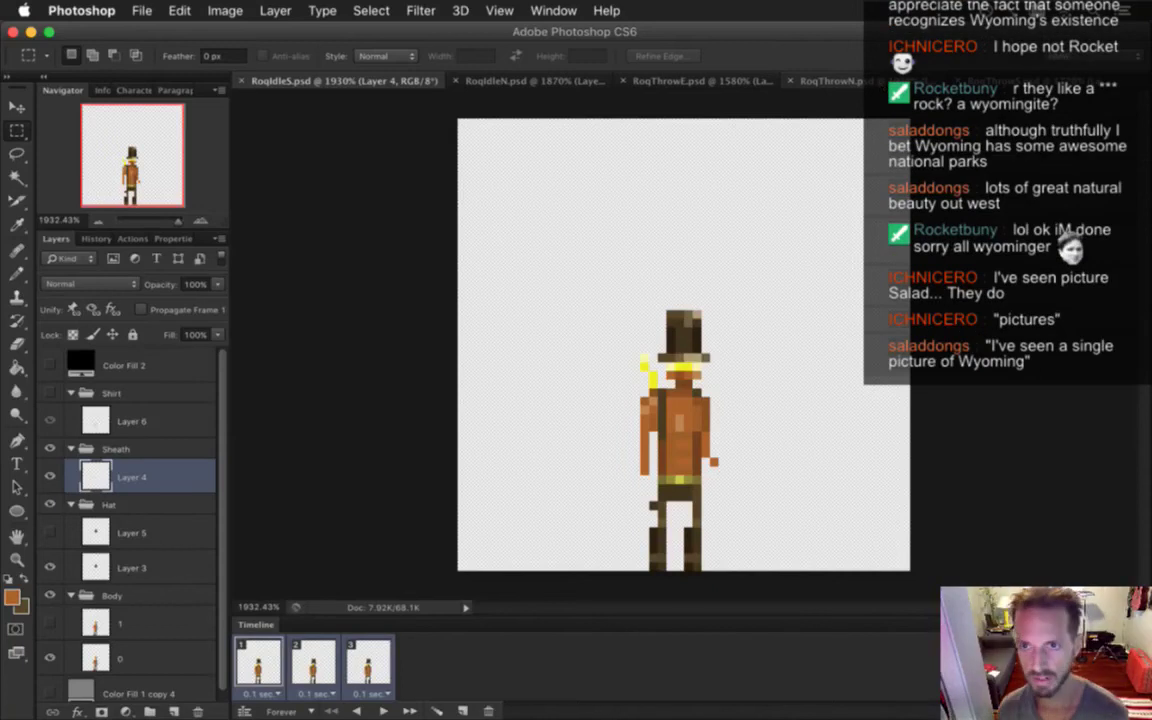
pyautogui.press('super+Tab')
pyautogui.press('super+Tab')
pyautogui.press('super+Tab')
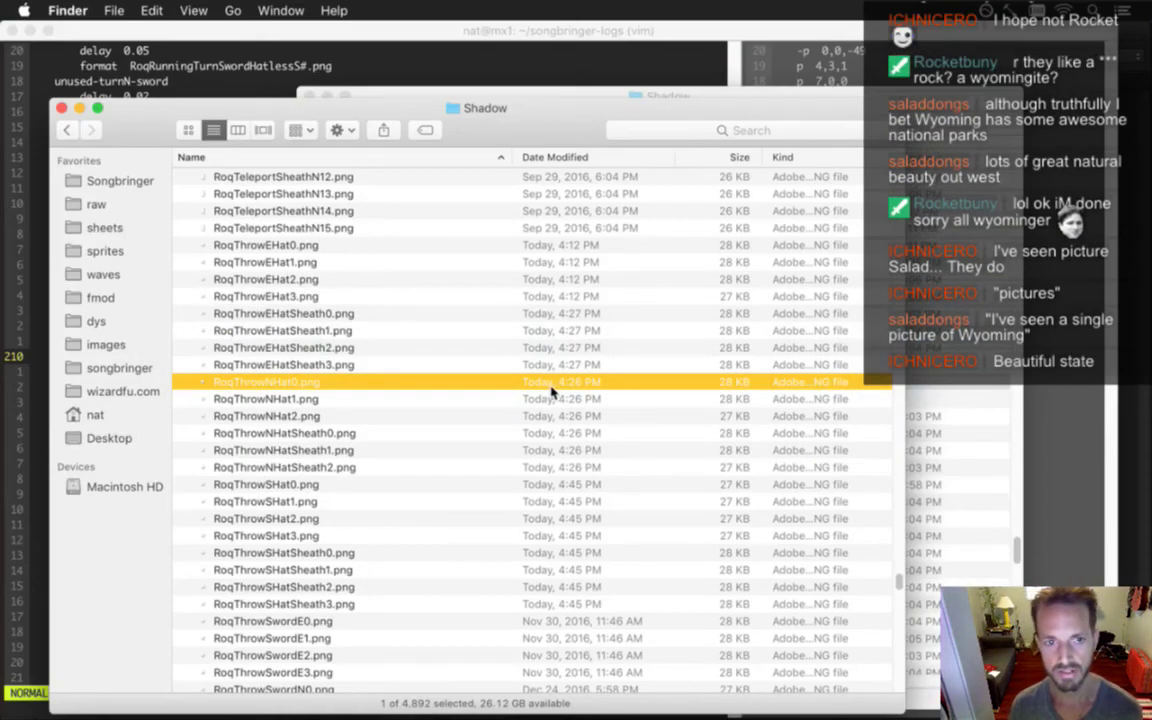
pyautogui.scroll(5, 548, 410)
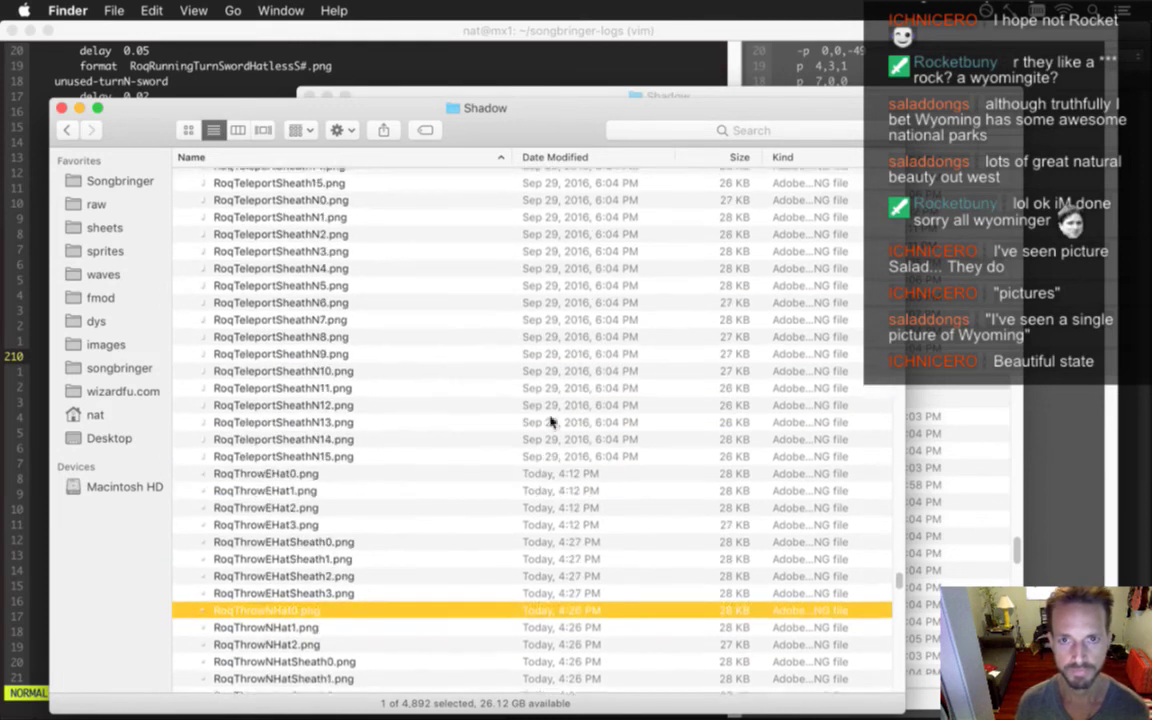
pyautogui.press('super+grave')
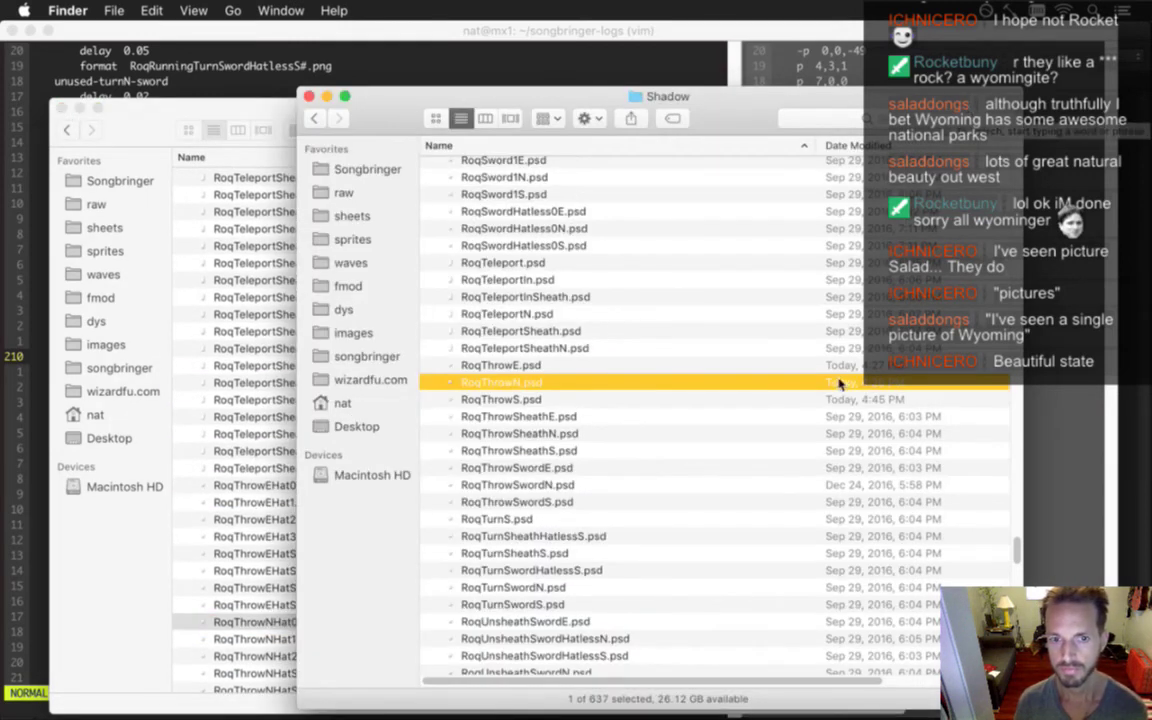
pyautogui.scroll(10, 845, 384)
pyautogui.moveTo(1018, 540); pyautogui.dragTo(1018, 272)
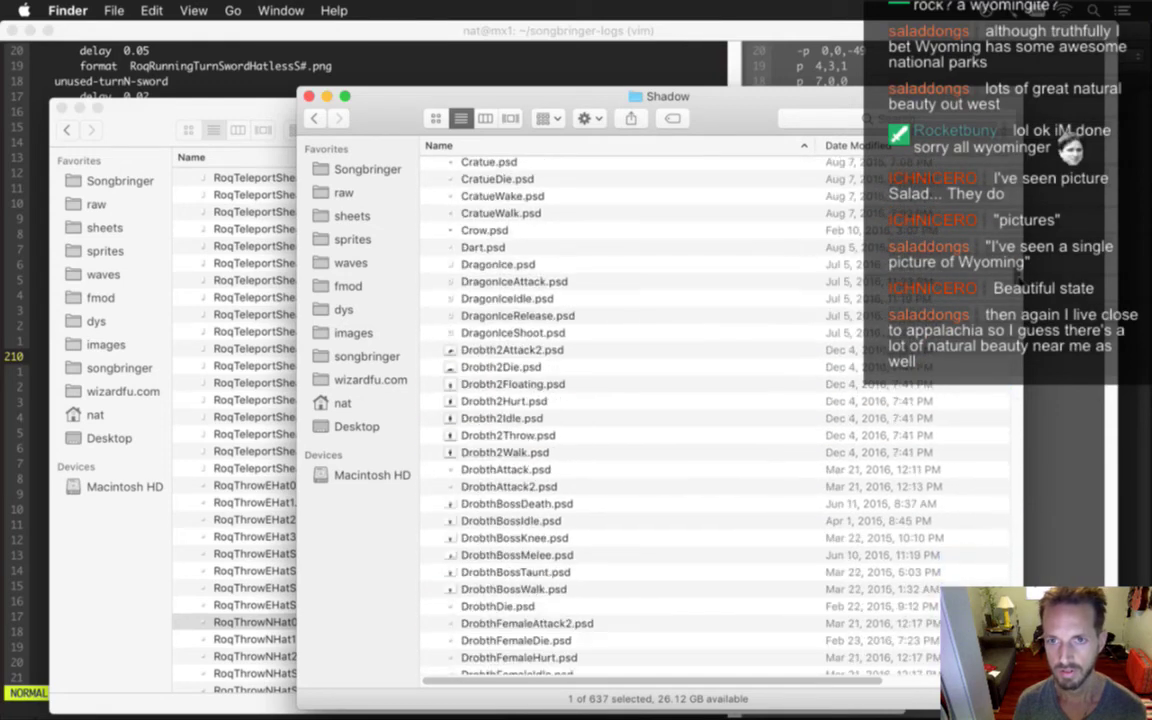
pyautogui.keyDown('super'); pyautogui.click(648, 96); pyautogui.keyUp('super')
pyautogui.click(697, 93)
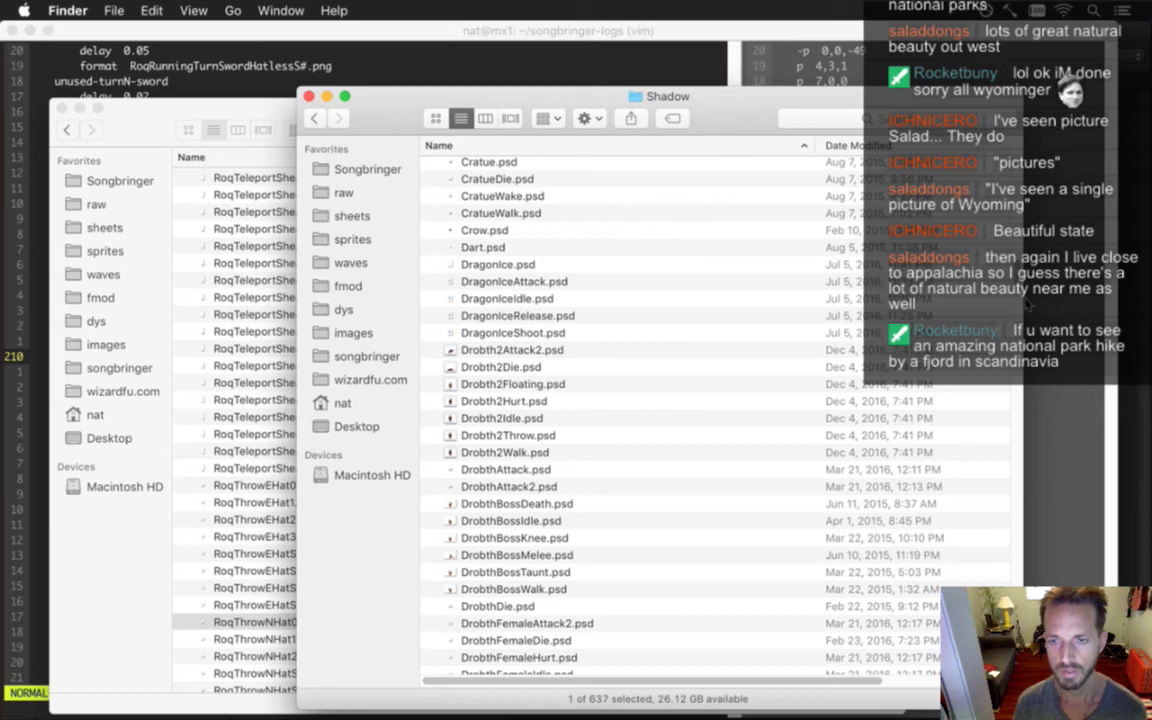
pyautogui.moveTo(1018, 272); pyautogui.dragTo(1018, 435)
pyautogui.scroll(5, 775, 316)
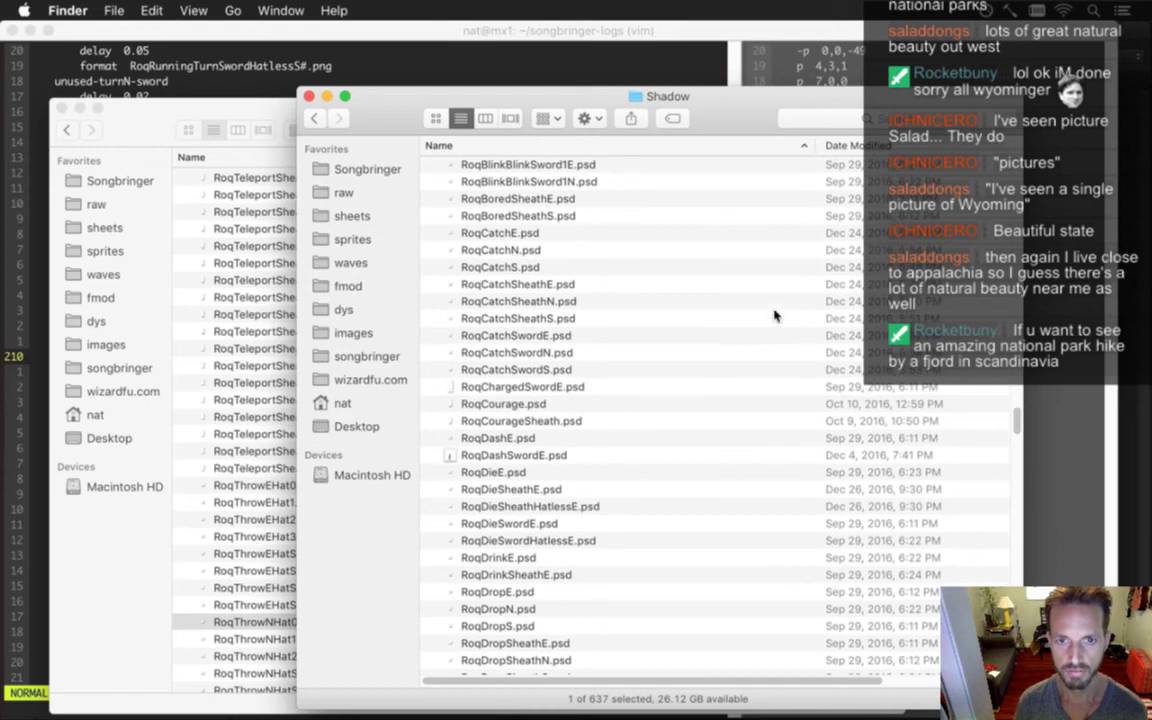
pyautogui.click(597, 286)
pyautogui.keyDown('shift'); pyautogui.click(588, 318); pyautogui.keyUp('shift')
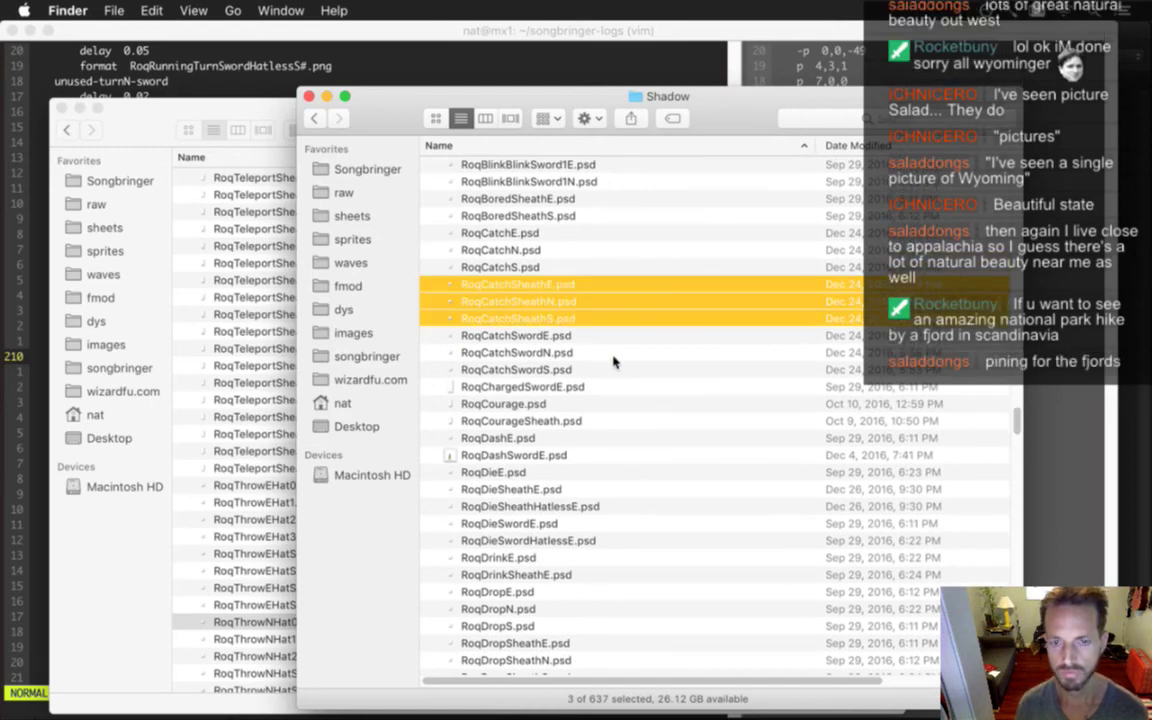
pyautogui.press('super+BackSpace')
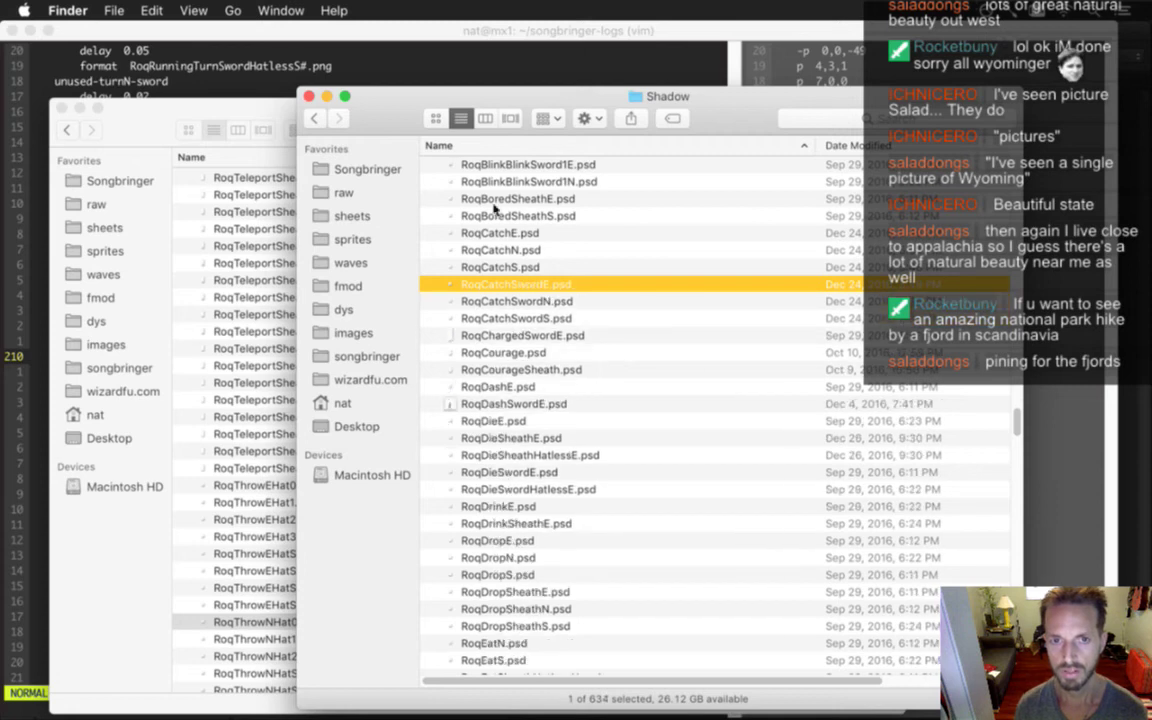
# Open RoqCatchE.psd in Photoshop, look through its four animation frames, close it without saving and return to Finder
pyautogui.click(519, 233)
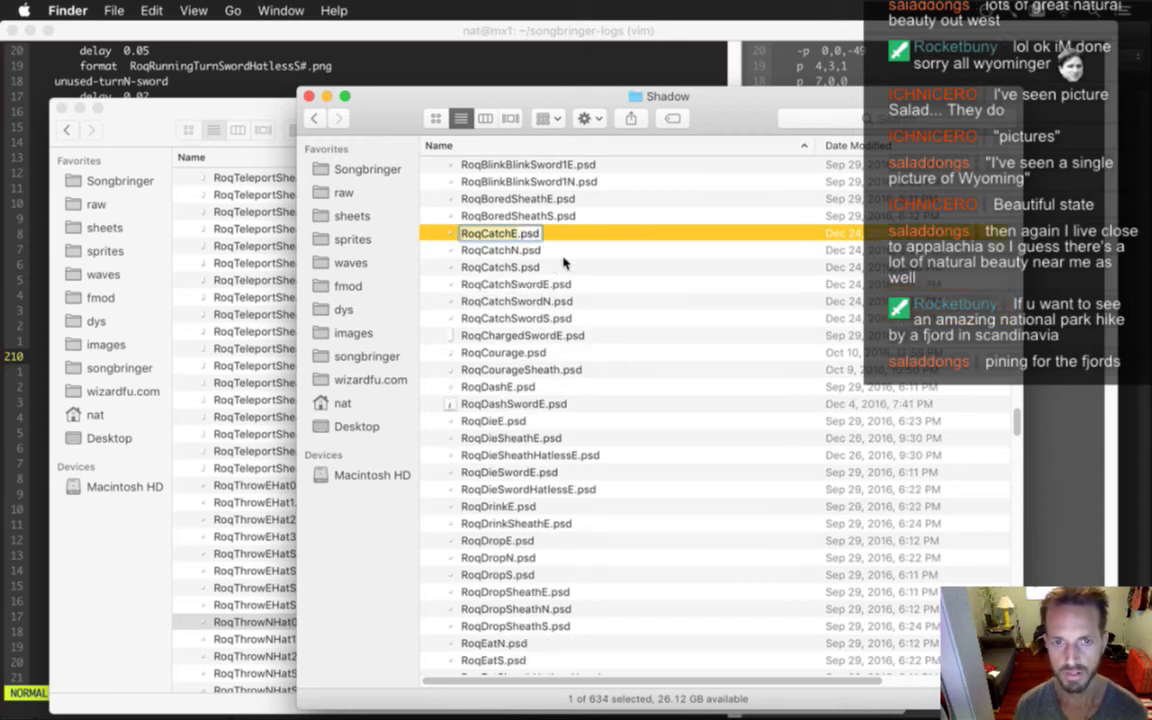
pyautogui.click(572, 238)
pyautogui.press('super+Tab')
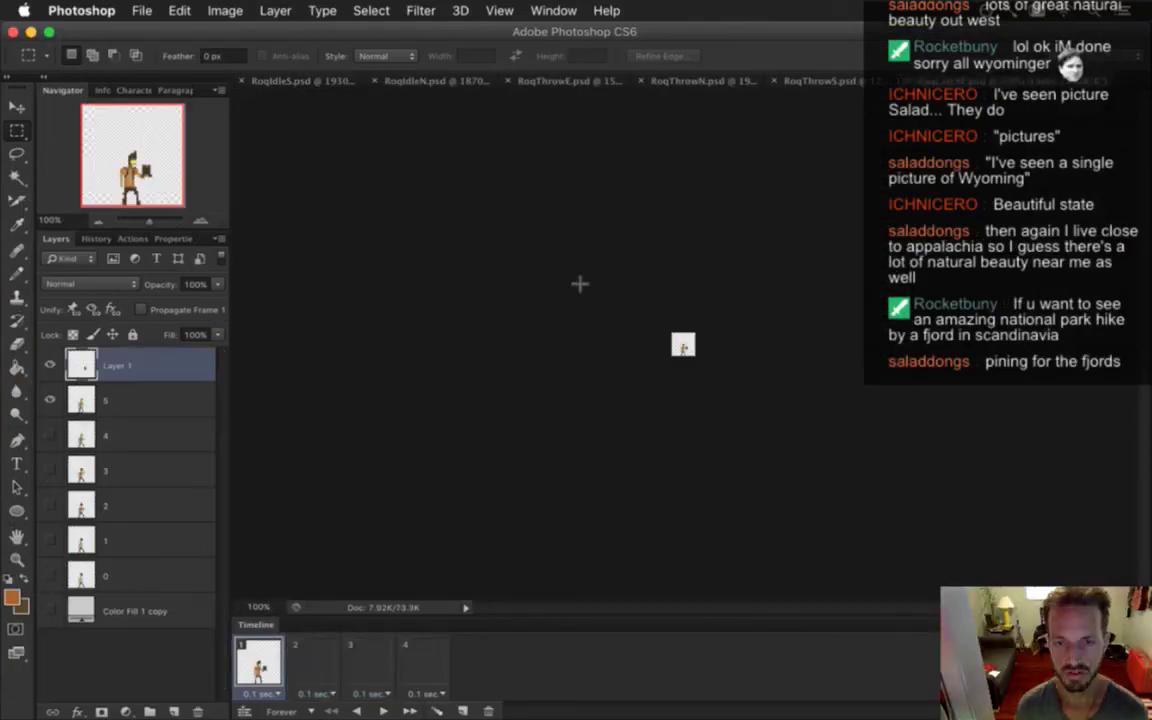
pyautogui.moveTo(683, 345); pyautogui.dragTo(690, 350)
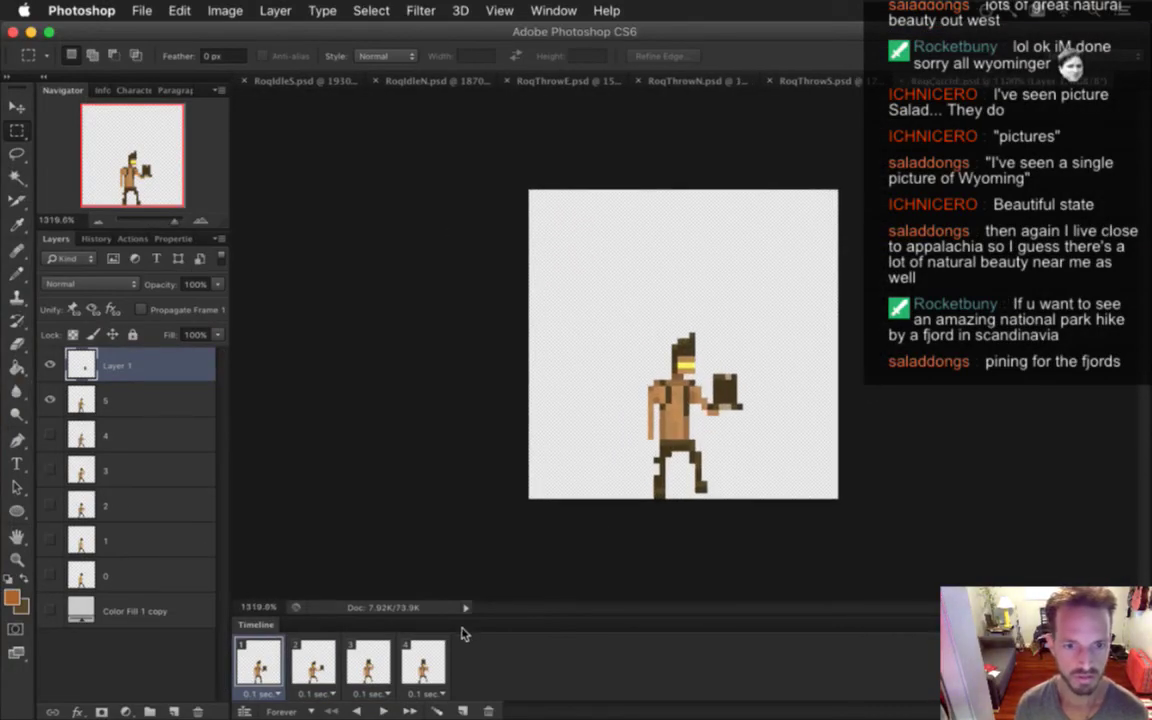
pyautogui.click(313, 662)
pyautogui.click(368, 662)
pyautogui.click(424, 662)
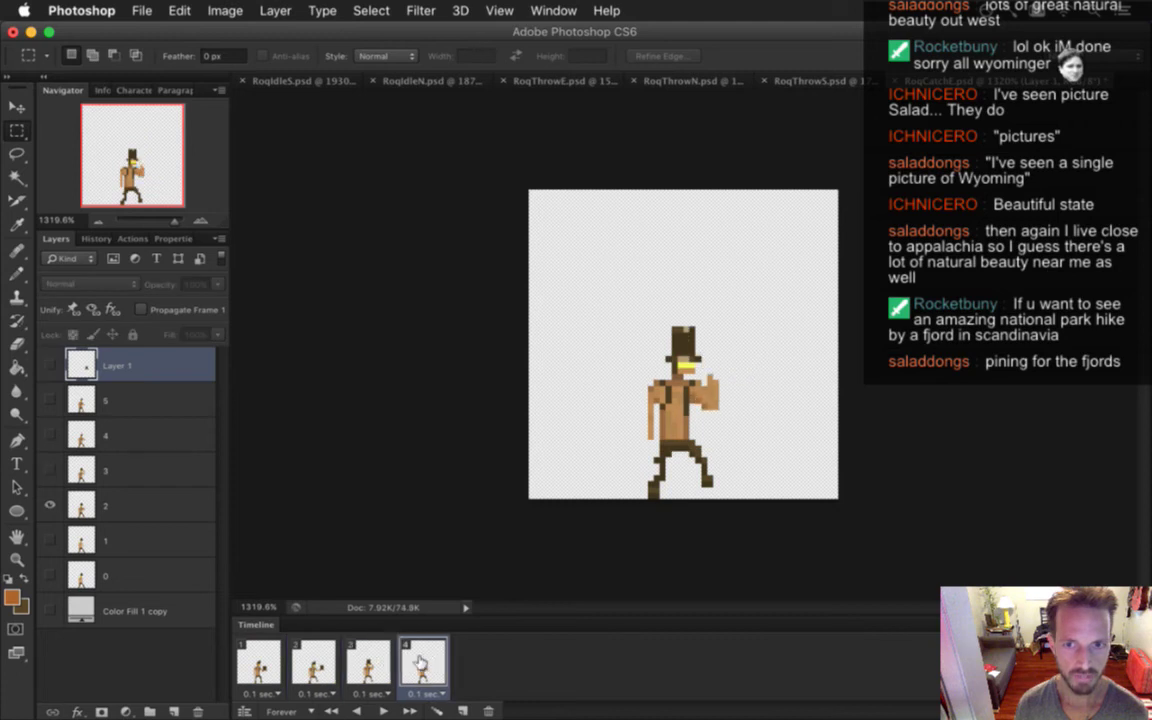
pyautogui.press('super+w')
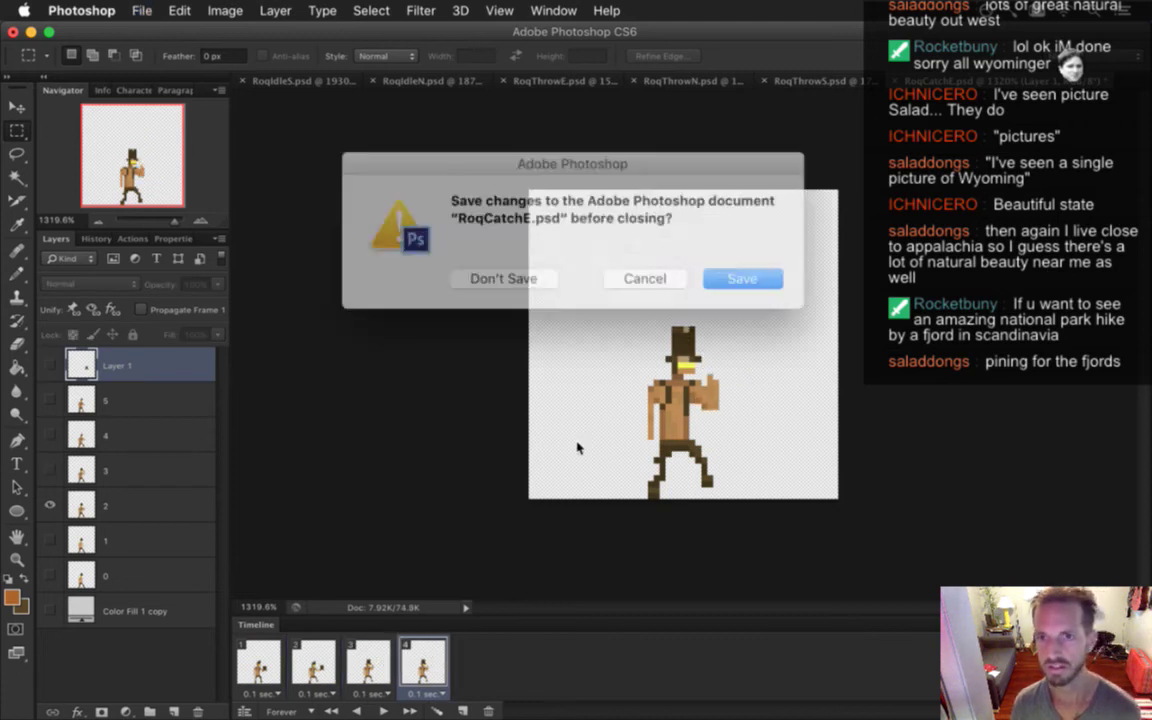
pyautogui.click(506, 271)
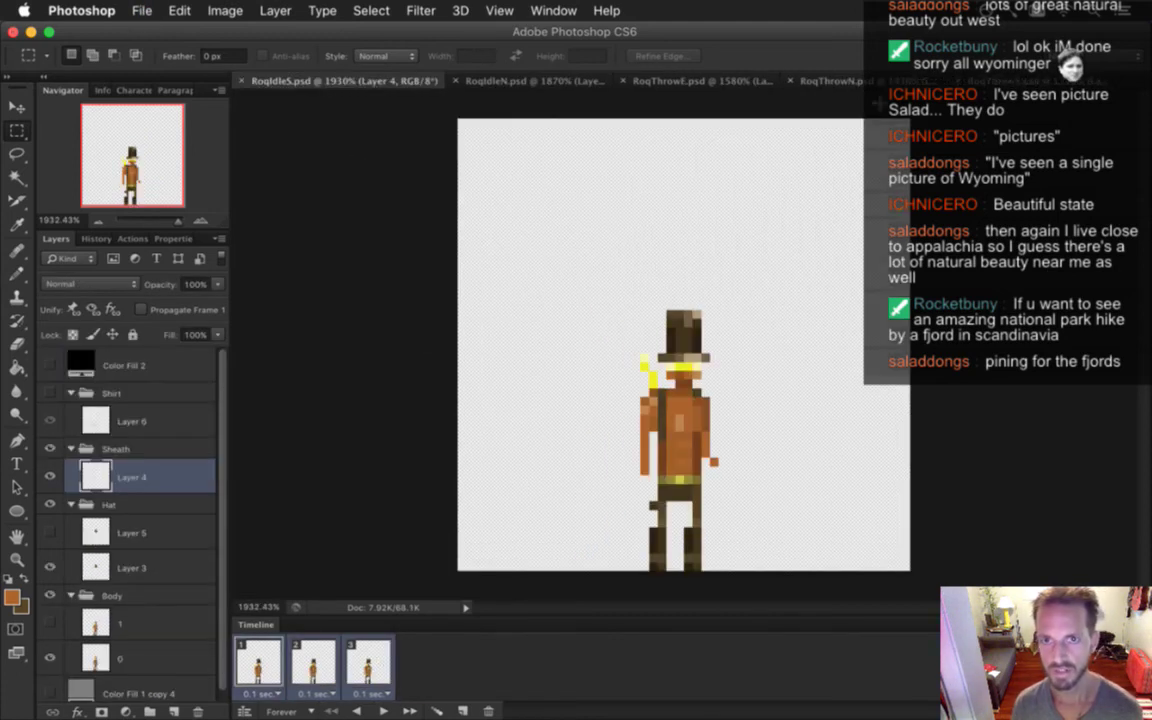
pyautogui.press('super+Tab')
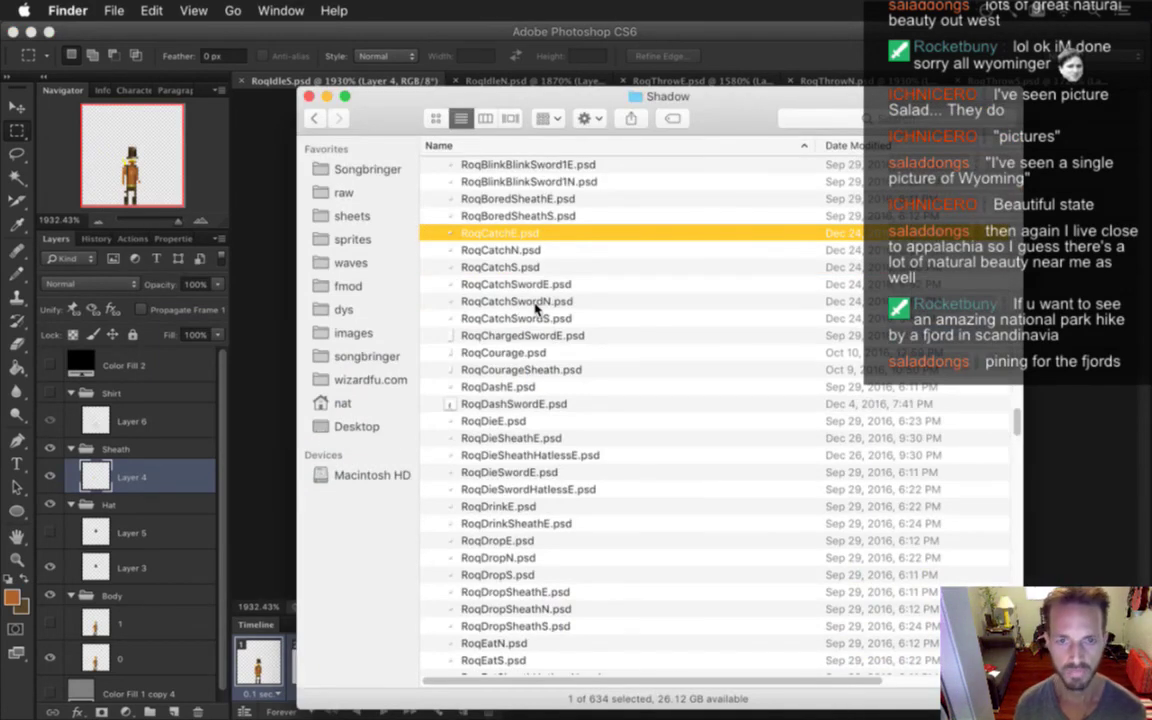
# Delete RoqCatchE.psd, RoqCatchN.psd and RoqCatchS.psd from the Shadow folder
pyautogui.hotkey('shift', 'Down')
pyautogui.hotkey('shift', 'Down')
pyautogui.press('super+BackSpace')
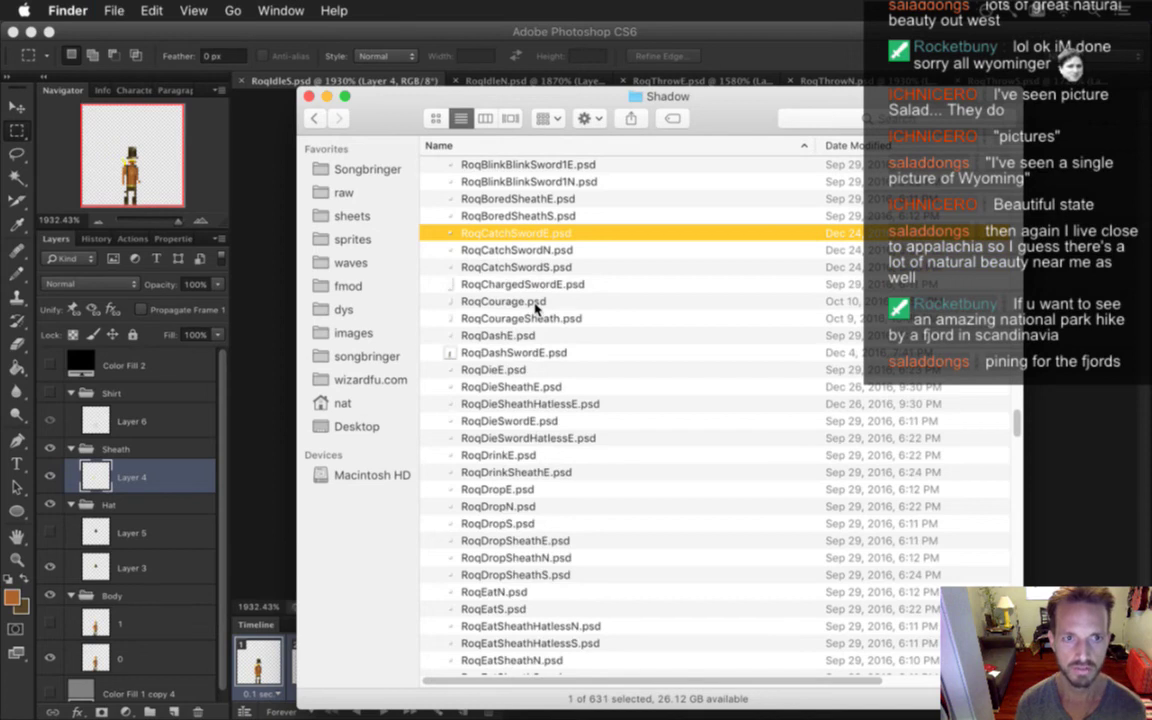
# In the Shadow folder of exported PNG files, delete all RoqCatch and RoqCatchSheath frames for E, N and S, keeping the RoqCatchSword files
pyautogui.click(753, 31)
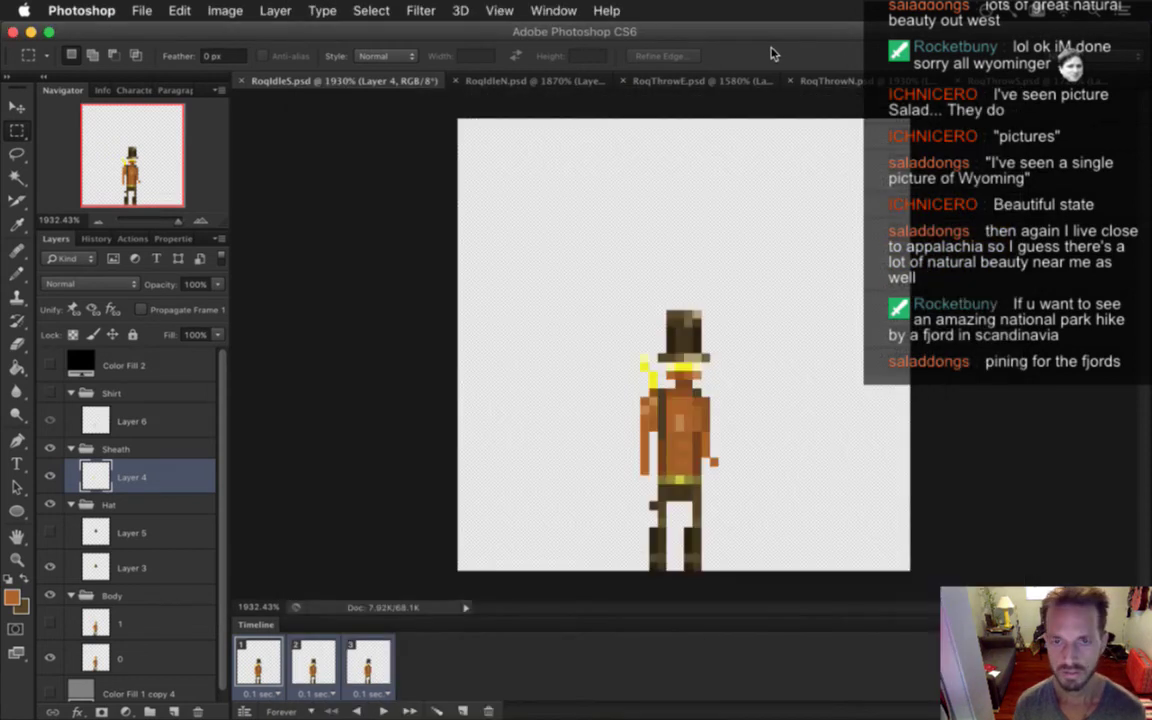
pyautogui.press('super+Tab')
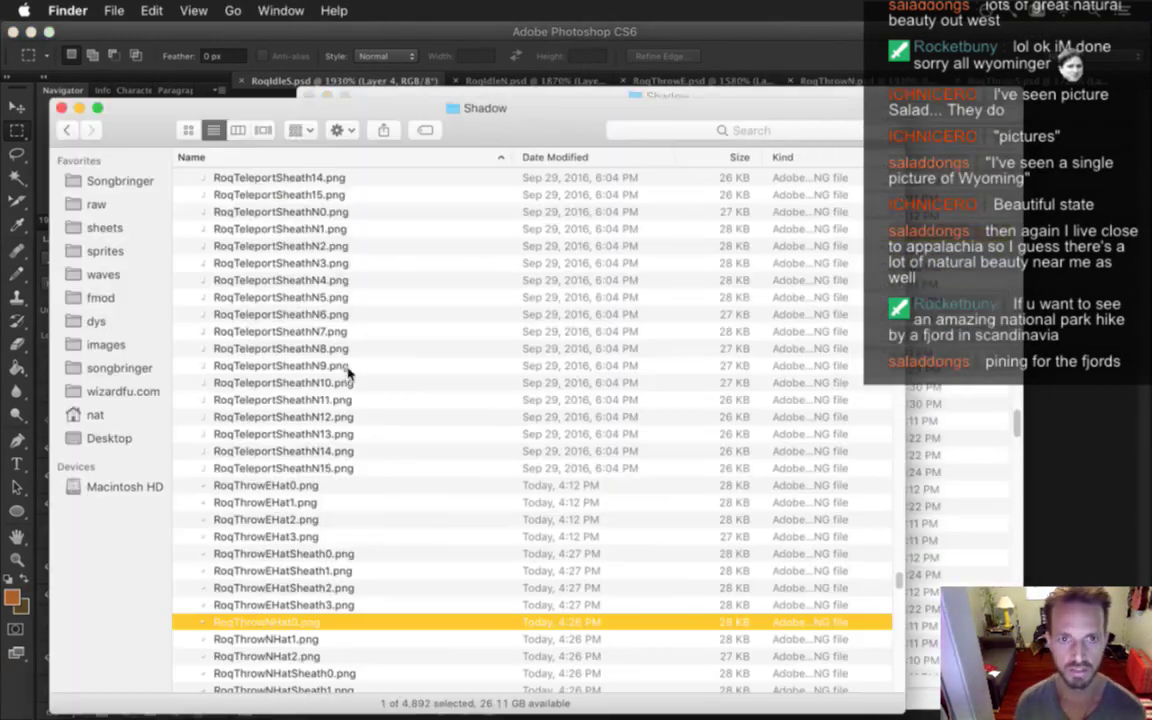
pyautogui.click(393, 384)
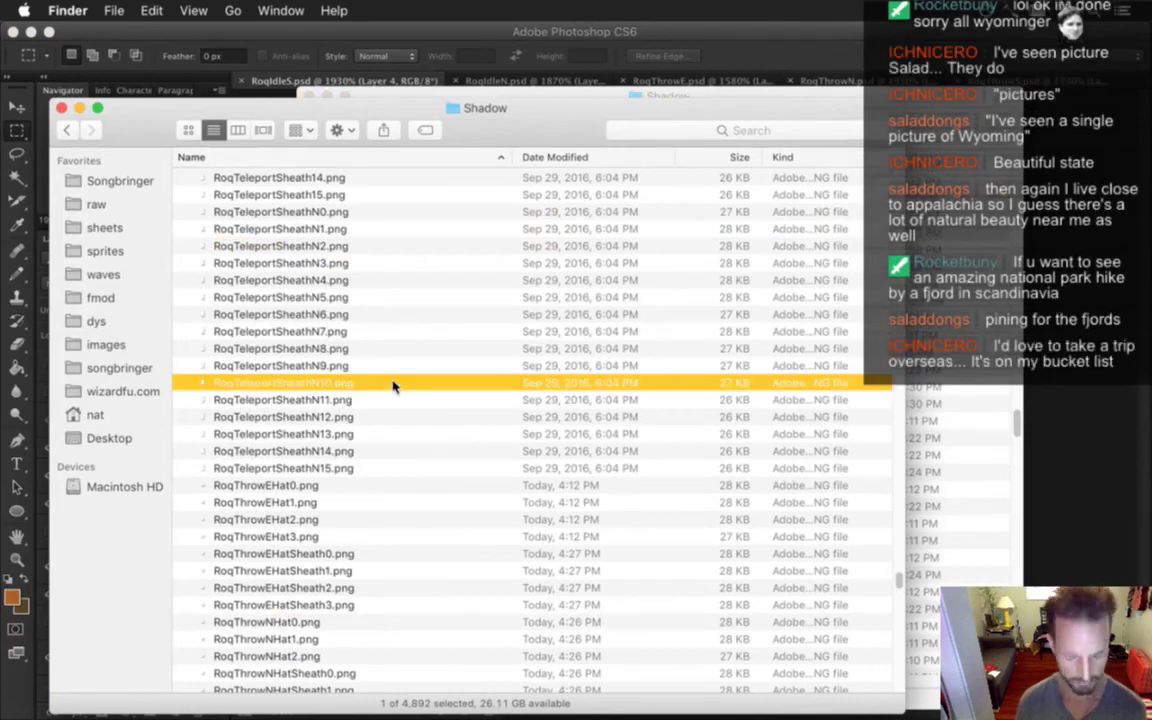
pyautogui.write('roqc')
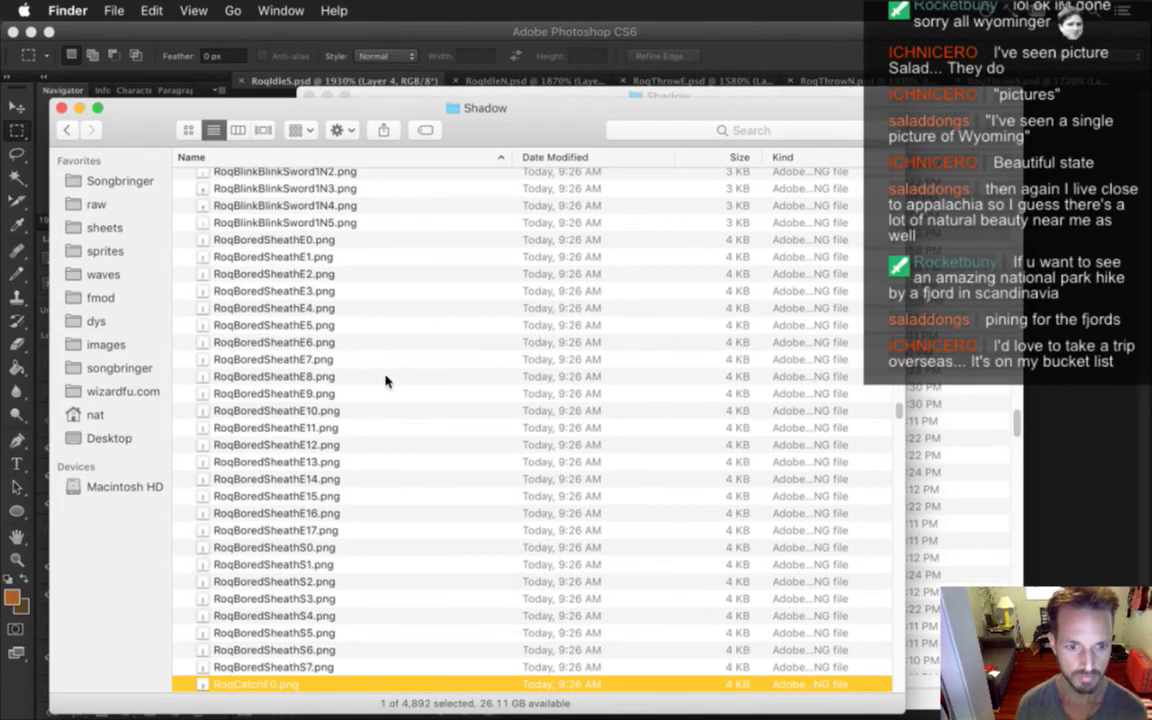
pyautogui.press('Down')
pyautogui.press('Down')
pyautogui.press('Down')
pyautogui.press('Down')
pyautogui.press('Down')
pyautogui.press('Down')
pyautogui.press('Down')
pyautogui.press('Down')
pyautogui.press('Down')
pyautogui.press('Down')
pyautogui.press('Down')
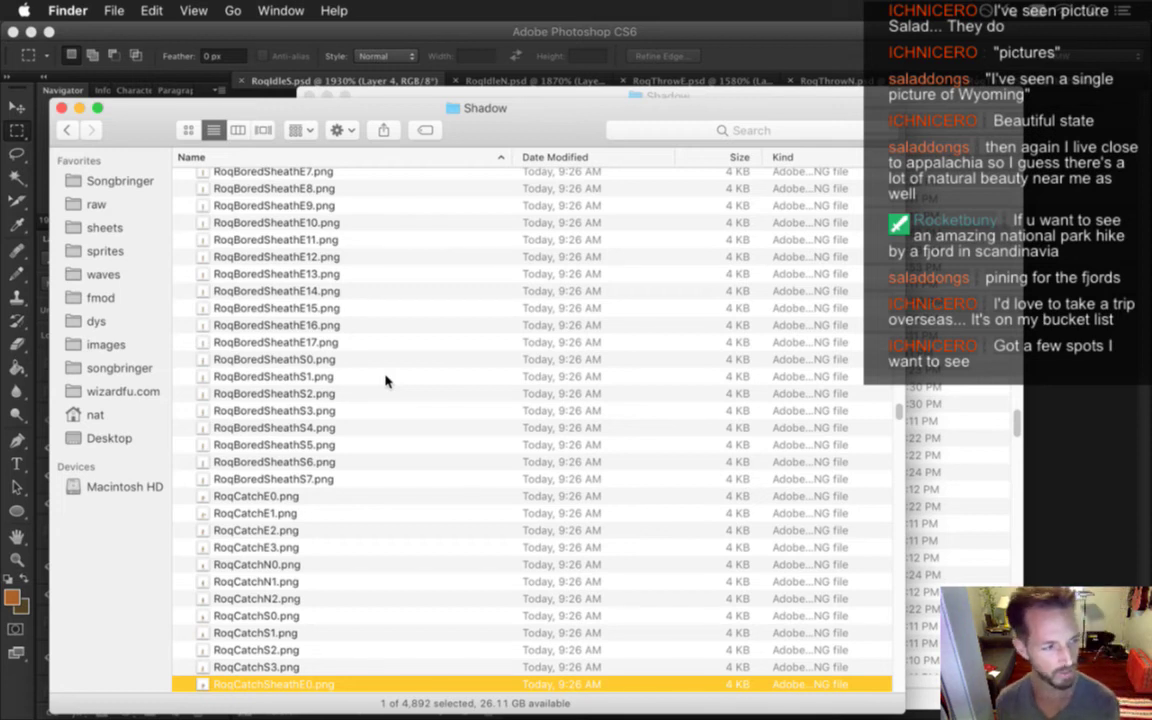
pyautogui.press('Up')
pyautogui.press('Up')
pyautogui.press('Up')
pyautogui.scroll(-8, 386, 380)
pyautogui.press('Down')
pyautogui.press('Down')
pyautogui.press('Up')
pyautogui.press('Up')
pyautogui.press('Up')
pyautogui.press('Up')
pyautogui.press('Up')
pyautogui.press('Up')
pyautogui.press('Up')
pyautogui.press('Up')
pyautogui.press('Up')
pyautogui.press('Up')
pyautogui.press('Up')
pyautogui.press('Up')
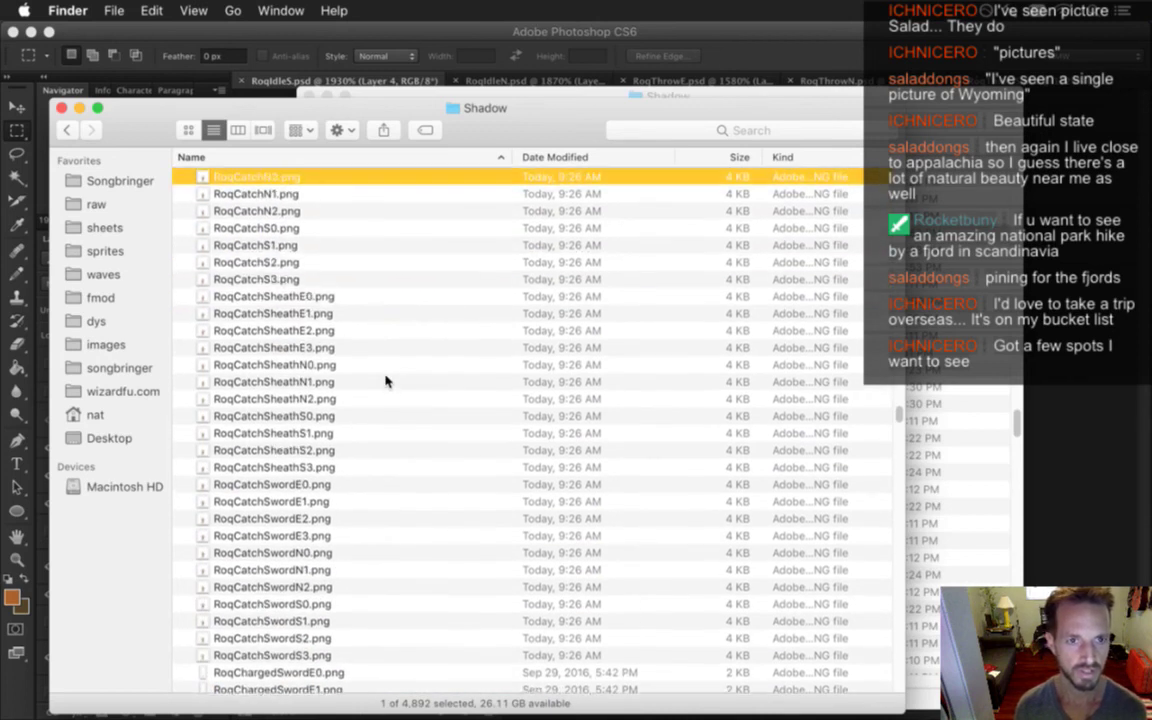
pyautogui.press('Down')
pyautogui.press('Down')
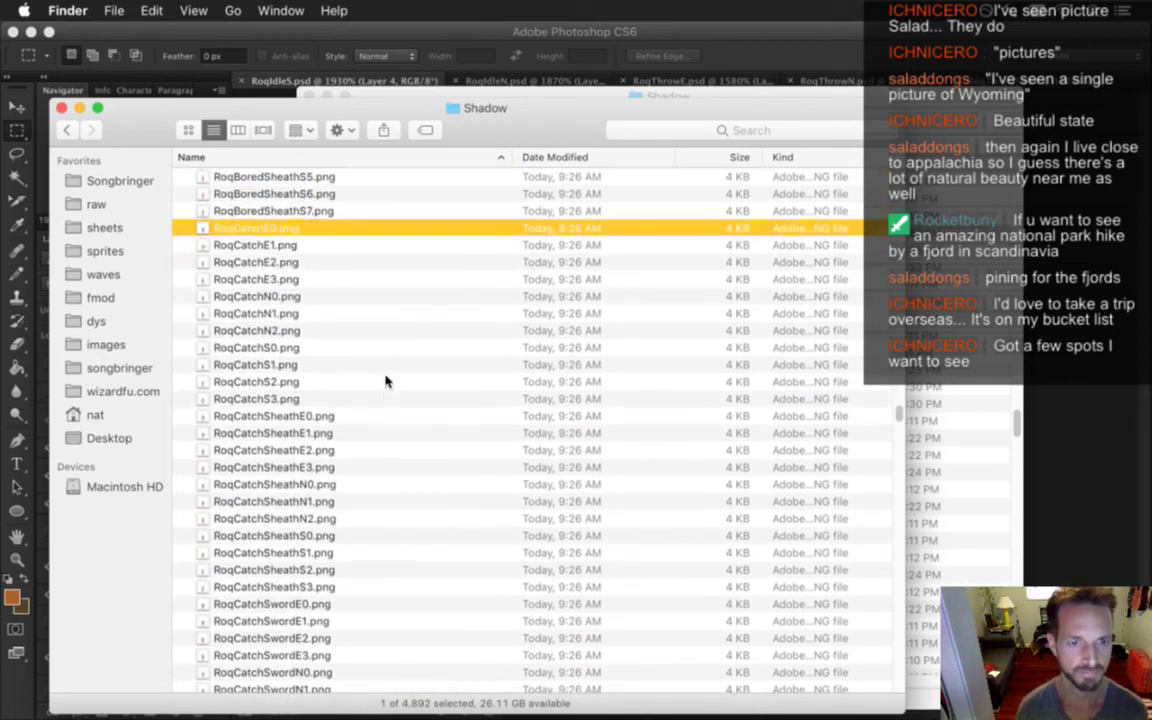
pyautogui.hotkey('shift', 'Down')
pyautogui.hotkey('shift', 'Down')
pyautogui.hotkey('shift', 'Down')
pyautogui.hotkey('shift', 'Down')
pyautogui.hotkey('shift', 'Down')
pyautogui.hotkey('shift', 'Down')
pyautogui.hotkey('shift', 'Down')
pyautogui.hotkey('shift', 'Down')
pyautogui.hotkey('shift', 'Down')
pyautogui.hotkey('shift', 'Down')
pyautogui.hotkey('shift', 'Down')
pyautogui.hotkey('shift', 'Down')
pyautogui.hotkey('shift', 'Down')
pyautogui.hotkey('shift', 'Down')
pyautogui.hotkey('shift', 'Down')
pyautogui.hotkey('shift', 'Down')
pyautogui.hotkey('shift', 'Down')
pyautogui.hotkey('shift', 'Down')
pyautogui.hotkey('shift', 'Down')
pyautogui.hotkey('shift', 'Down')
pyautogui.hotkey('shift', 'Down')
pyautogui.hotkey('shift', 'Down')
pyautogui.hotkey('shift', 'Up')
pyautogui.hotkey('shift', 'Up')
pyautogui.hotkey('shift', 'Down')
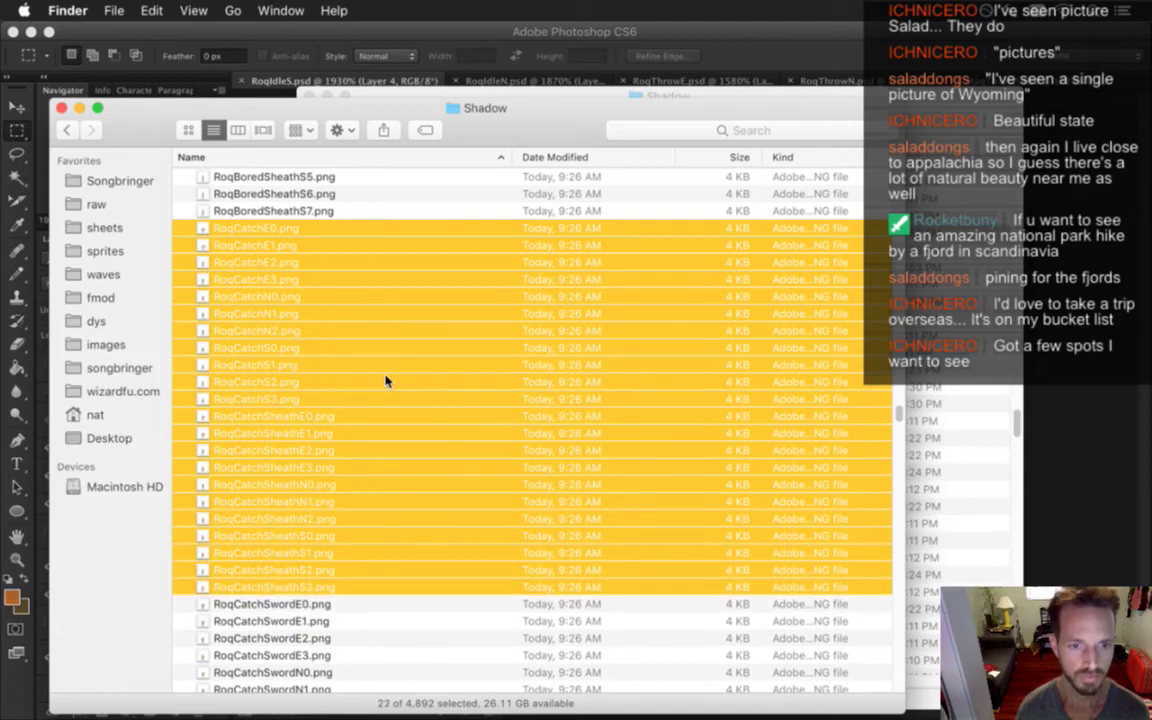
pyautogui.press('super+BackSpace')
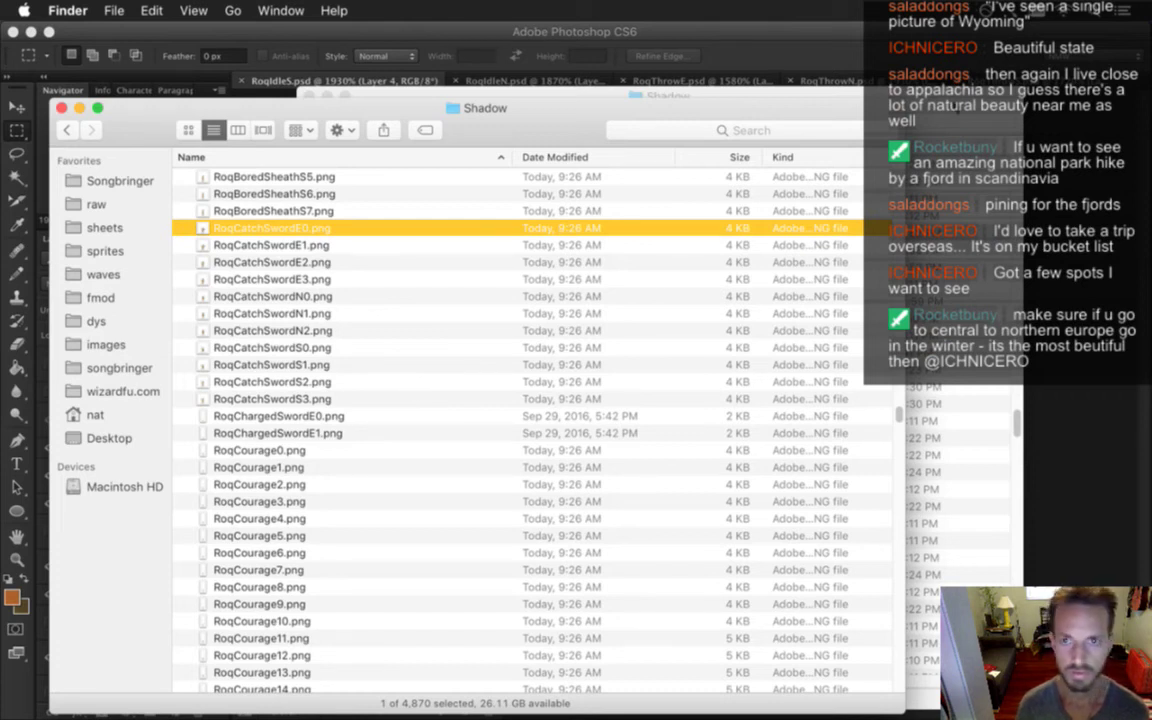
# Switch to Photoshop and save a copy of RoqThrowE.psd under the name RoqCatchE.psd in the Shadow folder
pyautogui.click(889, 91)
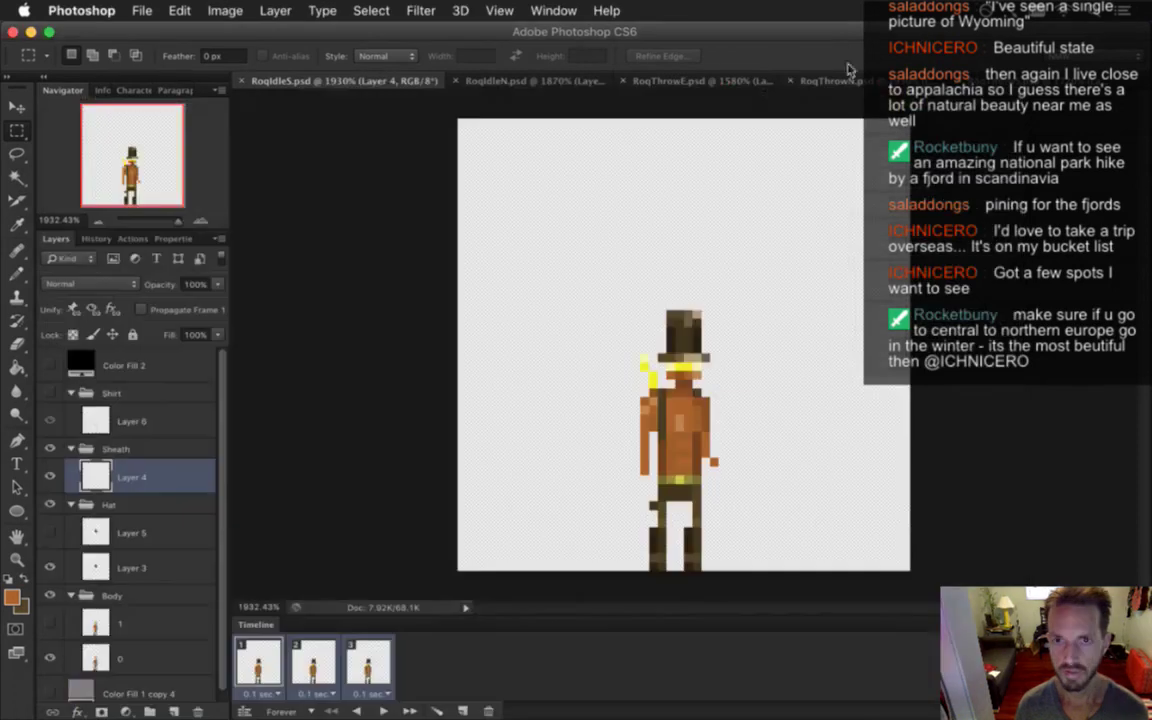
pyautogui.click(680, 81)
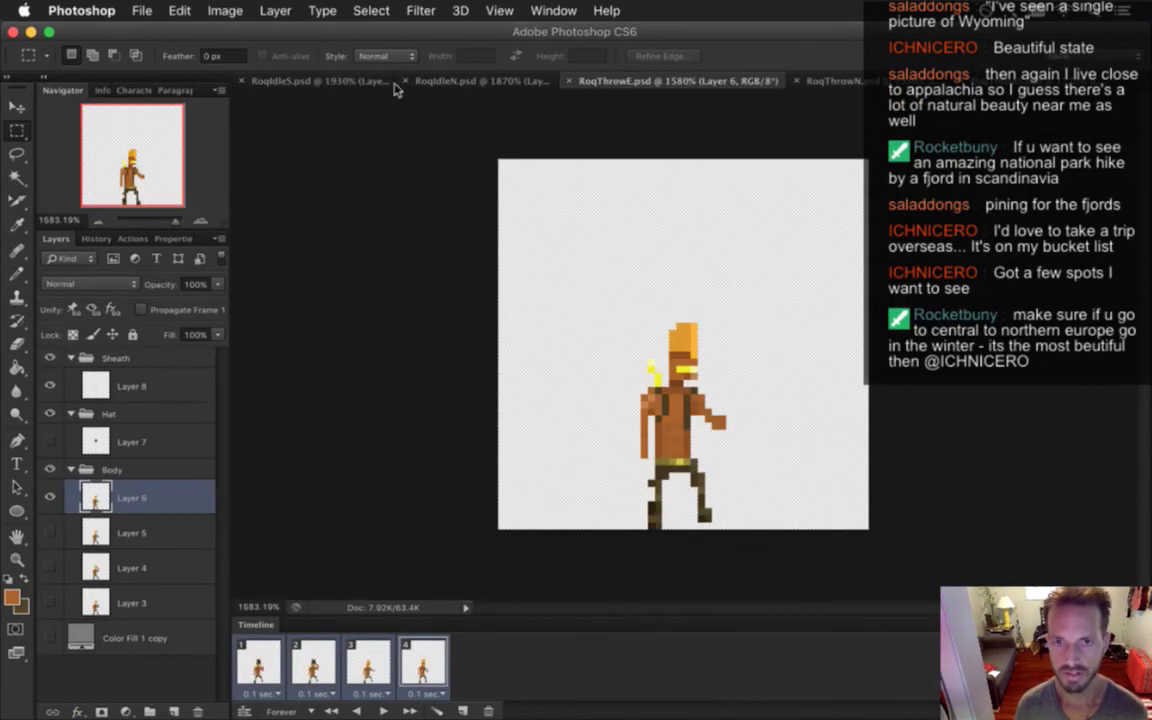
pyautogui.click(146, 11)
pyautogui.click(250, 219)
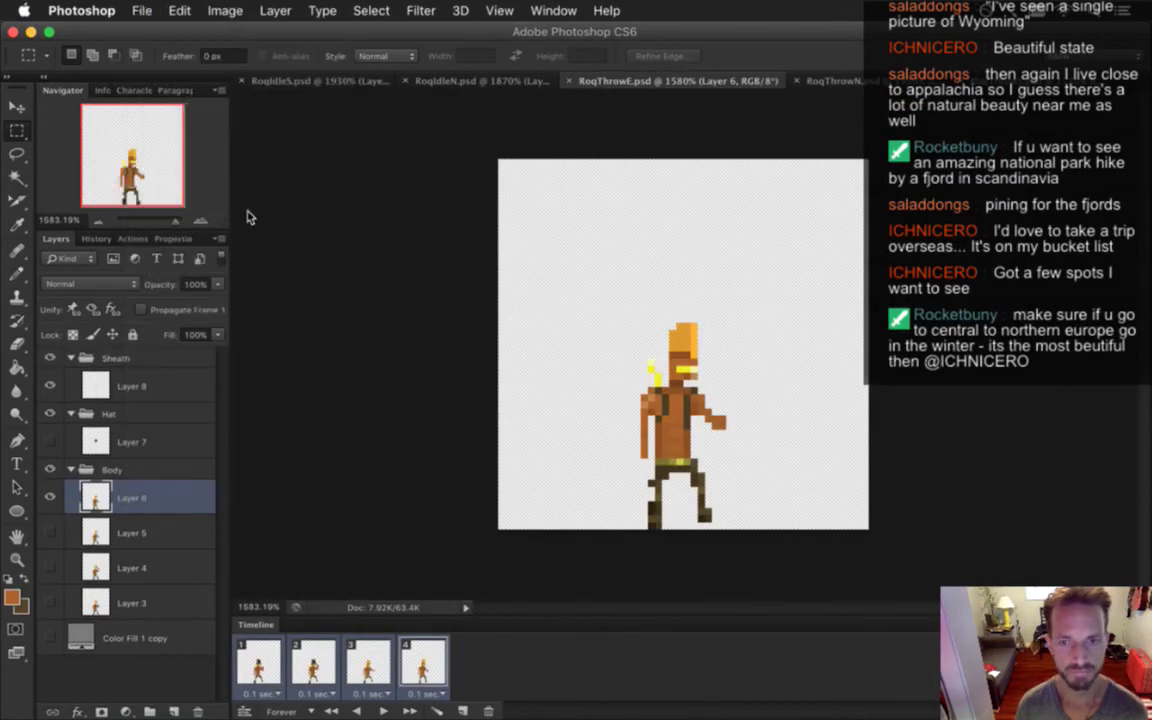
pyautogui.press('Right')
pyautogui.press('Left')
pyautogui.press('BackSpace')
pyautogui.press('BackSpace')
pyautogui.press('BackSpace')
pyautogui.press('BackSpace')
pyautogui.press('BackSpace')
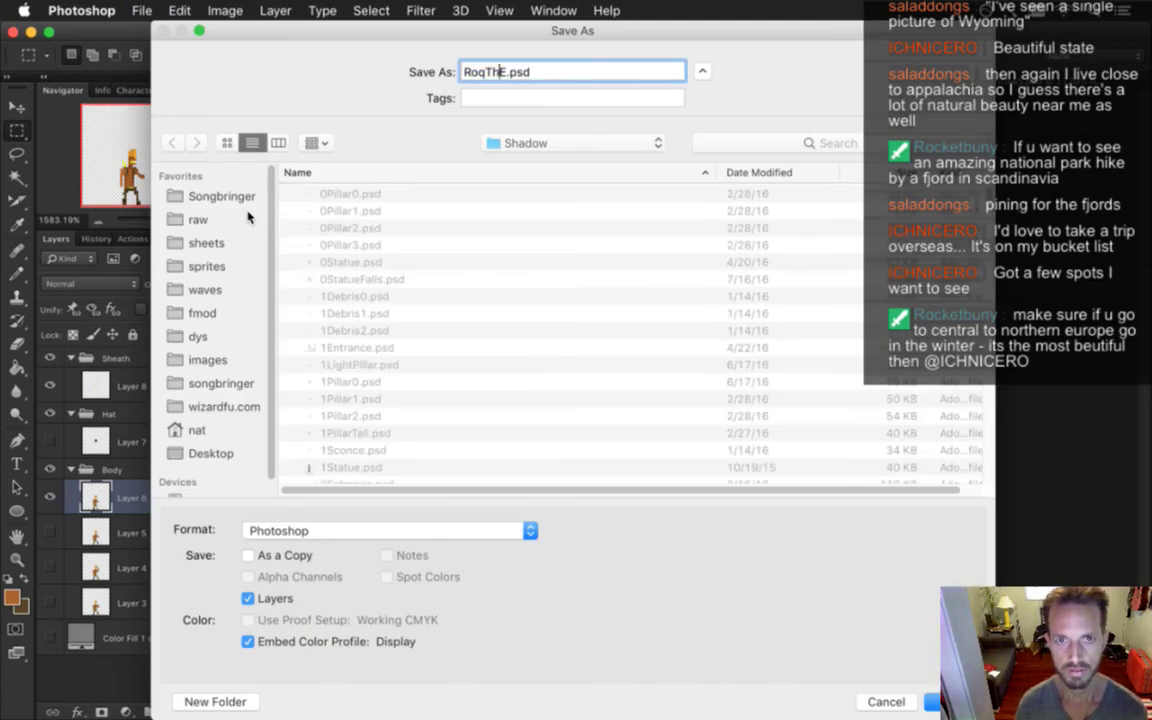
pyautogui.write('Catch')
pyautogui.press('Return')
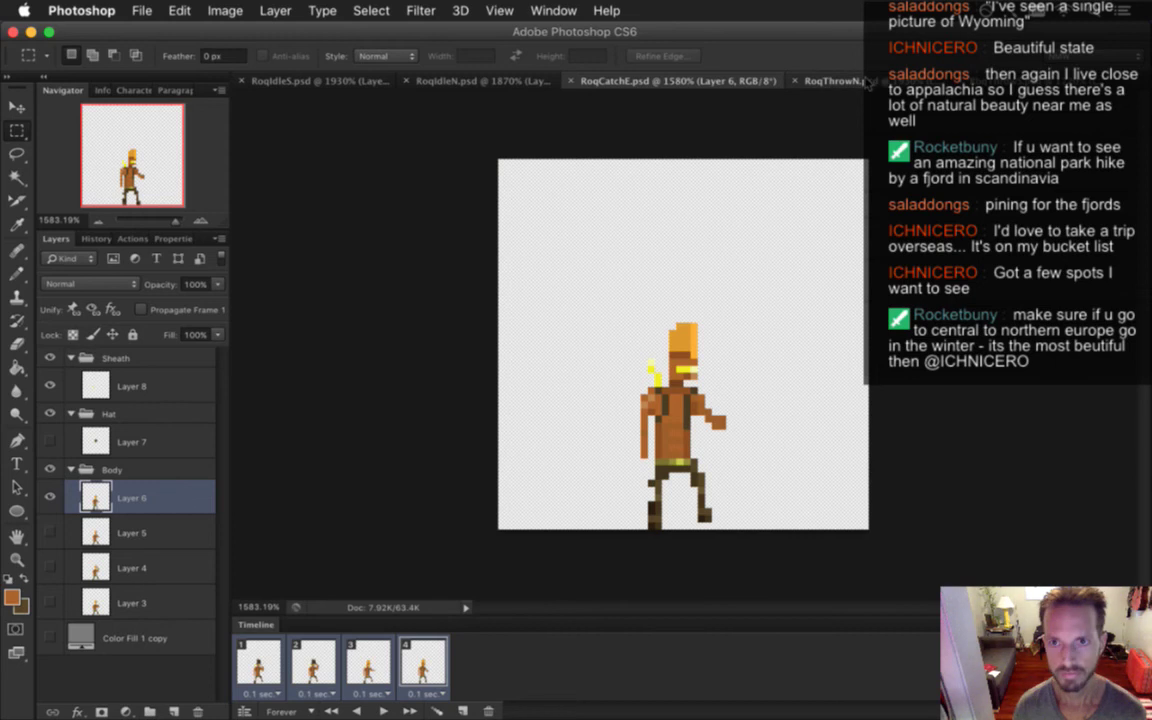
# Save RoqThrowN.psd under the new name RoqCatchN.psd in the Shadow folder
pyautogui.hotkey('ctrl', 'Tab')
pyautogui.click(142, 10)
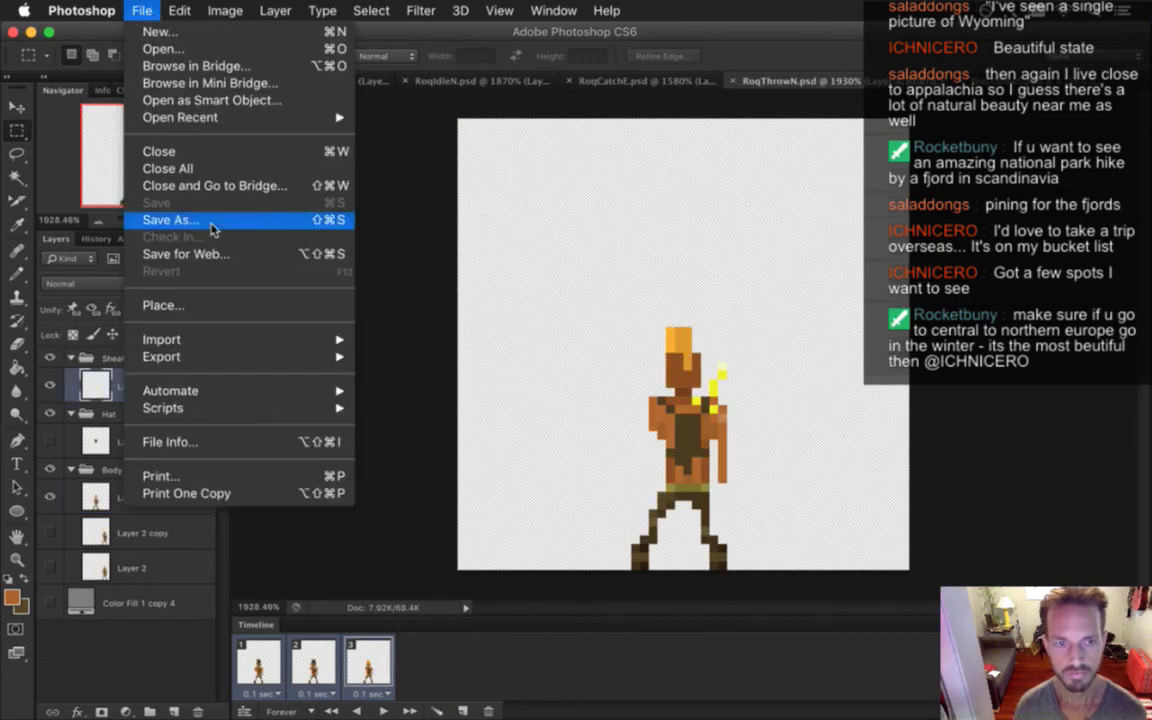
pyautogui.click(211, 228)
pyautogui.press('Right')
pyautogui.press('Left')
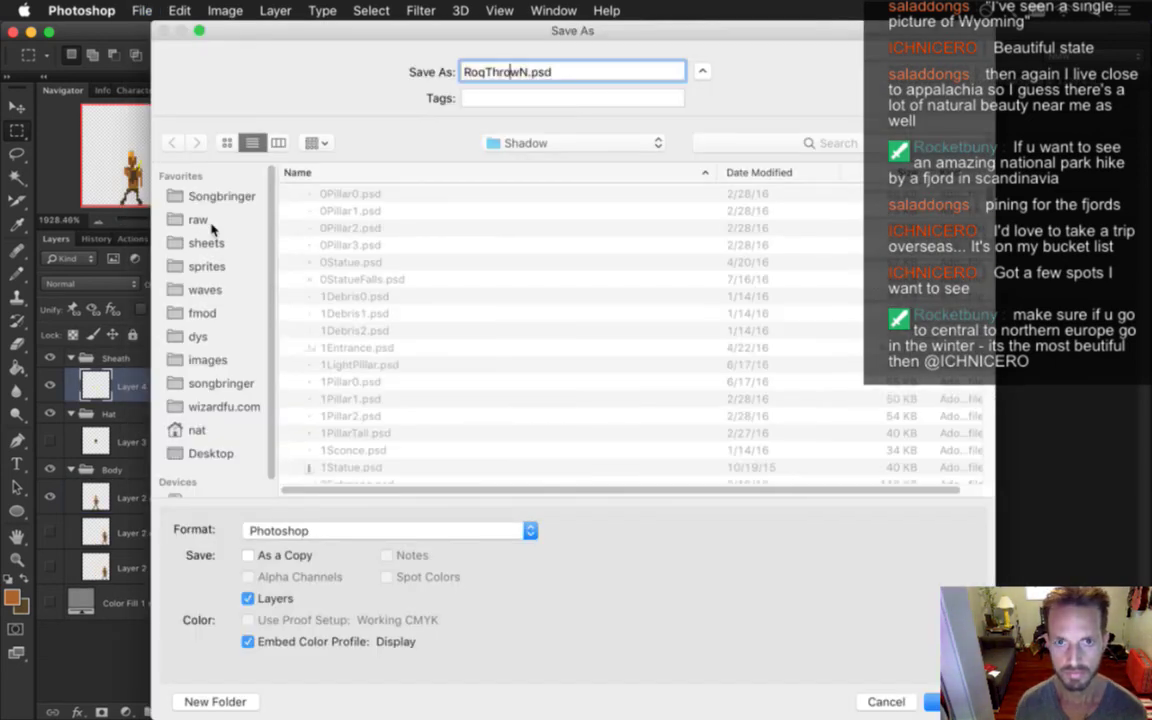
pyautogui.press('BackSpace')
pyautogui.press('BackSpace')
pyautogui.press('BackSpace')
pyautogui.press('BackSpace')
pyautogui.press('BackSpace')
pyautogui.write('Cat')
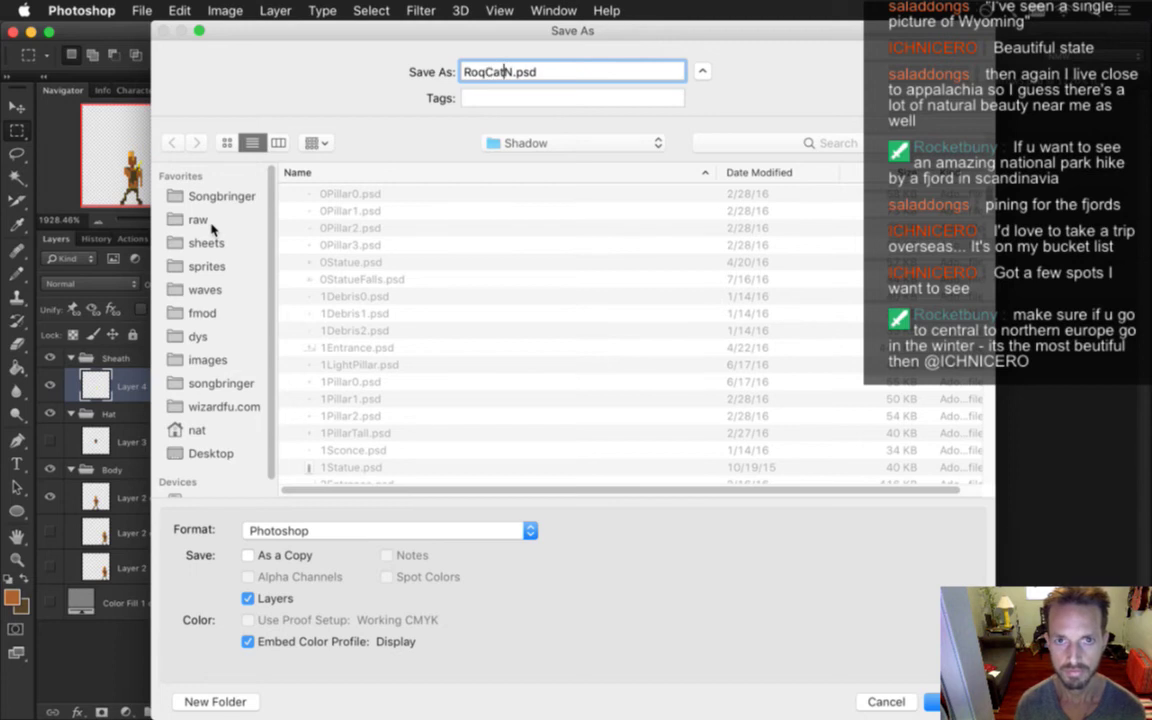
pyautogui.write('ch')
pyautogui.press('Return')
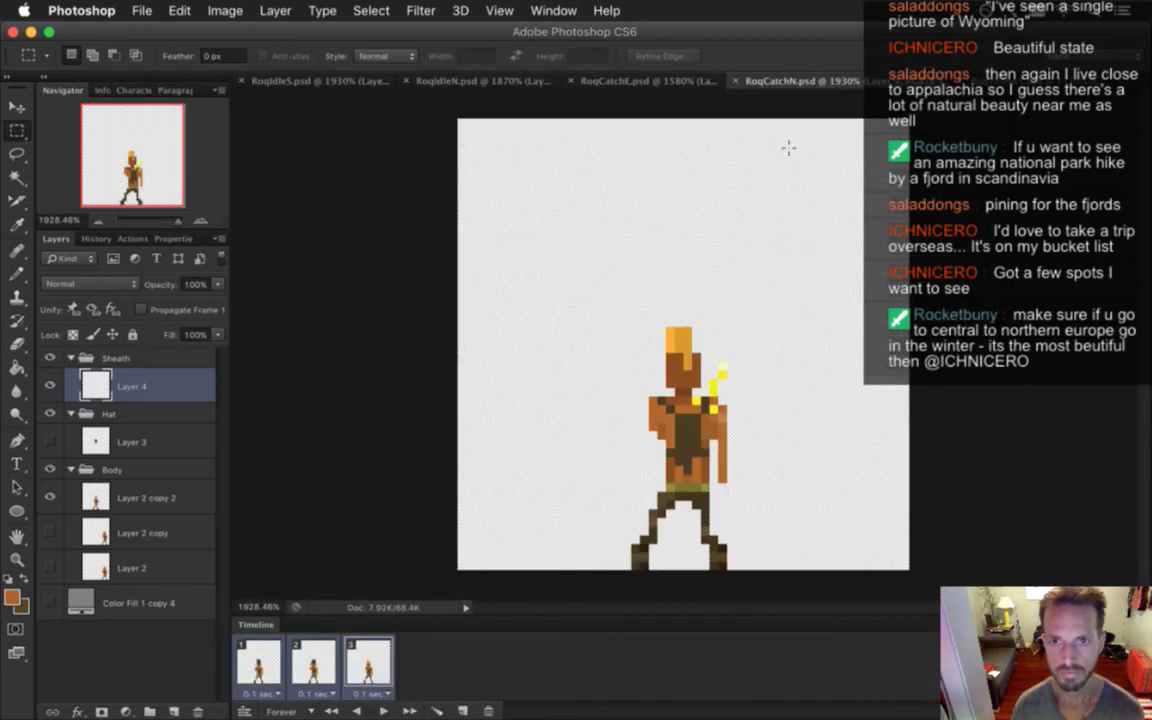
# Save RoqThrowS.psd under the new name RoqCatchS.psd in the Shadow folder
pyautogui.click(905, 80)
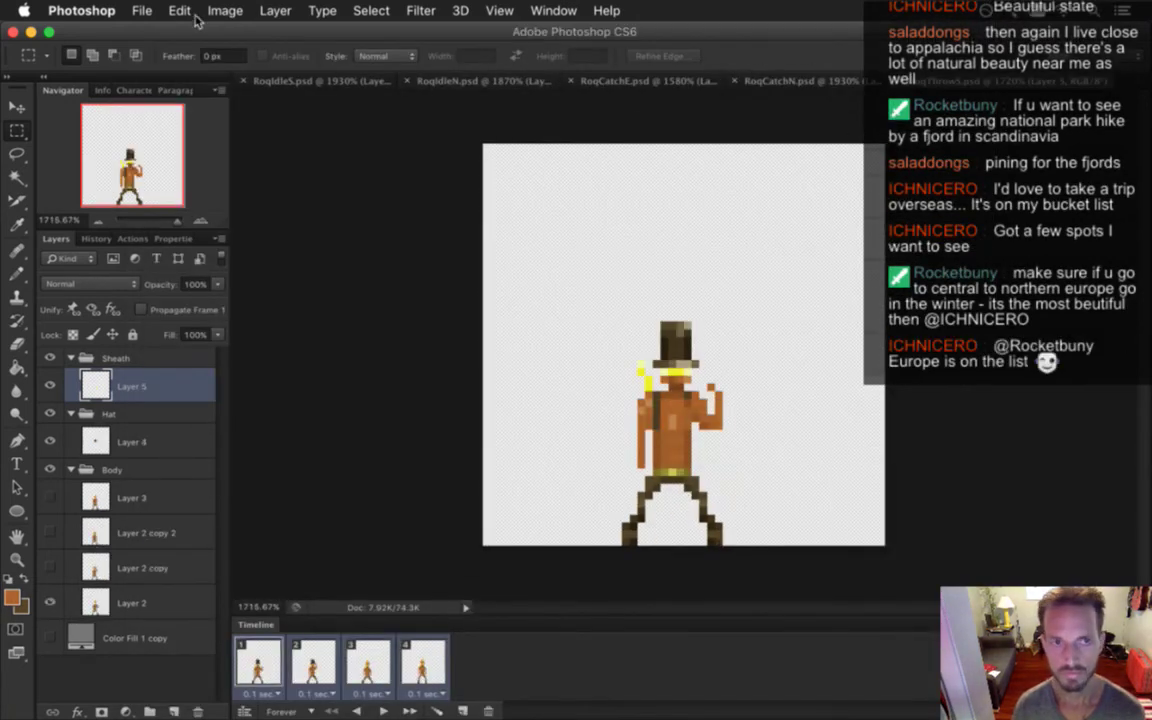
pyautogui.click(139, 14)
pyautogui.click(210, 220)
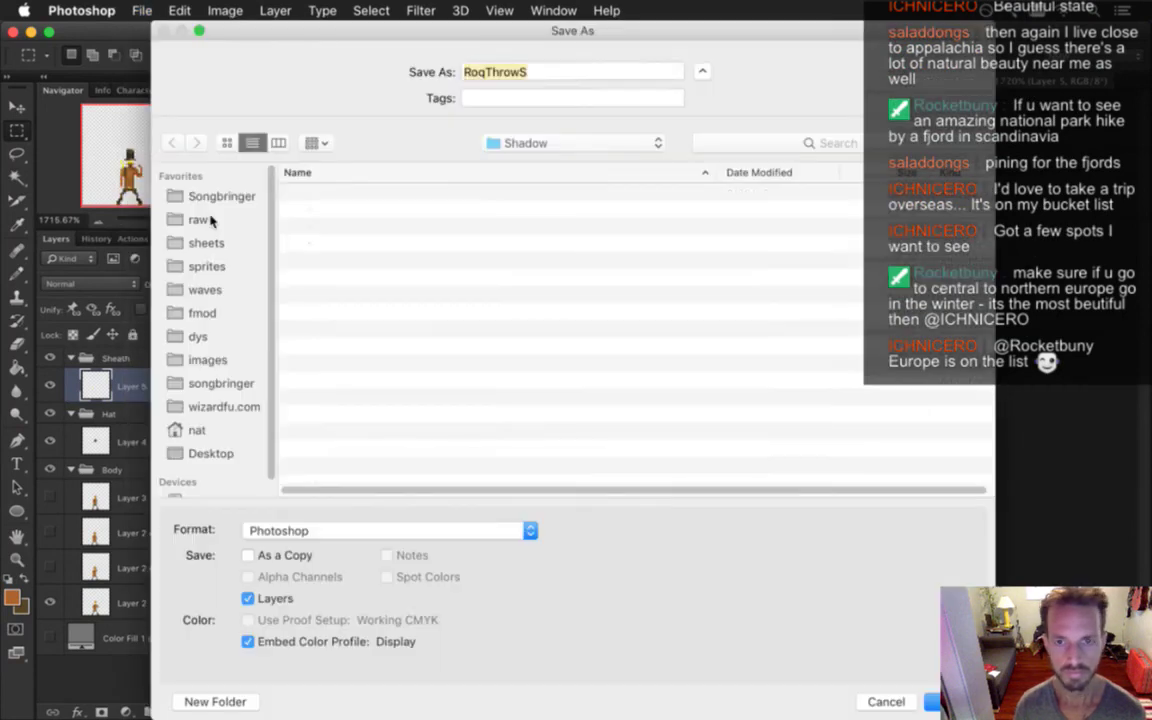
pyautogui.press('BackSpace')
pyautogui.press('BackSpace')
pyautogui.press('BackSpace')
pyautogui.press('BackSpace')
pyautogui.press('BackSpace')
pyautogui.write('Catch')
pyautogui.press('Return')
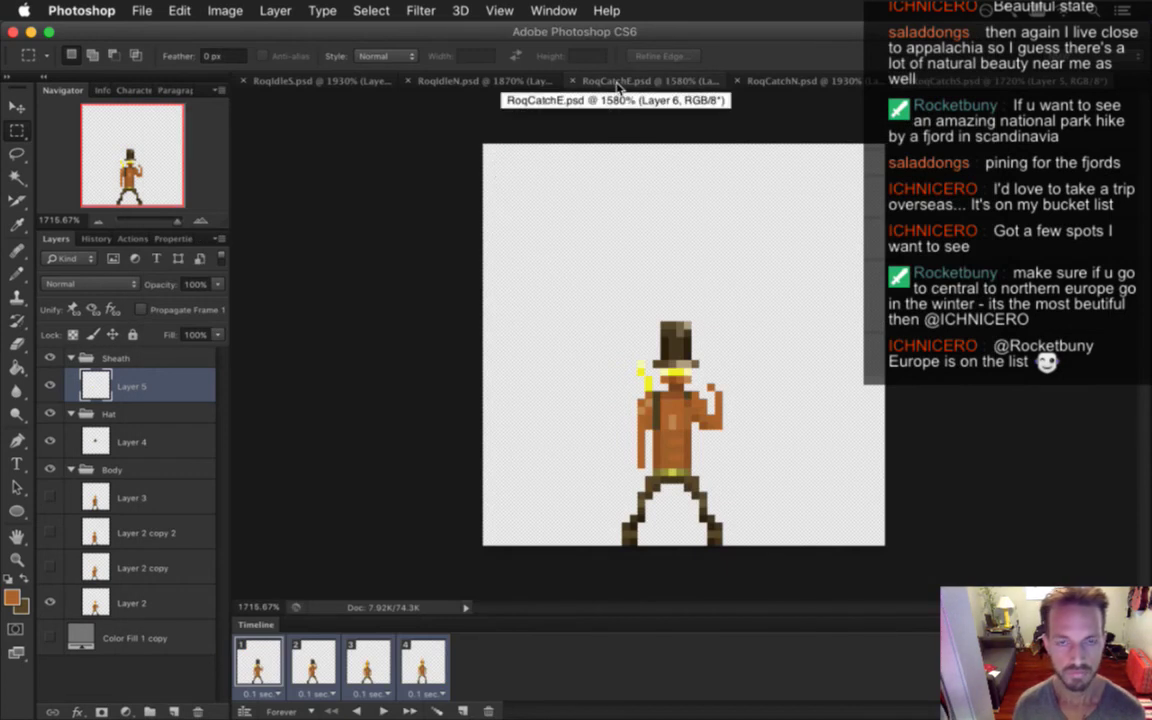
# Reverse the order of the four animation frames in RoqCatchE.psd and check each frame
pyautogui.click(617, 84)
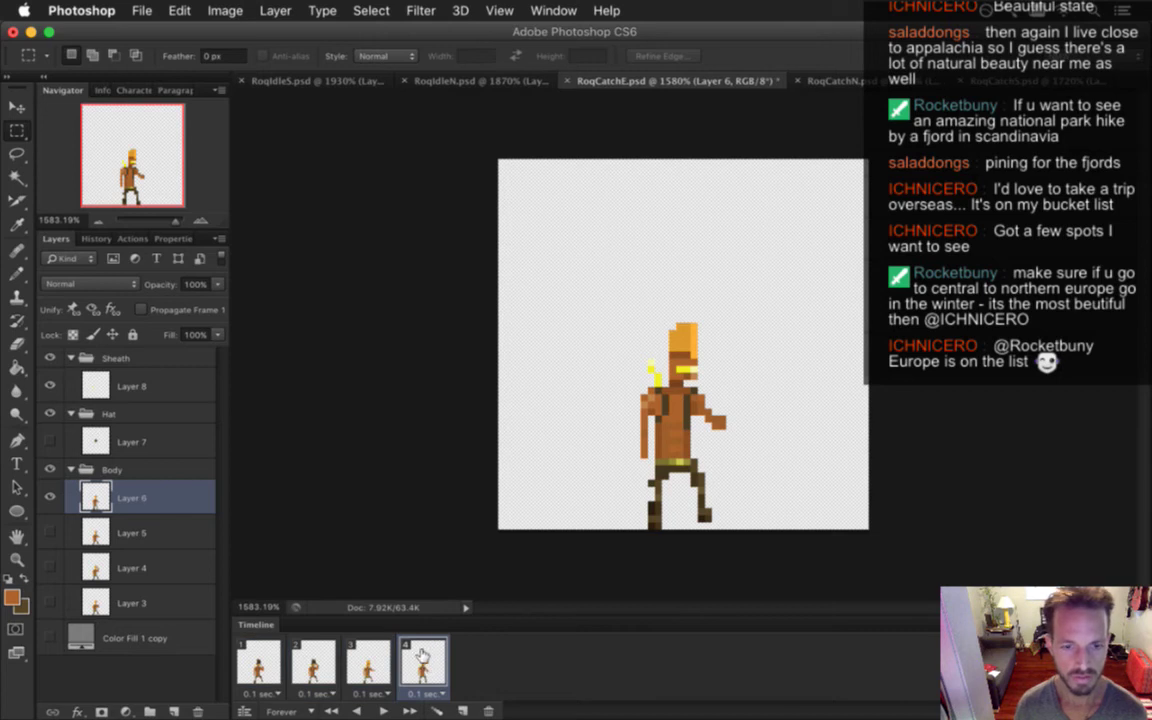
pyautogui.click(252, 655)
pyautogui.moveTo(312, 660); pyautogui.dragTo(280, 668)
pyautogui.click(368, 660)
pyautogui.click(262, 665)
pyautogui.click(320, 666)
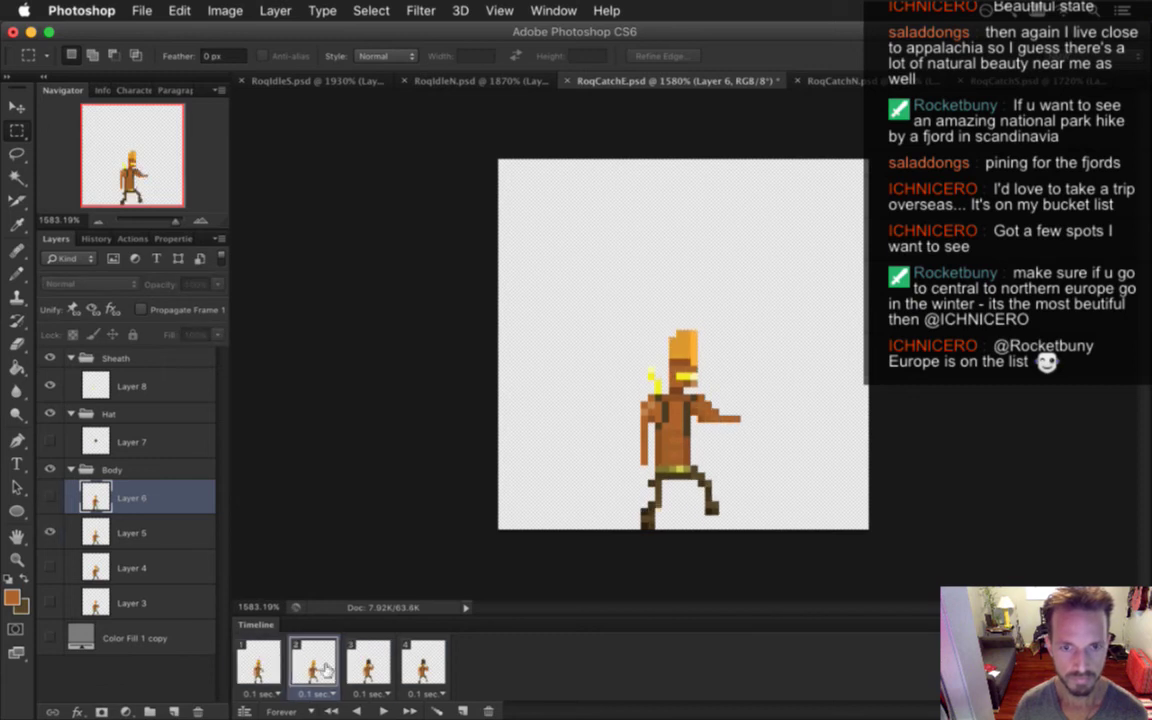
pyautogui.click(380, 668)
pyautogui.click(422, 662)
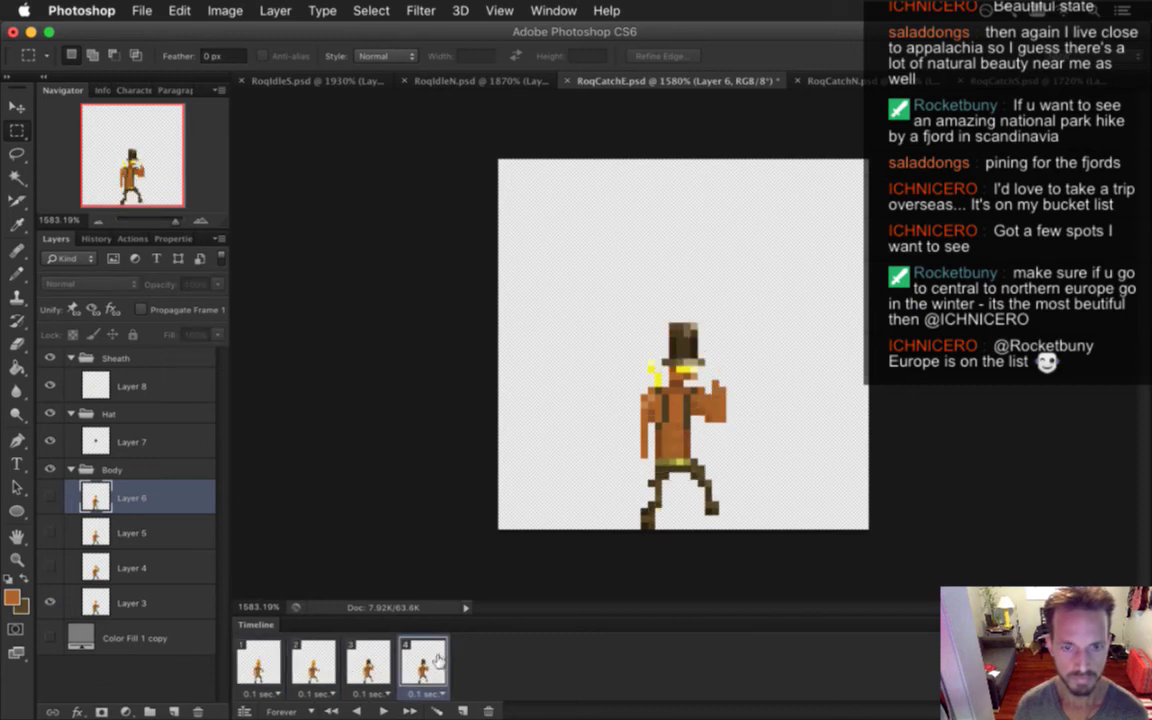
# In frame 1 of RoqCatchE.psd, show the hat on Layer 7 and move it from the head to the outstretched hand
pyautogui.click(262, 655)
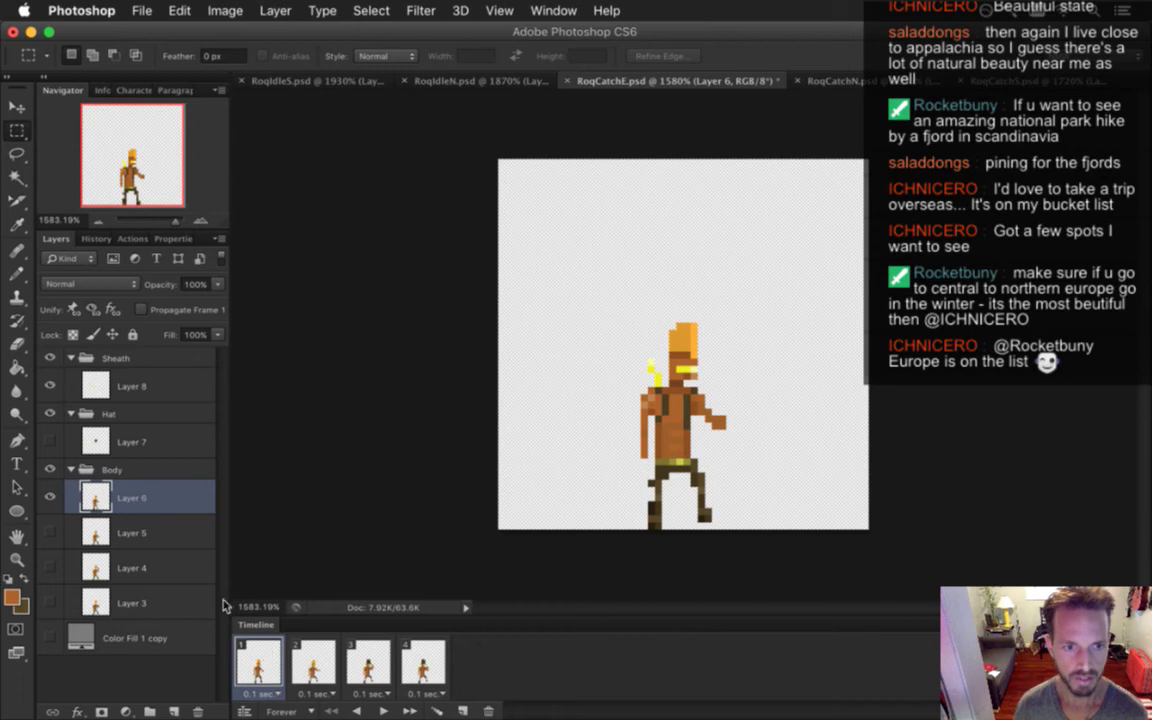
pyautogui.click(50, 441)
pyautogui.press('v')
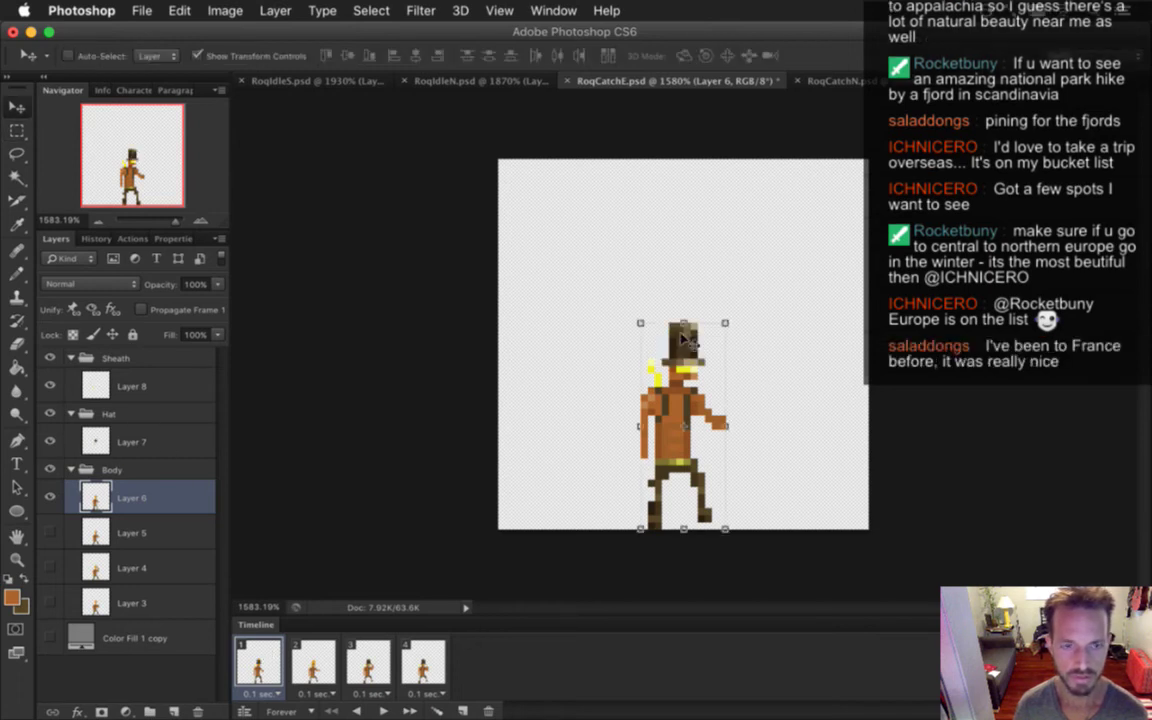
pyautogui.click(100, 441)
pyautogui.moveTo(695, 328); pyautogui.dragTo(747, 371)
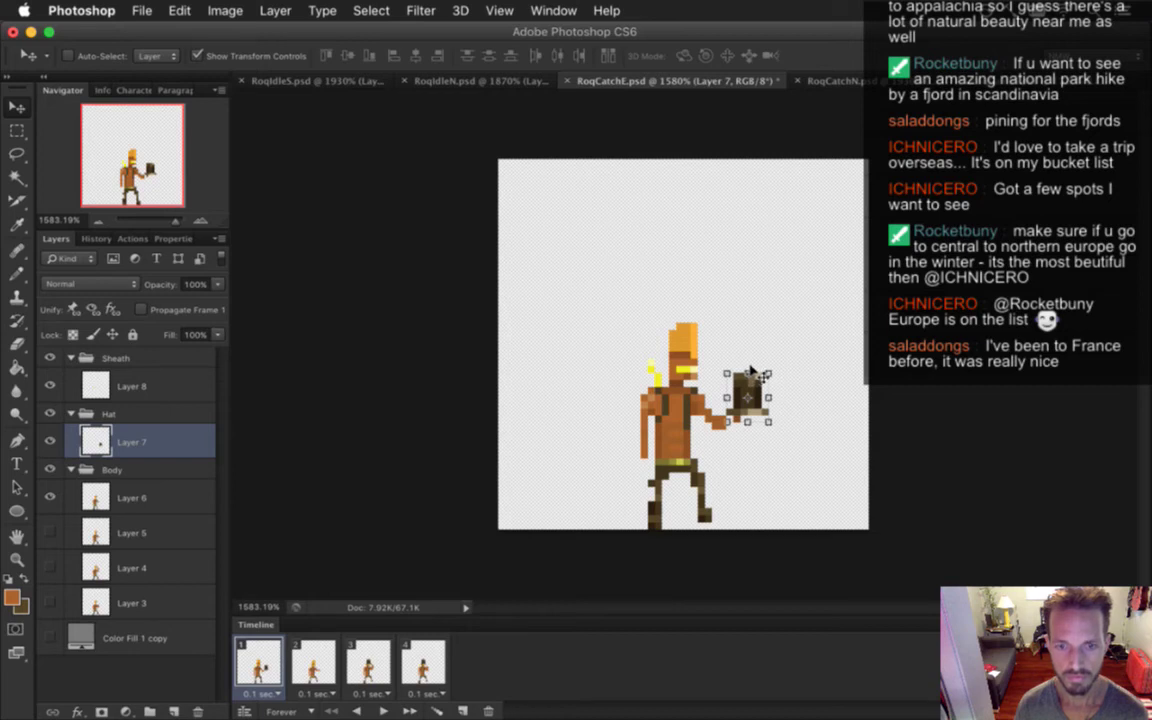
# Erase the stray pixel beneath the hat on Layer 7 in frame 1 and save RoqCatchE.psd
pyautogui.press('e')
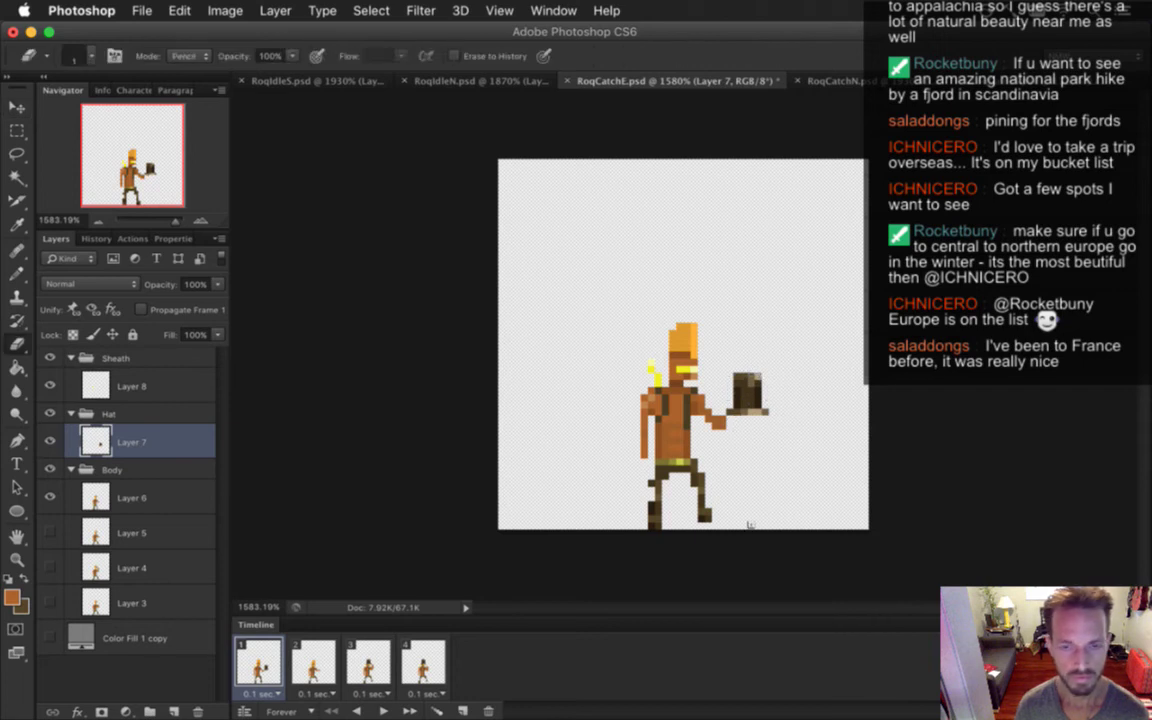
pyautogui.press('super+z')
pyautogui.press('i')
pyautogui.click(670, 389)
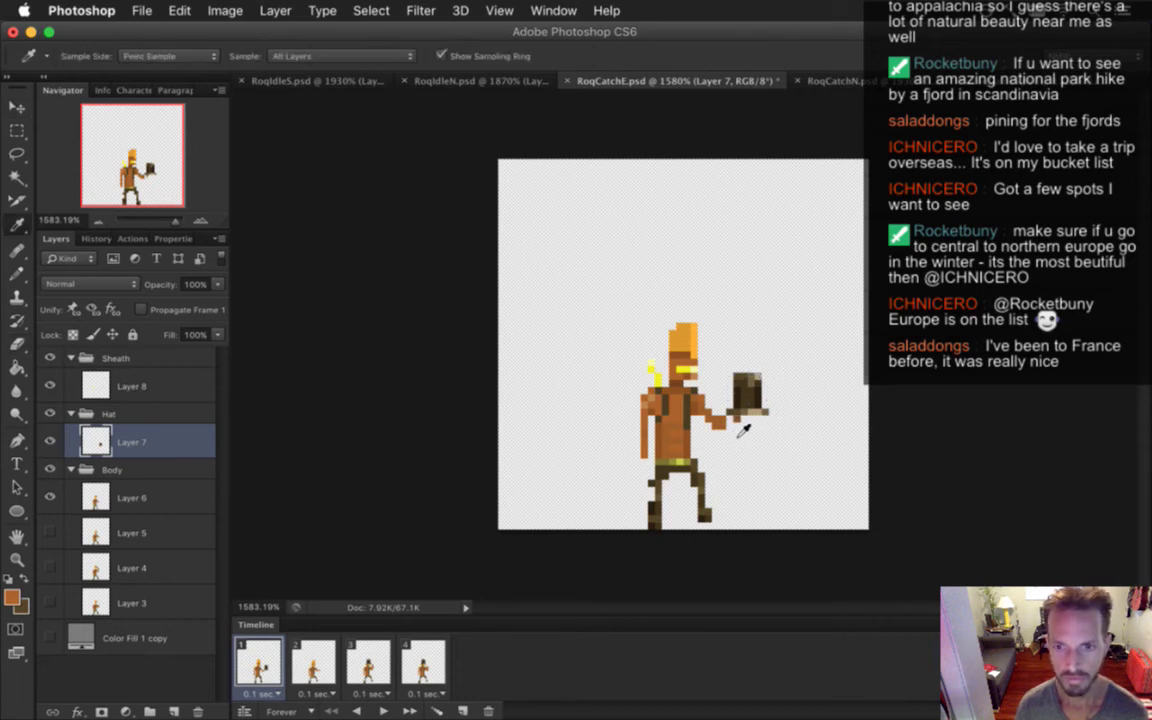
pyautogui.press('e')
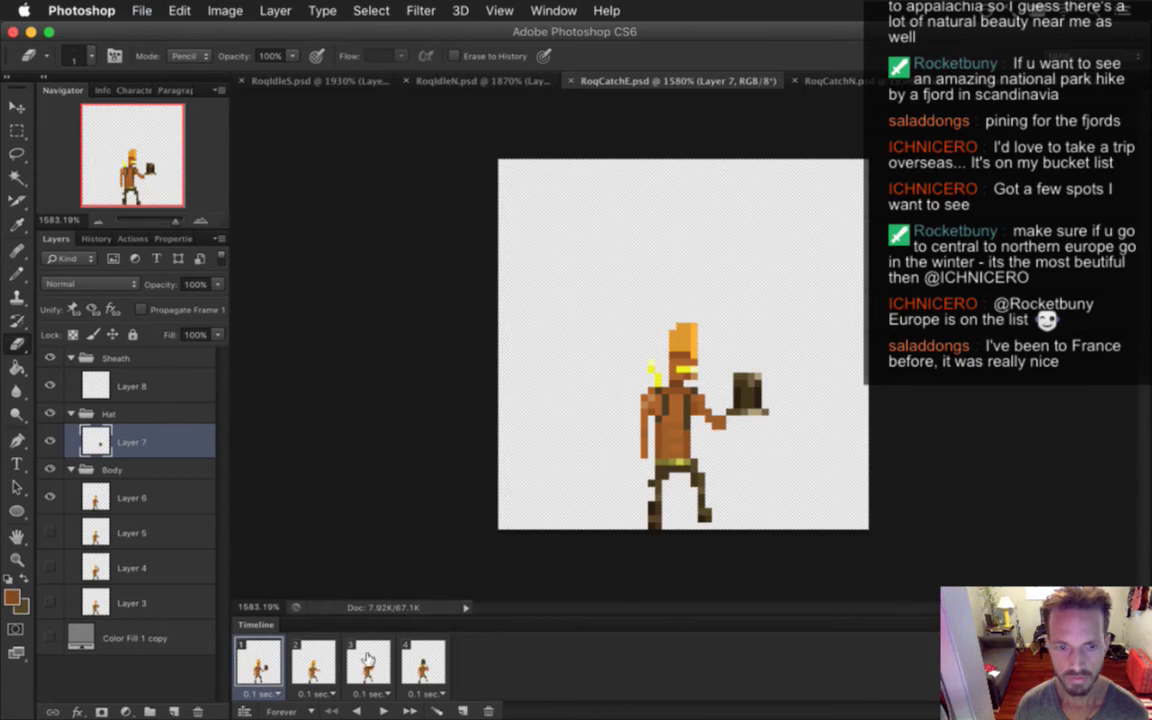
# Look through the catch animation's frames to compare the arm and hat poses
pyautogui.click(368, 662)
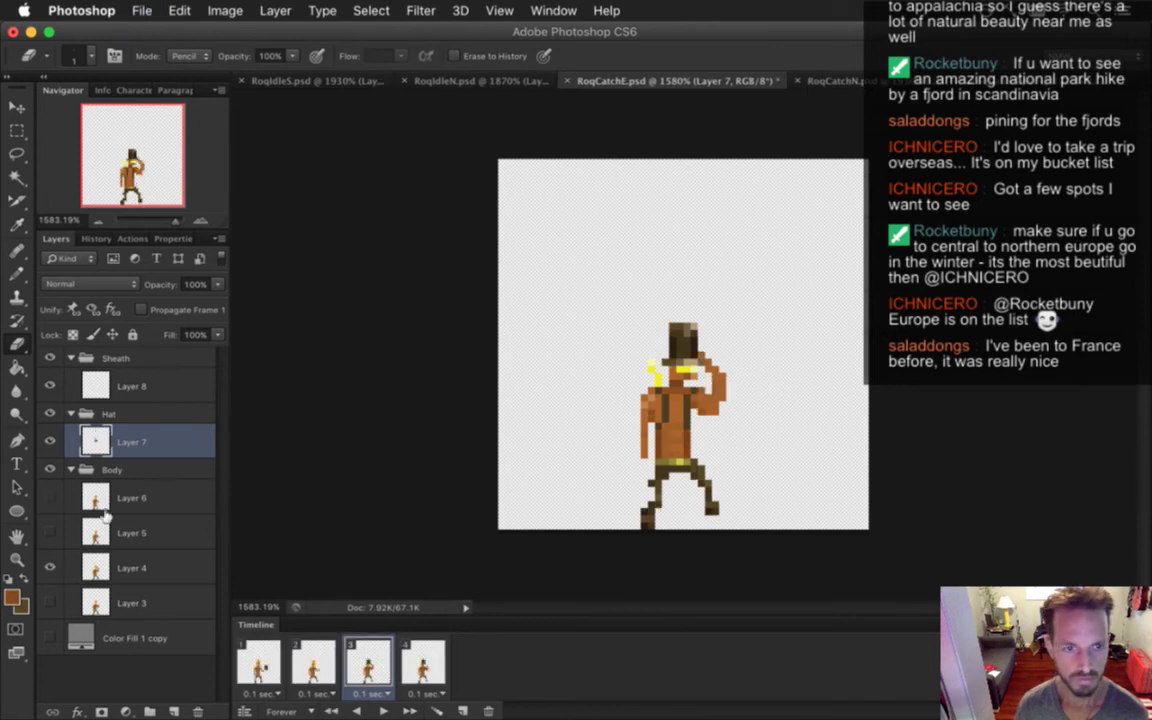
pyautogui.click(118, 566)
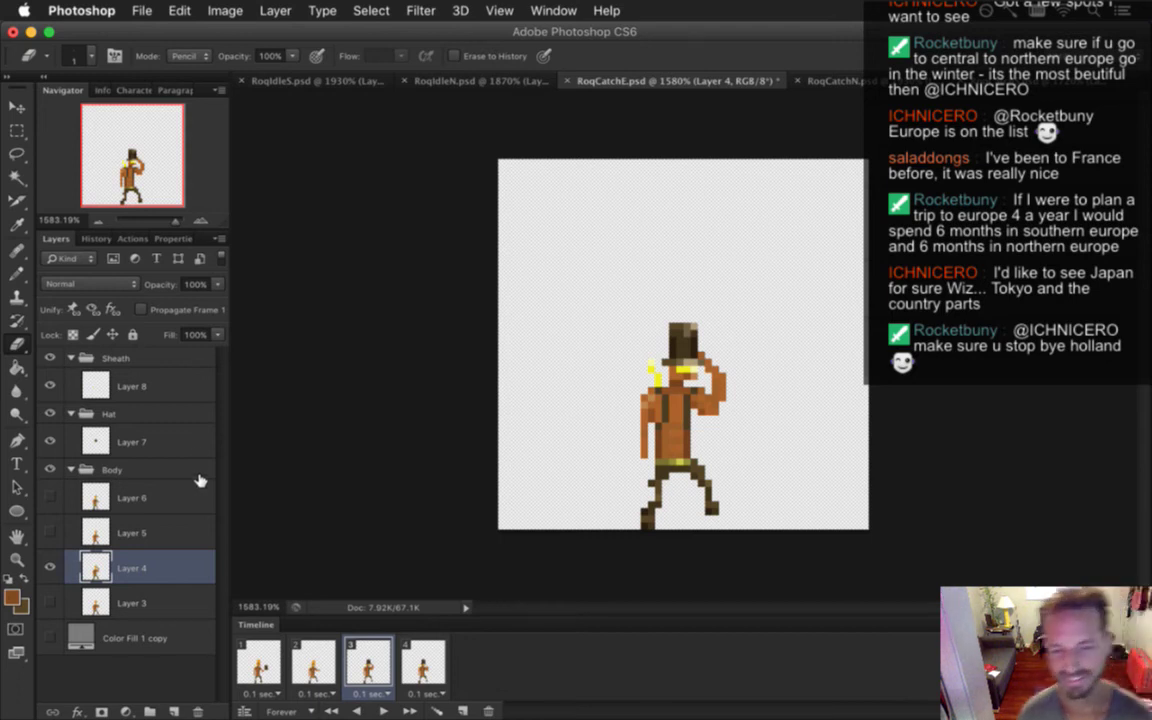
pyautogui.click(312, 668)
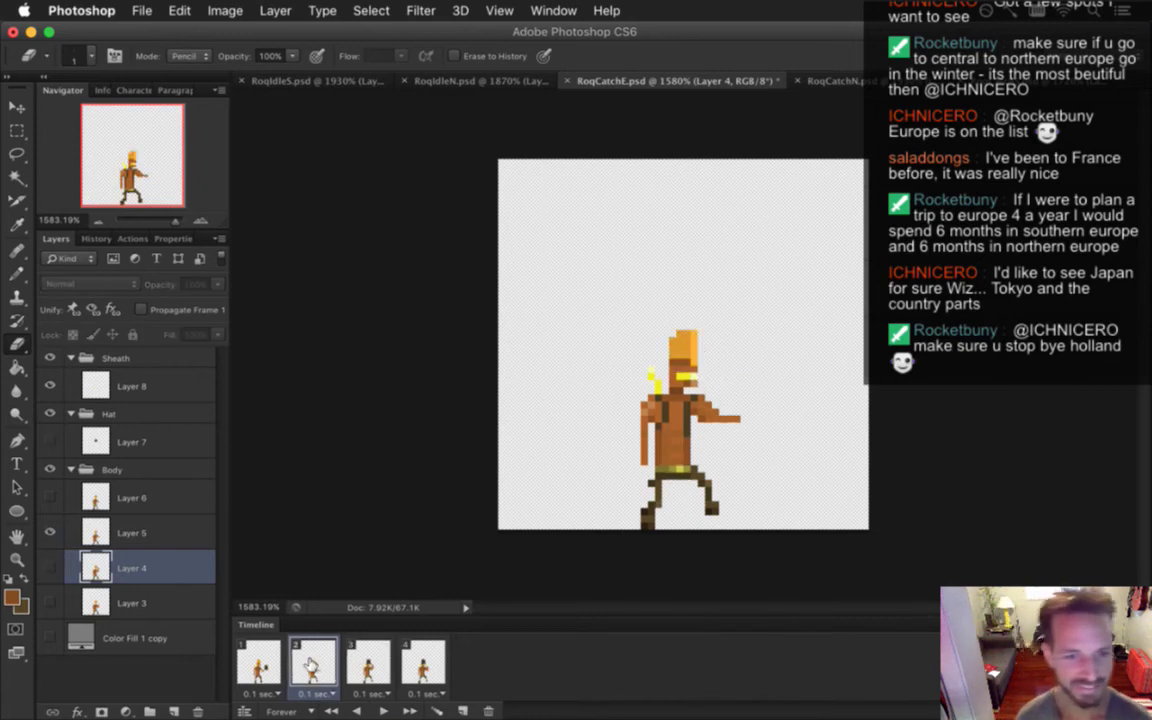
pyautogui.click(266, 660)
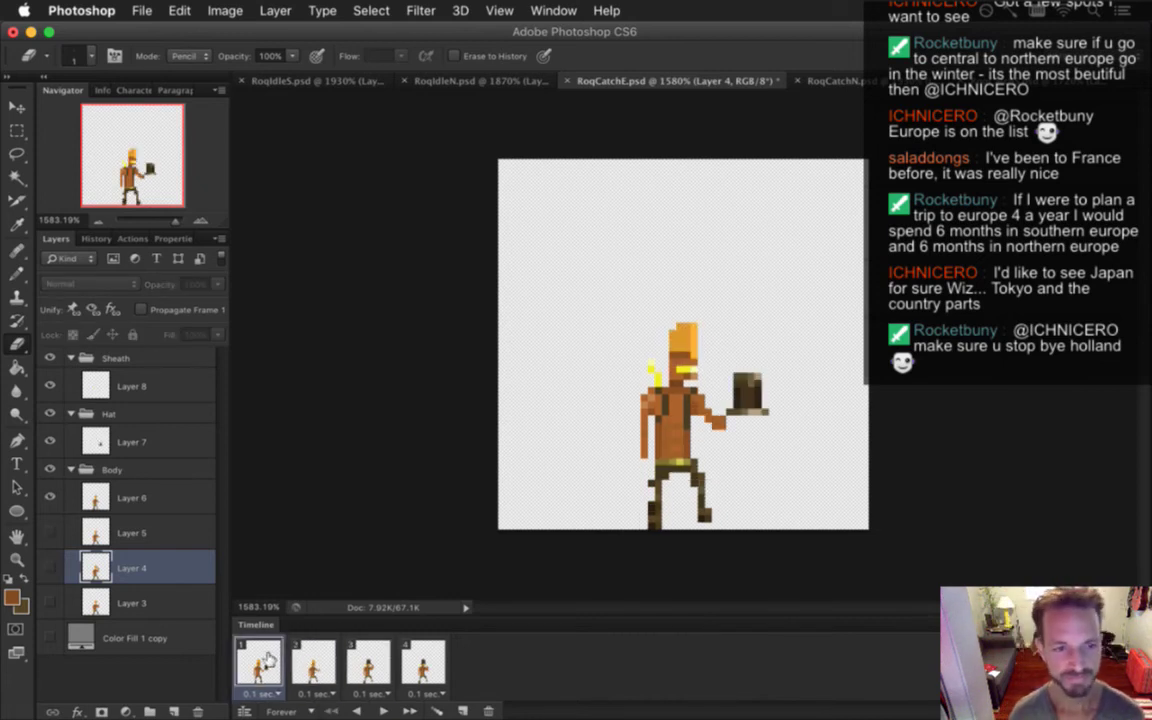
pyautogui.click(328, 662)
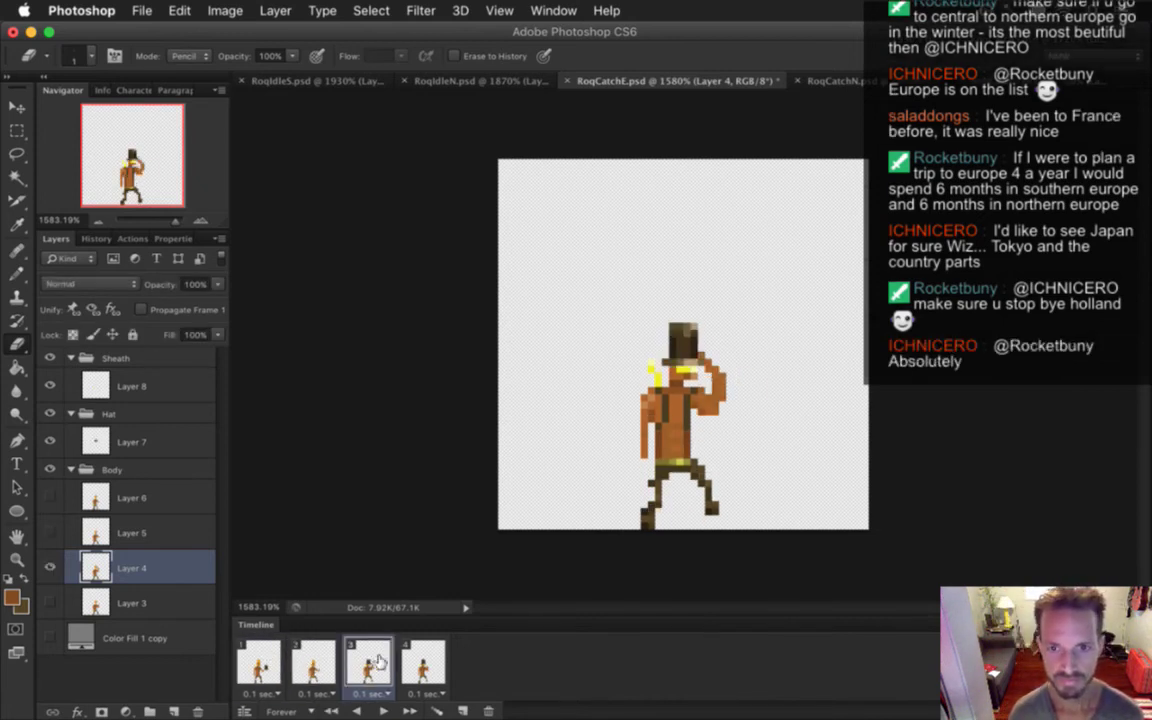
pyautogui.click(421, 662)
# In frame 1, nudge the hat on Layer 7 one pixel left and one pixel down toward the hand
pyautogui.click(256, 655)
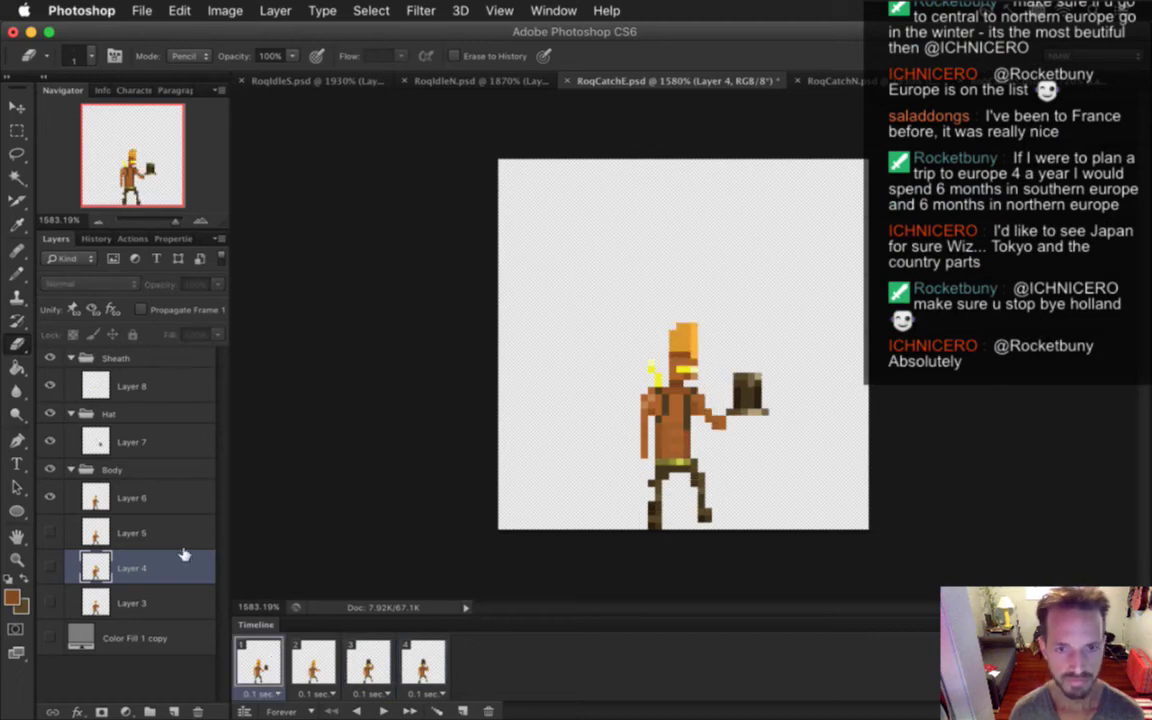
pyautogui.click(127, 440)
pyautogui.press('v')
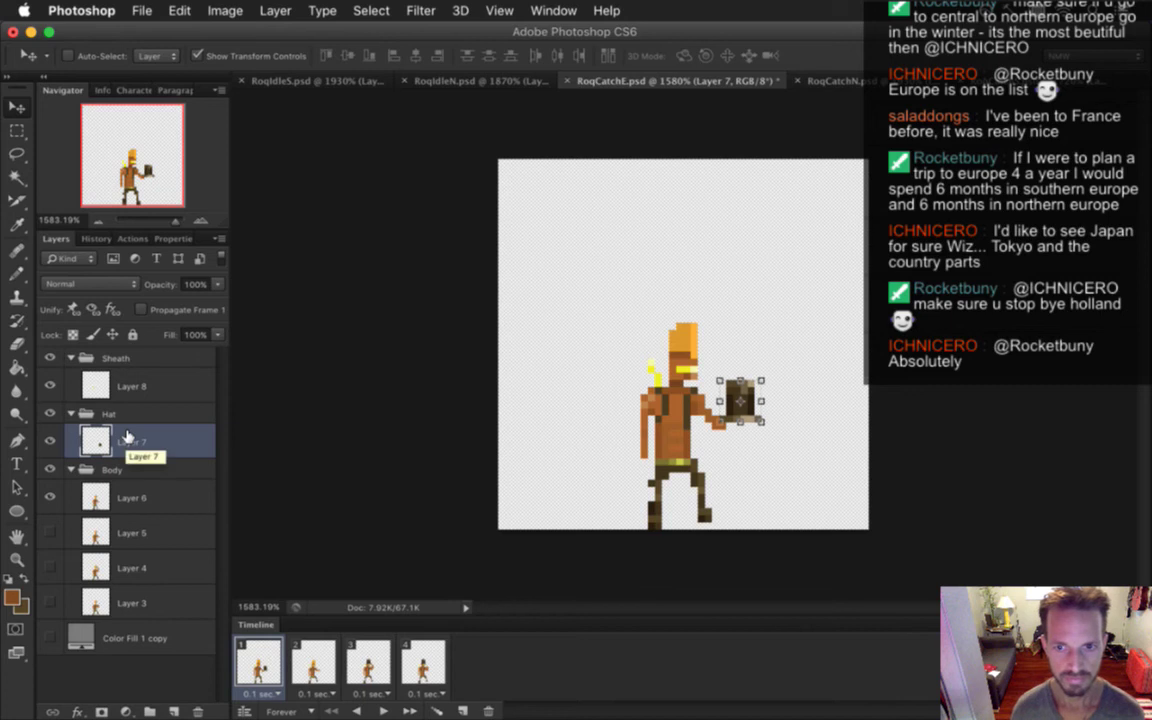
pyautogui.press('m')
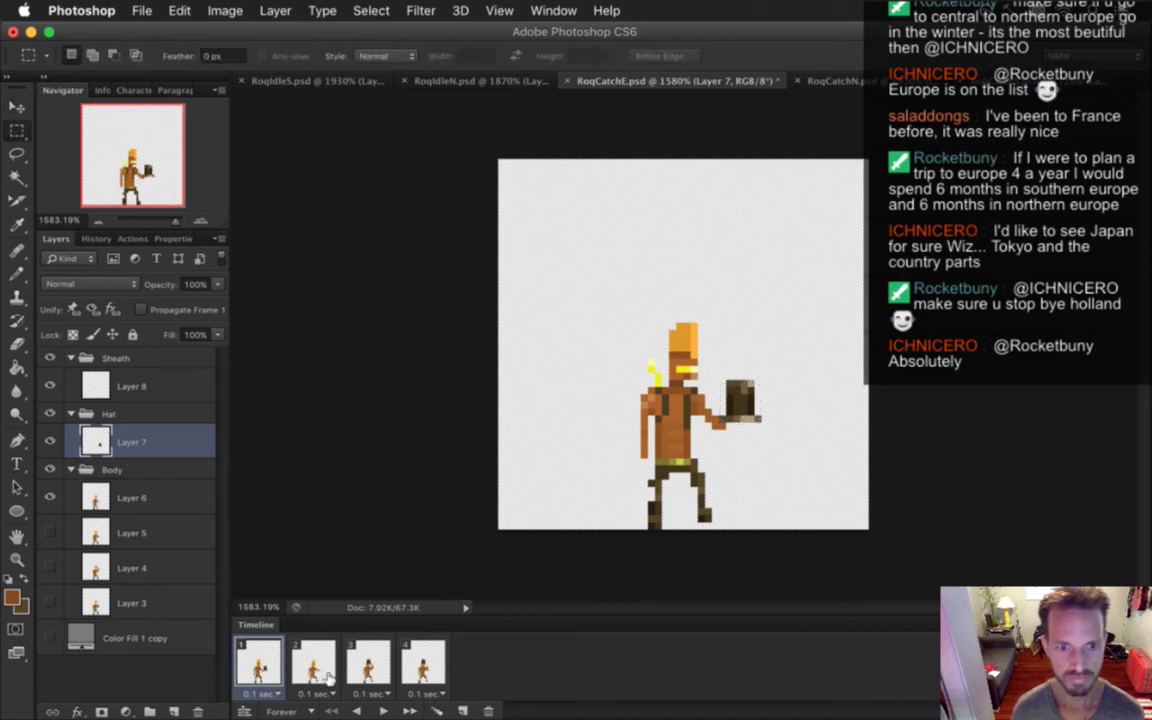
# Show the hat on Layer 7 in frame 2 and move it from the head onto the character's outstretched hand
pyautogui.click(313, 655)
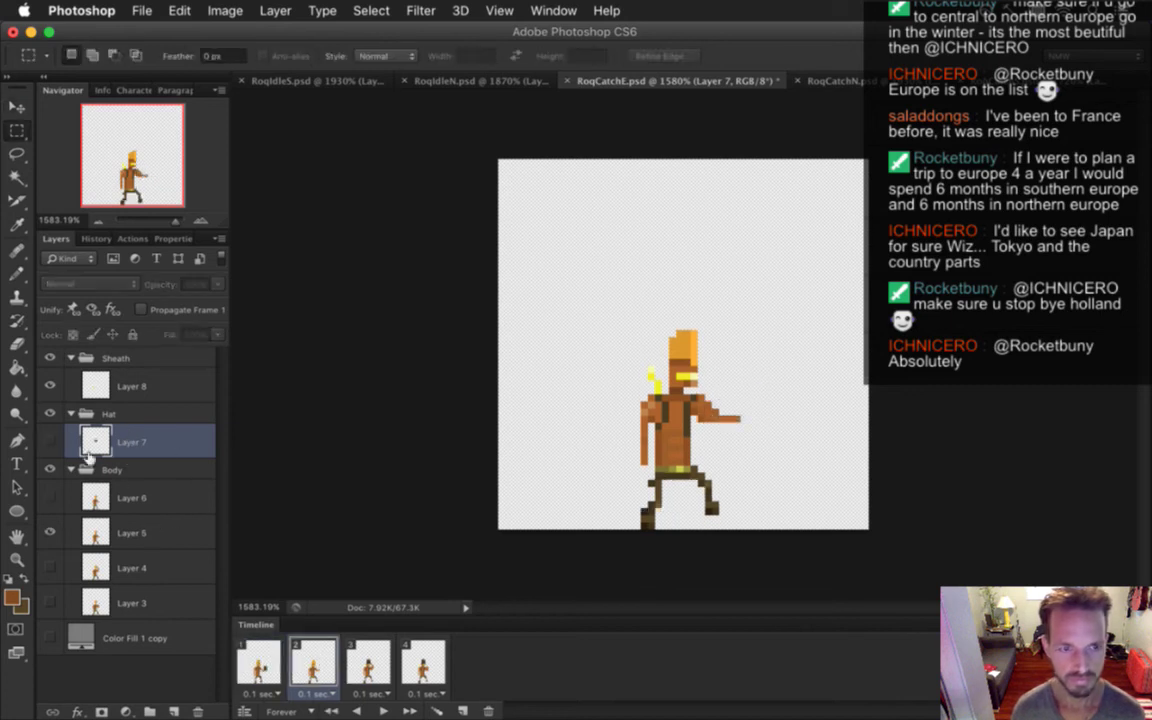
pyautogui.click(49, 441)
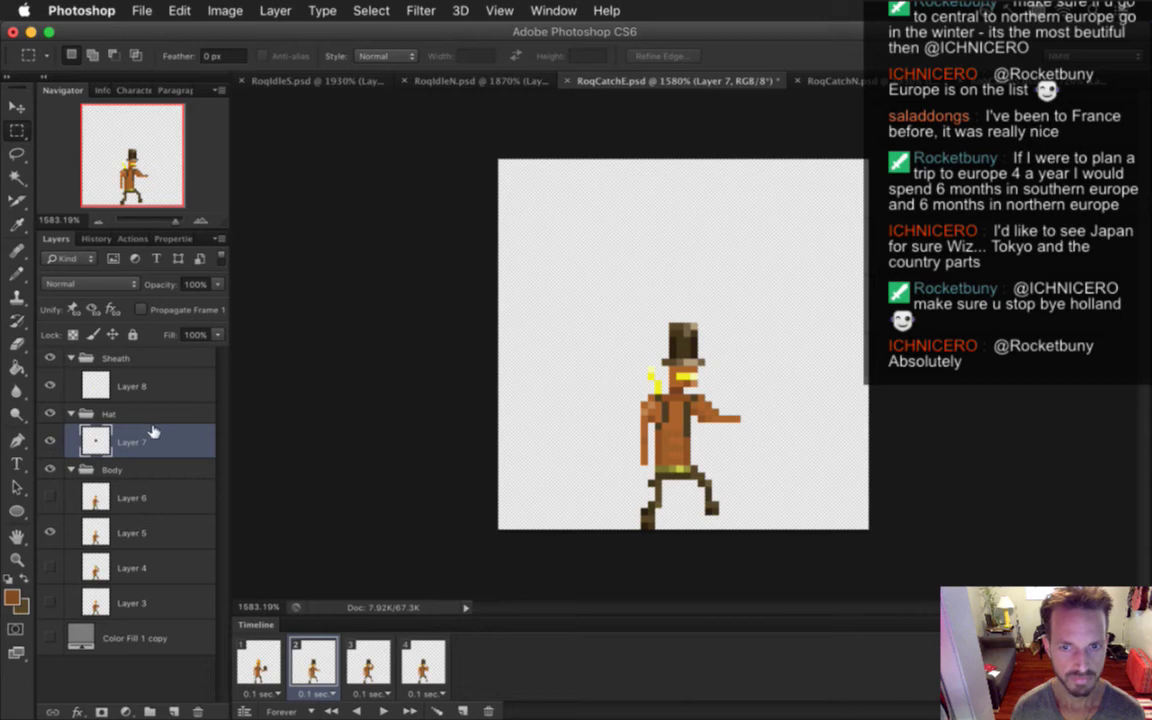
pyautogui.press('v')
pyautogui.press('Right')
pyautogui.press('Down')
pyautogui.press('Right')
pyautogui.press('Down')
pyautogui.press('Right')
pyautogui.press('Down')
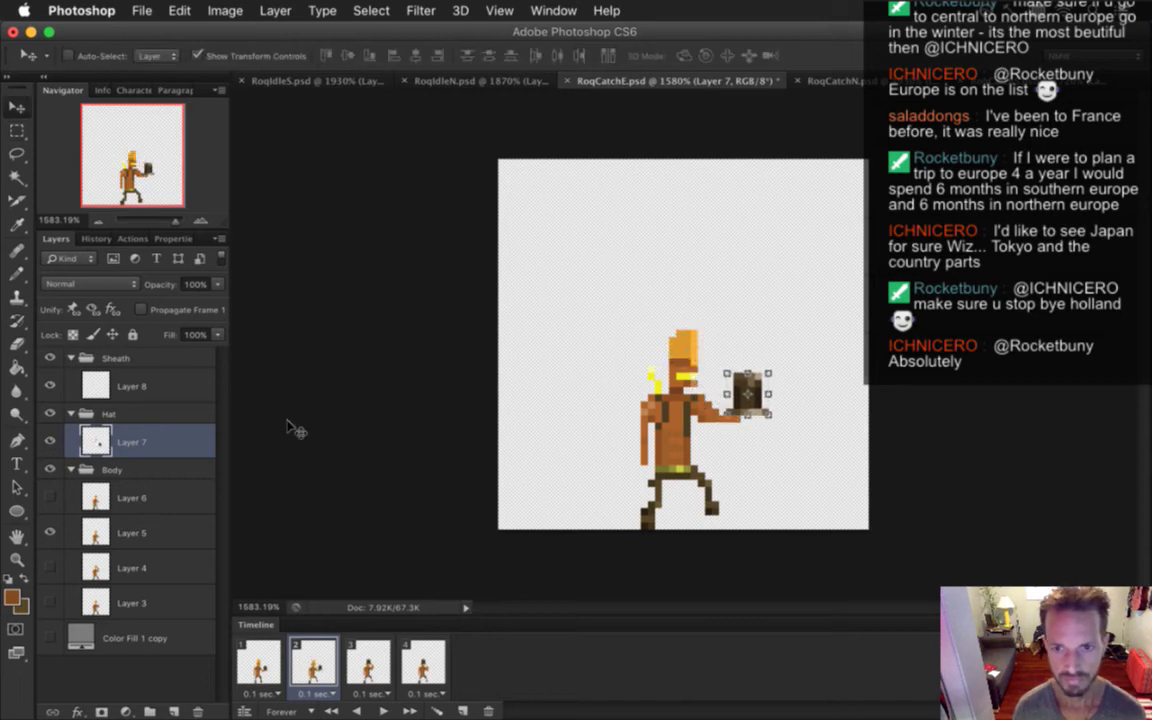
# Nudge frame 2's hat one pixel left after comparing with frame 1, and check its placement across all four frames
pyautogui.press('m')
pyautogui.click(258, 662)
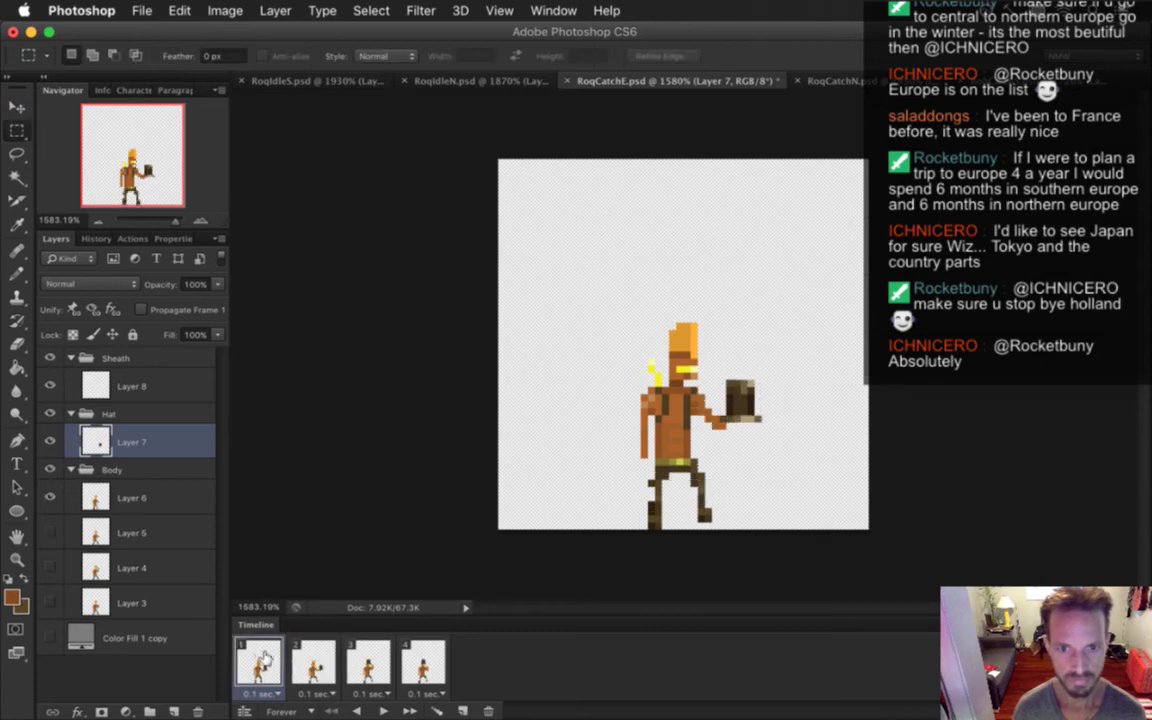
pyautogui.click(326, 657)
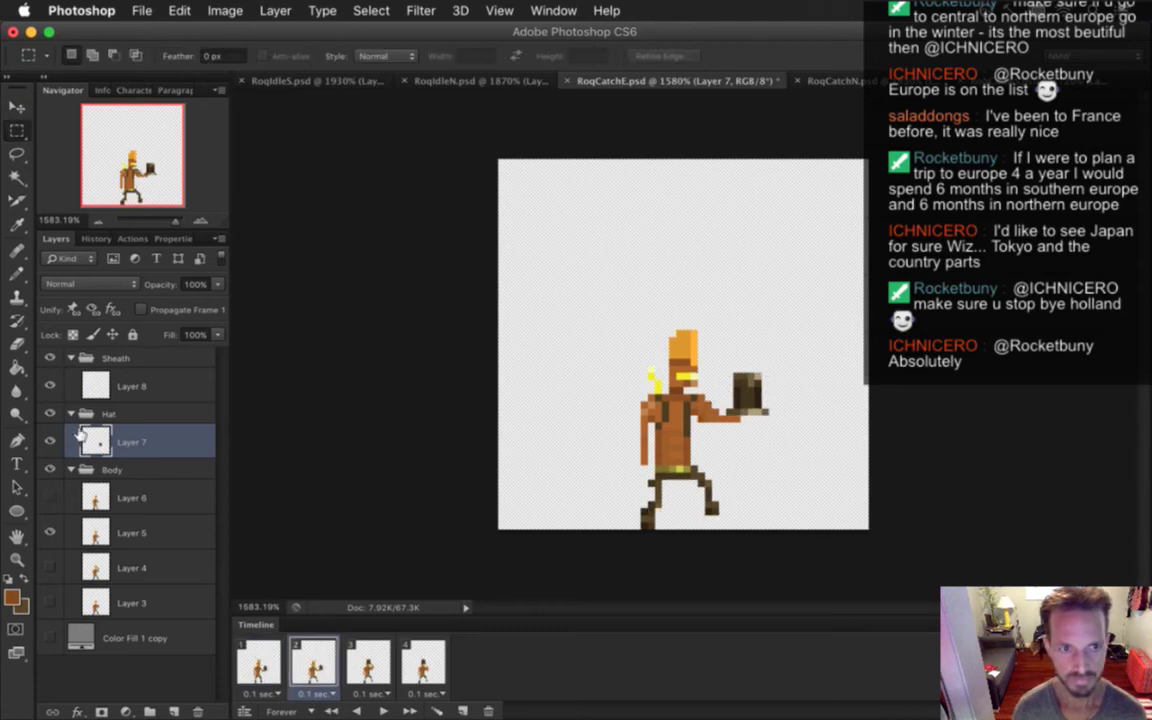
pyautogui.press('v')
pyautogui.press('m')
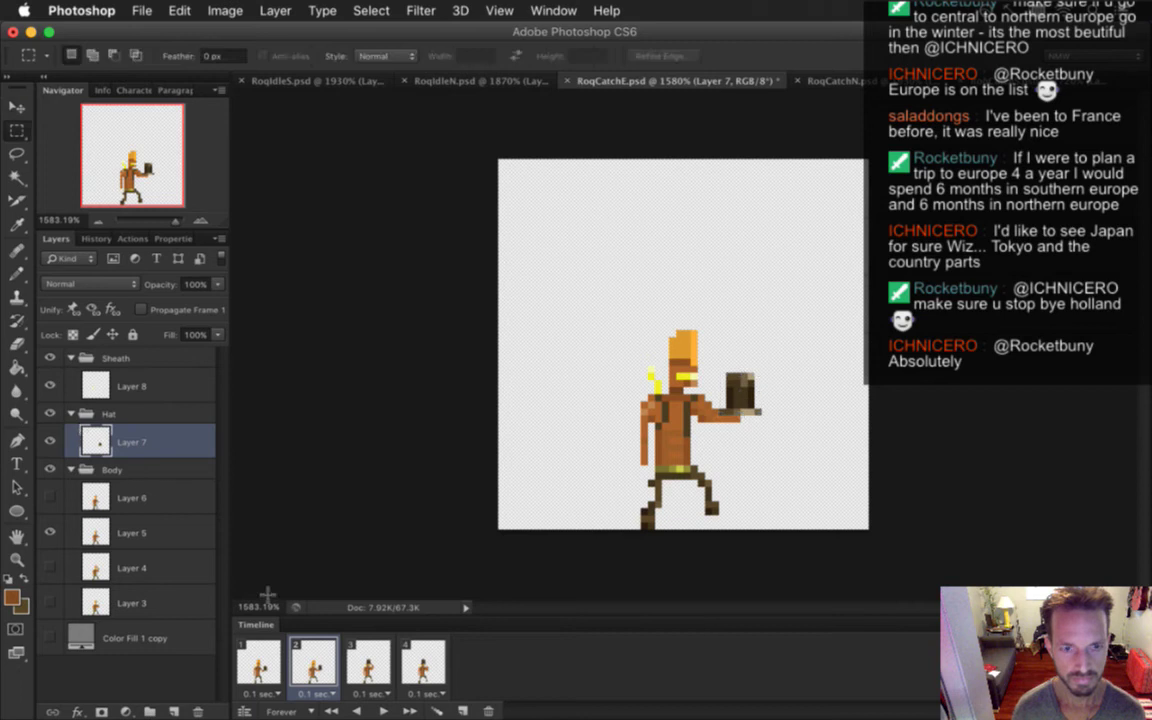
pyautogui.click(258, 662)
pyautogui.click(325, 660)
pyautogui.click(370, 661)
pyautogui.click(410, 662)
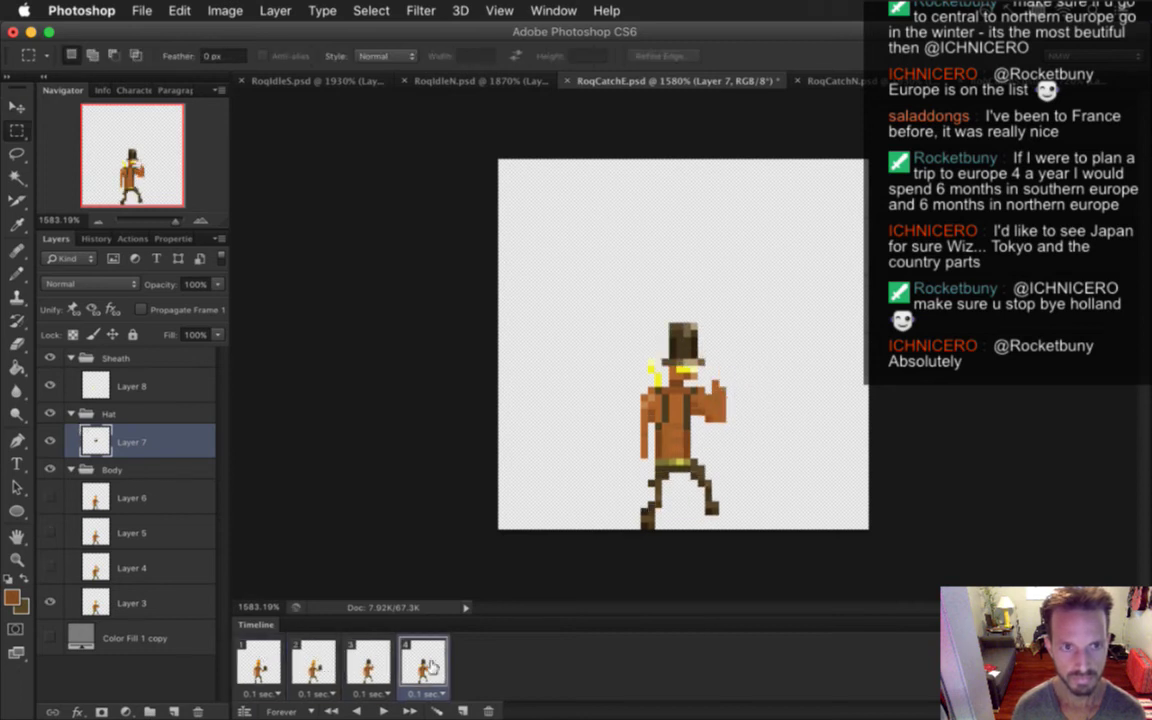
# Select all four animation frames and save the document
pyautogui.click(262, 664)
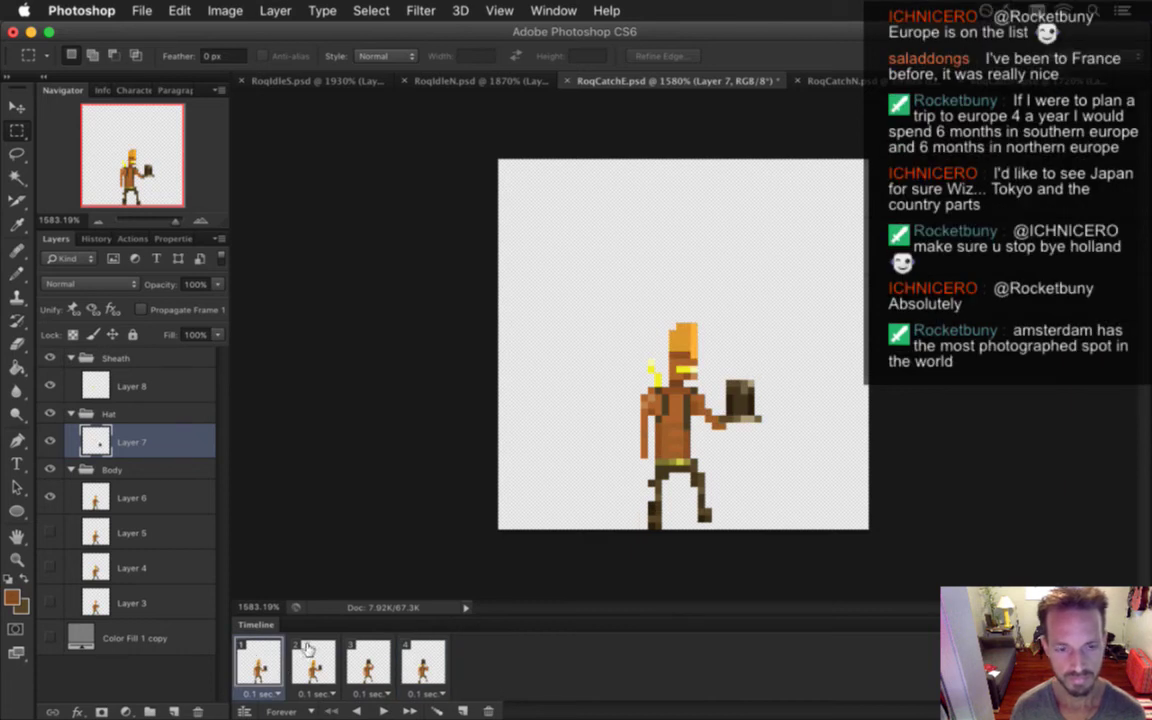
pyautogui.keyDown('shift'); pyautogui.click(410, 665); pyautogui.keyUp('shift')
pyautogui.press('super+s')
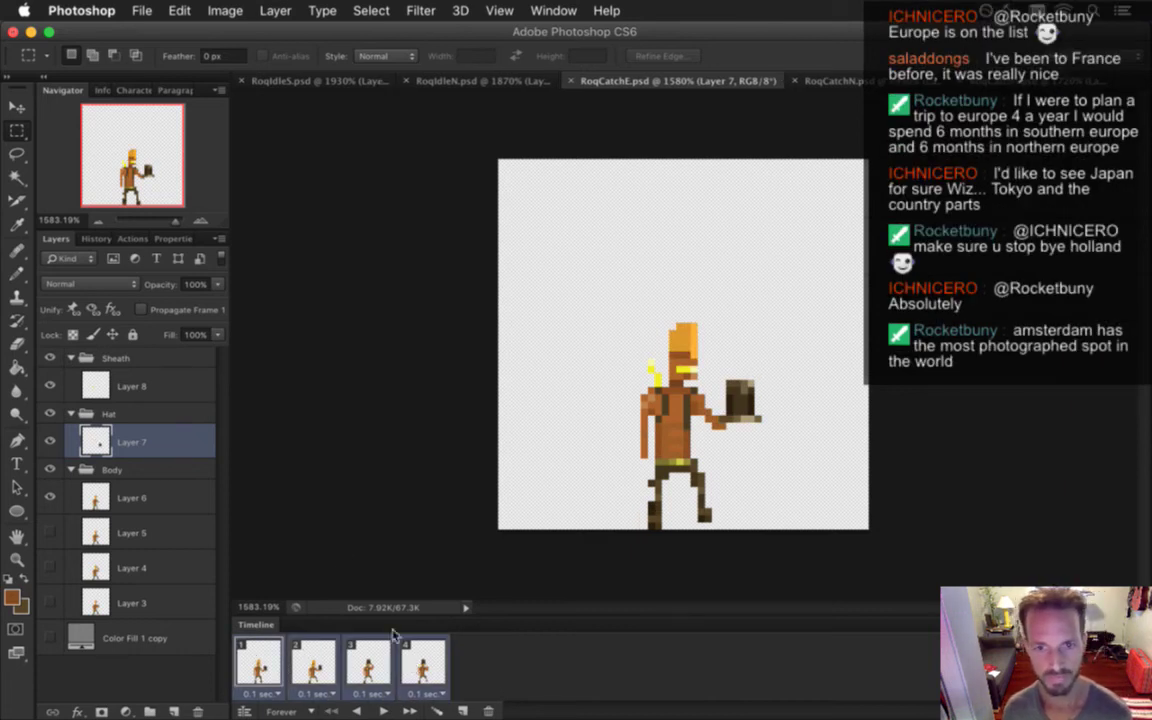
# Hide the Sheath group in the selected frames and render the animation as a PNG image sequence named RoqCatchEHat.png
pyautogui.click(50, 357)
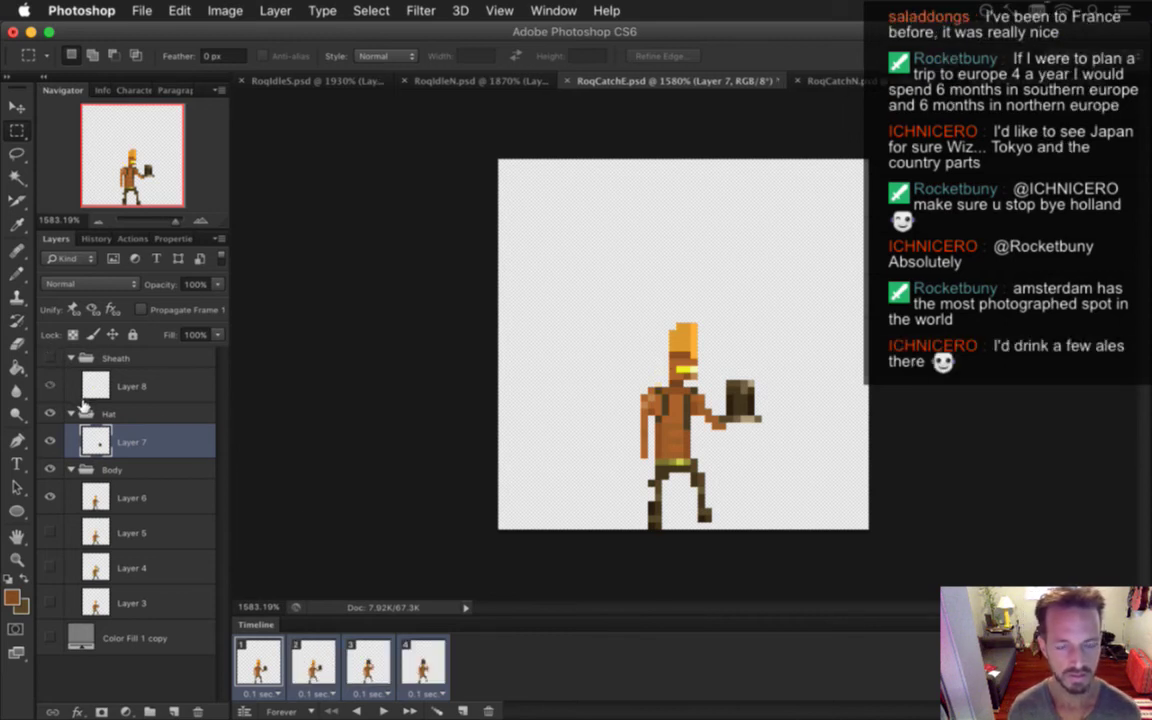
pyautogui.press('alt+shift+super+r')
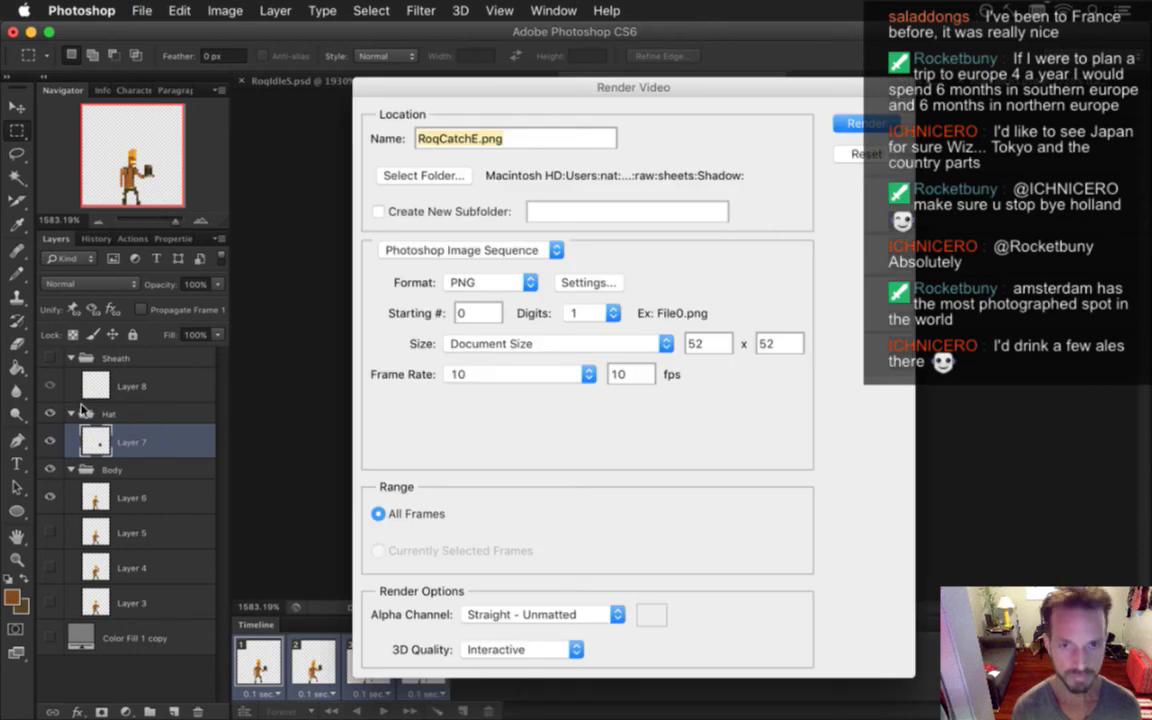
pyautogui.press('Left')
pyautogui.press('Left')
pyautogui.press('Left')
pyautogui.press('Left')
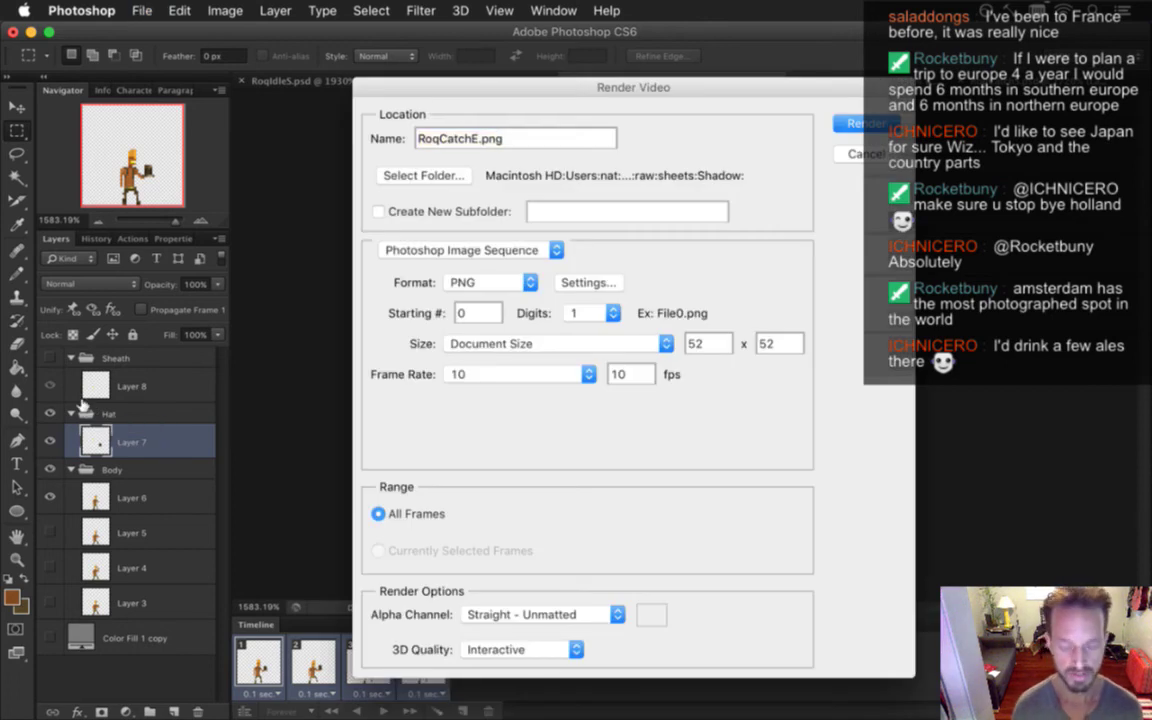
pyautogui.write('Hat')
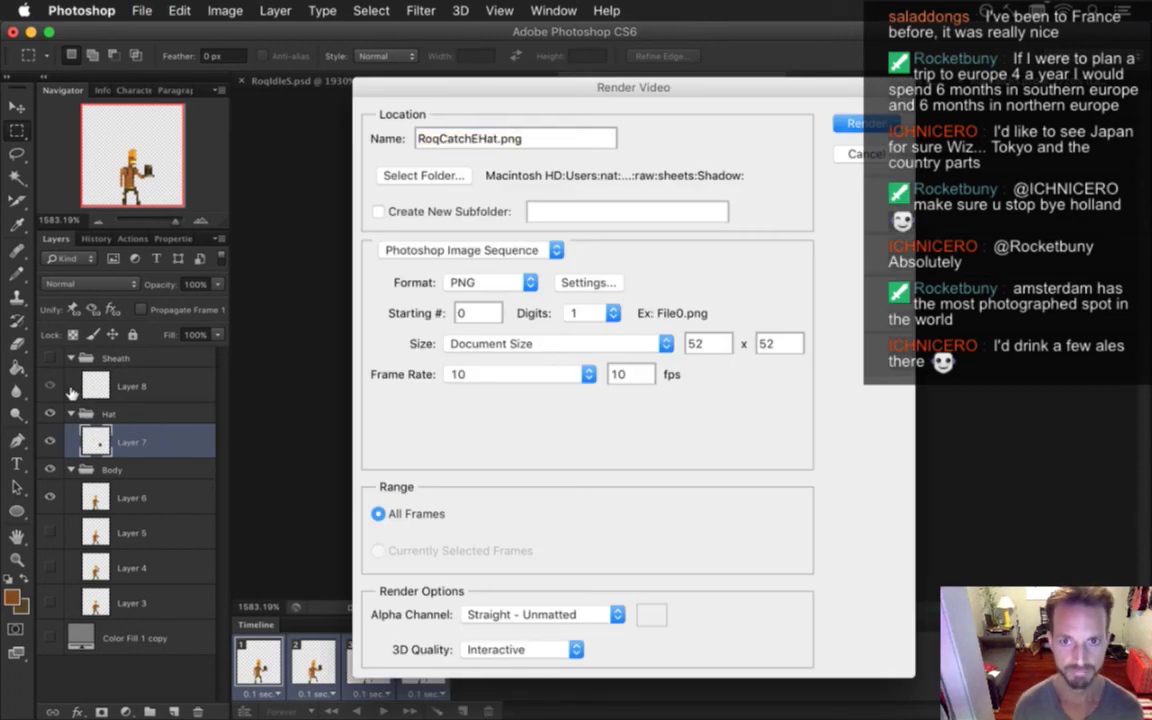
pyautogui.press('Return')
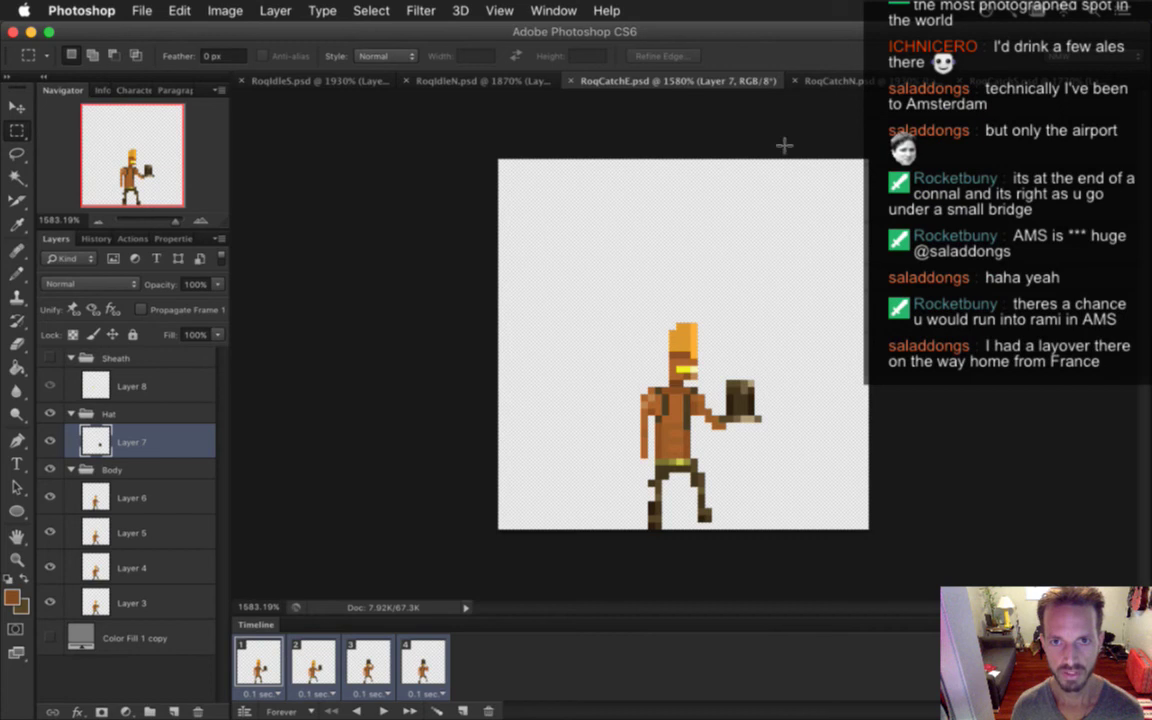
# Switch to the Roq.txt file in iTerm2's vim session and search for "catch"
pyautogui.press('super+Tab')
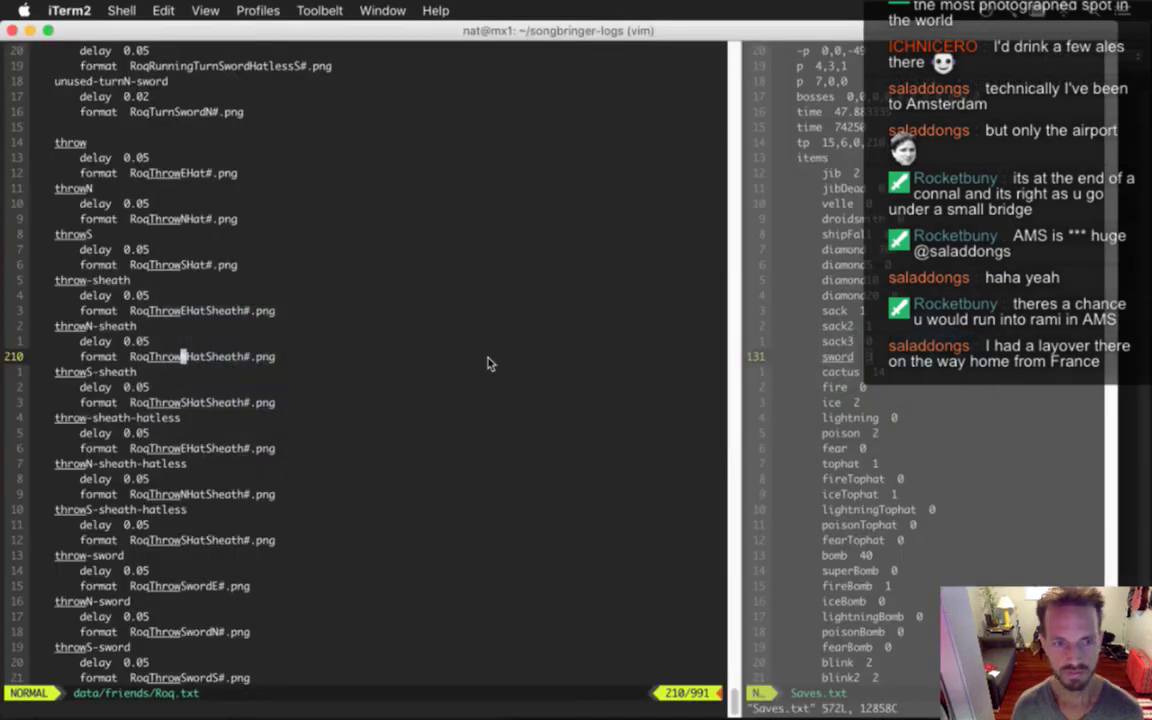
pyautogui.press('k')
pyautogui.press('k')
pyautogui.press('k')
pyautogui.press('k')
pyautogui.press('k')
pyautogui.press('k')
pyautogui.press('k')
pyautogui.press('k')
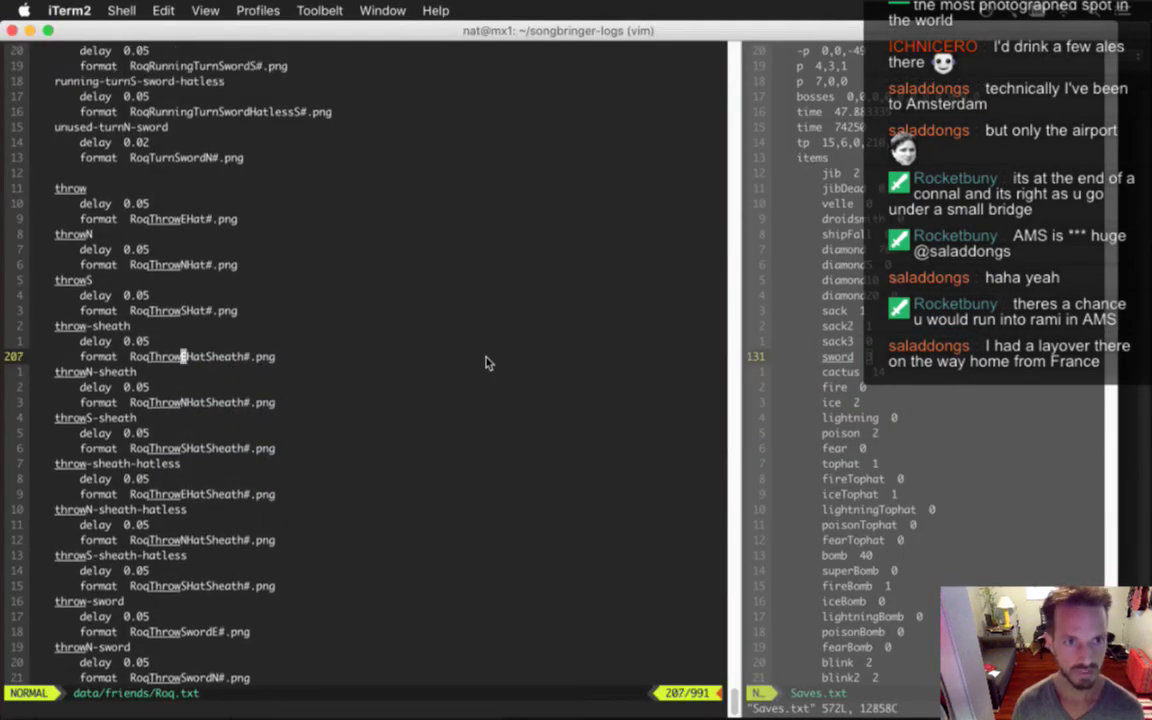
pyautogui.write('k')
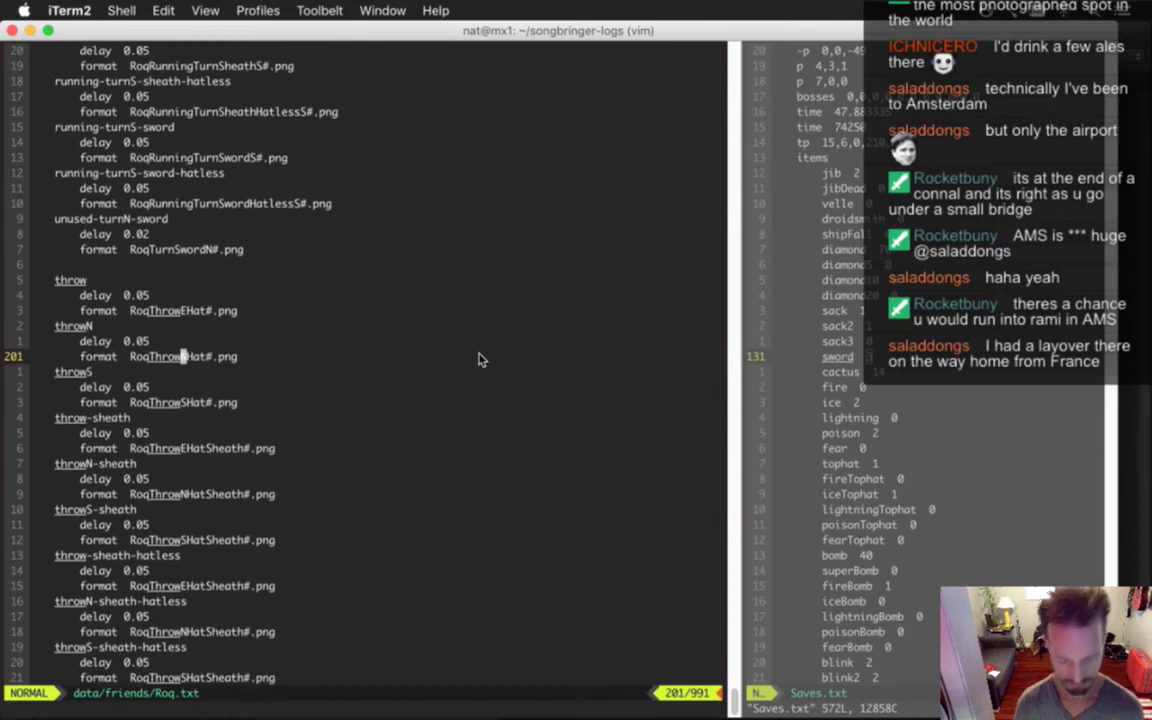
pyautogui.write('/catch')
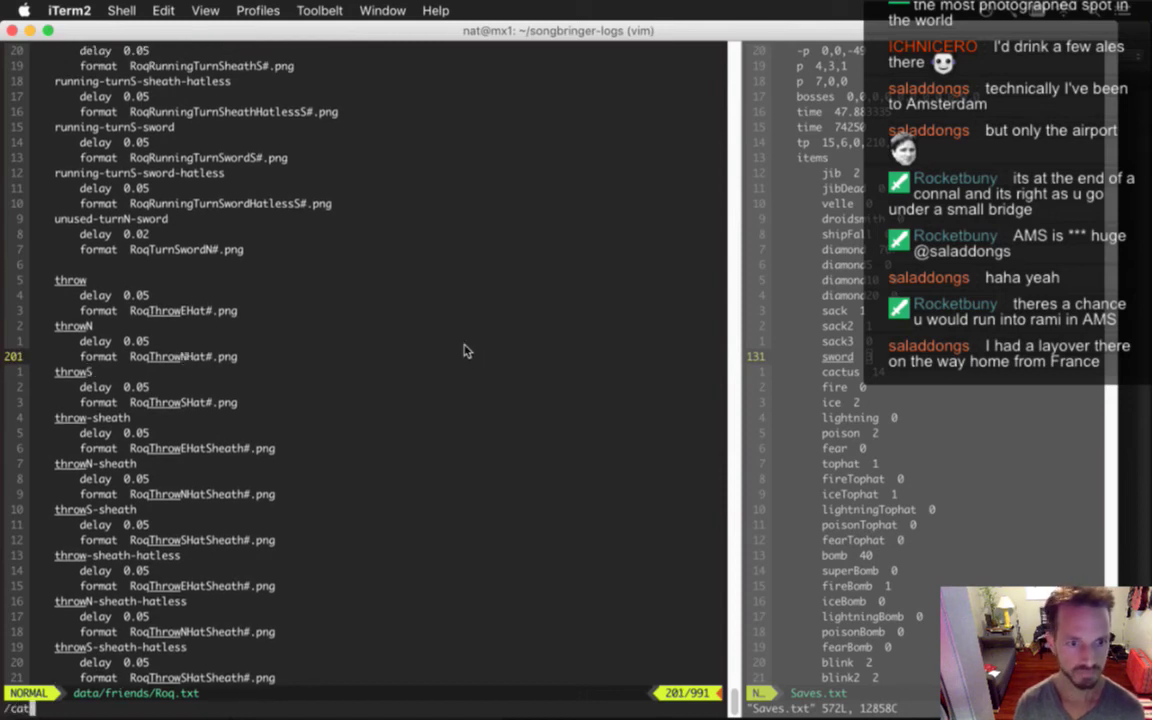
pyautogui.press('Return')
# Change the catch entry's format to RoqCatchEHat#.png
pyautogui.press('j')
pyautogui.press('j')
pyautogui.press('j')
pyautogui.press('j')
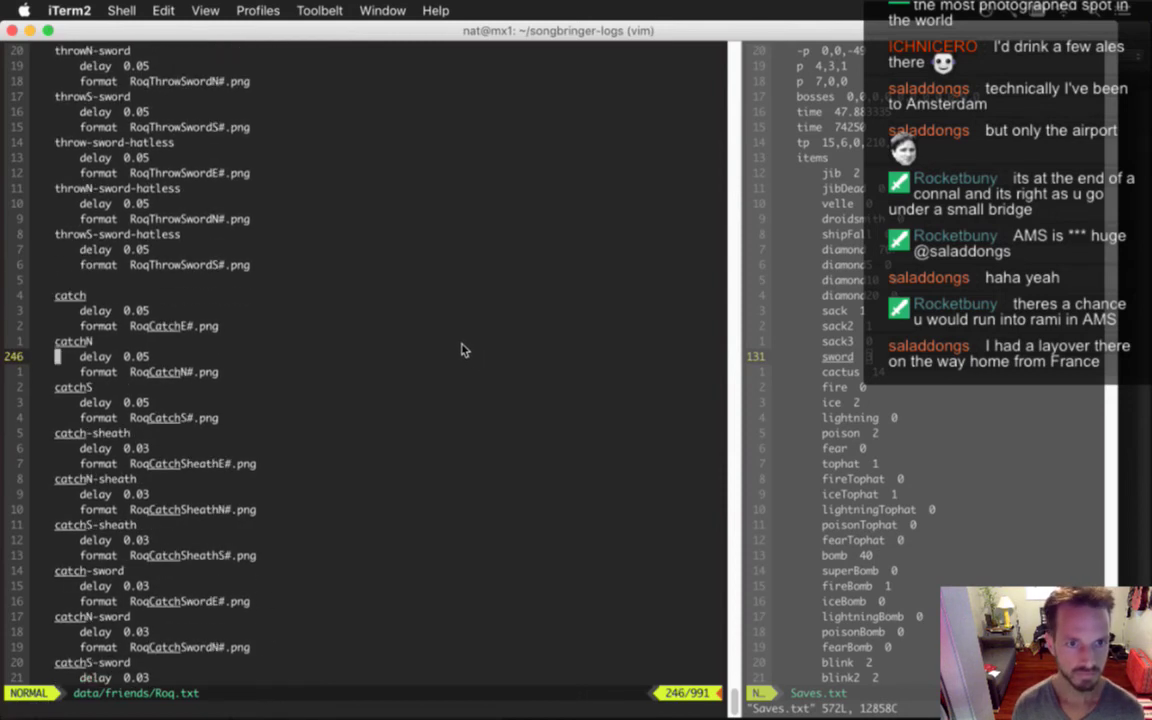
pyautogui.press('k')
pyautogui.press('k')
pyautogui.press('w')
pyautogui.press('w')
pyautogui.press('l')
pyautogui.press('l')
pyautogui.press('l')
pyautogui.press('l')
pyautogui.press('l')
pyautogui.press('l')
pyautogui.press('l')
pyautogui.press('l')
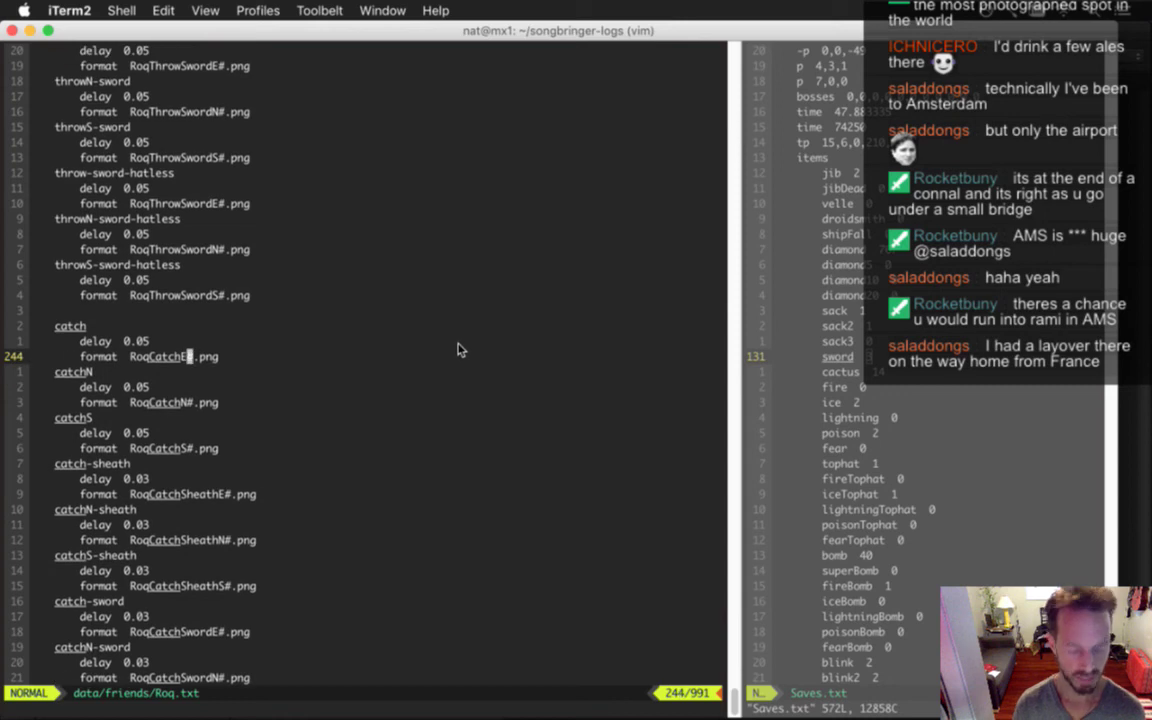
pyautogui.write('i')
pyautogui.write('Hat')
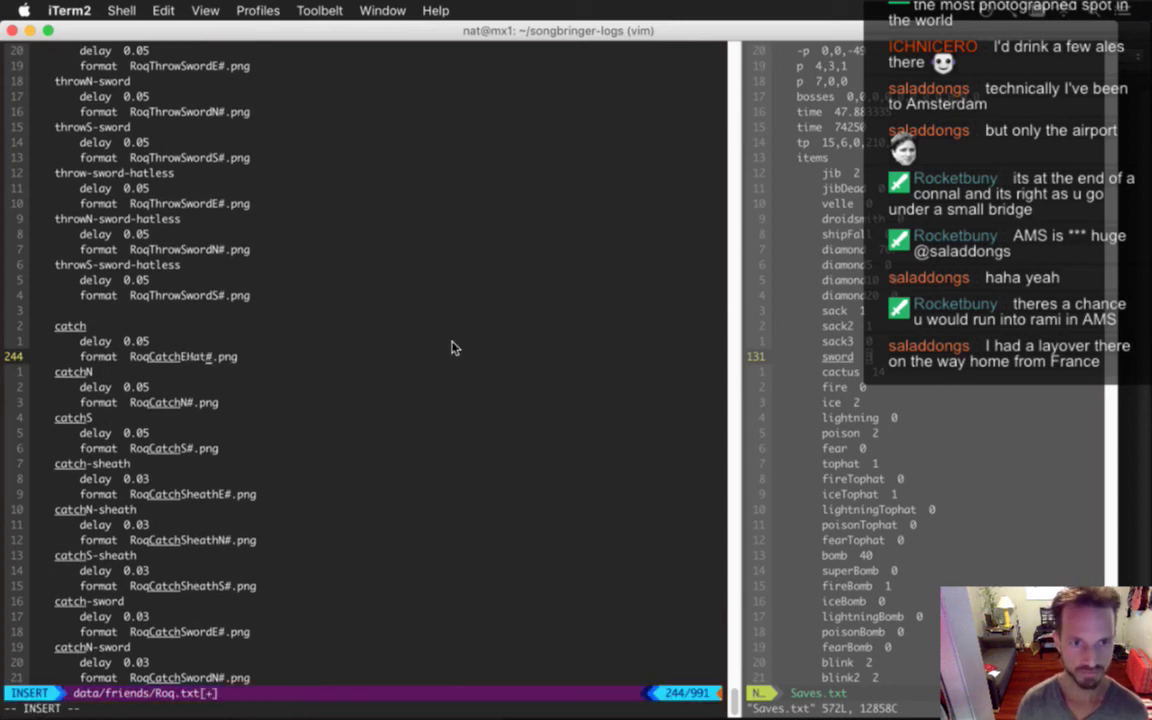
# Insert Hat before the # in the catchN and catchS formats, giving RoqCatchNHat#.png and RoqCatchSHat#.png
pyautogui.press('Escape')
pyautogui.press('j')
pyautogui.press('j')
pyautogui.press('j')
pyautogui.press('h')
pyautogui.press('.')
pyautogui.press('j')
pyautogui.press('j')
pyautogui.press('j')
pyautogui.press('h')
pyautogui.press('h')
pyautogui.press('.')
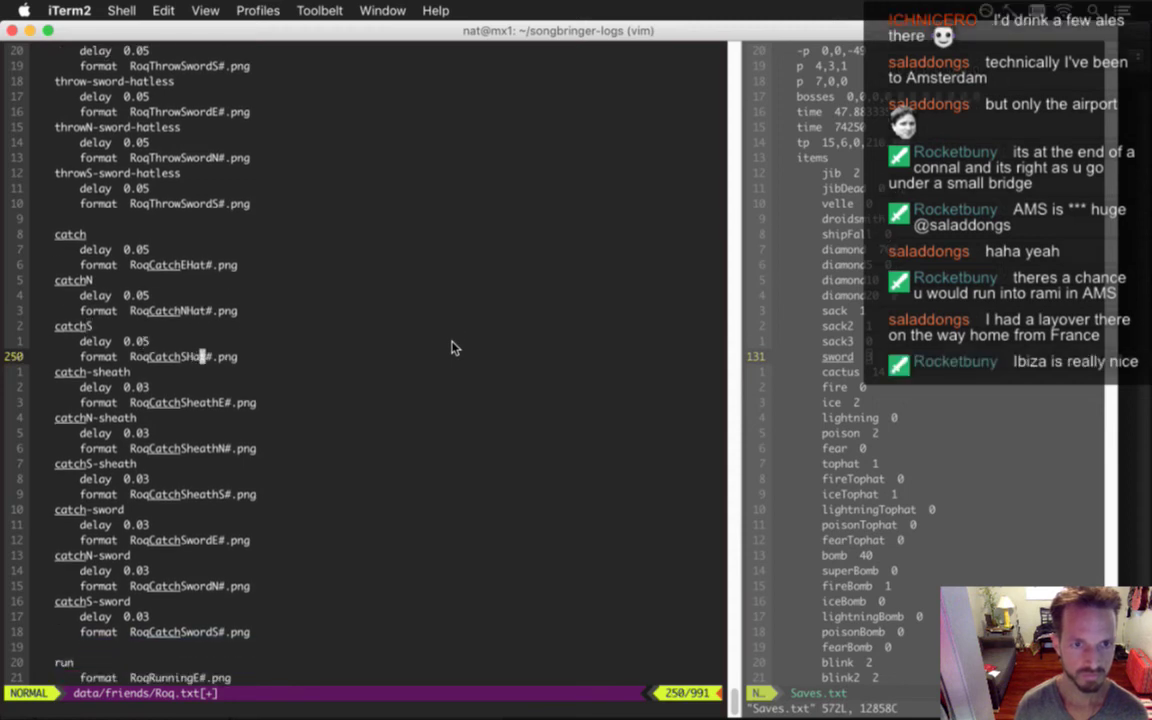
# Insert Hat before Sheath in the format names of the catch-sheath, catchN-sheath and catchS-sheath entries
pyautogui.press('j')
pyautogui.press('j')
pyautogui.press('j')
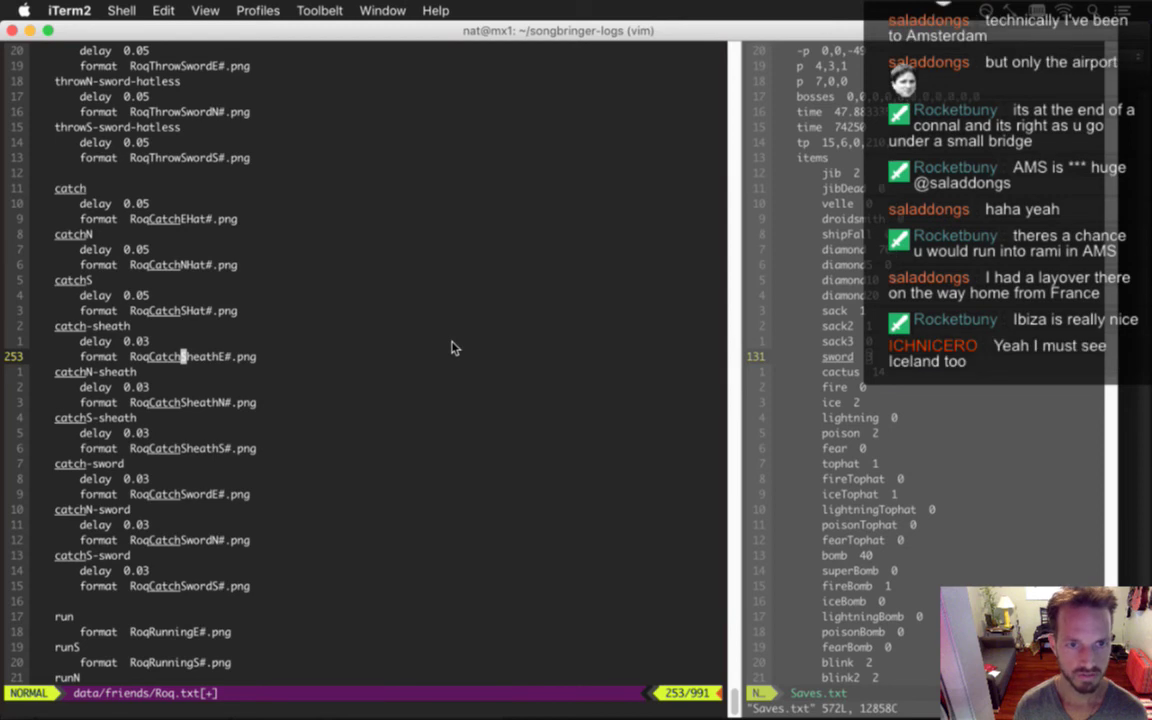
pyautogui.press('.')
pyautogui.press('j')
pyautogui.press('j')
pyautogui.press('j')
pyautogui.press('h')
pyautogui.press('h')
pyautogui.press('.')
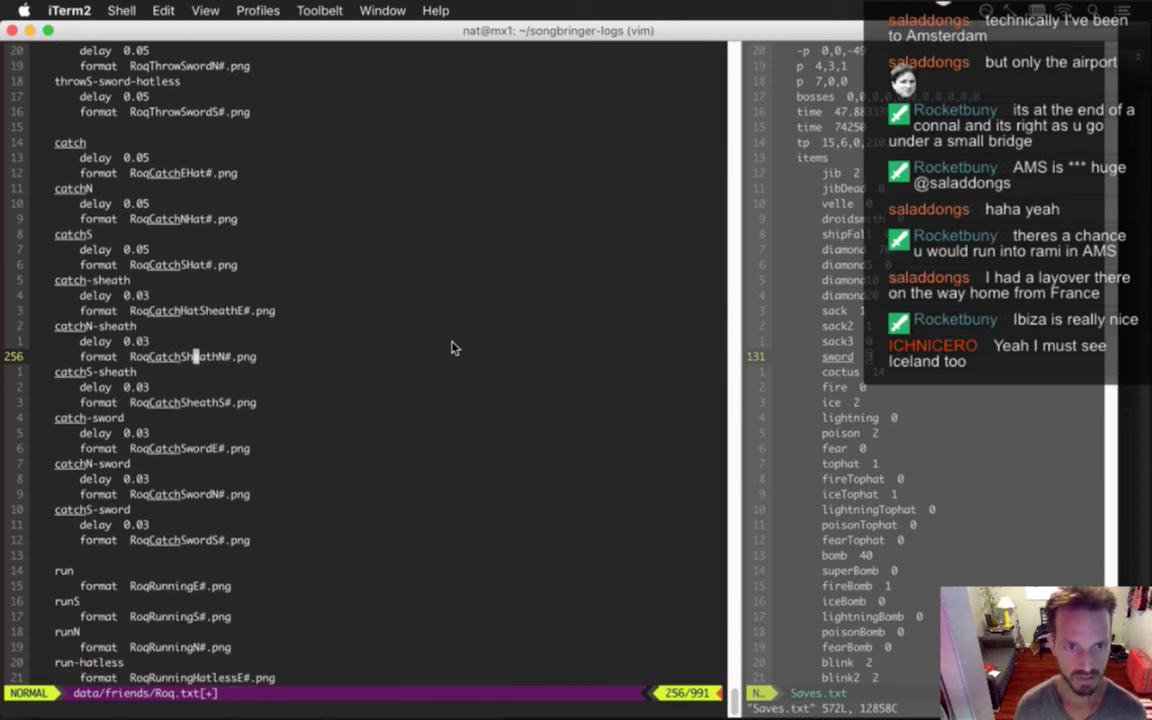
pyautogui.press('j')
pyautogui.press('j')
pyautogui.press('j')
pyautogui.press('h')
pyautogui.press('h')
pyautogui.press('.')
pyautogui.press('j')
pyautogui.press('j')
pyautogui.press('j')
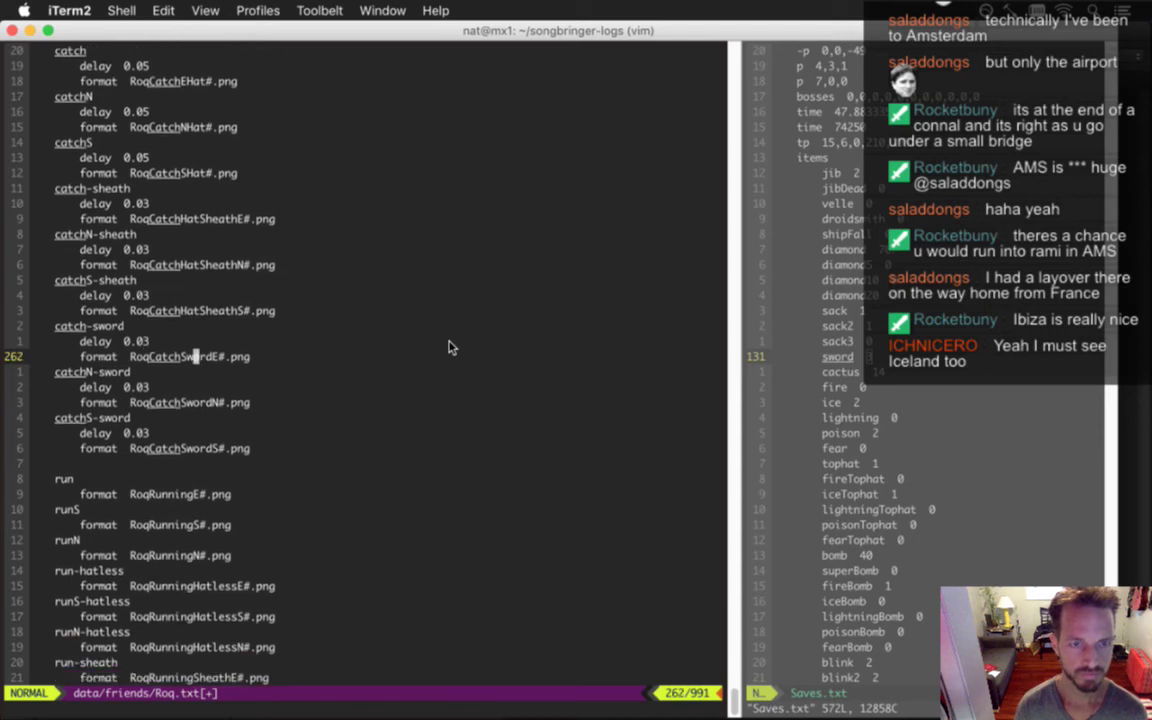
# Insert the direction letter E before Hat in the catch-sheath entry's format name
pyautogui.press('k')
pyautogui.press('k')
pyautogui.press('k')
pyautogui.press('k')
pyautogui.press('k')
pyautogui.press('k')
pyautogui.press('k')
pyautogui.press('k')
pyautogui.press('k')
pyautogui.press('h')
pyautogui.press('h')
pyautogui.write('iE')
pyautogui.press('Escape')
# Insert N before Hat in the catchN-sheath format name and S before Hat in the catchS-sheath format name
pyautogui.press('j')
pyautogui.press('j')
pyautogui.write('j')
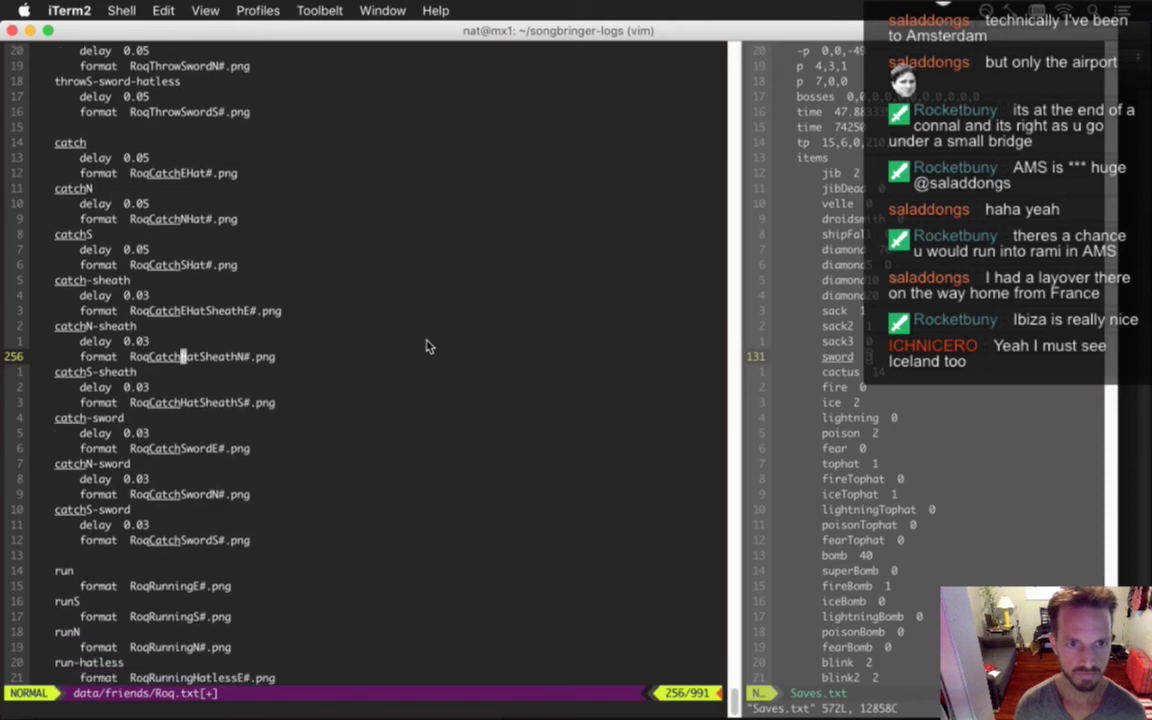
pyautogui.write('iN')
pyautogui.press('Escape')
pyautogui.press('j')
pyautogui.press('j')
pyautogui.press('j')
pyautogui.write('iS')
pyautogui.press('Escape')
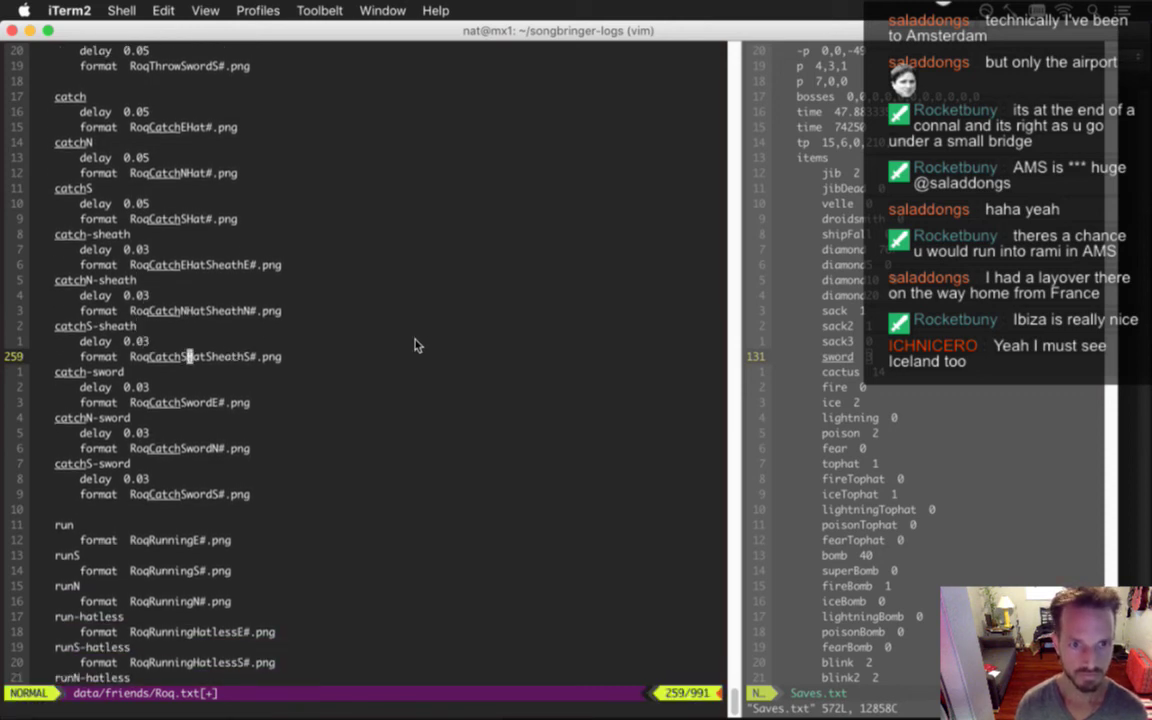
# Delete the trailing direction letter after Sheath in the three catch sheath format names and save Roq.txt
pyautogui.press('x')
pyautogui.press('k')
pyautogui.press('k')
pyautogui.press('k')
pyautogui.press('x')
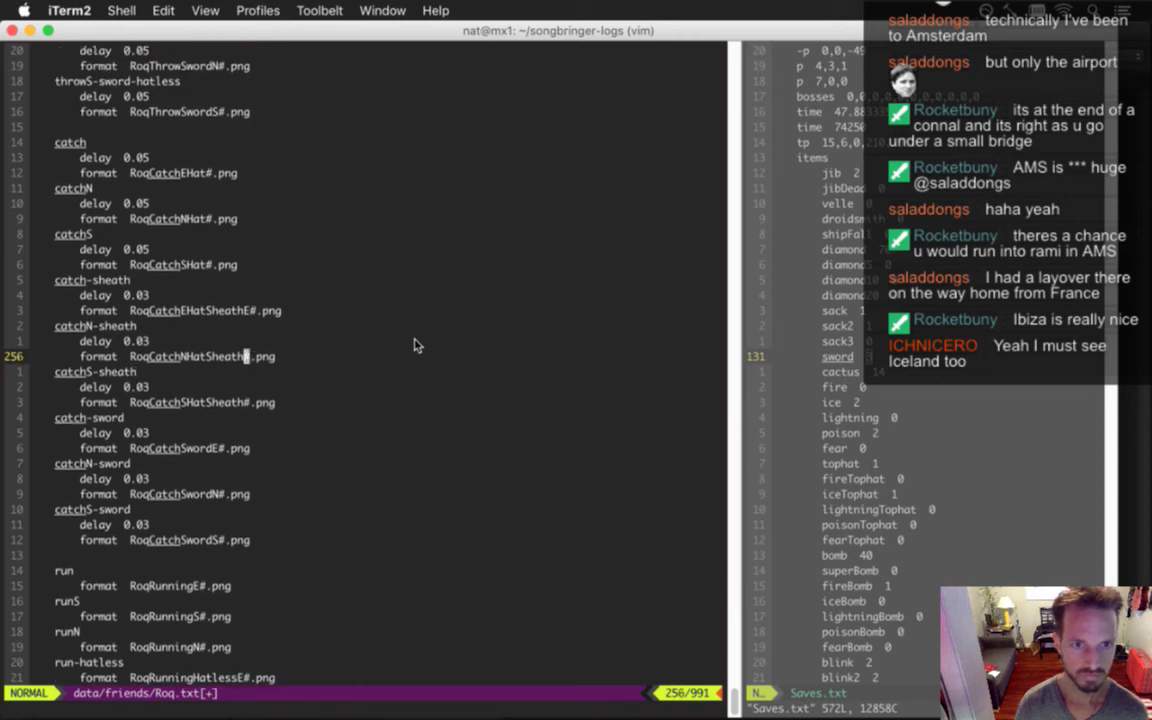
pyautogui.press('k')
pyautogui.press('k')
pyautogui.press('k')
pyautogui.write('x')
pyautogui.write(':w')
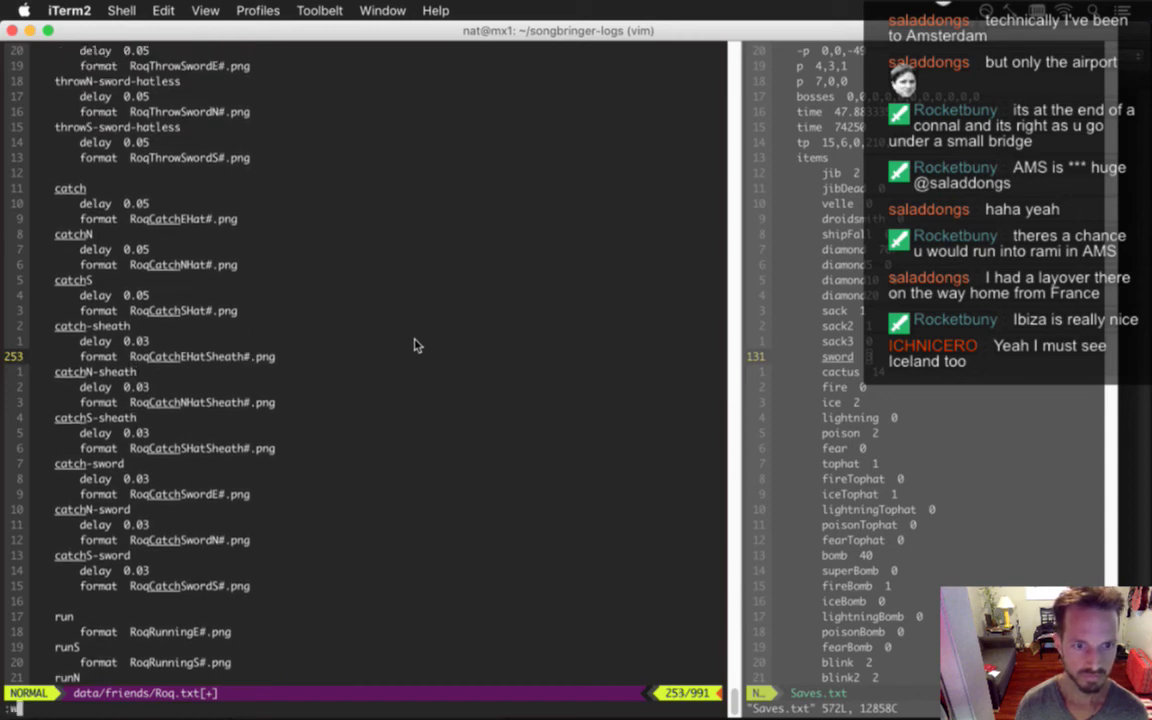
pyautogui.press('Return')
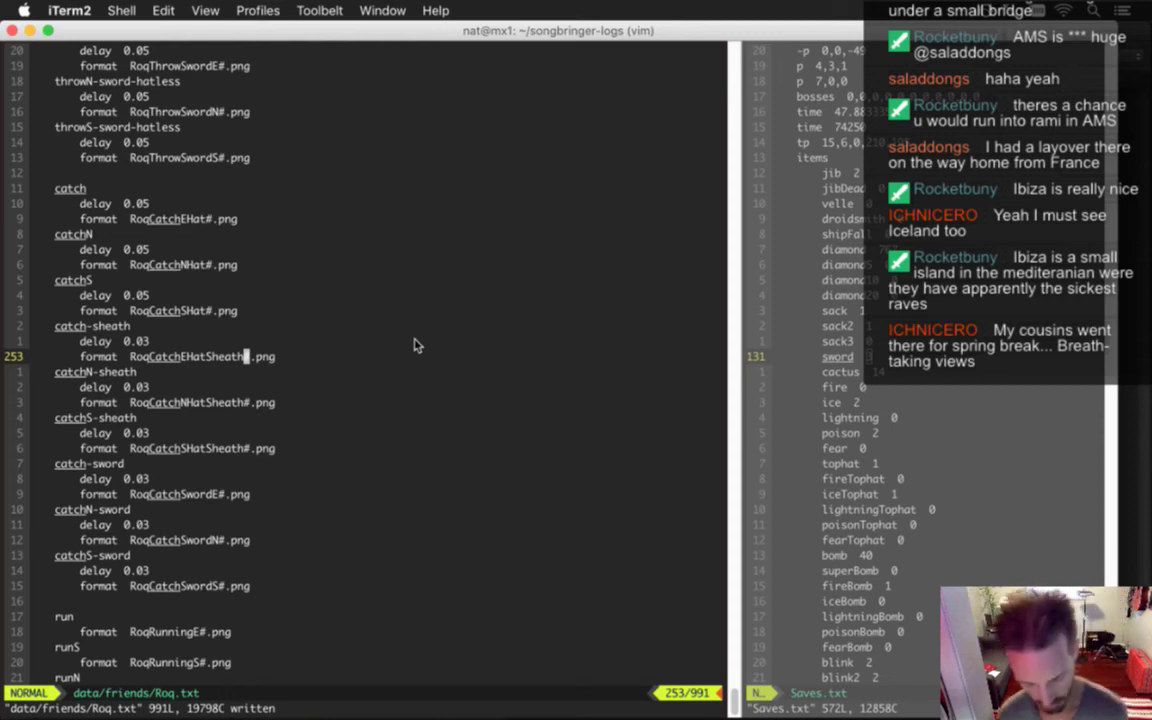
pyautogui.press('j')
pyautogui.press('k')
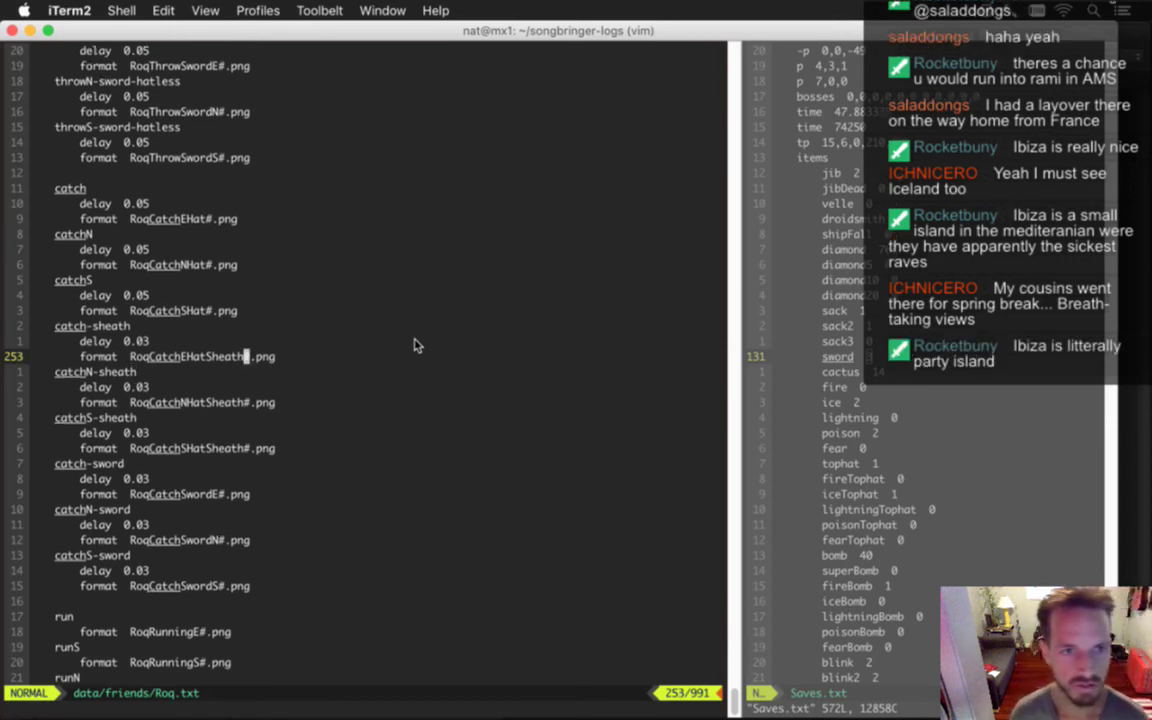
pyautogui.press('k')
pyautogui.press('k')
pyautogui.press('k')
pyautogui.press('k')
pyautogui.press('k')
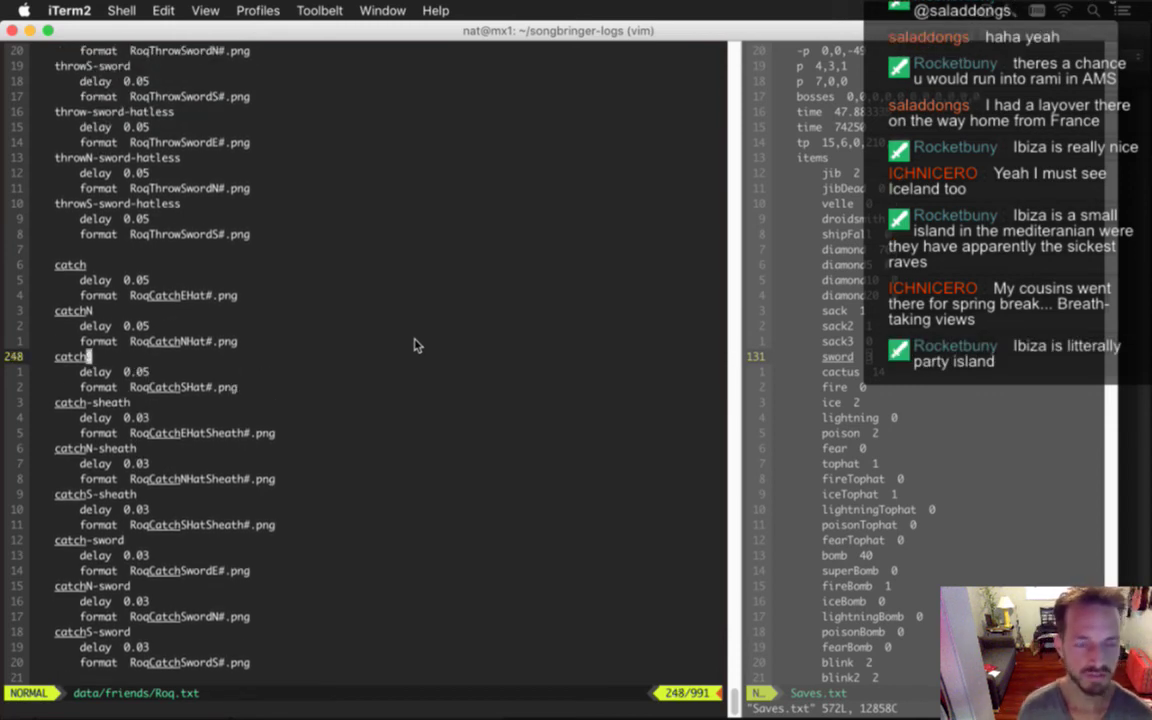
# Switch to Photoshop, open the RoqCatchN.psd document and examine its three animation frames
pyautogui.press('super+Tab')
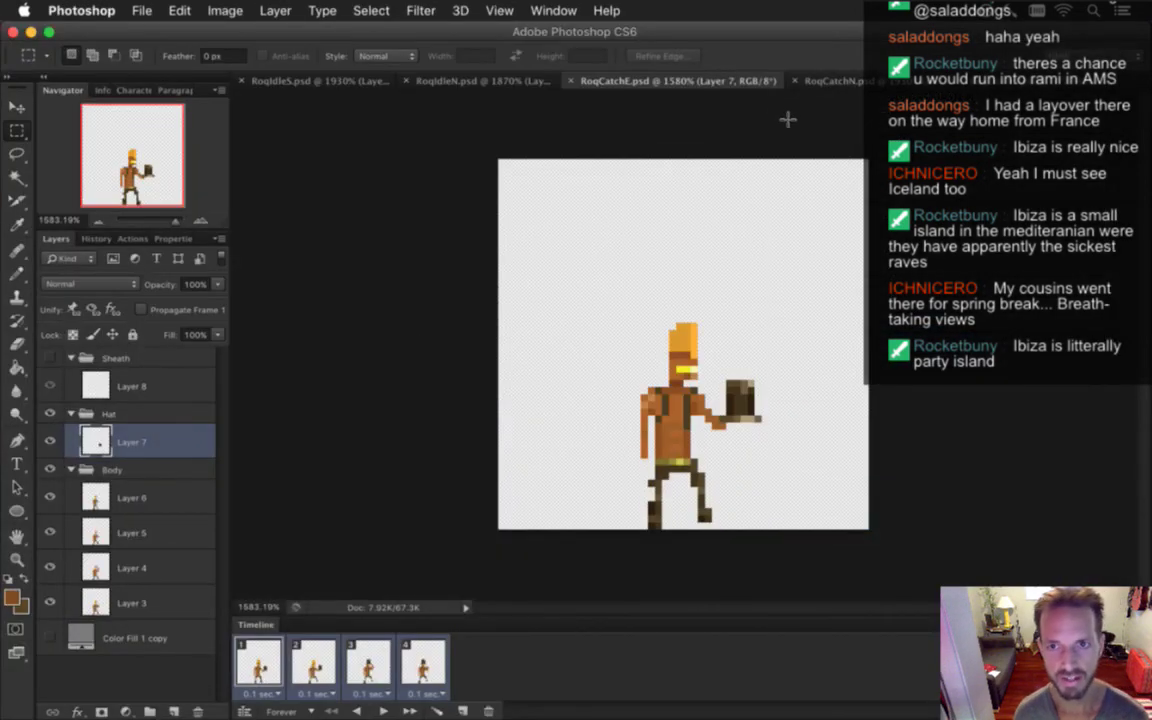
pyautogui.click(835, 81)
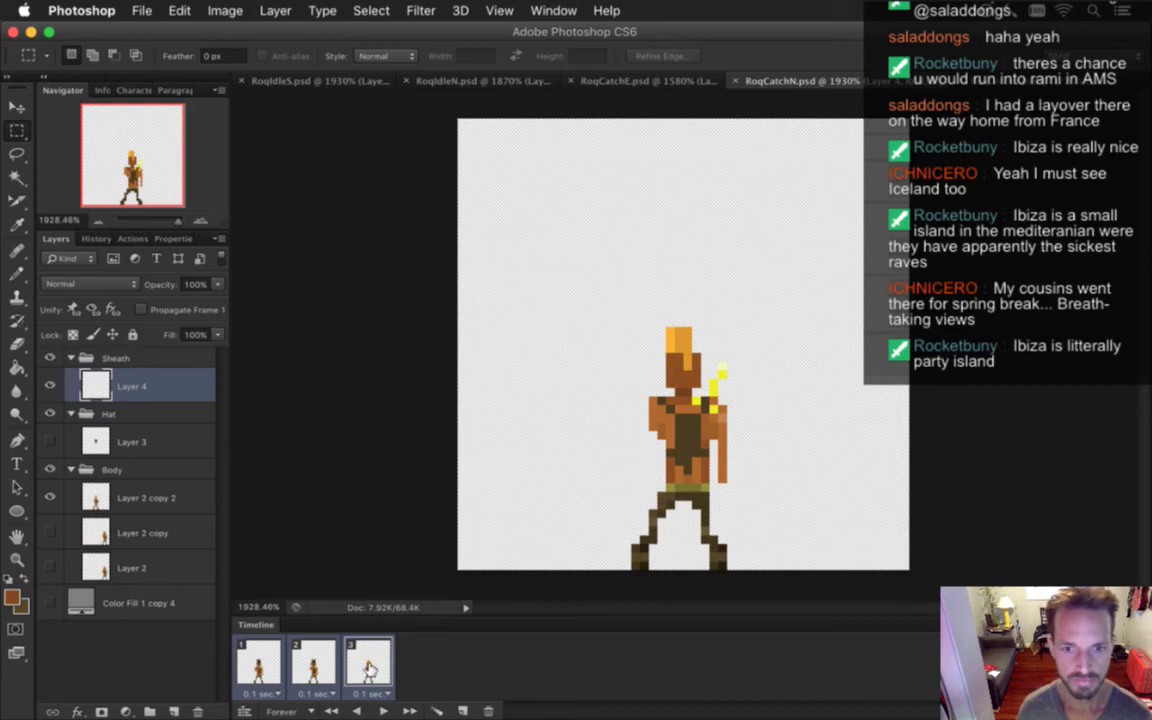
pyautogui.click(242, 667)
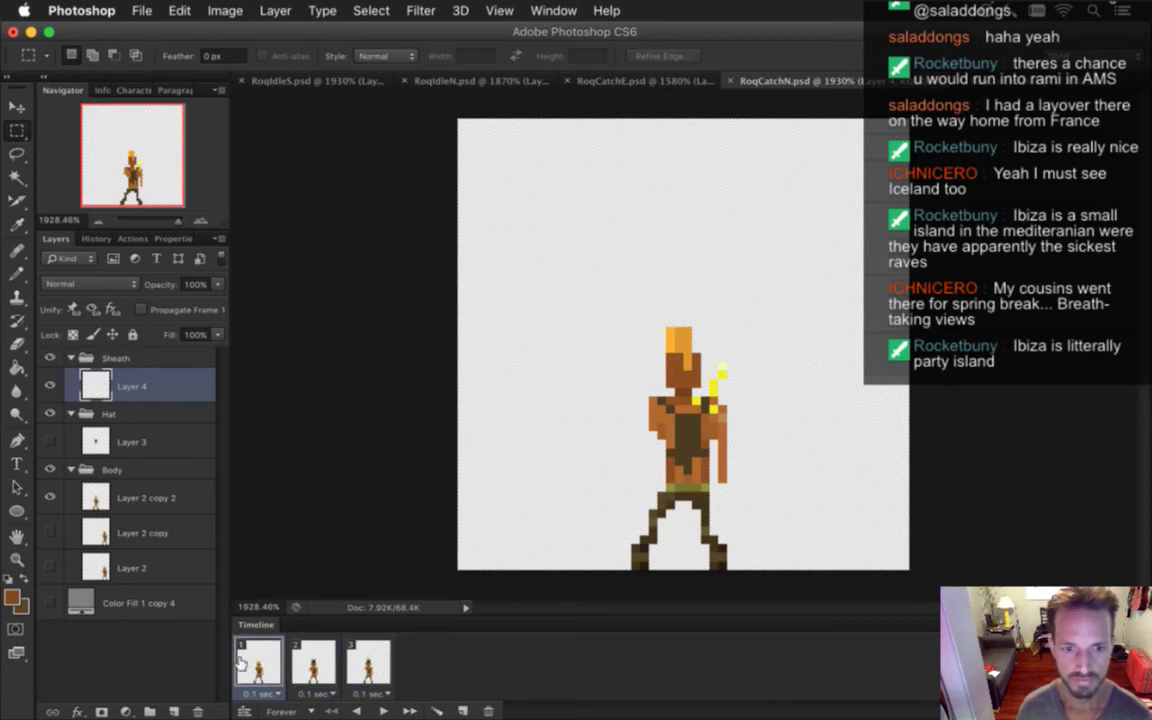
pyautogui.click(316, 665)
pyautogui.moveTo(316, 665); pyautogui.dragTo(404, 672)
pyautogui.click(250, 656)
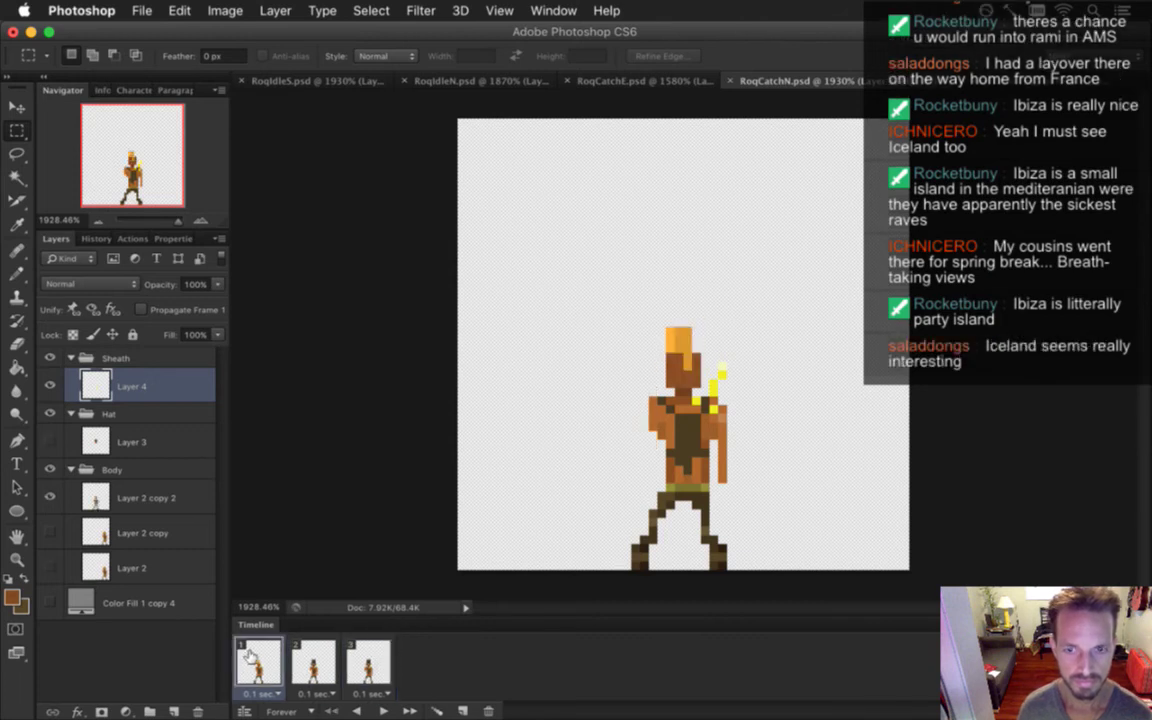
pyautogui.click(313, 662)
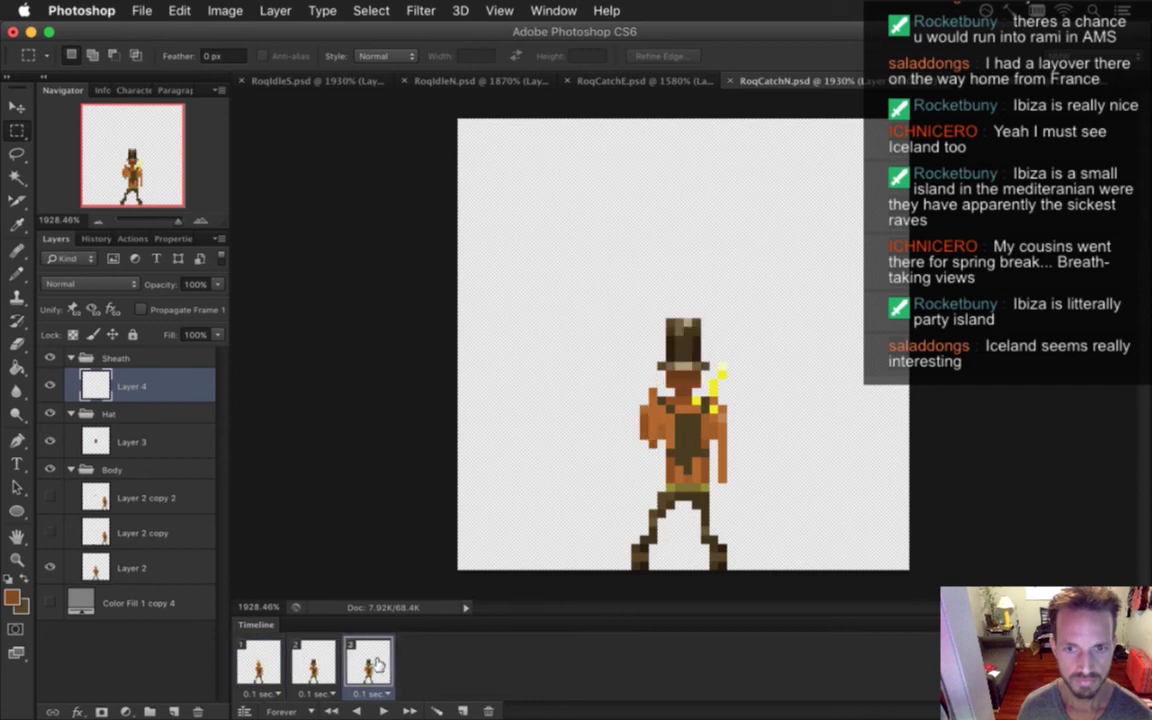
# Select all three frames of RoqCatchN.psd and hide the Sheath layer group
pyautogui.click(262, 660)
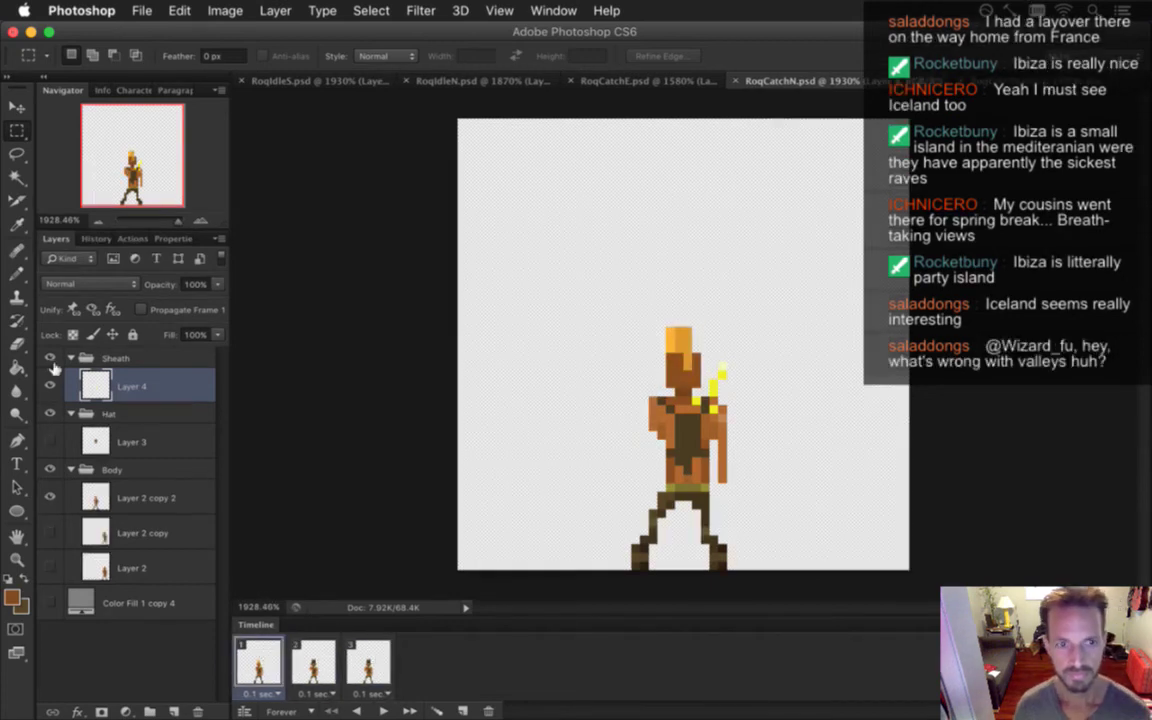
pyautogui.keyDown('shift'); pyautogui.click(370, 665); pyautogui.keyUp('shift')
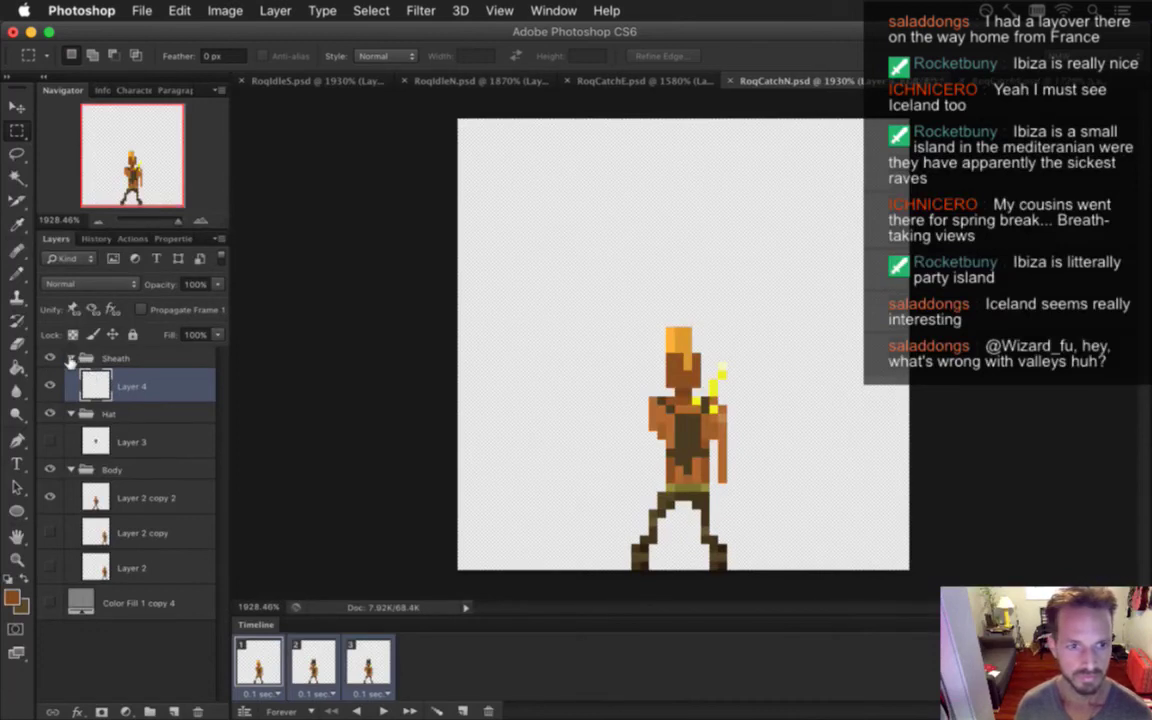
pyautogui.click(50, 357)
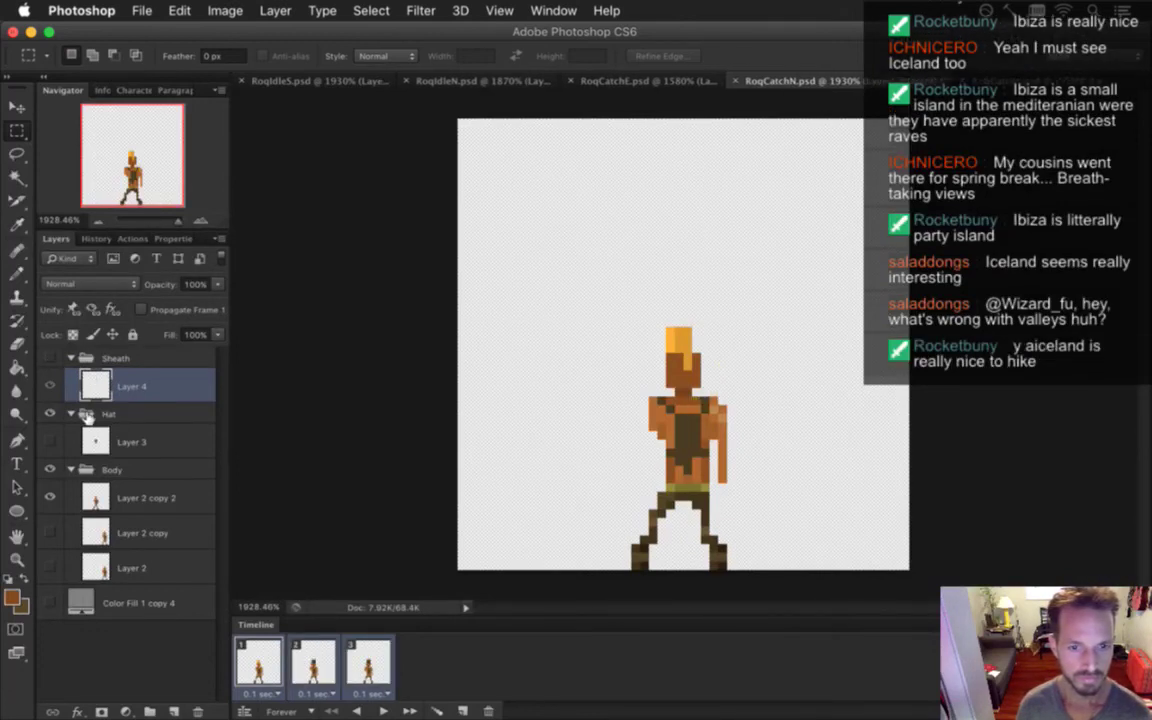
# Render the north catch frames without the sheath as a PNG image sequence named RoqCatchNHat.png
pyautogui.press('super+alt+shift+r')
pyautogui.press('Right')
pyautogui.press('Left')
pyautogui.press('Left')
pyautogui.press('Left')
pyautogui.press('Left')
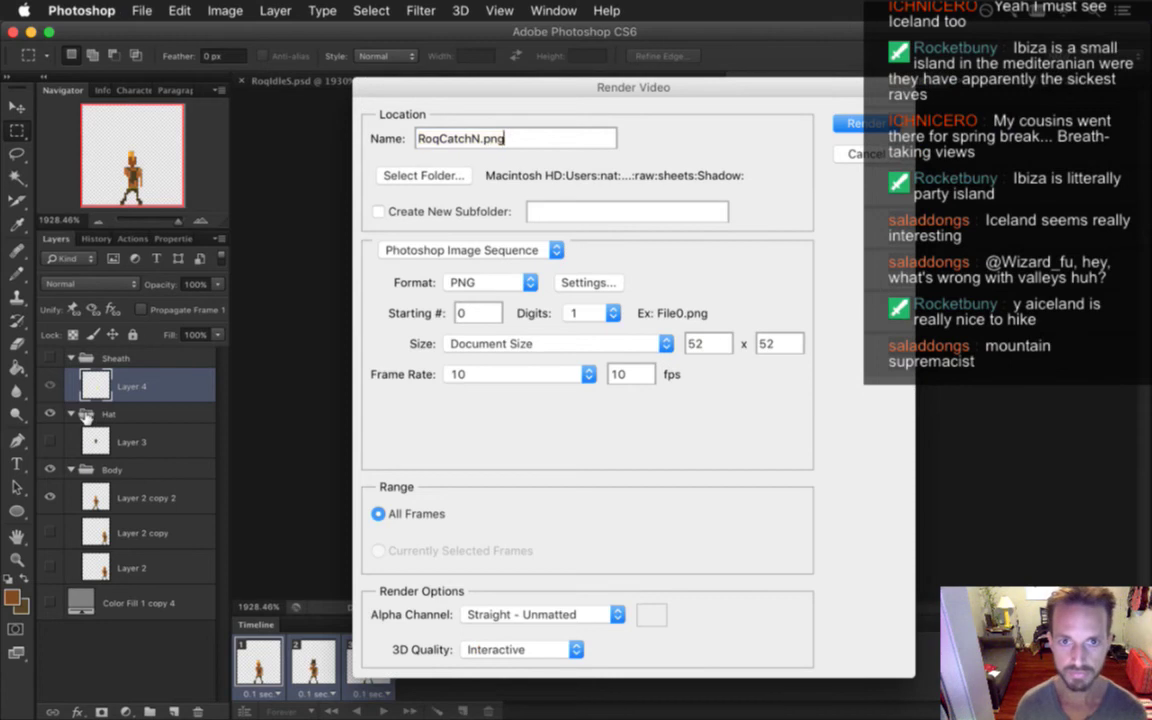
pyautogui.write('Hat')
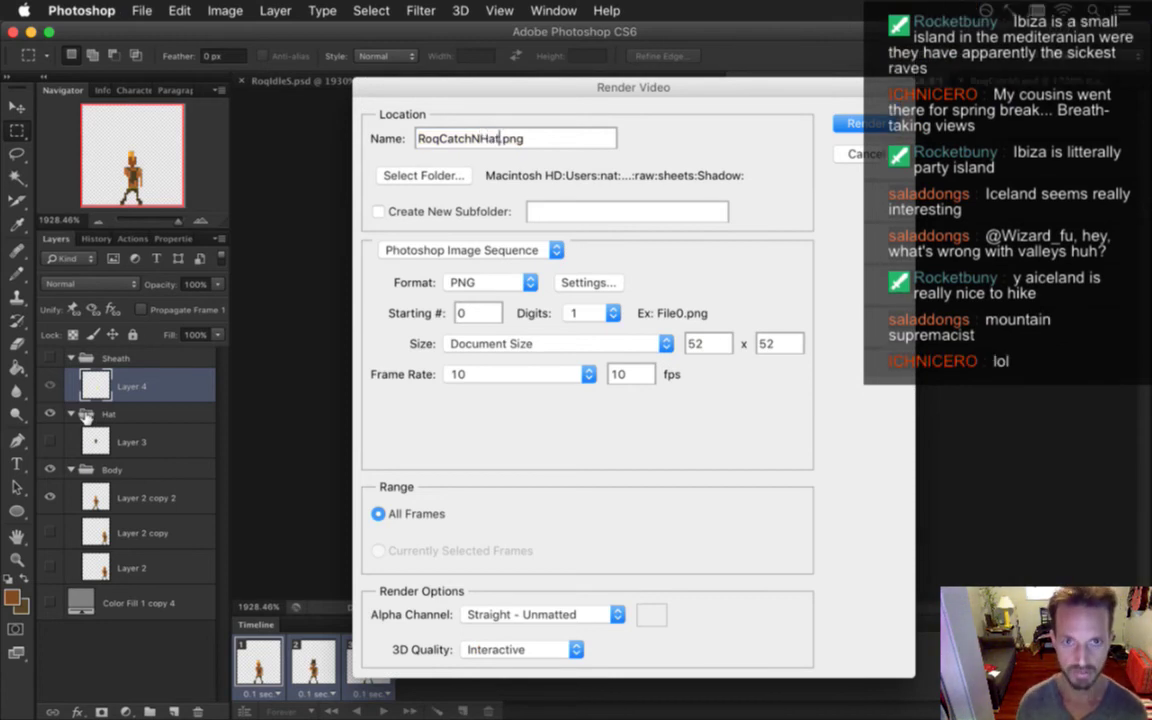
pyautogui.press('Return')
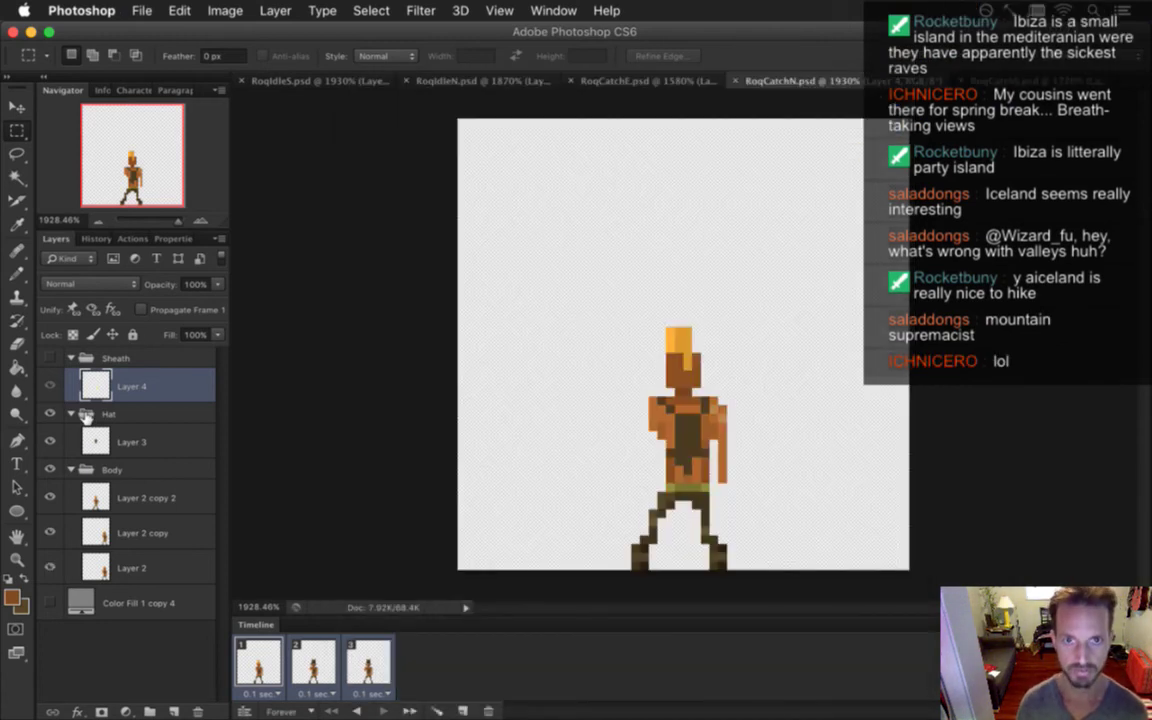
# Show the Sheath group and render the north catch frames as a PNG image sequence named RoqCatchNHatSheath.png
pyautogui.click(52, 357)
pyautogui.press('super+alt+shift+r')
pyautogui.press('Right')
pyautogui.press('Left')
pyautogui.press('Left')
pyautogui.press('Left')
pyautogui.press('Left')
pyautogui.write('HatSheath')
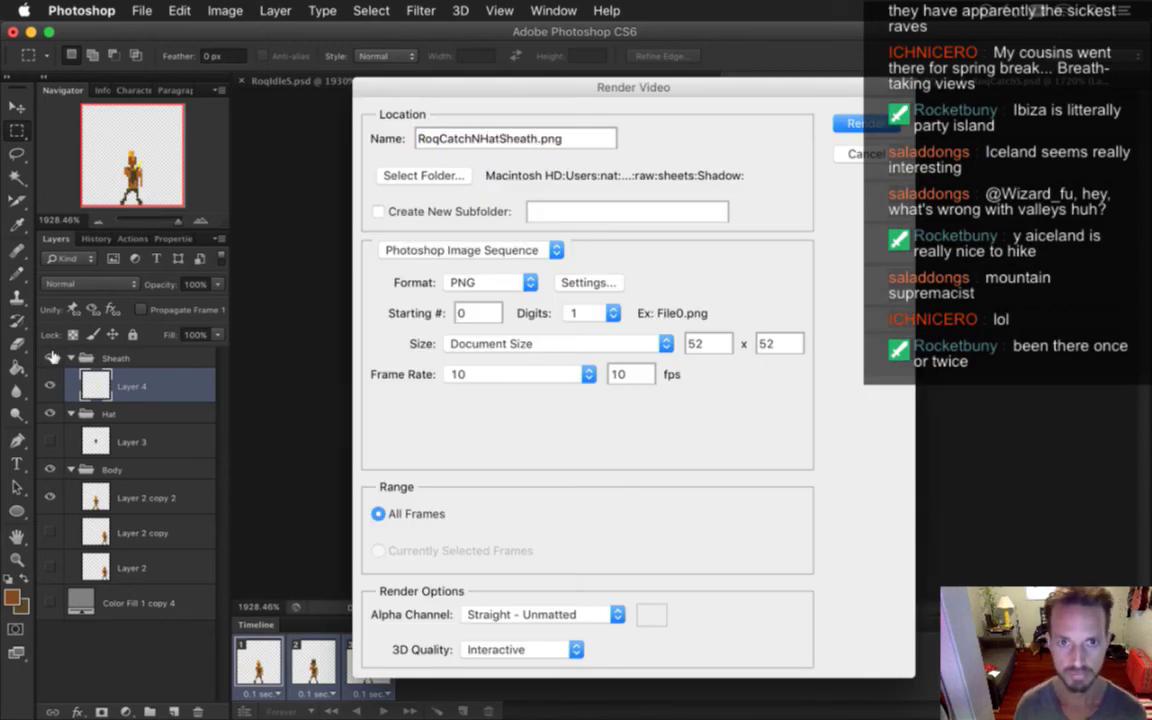
pyautogui.press('Return')
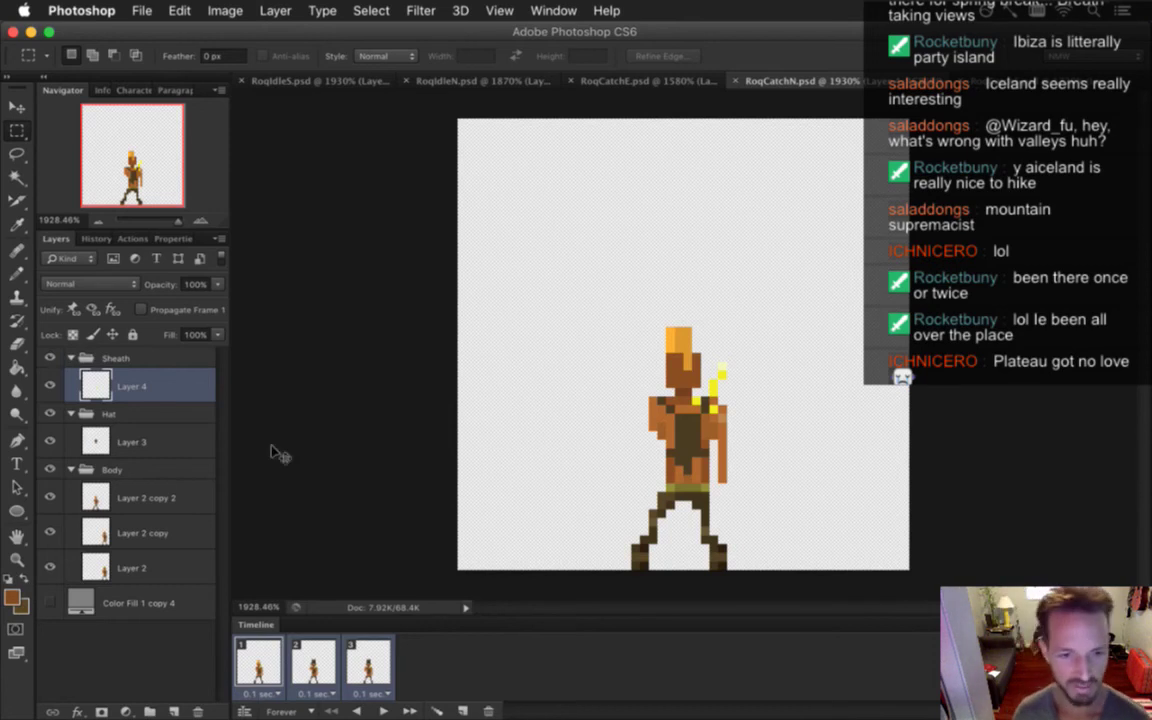
# Examine the three RoqCatchN frames one by one and compare them with the catch entries in Roq.txt in iTerm
pyautogui.click(298, 652)
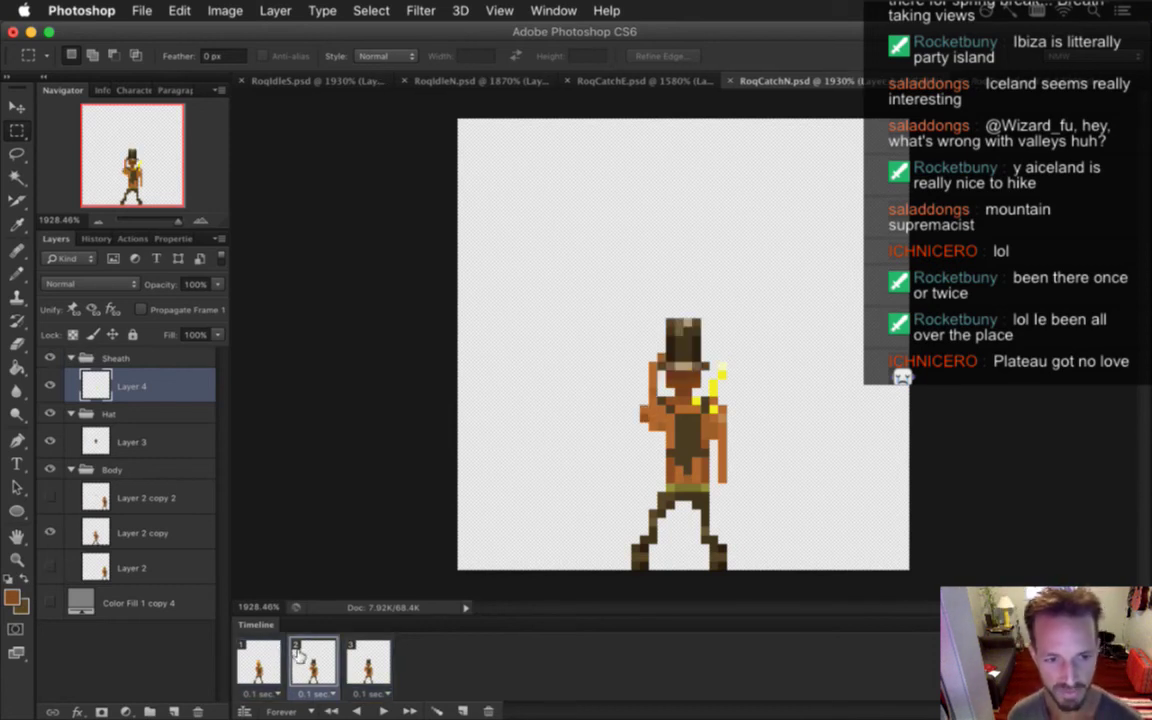
pyautogui.click(355, 658)
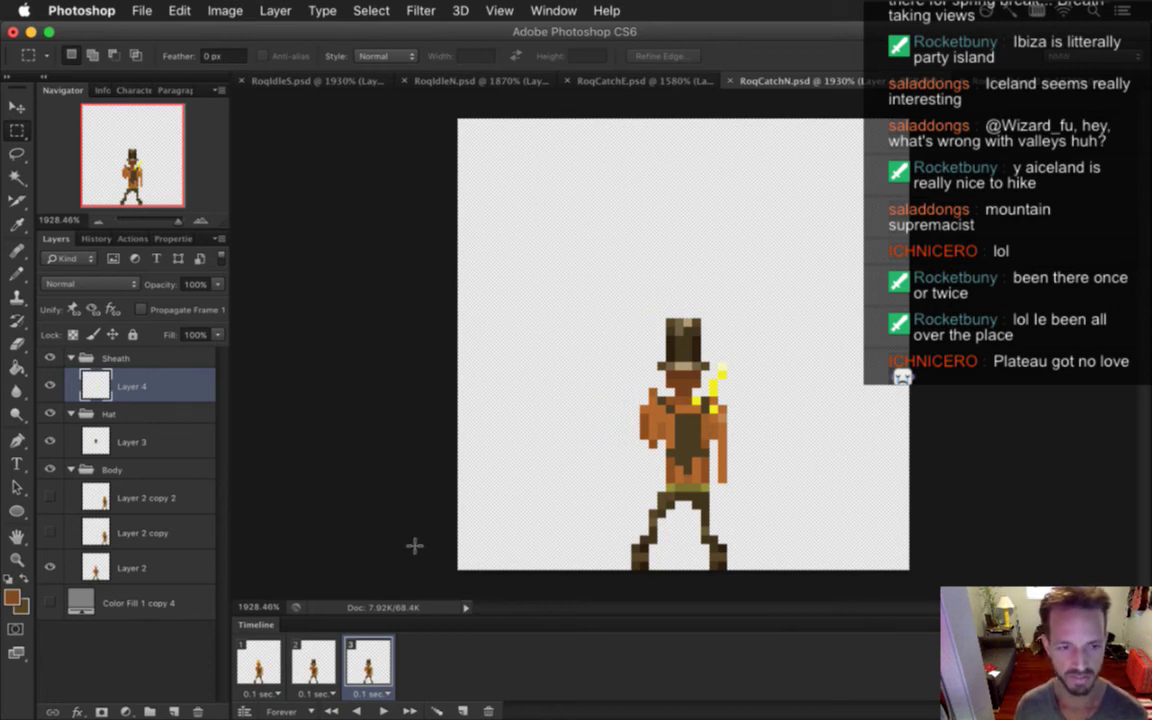
pyautogui.click(313, 660)
pyautogui.click(268, 655)
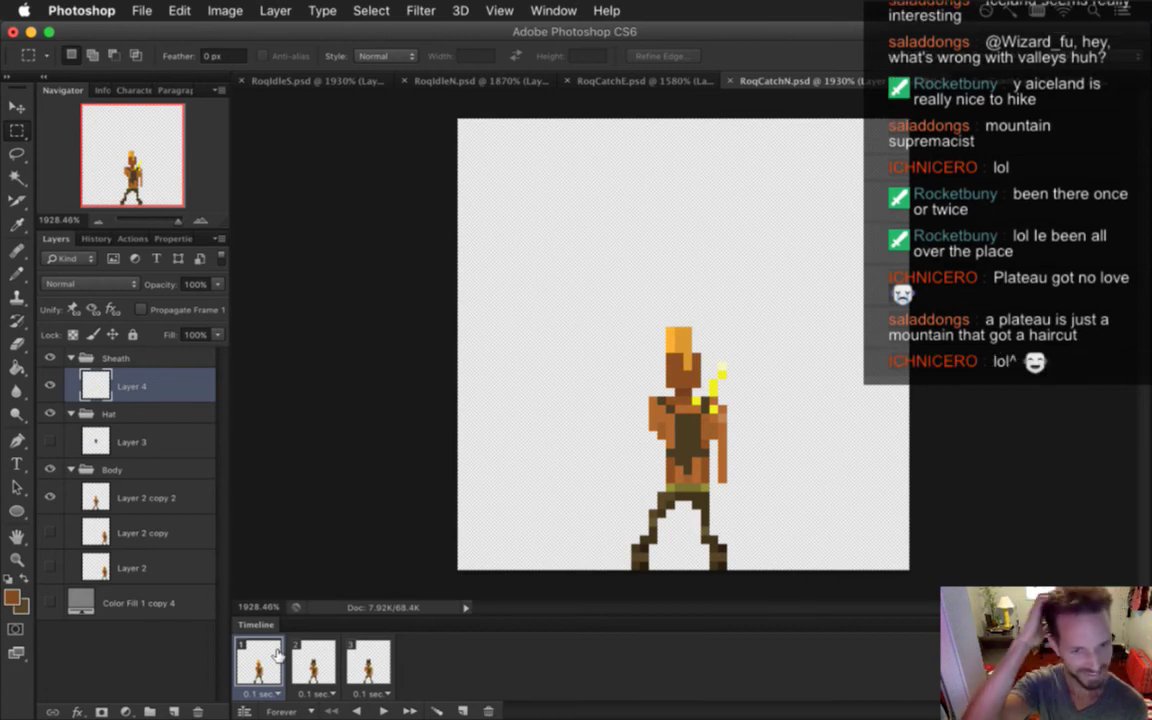
pyautogui.click(310, 656)
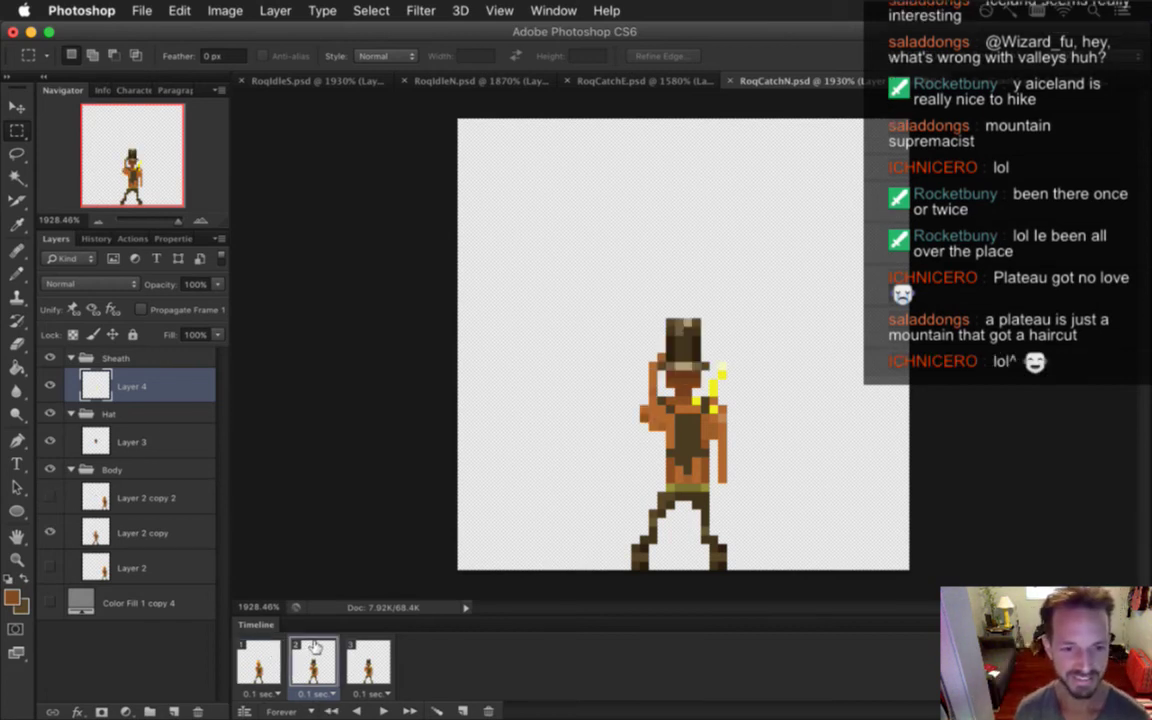
pyautogui.click(367, 656)
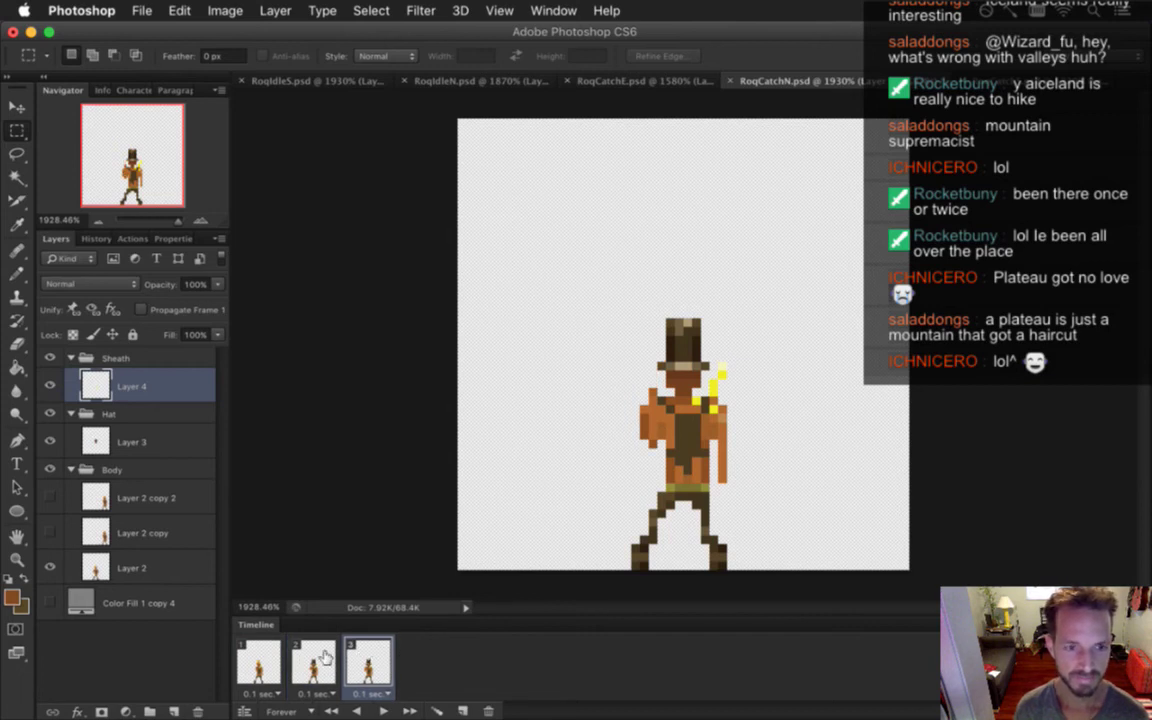
pyautogui.press('super+Tab')
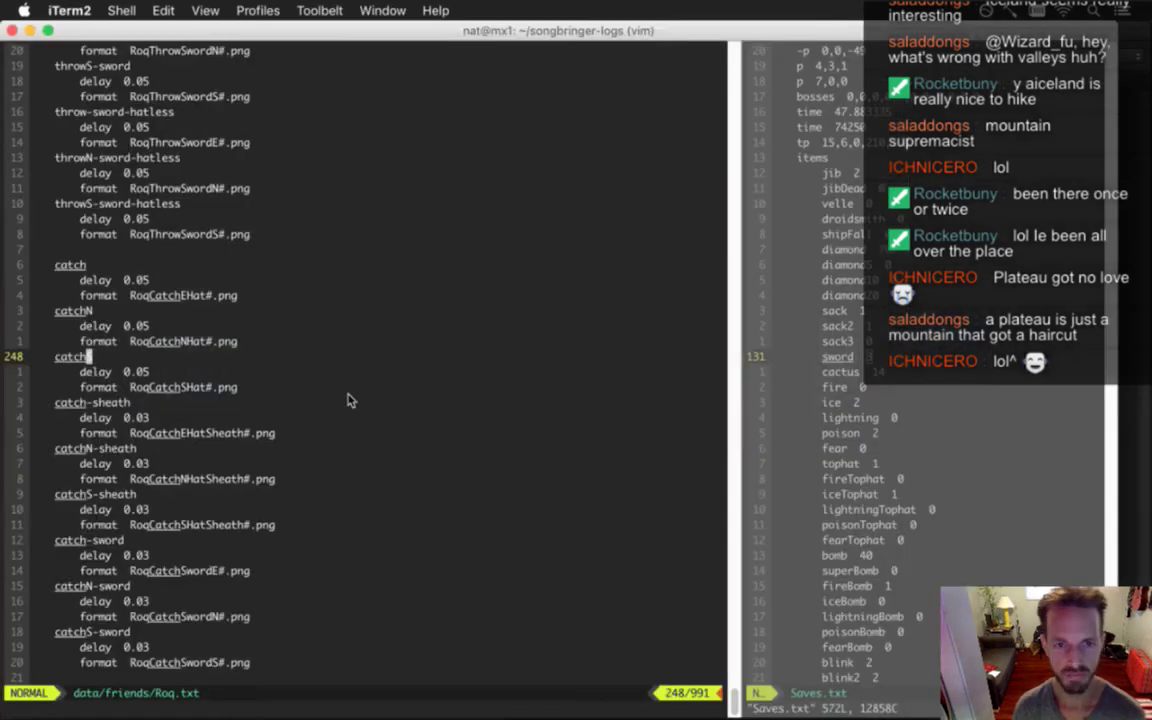
pyautogui.press('super+Tab')
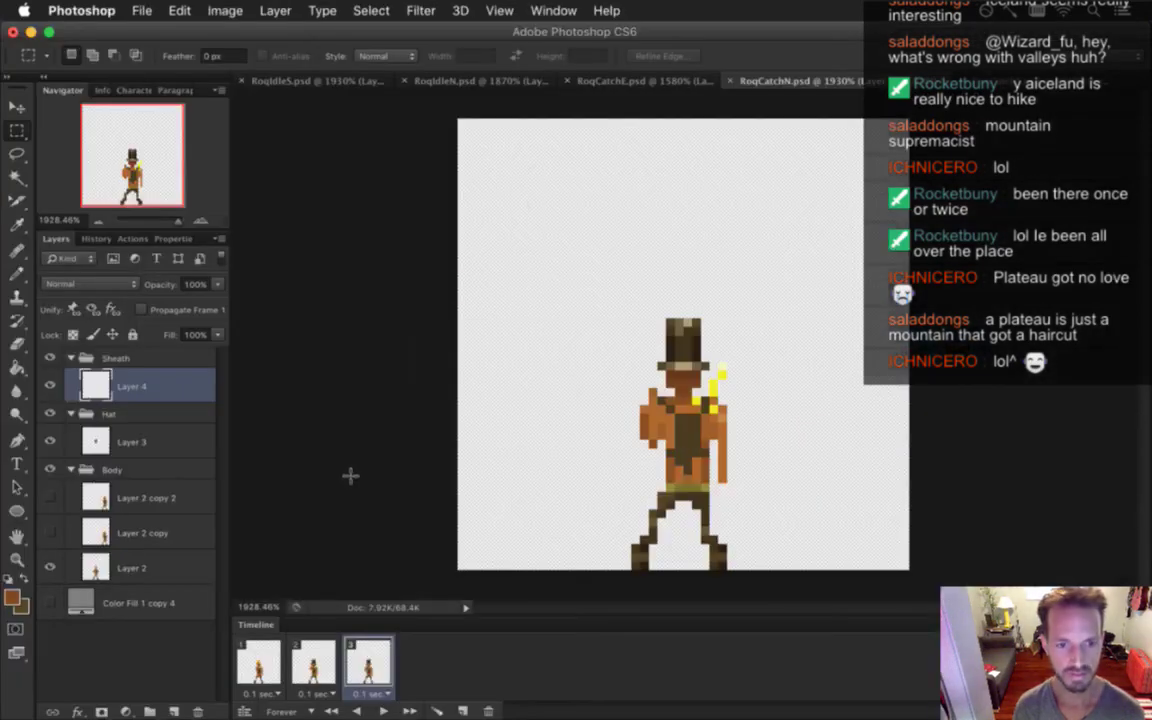
# Render all three north catch frames again as RoqCatchNHatSheath.png, replacing the existing image sequence
pyautogui.keyDown('shift'); pyautogui.click(258, 662); pyautogui.keyUp('shift')
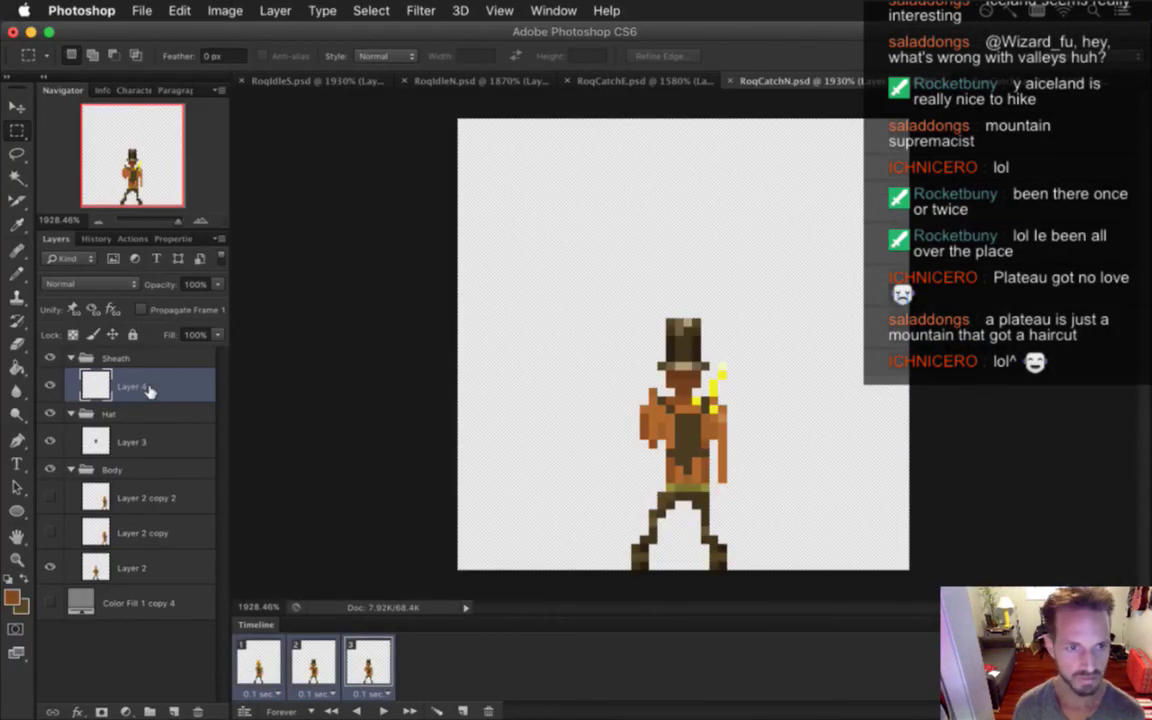
pyautogui.press('super+shift+alt+r')
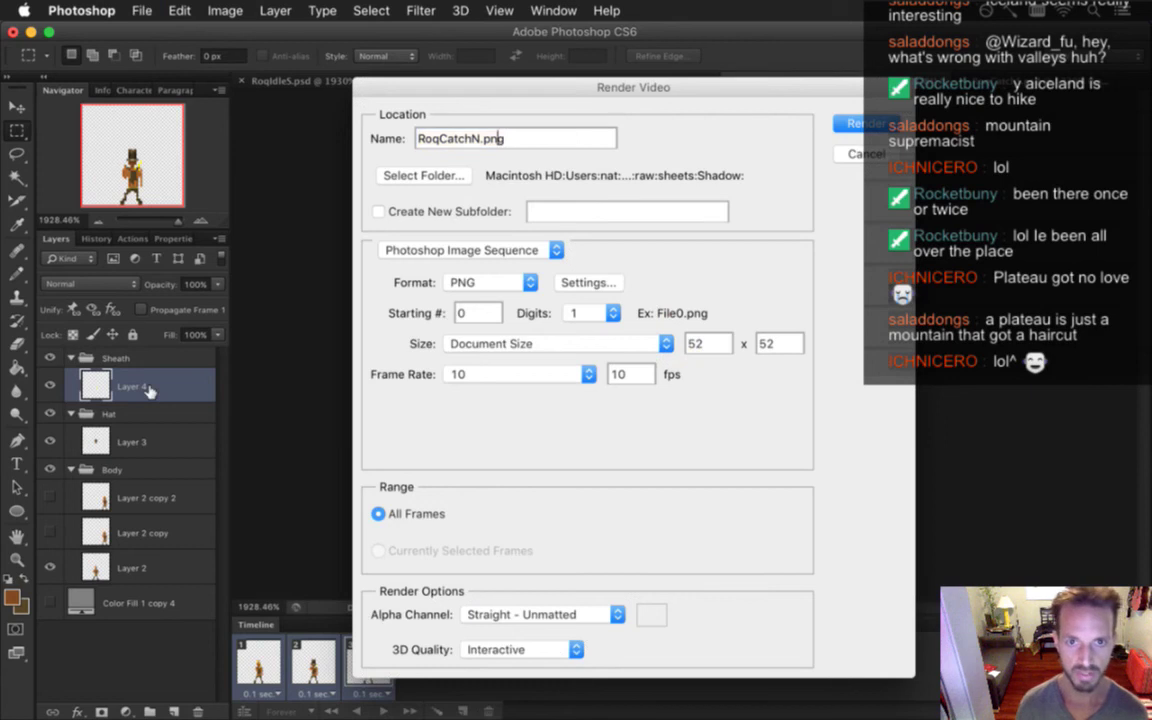
pyautogui.write('HatSheath')
pyautogui.press('Return')
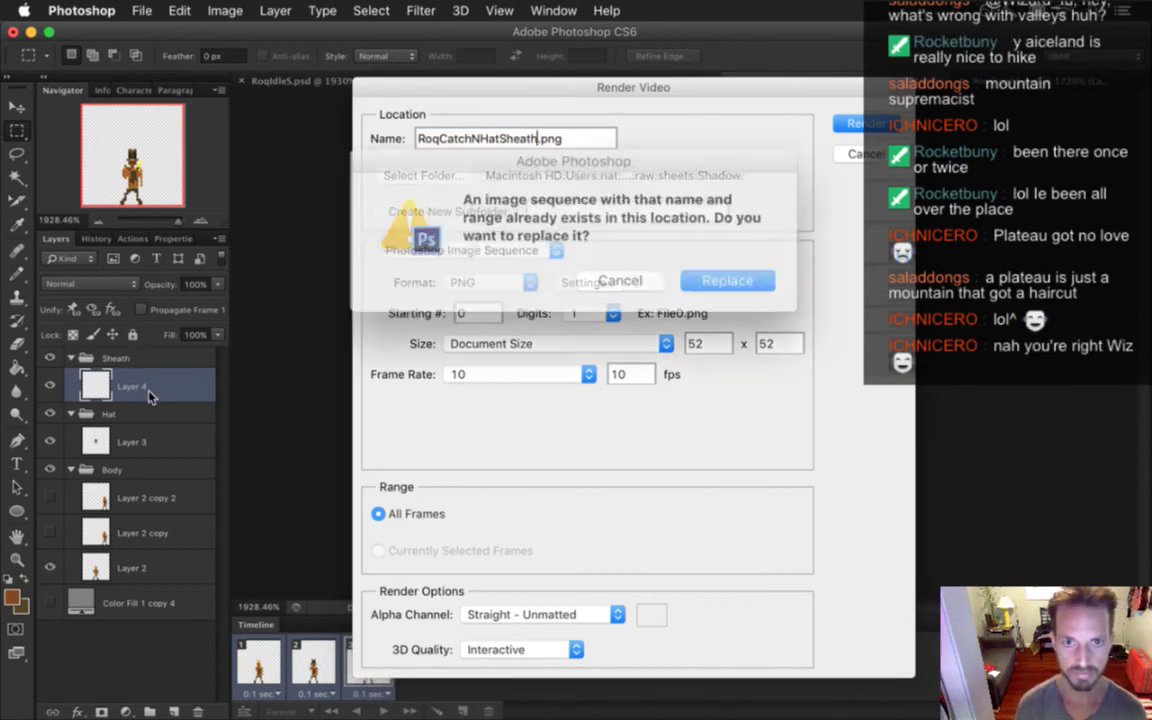
# Switch to iTerm to rerun the game, then check the Roq catch animation messages in Log.txt in TextMate
pyautogui.press('super+Tab')
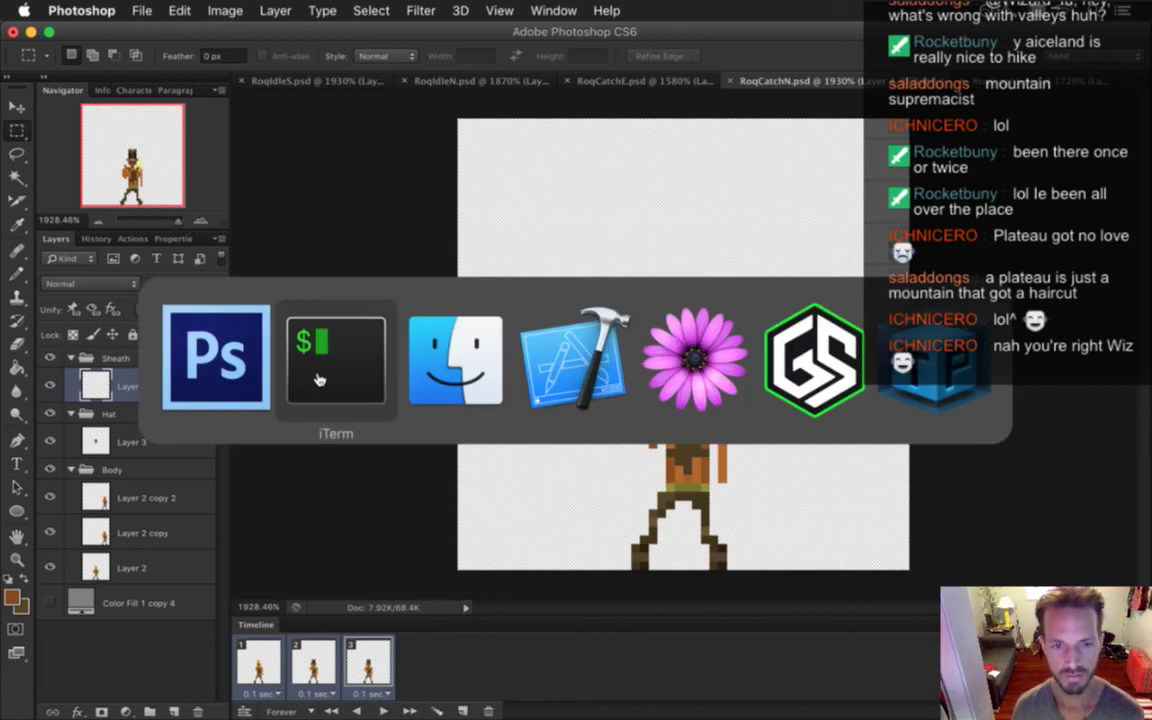
pyautogui.press('F5')
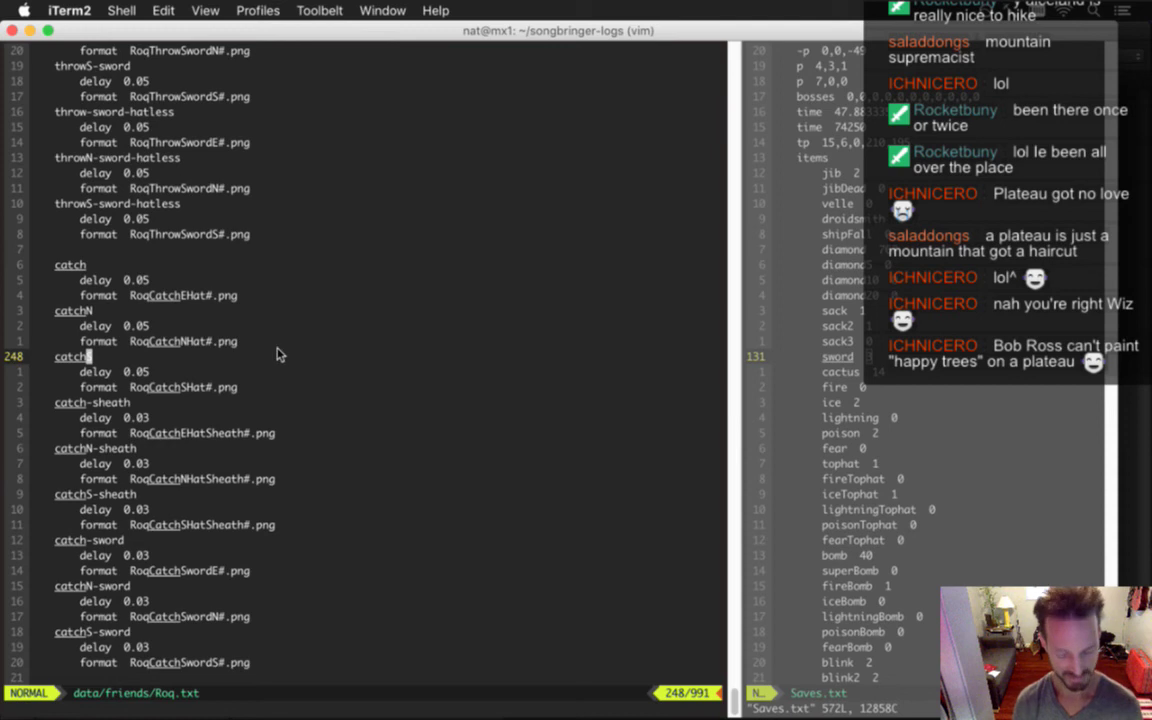
pyautogui.press('super+Tab')
pyautogui.press('super+Tab')
pyautogui.press('super+Tab')
pyautogui.press('super+Tab')
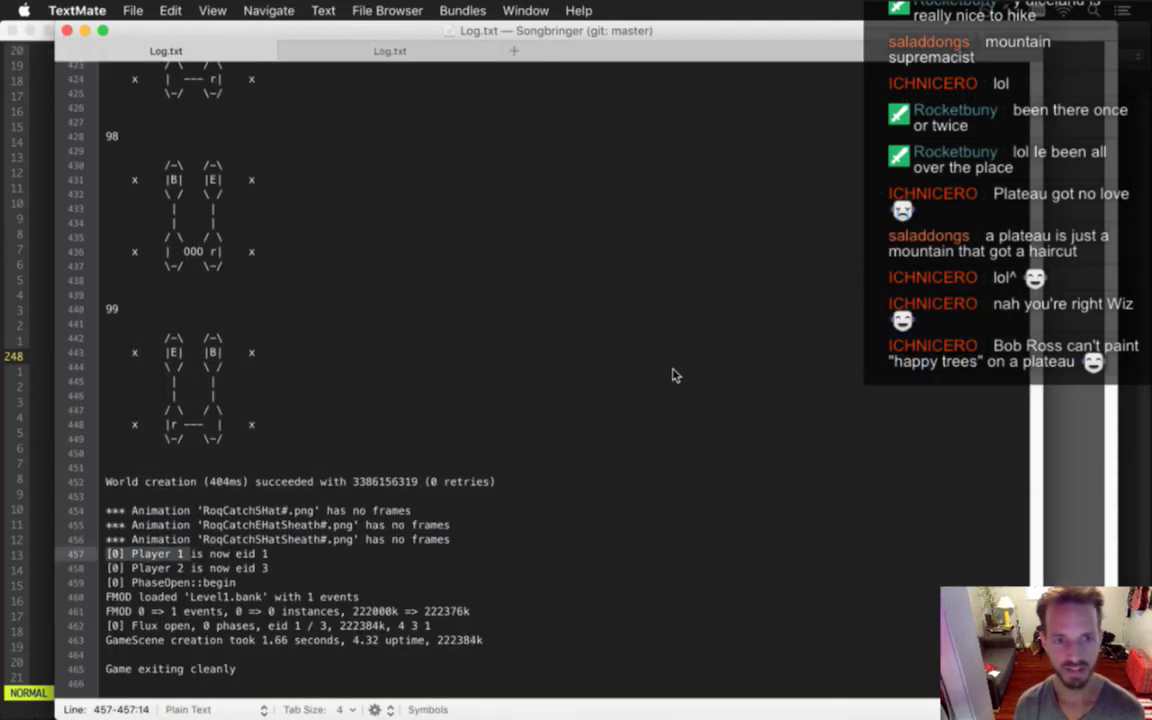
pyautogui.moveTo(222, 510); pyautogui.dragTo(288, 541)
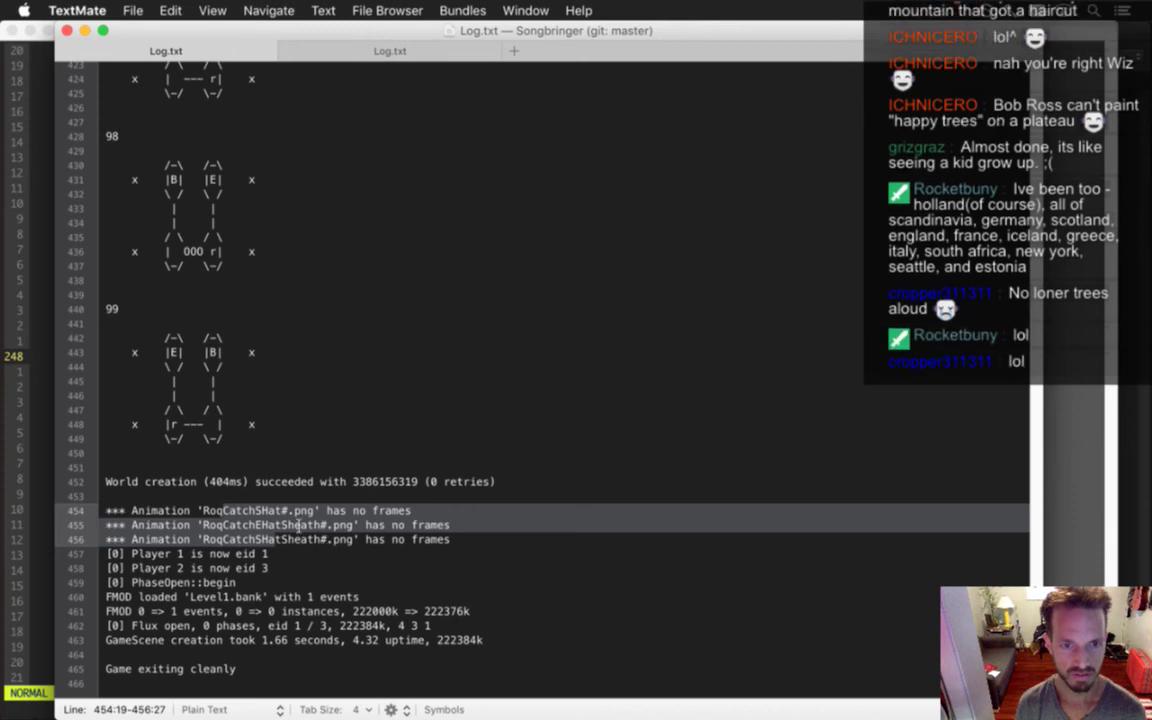
# Return to Photoshop, hide the Sheath group in RoqCatchS.psd and render its frames as a PNG sequence named RoqCatchSHat.png
pyautogui.press('super+Tab')
pyautogui.press('super+Tab')
pyautogui.press('super+Tab')
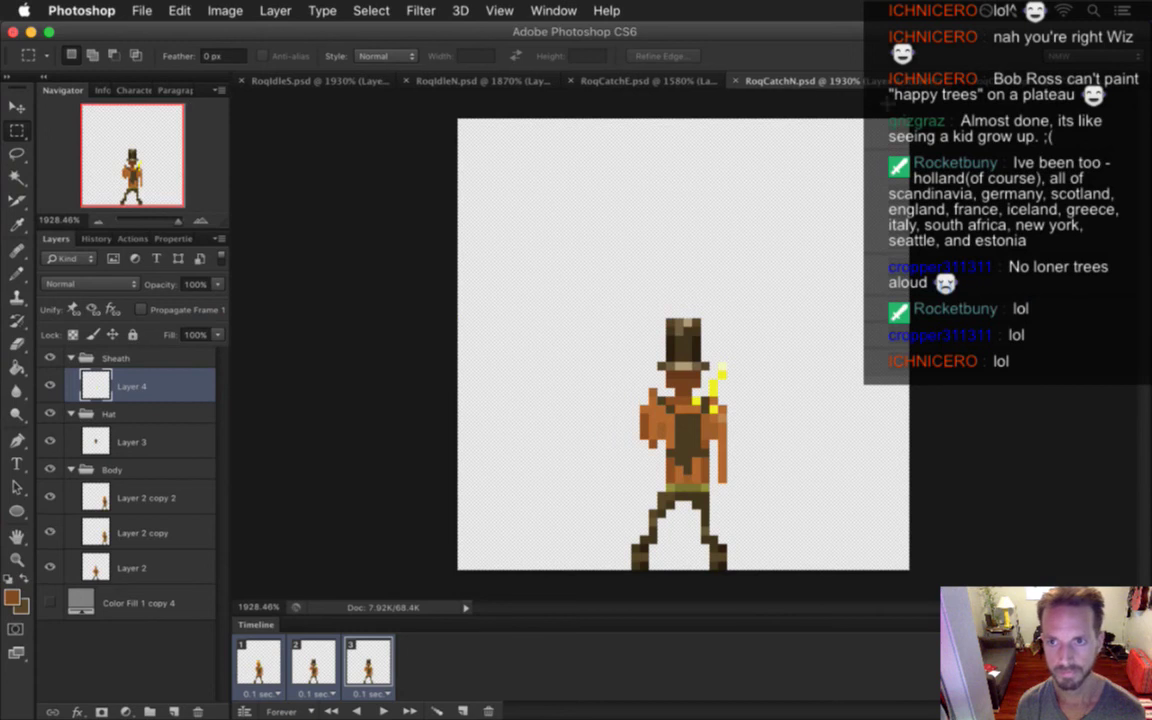
pyautogui.click(885, 82)
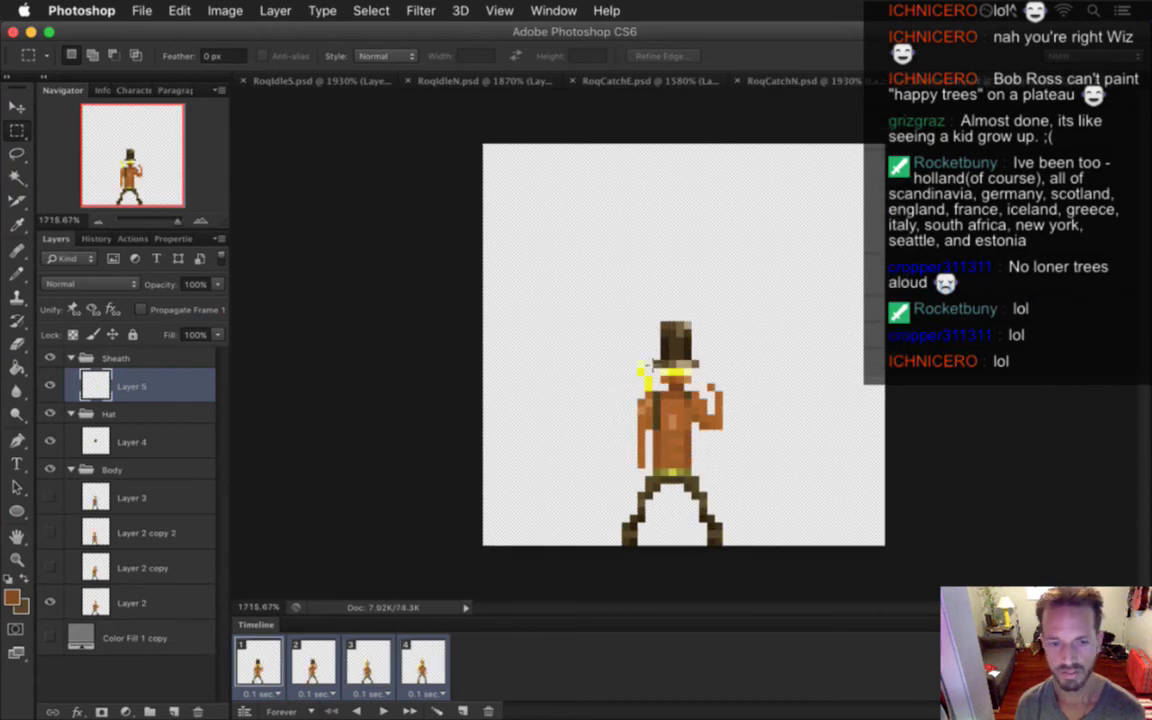
pyautogui.click(50, 357)
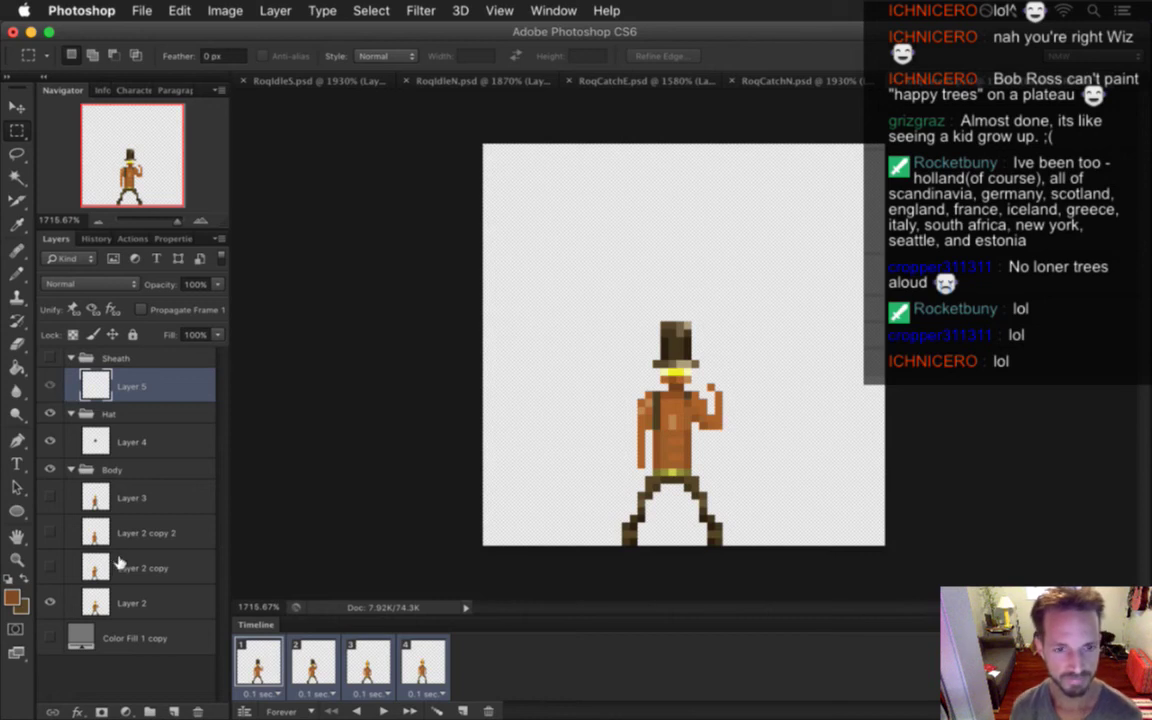
pyautogui.press('super+alt+shift+r')
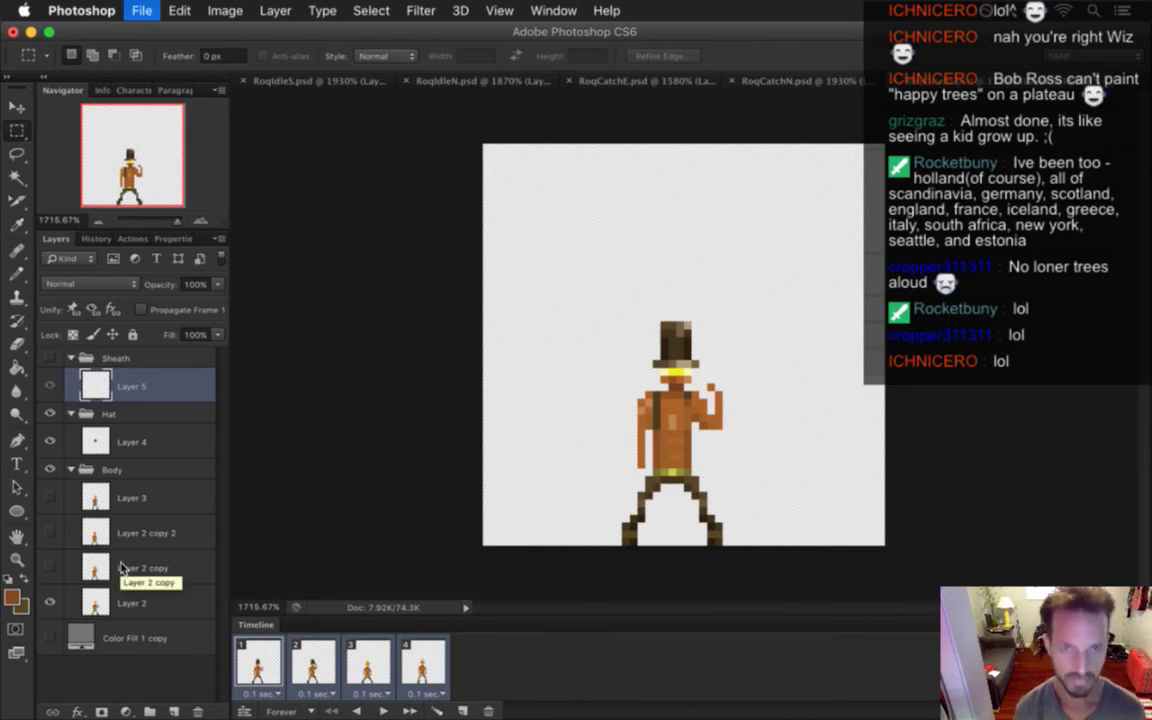
pyautogui.write('Hat.png')
pyautogui.press('Return')
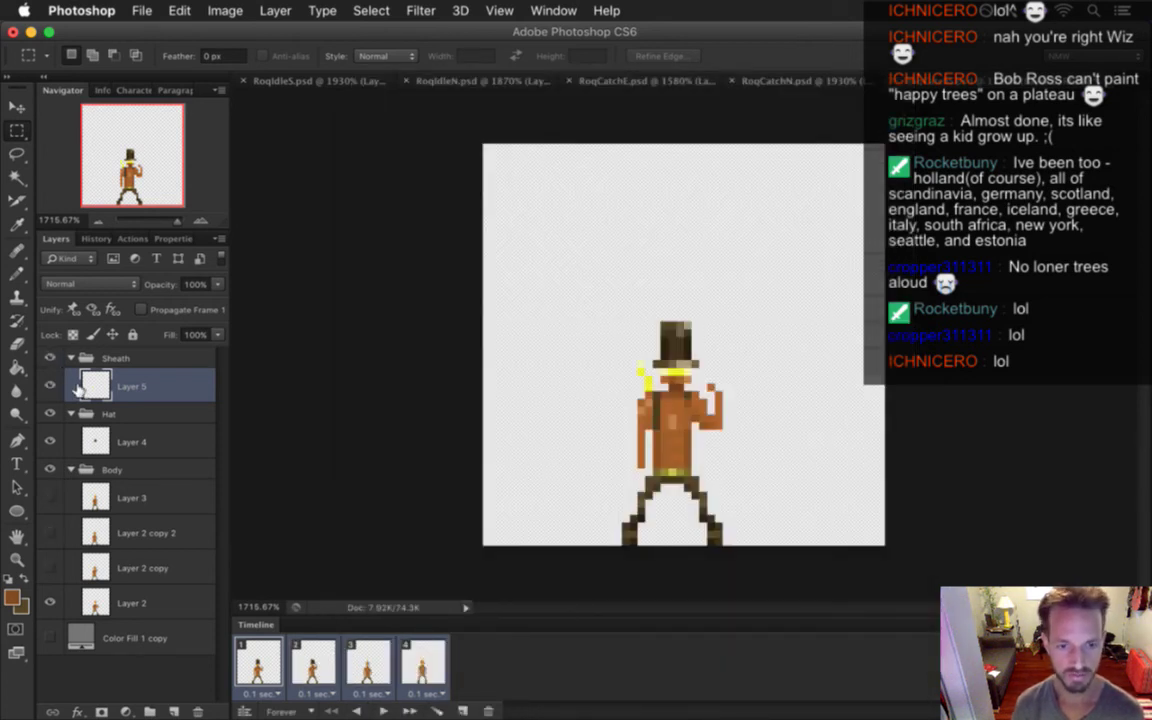
# Render the south catch frames with the Sheath group shown as RoqCatchSHatSheath.png, and switch to TextMate
pyautogui.press('super+alt+shift+r')
pyautogui.press('Right')
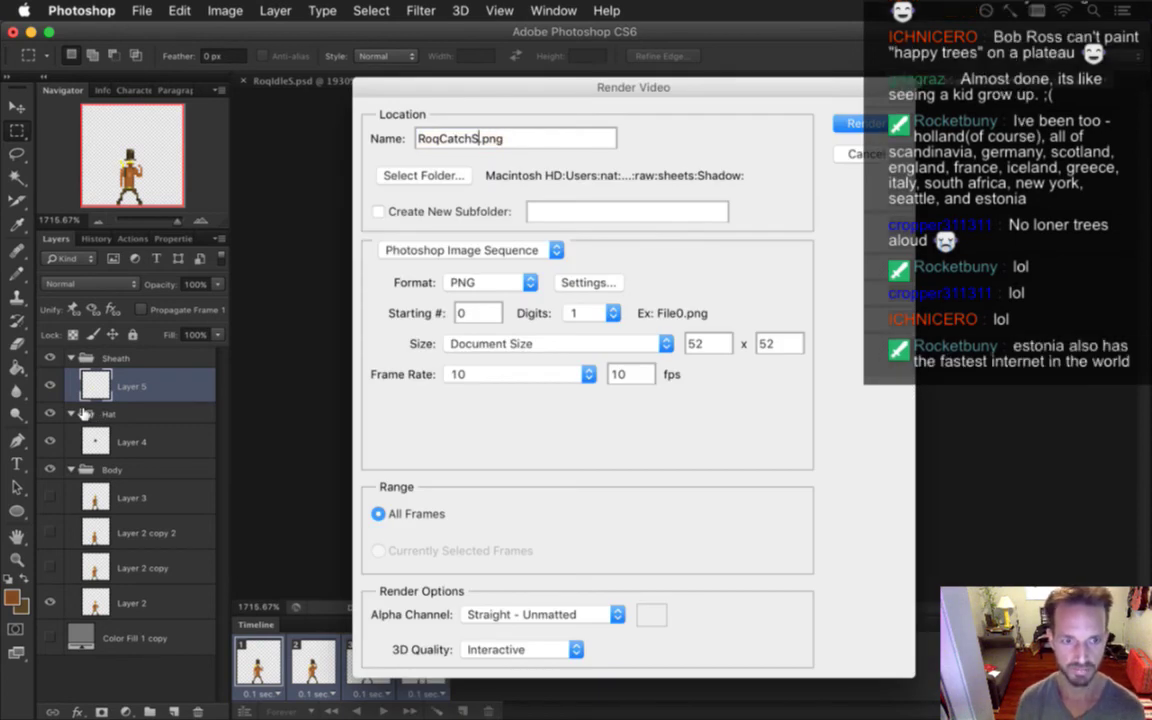
pyautogui.write('HatSheath')
pyautogui.press('Return')
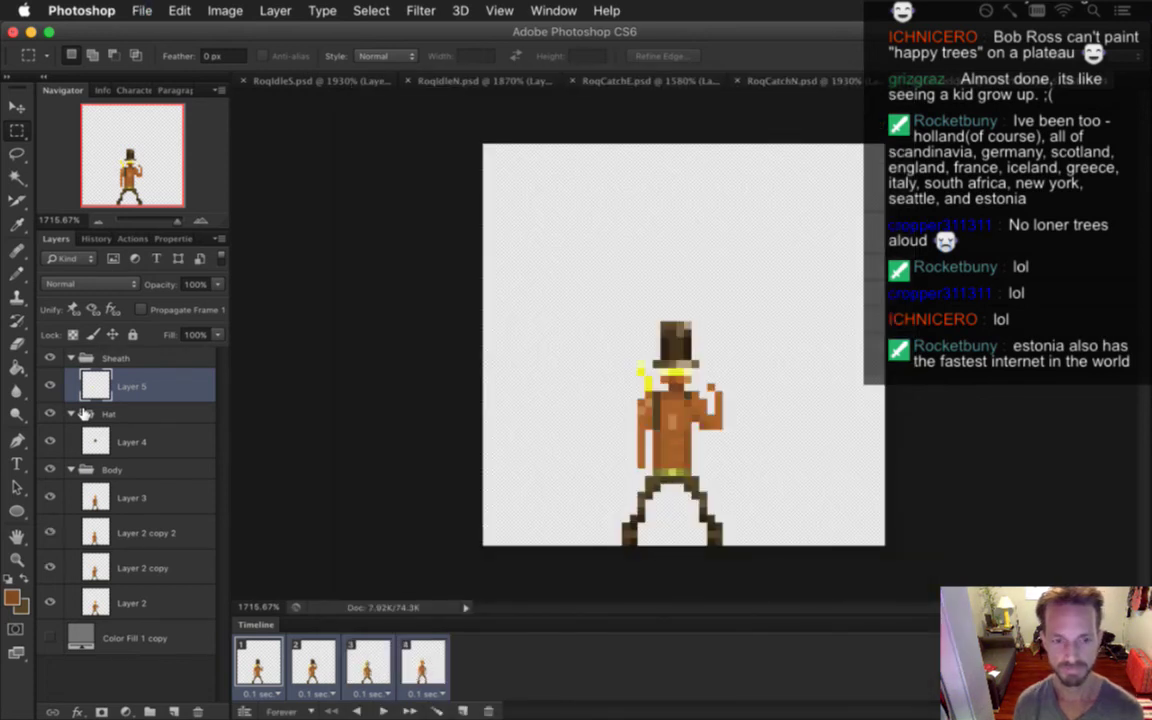
pyautogui.press('super+Tab')
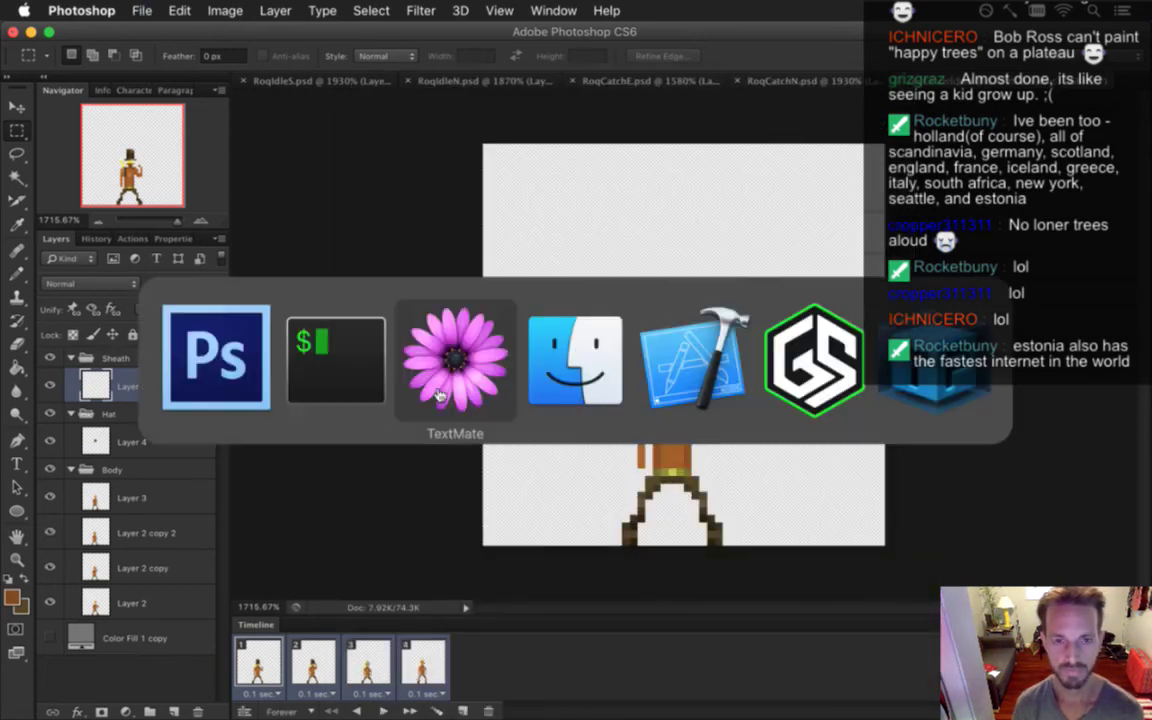
# Switch to TextMate and check the catch animation messages in Log.txt, marking the RoqCatchEHatSheath entry
pyautogui.click(340, 397)
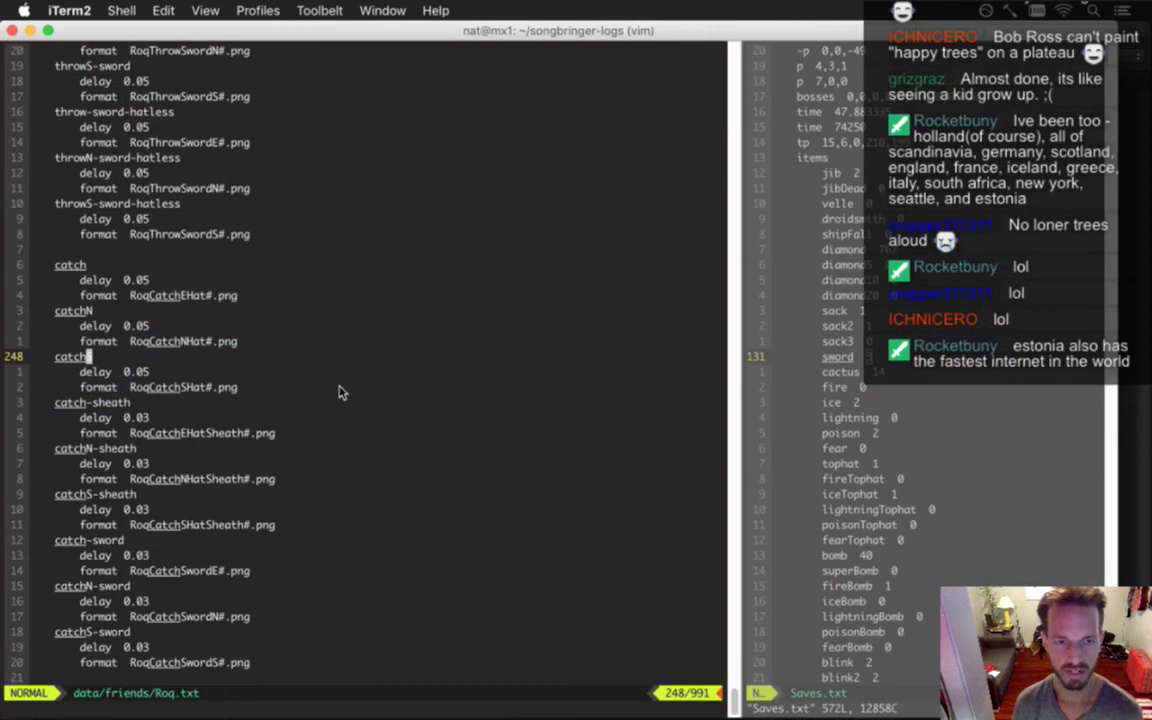
pyautogui.press('super+Tab')
pyautogui.click(437, 386)
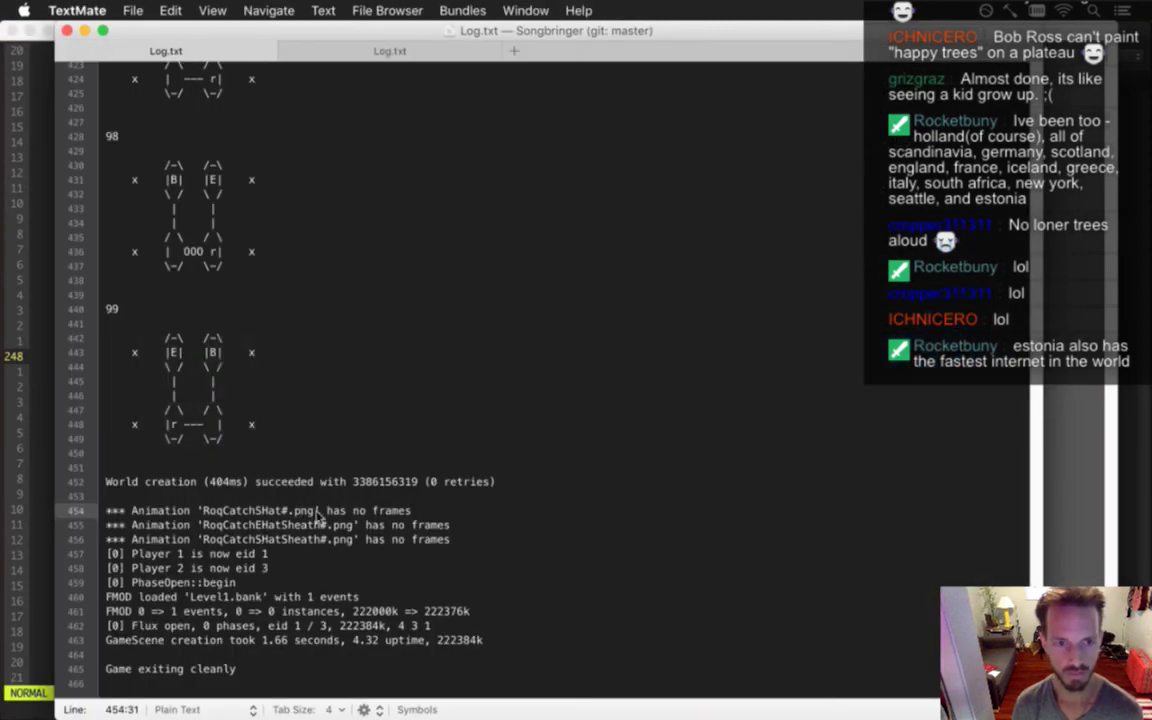
pyautogui.moveTo(222, 524); pyautogui.dragTo(306, 532)
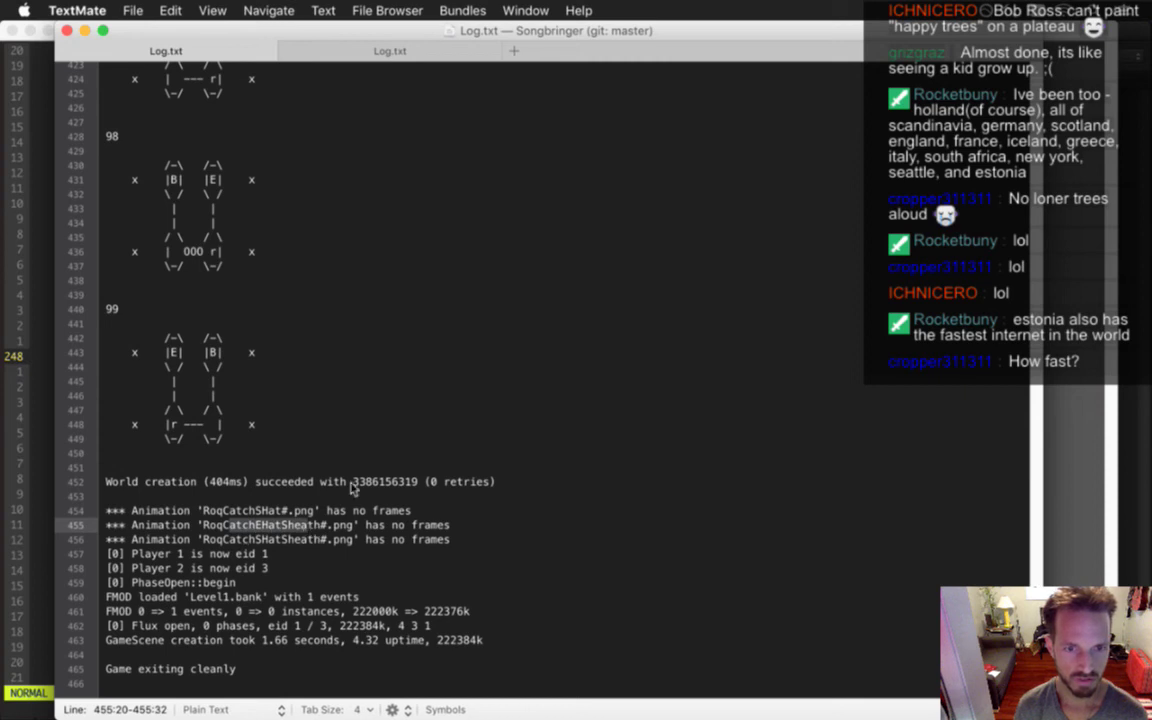
# Switch to Finder and look through the Shadow folder for the east catch hat-sheath PNG frames
pyautogui.press('super+Tab')
pyautogui.click(570, 366)
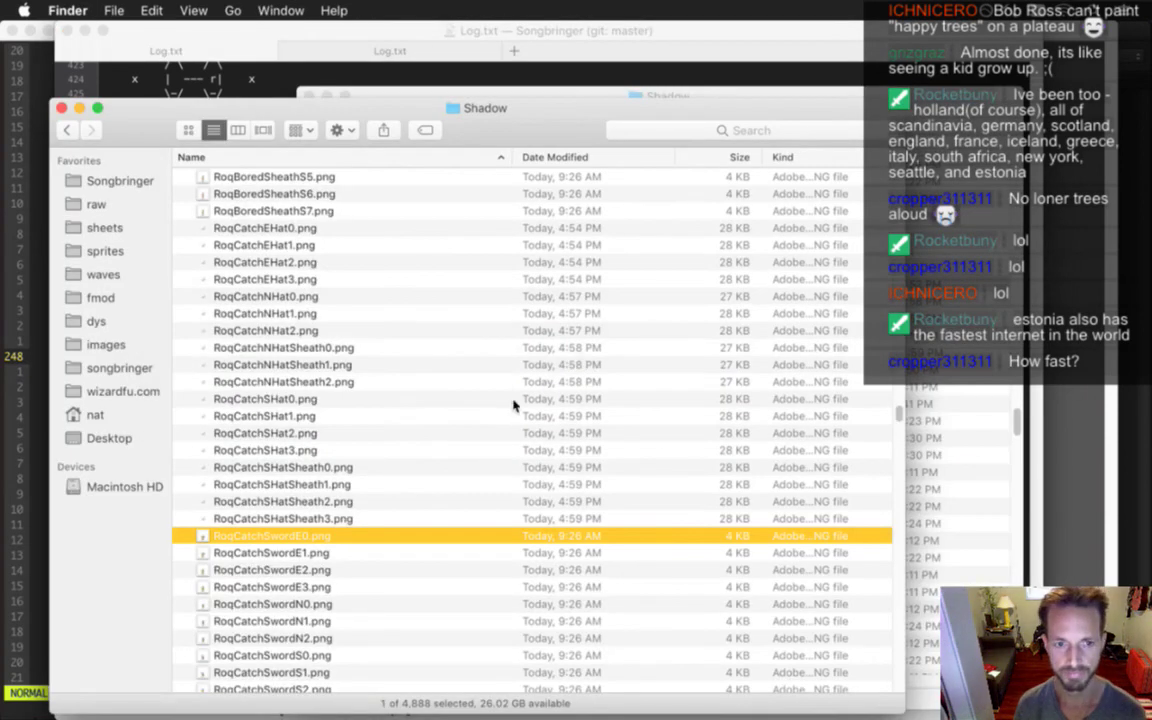
pyautogui.scroll(4, 386, 435)
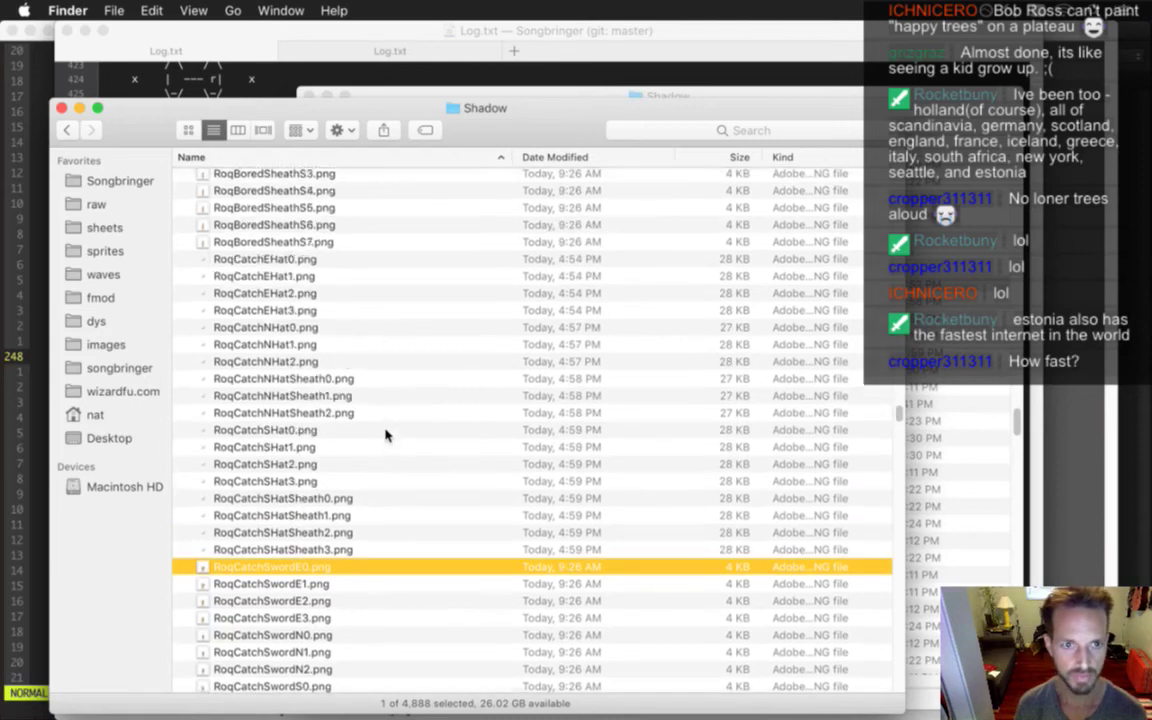
pyautogui.click(323, 308)
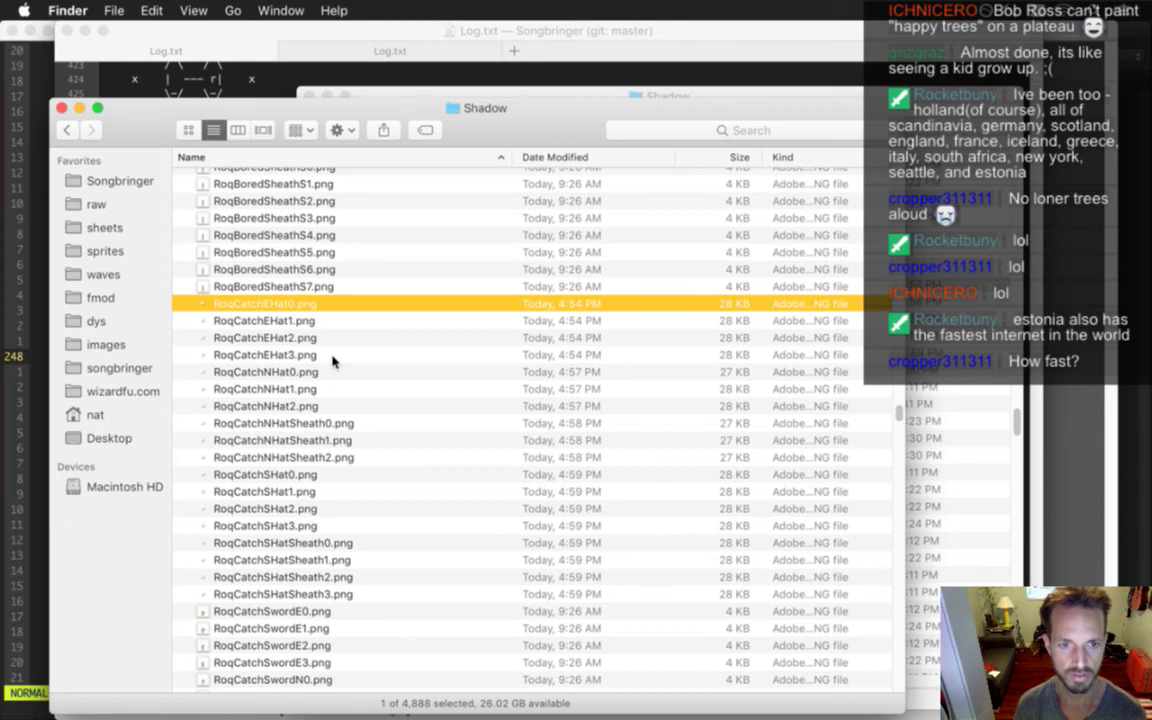
# Return to Photoshop, render all RoqCatchE.psd frames with the Sheath group shown as RoqCatchEHatSheath.png, and save the document
pyautogui.press('super+Tab')
pyautogui.press('super+Tab')
pyautogui.press('super+Tab')
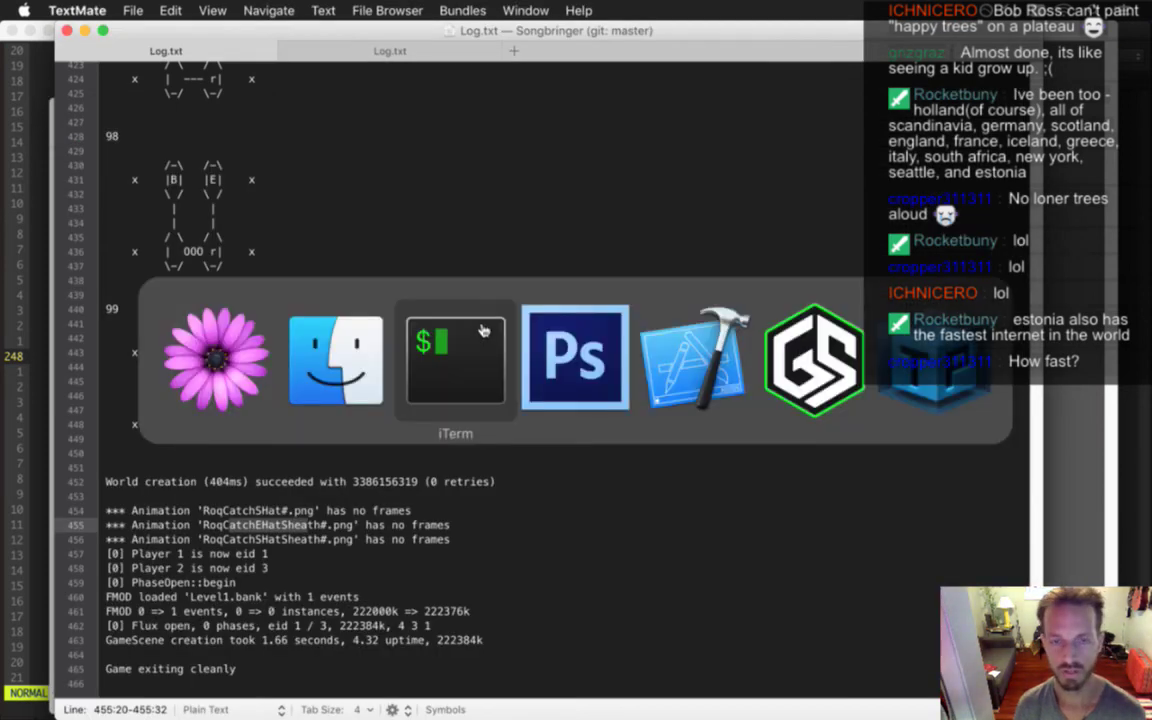
pyautogui.click(620, 407)
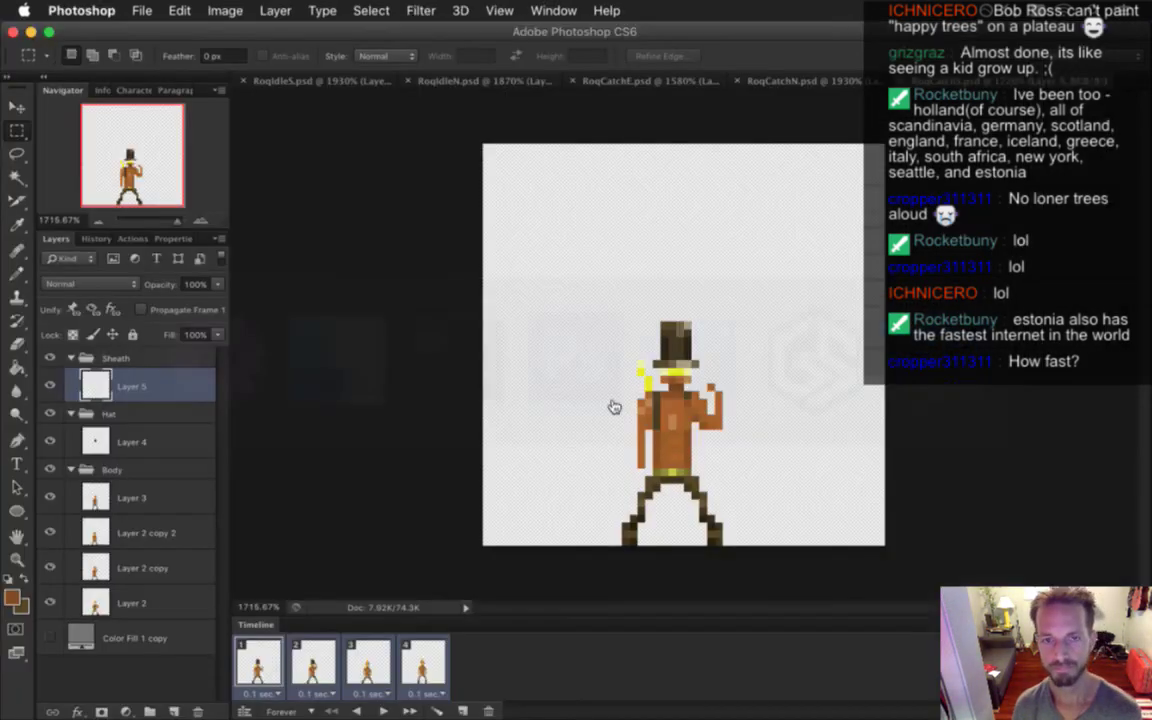
pyautogui.click(620, 82)
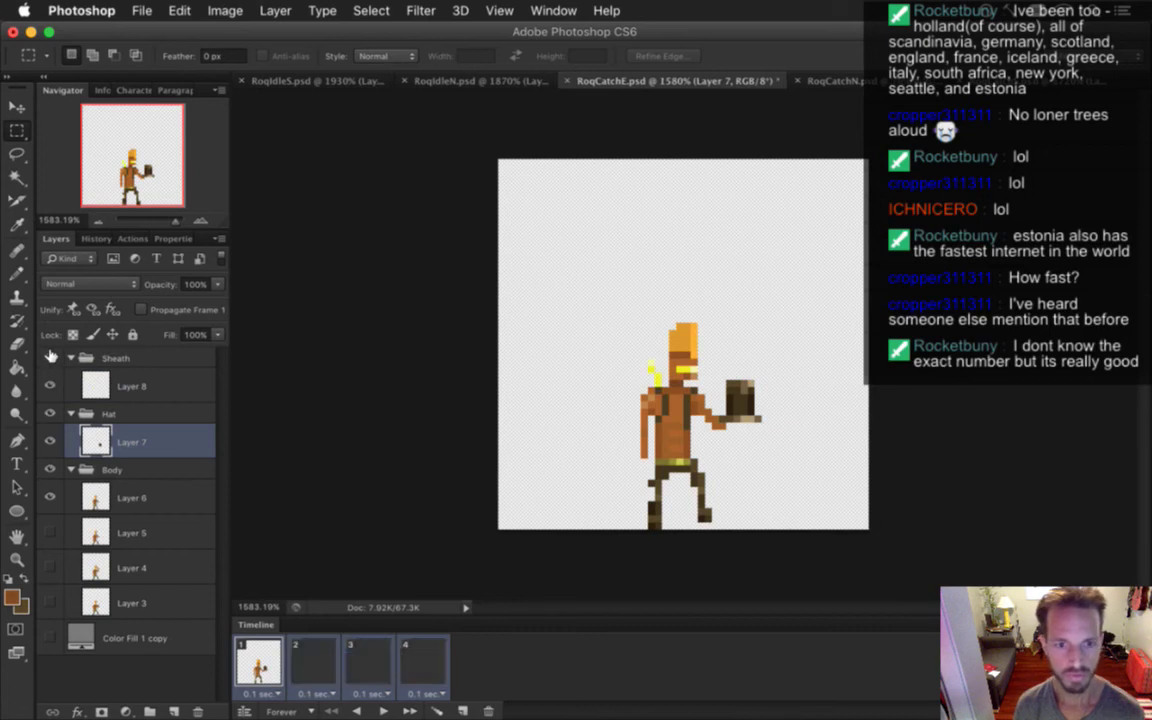
pyautogui.press('super+alt+shift+r')
pyautogui.press('Right')
pyautogui.write('HatSheath')
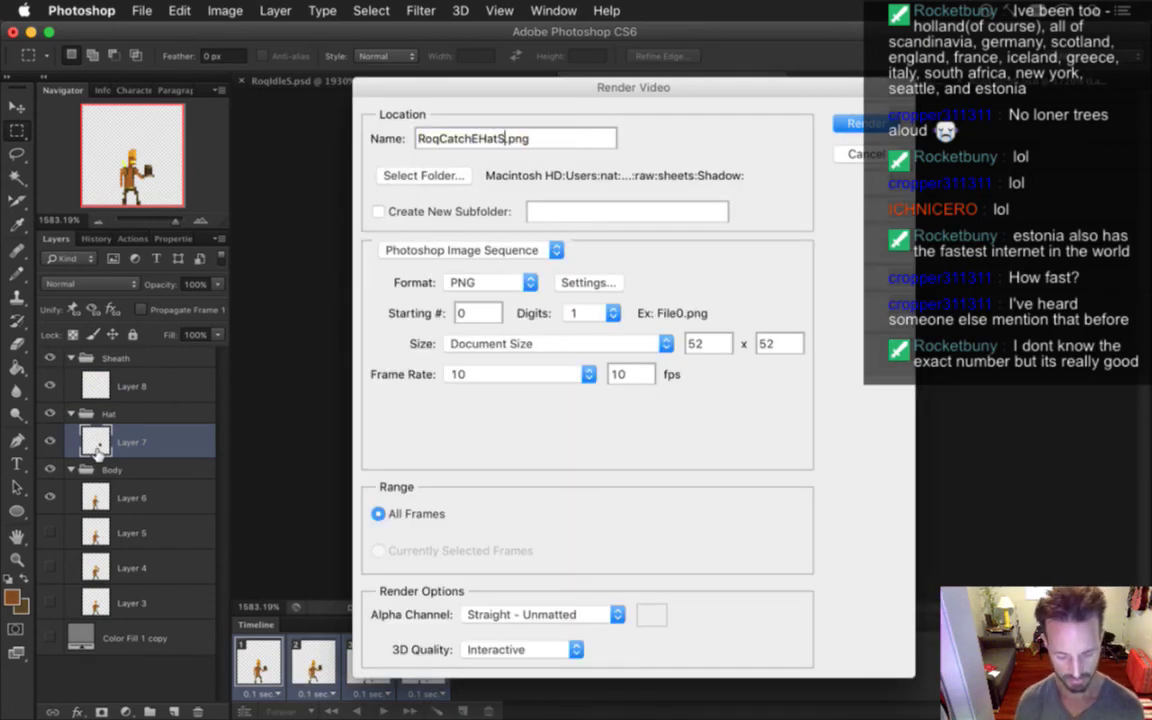
pyautogui.press('Return')
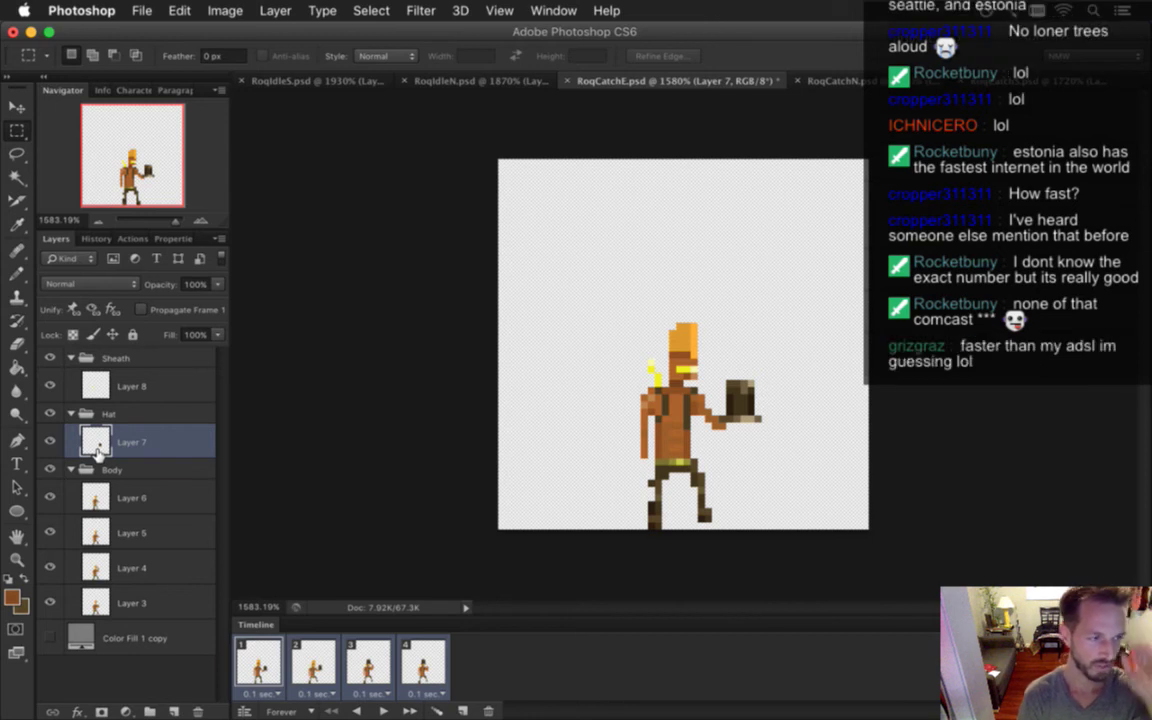
pyautogui.press('super+s')
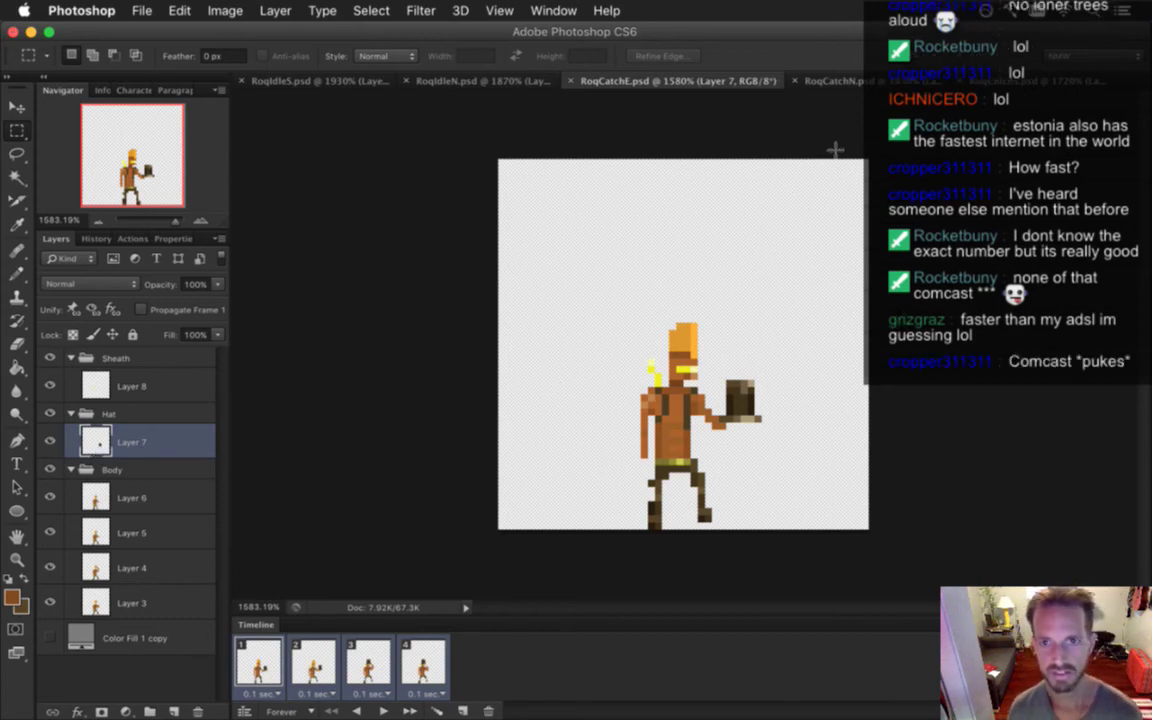
# Render all RoqCatchS.psd frames with the Sheath group shown again as a PNG sequence named RoqCatchSHatSheath.png, replacing the existing files
pyautogui.press('super+Tab')
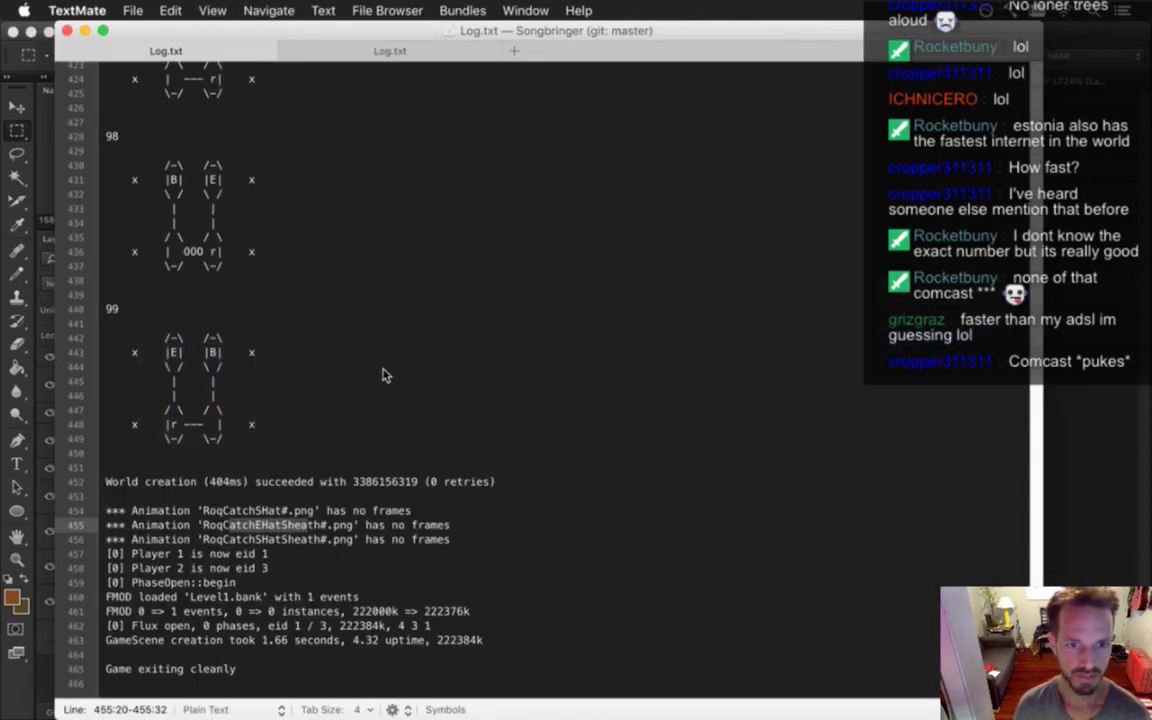
pyautogui.press('super+Tab')
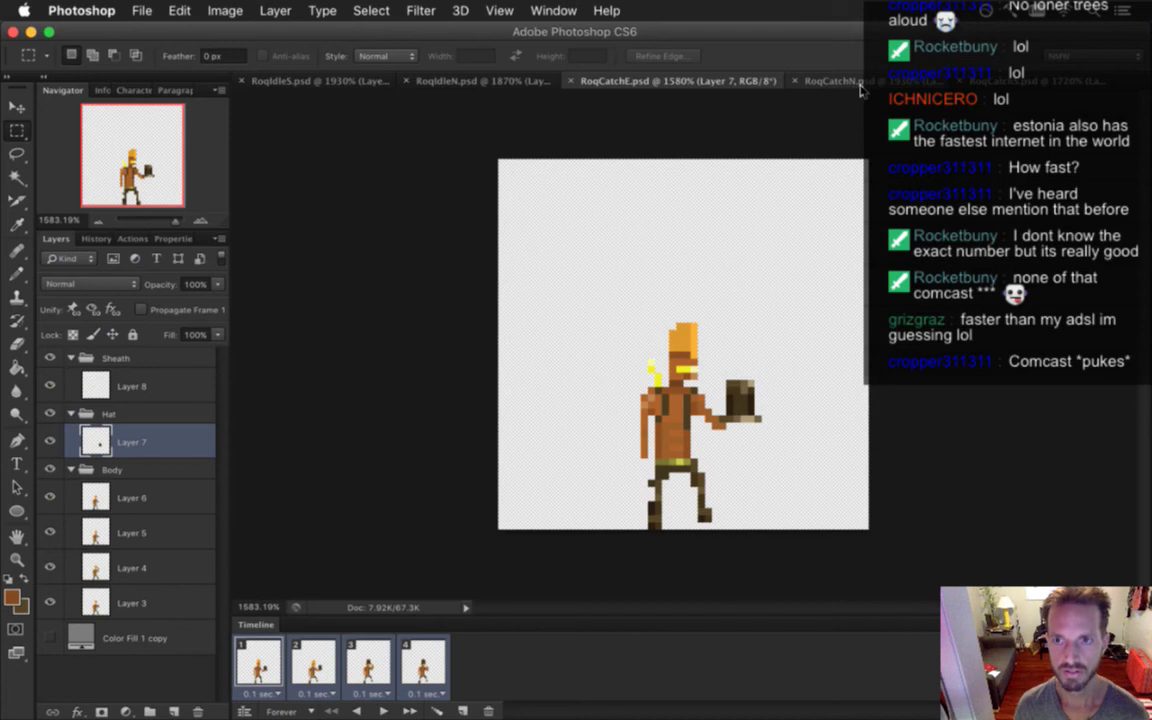
pyautogui.click(897, 76)
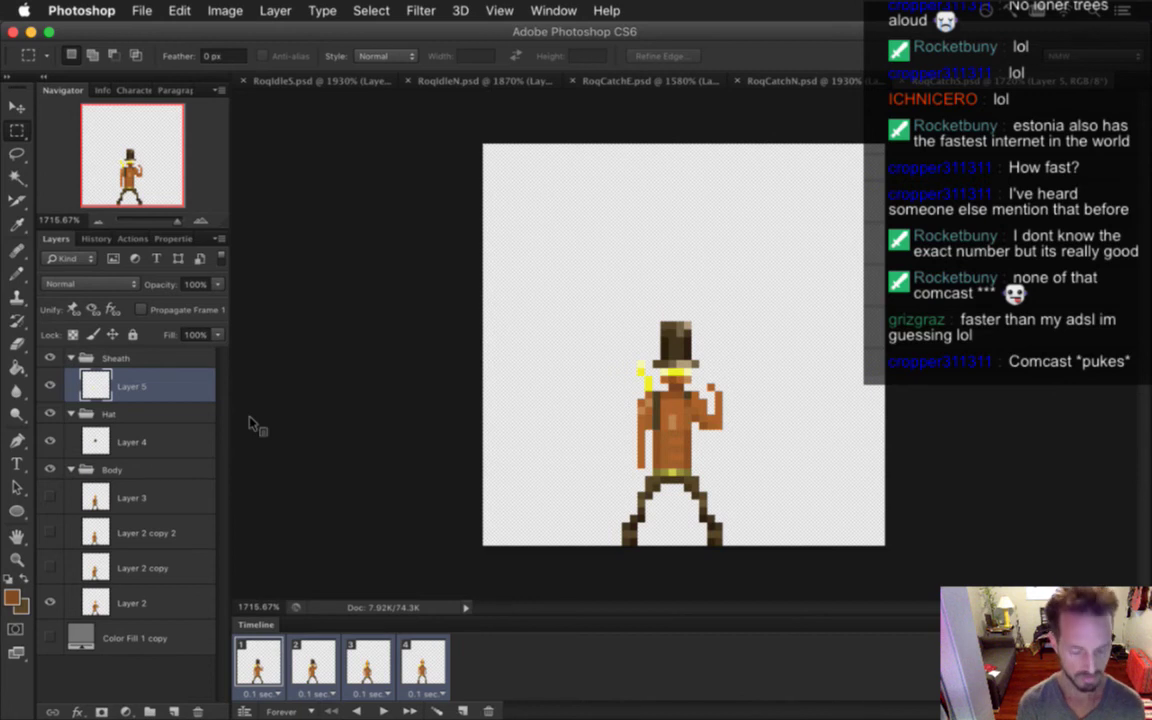
pyautogui.press('super+shift+alt+r')
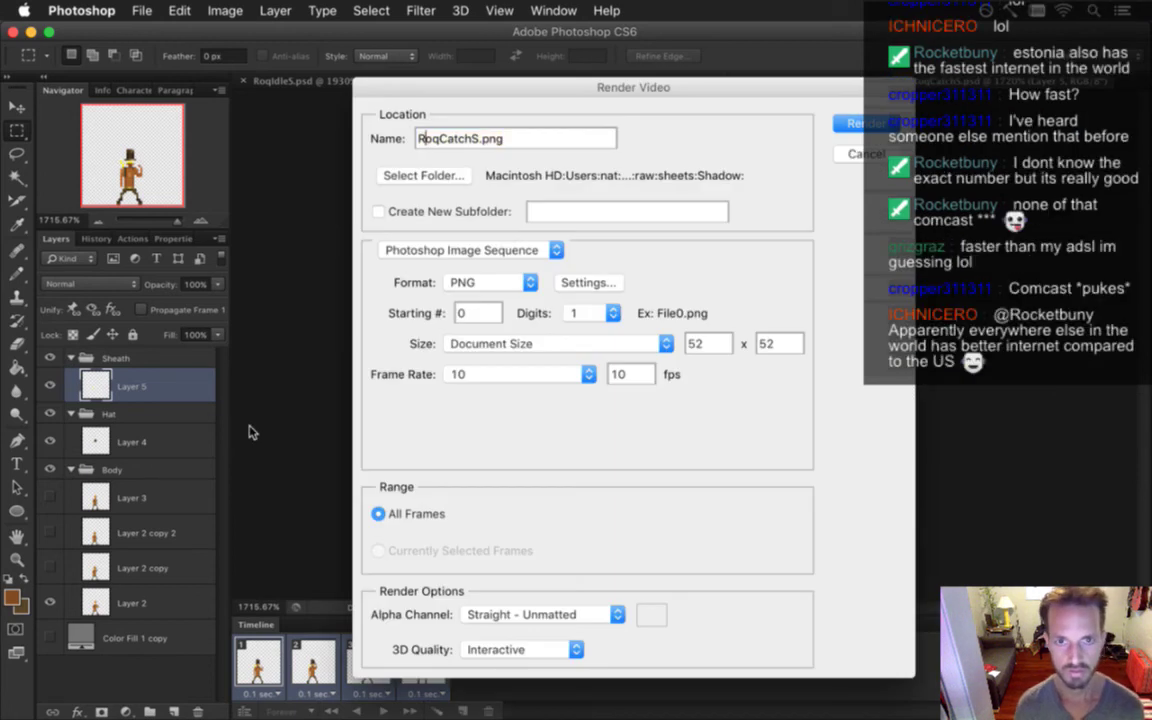
pyautogui.write('HatSheath')
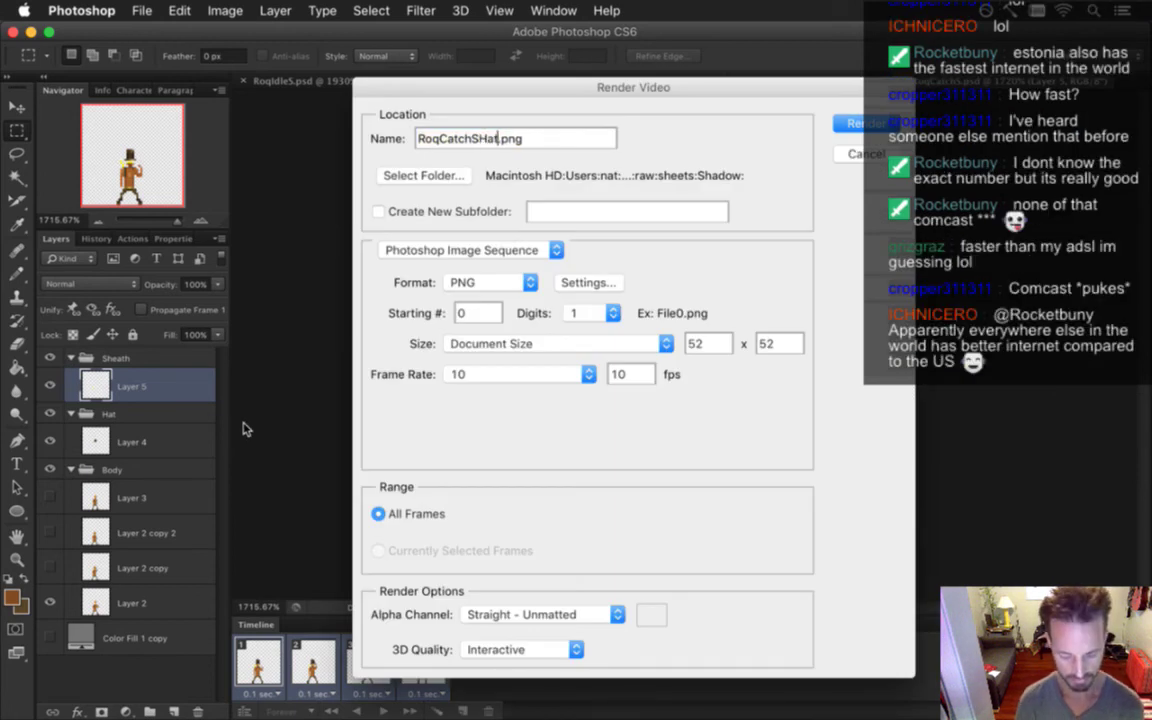
pyautogui.press('Return')
pyautogui.press('Return')
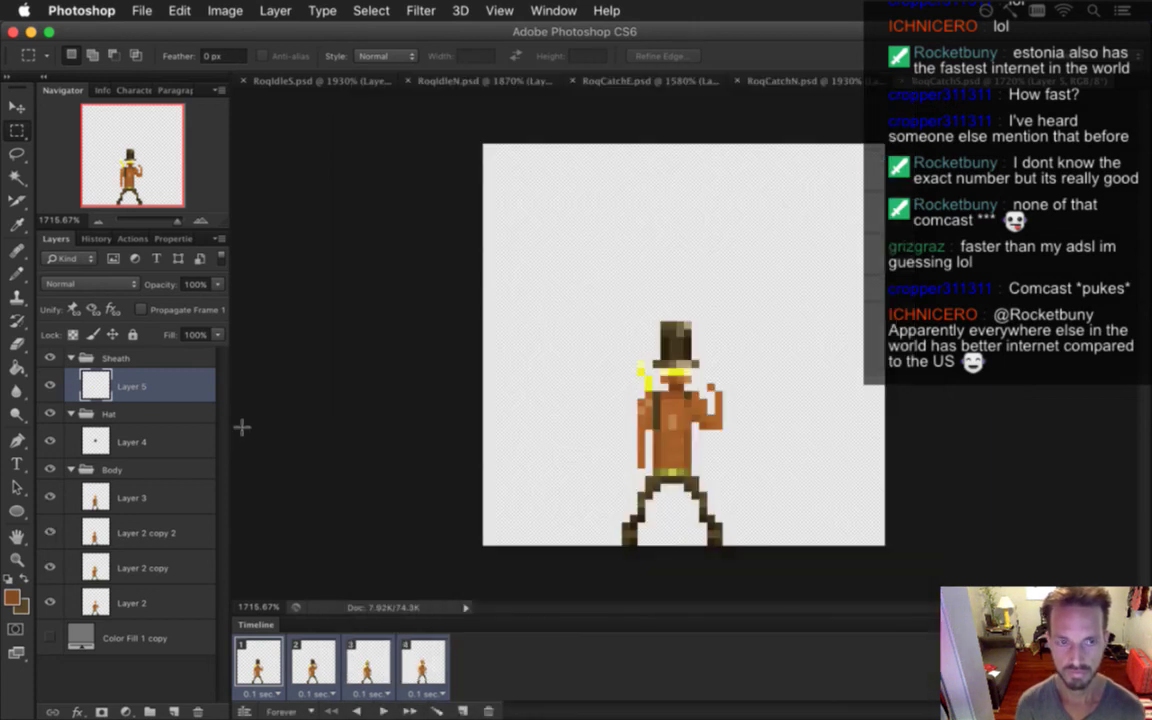
# Rerun the game and test Roq's hat throw and catch animations in several directions, including at slowed game speeds
pyautogui.press('super+Tab')
pyautogui.press('super+Tab')
pyautogui.press('super+Tab')
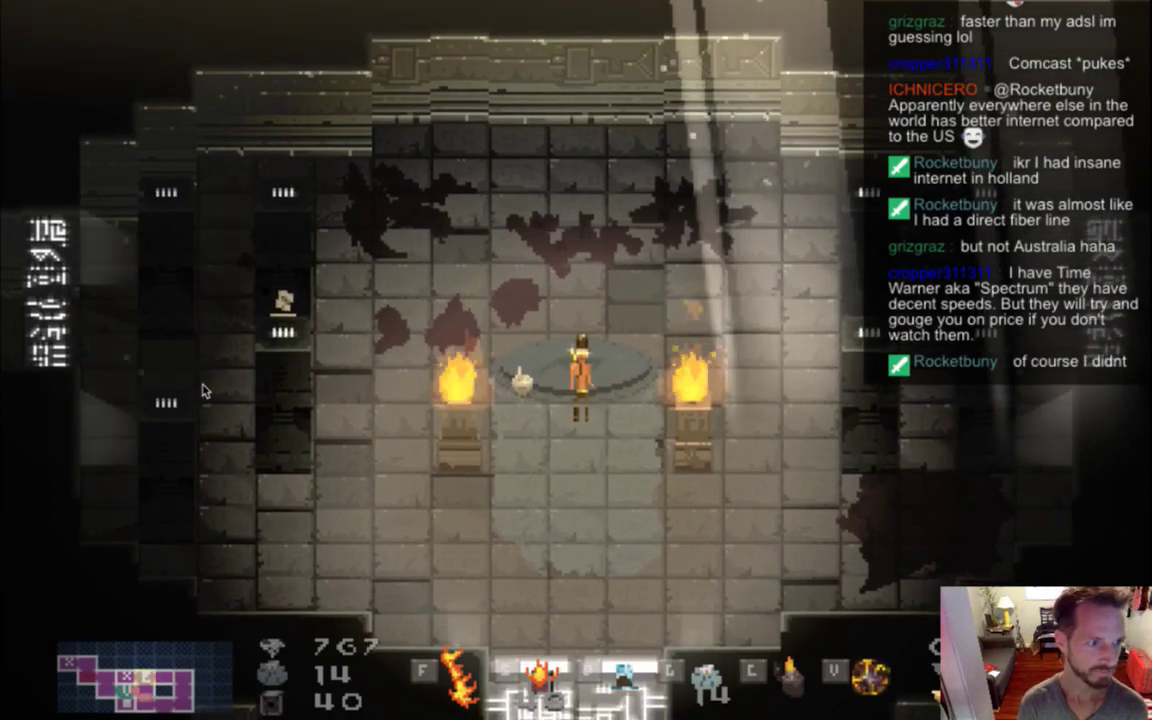
pyautogui.press('s')
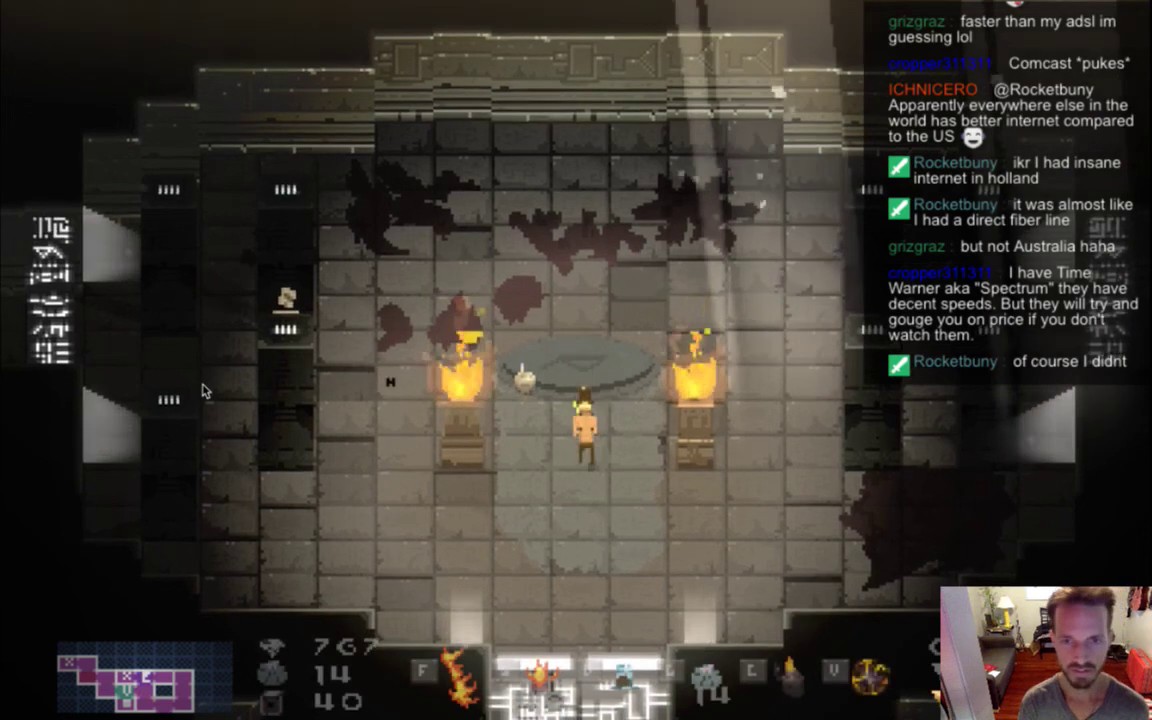
pyautogui.press('s')
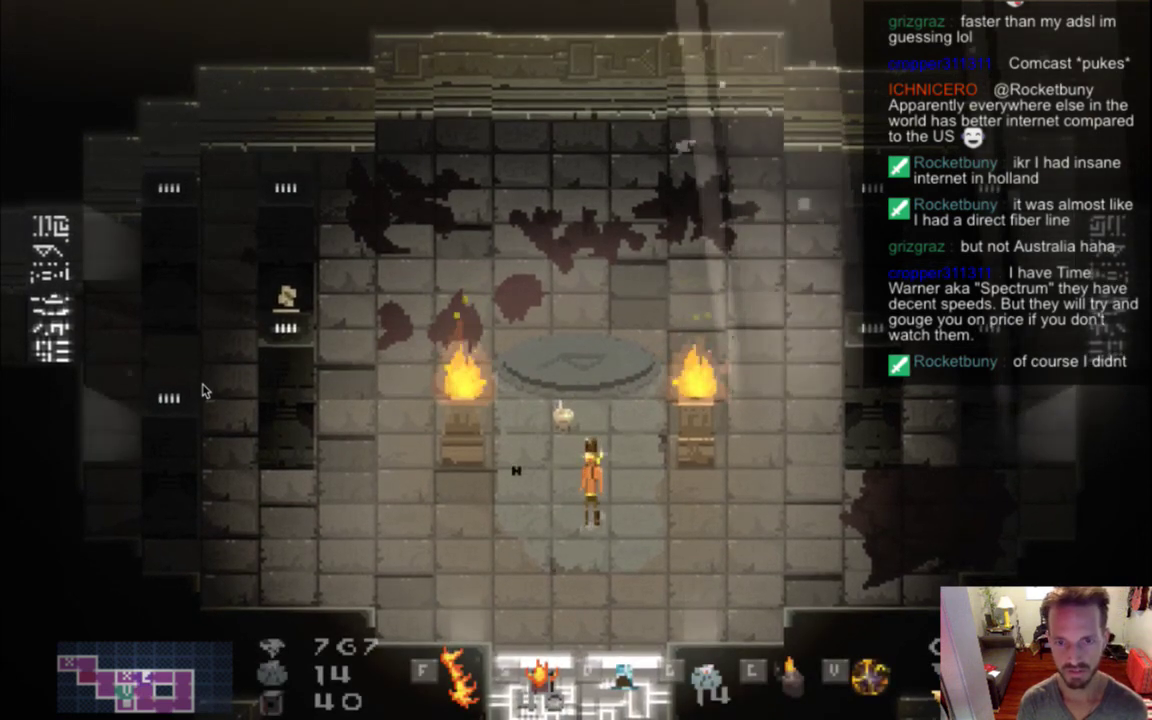
pyautogui.click(203, 392)
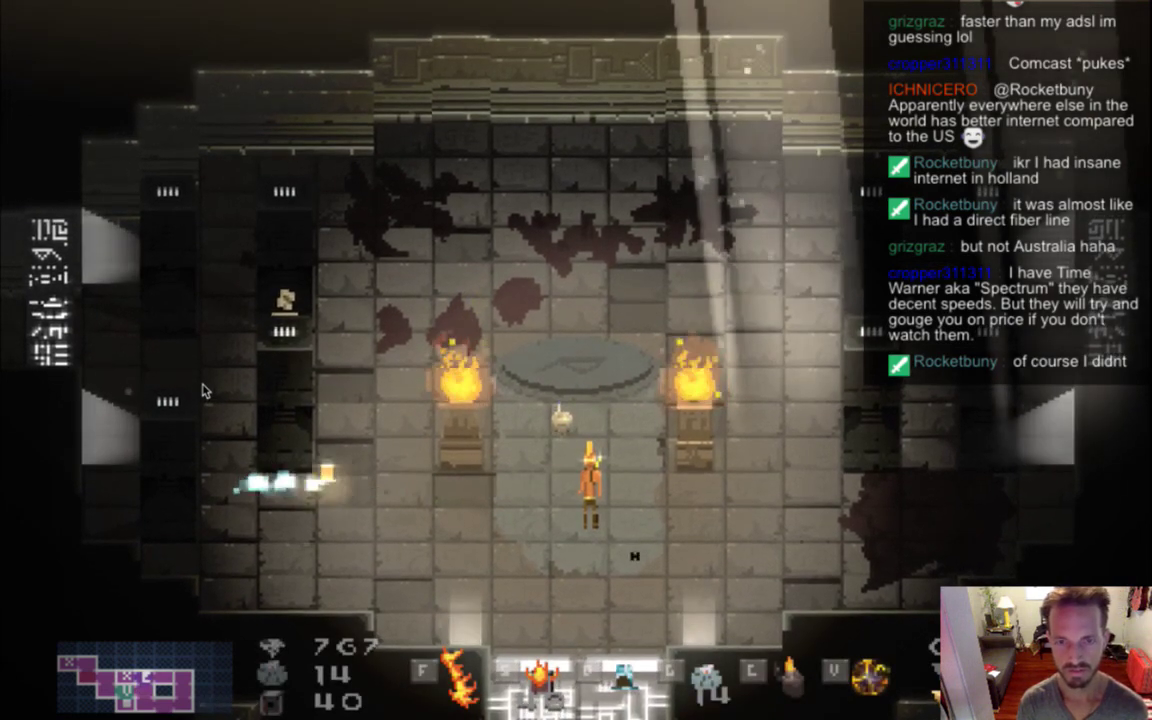
pyautogui.click(203, 392)
pyautogui.click(203, 392)
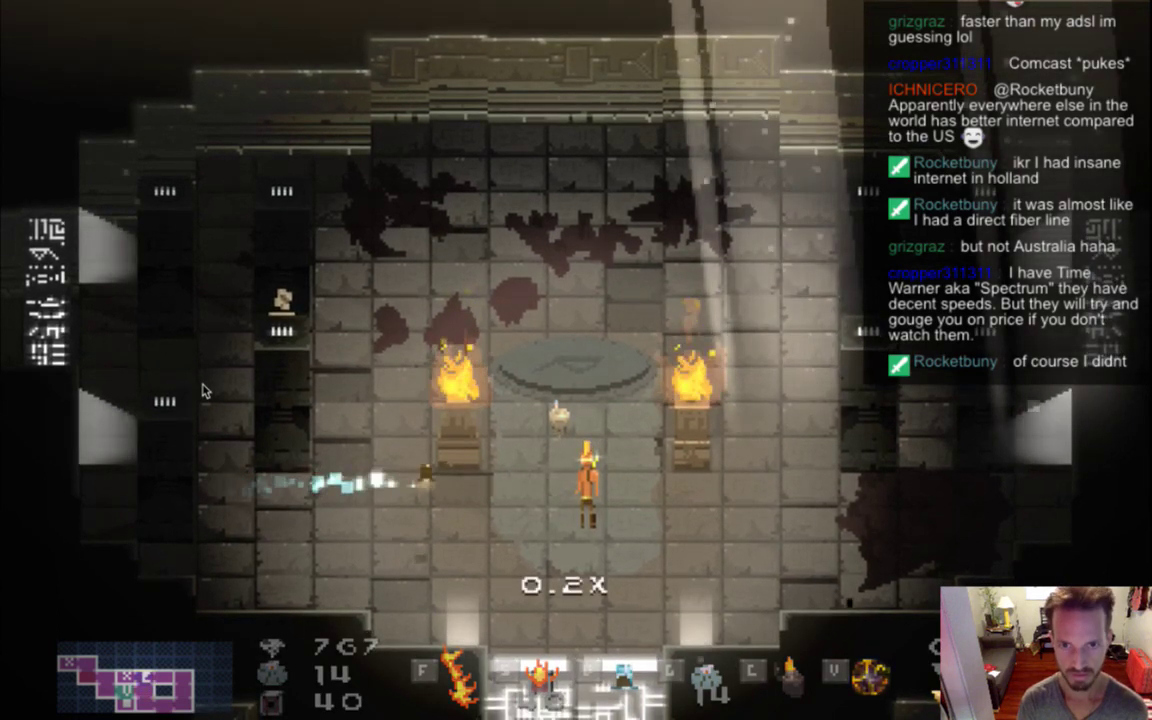
pyautogui.click(203, 392)
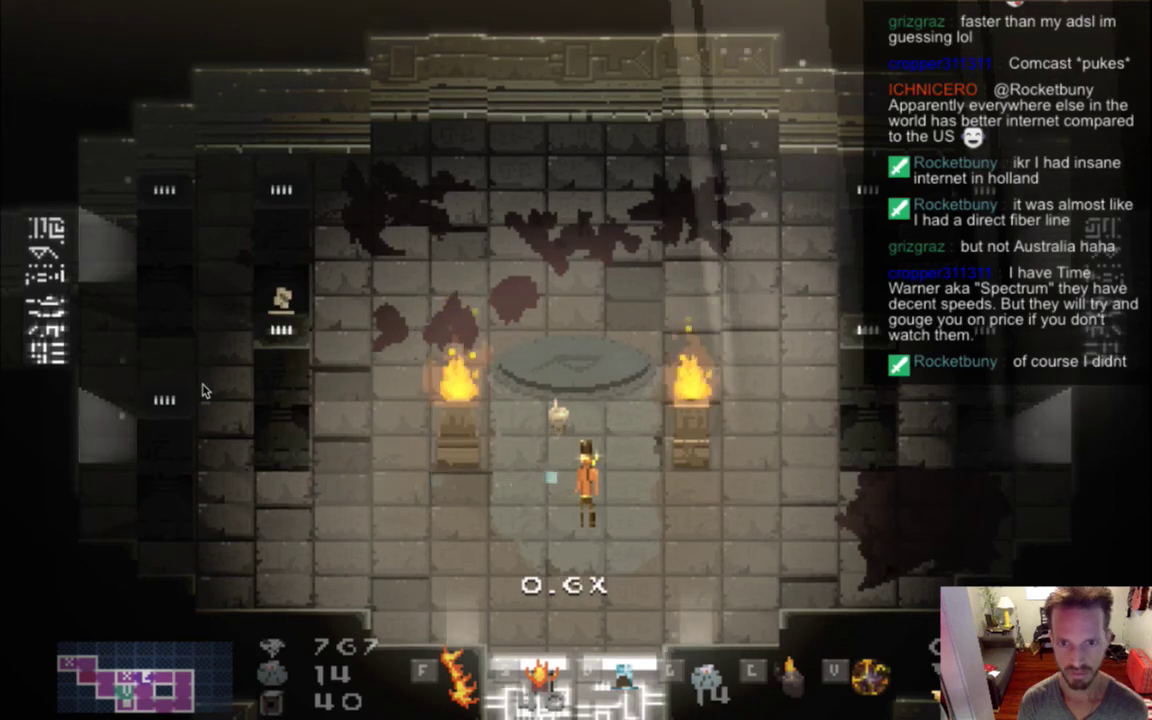
pyautogui.click(203, 392)
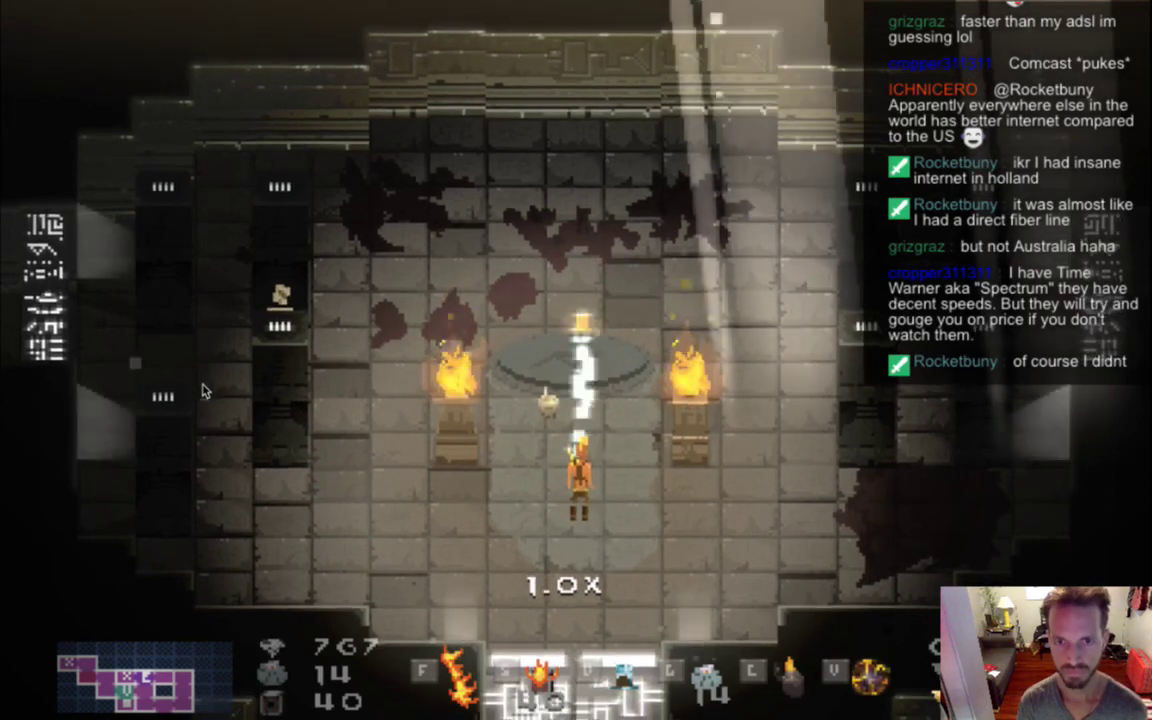
pyautogui.click(203, 392)
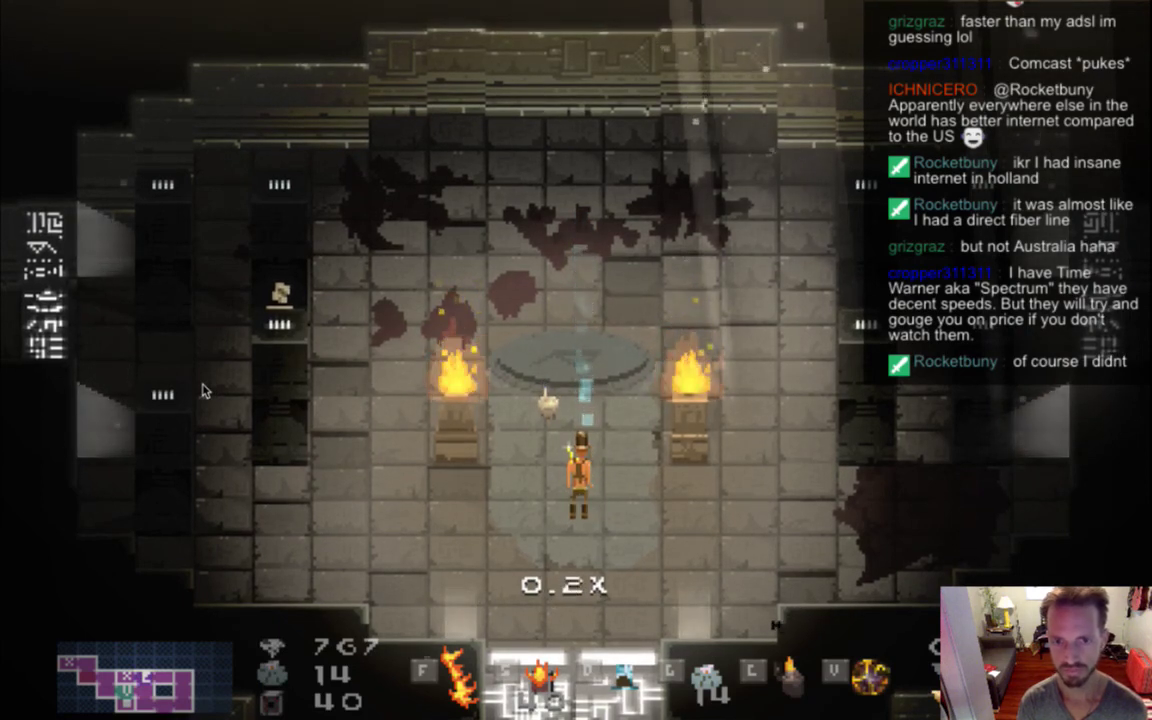
pyautogui.press('w')
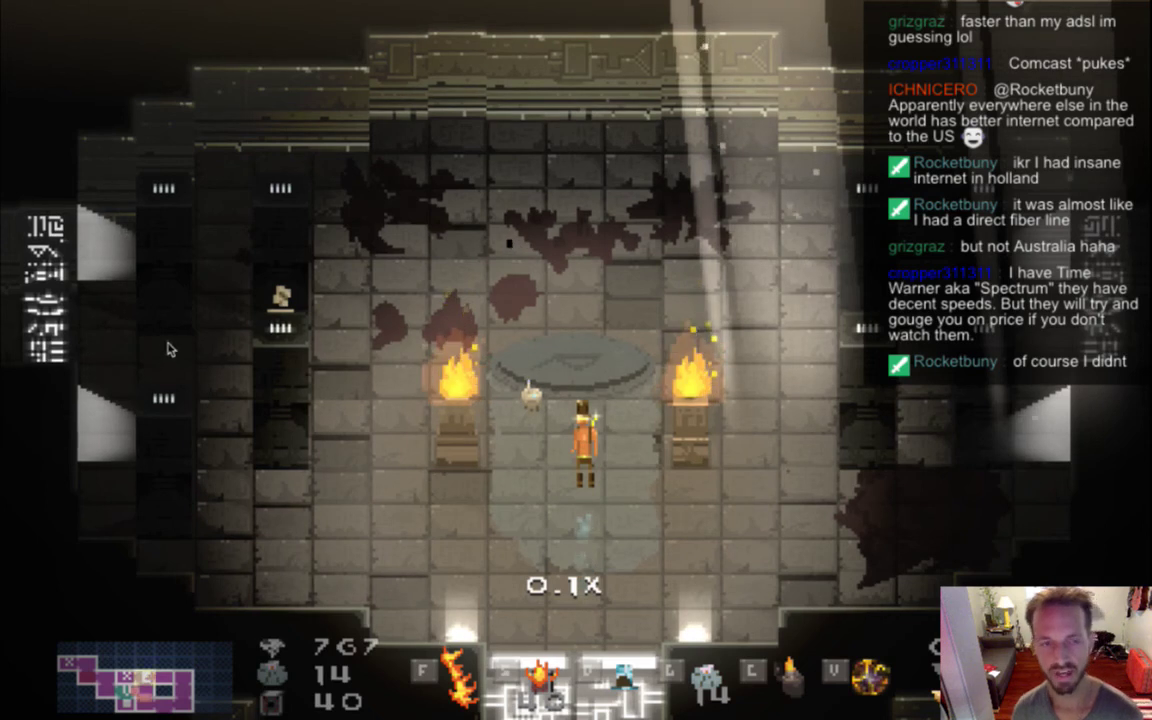
# Return to Photoshop and reverse the order of the four animation frames in RoqCatchS.psd
pyautogui.press('super+Tab')
pyautogui.press('super+Tab')
pyautogui.click(365, 400)
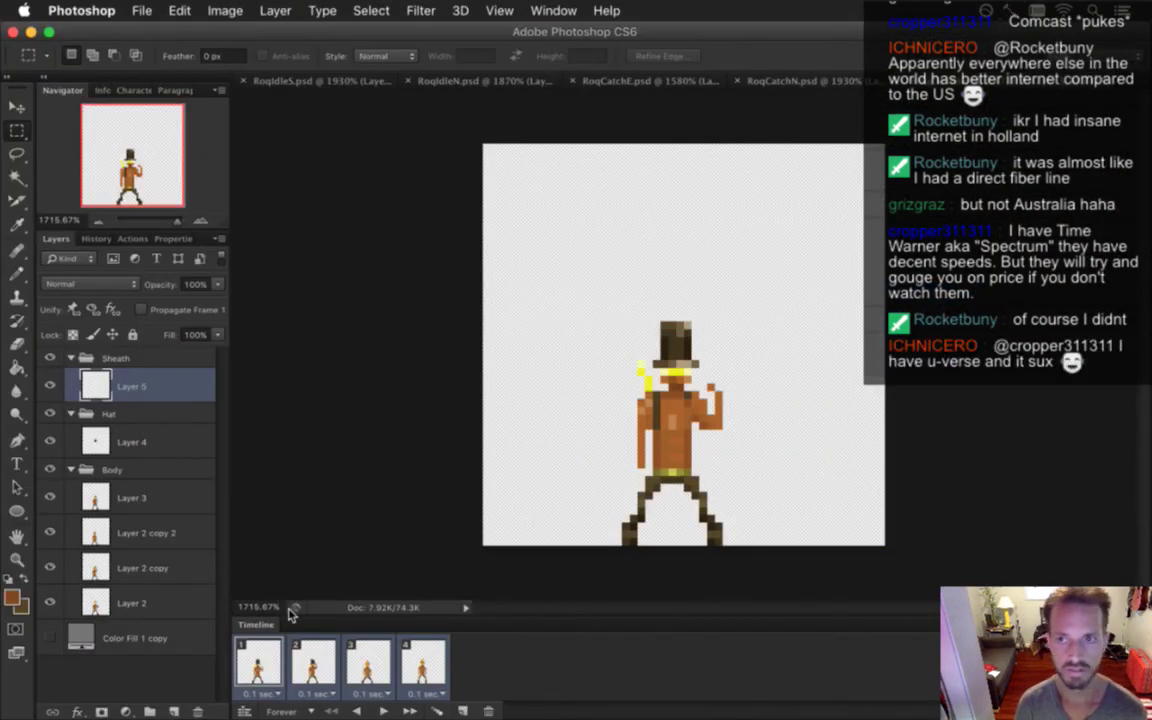
pyautogui.click(284, 648)
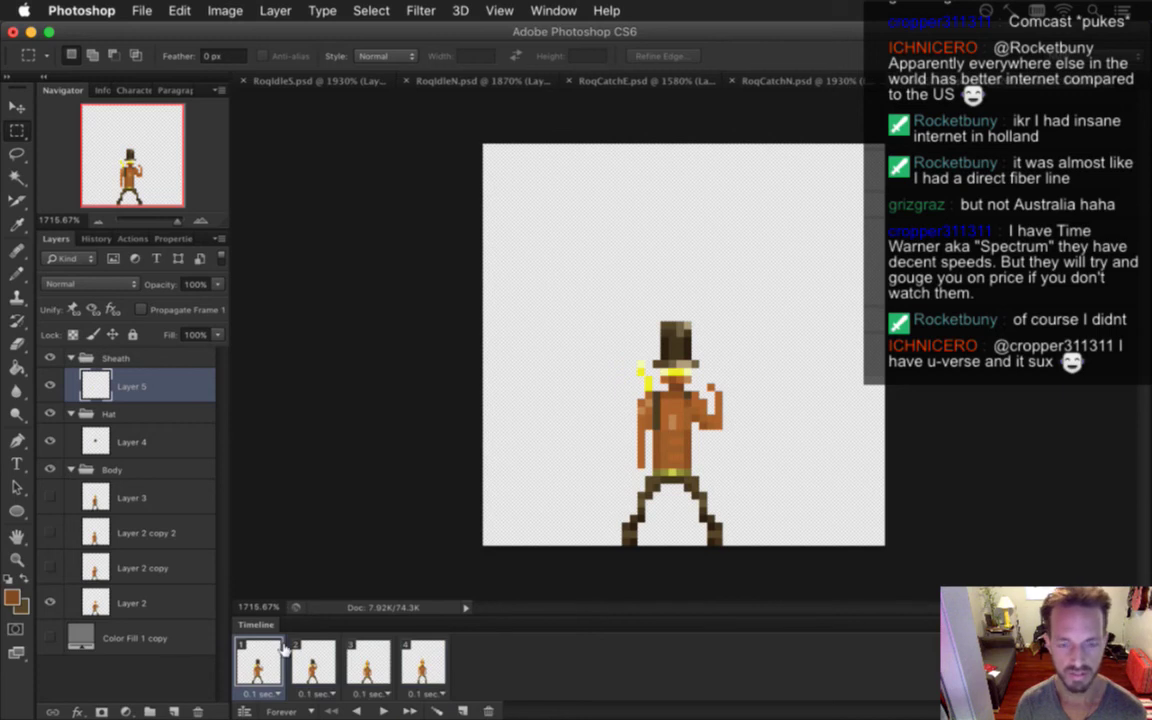
pyautogui.click(426, 663)
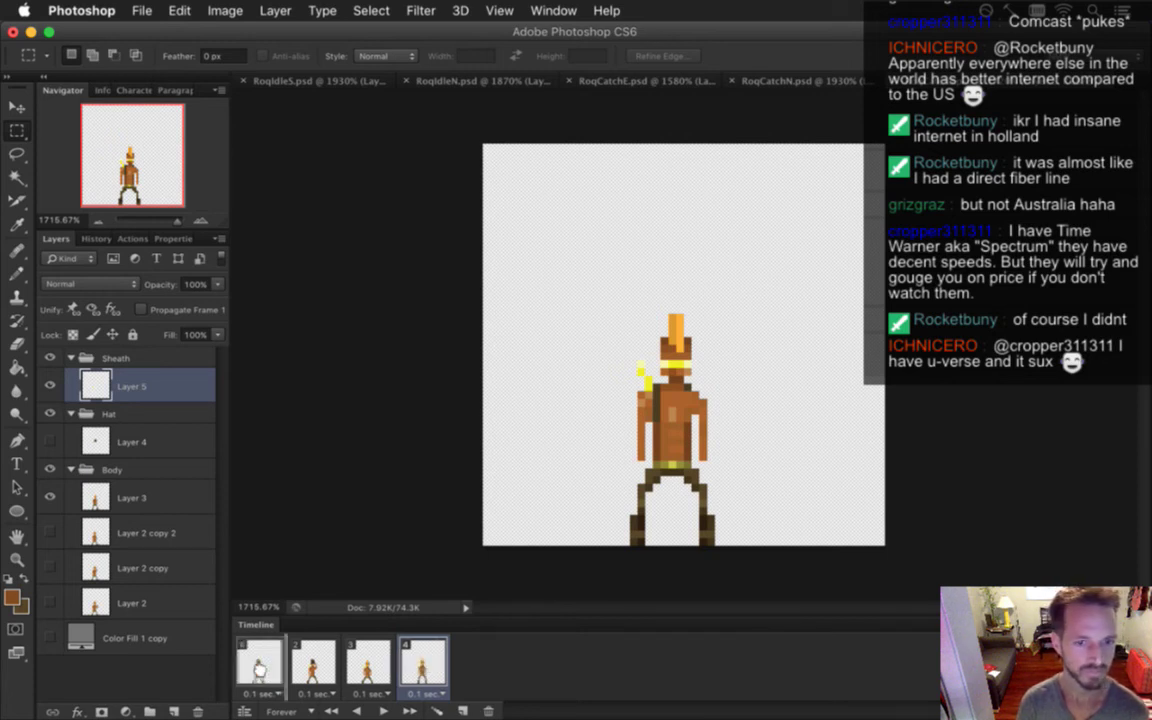
pyautogui.moveTo(258, 662); pyautogui.dragTo(455, 668)
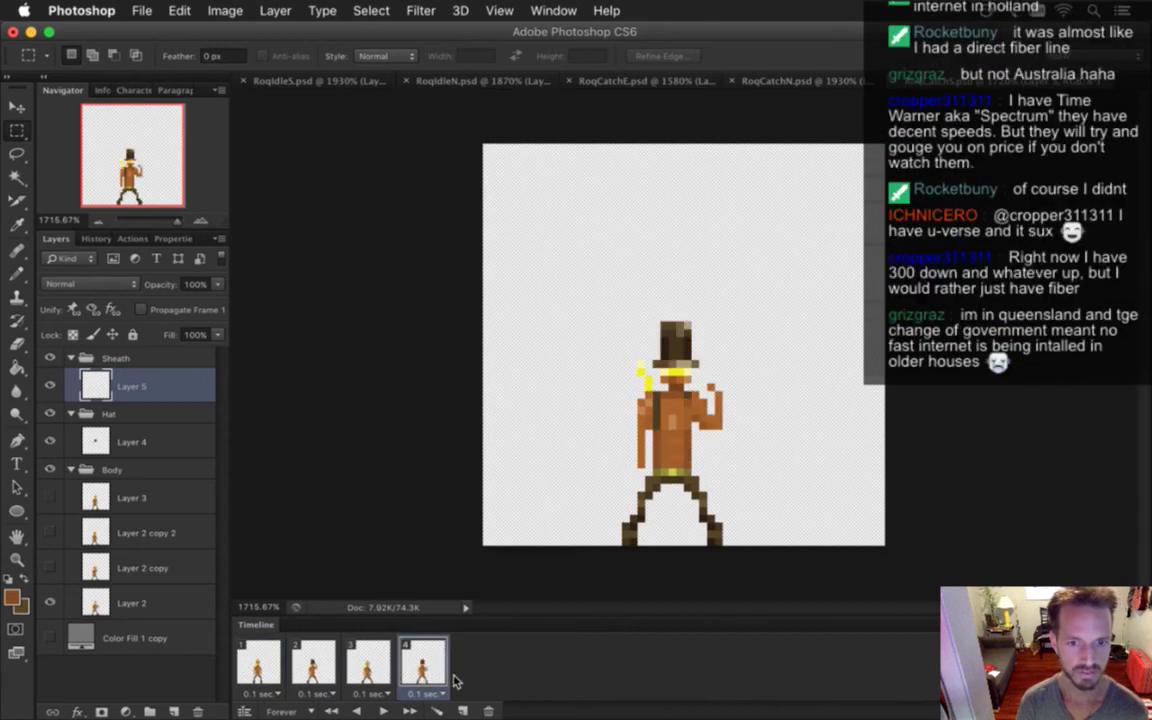
pyautogui.click(260, 663)
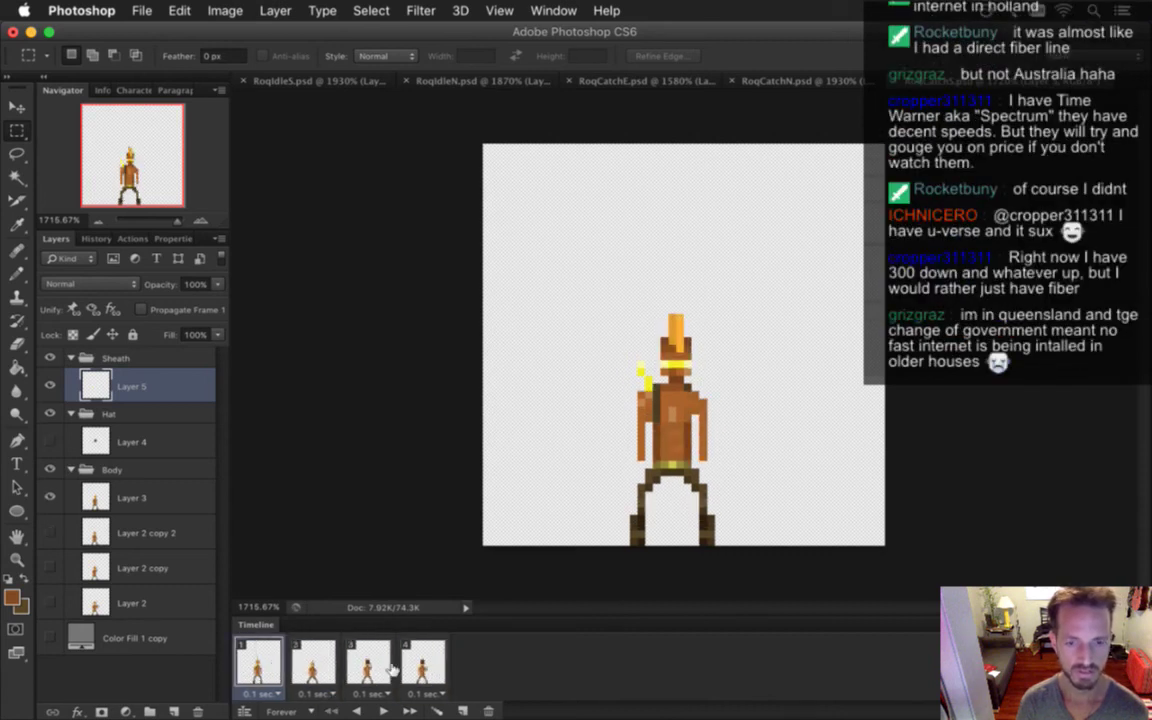
pyautogui.click(302, 665)
pyautogui.click(248, 665)
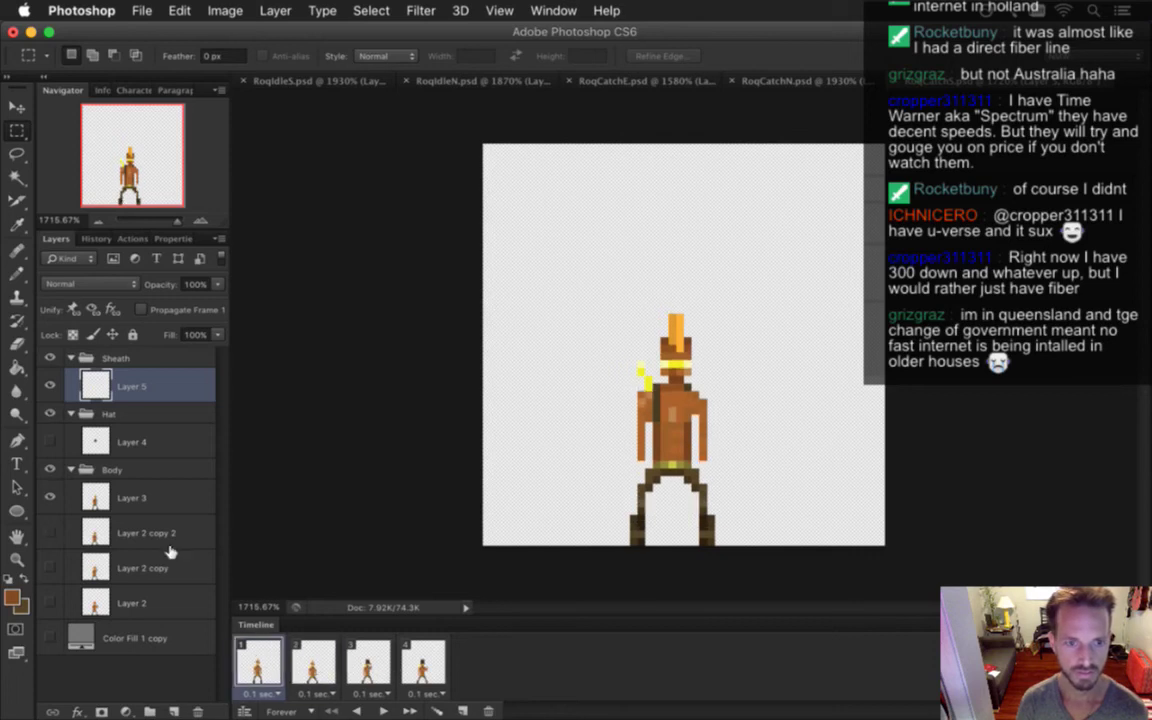
# Show the hat on Layer 4 in frame 1 and move it from Roq's head down beside his hand
pyautogui.click(49, 441)
pyautogui.click(108, 441)
pyautogui.press('v')
pyautogui.press('Down')
pyautogui.press('Down')
pyautogui.press('Down')
pyautogui.press('Down')
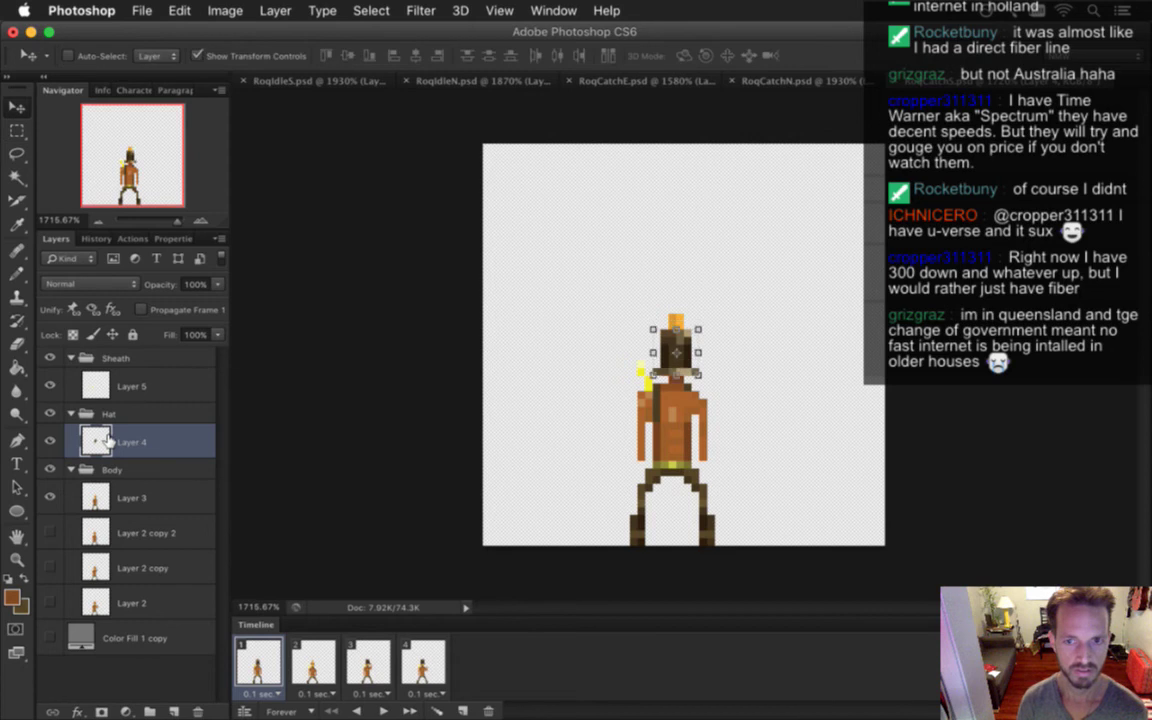
pyautogui.press('Down')
pyautogui.press('Down')
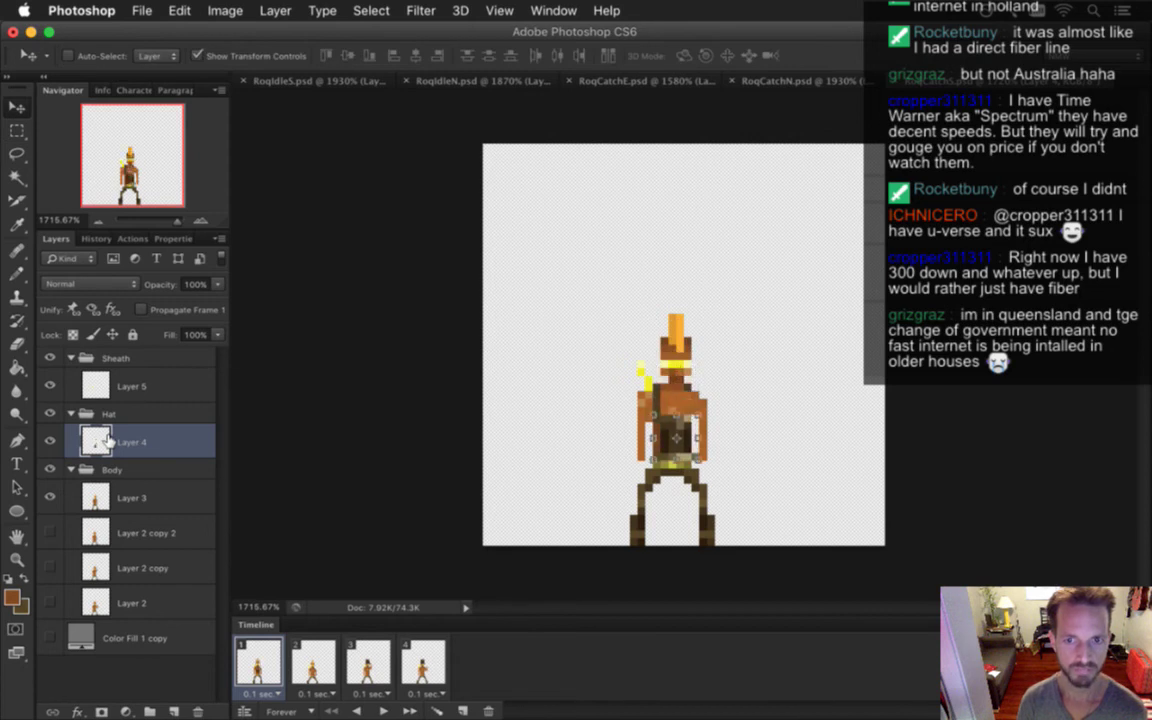
pyautogui.press('Up')
pyautogui.press('Up')
pyautogui.press('Up')
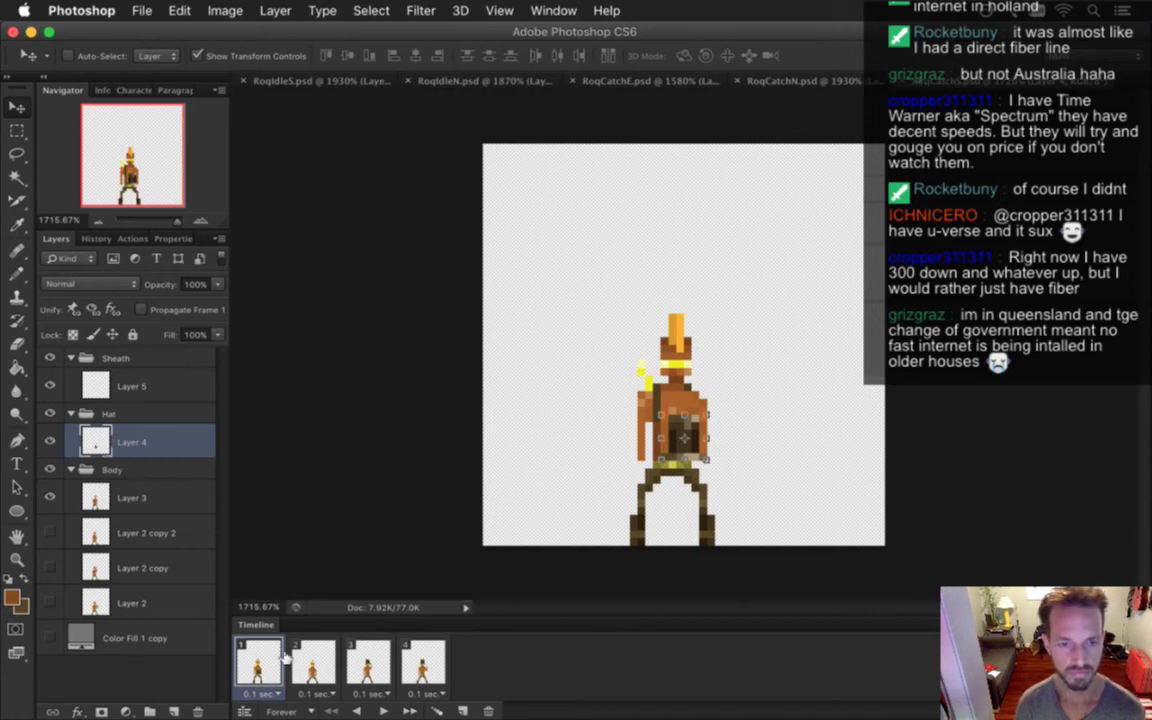
# Show the Layer 4 hat in frame 2 and move it down from the head to Roq's hand
pyautogui.click(312, 668)
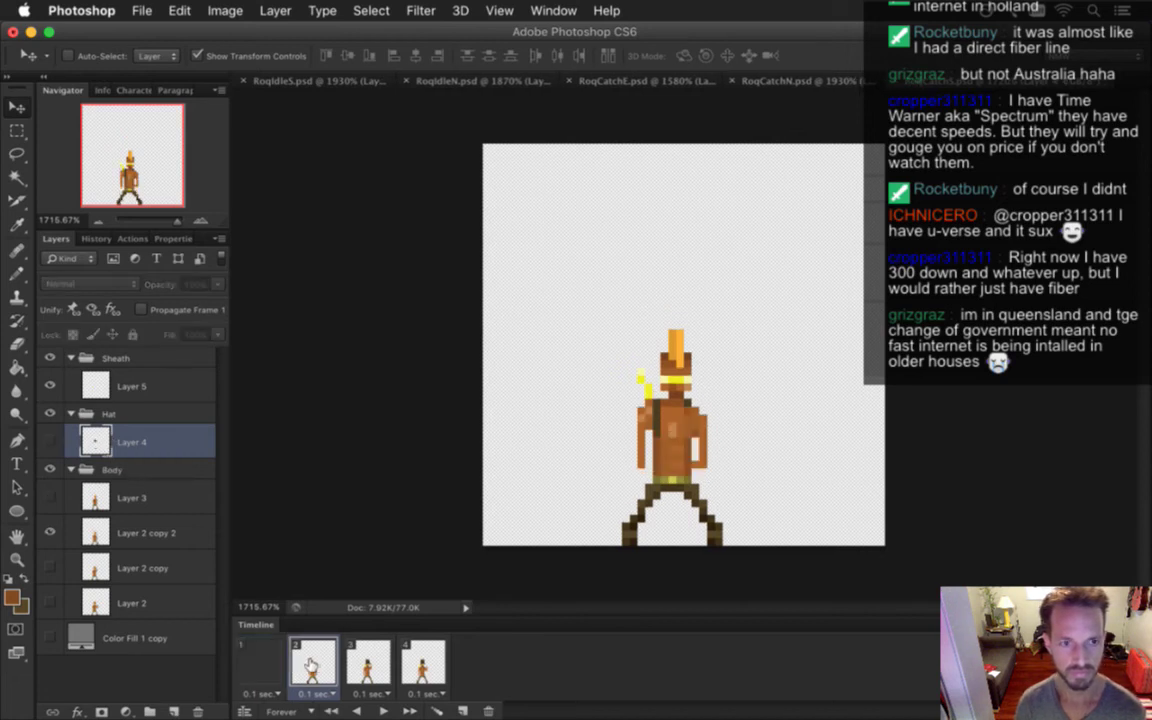
pyautogui.click(52, 442)
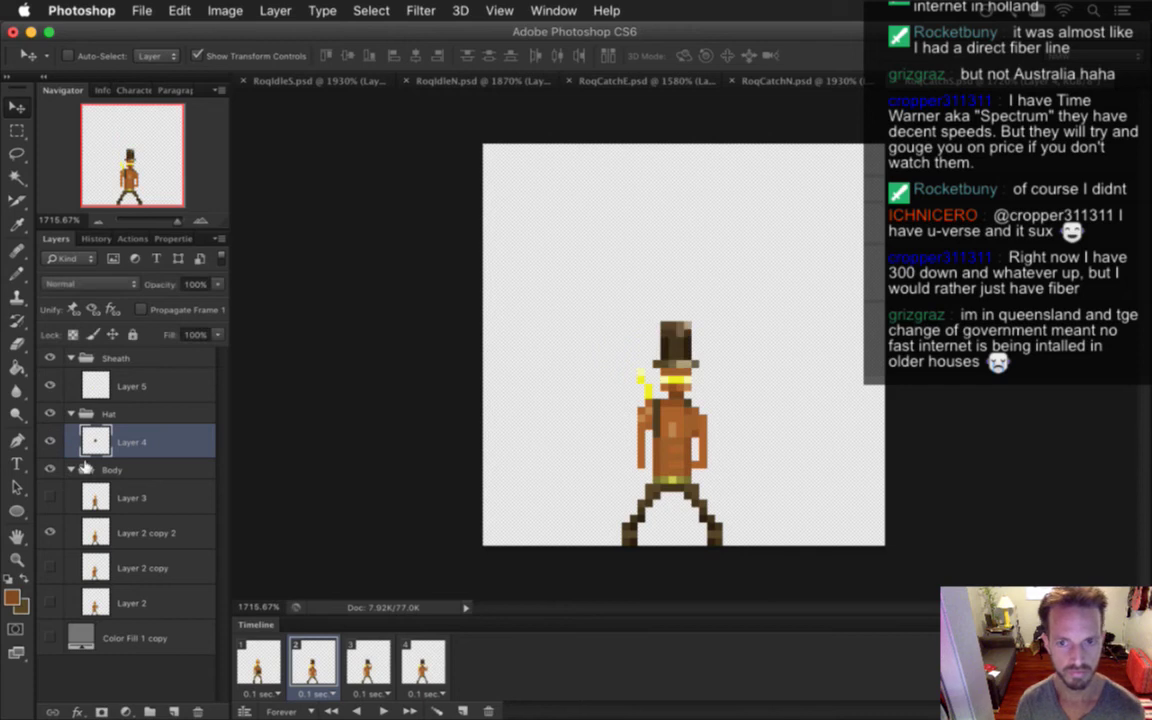
pyautogui.press('Down')
pyautogui.press('Down')
pyautogui.press('Down')
pyautogui.press('Down')
pyautogui.press('Down')
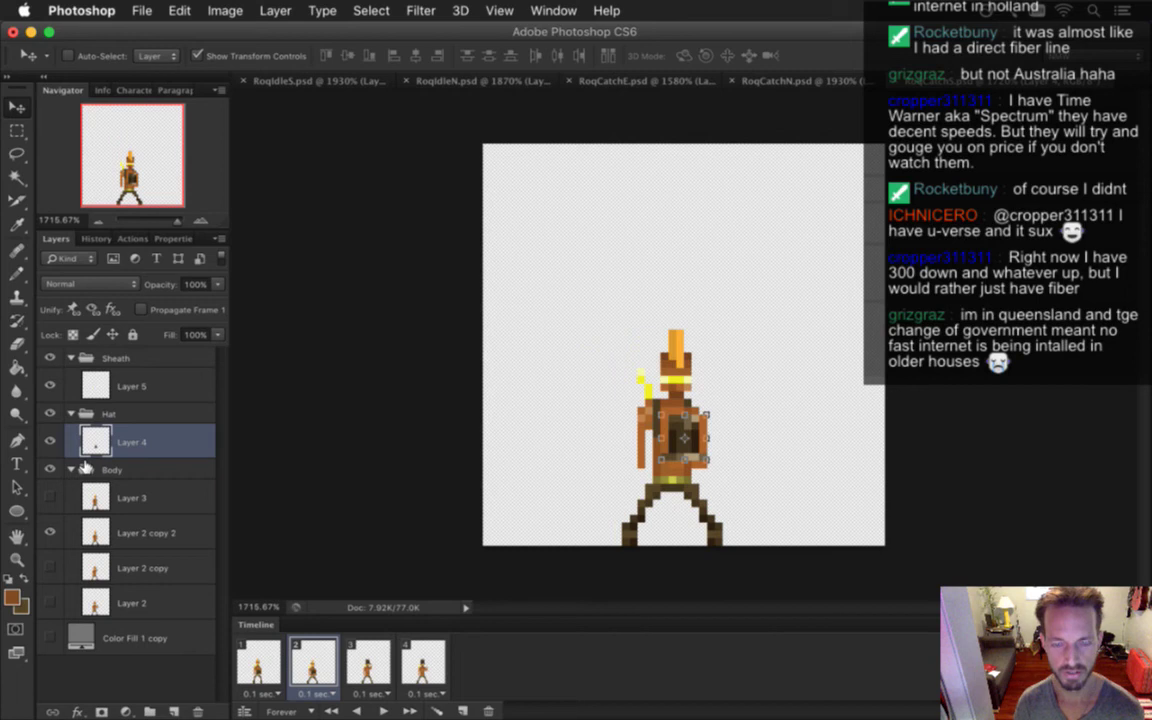
pyautogui.press('m')
# Compare frames 1 and 2, and nudge the Layer 4 hat in frame 1 down by one pixel
pyautogui.click(266, 662)
pyautogui.click(310, 662)
pyautogui.click(246, 655)
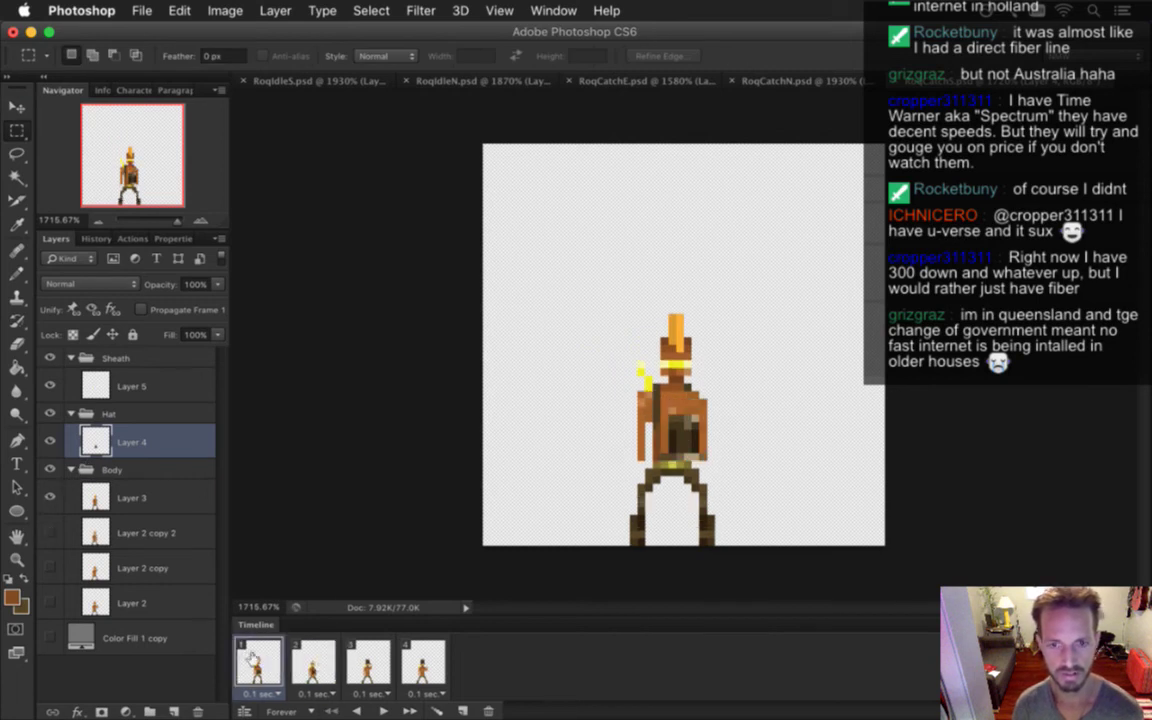
pyautogui.click(300, 658)
pyautogui.click(258, 660)
pyautogui.press('v')
pyautogui.press('Down')
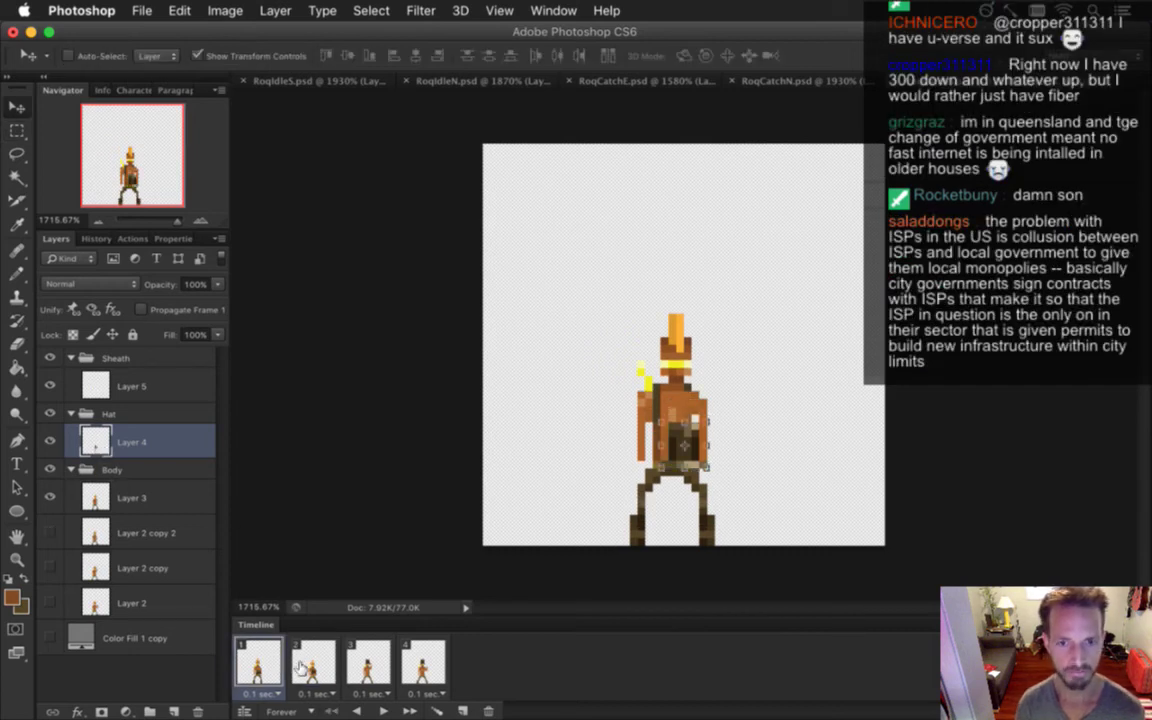
pyautogui.press('Down')
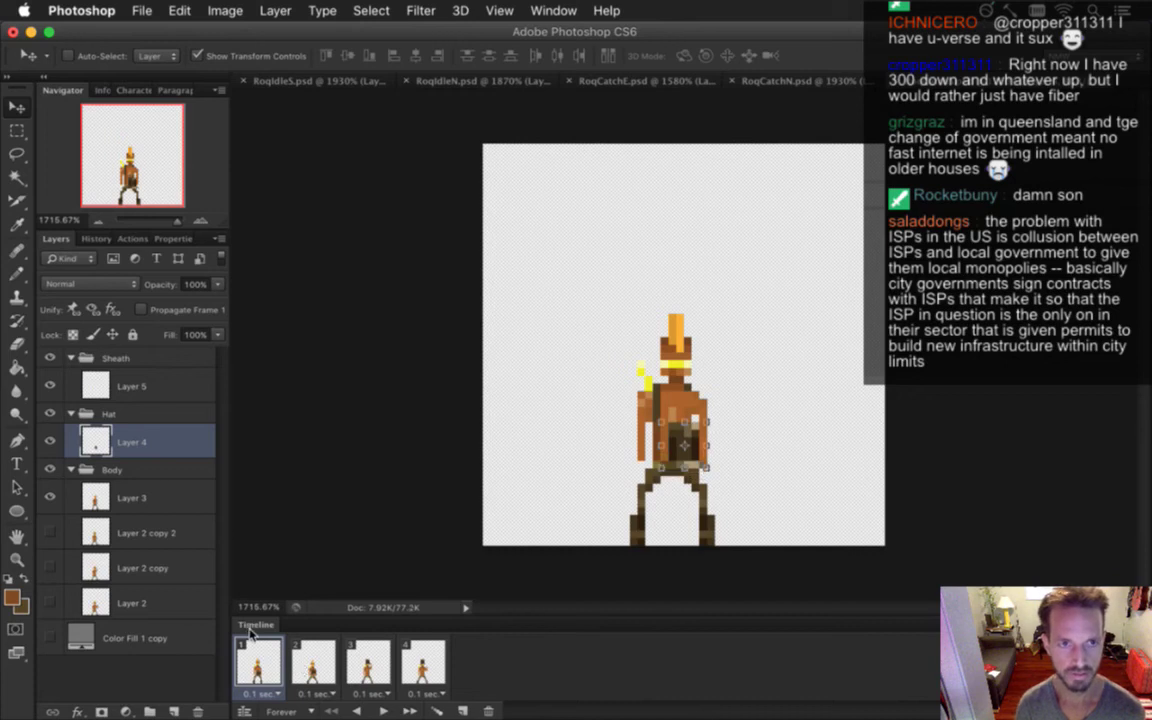
# Step through the four catch frames to check how the hat's position changes between them
pyautogui.click(310, 660)
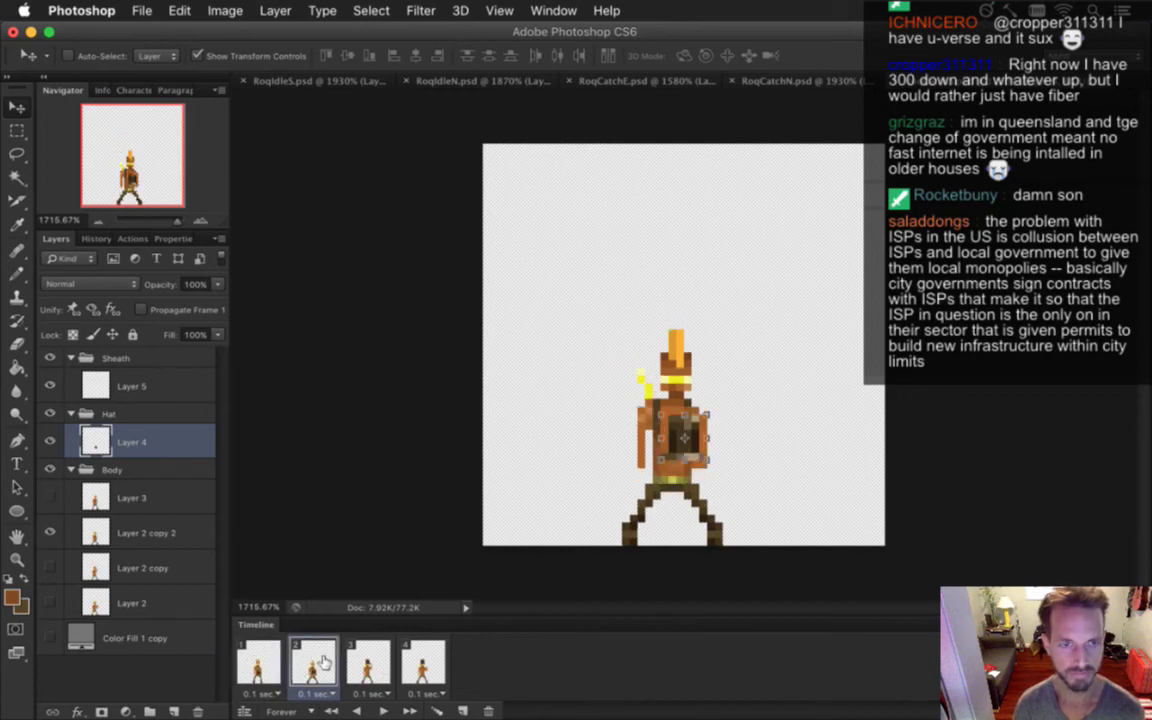
pyautogui.click(258, 660)
pyautogui.click(325, 662)
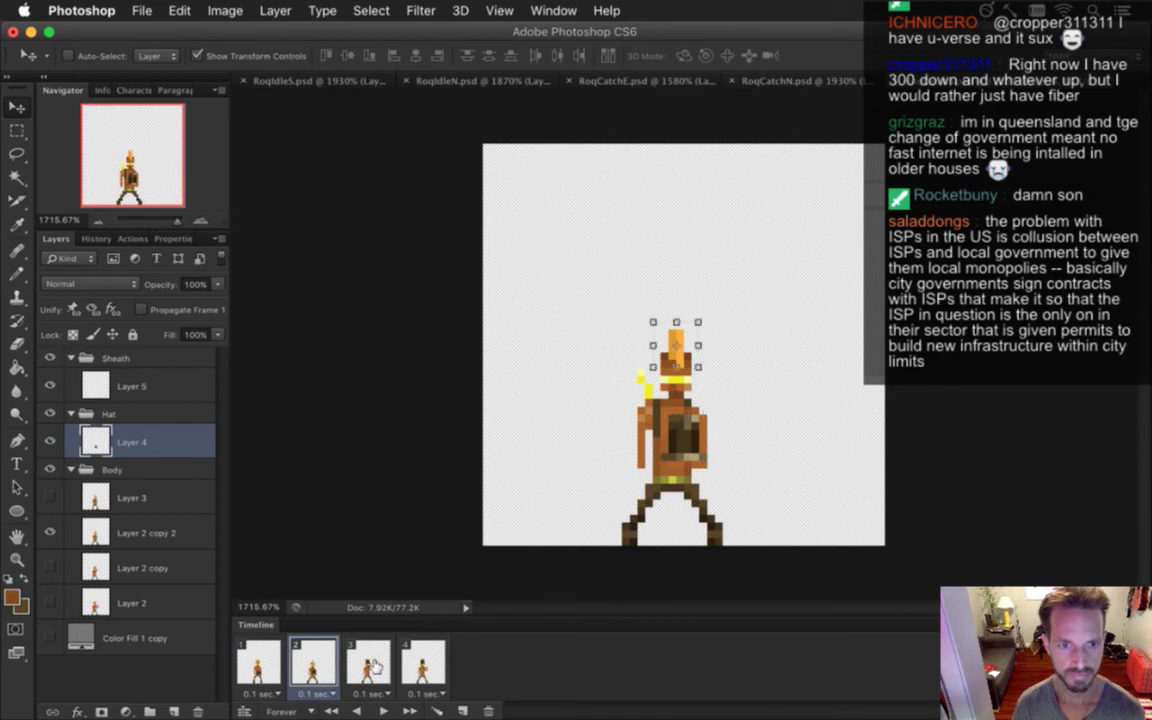
pyautogui.click(367, 662)
pyautogui.click(412, 662)
pyautogui.click(252, 658)
pyautogui.press('m')
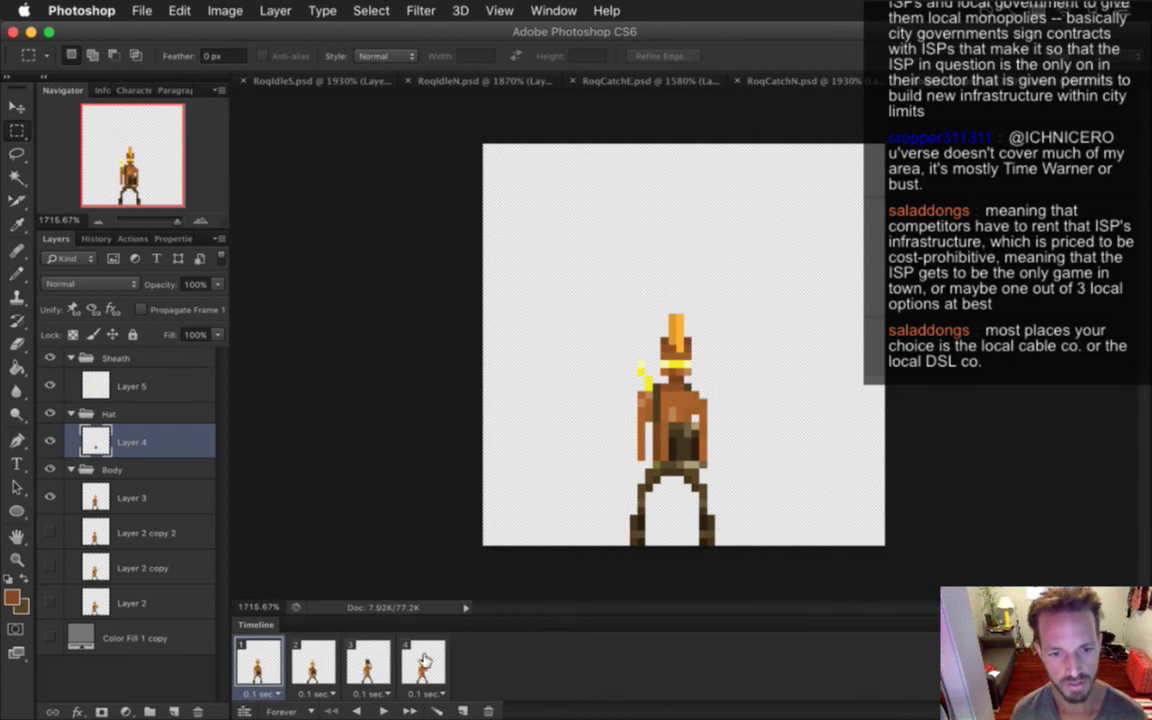
# Hide the Sheath group in all frames and render them as the PNG sequence RoqCatchSHat.png, replacing the existing files
pyautogui.press('super+alt+a')
pyautogui.click(50, 413)
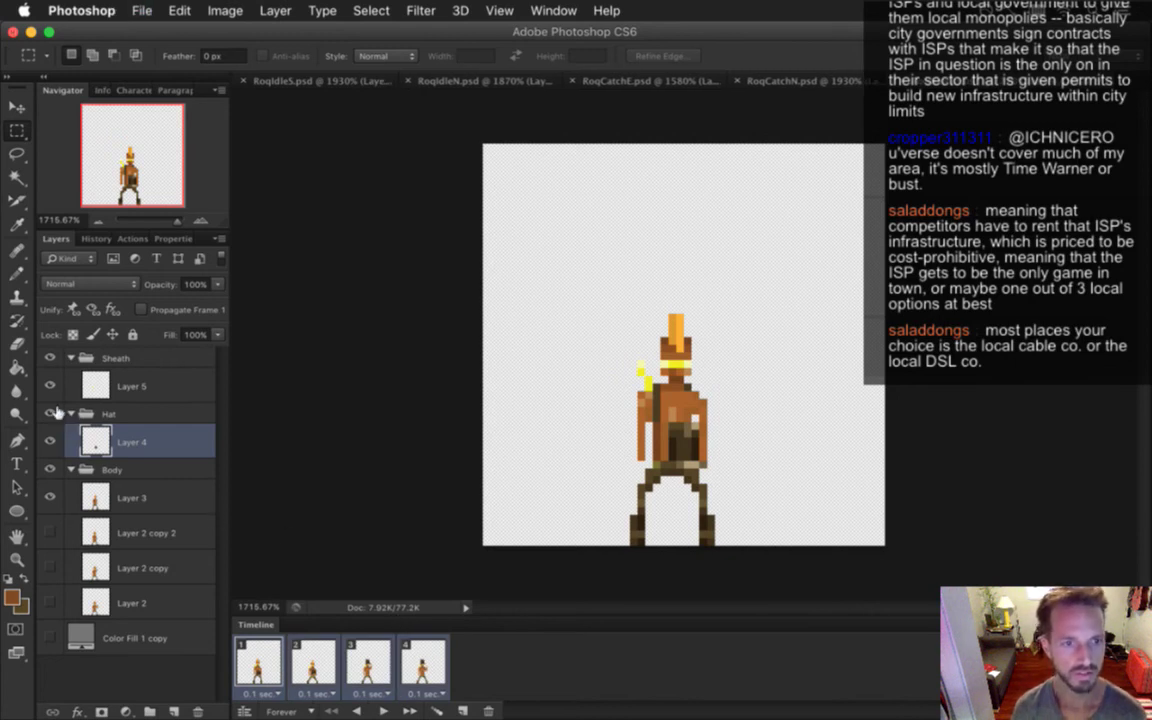
pyautogui.click(50, 413)
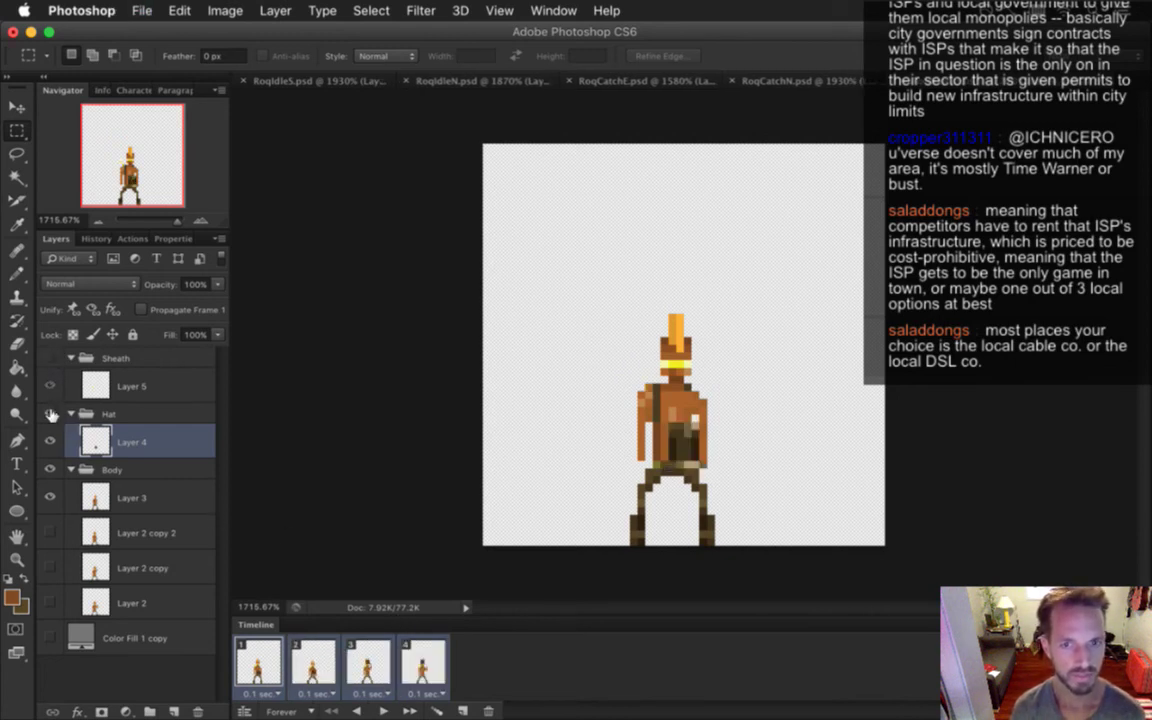
pyautogui.press('super+shift+alt+r')
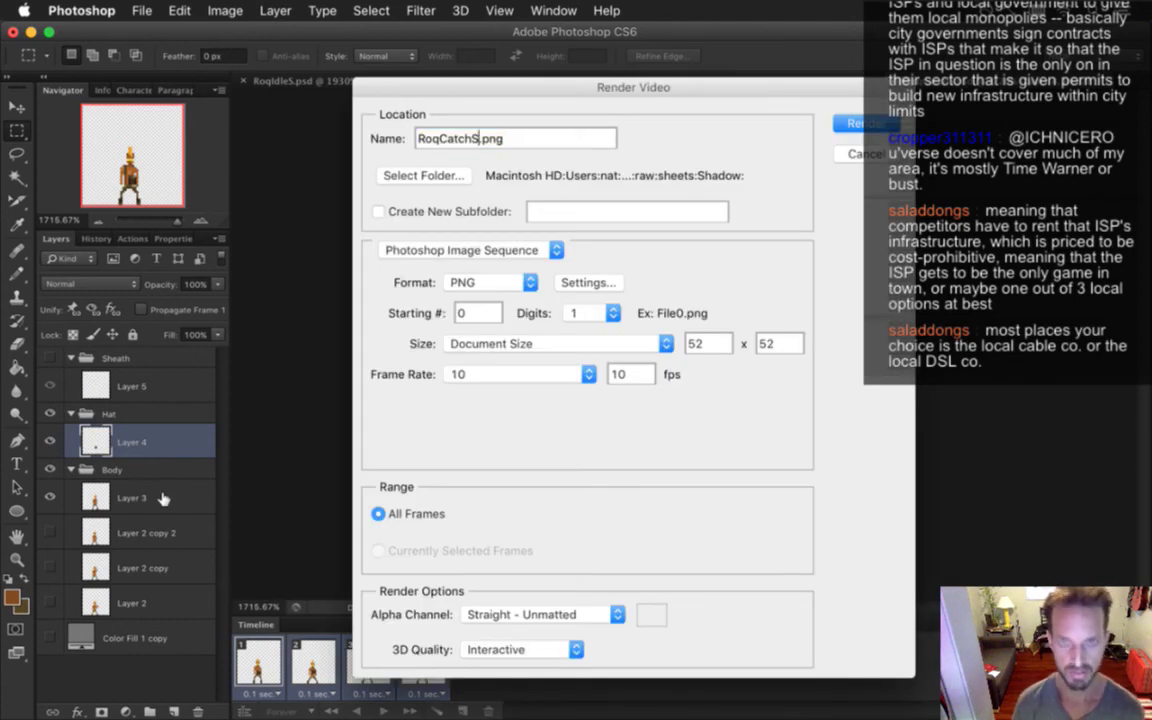
pyautogui.write('Hat')
pyautogui.press('Return')
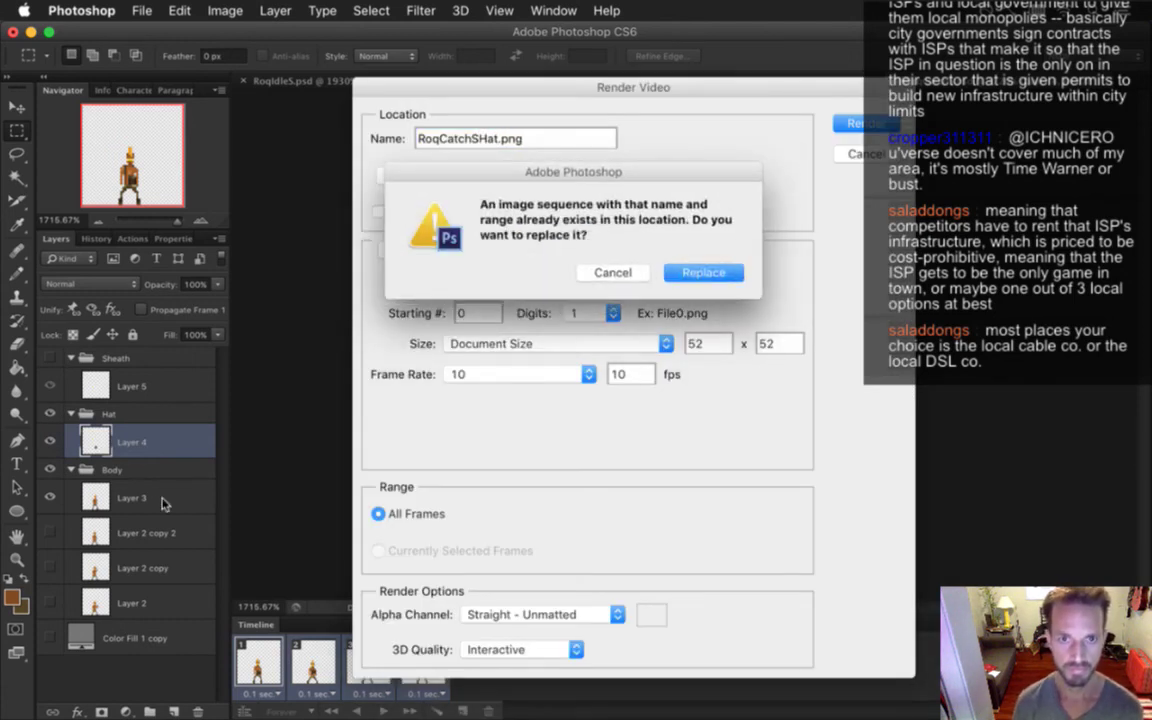
pyautogui.press('Return')
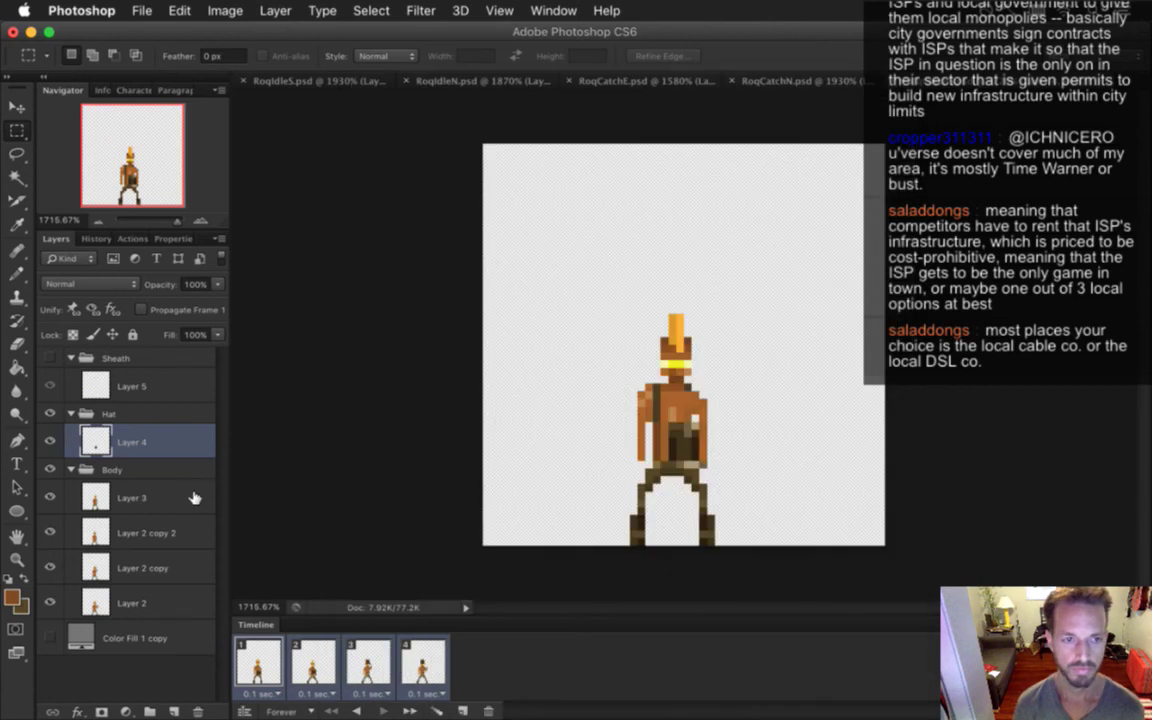
# Show the Sheath group again and render all frames as RoqCatchSHatSheath.png, replacing the existing sequence
pyautogui.click(47, 357)
pyautogui.press('super+alt+shift+r')
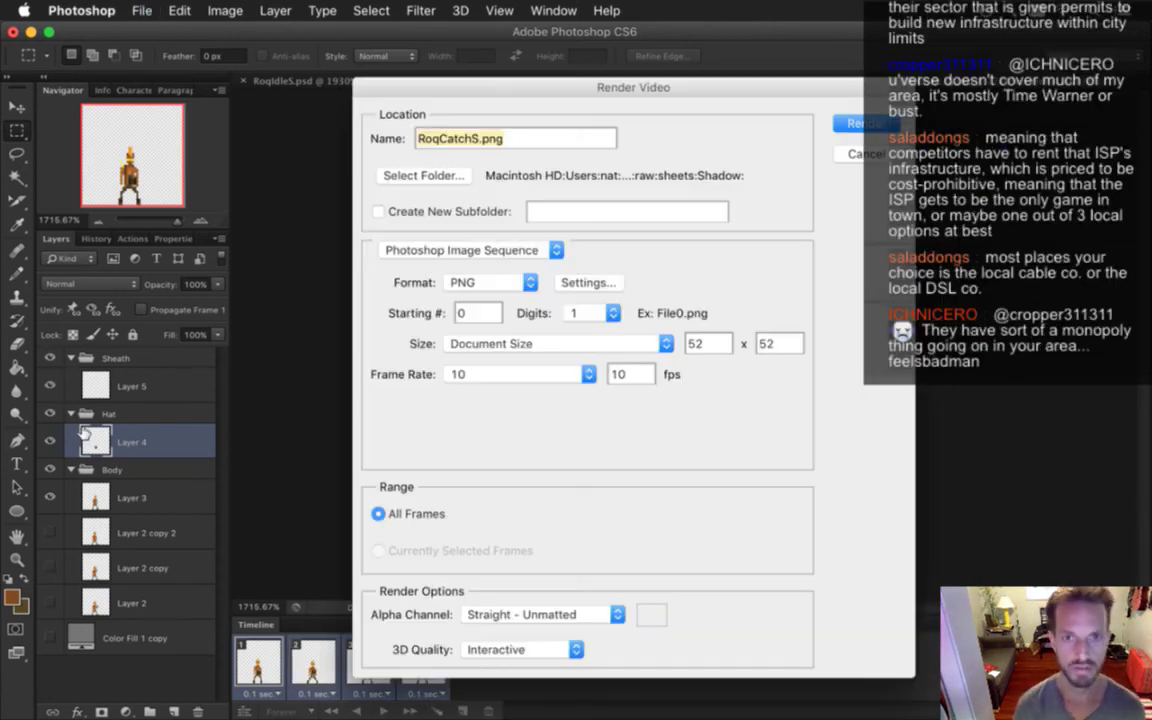
pyautogui.write('HatSheath')
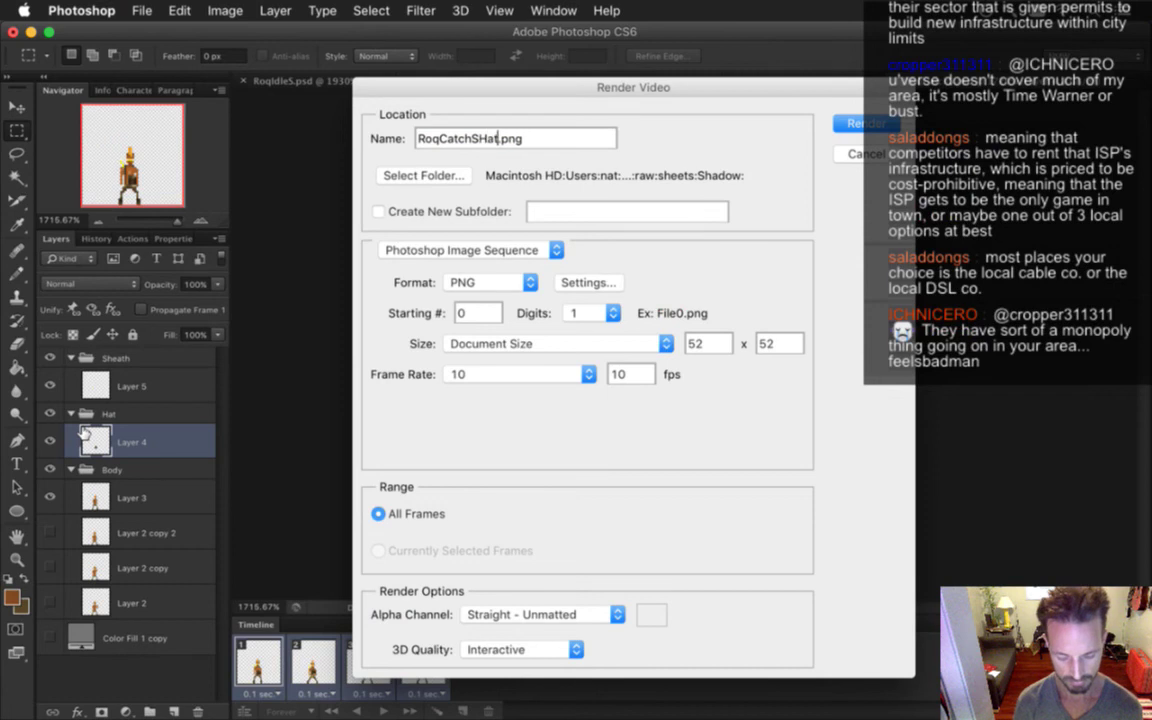
pyautogui.press('Return')
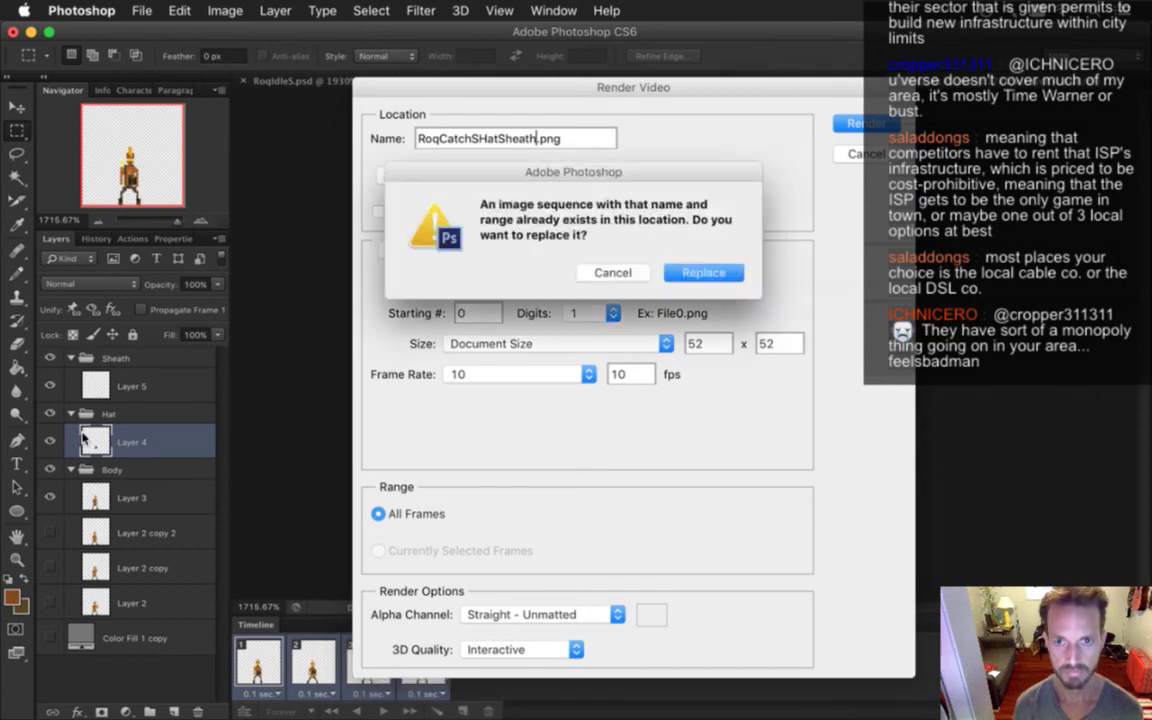
pyautogui.press('Return')
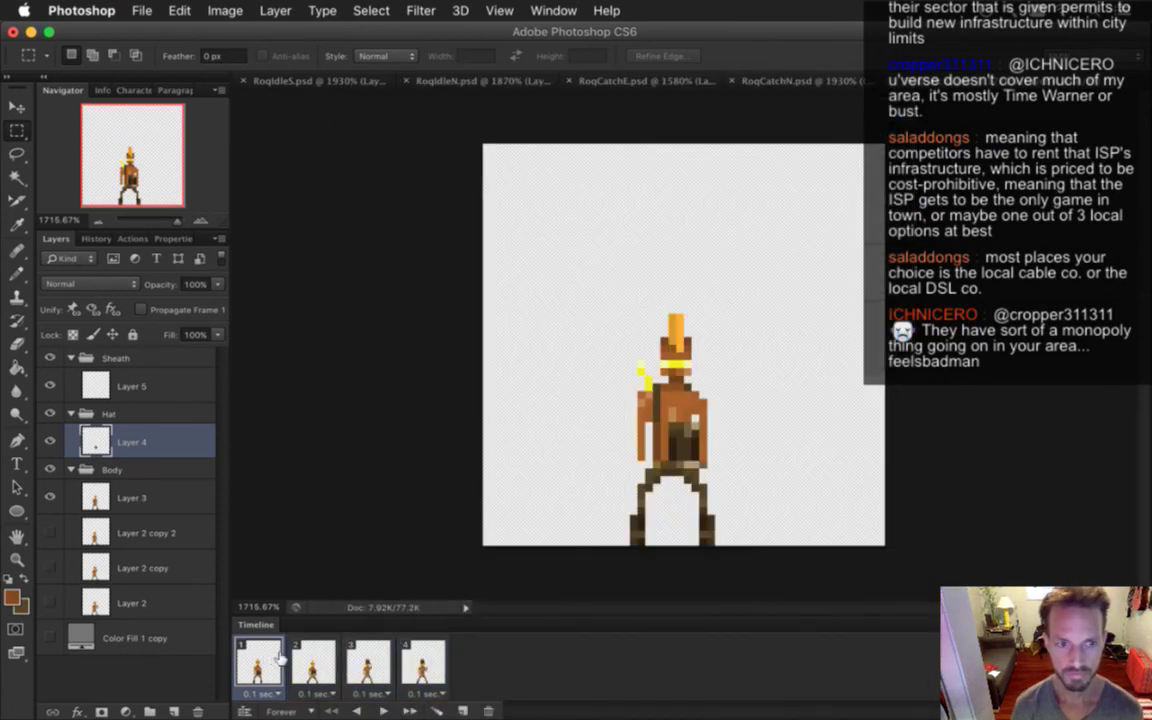
# Review the four catch frames and hide the Sheath group across all of them
pyautogui.click(311, 660)
pyautogui.click(368, 660)
pyautogui.press('Right')
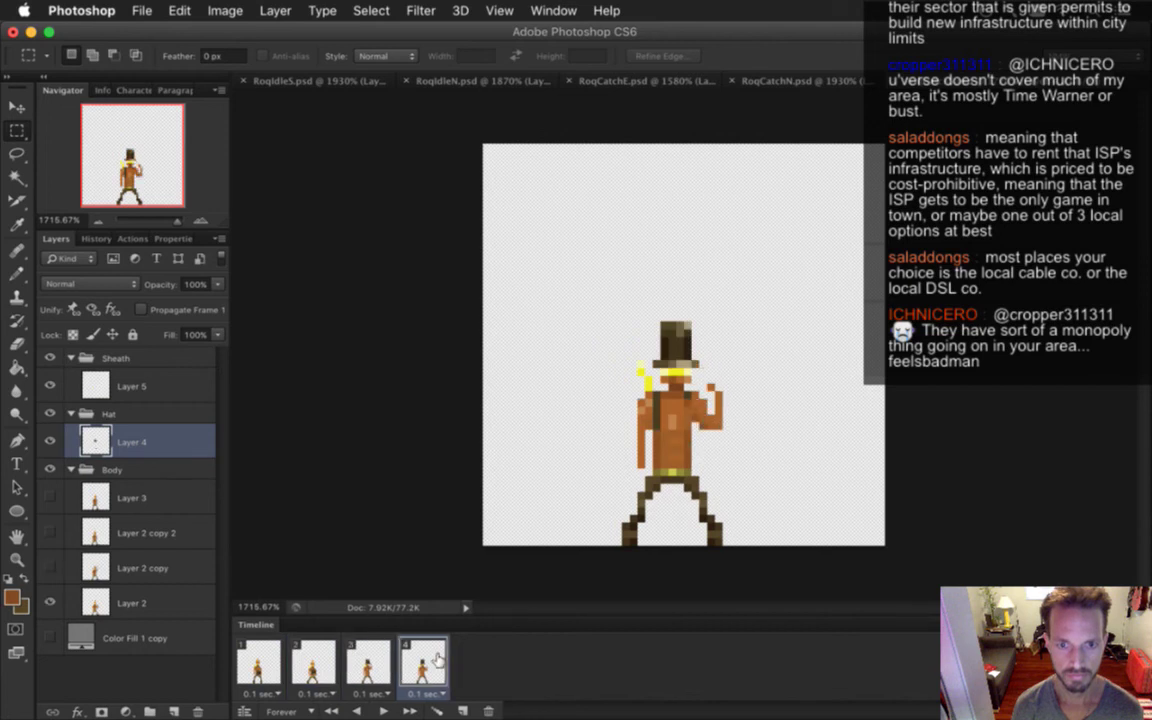
pyautogui.press('Right')
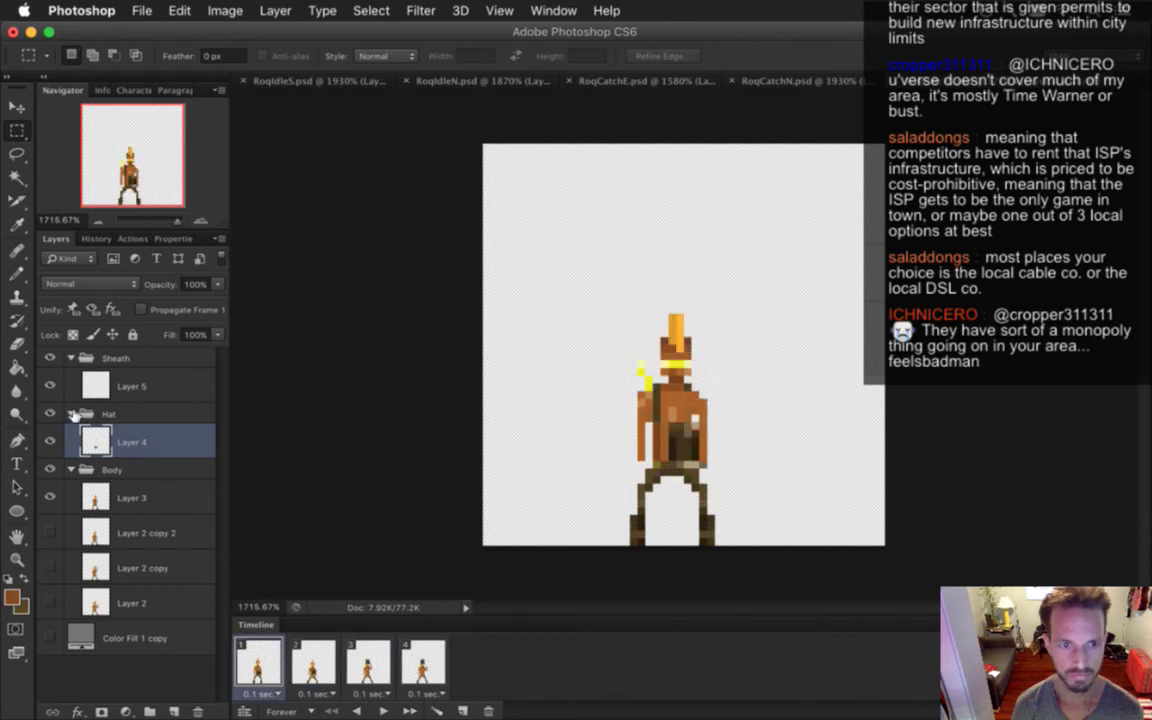
pyautogui.keyDown('shift'); pyautogui.click(403, 655); pyautogui.keyUp('shift')
pyautogui.click(51, 357)
pyautogui.click(240, 620)
pyautogui.press('Right')
pyautogui.press('Right')
pyautogui.press('Right')
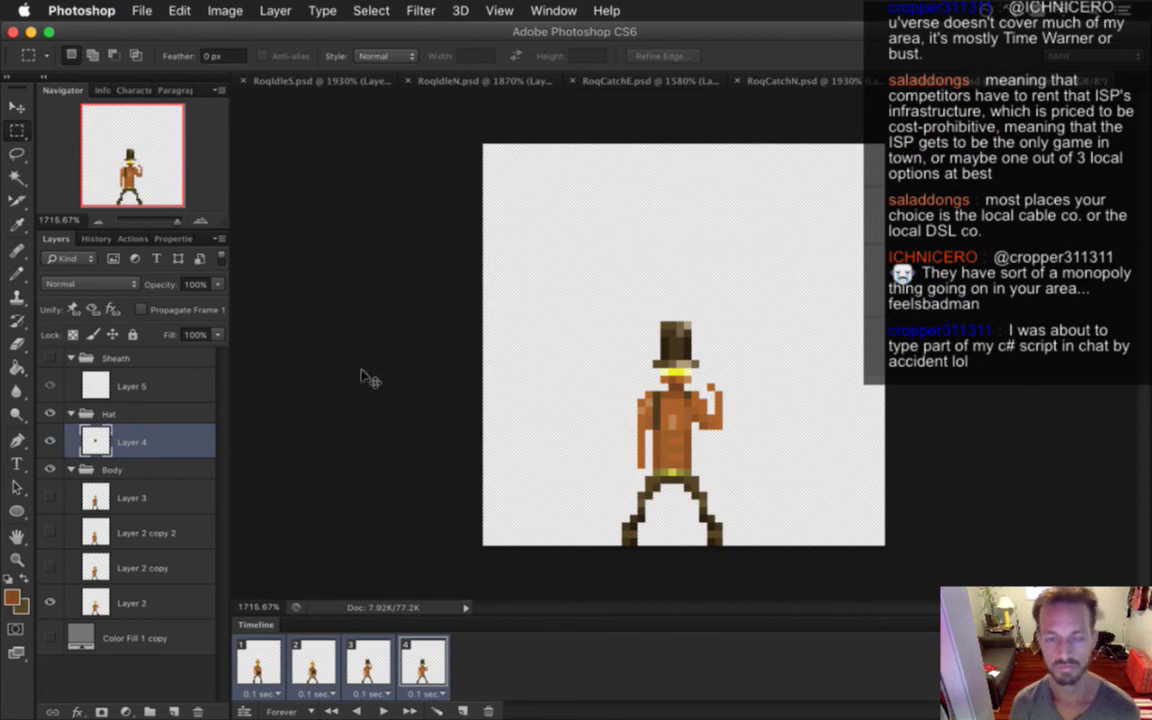
# Switch to the game and test Roq's hat throw and catch facing north and east, at normal and 0.1x speed
pyautogui.press('super+Tab')
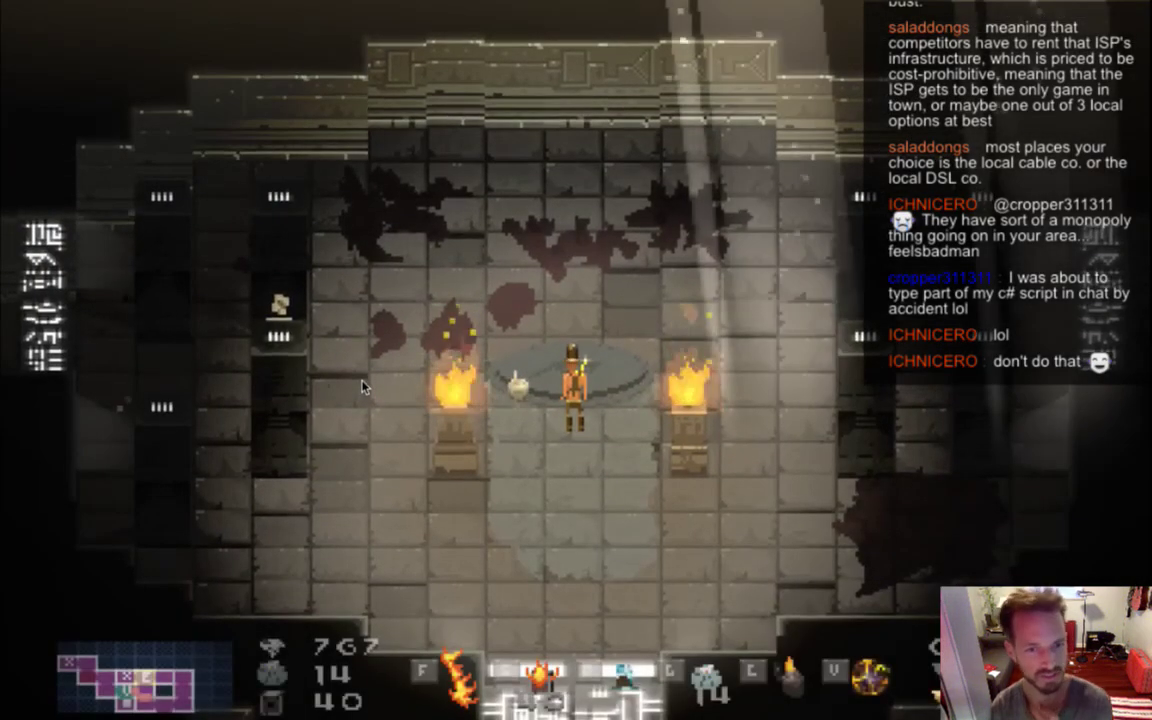
pyautogui.press('s')
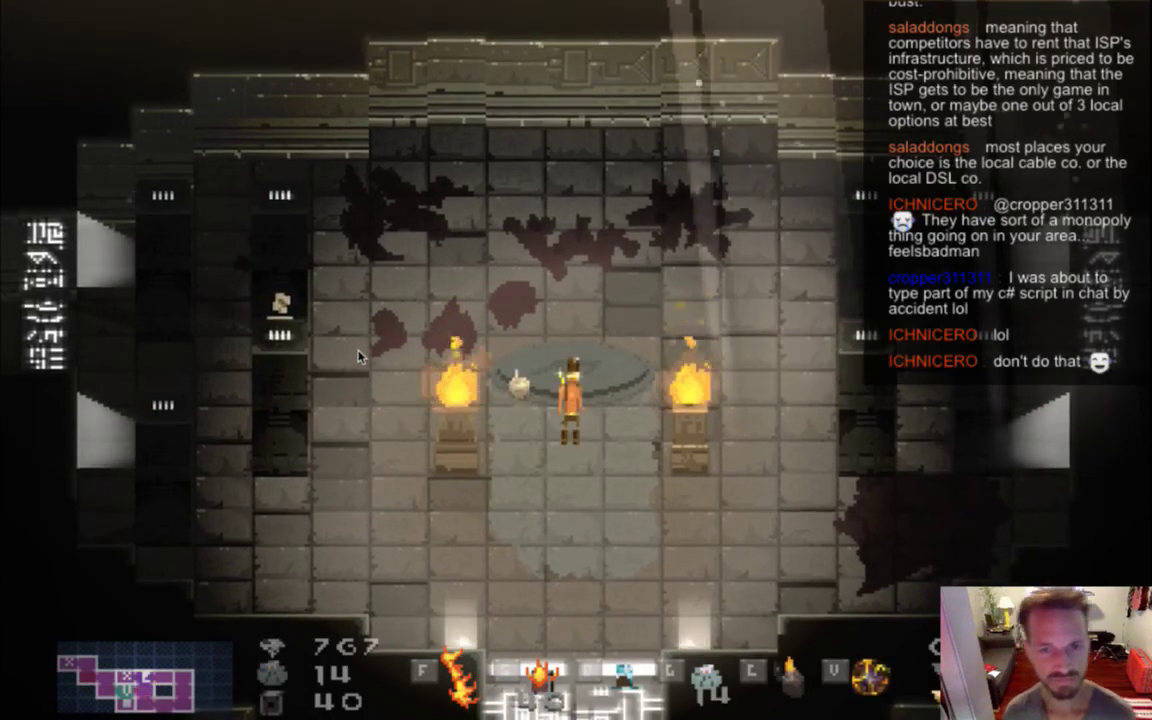
pyautogui.press('s')
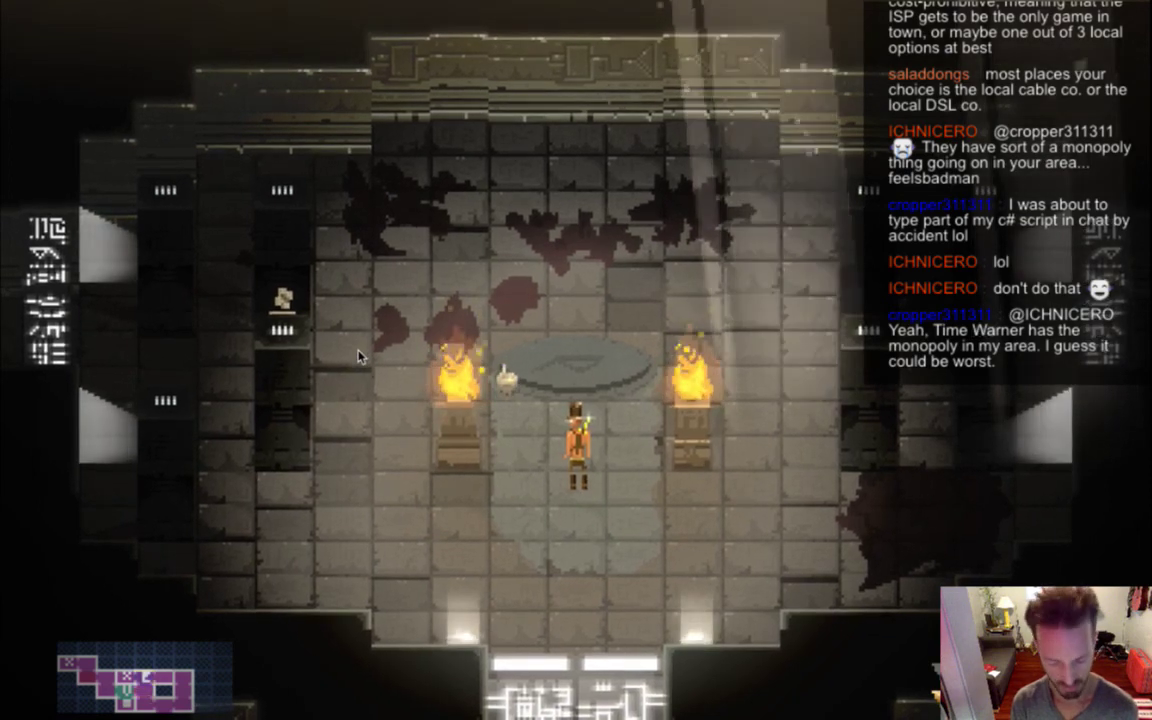
pyautogui.press('w')
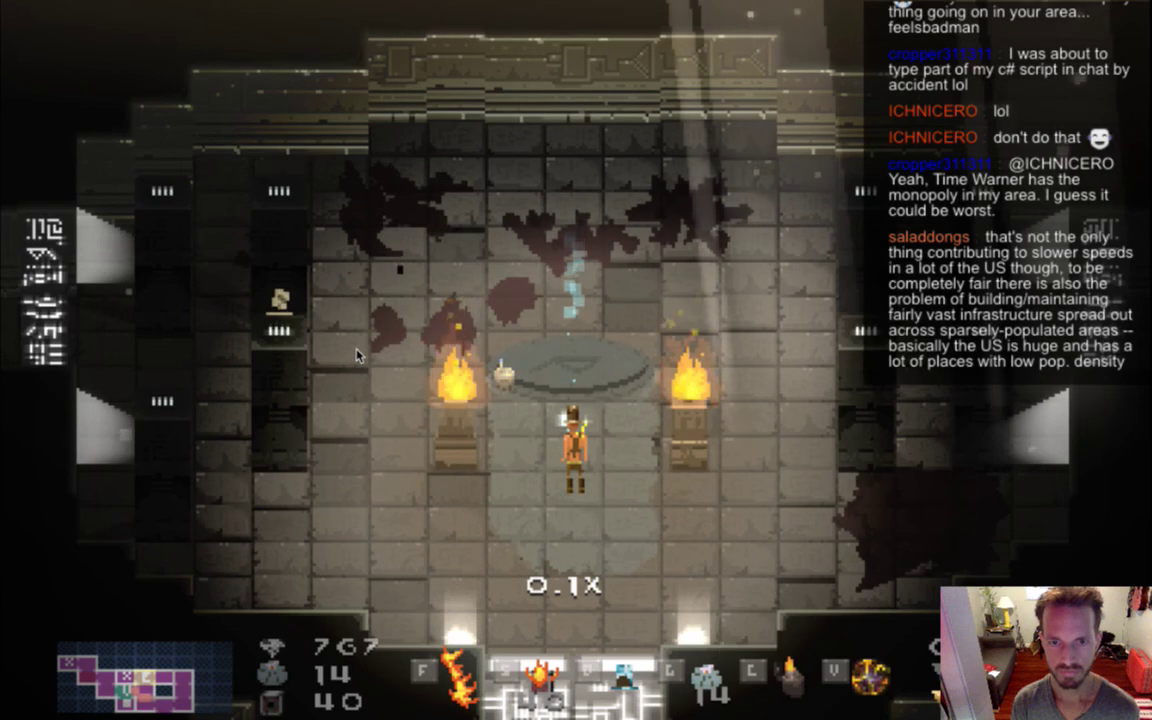
pyautogui.press('d')
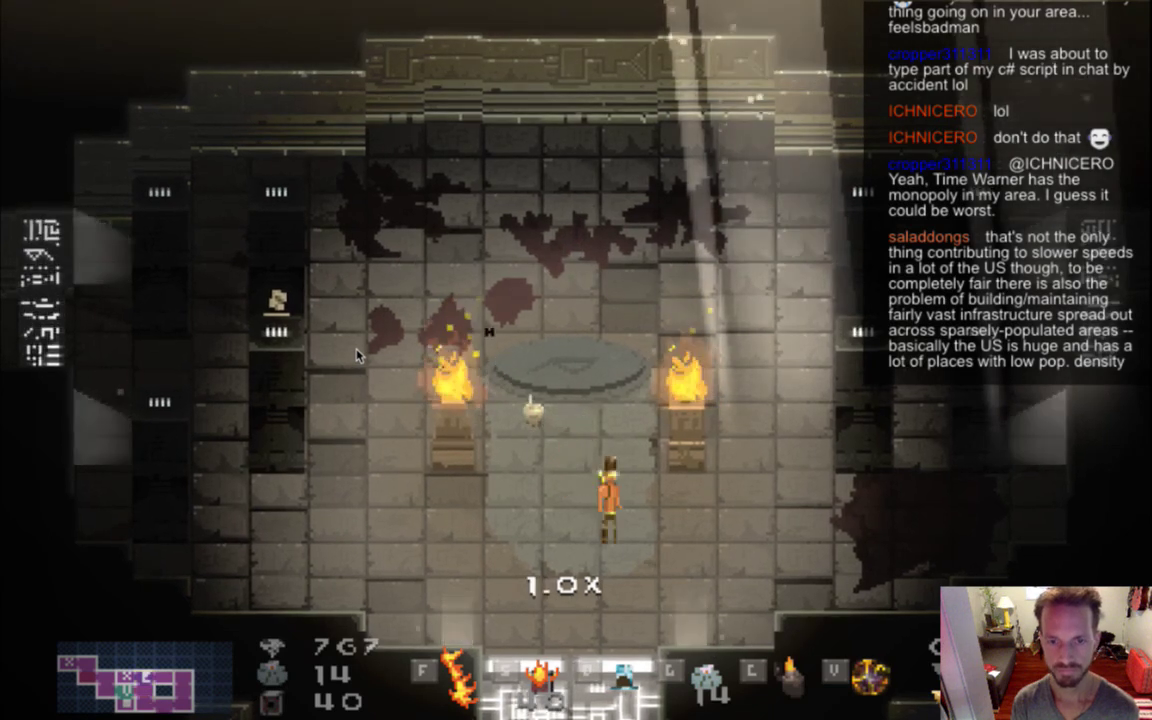
pyautogui.press('s')
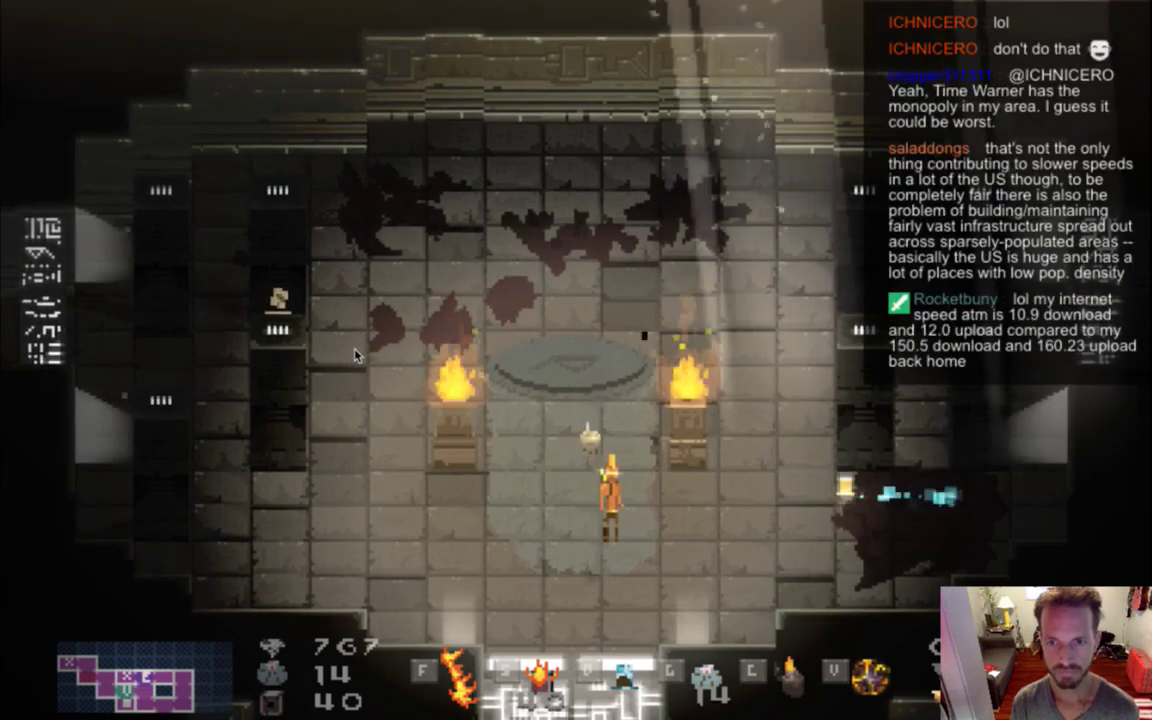
pyautogui.press('Right')
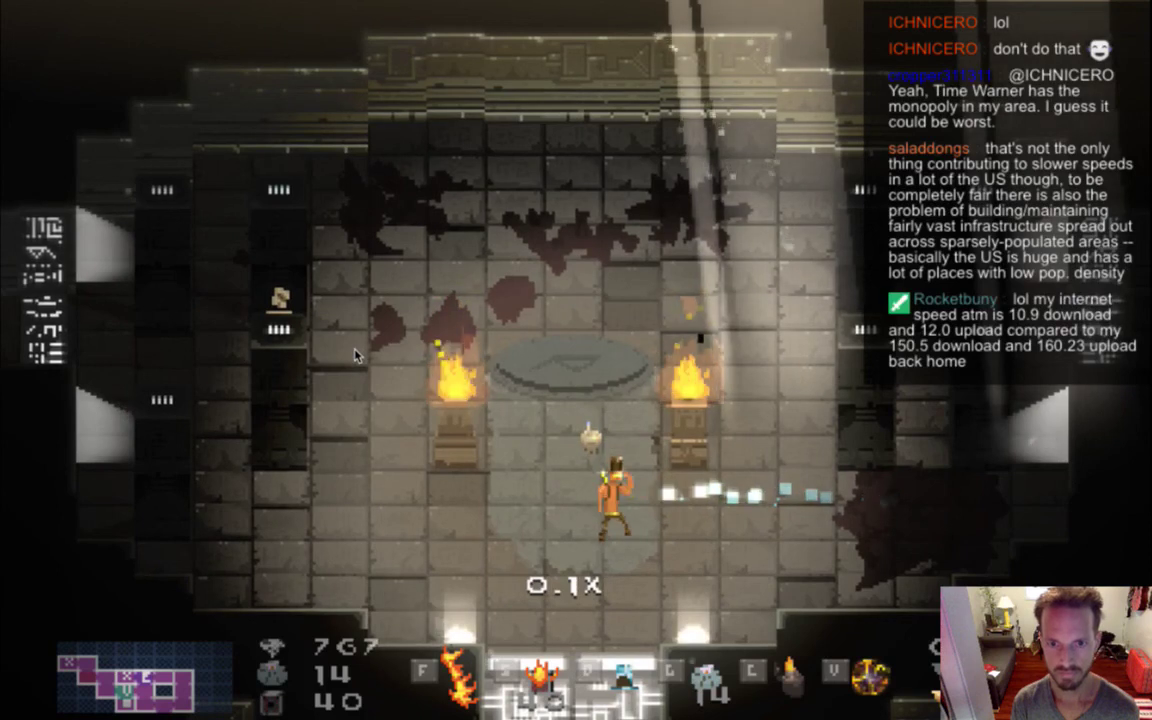
# Switch to iTerm2, reload Saves.txt, set the sword item to 0, save the file, and rerun the game
pyautogui.press('super+Tab')
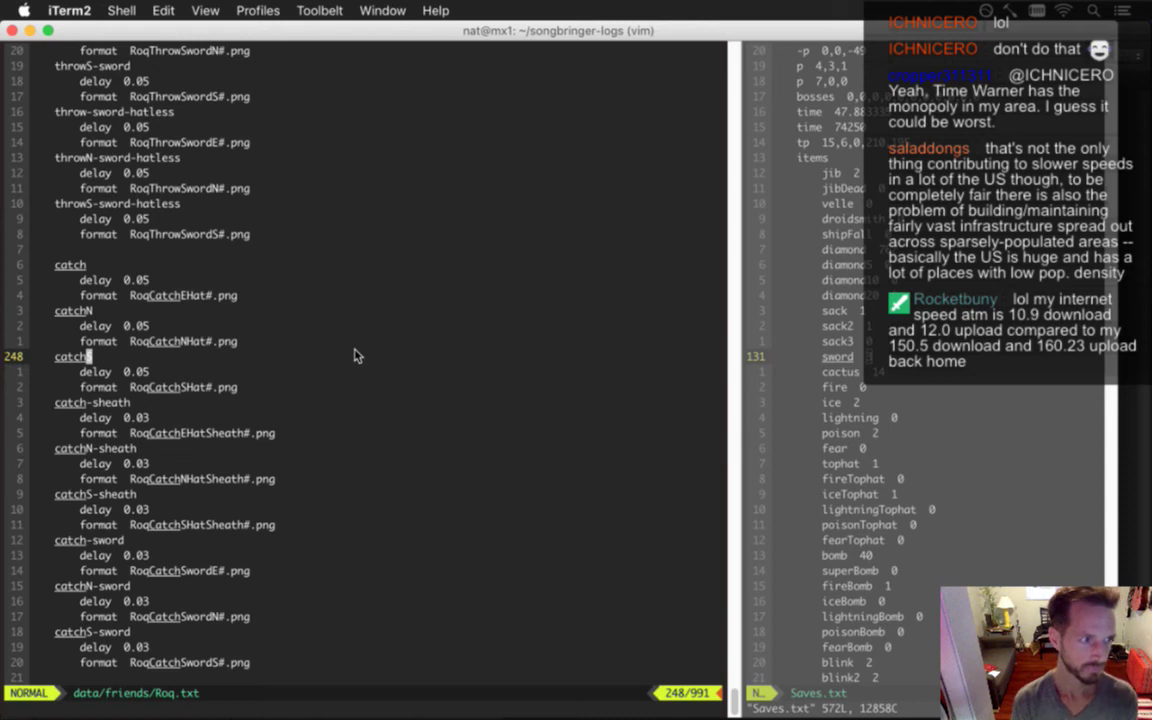
pyautogui.press('F5')
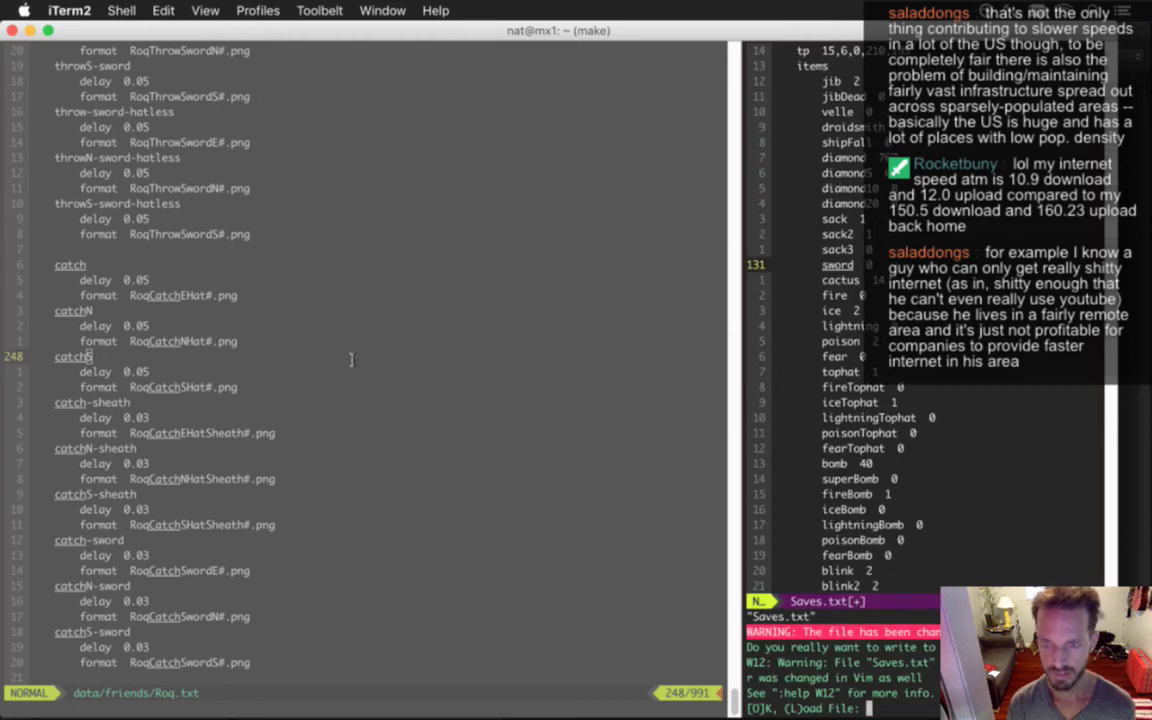
pyautogui.press('l')
pyautogui.press('Return')
pyautogui.write('R1')
pyautogui.press('Escape')
pyautogui.write(':w')
pyautogui.press('Return')
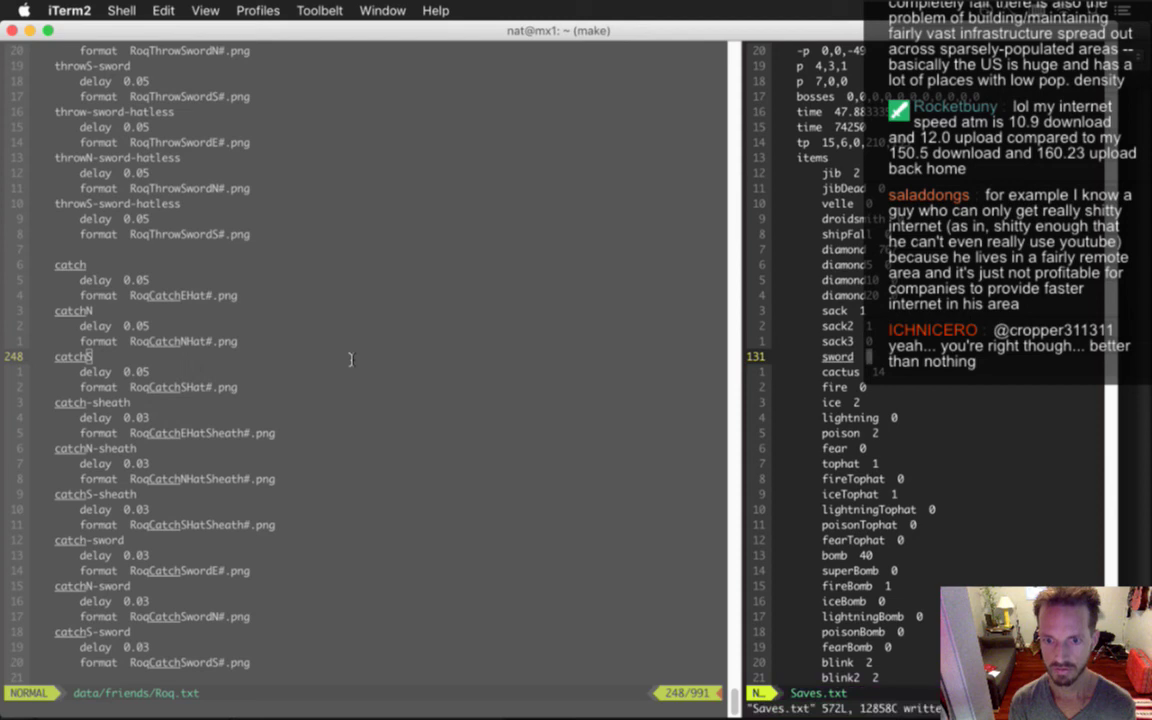
pyautogui.write(':q')
pyautogui.press('Return')
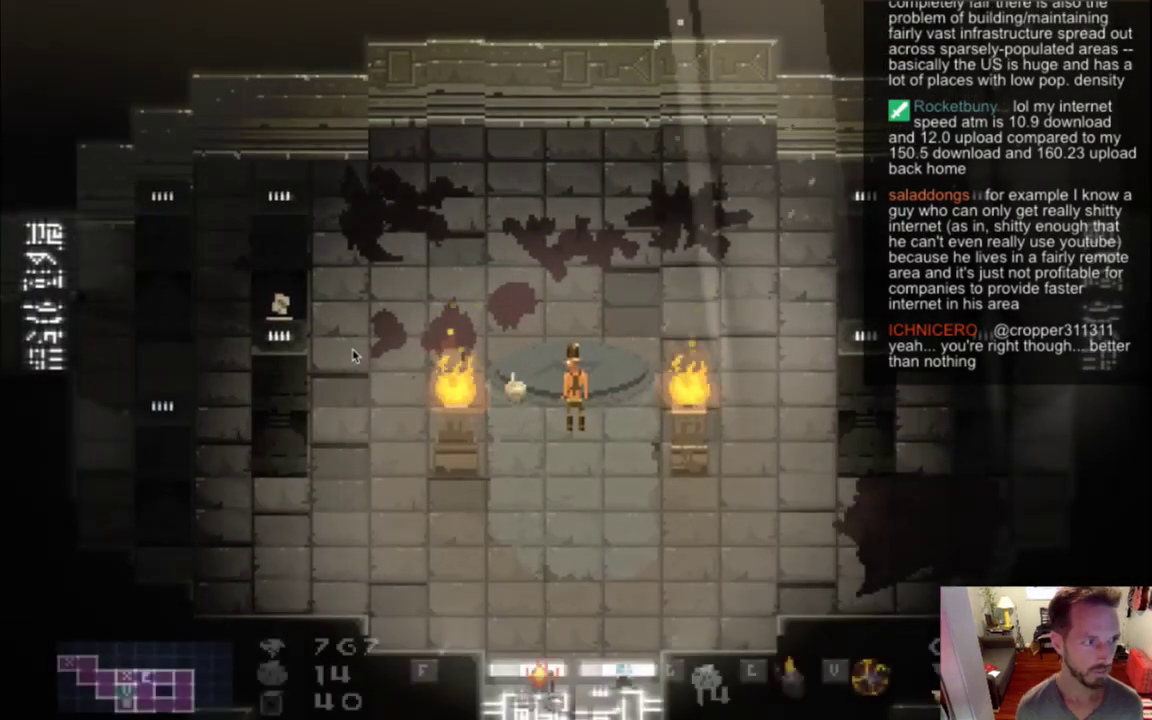
# Test Roq's hat throw and catch in the game facing south, west and north, at normal and slowed speed
pyautogui.press('s')
pyautogui.press('Down')
pyautogui.press('Down')
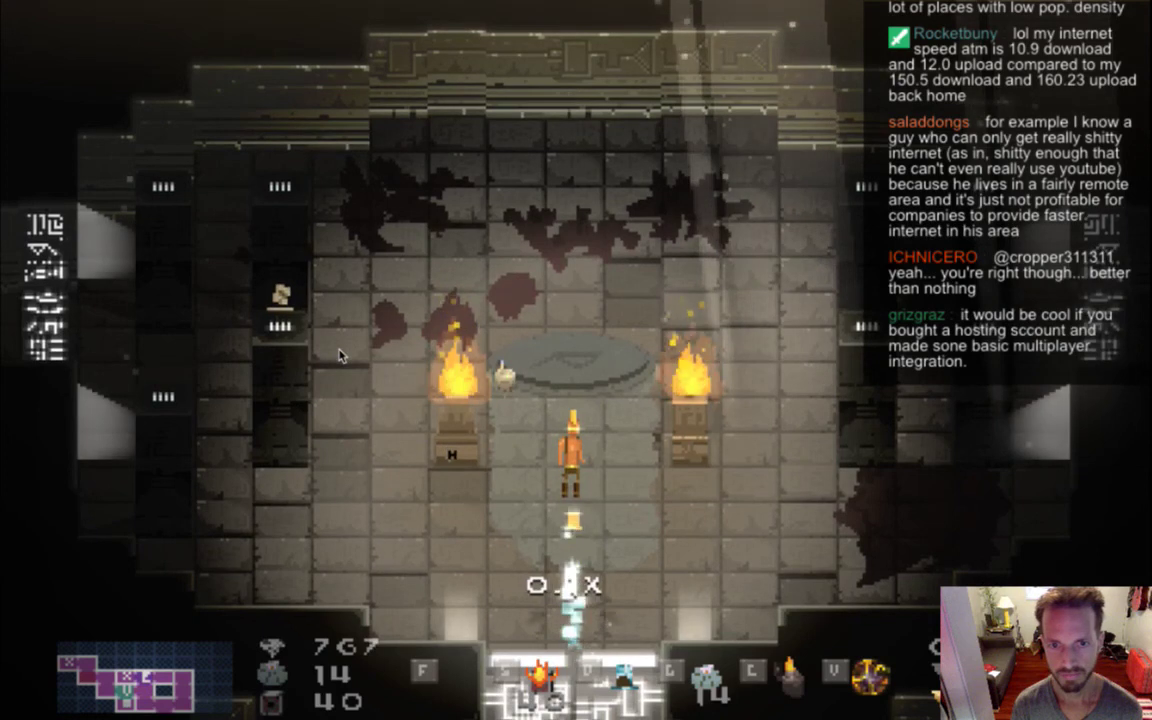
pyautogui.press('Down')
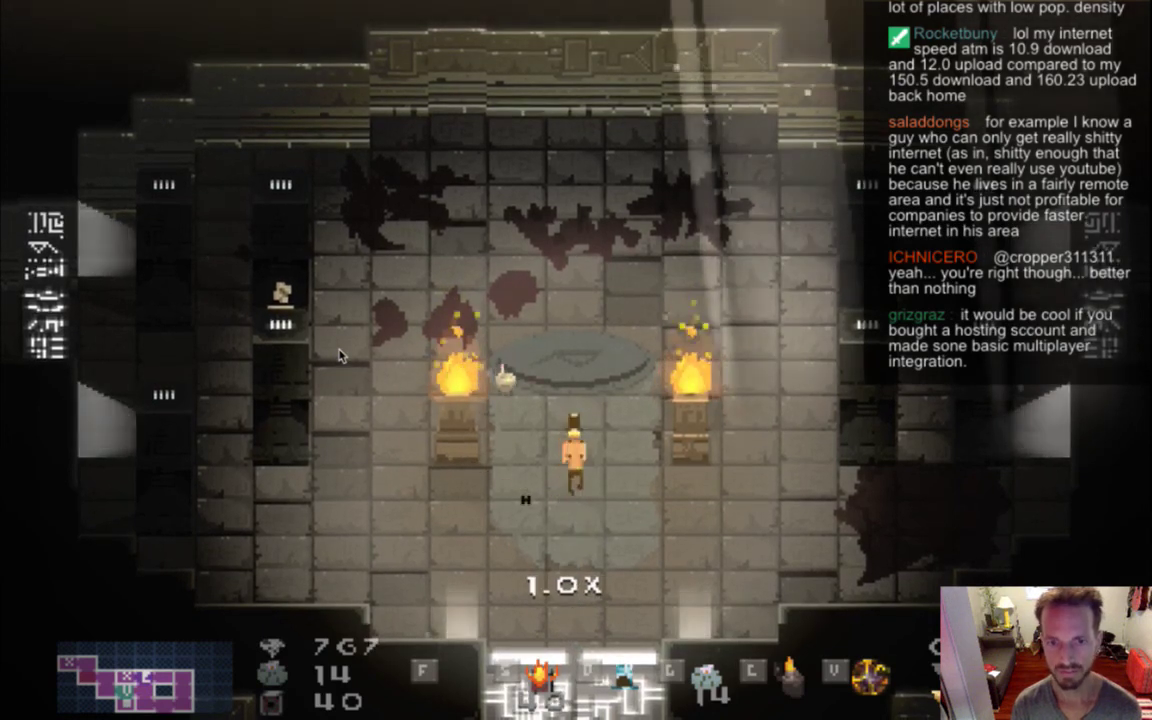
pyautogui.press('Left')
pyautogui.press('Left')
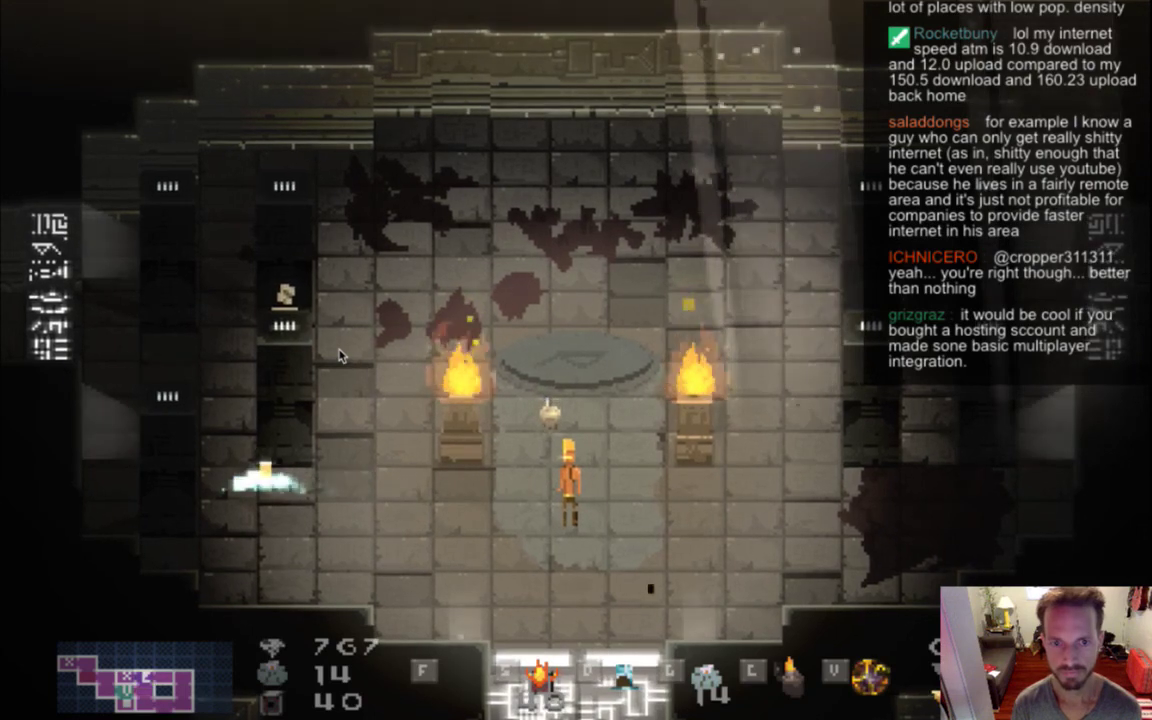
pyautogui.press('Left')
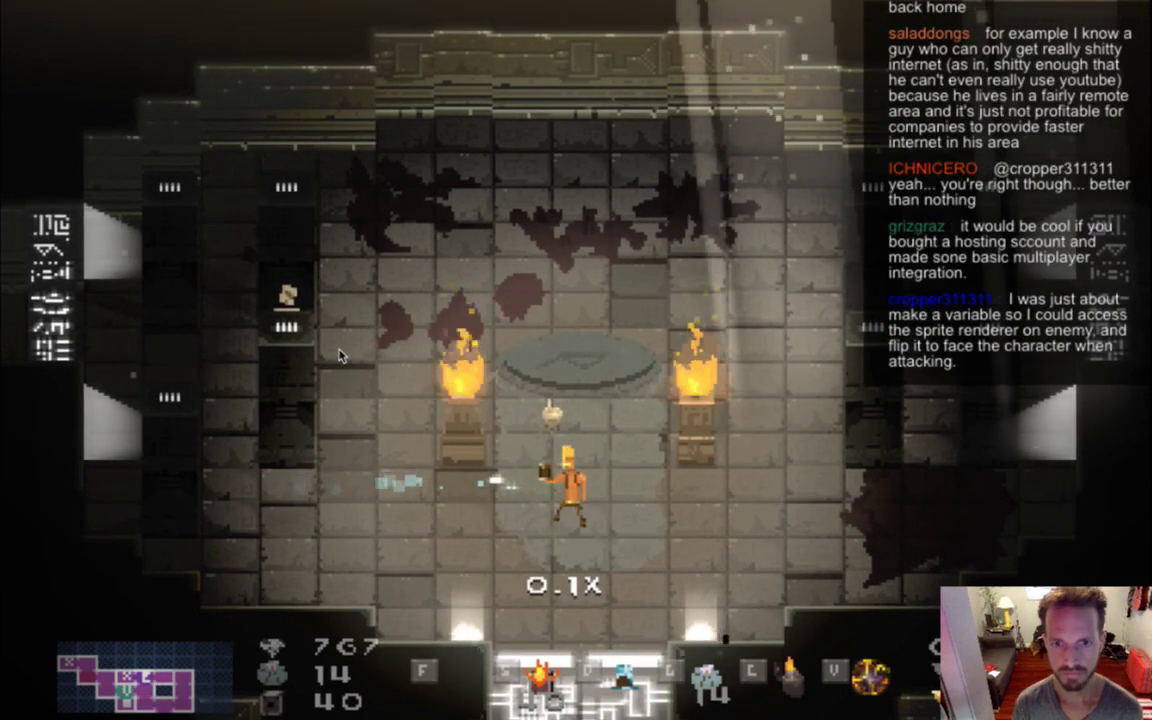
pyautogui.press('a')
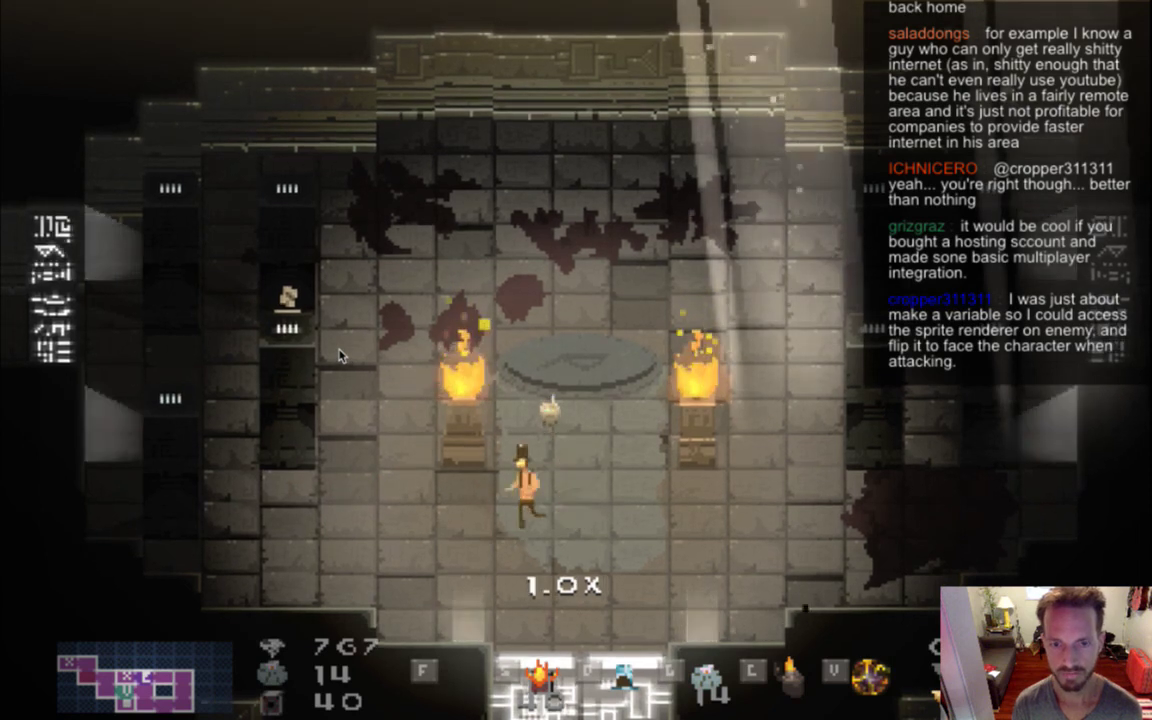
pyautogui.press('Up')
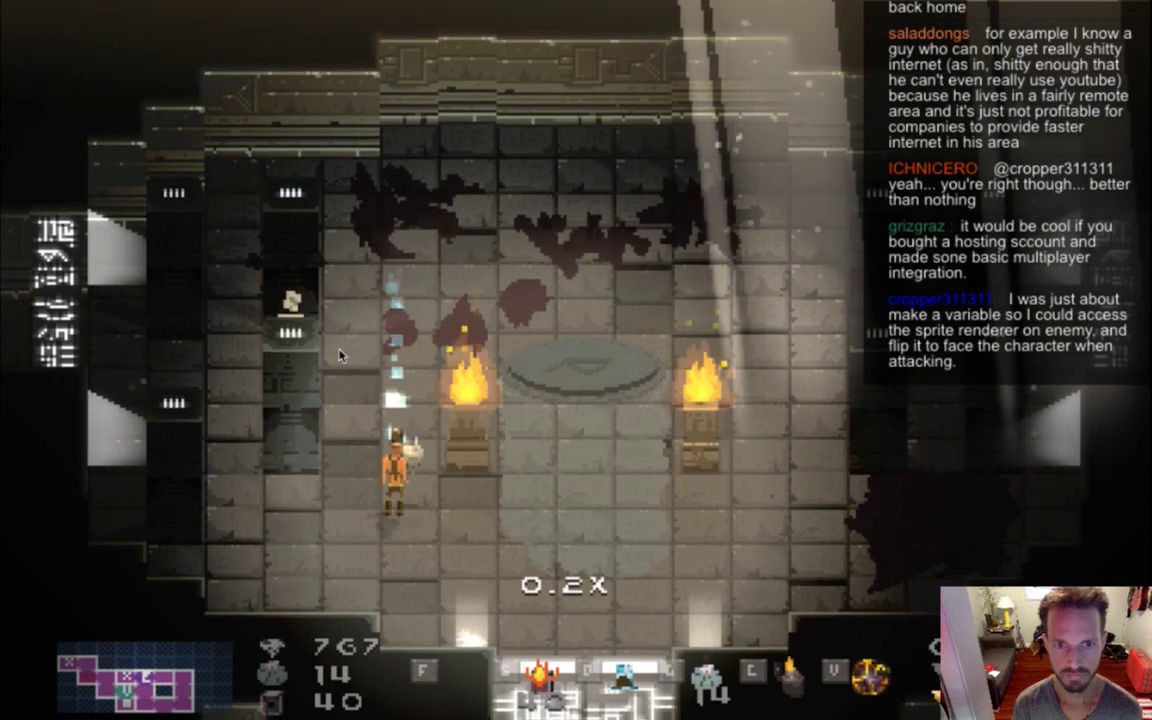
# Switch to Photoshop and close the finished RoqCatch sprite documents
pyautogui.press('super+Tab')
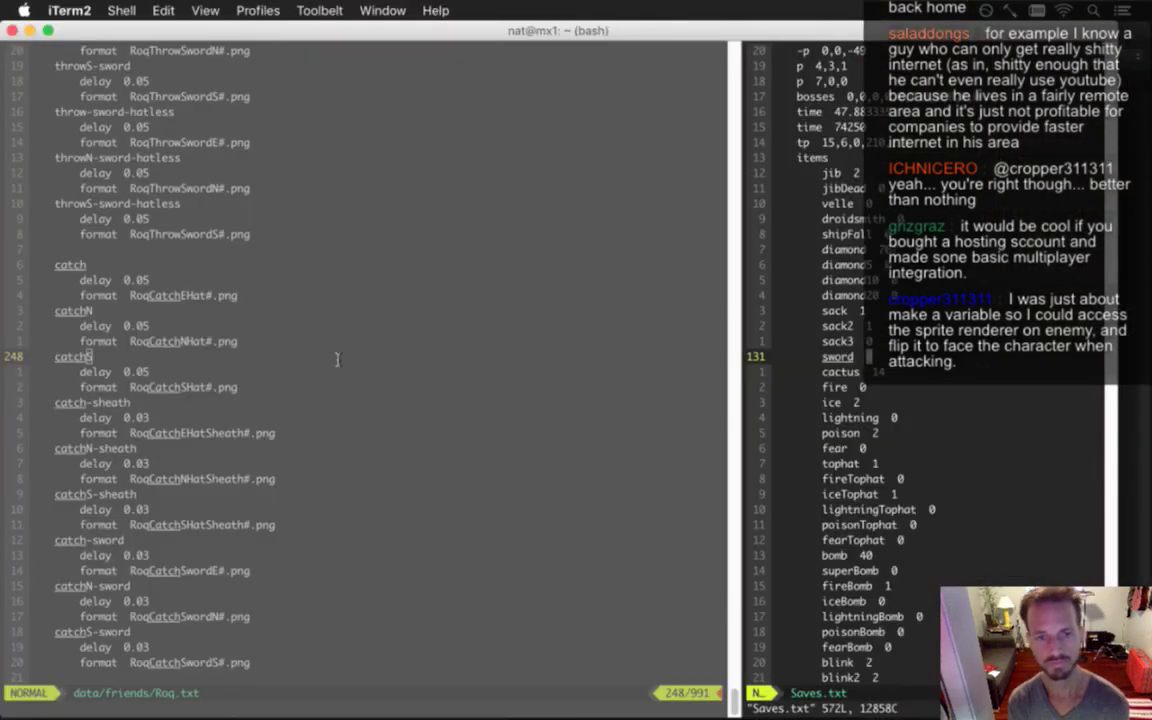
pyautogui.press('super+Tab')
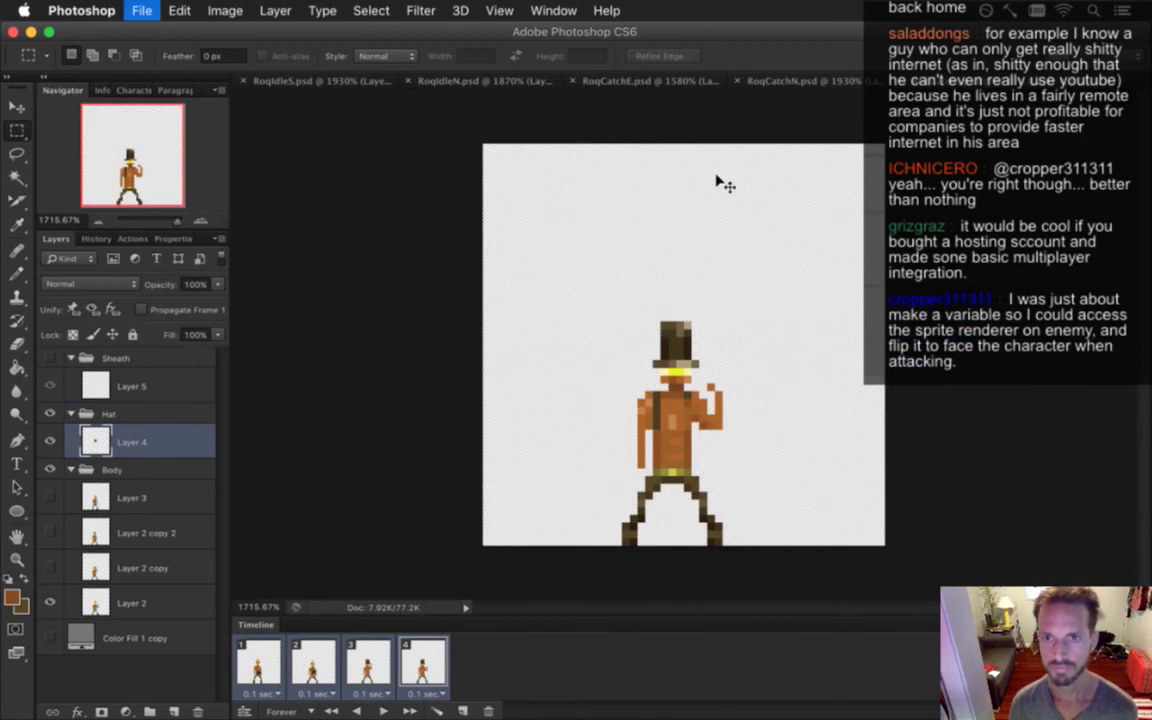
pyautogui.press('super+w')
pyautogui.press('super+w')
pyautogui.press('super+w')
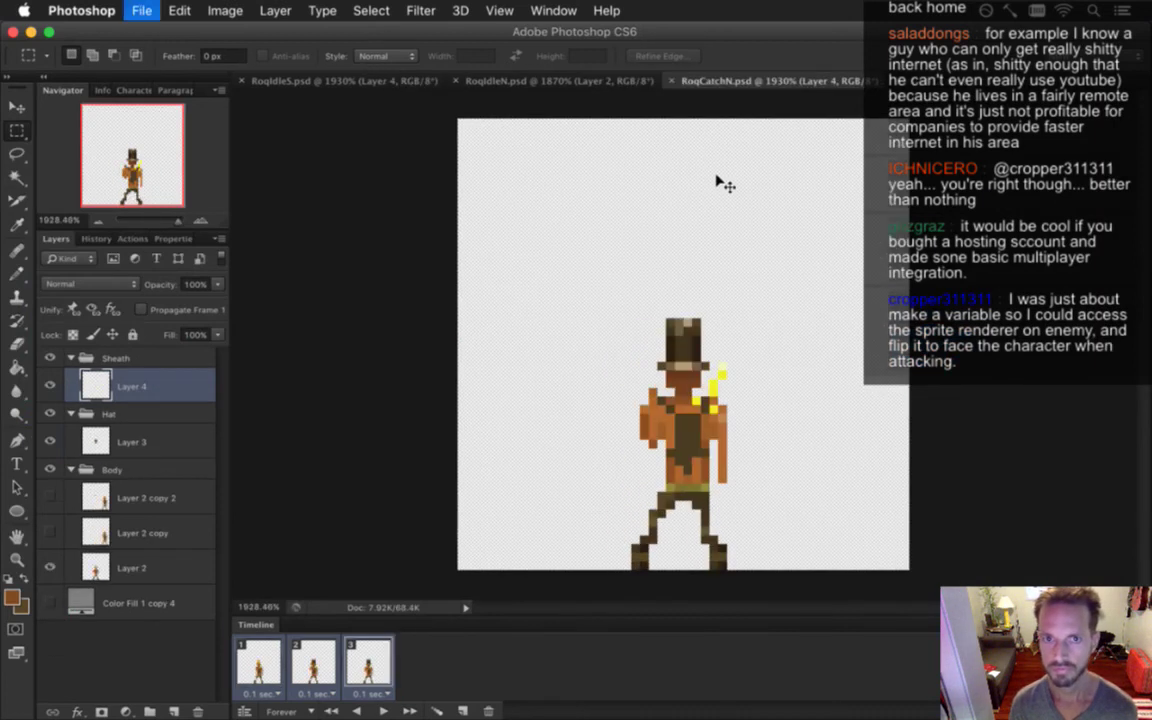
# Switch to iTerm2, suspend the Roq.txt editor, and list the repository's changes with gs
pyautogui.press('super+Tab')
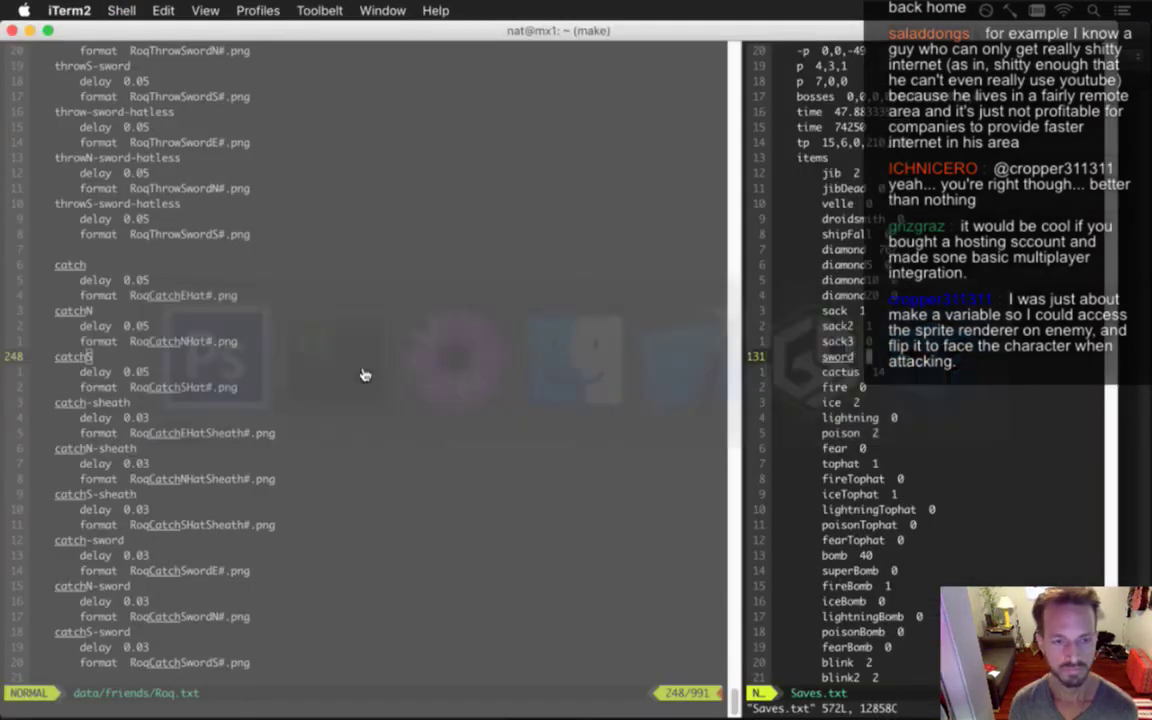
pyautogui.hotkey('ctrl', 'z')
pyautogui.write('gs')
pyautogui.press('Return')
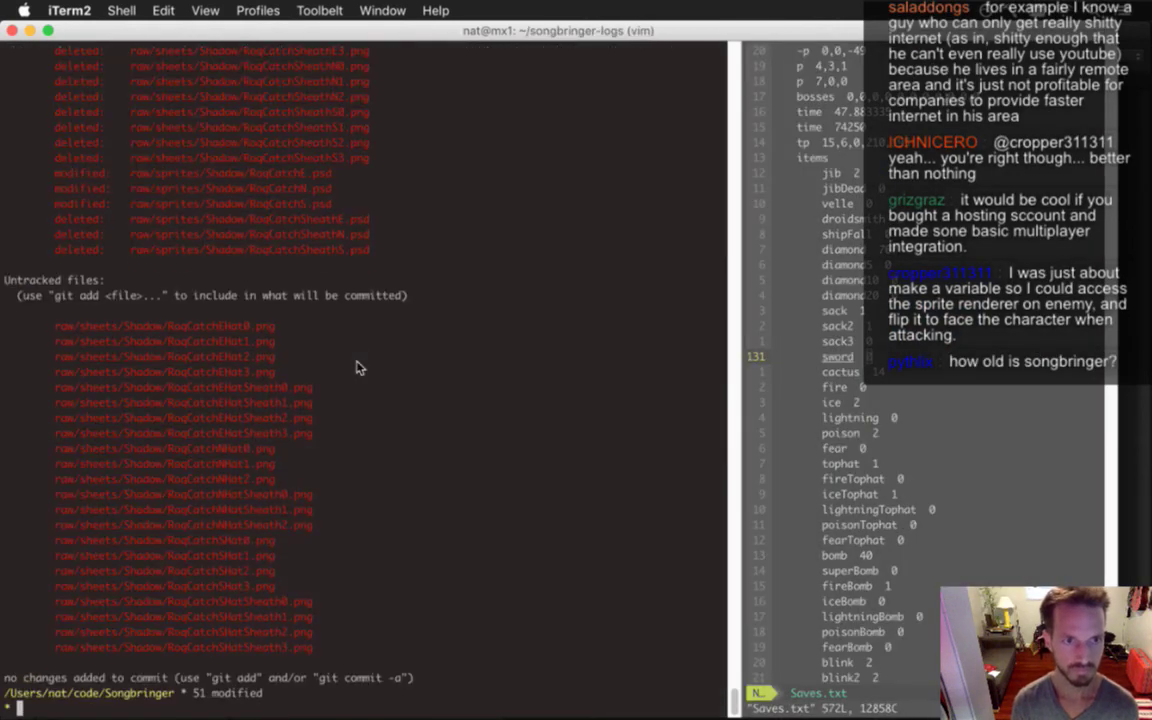
# Stage all changes with git addall and check the repository status again
pyautogui.write('g')
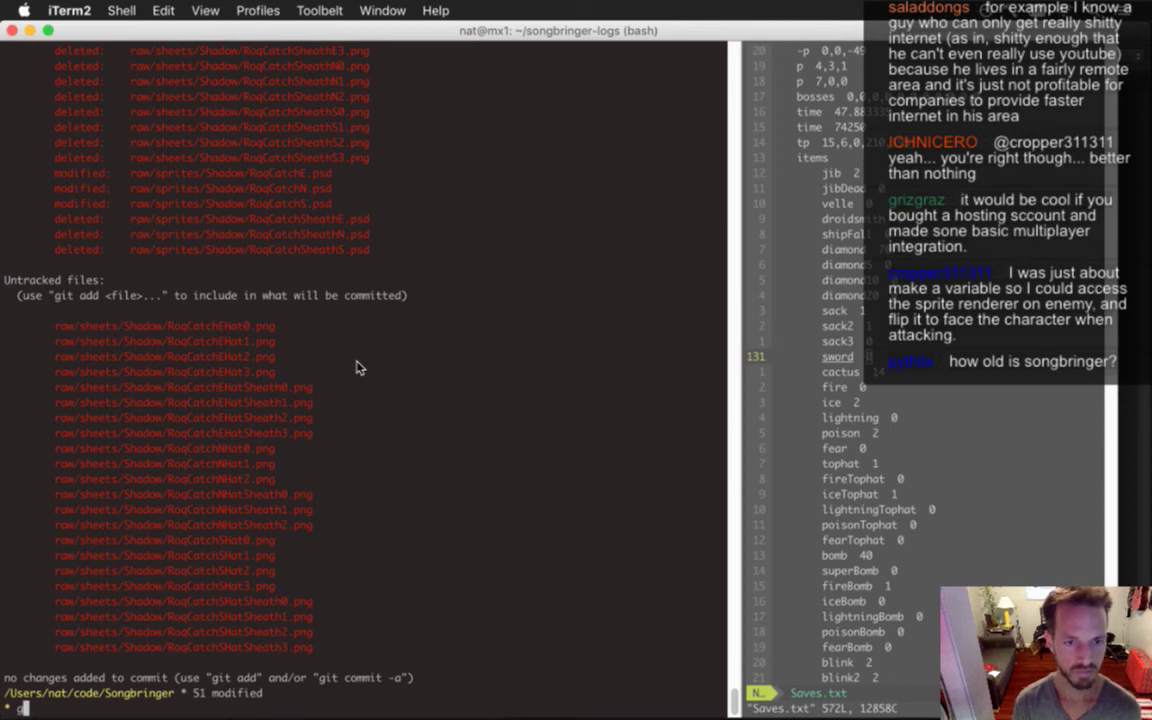
pyautogui.write('it addall')
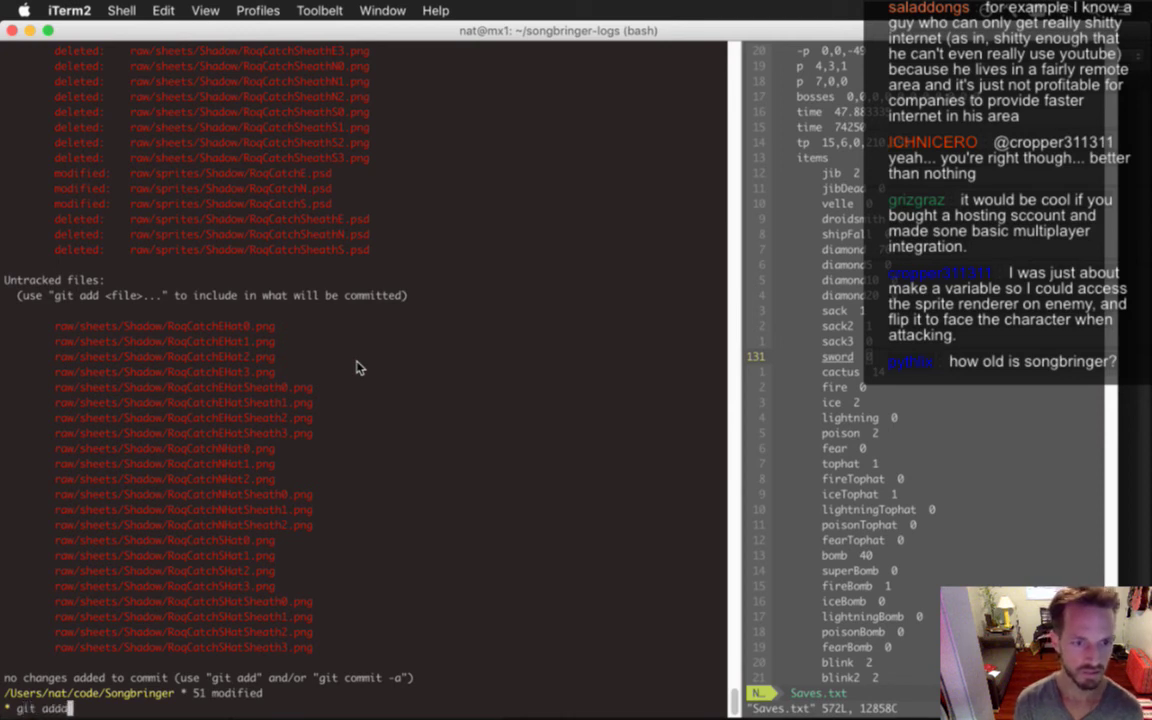
pyautogui.press('Return')
pyautogui.write('gs')
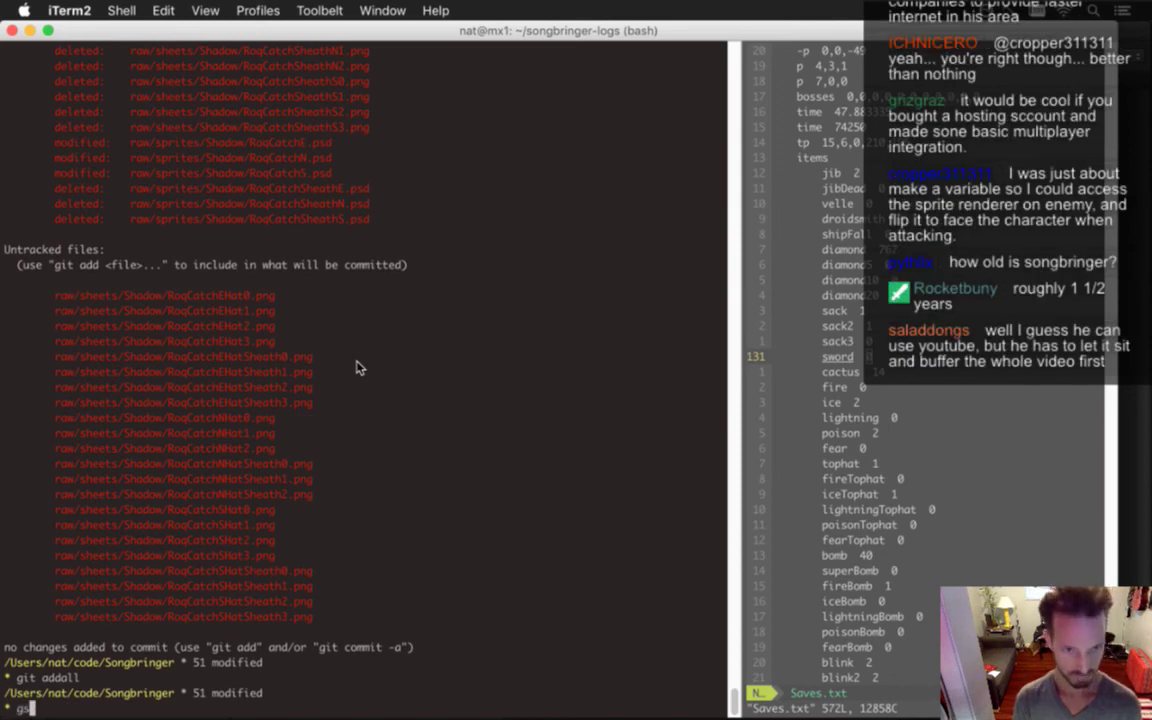
pyautogui.press('Return')
# Open the git diff with gd, review the Roq.txt format changes and replaced sprite files to the end, and close it
pyautogui.write('gd')
pyautogui.press('Return')
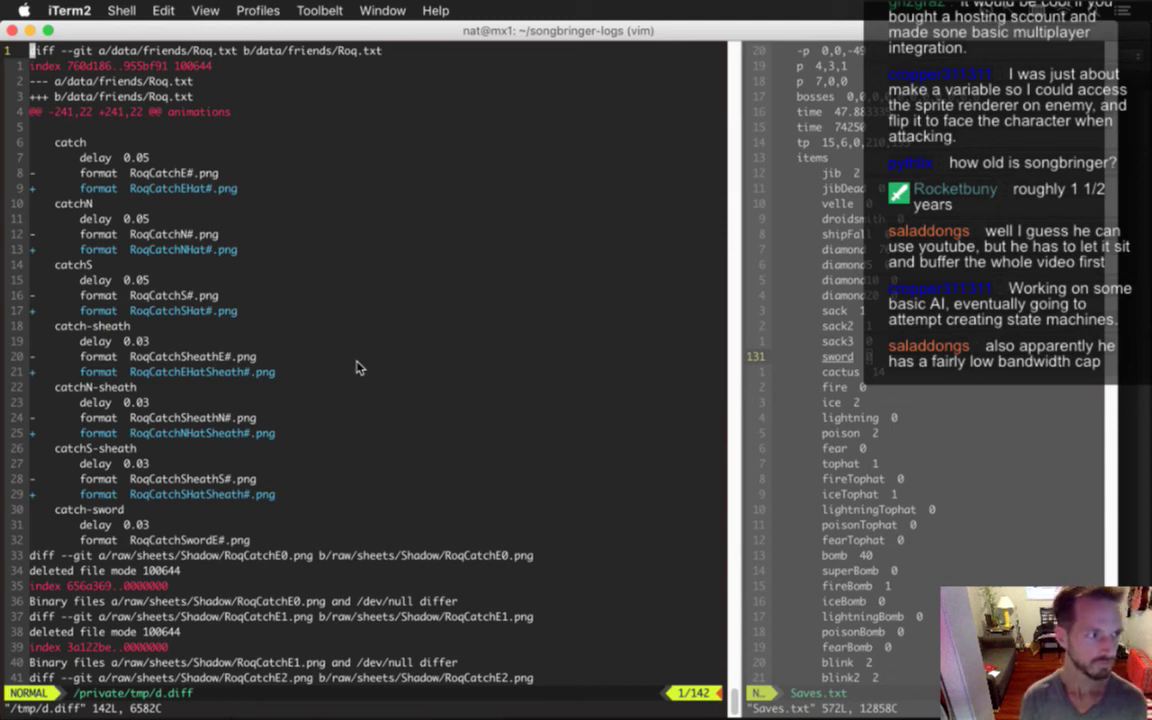
pyautogui.press('j')
pyautogui.press('j')
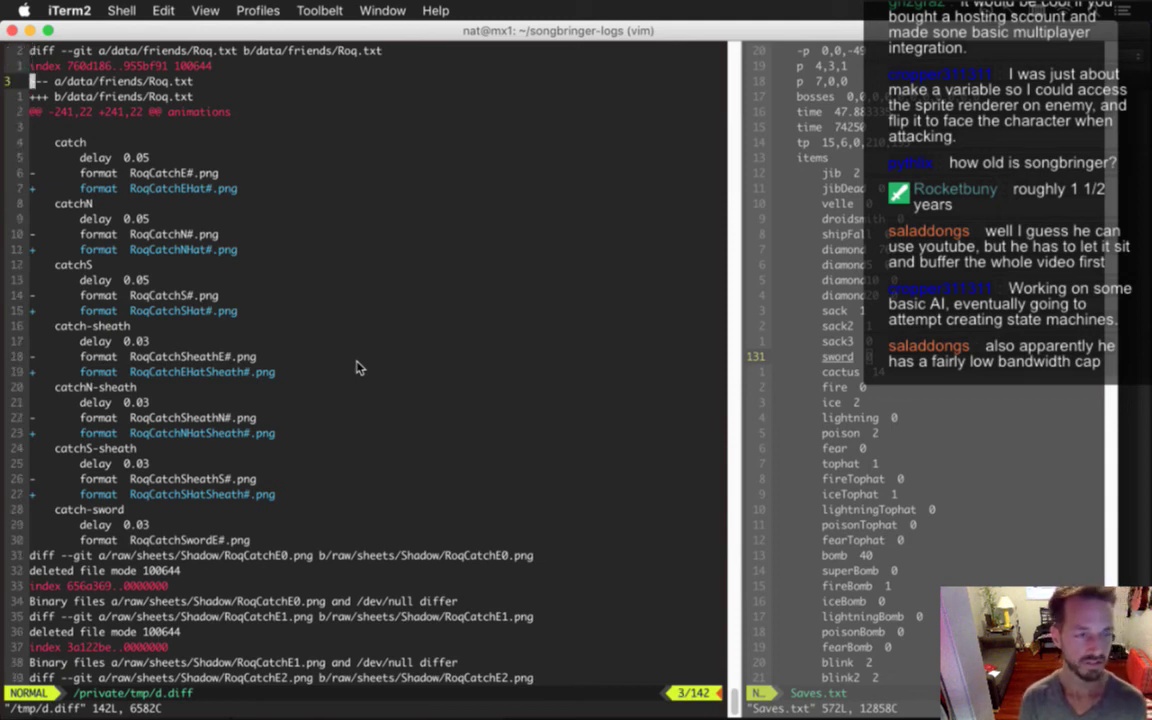
pyautogui.press('j')
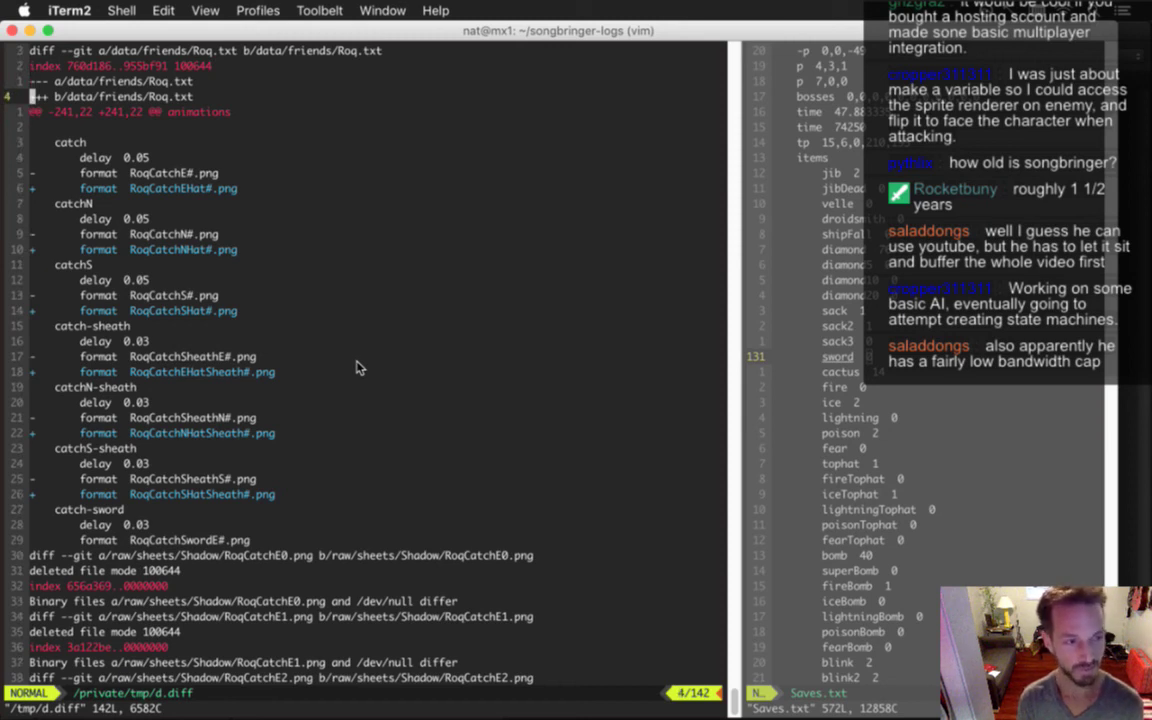
pyautogui.press('j')
pyautogui.press('j')
pyautogui.press('j')
pyautogui.press('j')
pyautogui.press('j')
pyautogui.press('j')
pyautogui.press('j')
pyautogui.press('j')
pyautogui.press('j')
pyautogui.press('j')
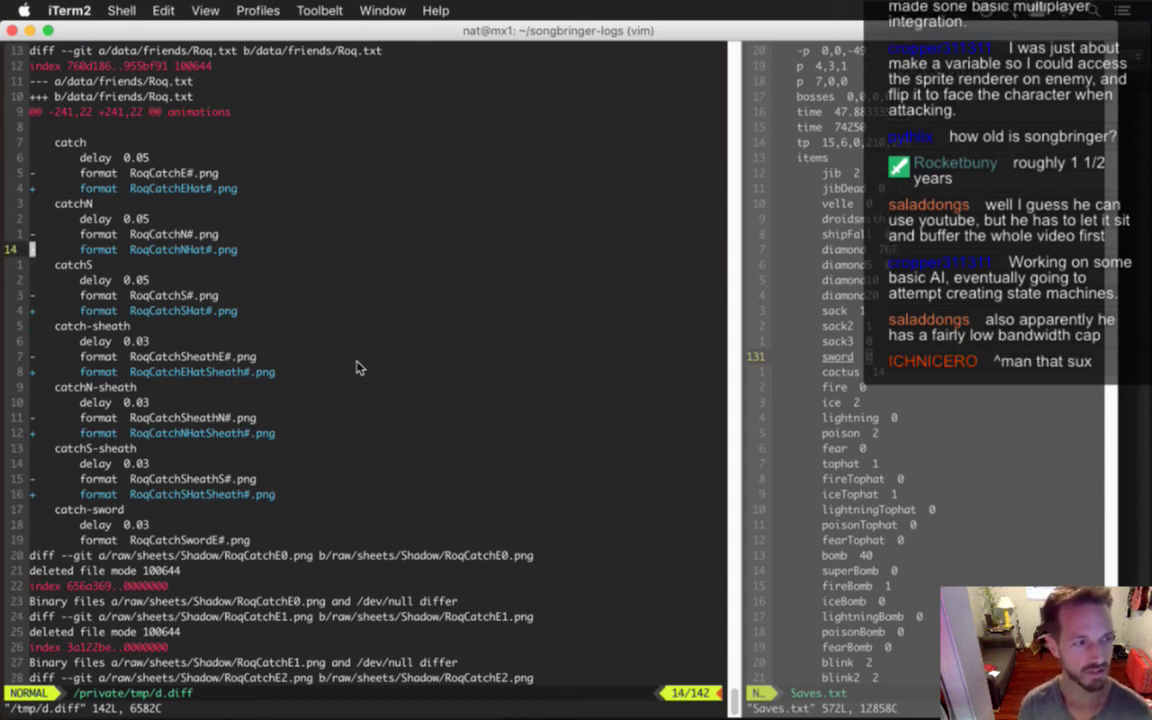
pyautogui.press('j')
pyautogui.press('j')
pyautogui.press('j')
pyautogui.press('j')
pyautogui.press('j')
pyautogui.press('j')
pyautogui.press('j')
pyautogui.press('j')
pyautogui.press('j')
pyautogui.press('j')
pyautogui.press('j')
pyautogui.press('j')
pyautogui.press('j')
pyautogui.press('j')
pyautogui.press('j')
pyautogui.press('j')
pyautogui.press('j')
pyautogui.press('j')
pyautogui.press('j')
pyautogui.press('j')
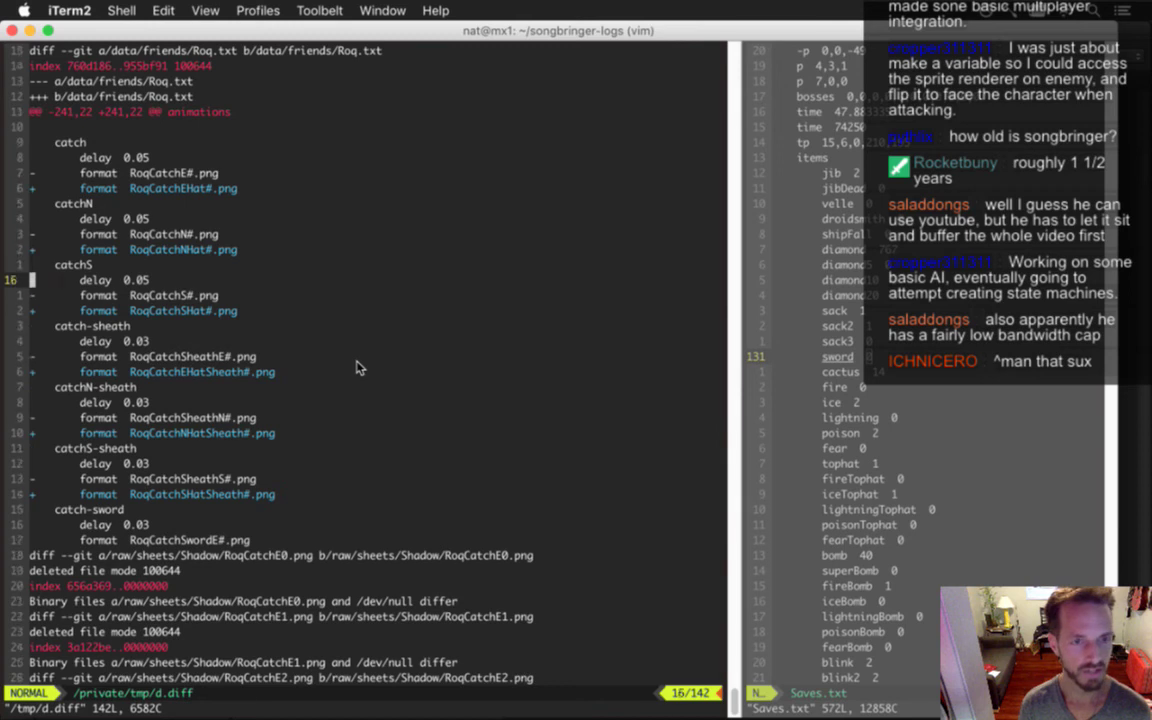
pyautogui.press('j')
pyautogui.press('j')
pyautogui.press('j')
pyautogui.press('j')
pyautogui.press('j')
pyautogui.press('j')
pyautogui.press('j')
pyautogui.press('j')
pyautogui.press('j')
pyautogui.press('j')
pyautogui.press('j')
pyautogui.press('j')
pyautogui.press('j')
pyautogui.press('j')
pyautogui.press('j')
pyautogui.press('j')
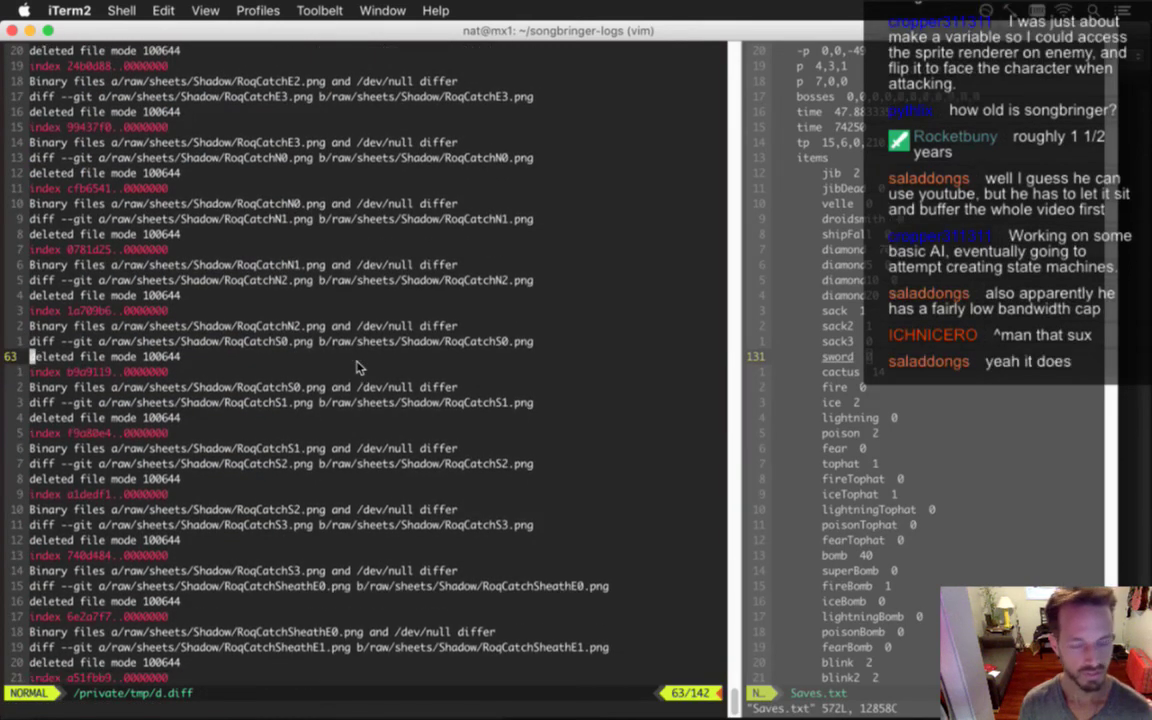
pyautogui.press('j')
pyautogui.press('j')
pyautogui.press('j')
pyautogui.press('j')
pyautogui.press('j')
pyautogui.press('j')
pyautogui.press('j')
pyautogui.press('j')
pyautogui.press('j')
pyautogui.press('j')
pyautogui.press('j')
pyautogui.press('j')
pyautogui.press('j')
pyautogui.press('j')
pyautogui.press('j')
pyautogui.press('j')
pyautogui.press('j')
pyautogui.press('j')
pyautogui.press('j')
pyautogui.press('j')
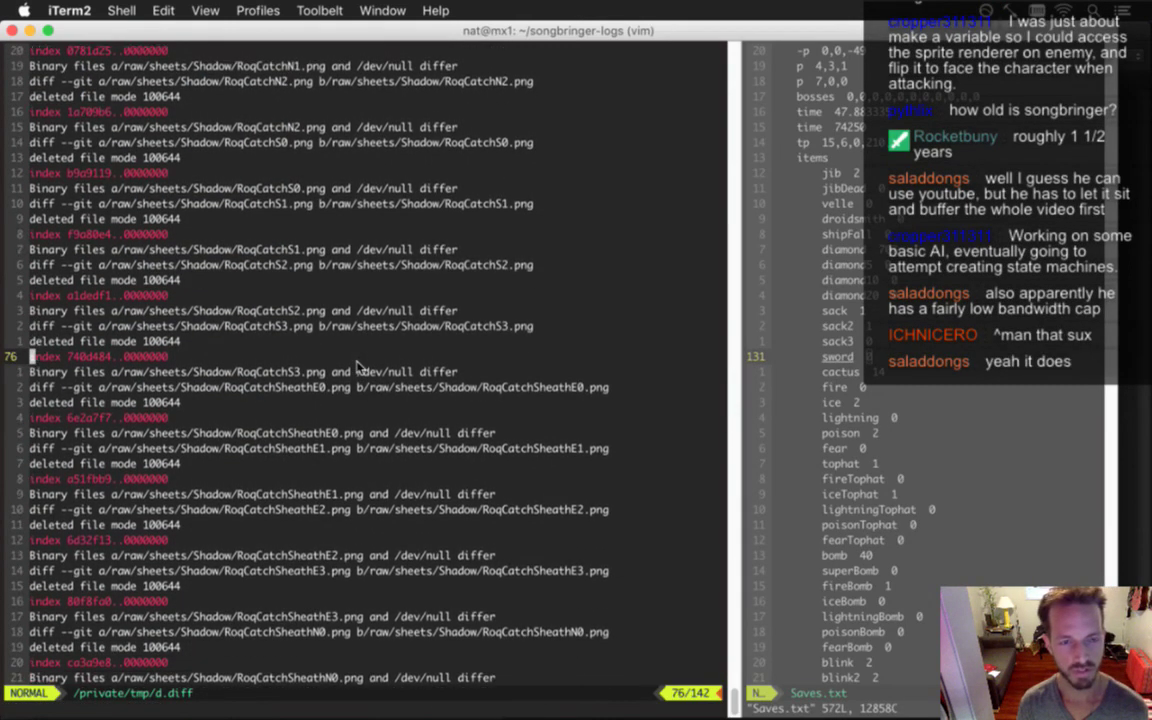
pyautogui.press('j')
pyautogui.press('j')
pyautogui.press('j')
pyautogui.press('j')
pyautogui.press('j')
pyautogui.press('j')
pyautogui.press('j')
pyautogui.press('j')
pyautogui.press('j')
pyautogui.press('j')
pyautogui.press('j')
pyautogui.press('j')
pyautogui.press('j')
pyautogui.press('j')
pyautogui.press('j')
pyautogui.press('j')
pyautogui.press('j')
pyautogui.press('j')
pyautogui.press('j')
pyautogui.press('j')
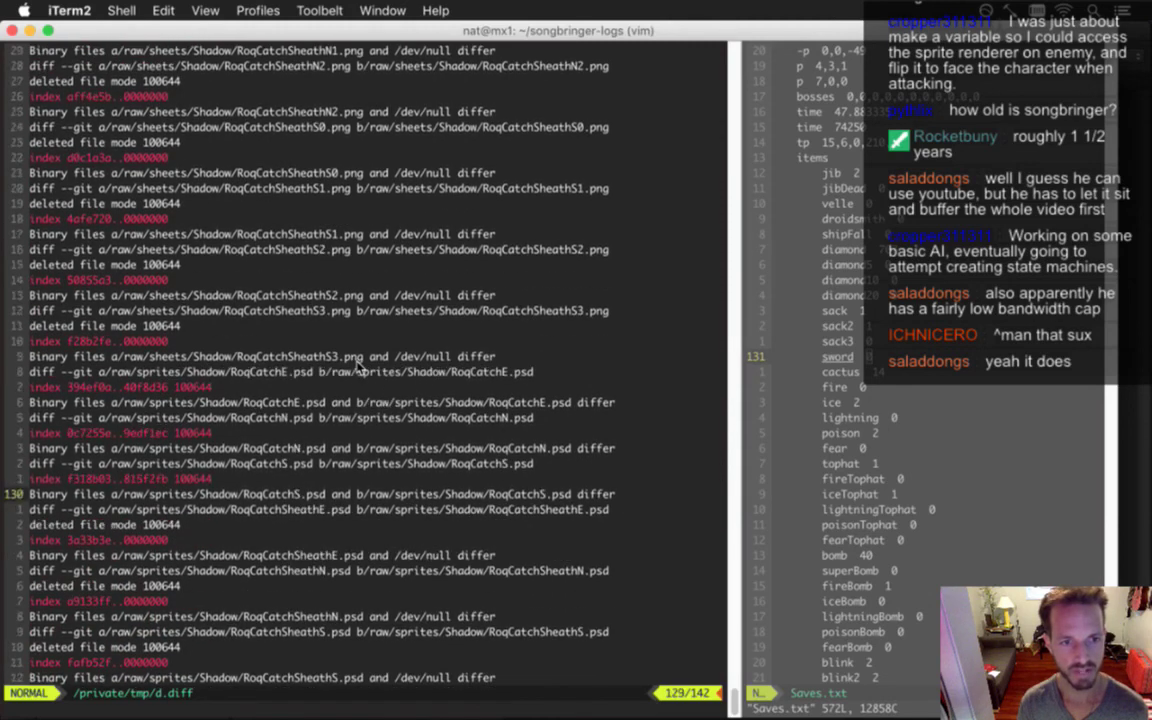
pyautogui.write(':x')
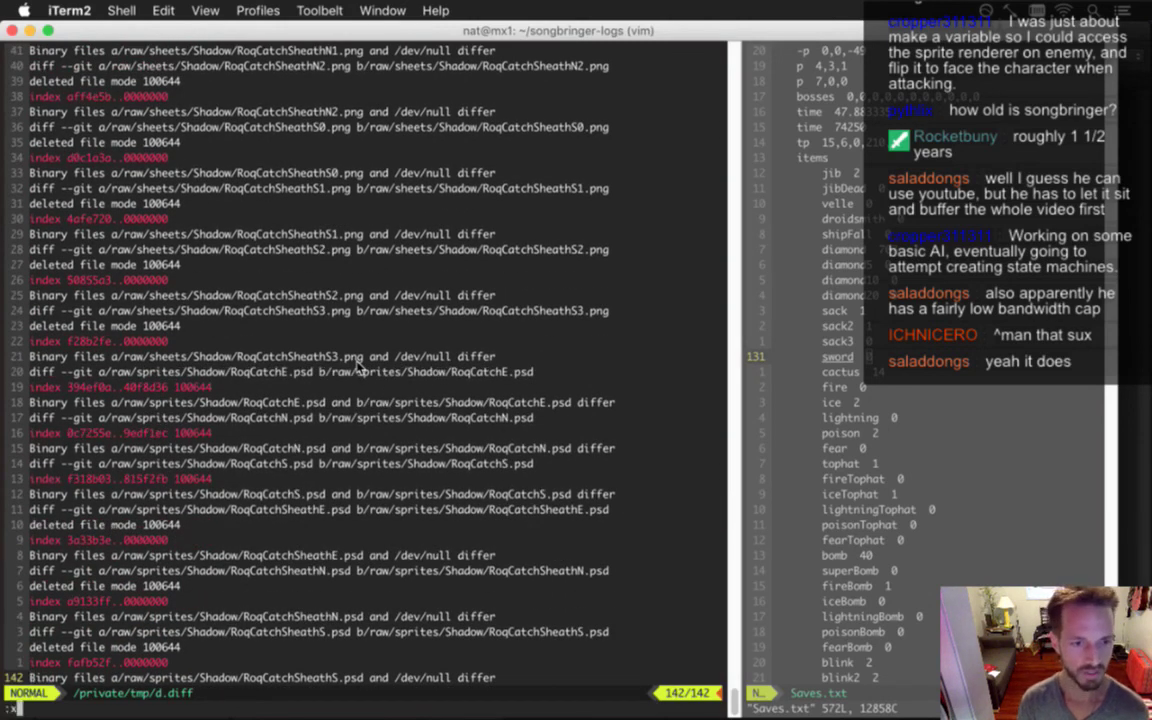
pyautogui.press('Return')
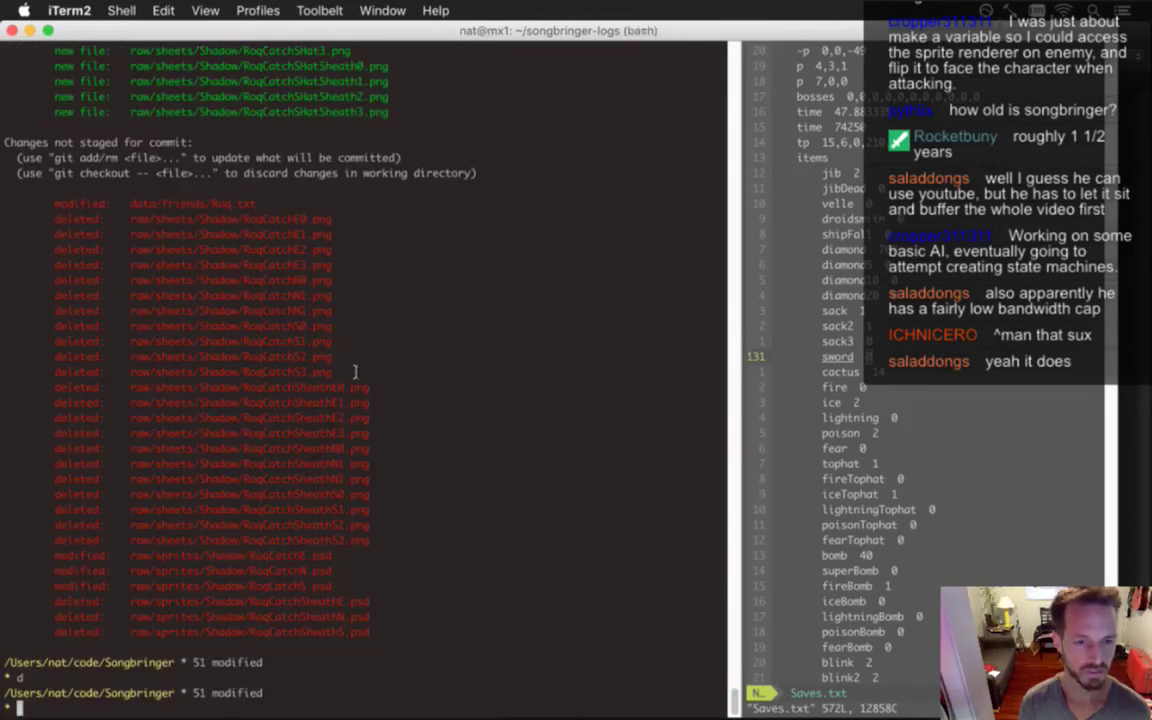
# Commit the staged changes with the message "roq catch" and push them with gp
pyautogui.write('gc')
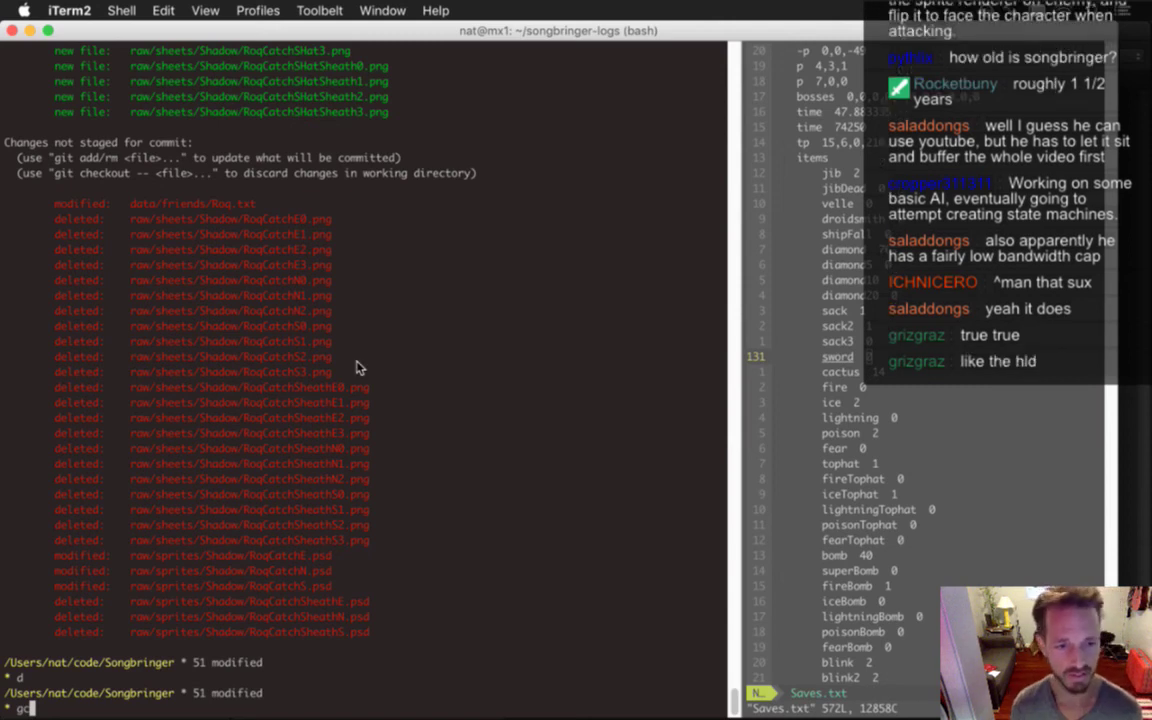
pyautogui.press('Return')
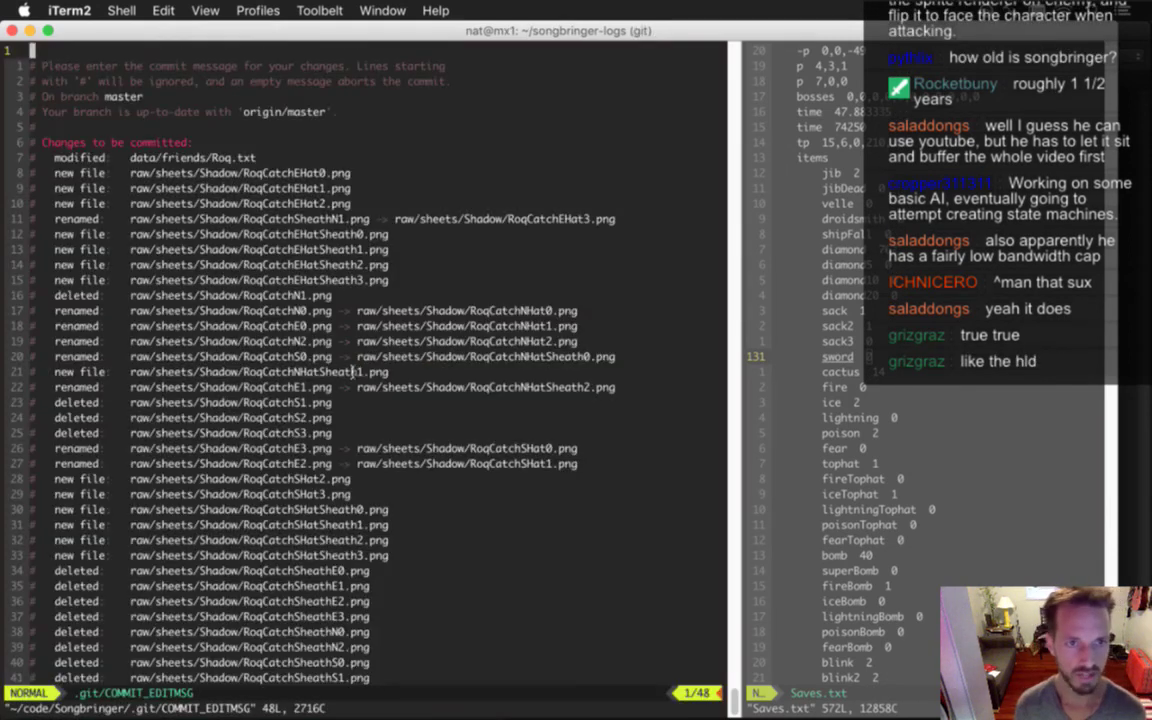
pyautogui.press('i')
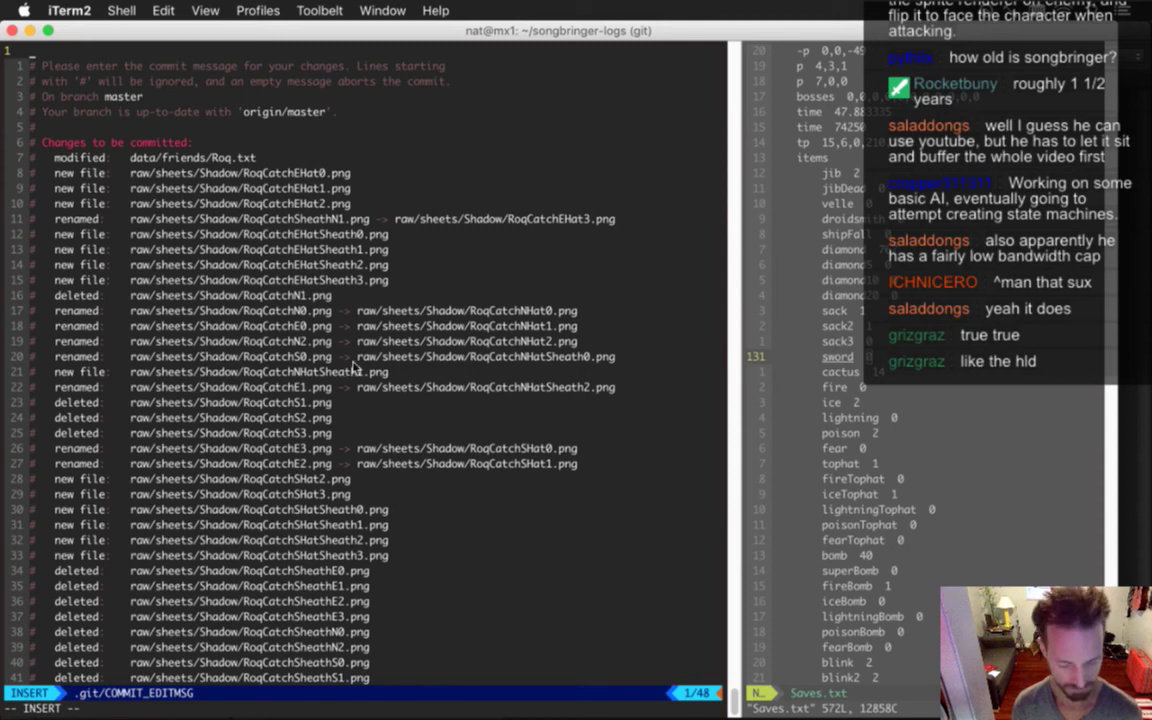
pyautogui.write('roq catch')
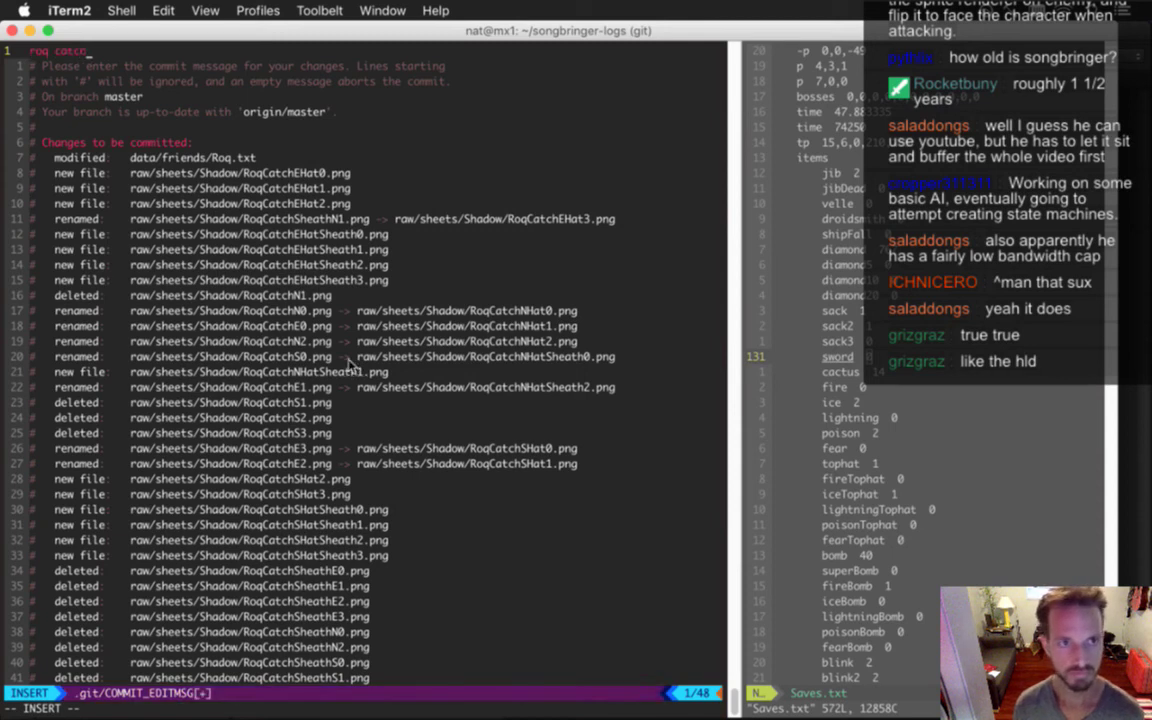
pyautogui.press('Escape')
pyautogui.press('Return')
pyautogui.write('gp')
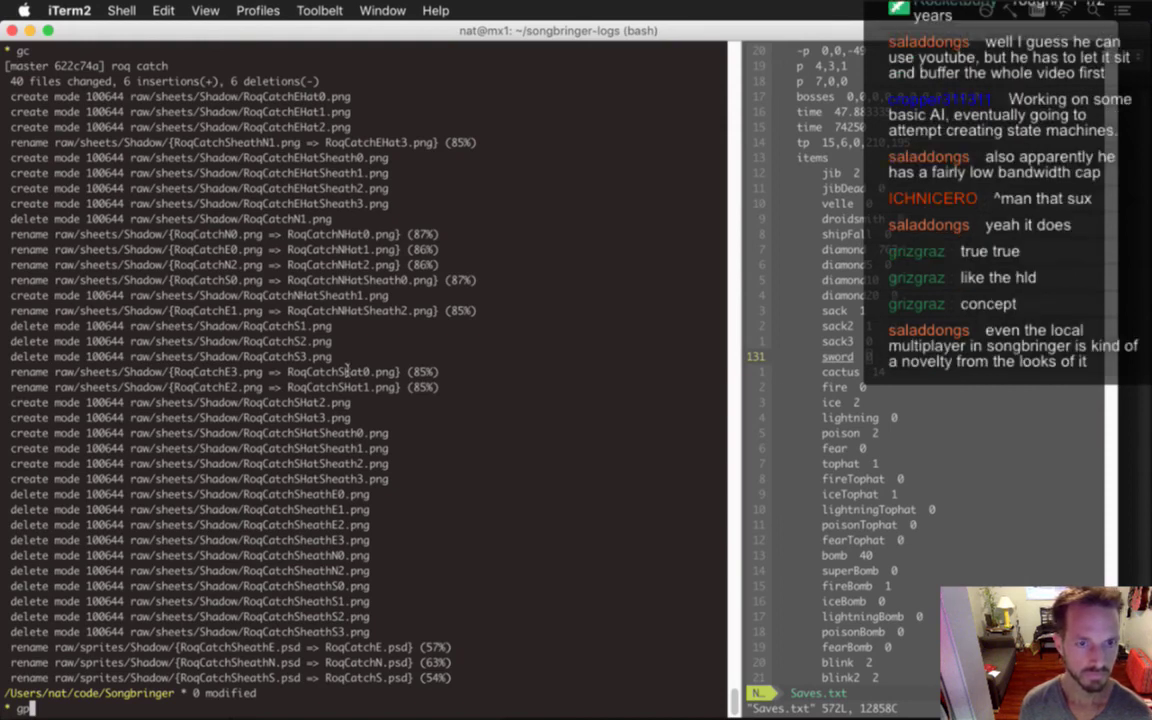
pyautogui.press('Return')
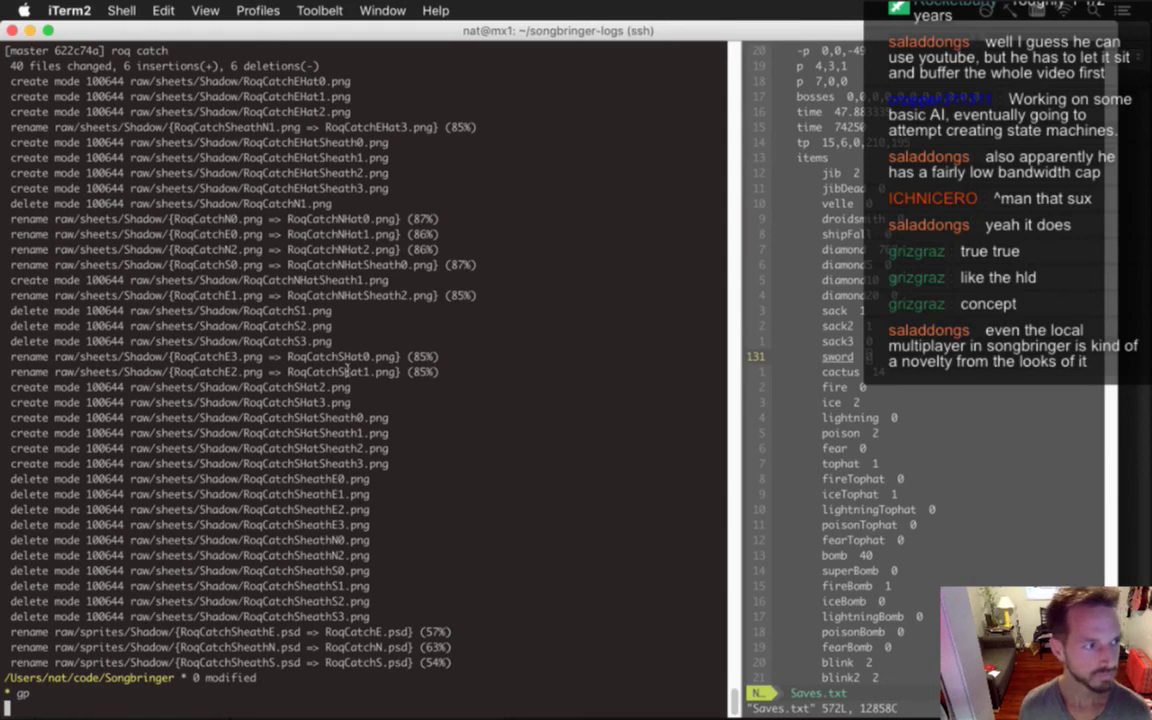
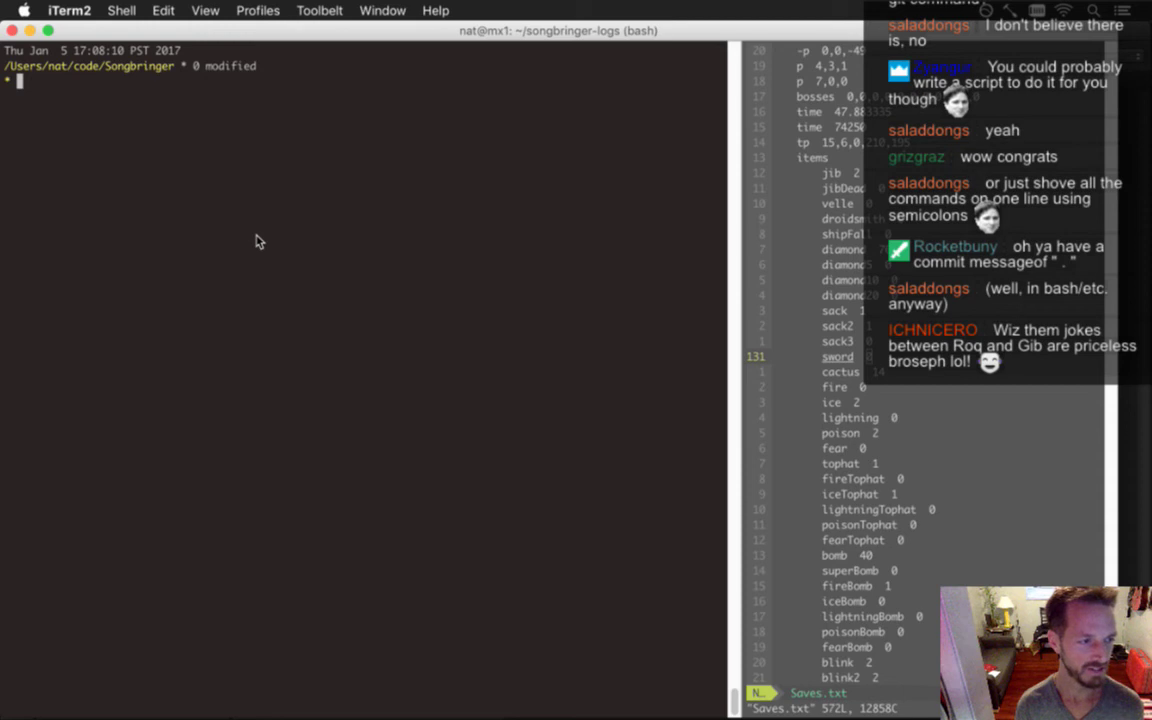
# Check the repository status with gs and clear the terminal
pyautogui.write('gs')
pyautogui.press('Return')
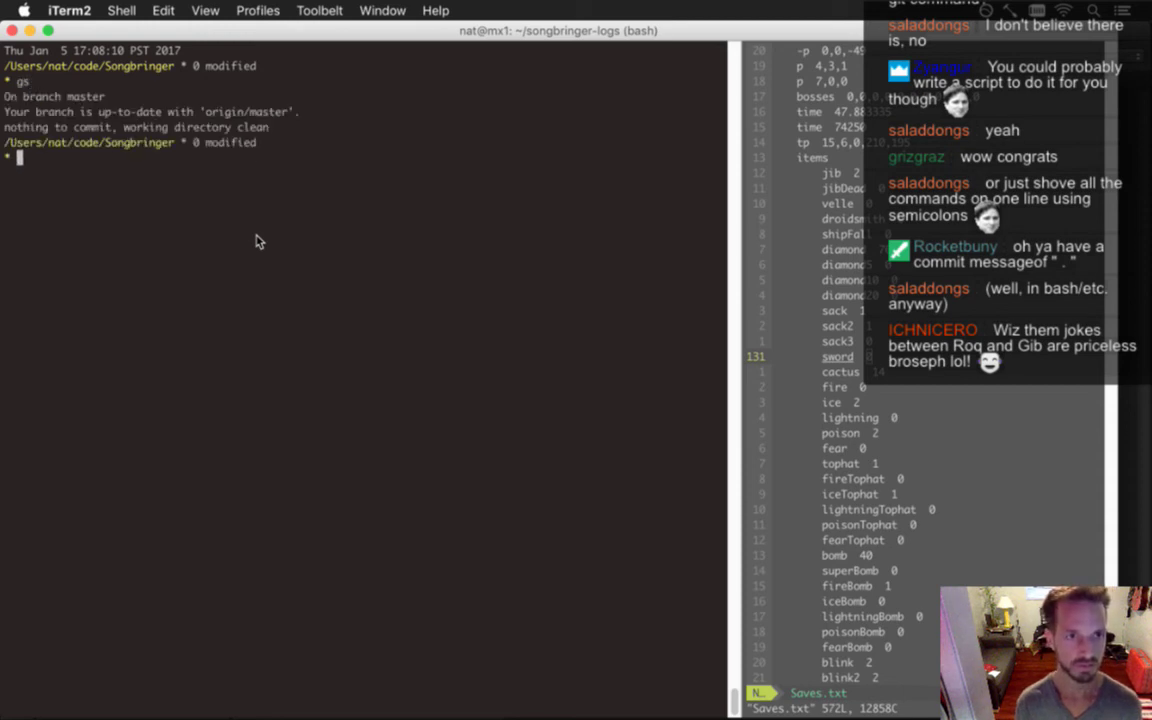
pyautogui.write('clear')
pyautogui.press('Return')
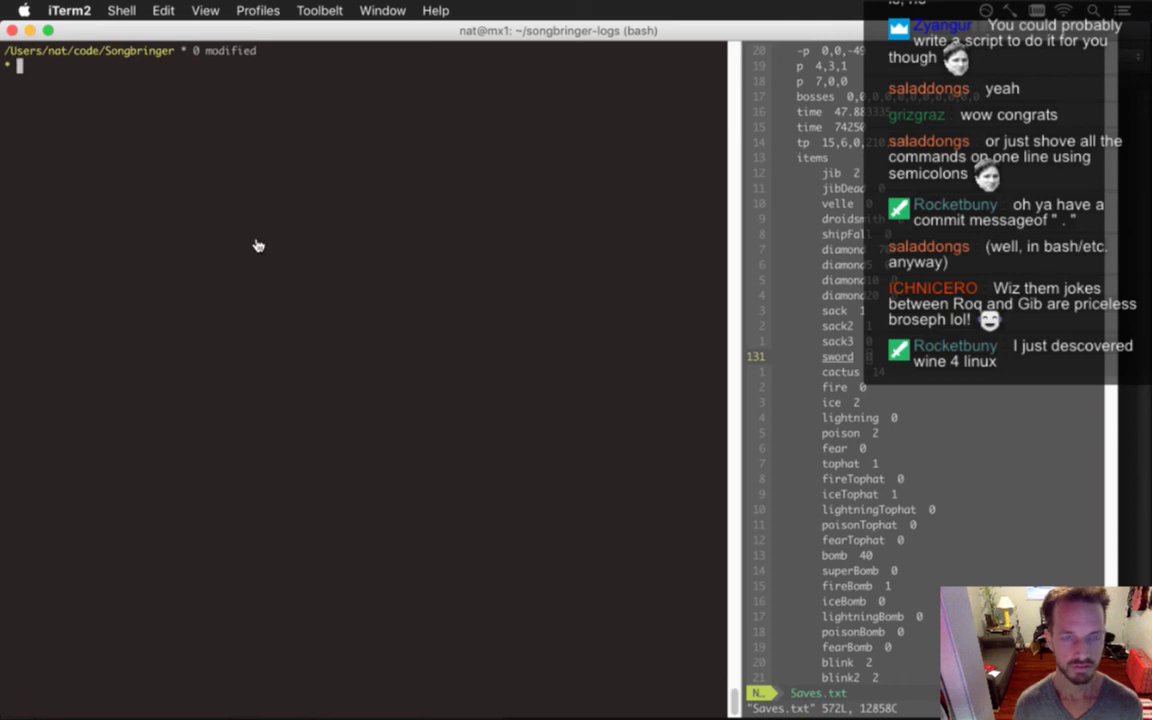
# Switch to Finder and look through the Roq sprite files in the Shadow folder around the catch sequences
pyautogui.press('super+Tab')
pyautogui.click(586, 416)
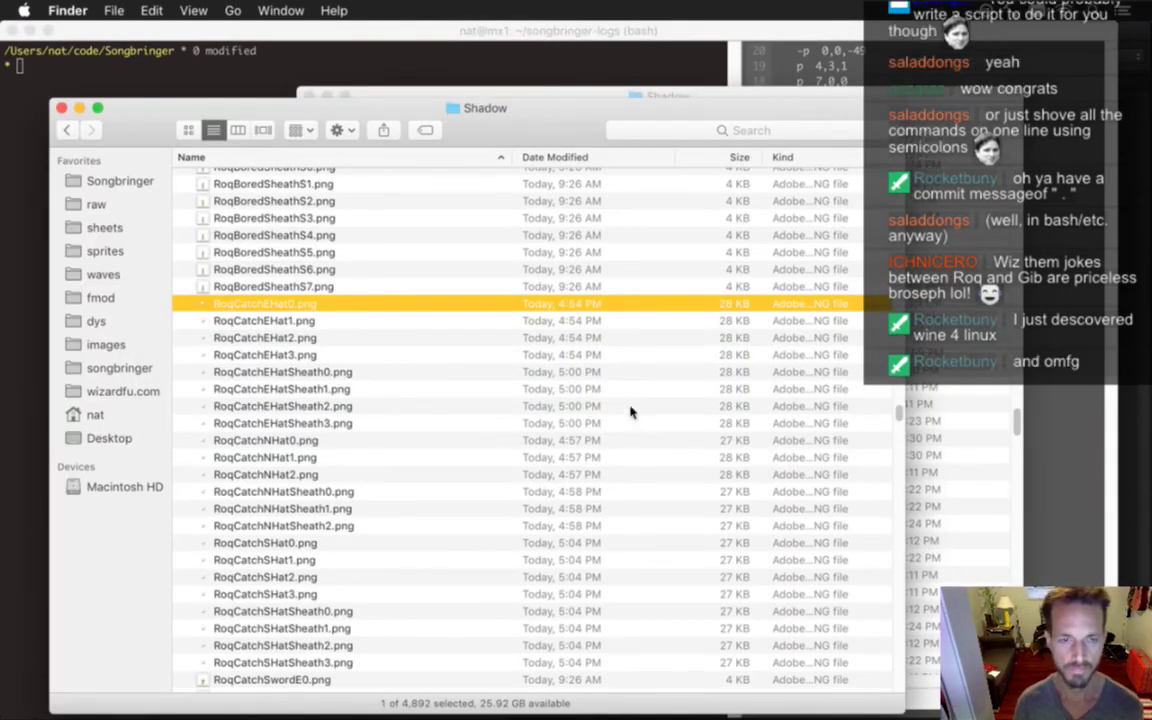
pyautogui.scroll(1, 631, 411)
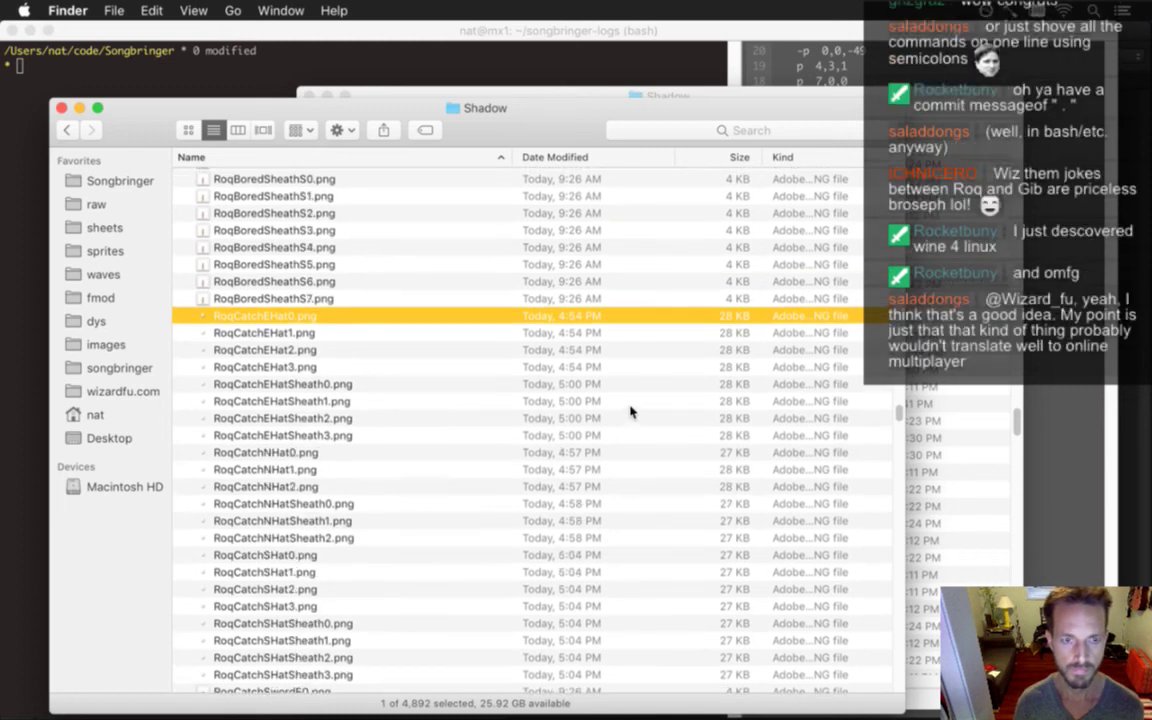
pyautogui.scroll(2, 631, 411)
# Switch to Photoshop, show the Hat group in RoqIdleN.psd, and sample a brown for the Pencil with hat Layer 3 active
pyautogui.press('super+Tab')
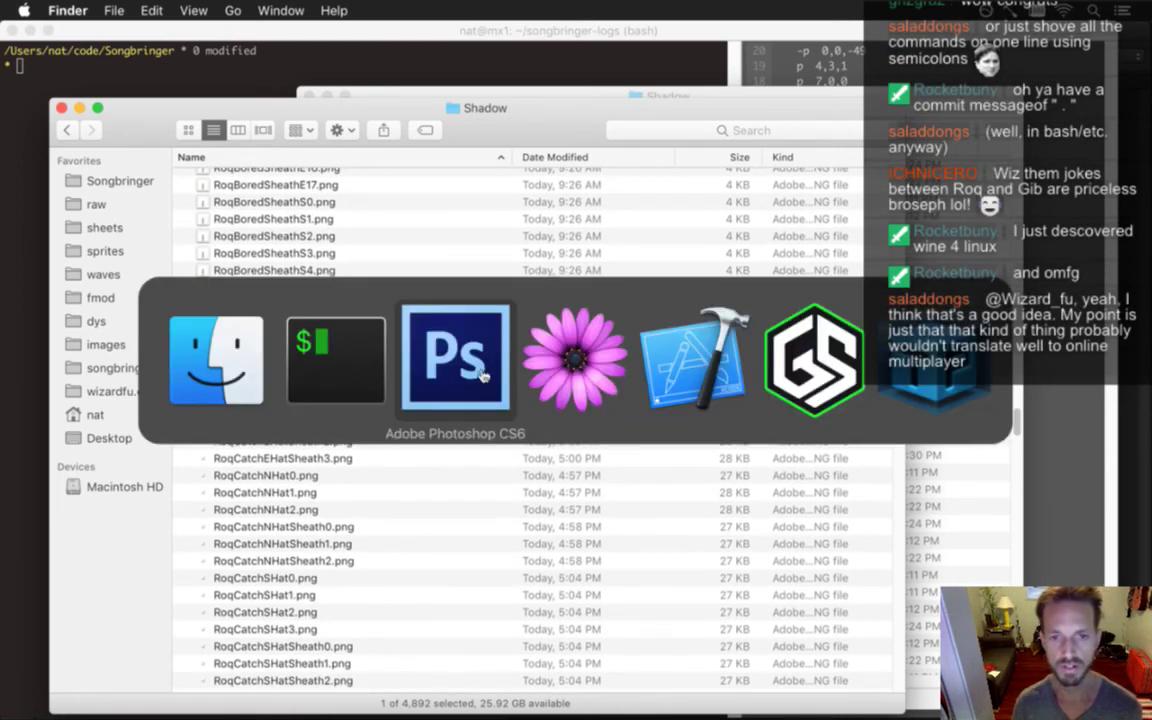
pyautogui.click(505, 81)
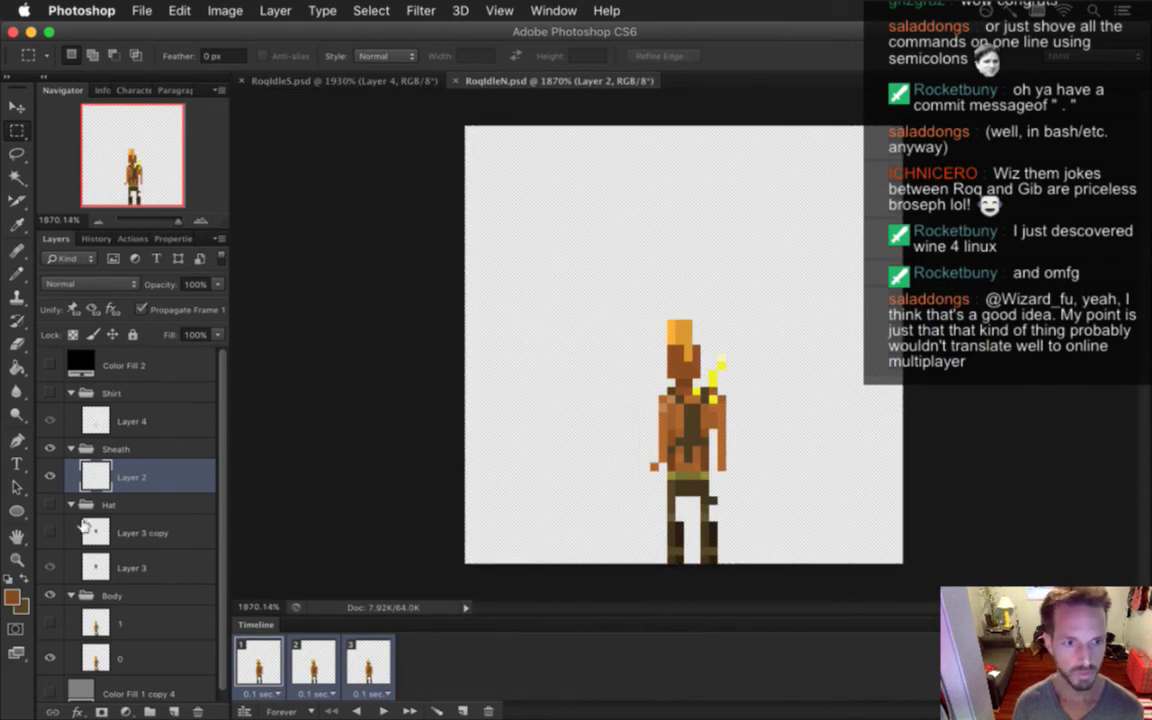
pyautogui.click(49, 503)
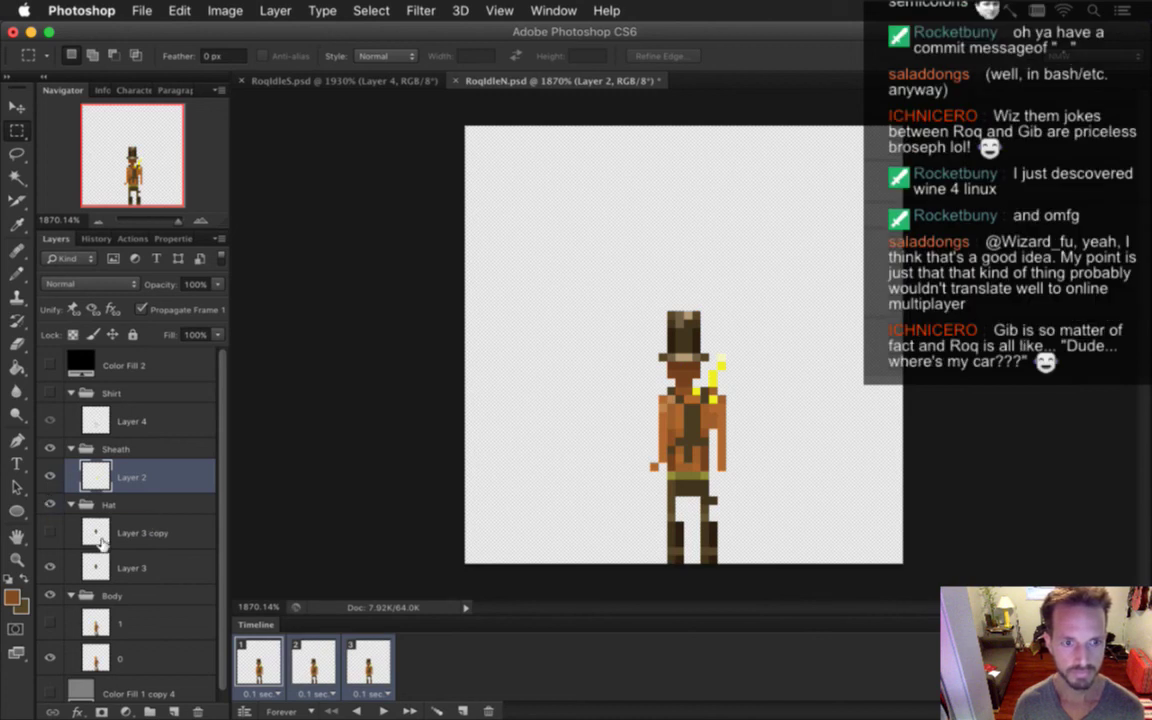
pyautogui.click(100, 567)
pyautogui.press('i')
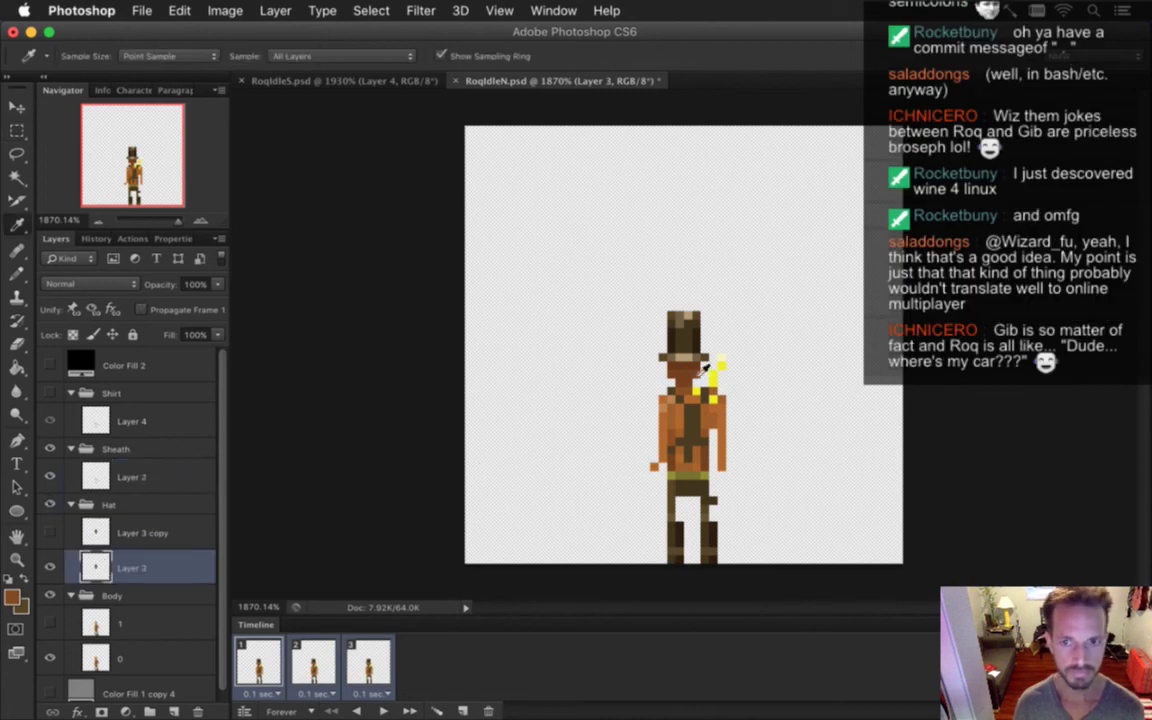
pyautogui.click(615, 333)
pyautogui.press('b')
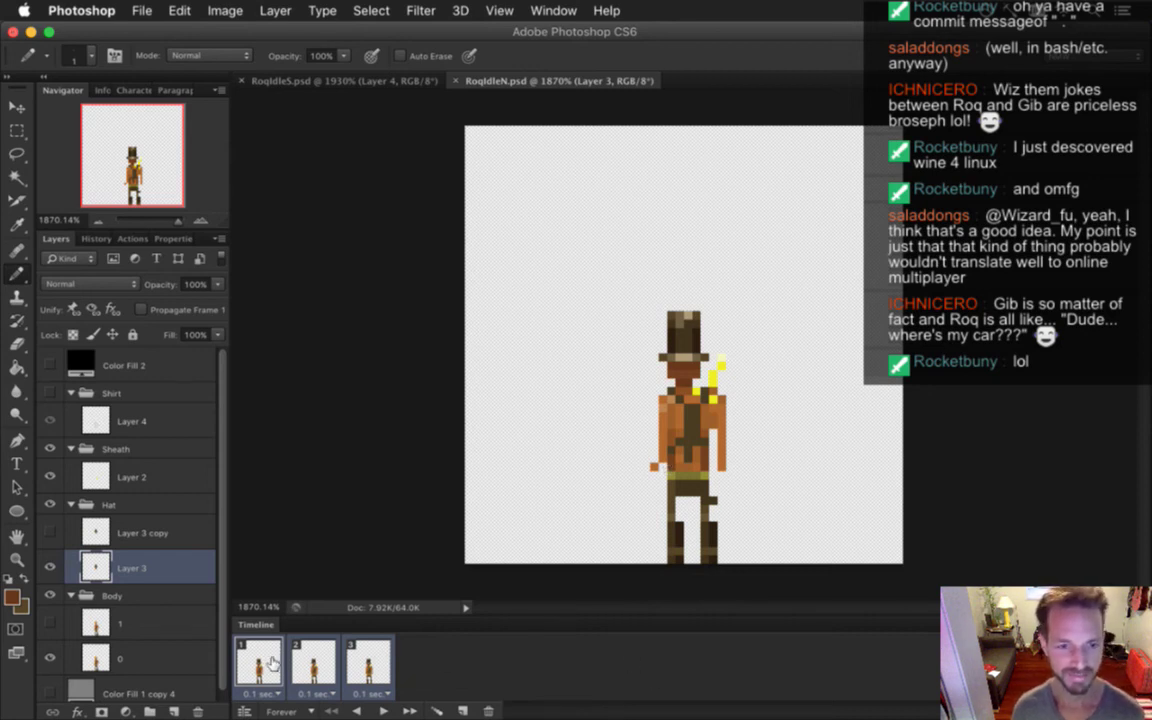
# Check the hat in frames 1 and 2, make Layer 3 copy the active layer, and select all three timeline frames
pyautogui.click(258, 660)
pyautogui.click(313, 662)
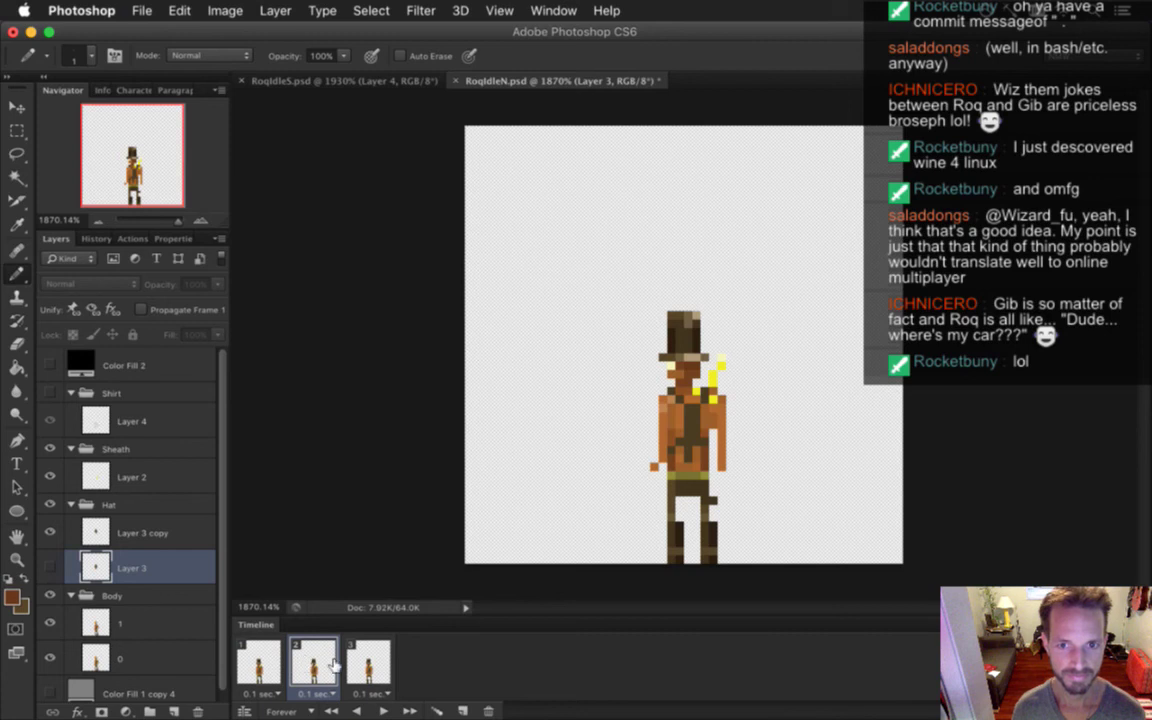
pyautogui.click(166, 521)
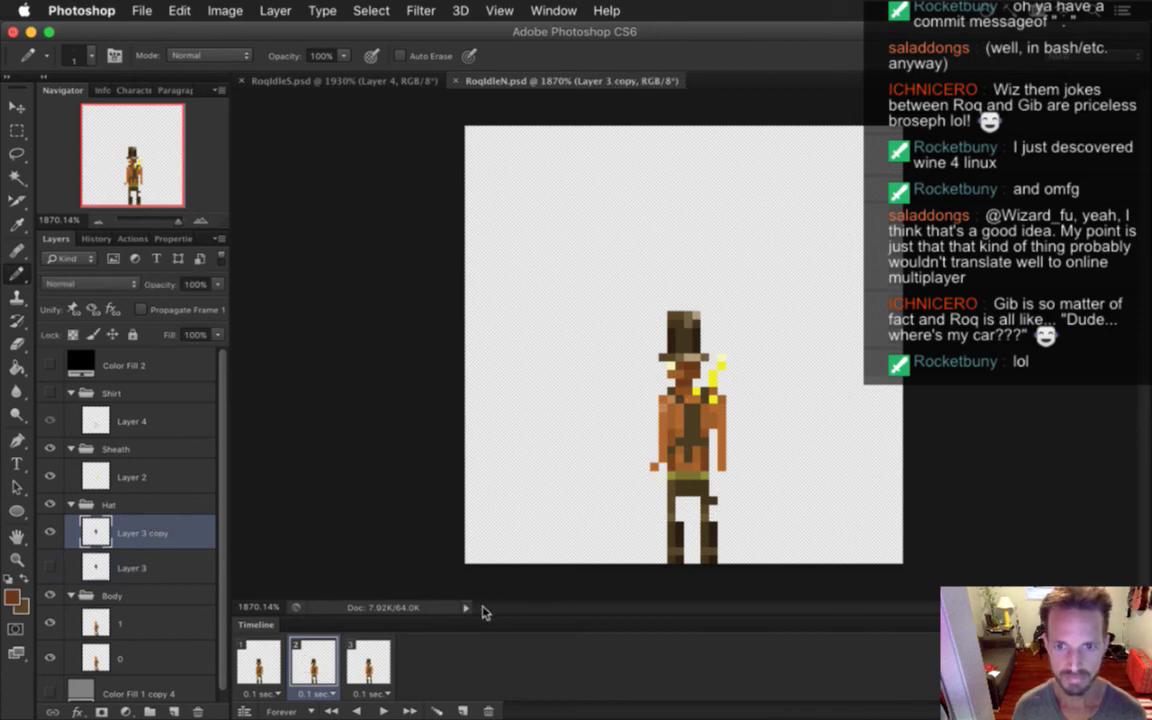
pyautogui.click(258, 661)
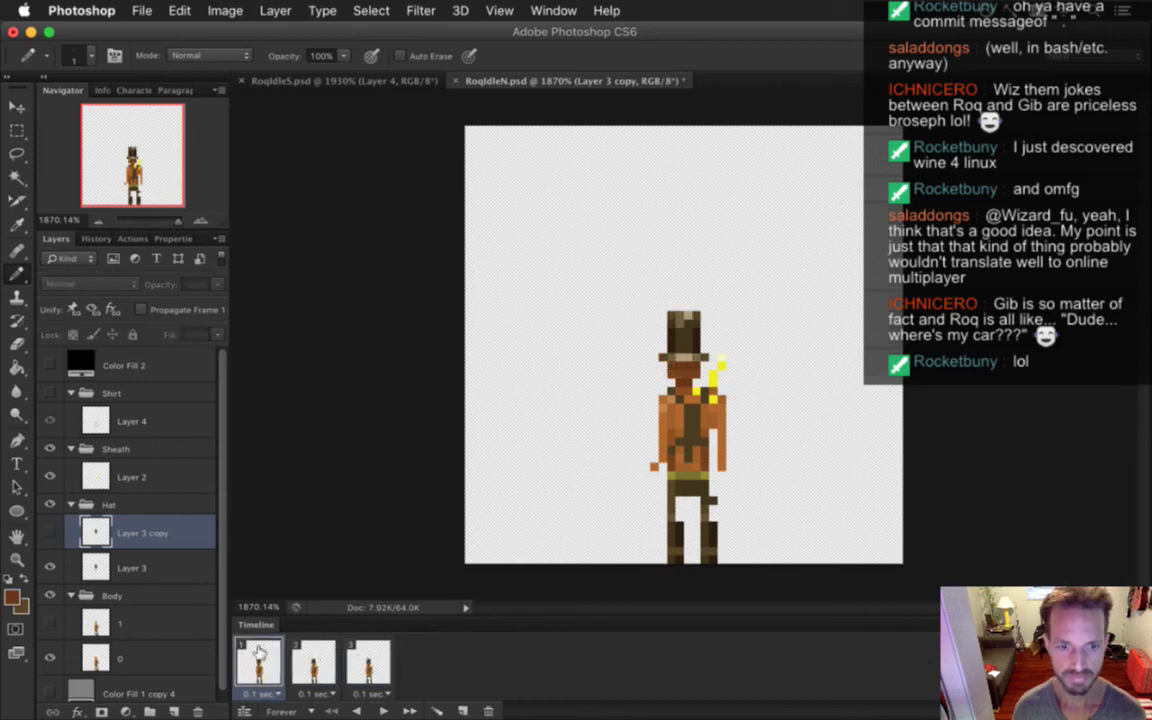
pyautogui.keyDown('shift'); pyautogui.click(368, 661); pyautogui.keyUp('shift')
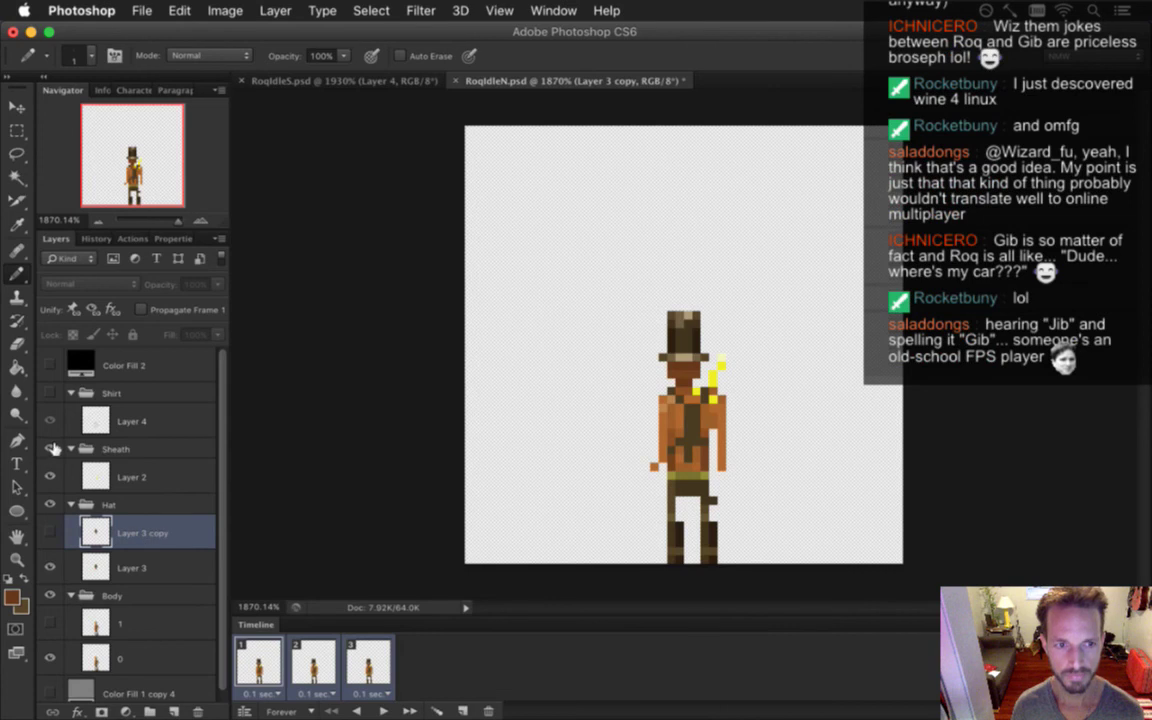
# Render all frames with the hat and sheath as a PNG image sequence named RoqIdleNHatSheath.png in the Shadow folder
pyautogui.press('super+shift+alt+r')
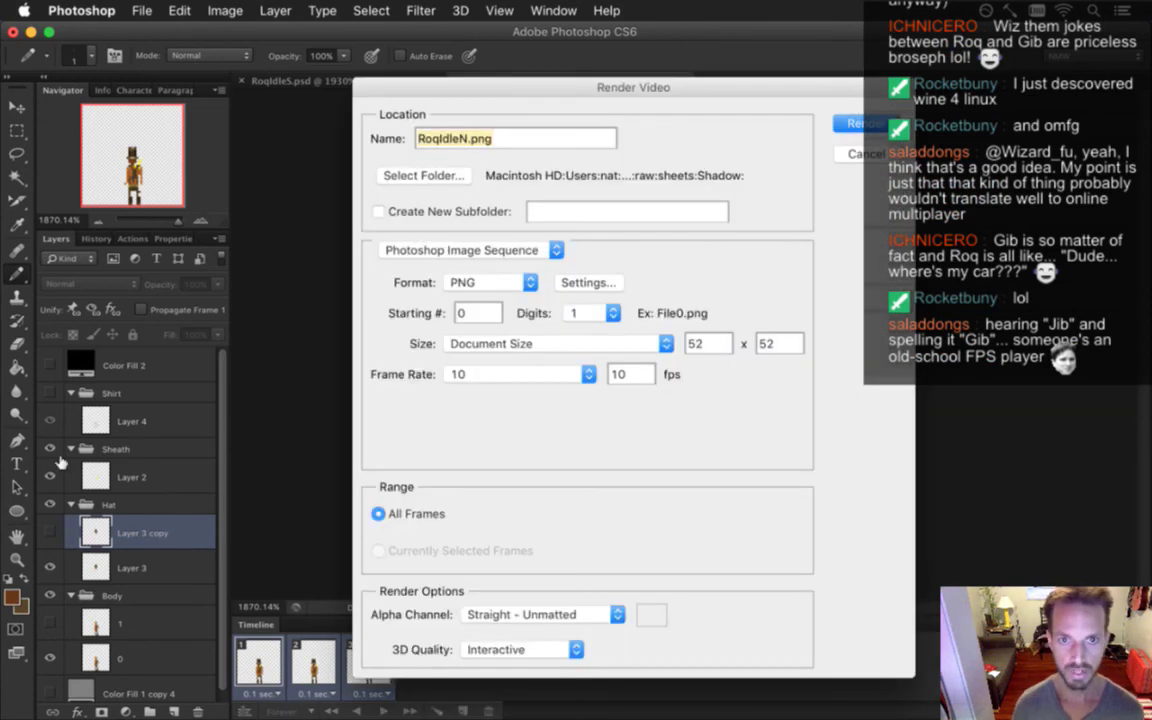
pyautogui.write('HatSheath')
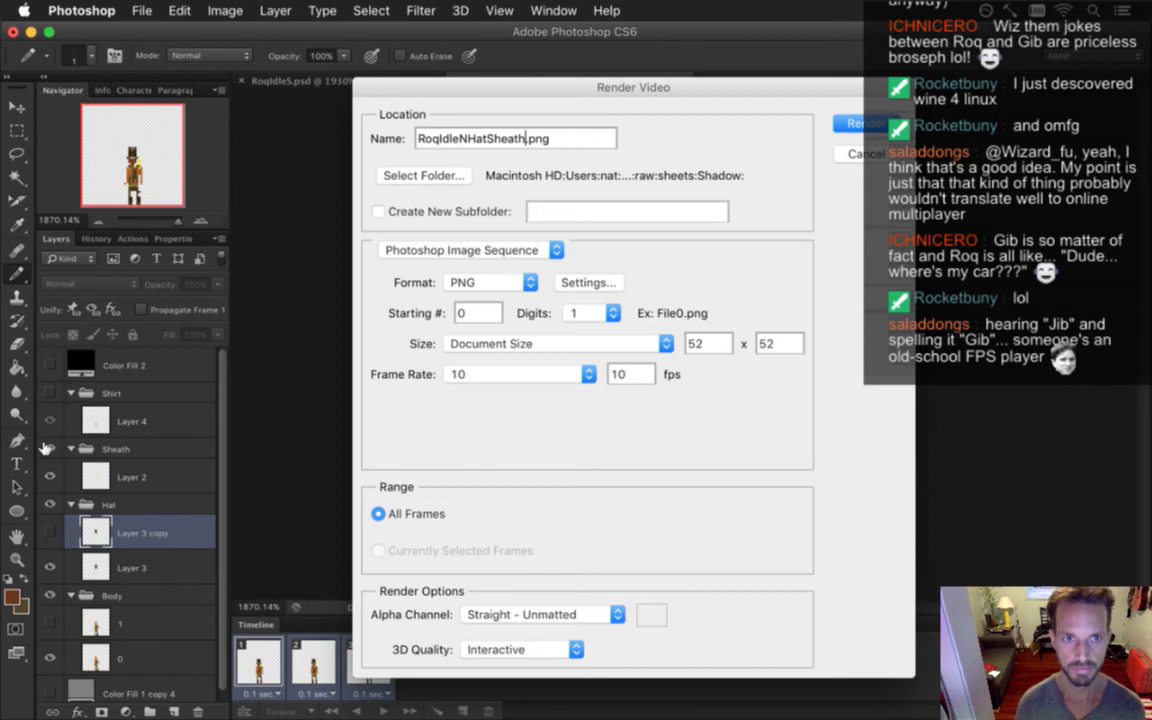
pyautogui.press('Return')
pyautogui.press('Return')
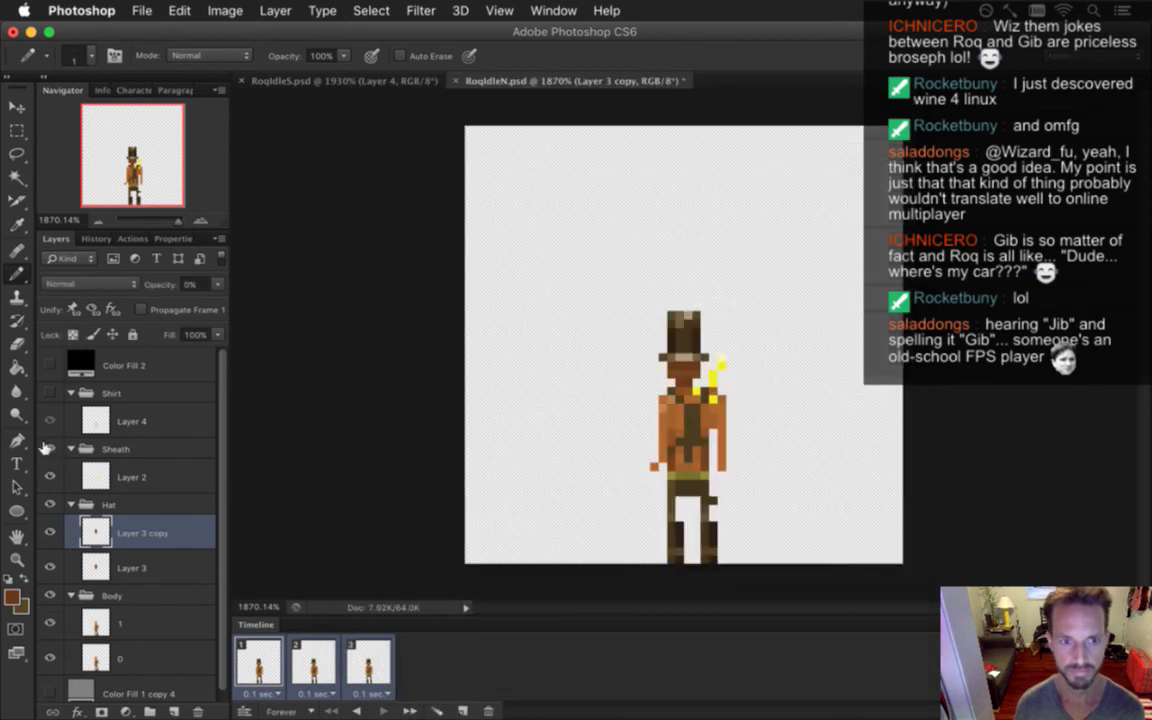
# Hide the Sheath group and Layer 3 copy, and render the frames as RoqIdleNHat.png, replacing the existing sequence
pyautogui.click(50, 533)
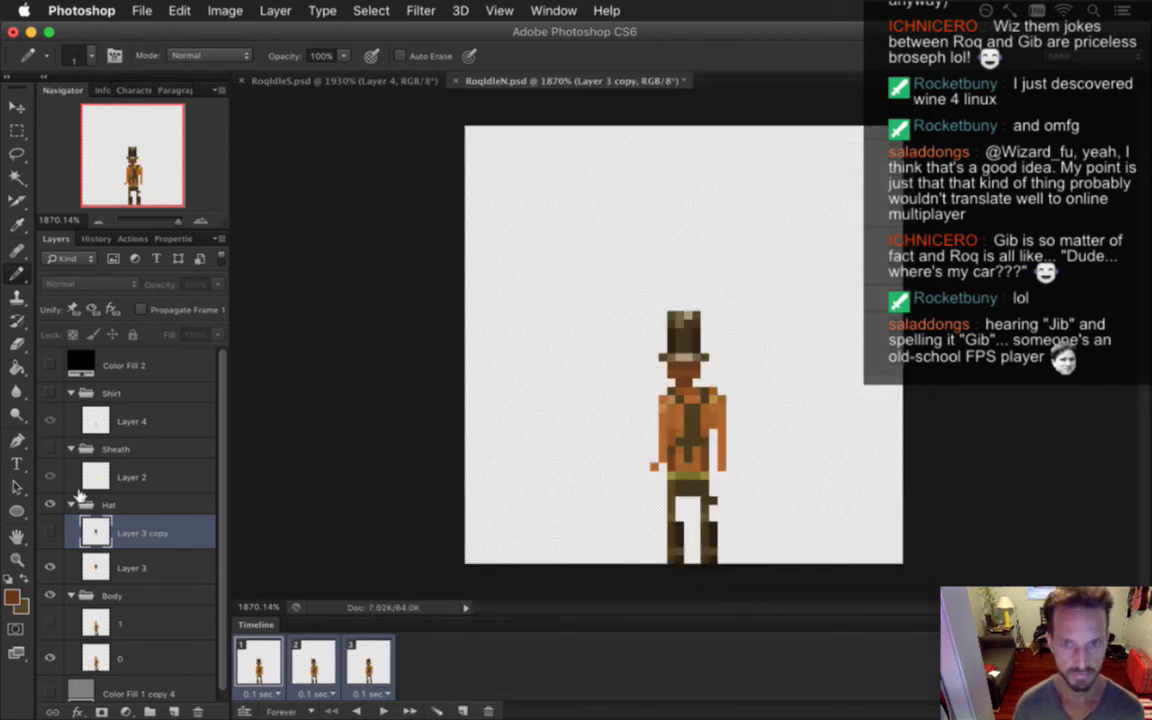
pyautogui.press('super+alt+shift+r')
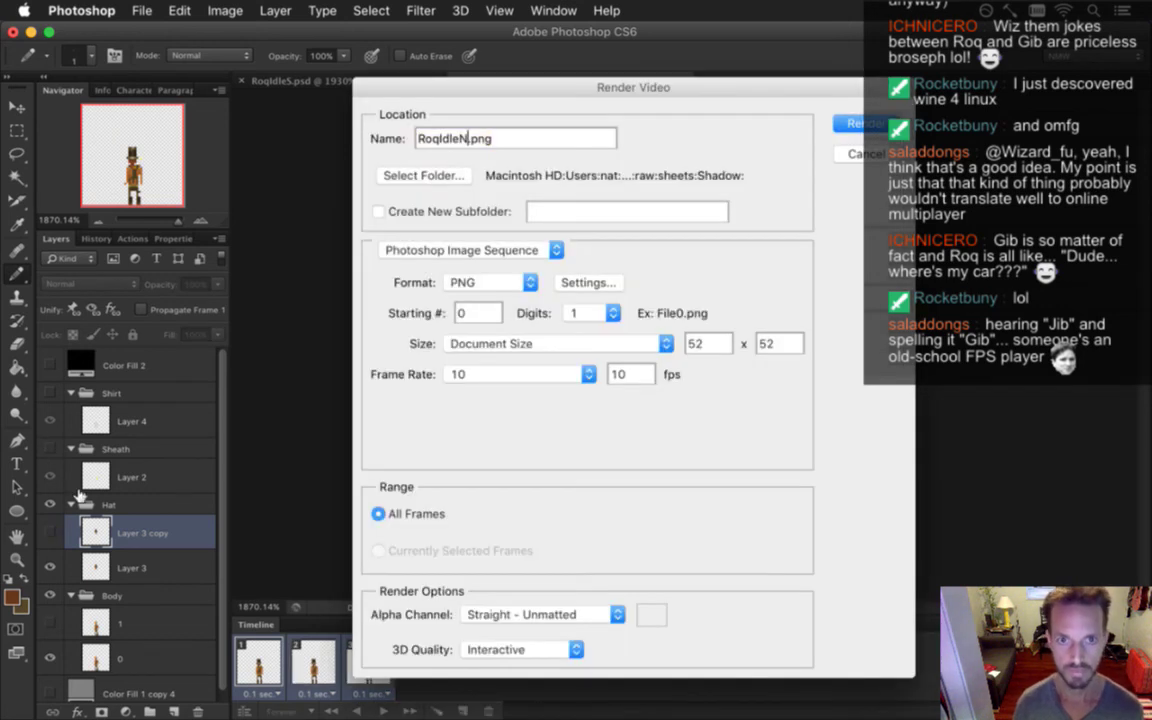
pyautogui.write('Hat')
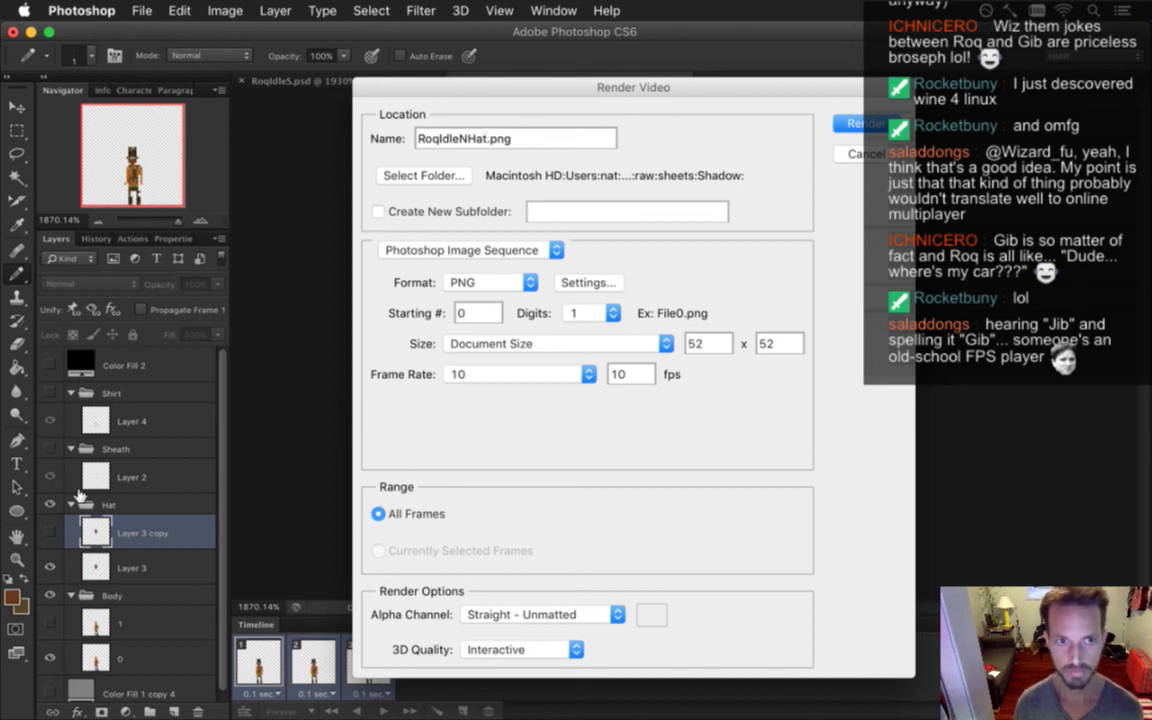
pyautogui.press('Return')
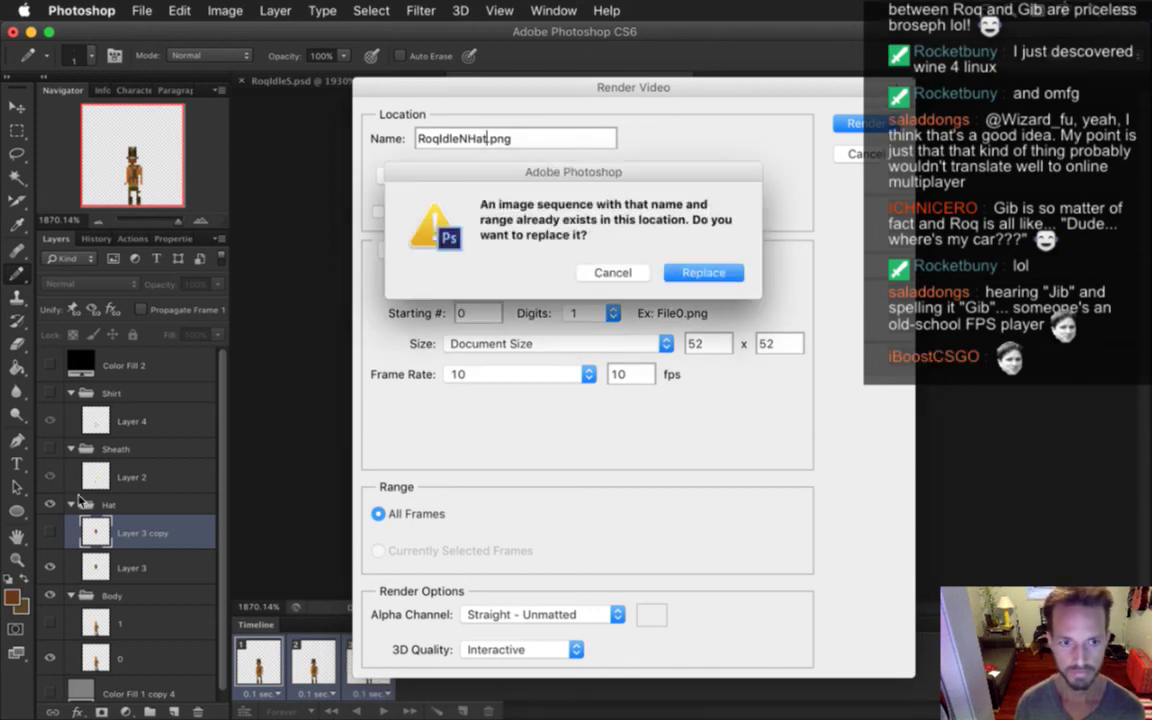
pyautogui.press('Return')
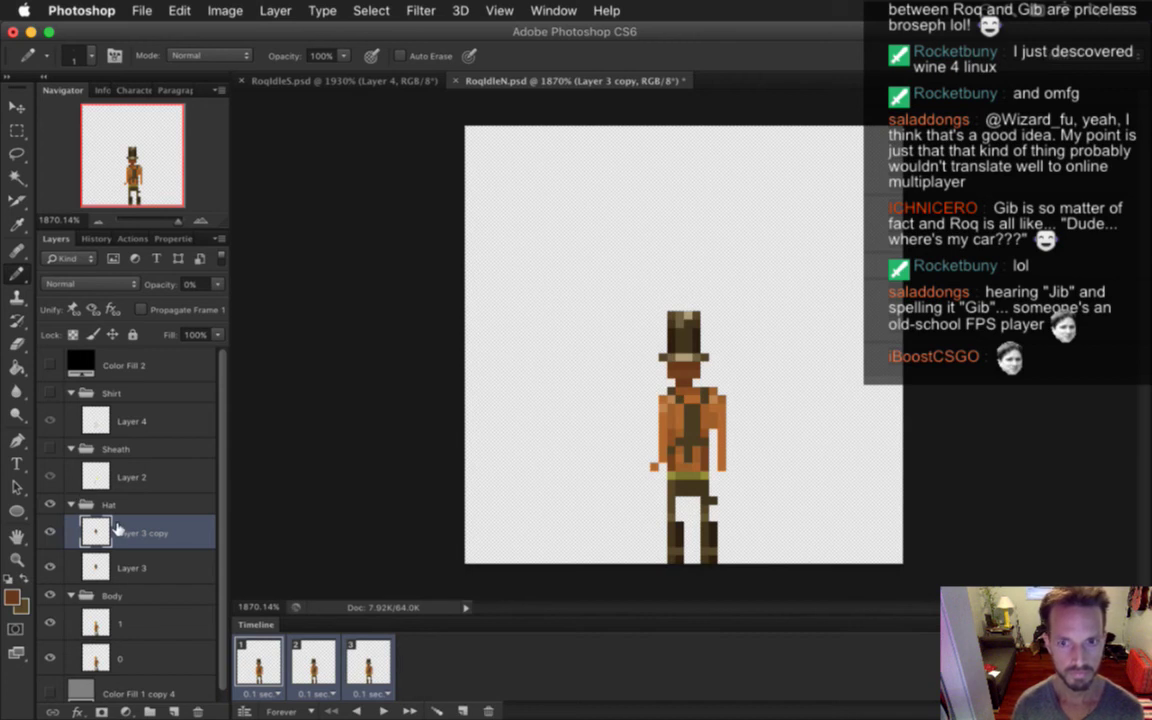
# Show the Shirt group together with the Hat, hide Layer 3 copy, and render the frames as RoqIdleNHatShirt.png
pyautogui.click(50, 532)
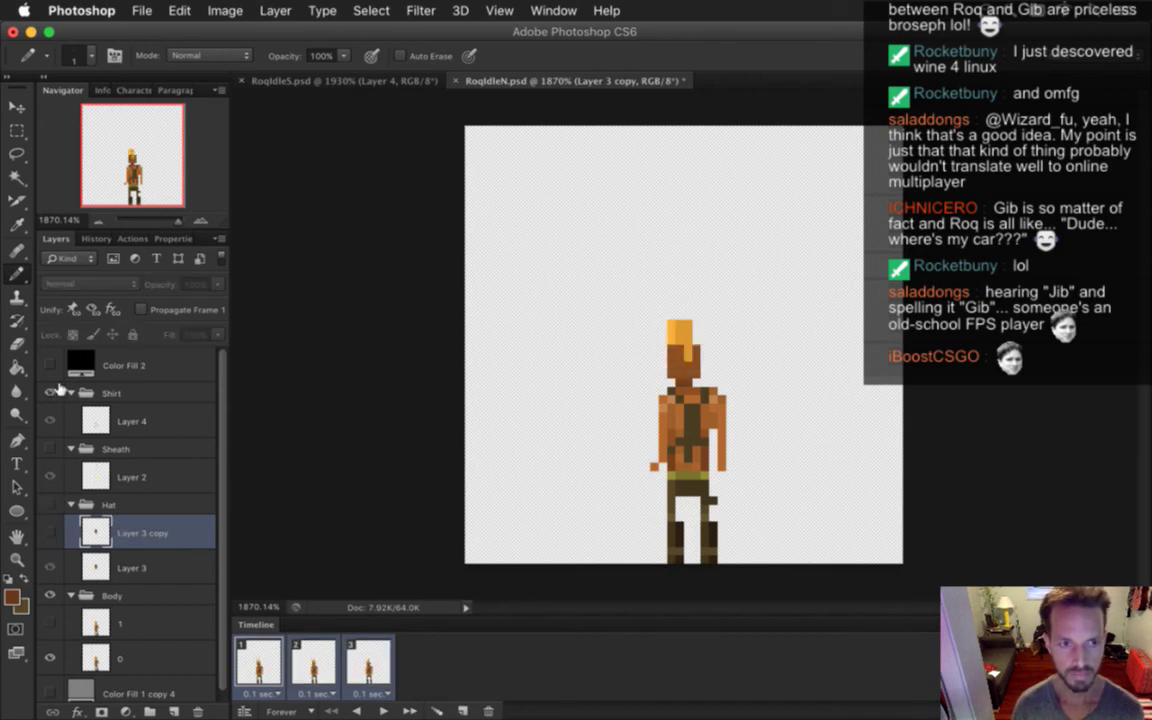
pyautogui.click(51, 392)
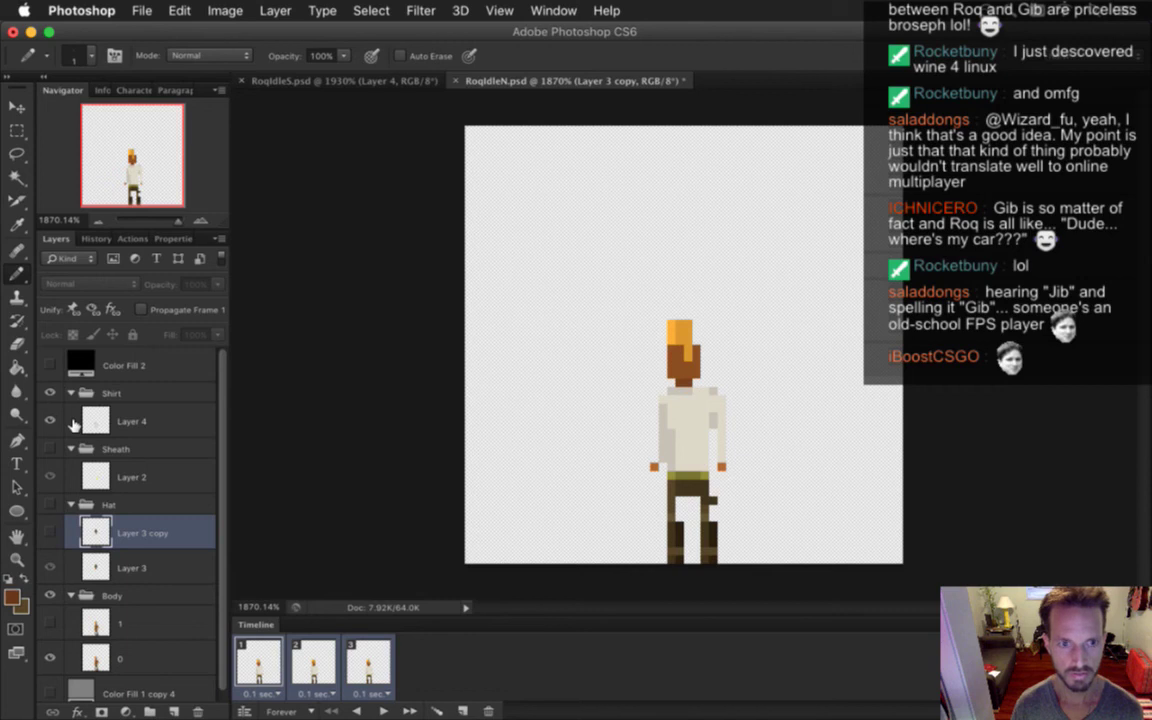
pyautogui.click(51, 504)
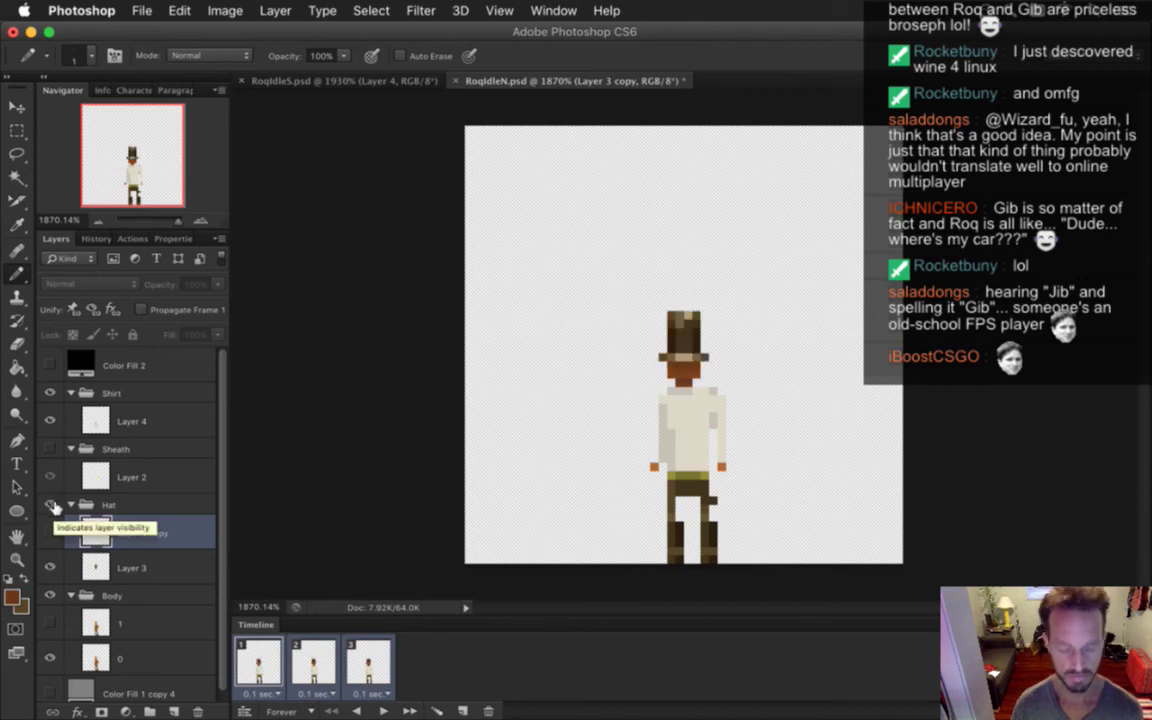
pyautogui.press('super+alt+shift+r')
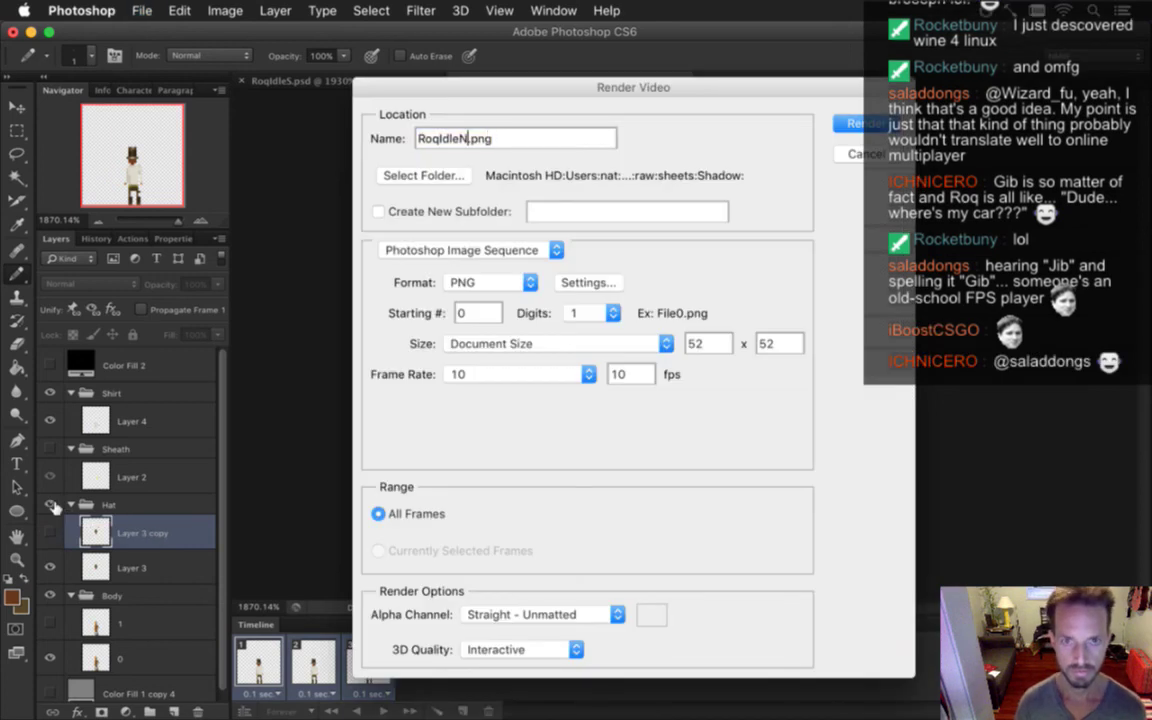
pyautogui.write('HatShirt')
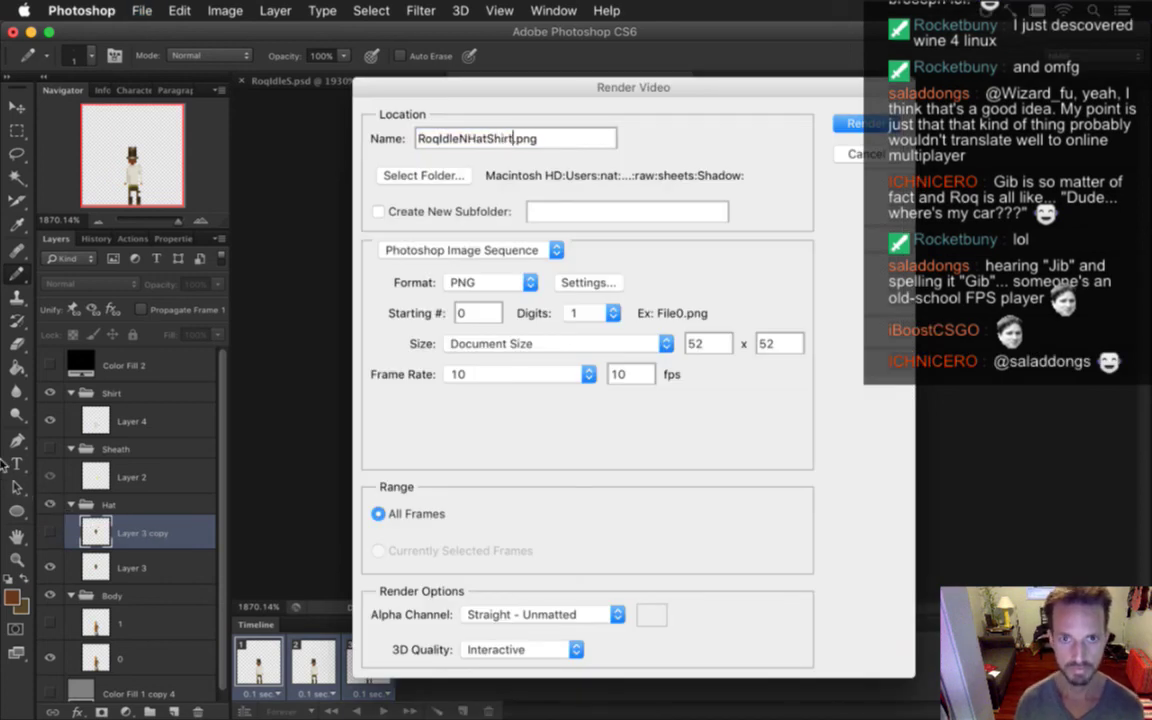
pyautogui.press('Return')
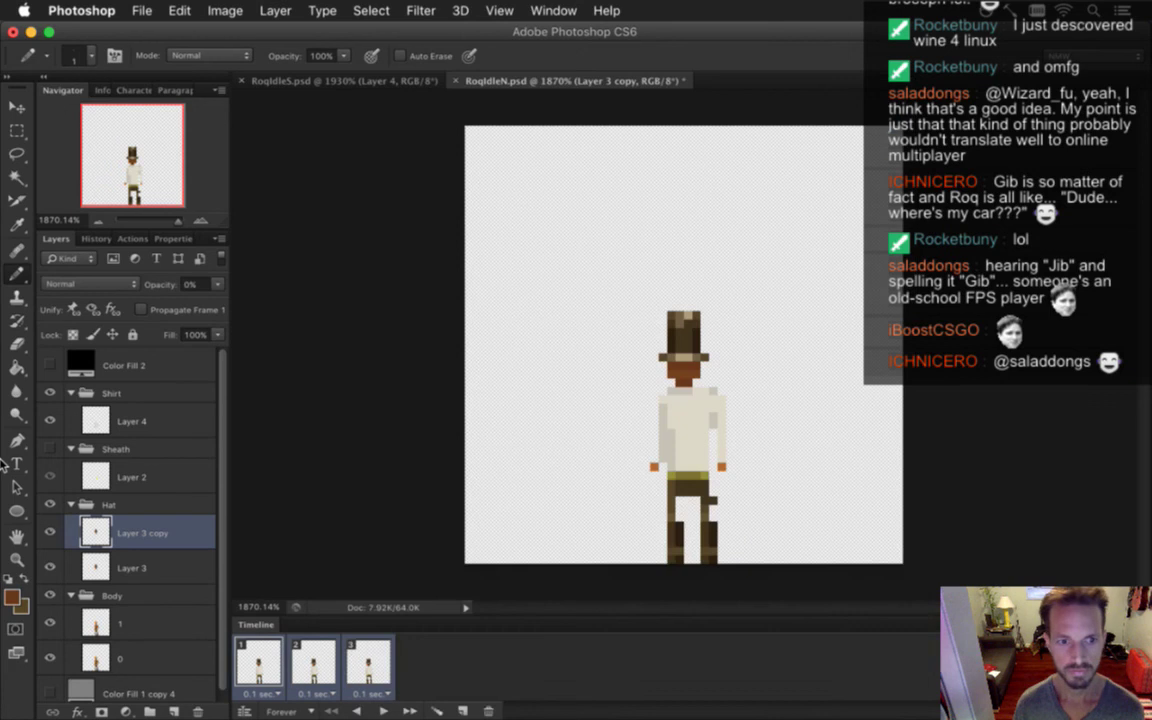
# Hide the Shirt group and Layer 3 copy, show the Sheath group again, and save RoqIdleN.psd
pyautogui.click(50, 393)
pyautogui.click(50, 449)
pyautogui.click(52, 533)
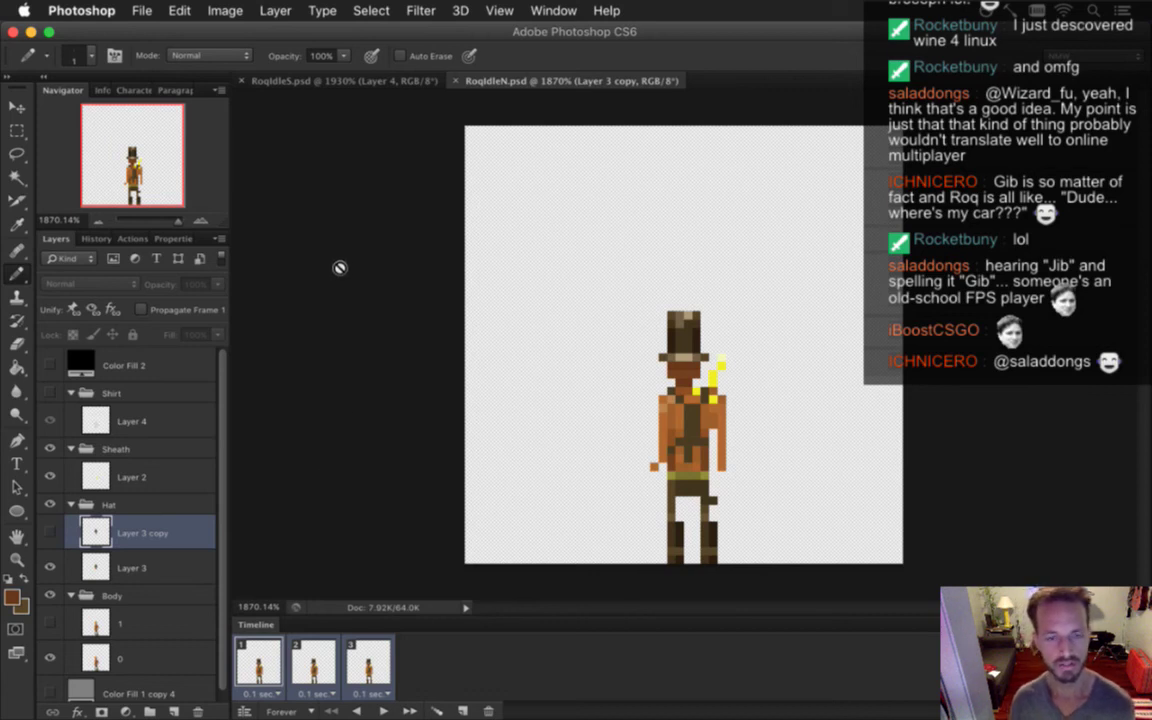
# Switch to iTerm and run the b command to build and launch the game
pyautogui.press('super+Tab')
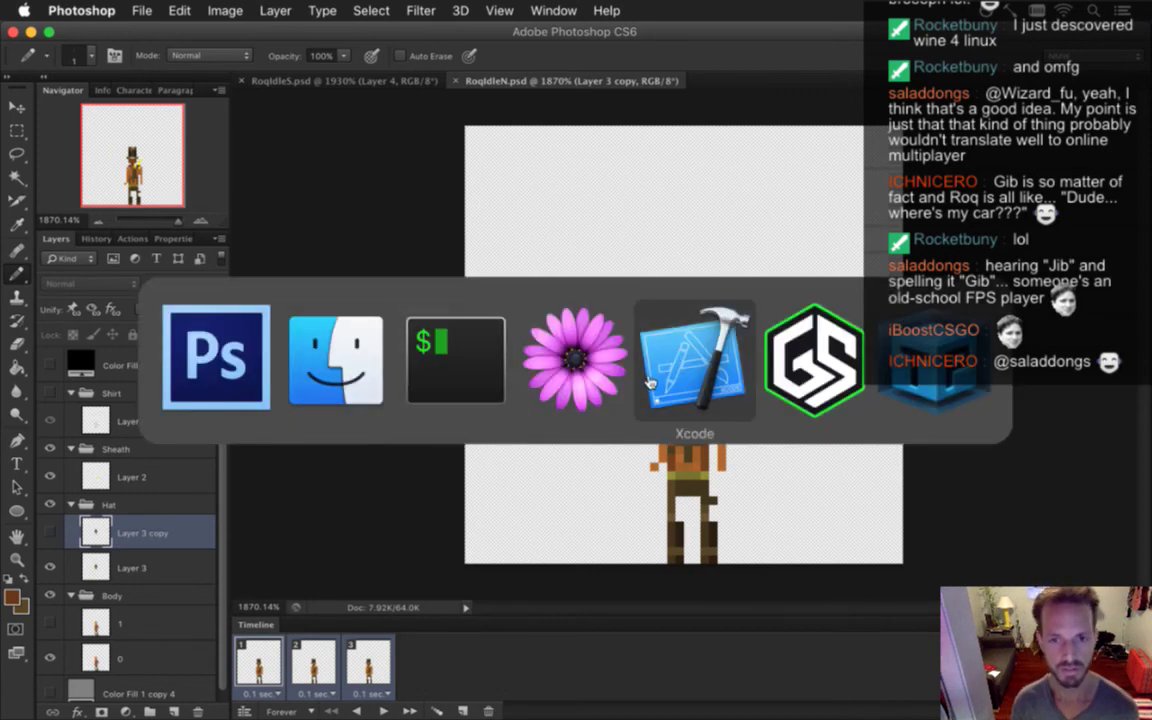
pyautogui.click(437, 369)
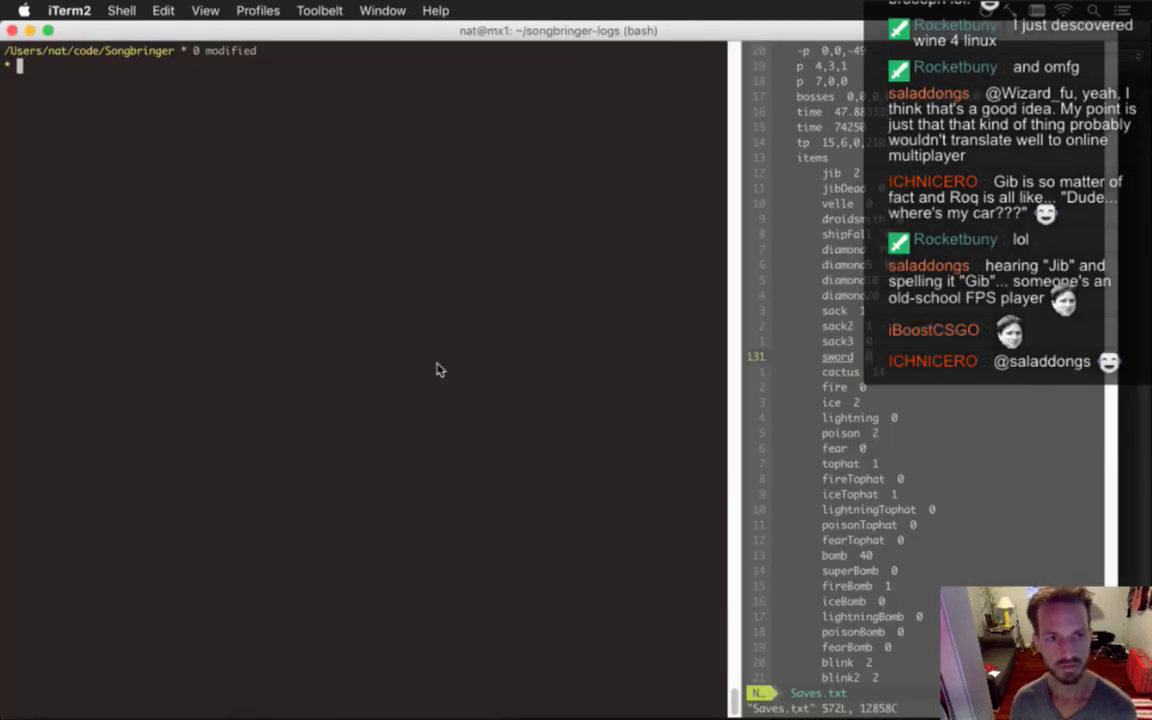
pyautogui.write('b')
pyautogui.press('Return')
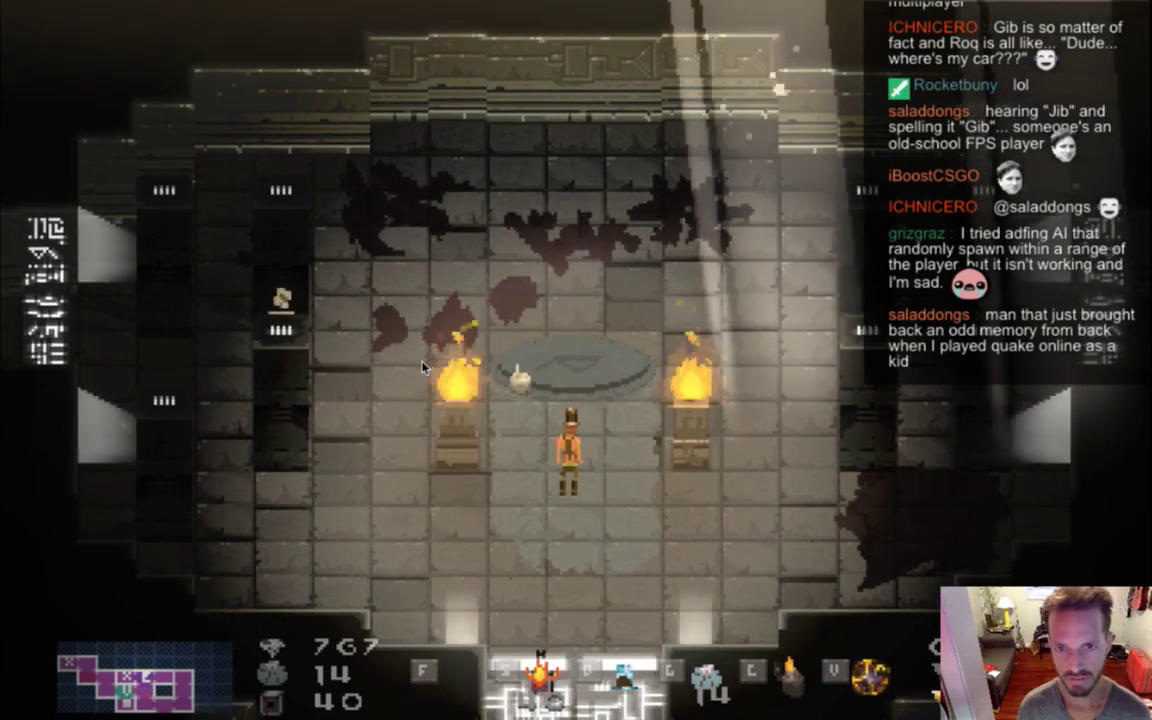
# Walk Roq around the torch-lit room in every direction to check the hat on his idle sprites
pyautogui.press('s')
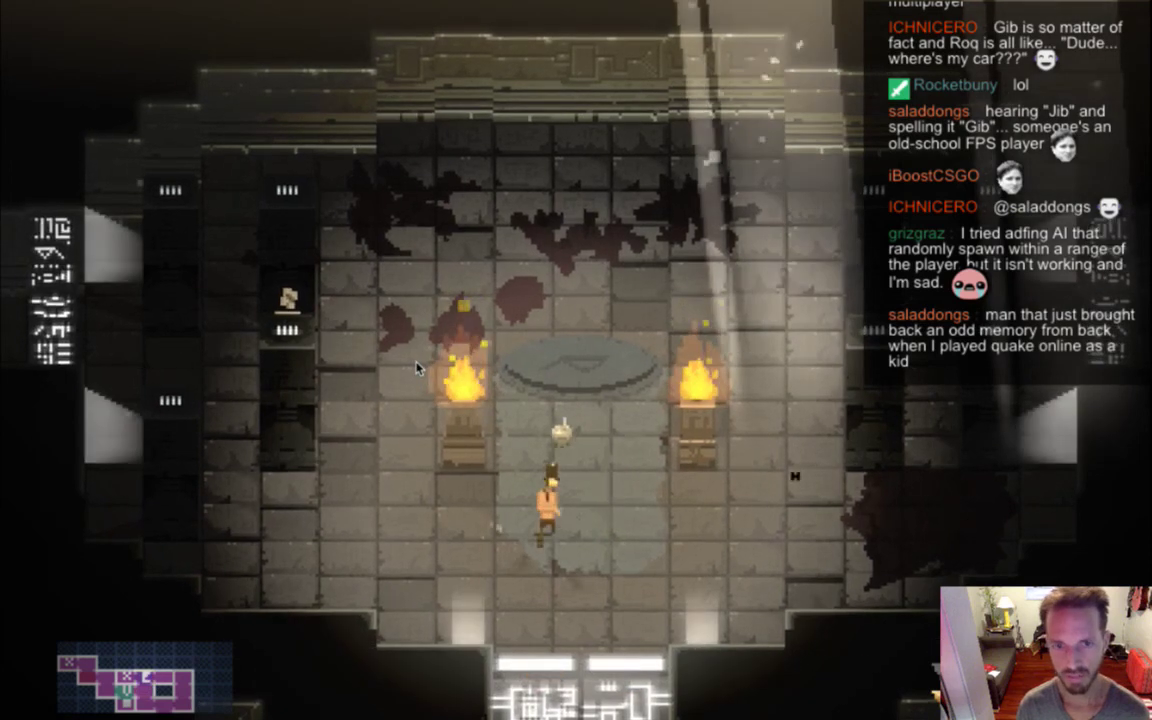
pyautogui.press('a')
pyautogui.press('w')
pyautogui.press('a')
pyautogui.press('d')
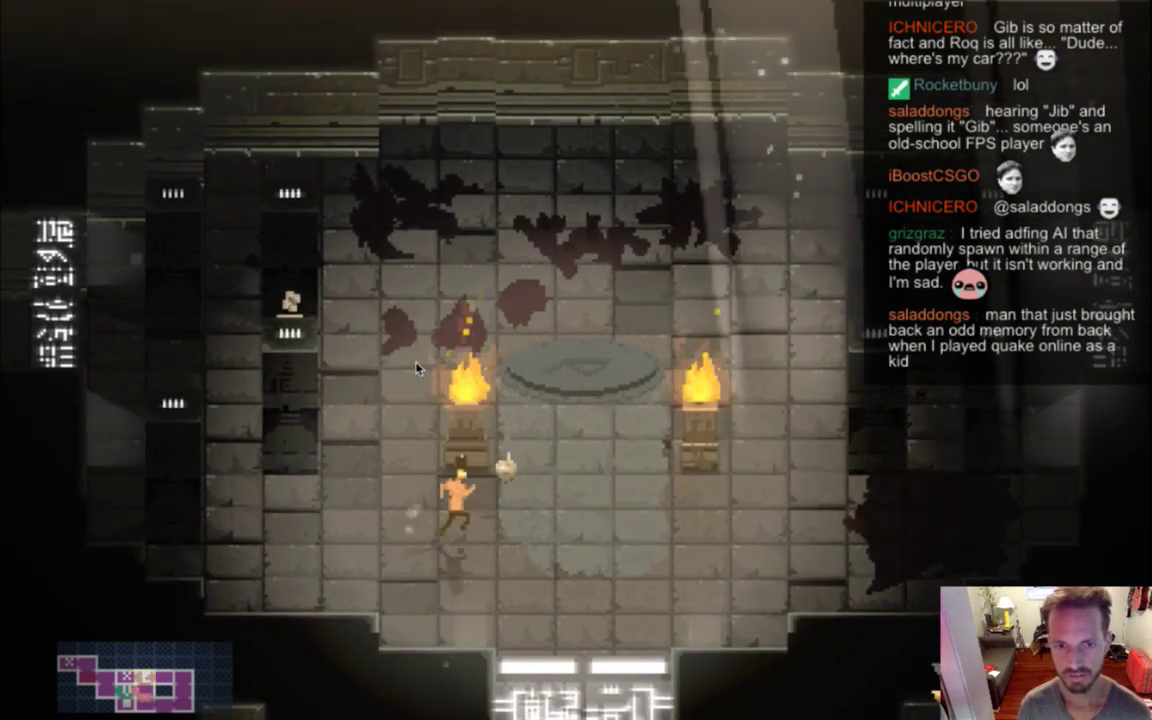
pyautogui.press('s')
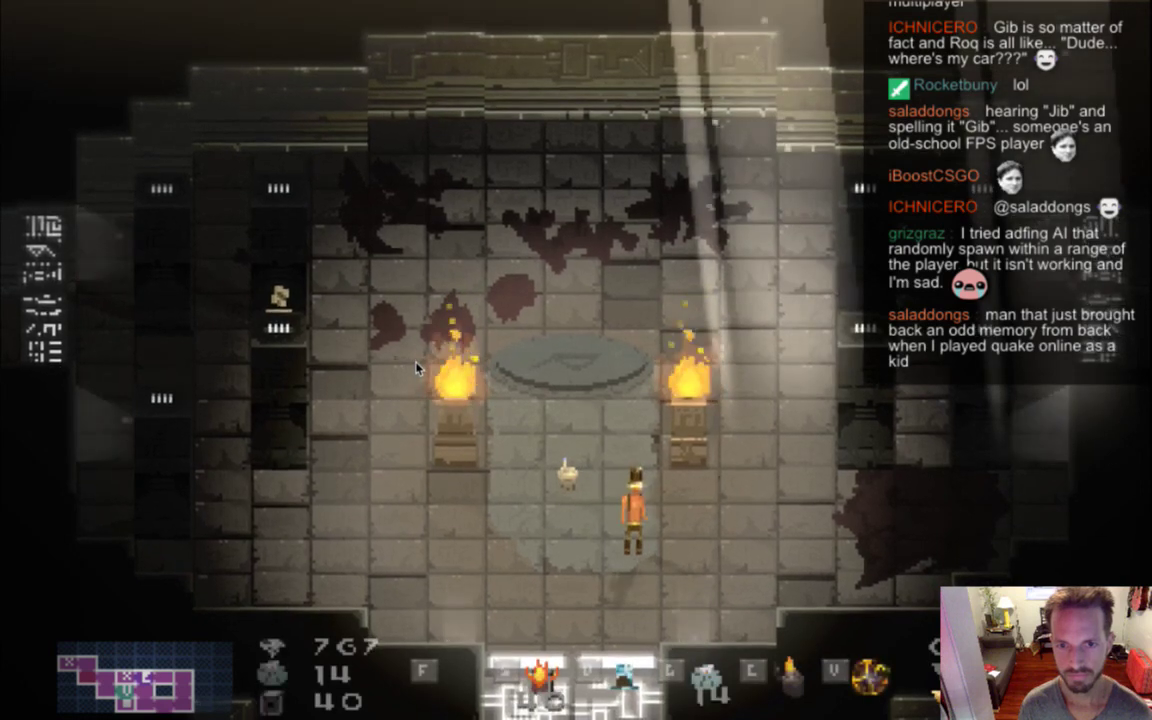
pyautogui.press('w')
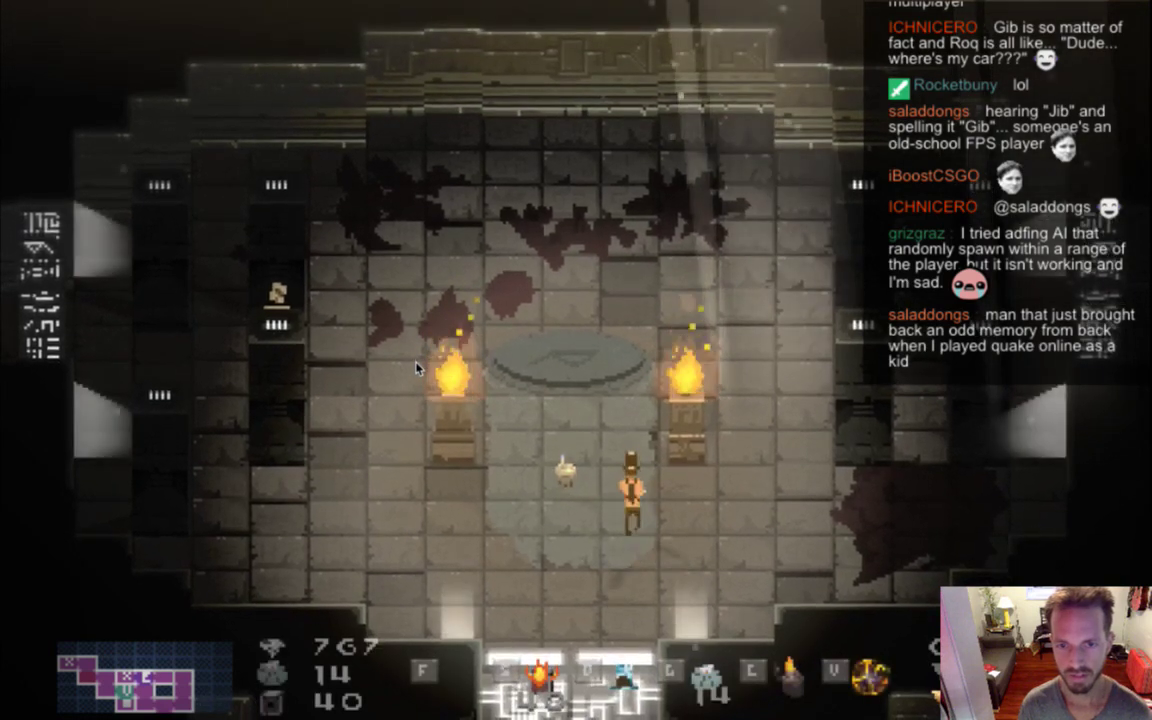
# Slow the game to 0.1x to examine Roq's idle animation with the hat, and restore the speed to 1.0x
pyautogui.press('-')
pyautogui.press('-')
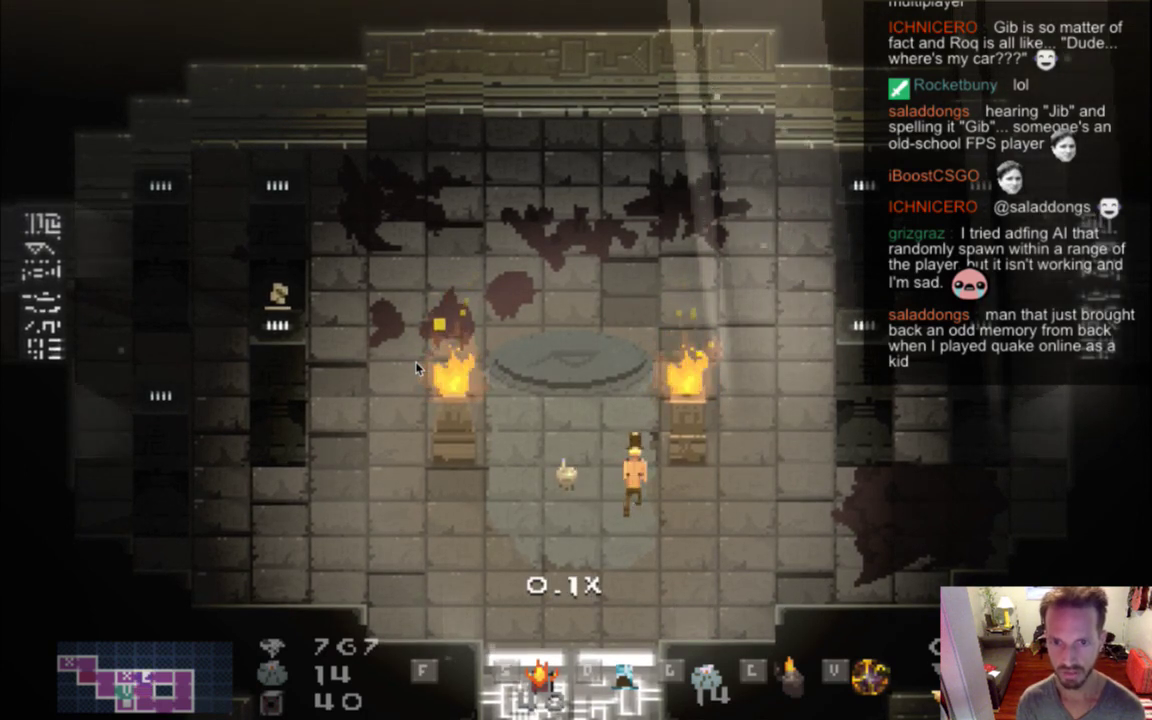
pyautogui.press('+')
pyautogui.press('+')
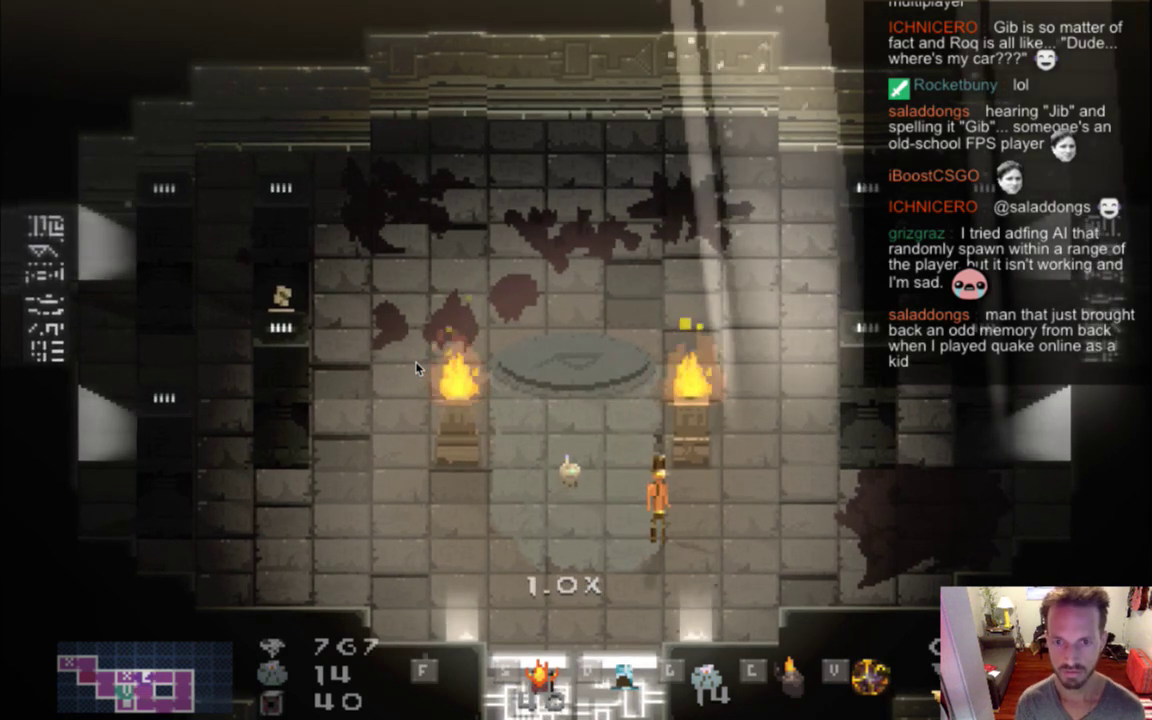
# Walk Roq around the floor between the two fires to check how his hat looks from the front, side and back
pyautogui.press('s')
pyautogui.press('a')
pyautogui.press('s')
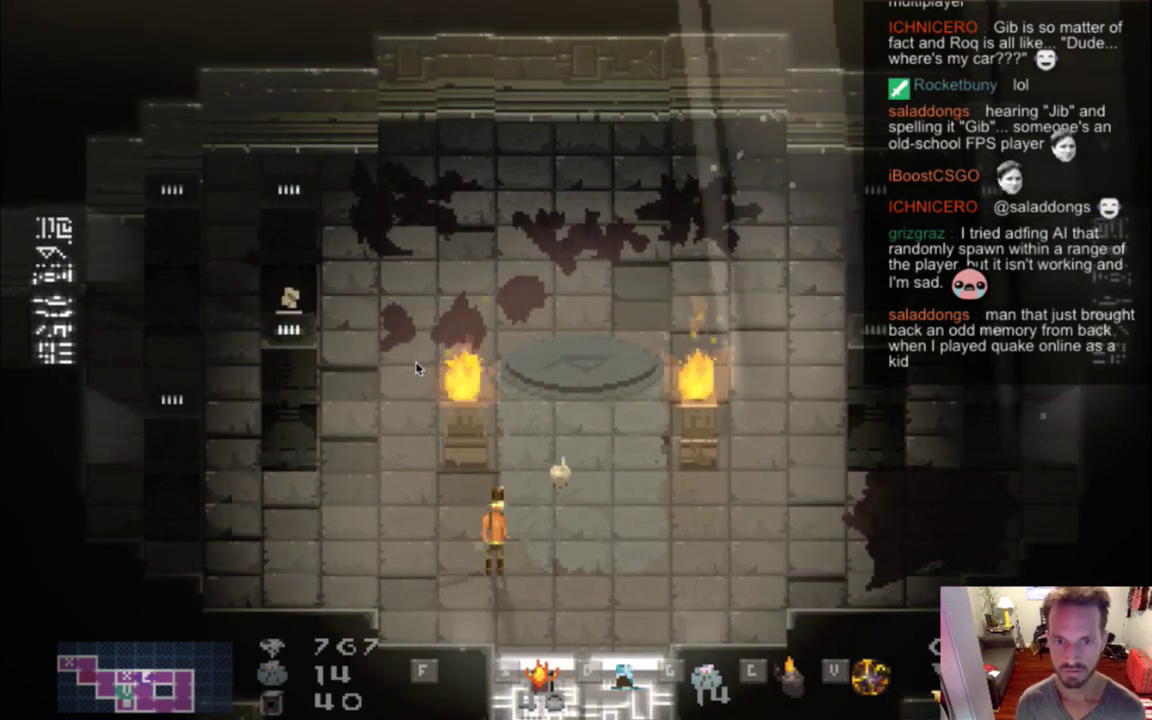
pyautogui.press('d')
pyautogui.press('d')
pyautogui.press('w')
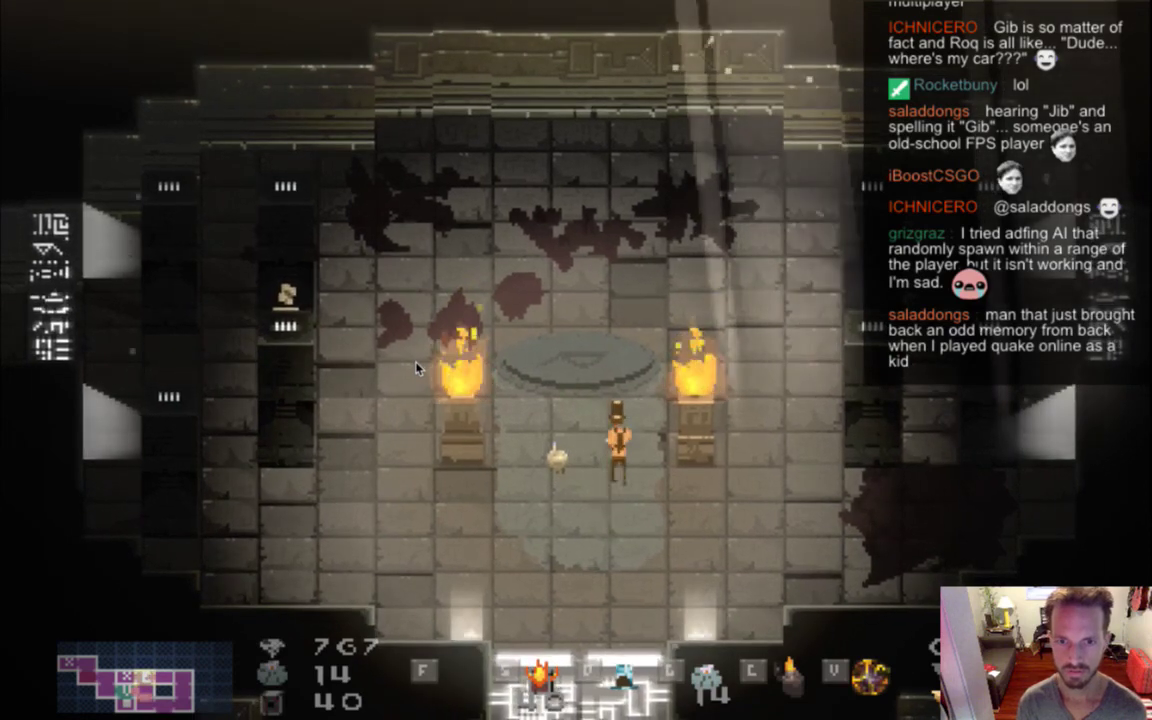
pyautogui.press('s')
pyautogui.press('w')
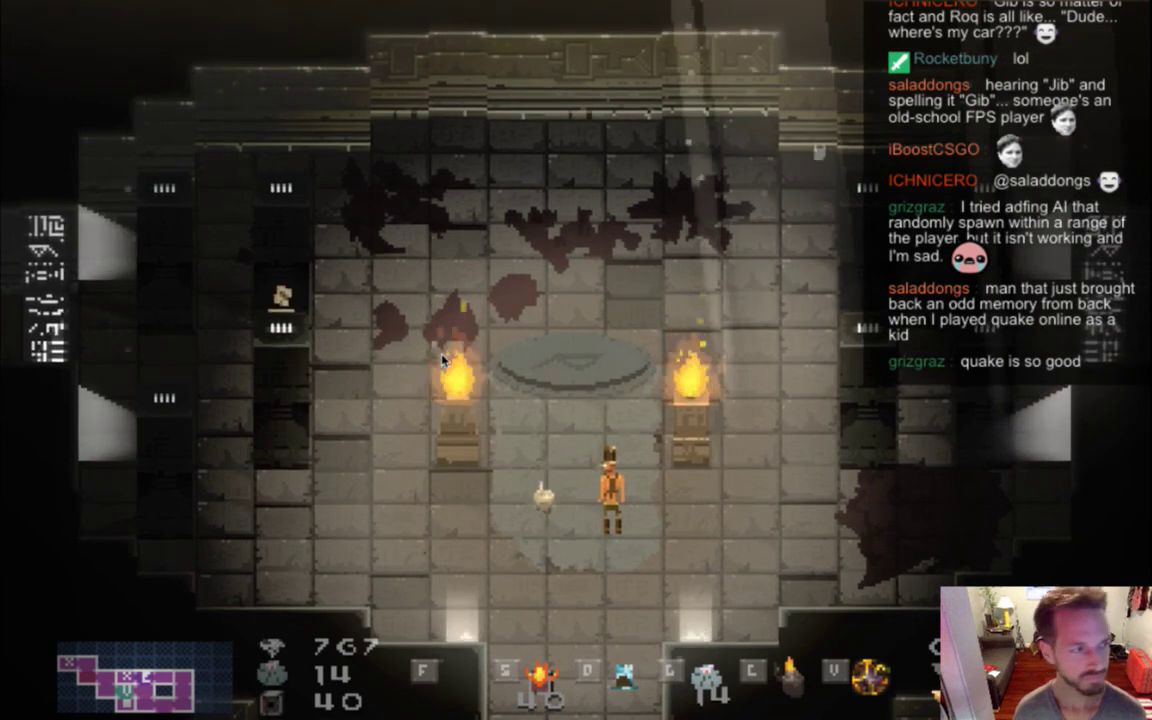
# Switch to iTerm, suspend vim and run the date command
pyautogui.press('super+Tab')
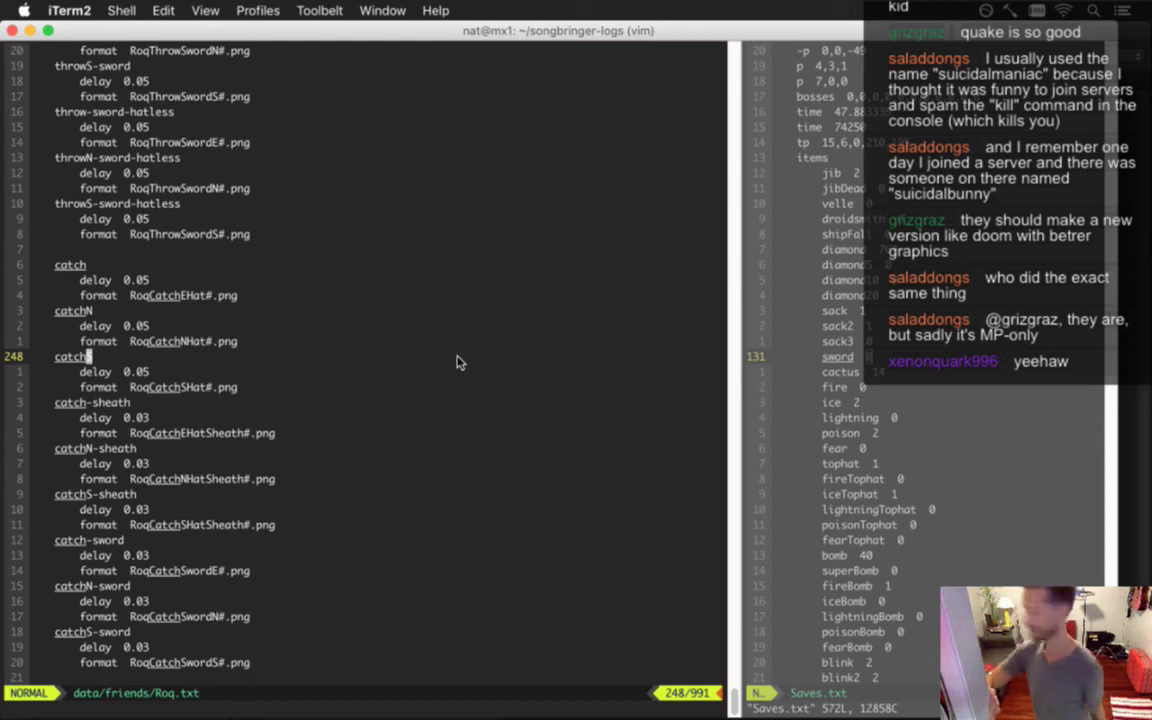
pyautogui.hotkey('ctrl', 'z')
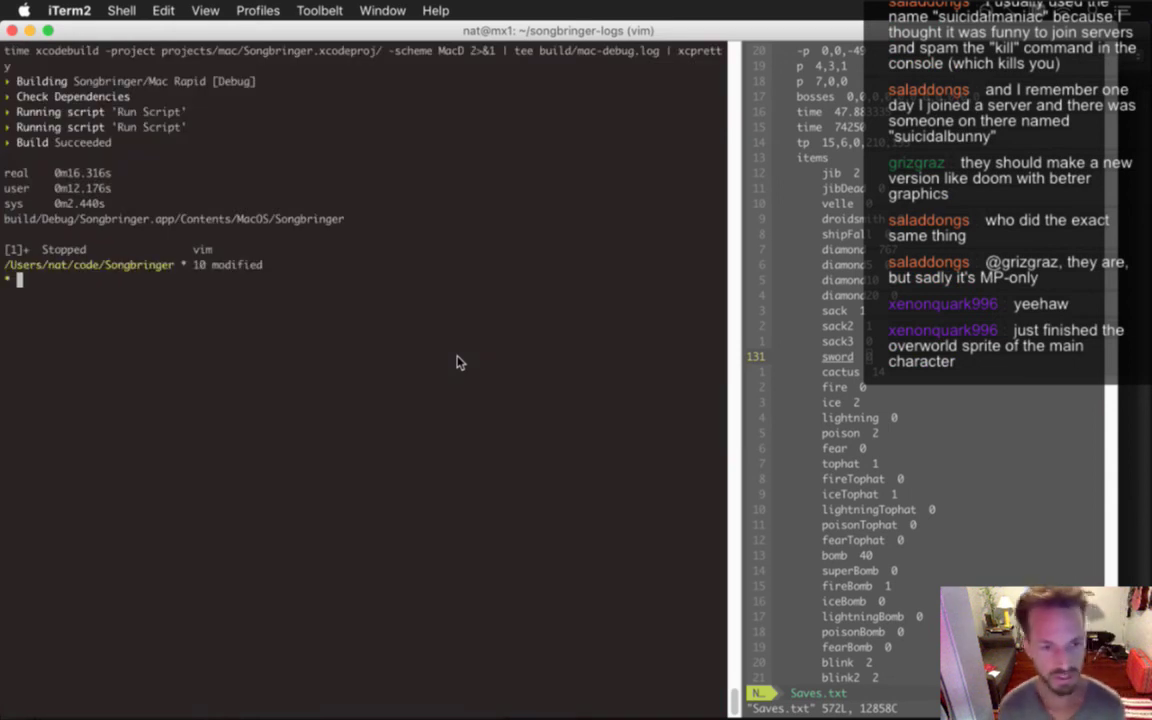
pyautogui.write('date')
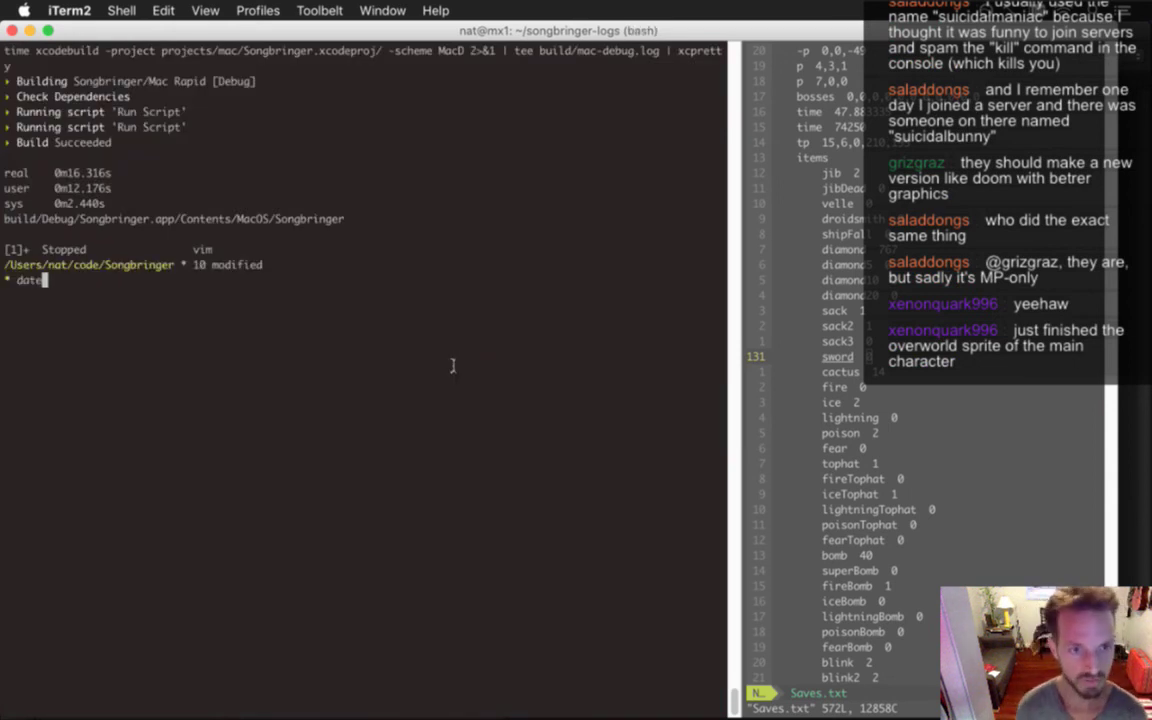
pyautogui.press('Return')
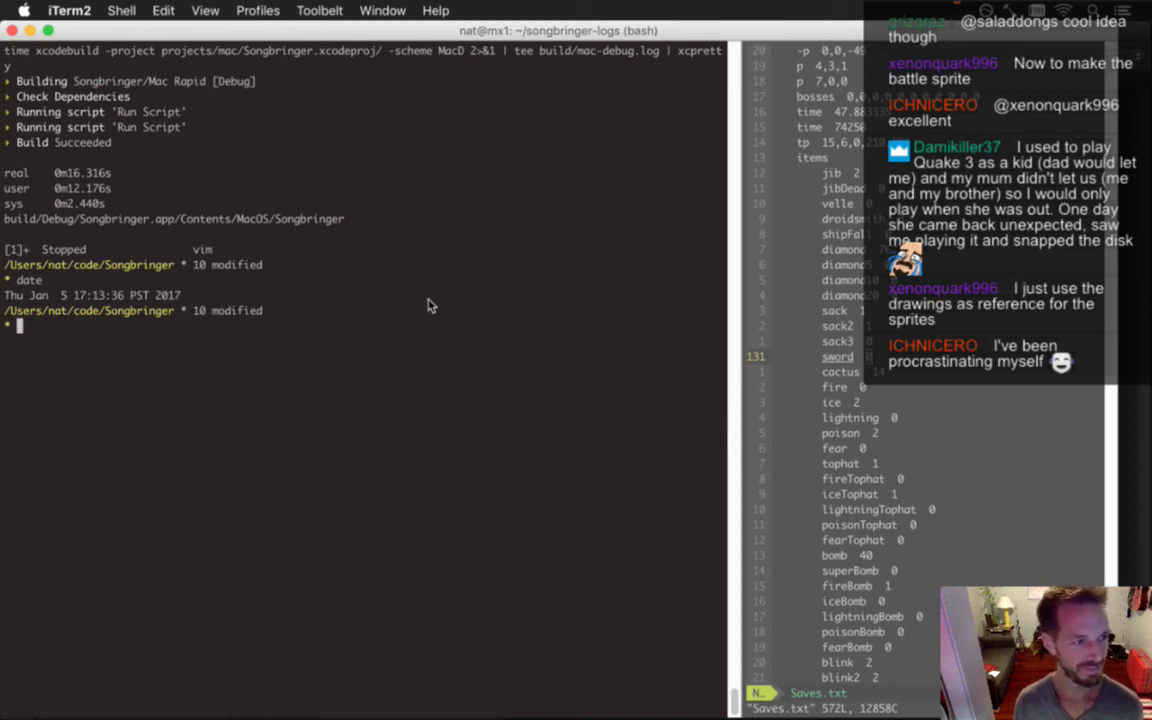
# Switch to Finder and open RoqRunningHatlessE.psd, RoqRunningHatlessN.psd and RoqRunningHatlessS.psd from the Shadow folder in Photoshop
pyautogui.press('super+Tab')
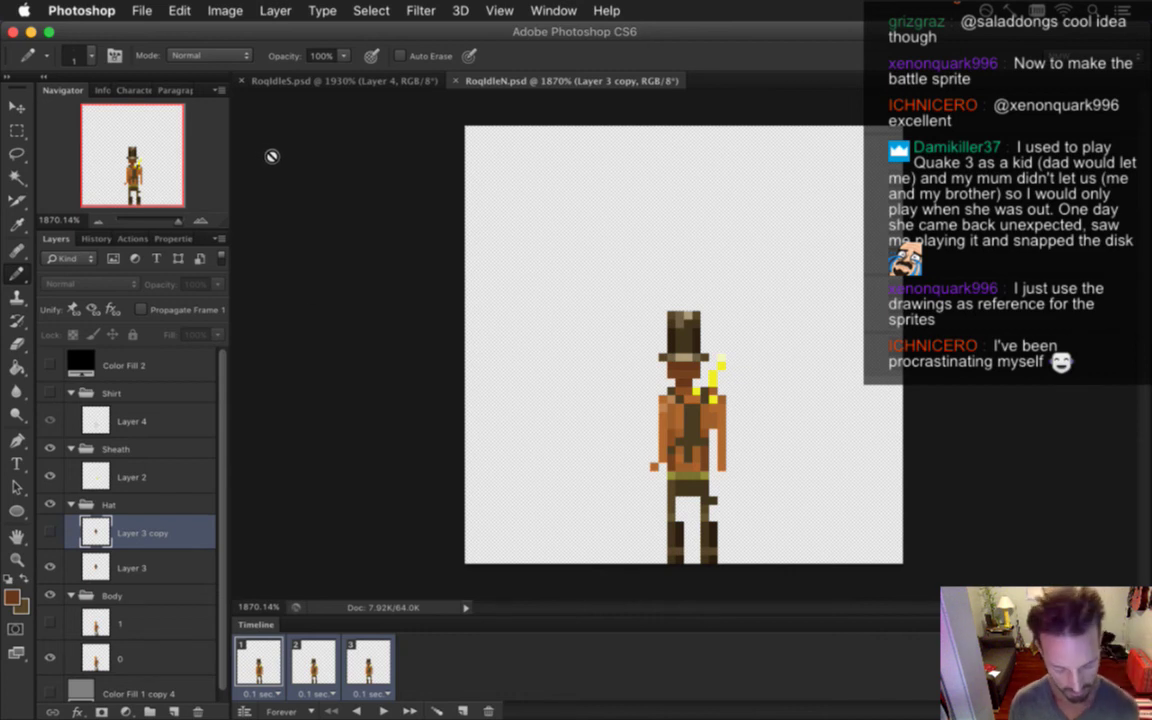
pyautogui.press('super+Tab')
pyautogui.press('super+Tab')
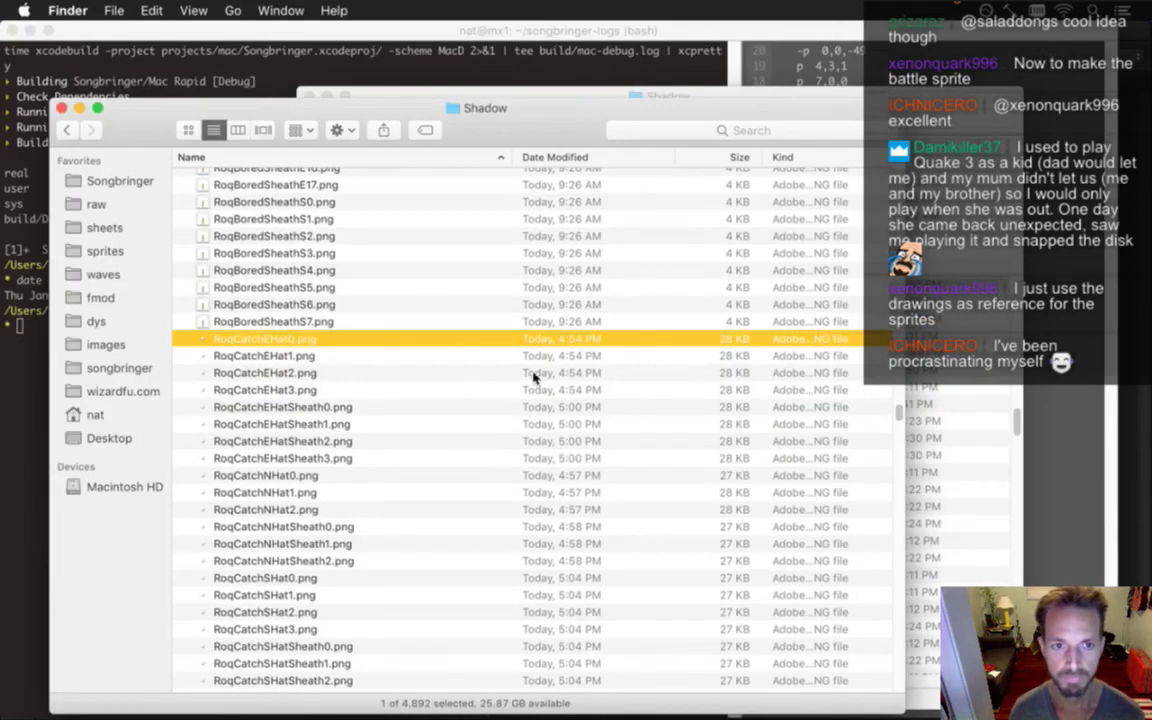
pyautogui.press('super+grave')
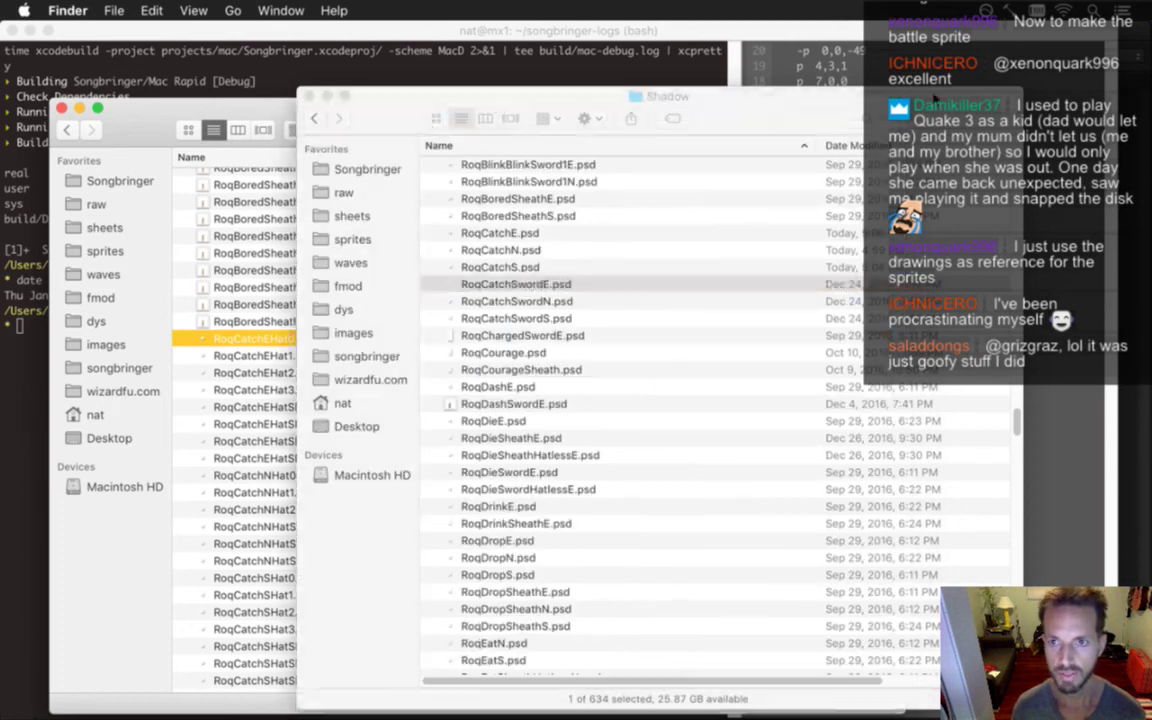
pyautogui.scroll(-5, 955, 318)
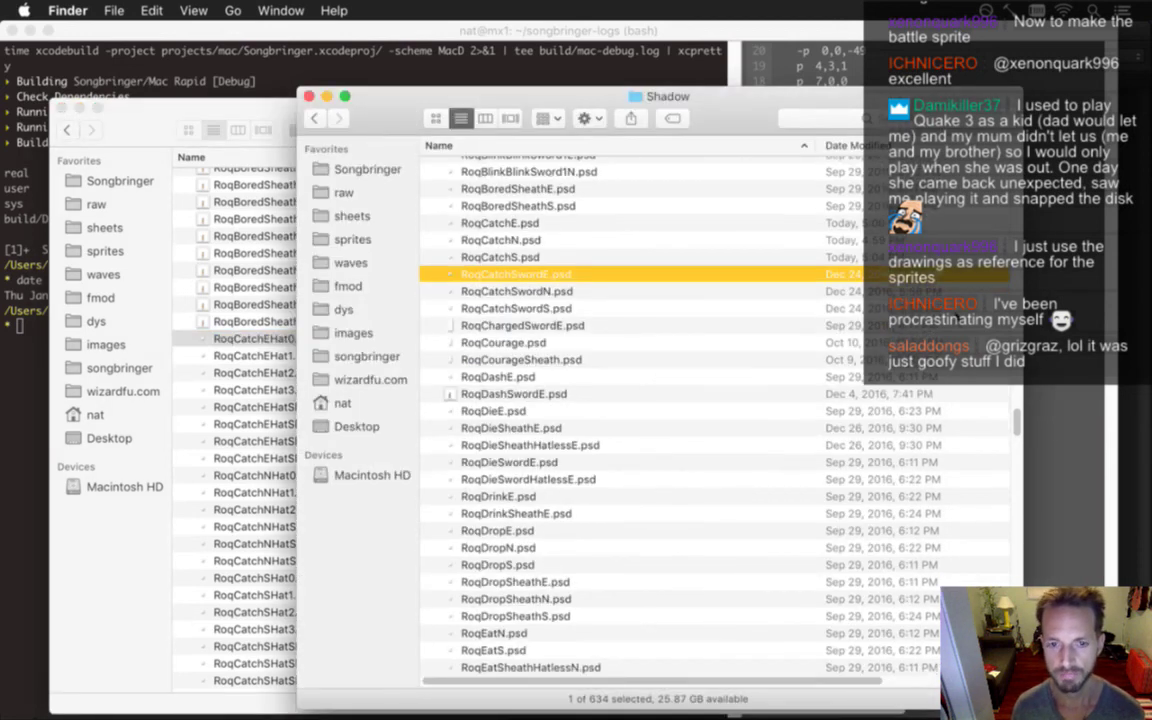
pyautogui.scroll(-15, 955, 318)
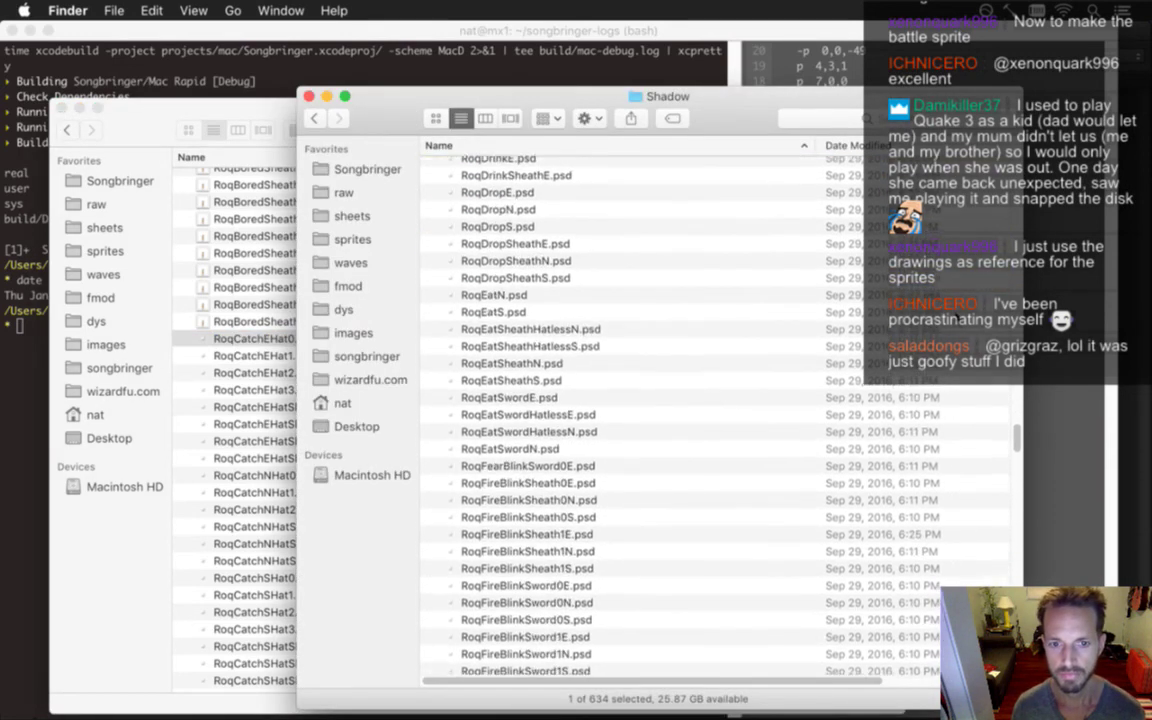
pyautogui.scroll(-5, 955, 318)
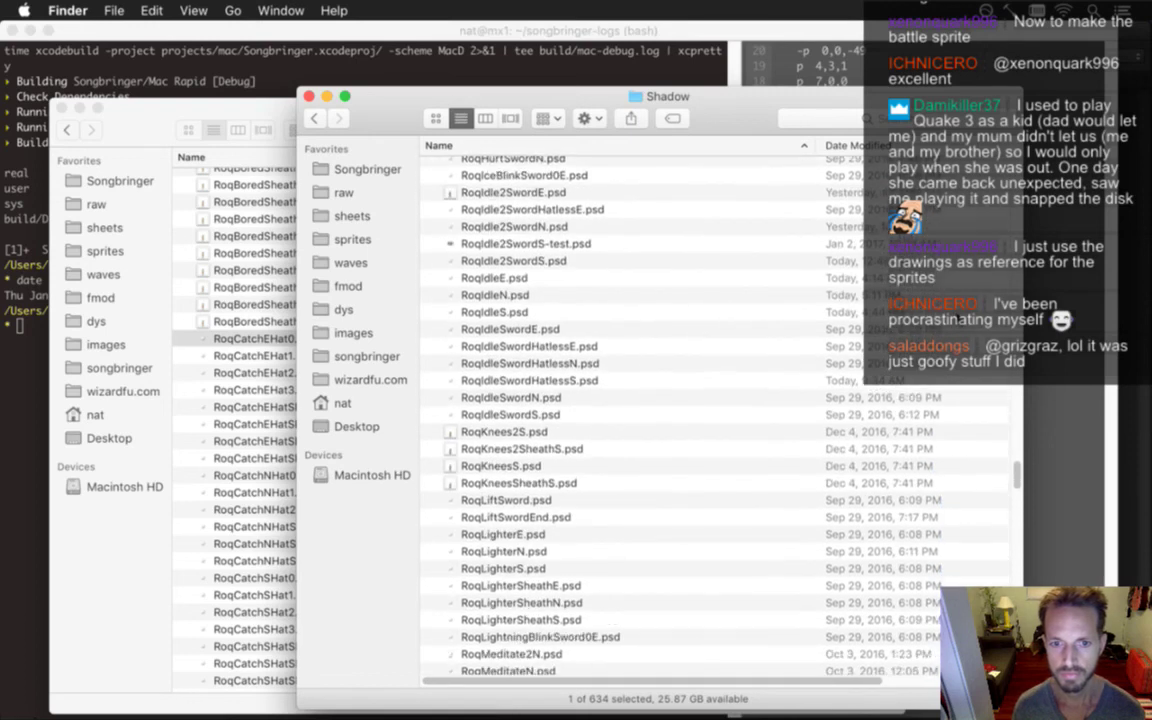
pyautogui.scroll(2, 1017, 472)
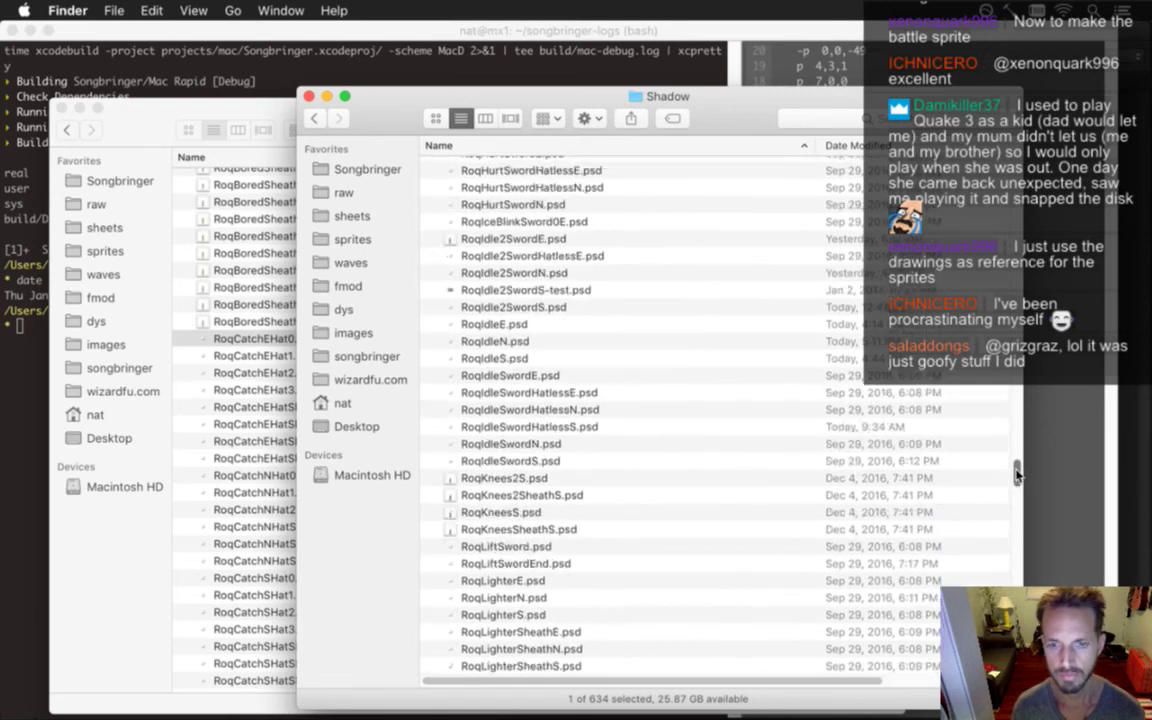
pyautogui.moveTo(1017, 472); pyautogui.dragTo(1014, 507)
pyautogui.click(627, 301)
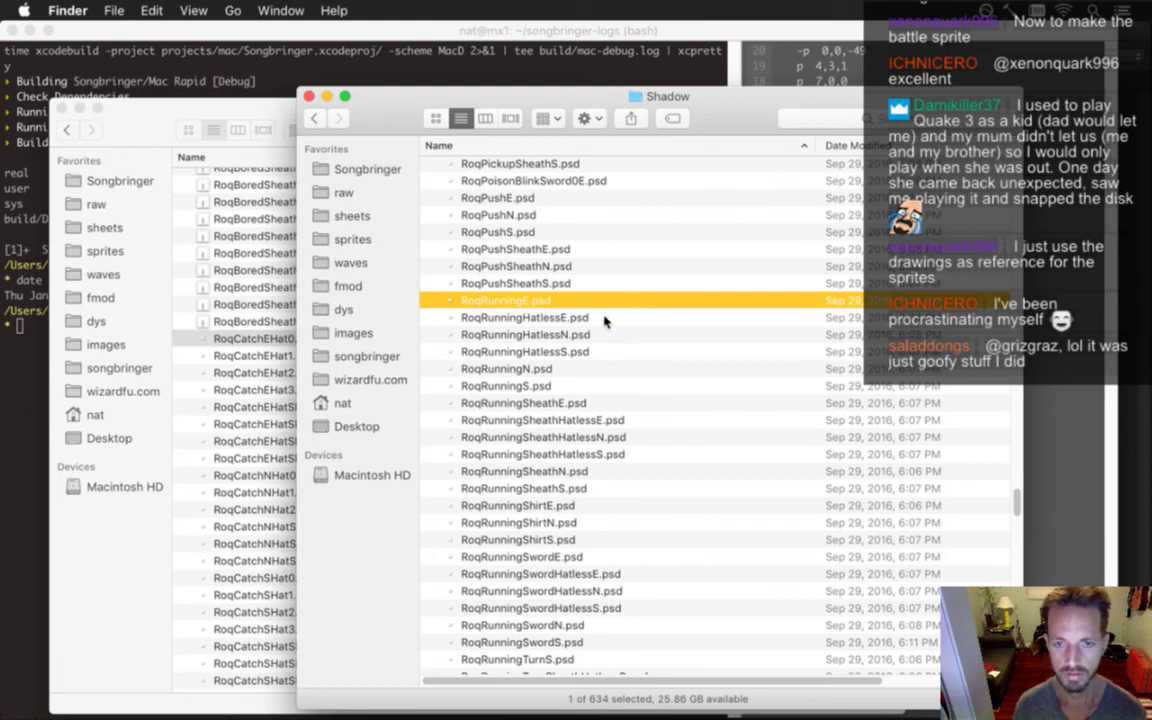
pyautogui.click(620, 316)
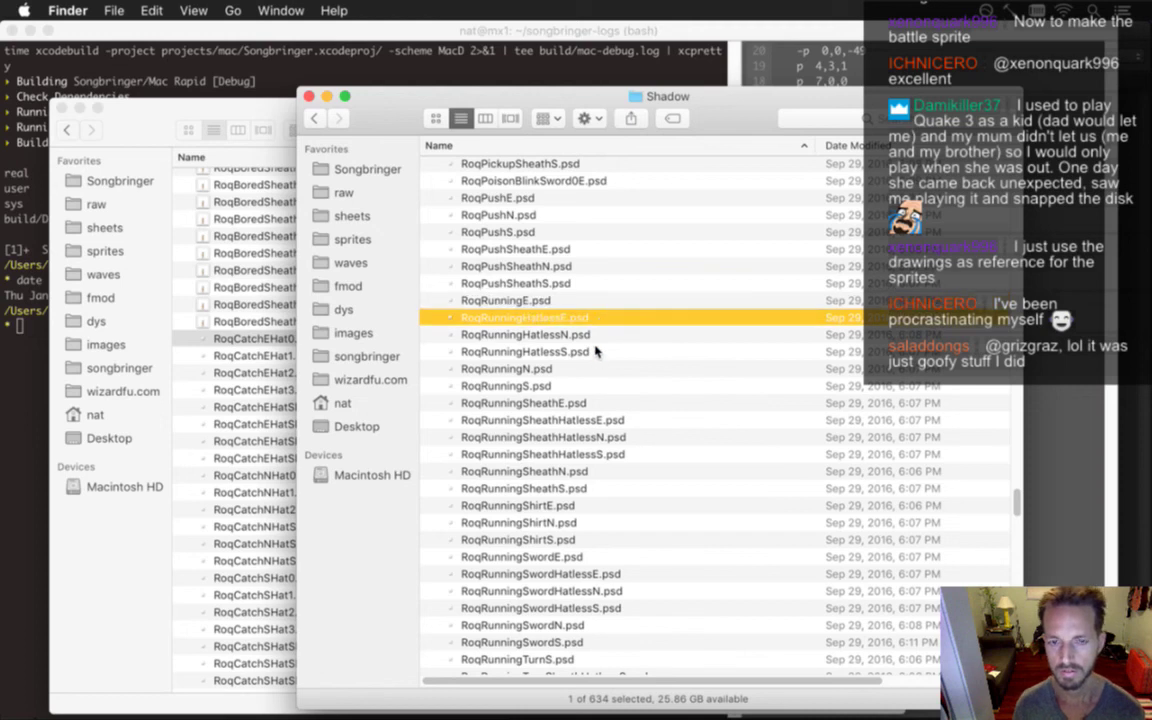
pyautogui.keyDown('shift'); pyautogui.click(596, 351); pyautogui.keyUp('shift')
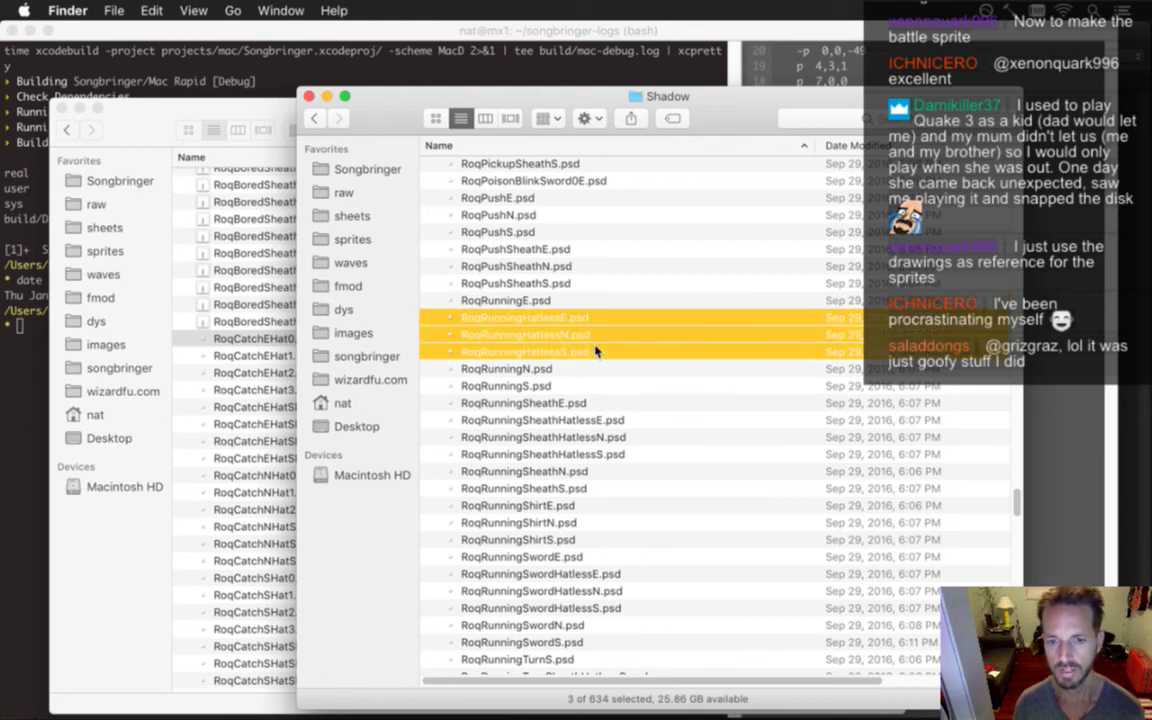
pyautogui.rightClick(581, 331)
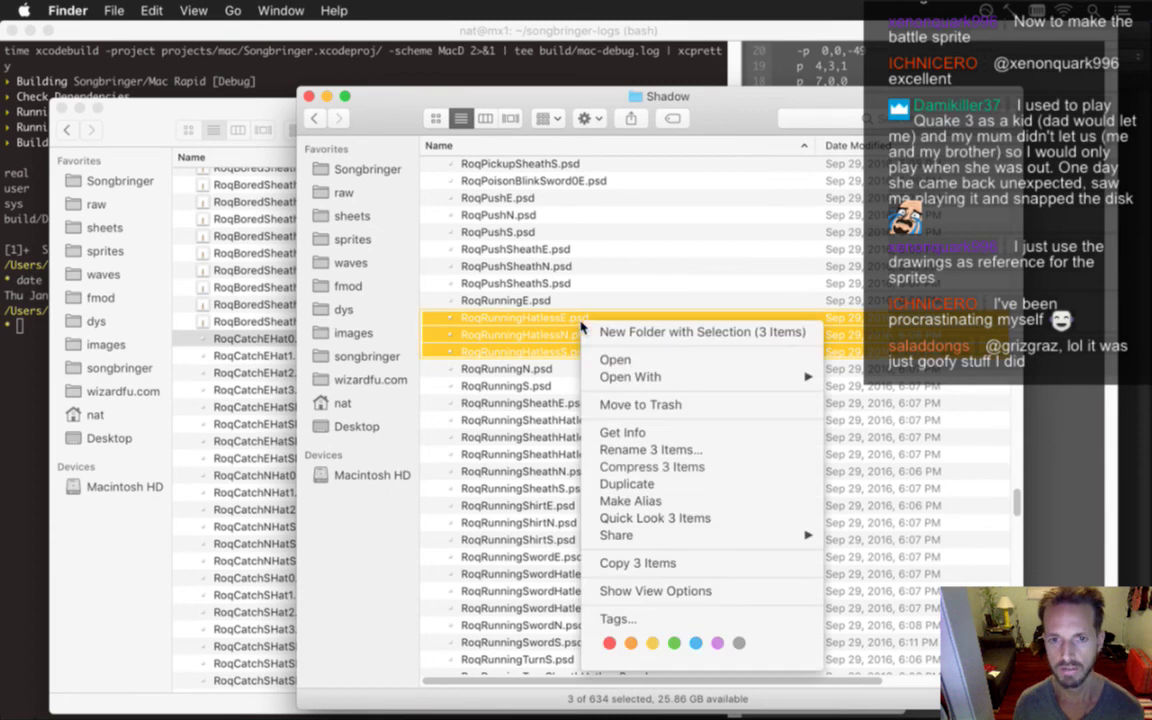
pyautogui.moveTo(740, 377)
pyautogui.click(855, 380)
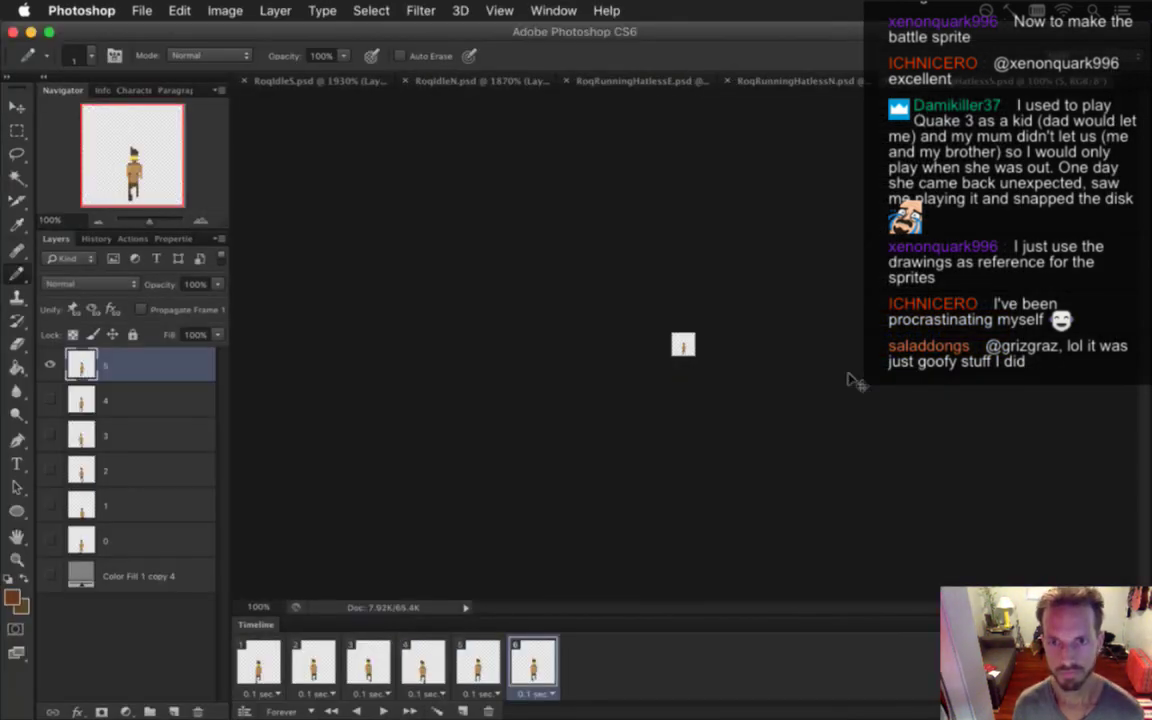
# In Finder's Shadow folder, trash the E, N and S PSDs of RoqRunning, RoqRunningSheath, RoqRunningSheathHatless and RoqRunningShirt
pyautogui.press('super+Tab')
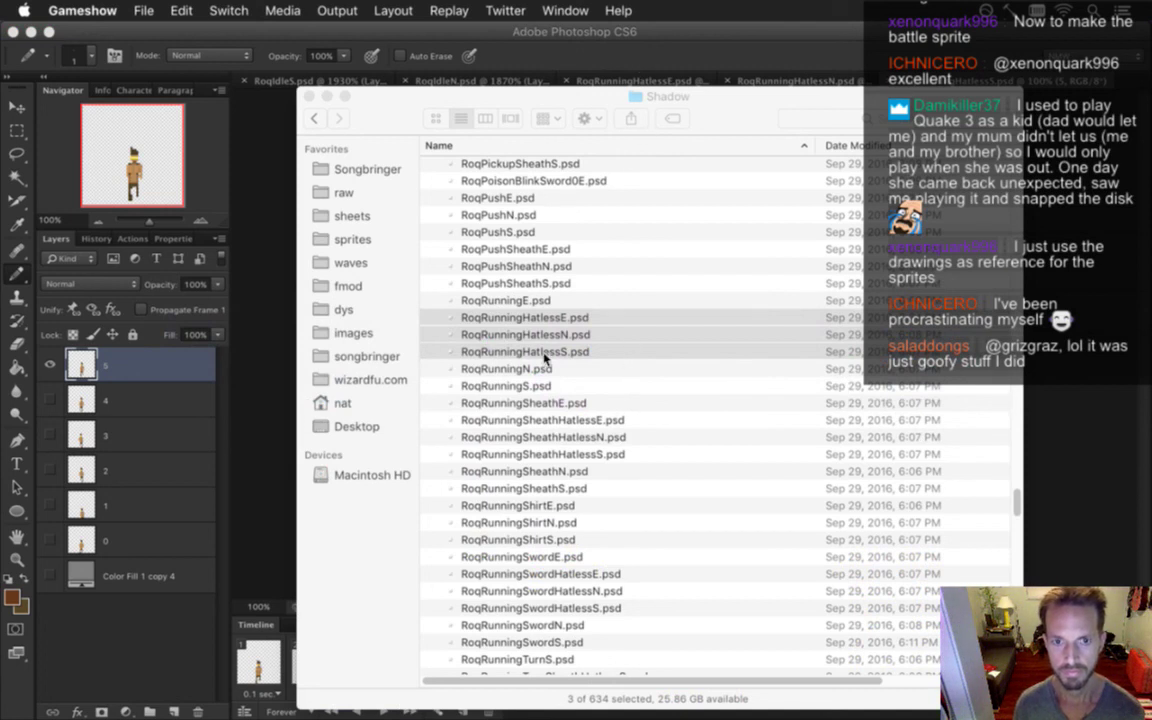
pyautogui.press('super+Tab')
pyautogui.click(543, 301)
pyautogui.keyDown('super'); pyautogui.click(545, 369); pyautogui.keyUp('super')
pyautogui.keyDown('super'); pyautogui.click(548, 385); pyautogui.keyUp('super')
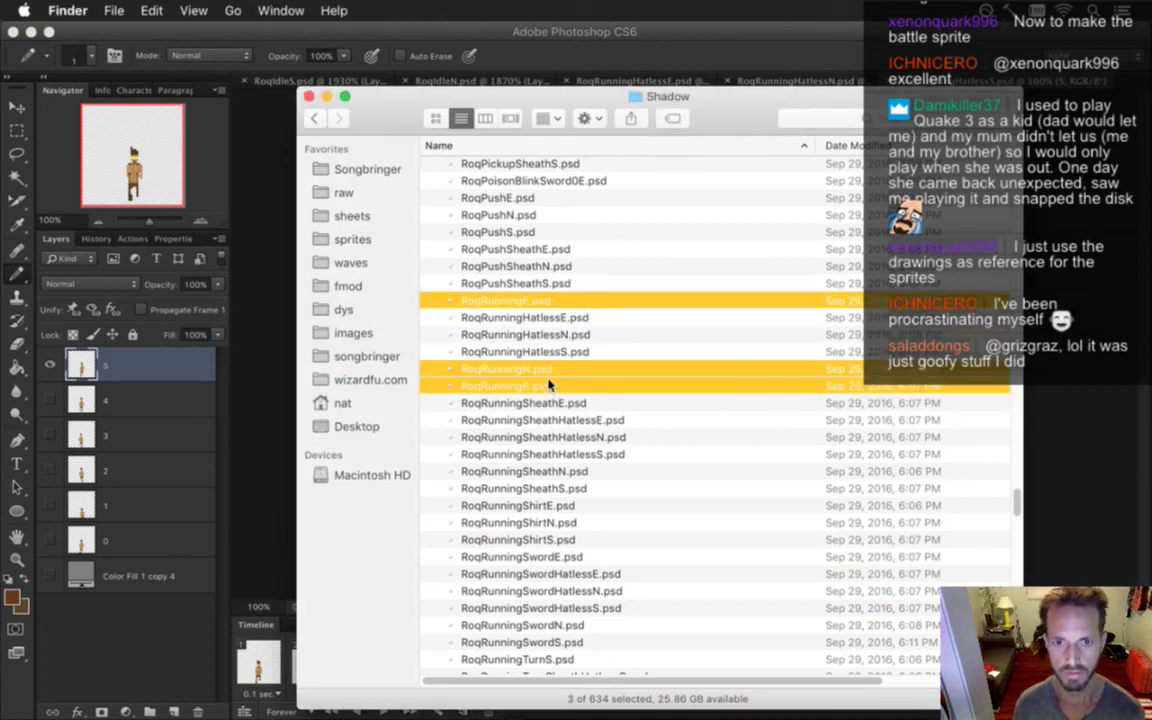
pyautogui.keyDown('super'); pyautogui.click(567, 404); pyautogui.keyUp('super')
pyautogui.keyDown('super'); pyautogui.click(590, 421); pyautogui.keyUp('super')
pyautogui.keyDown('super'); pyautogui.click(595, 438); pyautogui.keyUp('super')
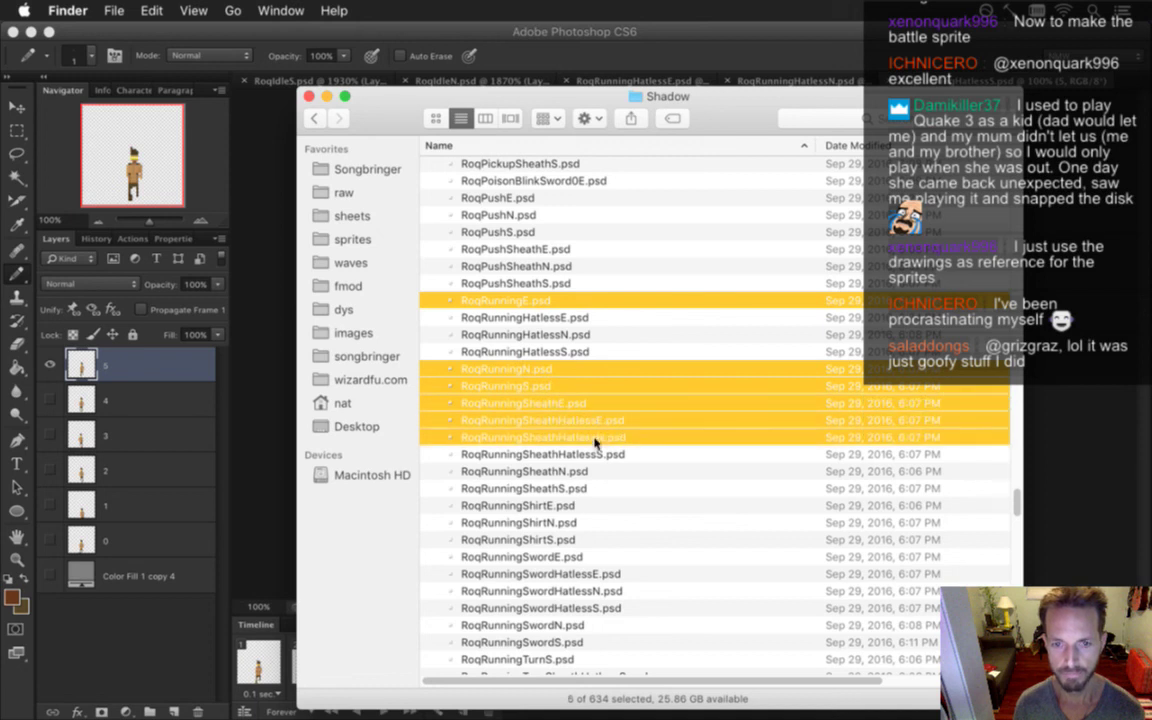
pyautogui.keyDown('super'); pyautogui.click(593, 455); pyautogui.keyUp('super')
pyautogui.keyDown('super'); pyautogui.click(588, 472); pyautogui.keyUp('super')
pyautogui.keyDown('super'); pyautogui.click(590, 489); pyautogui.keyUp('super')
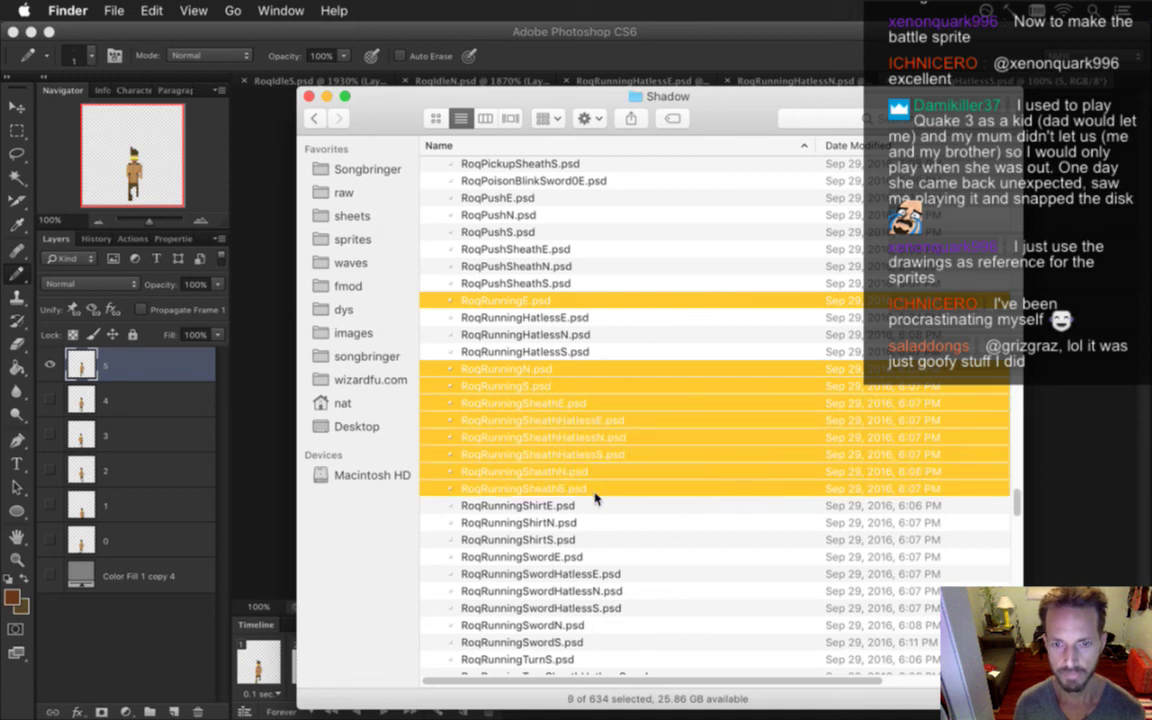
pyautogui.keyDown('super'); pyautogui.click(588, 505); pyautogui.keyUp('super')
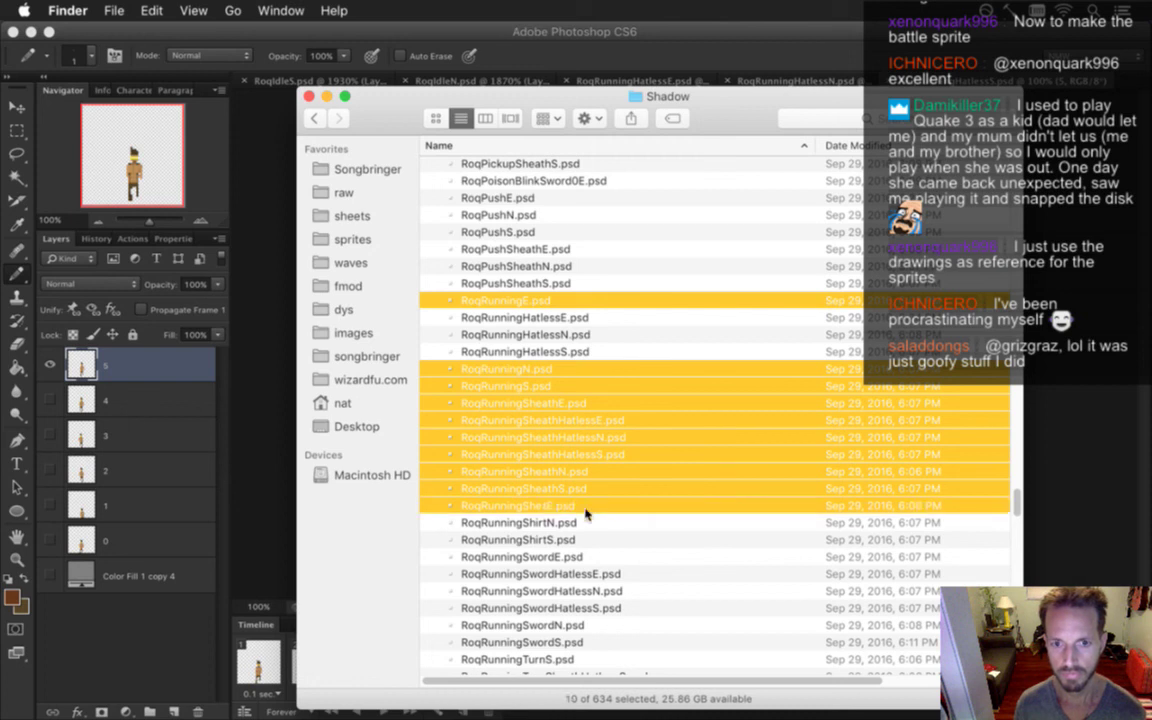
pyautogui.keyDown('super'); pyautogui.click(584, 522); pyautogui.keyUp('super')
pyautogui.keyDown('super'); pyautogui.click(577, 539); pyautogui.keyUp('super')
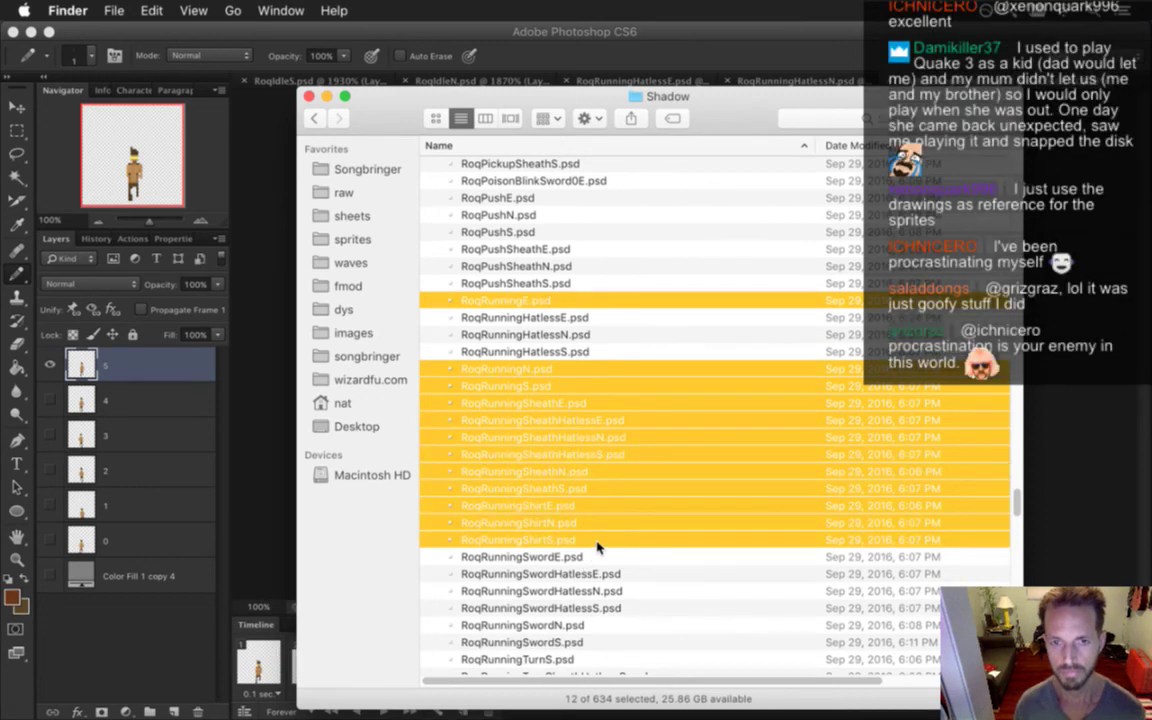
pyautogui.press('super+BackSpace')
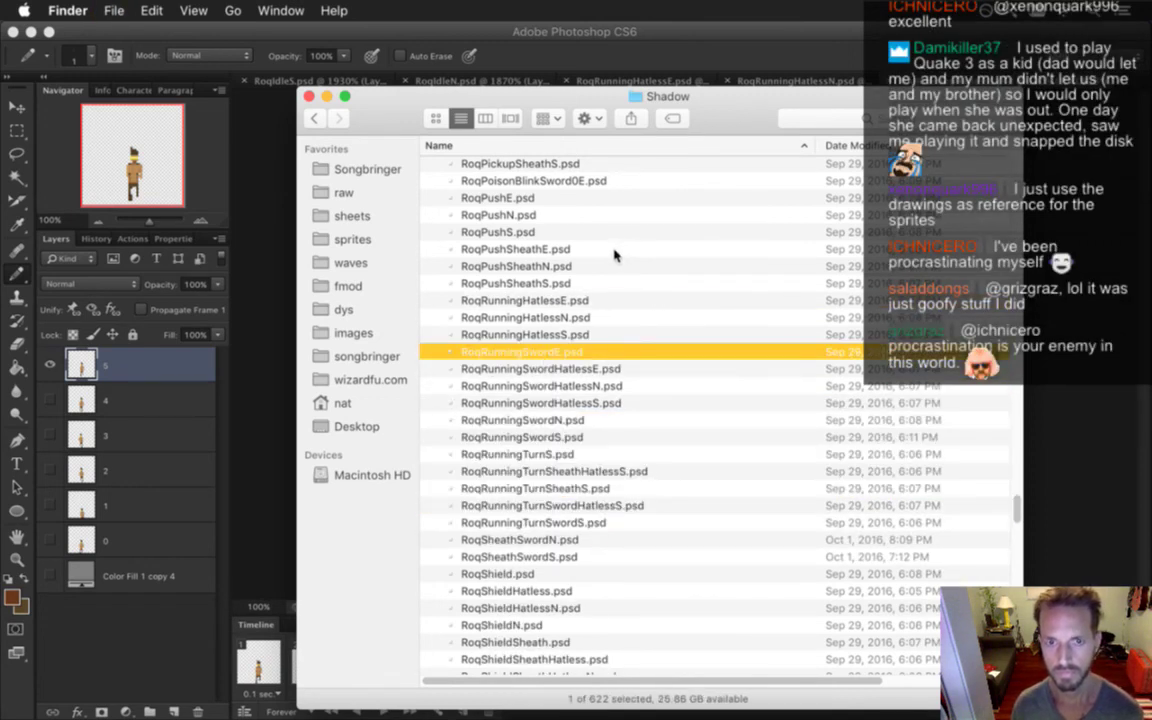
# Switch to Photoshop and save RoqRunningHatlessE.psd as RoqRunningE.psd in the Shadow folder
pyautogui.click(648, 72)
pyautogui.moveTo(662, 334); pyautogui.dragTo(858, 375)
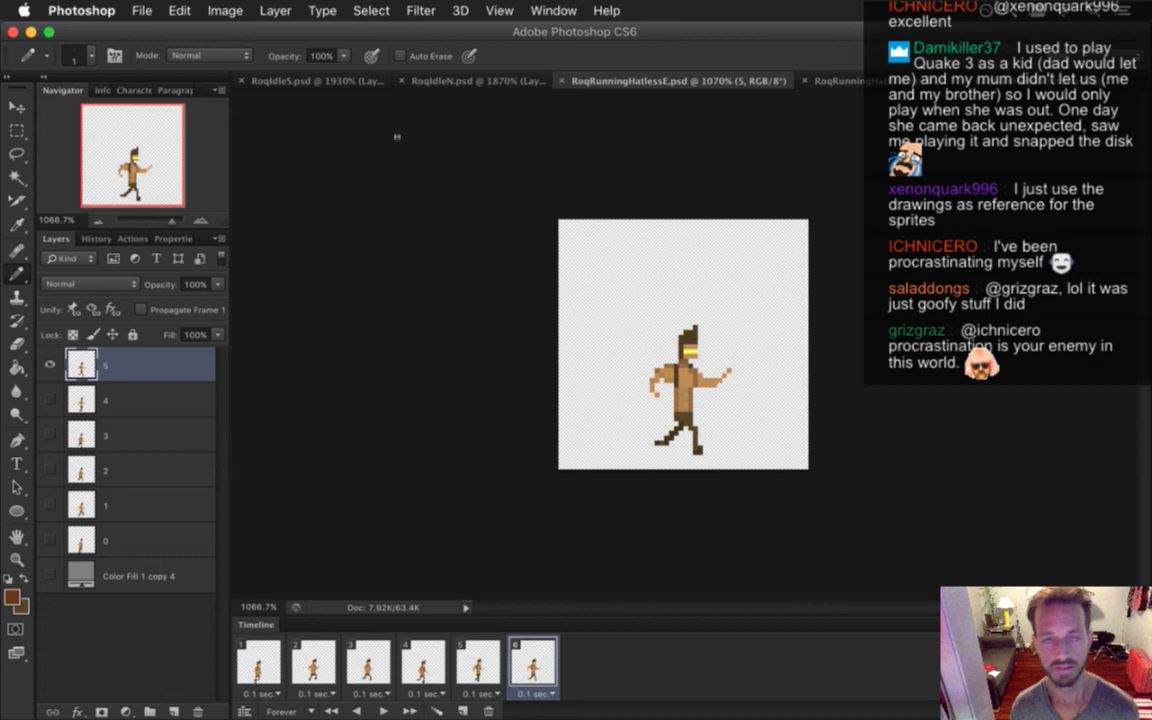
pyautogui.click(143, 11)
pyautogui.click(226, 220)
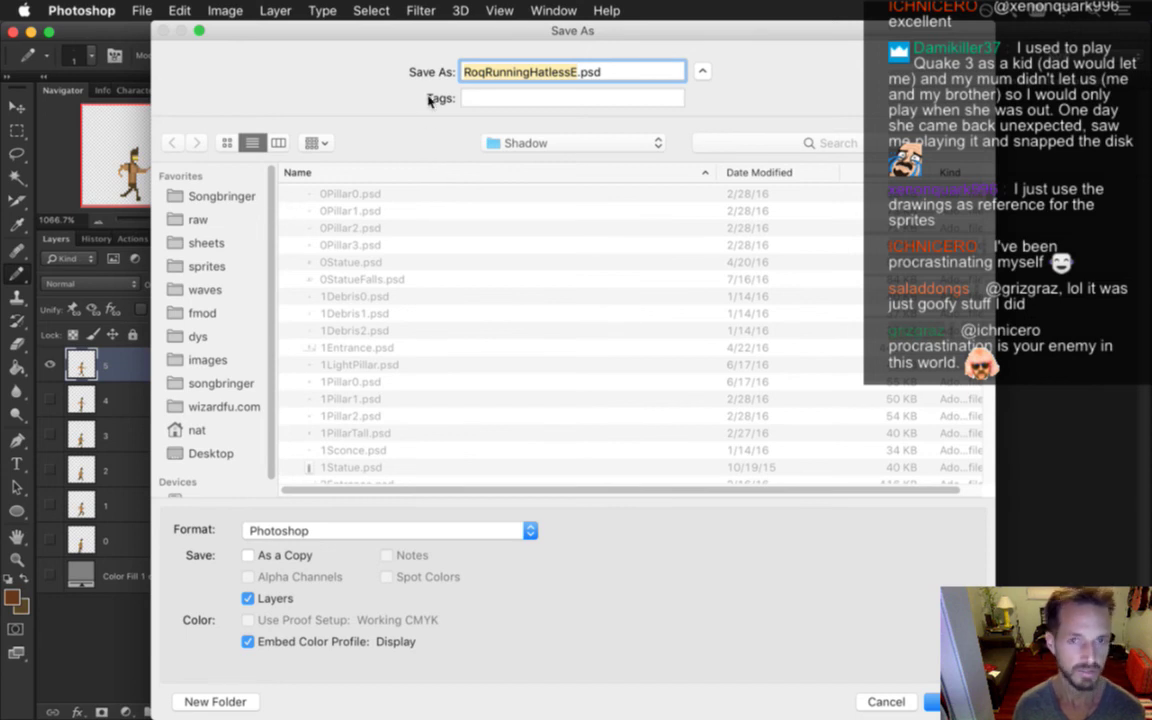
pyautogui.click(531, 77)
pyautogui.press('Delete')
pyautogui.press('Delete')
pyautogui.press('Delete')
pyautogui.press('Delete')
pyautogui.press('Delete')
pyautogui.press('Delete')
pyautogui.press('Delete')
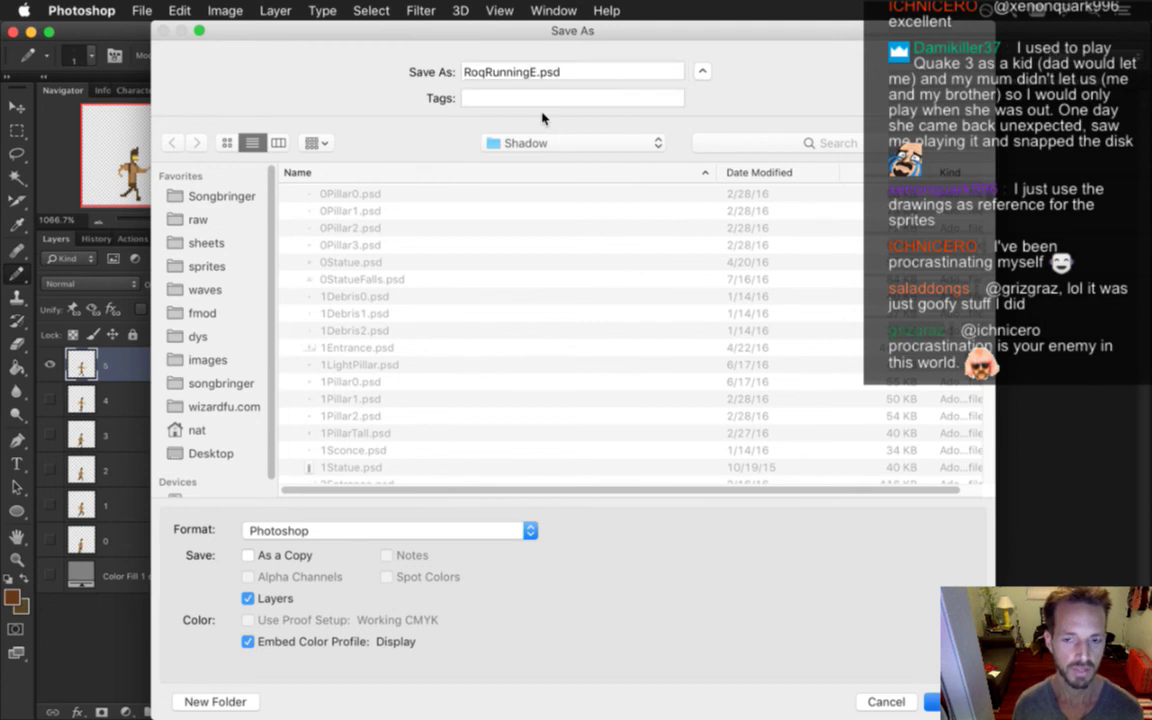
pyautogui.press('Return')
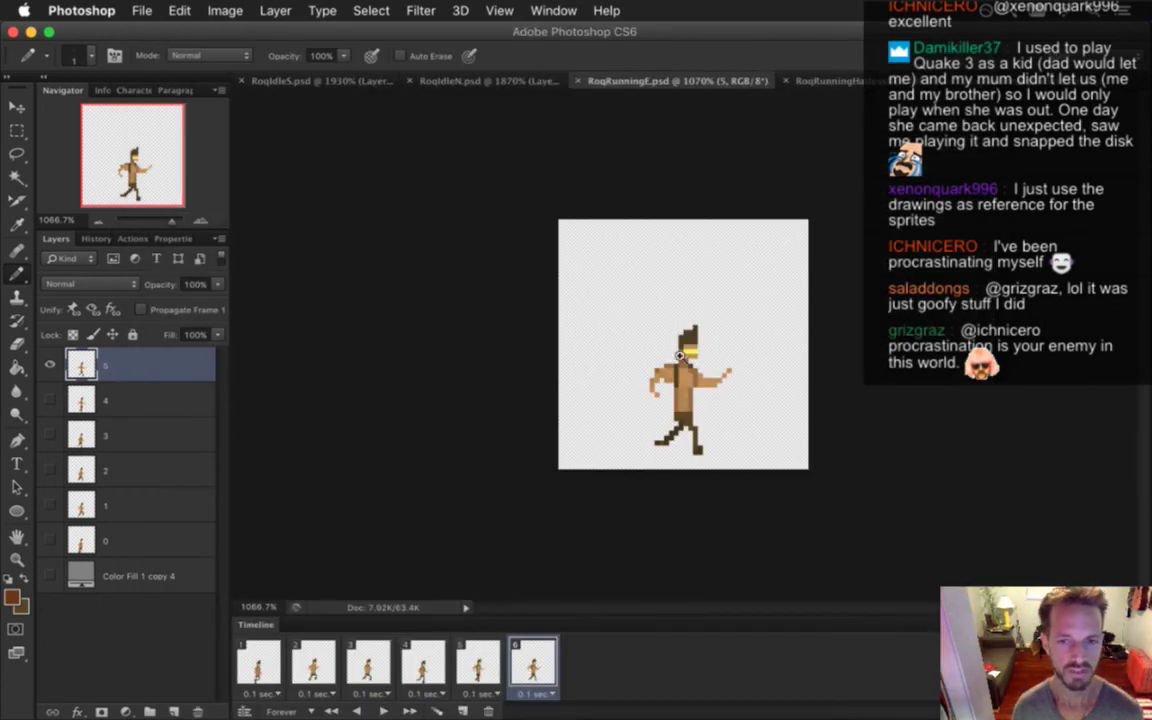
pyautogui.scroll(2, 690, 348)
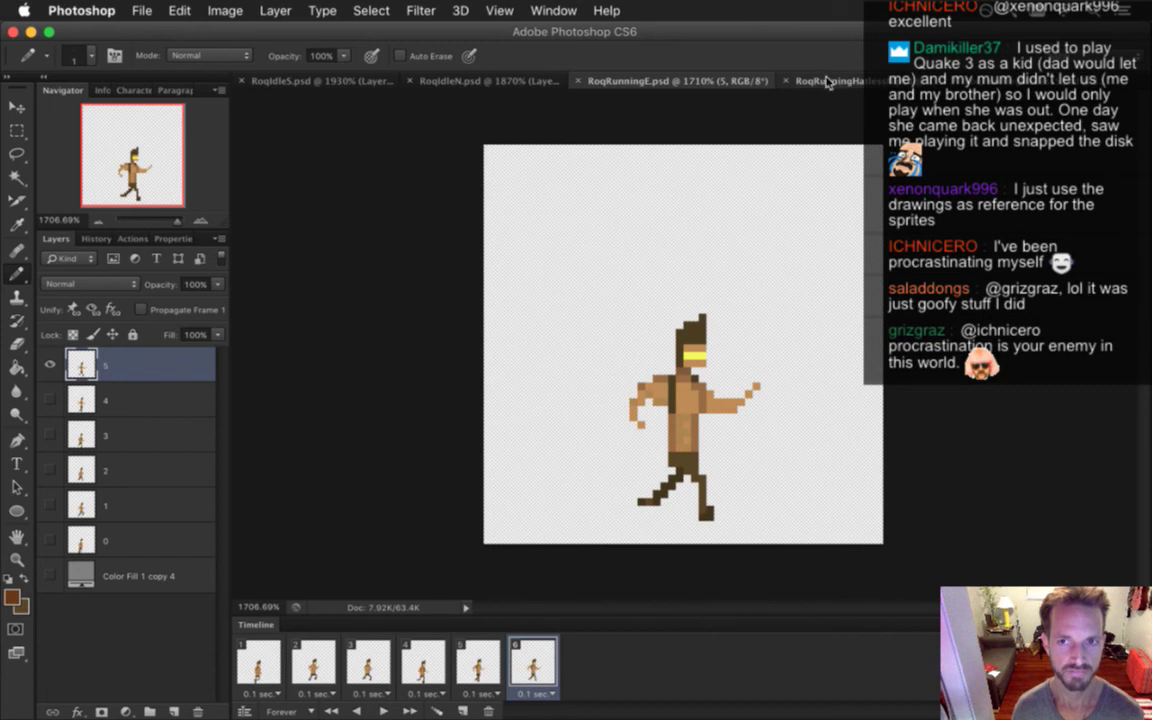
# Save the RoqRunningHatlessN.psd document as RoqRunningN.psd
pyautogui.click(830, 81)
pyautogui.moveTo(684, 342); pyautogui.dragTo(865, 400)
pyautogui.click(142, 10)
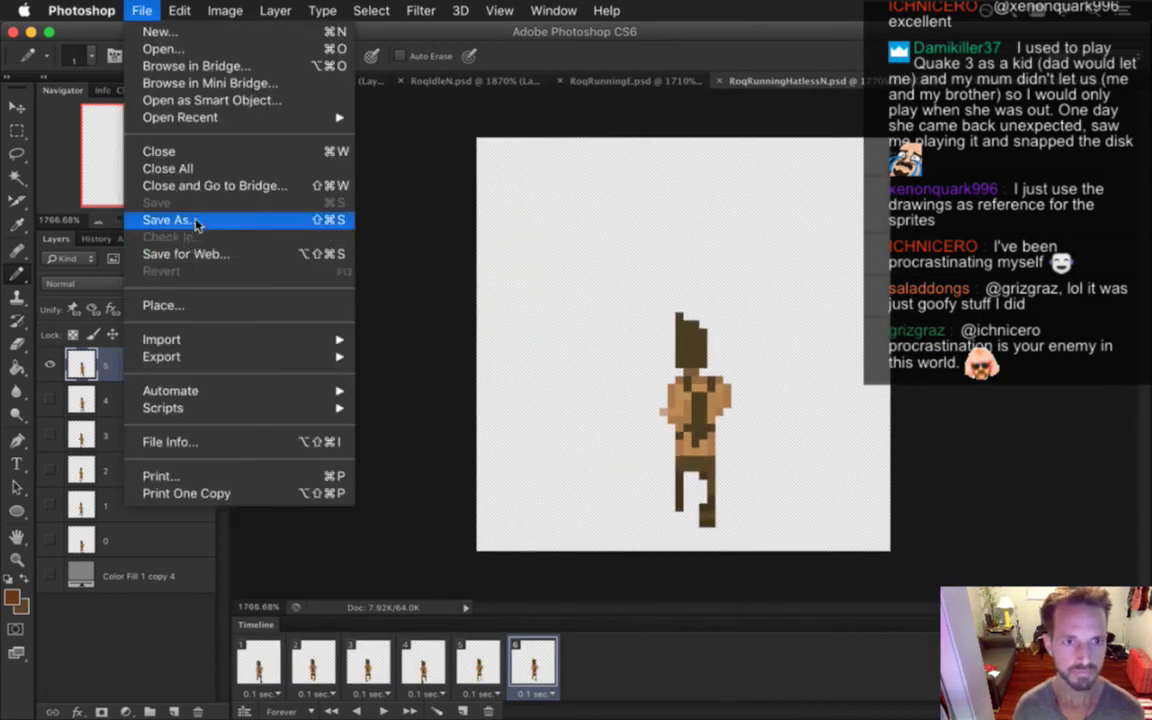
pyautogui.click(213, 252)
pyautogui.press('Right')
pyautogui.press('Left')
pyautogui.press('BackSpace')
pyautogui.press('BackSpace')
pyautogui.press('BackSpace')
pyautogui.press('BackSpace')
pyautogui.press('BackSpace')
pyautogui.press('BackSpace')
pyautogui.press('BackSpace')
pyautogui.press('Return')
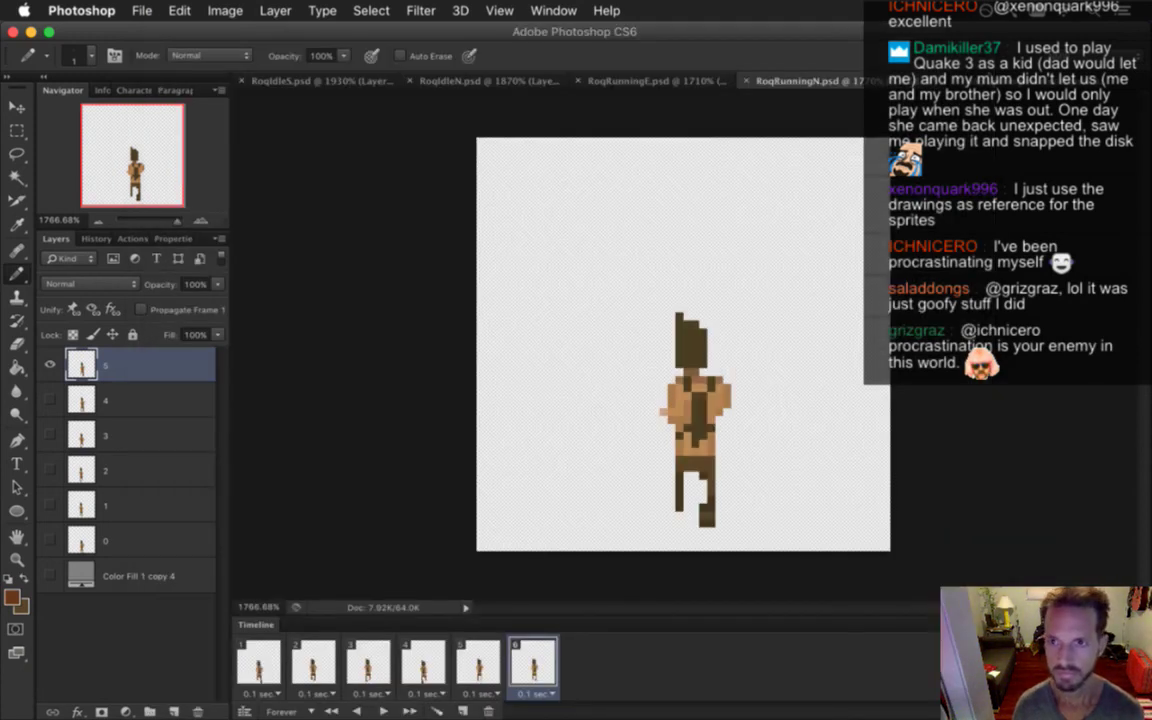
# Save the RoqRunningHatlessS.psd document as RoqRunningS.psd in the Shadow folder
pyautogui.scroll(-5, 684, 342)
pyautogui.press('super+1')
pyautogui.scroll(5, 833, 367)
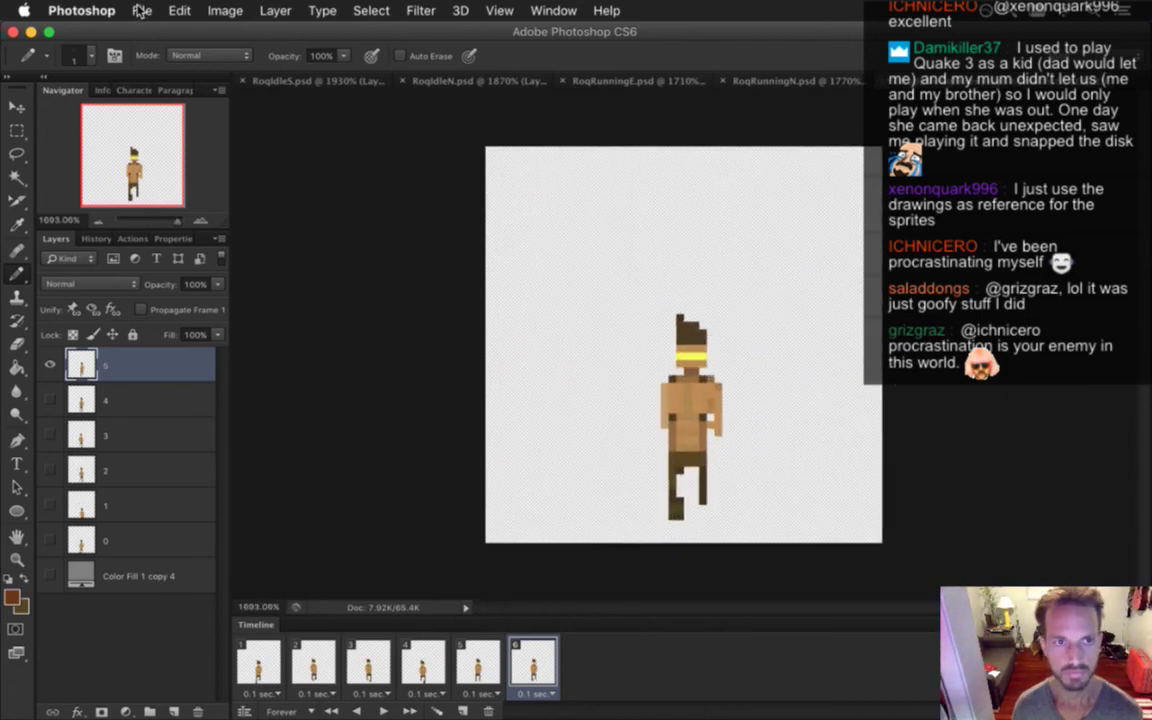
pyautogui.click(141, 10)
pyautogui.click(205, 225)
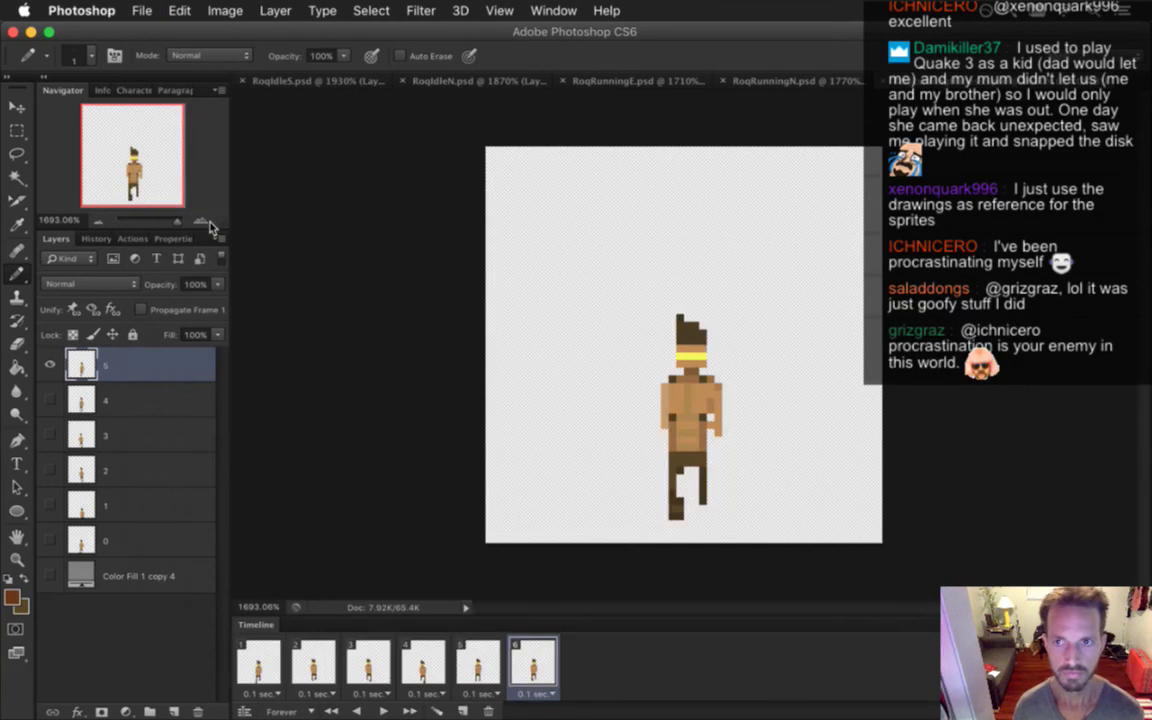
pyautogui.press('Right')
pyautogui.press('Left')
pyautogui.press('BackSpace')
pyautogui.press('BackSpace')
pyautogui.press('BackSpace')
pyautogui.press('BackSpace')
pyautogui.press('BackSpace')
pyautogui.press('BackSpace')
pyautogui.press('Return')
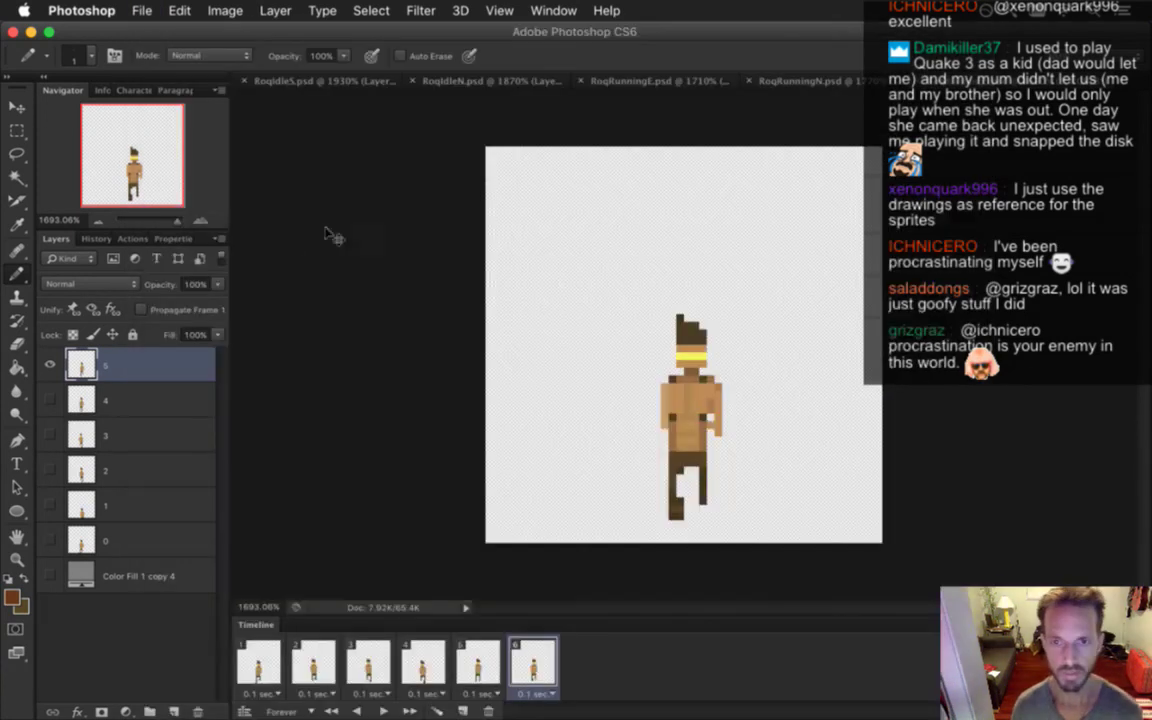
# Switch to Finder and trash RoqRunningHatlessE.psd, RoqRunningHatlessN.psd and RoqRunningHatlessS.psd from the Shadow folder
pyautogui.press('super+Tab')
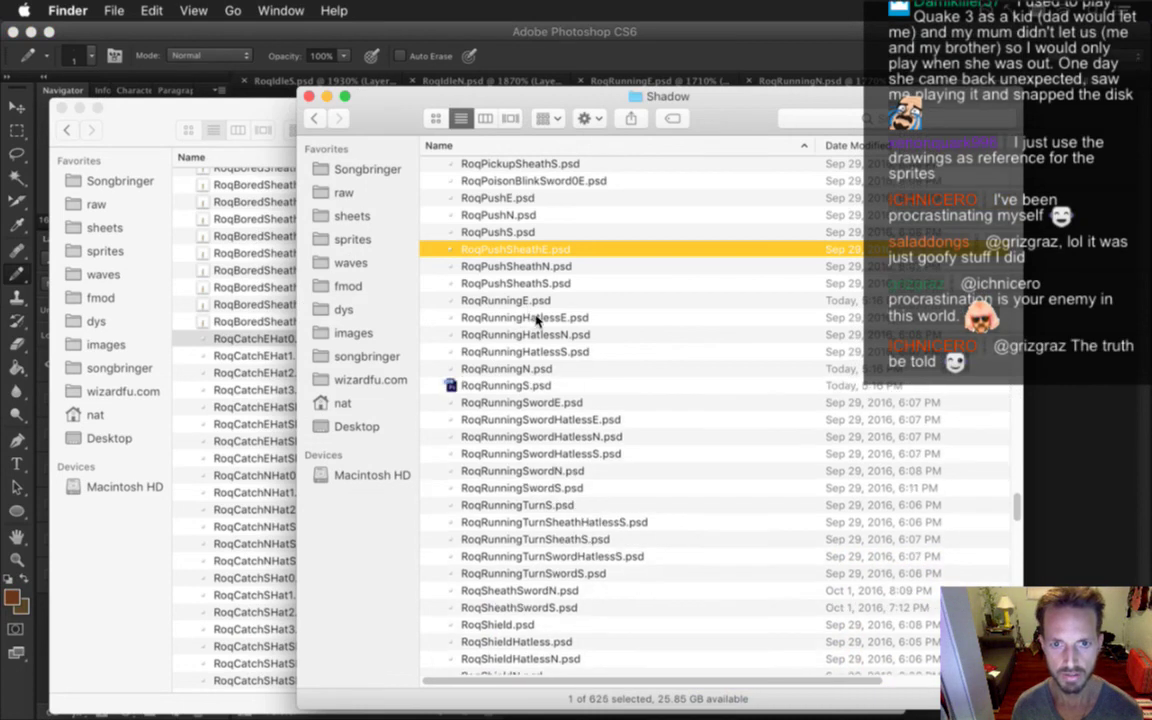
pyautogui.click(537, 318)
pyautogui.keyDown('shift'); pyautogui.click(554, 352); pyautogui.keyUp('shift')
pyautogui.press('super+BackSpace')
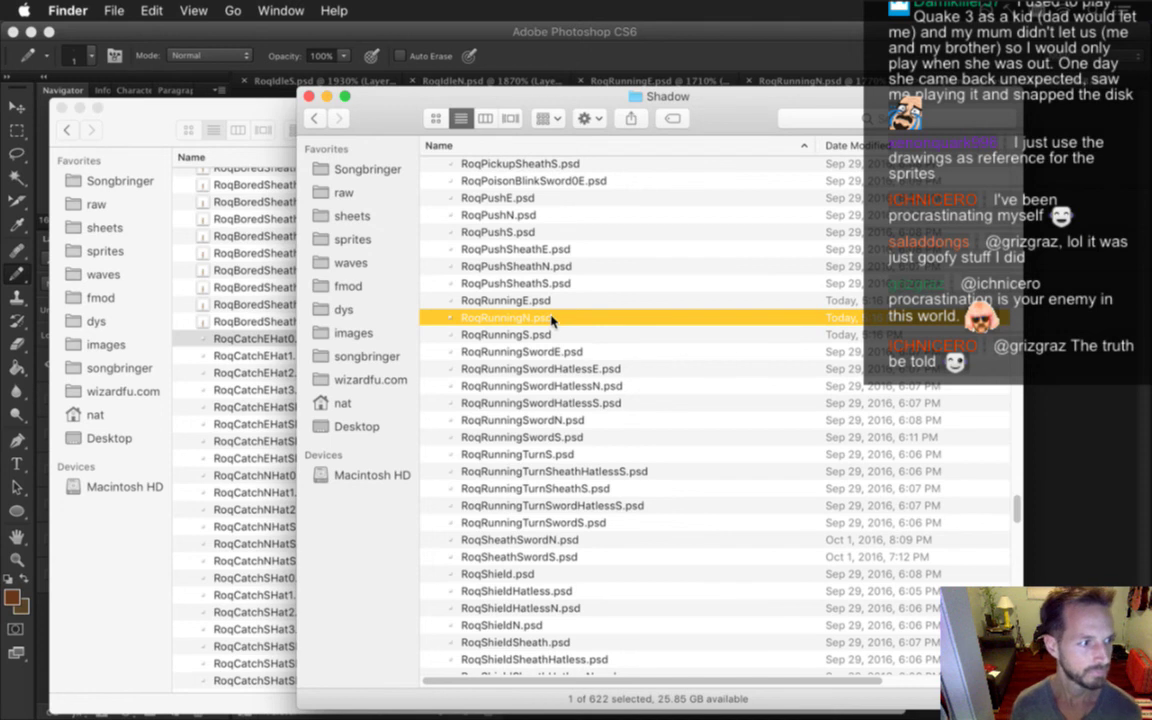
# Open RoqRunningE.psd from the Shadow folder in Photoshop and compare it with RoqRunningS.psd
pyautogui.doubleClick(506, 301)
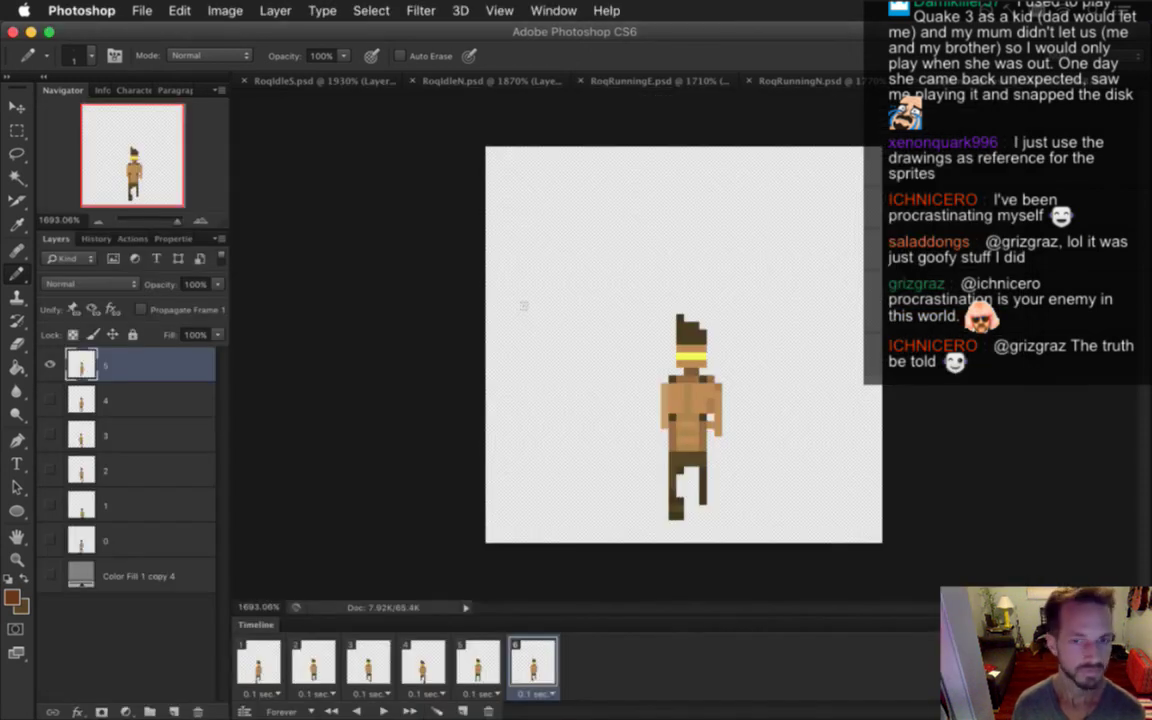
pyautogui.click(650, 82)
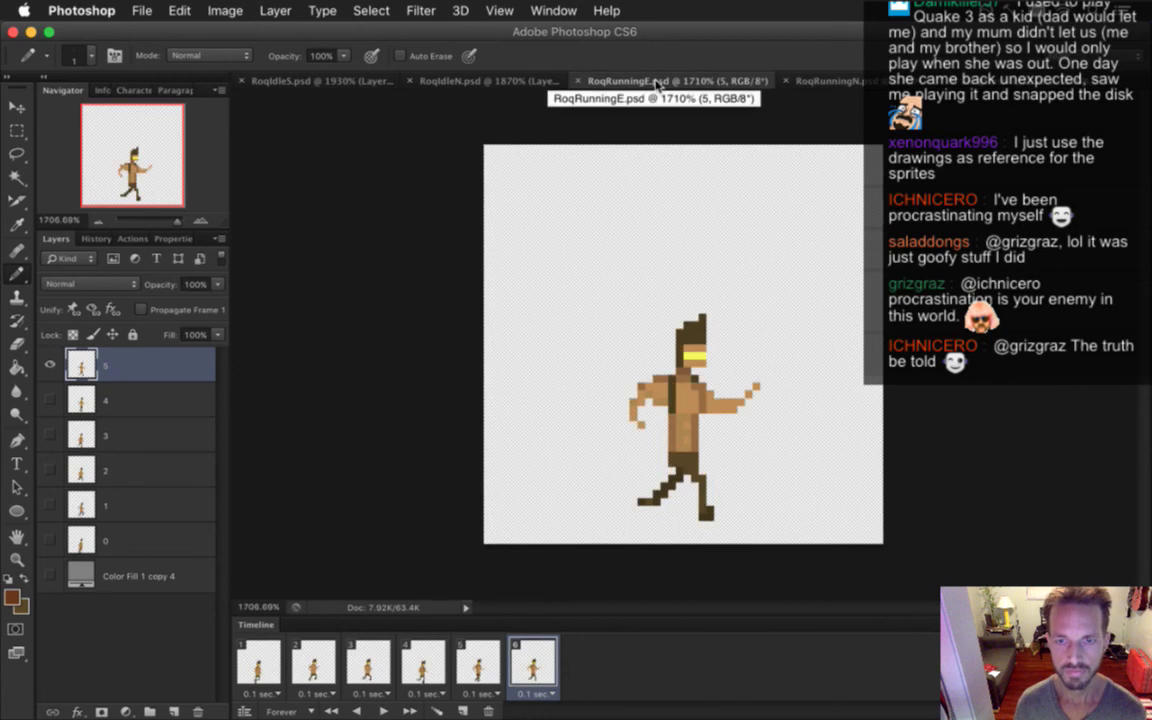
pyautogui.hotkey('ctrl', 'Tab')
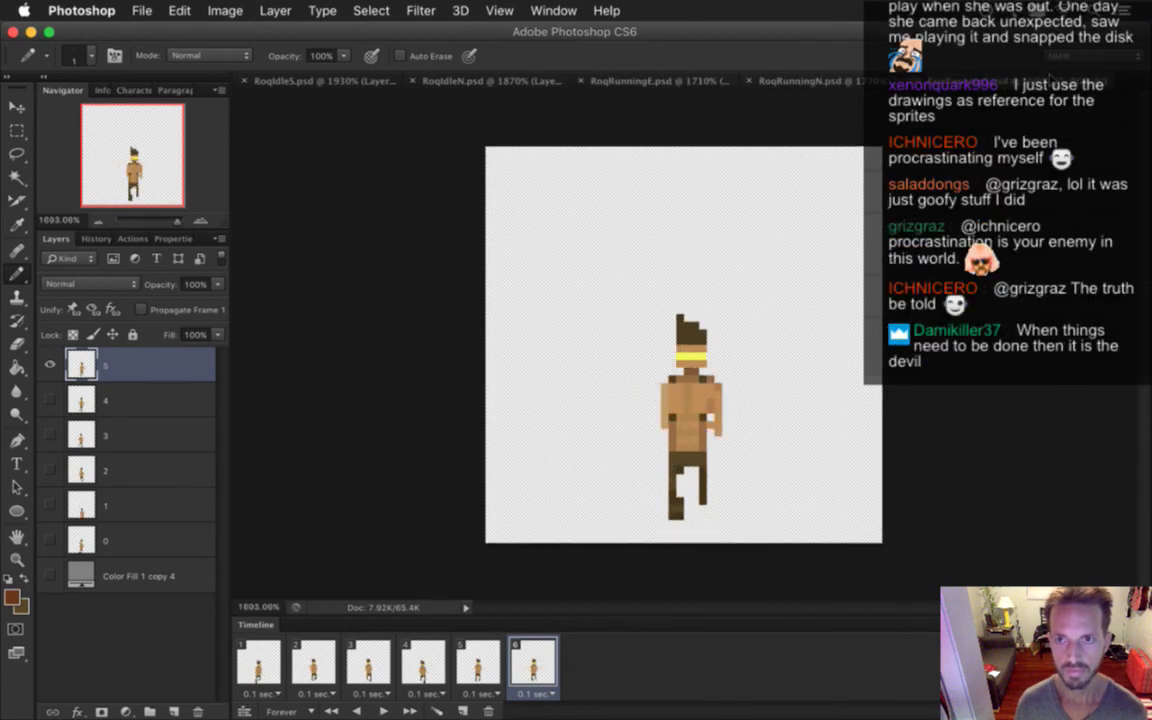
# Switch to Finder's Shadow folder of rendered PNGs and trash RoqRunningE0.png through RoqRunningE5.png
pyautogui.press('super+Tab')
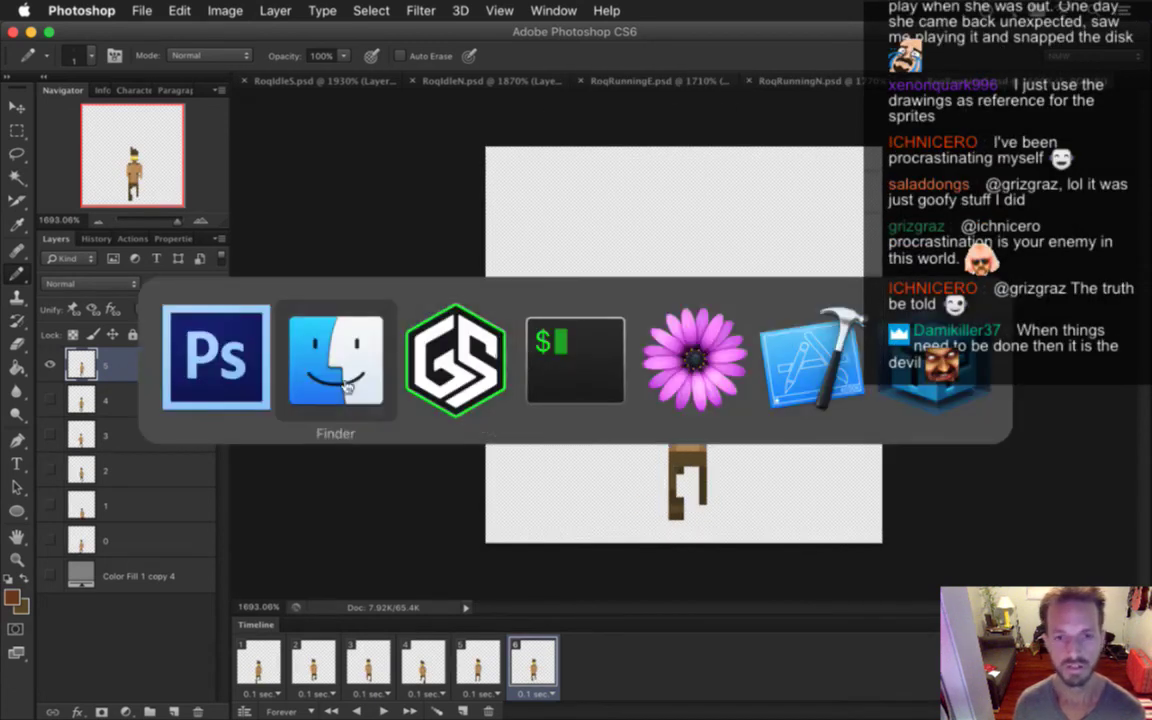
pyautogui.click(225, 113)
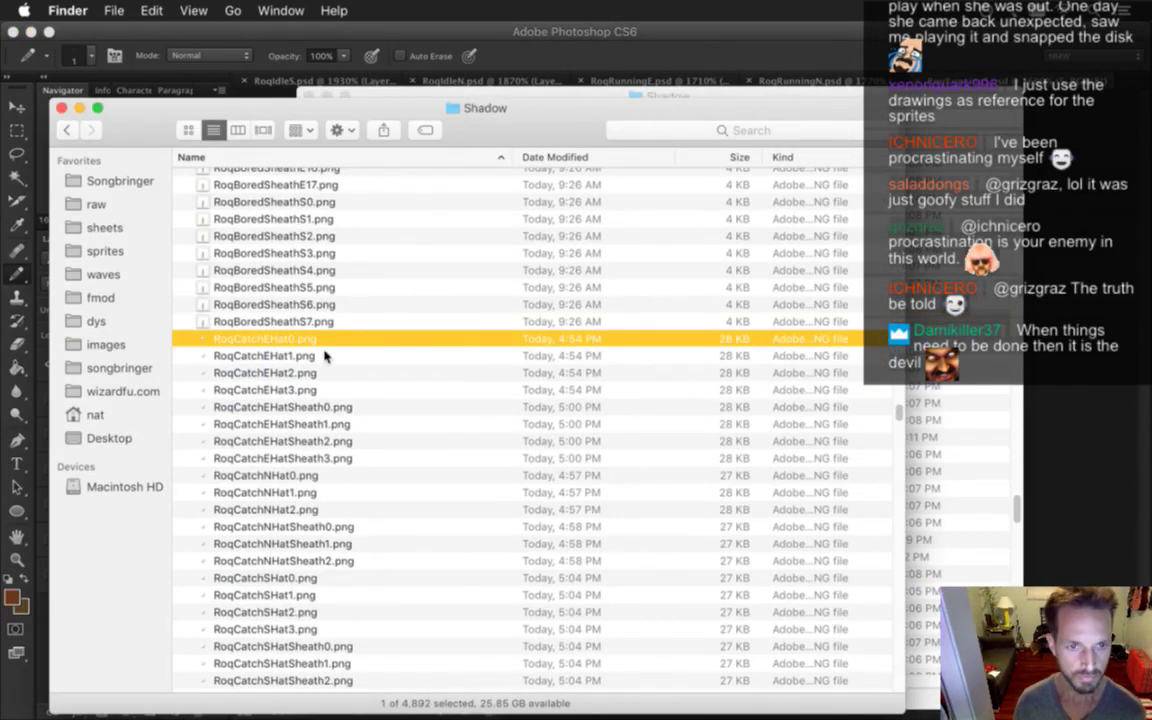
pyautogui.write('roqrunningf')
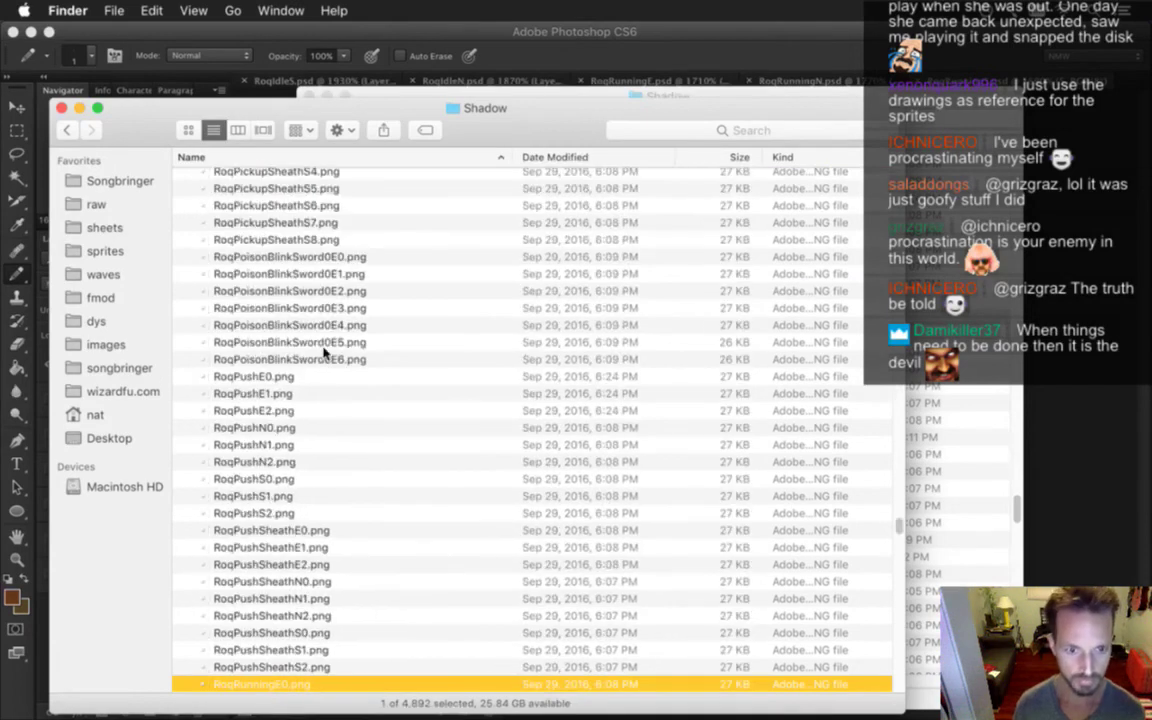
pyautogui.press('Down')
pyautogui.press('Down')
pyautogui.press('Down')
pyautogui.press('Down')
pyautogui.press('Down')
pyautogui.press('Down')
pyautogui.press('Down')
pyautogui.press('Down')
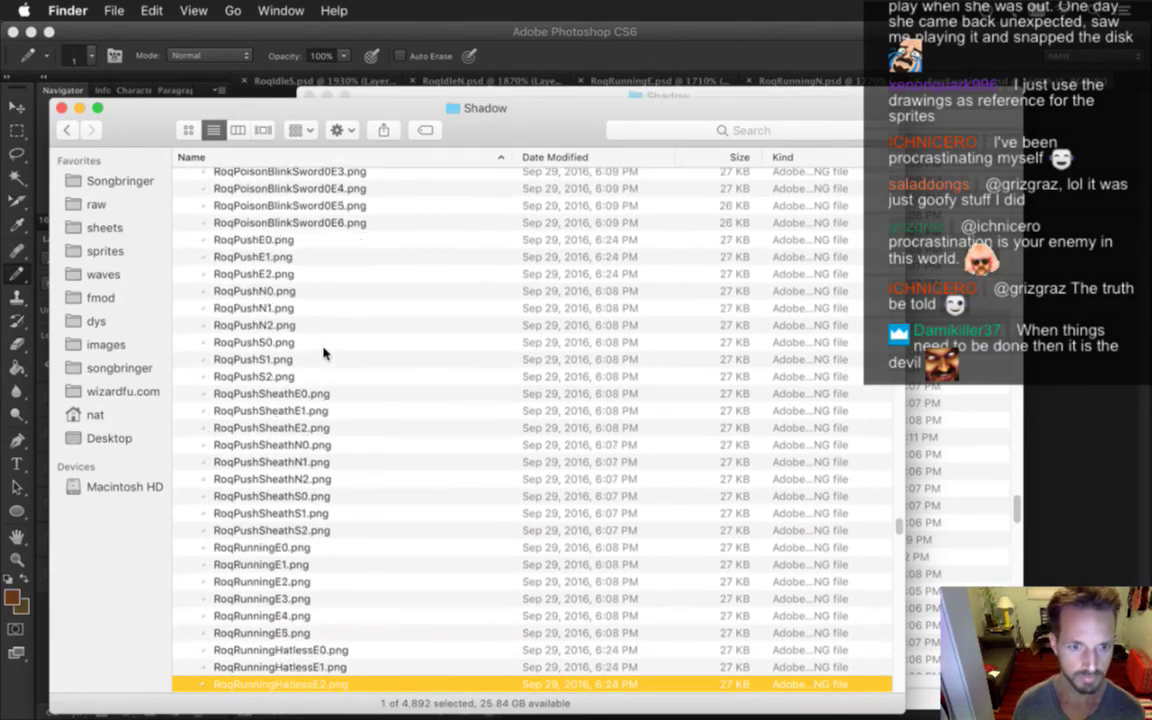
pyautogui.press('Up')
pyautogui.press('Up')
pyautogui.press('Up')
pyautogui.press('Up')
pyautogui.press('Up')
pyautogui.press('Up')
pyautogui.press('Up')
pyautogui.press('Up')
pyautogui.press('Up')
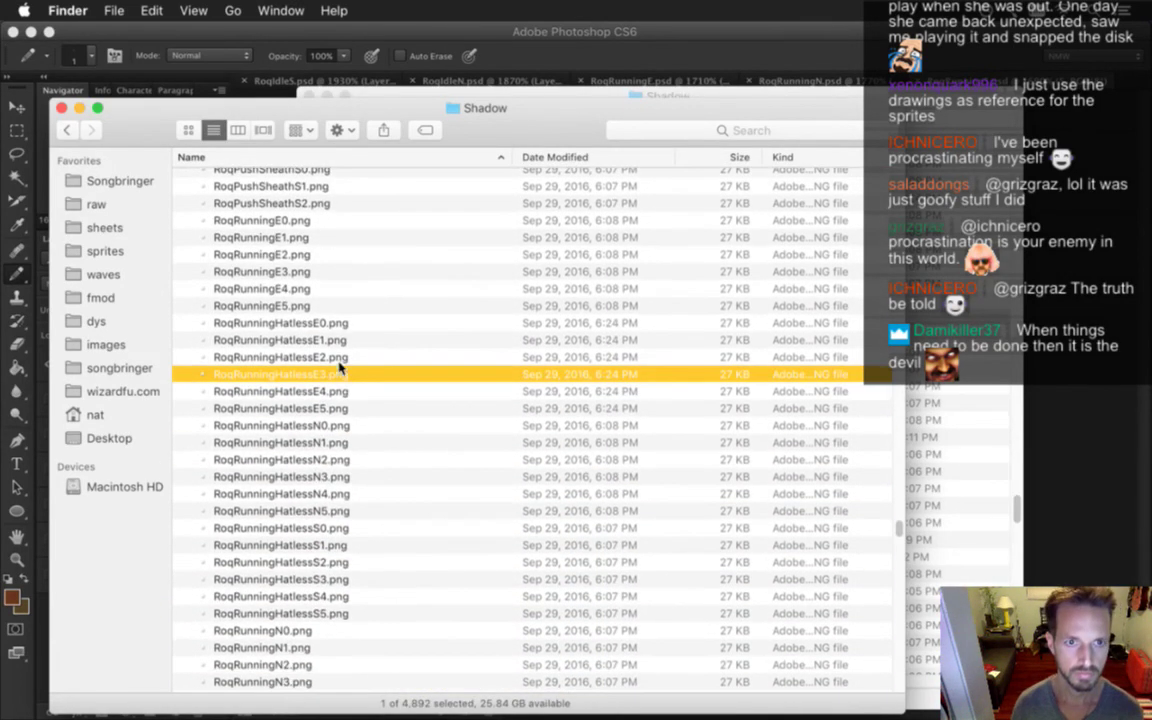
pyautogui.keyDown('shift'); pyautogui.click(323, 305); pyautogui.keyUp('shift')
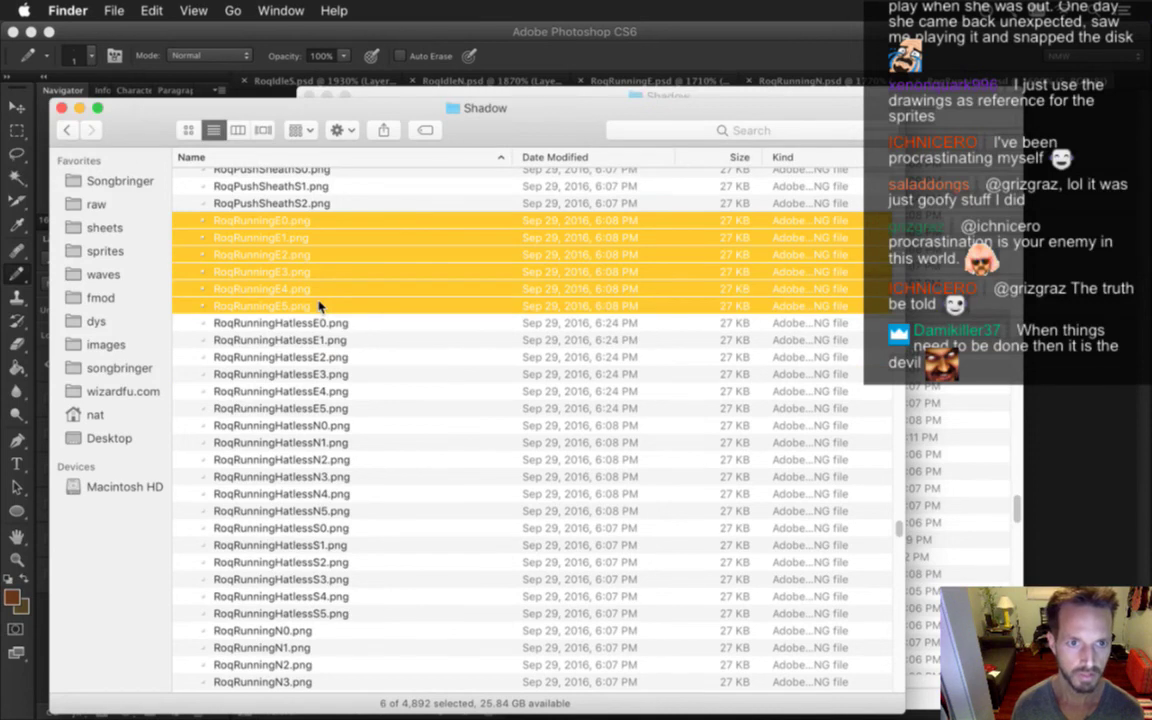
pyautogui.press('super+BackSpace')
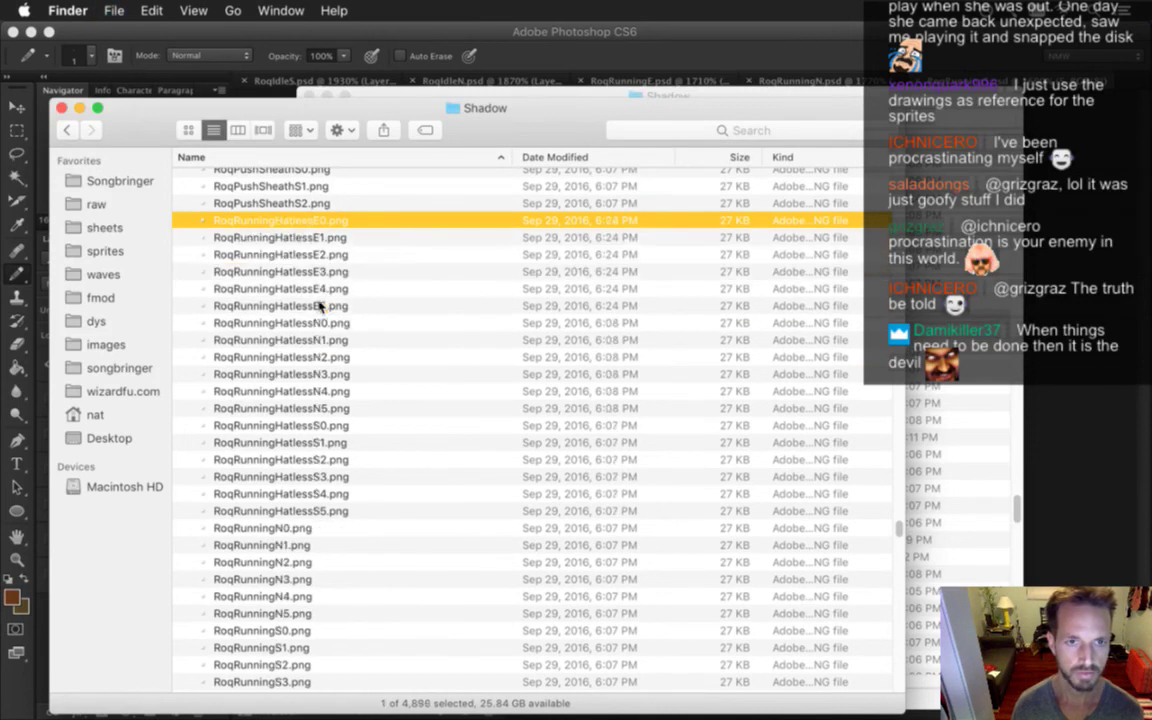
# Trash all the RoqRunningHatless PNG frames and the RoqRunningN and RoqRunningS PNG frames
pyautogui.keyDown('shift'); pyautogui.click(342, 512); pyautogui.keyUp('shift')
pyautogui.press('super+BackSpace')
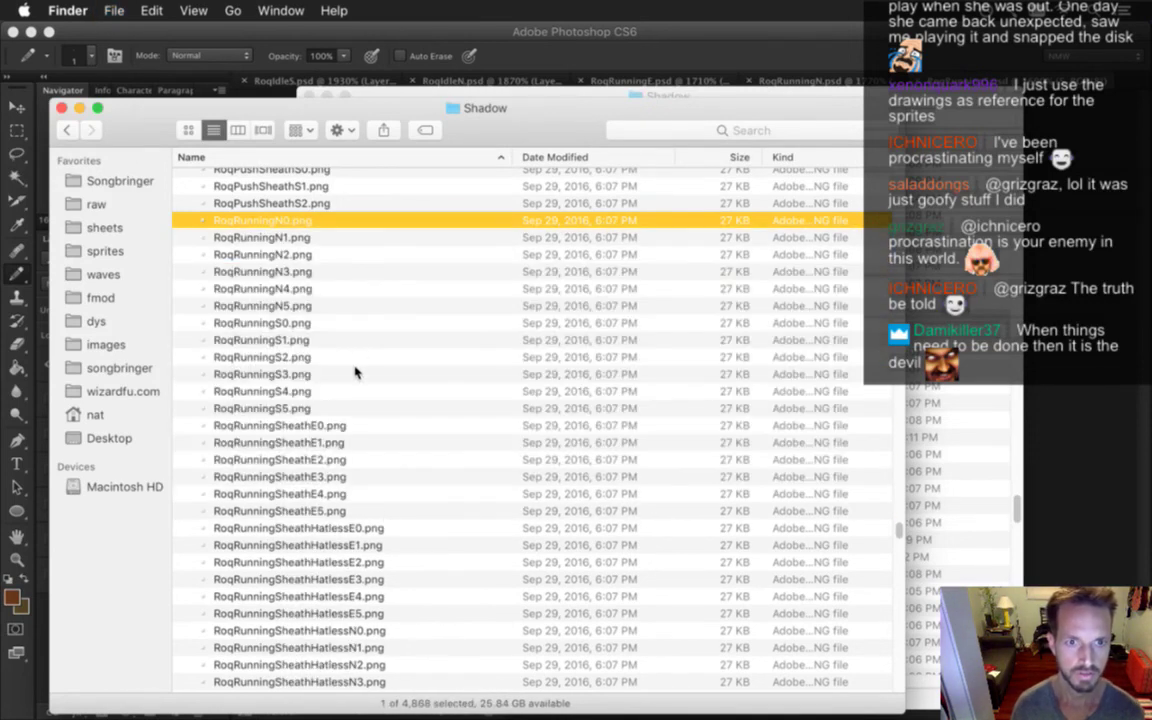
pyautogui.keyDown('shift'); pyautogui.click(308, 410); pyautogui.keyUp('shift')
pyautogui.press('super+BackSpace')
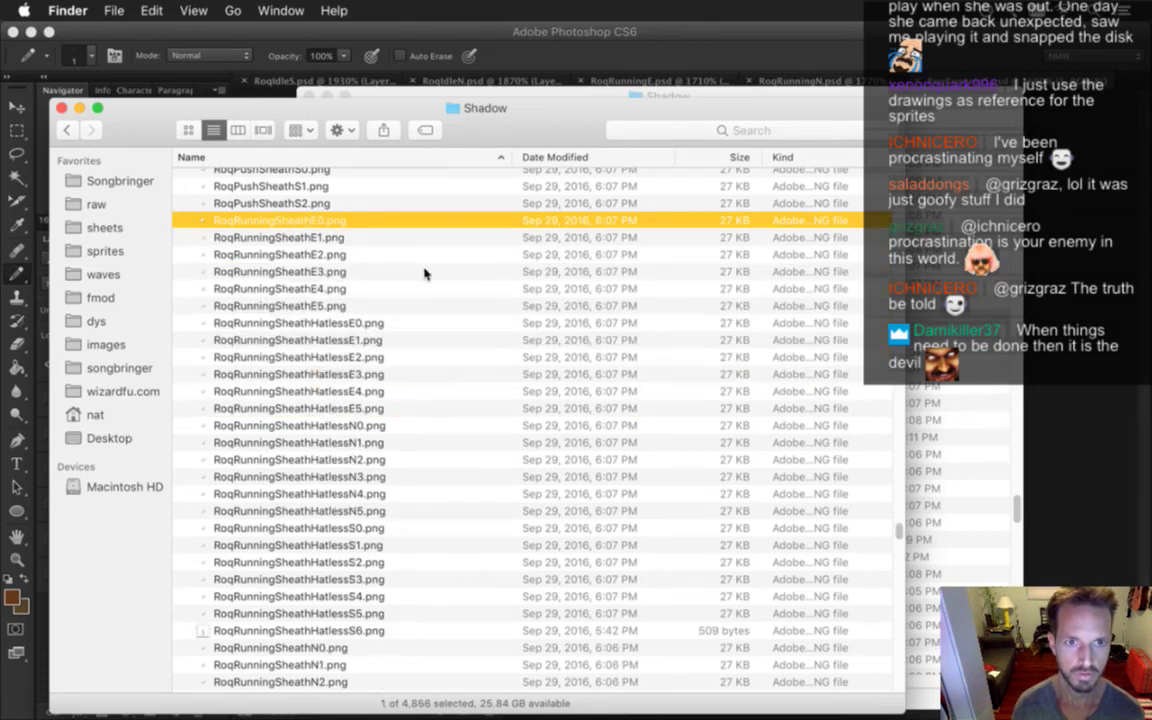
# Trash RoqRunningSheathE0.png through RoqRunningSheathE5.png and all the RoqRunningSheathHatless PNG frames
pyautogui.keyDown('shift'); pyautogui.click(370, 307); pyautogui.keyUp('shift')
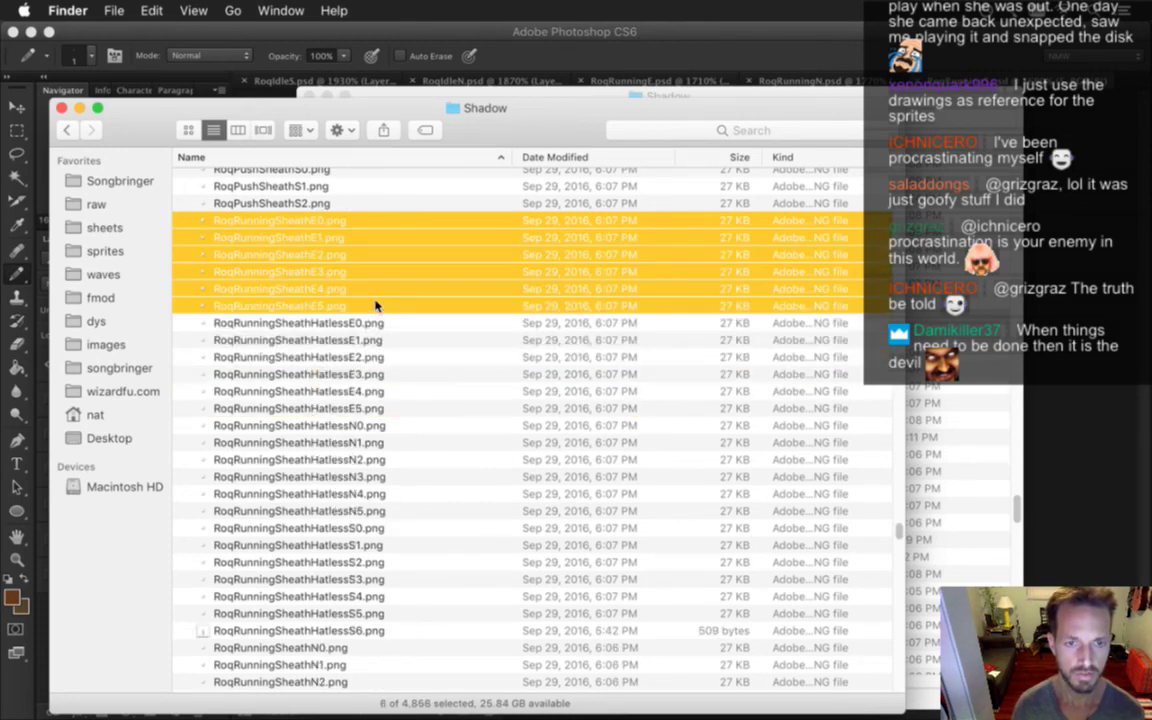
pyautogui.press('super+BackSpace')
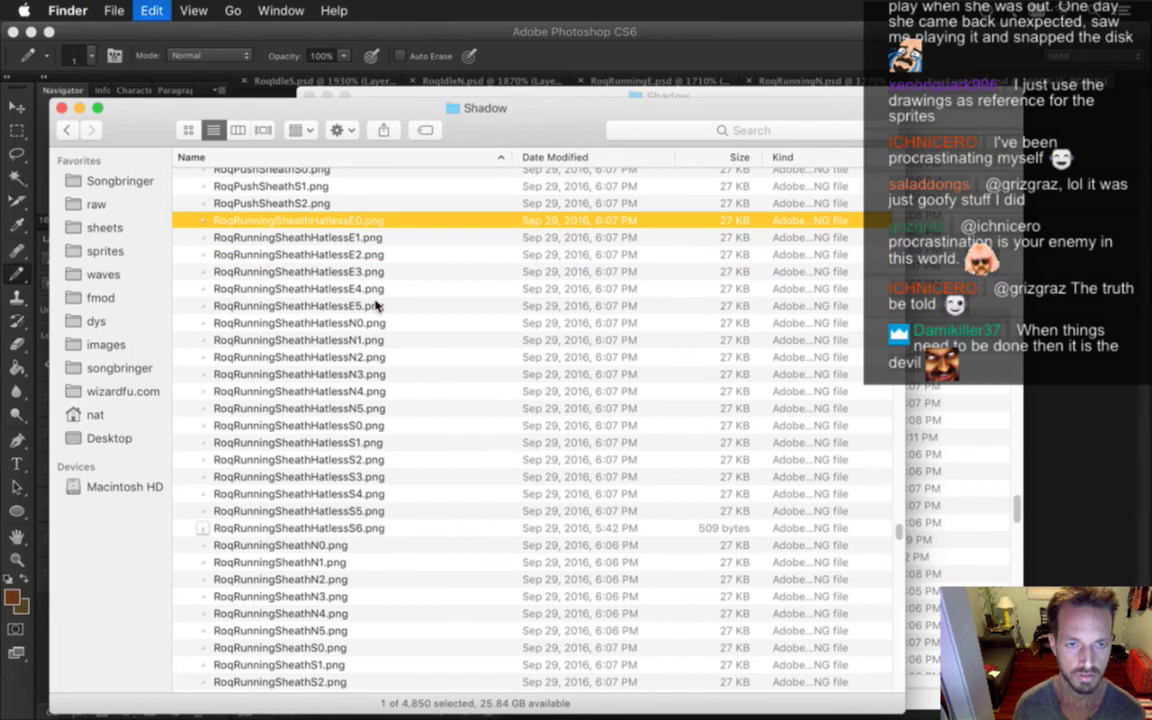
pyautogui.press('super+z')
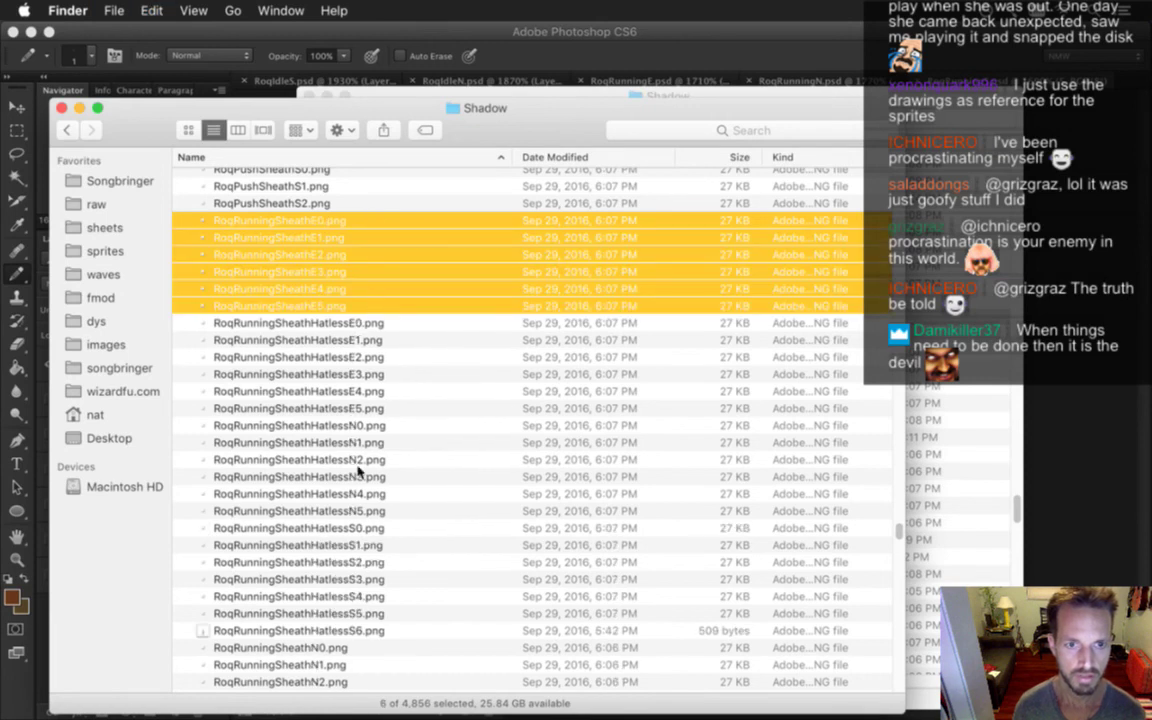
pyautogui.press('super+BackSpace')
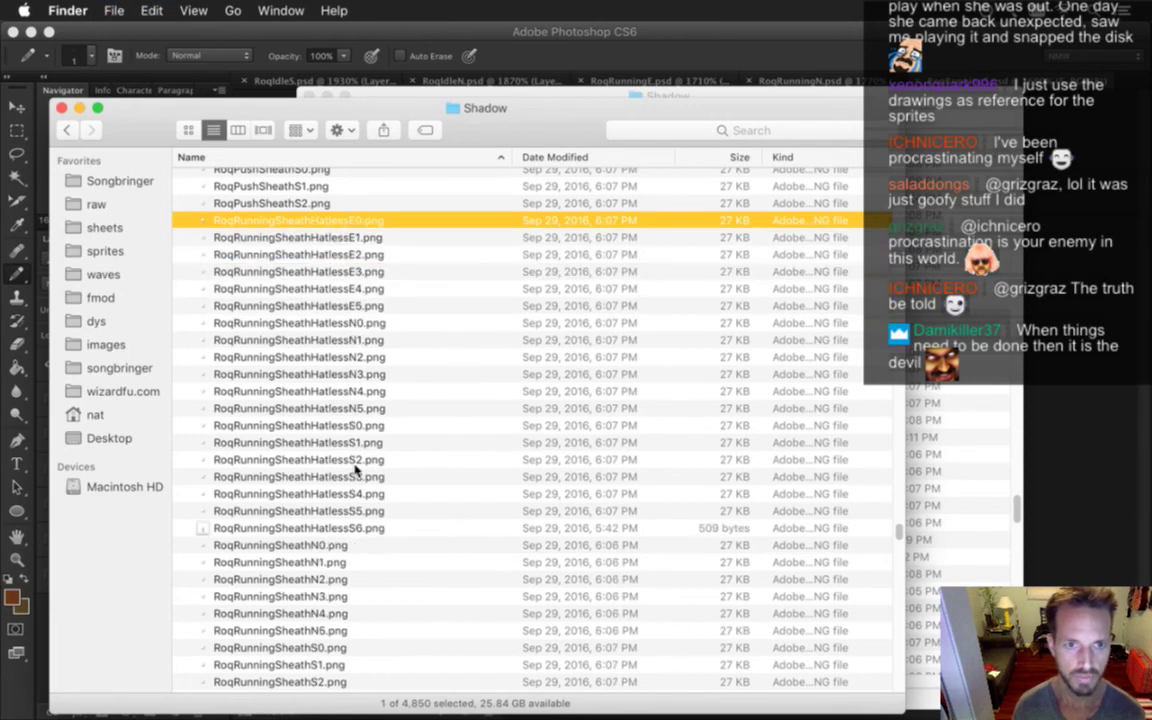
pyautogui.keyDown('shift'); pyautogui.click(381, 528); pyautogui.keyUp('shift')
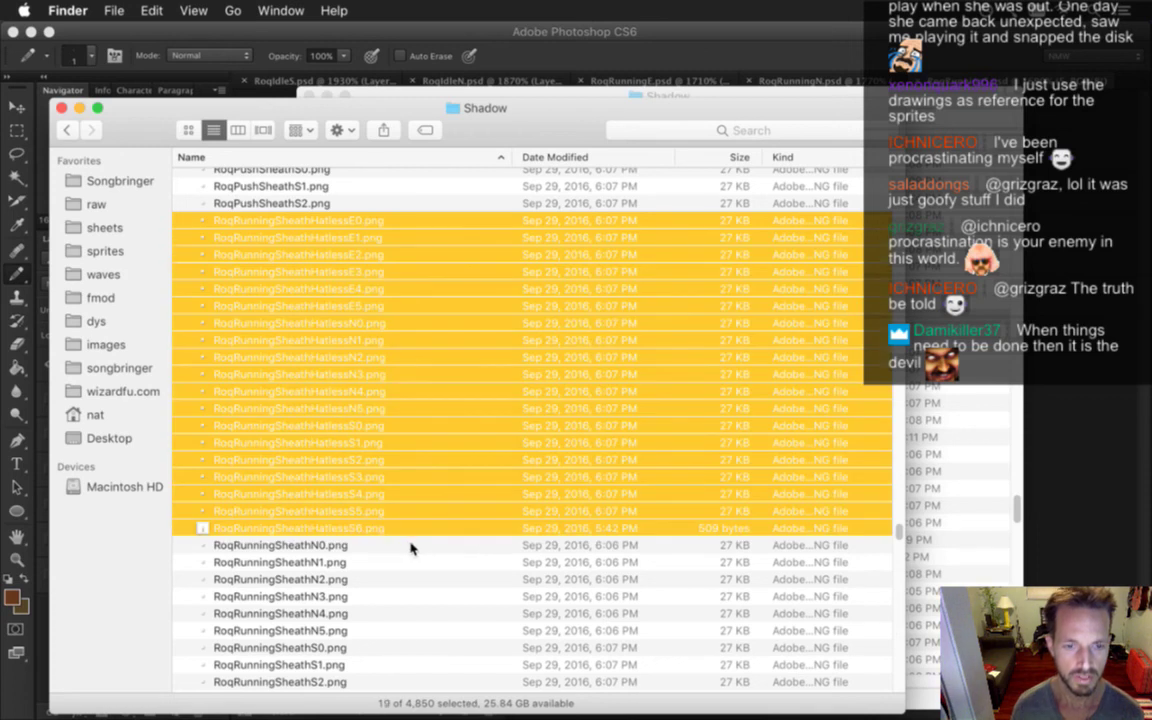
pyautogui.press('super+BackSpace')
# Trash the RoqRunningSheathN and RoqRunningSheathS PNG frames and all the RoqRunningShirt PNG frames
pyautogui.keyDown('shift'); pyautogui.click(348, 410); pyautogui.keyUp('shift')
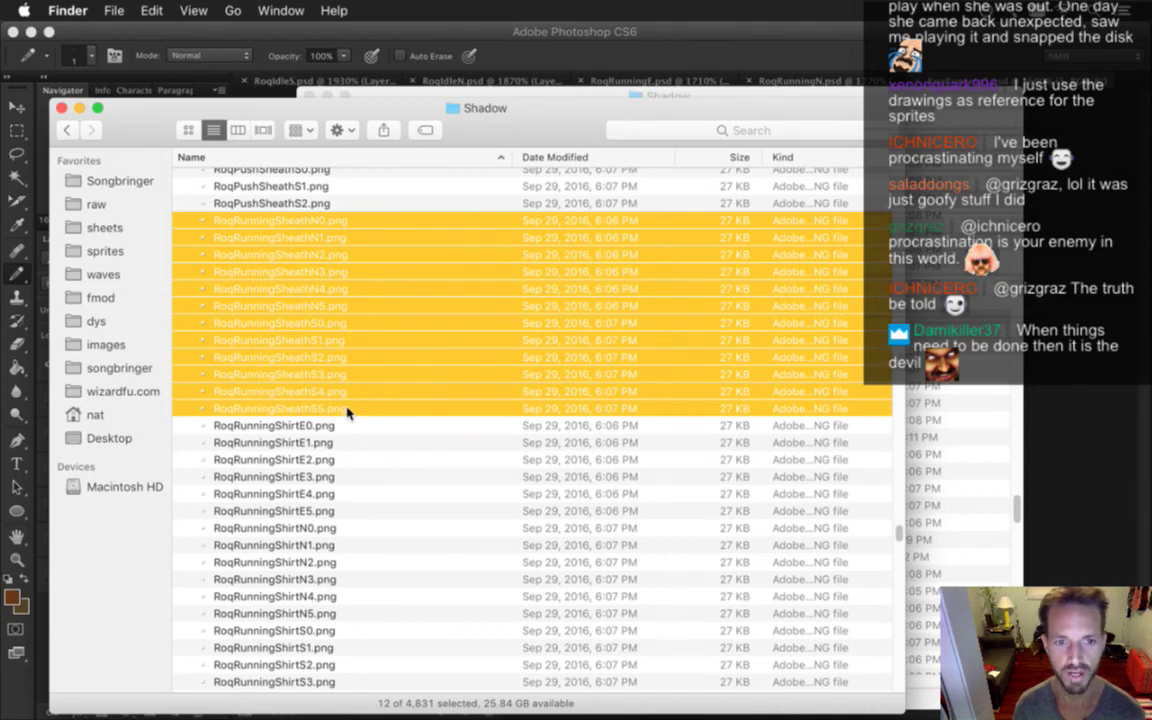
pyautogui.press('super+BackSpace')
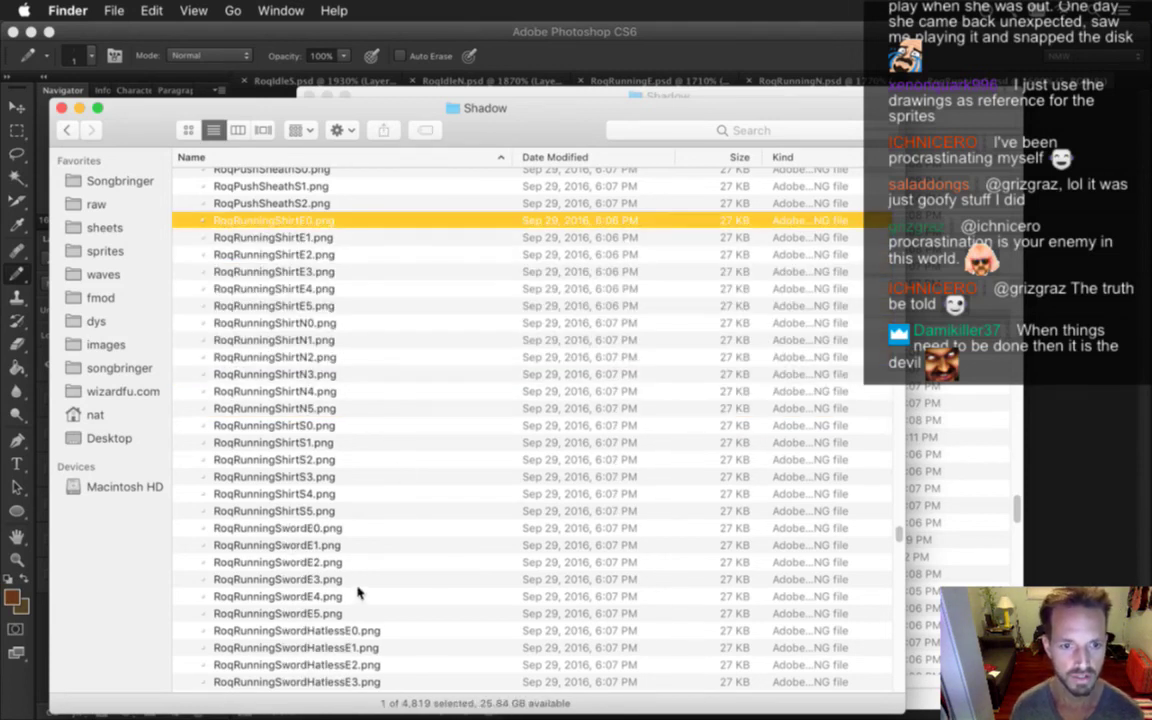
pyautogui.keyDown('shift'); pyautogui.click(346, 510); pyautogui.keyUp('shift')
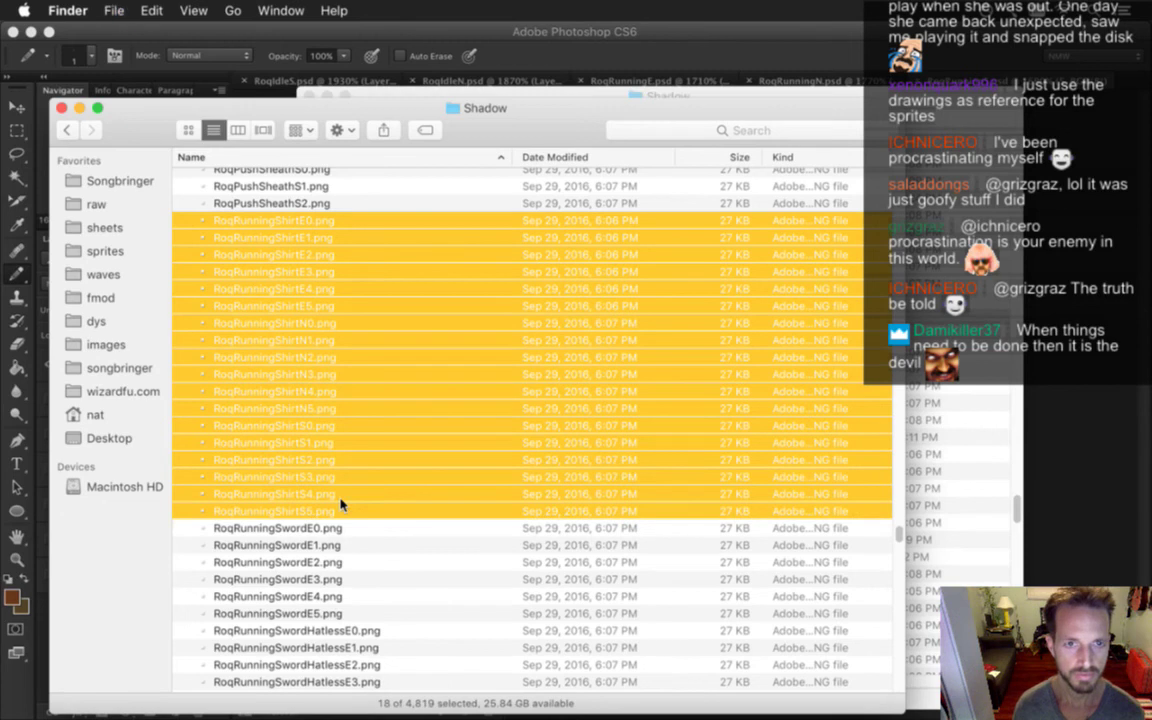
pyautogui.press('super+BackSpace')
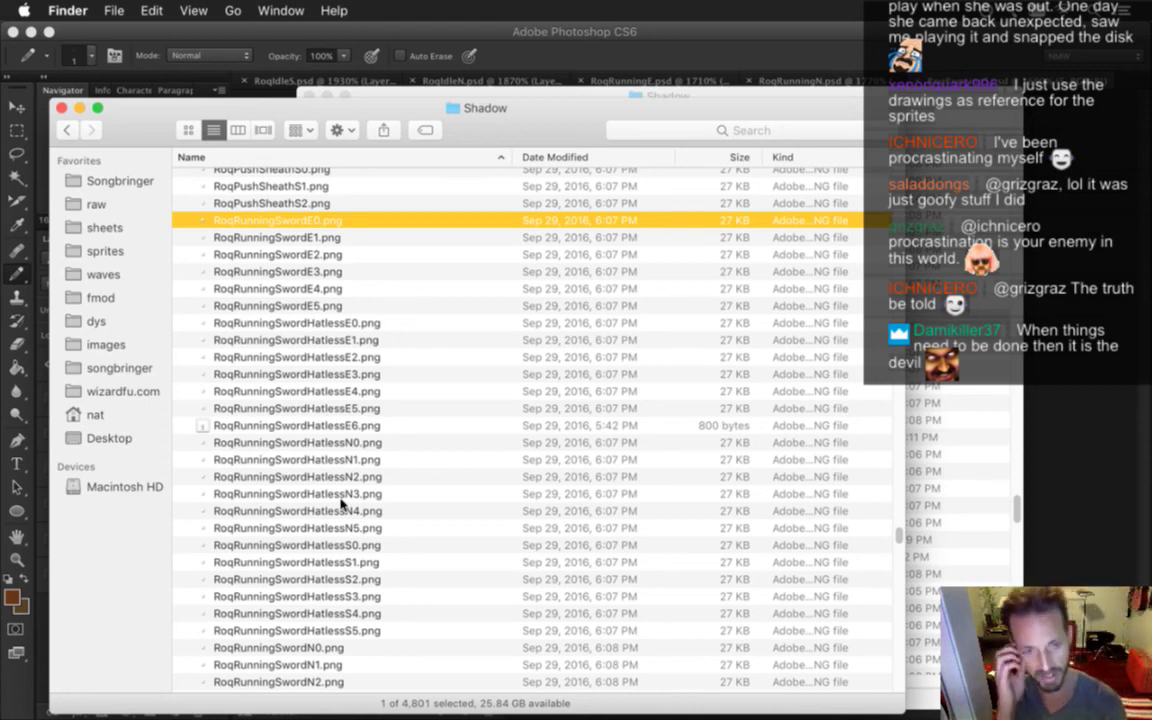
# Switch to Photoshop's RoqIdleS.psd, select the whole canvas and hide the Sheath and Hat groups in frame 1 to copy the bare idle figure
pyautogui.press('super+Tab')
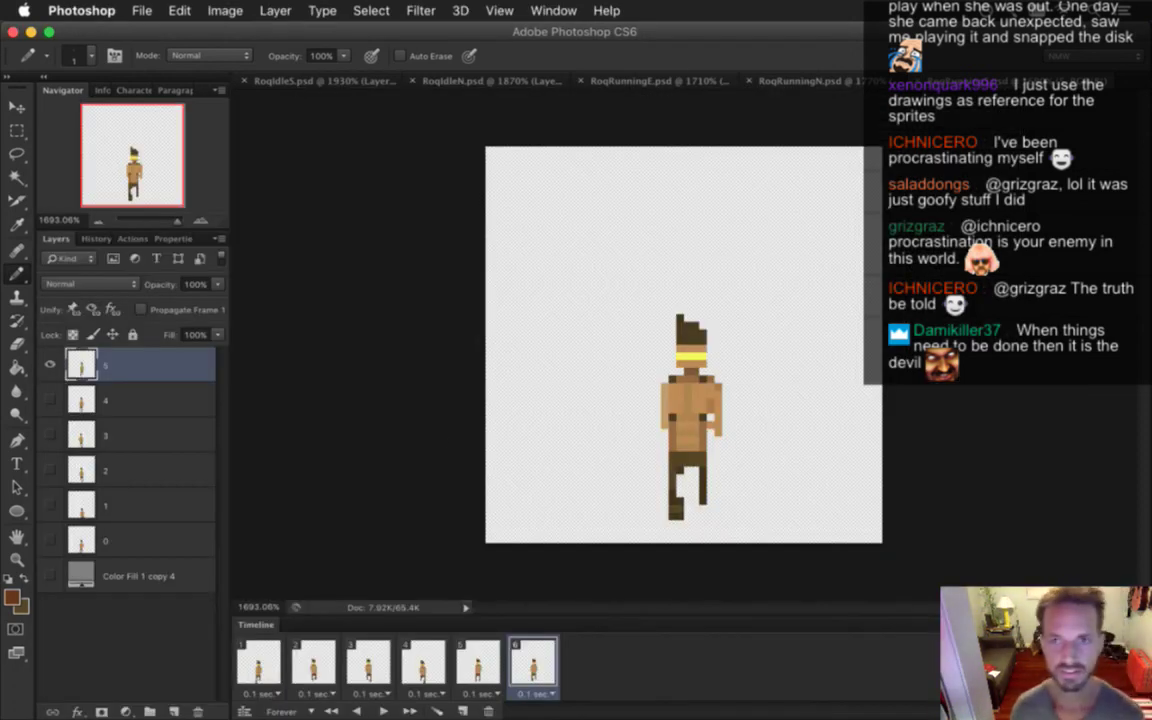
pyautogui.click(662, 82)
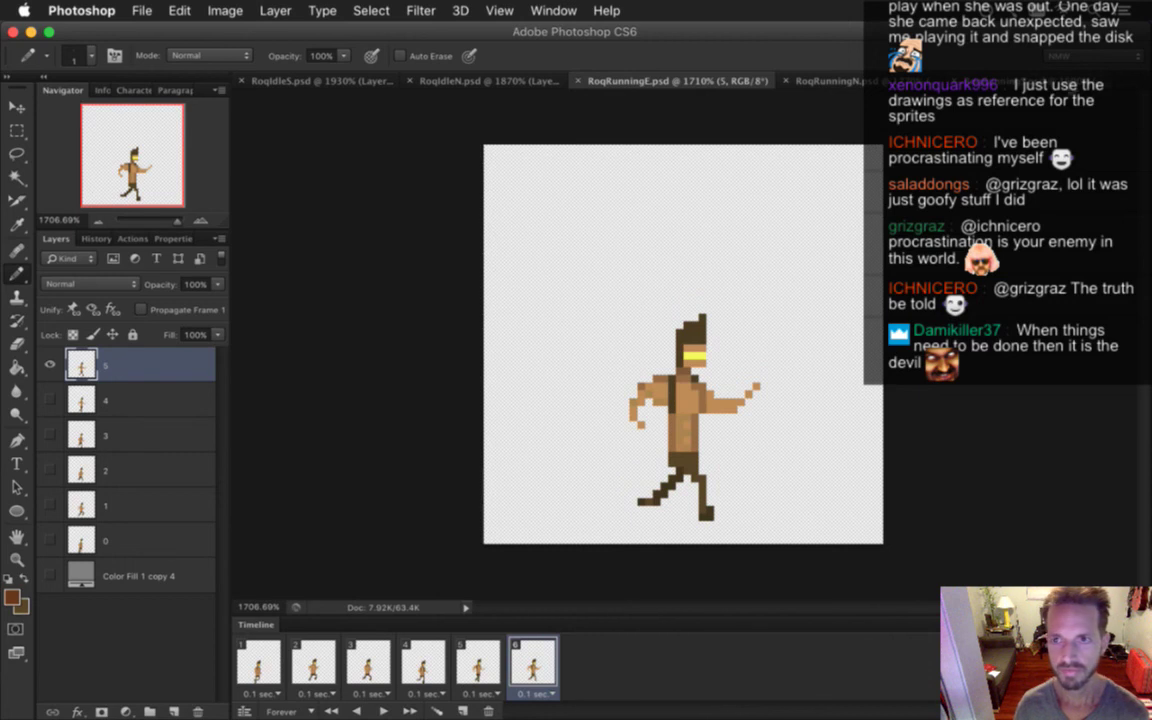
pyautogui.click(332, 82)
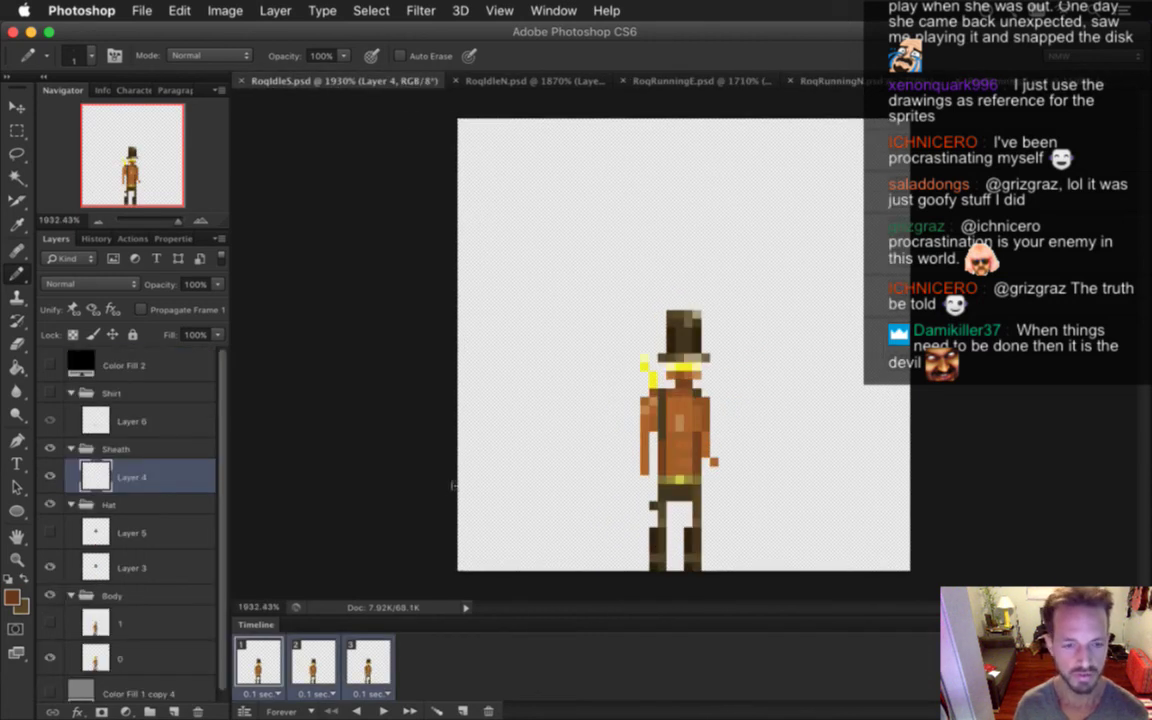
pyautogui.press('super+a')
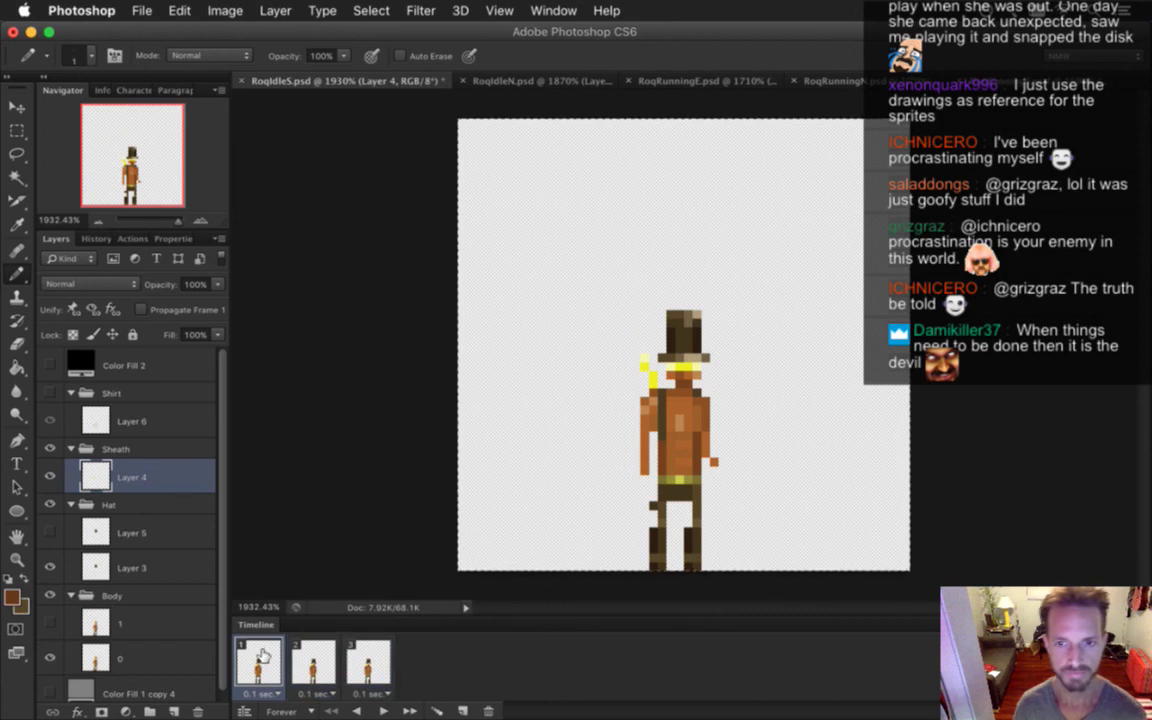
pyautogui.click(49, 448)
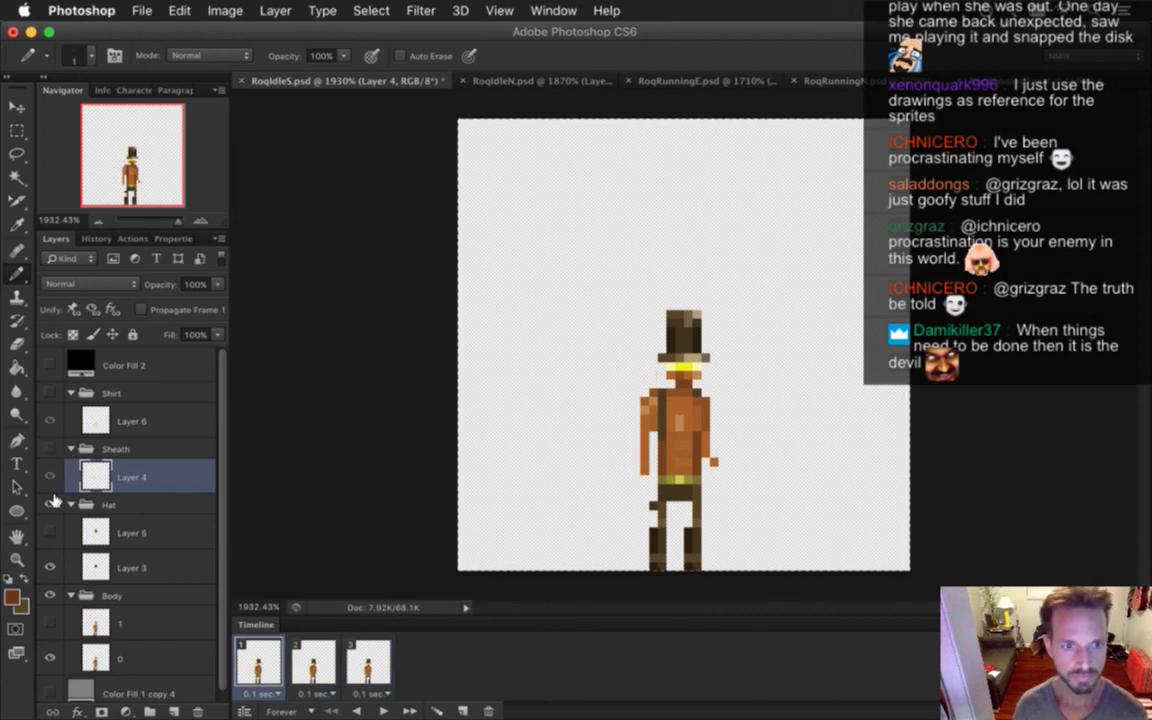
pyautogui.click(50, 504)
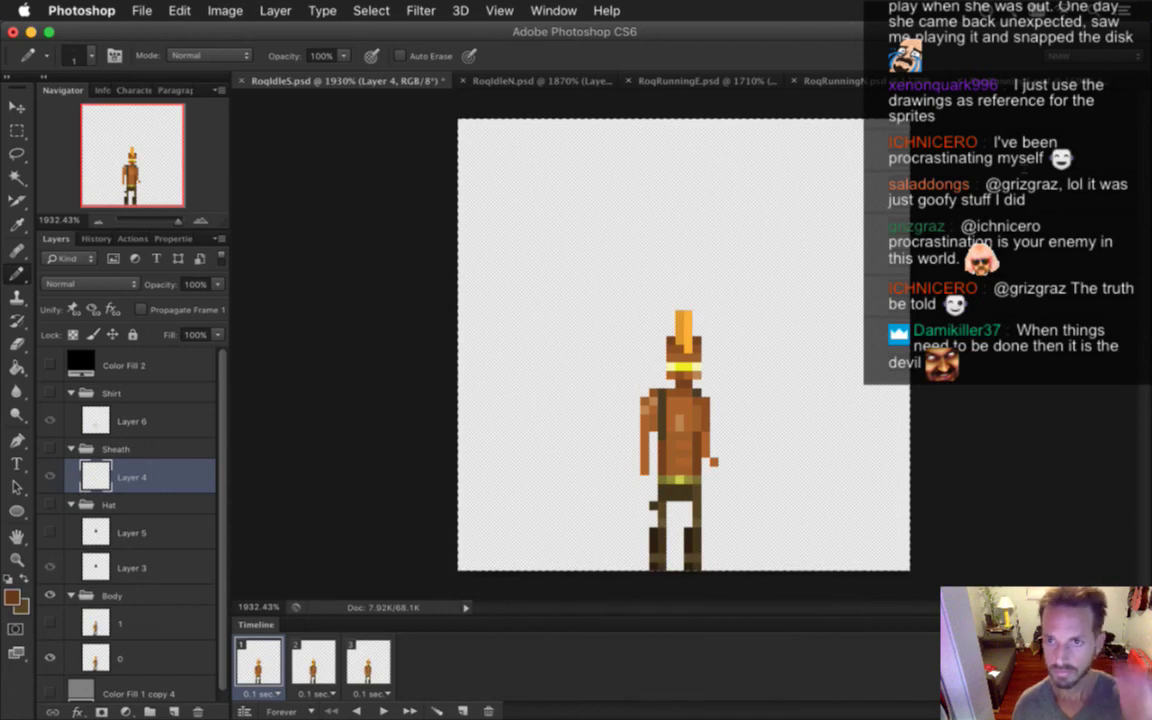
# Paste the bare idle figure into RoqRunningS.psd as a new layer and move it down and left, beside the running figure
pyautogui.hotkey('ctrl', 'Tab')
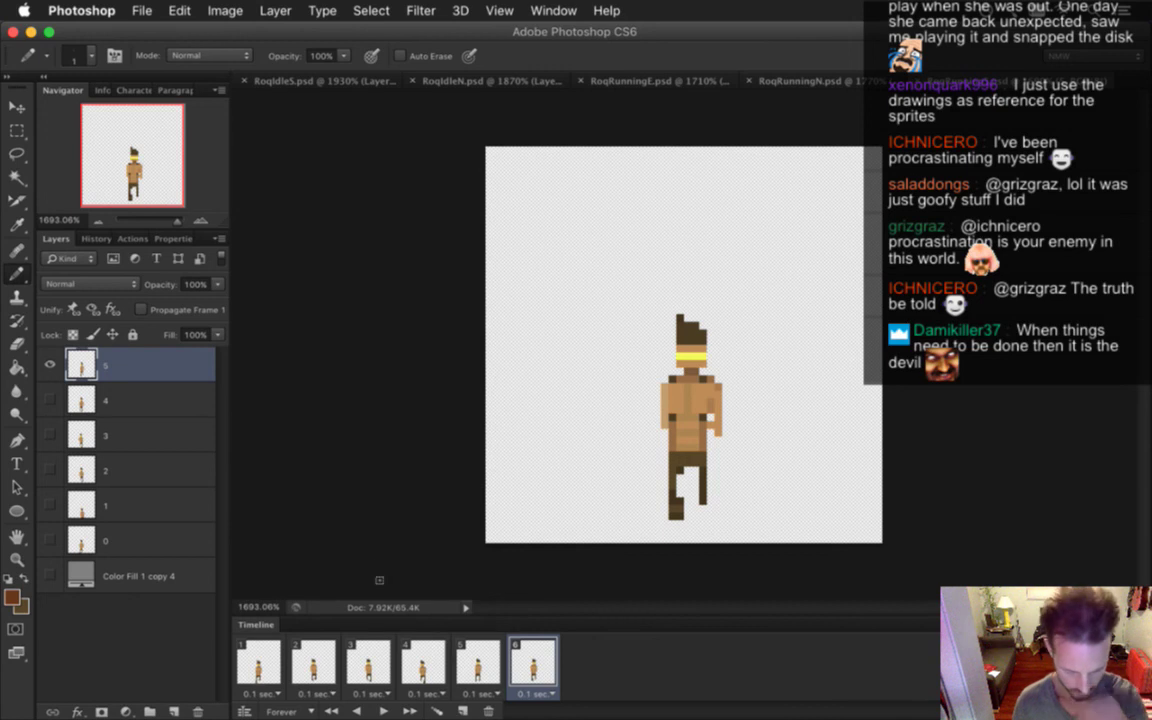
pyautogui.hotkey('ctrl', 'v')
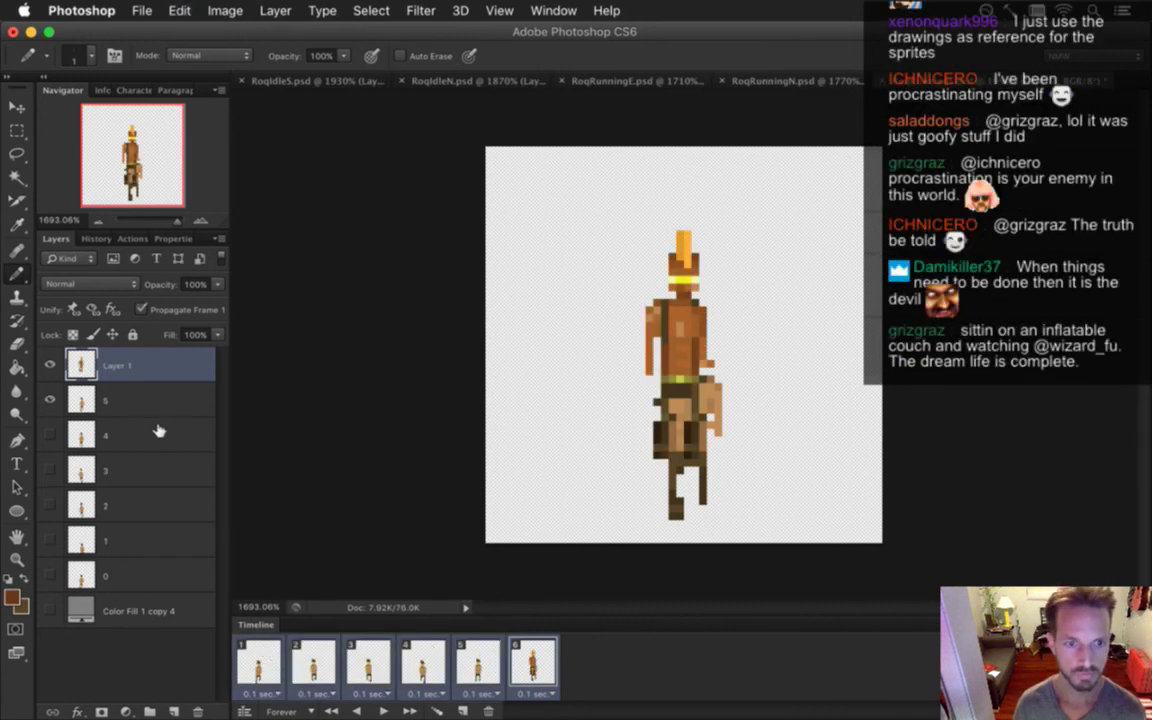
pyautogui.press('v')
pyautogui.press('Left')
pyautogui.press('Left')
pyautogui.press('Left')
pyautogui.press('Left')
pyautogui.press('Left')
pyautogui.press('Left')
pyautogui.press('Left')
pyautogui.press('Left')
pyautogui.press('Left')
pyautogui.press('Left')
pyautogui.press('Down')
pyautogui.press('Down')
pyautogui.press('Down')
pyautogui.press('Down')
pyautogui.press('Down')
pyautogui.press('Down')
pyautogui.press('Down')
pyautogui.press('Down')
pyautogui.press('Down')
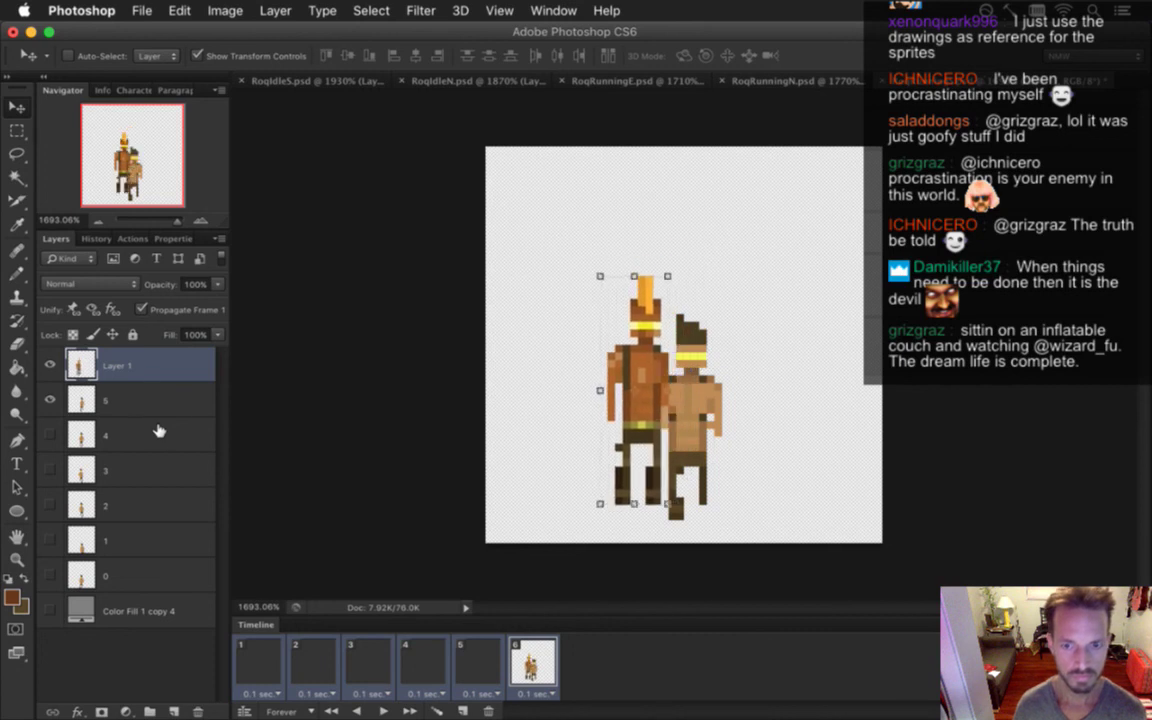
# Nudge the pasted idle figure on Layer 1 left and down to the canvas's lower edge, clear of the runner, and disable Propagate Frame 1
pyautogui.press('Left')
pyautogui.press('Left')
pyautogui.press('Left')
pyautogui.press('Left')
pyautogui.press('Down')
pyautogui.press('Down')
pyautogui.press('Down')
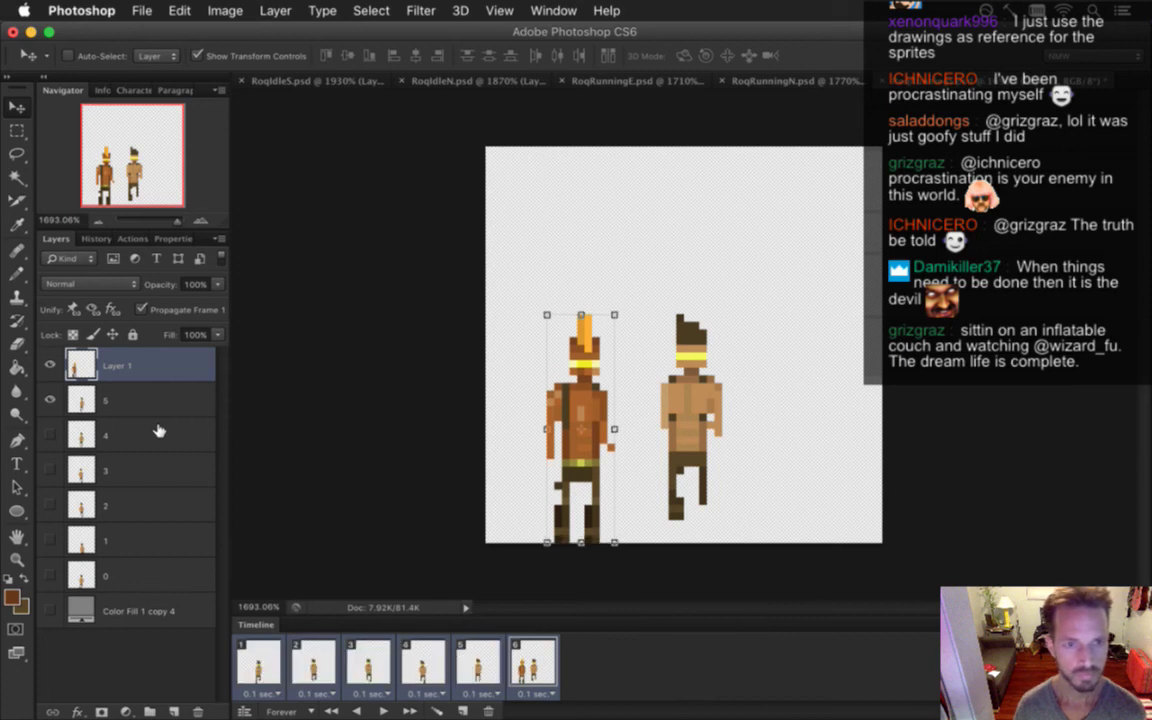
pyautogui.press('Left')
pyautogui.click(141, 309)
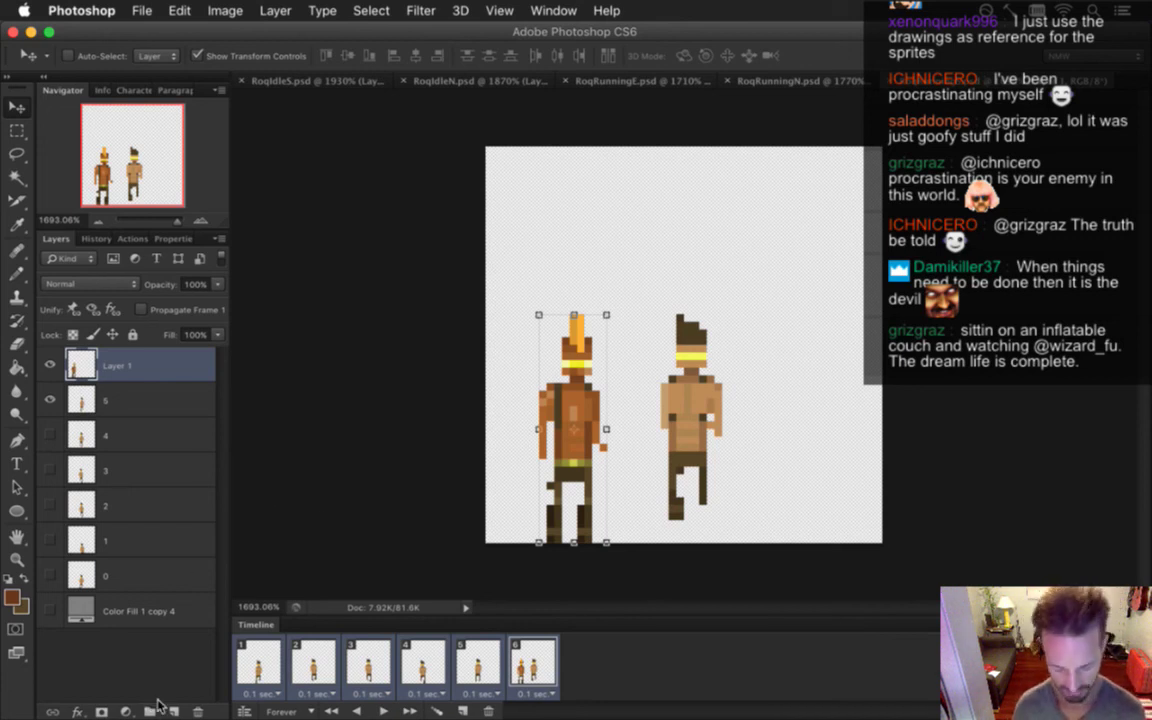
# Create Sheath, Hat and Body groups and put Layer 1 and layers 0 to 5 inside the Body group
pyautogui.press('super+z')
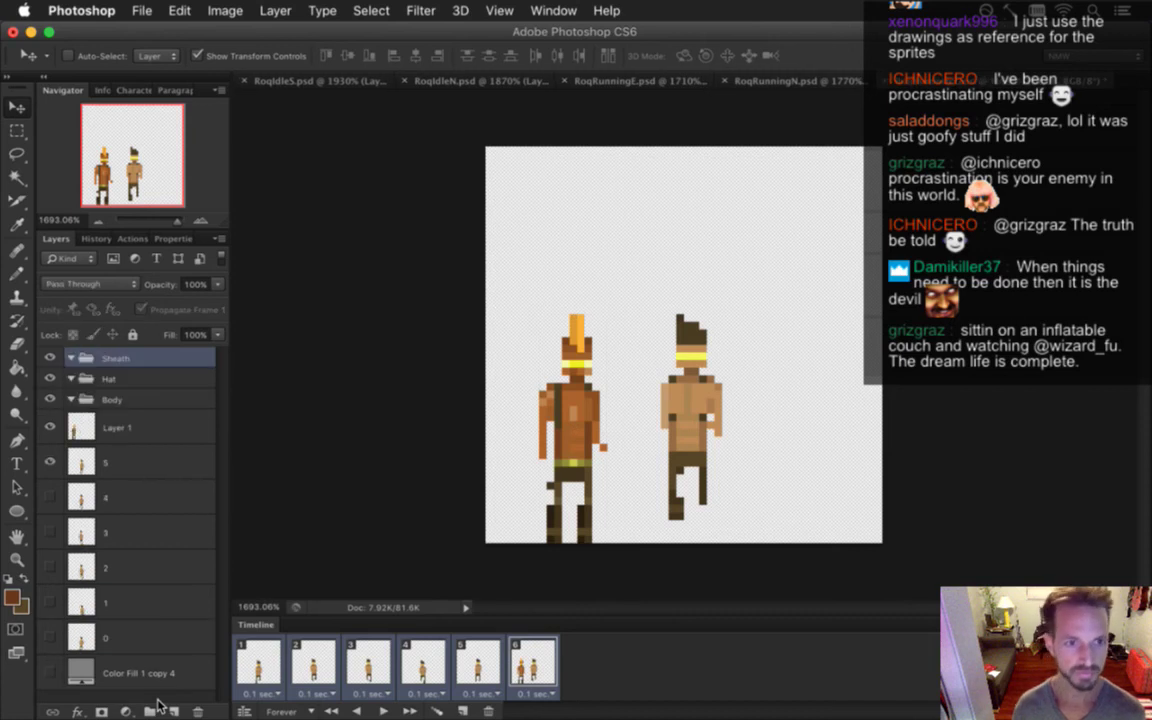
pyautogui.click(157, 427)
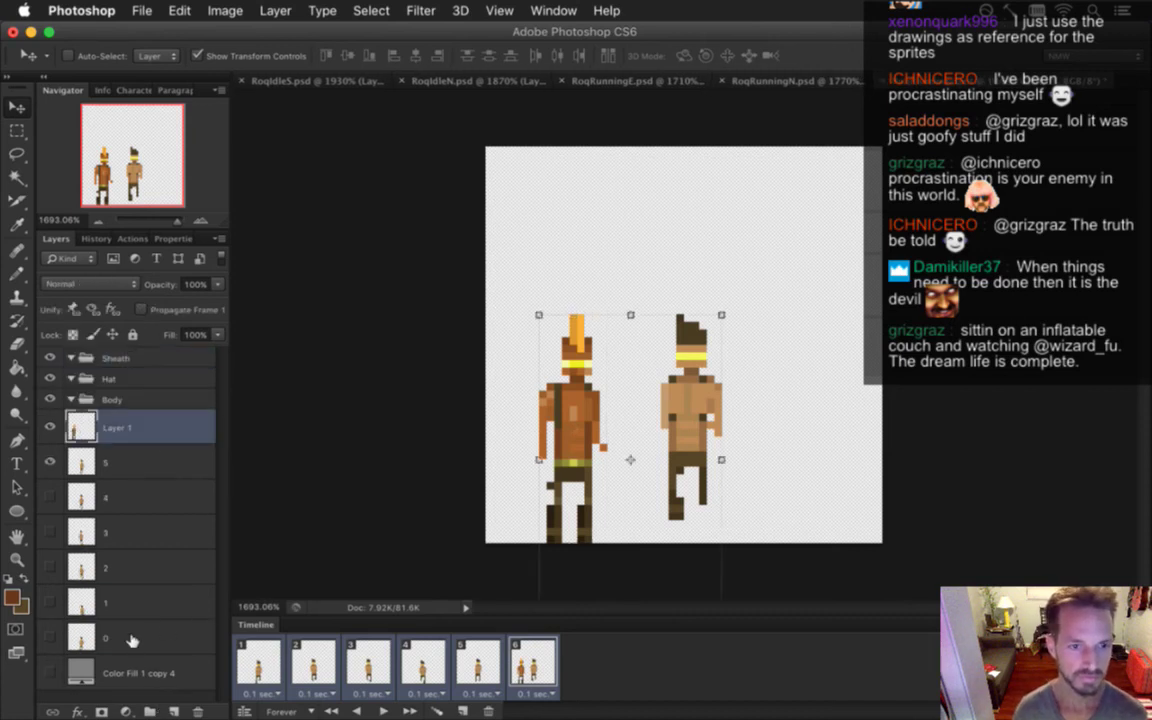
pyautogui.keyDown('shift'); pyautogui.click(128, 638); pyautogui.keyUp('shift')
pyautogui.moveTo(121, 437); pyautogui.dragTo(135, 404)
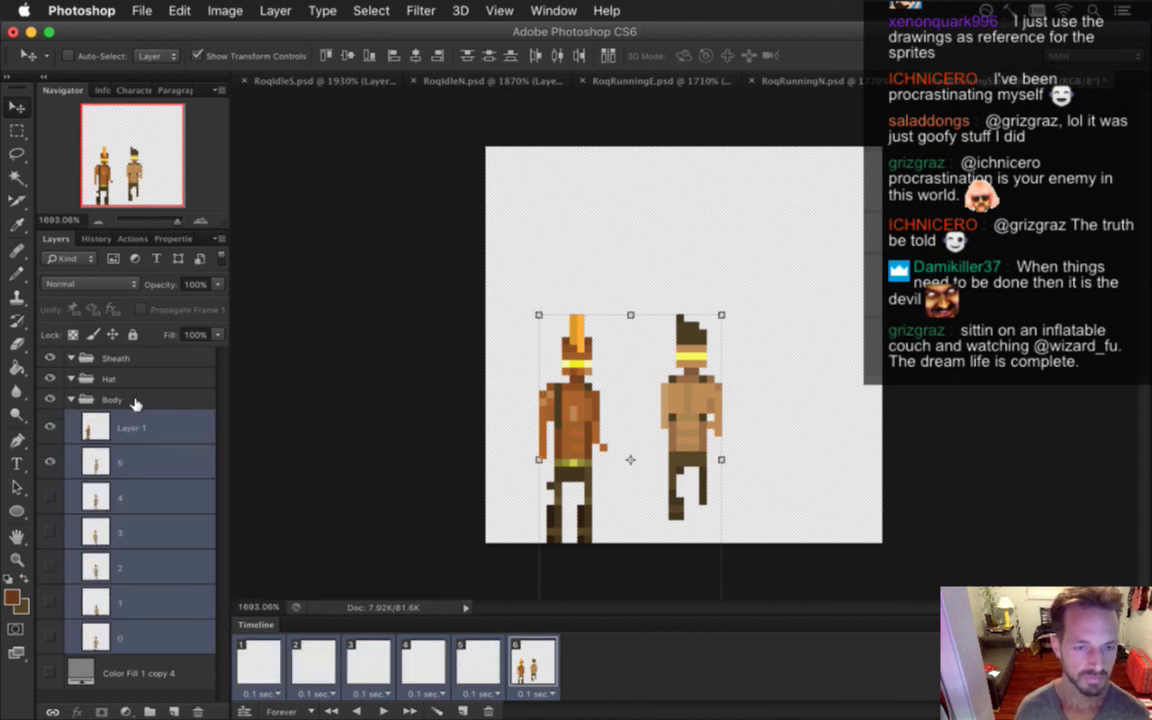
pyautogui.click(50, 399)
pyautogui.click(50, 399)
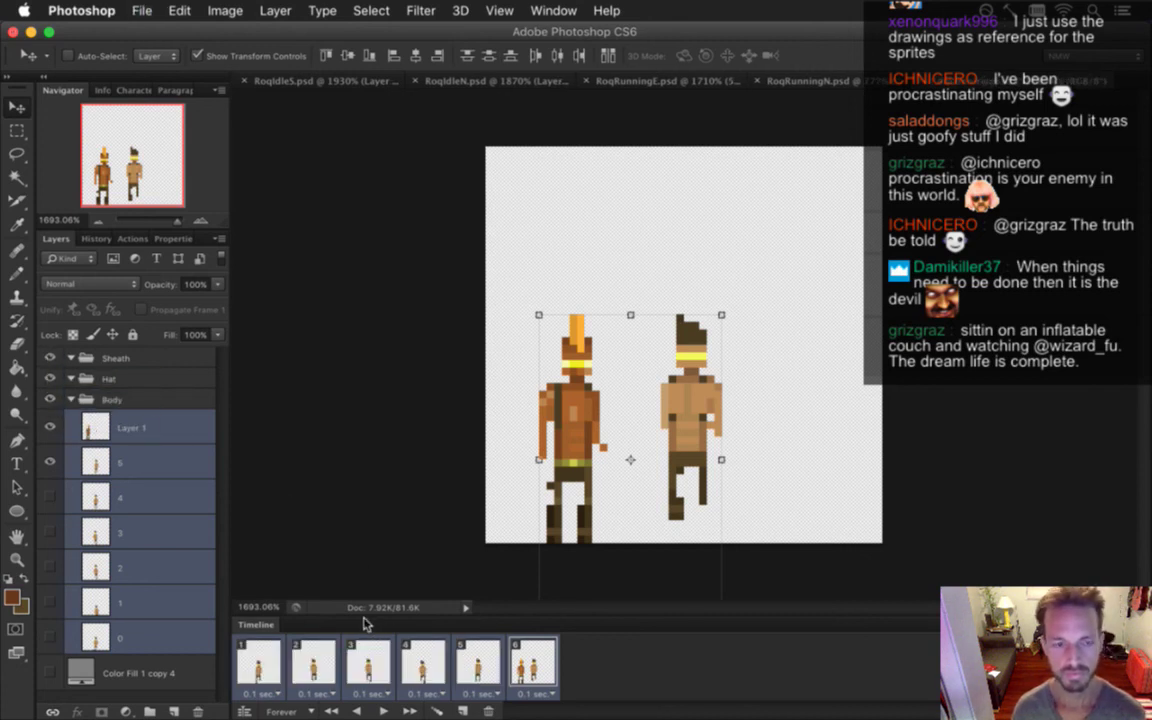
# Step through animation frames 1 to 6 to check which layers each one shows
pyautogui.click(267, 648)
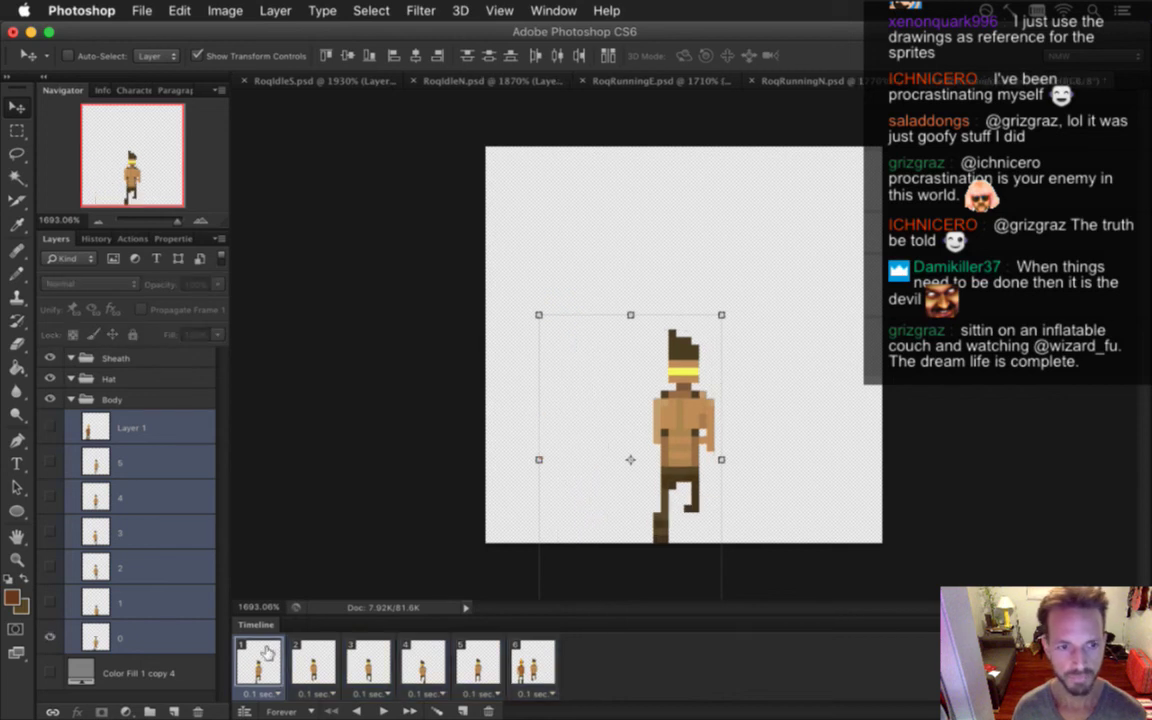
pyautogui.click(316, 662)
pyautogui.click(364, 662)
pyautogui.click(425, 660)
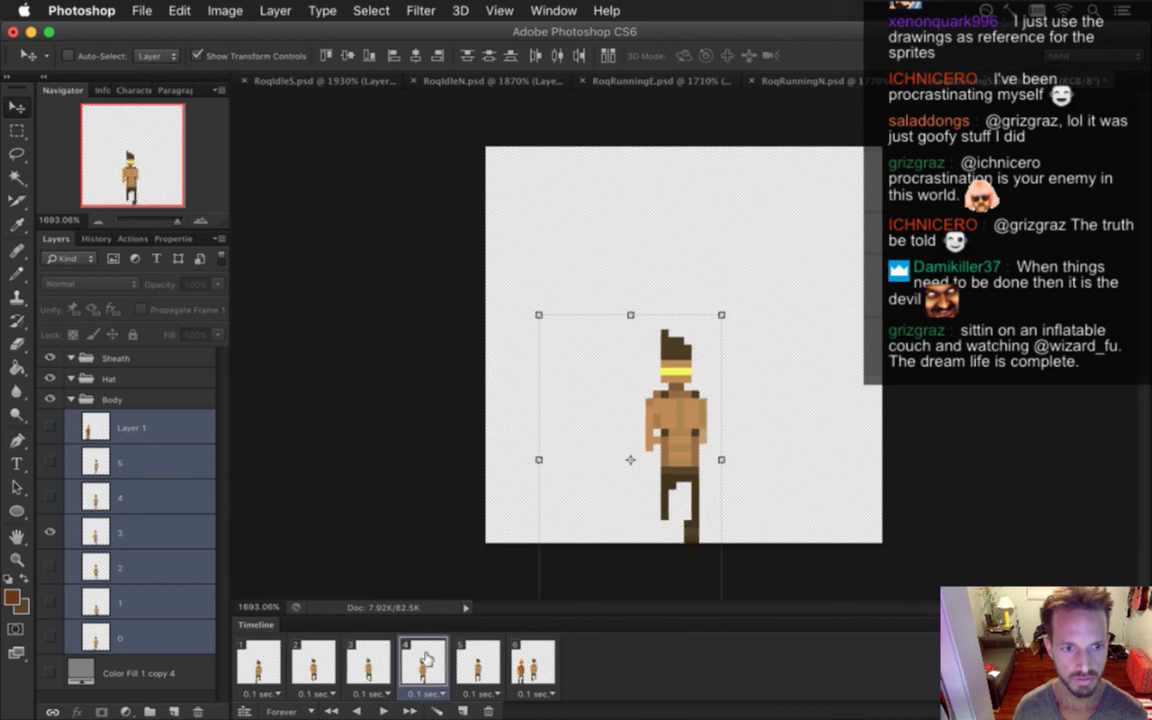
pyautogui.click(478, 662)
pyautogui.click(536, 664)
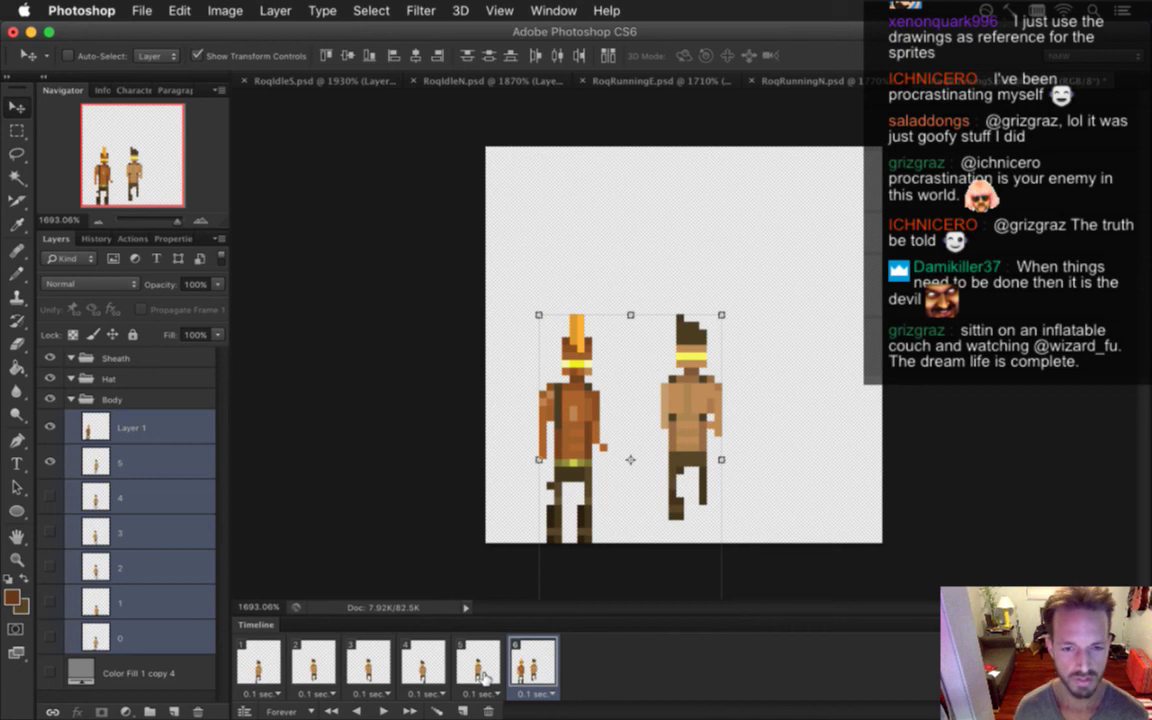
# Show the reference idle figure on Layer 1 in frame 1, with layer 0 selected for editing
pyautogui.click(257, 662)
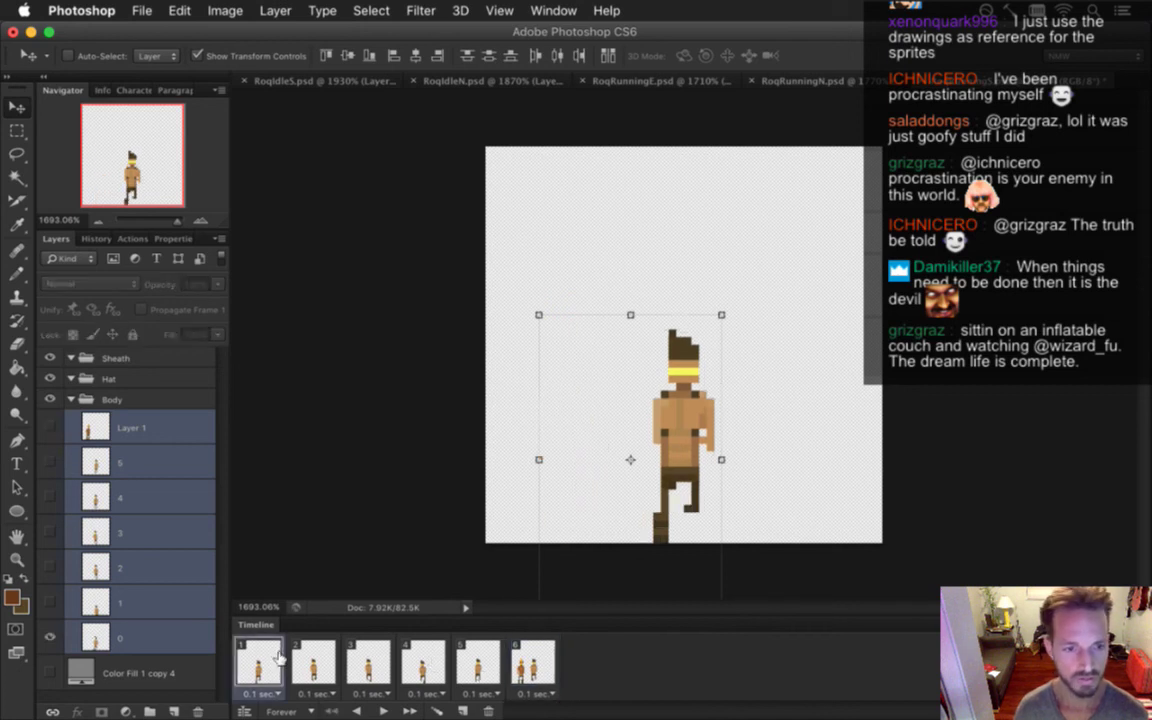
pyautogui.click(160, 627)
pyautogui.click(50, 427)
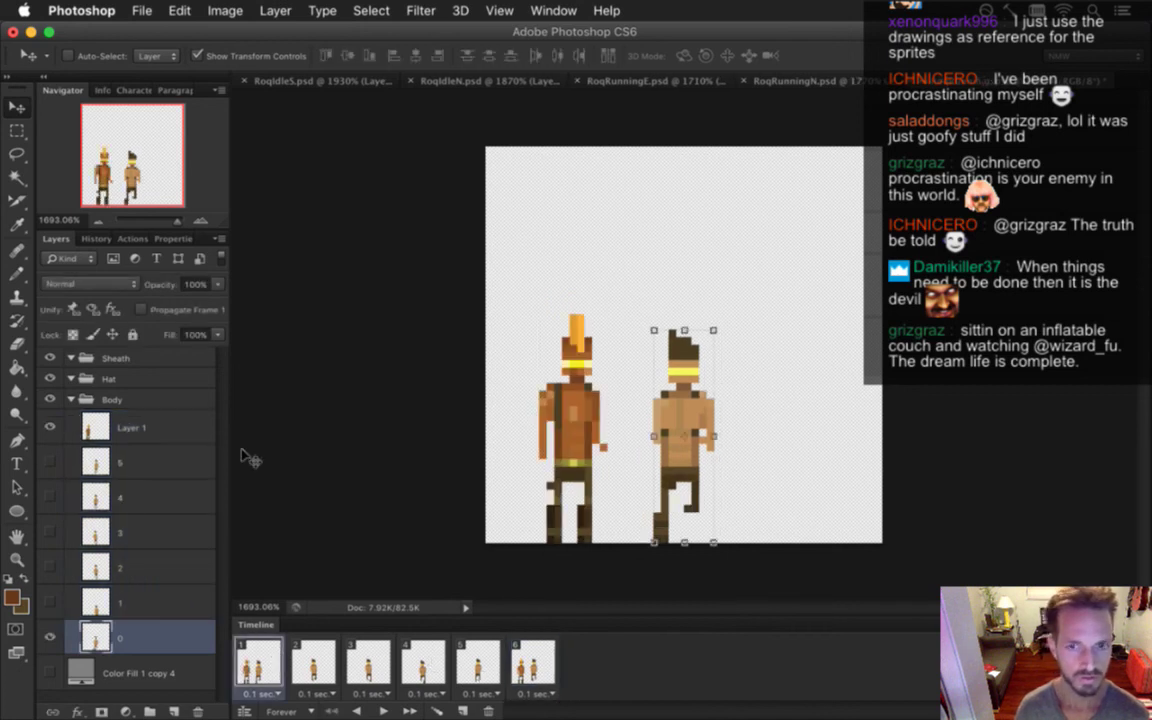
pyautogui.press('m')
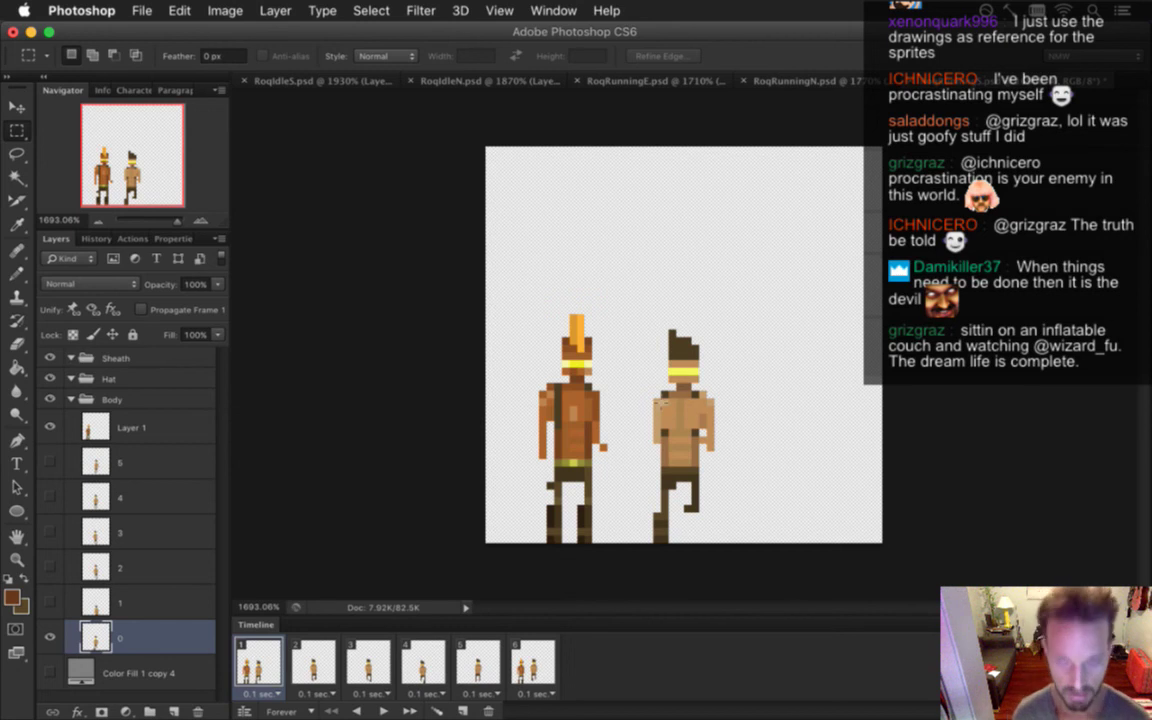
# Show the grey Color Fill 1 copy 4 background in all six frames
pyautogui.keyDown('shift'); pyautogui.click(535, 662); pyautogui.keyUp('shift')
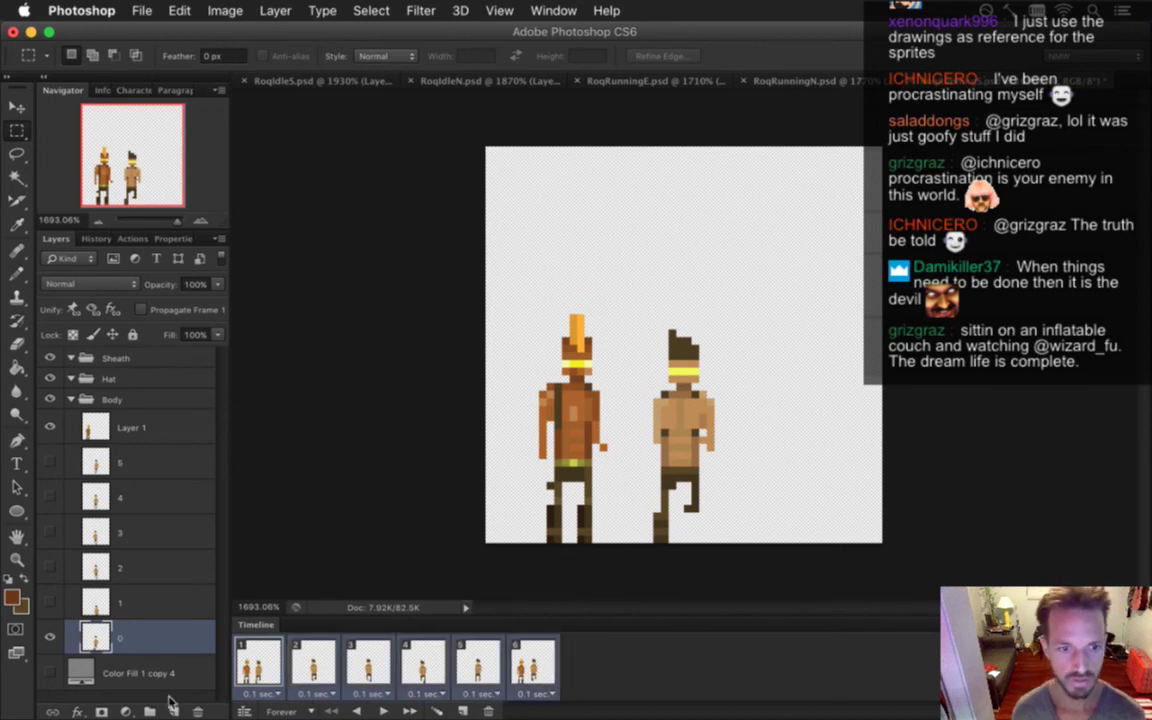
pyautogui.click(50, 673)
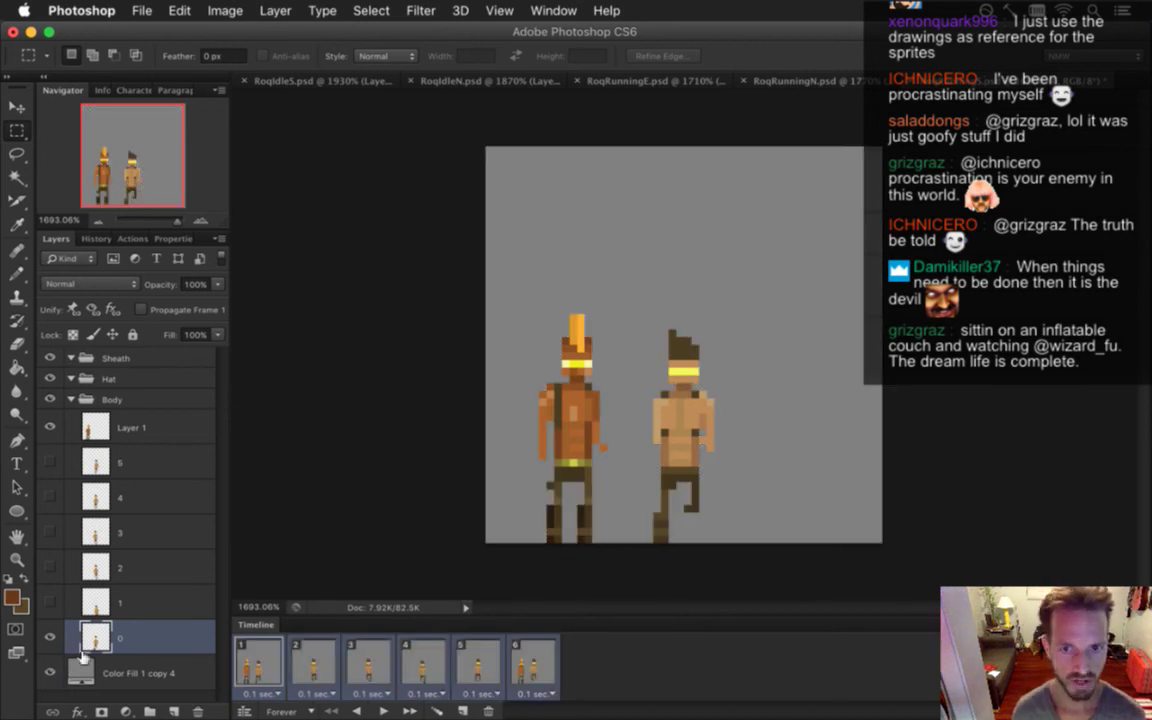
pyautogui.click(650, 430)
pyautogui.click(650, 430)
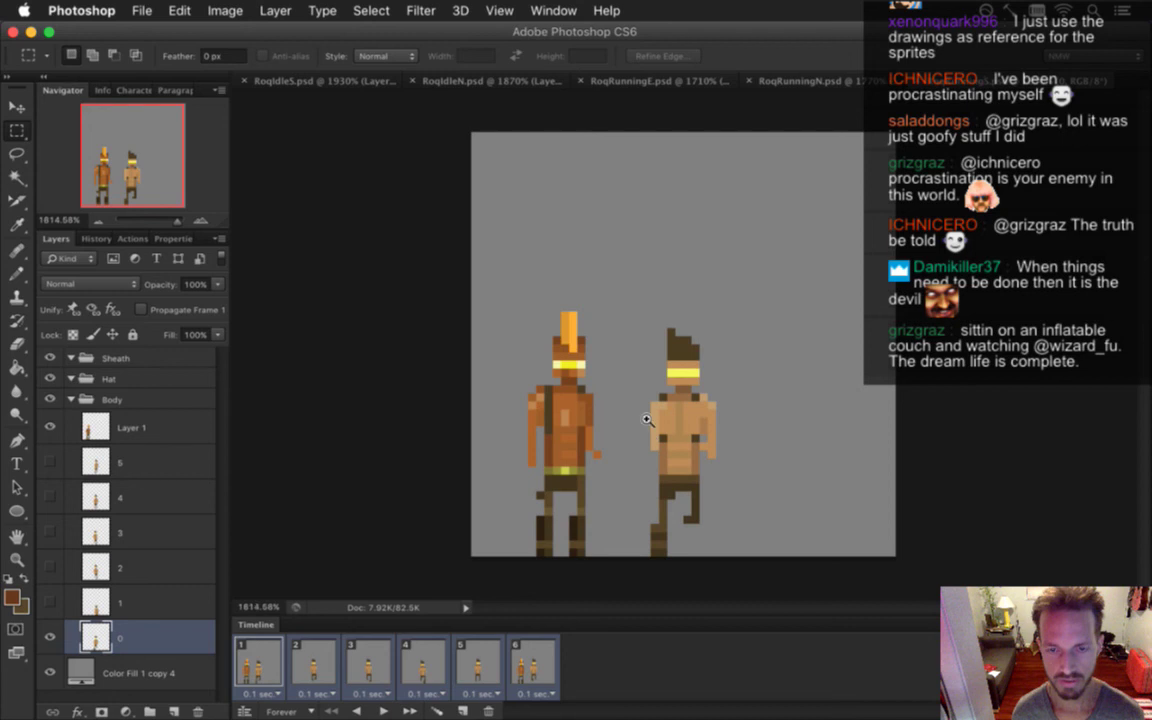
# In frame 1, fill the running figure's main skin areas on layer 0 with the orange-brown sampled from the idle figure
pyautogui.click(245, 662)
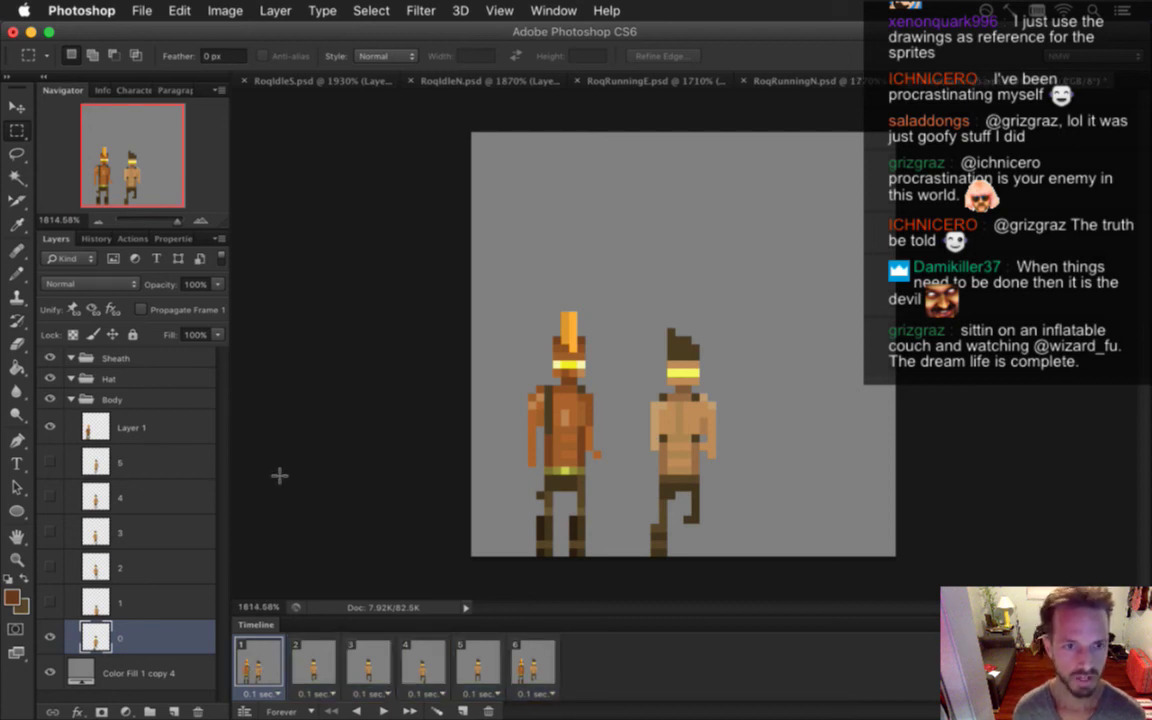
pyautogui.press('i')
pyautogui.click(517, 368)
pyautogui.press('g')
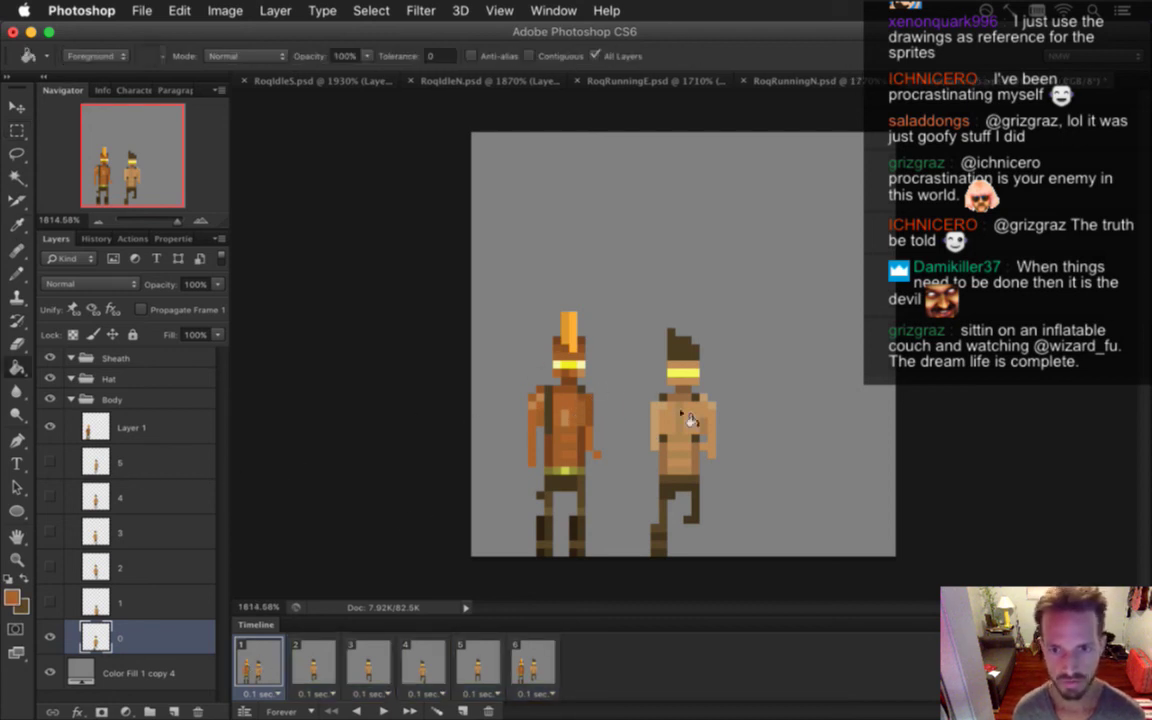
pyautogui.click(700, 417)
# Fill the running figure's skin shadows with the darker browns sampled from the idle figure
pyautogui.press('i')
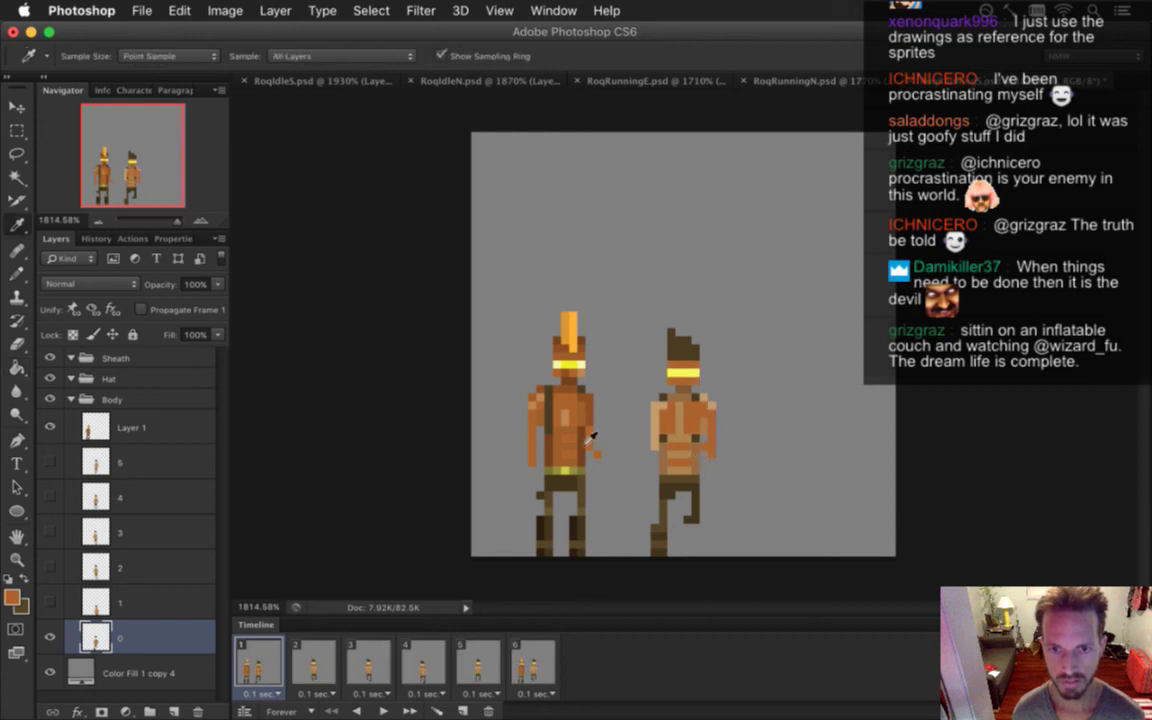
pyautogui.click(531, 361)
pyautogui.press('g')
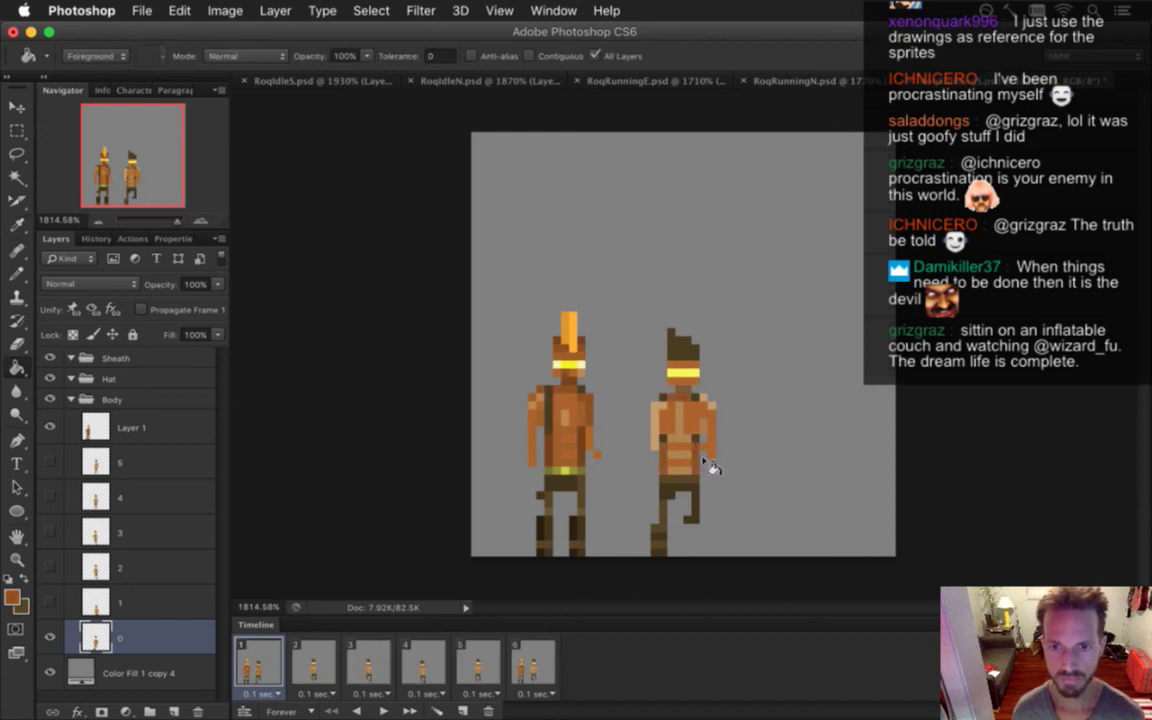
pyautogui.press('i')
pyautogui.click(524, 348)
pyautogui.press('g')
pyautogui.click(698, 398)
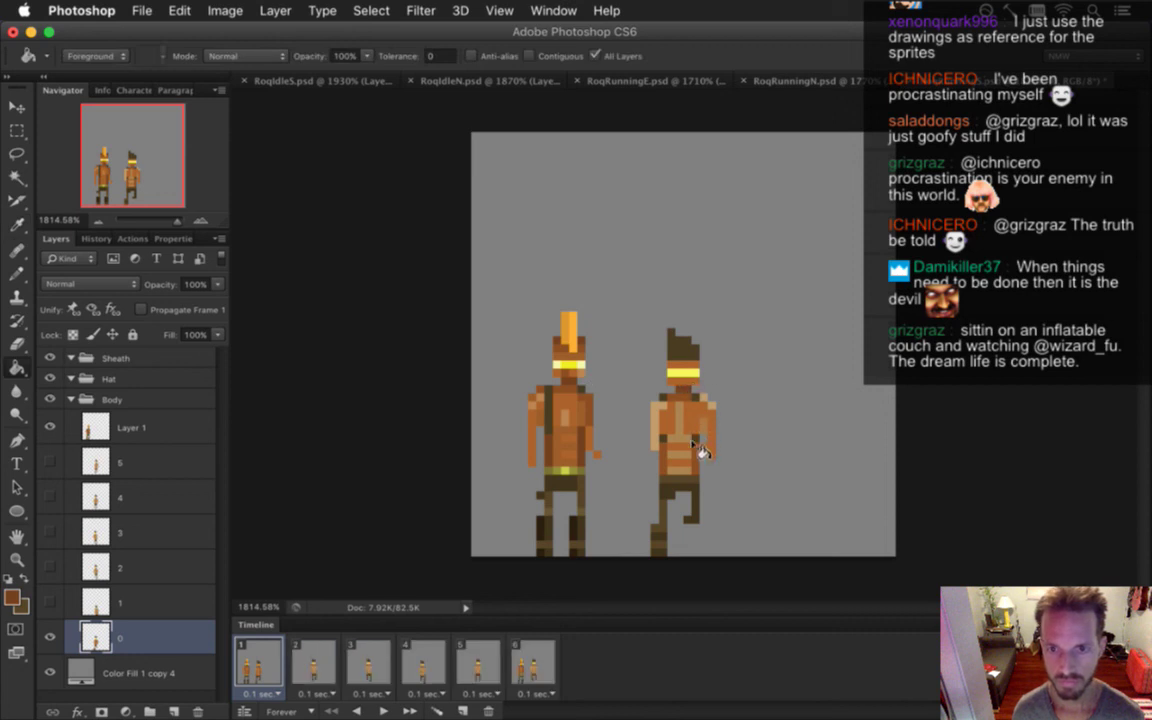
# Fill the remaining light tan areas of the running figure's torso and arm with skin tones sampled from the idle figure
pyautogui.press('i')
pyautogui.click(529, 382)
pyautogui.press('g')
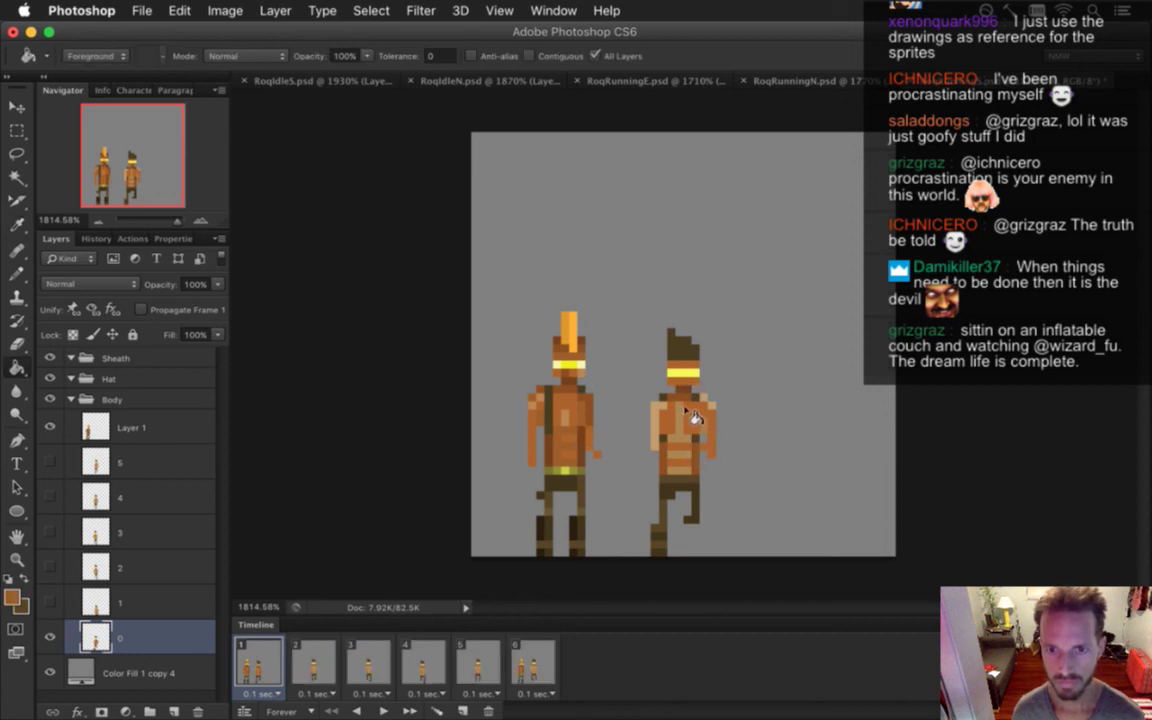
pyautogui.press('i')
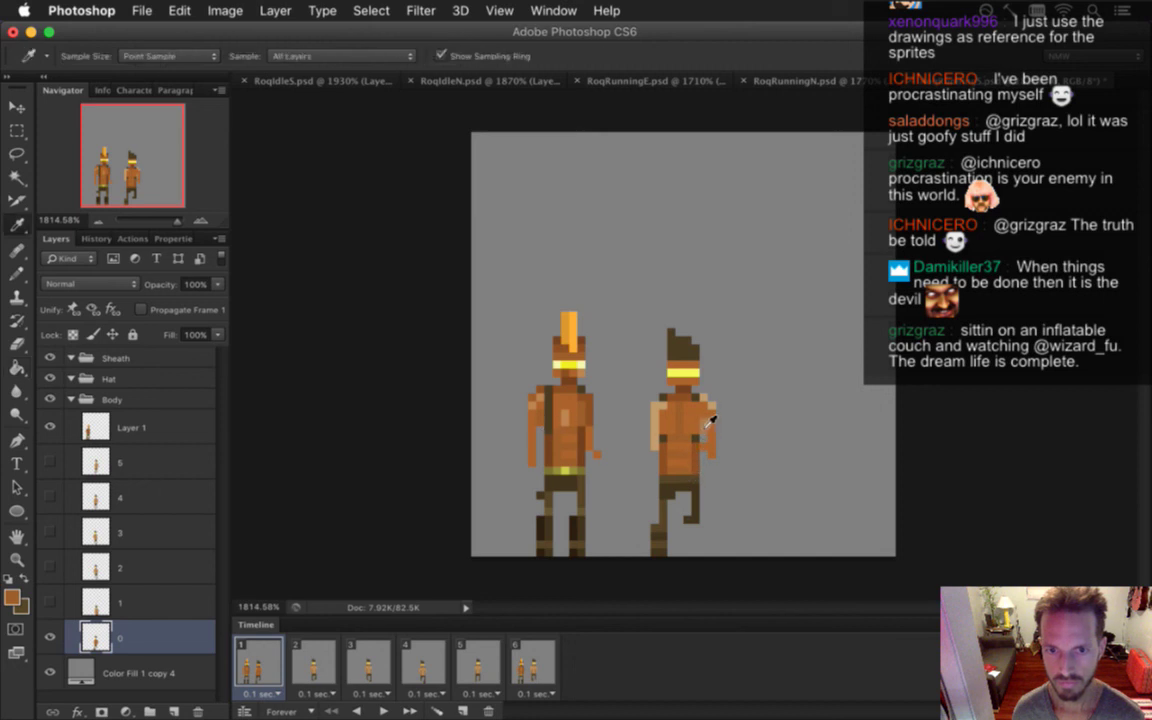
pyautogui.press('g')
pyautogui.click(688, 448)
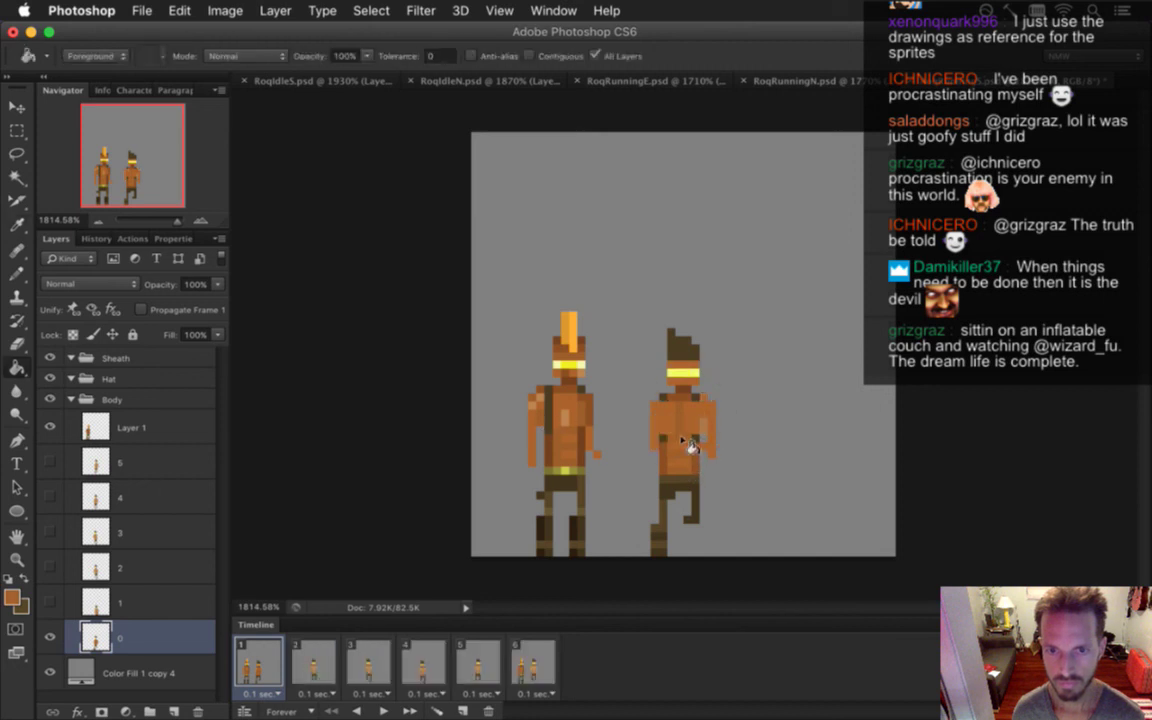
# Pencil the idle figure's lighter skin highlights onto the running figure's shoulders and chest, undoing a misplaced stroke
pyautogui.press('i')
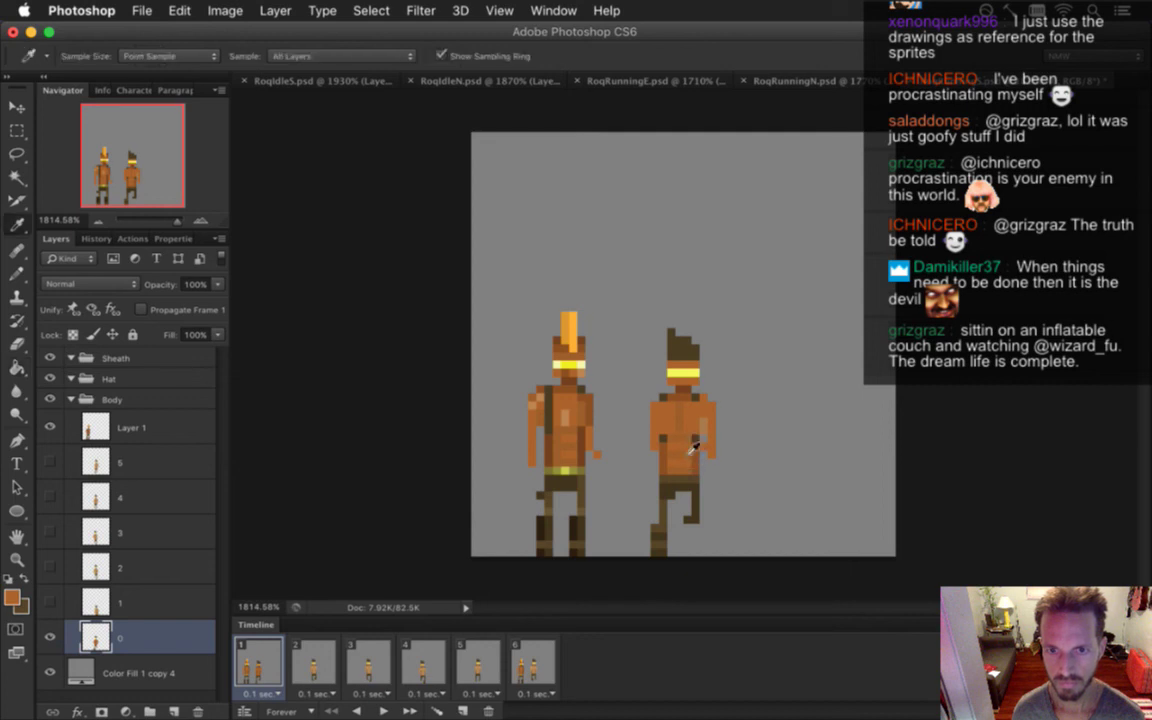
pyautogui.press('b')
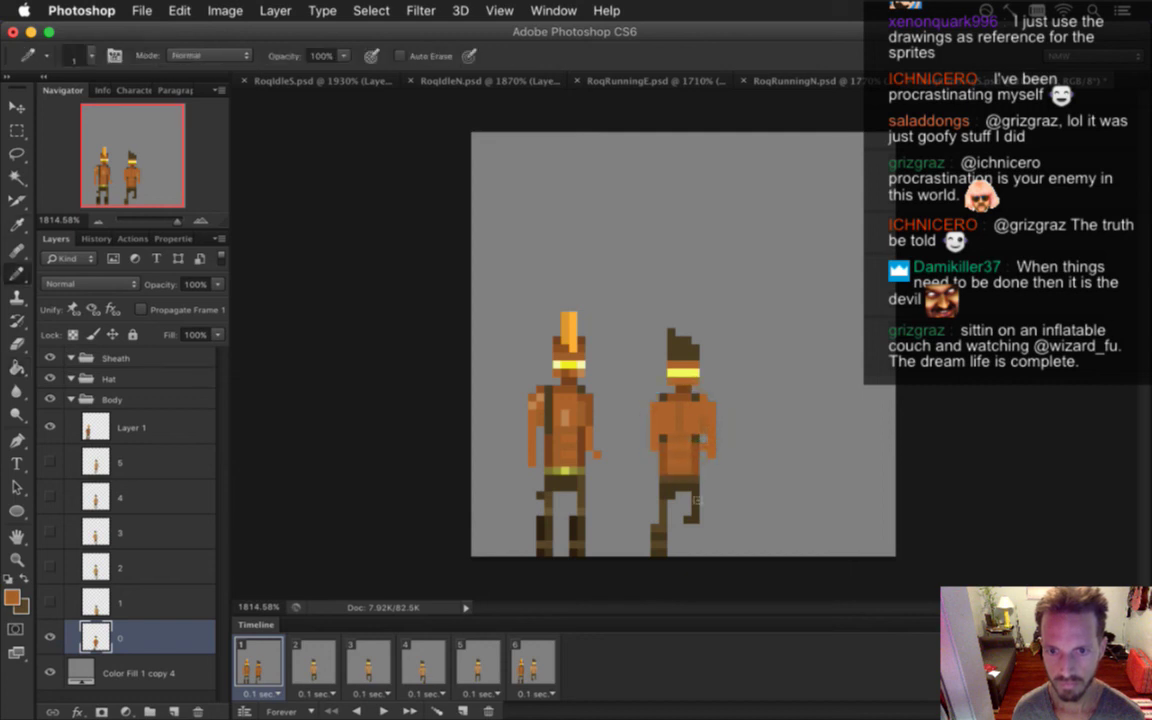
pyautogui.press('i')
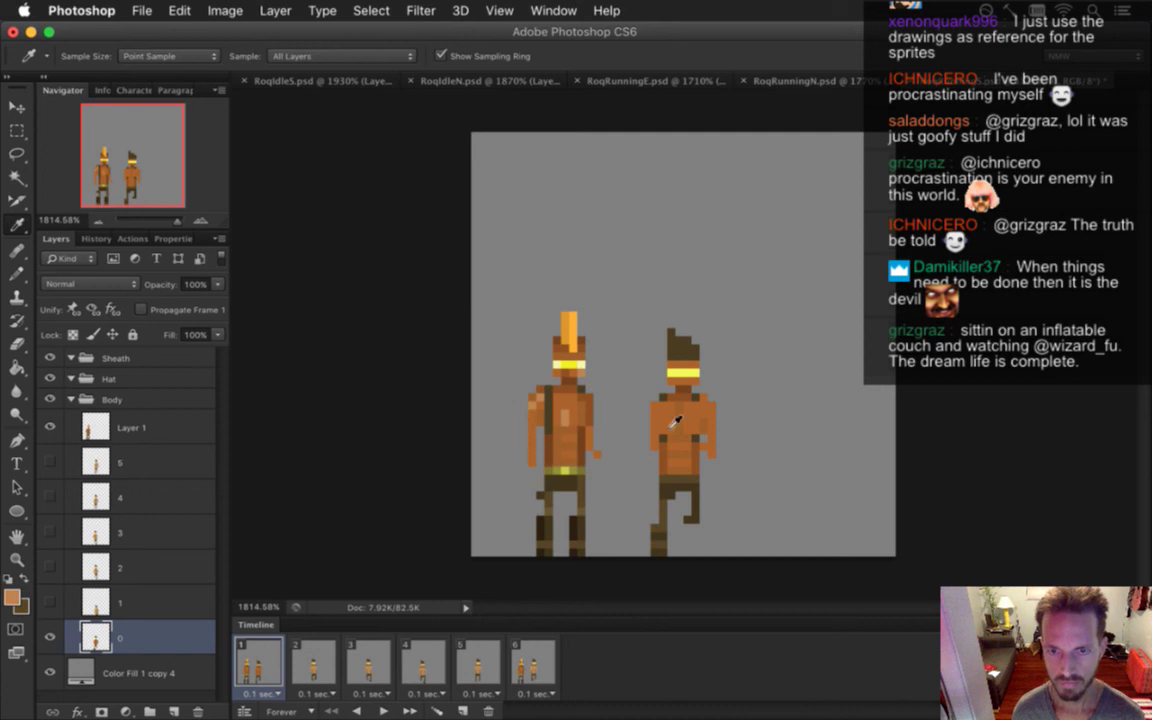
pyautogui.press('b')
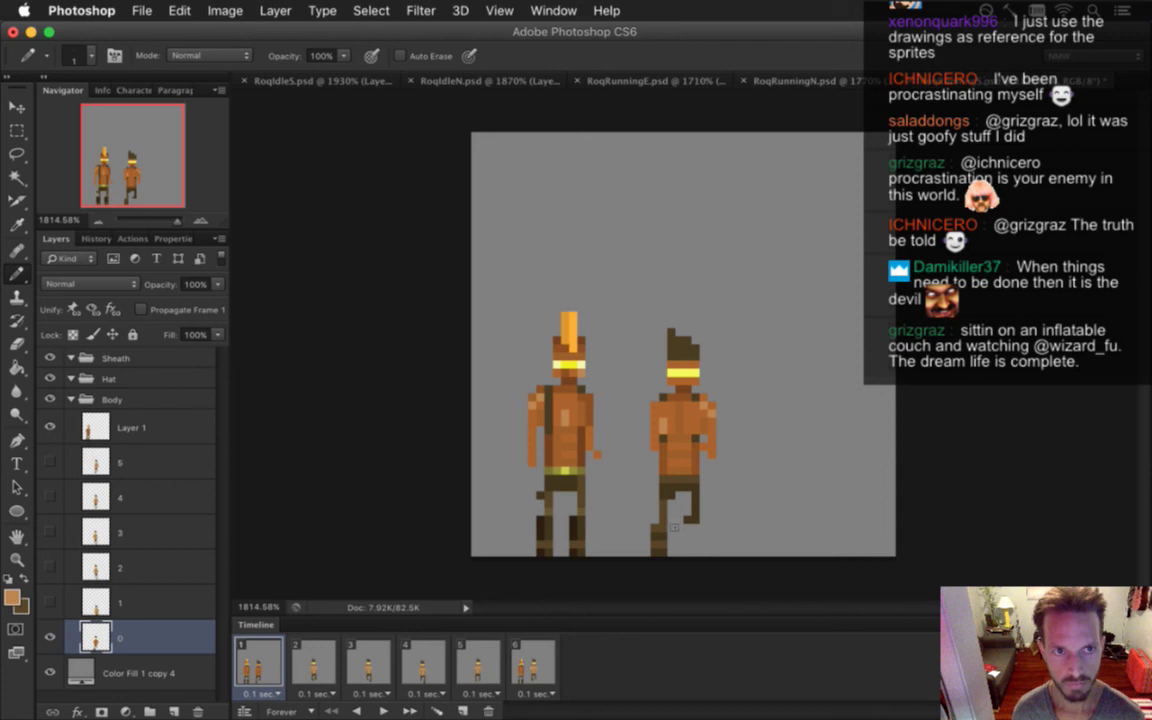
pyautogui.press('super+z')
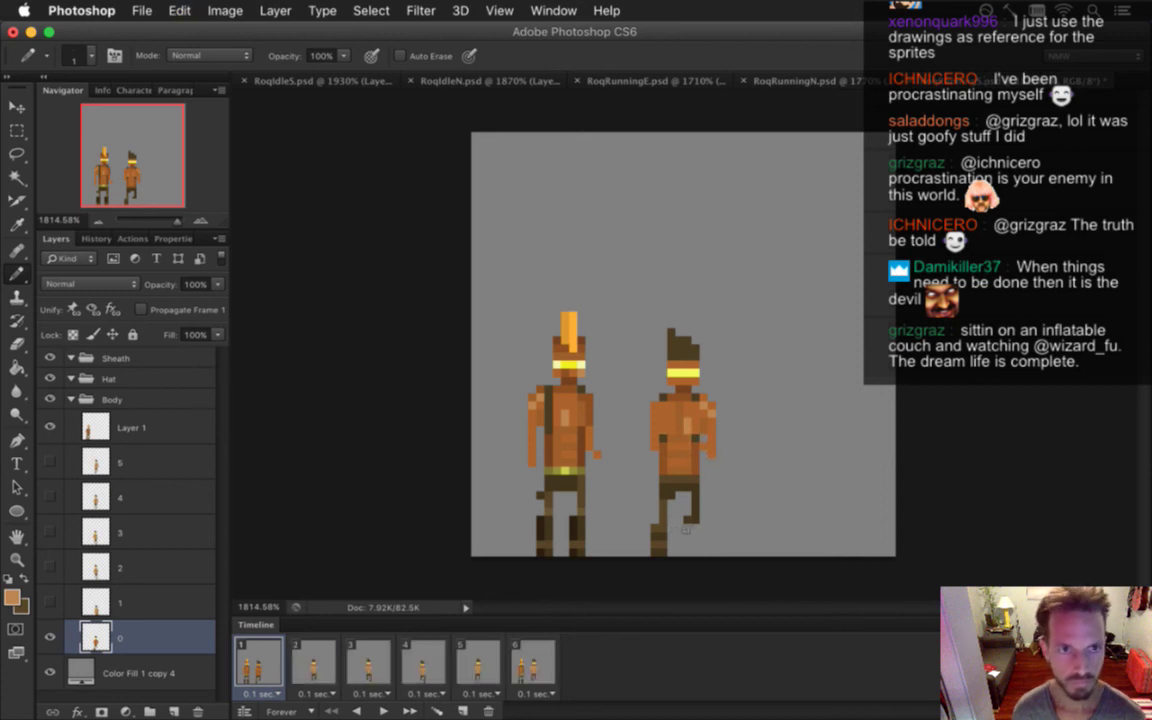
pyautogui.keyDown('alt'); pyautogui.click(620, 400); pyautogui.keyUp('alt')
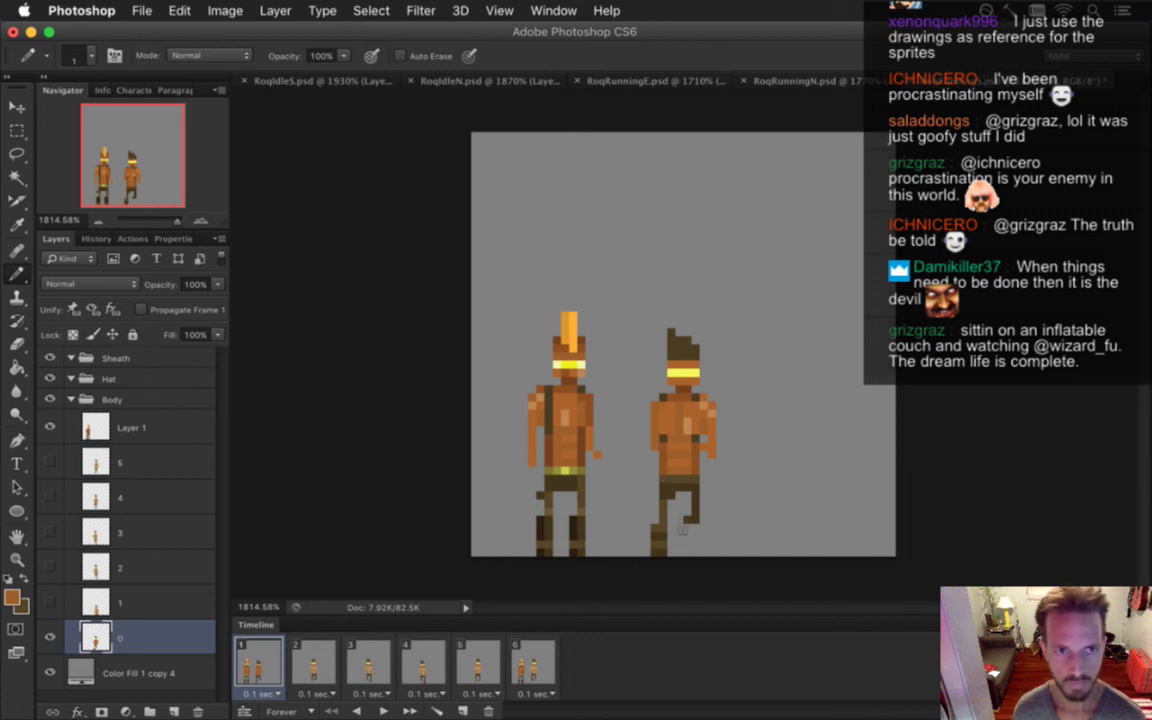
# Recolour the running figure's belt in frame 1 with the olive and yellow-green sampled from the idle figure's belt, and save the file
pyautogui.press('i')
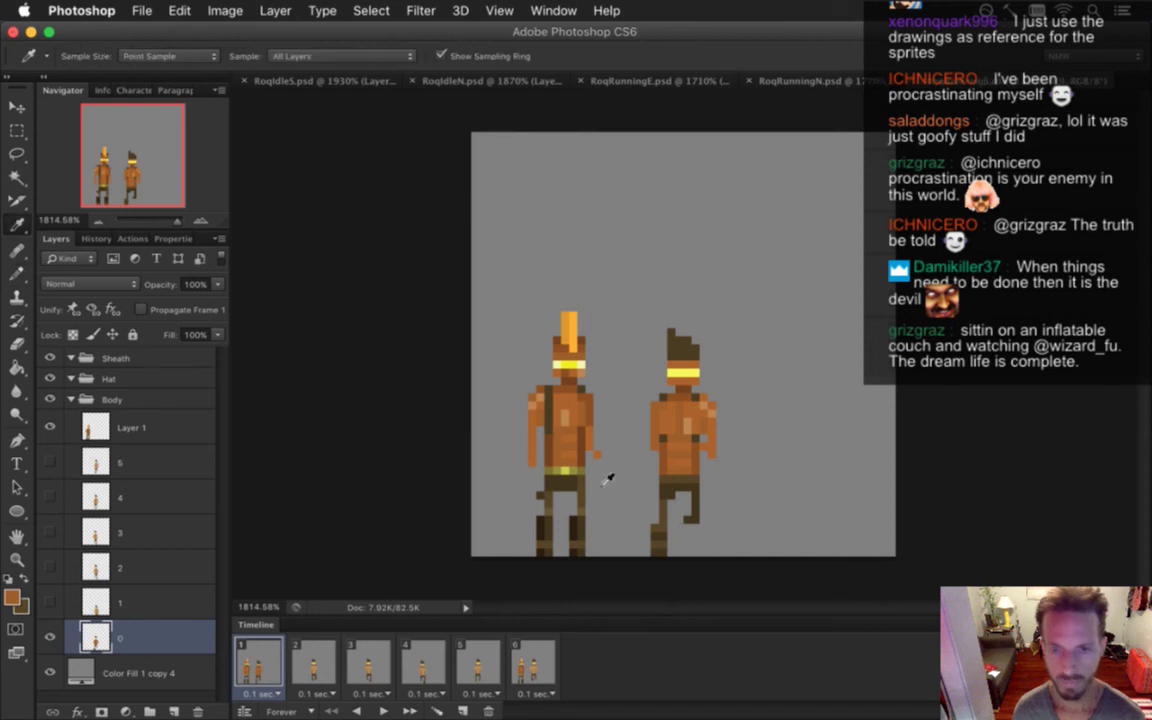
pyautogui.click(590, 480)
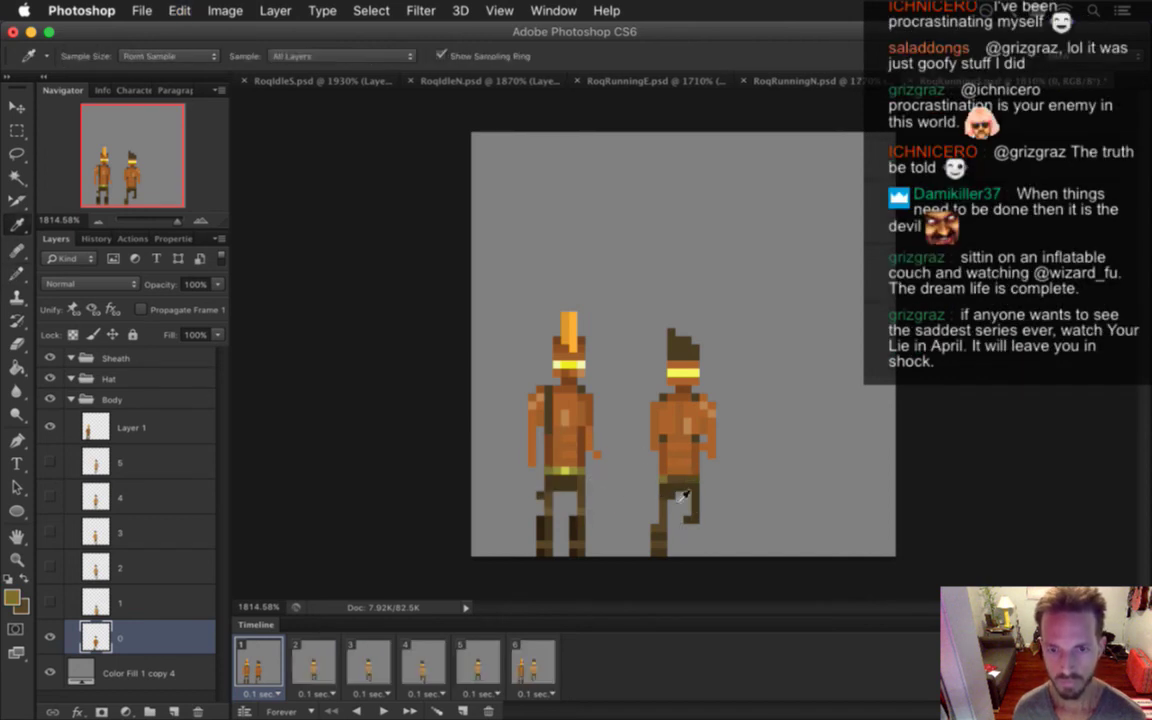
pyautogui.press('b')
pyautogui.press('super+z')
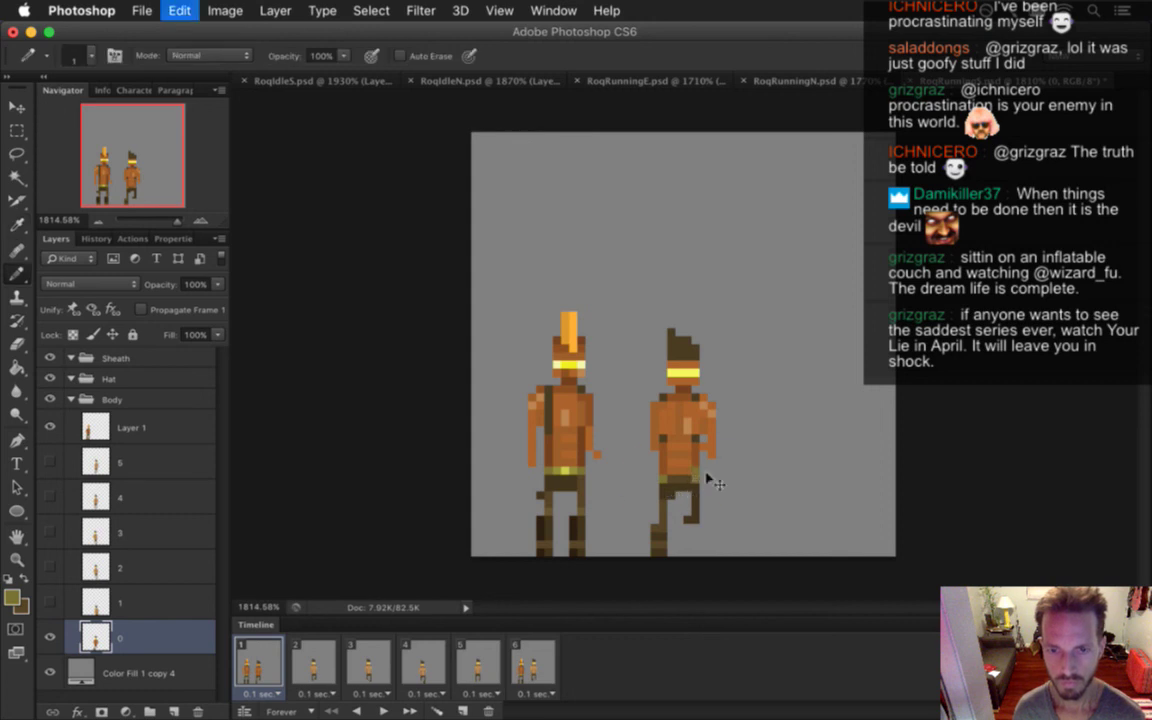
pyautogui.scroll(1, 663, 470)
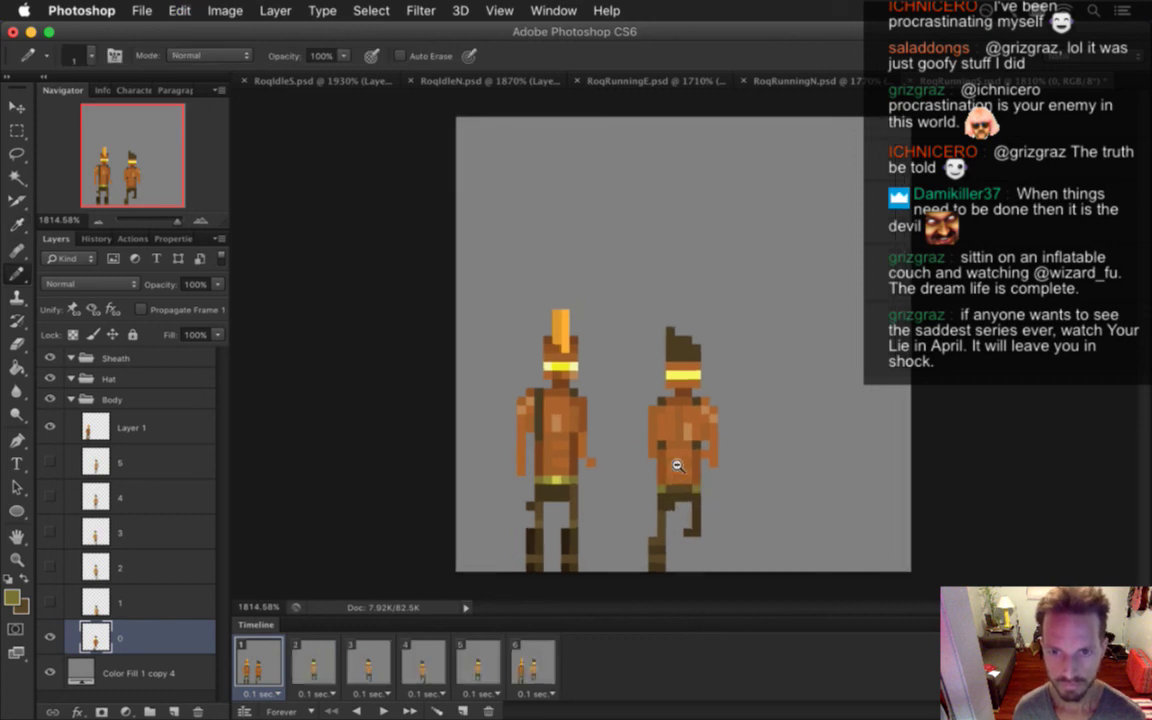
pyautogui.press('super+s')
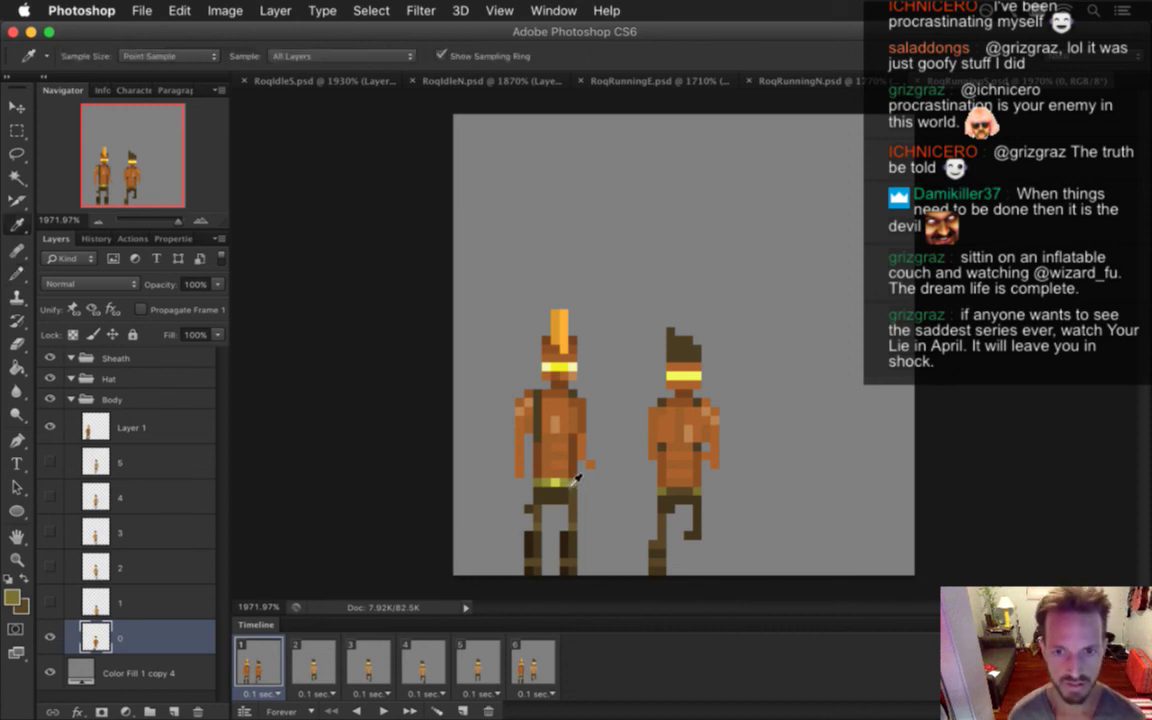
pyautogui.keyDown('alt'); pyautogui.click(562, 482); pyautogui.keyUp('alt')
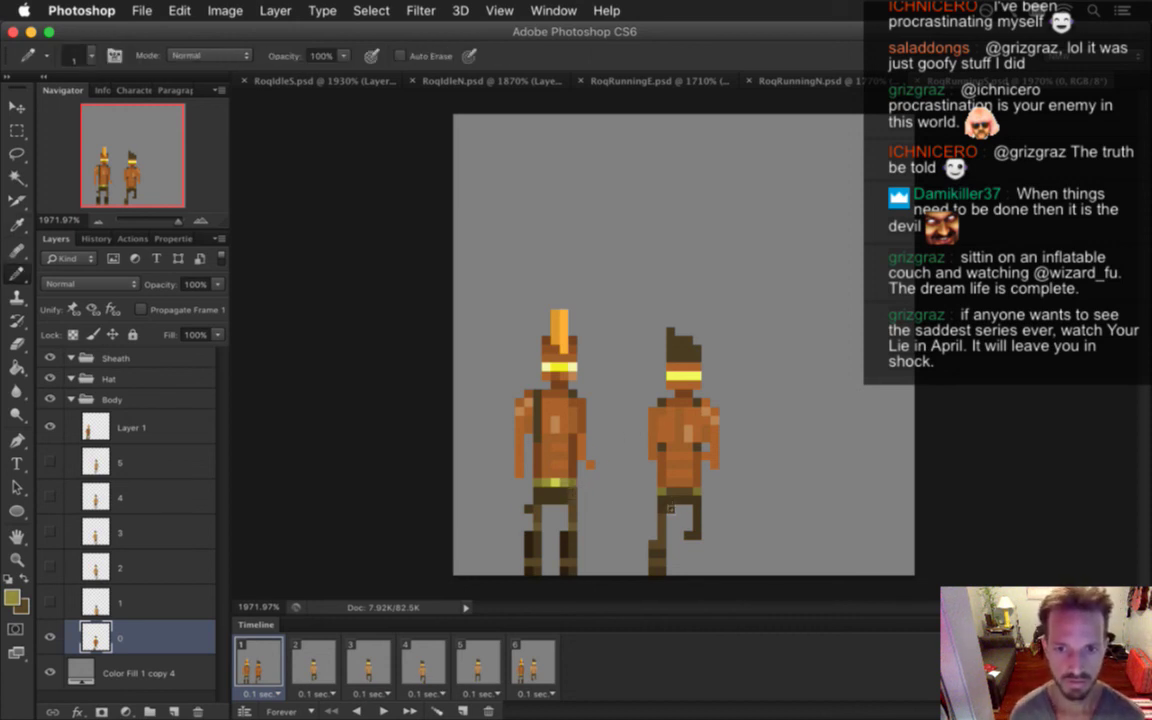
pyautogui.press('i')
pyautogui.click(556, 489)
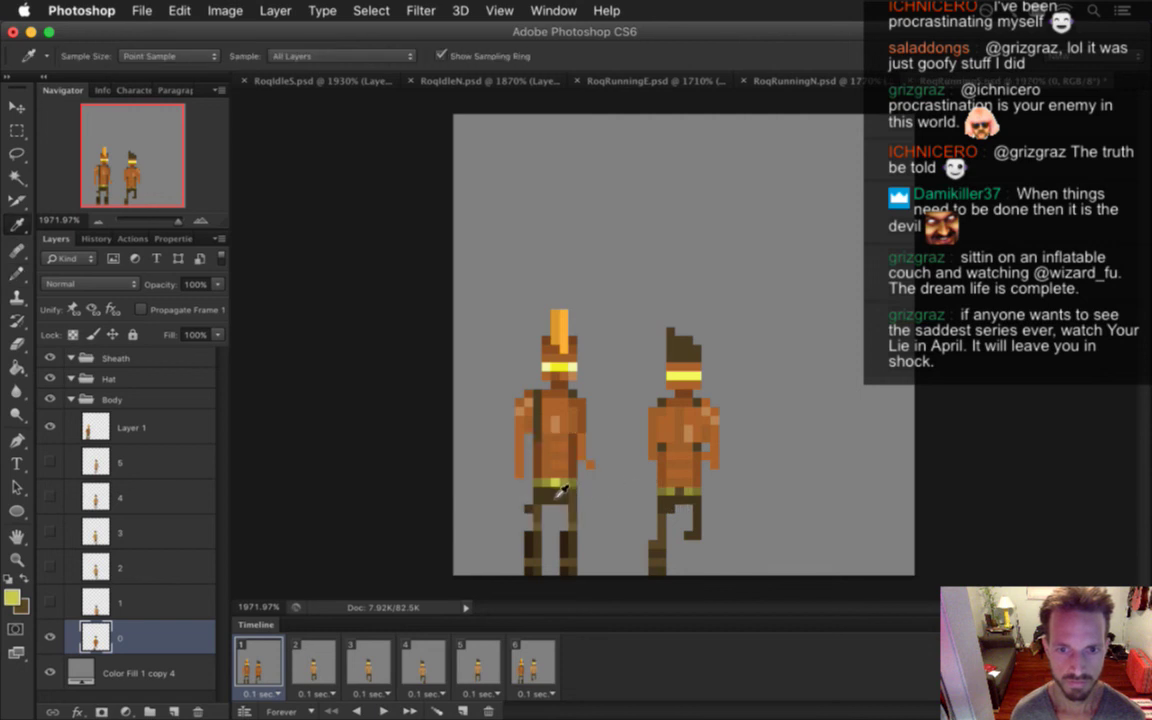
pyautogui.press('b')
# Pencil the running figure's boots and legs with the dark and mid browns sampled from the idle figure's legs
pyautogui.keyDown('alt'); pyautogui.click(655, 550); pyautogui.keyUp('alt')
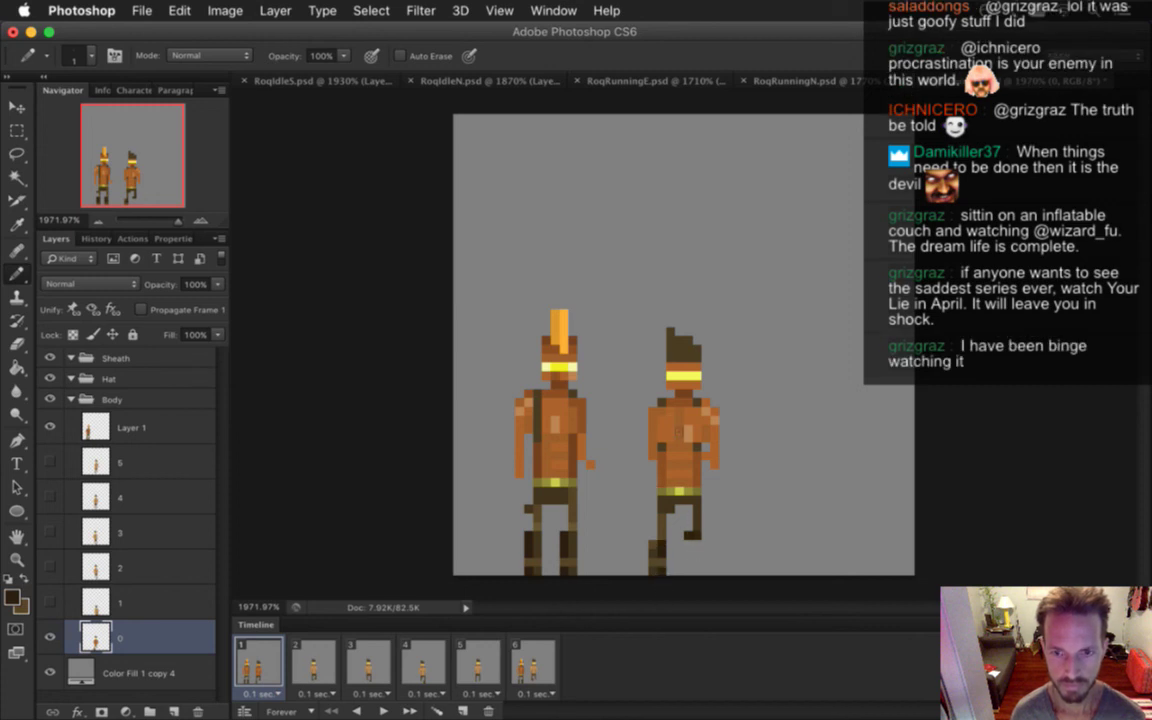
pyautogui.keyDown('alt'); pyautogui.click(559, 530); pyautogui.keyUp('alt')
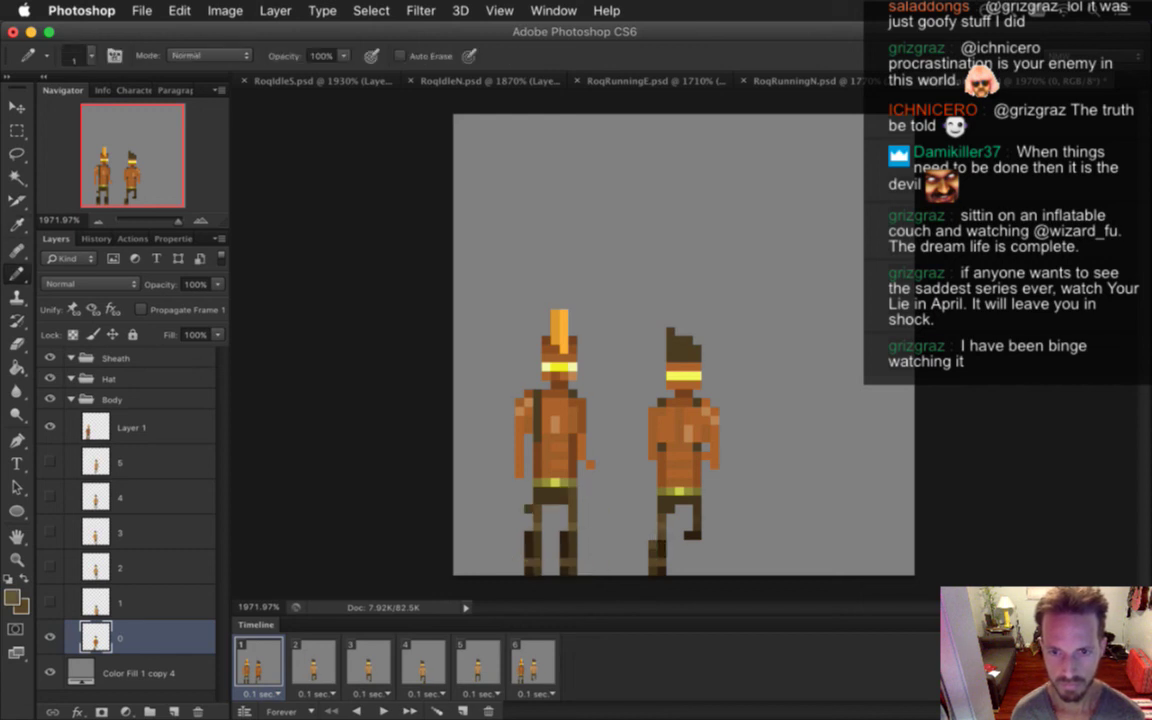
pyautogui.press('i')
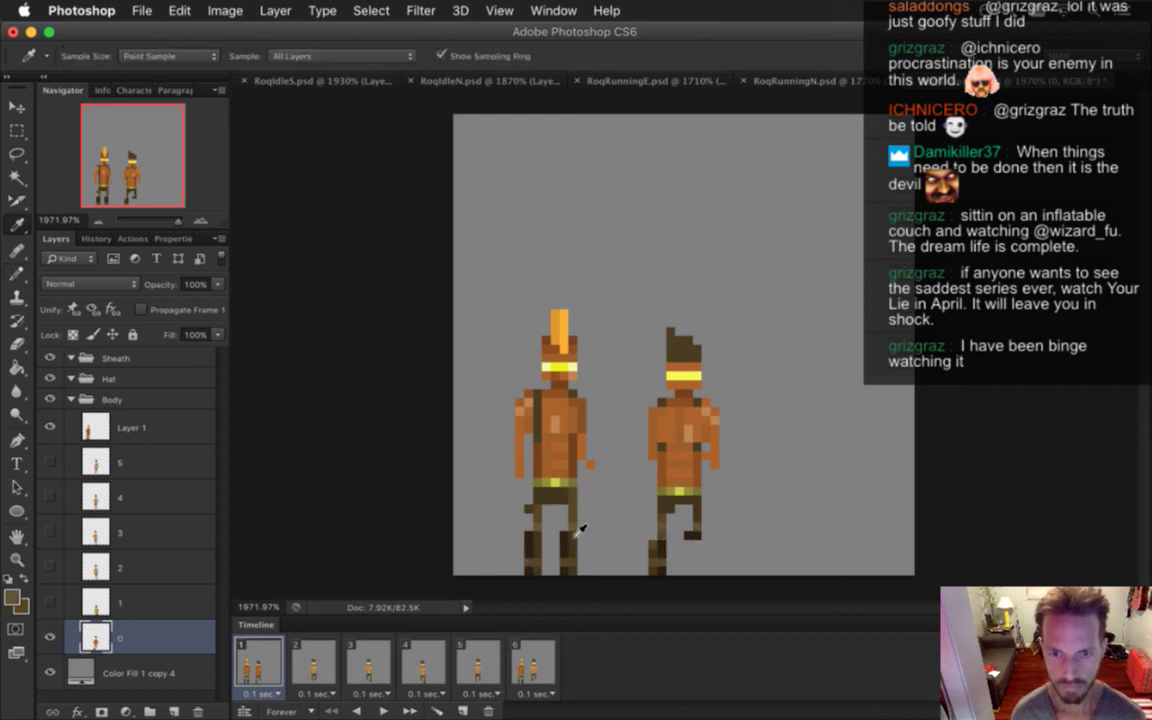
pyautogui.press('b')
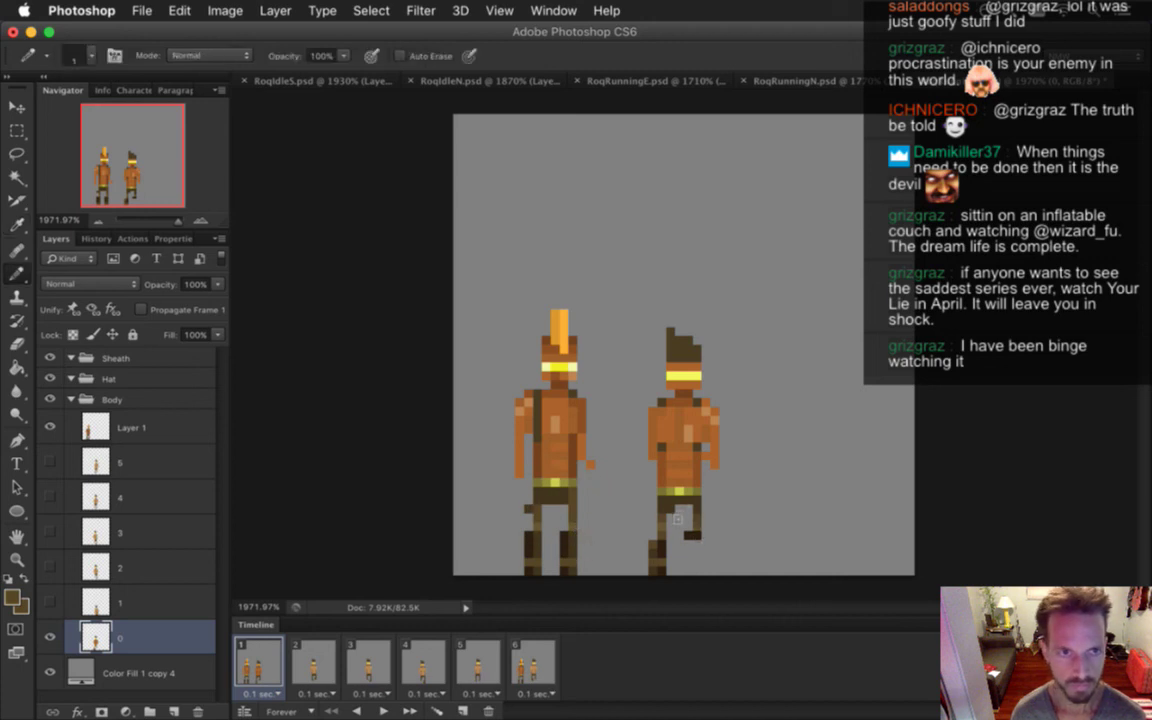
pyautogui.press('i')
pyautogui.press('b')
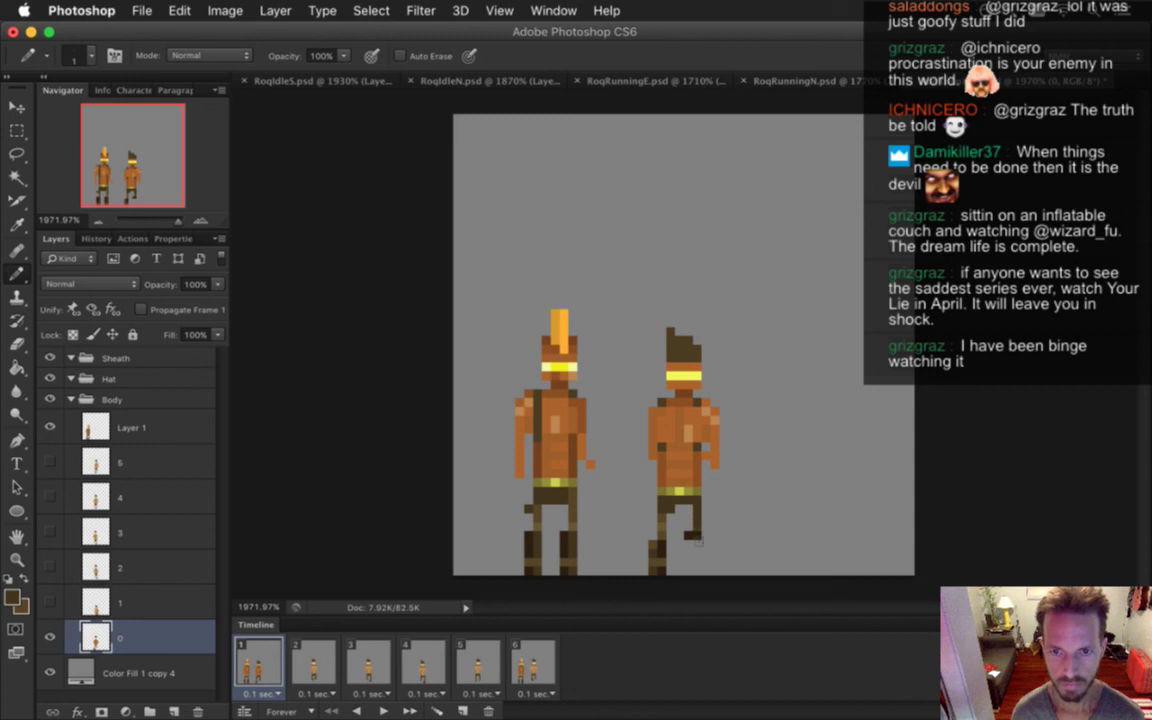
pyautogui.press('i')
pyautogui.click(663, 522)
pyautogui.press('b')
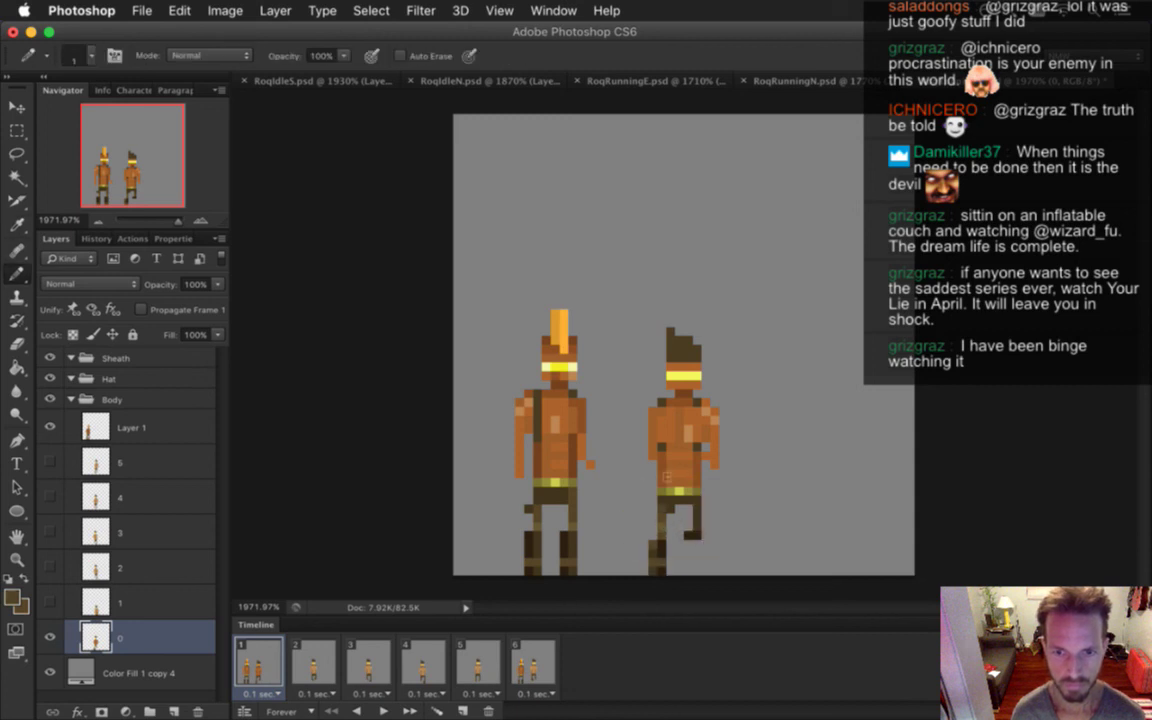
# Replace the running figure's dark hair with a brown head top using the shades sampled from the idle figure's head
pyautogui.press('i')
pyautogui.click(571, 340)
pyautogui.press('b')
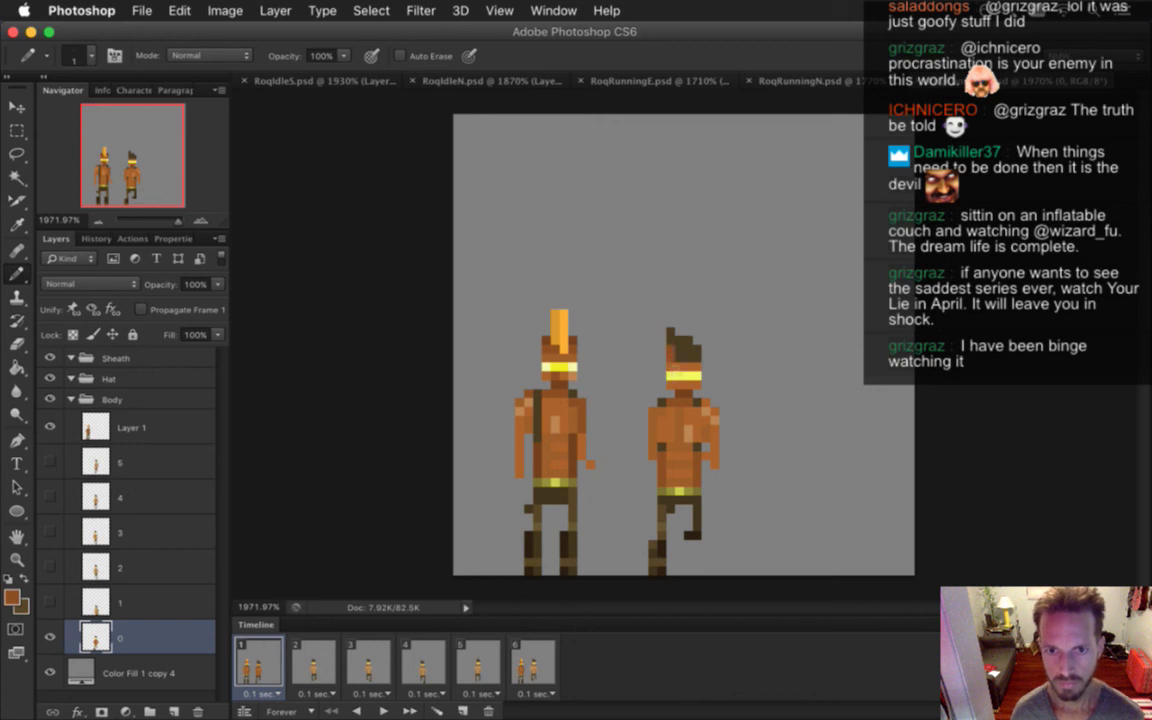
pyautogui.hotkey('ctrl', 'z')
pyautogui.press('i')
pyautogui.press('b')
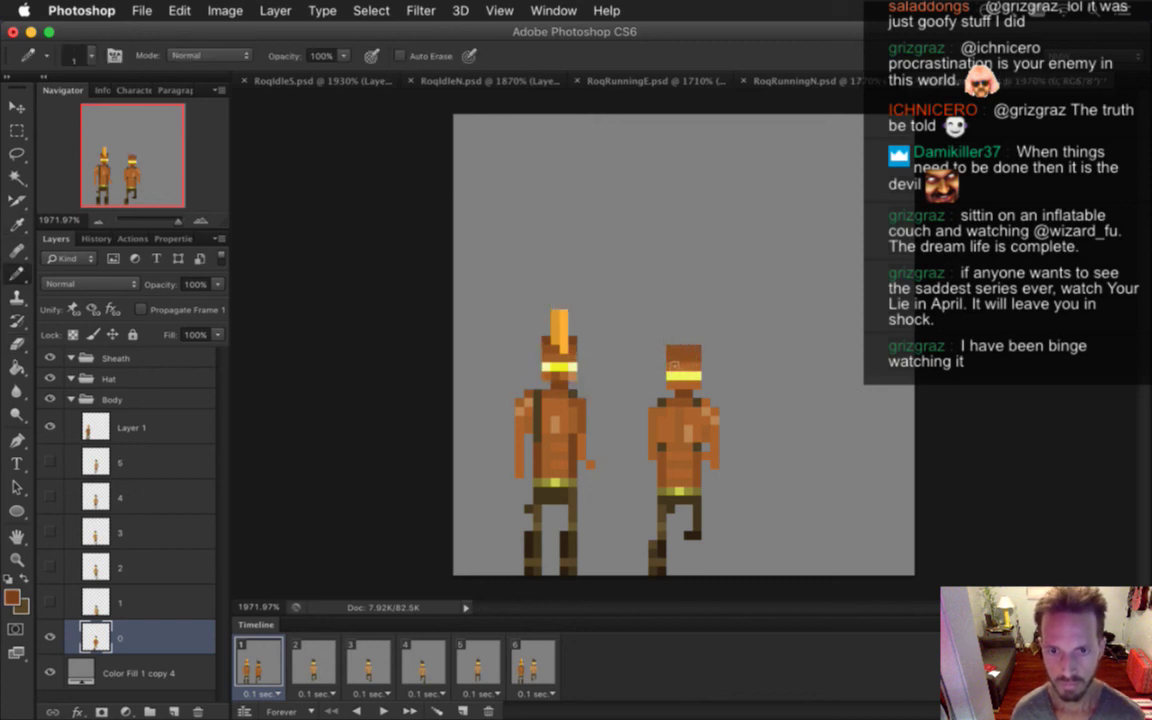
# Pencil an upright crest on the running figure's head in the two orange tones sampled from the idle figure's crest
pyautogui.moveTo(678, 340); pyautogui.dragTo(695, 340)
pyautogui.hotkey('ctrl', 'z')
pyautogui.press('i')
pyautogui.click(556, 330)
pyautogui.press('b')
pyautogui.moveTo(688, 340); pyautogui.dragTo(688, 356)
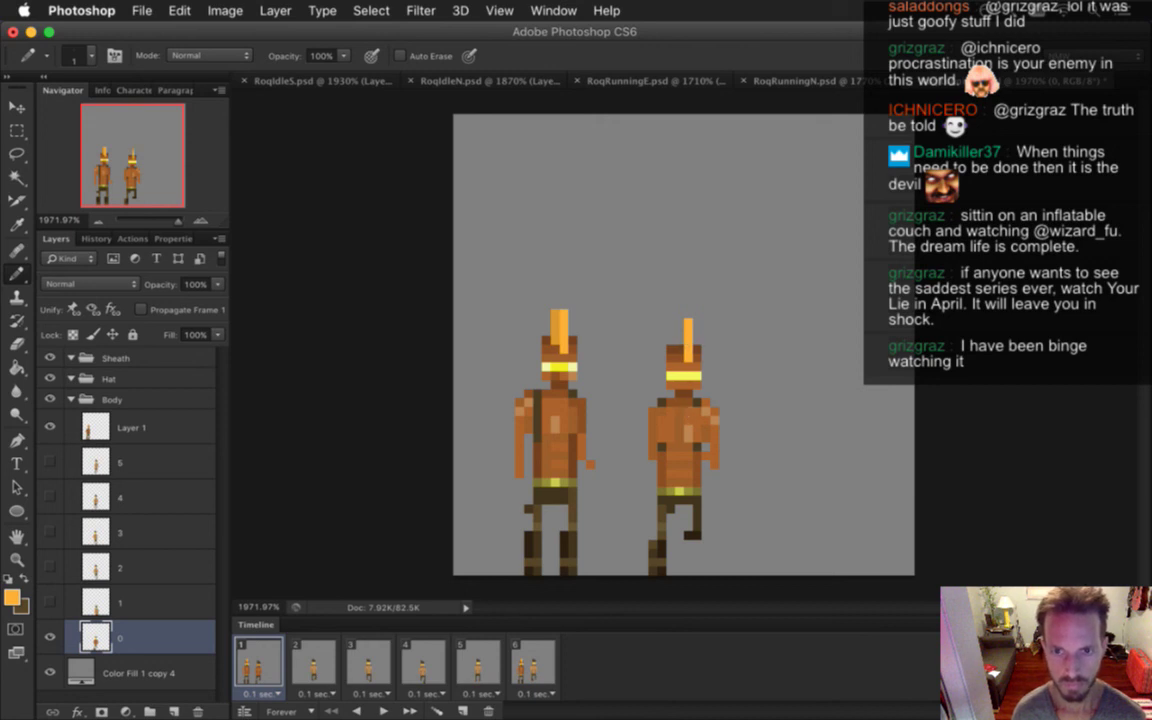
pyautogui.keyDown('alt'); pyautogui.click(556, 326); pyautogui.keyUp('alt')
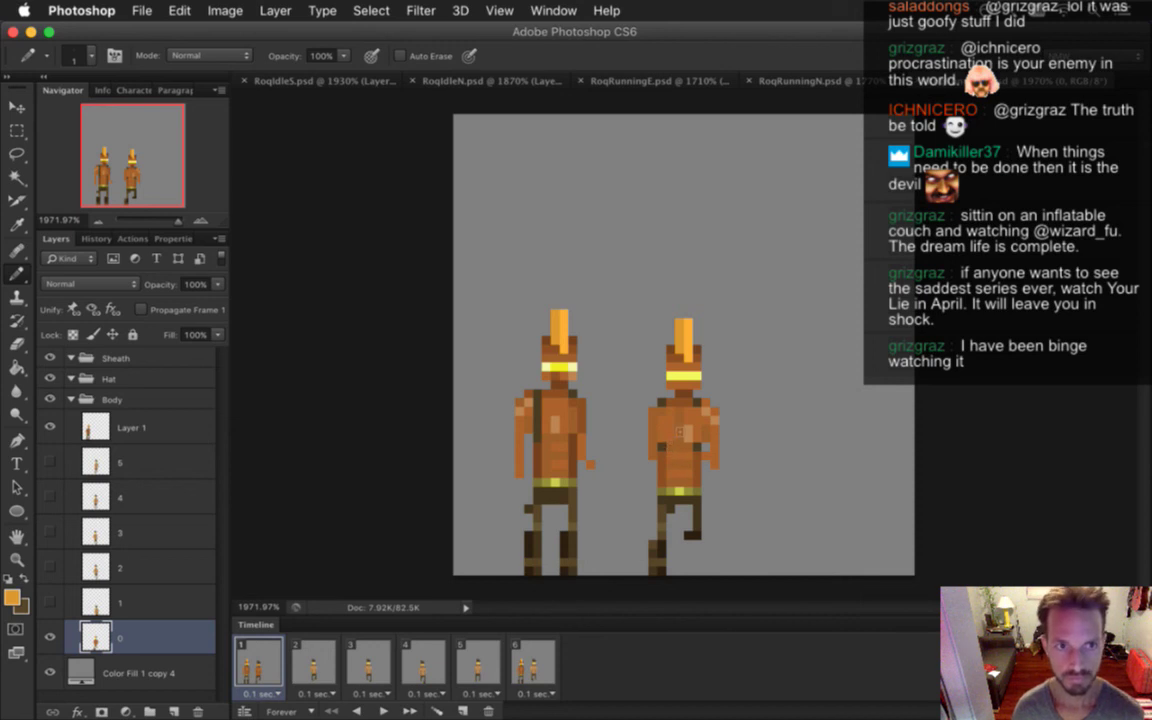
# Touch up the running figure's highlights and repaint its visor with the bright and pale yellows sampled from the idle figure
pyautogui.keyDown('alt'); pyautogui.click(681, 437); pyautogui.keyUp('alt')
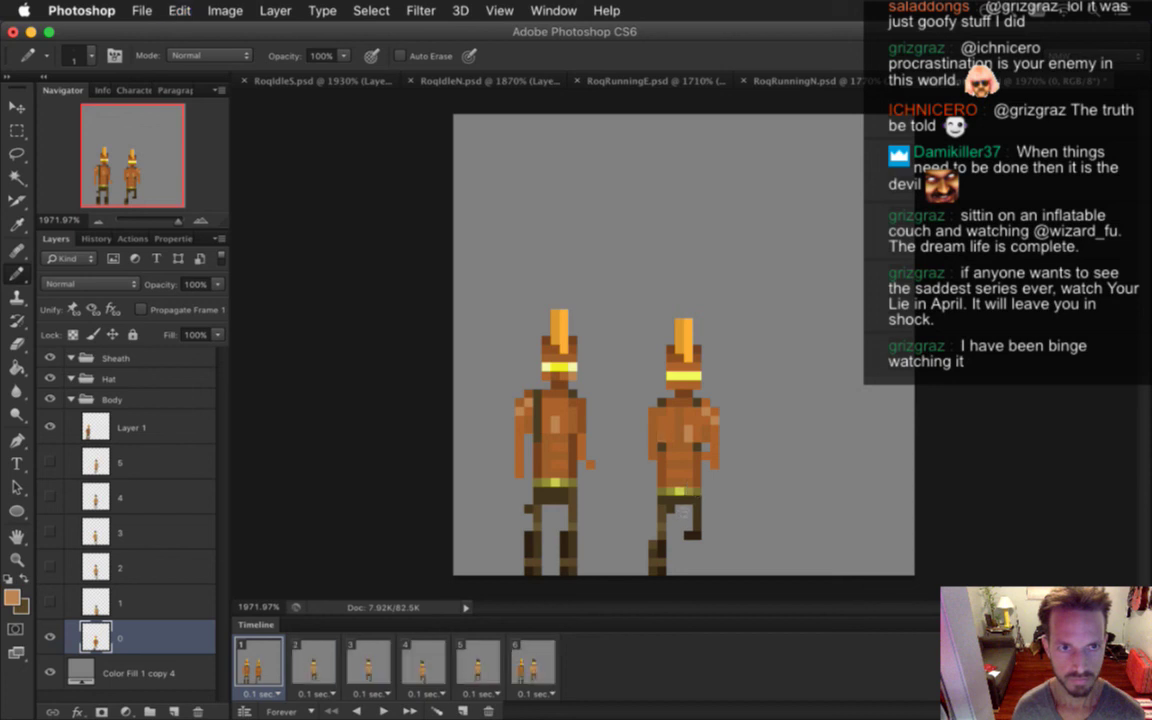
pyautogui.press('i')
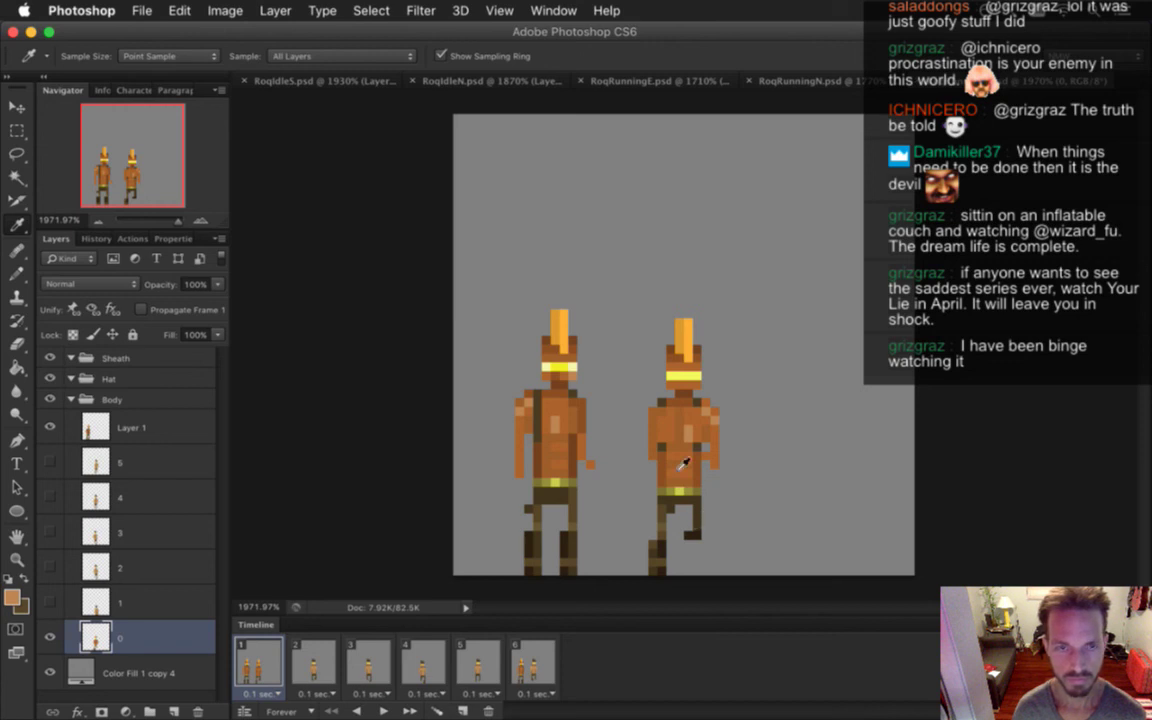
pyautogui.press('b')
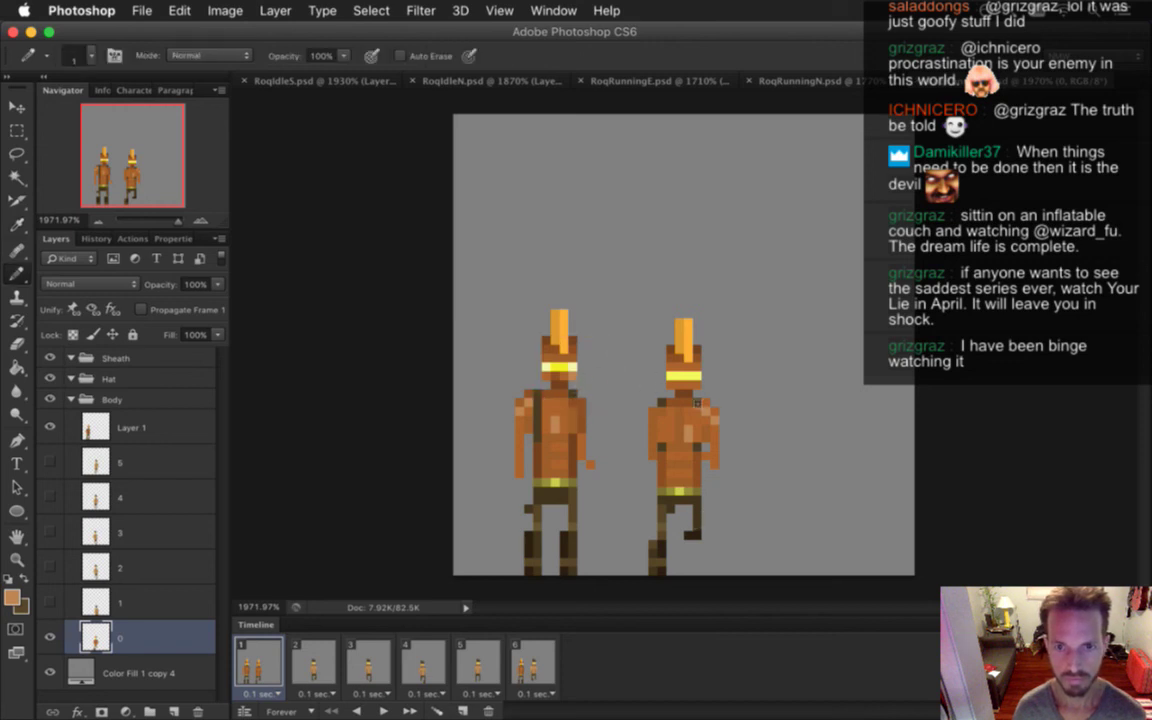
pyautogui.press('i')
pyautogui.click(558, 368)
pyautogui.press('b')
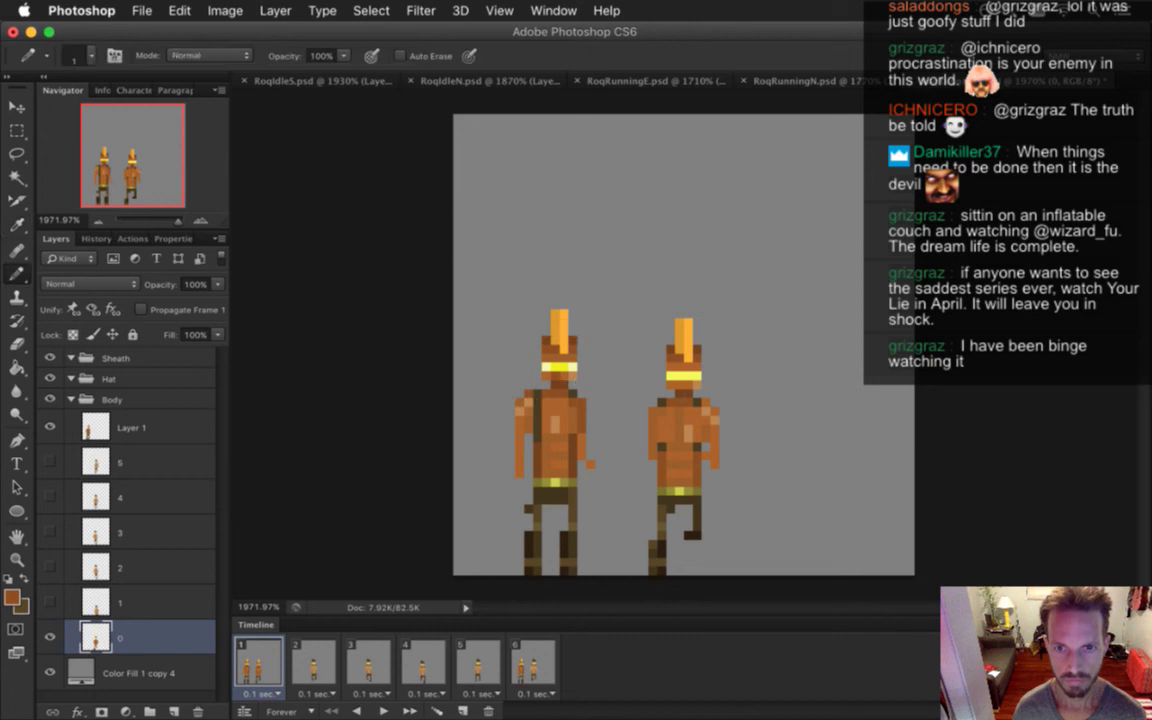
pyautogui.keyDown('alt'); pyautogui.click(556, 366); pyautogui.keyUp('alt')
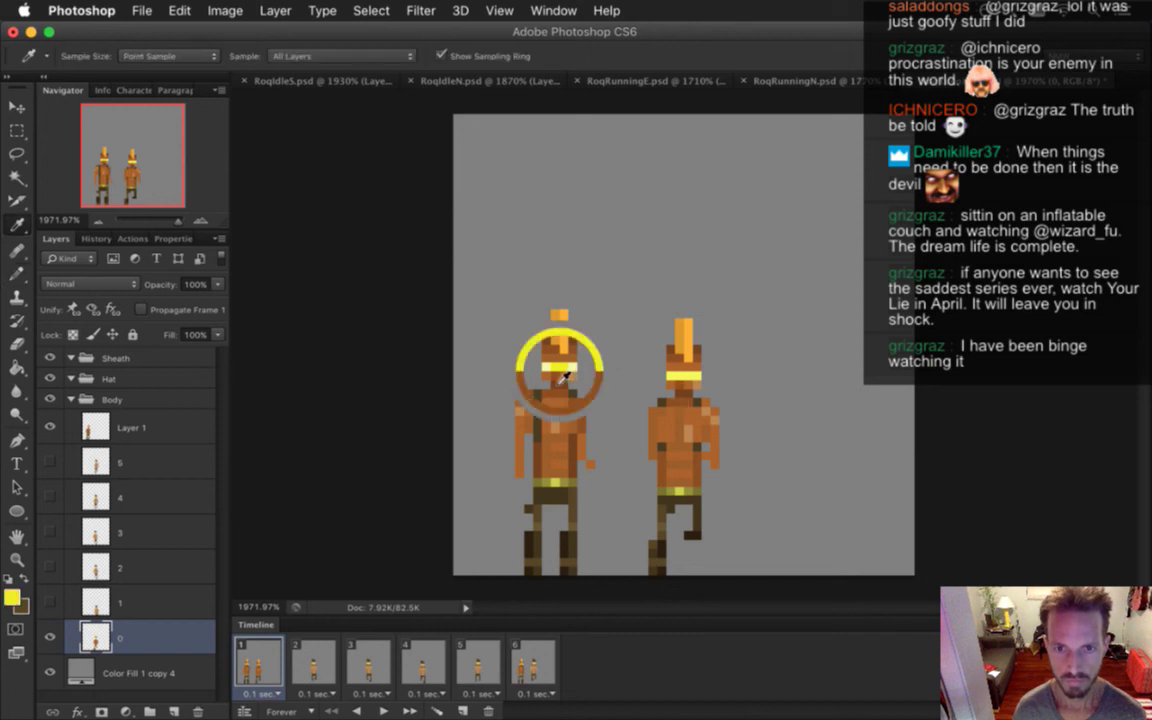
pyautogui.keyDown('alt'); pyautogui.click(560, 362); pyautogui.keyUp('alt')
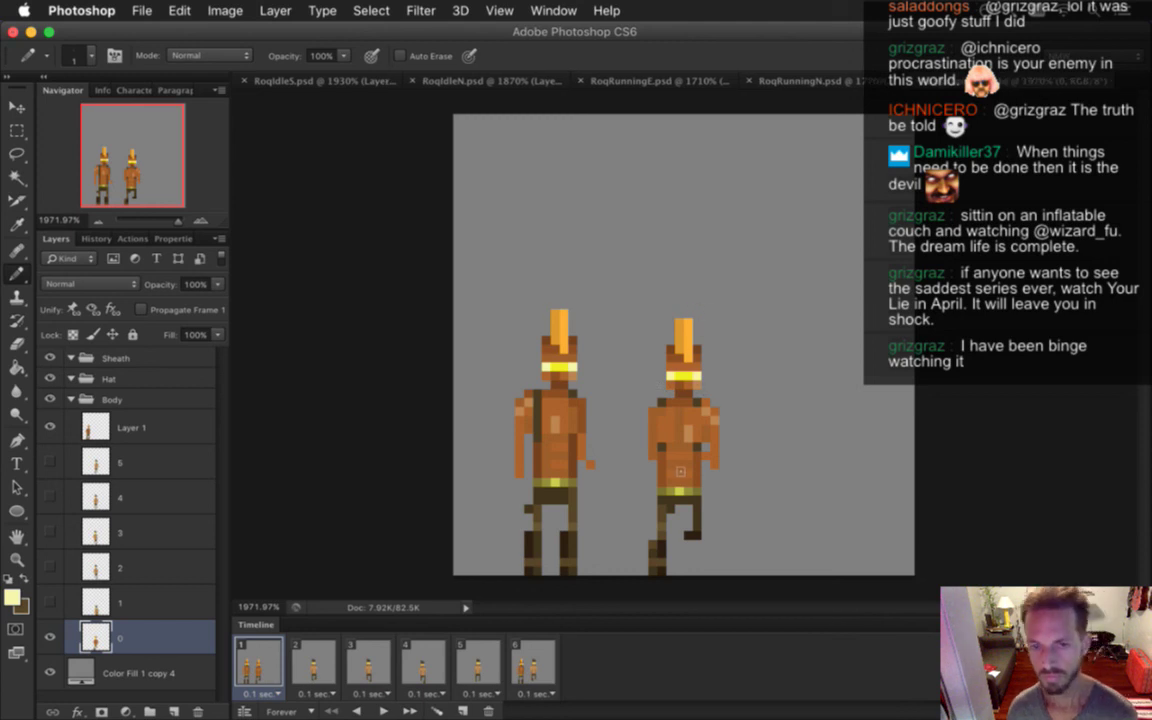
# Hide the idle reference on Layer 1 in frame 1 and flip between frames 1 and 2 to compare the poses
pyautogui.click(50, 427)
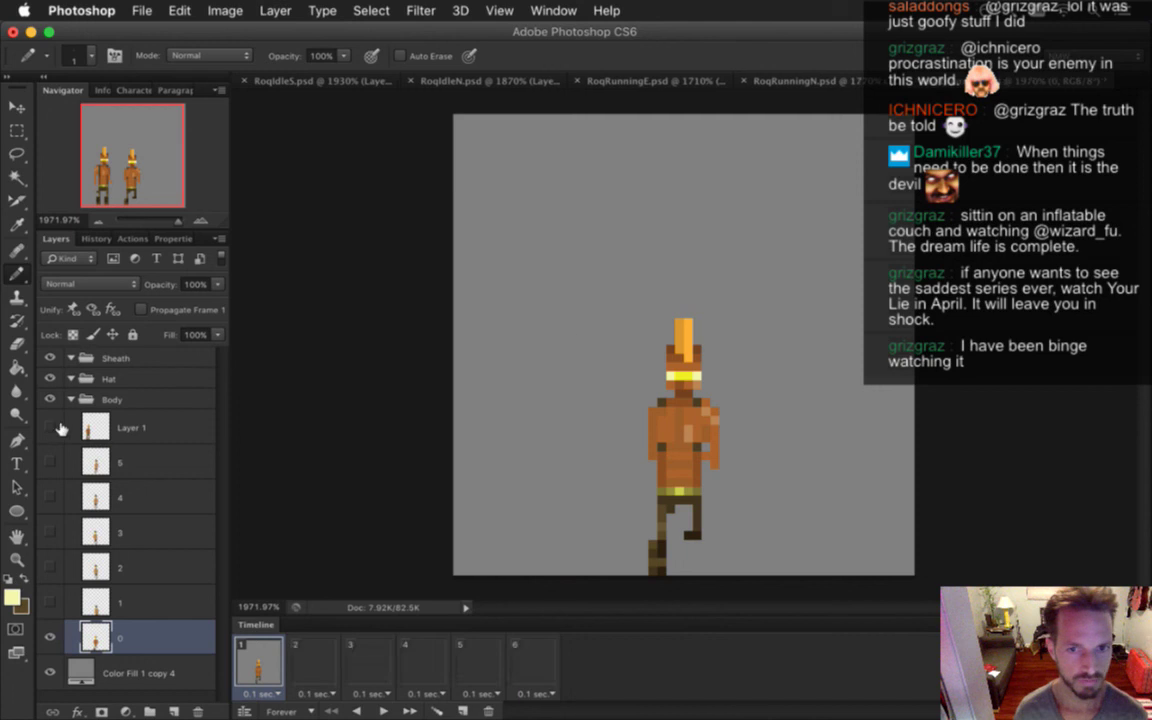
pyautogui.click(311, 657)
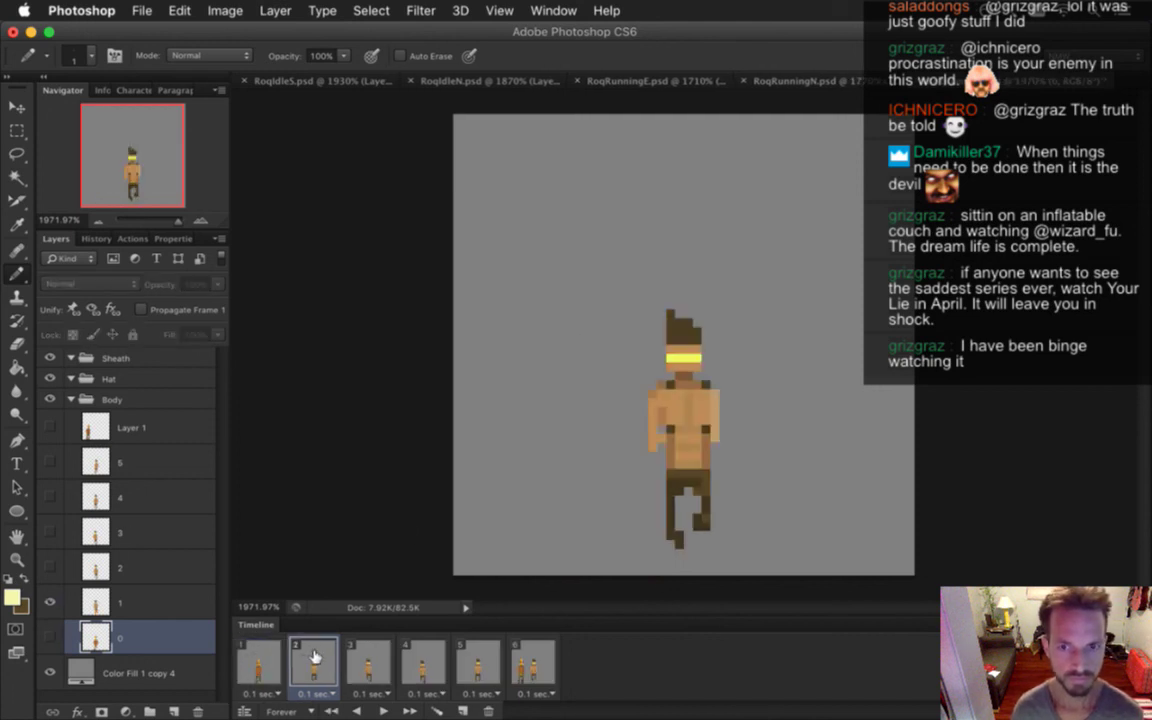
pyautogui.click(258, 662)
pyautogui.click(308, 662)
pyautogui.click(260, 652)
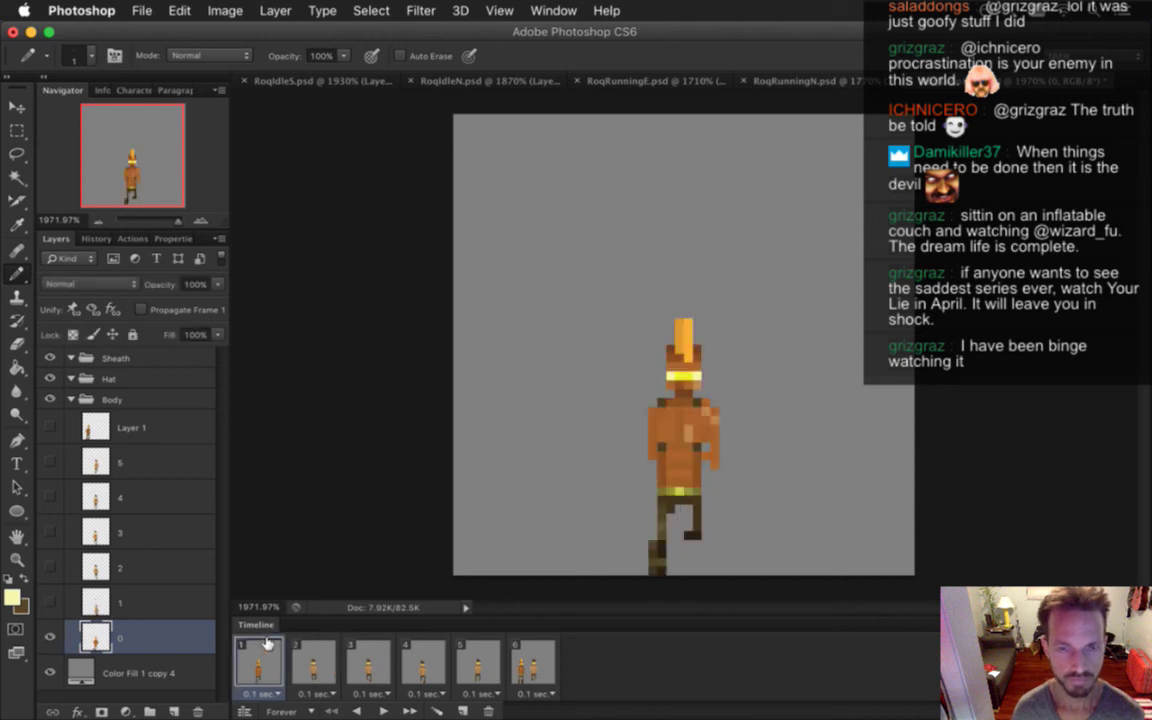
pyautogui.click(305, 660)
# Show Layer 1 in frame 2 and paste a copy of the idle figure's head onto a new layer over the running figure's head
pyautogui.click(50, 427)
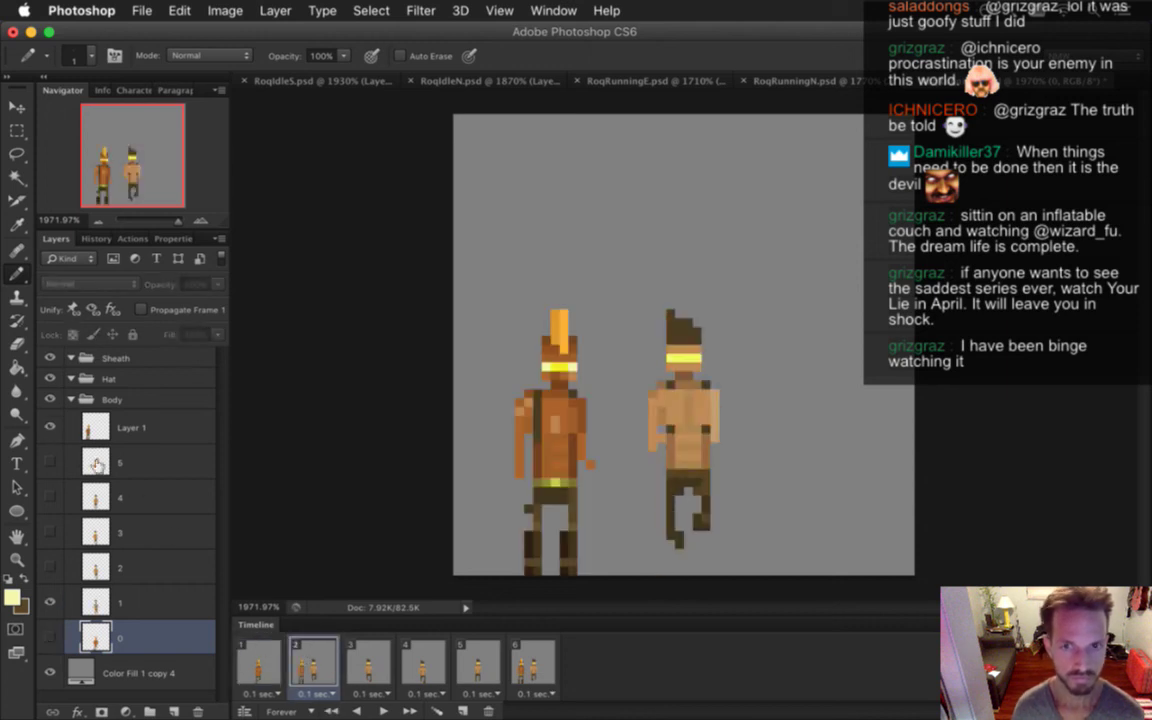
pyautogui.press('m')
pyautogui.click(170, 430)
pyautogui.moveTo(541, 291); pyautogui.dragTo(593, 384)
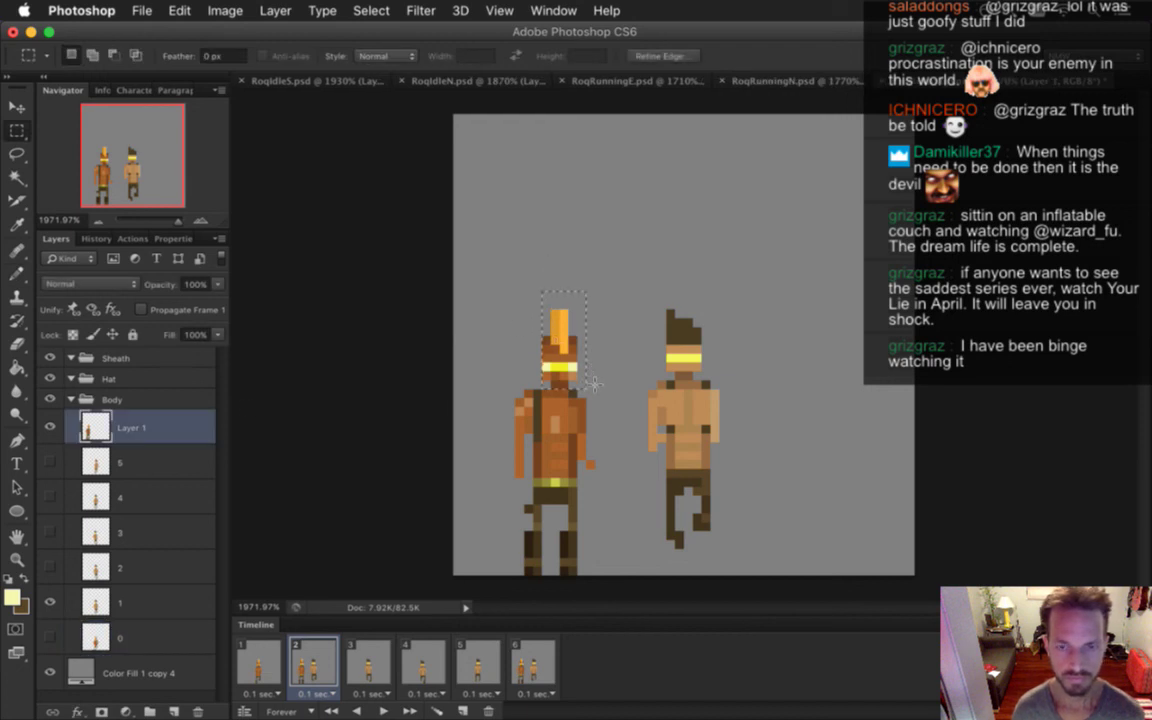
pyautogui.press('v')
pyautogui.moveTo(563, 335); pyautogui.dragTo(681, 316)
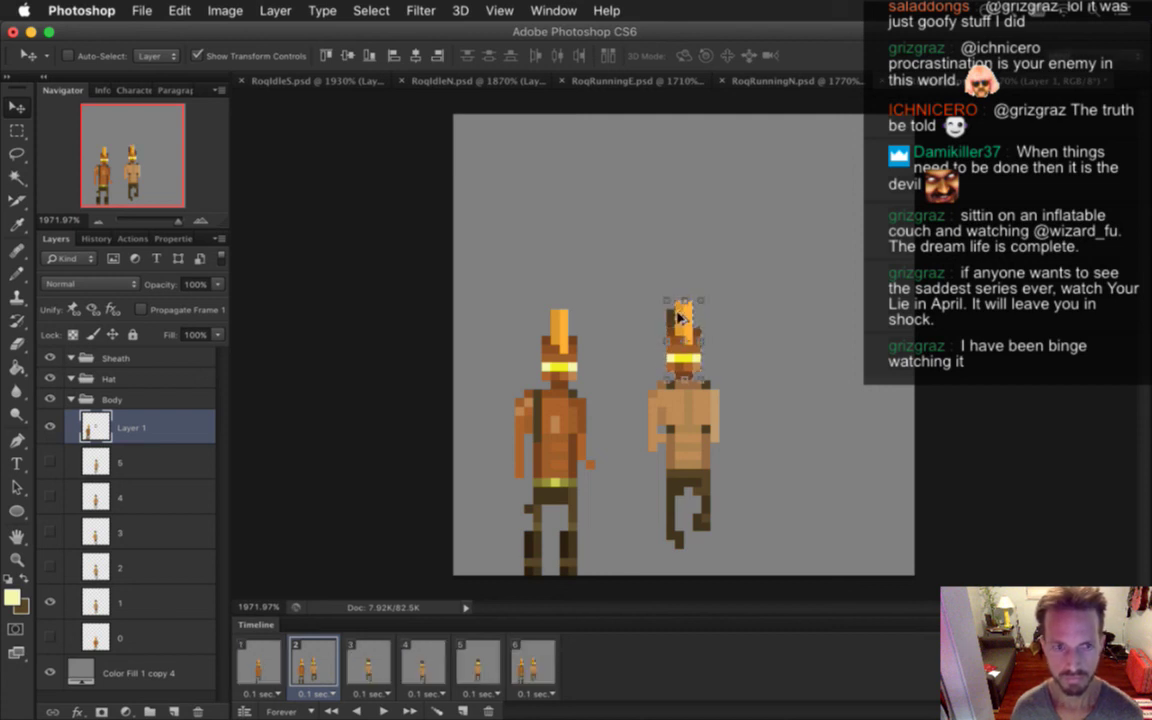
pyautogui.press('super+c')
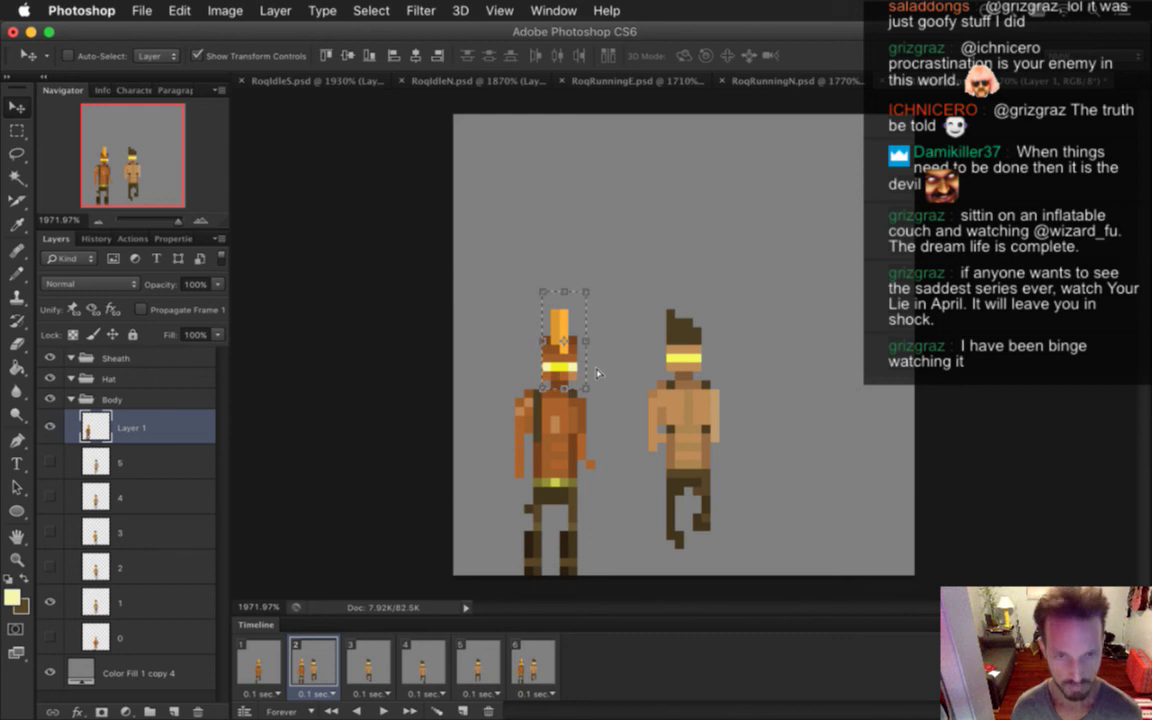
pyautogui.press('super+v')
pyautogui.moveTo(556, 312); pyautogui.dragTo(677, 326)
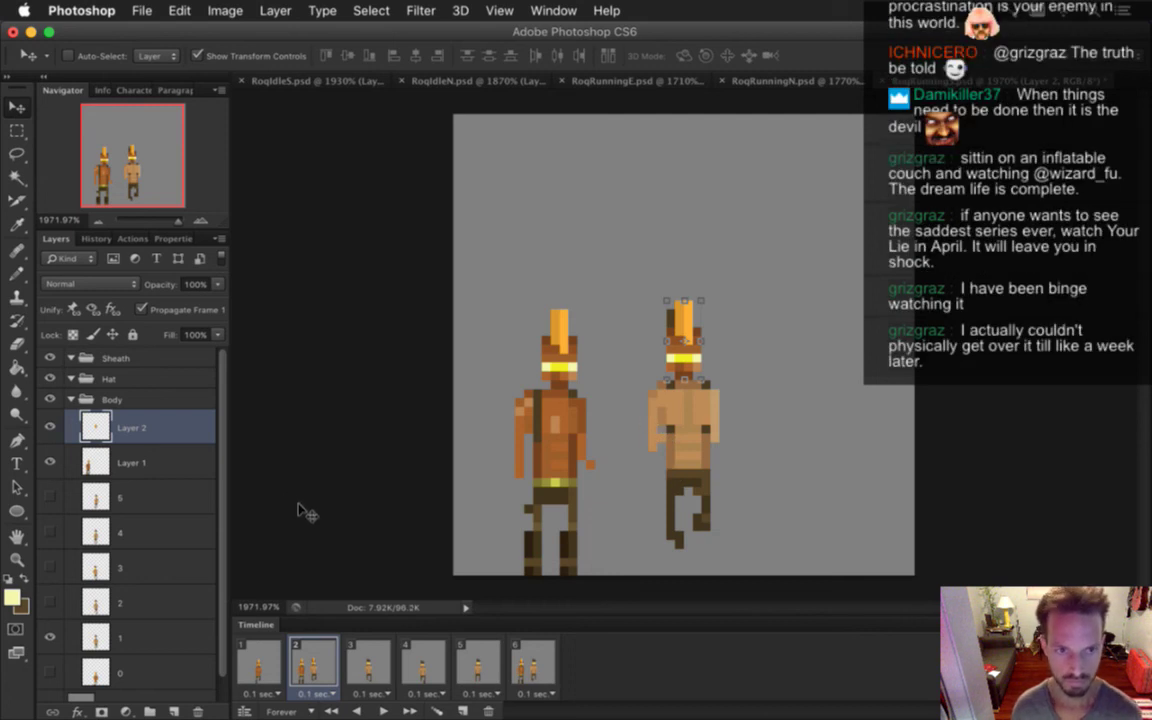
# With Propagate Frame 1 turned off, duplicate the pasted head layer four times and hide the copies in frame 2
pyautogui.click(141, 309)
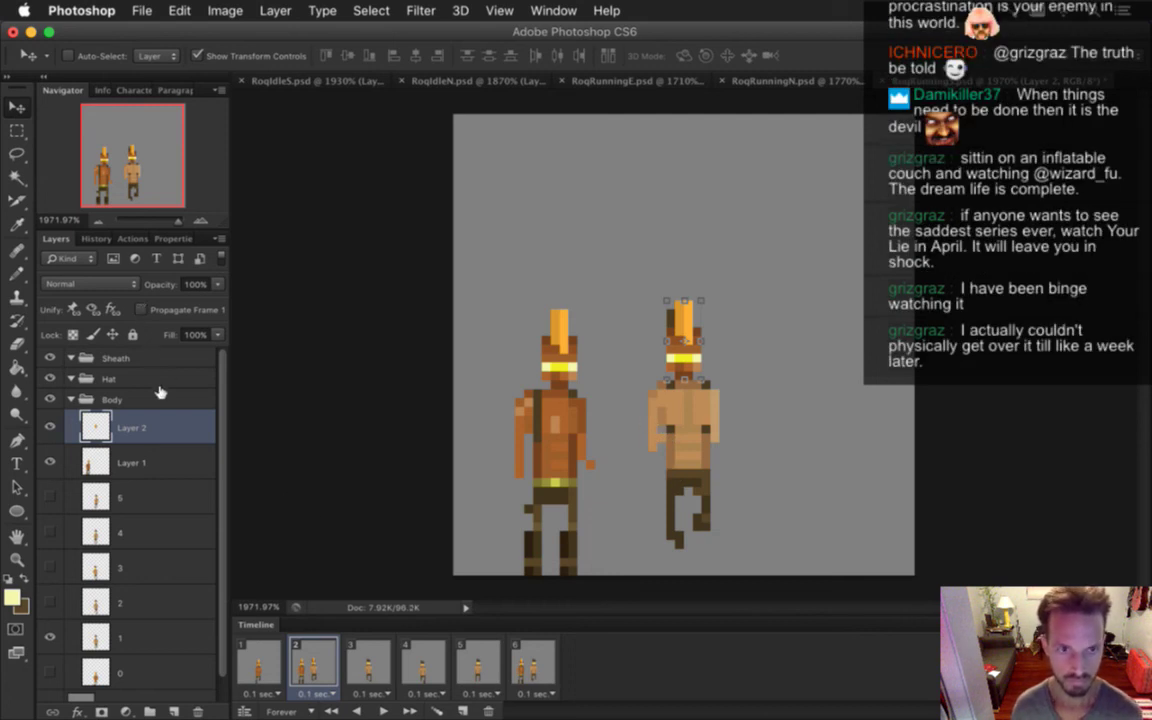
pyautogui.press('super+j')
pyautogui.press('super+j')
pyautogui.press('super+j')
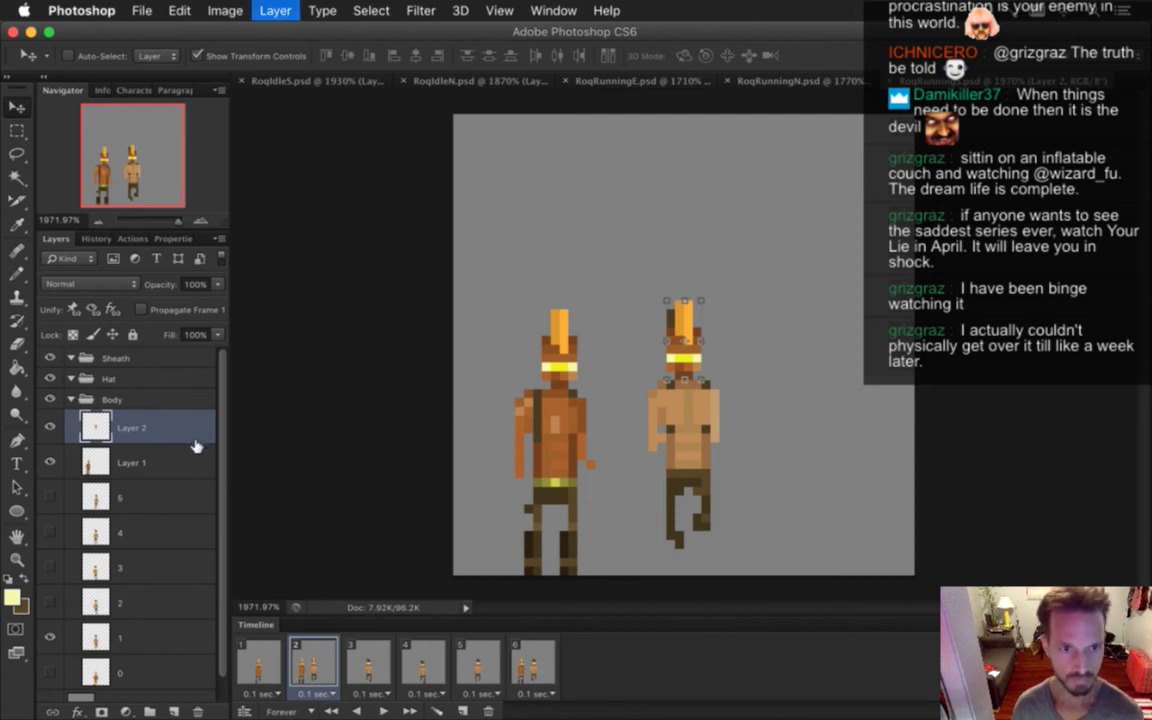
pyautogui.press('super+j')
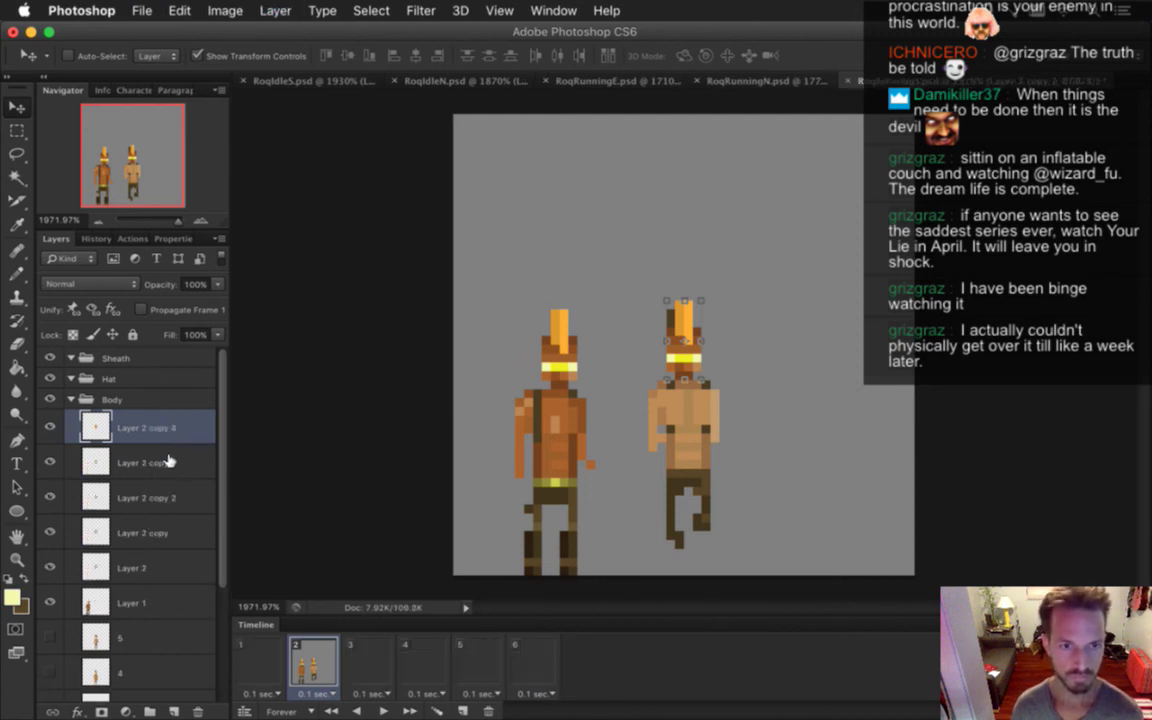
pyautogui.moveTo(50, 497); pyautogui.dragTo(50, 532)
pyautogui.moveTo(46, 460); pyautogui.dragTo(48, 425)
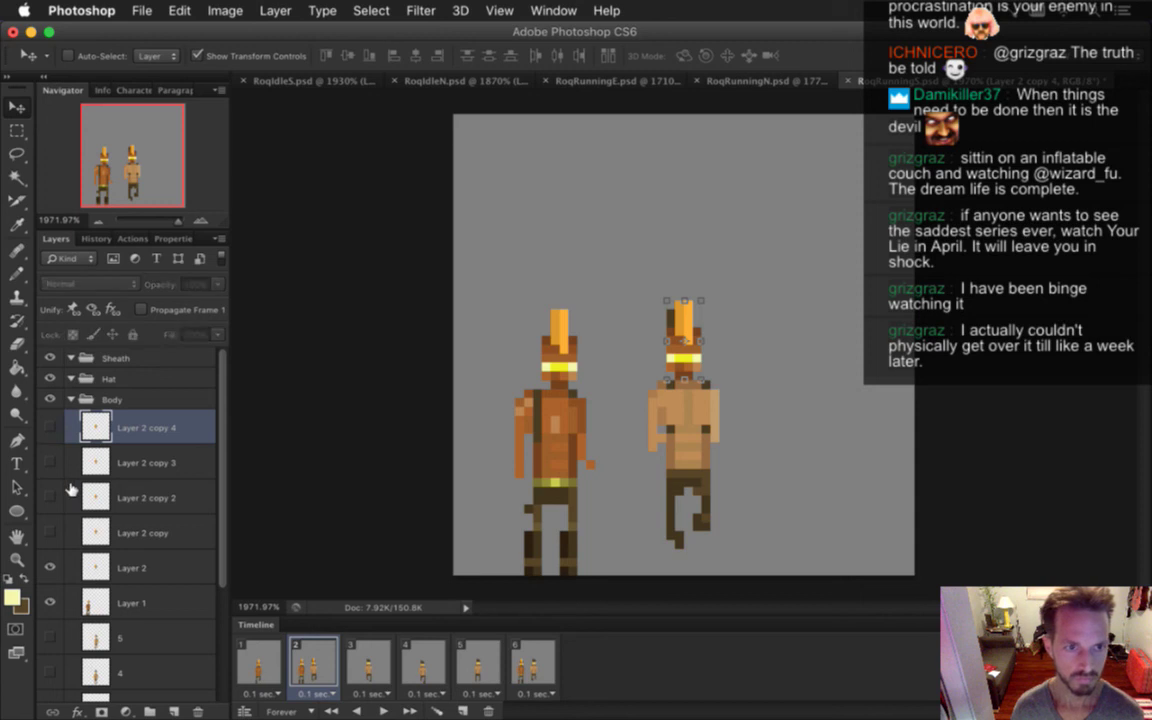
# Move the pasted head on Layer 2 down the layer stack so it sits directly above body layer 1
pyautogui.scroll(-3, 200, 450)
pyautogui.scroll(-1, 159, 496)
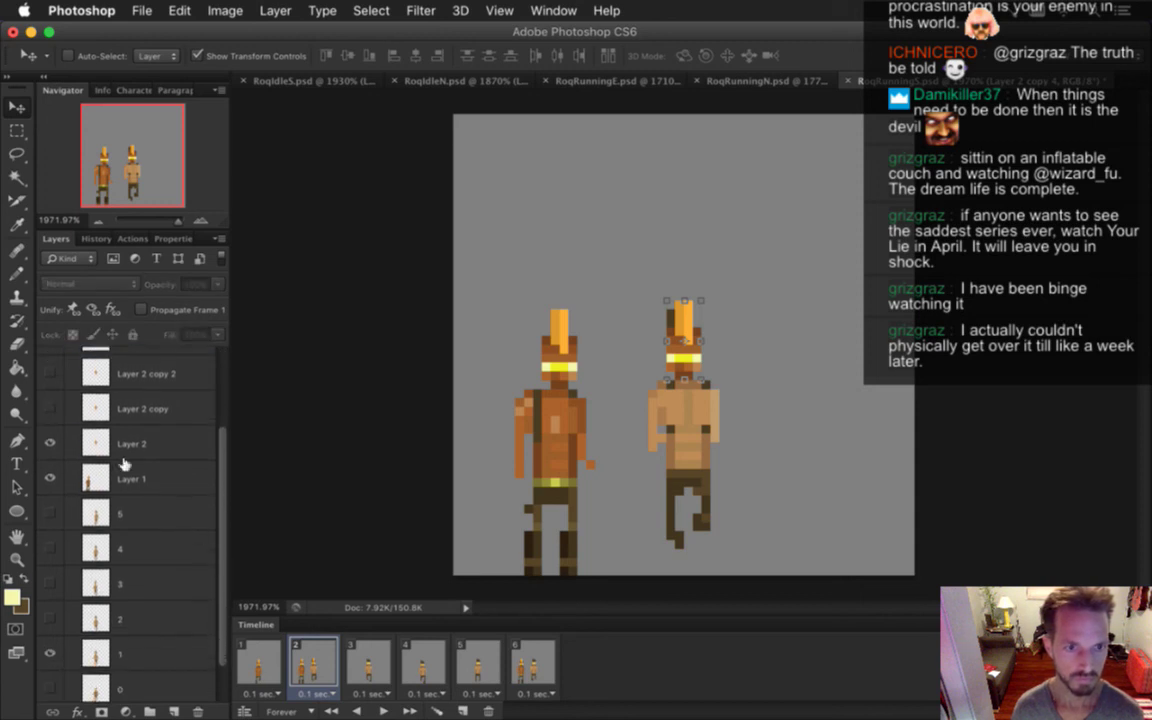
pyautogui.moveTo(122, 443); pyautogui.dragTo(120, 625)
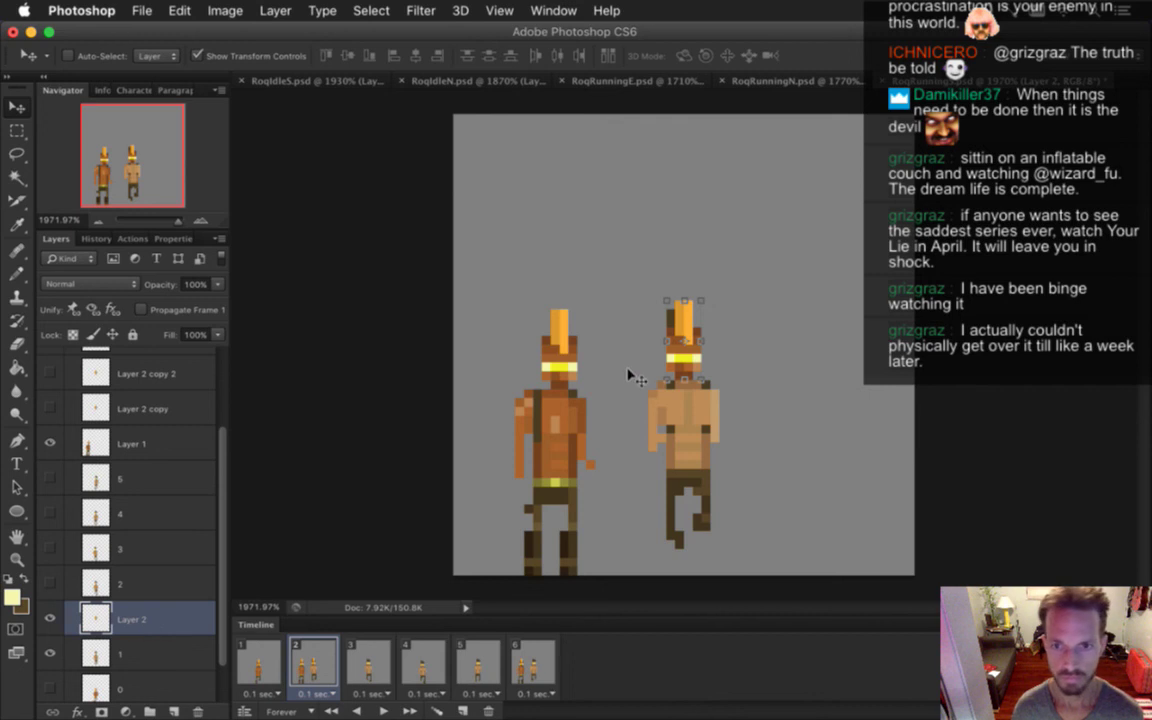
pyautogui.press('Left')
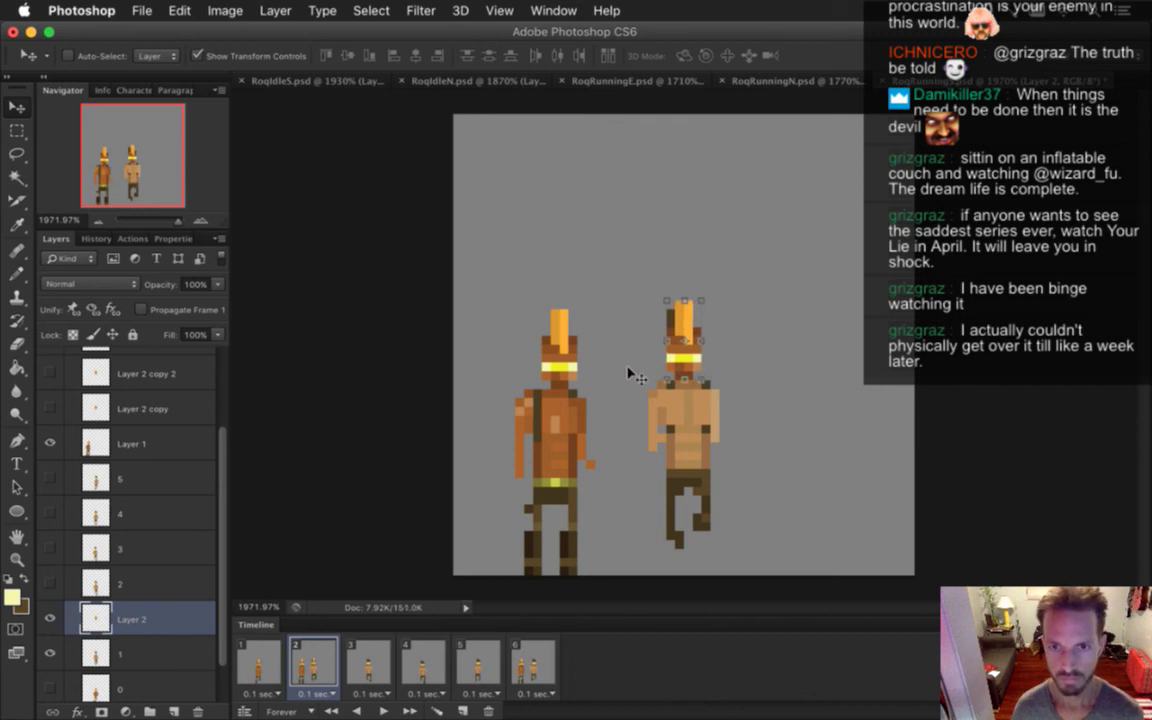
# Merge Layer 2 with body layer 1, rename the merged layer as 1, and save the file
pyautogui.keyDown('shift'); pyautogui.click(175, 655); pyautogui.keyUp('shift')
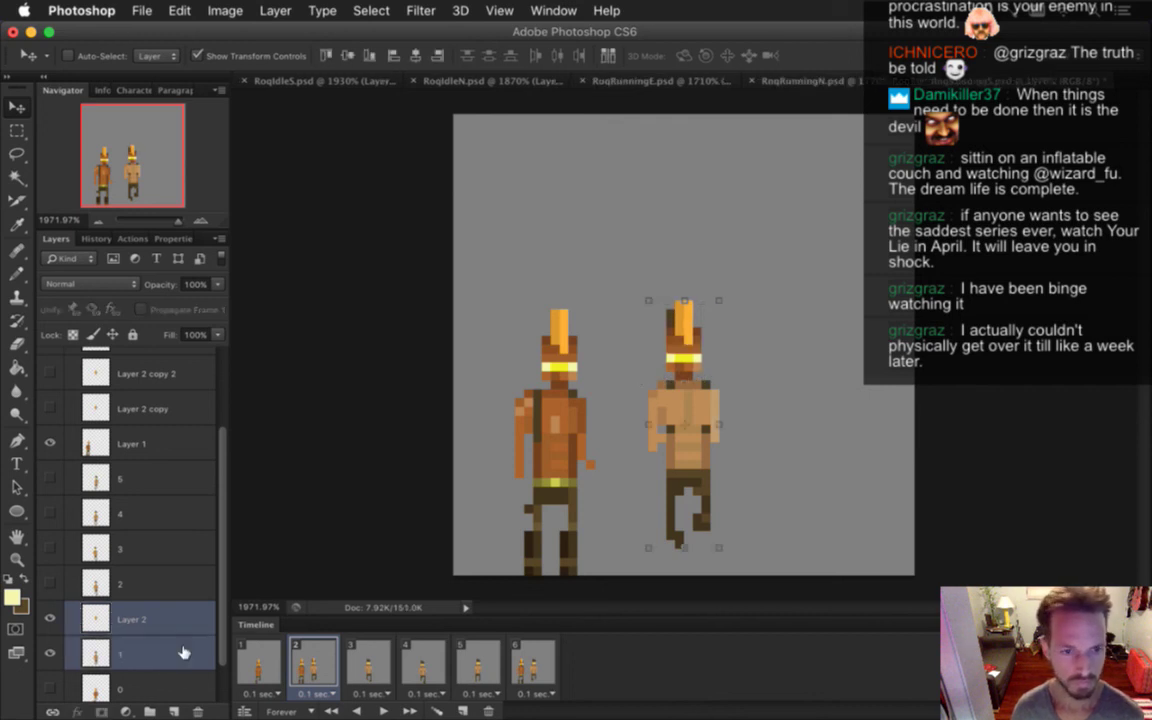
pyautogui.rightClick(185, 652)
pyautogui.click(254, 471)
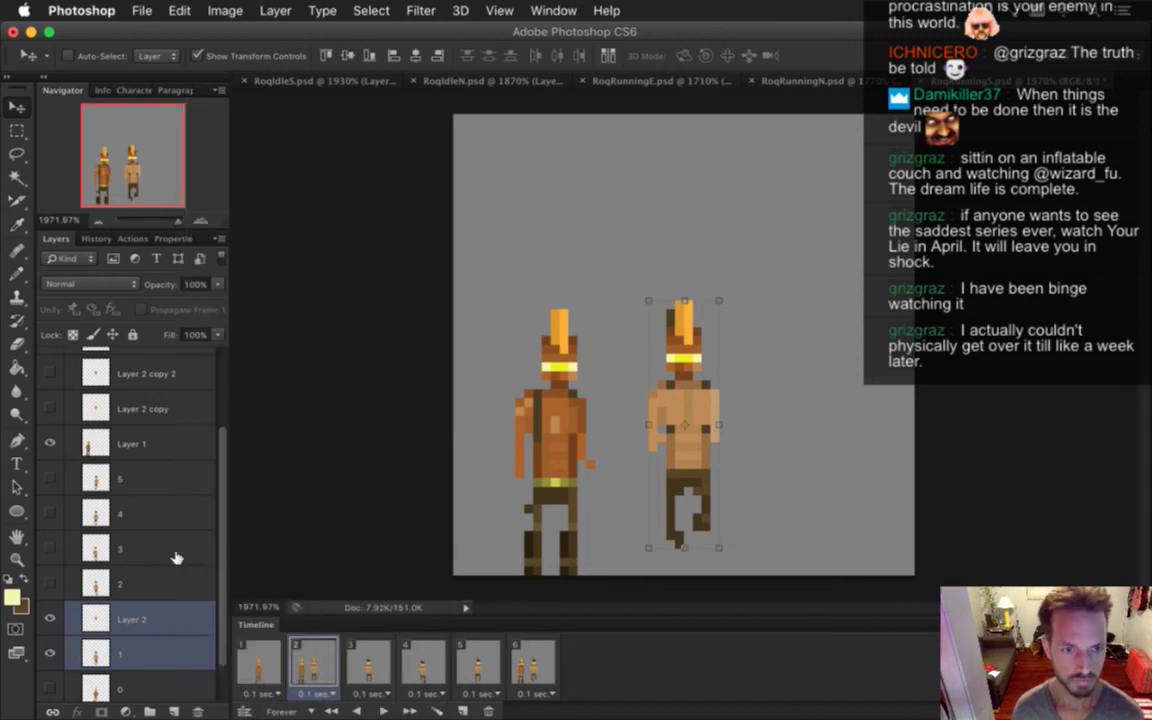
pyautogui.doubleClick(140, 619)
pyautogui.write('1')
pyautogui.press('Return')
pyautogui.press('super+s')
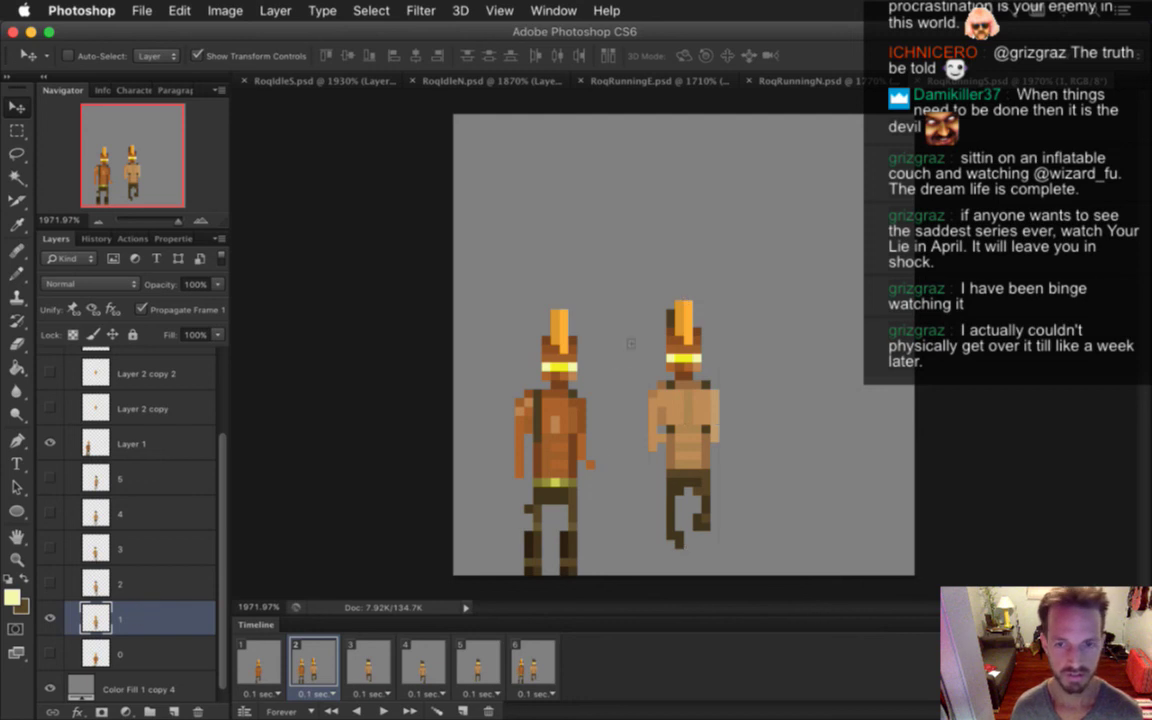
# Erase the leftover dark pixels beside the running figure's orange crest on layer 1
pyautogui.press('e')
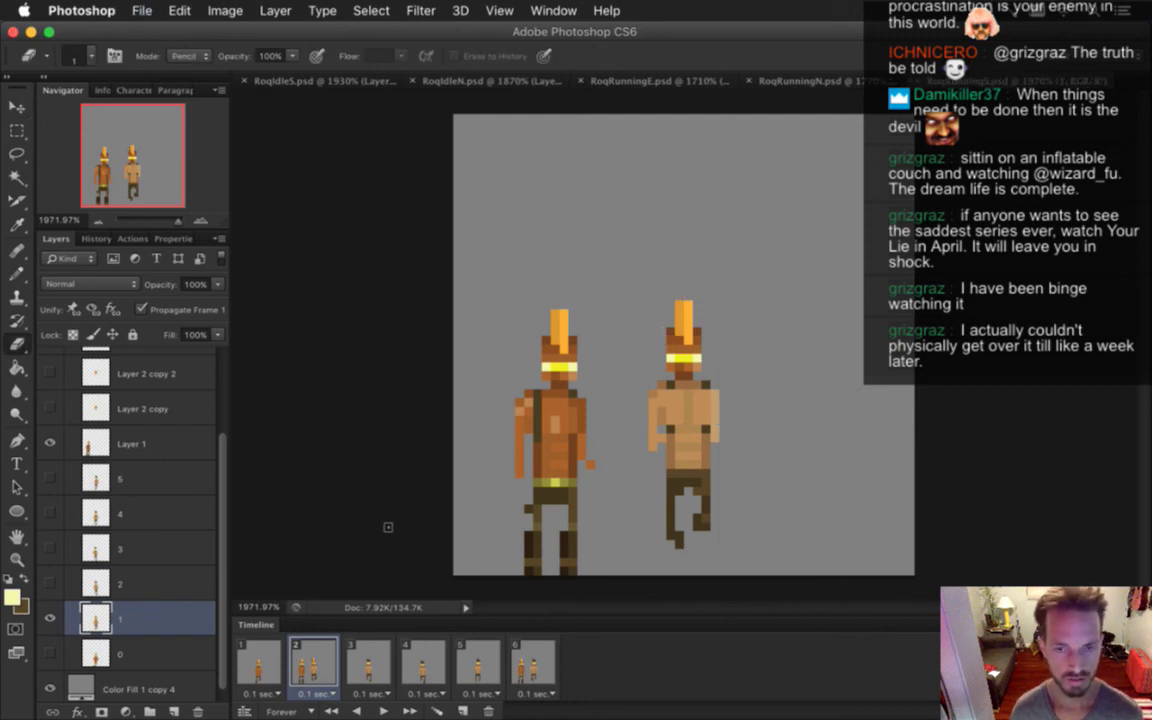
# Fill the running figure's torso and bent arm with orange-brown skin shades sampled from the reference figure
pyautogui.press('i')
pyautogui.click(512, 376)
pyautogui.press('b')
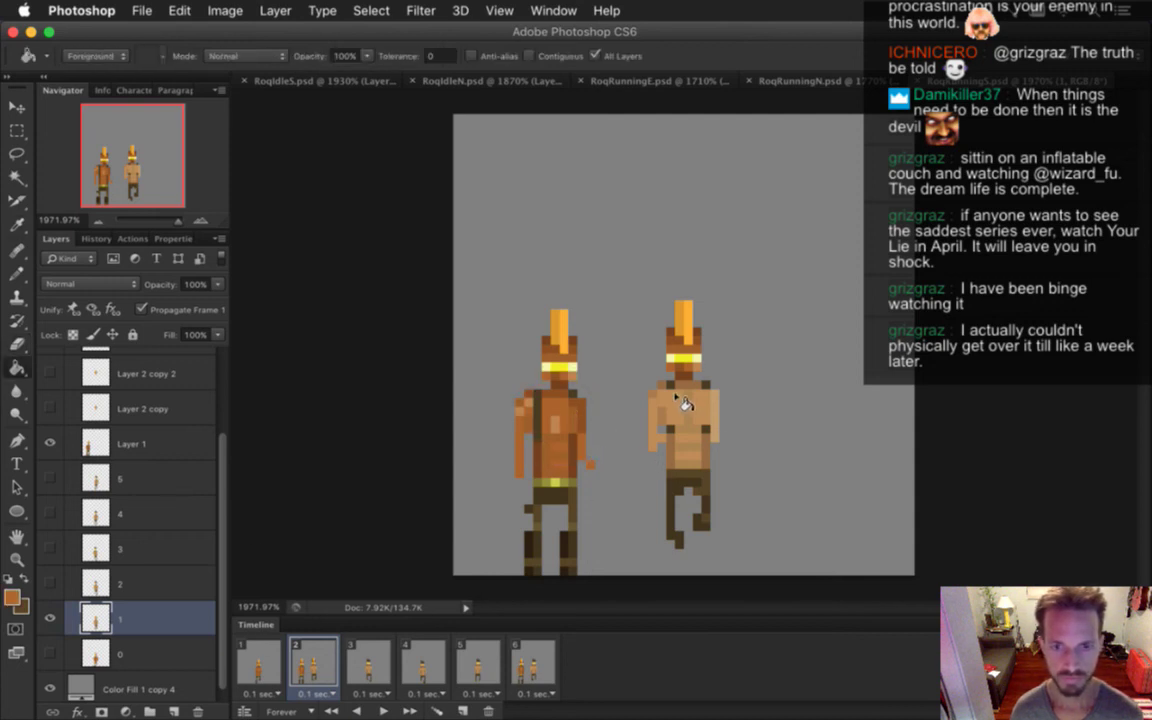
pyautogui.moveTo(681, 404); pyautogui.dragTo(676, 411)
pyautogui.press('i')
pyautogui.click(524, 383)
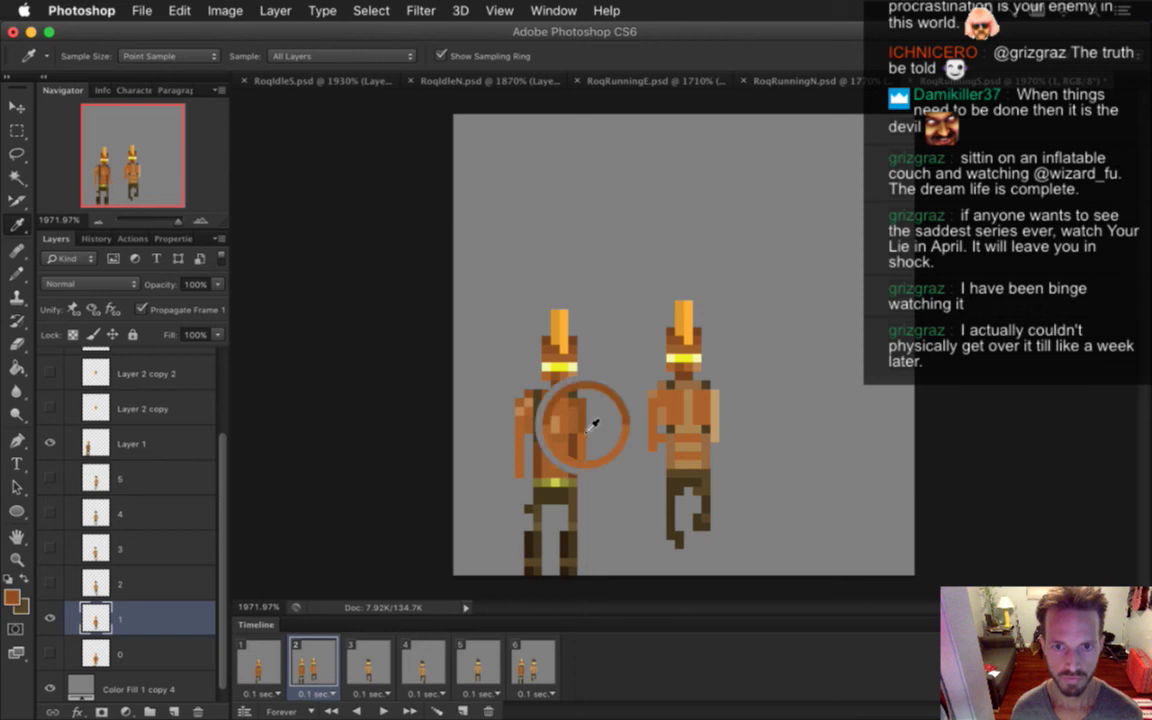
pyautogui.press('g')
pyautogui.press('i')
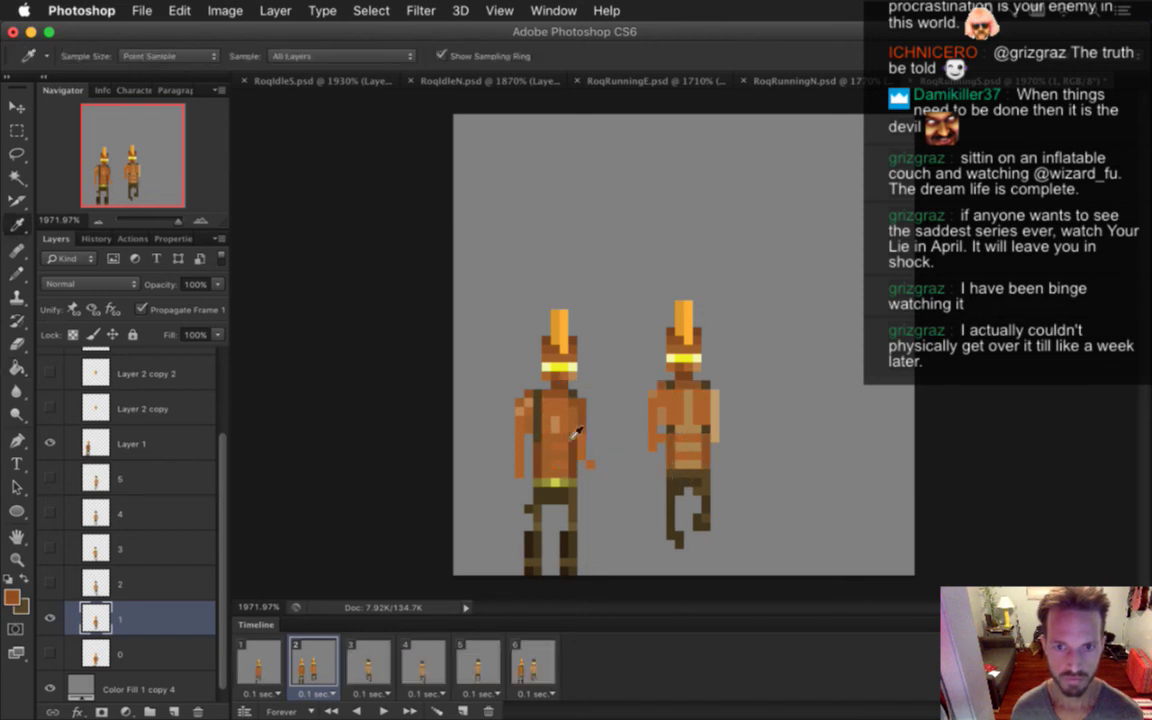
pyautogui.press('g')
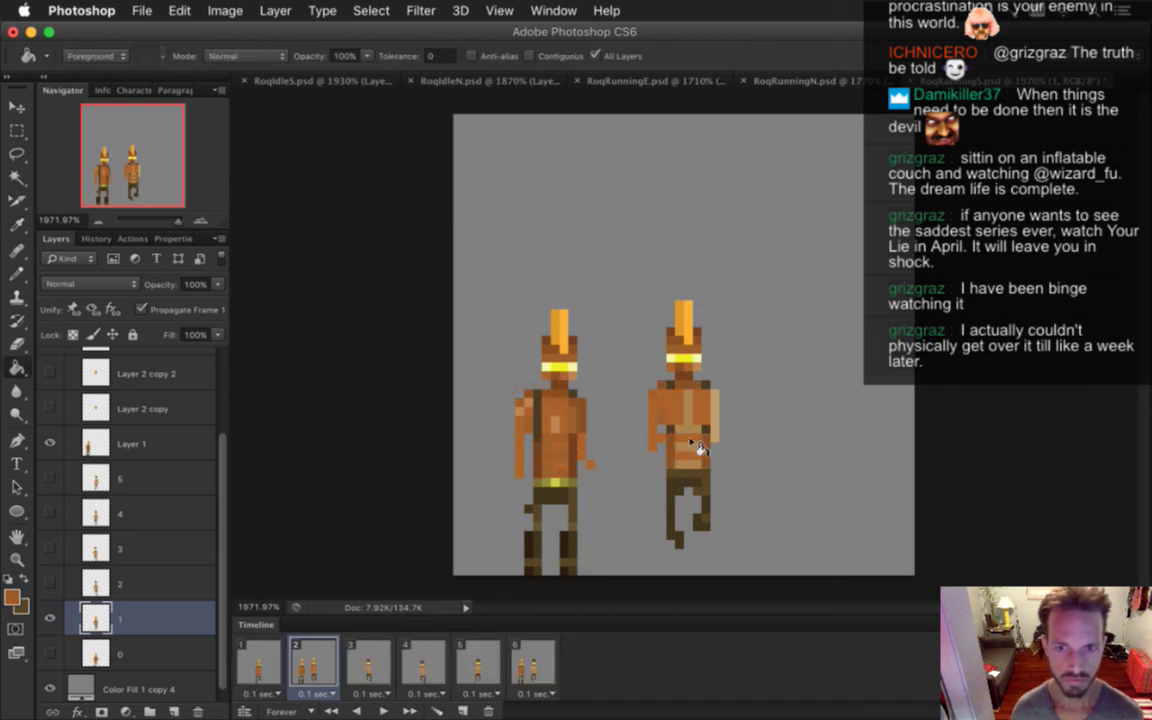
pyautogui.click(676, 418)
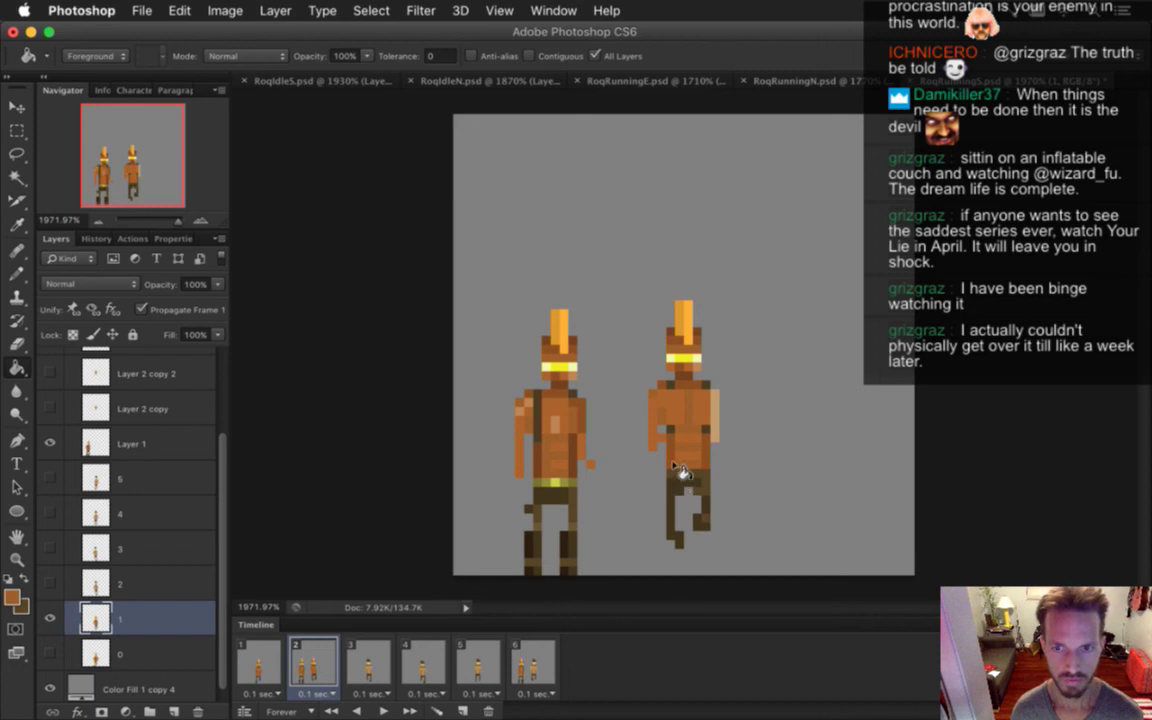
# Fill the running figure's remaining pale arm with the reference figure's matching skin tone
pyautogui.press('i')
pyautogui.click(630, 370)
pyautogui.press('g')
pyautogui.click(717, 420)
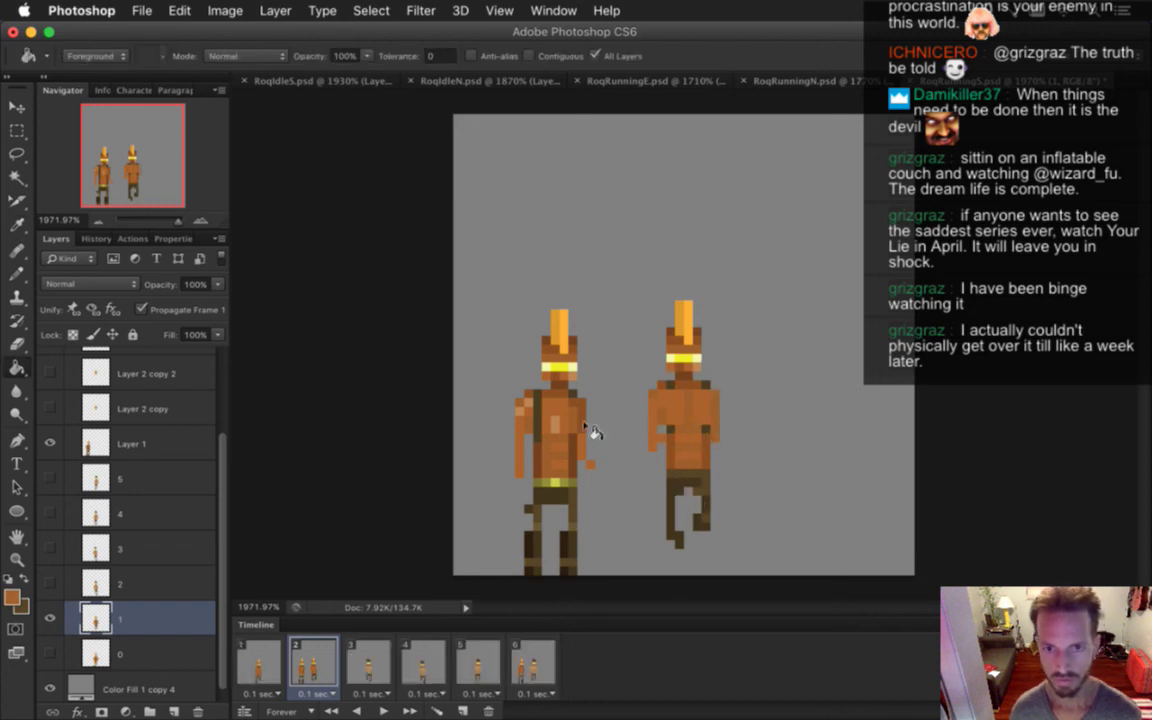
# Add light skin highlight pixels to the running figure's shoulder and chest, using the tone from the reference figure's shoulder
pyautogui.press('i')
pyautogui.click(528, 400)
pyautogui.press('b')
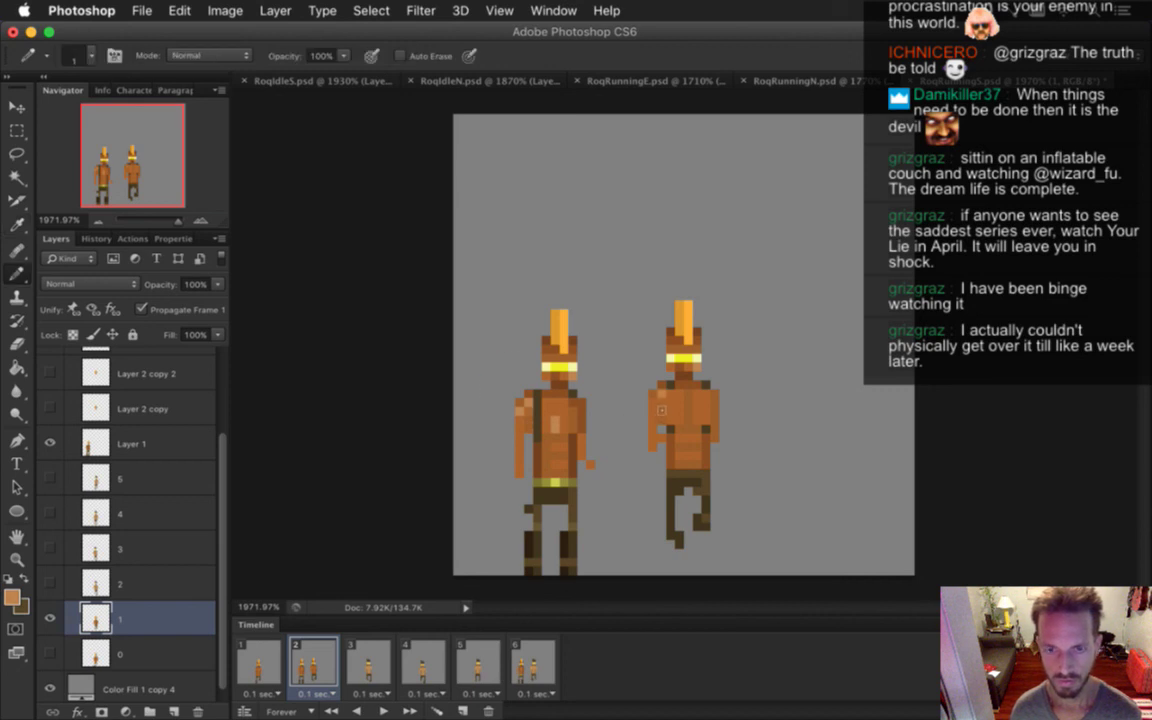
pyautogui.click(680, 416)
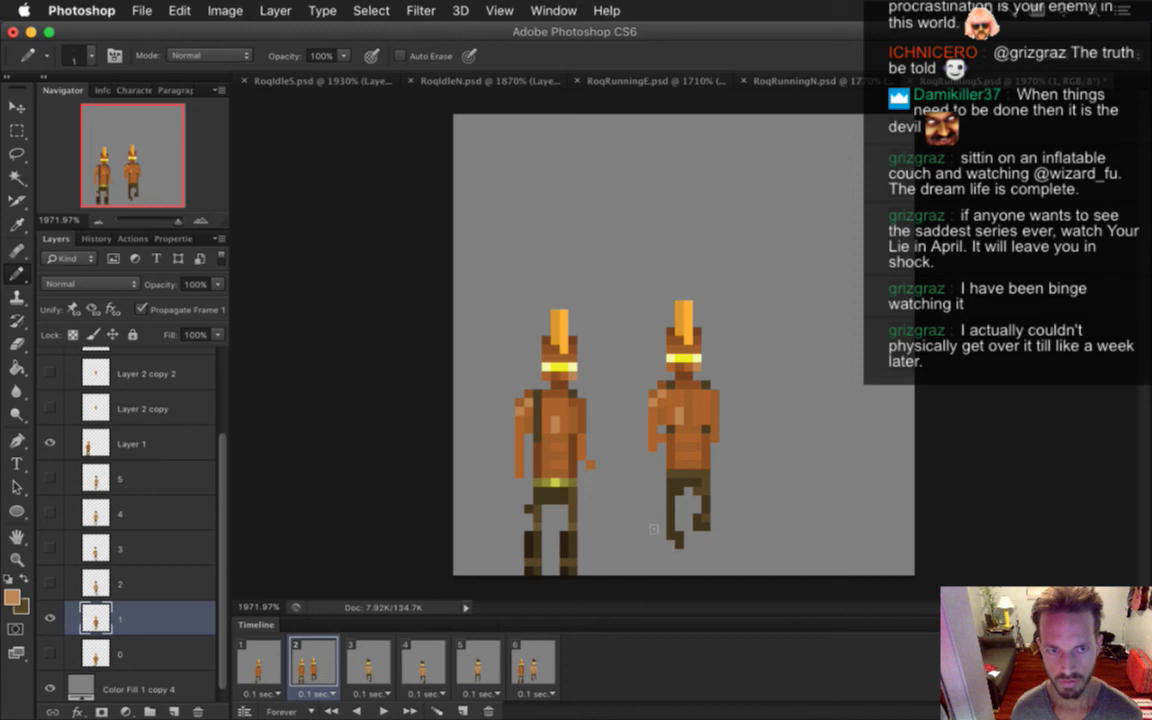
# Paint the running figure's belt in the reference's olive tones with a bright yellow-green buckle at the centre
pyautogui.press('i')
pyautogui.click(586, 485)
pyautogui.press('b')
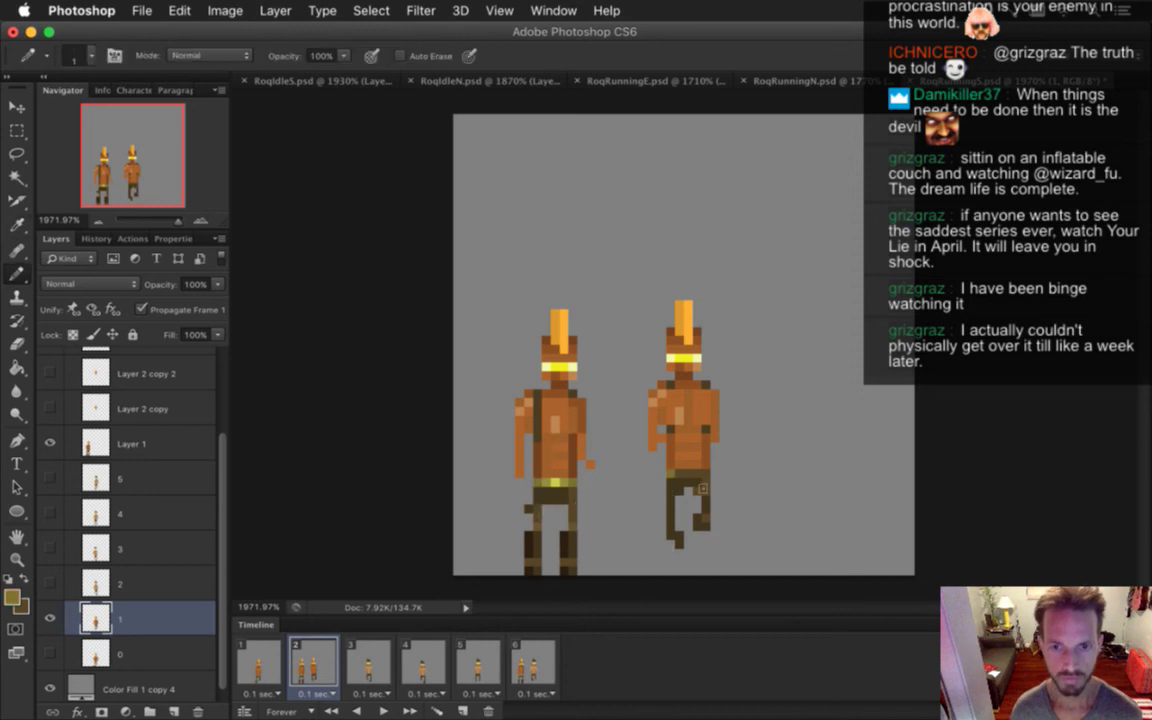
pyautogui.press('i')
pyautogui.press('b')
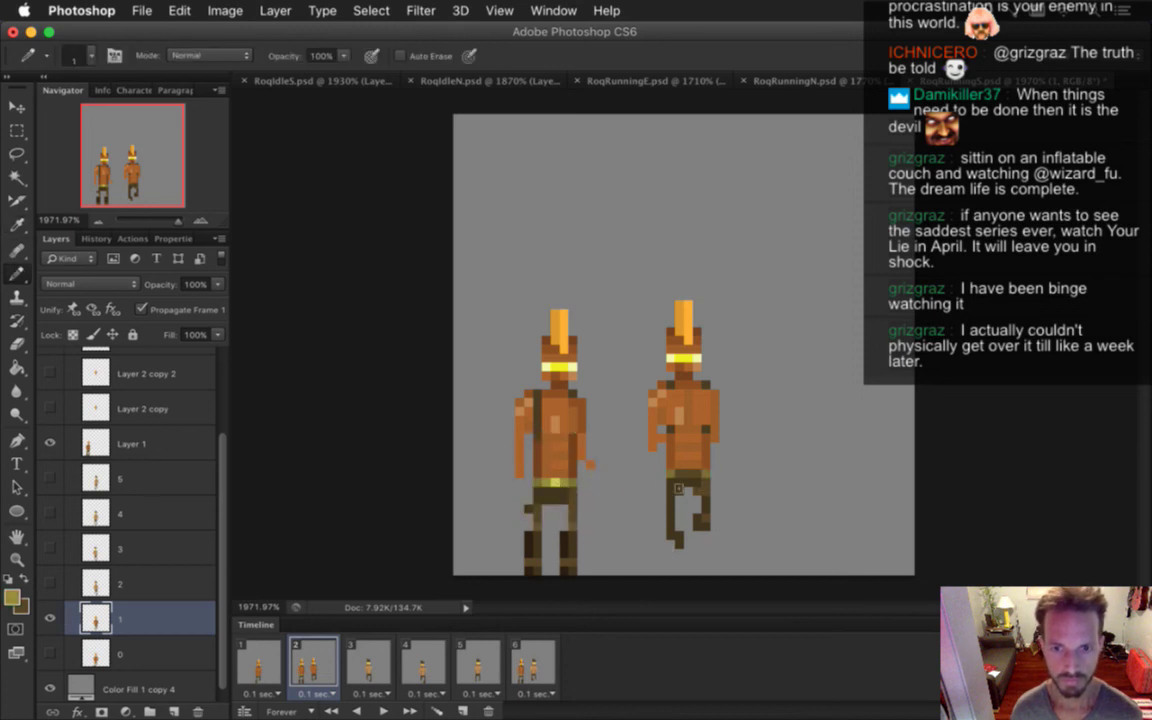
pyautogui.press('i')
pyautogui.click(505, 440)
pyautogui.press('b')
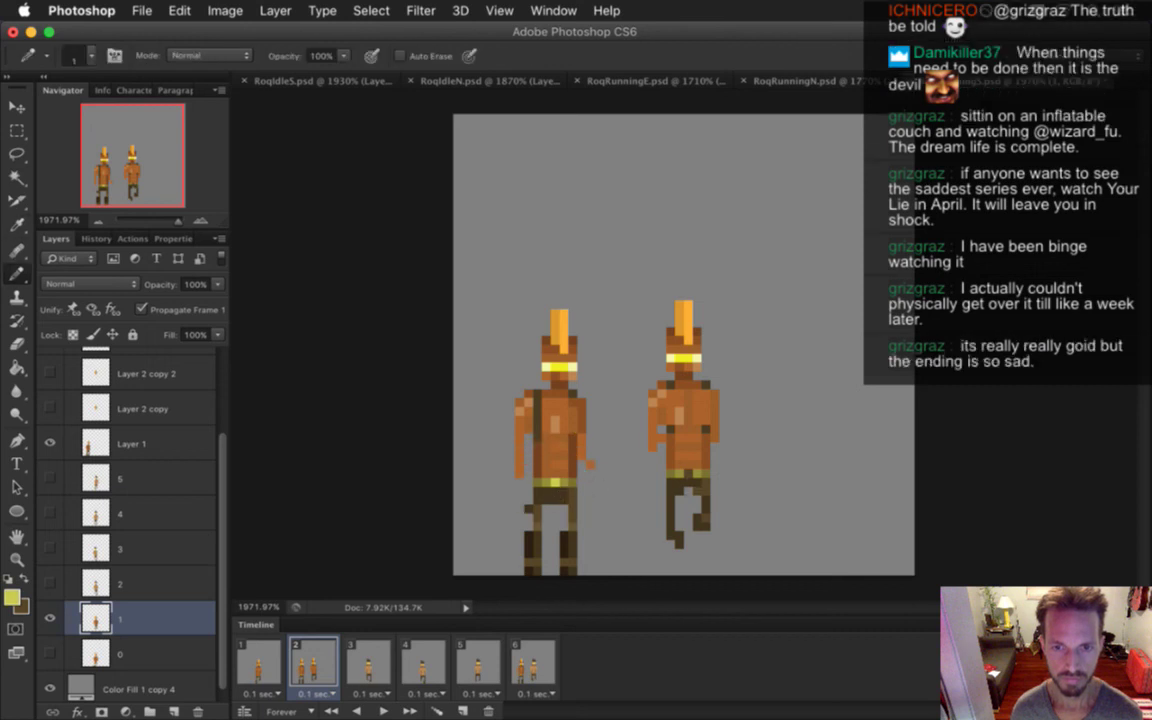
# Paint both of the running figure's feet with the dark brown sampled from the reference figure's boots
pyautogui.press('i')
pyautogui.click(530, 545)
pyautogui.press('b')
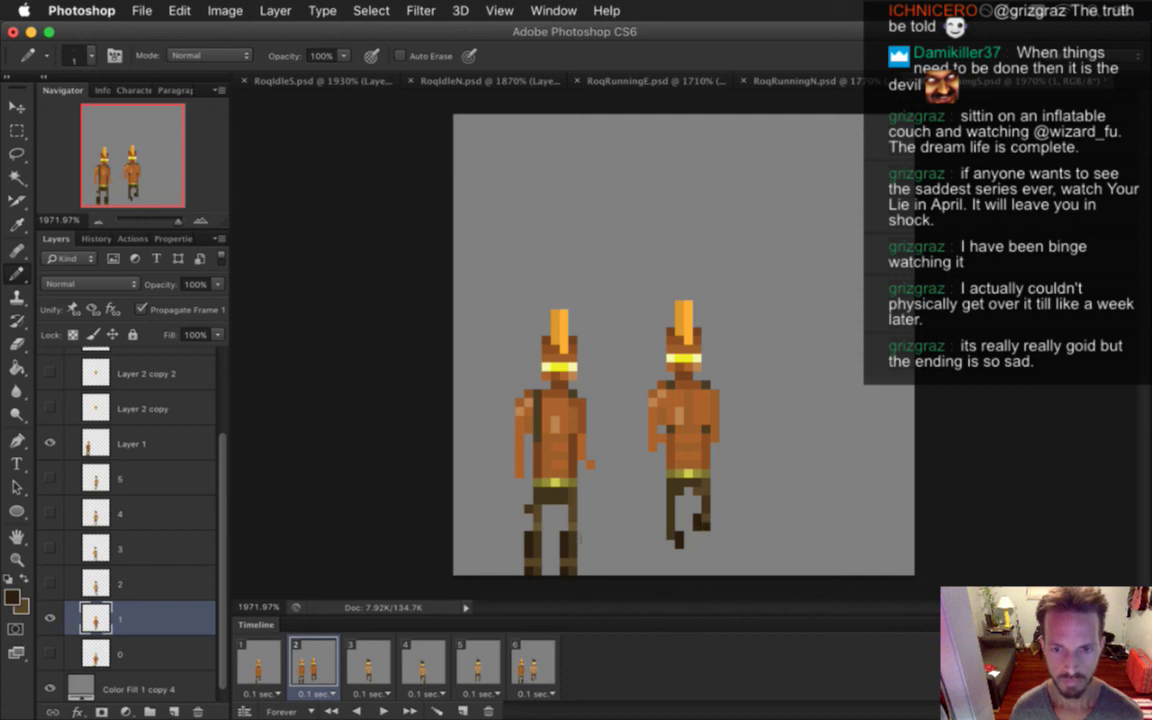
# Shade the running figure's trouser legs with browns sampled from the reference figure, undo the last stroke, and save the file
pyautogui.press('i')
pyautogui.click(514, 475)
pyautogui.press('b')
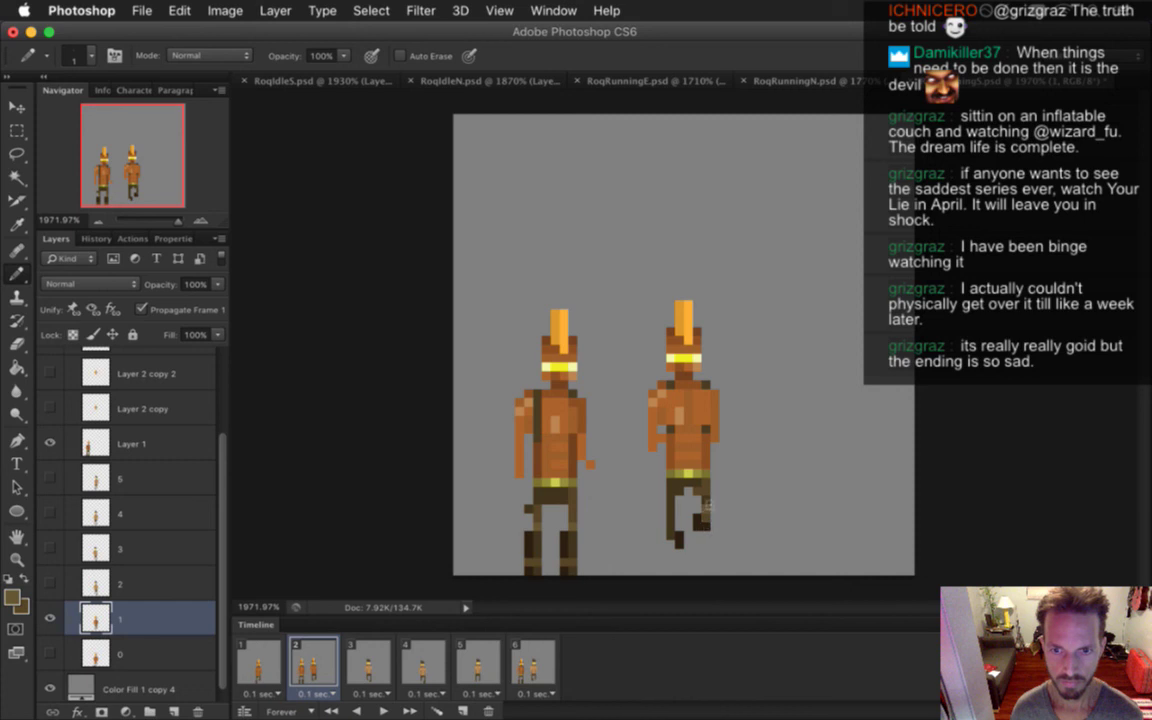
pyautogui.press('i')
pyautogui.click(520, 485)
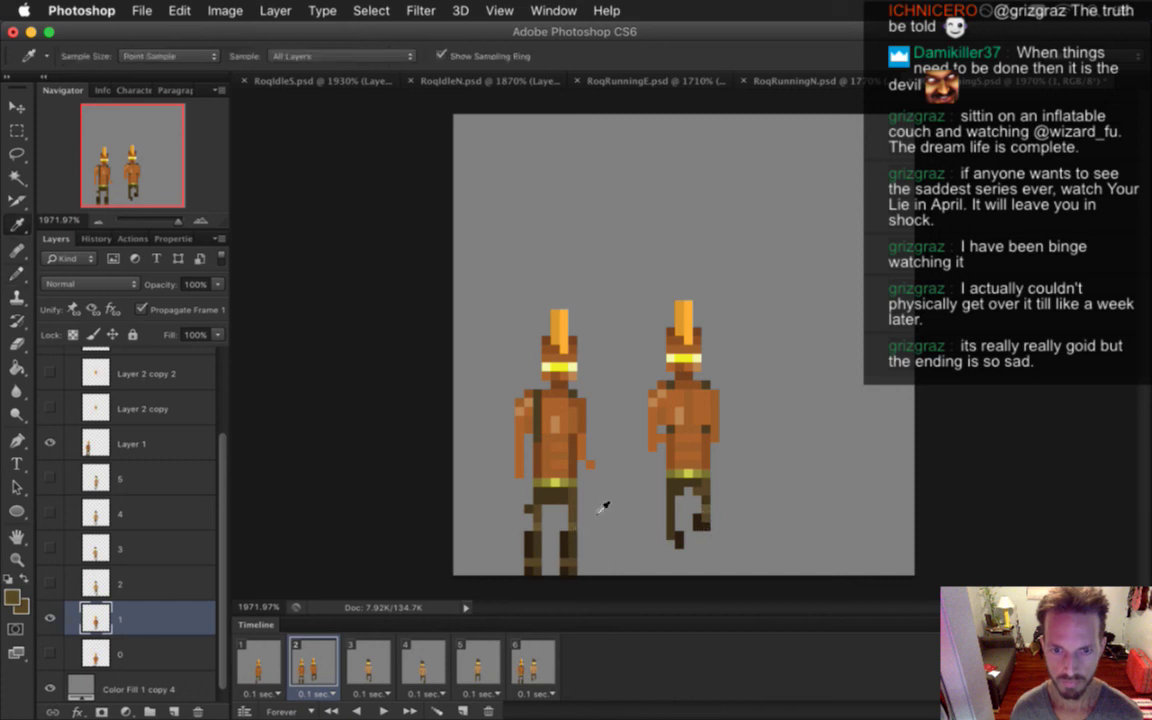
pyautogui.press('b')
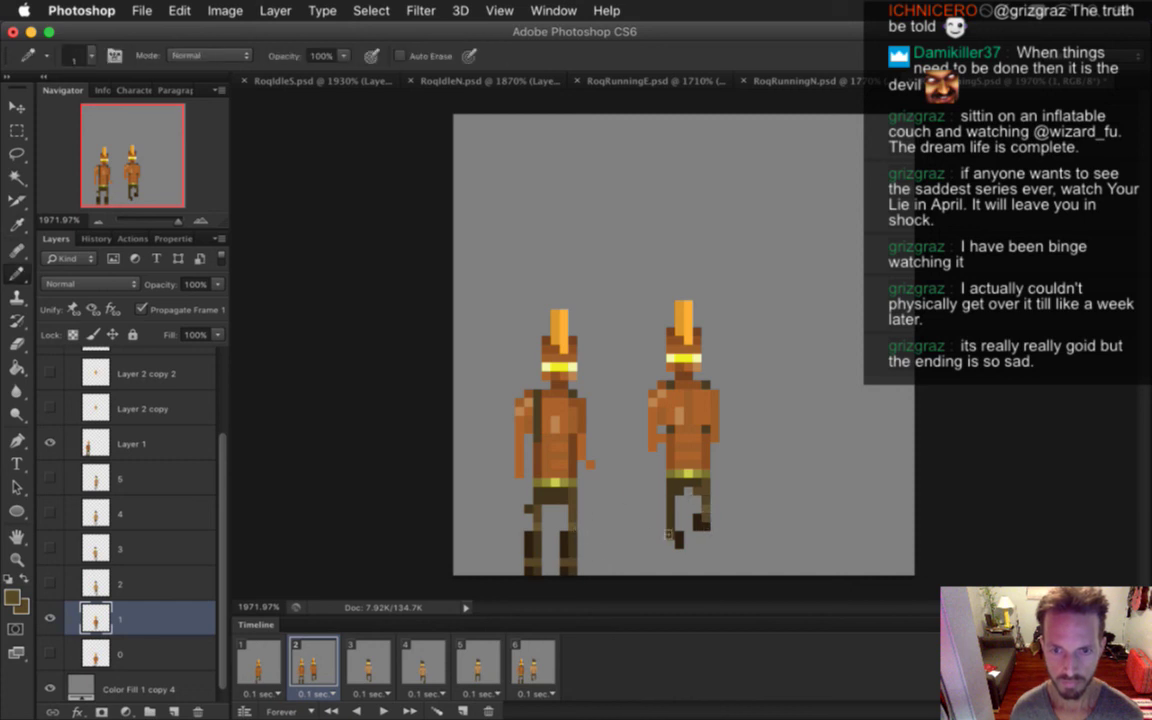
pyautogui.press('super+z')
pyautogui.press('super+s')
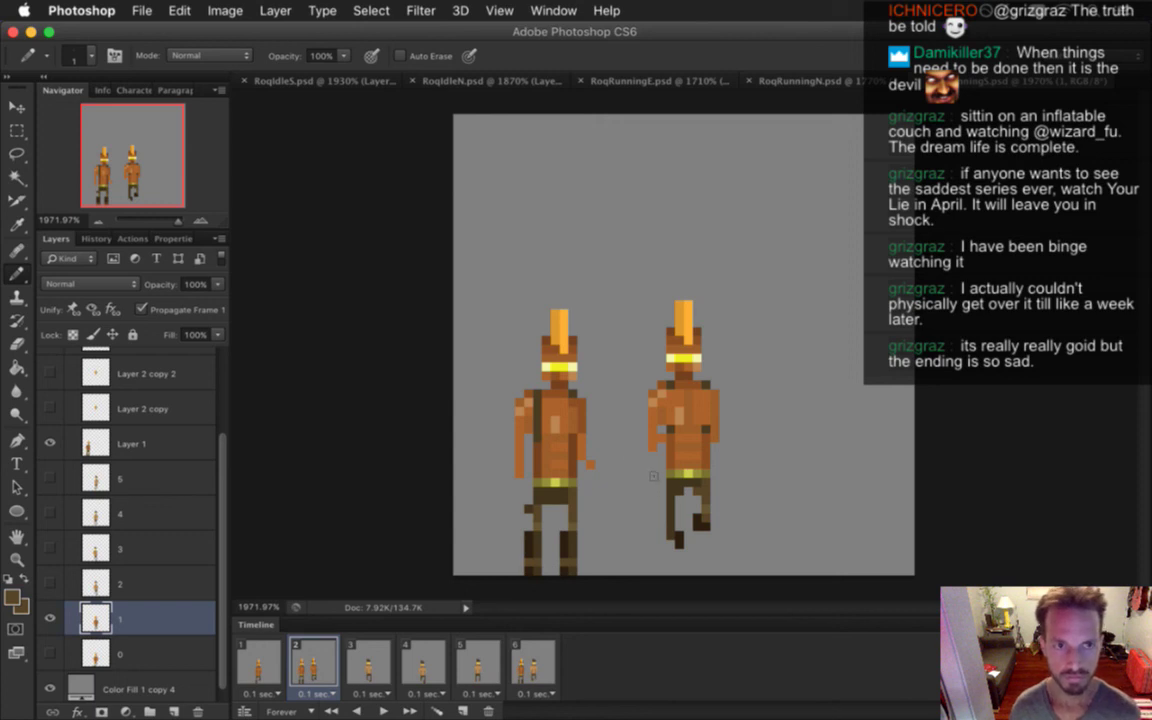
# Rework the running figure's mohawk base and forehead pixels with sampled orange and brown tones, and save the file
pyautogui.keyDown('alt'); pyautogui.click(680, 316); pyautogui.keyUp('alt')
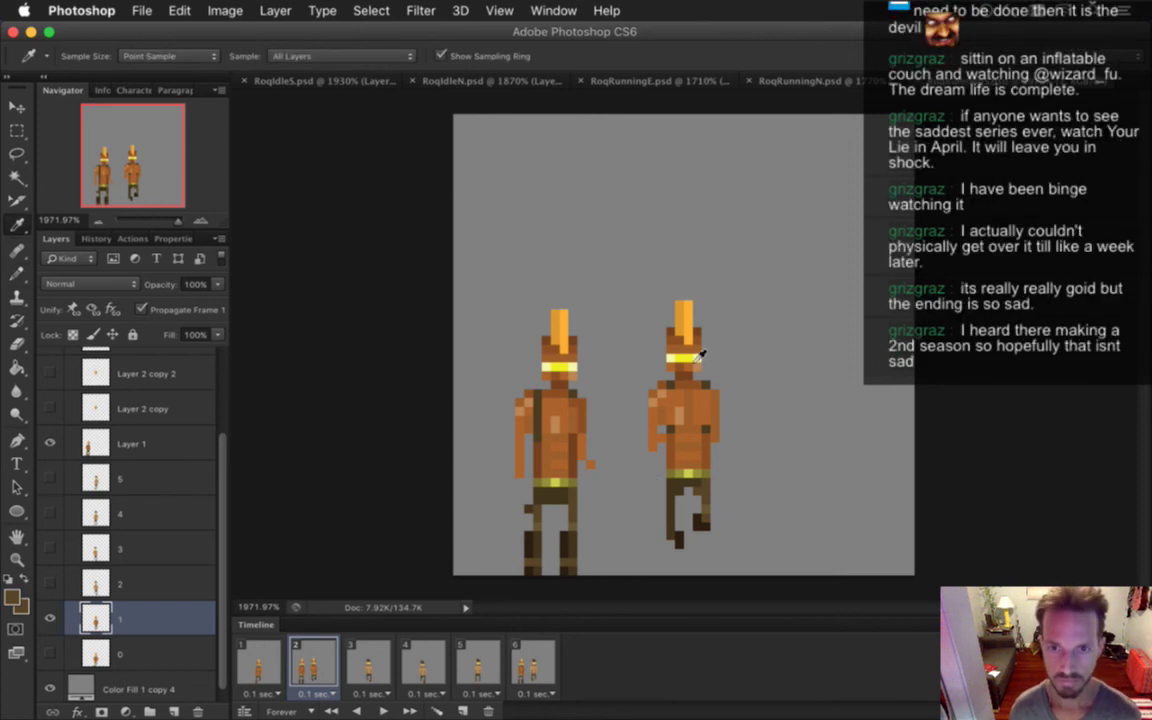
pyautogui.press('i')
pyautogui.click(705, 341)
pyautogui.press('b')
pyautogui.keyDown('alt'); pyautogui.click(670, 324); pyautogui.keyUp('alt')
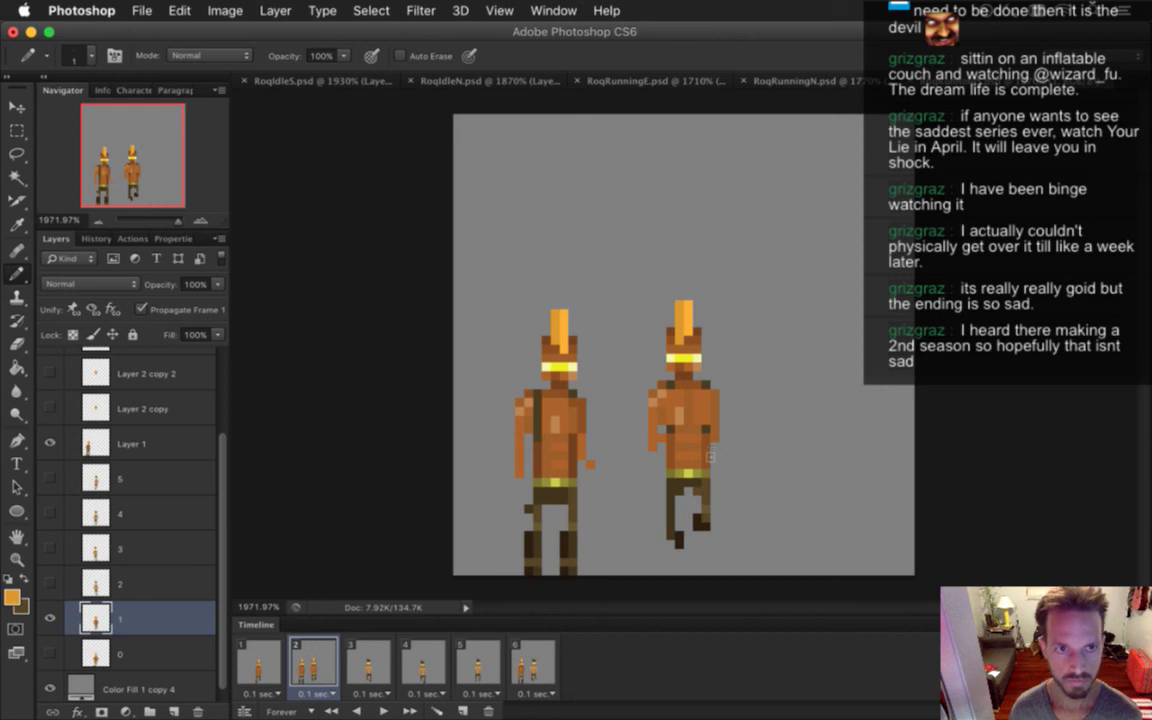
pyautogui.press('super+alt+z')
pyautogui.press('super+alt+z')
pyautogui.press('super+alt+z')
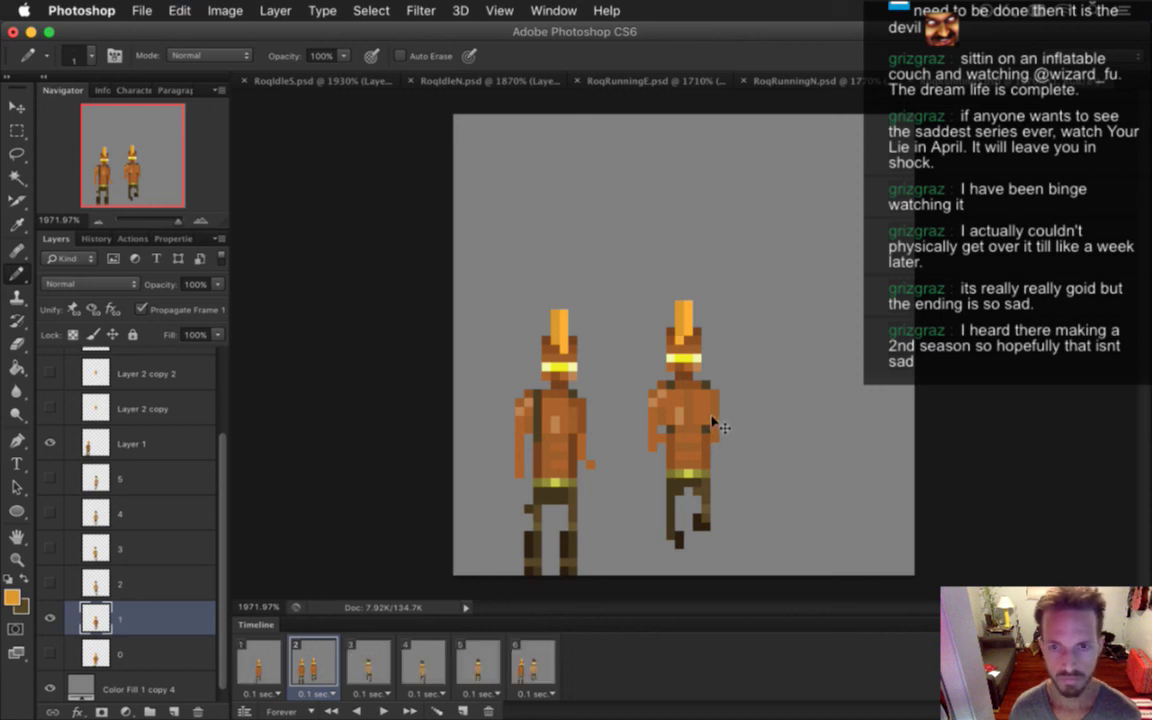
pyautogui.press('alt')
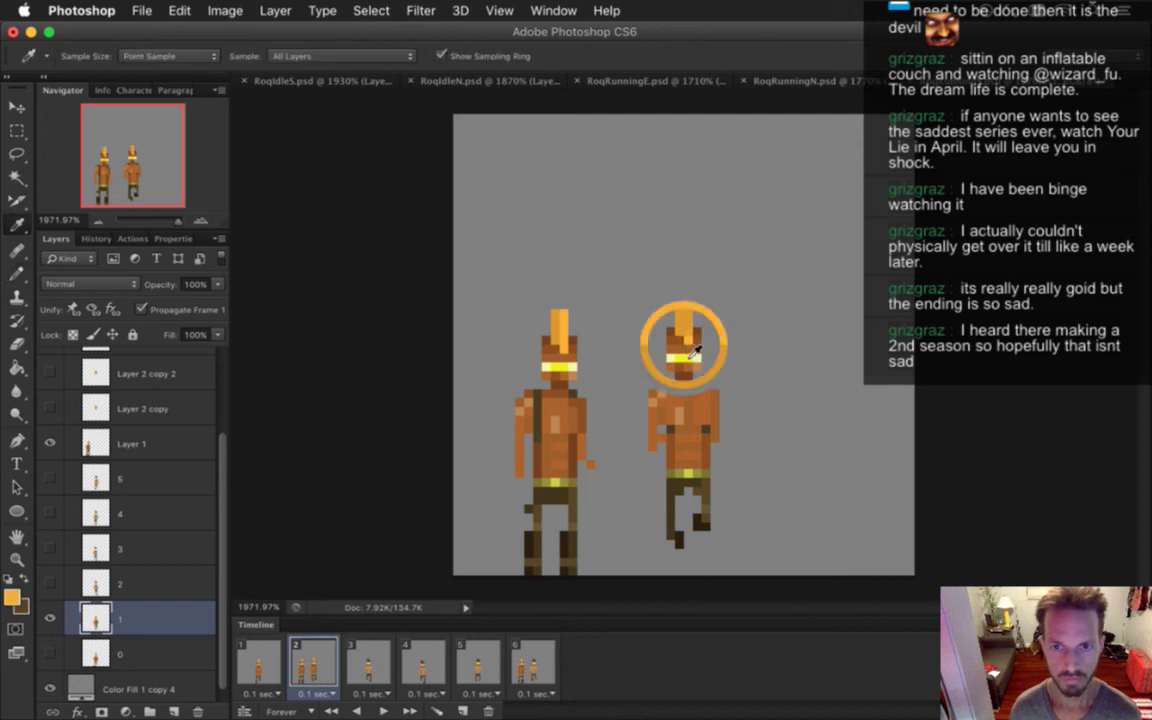
pyautogui.keyDown('alt'); pyautogui.click(683, 360); pyautogui.keyUp('alt')
pyautogui.hotkey('ctrl', 's')
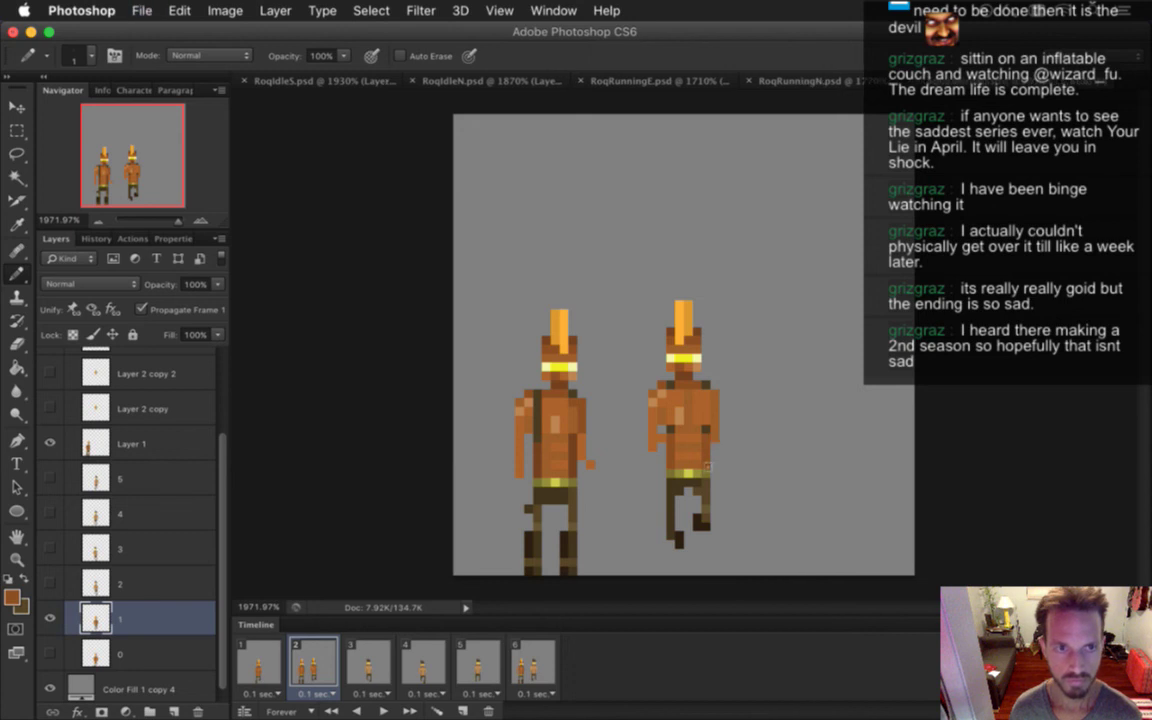
# Hide the reference figure on Layer 1 in frame 2 and compare the frame with frame 1
pyautogui.click(258, 662)
pyautogui.click(318, 668)
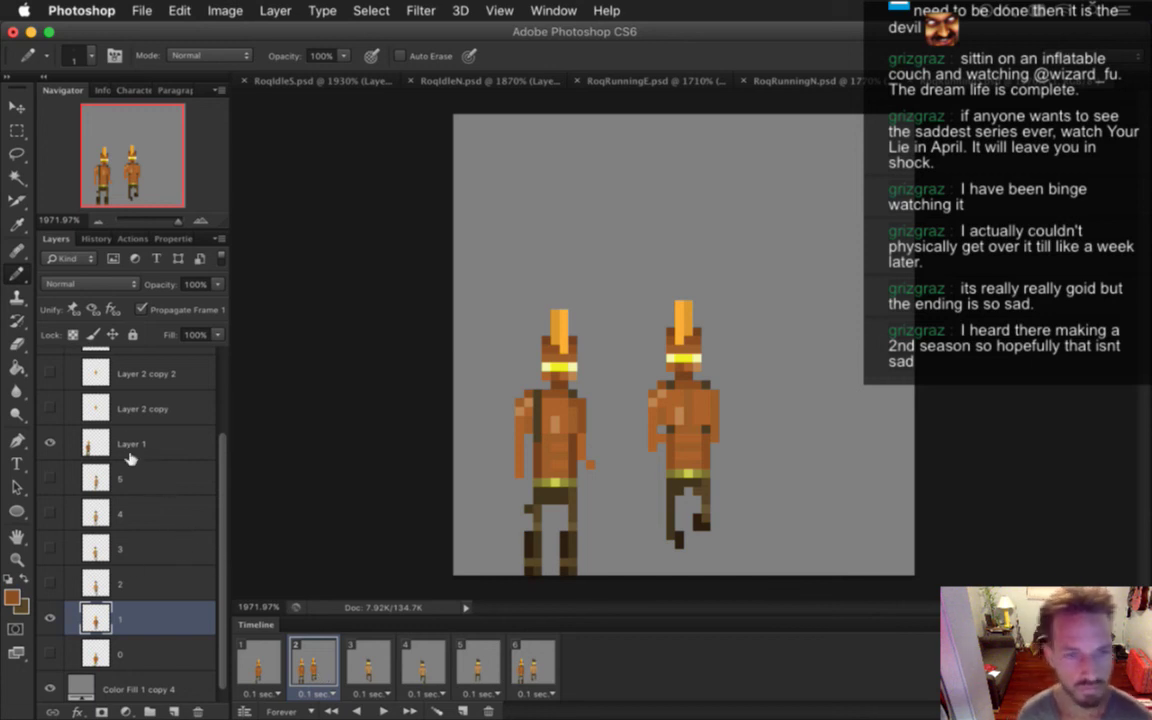
pyautogui.click(140, 444)
pyautogui.click(50, 443)
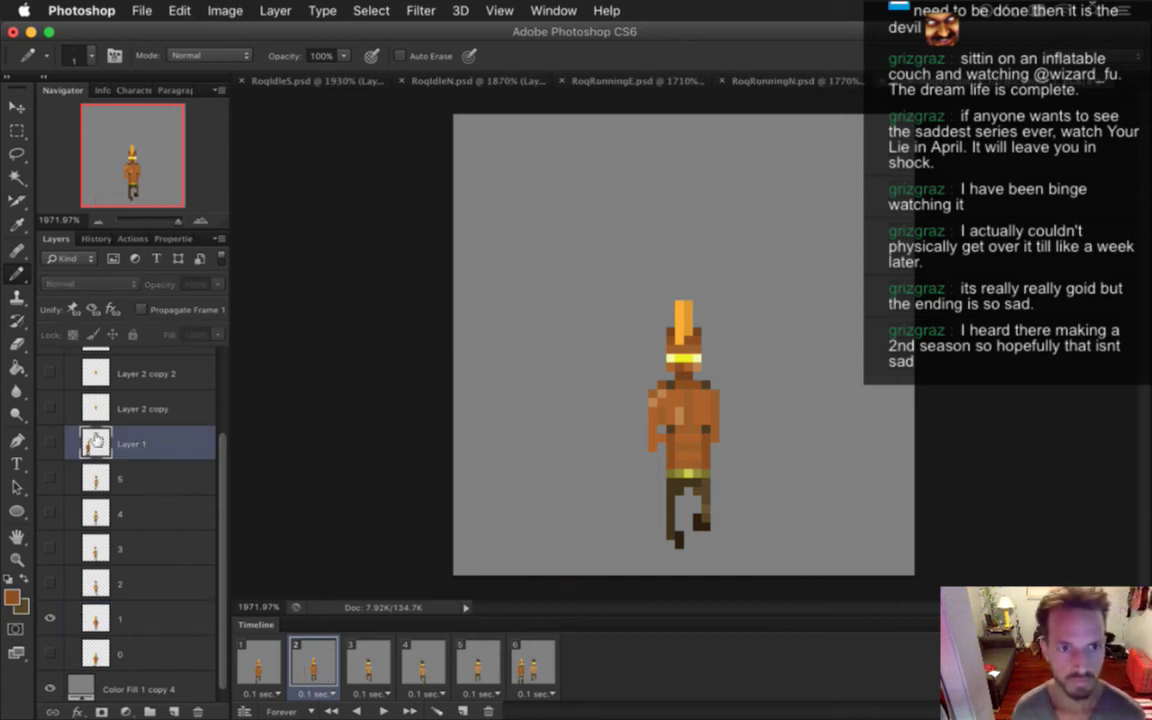
pyautogui.click(262, 662)
pyautogui.click(322, 665)
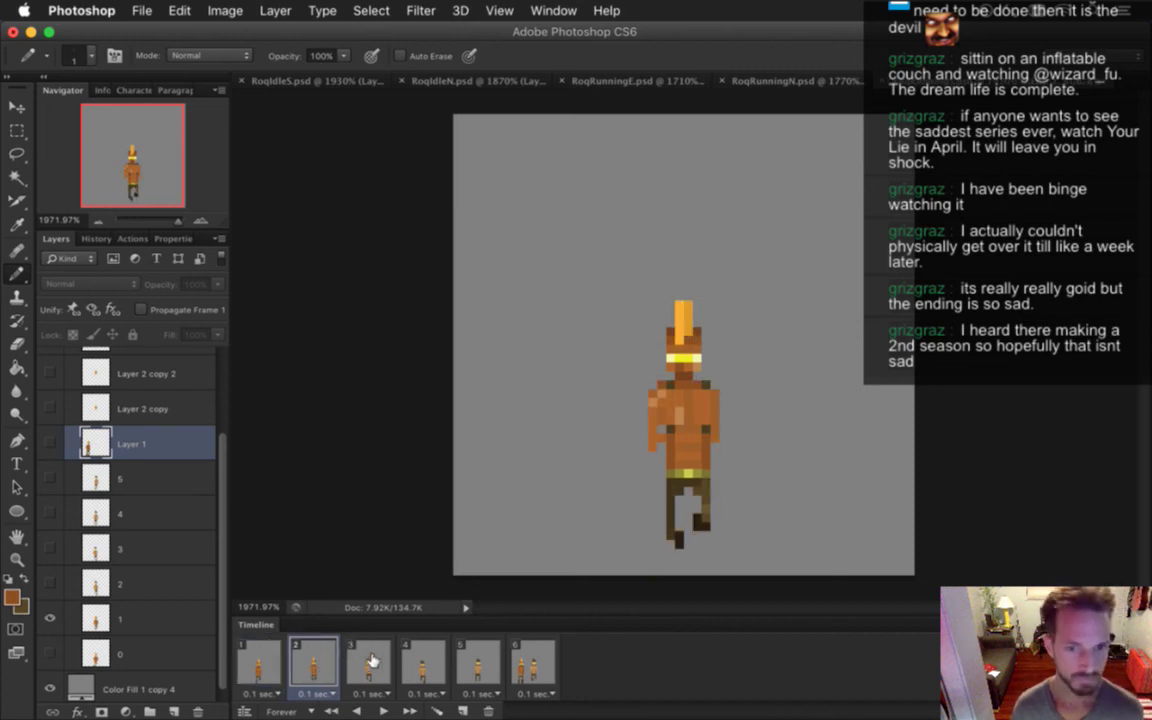
# Switch repeatedly between animation frames 2 and 3 to compare the running figure's poses
pyautogui.click(372, 664)
pyautogui.click(305, 660)
pyautogui.click(360, 663)
pyautogui.click(318, 663)
pyautogui.click(365, 662)
pyautogui.click(318, 662)
pyautogui.click(360, 660)
pyautogui.click(315, 662)
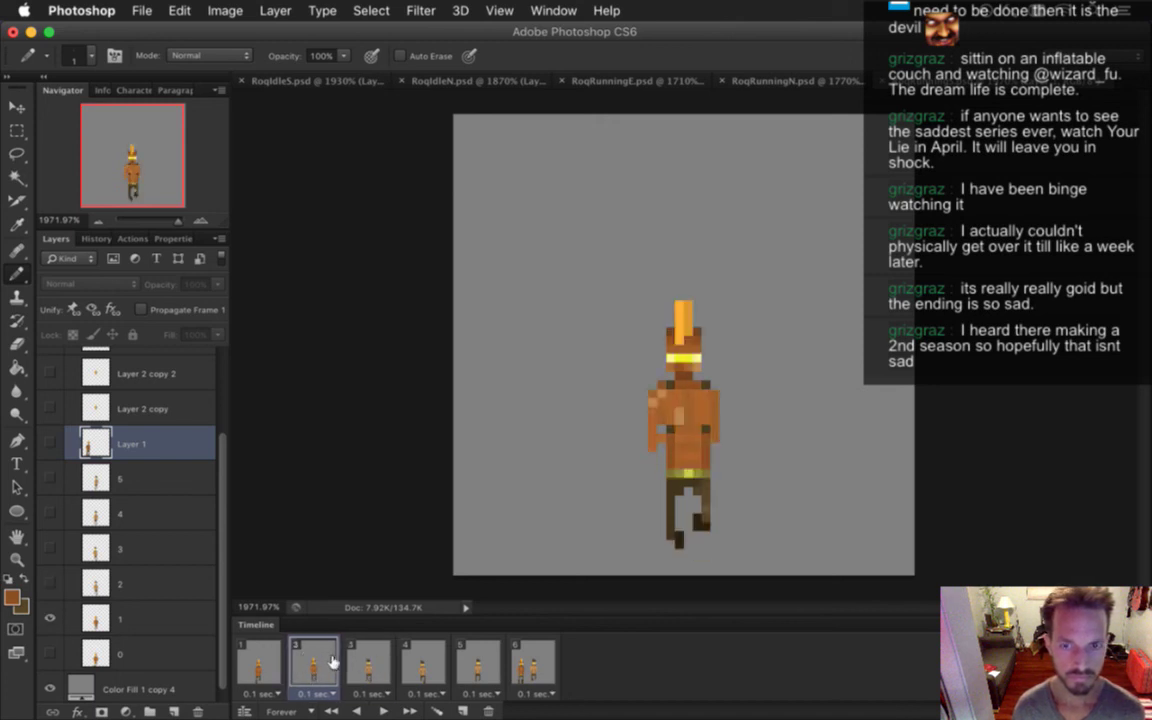
pyautogui.click(362, 665)
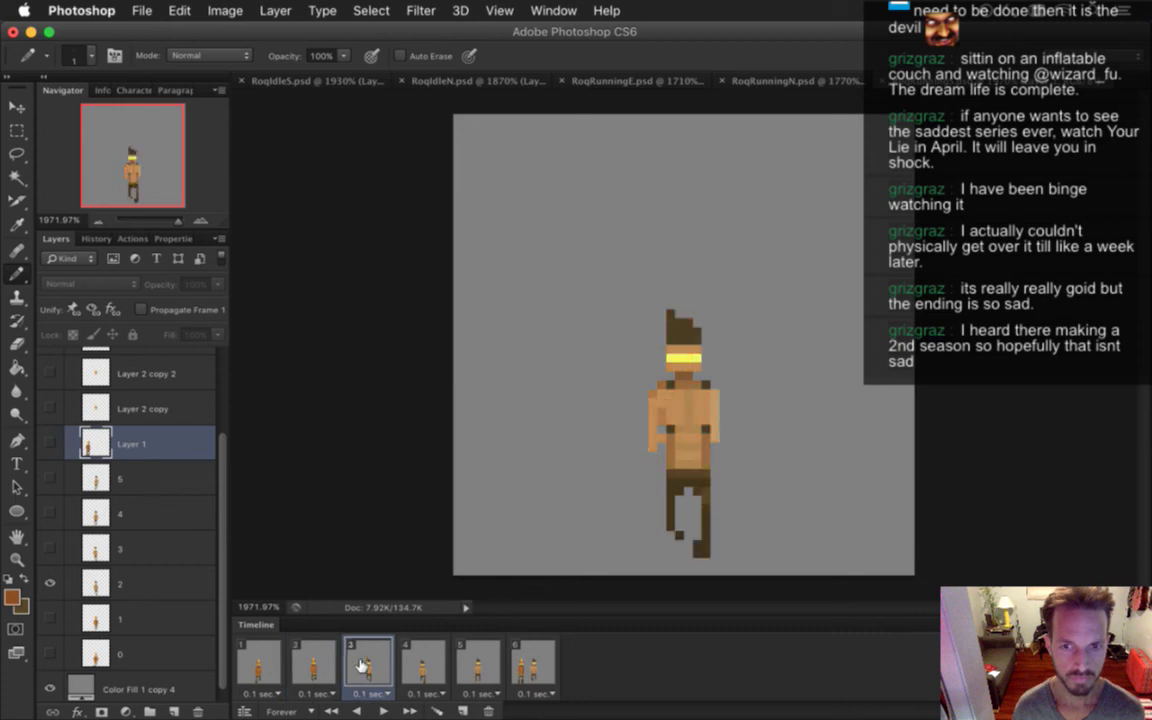
pyautogui.click(329, 658)
pyautogui.click(365, 666)
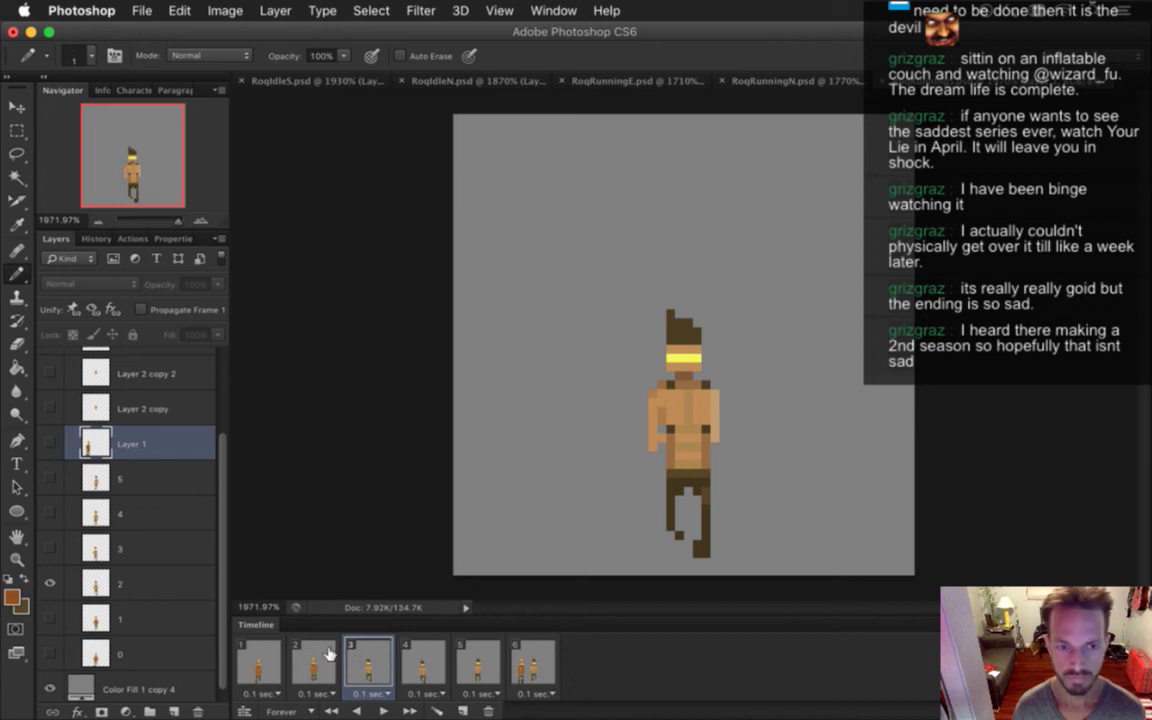
pyautogui.click(313, 655)
pyautogui.click(349, 660)
pyautogui.click(314, 660)
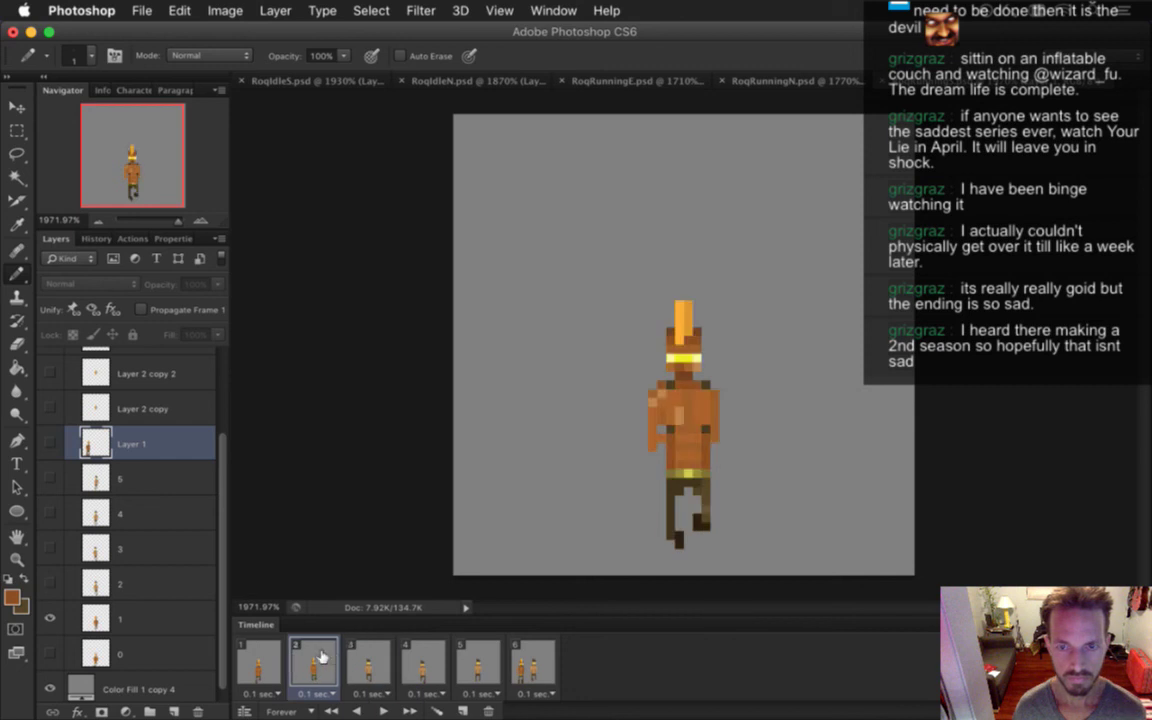
pyautogui.click(368, 663)
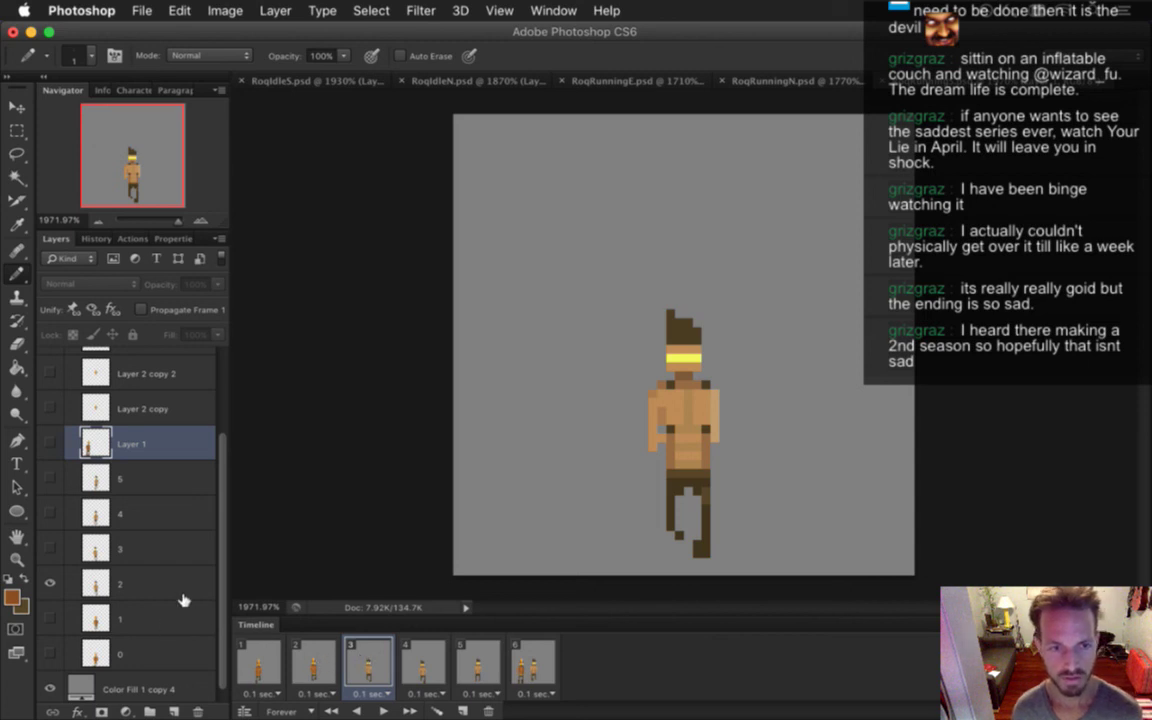
pyautogui.click(312, 660)
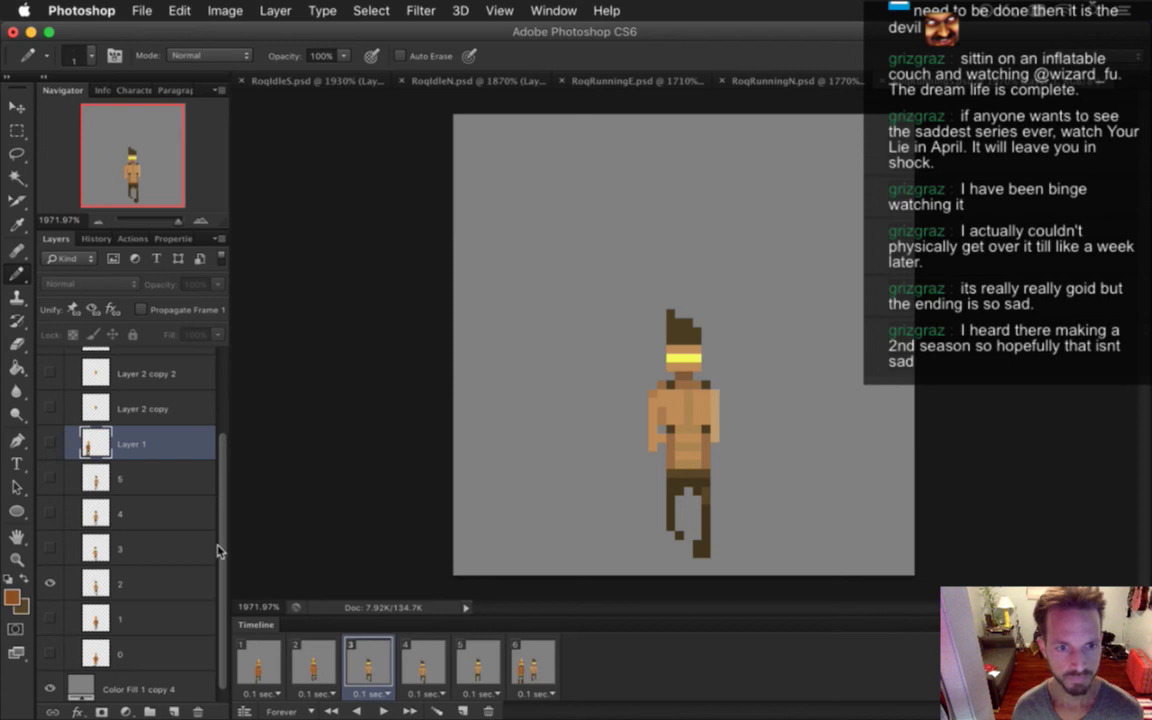
# Duplicate layer 1, make the copy visible in frame 3, and place it directly above layer 2
pyautogui.scroll(4, 214, 514)
pyautogui.scroll(-3, 207, 520)
pyautogui.scroll(-1, 205, 551)
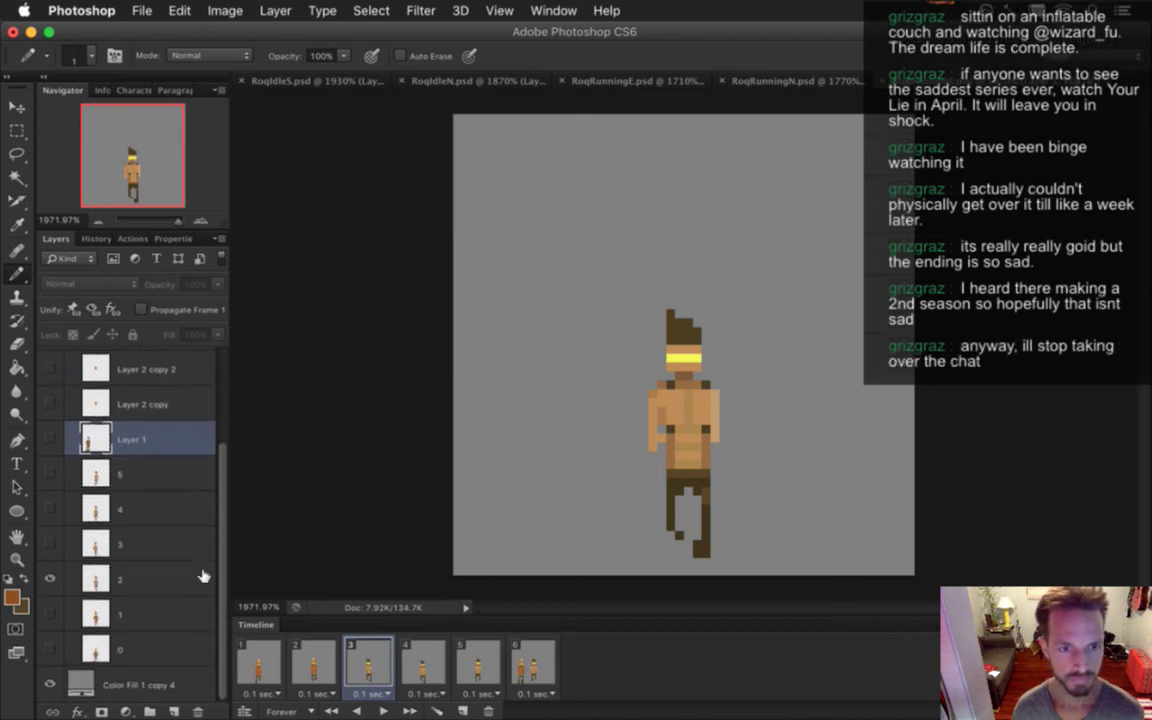
pyautogui.click(134, 610)
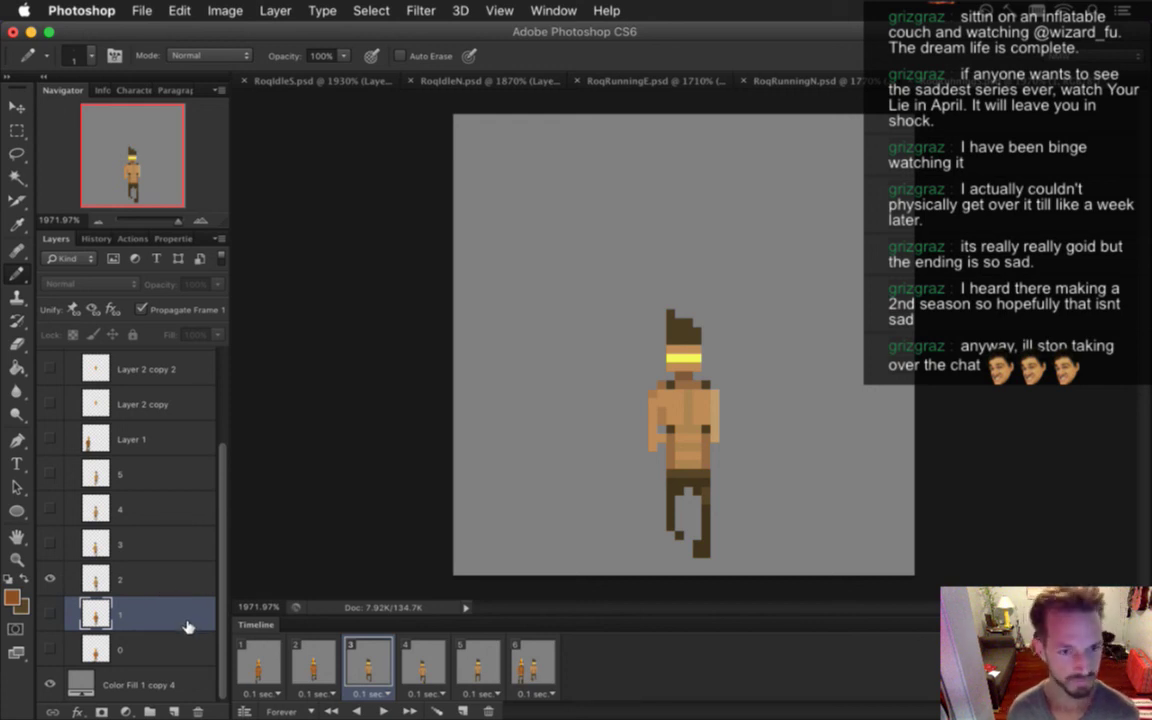
pyautogui.press('super+j')
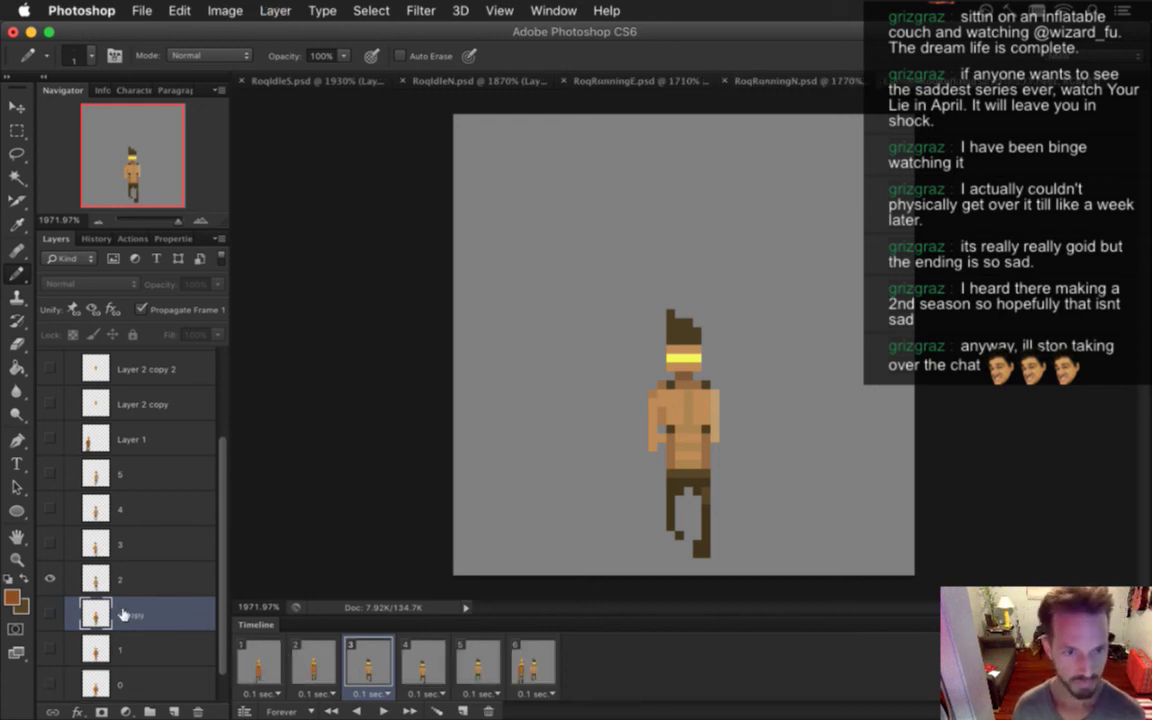
pyautogui.click(50, 614)
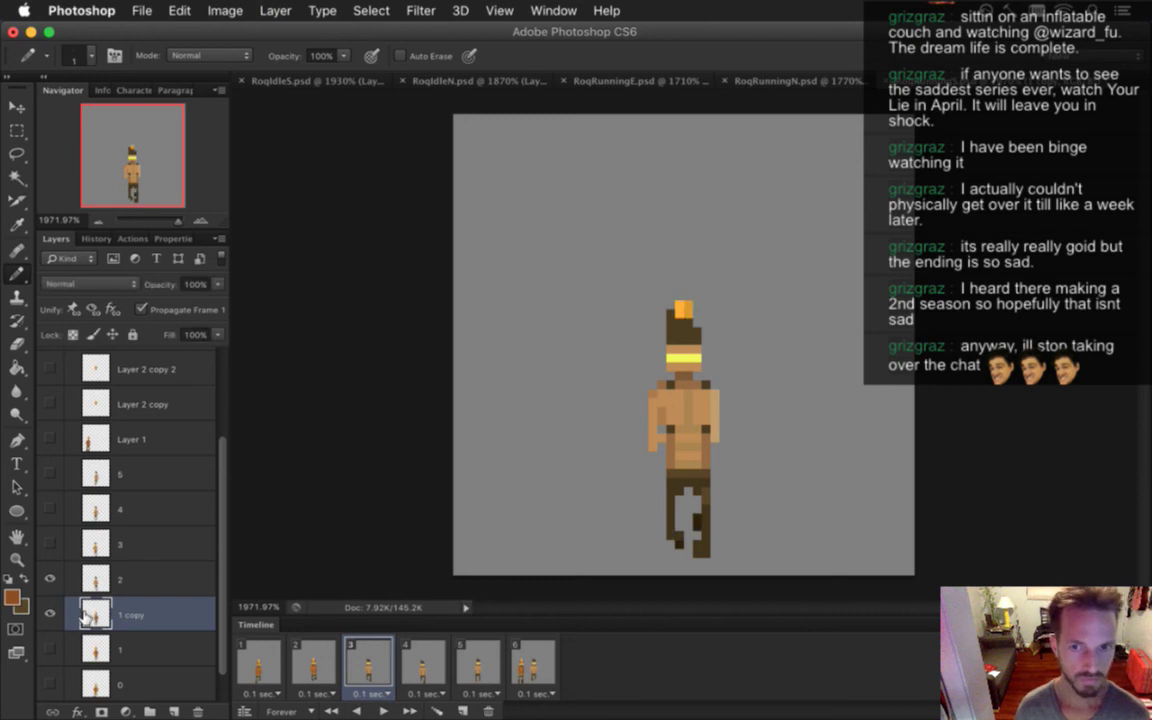
pyautogui.moveTo(95, 613); pyautogui.dragTo(105, 562)
pyautogui.press('v')
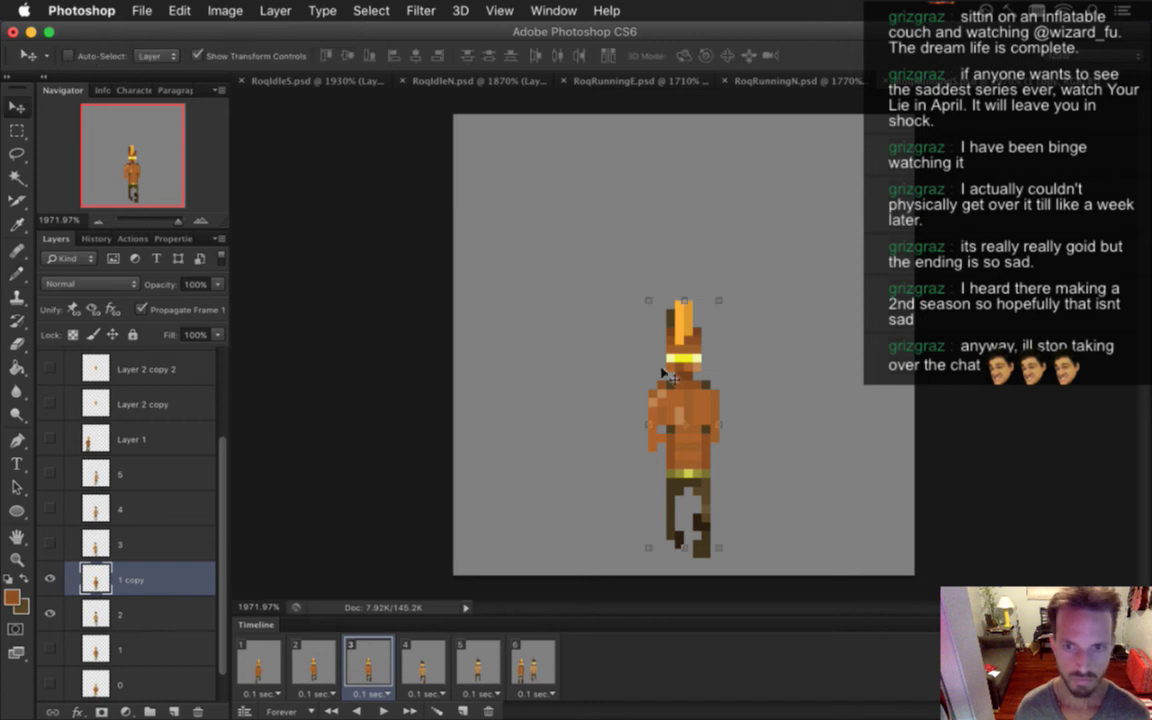
# Move the recoloured copy in frame 3 beside the old figure so both poses can be compared
pyautogui.moveTo(700, 365); pyautogui.dragTo(789, 357)
pyautogui.press('Down')
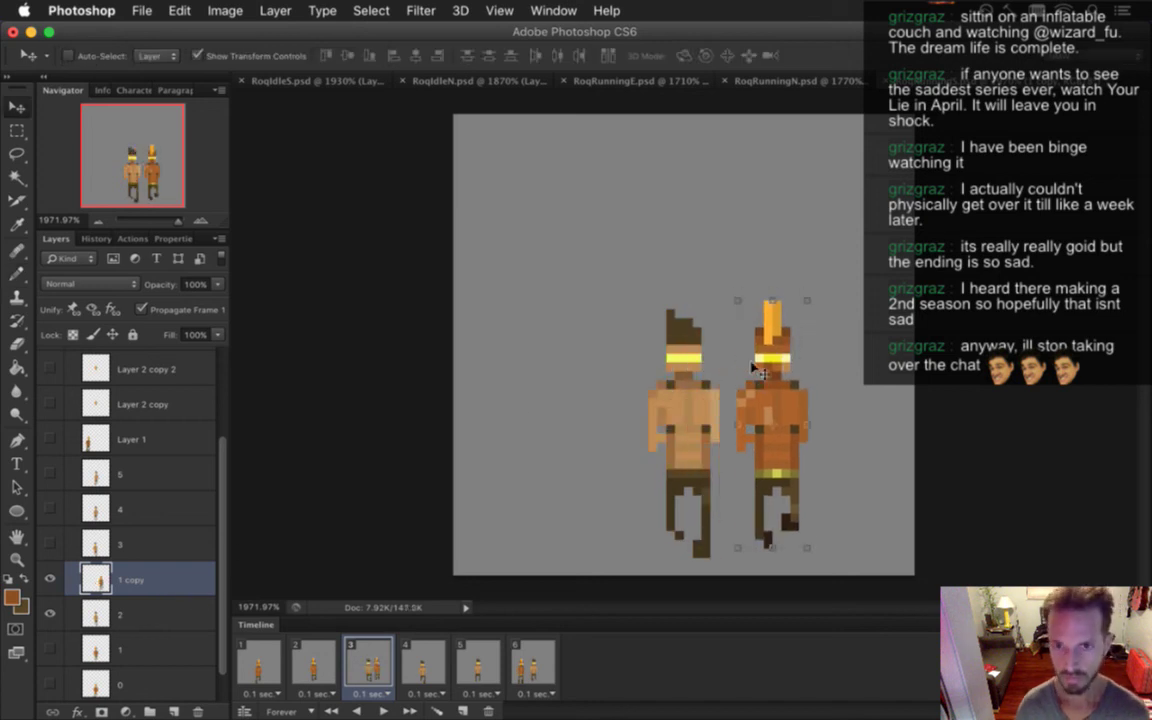
pyautogui.press('m')
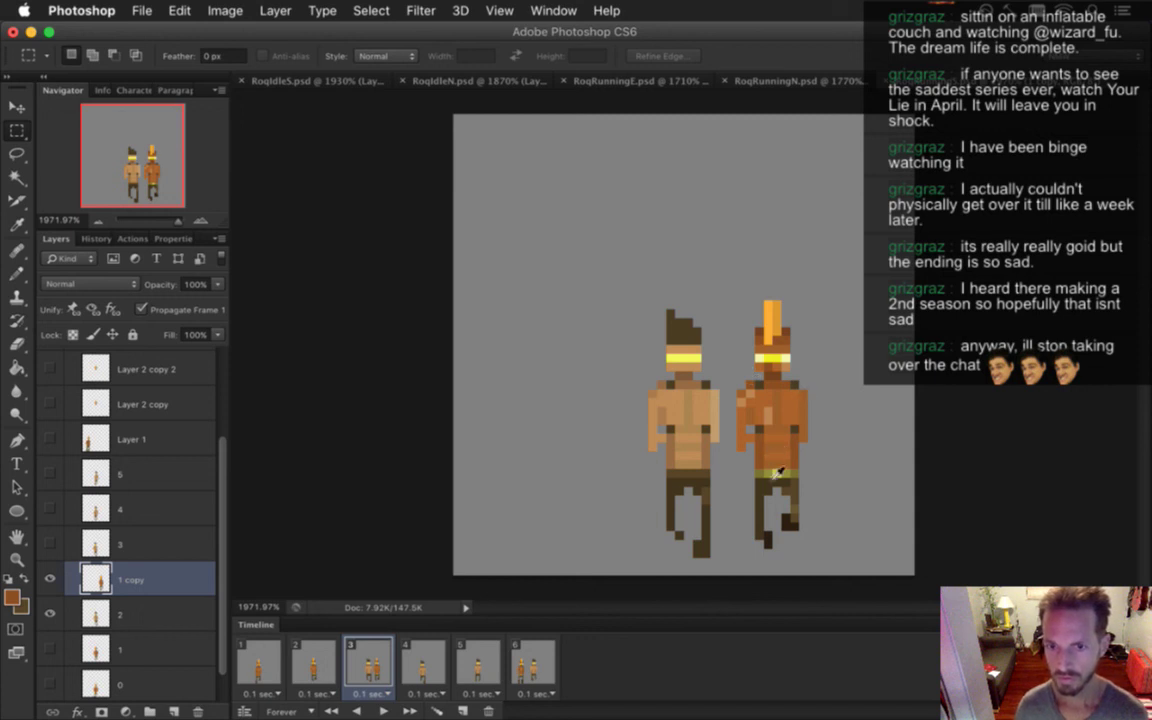
# Erase the lowest pixels of the recoloured figure's raised foot and repaint its tip with a sampled dark brown
pyautogui.press('i')
pyautogui.press('e')
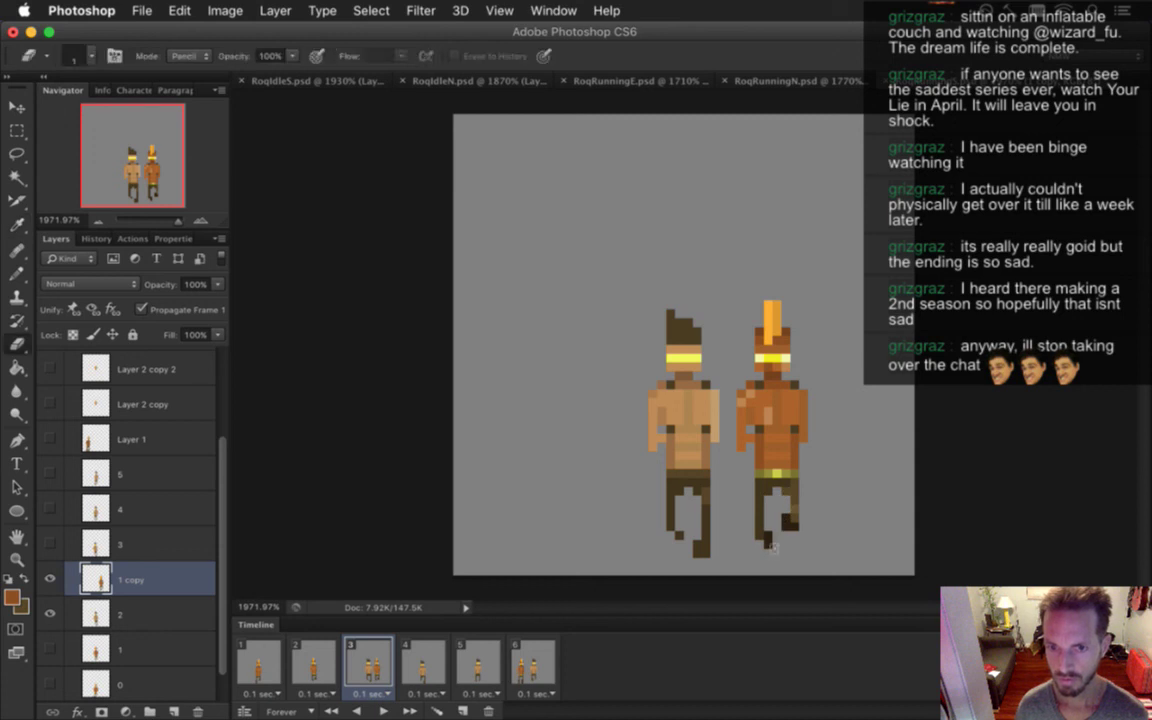
pyautogui.moveTo(762, 545); pyautogui.dragTo(765, 530)
pyautogui.press('i')
pyautogui.click(702, 478)
pyautogui.press('b')
pyautogui.click(767, 533)
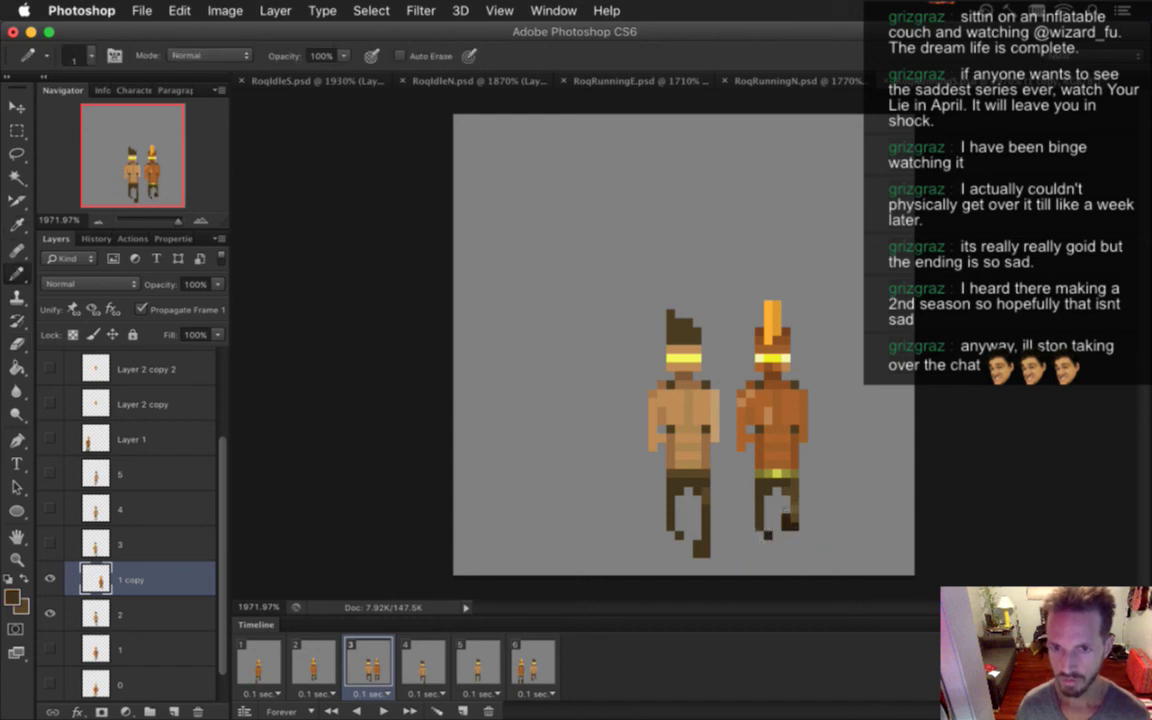
# Paint the recoloured figure's standing foot lower with sampled dark brown, matching the old figure's foot position
pyautogui.press('i')
pyautogui.click(771, 506)
pyautogui.press('b')
pyautogui.click(790, 549)
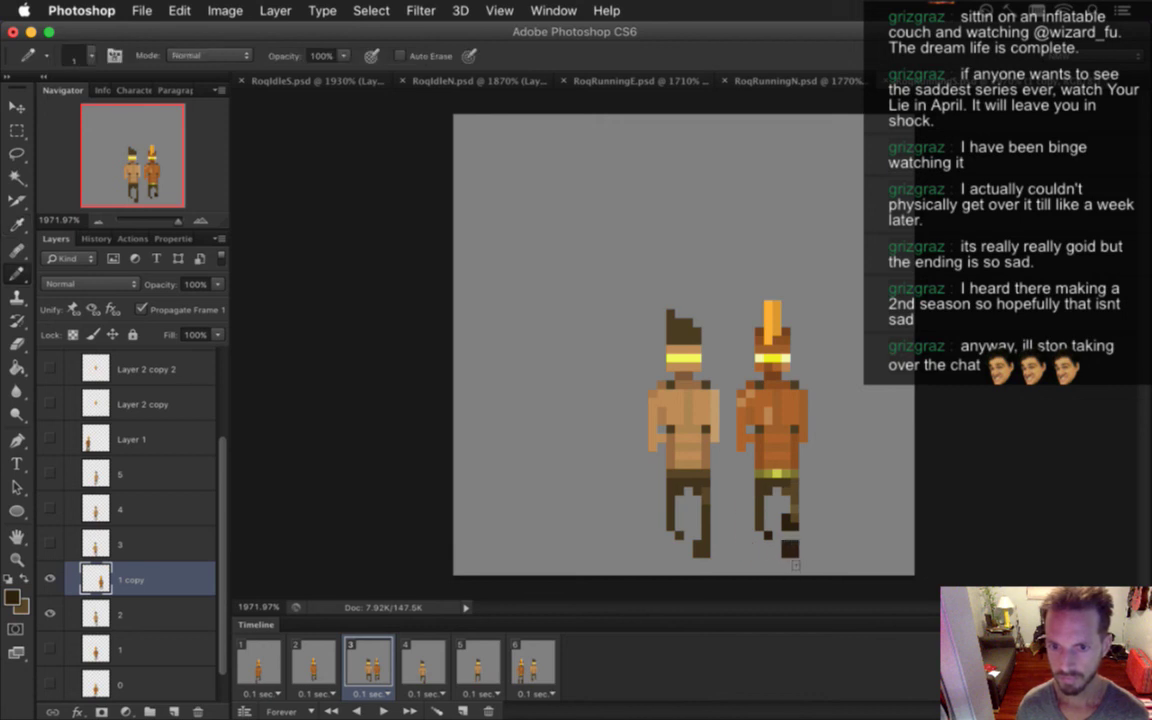
pyautogui.press('i')
pyautogui.press('b')
# Fill and shade the standing leg's shin and foot in frame 3 with sampled trouser browns
pyautogui.press('i')
pyautogui.click(711, 468)
pyautogui.press('b')
pyautogui.press('i')
pyautogui.press('b')
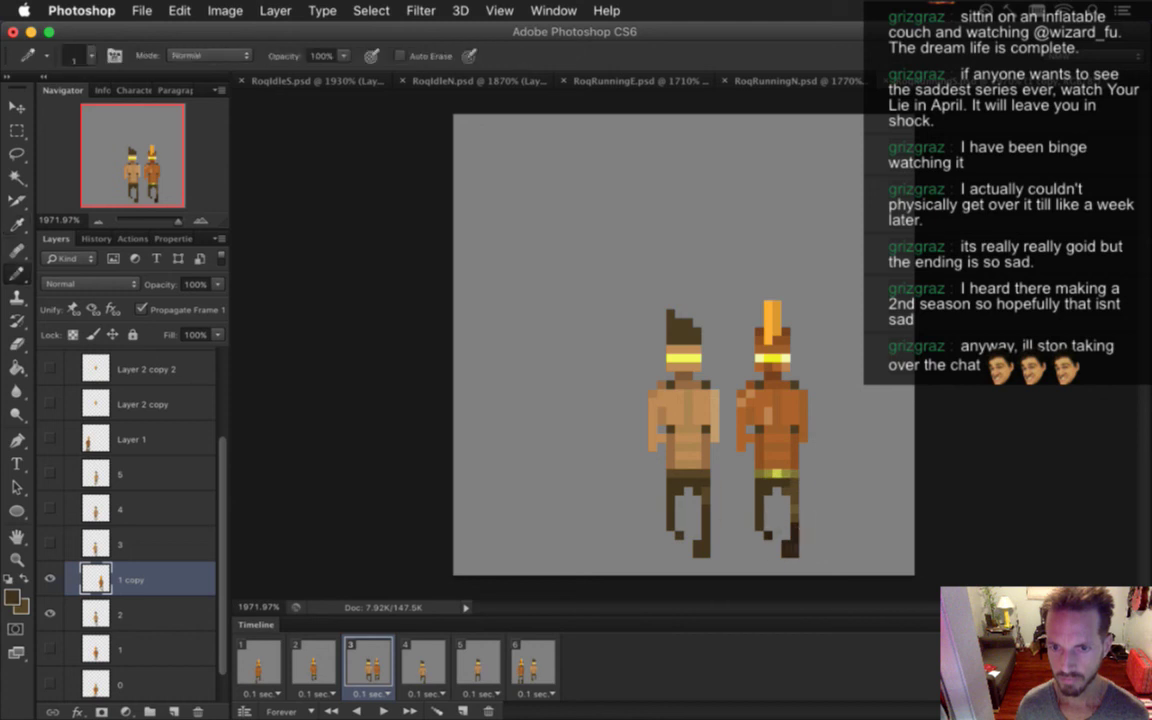
pyautogui.press('i')
pyautogui.press('b')
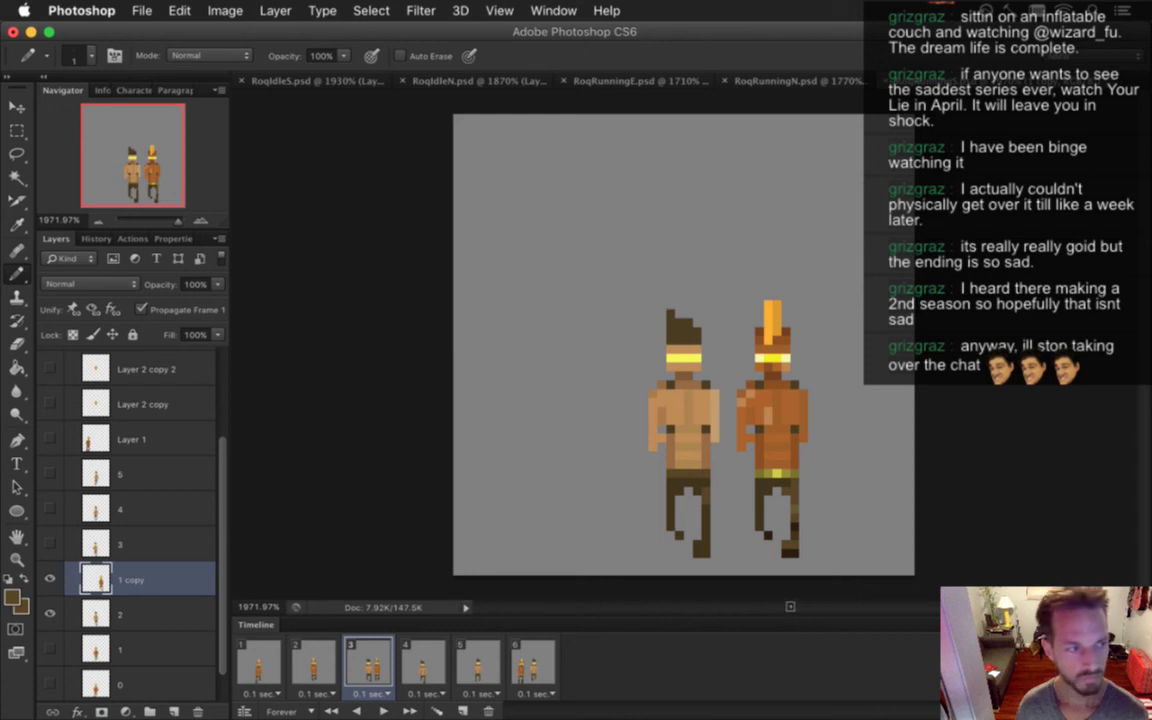
pyautogui.keyDown('alt'); pyautogui.click(800, 543); pyautogui.keyUp('alt')
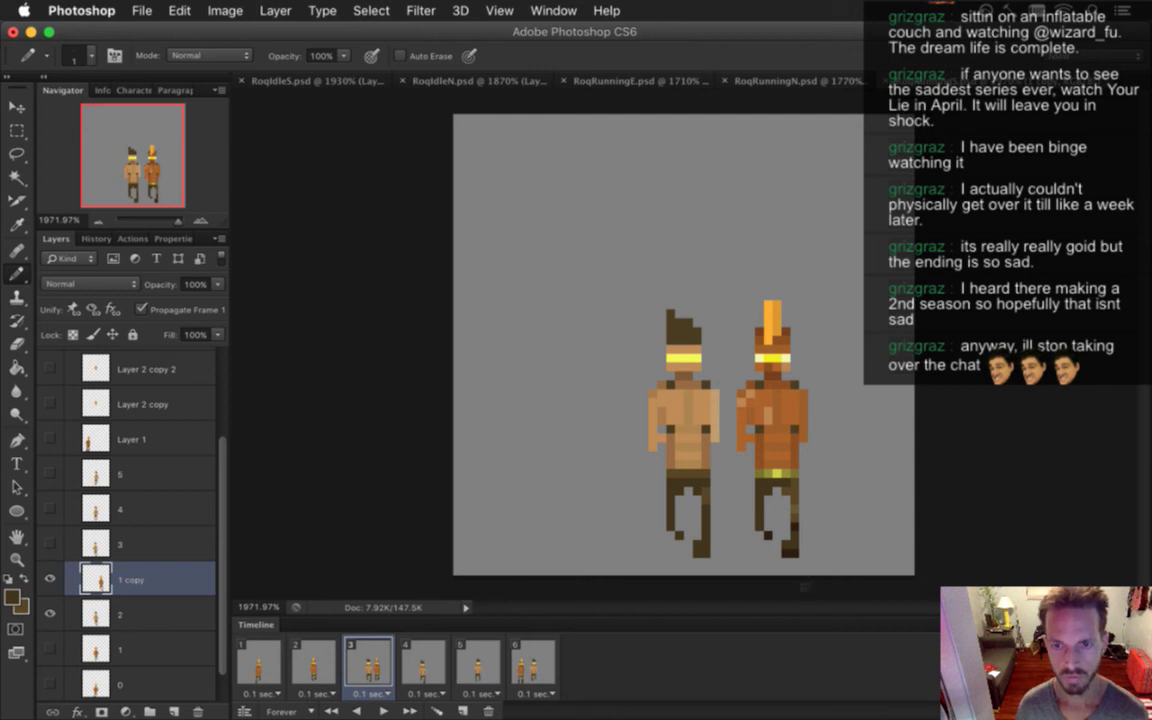
# Touch up the recoloured figure's arm in frame 3 with sampled orange skin tones
pyautogui.press('i')
pyautogui.click(797, 424)
pyautogui.press('b')
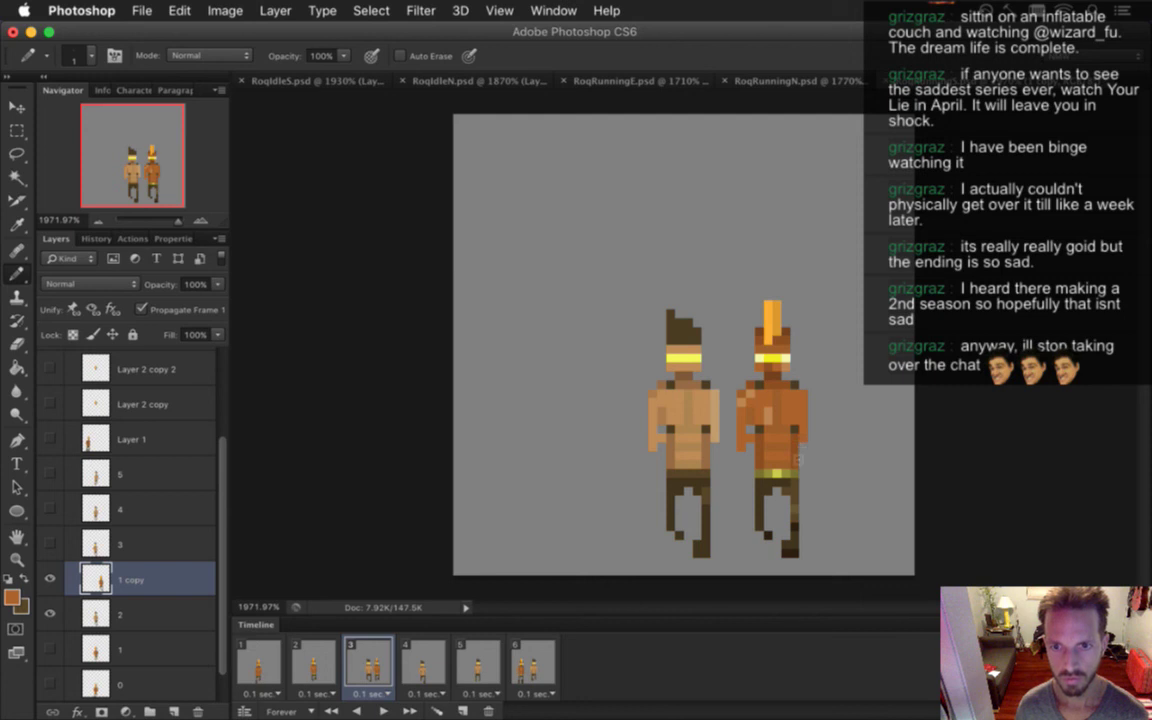
pyautogui.press('i')
pyautogui.press('b')
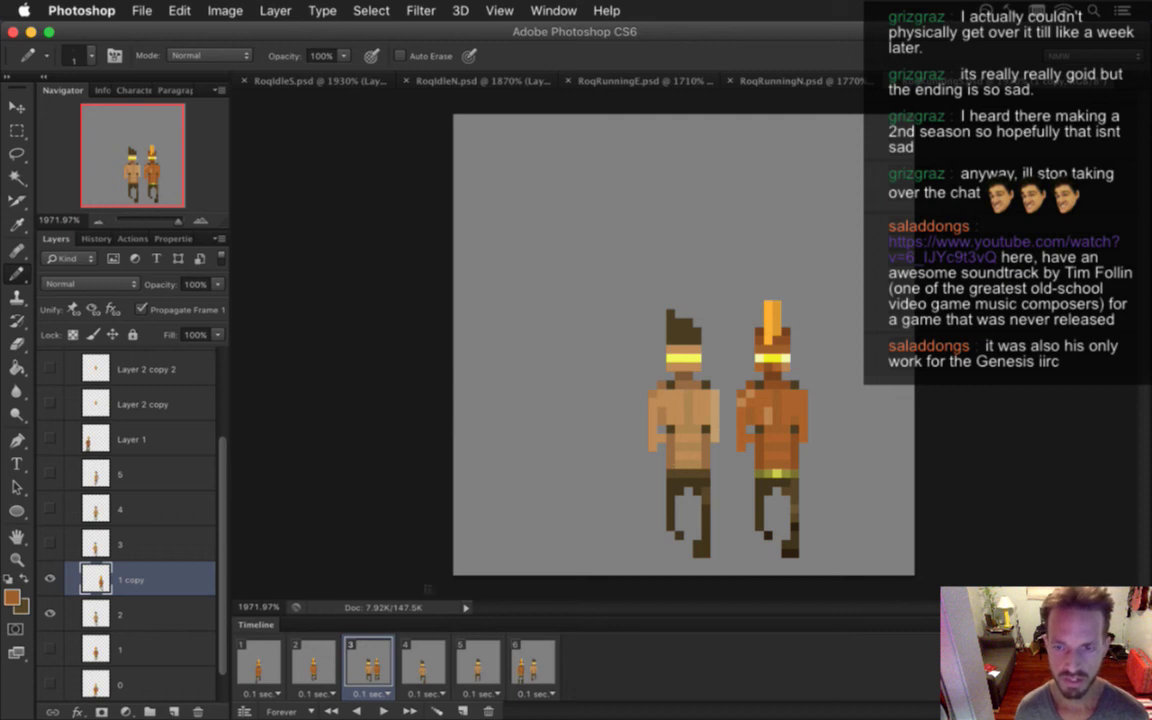
# Compare frames 2 and 3, and nudge the recoloured copy sideways until it lines up over the old figure
pyautogui.click(312, 662)
pyautogui.click(365, 665)
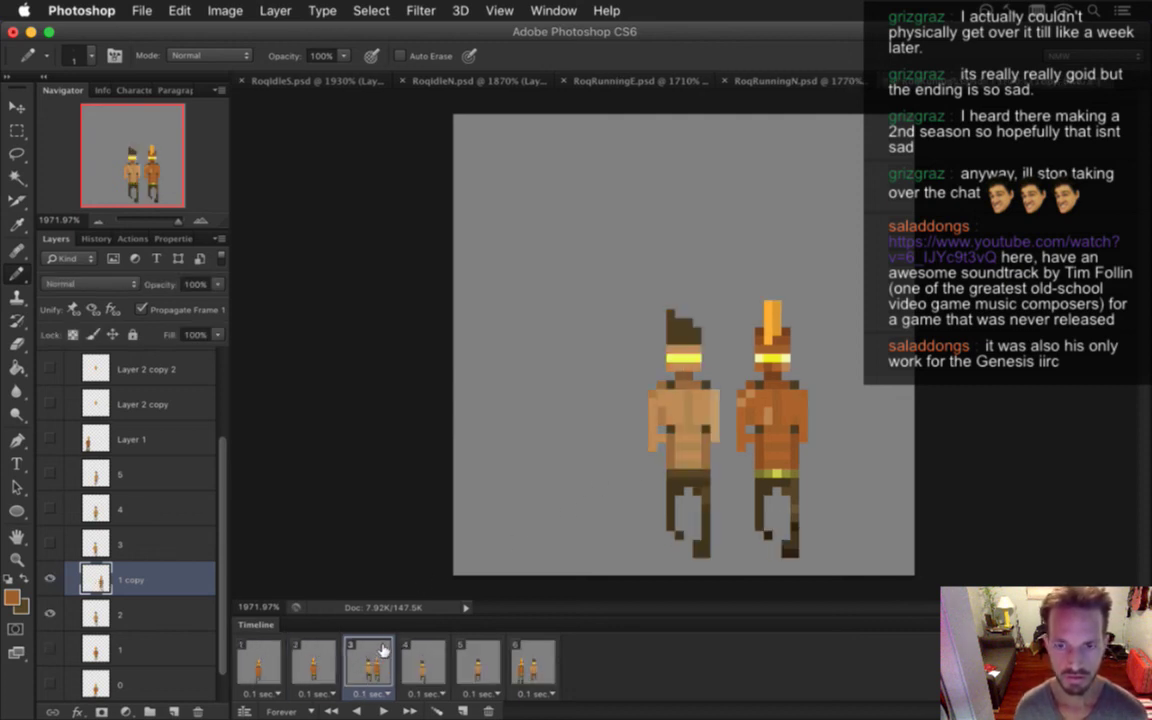
pyautogui.press('v')
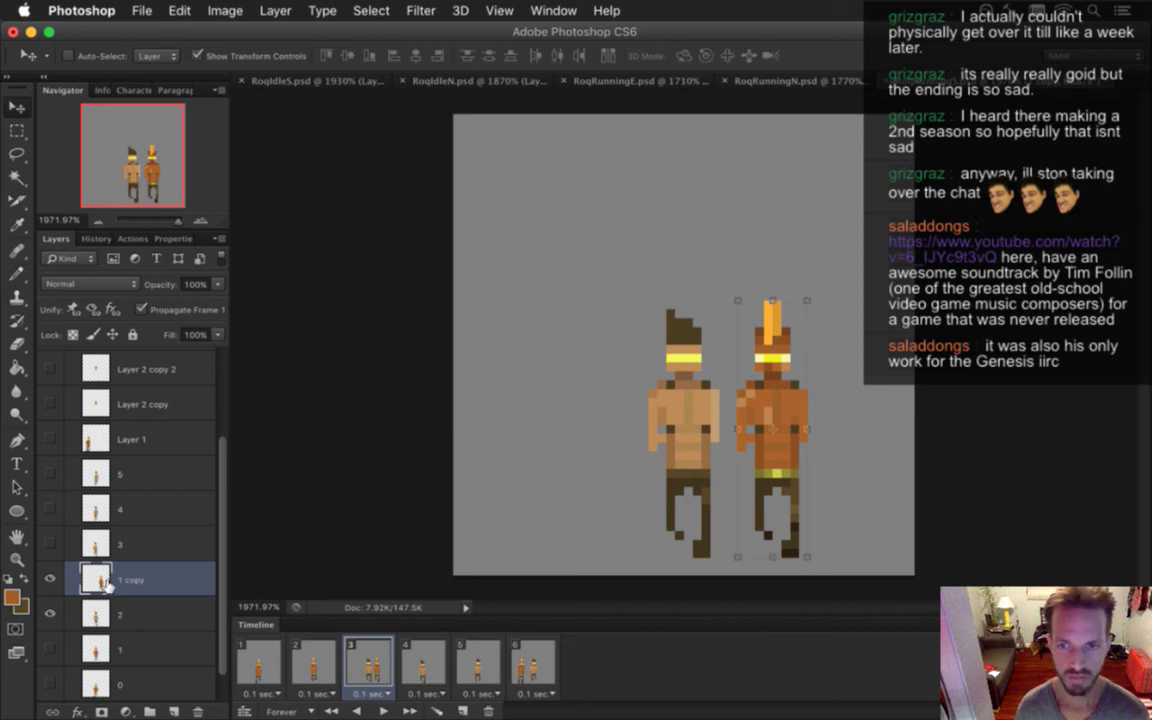
pyautogui.press('Left')
pyautogui.press('Left')
pyautogui.press('Left')
pyautogui.press('Left')
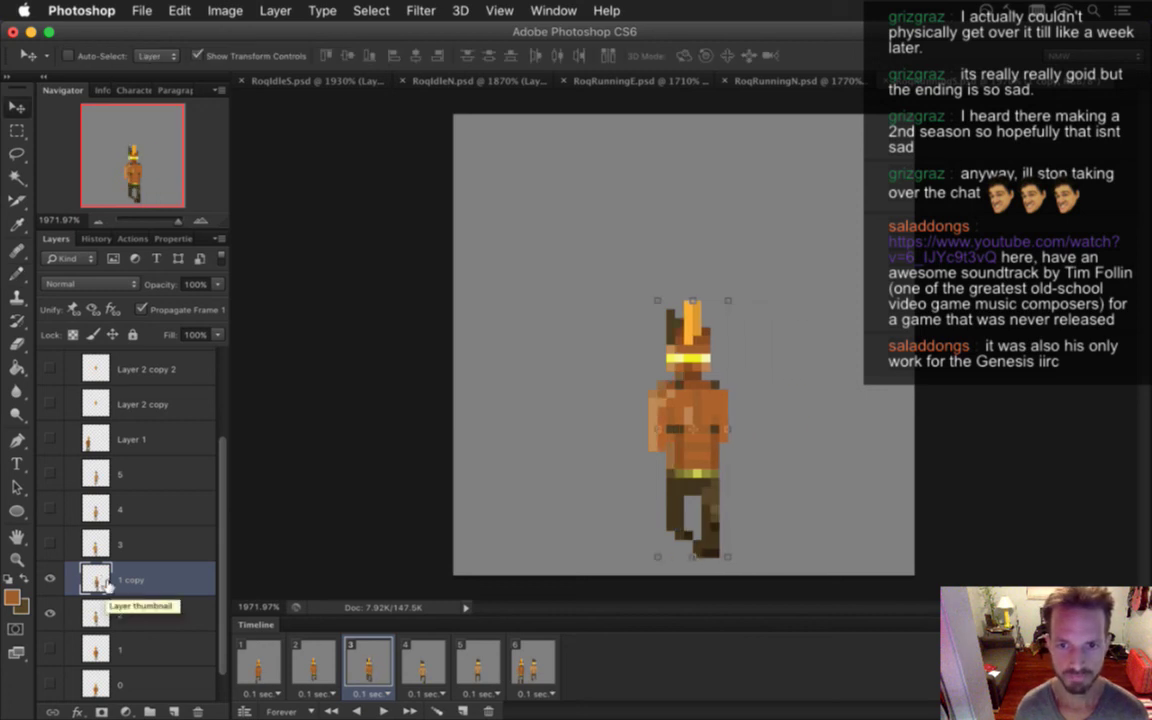
pyautogui.press('Left')
pyautogui.press('m')
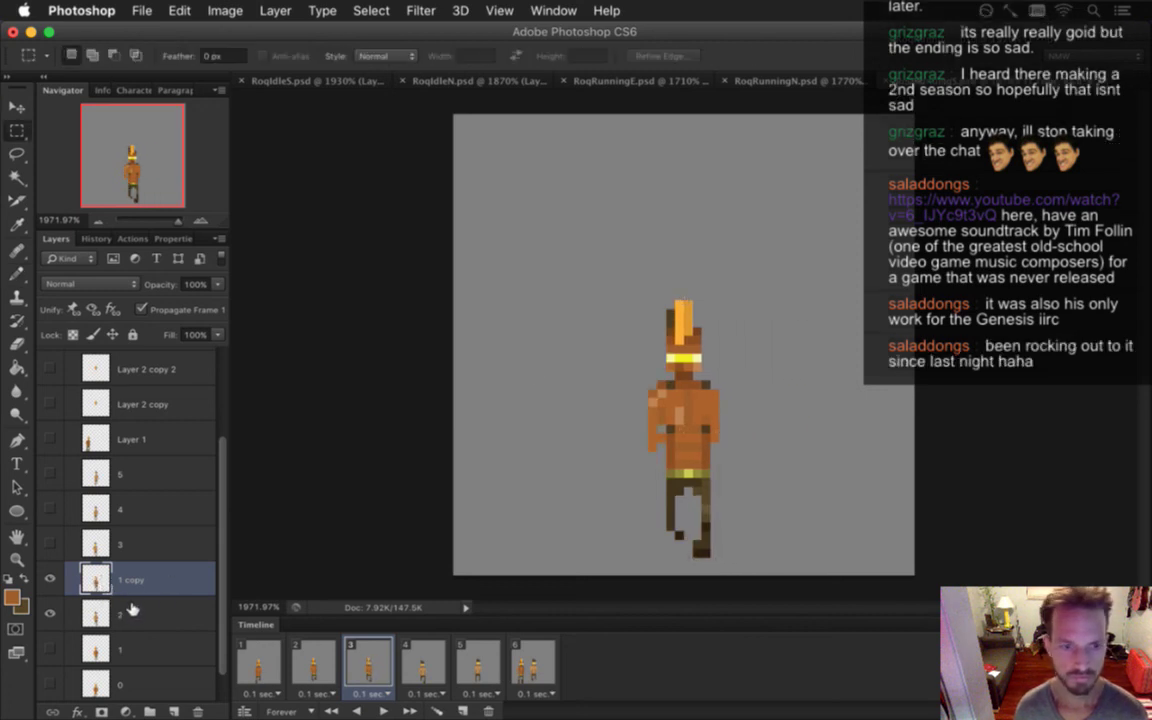
# Remove the old layer 2 from beneath the recoloured copy and rename the copy as 2
pyautogui.hotkey('alt', '[')
pyautogui.press('super+e')
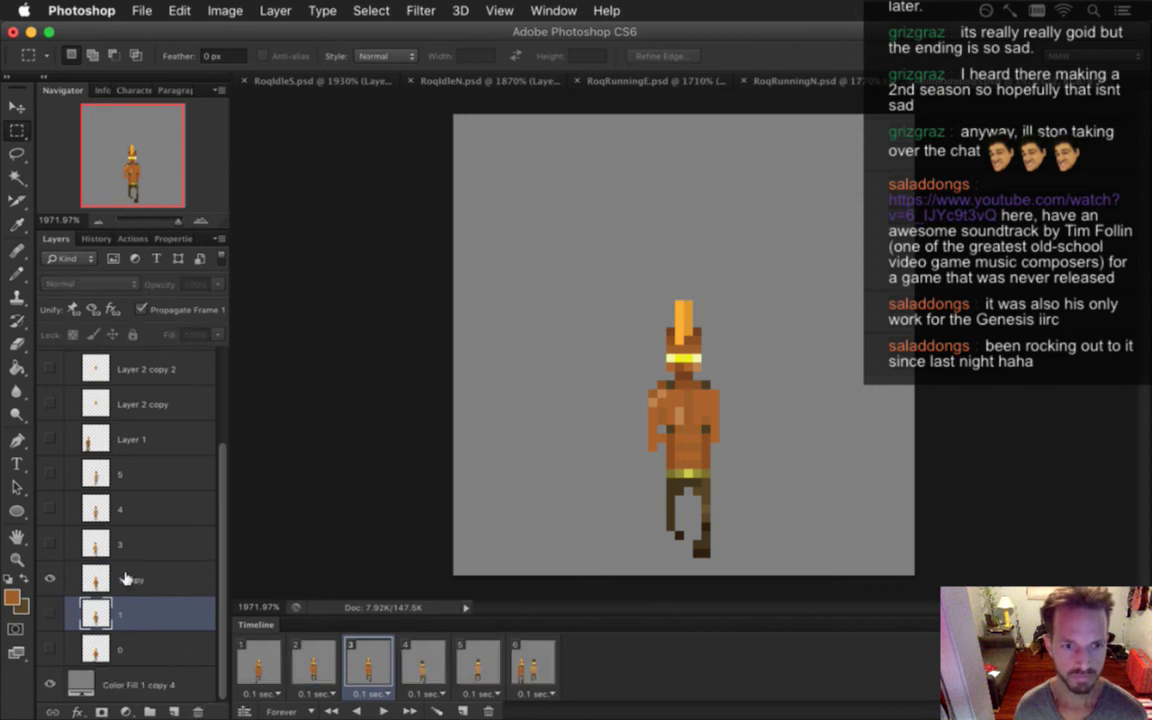
pyautogui.doubleClick(133, 579)
pyautogui.write('2')
pyautogui.press('Return')
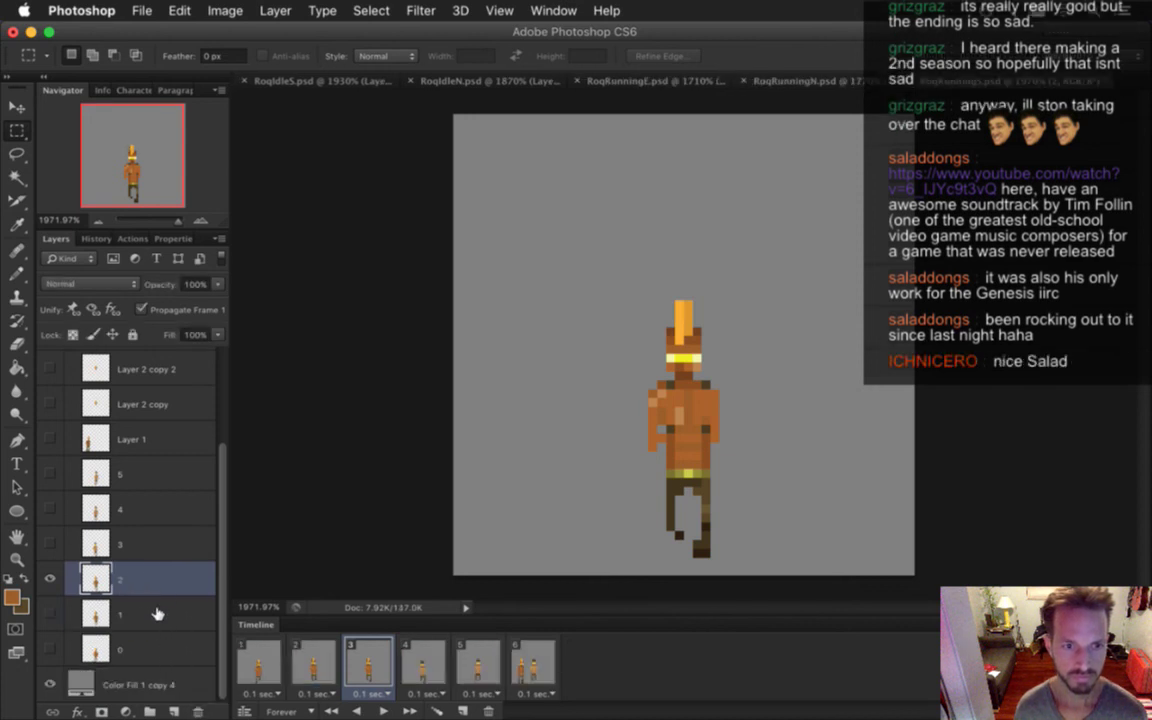
# Switch between frames 3 and 4 to compare the poses, ending on frame 4
pyautogui.click(419, 665)
pyautogui.click(368, 660)
pyautogui.click(405, 663)
pyautogui.click(375, 655)
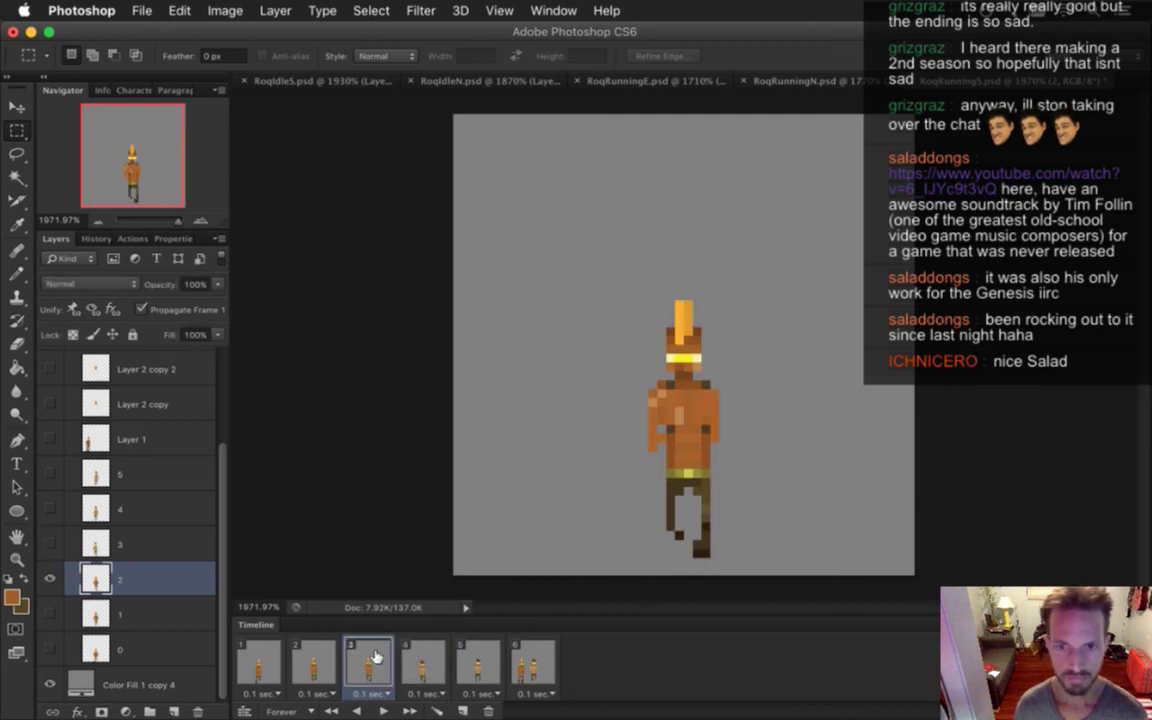
pyautogui.press('Right')
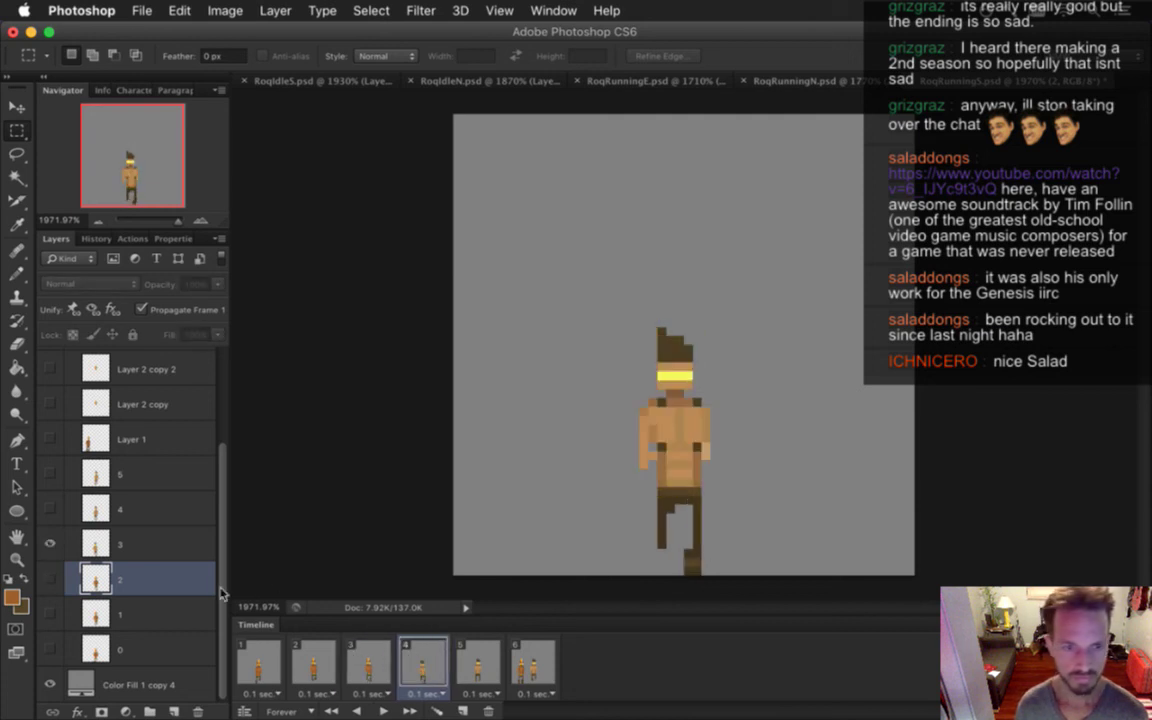
pyautogui.click(100, 543)
pyautogui.press('super+j')
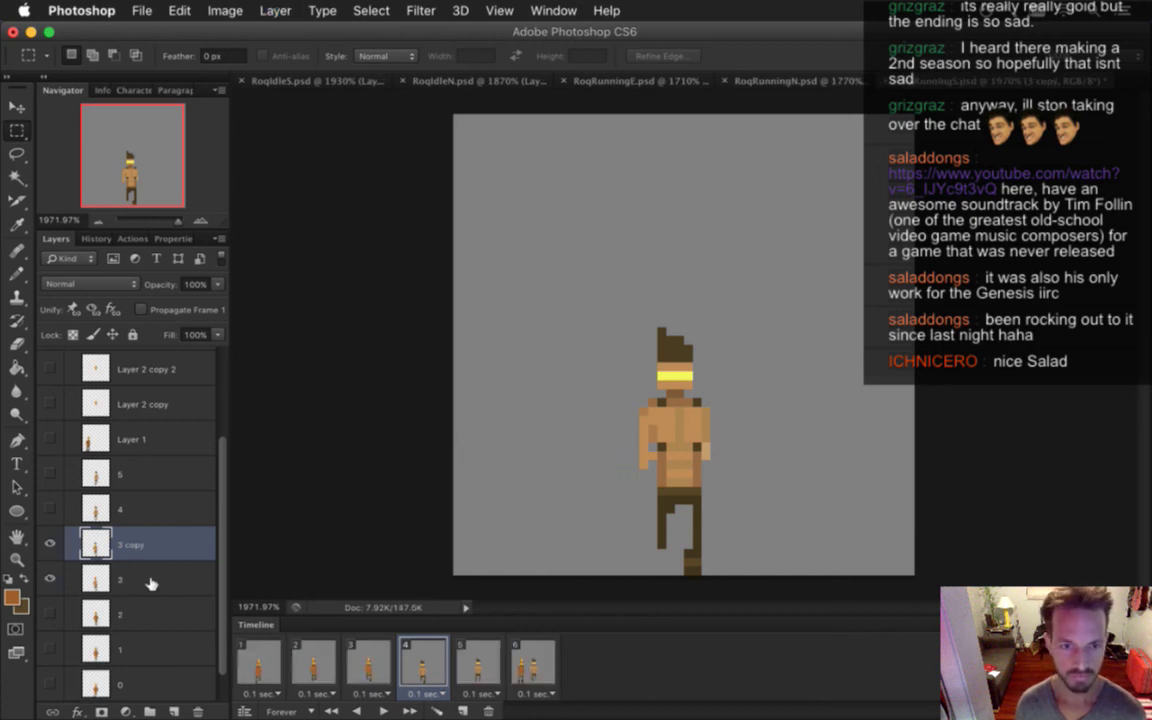
pyautogui.press('alt+super+z')
pyautogui.press('alt+super+z')
# Duplicate layer 2 in frame 4, make the copy visible, and place it beside the old figure at matching height
pyautogui.click(427, 663)
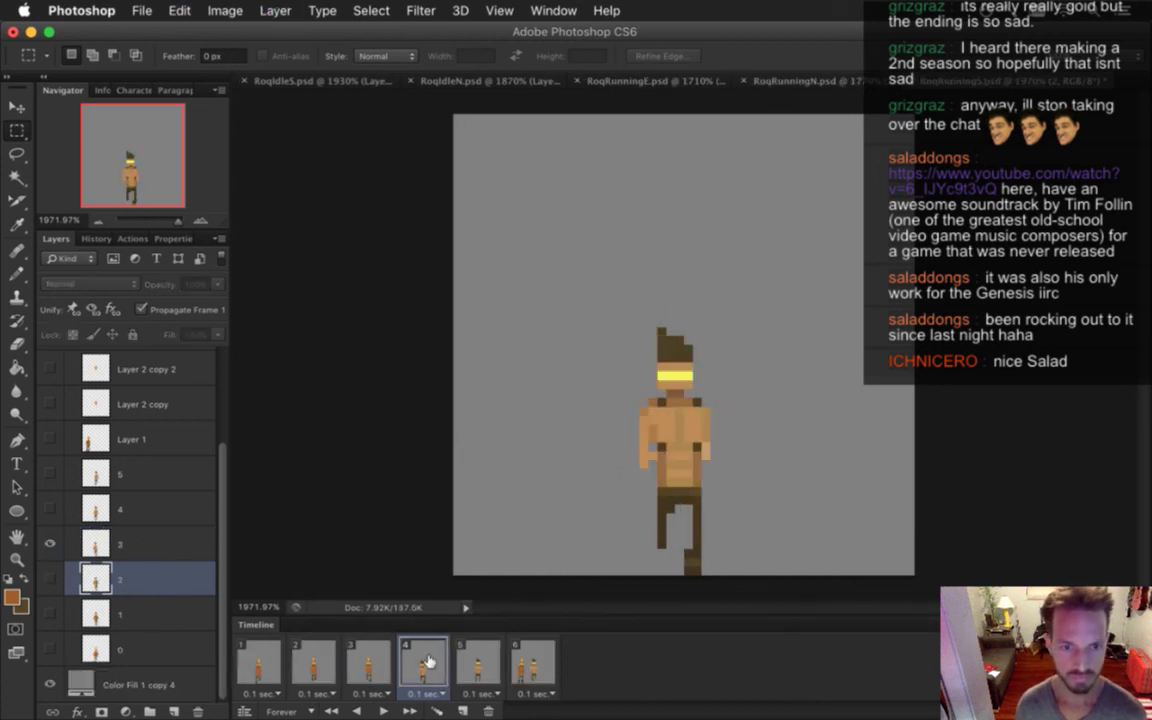
pyautogui.press('super+j')
pyautogui.click(50, 579)
pyautogui.press('v')
pyautogui.moveTo(699, 388); pyautogui.dragTo(780, 405)
pyautogui.press('m')
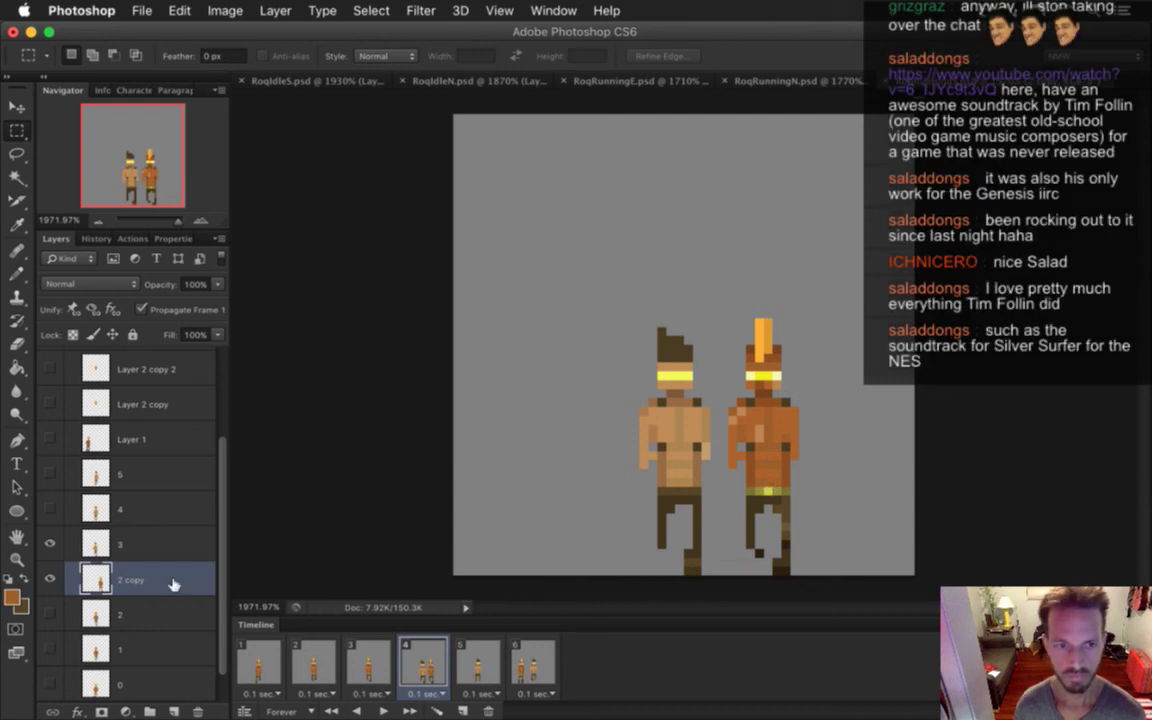
# Rename the duplicated recoloured layer as 3
pyautogui.doubleClick(130, 579)
pyautogui.write('3')
pyautogui.press('Return')
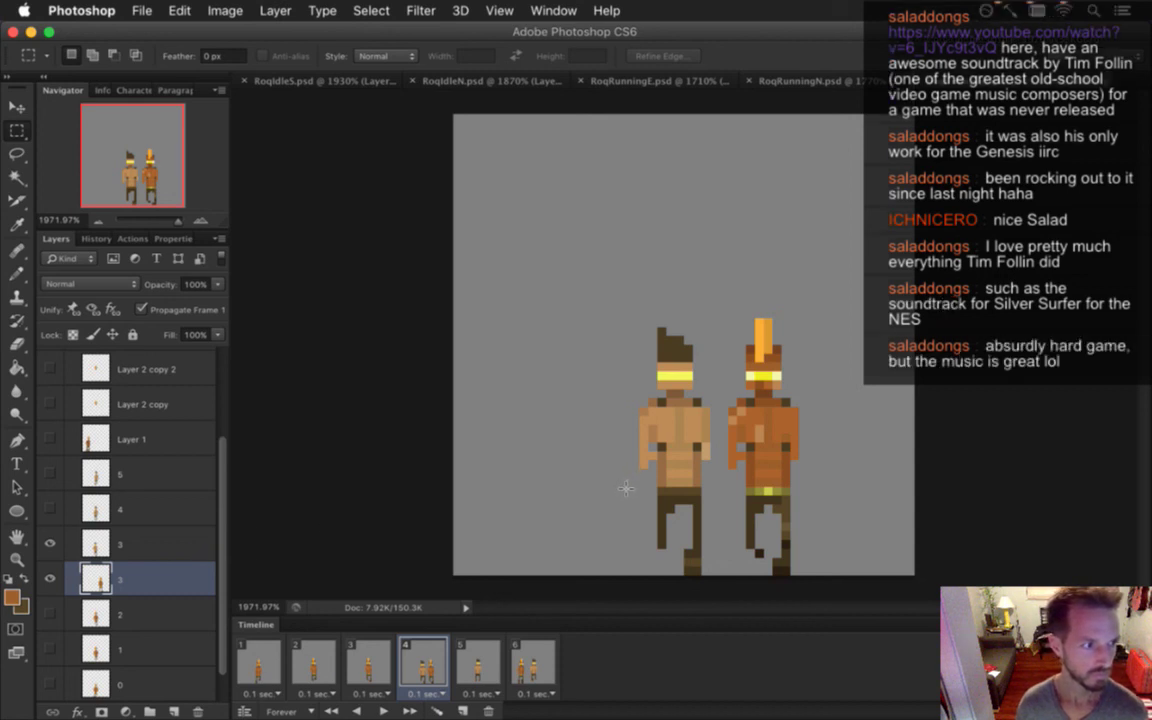
# Rework the recoloured figure's legs and feet in frame 4 with the eraser and sampled dark browns to match the old pose
pyautogui.press('e')
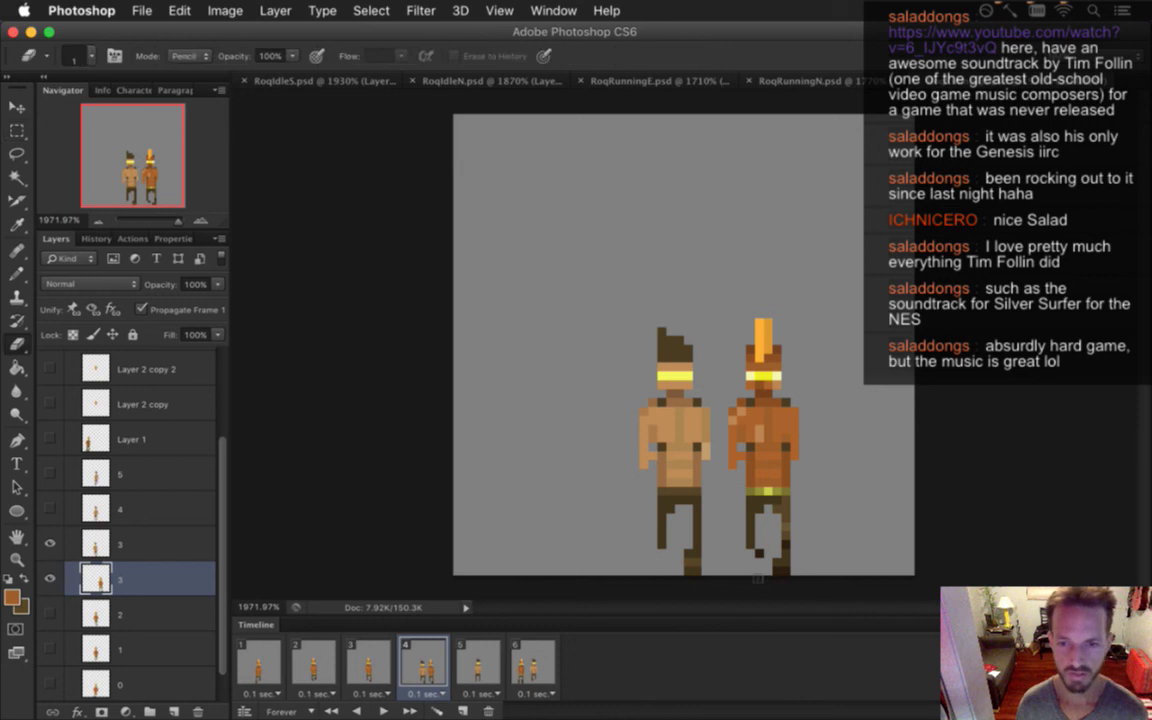
pyautogui.press('b')
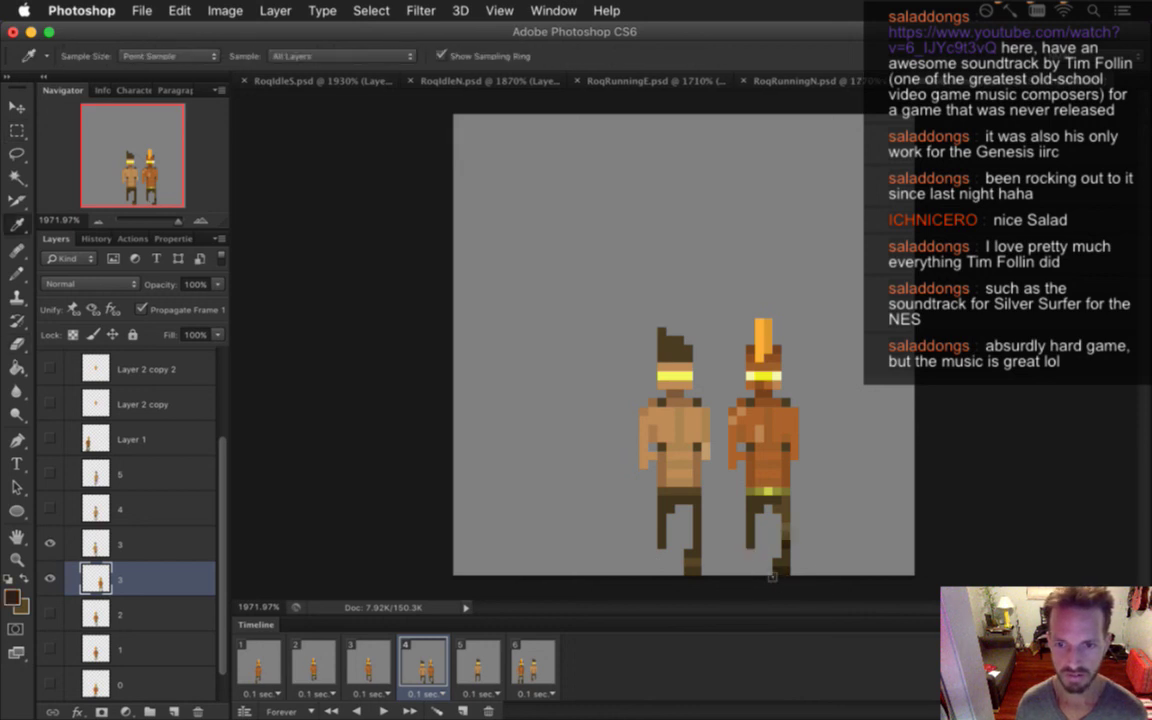
pyautogui.hotkey('shift', 'b')
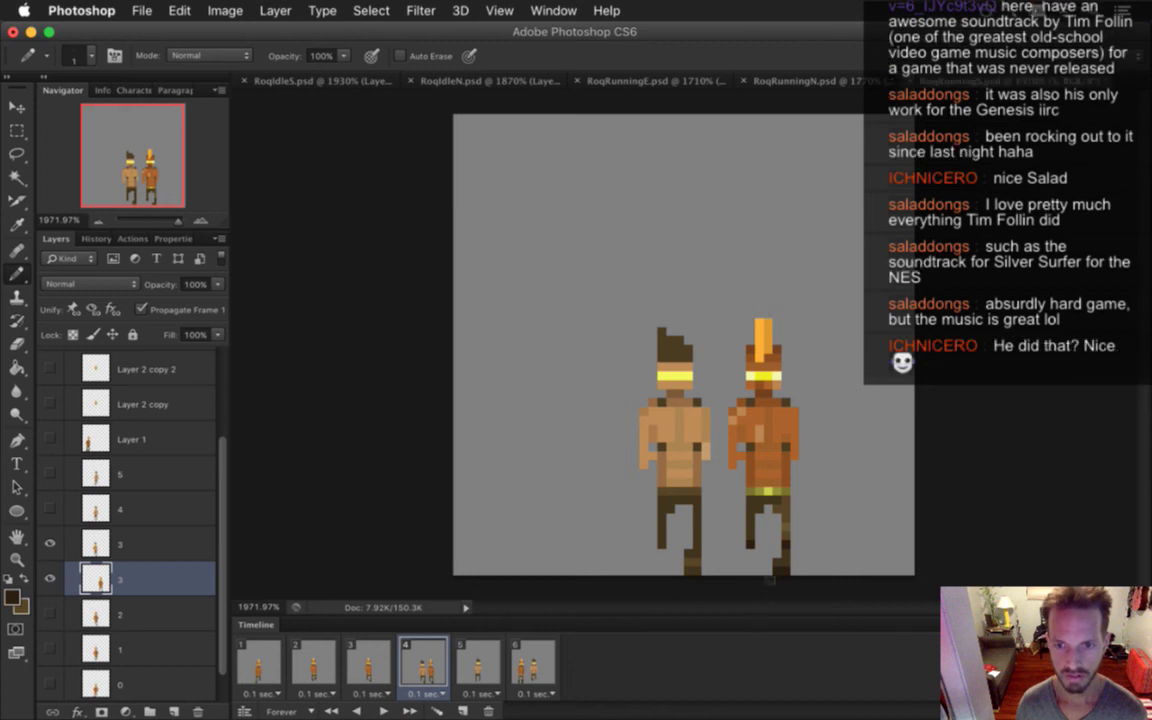
pyautogui.press('i')
pyautogui.click(689, 548)
pyautogui.press('b')
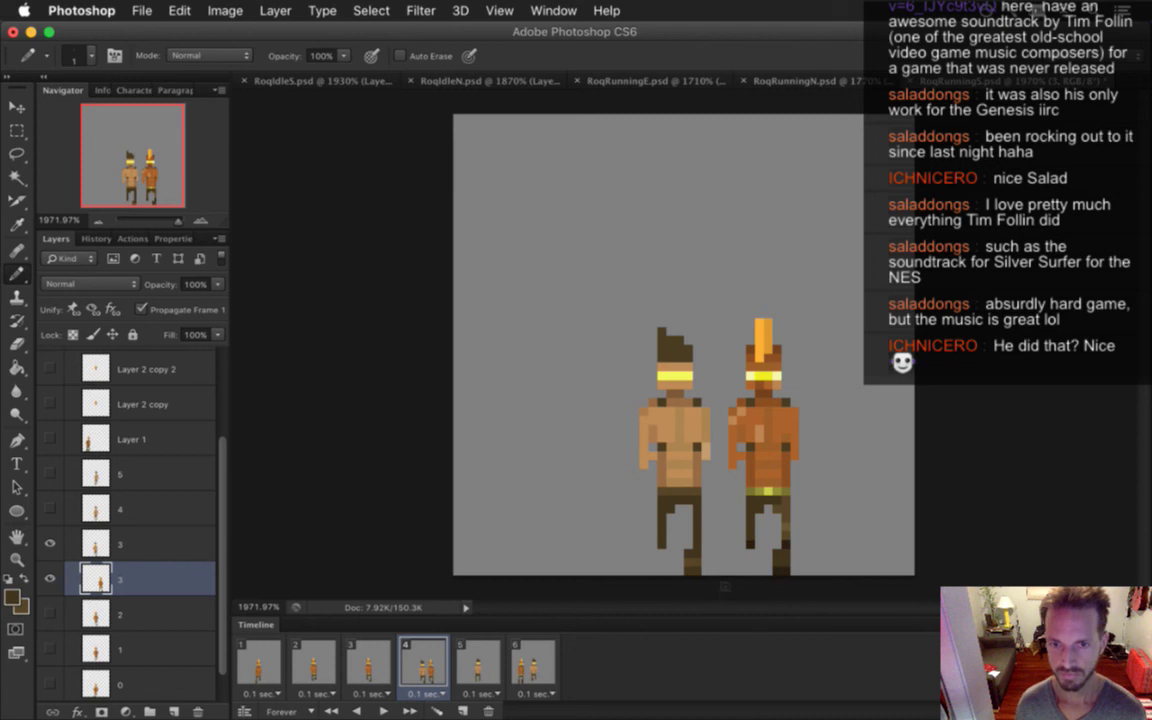
# Adjust the recoloured figure's arm pixels in frame 4 with sampled skin tones and save the file
pyautogui.press('i')
pyautogui.click(671, 376)
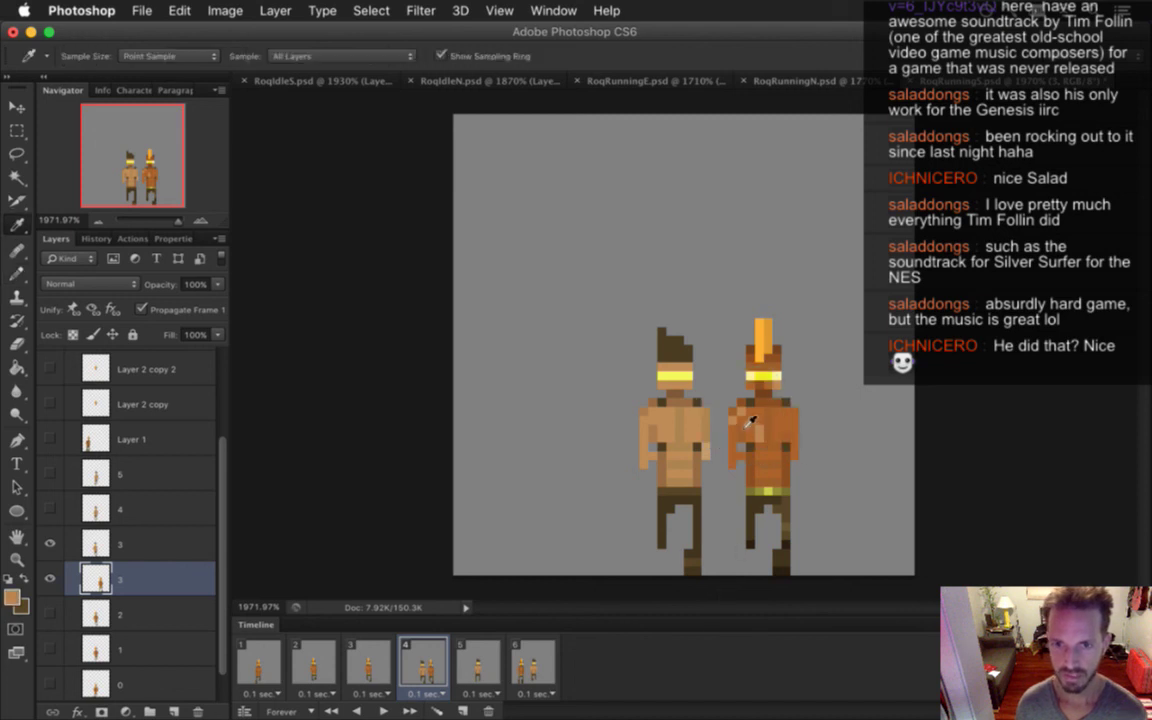
pyautogui.press('b')
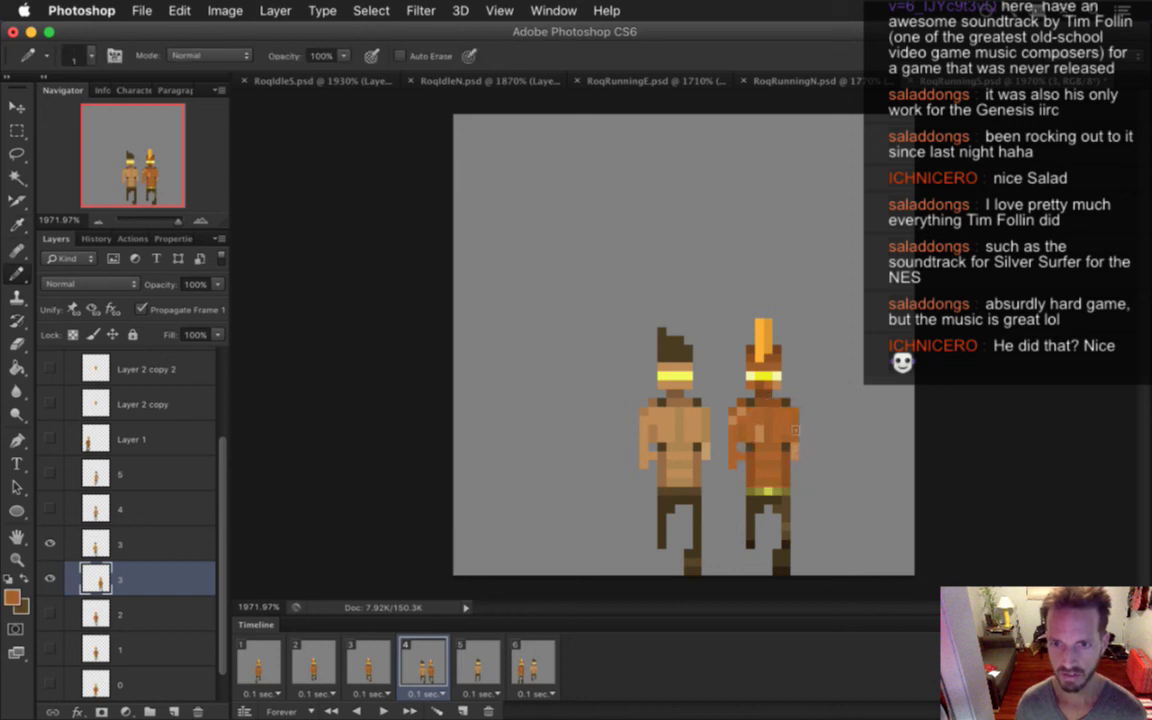
pyautogui.press('super+s')
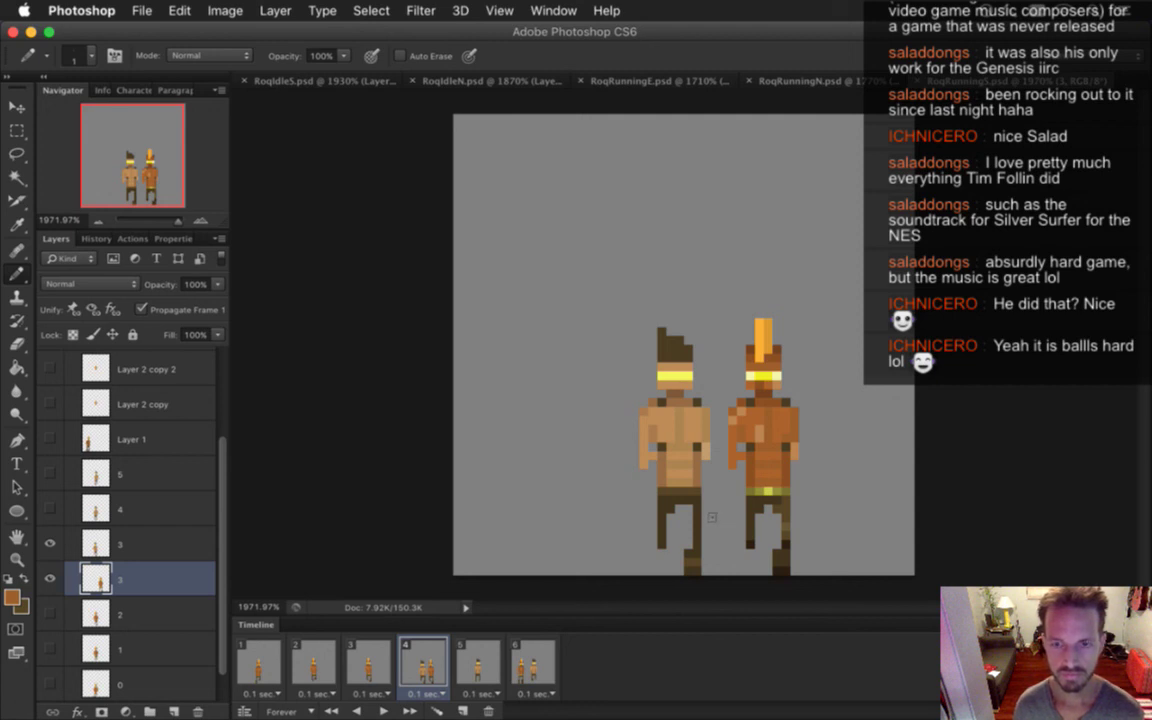
# Compare frames 3 and 4, and nudge the recoloured layer 3 sideways until it aligns with the old figure
pyautogui.click(366, 662)
pyautogui.click(418, 657)
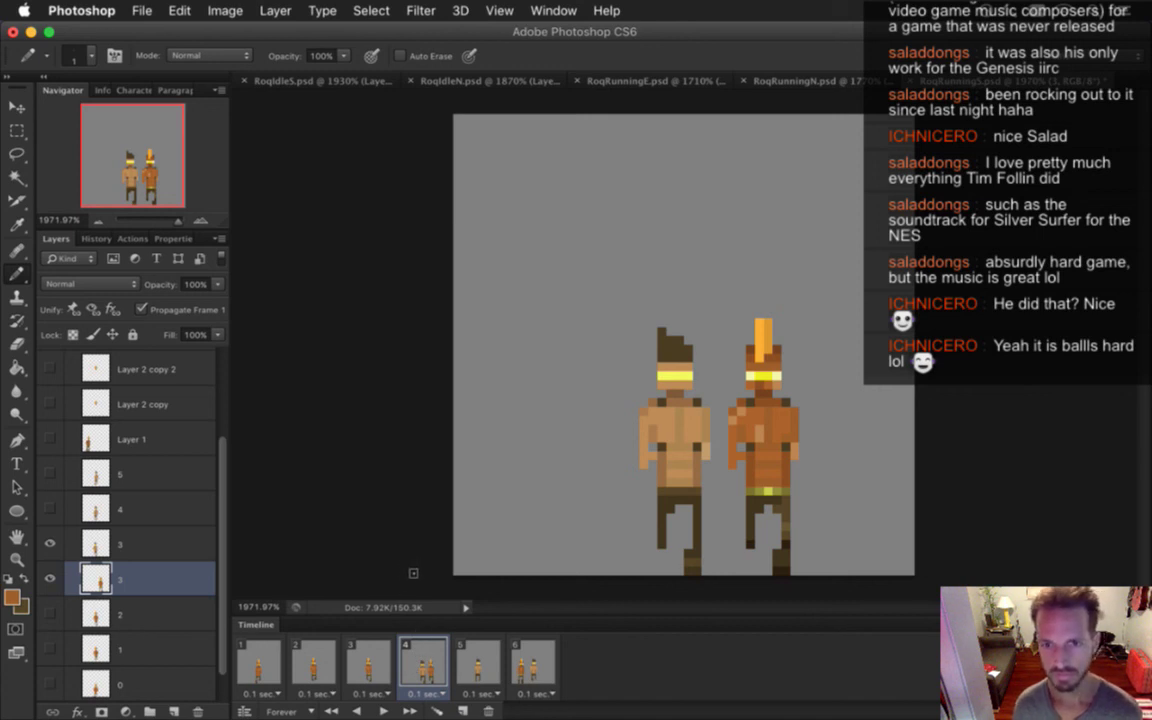
pyautogui.press('v')
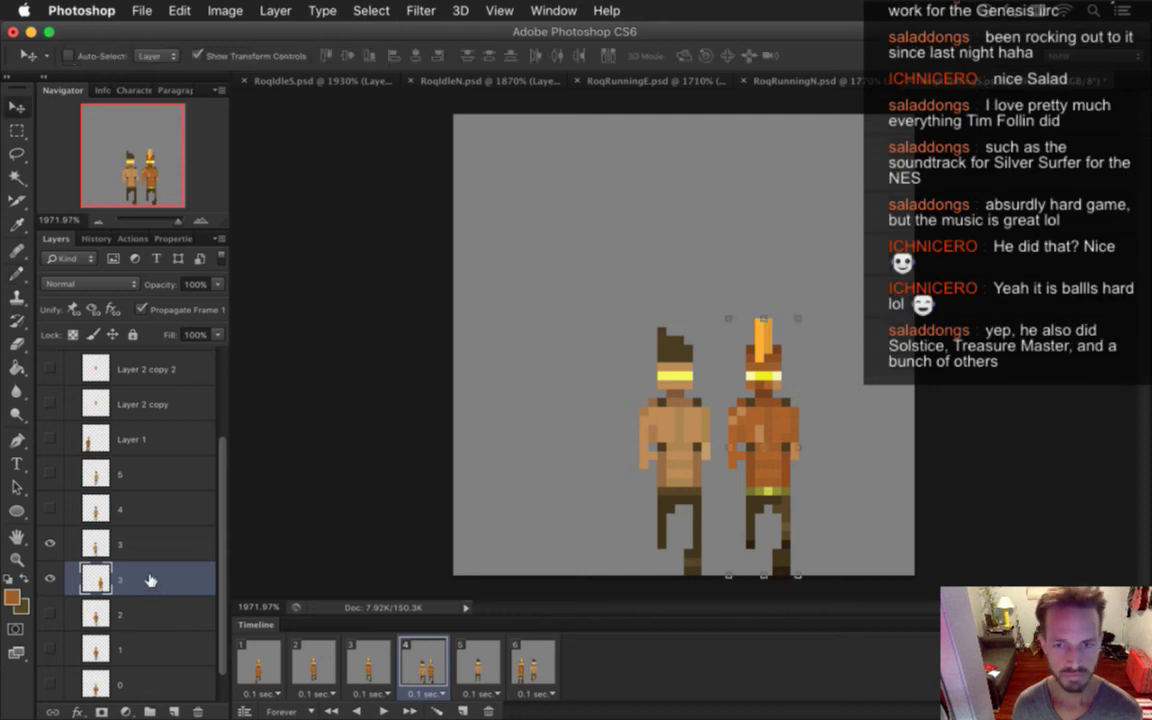
pyautogui.press('Left')
pyautogui.press('Left')
pyautogui.press('Left')
pyautogui.press('Left')
pyautogui.press('Left')
pyautogui.press('Left')
pyautogui.press('Left')
pyautogui.press('Left')
pyautogui.press('Left')
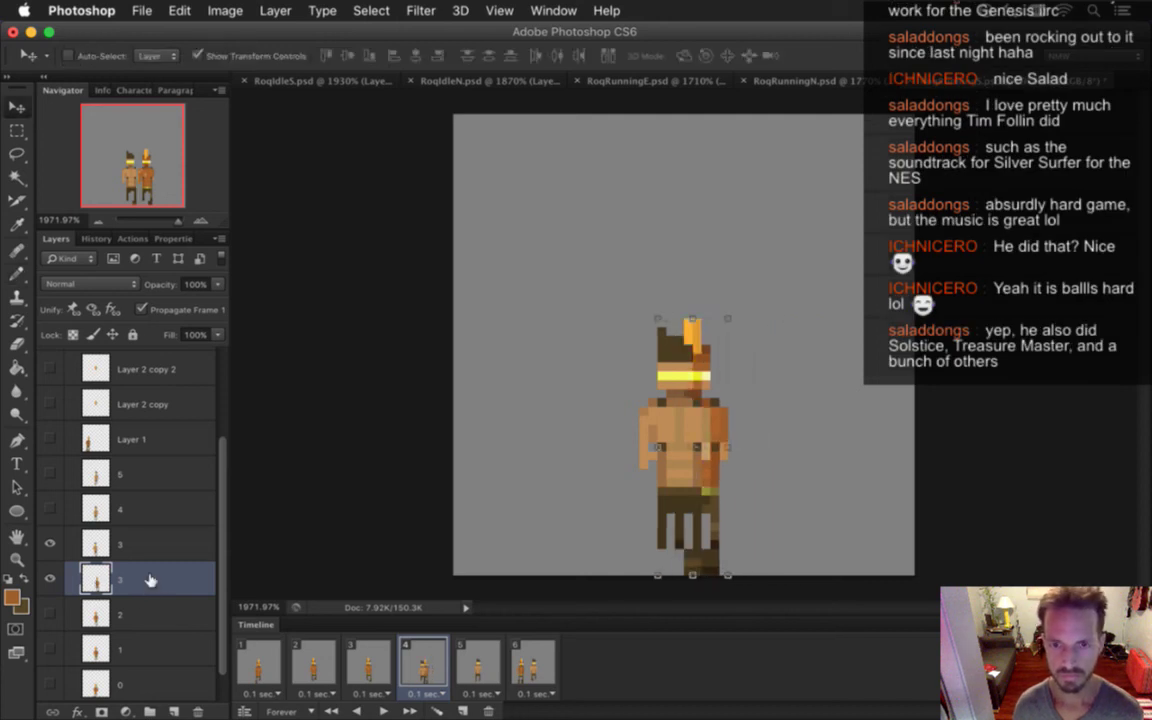
pyautogui.press('Right')
pyautogui.press('m')
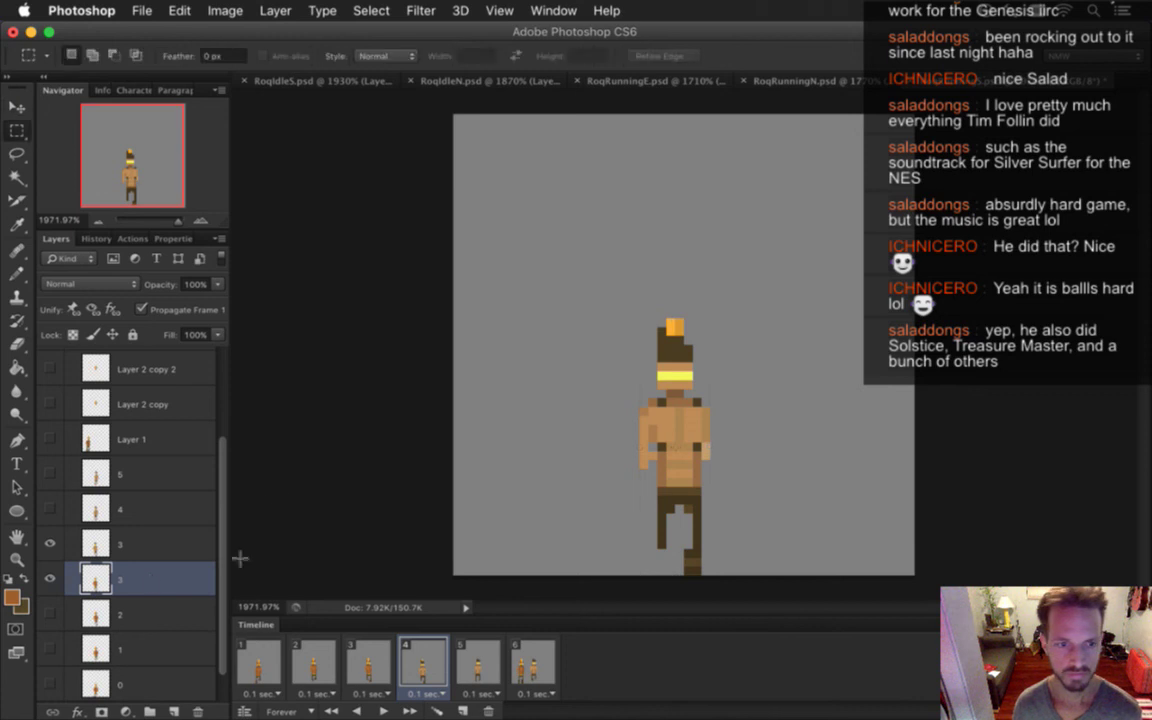
# Delete the old light-skinned layer 3 from above the recoloured one and clear the canvas selection
pyautogui.moveTo(141, 545); pyautogui.dragTo(197, 710)
pyautogui.hotkey('ctrl', 'a')
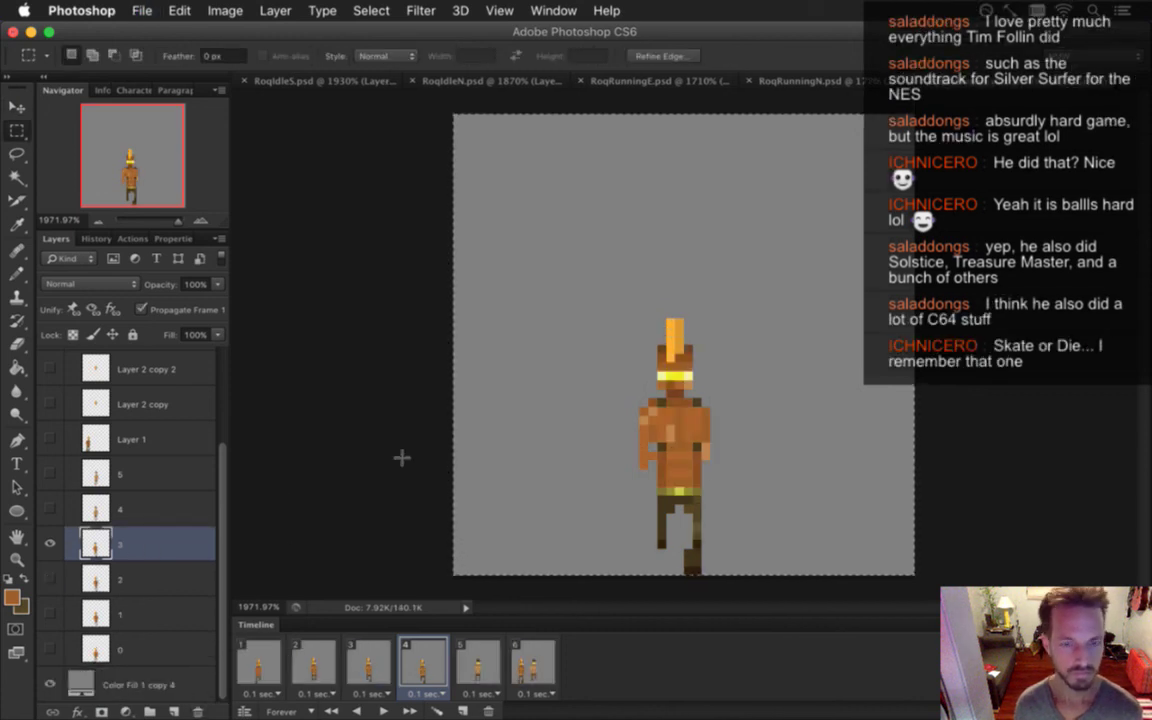
pyautogui.hotkey('ctrl', 'd')
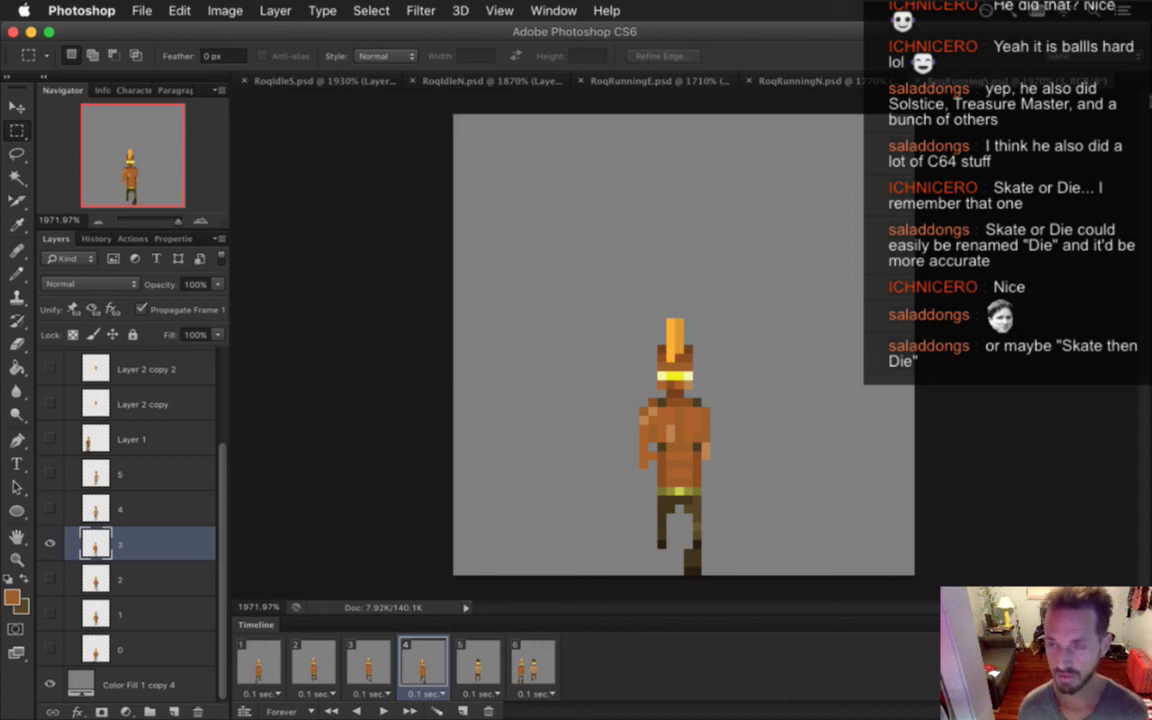
# Switch to Chrome, search the web for "tim follin" and open the composer's Wikipedia article
pyautogui.click(1133, 62)
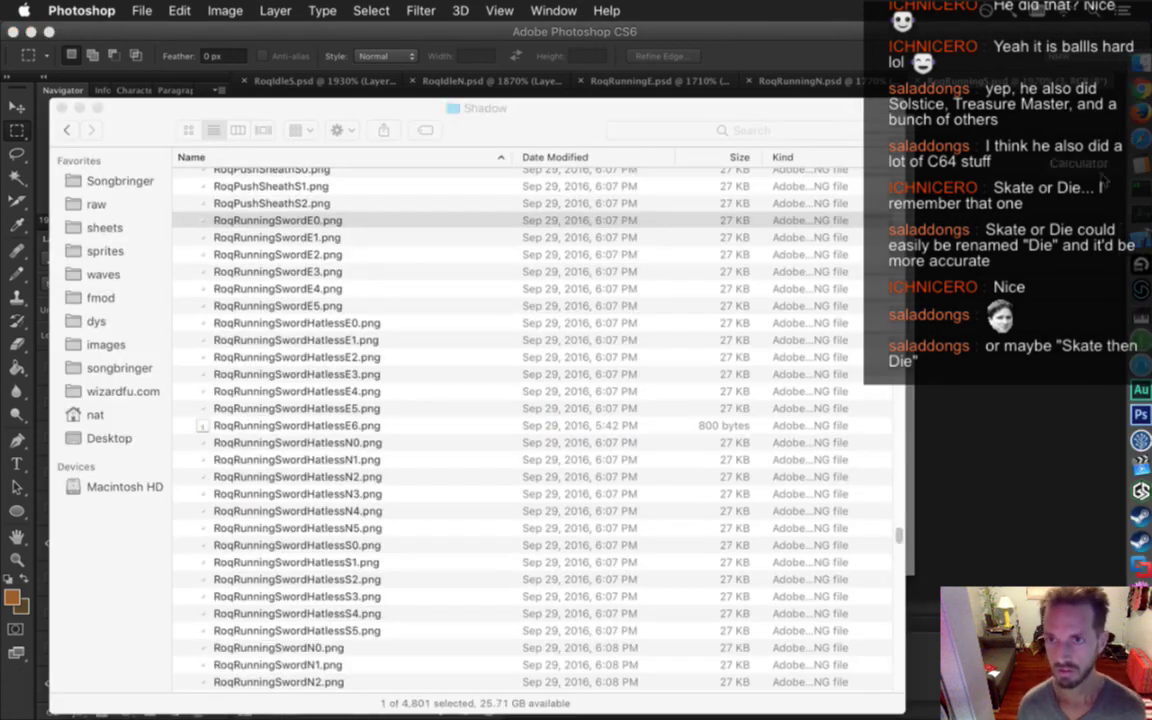
pyautogui.press('super+Tab')
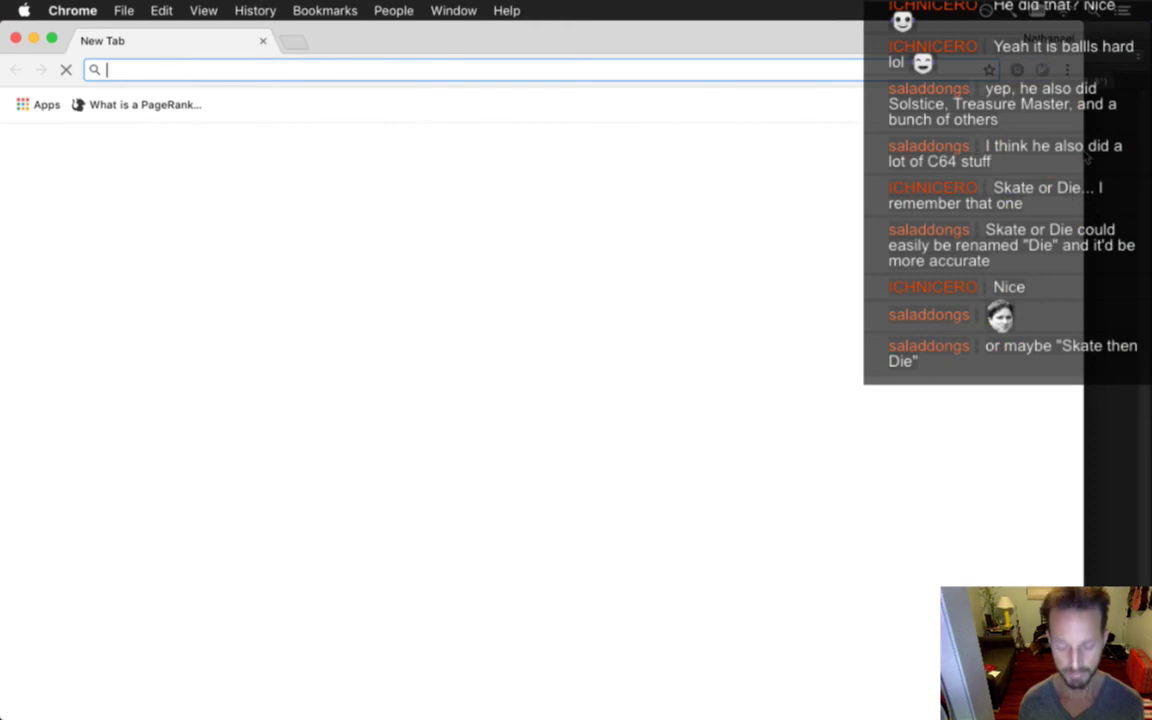
pyautogui.write('tim follin')
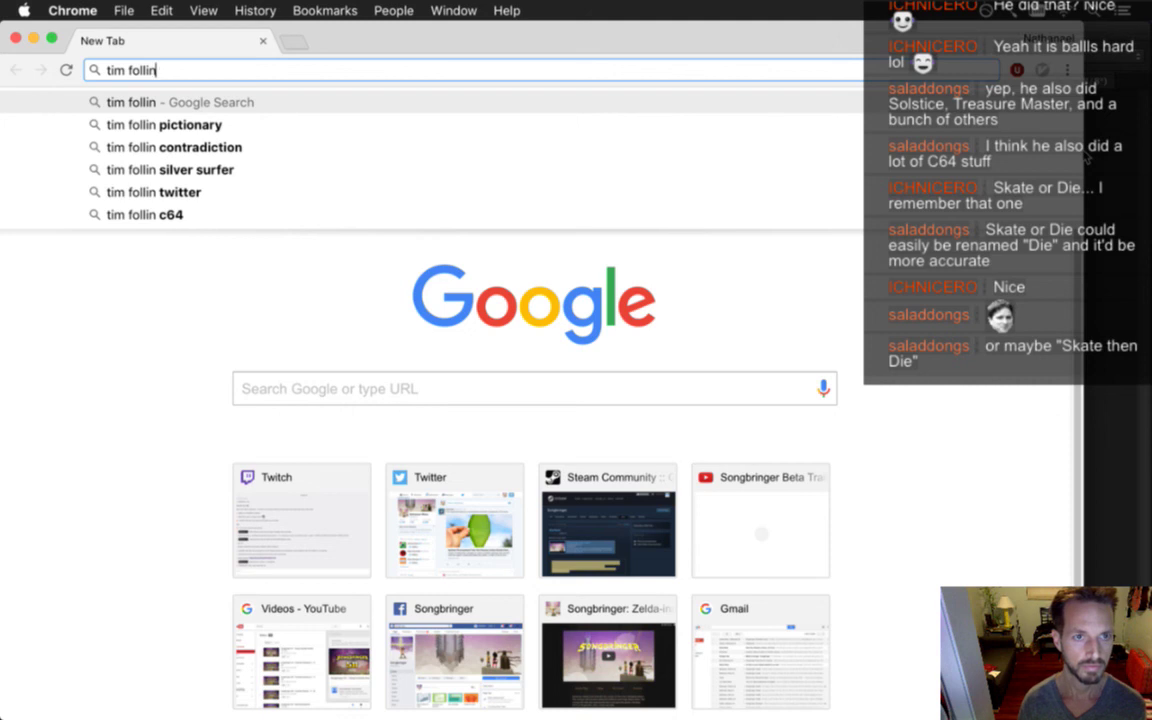
pyautogui.press('Return')
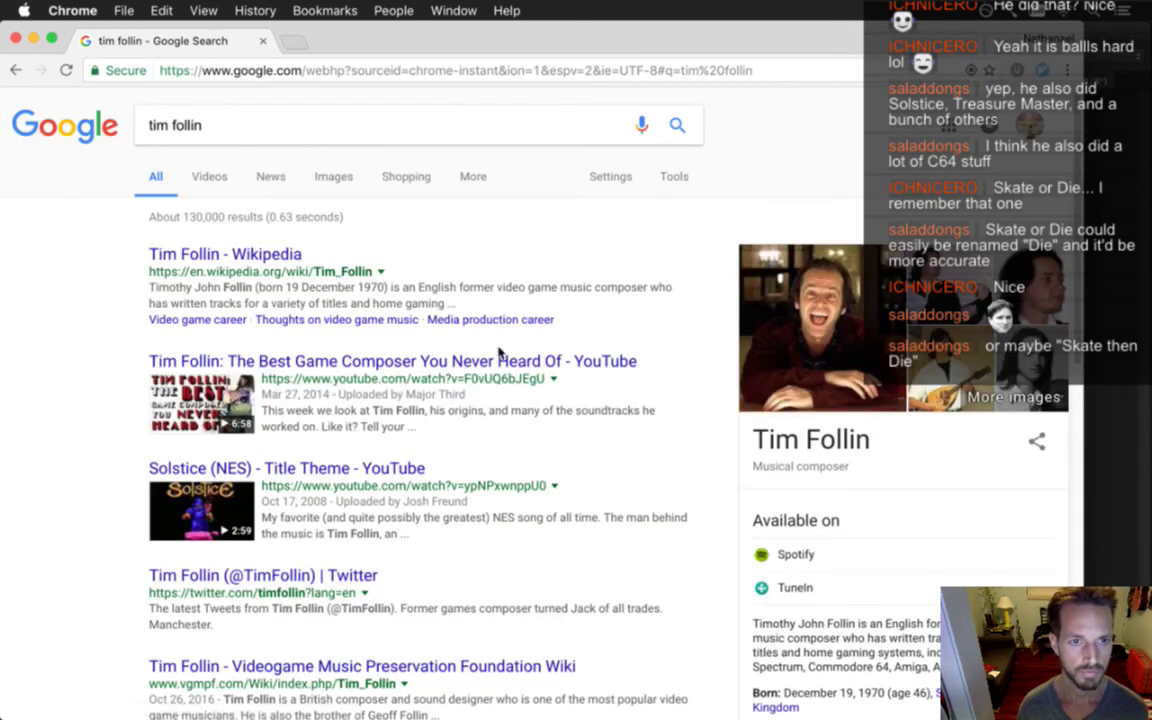
pyautogui.click(258, 253)
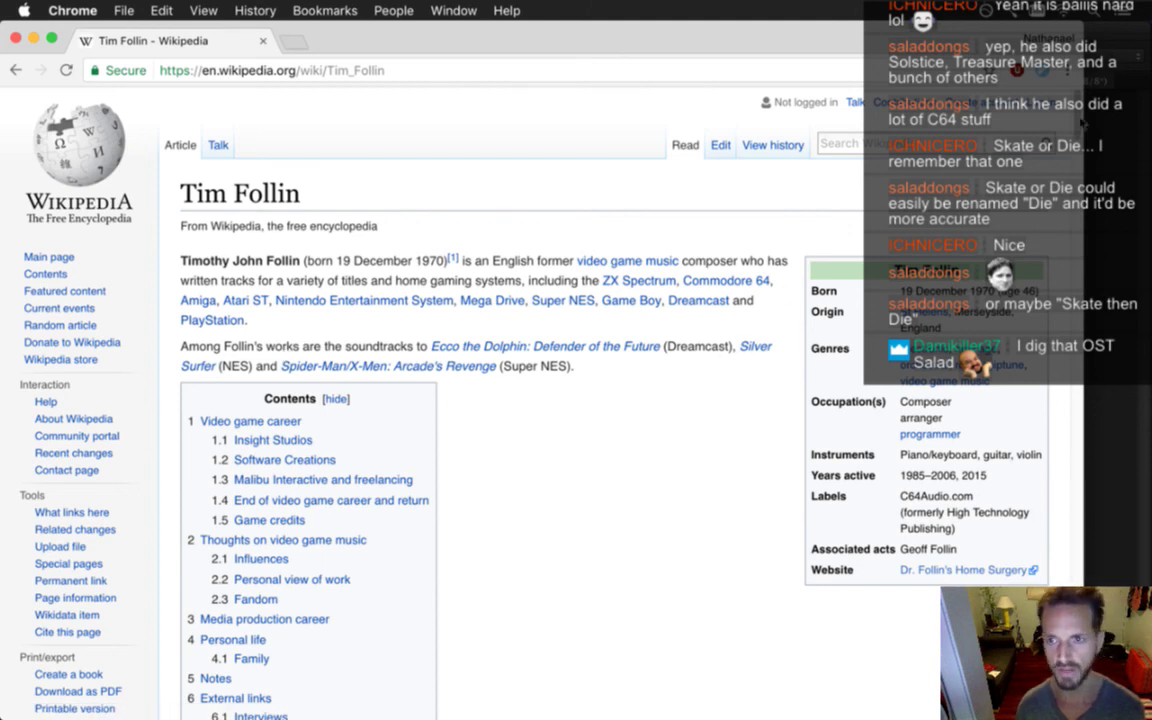
# Read the article's video game career section and highlight the passage about composing for the NES title Solstice
pyautogui.scroll(-2, 1075, 118)
pyautogui.scroll(-15, 1075, 118)
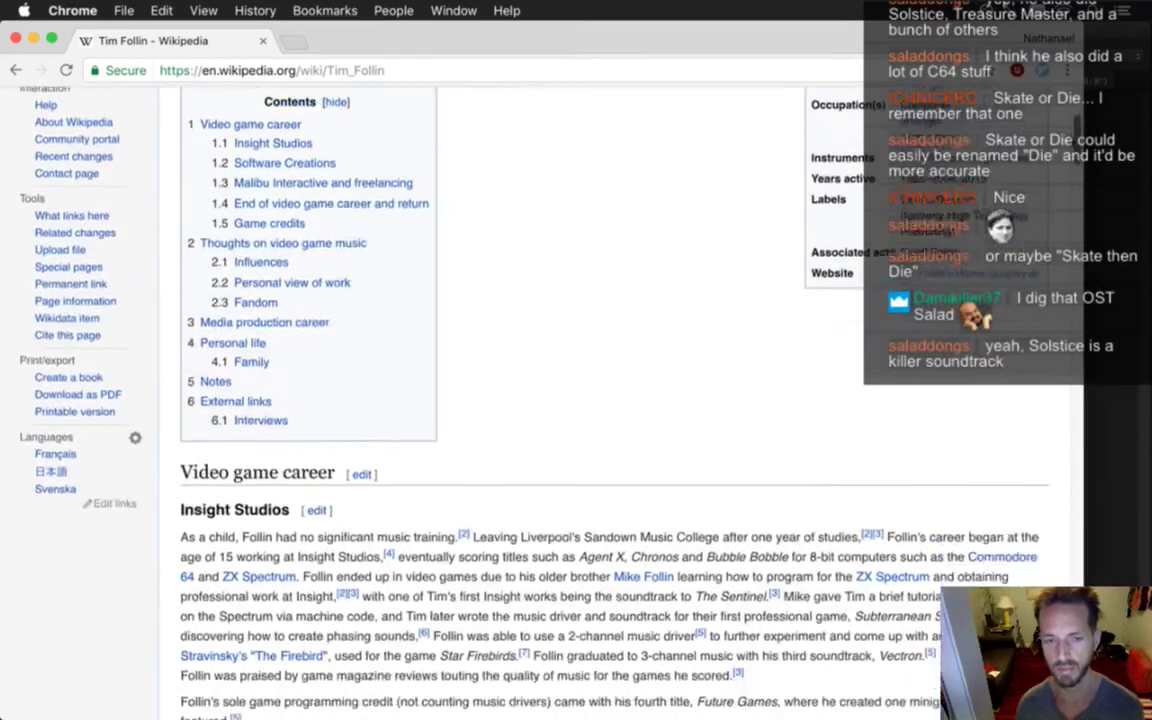
pyautogui.scroll(5, 1065, 180)
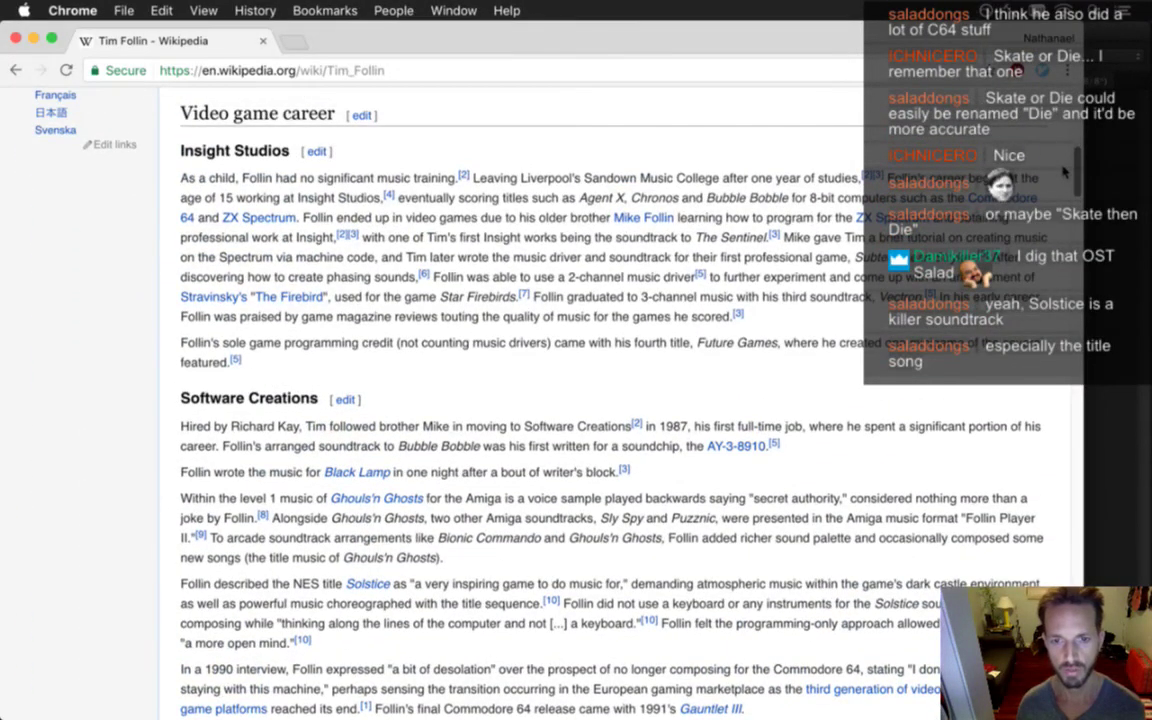
pyautogui.scroll(-5, 1063, 172)
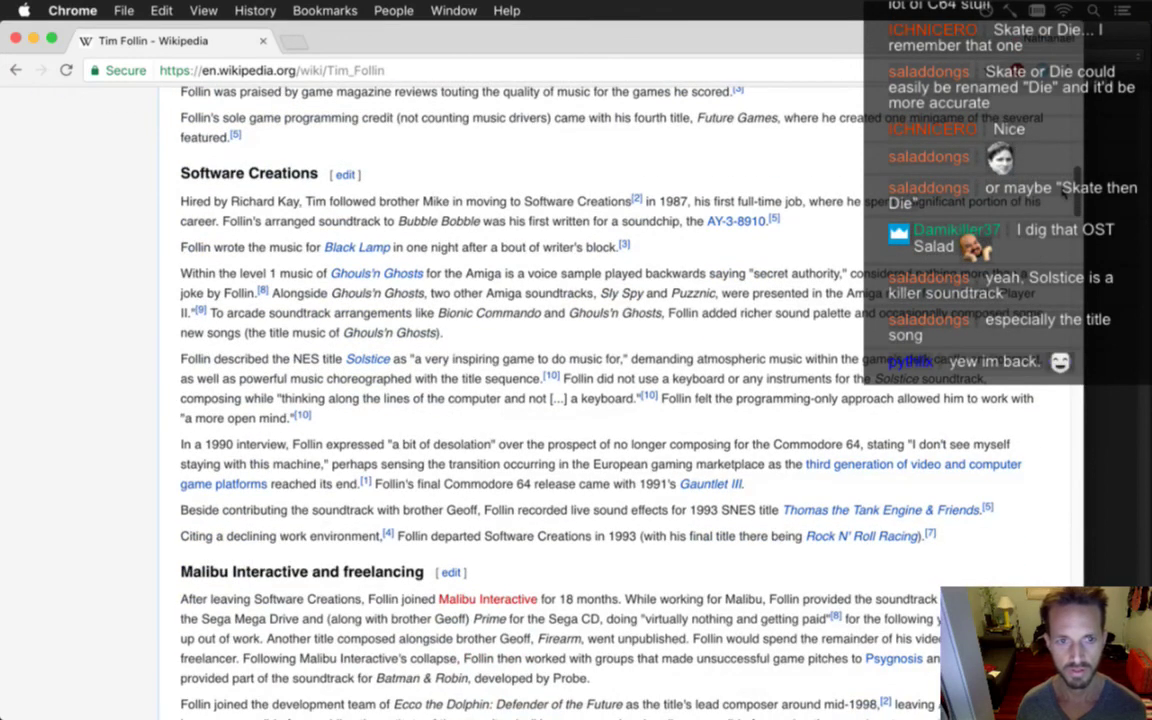
pyautogui.scroll(-1, 243, 324)
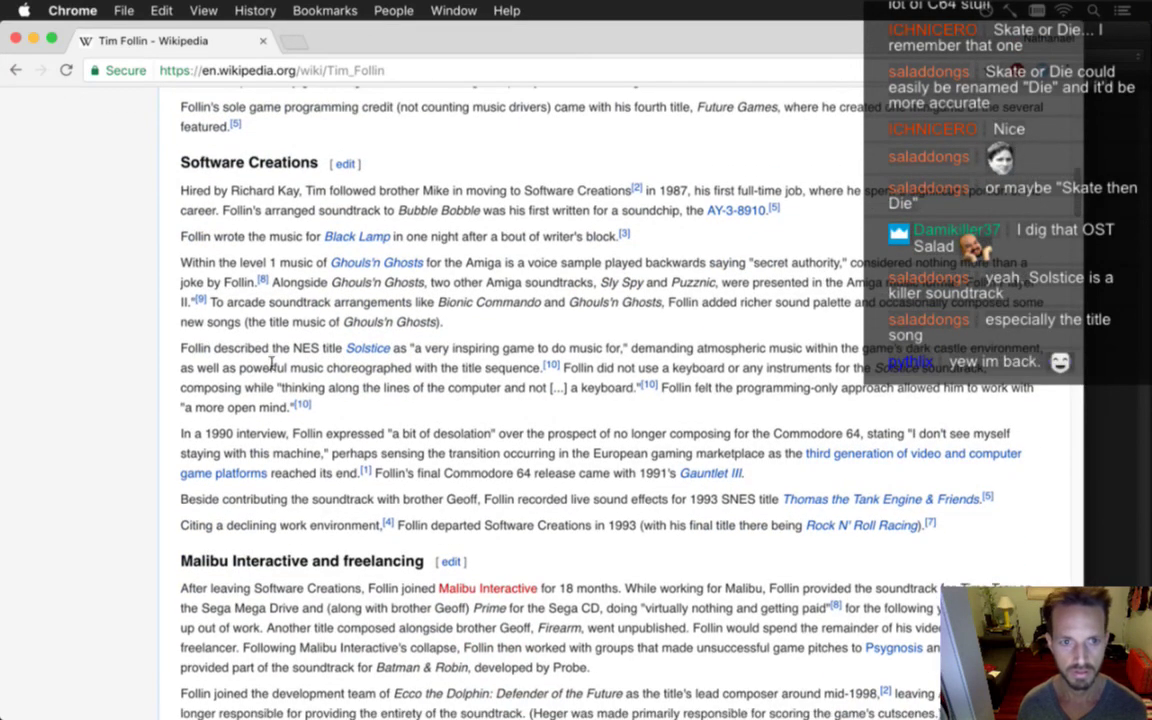
pyautogui.moveTo(272, 349); pyautogui.dragTo(362, 410)
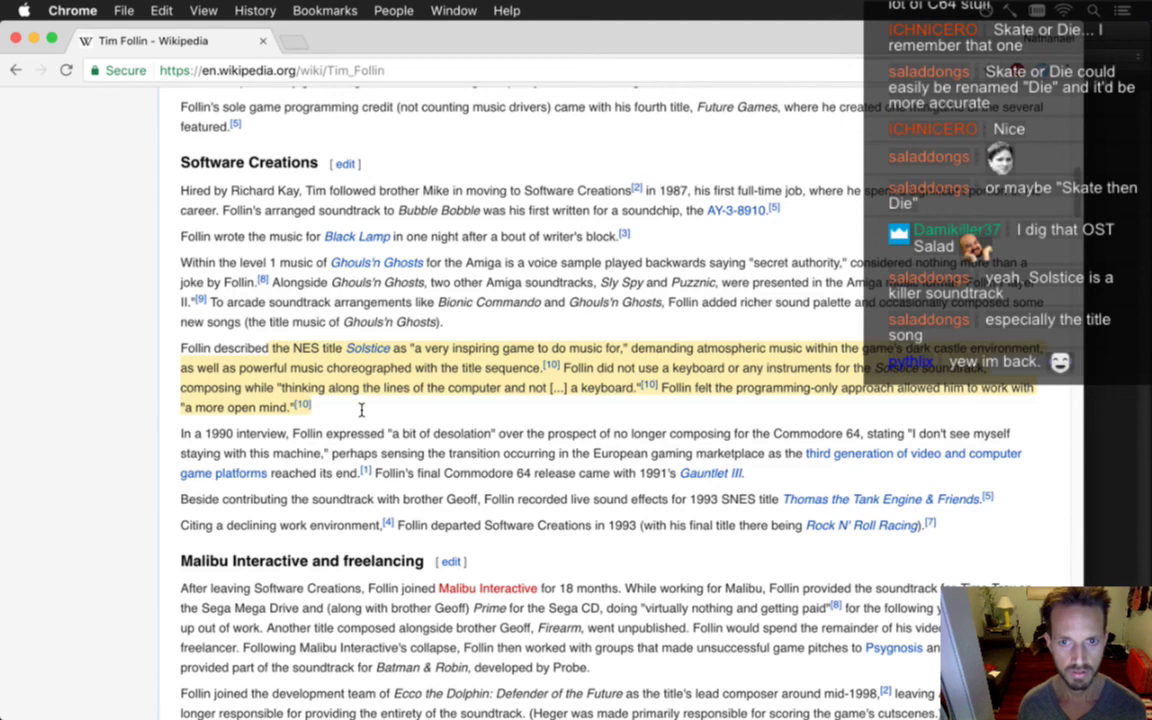
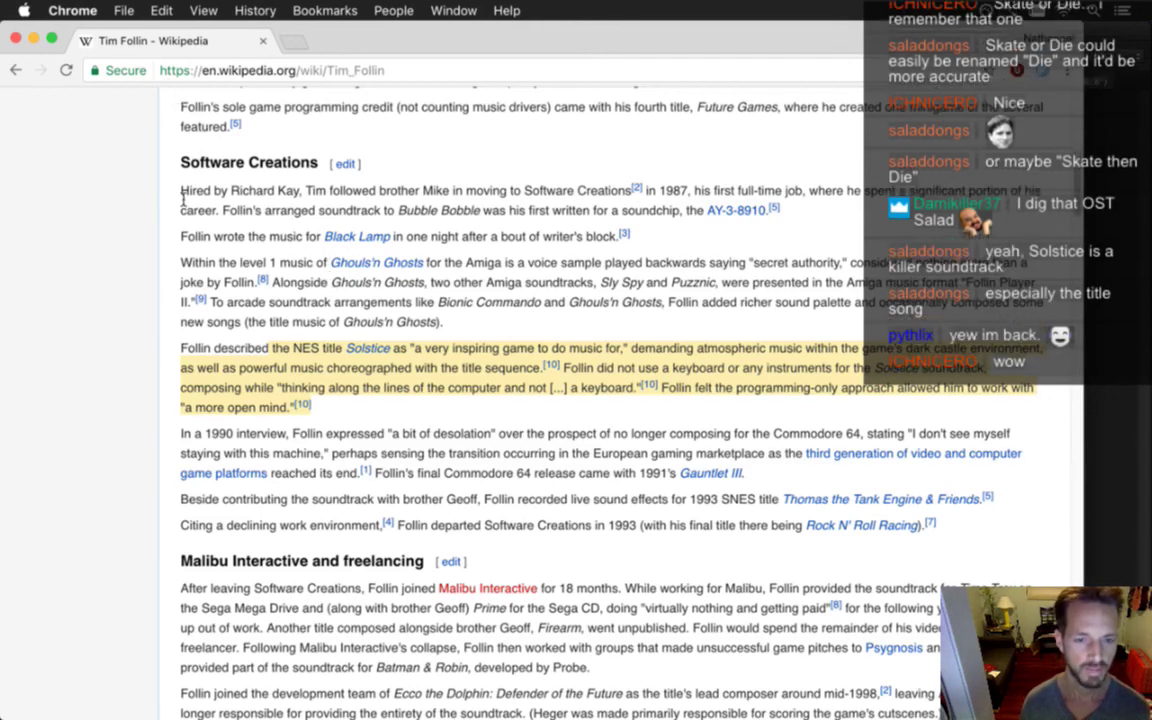
# Switch back to Photoshop and compare the old figure's pose in frame 5 with the recoloured poses in frames 1 and 2
pyautogui.press('super+Tab')
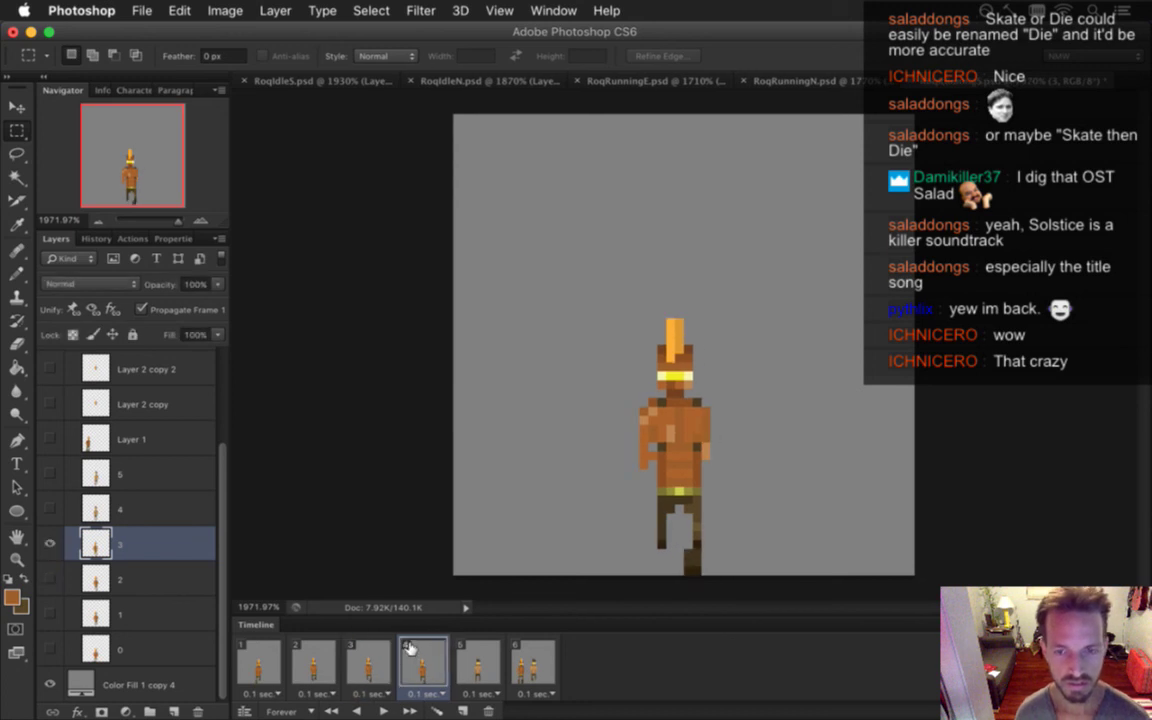
pyautogui.click(474, 660)
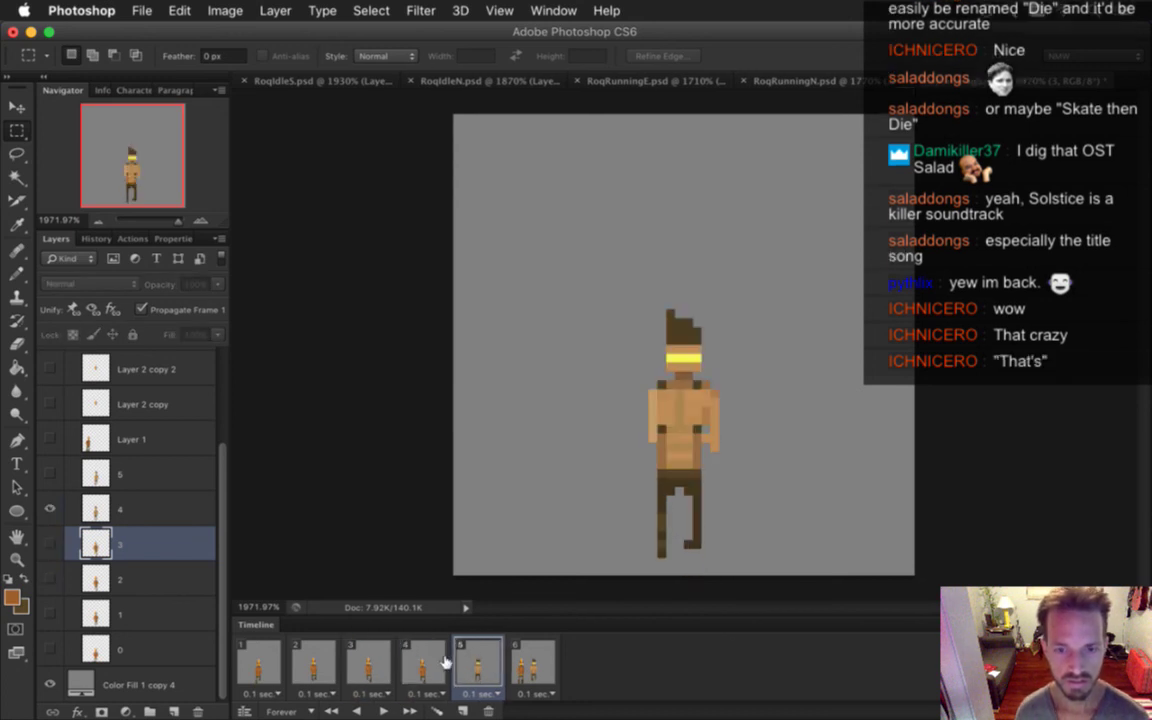
pyautogui.click(314, 662)
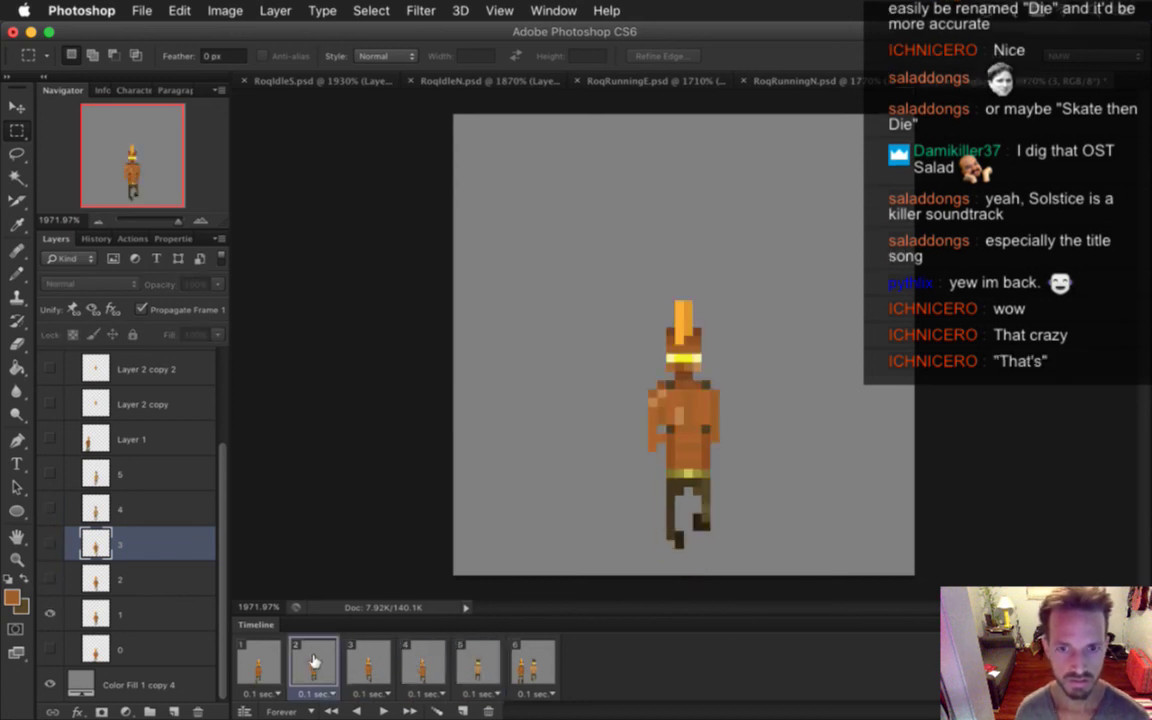
pyautogui.click(260, 660)
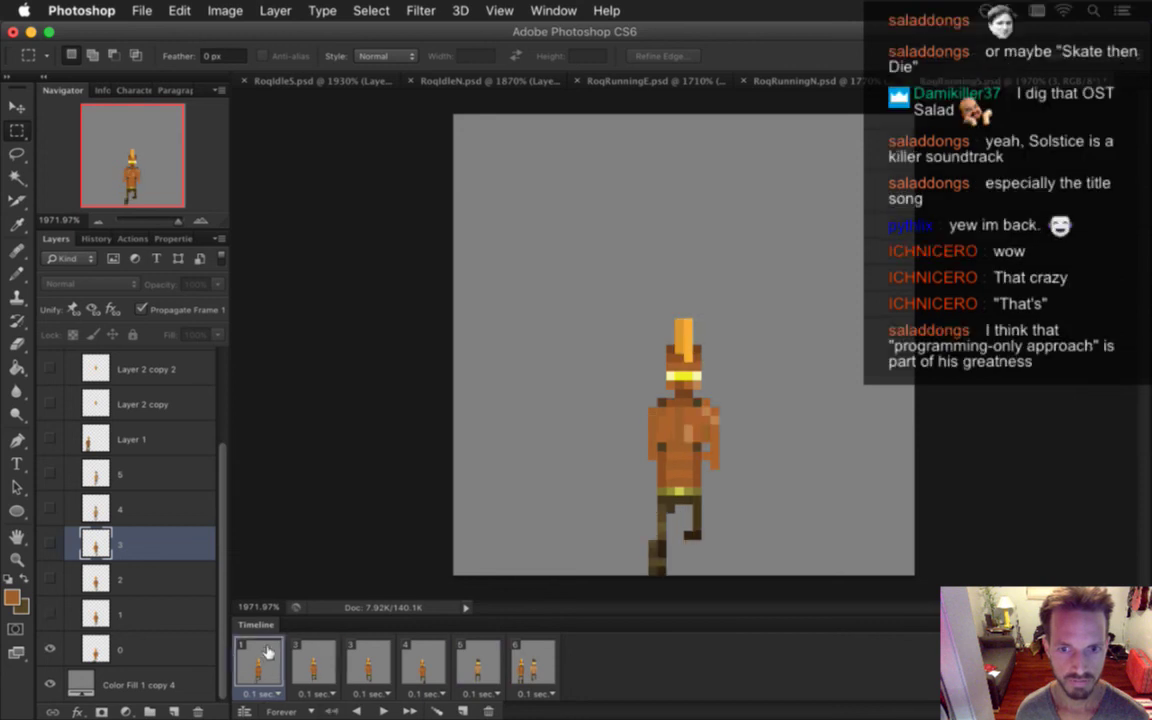
pyautogui.click(314, 660)
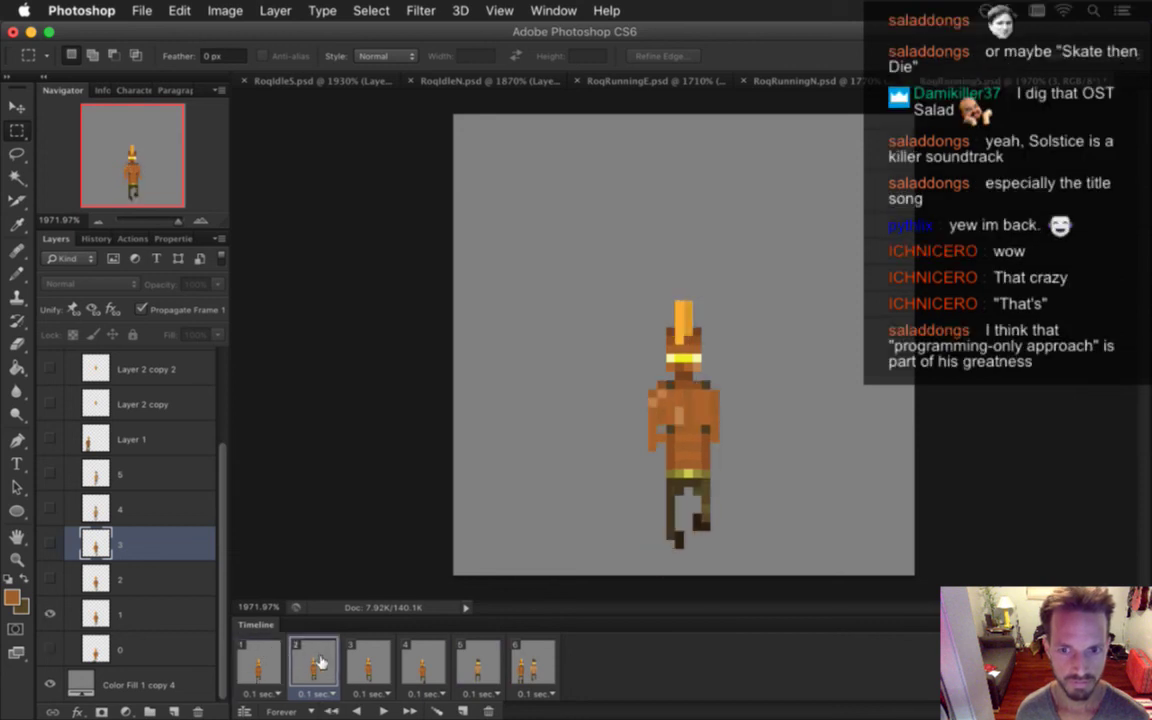
pyautogui.click(476, 665)
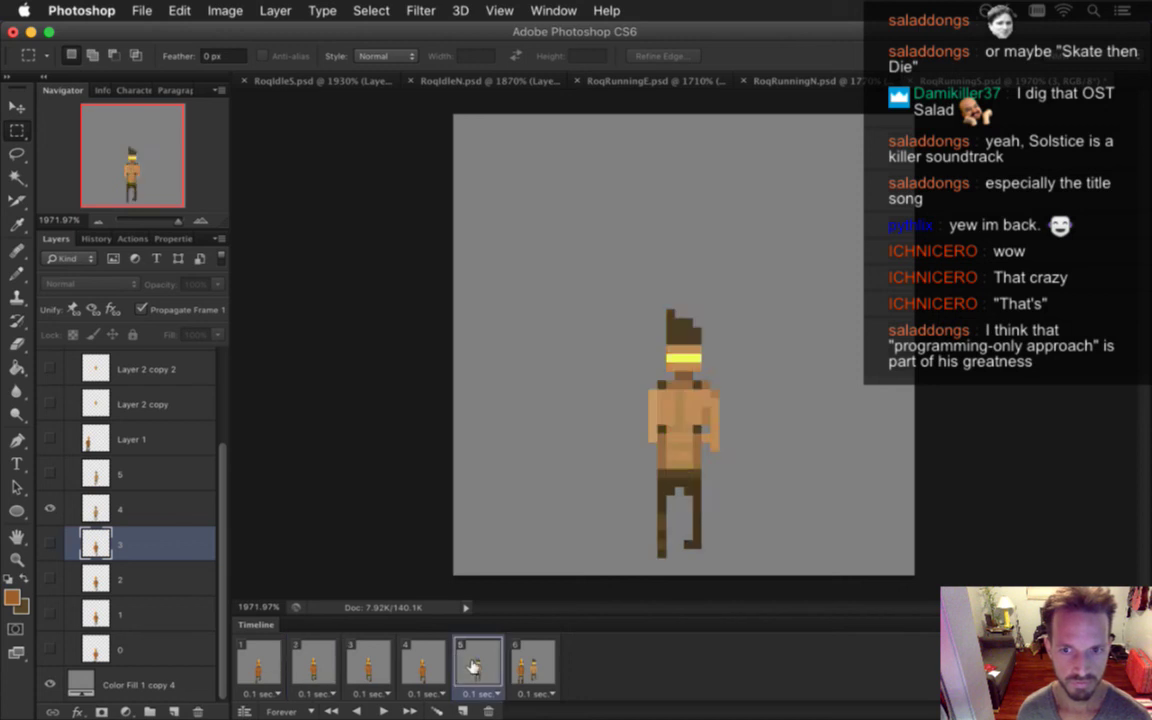
pyautogui.click(320, 656)
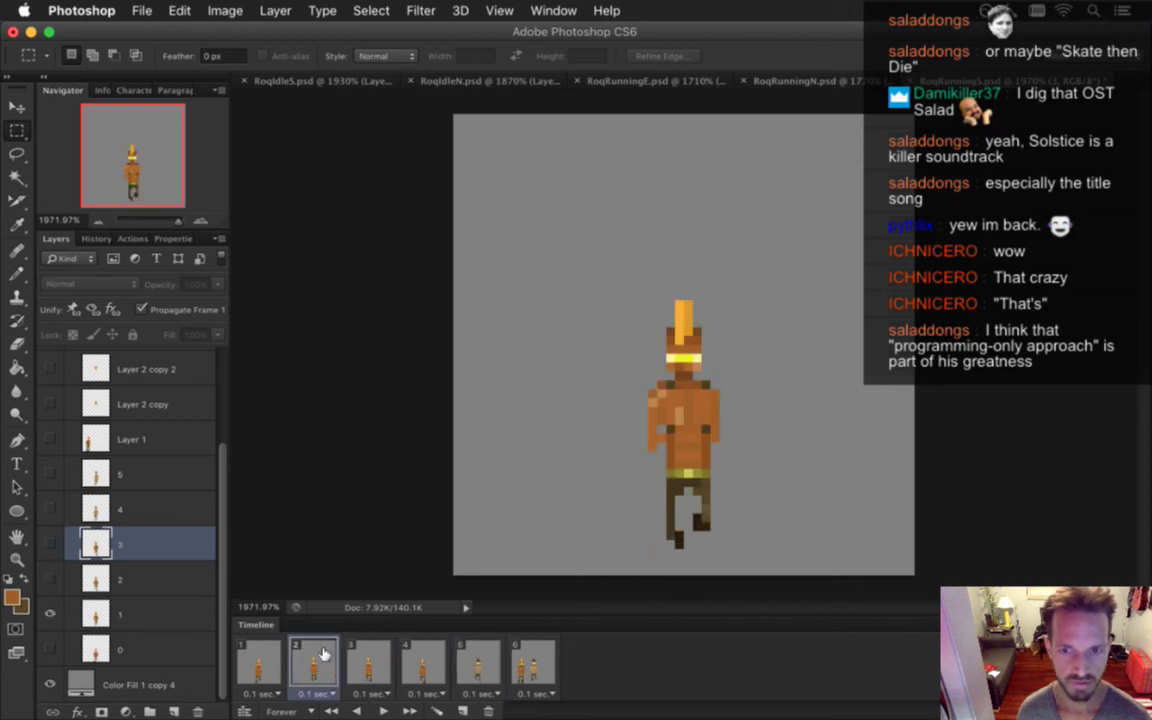
pyautogui.click(258, 660)
pyautogui.click(313, 660)
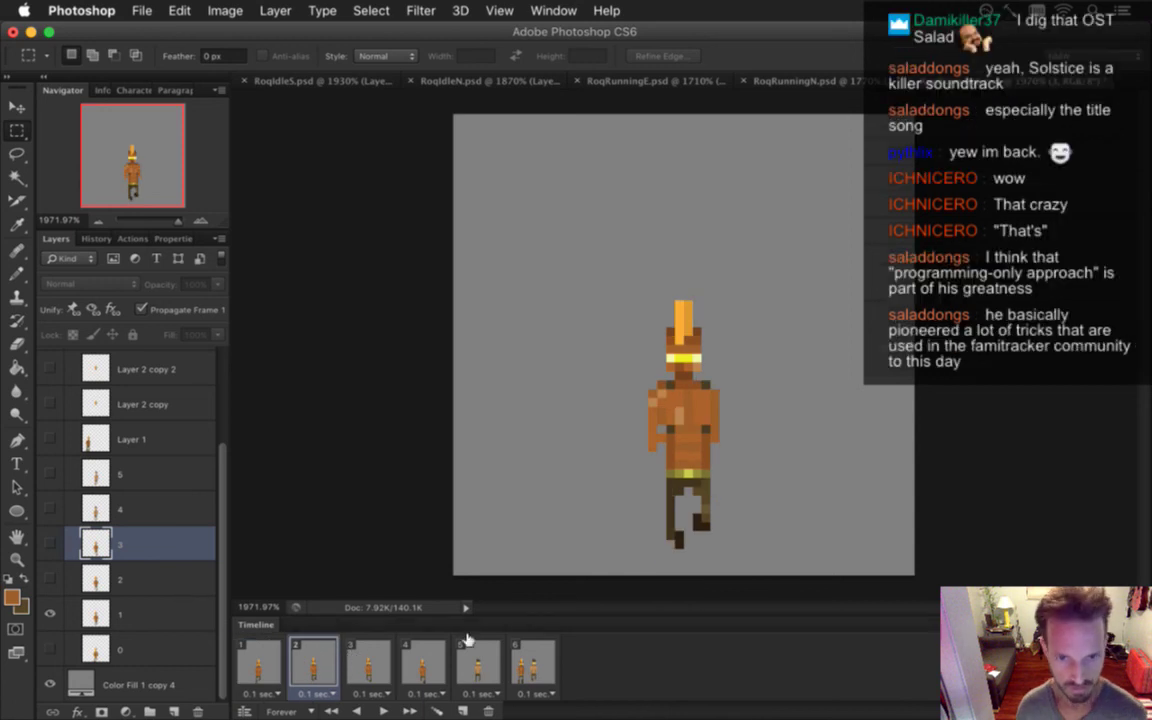
# In frame 5, duplicate recoloured layer 1, make the copy visible and place it directly beneath layer 4
pyautogui.click(478, 662)
pyautogui.click(168, 612)
pyautogui.press('super+j')
pyautogui.click(50, 614)
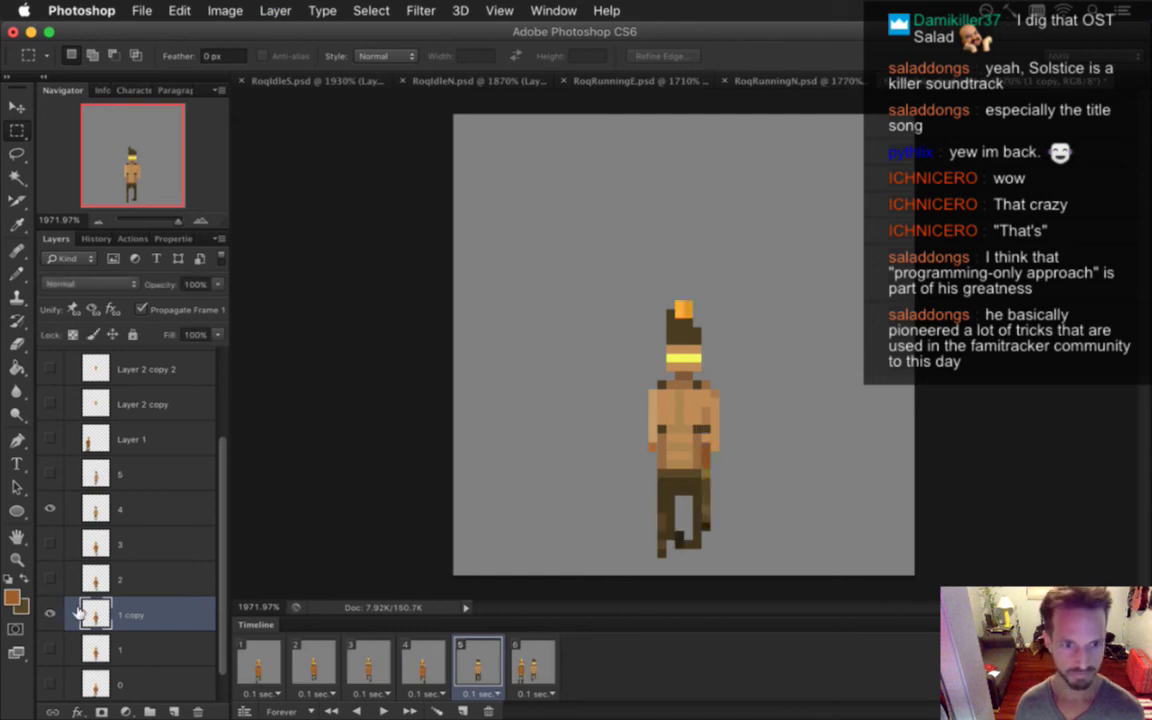
pyautogui.moveTo(98, 612); pyautogui.dragTo(149, 512)
# Move the copied figure beside the old one on the right, flip it horizontally and apply the transform
pyautogui.press('v')
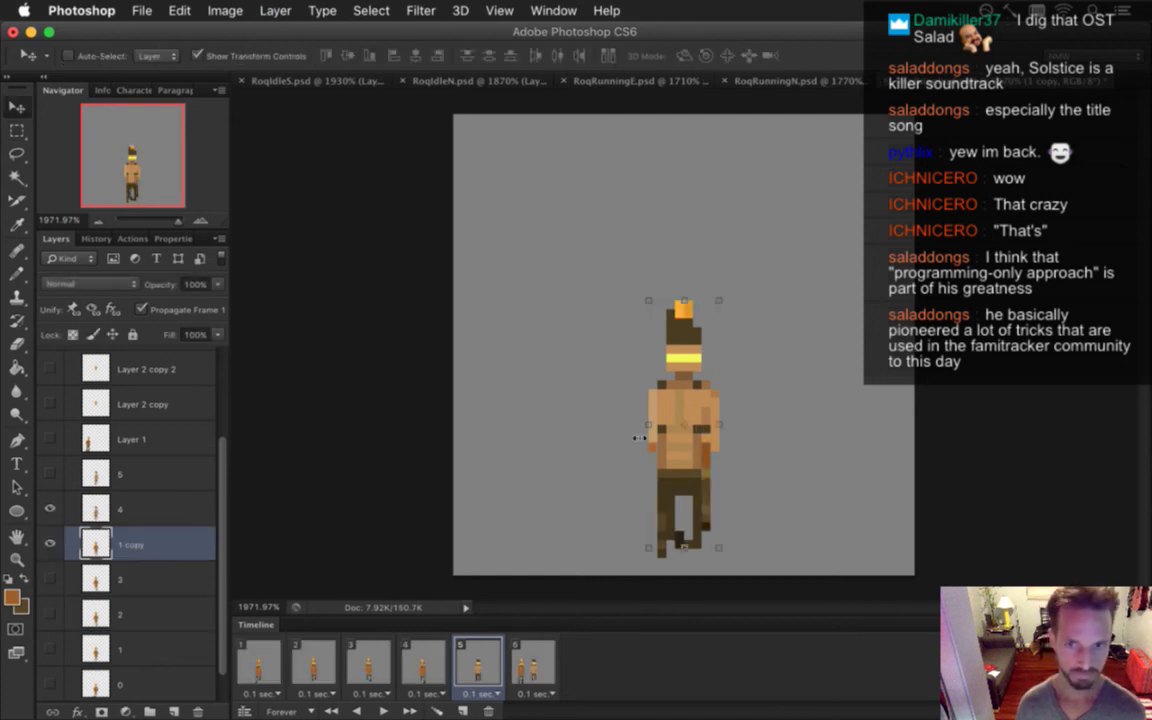
pyautogui.moveTo(691, 364); pyautogui.dragTo(786, 373)
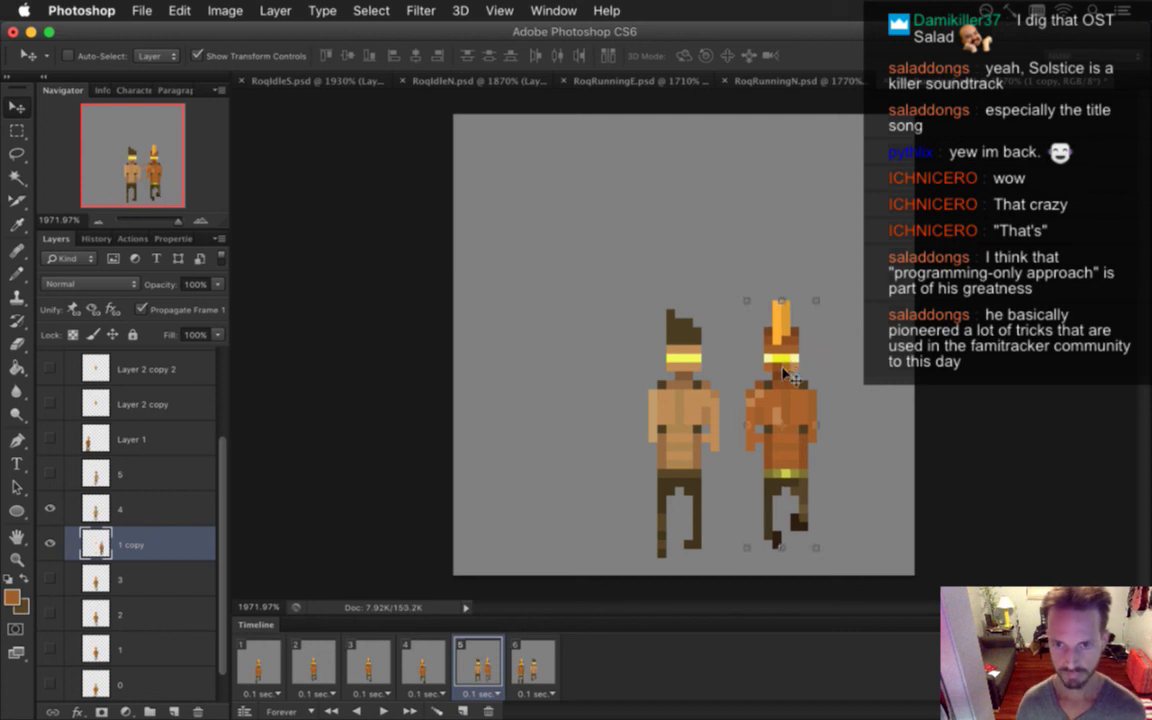
pyautogui.click(817, 300)
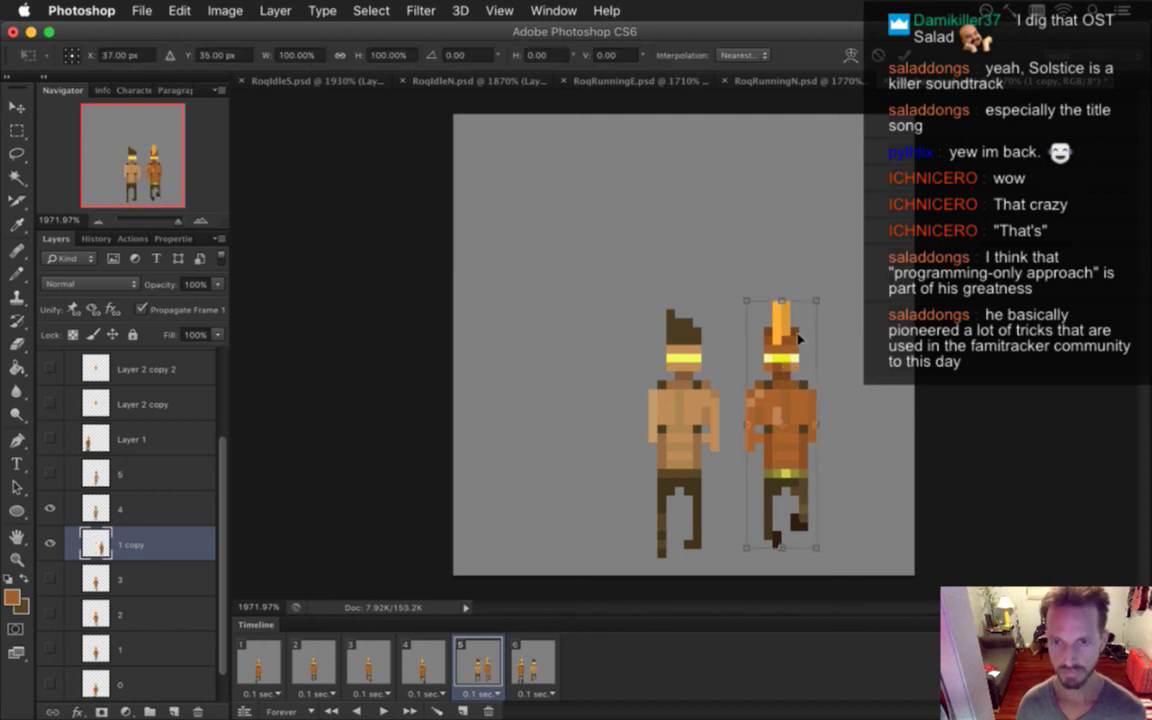
pyautogui.rightClick(798, 334)
pyautogui.press('Escape')
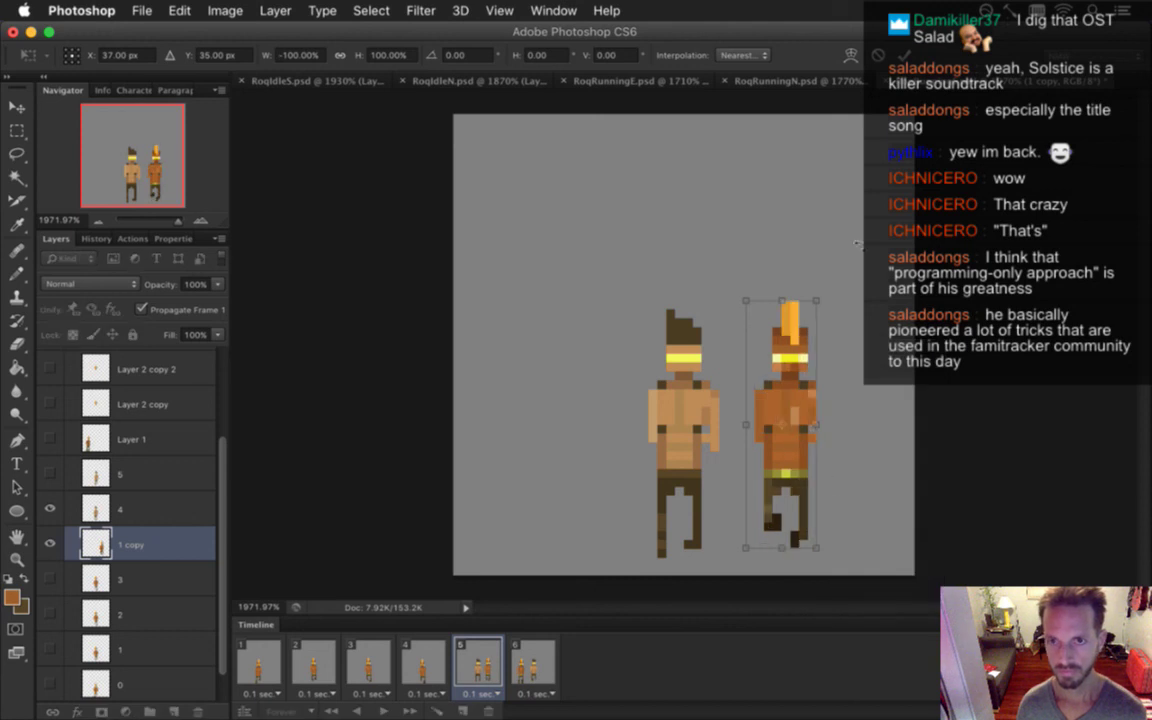
pyautogui.press('Return')
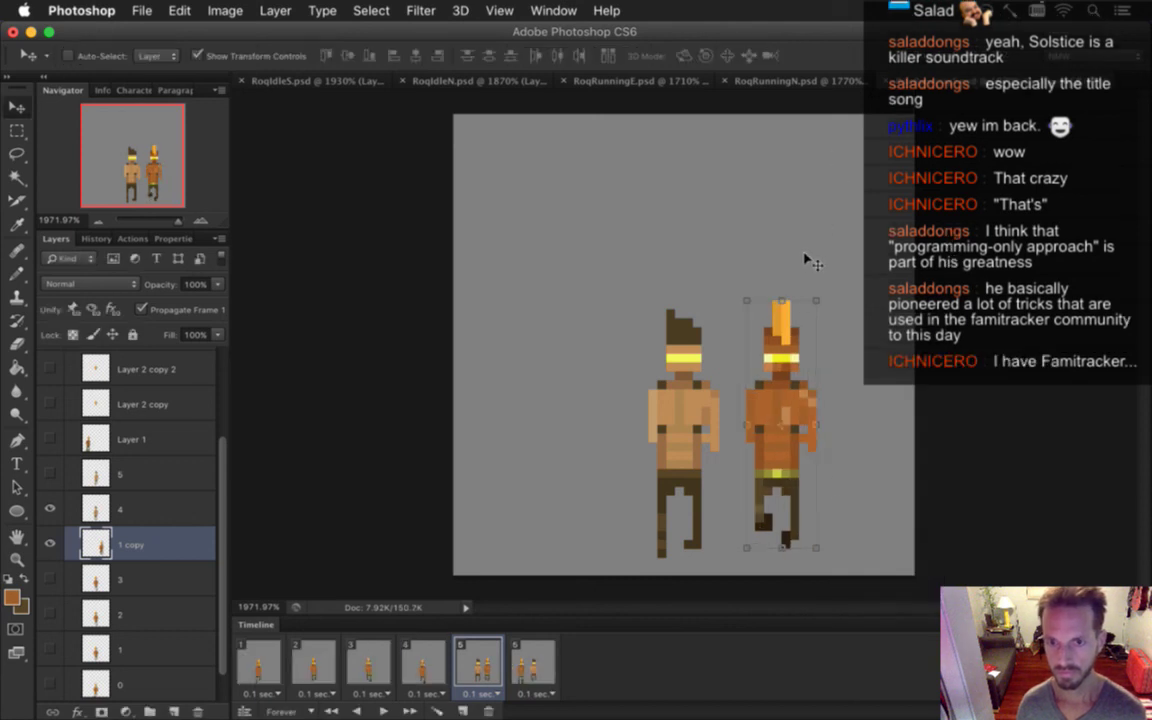
# Erase the copied figure's protruding left-hand foot and lengthen that leg downward with sampled dark browns to match the old pose
pyautogui.press('m')
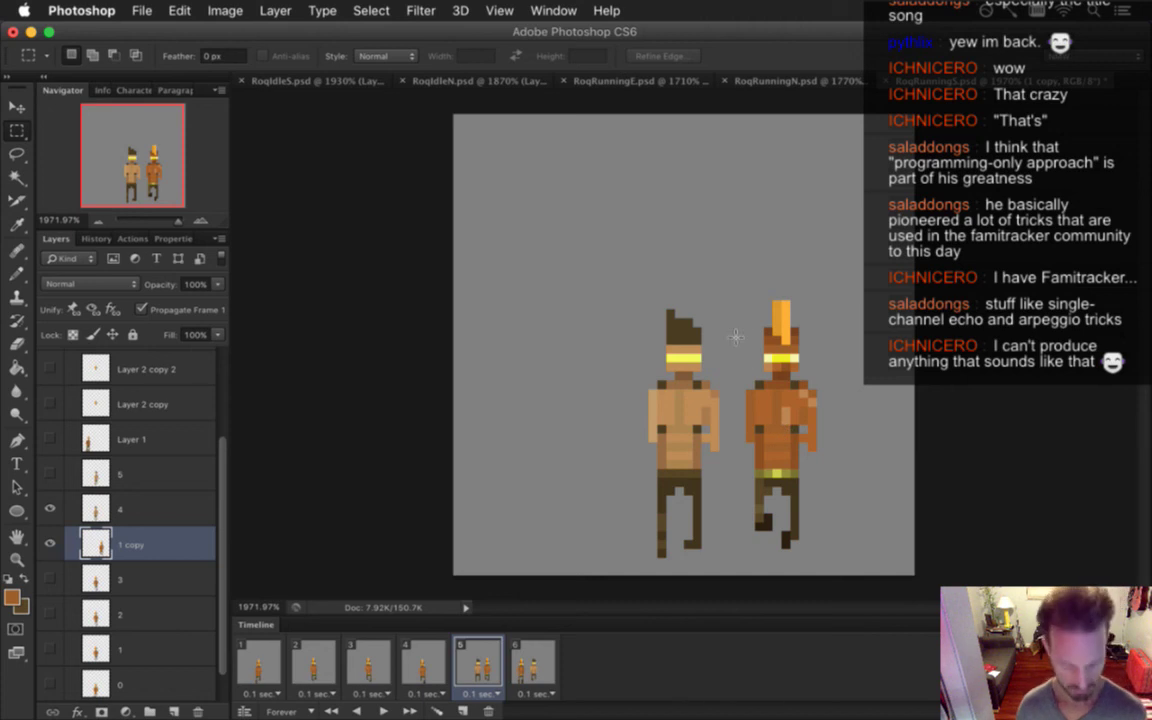
pyautogui.press('i')
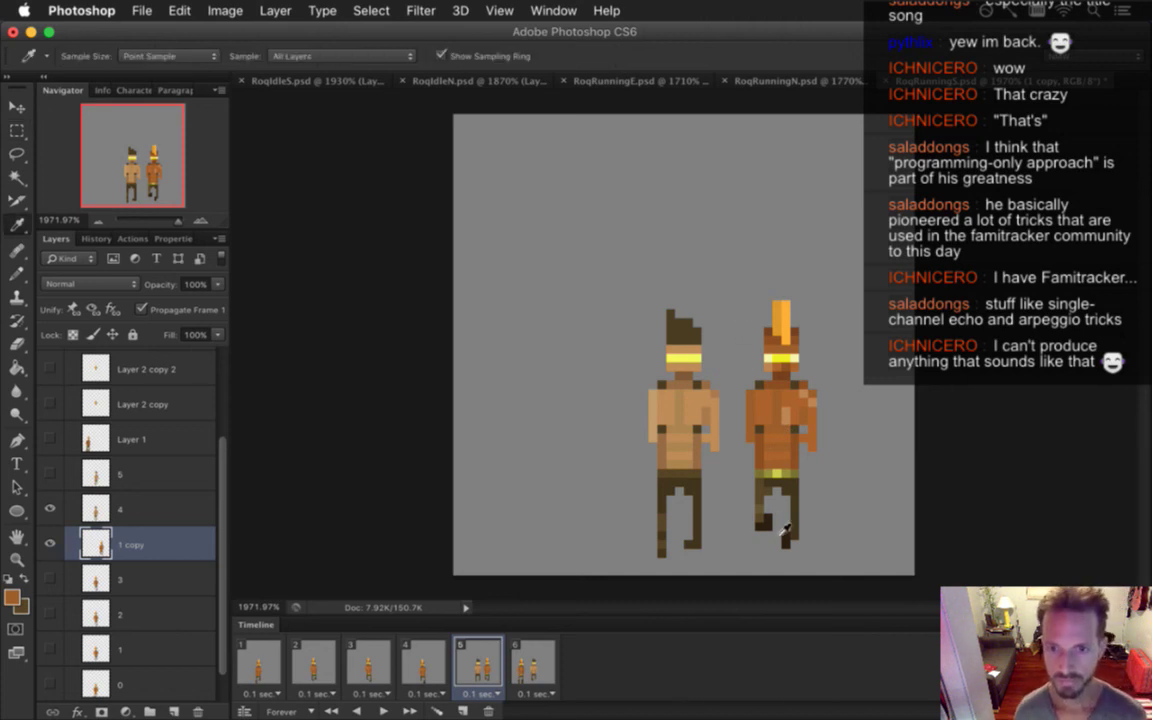
pyautogui.press('b')
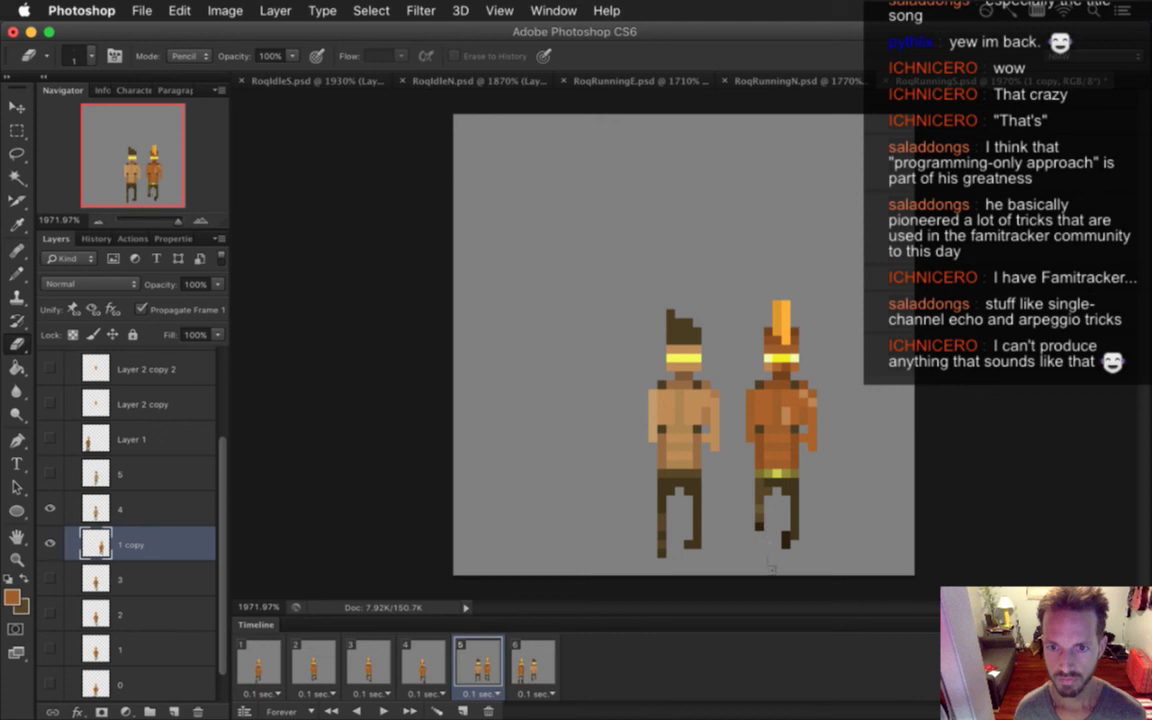
pyautogui.press('i')
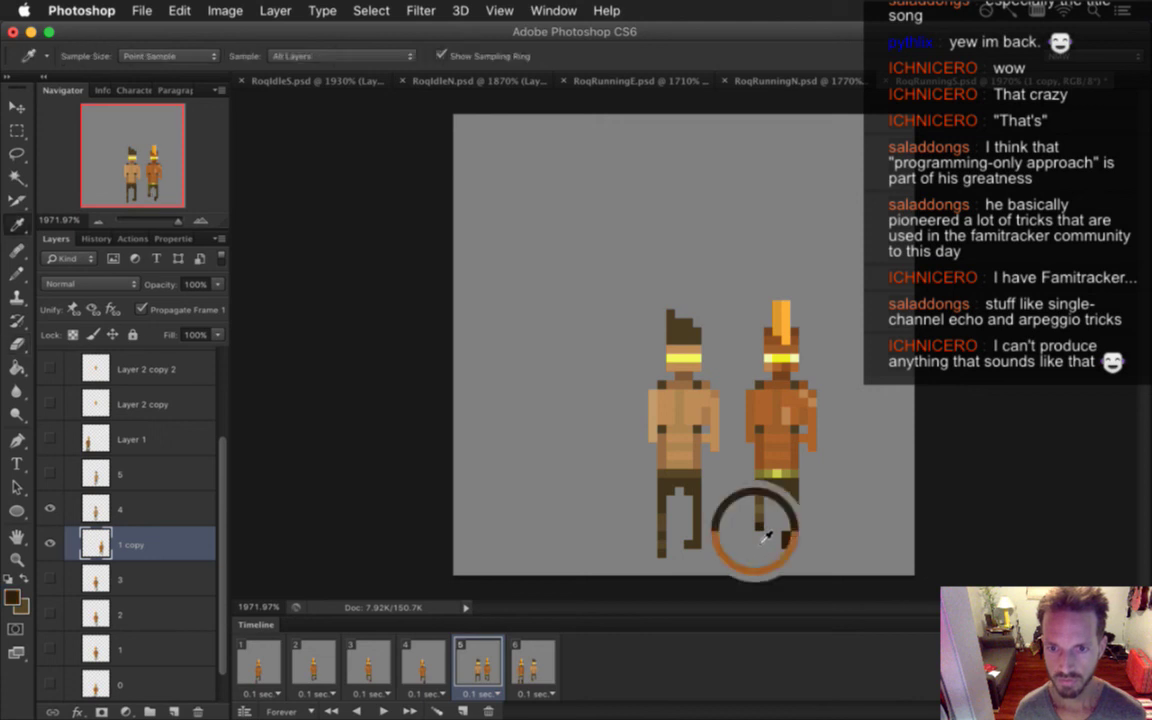
pyautogui.click(762, 540)
pyautogui.press('b')
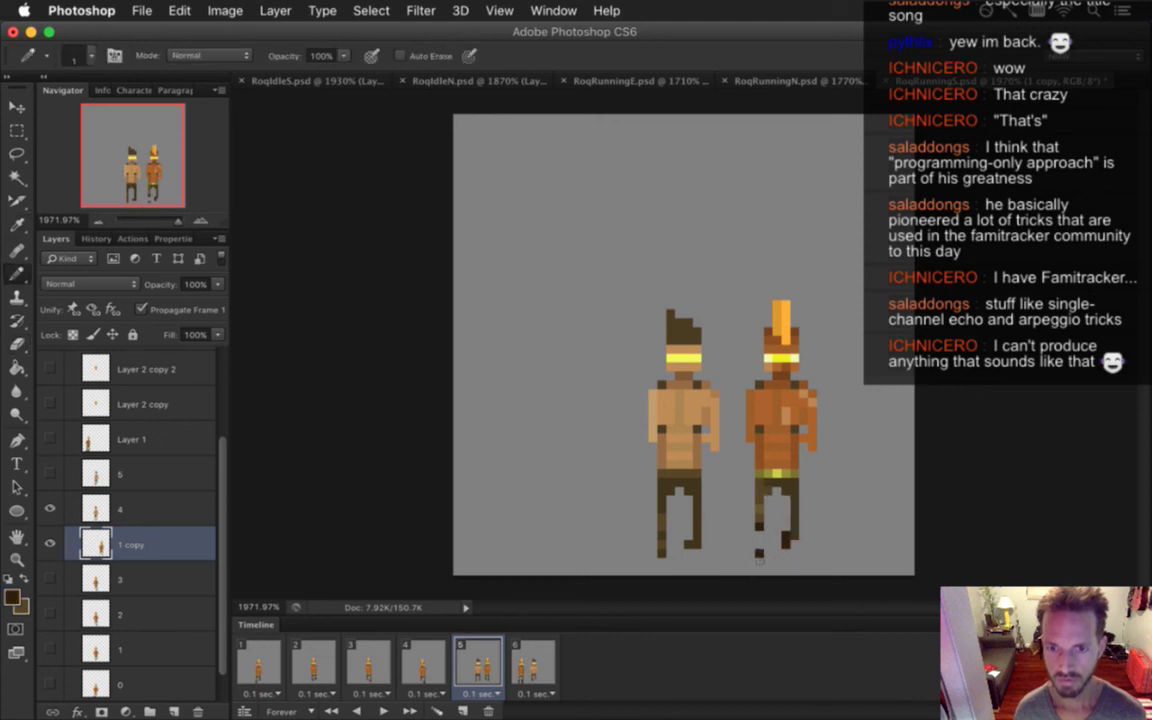
pyautogui.keyDown('alt'); pyautogui.click(711, 440); pyautogui.keyUp('alt')
pyautogui.click(759, 544)
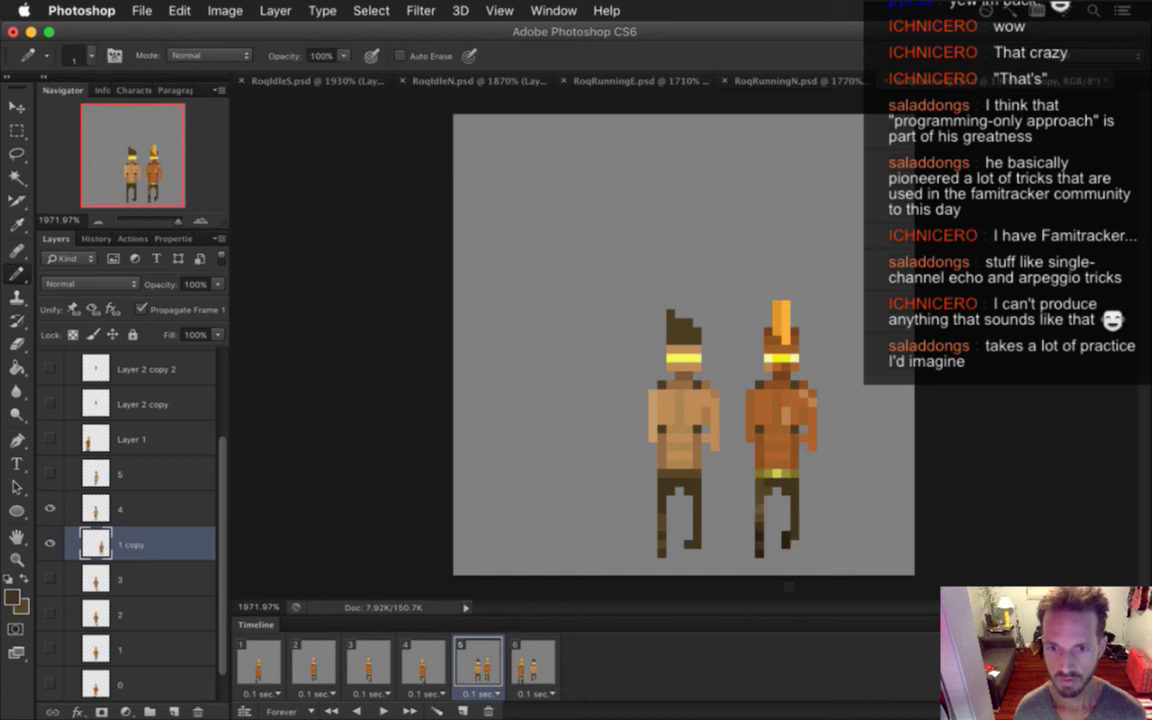
pyautogui.press('alt')
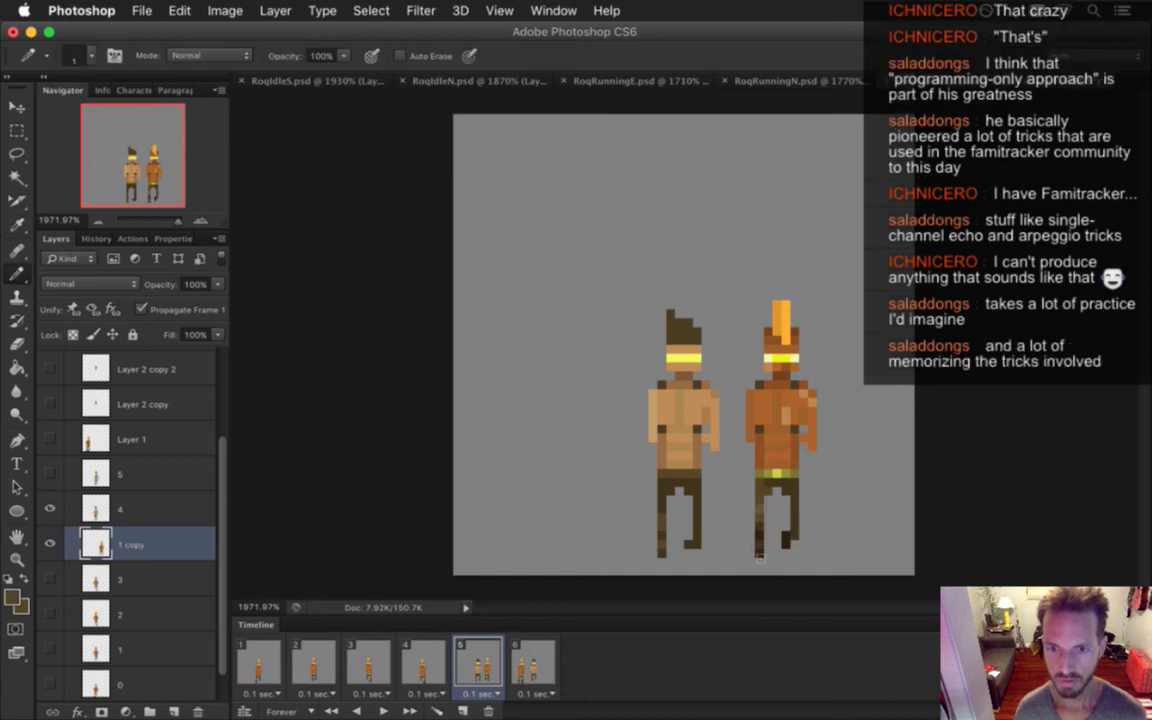
# Erase the copied figure's dark right-hand foot and repaint it in sampled brown to match the old figure's foot
pyautogui.press('e')
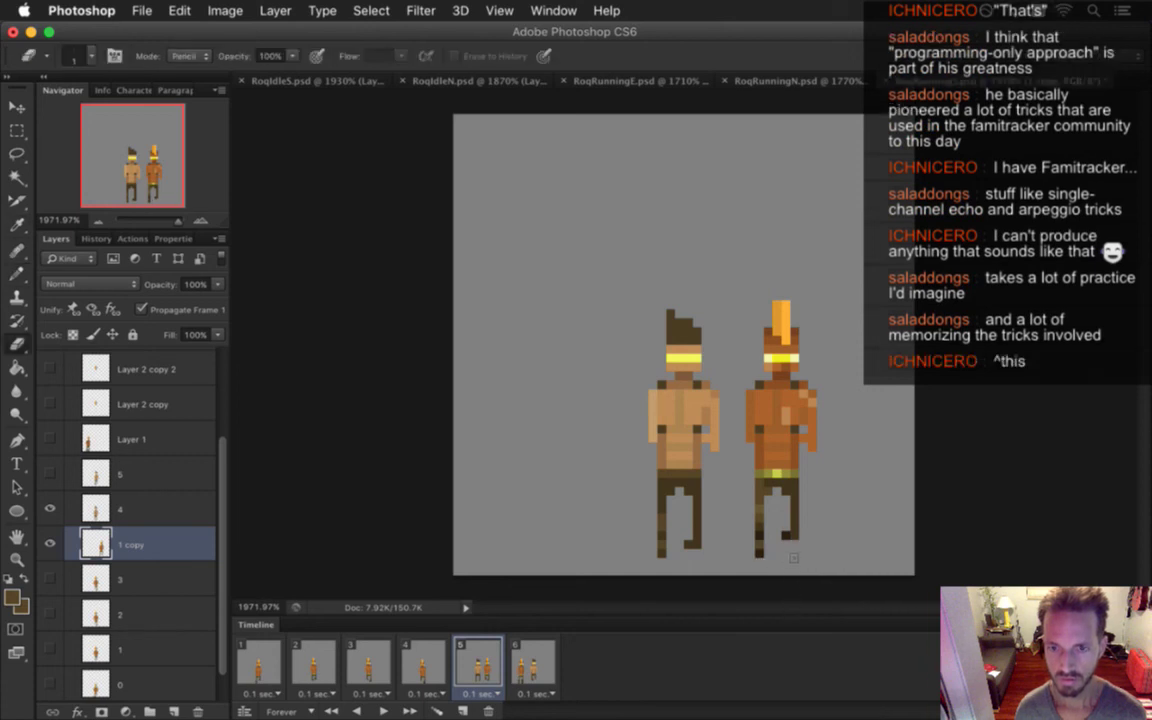
pyautogui.press('alt')
pyautogui.press('alt')
pyautogui.press('alt')
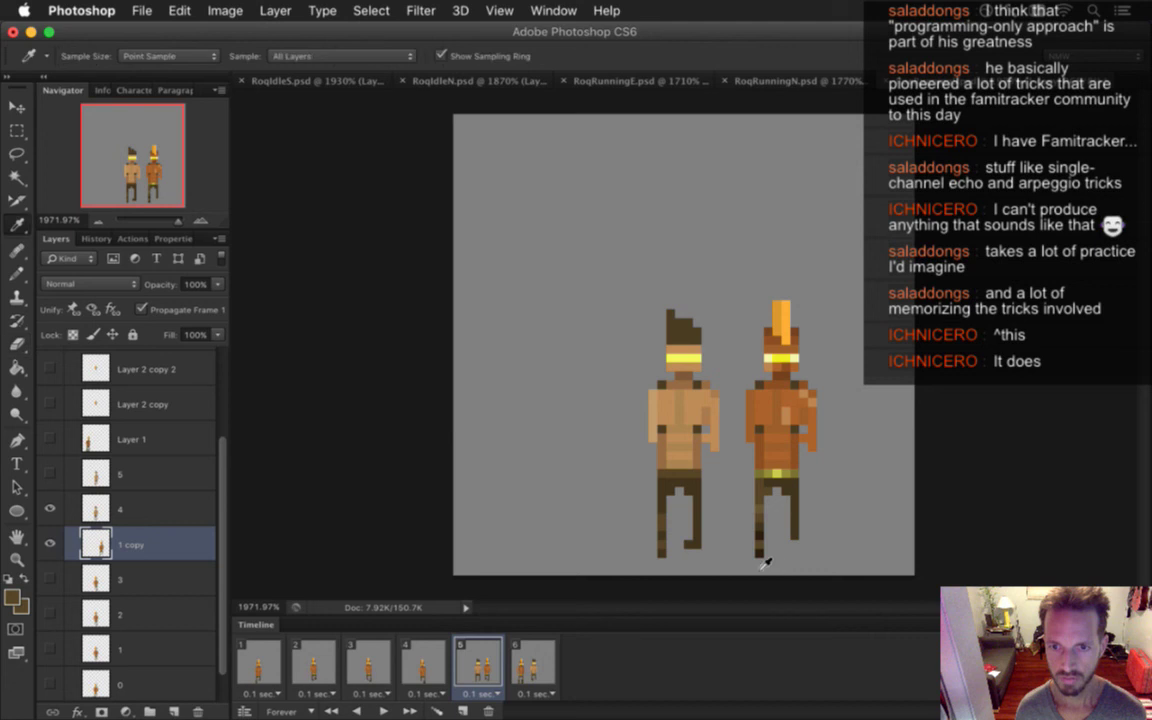
pyautogui.press('b')
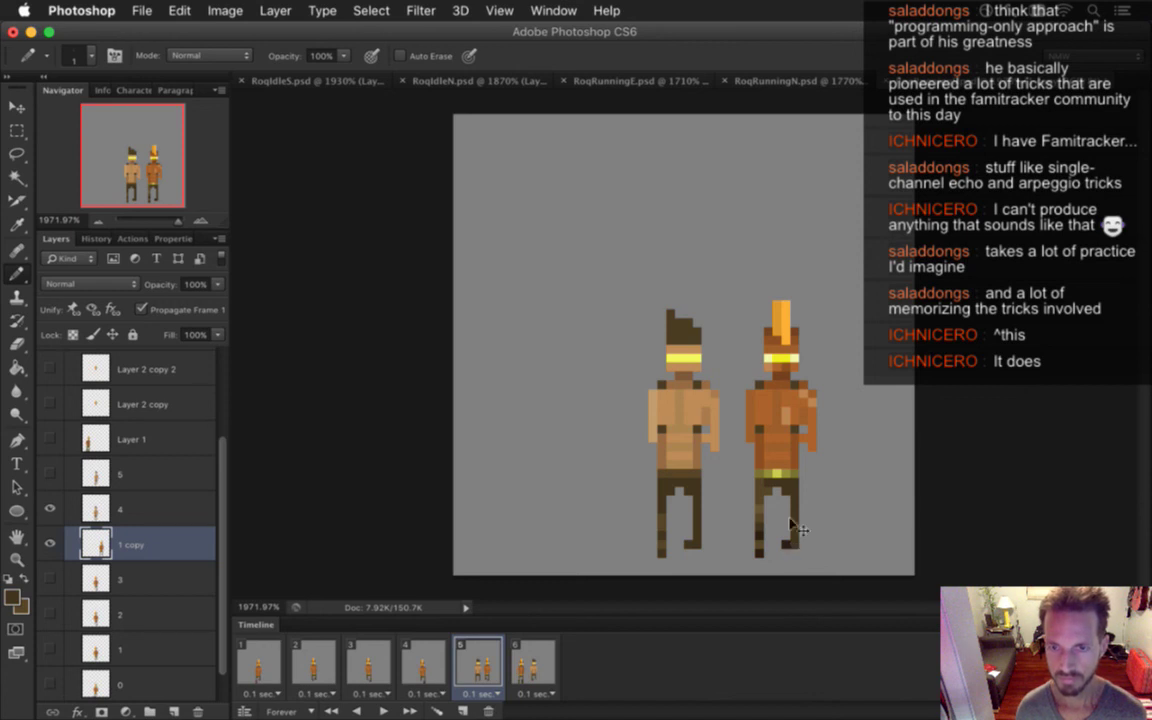
# Touch up the copied figure's lower face with sampled skin tones and compare it with frame 4
pyautogui.press('i')
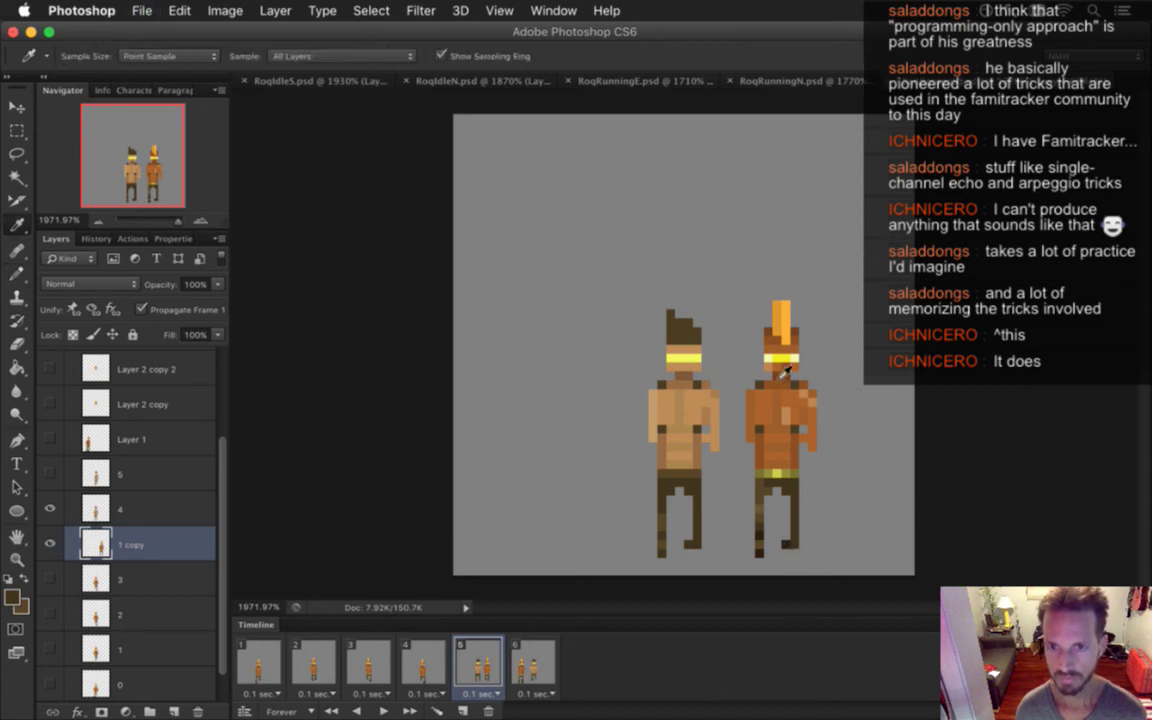
pyautogui.keyDown('alt'); pyautogui.click(777, 375); pyautogui.keyUp('alt')
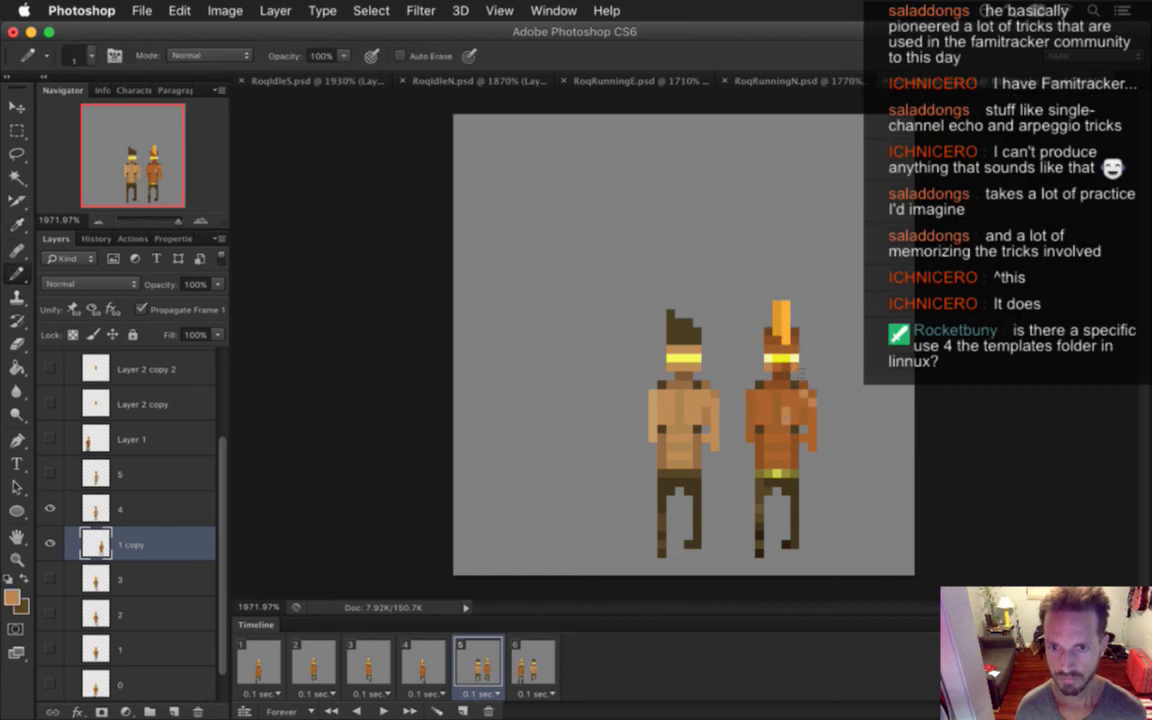
pyautogui.press('alt')
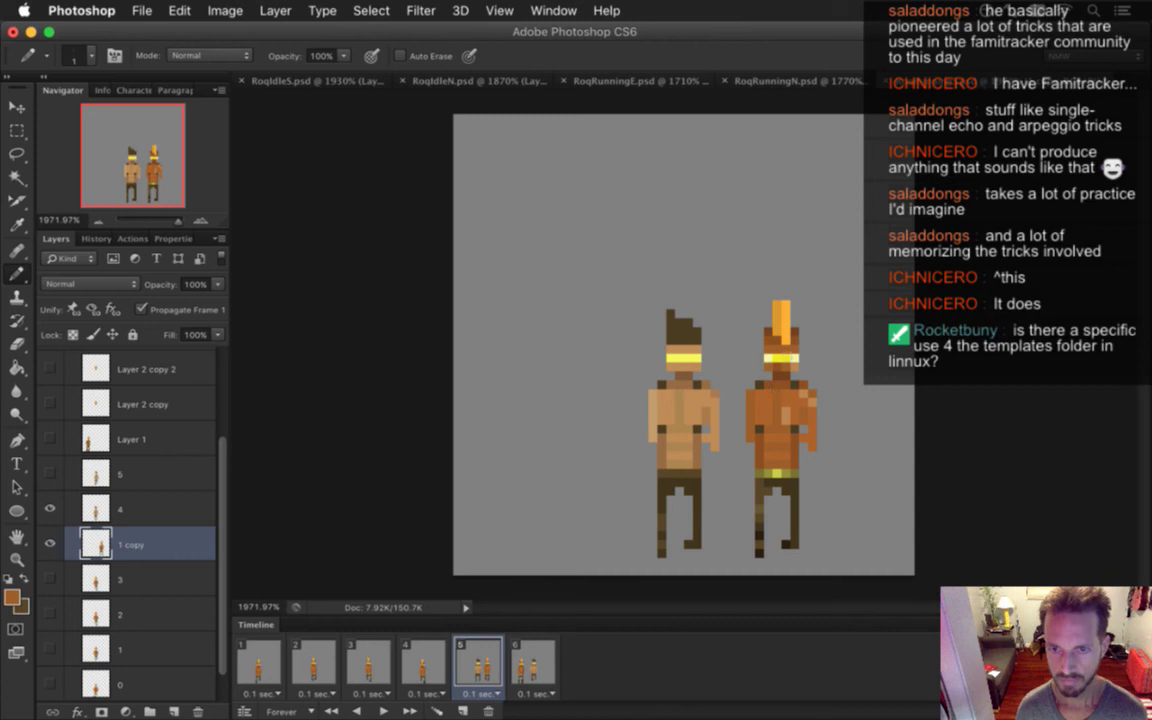
pyautogui.click(412, 660)
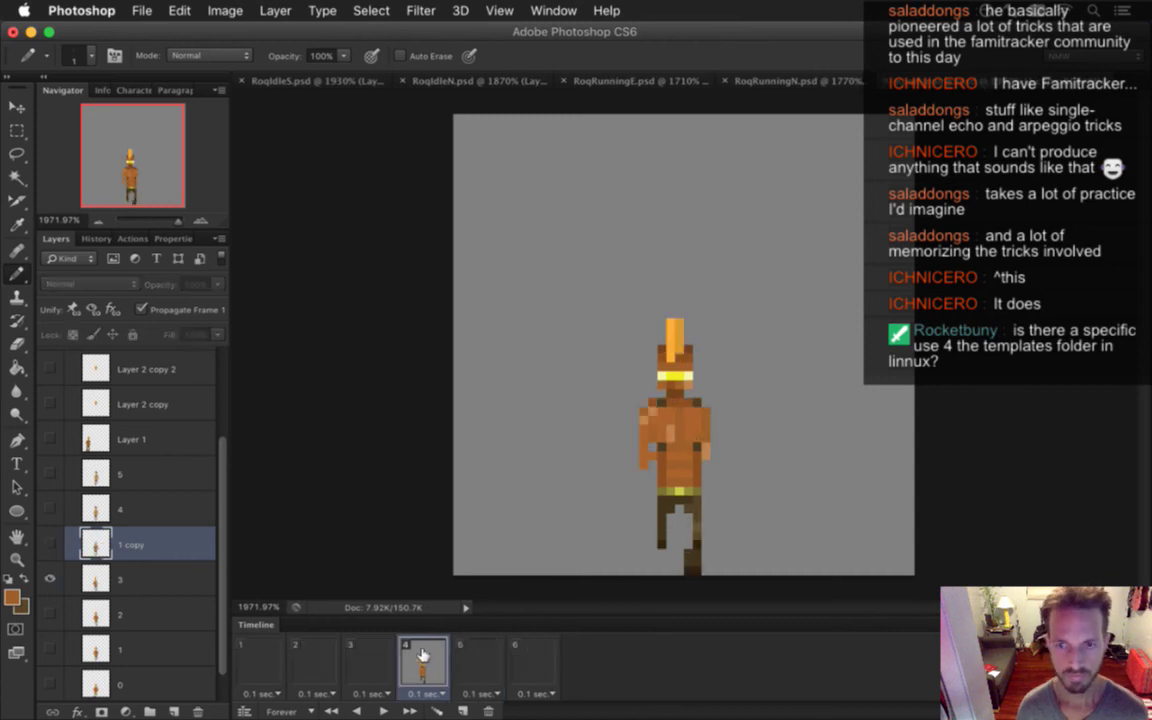
pyautogui.click(480, 657)
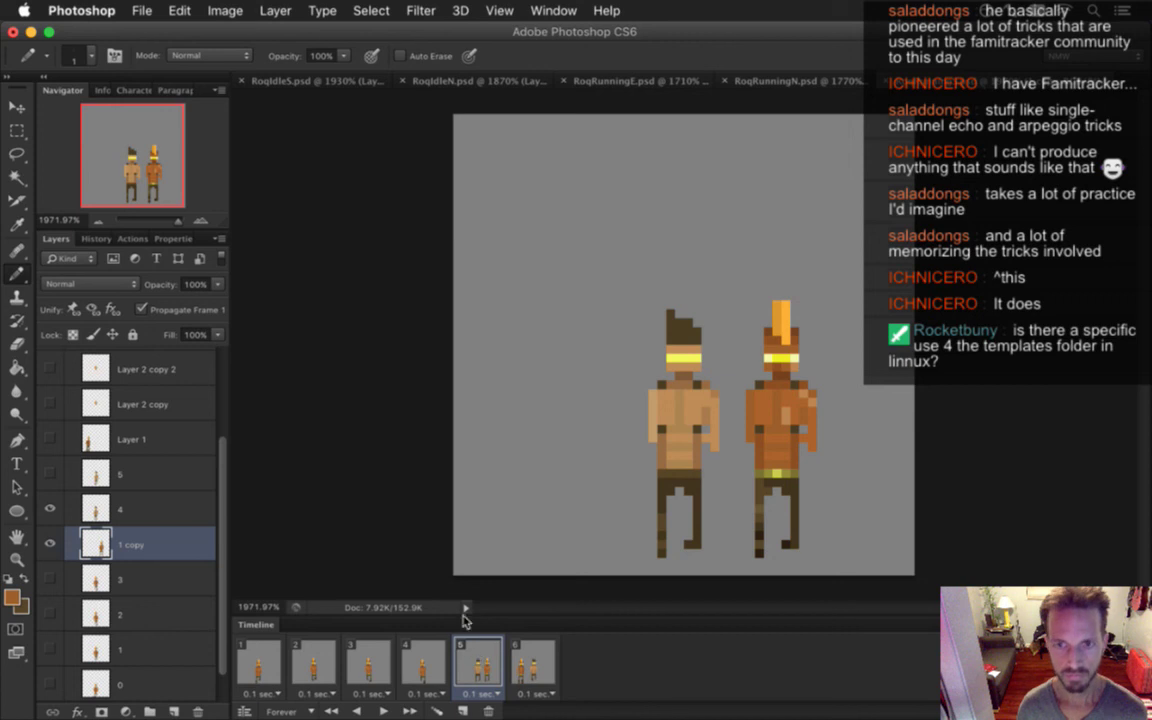
# Rename the copied figure's layer as 4
pyautogui.doubleClick(124, 543)
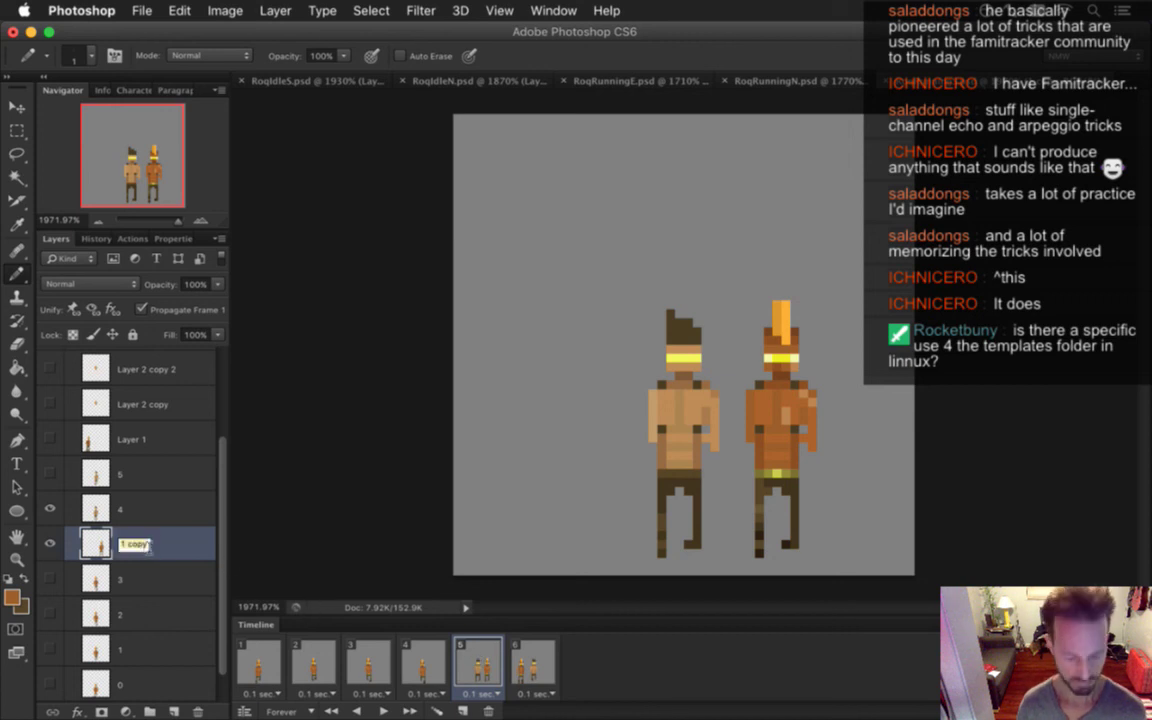
pyautogui.write('4')
pyautogui.press('Return')
# Shift the recoloured figure left until it lines up with the old one, and hide the old figure's layer 4
pyautogui.press('v')
pyautogui.press('Left')
pyautogui.press('Left')
pyautogui.press('Left')
pyautogui.press('Left')
pyautogui.press('Left')
pyautogui.press('Left')
pyautogui.press('Left')
pyautogui.press('Left')
pyautogui.press('Left')
pyautogui.press('Left')
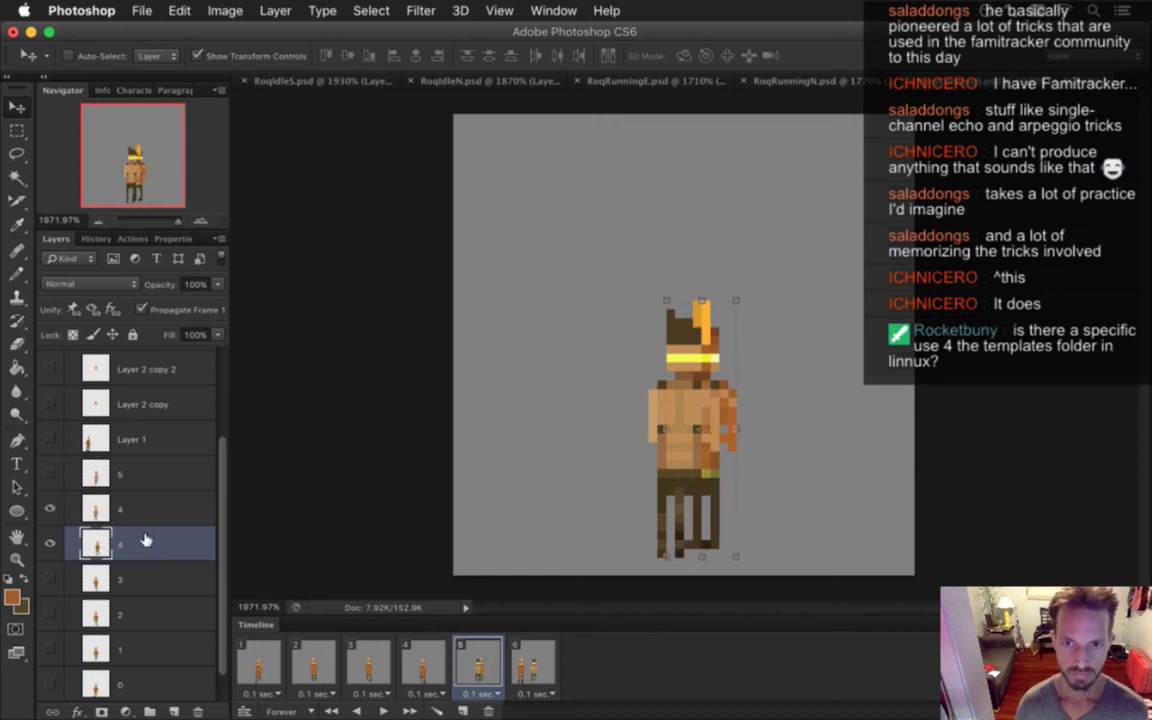
pyautogui.press('m')
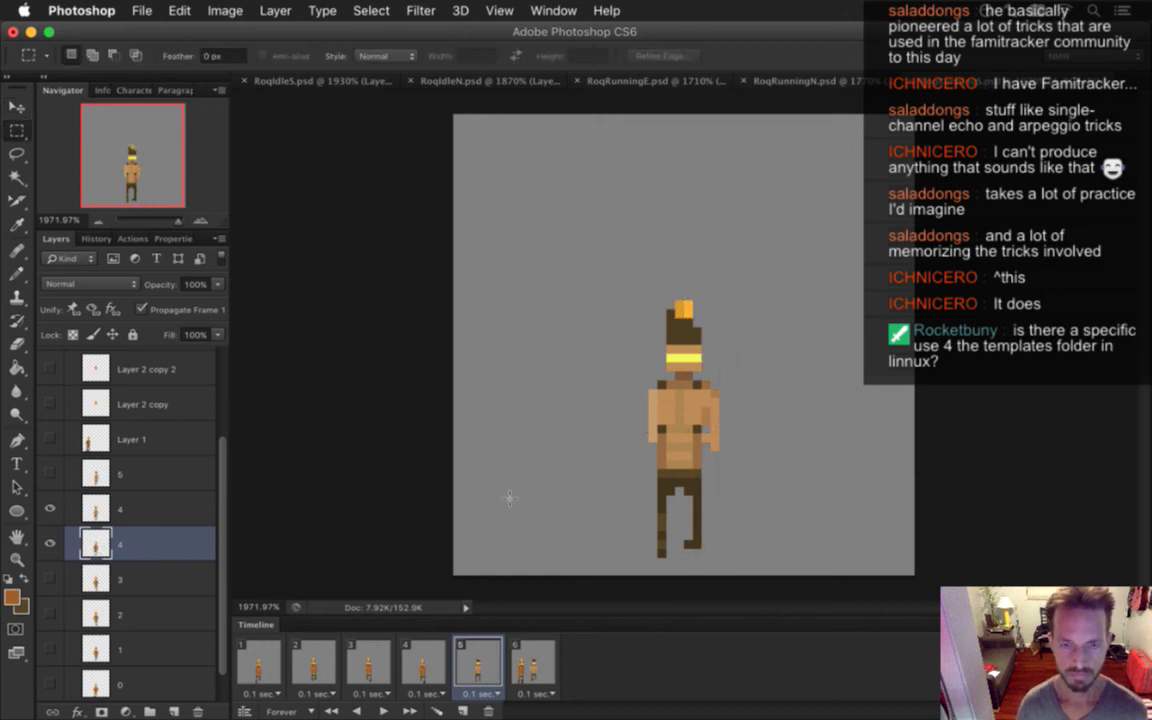
pyautogui.click(50, 509)
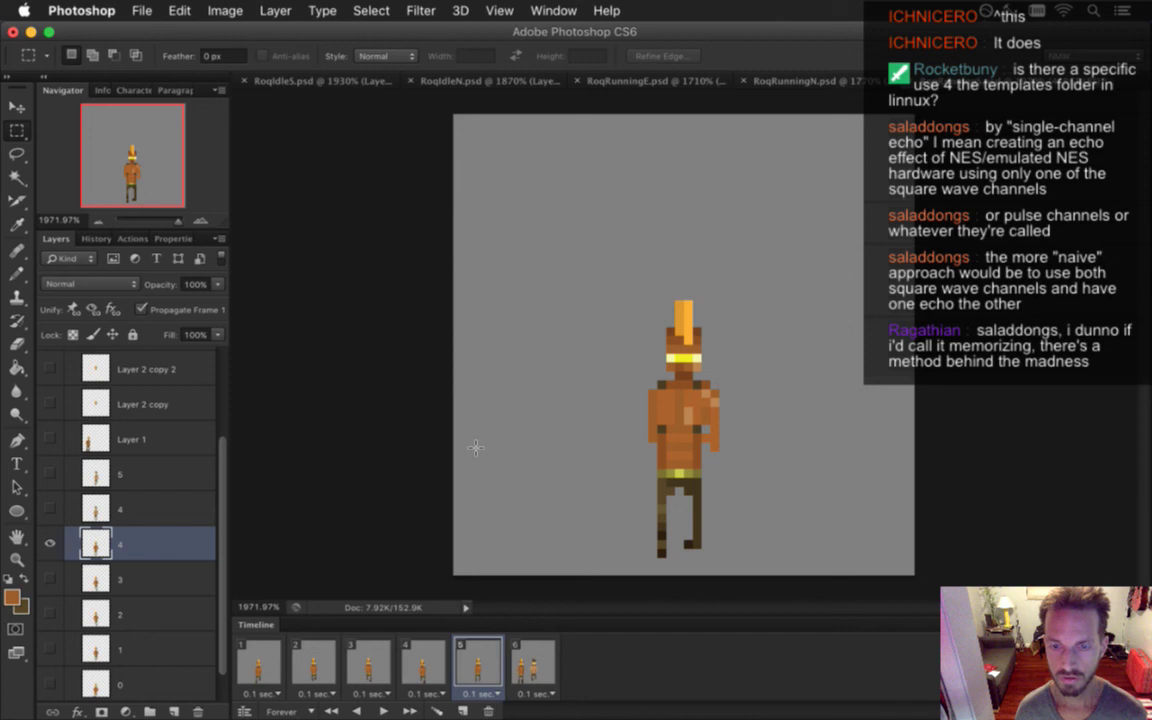
# Flip between frames 4, 5 and 6 to compare the figures' poses and positions
pyautogui.click(418, 662)
pyautogui.click(485, 662)
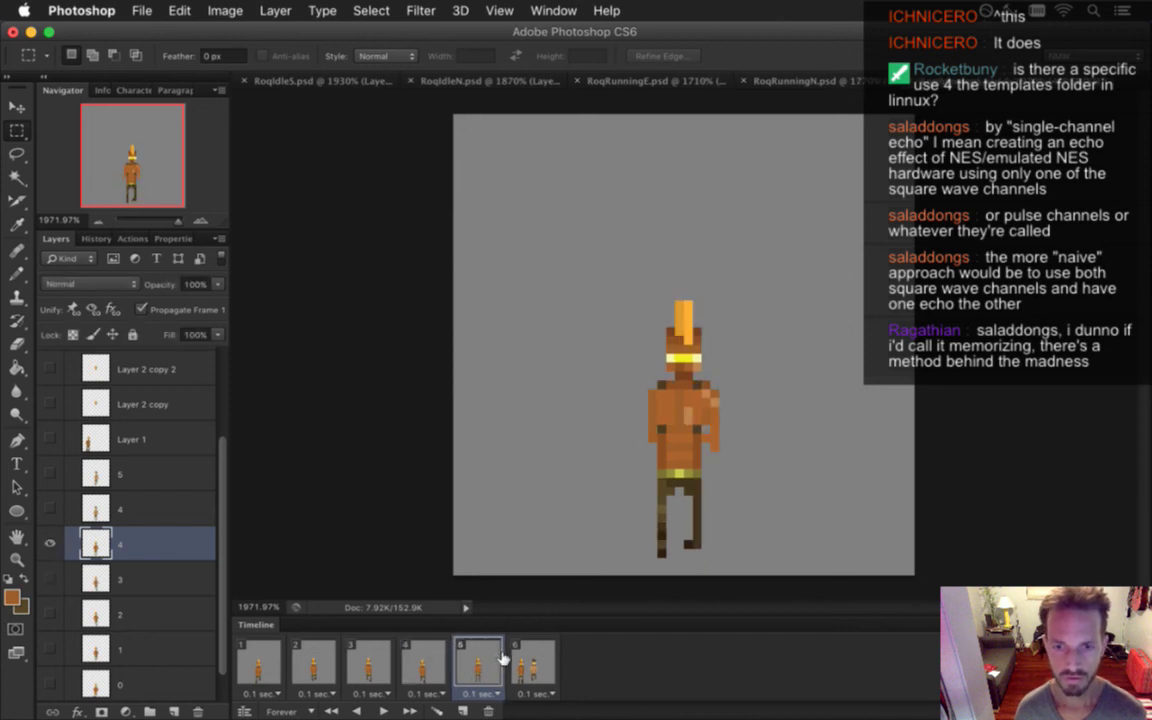
pyautogui.click(538, 662)
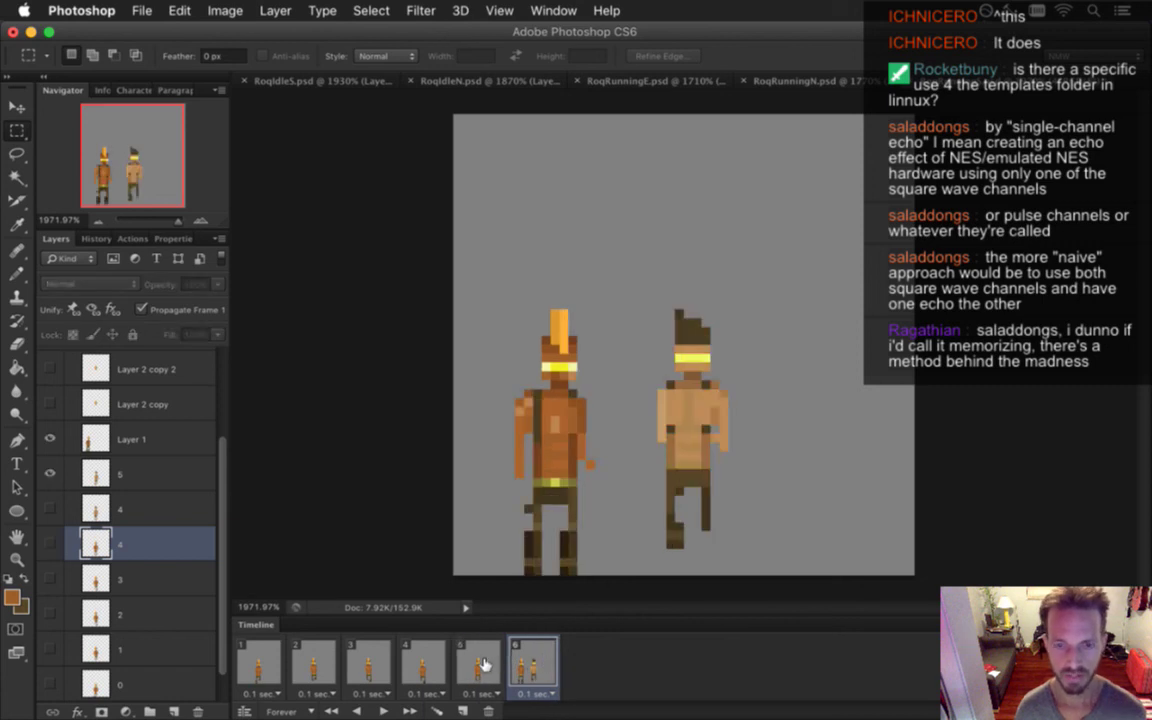
pyautogui.click(485, 663)
pyautogui.click(537, 668)
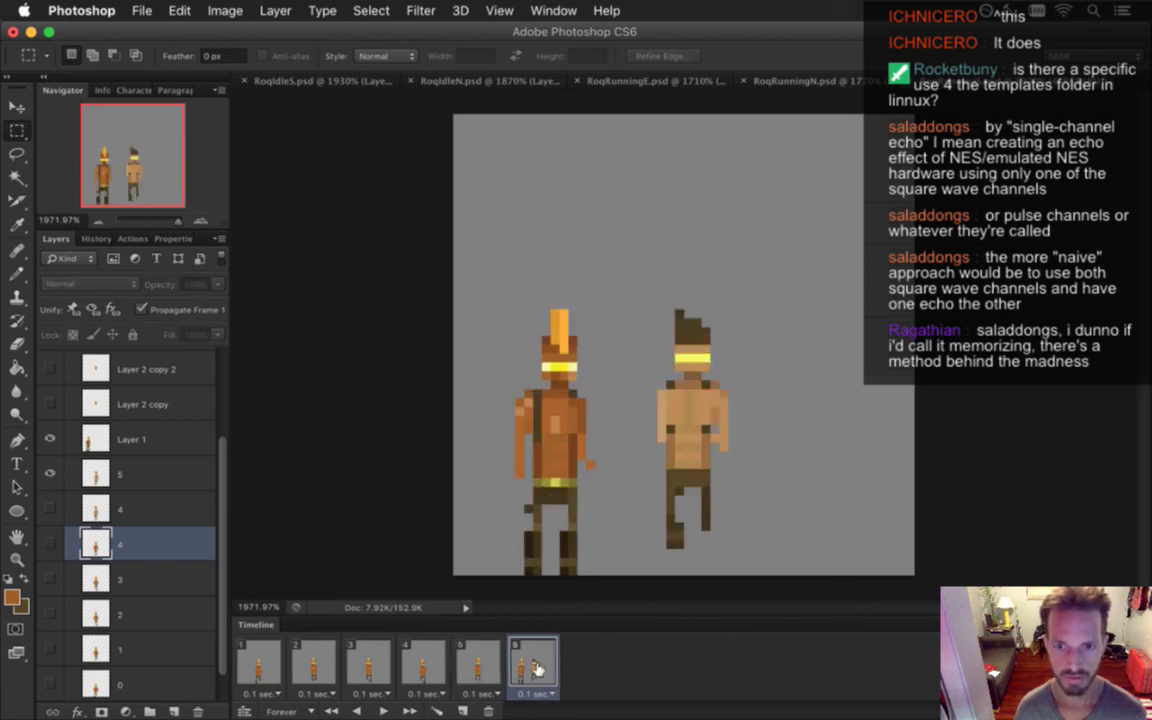
pyautogui.click(480, 665)
pyautogui.click(535, 665)
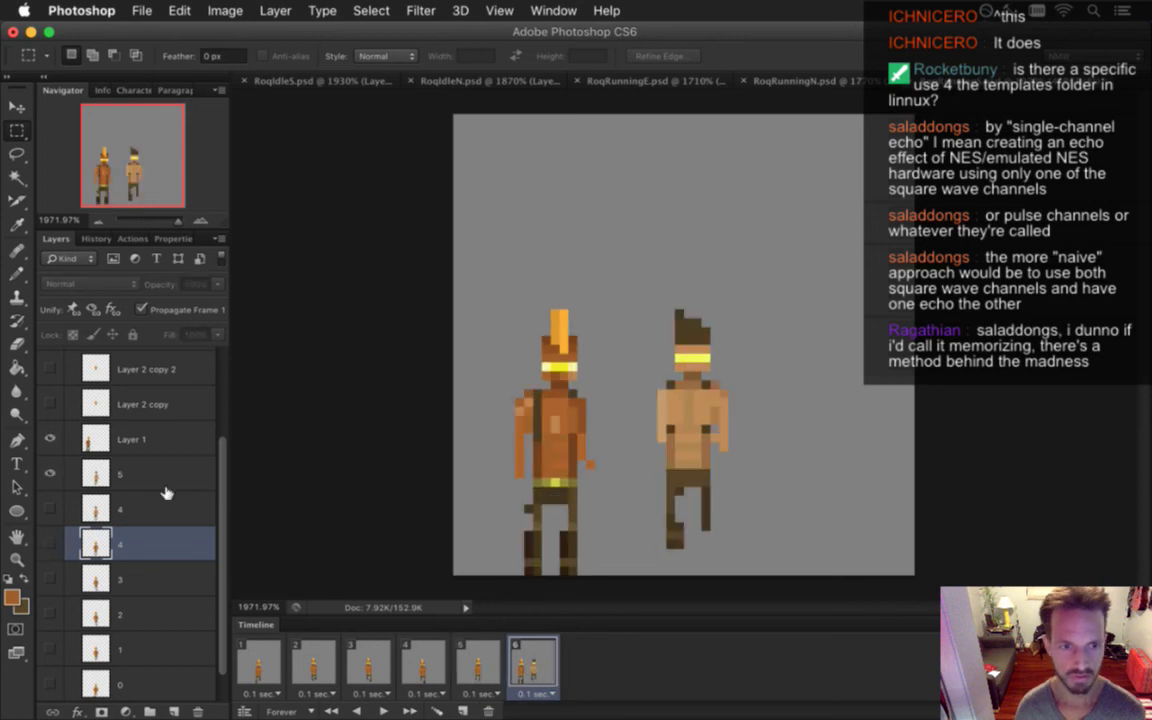
# Delete the old hidden layer 4, keeping the recoloured layer 4 for frame 5
pyautogui.click(135, 507)
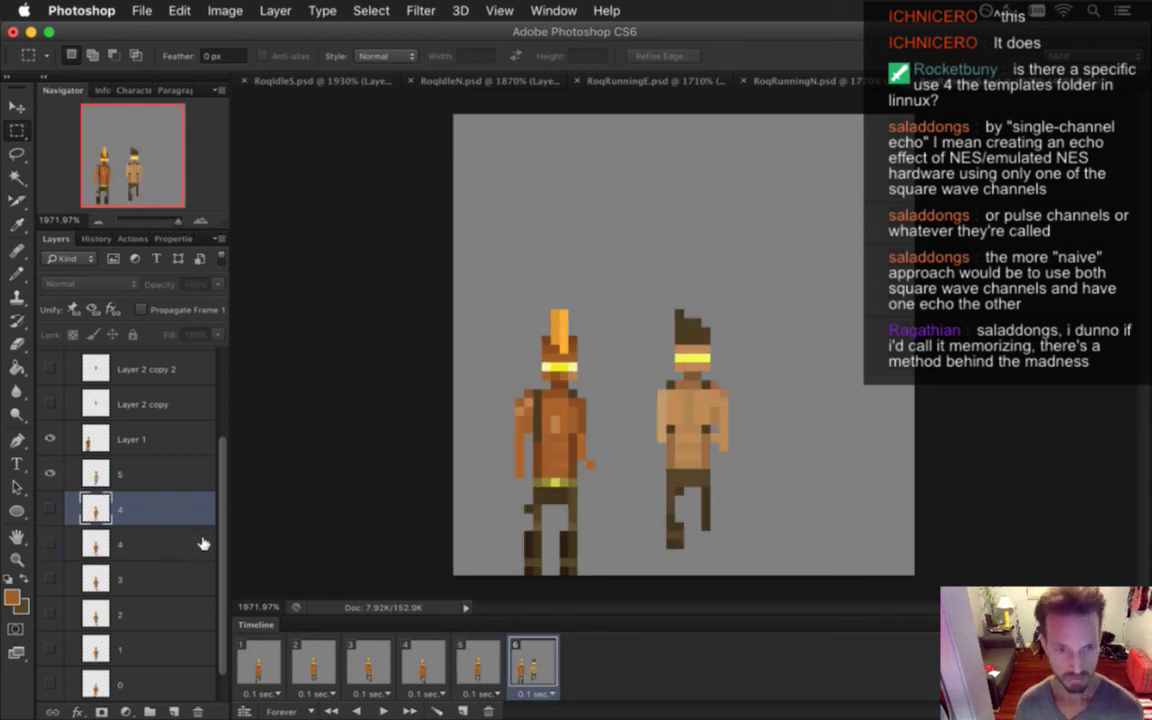
pyautogui.click(476, 662)
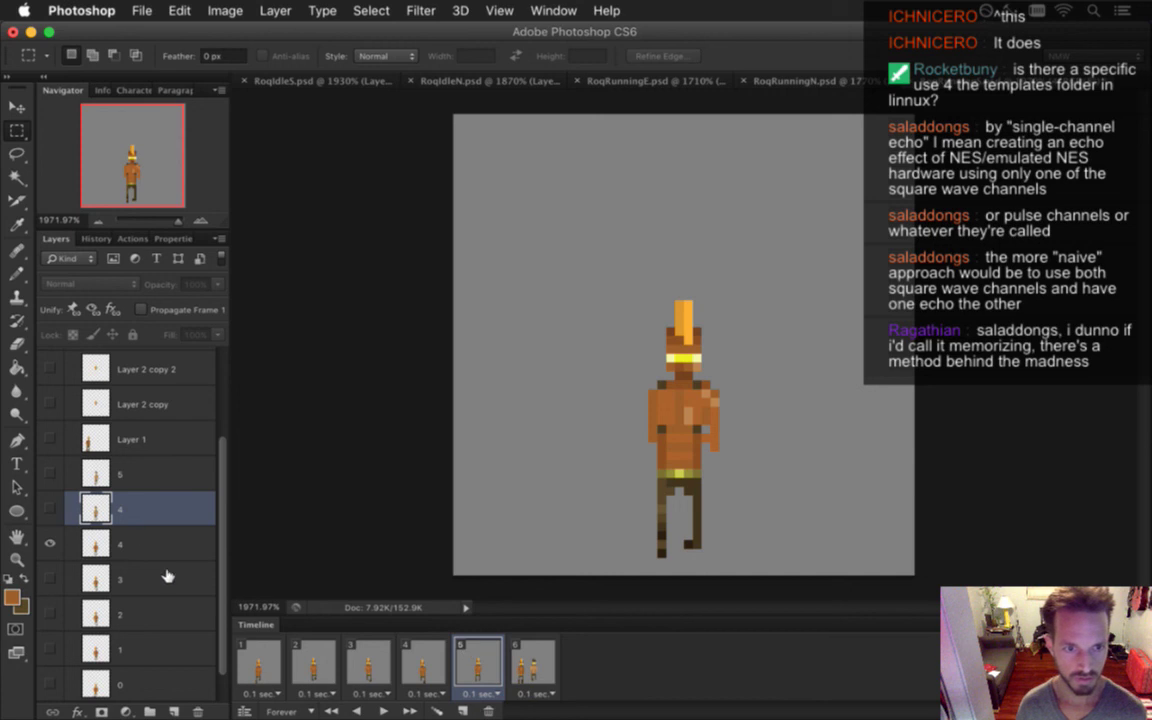
pyautogui.click(199, 711)
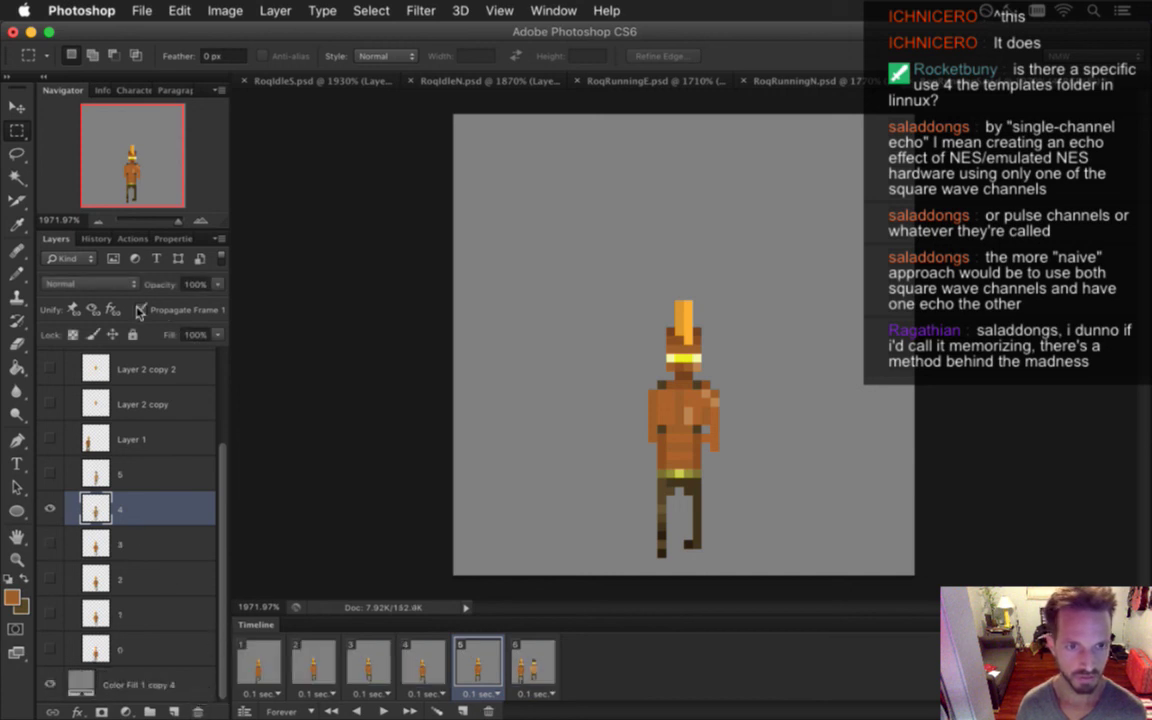
# In frame 6, duplicate recoloured layer 4, make the copy visible and move it beside the old figure on the right
pyautogui.click(524, 670)
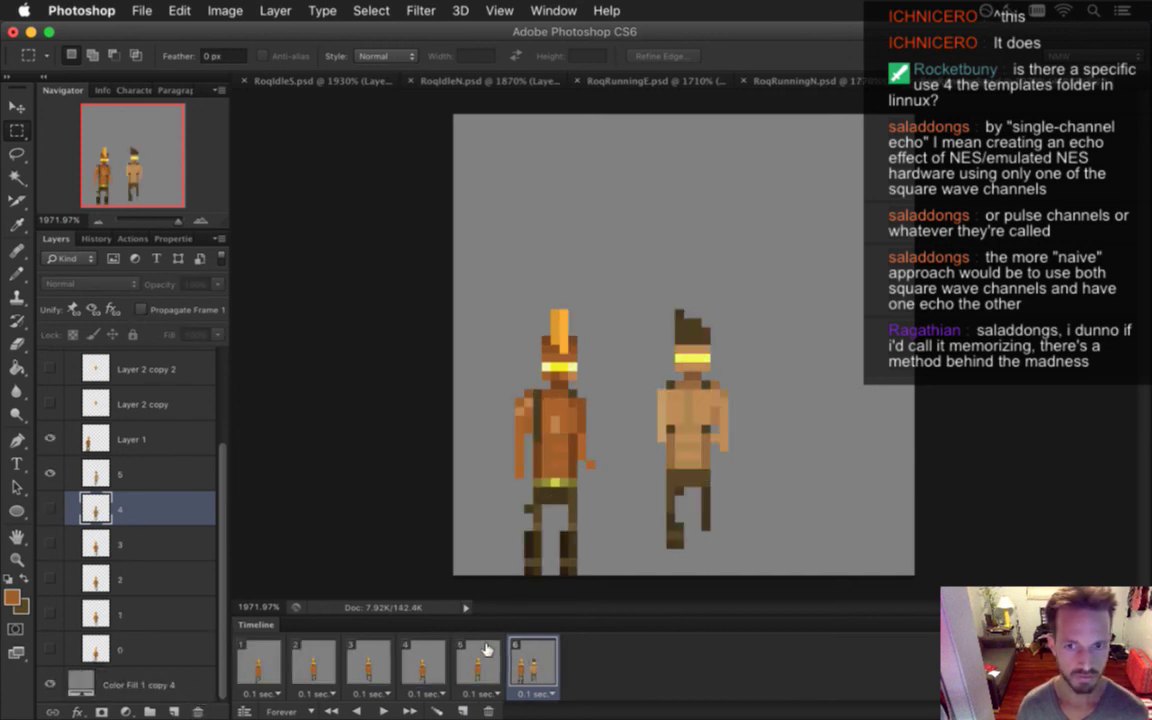
pyautogui.click(104, 489)
pyautogui.click(112, 505)
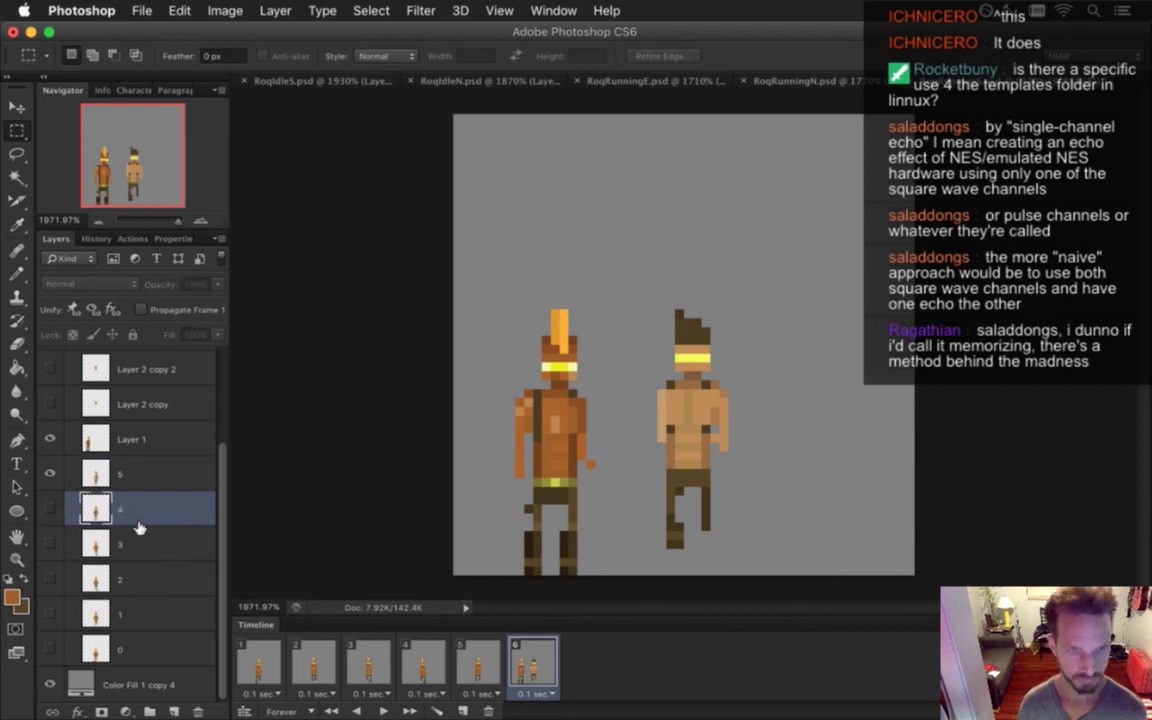
pyautogui.press('super+j')
pyautogui.click(50, 509)
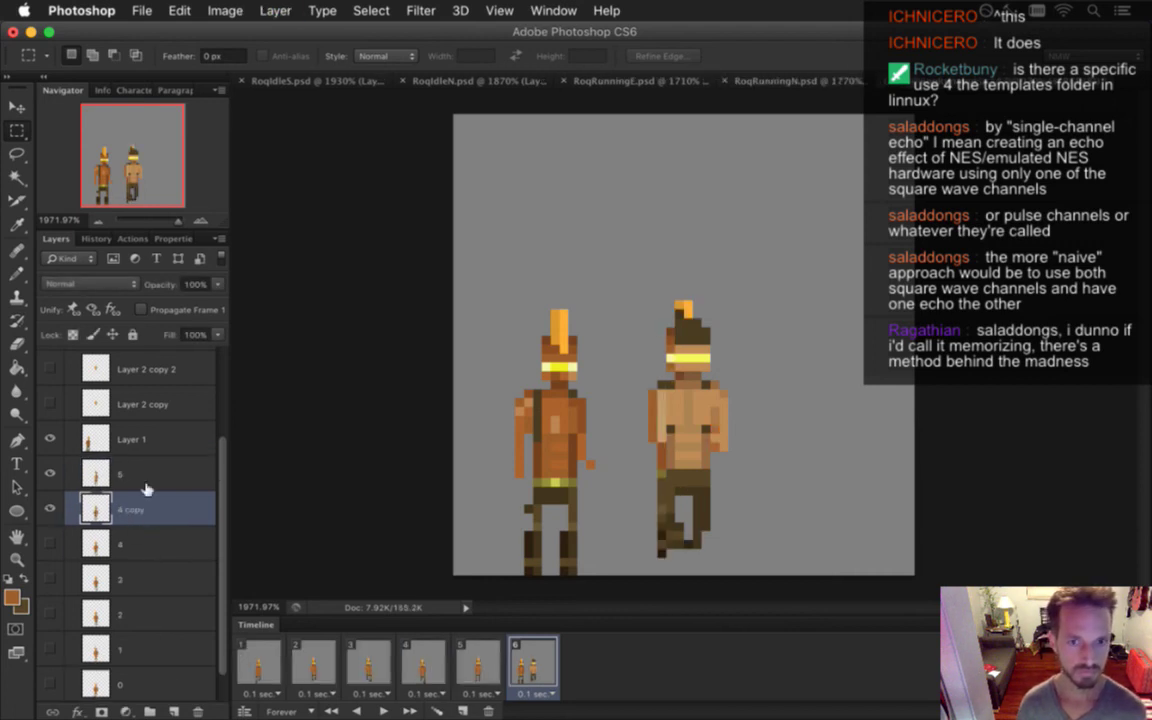
pyautogui.press('v')
pyautogui.moveTo(668, 425); pyautogui.dragTo(774, 434)
# Delete the reference figure on Layer 1 and the leftover Layer 2 copies above the body layers
pyautogui.click(50, 440)
pyautogui.click(140, 439)
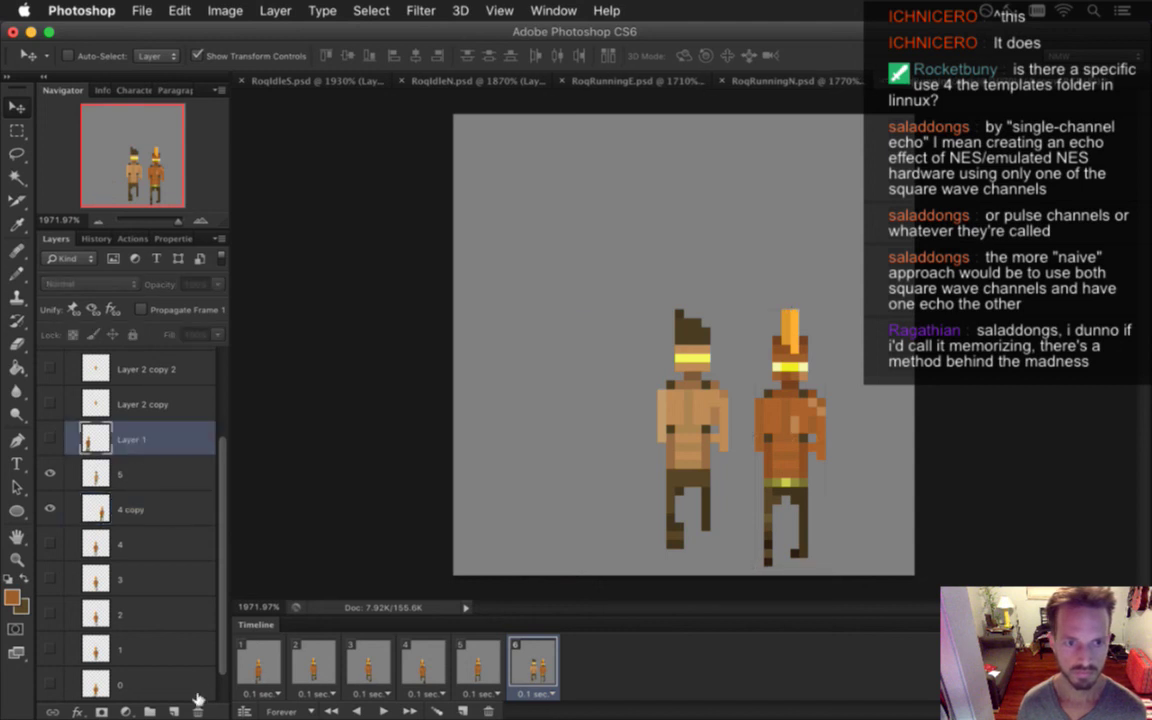
pyautogui.click(200, 711)
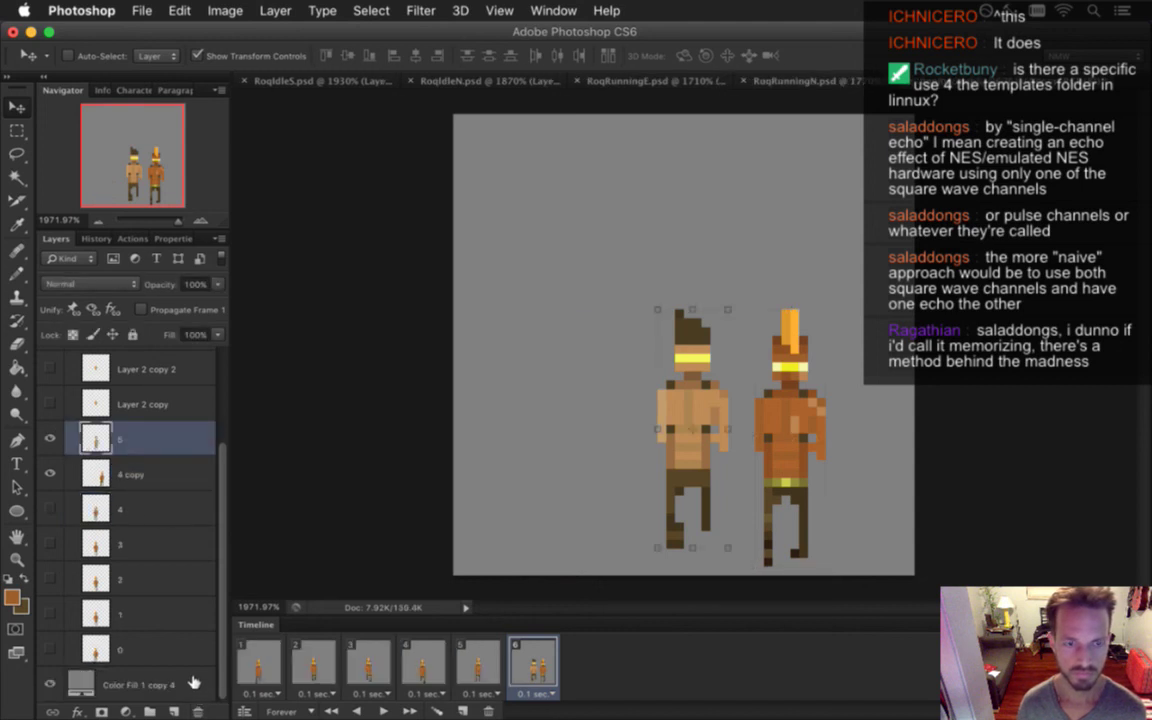
pyautogui.scroll(3, 214, 428)
pyautogui.click(140, 407)
pyautogui.keyDown('shift'); pyautogui.click(130, 505); pyautogui.keyUp('shift')
pyautogui.press('Delete')
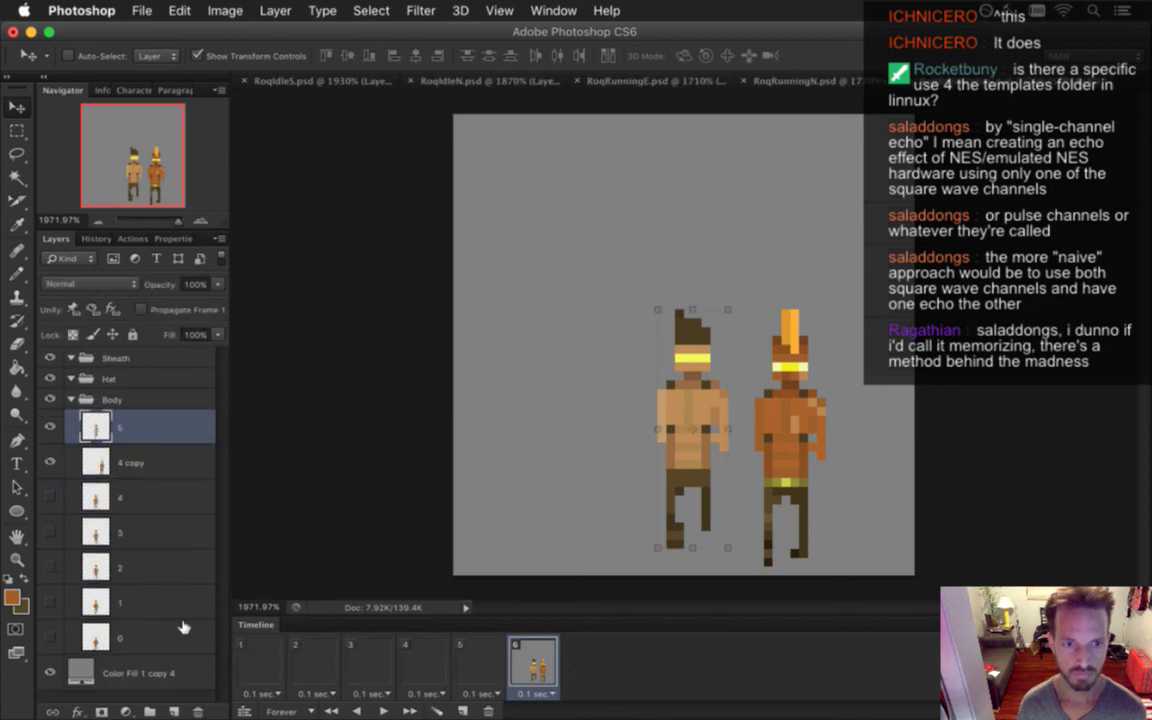
# Rename the 4 copy layer as 5 and nudge its figure up one pixel to match the old figure's height
pyautogui.doubleClick(145, 460)
pyautogui.write('5')
pyautogui.press('Return')
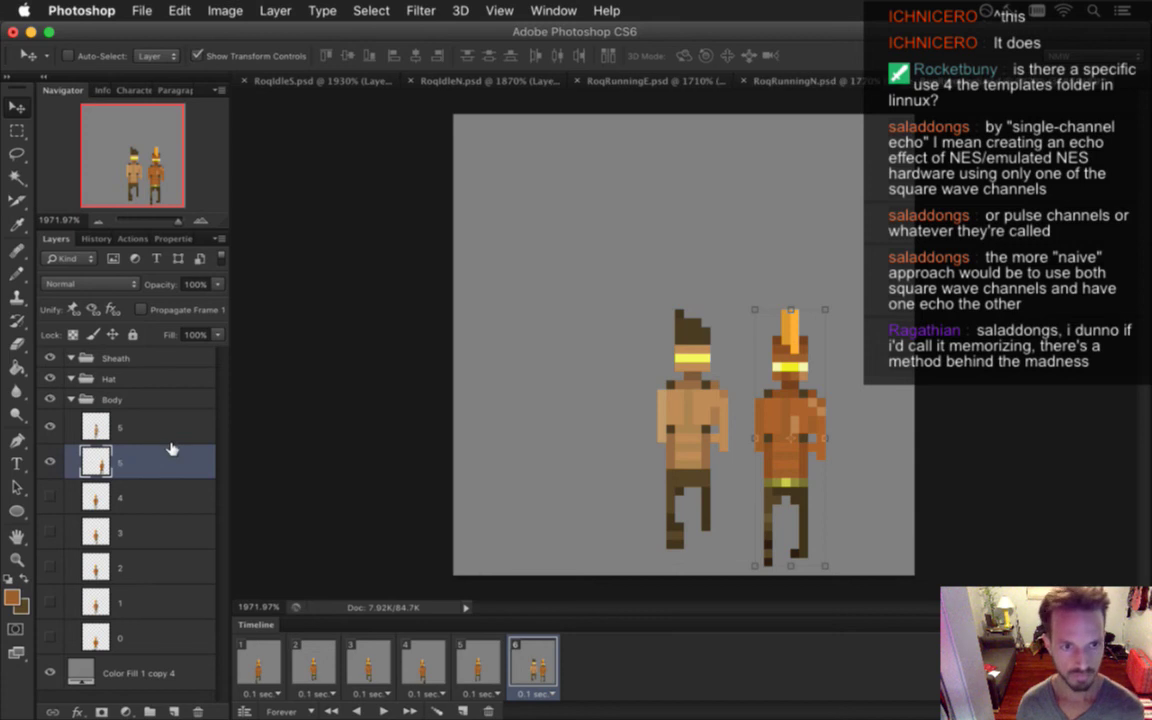
pyautogui.press('Up')
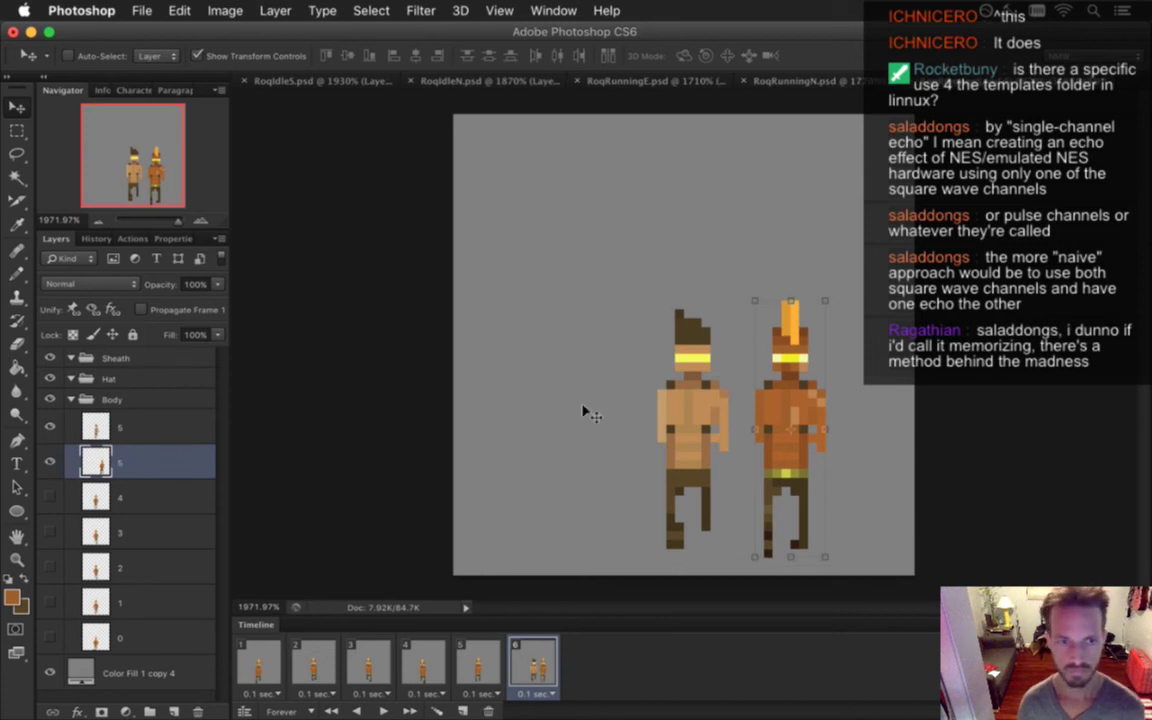
# Erase the copied figure's right-hand foot to shorten that leg, and darken its end with the sampled darkest brown
pyautogui.press('m')
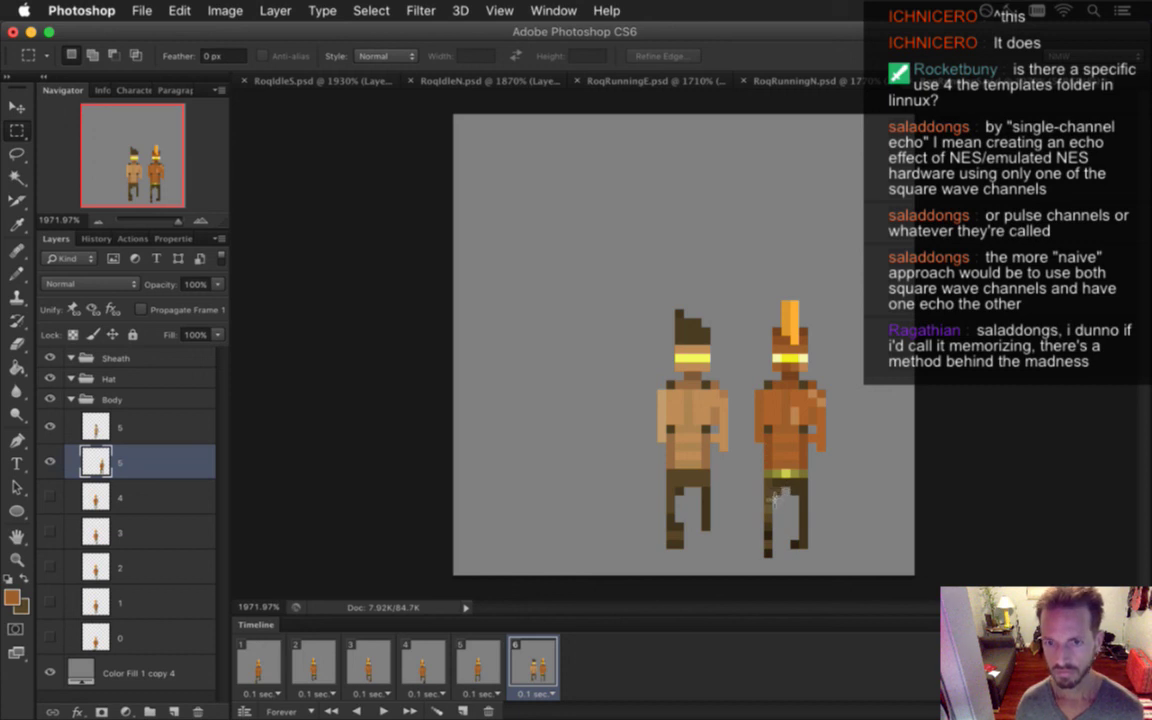
pyautogui.press('e')
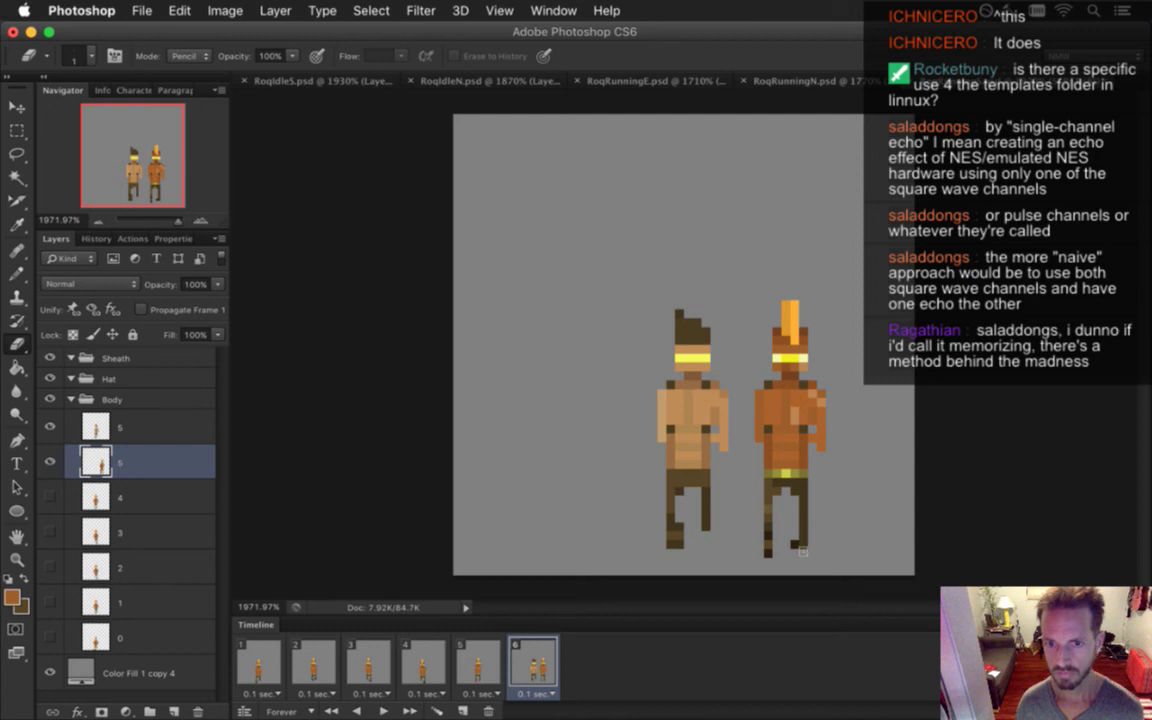
pyautogui.press('i')
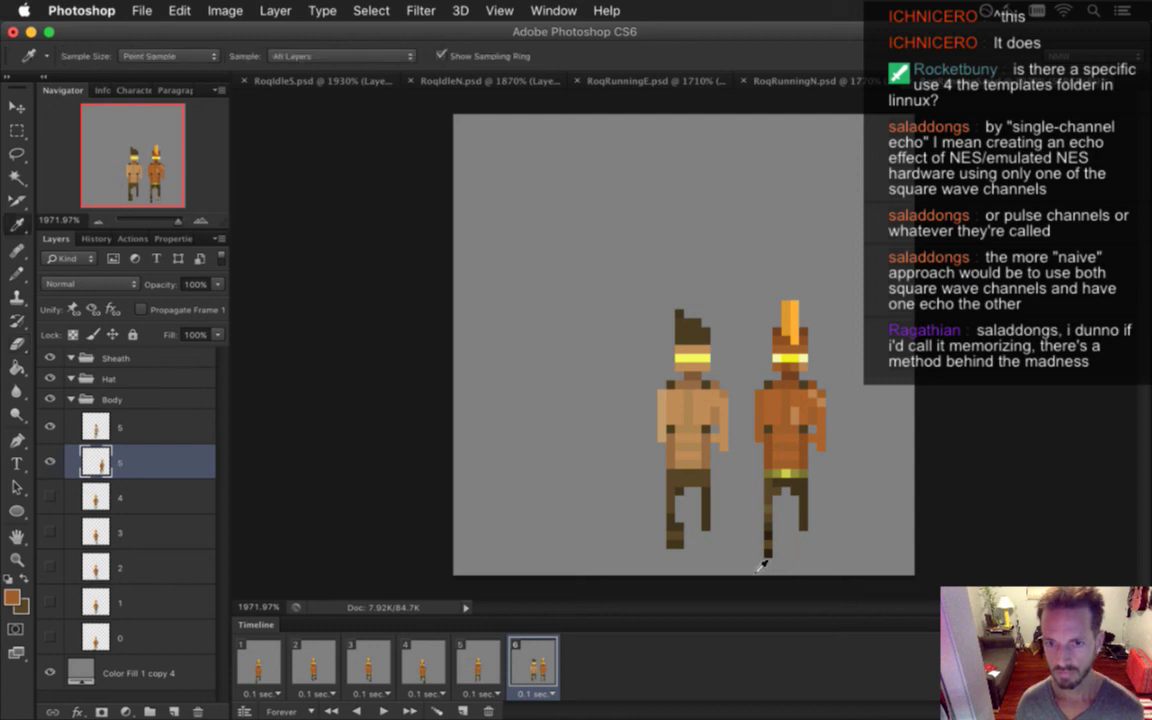
pyautogui.click(770, 557)
pyautogui.press('b')
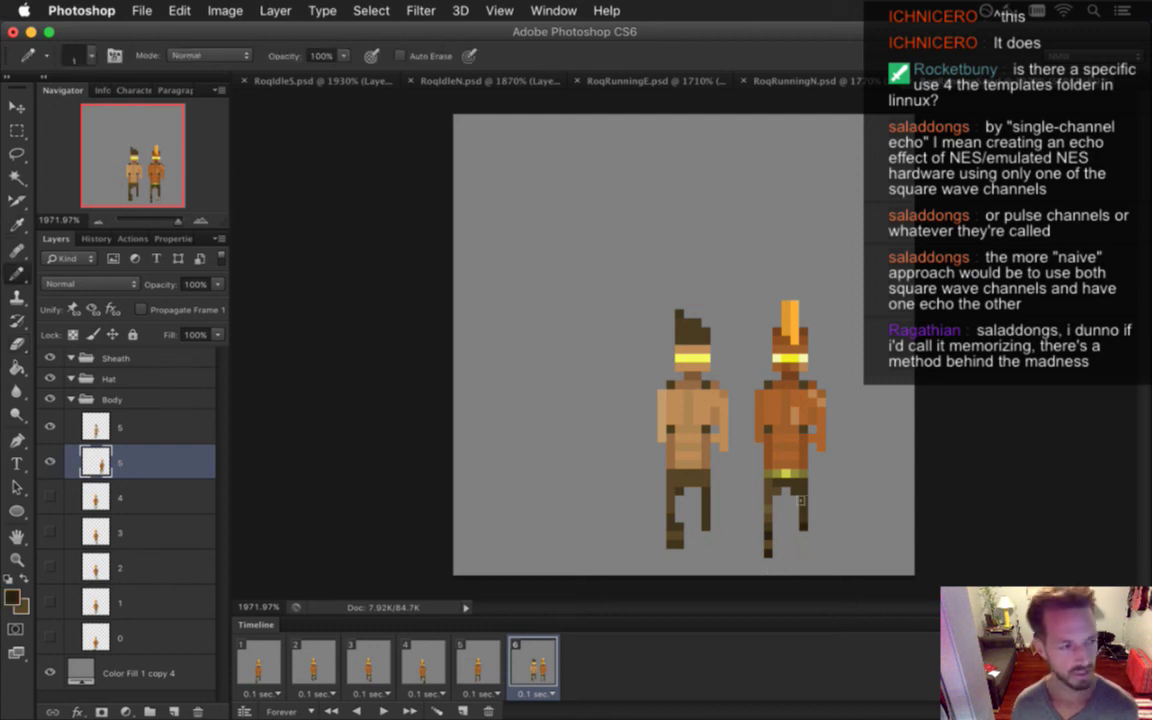
# Repaint the copied figure's left-hand foot as a wider boot with sampled browns, following the old figure's foot
pyautogui.press('i')
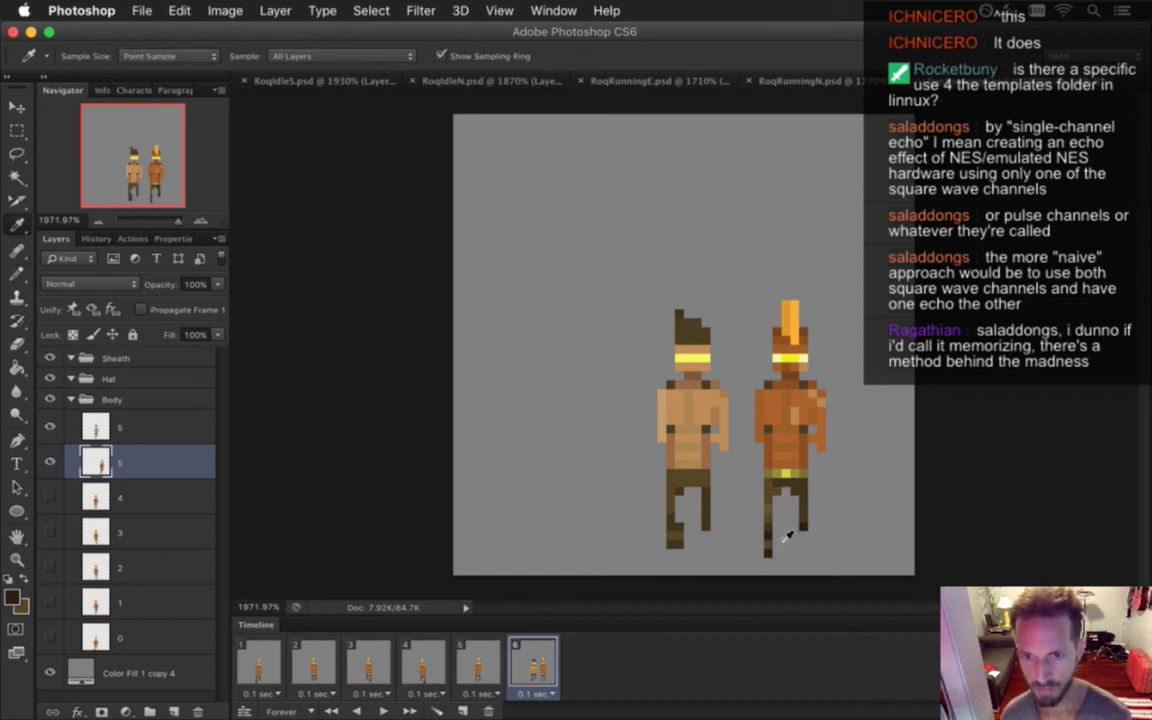
pyautogui.press('b')
pyautogui.click(772, 552)
pyautogui.press('i')
pyautogui.press('b')
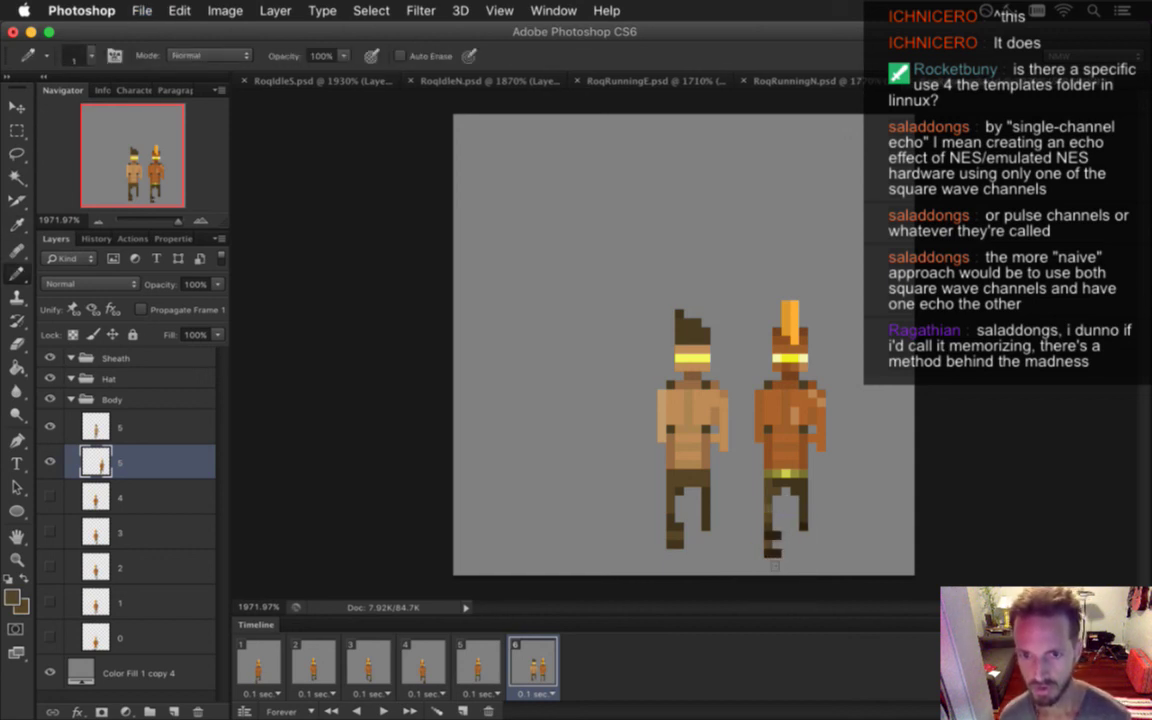
pyautogui.press('i')
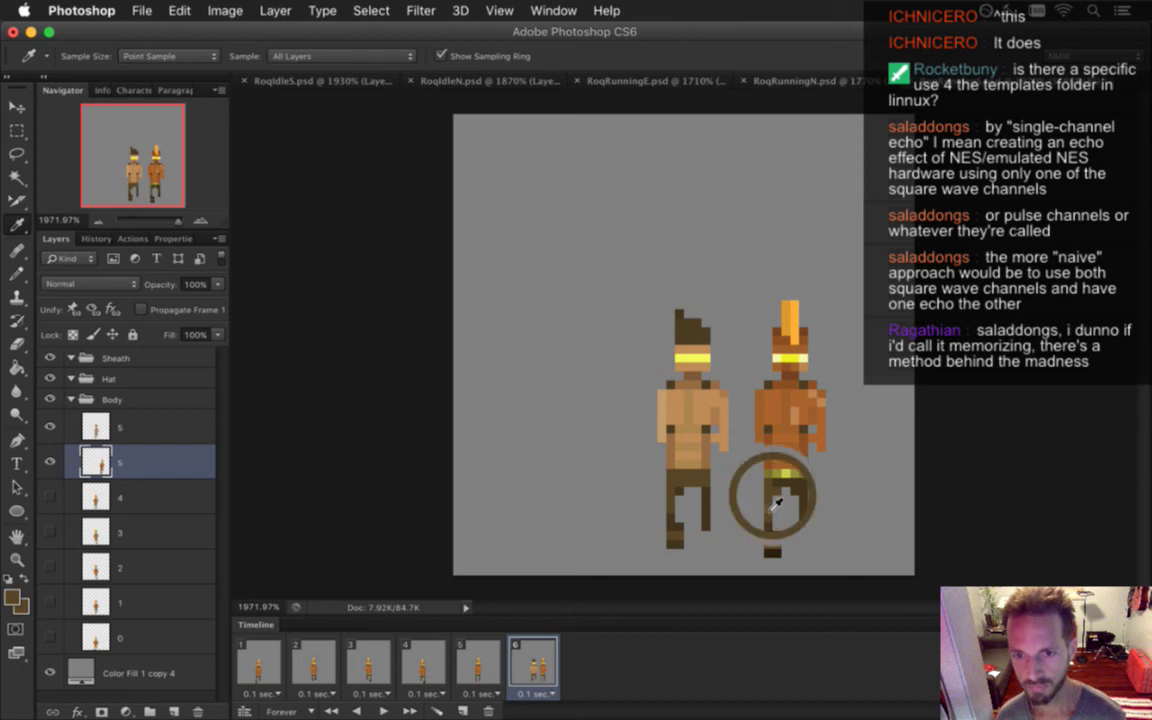
pyautogui.press('b')
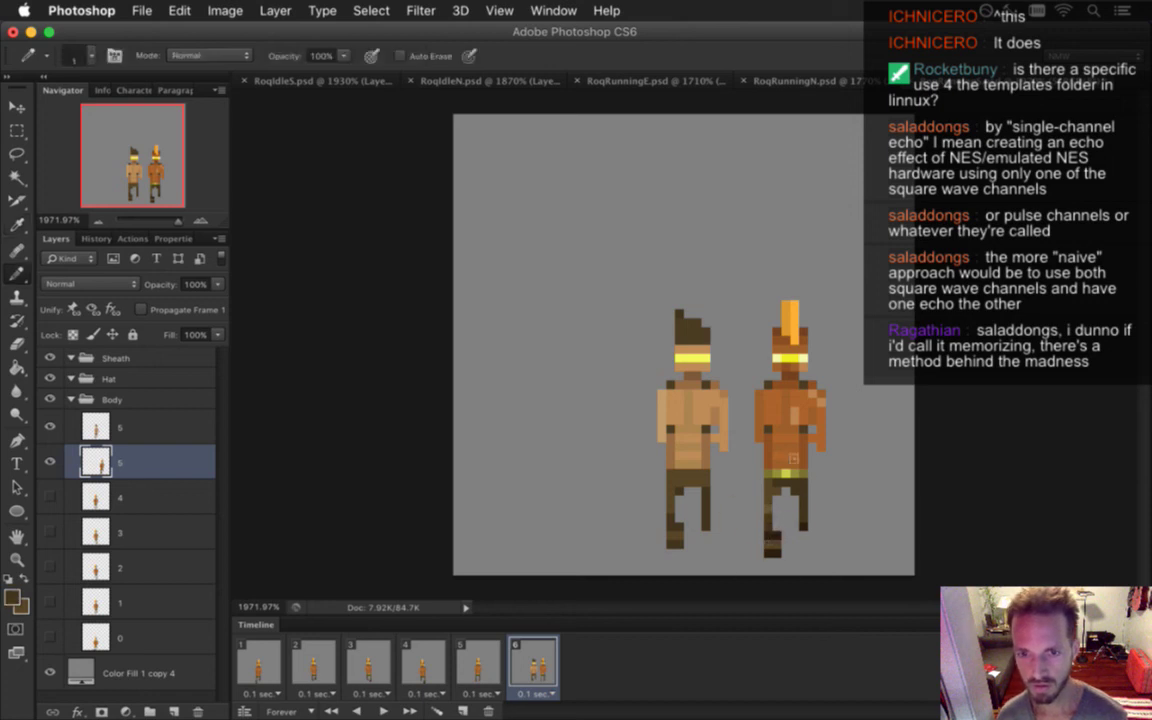
pyautogui.keyDown('alt'); pyautogui.click(755, 500); pyautogui.keyUp('alt')
pyautogui.keyDown('alt'); pyautogui.click(762, 495); pyautogui.keyUp('alt')
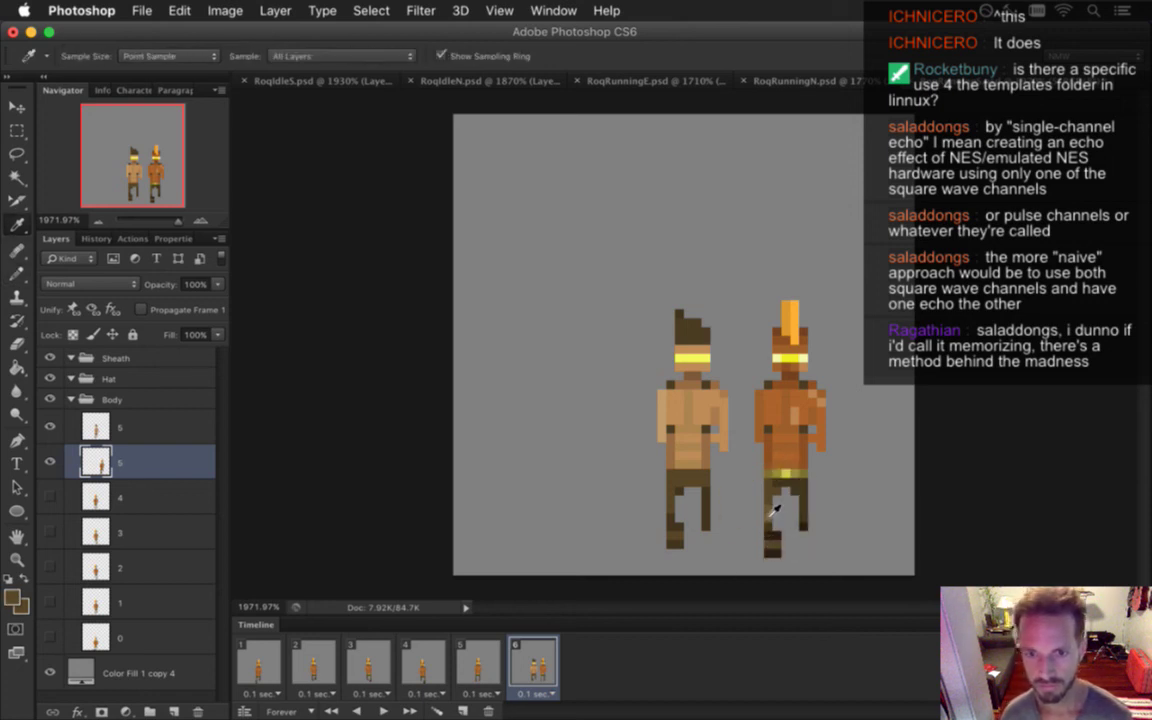
pyautogui.click(789, 443)
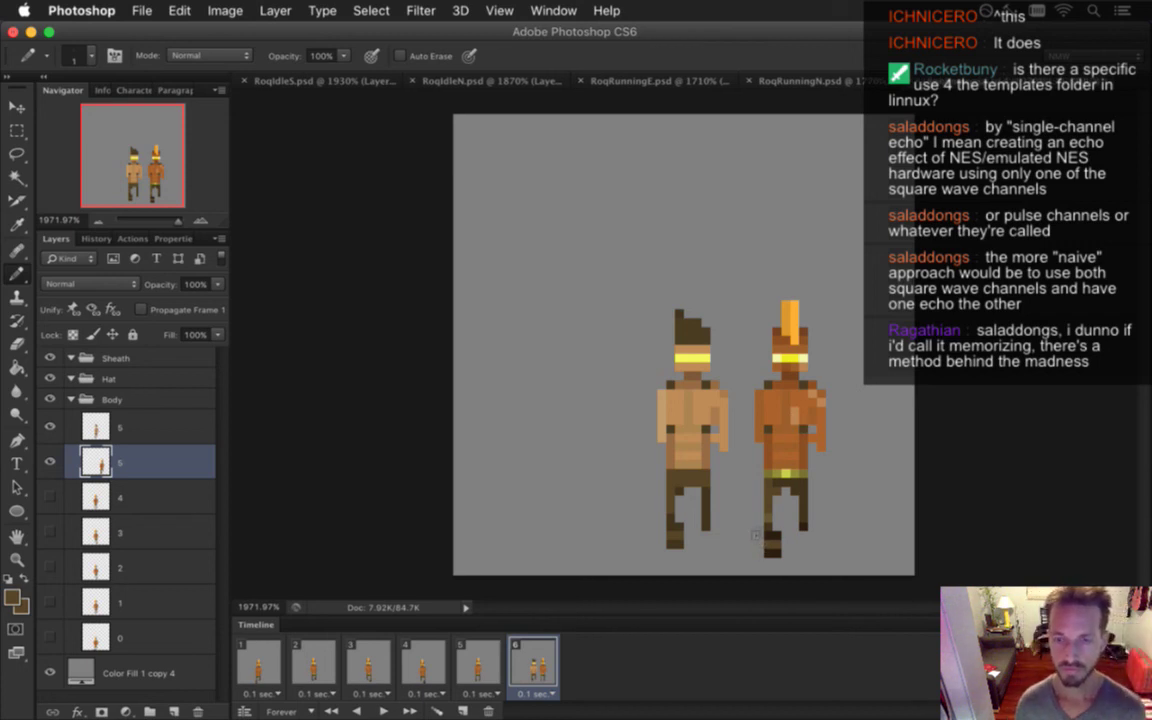
pyautogui.press('v')
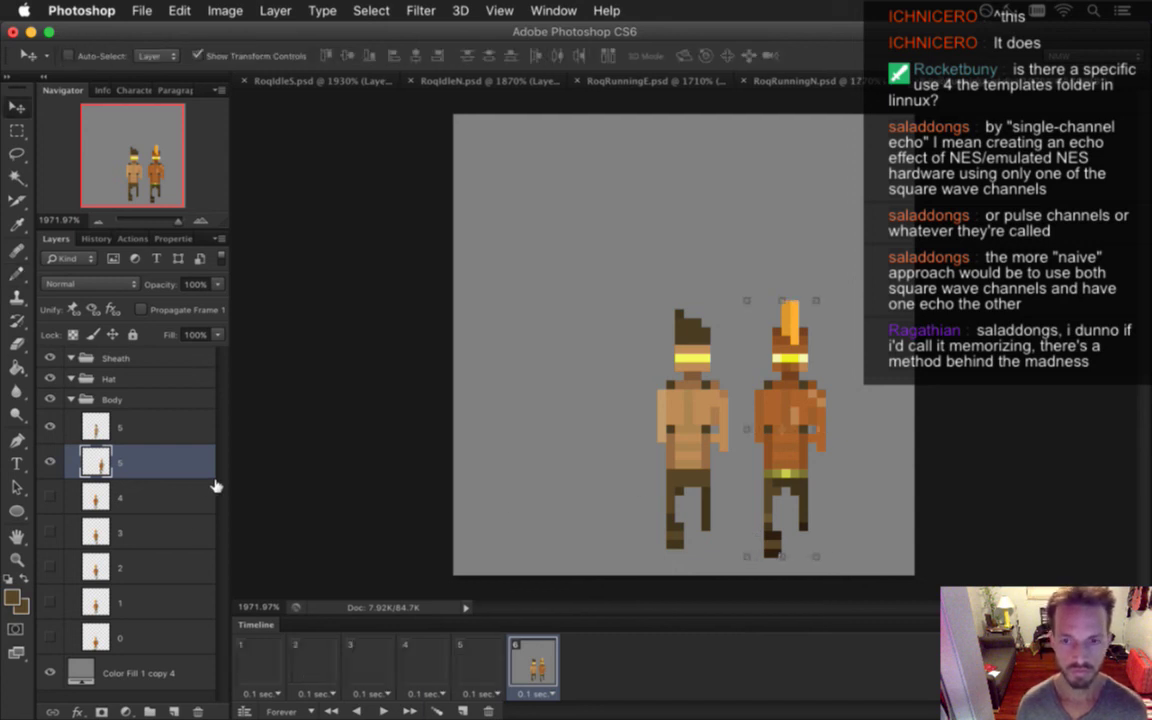
# Bring the recoloured figure closer to the old one and shorten its left-hand boot by one pixel to match the old foot
pyautogui.press('Left')
pyautogui.press('Left')
pyautogui.press('Left')
pyautogui.press('Left')
pyautogui.press('Right')
pyautogui.press('Right')
pyautogui.press('Right')
pyautogui.press('Right')
pyautogui.press('Right')
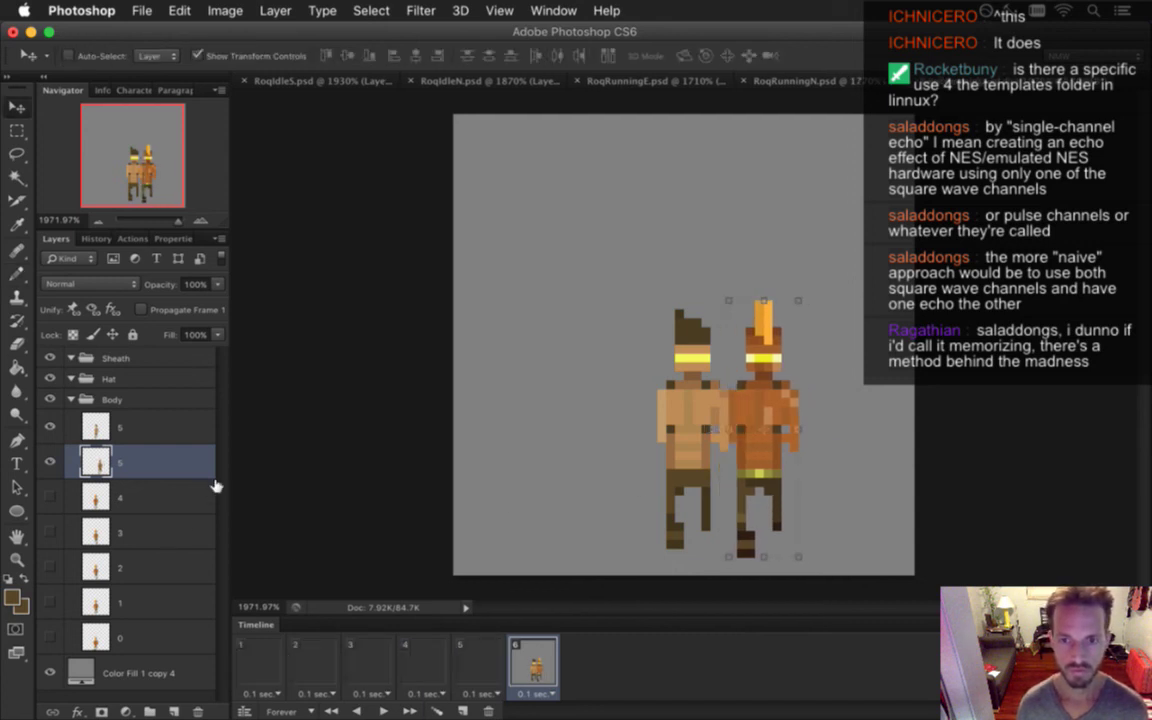
pyautogui.press('m')
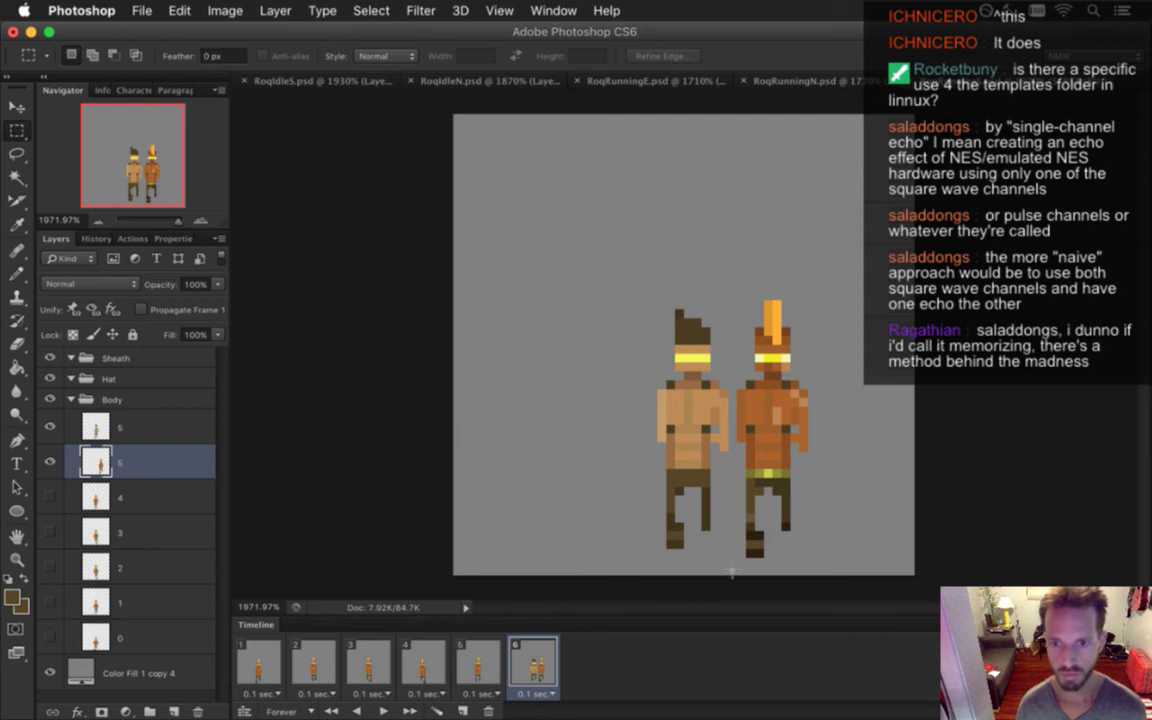
pyautogui.moveTo(747, 537); pyautogui.dragTo(779, 532)
pyautogui.press('ctrl')
pyautogui.hotkey('ctrl', 'd')
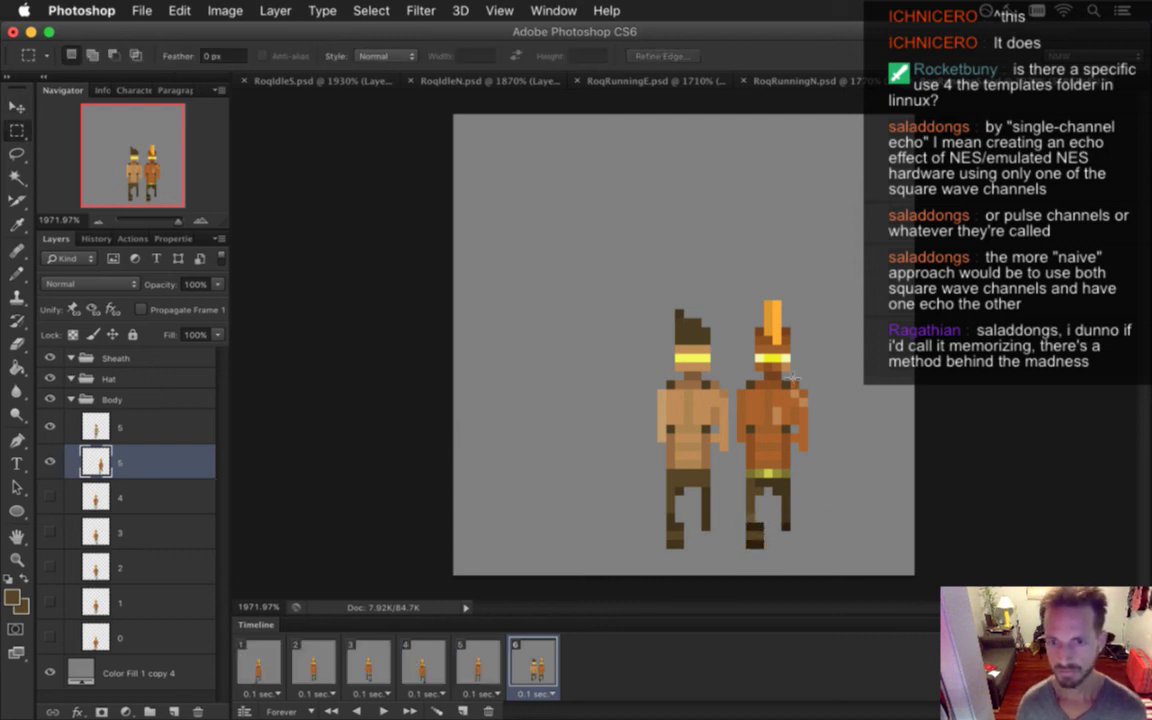
# Align the recoloured figure exactly over the old one and merge the two layers named 5
pyautogui.press('v')
pyautogui.press('Left')
pyautogui.press('Left')
pyautogui.press('Left')
pyautogui.press('Left')
pyautogui.press('Left')
pyautogui.press('Left')
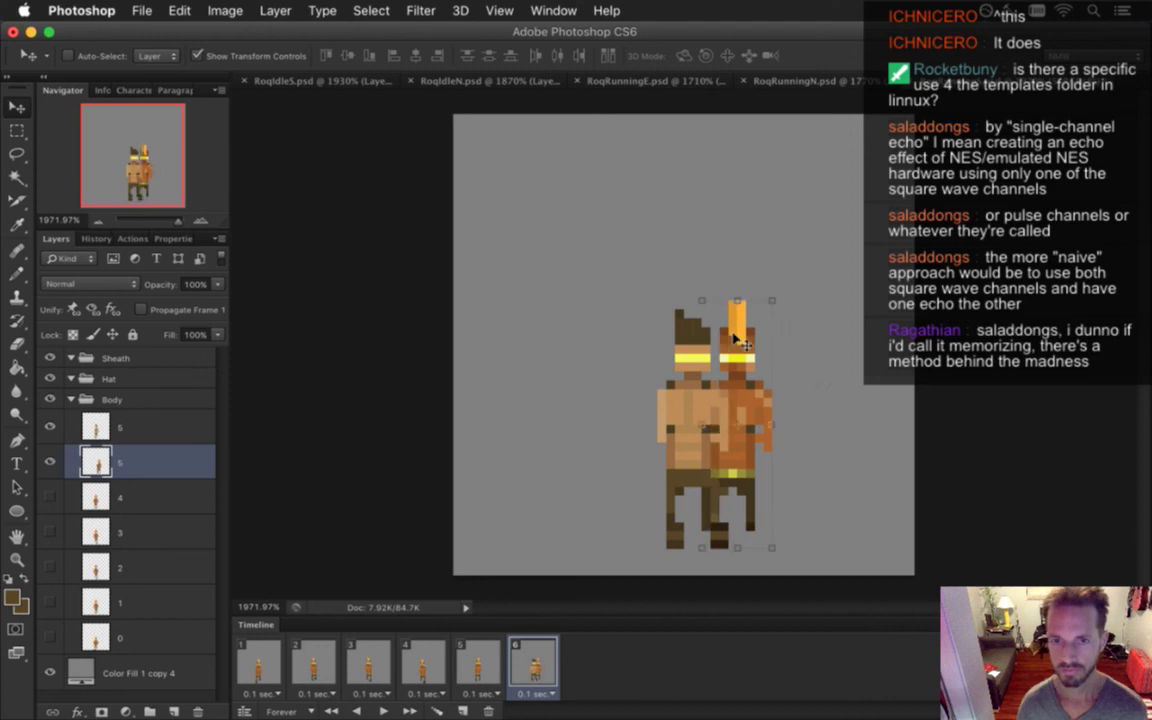
pyautogui.press('Left')
pyautogui.press('Left')
pyautogui.press('m')
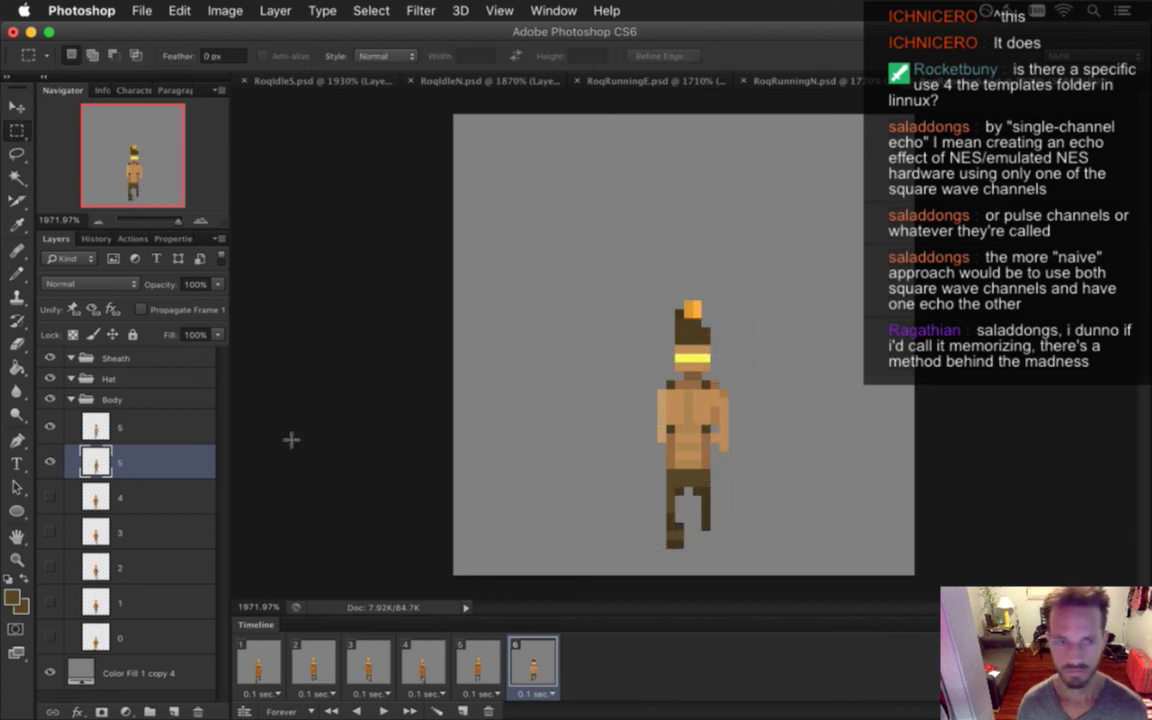
pyautogui.keyDown('shift'); pyautogui.click(134, 425); pyautogui.keyUp('shift')
pyautogui.hotkey('ctrl', 'e')
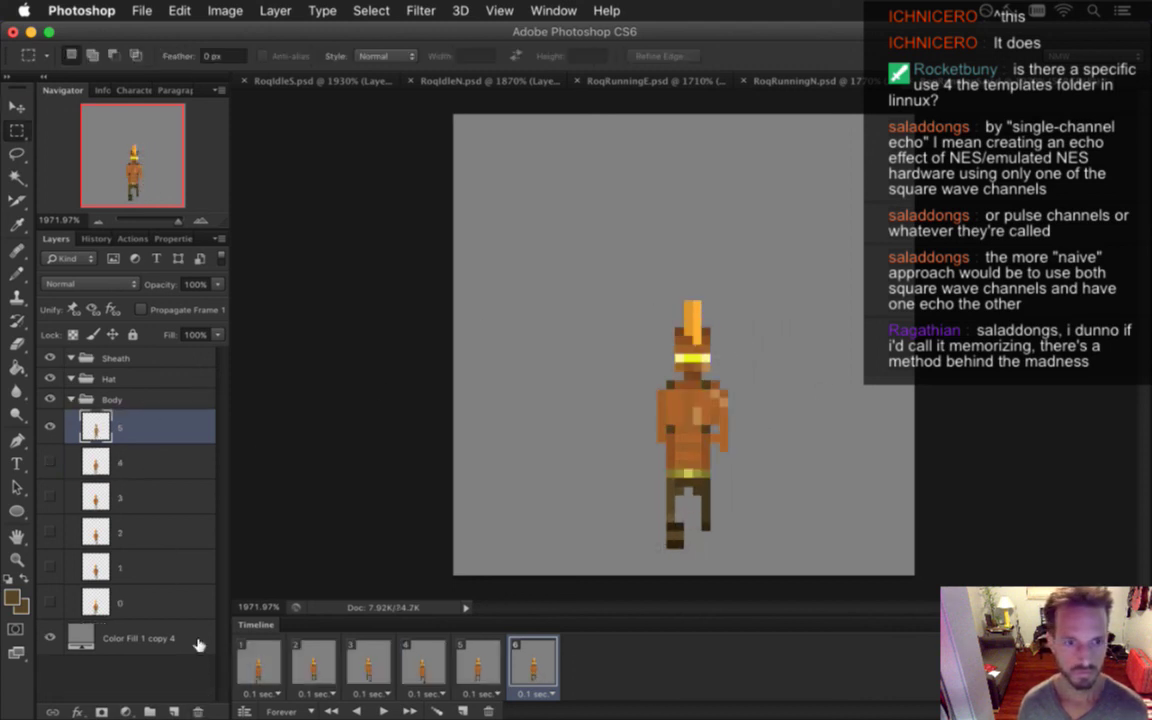
# Play the running animation from frame 1 to check the recoloured frames, and stop playback
pyautogui.click(260, 660)
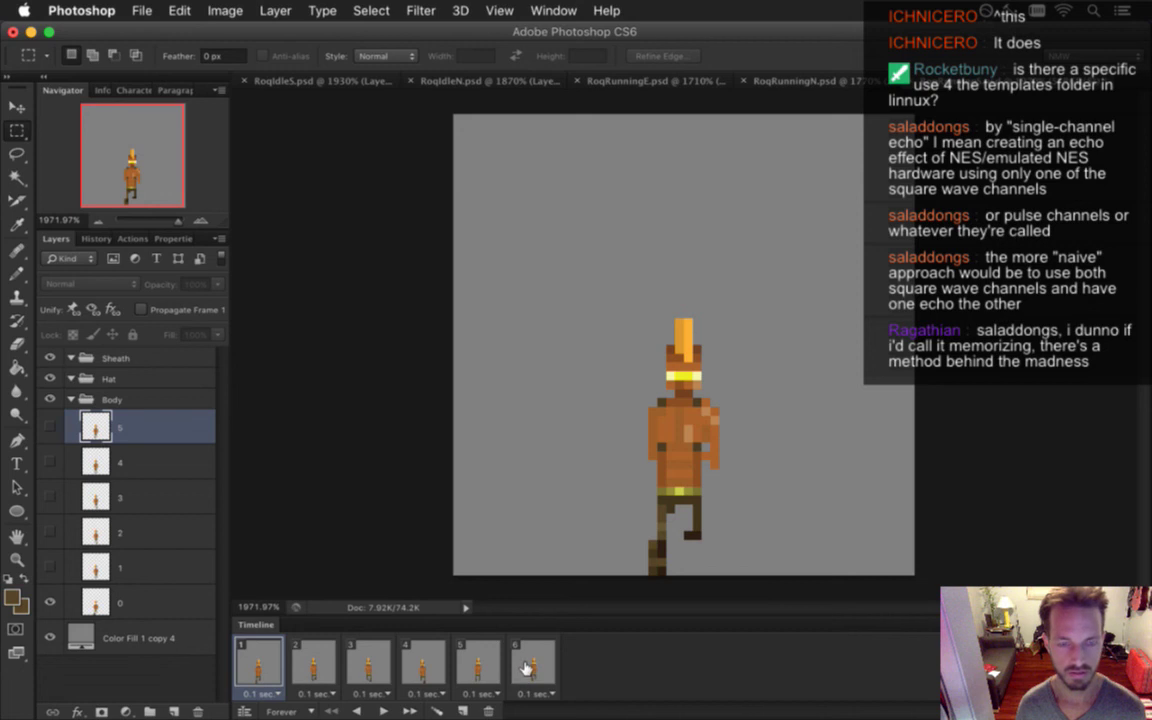
pyautogui.click(383, 711)
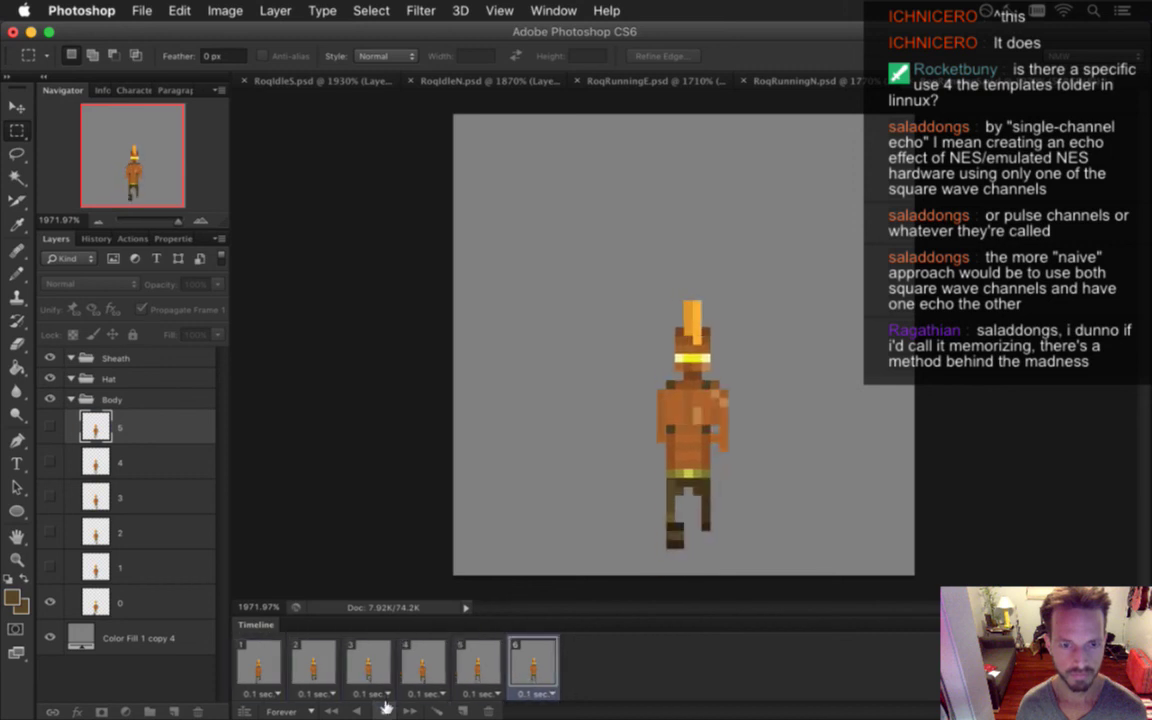
pyautogui.click(384, 709)
pyautogui.click(257, 663)
pyautogui.keyDown('shift'); pyautogui.click(516, 663); pyautogui.keyUp('shift')
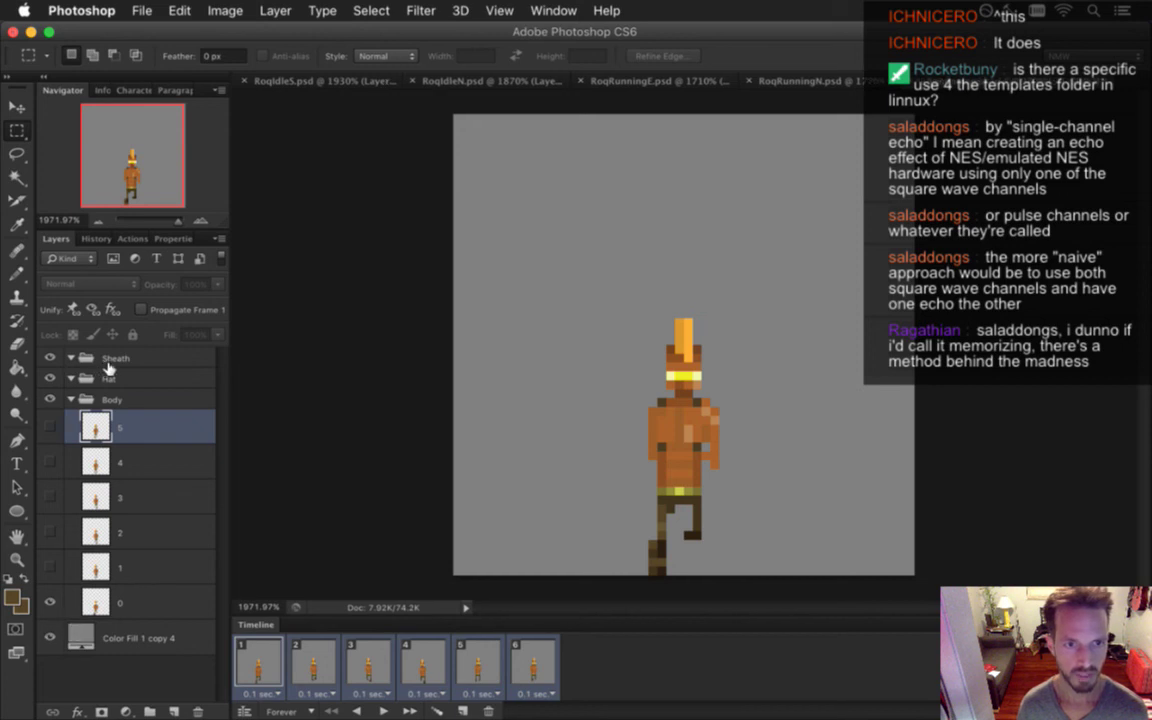
pyautogui.hotkey('alt', ']')
pyautogui.hotkey('alt', ']')
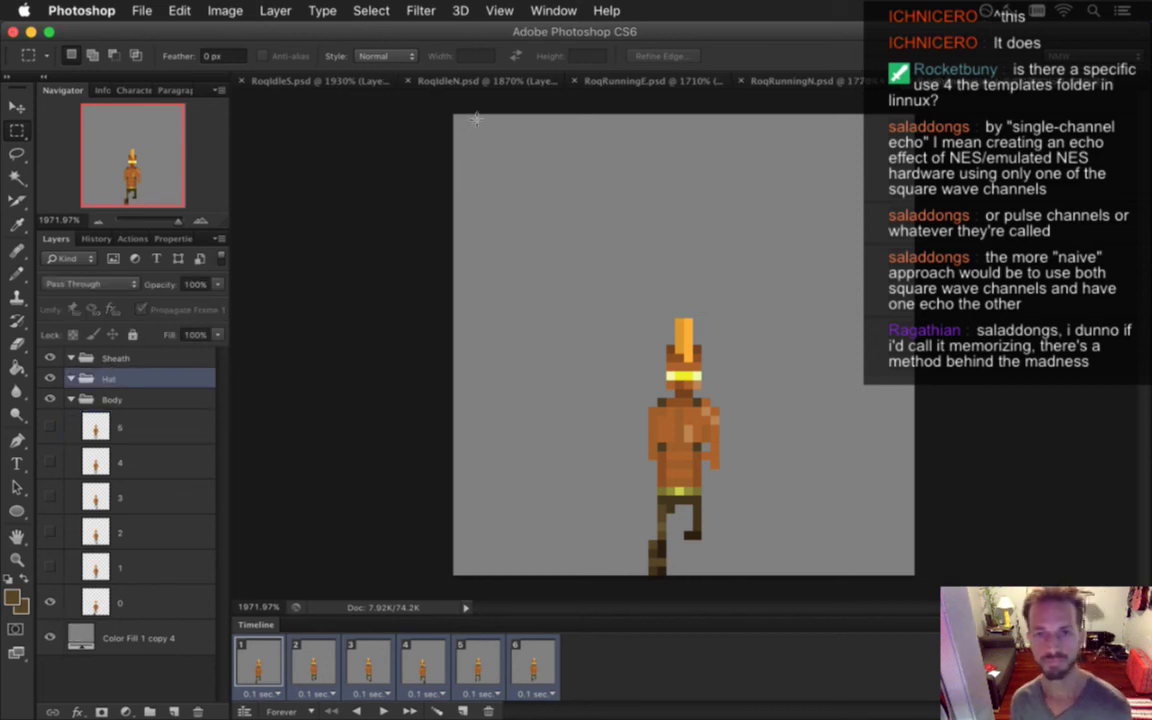
# Switch to RoqIdleS.psd, make its Hat group visible and select the whole canvas
pyautogui.click(293, 80)
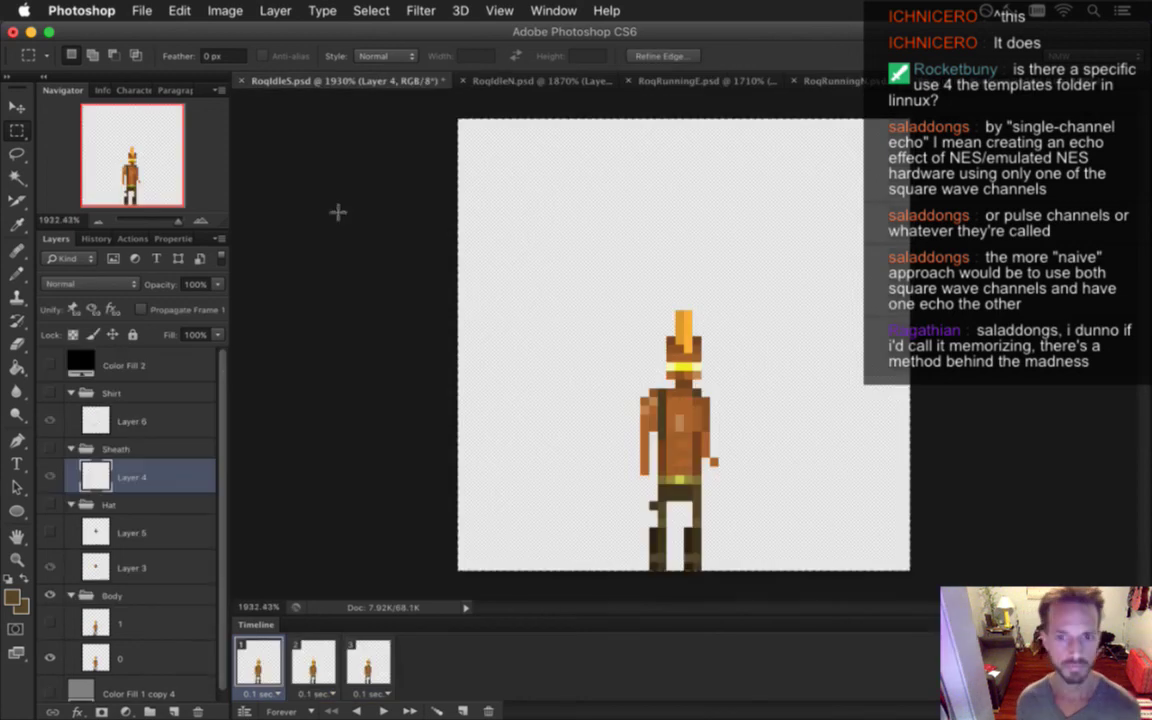
pyautogui.click(50, 504)
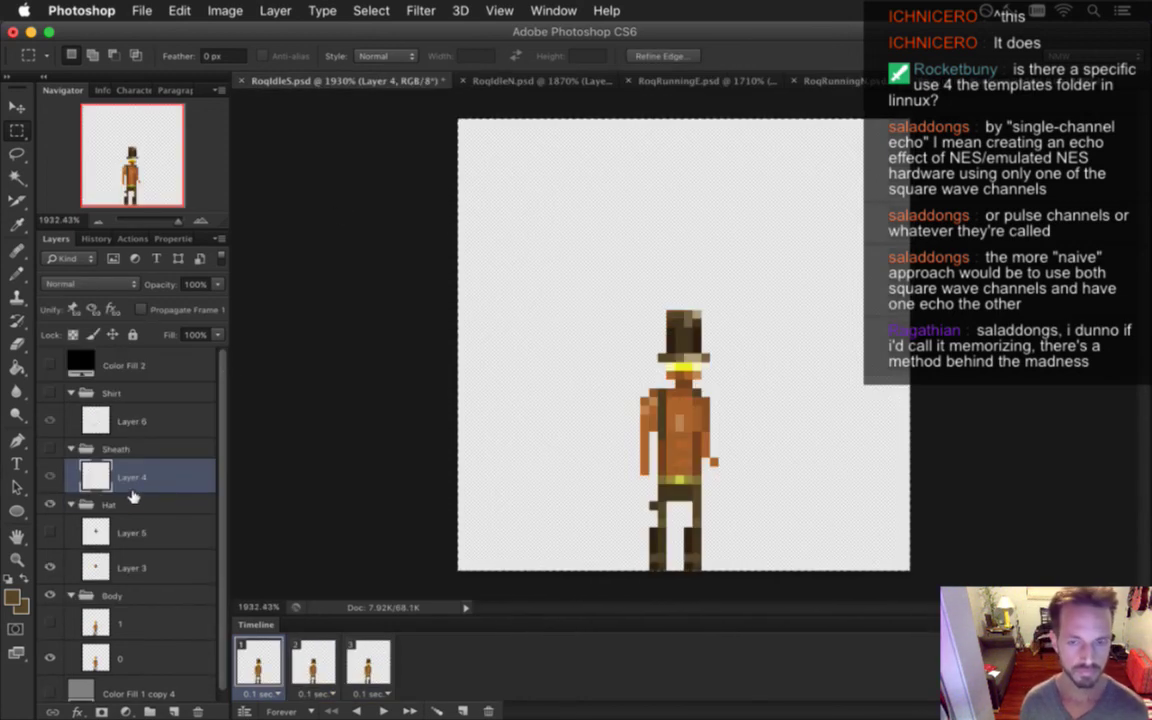
pyautogui.press('super+a')
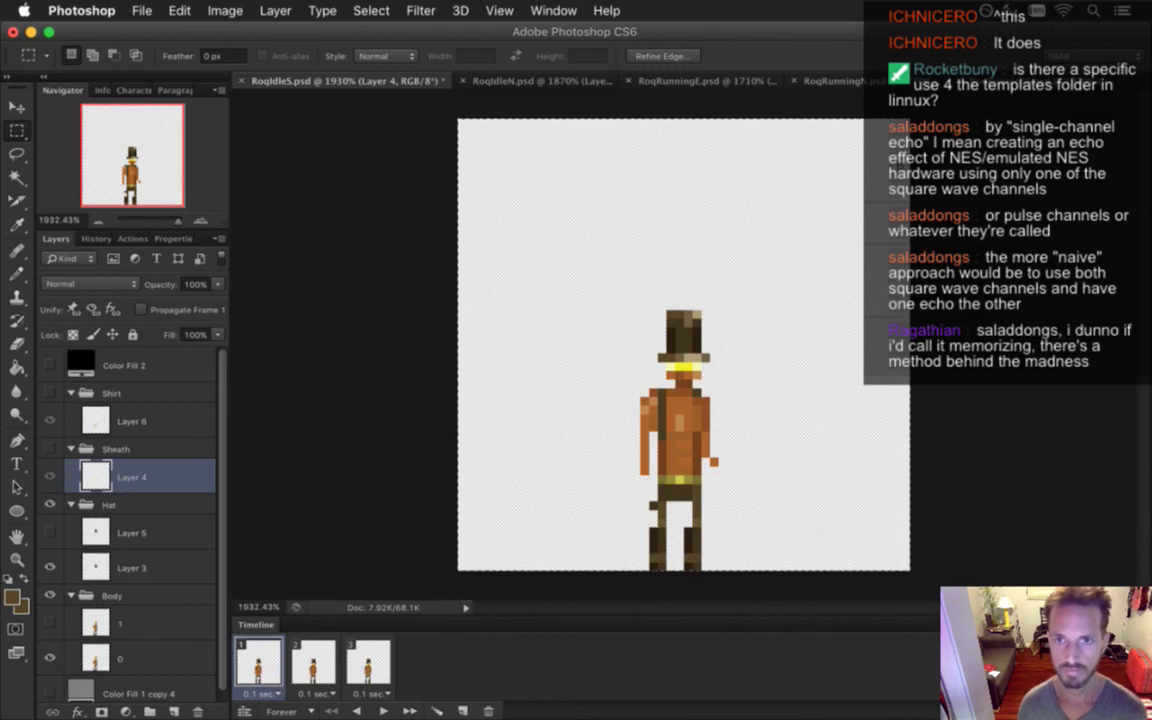
pyautogui.click(900, 82)
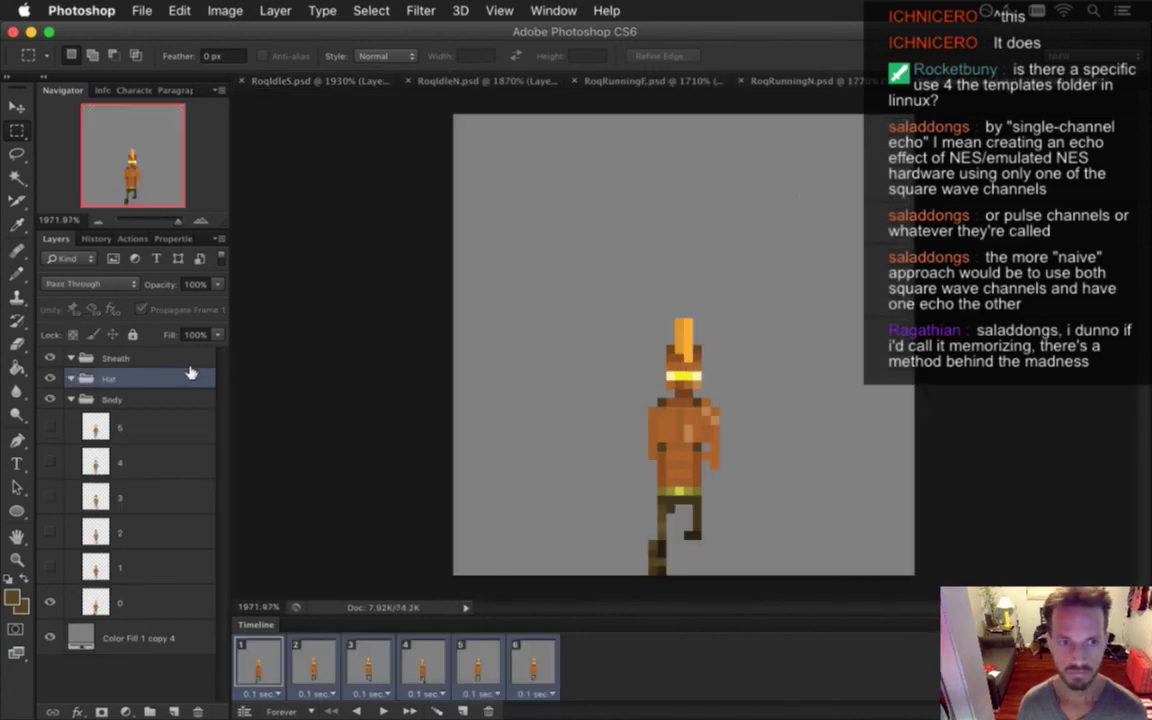
pyautogui.press('super+v')
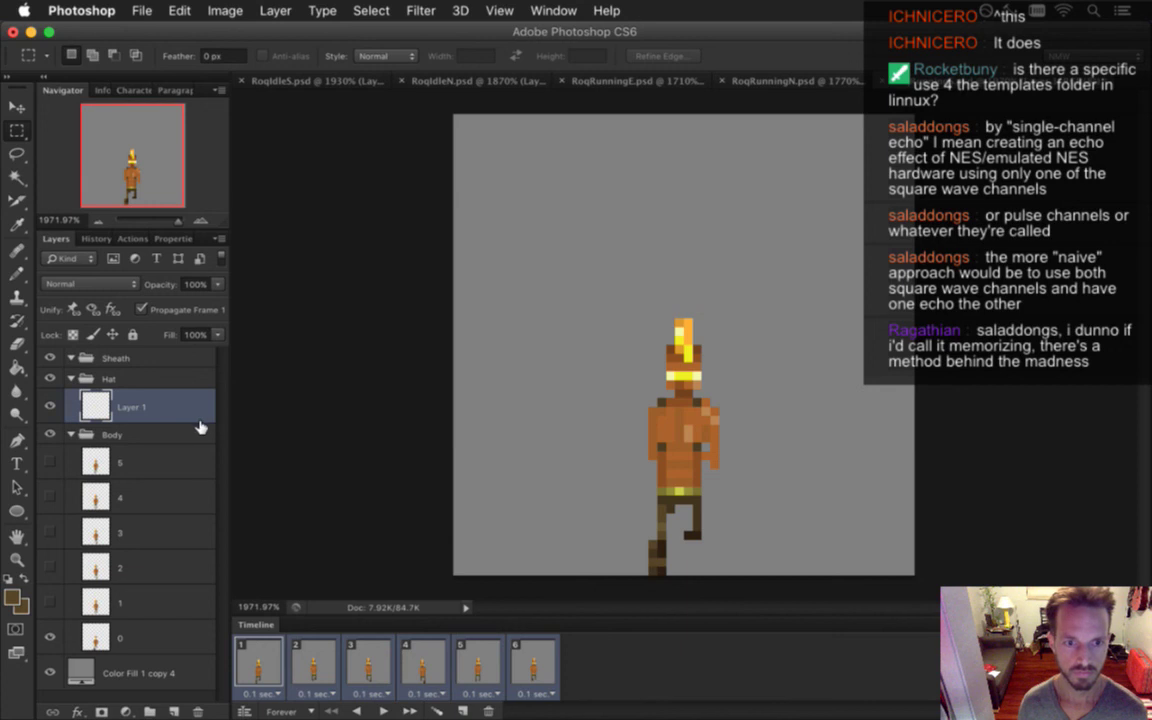
pyautogui.press('super+z')
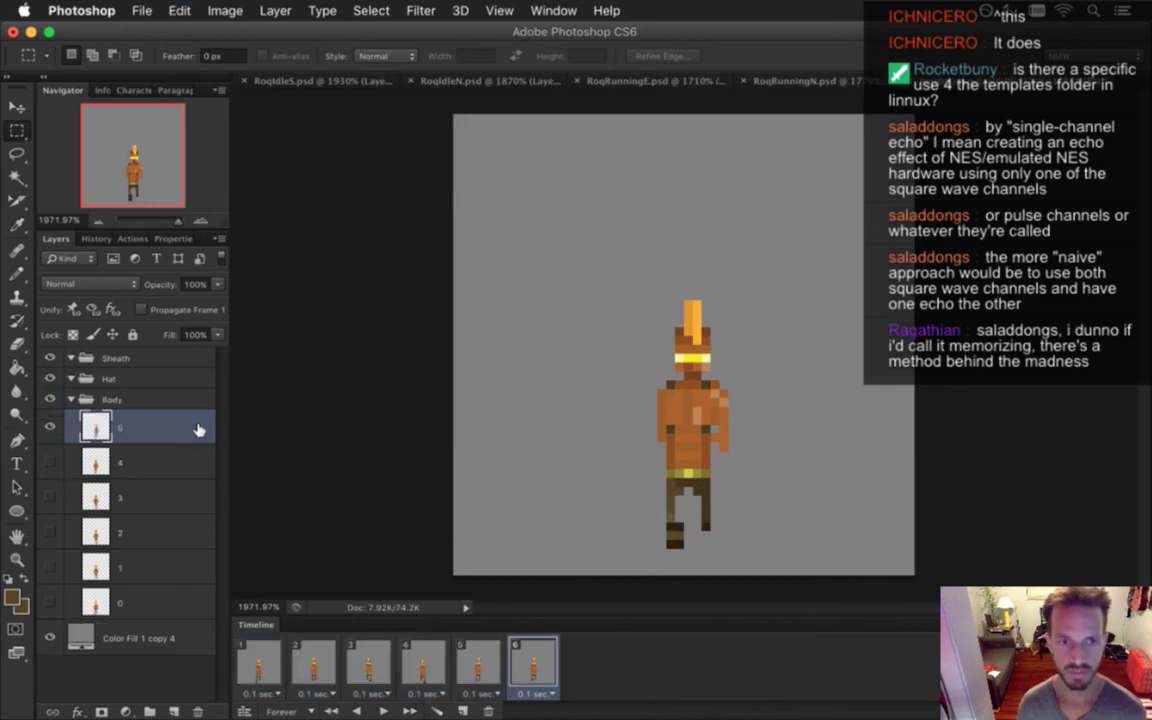
# Copy the top hat from Layer 3 of RoqIdleS.psd and paste it into the Hat group of the running animation
pyautogui.click(300, 80)
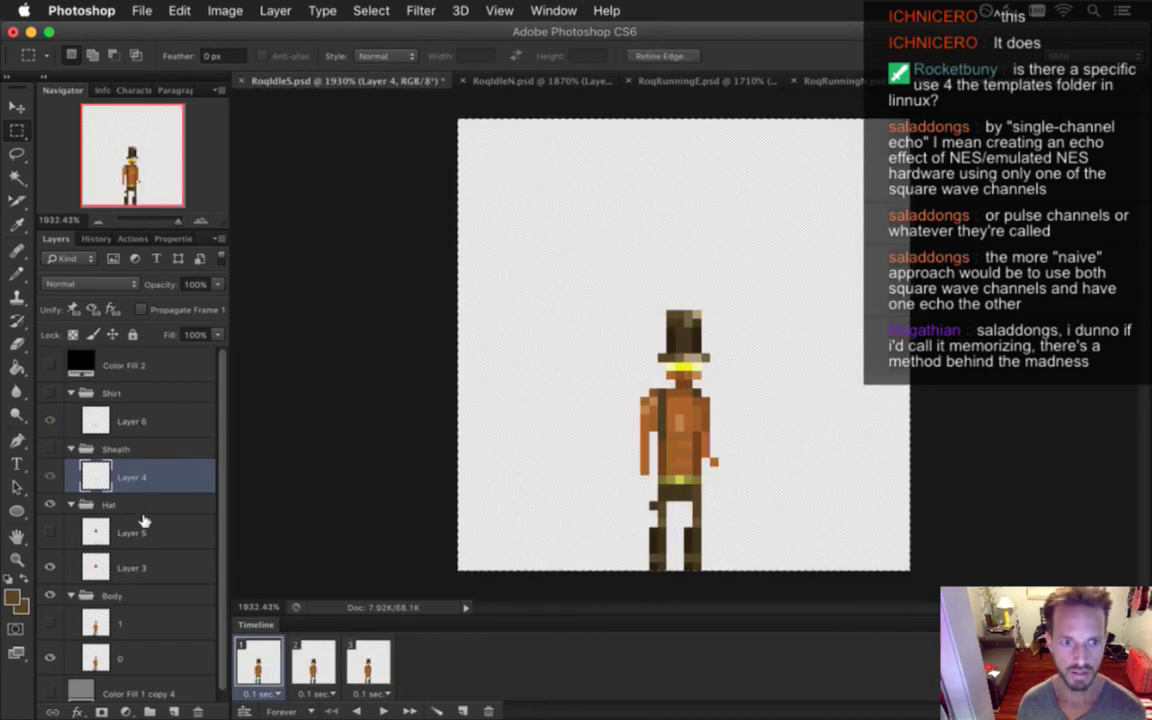
pyautogui.click(148, 535)
pyautogui.click(156, 566)
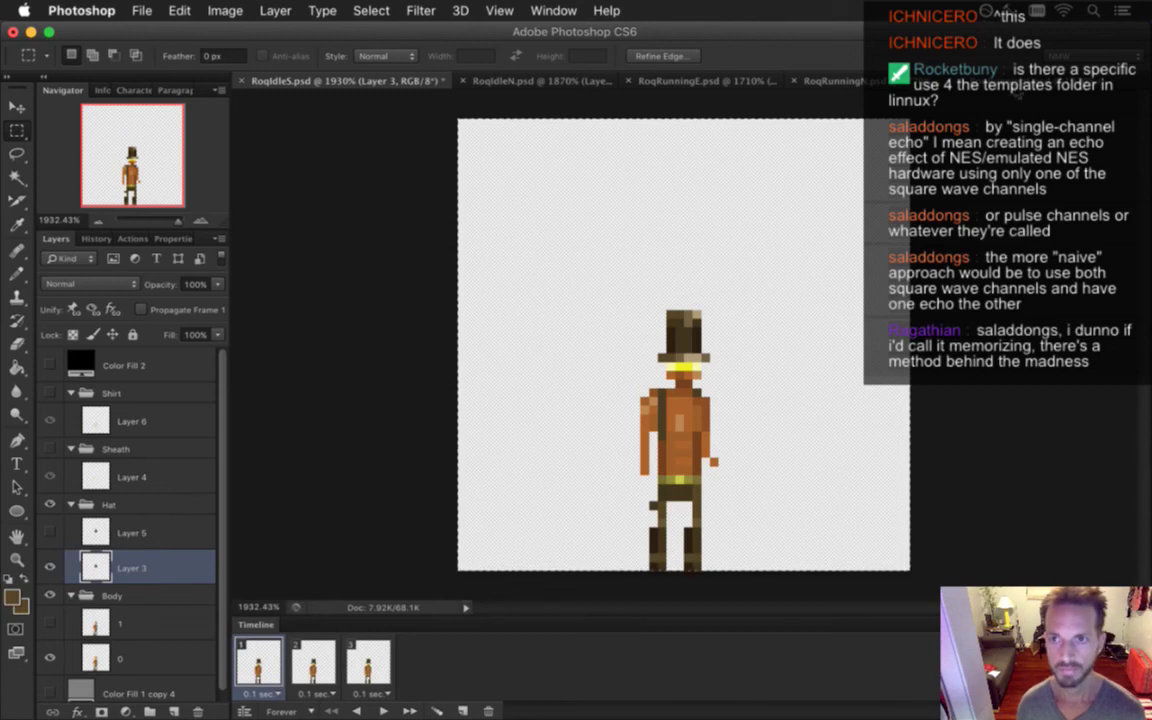
pyautogui.hotkey('ctrl', 'Tab')
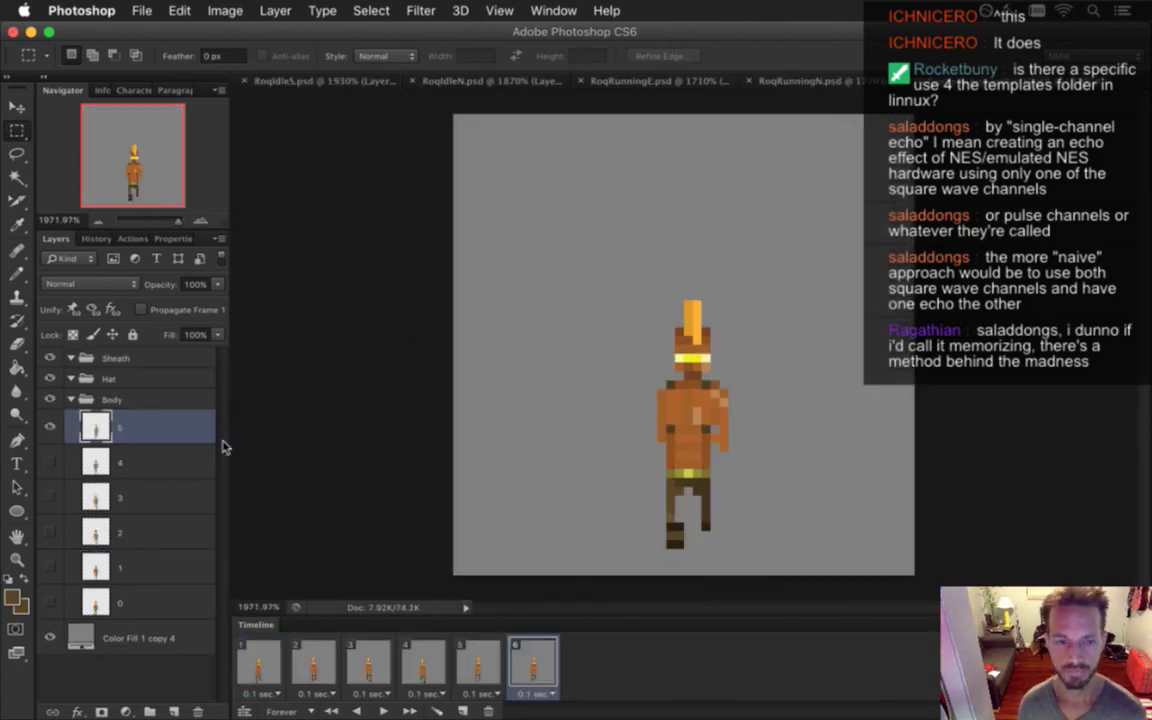
pyautogui.click(138, 378)
pyautogui.hotkey('ctrl', 'v')
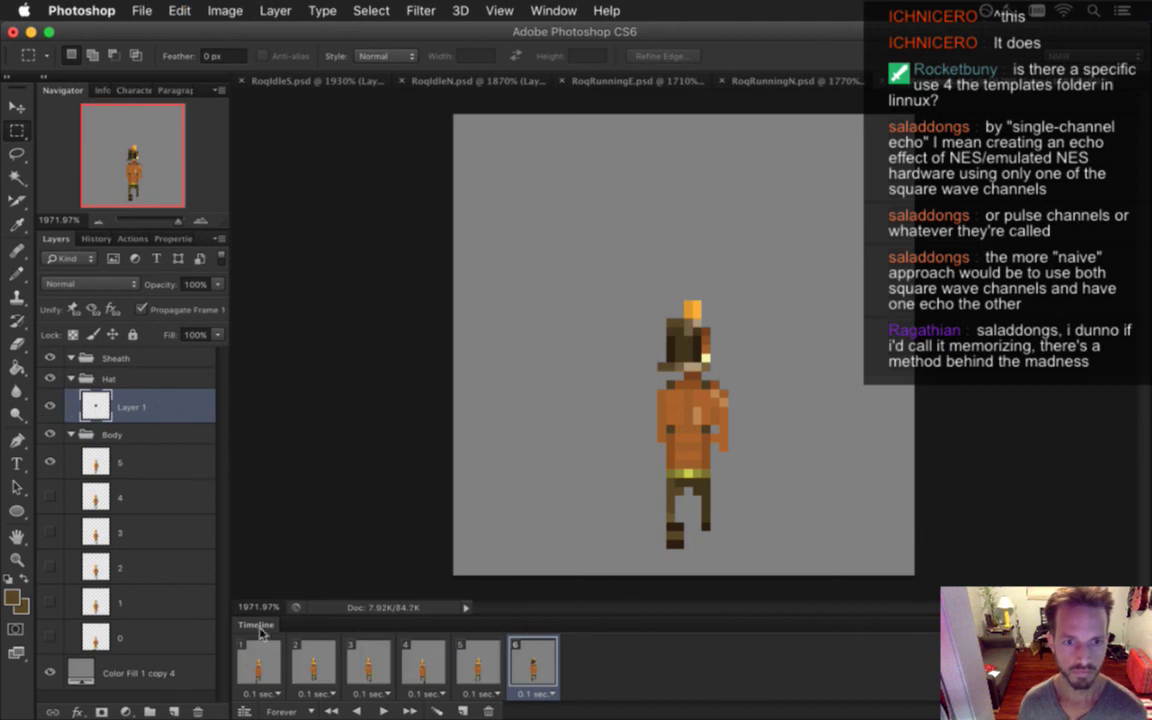
pyautogui.keyDown('shift'); pyautogui.click(258, 662); pyautogui.keyUp('shift')
pyautogui.press('v')
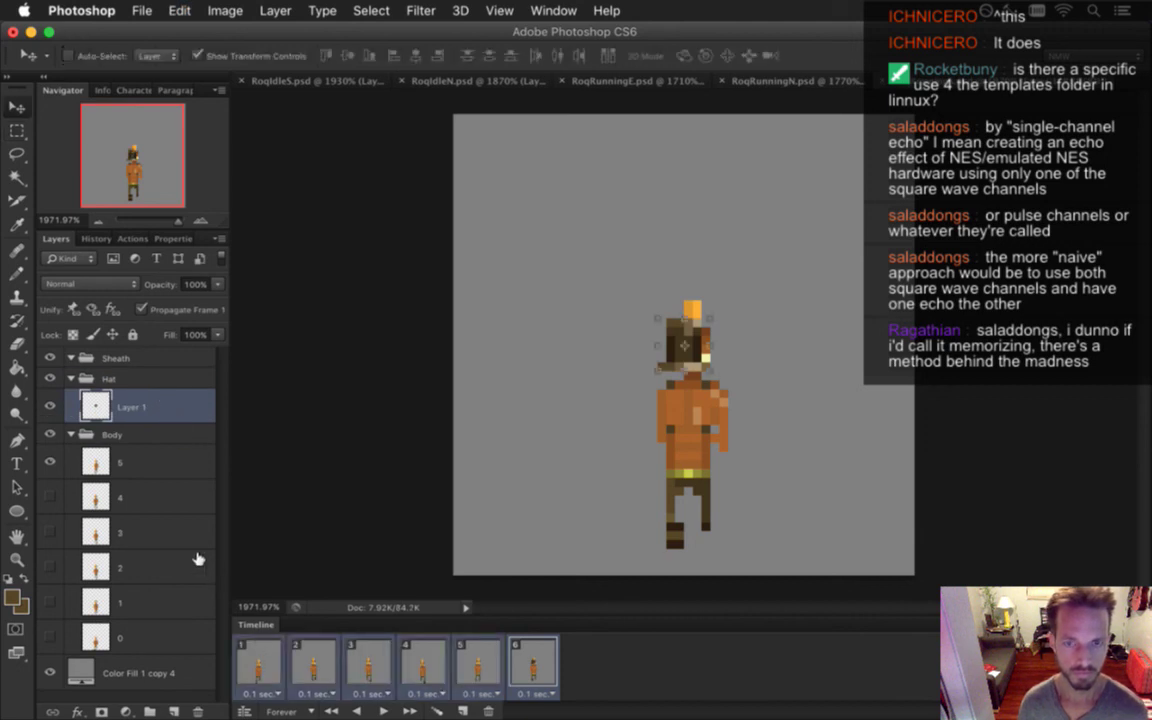
pyautogui.press('Up')
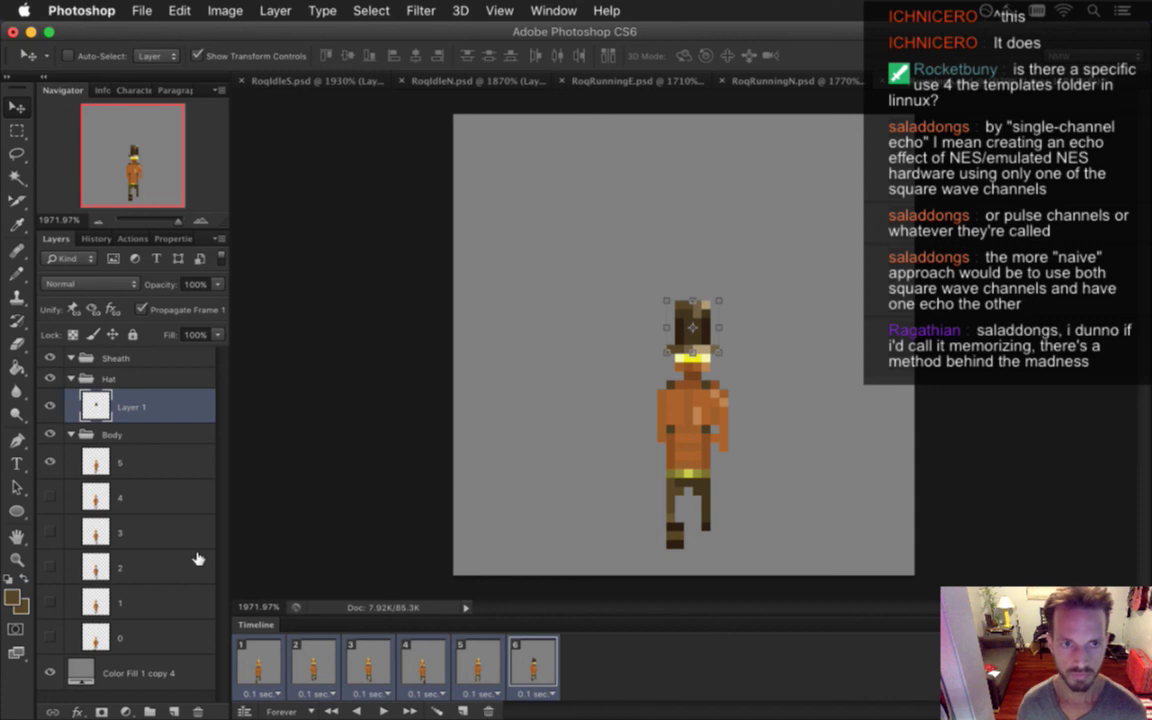
pyautogui.press('m')
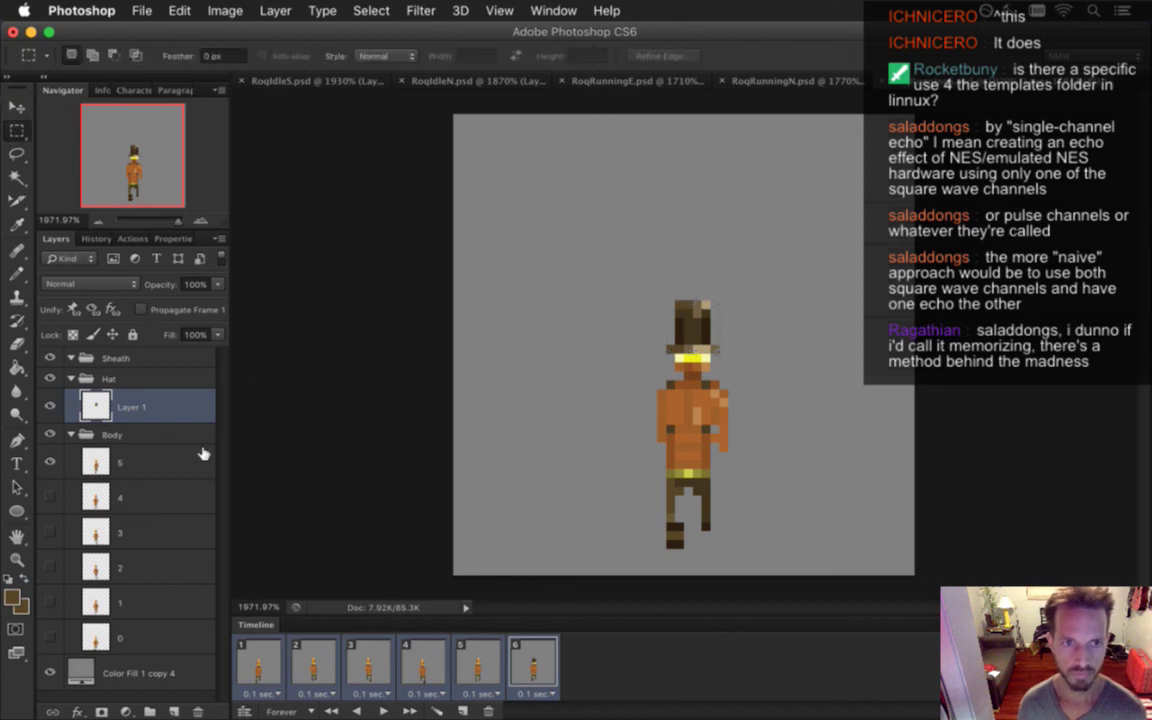
pyautogui.click(258, 662)
pyautogui.keyDown('shift'); pyautogui.click(530, 663); pyautogui.keyUp('shift')
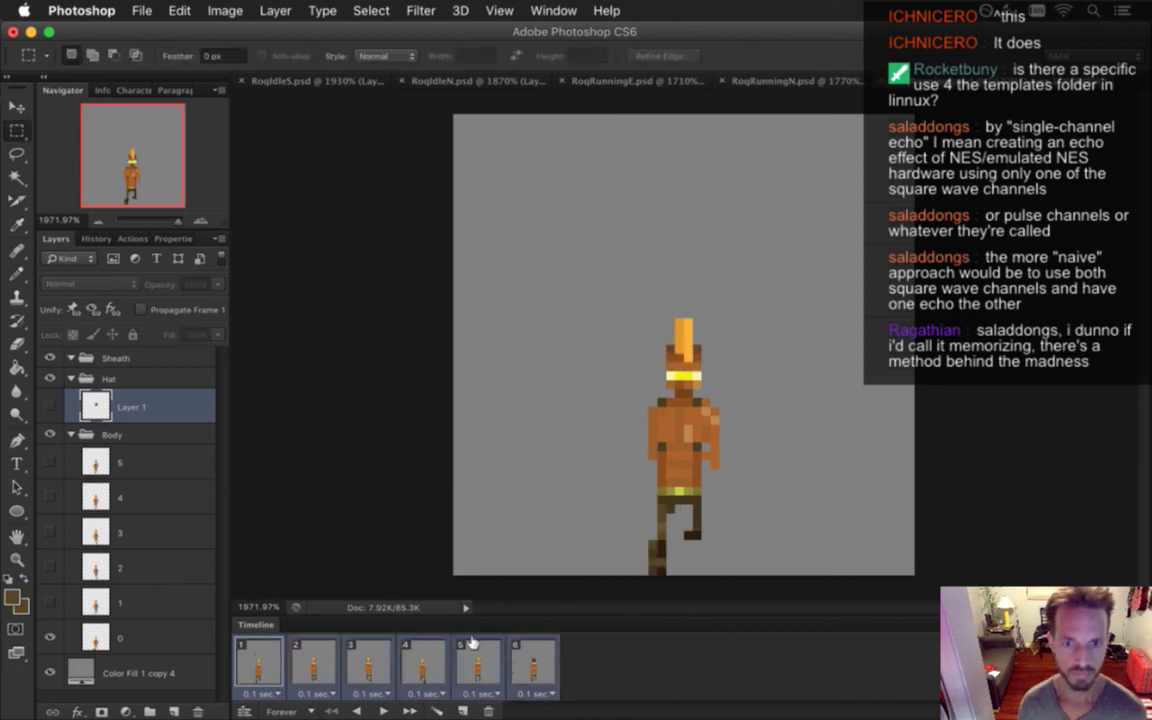
pyautogui.click(52, 405)
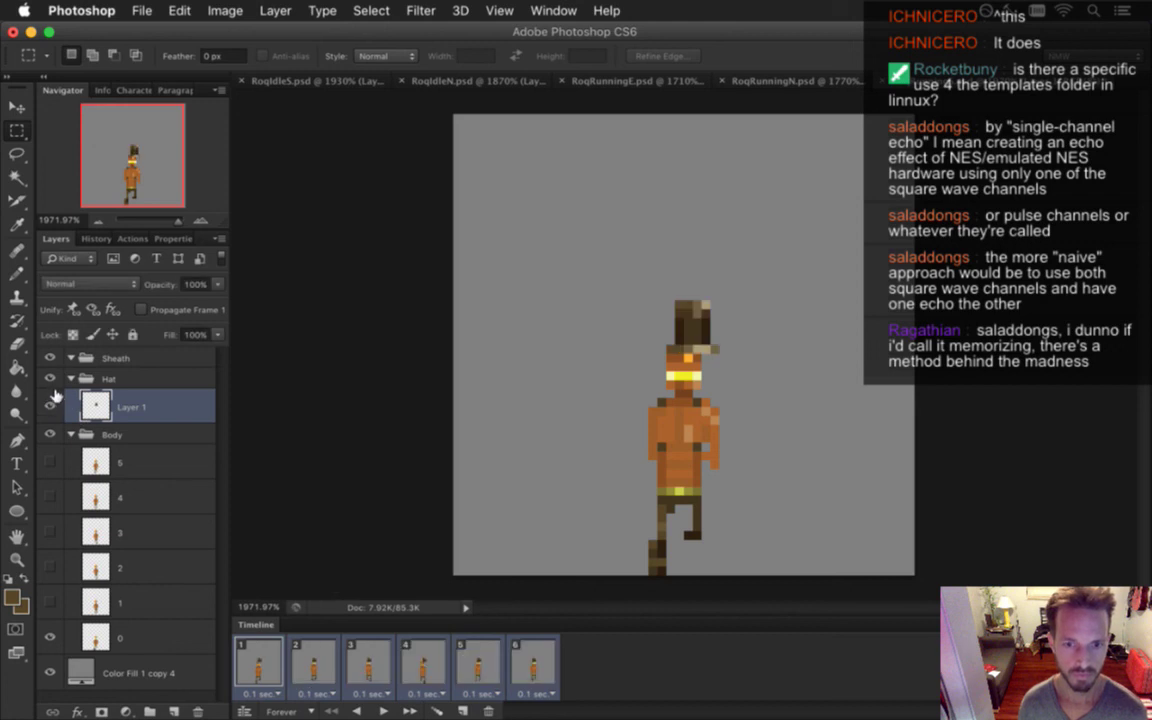
pyautogui.press('super+z')
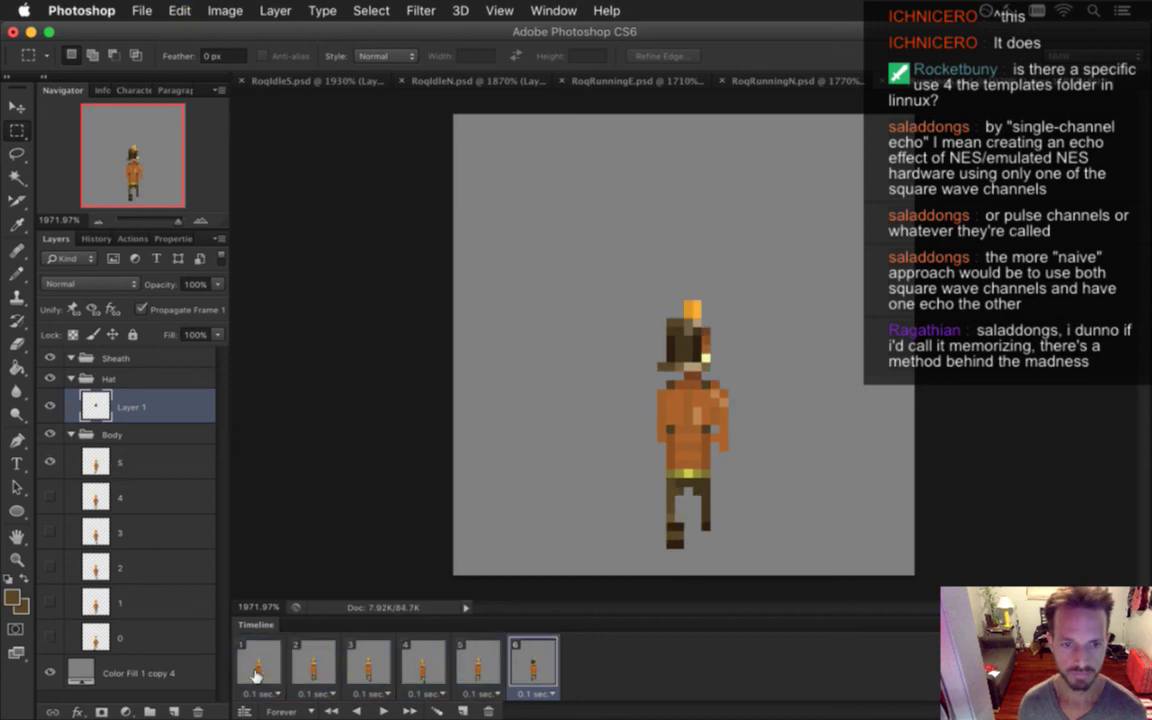
# Show the pasted hat in all six frames and move it two pixels up and one right onto frame 6's head
pyautogui.click(53, 404)
pyautogui.click(53, 404)
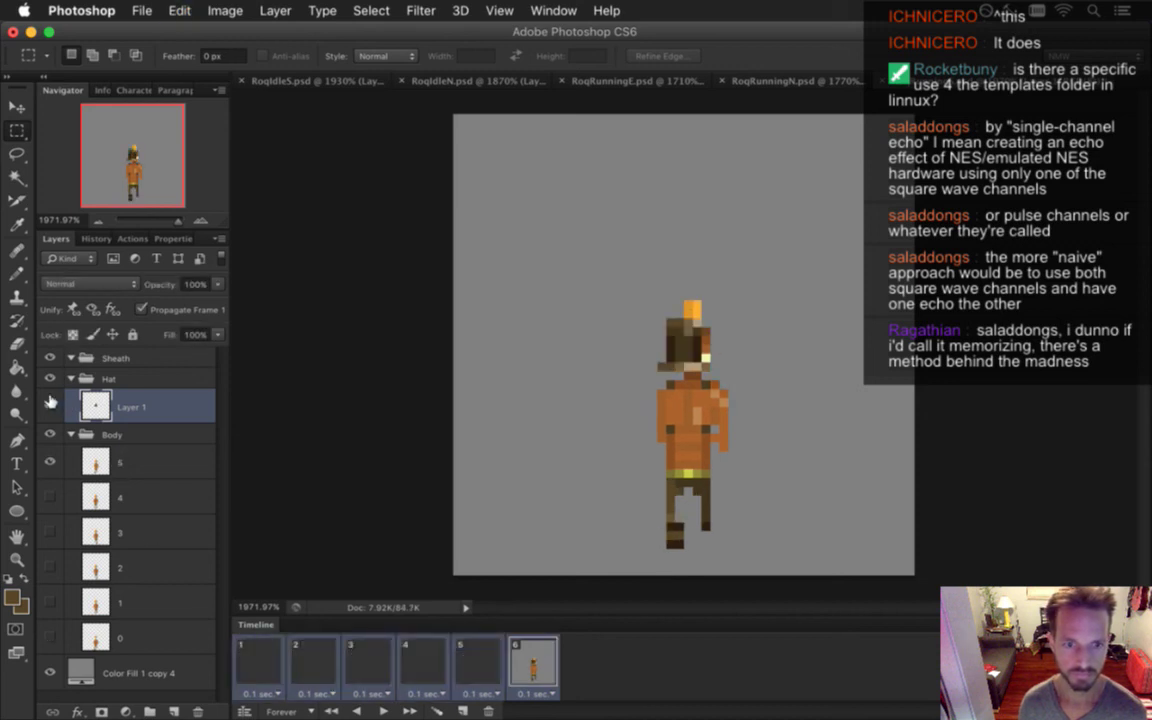
pyautogui.press('v')
pyautogui.press('Up')
pyautogui.press('Right')
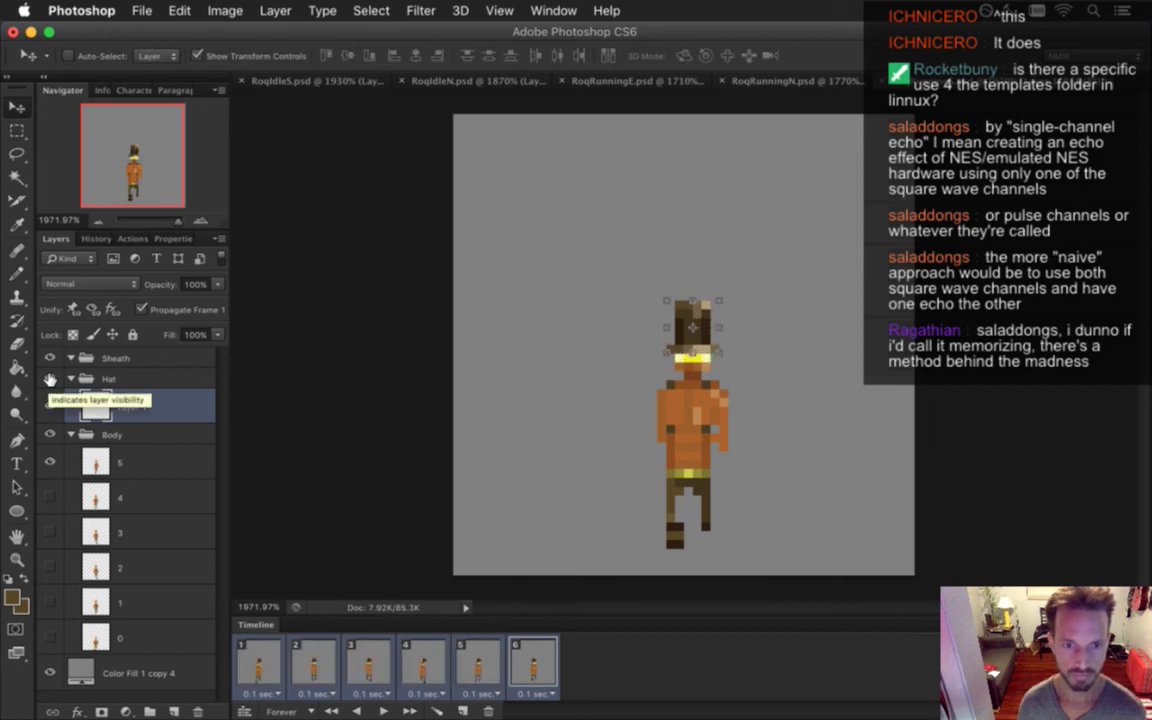
pyautogui.press('m')
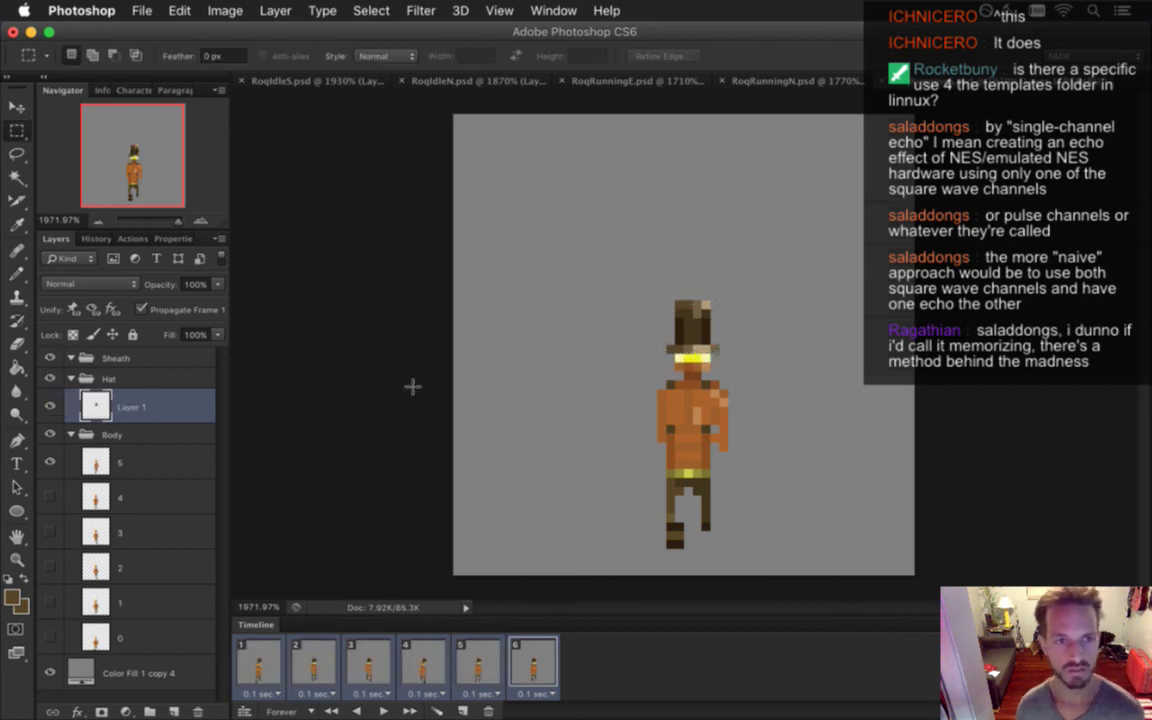
# Fit the hat to the head: one pixel left in frames 5, 3 and 2, two left and two down in frame 4
pyautogui.click(478, 662)
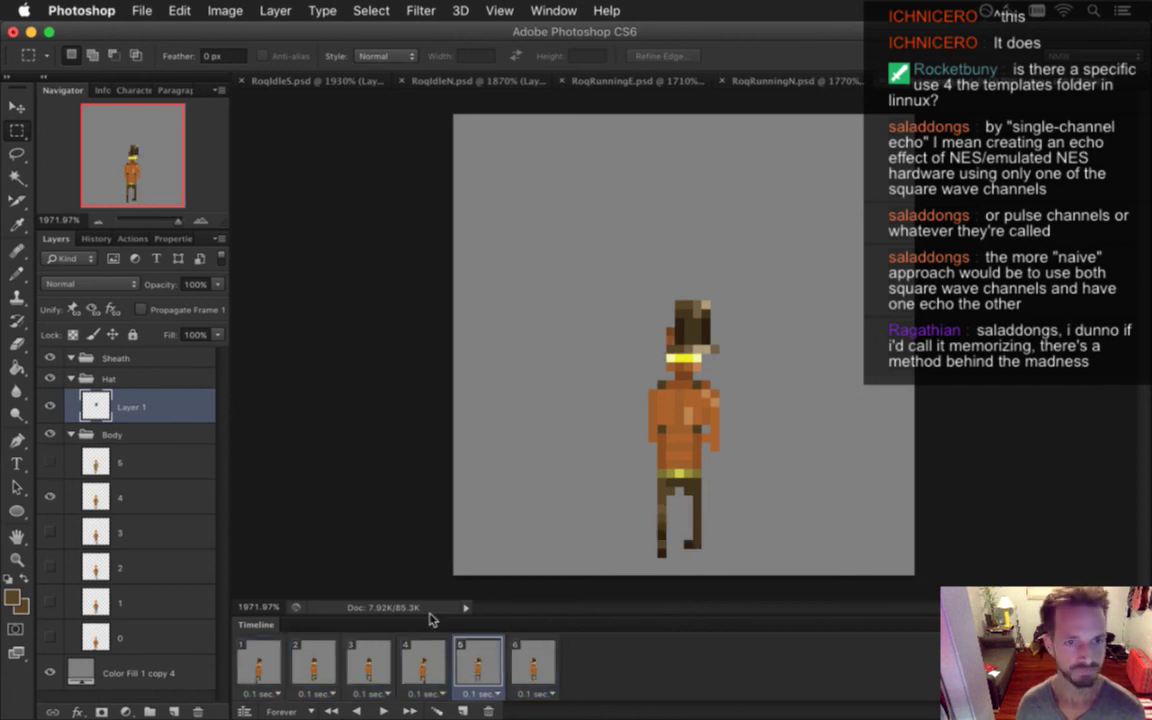
pyautogui.press('v')
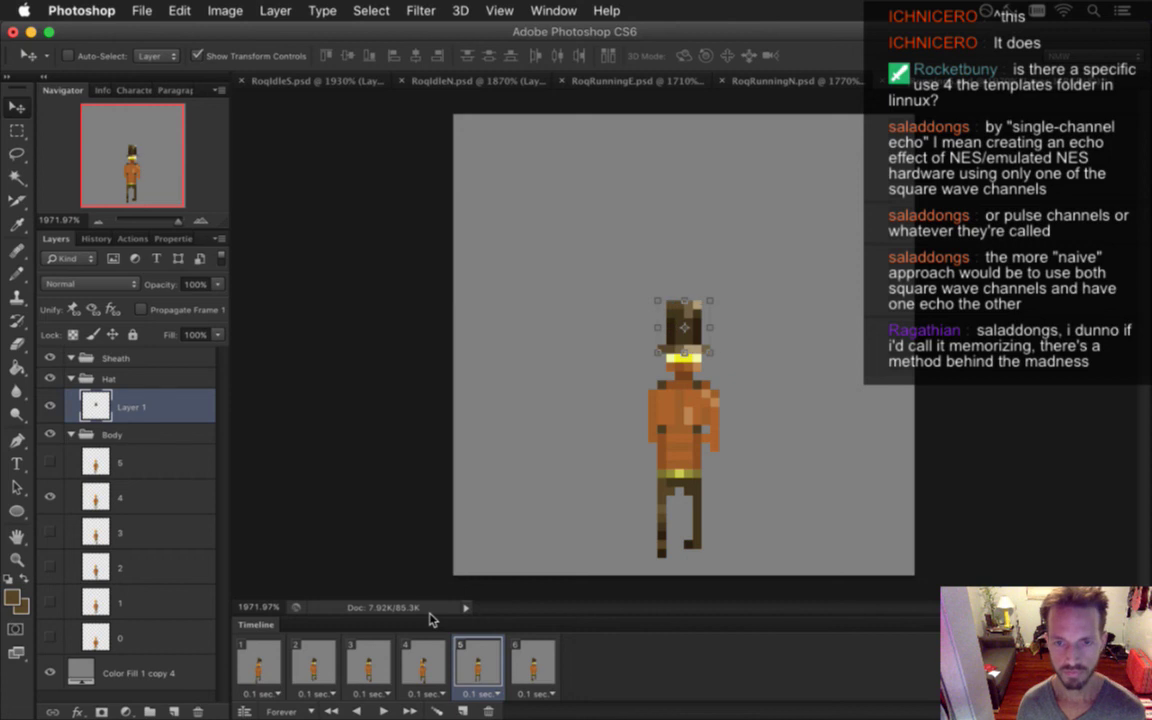
pyautogui.click(422, 660)
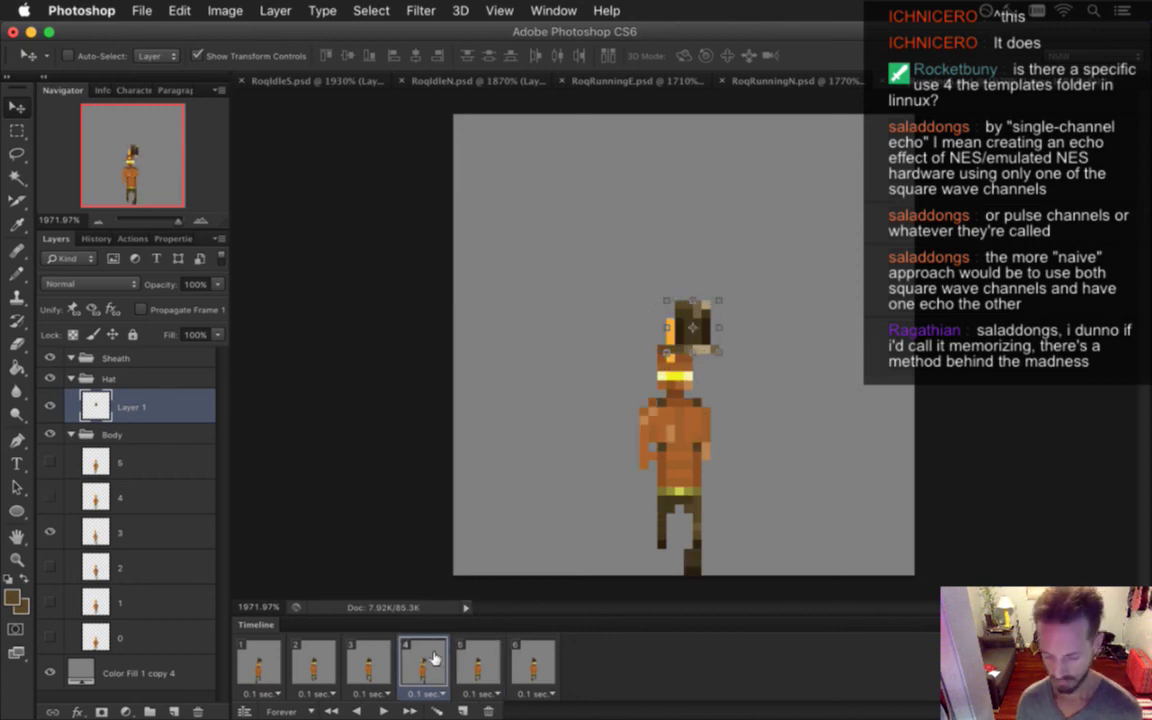
pyautogui.press('Left')
pyautogui.press('Up')
pyautogui.press('Down')
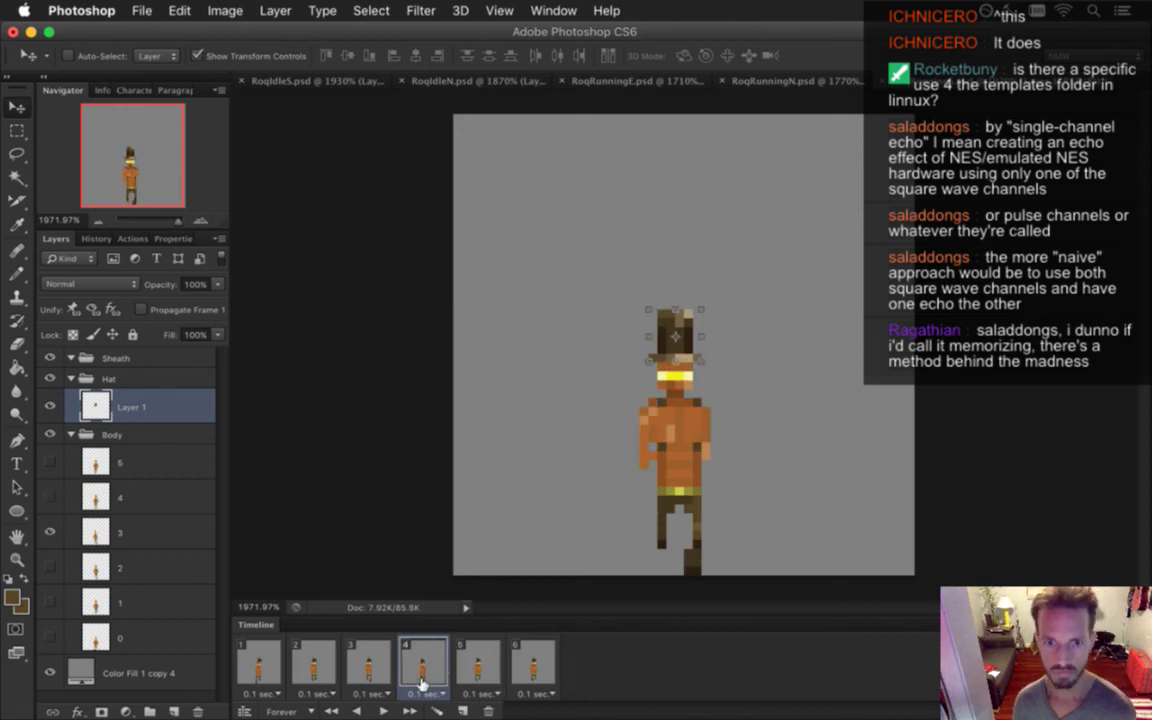
pyautogui.press('Down')
pyautogui.click(372, 658)
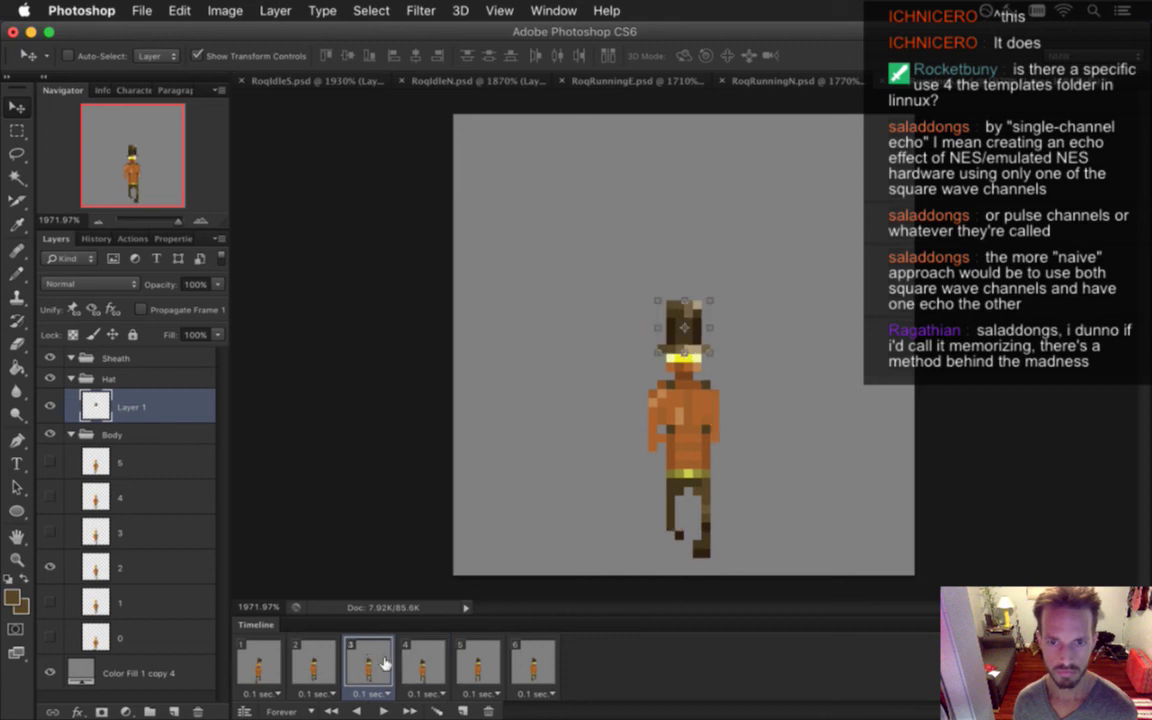
pyautogui.click(313, 660)
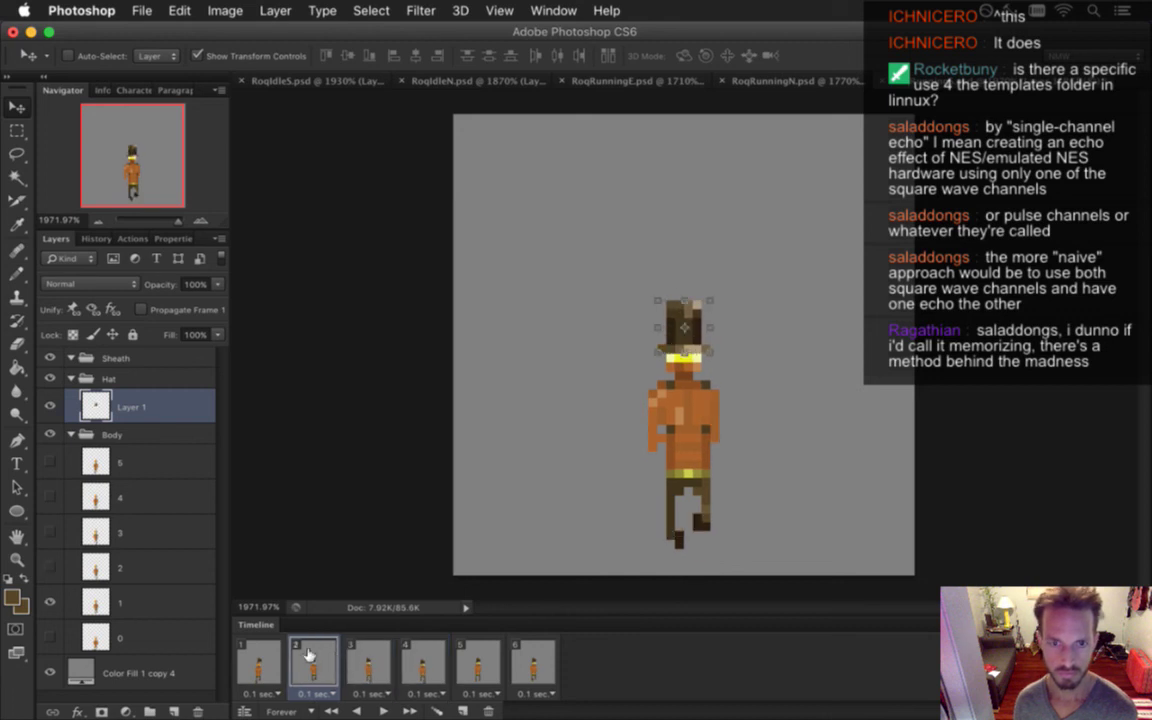
# Lower the top hat onto the head in frame 1 and play back the running animation
pyautogui.click(266, 662)
pyautogui.press('Down')
pyautogui.press('Down')
pyautogui.press('Down')
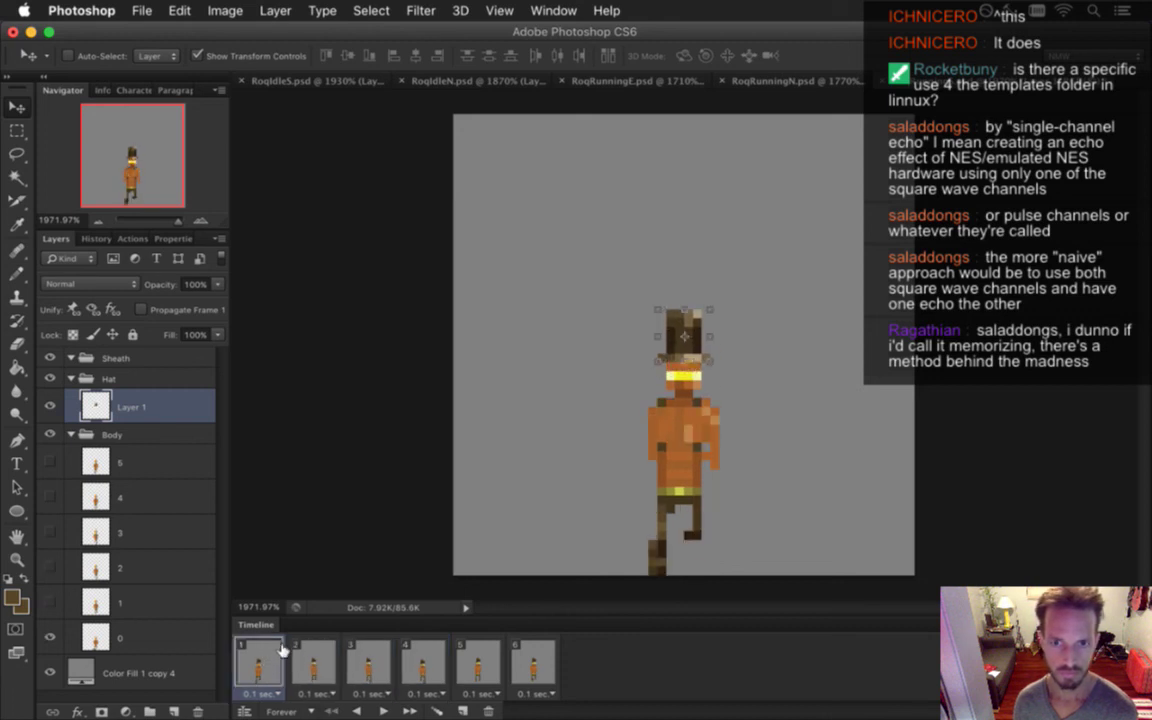
pyautogui.press('m')
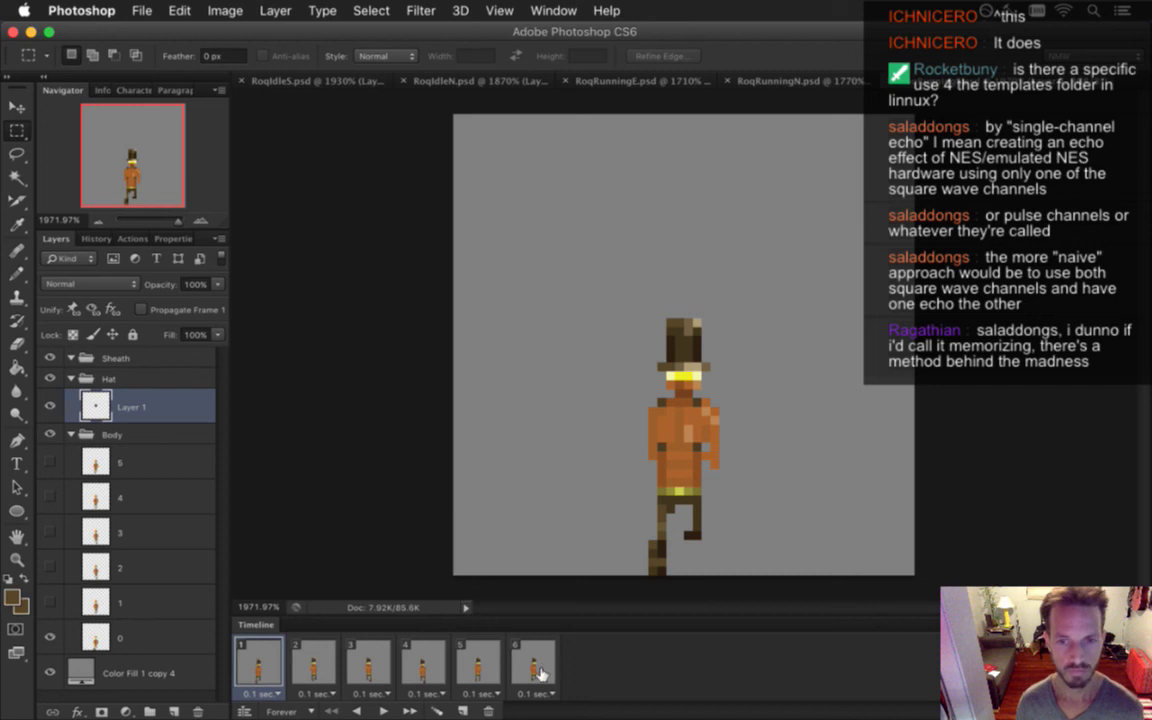
pyautogui.click(382, 709)
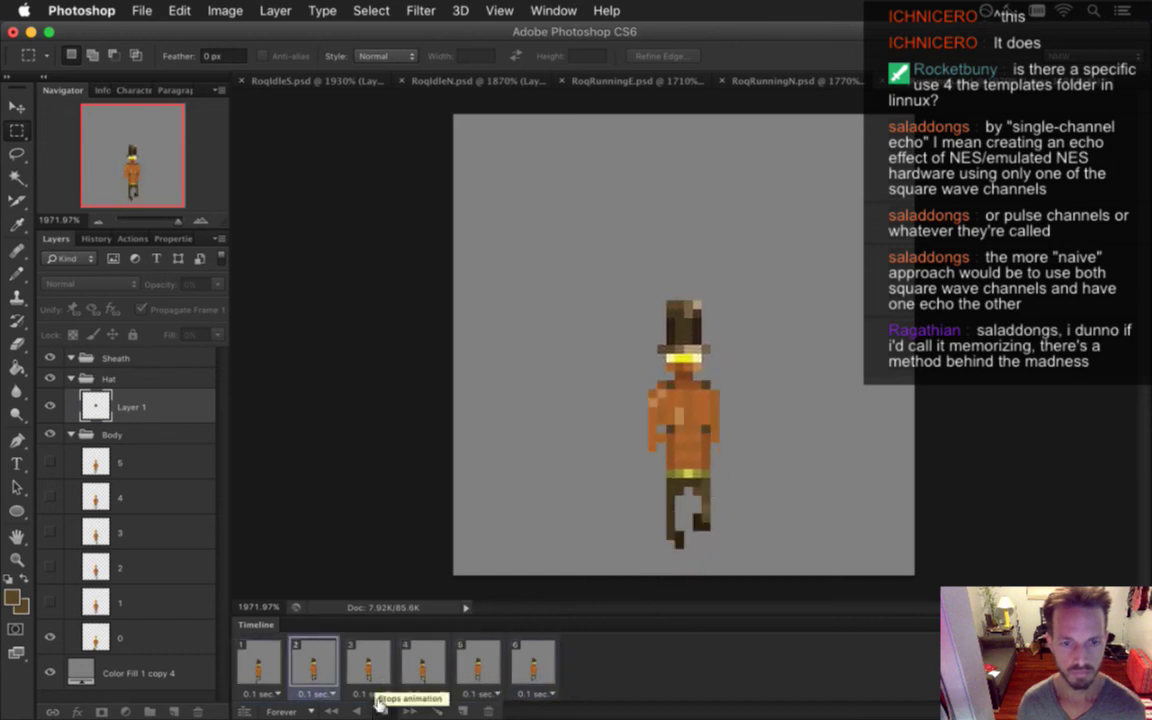
pyautogui.click(384, 710)
pyautogui.click(256, 664)
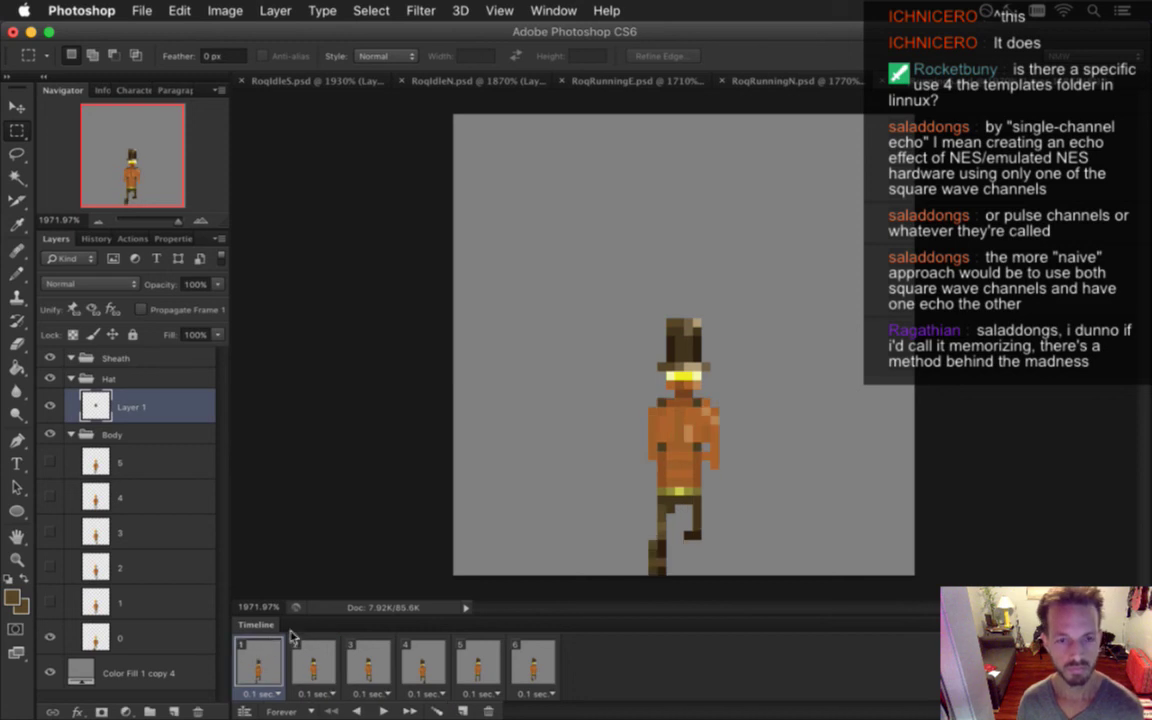
# Switch to RoqIdleS.psd, make its Sheath group visible and select the entire canvas on Layer 4 for copying
pyautogui.click(299, 80)
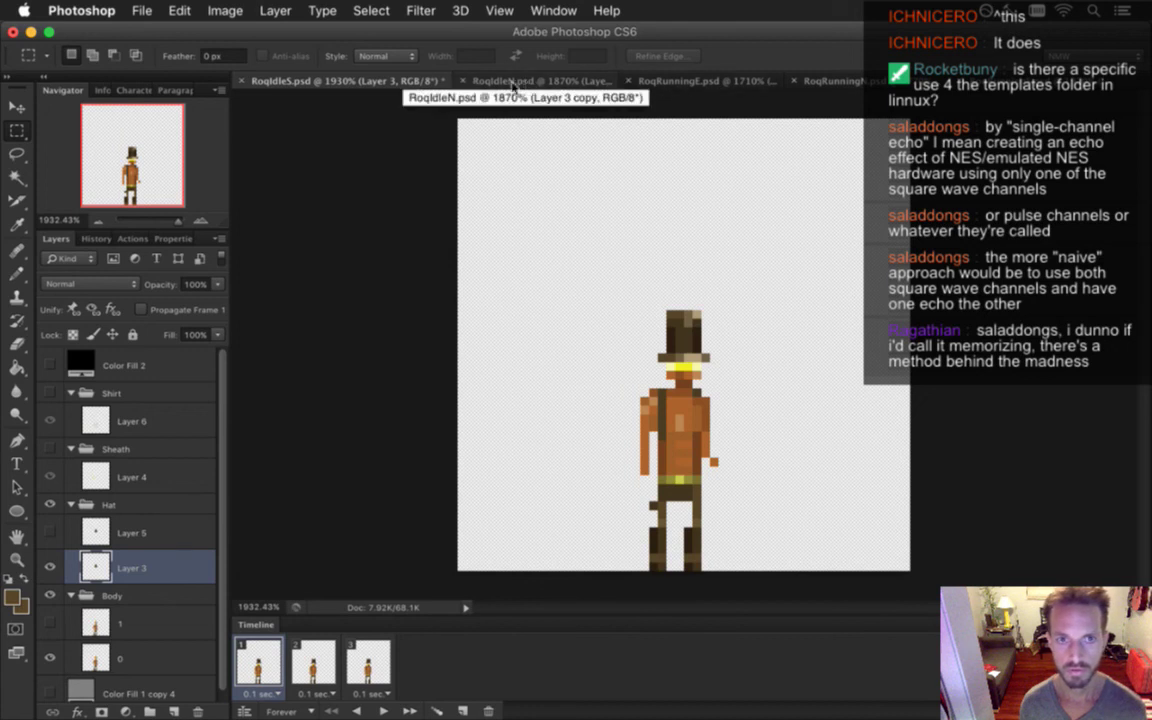
pyautogui.click(50, 449)
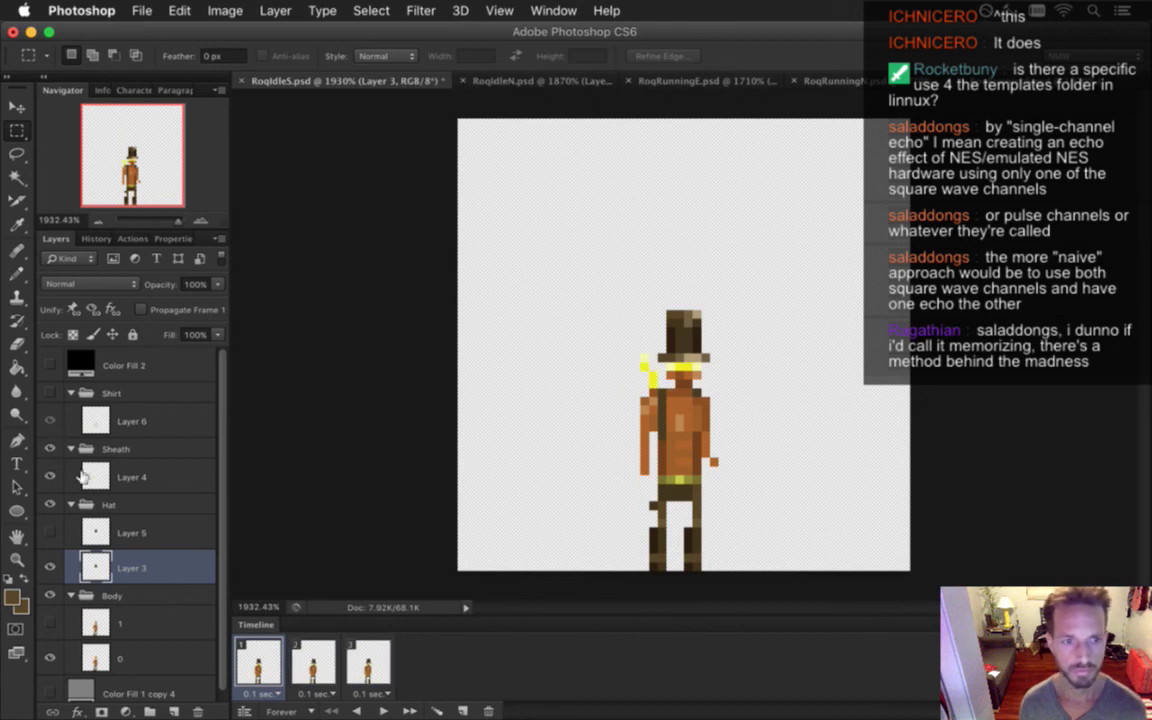
pyautogui.click(97, 478)
pyautogui.press('super+a')
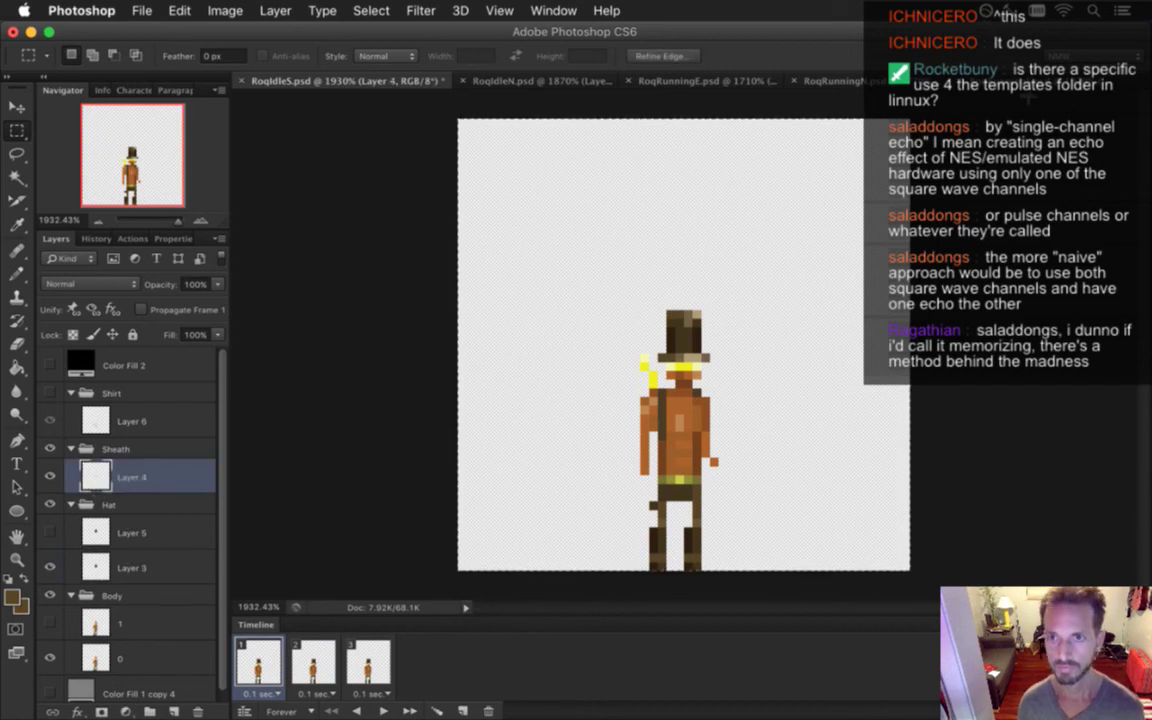
# Return to the running animation and paste the copied yellow hilt as a layer in the Sheath group
pyautogui.hotkey('ctrl', 'shift', 'Tab')
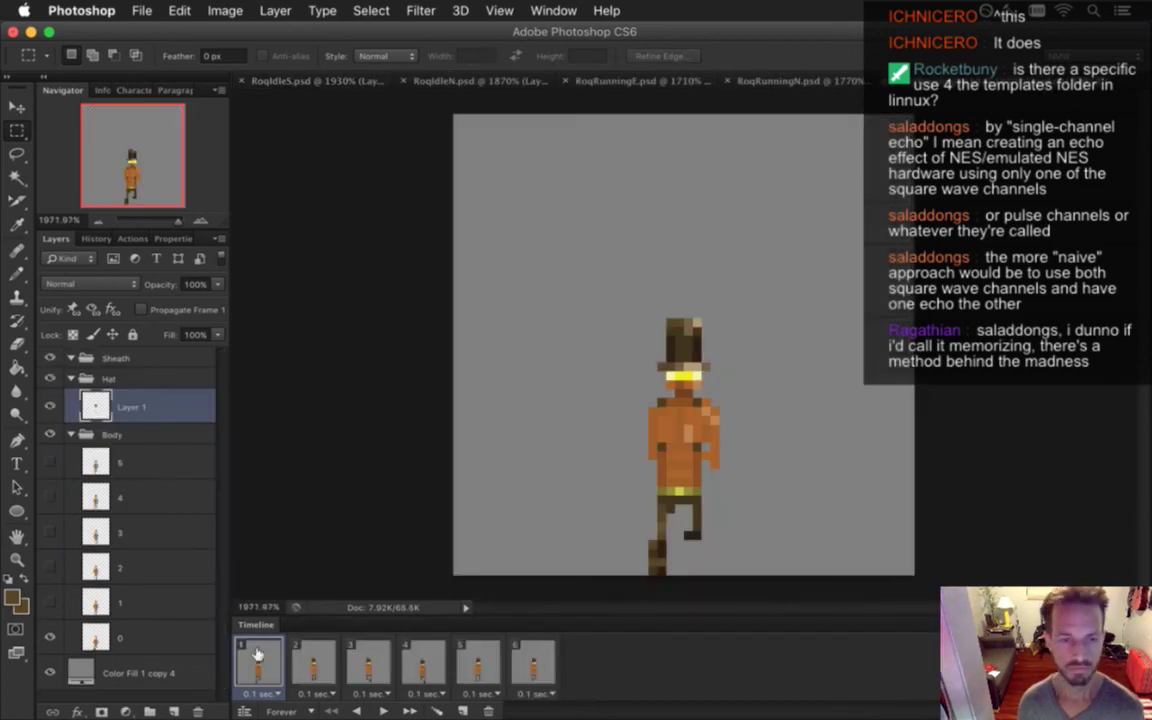
pyautogui.hotkey('alt', ']')
pyautogui.press('super+alt+shift+n')
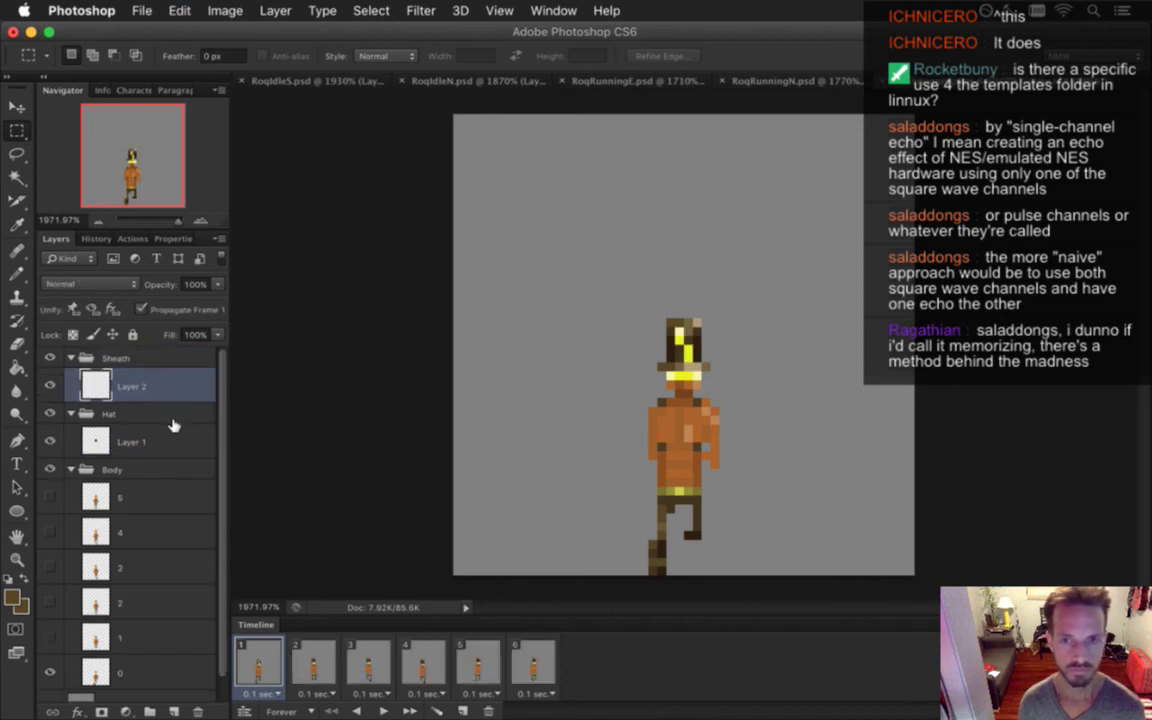
# With all six frames selected, move the yellow hilt three pixels left and four down beside frame 1's head
pyautogui.keyDown('shift'); pyautogui.click(527, 660); pyautogui.keyUp('shift')
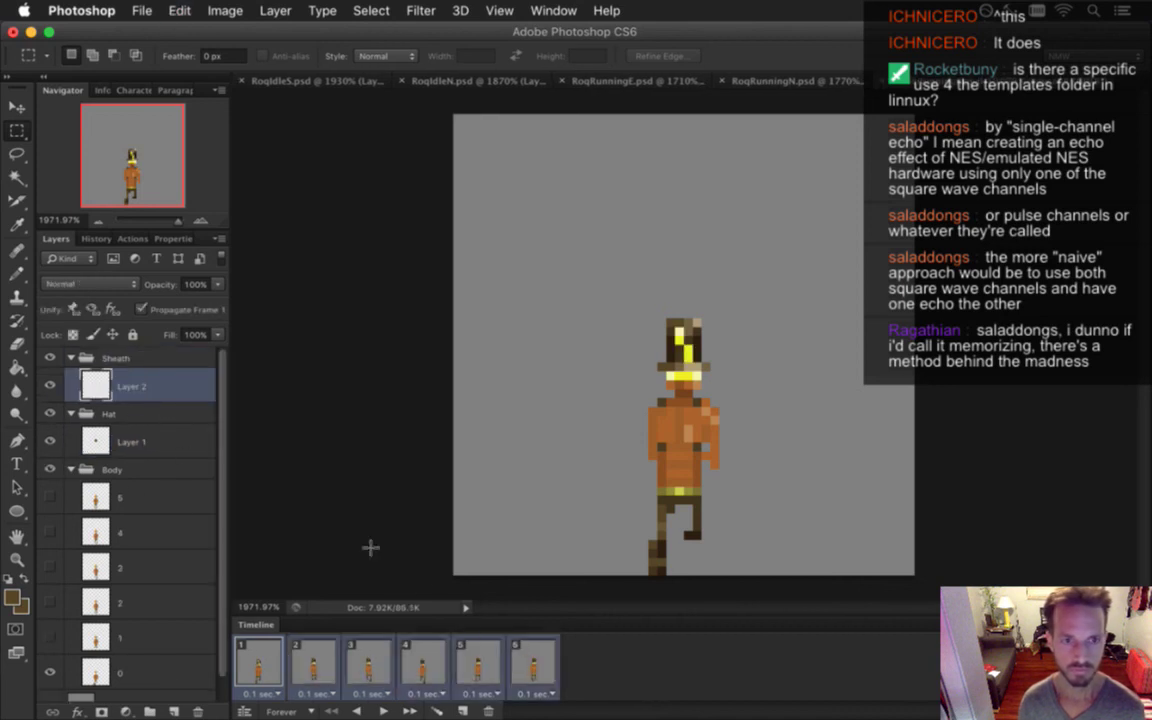
pyautogui.press('v')
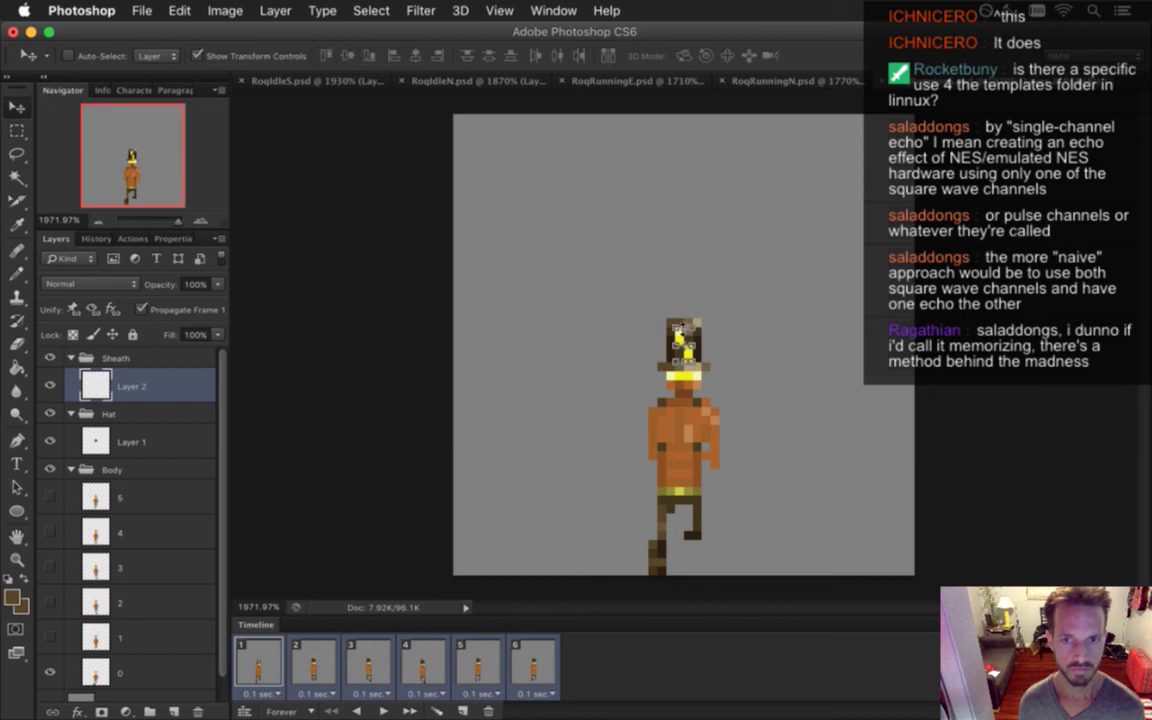
pyautogui.moveTo(652, 328); pyautogui.dragTo(617, 363)
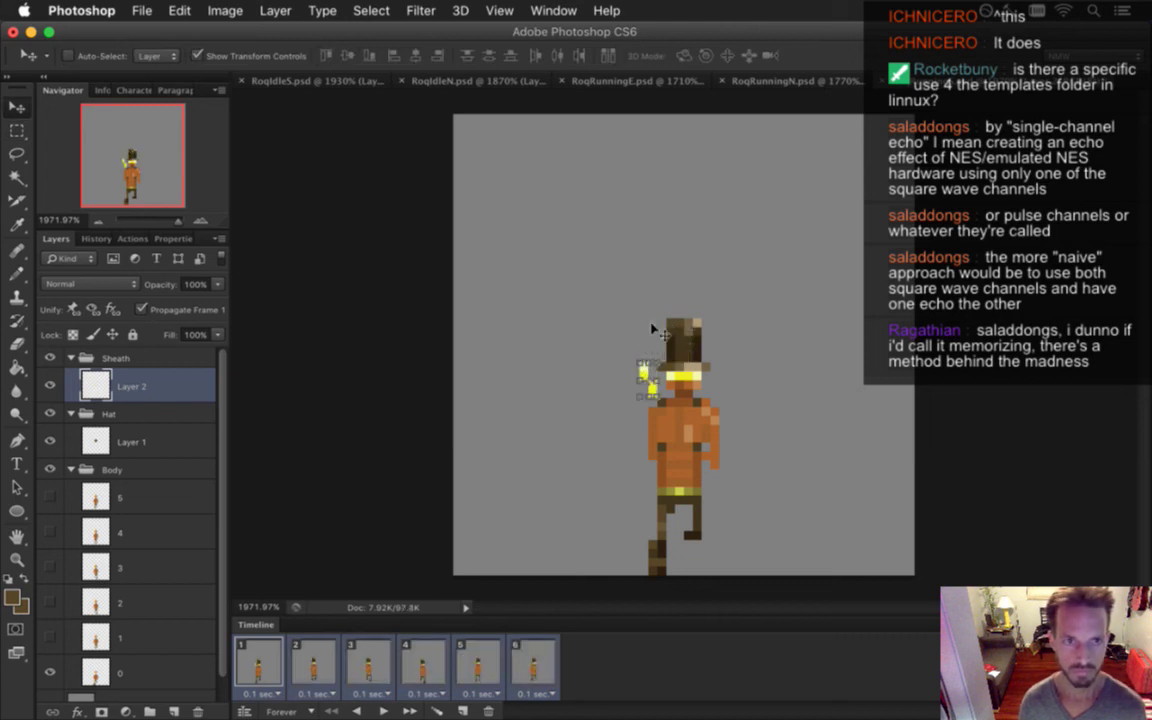
pyautogui.press('Right')
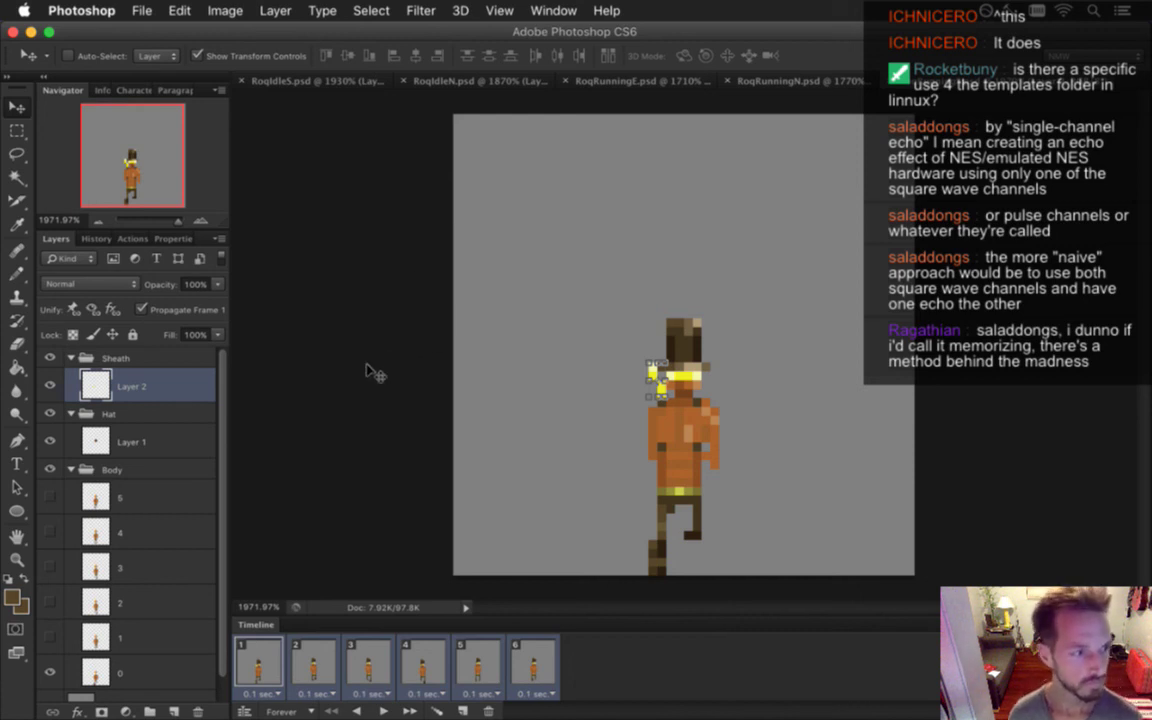
# Turn off Propagate Frame 1 for the hilt layer and make the layer visible in frames 2 to 6
pyautogui.click(141, 309)
pyautogui.click(314, 660)
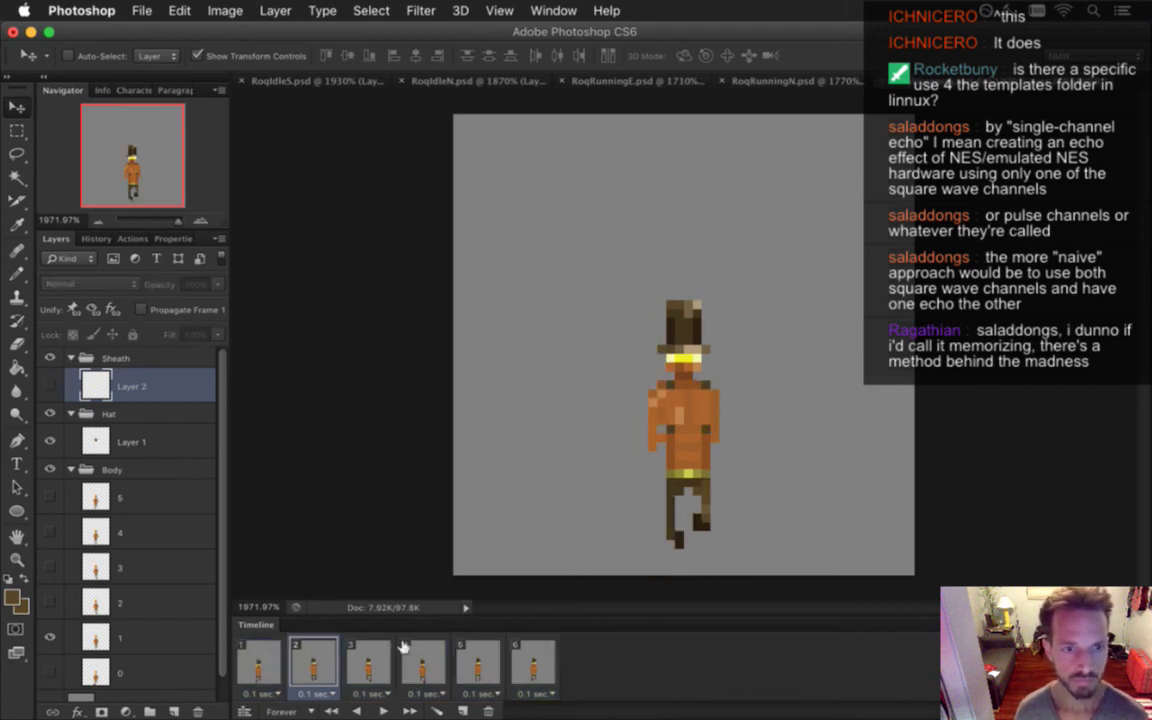
pyautogui.keyDown('shift'); pyautogui.click(526, 653); pyautogui.keyUp('shift')
pyautogui.click(50, 386)
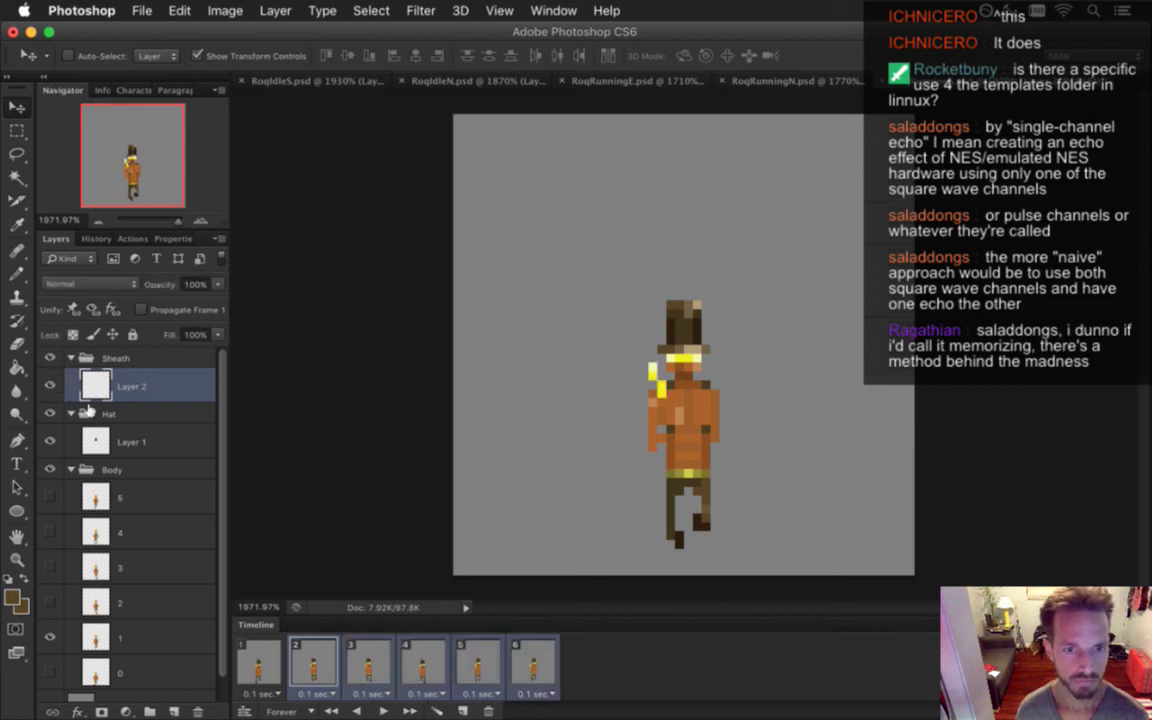
# Fit the hilt to the body: two pixels up in frames 2, 3 and 5, two up and one right in frame 6
pyautogui.click(318, 662)
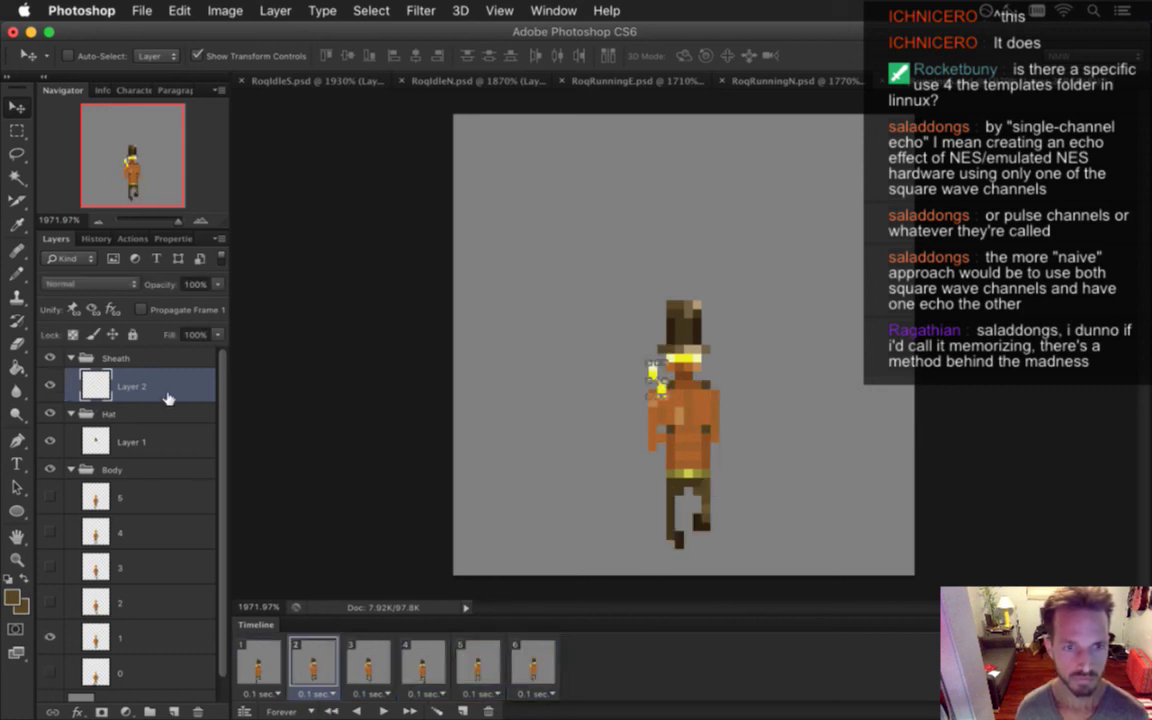
pyautogui.press('Up')
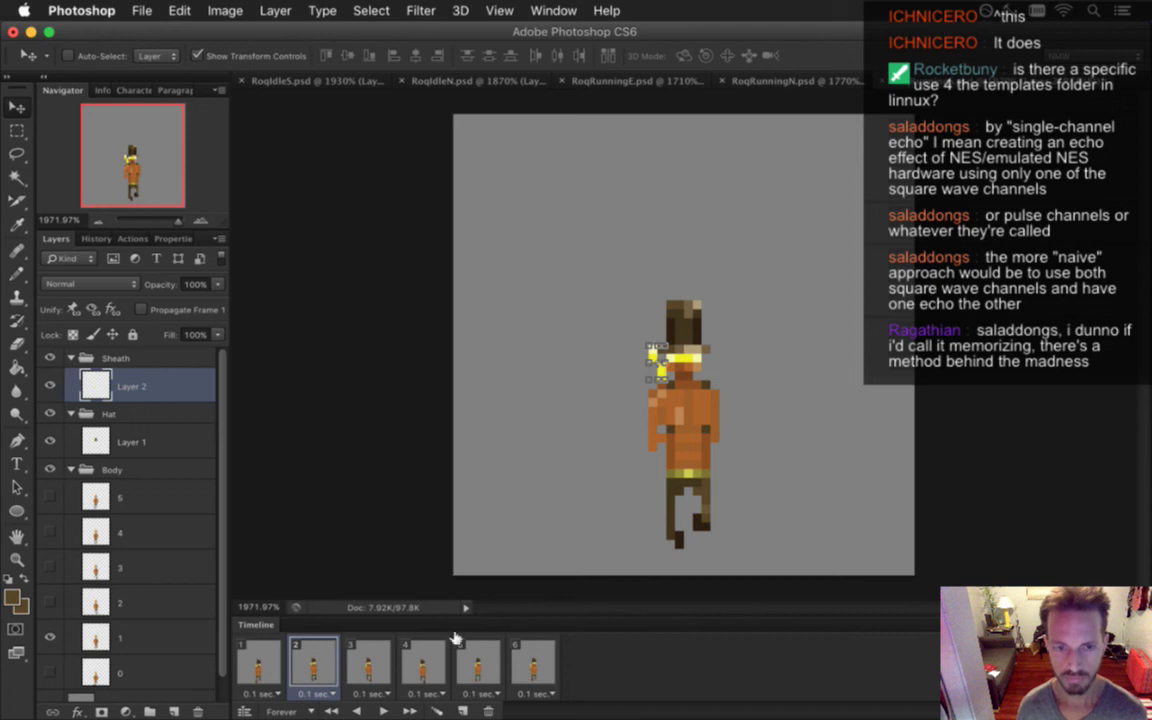
pyautogui.click(368, 655)
pyautogui.press('Up')
pyautogui.press('Up')
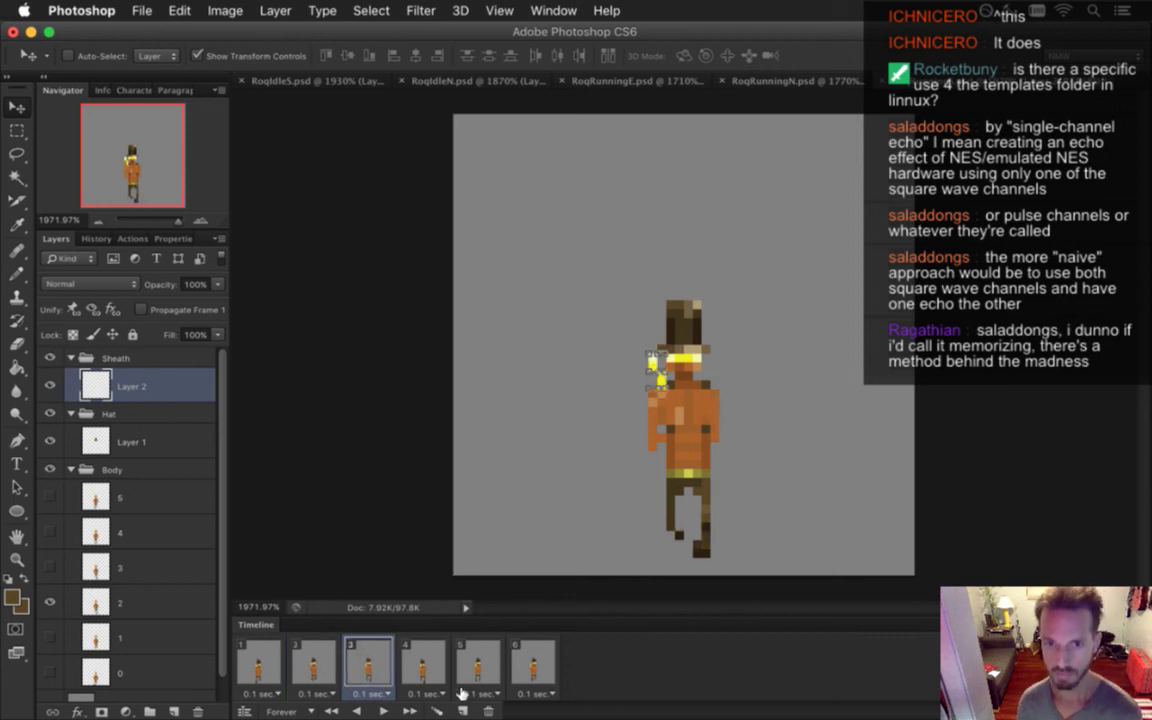
pyautogui.click(430, 668)
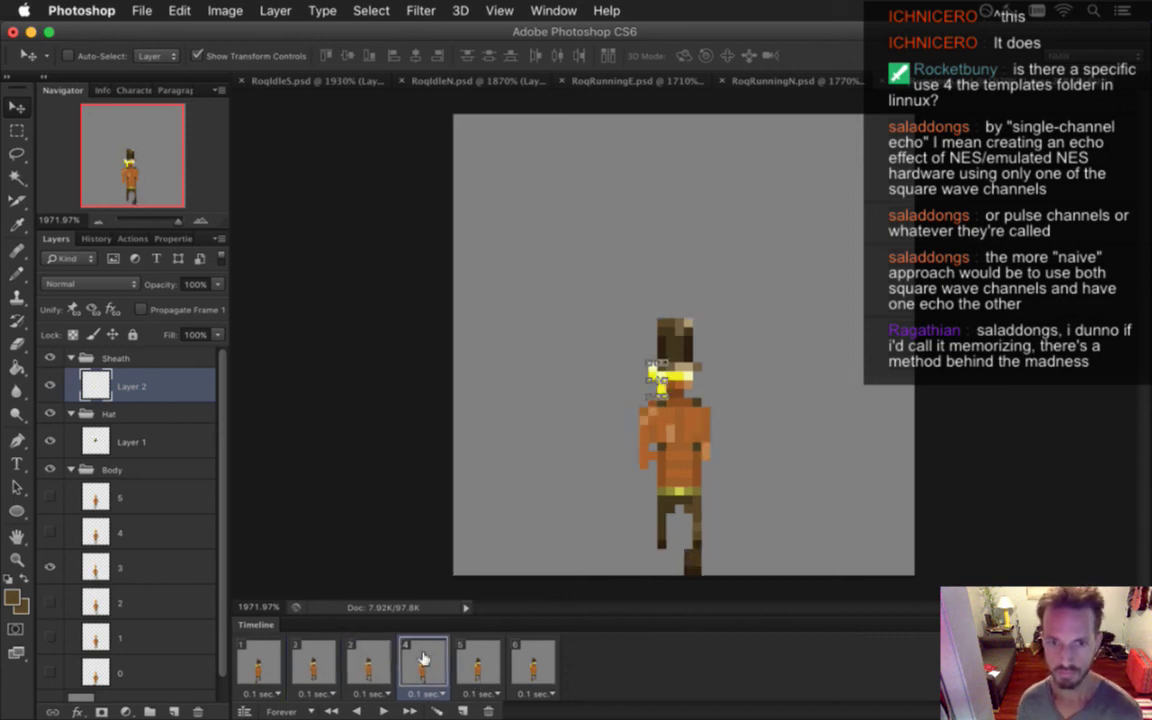
pyautogui.click(474, 668)
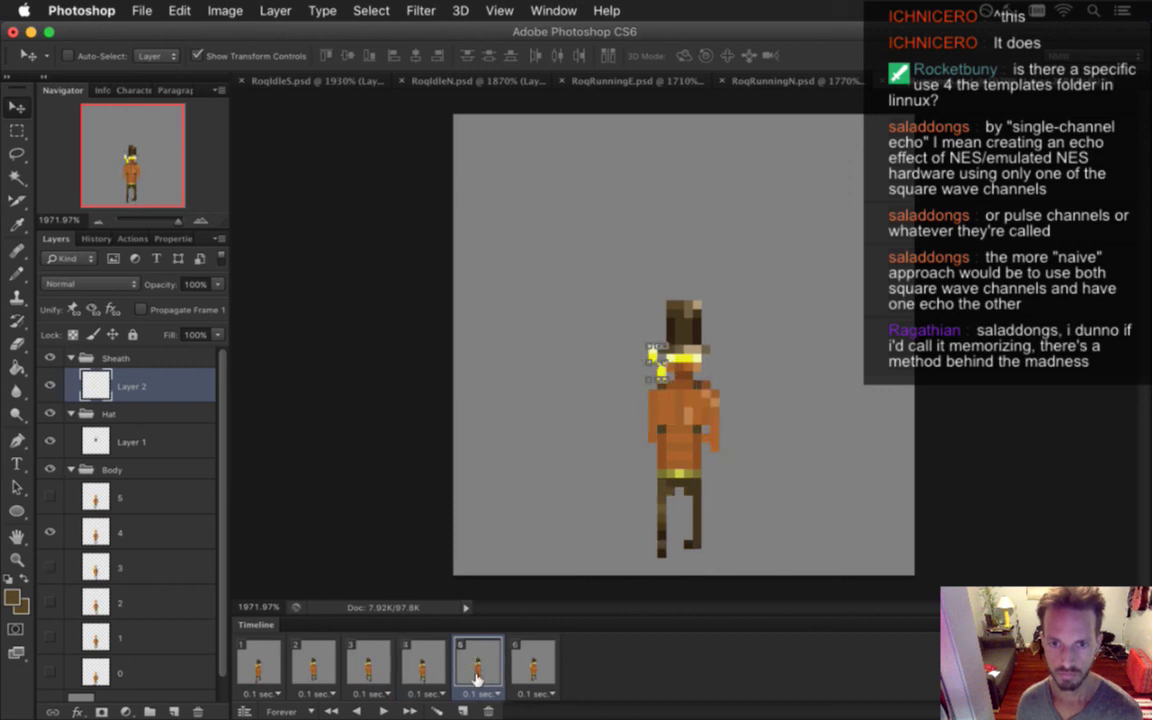
pyautogui.click(522, 668)
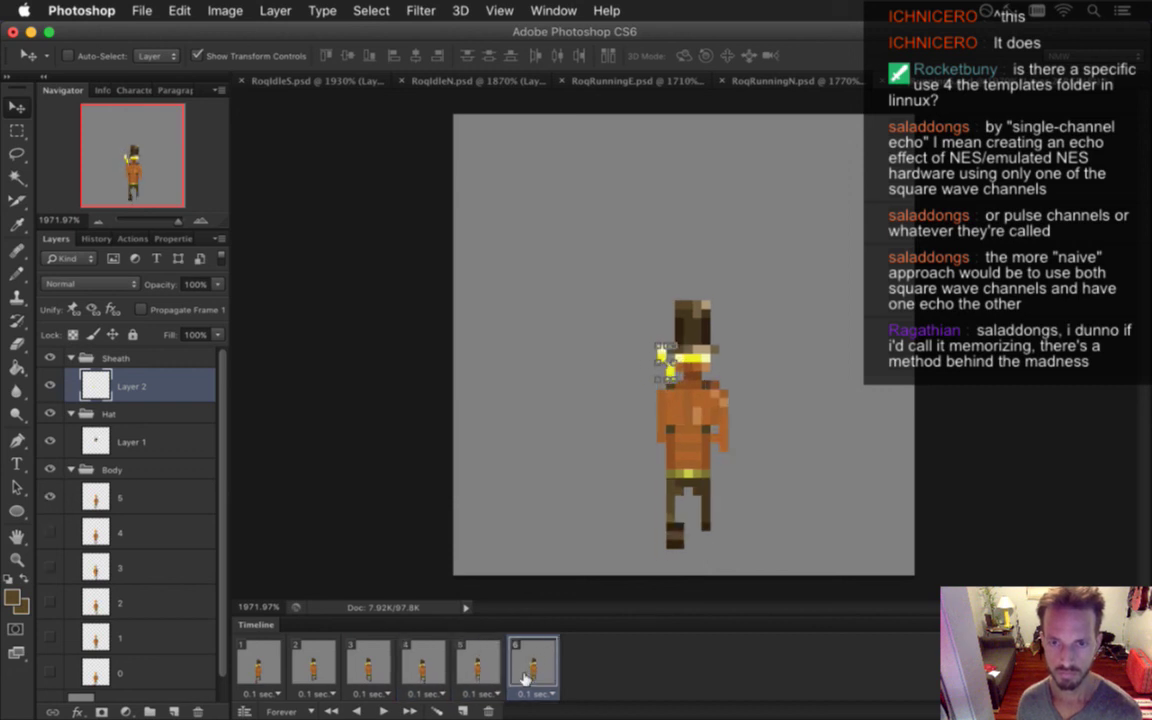
# Save the running animation and play it back from frame 1
pyautogui.press('m')
pyautogui.press('super+s')
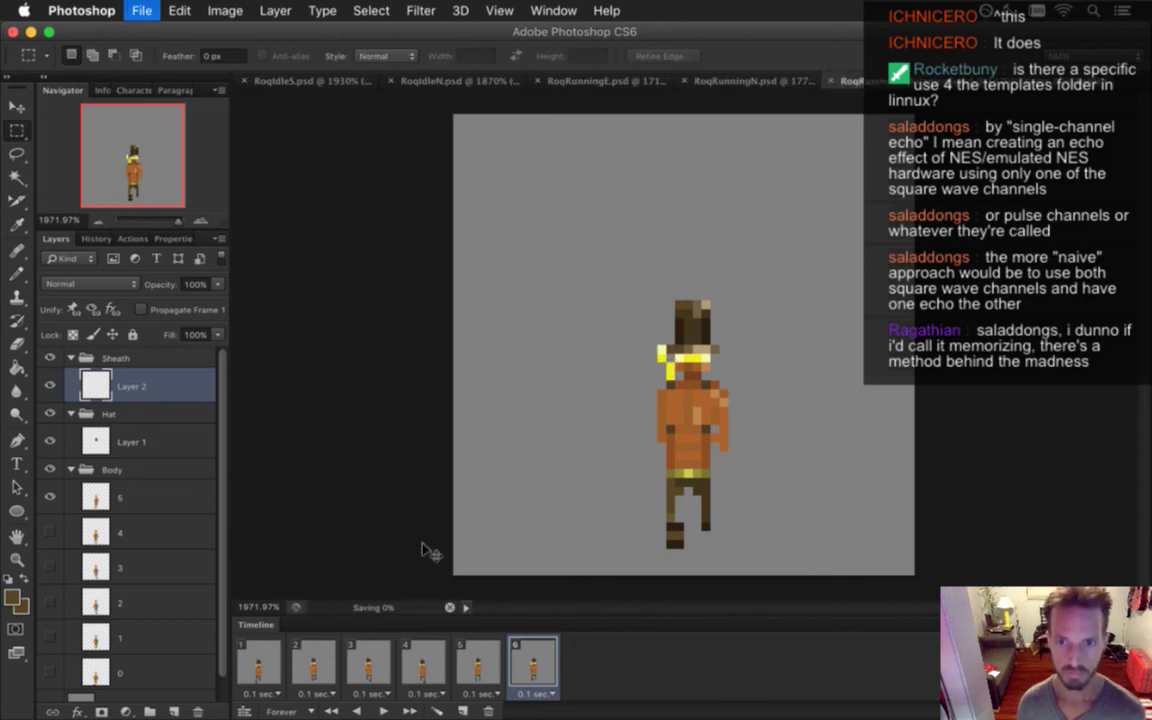
pyautogui.click(257, 665)
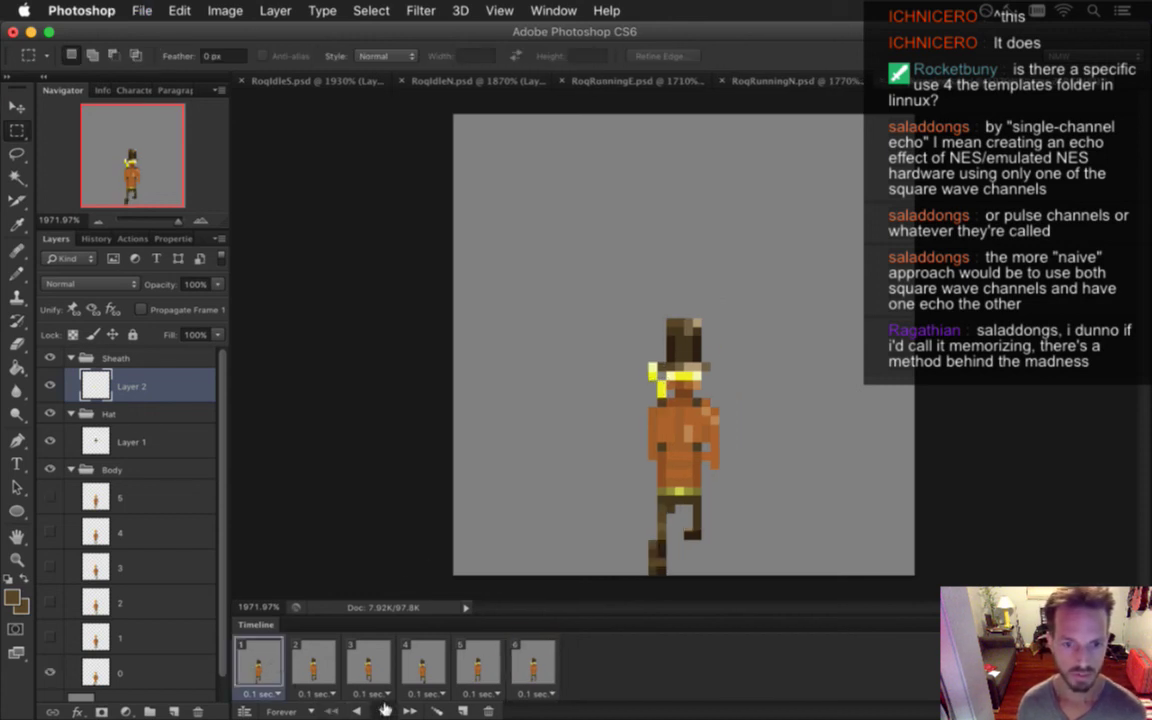
pyautogui.press('space')
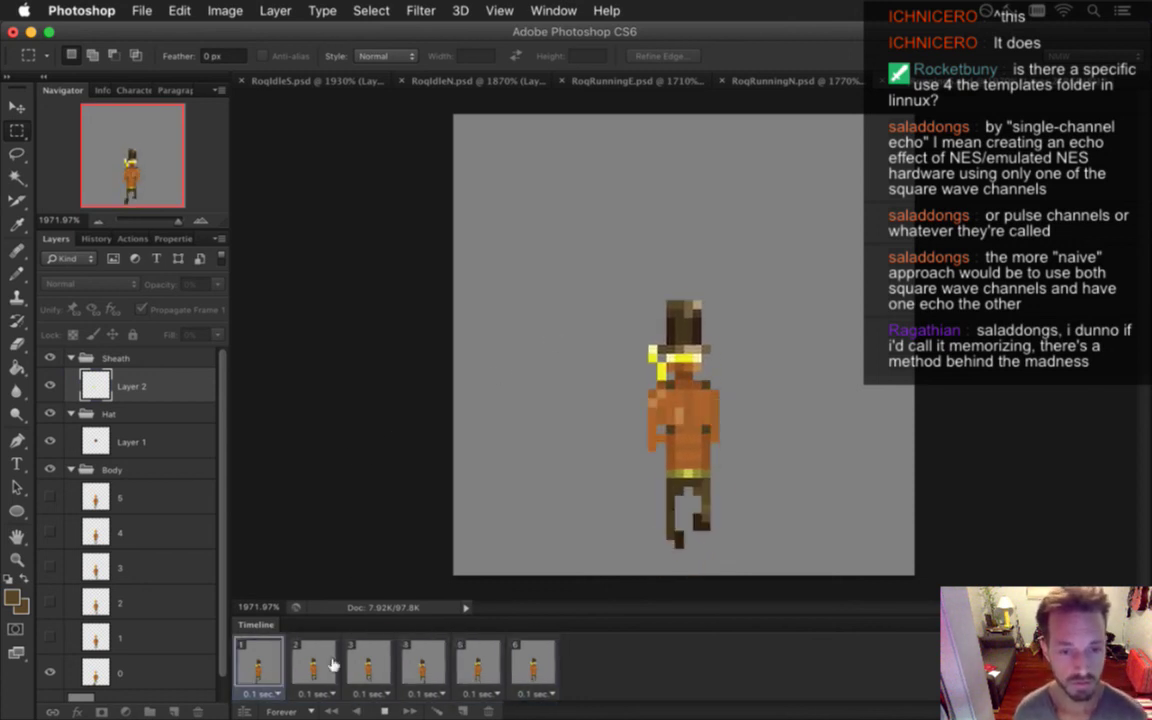
pyautogui.click(388, 710)
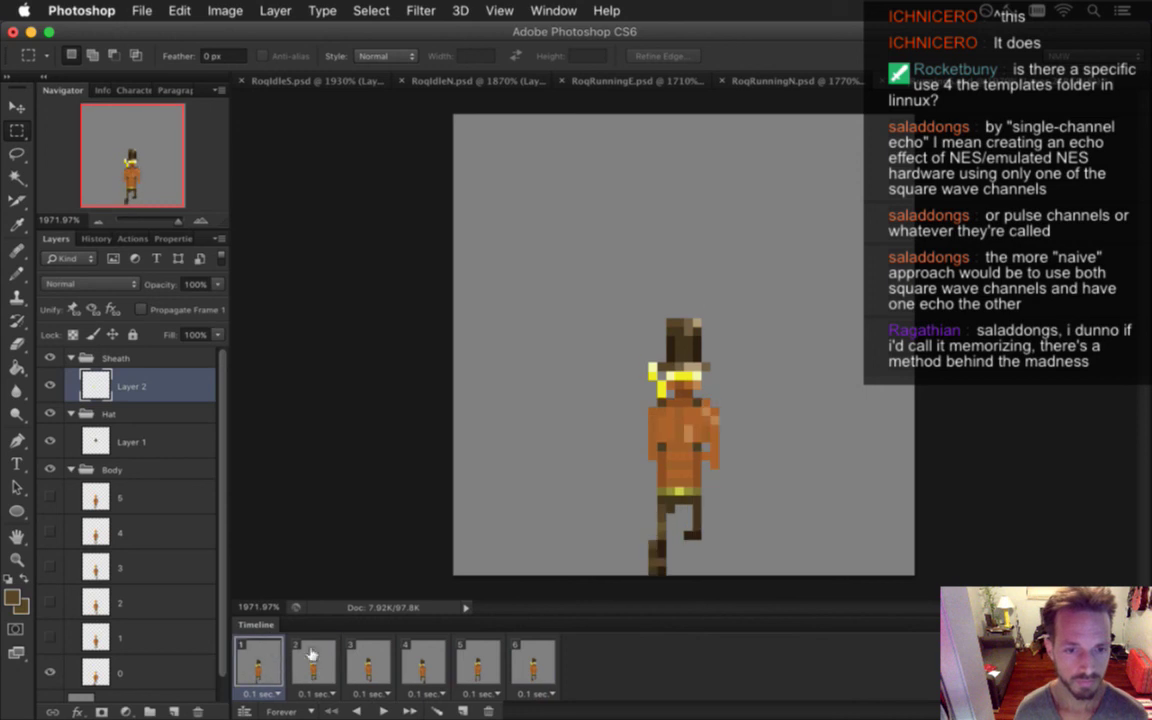
# Hide the Color Fill 1 copy 4 background and the Sheath and Hat groups in all six frames
pyautogui.keyDown('shift'); pyautogui.click(538, 665); pyautogui.keyUp('shift')
pyautogui.scroll(-1, 222, 541)
pyautogui.click(49, 685)
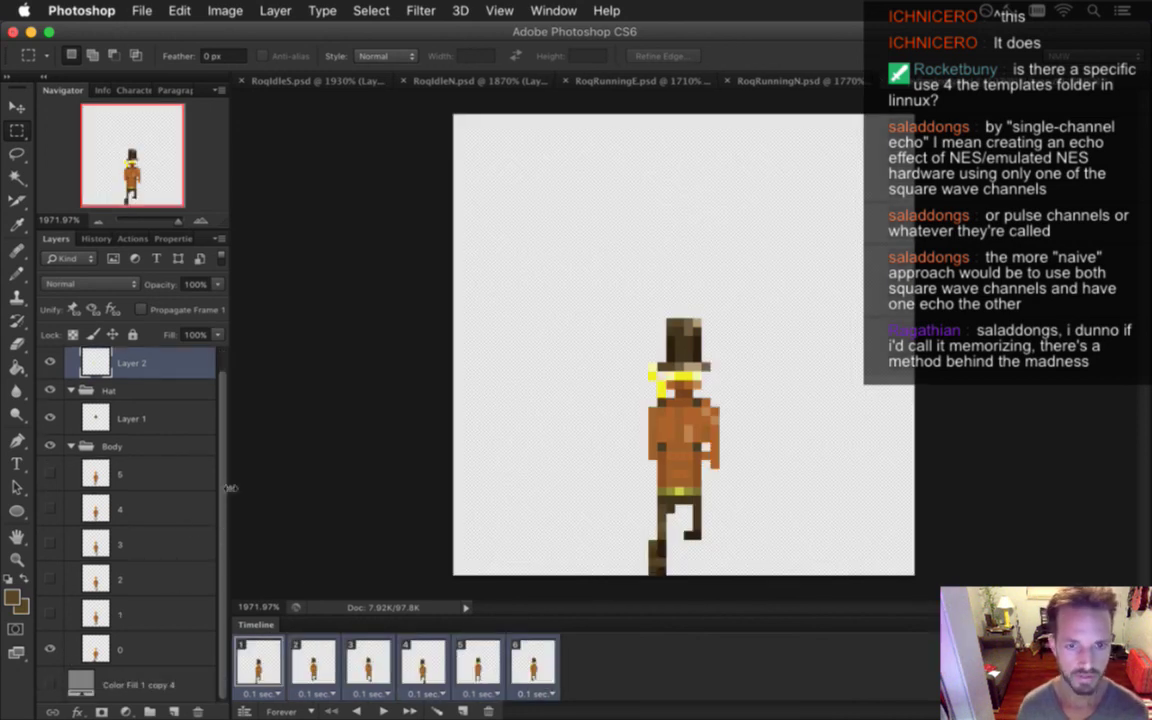
pyautogui.scroll(1, 140, 425)
pyautogui.click(49, 413)
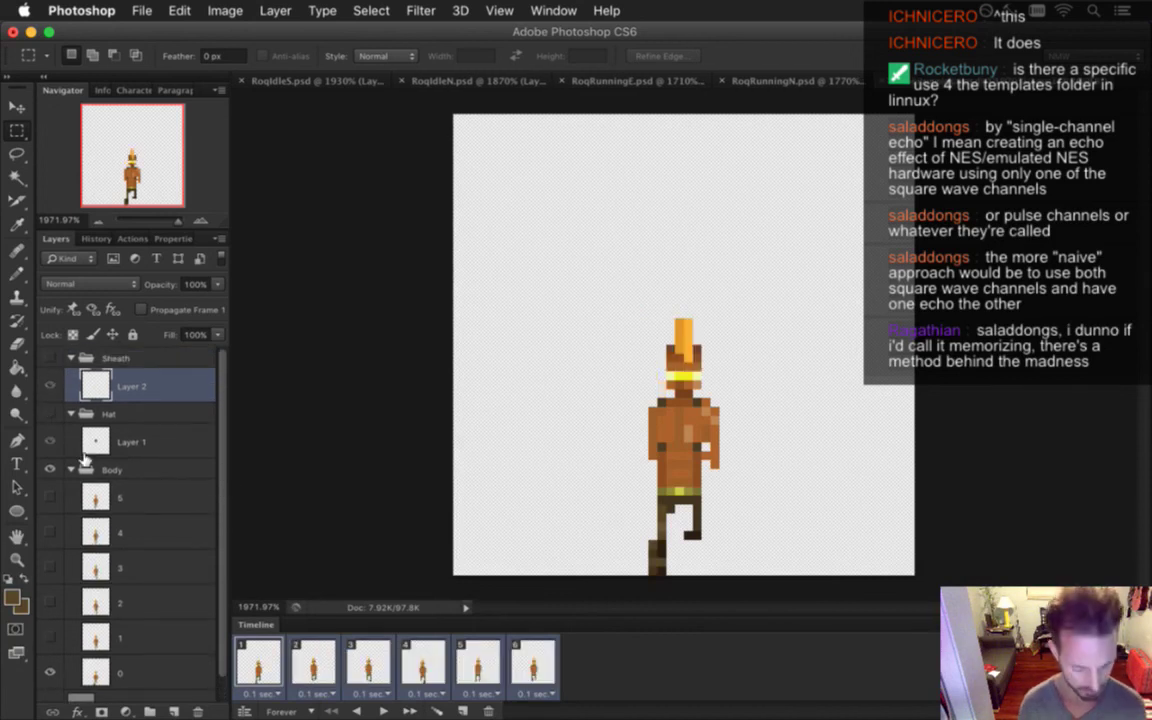
# Render all frames of the bare body as a PNG image sequence named RoqRunningS.png and save the document
pyautogui.press('super+alt+shift+r')
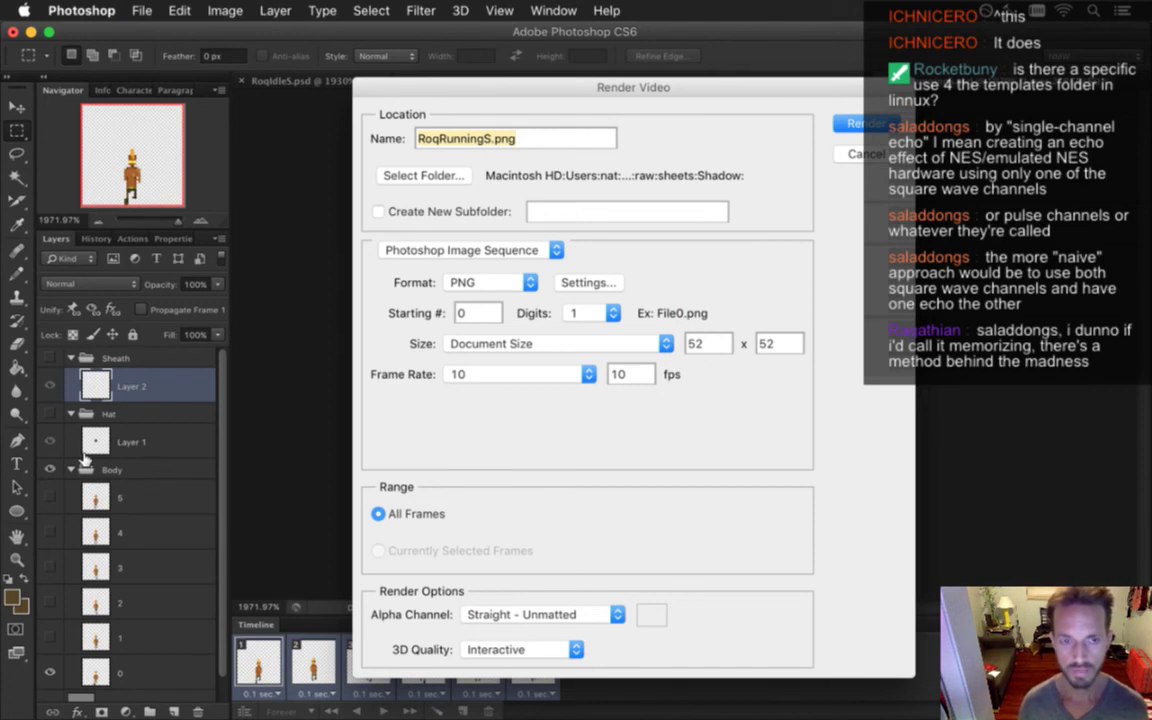
pyautogui.press('Return')
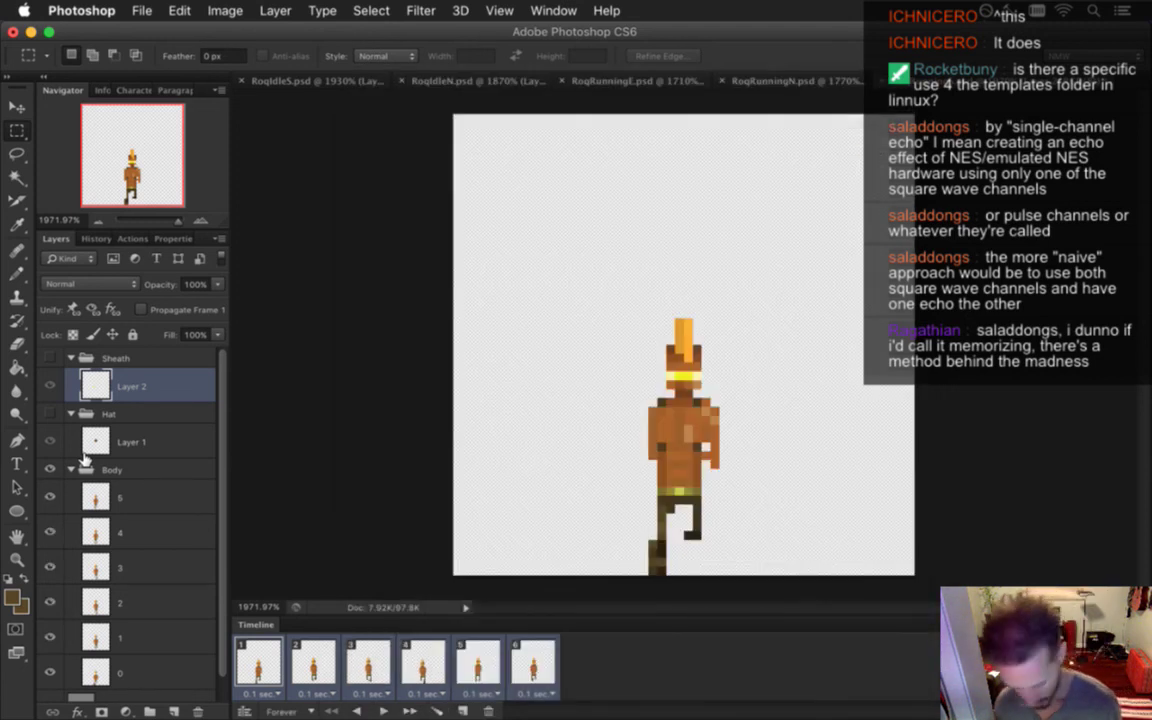
pyautogui.click(84, 460)
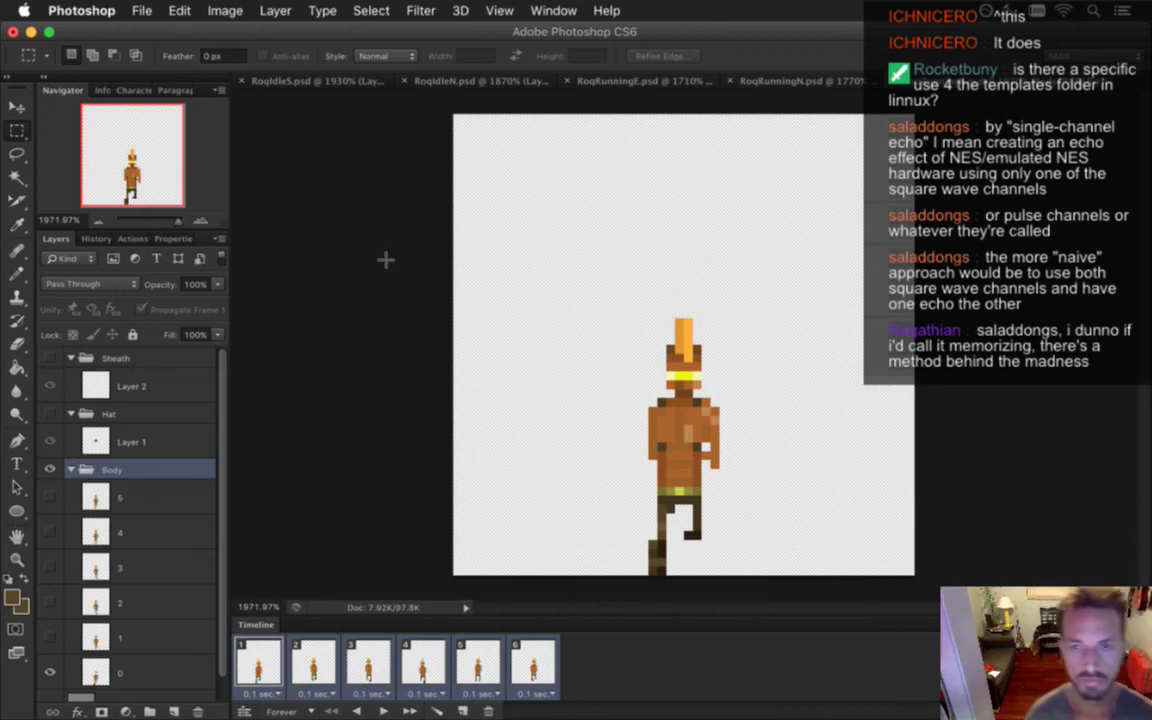
pyautogui.press('super+s')
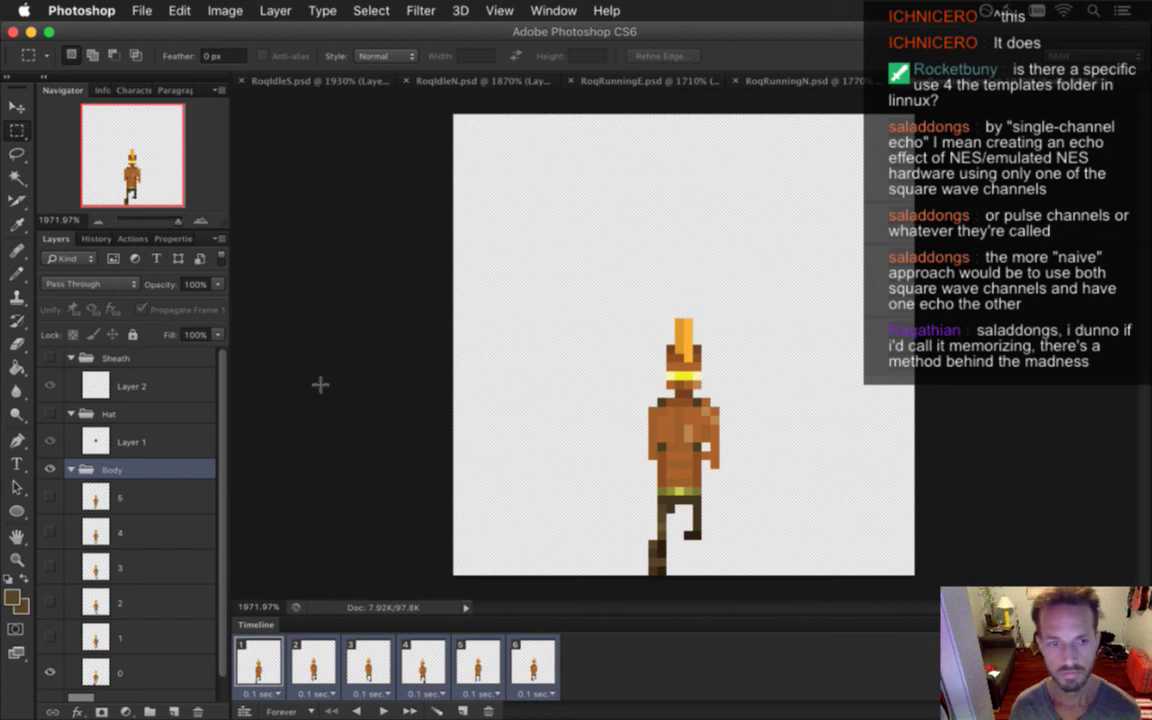
# Show the Hat group and render all frames as a PNG image sequence named RoqRunningSHat.png
pyautogui.click(50, 413)
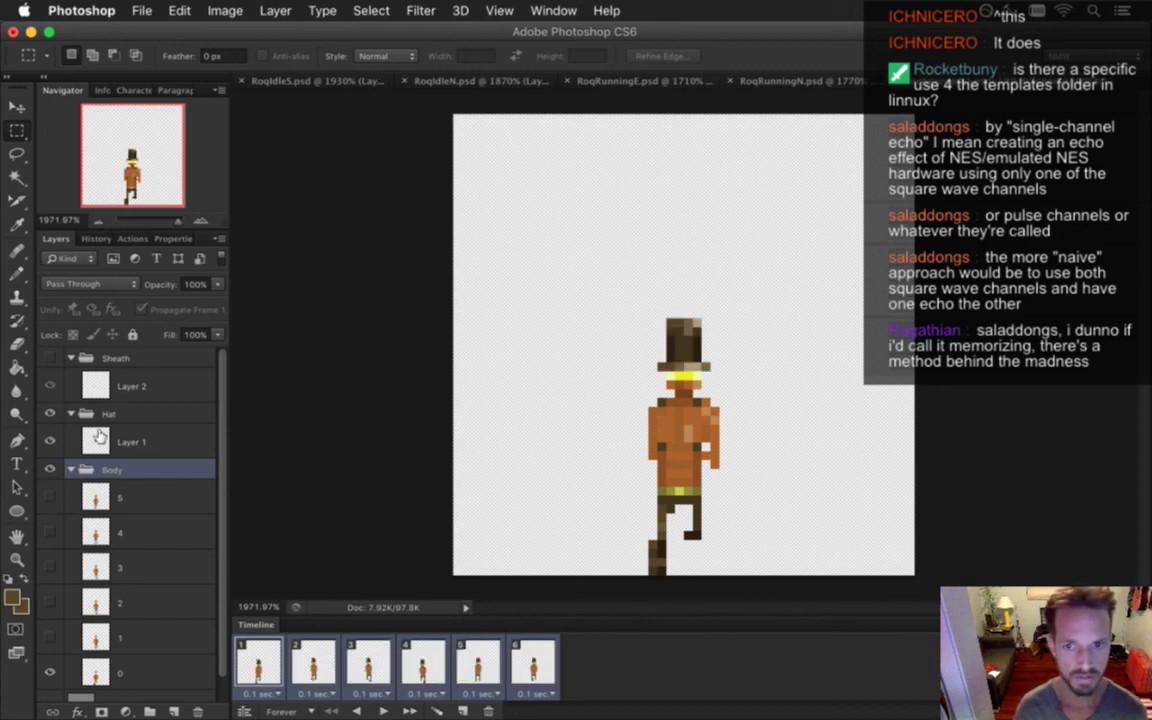
pyautogui.press('super+alt+shift+r')
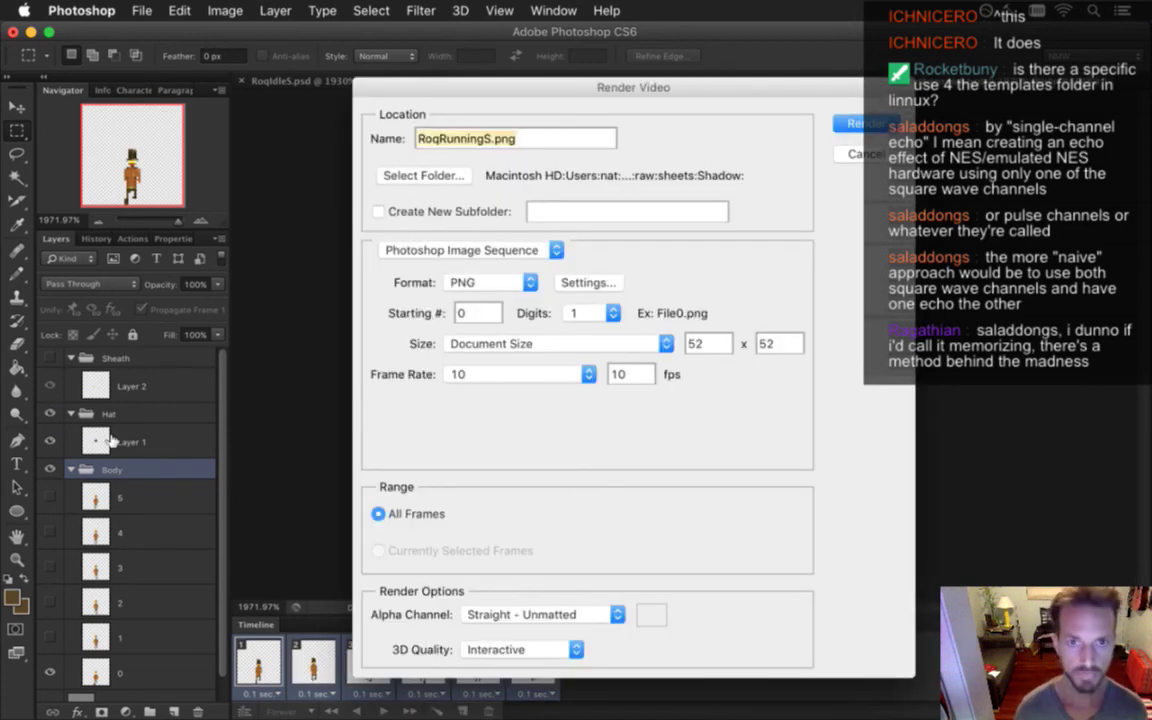
pyautogui.write('Hat')
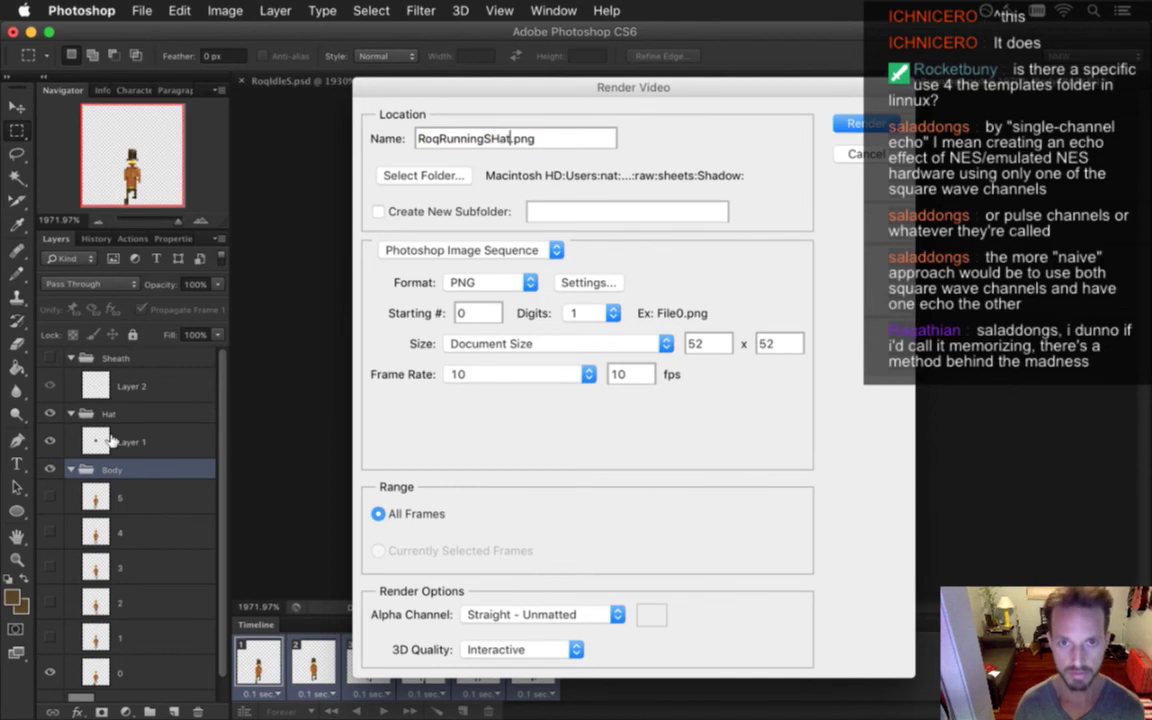
pyautogui.press('Return')
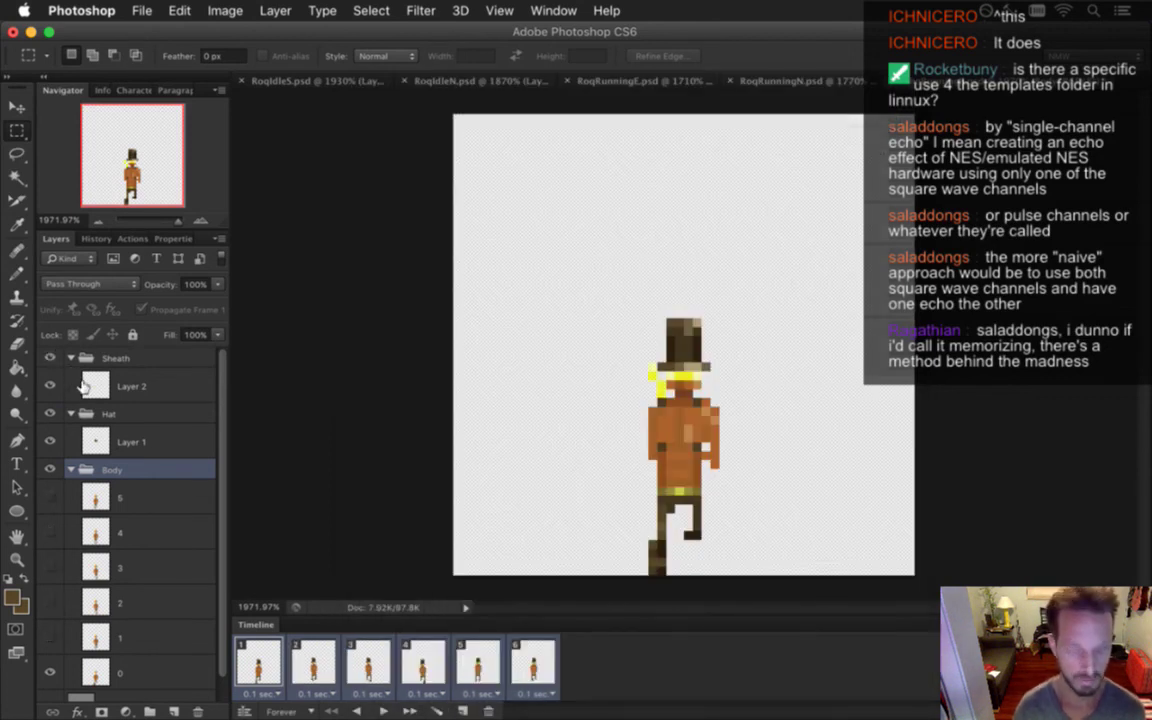
# Render all frames with both the Hat and Sheath groups shown as a PNG image sequence named RoqRunningSHatSheath.png
pyautogui.press('super+shift+alt+r')
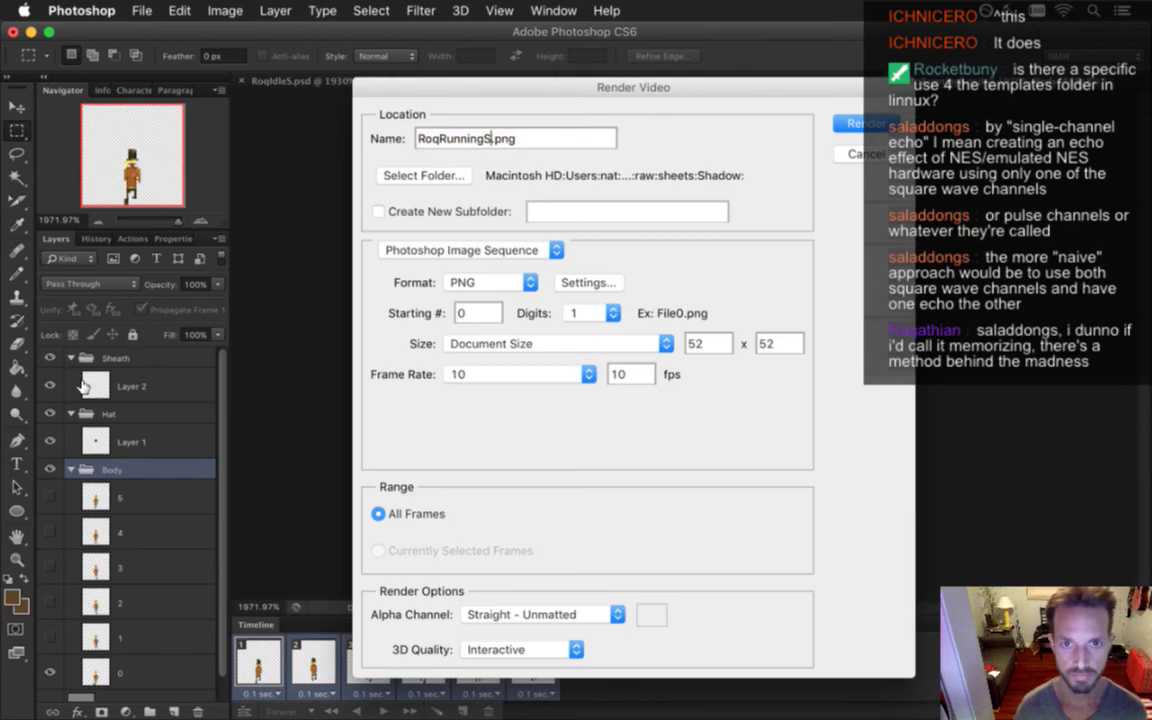
pyautogui.write('HatSheath')
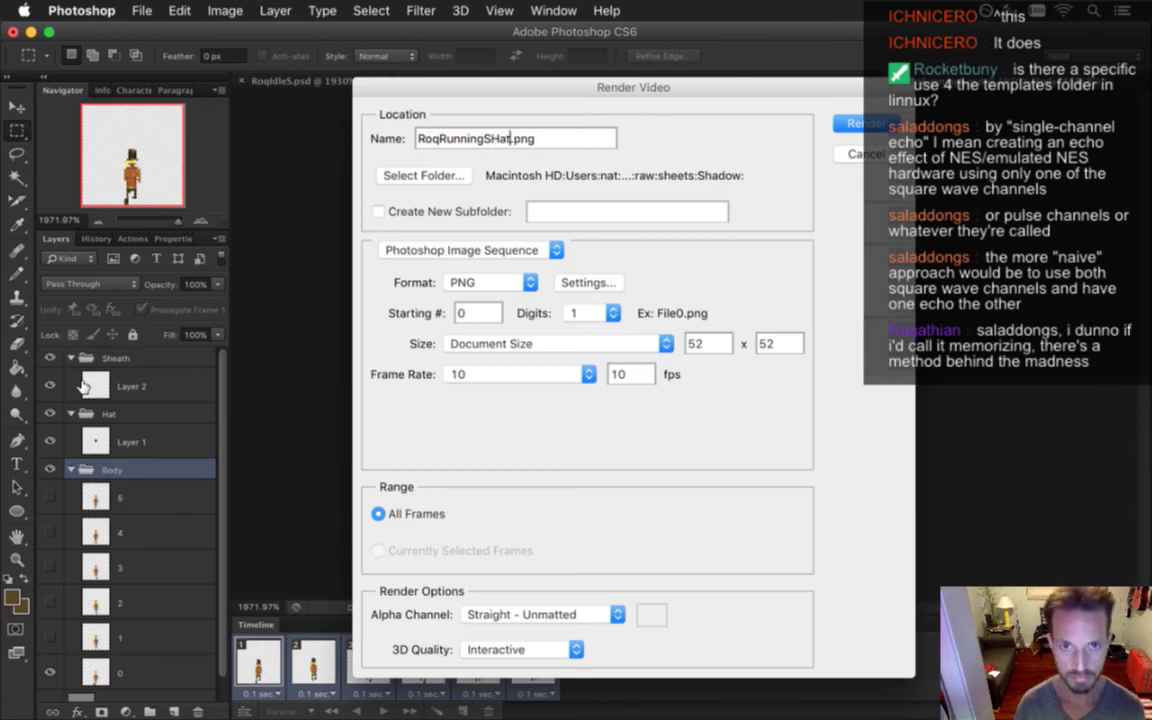
pyautogui.press('Return')
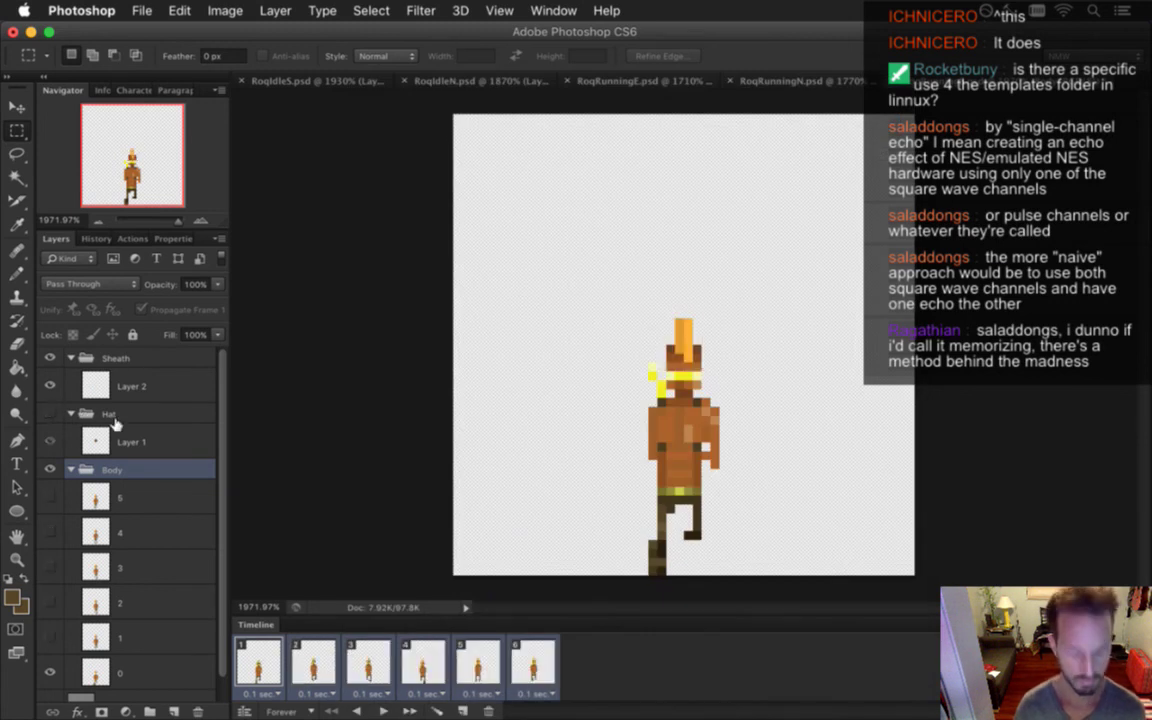
# Hide the Hat group and render all frames as a PNG image sequence named RoqRunningSSheath.png
pyautogui.press('super+shift+alt+r')
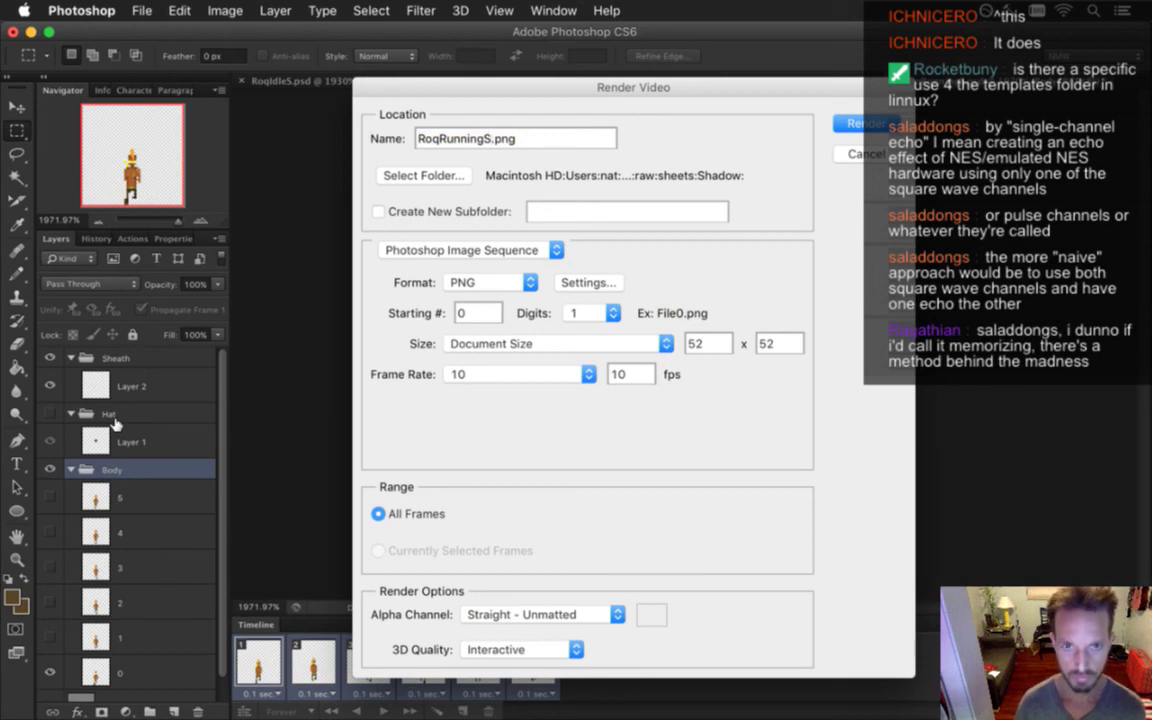
pyautogui.write('Sheath')
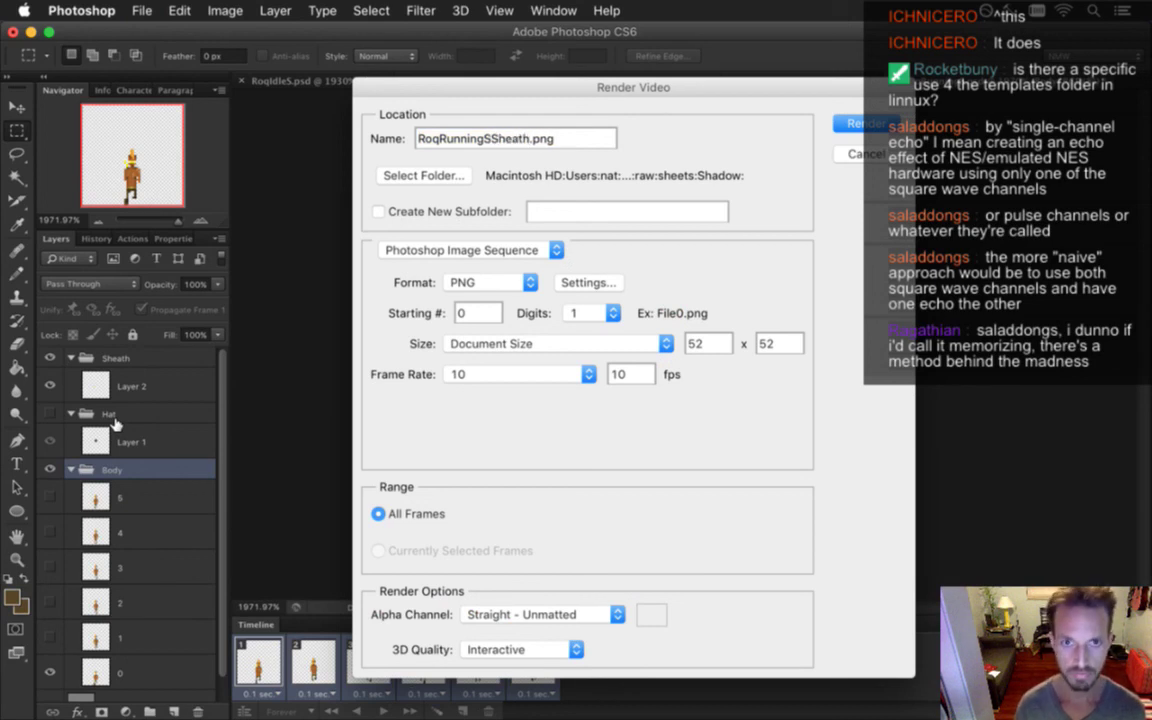
pyautogui.press('Return')
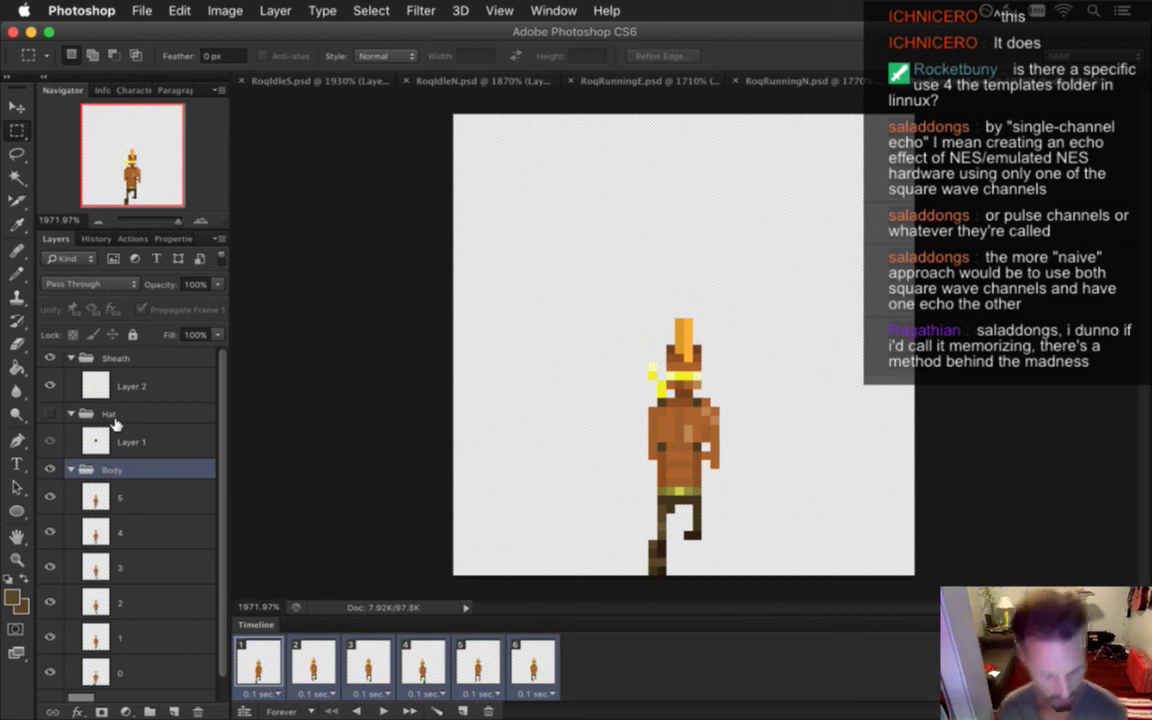
# Switch to iTerm2 and bring the suspended Vim session with Roq.txt back to the foreground
pyautogui.press('super+Tab')
pyautogui.press('super+Tab')
pyautogui.press('super+Tab')
pyautogui.press('super+Tab')
pyautogui.write('fg')
pyautogui.press('Return')
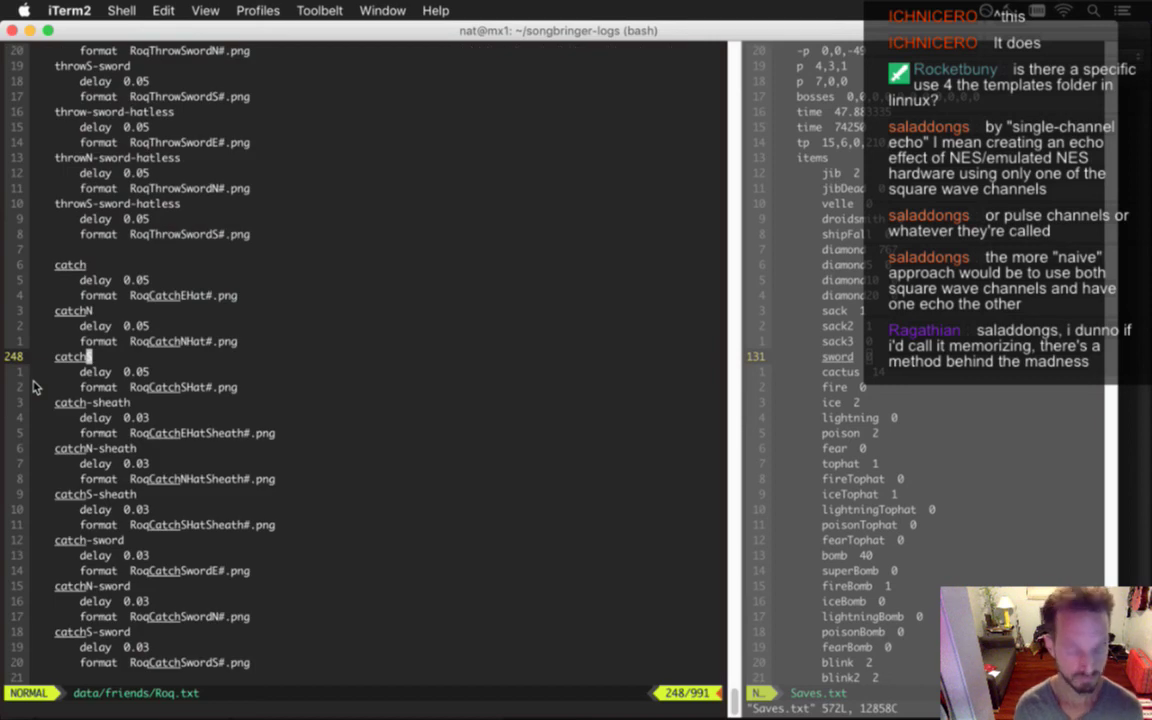
# Look back through the animation entries in Roq.txt from the catch section up to the idle section
pyautogui.press('k')
pyautogui.press('k')
pyautogui.press('k')
pyautogui.press('k')
pyautogui.press('k')
pyautogui.press('k')
pyautogui.press('k')
pyautogui.press('k')
pyautogui.press('k')
pyautogui.press('k')
pyautogui.press('k')
pyautogui.press('k')
pyautogui.press('k')
pyautogui.press('k')
pyautogui.press('k')
pyautogui.press('k')
pyautogui.press('k')
pyautogui.press('k')
pyautogui.press('k')
pyautogui.press('k')
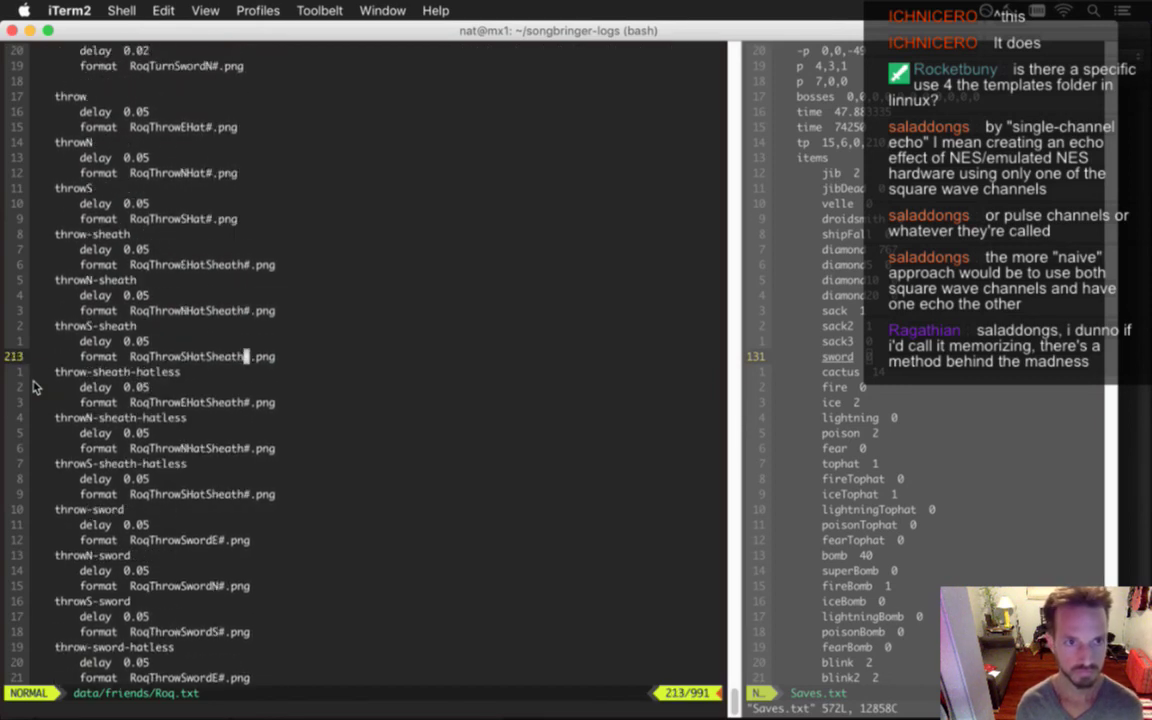
pyautogui.press('k')
pyautogui.press('k')
pyautogui.press('k')
pyautogui.press('k')
pyautogui.press('k')
pyautogui.press('k')
pyautogui.press('k')
pyautogui.press('k')
pyautogui.press('k')
pyautogui.press('k')
pyautogui.press('k')
pyautogui.press('k')
pyautogui.press('k')
pyautogui.press('k')
pyautogui.press('k')
pyautogui.press('k')
pyautogui.press('k')
pyautogui.press('k')
pyautogui.press('k')
pyautogui.press('k')
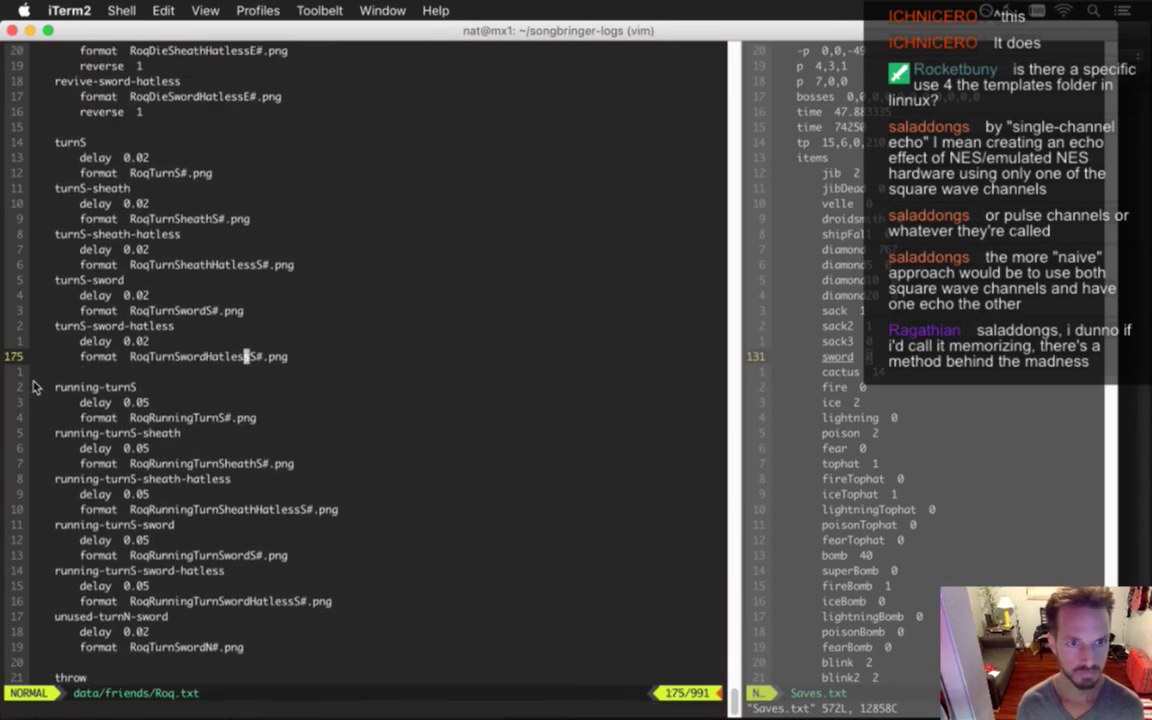
pyautogui.press('k')
pyautogui.press('k')
pyautogui.press('k')
pyautogui.press('k')
pyautogui.press('k')
pyautogui.press('k')
pyautogui.press('k')
pyautogui.press('k')
pyautogui.press('k')
pyautogui.press('k')
pyautogui.press('k')
pyautogui.press('k')
pyautogui.press('k')
pyautogui.press('k')
pyautogui.press('k')
pyautogui.press('k')
pyautogui.press('k')
pyautogui.press('k')
pyautogui.press('k')
pyautogui.press('k')
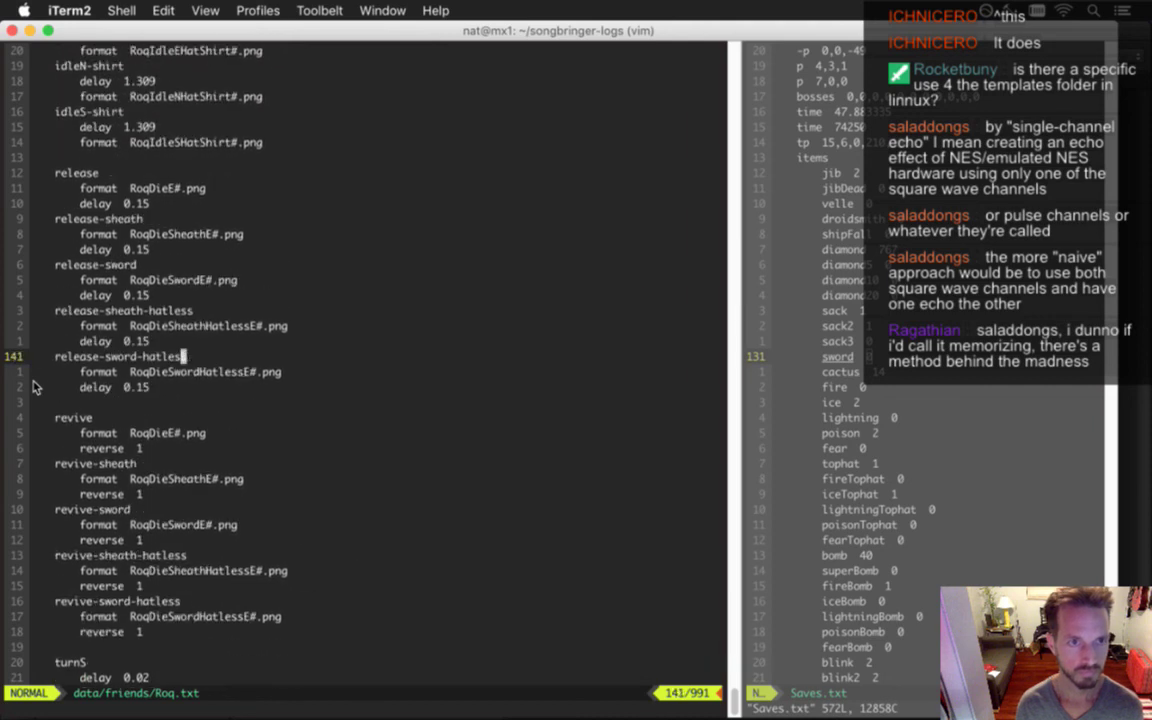
pyautogui.press('k')
pyautogui.press('k')
pyautogui.press('k')
pyautogui.press('k')
pyautogui.press('k')
pyautogui.press('k')
pyautogui.press('k')
pyautogui.press('k')
pyautogui.press('k')
pyautogui.press('k')
pyautogui.press('k')
pyautogui.press('k')
pyautogui.press('k')
pyautogui.press('k')
pyautogui.press('k')
pyautogui.press('k')
pyautogui.press('k')
pyautogui.press('k')
pyautogui.press('k')
pyautogui.press('k')
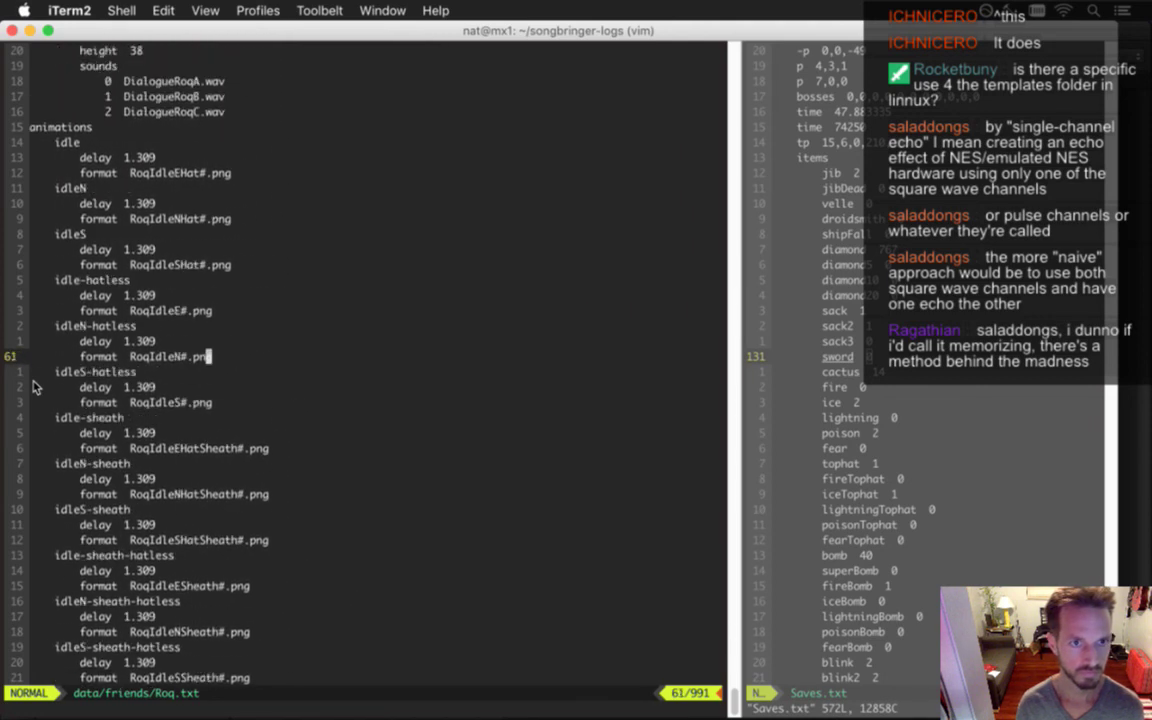
# Search Roq.txt for "run" and go through the matches to the run animation entries after the catch section
pyautogui.write('/run')
pyautogui.press('Return')
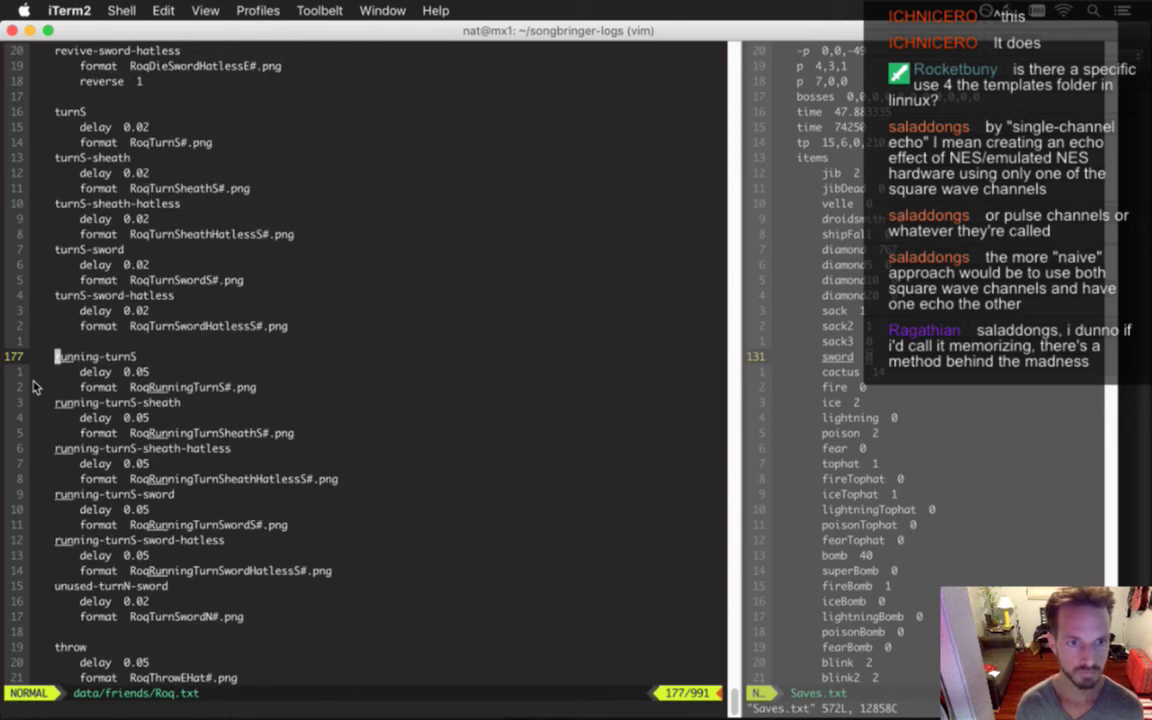
pyautogui.press('n')
pyautogui.press('n')
pyautogui.press('n')
pyautogui.press('n')
pyautogui.press('n')
pyautogui.press('n')
pyautogui.press('n')
pyautogui.press('n')
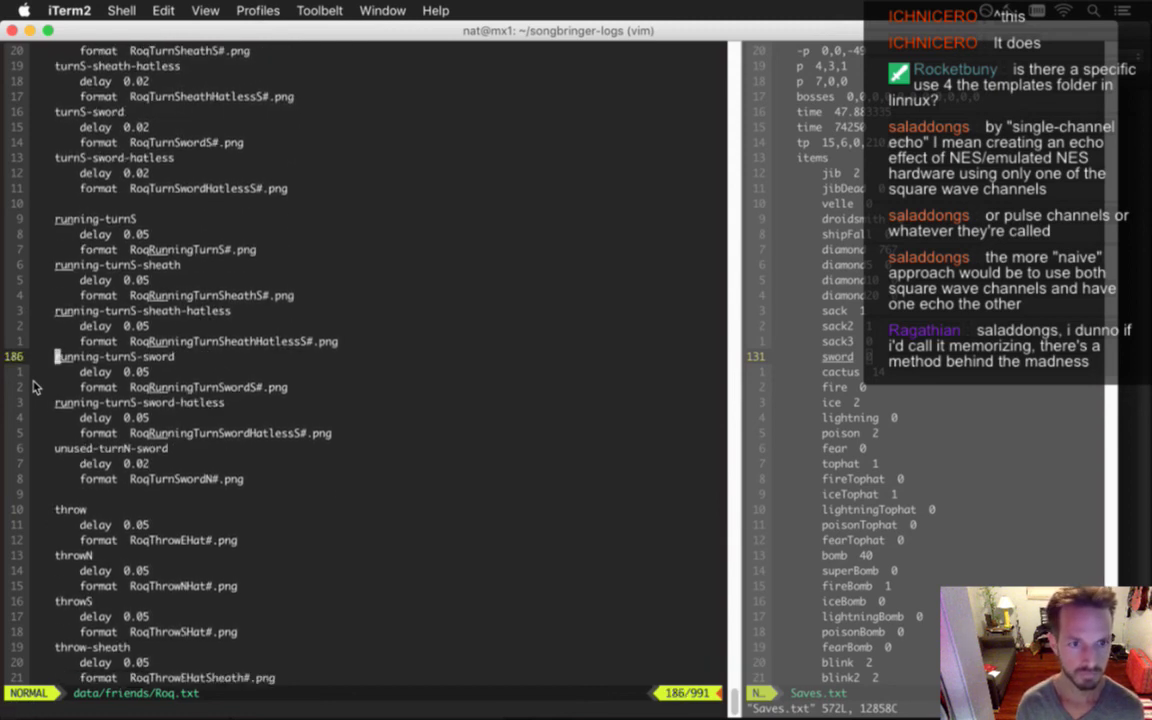
pyautogui.press('n')
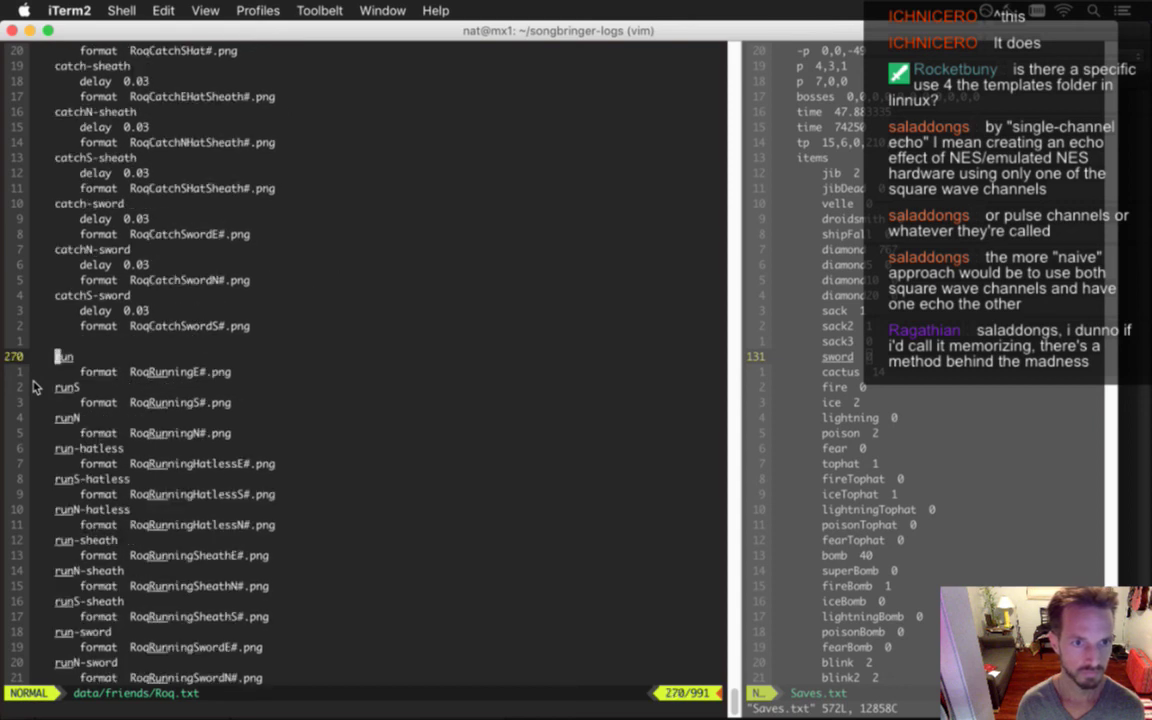
pyautogui.press('n')
pyautogui.press('n')
pyautogui.press('n')
pyautogui.press('n')
pyautogui.press('n')
pyautogui.press('n')
pyautogui.press('n')
pyautogui.press('n')
pyautogui.press('n')
pyautogui.press('n')
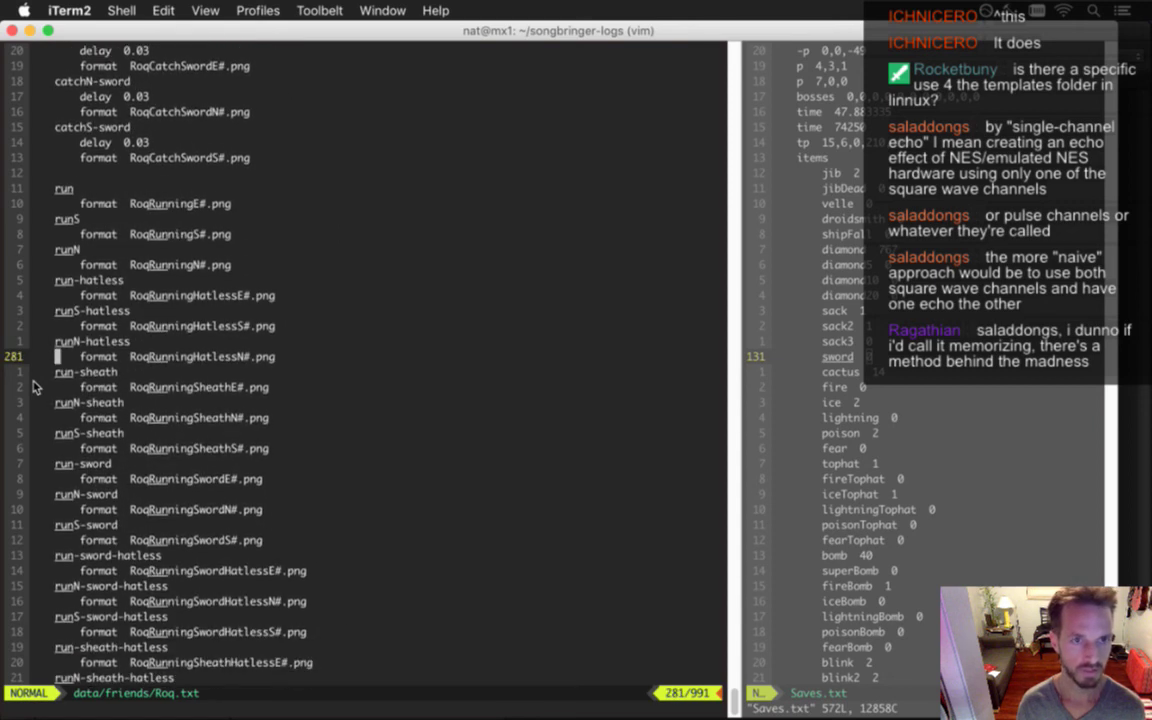
# Change the format of the run animation to RoqRunningEHat#.png
pyautogui.press('k')
pyautogui.press('k')
pyautogui.press('k')
pyautogui.press('k')
pyautogui.press('k')
pyautogui.press('k')
pyautogui.press('k')
pyautogui.press('k')
pyautogui.press('k')
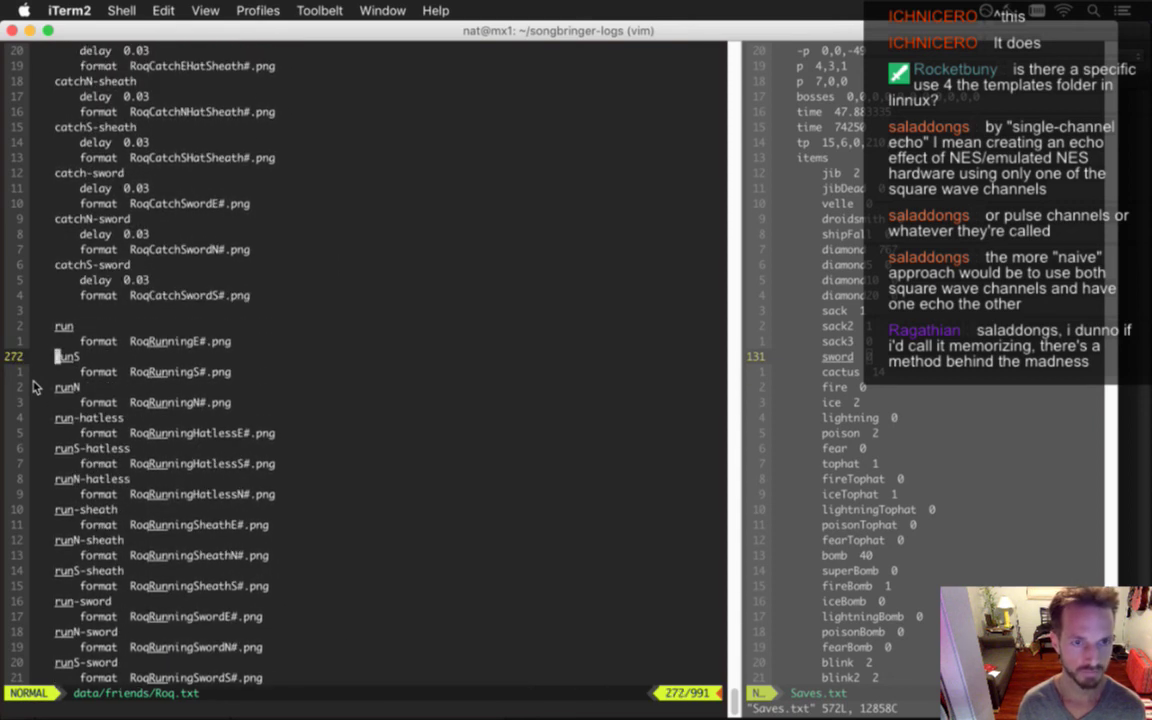
pyautogui.press('l')
pyautogui.press('l')
pyautogui.press('l')
pyautogui.press('l')
pyautogui.press('l')
pyautogui.press('l')
pyautogui.press('l')
pyautogui.press('l')
pyautogui.press('l')
pyautogui.press('l')
pyautogui.press('l')
pyautogui.press('l')
pyautogui.press('l')
pyautogui.press('l')
pyautogui.press('l')
pyautogui.press('l')
pyautogui.press('l')
pyautogui.press('l')
pyautogui.press('l')
pyautogui.press('l')
pyautogui.press('l')
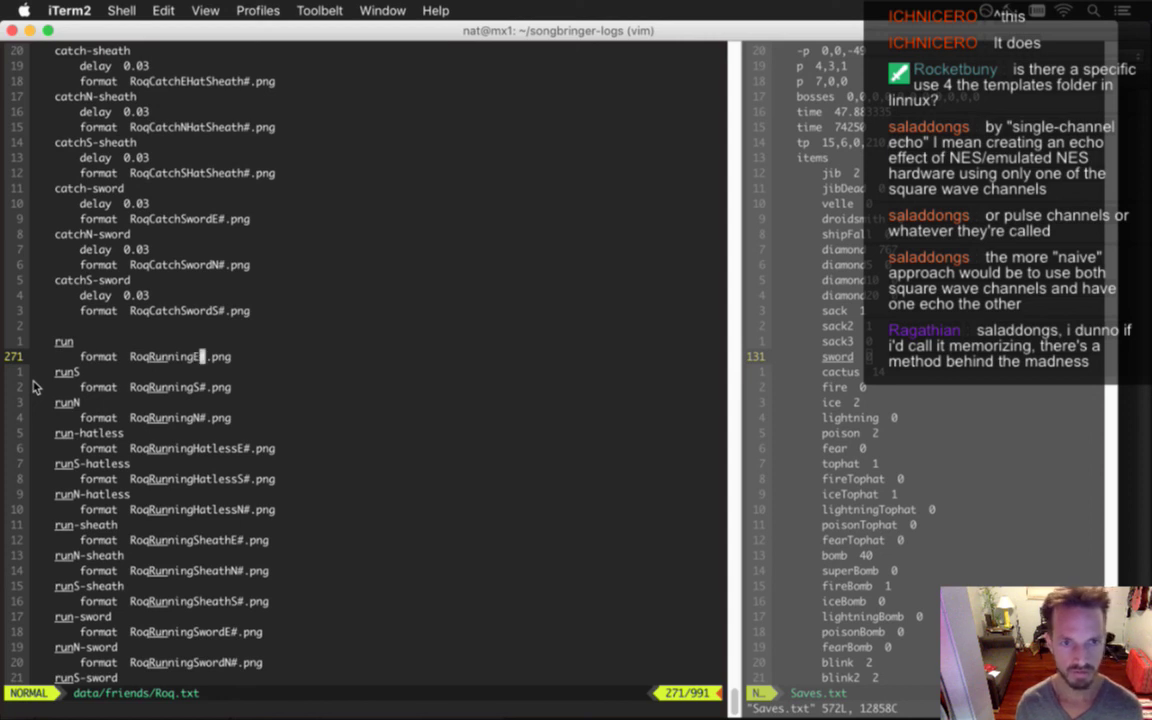
pyautogui.write('ingEHat')
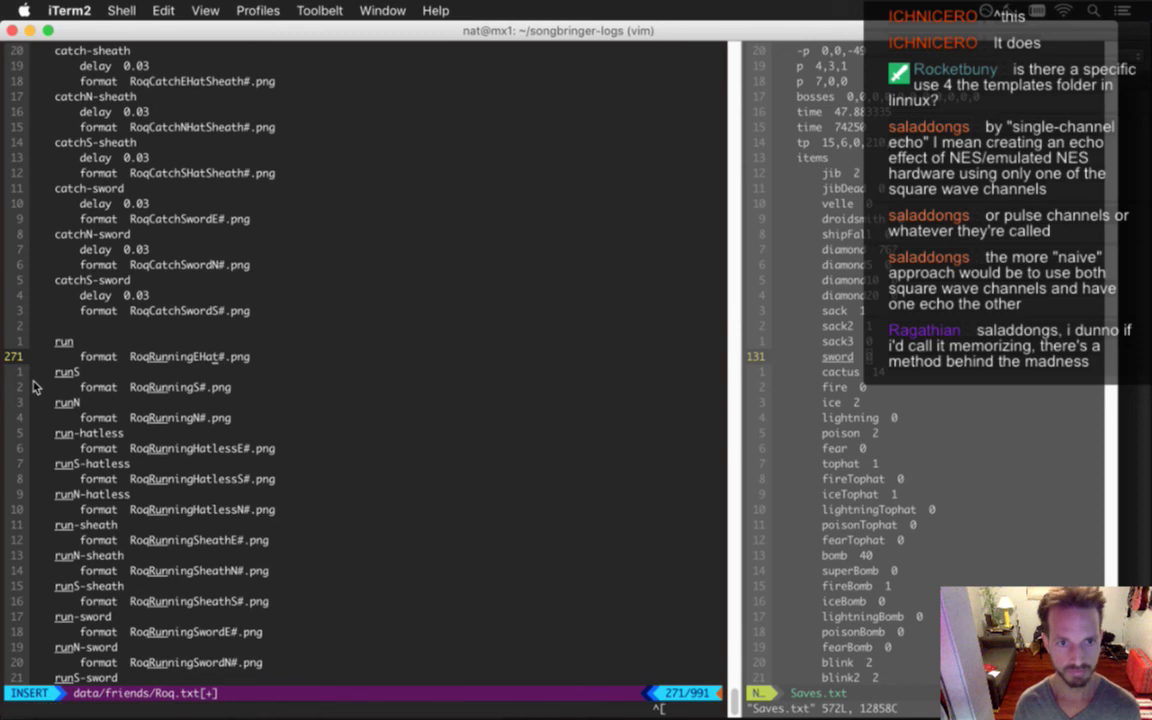
pyautogui.press('Escape')
# Insert Hat in the runS and runN formats so they read RoqRunningSHat#.png and RoqRunningNHat#.png
pyautogui.press('j')
pyautogui.press('j')
pyautogui.press('h')
pyautogui.press('h')
pyautogui.press('.')
pyautogui.press('j')
pyautogui.press('j')
pyautogui.press('h')
pyautogui.press('h')
pyautogui.press('.')
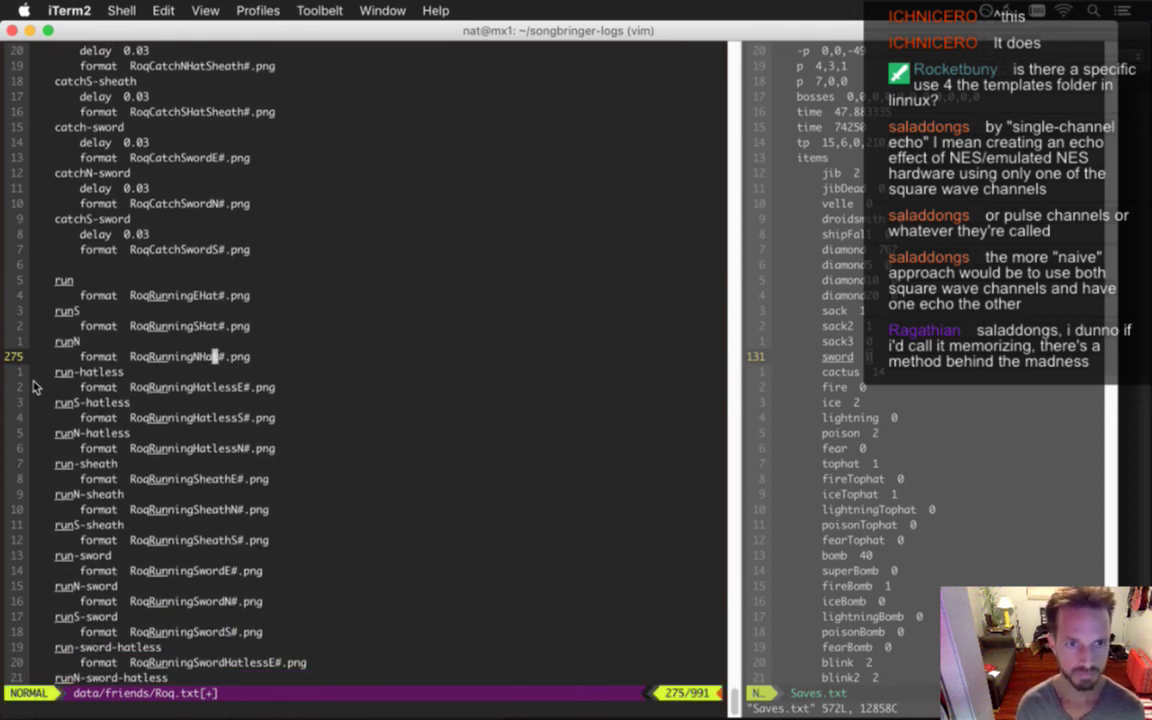
# Remove Hatless from the three run-hatless formats so they read RoqRunningE#.png, RoqRunningS#.png and RoqRunningN#.png
pyautogui.press('j')
pyautogui.press('j')
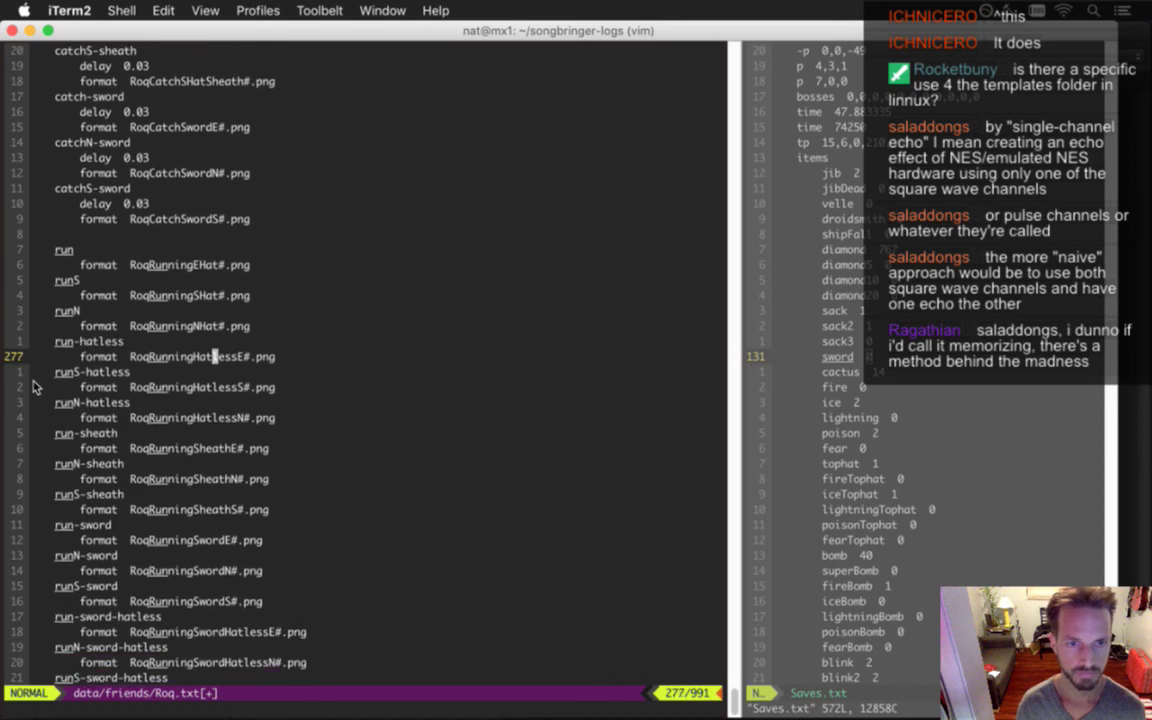
pyautogui.press('h')
pyautogui.press('h')
pyautogui.press('h')
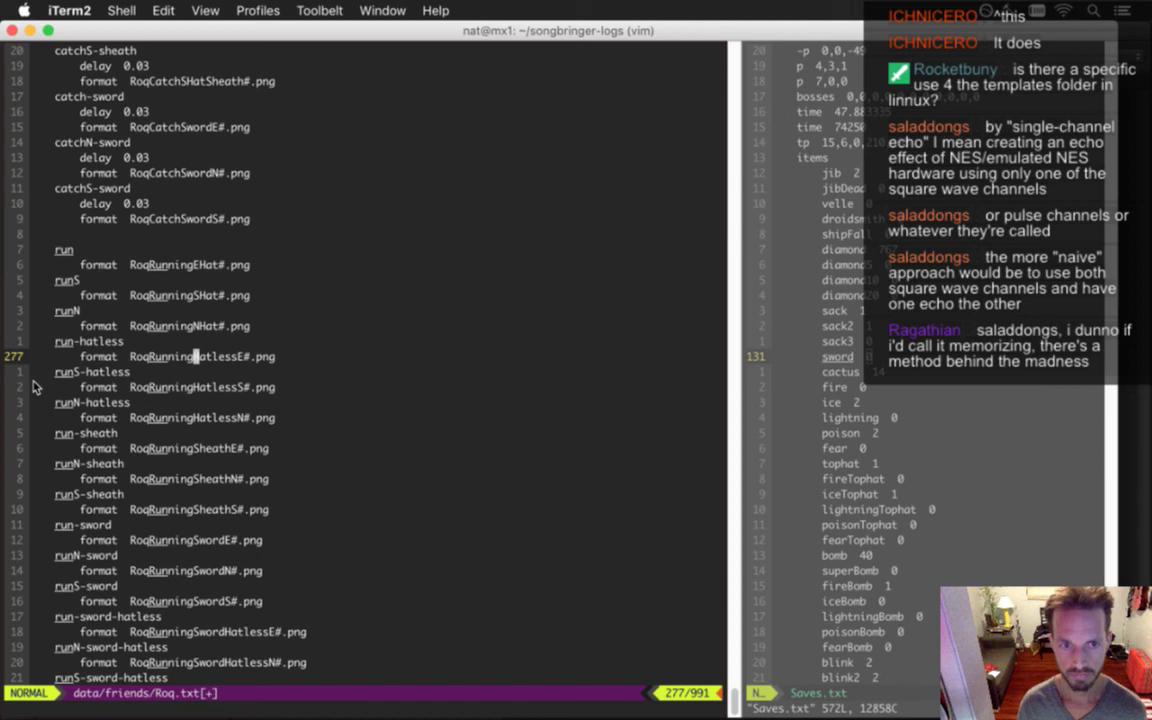
pyautogui.press('.')
pyautogui.press('j')
pyautogui.press('j')
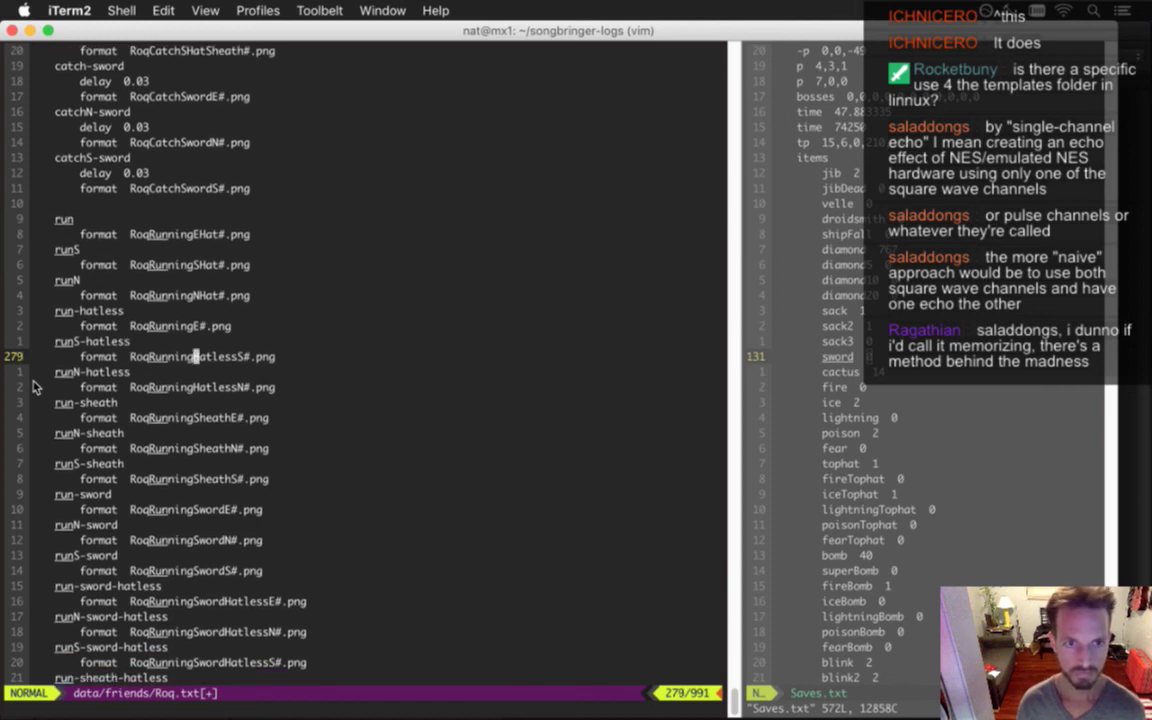
pyautogui.press('.')
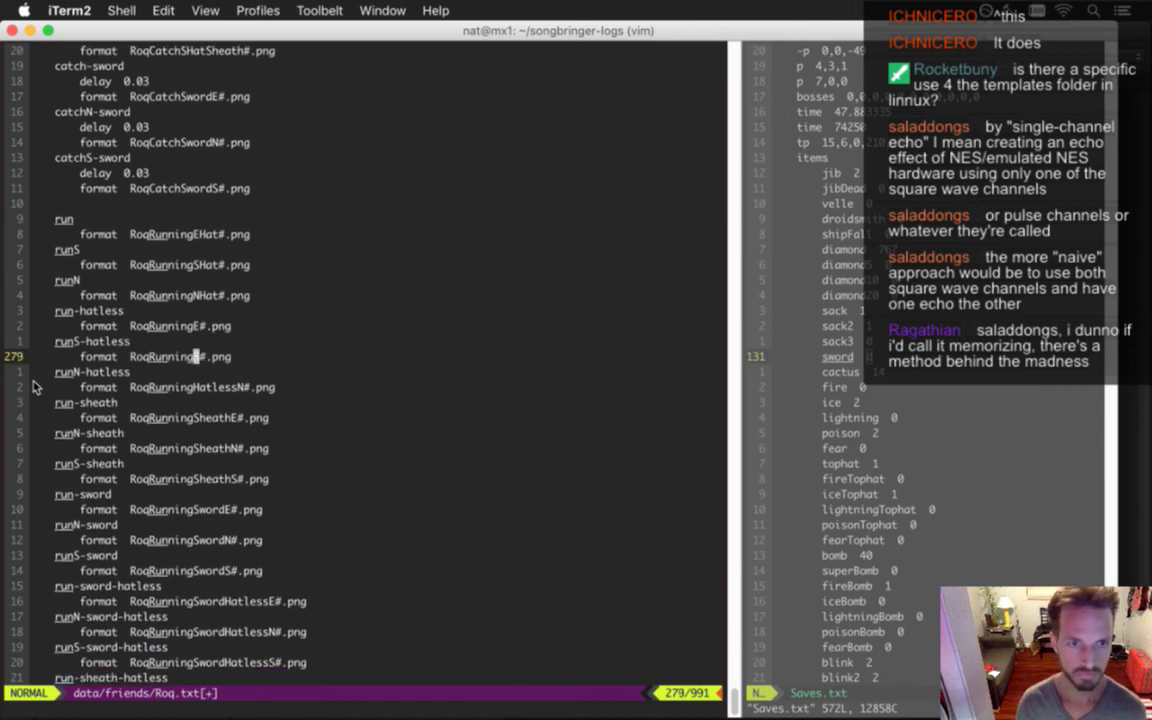
pyautogui.press('j')
pyautogui.press('j')
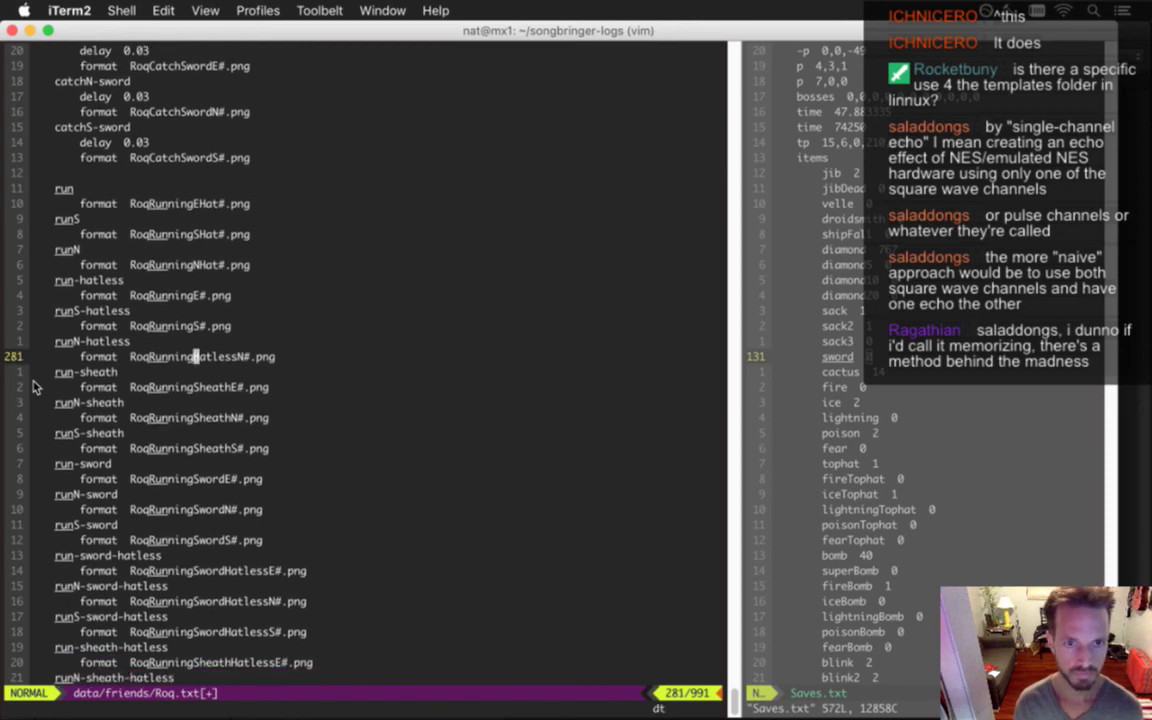
pyautogui.press('.')
# Change the run-sheath format to RoqRunningEHatSheath#.png
pyautogui.press('j')
pyautogui.press('j')
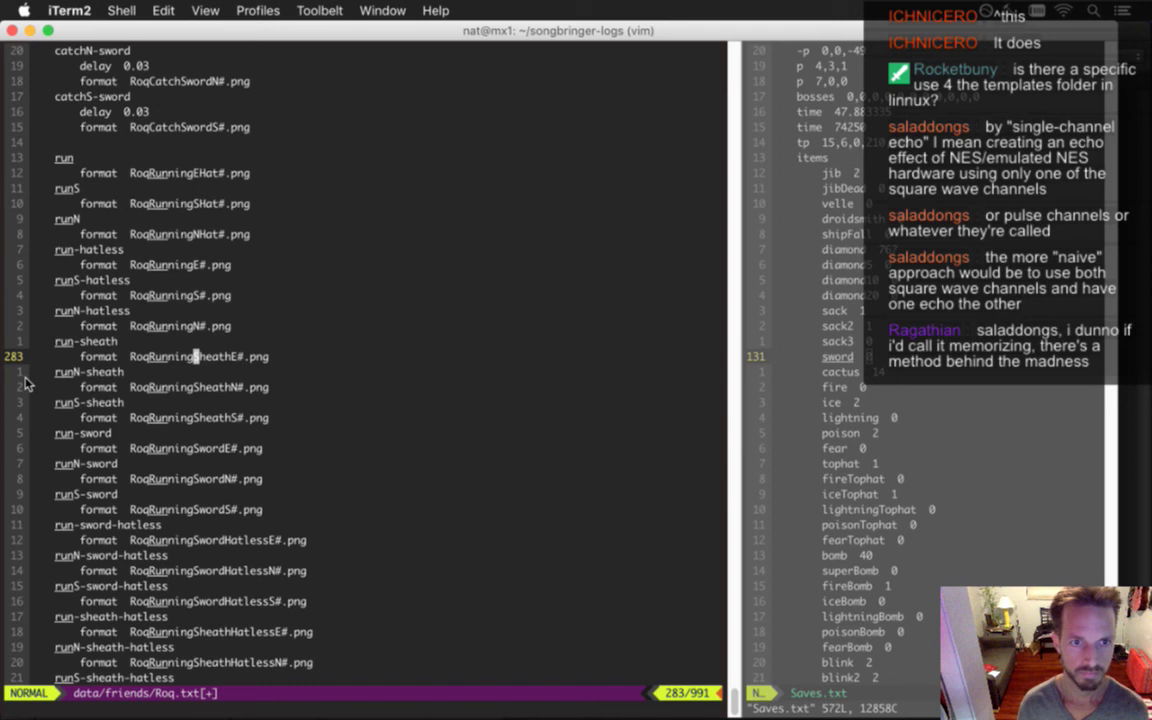
pyautogui.write('ingE')
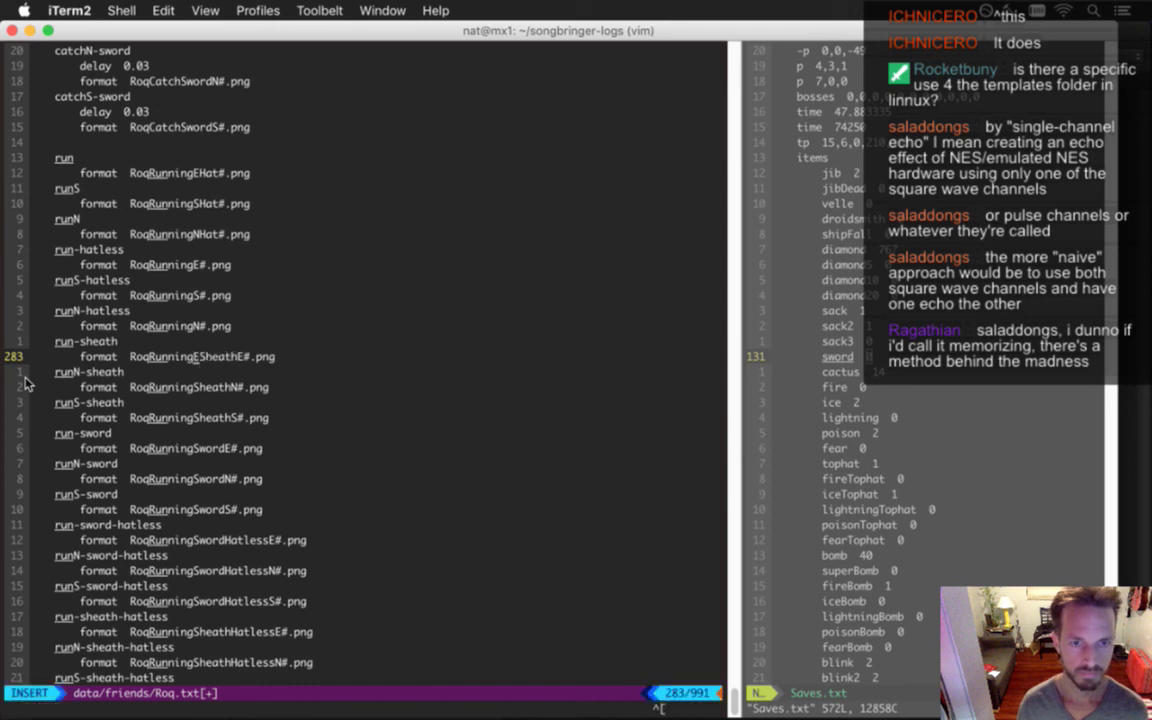
pyautogui.write('/h')
pyautogui.press('BackSpace')
pyautogui.press('BackSpace')
pyautogui.write('Hat')
pyautogui.press('Escape')
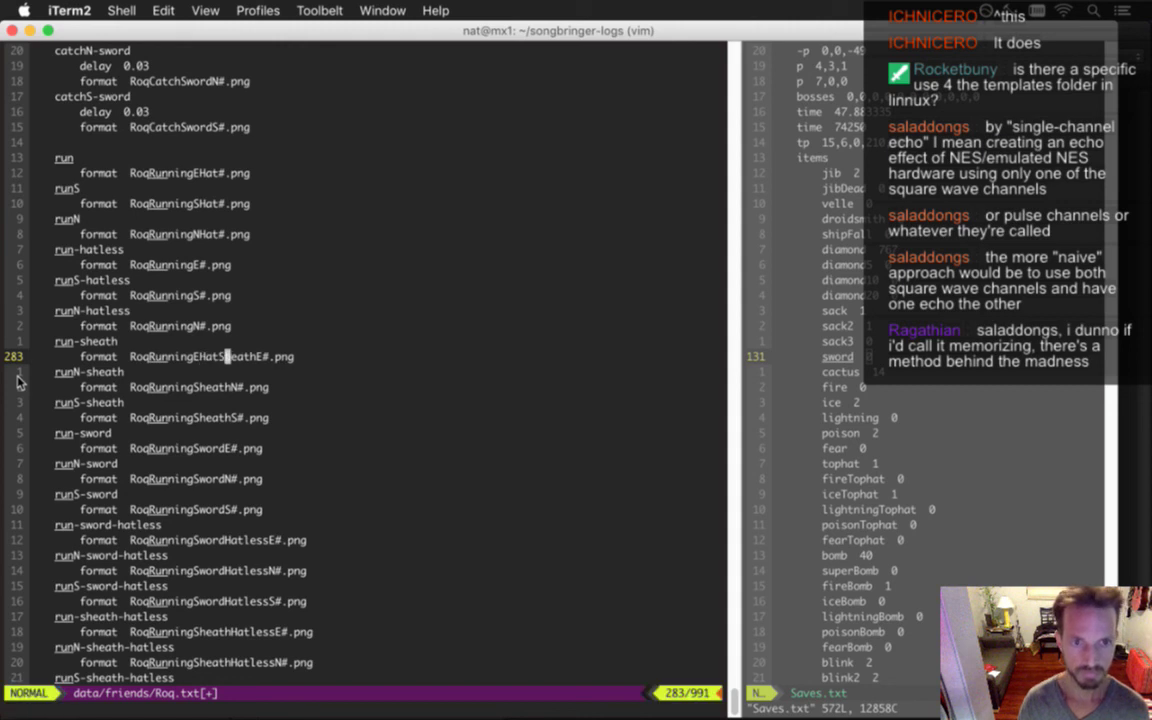
pyautogui.press('f')
pyautogui.press('E')
pyautogui.press('x')
pyautogui.press('F')
pyautogui.press('E')
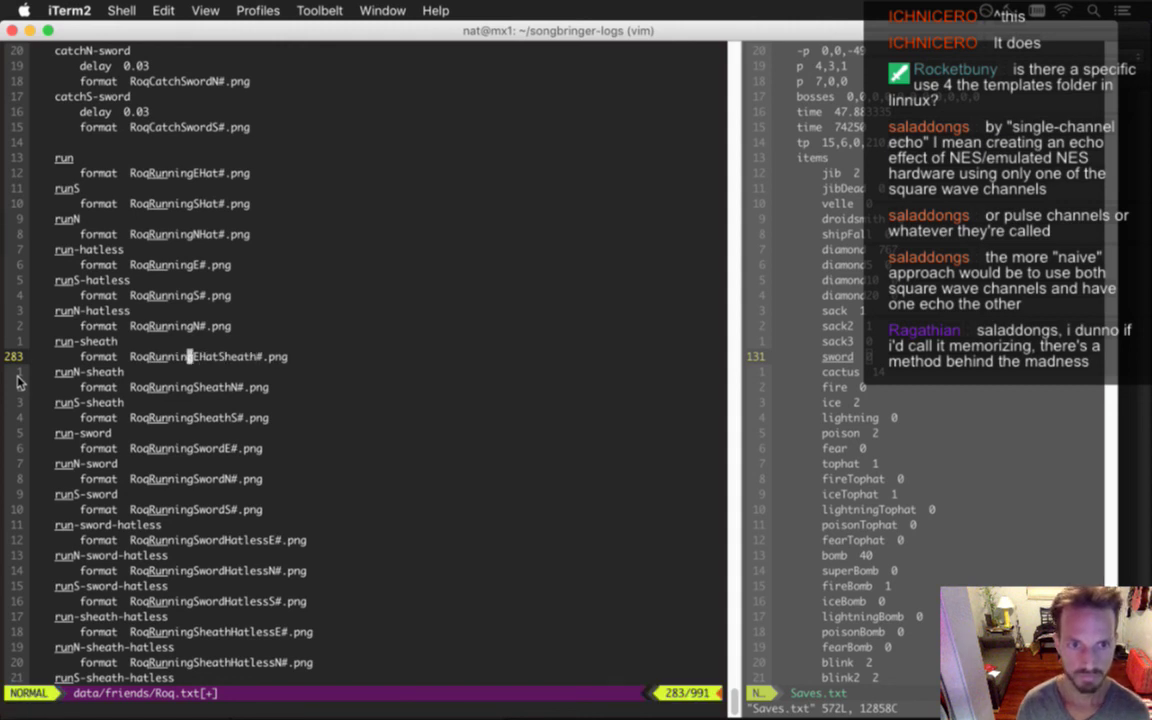
# Delete the direction letter after Sheath in the runN-sheath and runS-sheath formats
pyautogui.press('j')
pyautogui.press('j')
pyautogui.press('l')
pyautogui.press('l')
pyautogui.press('l')
pyautogui.press('l')
pyautogui.press('l')
pyautogui.press('l')
pyautogui.press('l')
pyautogui.press('x')
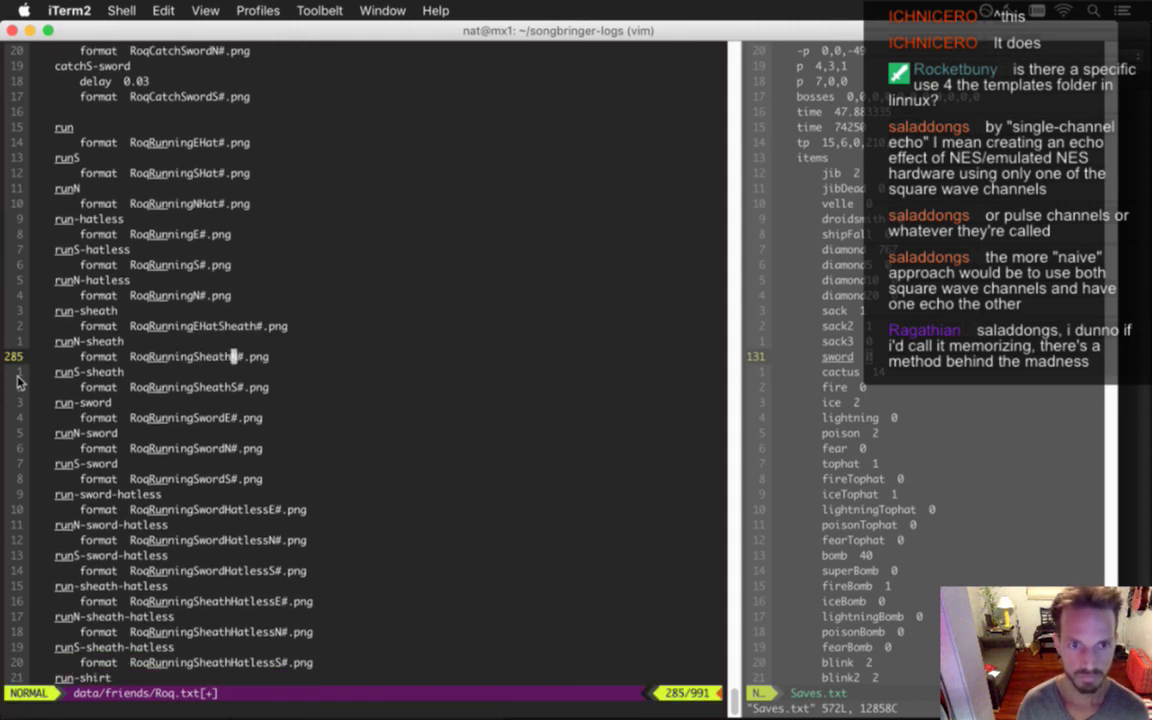
pyautogui.press('j')
pyautogui.press('j')
pyautogui.press('x')
# Insert NHat and SHat before Sheath so the formats read RoqRunningNHatSheath#.png and RoqRunningSHatSheath#.png
pyautogui.press('h')
pyautogui.press('h')
pyautogui.press('h')
pyautogui.press('k')
pyautogui.press('k')
pyautogui.press('h')
pyautogui.press('h')
pyautogui.press('h')
pyautogui.write('ingNHat')
pyautogui.press('Escape')
pyautogui.press('j')
pyautogui.press('j')
pyautogui.press('h')
pyautogui.press('h')
pyautogui.press('h')
pyautogui.write('ingSHat')
pyautogui.press('Escape')
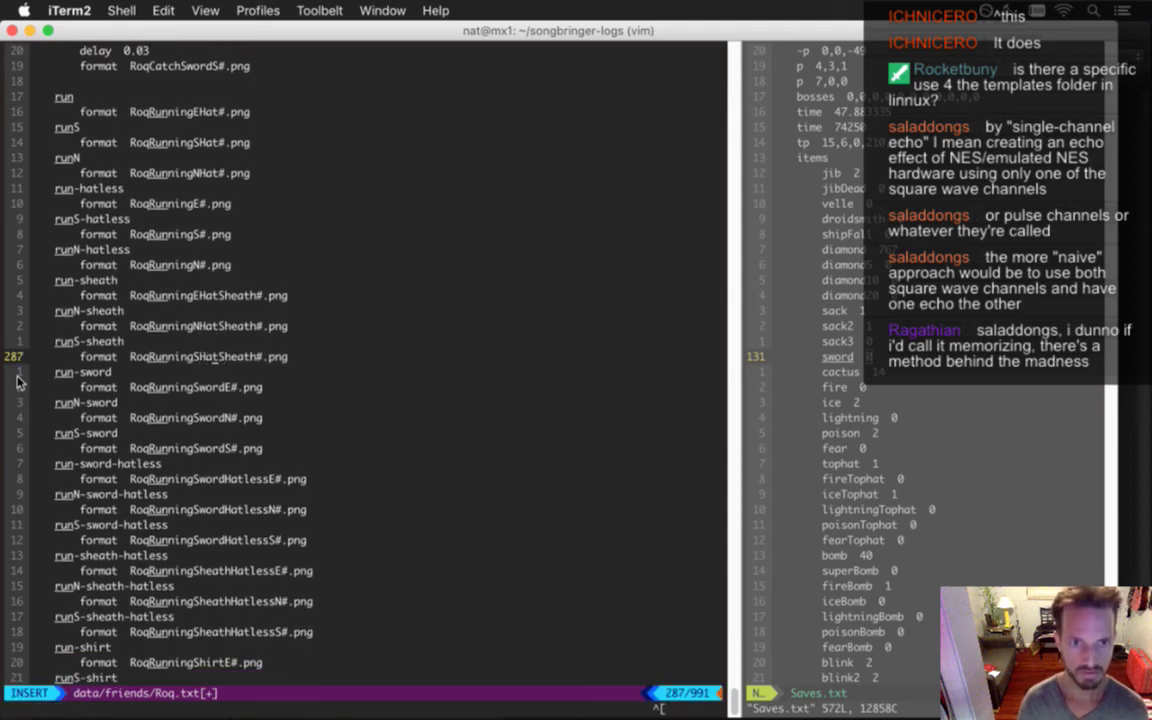
# Go past the run-sword entries, leaving them as they are, and save Roq.txt
pyautogui.press('j')
pyautogui.press('j')
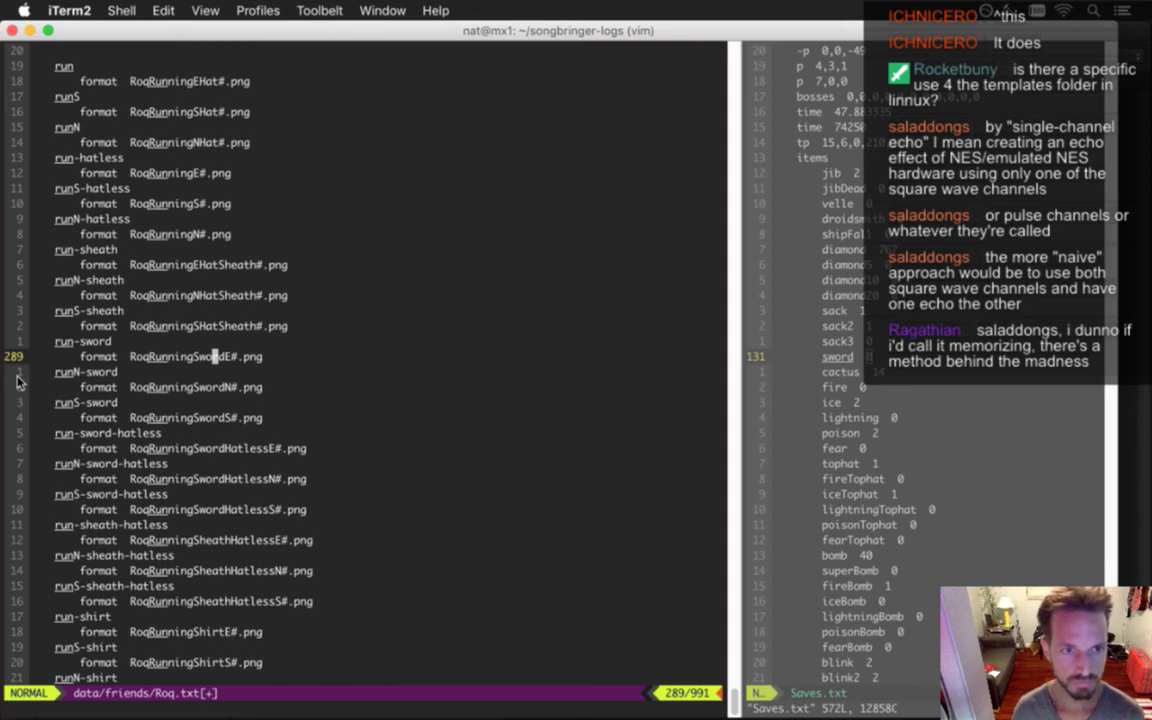
pyautogui.press('j')
pyautogui.press('j')
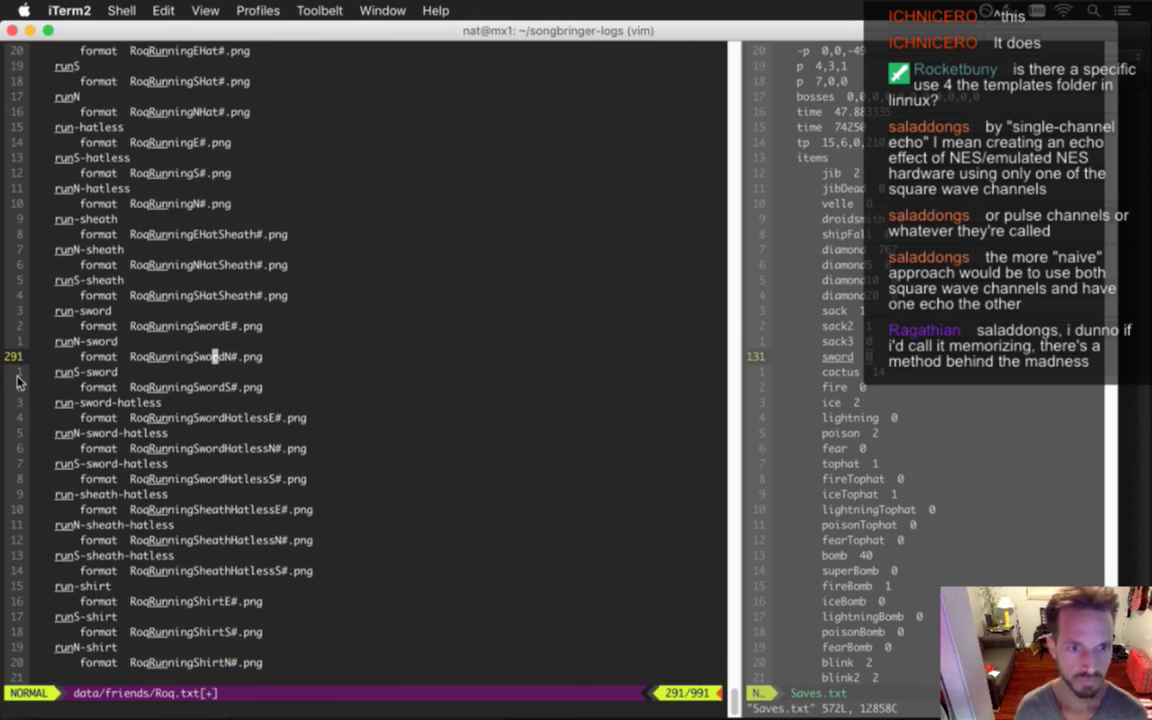
pyautogui.press('j')
pyautogui.press('j')
pyautogui.press('j')
pyautogui.write(':w')
pyautogui.press('Return')
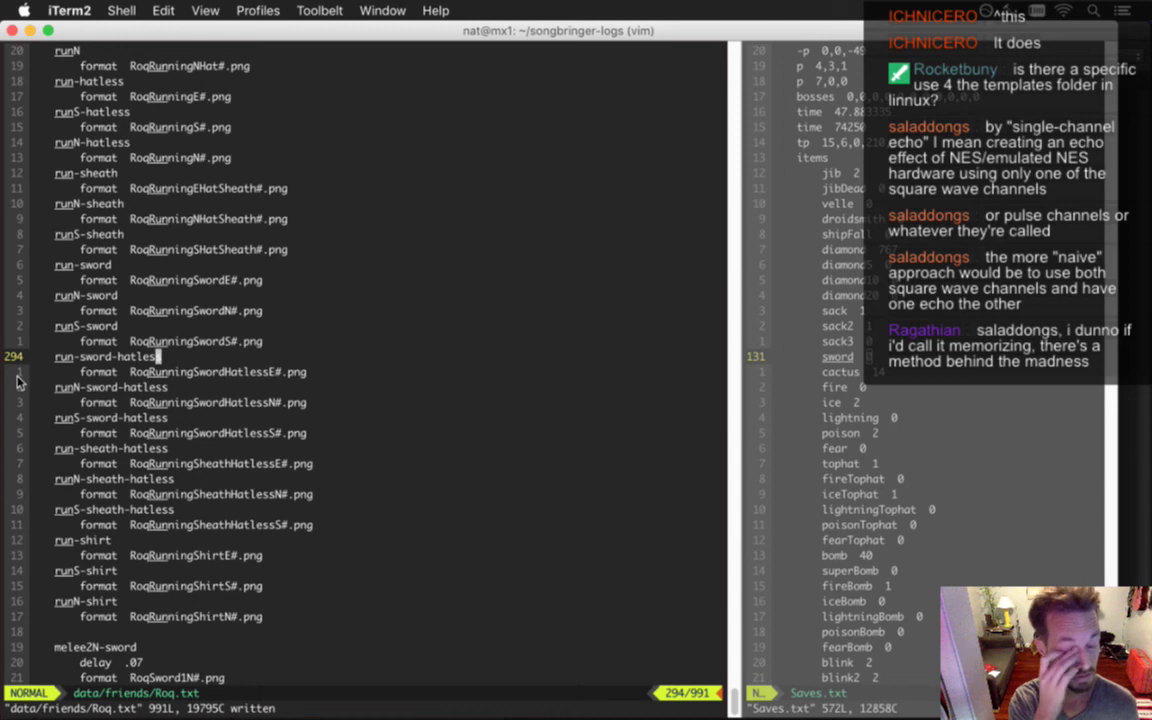
# Switch to Photoshop and copy the shirt artwork from Layer 6 in the Shirt group of RoqIdleS.psd, hiding the group again
pyautogui.press('super+Tab')
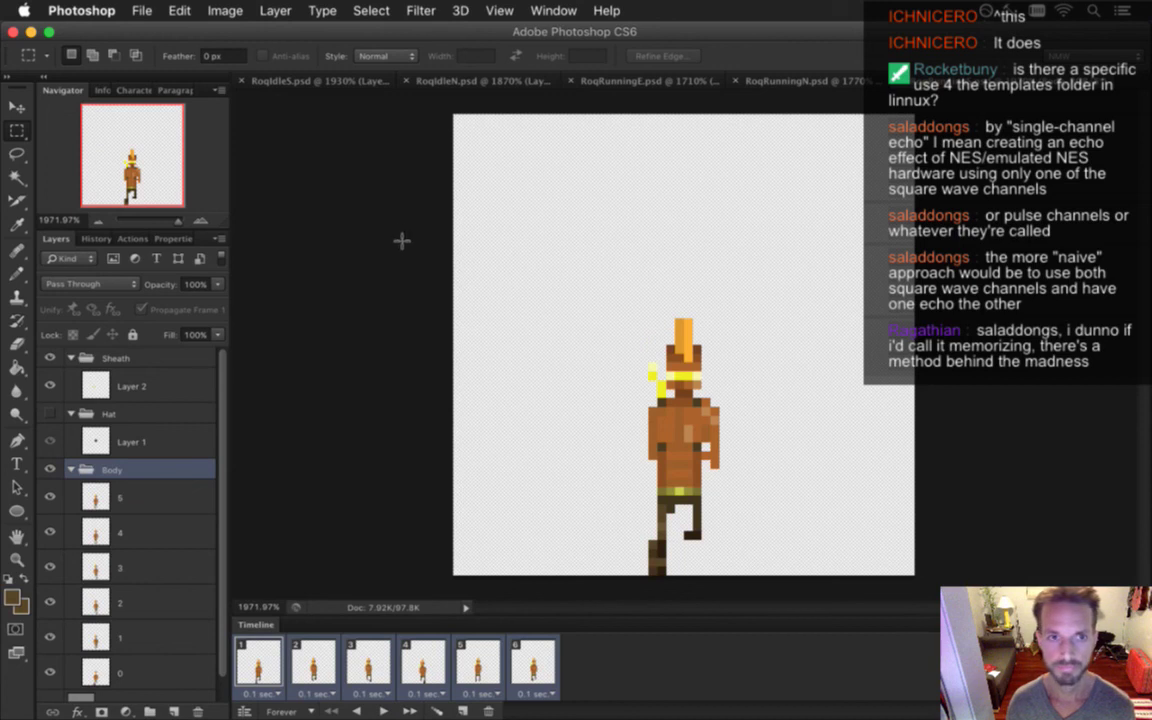
pyautogui.click(300, 80)
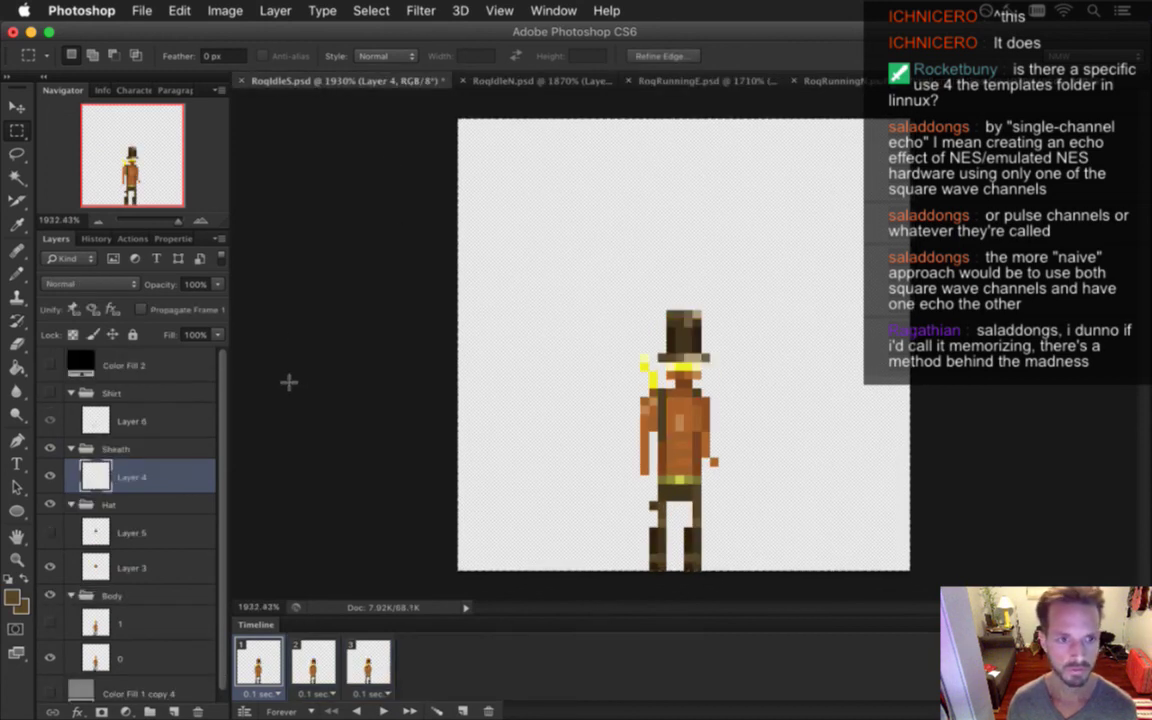
pyautogui.click(88, 393)
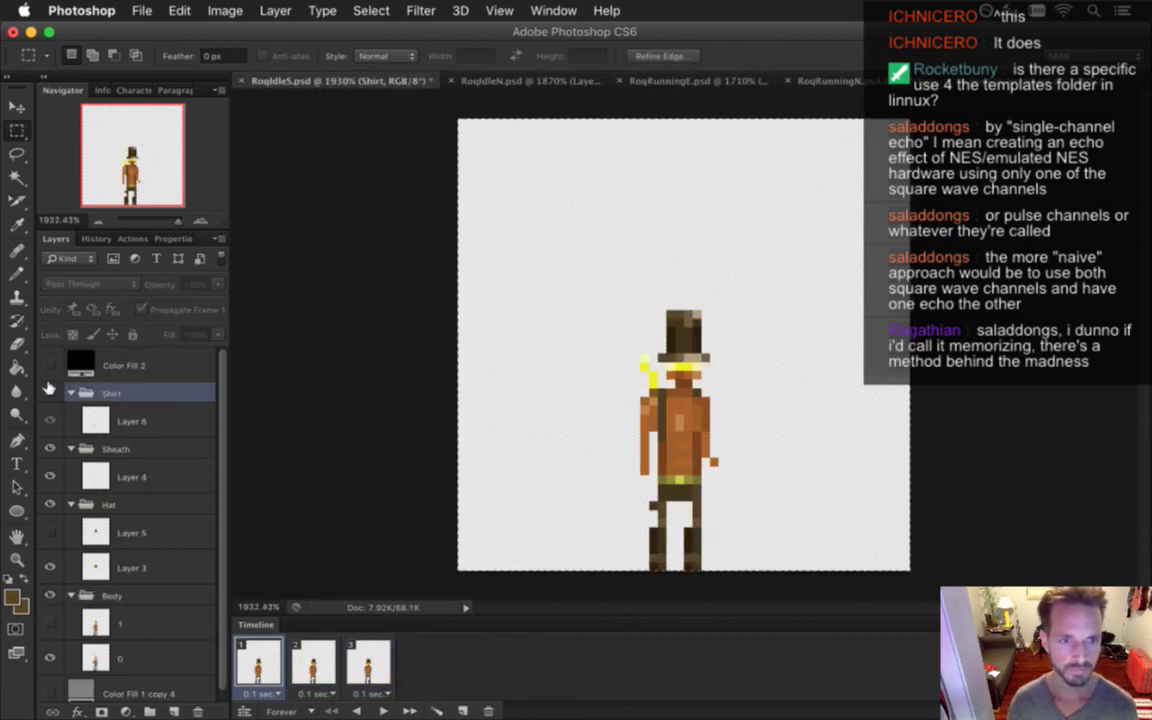
pyautogui.click(49, 392)
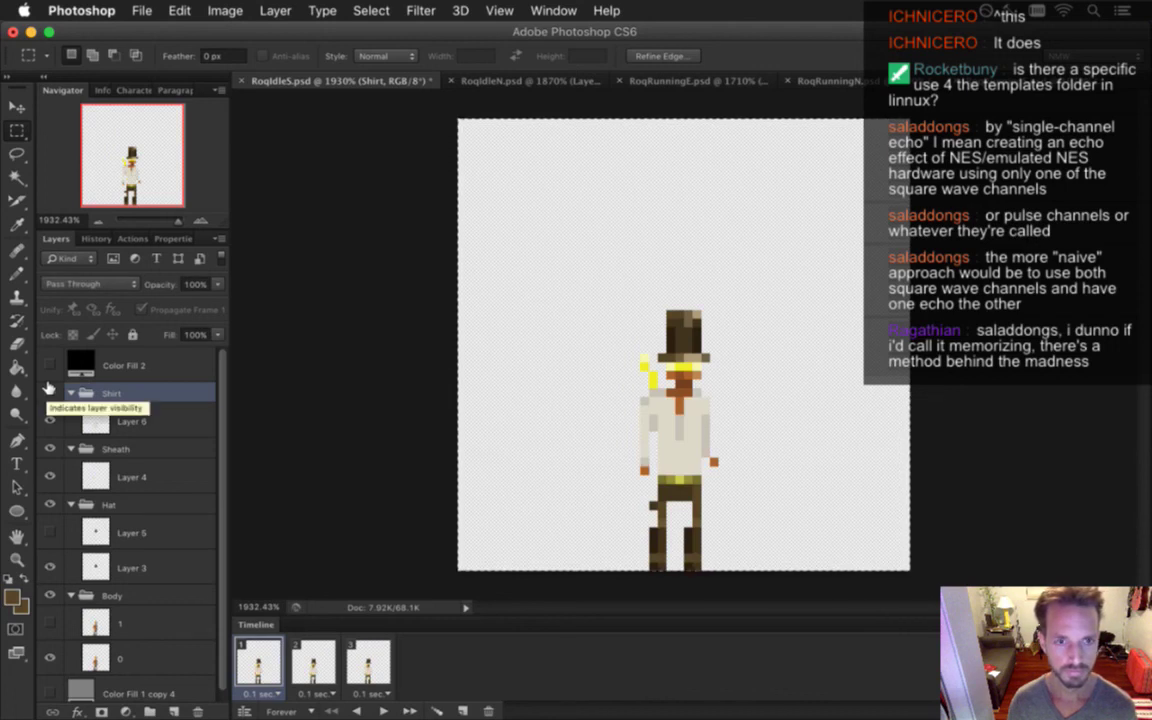
pyautogui.press('super+a')
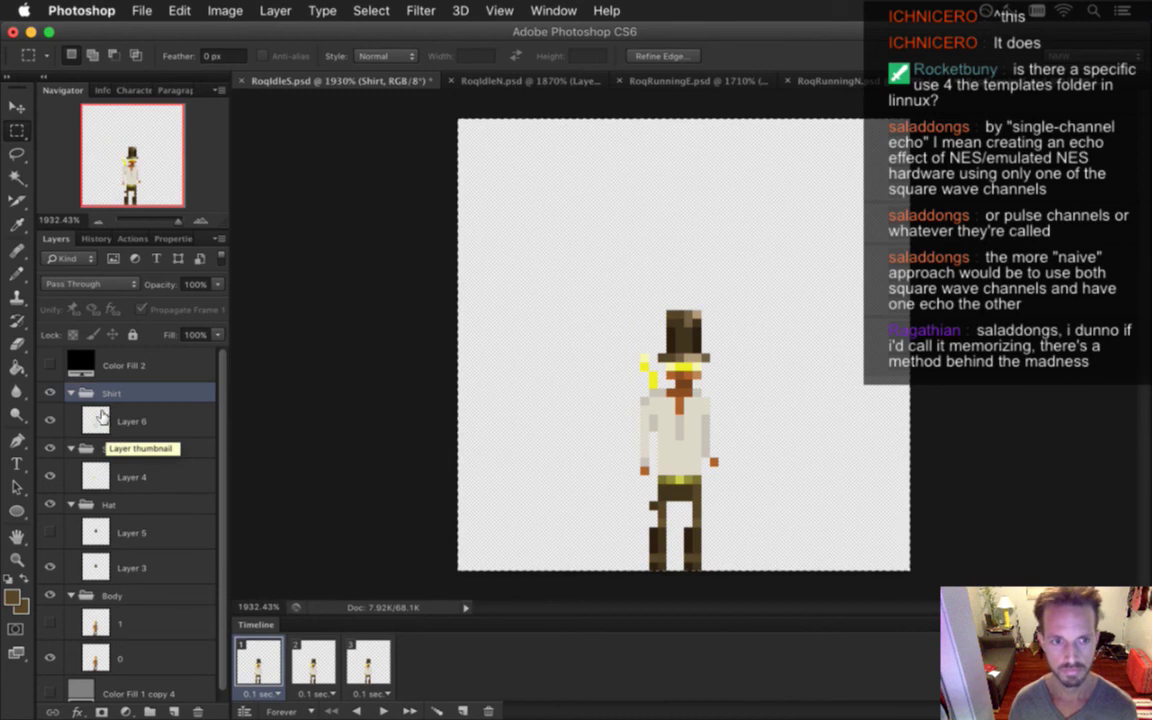
pyautogui.click(111, 428)
pyautogui.click(50, 393)
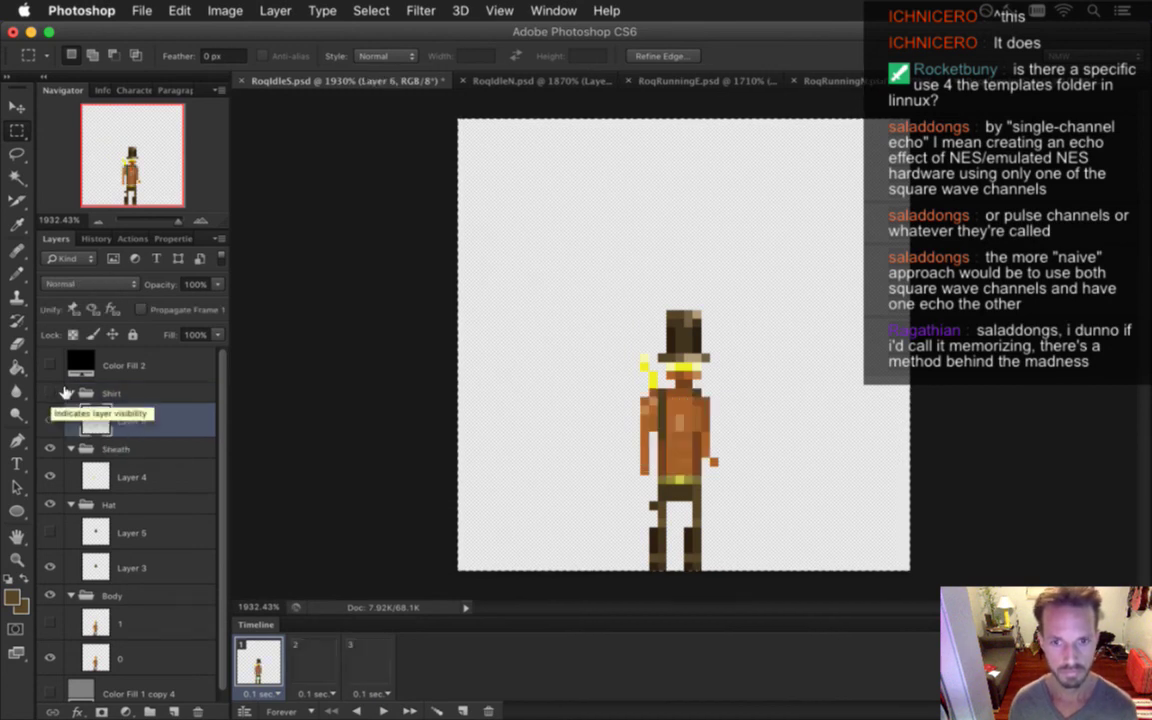
# Add a layer group named Shirt above the Sheath group in the front-facing running sprite document
pyautogui.click(900, 80)
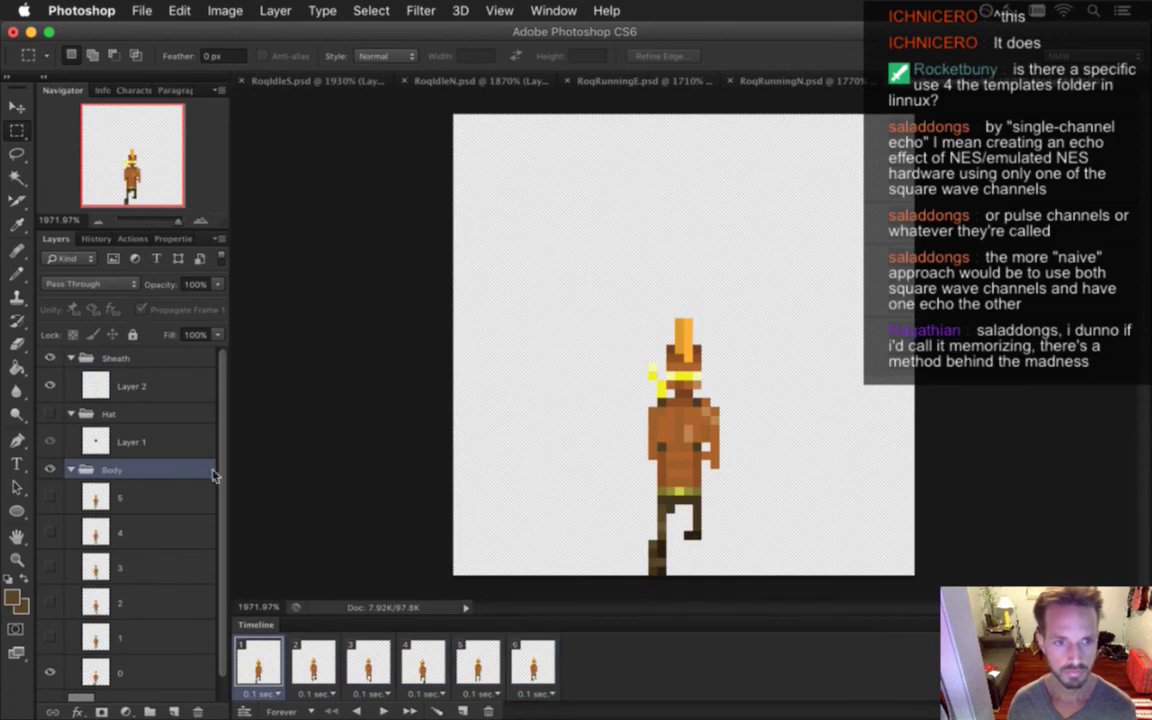
pyautogui.click(117, 360)
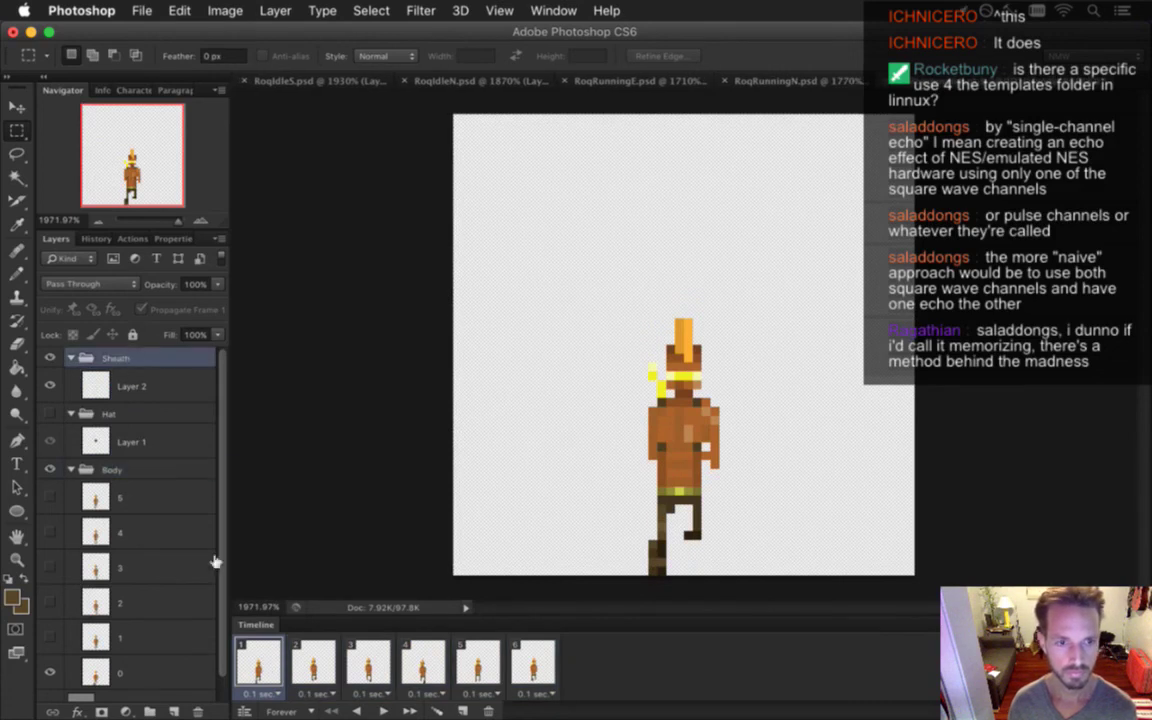
pyautogui.click(150, 712)
pyautogui.doubleClick(110, 358)
pyautogui.write('Shirt')
pyautogui.press('Return')
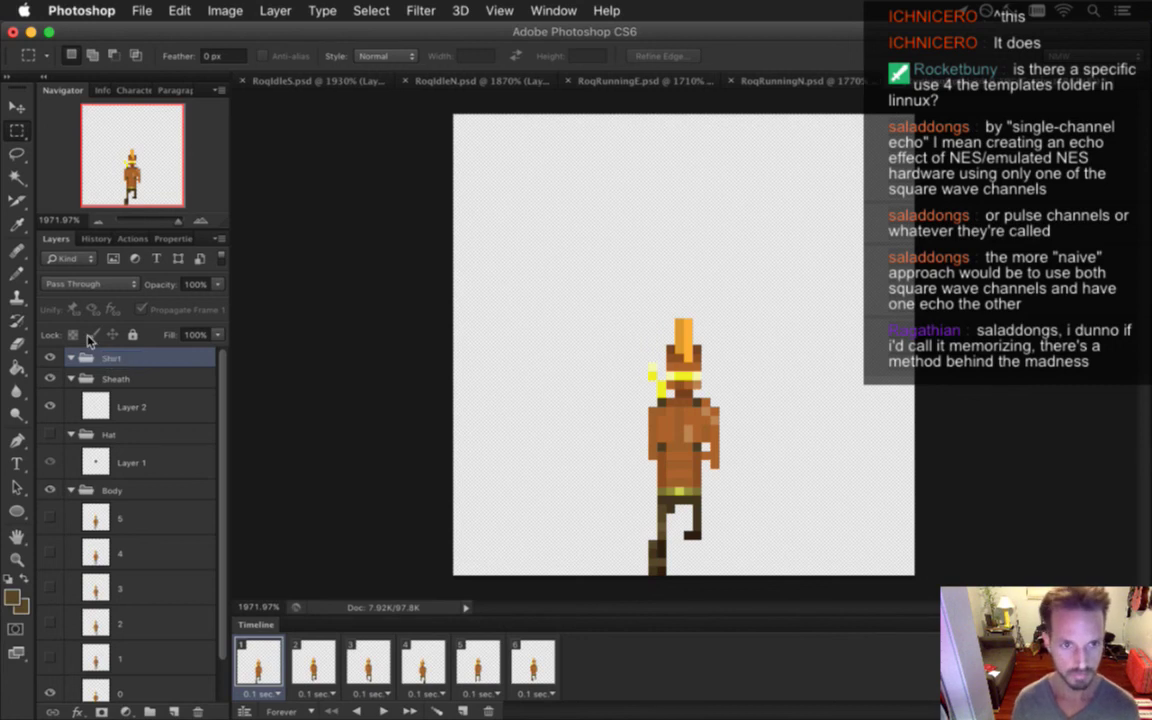
# Paste the shirt into the Shirt group, place it beside the body, and show the grey Color Fill 1 copy 4 background
pyautogui.press('super+v')
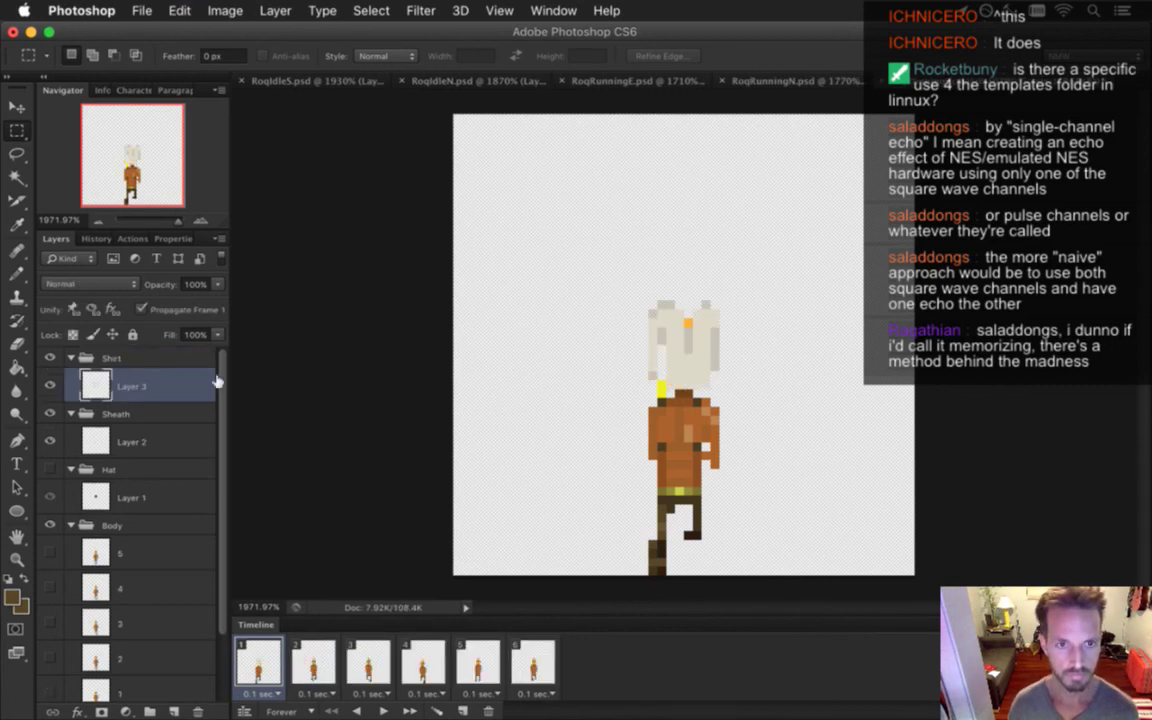
pyautogui.press('v')
pyautogui.moveTo(658, 348); pyautogui.dragTo(586, 414)
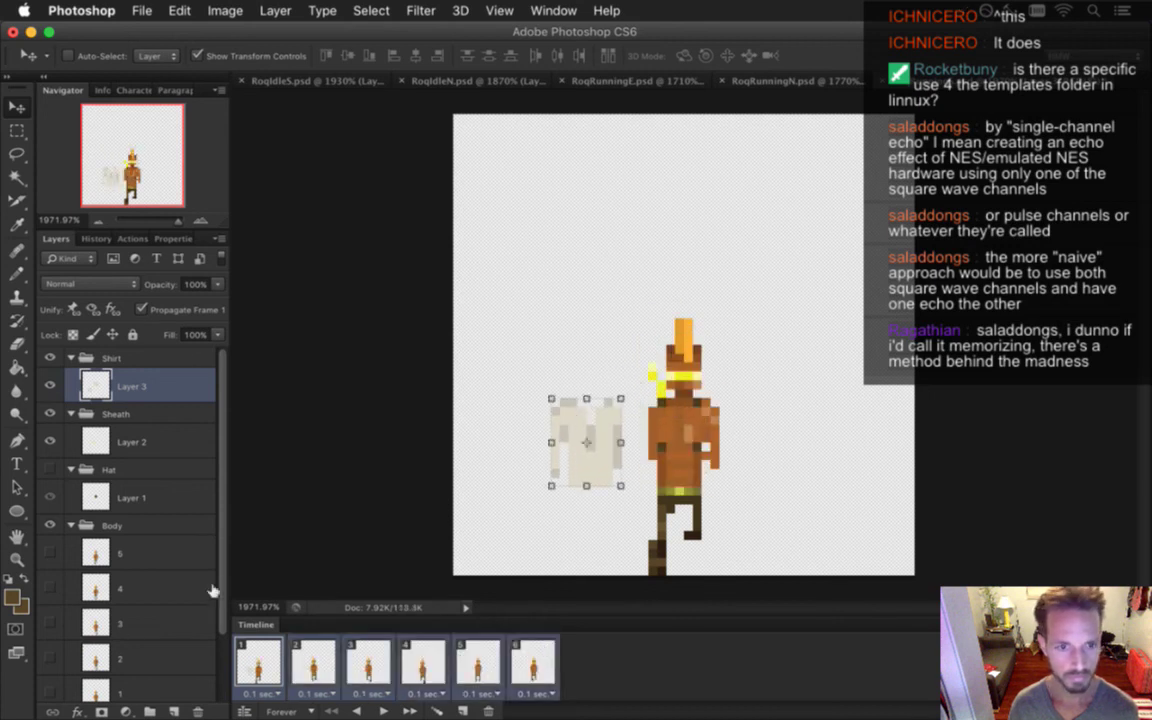
pyautogui.scroll(-2, 190, 560)
pyautogui.click(52, 685)
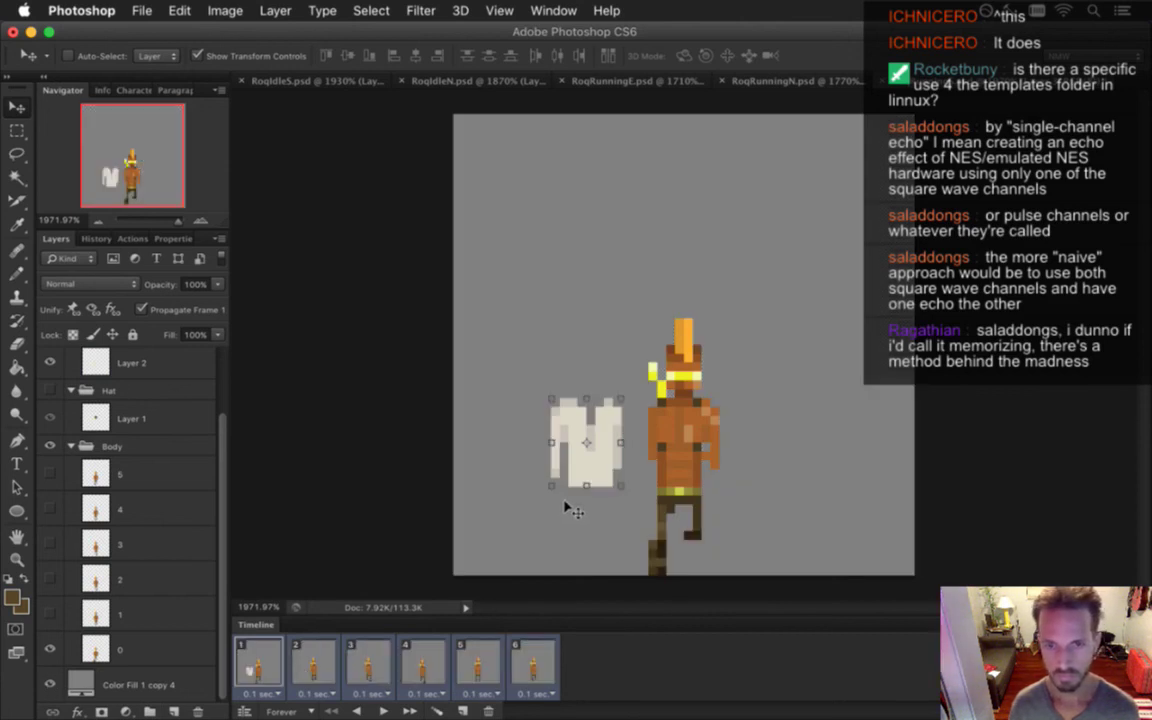
# Try the pasted shirt over the running body and return it to its place beside the figure
pyautogui.press('Right')
pyautogui.press('Right')
pyautogui.press('Right')
pyautogui.press('Right')
pyautogui.press('Right')
pyautogui.press('Right')
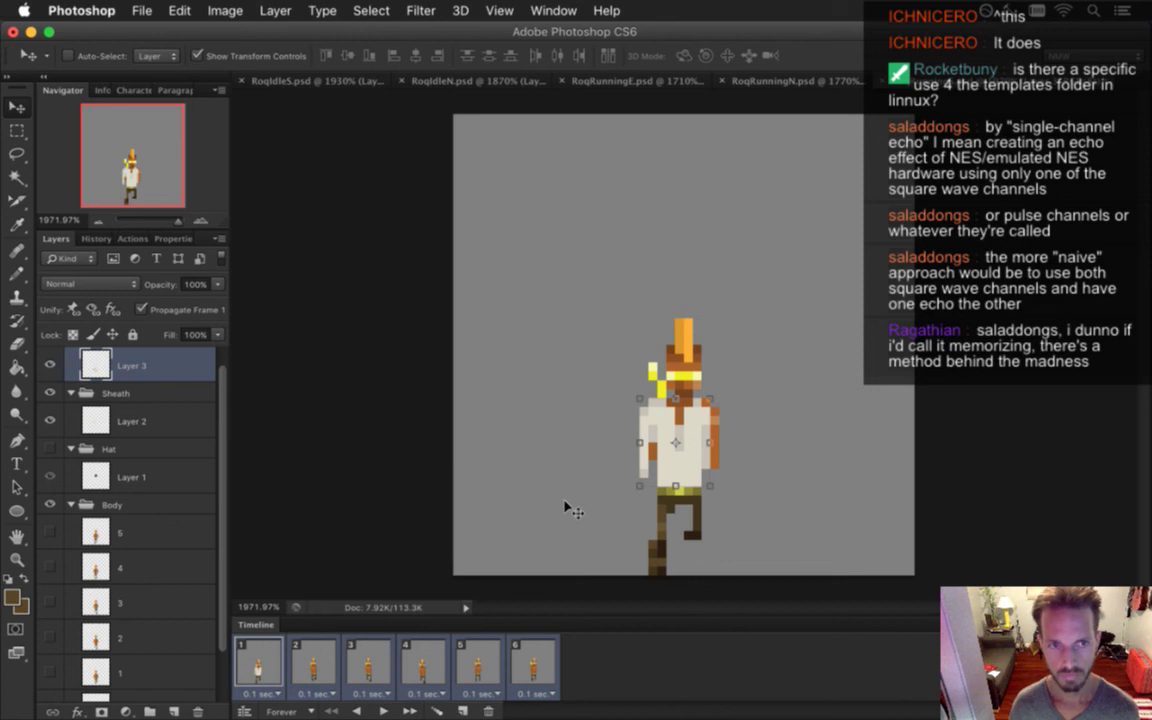
pyautogui.moveTo(652, 418); pyautogui.dragTo(567, 447)
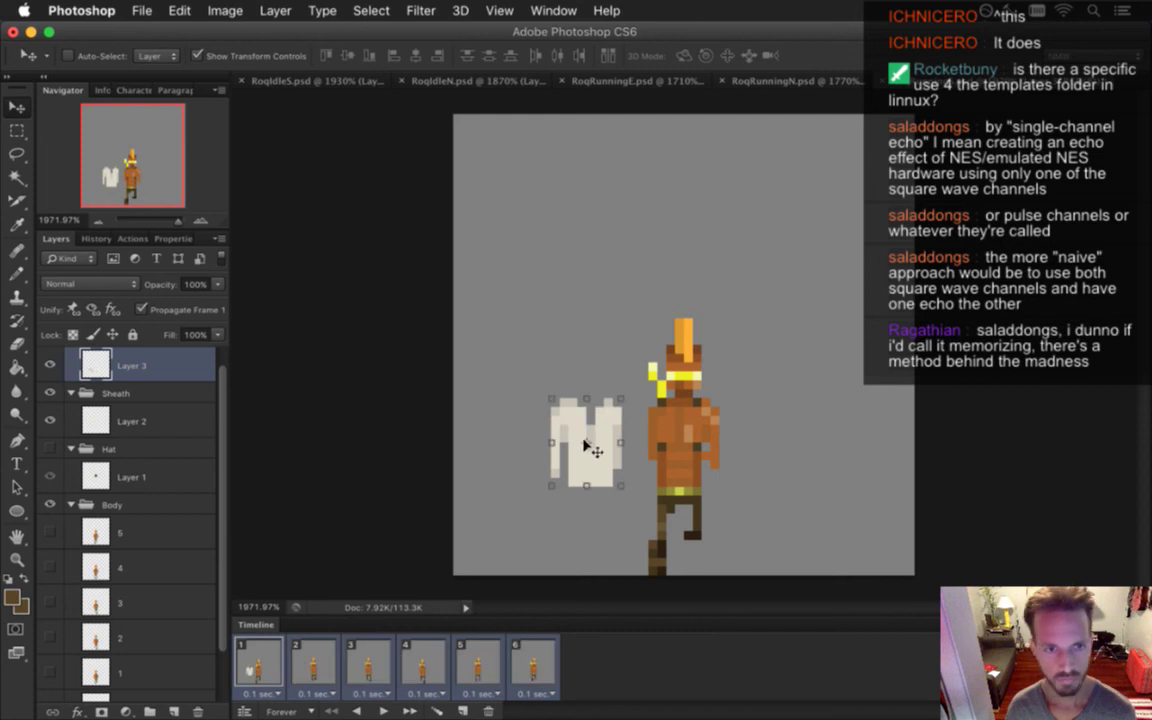
# Sample the cream colour from the pasted shirt and load the outline of body layer 0 as a selection for the Pencil
pyautogui.press('m')
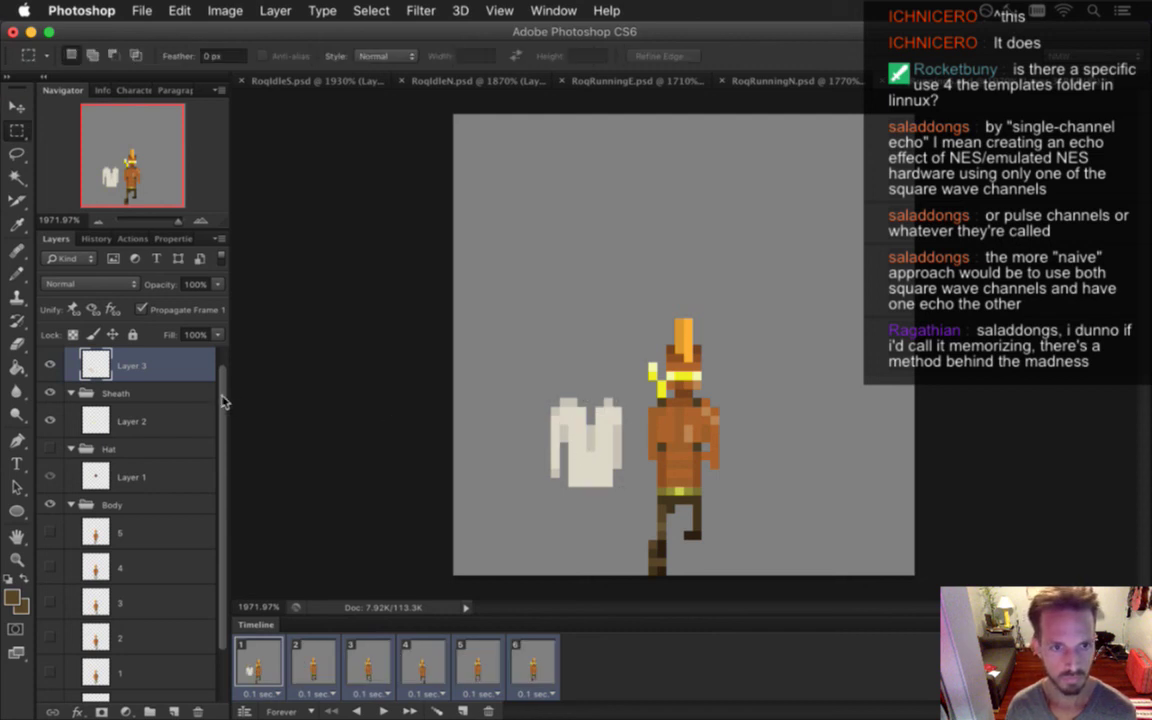
pyautogui.scroll(1, 220, 375)
pyautogui.press('i')
pyautogui.click(585, 435)
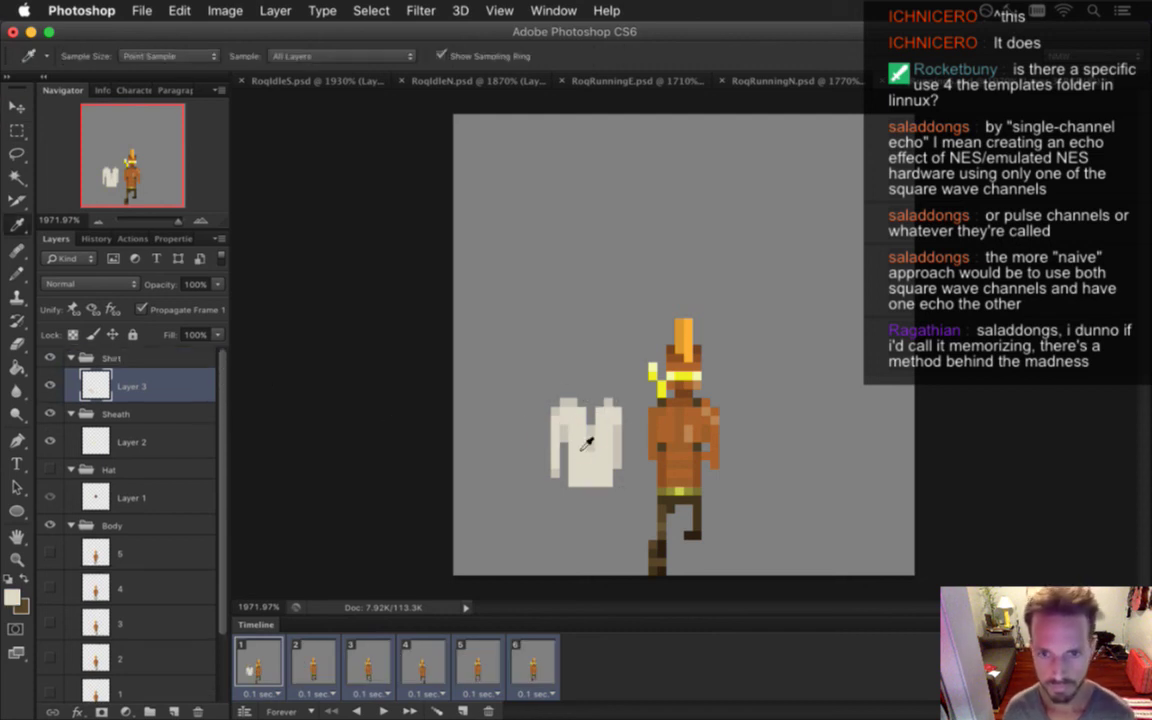
pyautogui.press('b')
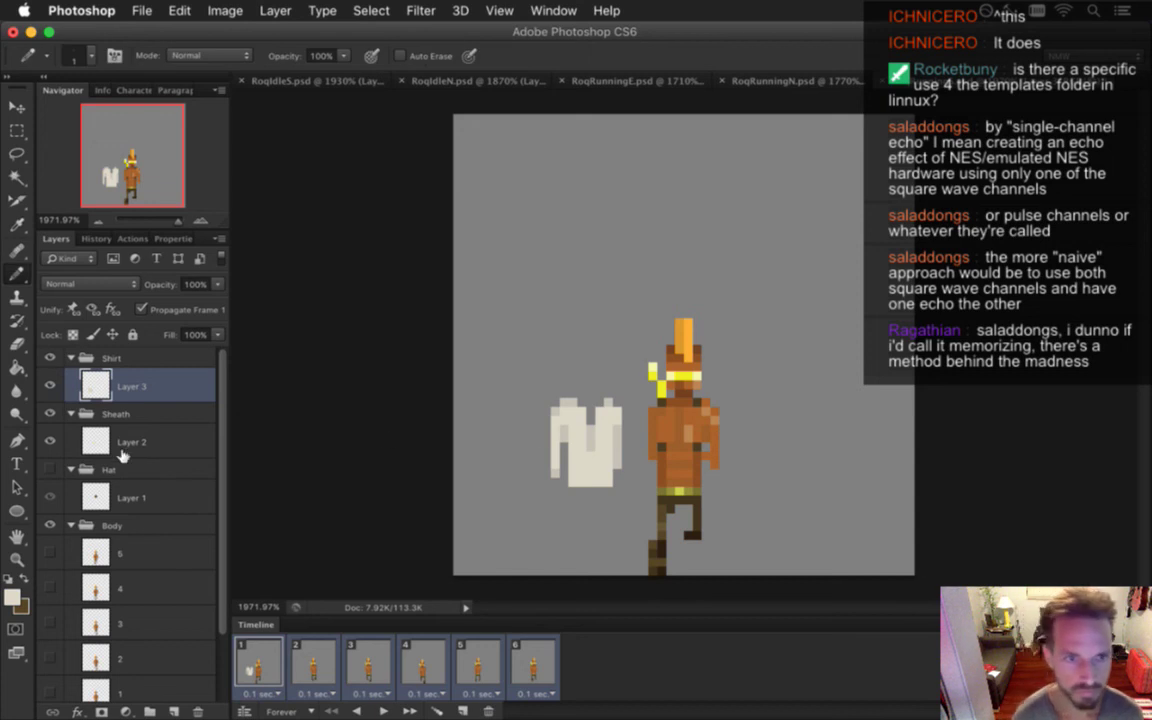
pyautogui.scroll(-4, 208, 507)
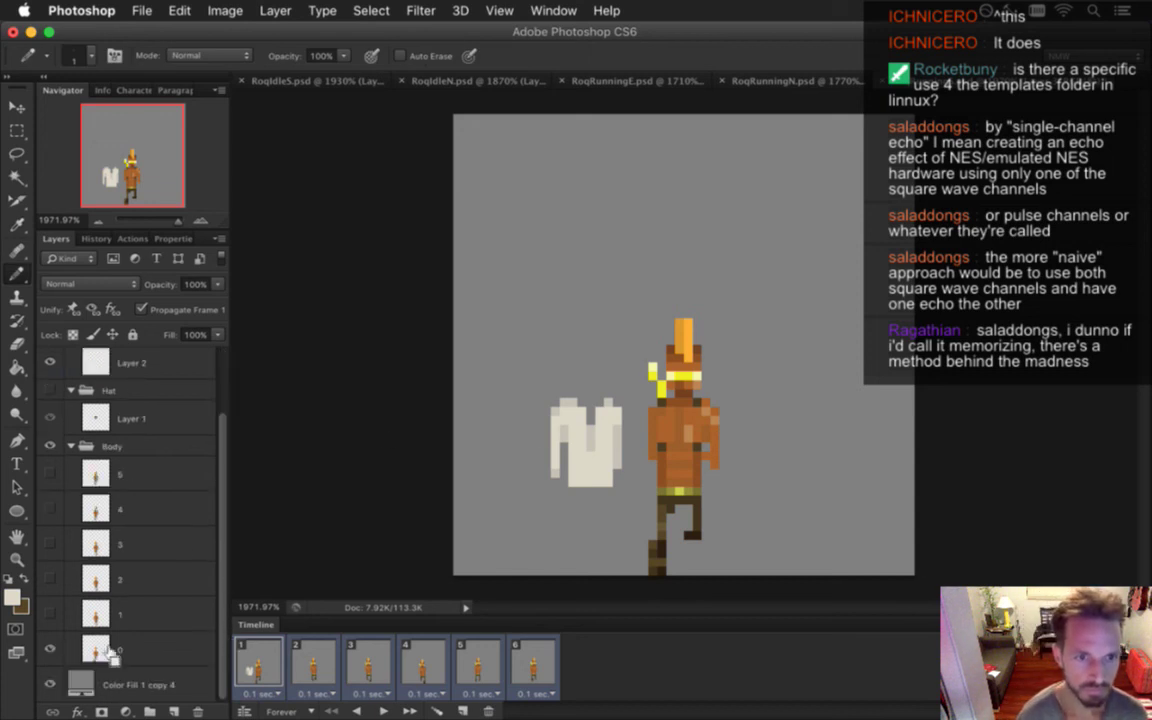
pyautogui.keyDown('super'); pyautogui.click(97, 645); pyautogui.keyUp('super')
# Paint a cream shirt over the running figure's torso and arms in frame 1, erasing the neck opening
pyautogui.press(']')
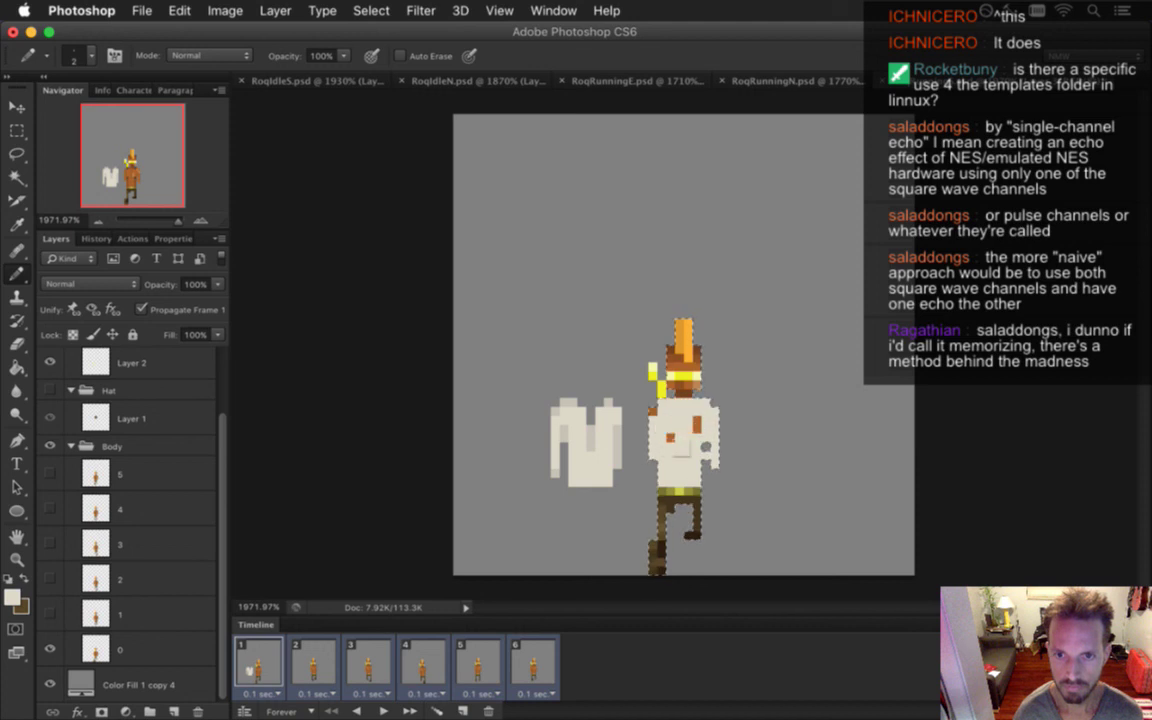
pyautogui.moveTo(670, 438); pyautogui.dragTo(660, 443)
pyautogui.press('e')
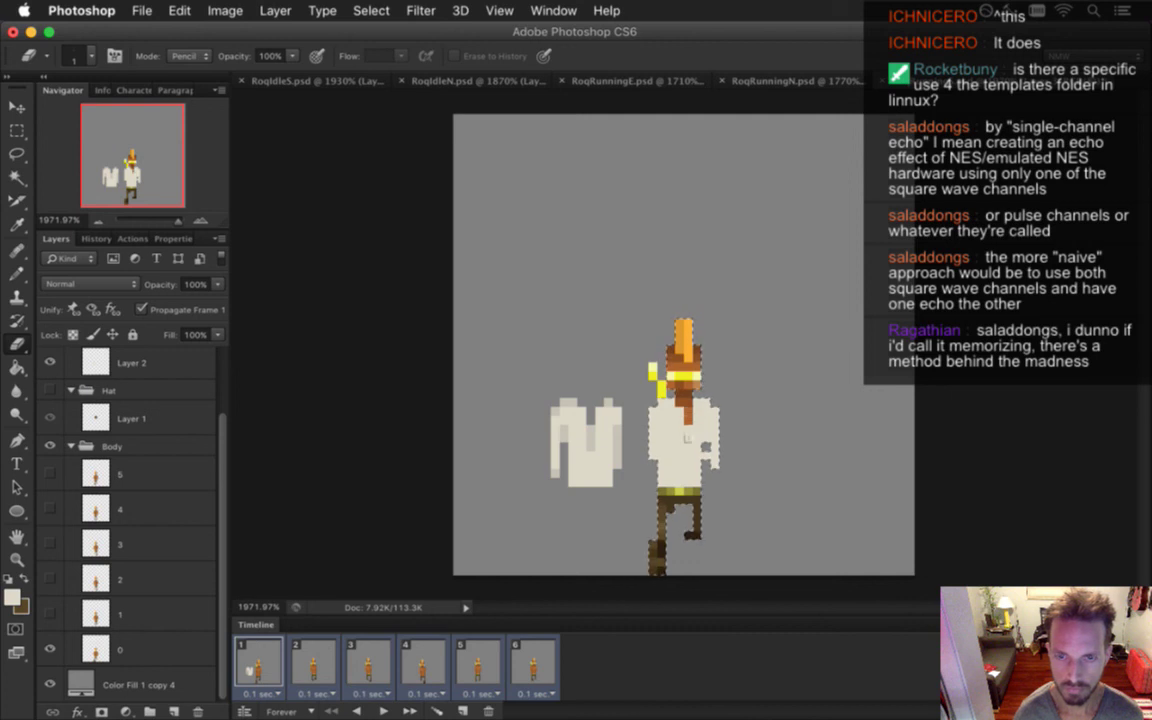
pyautogui.hotkey('ctrl', 'shift', 'alt', 'n')
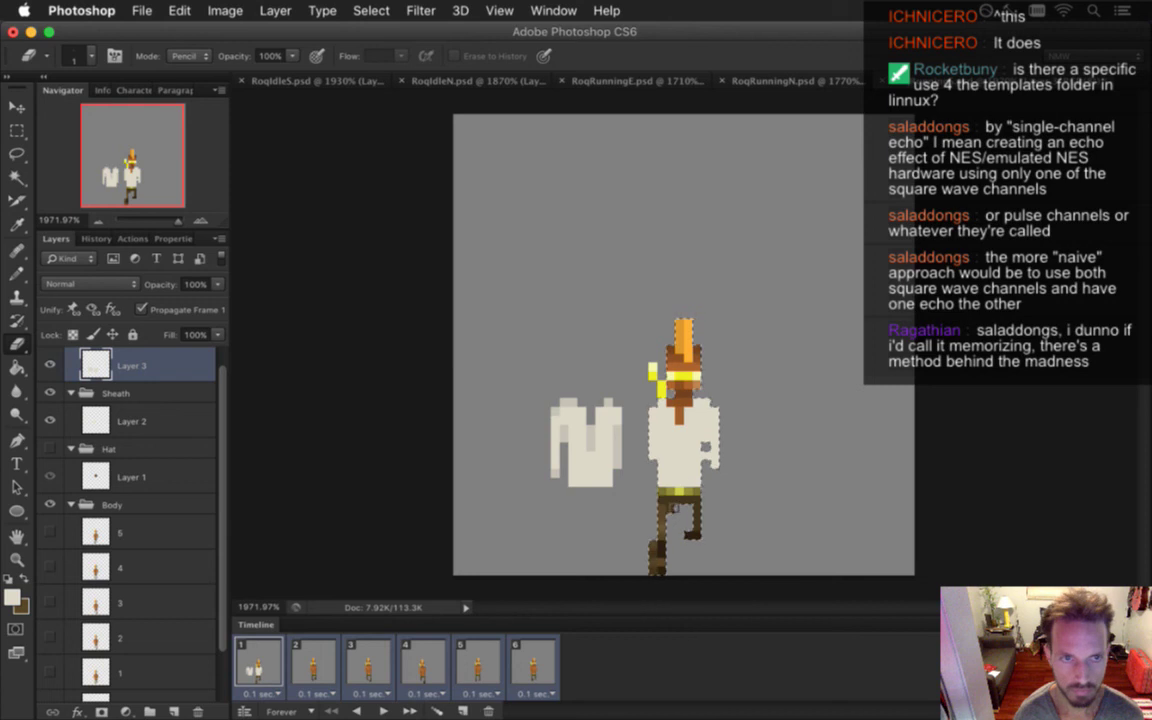
# Shade the painted shirt with the darker tone sampled from the pasted shirt and erase the pixels covering the hands
pyautogui.press('b')
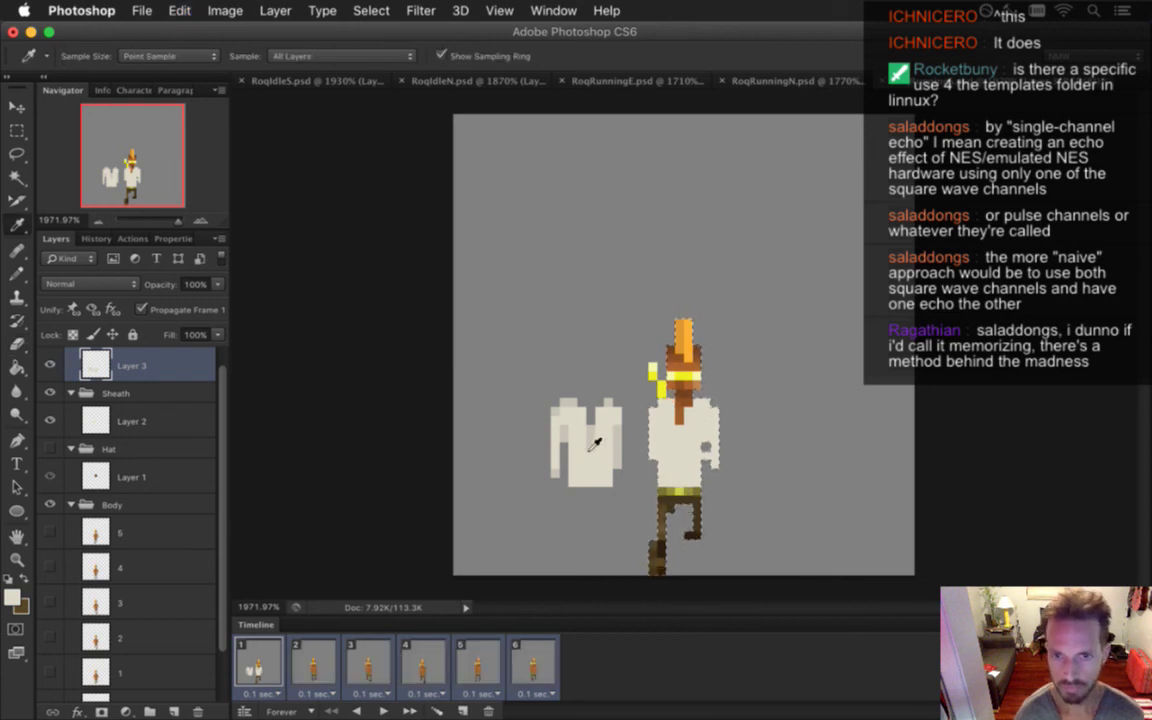
pyautogui.hotkey('shift', 'b')
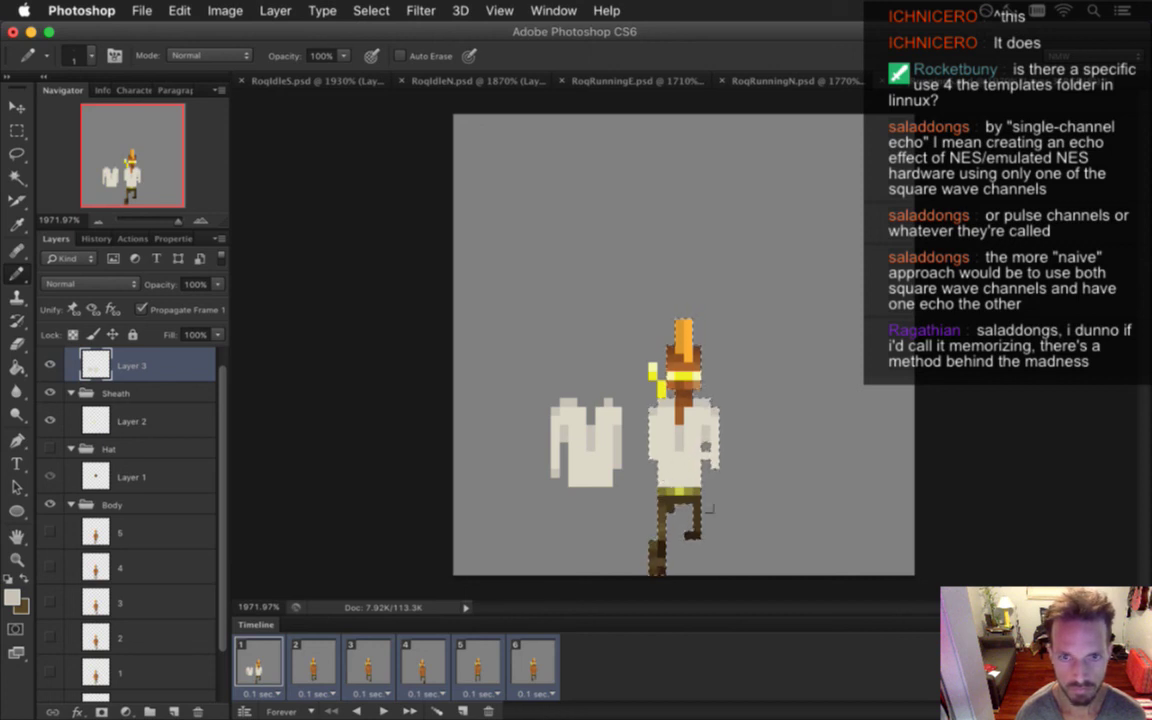
pyautogui.press('e')
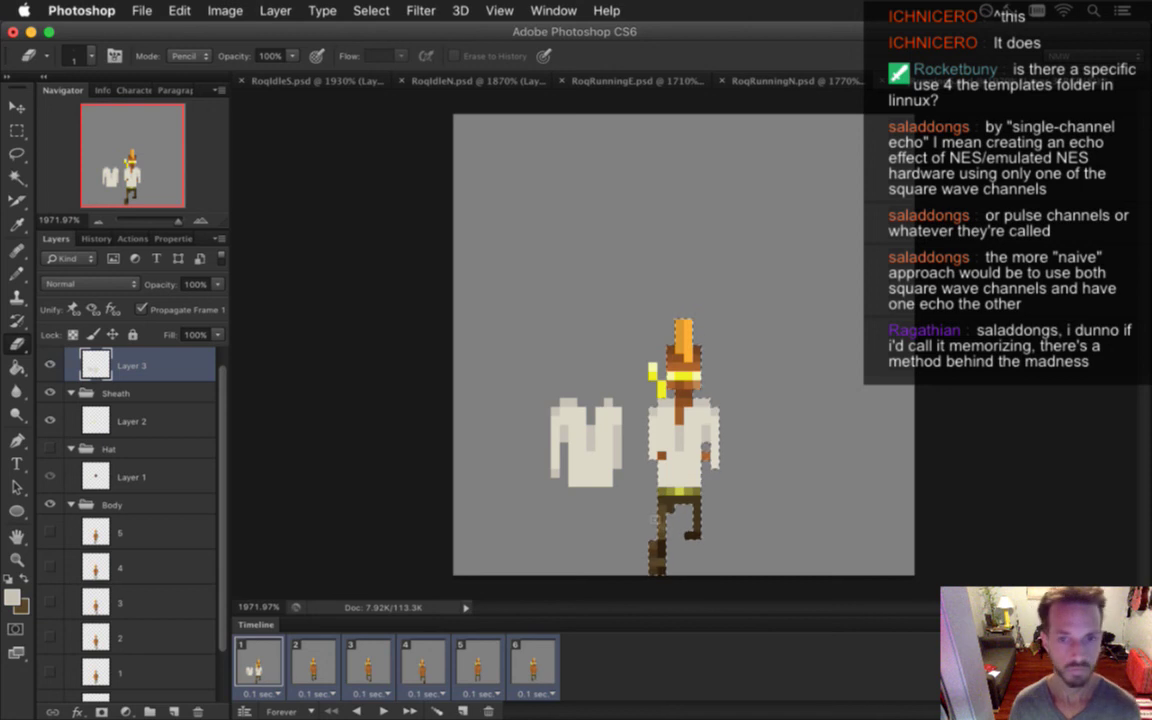
pyautogui.click(705, 447)
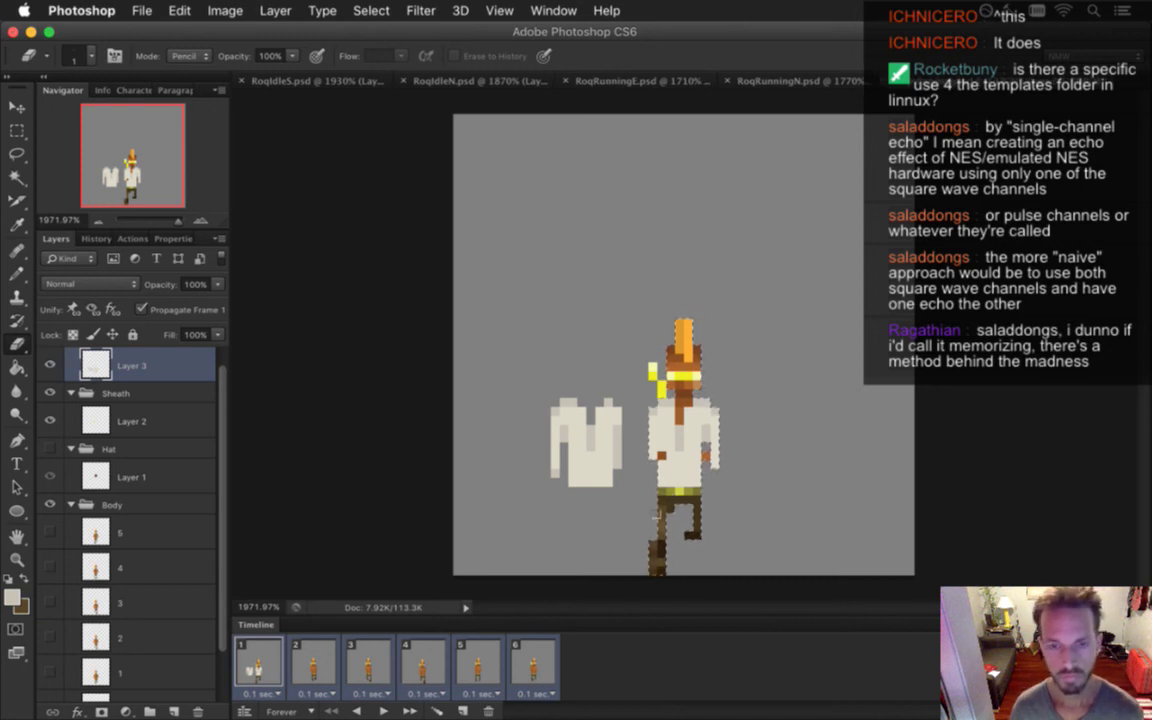
# Clear the selection and erase the pasted reference shirt beside the figure with a 7-pixel eraser
pyautogui.press('m')
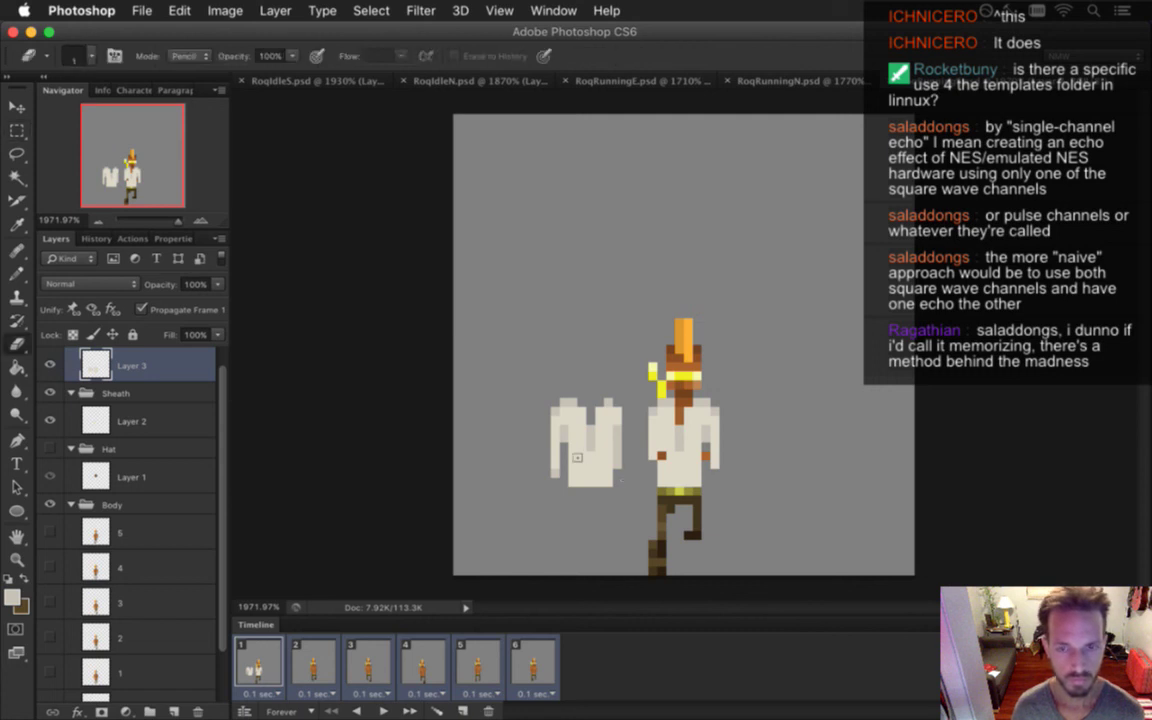
pyautogui.press(']')
pyautogui.press(']')
pyautogui.press(']')
pyautogui.press(']')
pyautogui.press(']')
pyautogui.moveTo(573, 452)
pyautogui.mouseDown()
pyautogui.moveTo(590, 440)
pyautogui.moveTo(565, 465)
pyautogui.moveTo(585, 445)
pyautogui.moveTo(600, 460)
pyautogui.moveTo(578, 463)
pyautogui.mouseUp()
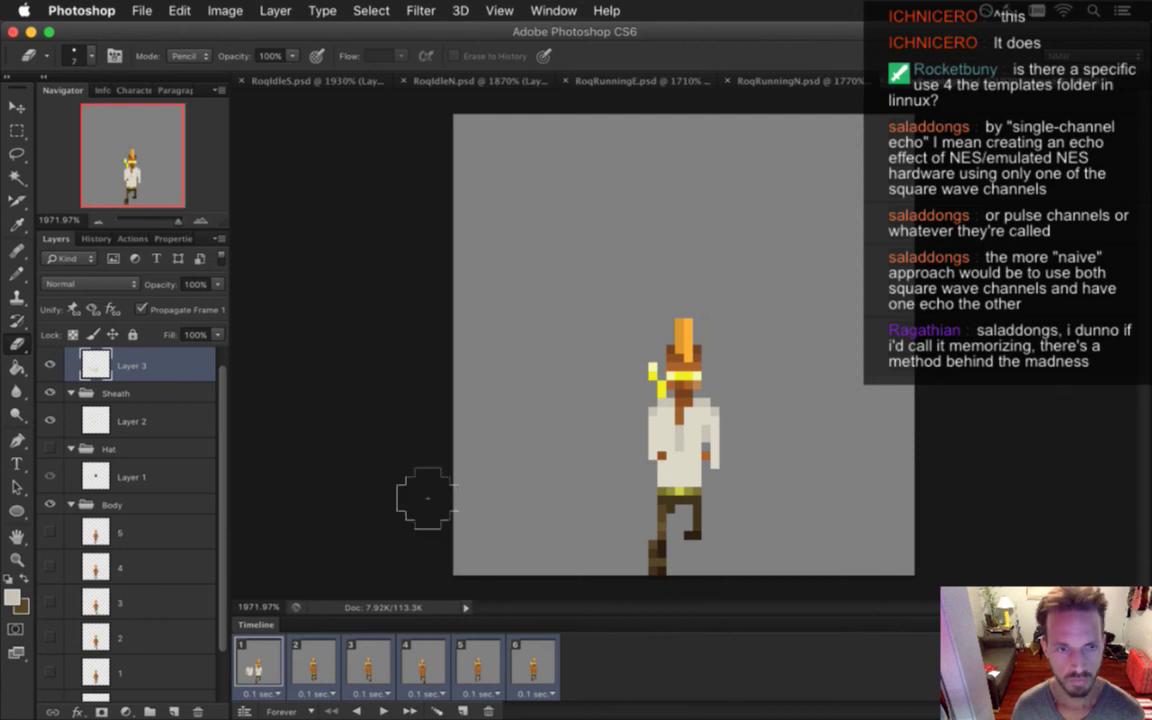
# Show the Shirt group in frames 2 to 6 and make Layer 3 visible in frame 2
pyautogui.scroll(1, 222, 373)
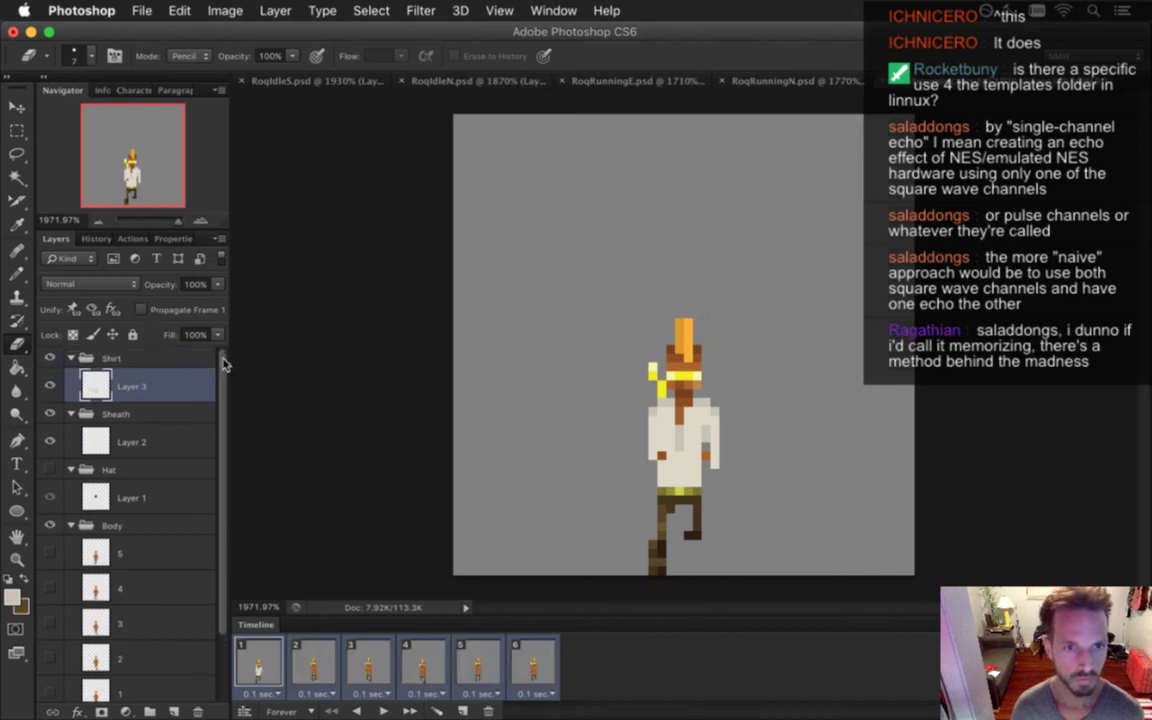
pyautogui.click(315, 646)
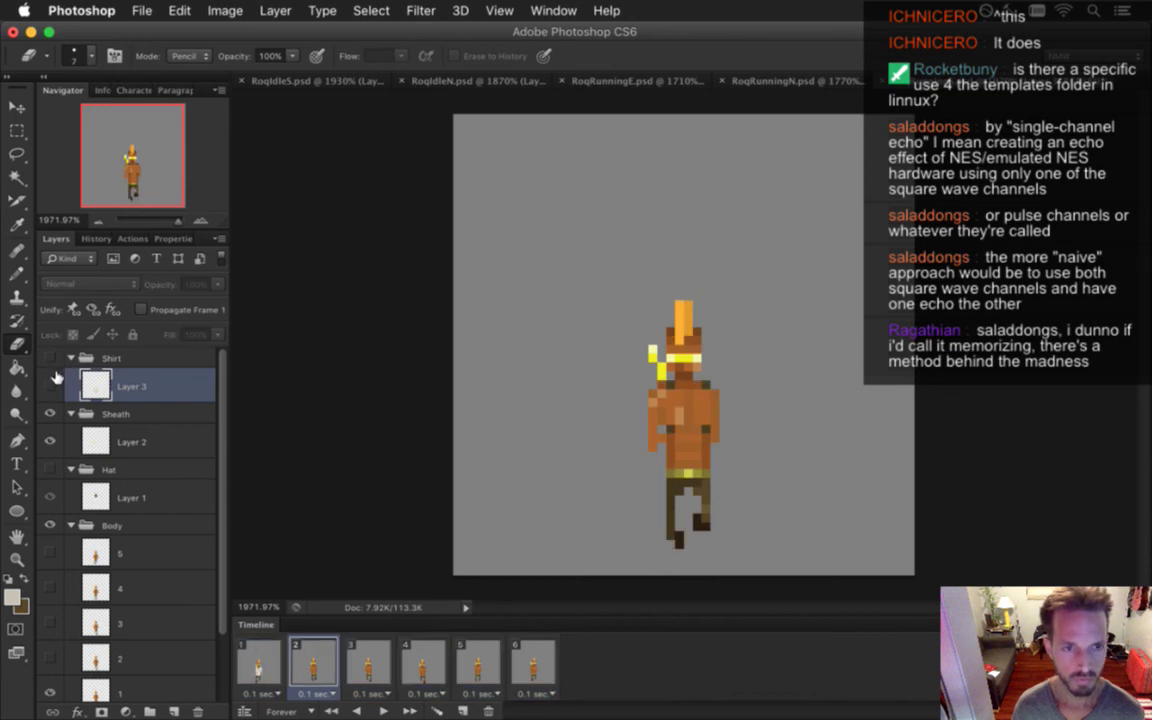
pyautogui.keyDown('shift'); pyautogui.click(533, 662); pyautogui.keyUp('shift')
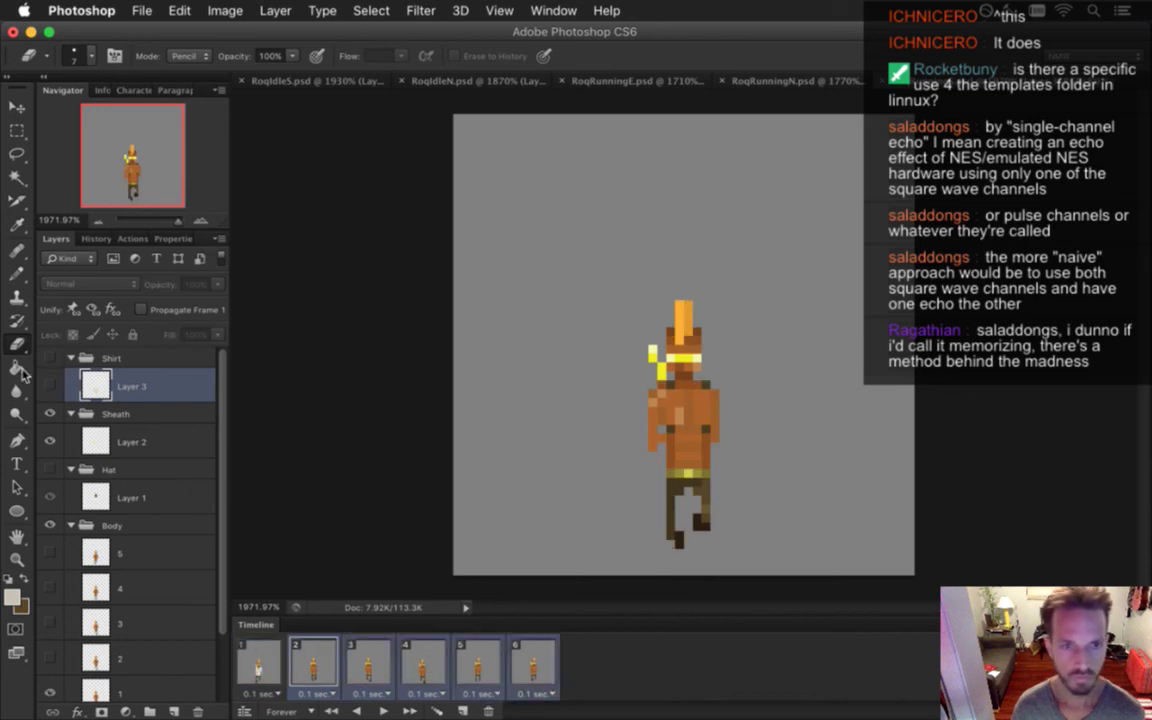
pyautogui.click(300, 665)
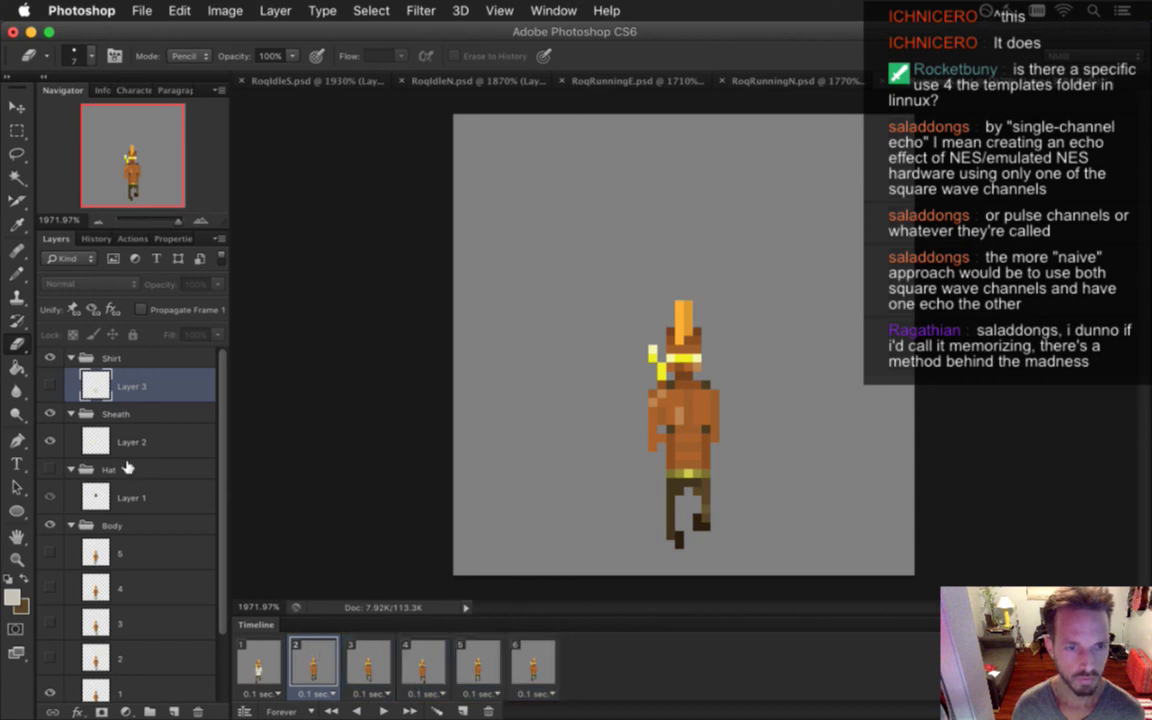
pyautogui.click(50, 385)
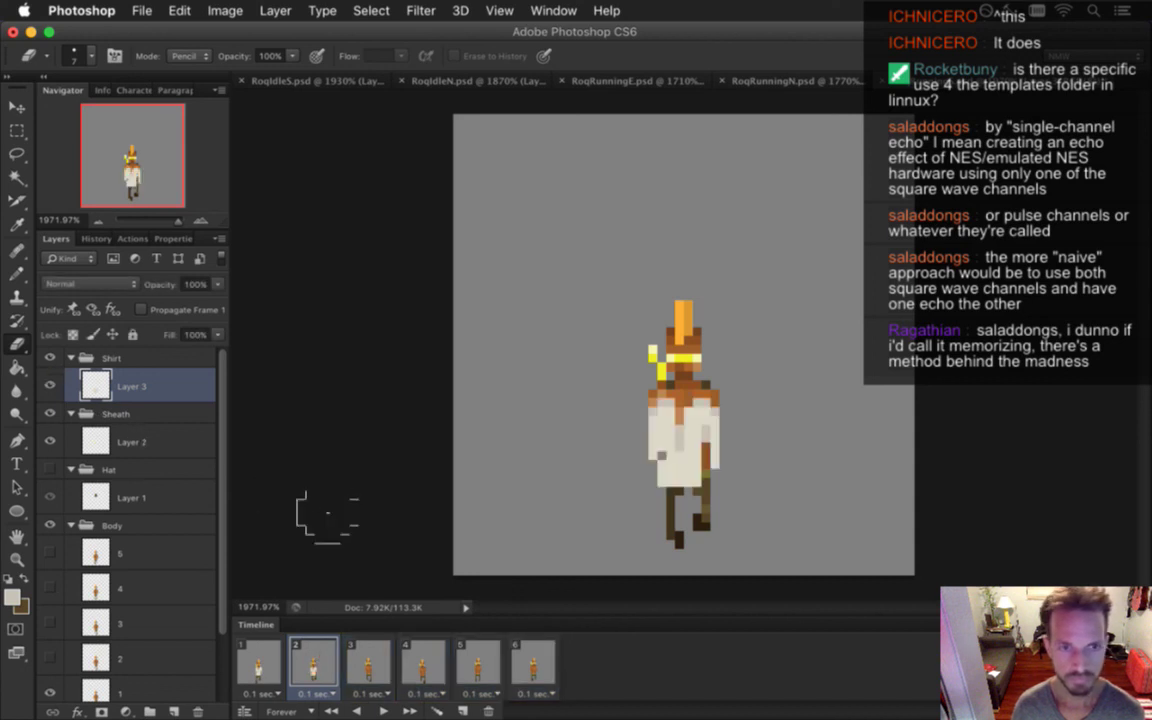
# Move the shirt beside the body in frame 2, duplicate Layer 3 and hide the original
pyautogui.press('v')
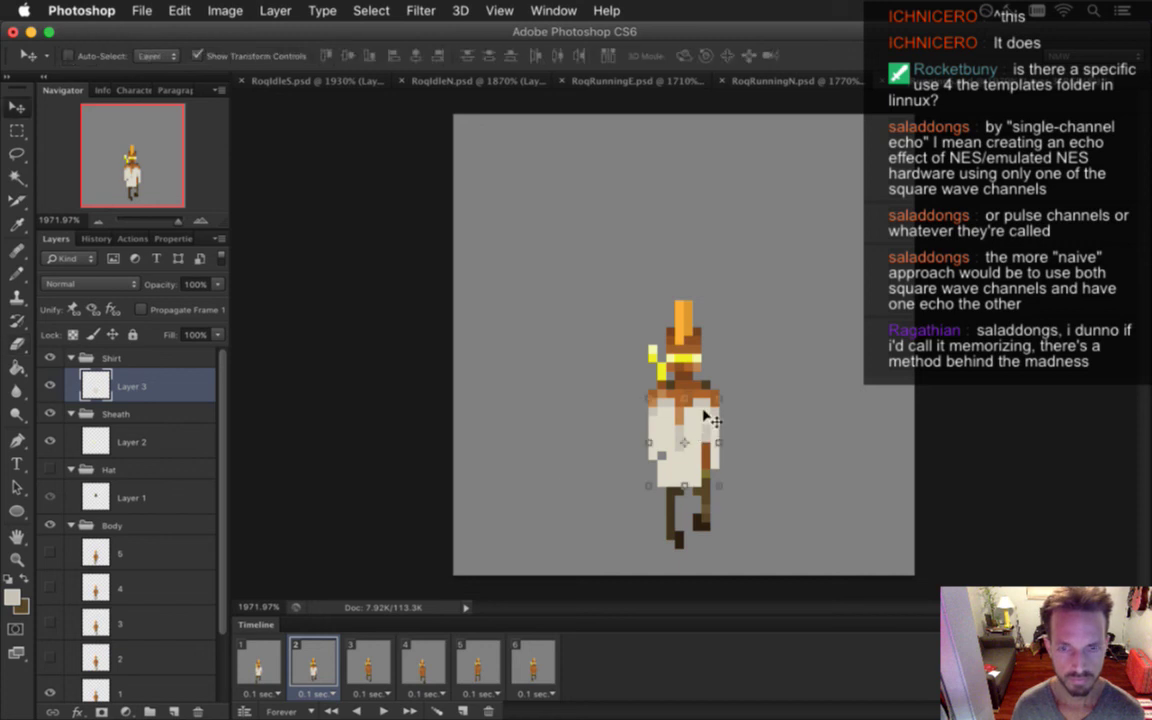
pyautogui.moveTo(703, 415); pyautogui.dragTo(613, 398)
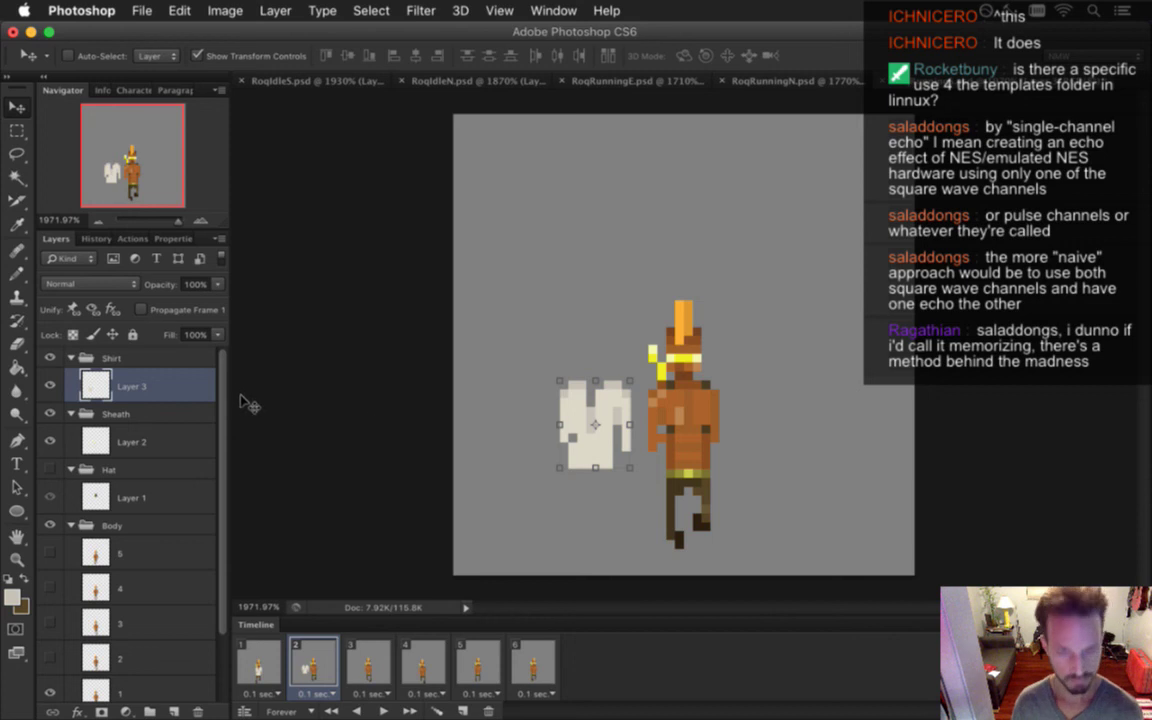
pyautogui.press('super+j')
pyautogui.click(50, 420)
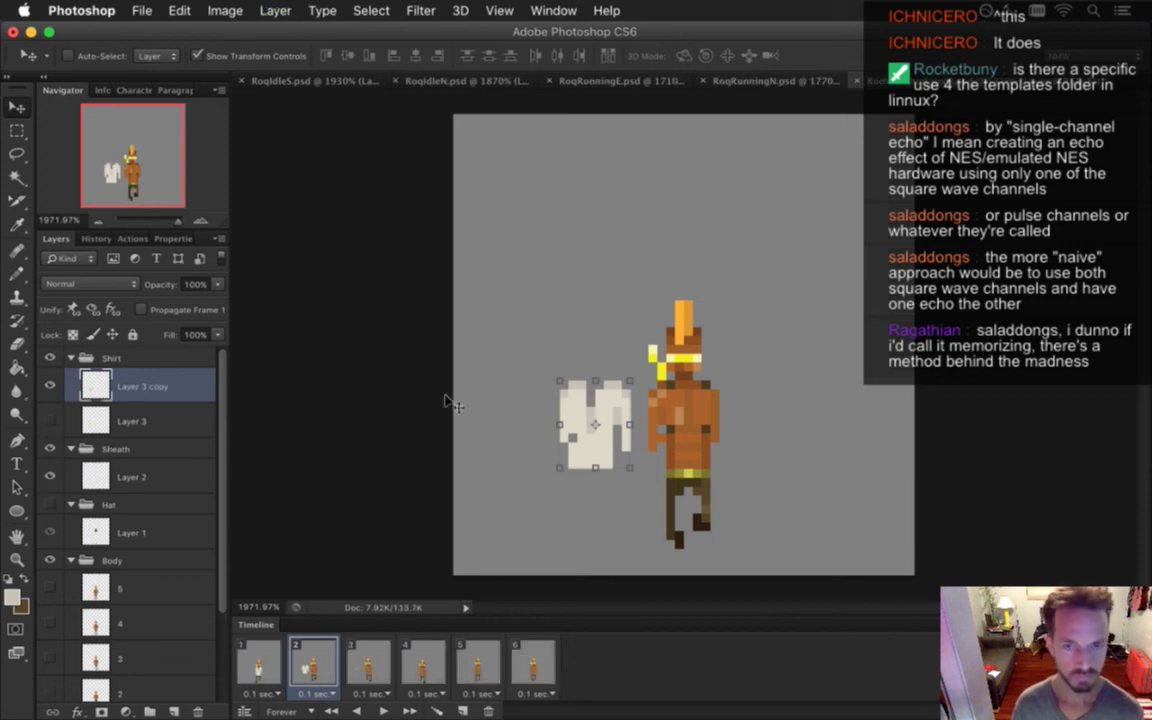
# Flip the duplicated shirt layer horizontally
pyautogui.press('super+t')
pyautogui.rightClick(622, 404)
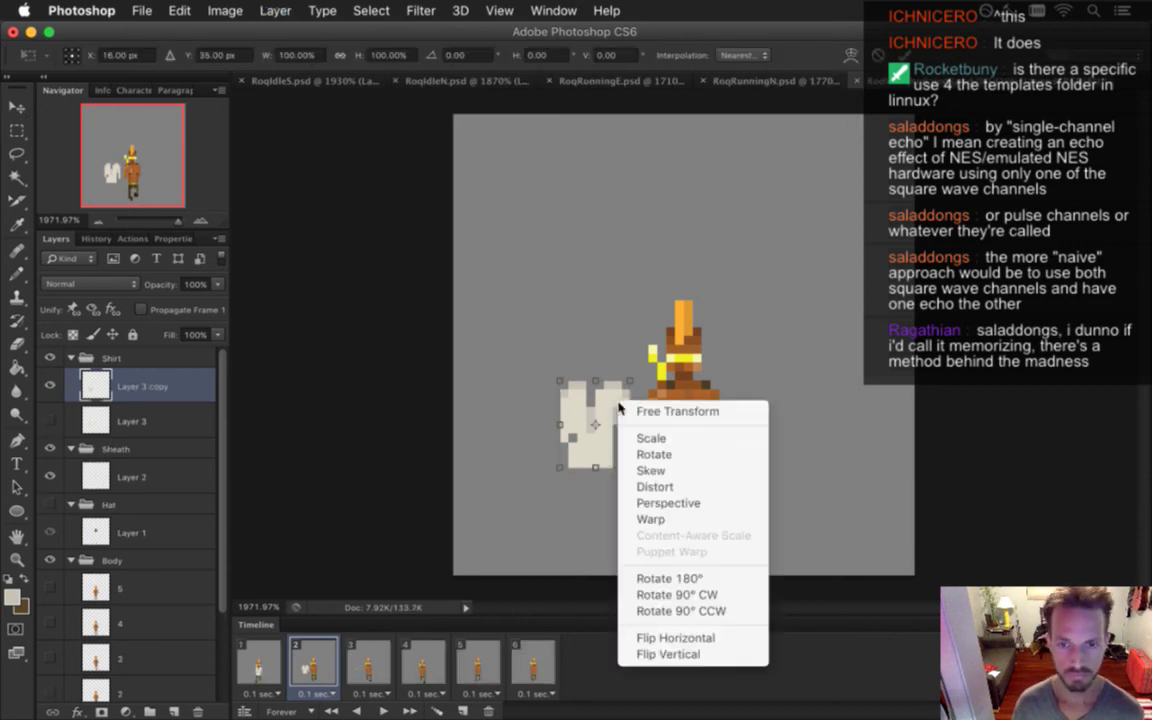
pyautogui.click(687, 638)
pyautogui.press('Return')
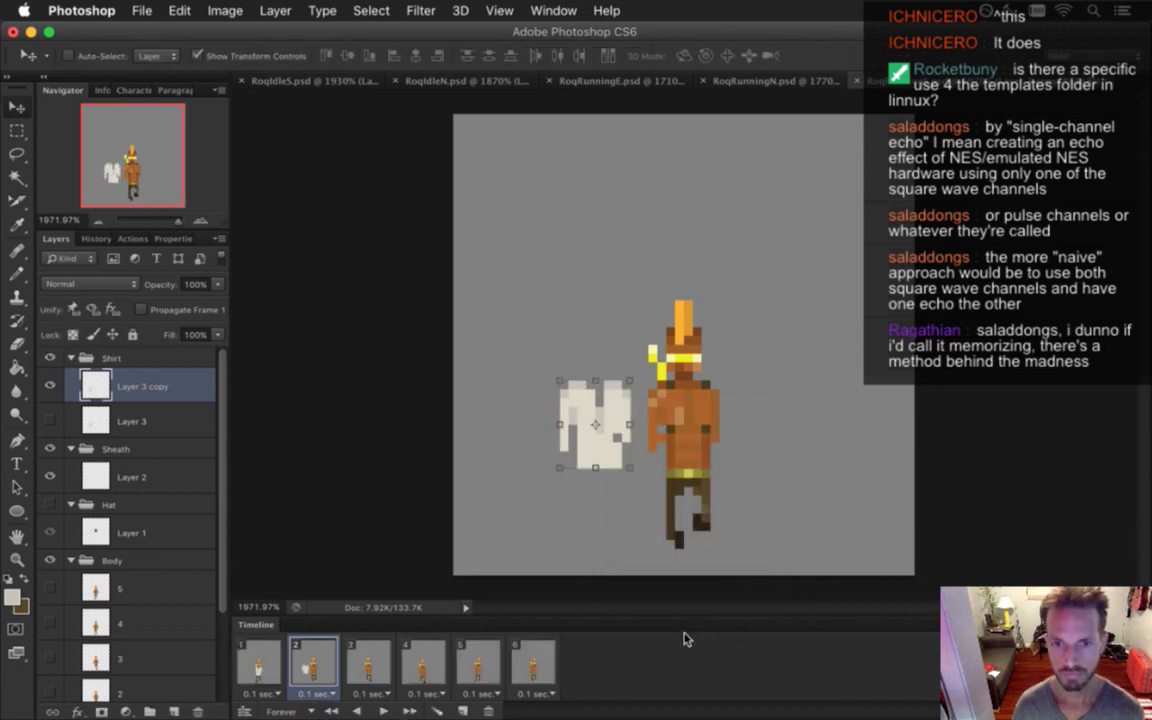
# Move the flipped shirt copy onto the body in frame 2, aligning it with the shoulders and arms
pyautogui.press('m')
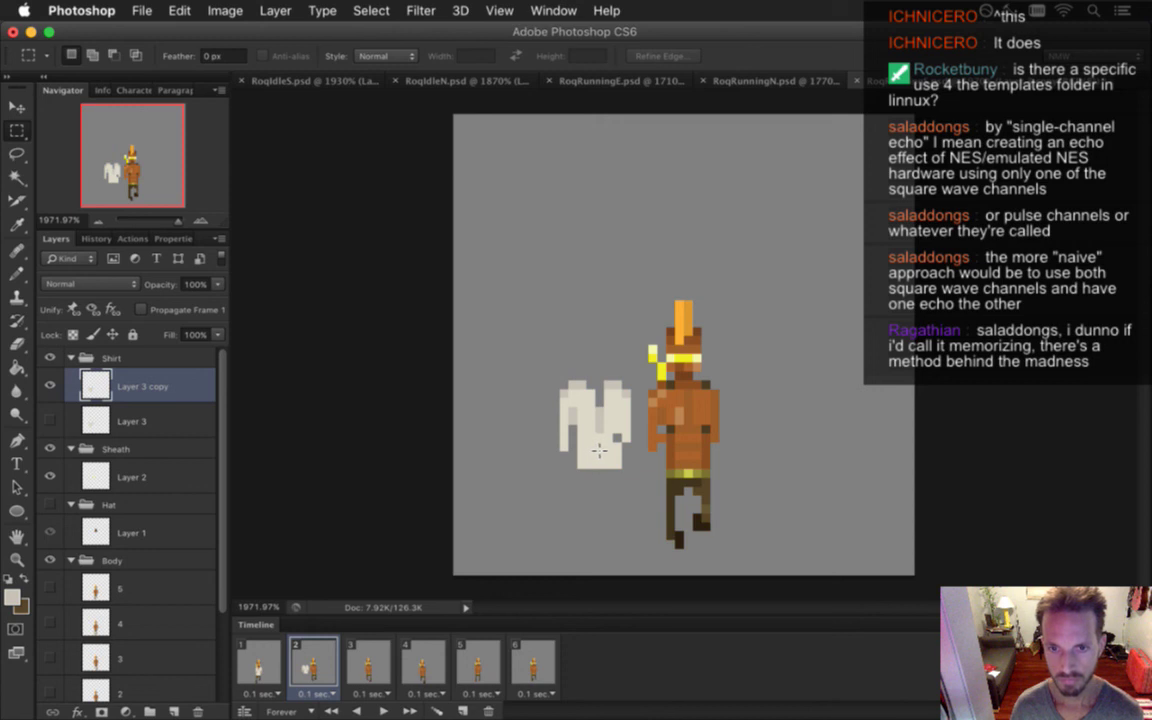
pyautogui.press('v')
pyautogui.press('Right')
pyautogui.press('Right')
pyautogui.press('Right')
pyautogui.press('Right')
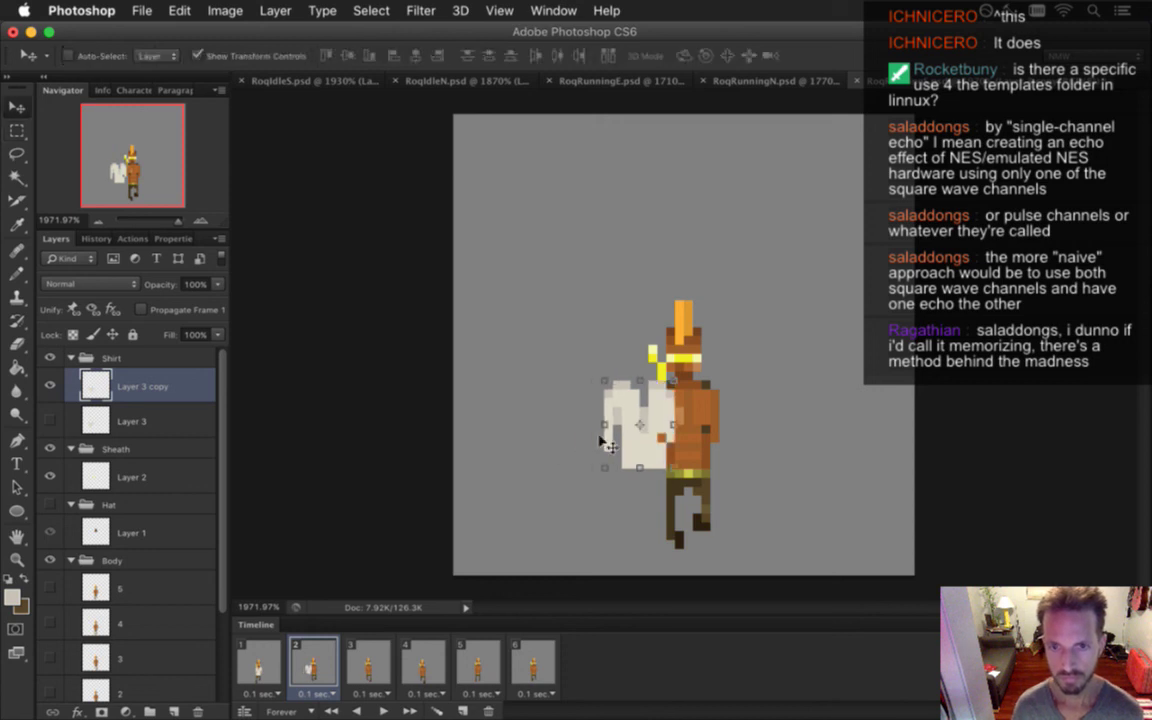
pyautogui.press('Right')
pyautogui.press('Right')
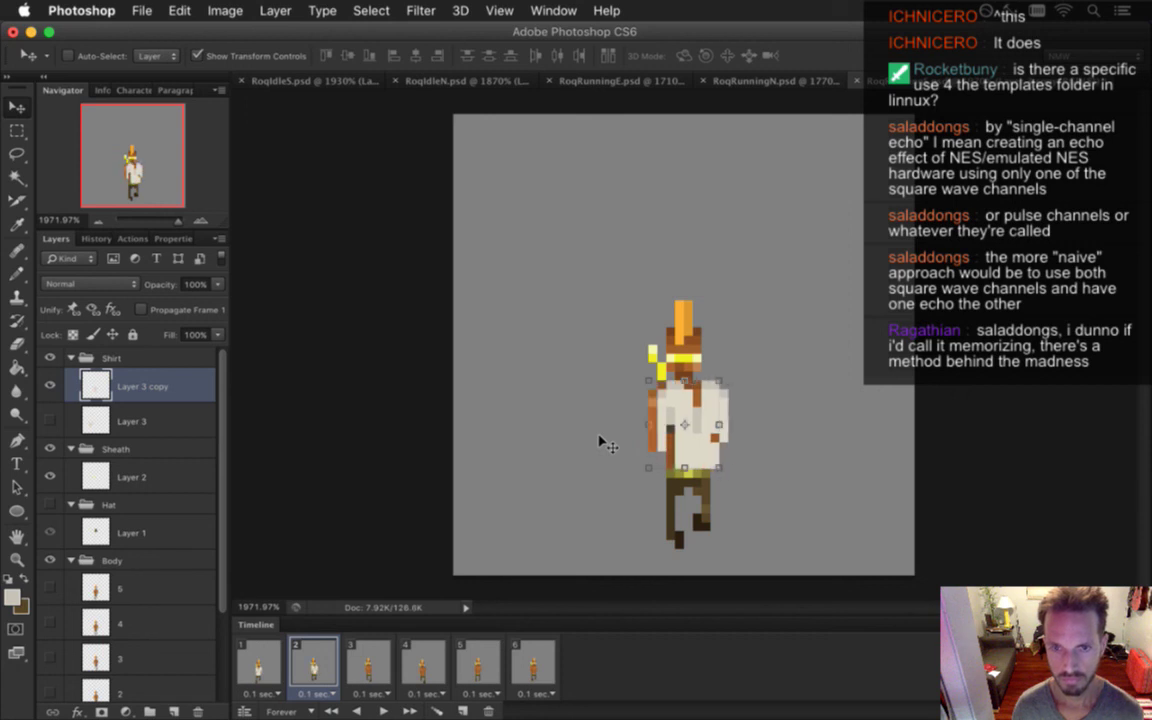
pyautogui.press('Left')
pyautogui.press('Right')
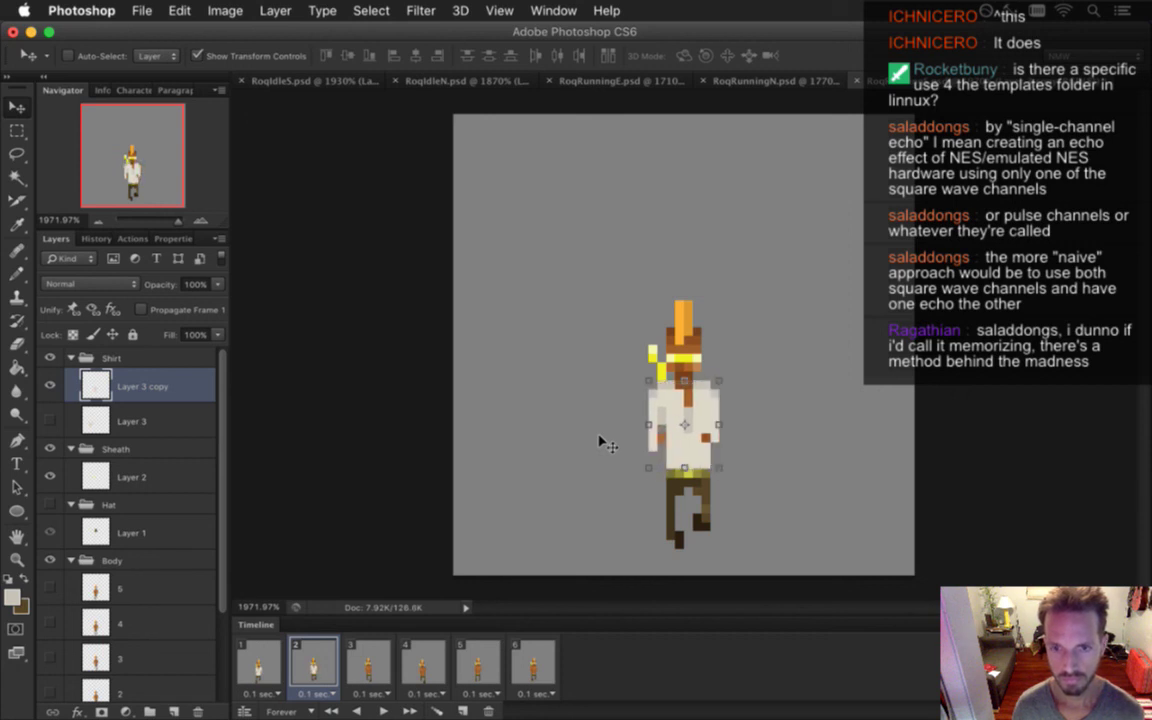
pyautogui.press('m')
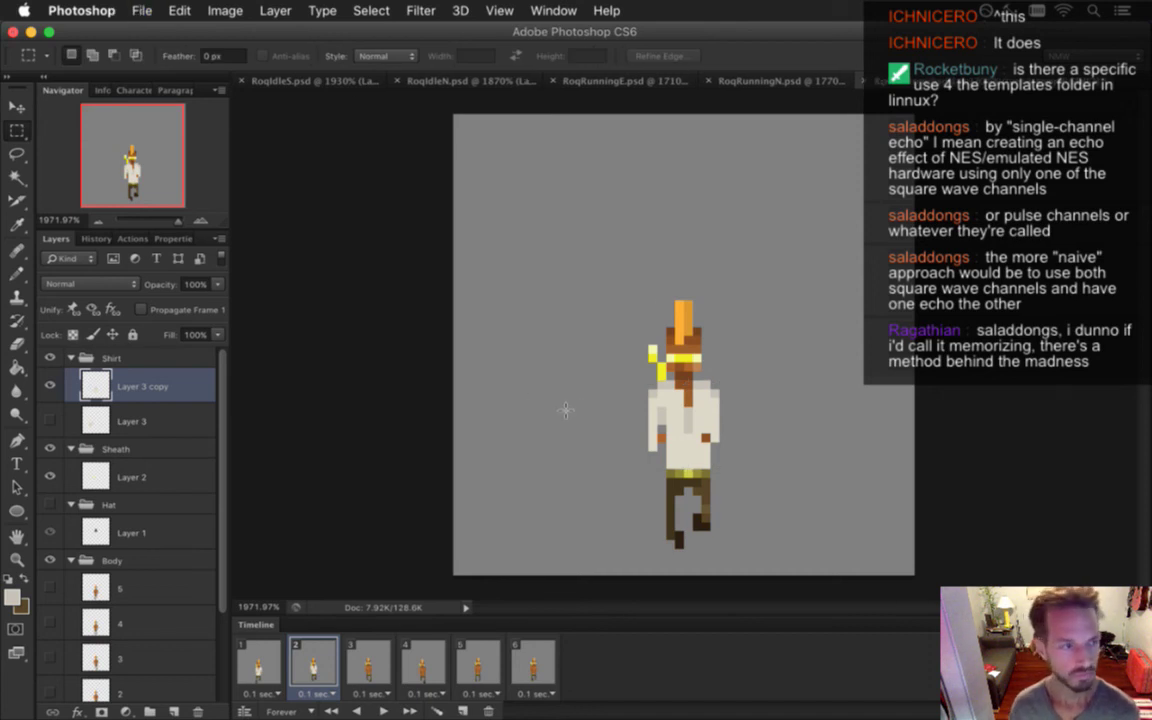
pyautogui.press('space')
pyautogui.press('space')
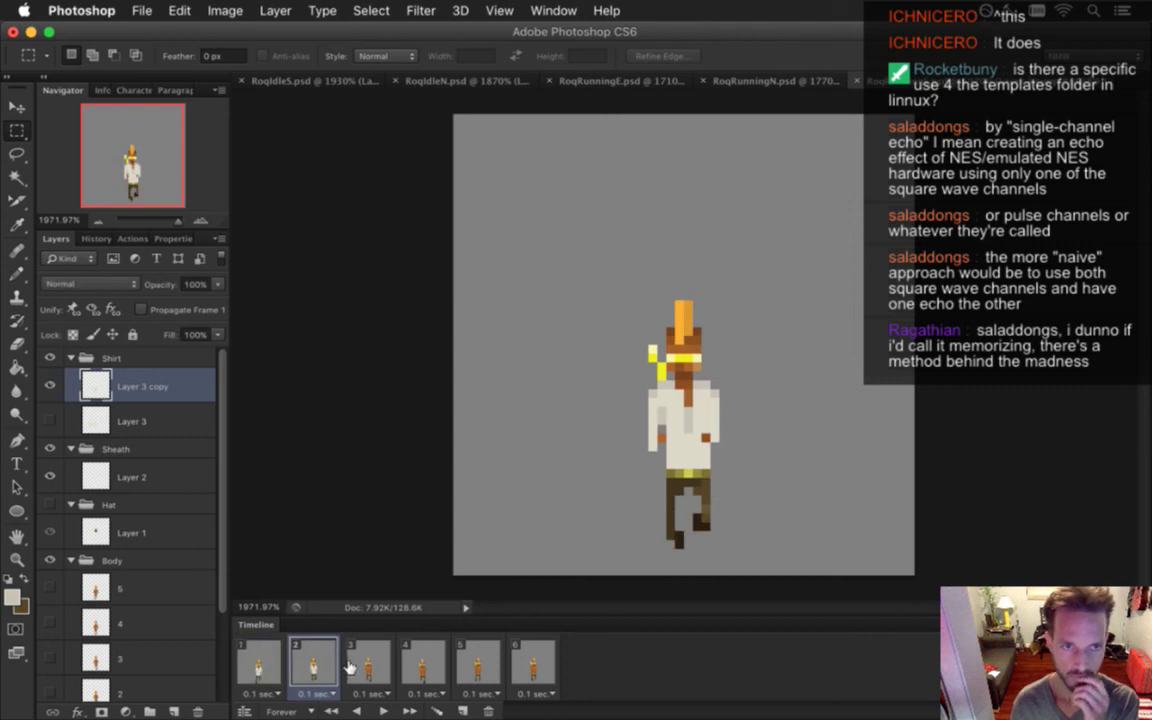
# Hide the Sheath group across all six animation frames and return to frame 2
pyautogui.click(258, 665)
pyautogui.keyDown('shift'); pyautogui.click(532, 665); pyautogui.keyUp('shift')
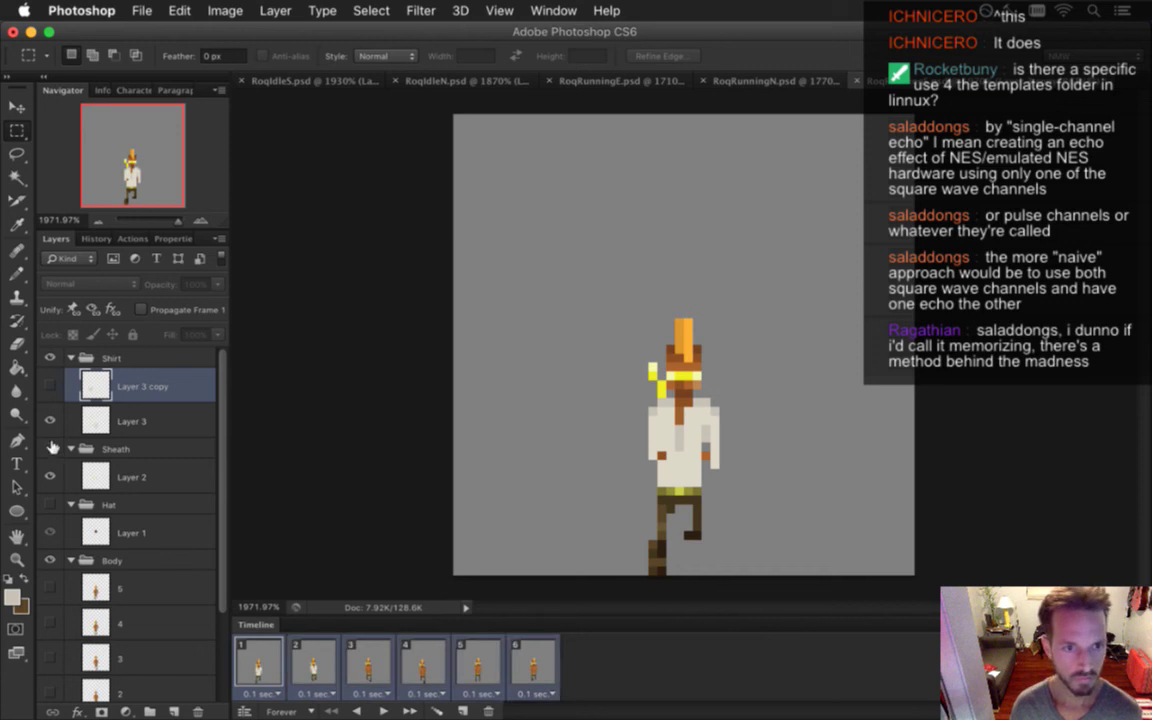
pyautogui.click(322, 660)
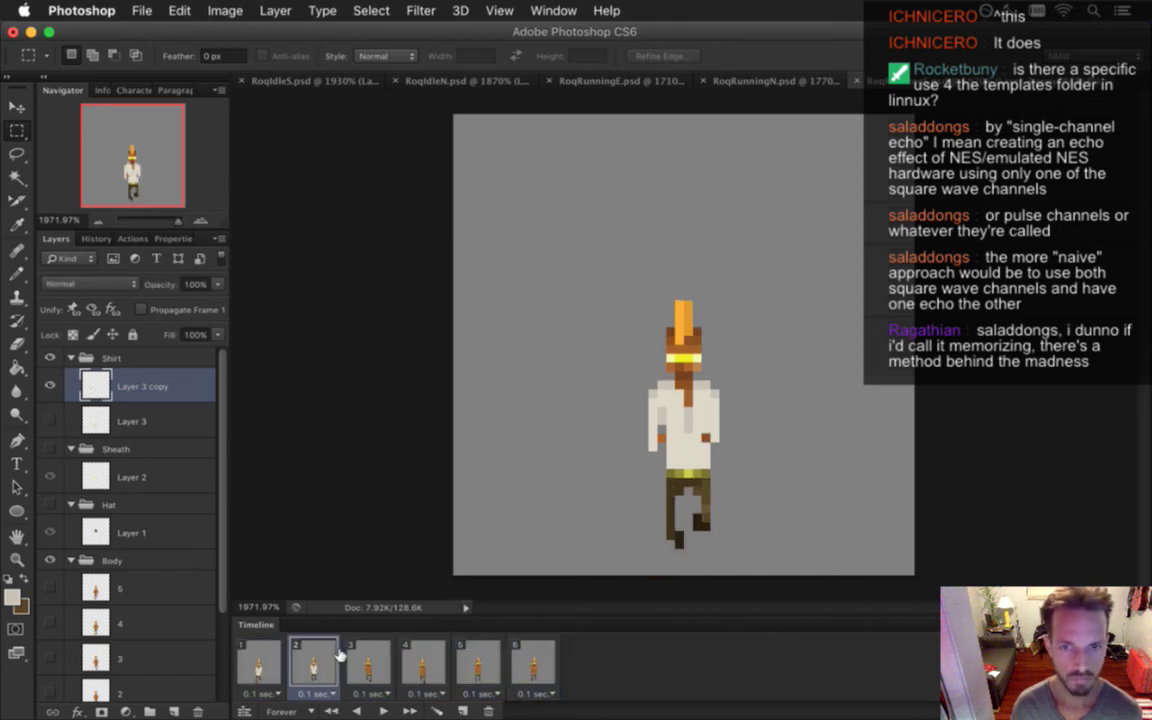
# Compare the body poses of frames 2 and 3, and show Layer 3 copy in frame 3
pyautogui.click(381, 660)
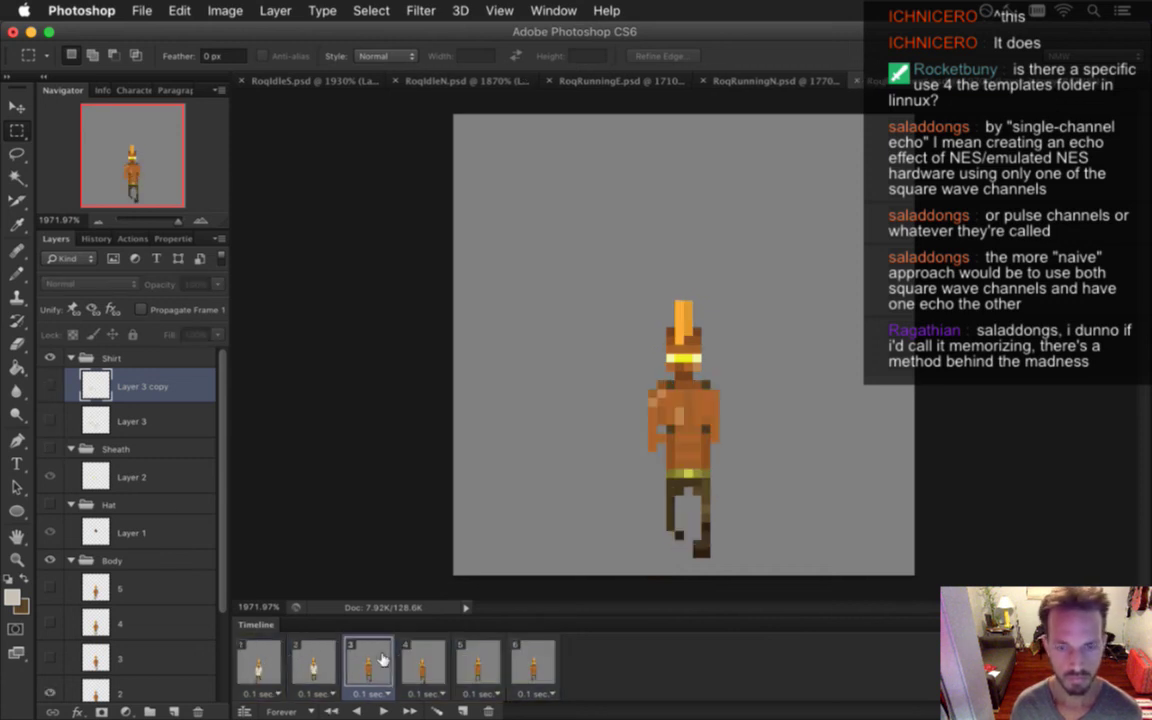
pyautogui.click(313, 660)
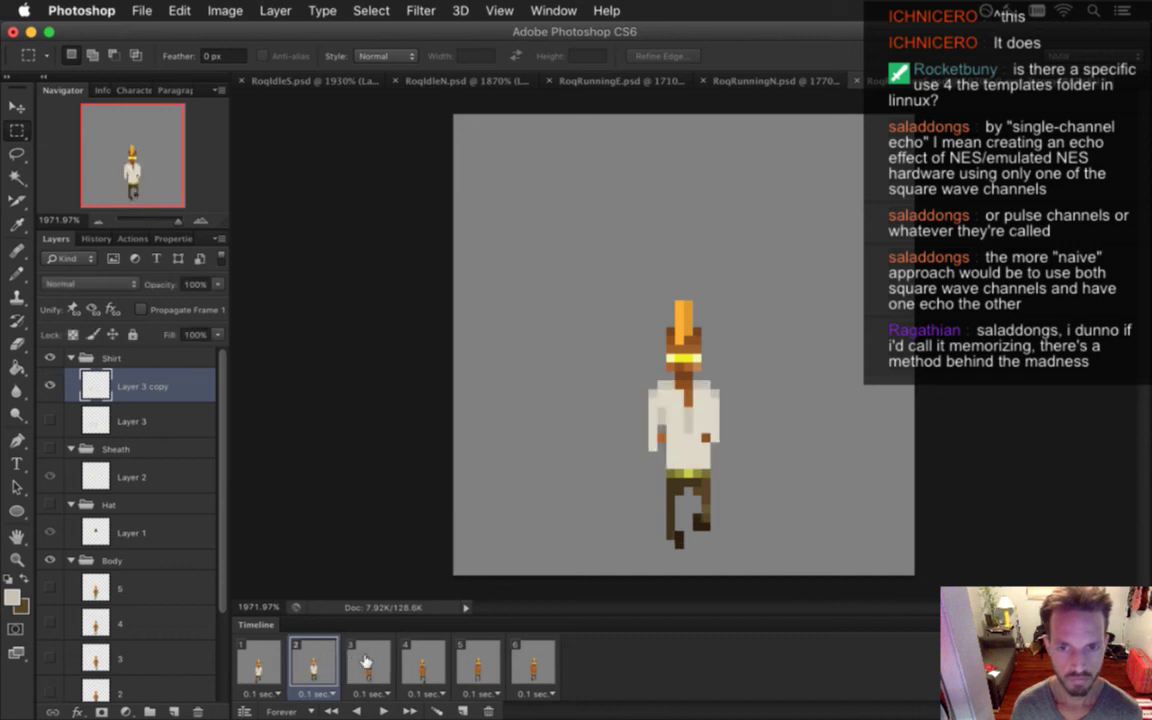
pyautogui.click(366, 662)
pyautogui.click(313, 662)
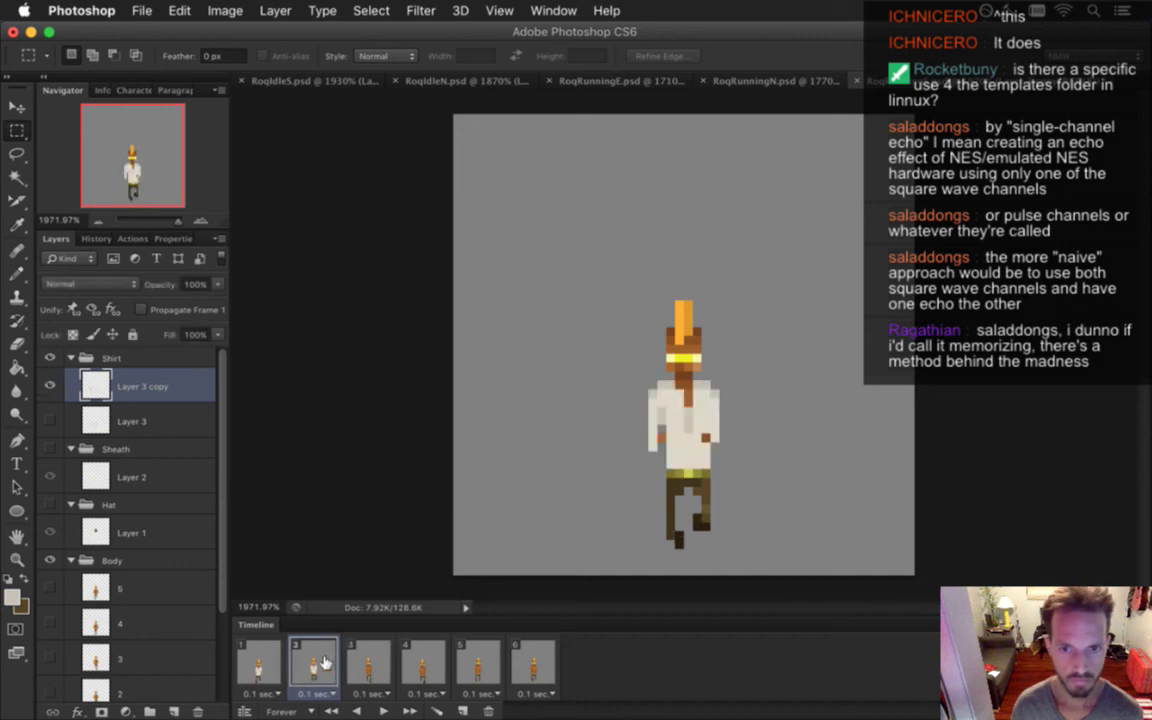
pyautogui.click(362, 662)
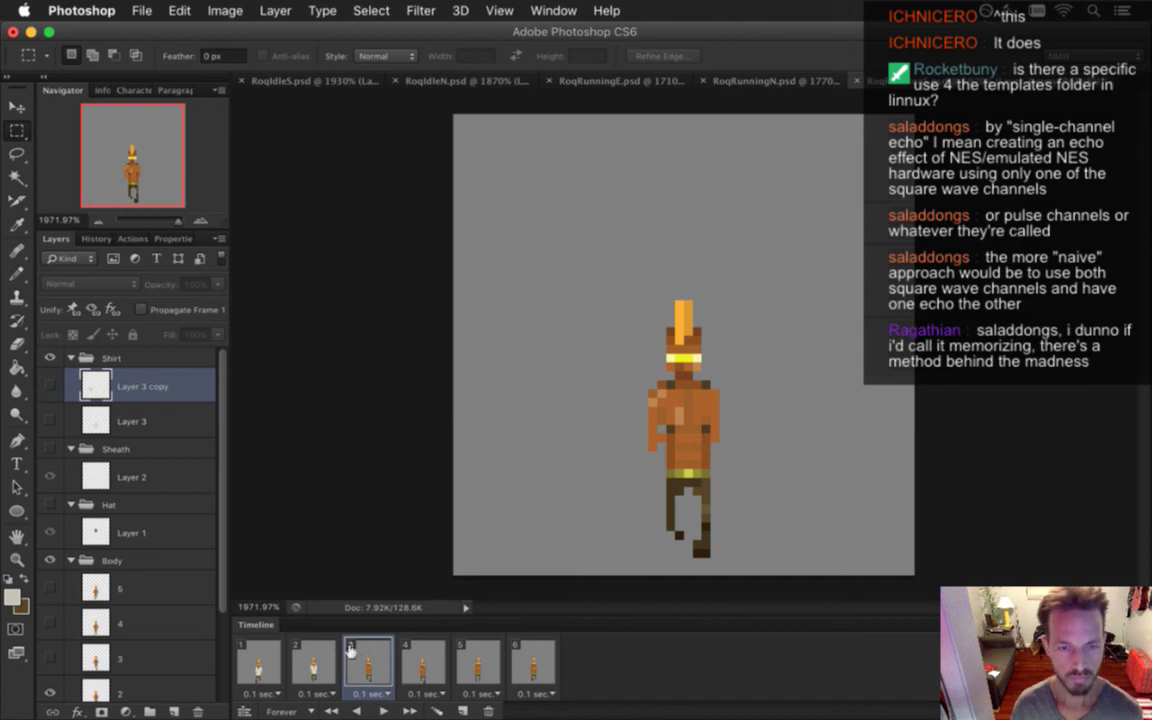
pyautogui.click(49, 386)
# Move the shirt copy onto the torso in frame 3, aligned with the shoulders and arms
pyautogui.press('v')
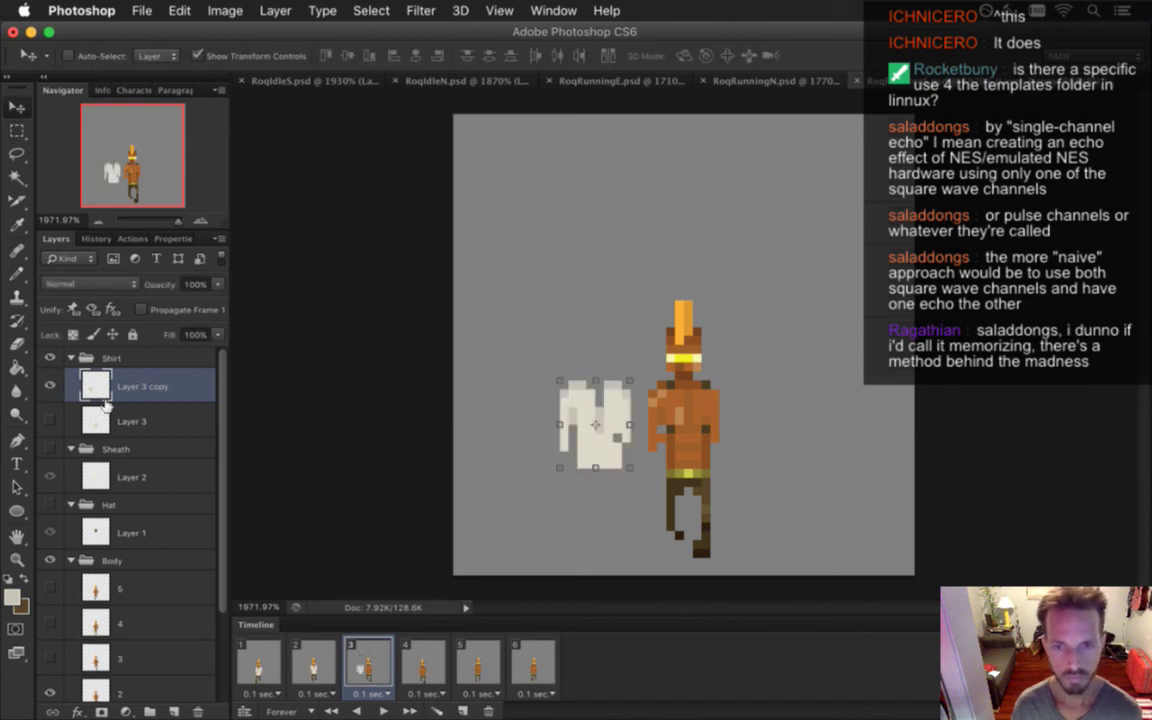
pyautogui.press('Right')
pyautogui.press('Right')
pyautogui.press('Right')
pyautogui.press('Right')
pyautogui.press('Right')
pyautogui.press('Right')
pyautogui.press('Right')
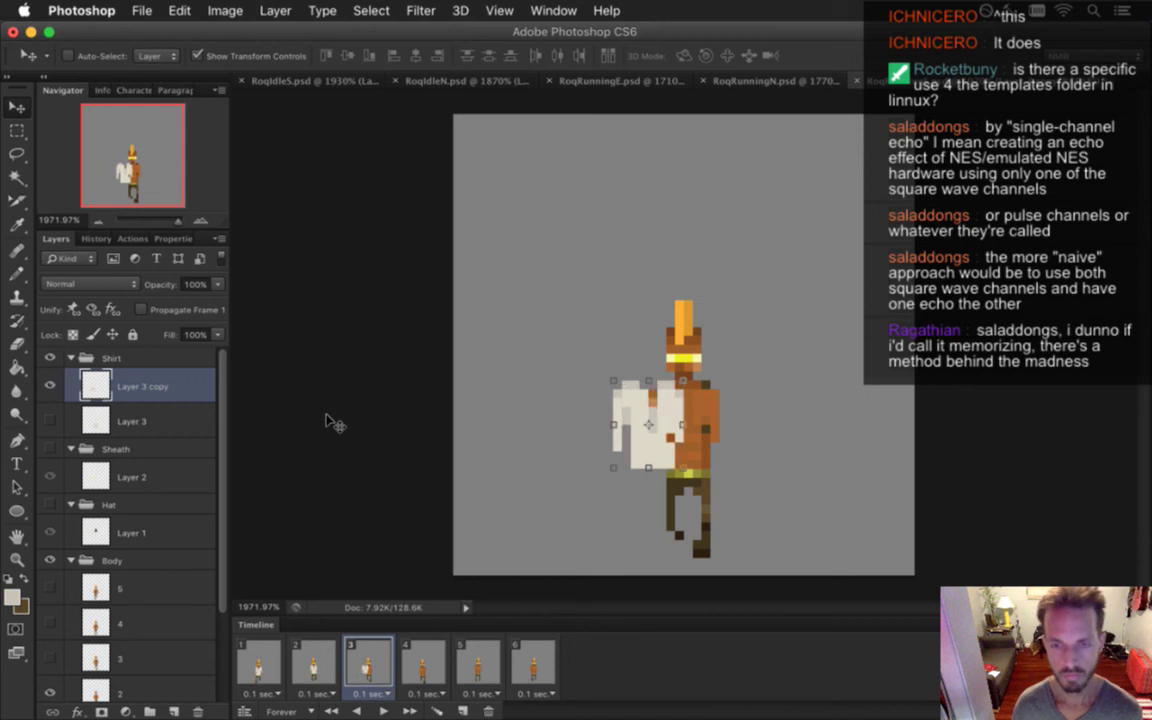
pyautogui.press('Right')
pyautogui.press('Right')
pyautogui.press('Right')
pyautogui.press('Right')
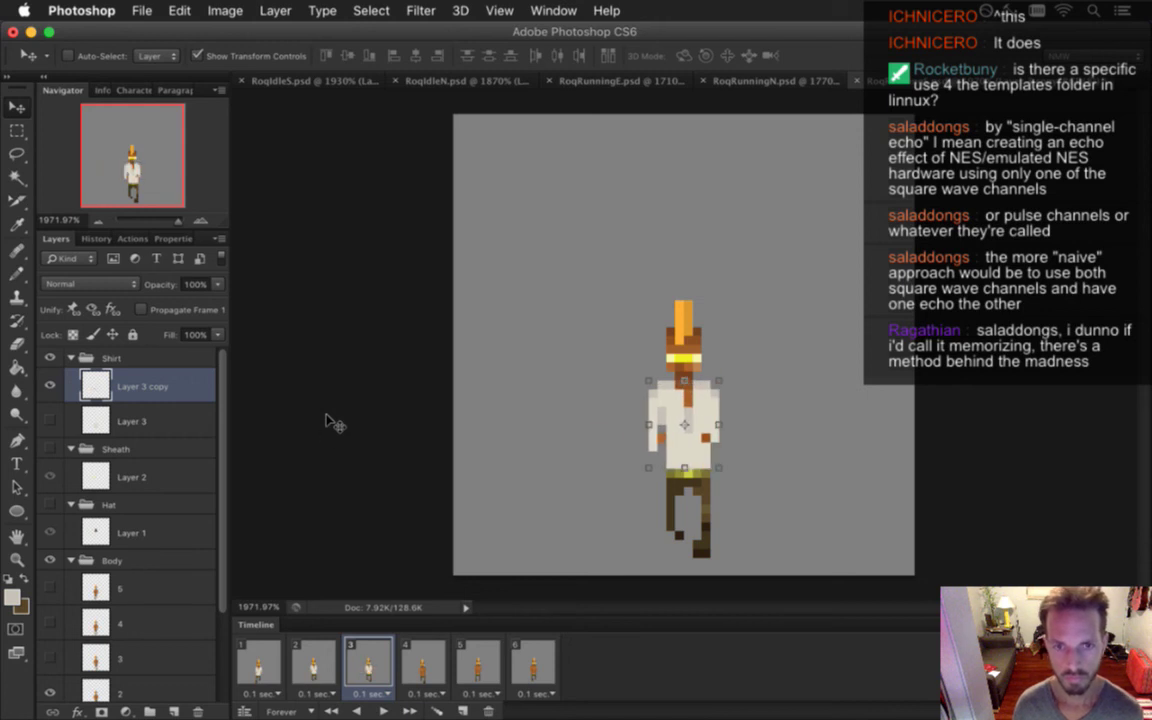
pyautogui.press('m')
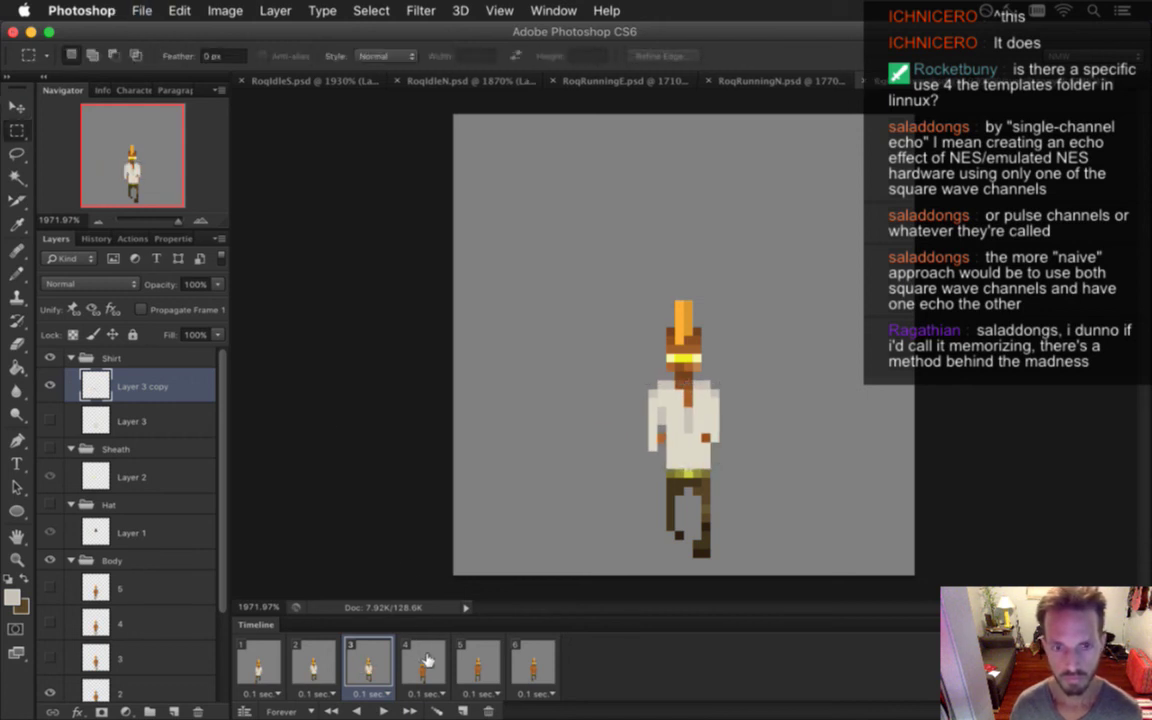
# In frame 4, show Layer 3 copy and move it right onto the torso, aligned with the shoulders and arms
pyautogui.click(424, 662)
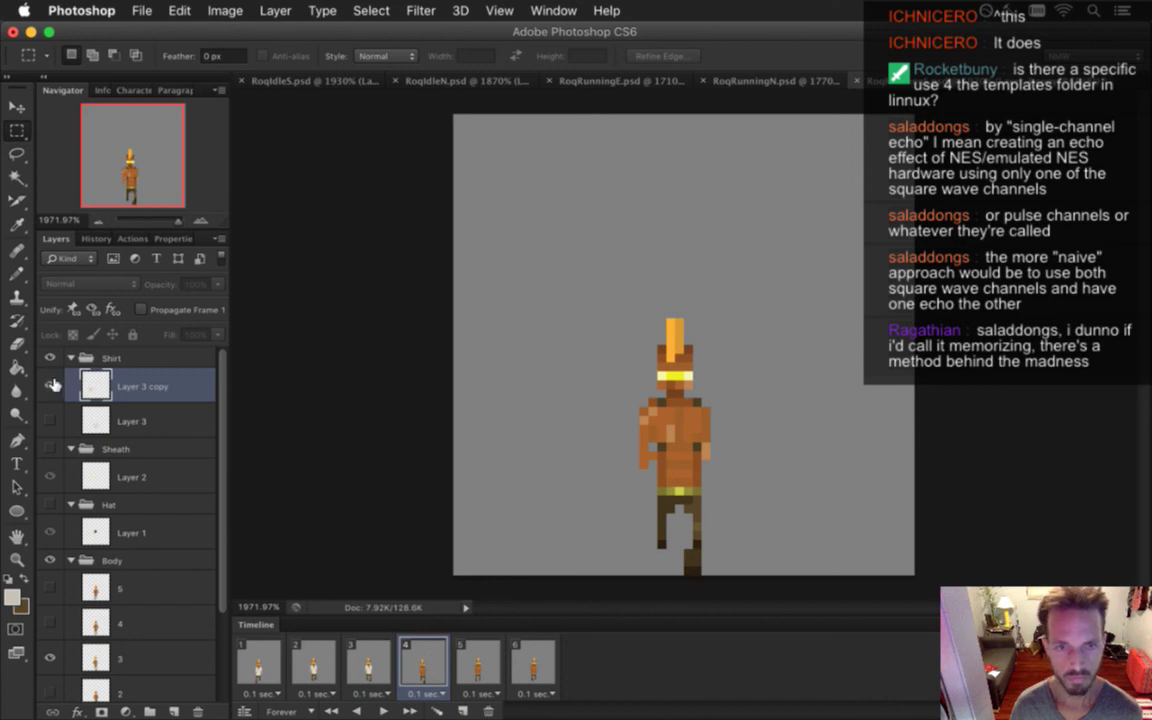
pyautogui.click(50, 385)
pyautogui.press('v')
pyautogui.press('Right')
pyautogui.press('Right')
pyautogui.press('Right')
pyautogui.press('Right')
pyautogui.press('Right')
pyautogui.press('Right')
pyautogui.press('Right')
pyautogui.press('Right')
pyautogui.press('Right')
pyautogui.press('Right')
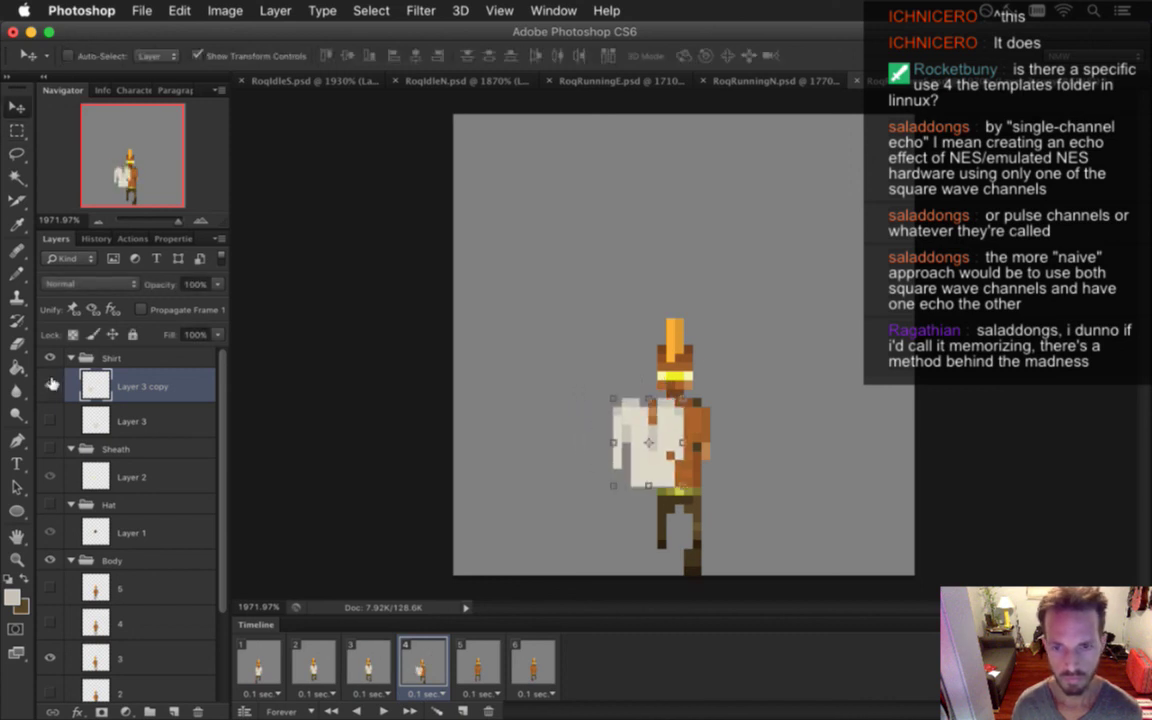
pyautogui.press('Right')
pyautogui.press('Right')
pyautogui.press('Right')
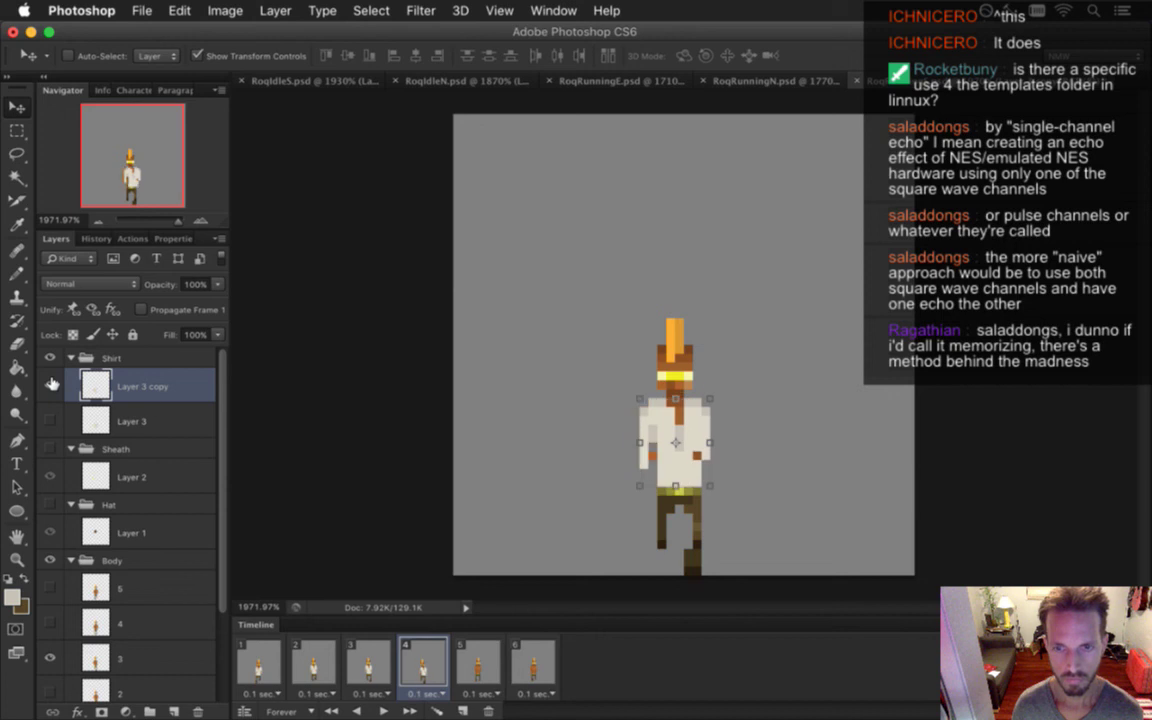
pyautogui.press('m')
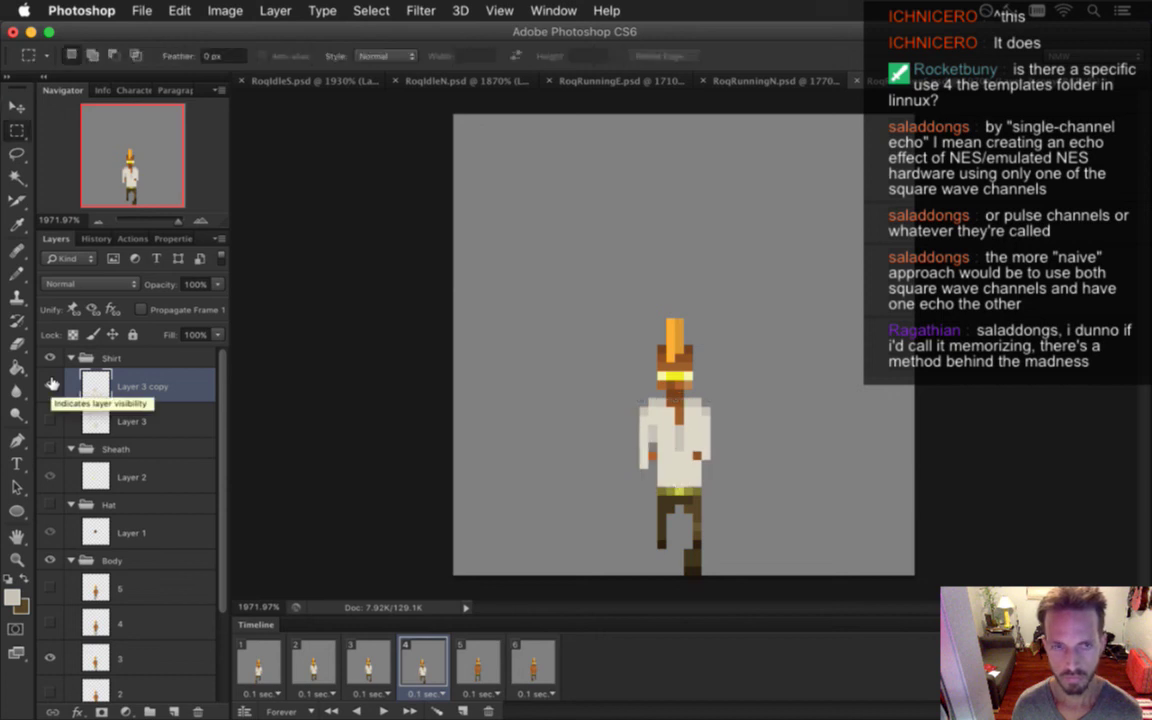
# In frame 5, show Layer 3, move the shirt up onto the shoulders, and save the document
pyautogui.click(478, 660)
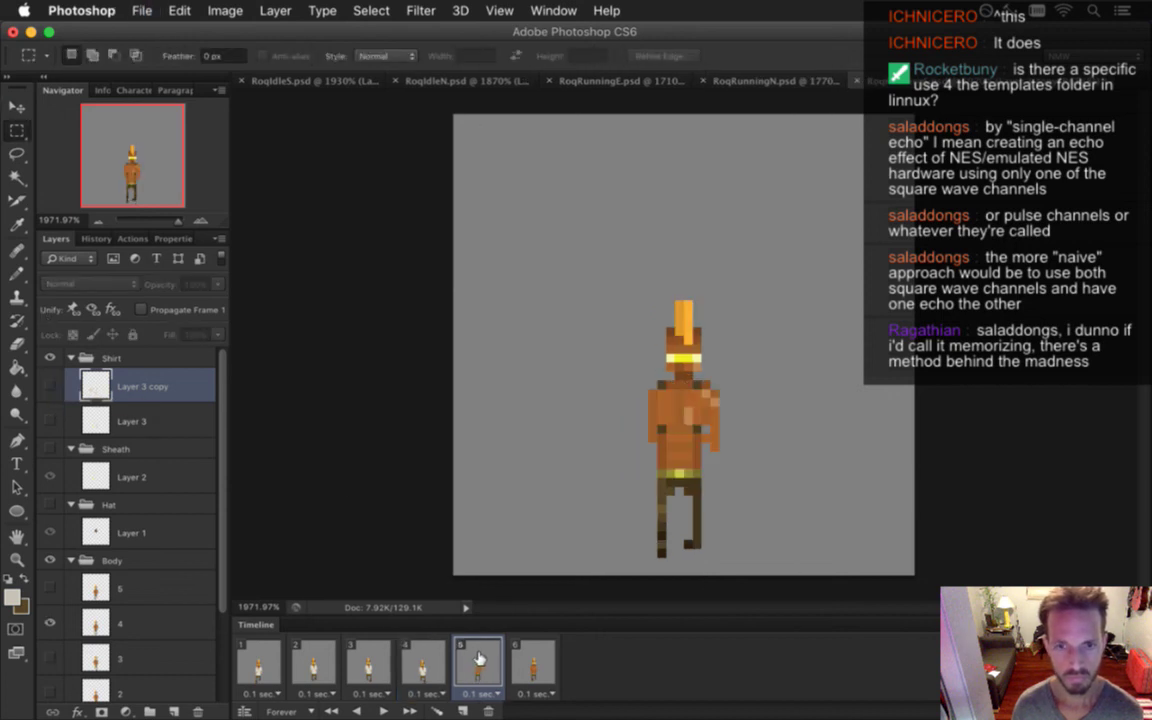
pyautogui.click(52, 420)
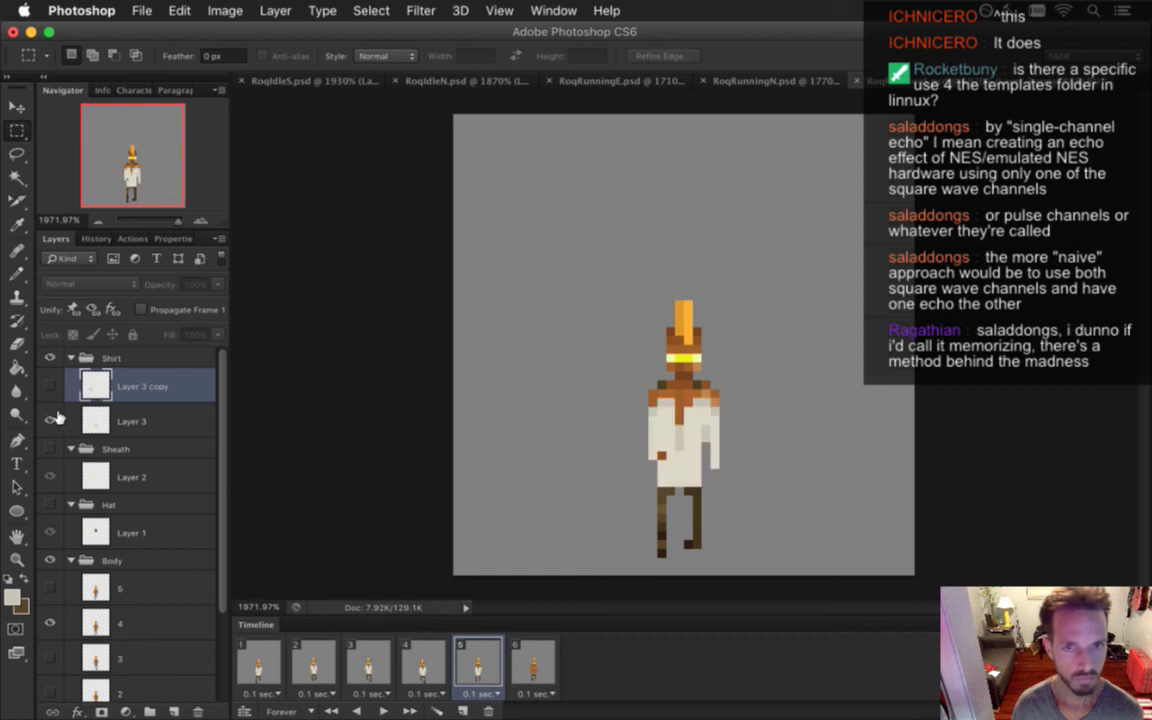
pyautogui.press('v')
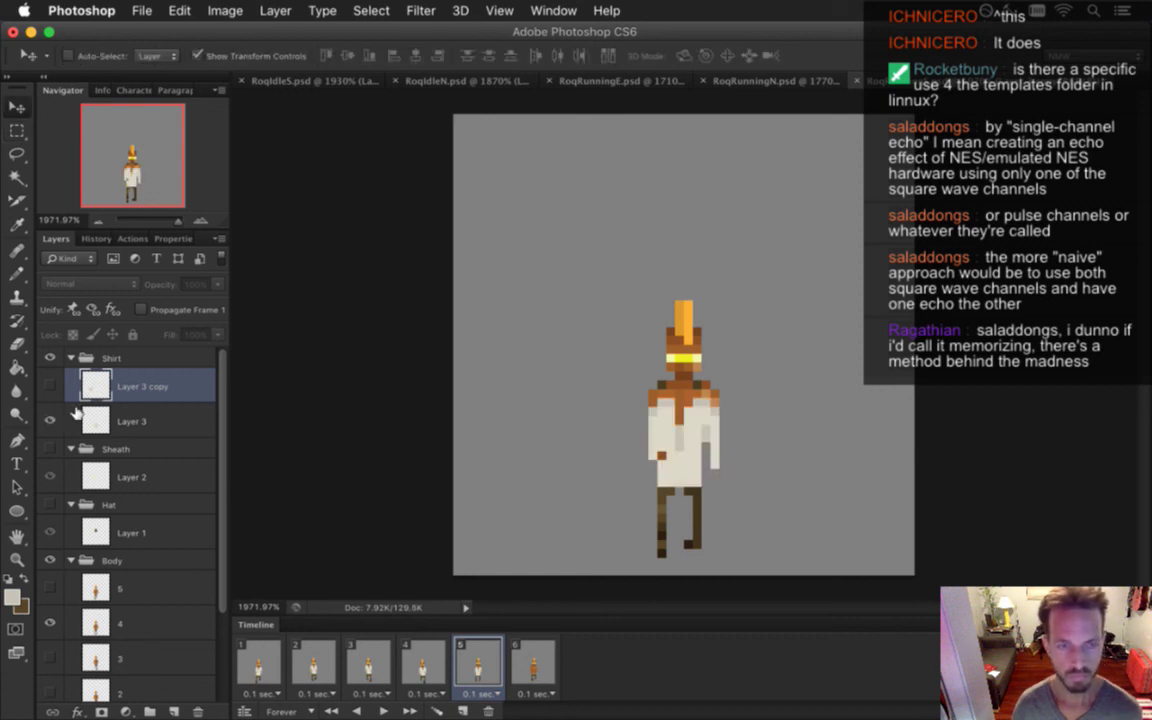
pyautogui.click(110, 418)
pyautogui.press('Up')
pyautogui.press('m')
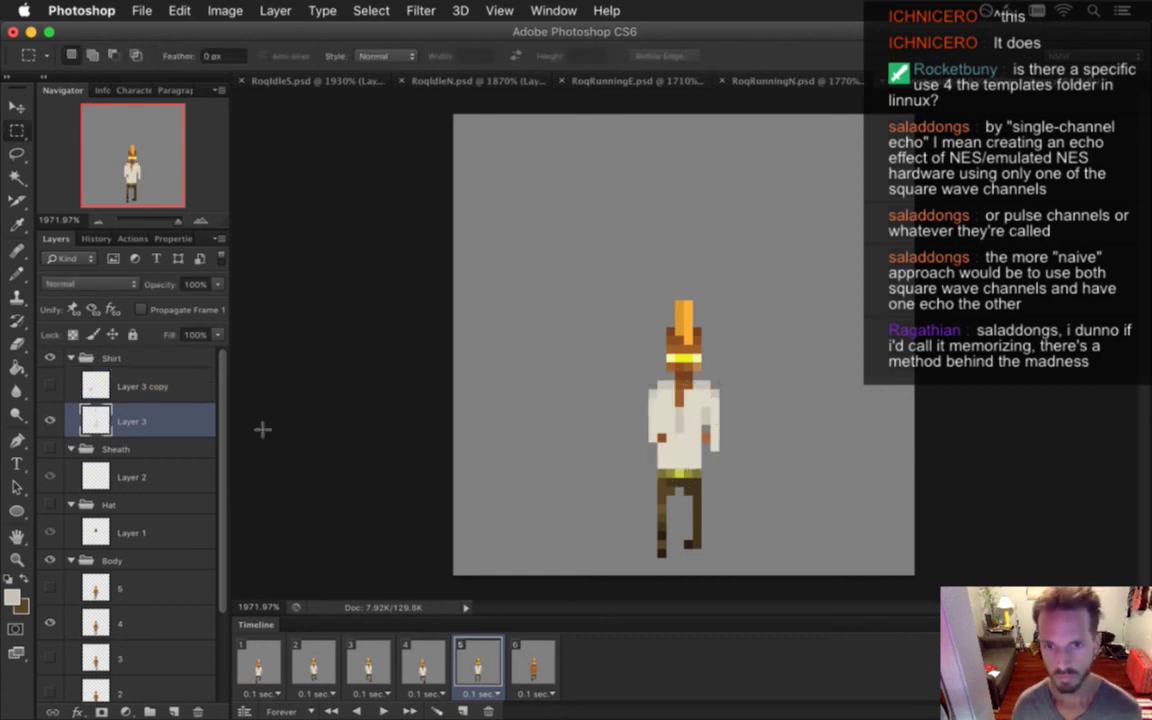
pyautogui.press('super+s')
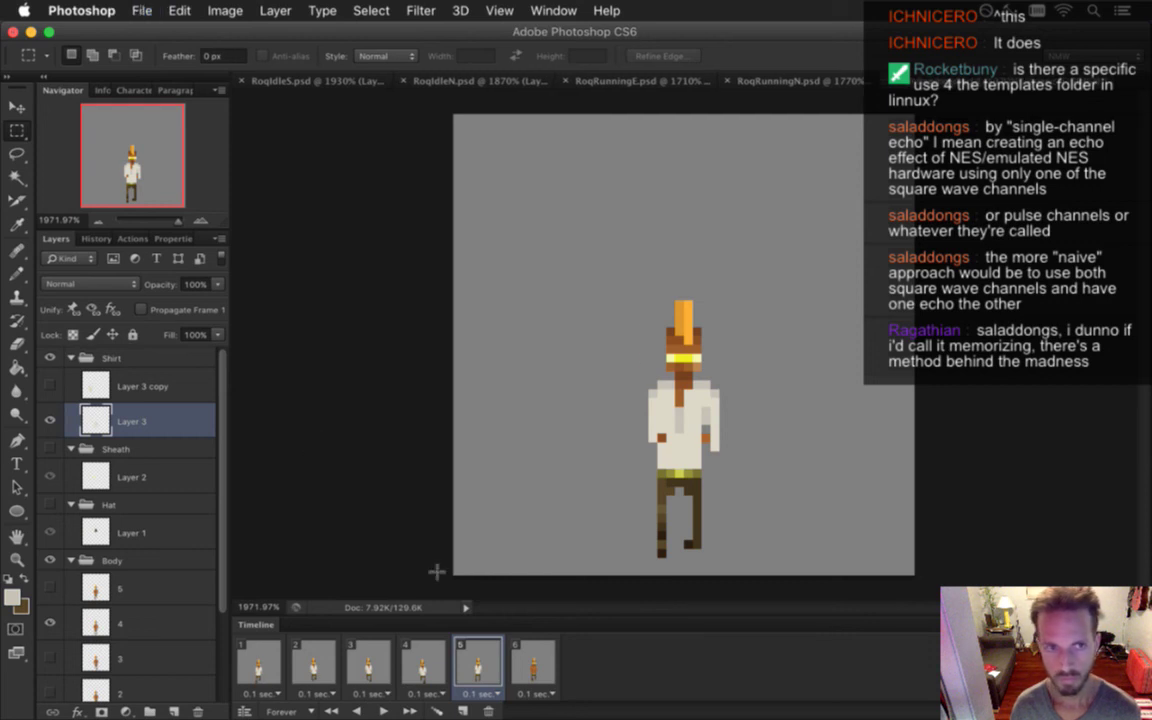
# In frame 6, show Layer 3, move the shirt up and right onto the torso, and save the document
pyautogui.click(524, 655)
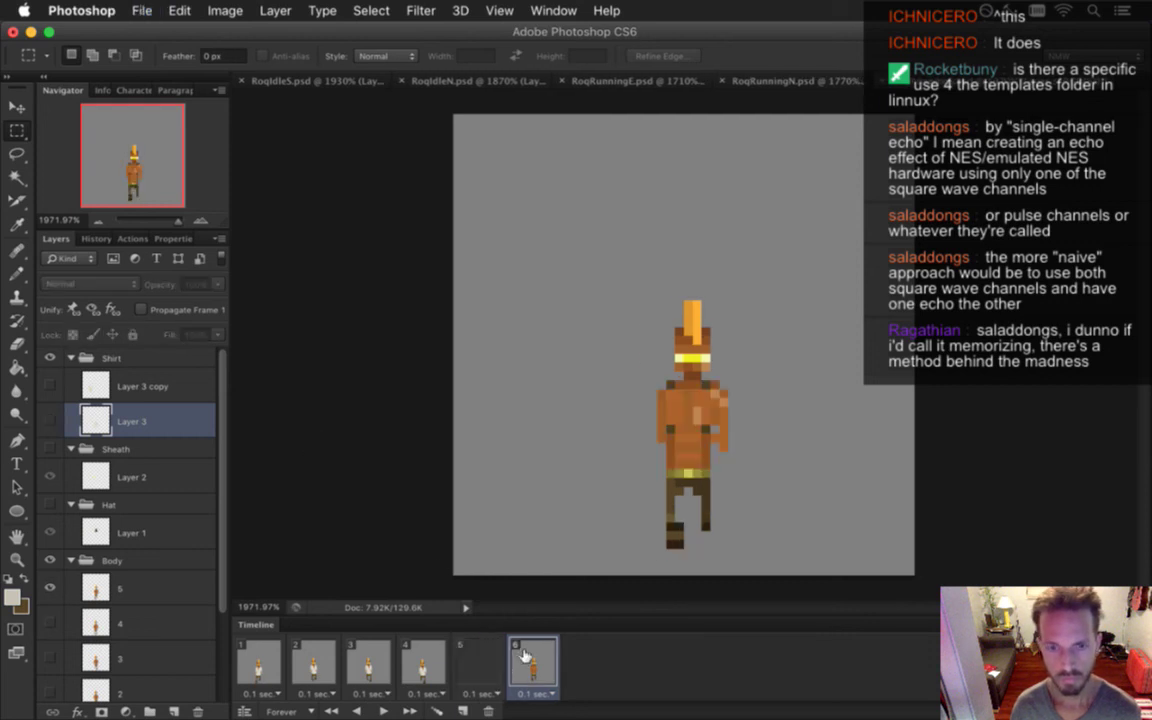
pyautogui.click(50, 420)
pyautogui.press('v')
pyautogui.press('Up')
pyautogui.press('Up')
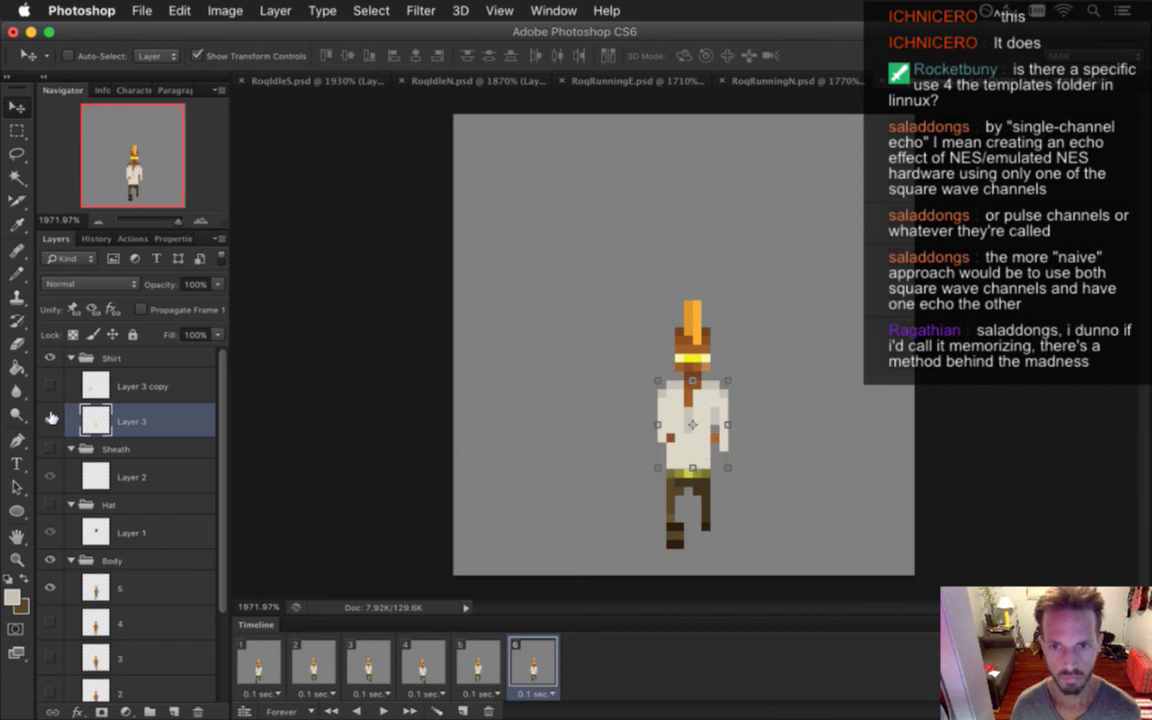
pyautogui.press('Right')
pyautogui.press('m')
pyautogui.press('super+s')
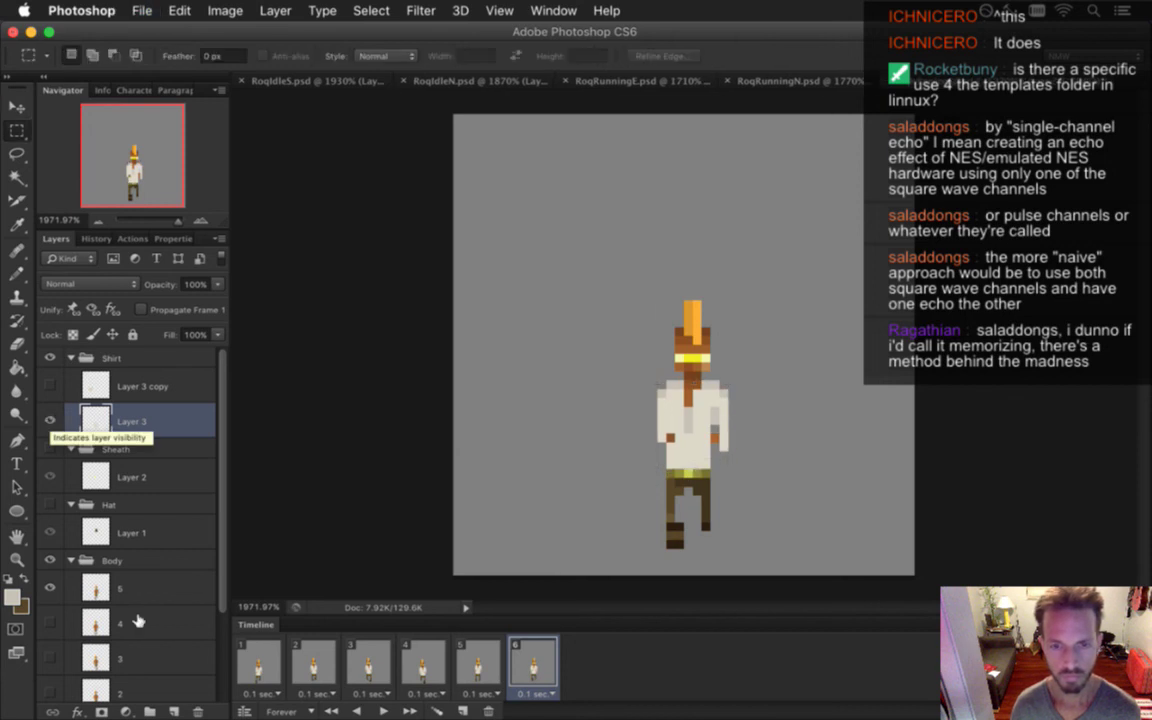
# Play the running animation to check the shirt's fit across all six frames, and stop it
pyautogui.click(348, 705)
pyautogui.click(383, 711)
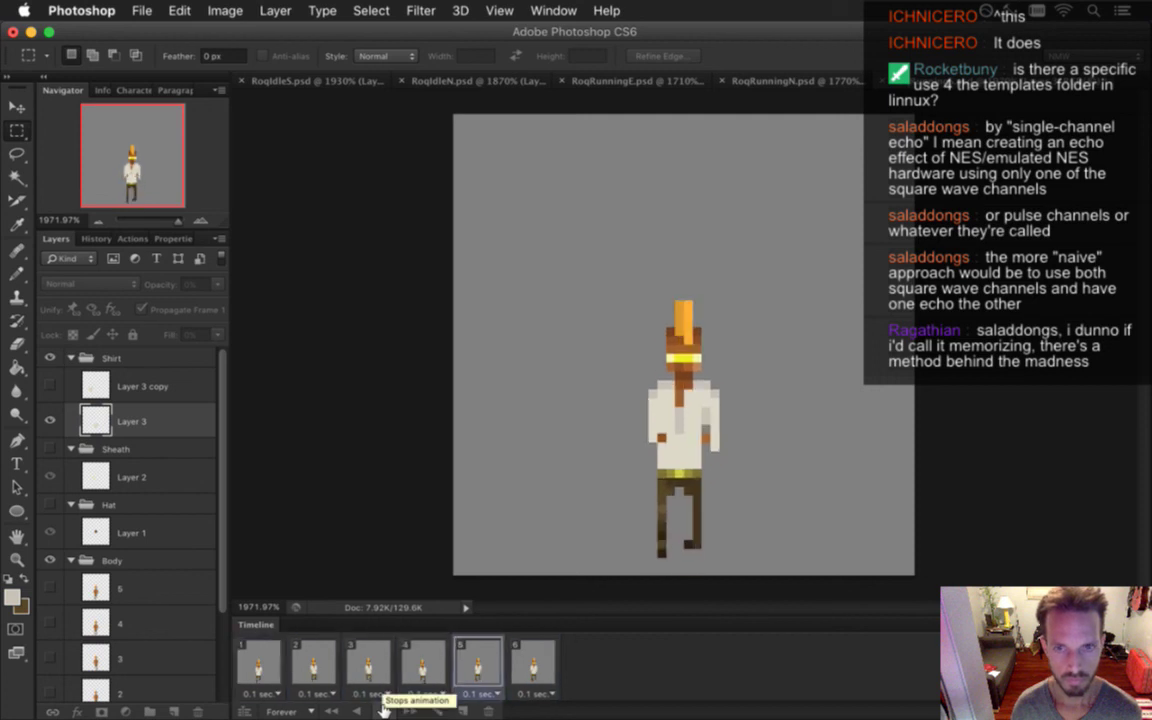
pyautogui.click(383, 708)
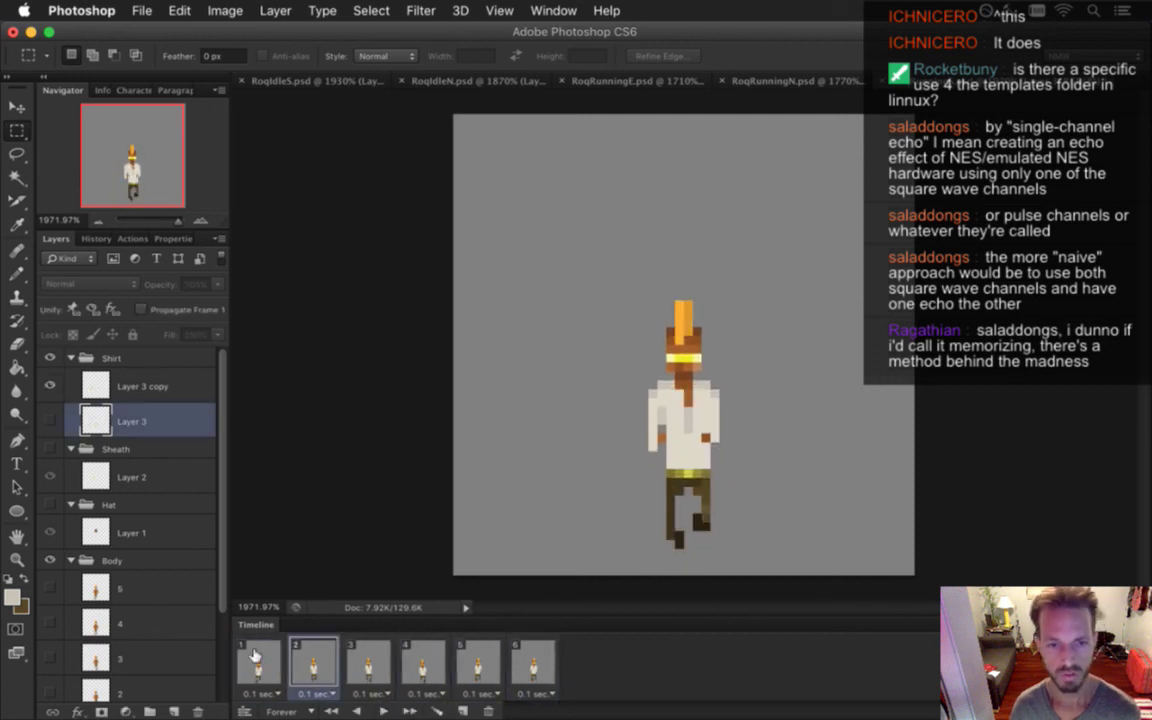
# Select all six animation frames and hide the Color Fill 1 copy 4 background
pyautogui.click(357, 711)
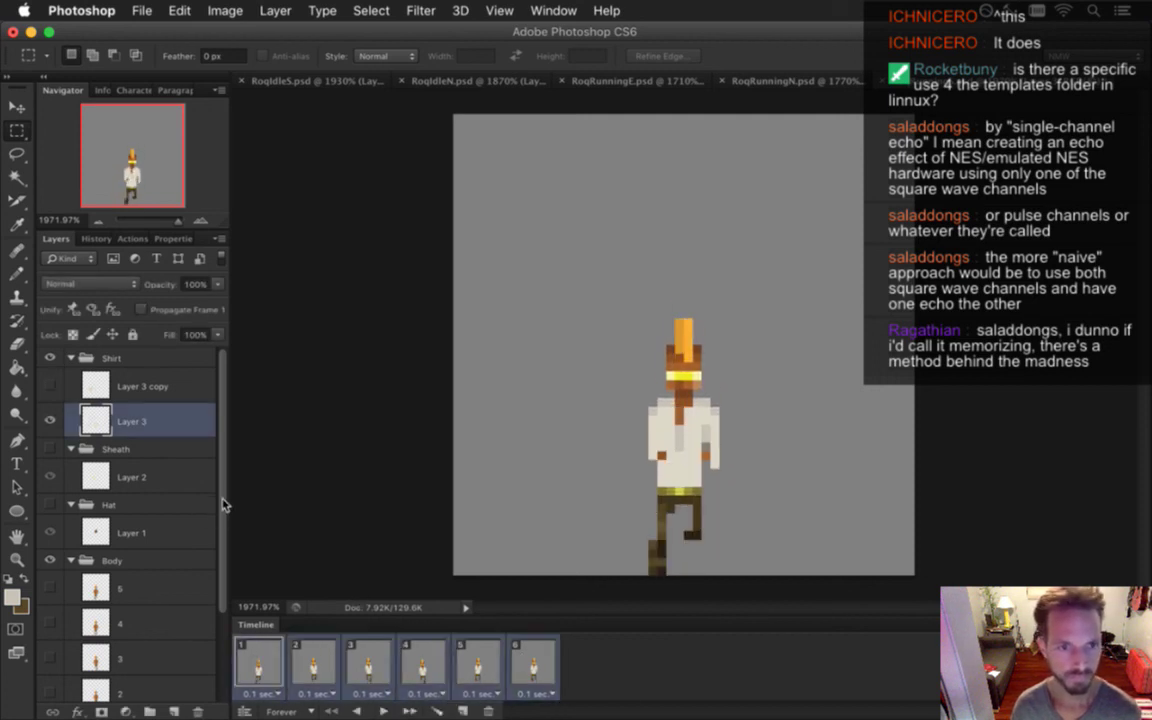
pyautogui.scroll(-3, 206, 457)
pyautogui.click(51, 684)
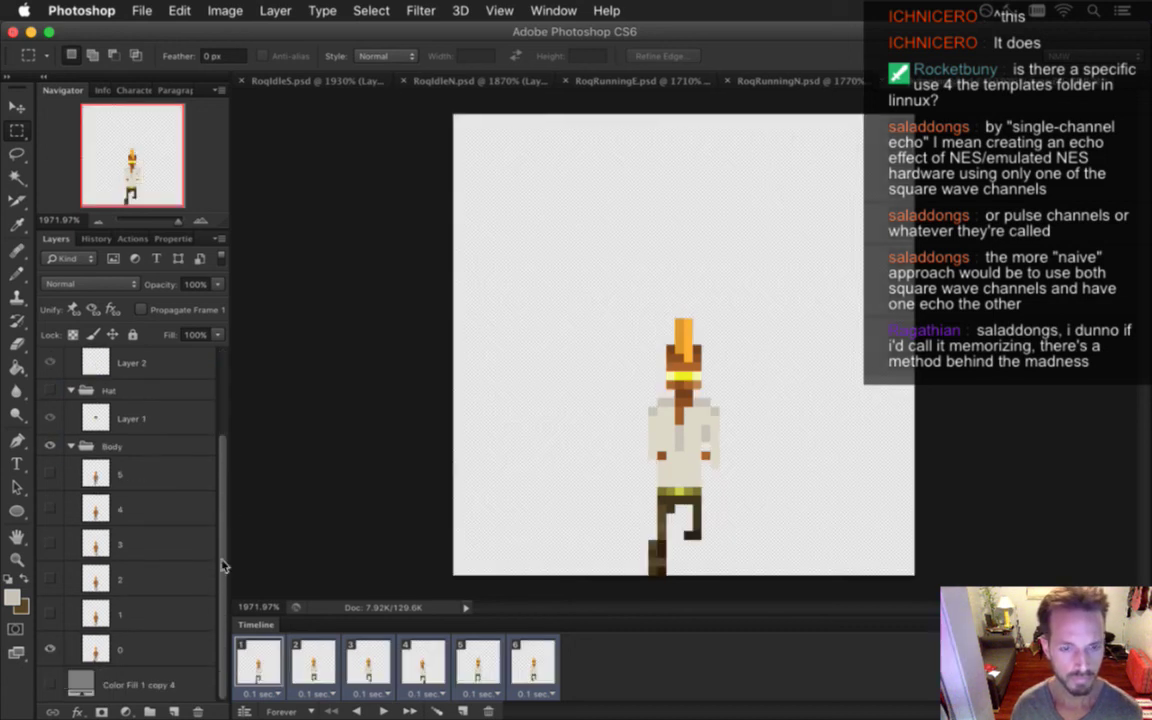
pyautogui.scroll(3, 212, 560)
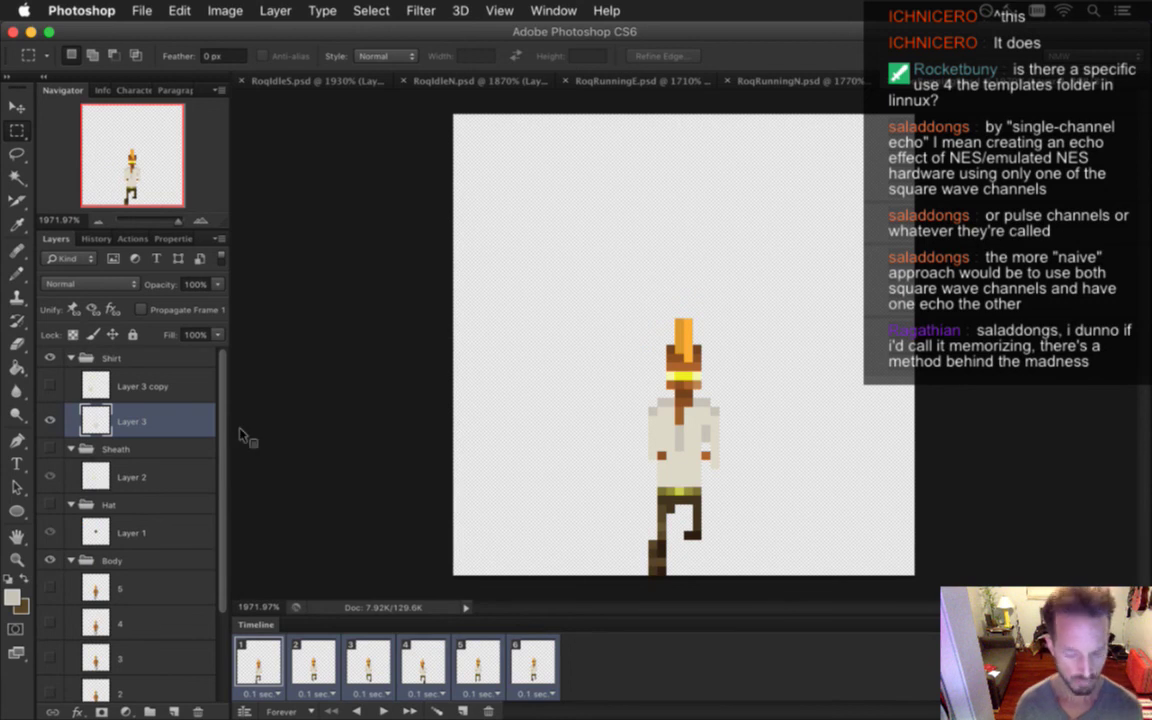
# Render all frames of the hatless south-running shirt animation as a 52 x 52 PNG image sequence at 10 fps
pyautogui.press('super+alt+shift+r')
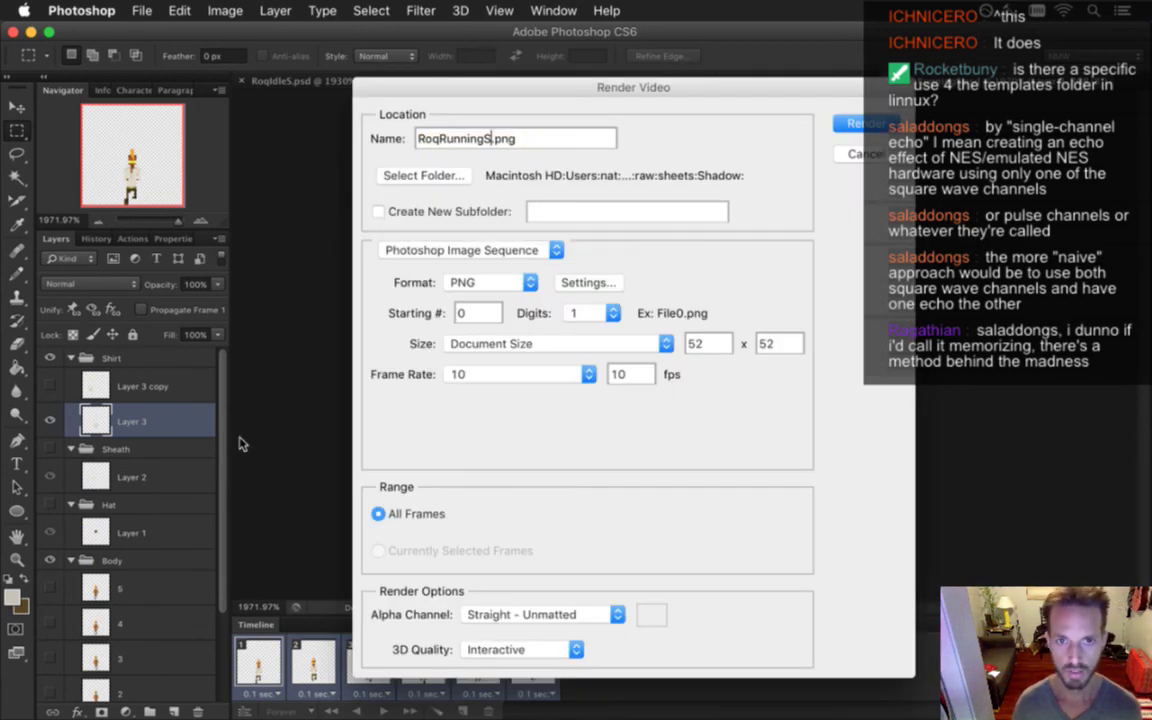
pyautogui.write('S')
pyautogui.press('Return')
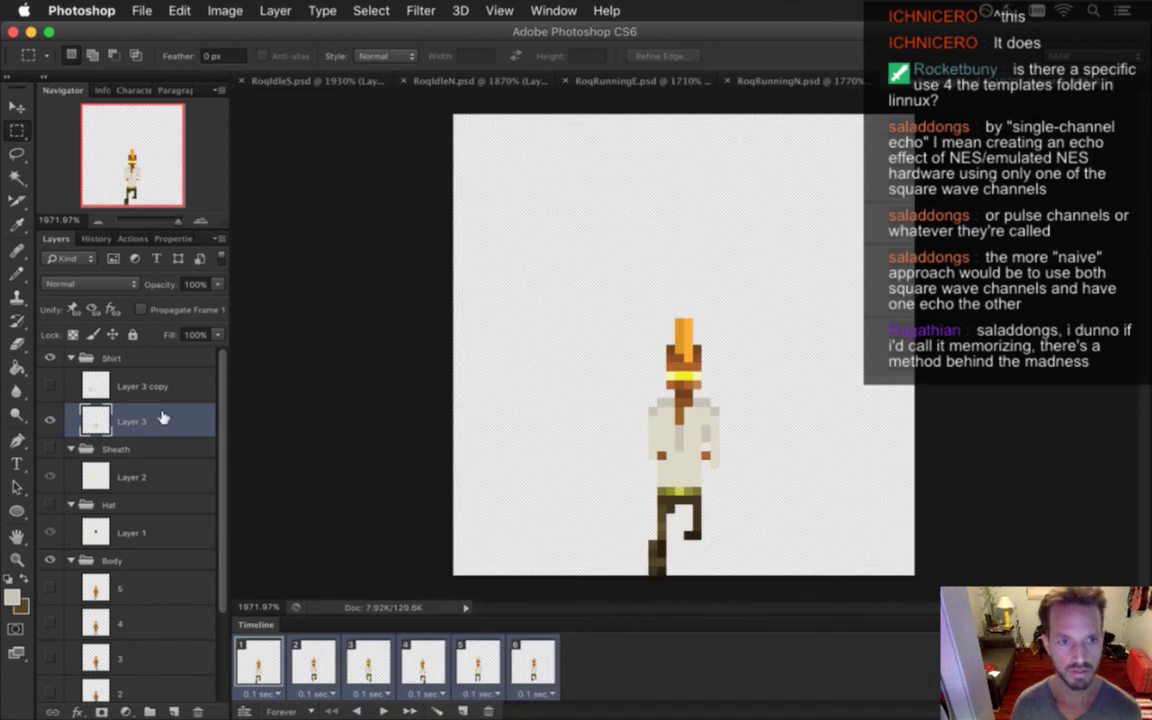
# Show the Hat group in all frames and render them as a PNG image sequence named RoqRunningSHatShirt
pyautogui.click(52, 503)
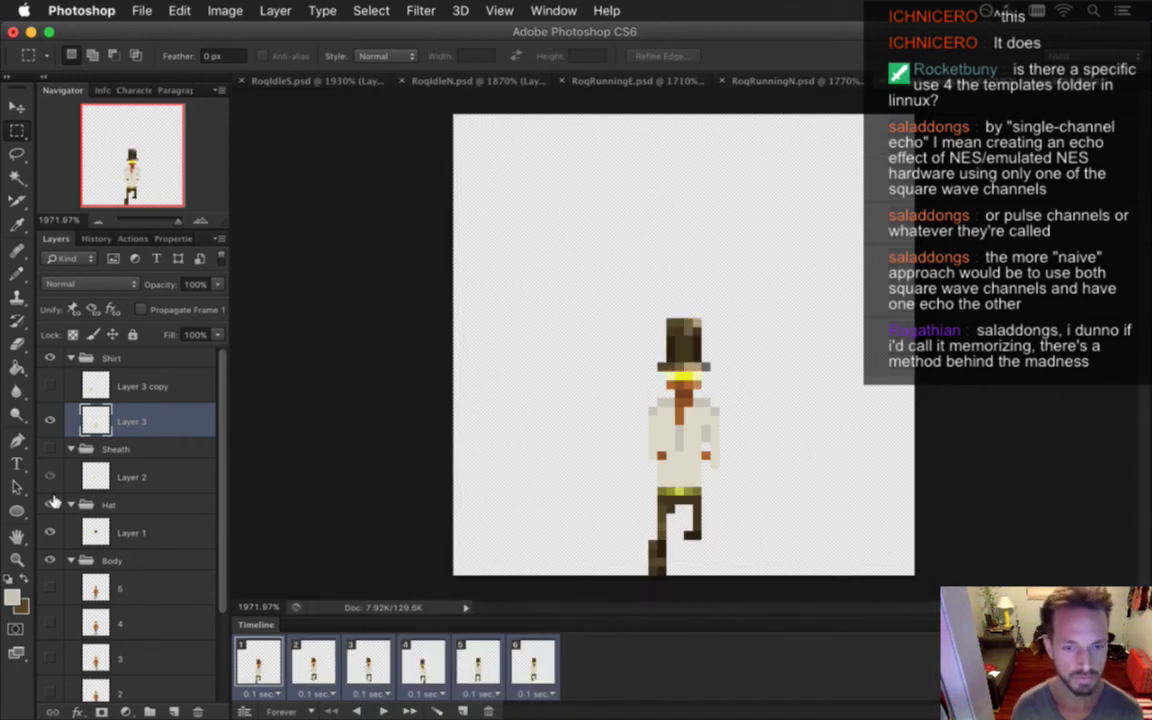
pyautogui.press('super+alt+shift+r')
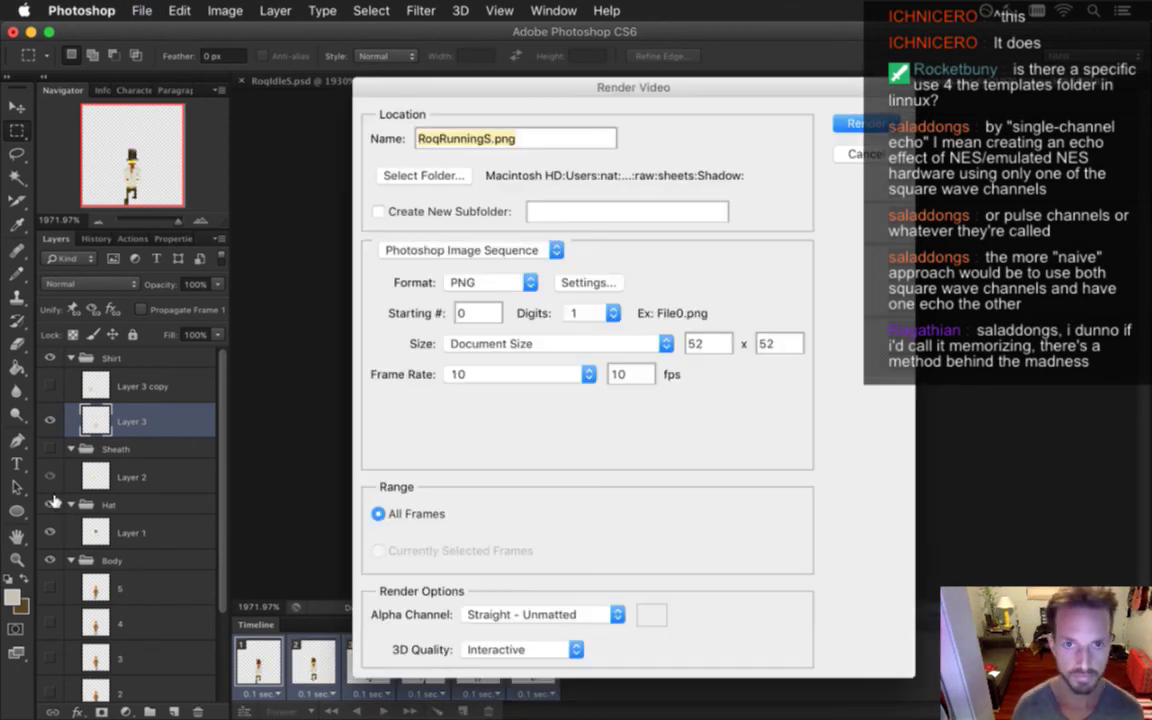
pyautogui.write('HatShirt')
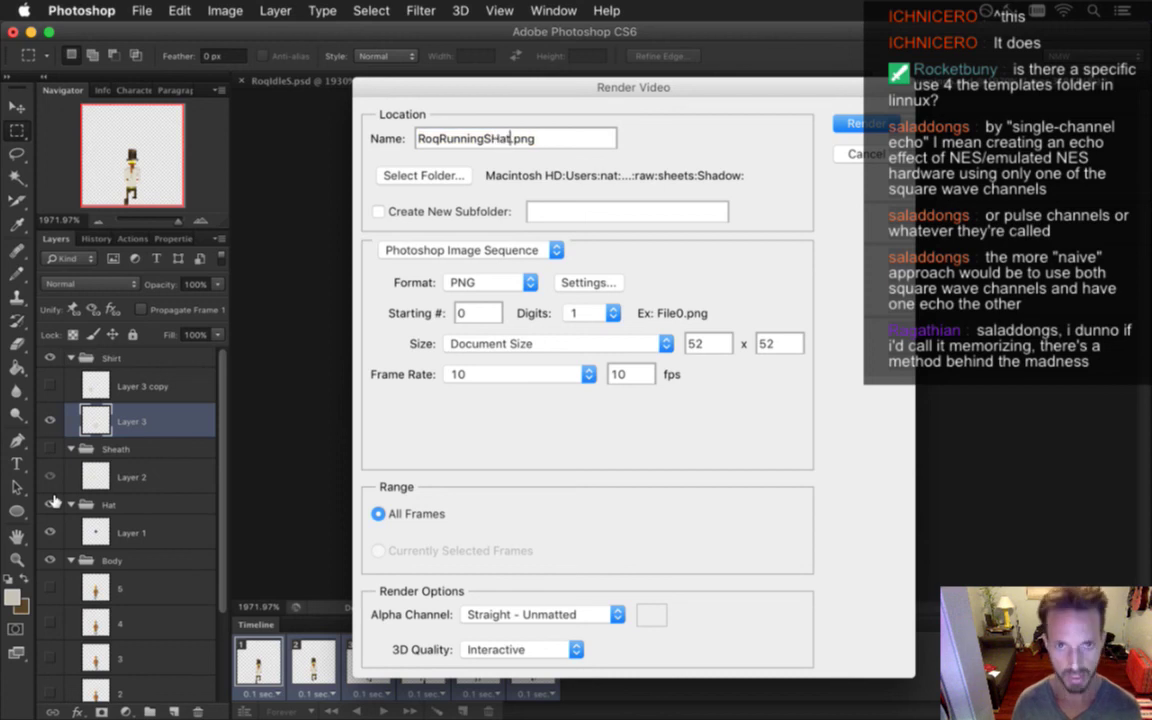
pyautogui.press('Return')
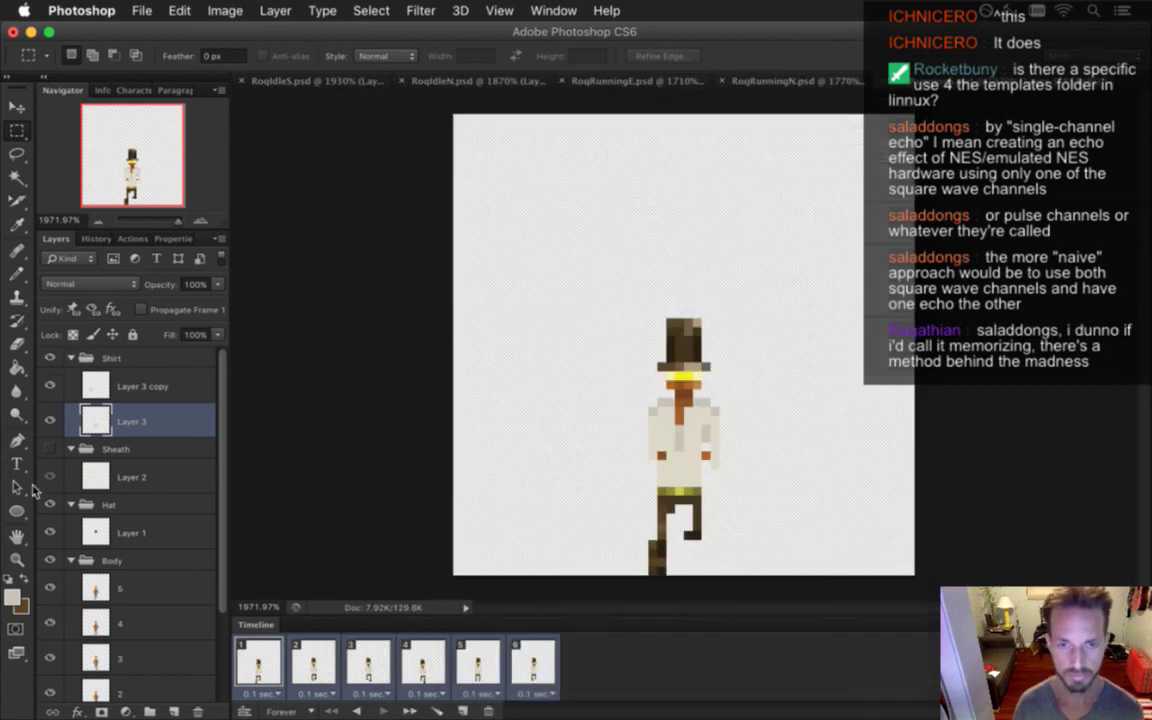
# Switch to Roq.txt in iTerm and insert EHat before Shirt in the run-shirt format name
pyautogui.press('super+Tab')
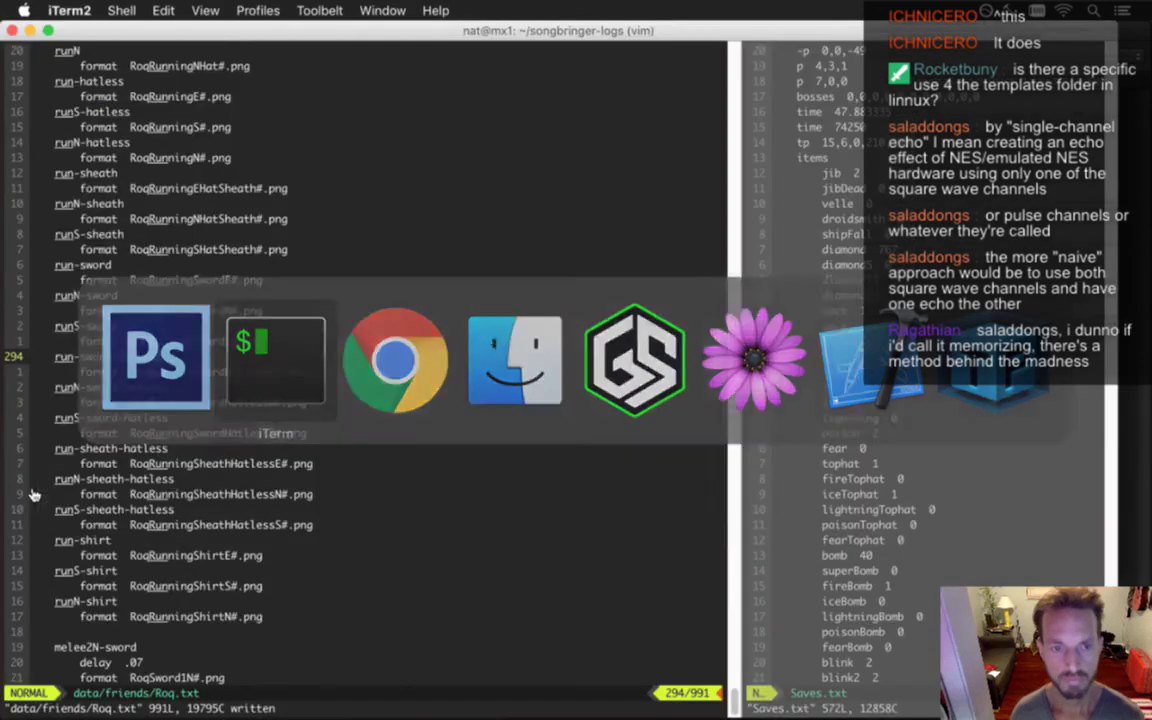
pyautogui.press('j')
pyautogui.press('j')
pyautogui.press('j')
pyautogui.press('j')
pyautogui.press('j')
pyautogui.press('j')
pyautogui.press('j')
pyautogui.press('j')
pyautogui.press('j')
pyautogui.press('j')
pyautogui.press('j')
pyautogui.press('j')
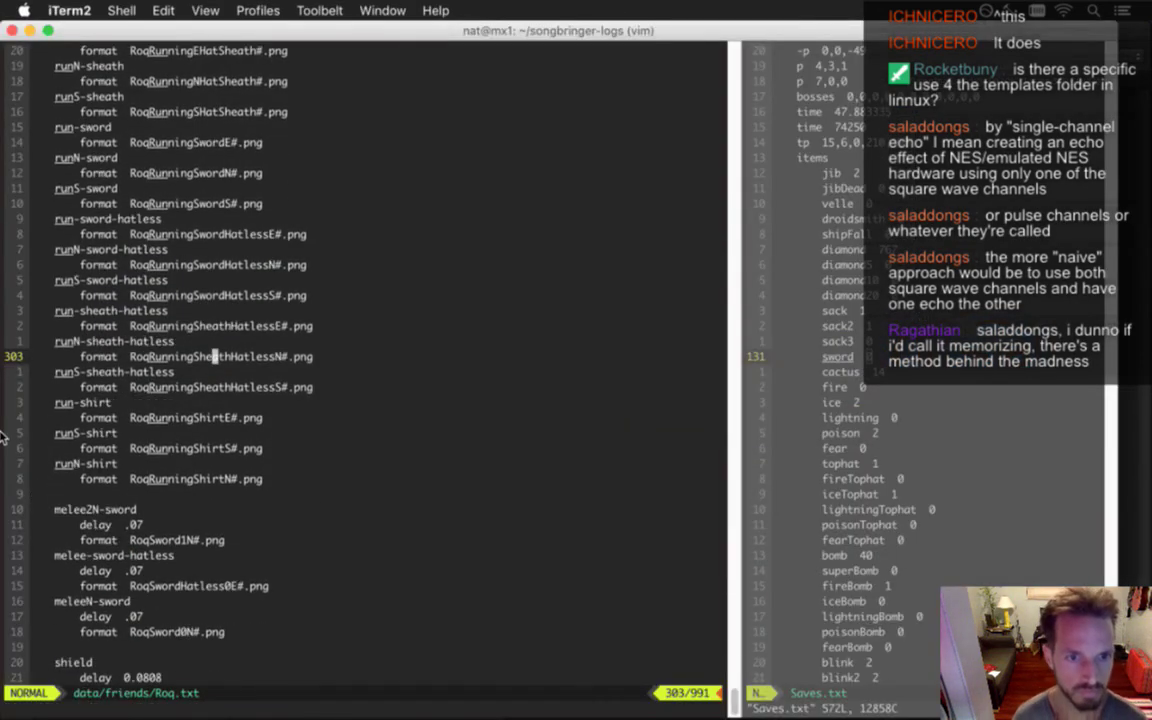
pyautogui.press('h')
pyautogui.press('h')
pyautogui.press('h')
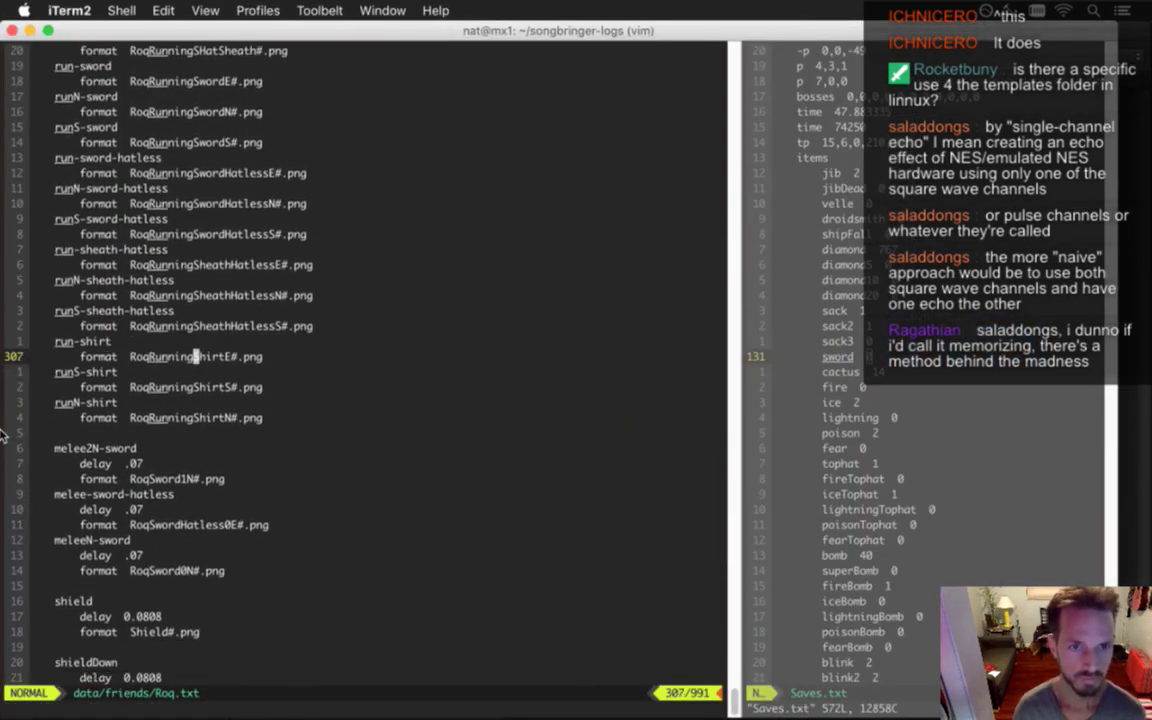
pyautogui.write('ingEHat')
pyautogui.press('Escape')
# Insert SHat before Shirt in the runS-shirt format name
pyautogui.press('j')
pyautogui.press('j')
pyautogui.press('h')
pyautogui.press('h')
pyautogui.press('h')
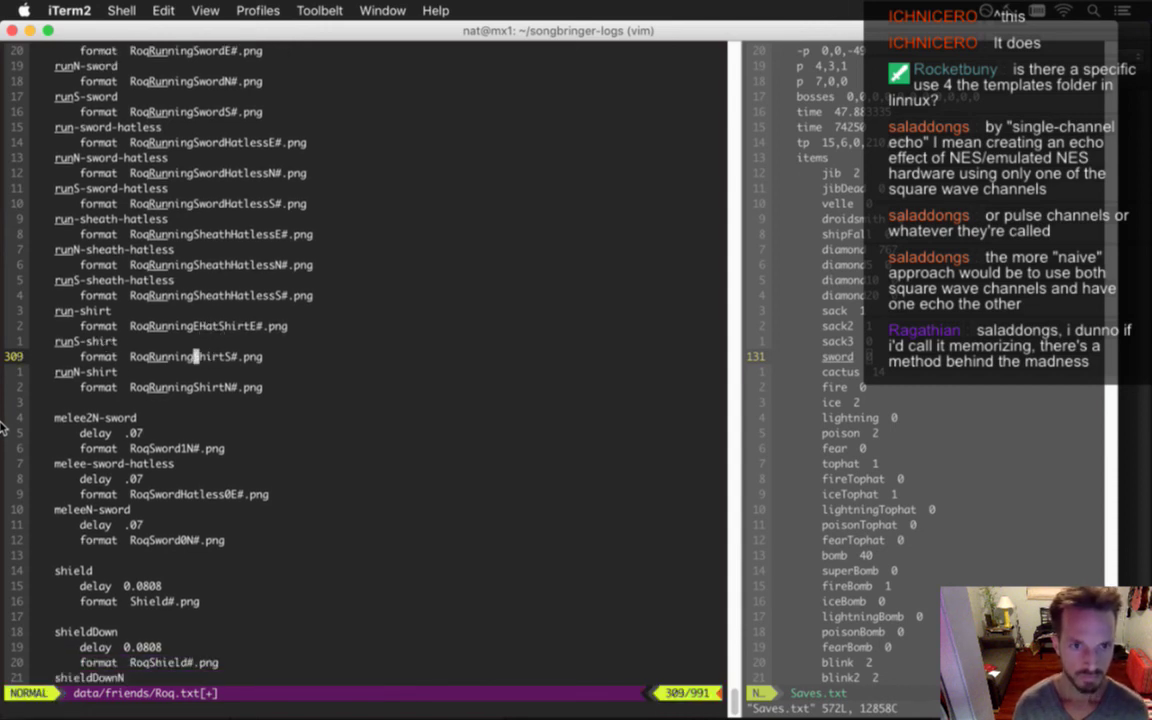
pyautogui.write('iSHat')
pyautogui.press('Escape')
# Insert NHat before Shirt in the runN-shirt format name
pyautogui.press('j')
pyautogui.press('j')
pyautogui.press('h')
pyautogui.press('h')
pyautogui.press('h')
pyautogui.press('i')
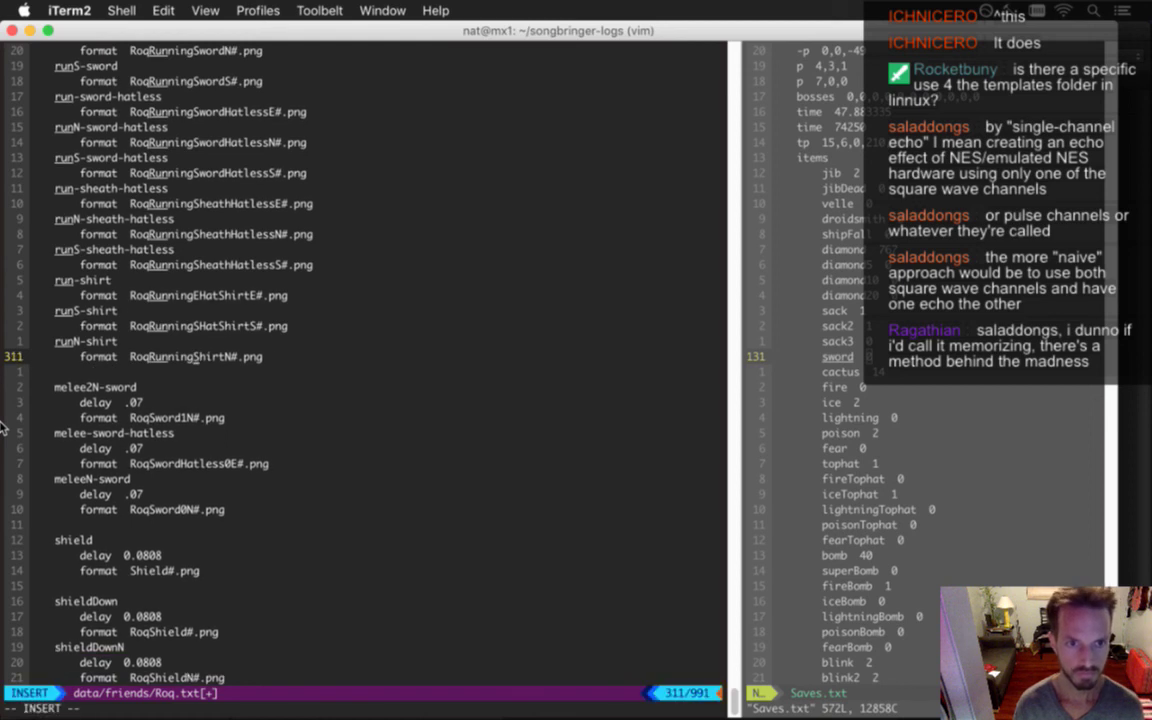
pyautogui.write('NHat')
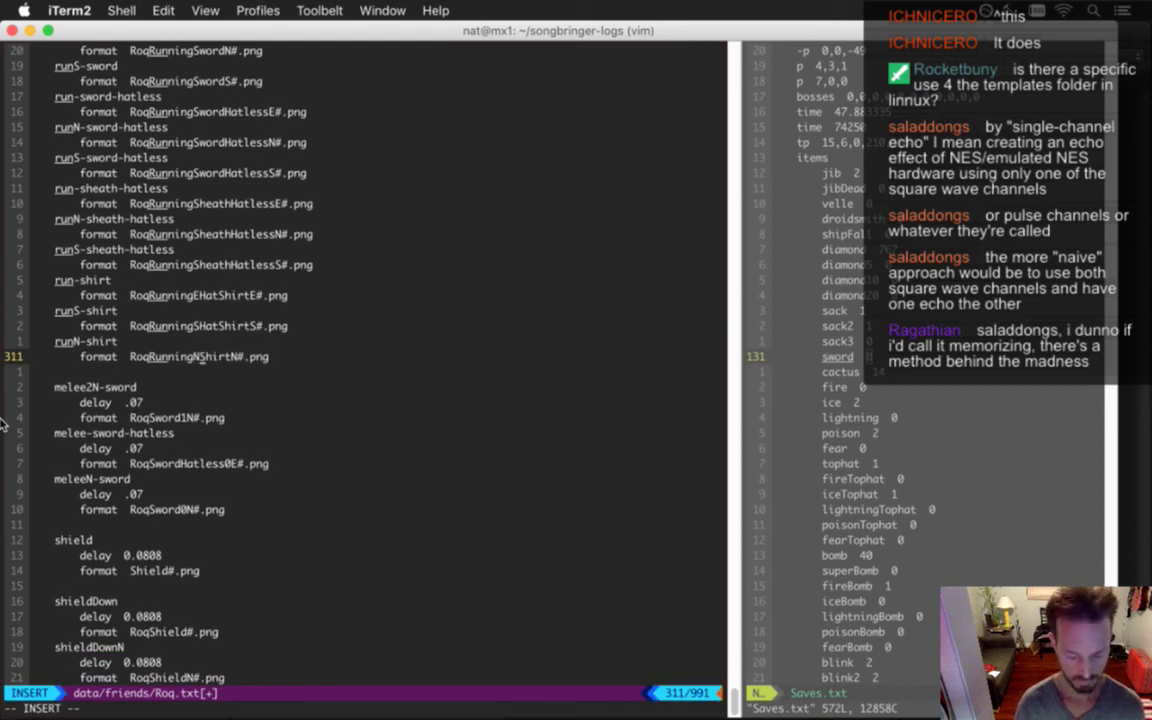
pyautogui.press('Escape')
# Remove the direction letter after Shirt from the three run shirt format names and save Roq.txt
pyautogui.press('h')
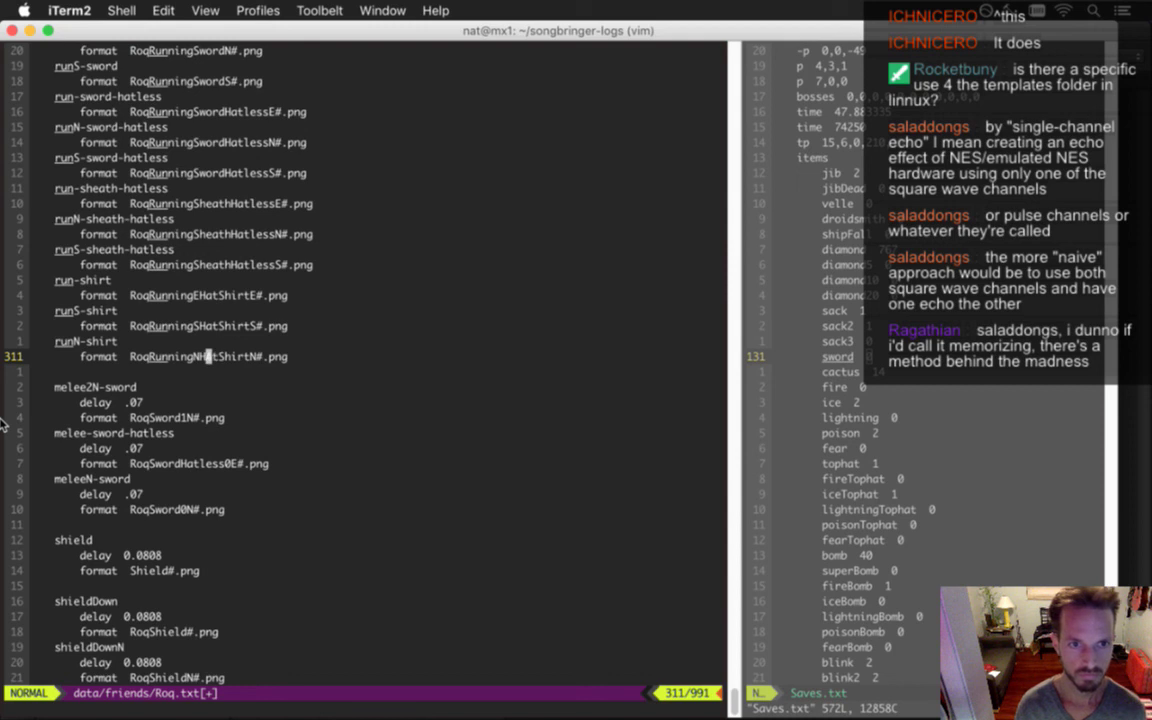
pyautogui.press('l')
pyautogui.press('l')
pyautogui.press('l')
pyautogui.press('l')
pyautogui.press('l')
pyautogui.press('l')
pyautogui.press('l')
pyautogui.press('x')
pyautogui.press('k')
pyautogui.press('k')
pyautogui.press('x')
pyautogui.press('k')
pyautogui.press('k')
pyautogui.write('x:w')
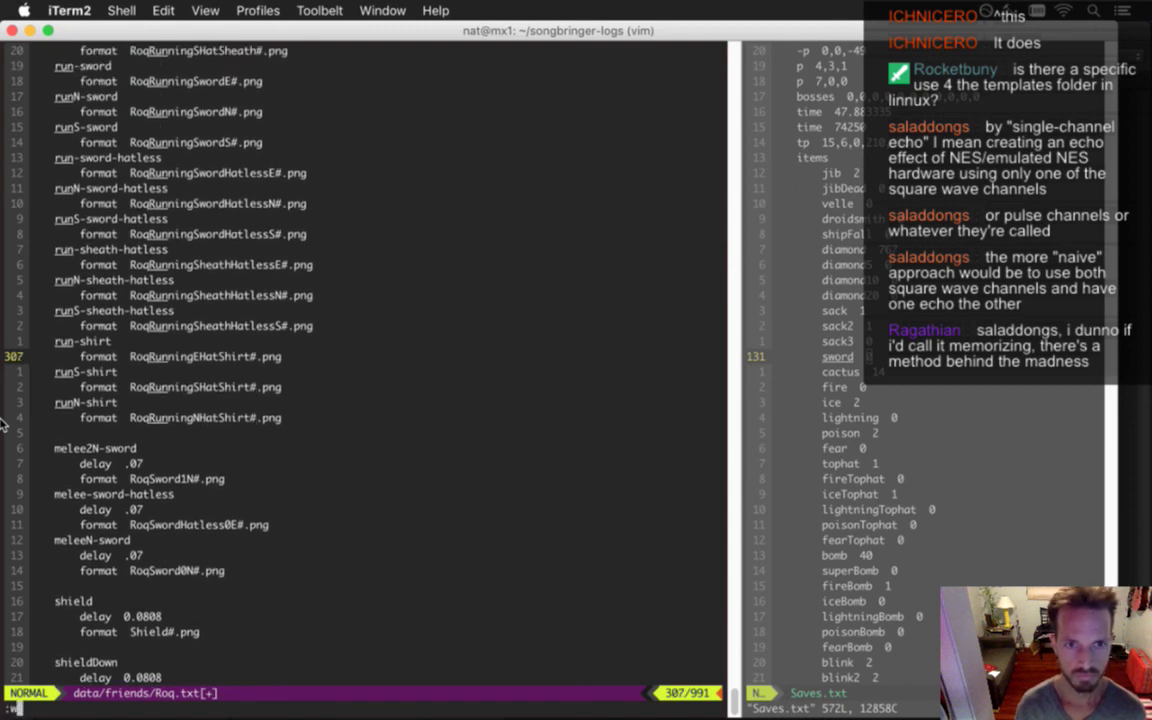
pyautogui.press('Return')
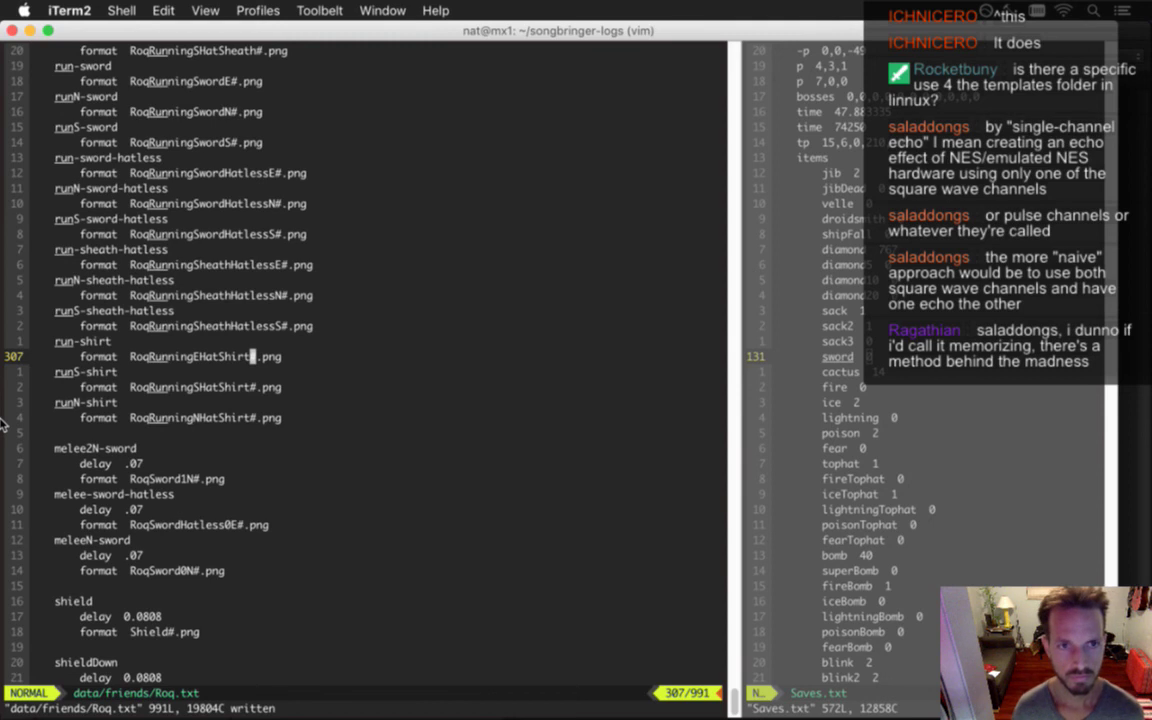
# Review the run format entries above the shirt variants, up to the hatless ones
pyautogui.press('k')
pyautogui.press('k')
pyautogui.press('k')
pyautogui.press('k')
pyautogui.press('k')
pyautogui.press('k')
pyautogui.press('k')
pyautogui.press('k')
pyautogui.press('k')
pyautogui.press('k')
pyautogui.press('k')
pyautogui.press('k')
pyautogui.press('k')
pyautogui.press('k')
pyautogui.press('k')
pyautogui.press('k')
pyautogui.press('k')
pyautogui.press('k')
pyautogui.press('k')
pyautogui.press('k')
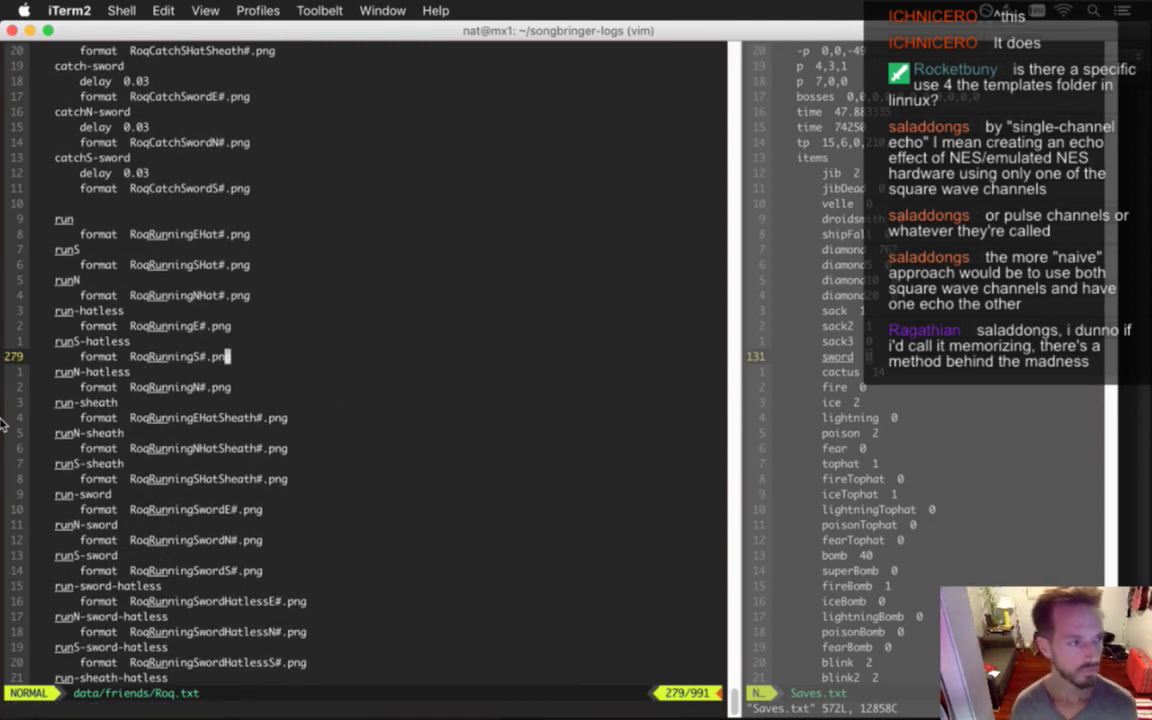
# Switch back to Photoshop and bring up the RoqRunningN.psd document
pyautogui.press('super+Tab')
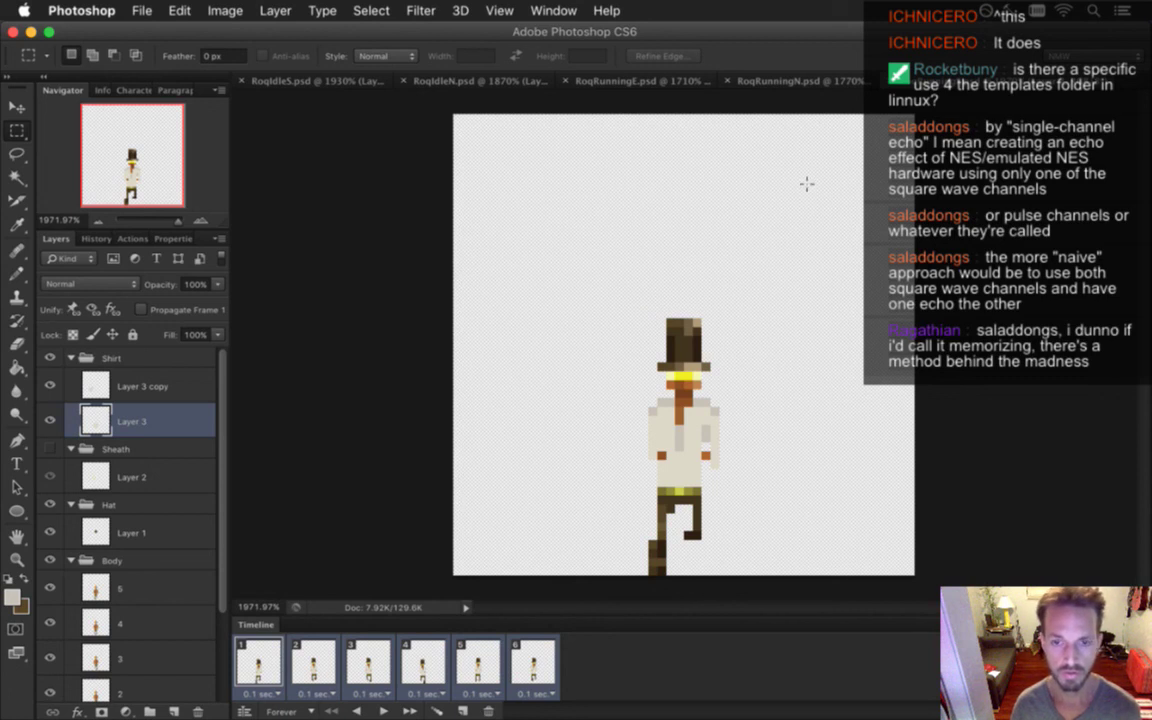
pyautogui.click(797, 80)
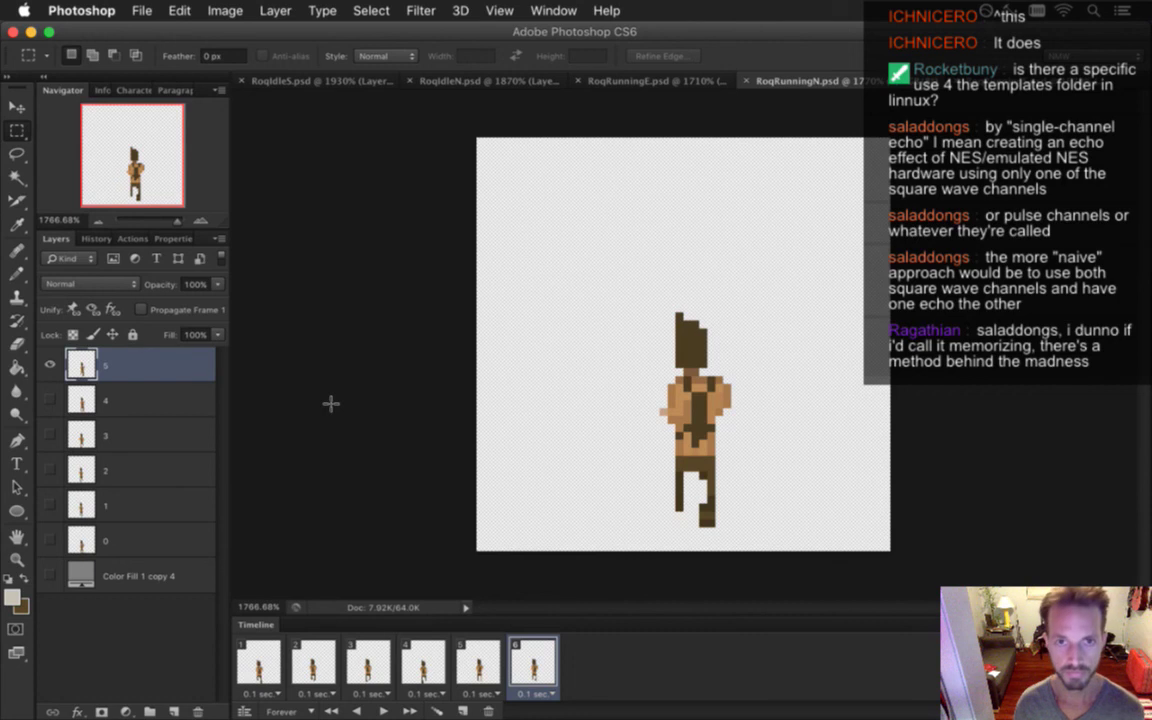
# Add Sheath, Hat and Body groups to RoqRunningN.psd and, with all six frames selected, put layers 0 to 5 inside Body
pyautogui.press('super+z')
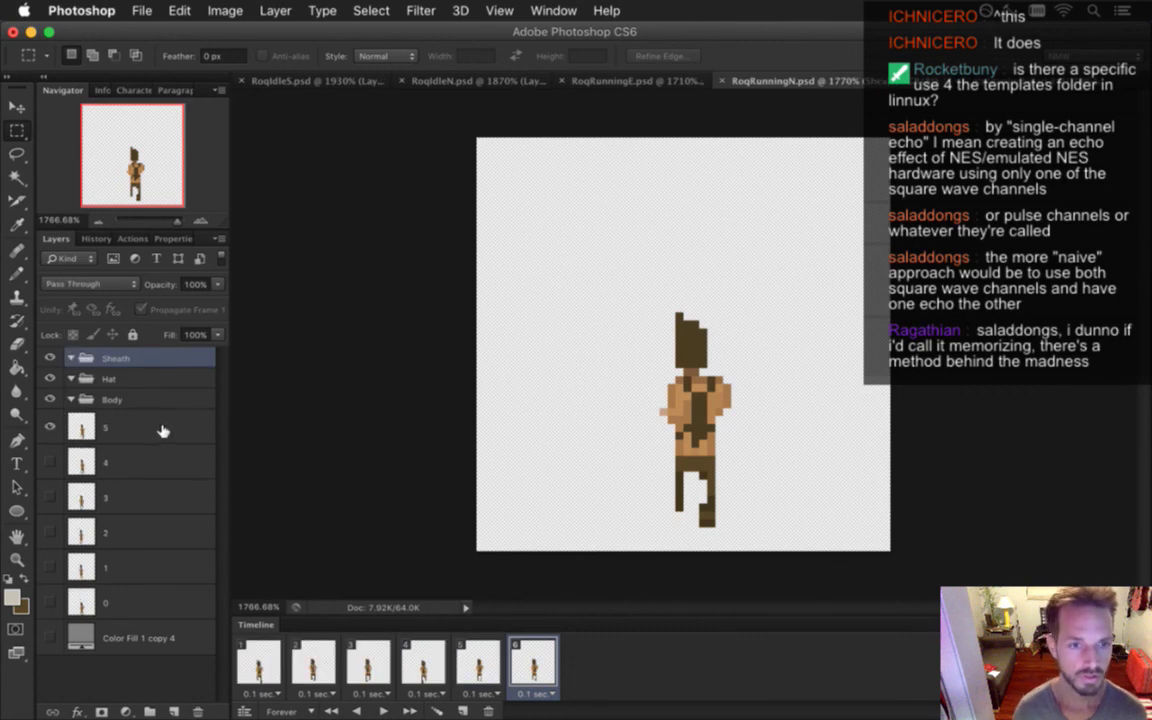
pyautogui.keyDown('shift'); pyautogui.click(266, 664); pyautogui.keyUp('shift')
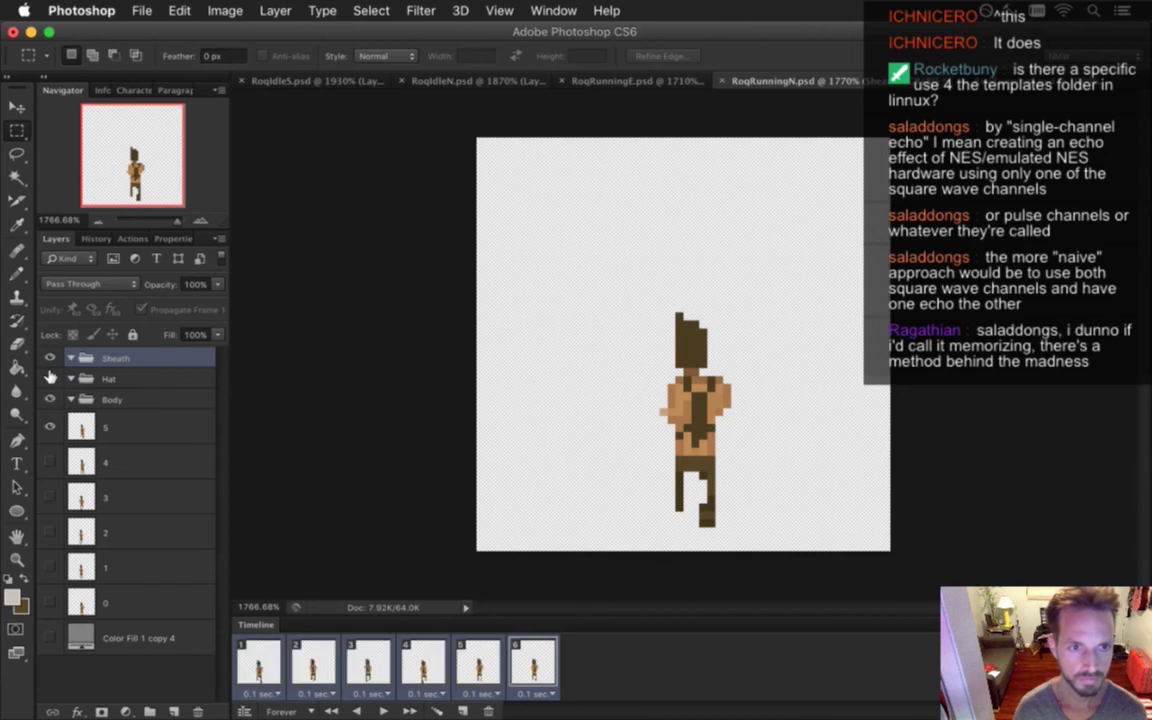
pyautogui.click(92, 422)
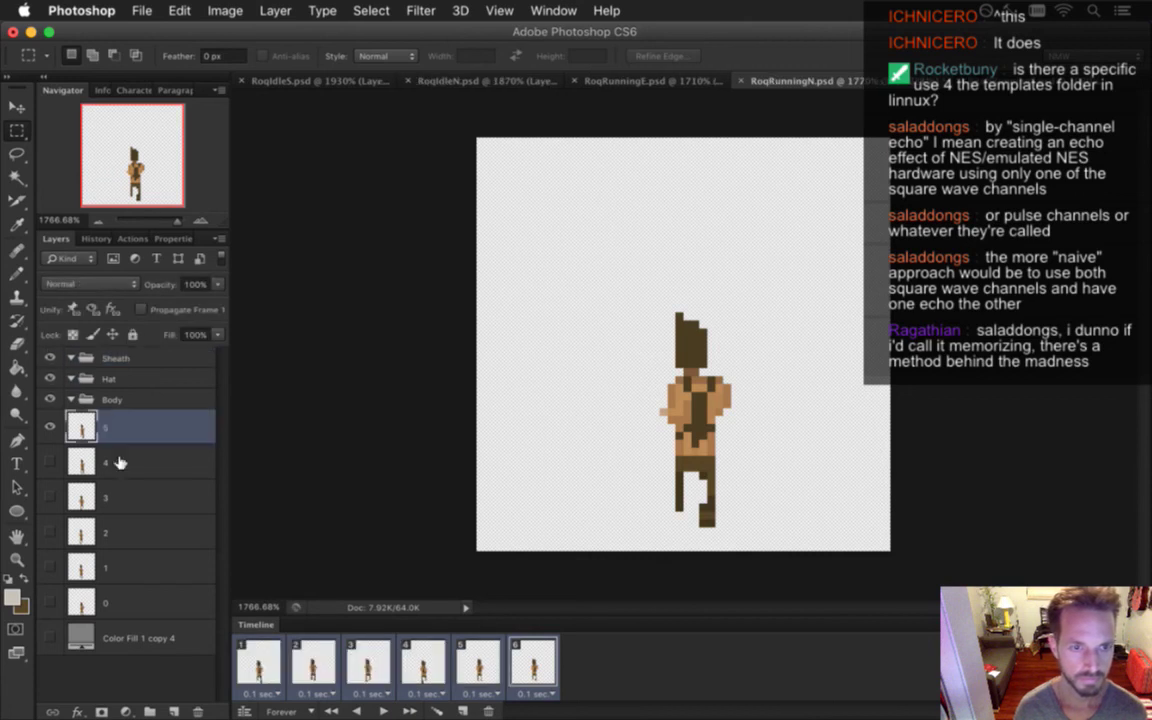
pyautogui.keyDown('shift'); pyautogui.click(123, 567); pyautogui.keyUp('shift')
pyautogui.moveTo(125, 440); pyautogui.dragTo(136, 407)
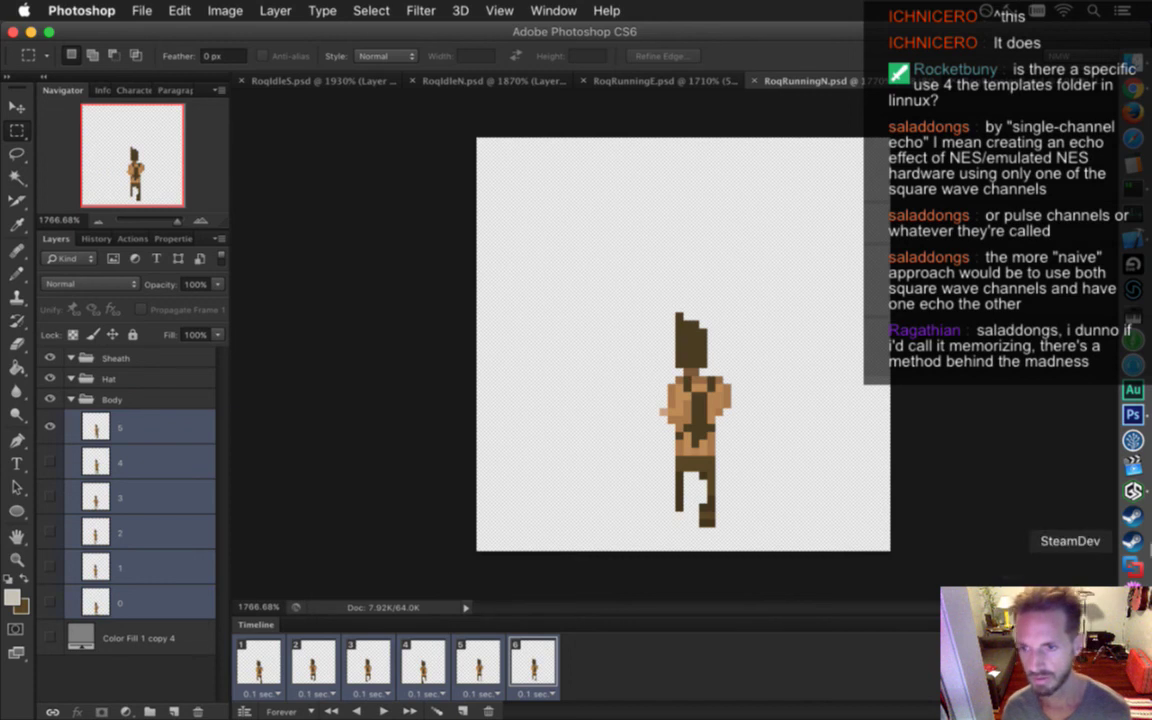
# Switch to Gameshow to check the stream status, minimise its window, and return to Photoshop
pyautogui.click(1133, 488)
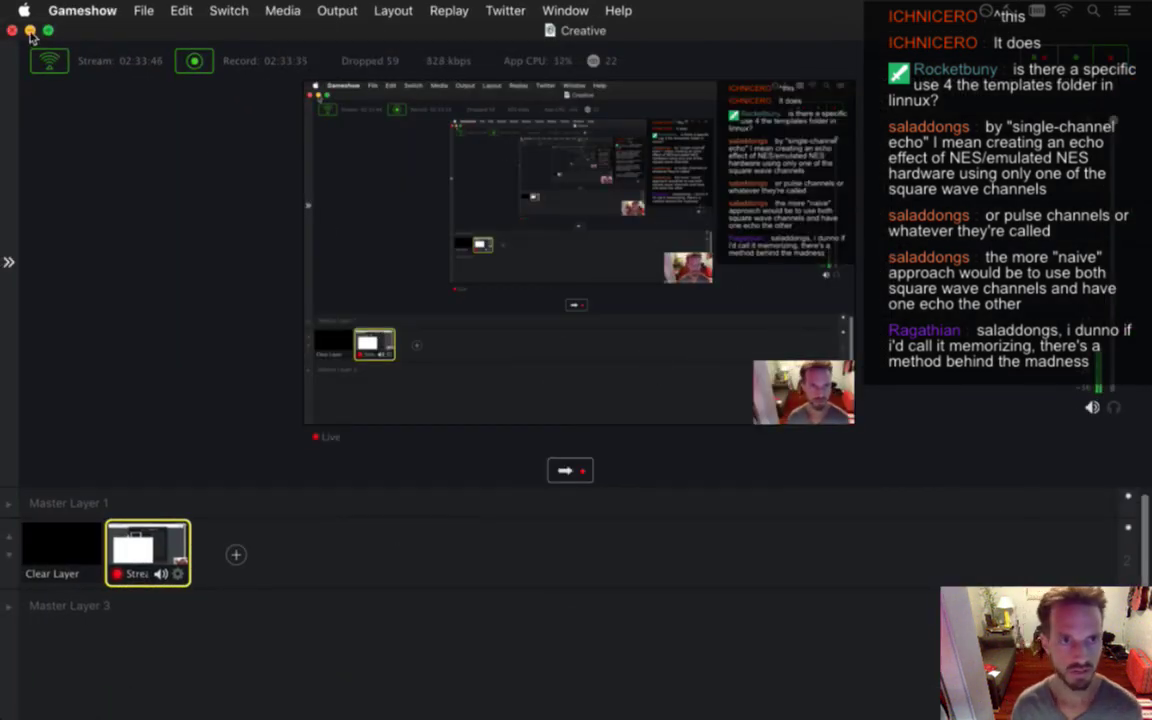
pyautogui.click(30, 31)
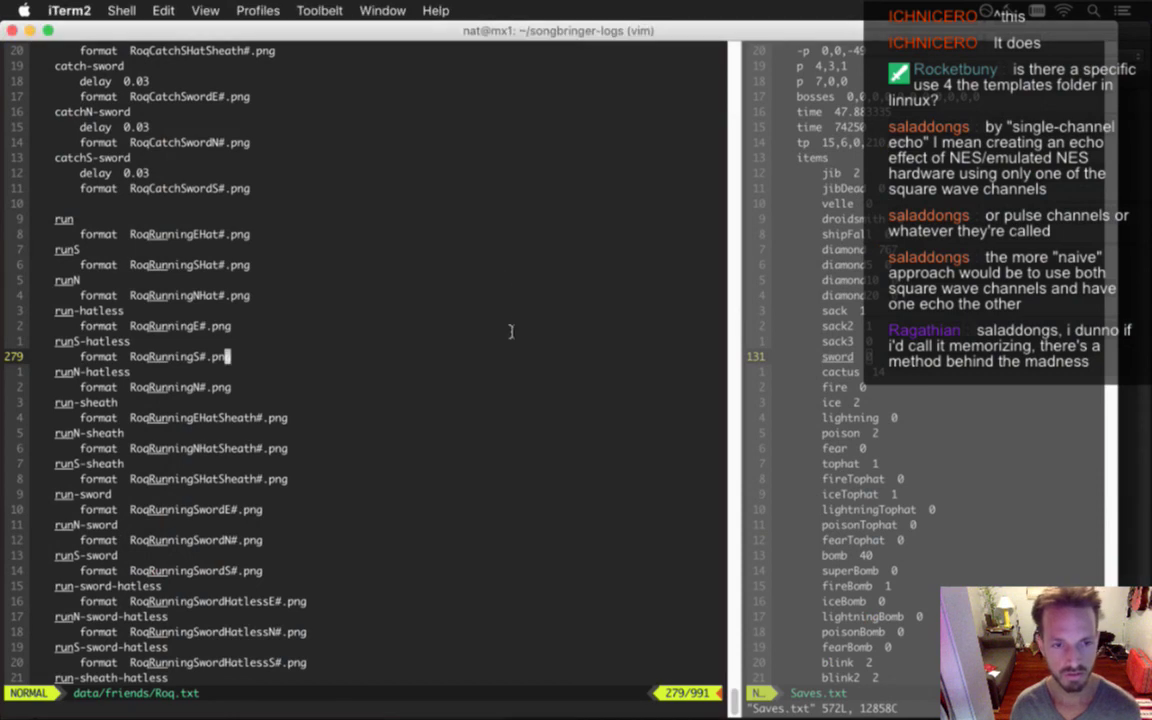
pyautogui.press('super+Tab')
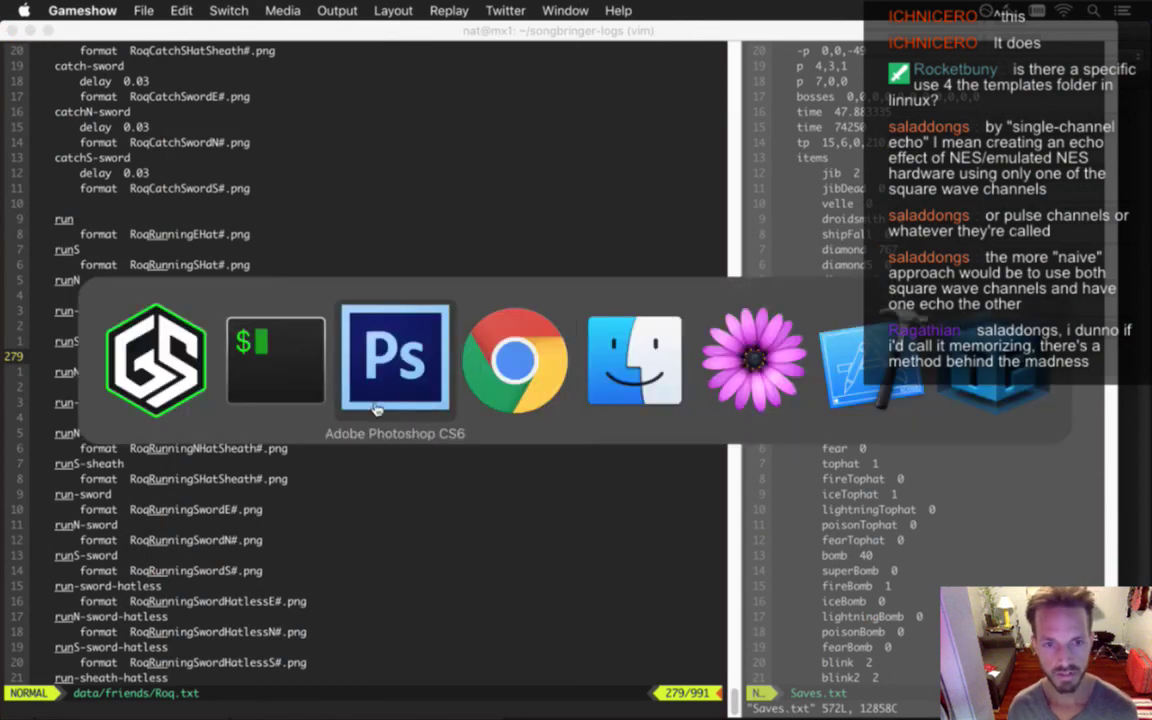
pyautogui.click(395, 360)
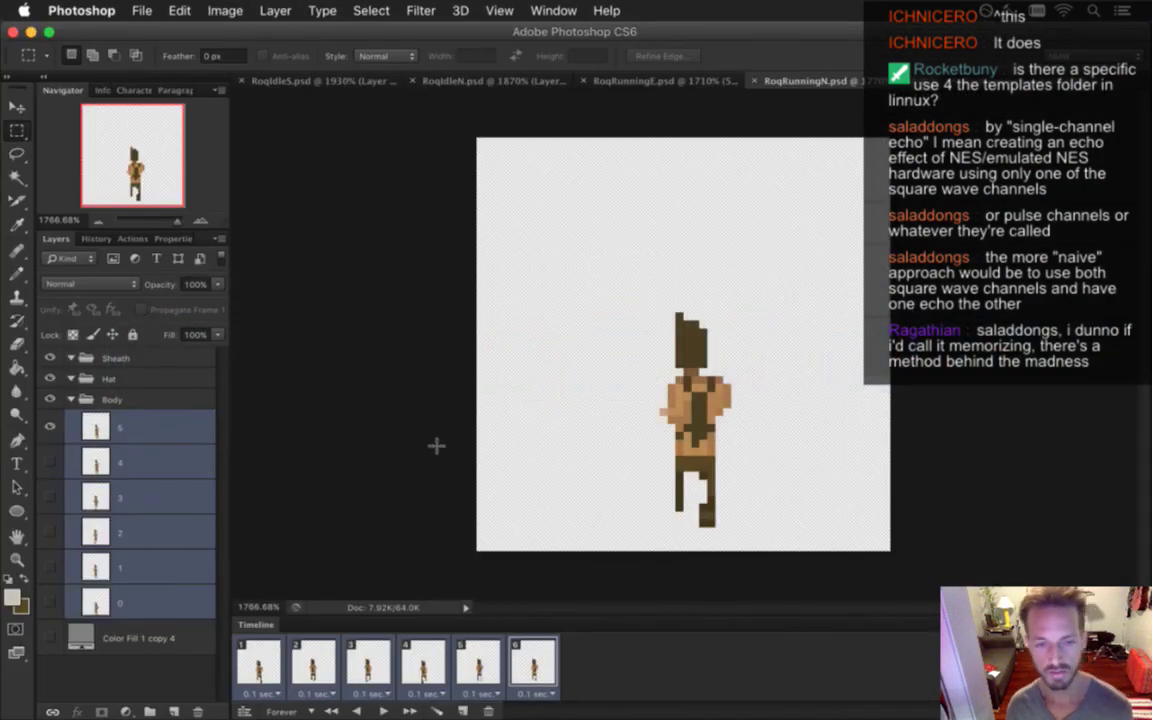
# Bring up the document with the front-facing running Roq in hat and shirt
pyautogui.click(913, 80)
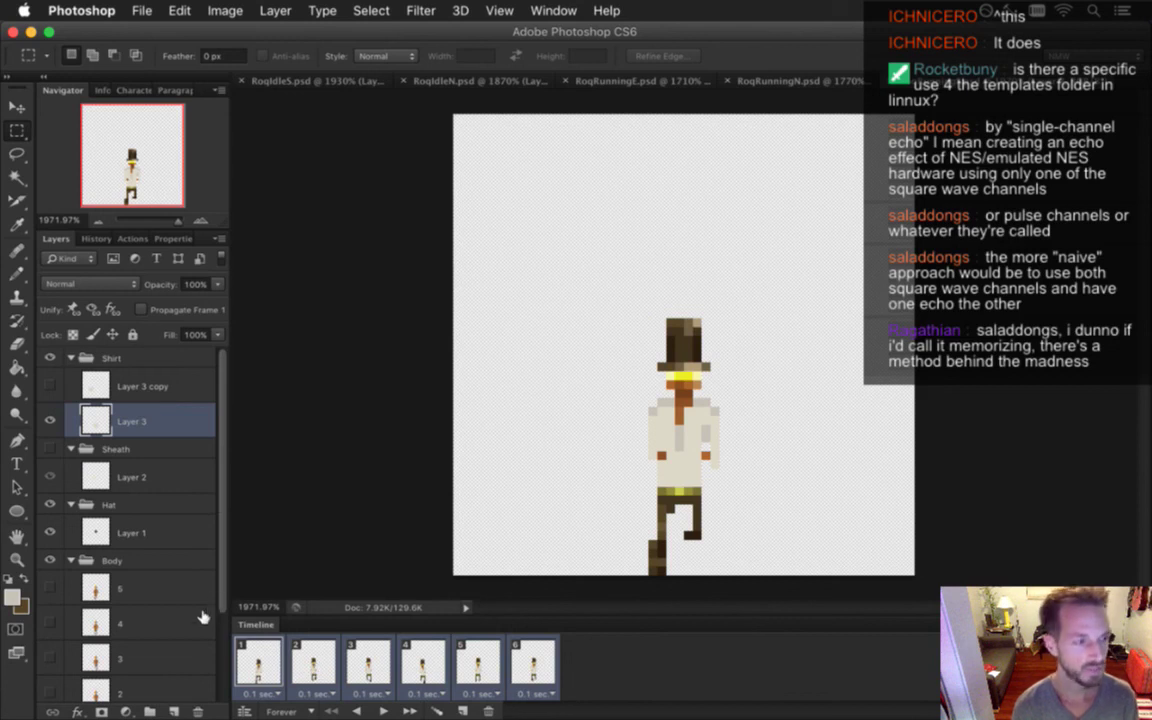
pyautogui.moveTo(1148, 543)
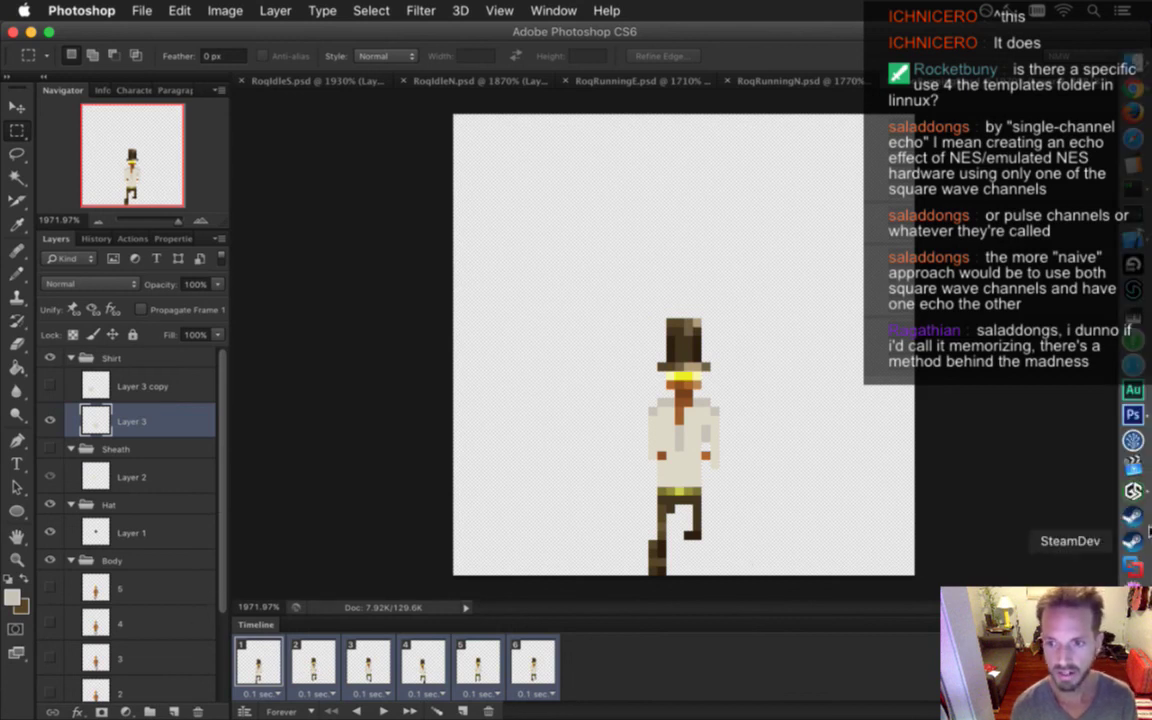